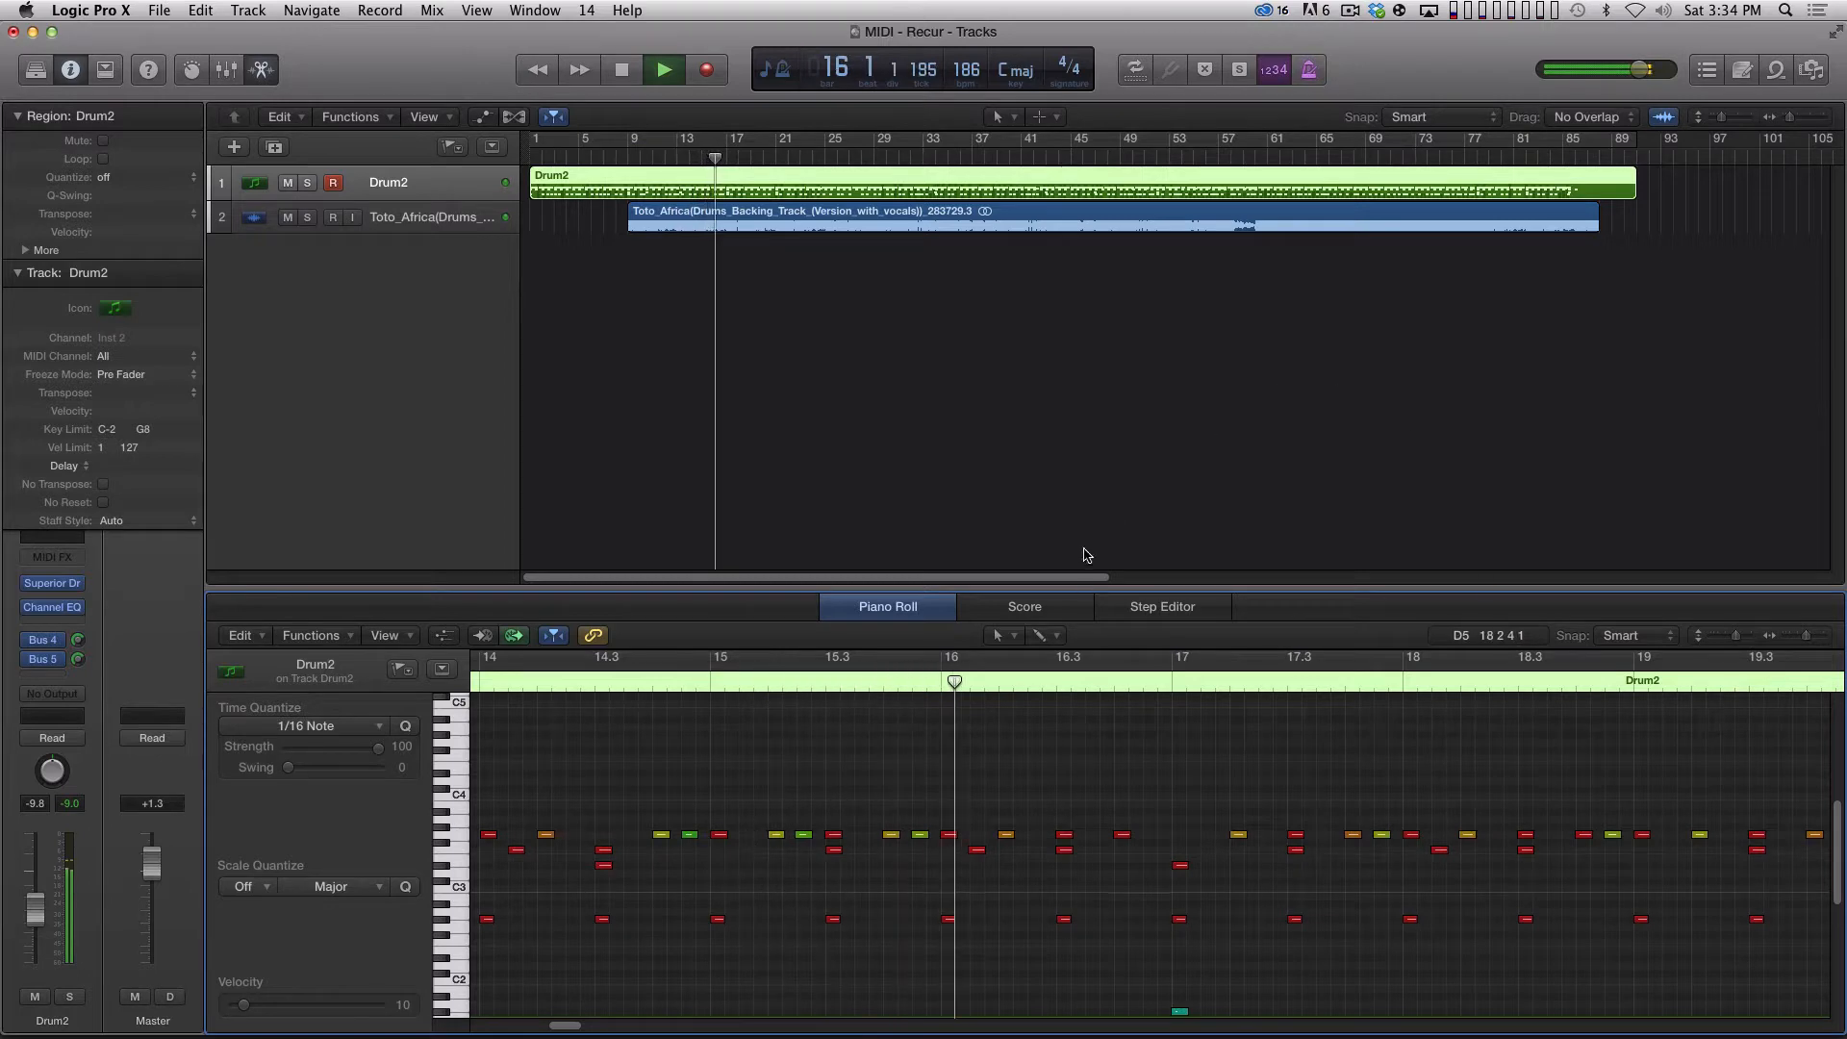
Stop playback and enlarge the piano roll to show the lower drum notes of the Drum2 region.
{"action": "key", "text": "space"}
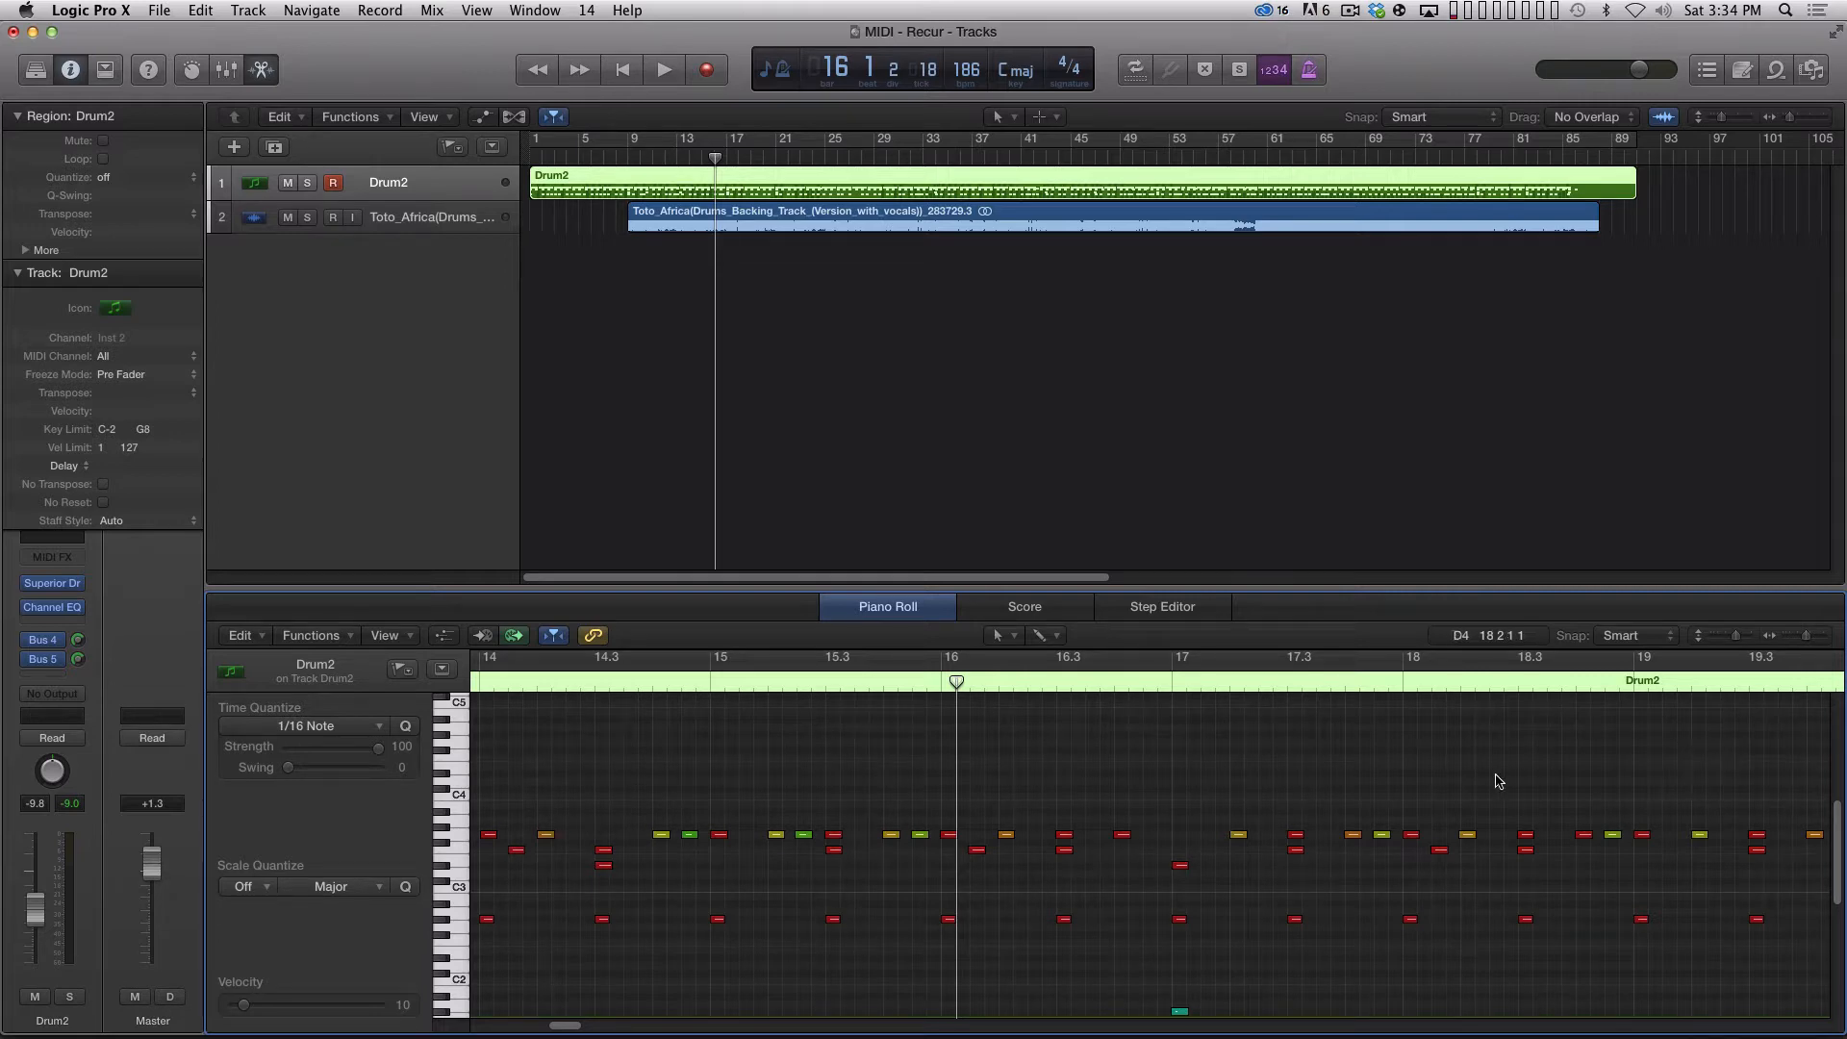
{"action": "mouse_move", "coordinate": [1839, 829]}
{"action": "left_mouse_down"}
{"action": "mouse_move", "coordinate": [1840, 875]}
{"action": "mouse_move", "coordinate": [1841, 853]}
{"action": "left_mouse_up"}
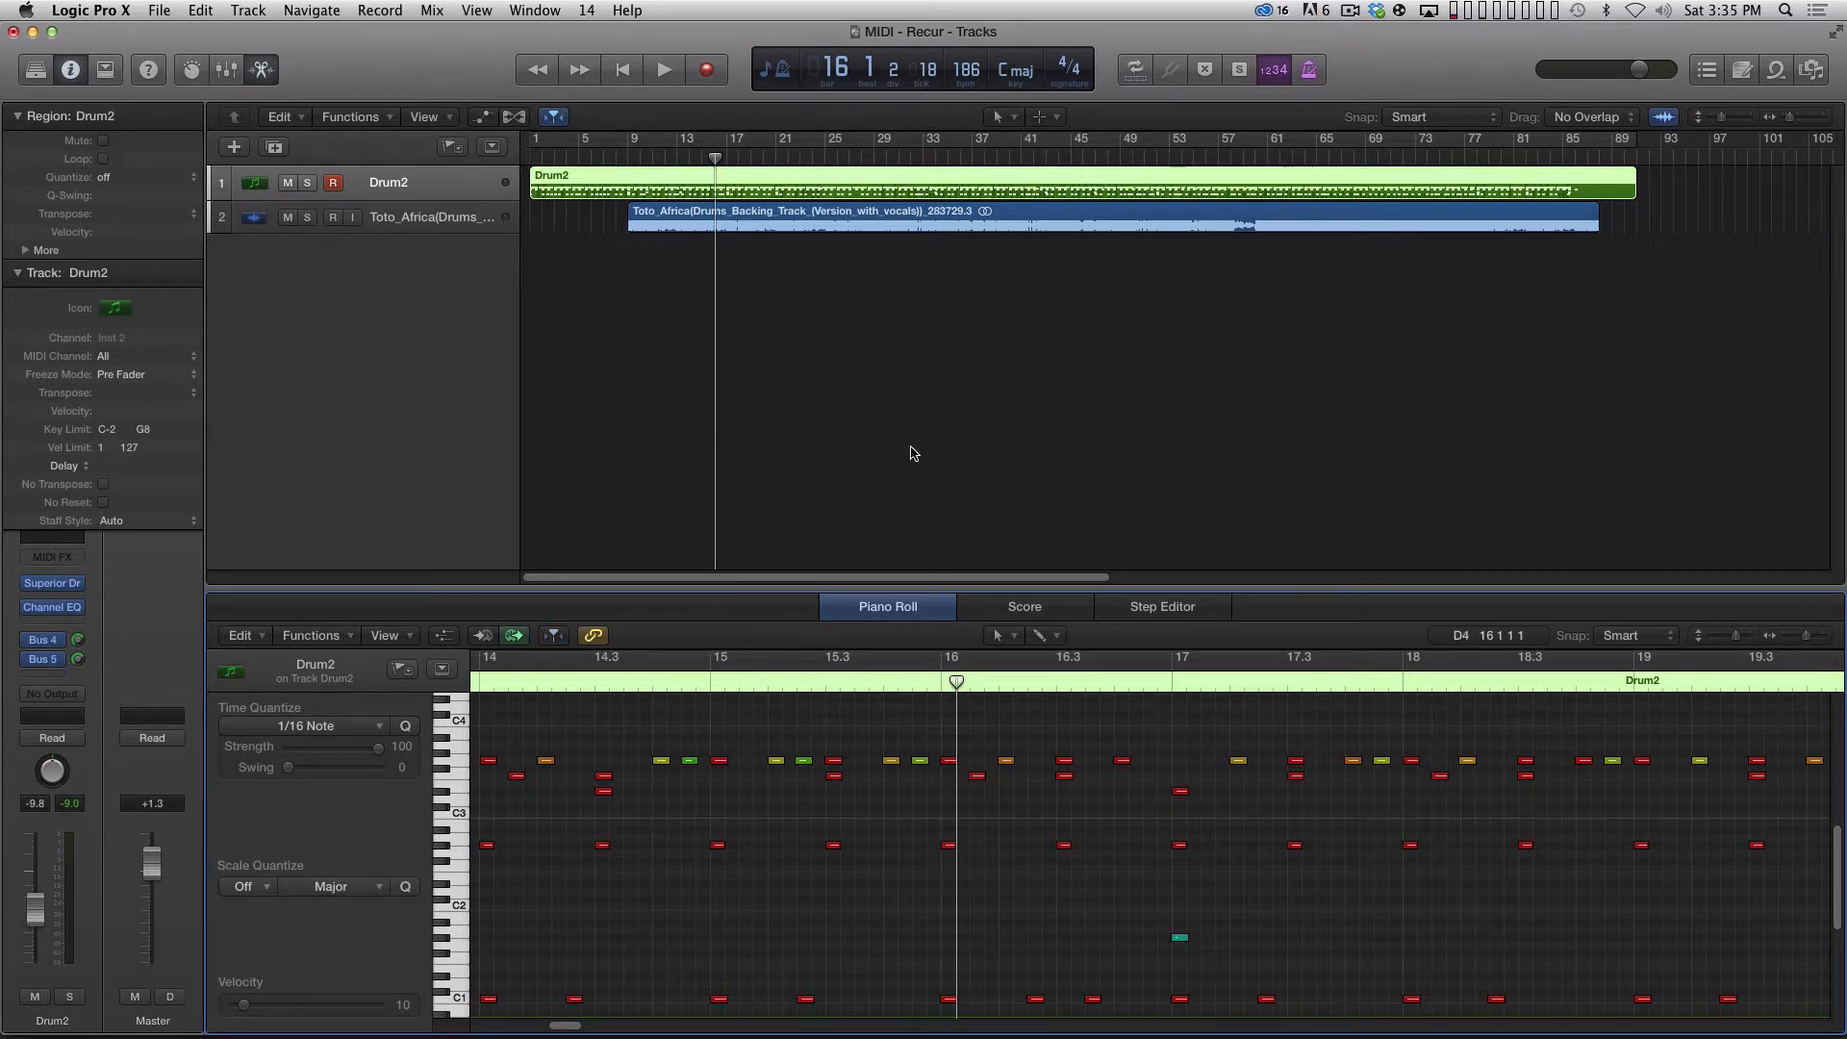
{"action": "left_click", "coordinate": [955, 428]}
{"action": "left_click", "coordinate": [875, 169]}
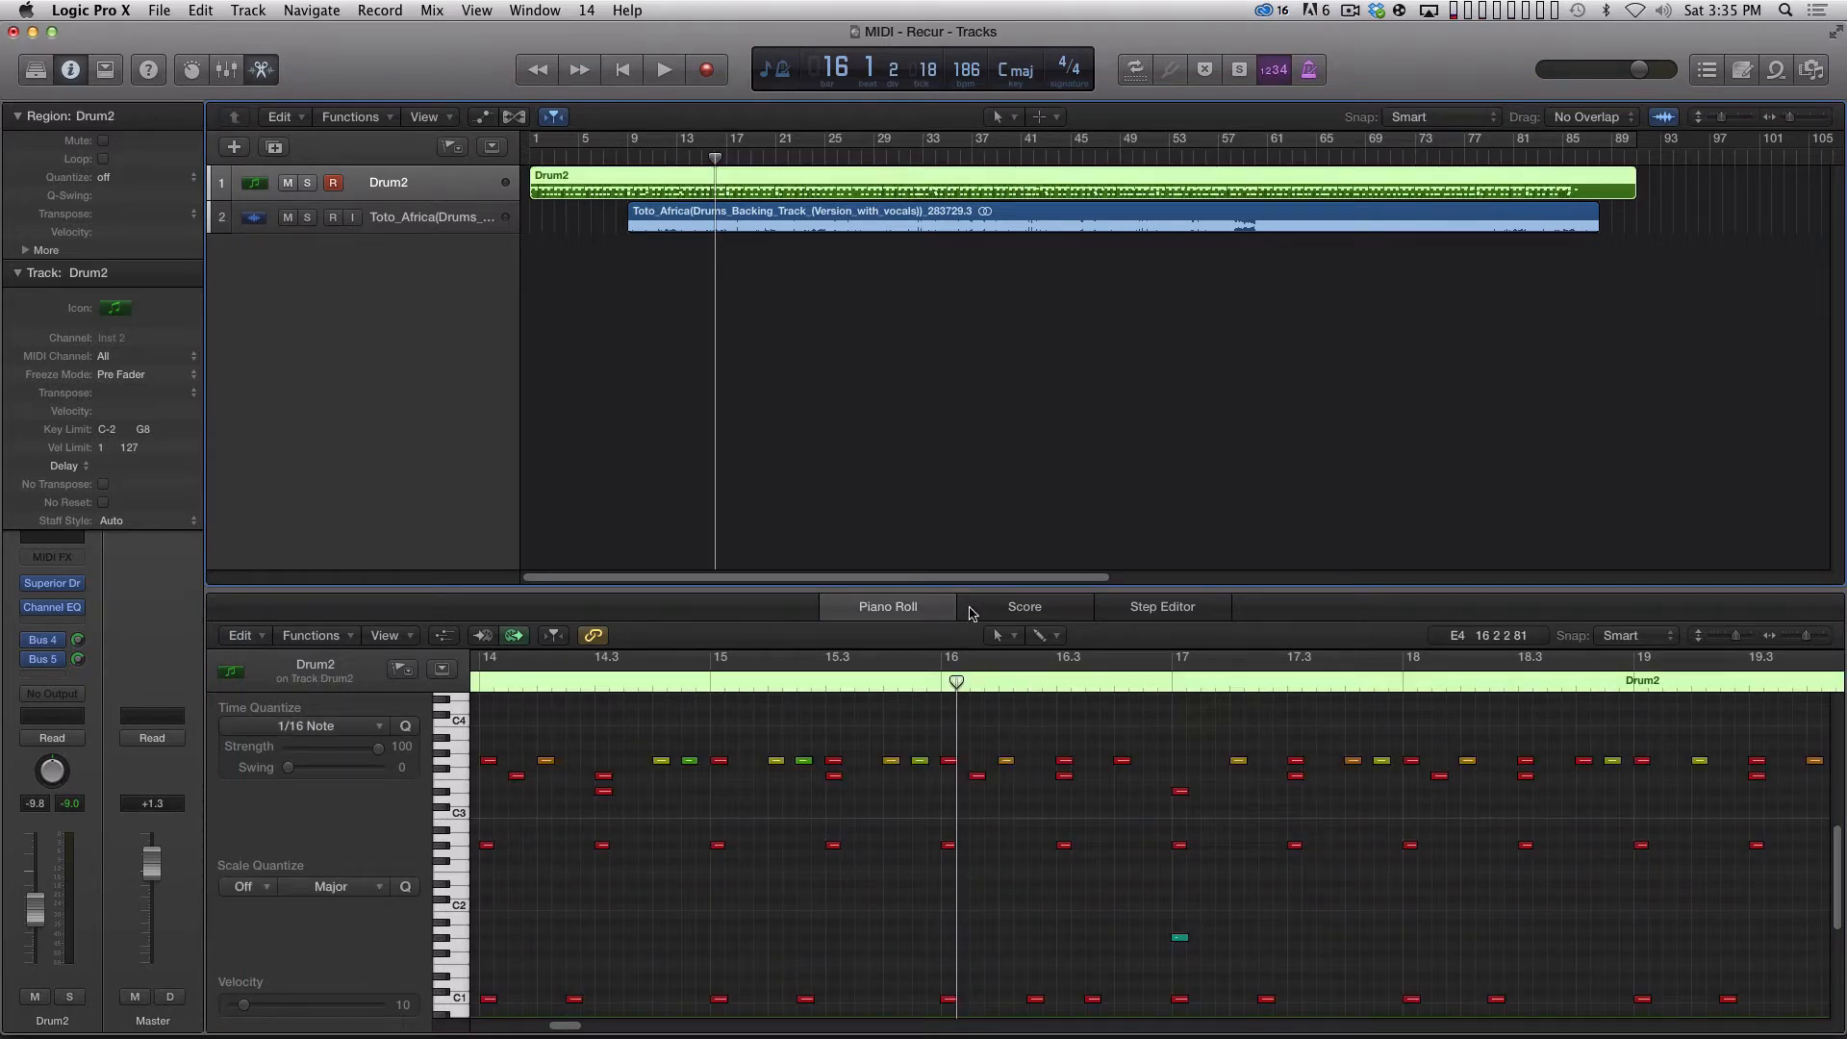
{"action": "left_click_drag", "start_coordinate": [978, 590], "coordinate": [975, 385]}
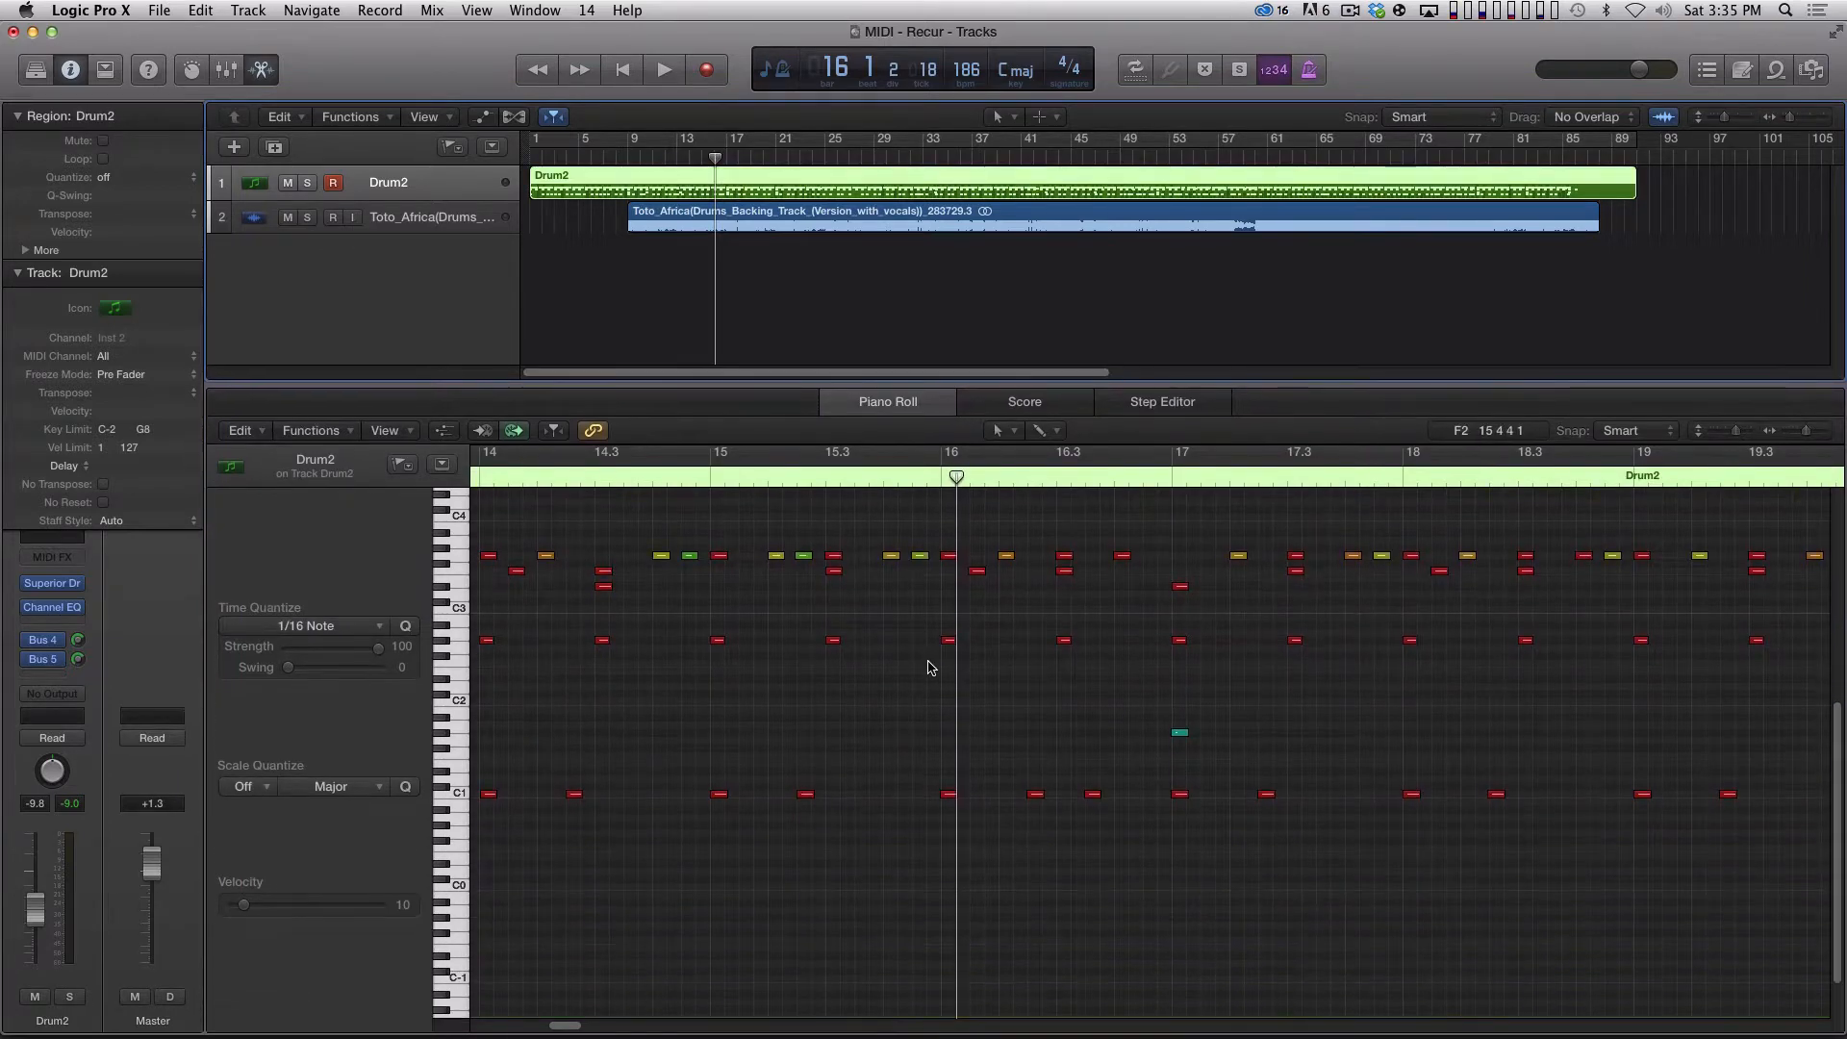
Examine the drum notes across the whole Drum2 region in the piano roll.
{"action": "key", "text": "super+Left"}
{"action": "left_click", "coordinate": [1061, 863]}
{"action": "key", "text": "super+Left"}
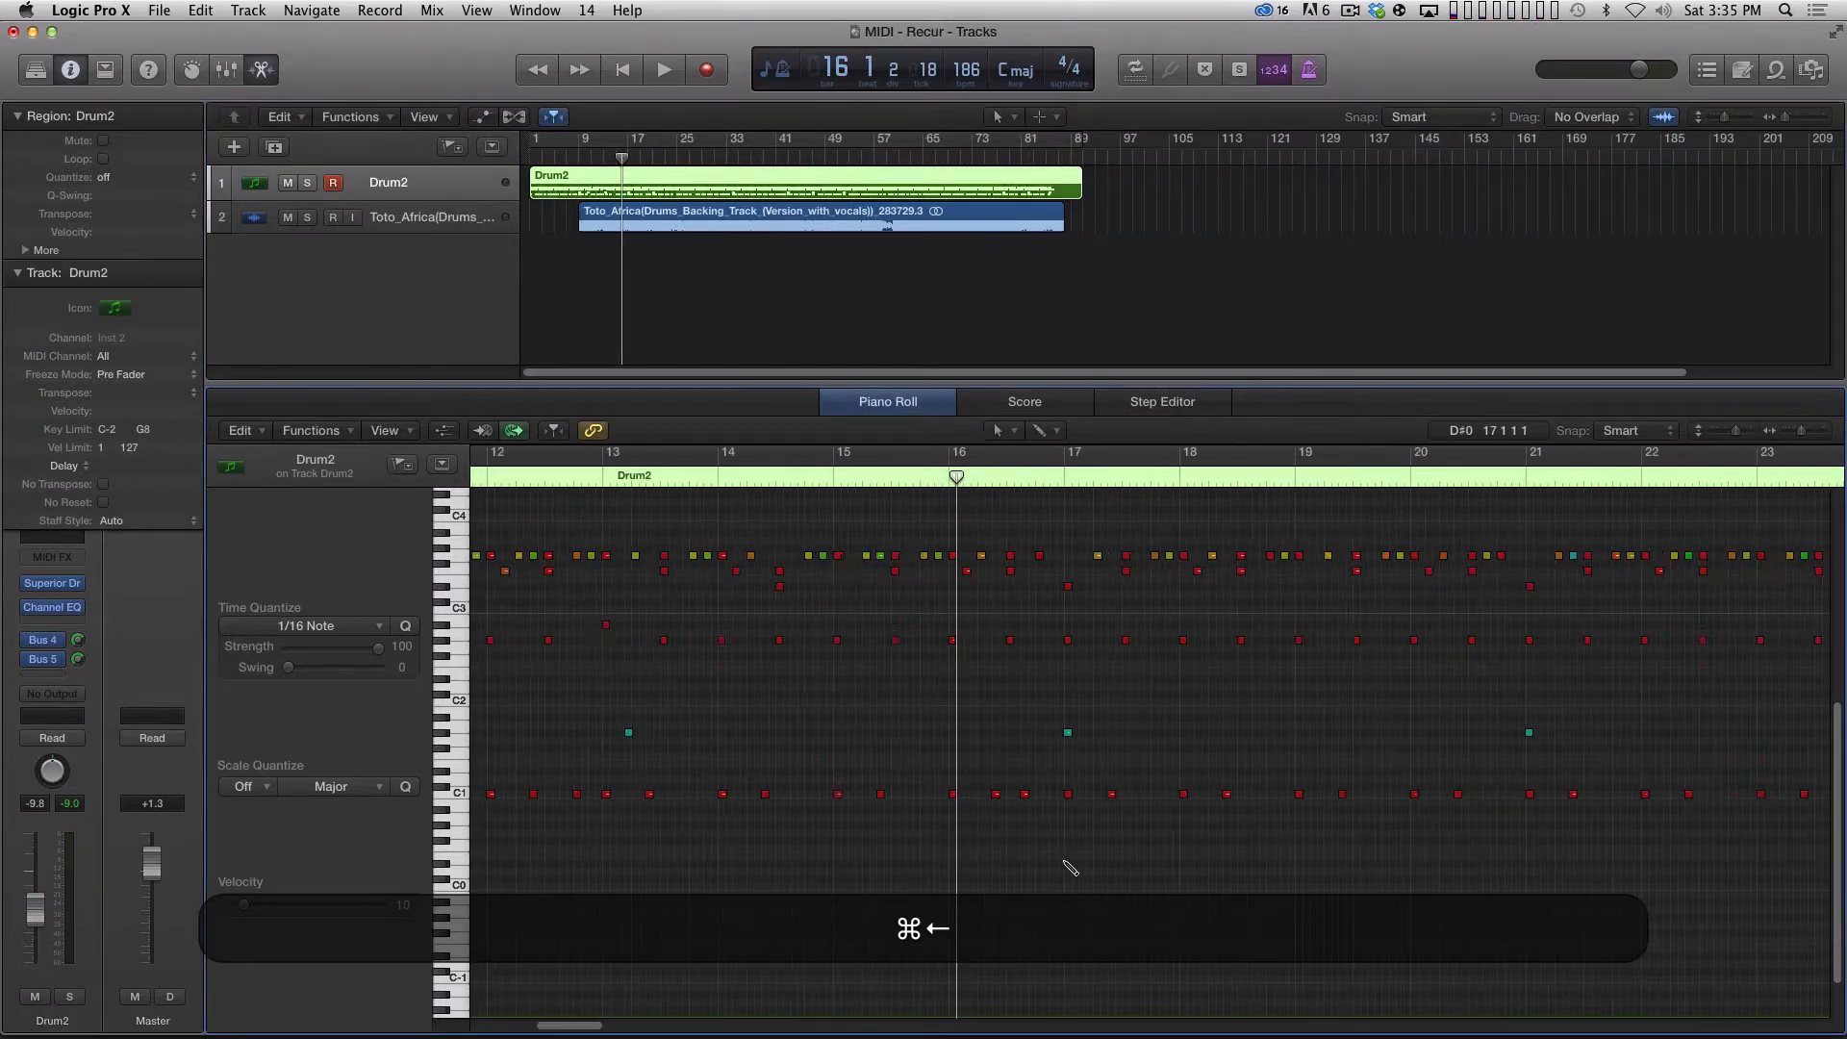
{"action": "key", "text": "super+Left"}
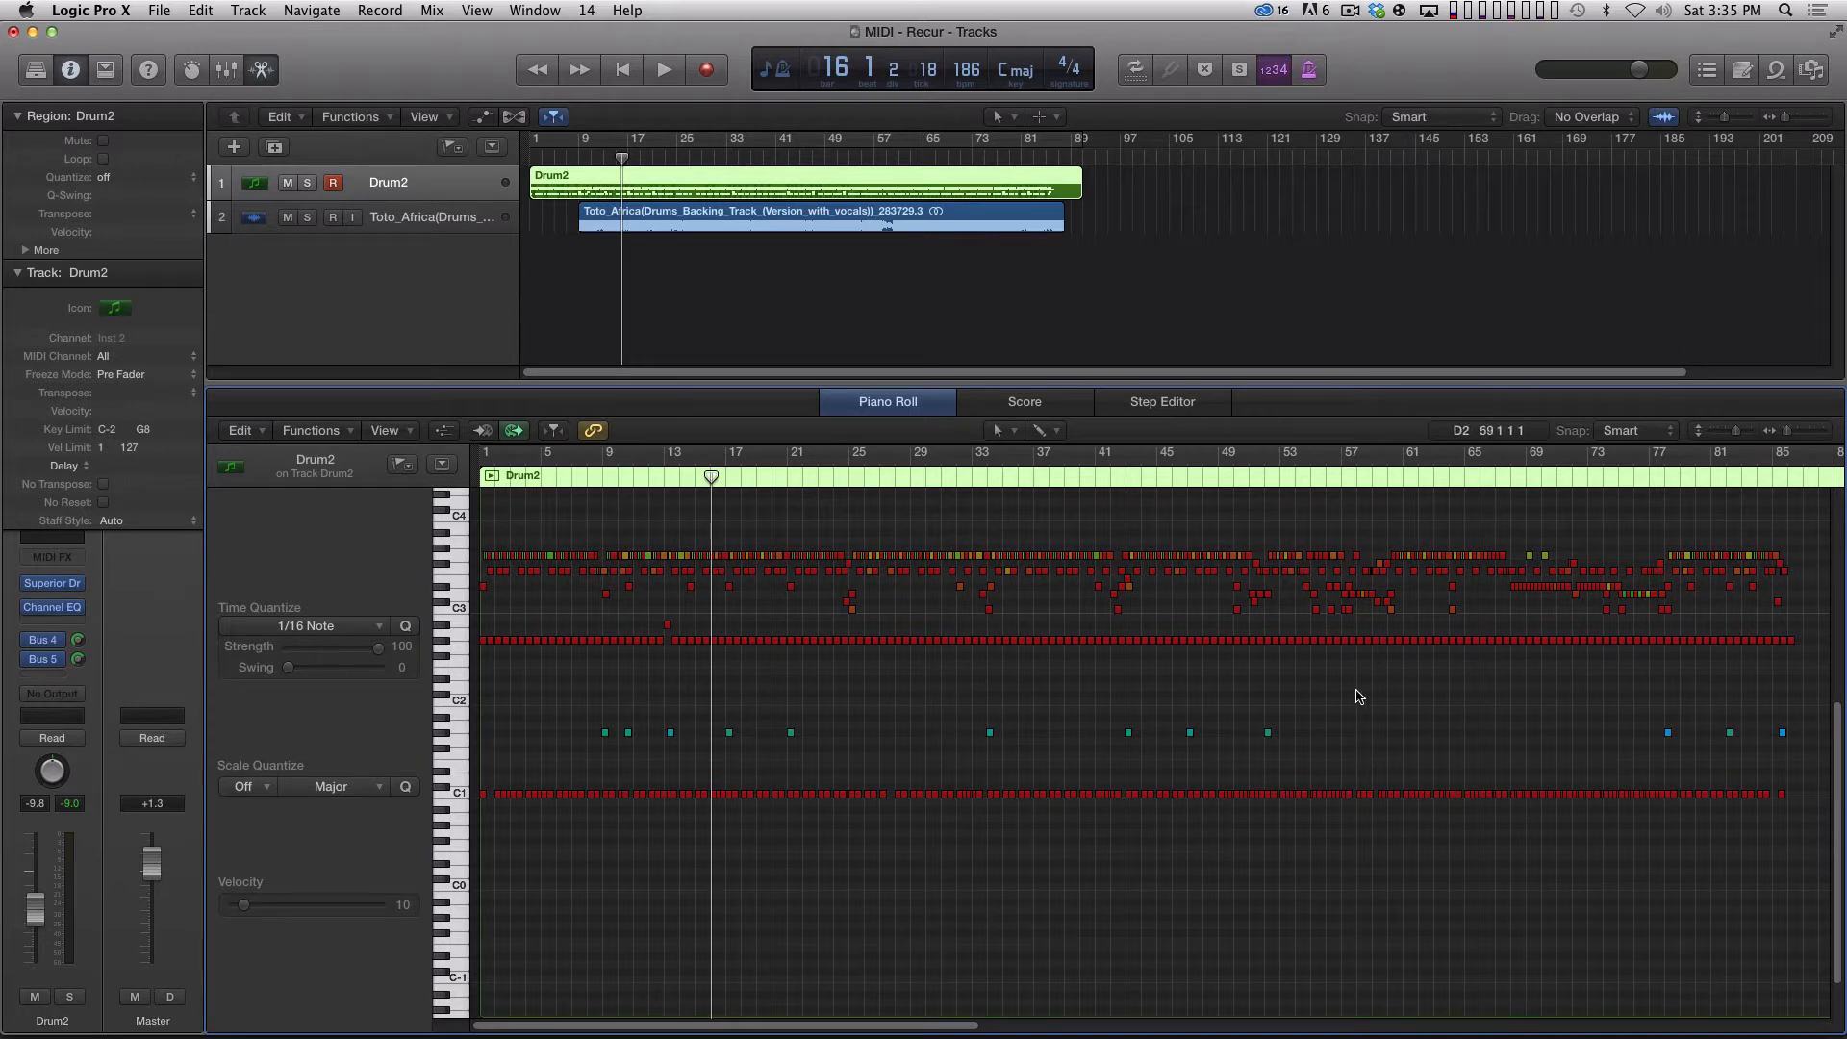
{"action": "key", "text": "super+Right"}
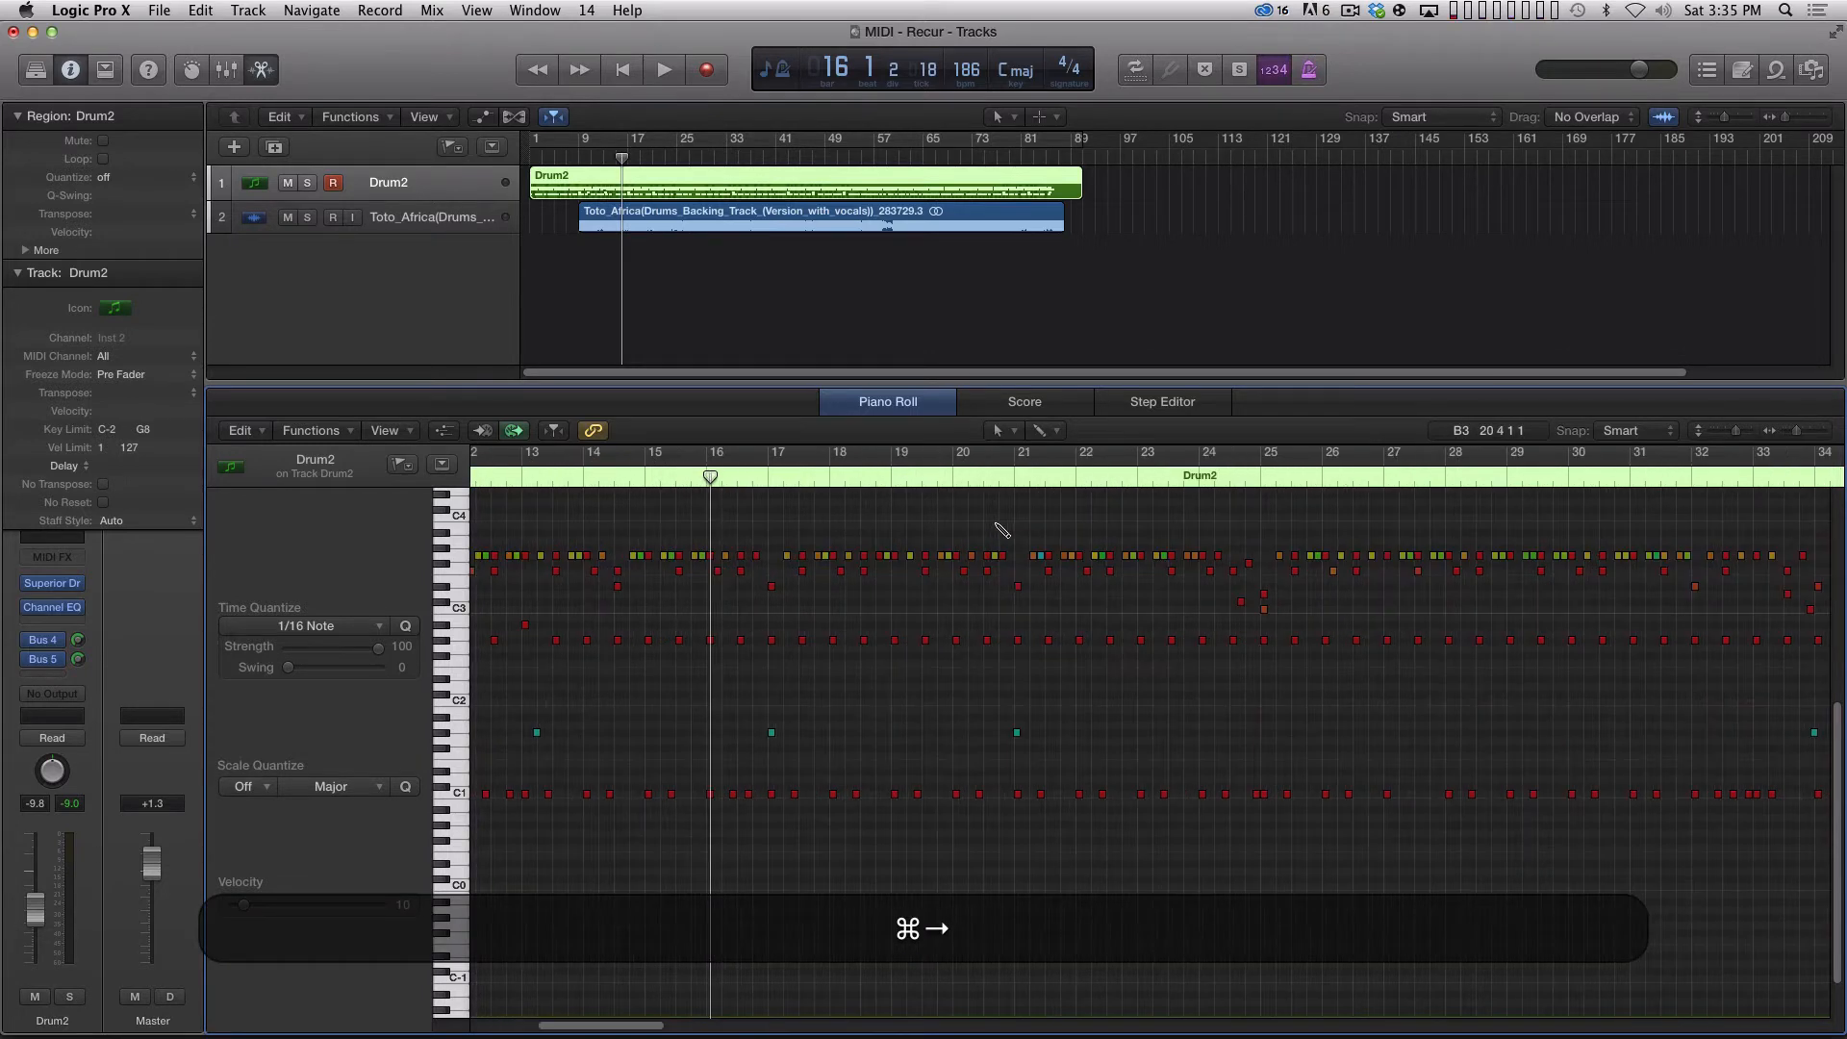
{"action": "key", "text": "super+Home"}
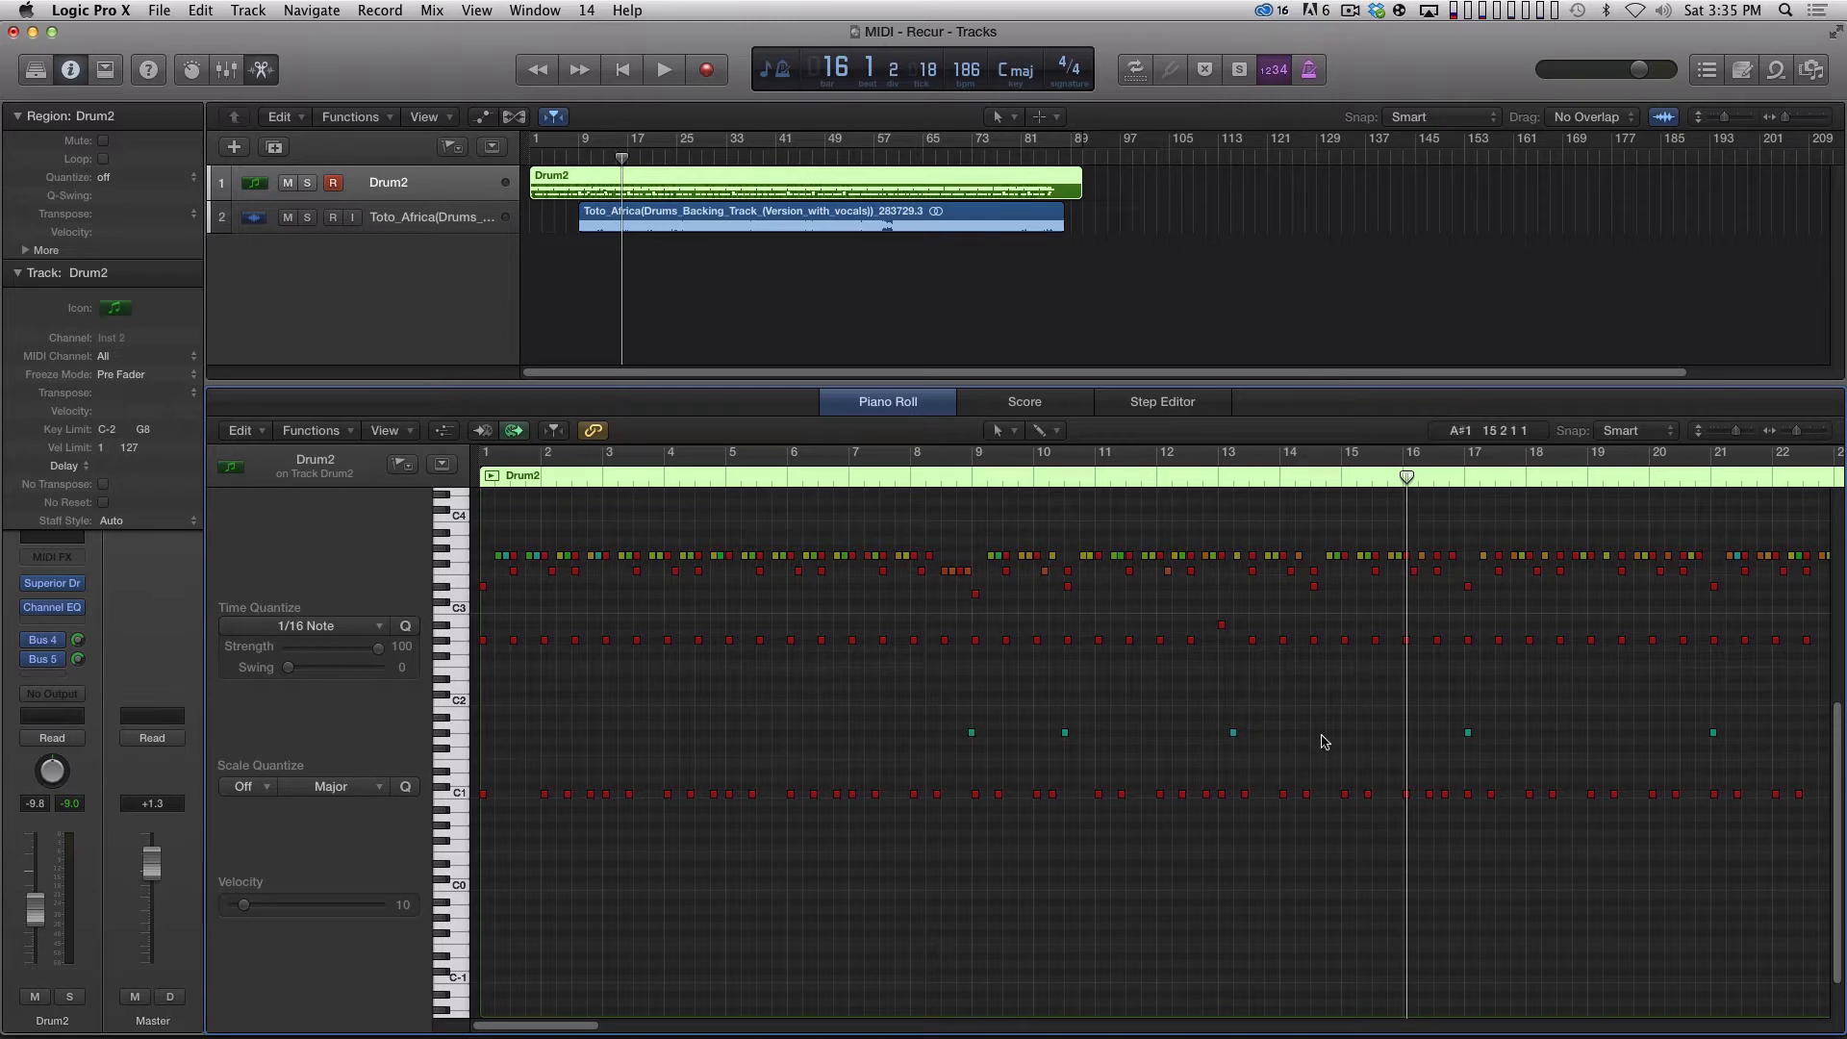
Play the Drum2 region from bar 24 to just past bar 25 to hear the fill.
{"action": "scroll", "coordinate": [597, 1006], "scroll_direction": "right", "scroll_amount": 15}
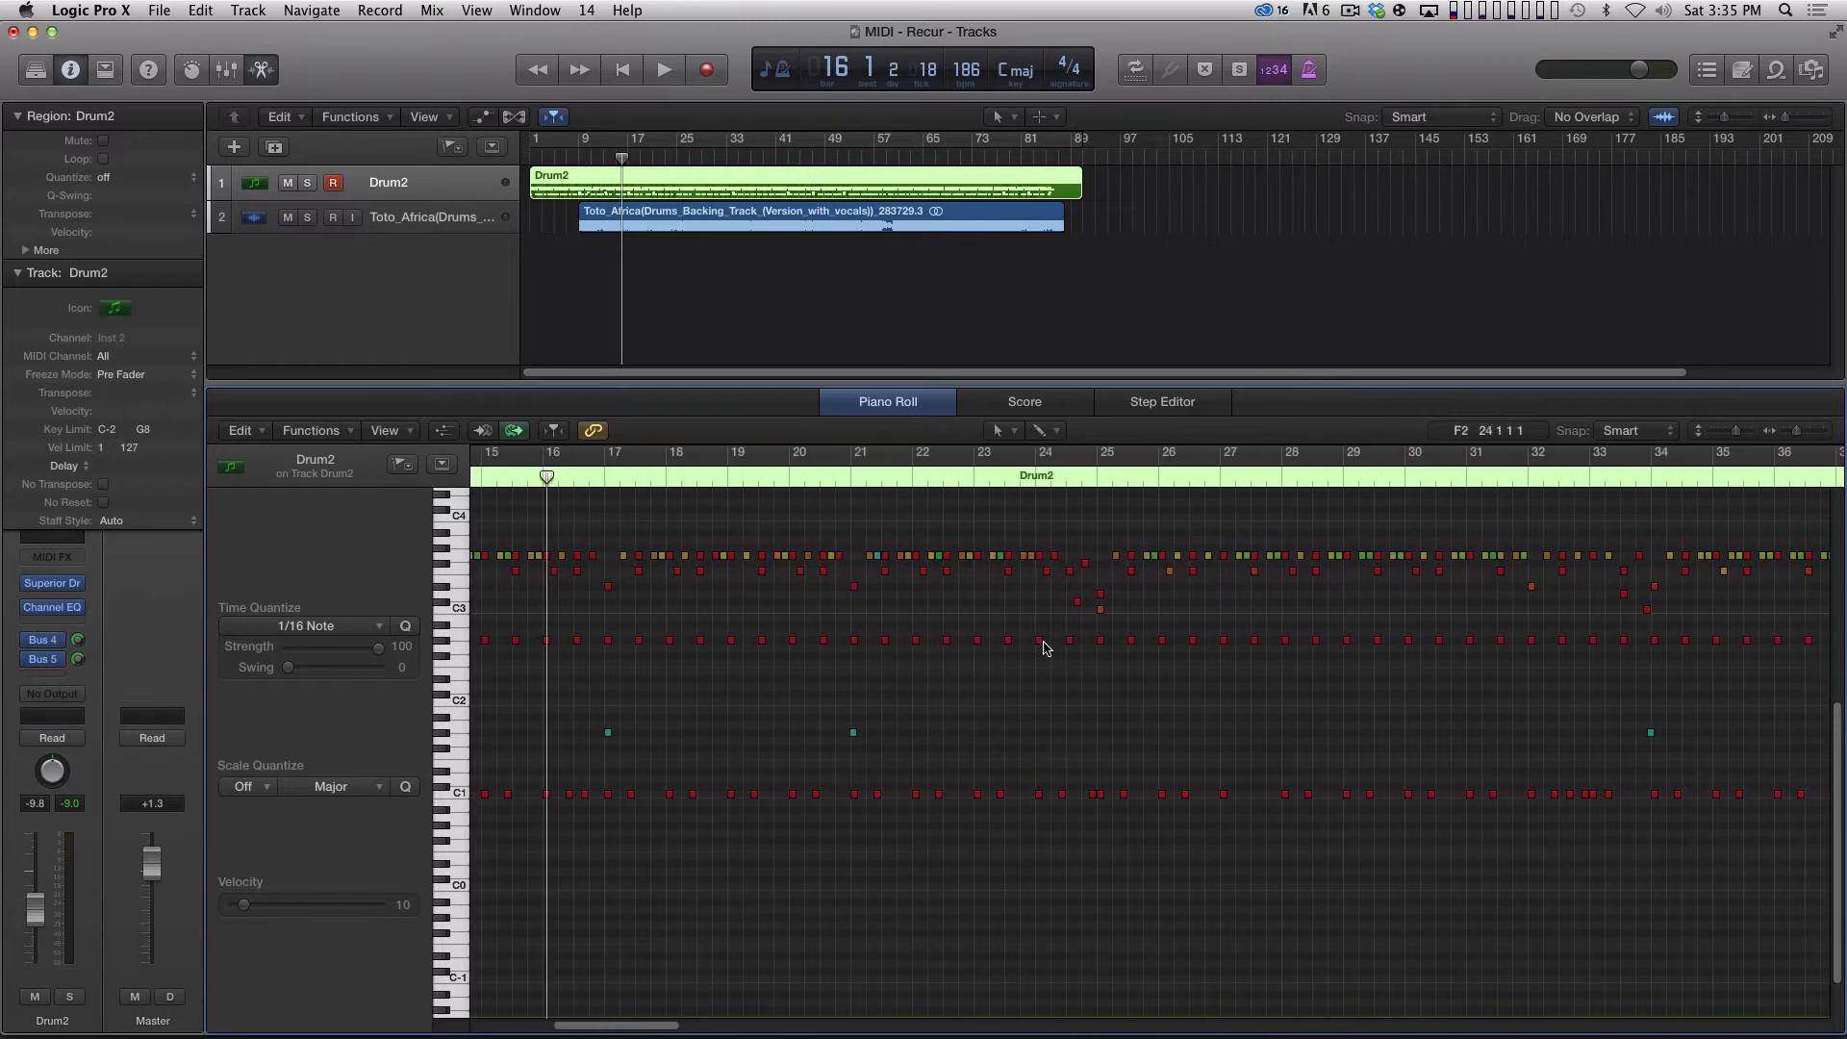
{"action": "left_click", "coordinate": [1053, 482]}
{"action": "key", "text": "space"}
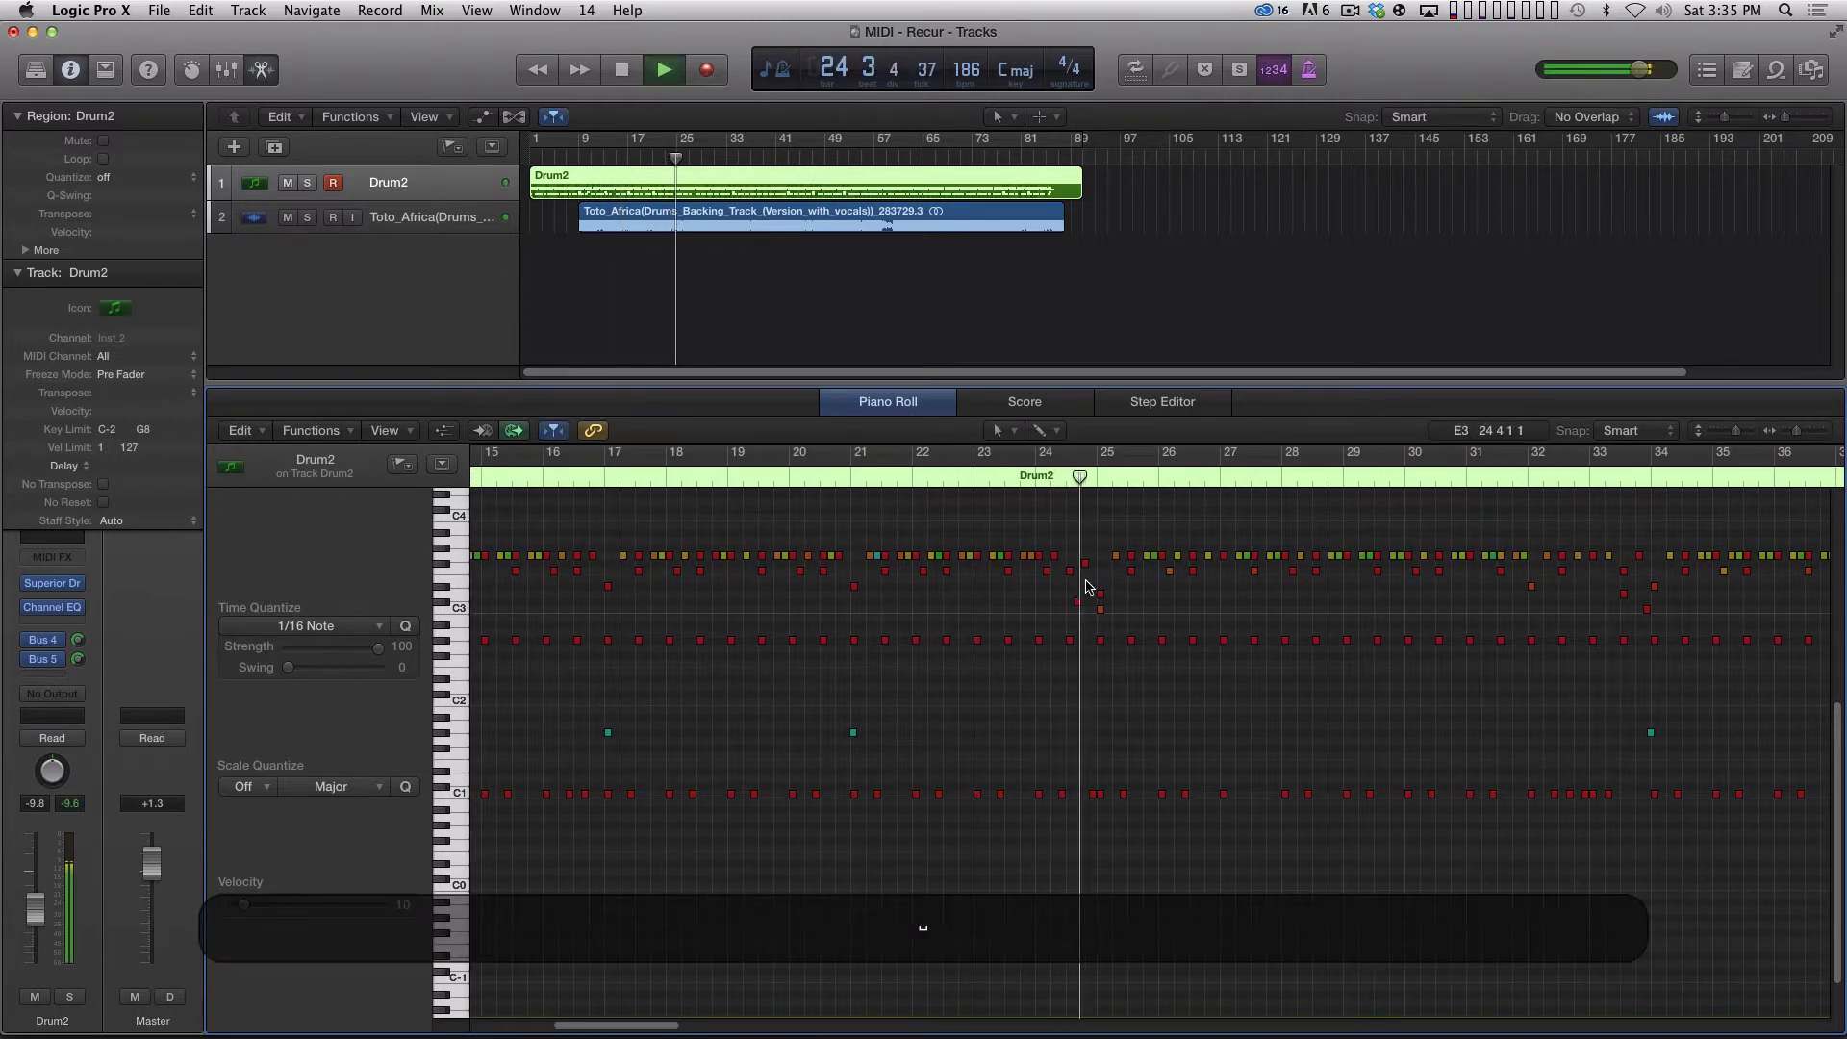
{"action": "key", "text": "space"}
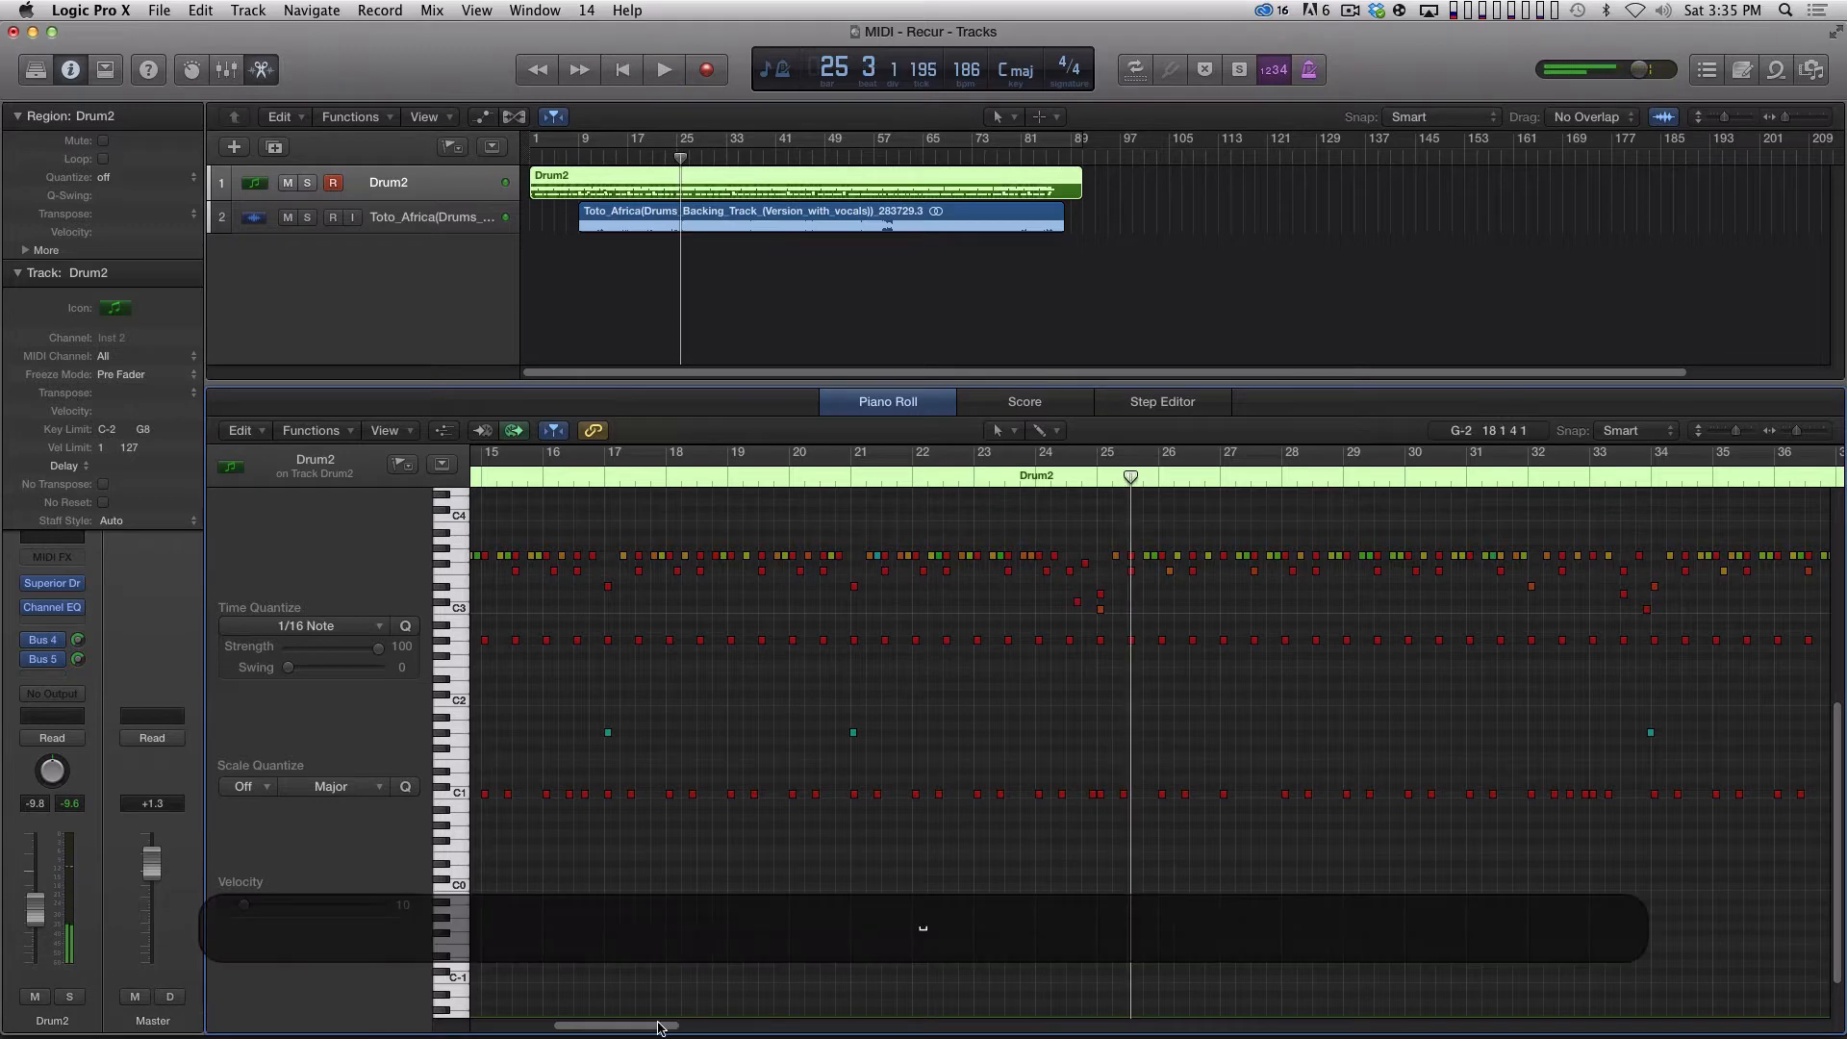
Play the Drum2 region's busy section from about bar 54 to bar 60, and return the piano roll to bar 1.
{"action": "scroll", "coordinate": [871, 976], "scroll_direction": "right", "scroll_amount": 10}
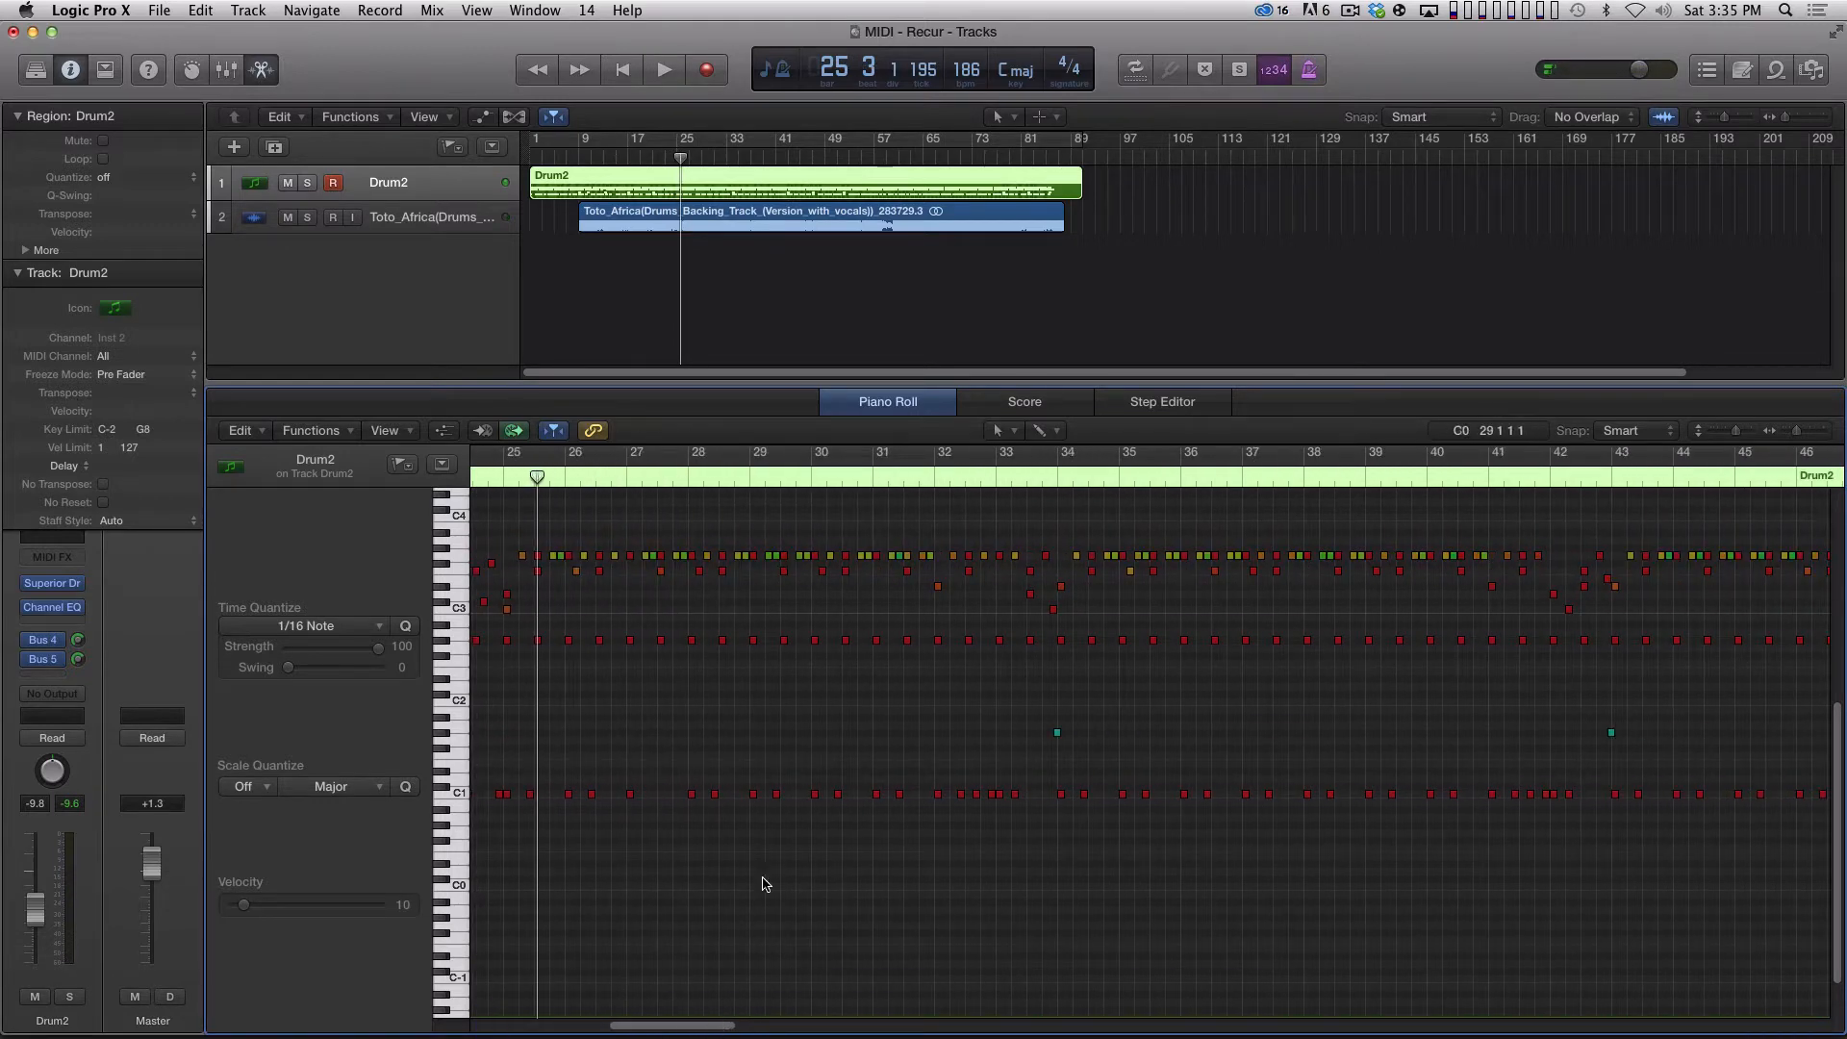
{"action": "left_click_drag", "start_coordinate": [670, 1025], "coordinate": [806, 1021]}
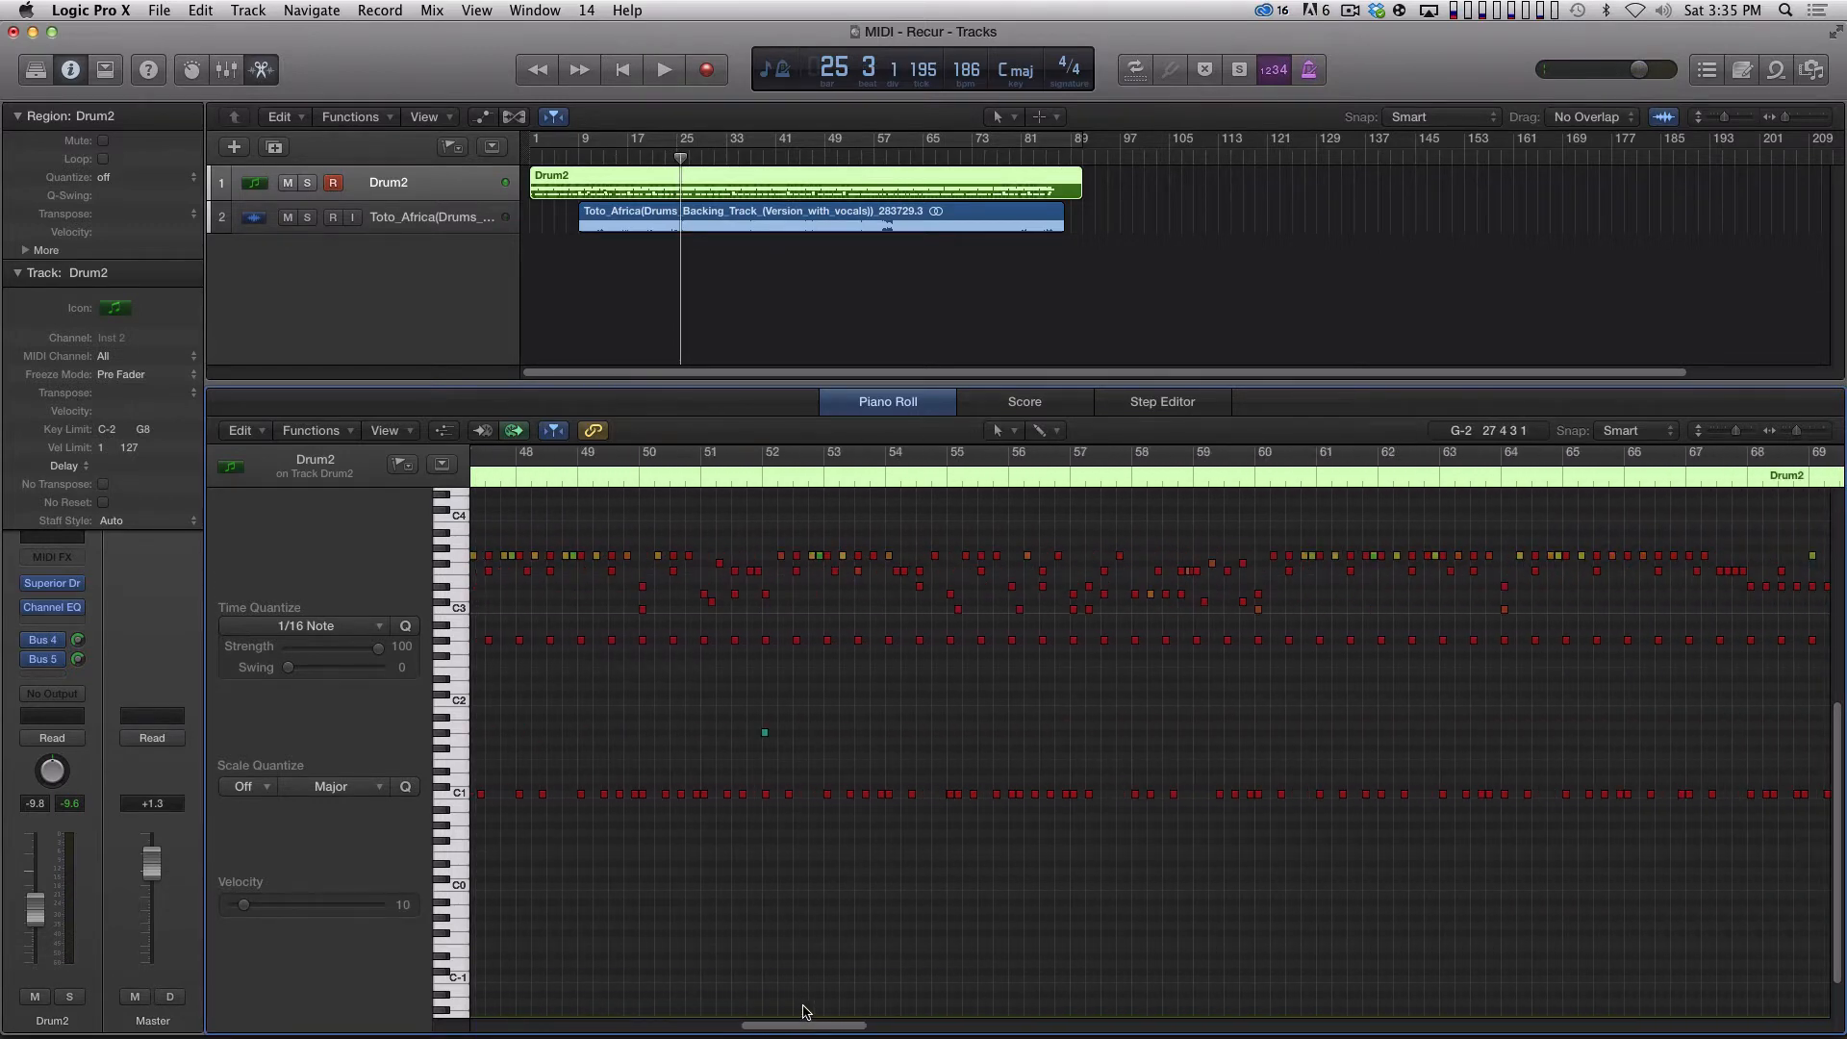
{"action": "left_click", "coordinate": [879, 484]}
{"action": "key", "text": "space"}
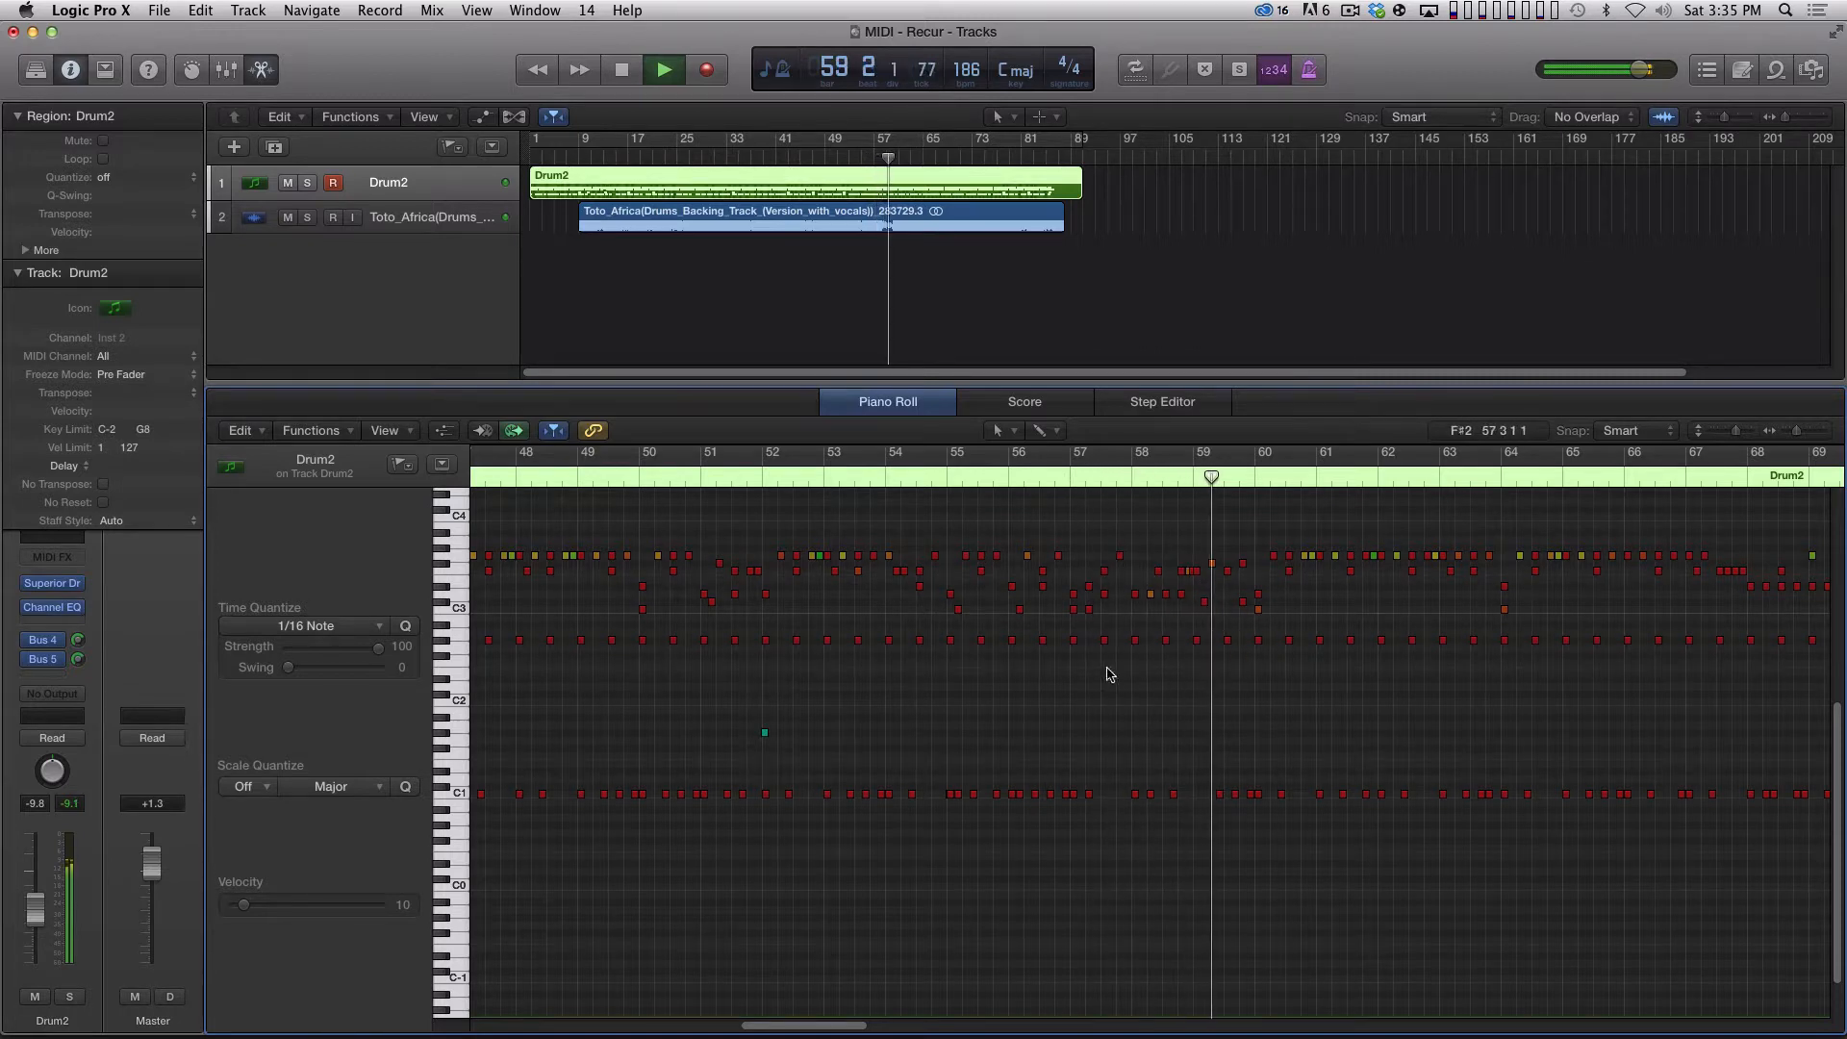
{"action": "key", "text": "space"}
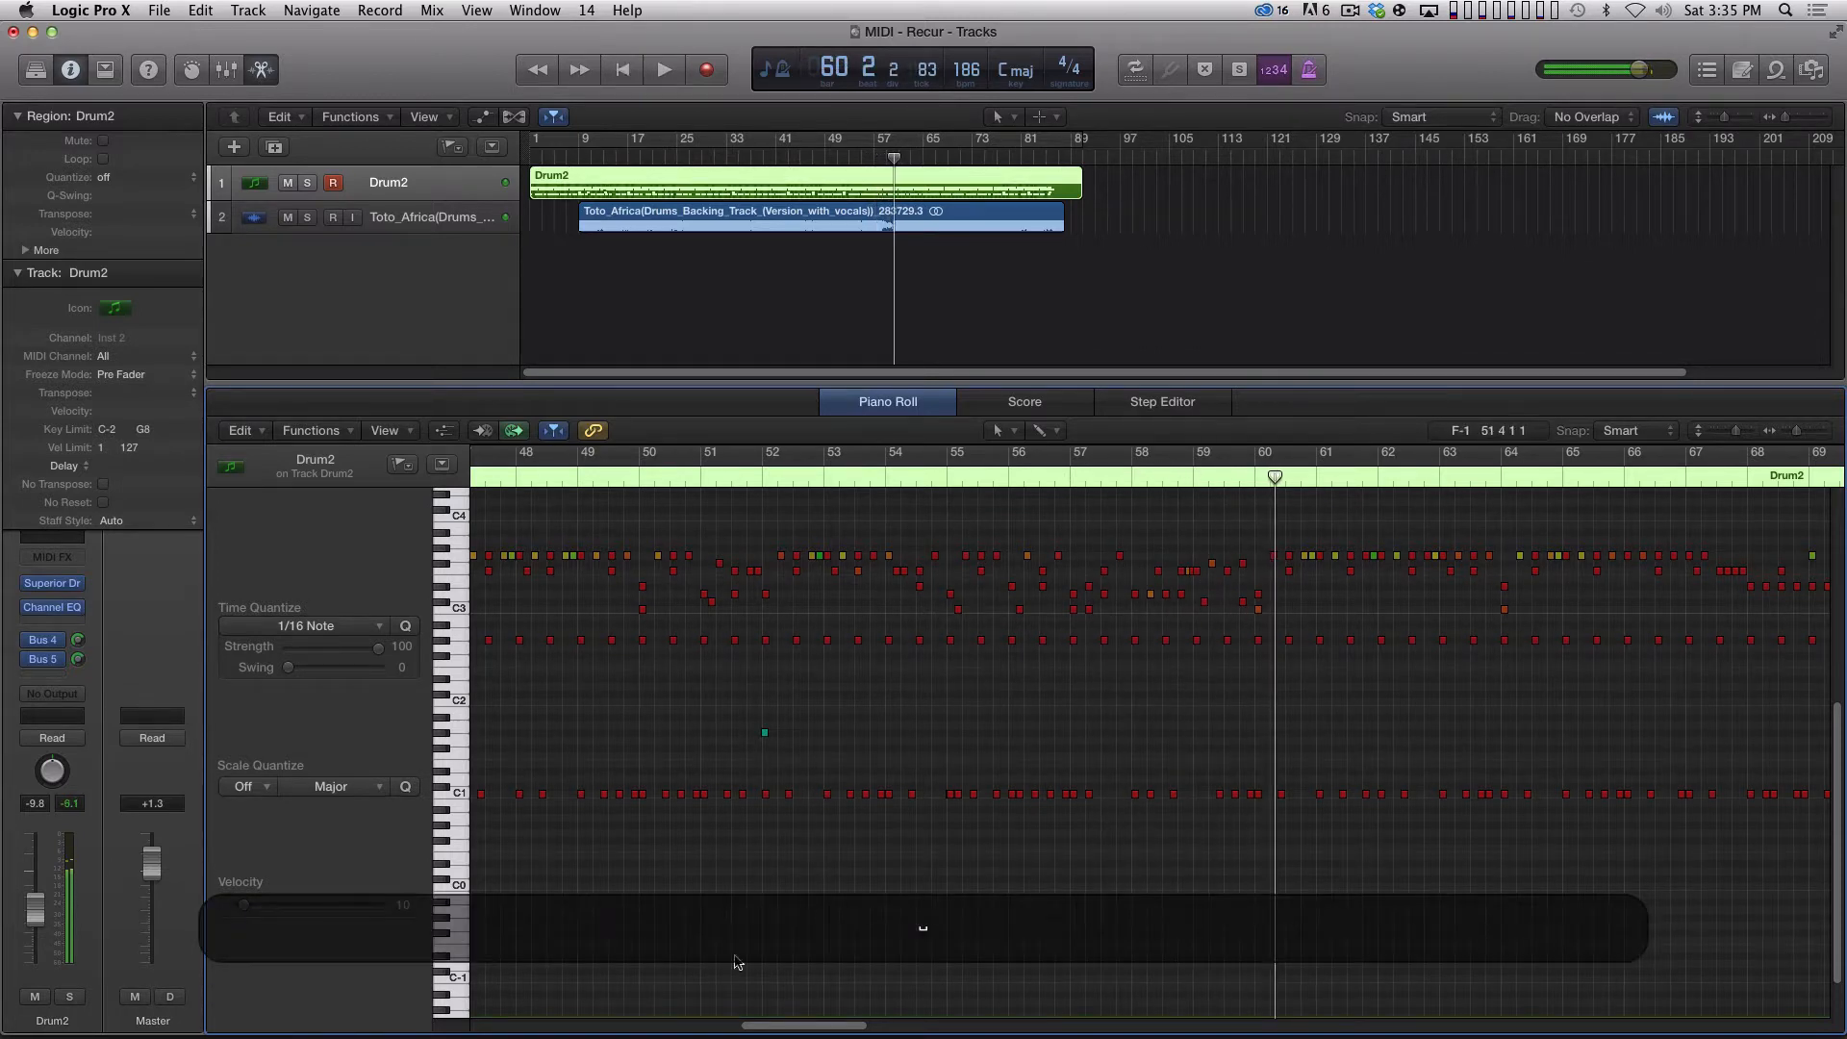
{"action": "left_click_drag", "start_coordinate": [770, 1029], "coordinate": [501, 1027]}
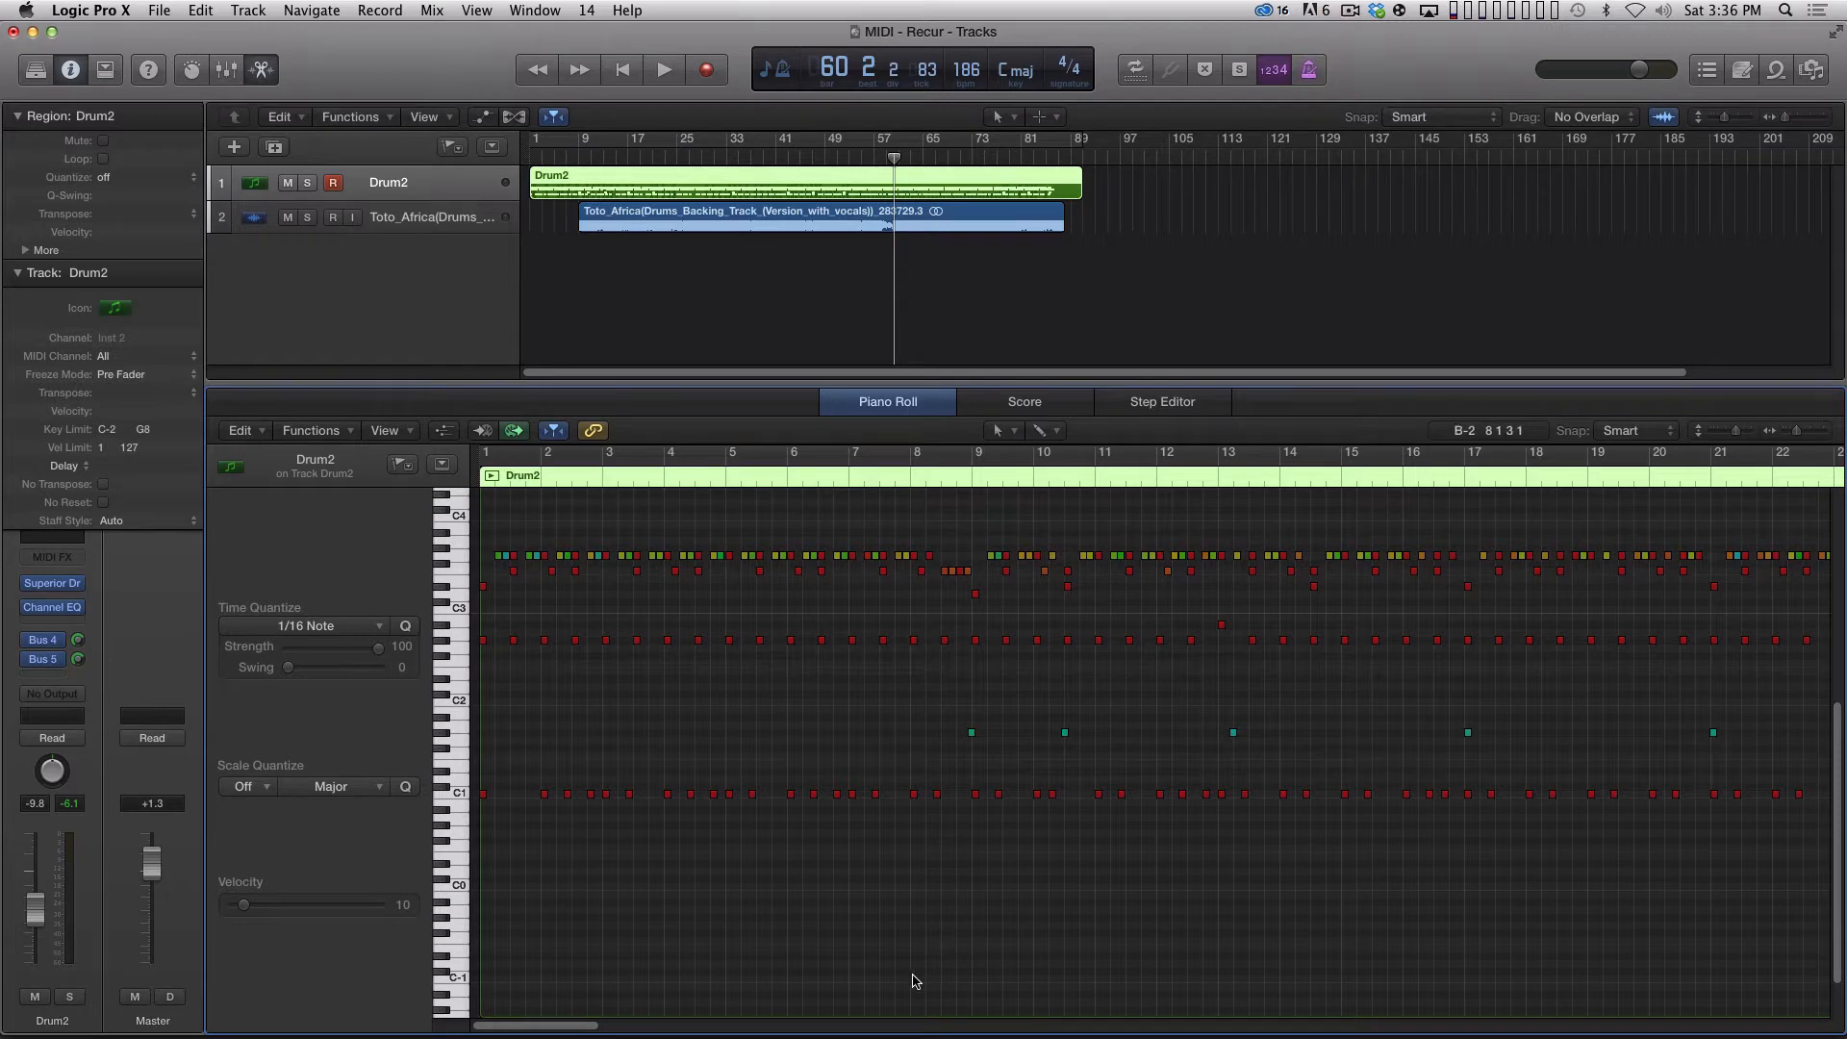
{"action": "left_click", "coordinate": [721, 299]}
{"action": "left_click", "coordinate": [810, 190]}
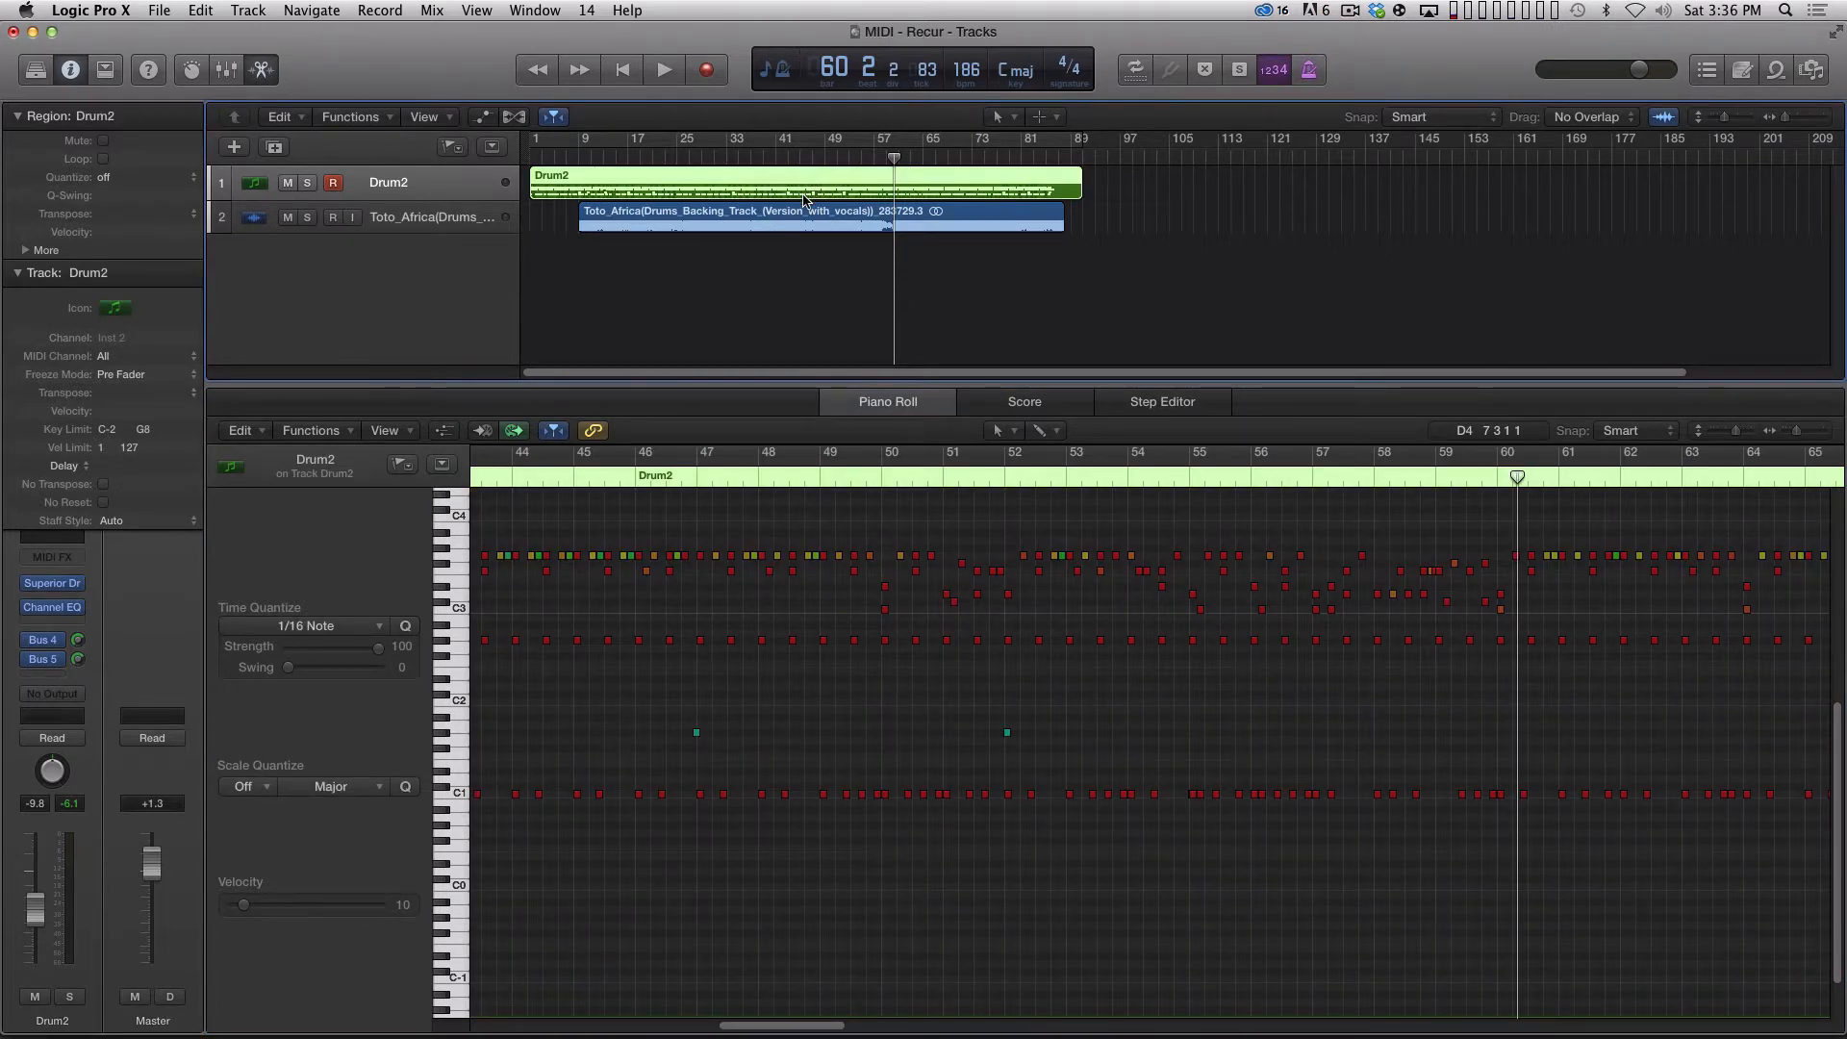
{"action": "left_click", "coordinate": [159, 9]}
{"action": "mouse_move", "coordinate": [248, 420]}
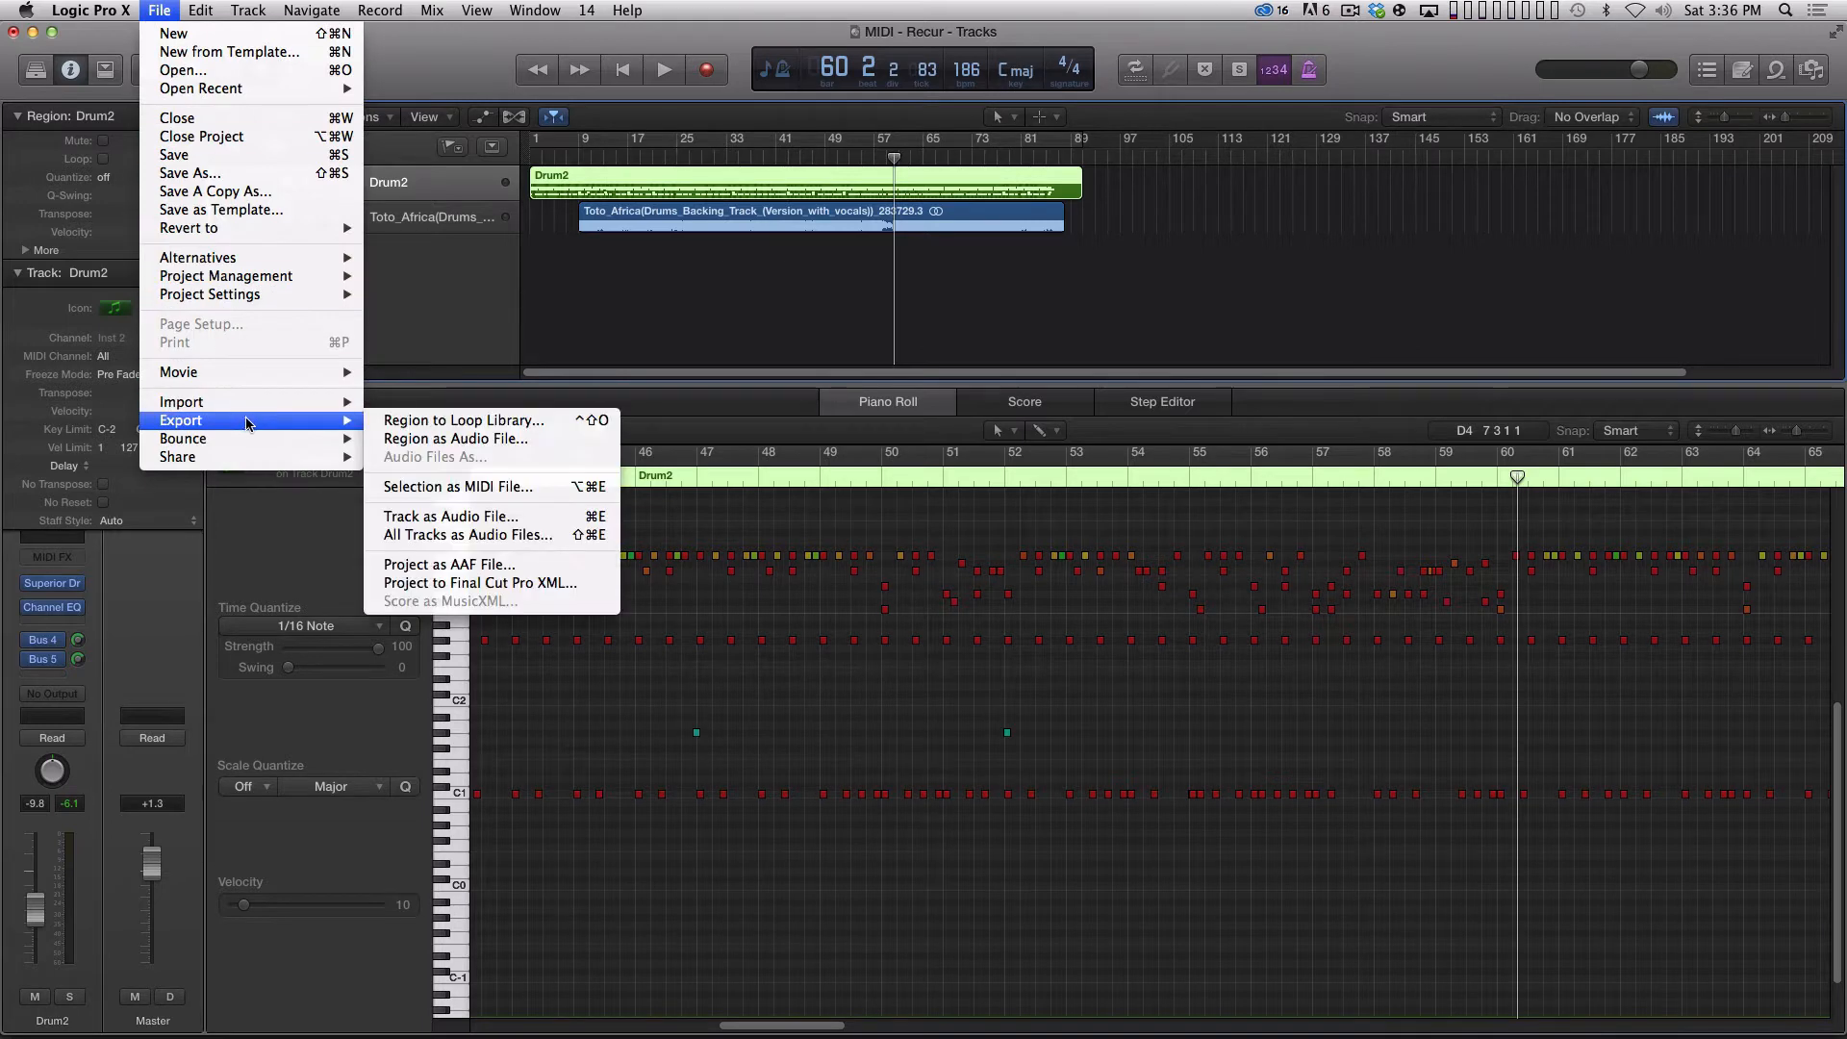
{"action": "left_click", "coordinate": [453, 487]}
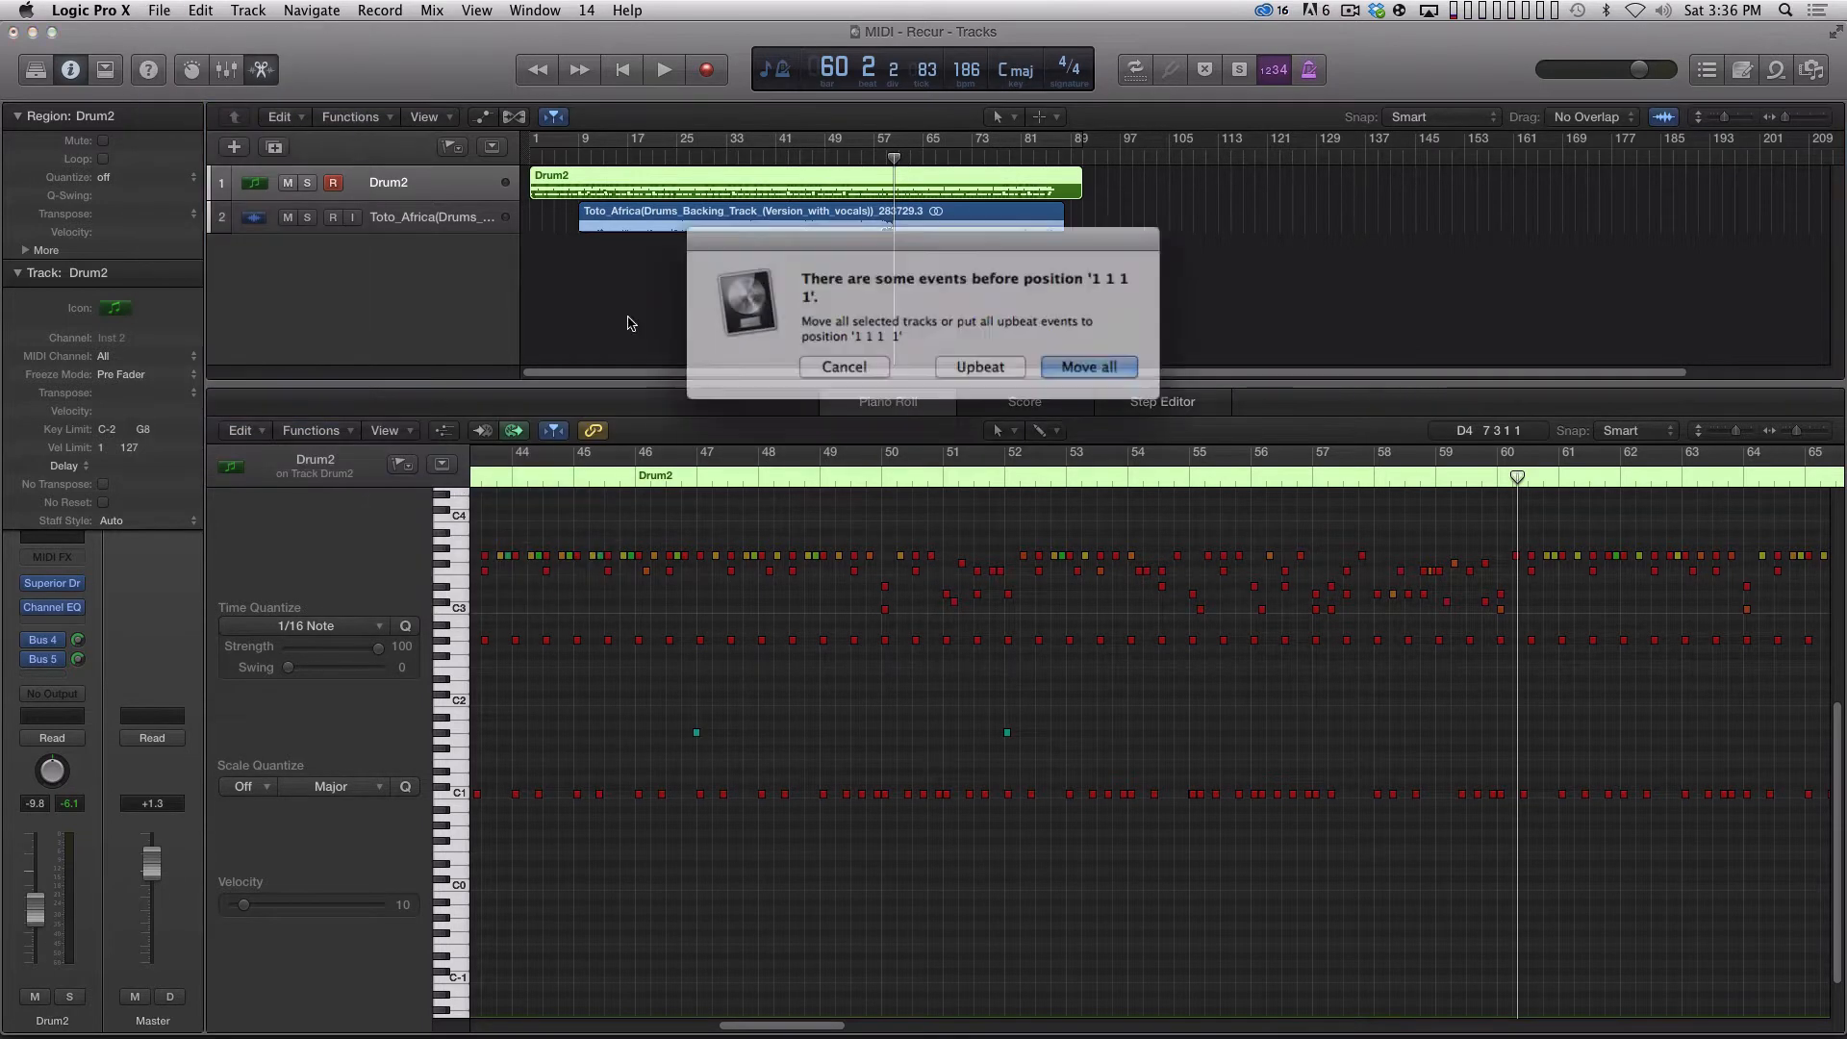
{"action": "left_click", "coordinate": [853, 363]}
Delete the stray MIDI events from the Drum2 region with the cycle range temporarily on, and return the playhead to bar 1.
{"action": "left_click", "coordinate": [613, 137]}
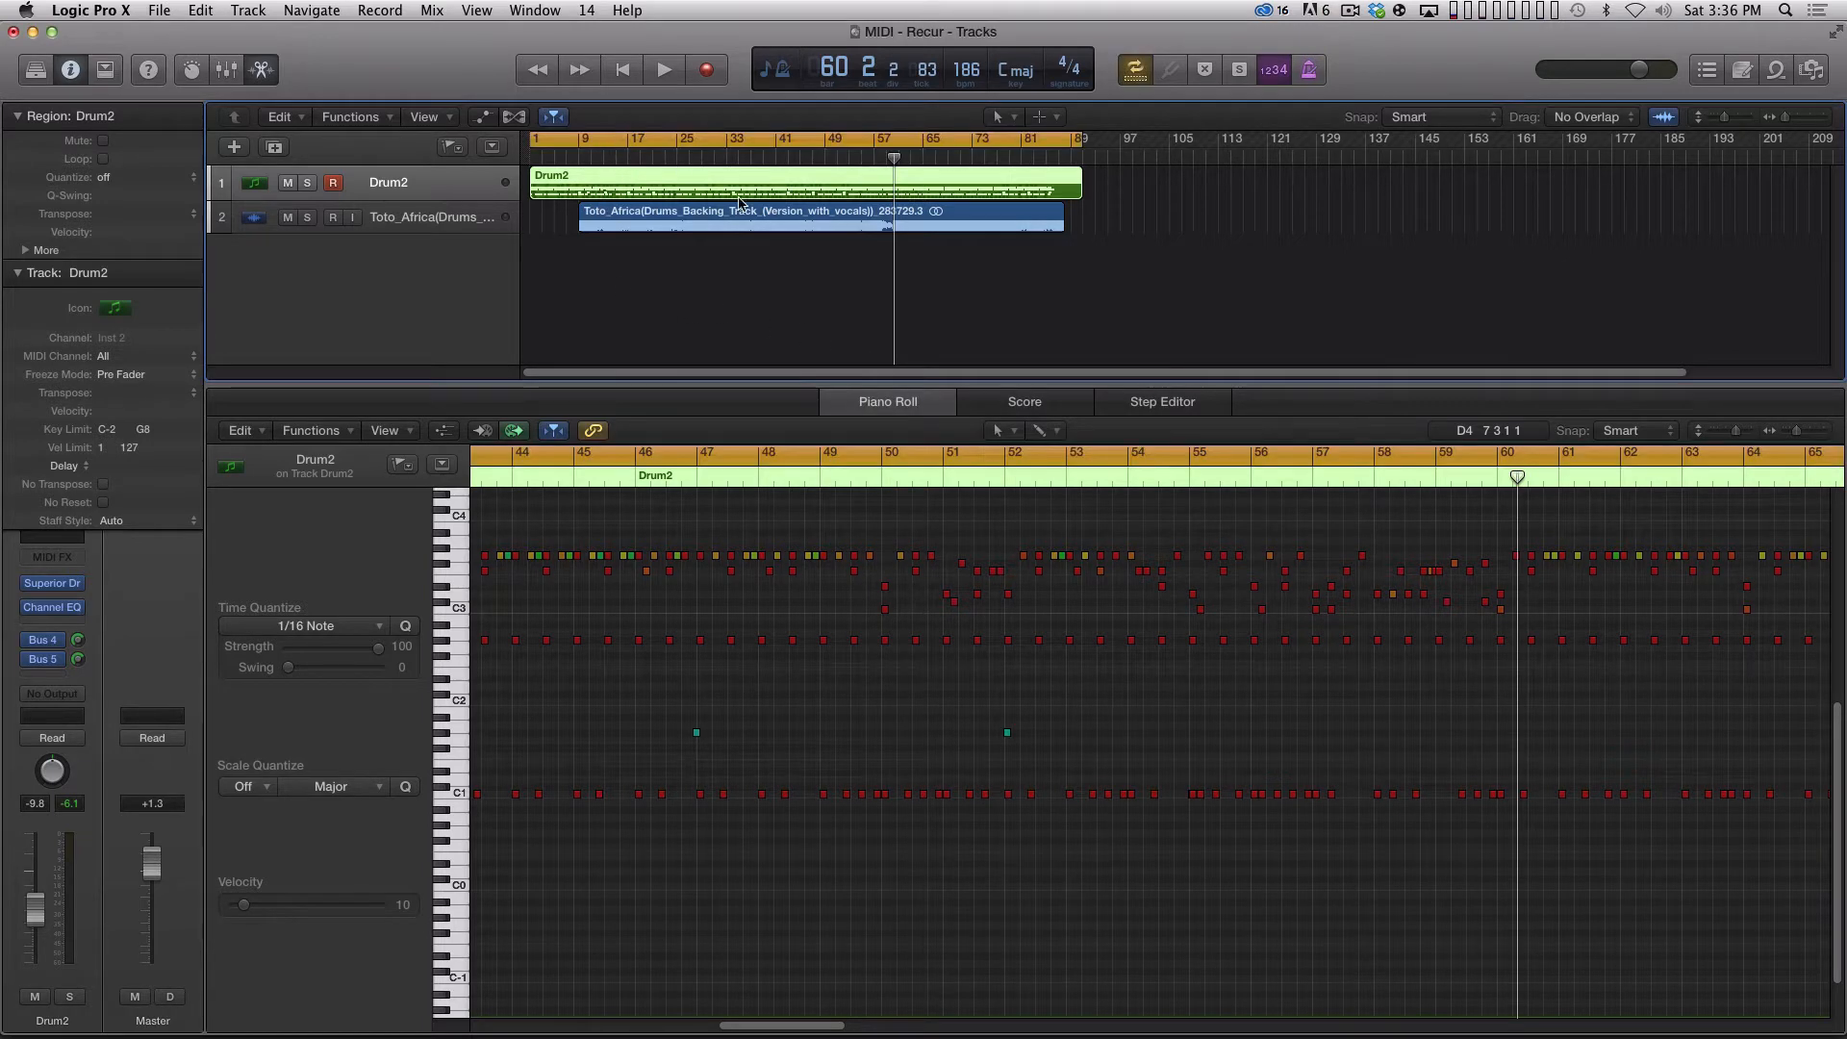
{"action": "left_click", "coordinate": [290, 430]}
{"action": "left_click", "coordinate": [242, 430]}
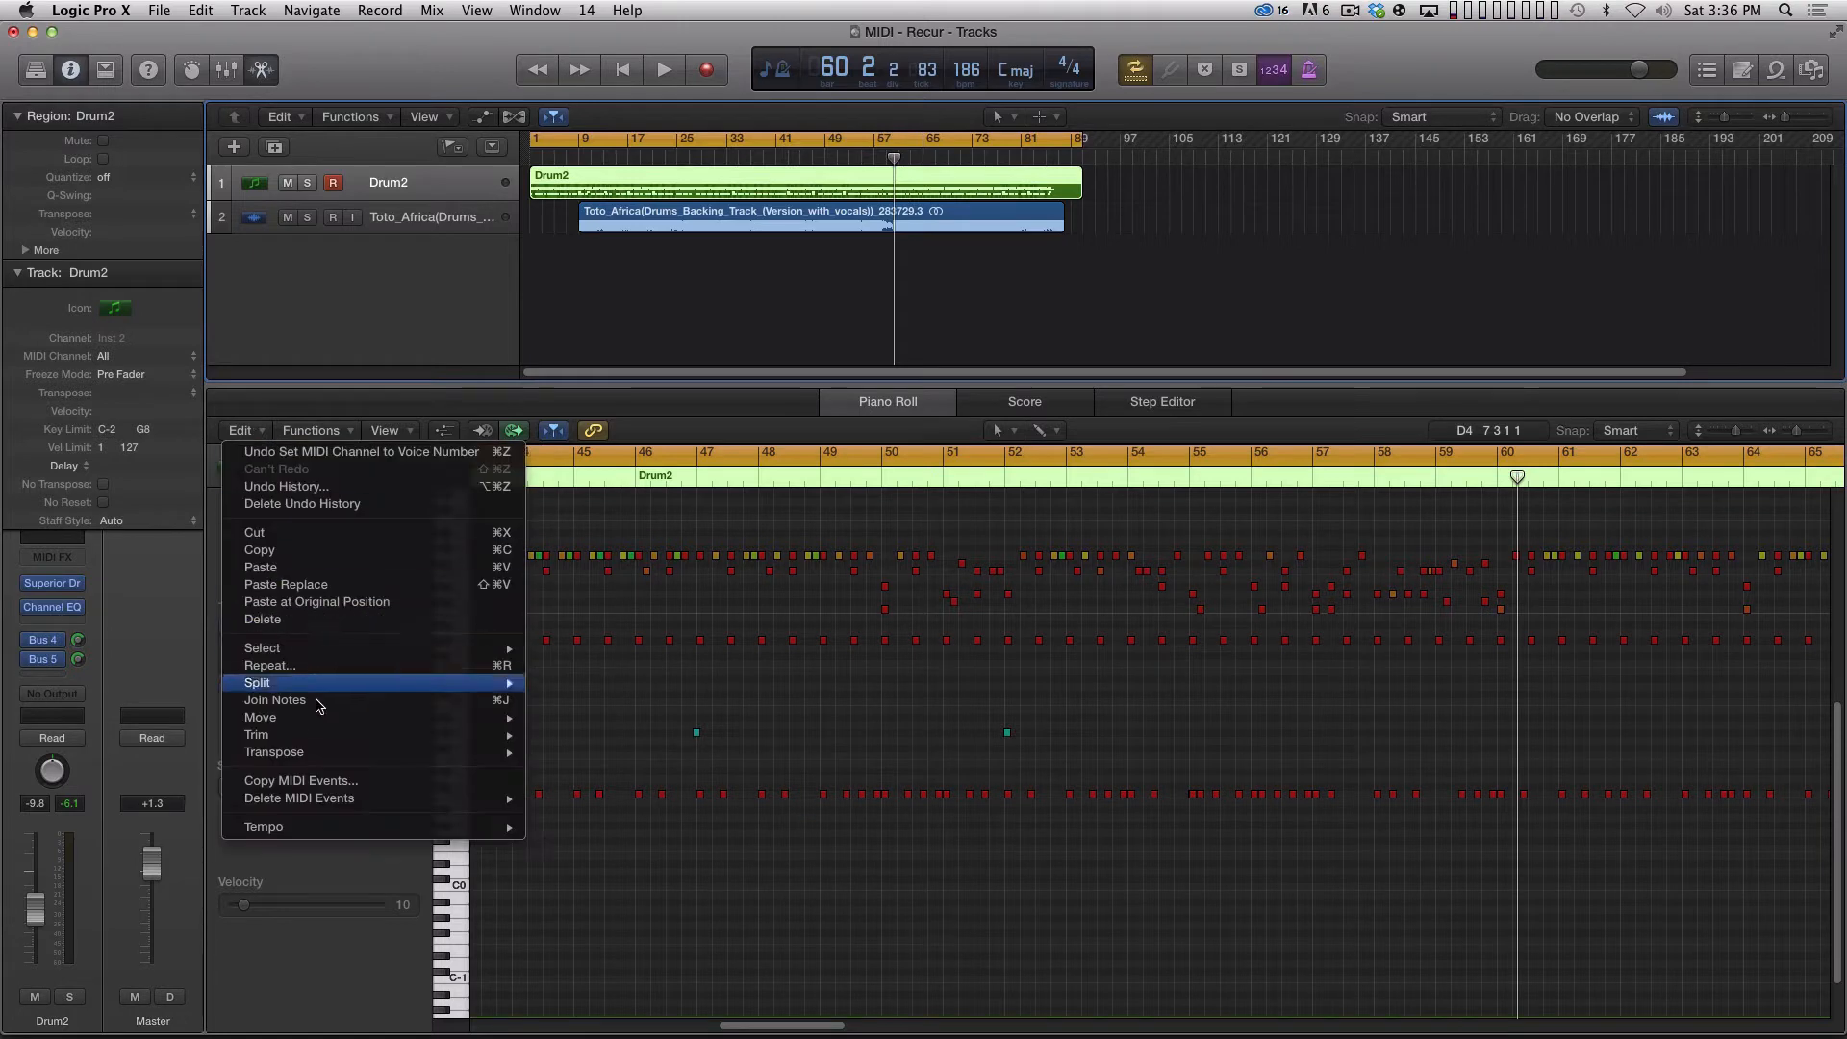
{"action": "mouse_move", "coordinate": [352, 798]}
{"action": "left_click", "coordinate": [598, 850]}
{"action": "left_click", "coordinate": [660, 288]}
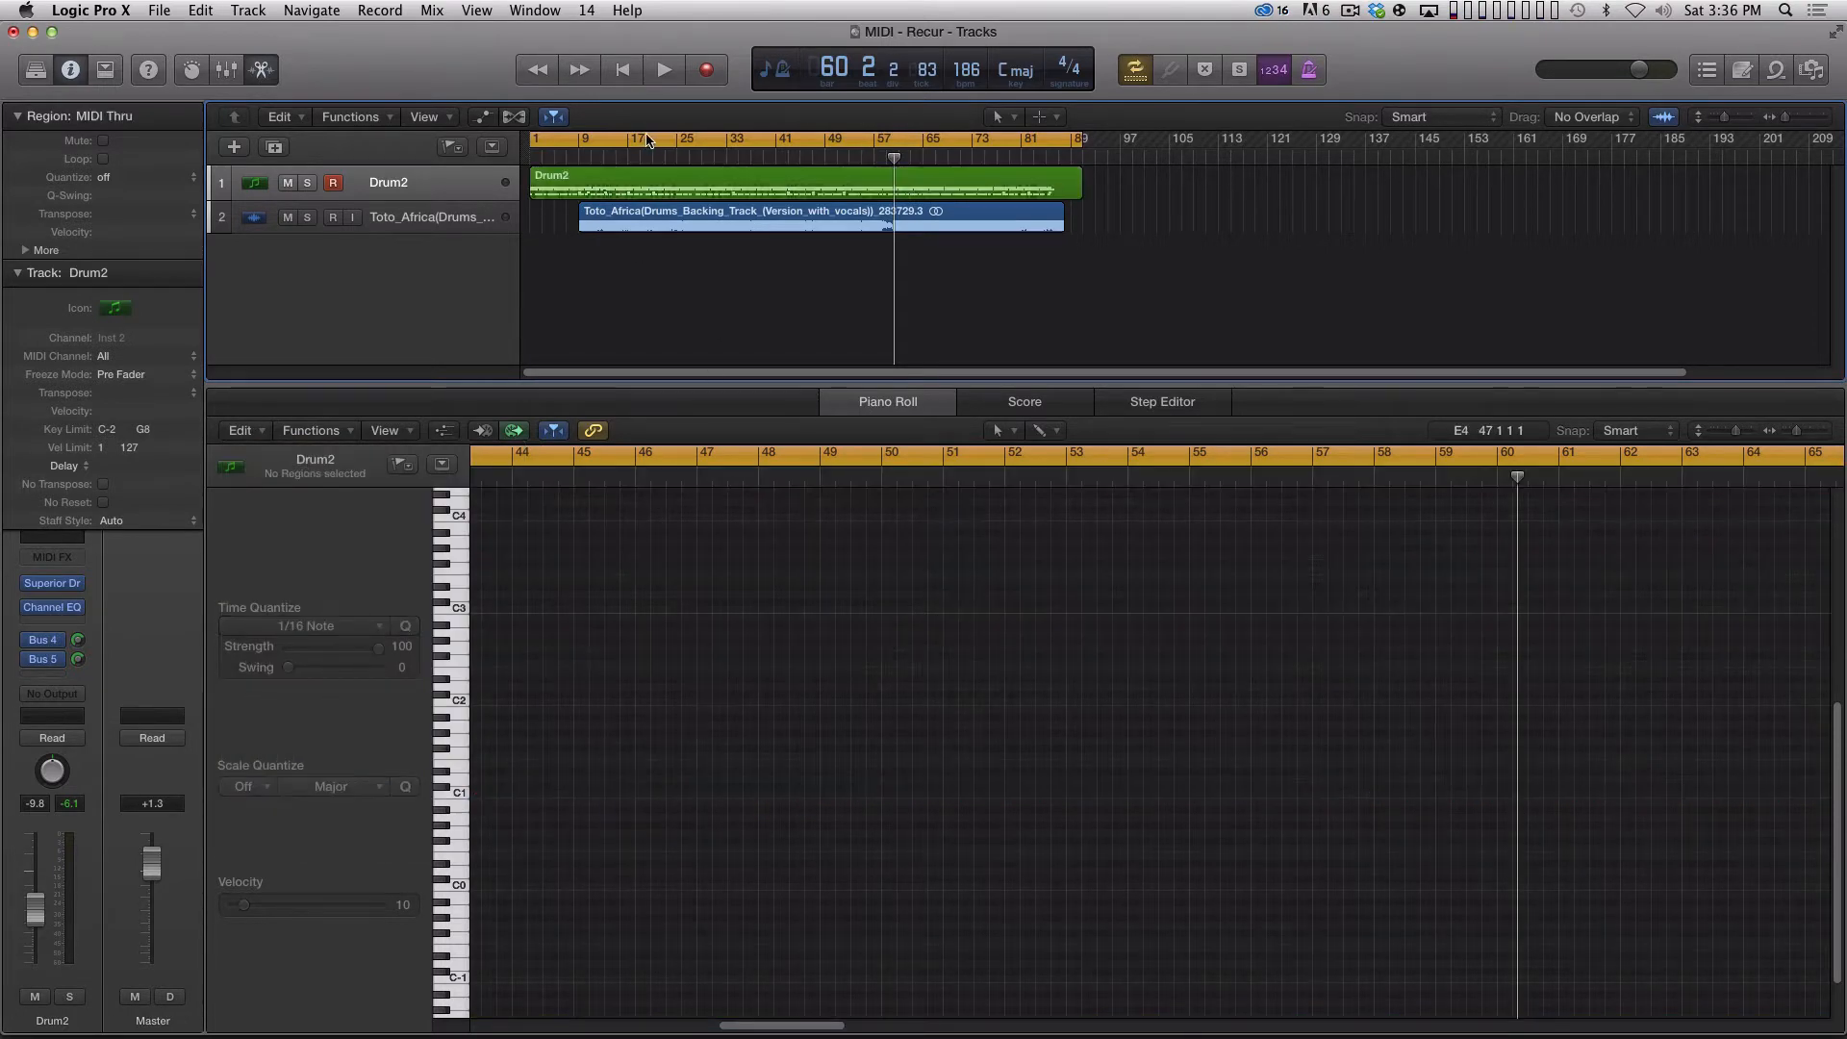
{"action": "left_click", "coordinate": [646, 141]}
{"action": "key", "text": "Return"}
Select the Drum2 region and start exporting the selection as a MIDI file.
{"action": "left_click", "coordinate": [570, 189]}
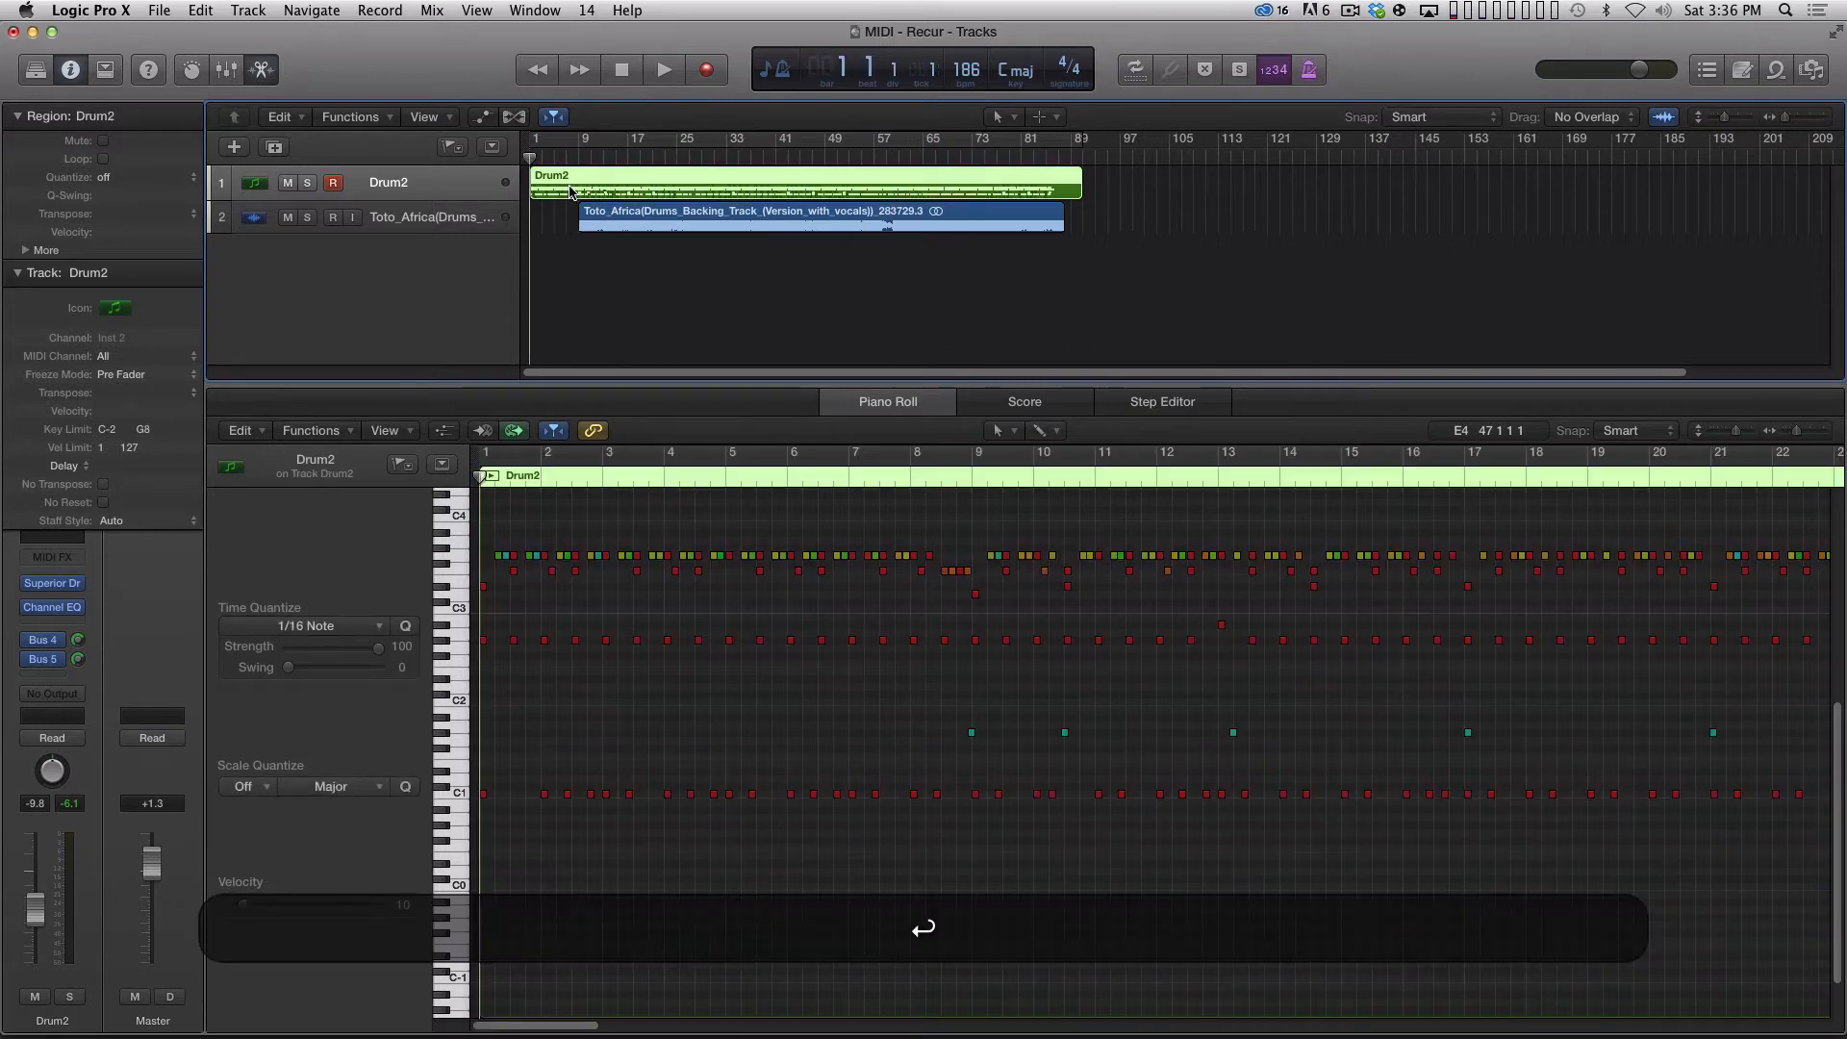
{"action": "key", "text": "super+Right"}
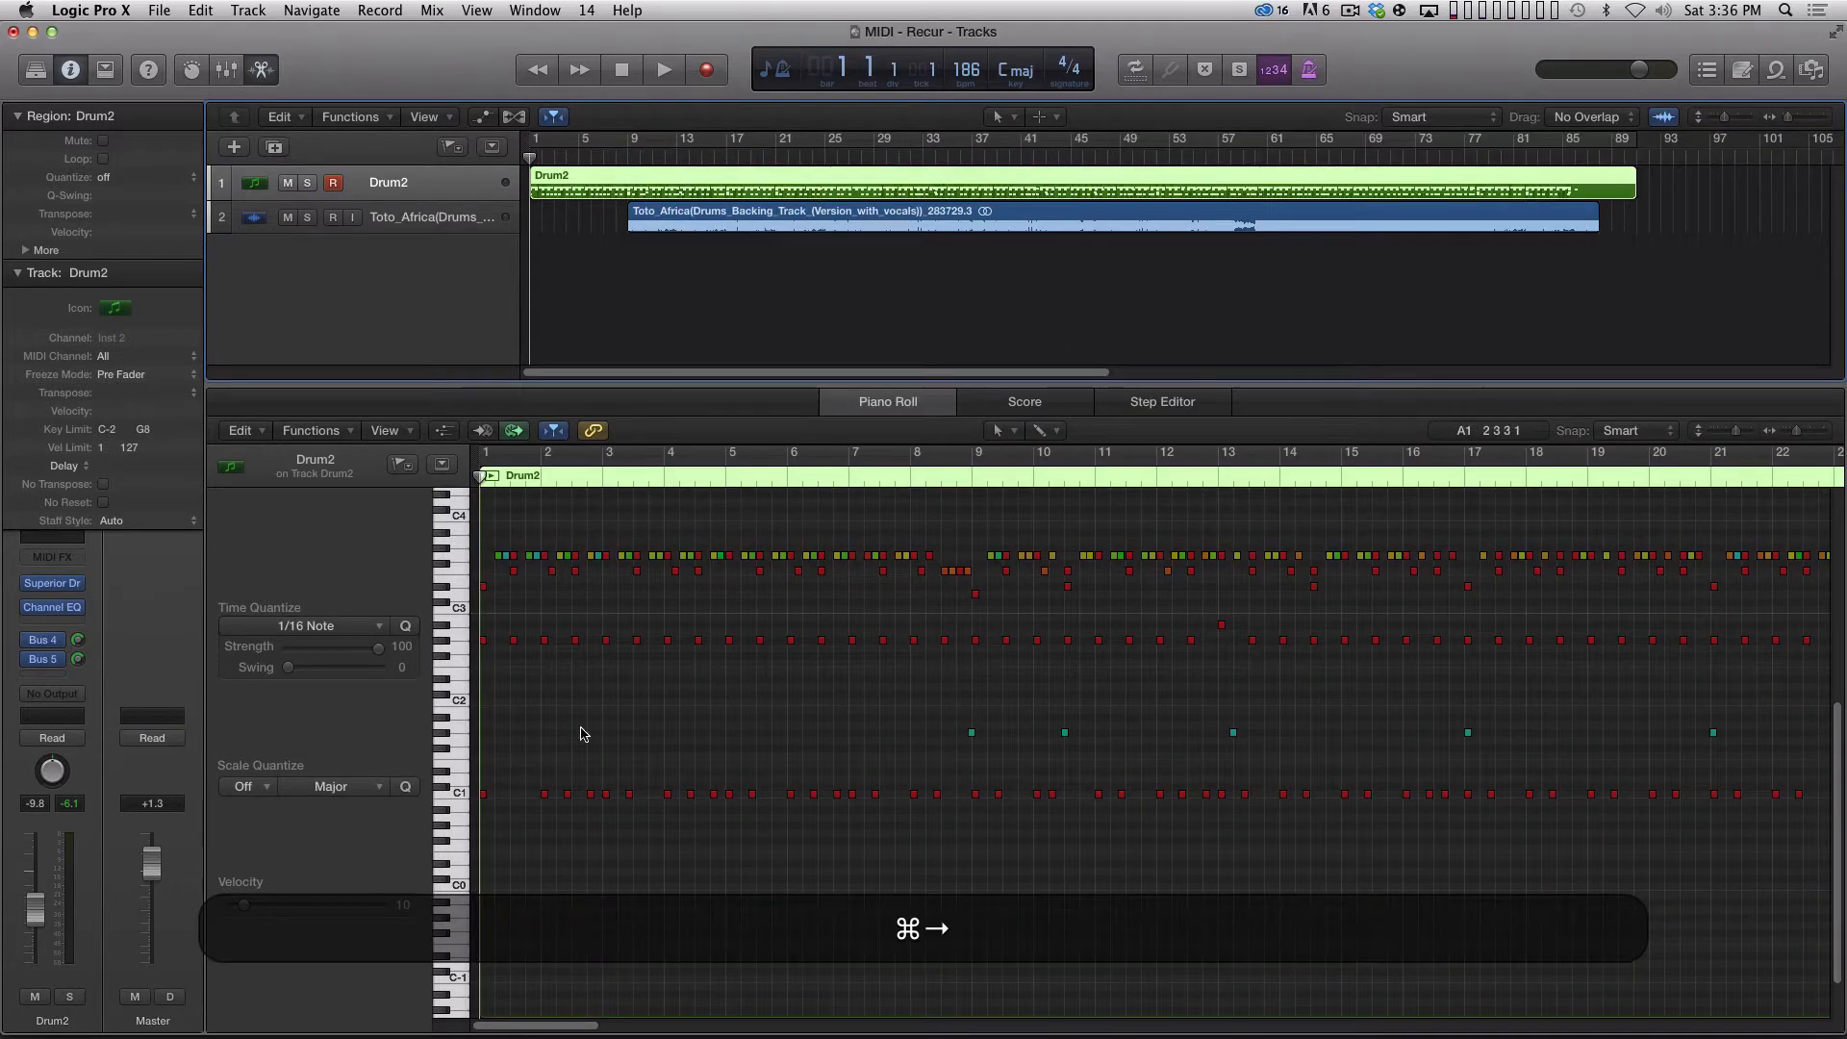
{"action": "key", "text": "super+Left"}
{"action": "left_click", "coordinate": [160, 10]}
{"action": "mouse_move", "coordinate": [257, 420]}
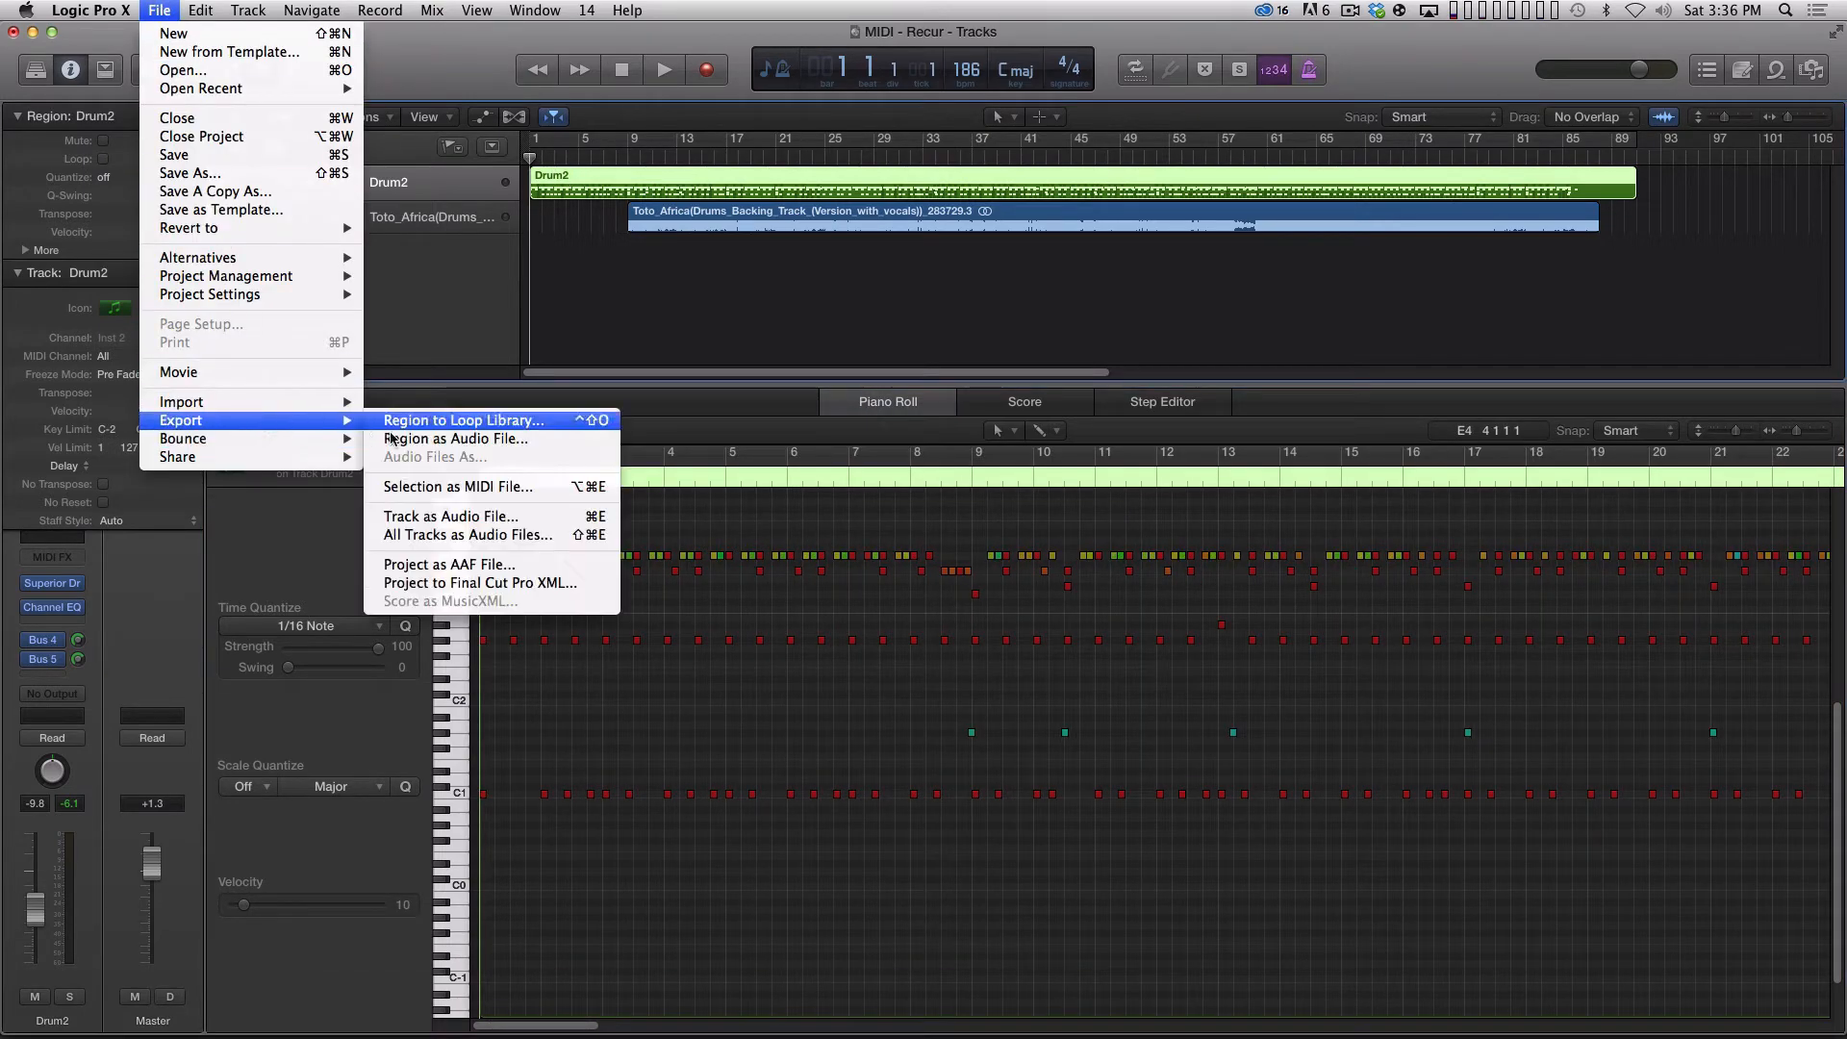
{"action": "left_click", "coordinate": [443, 479]}
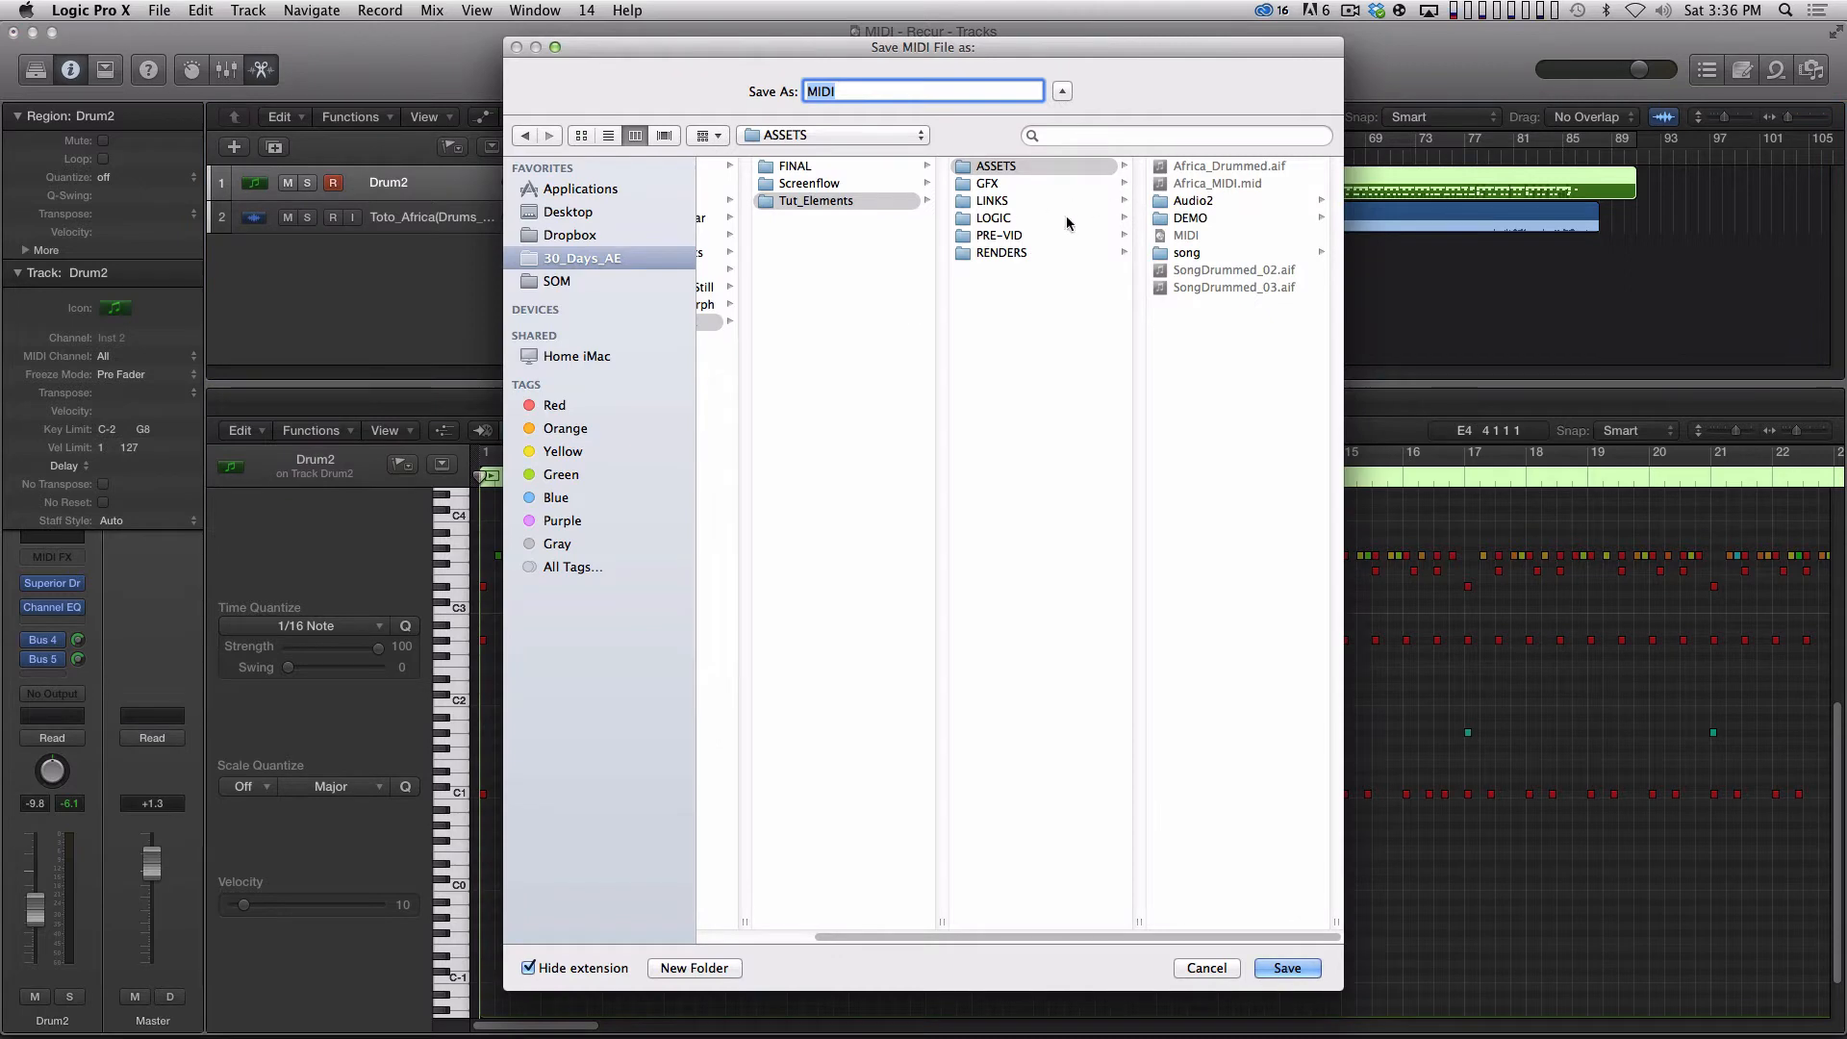
Create a DEMO2 folder inside ASSETS and save the MIDI file there as Africa_Raw.
{"action": "left_click", "coordinate": [695, 968]}
{"action": "type", "text": "DEMO2"}
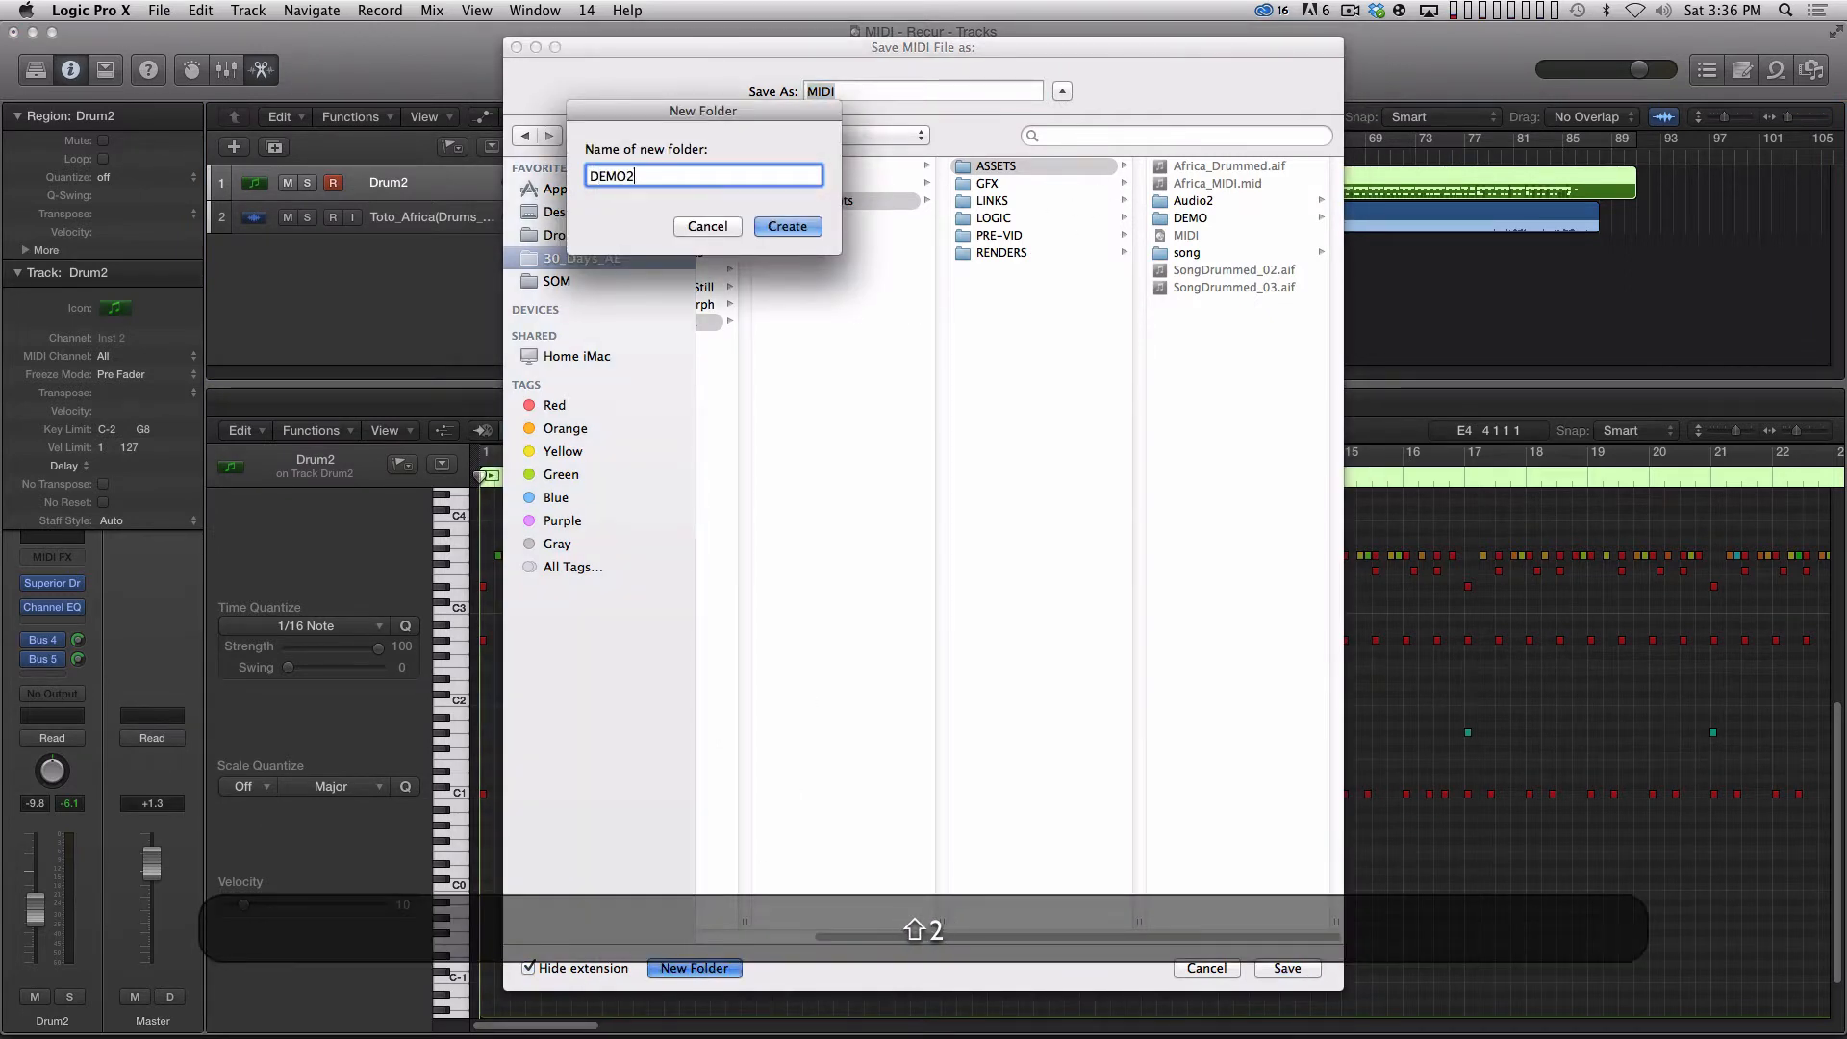
{"action": "key", "text": "Return"}
{"action": "type", "text": "Africa_"}
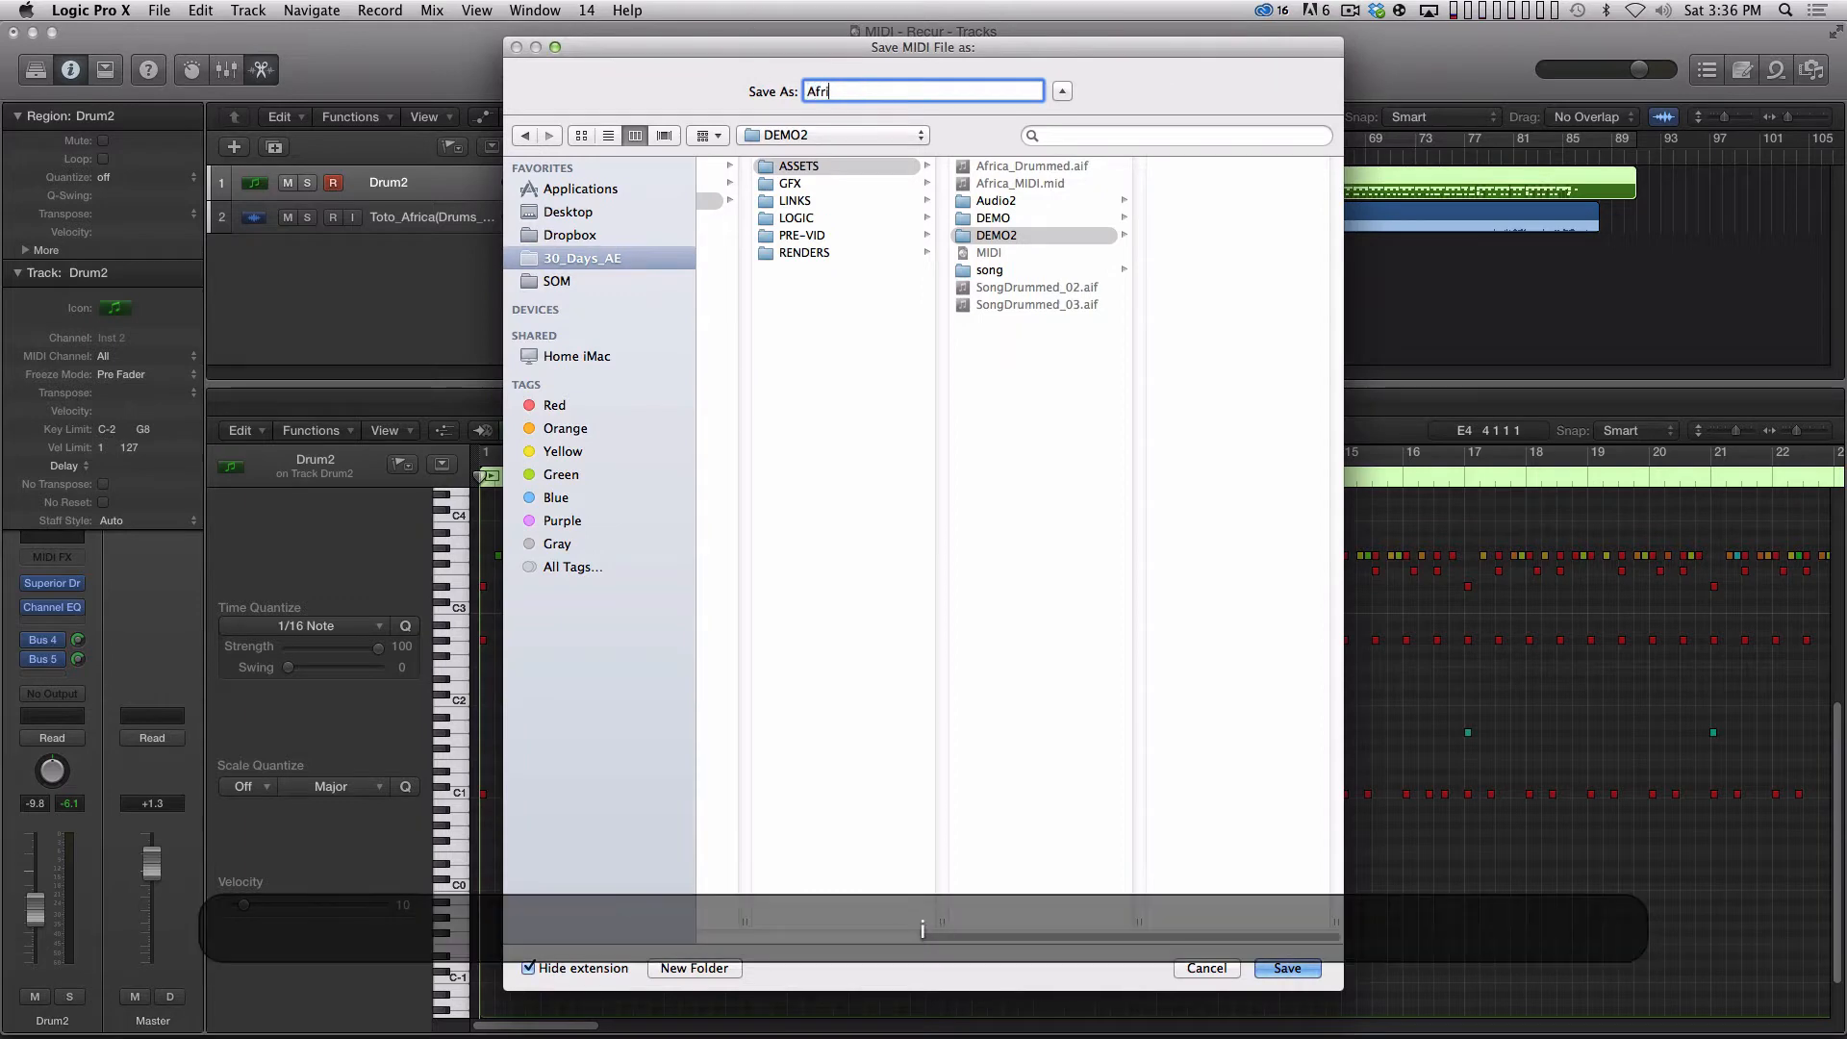
{"action": "type", "text": "Raw"}
{"action": "key", "text": "Return"}
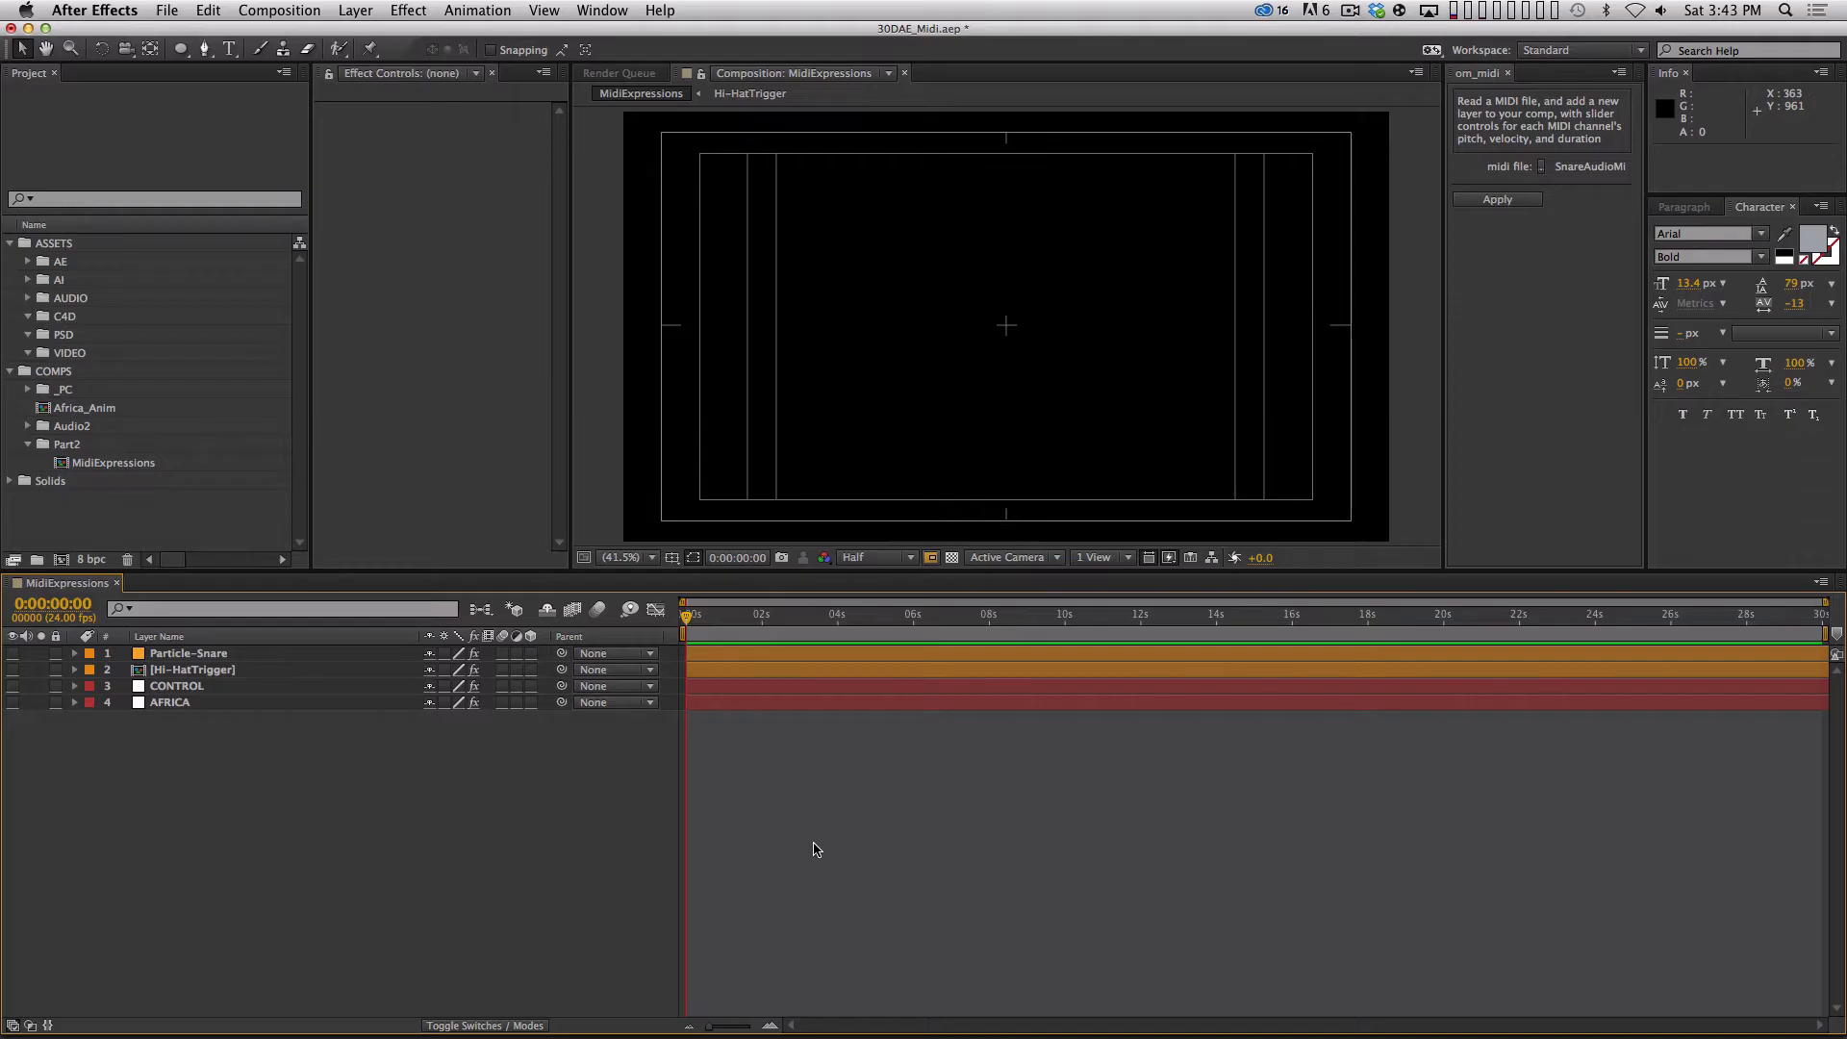
In After Effects, add Africa_Drummed.aif from the AUDIO folder as the lowest layer of the MidiExpressions composition and preview its audio.
{"action": "left_click", "coordinate": [27, 300]}
{"action": "left_click_drag", "start_coordinate": [151, 318], "coordinate": [204, 827]}
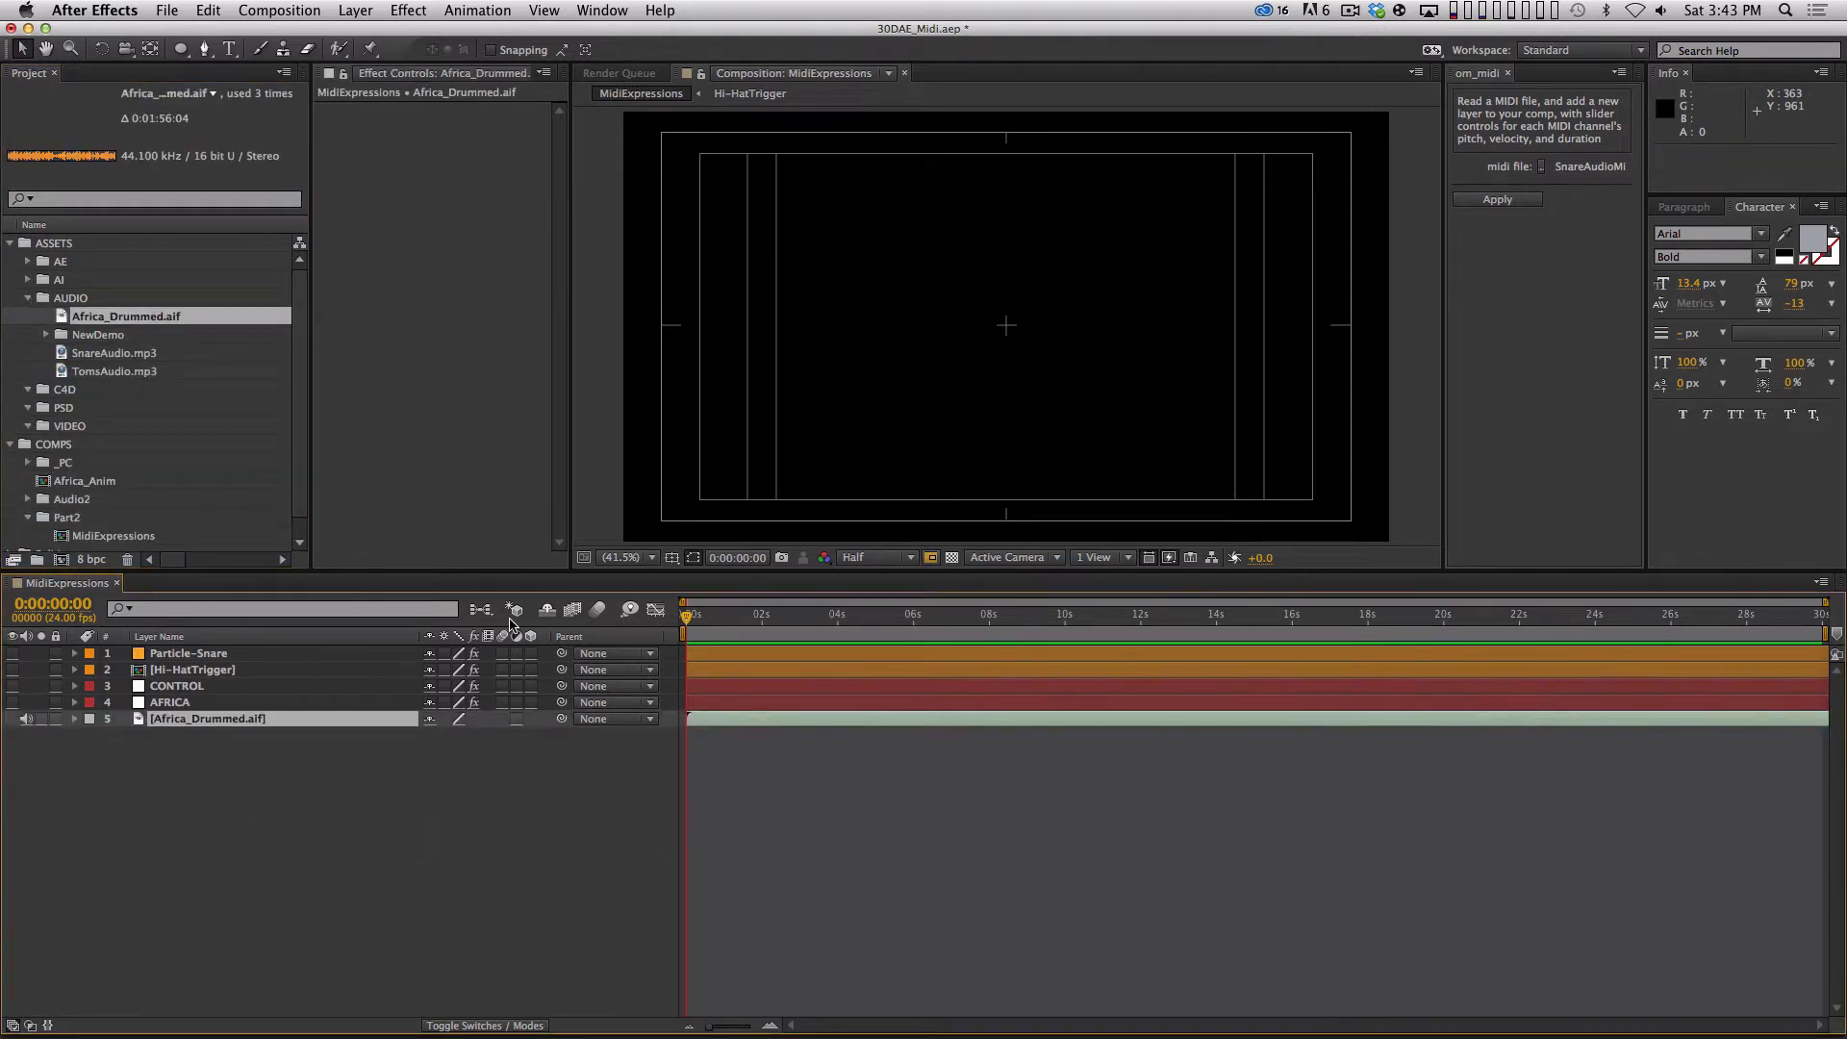
{"action": "key", "text": "KP_Decimal"}
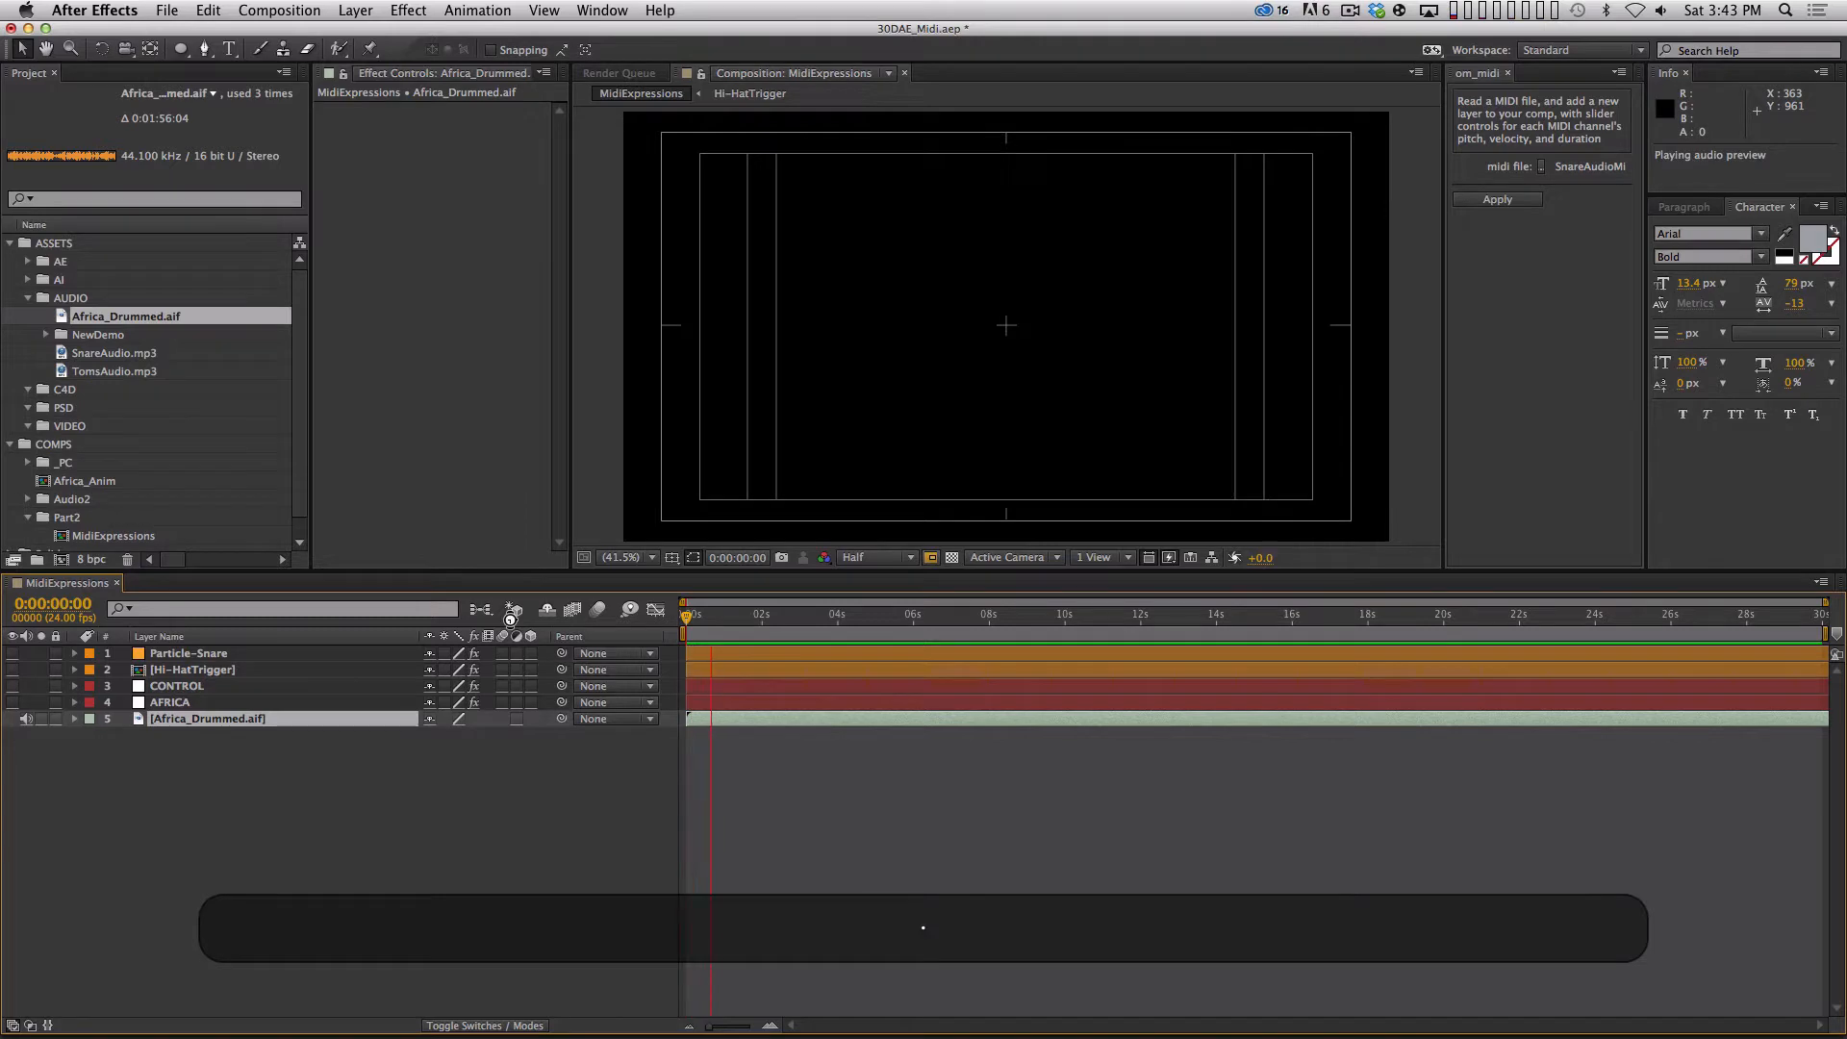
{"action": "key", "text": "KP_Decimal"}
{"action": "left_click", "coordinate": [28, 298]}
Choose Africa_Raw.mid from the DEMO2 folder as the om_midi script's MIDI file.
{"action": "left_click", "coordinate": [1550, 168]}
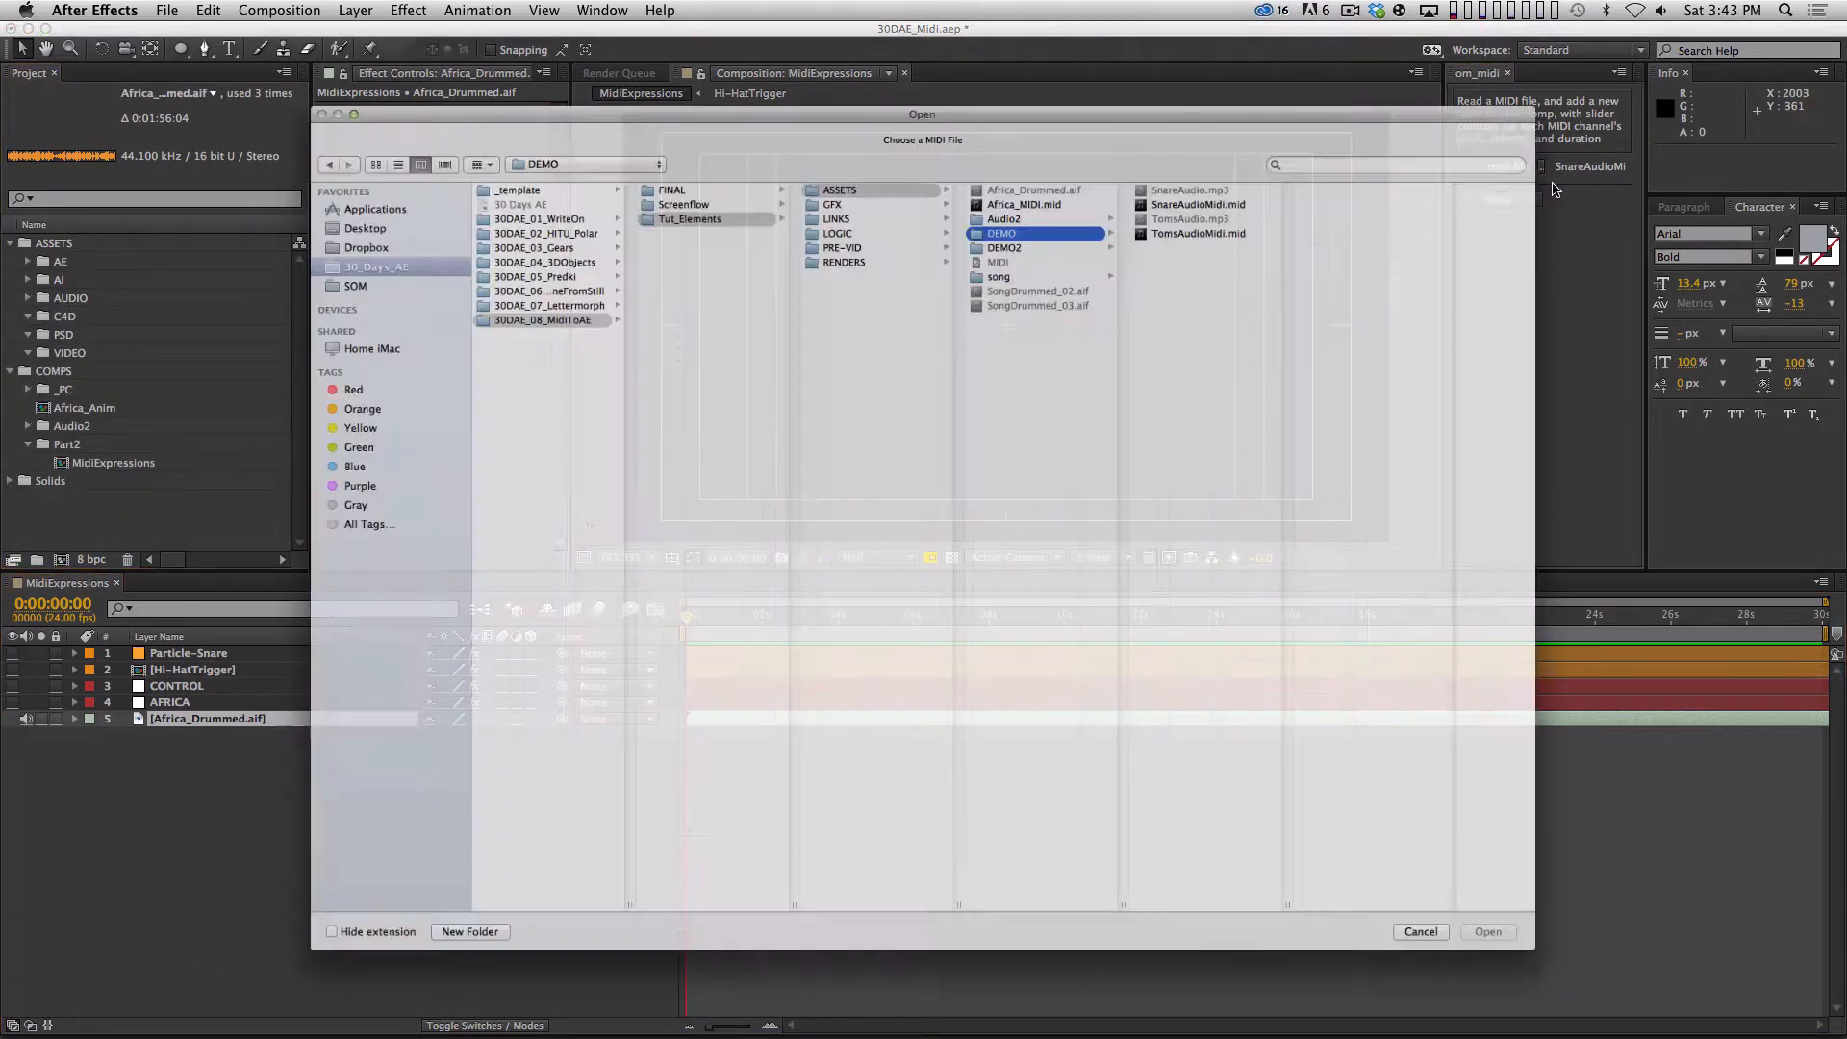
{"action": "left_click", "coordinate": [1039, 189]}
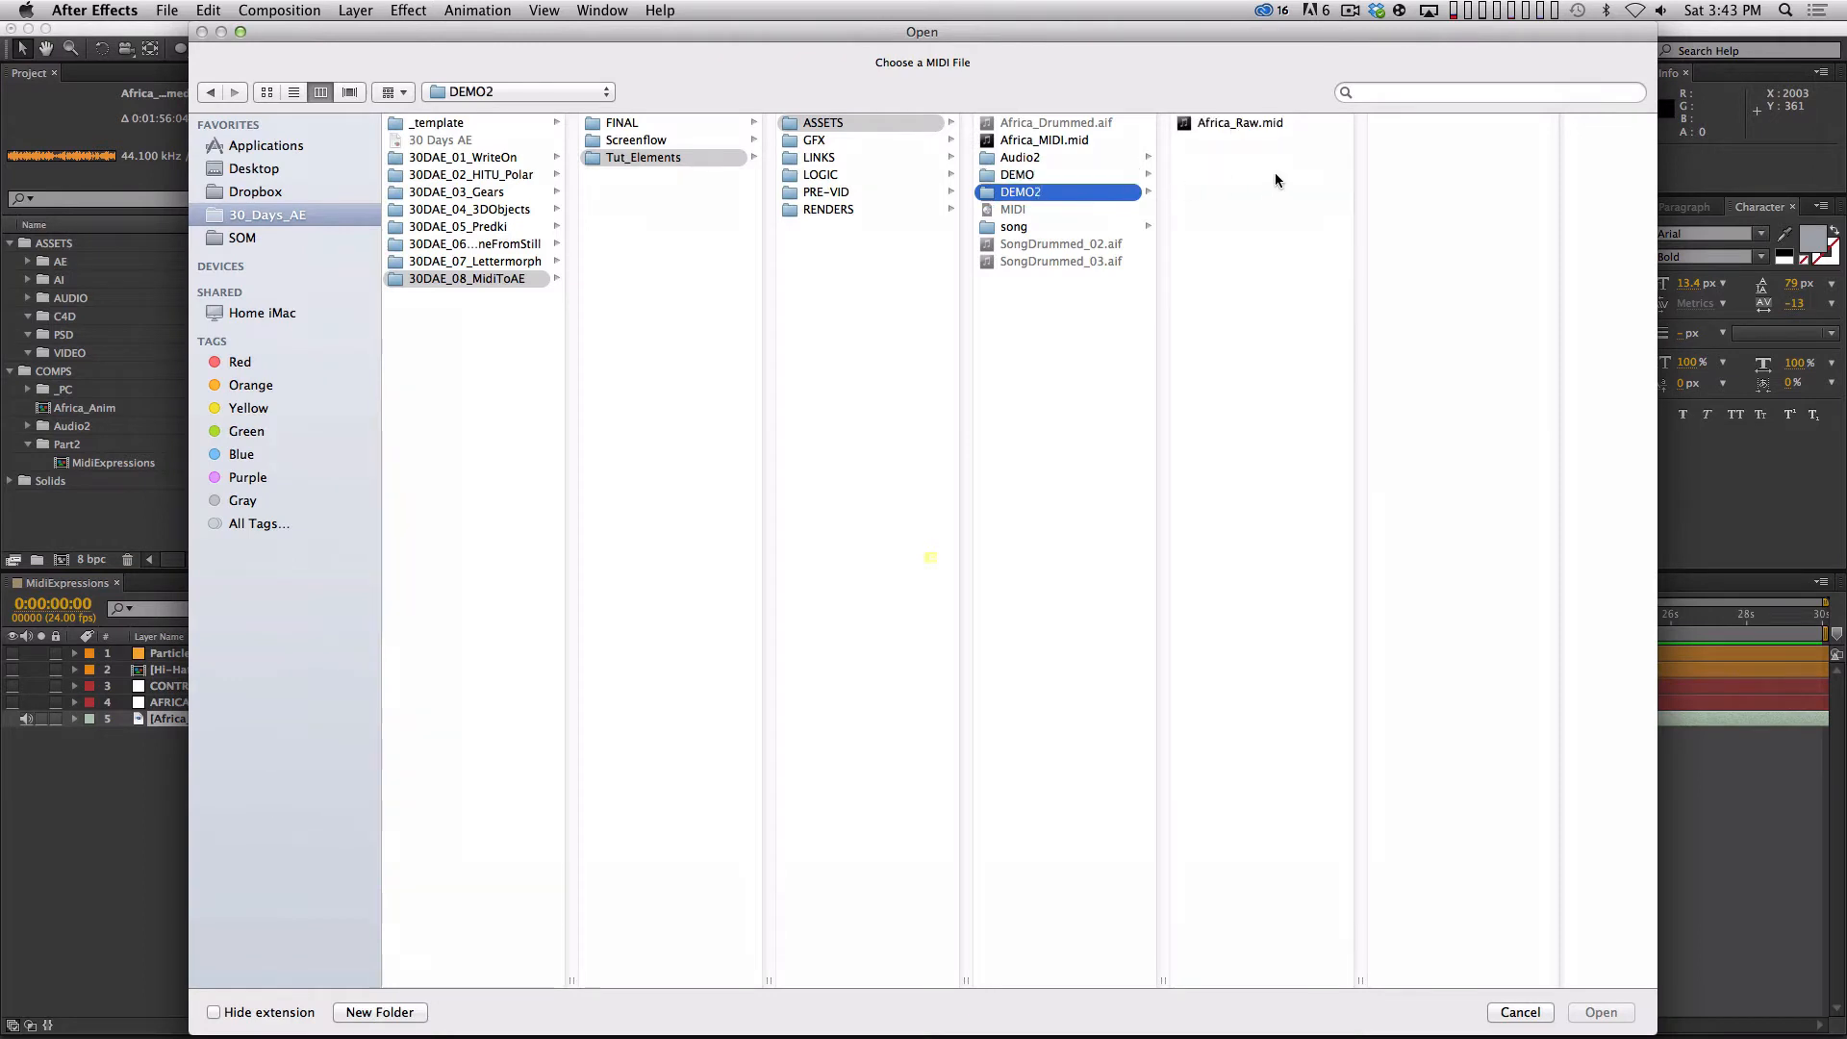
{"action": "left_click", "coordinate": [1251, 122]}
{"action": "key", "text": "Return"}
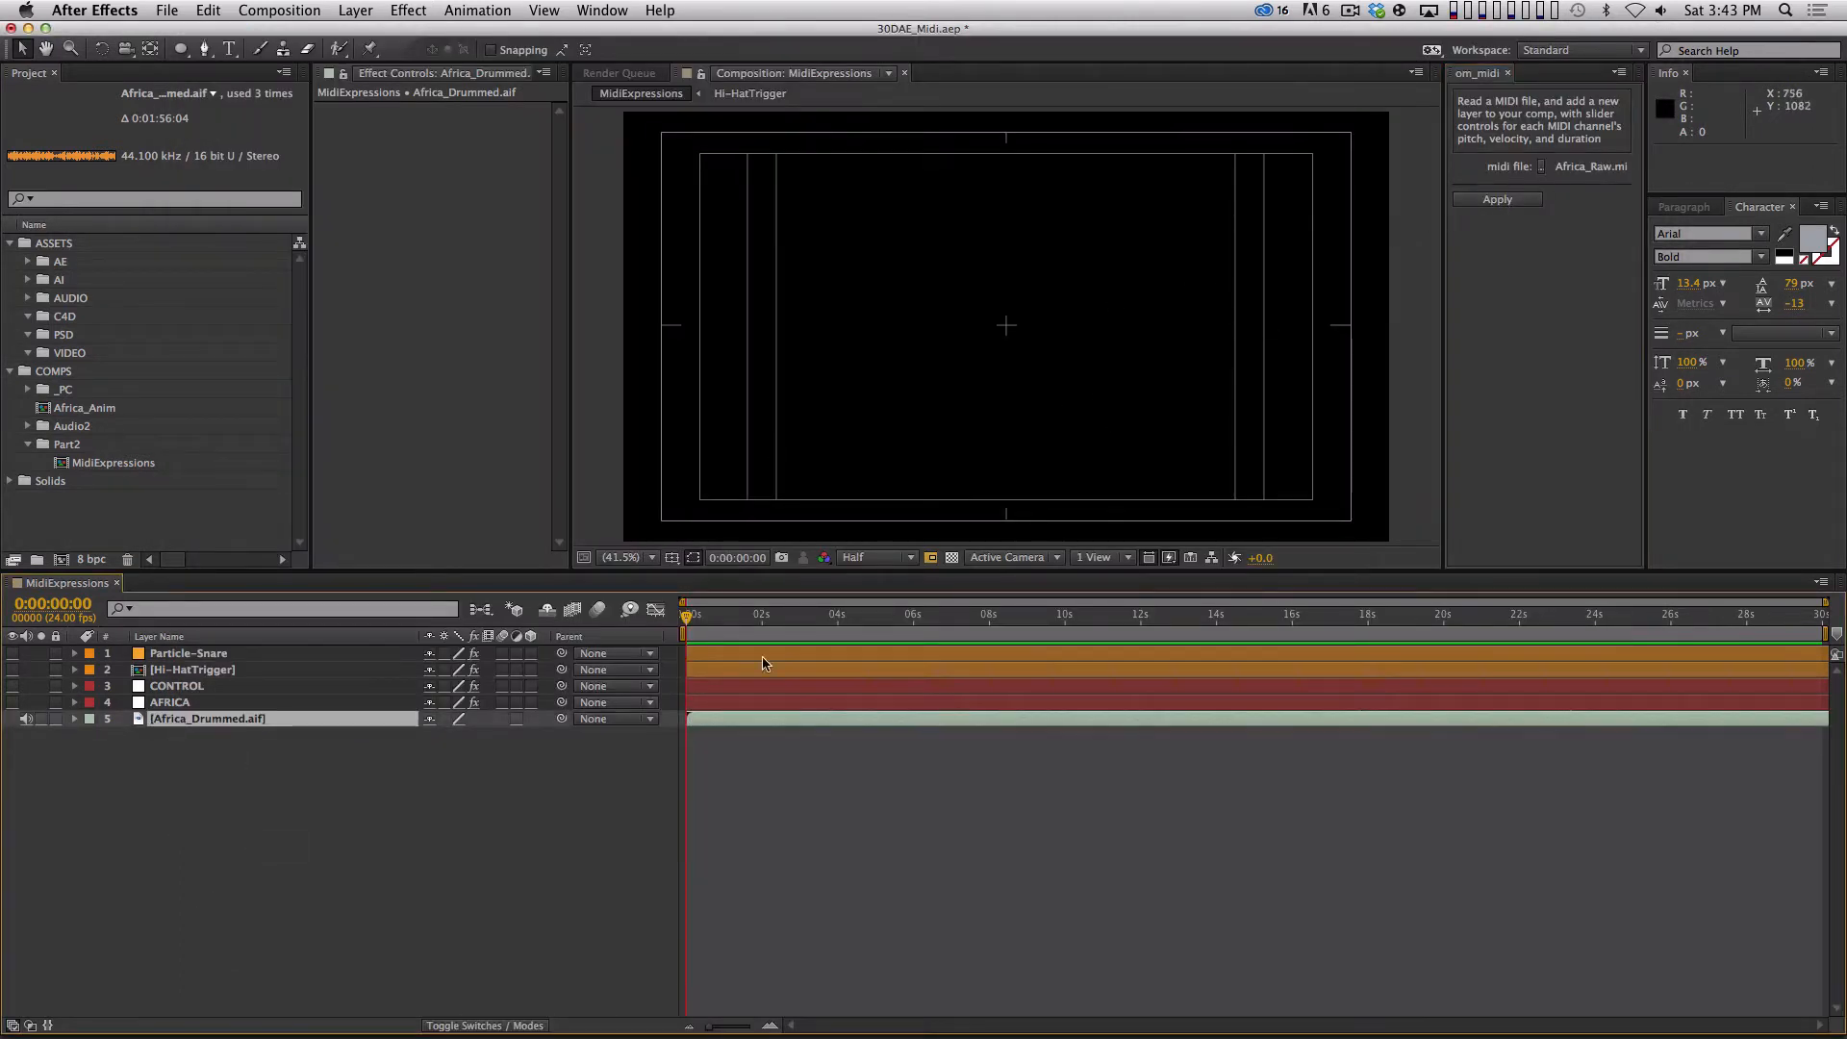
Rename the AFRICA layer to old.
{"action": "left_click", "coordinate": [171, 702]}
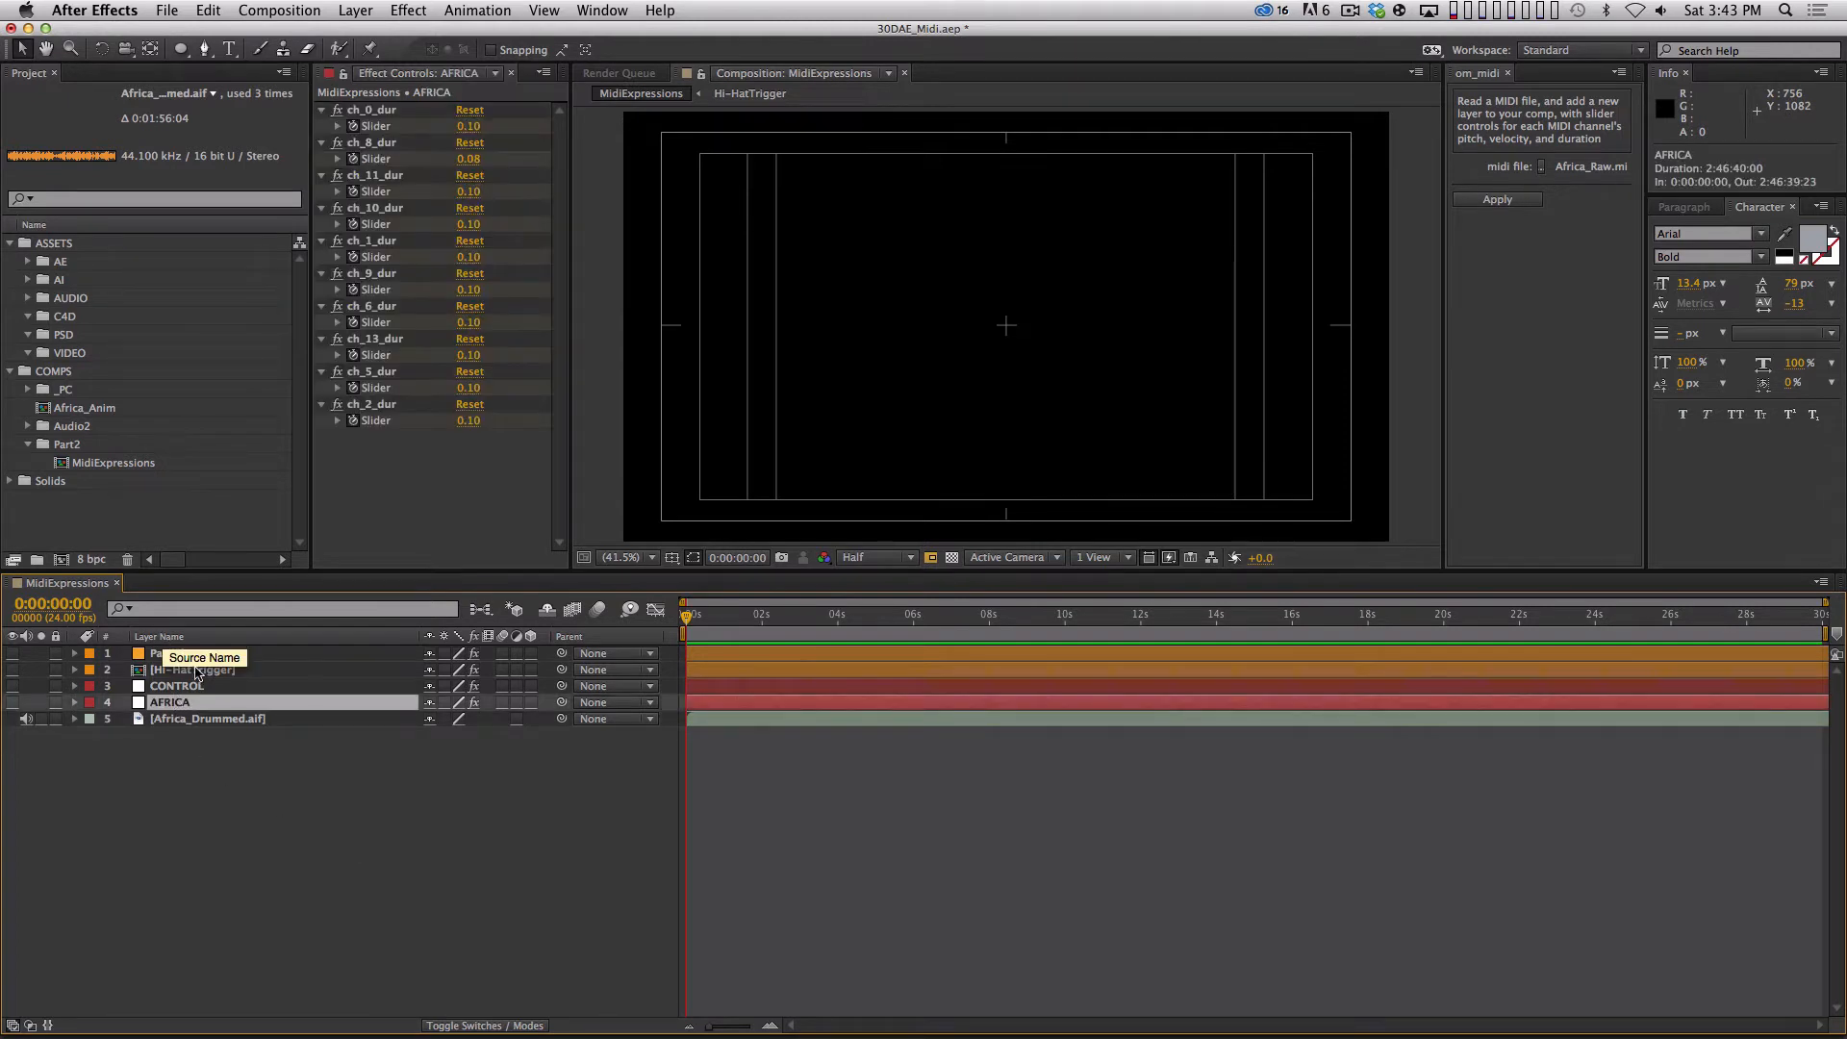
{"action": "key", "text": "u"}
{"action": "key", "text": "u"}
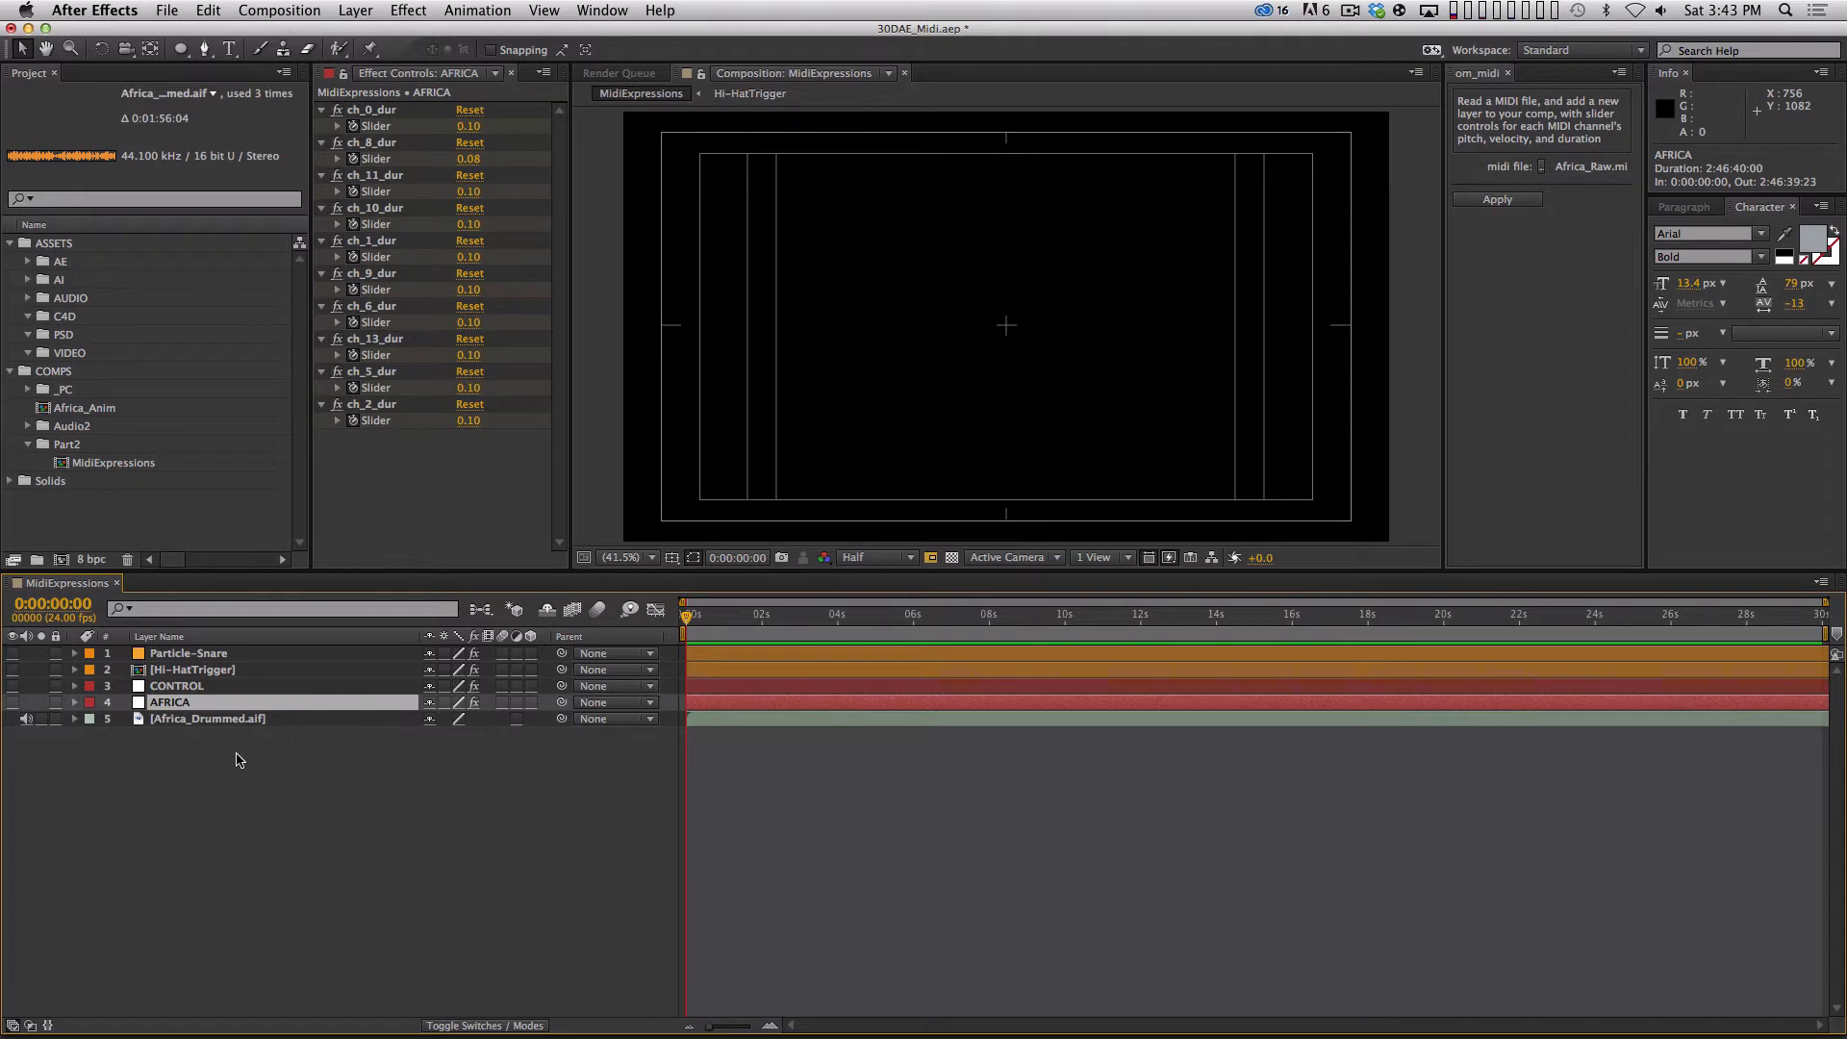
{"action": "key", "text": "Return"}
{"action": "type", "text": "old"}
{"action": "key", "text": "Return"}
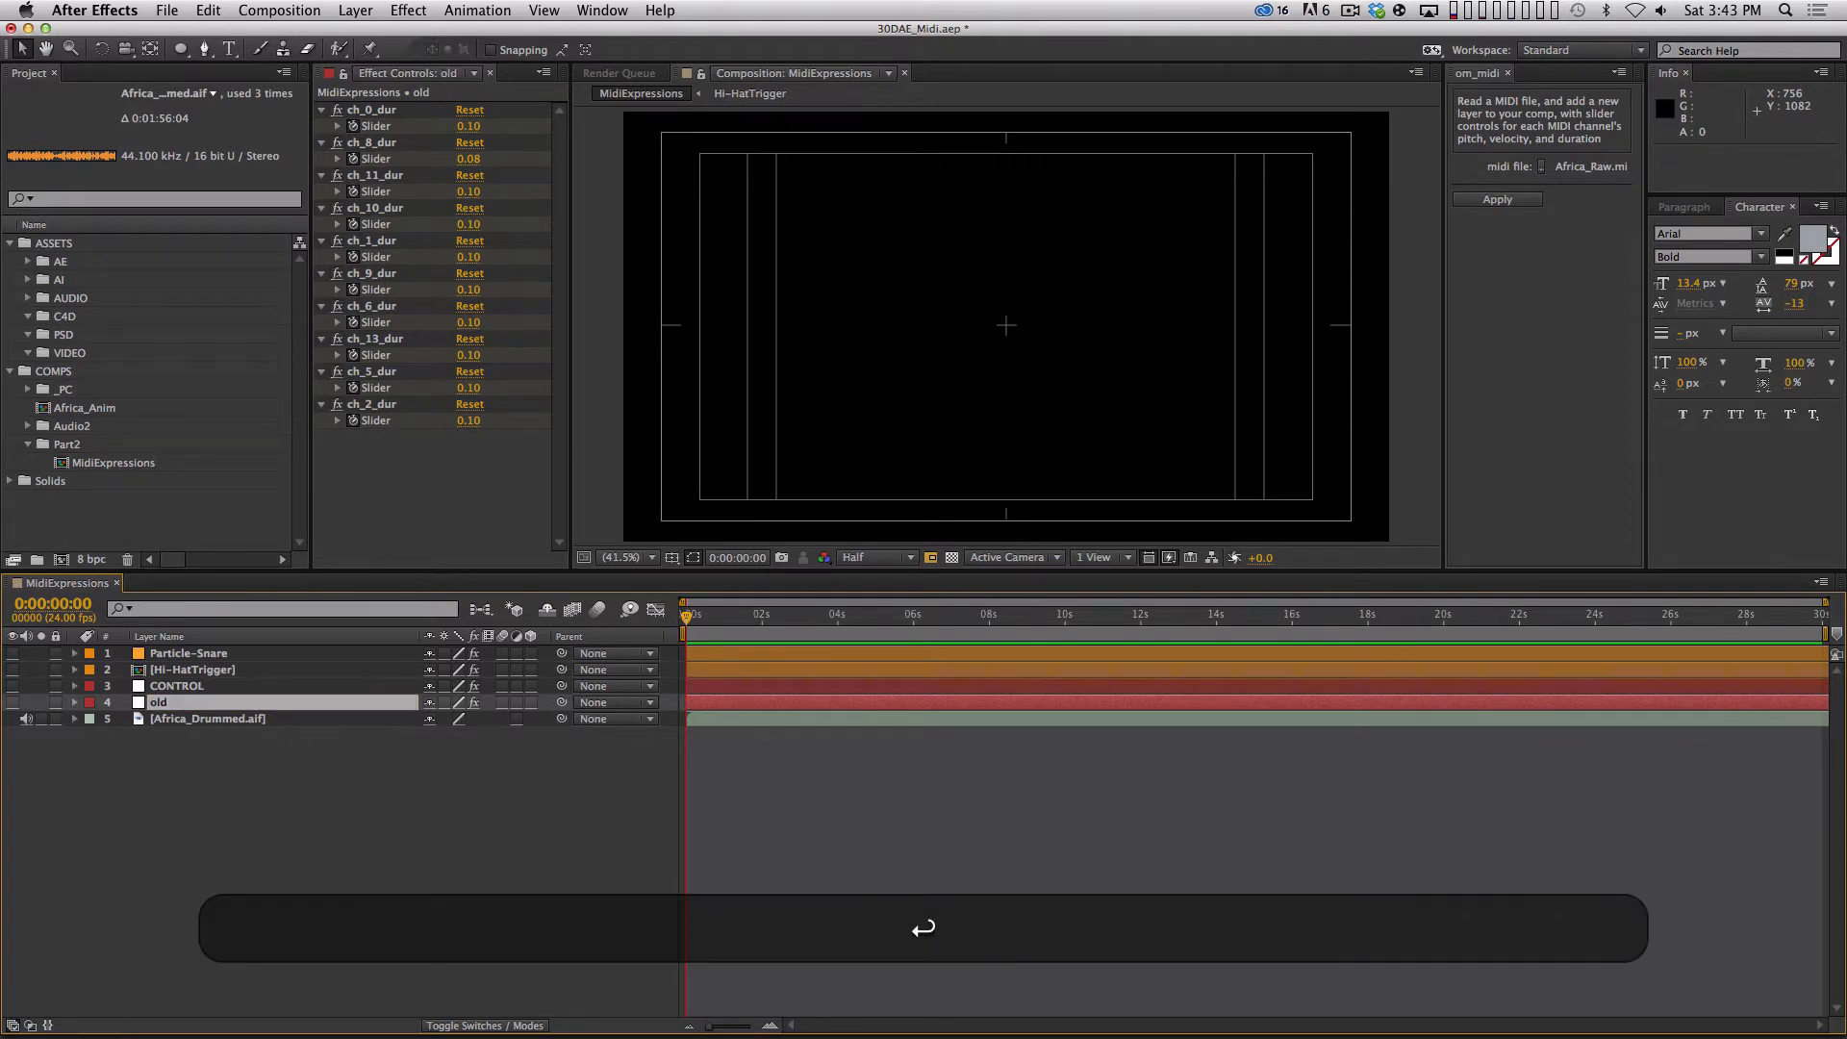
Apply om_midi with Africa_Raw.mid to generate a MIDI control layer and reveal its keyframed channel sliders.
{"action": "left_click", "coordinate": [215, 722]}
{"action": "left_click", "coordinate": [1503, 200]}
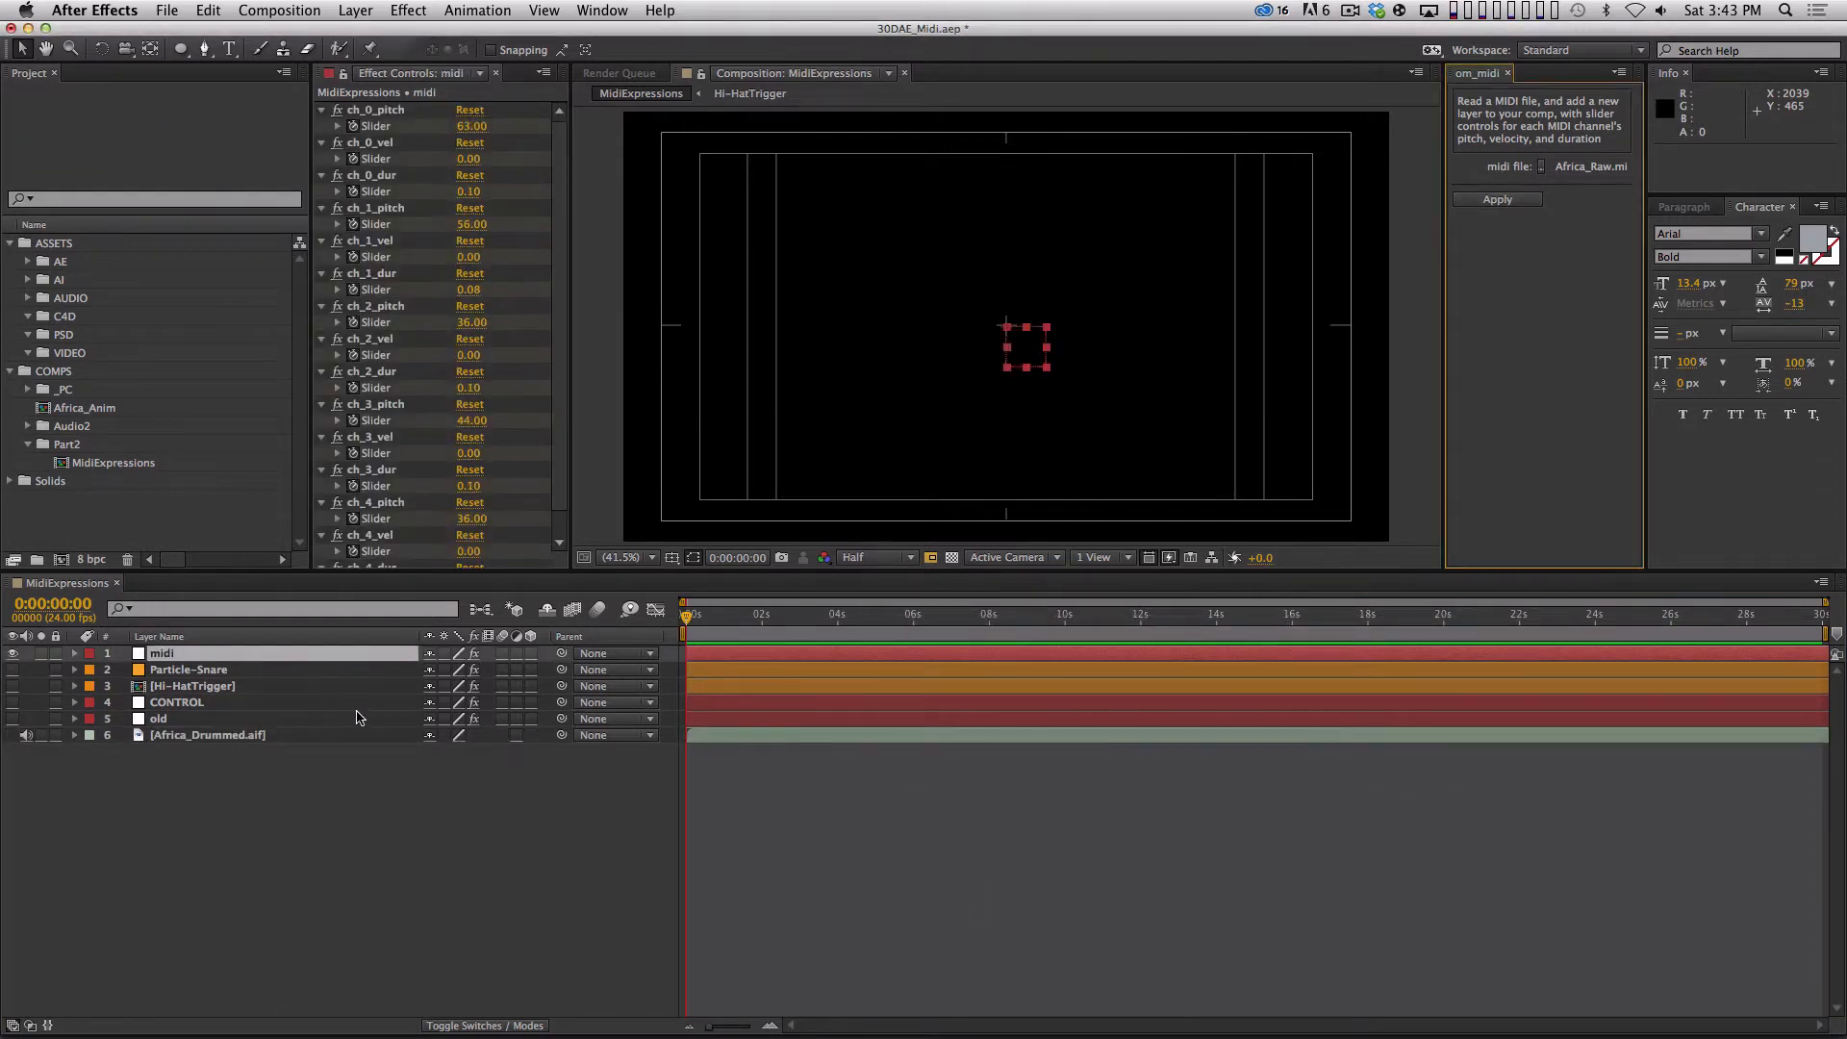
{"action": "key", "text": "u"}
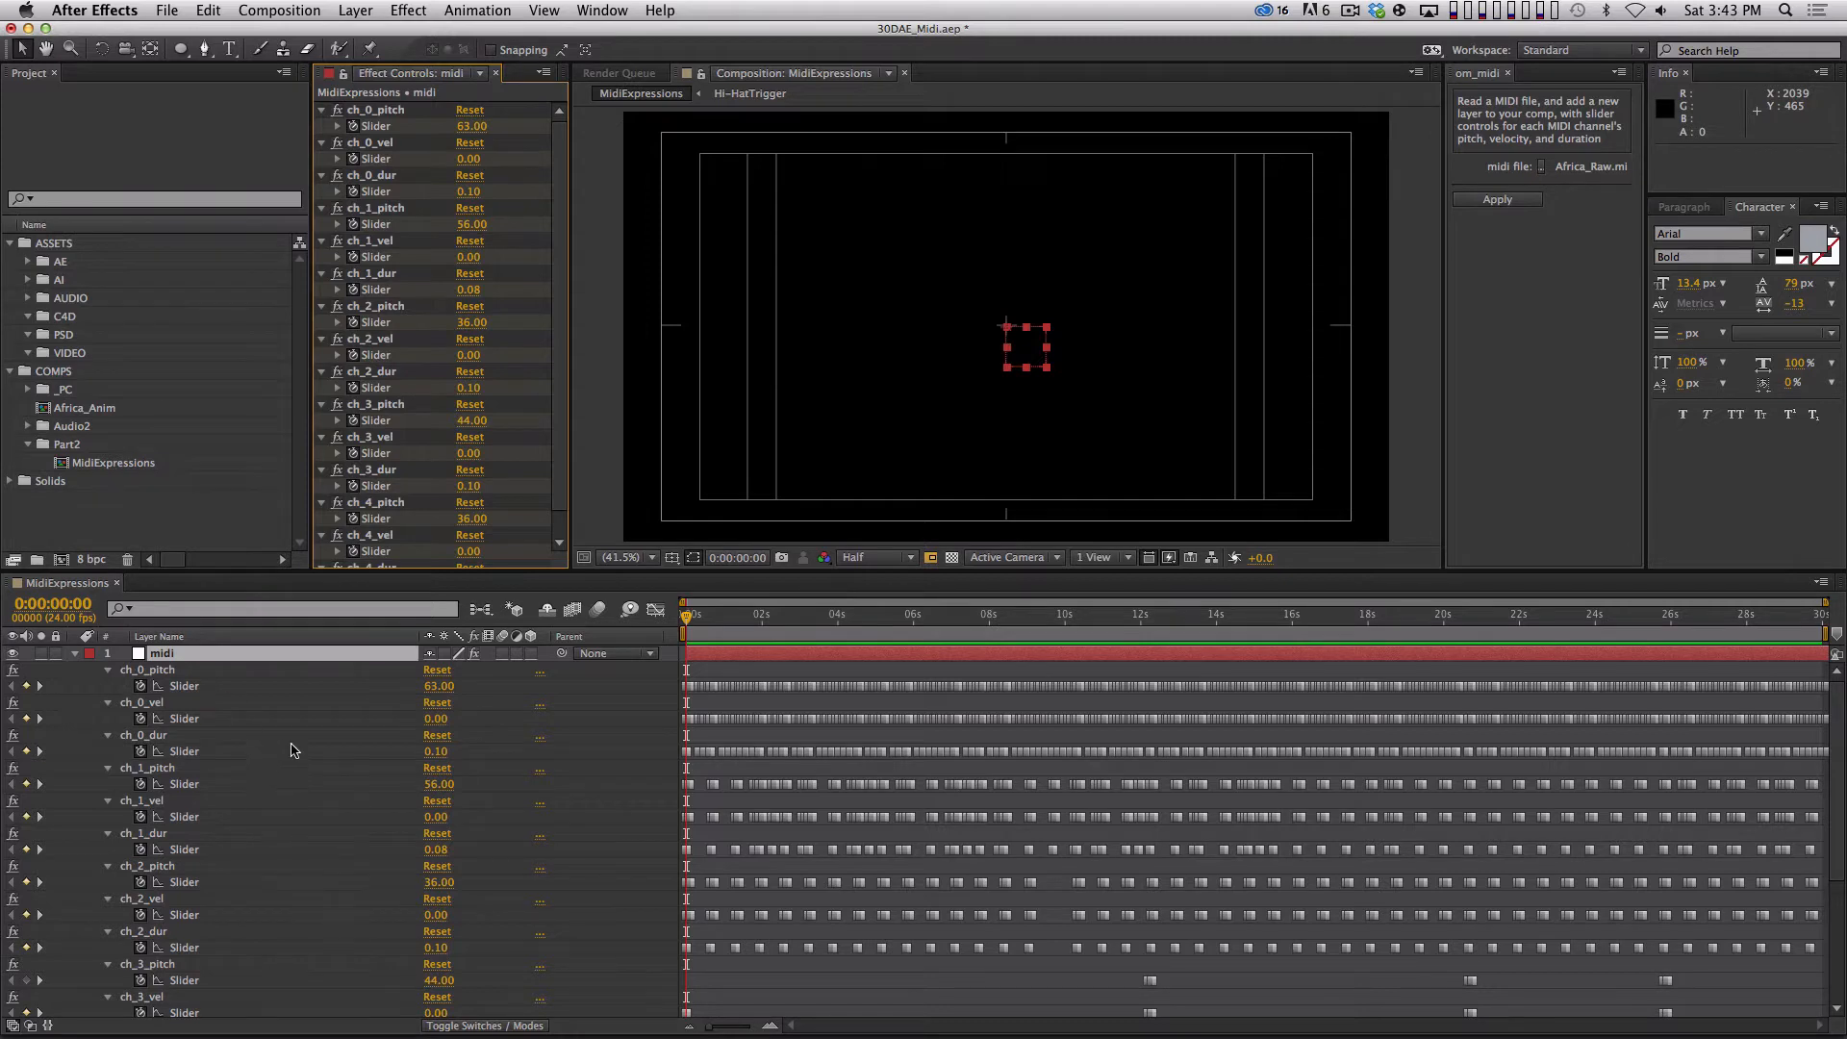
Display the midi layer's ch_0_vel slider curve in the Graph Editor, showing roughly the first seven seconds.
{"action": "left_click", "coordinate": [210, 721]}
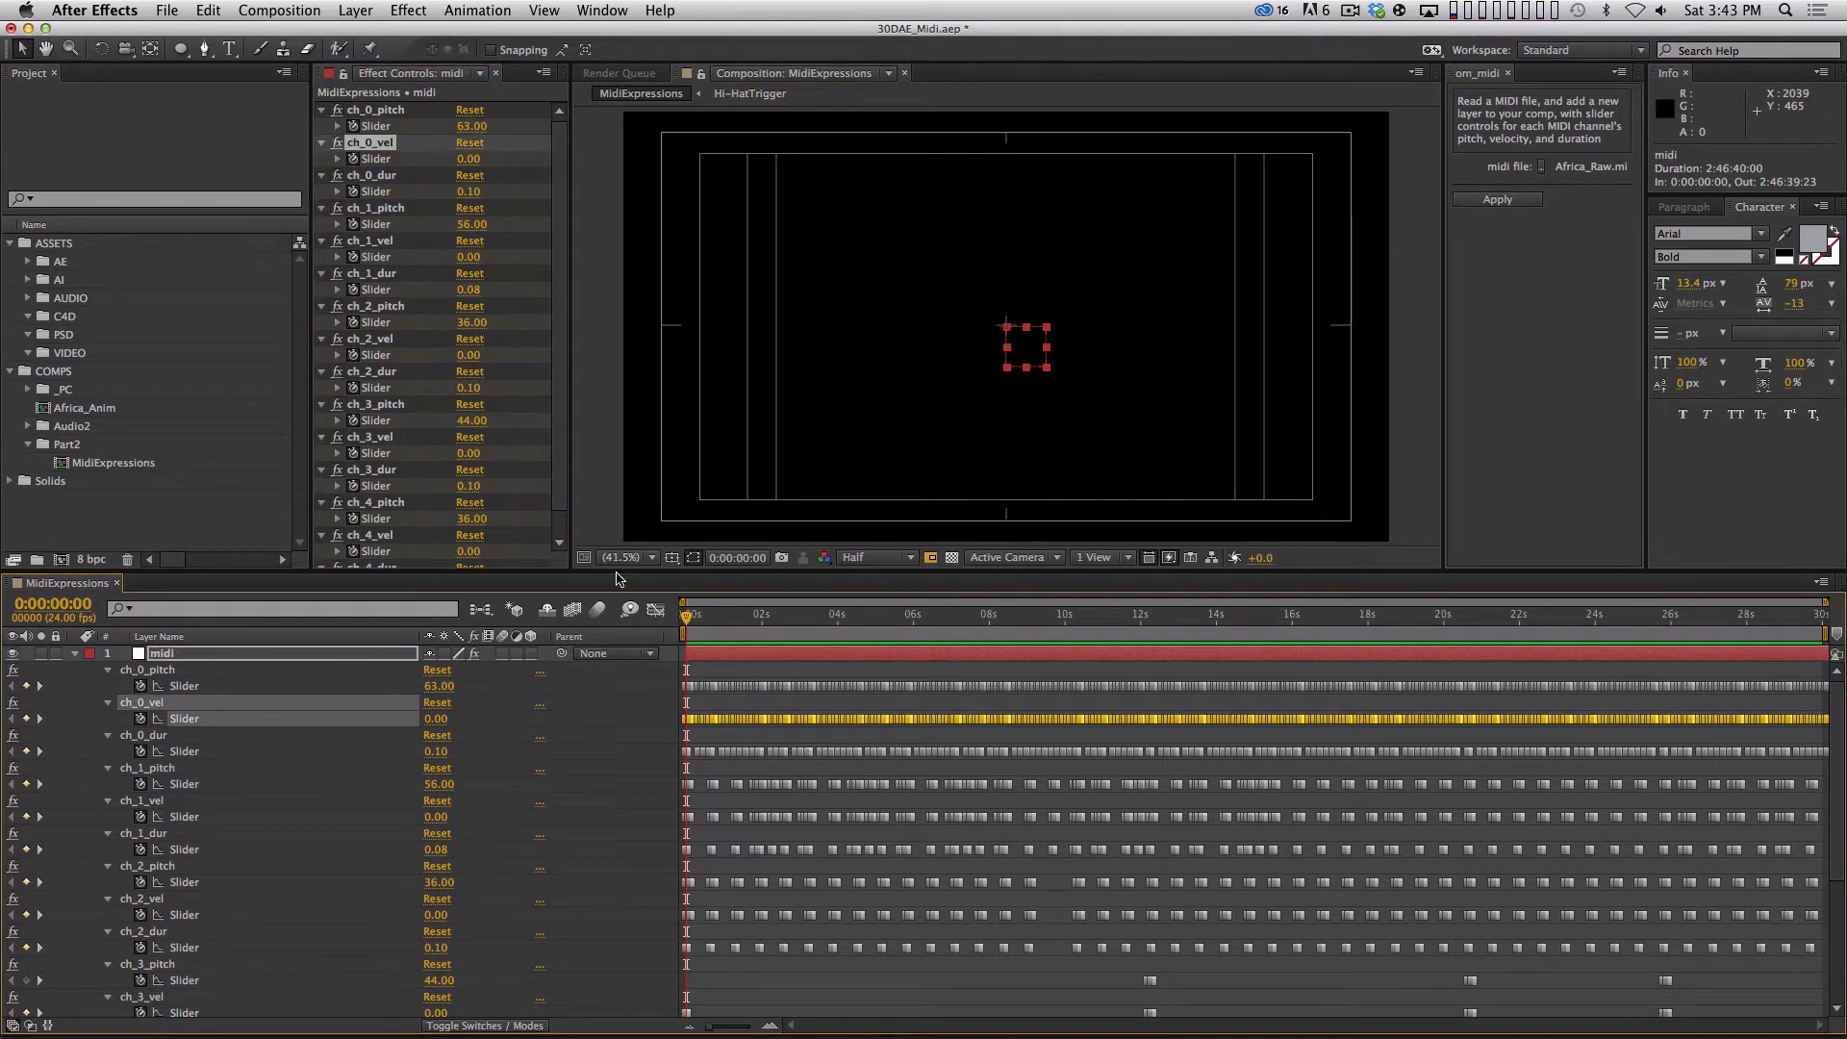
{"action": "left_click", "coordinate": [655, 610]}
{"action": "key", "text": "="}
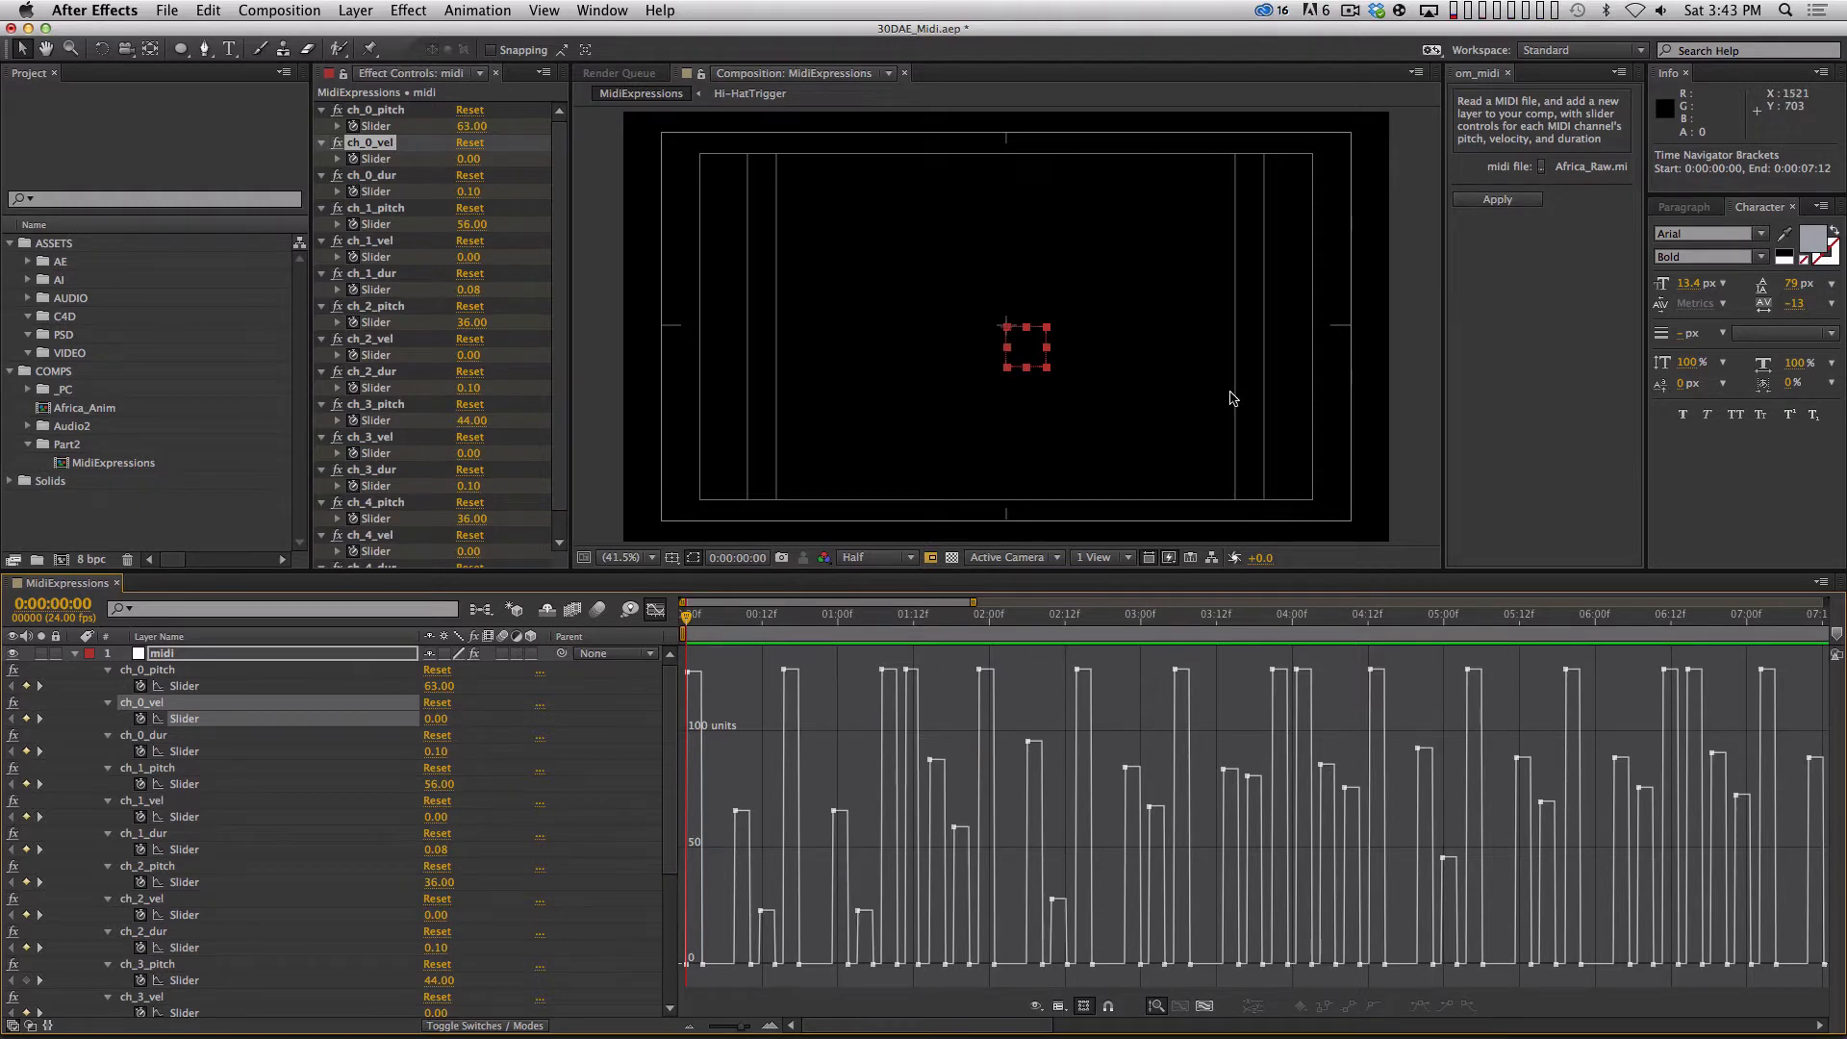
Preview the drum audio several times to compare the hits with the ch_0_vel velocity curve.
{"action": "key", "text": "KP_Decimal"}
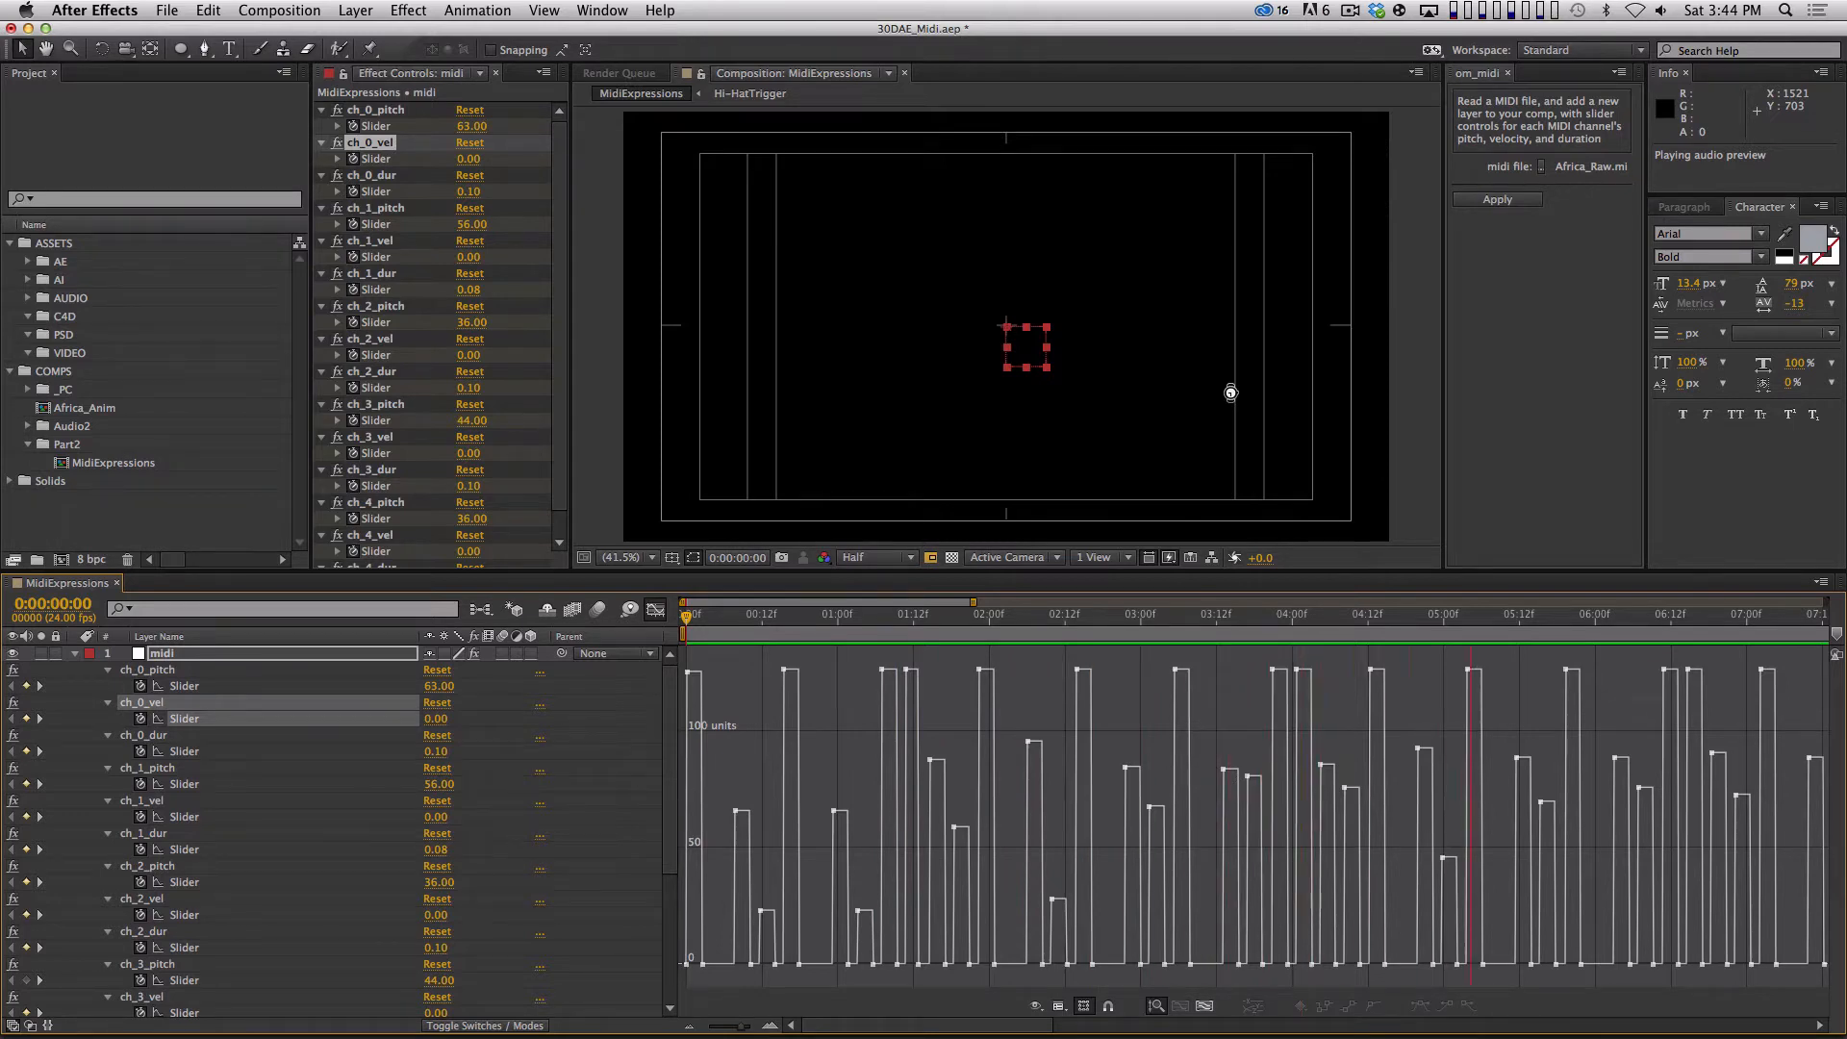
{"action": "key", "text": "period"}
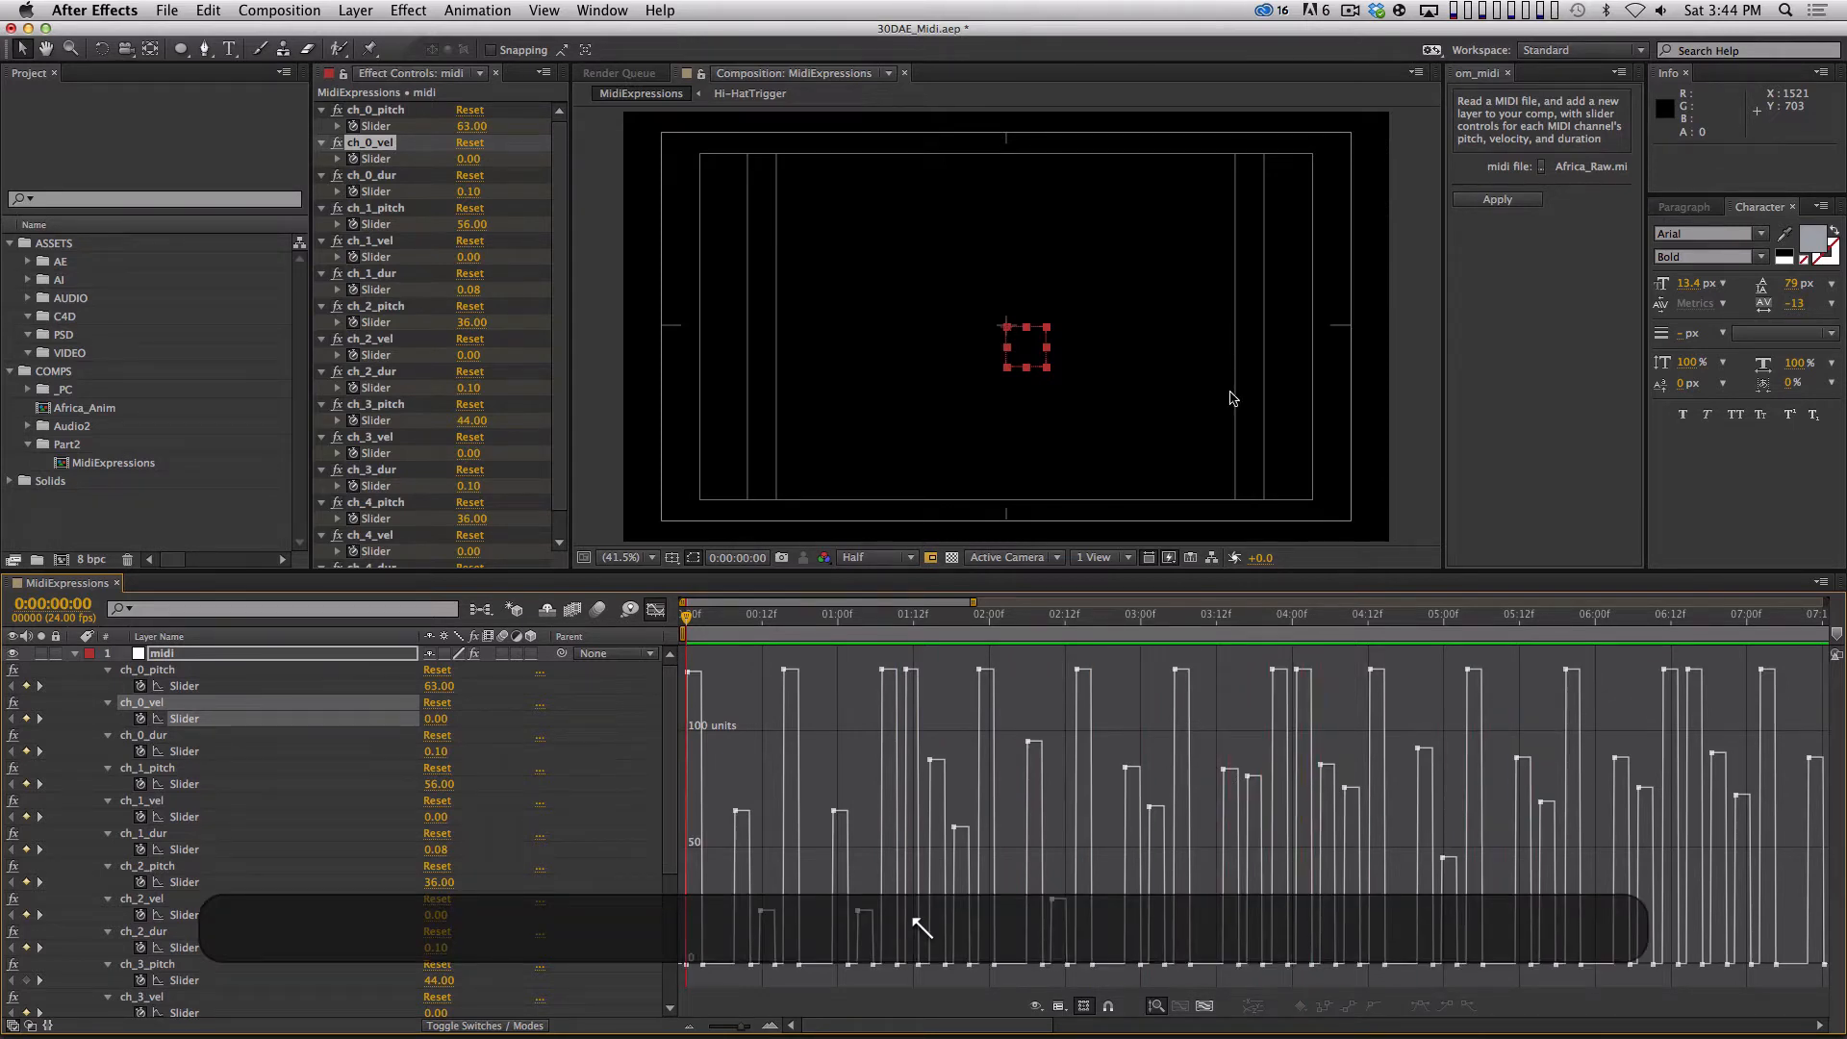
{"action": "key", "text": "period"}
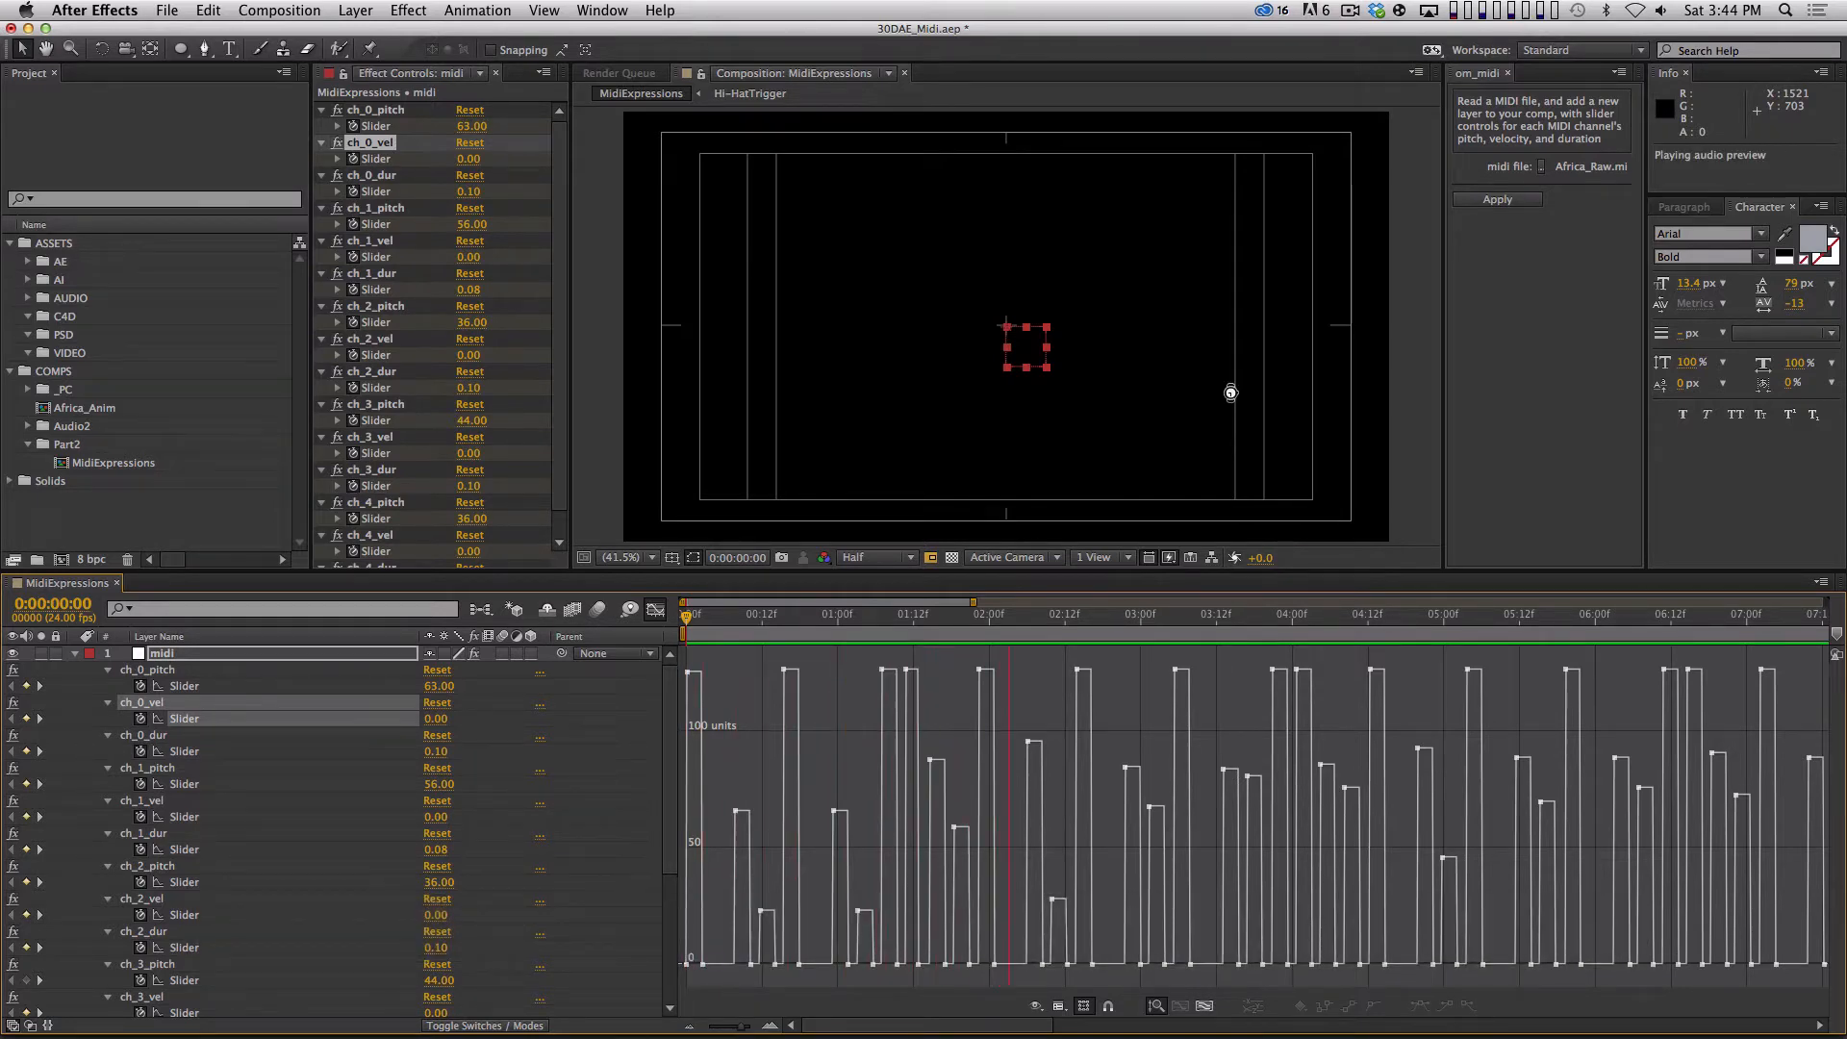
{"action": "key", "text": "space"}
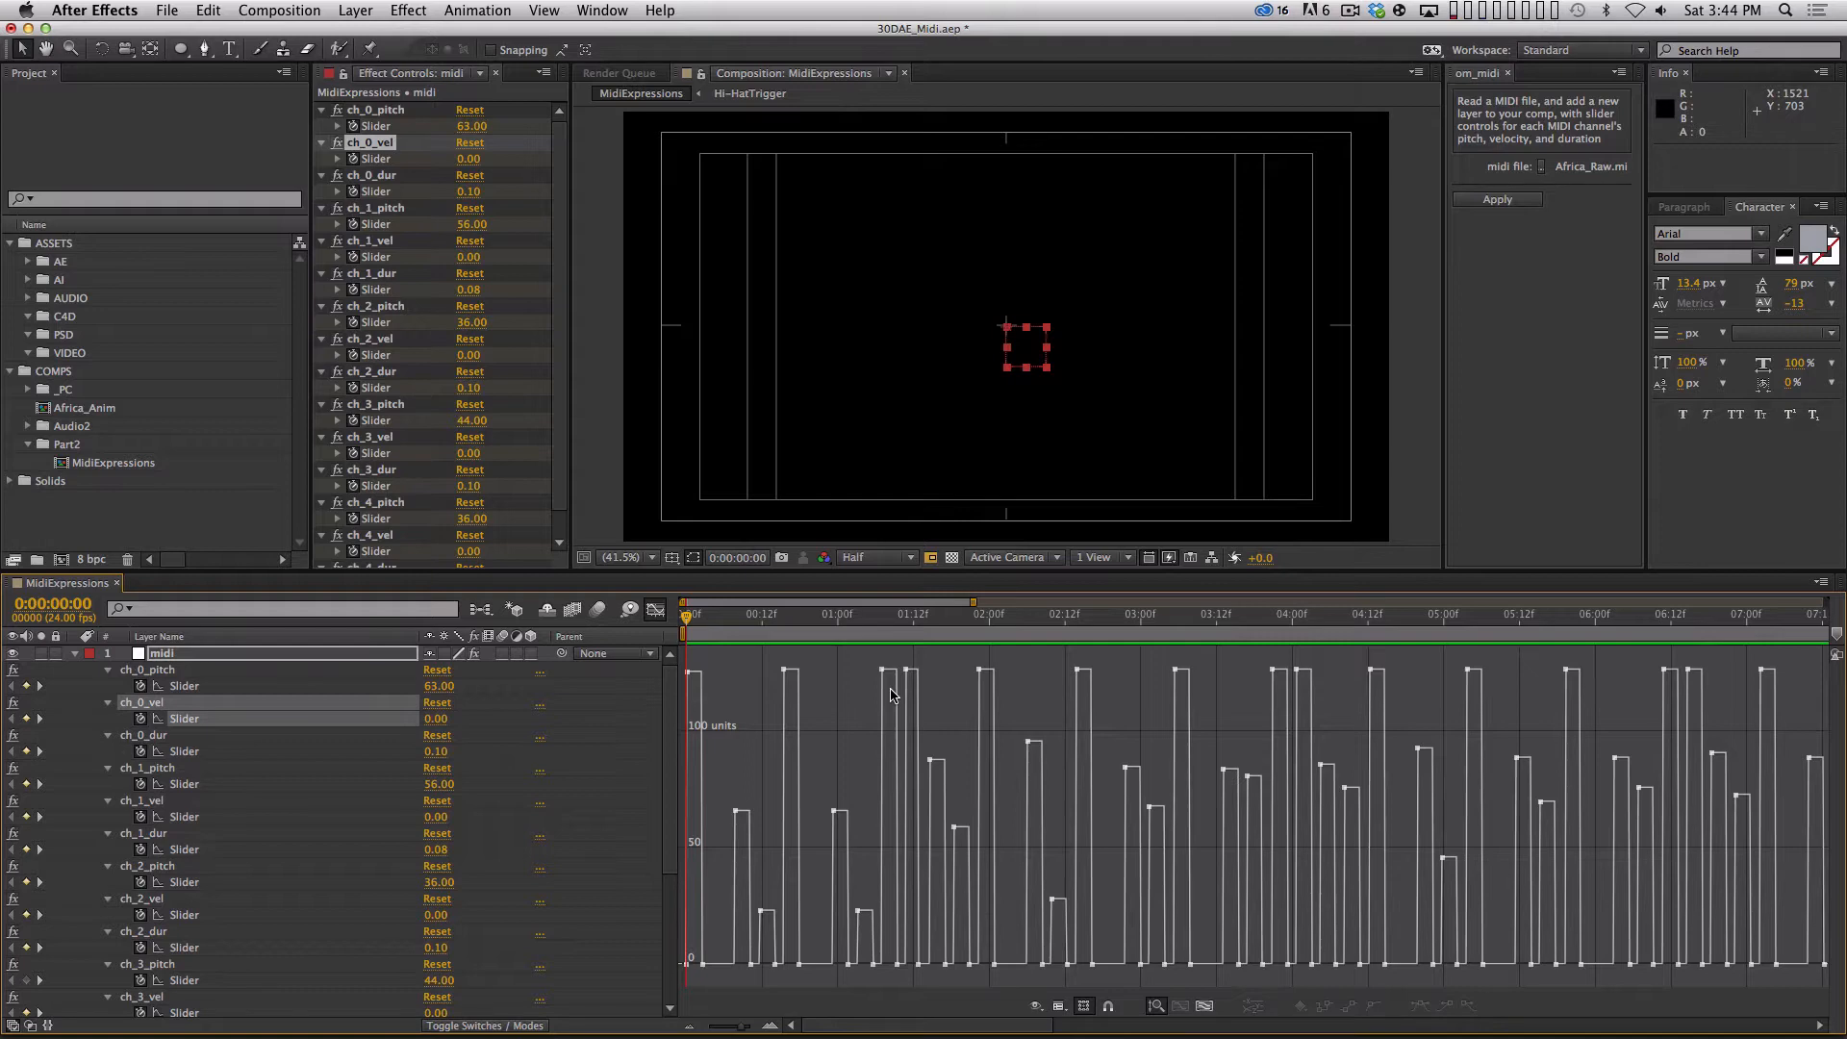
{"action": "key", "text": "KP_Decimal"}
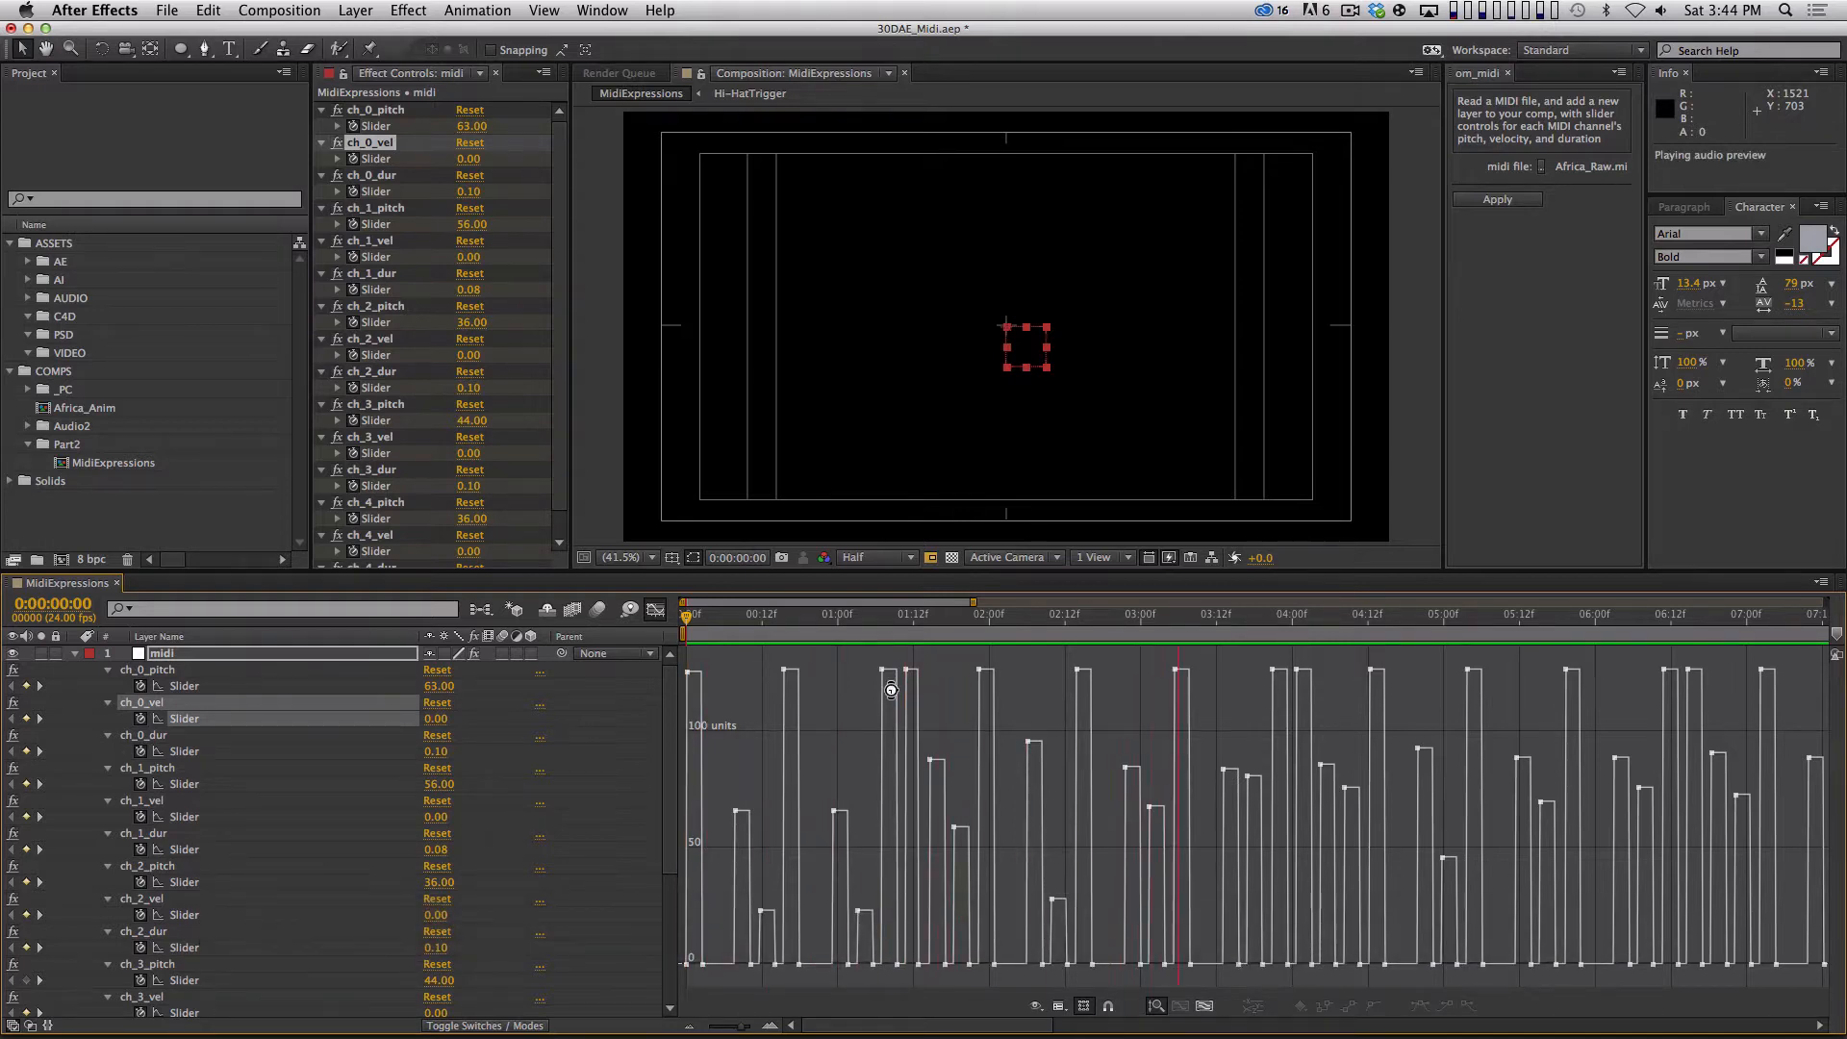
{"action": "key", "text": "space"}
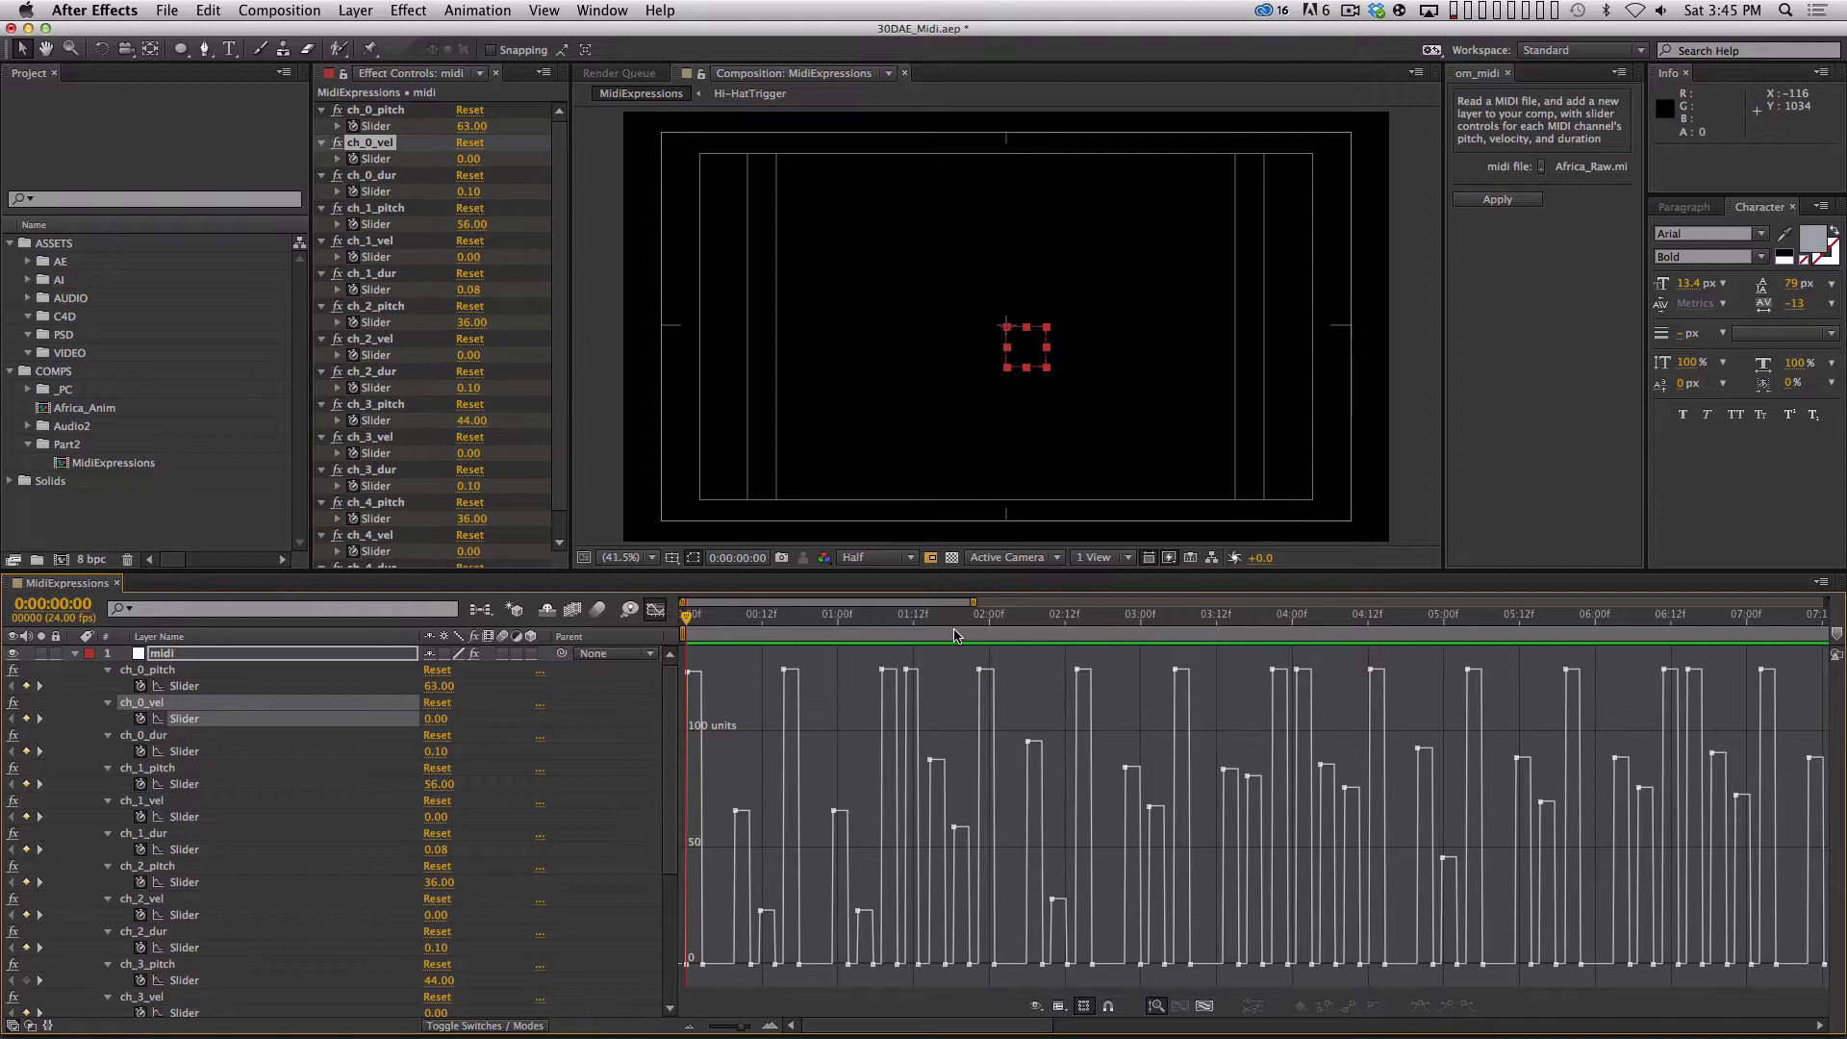
Collapse the midi layer's properties and delete the layer.
{"action": "left_click", "coordinate": [70, 657]}
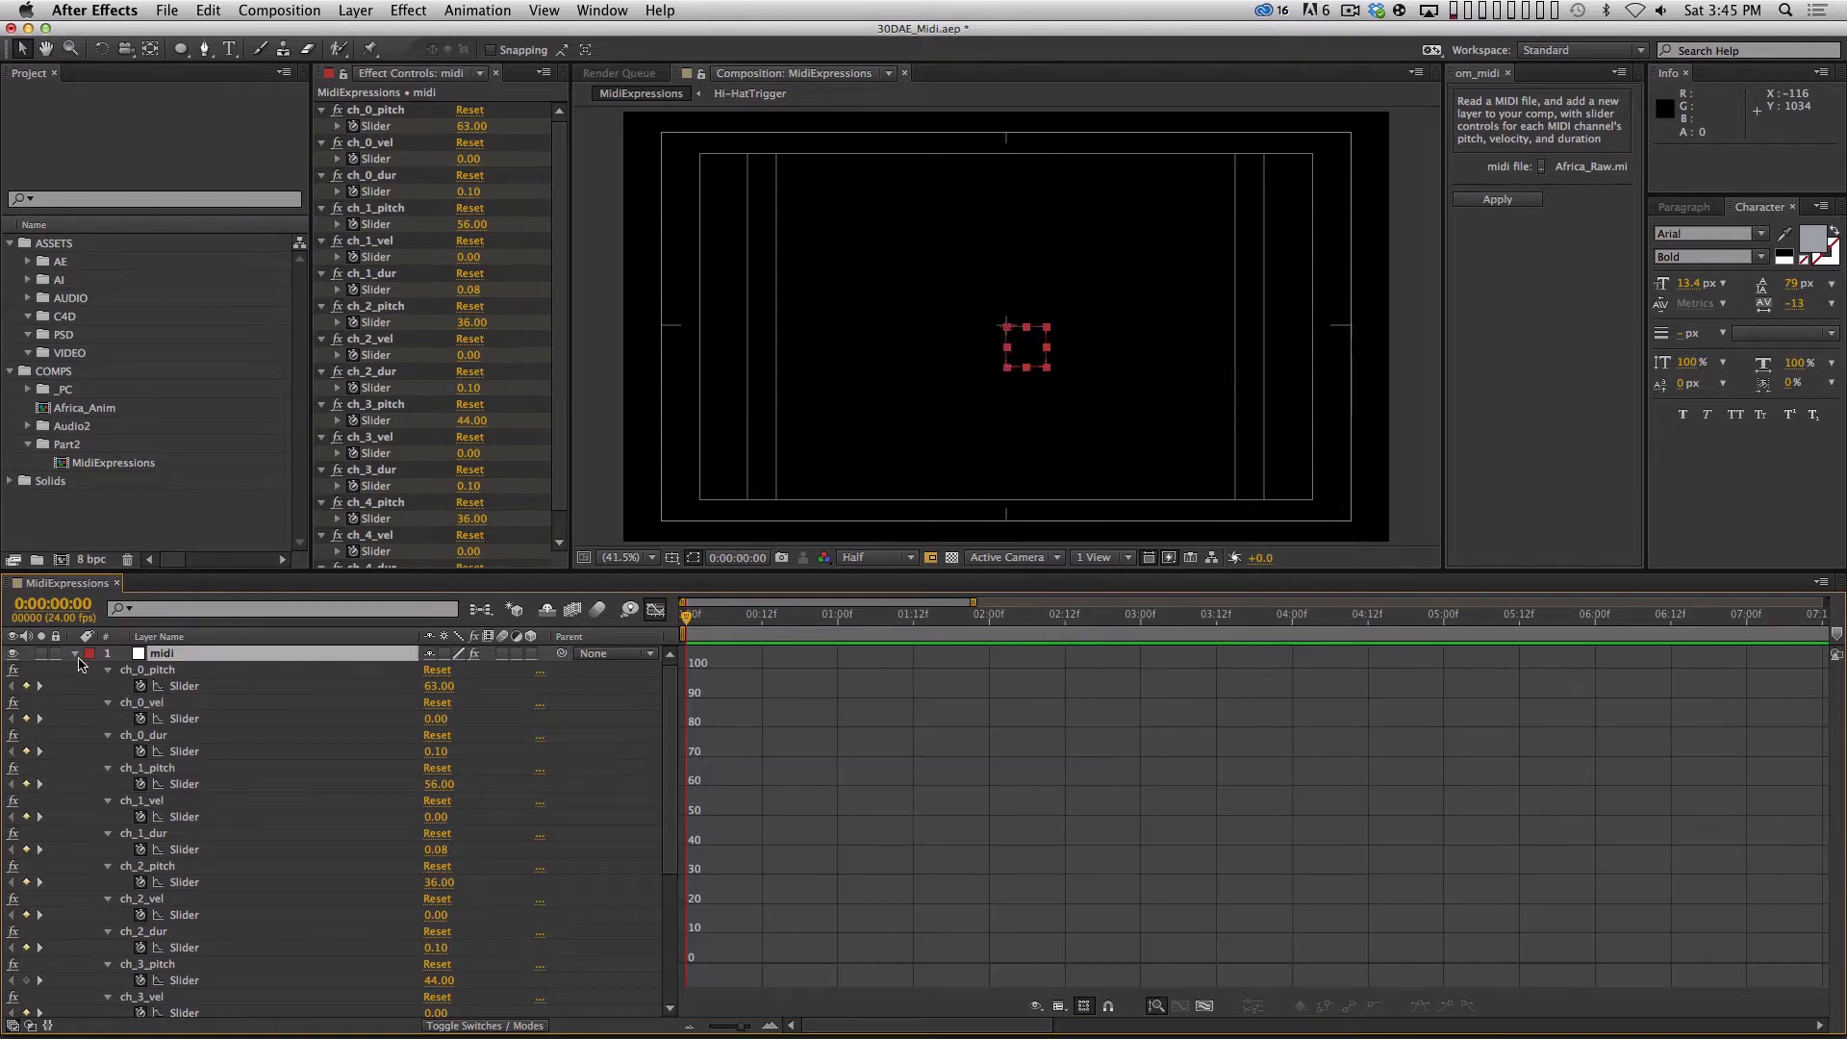
{"action": "left_click", "coordinate": [74, 653]}
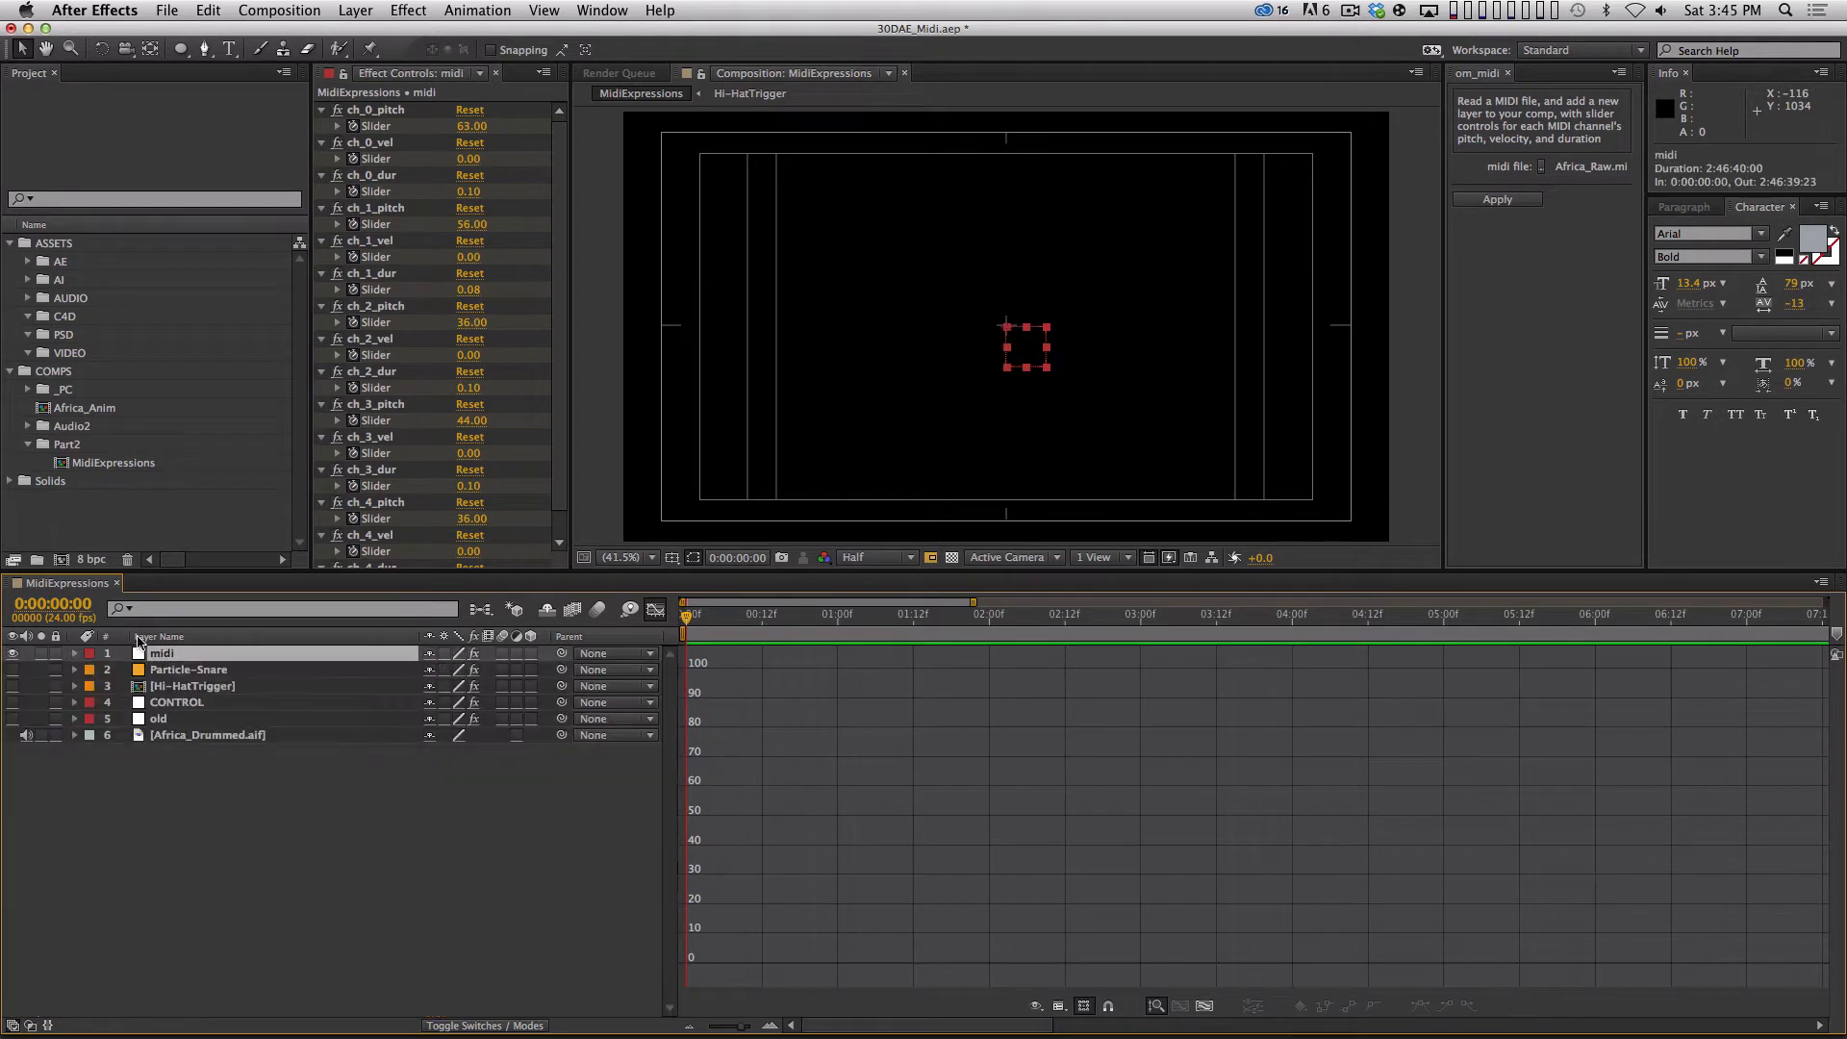
{"action": "key", "text": "BackSpace"}
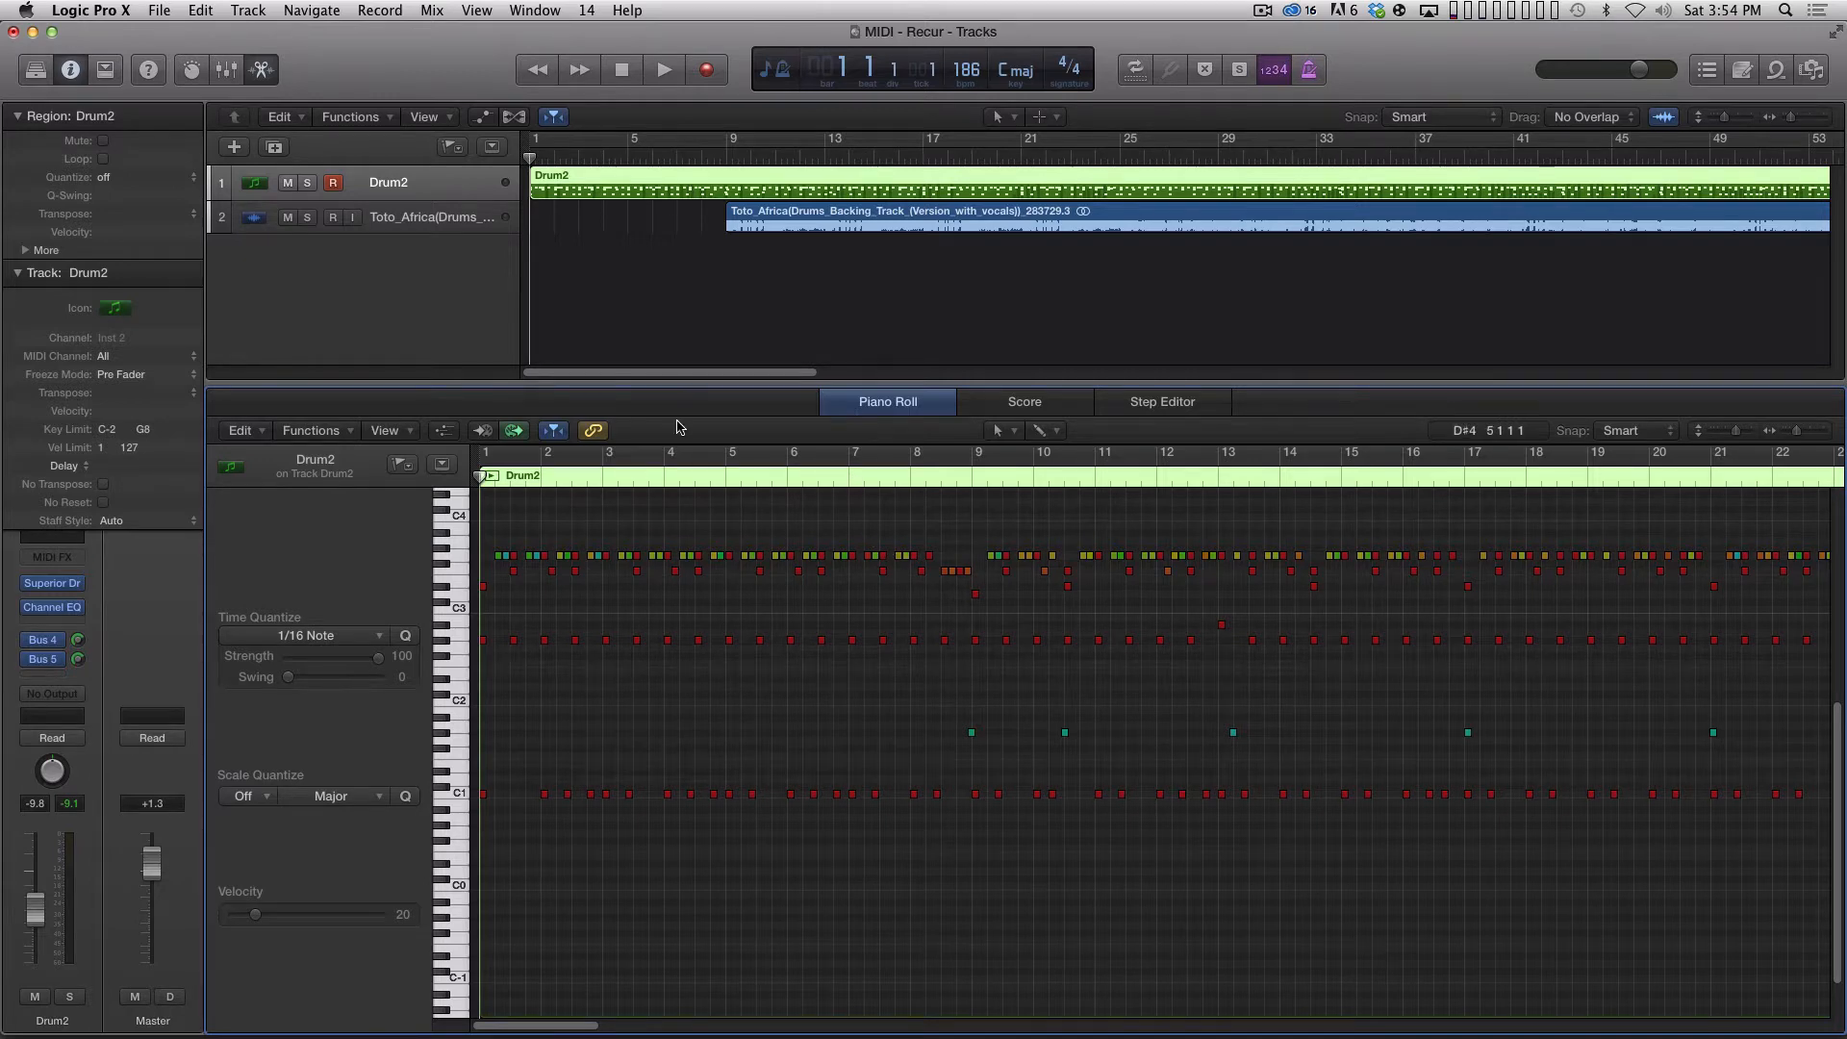
Switch to Logic Pro X and play the opening bars of the Drum2 region with the Piano Roll magnified.
{"action": "left_click", "coordinate": [653, 292]}
{"action": "left_click", "coordinate": [632, 190]}
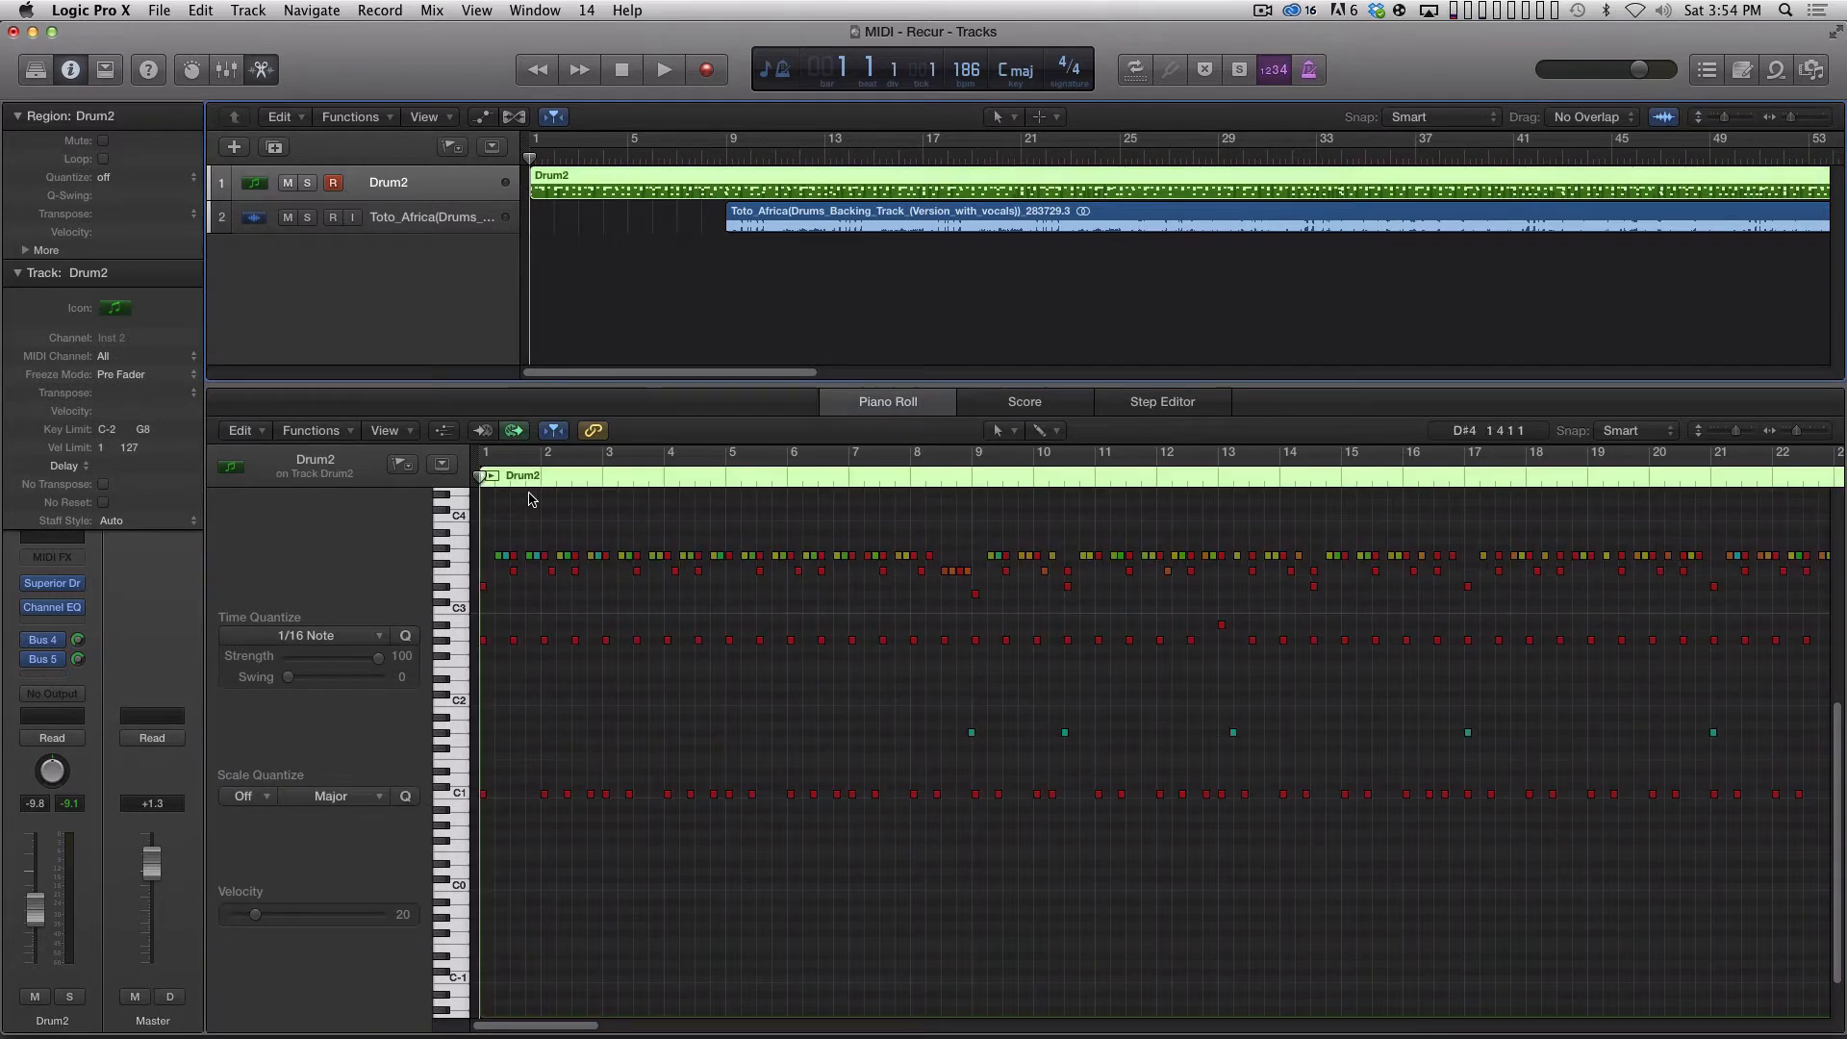
{"action": "key", "text": "super+Right"}
{"action": "key", "text": "super+Right"}
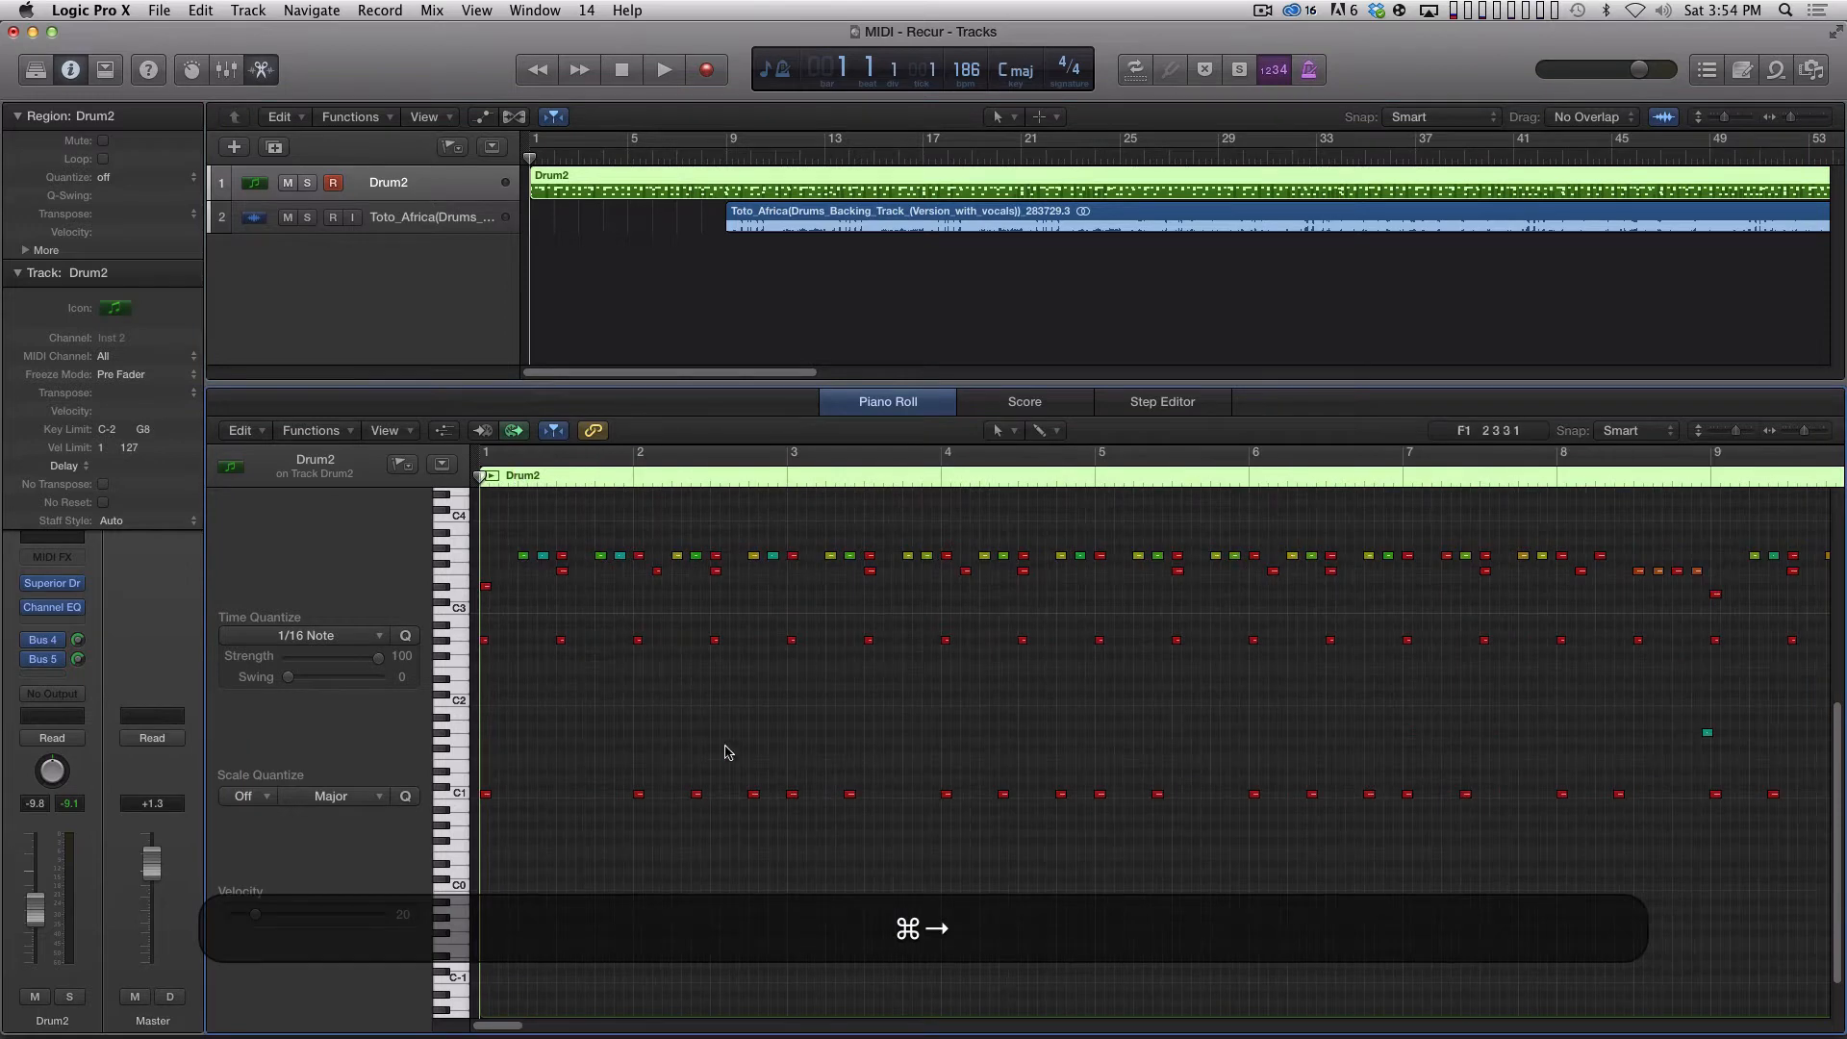
{"action": "key", "text": "space"}
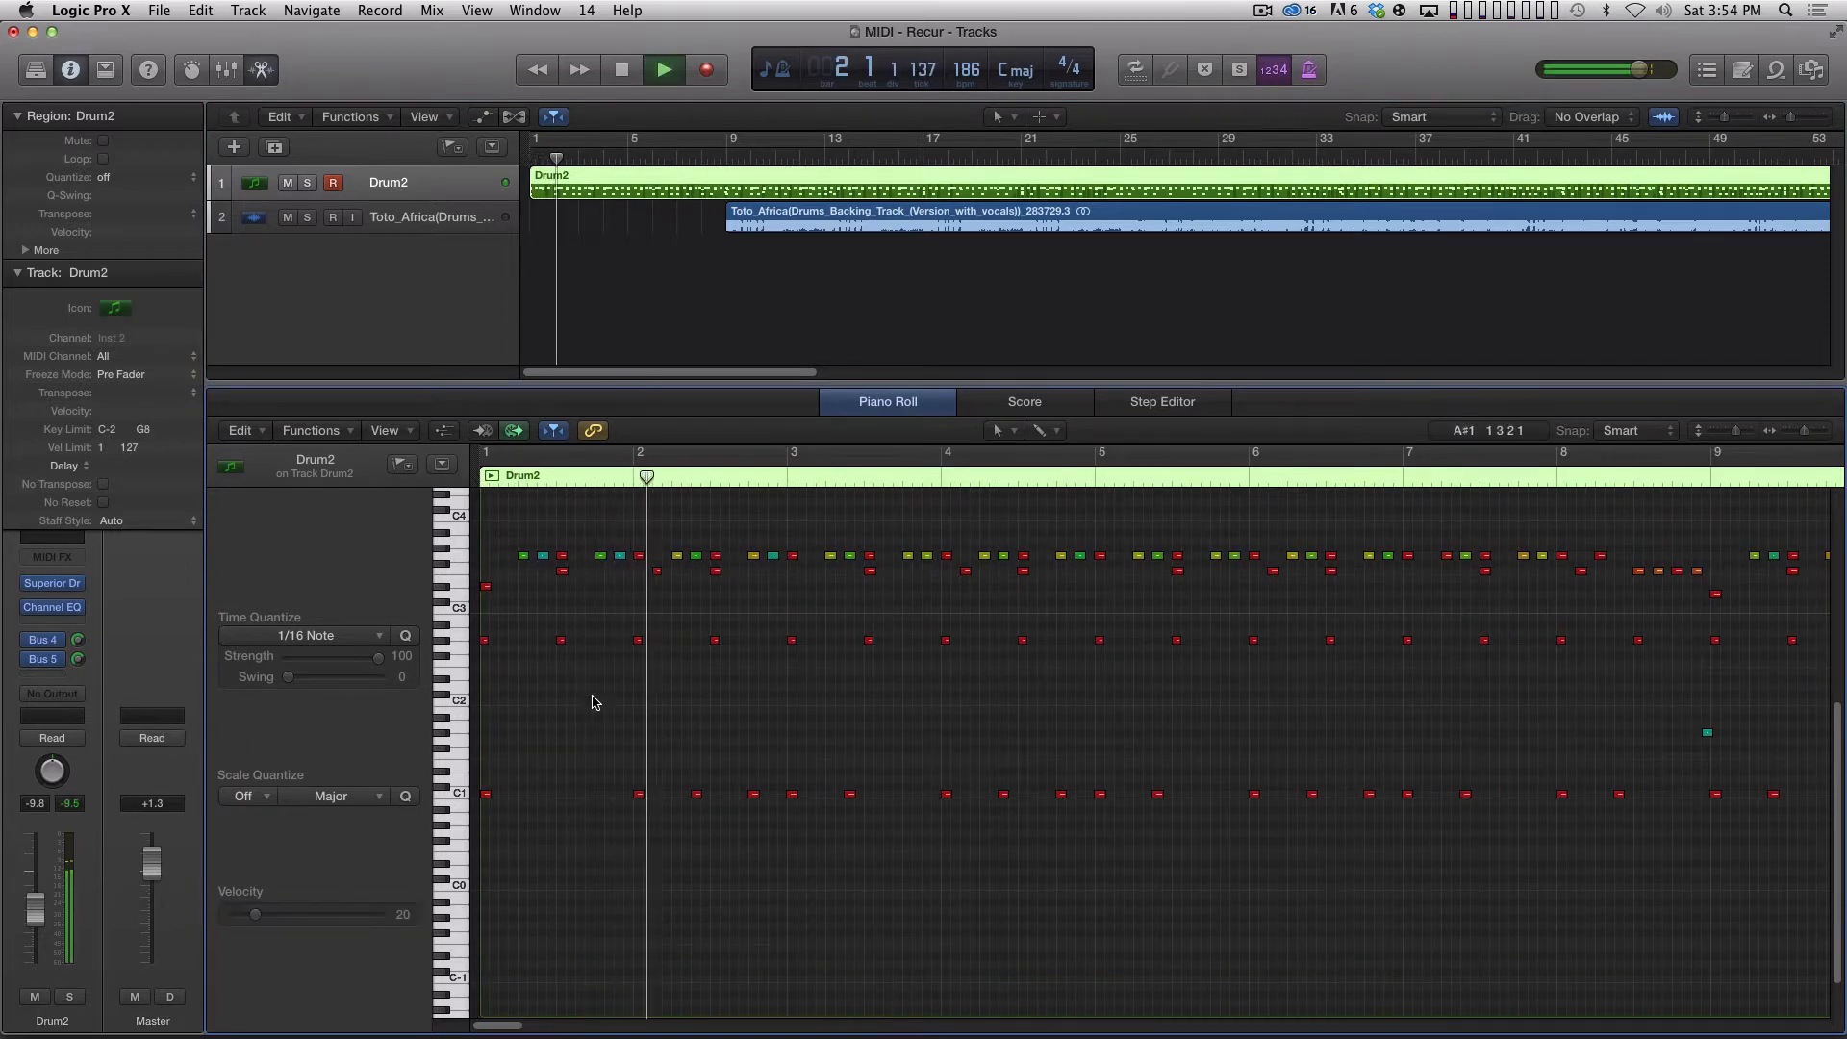
{"action": "key", "text": "space"}
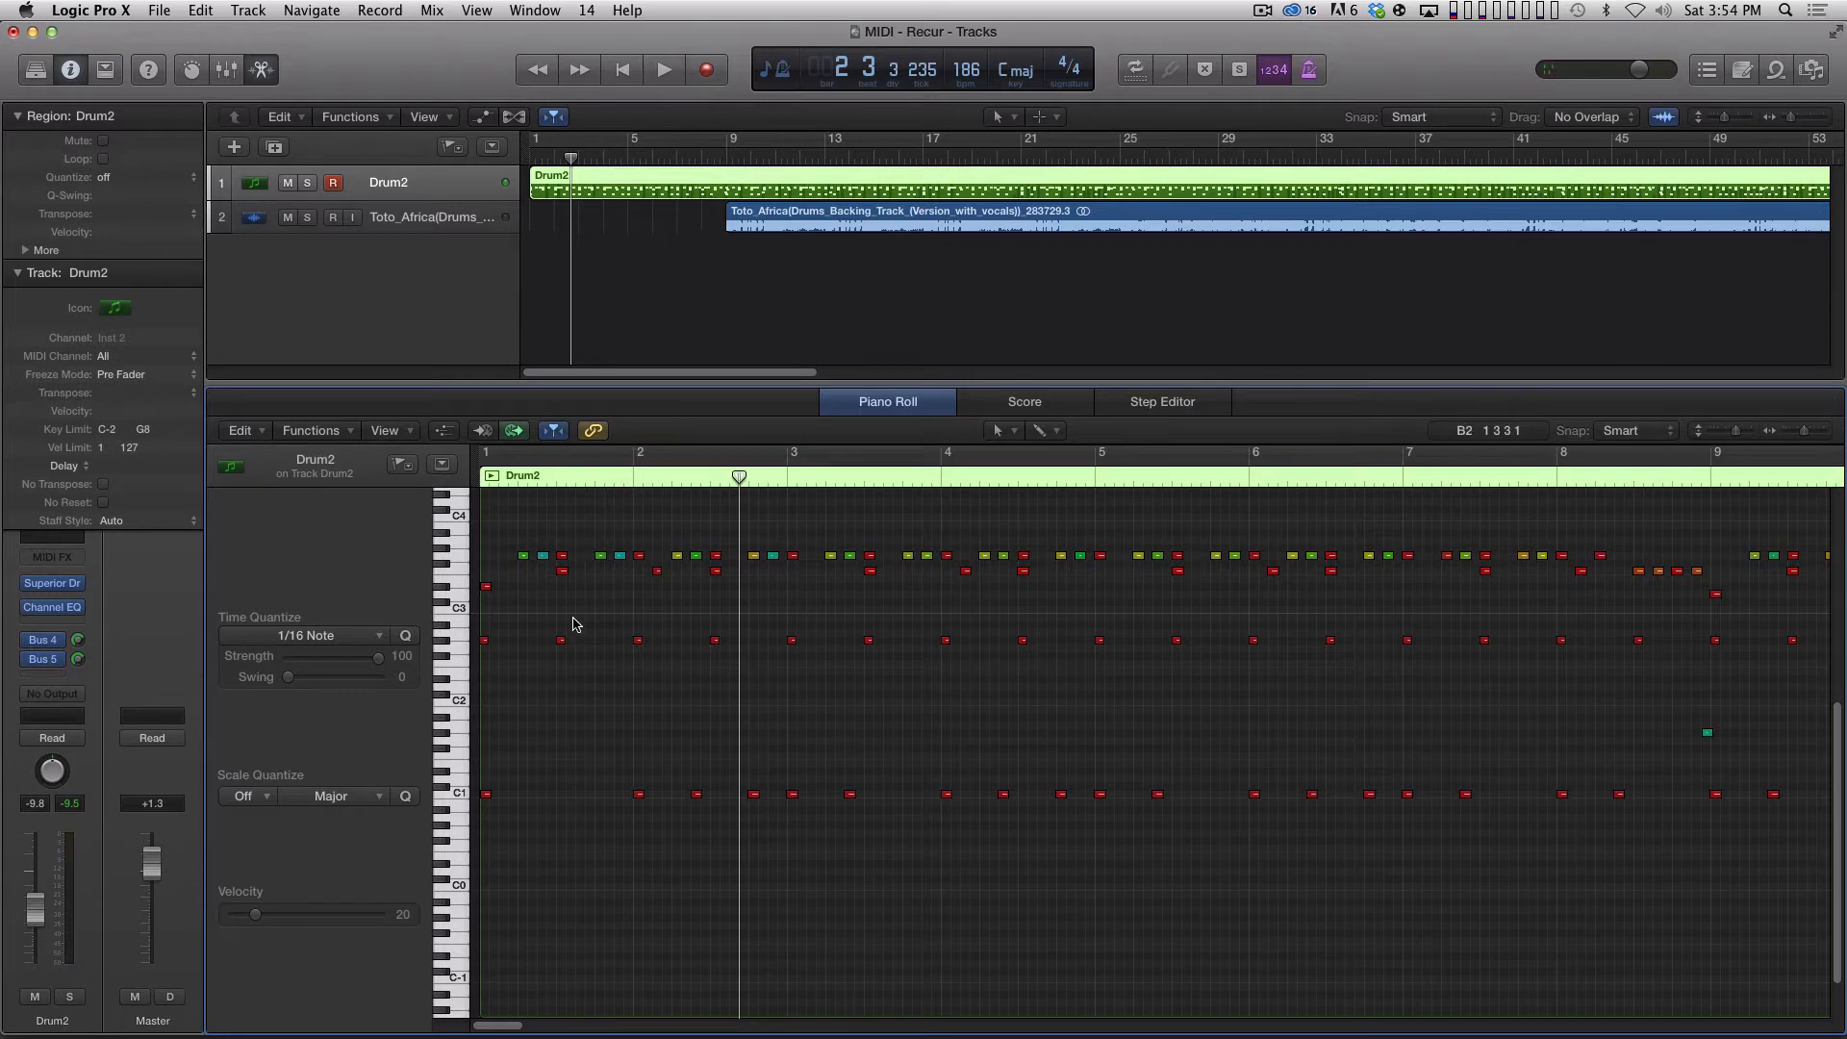
Open the Event List and select early G#2 and F3 notes individually to check their MIDI channels.
{"action": "left_click", "coordinate": [1705, 71]}
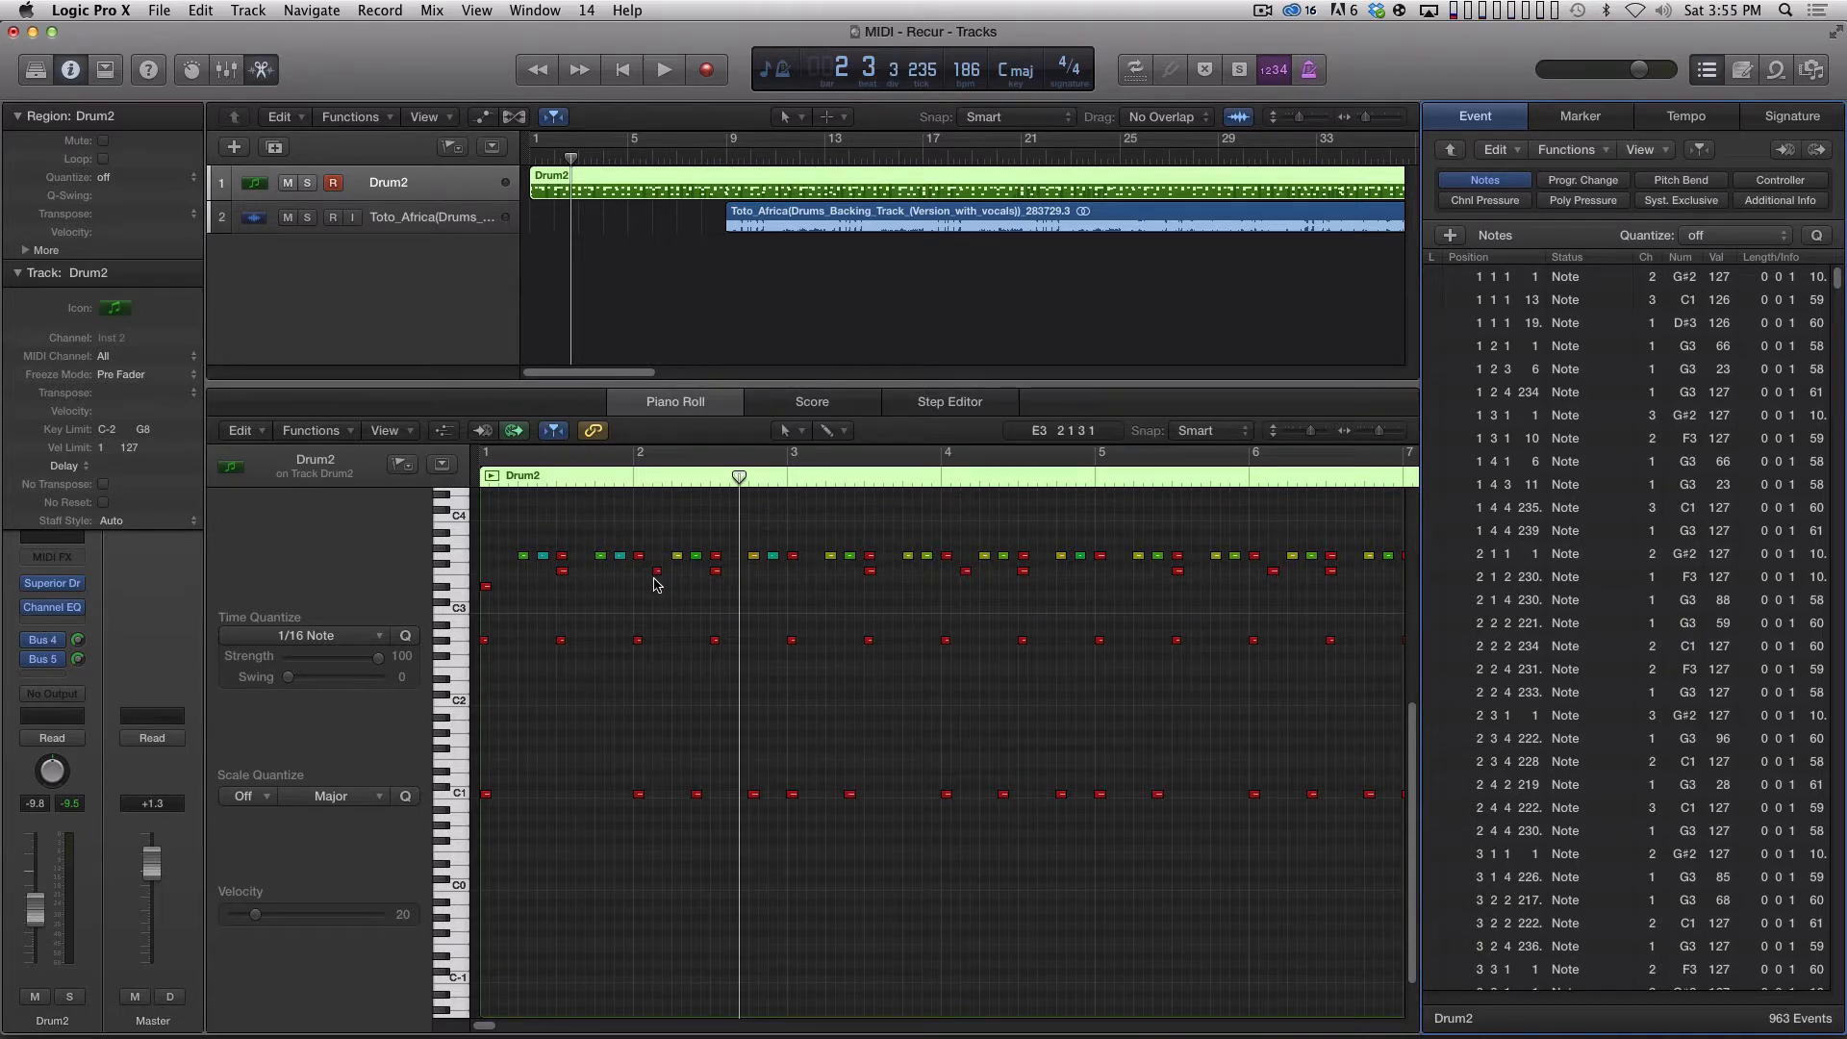
{"action": "left_click_drag", "start_coordinate": [581, 626], "coordinate": [535, 702]}
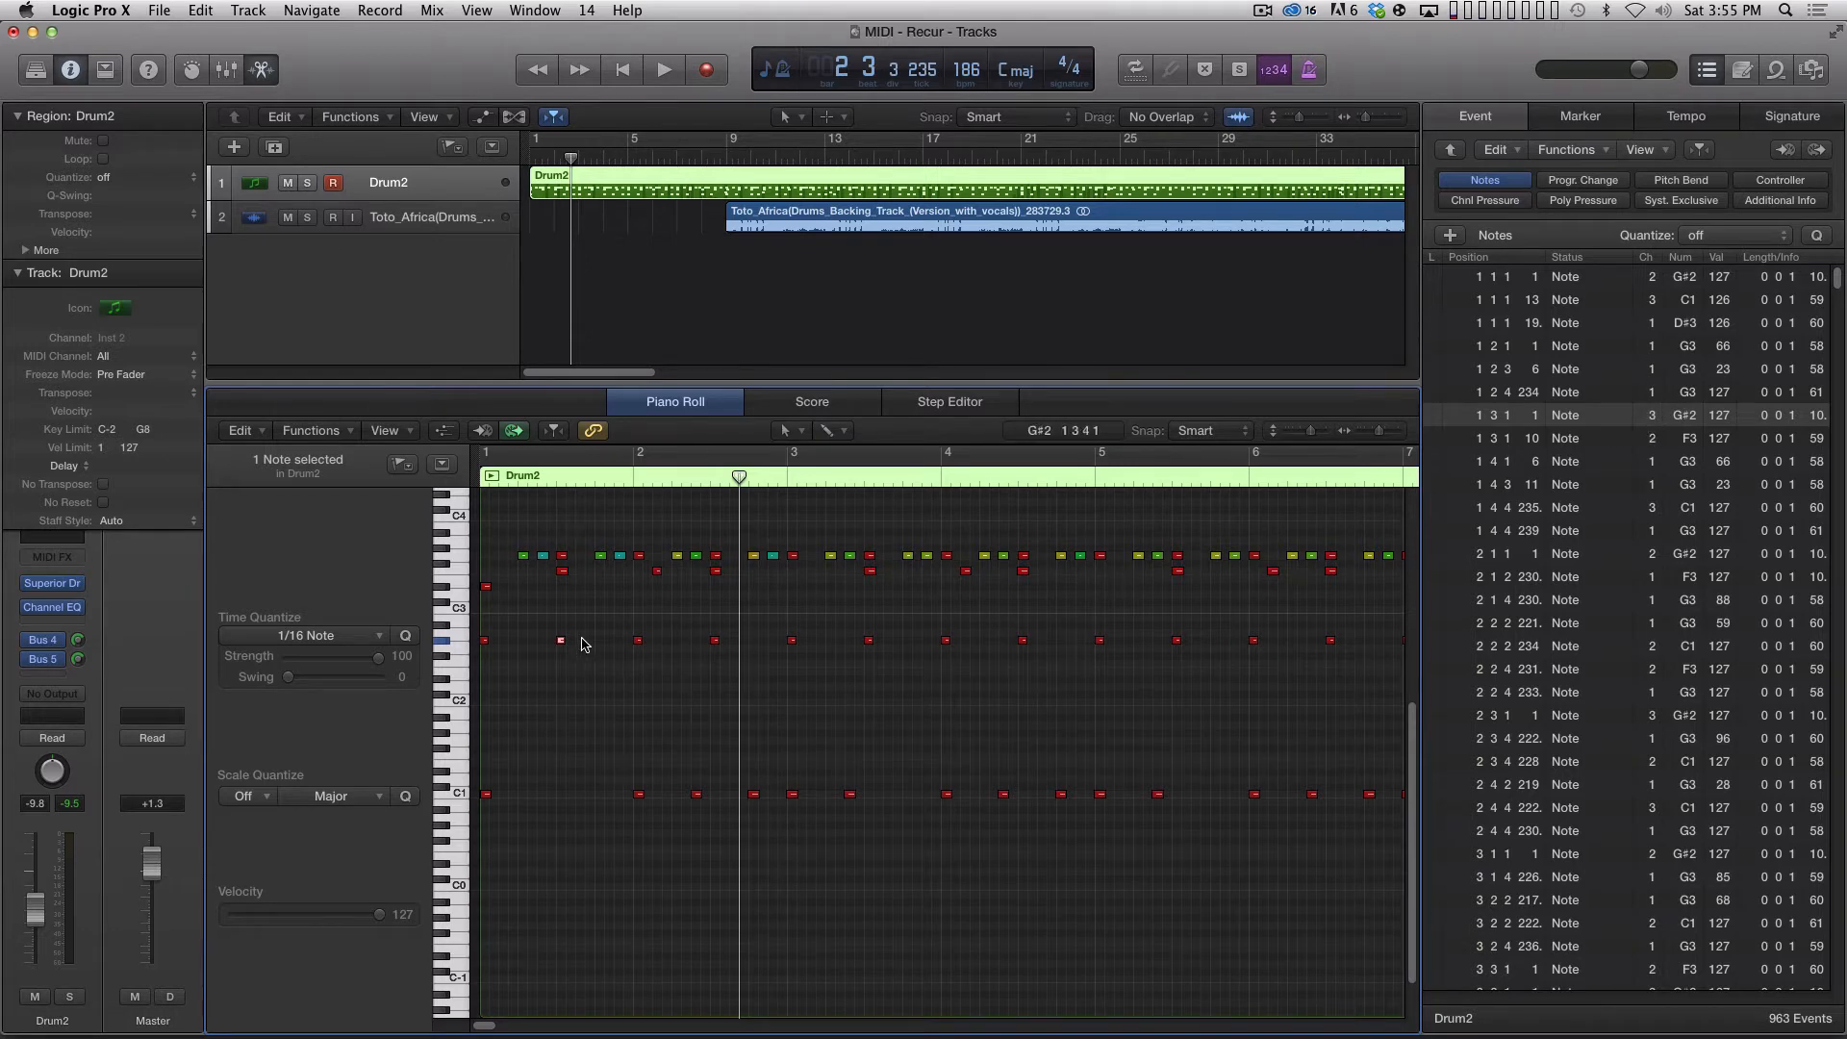
{"action": "left_click", "coordinate": [563, 571]}
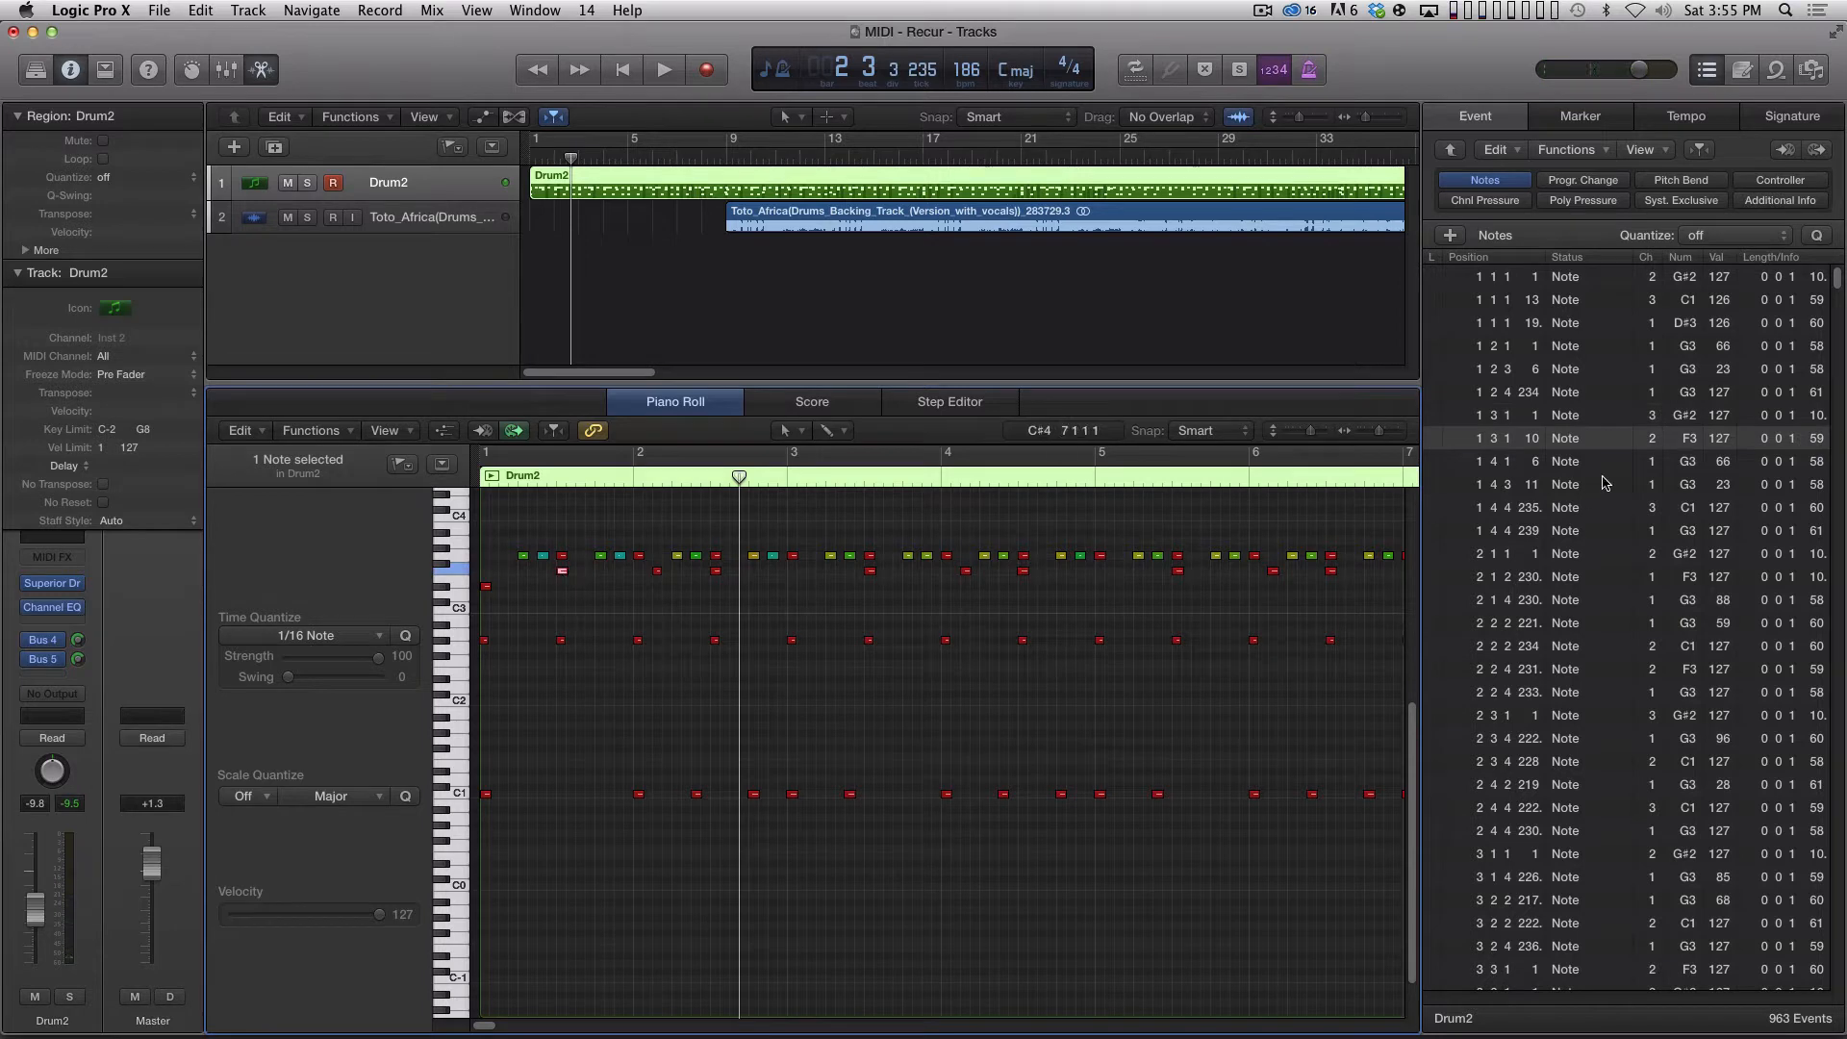
{"action": "left_click", "coordinate": [657, 571]}
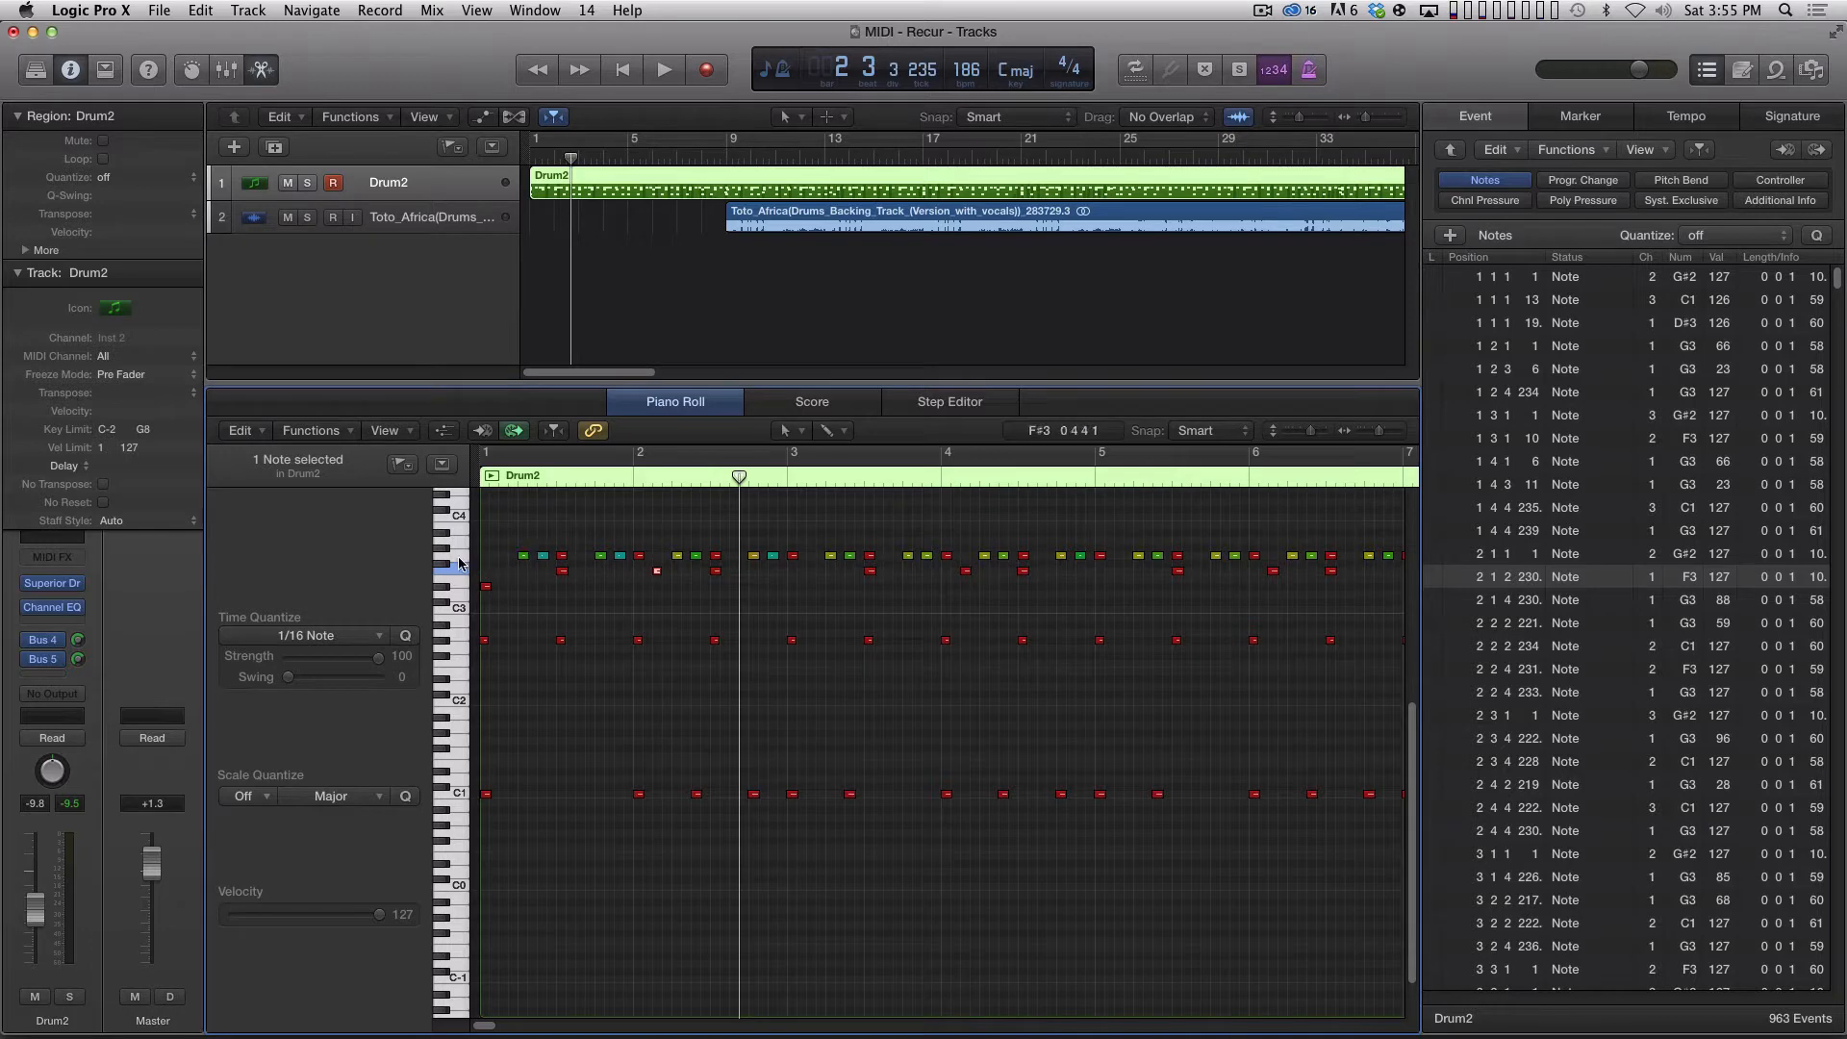
Select individual C1, G#2 and F3 notes around bar 2 to compare their channel assignments in the Event List.
{"action": "left_click", "coordinate": [639, 794]}
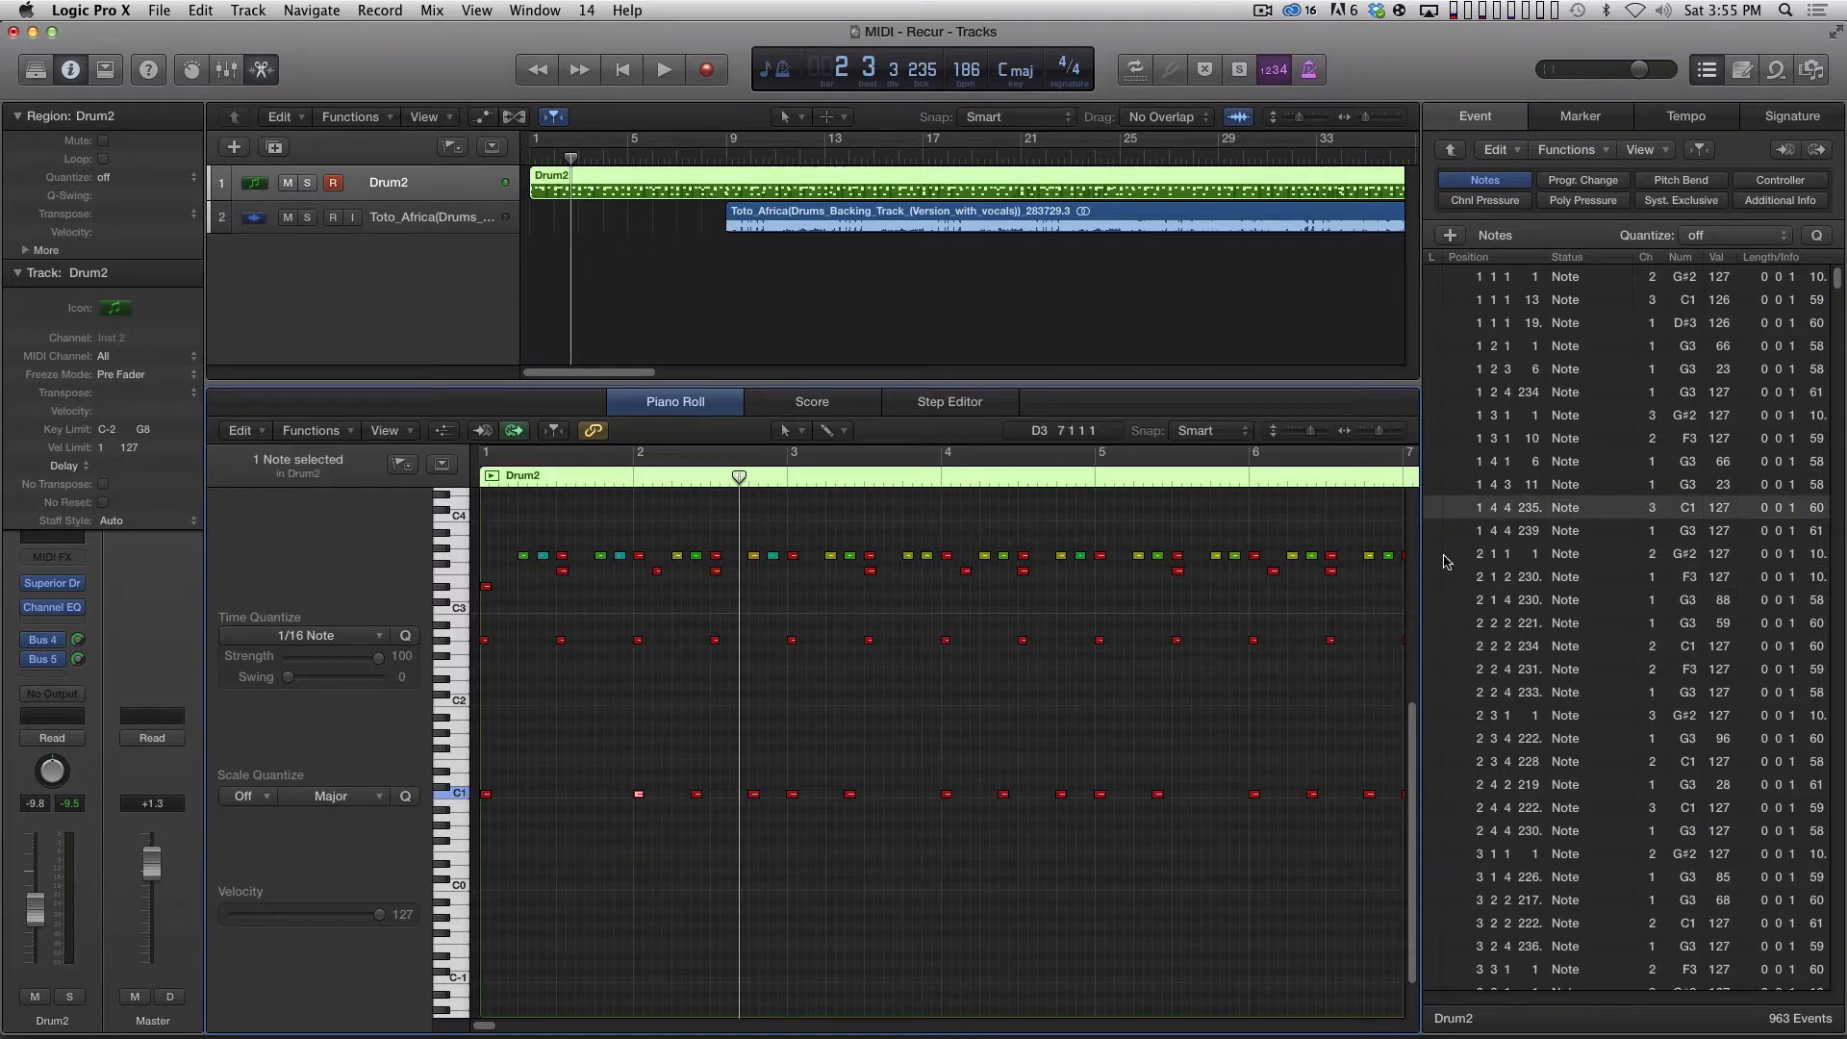
{"action": "left_click", "coordinate": [696, 794]}
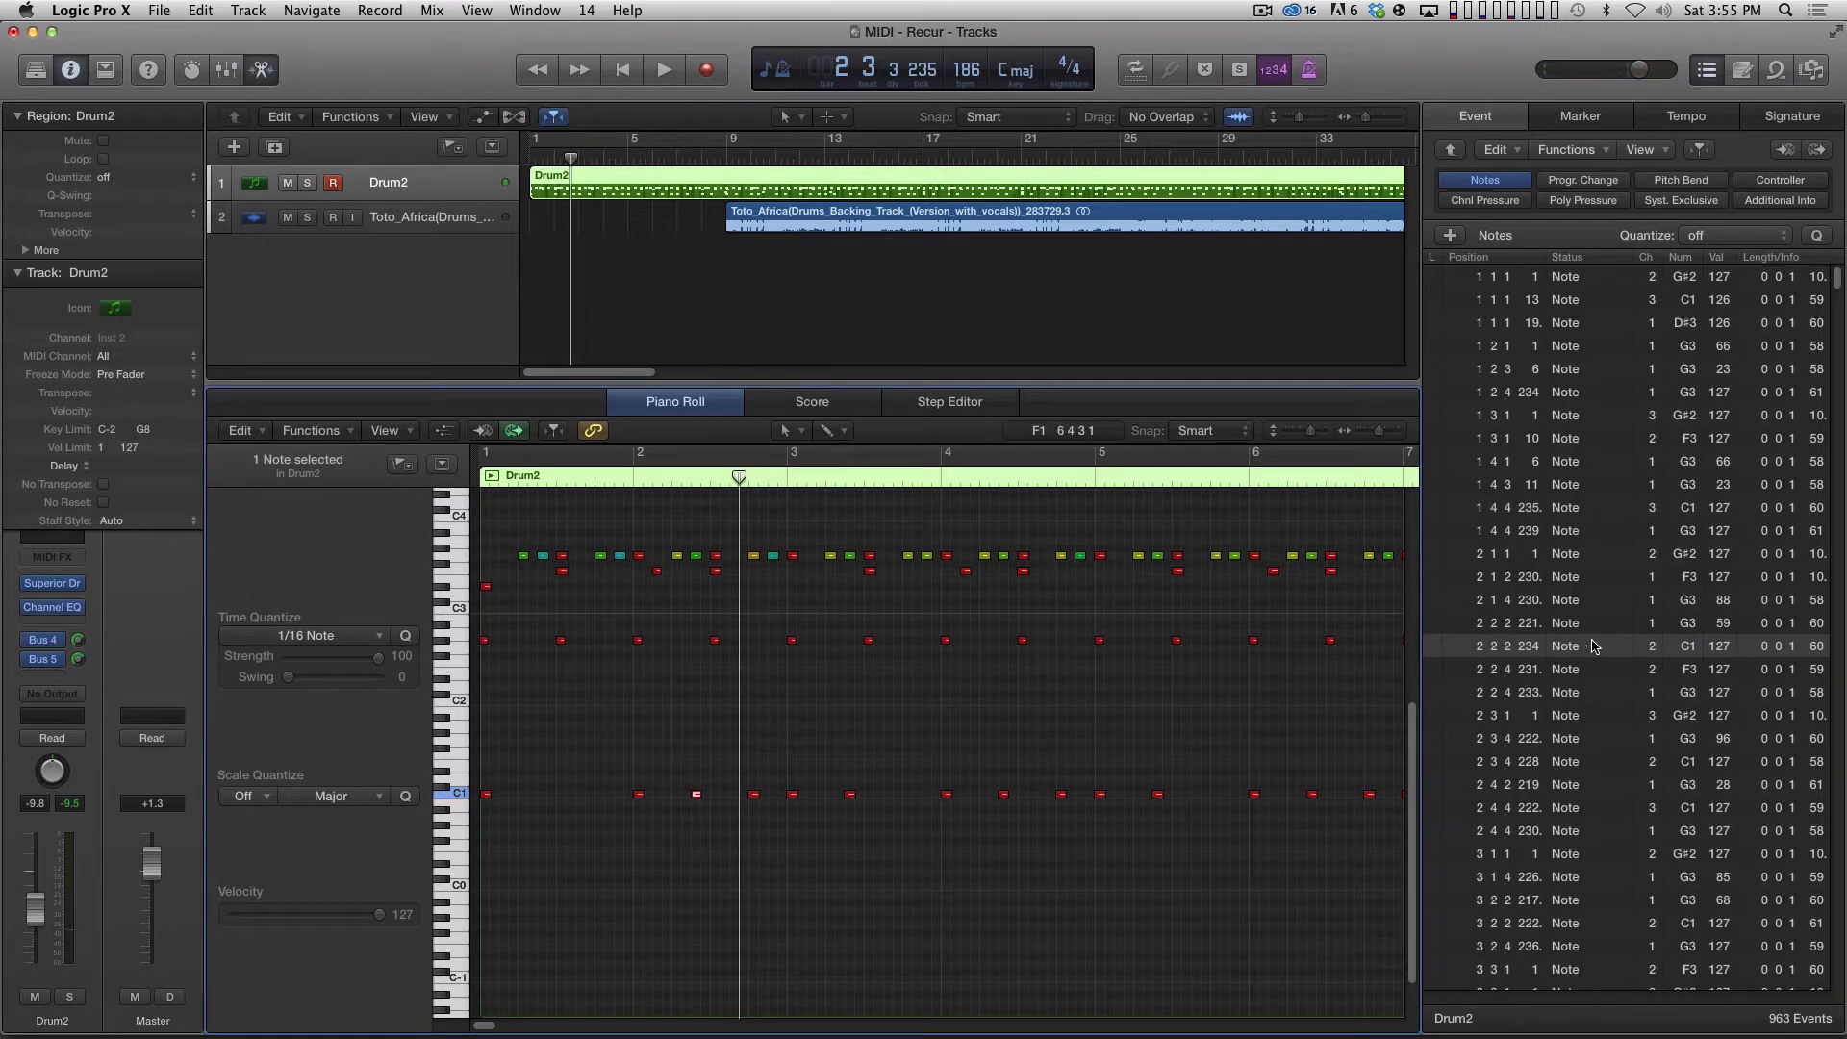
{"action": "left_click", "coordinate": [709, 644]}
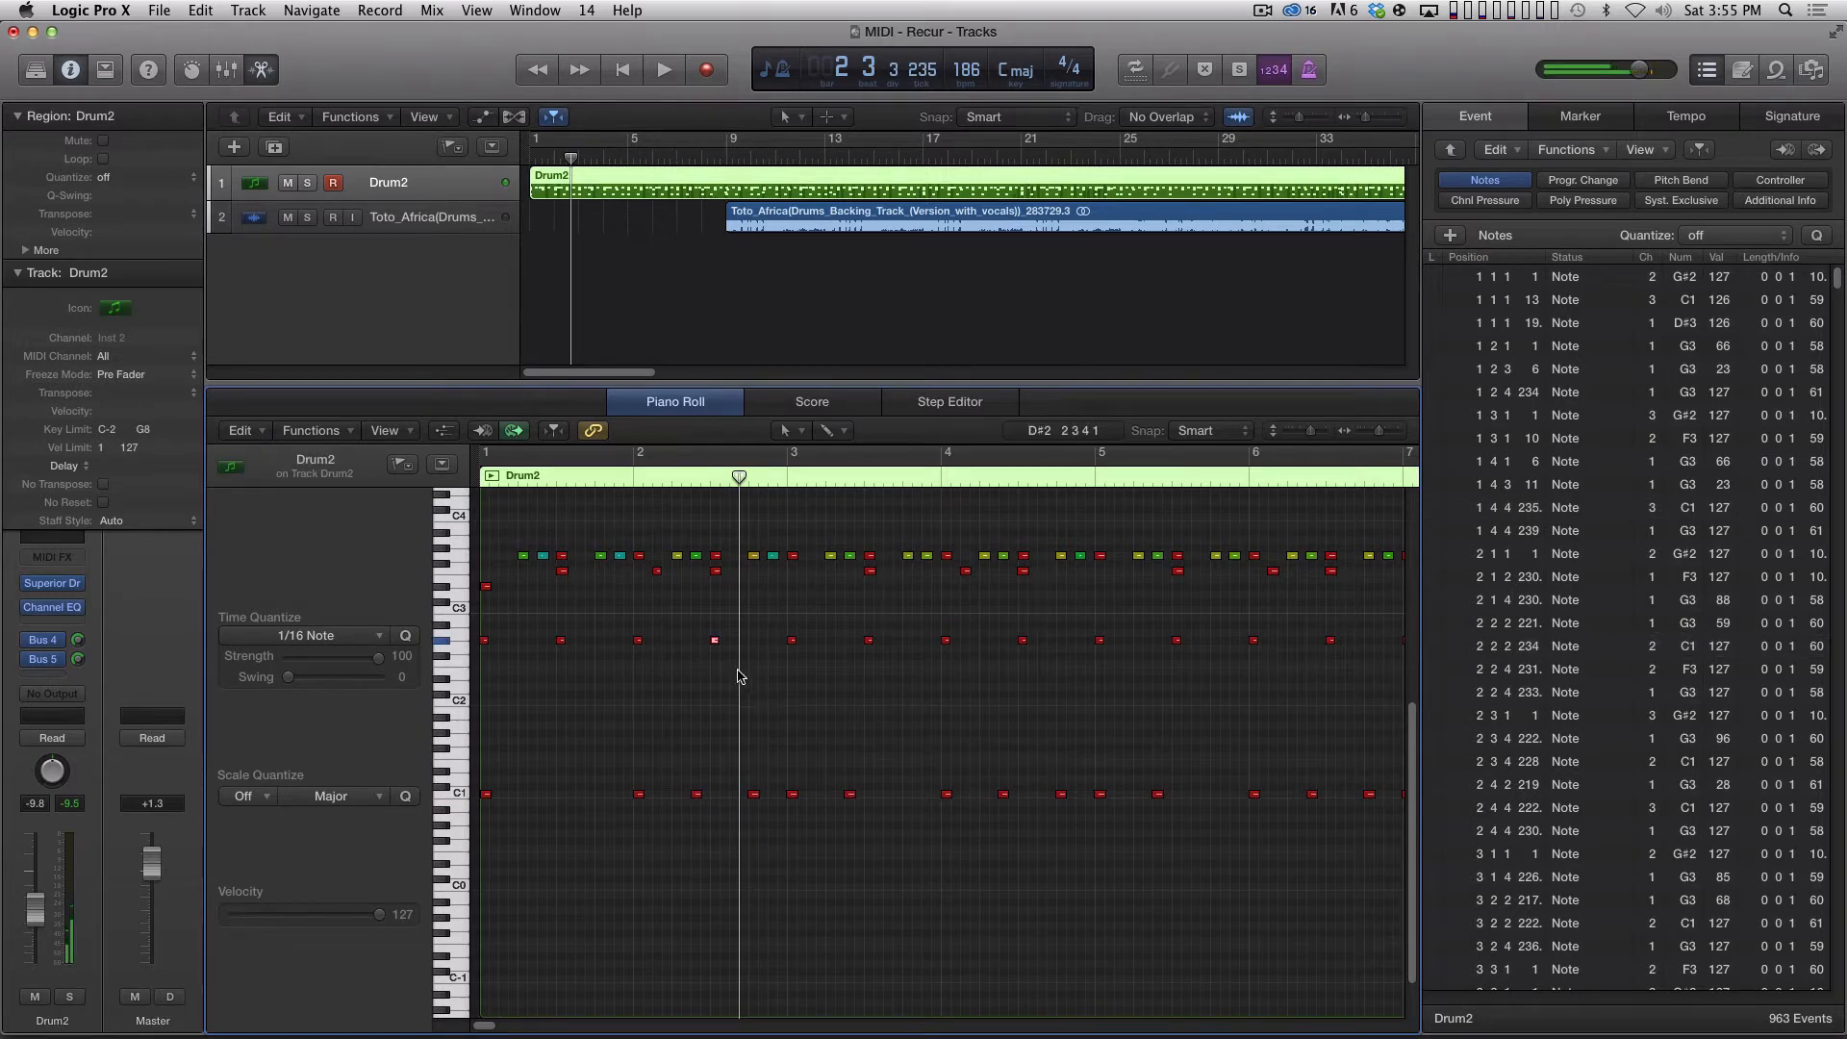
{"action": "left_click", "coordinate": [715, 571]}
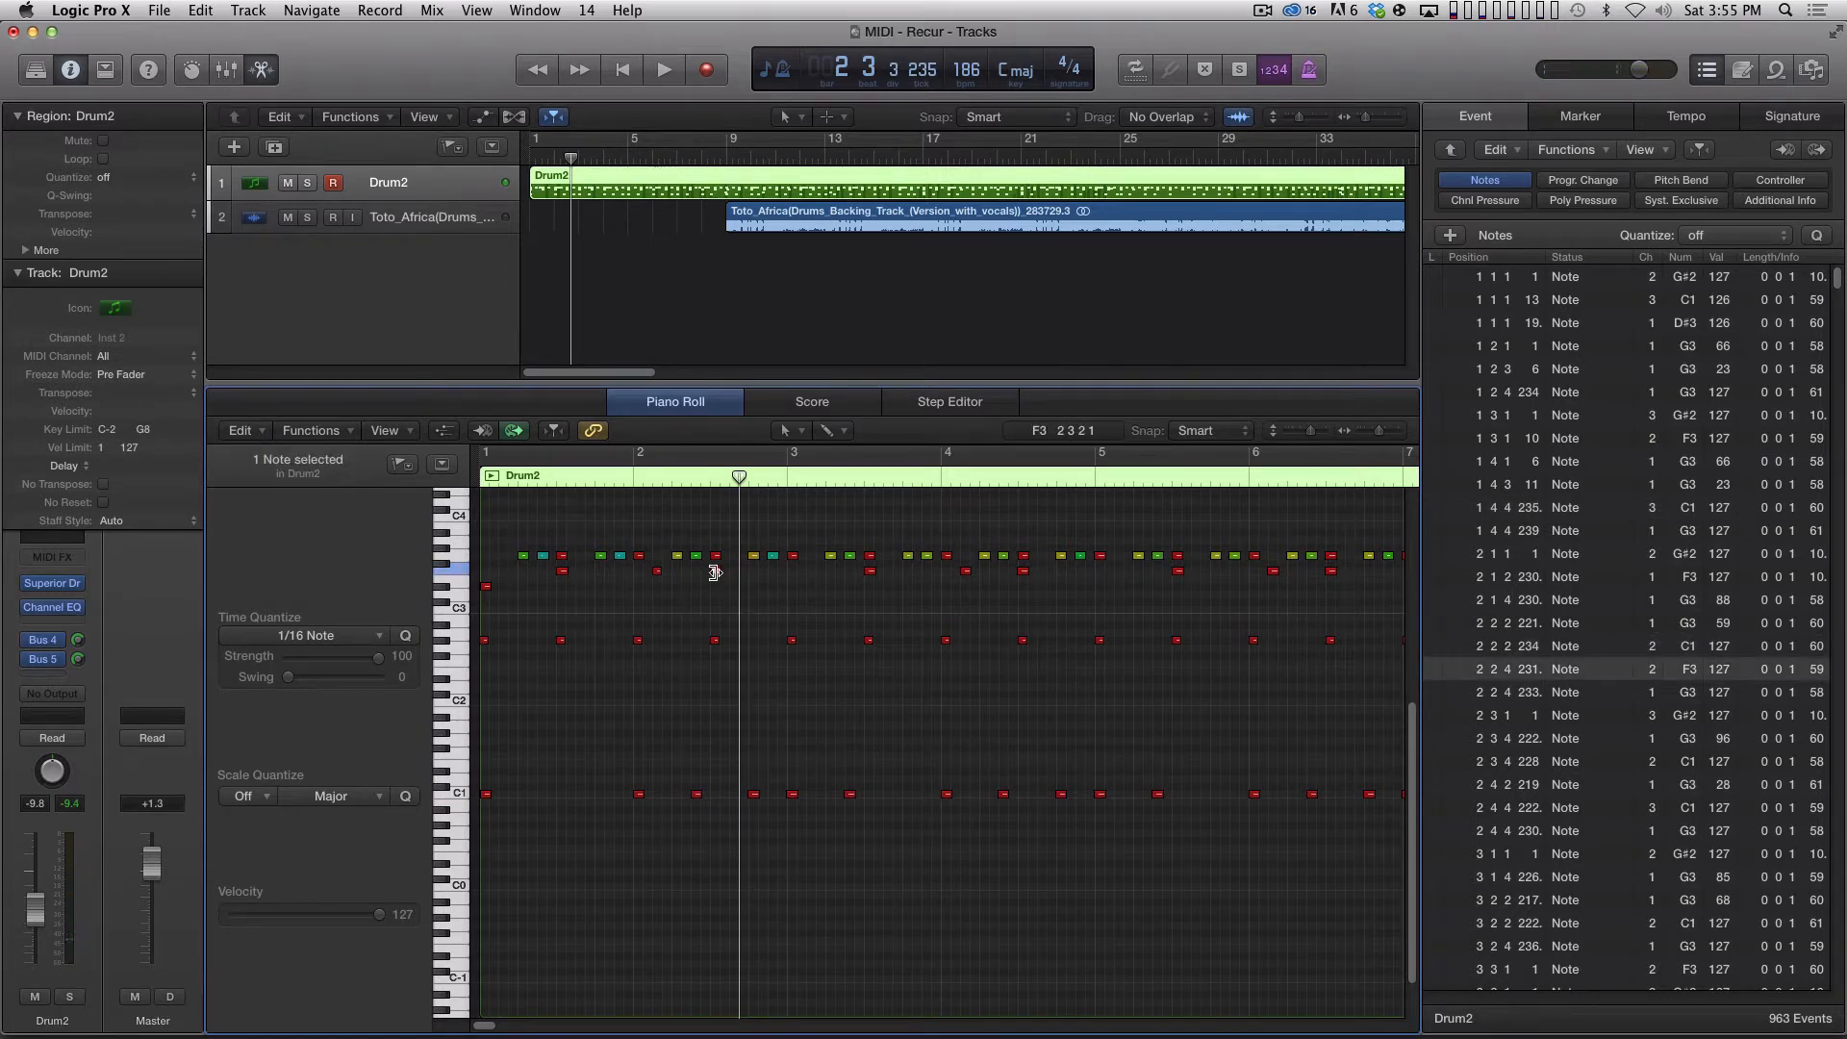
{"action": "left_click", "coordinate": [713, 584]}
{"action": "left_click", "coordinate": [716, 571]}
{"action": "left_click", "coordinate": [696, 794]}
{"action": "left_click", "coordinate": [717, 571]}
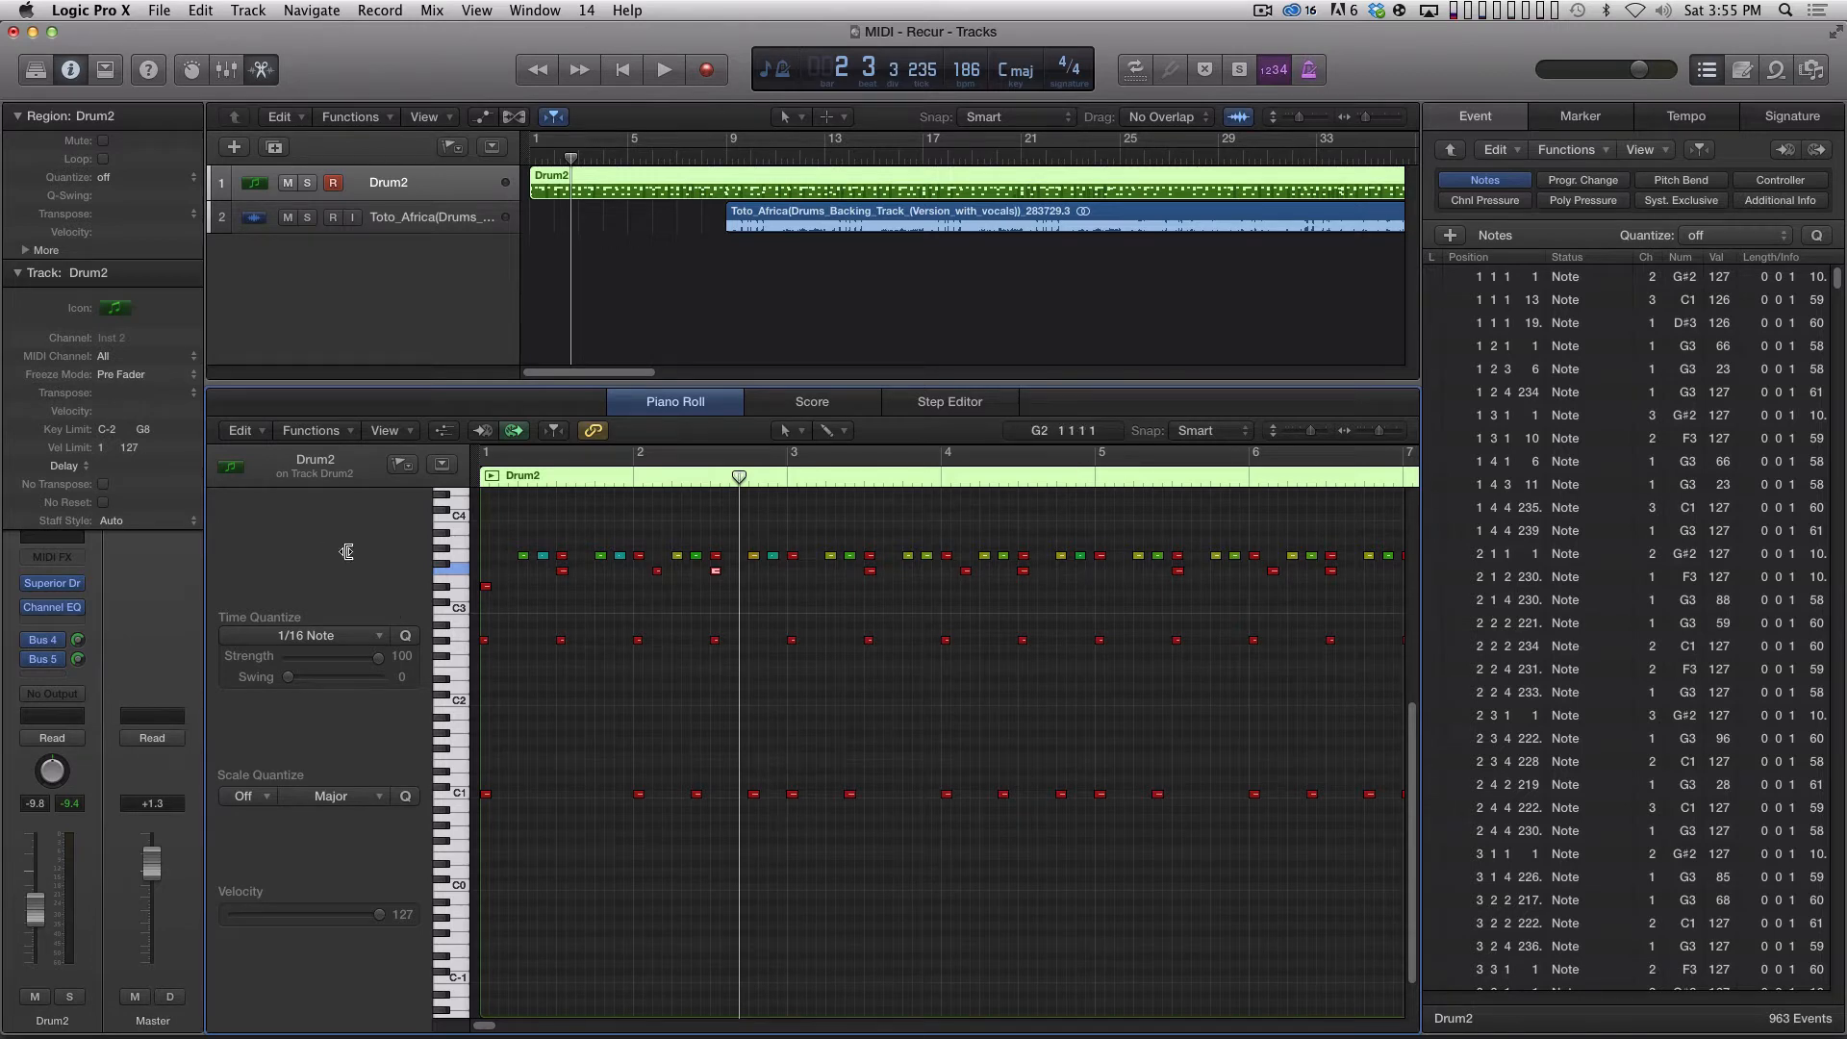
Select the G3, C1 and F3 notes by pitch in turn to examine how each drum's events spread across channels.
{"action": "left_click", "coordinate": [456, 555]}
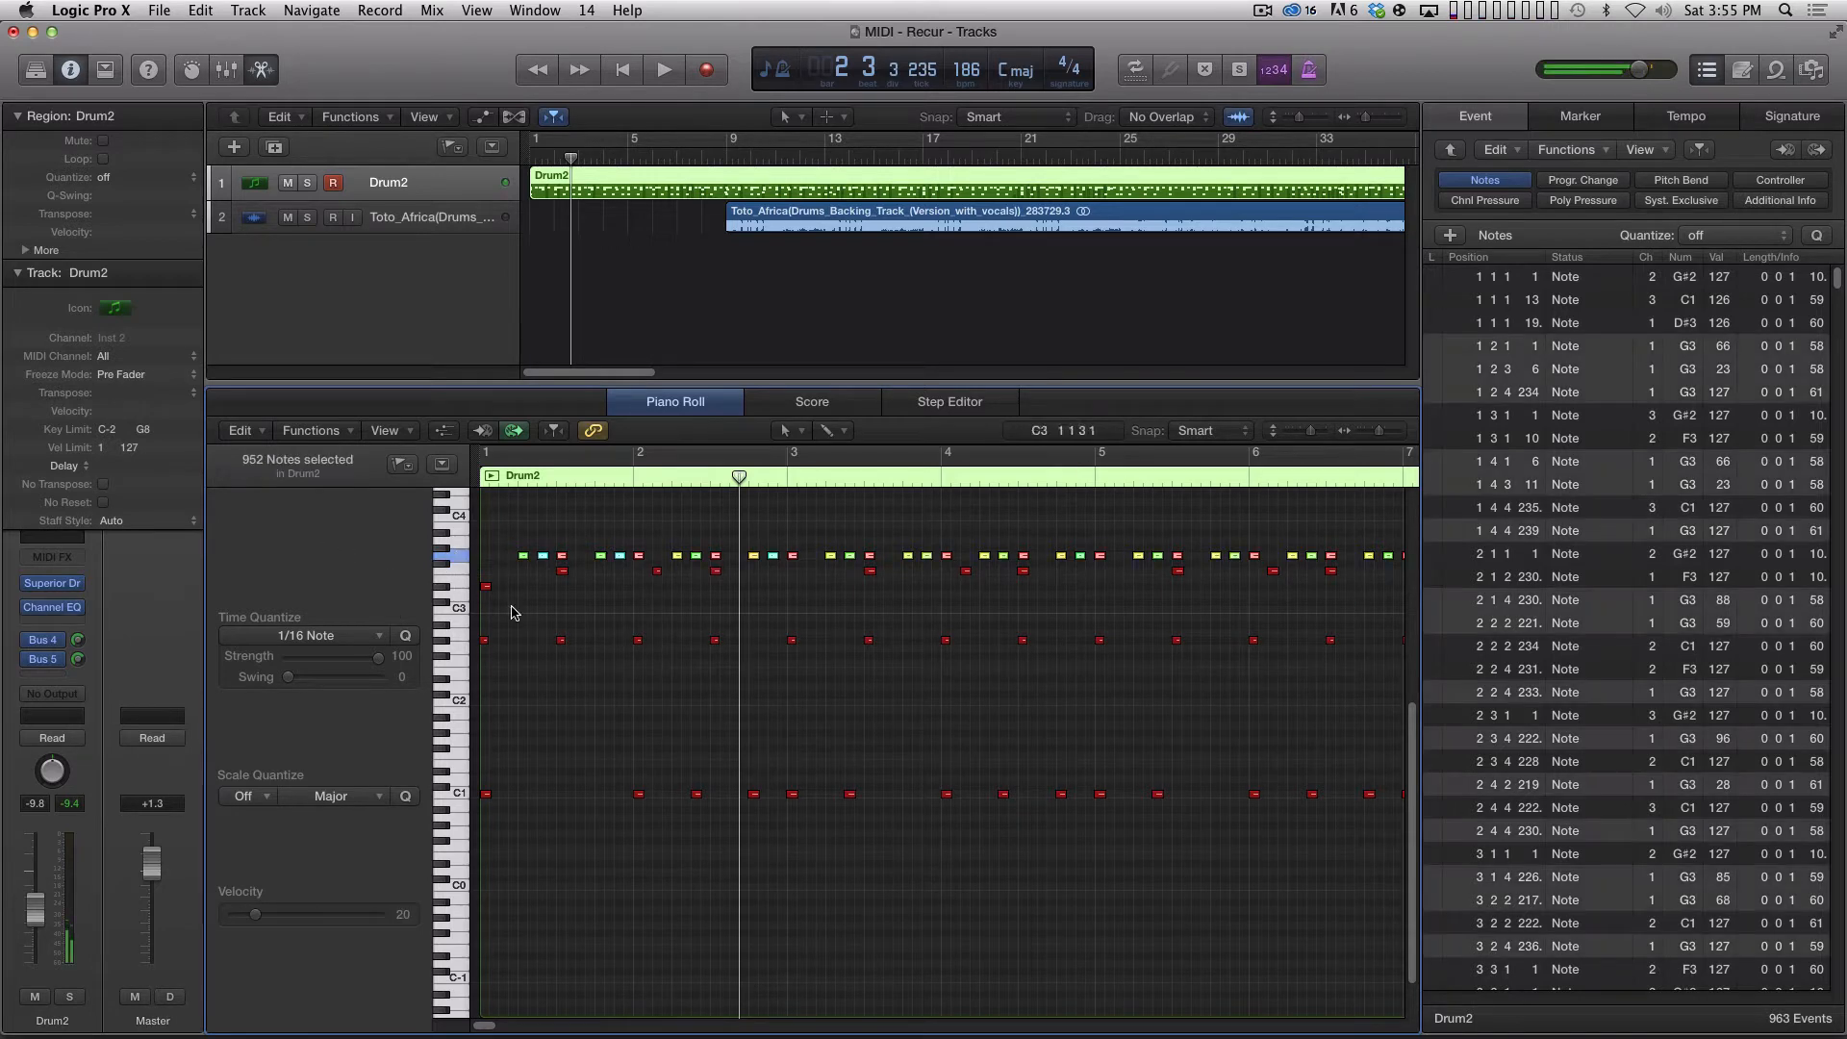
{"action": "left_click", "coordinate": [626, 617]}
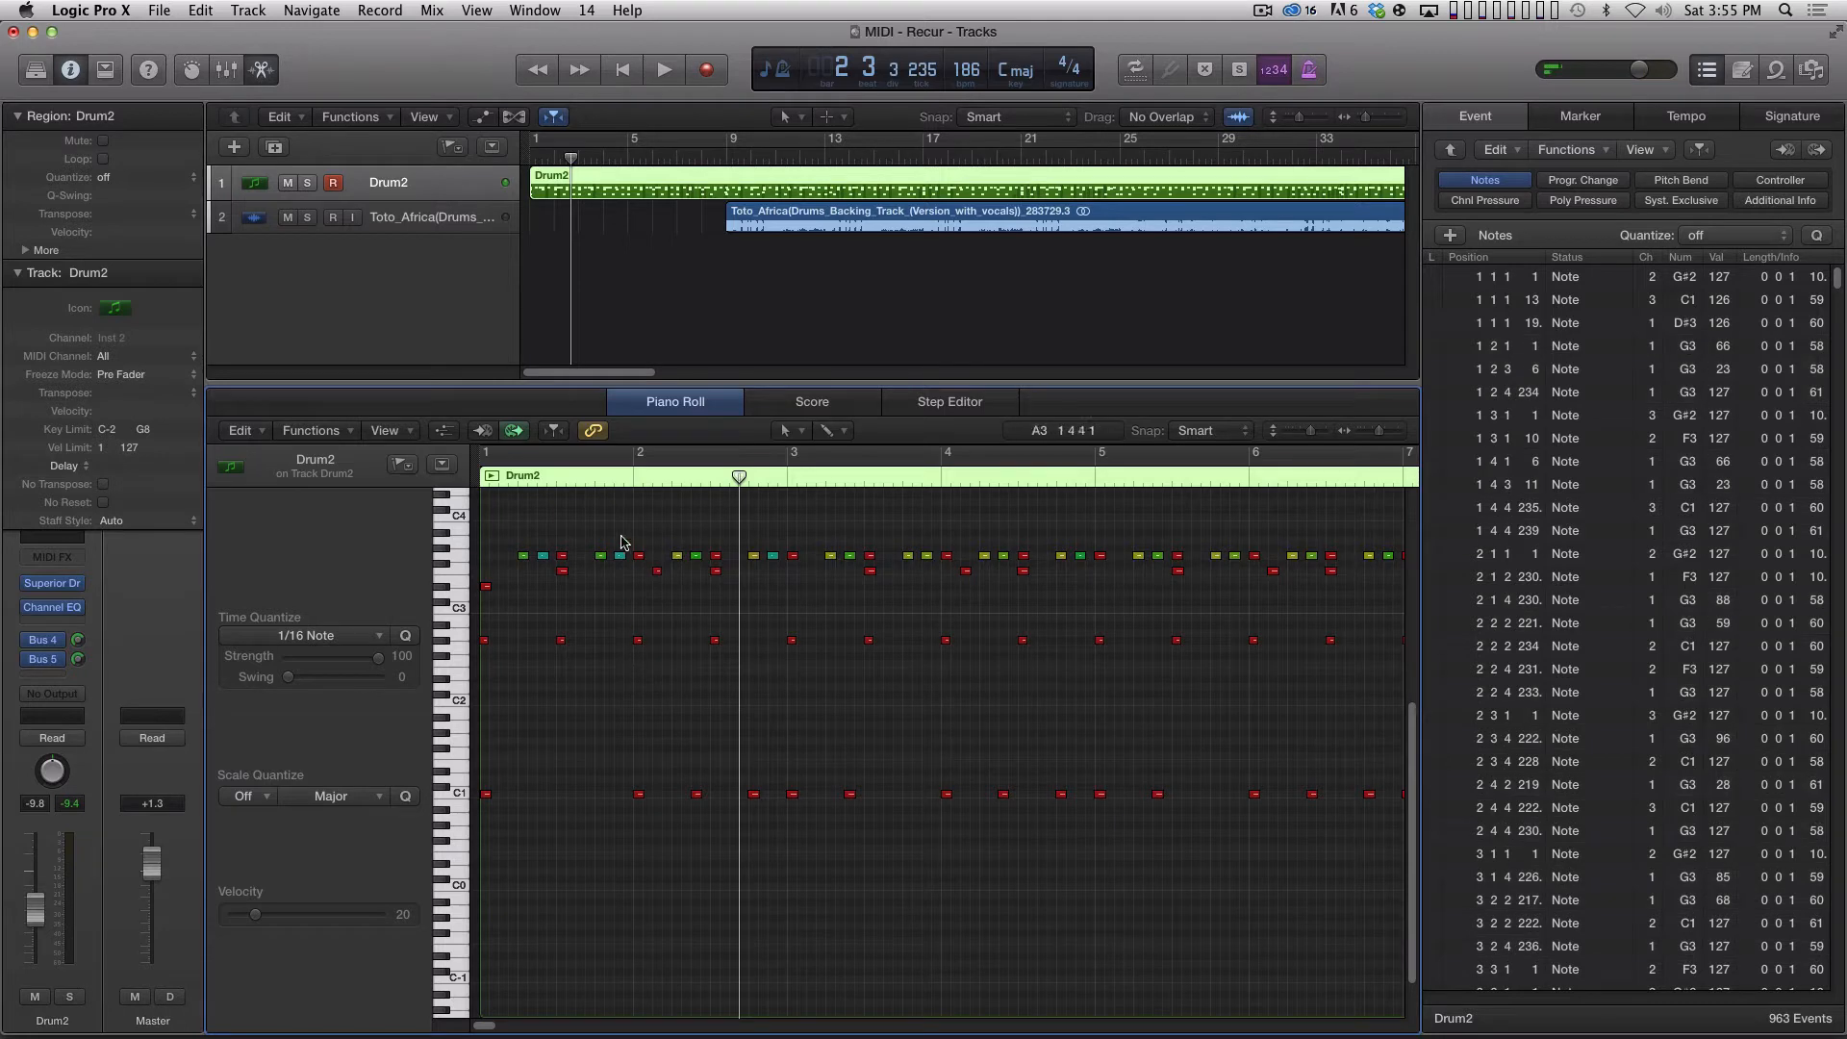
{"action": "left_click", "coordinate": [522, 555]}
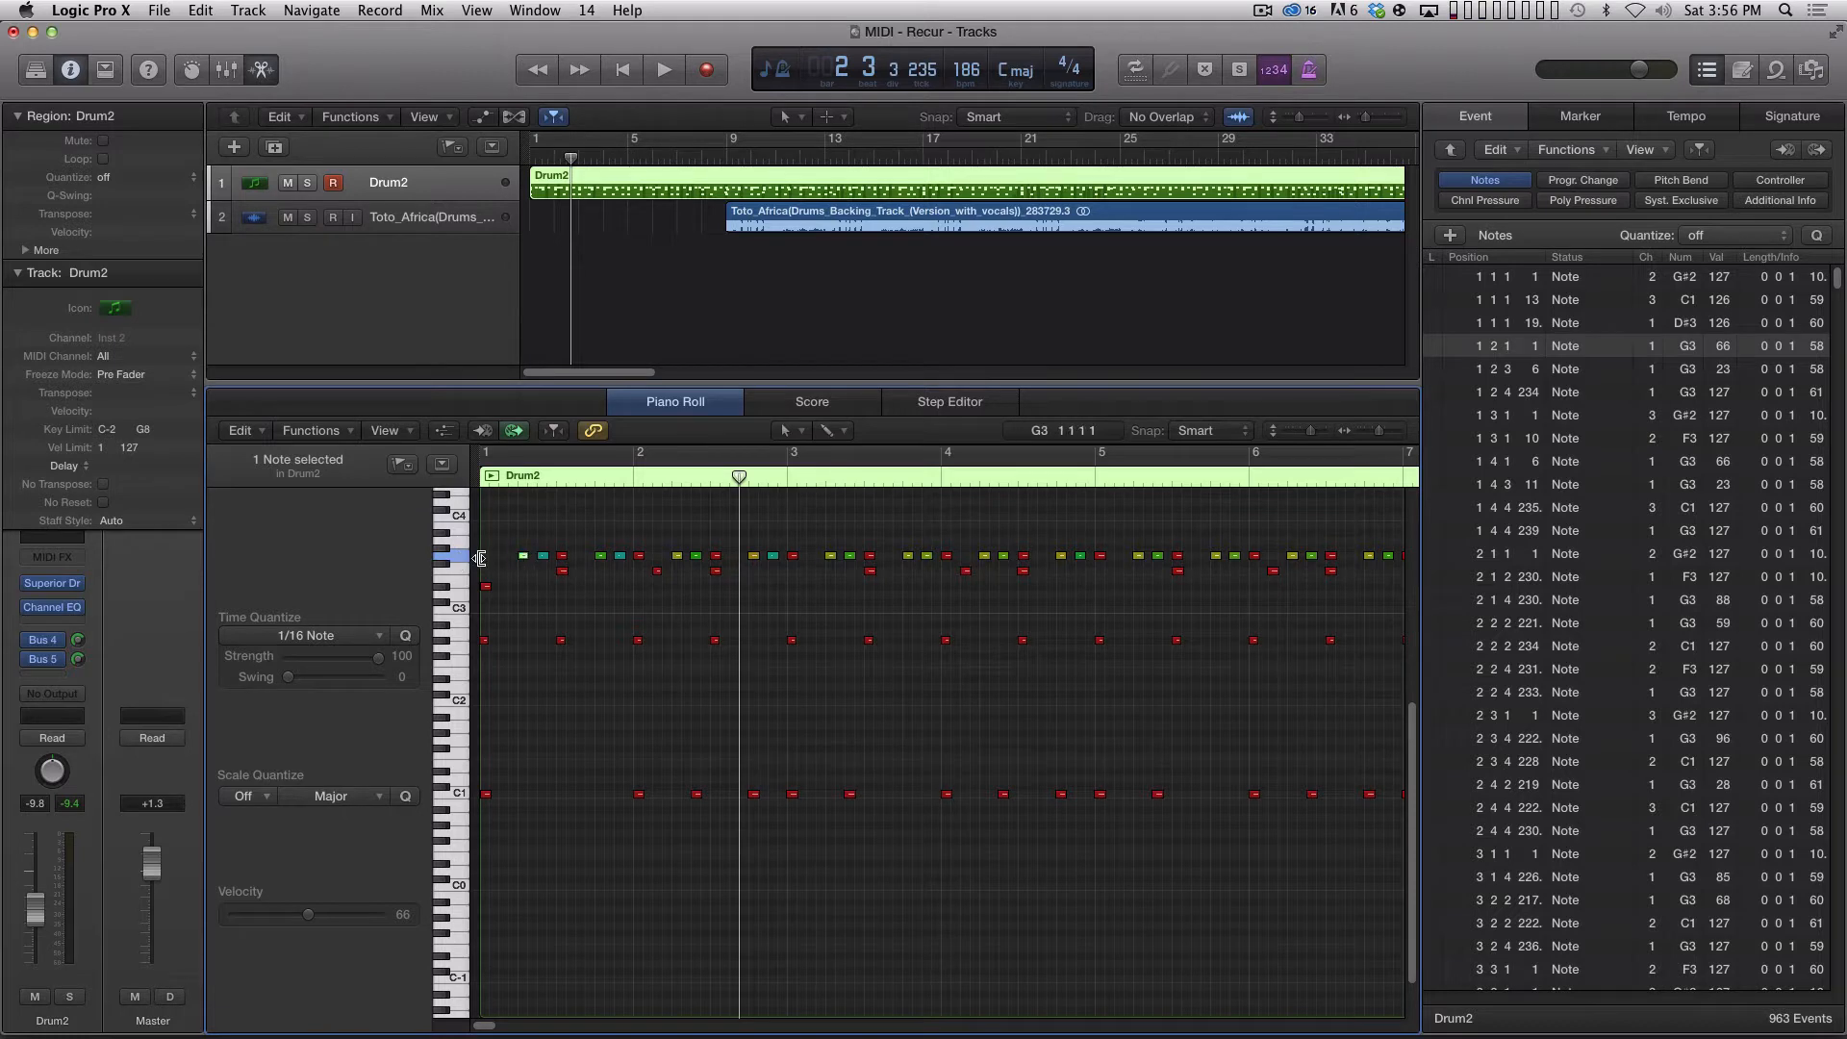
{"action": "left_click", "coordinate": [458, 790]}
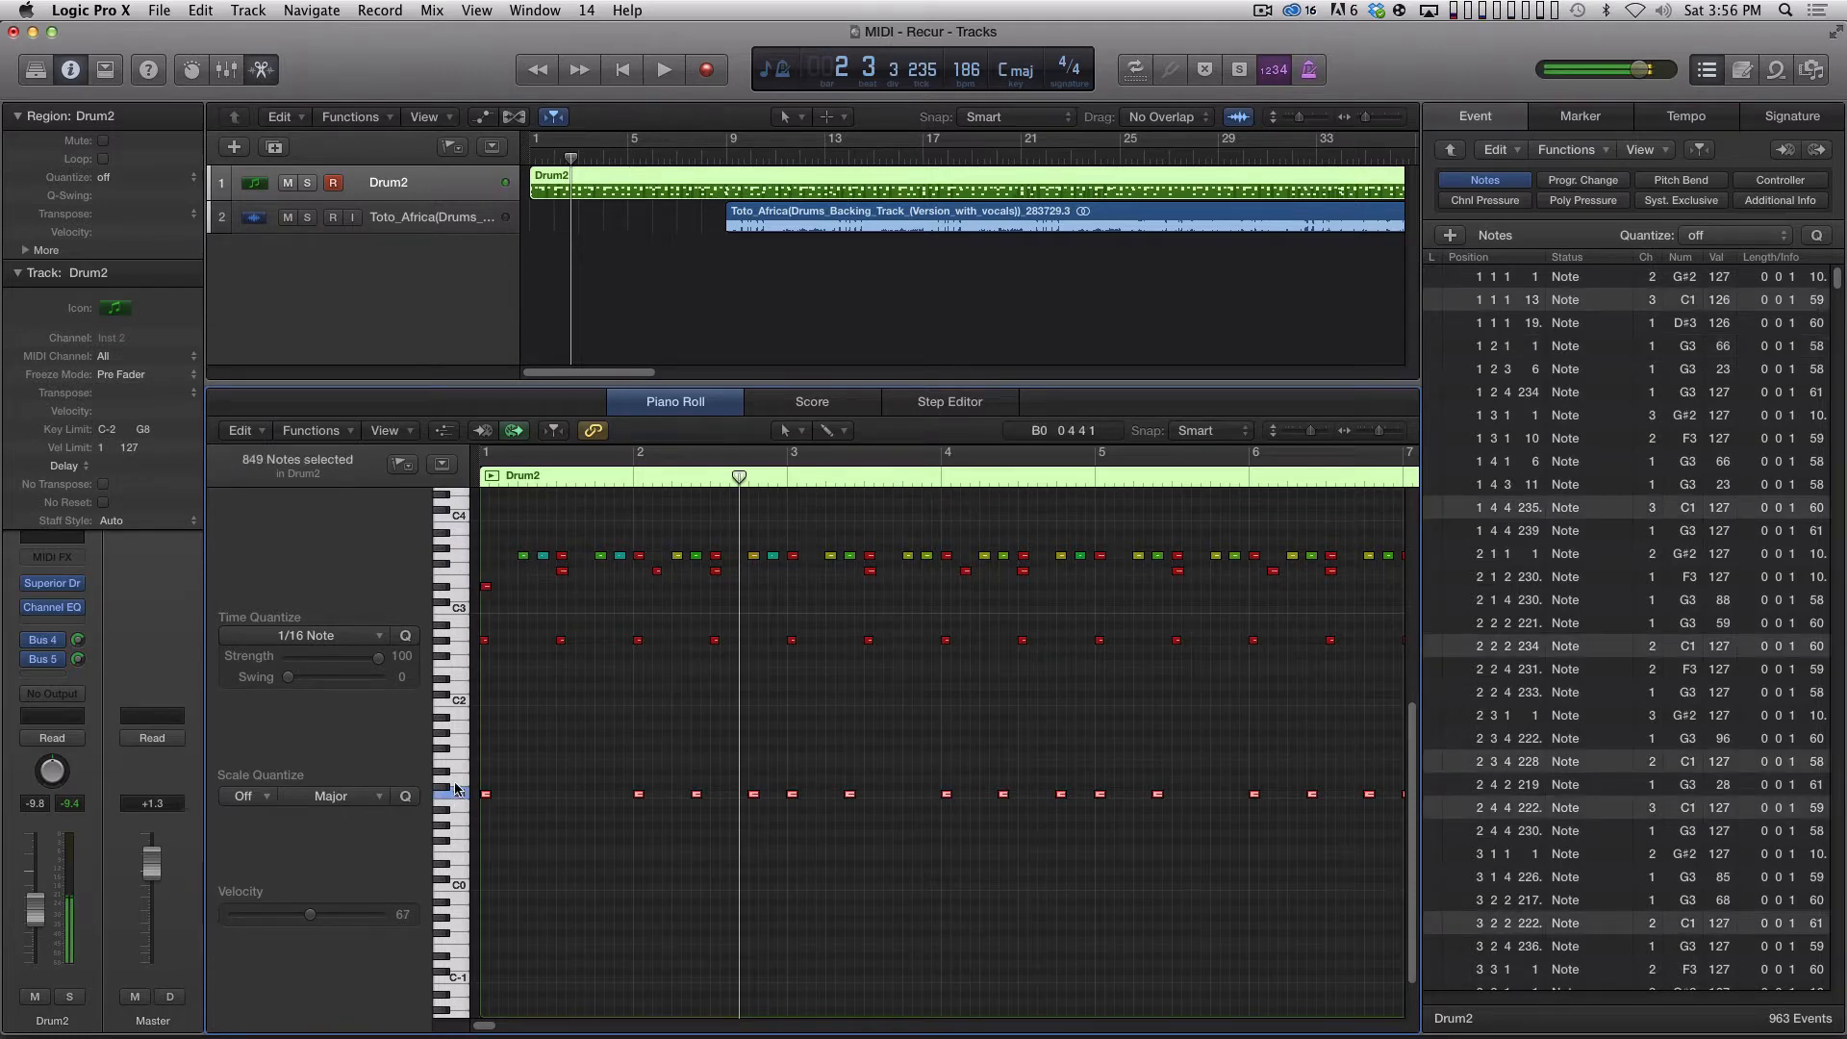
{"action": "left_click", "coordinate": [461, 571]}
{"action": "left_click", "coordinate": [574, 602]}
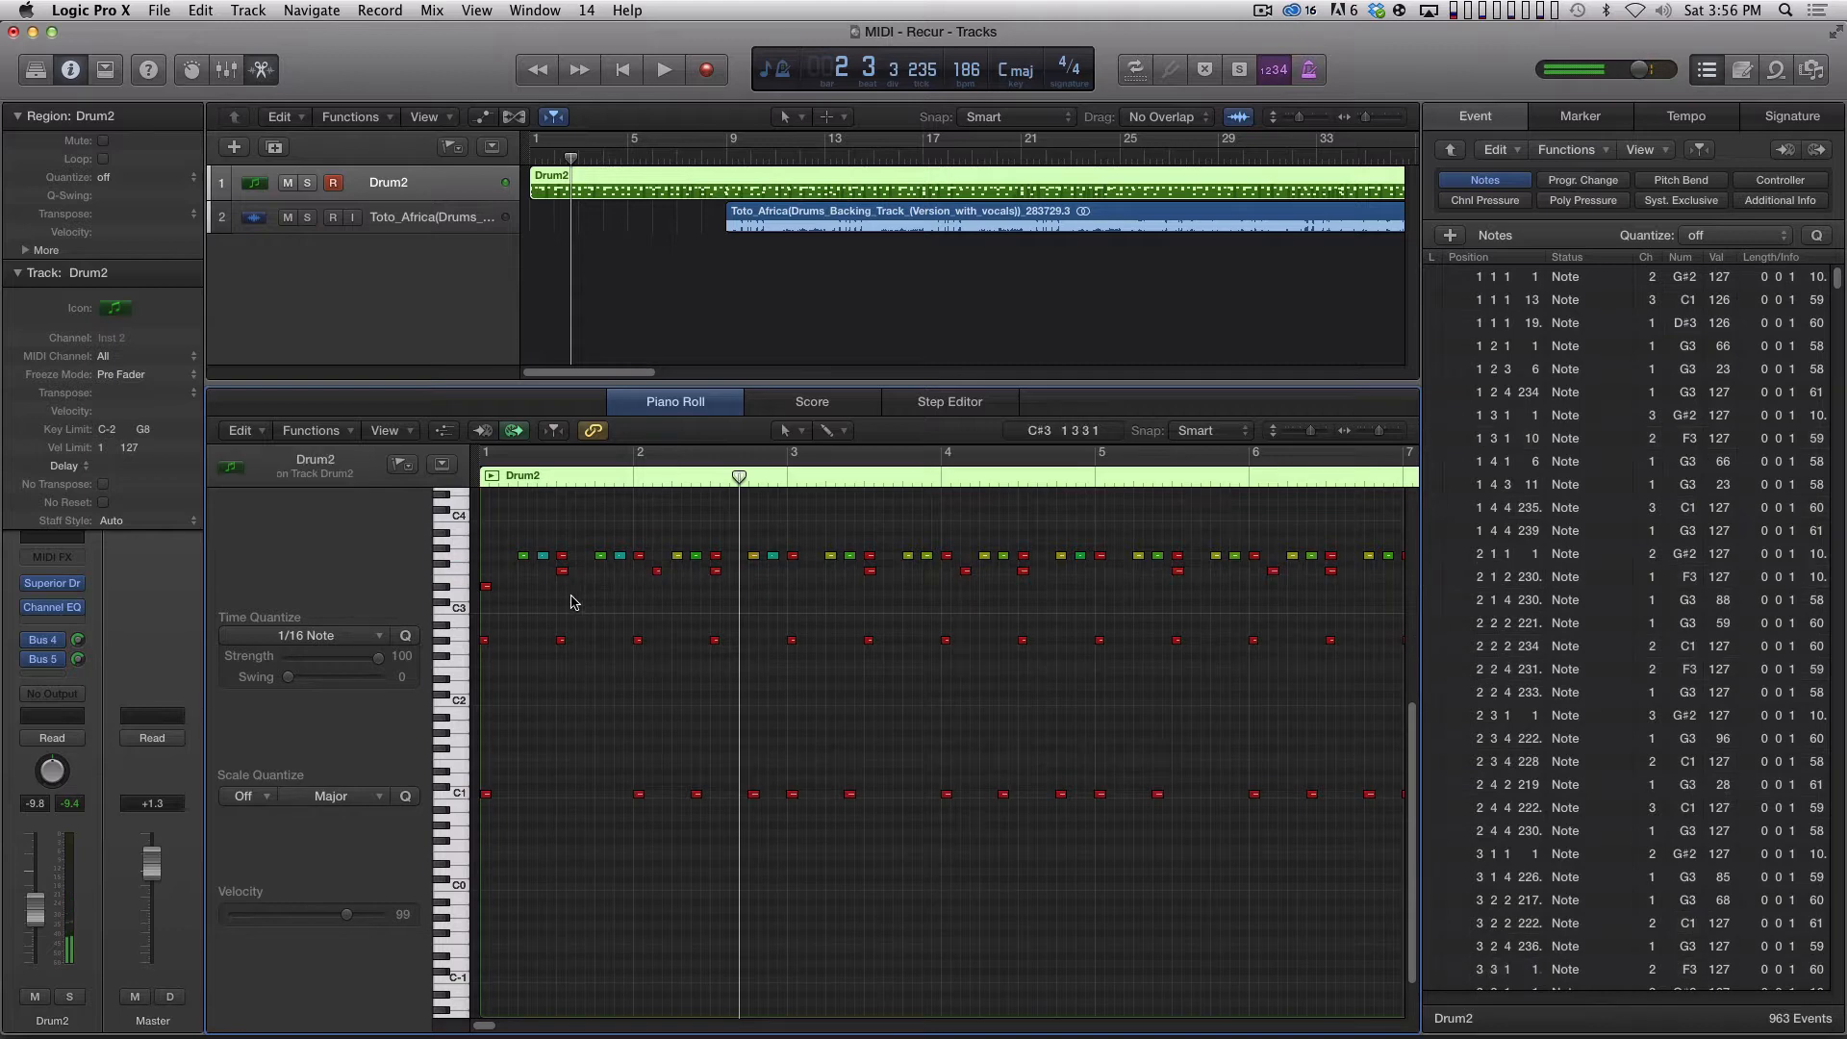
Select all G3 notes and try MIDI channel 9 on them, then return them to channel 1.
{"action": "left_click", "coordinate": [462, 554]}
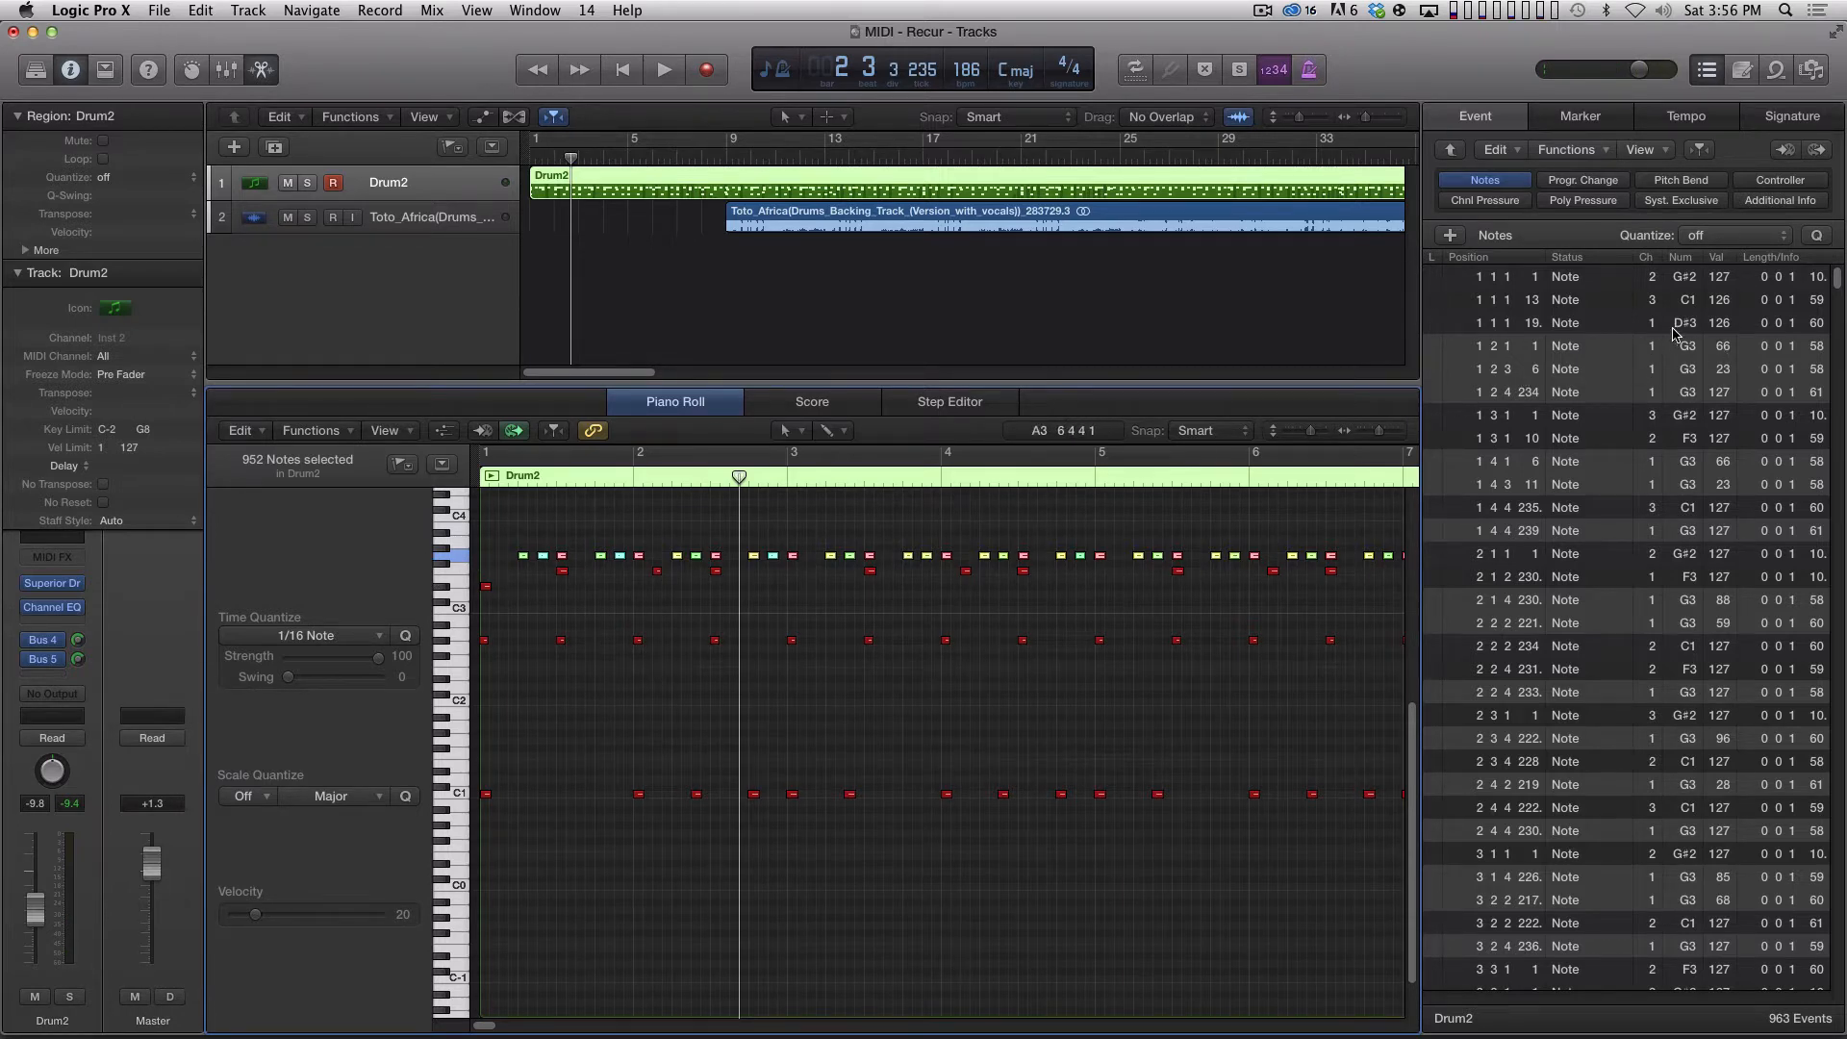
{"action": "mouse_move", "coordinate": [1839, 279]}
{"action": "left_mouse_down"}
{"action": "mouse_move", "coordinate": [1843, 452]}
{"action": "mouse_move", "coordinate": [1839, 279]}
{"action": "left_mouse_up"}
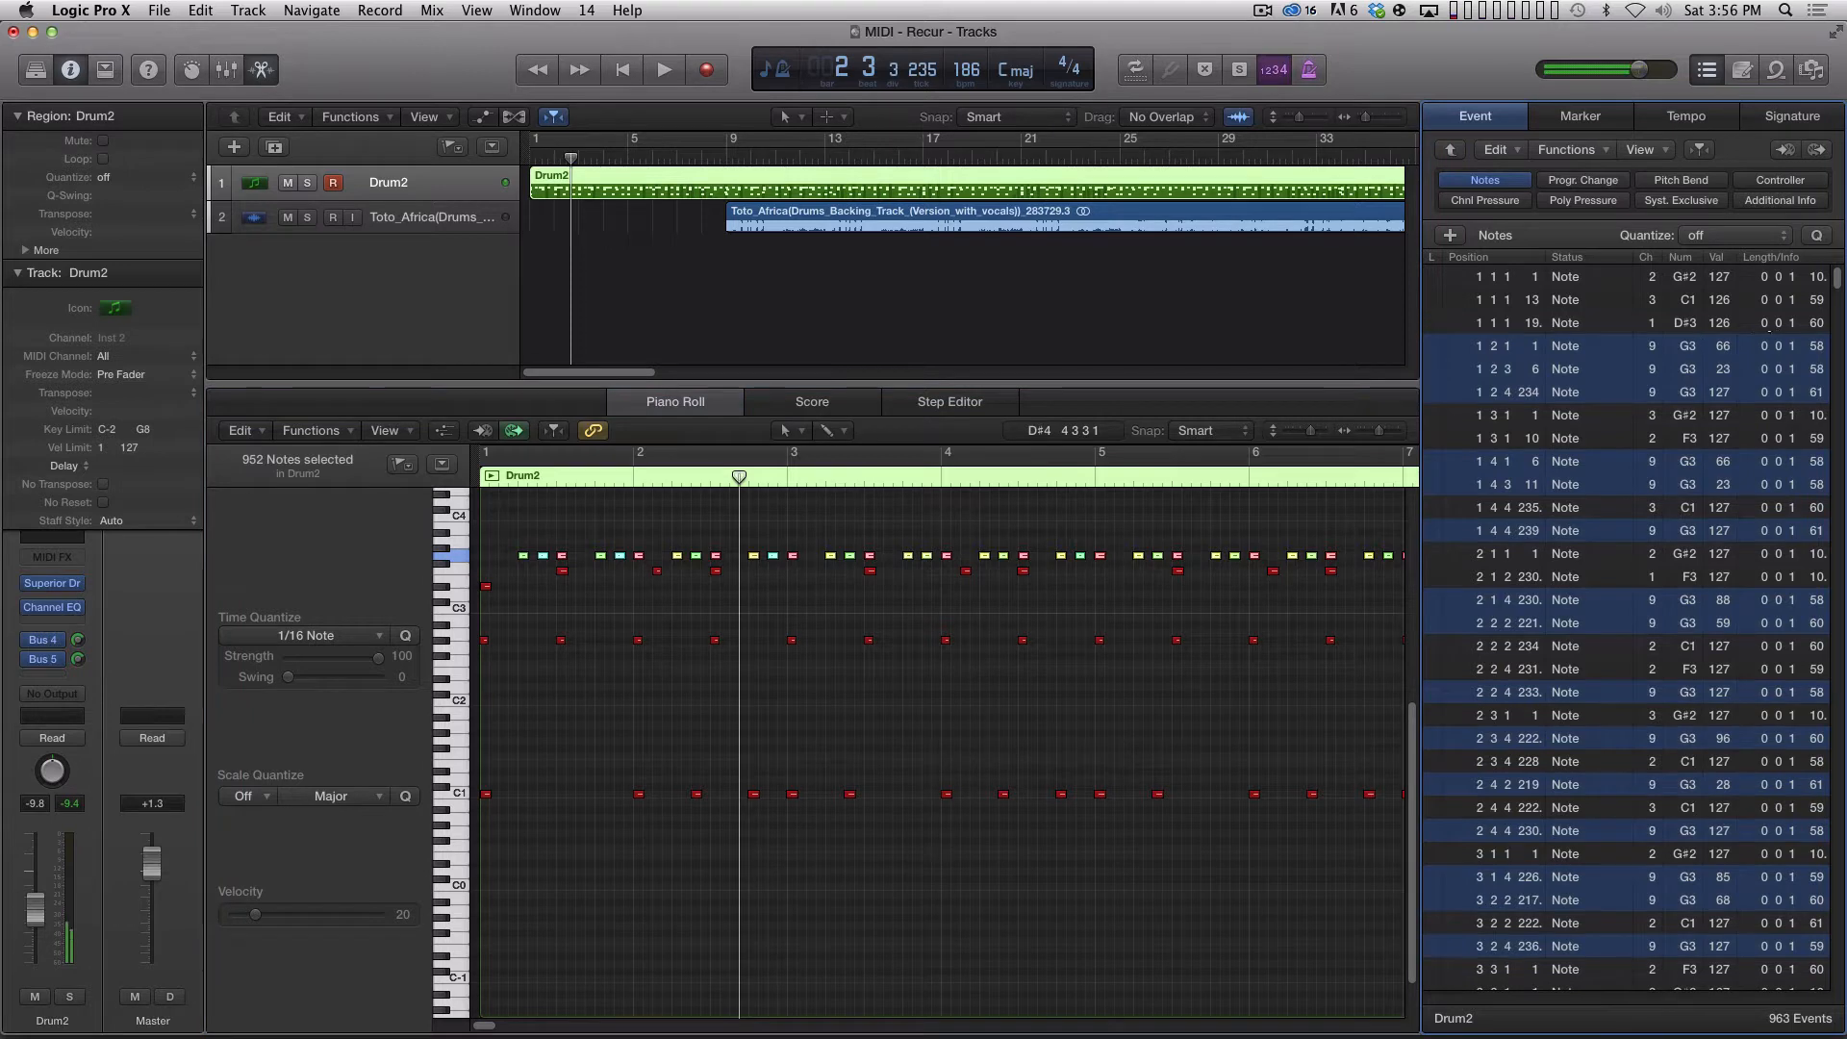
{"action": "left_click_drag", "start_coordinate": [1654, 345], "coordinate": [1654, 361]}
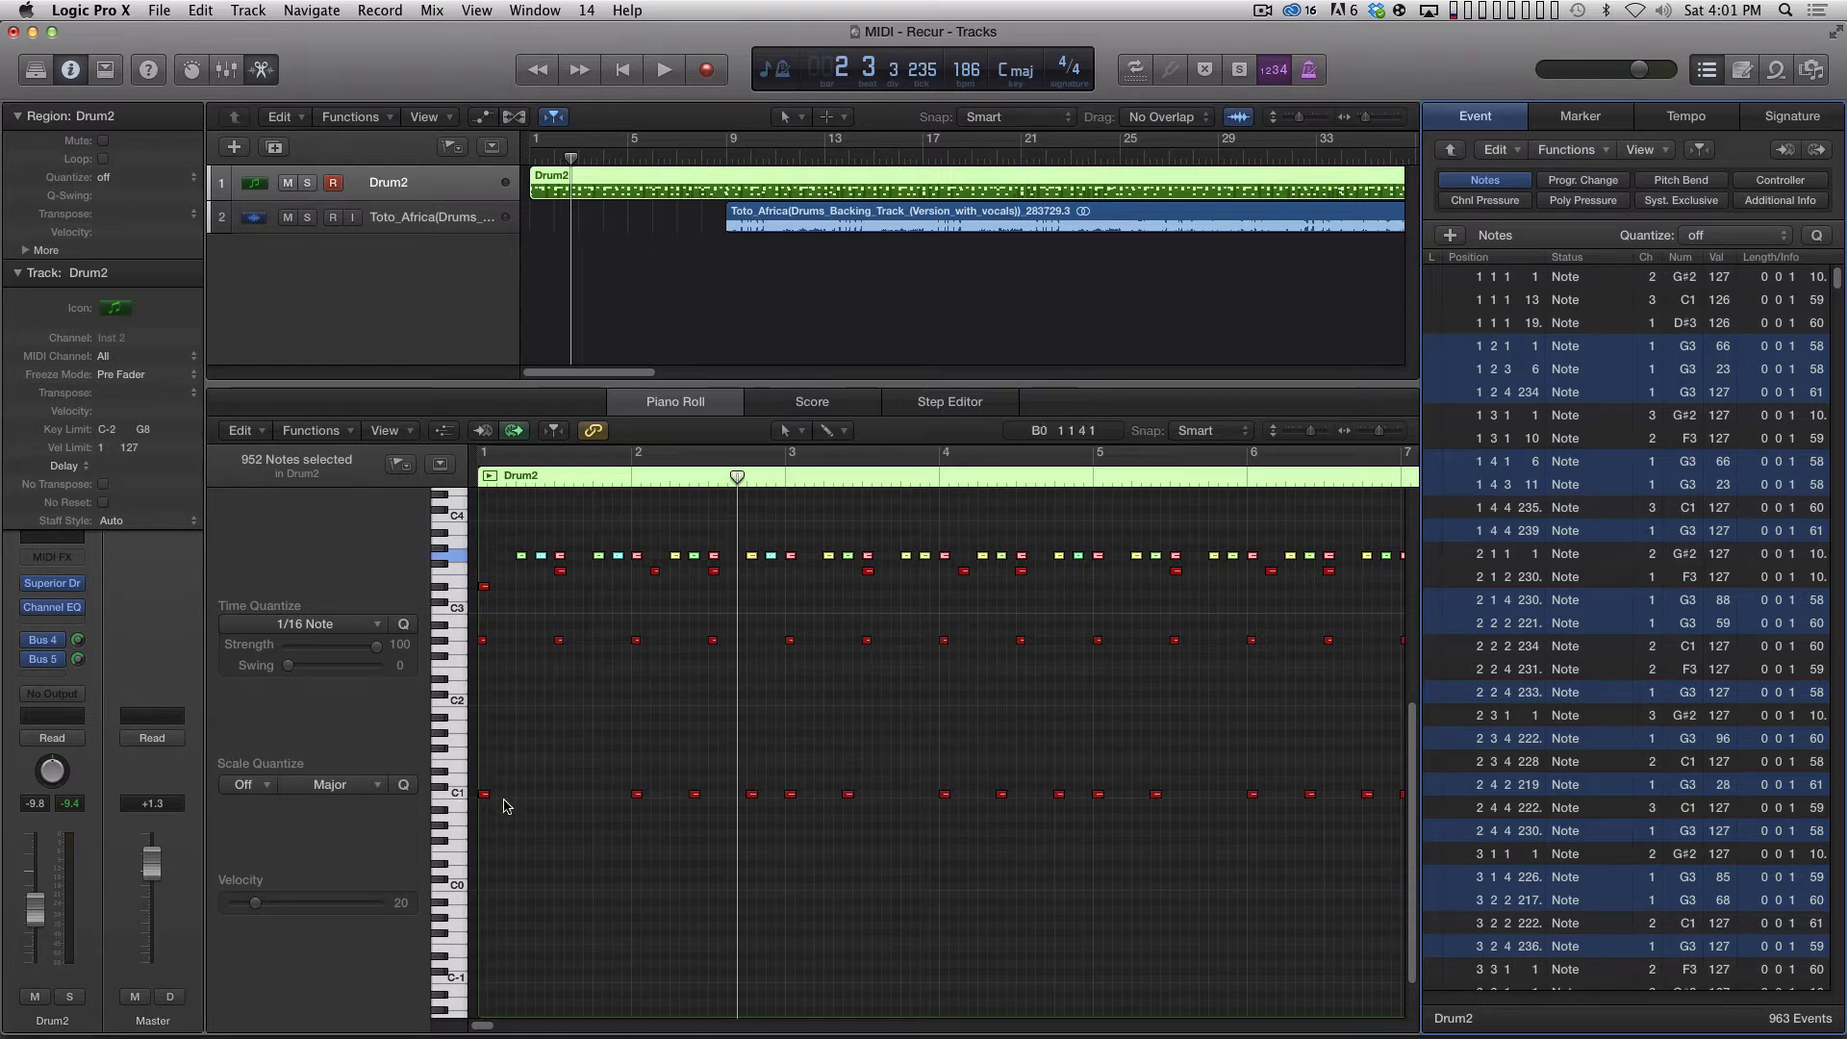
Try to reassign the C1 notes by shifting their mixed MIDI channels together in the Event List, then shift them back.
{"action": "left_click", "coordinate": [458, 794]}
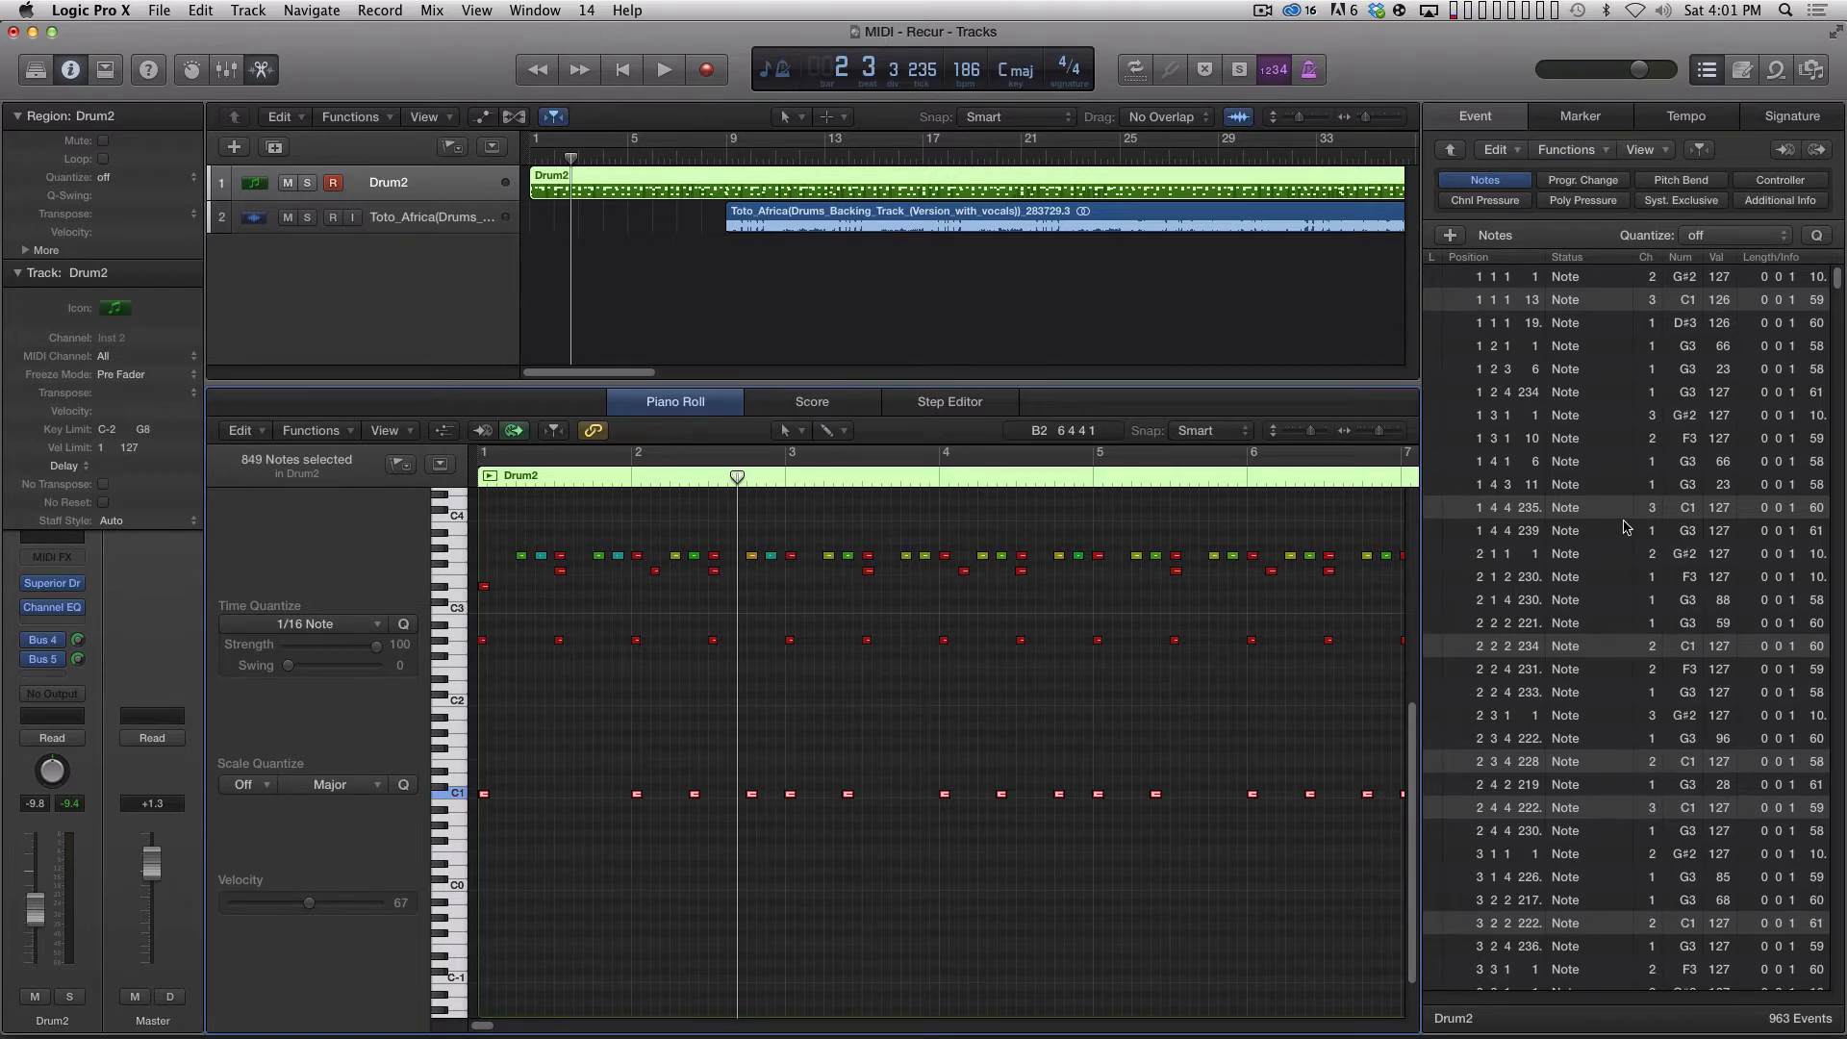
{"action": "left_click", "coordinate": [1651, 302]}
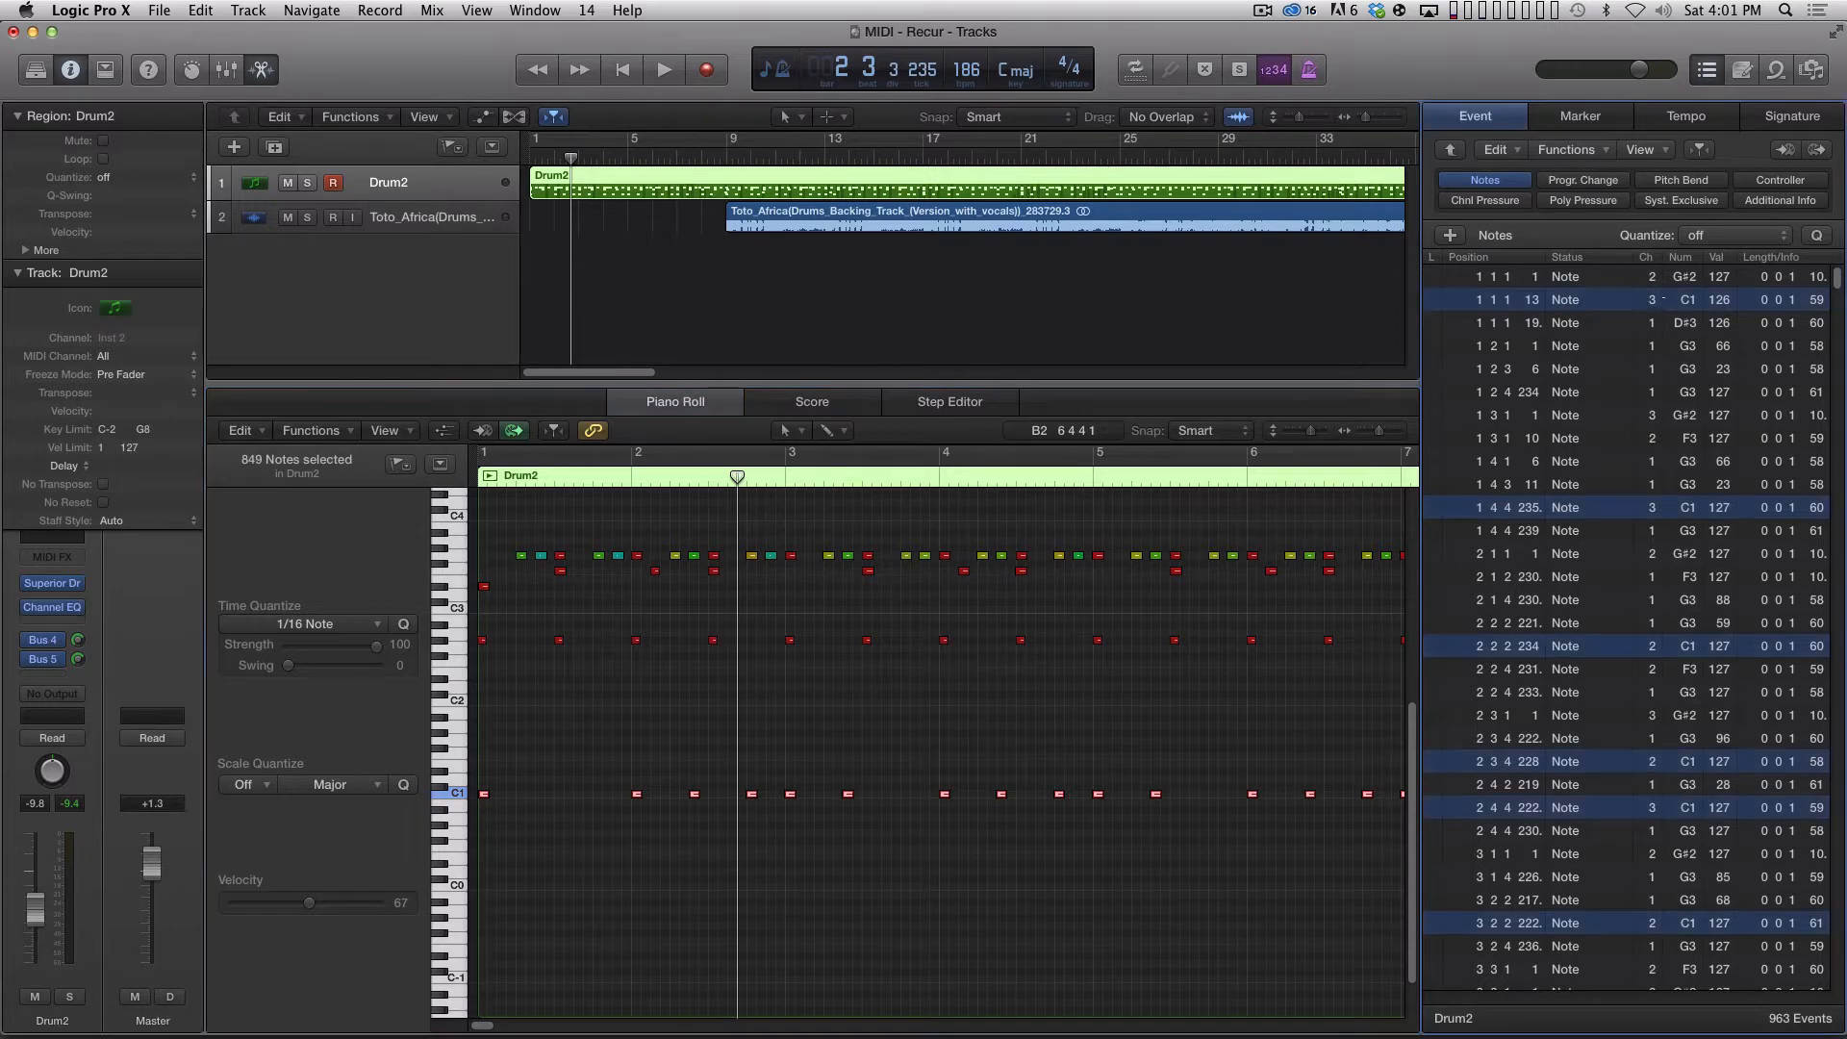
{"action": "left_click", "coordinate": [1649, 303]}
{"action": "key", "text": "shift"}
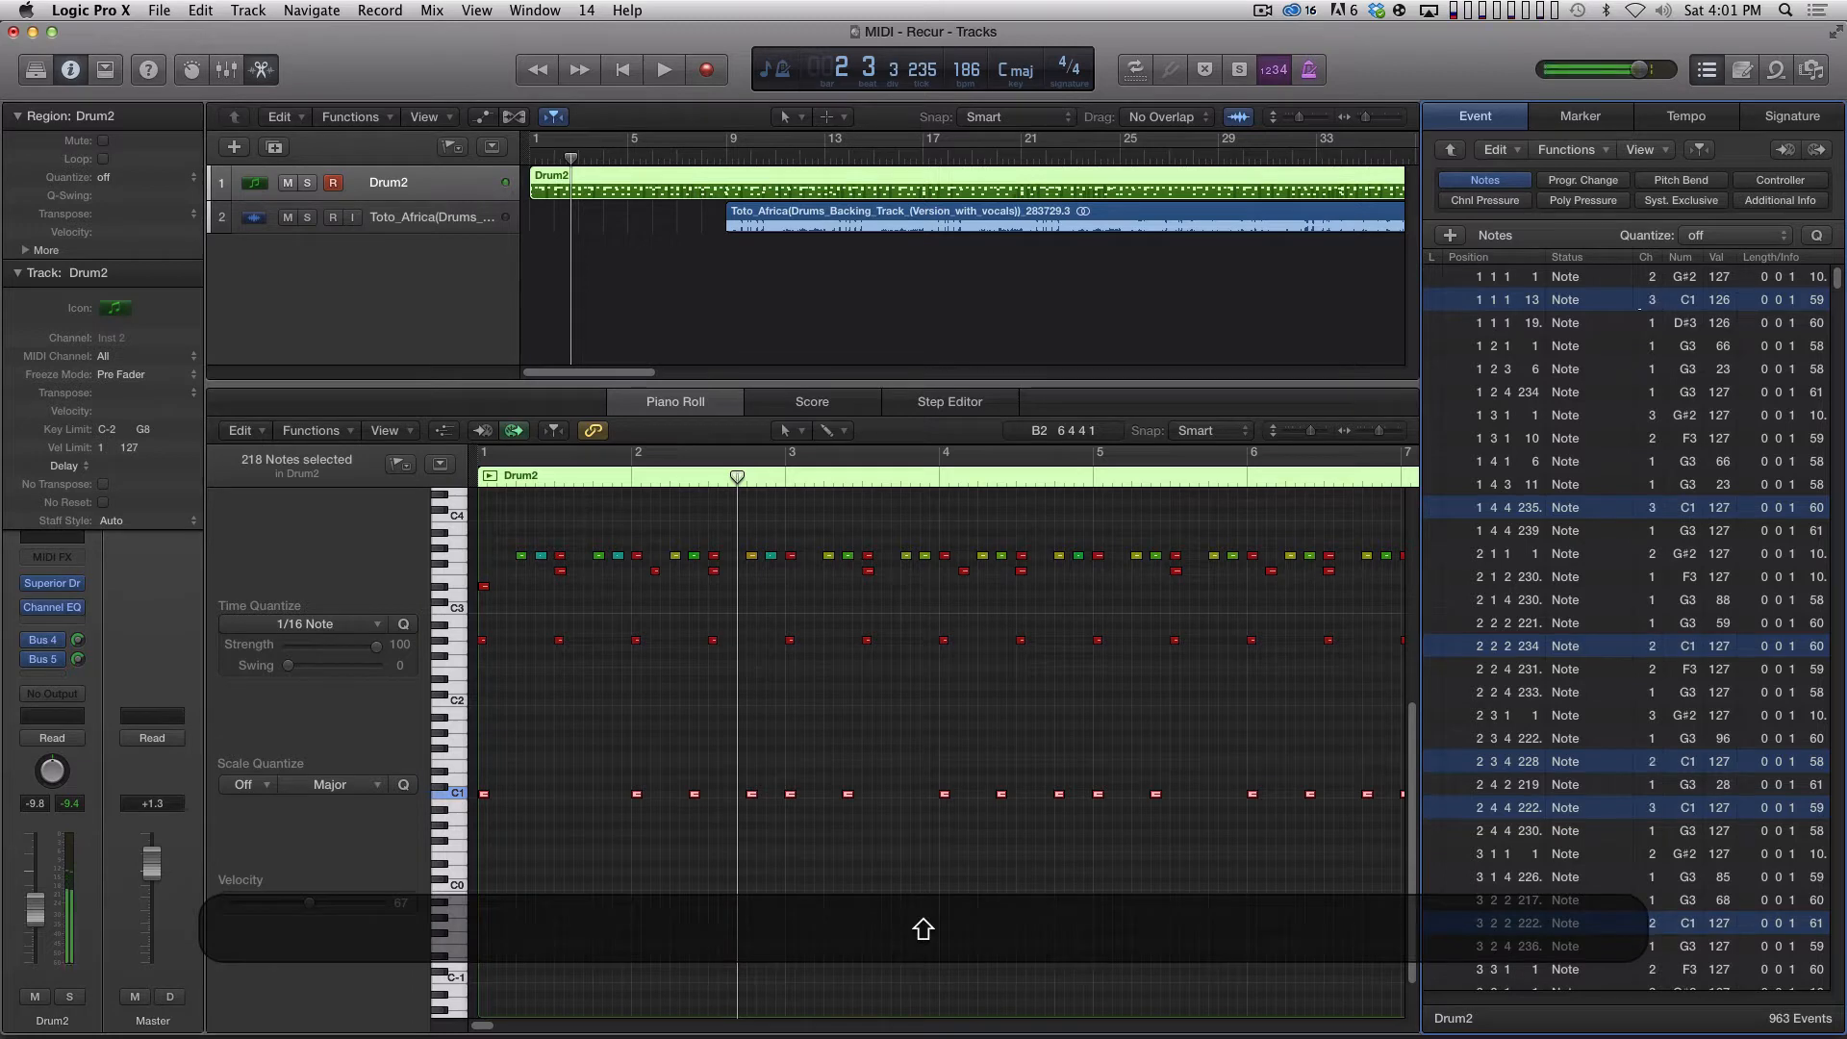
{"action": "mouse_move", "coordinate": [1651, 301]}
{"action": "left_mouse_down"}
{"action": "mouse_move", "coordinate": [1683, 309]}
{"action": "mouse_move", "coordinate": [1632, 316]}
{"action": "left_mouse_up"}
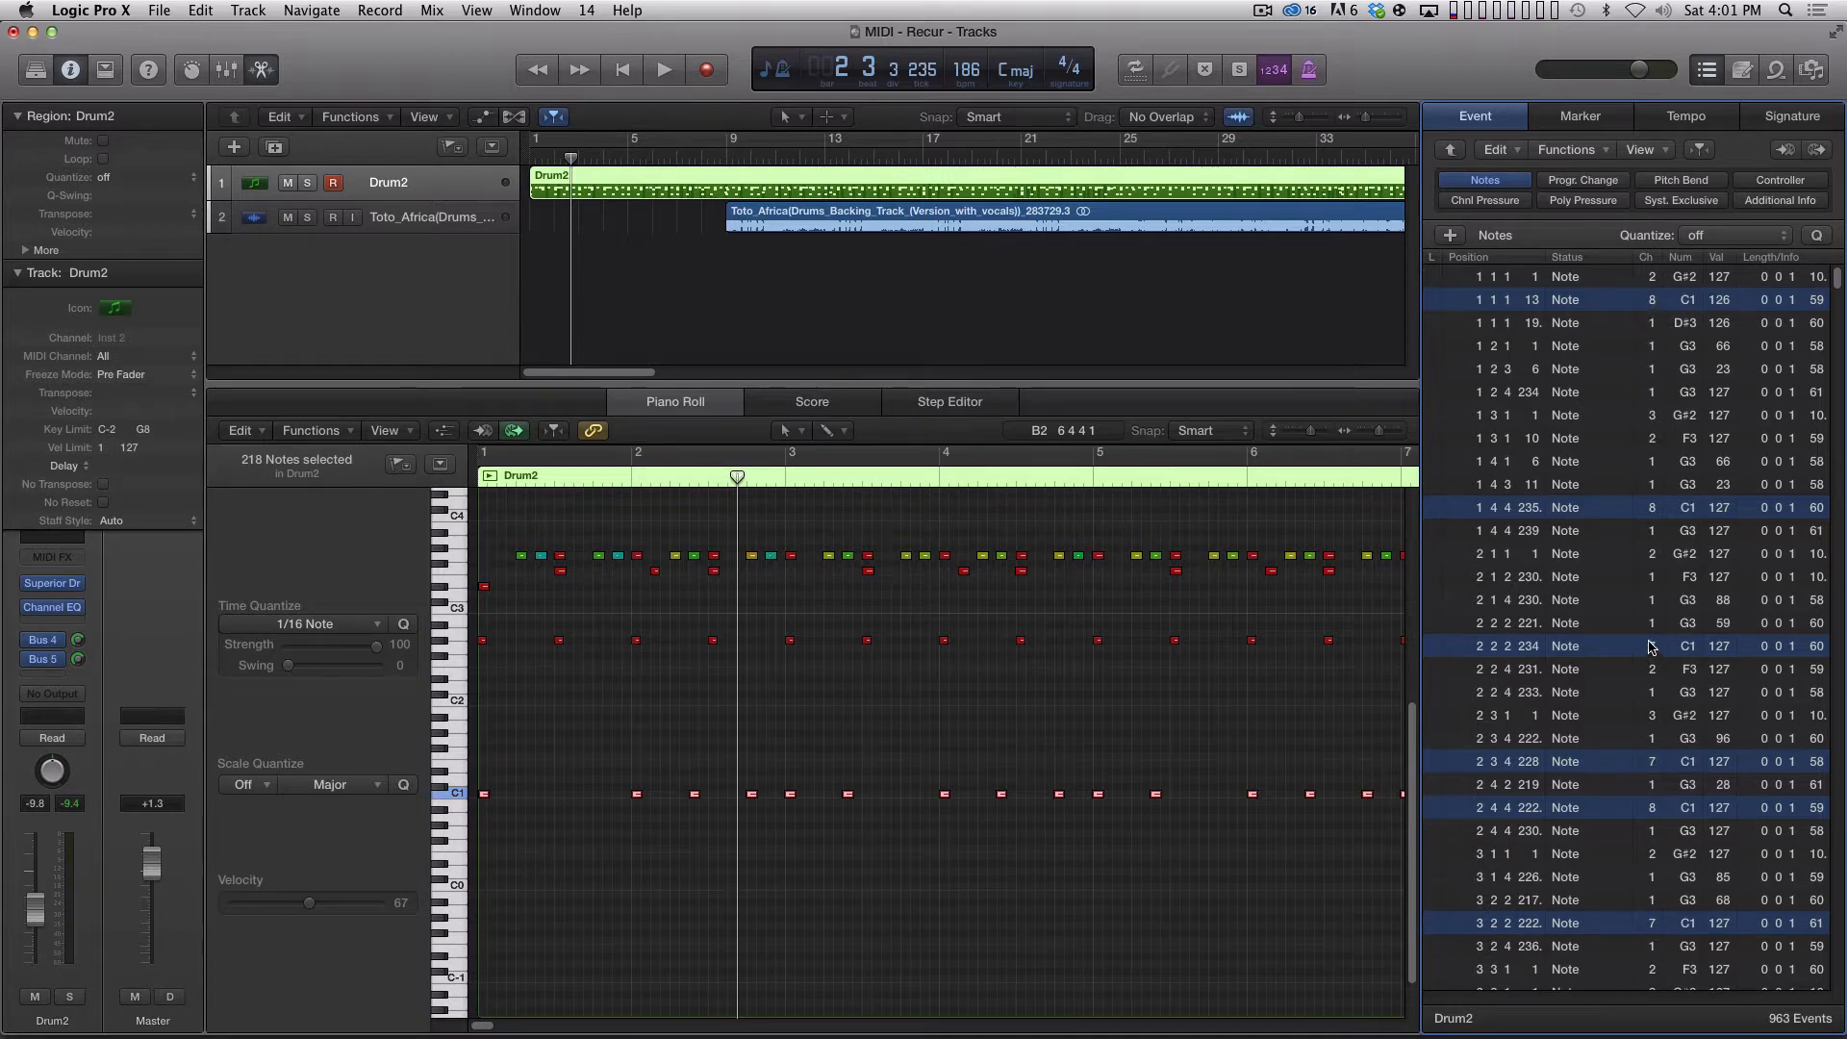
{"action": "left_click_drag", "start_coordinate": [1651, 299], "coordinate": [1650, 323]}
Unify the channels of all C1 notes with Set MIDI Channel to Voice Number, then assign them to channel 2.
{"action": "left_click", "coordinate": [451, 793]}
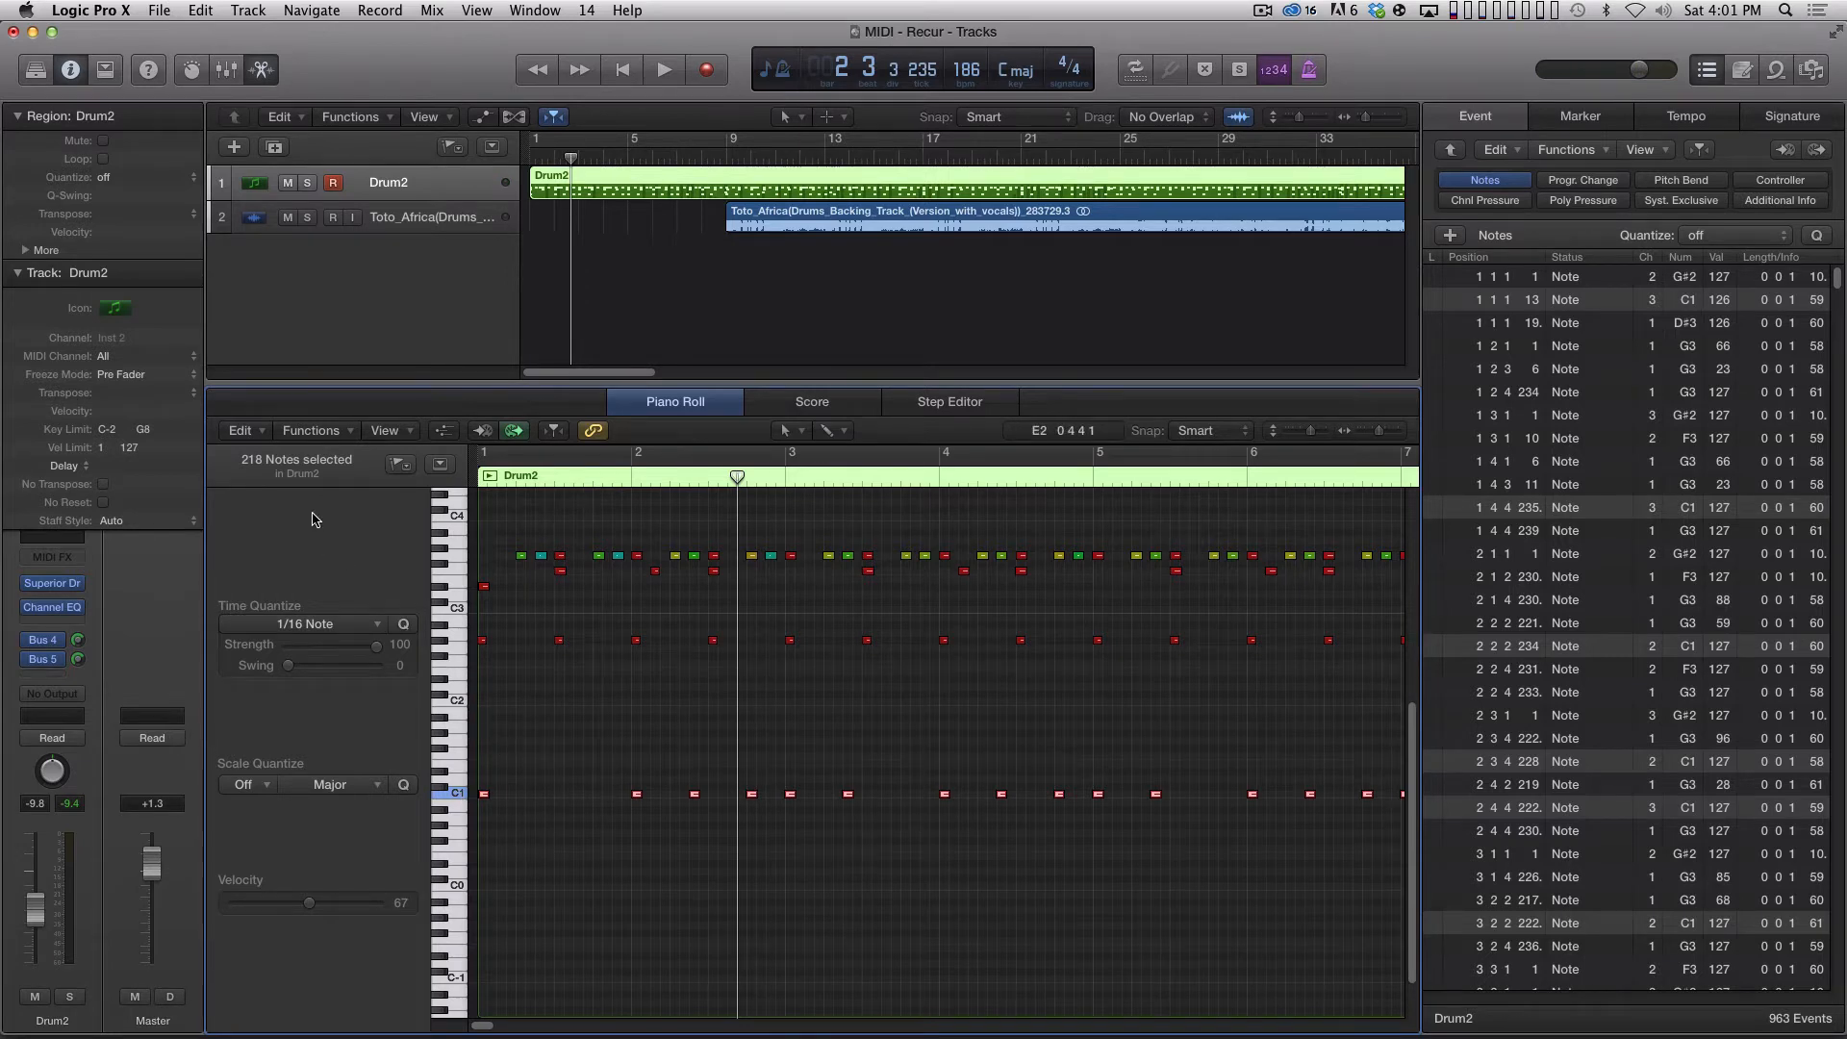
{"action": "left_click", "coordinate": [248, 430]}
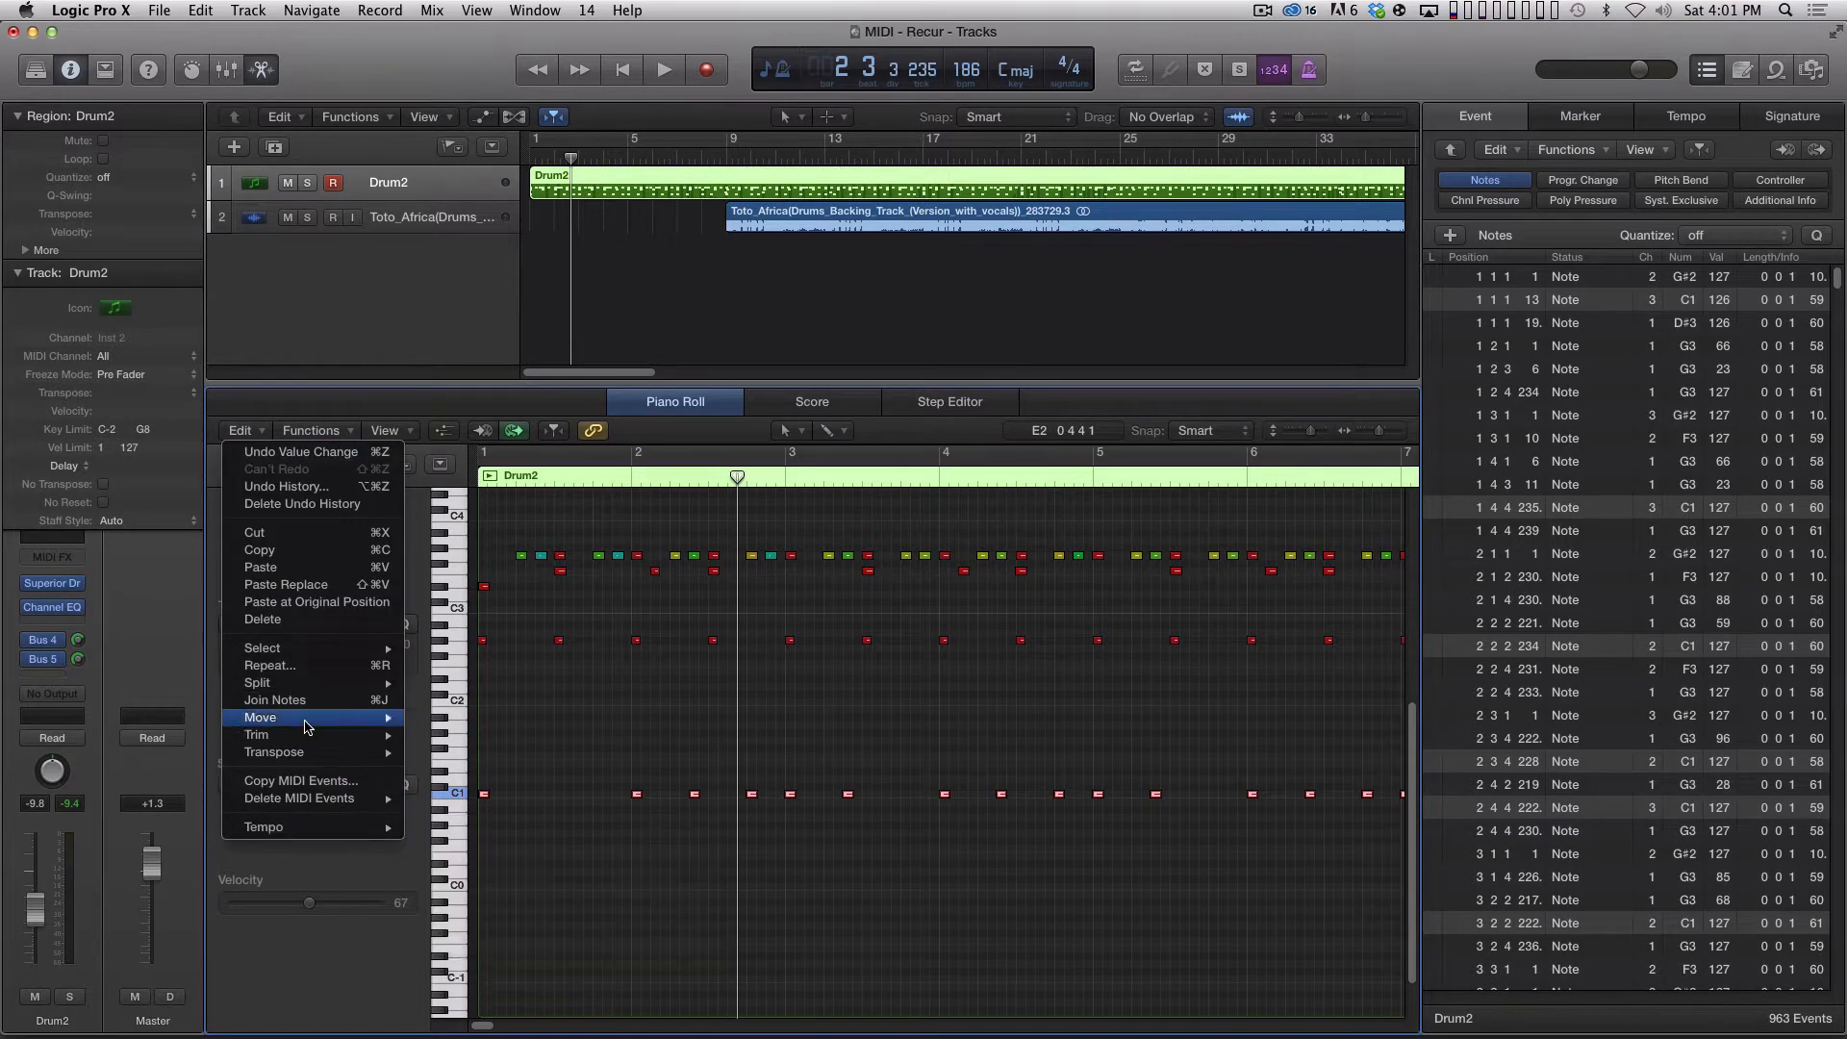
{"action": "left_click", "coordinate": [311, 430]}
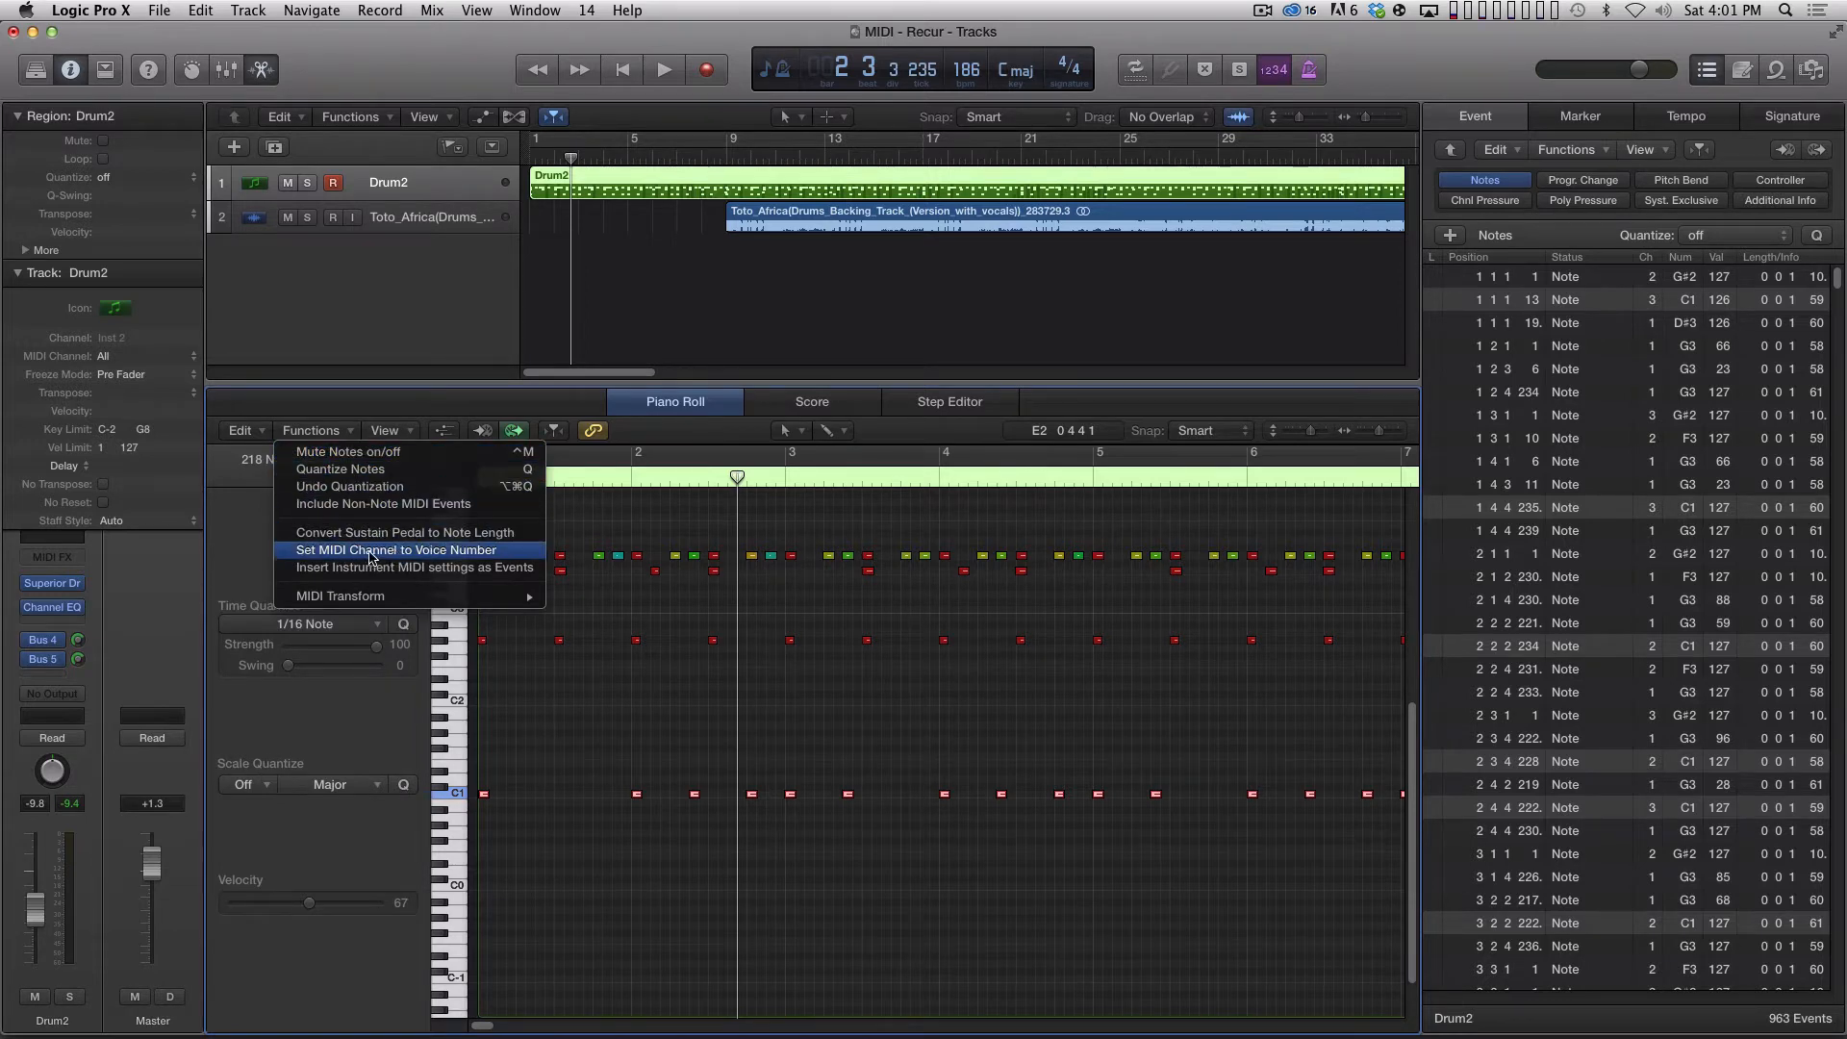
{"action": "left_click", "coordinate": [470, 555]}
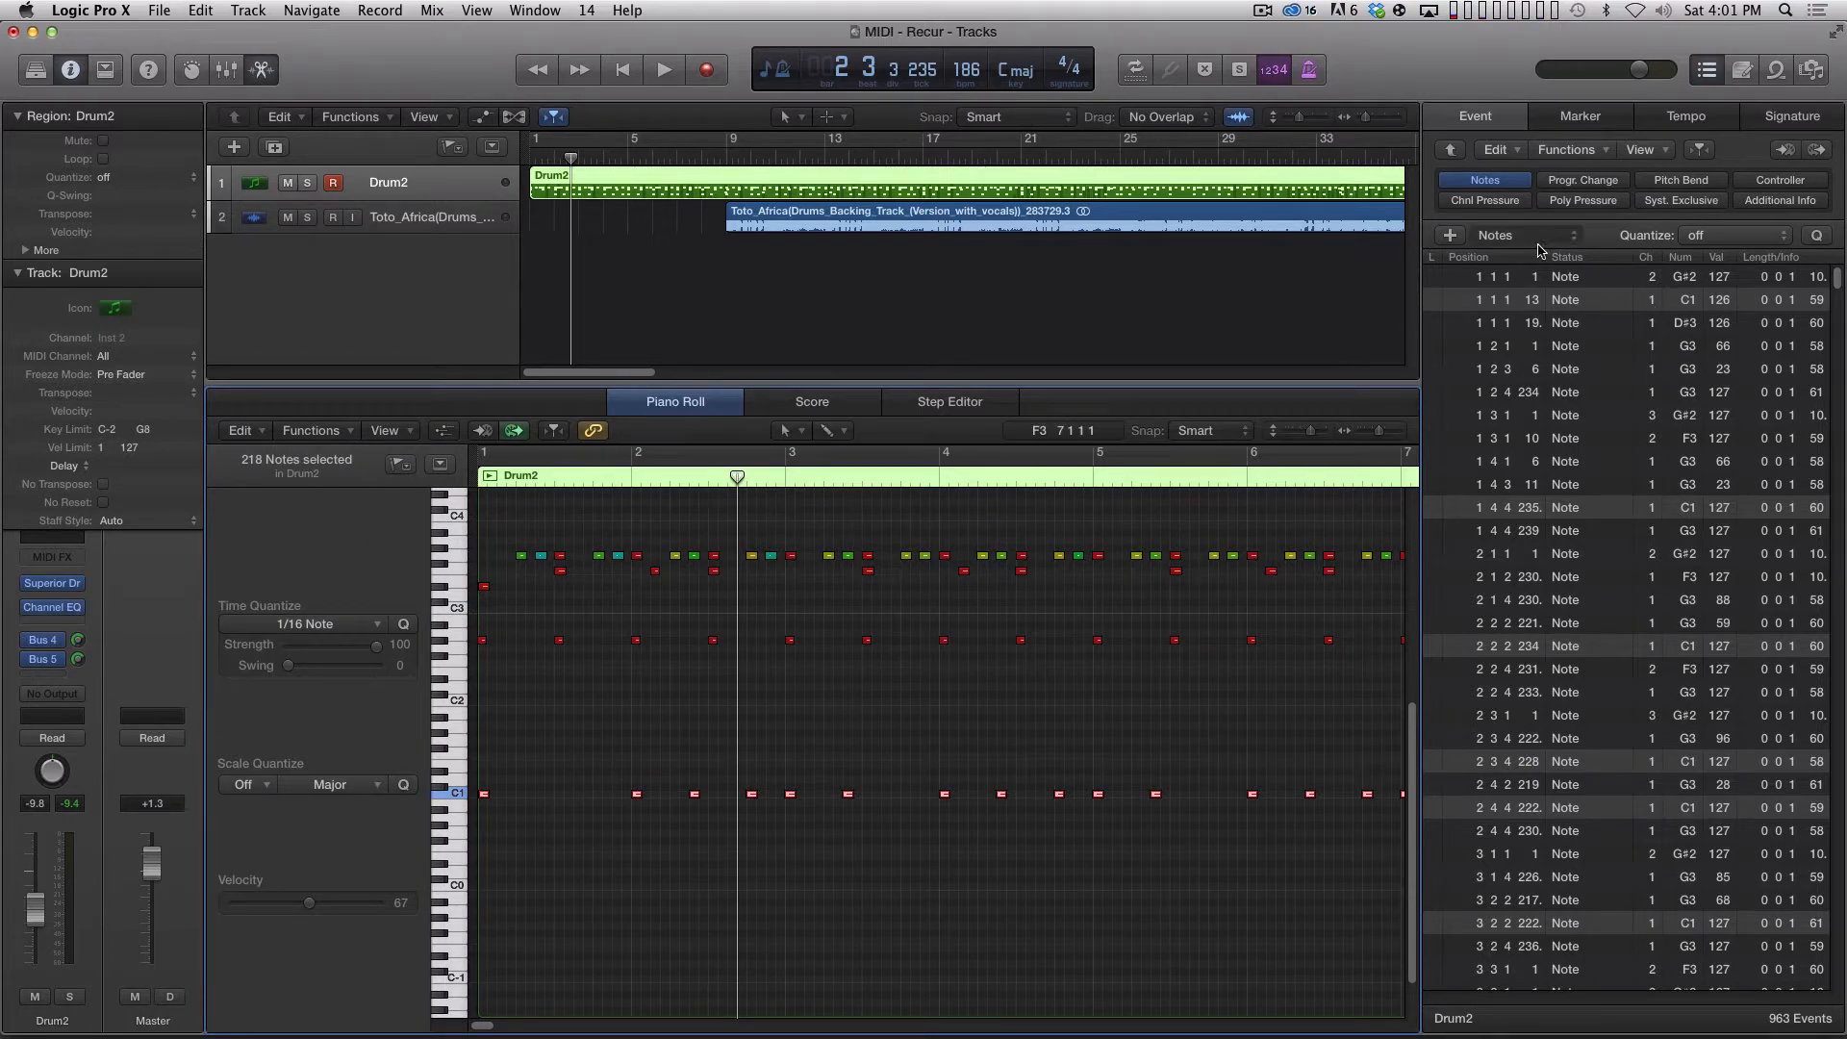
{"action": "key", "text": "shift"}
{"action": "left_click", "coordinate": [1653, 299], "text": "shift"}
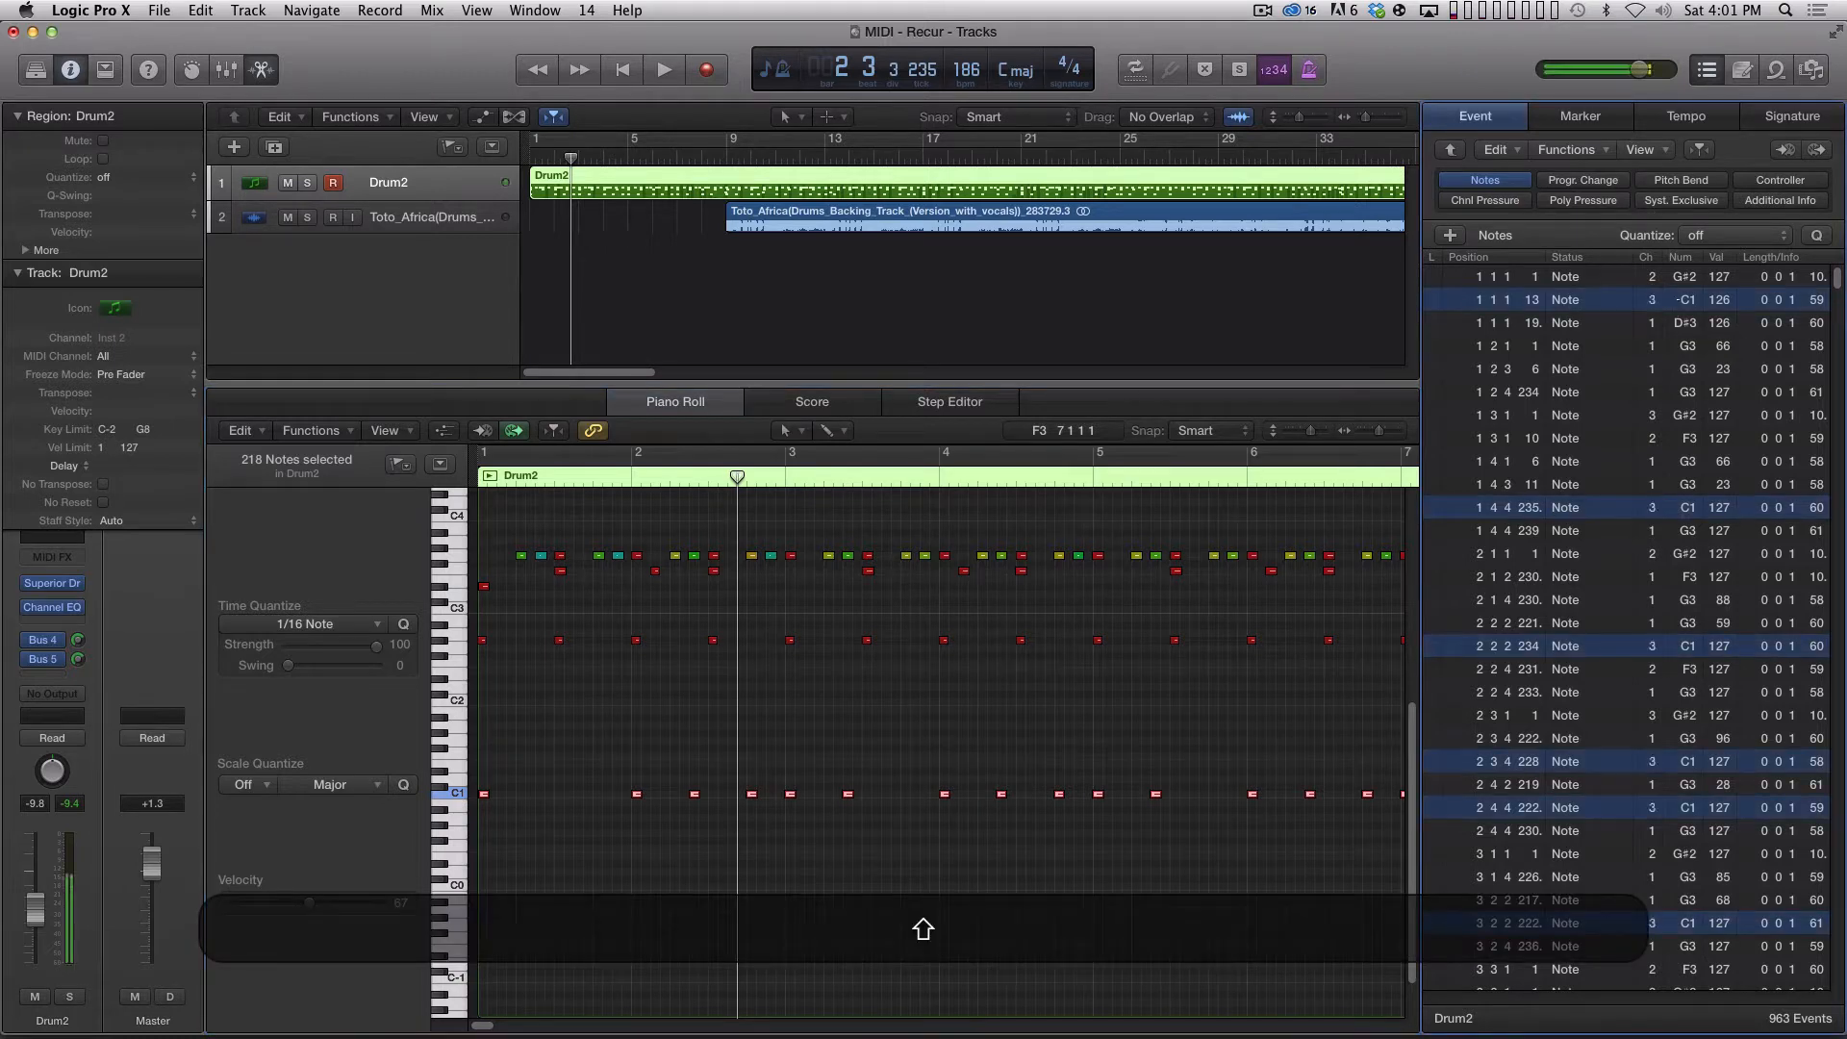
{"action": "left_click_drag", "start_coordinate": [1653, 302], "coordinate": [1654, 297]}
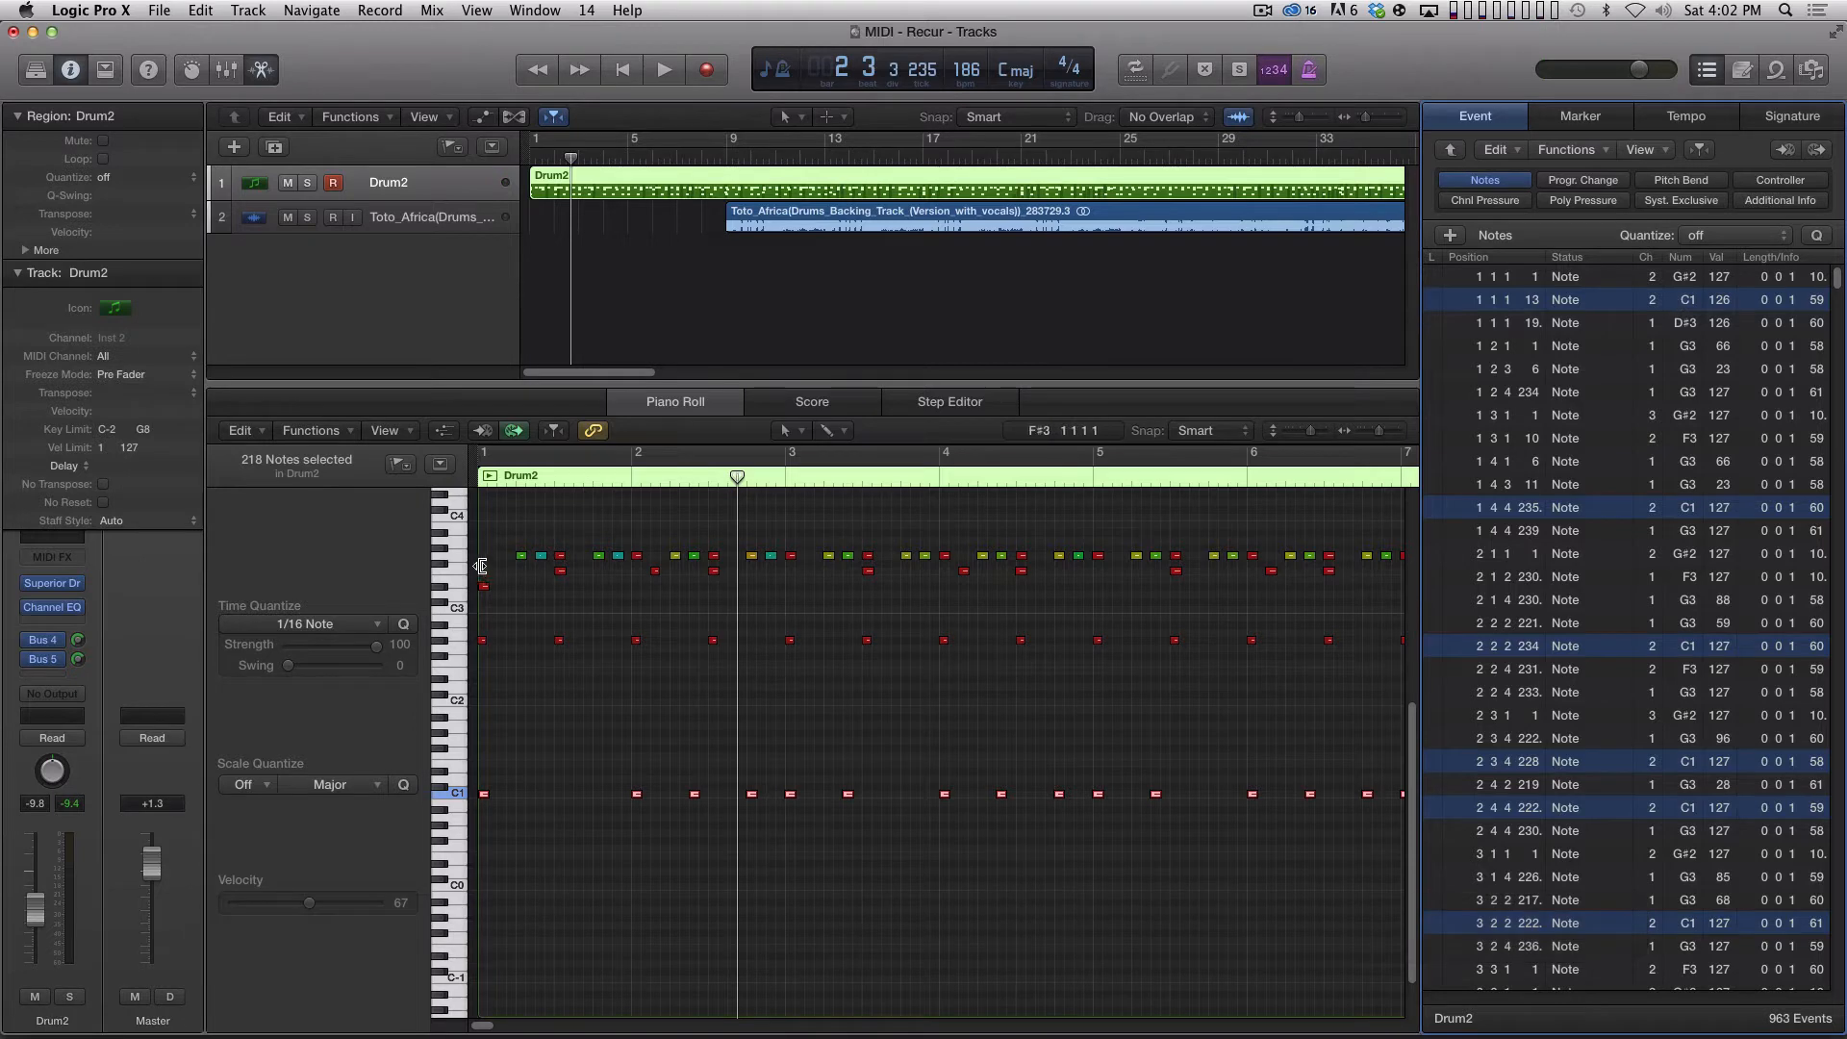
{"action": "key", "text": "super+a"}
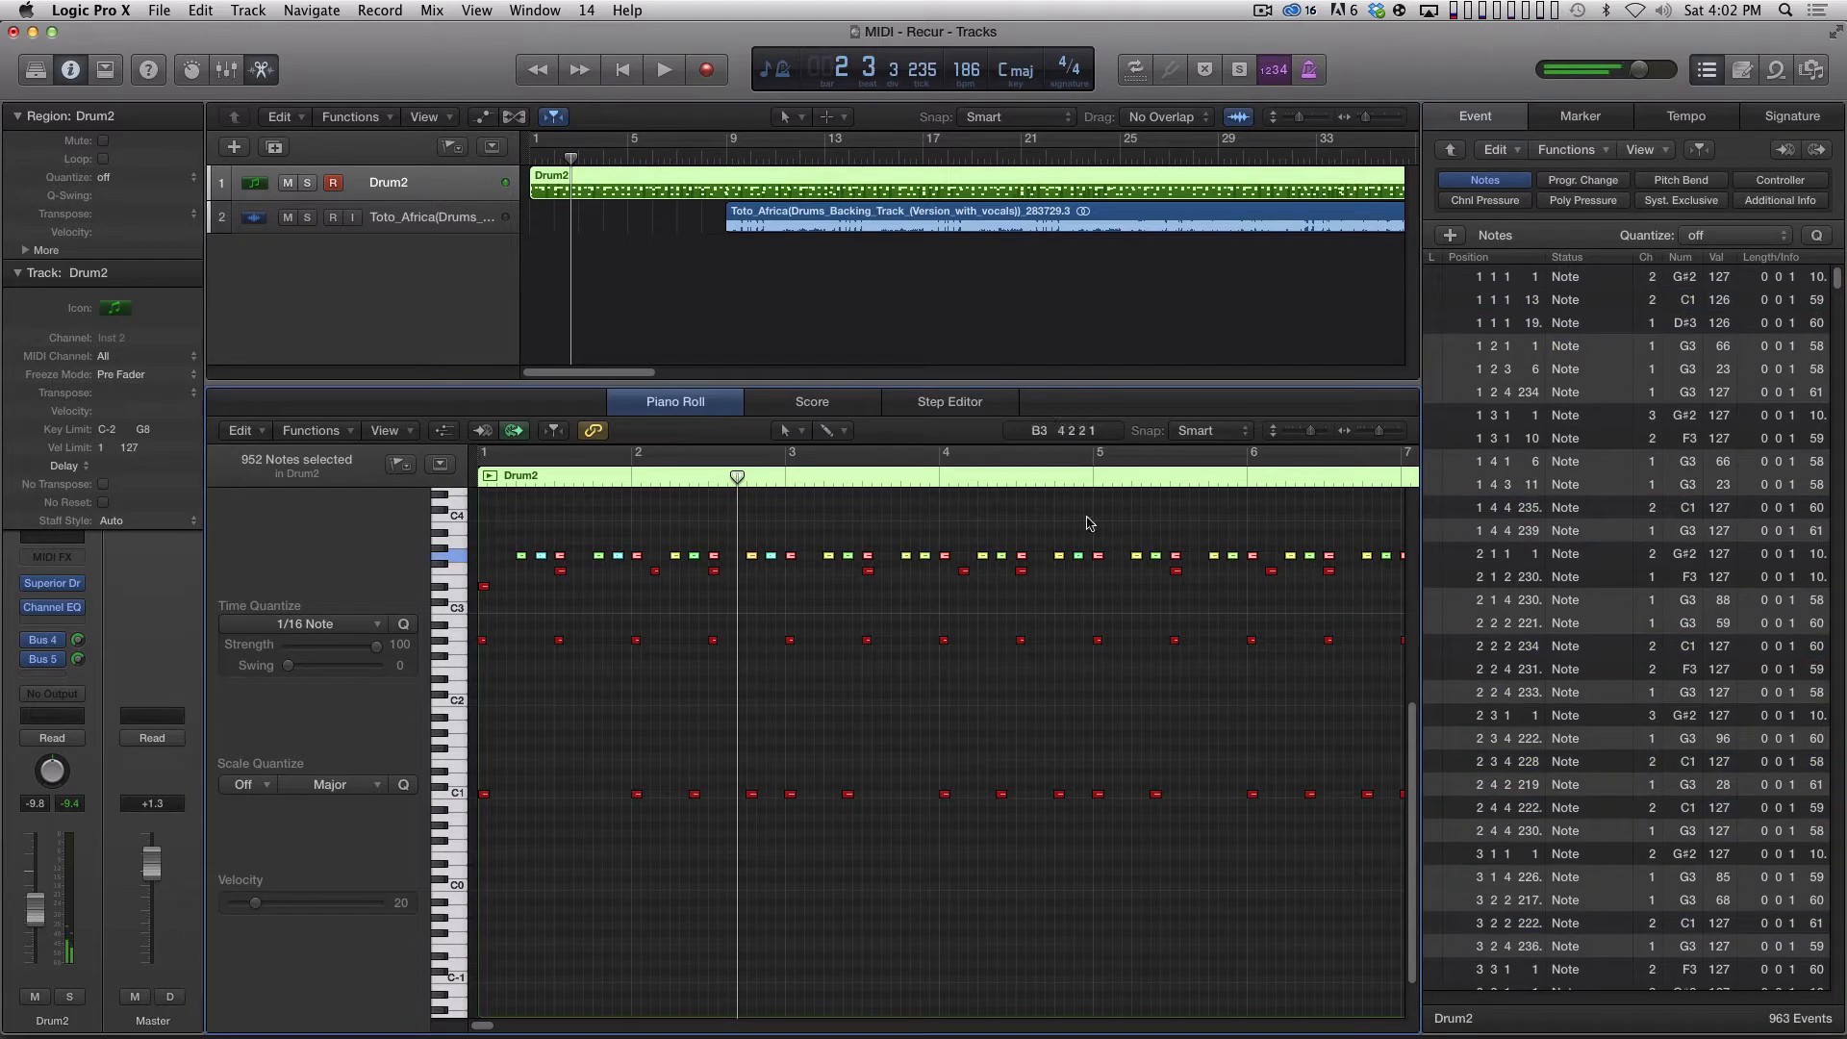
{"action": "left_click", "coordinate": [457, 795]}
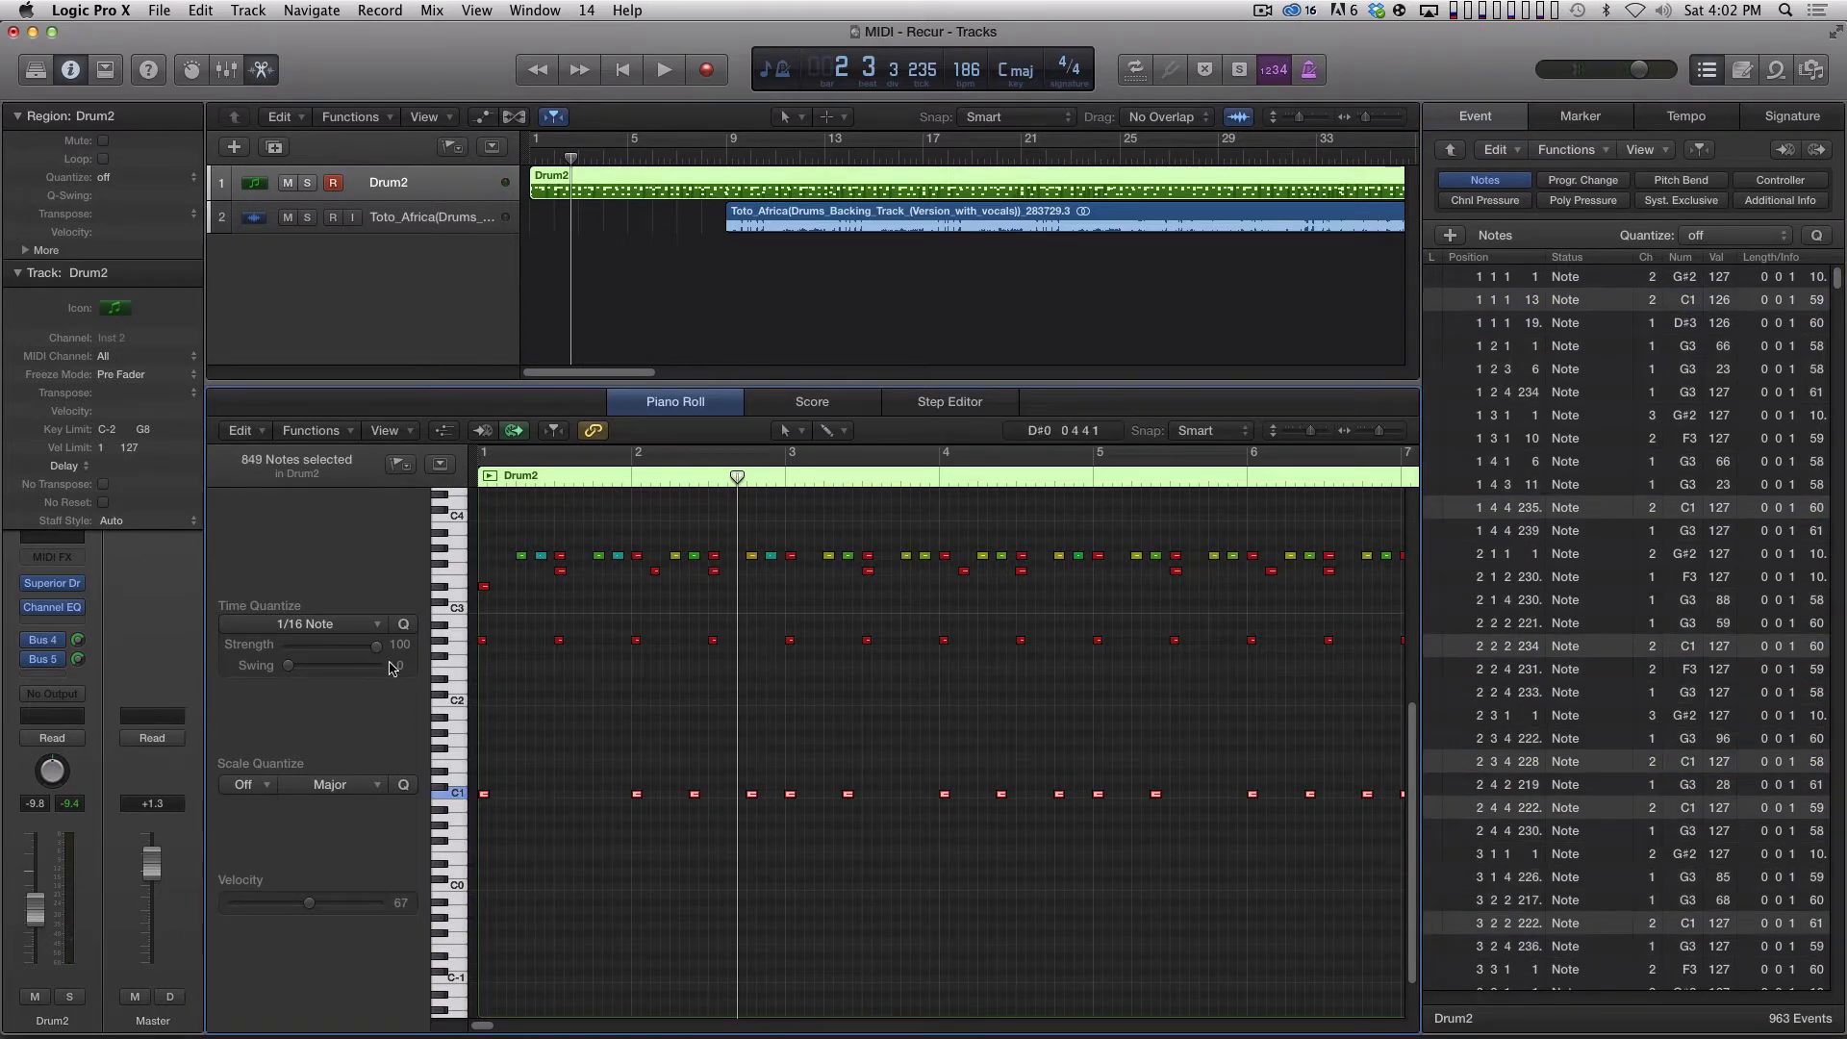
Apply Set MIDI Channel to Voice Number to all F3 notes and move them together to channel 3.
{"action": "left_click", "coordinate": [460, 572]}
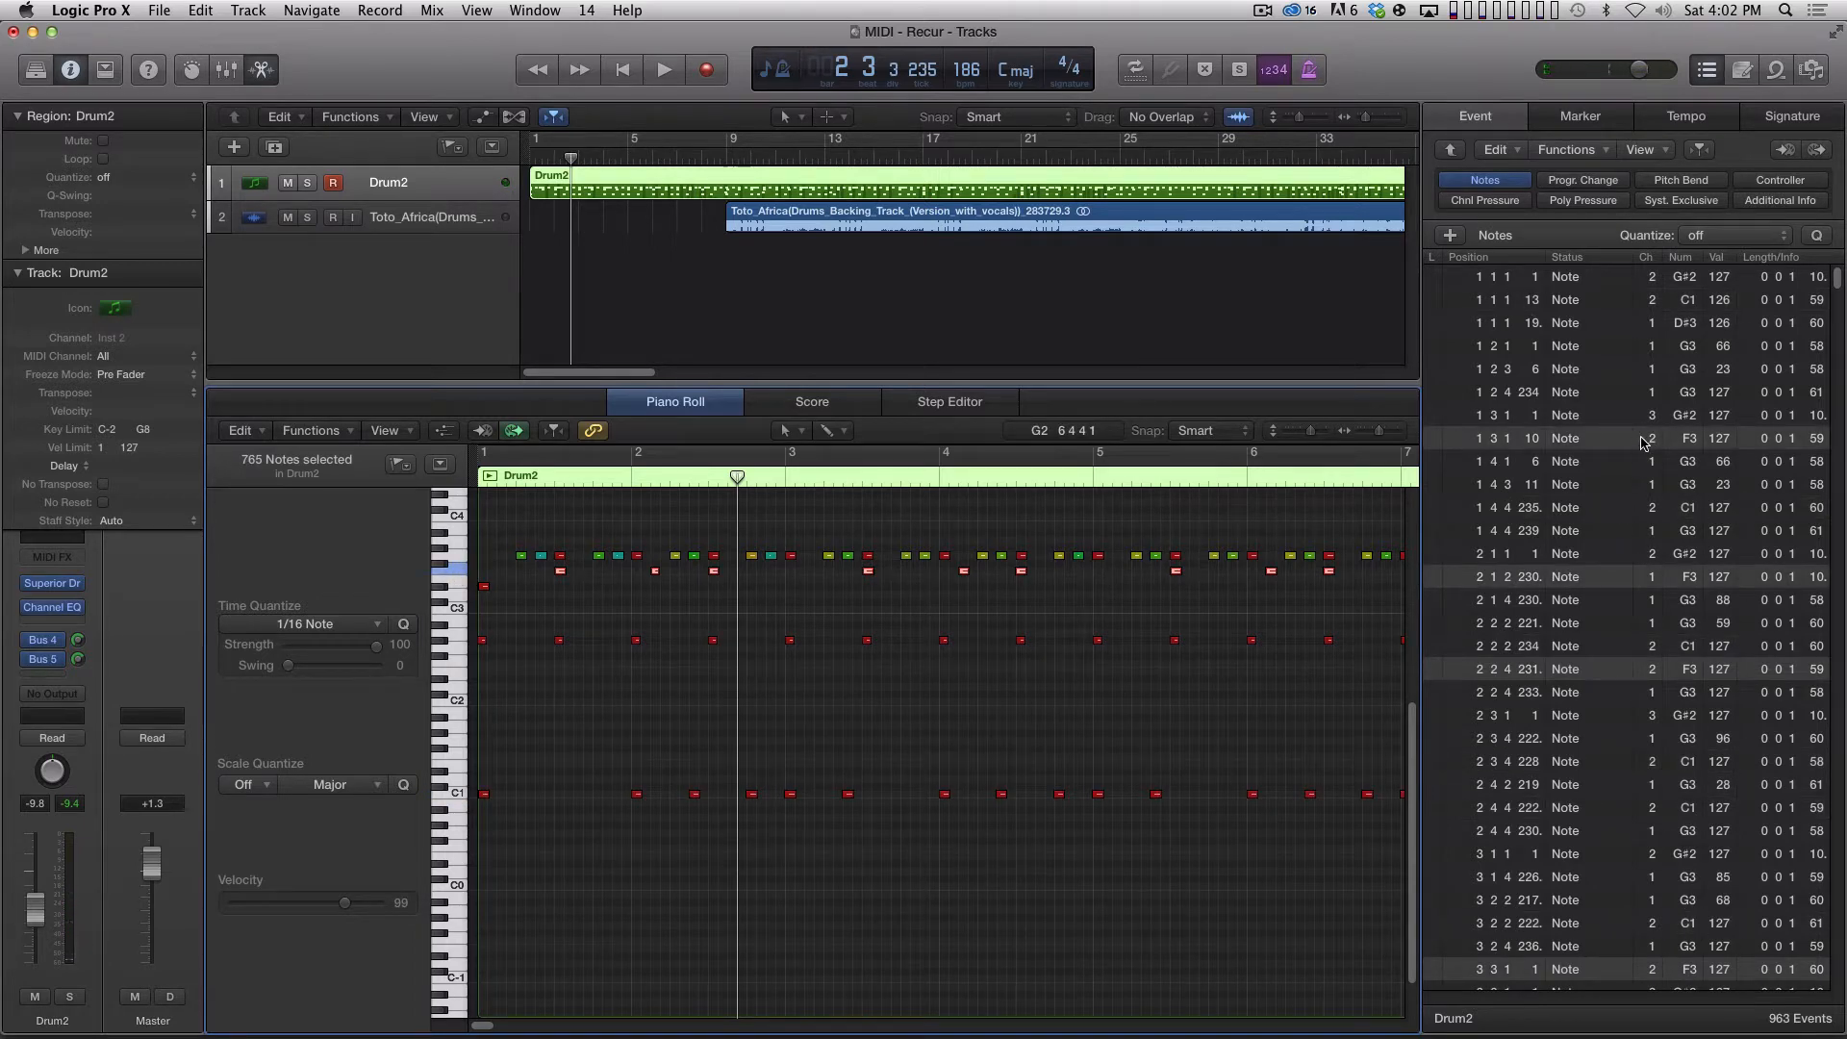
{"action": "left_click", "coordinate": [1664, 599]}
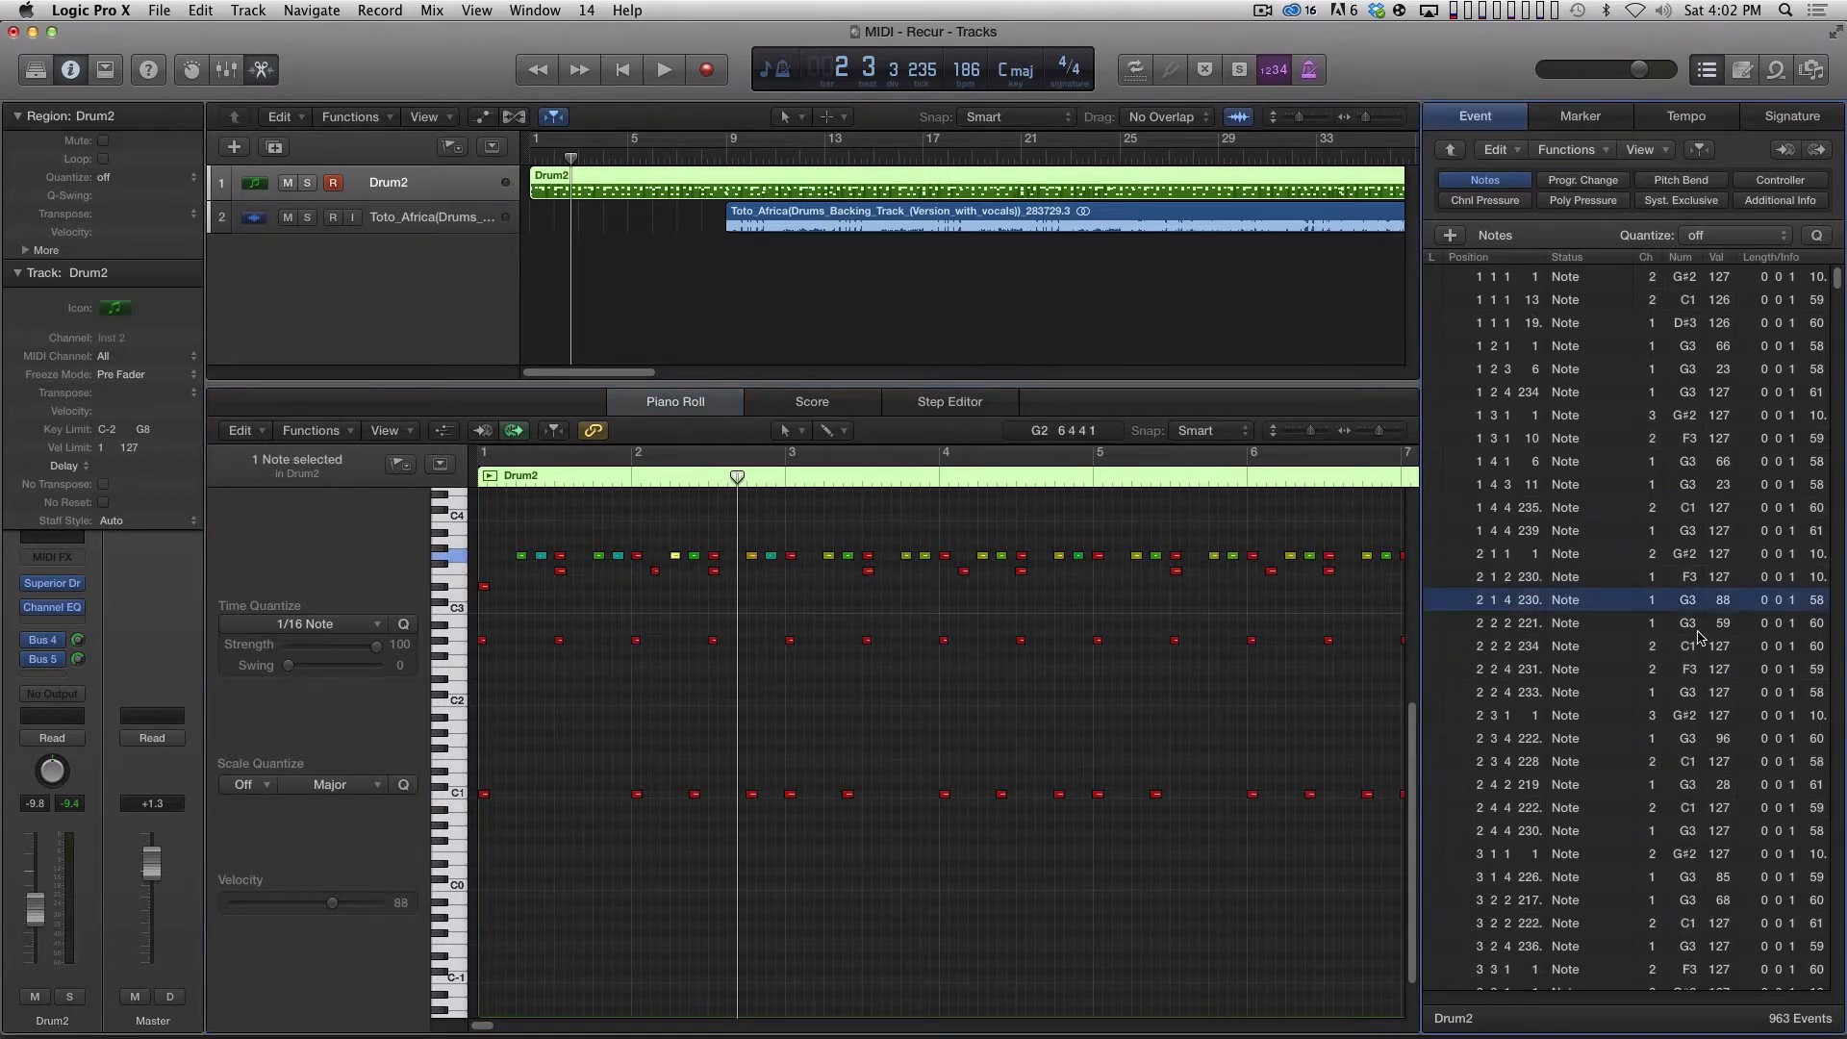
{"action": "left_click", "coordinate": [457, 570]}
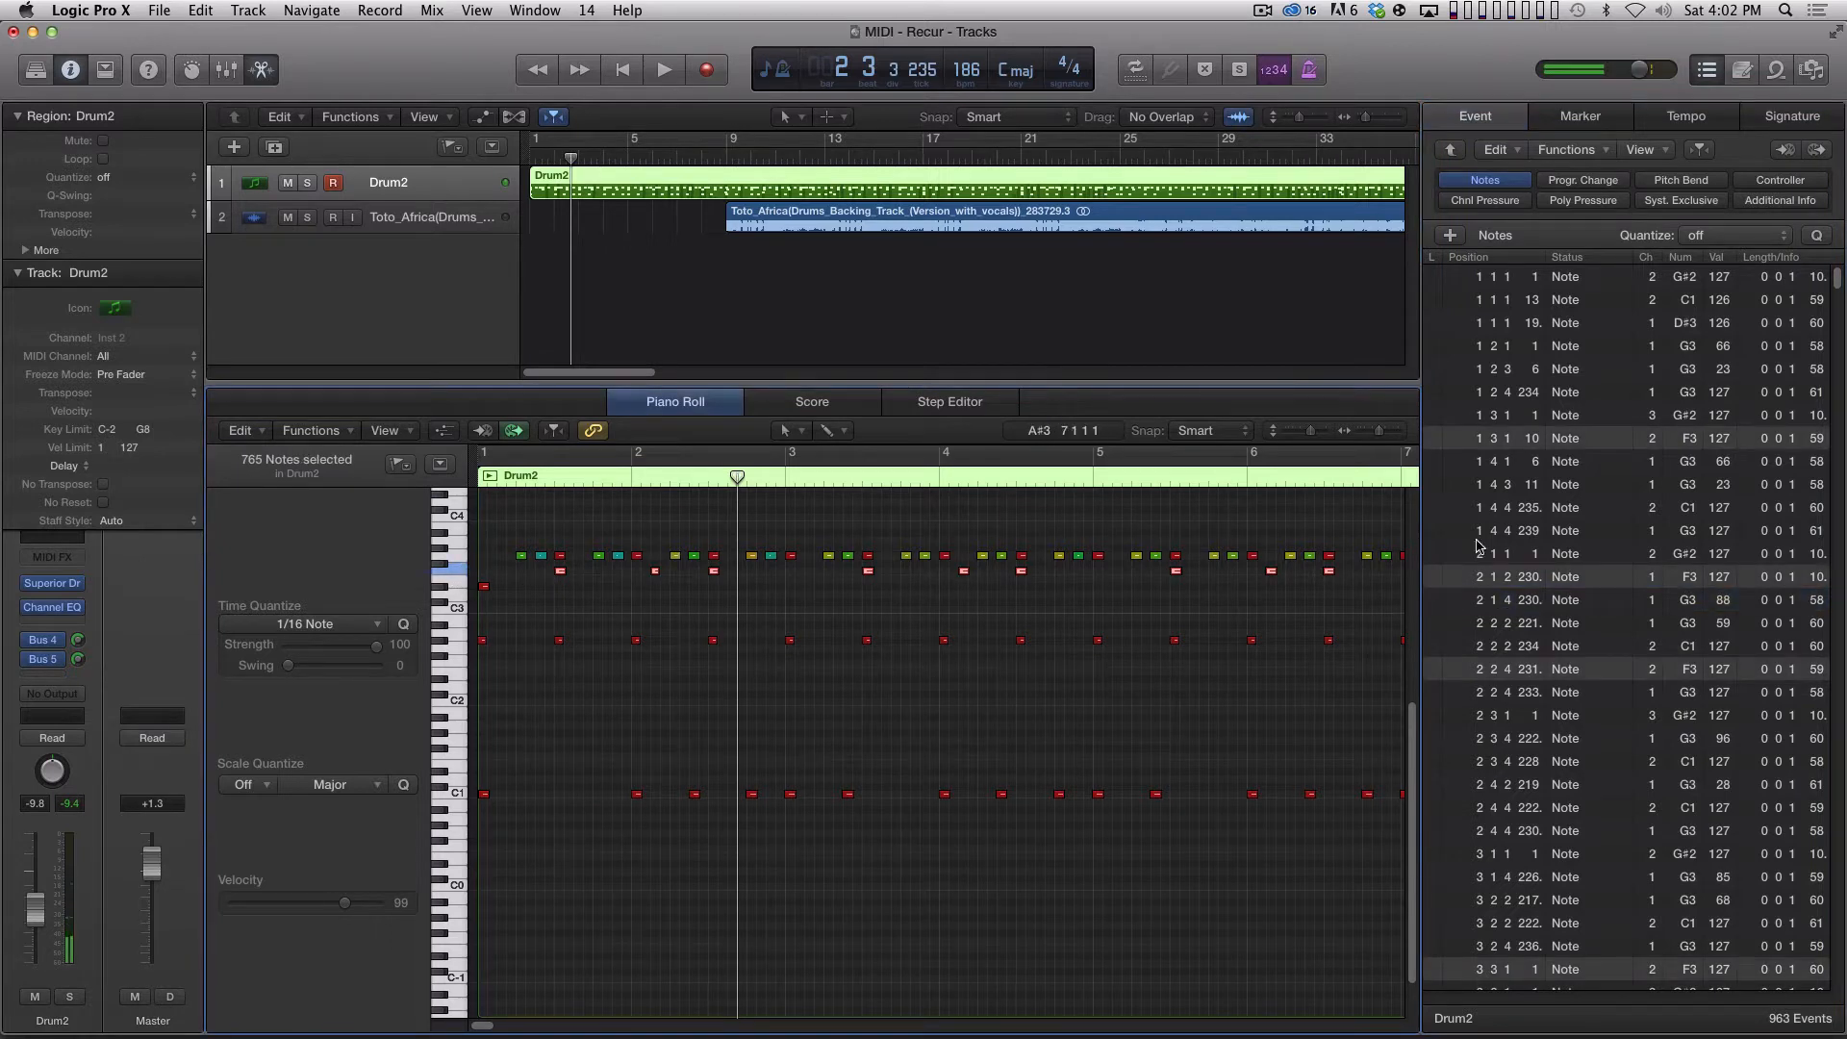
{"action": "left_click", "coordinate": [328, 431]}
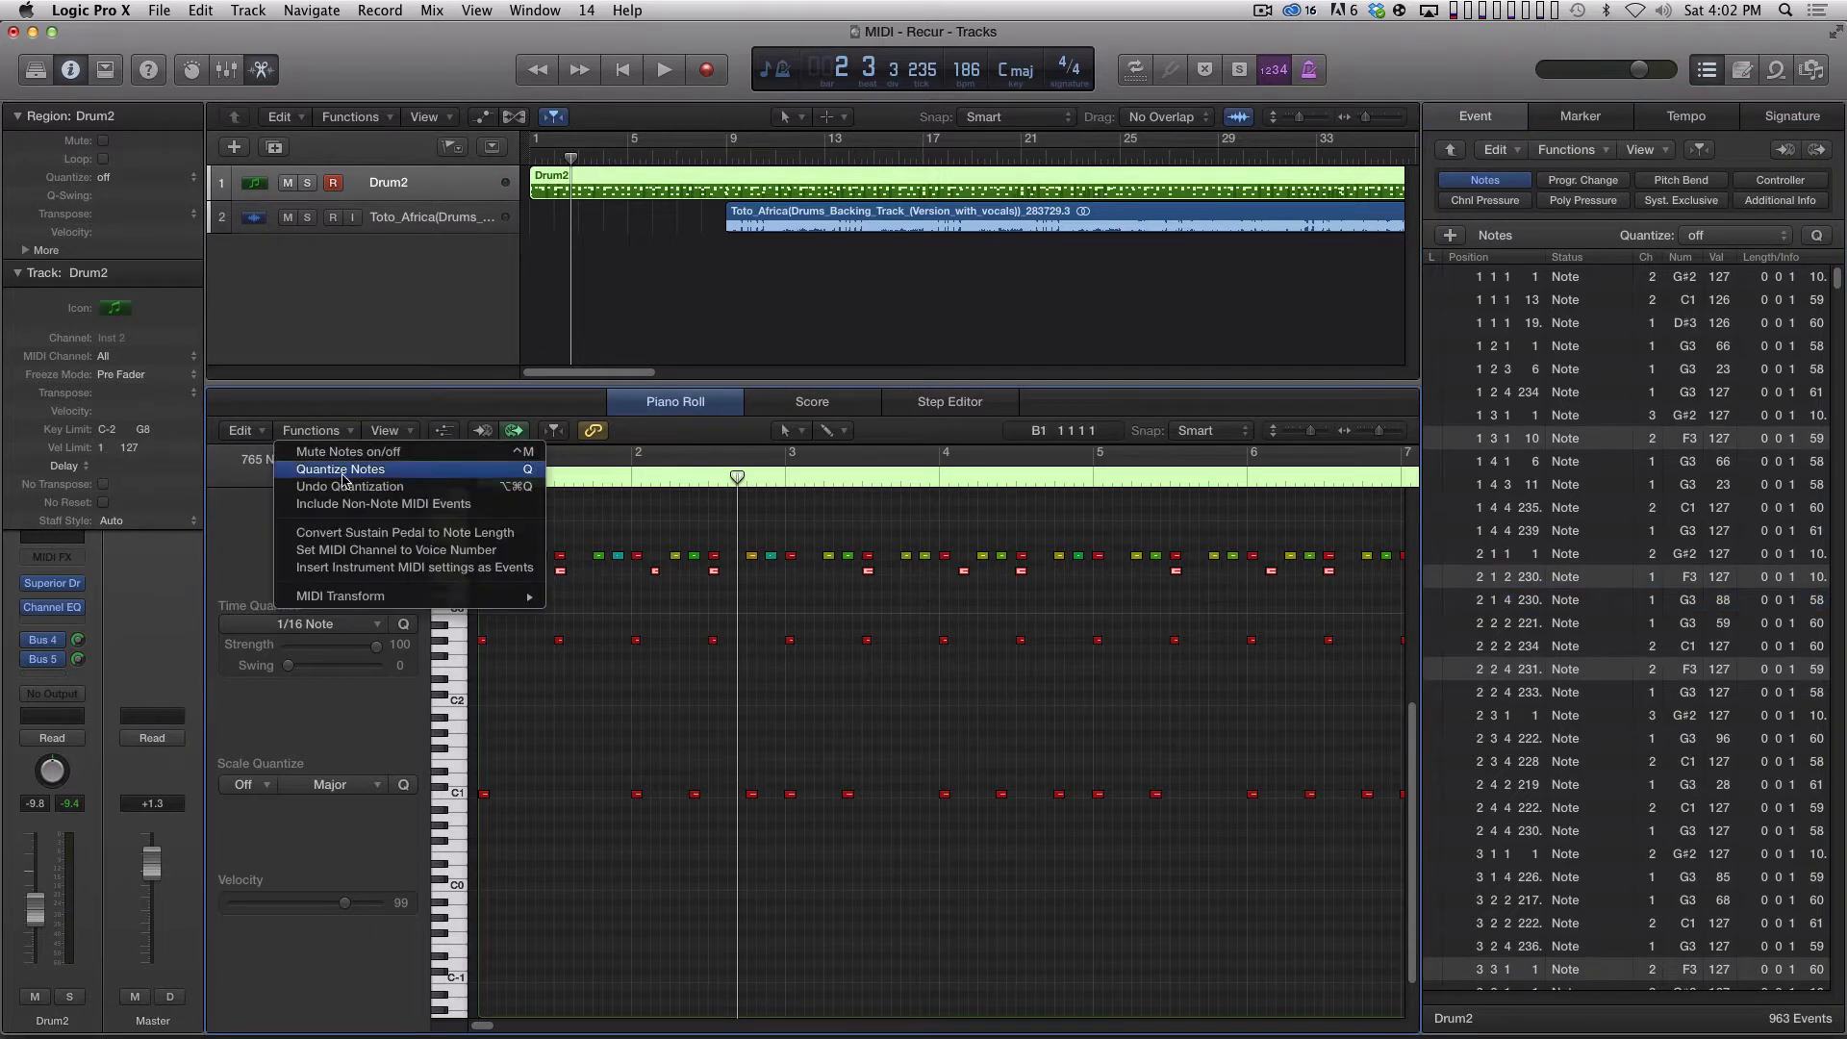
{"action": "left_click", "coordinate": [371, 550]}
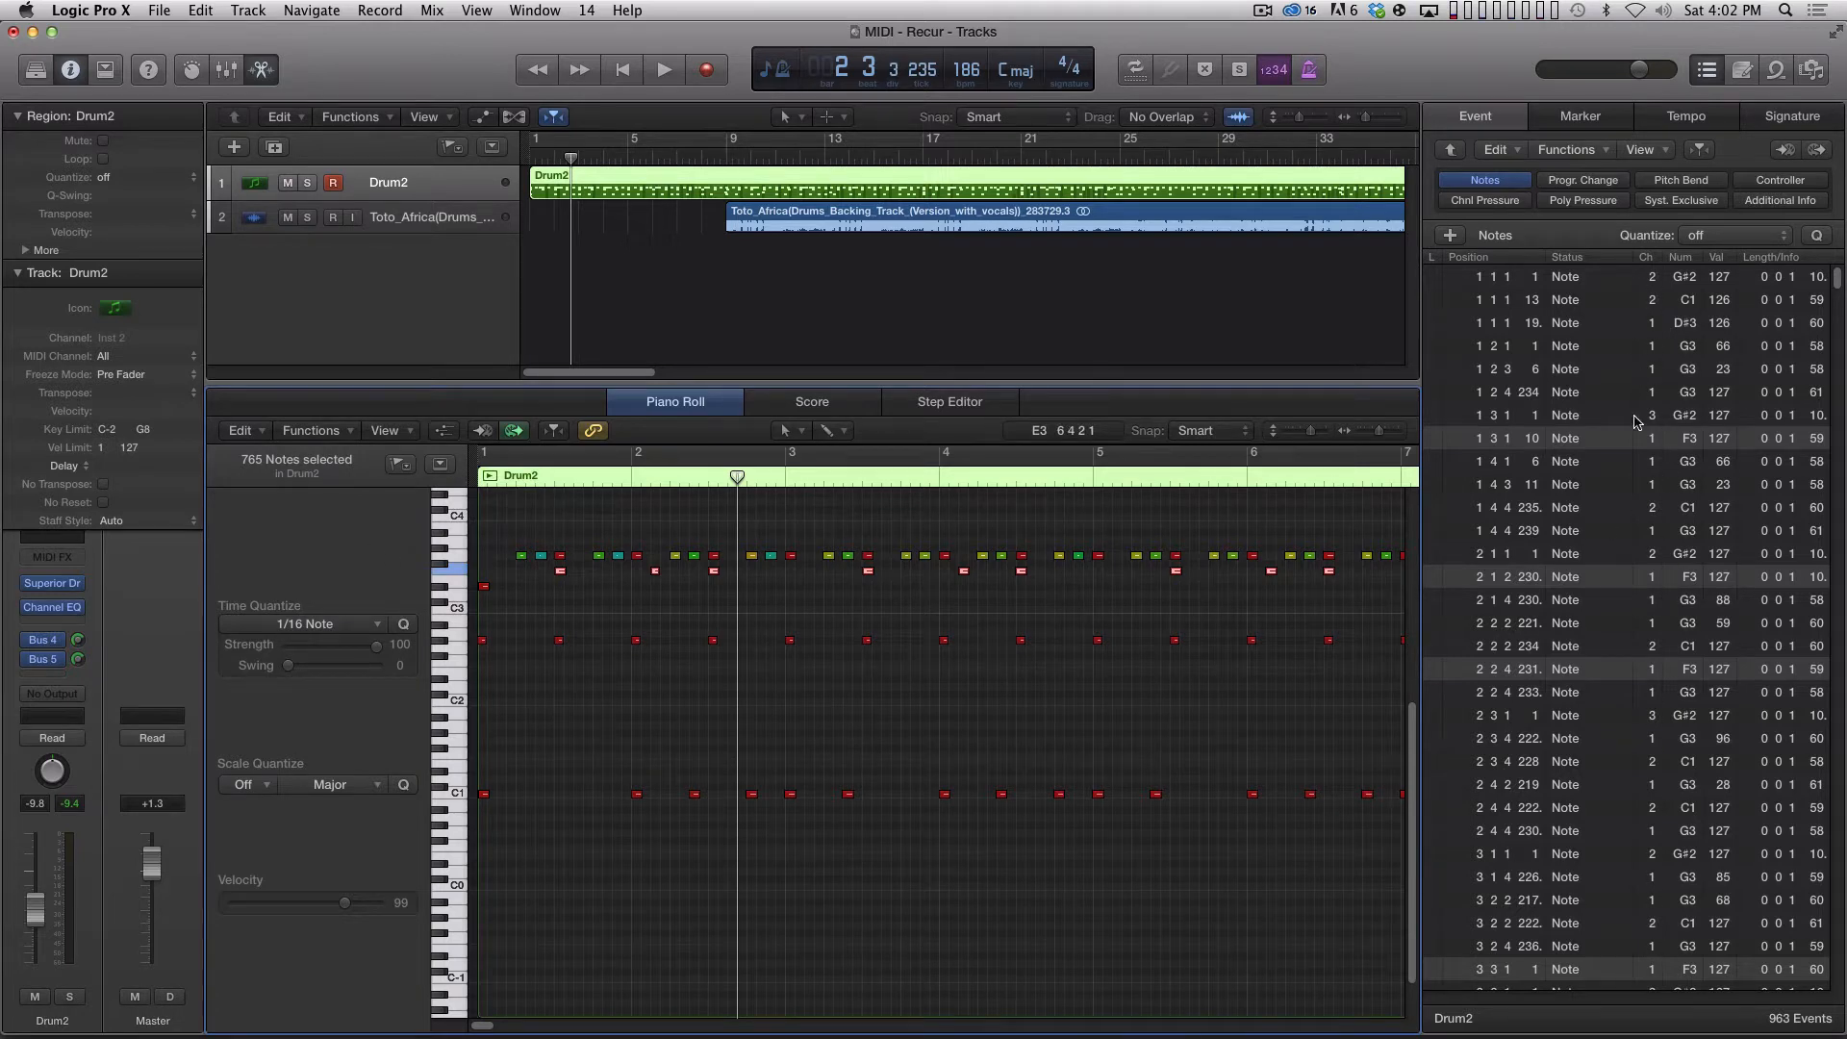
{"action": "left_click", "coordinate": [1650, 438], "text": "shift"}
{"action": "left_click_drag", "start_coordinate": [1651, 439], "coordinate": [1666, 442]}
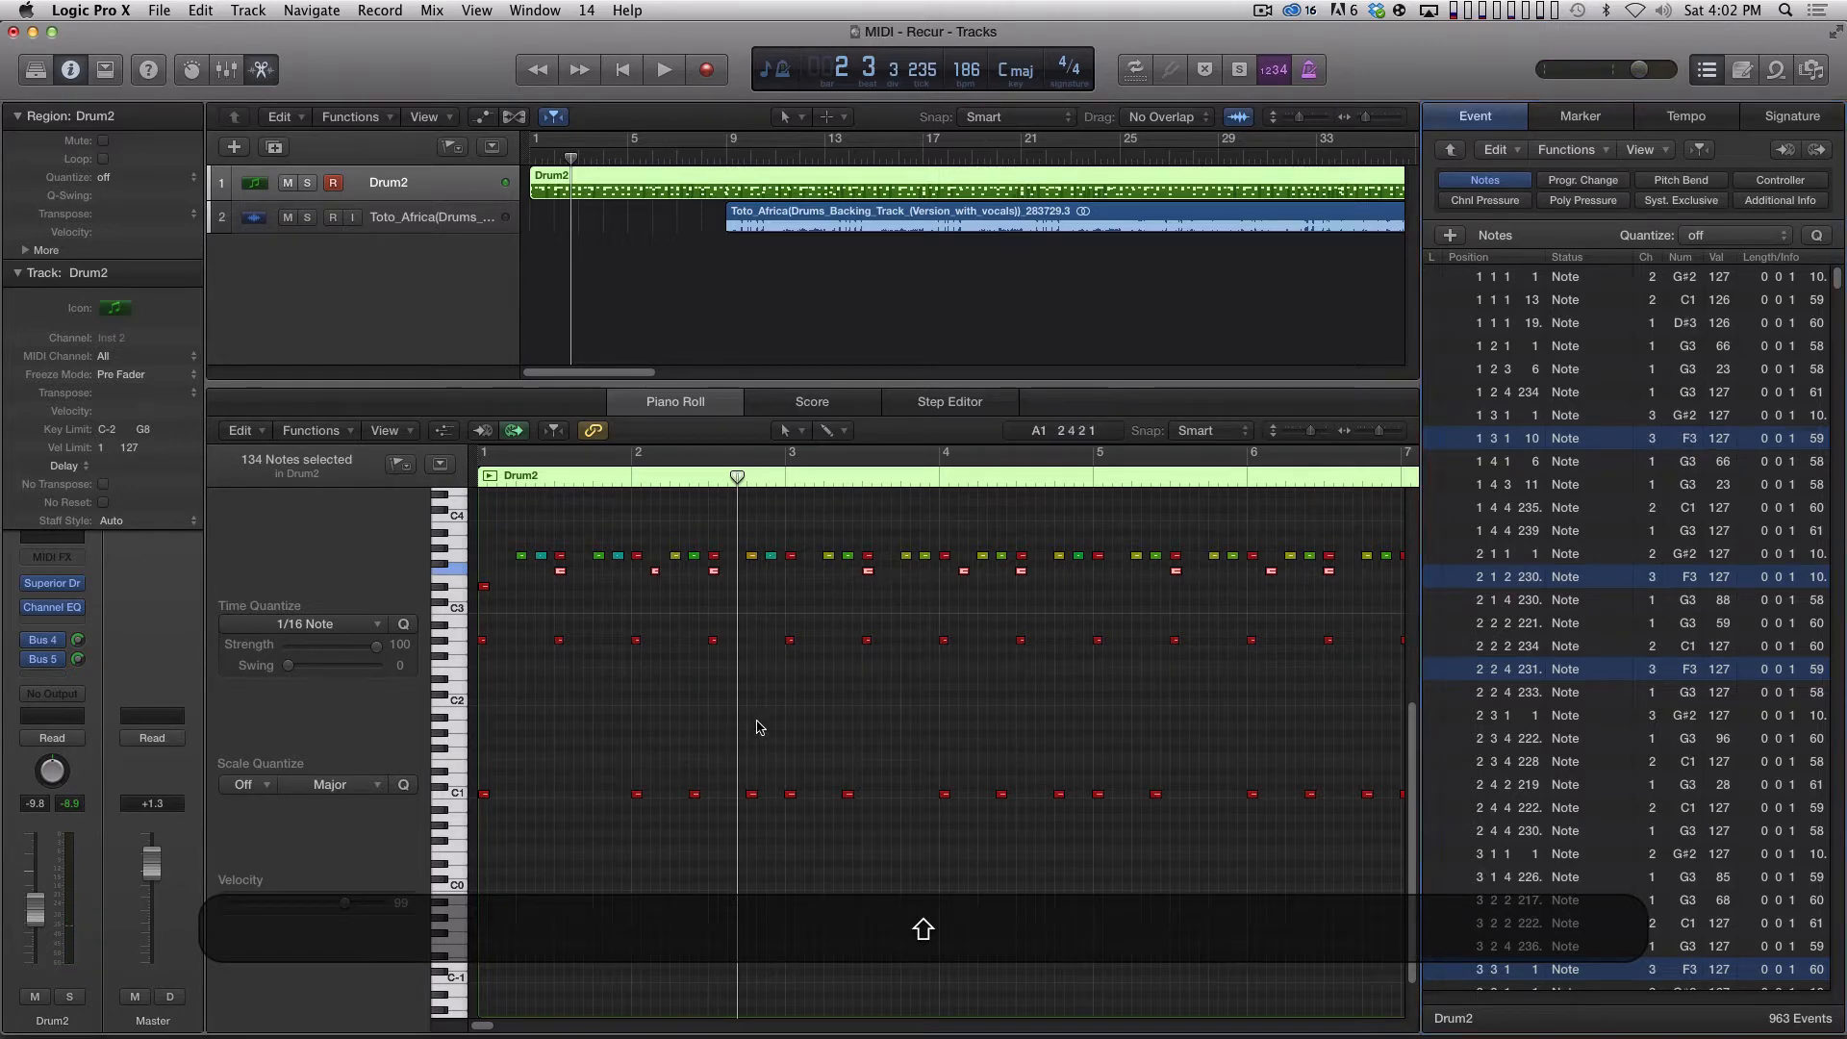
{"action": "left_click", "coordinate": [750, 674]}
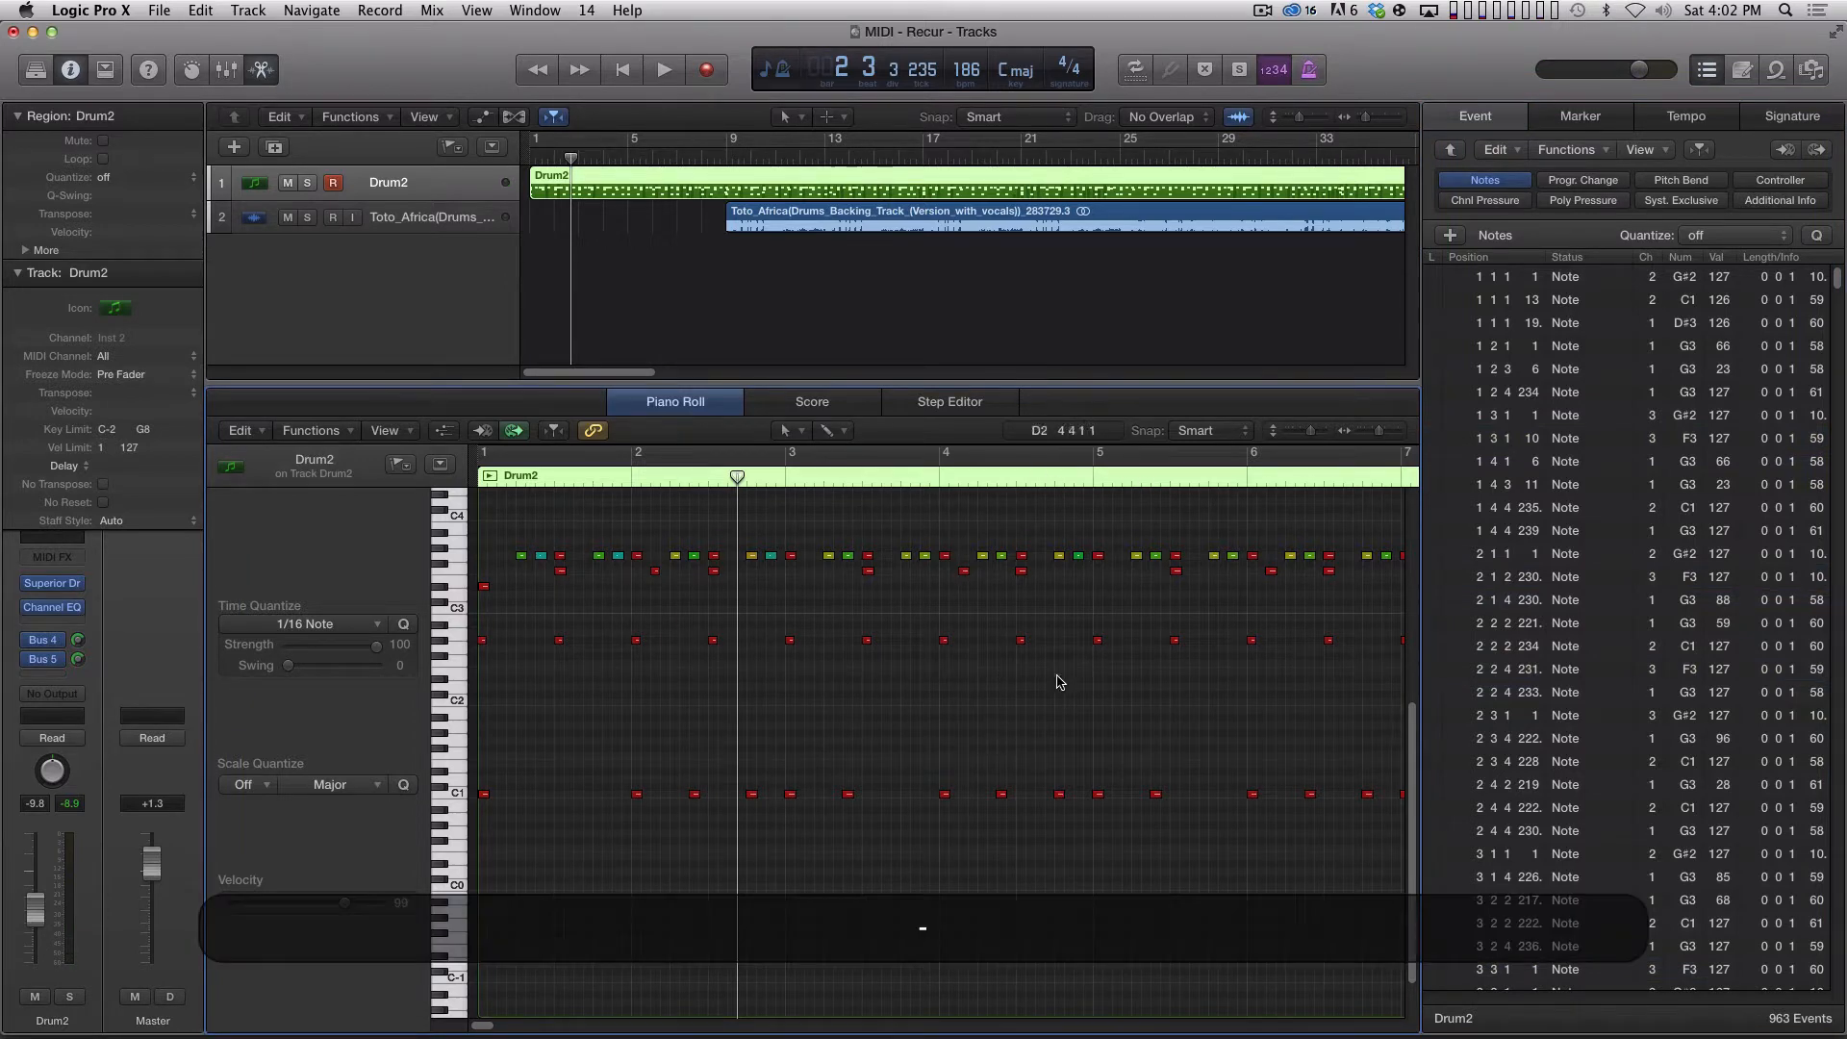
Apply Set MIDI Channel to Voice Number to all G#2 notes and set their shared channel to 4.
{"action": "key", "text": "super+Left"}
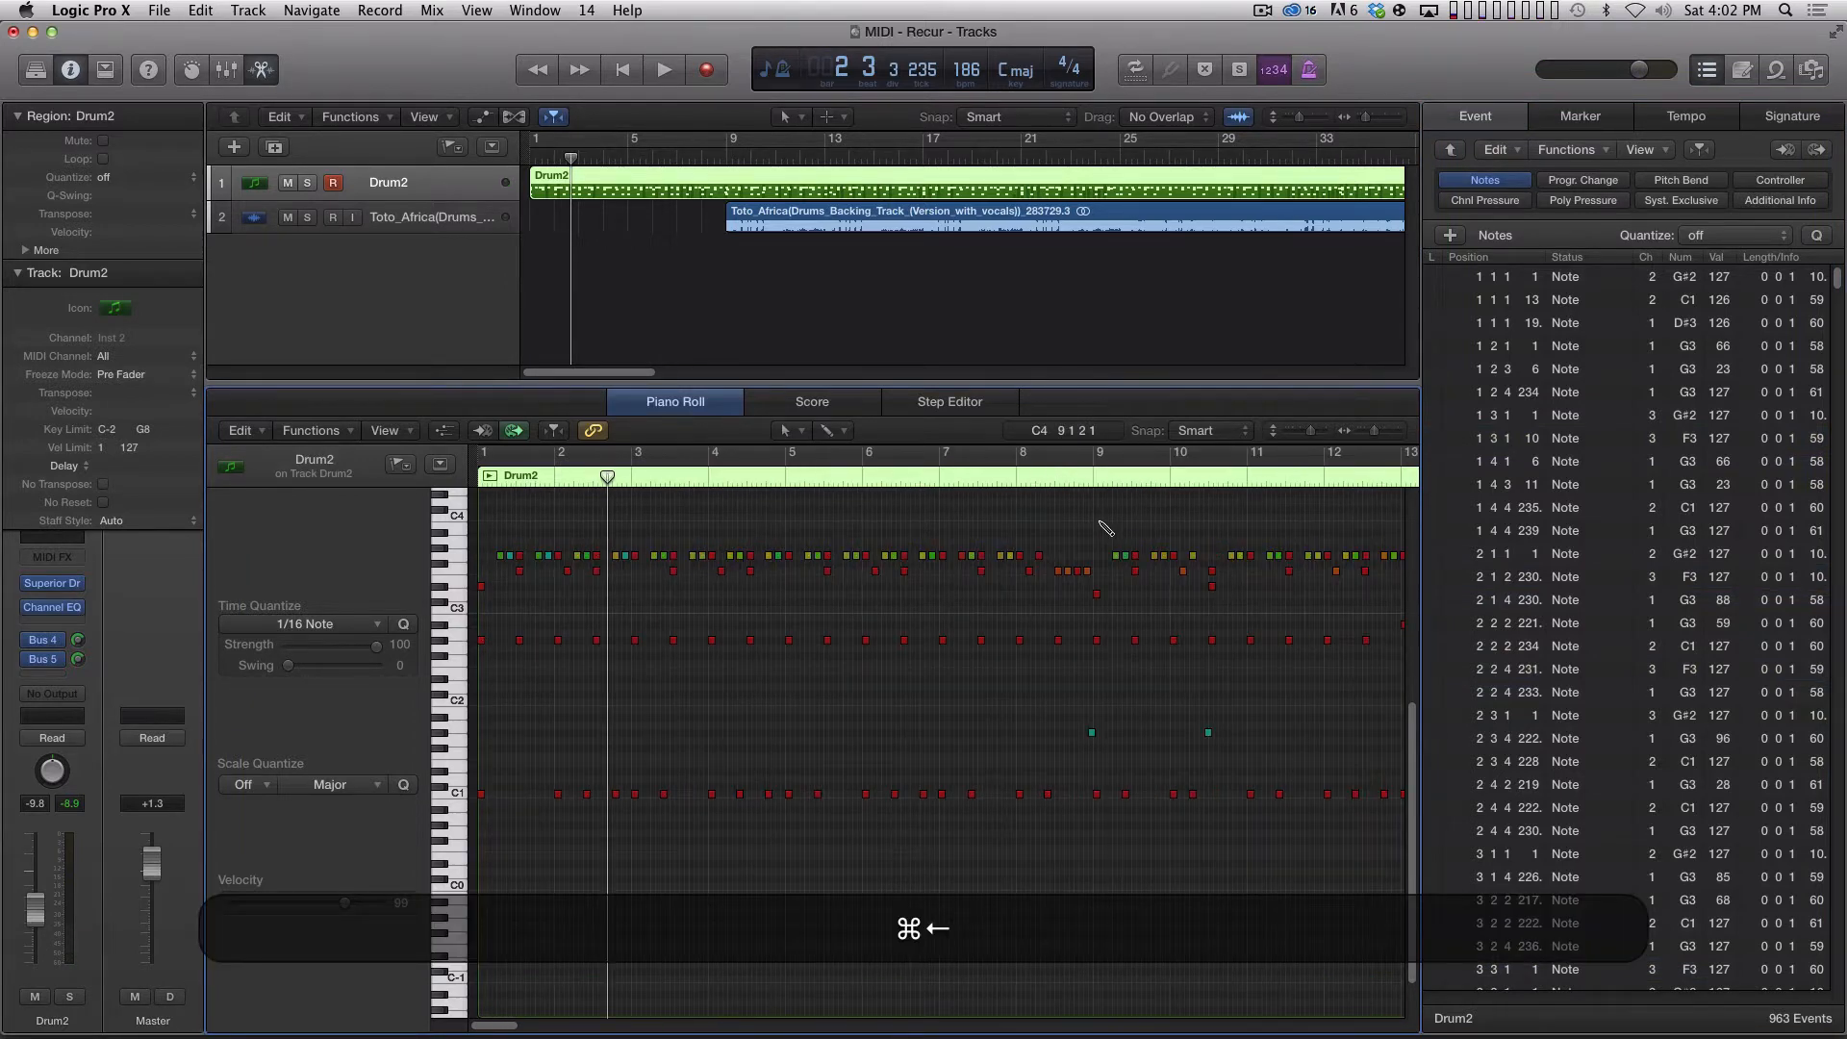
{"action": "left_click", "coordinate": [441, 643]}
{"action": "left_click", "coordinate": [441, 643]}
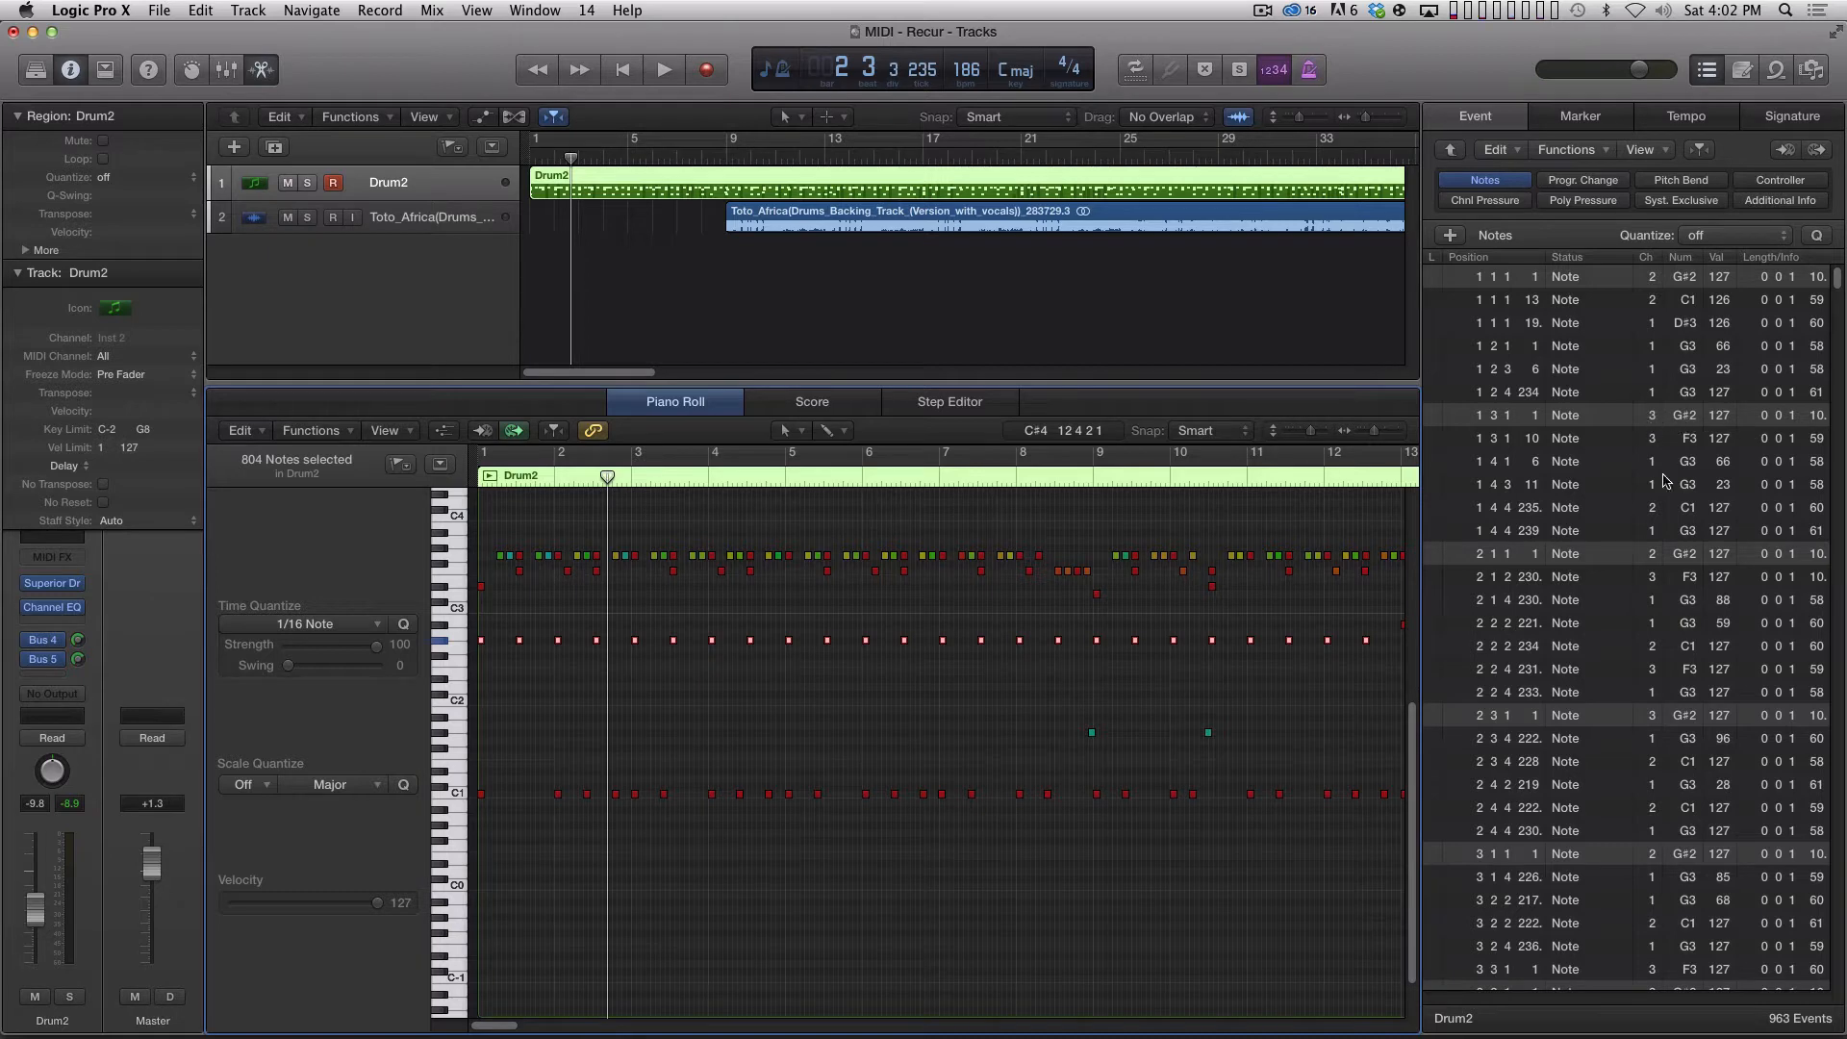
{"action": "left_click", "coordinate": [340, 433]}
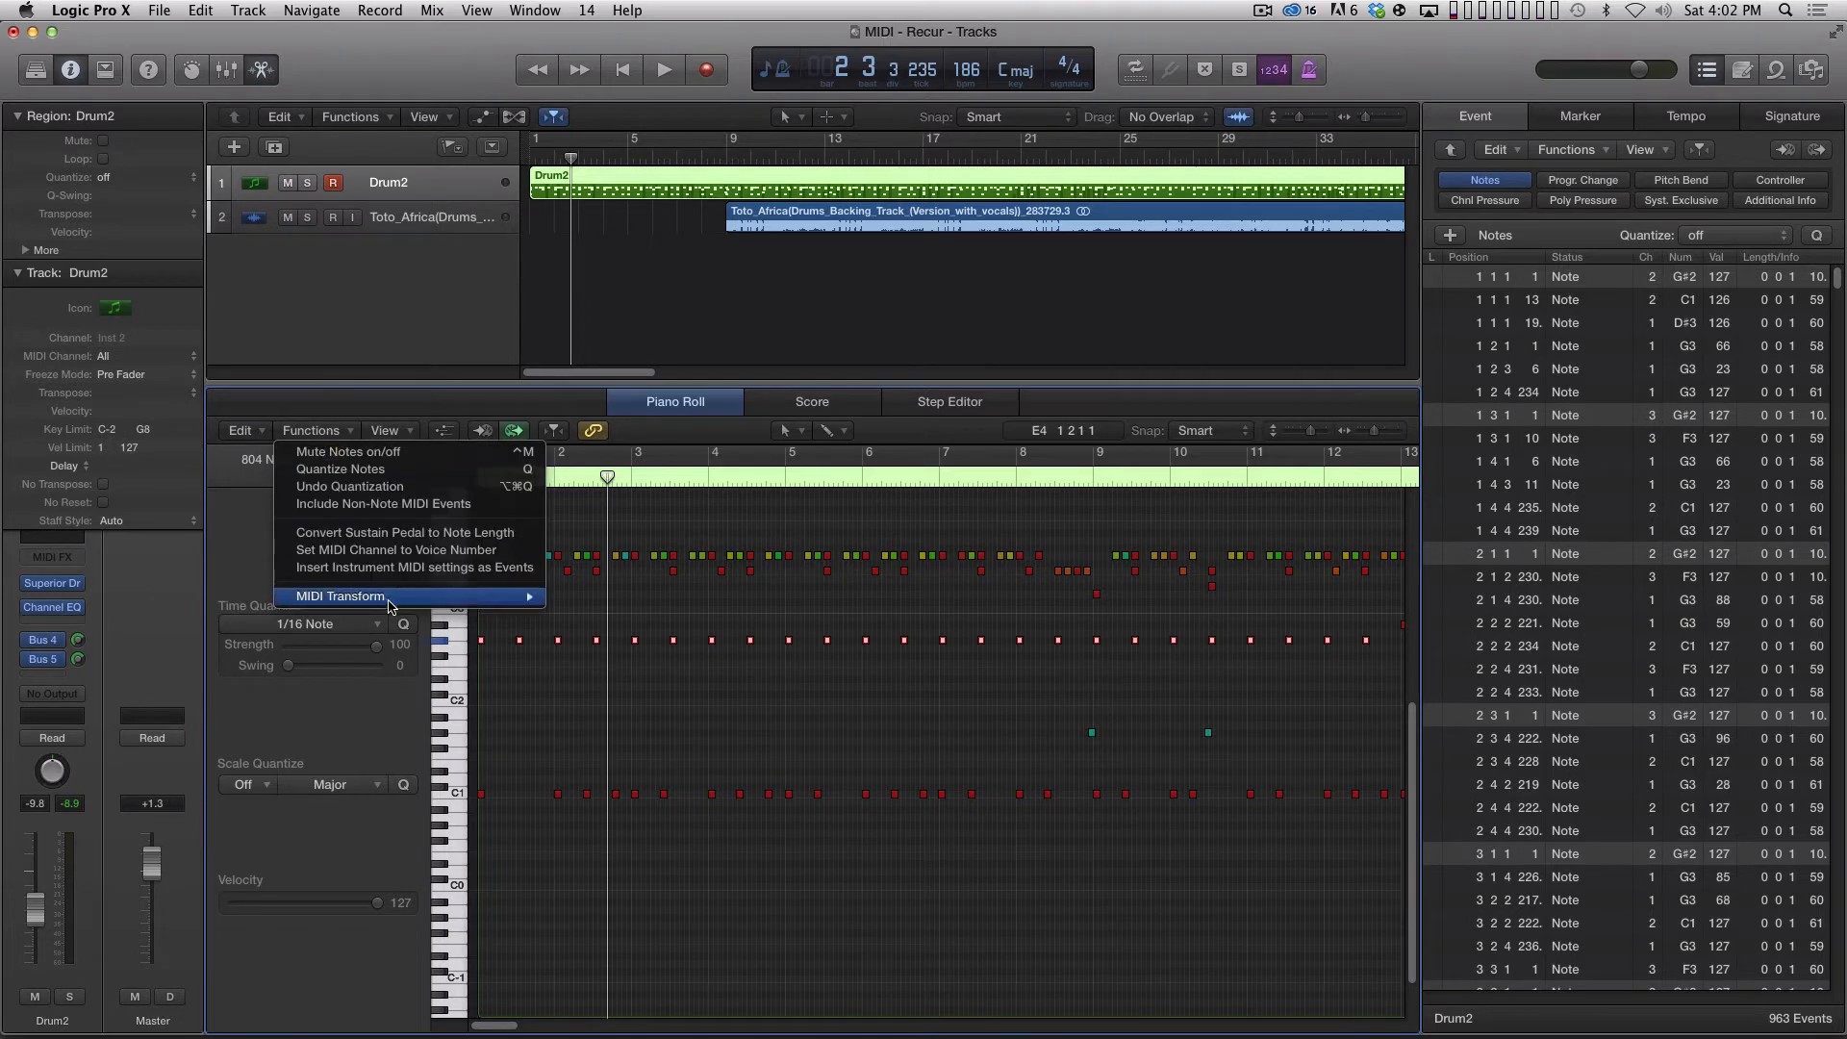
{"action": "left_click", "coordinate": [420, 558]}
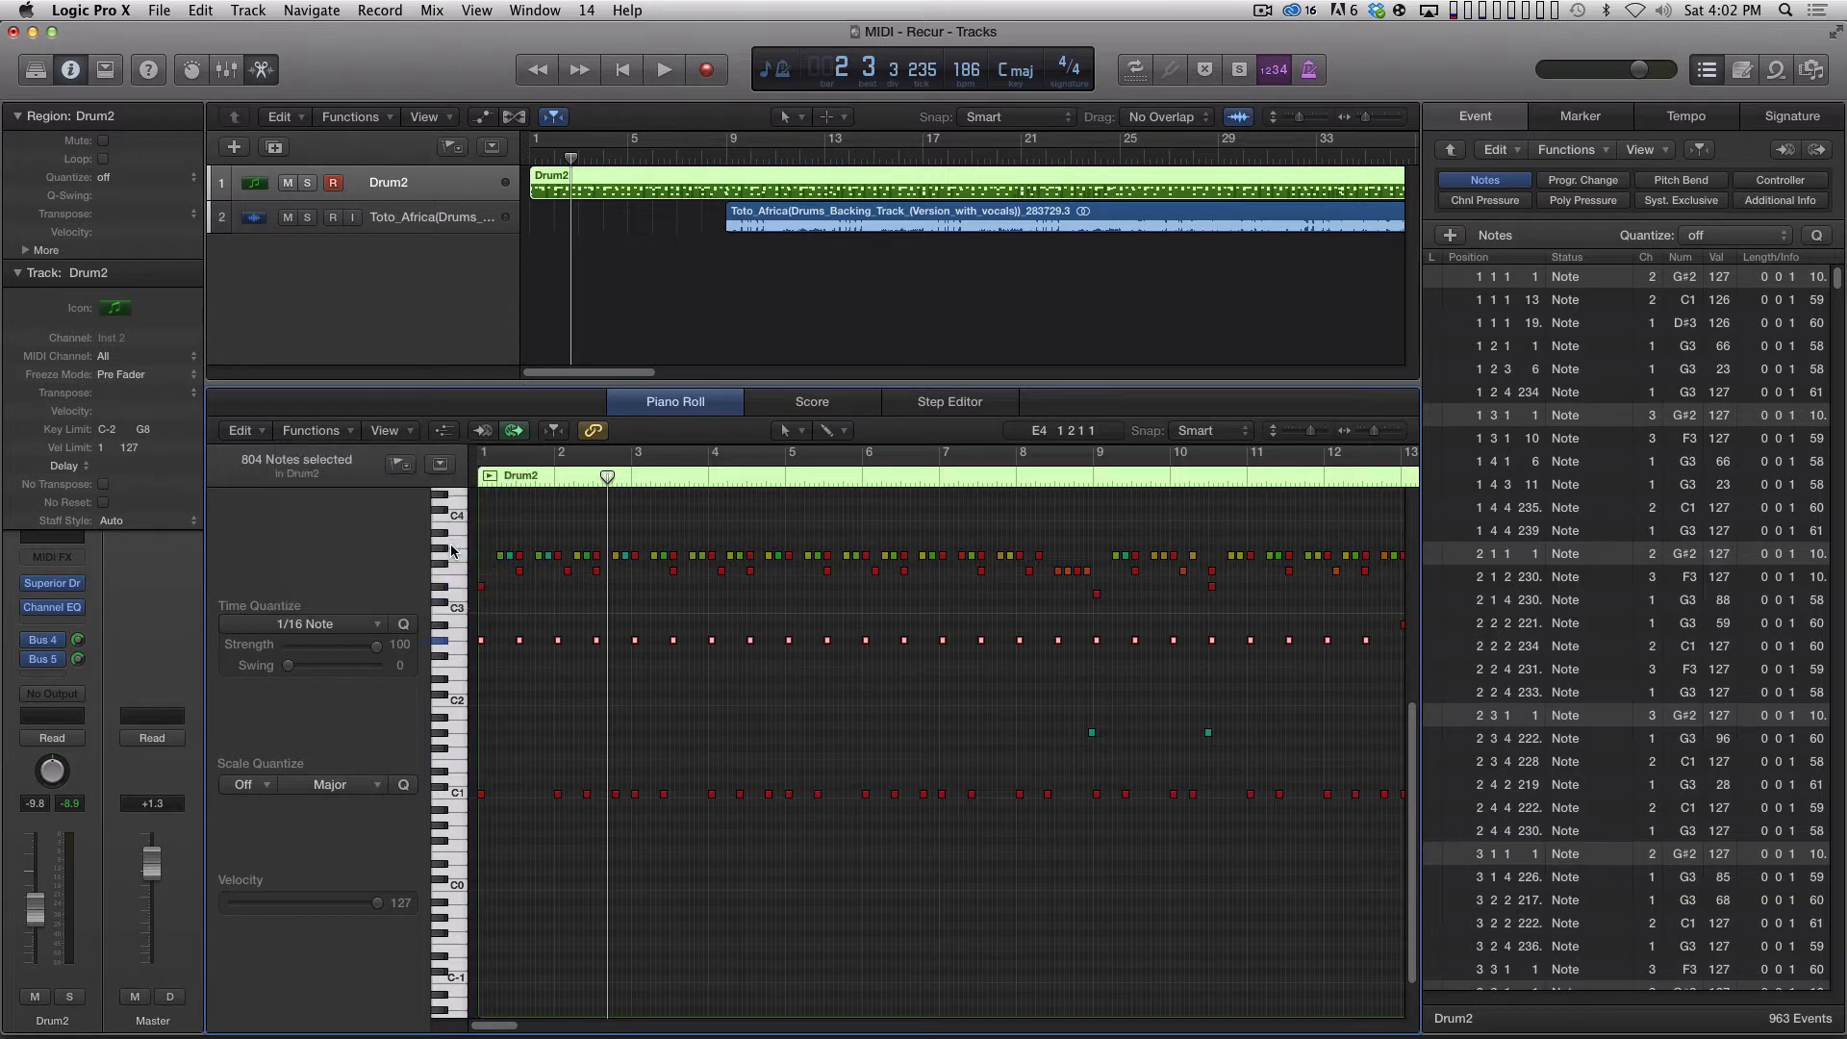
{"action": "left_click", "coordinate": [1654, 278], "text": "shift"}
{"action": "left_click", "coordinate": [1666, 277], "text": "shift"}
{"action": "left_click_drag", "start_coordinate": [1652, 277], "coordinate": [1652, 271]}
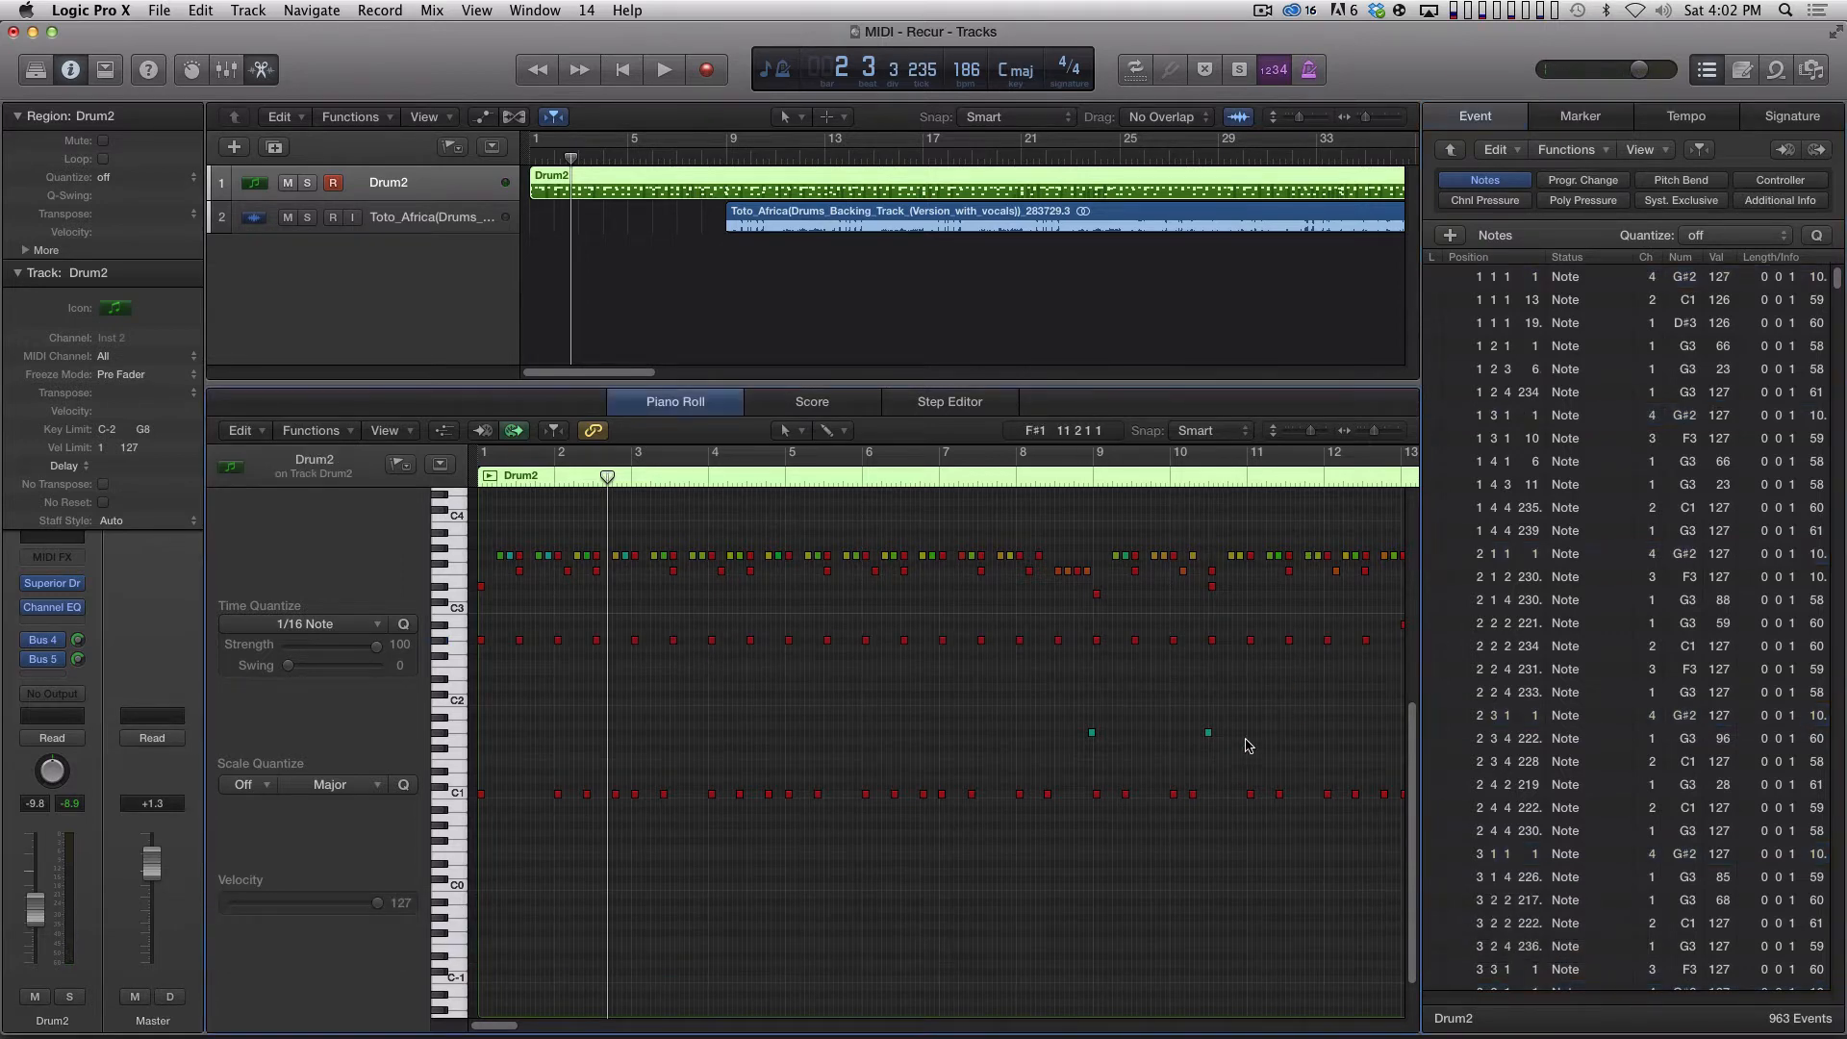
Switch to After Effects and load Africa_MIDI.mid from the ASSETS folder as the om_midi source file.
{"action": "left_click", "coordinate": [793, 327]}
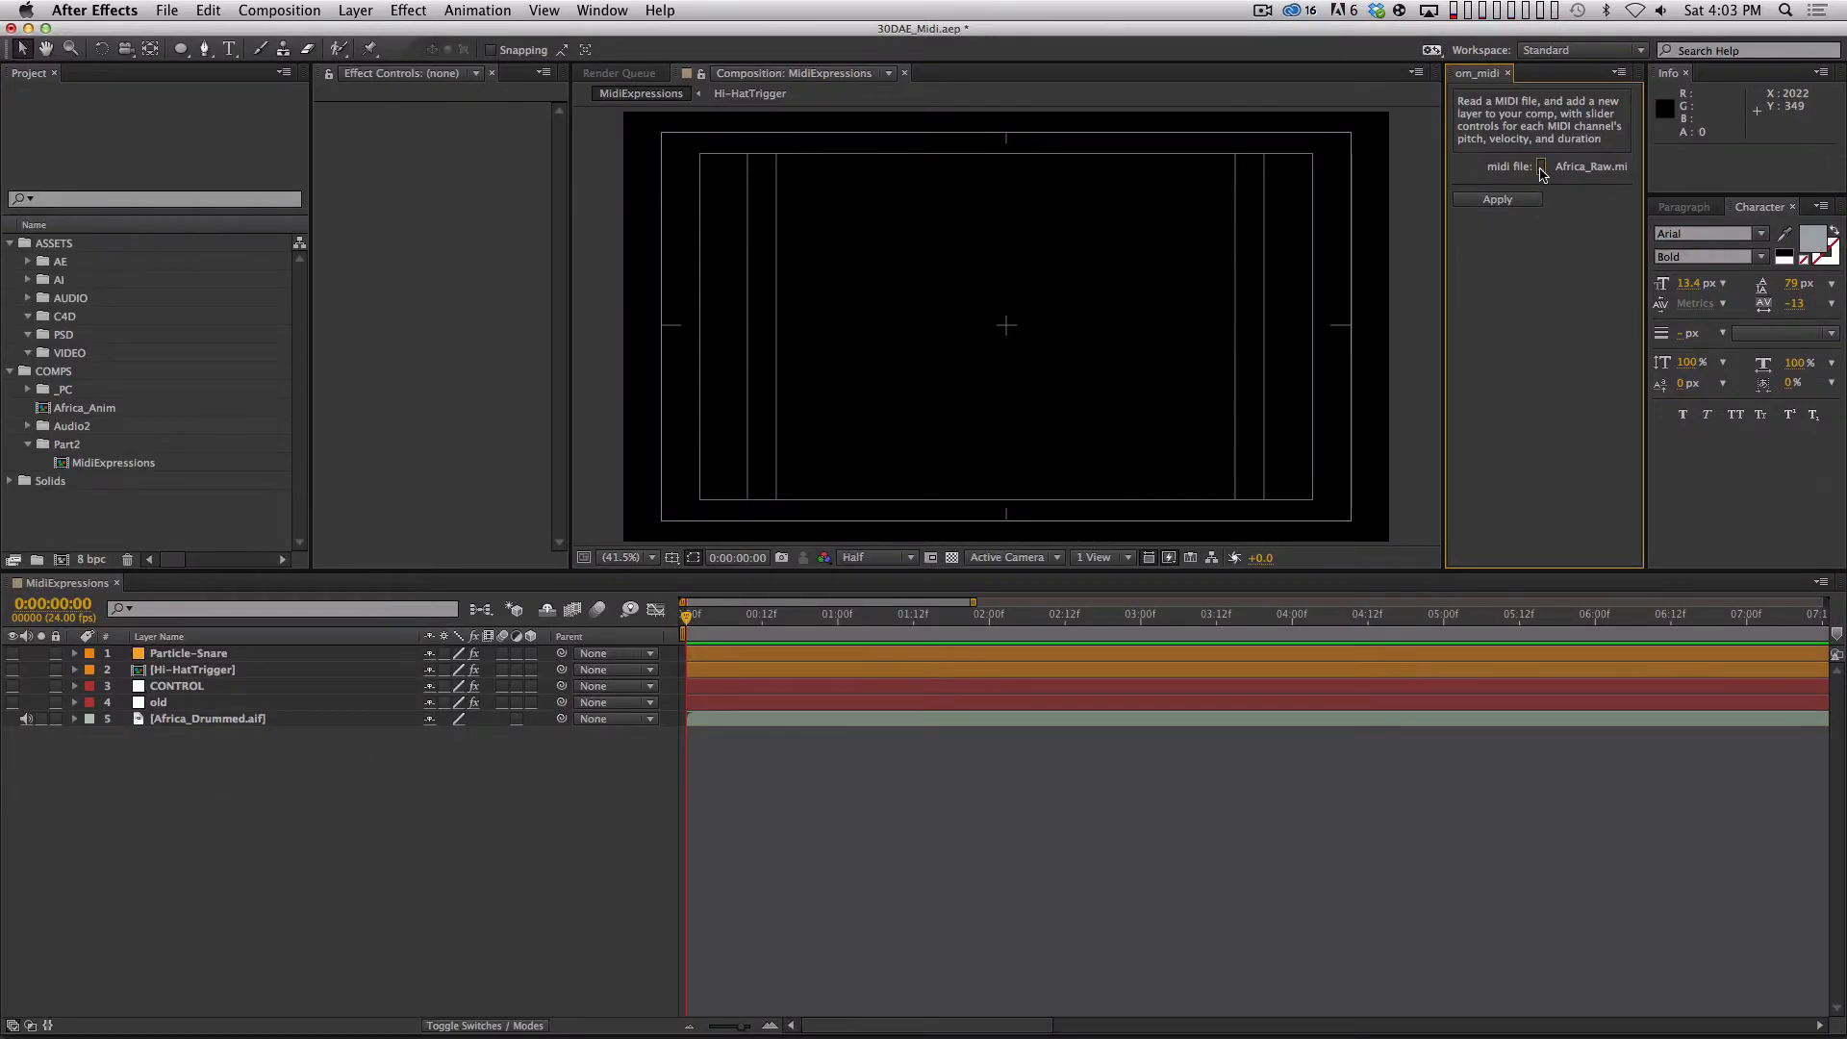
{"action": "left_click", "coordinate": [1540, 165]}
{"action": "left_click", "coordinate": [1106, 139]}
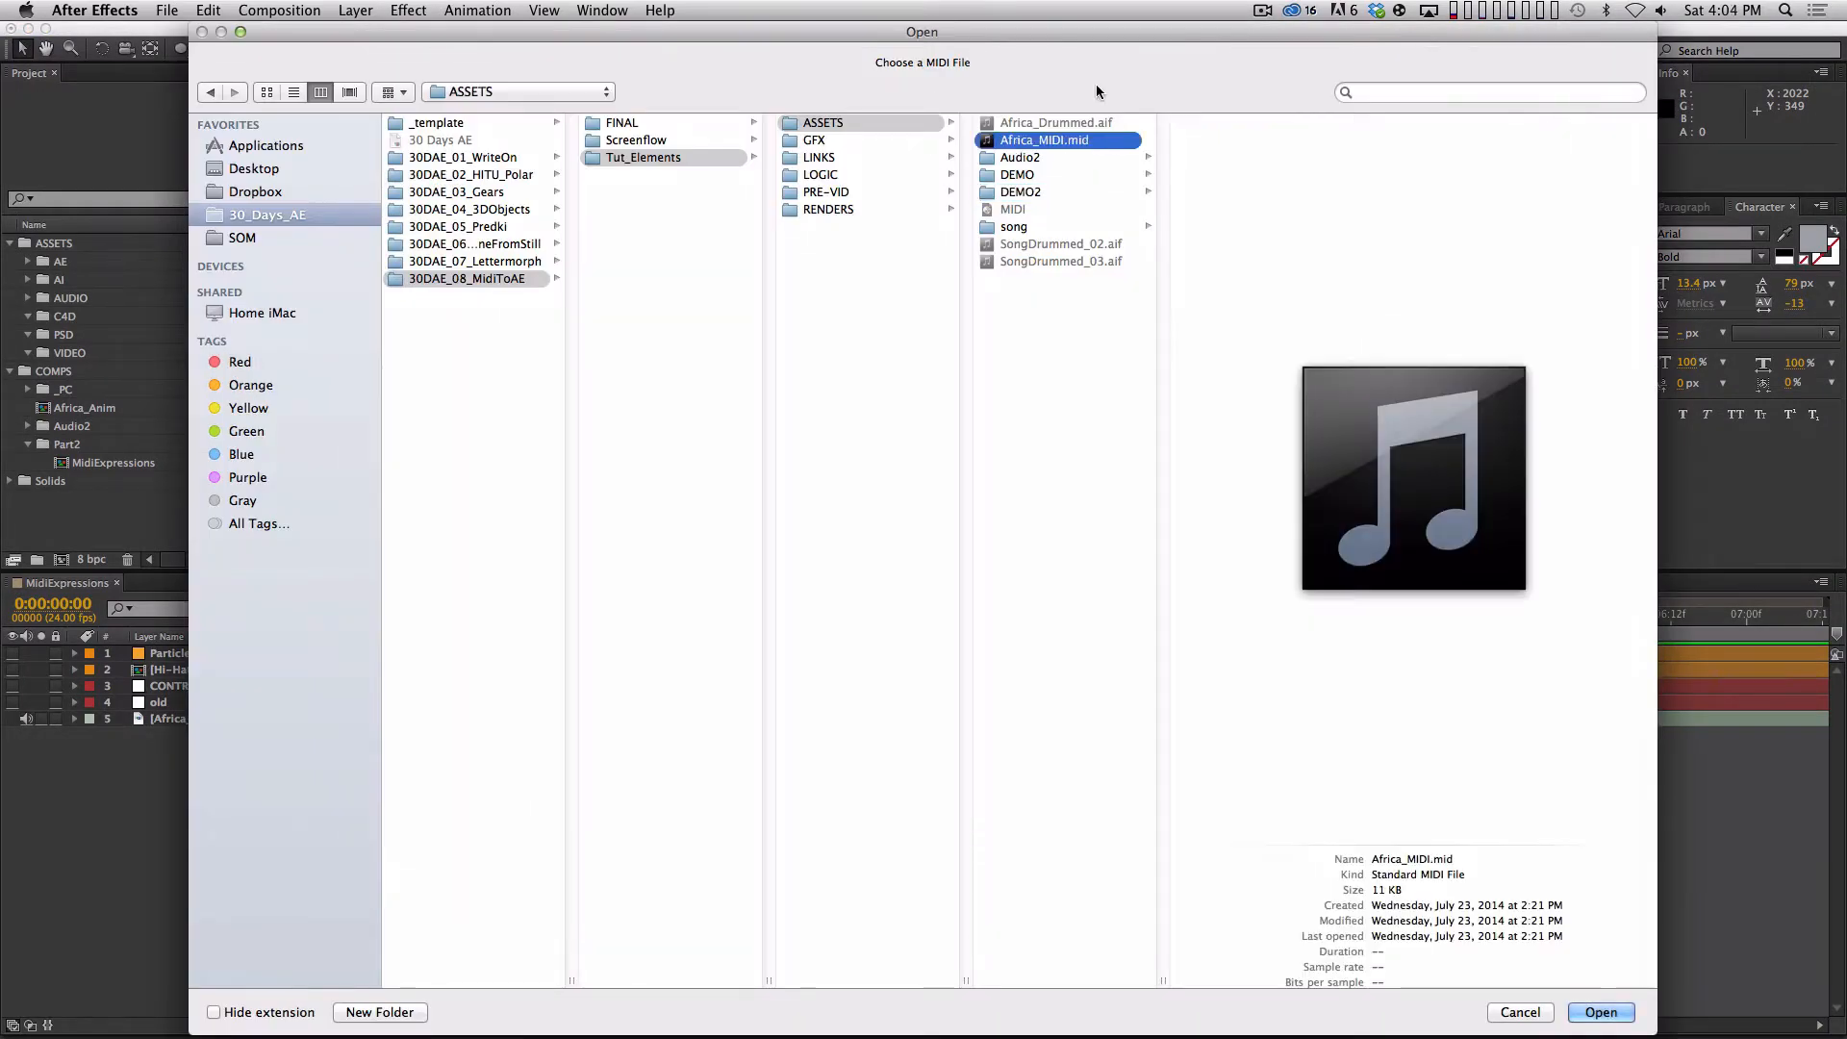
{"action": "key", "text": "Return"}
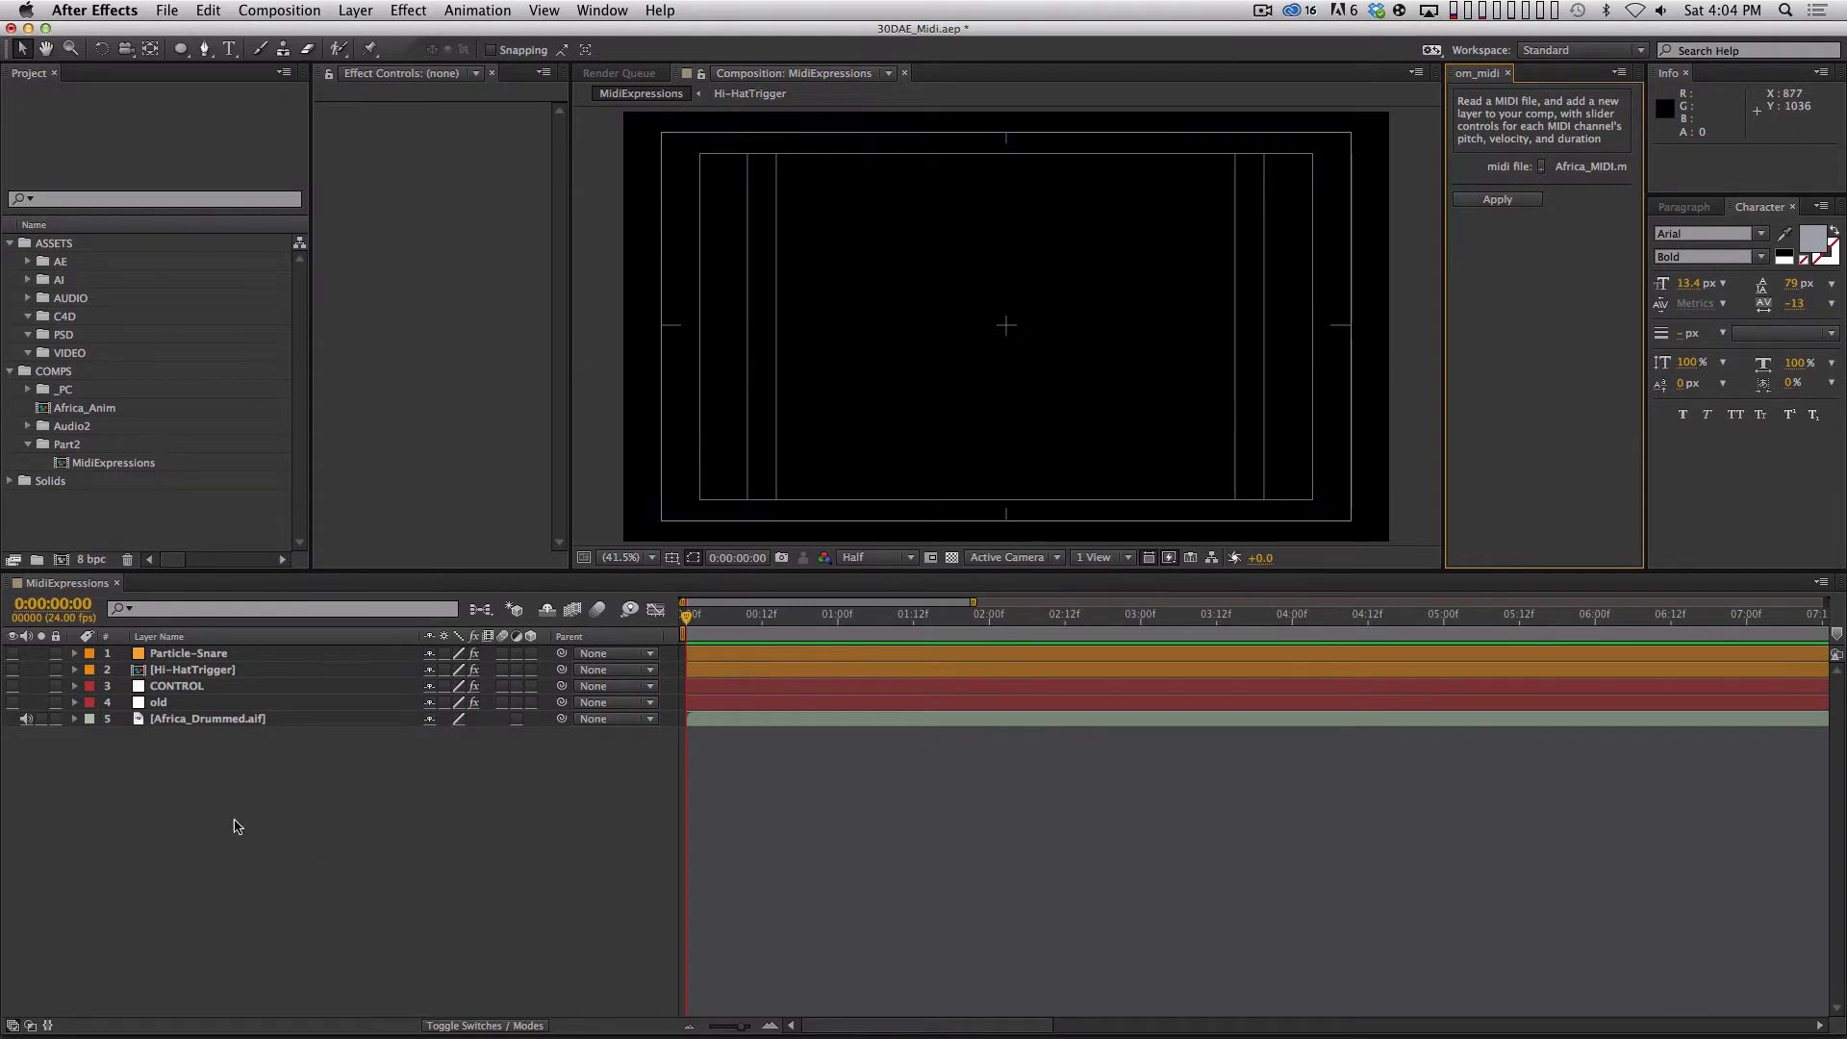
Select the Africa_Drummed.aif layer in MidiExpressions and apply om_midi to convert the chosen MIDI file into a controller layer.
{"action": "left_click", "coordinate": [229, 719]}
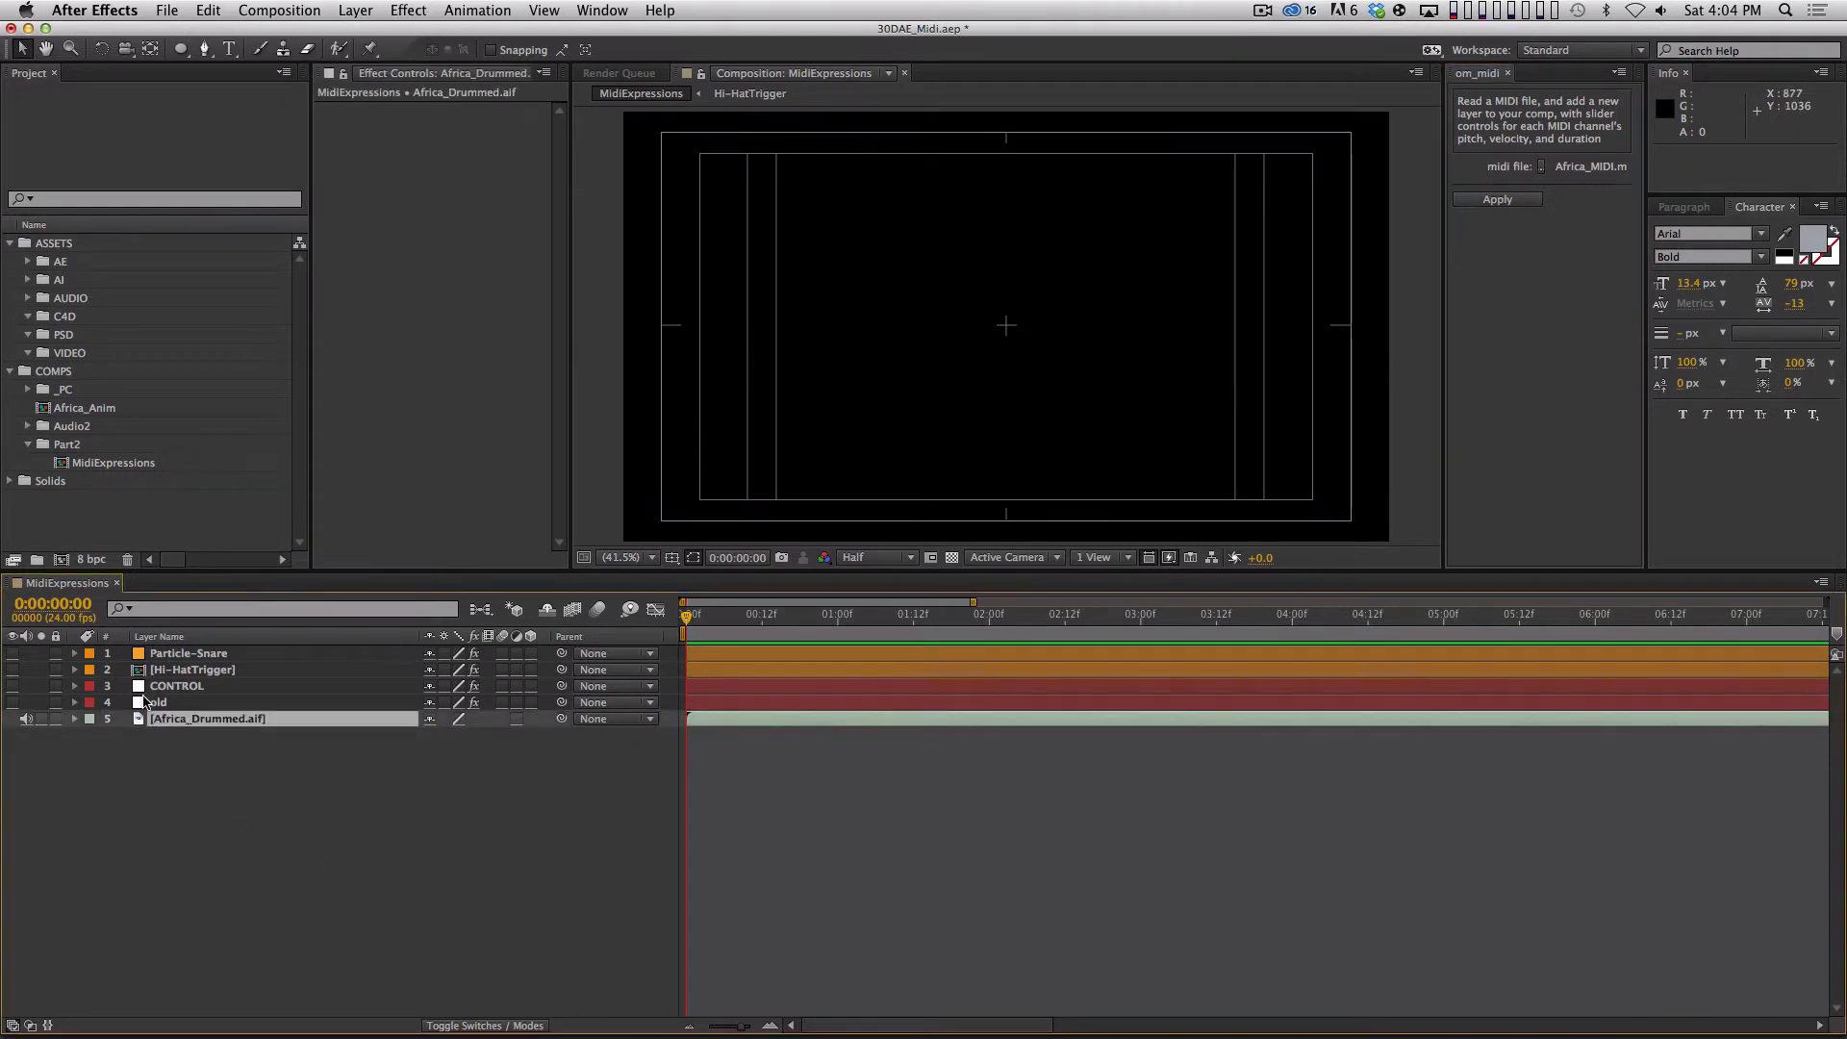
{"action": "left_click_drag", "start_coordinate": [316, 792], "coordinate": [216, 719]}
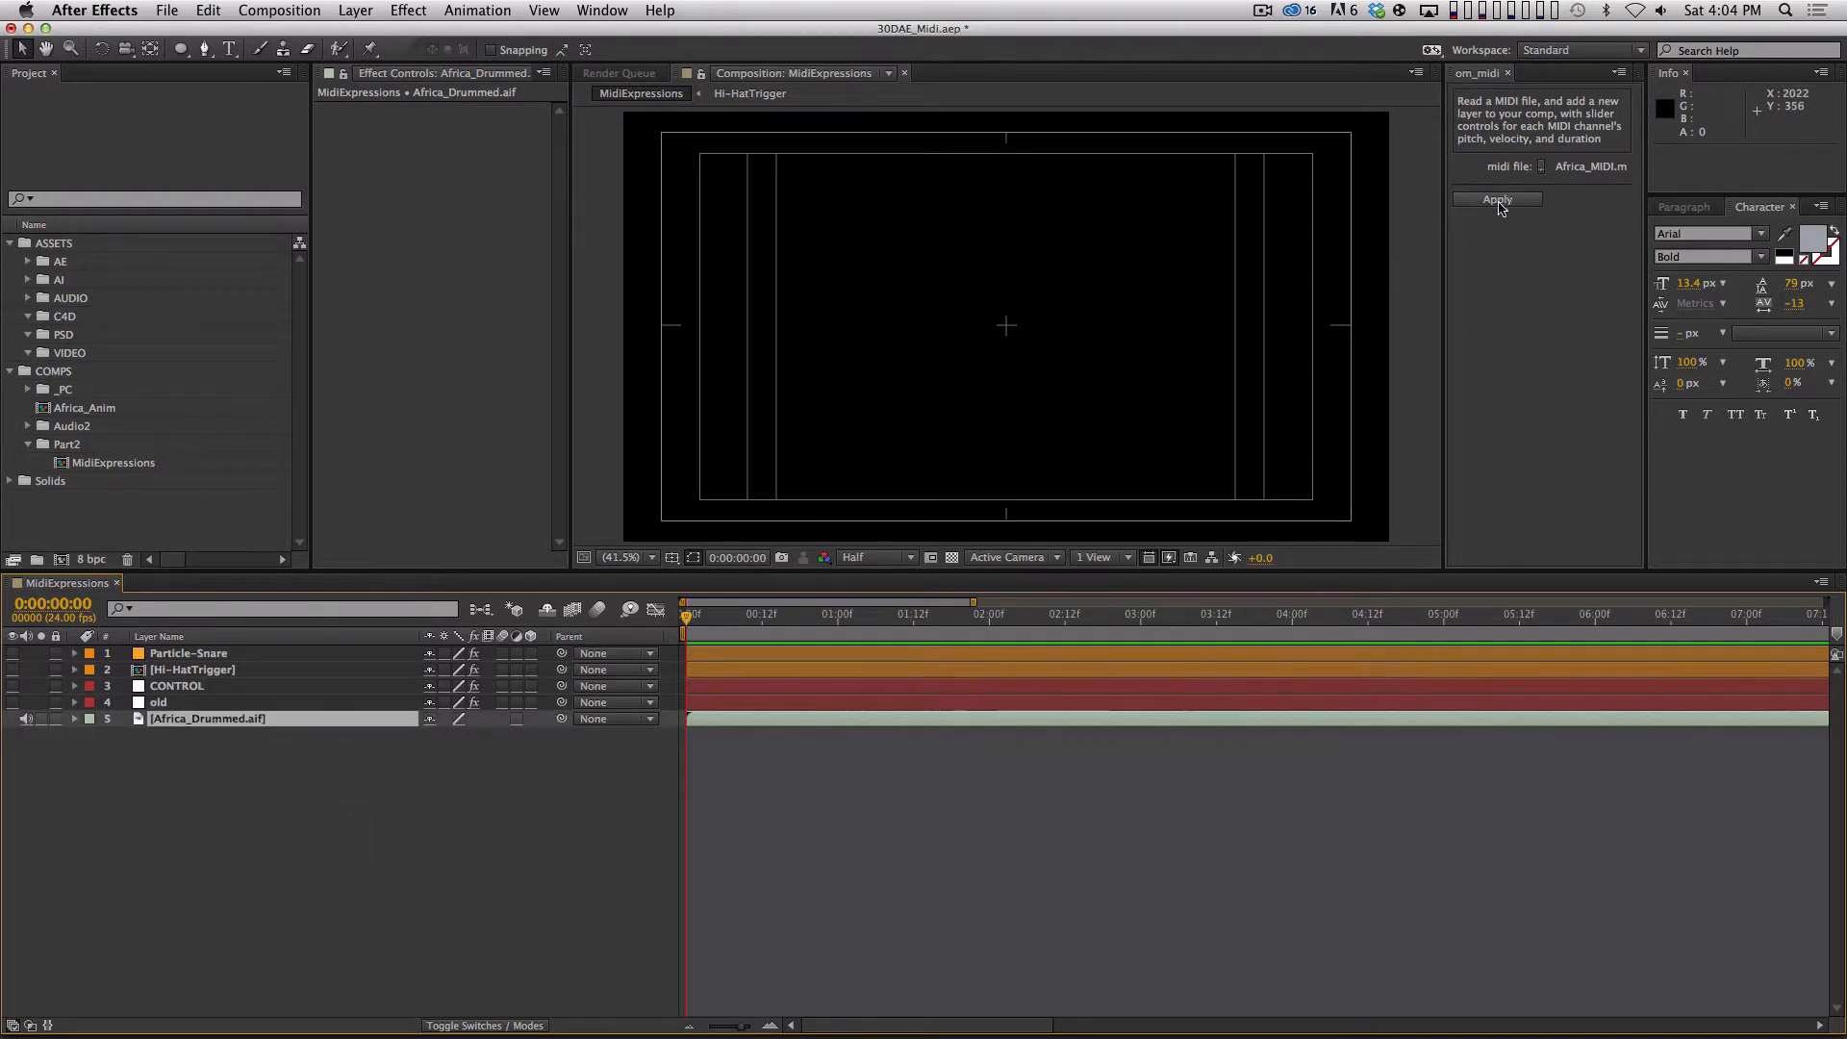
{"action": "left_click", "coordinate": [1527, 199]}
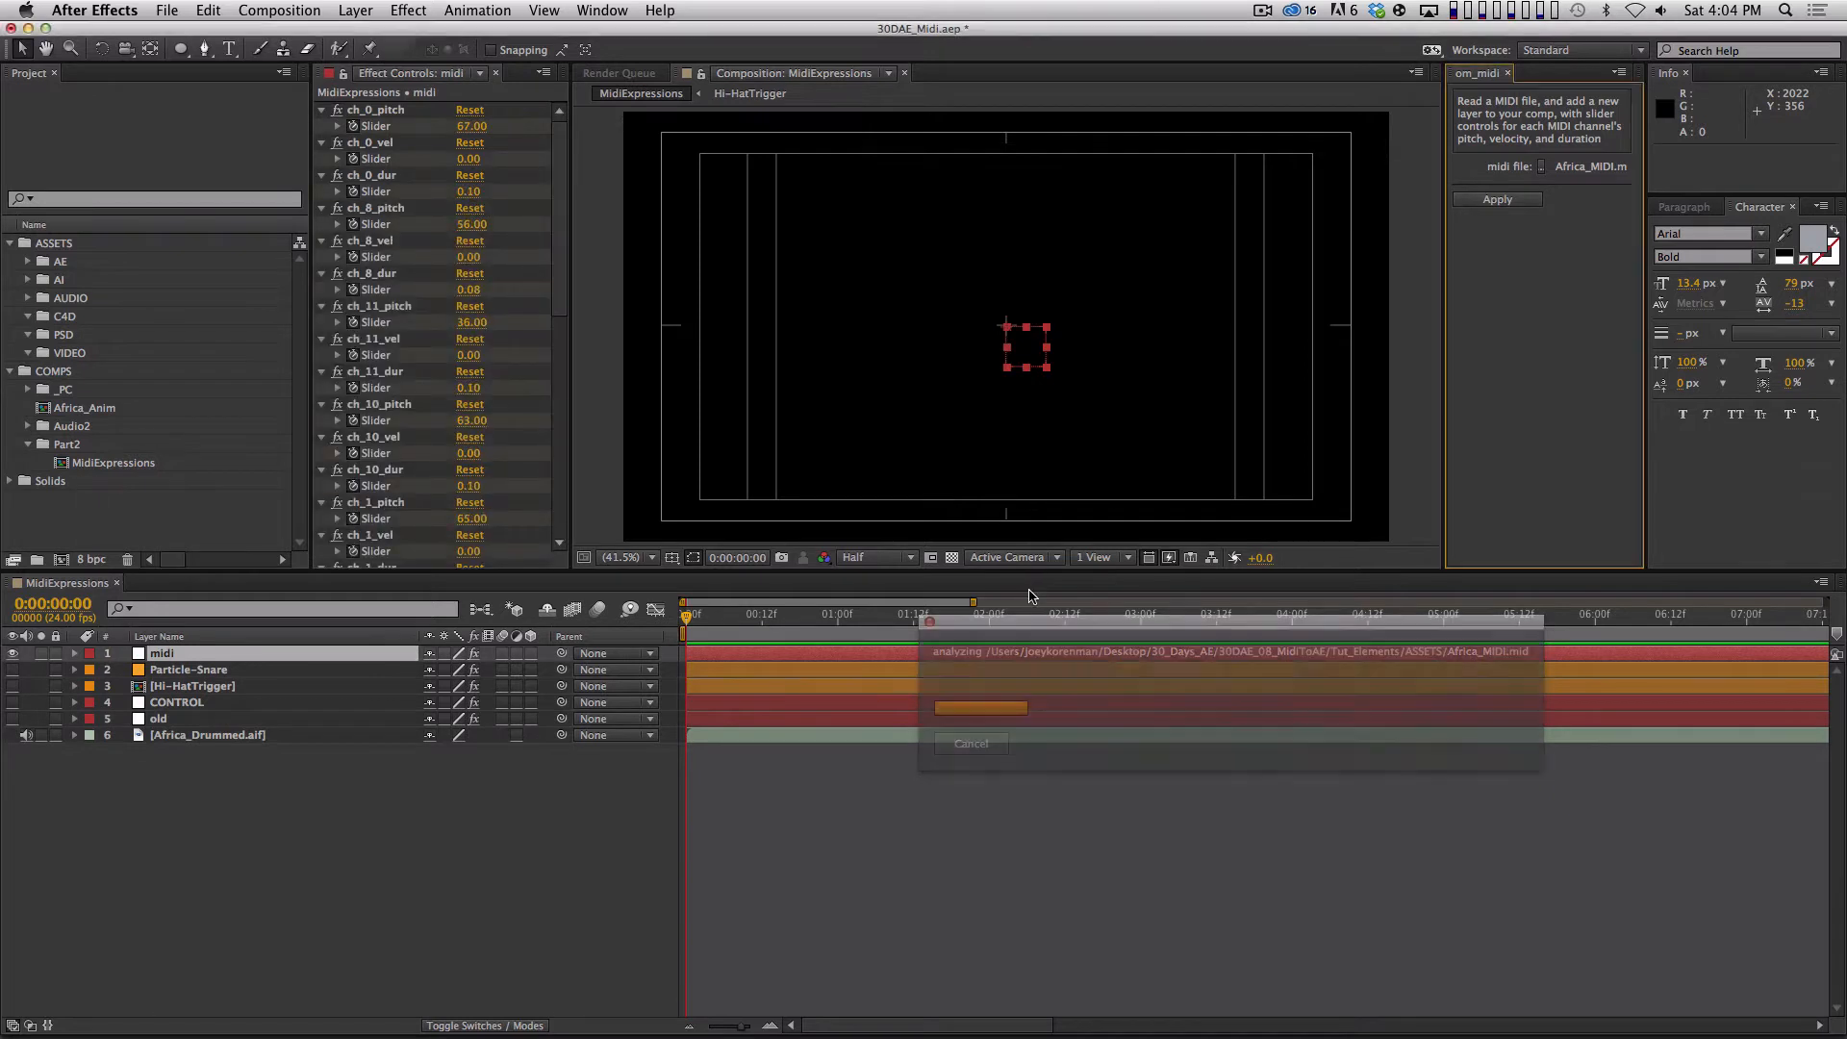
Look through the midi layer's channel sliders and reveal all of its keyframed properties in the timeline.
{"action": "left_click", "coordinate": [558, 310]}
{"action": "left_click_drag", "start_coordinate": [558, 297], "coordinate": [580, 159]}
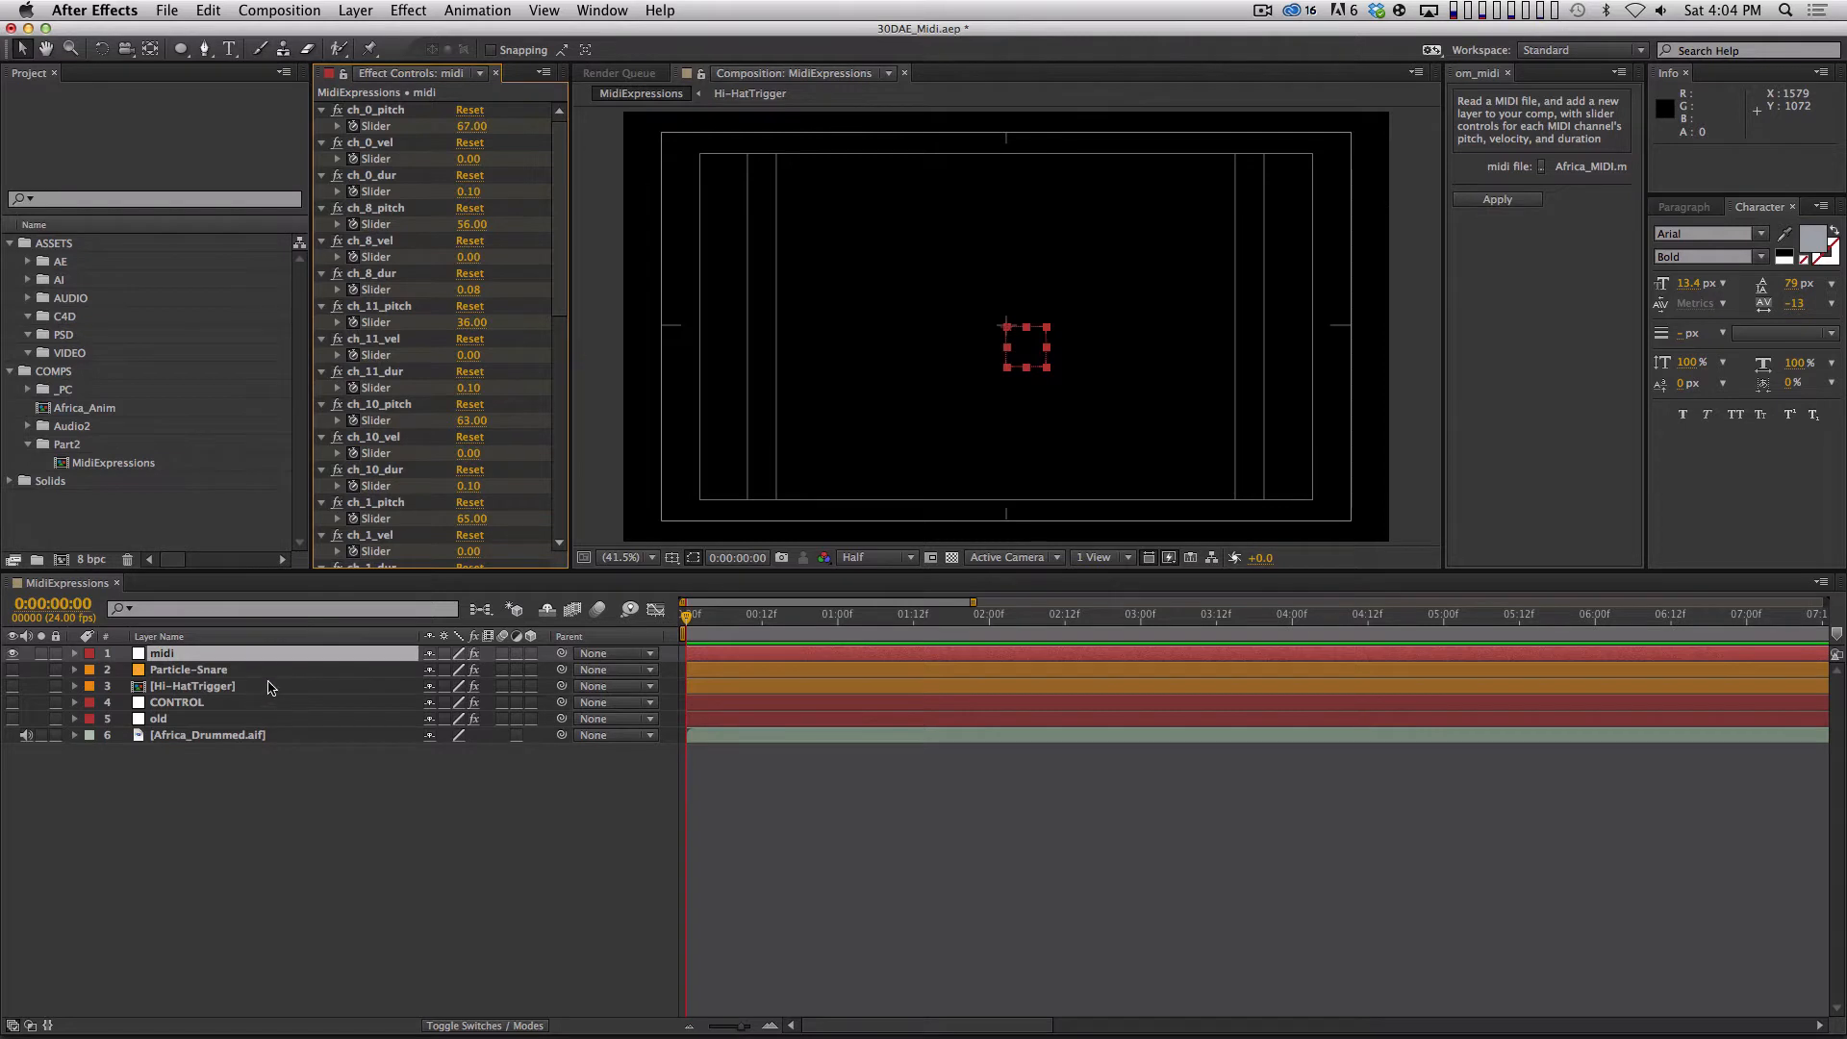
{"action": "key", "text": "u"}
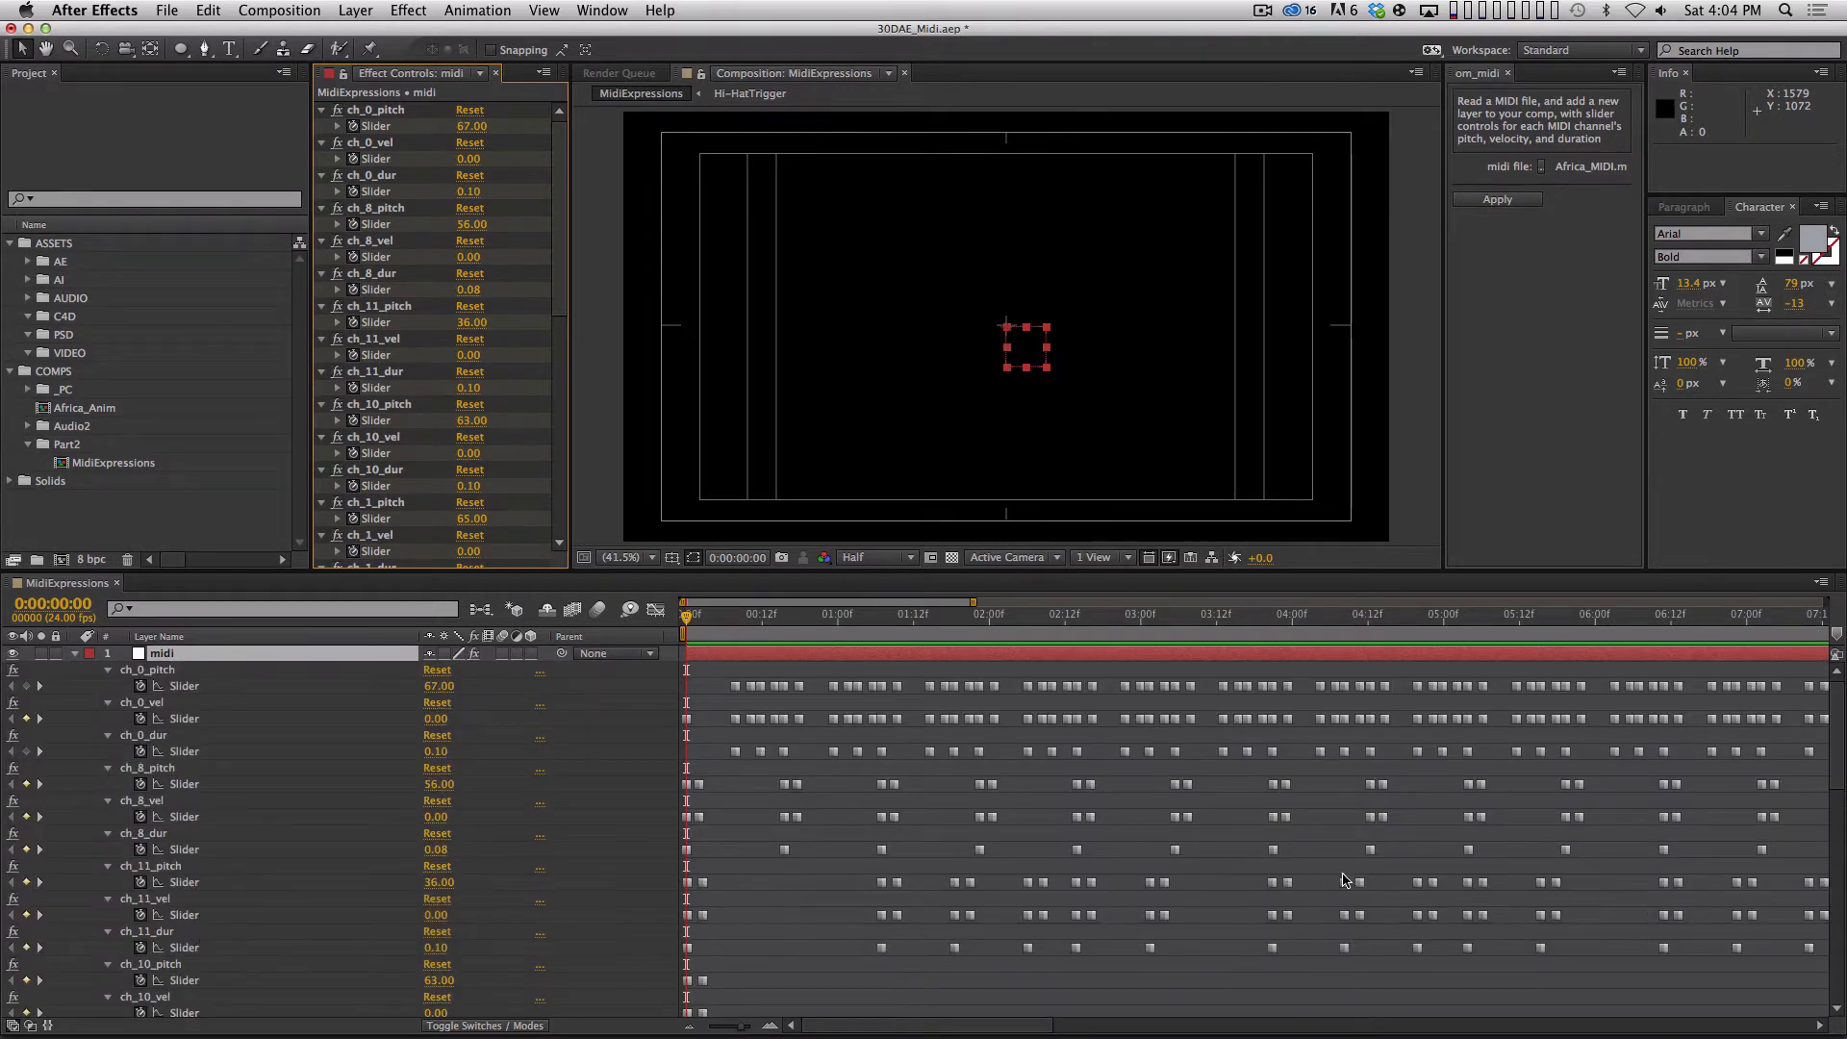
Preview the composition's audio against the midi layer's keyframes and highlight the ch_11_dur keyframes for comparison.
{"action": "left_click_drag", "start_coordinate": [1837, 726], "coordinate": [1786, 704]}
{"action": "key", "text": "equal"}
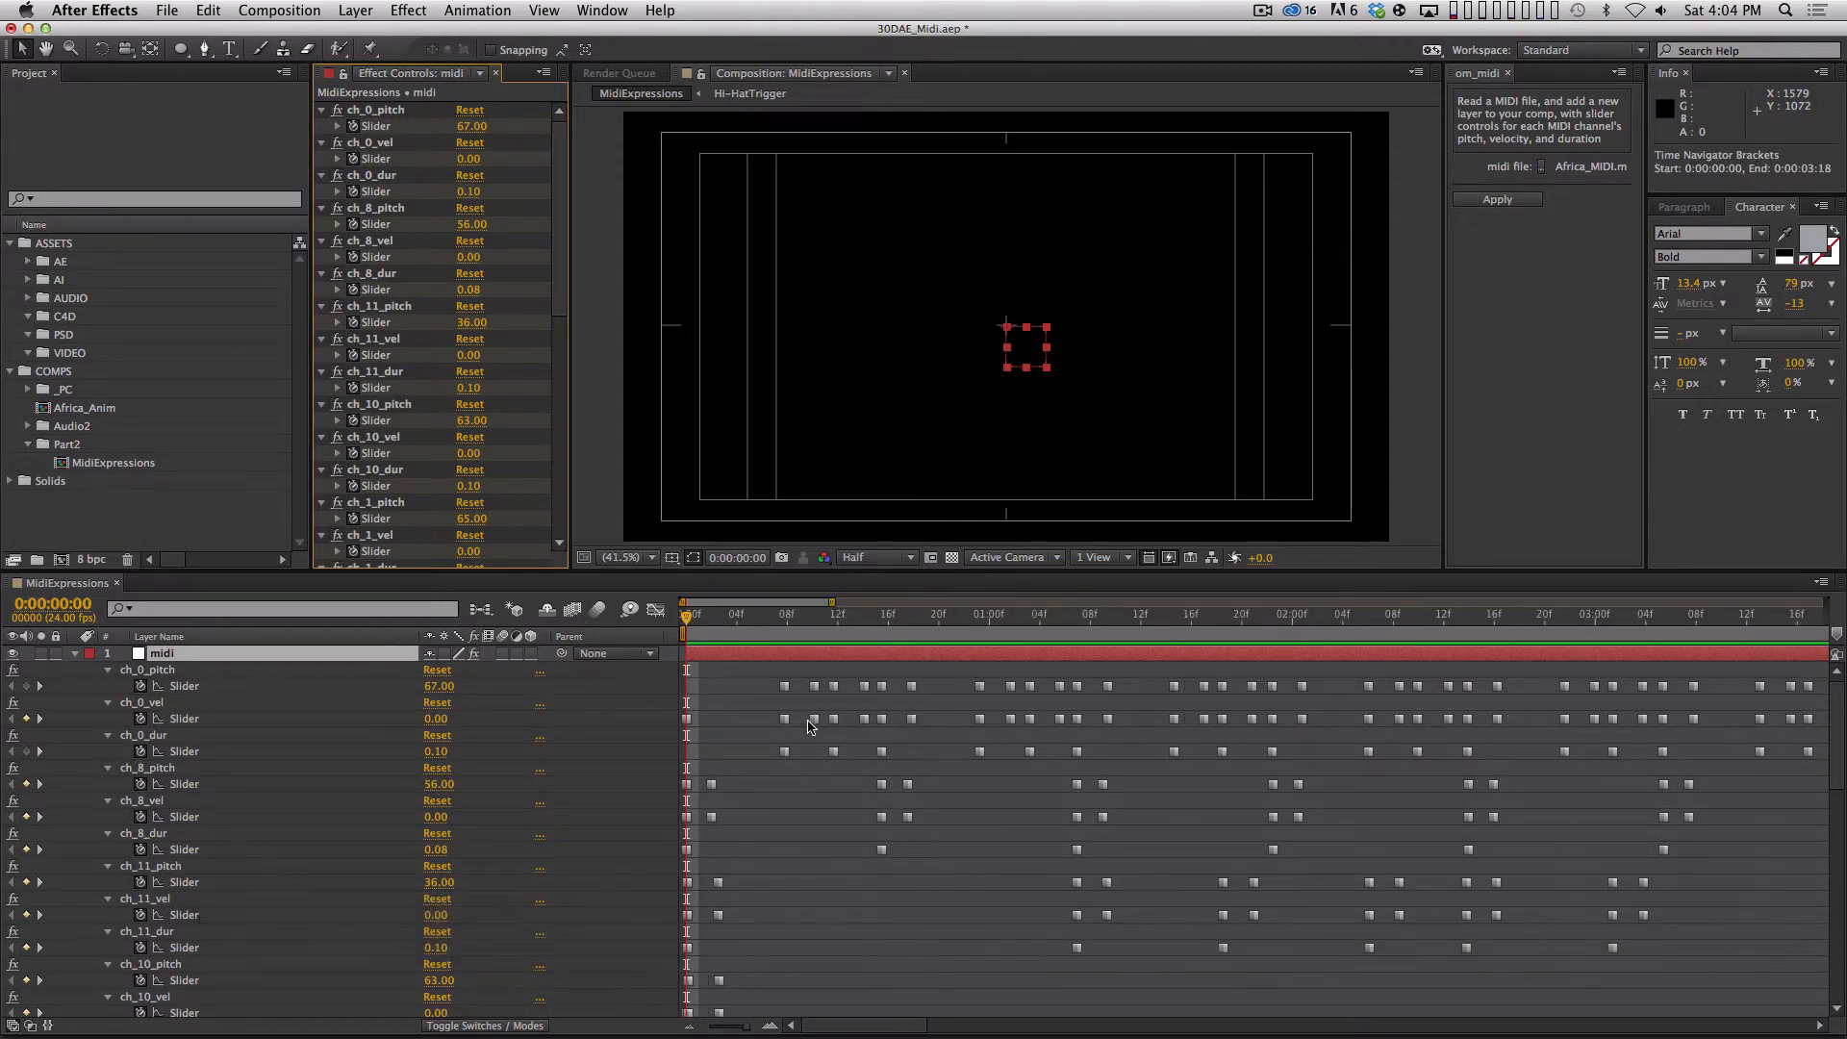
{"action": "key", "text": "KP_Decimal"}
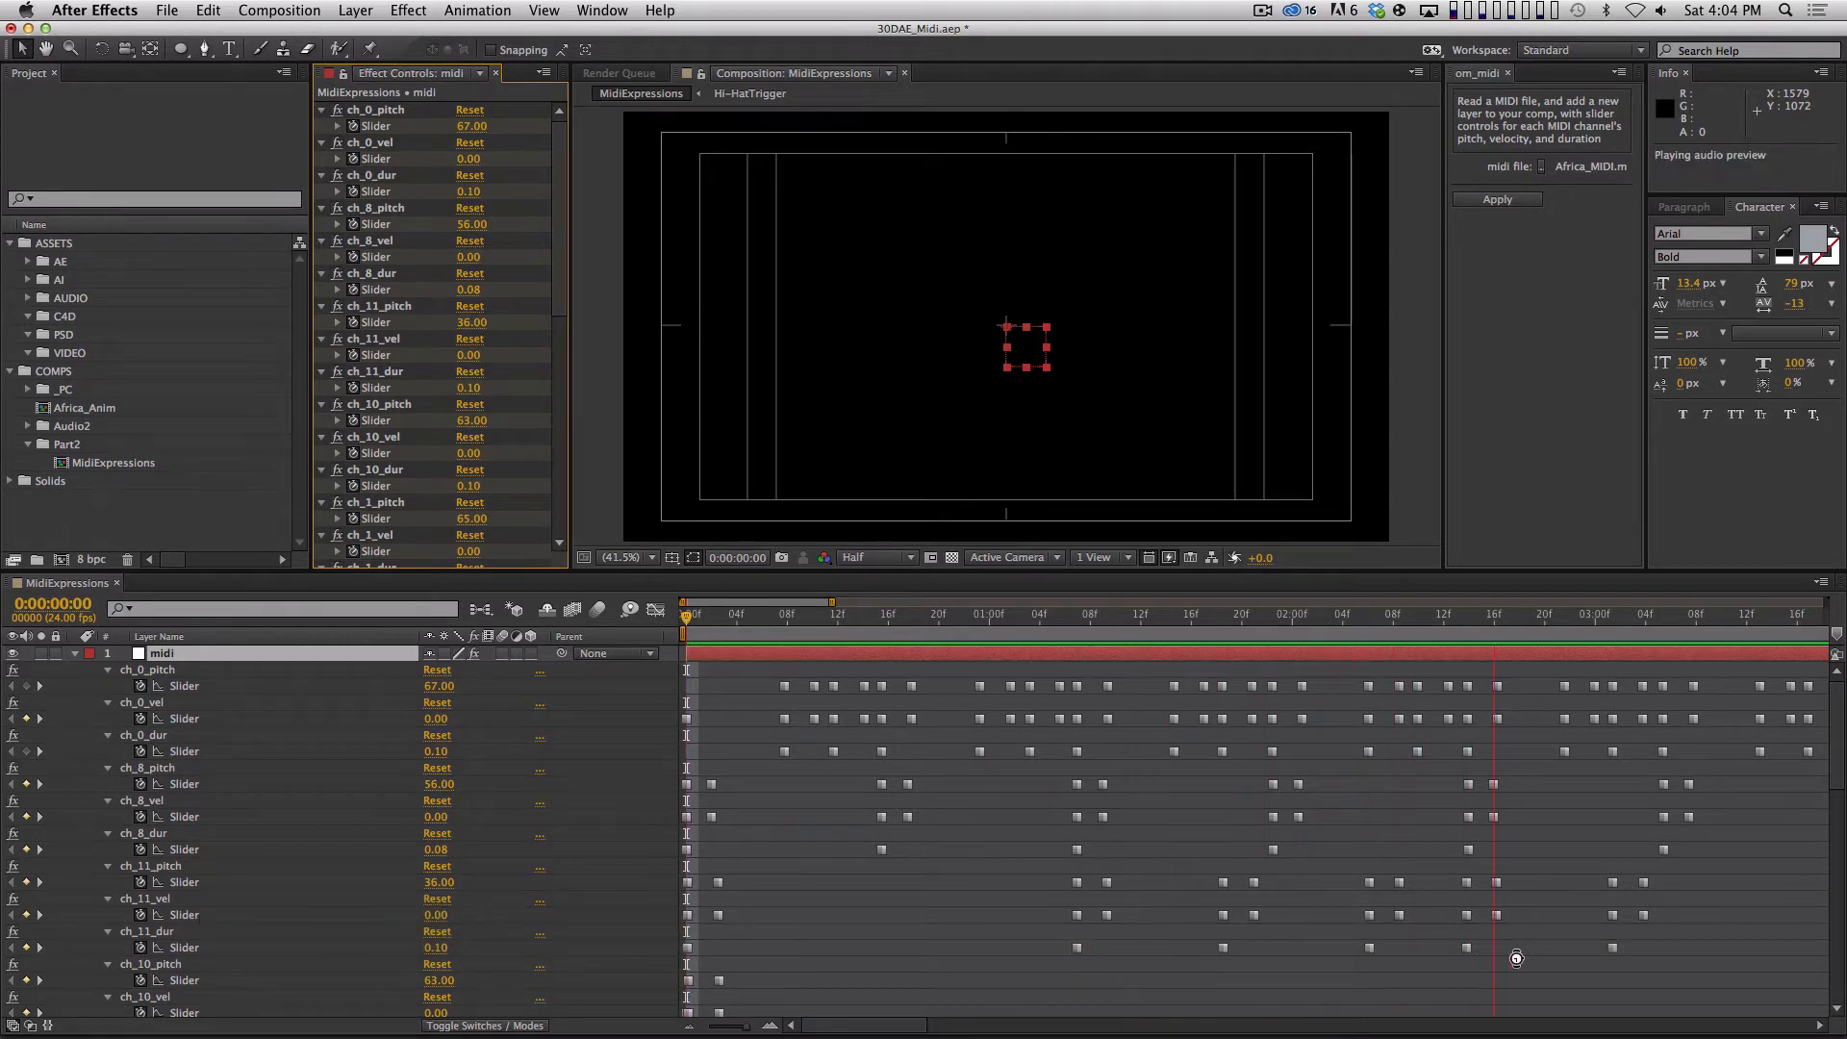
{"action": "key", "text": "space"}
{"action": "left_click_drag", "start_coordinate": [1040, 938], "coordinate": [1722, 976]}
{"action": "key", "text": "period"}
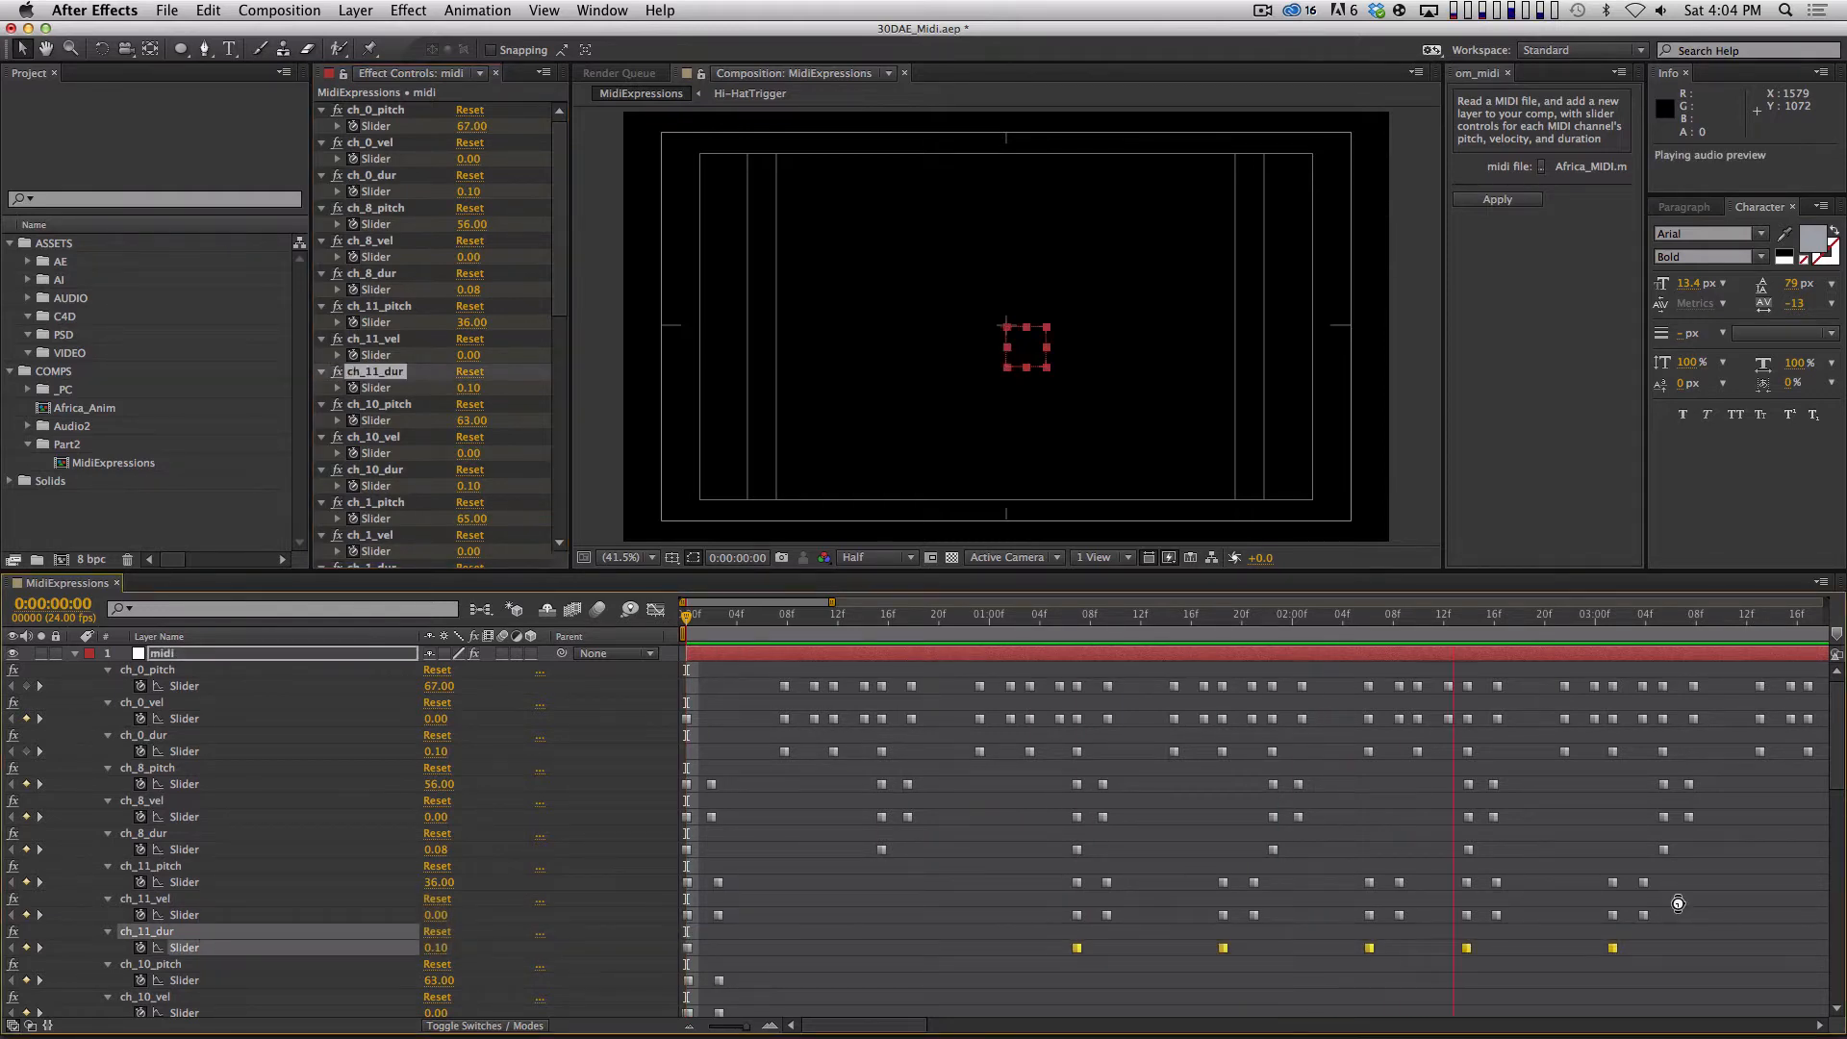
{"action": "key", "text": "space"}
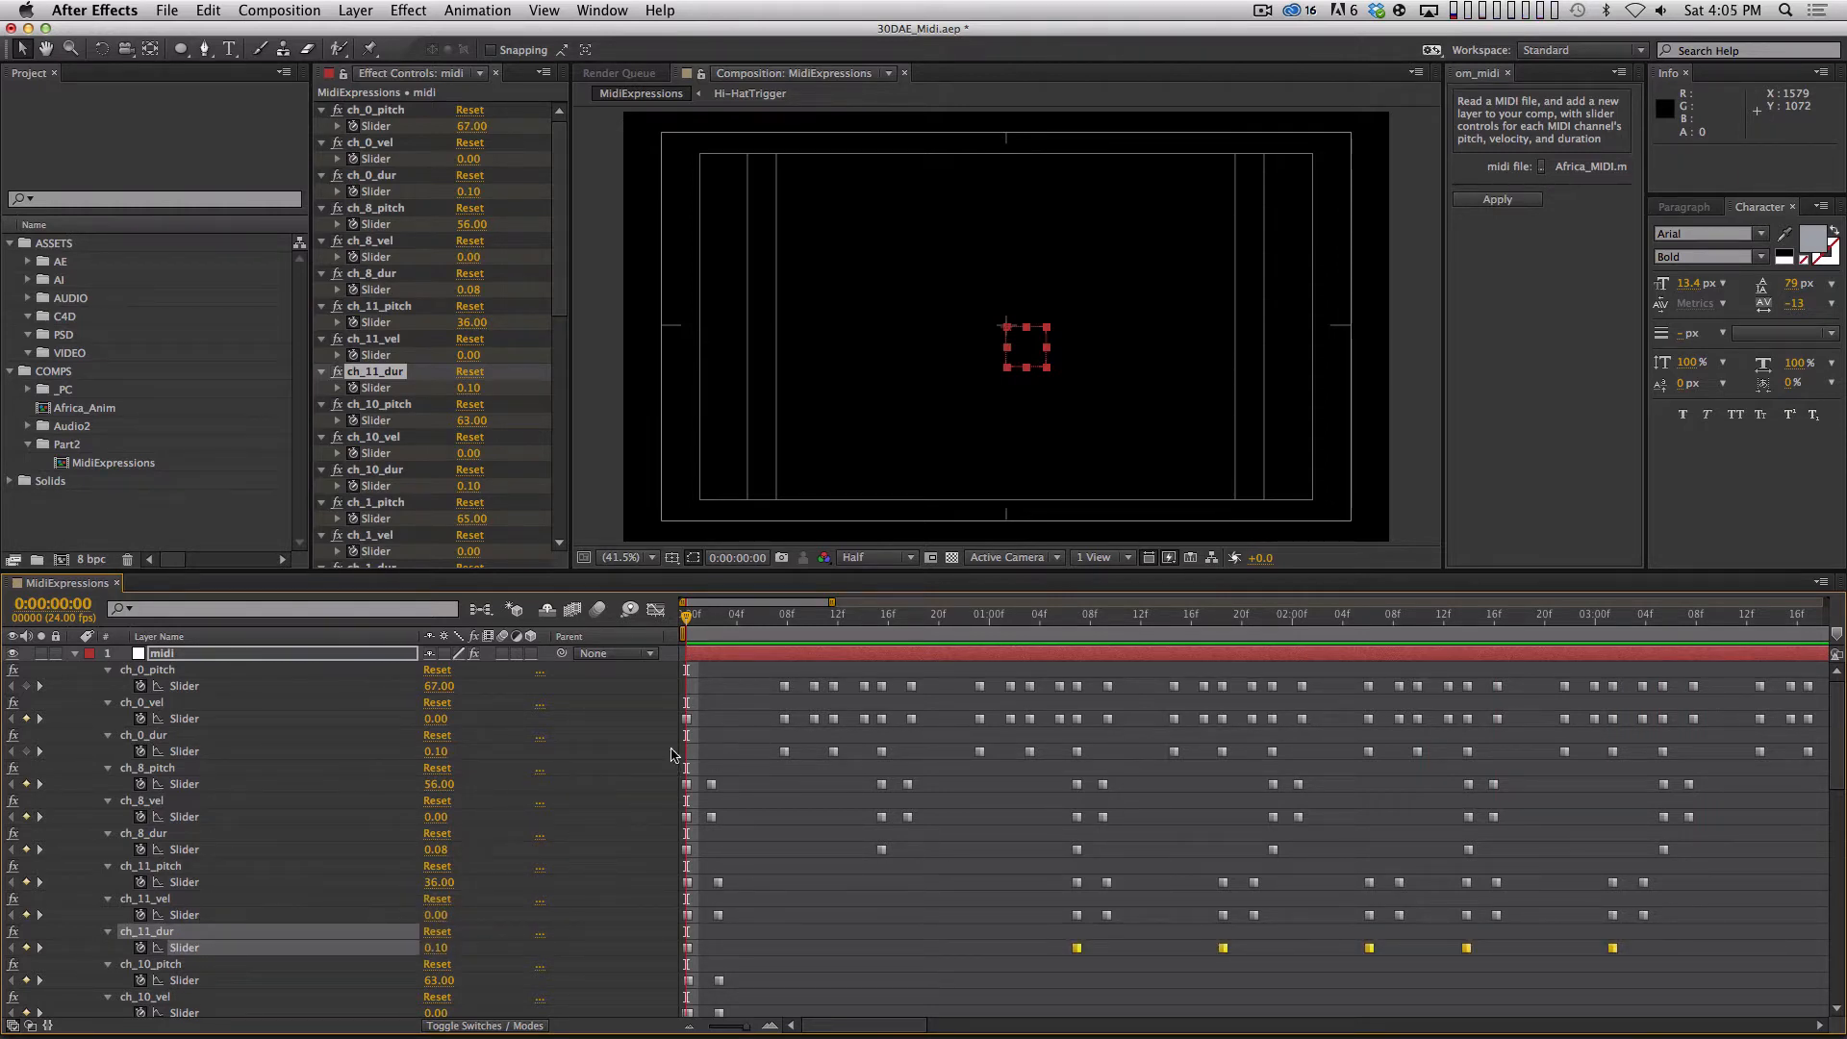
Highlight the ch_0_pitch keyframes, preview the audio against them, and clear the selection.
{"action": "left_click", "coordinate": [288, 686]}
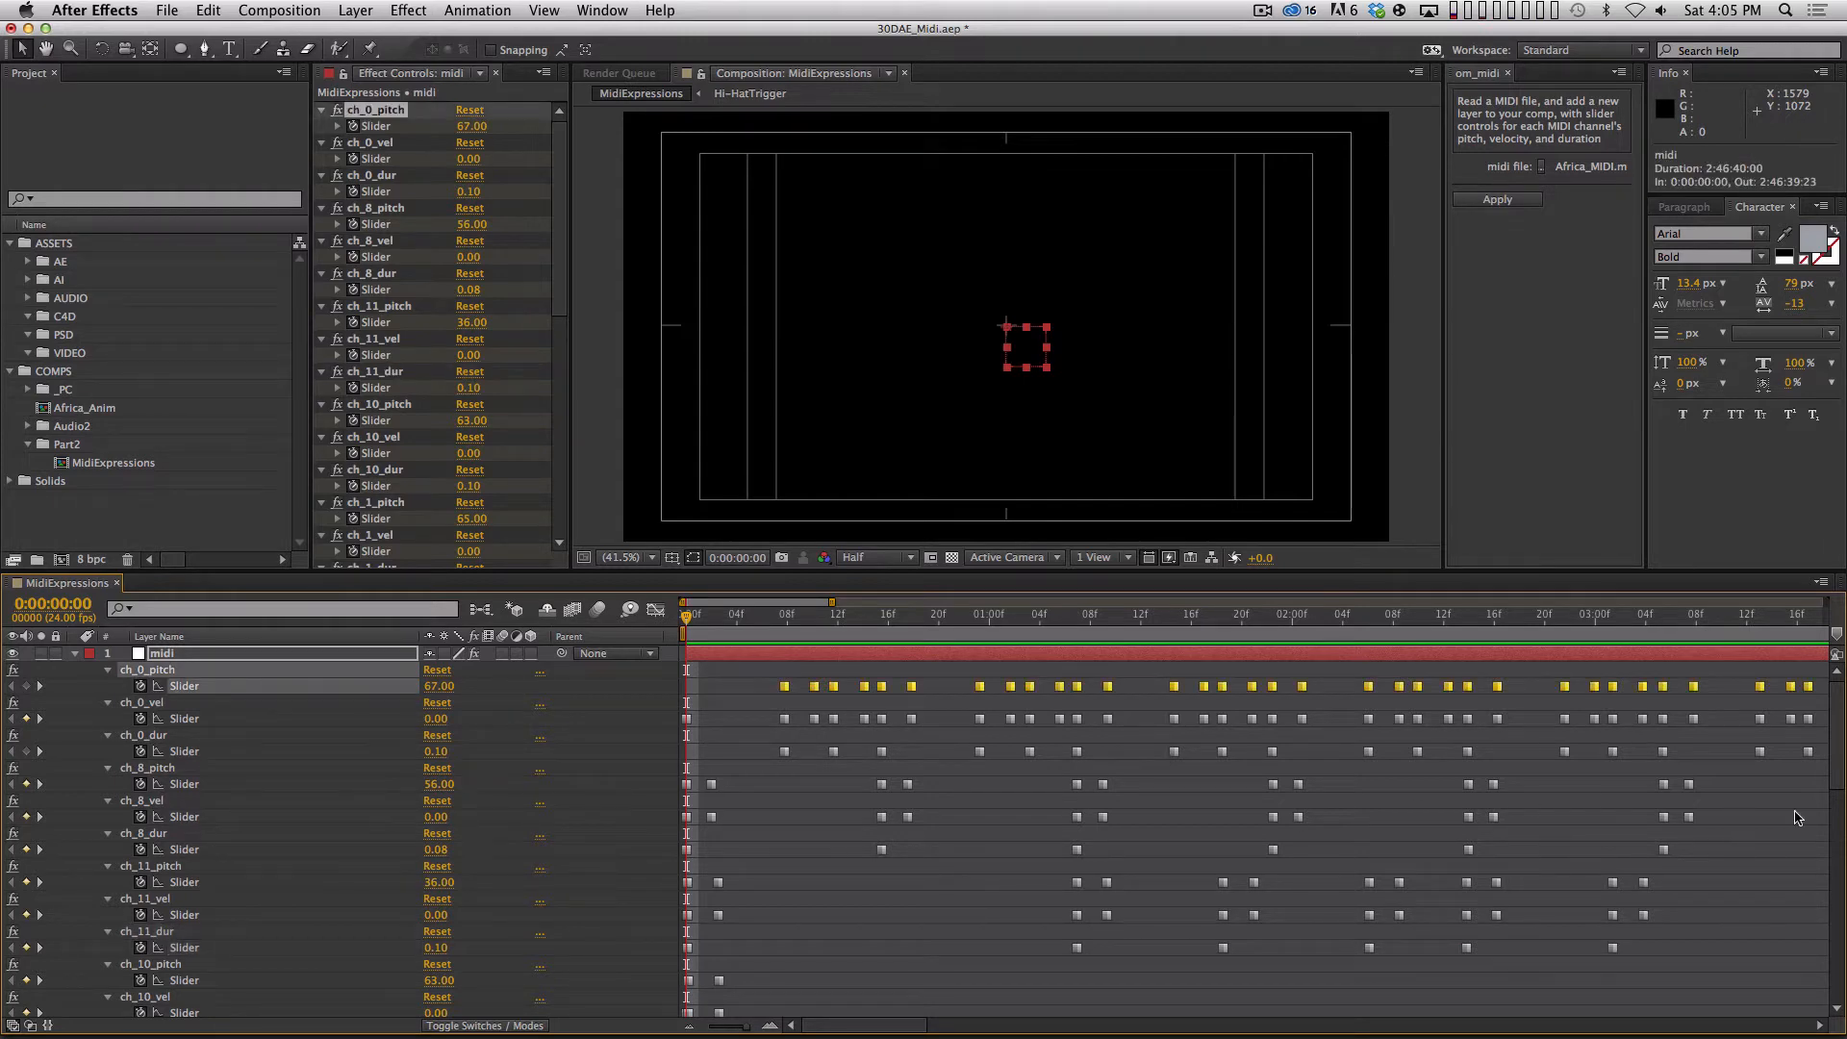
{"action": "scroll", "coordinate": [1840, 837], "scroll_direction": "down", "scroll_amount": 3}
{"action": "left_click_drag", "start_coordinate": [1841, 837], "coordinate": [1839, 750]}
{"action": "key", "text": "KP_Decimal"}
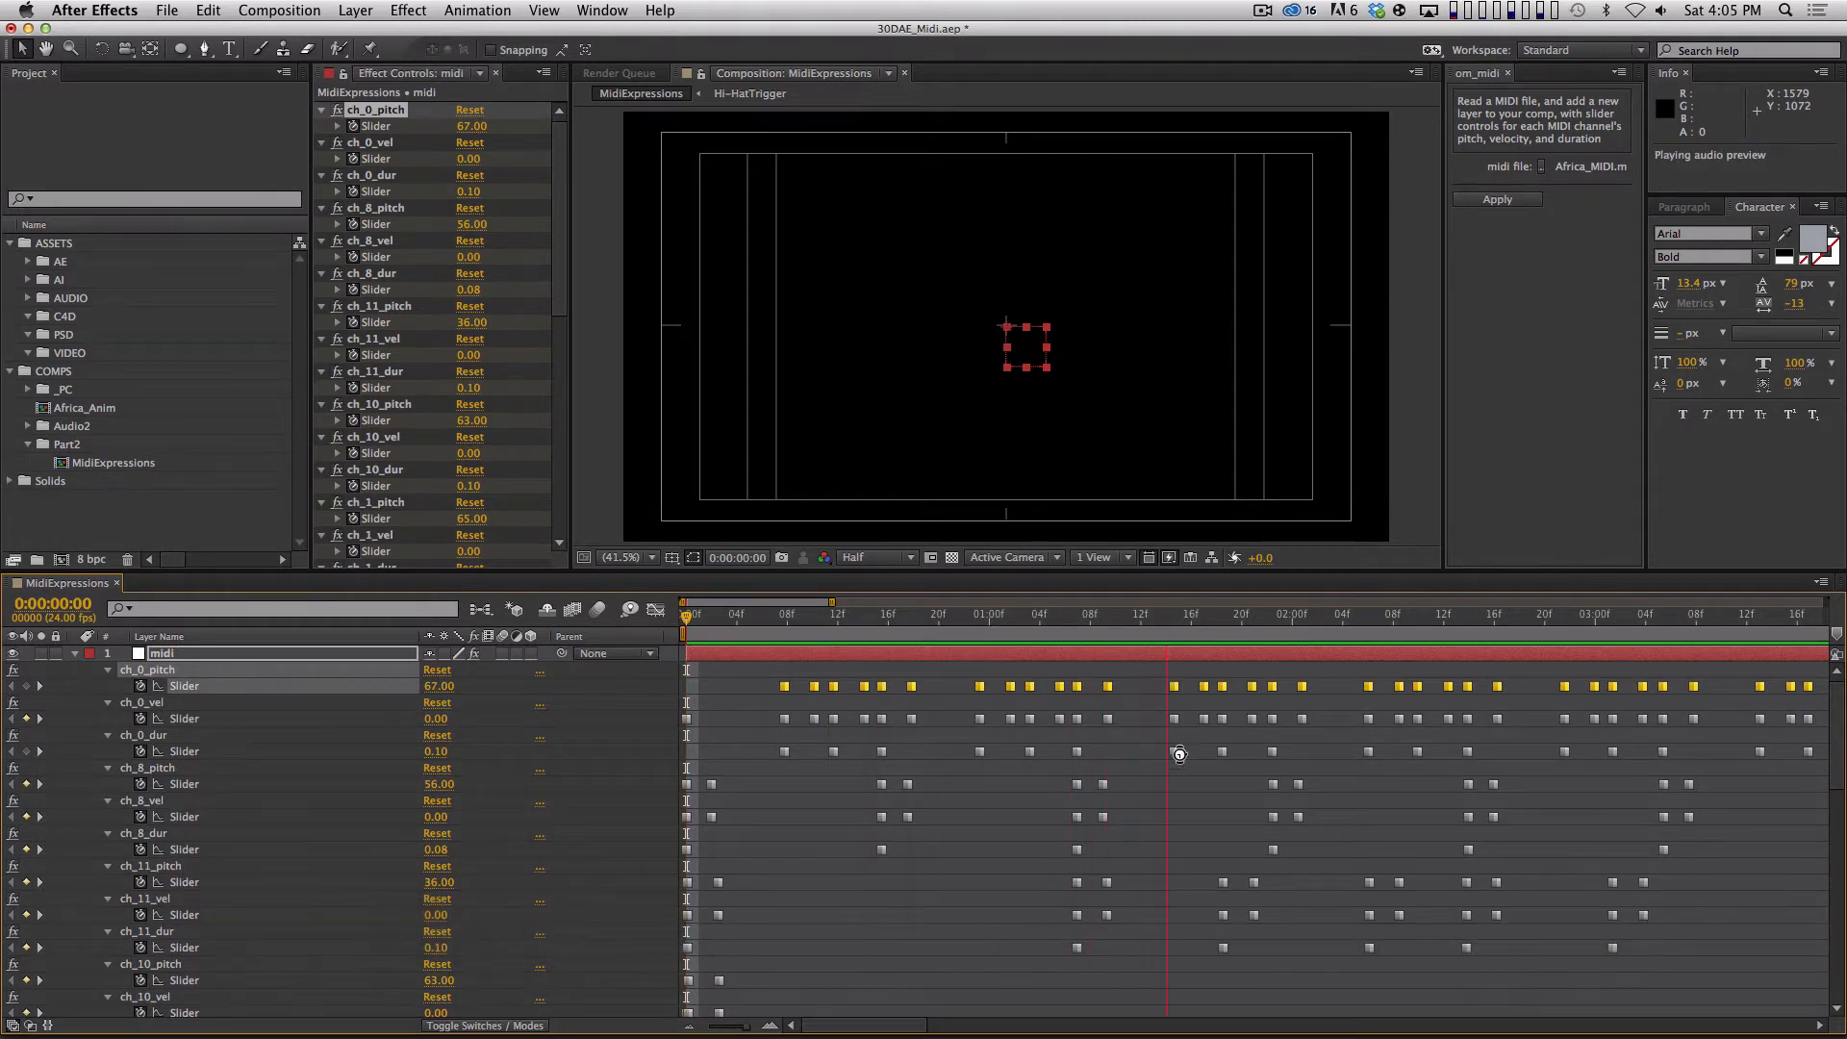
{"action": "key", "text": "space"}
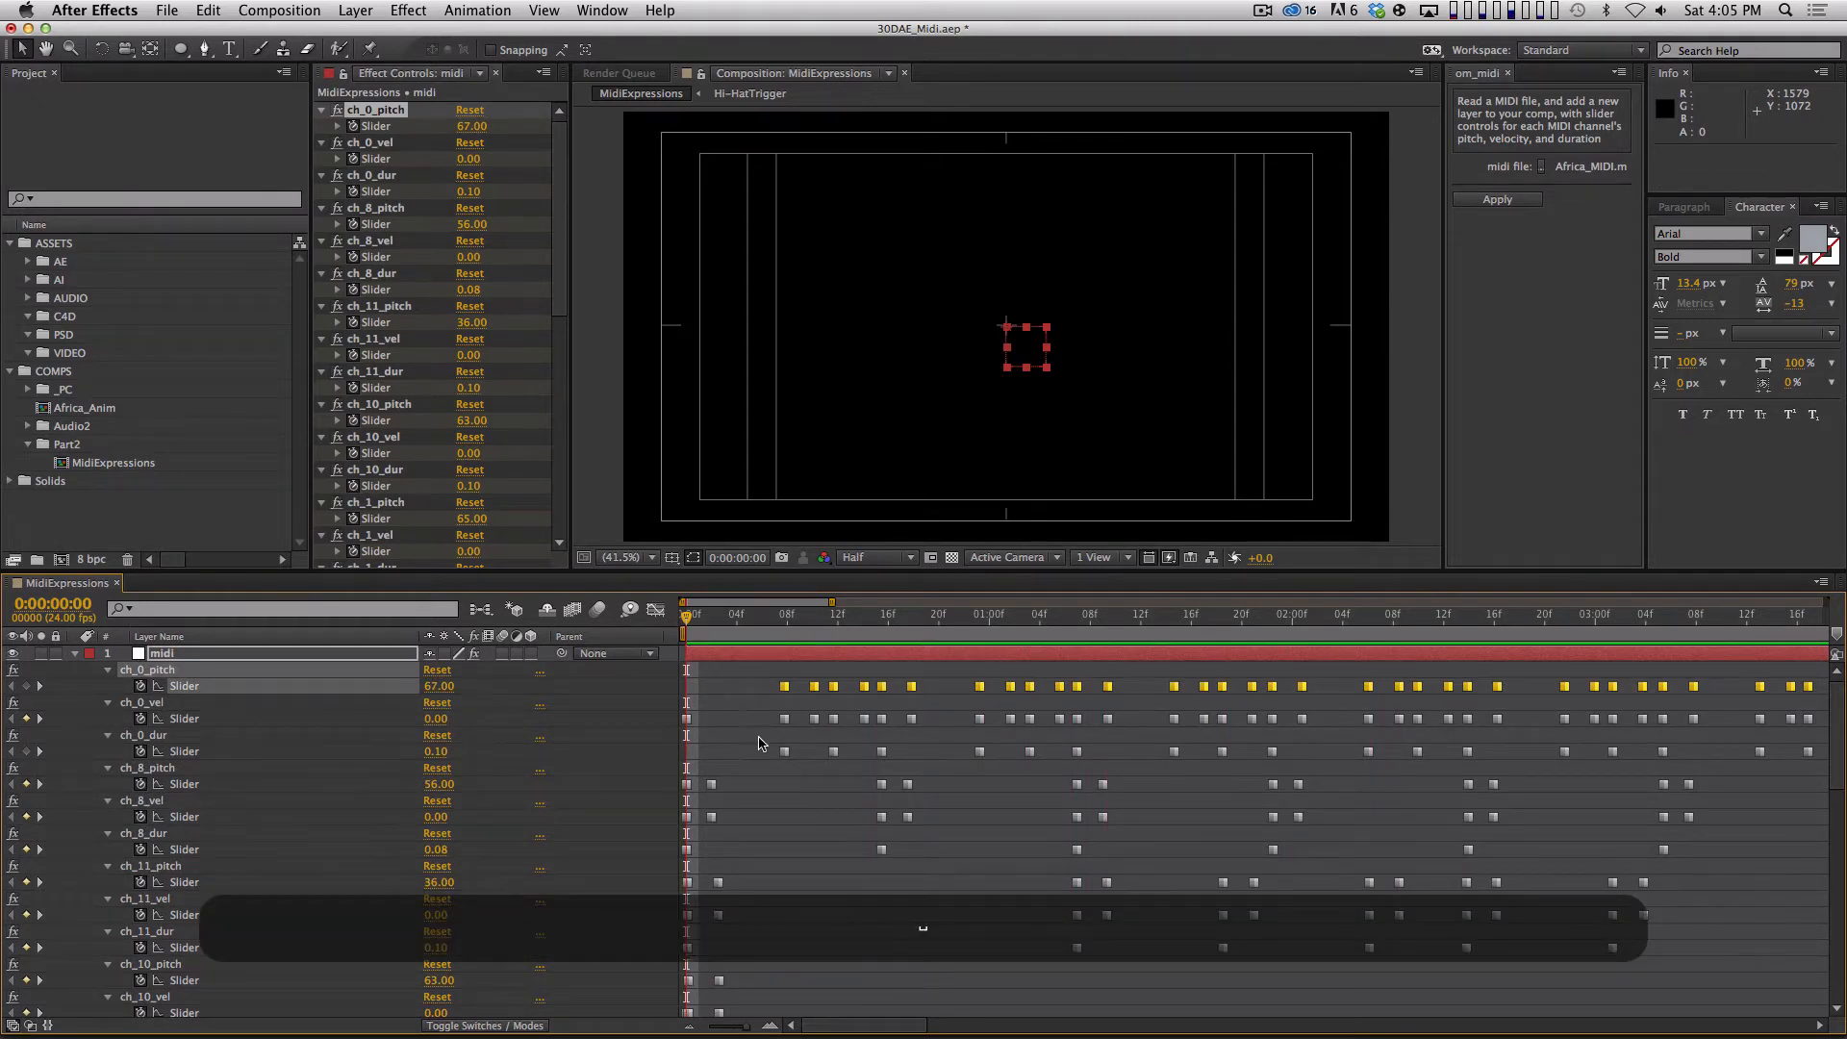
{"action": "left_click_drag", "start_coordinate": [754, 740], "coordinate": [941, 754]}
{"action": "left_click", "coordinate": [990, 791]}
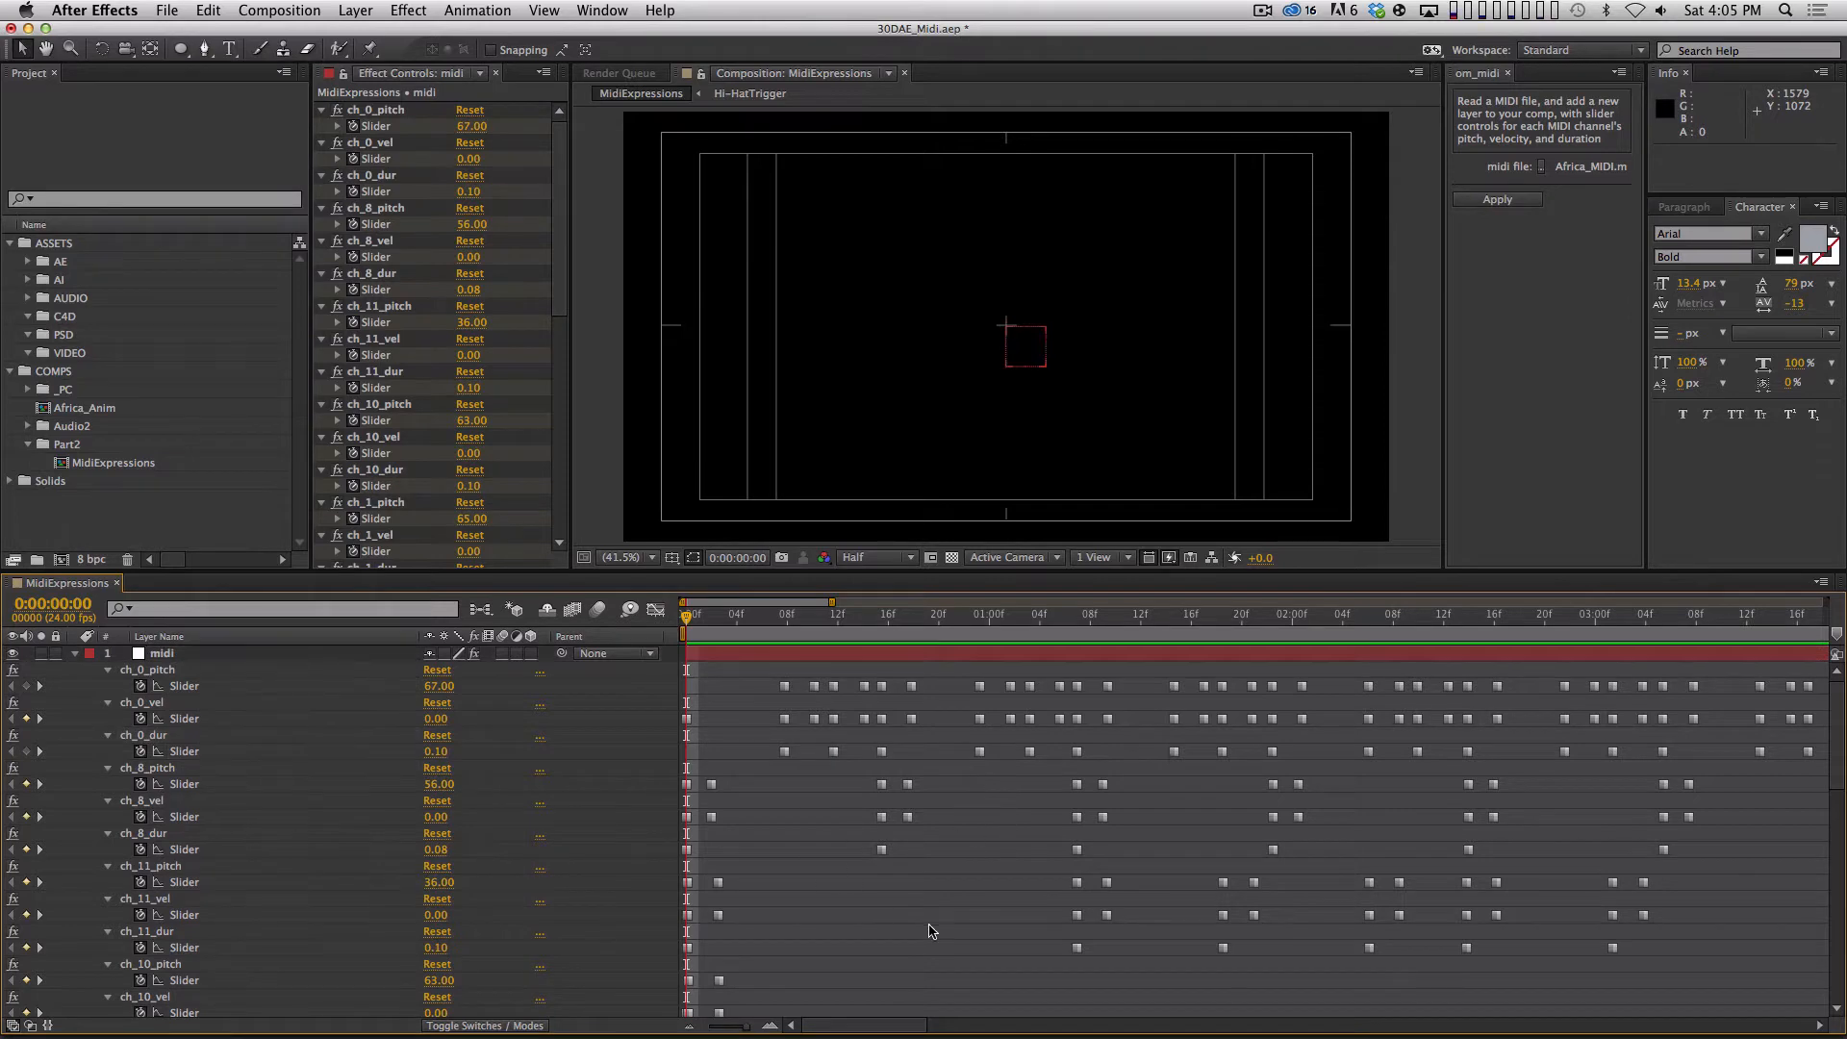
Collapse the midi layer and reveal its keyframed slider properties again.
{"action": "left_click", "coordinate": [76, 654]}
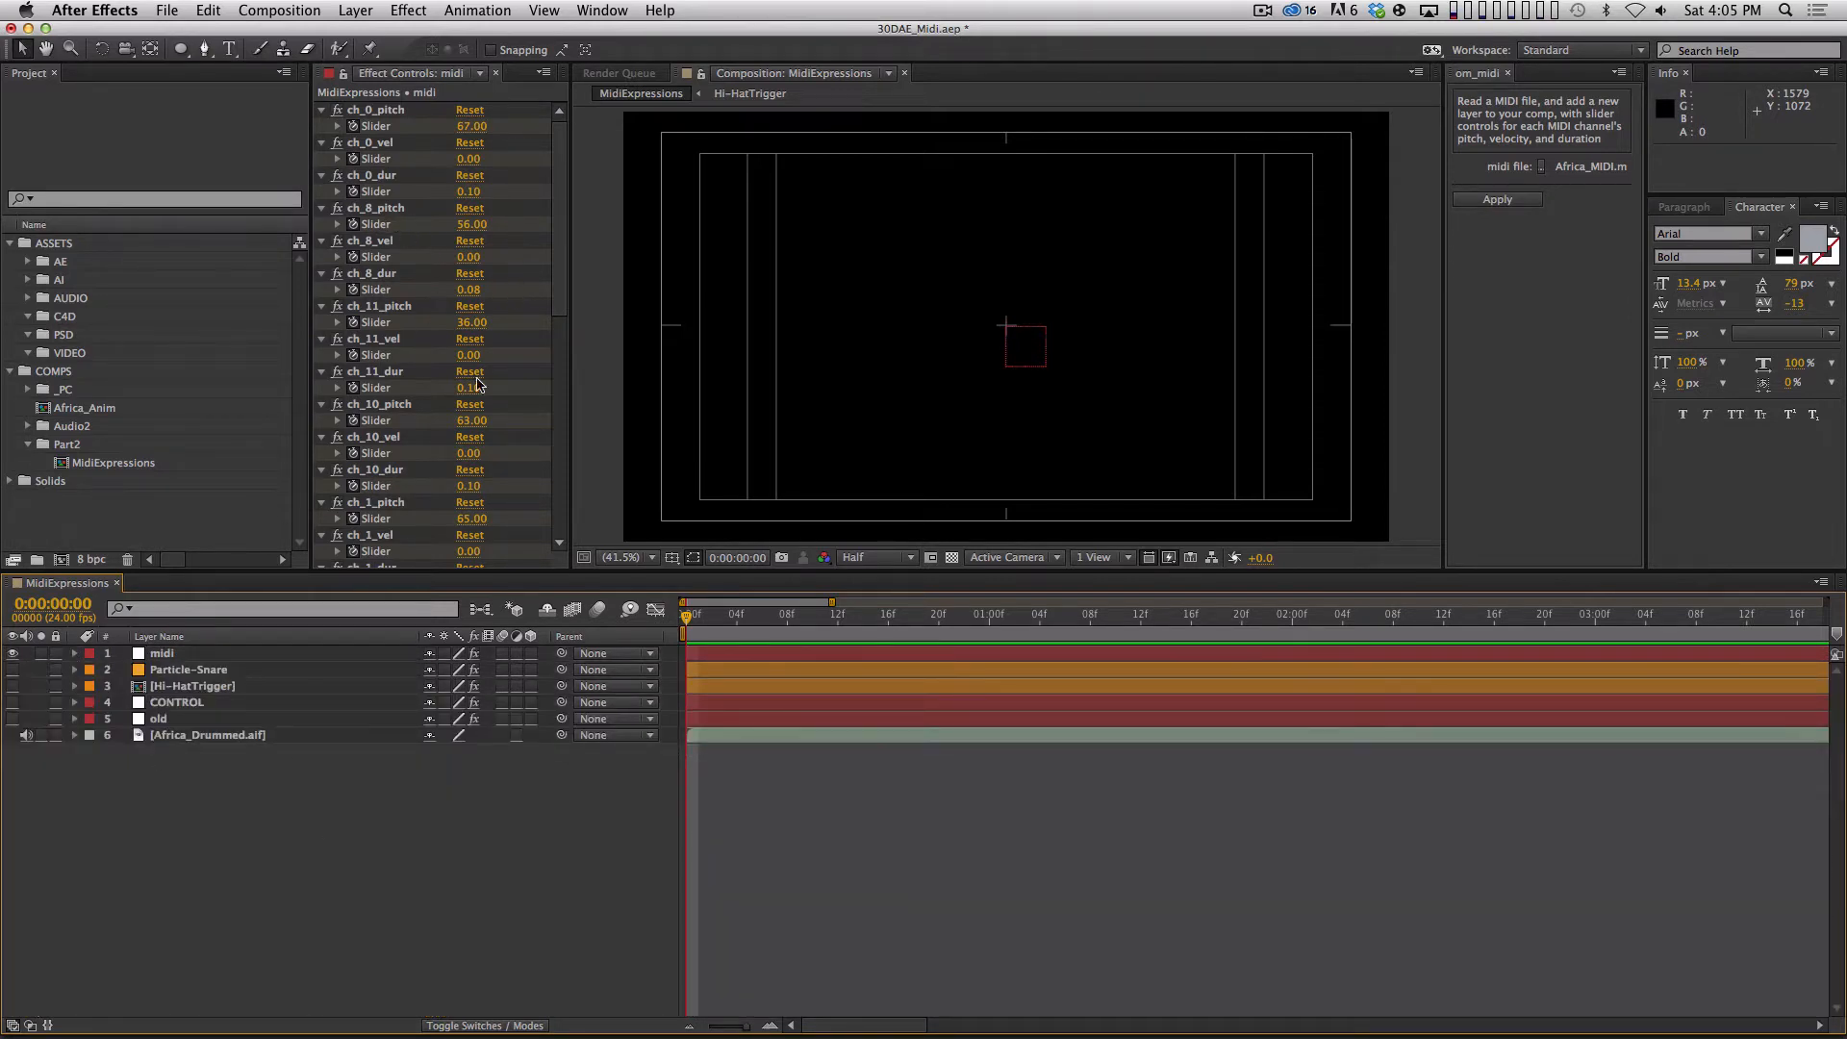
{"action": "left_click_drag", "start_coordinate": [241, 659], "coordinate": [486, 230]}
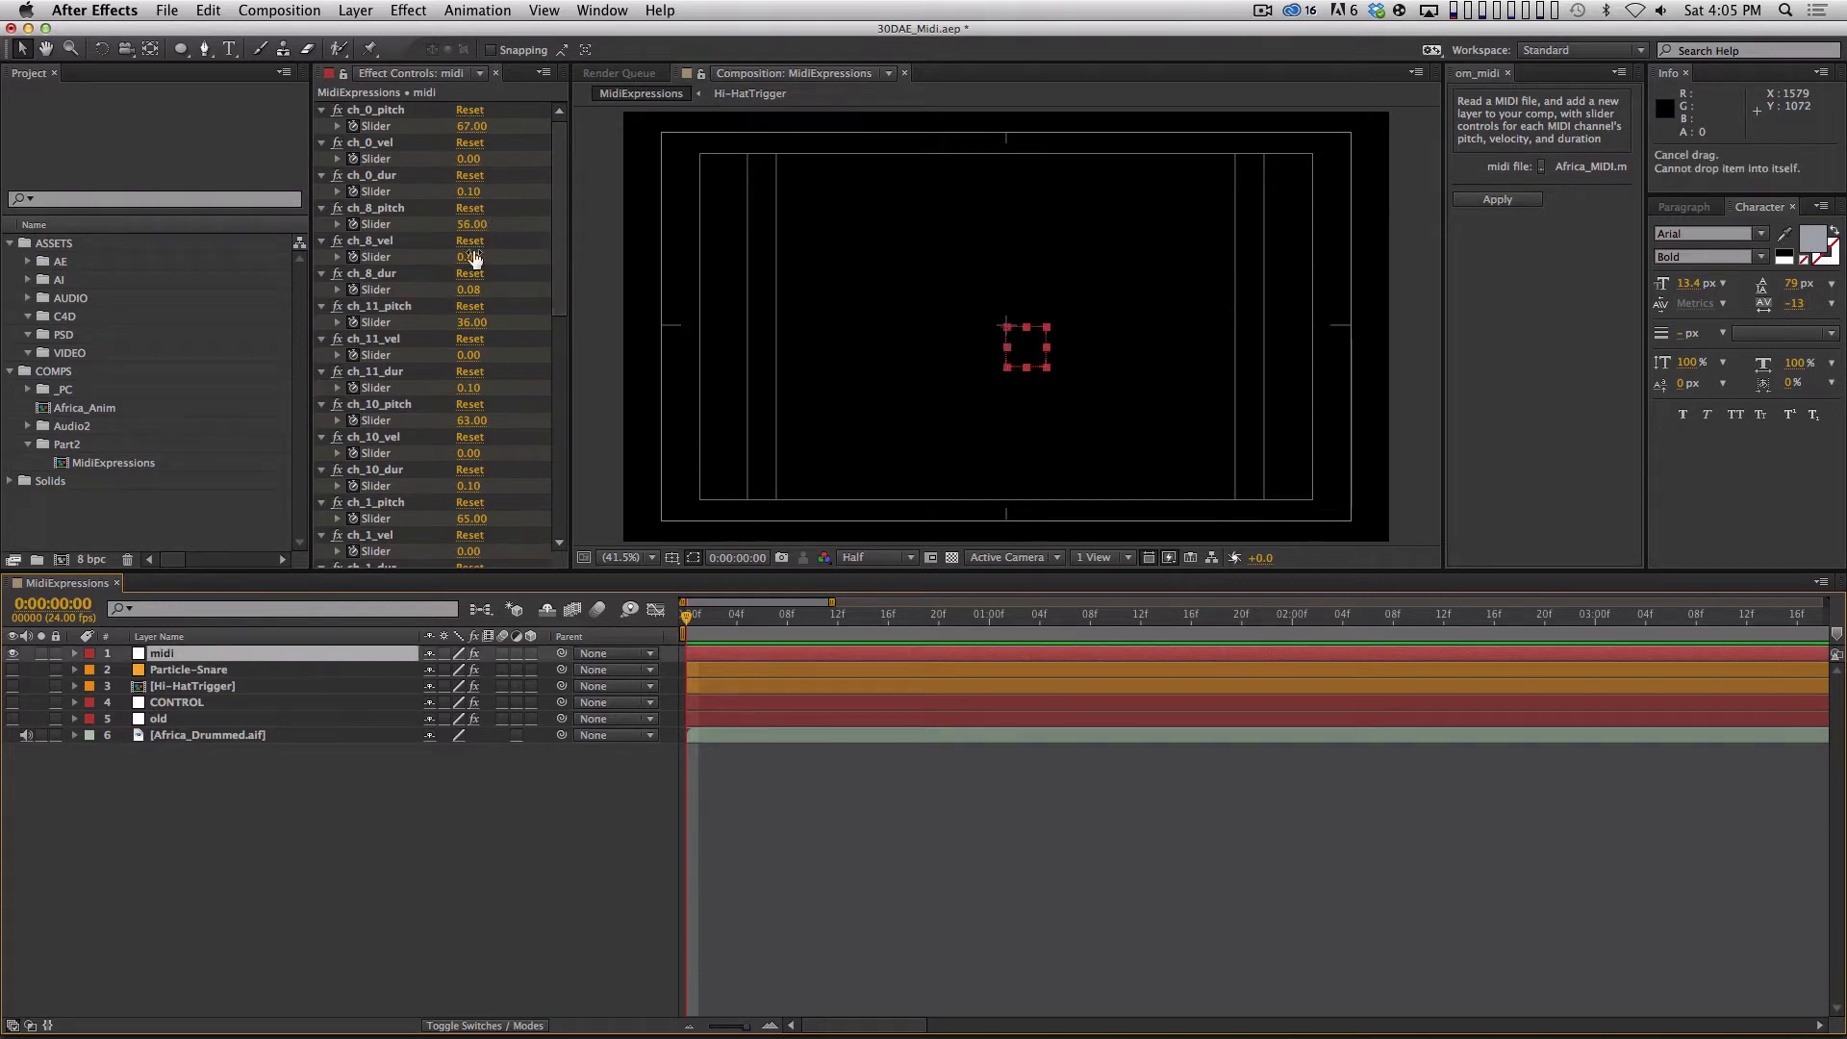
{"action": "key", "text": "u"}
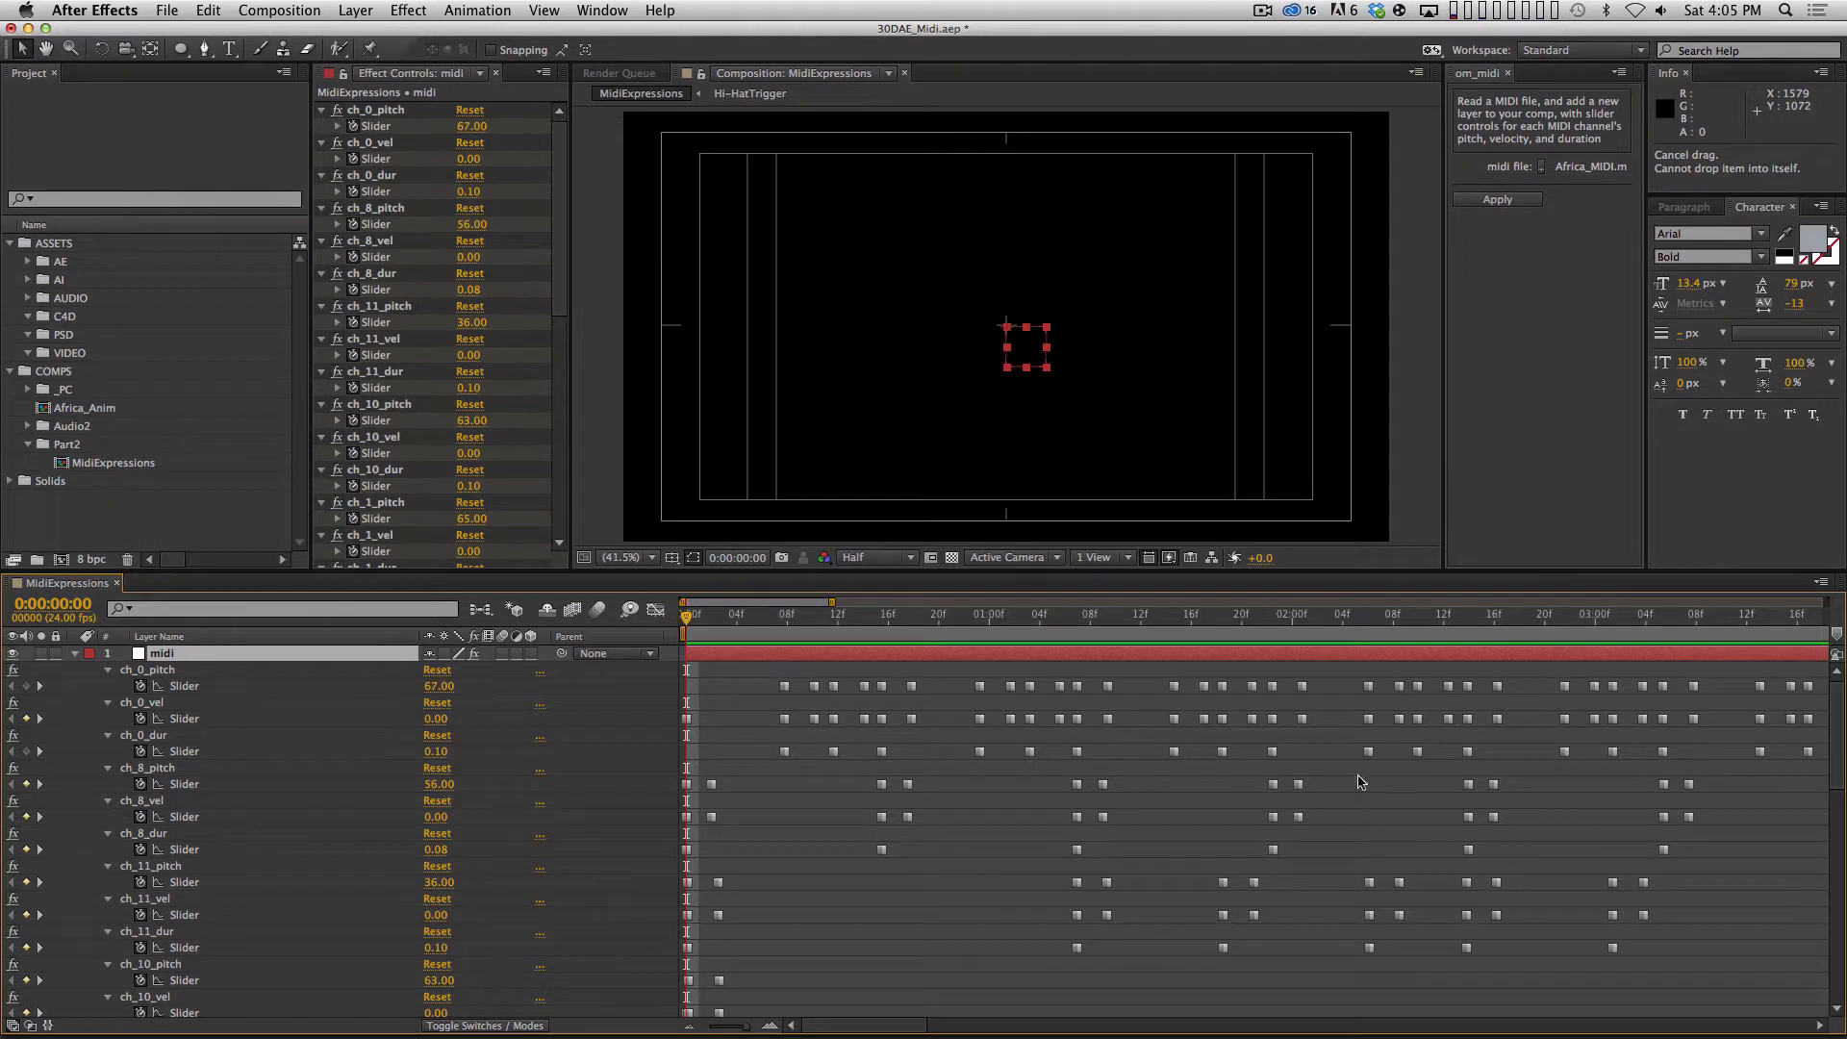
Examine the ch_0_vel slider's curve in the Graph Editor, return to the keyframe view, and highlight the ch_0_dur keyframes.
{"action": "left_click", "coordinate": [291, 719]}
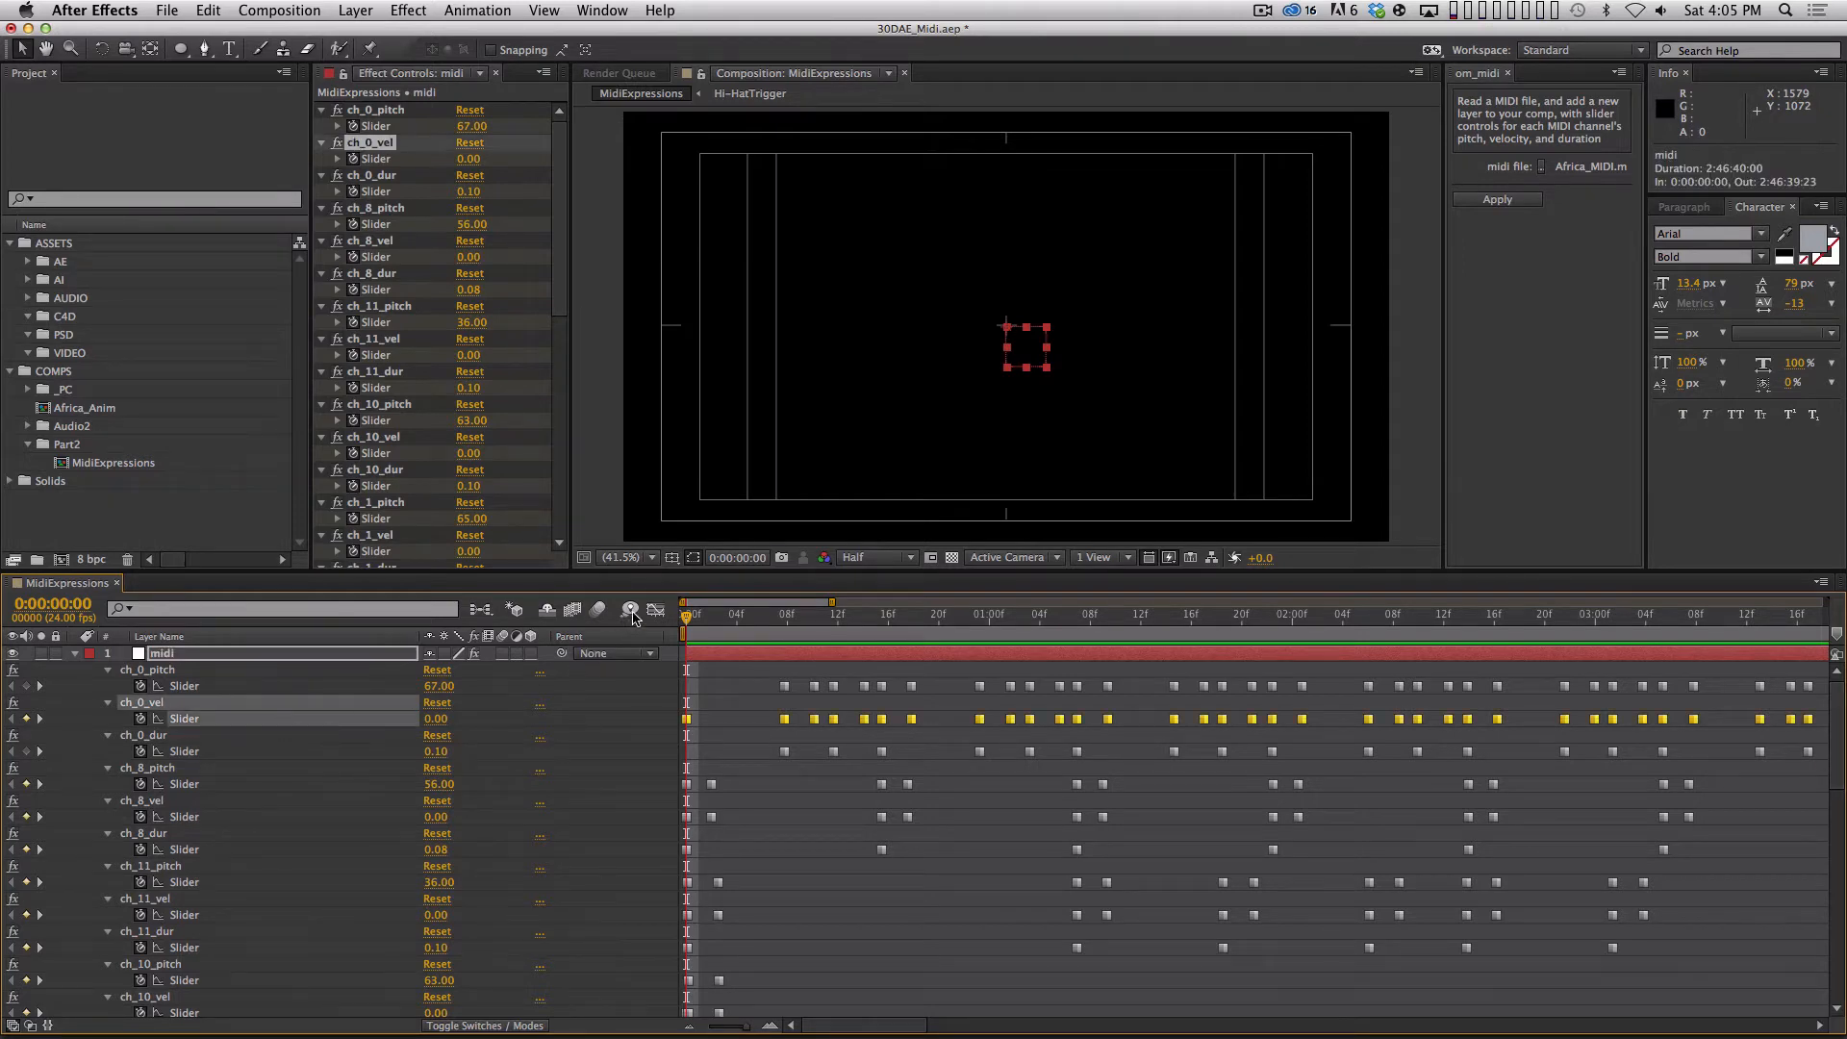
{"action": "left_click", "coordinate": [656, 609]}
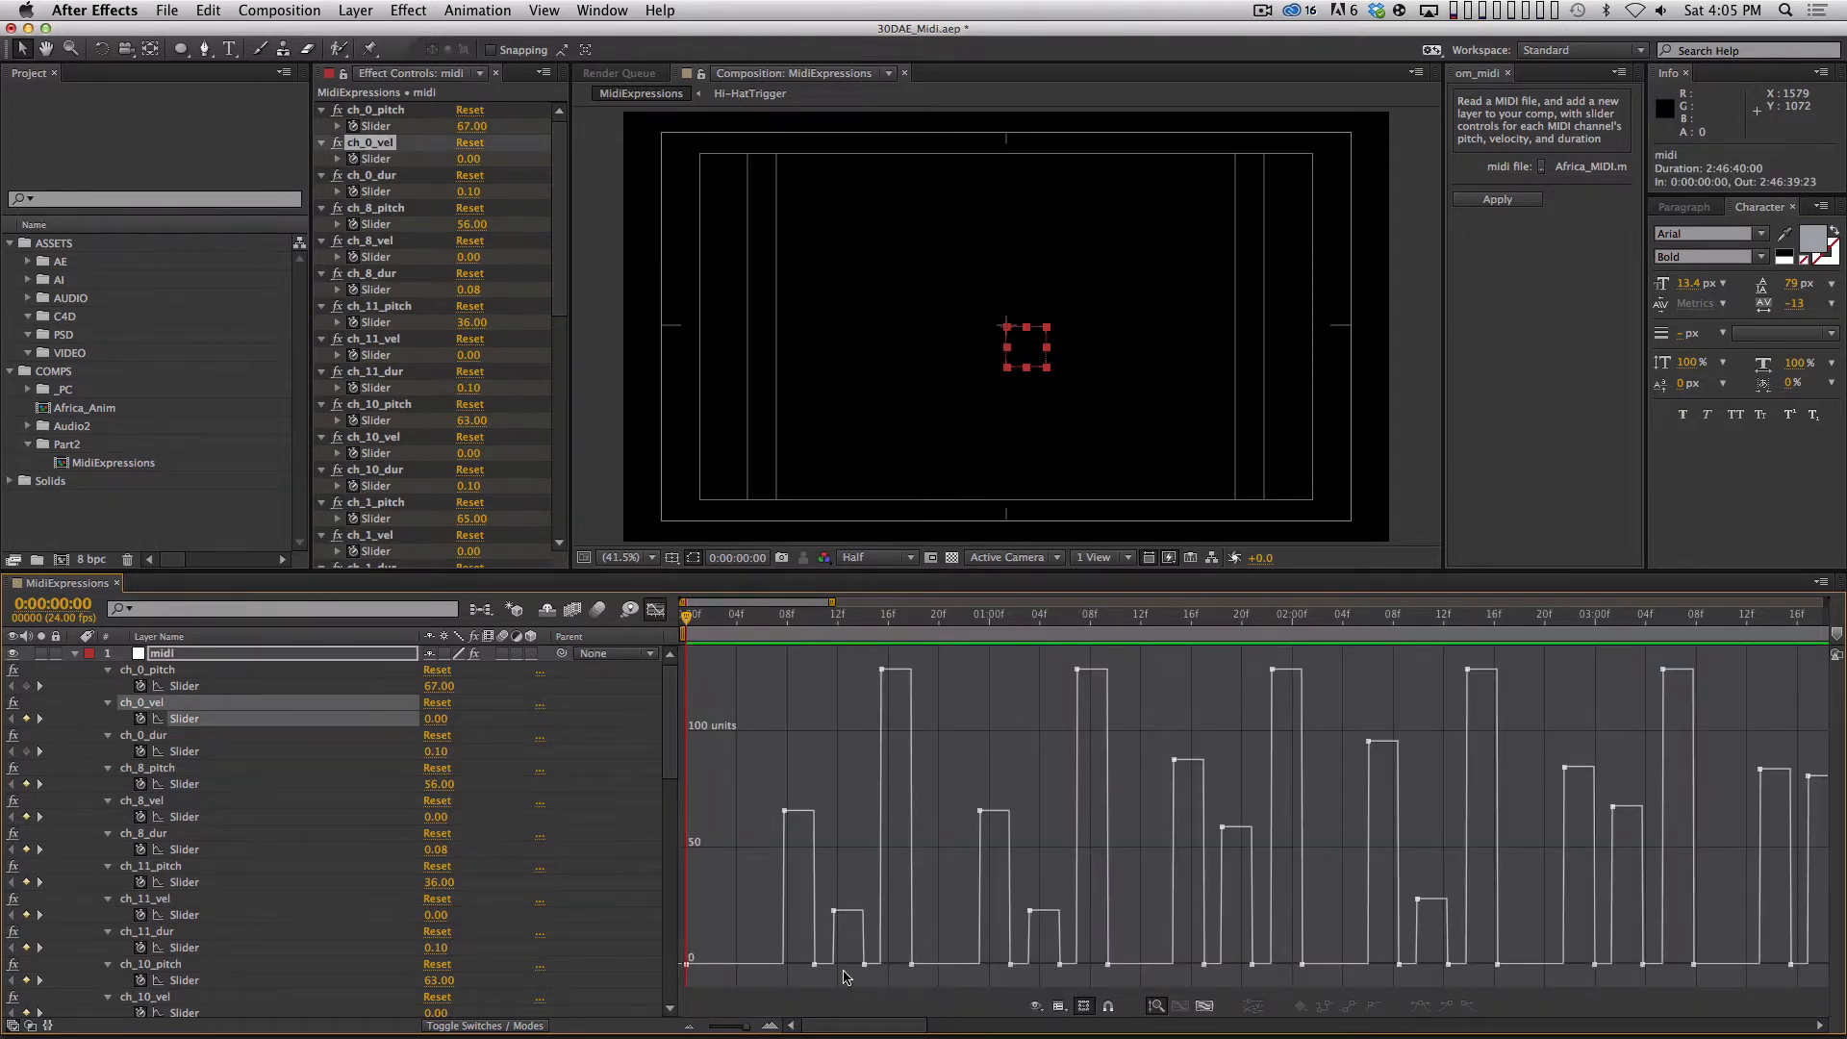
{"action": "key", "text": "minus"}
{"action": "key", "text": "minus"}
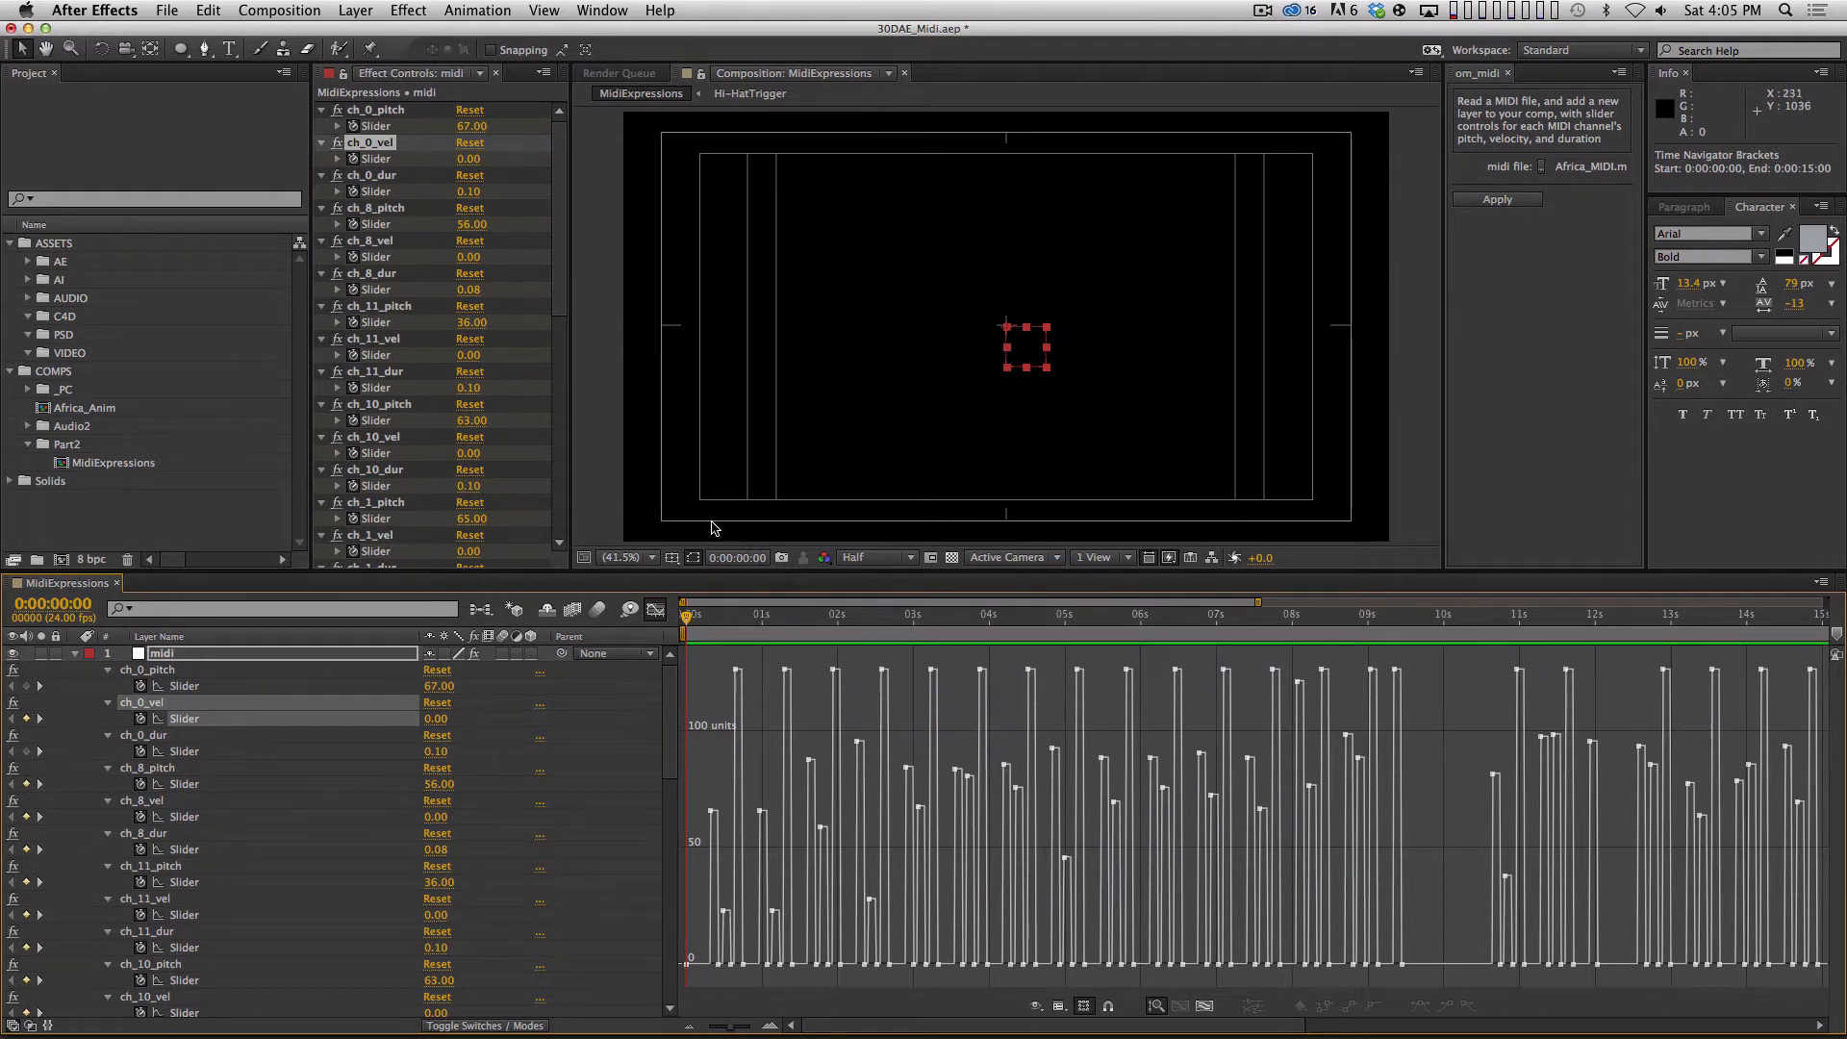
{"action": "left_click", "coordinate": [655, 610]}
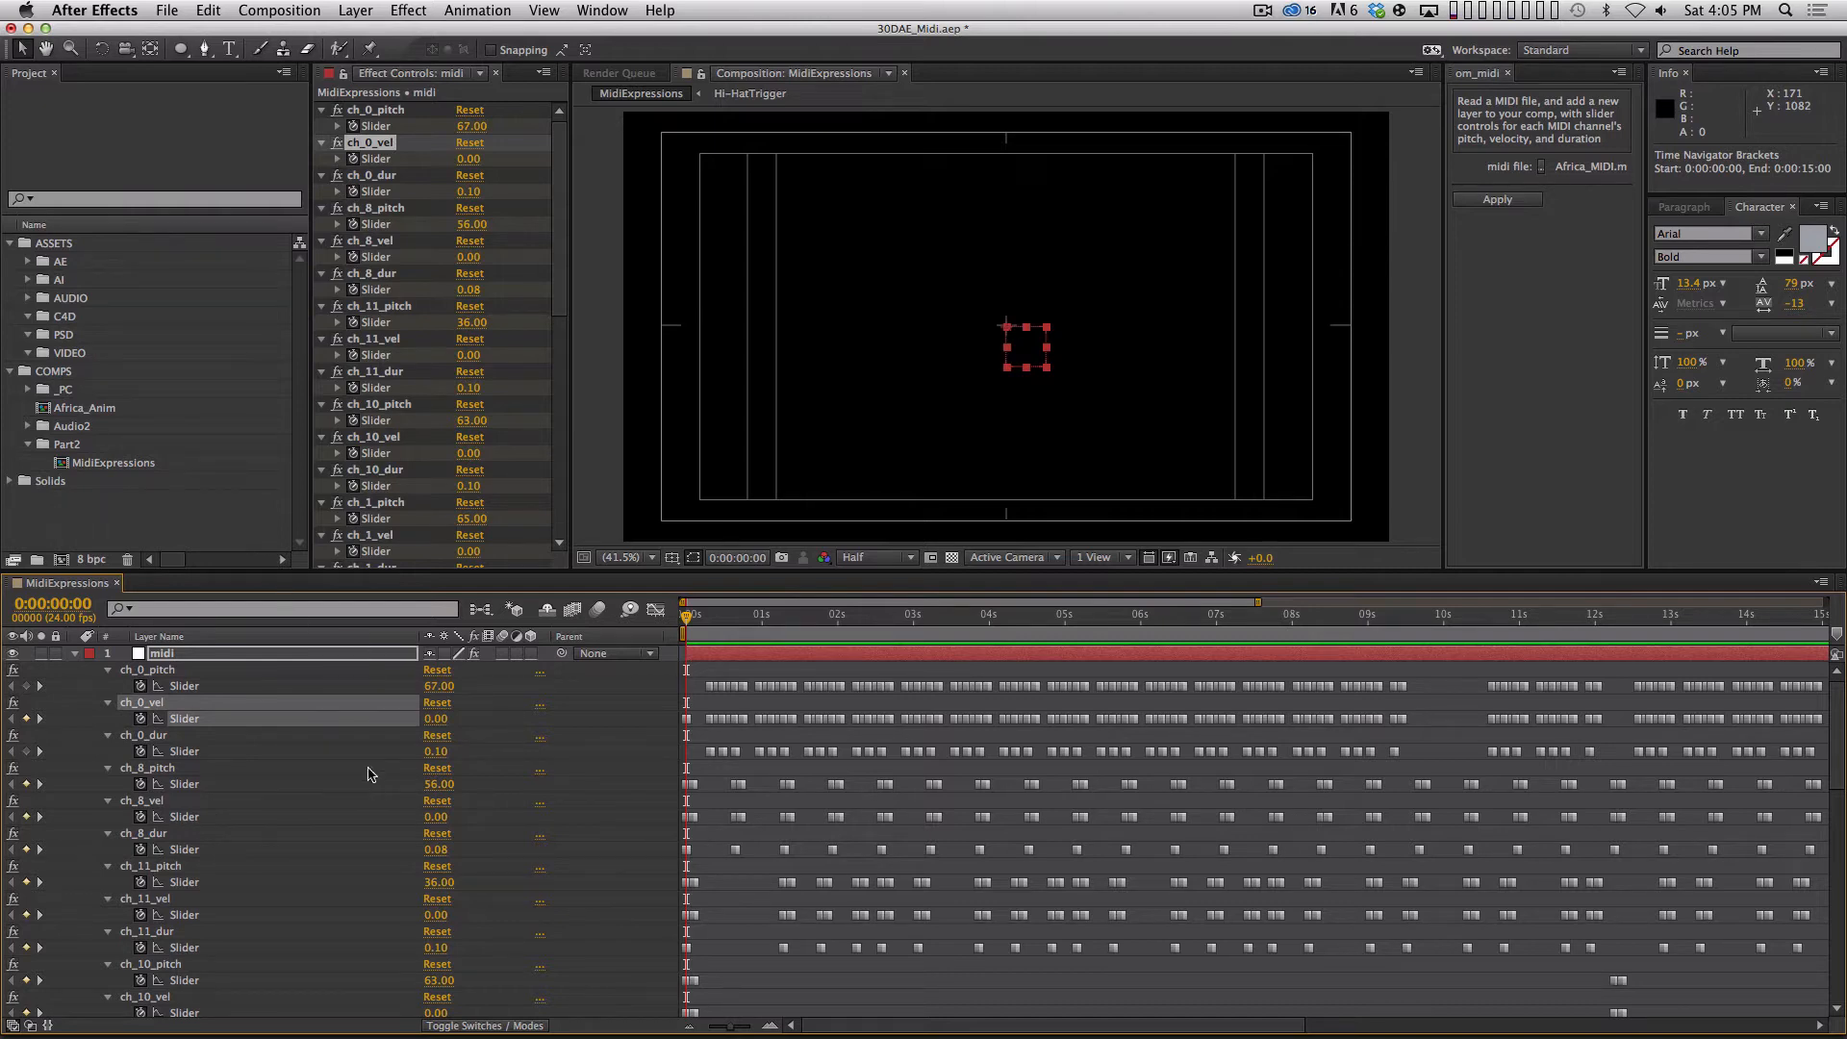
{"action": "left_click", "coordinate": [264, 753]}
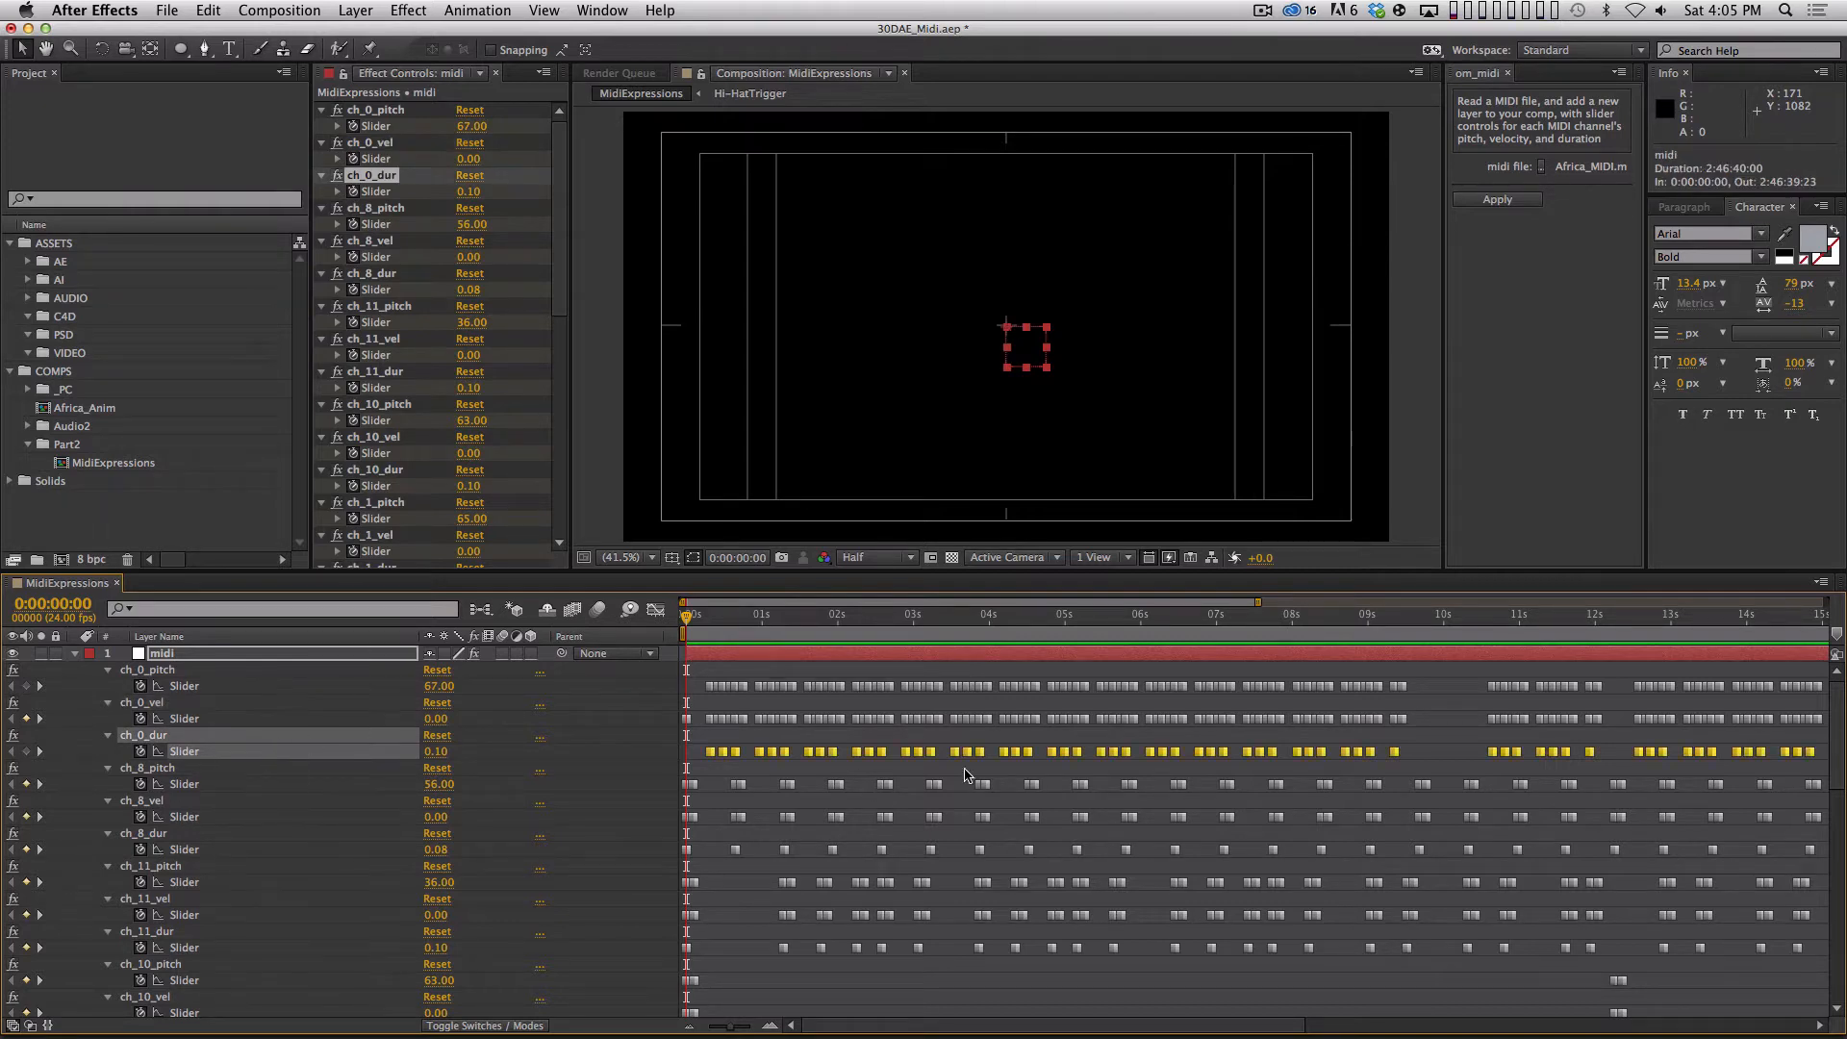
{"action": "key", "text": "equal"}
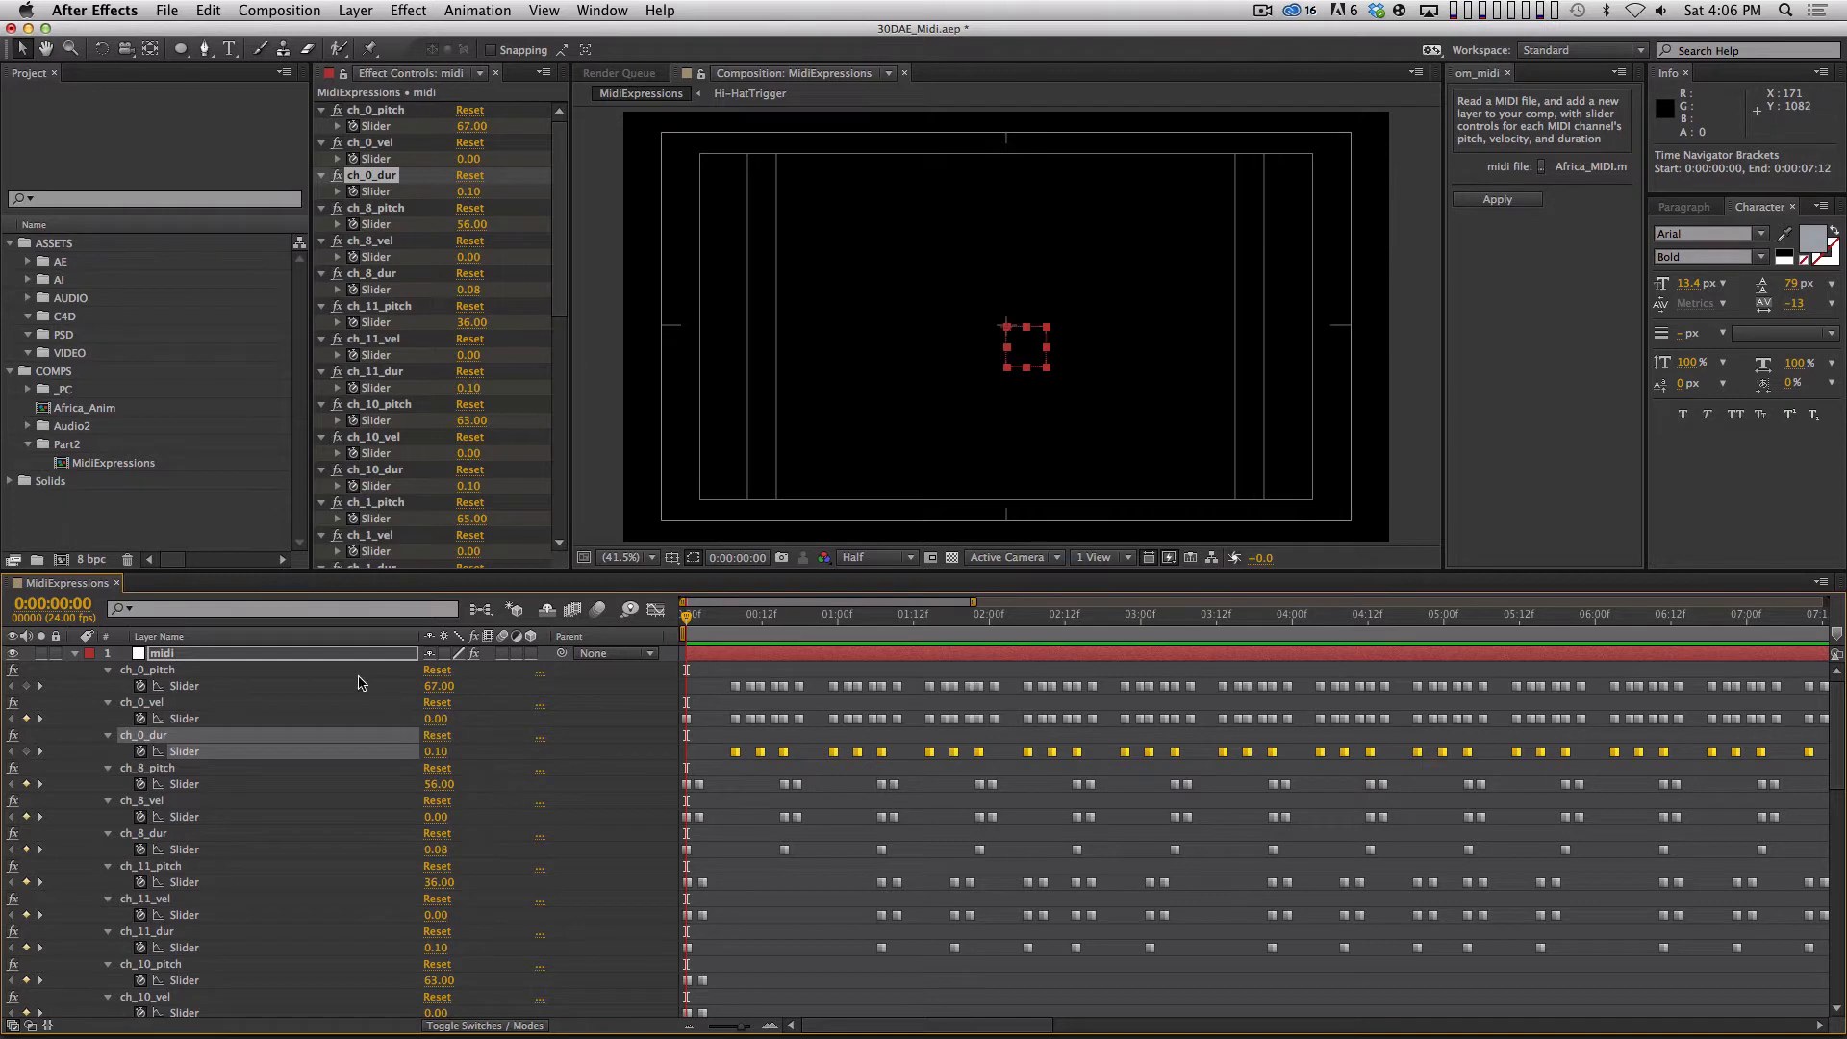
Delete the ch_0_pitch and ch_0_vel slider effects from the midi layer.
{"action": "left_click", "coordinate": [173, 716]}
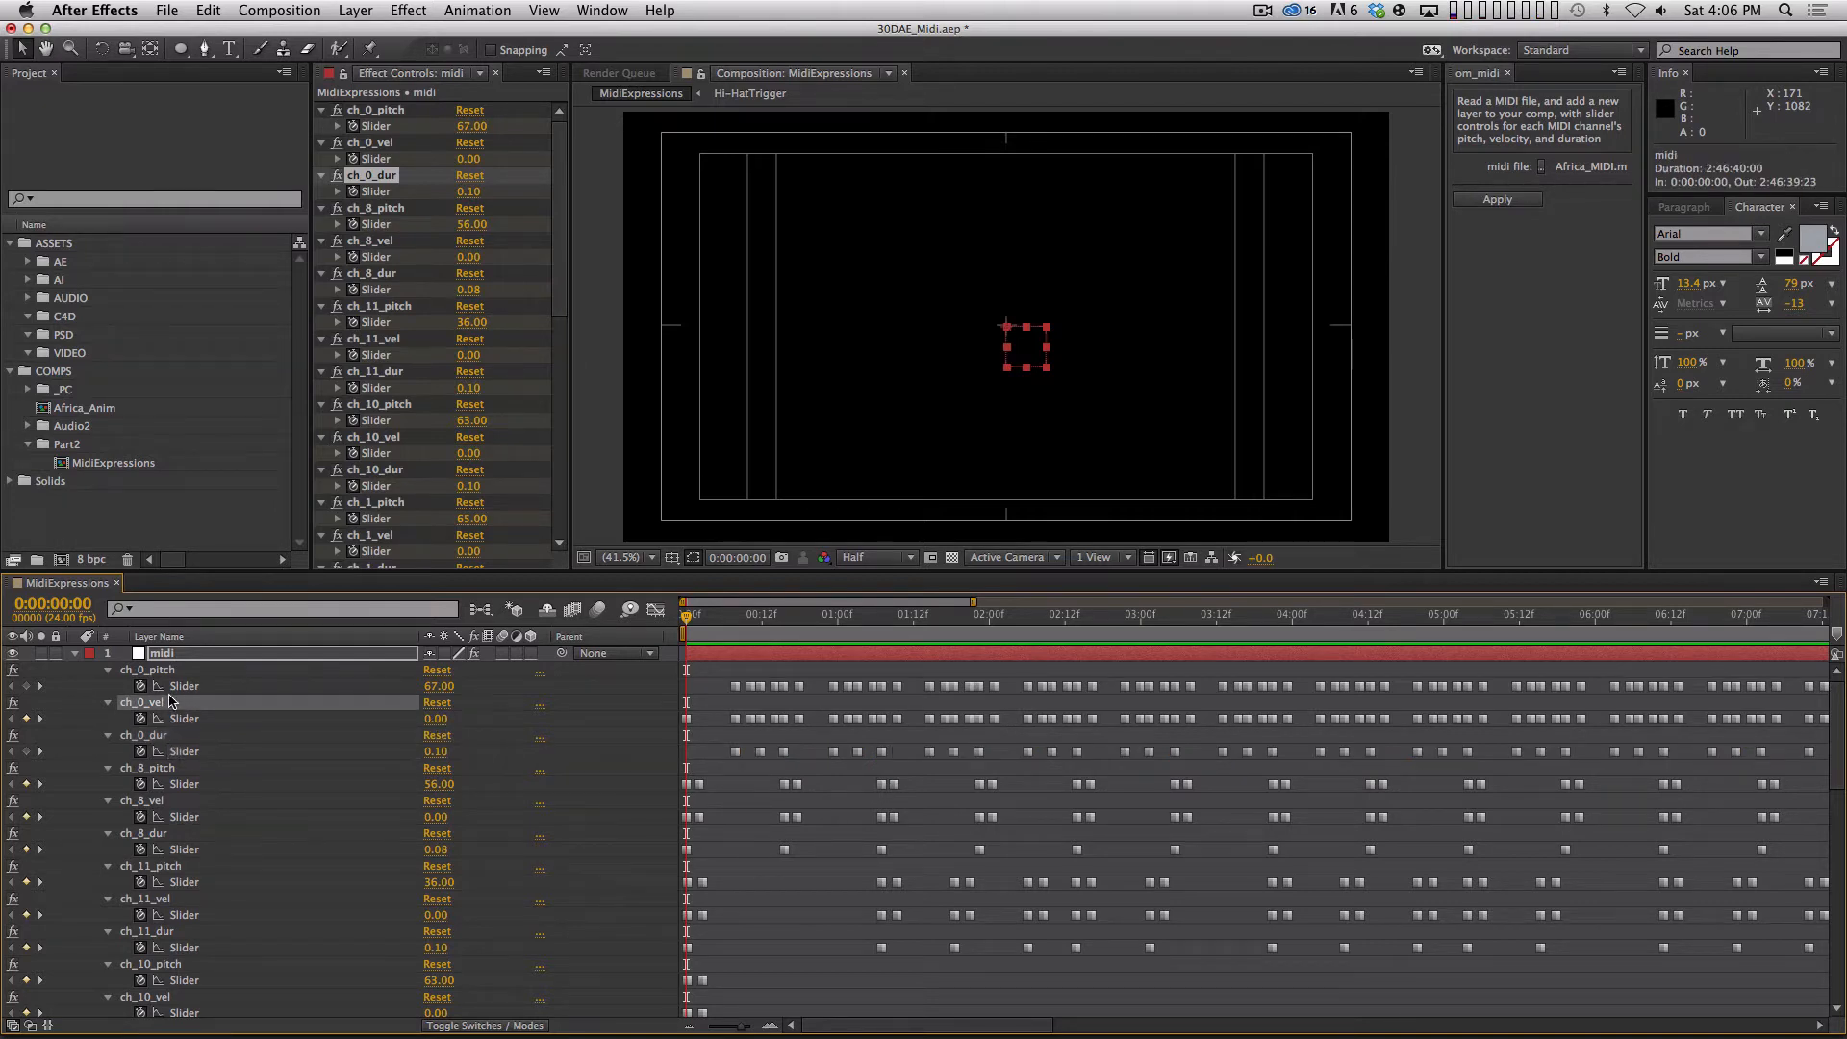
{"action": "left_click", "coordinate": [196, 683]}
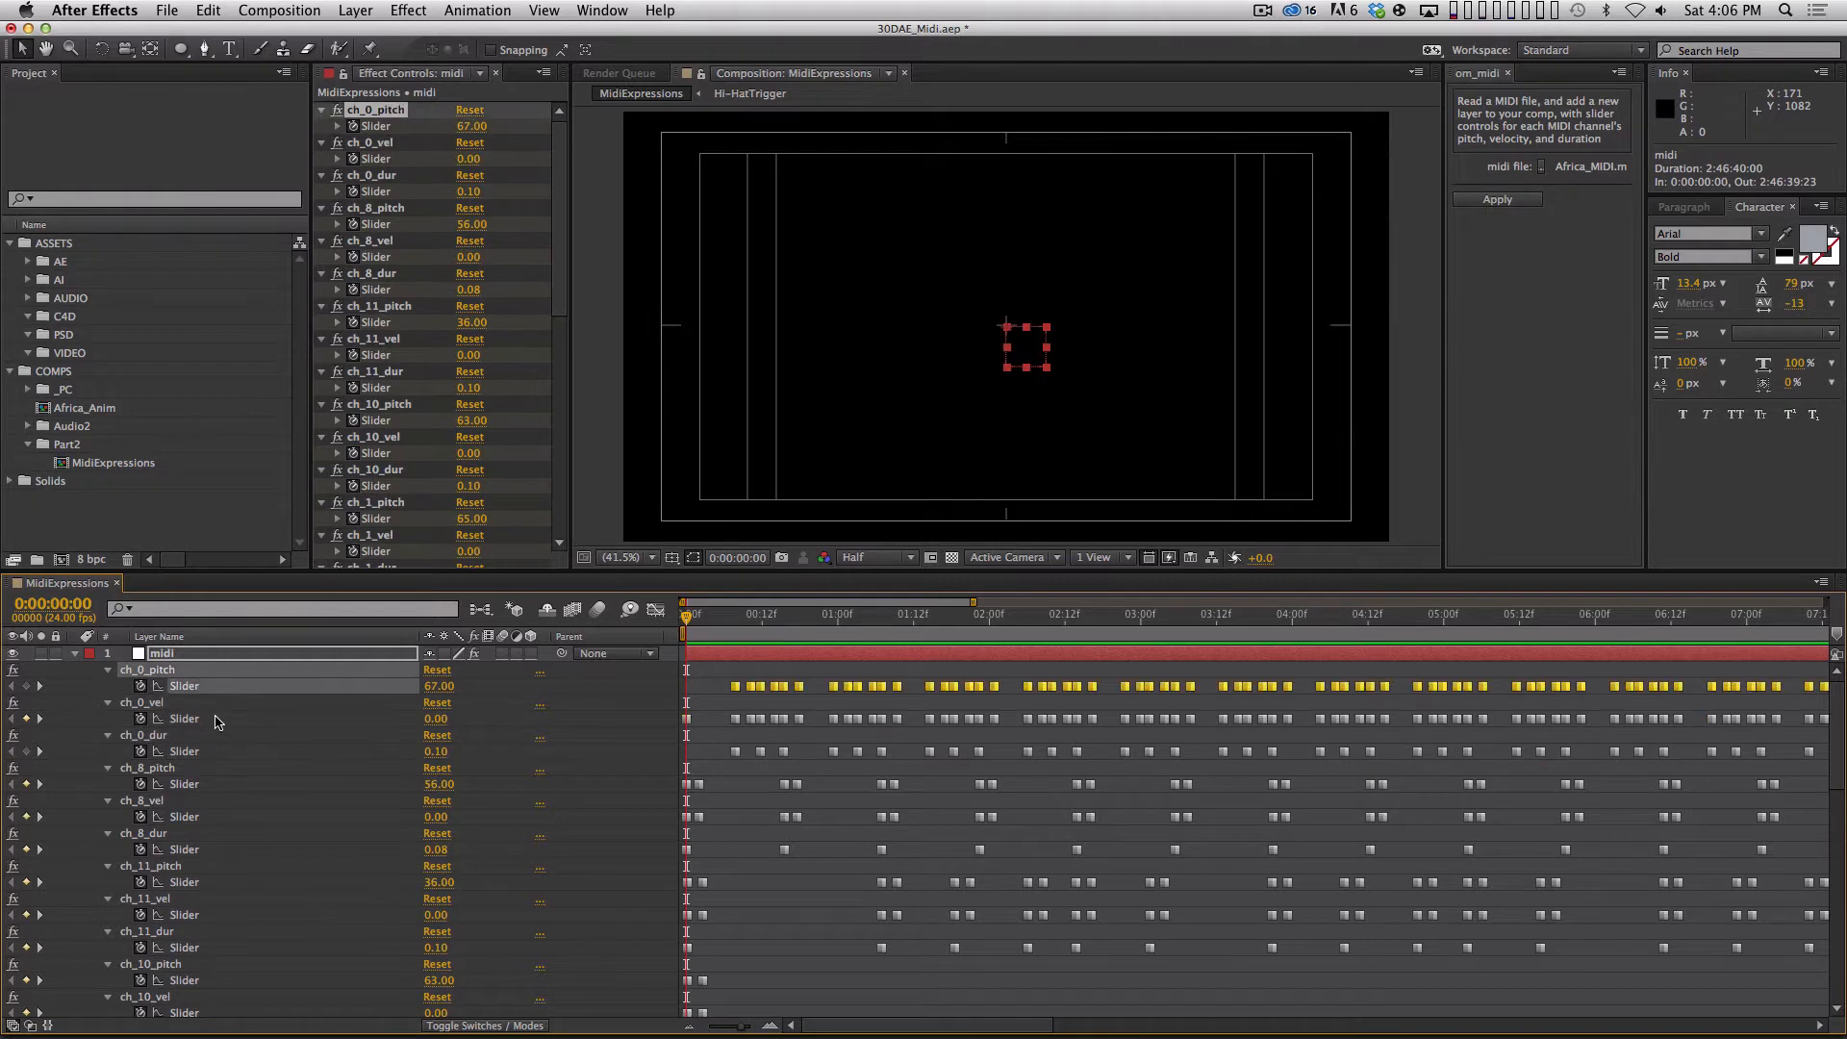
{"action": "left_click", "coordinate": [387, 144], "text": "shift"}
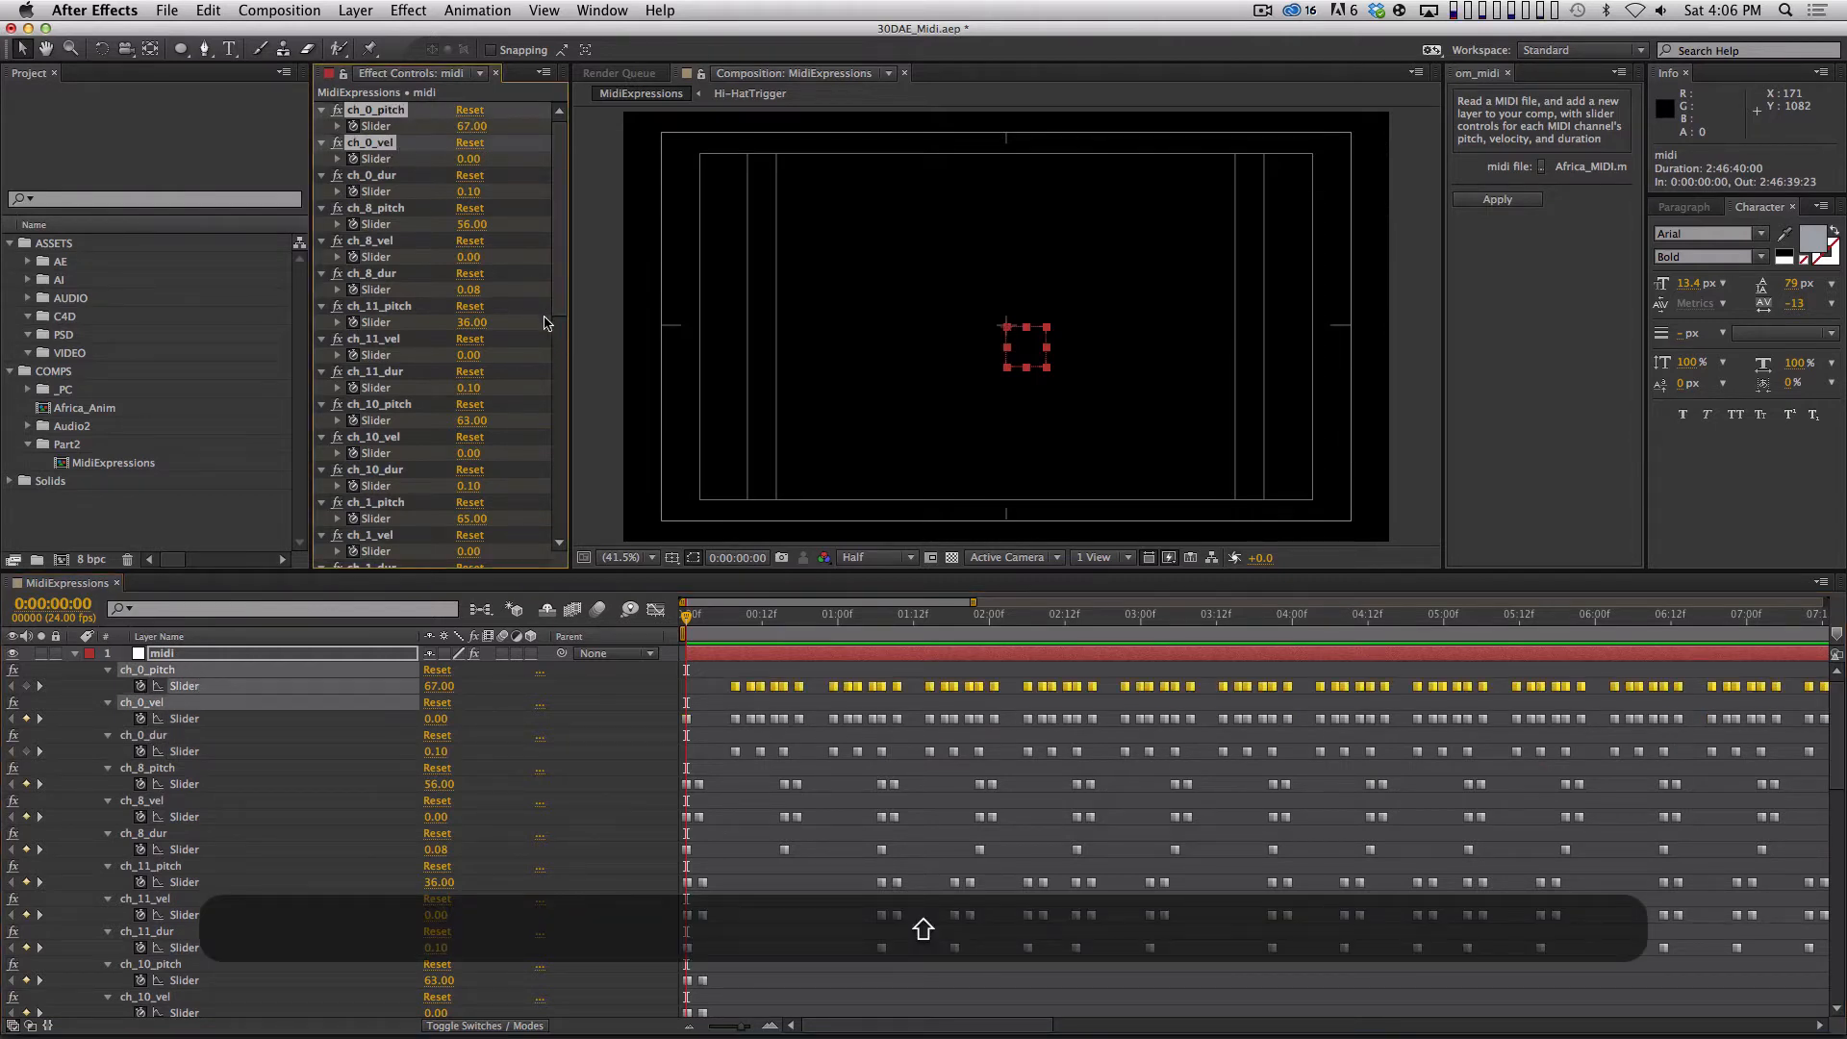
{"action": "key", "text": "BackSpace"}
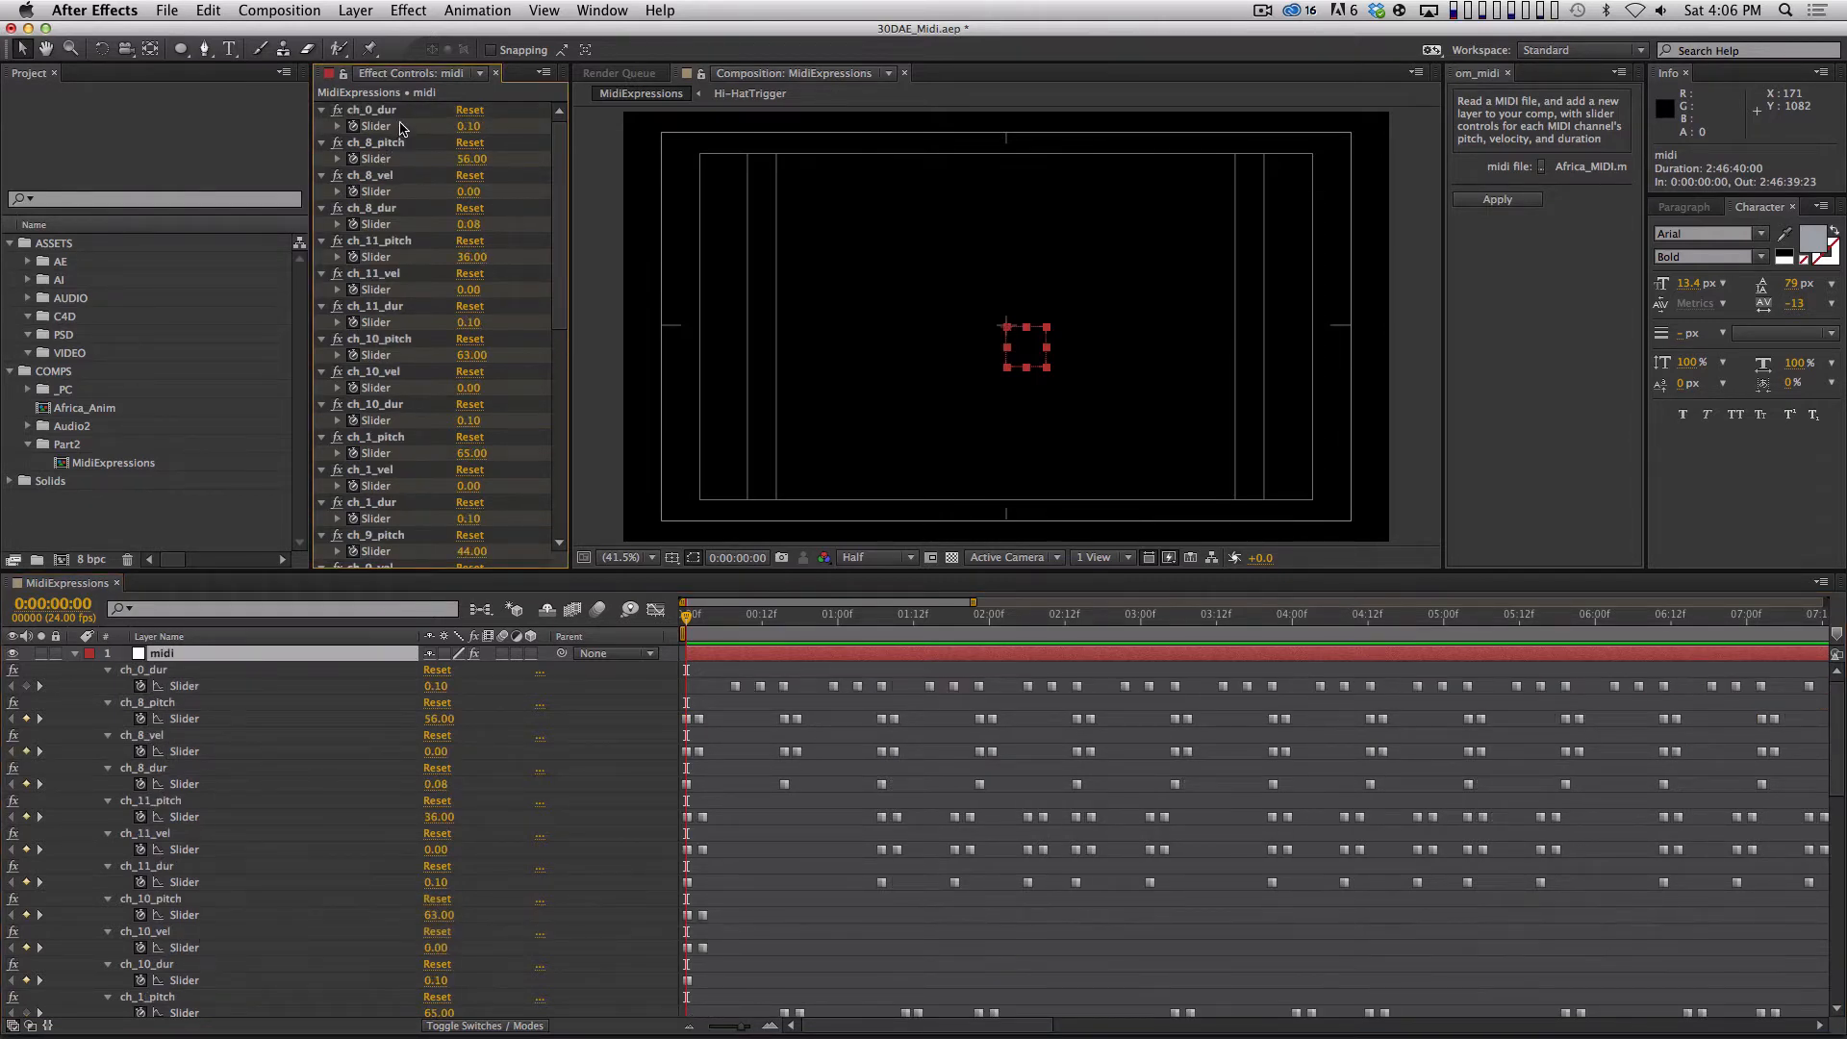
Delete all remaining pitch and velocity slider effects from the midi layer, keeping only each channel's duration slider.
{"action": "key", "text": "super+a"}
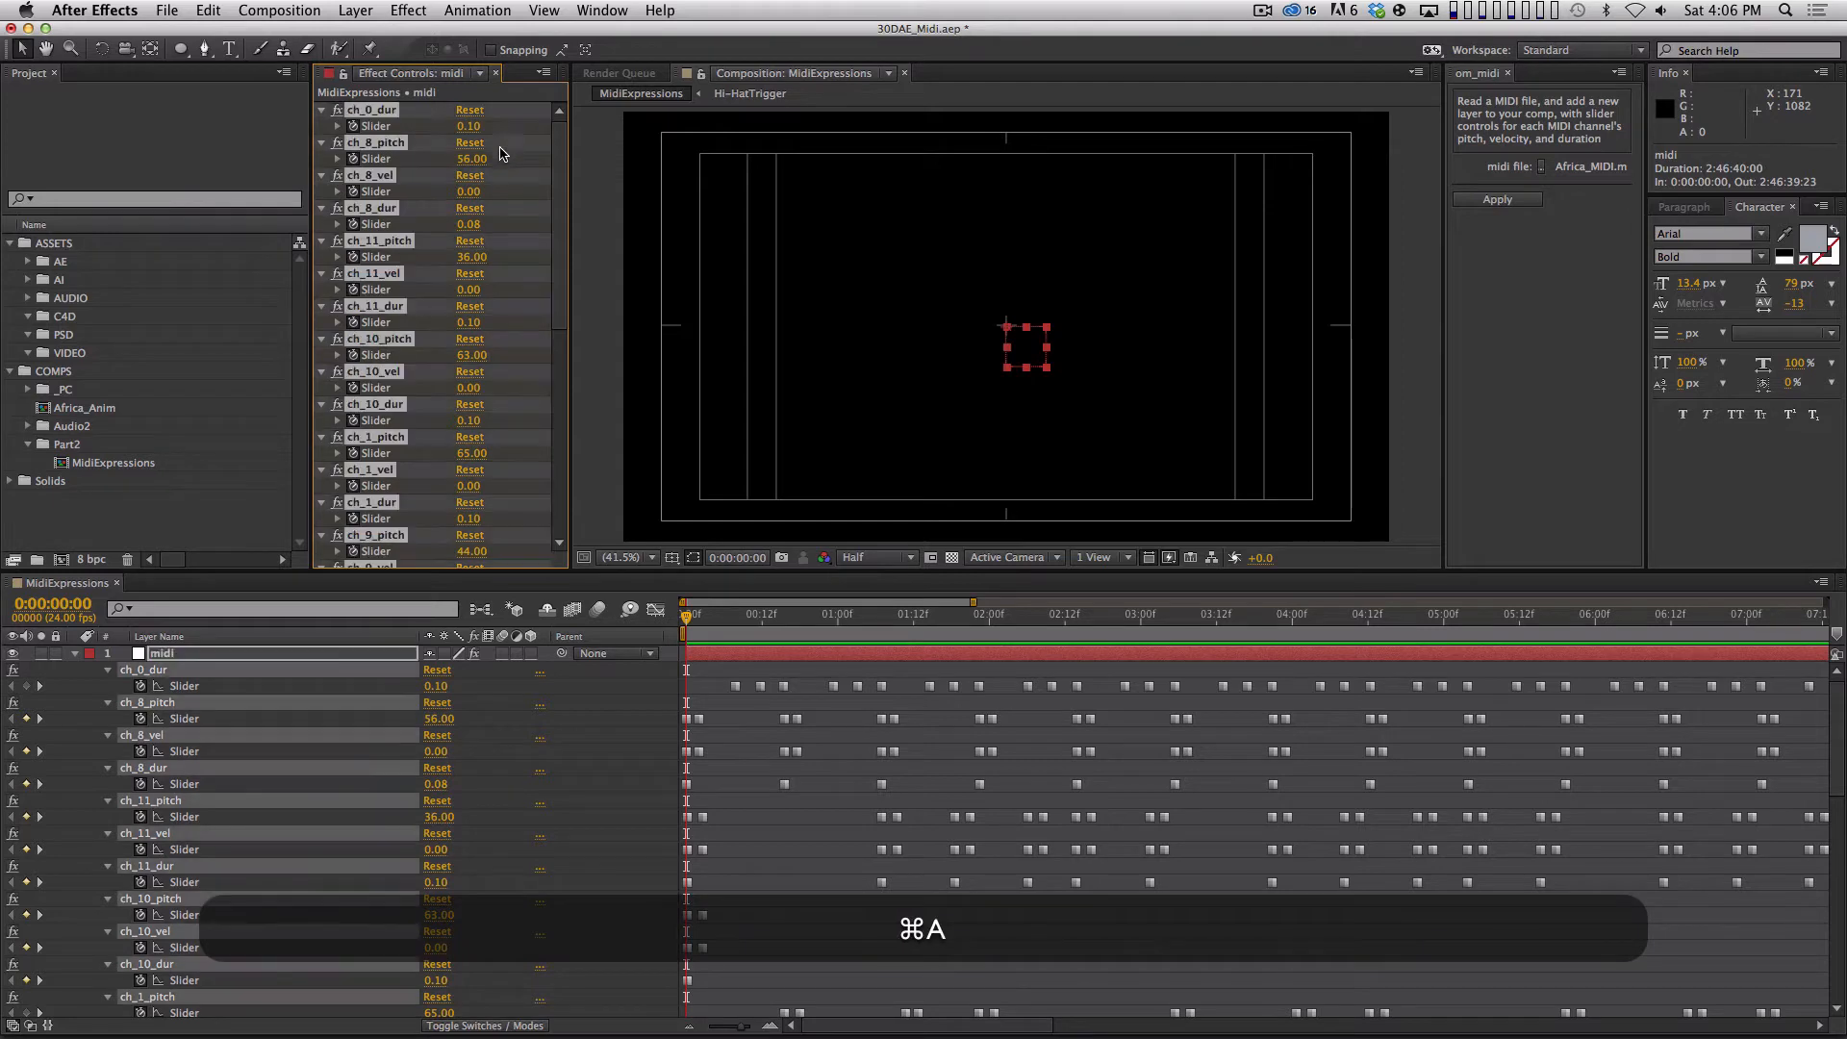
{"action": "left_click", "coordinate": [389, 143], "text": "super"}
{"action": "left_click", "coordinate": [390, 143], "text": "super"}
{"action": "left_click", "coordinate": [375, 110], "text": "super"}
{"action": "left_click", "coordinate": [389, 208], "text": "super"}
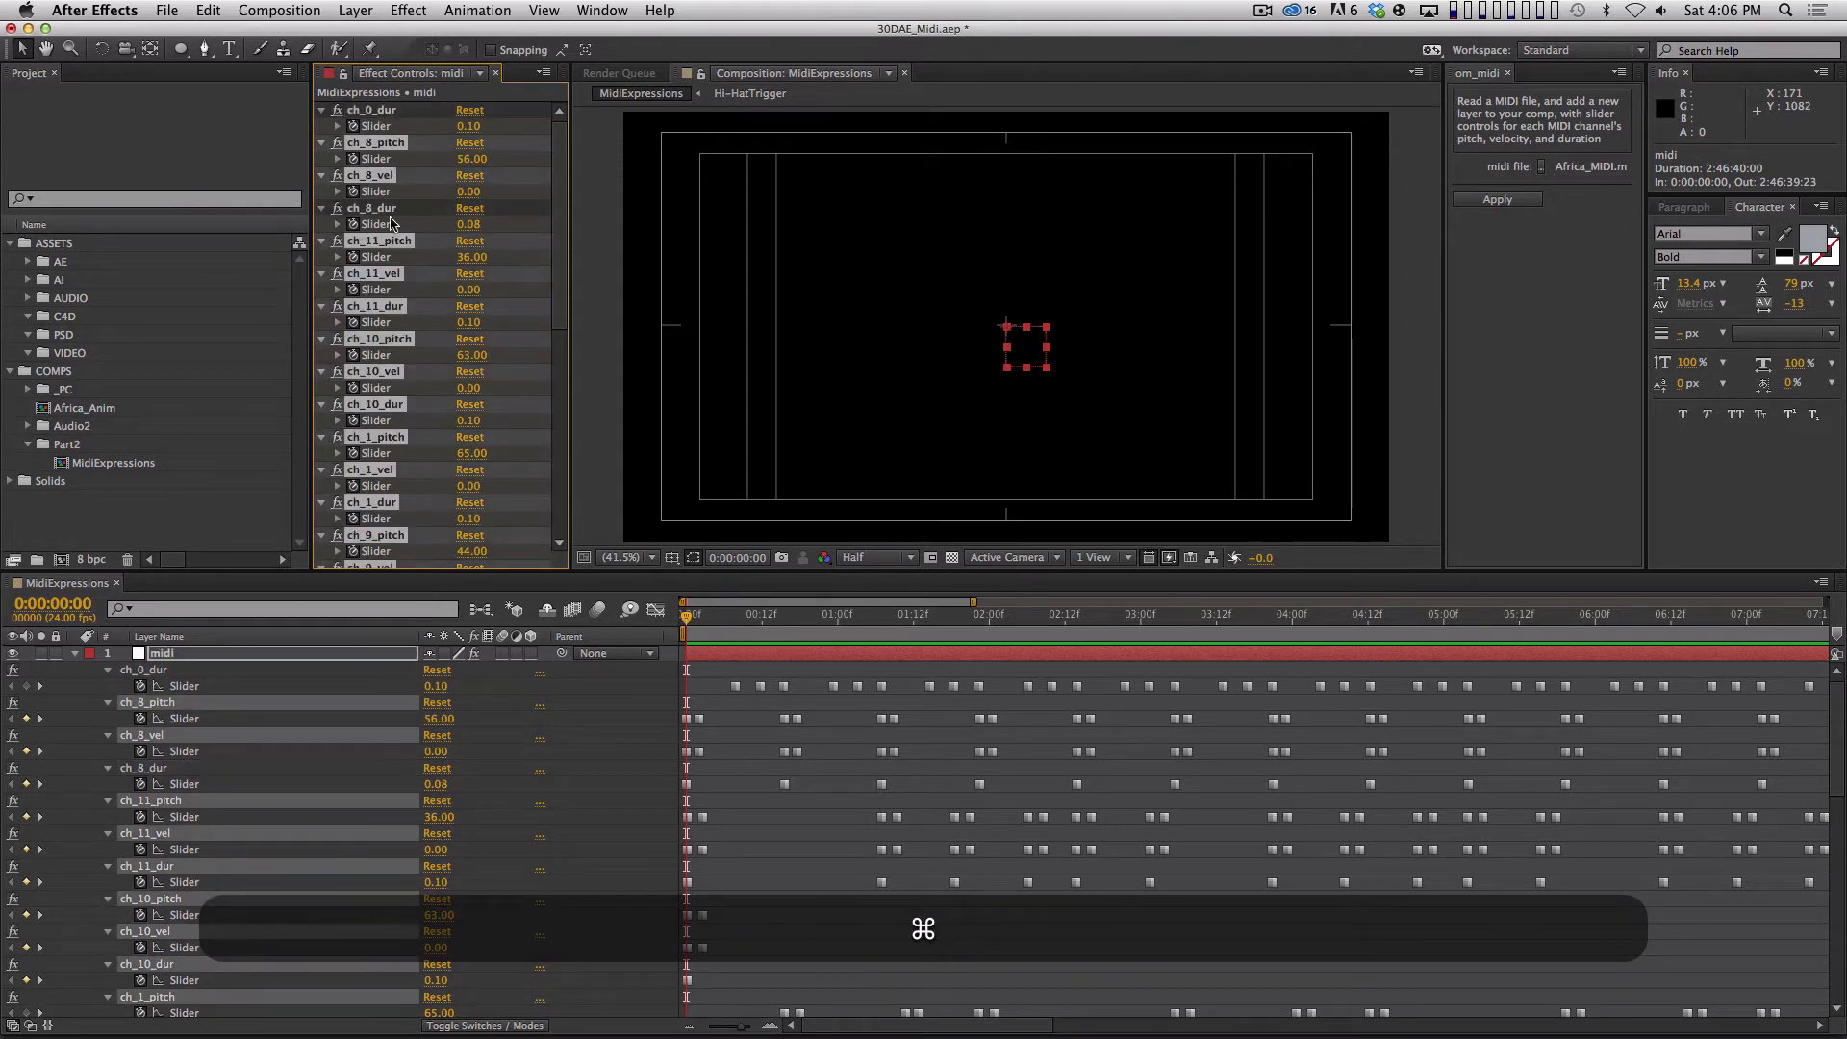
{"action": "left_click", "coordinate": [395, 306], "text": "super"}
{"action": "left_click", "coordinate": [396, 405], "text": "super"}
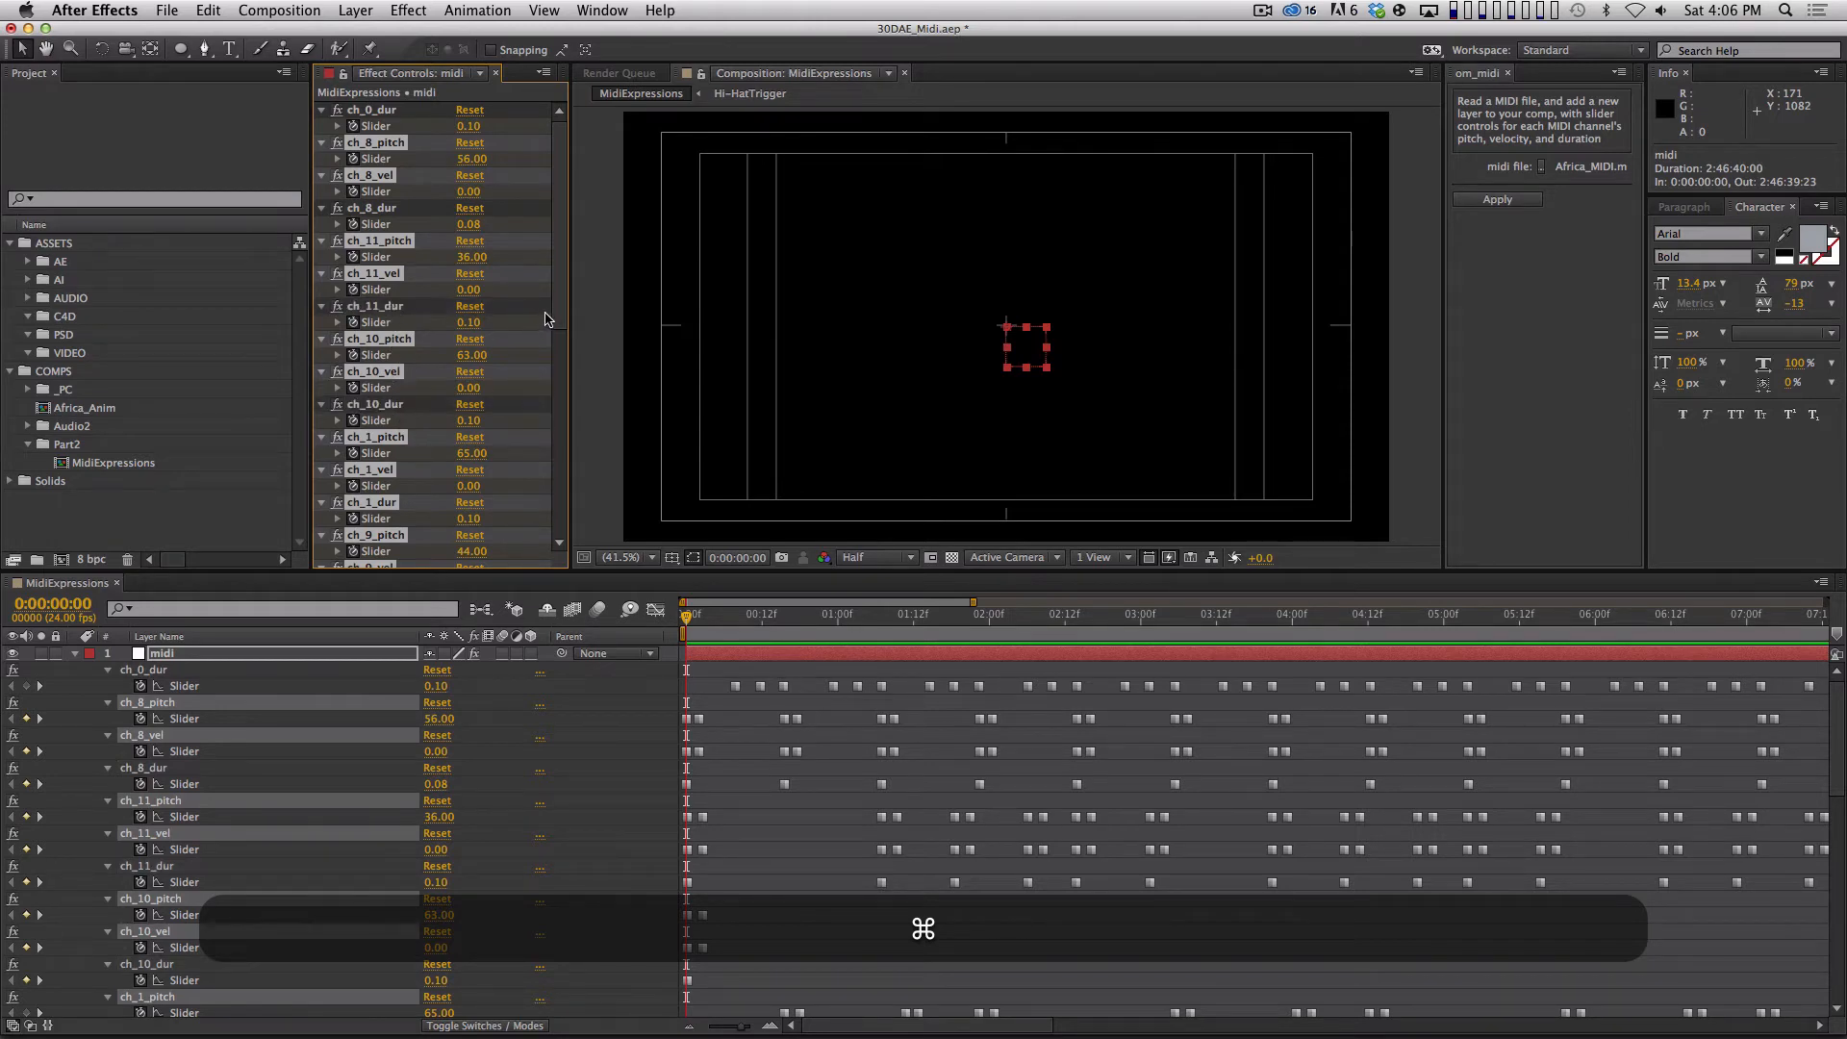
{"action": "scroll", "coordinate": [402, 432], "scroll_direction": "down", "scroll_amount": 5}
{"action": "left_click", "coordinate": [385, 356], "text": "super"}
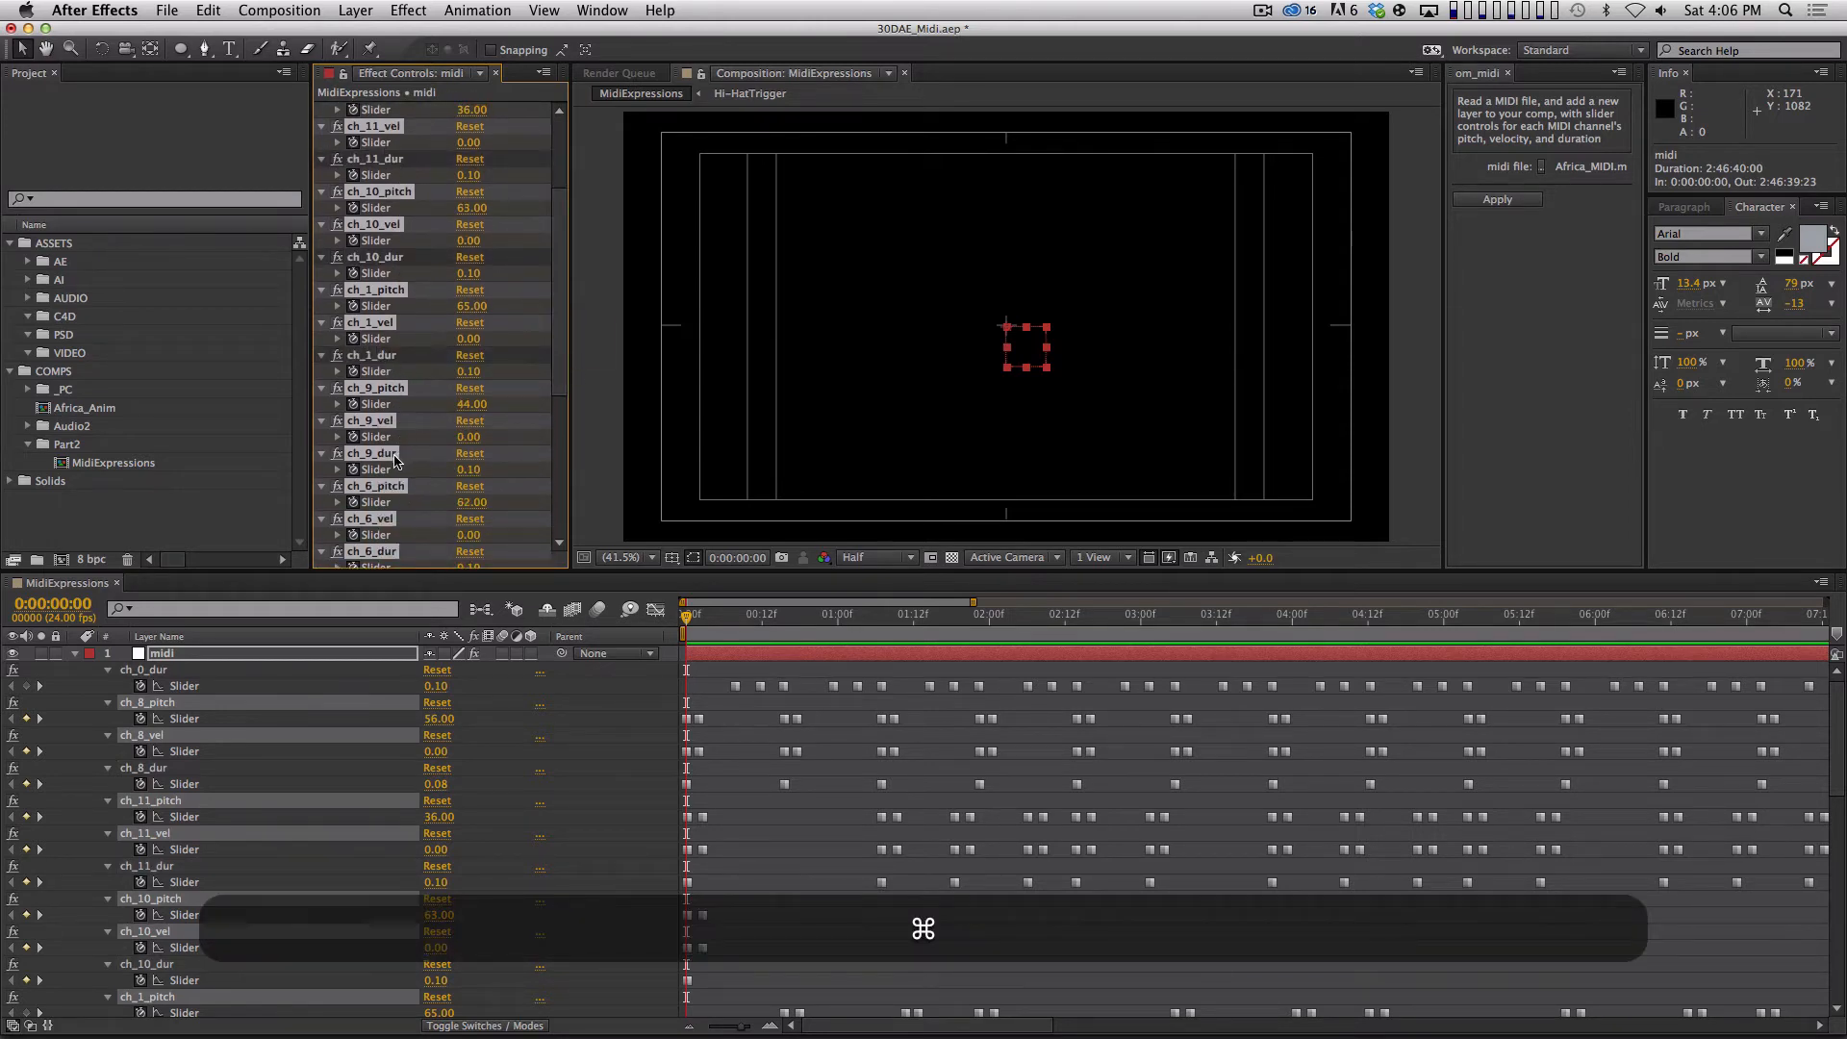
{"action": "left_click", "coordinate": [381, 456], "text": "super"}
{"action": "scroll", "coordinate": [385, 452], "scroll_direction": "down", "scroll_amount": 10}
{"action": "left_click", "coordinate": [385, 252], "text": "super"}
{"action": "left_click", "coordinate": [393, 348], "text": "super"}
{"action": "left_click", "coordinate": [400, 444], "text": "super"}
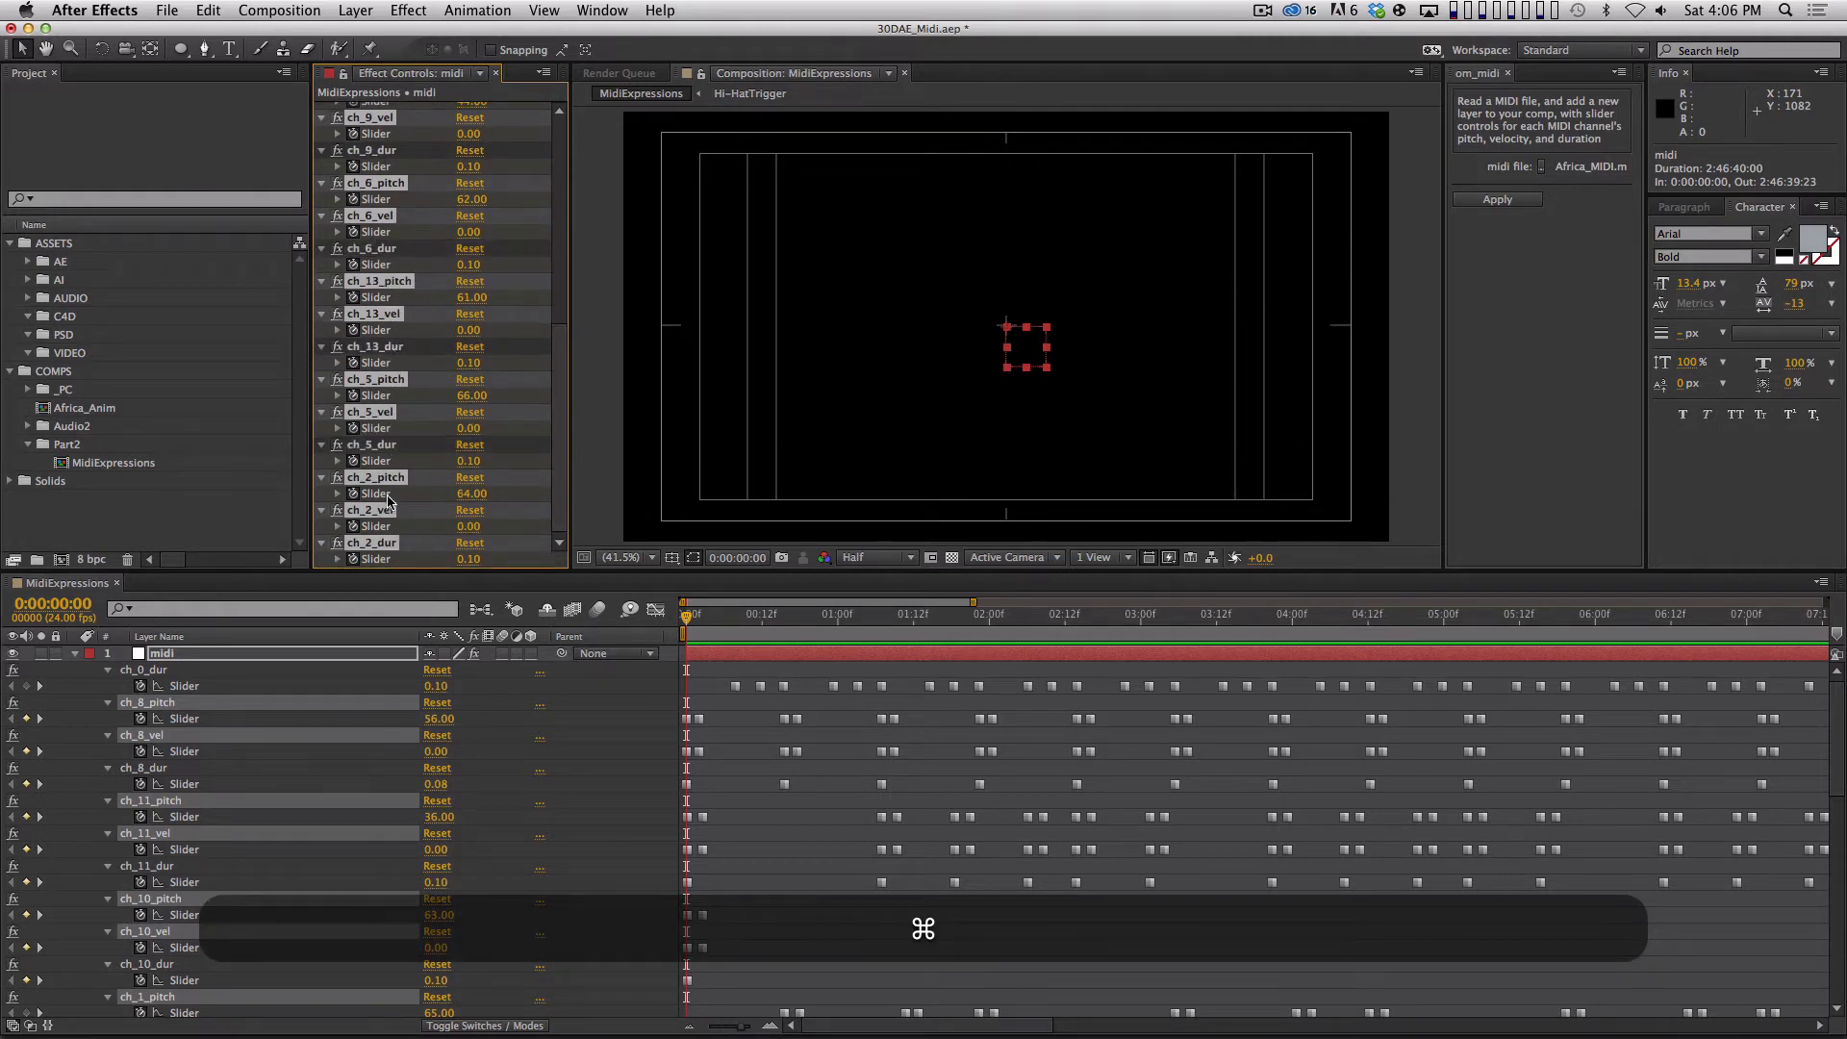
{"action": "left_click", "coordinate": [386, 543], "text": "super"}
{"action": "key", "text": "super+BackSpace"}
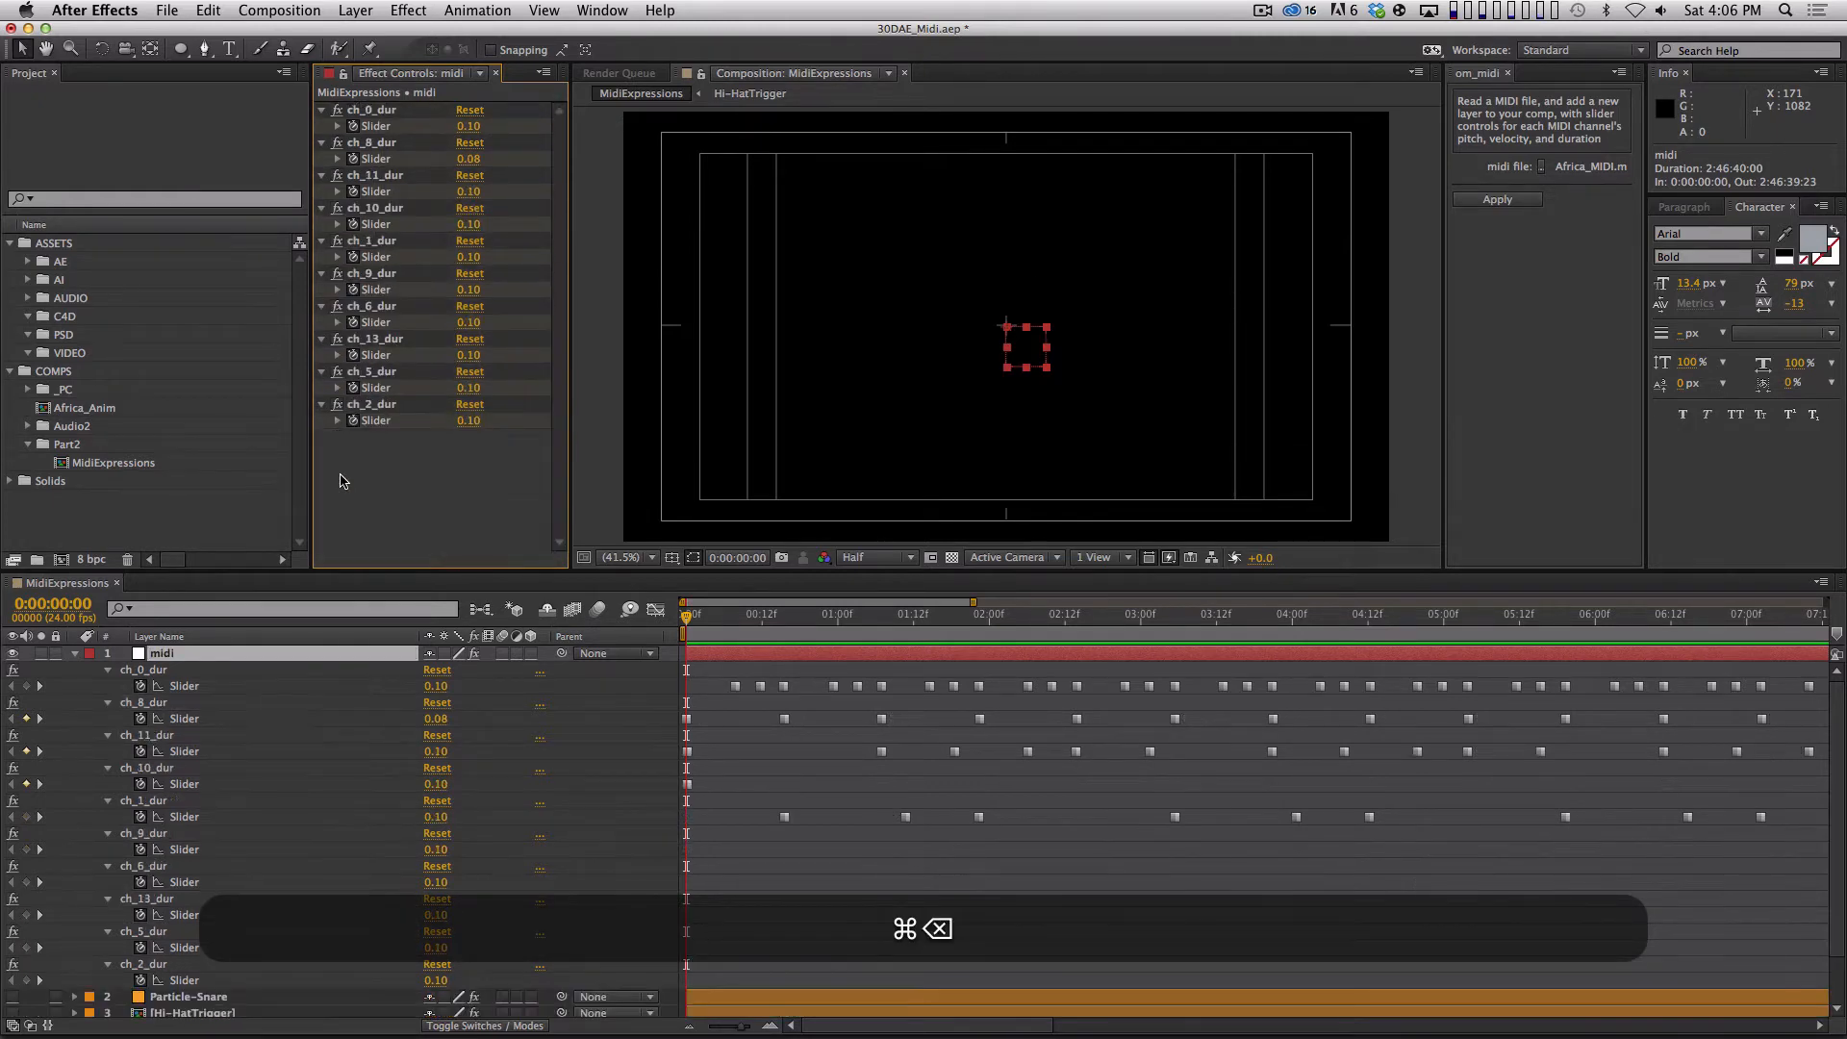
Look through the duration keyframes along the 30-second timeline and undo the accidental shift of the midi layer.
{"action": "key", "text": "minus"}
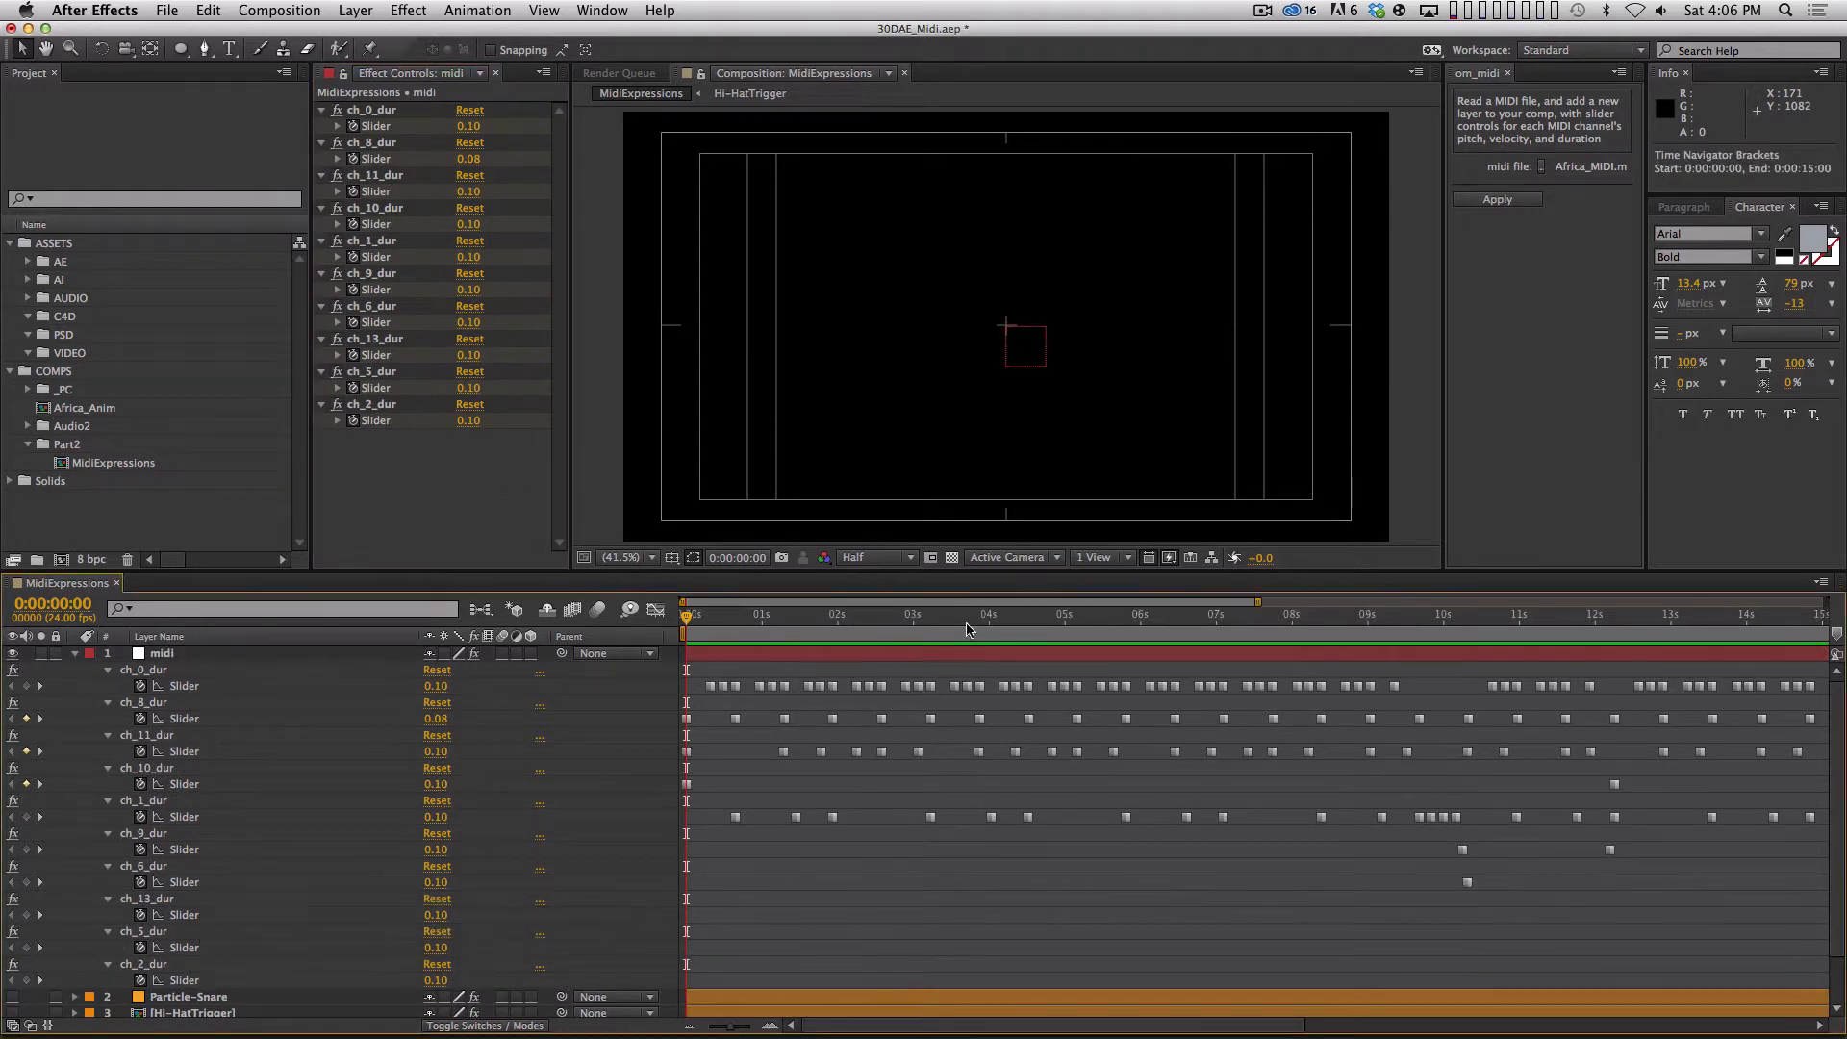
{"action": "key", "text": "space"}
{"action": "left_click_drag", "start_coordinate": [1301, 875], "coordinate": [779, 866]}
{"action": "left_click_drag", "start_coordinate": [1289, 895], "coordinate": [918, 899]}
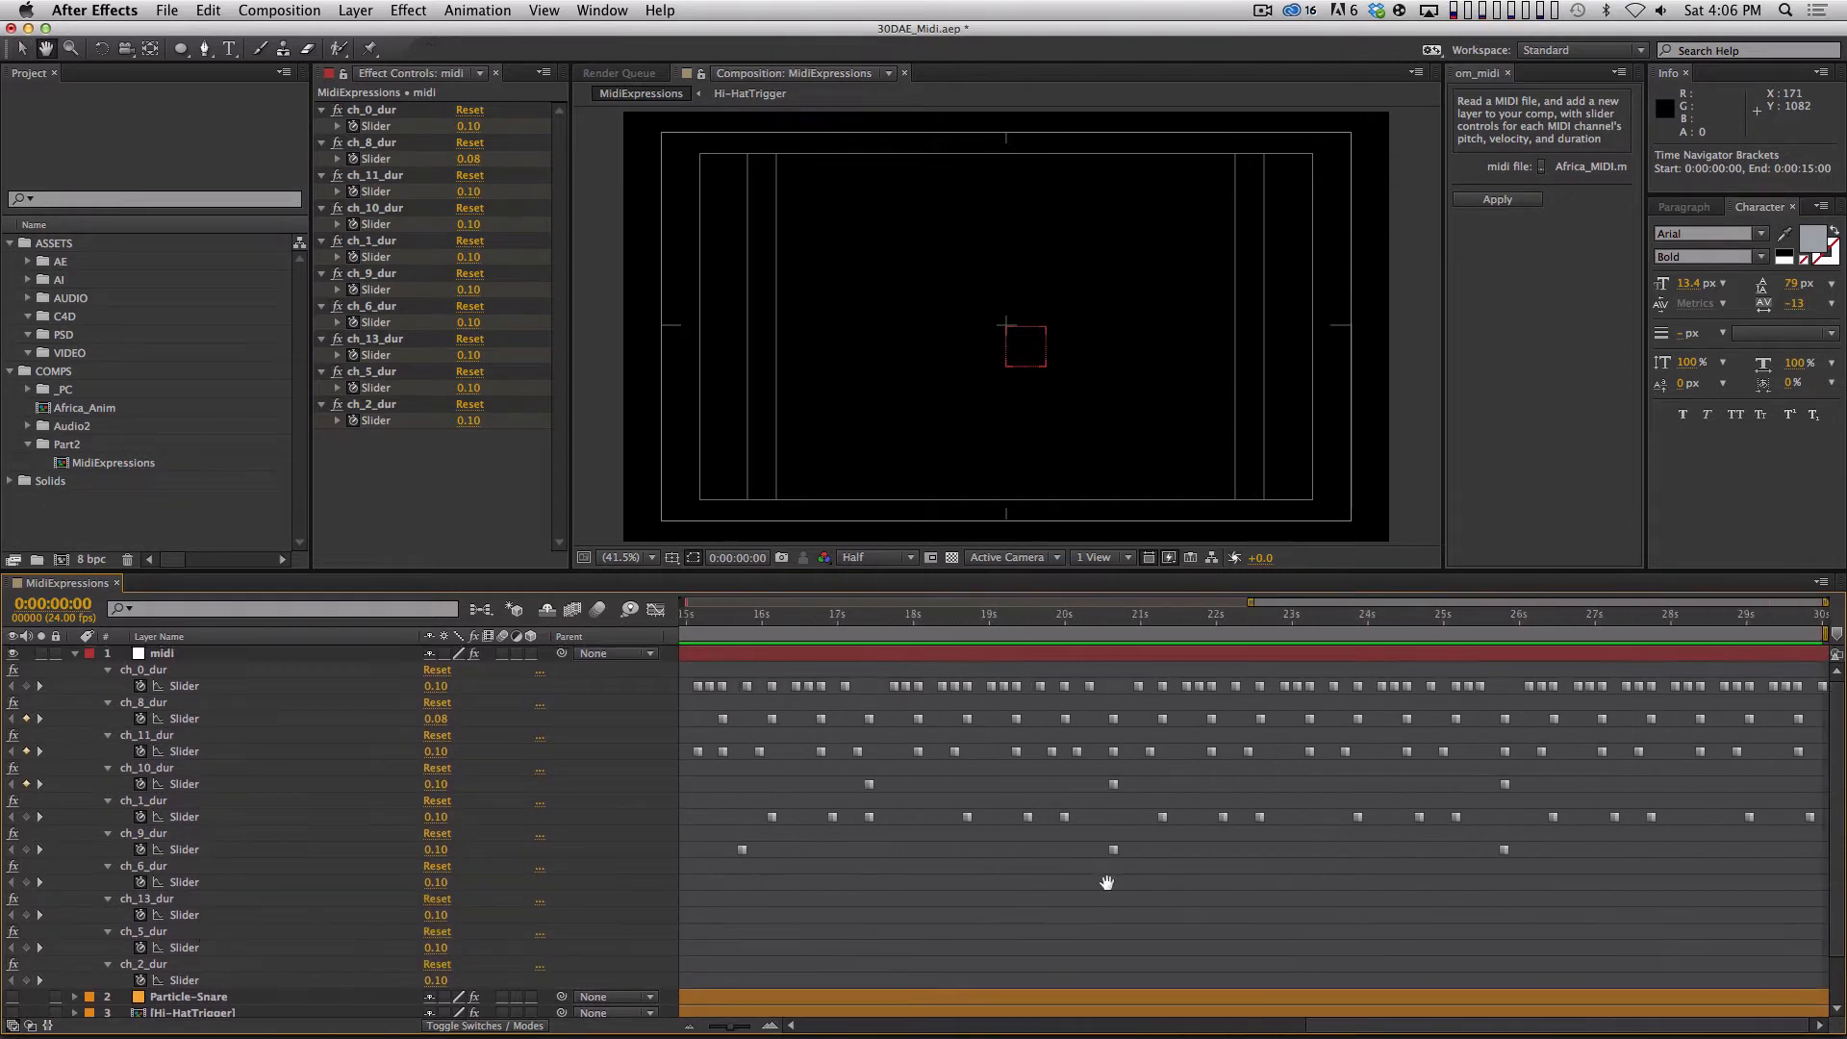
{"action": "key", "text": "minus"}
{"action": "left_click_drag", "start_coordinate": [1772, 624], "coordinate": [1048, 745]}
{"action": "key", "text": "super+z"}
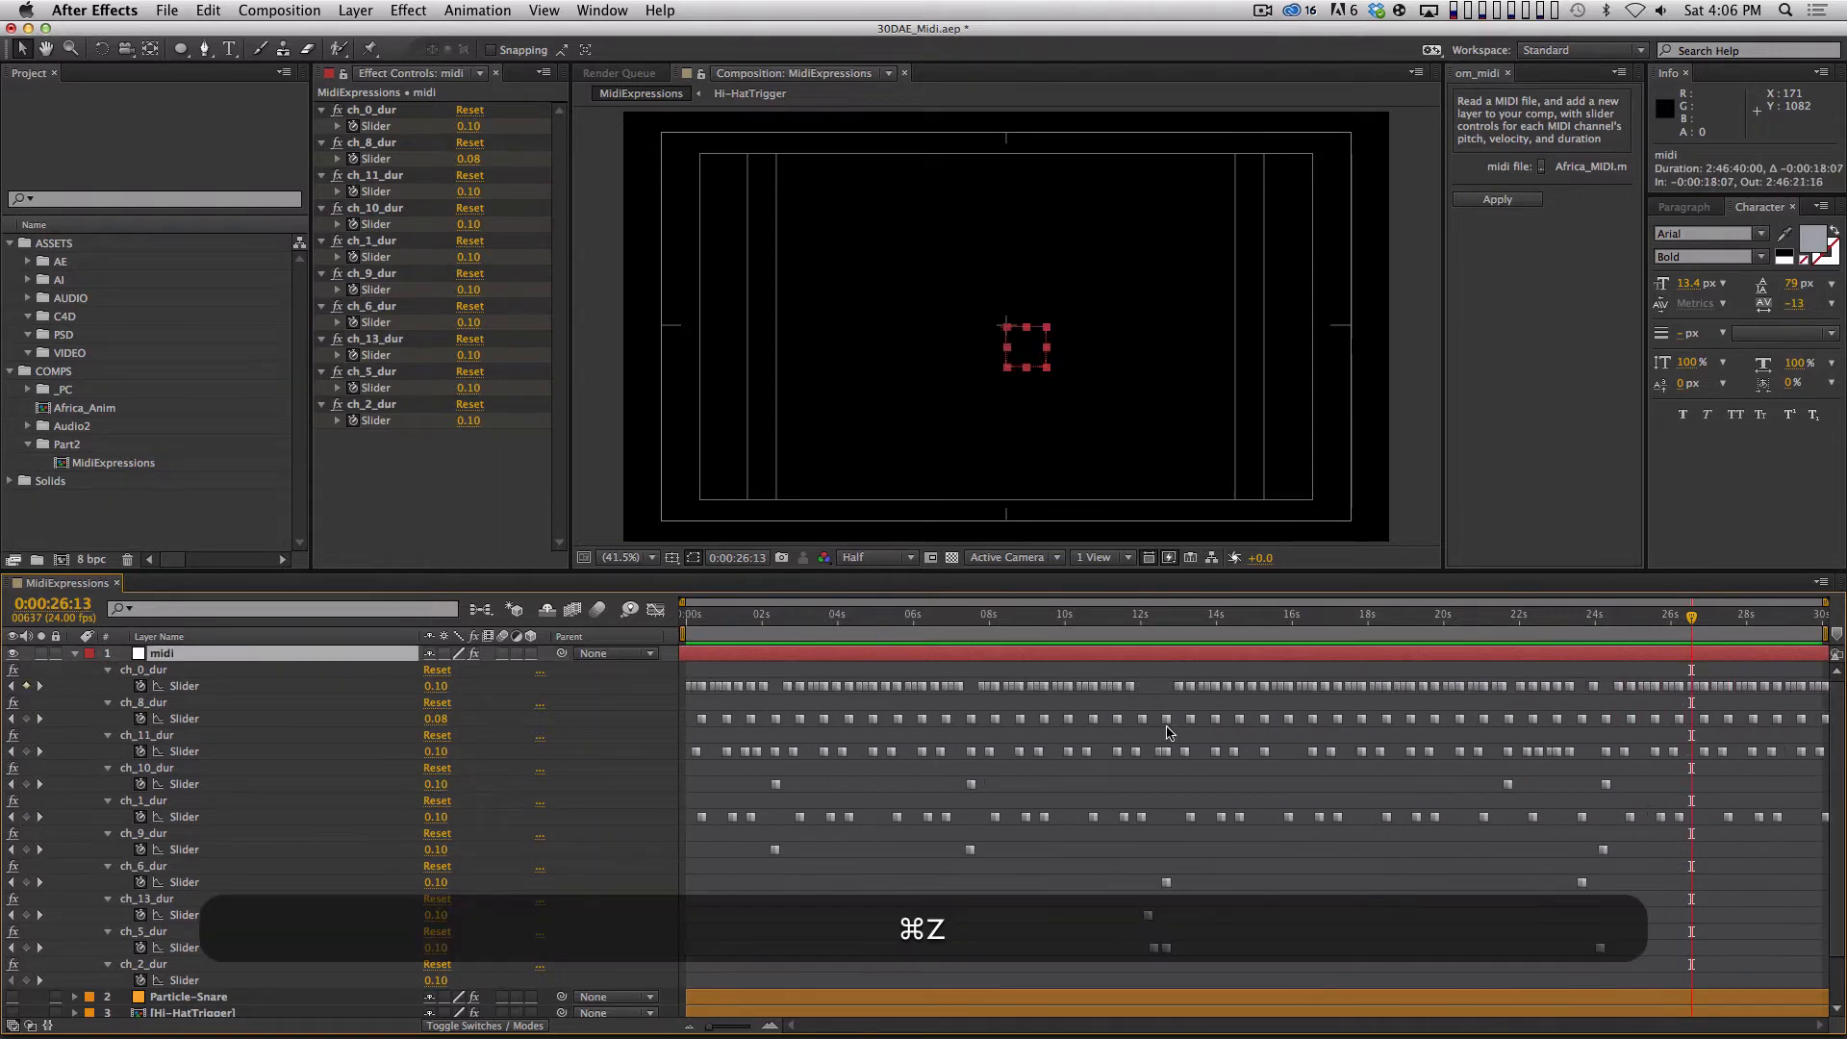
Return to the start of the composition and preview the audio against the duration keyframes.
{"action": "key", "text": "Home"}
{"action": "key", "text": "equal"}
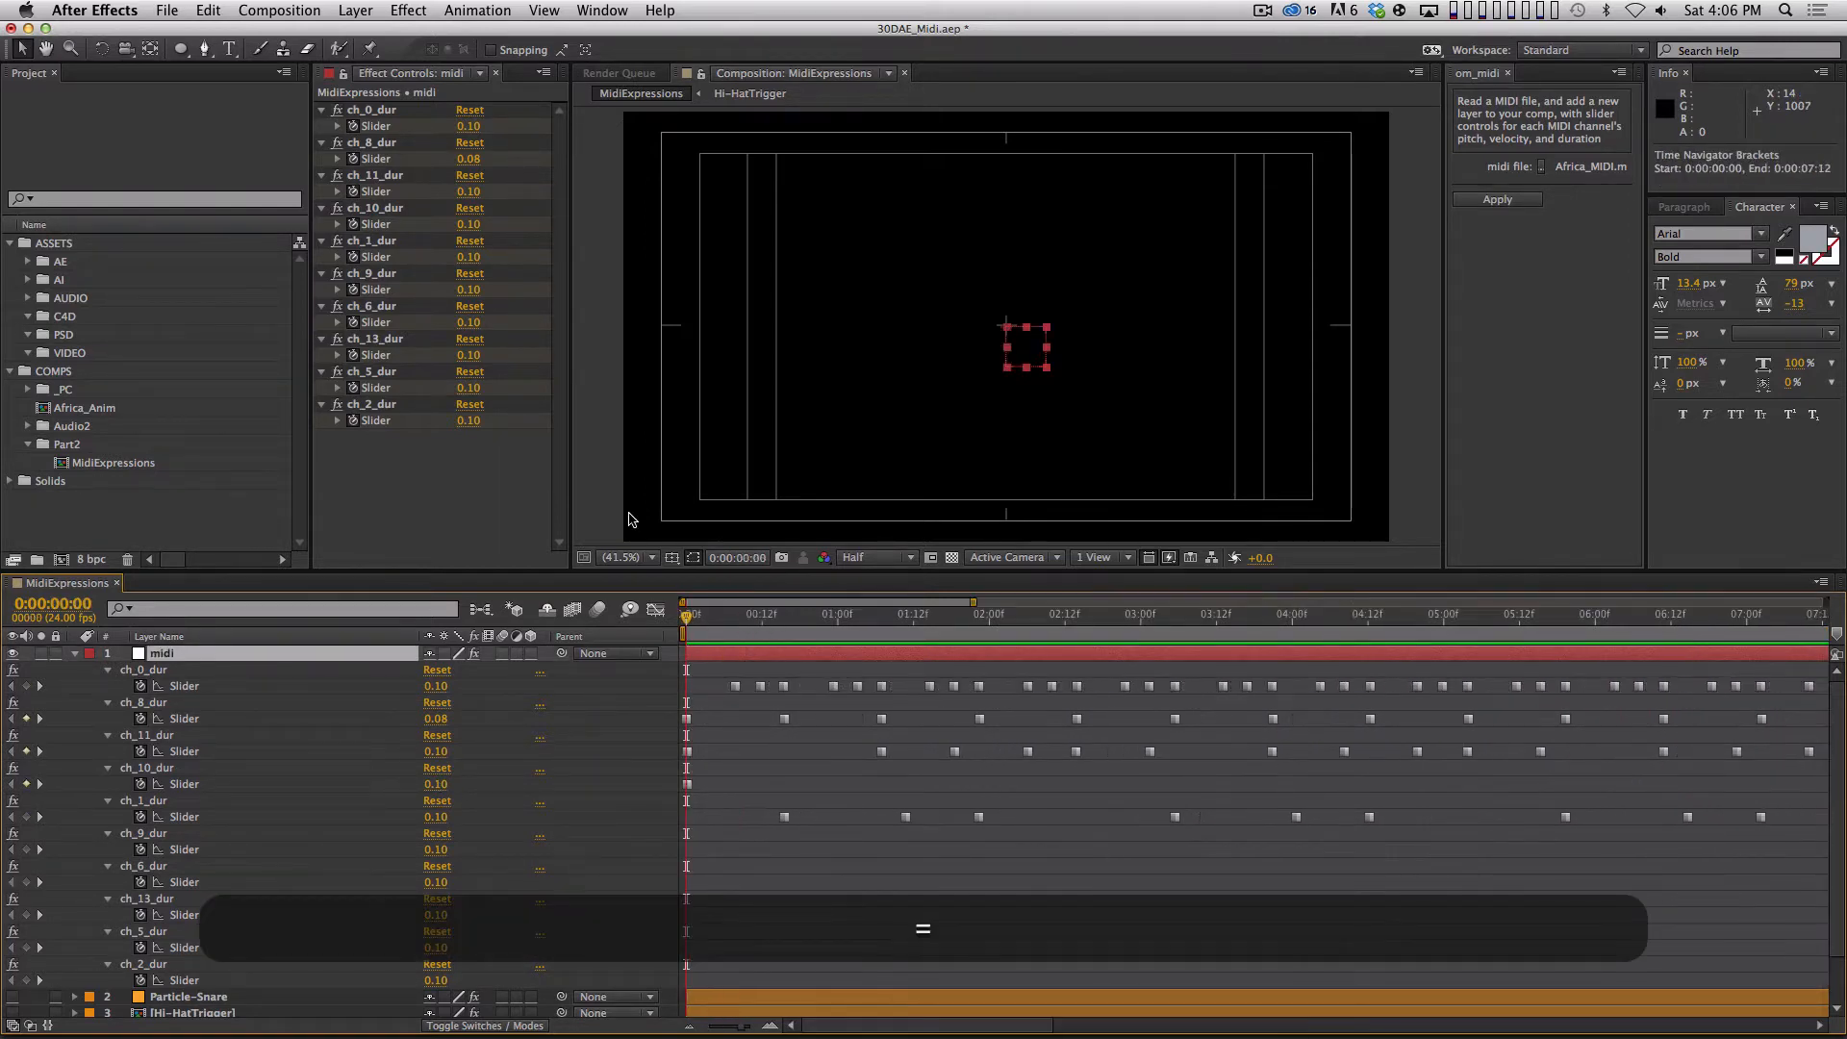
{"action": "key", "text": "KP_Decimal"}
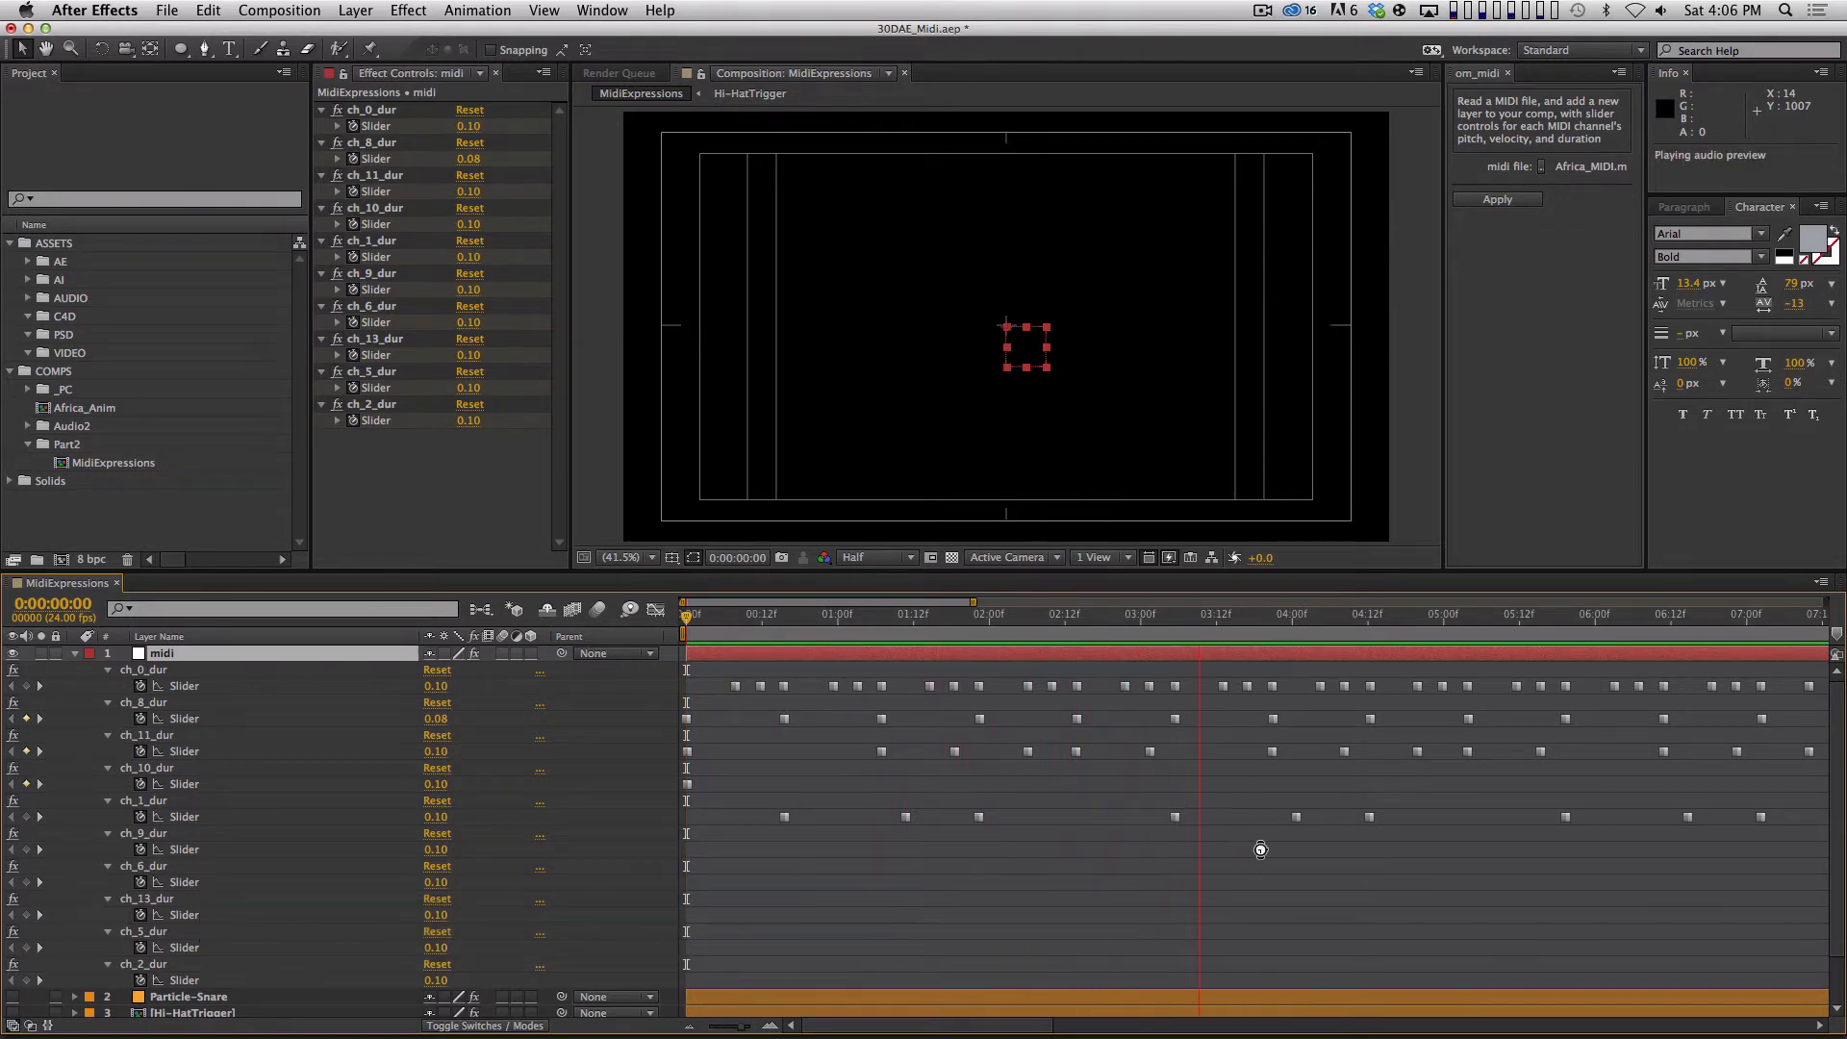
{"action": "key", "text": "space"}
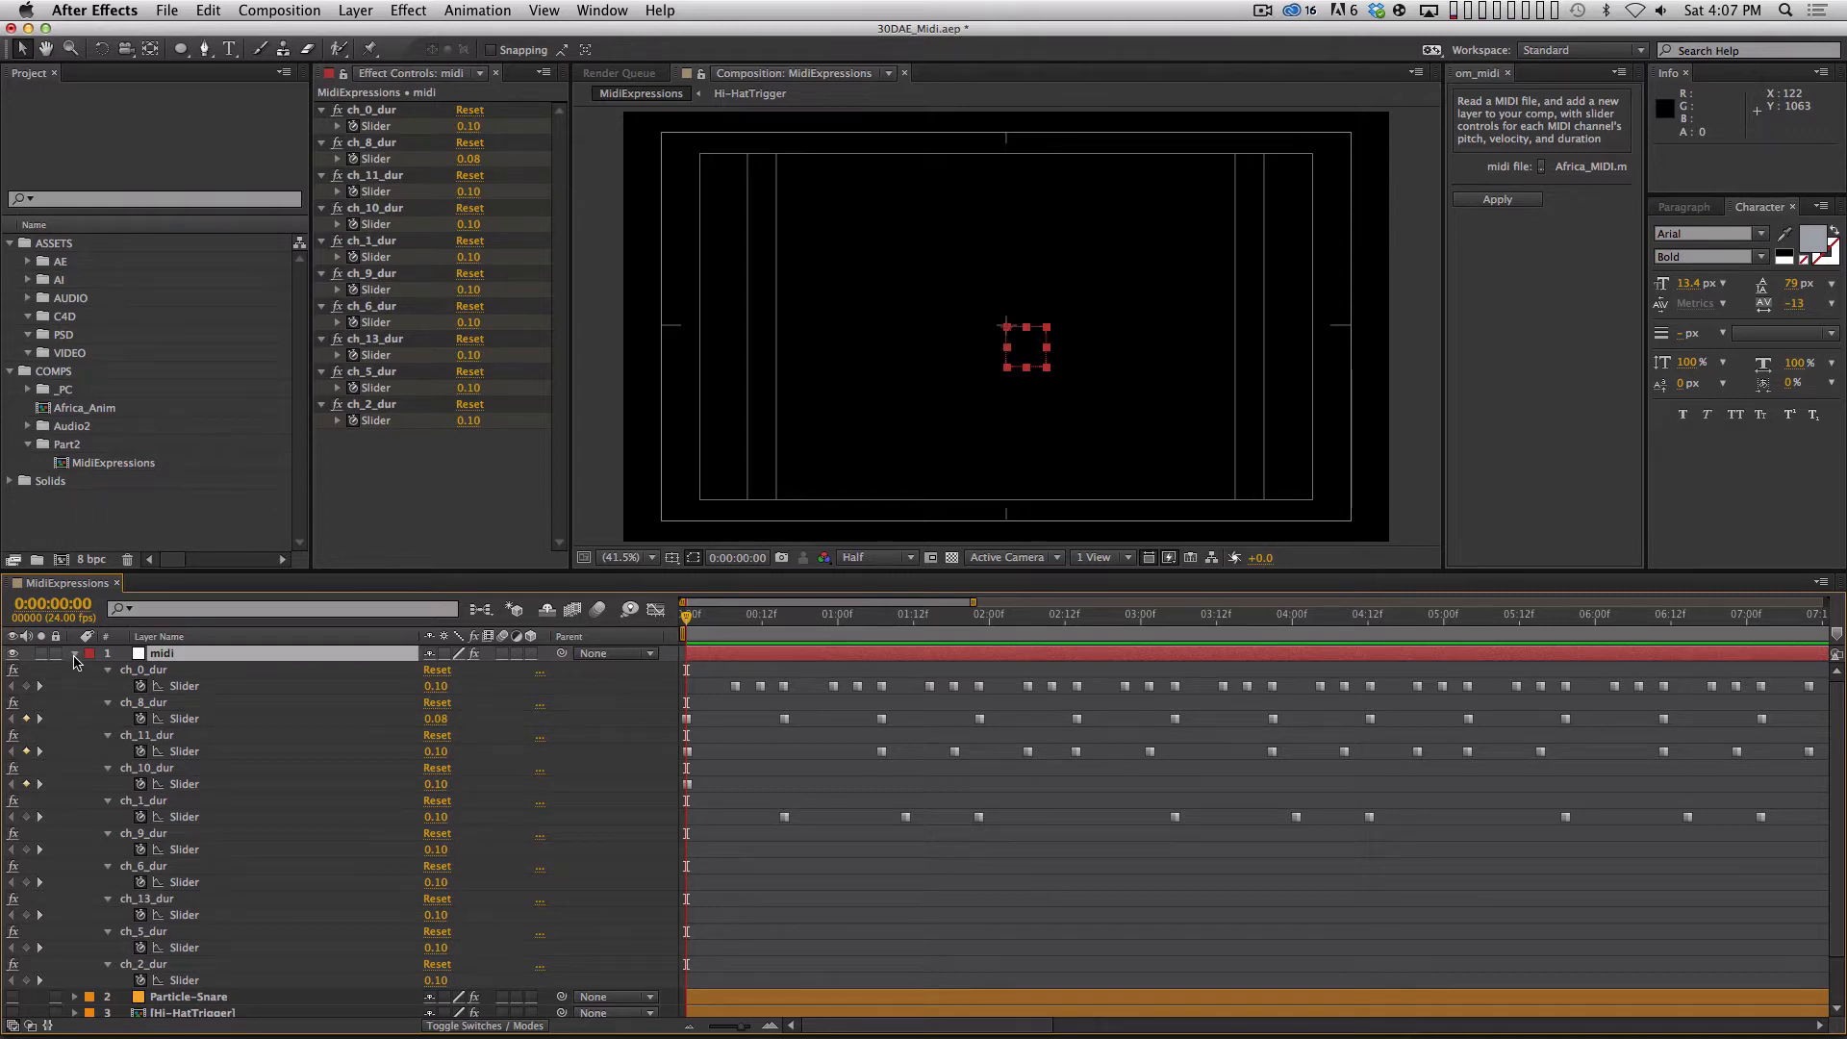
Collapse the midi layer, reveal its keyframed duration sliders again, and clear the selection.
{"action": "left_click", "coordinate": [74, 653]}
{"action": "left_click", "coordinate": [133, 748]}
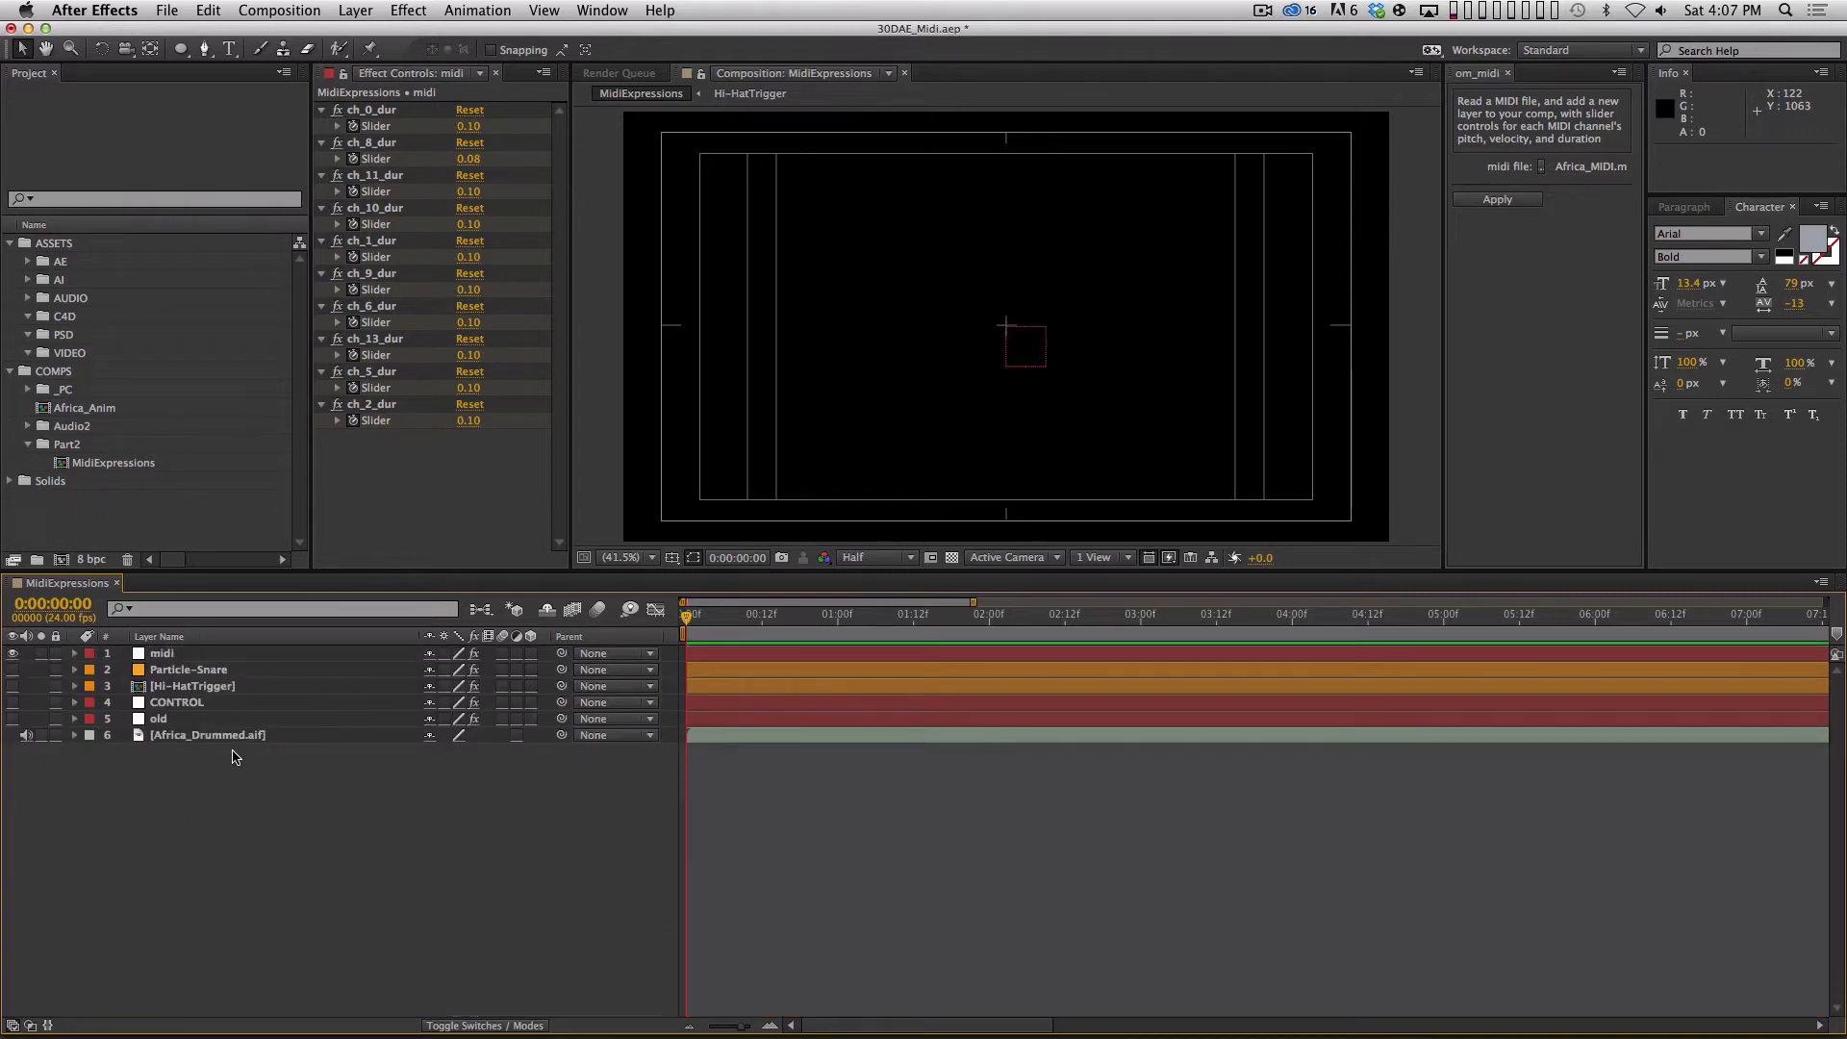
{"action": "left_click", "coordinate": [339, 654]}
{"action": "key", "text": "u"}
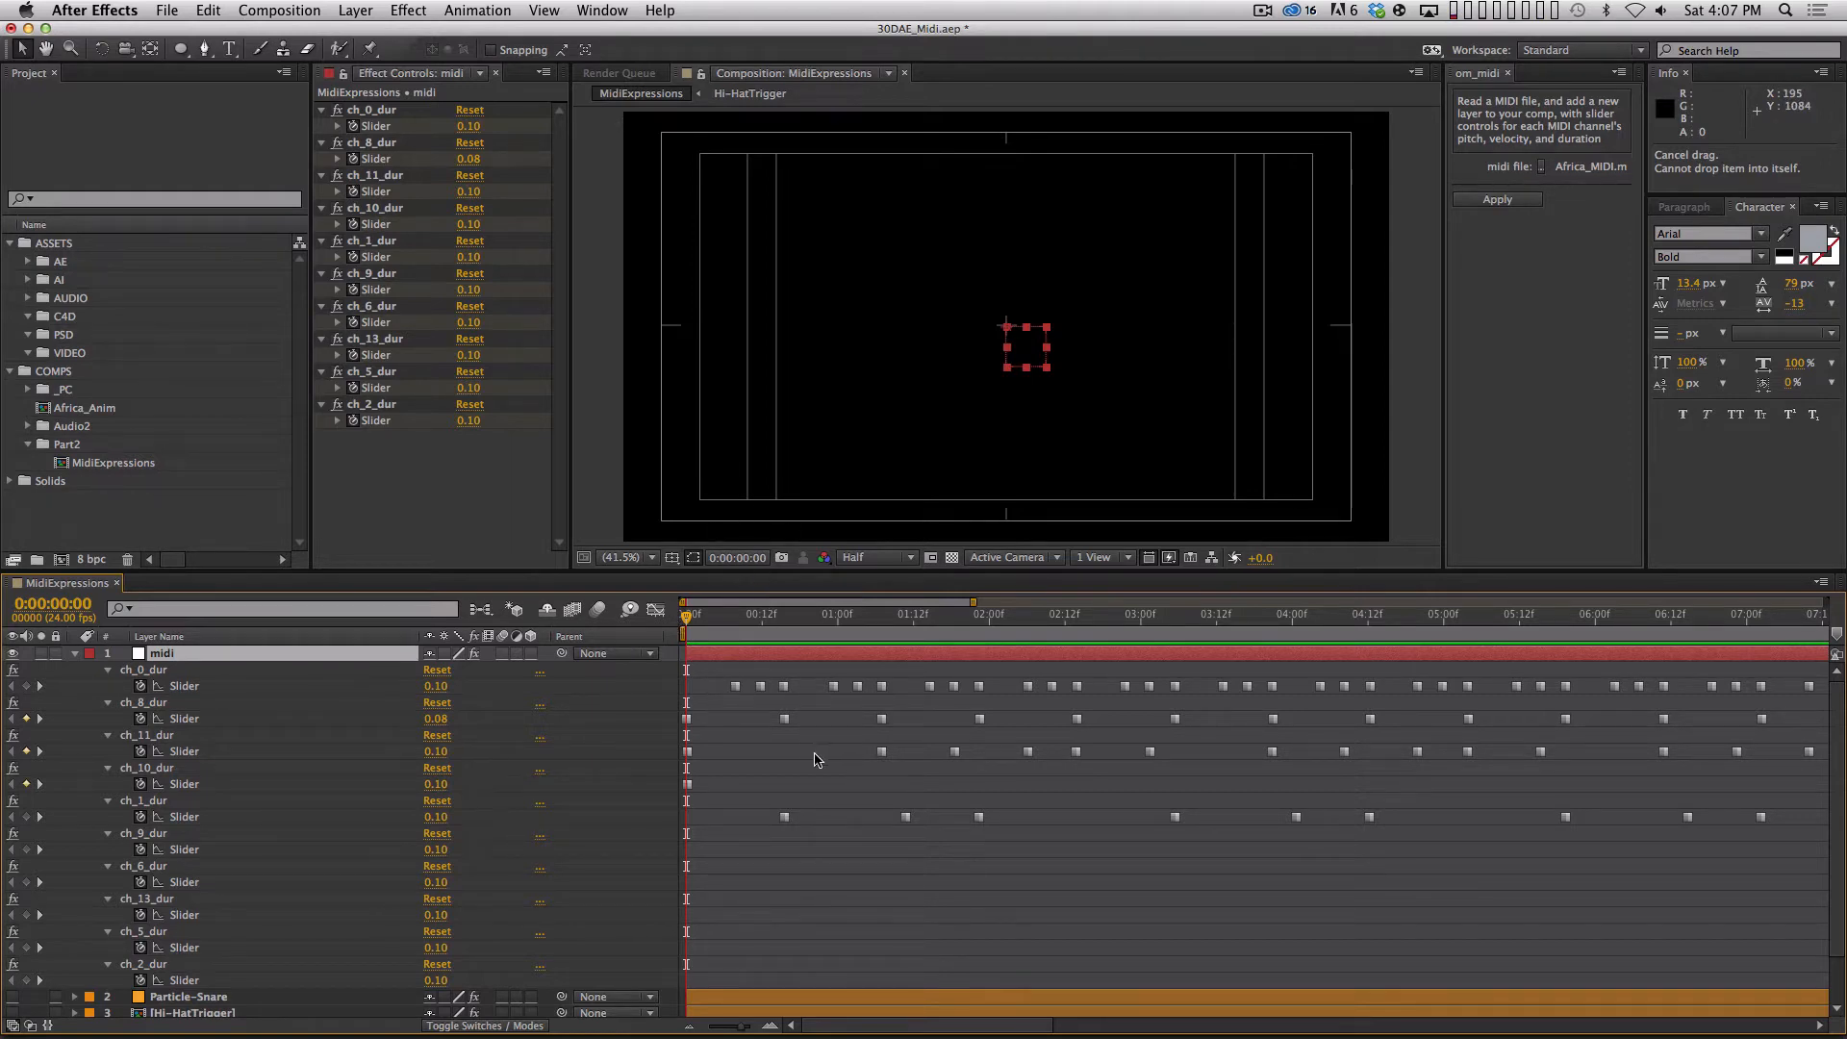
{"action": "left_click_drag", "start_coordinate": [755, 784], "coordinate": [824, 895]}
{"action": "left_click", "coordinate": [824, 894]}
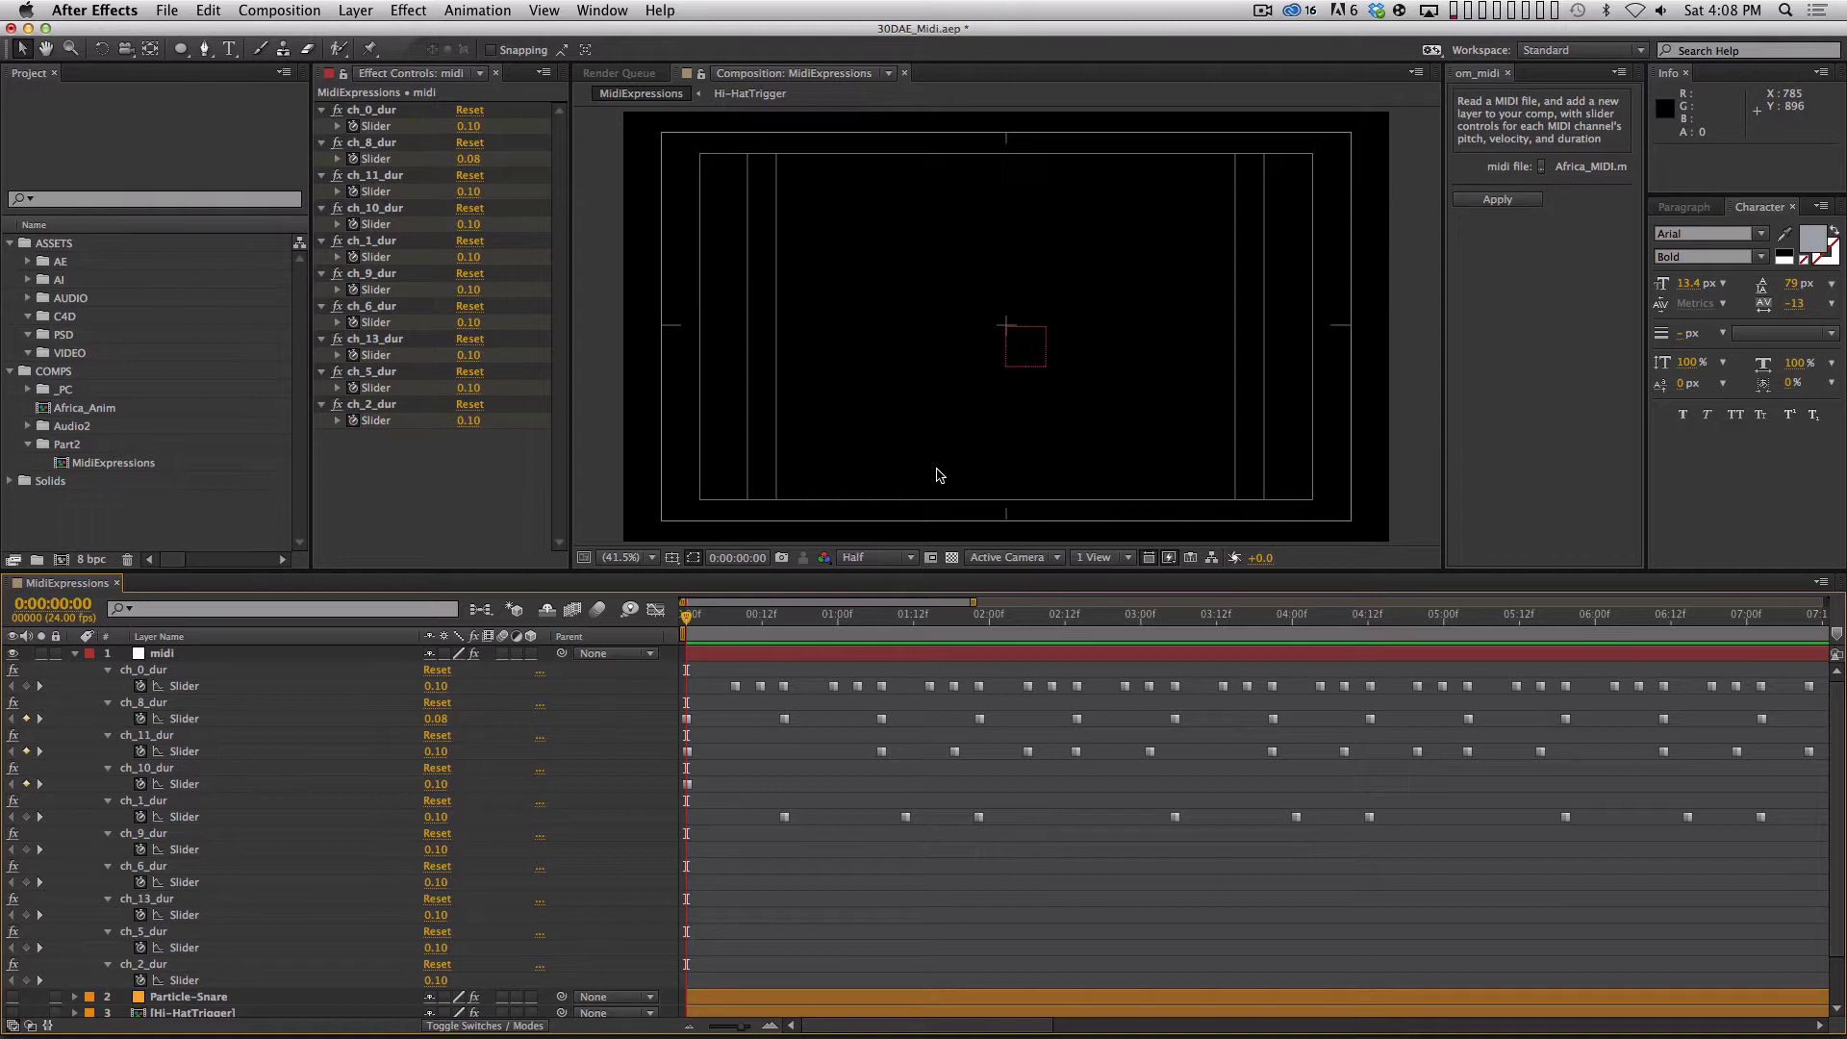
Try placing layer markers on the midi layer at three points within the first three seconds, undo them, and clear the selection.
{"action": "left_click", "coordinate": [336, 672]}
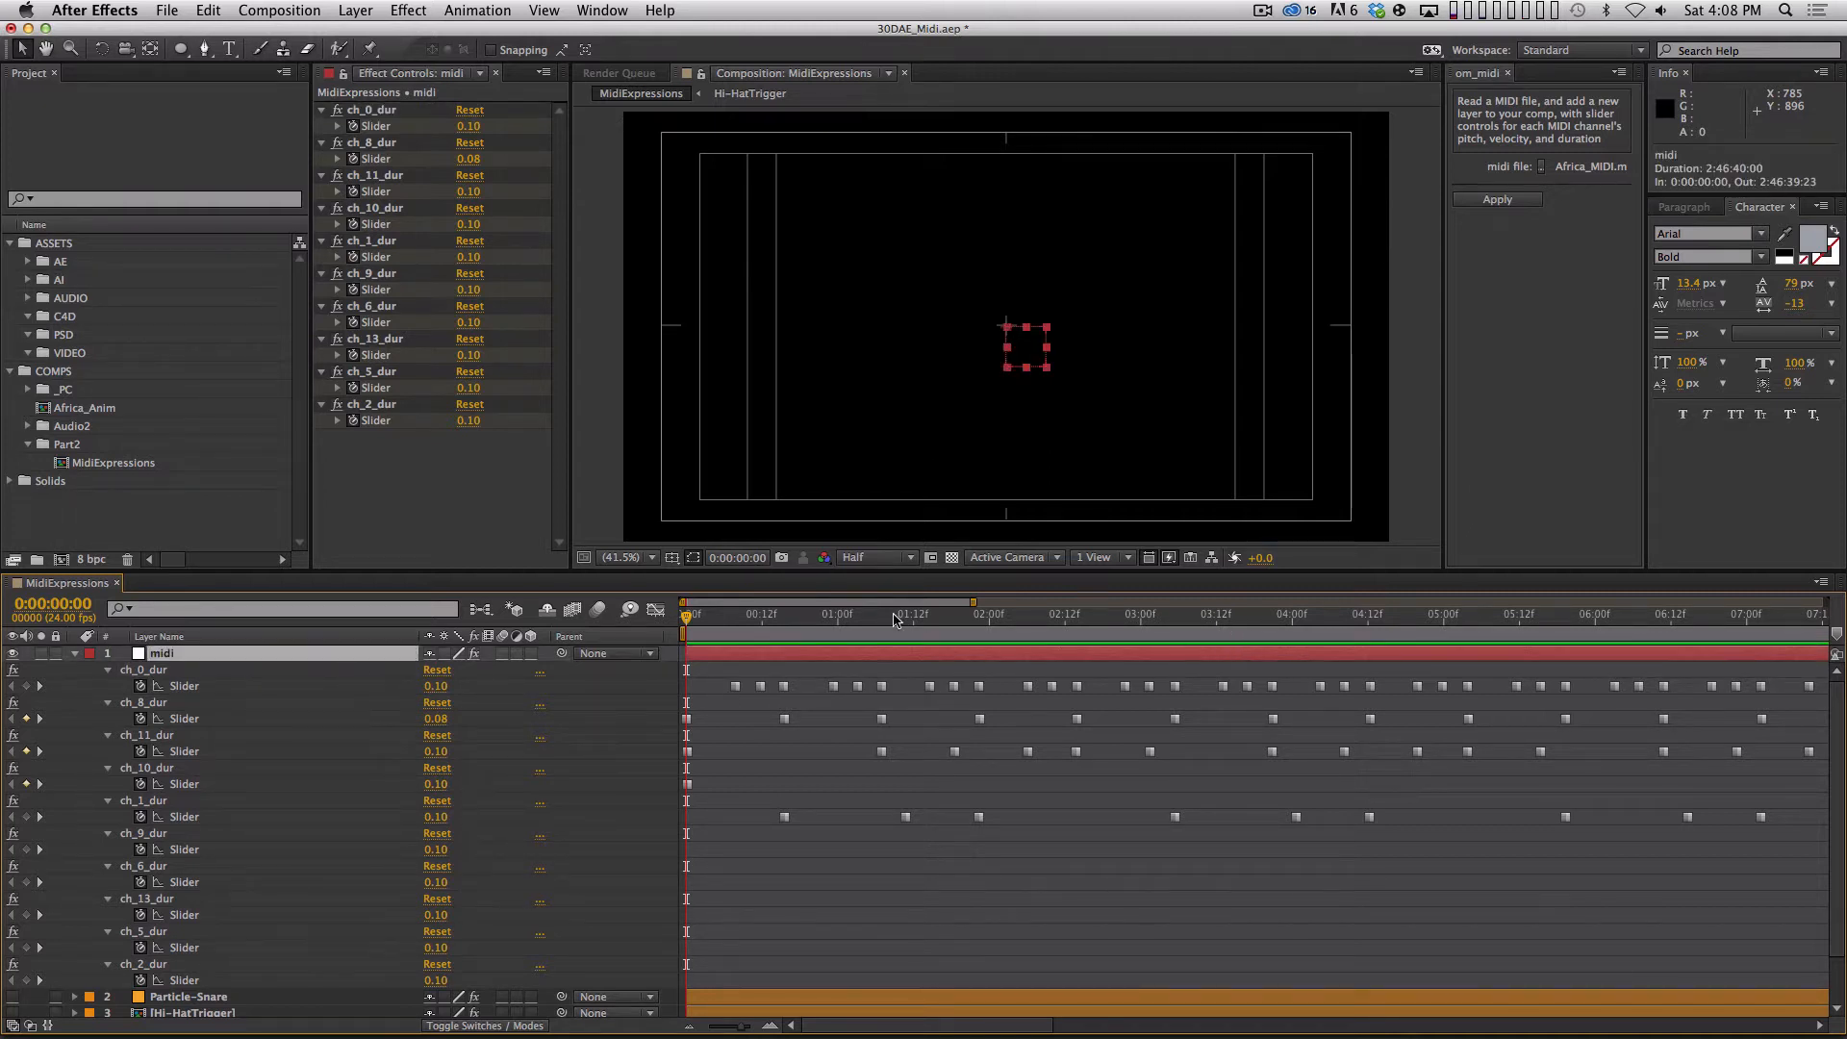
{"action": "key", "text": "KP_Multiply"}
{"action": "left_click", "coordinate": [850, 618]}
{"action": "key", "text": "KP_Multiply"}
{"action": "left_click", "coordinate": [1065, 618]}
{"action": "key", "text": "KP_Multiply"}
{"action": "key", "text": "super+z"}
{"action": "key", "text": "super+z"}
{"action": "key", "text": "super+z"}
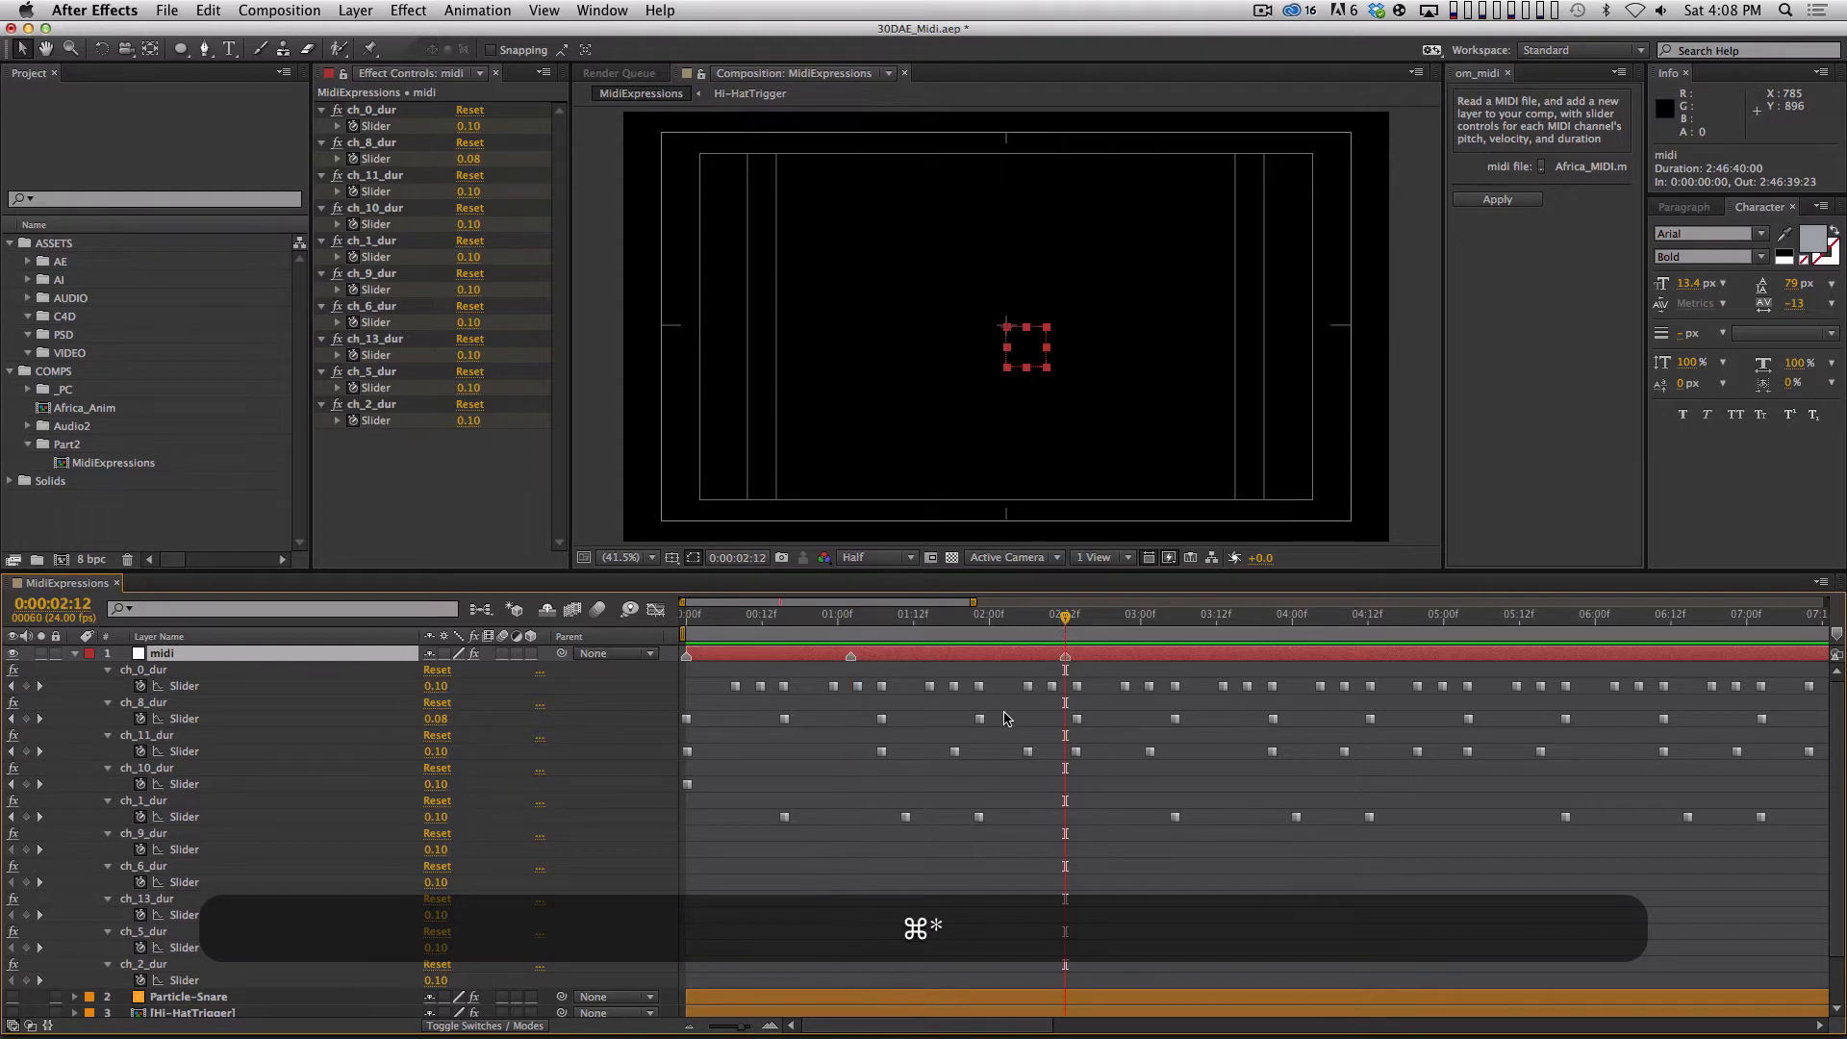
{"action": "left_click", "coordinate": [656, 852]}
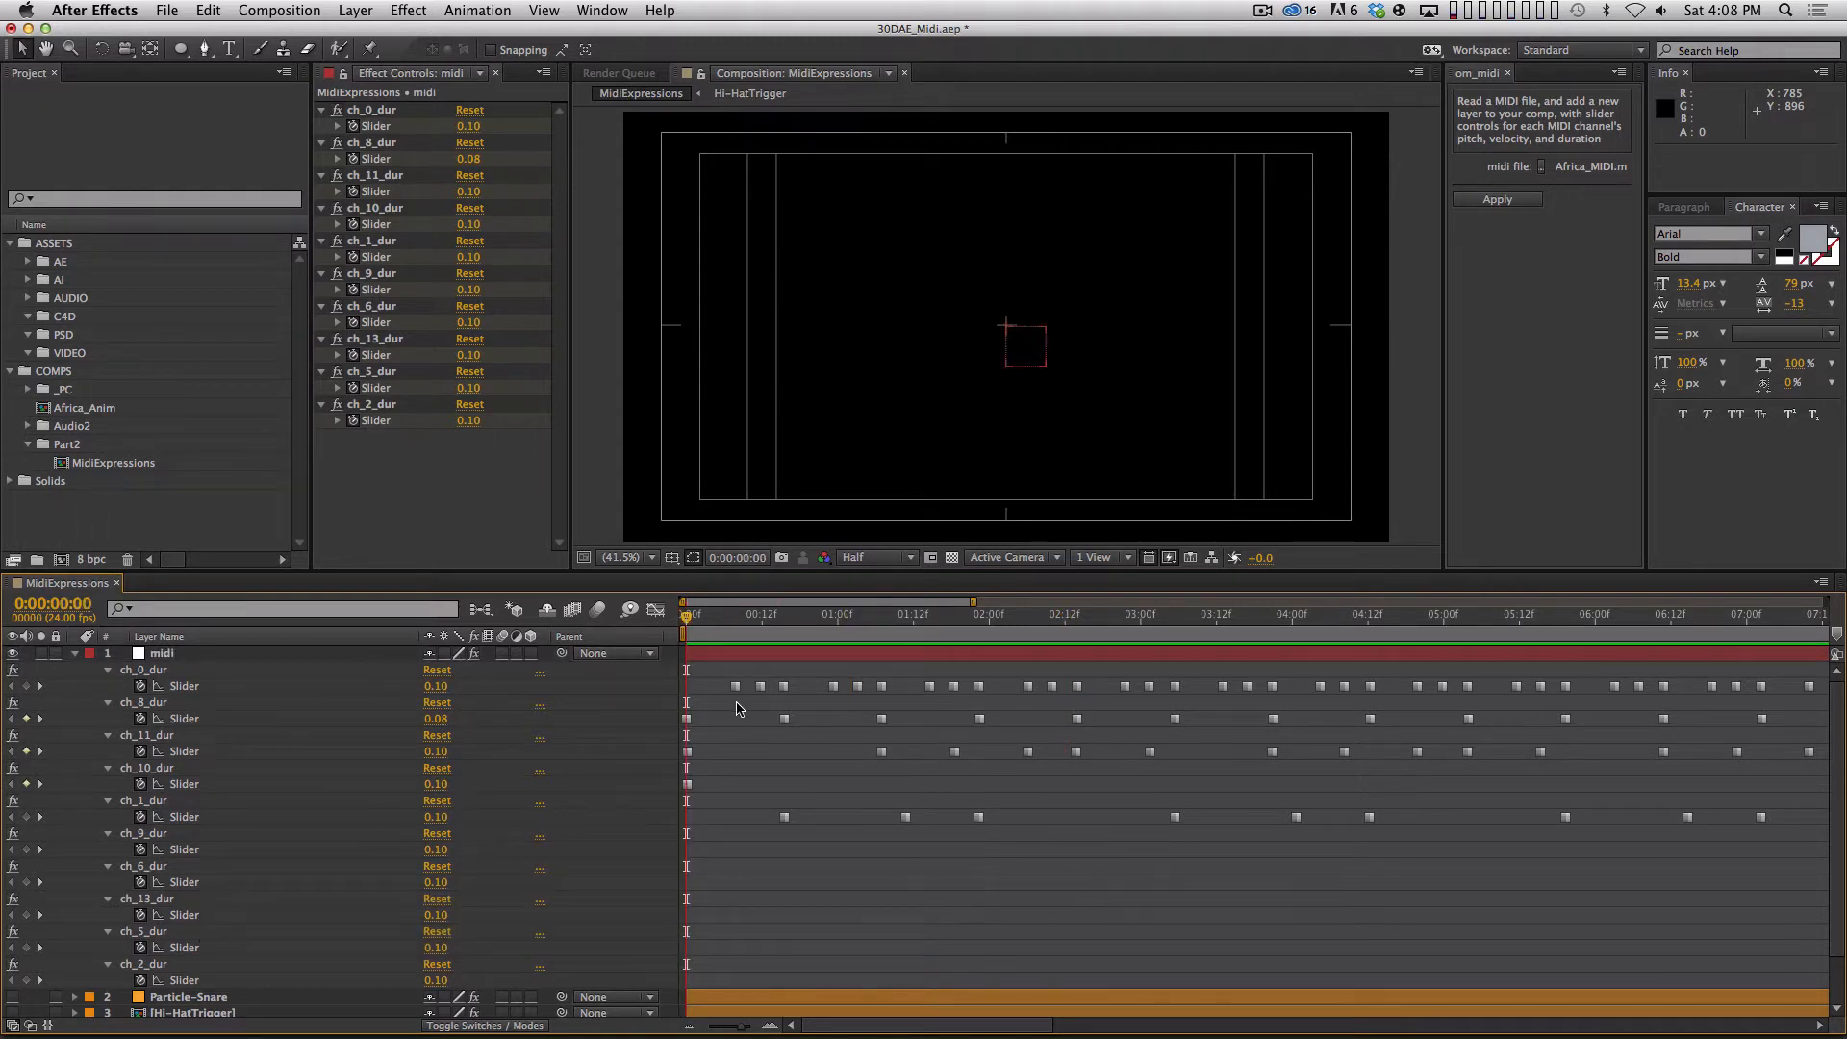
Collapse the ch_0, ch_8, ch_11, ch_10, ch_1 and ch_9 duration effects on the midi layer.
{"action": "left_click_drag", "start_coordinate": [687, 619], "coordinate": [1015, 668]}
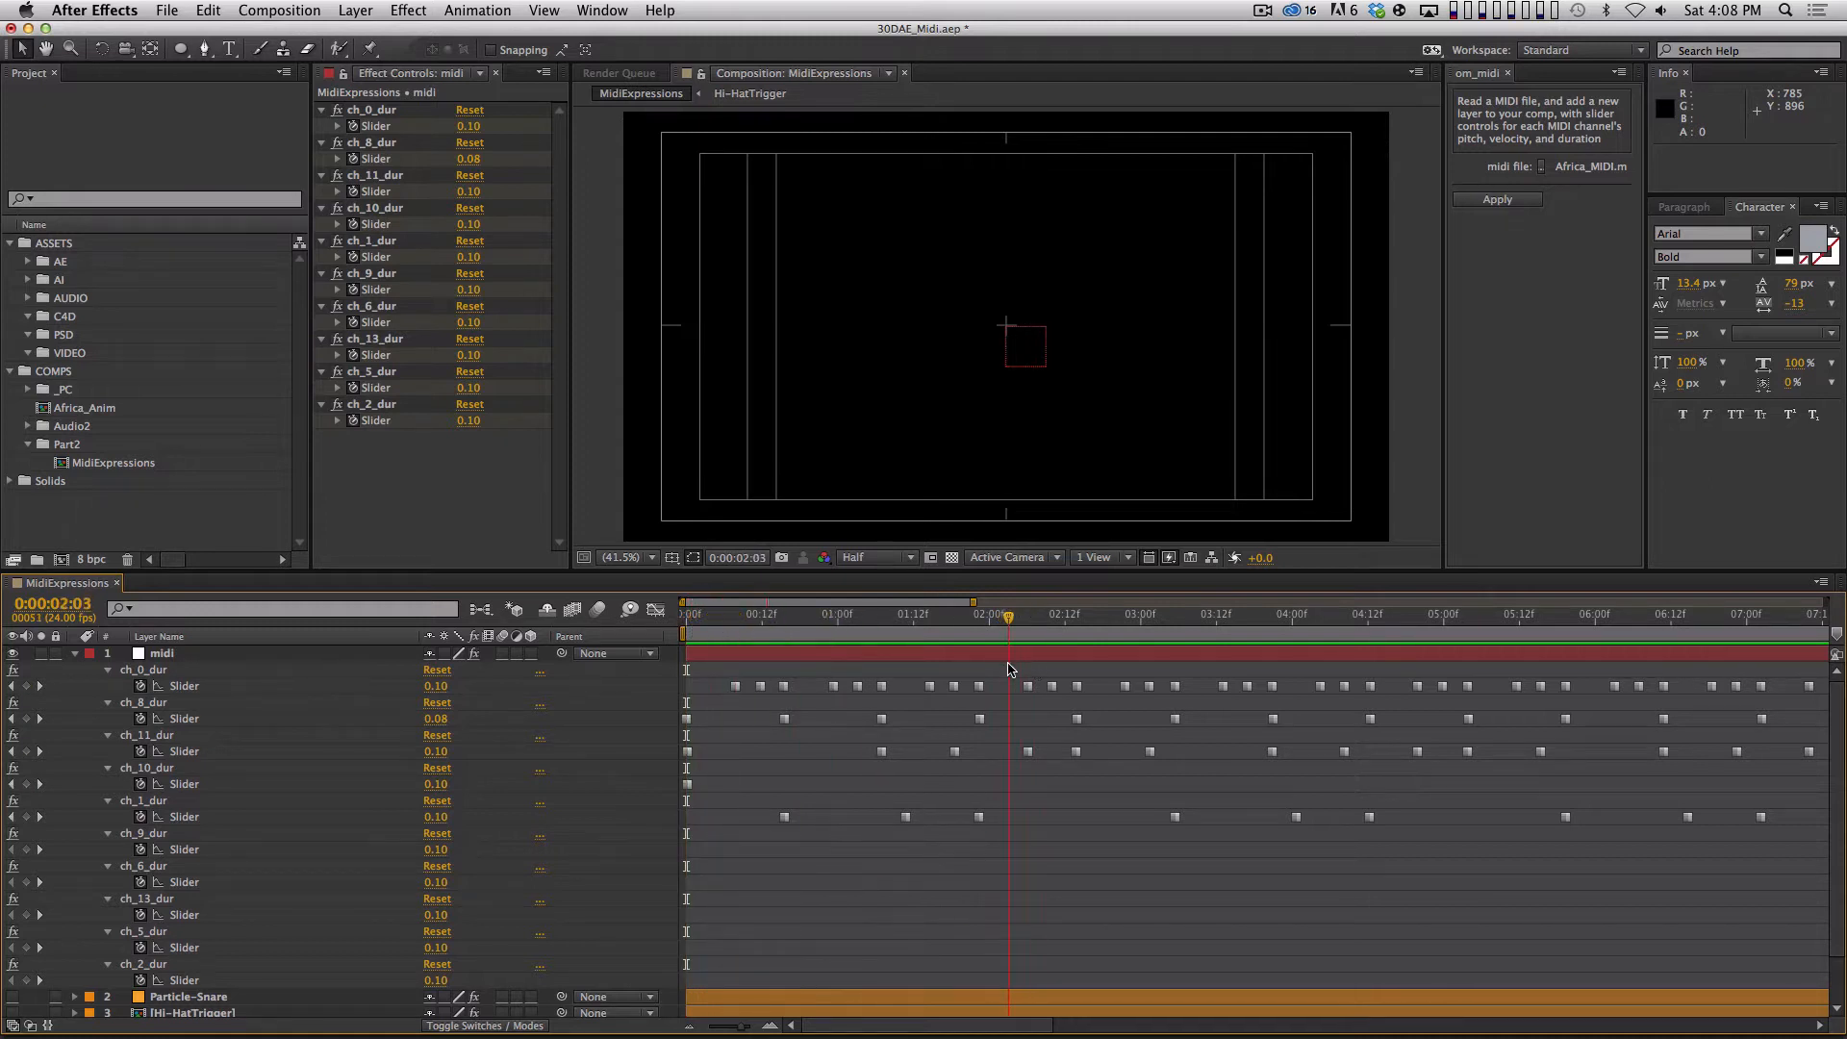
{"action": "left_click", "coordinate": [108, 703]}
{"action": "left_click", "coordinate": [108, 719]}
{"action": "left_click", "coordinate": [108, 735]}
{"action": "left_click", "coordinate": [108, 751]}
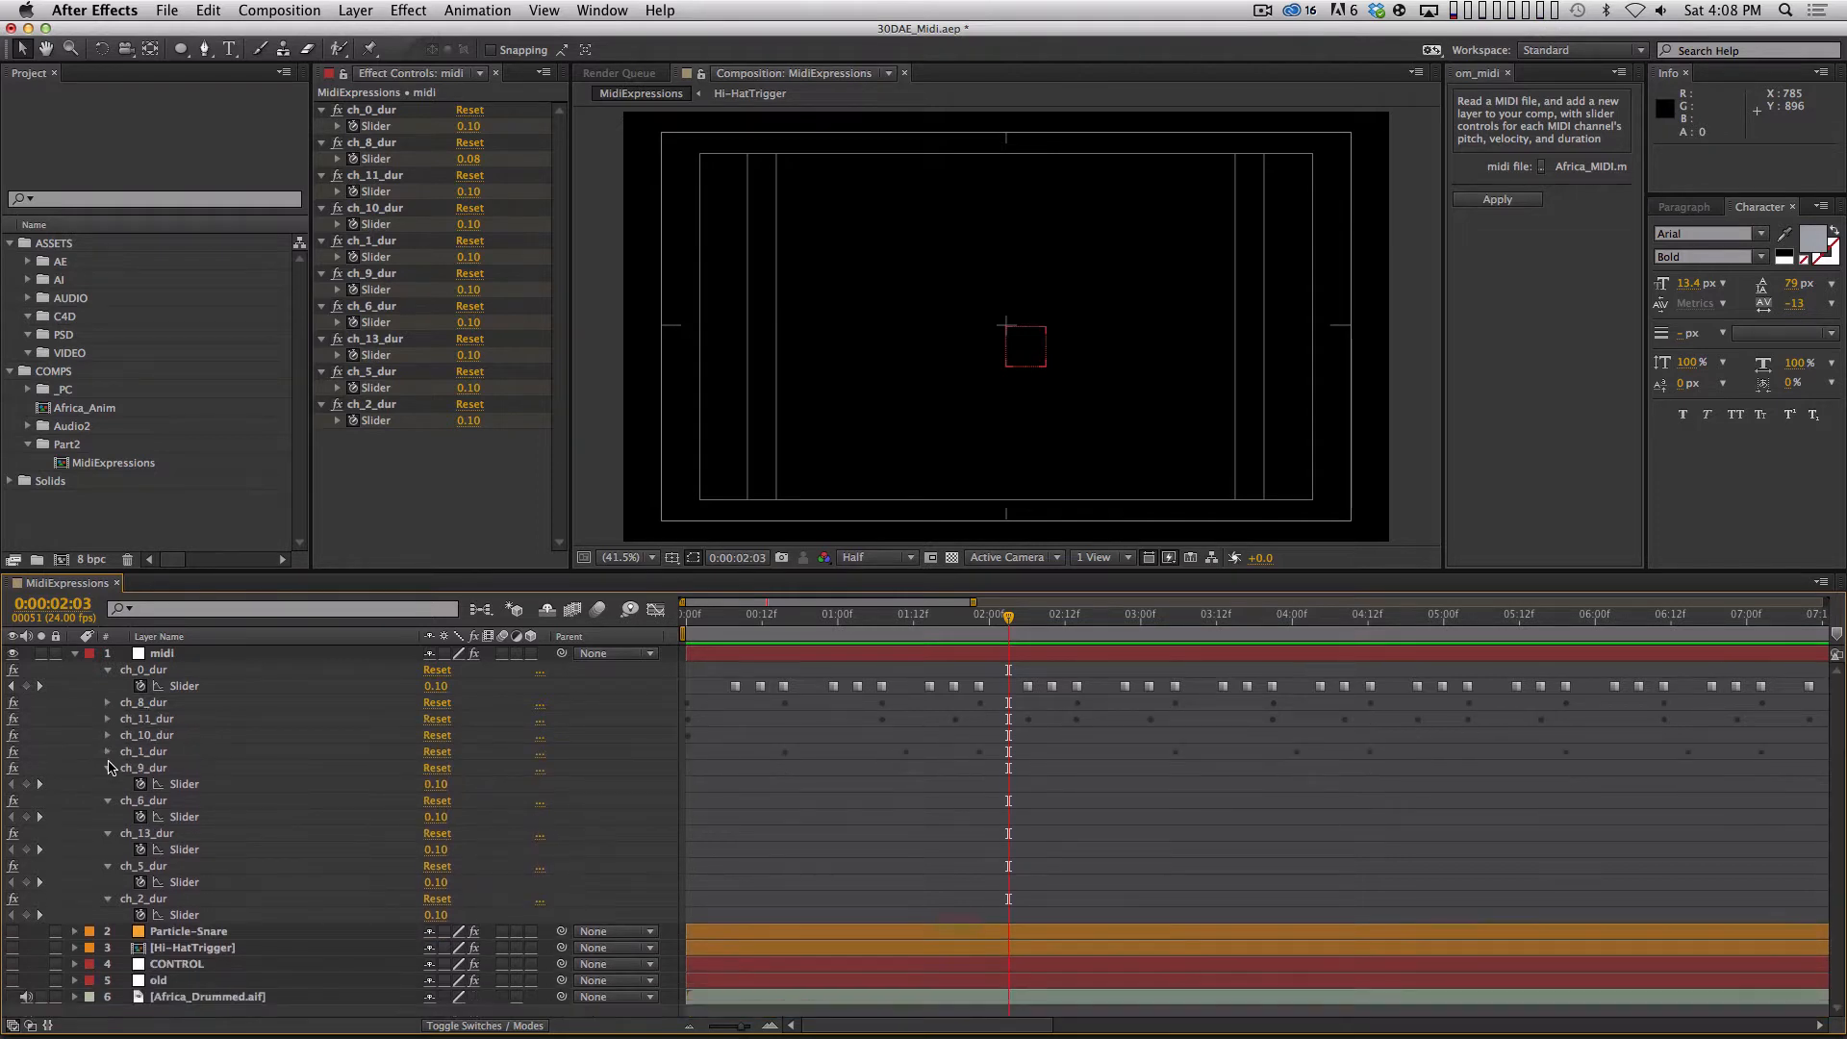
{"action": "left_click", "coordinate": [108, 767]}
{"action": "left_click", "coordinate": [108, 670]}
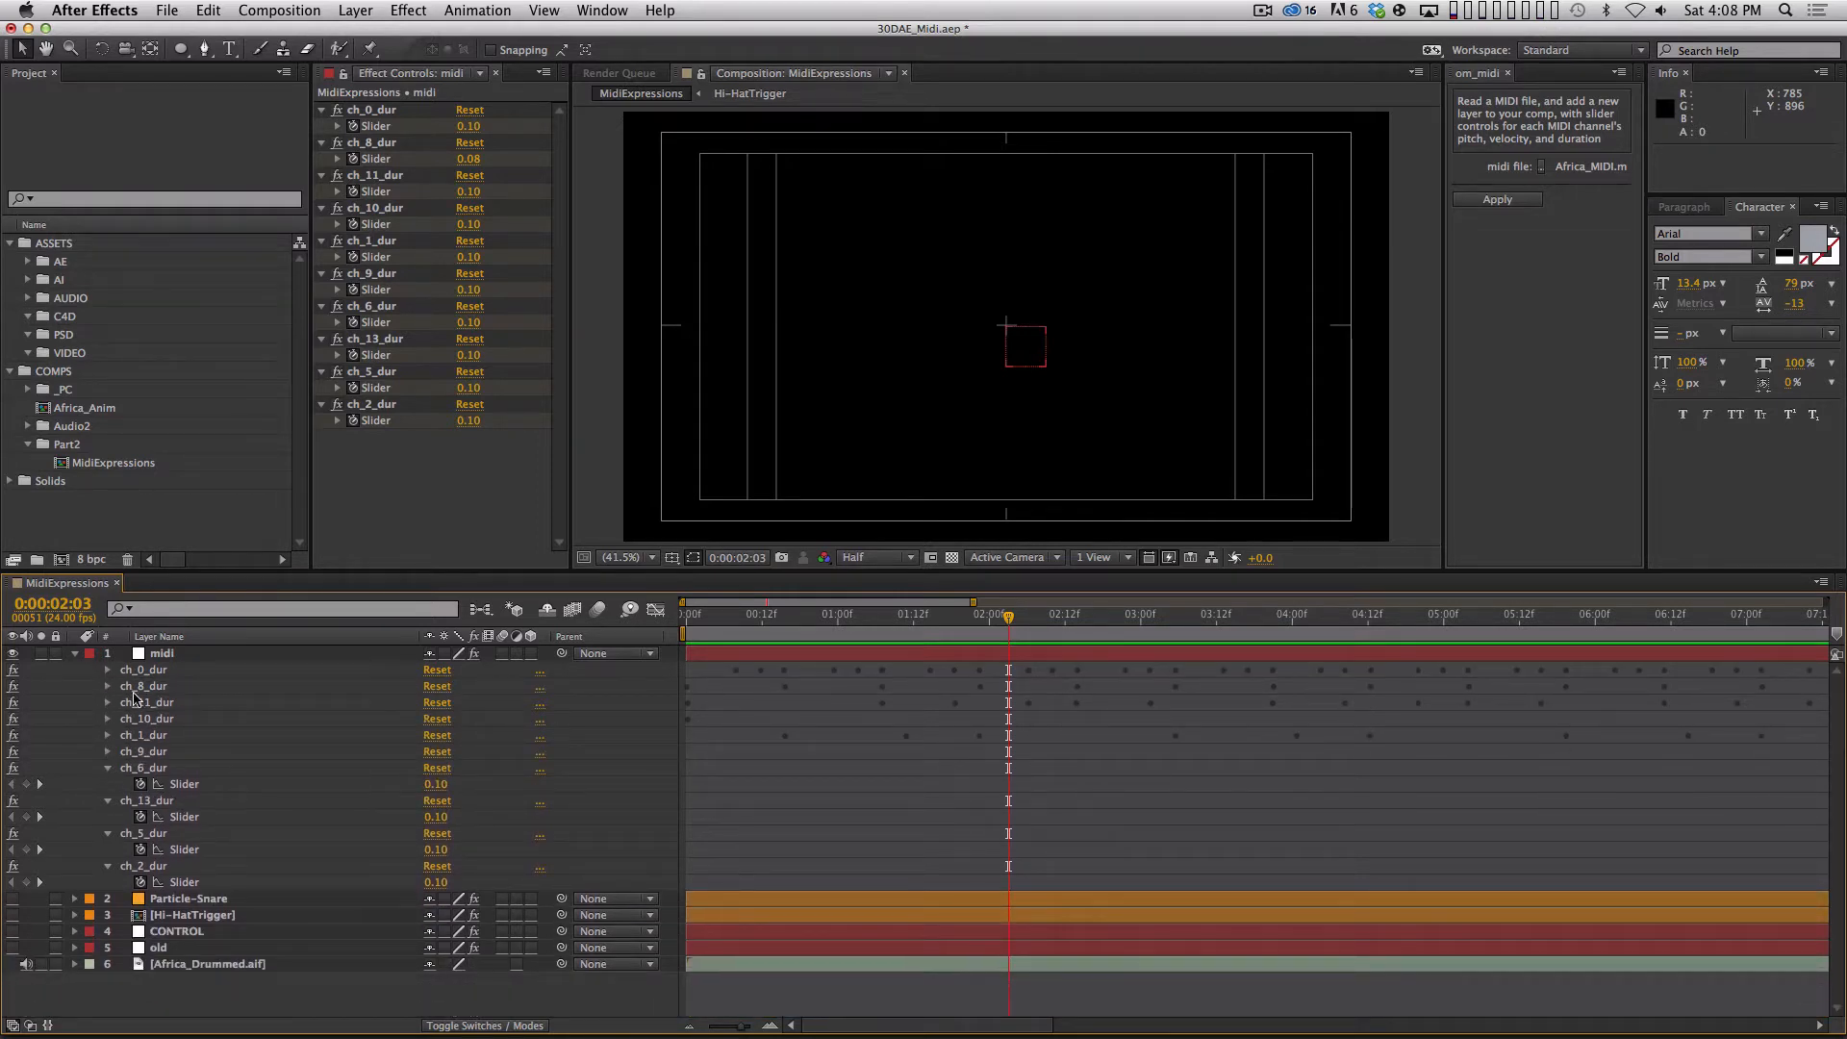
Expand the ch_1_dur slider on the midi layer and preview the audio from 0:00:00:08 against its keyframes.
{"action": "left_click", "coordinate": [162, 737]}
{"action": "key", "text": "Up"}
{"action": "key", "text": "Up"}
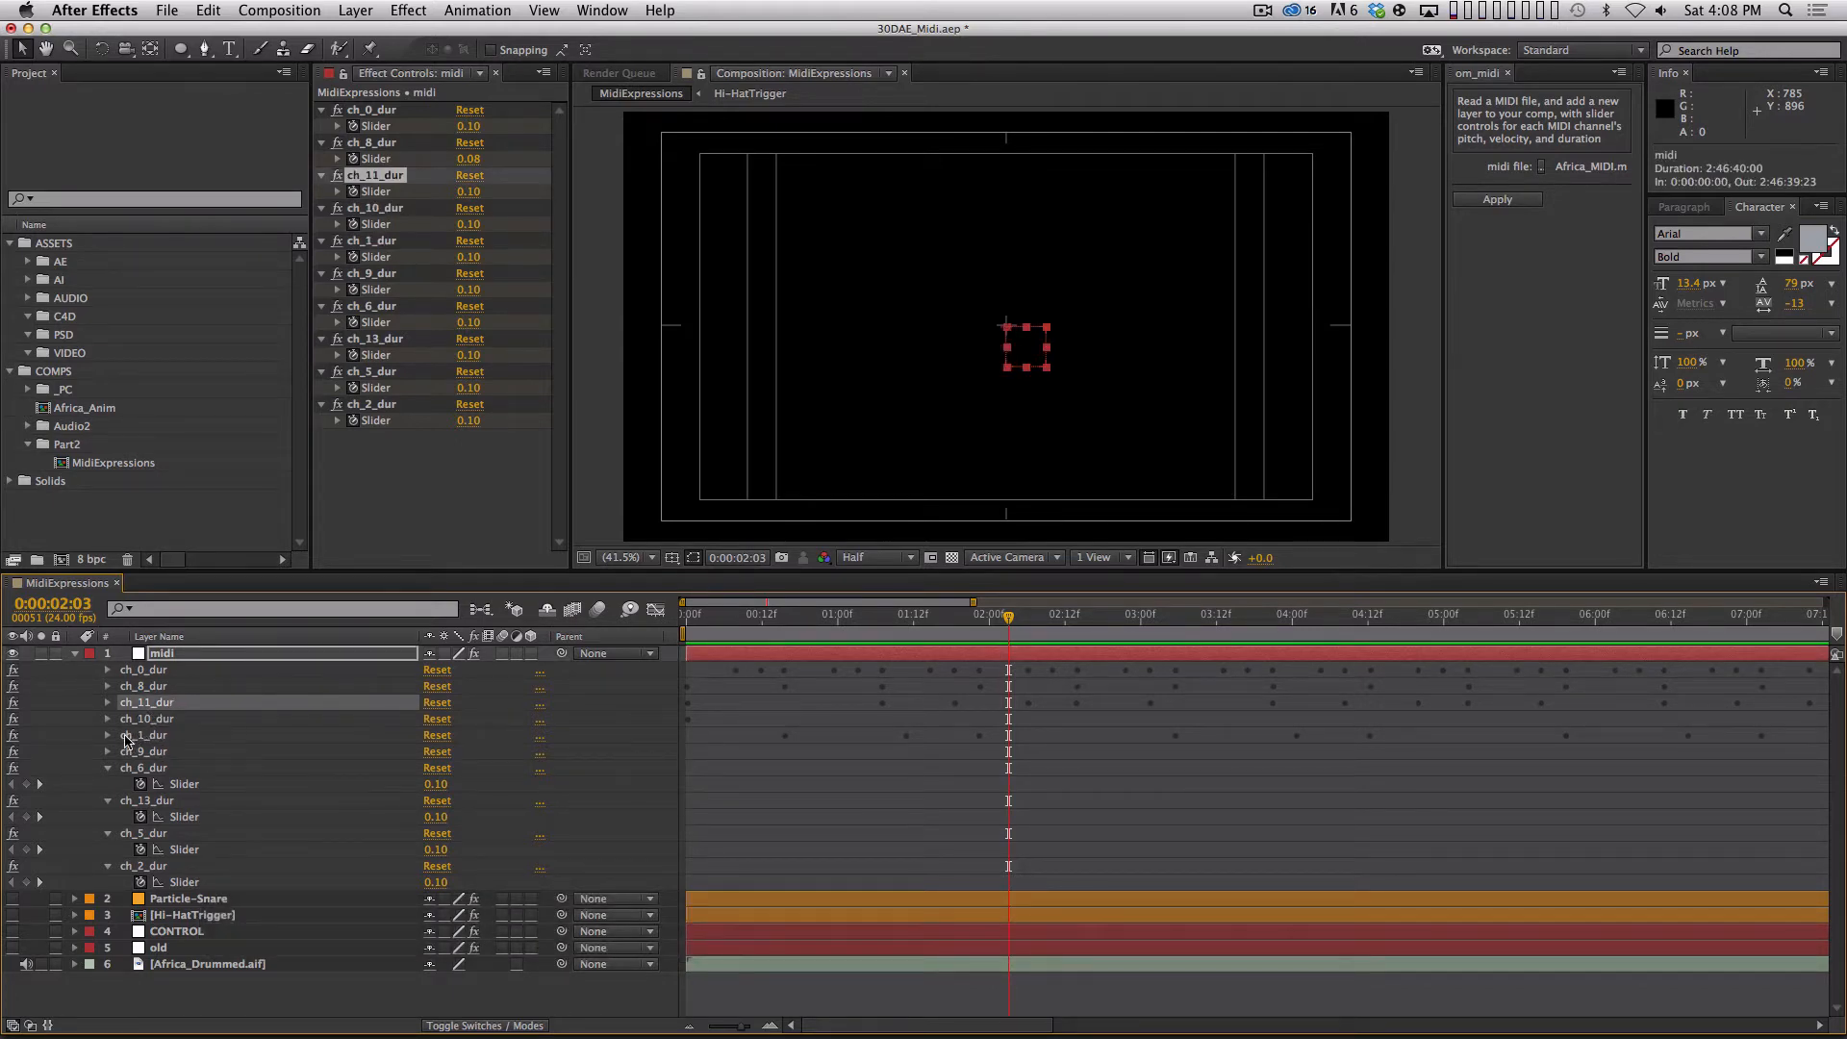
{"action": "left_click", "coordinate": [108, 735]}
{"action": "left_click", "coordinate": [735, 616]}
{"action": "key", "text": "KP_Decimal"}
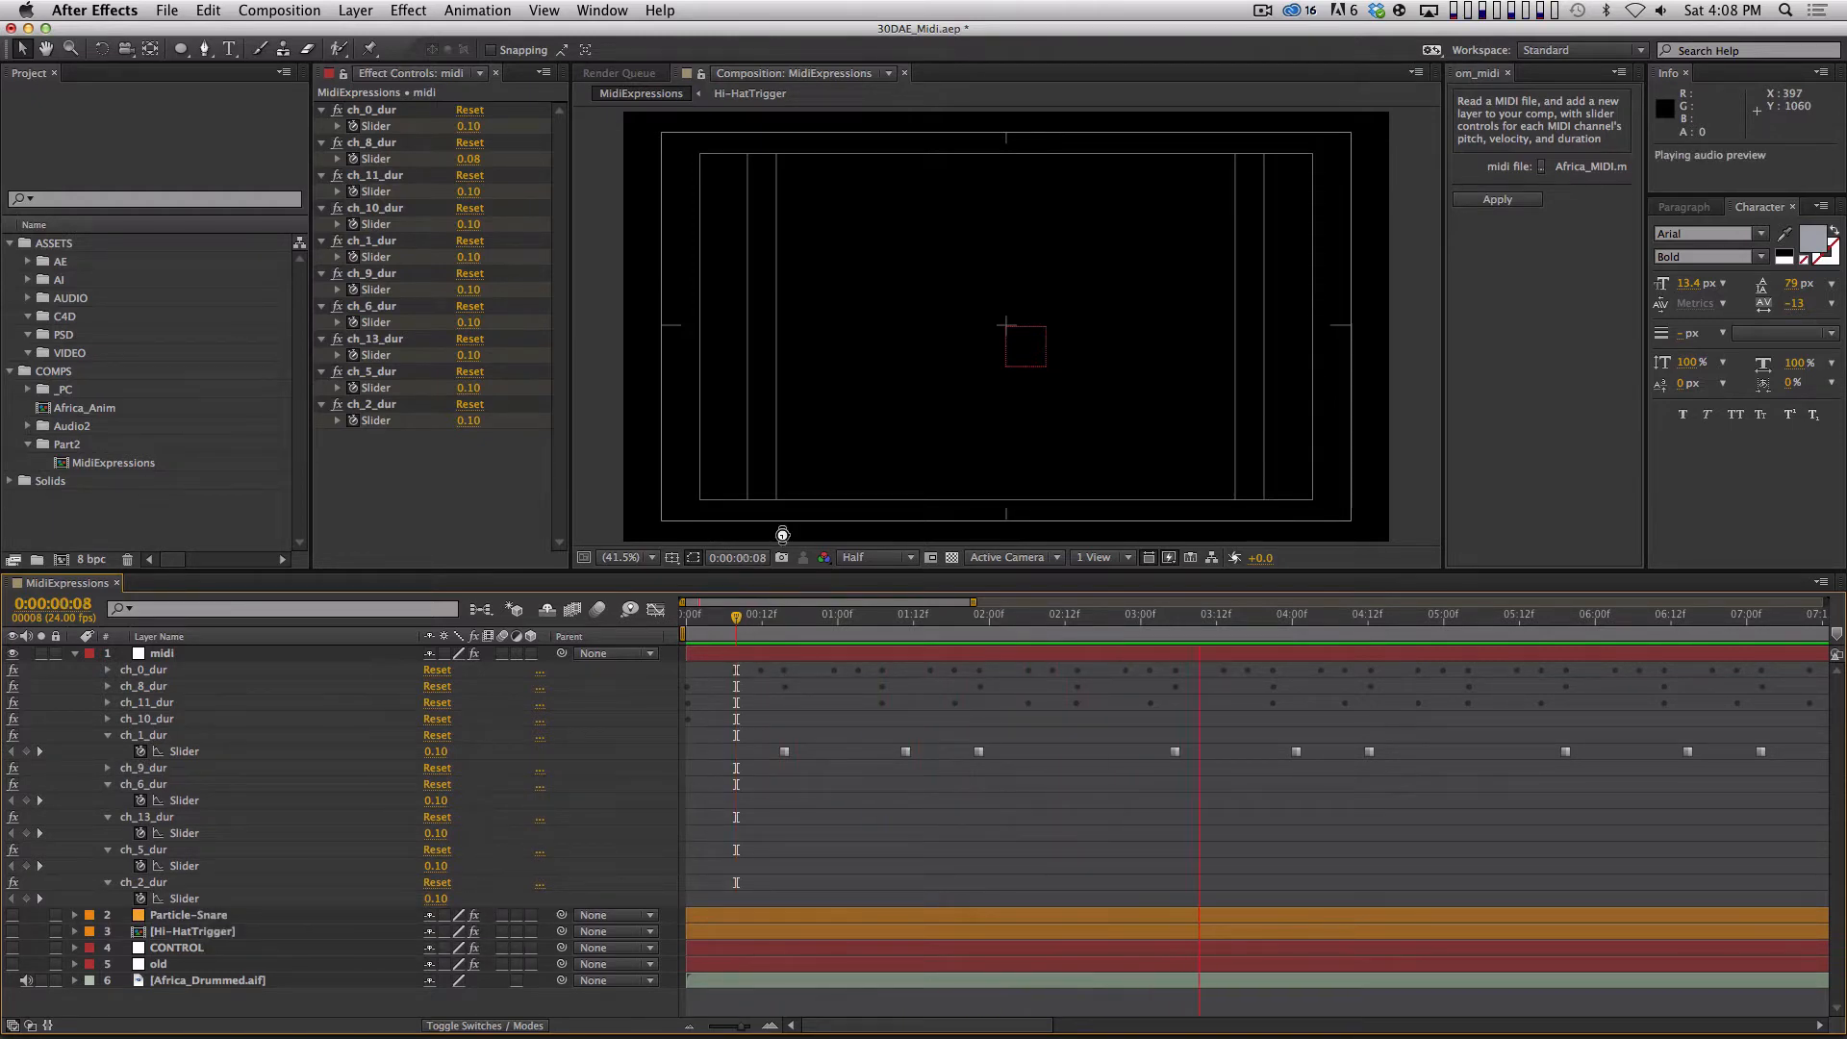
{"action": "key", "text": "space"}
Collapse the ch_6, ch_13, ch_5 and ch_2 duration effects so only the ch_1_dur slider stays expanded.
{"action": "left_click", "coordinate": [108, 783]}
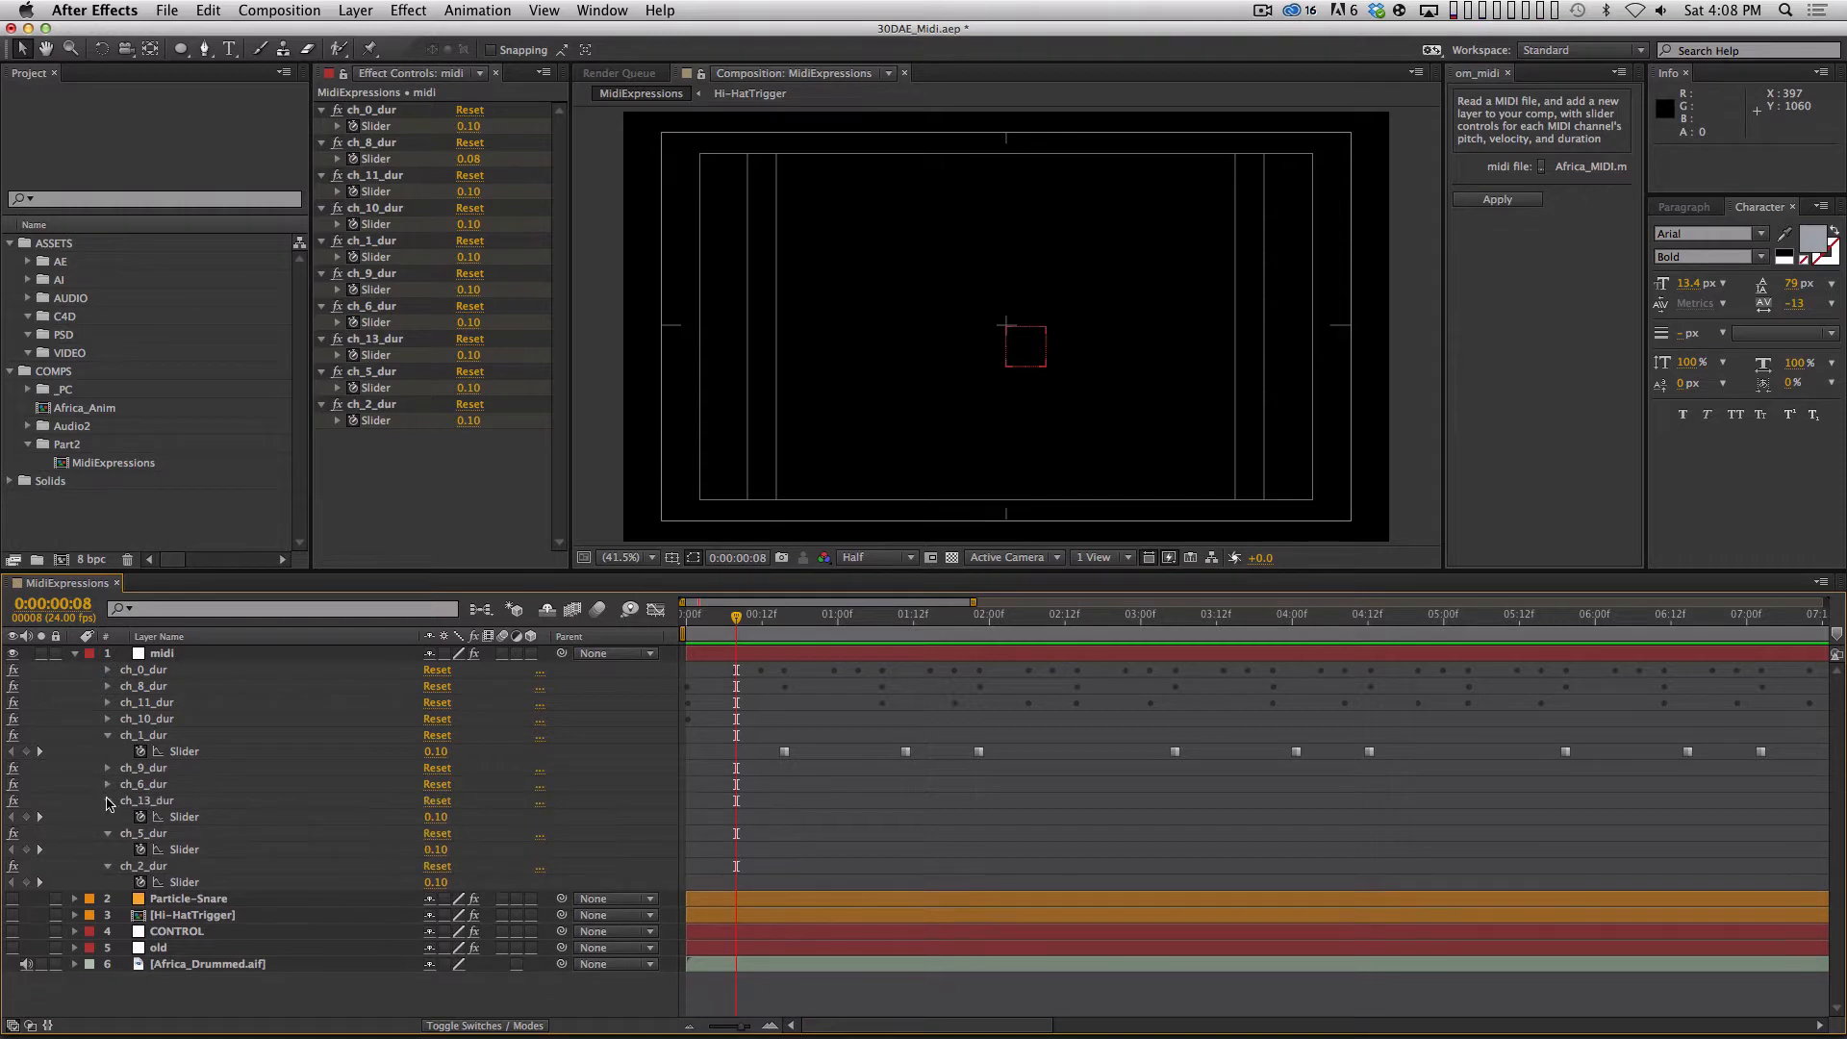
{"action": "left_click", "coordinate": [108, 800]}
{"action": "left_click", "coordinate": [108, 816]}
{"action": "left_click", "coordinate": [107, 833]}
Scrub through the opening of the composition to examine the timing of the first ch_1_dur keyframes.
{"action": "mouse_move", "coordinate": [746, 625]}
{"action": "left_mouse_down"}
{"action": "mouse_move", "coordinate": [709, 625]}
{"action": "mouse_move", "coordinate": [792, 650]}
{"action": "mouse_move", "coordinate": [725, 635]}
{"action": "mouse_move", "coordinate": [721, 654]}
{"action": "mouse_move", "coordinate": [745, 624]}
{"action": "left_mouse_up"}
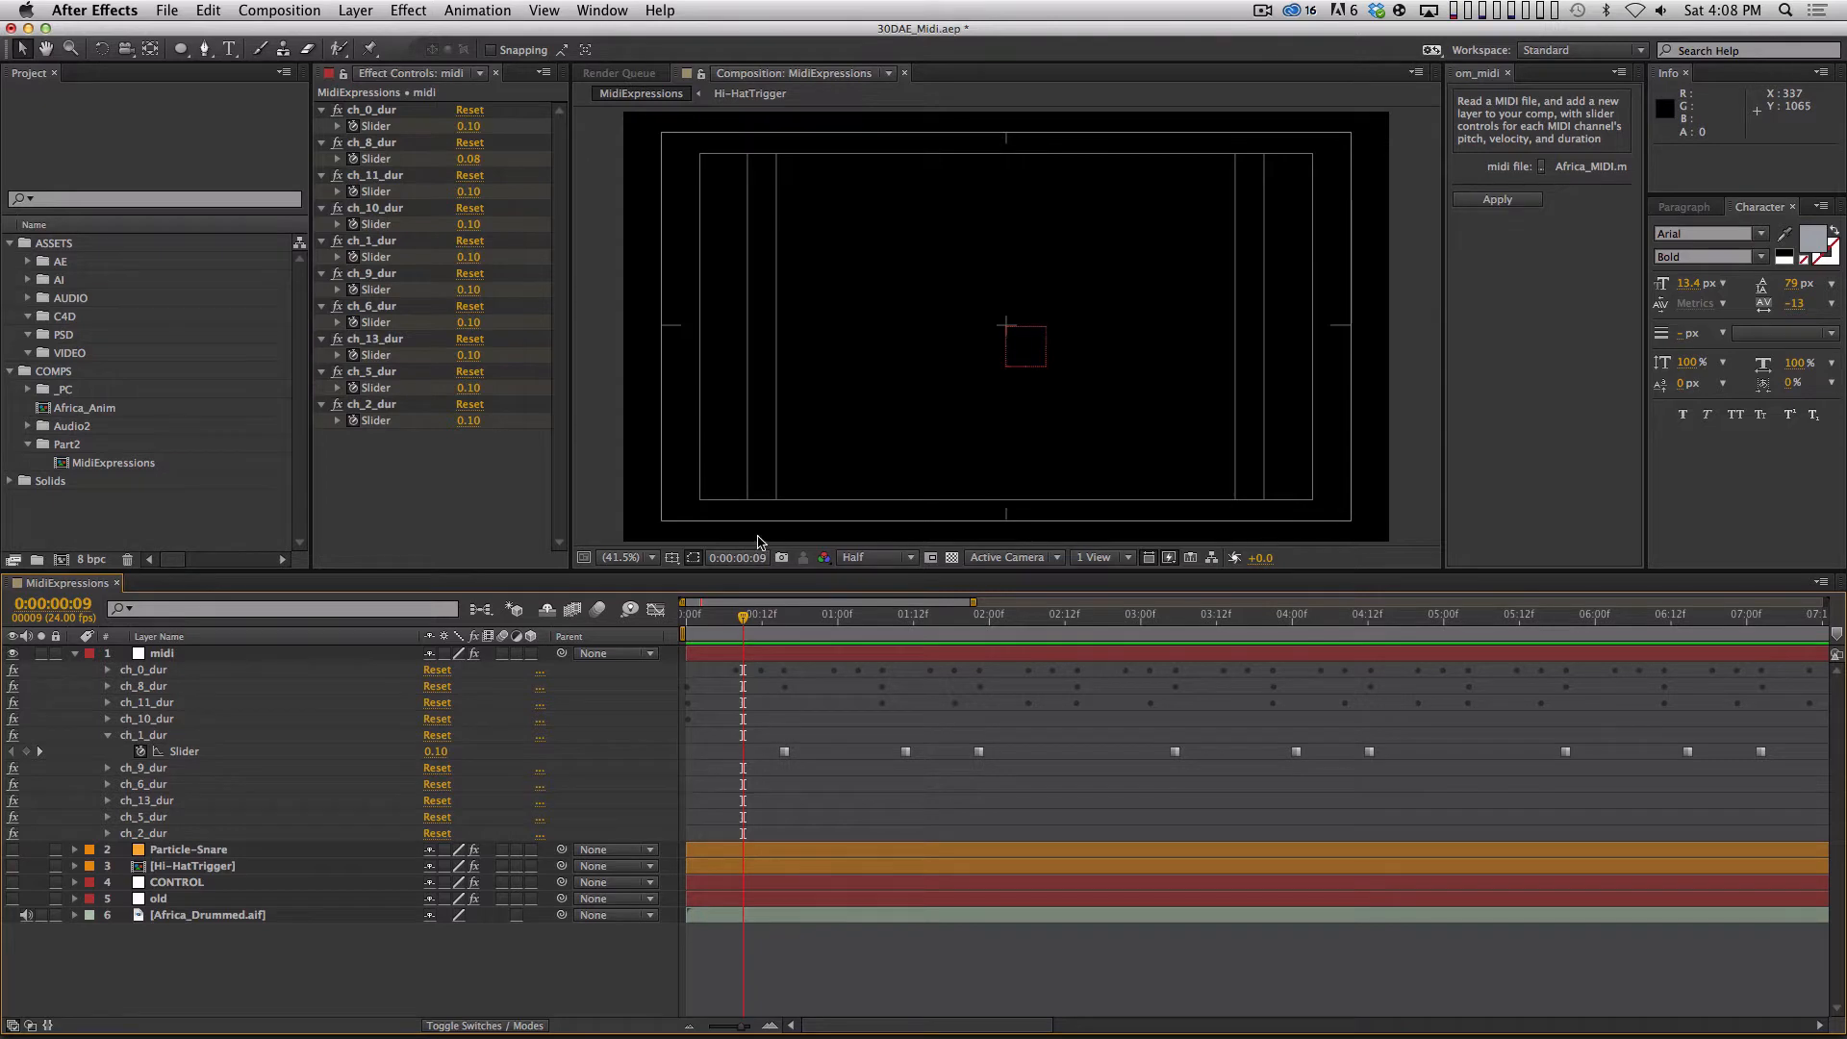
{"action": "left_click_drag", "start_coordinate": [741, 620], "coordinate": [790, 627]}
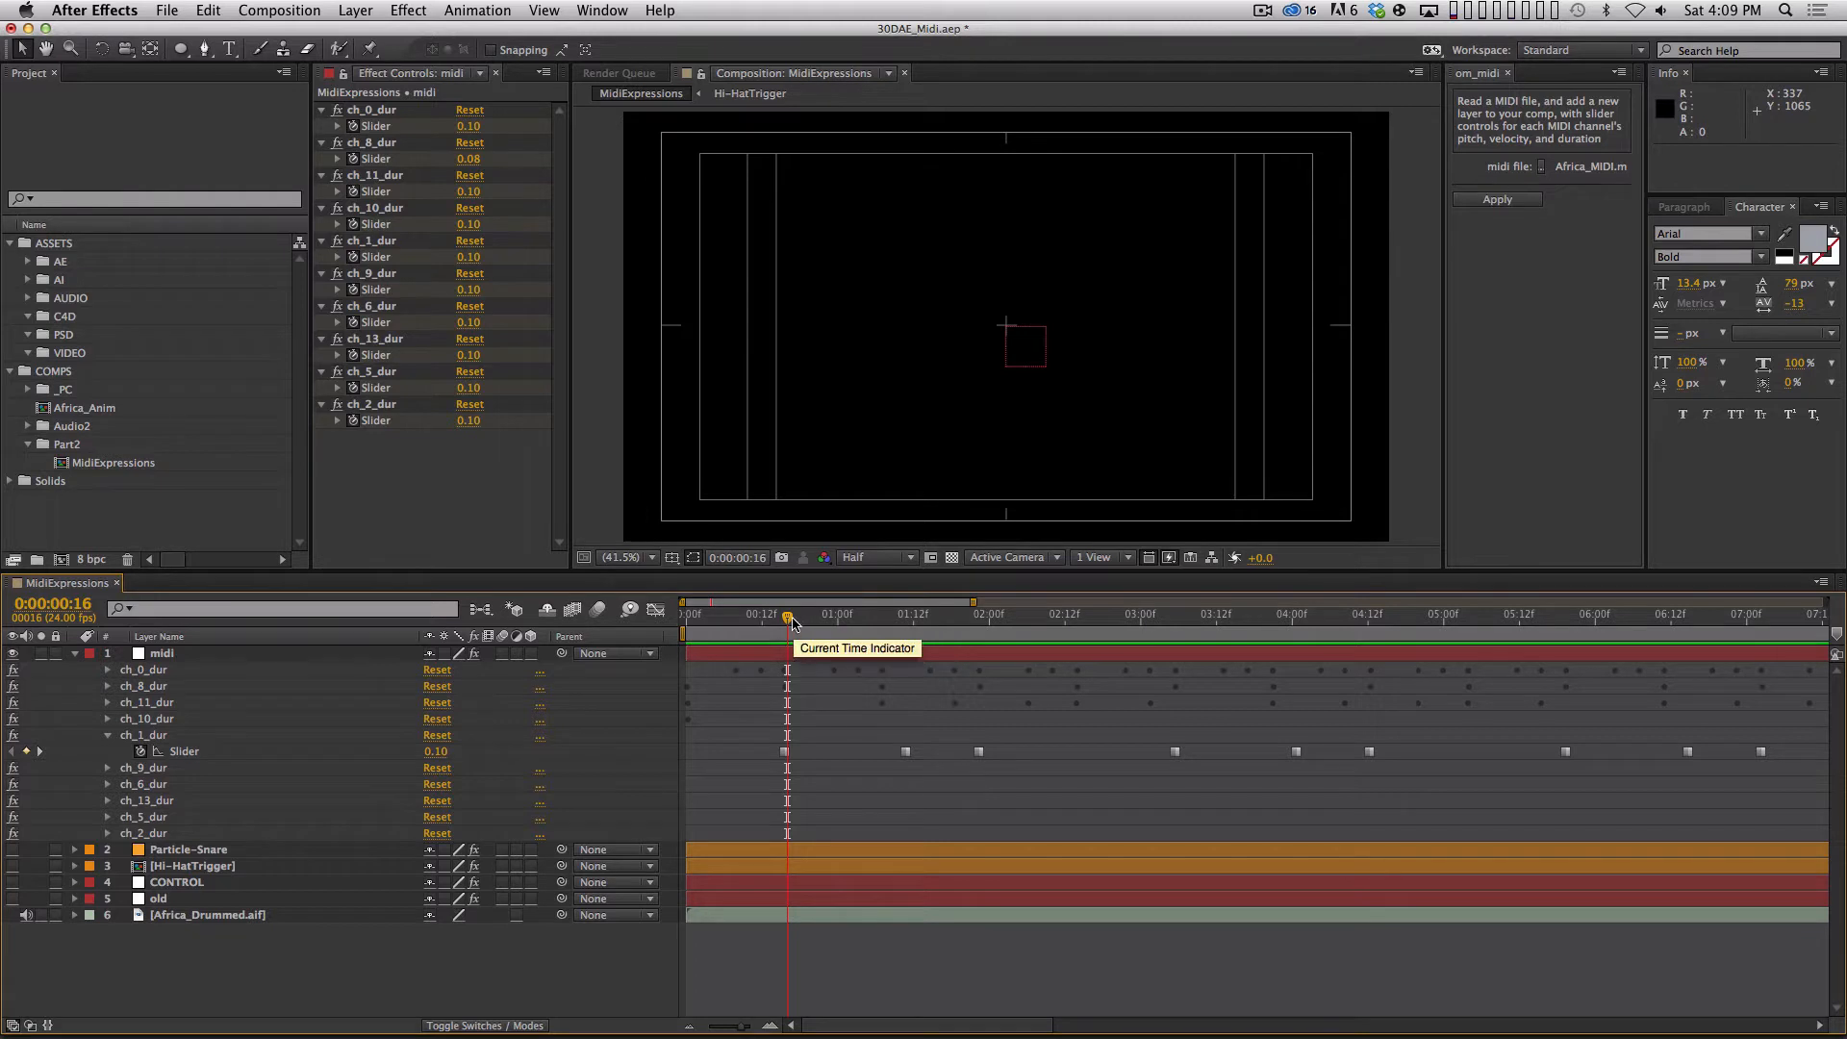
{"action": "left_click_drag", "start_coordinate": [788, 622], "coordinate": [875, 664]}
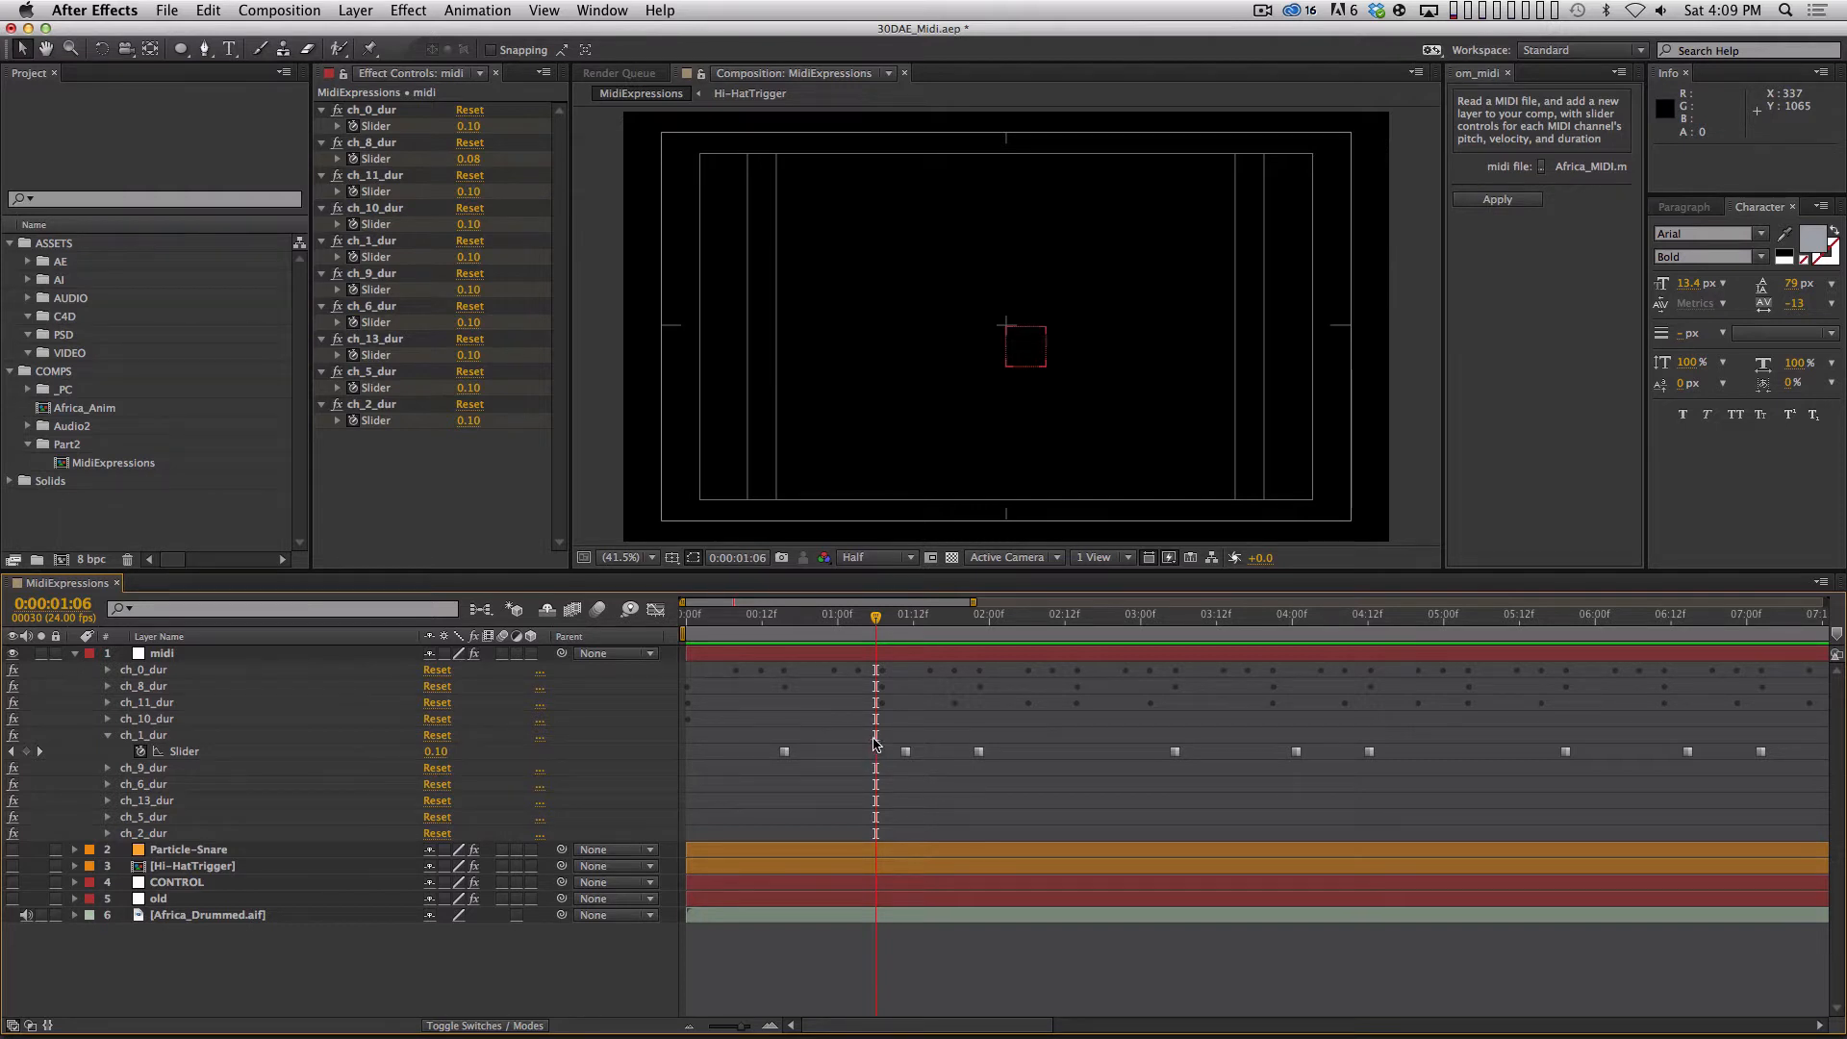
{"action": "left_click_drag", "start_coordinate": [877, 617], "coordinate": [819, 616]}
Collapse the midi layer, create a comp-sized ellipse shape layer, and name it circle.
{"action": "left_click", "coordinate": [74, 653]}
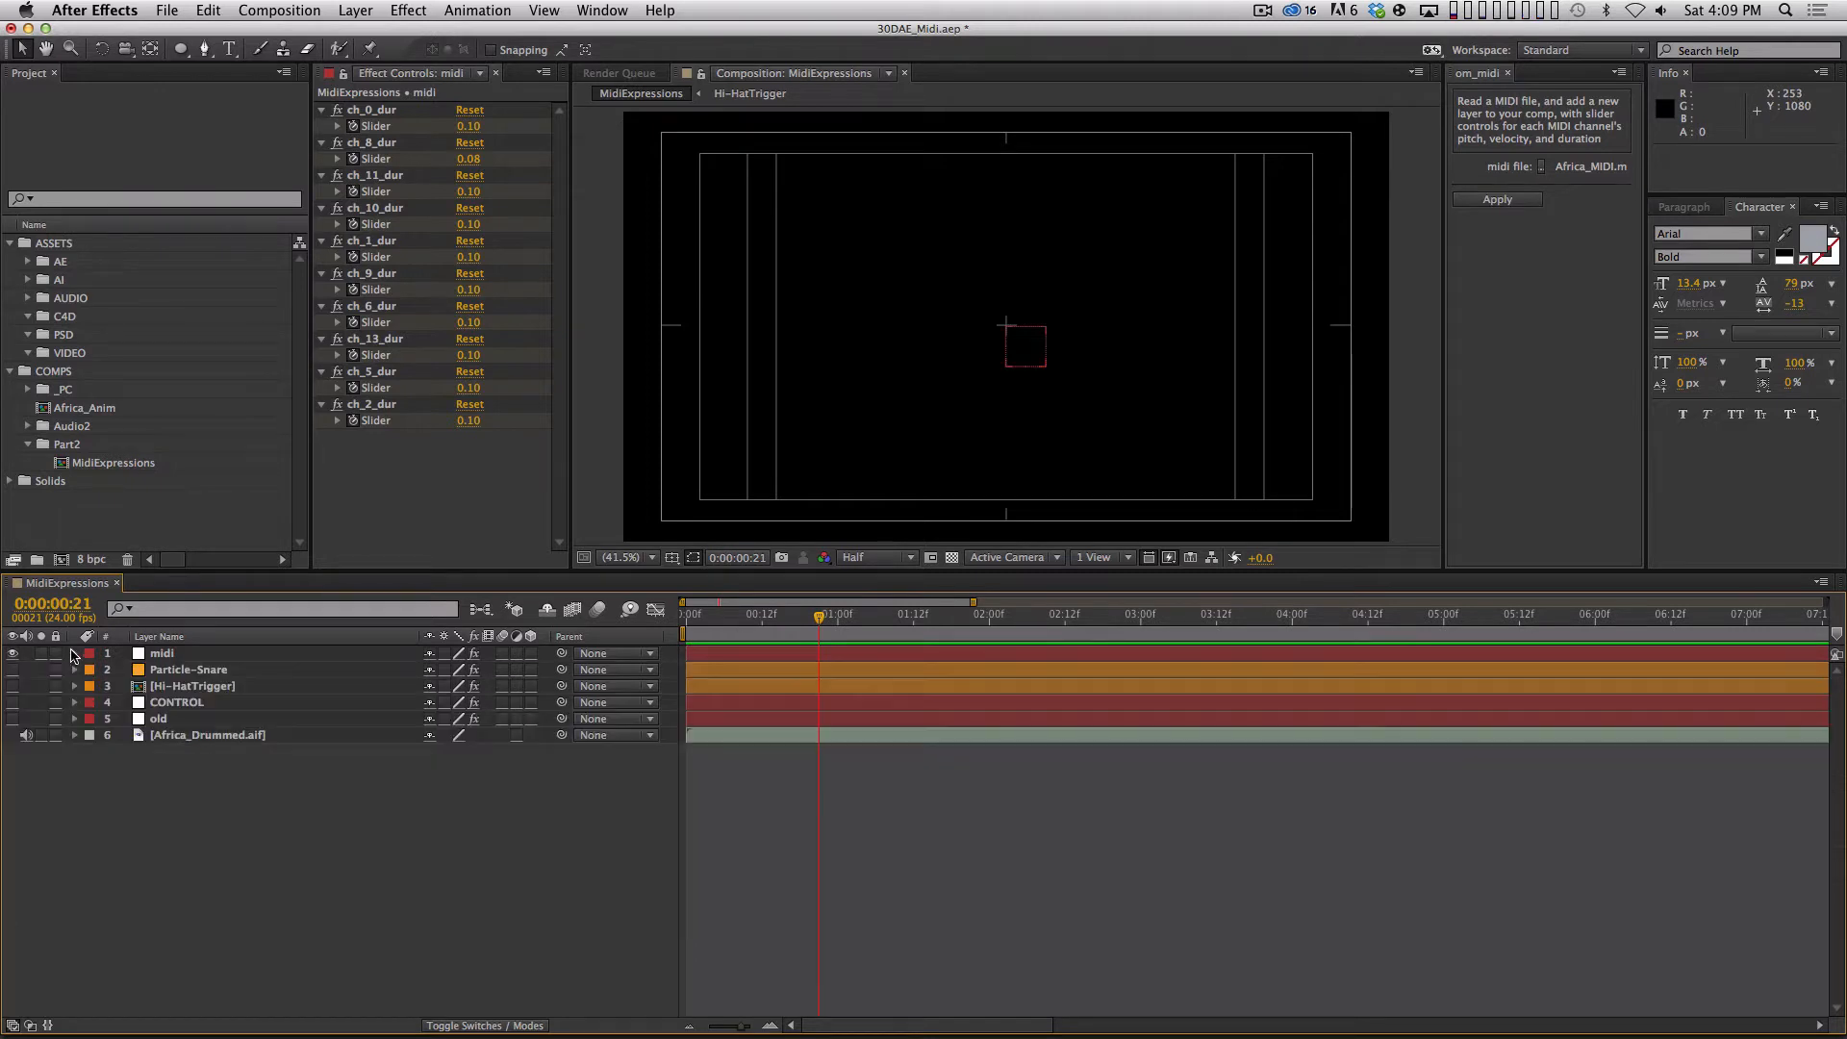
{"action": "left_click", "coordinate": [183, 50]}
{"action": "double_click", "coordinate": [182, 50]}
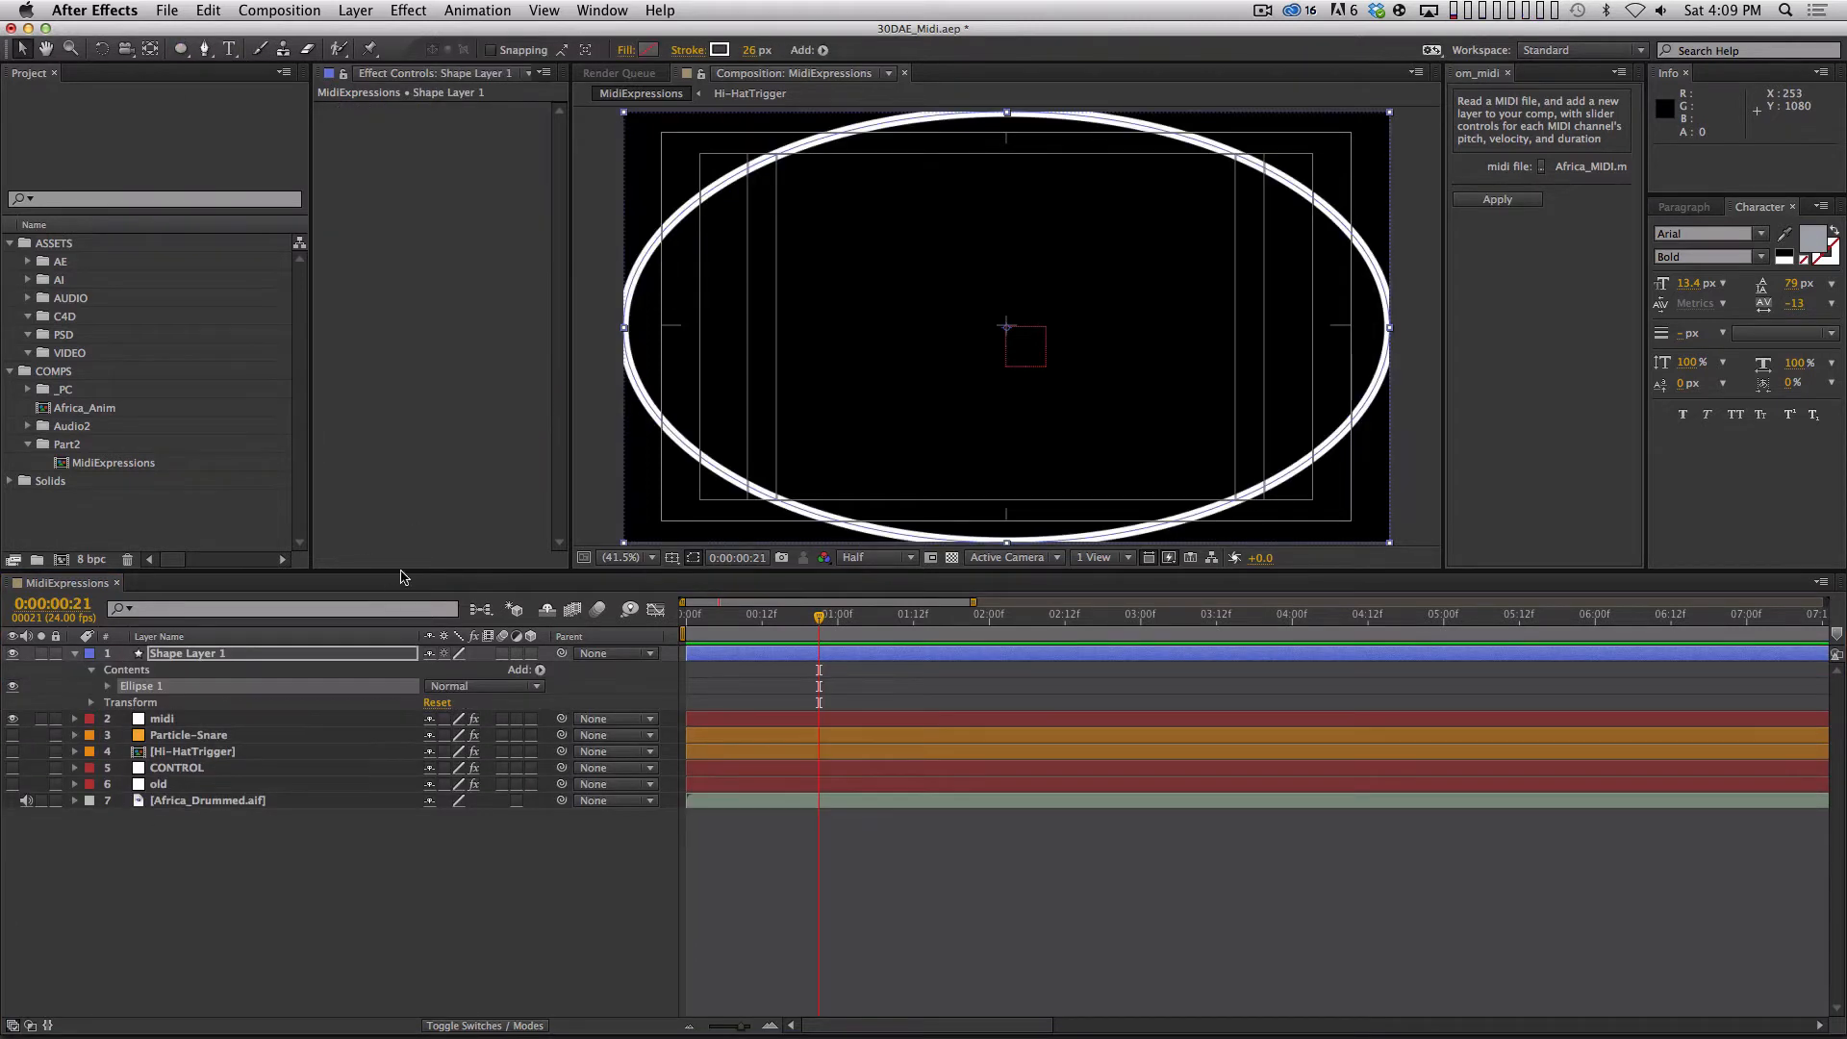
{"action": "key", "text": "Return"}
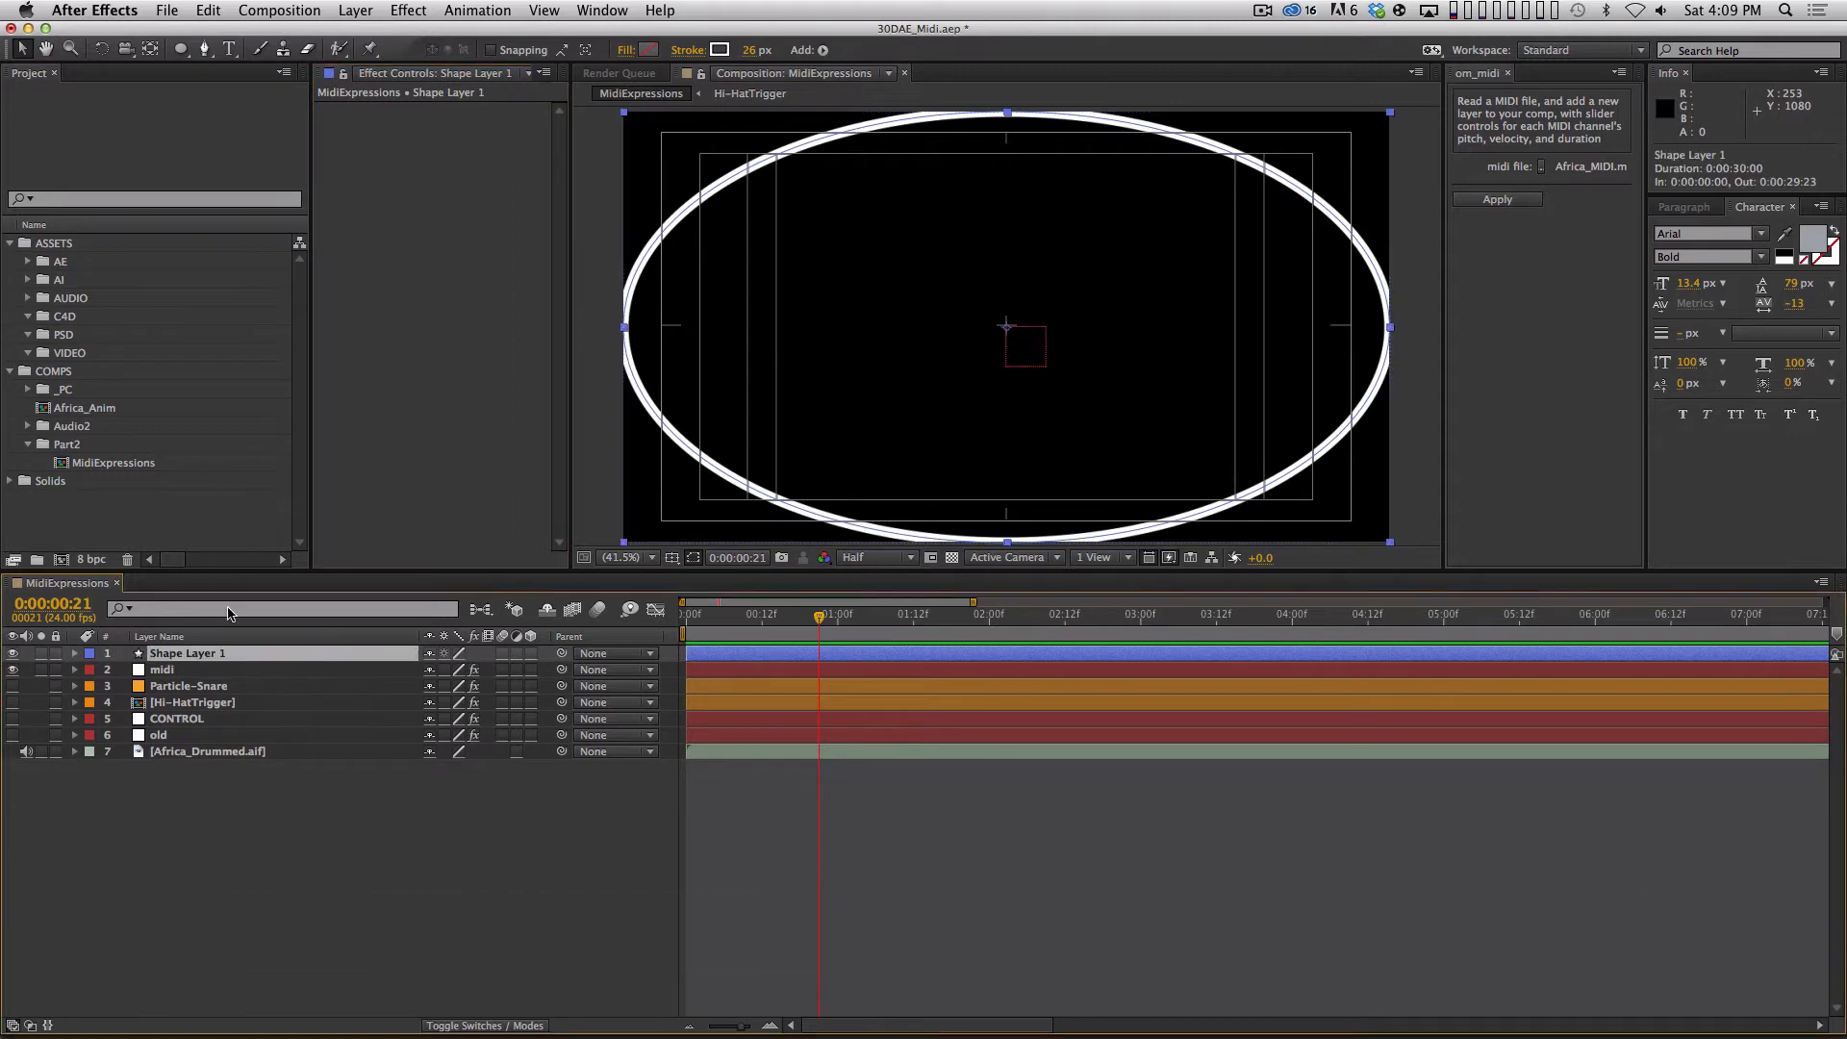
{"action": "key", "text": "Return"}
{"action": "type", "text": "circle"}
{"action": "key", "text": "Return"}
Set the circle layer's ellipse path size to 1080 by 1080 and its Scale to 20%.
{"action": "key", "text": "u"}
{"action": "key", "text": "u"}
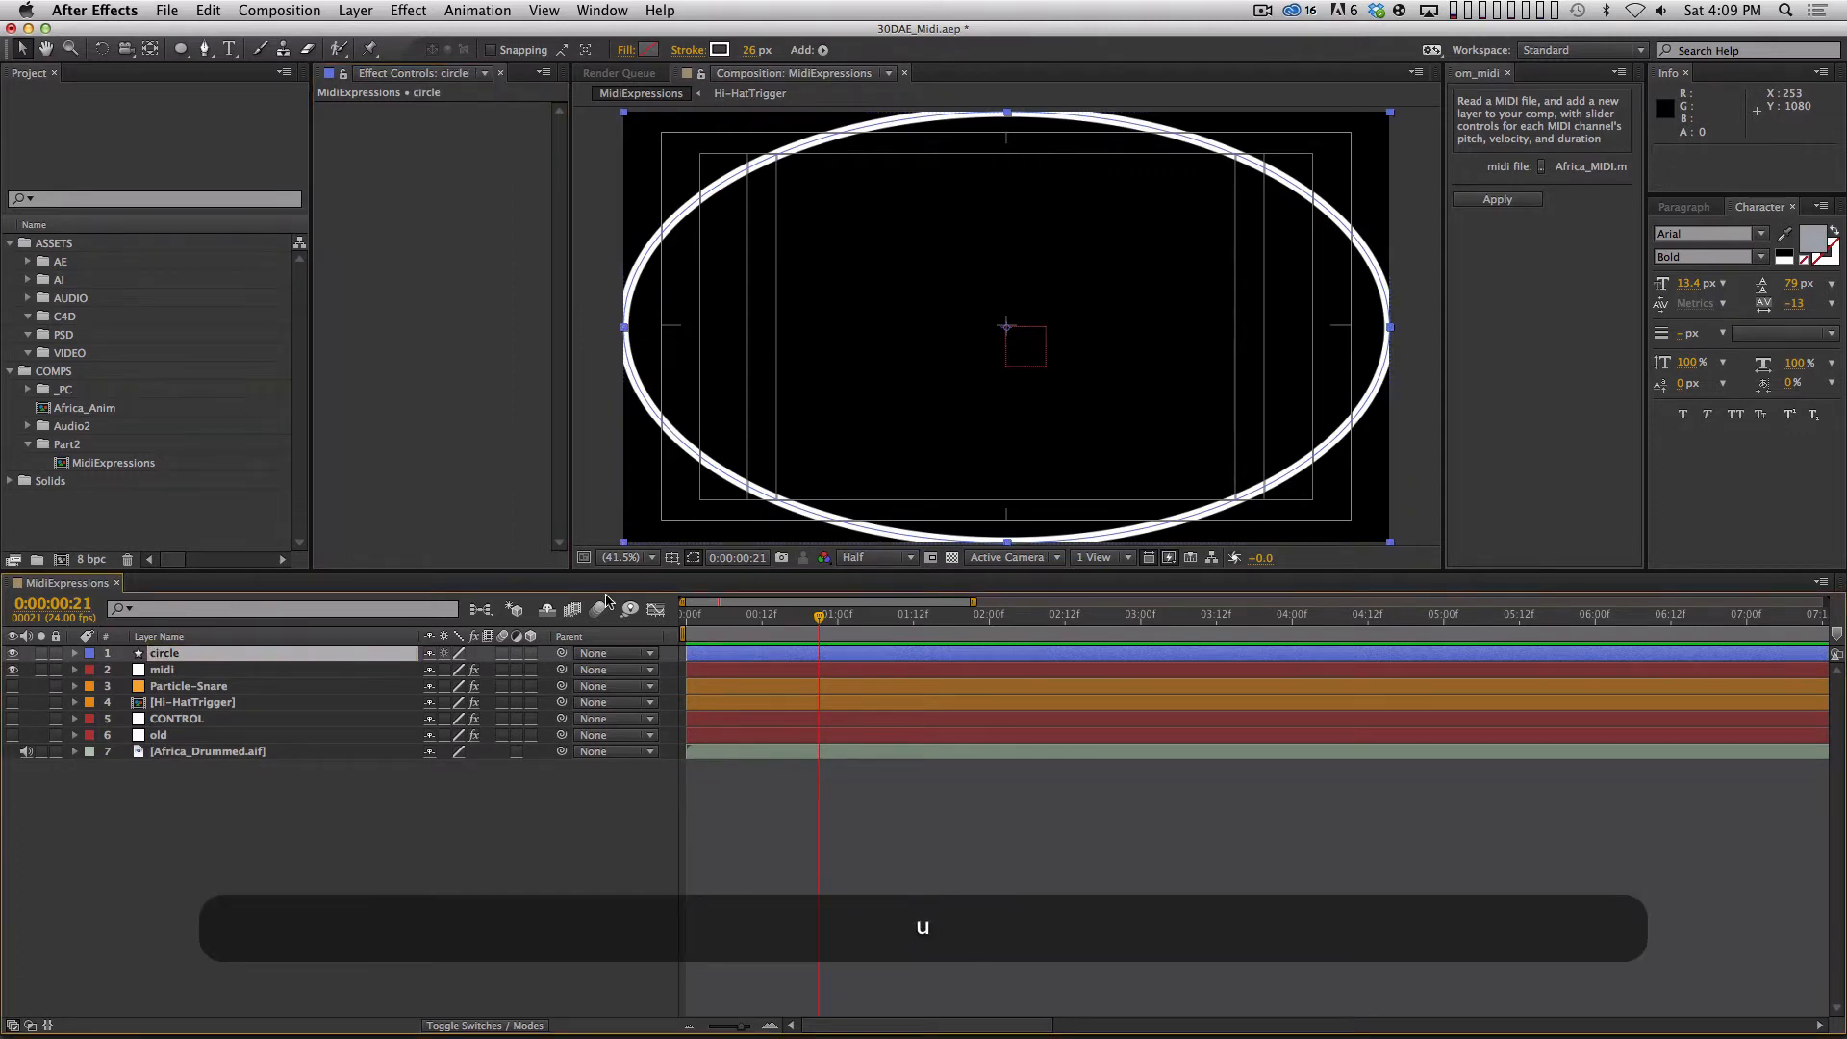
{"action": "left_click", "coordinate": [458, 718]}
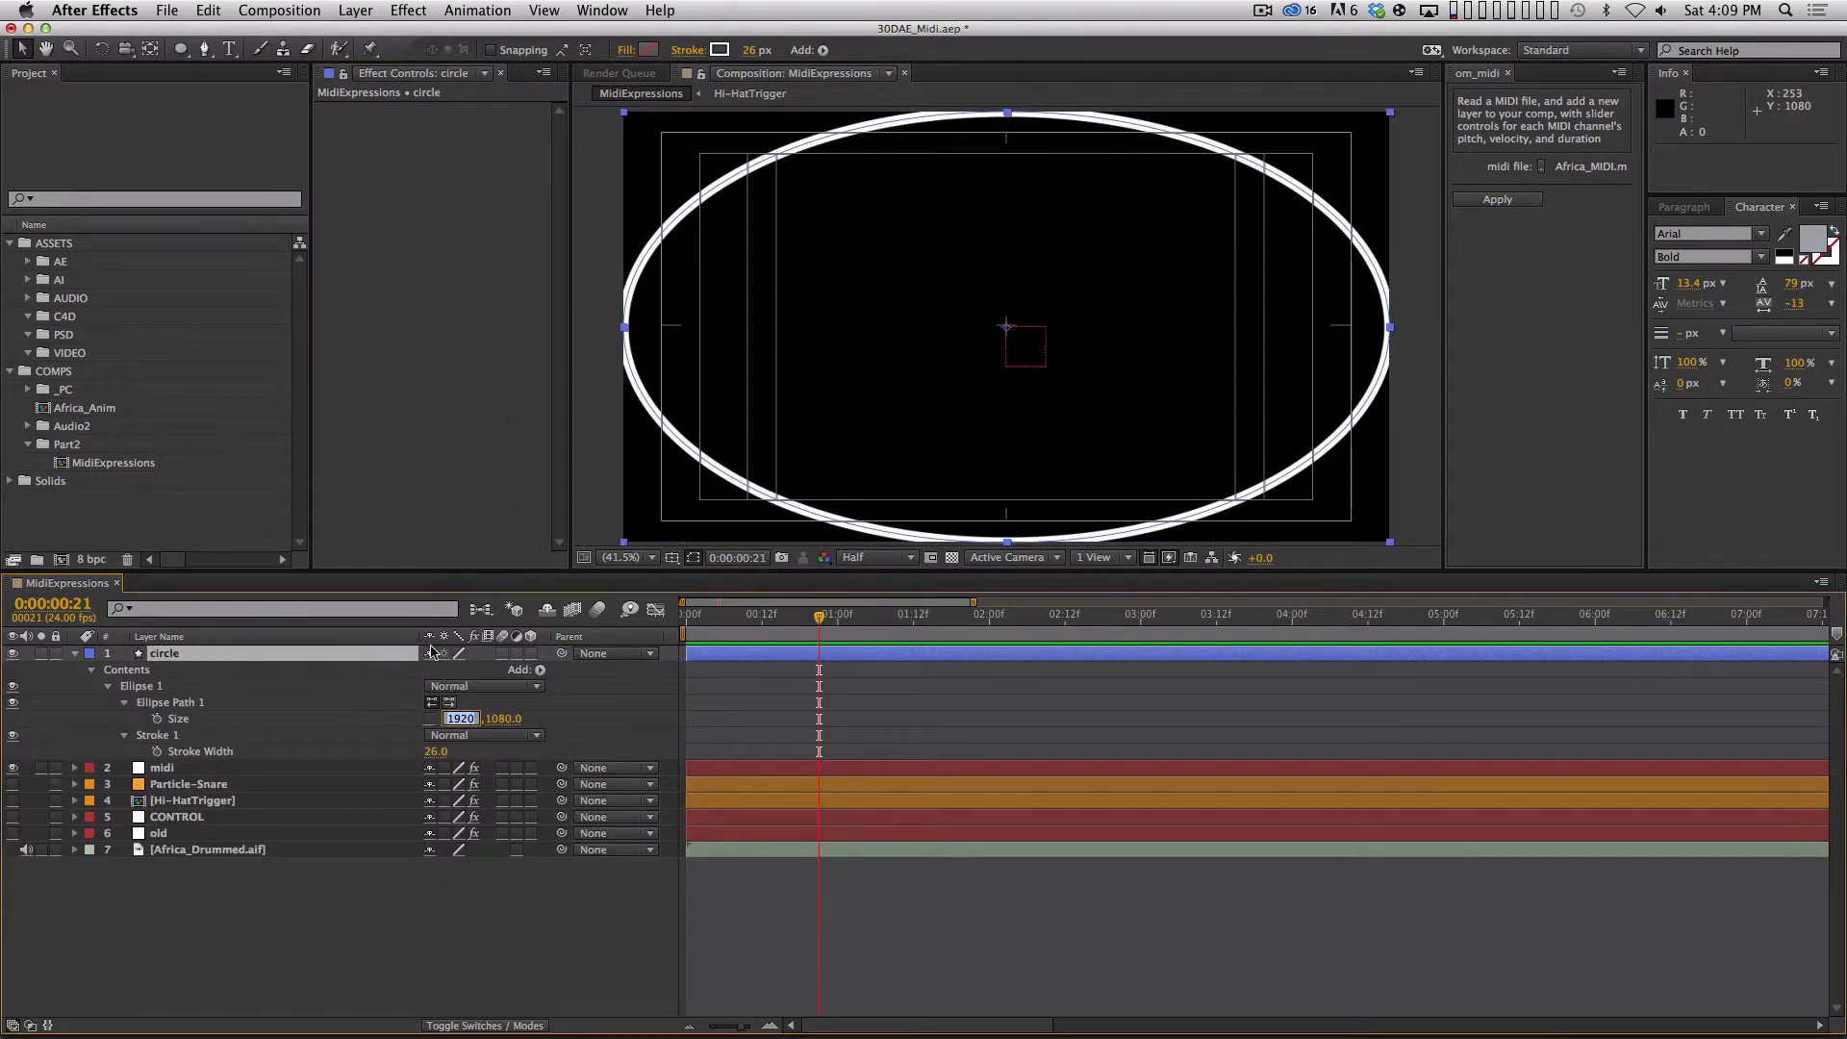
{"action": "type", "text": "1080"}
{"action": "key", "text": "Return"}
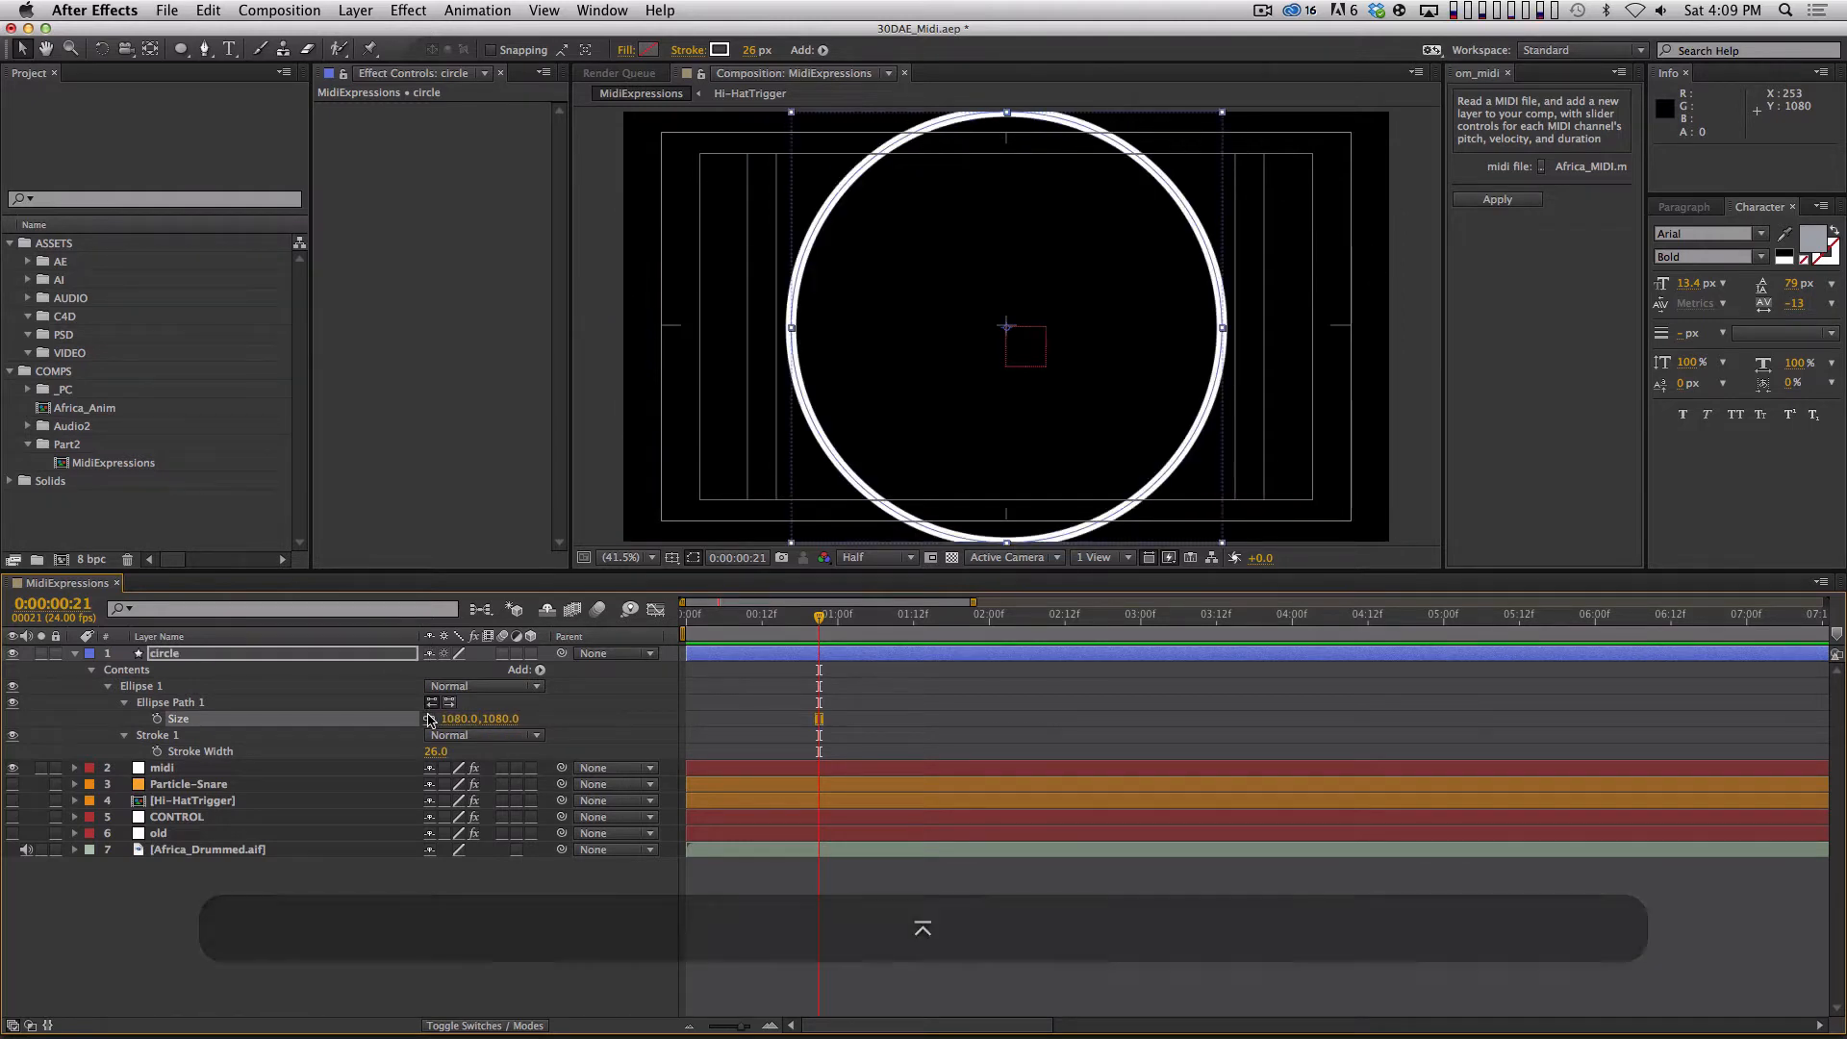
{"action": "key", "text": "s"}
{"action": "left_click_drag", "start_coordinate": [456, 669], "coordinate": [356, 690]}
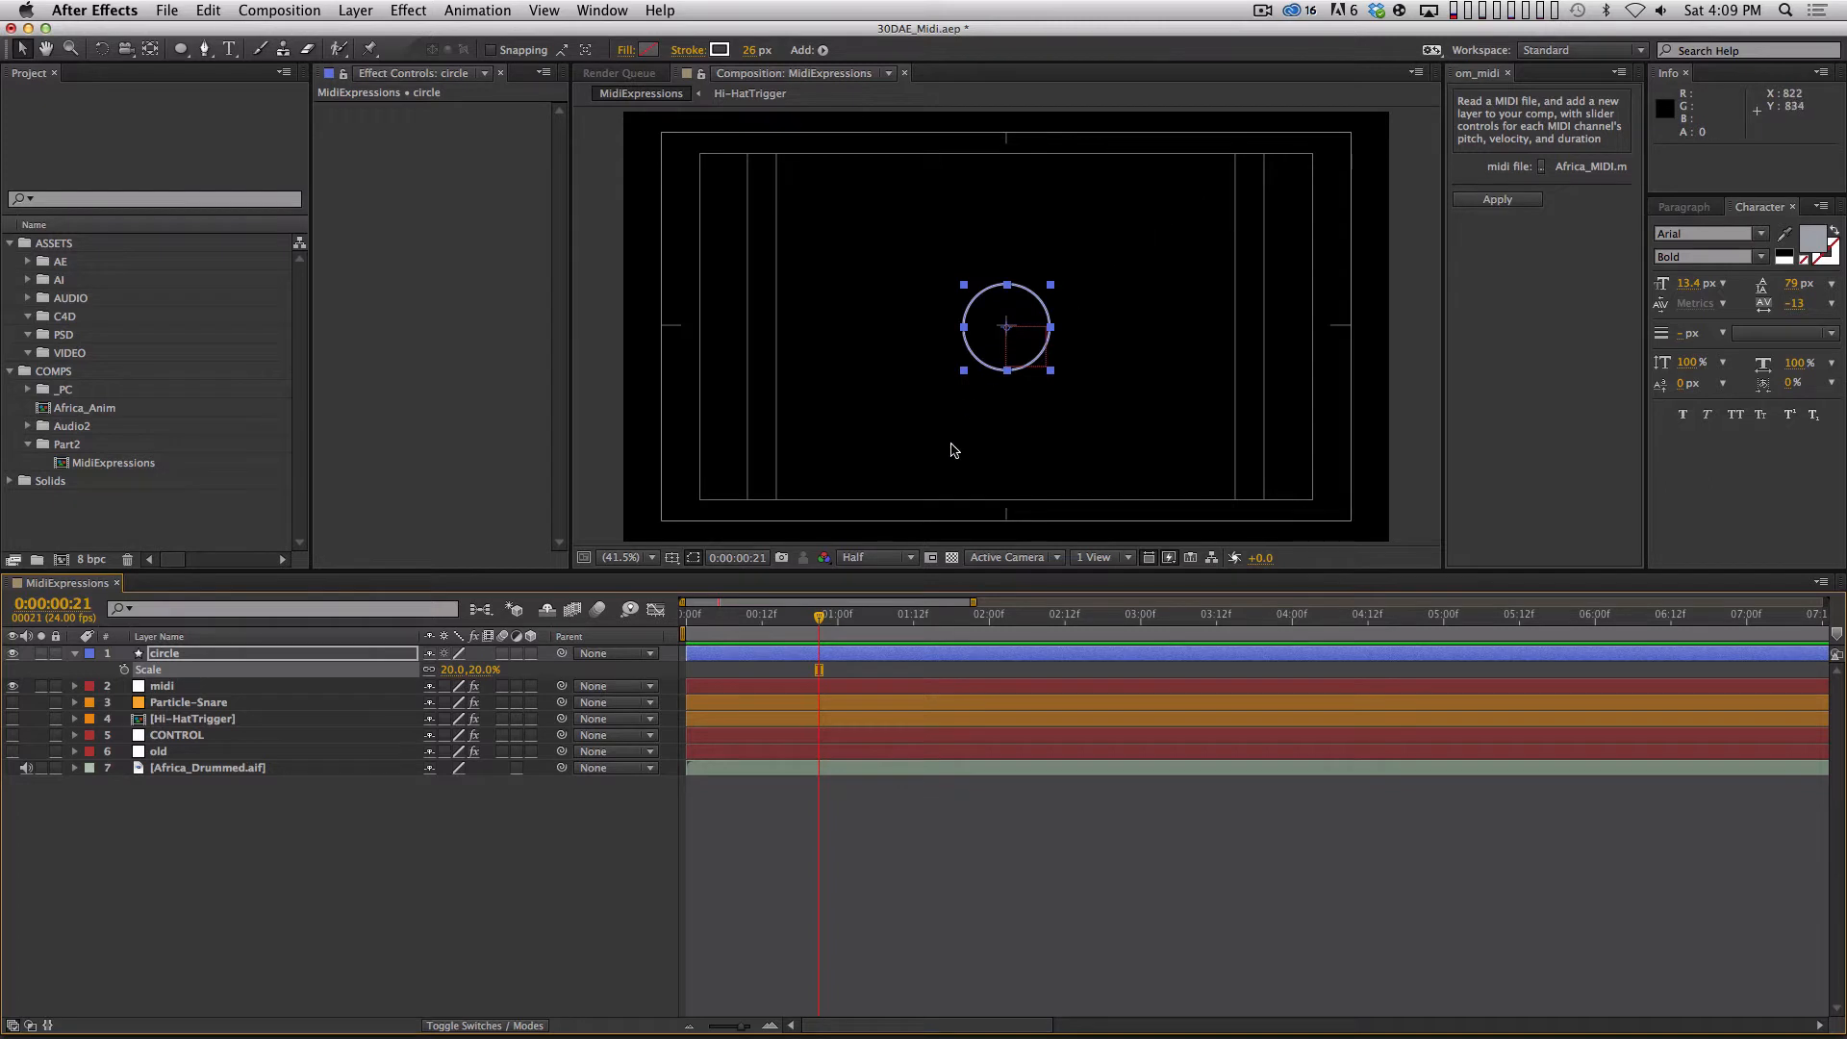
Keyframe the circle layer's Scale at 20% on the composition's first frame and 82% one frame after it.
{"action": "key", "text": "Home"}
{"action": "left_click", "coordinate": [404, 703]}
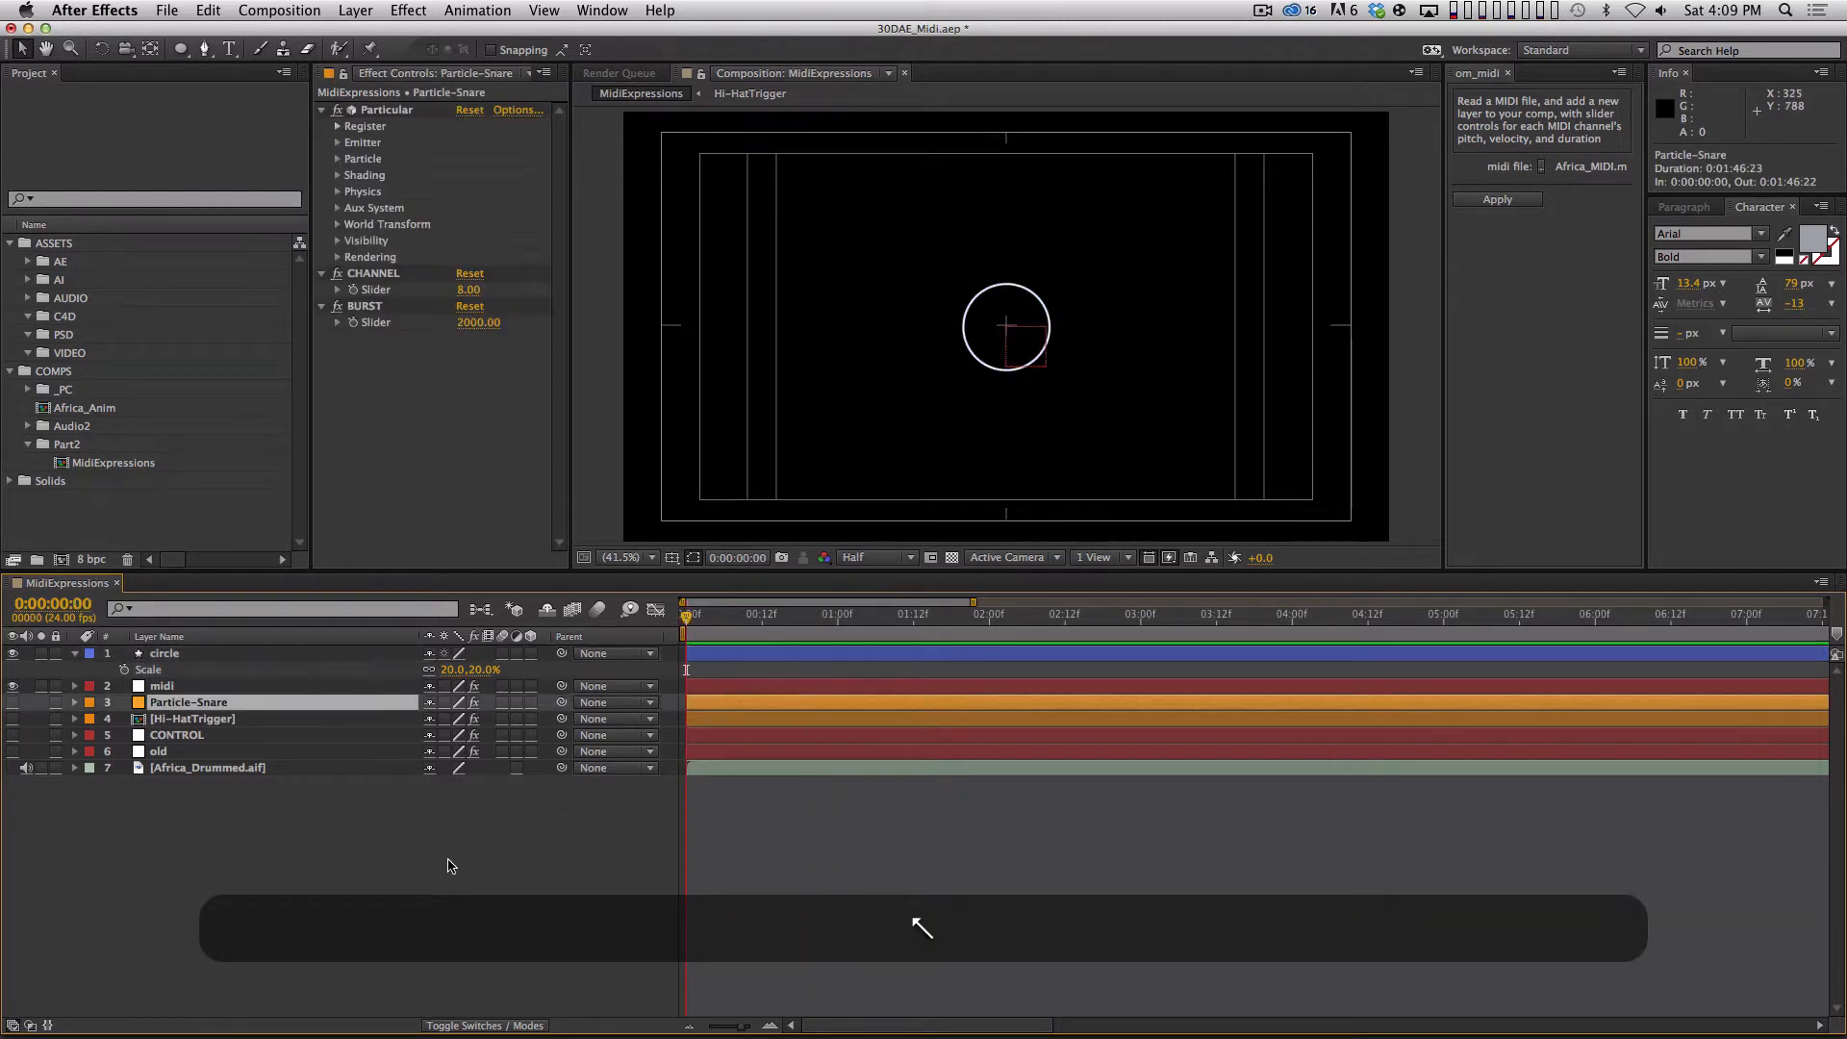
{"action": "left_click", "coordinate": [464, 809]}
{"action": "left_click", "coordinate": [327, 656]}
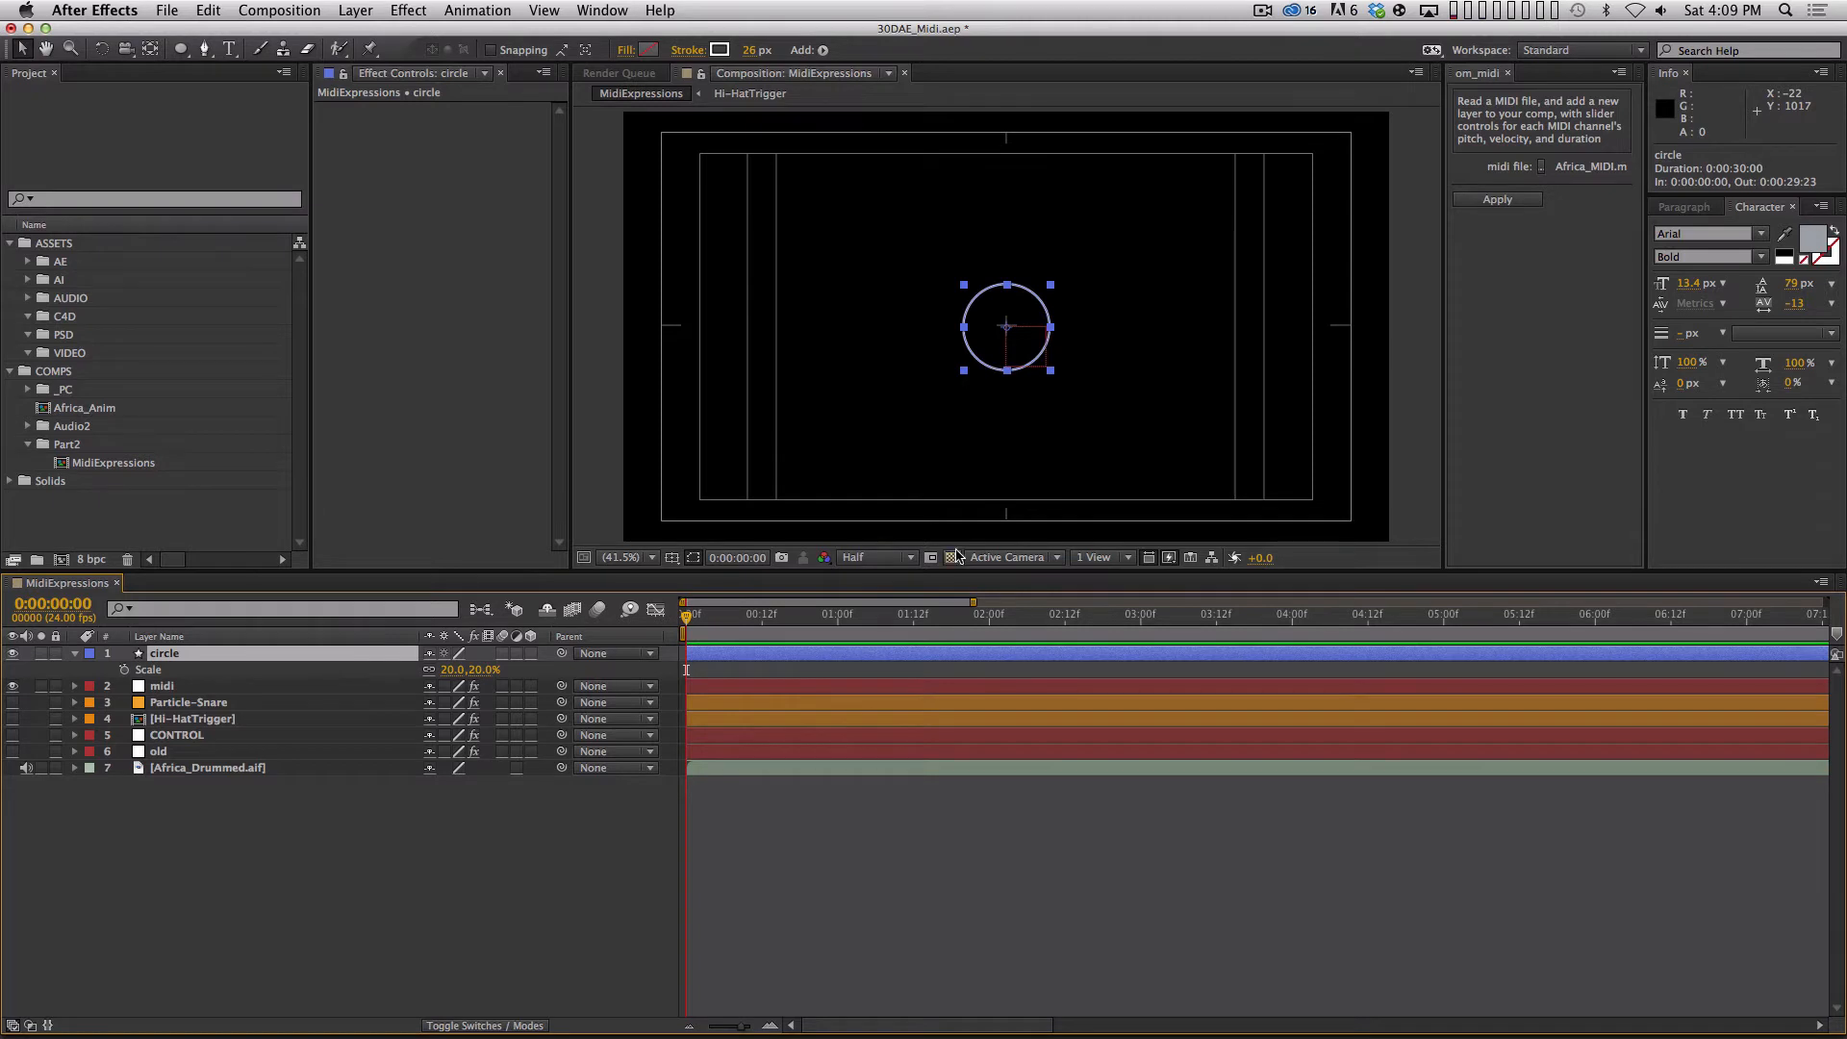
{"action": "key", "text": "alt+s"}
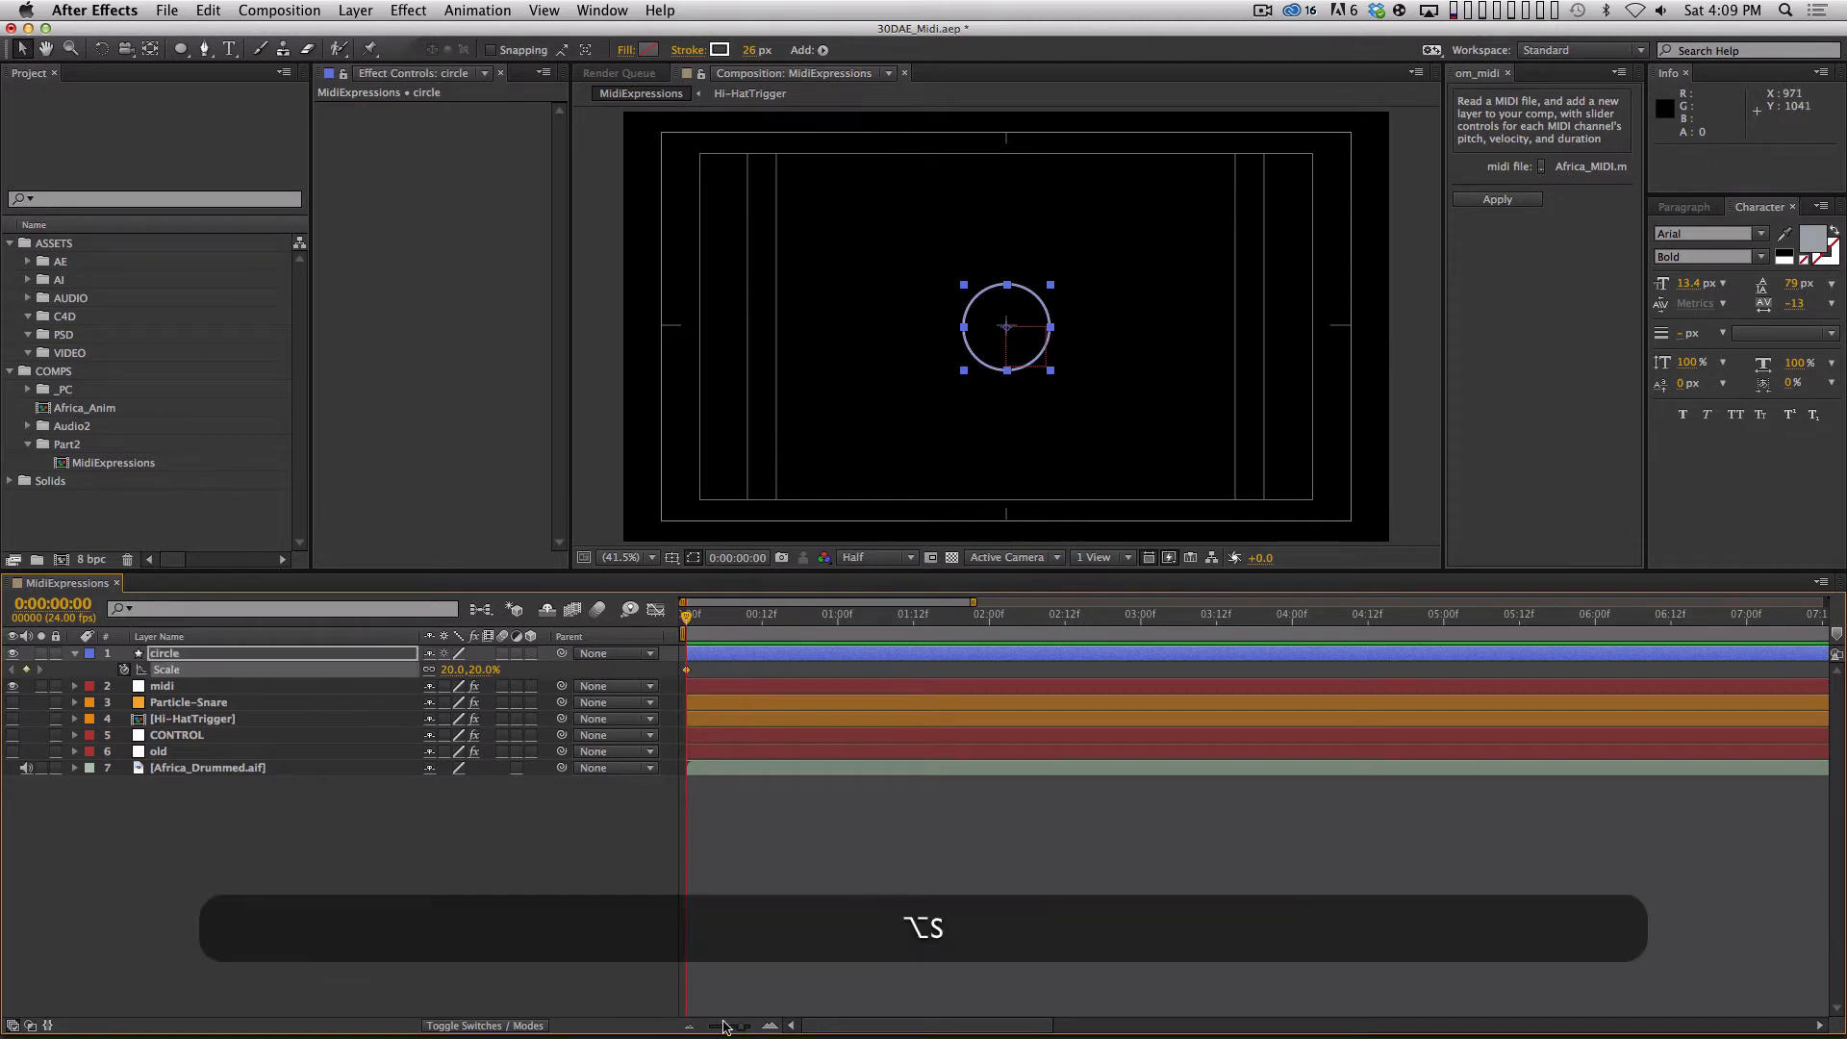
{"action": "key", "text": "Page_Down"}
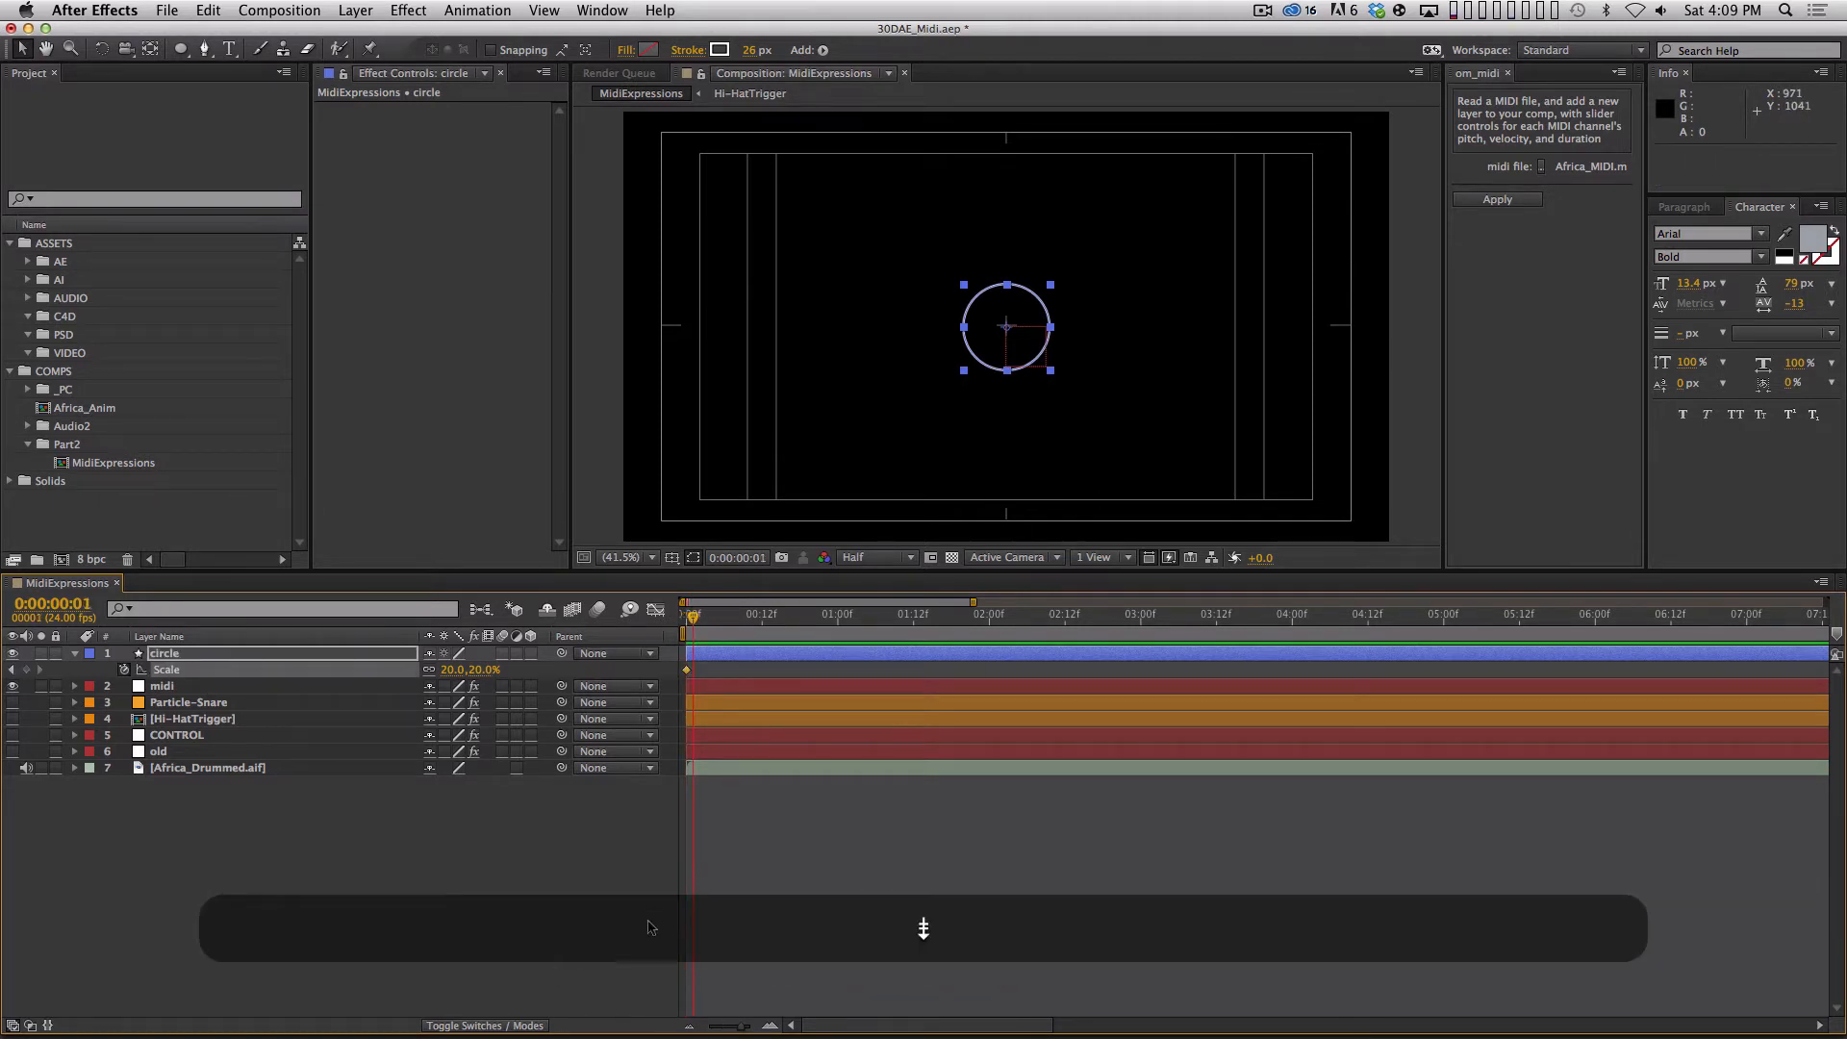
{"action": "key", "text": "alt+s"}
{"action": "left_click_drag", "start_coordinate": [481, 671], "coordinate": [534, 655]}
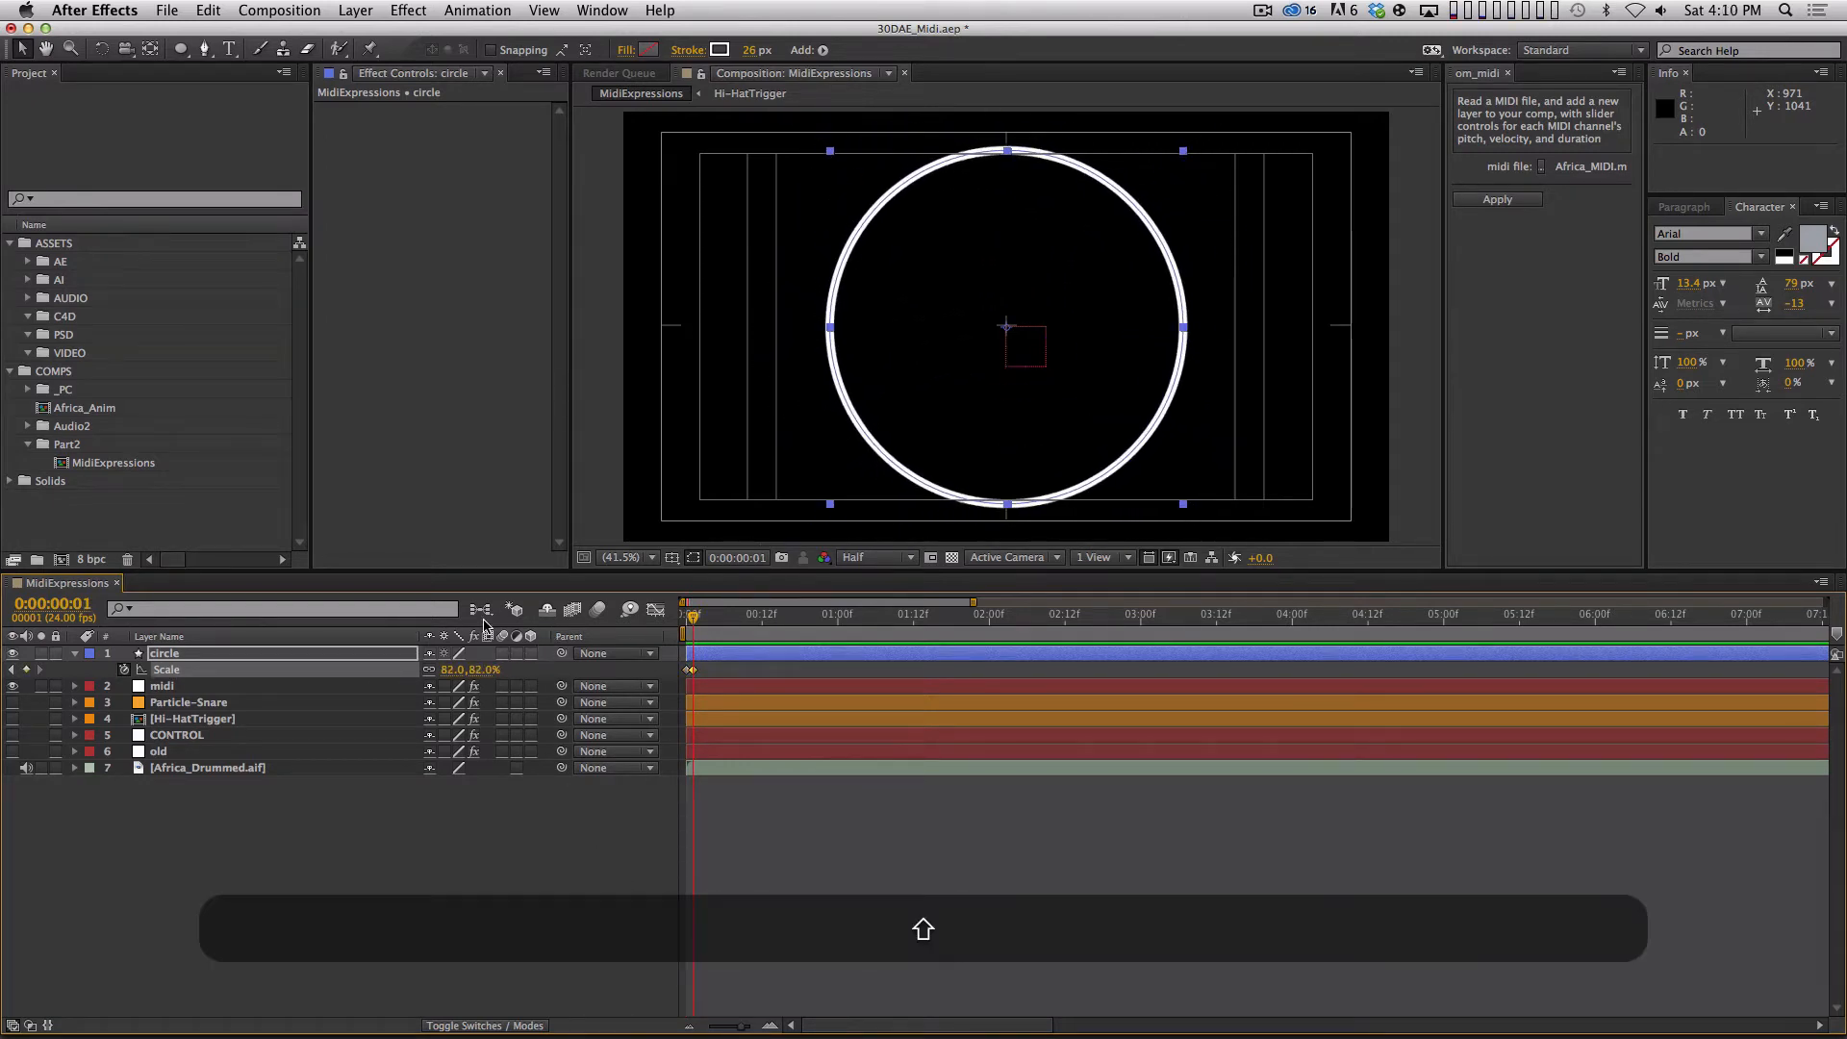
{"action": "key", "text": "shift+Page_Down"}
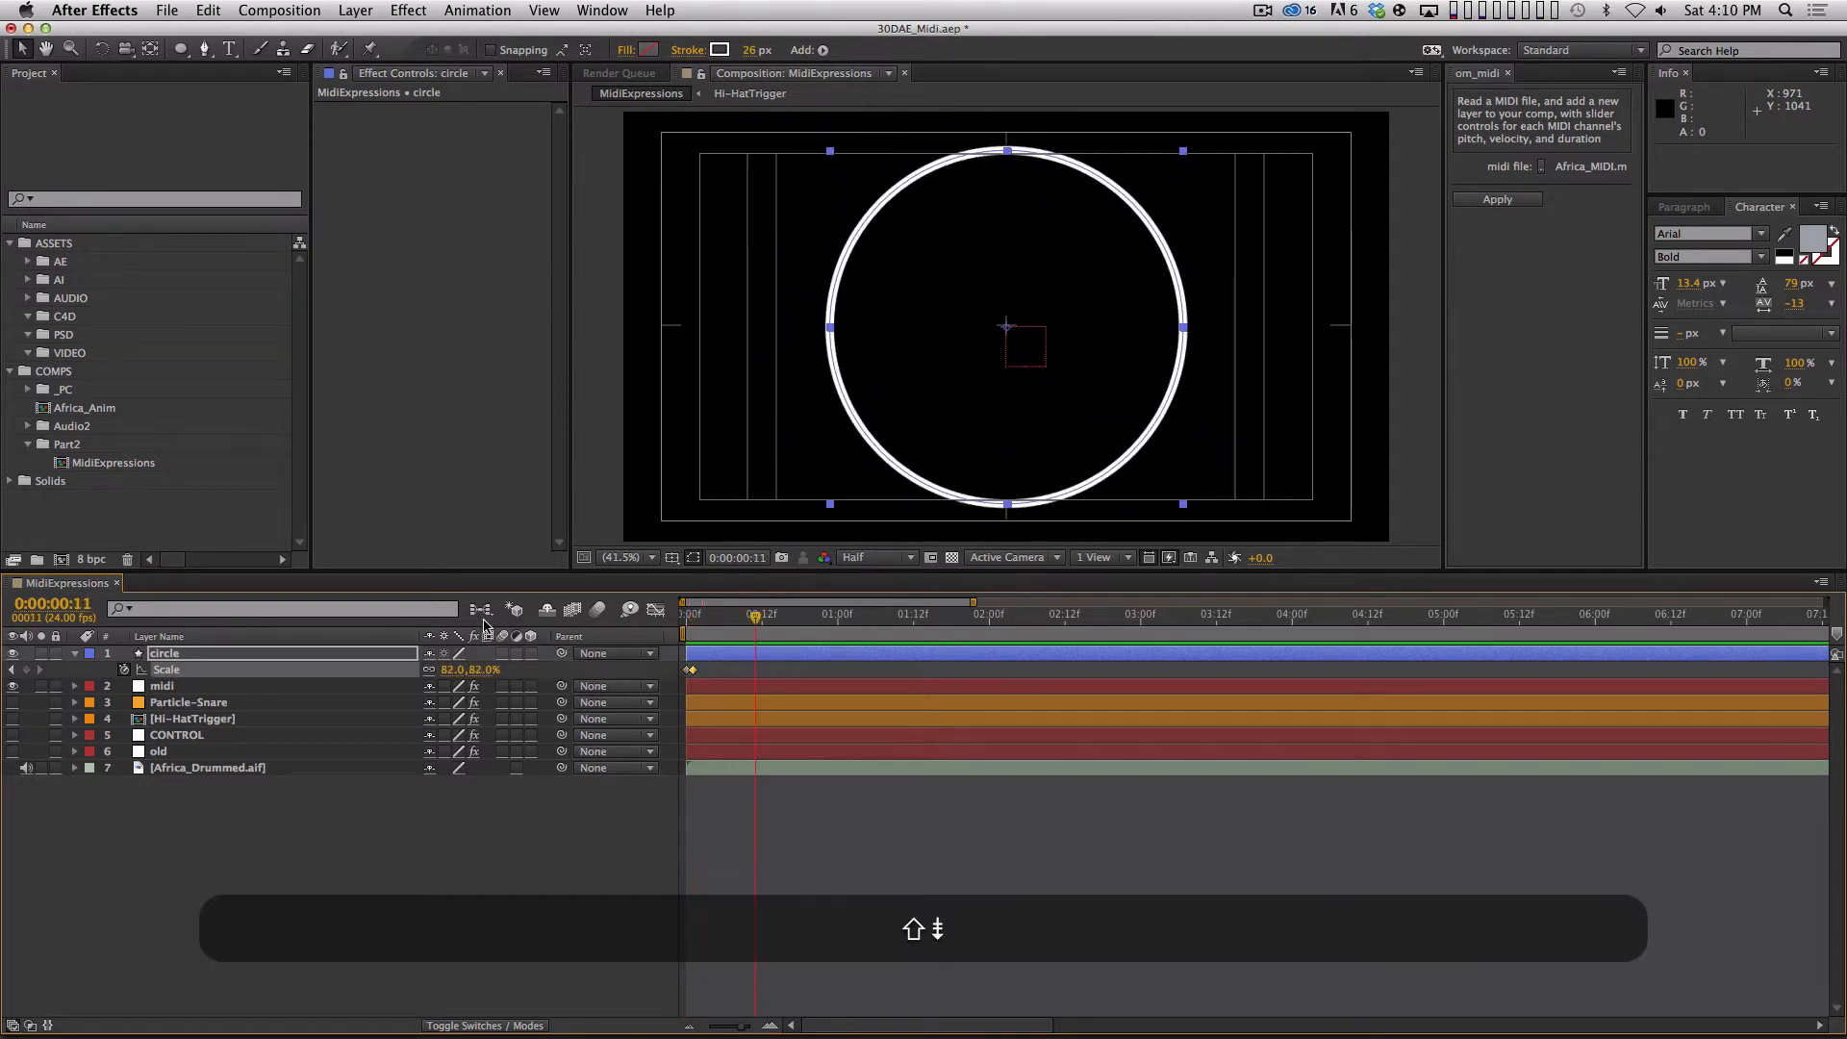
Duplicate the 20% Scale keyframe to 0:00:00:13 and apply Easy Ease to the circle's Scale keyframes.
{"action": "key", "text": "Page_Down"}
{"action": "key", "text": "super+c"}
{"action": "key", "text": "super+v"}
{"action": "key", "text": "F9"}
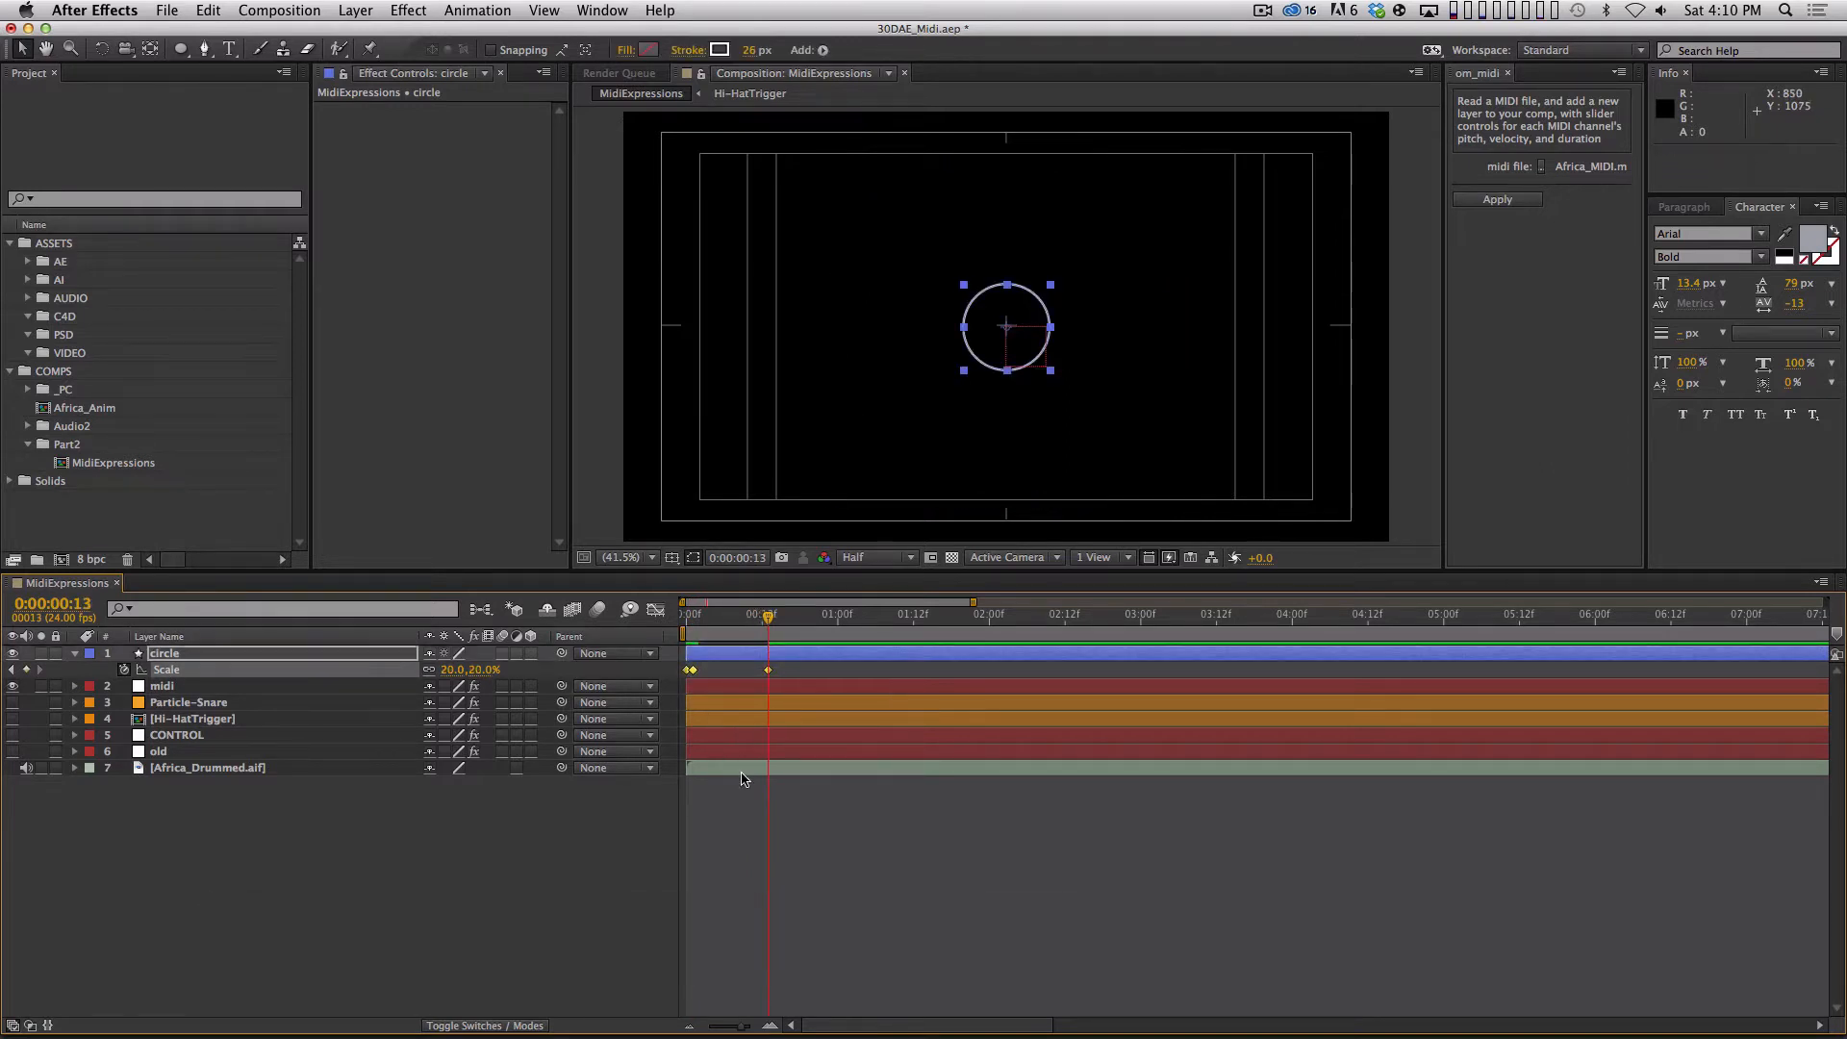
End the work area at 0:00:00:23, RAM preview the circle's scale animation, and clear the selection.
{"action": "key", "text": "shift+Page_Down"}
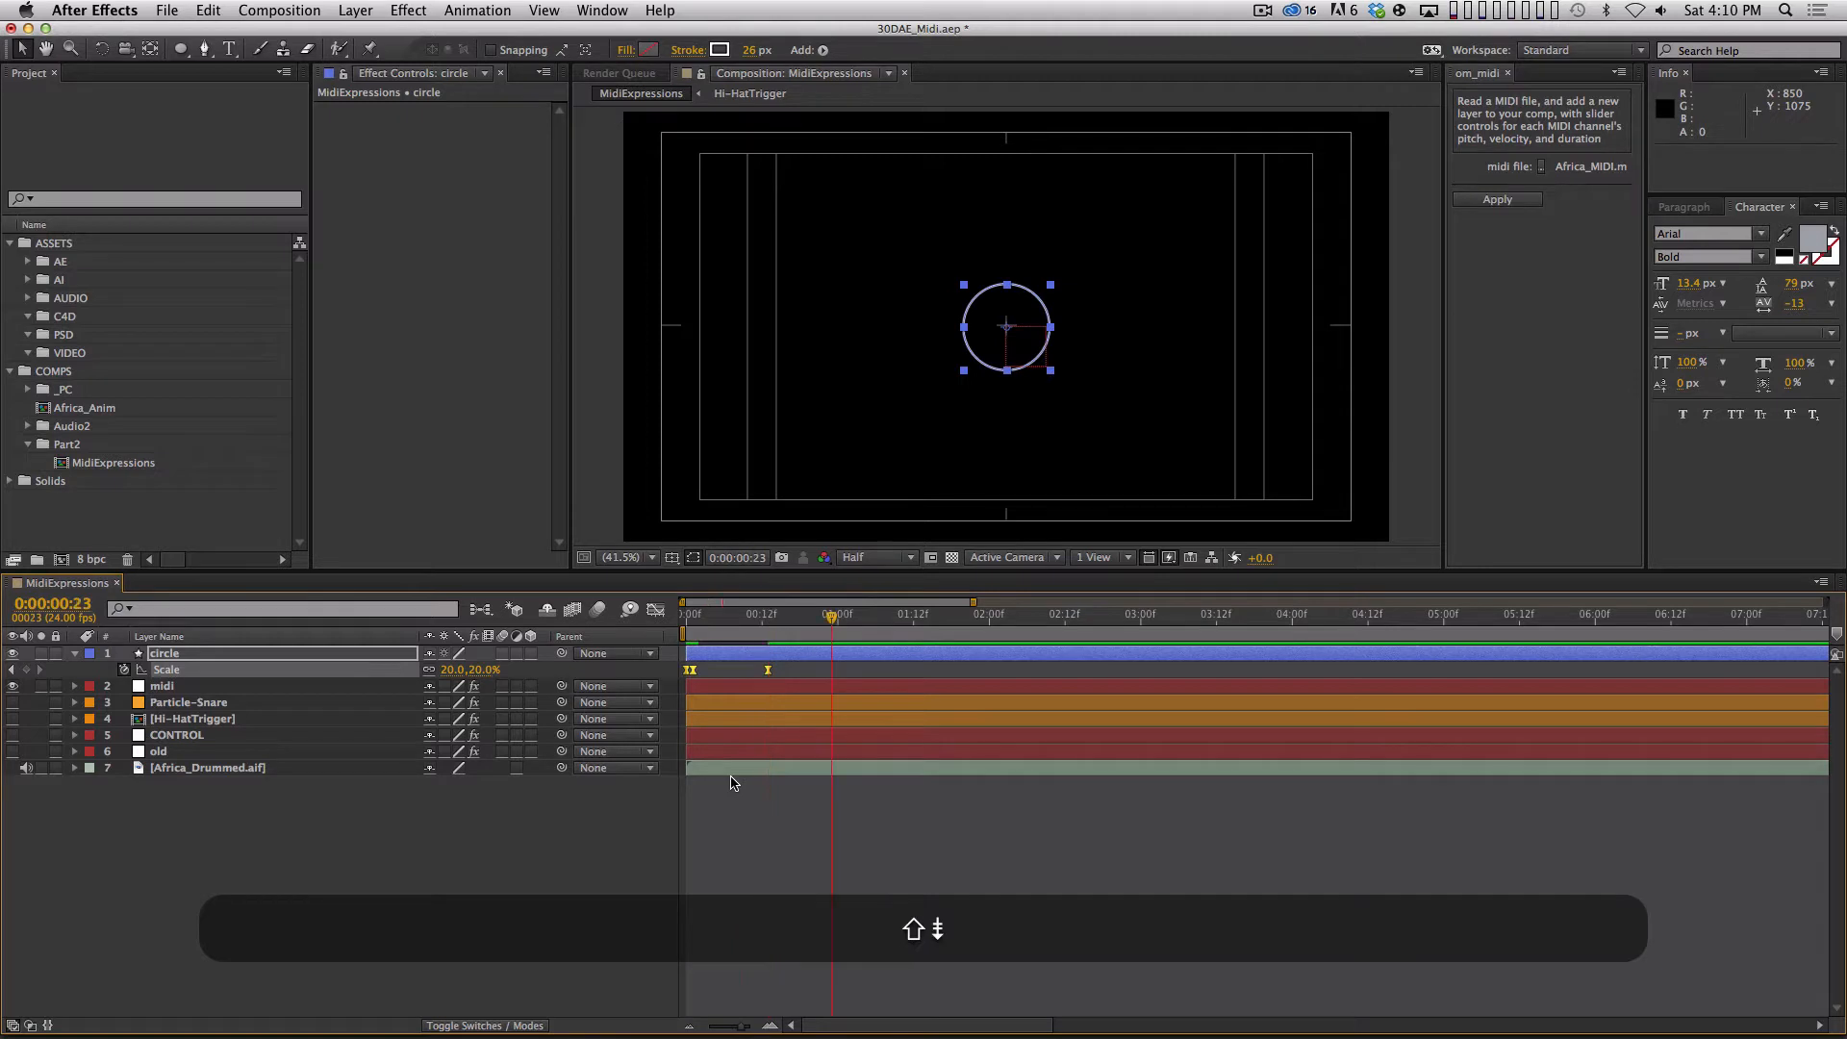
{"action": "key", "text": "0"}
{"action": "key", "text": "space"}
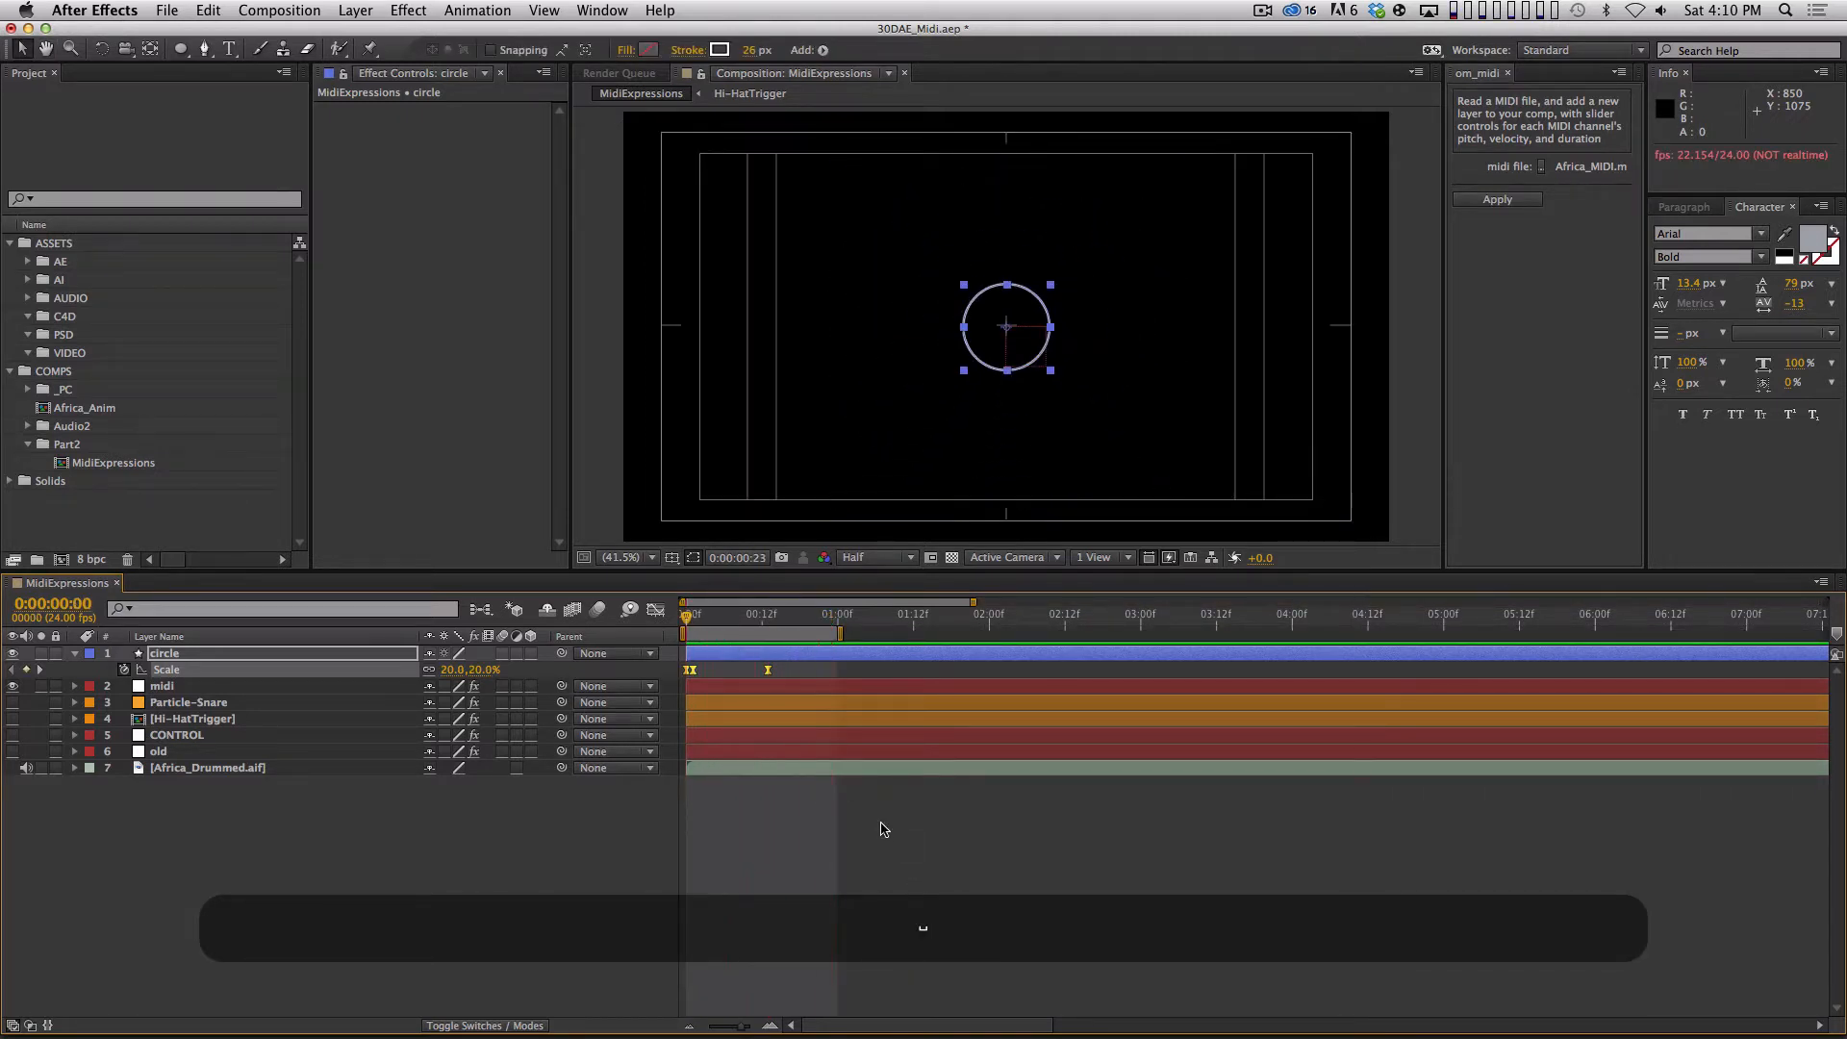
{"action": "left_click", "coordinate": [868, 933]}
{"action": "left_click", "coordinate": [755, 902]}
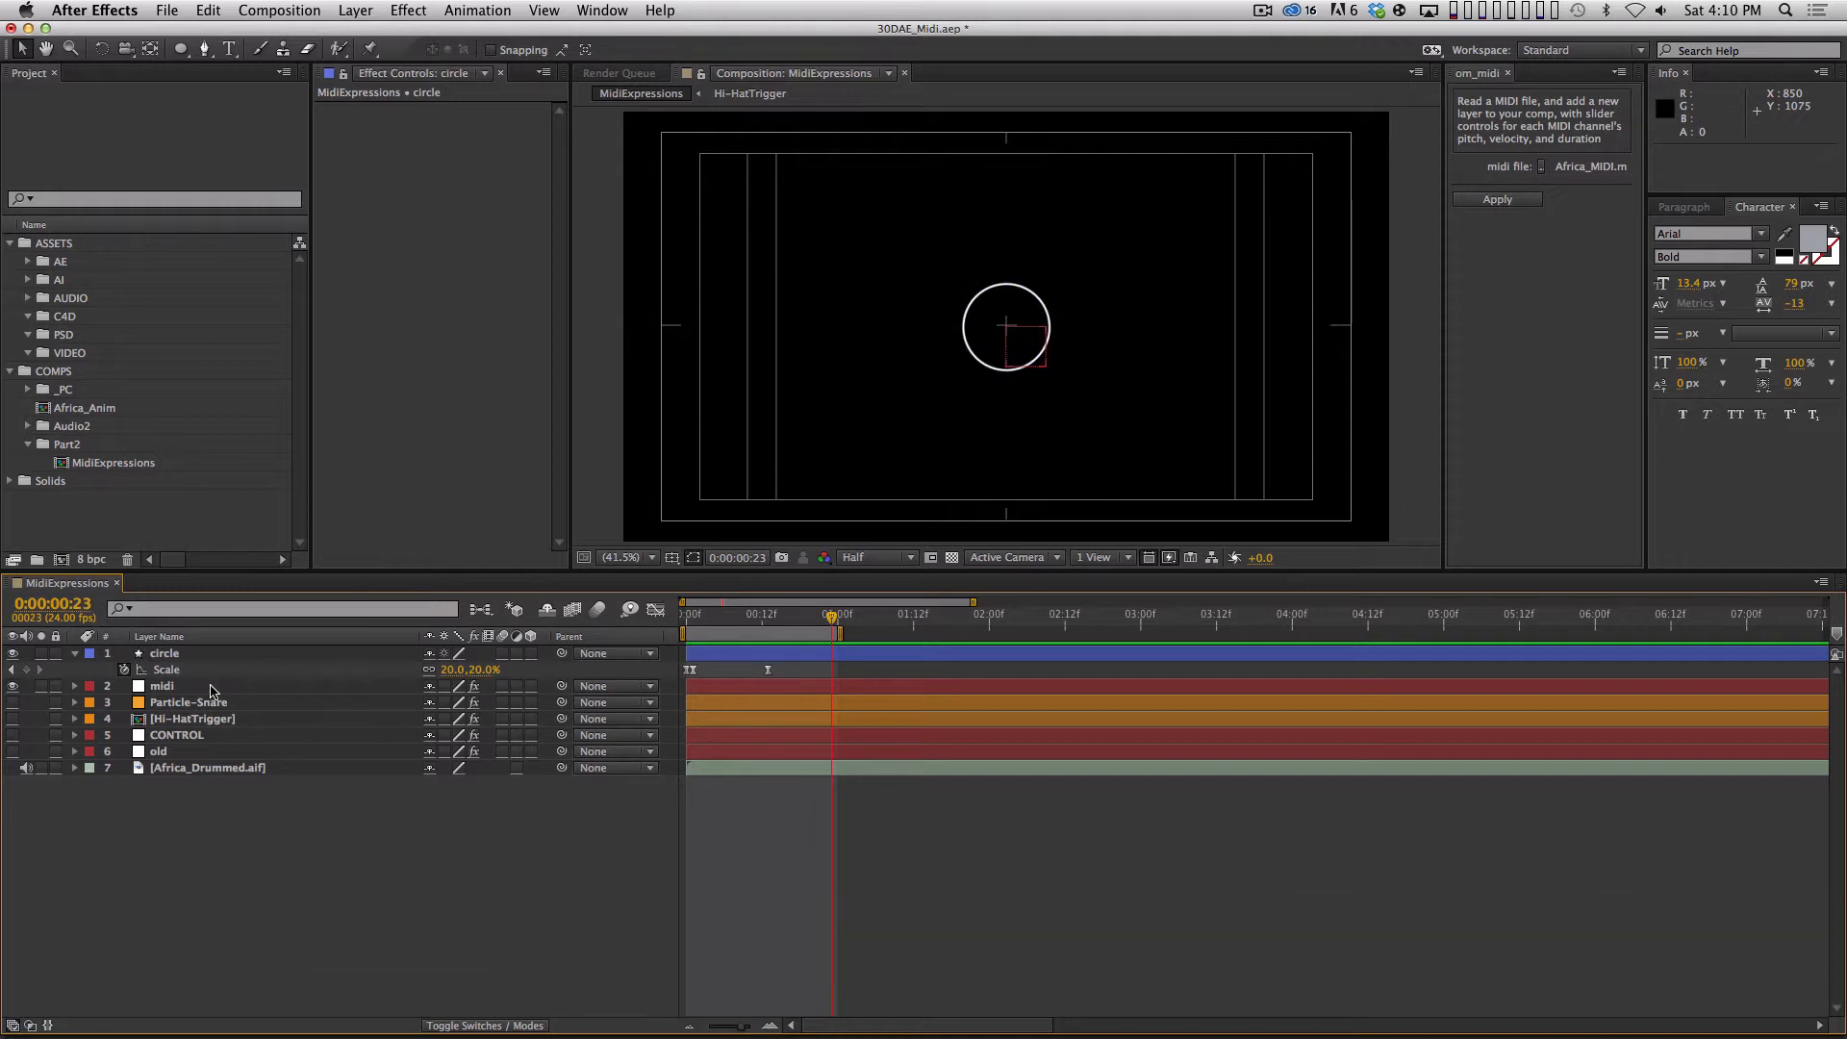
Reveal the midi layer's keyframed sliders and collapse every channel except ch_1_dur.
{"action": "left_click", "coordinate": [221, 654]}
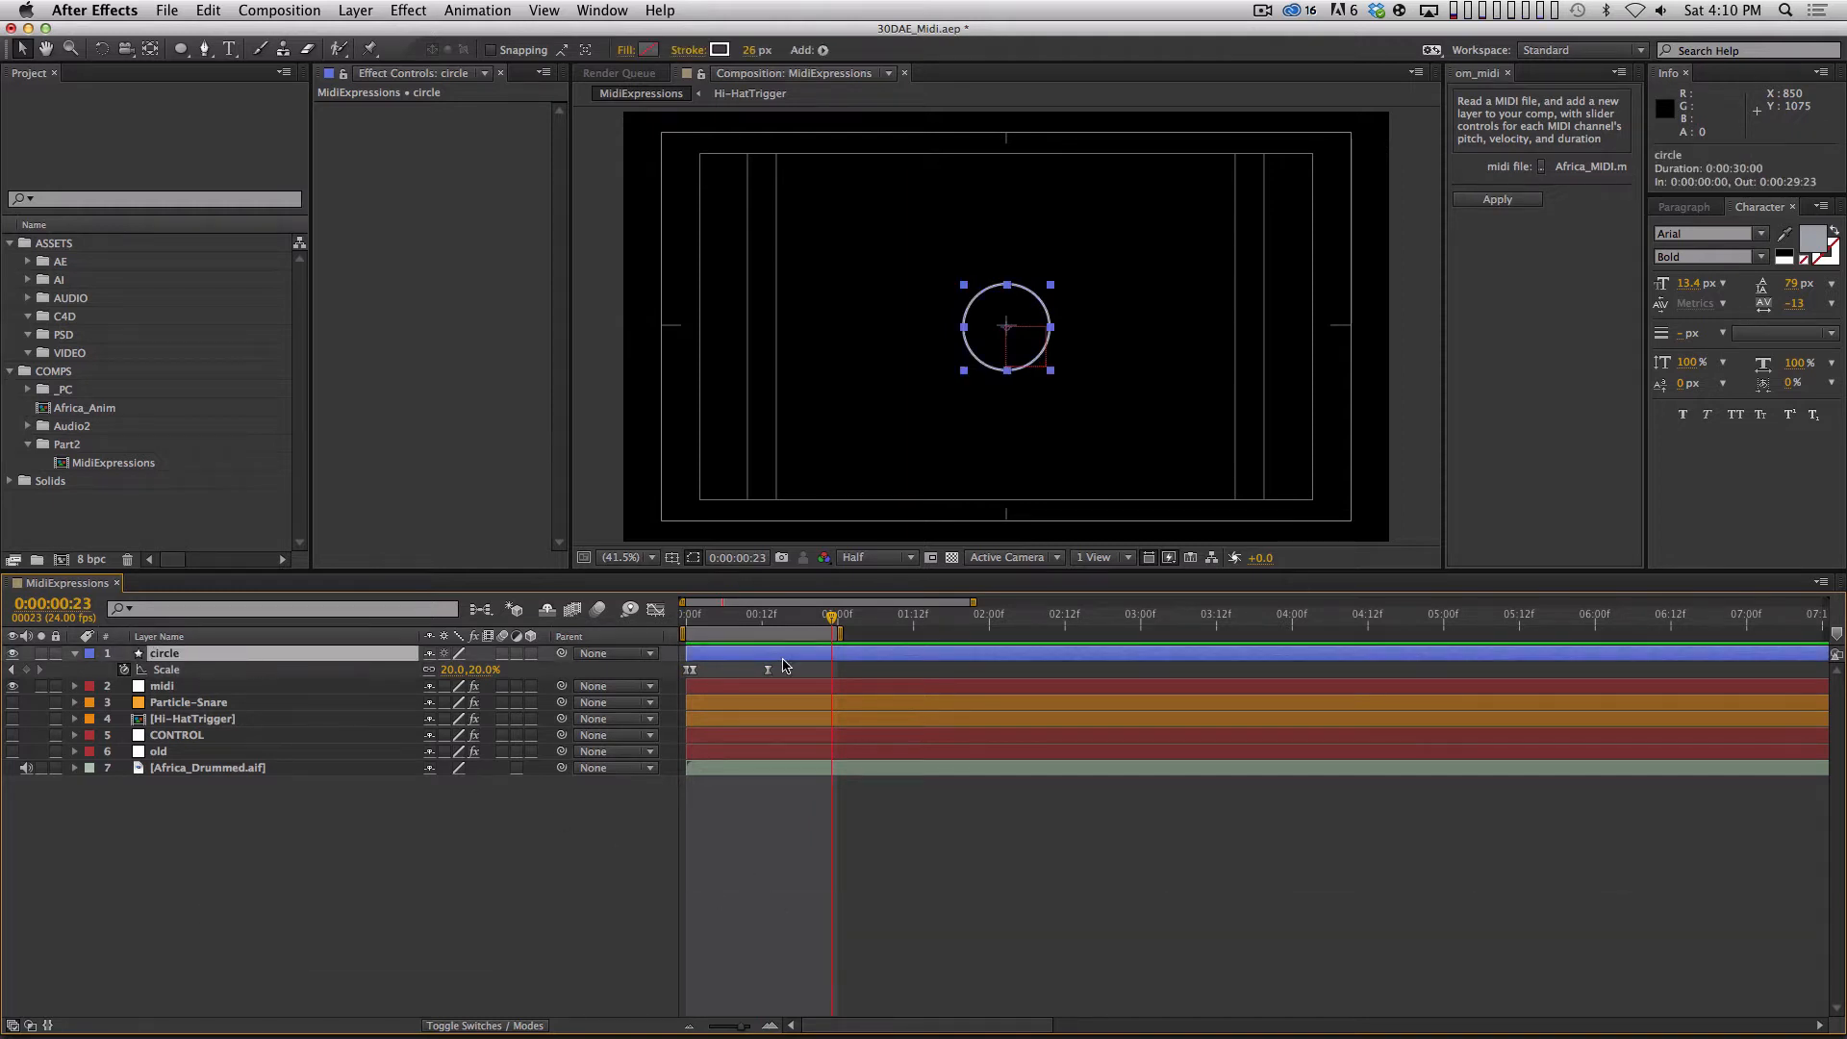
{"action": "left_click", "coordinate": [271, 687]}
{"action": "key", "text": "u"}
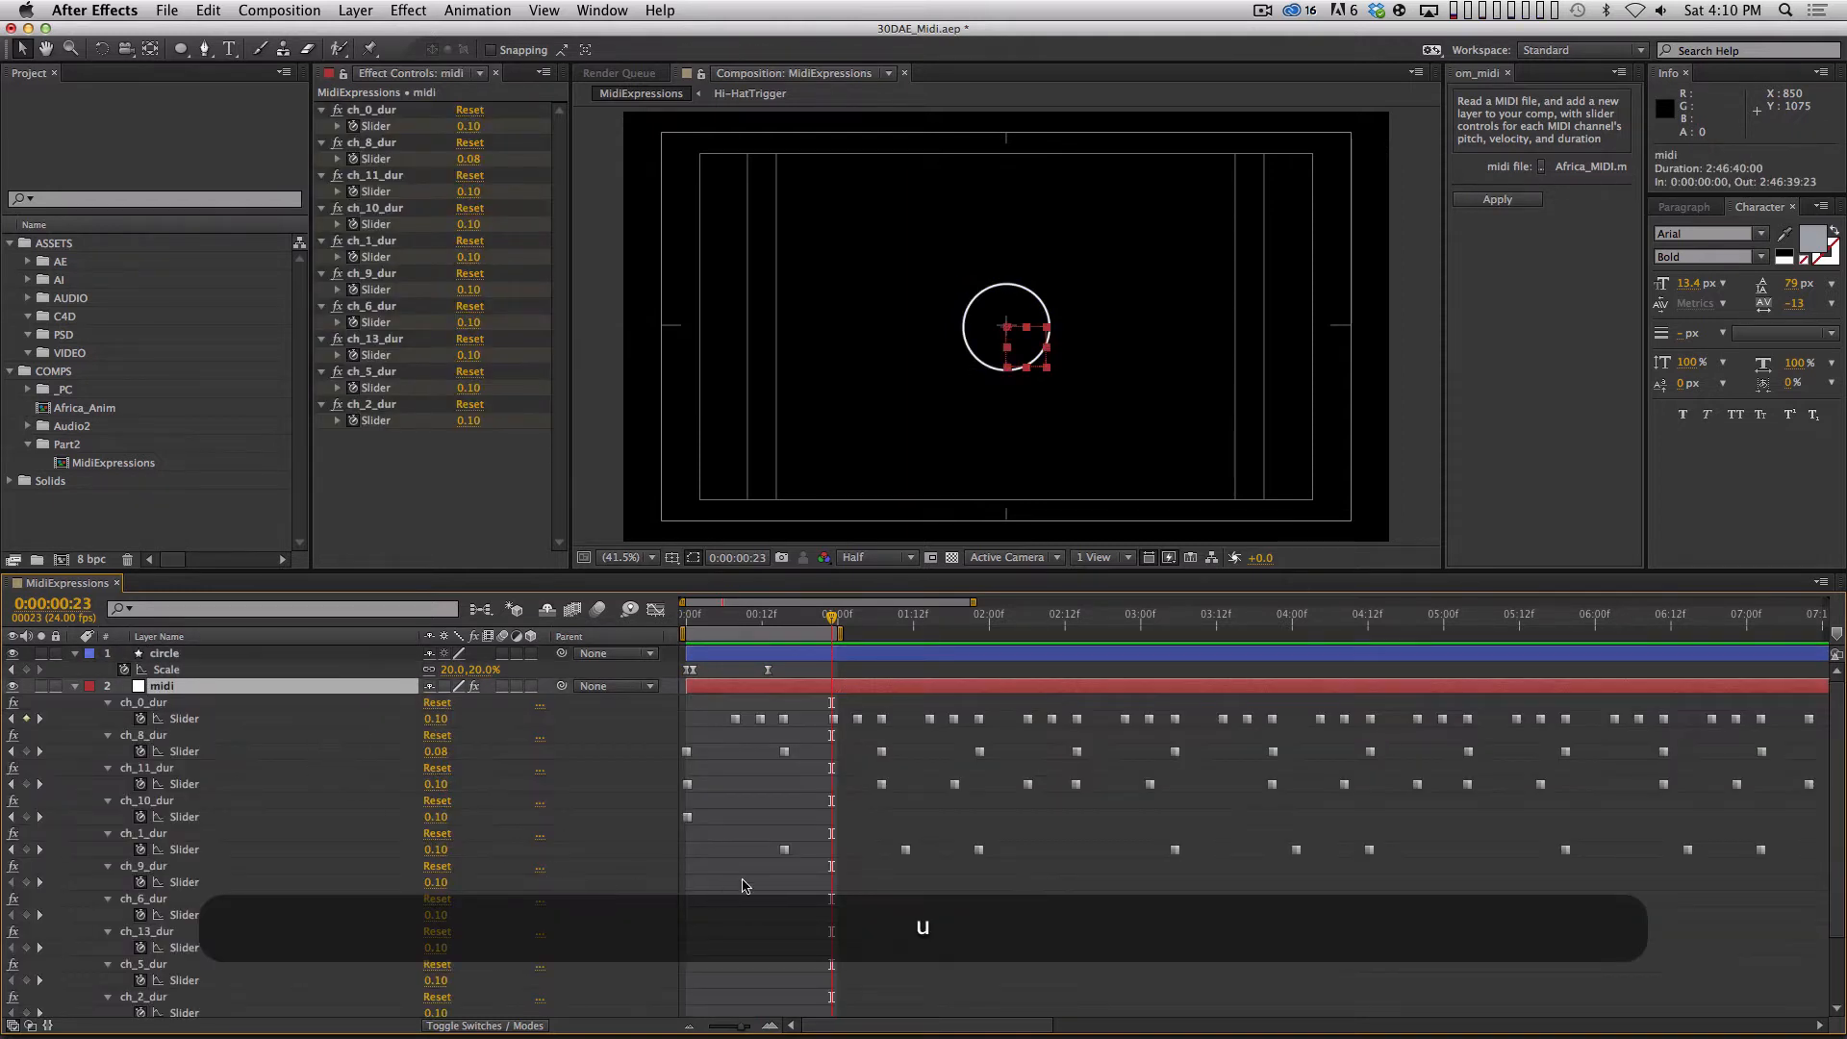
{"action": "left_click_drag", "start_coordinate": [748, 847], "coordinate": [1053, 892]}
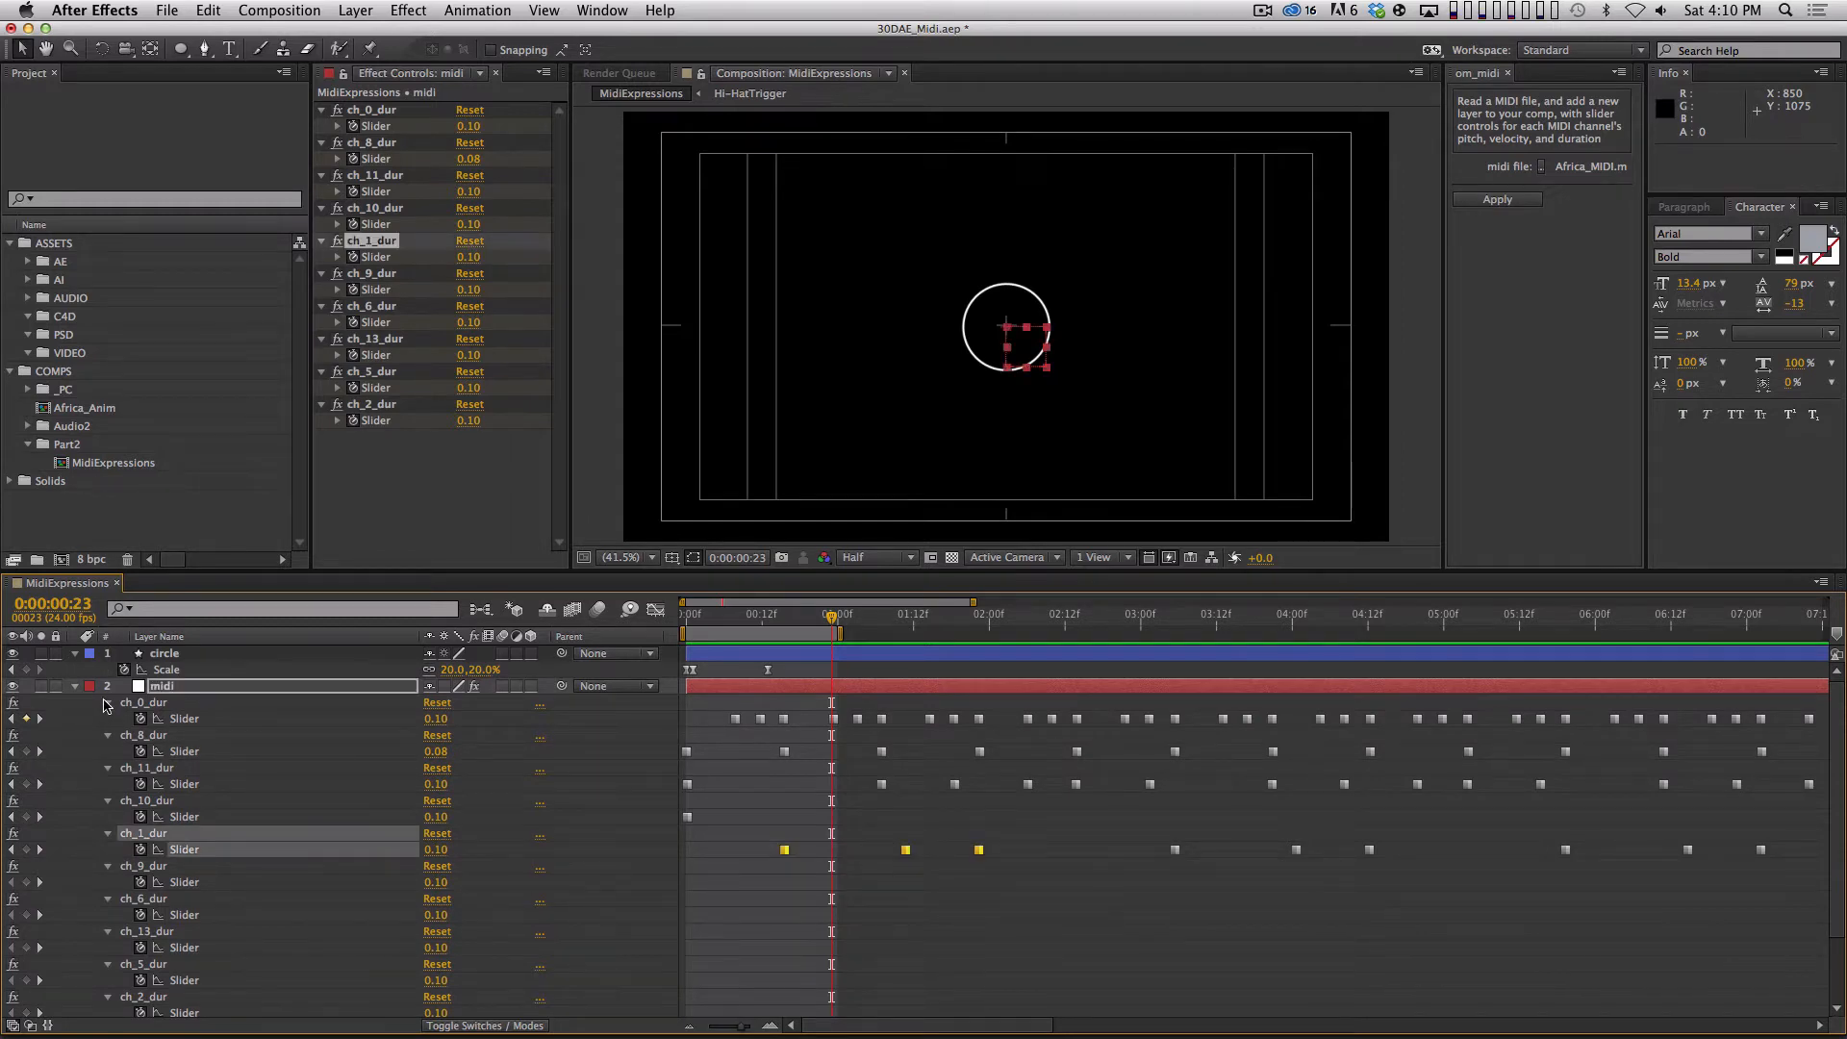
{"action": "left_click", "coordinate": [108, 703]}
{"action": "left_click", "coordinate": [108, 719]}
{"action": "left_click", "coordinate": [108, 735]}
{"action": "left_click", "coordinate": [107, 751]}
{"action": "left_click", "coordinate": [107, 800]}
{"action": "left_click", "coordinate": [108, 817]}
{"action": "left_click", "coordinate": [108, 833]}
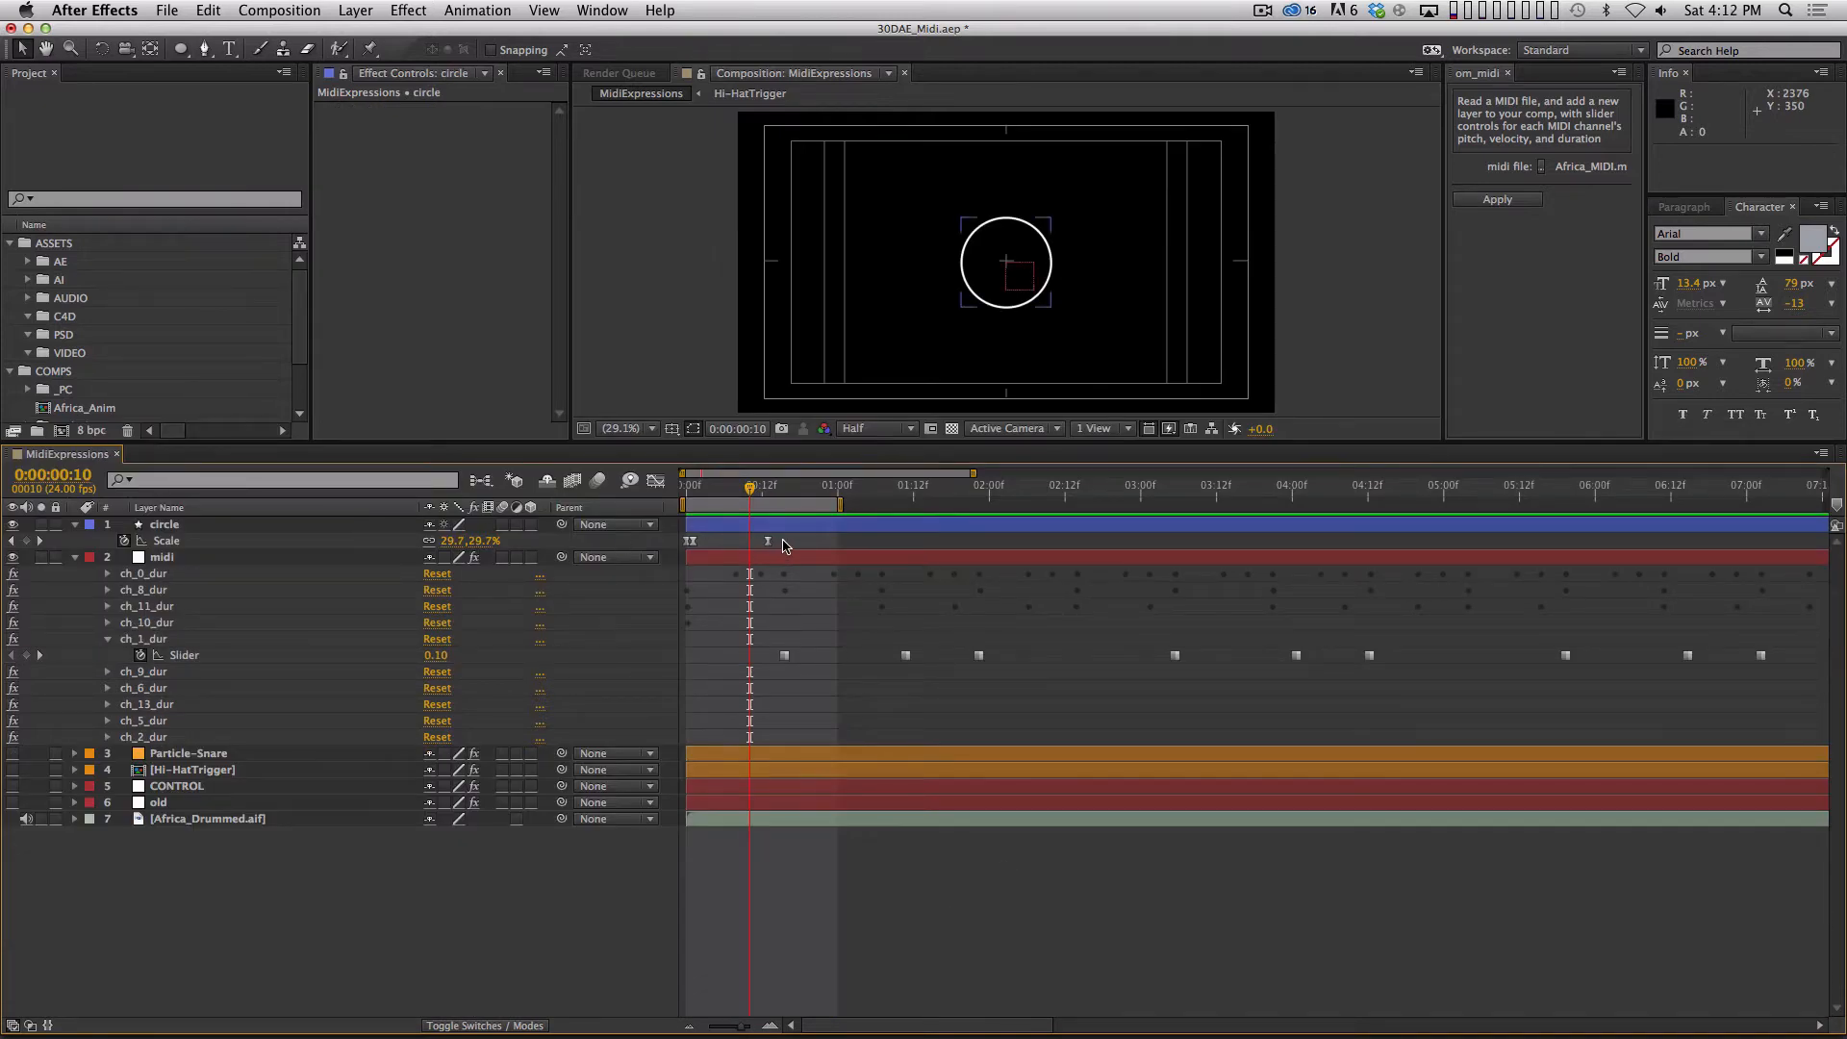
Scrub and play the opening second to compare the circle's scale animation with the first ch_1_dur keyframe.
{"action": "left_click_drag", "start_coordinate": [749, 634], "coordinate": [836, 683]}
{"action": "left_click", "coordinate": [835, 684]}
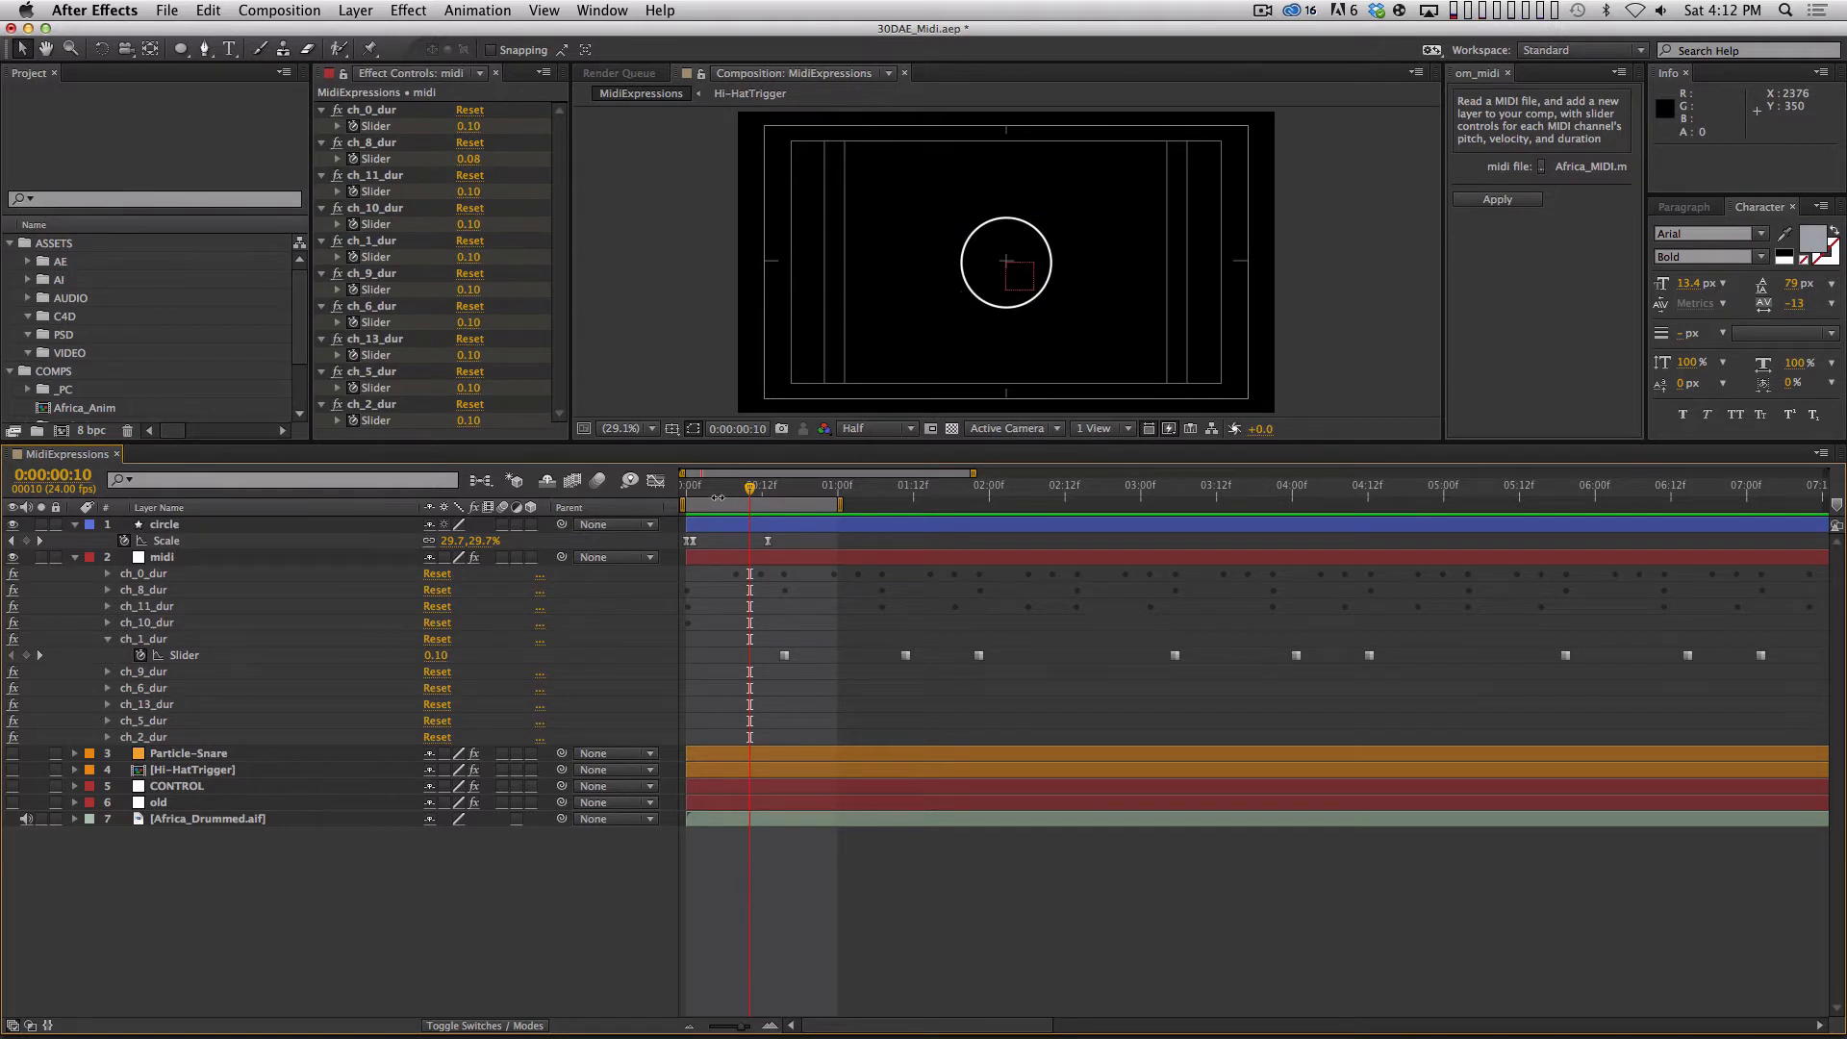
{"action": "left_click_drag", "start_coordinate": [695, 485], "coordinate": [780, 487]}
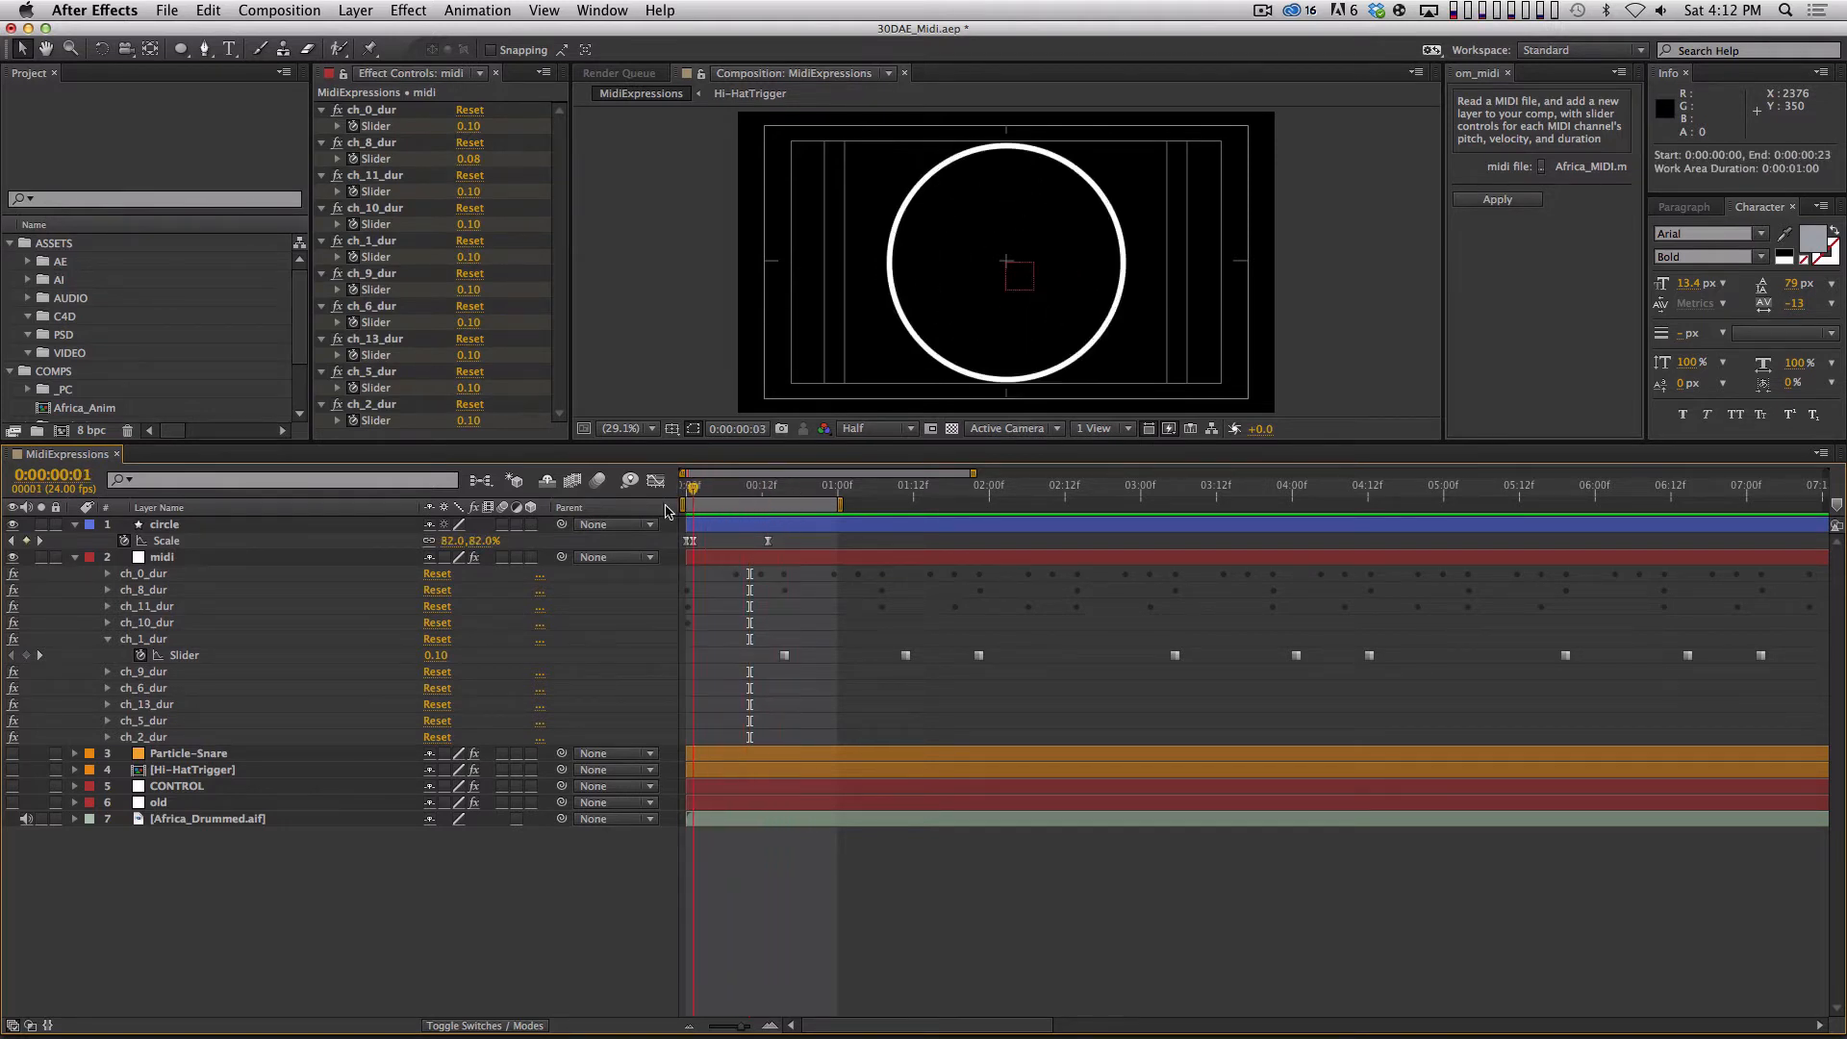
{"action": "key", "text": "space"}
Pre-compose the circle layer as SnareCircle, moving all attributes into the new composition.
{"action": "left_click", "coordinate": [315, 525]}
{"action": "key", "text": "shift+super+c"}
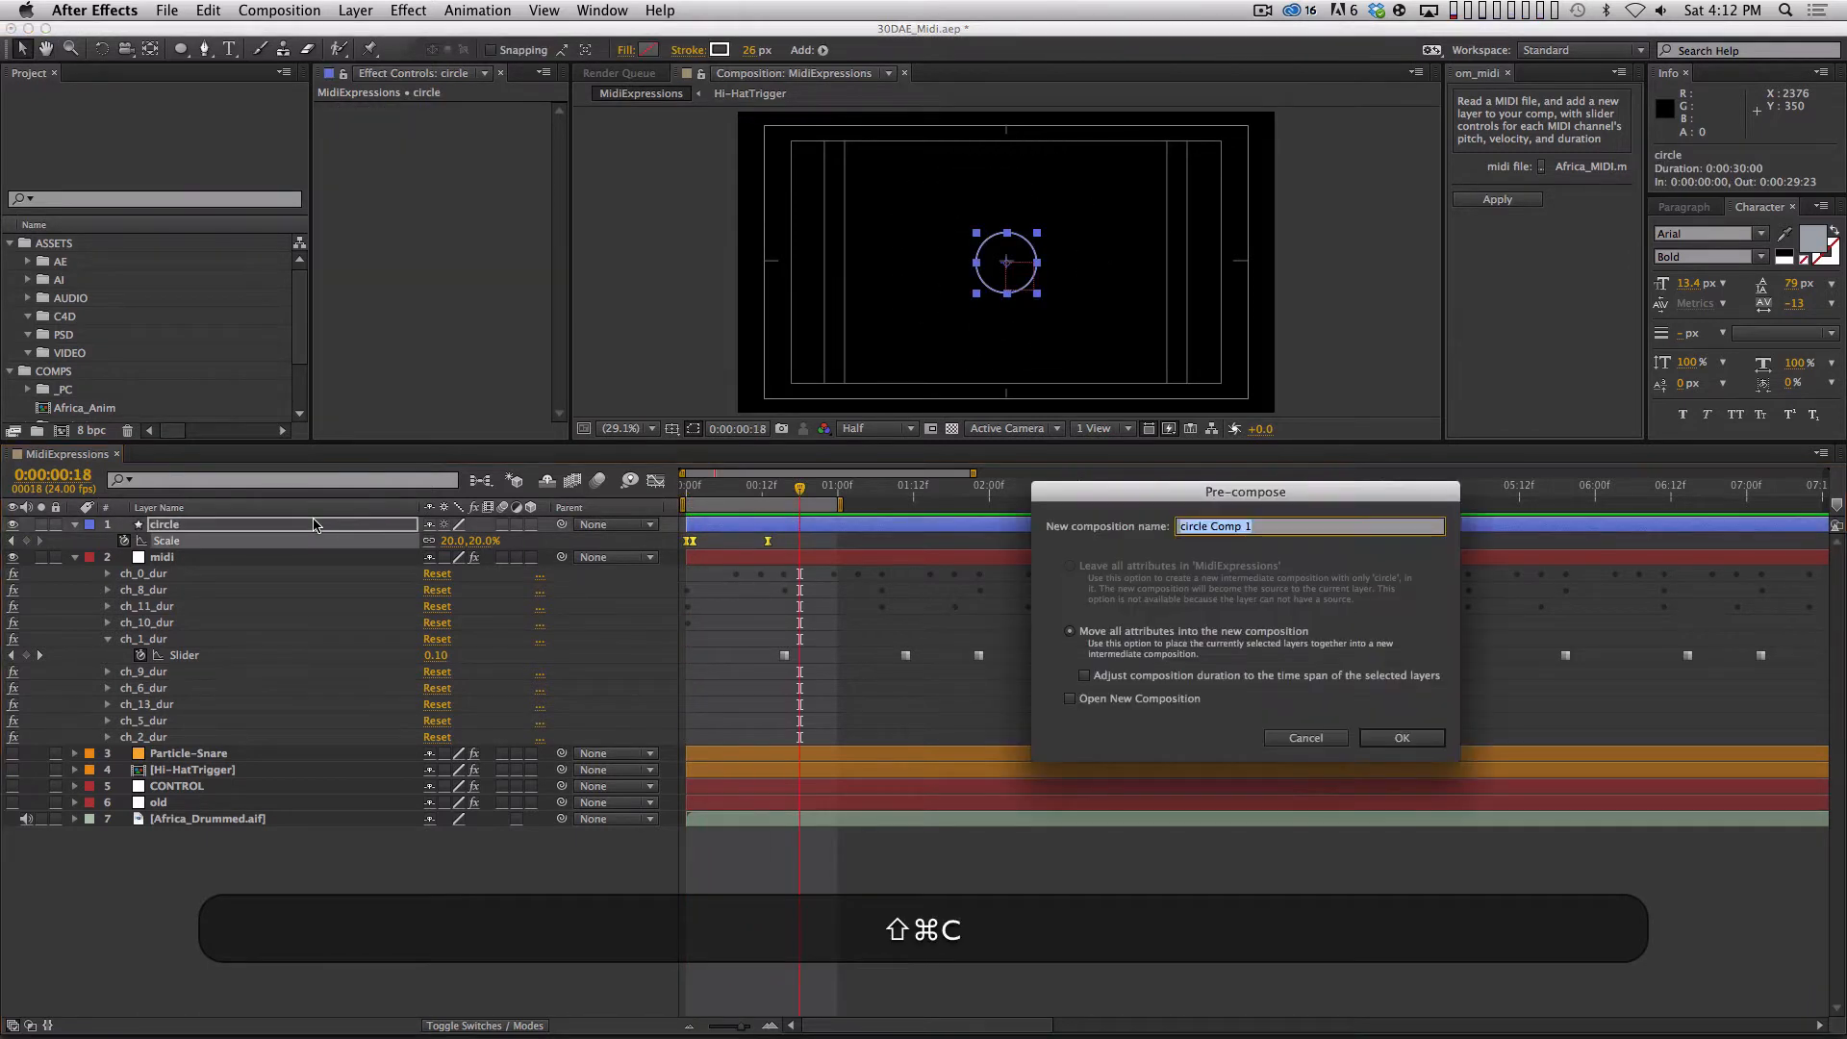
{"action": "type", "text": "Sna"}
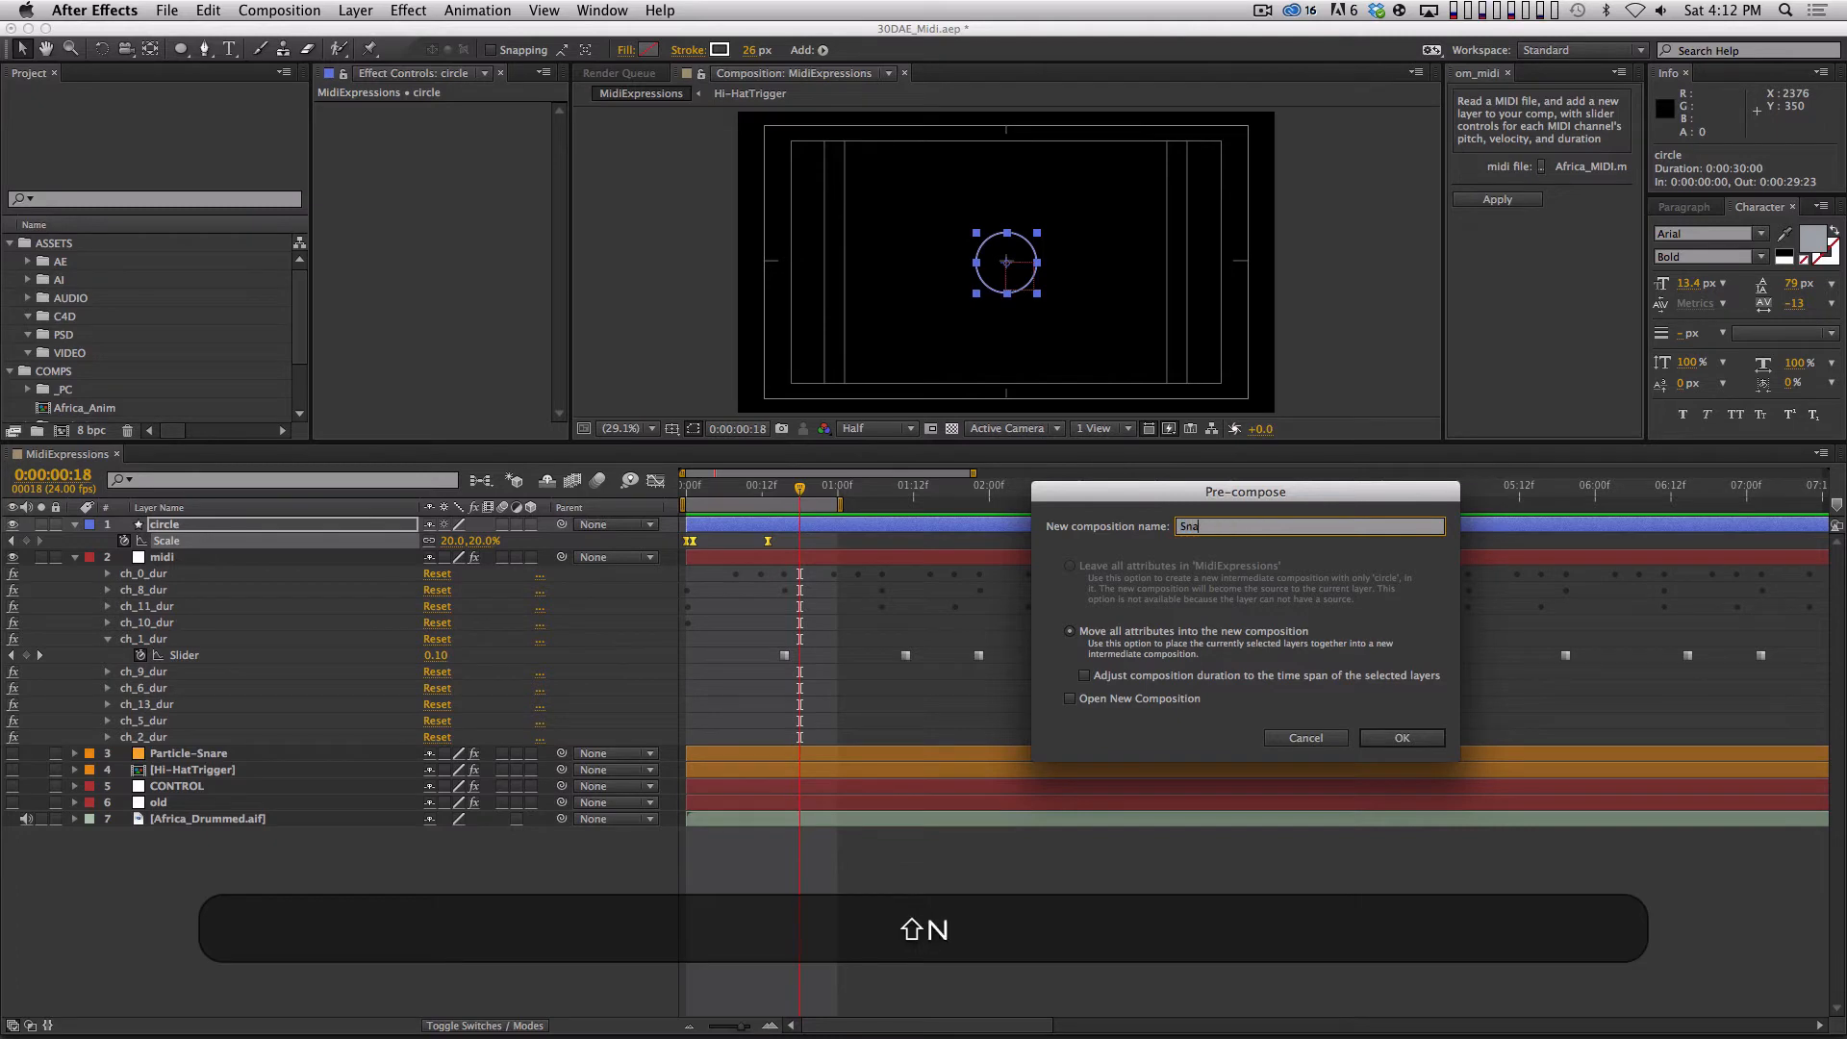
{"action": "type", "text": "reCircle"}
{"action": "key", "text": "Return"}
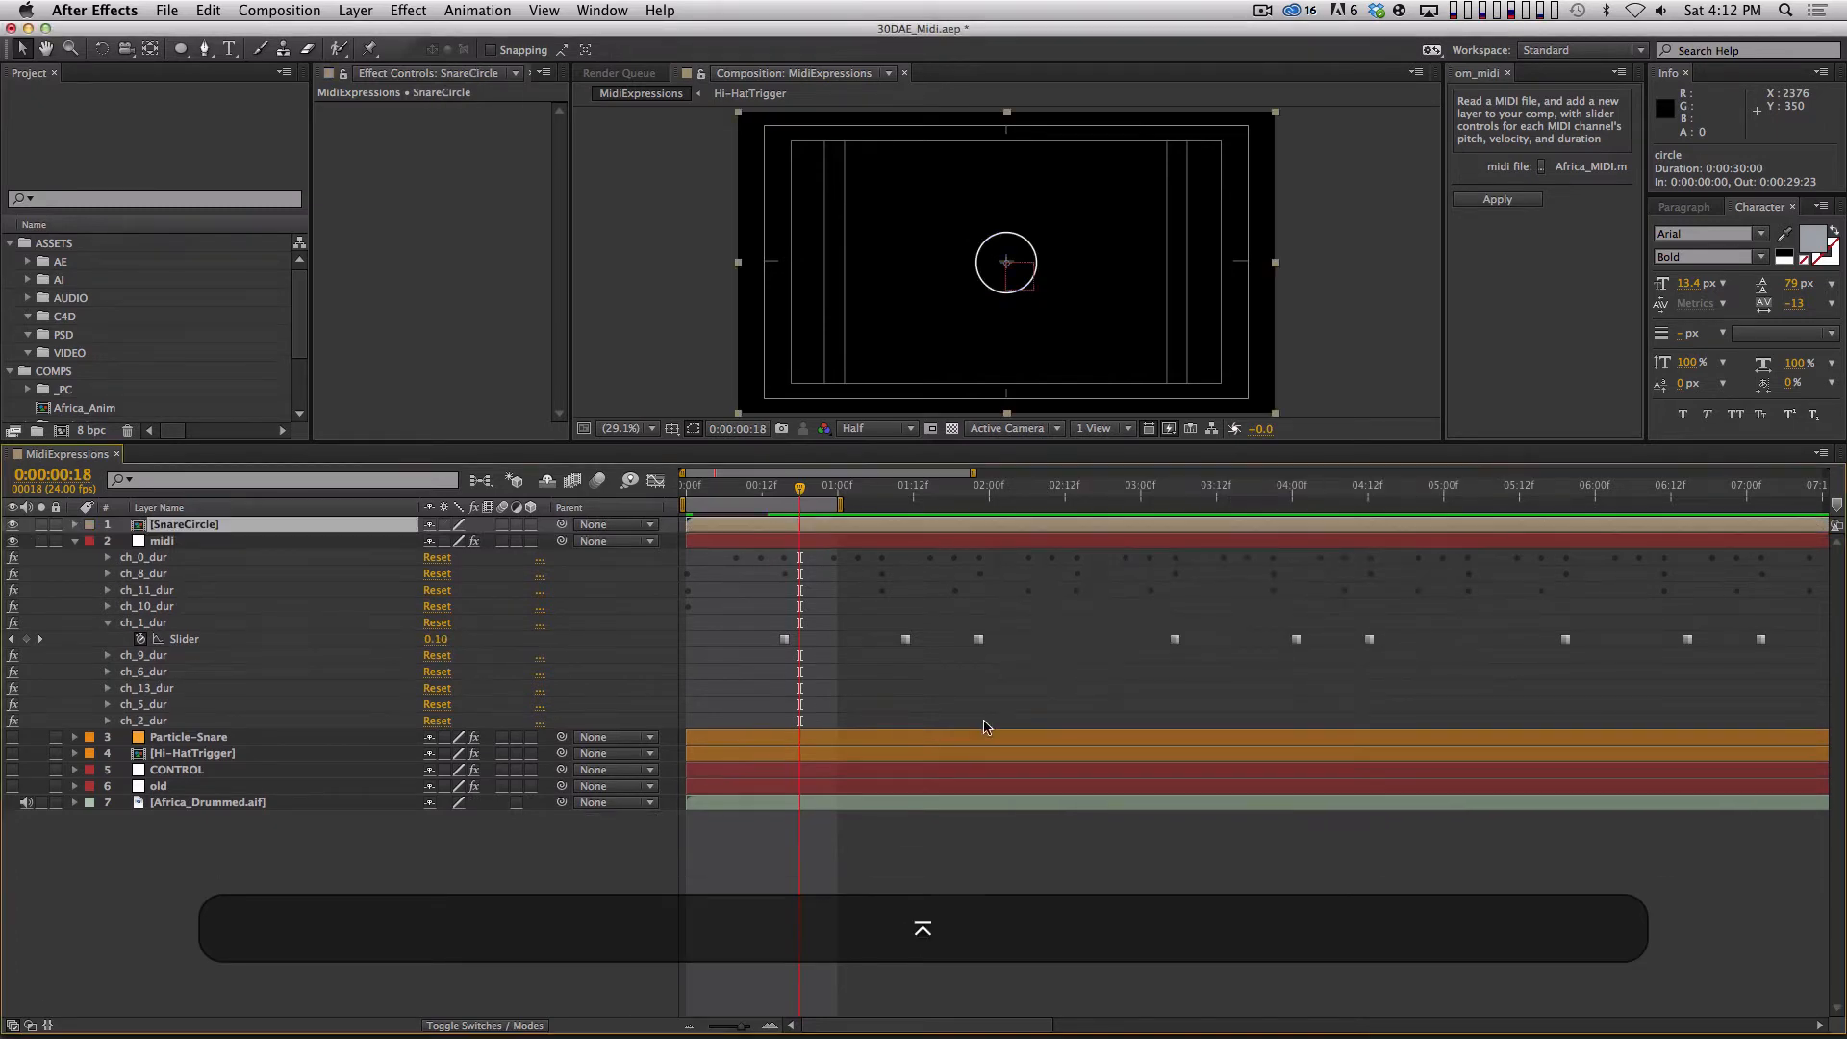
Open the SnareCircle composition, examine the circle's Scale keyframes from the first frame, and return to MidiExpressions.
{"action": "double_click", "coordinate": [281, 523]}
{"action": "left_click", "coordinate": [328, 529]}
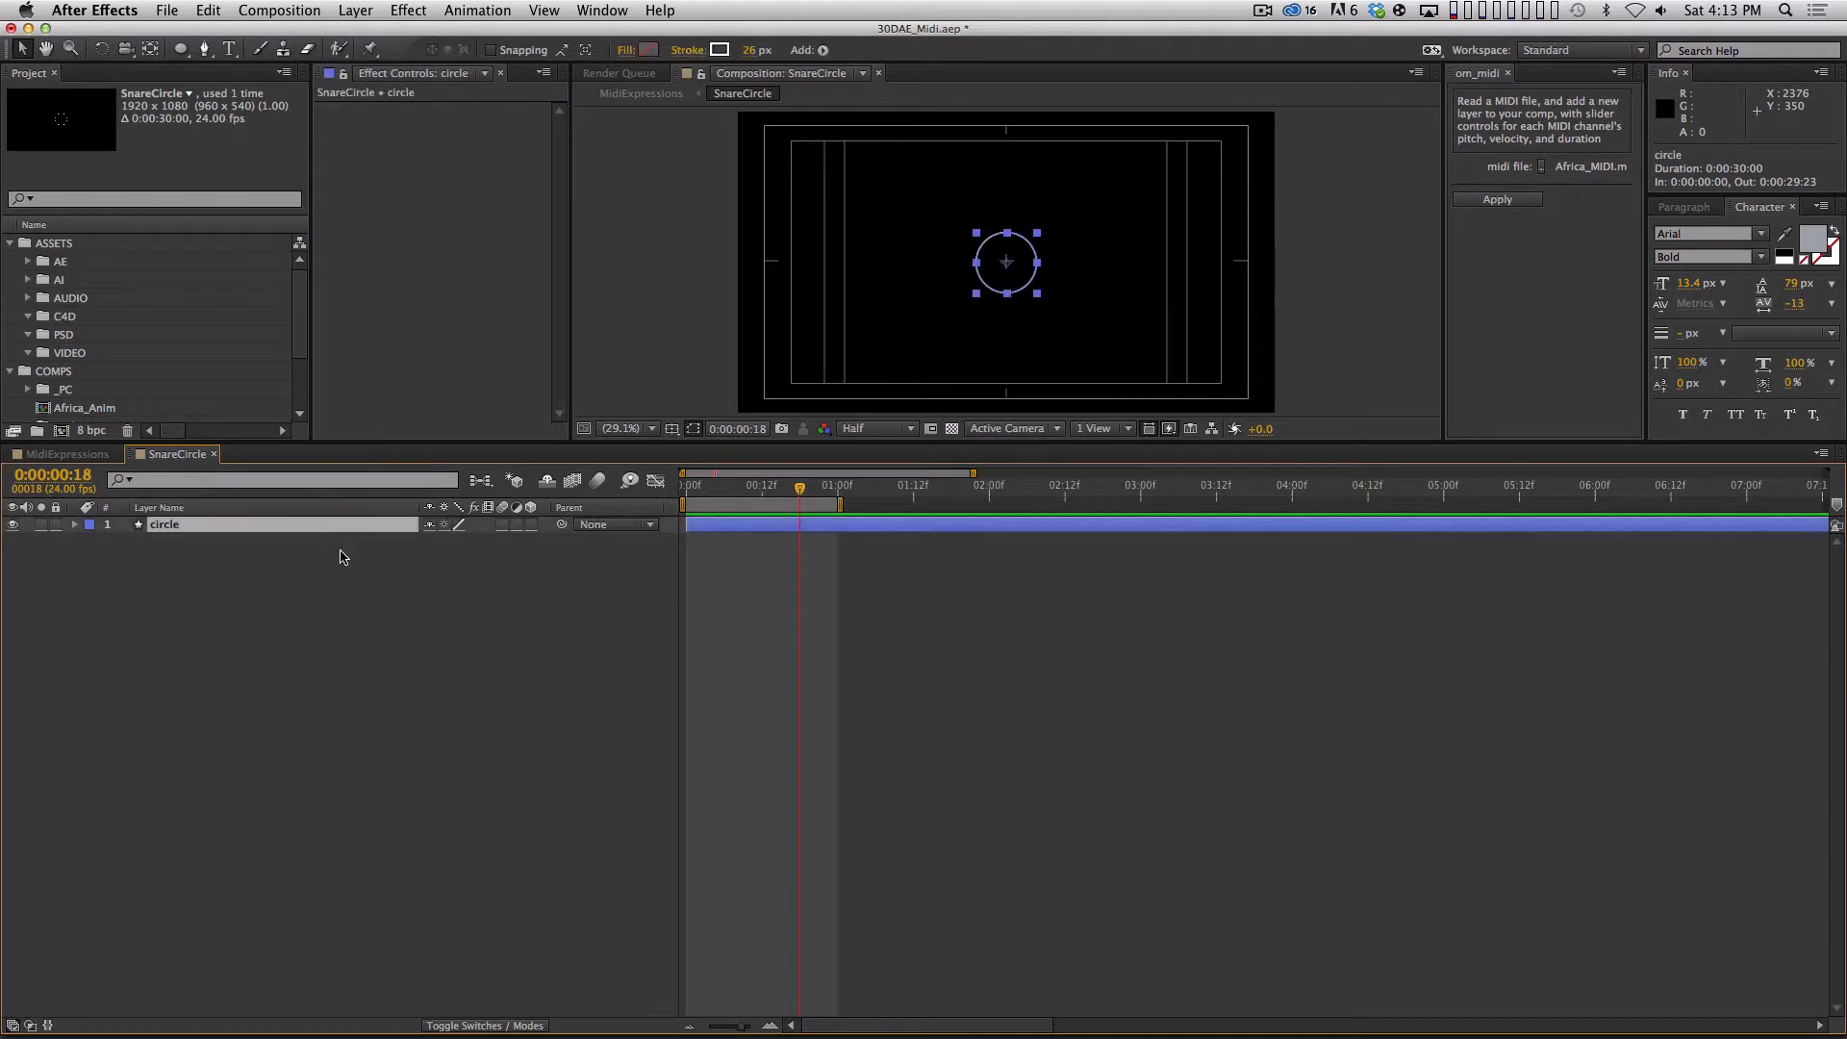
{"action": "key", "text": "u"}
{"action": "left_click_drag", "start_coordinate": [798, 487], "coordinate": [665, 486]}
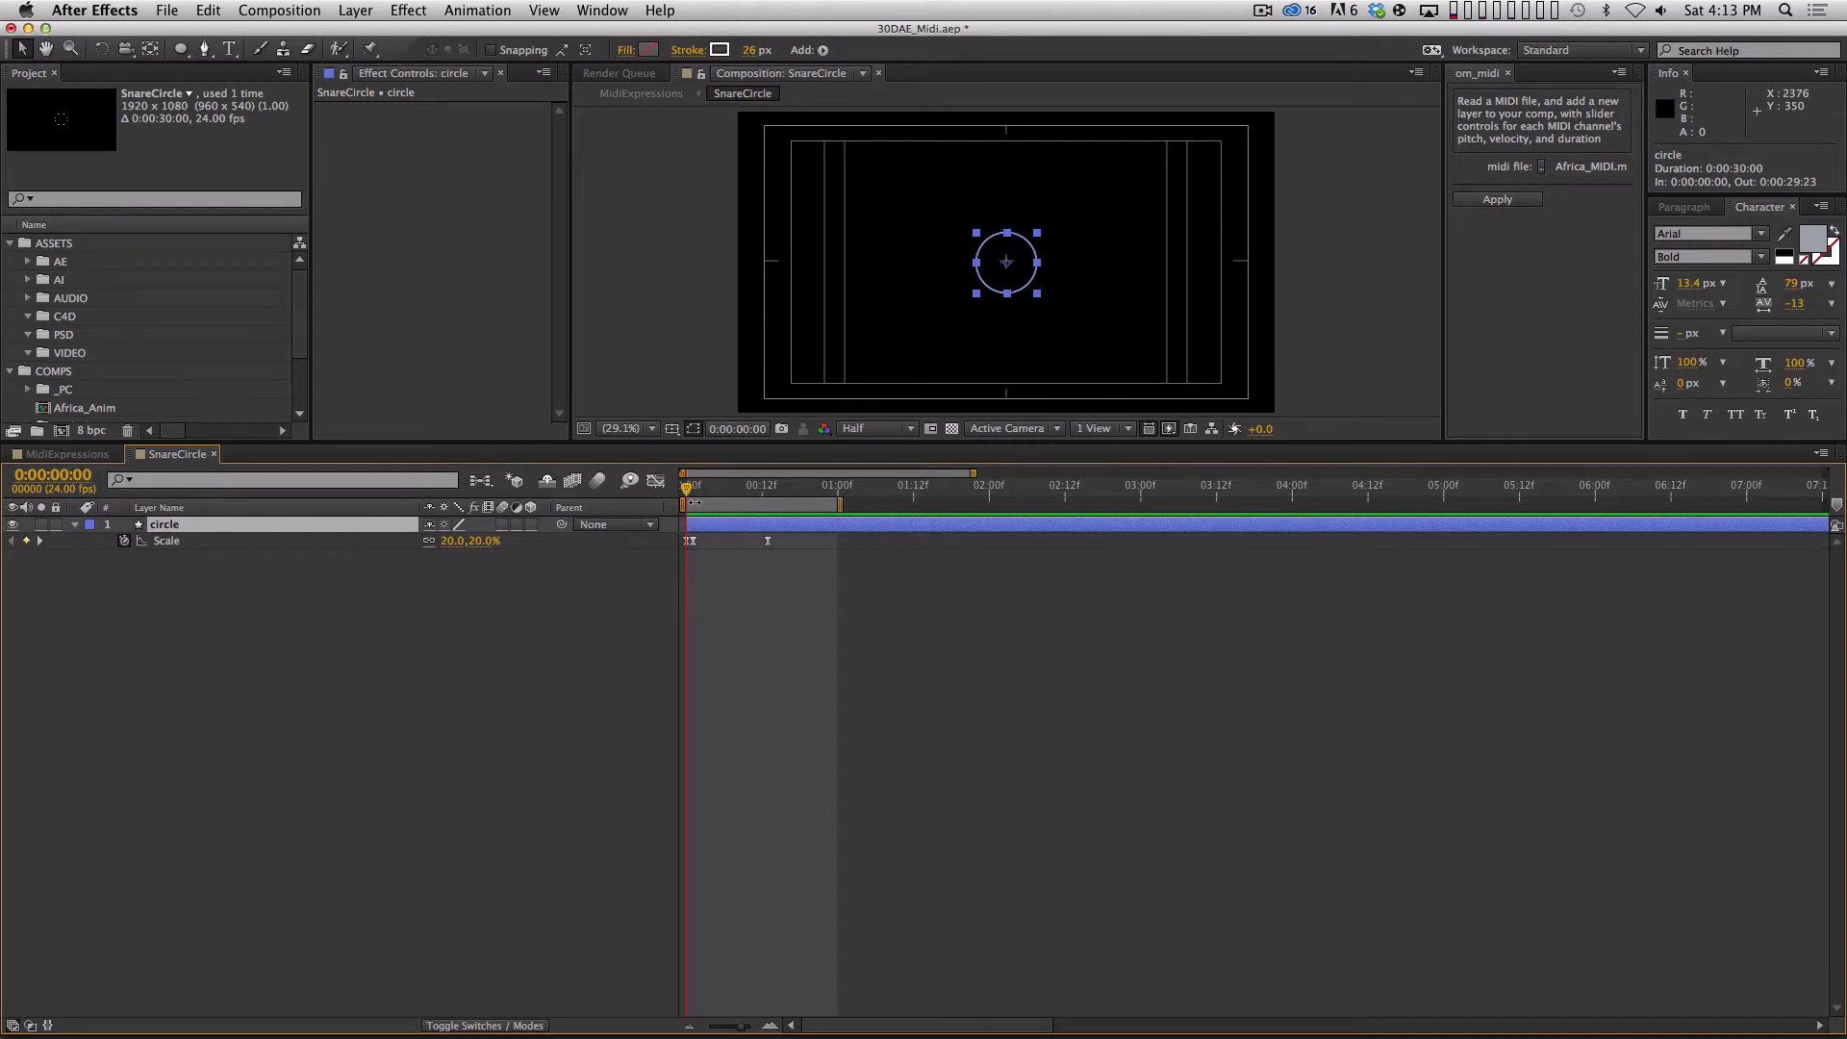
{"action": "left_click", "coordinate": [699, 560]}
{"action": "left_click_drag", "start_coordinate": [700, 557], "coordinate": [747, 540]}
{"action": "left_click", "coordinate": [789, 623]}
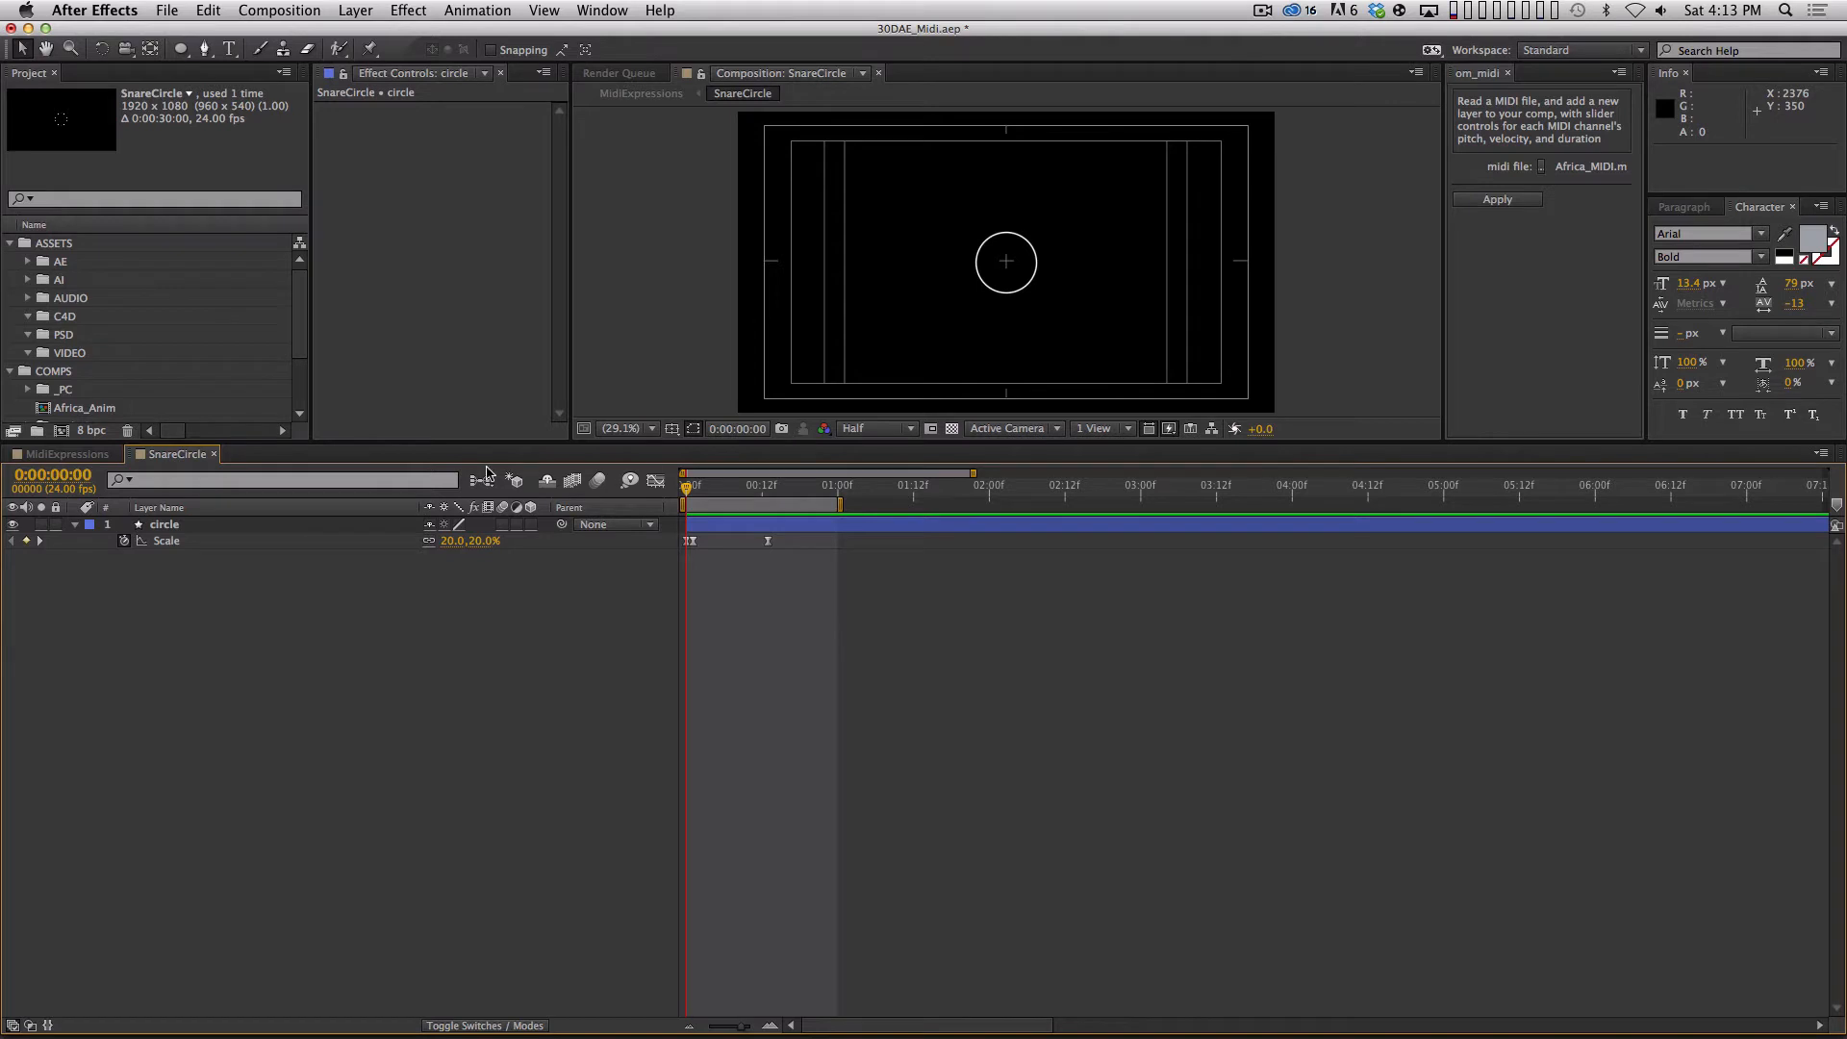
{"action": "key", "text": "super+w"}
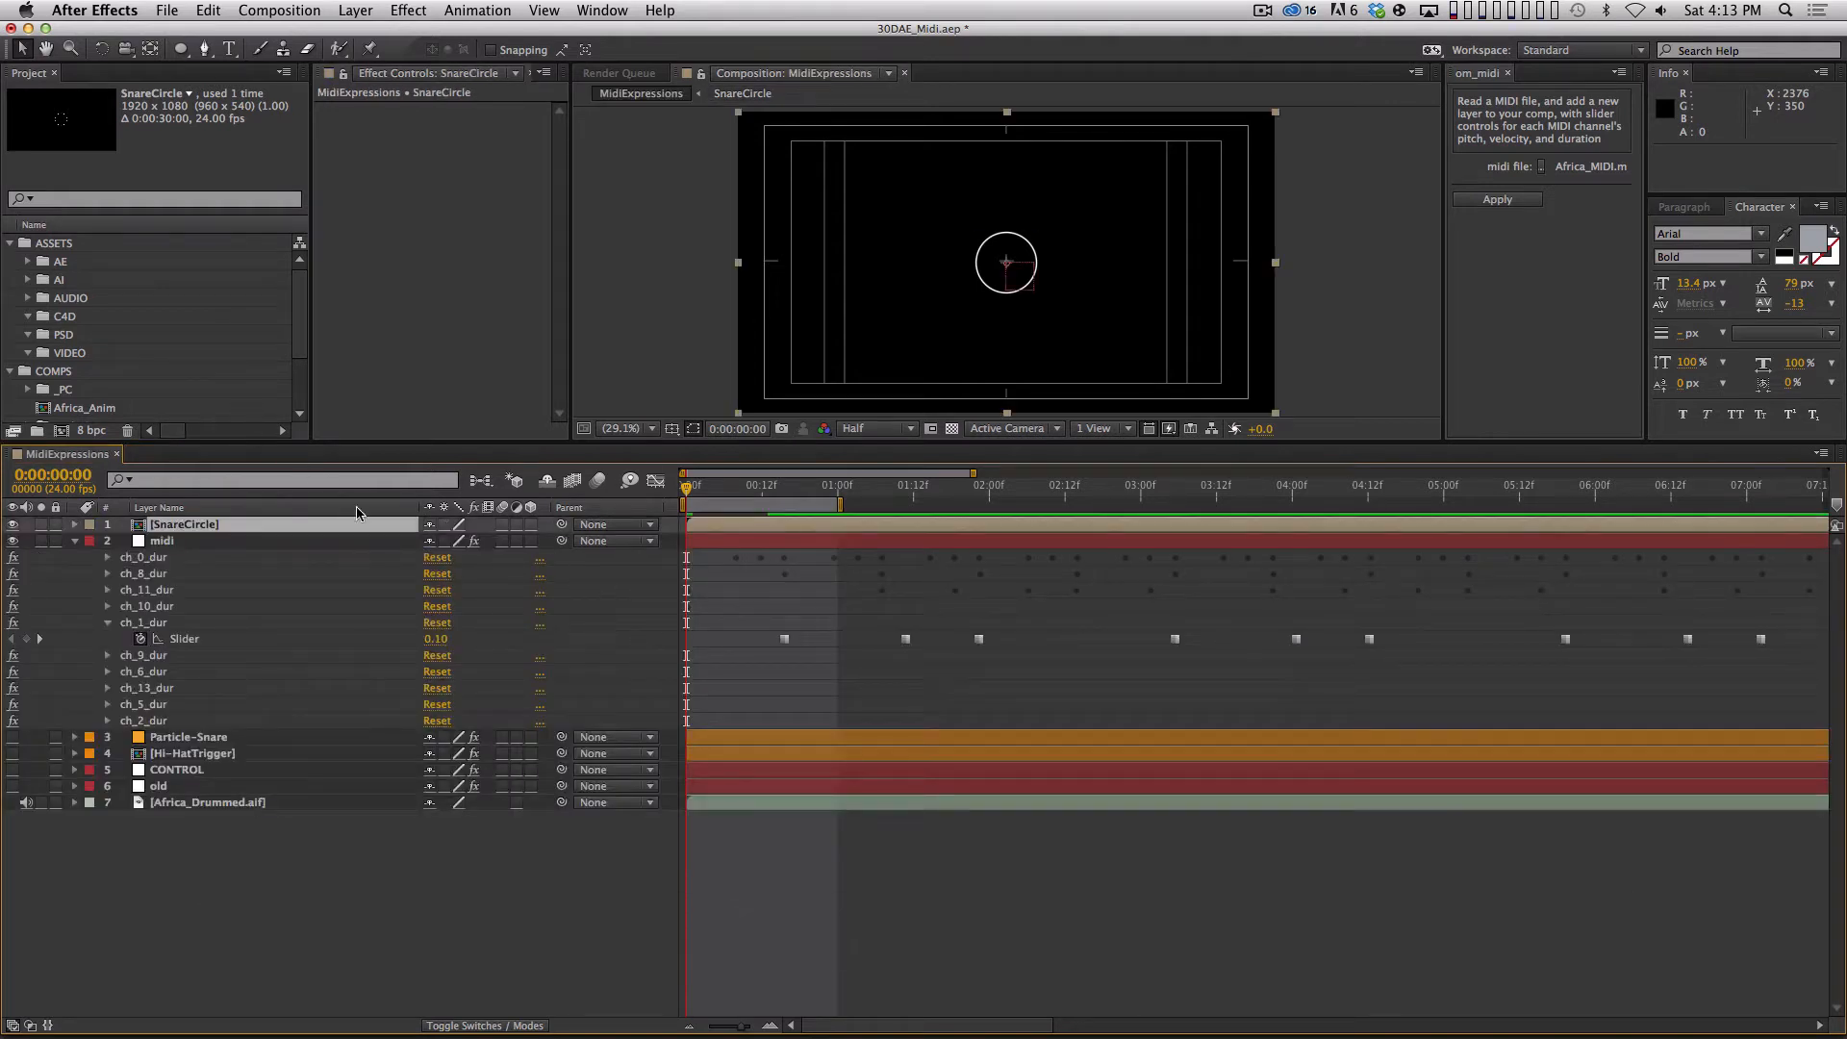
Enable time remapping on the SnareCircle layer and play through the opening second to check its Time Remap value.
{"action": "key", "text": "space"}
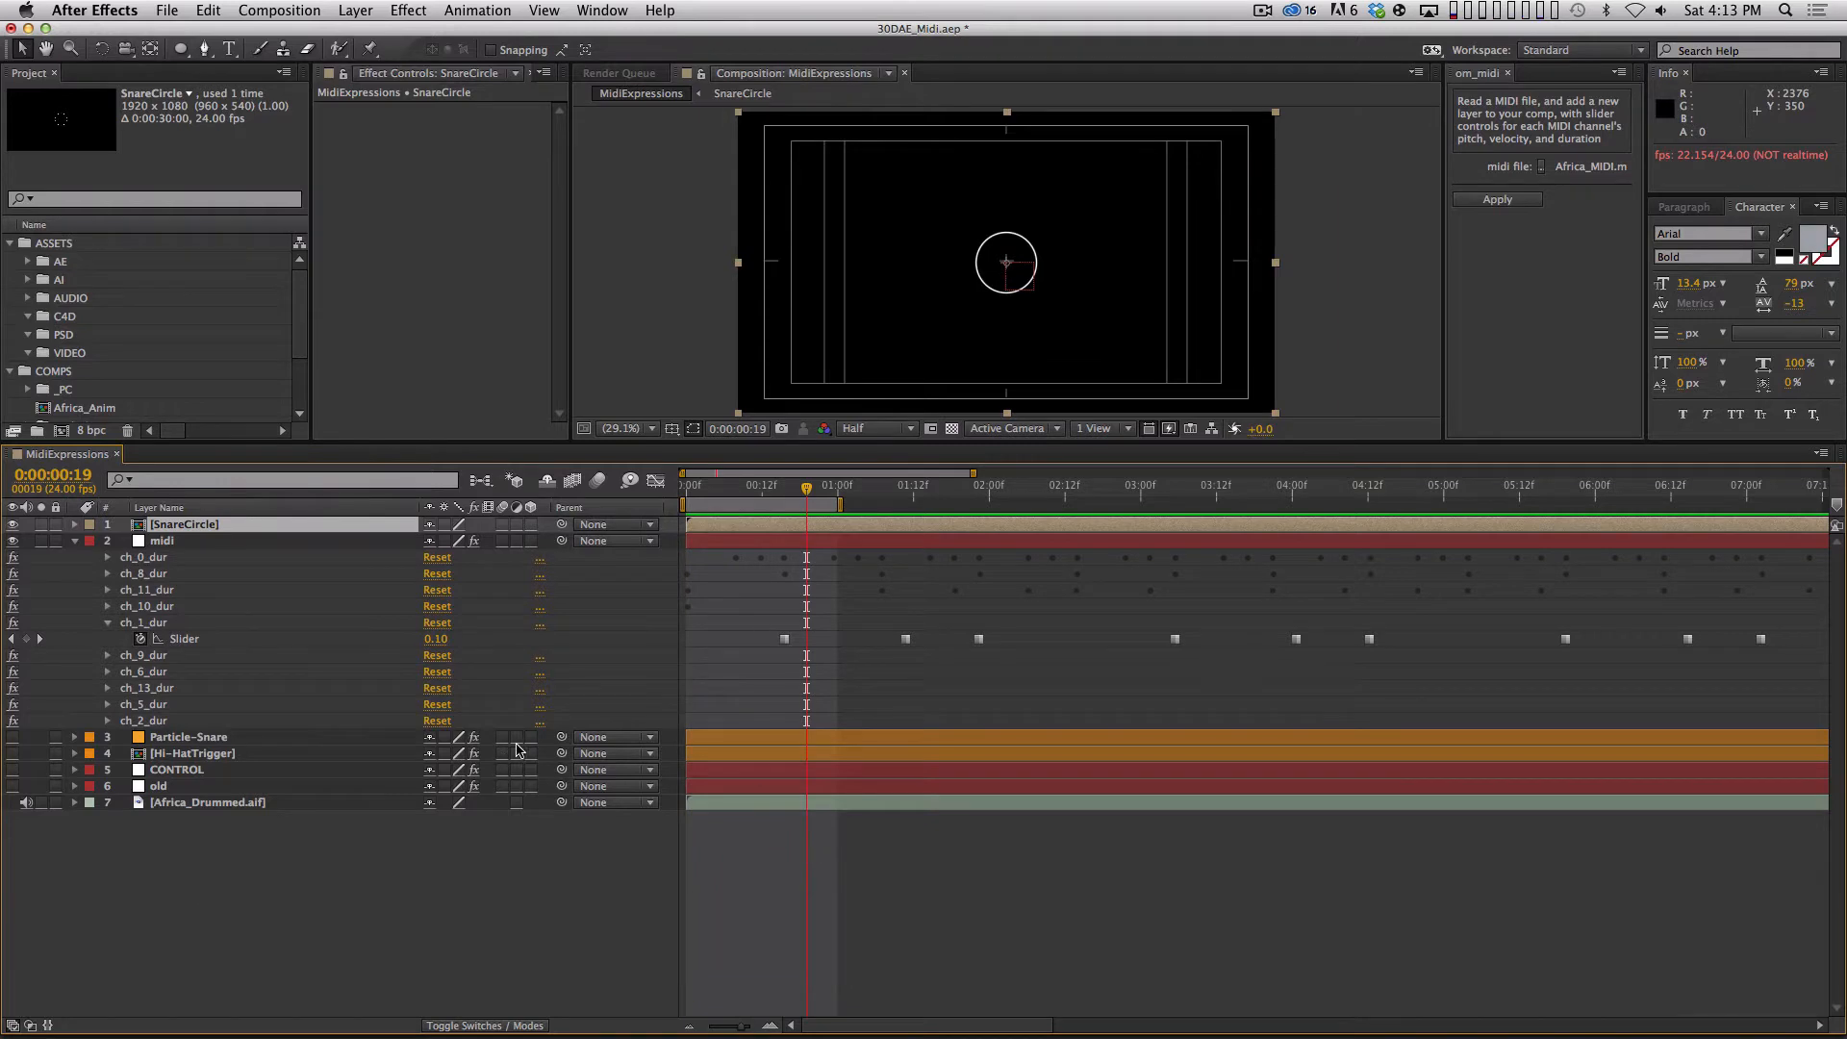
{"action": "key", "text": "super+alt+t"}
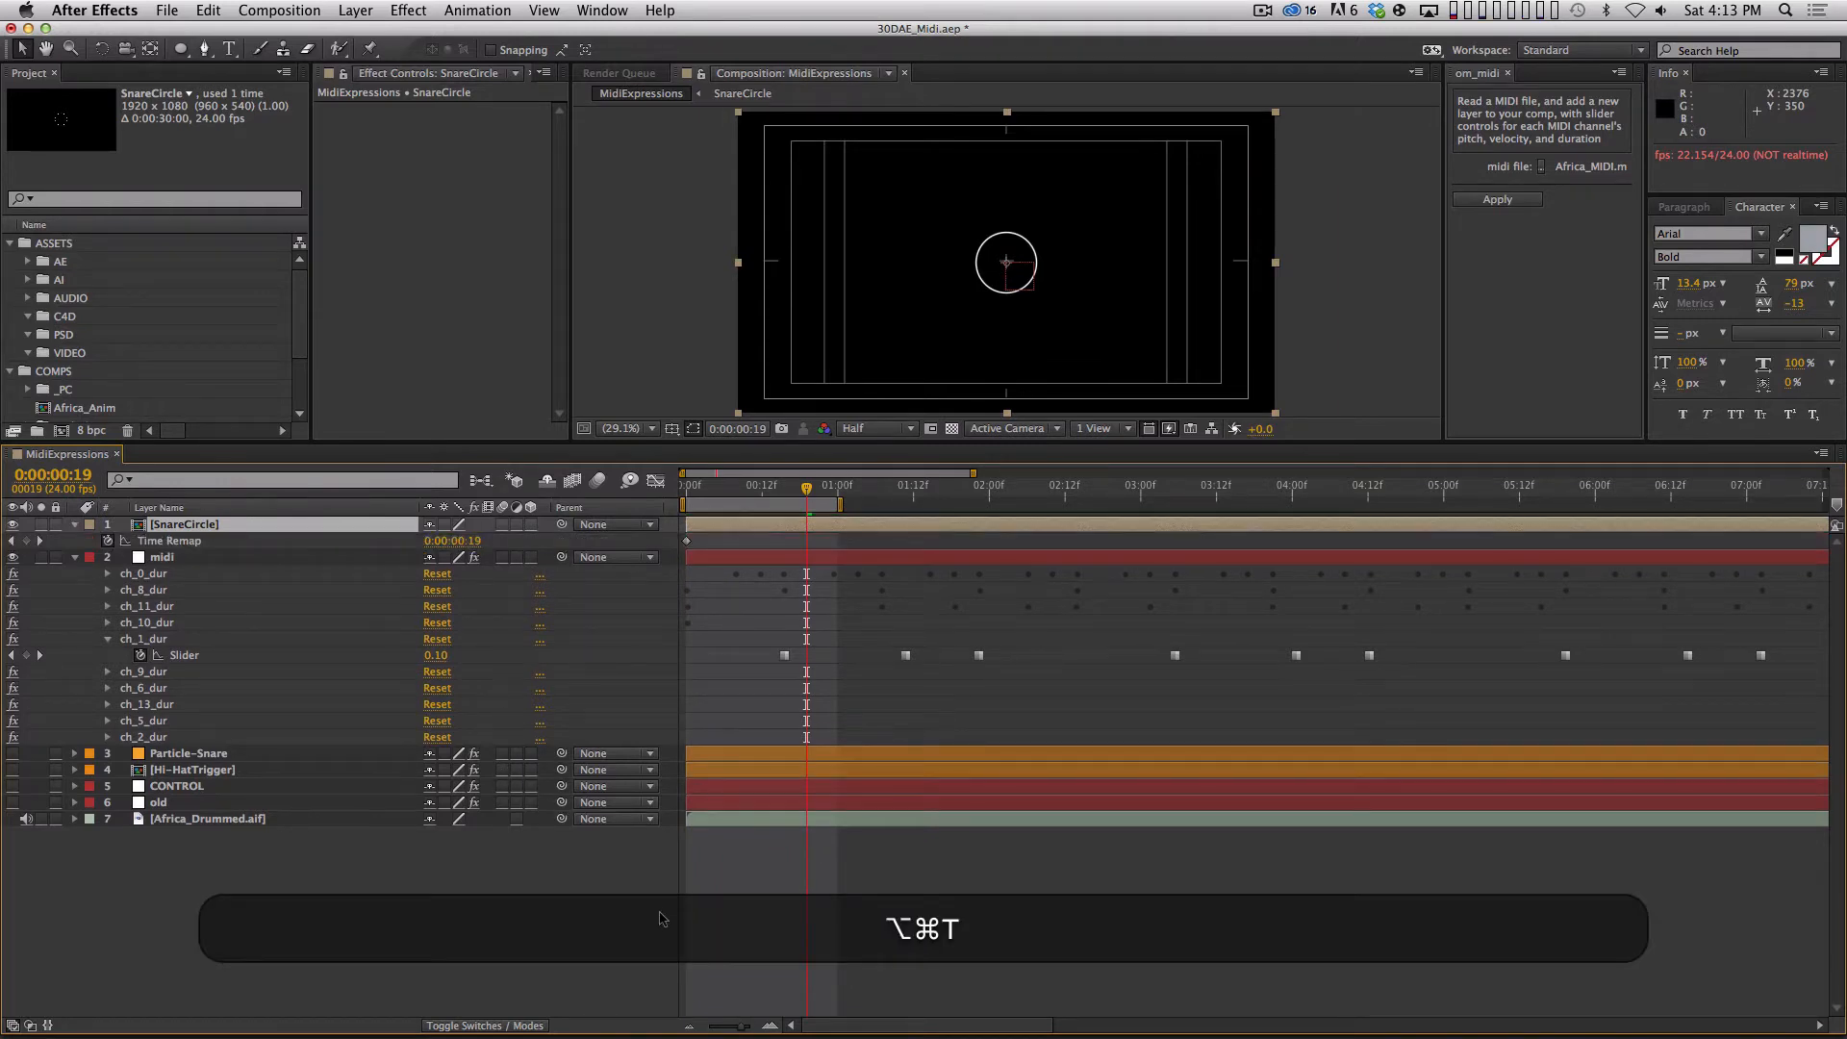
{"action": "key", "text": "Page_Down"}
{"action": "key", "text": "Page_Down"}
{"action": "key", "text": "Page_Down"}
{"action": "key", "text": "Page_Down"}
{"action": "key", "text": "Page_Down"}
{"action": "key", "text": "Page_Down"}
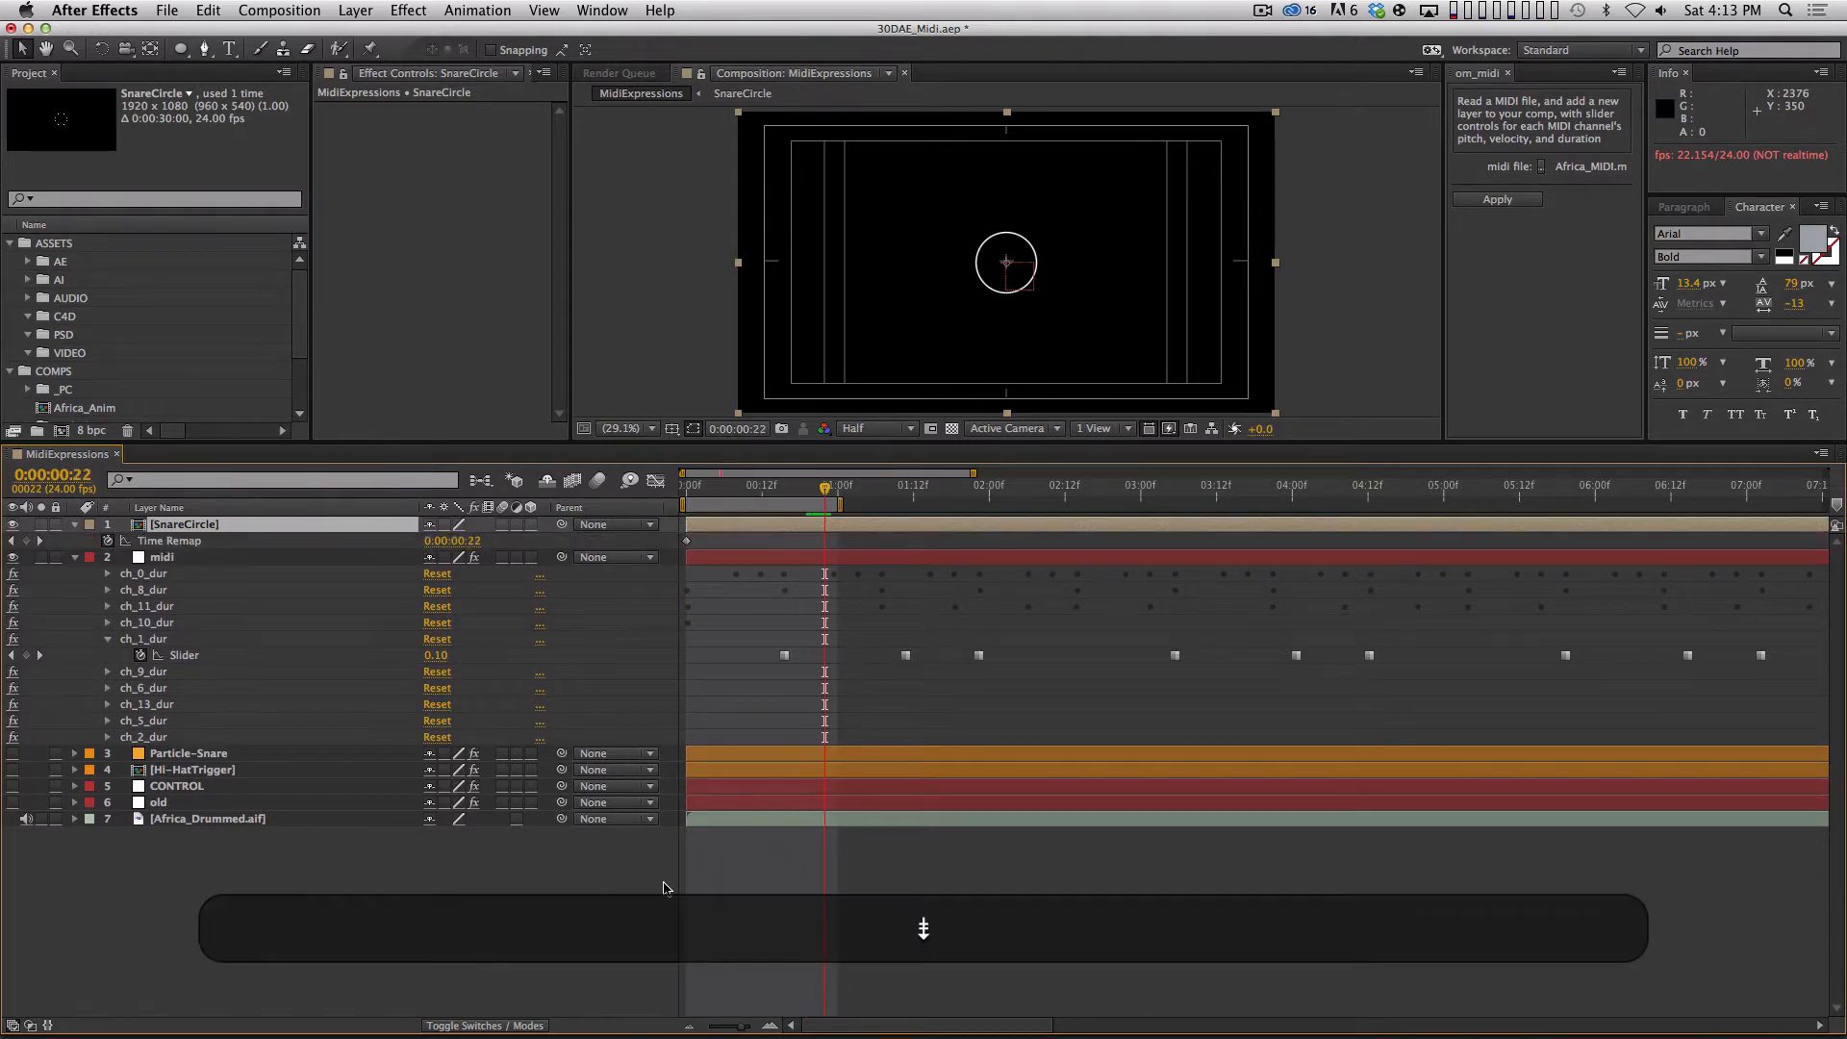
{"action": "key", "text": "Home"}
{"action": "key", "text": "space"}
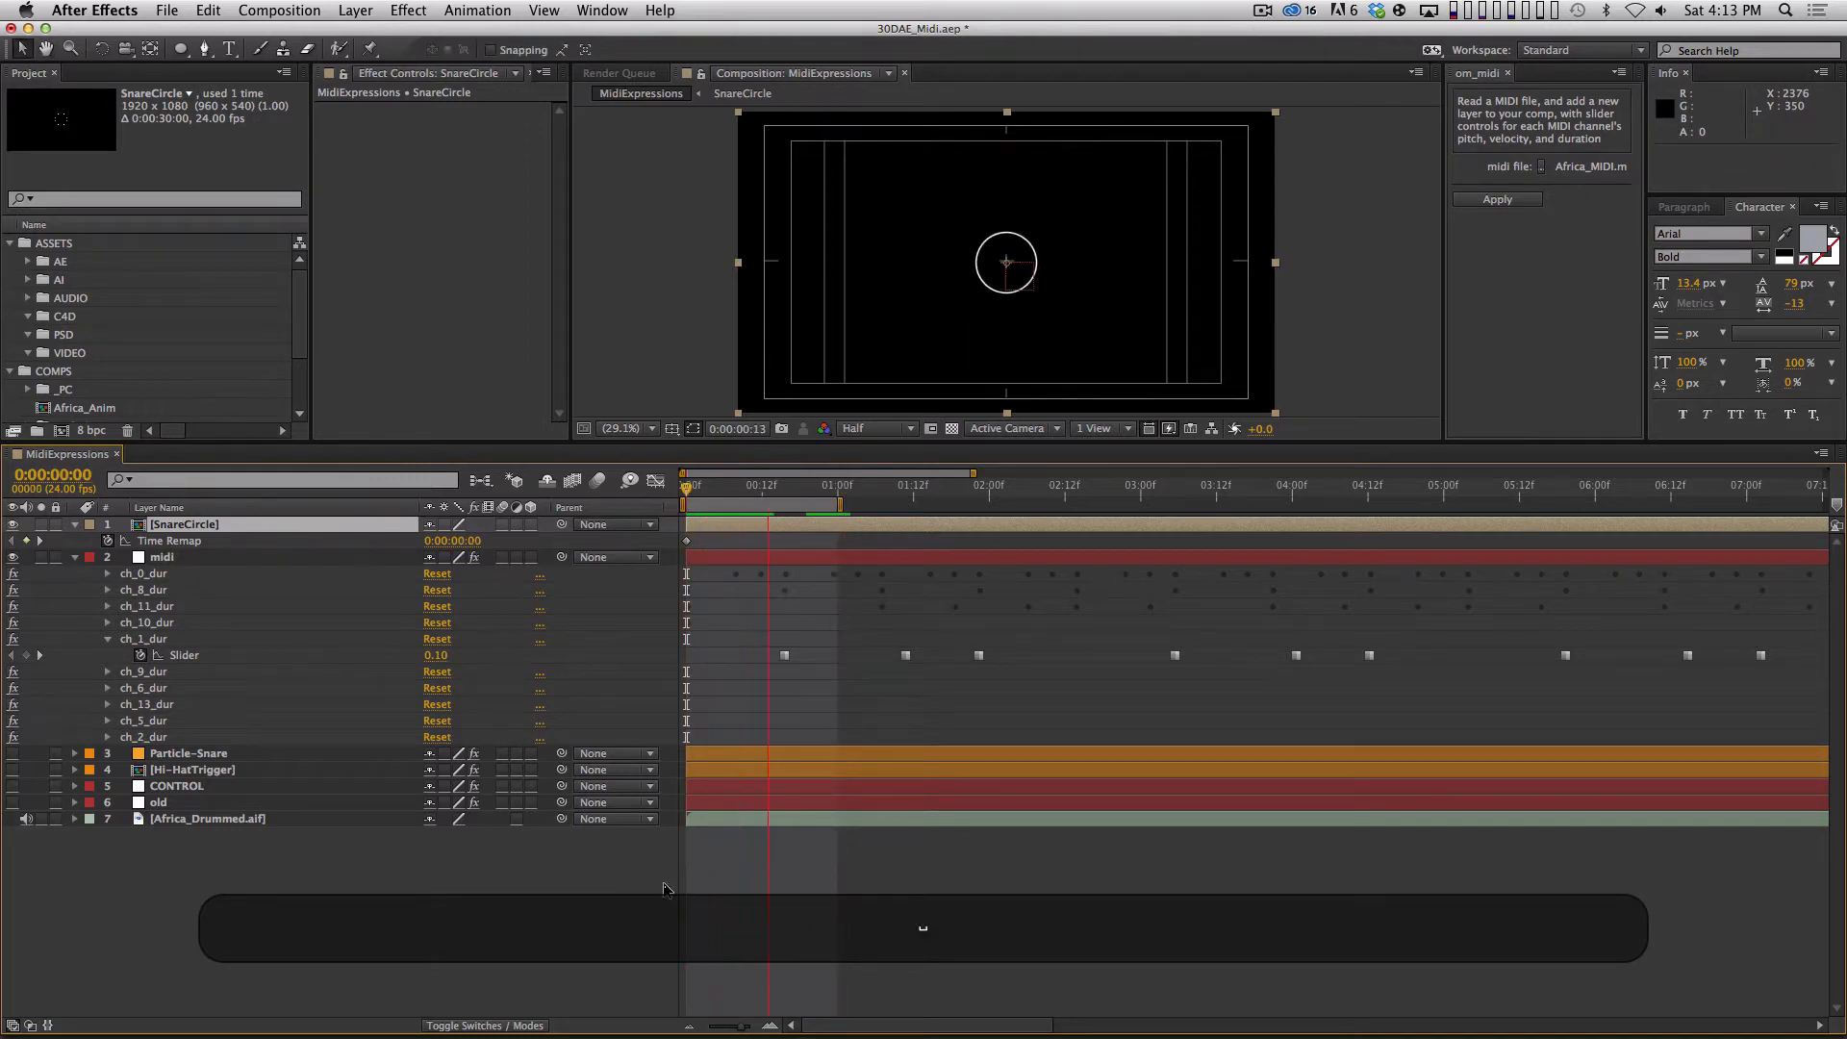
{"action": "key", "text": "Page_Down"}
{"action": "key", "text": "Page_Up"}
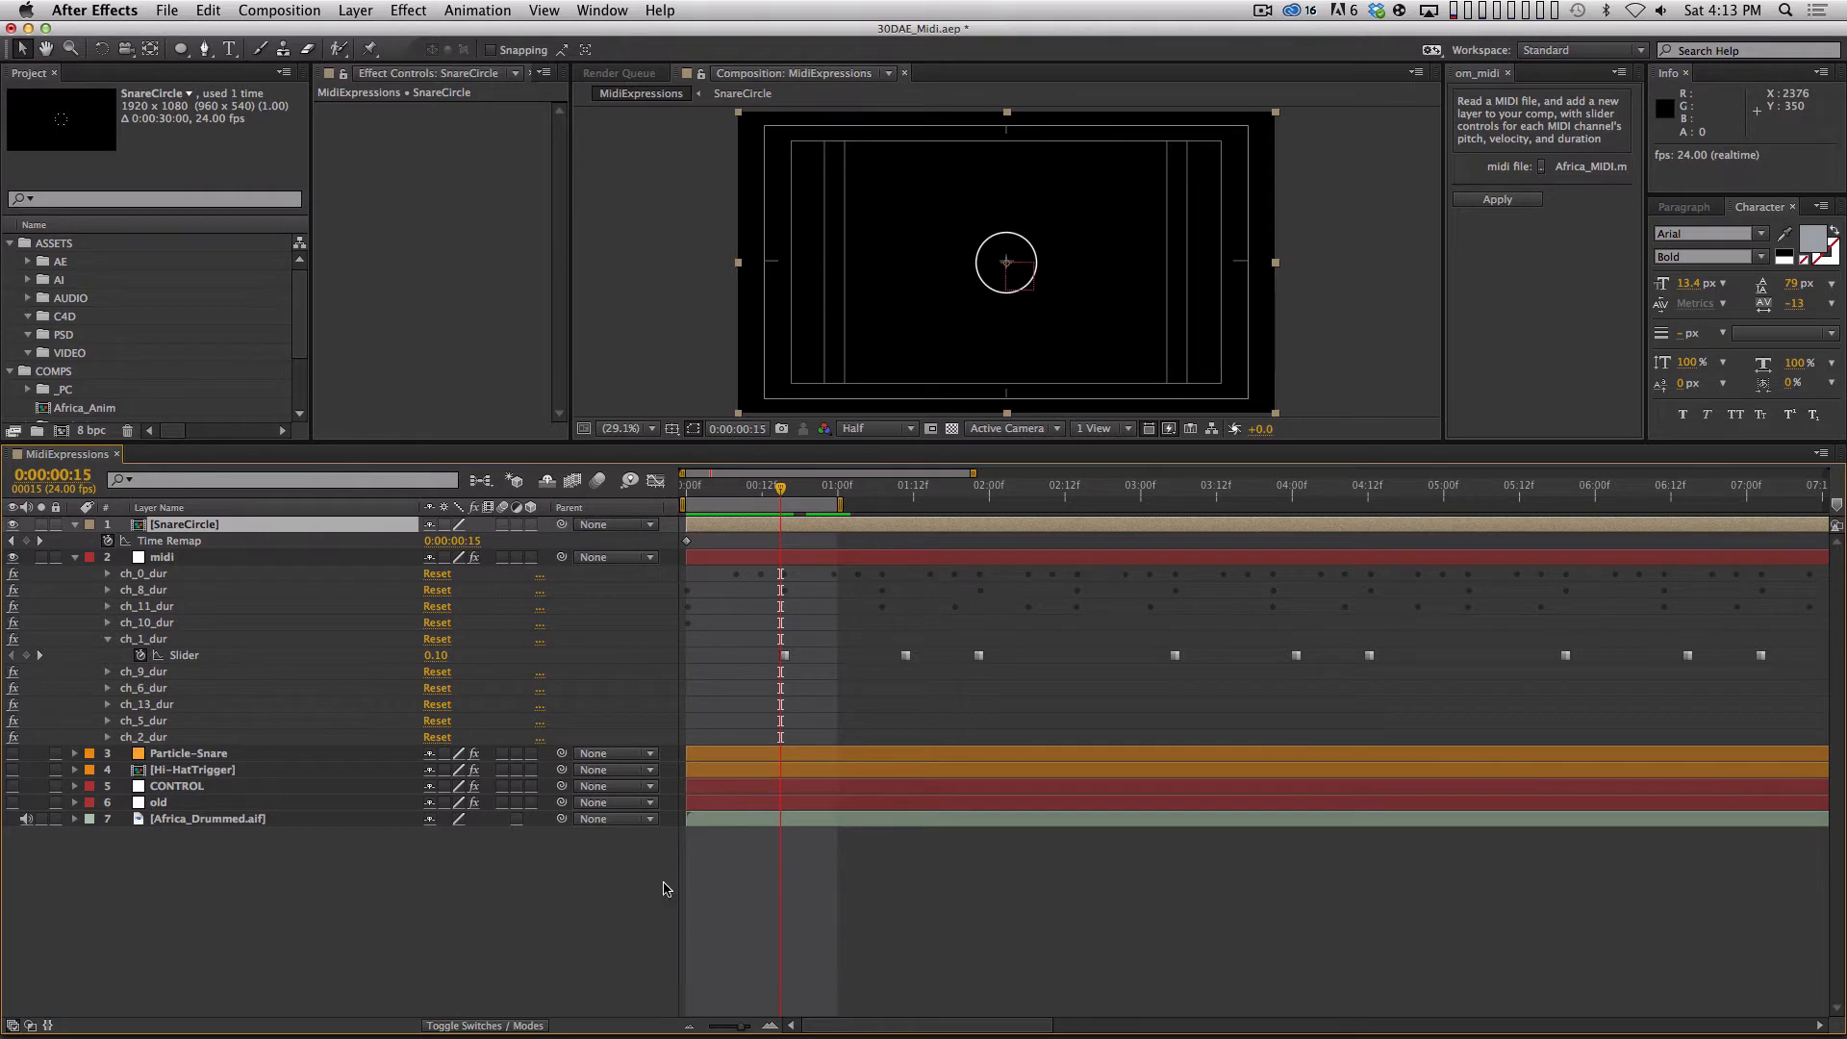
Check the frame rate in the MidiExpressions composition settings and compare the Time Remap value on nearby frames.
{"action": "key", "text": "super+k"}
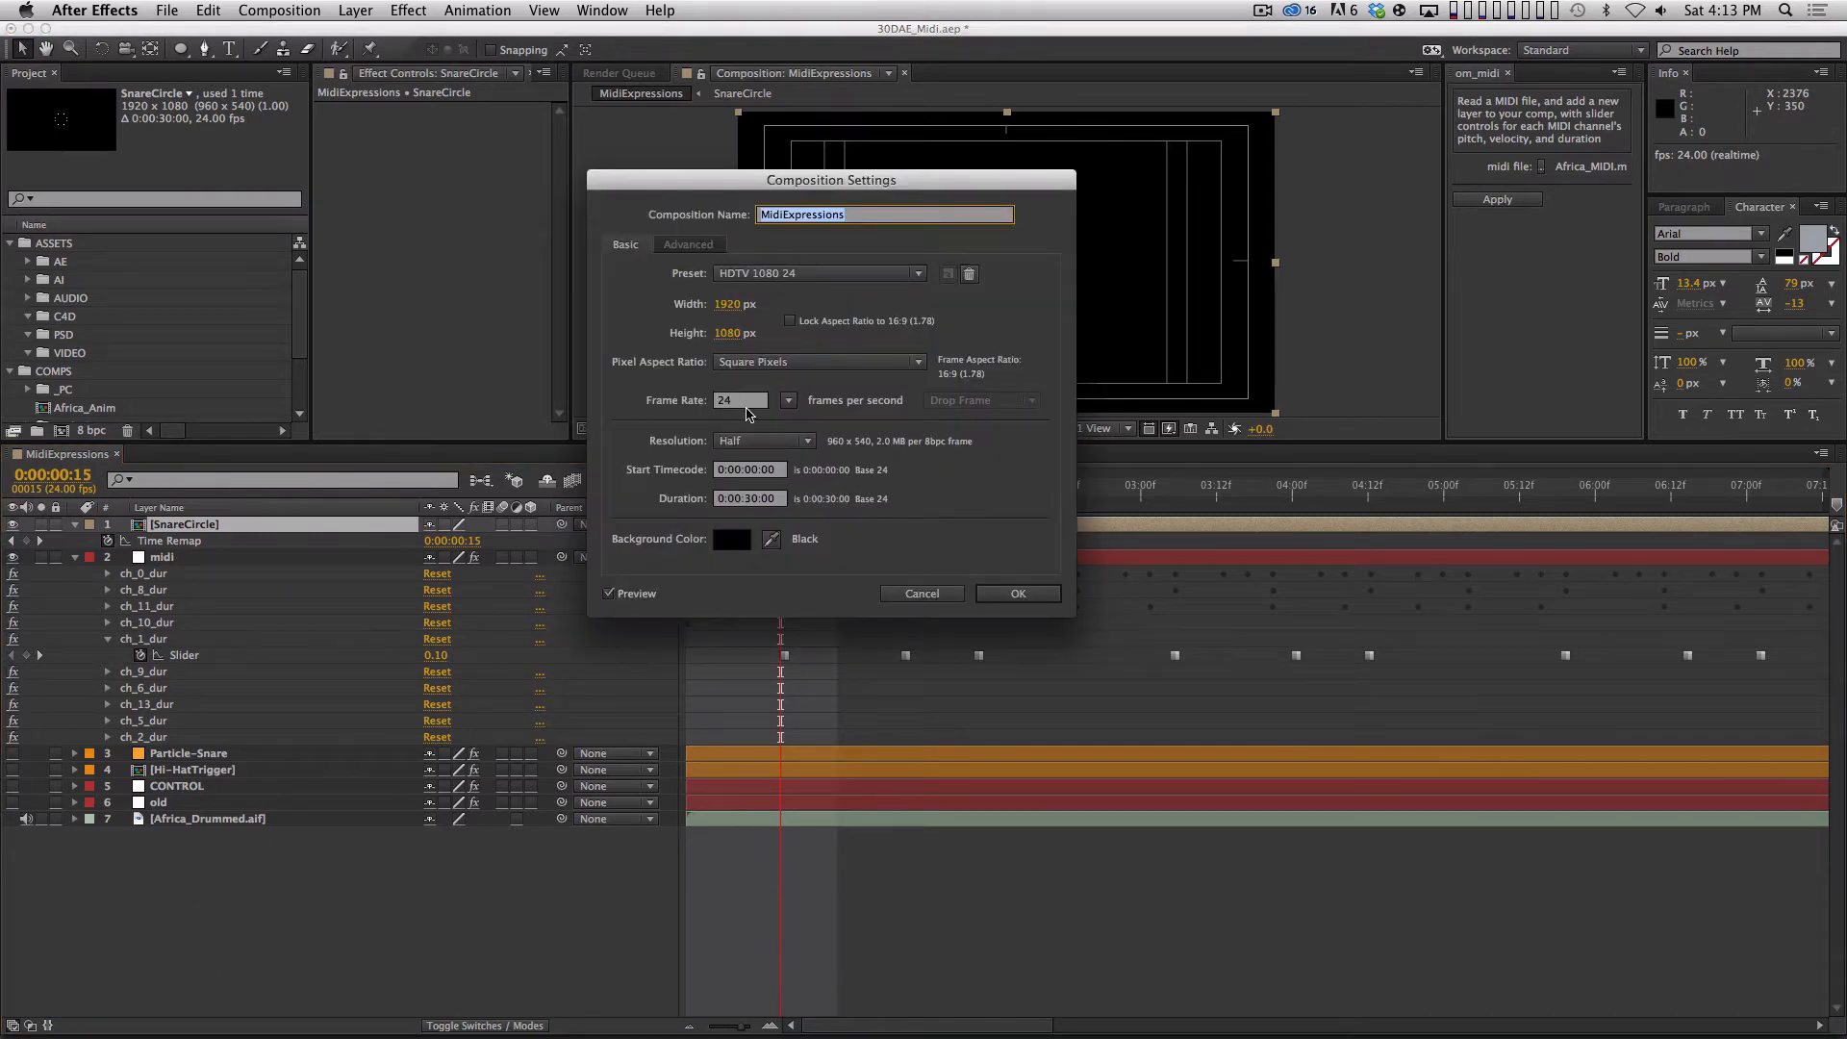
{"action": "key", "text": "Escape"}
{"action": "key", "text": "Page_Up"}
{"action": "key", "text": "Page_Up"}
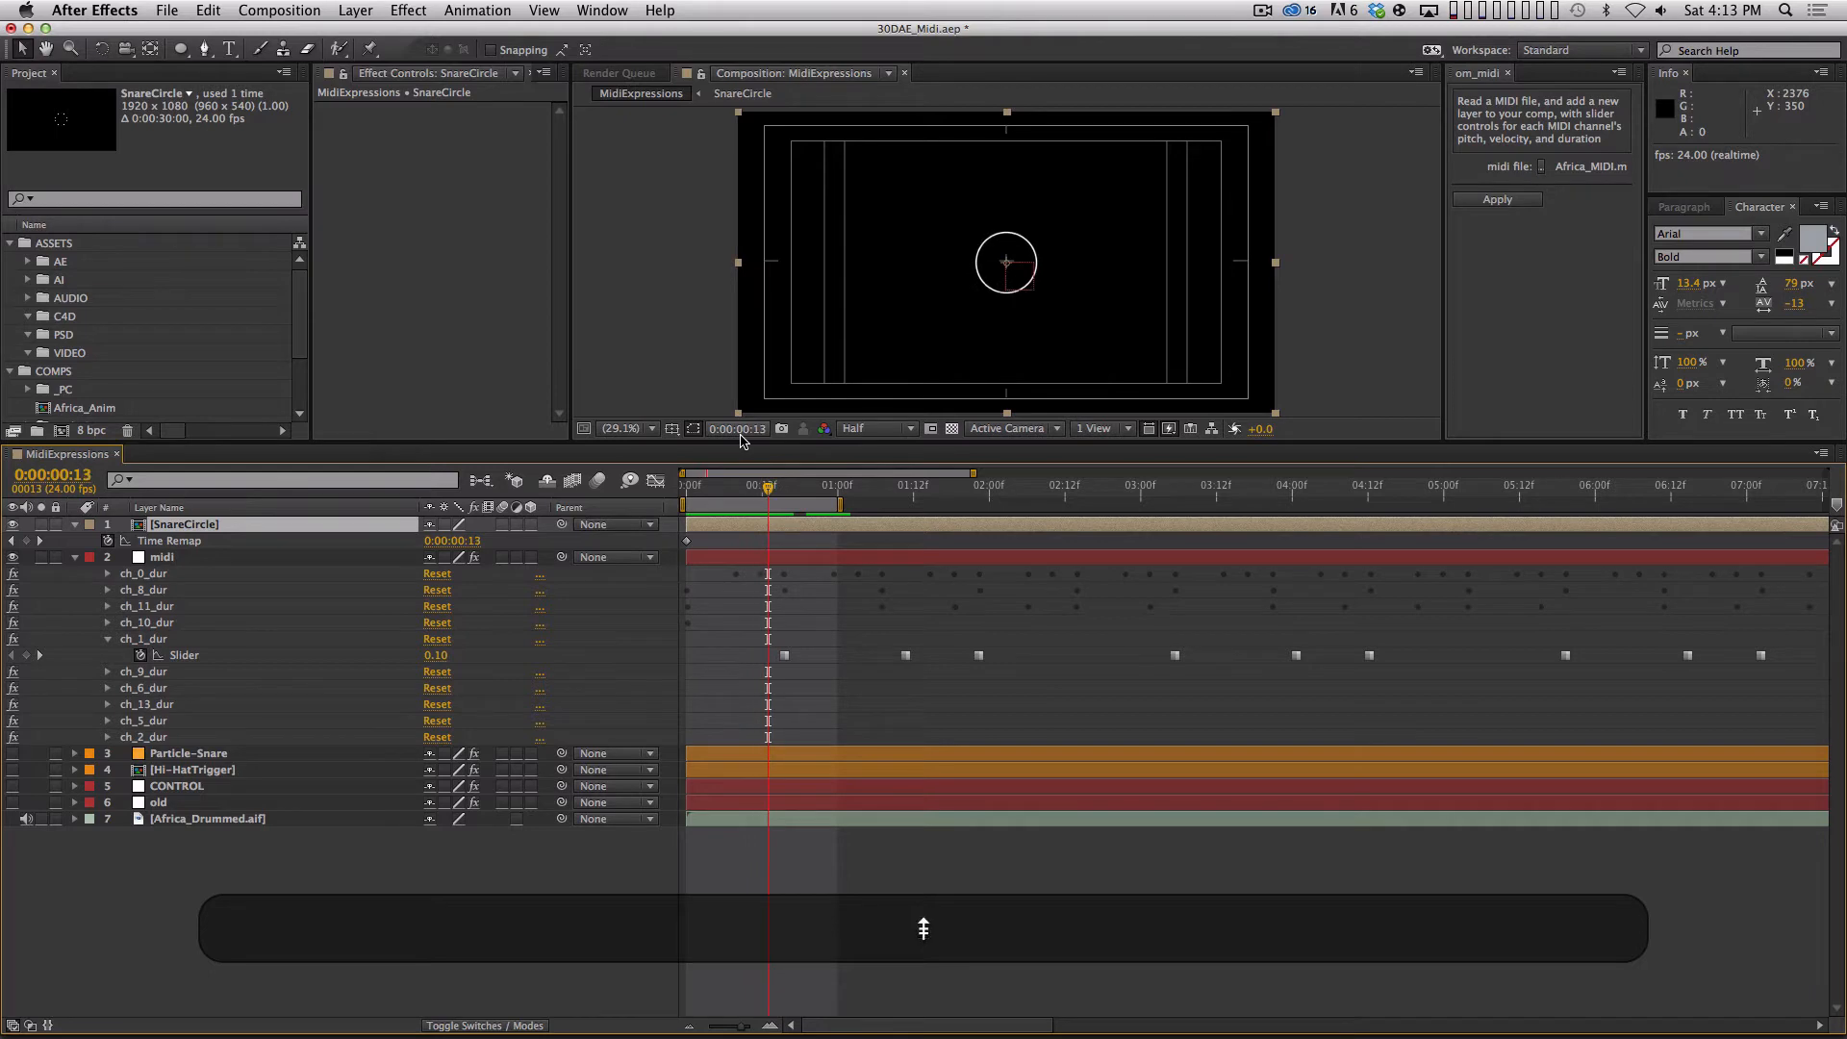
{"action": "key", "text": "Page_Up"}
{"action": "key", "text": "shift+Page_Down"}
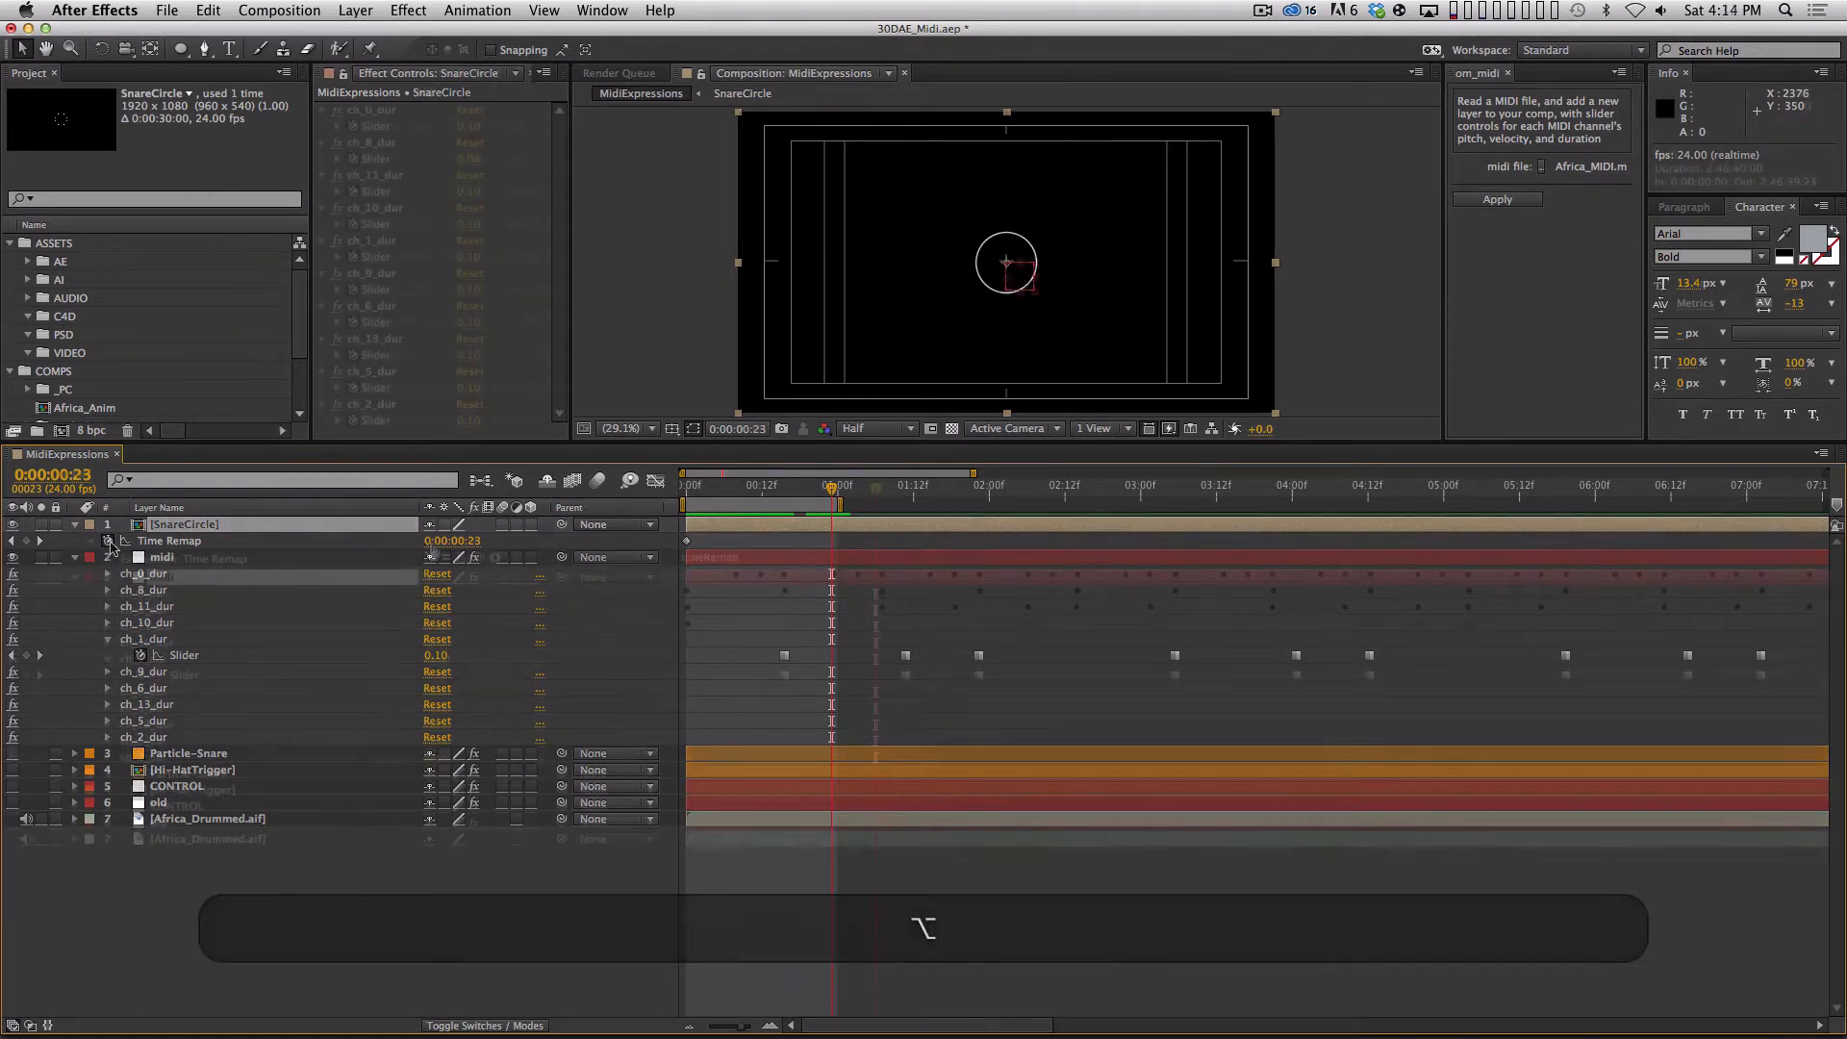
Add an expression to SnareCircle's Time Remap property, replacing the default with the line startValue=0;.
{"action": "left_click", "coordinate": [108, 541], "text": "alt"}
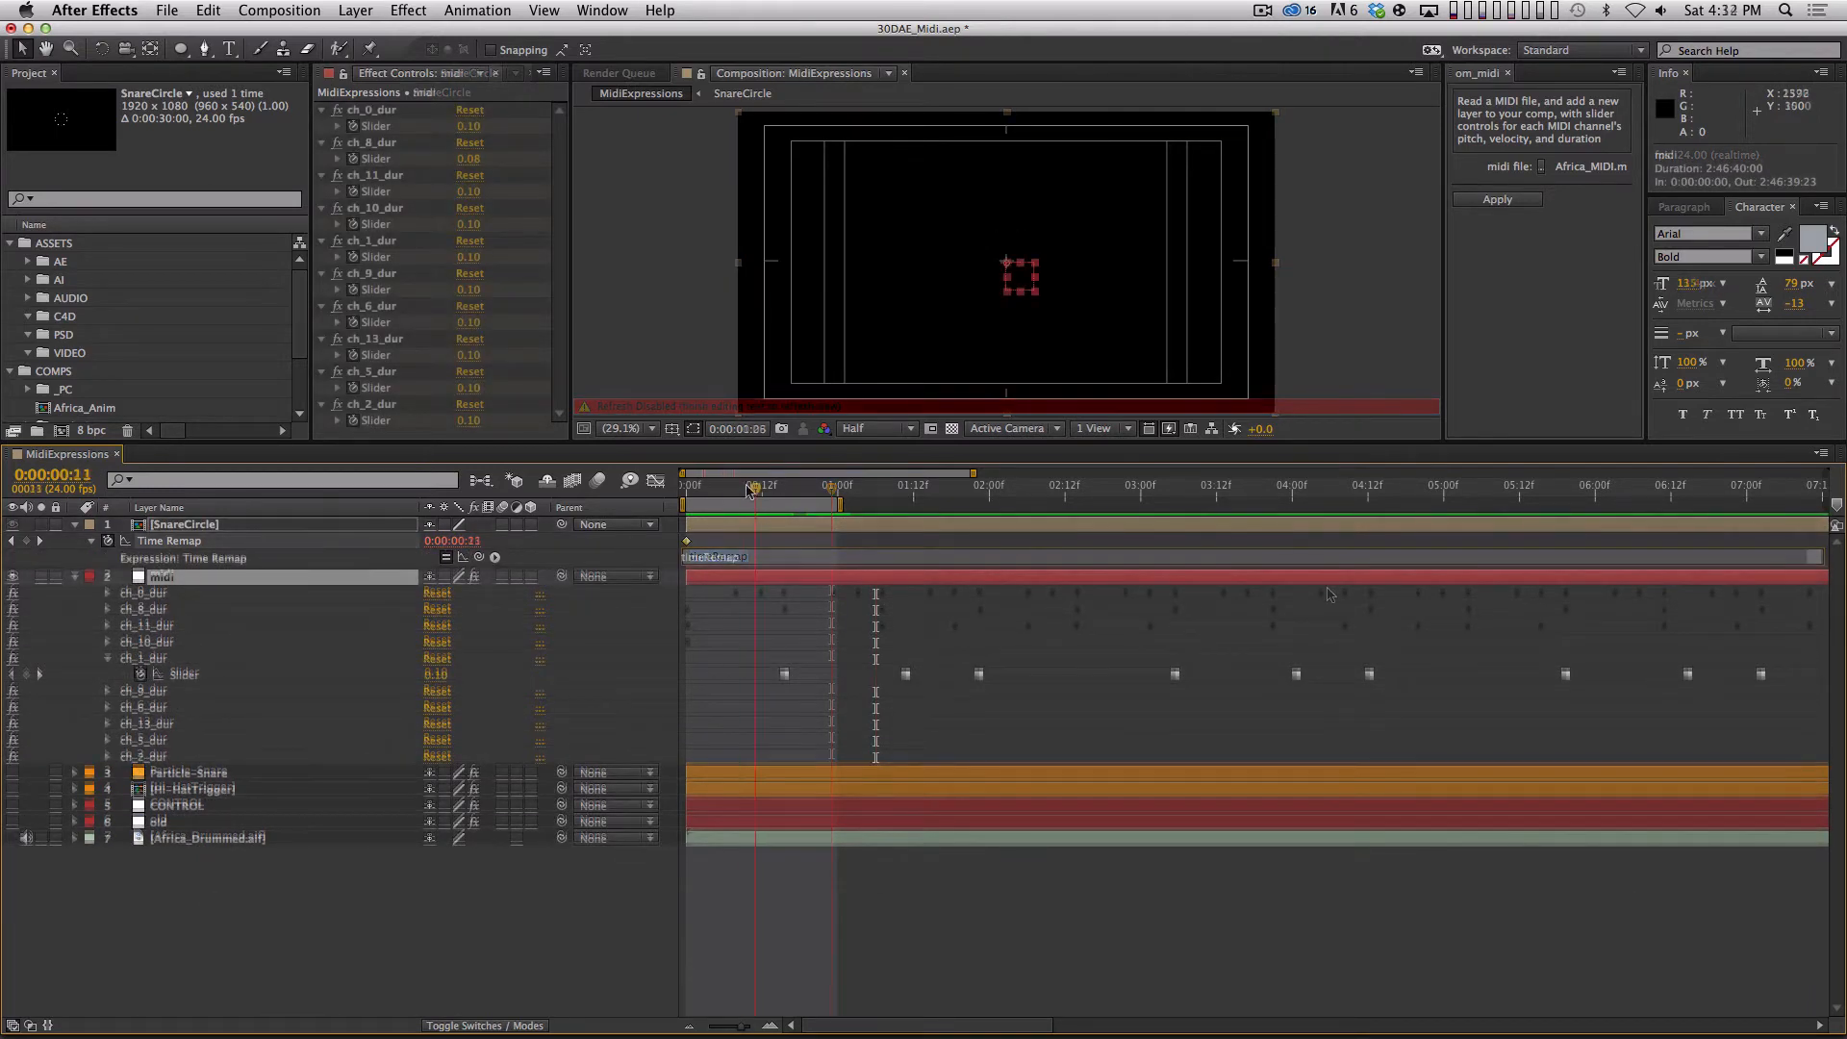
{"action": "left_click_drag", "start_coordinate": [877, 501], "coordinate": [831, 528]}
{"action": "left_click_drag", "start_coordinate": [735, 658], "coordinate": [1045, 688]}
{"action": "left_click", "coordinate": [741, 560]}
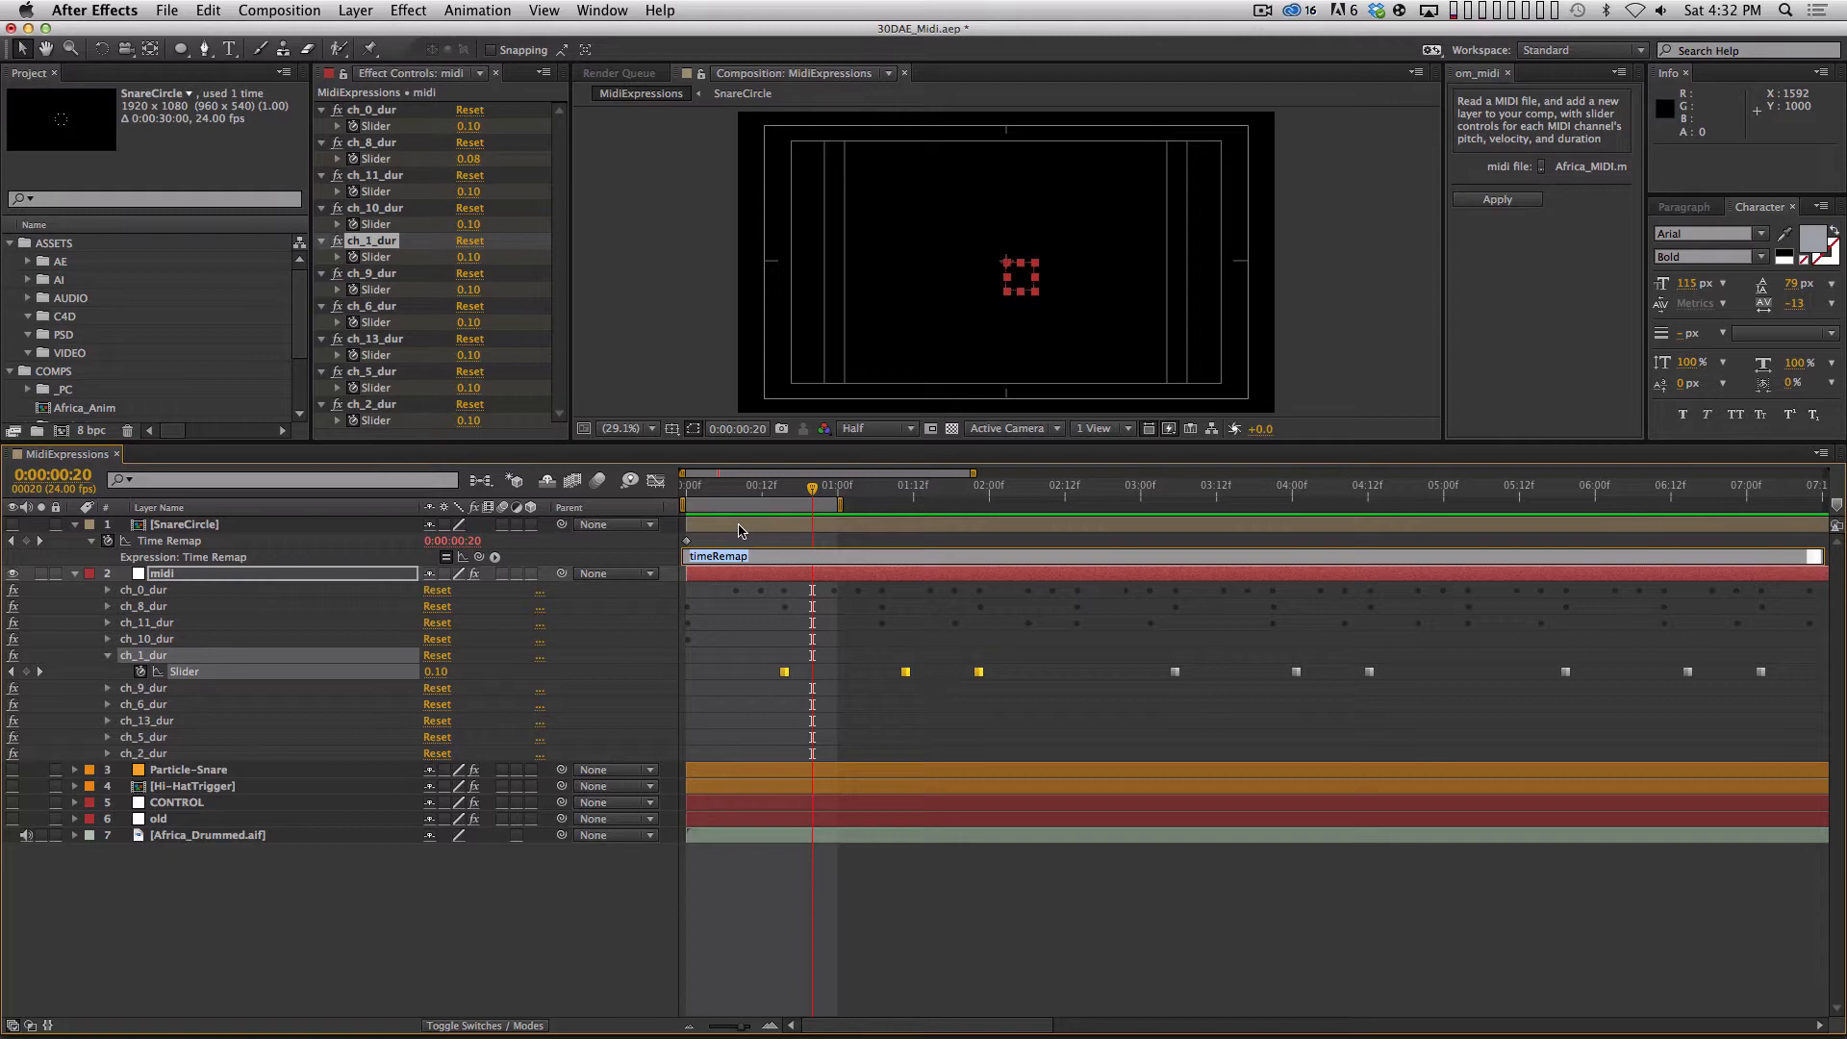
{"action": "type", "text": "start"}
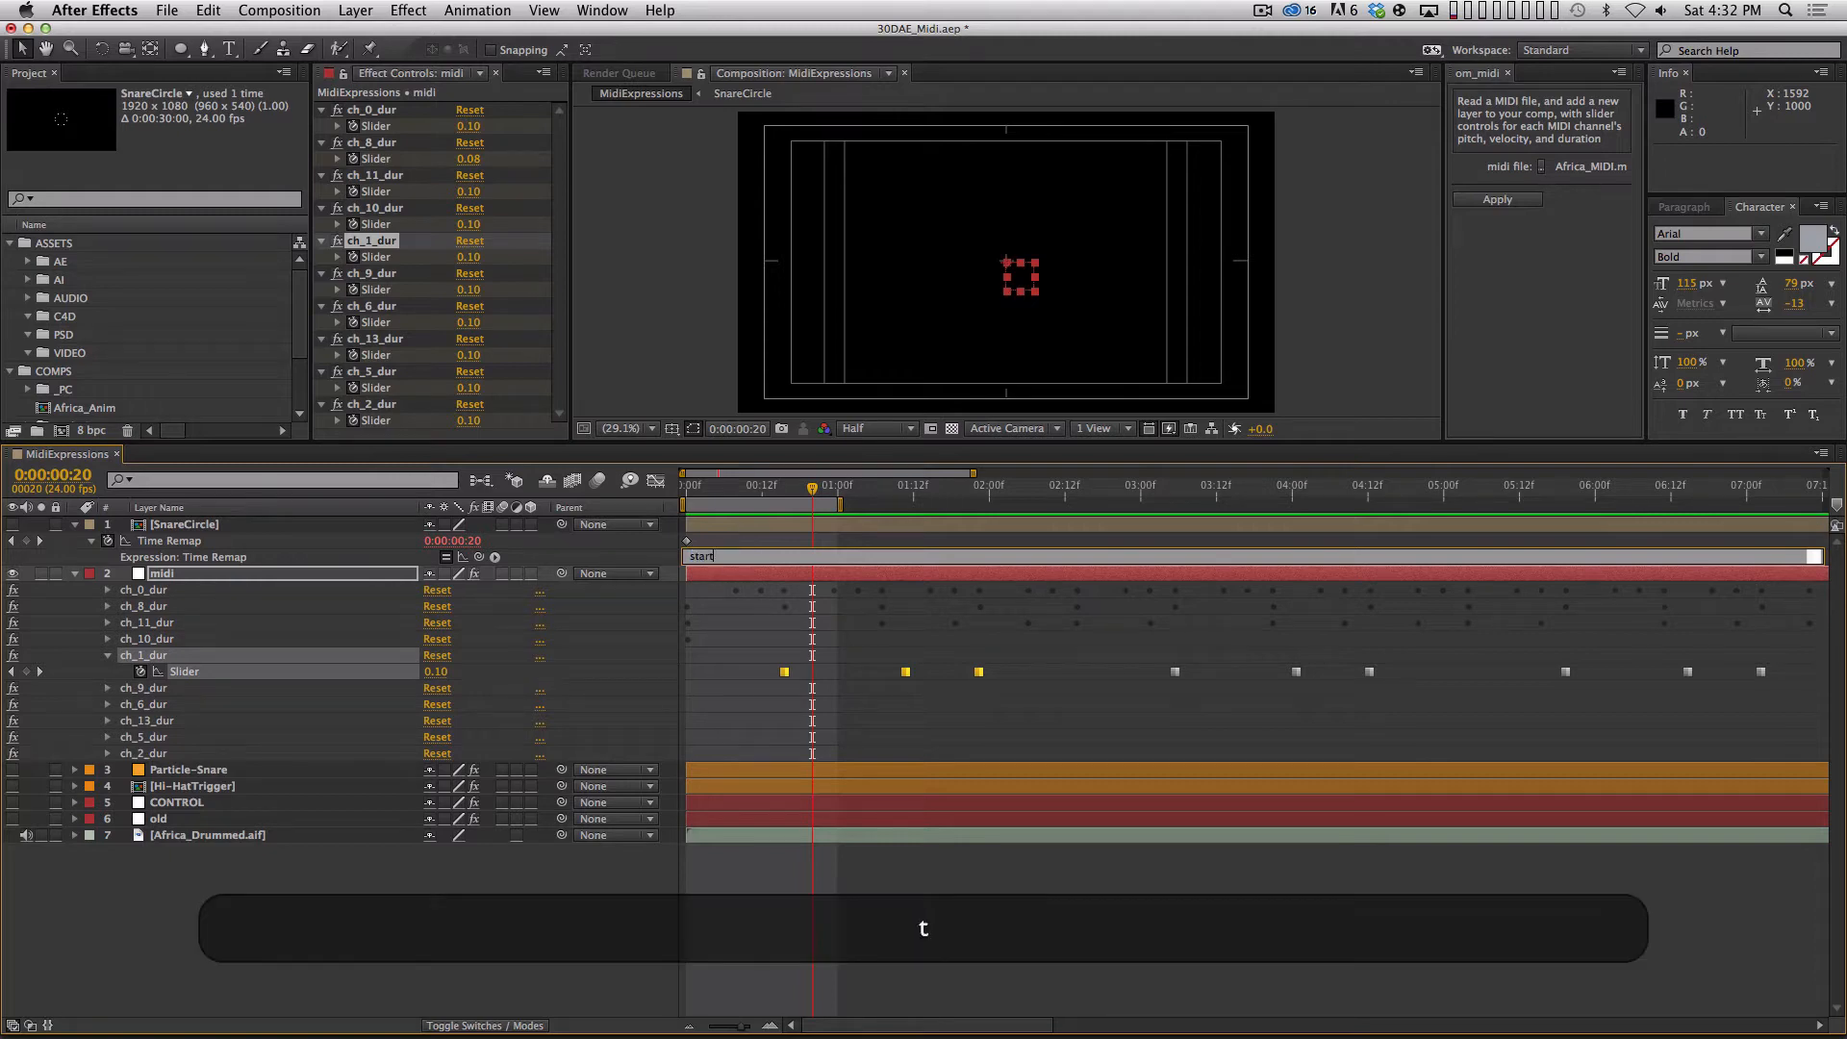
{"action": "type", "text": "Value=0;"}
{"action": "key", "text": "Return"}
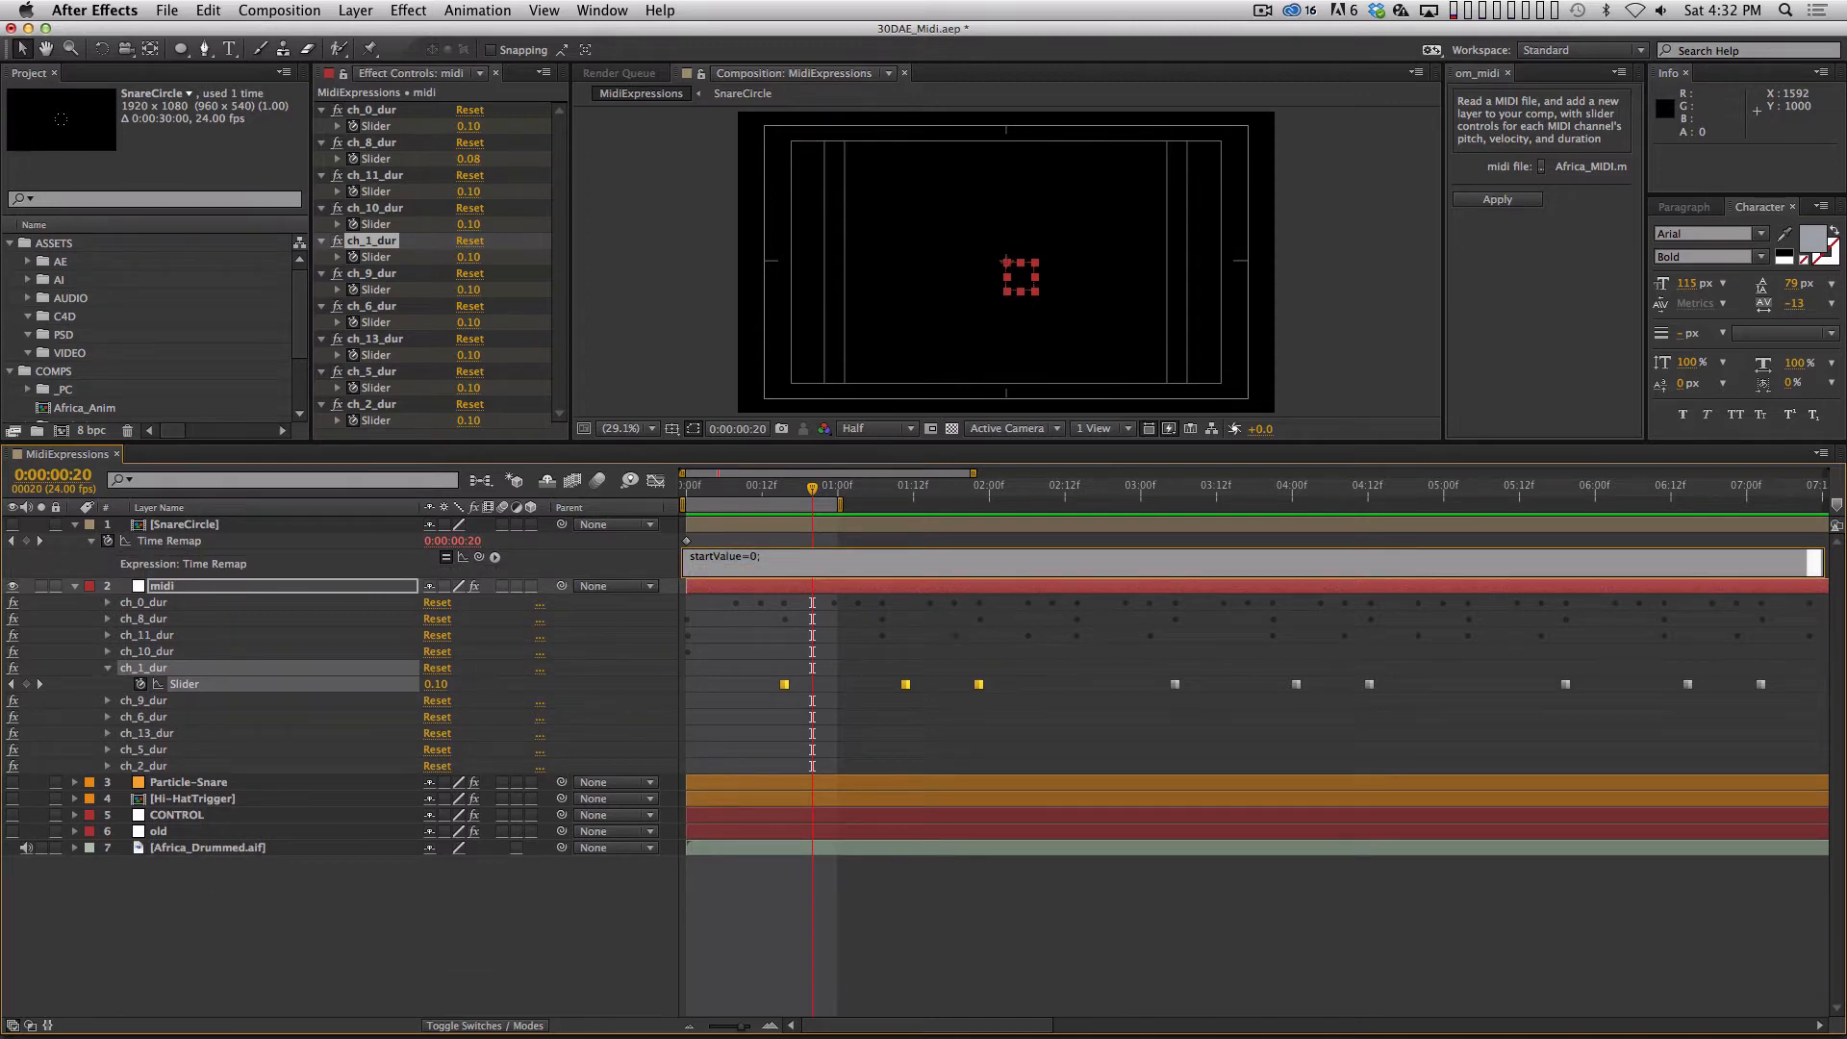
Add the line endValue=1; to the Time Remap expression and enlarge the expression editing area.
{"action": "type", "text": "endValue=1;"}
{"action": "key", "text": "Return"}
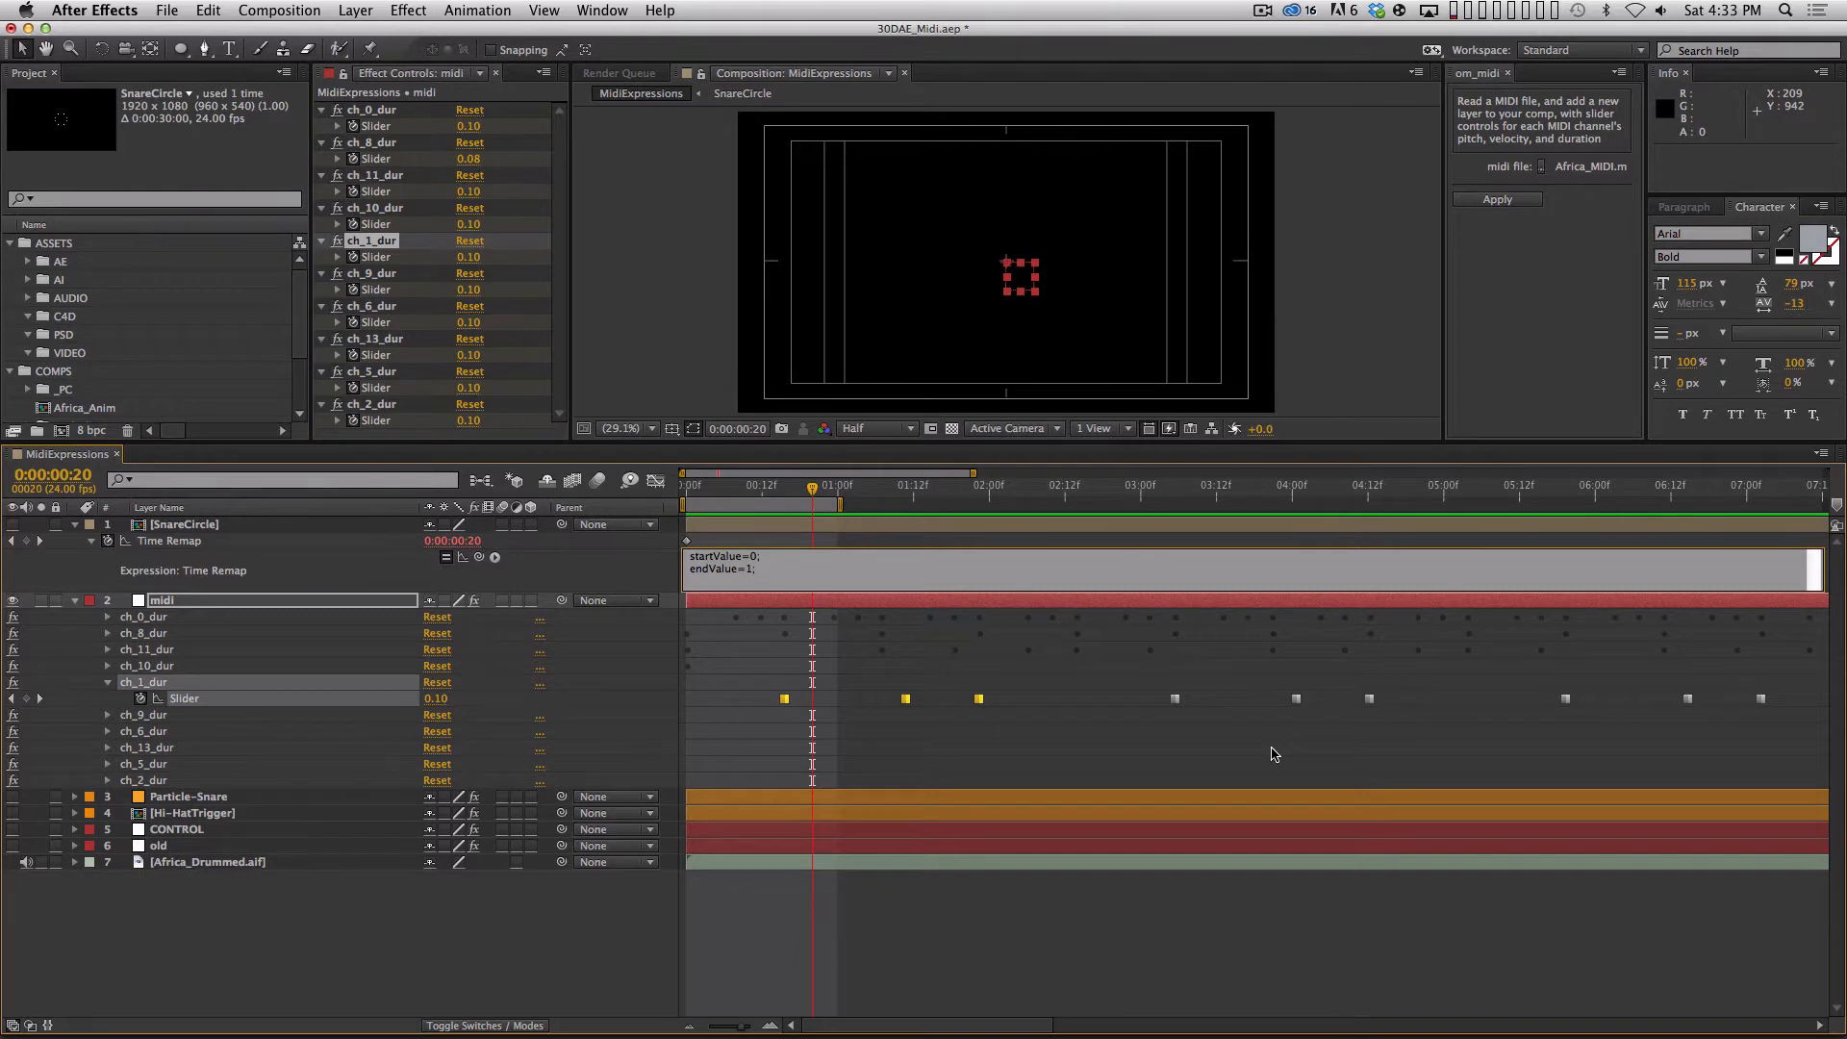
{"action": "key", "text": "Return"}
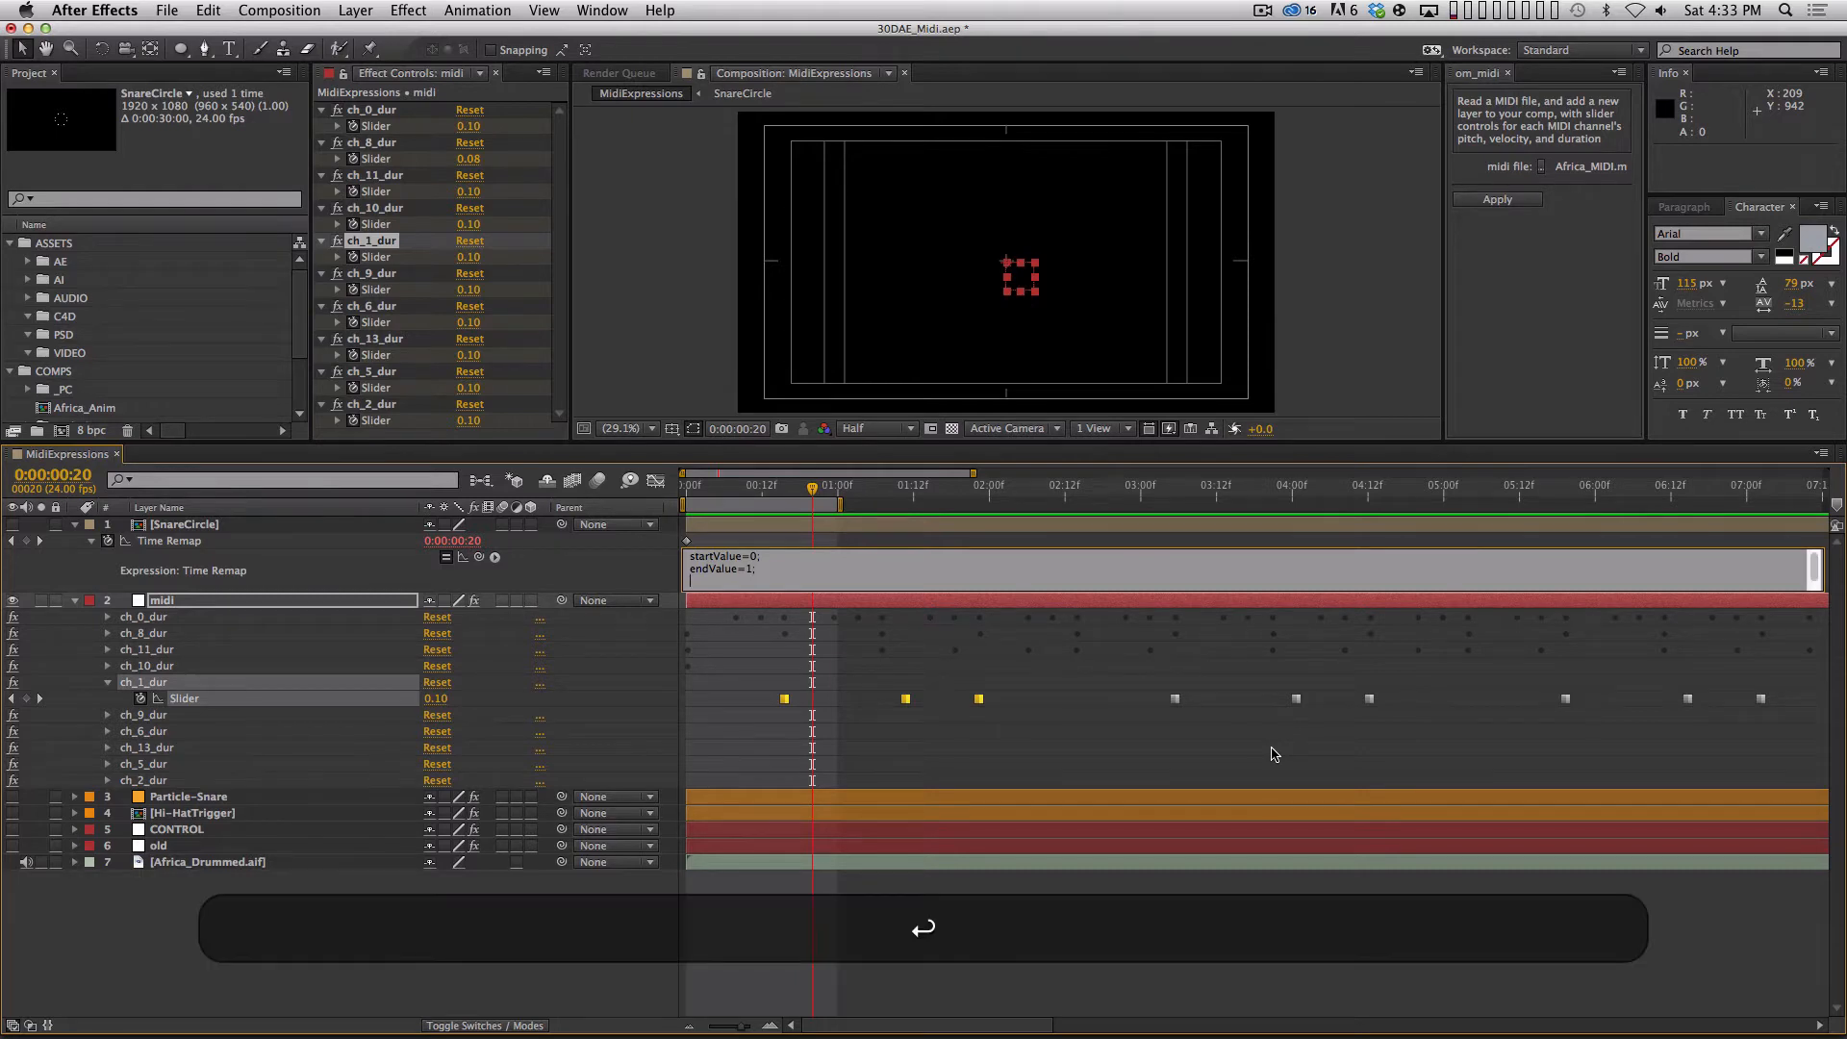
{"action": "key", "text": "Return"}
{"action": "key", "text": "Up"}
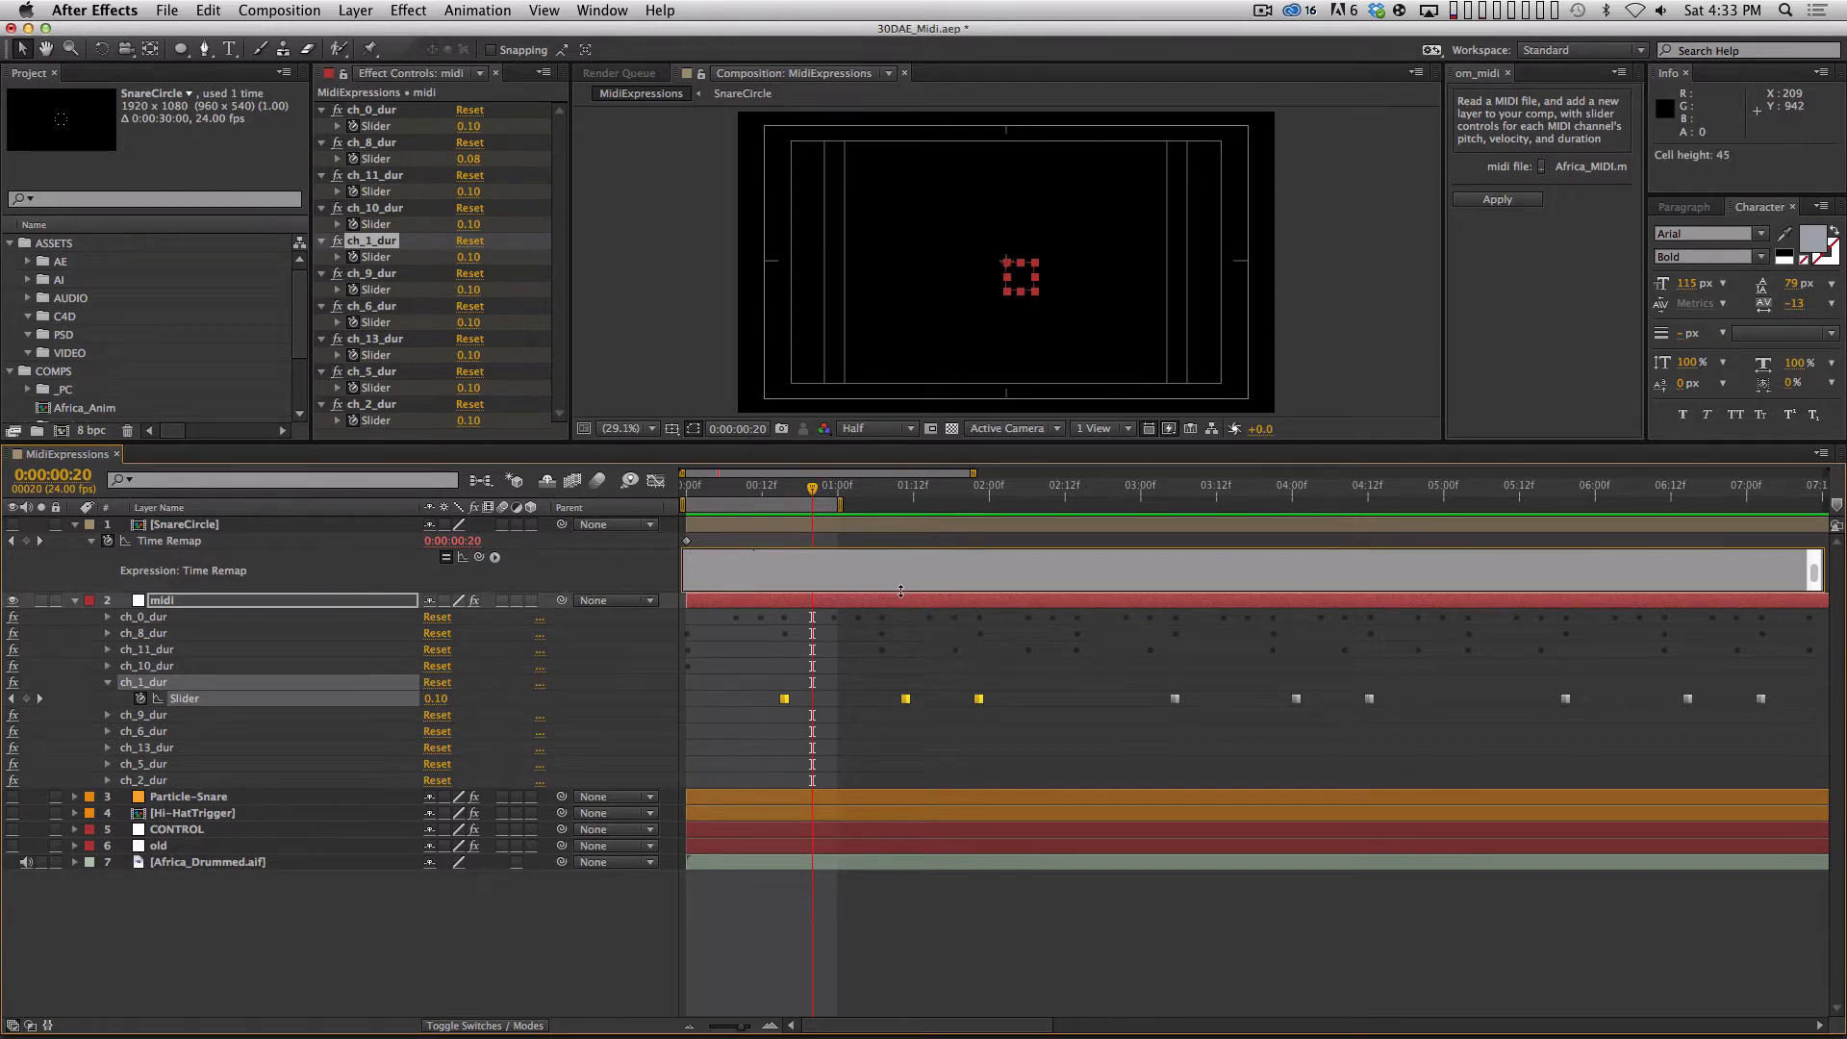
{"action": "left_click_drag", "start_coordinate": [898, 591], "coordinate": [898, 691]}
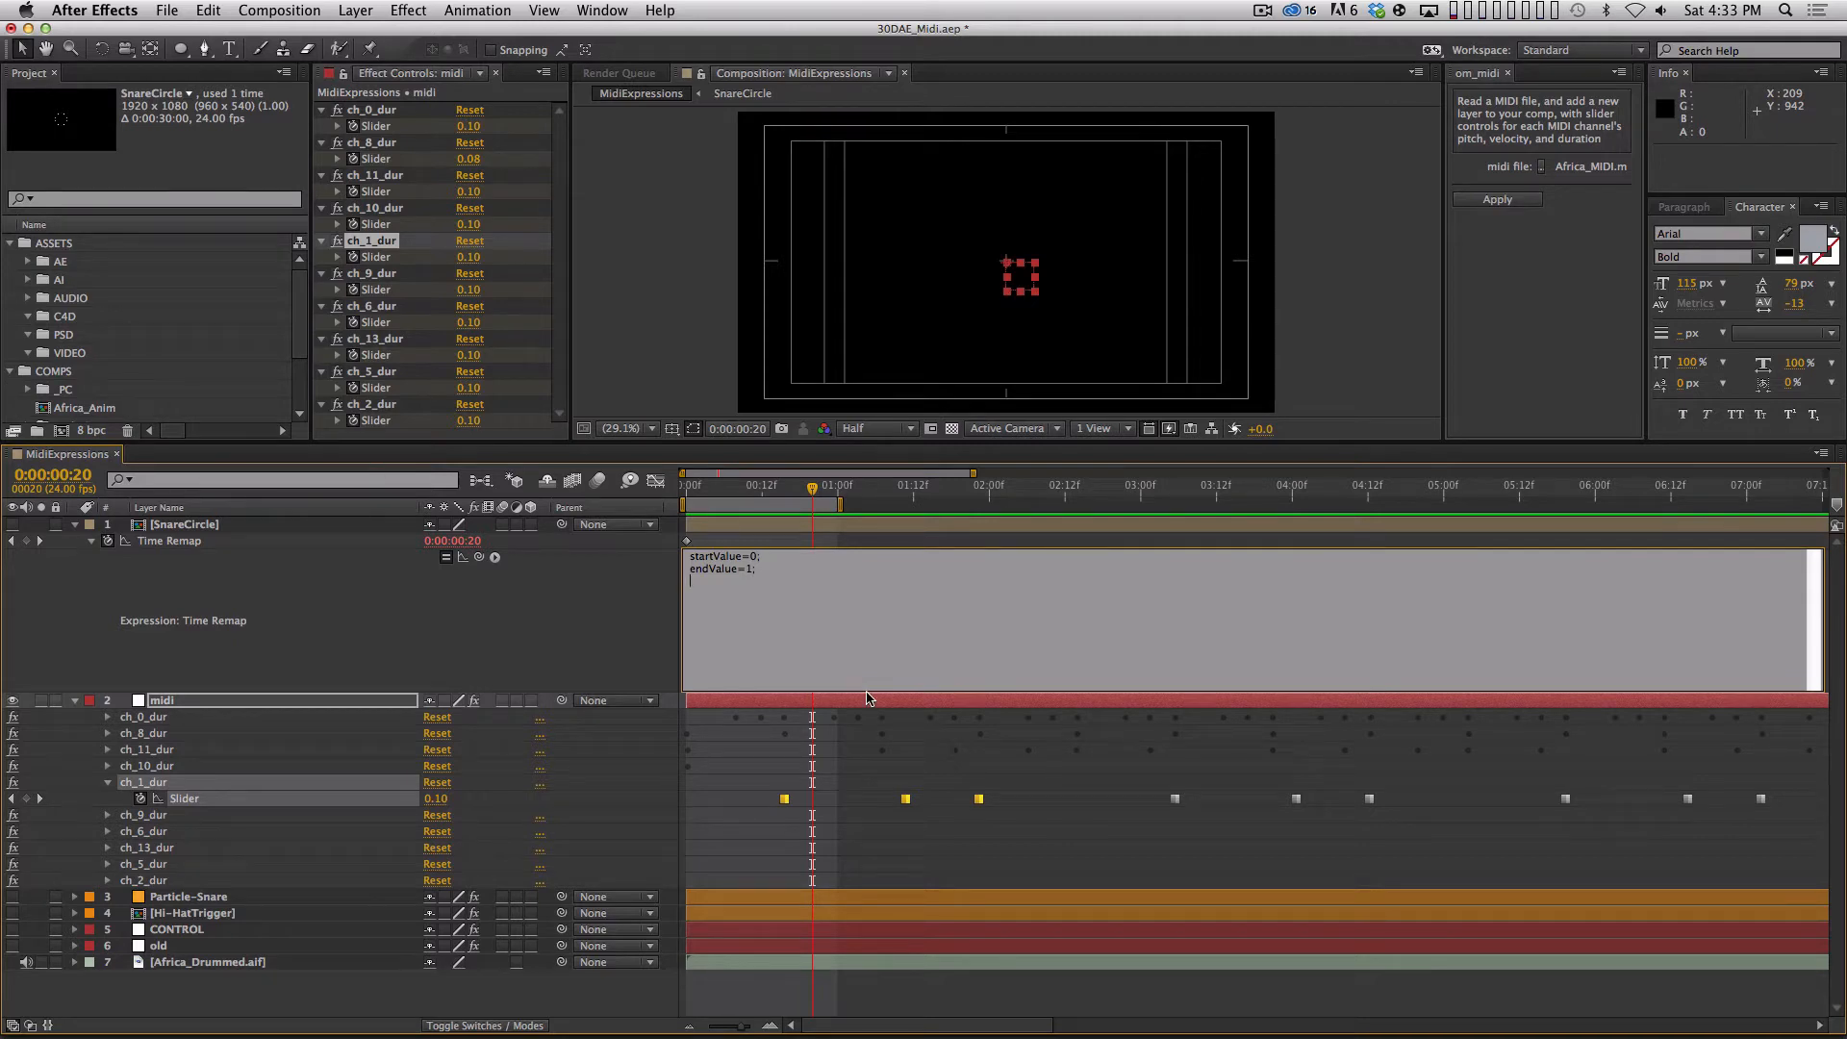
{"action": "type", "text": "time"}
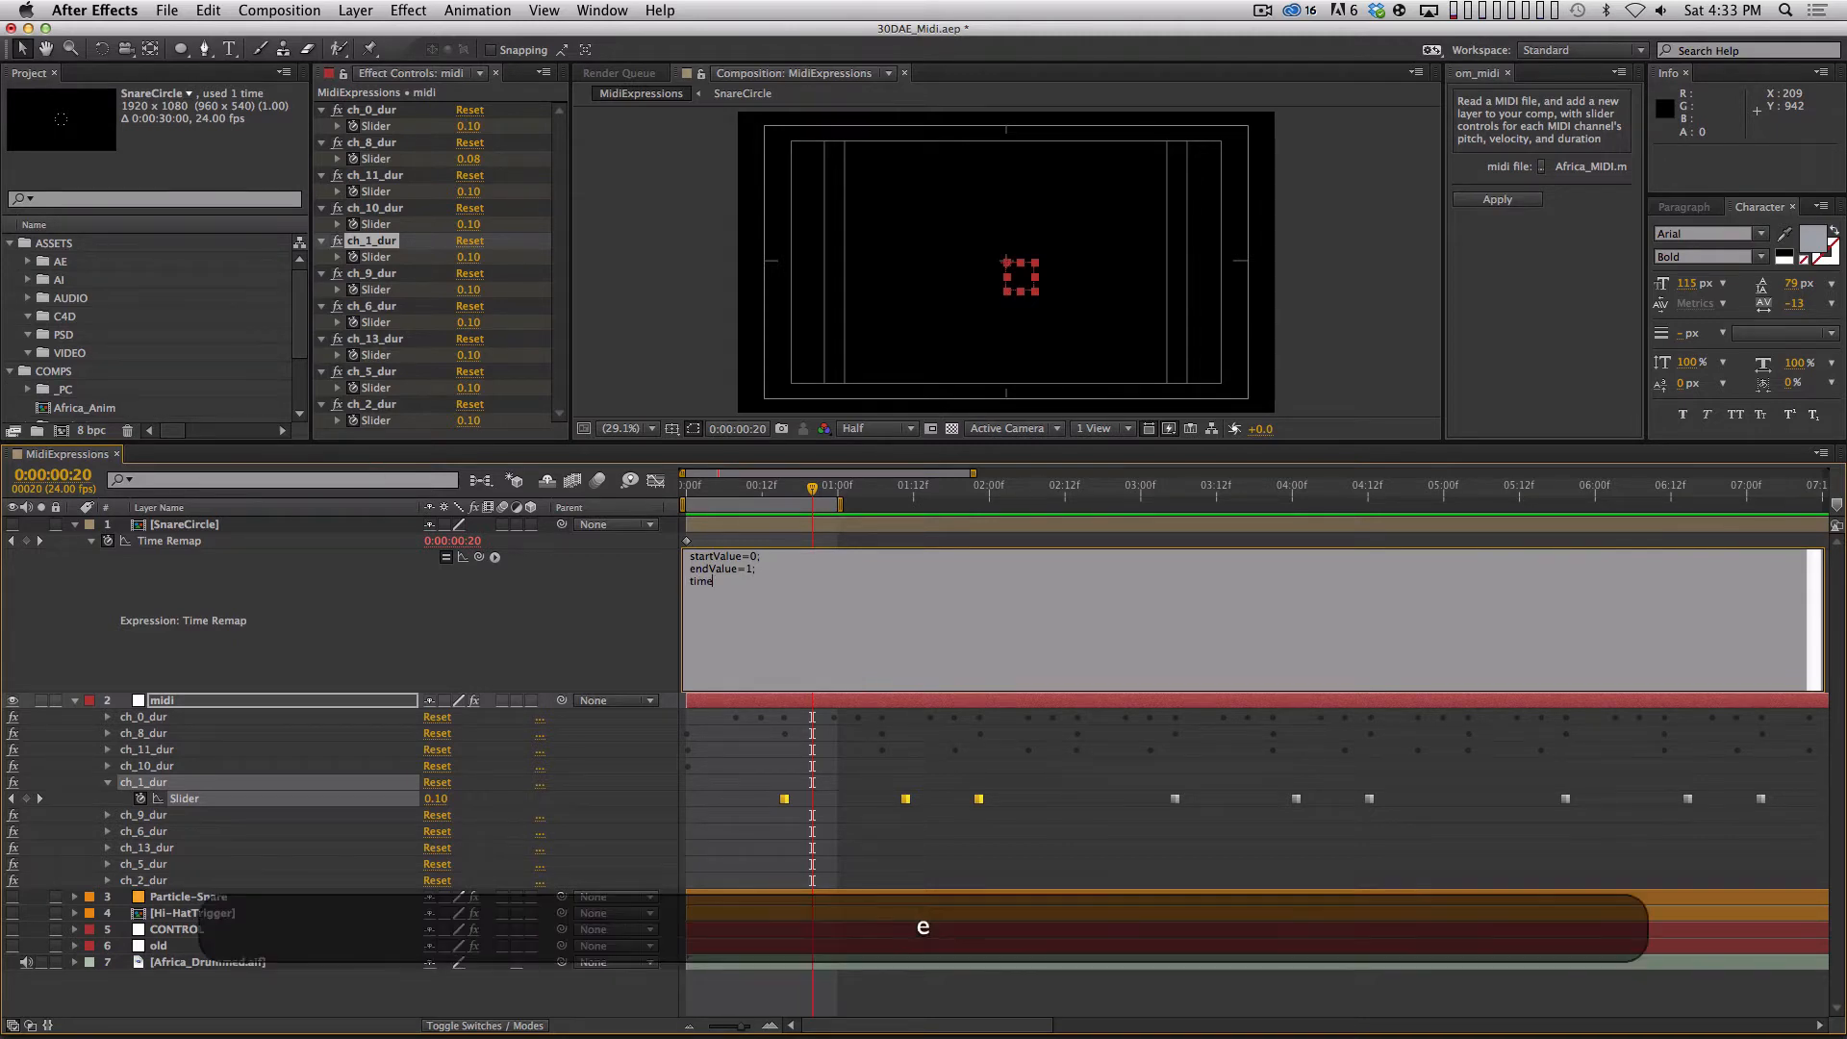
{"action": "key", "text": "BackSpace"}
{"action": "key", "text": "BackSpace"}
{"action": "key", "text": "BackSpace"}
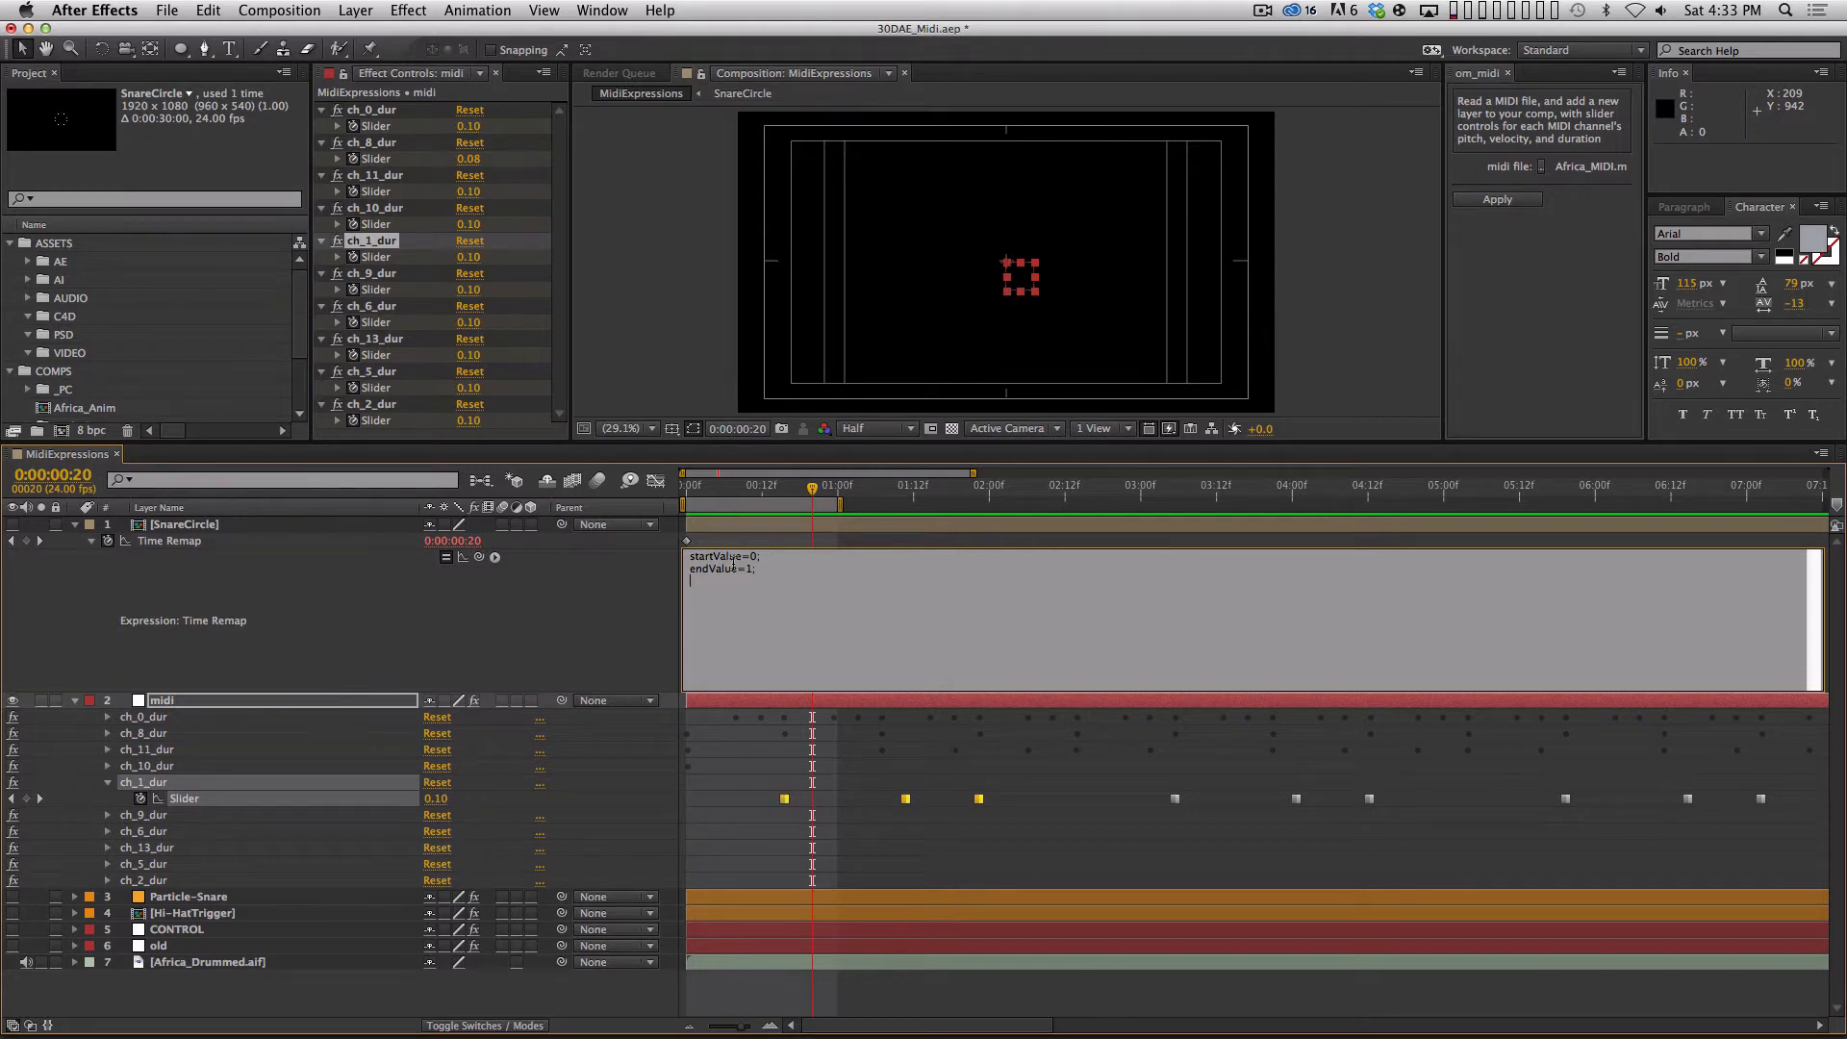
Add a refProperty= line to the Time Remap expression that references the midi layer's ch_1_dur Slider, ending with a semicolon.
{"action": "left_click", "coordinate": [771, 677]}
{"action": "type", "text": "refP"}
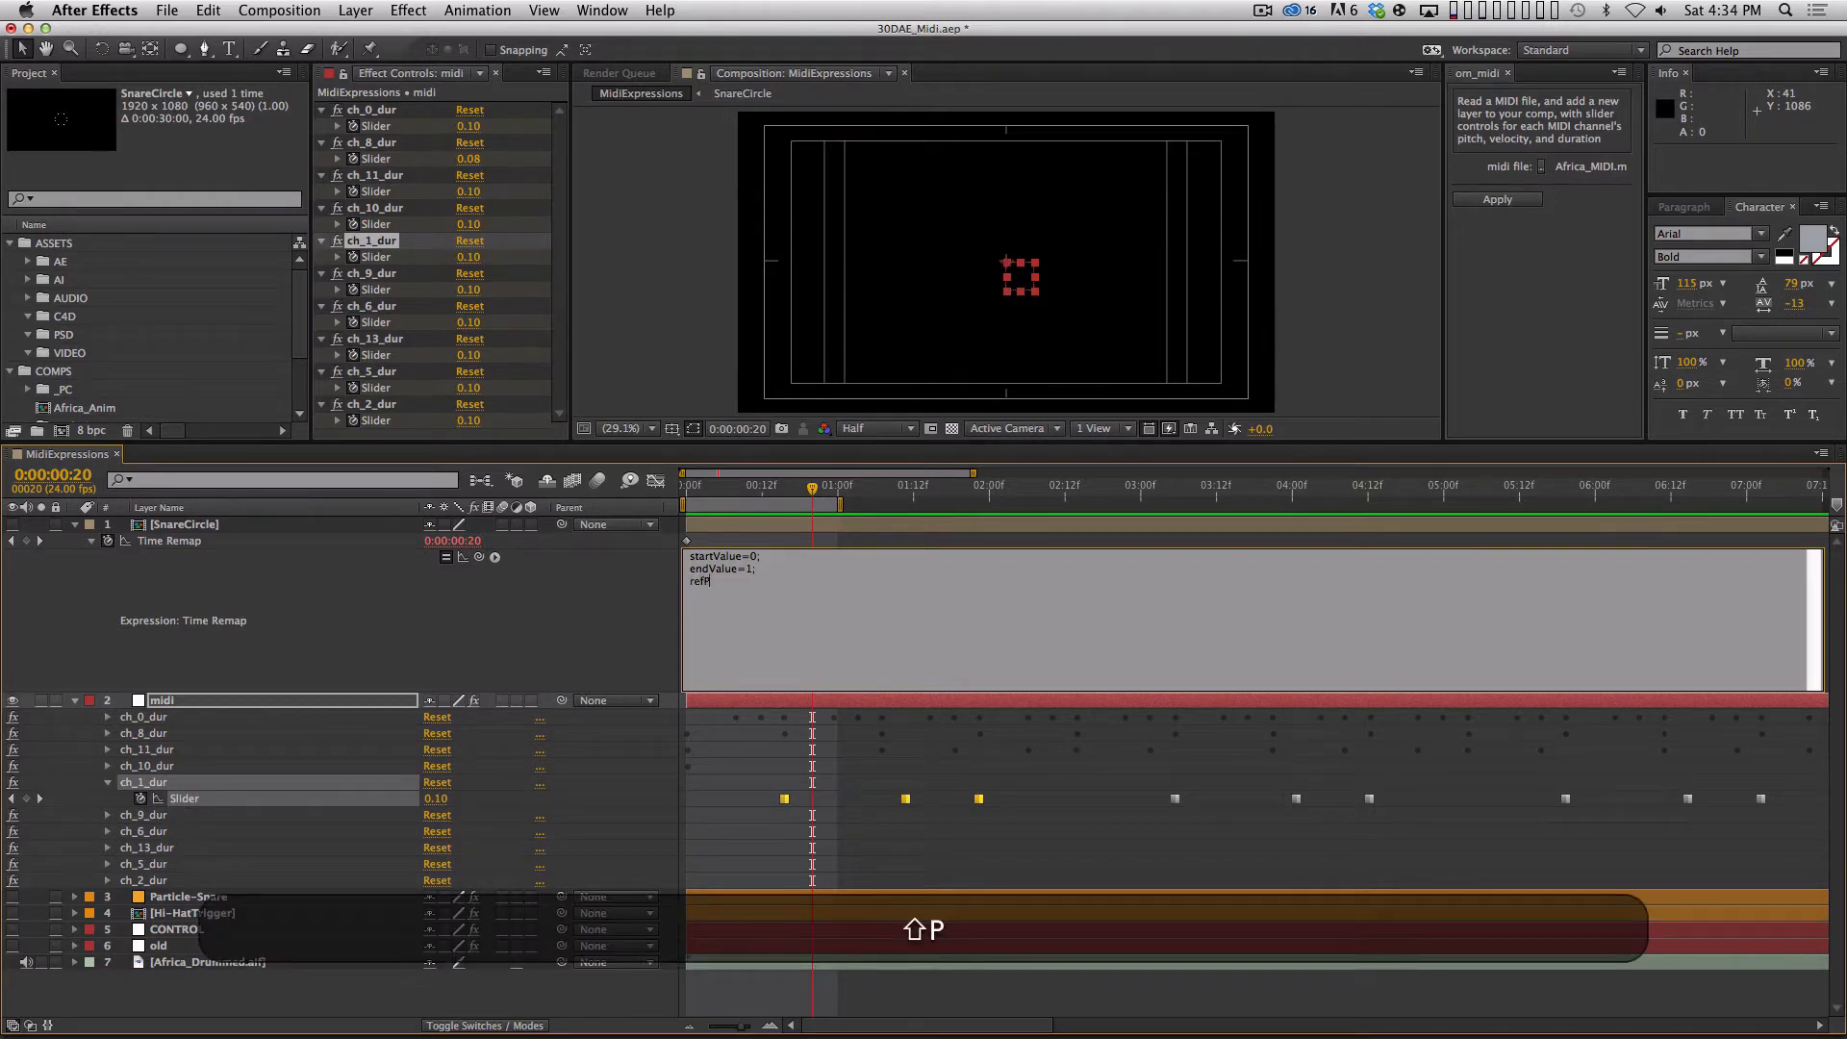
{"action": "type", "text": "roperty="}
{"action": "left_click_drag", "start_coordinate": [478, 558], "coordinate": [211, 806]}
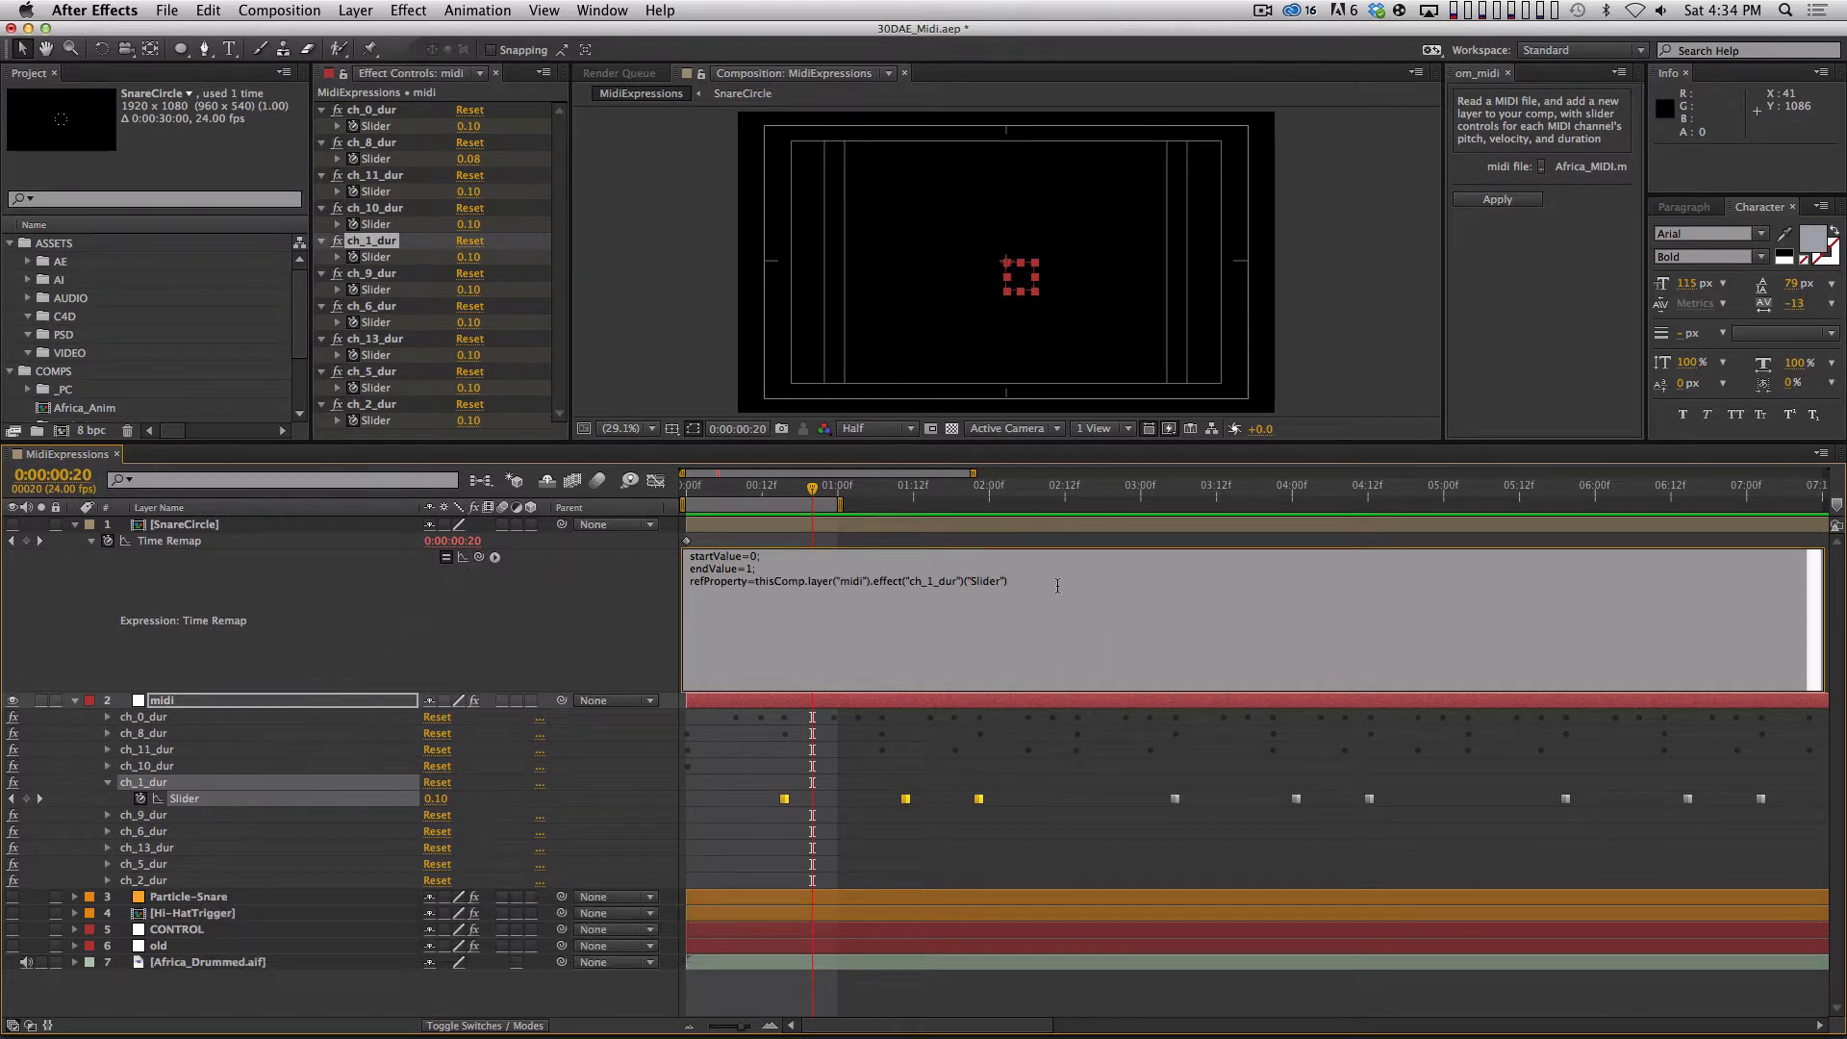
{"action": "type", "text": ";"}
{"action": "key", "text": "Return"}
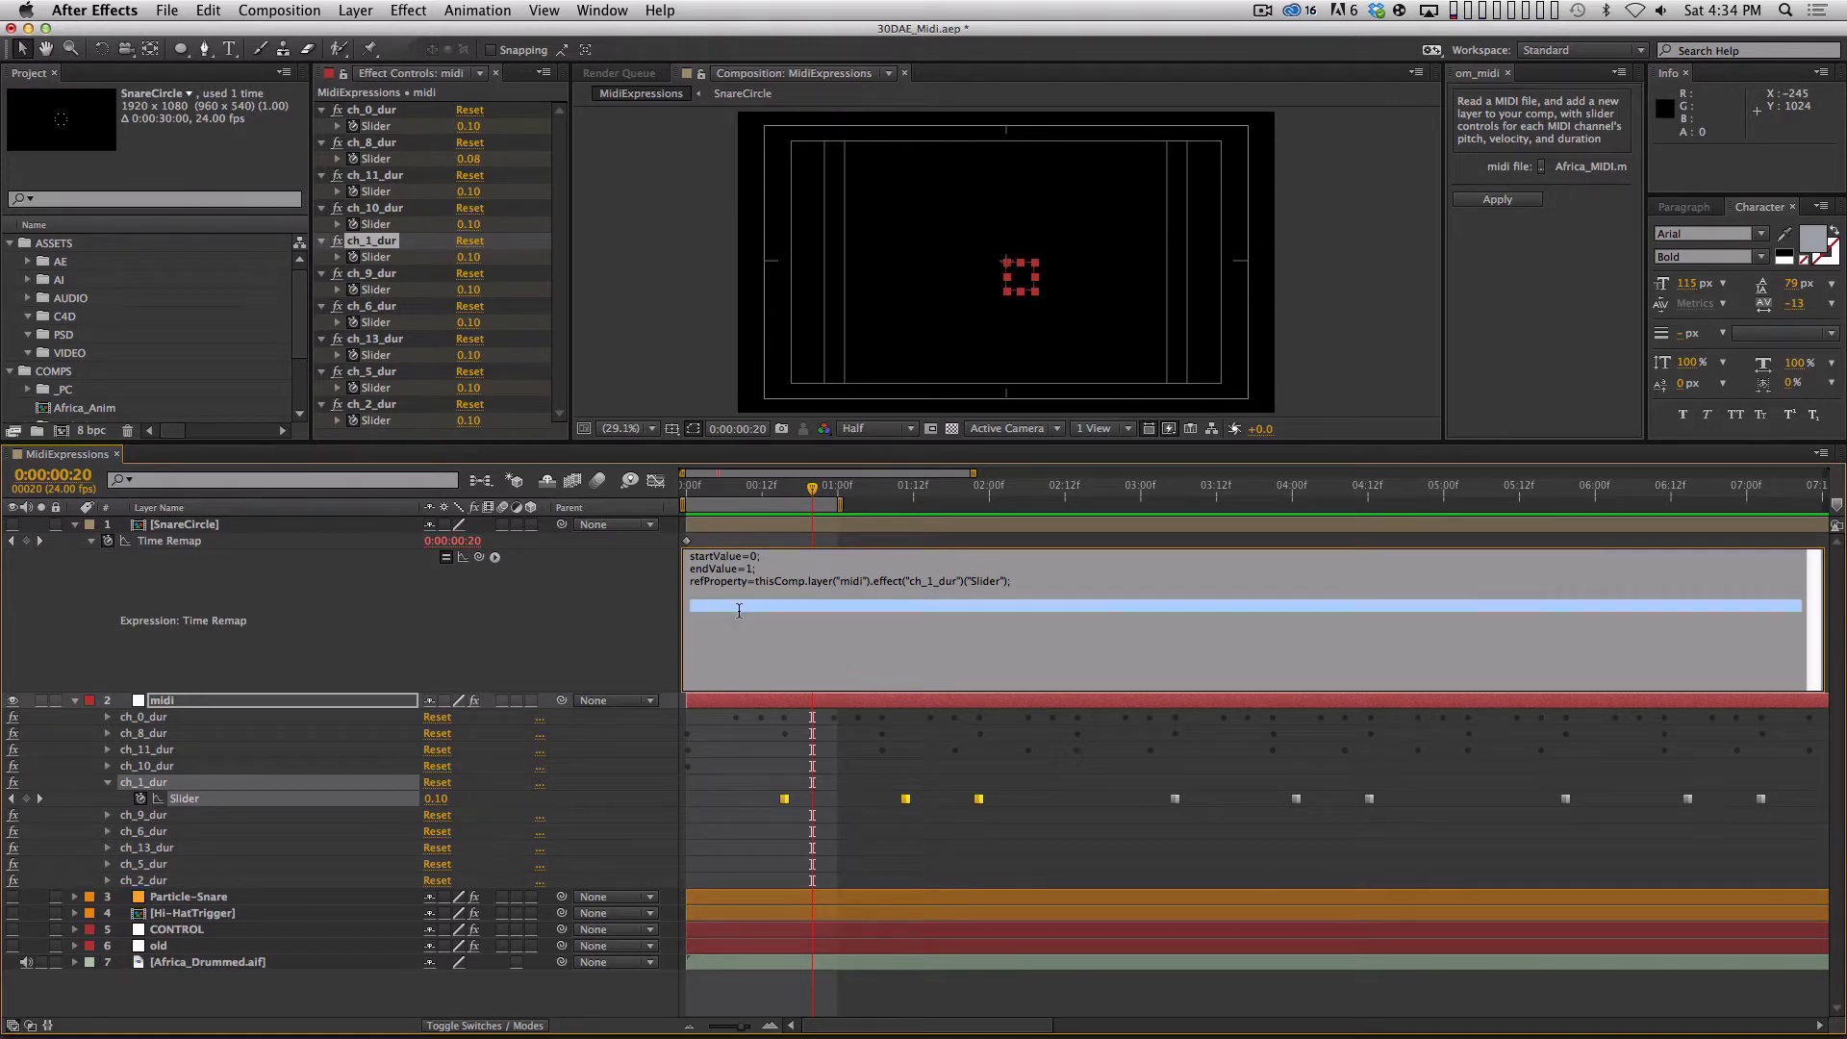
Add the line n=refProperty.nearestKey(time); and commit the Time Remap expression.
{"action": "type", "text": "n="}
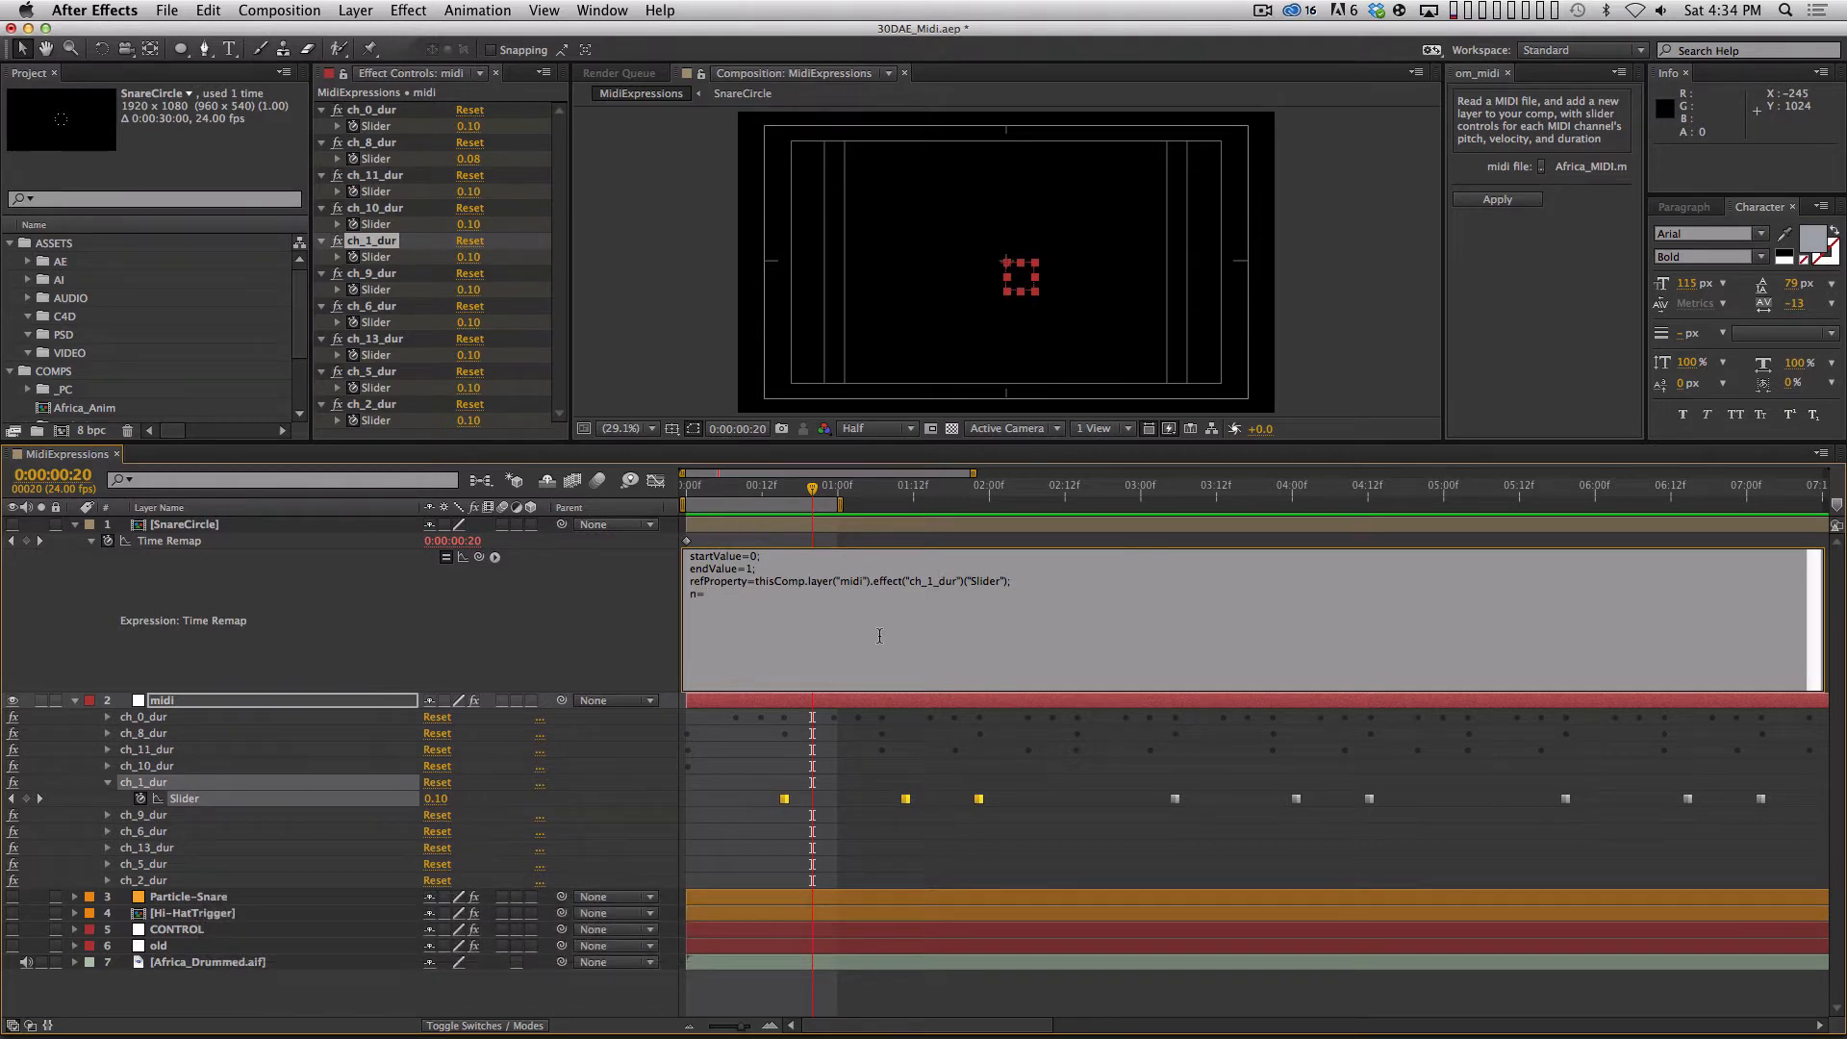
{"action": "type", "text": "ref"}
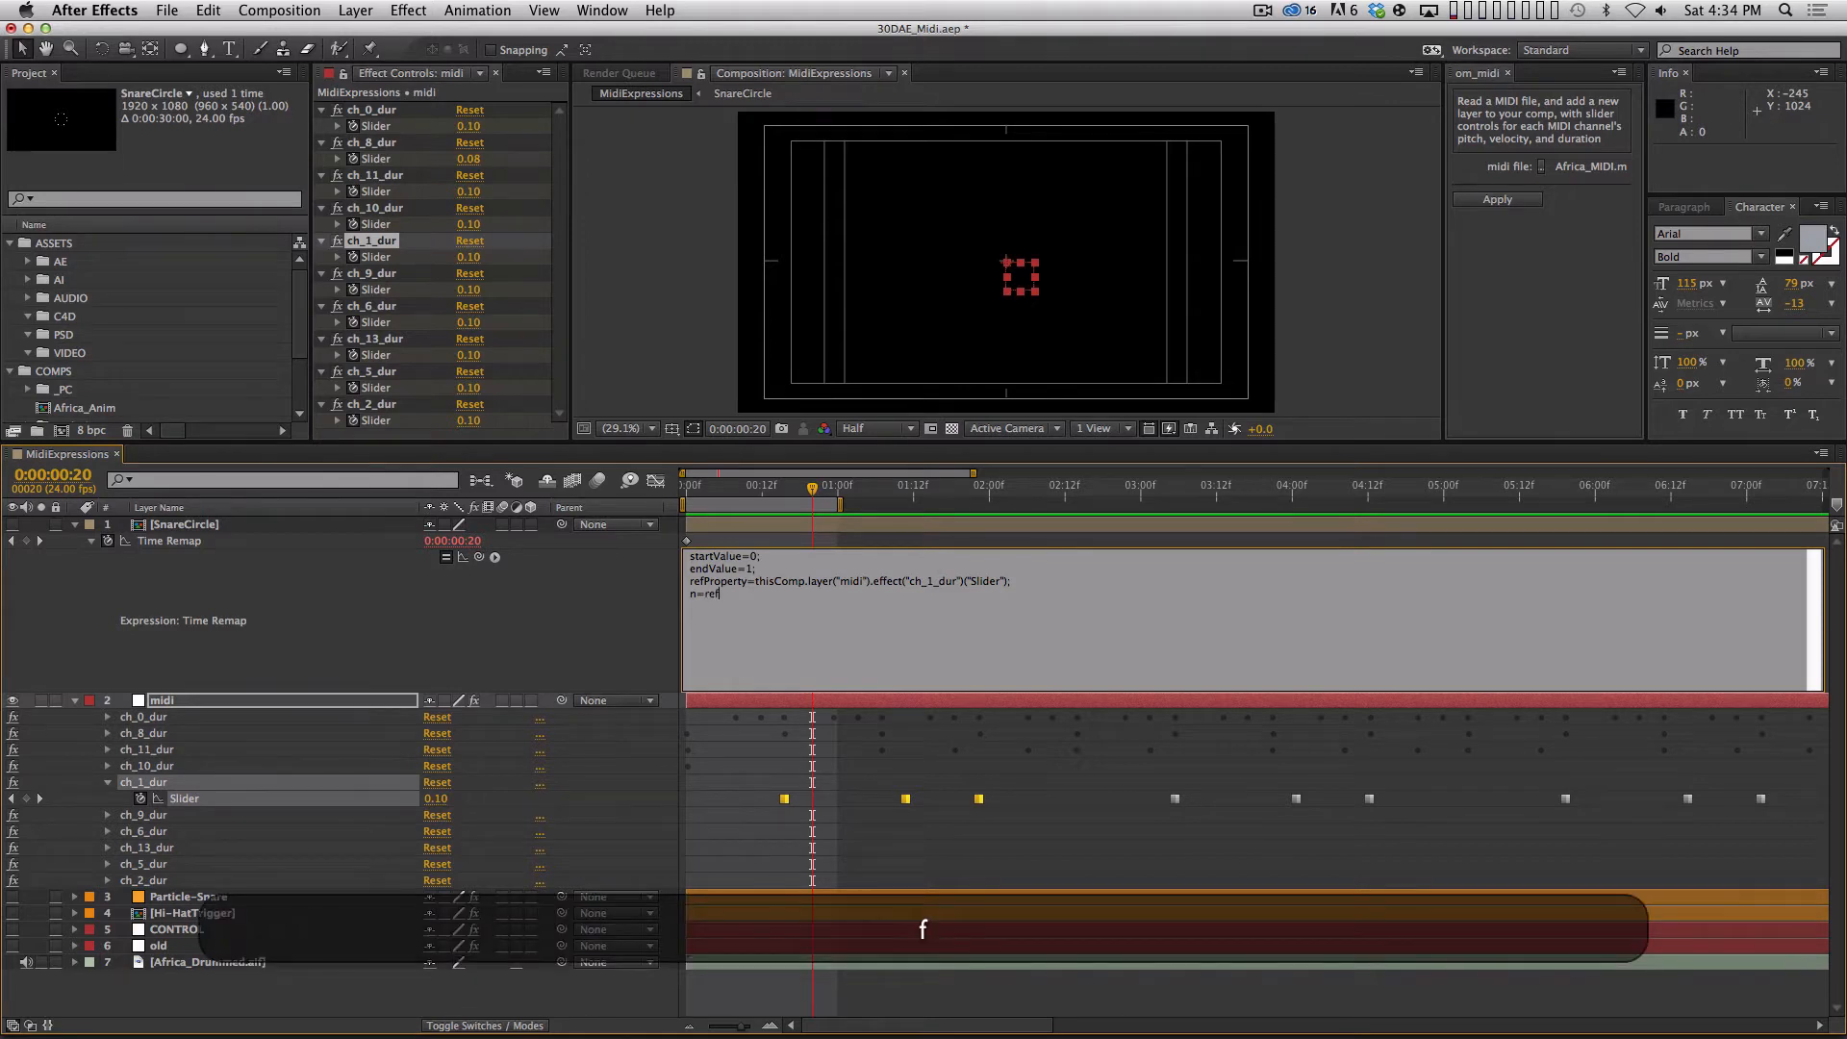
{"action": "type", "text": "Property"}
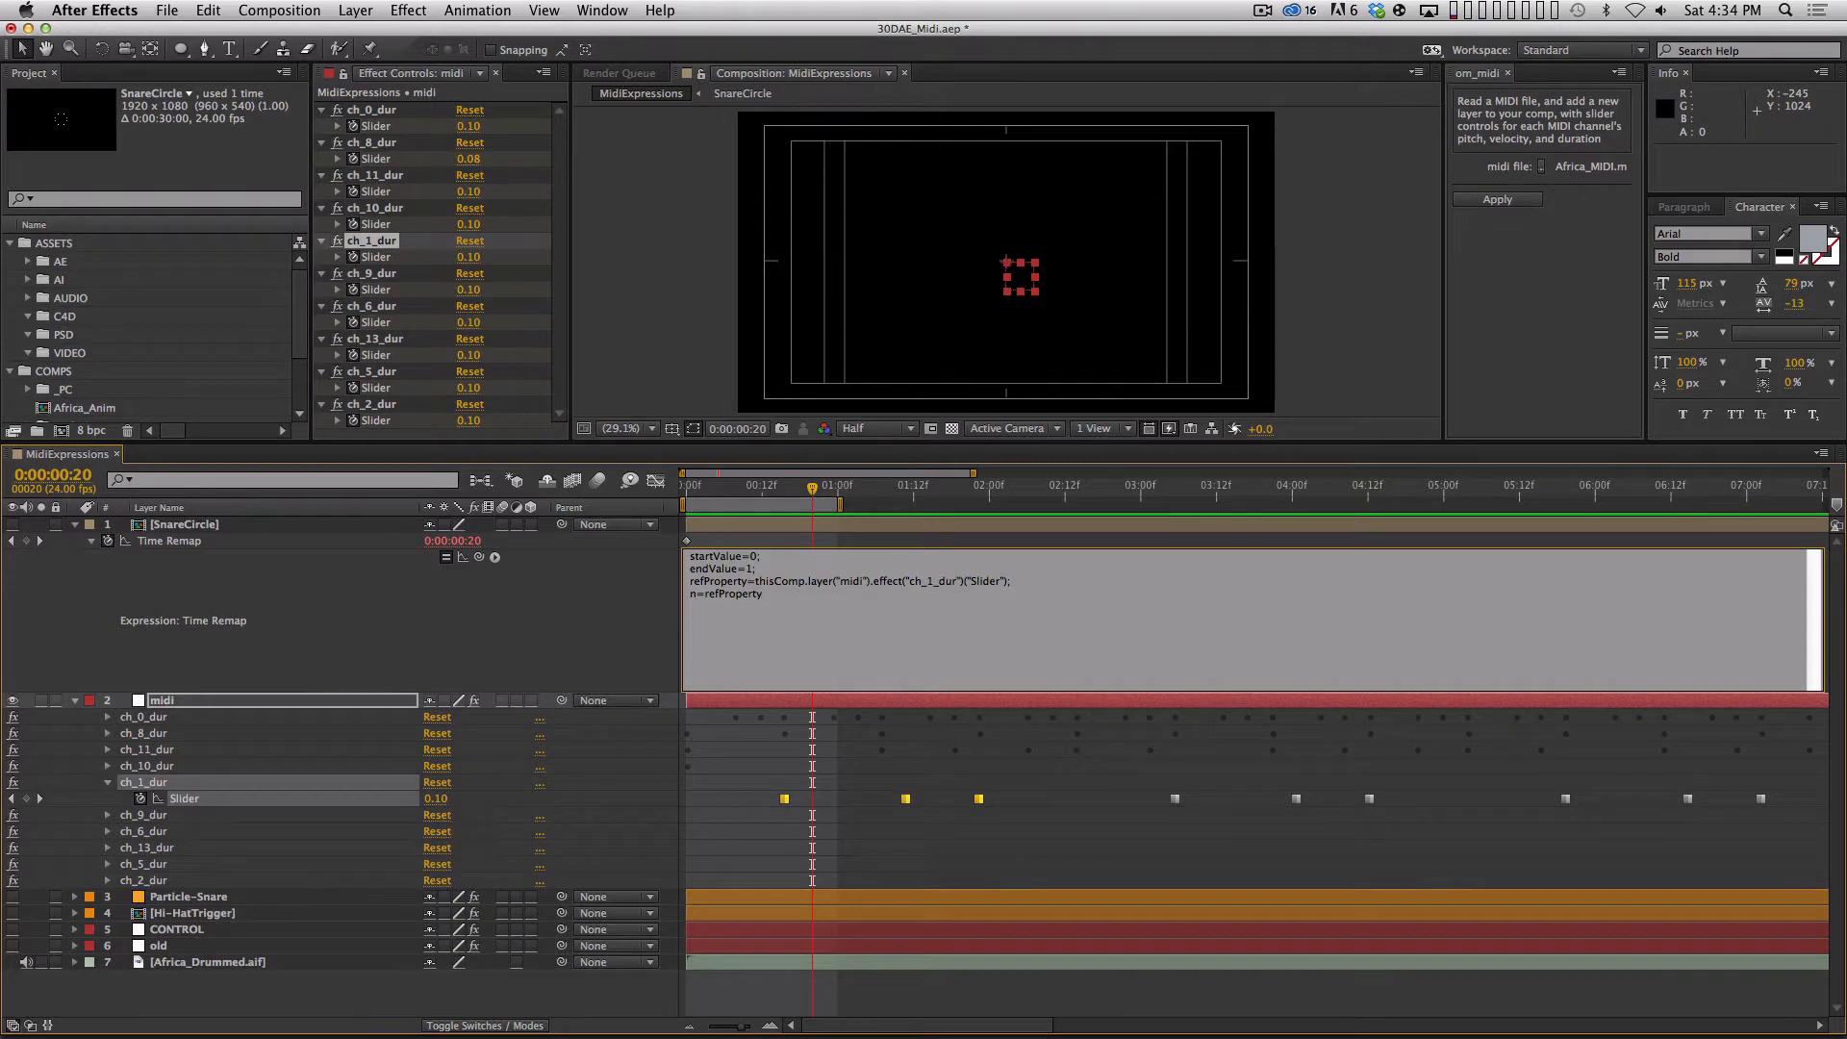
{"action": "type", "text": "."}
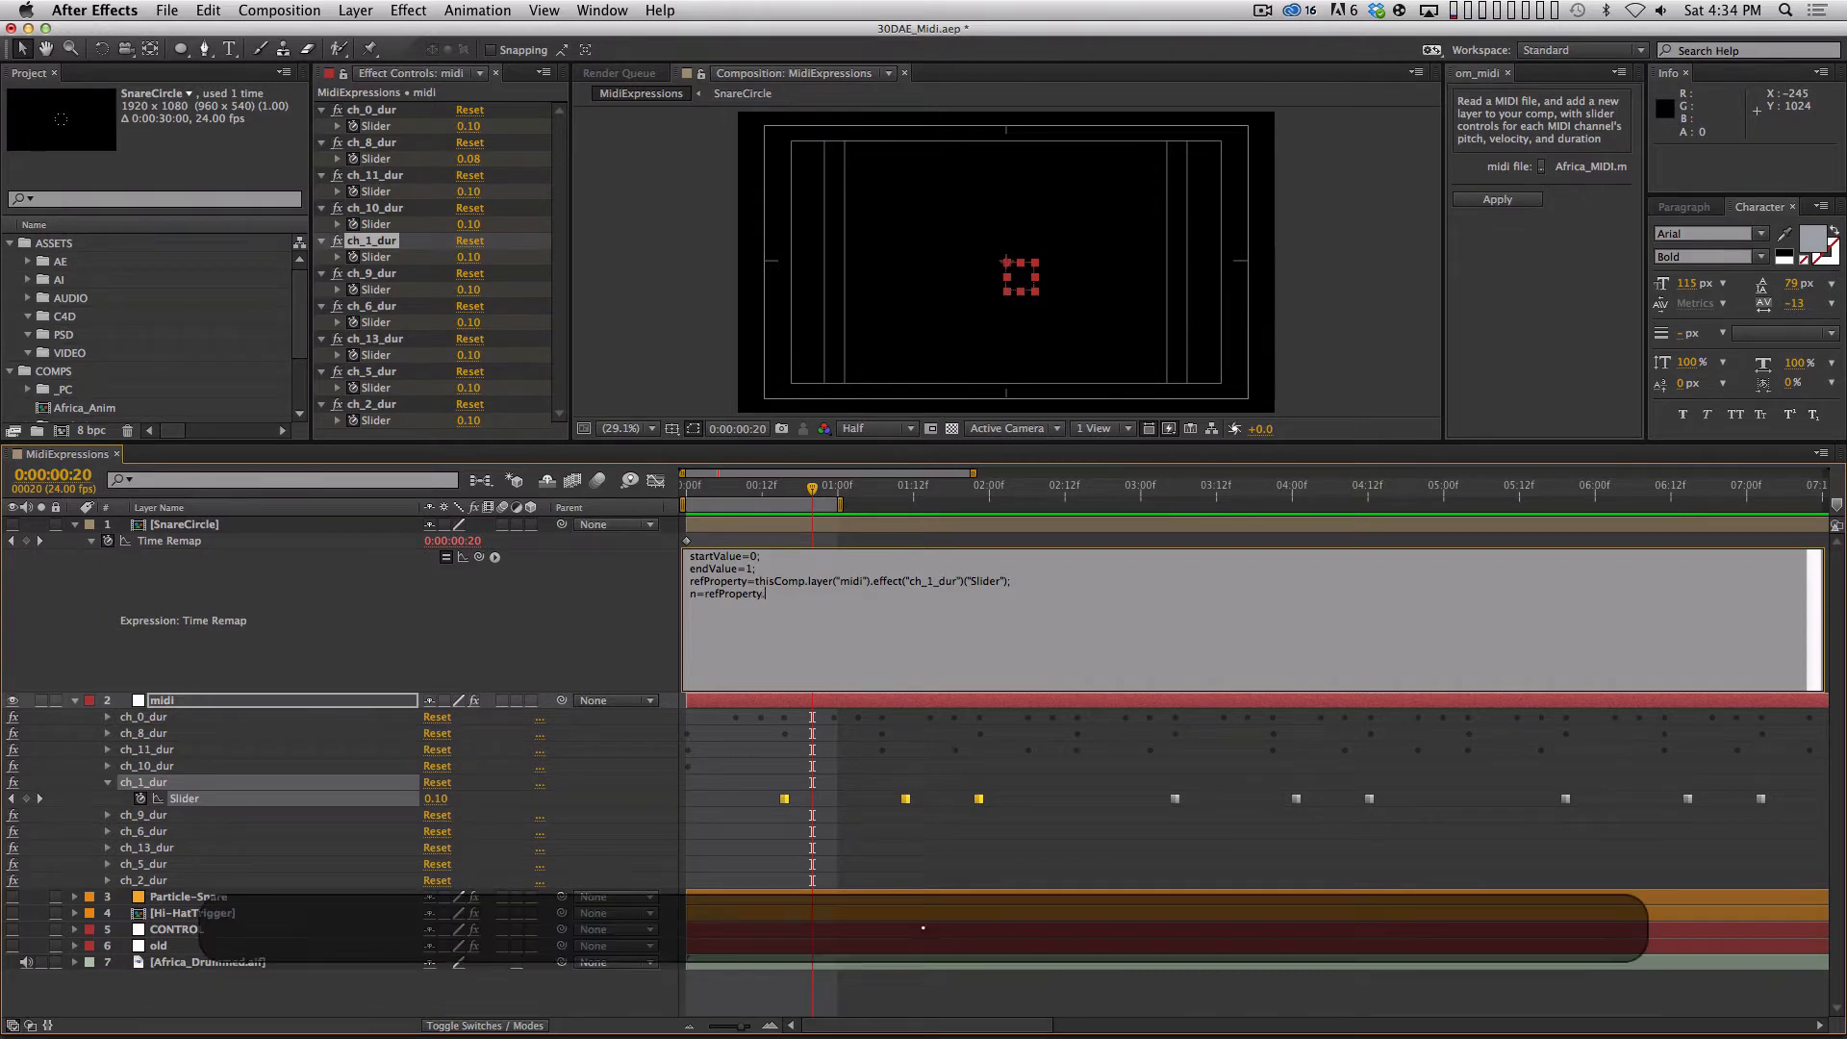
{"action": "type", "text": "nearestKey("}
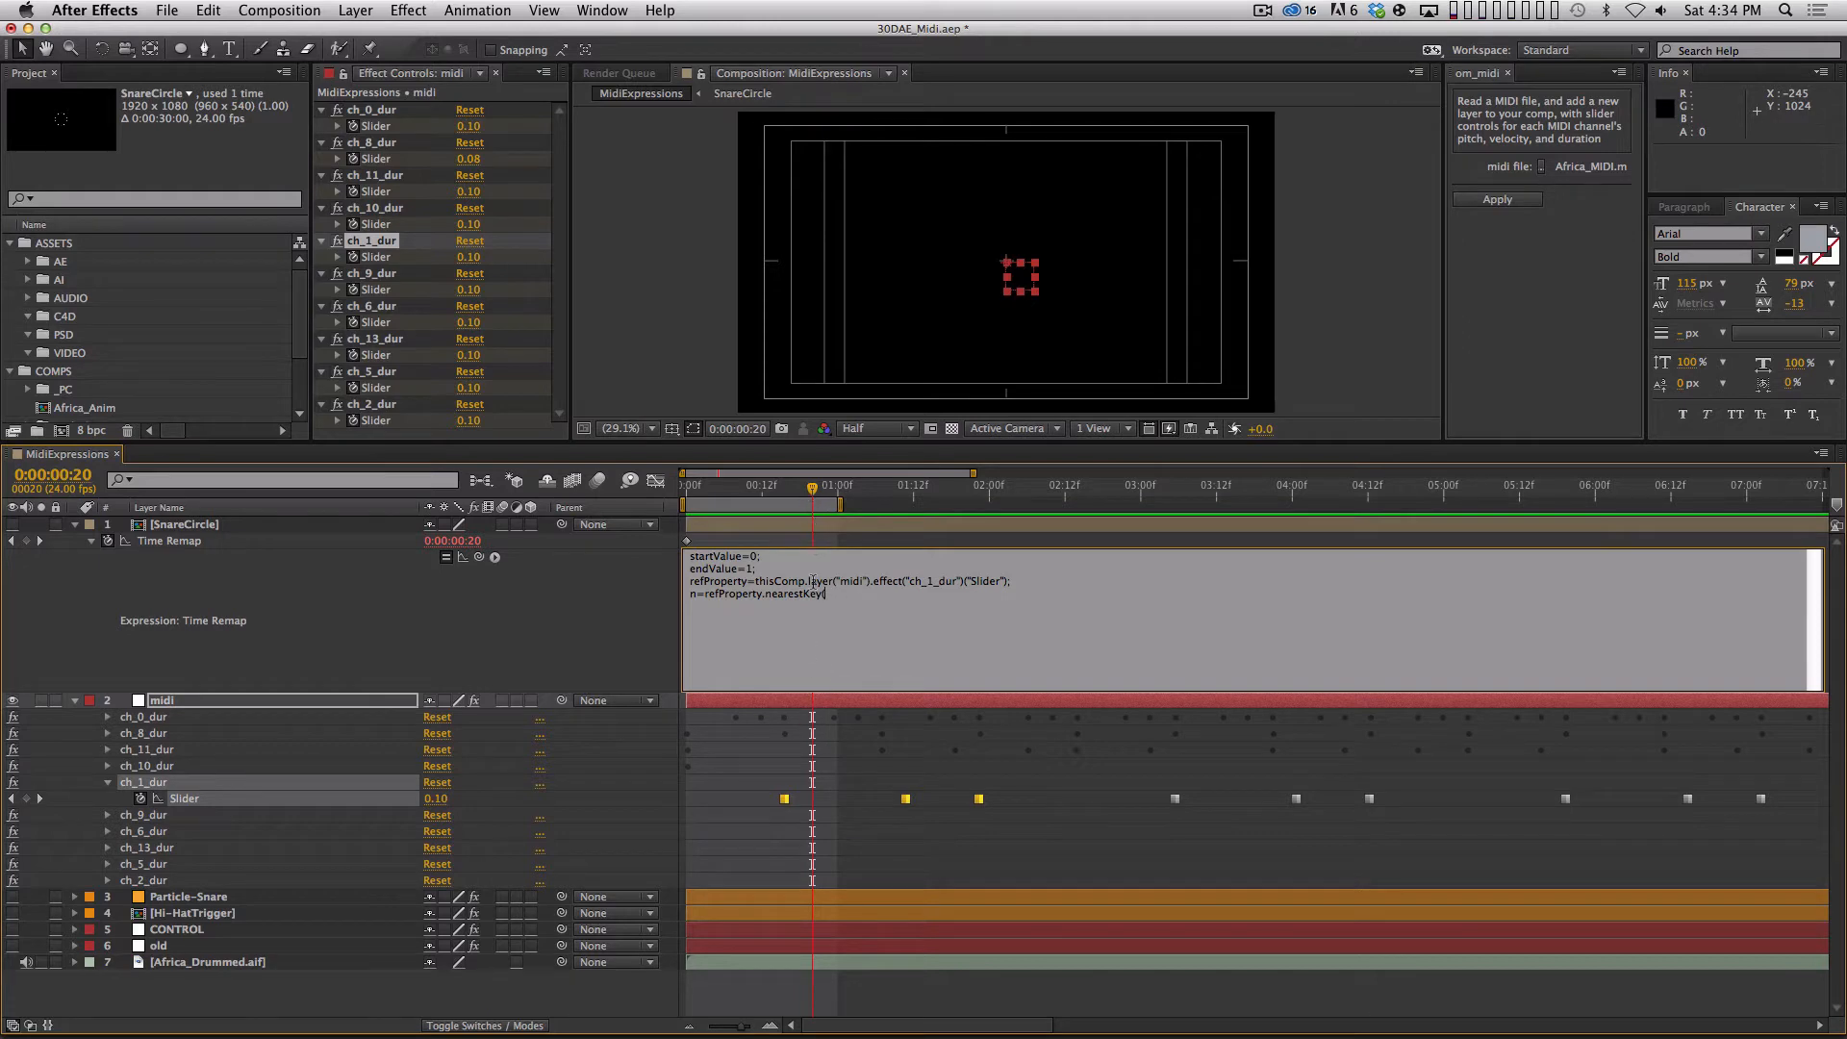
{"action": "type", "text": "tim"}
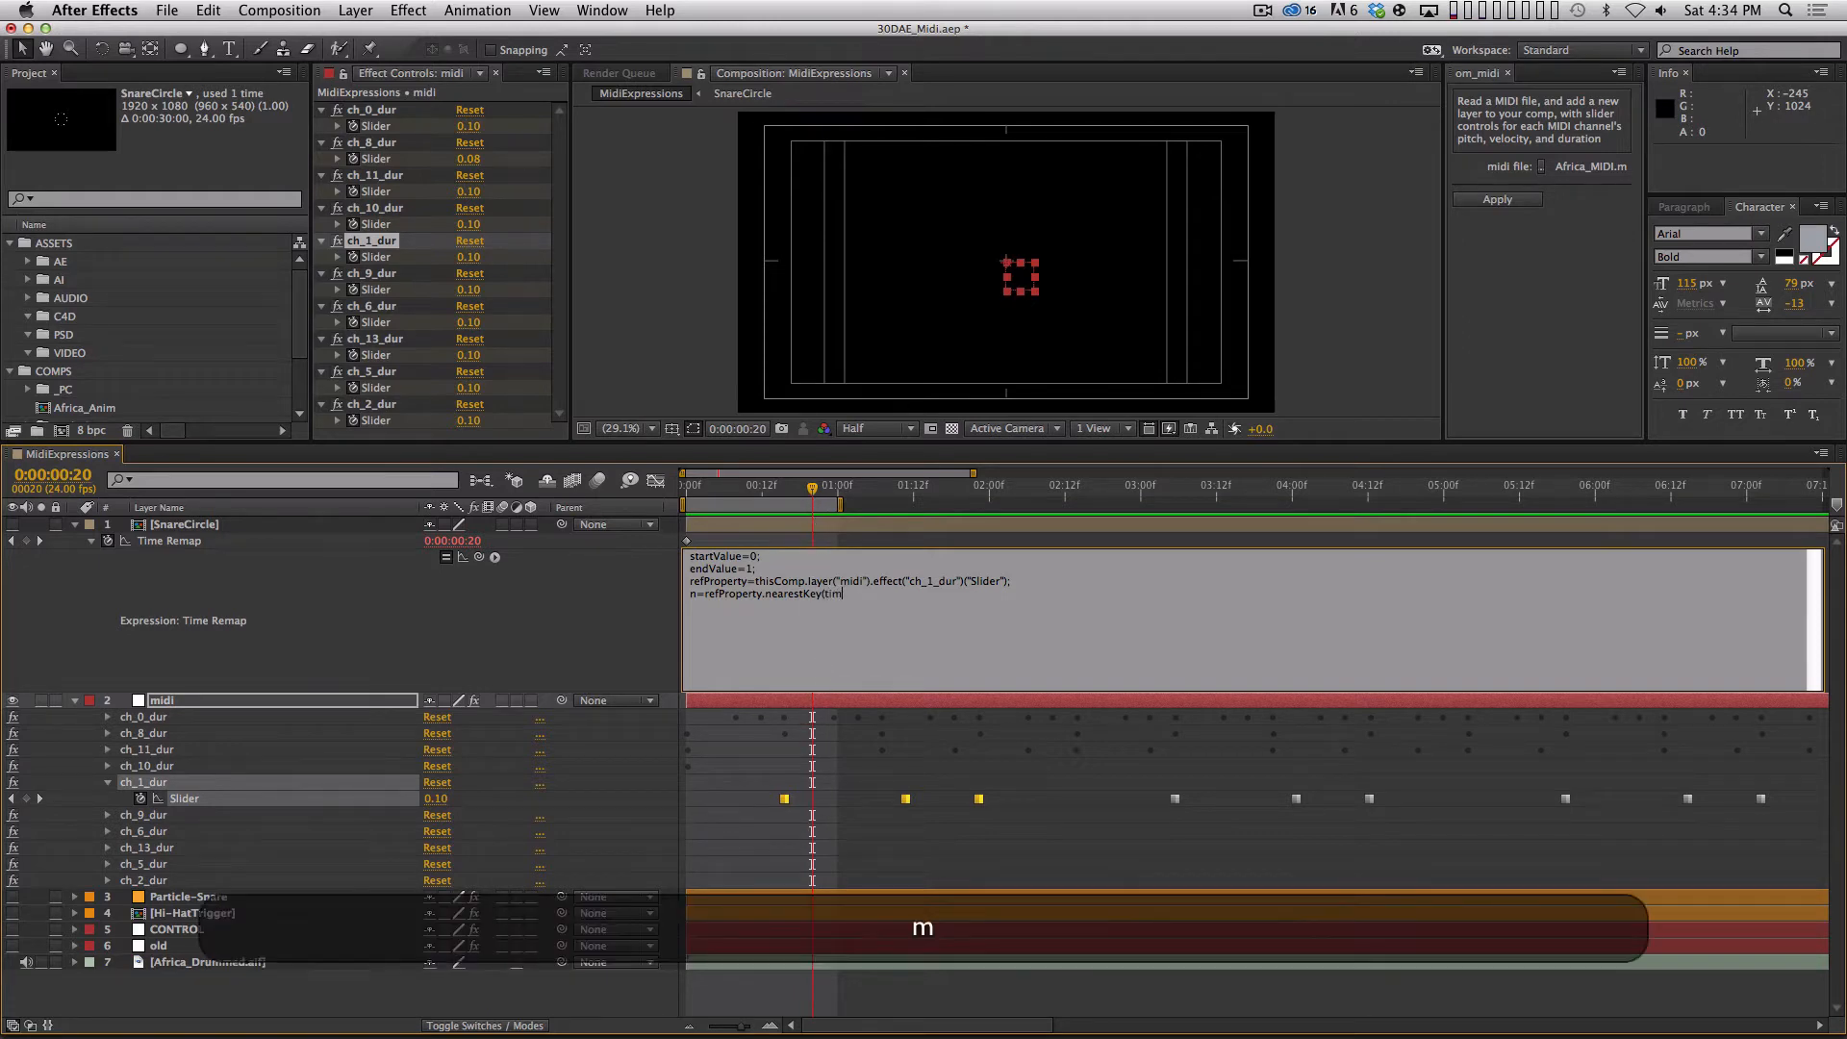
{"action": "type", "text": "e);"}
{"action": "key", "text": "KP_Enter"}
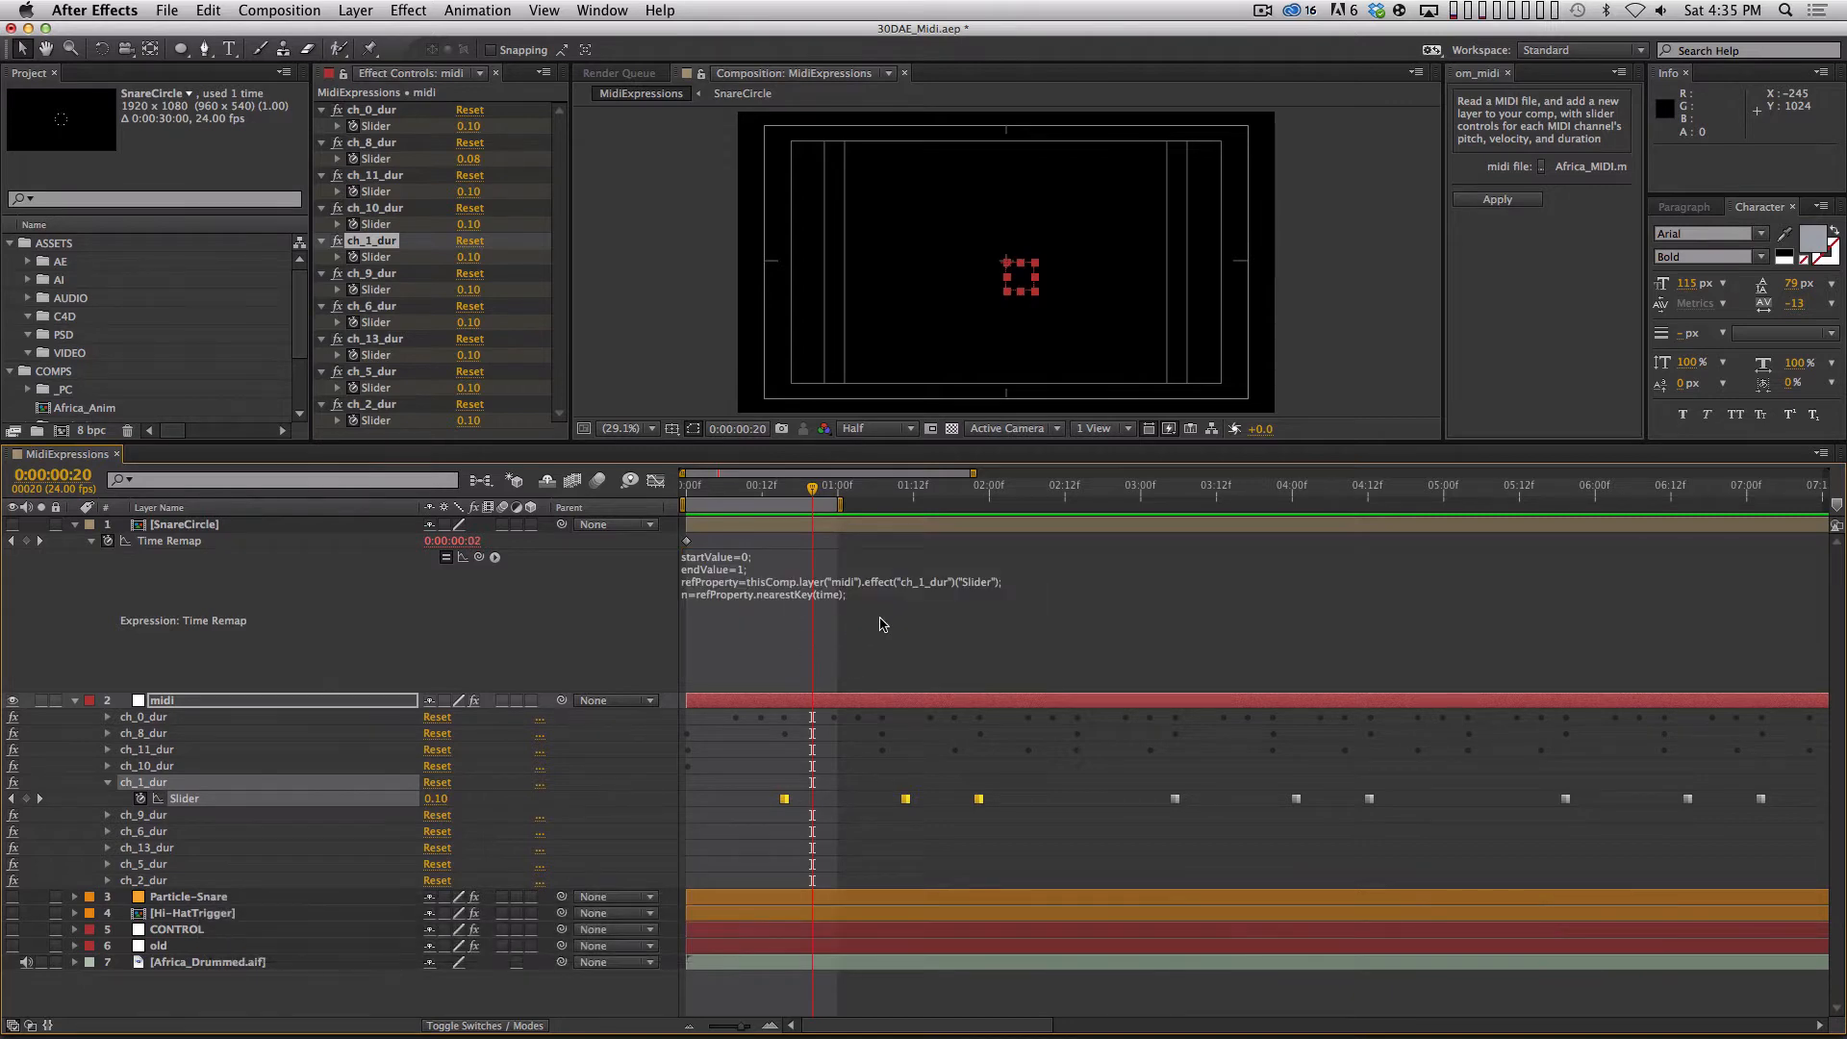
Create a text layer reading VALUE near the top of the frame and move it above SnareCircle in the layer order.
{"action": "left_click", "coordinate": [230, 49]}
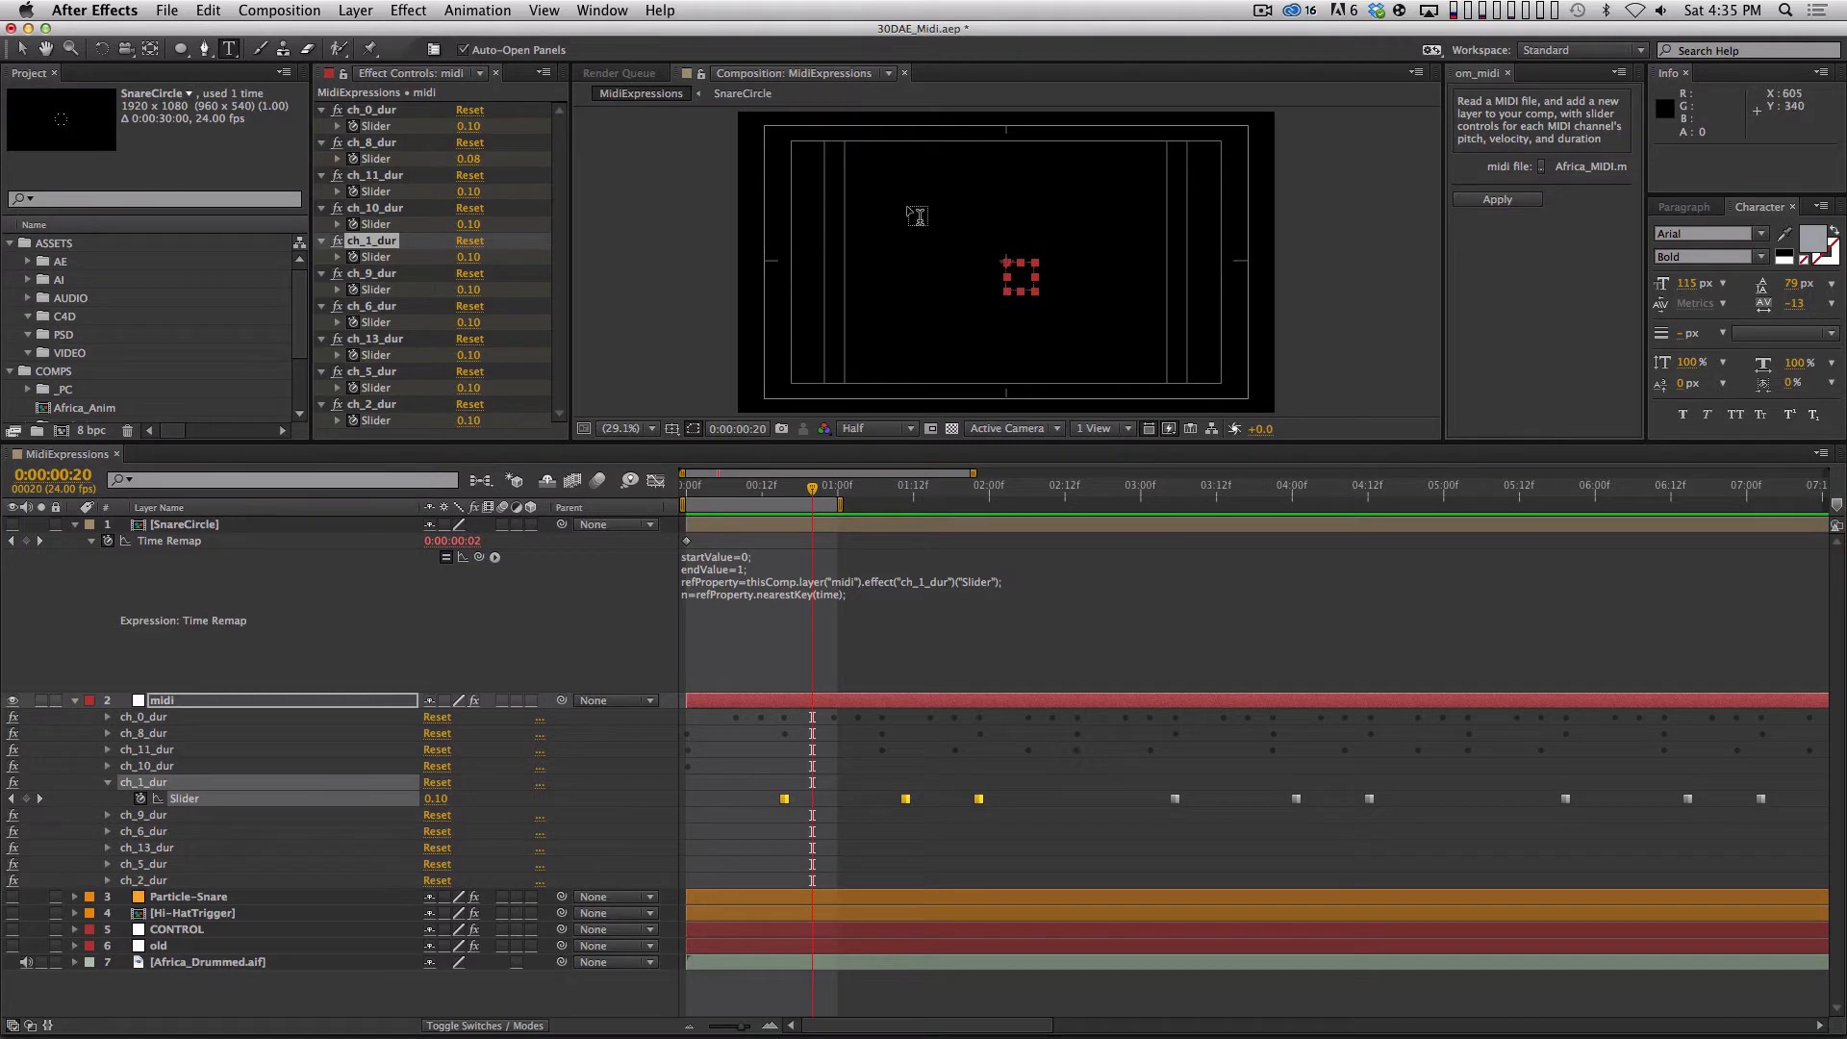
{"action": "left_click", "coordinate": [877, 179]}
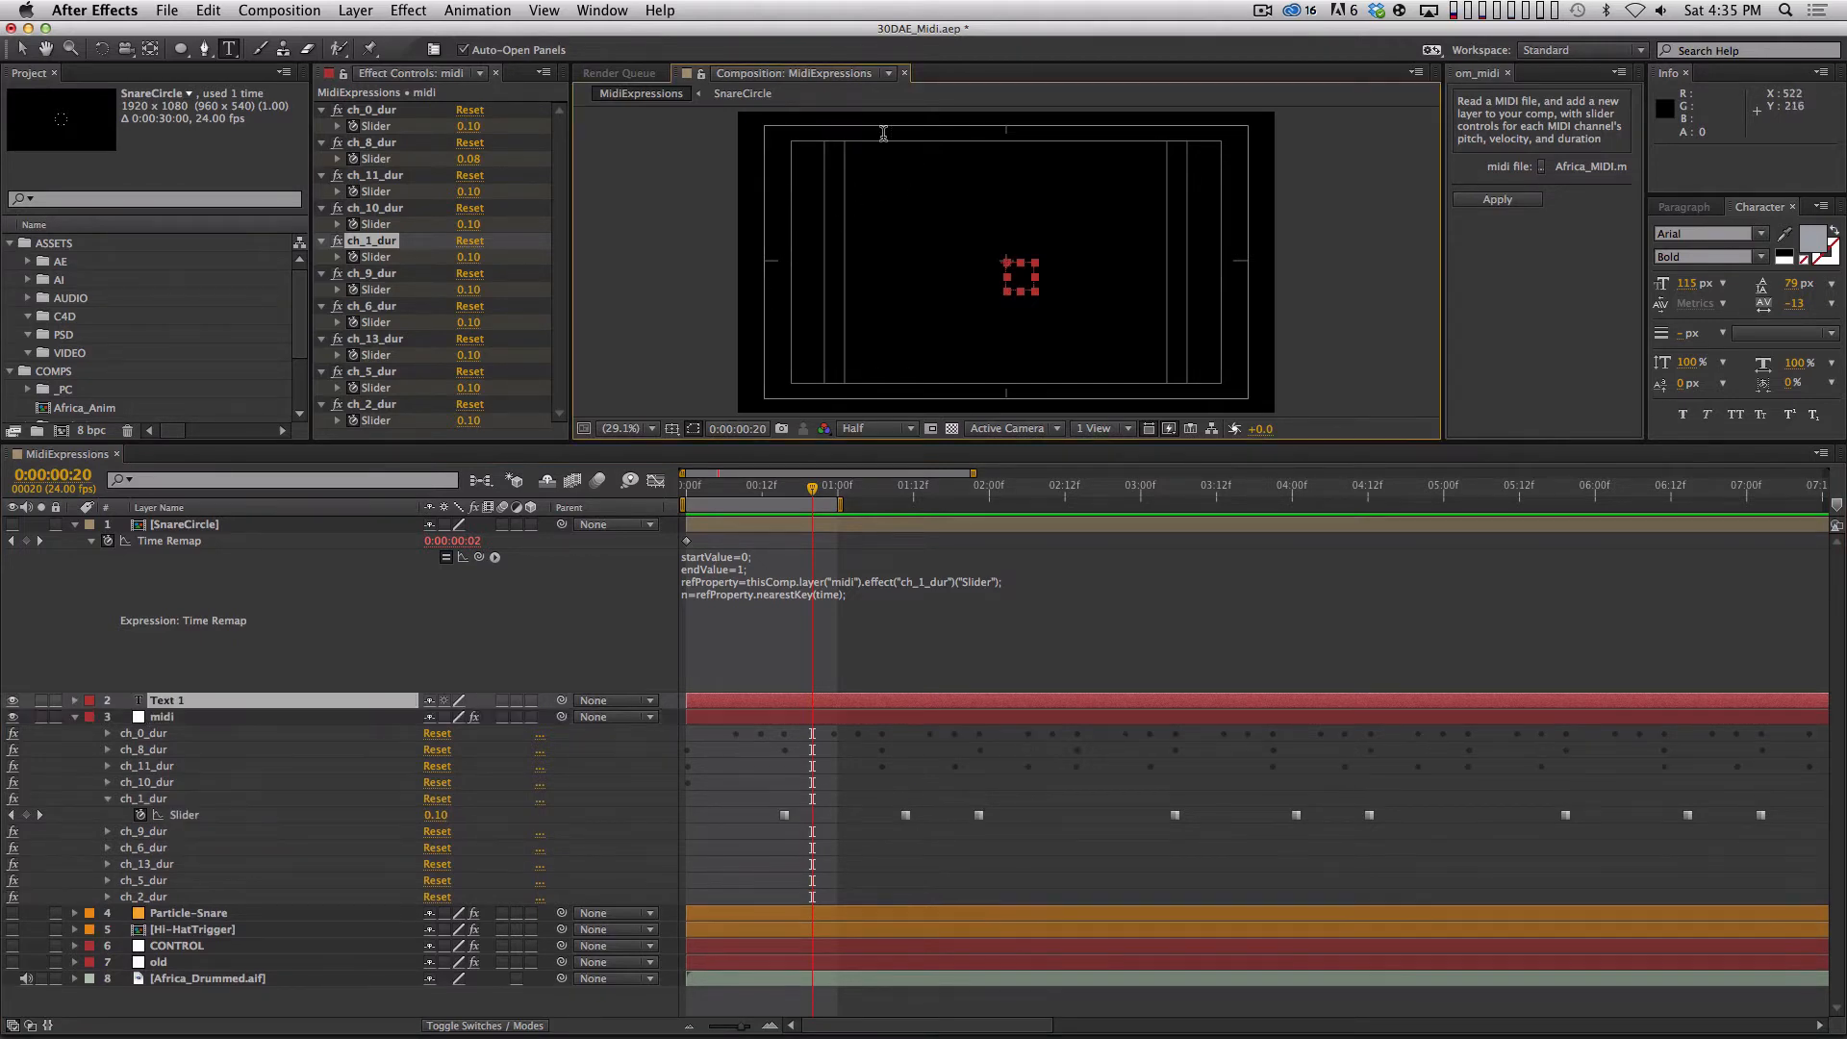
{"action": "type", "text": "VALUE"}
{"action": "key", "text": "KP_Enter"}
{"action": "key", "text": "v"}
{"action": "left_click_drag", "start_coordinate": [928, 172], "coordinate": [934, 176]}
{"action": "left_click_drag", "start_coordinate": [221, 702], "coordinate": [252, 524]}
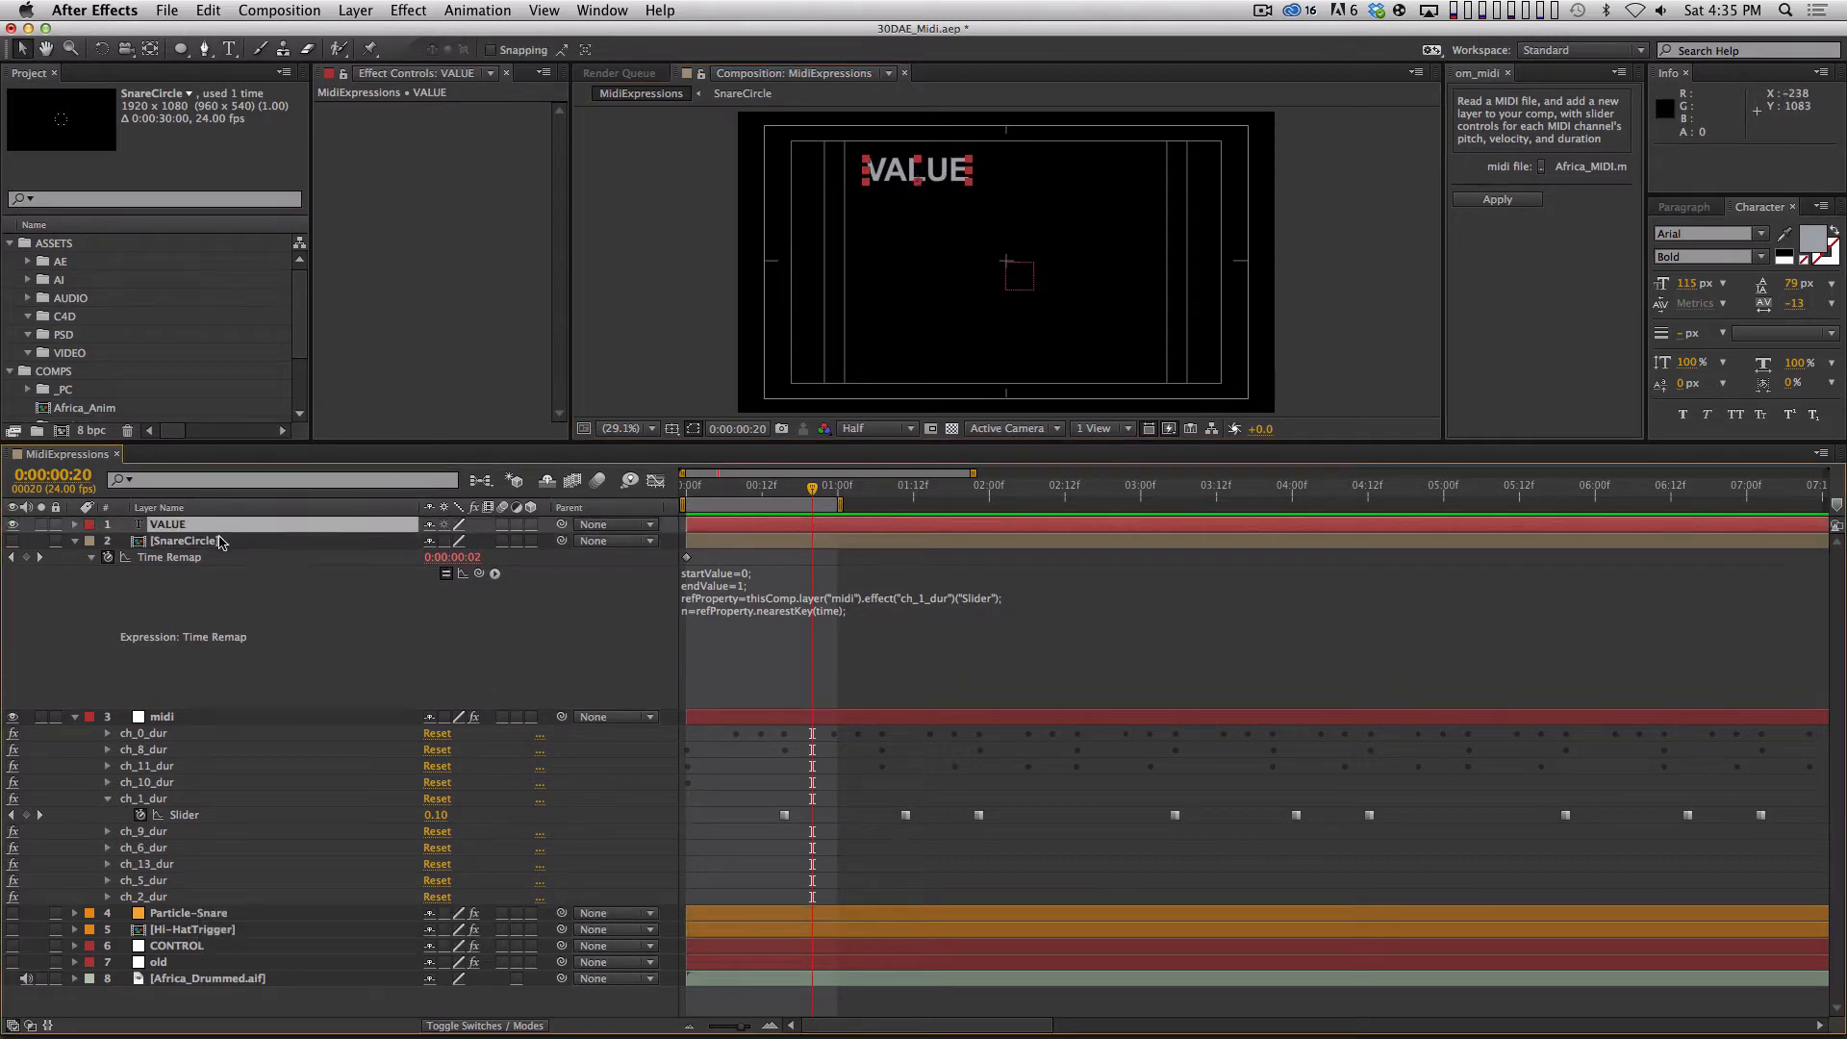
Copy SnareCircle's Time Remap expression into a new Source Text expression on the VALUE layer and enlarge its editing area.
{"action": "left_click", "coordinate": [75, 524]}
{"action": "left_click", "coordinate": [92, 540]}
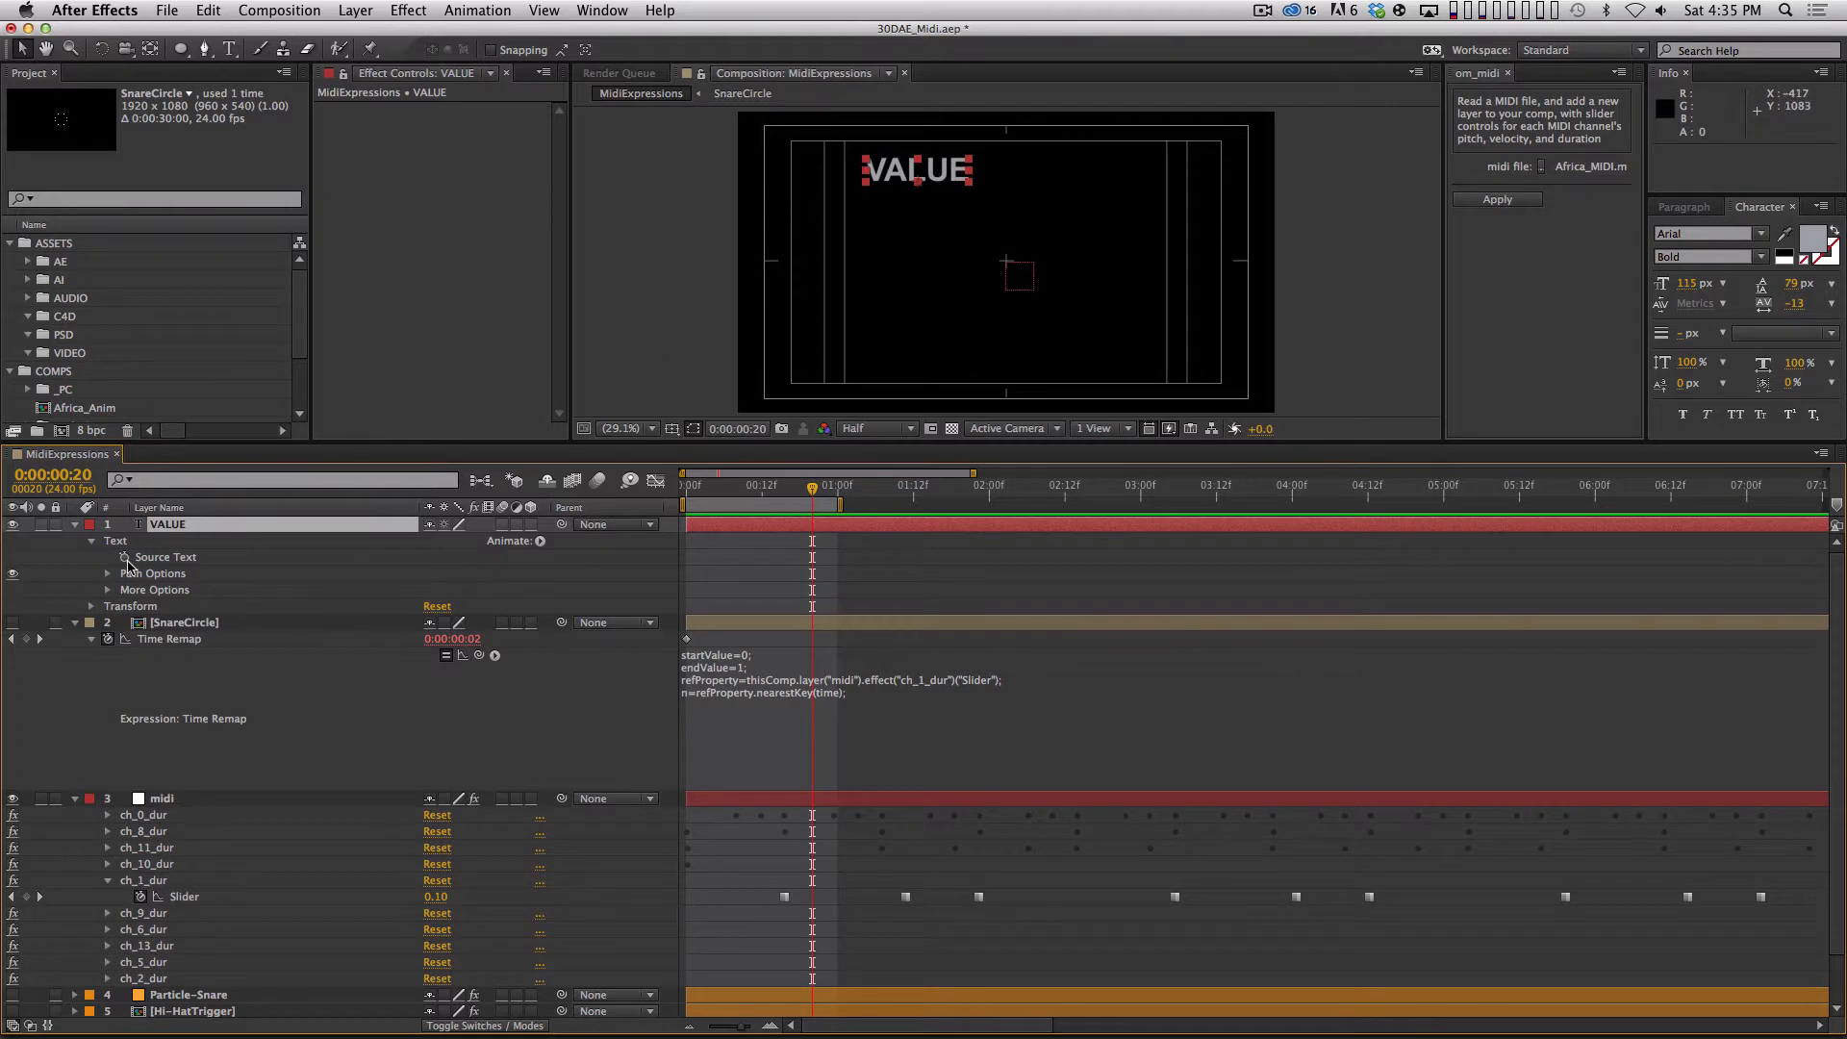
{"action": "left_click", "coordinate": [727, 699]}
{"action": "key", "text": "super+c"}
{"action": "key", "text": "alt+super+c"}
{"action": "left_click", "coordinate": [124, 558], "text": "alt"}
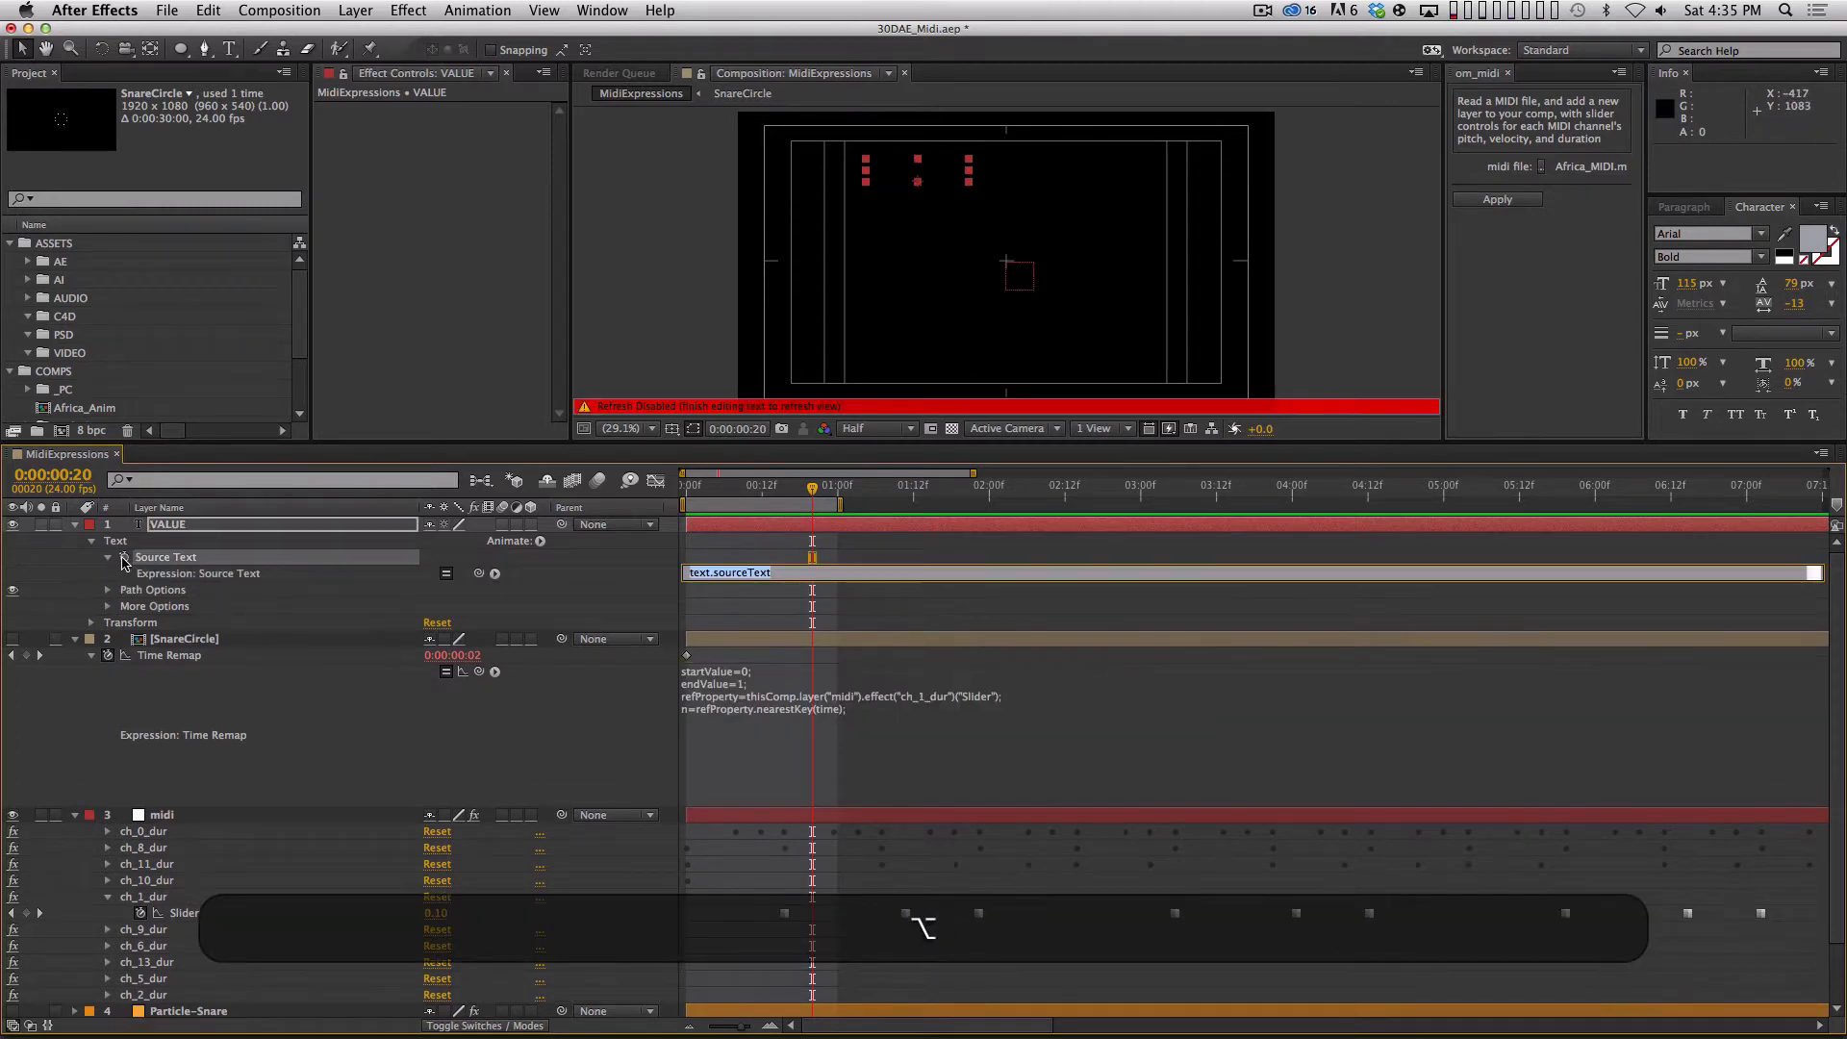
{"action": "key", "text": "super+v"}
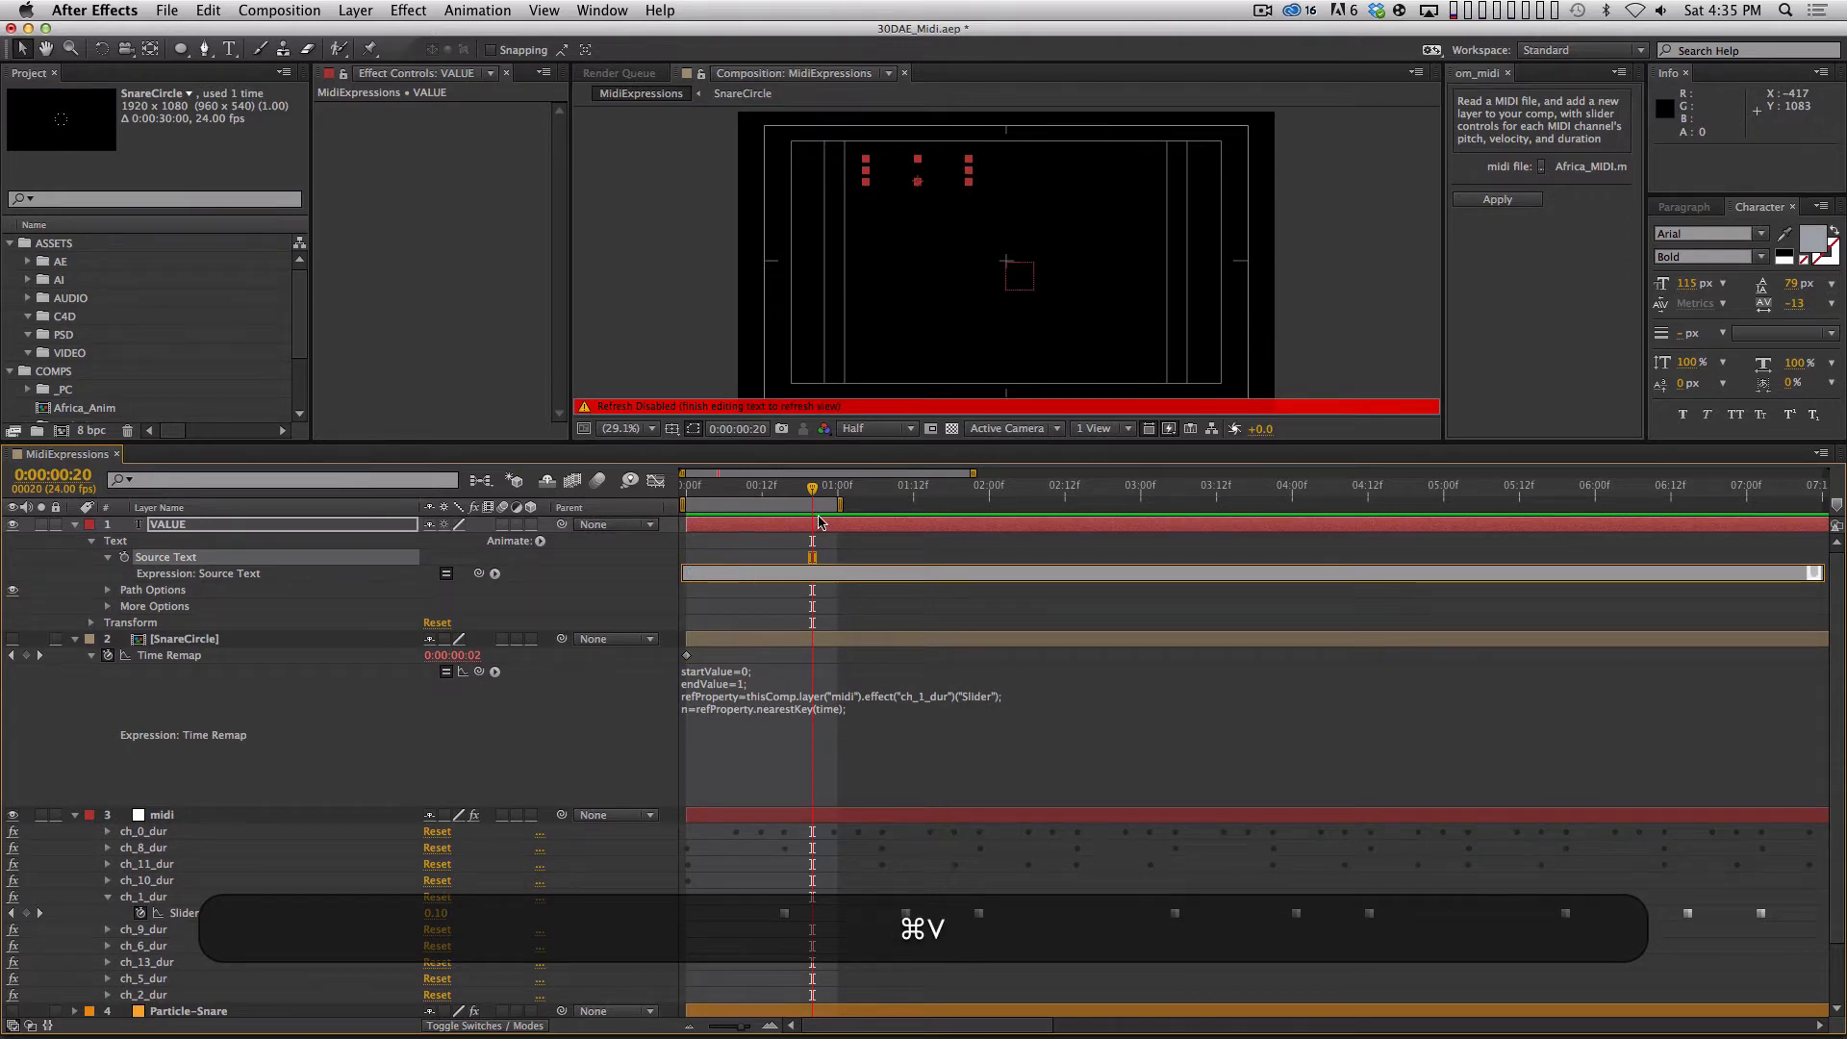
{"action": "left_click_drag", "start_coordinate": [768, 581], "coordinate": [755, 672]}
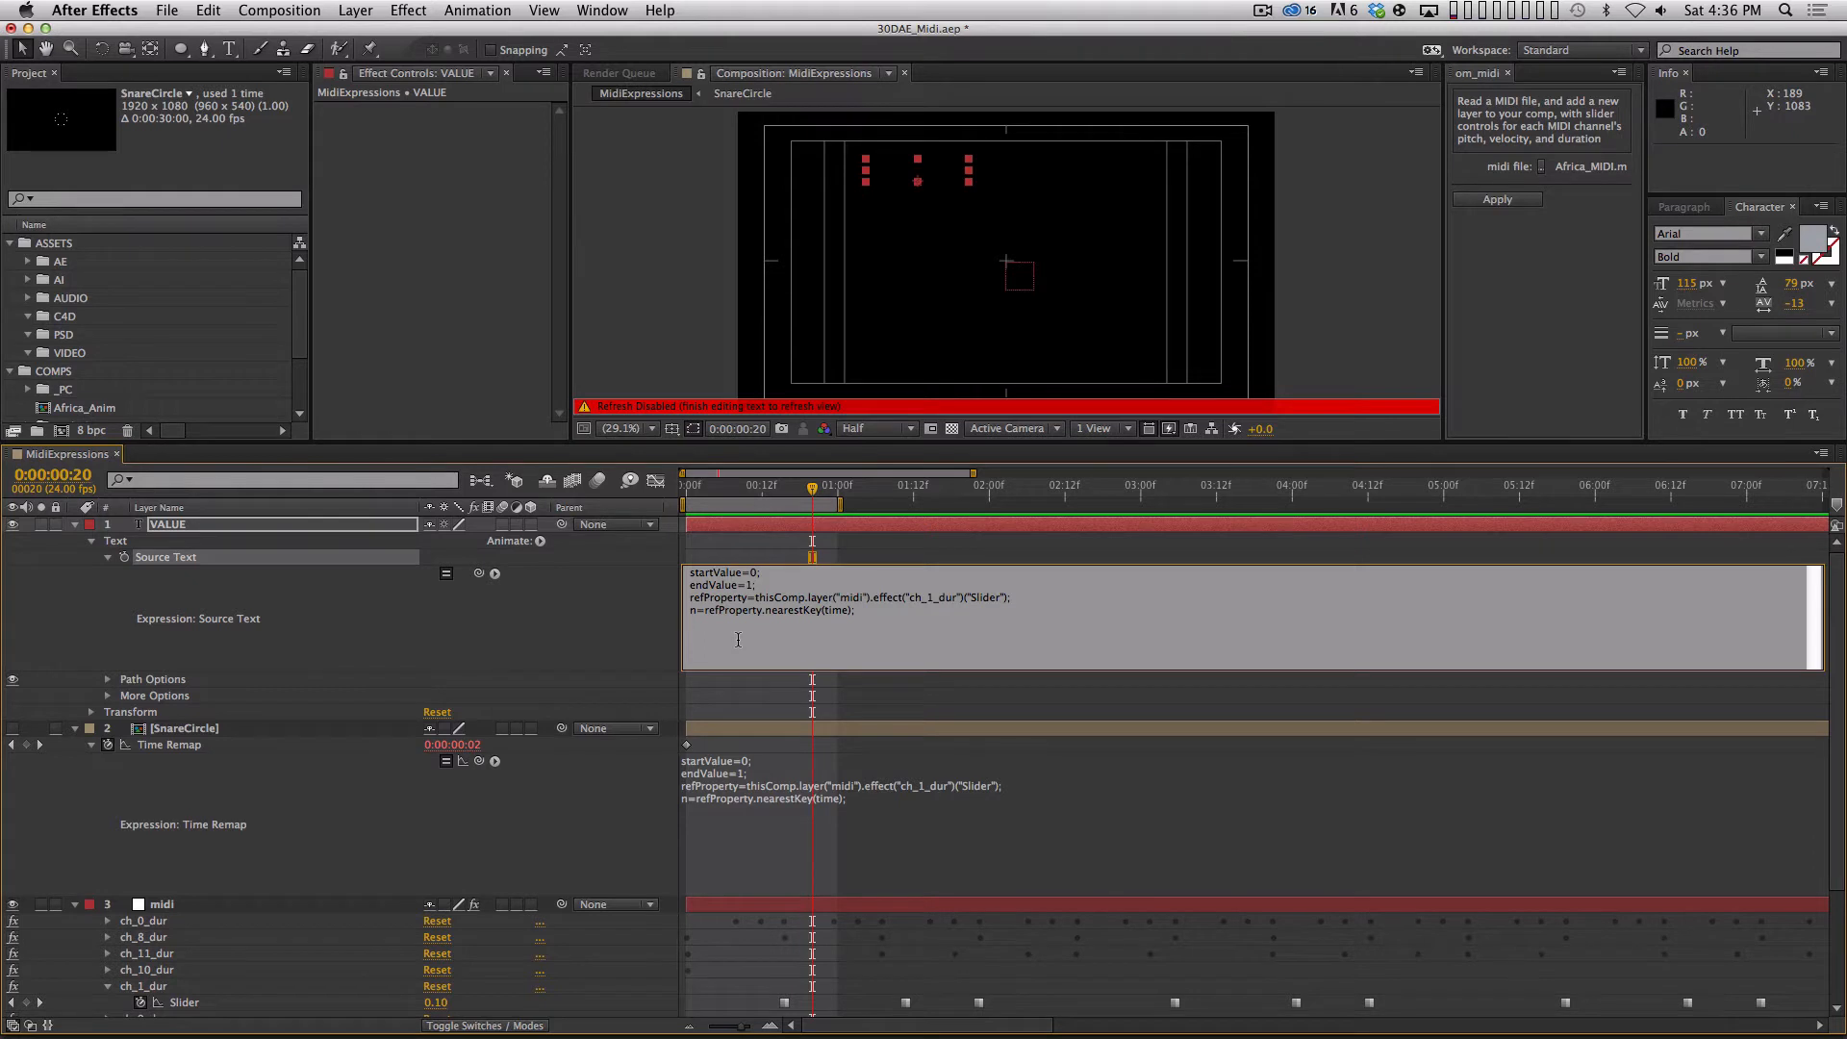
Add a final line n.time to the VALUE layer's Source Text expression and commit it.
{"action": "type", "text": "n"}
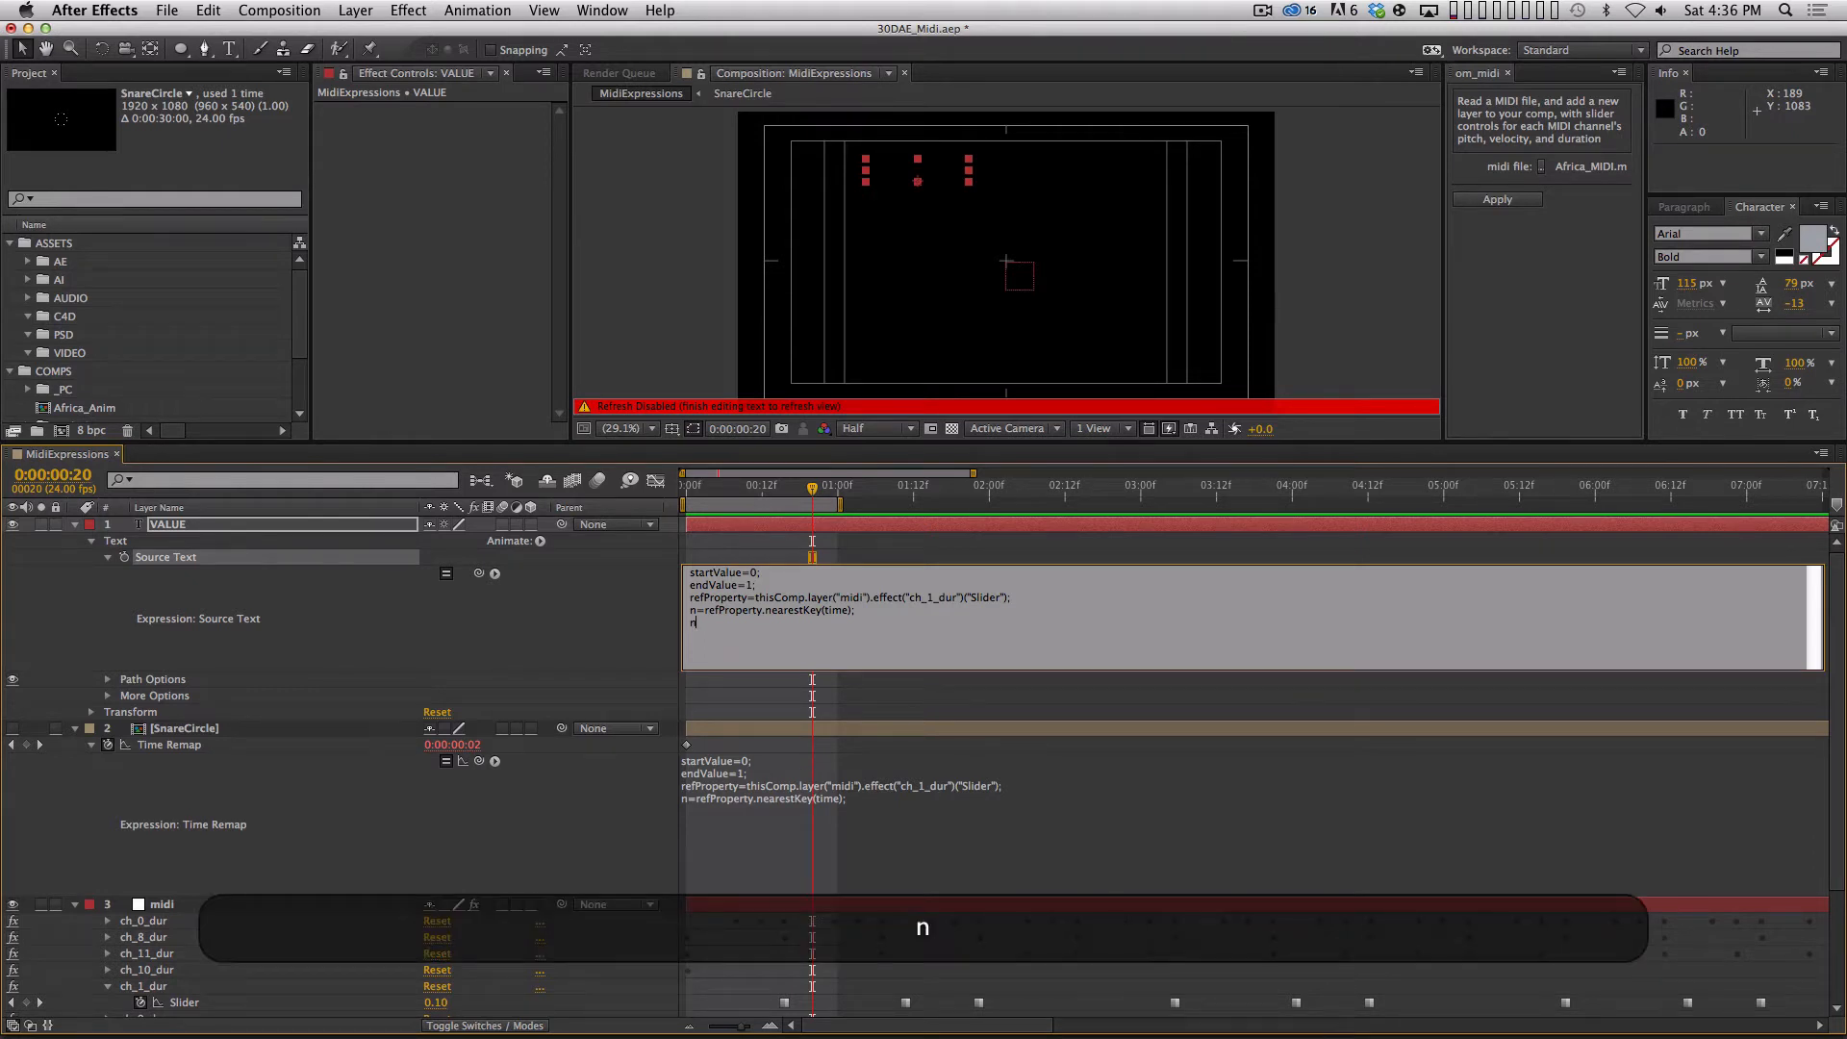
{"action": "type", "text": "."}
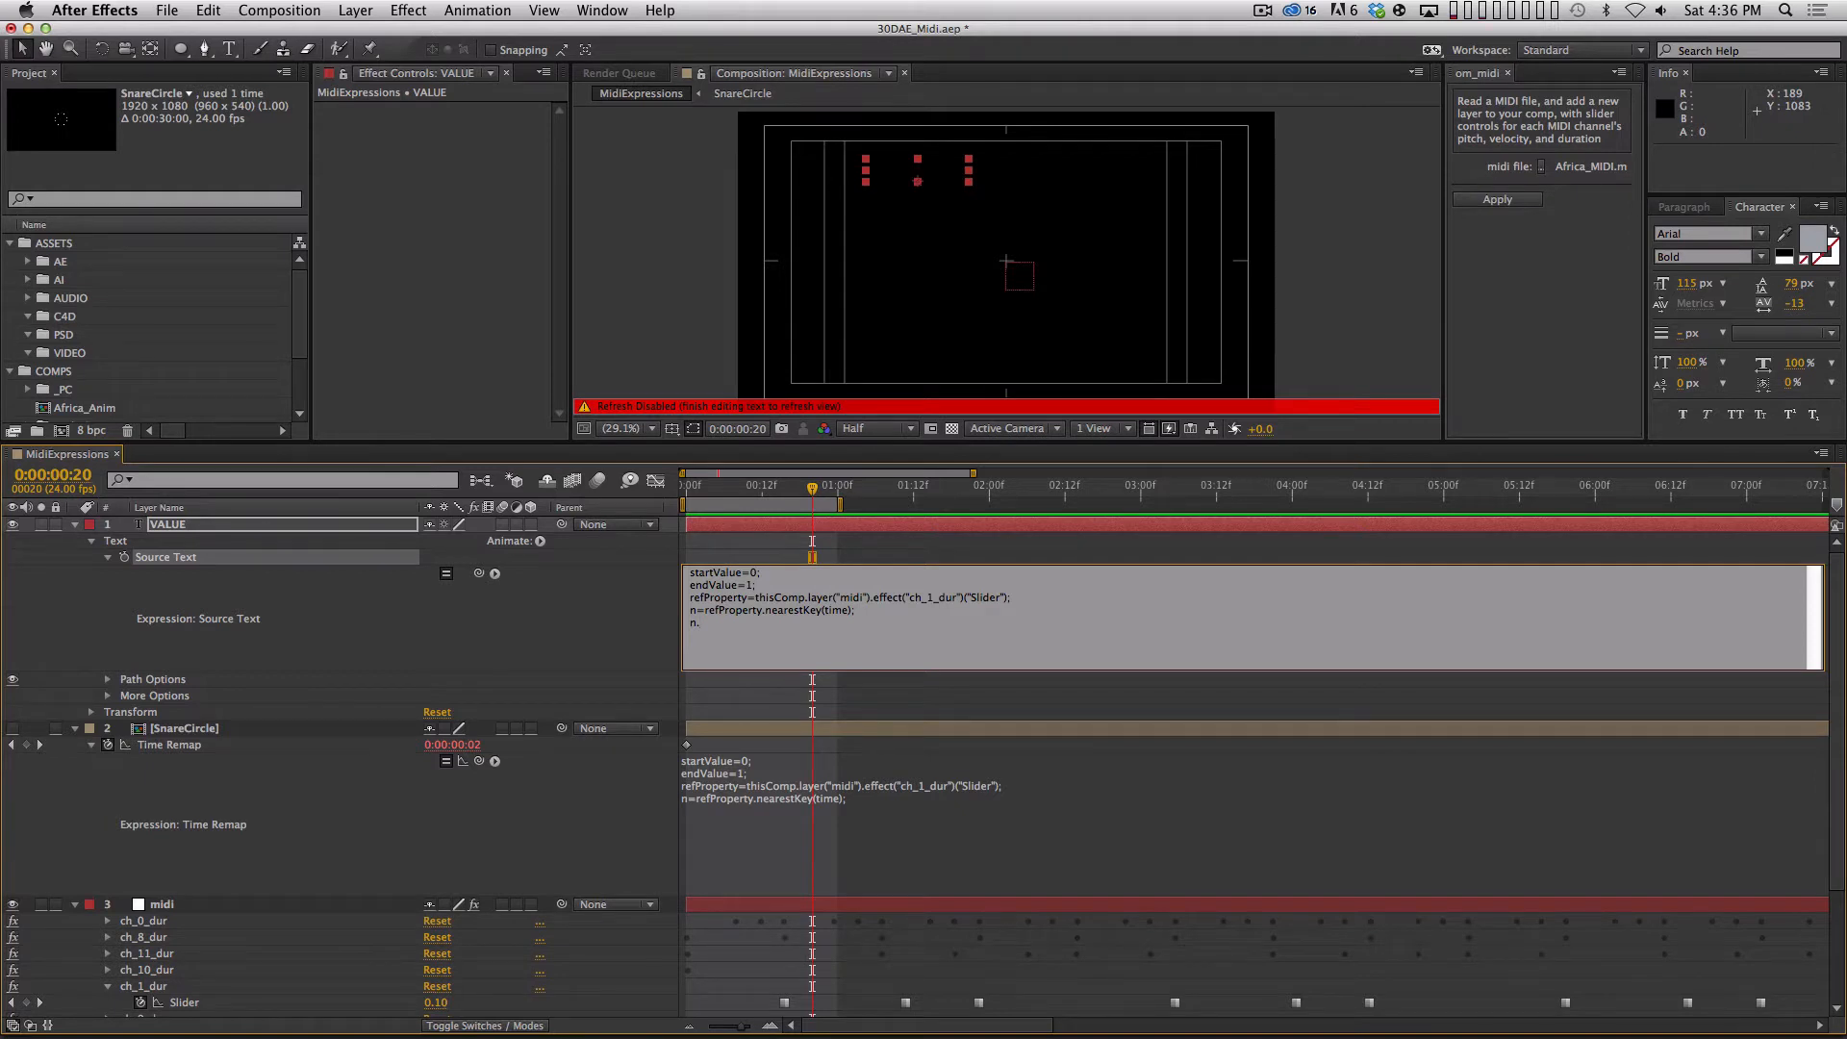
{"action": "type", "text": "time;"}
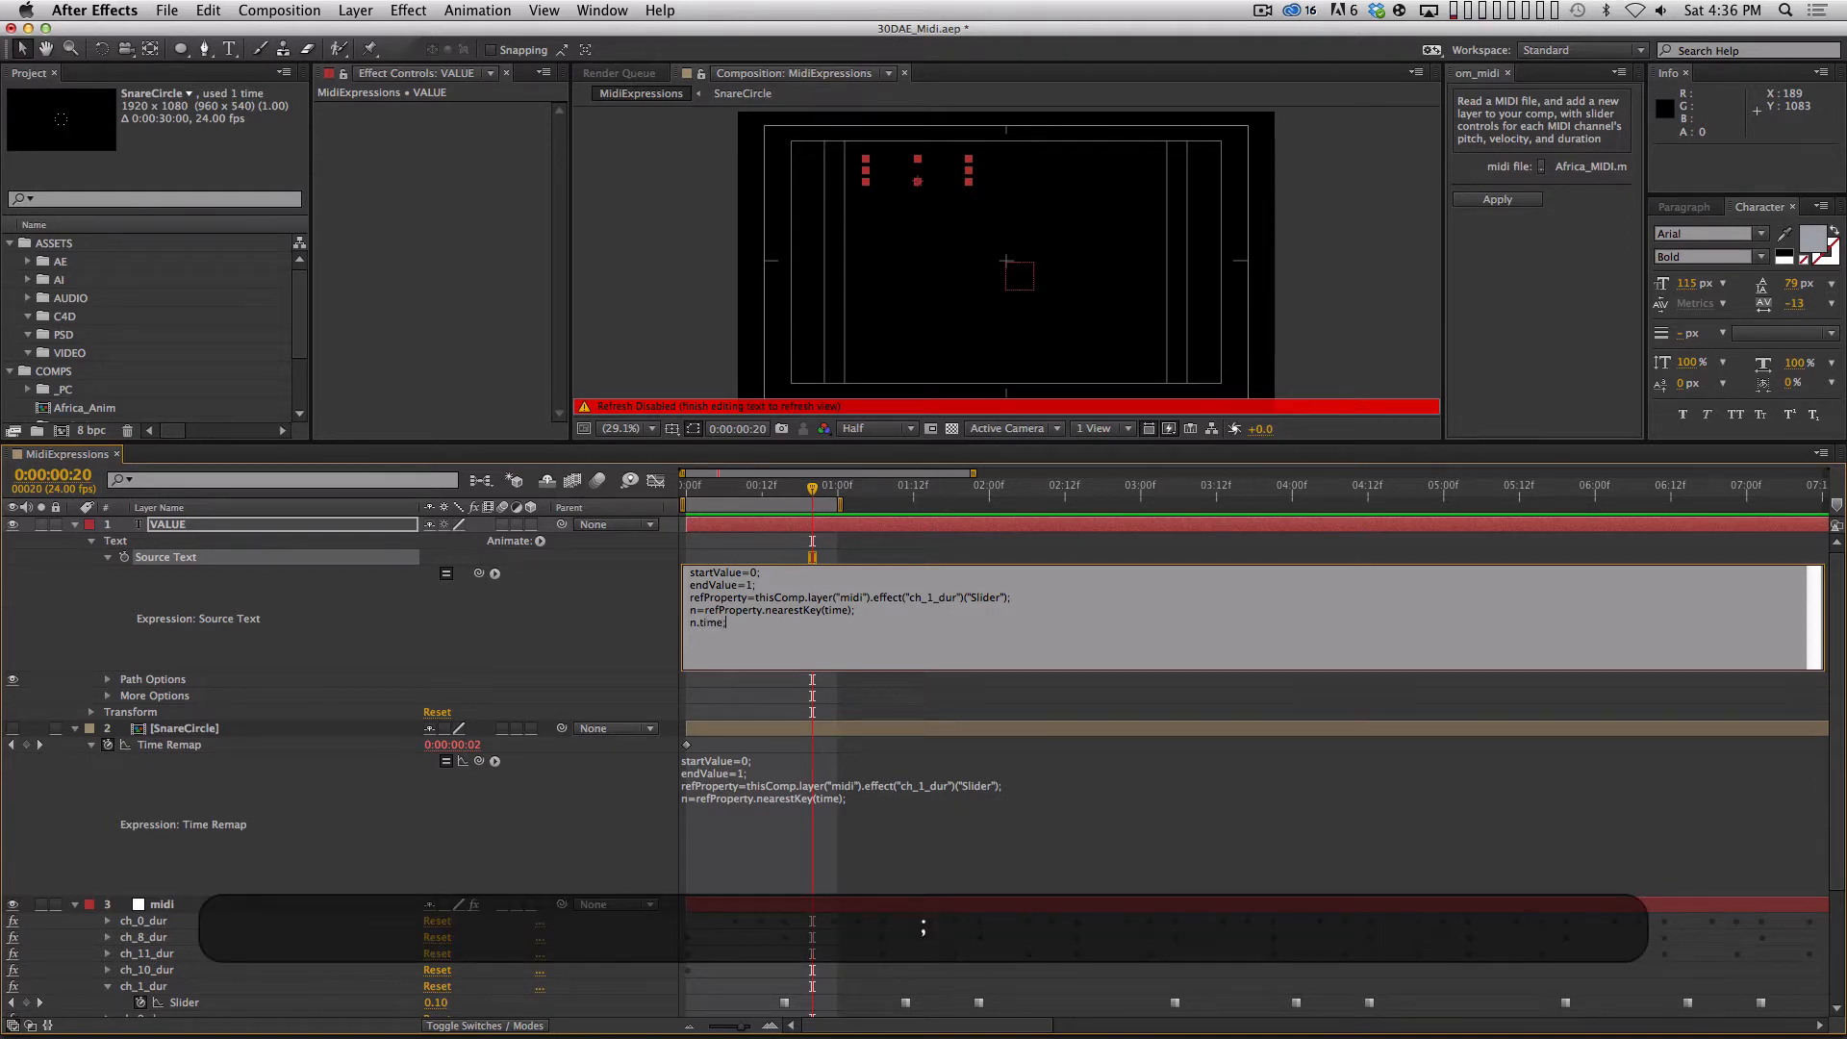
{"action": "key", "text": "KP_Enter"}
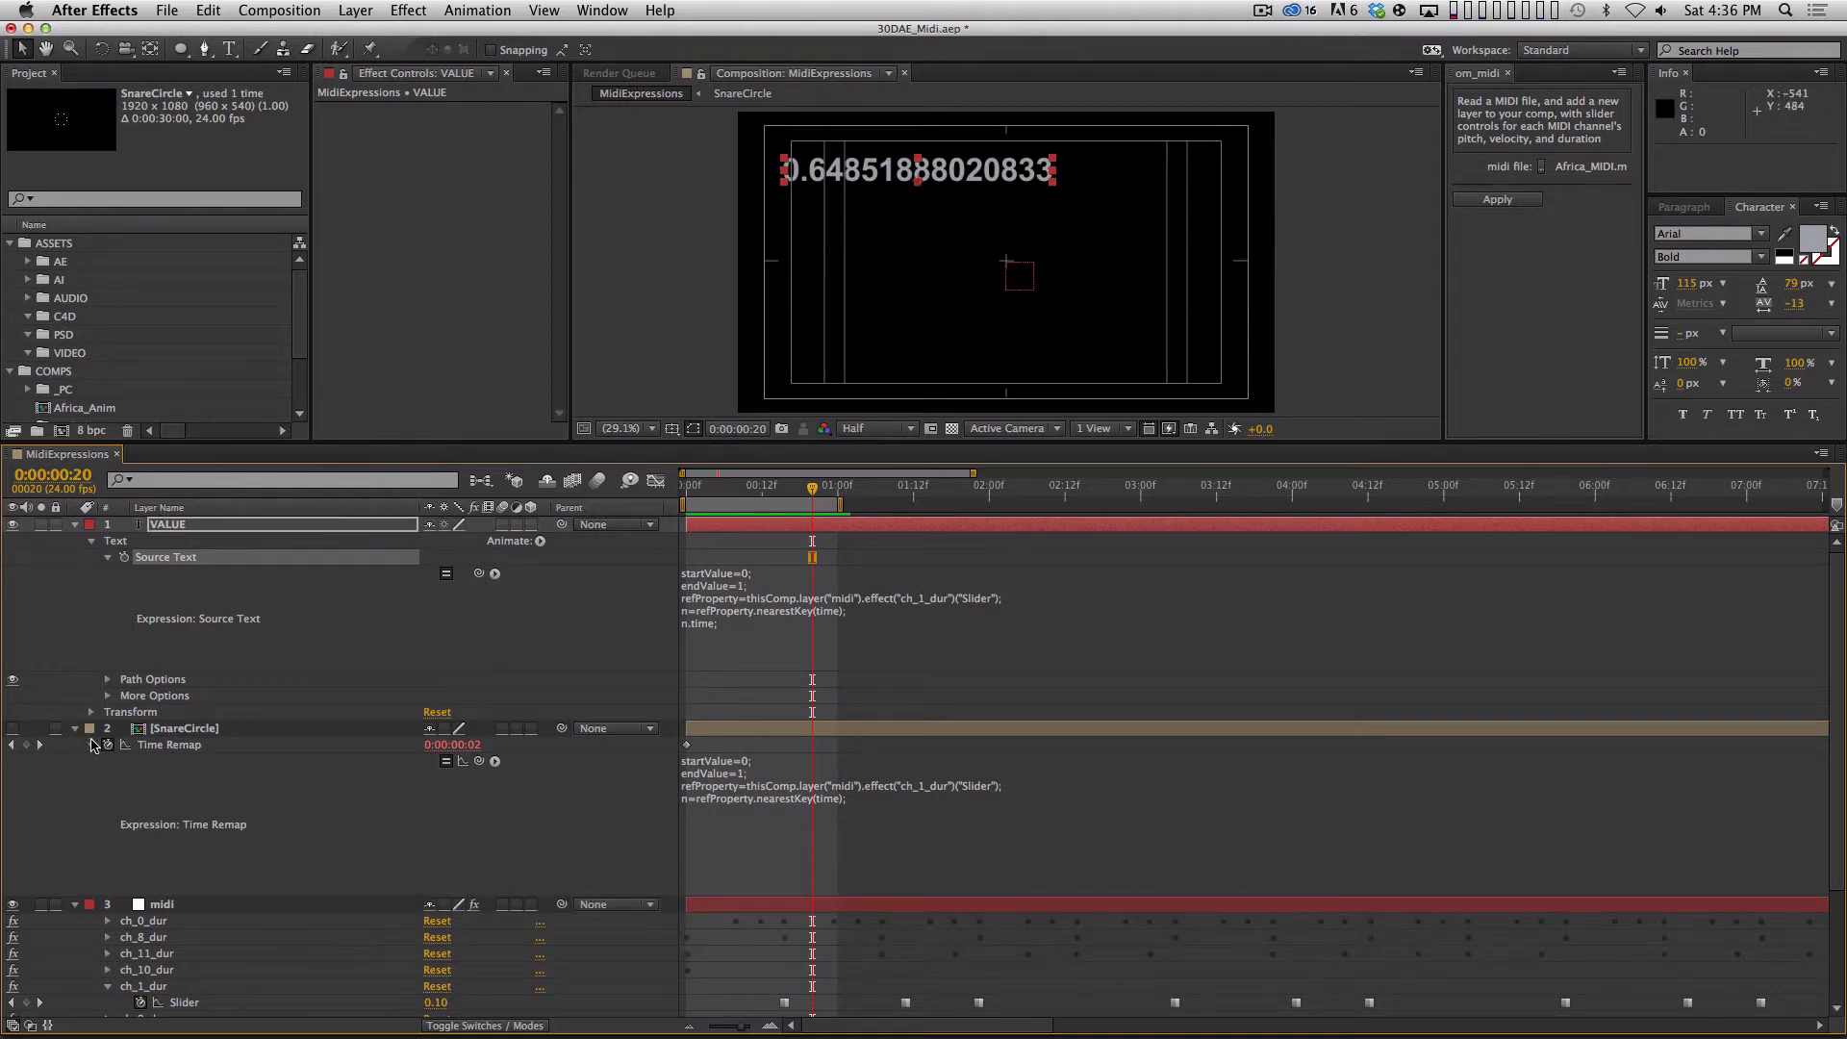
Collapse SnareCircle, hide the safe-area guides, and scrub across the first ch_1_dur keyframes to examine the nearest key time on VALUE.
{"action": "left_click", "coordinate": [75, 728]}
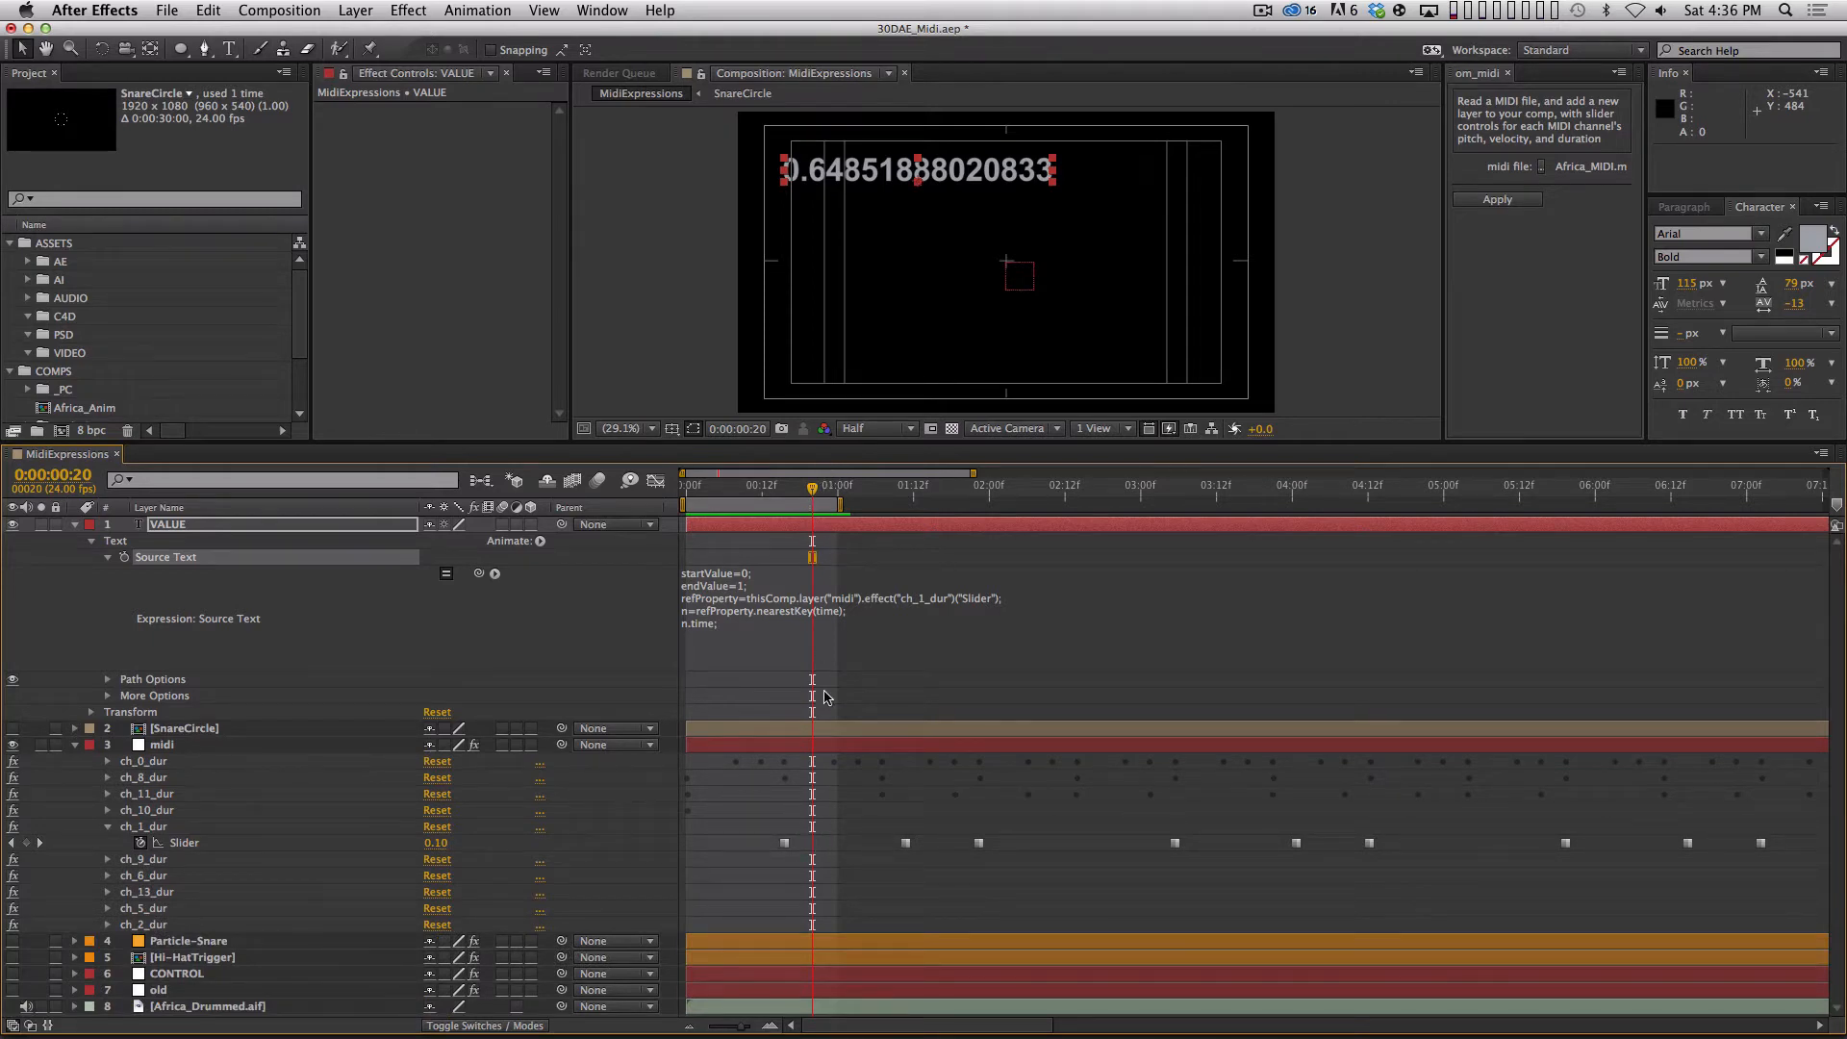
{"action": "left_click_drag", "start_coordinate": [812, 488], "coordinate": [858, 493]}
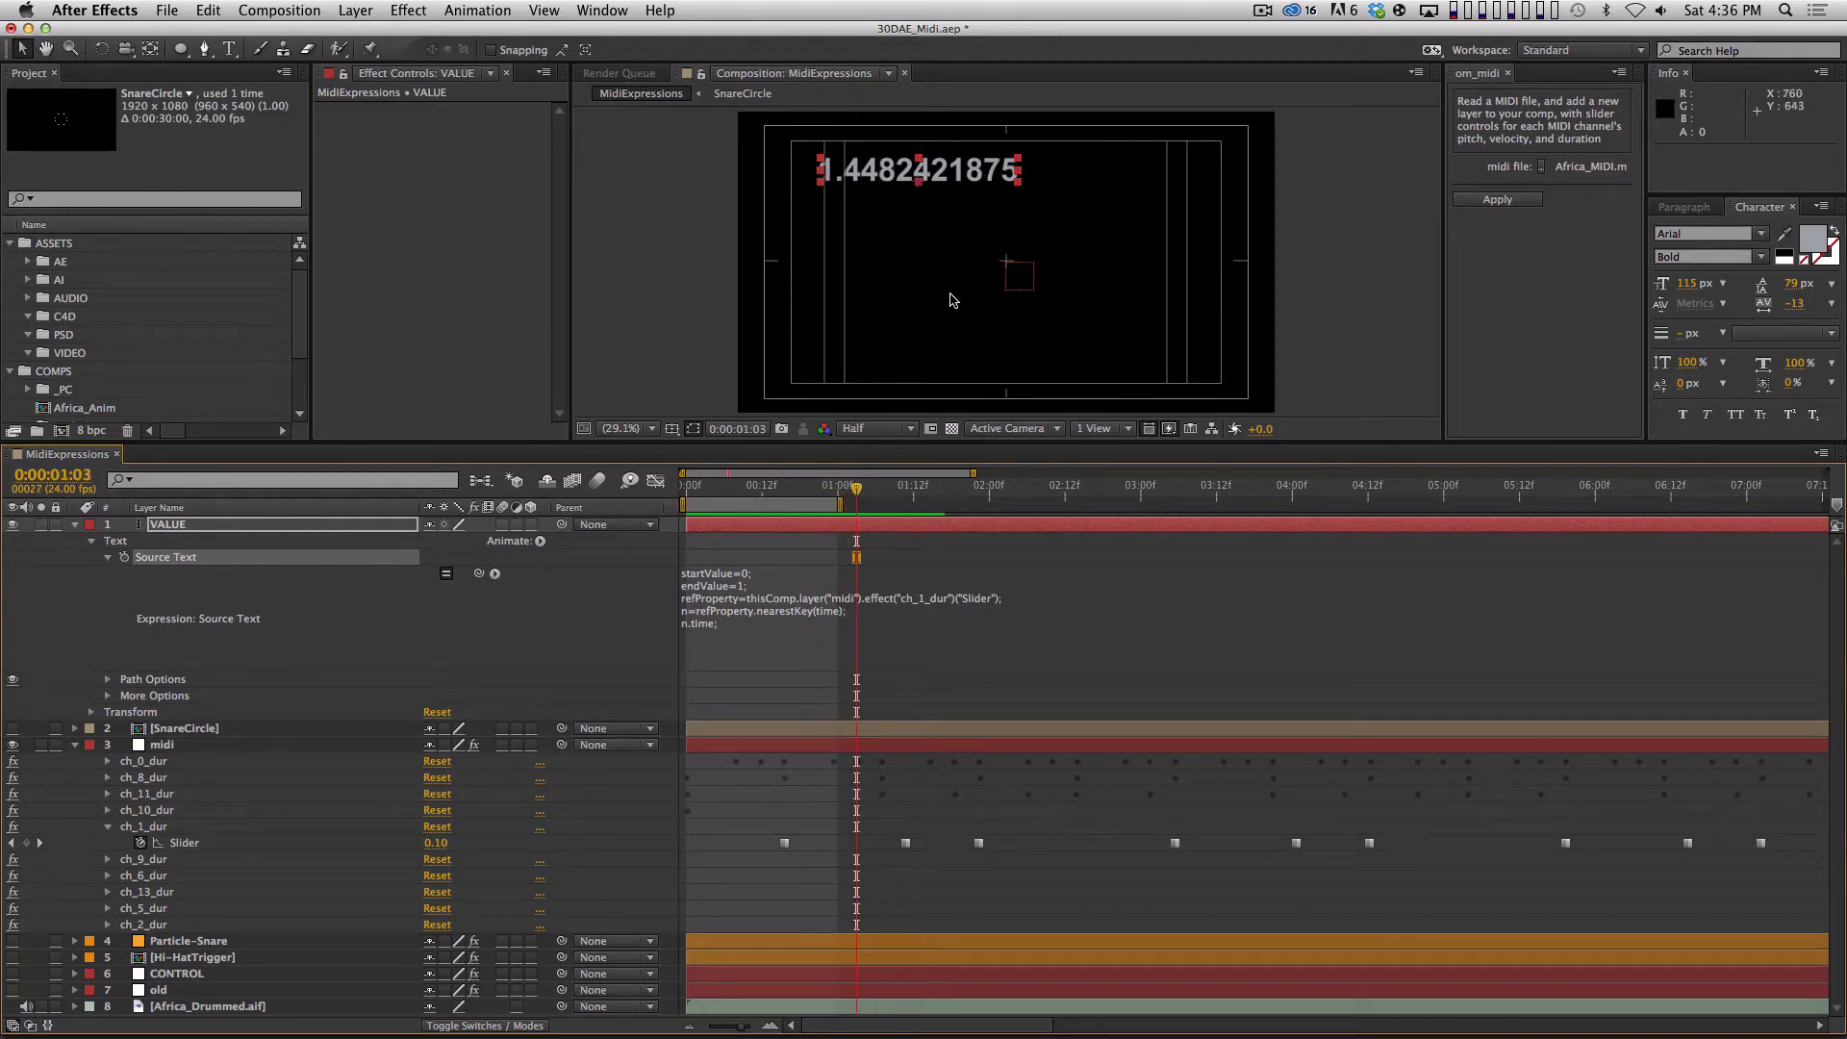
{"action": "key", "text": "apostrophe"}
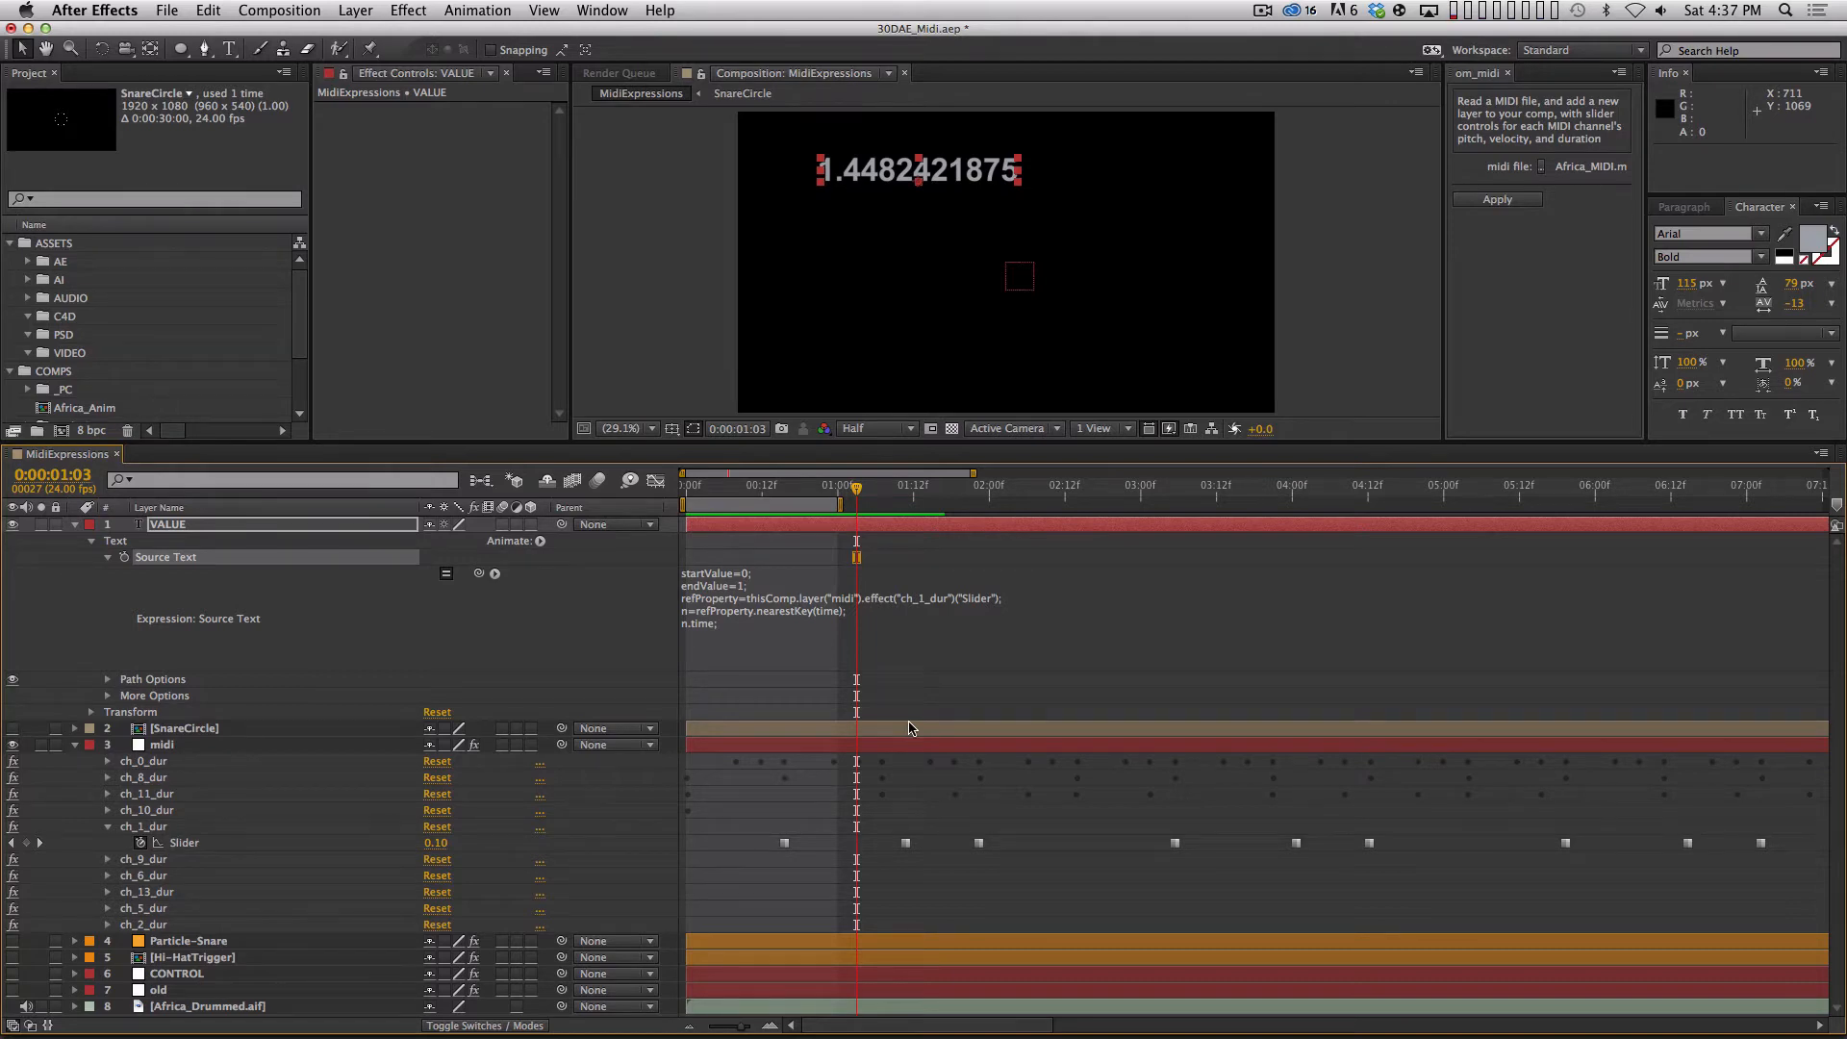
{"action": "left_click_drag", "start_coordinate": [856, 487], "coordinate": [770, 642]}
Change the last line of VALUE's Source Text expression to n.index;, deselect everything, and check the displayed value at frame 11.
{"action": "left_click", "coordinate": [699, 636]}
{"action": "left_click", "coordinate": [713, 625]}
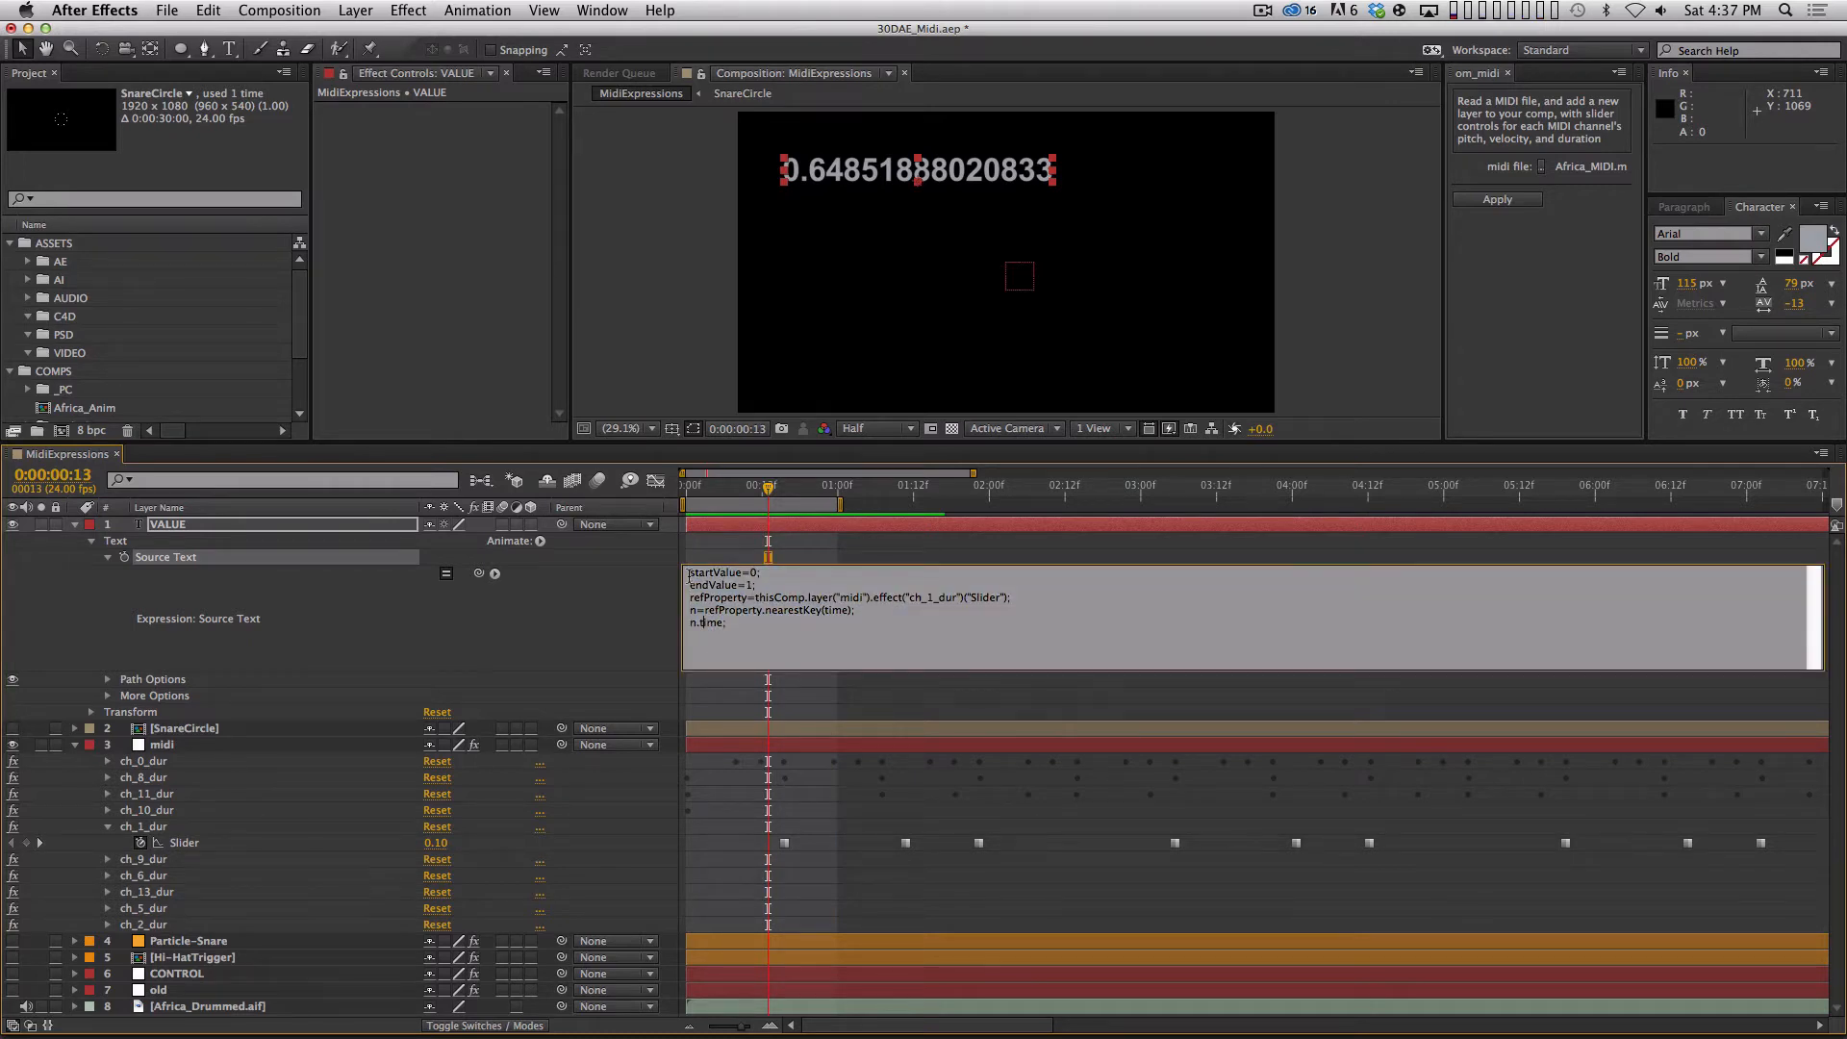
{"action": "key", "text": "BackSpace"}
{"action": "key", "text": "BackSpace"}
{"action": "key", "text": "BackSpace"}
{"action": "type", "text": "index"}
{"action": "key", "text": "KP_Enter"}
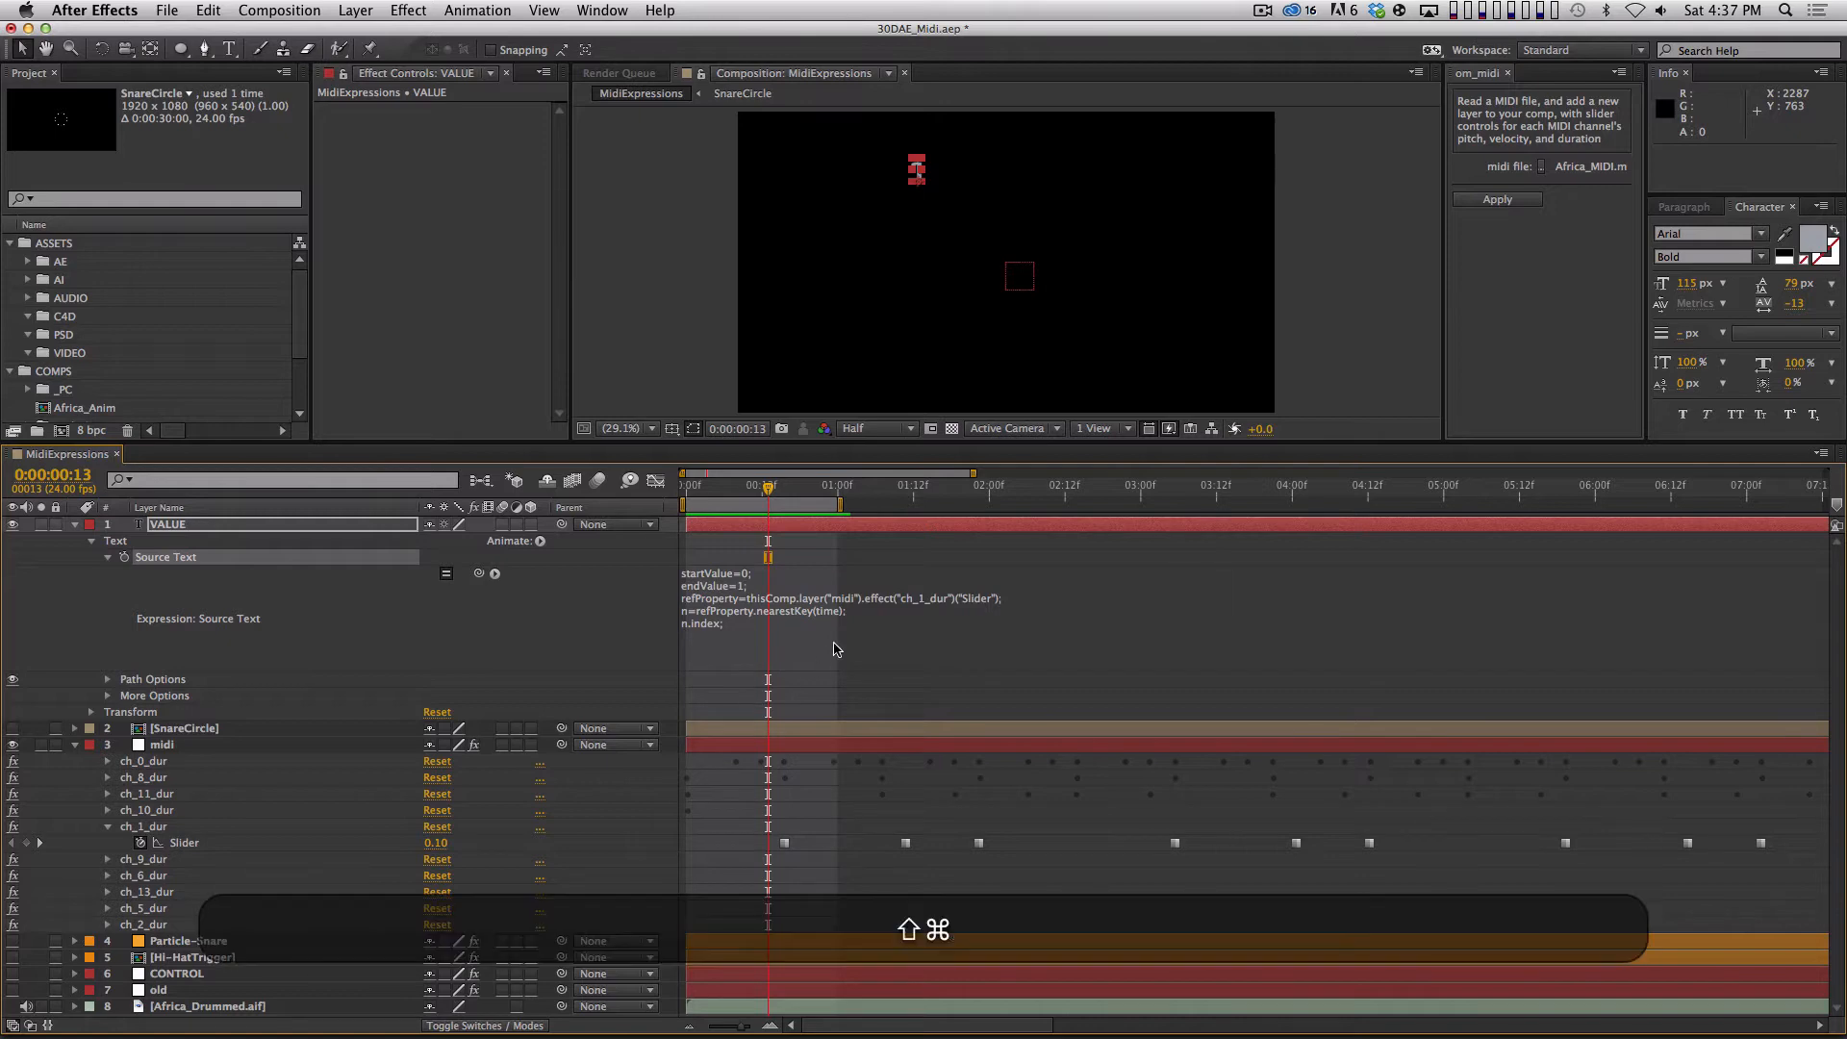
{"action": "key", "text": "super+shift+a"}
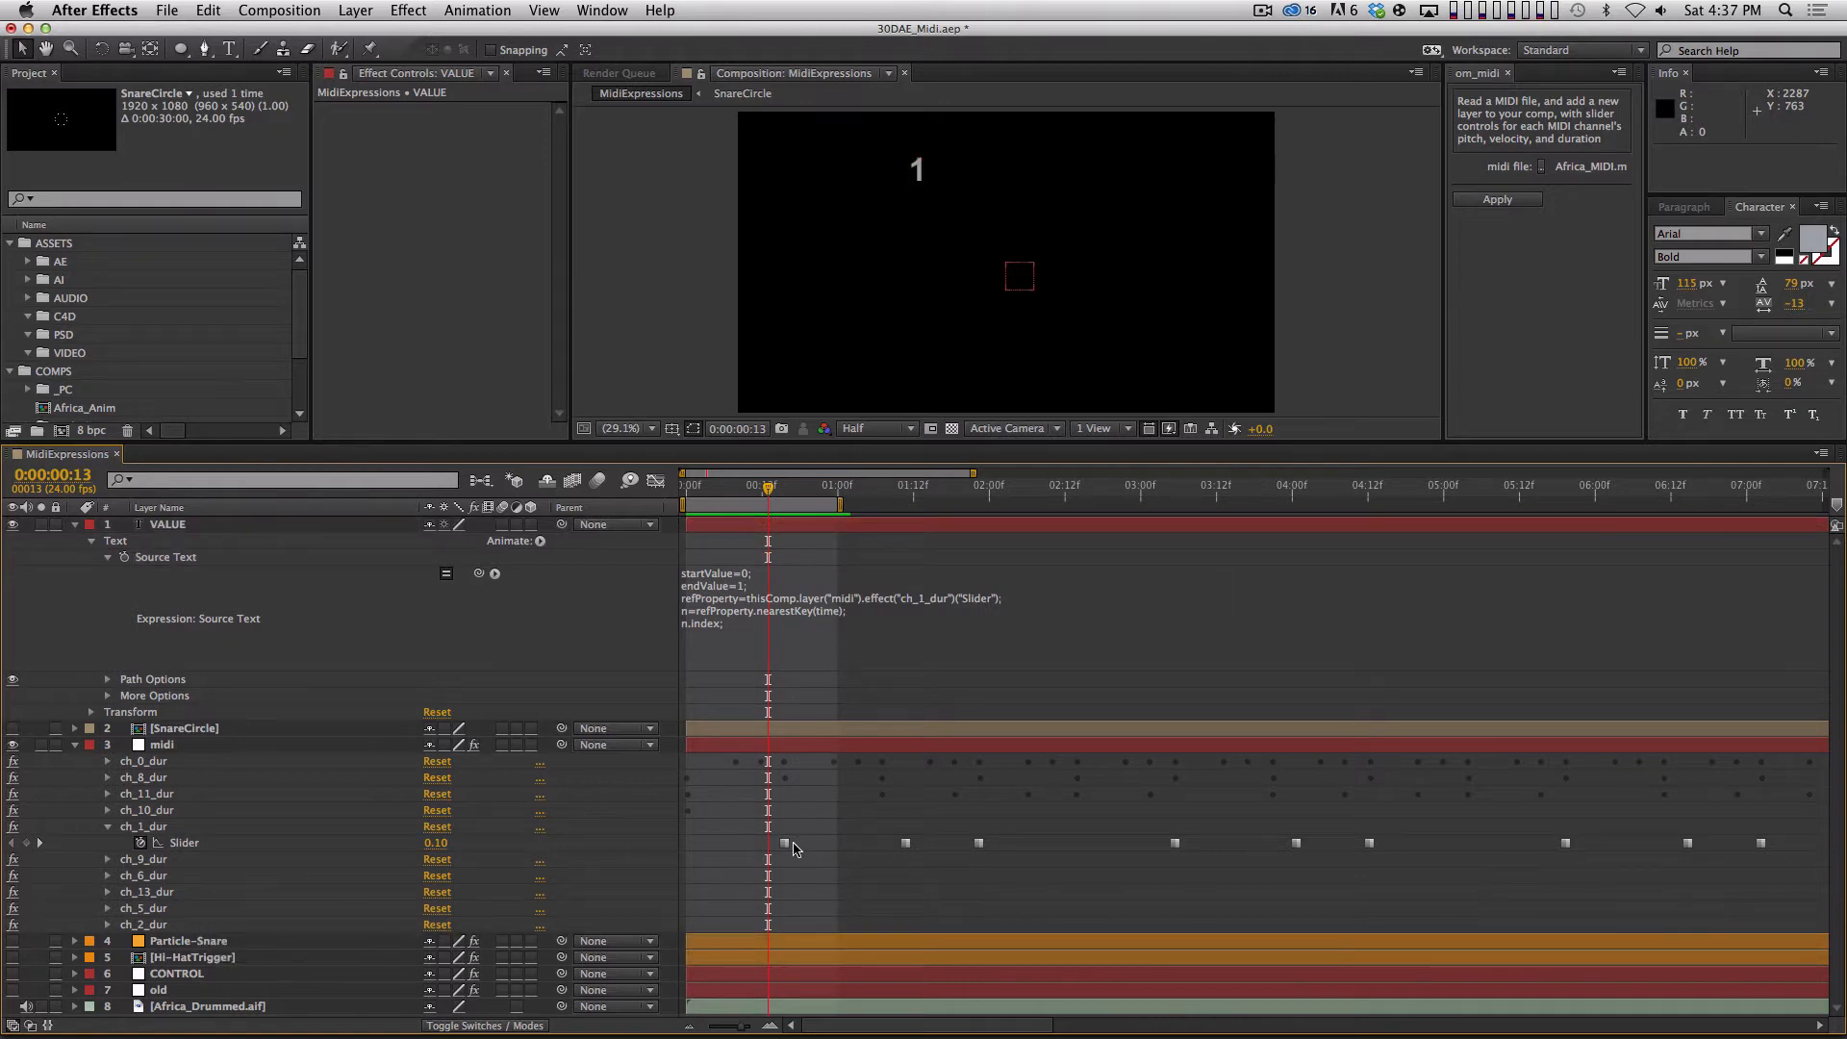
{"action": "left_click_drag", "start_coordinate": [770, 492], "coordinate": [752, 641]}
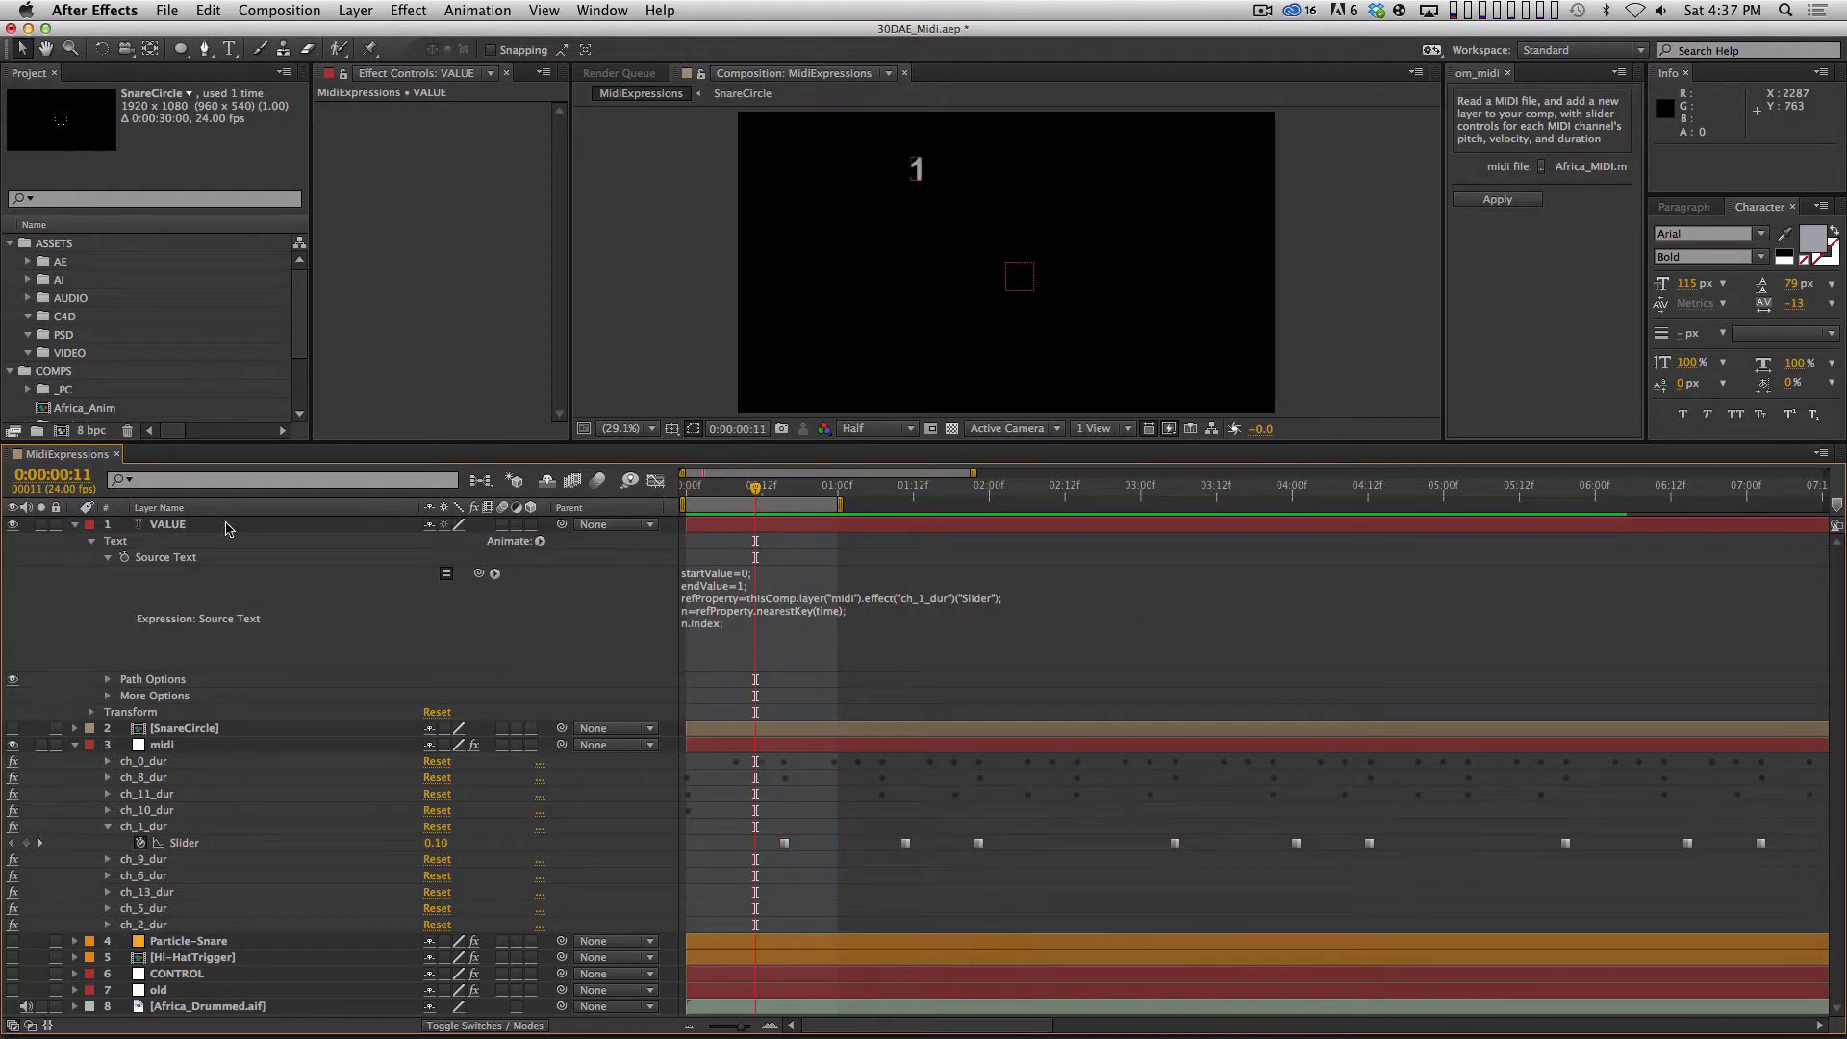
{"action": "left_click_drag", "start_coordinate": [916, 172], "coordinate": [922, 191]}
{"action": "key", "text": "super+z"}
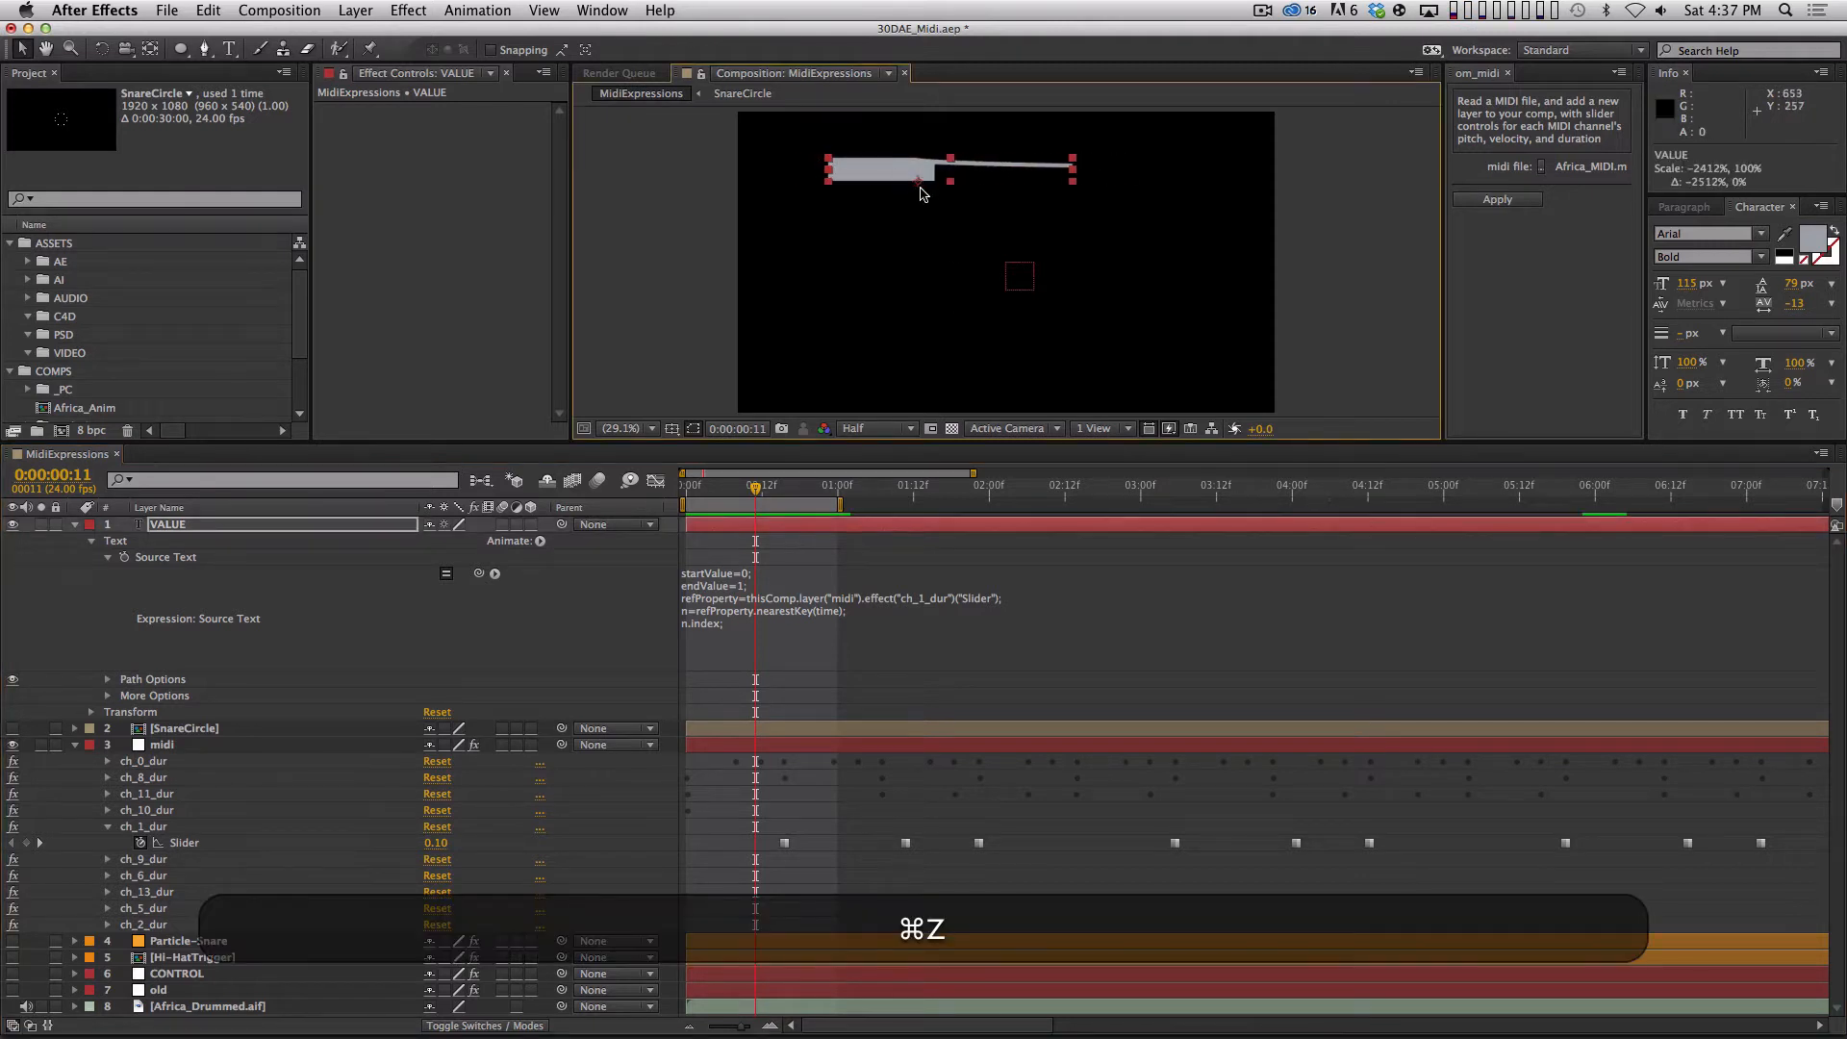
{"action": "key", "text": "super+z"}
{"action": "key", "text": "period"}
{"action": "left_click", "coordinate": [905, 159]}
{"action": "left_click_drag", "start_coordinate": [914, 159], "coordinate": [991, 156]}
{"action": "key", "text": "super+z"}
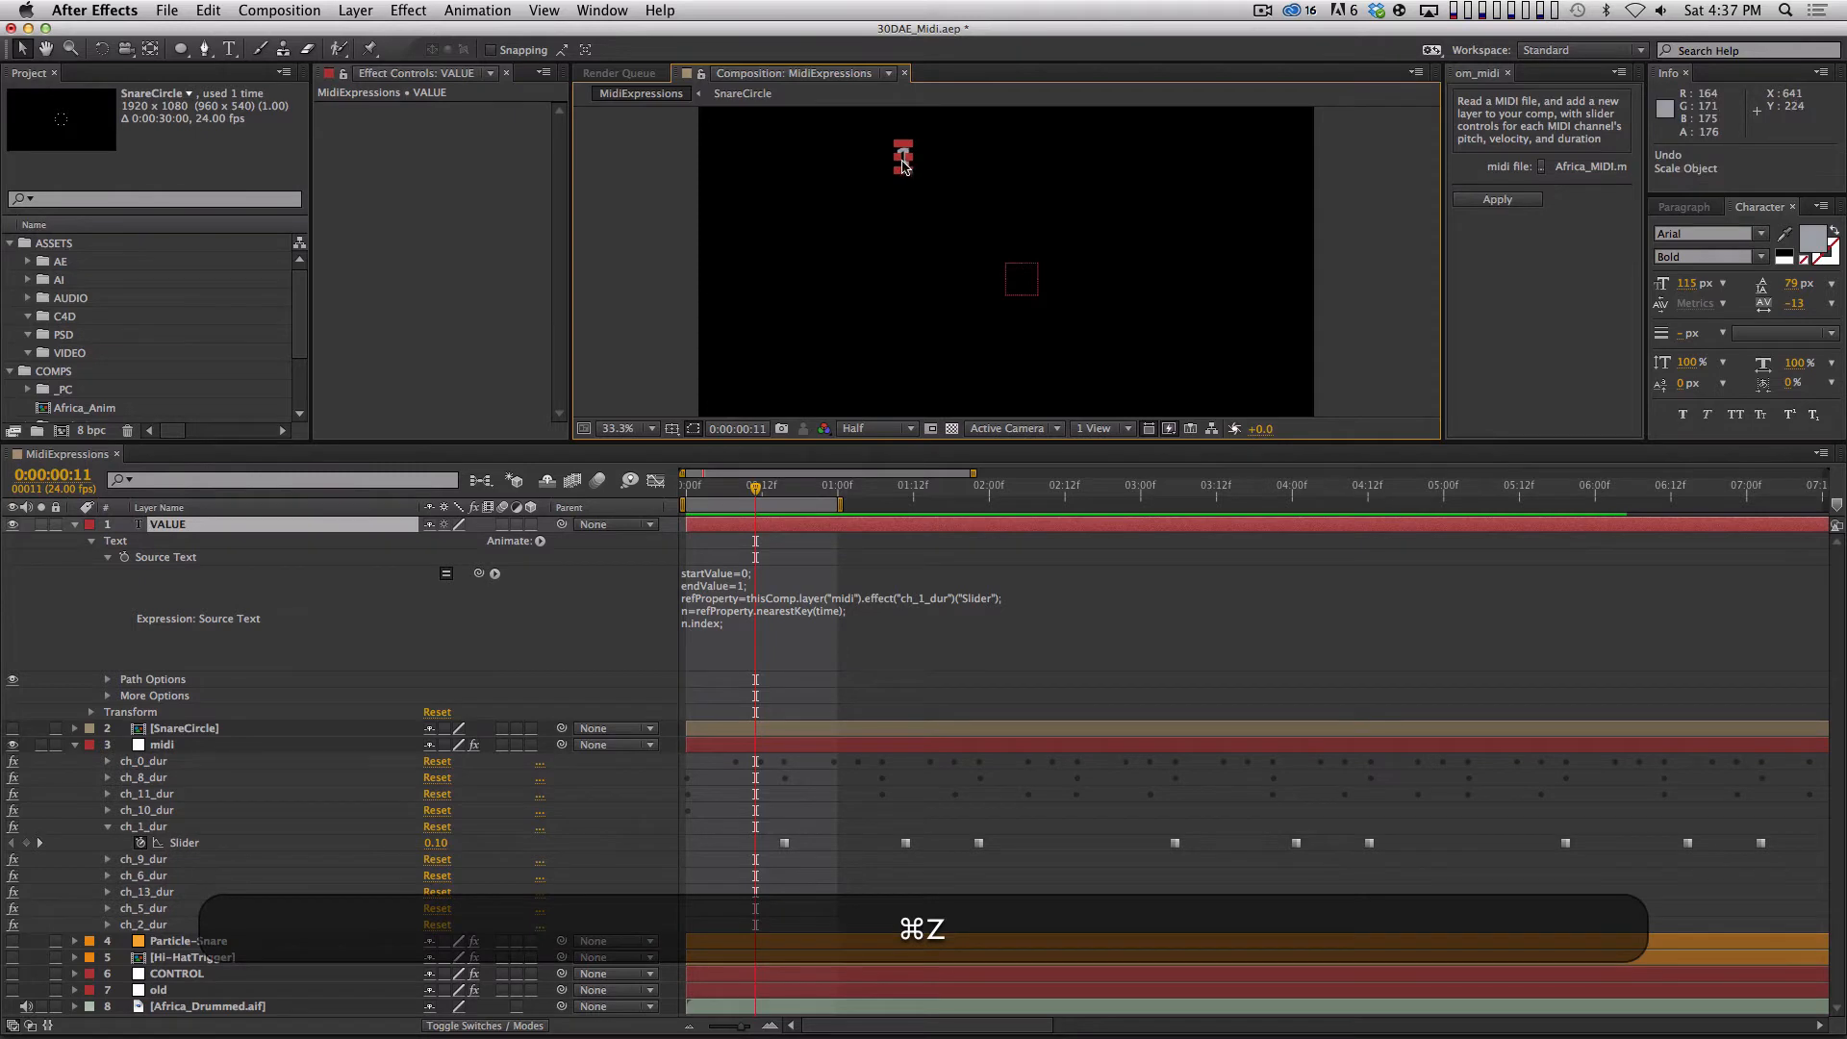
{"action": "key", "text": "super+z"}
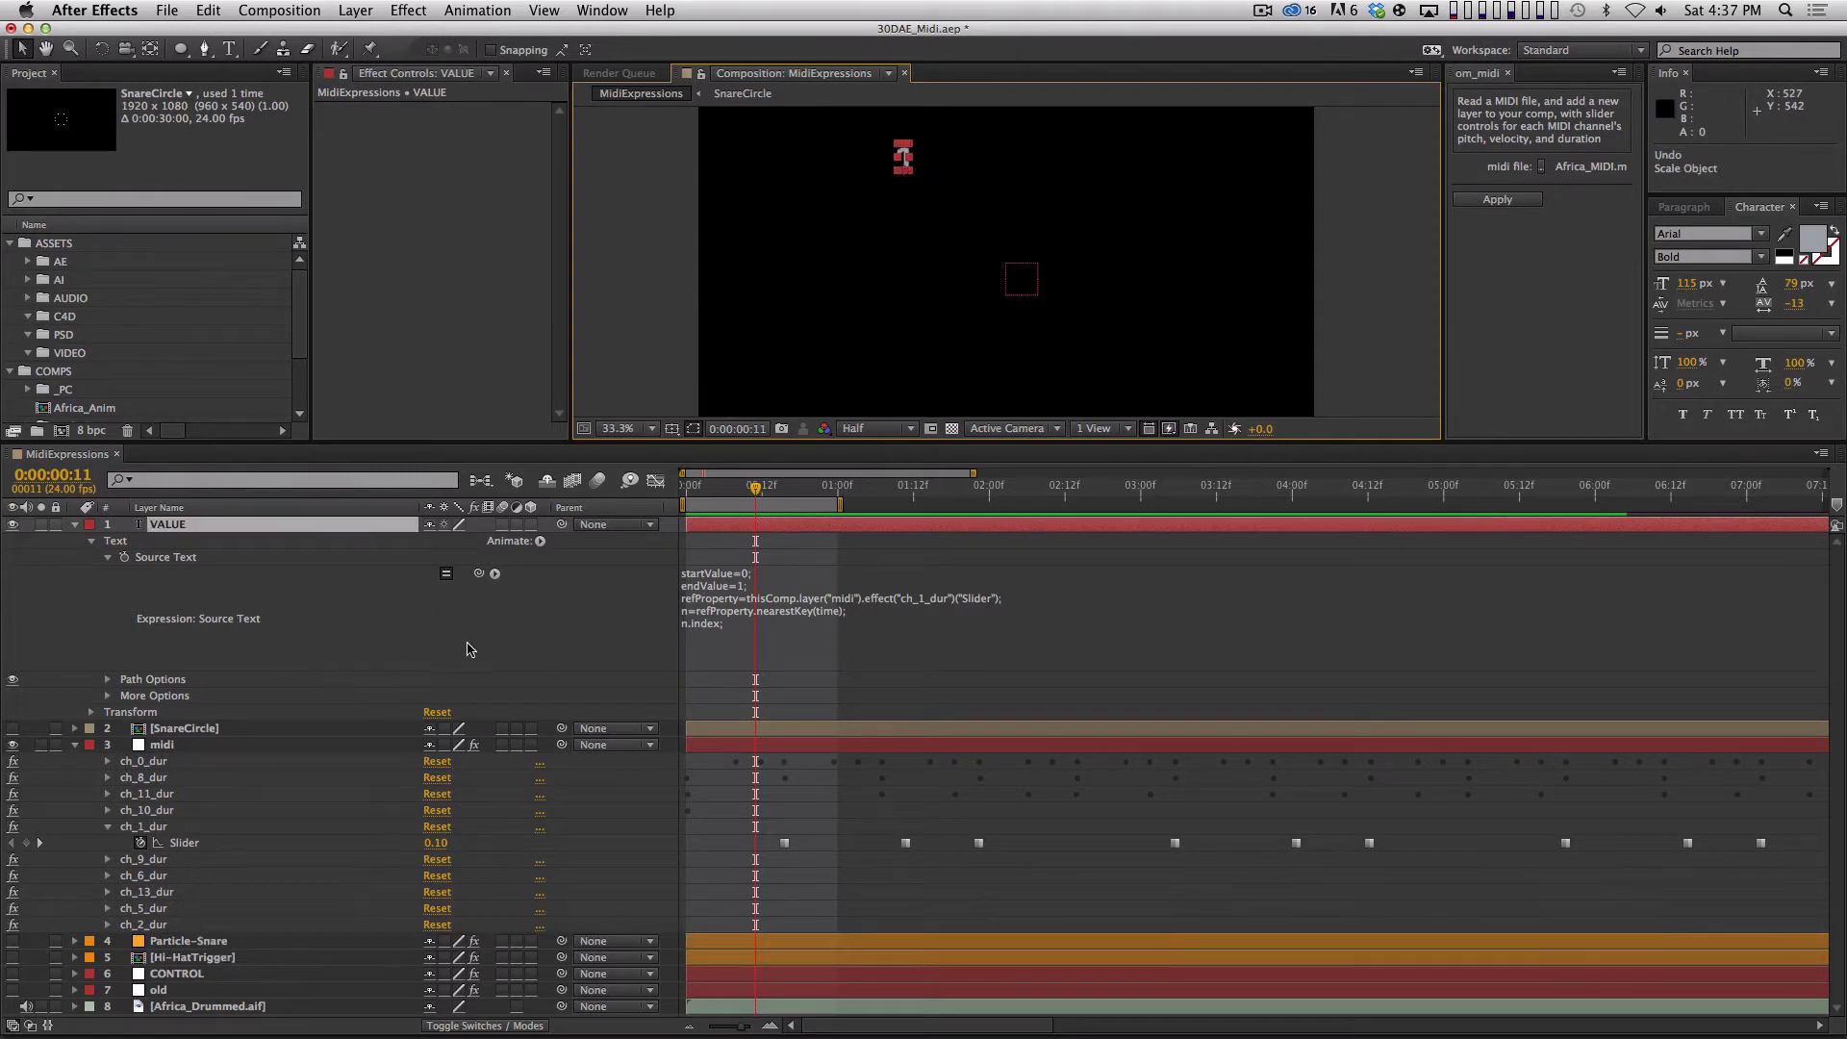
Reveal VALUE's Position, move the number to about 253, 206 near the frame's upper-left corner, and lock the layer.
{"action": "key", "text": "p"}
{"action": "mouse_move", "coordinate": [437, 540]}
{"action": "left_mouse_down"}
{"action": "mouse_move", "coordinate": [395, 542]}
{"action": "mouse_move", "coordinate": [447, 545]}
{"action": "left_mouse_up"}
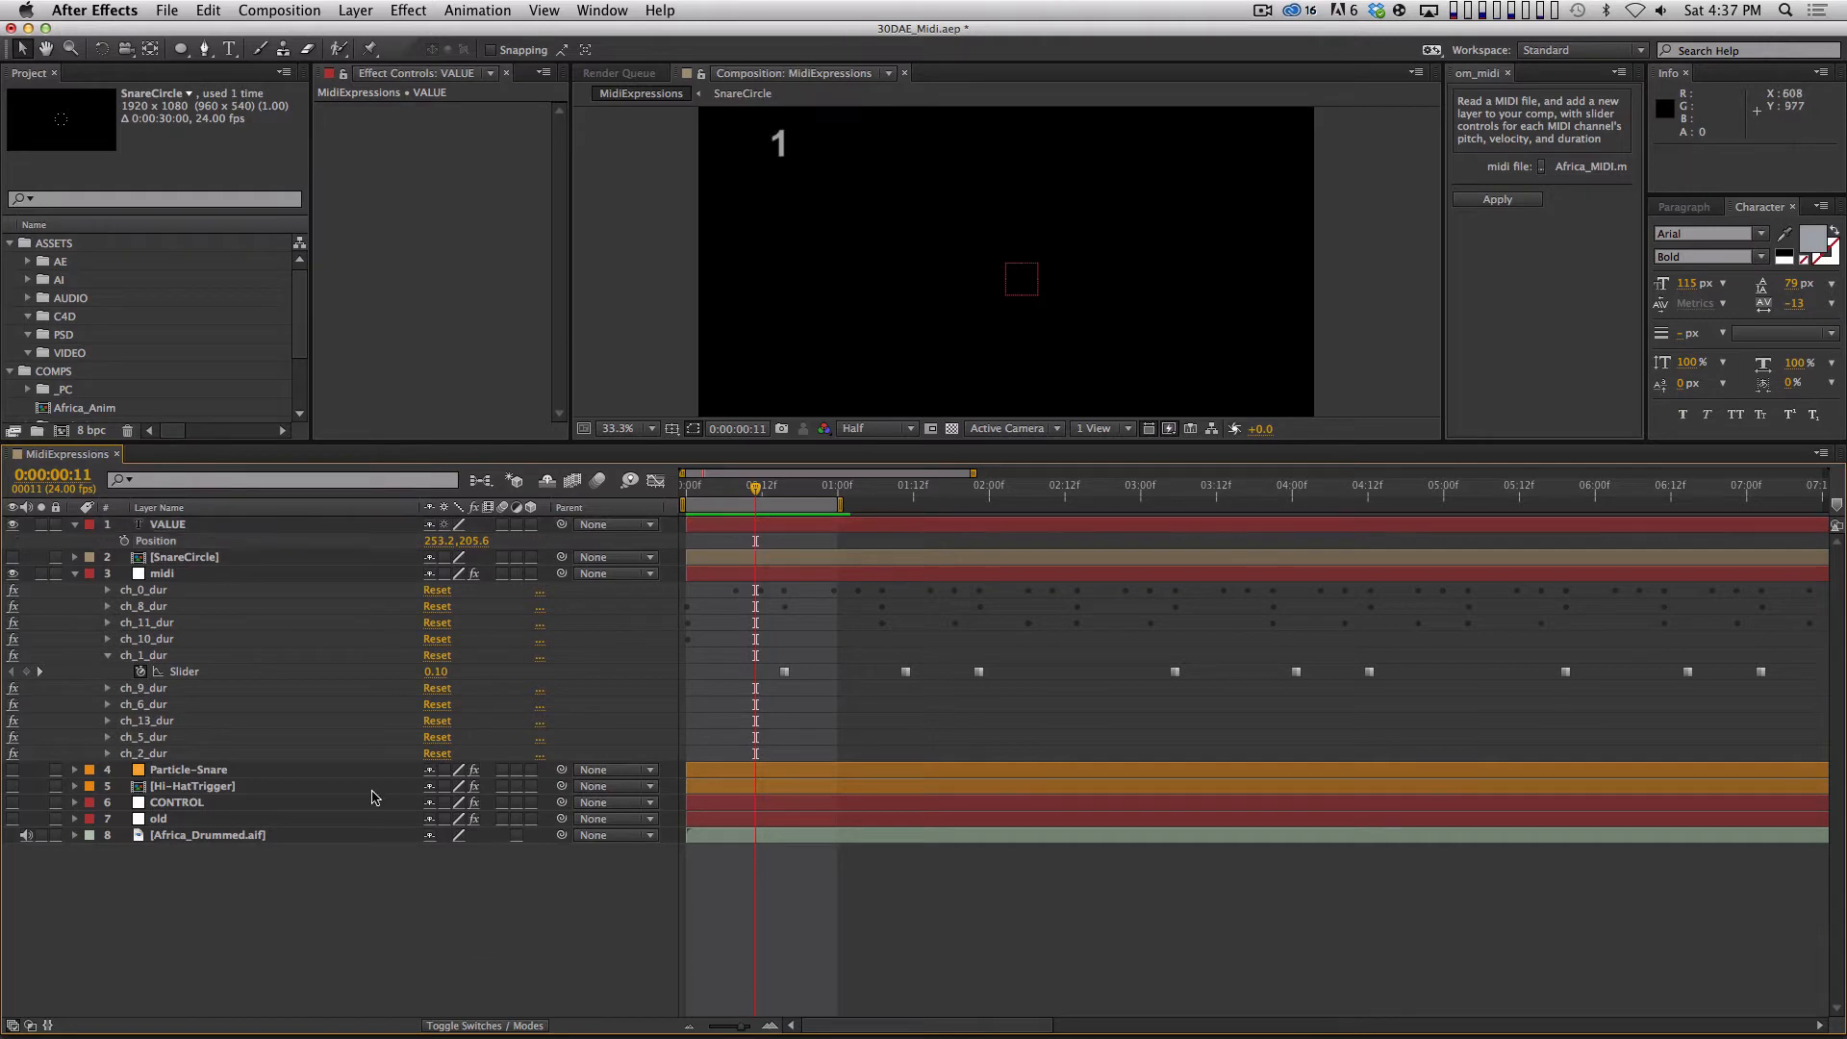
{"action": "left_click", "coordinate": [55, 525]}
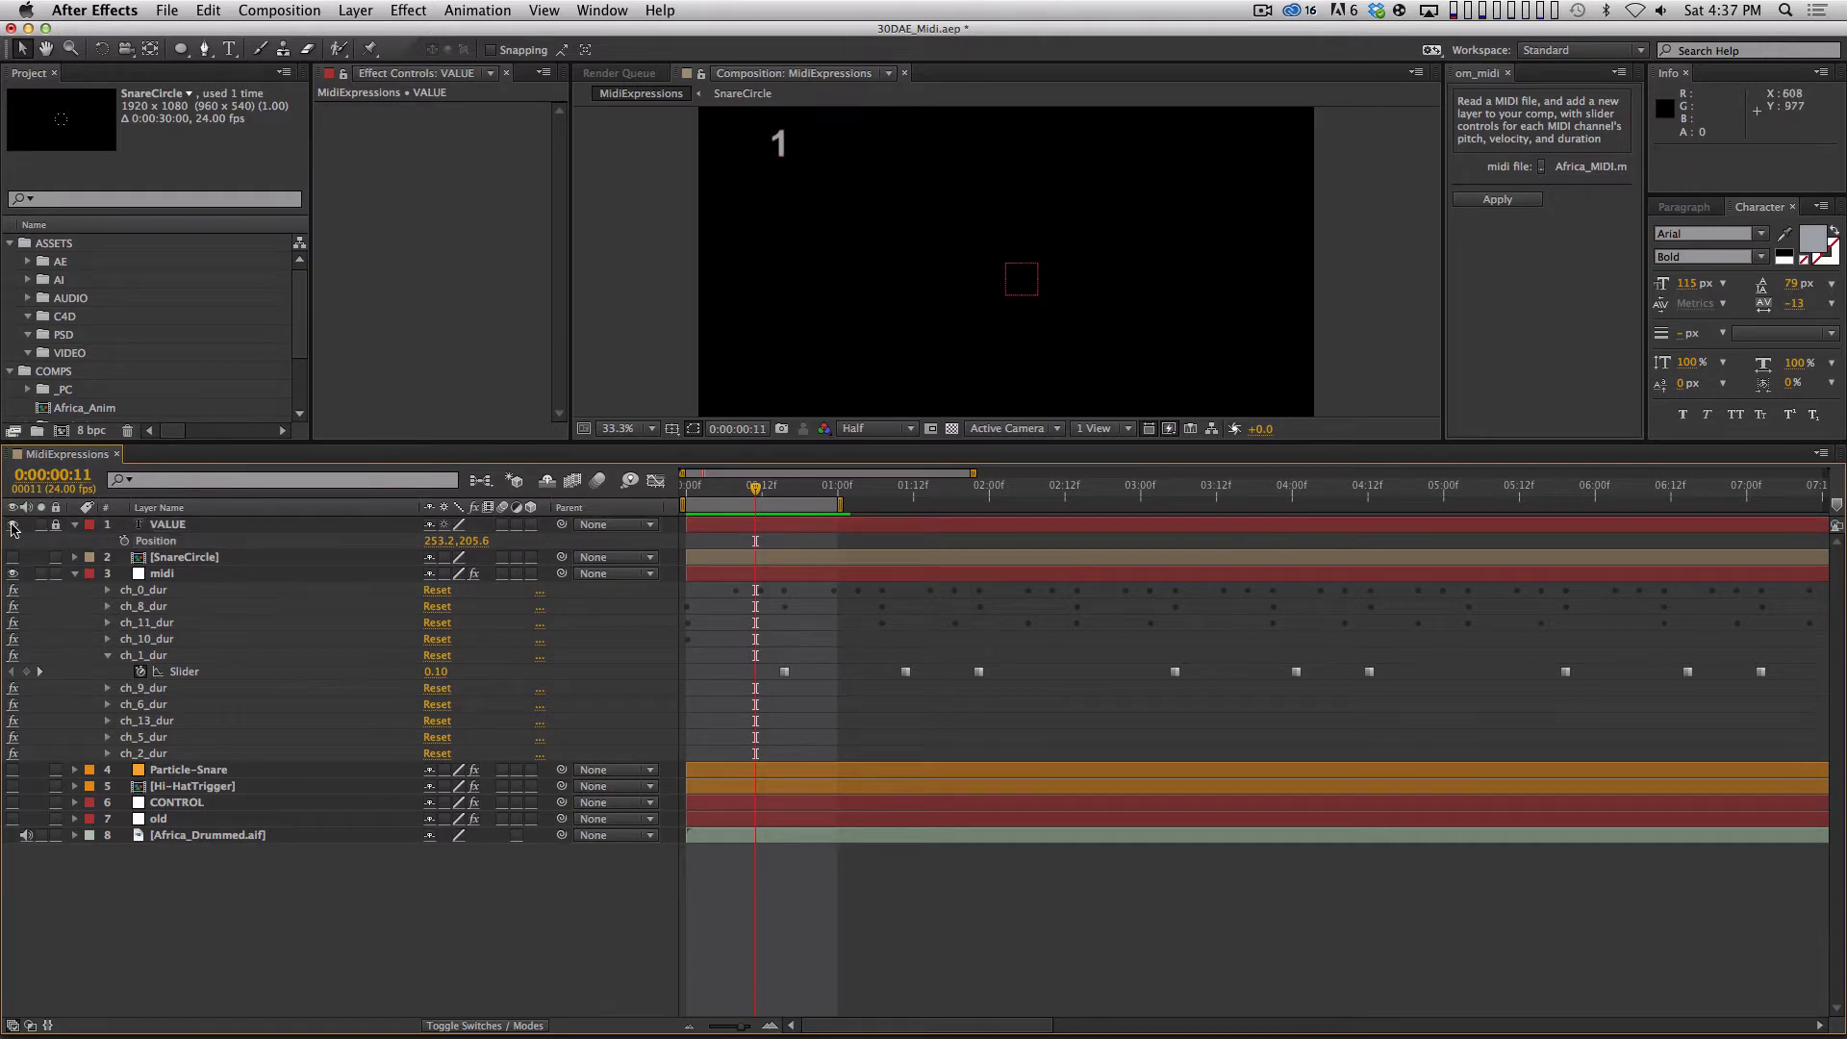
Append .index to the n=refProperty.nearestKey(time) line in SnareCircle's Time Remap expression, keeping the closing semicolon, and commit it.
{"action": "left_click", "coordinate": [294, 564]}
{"action": "key", "text": "u"}
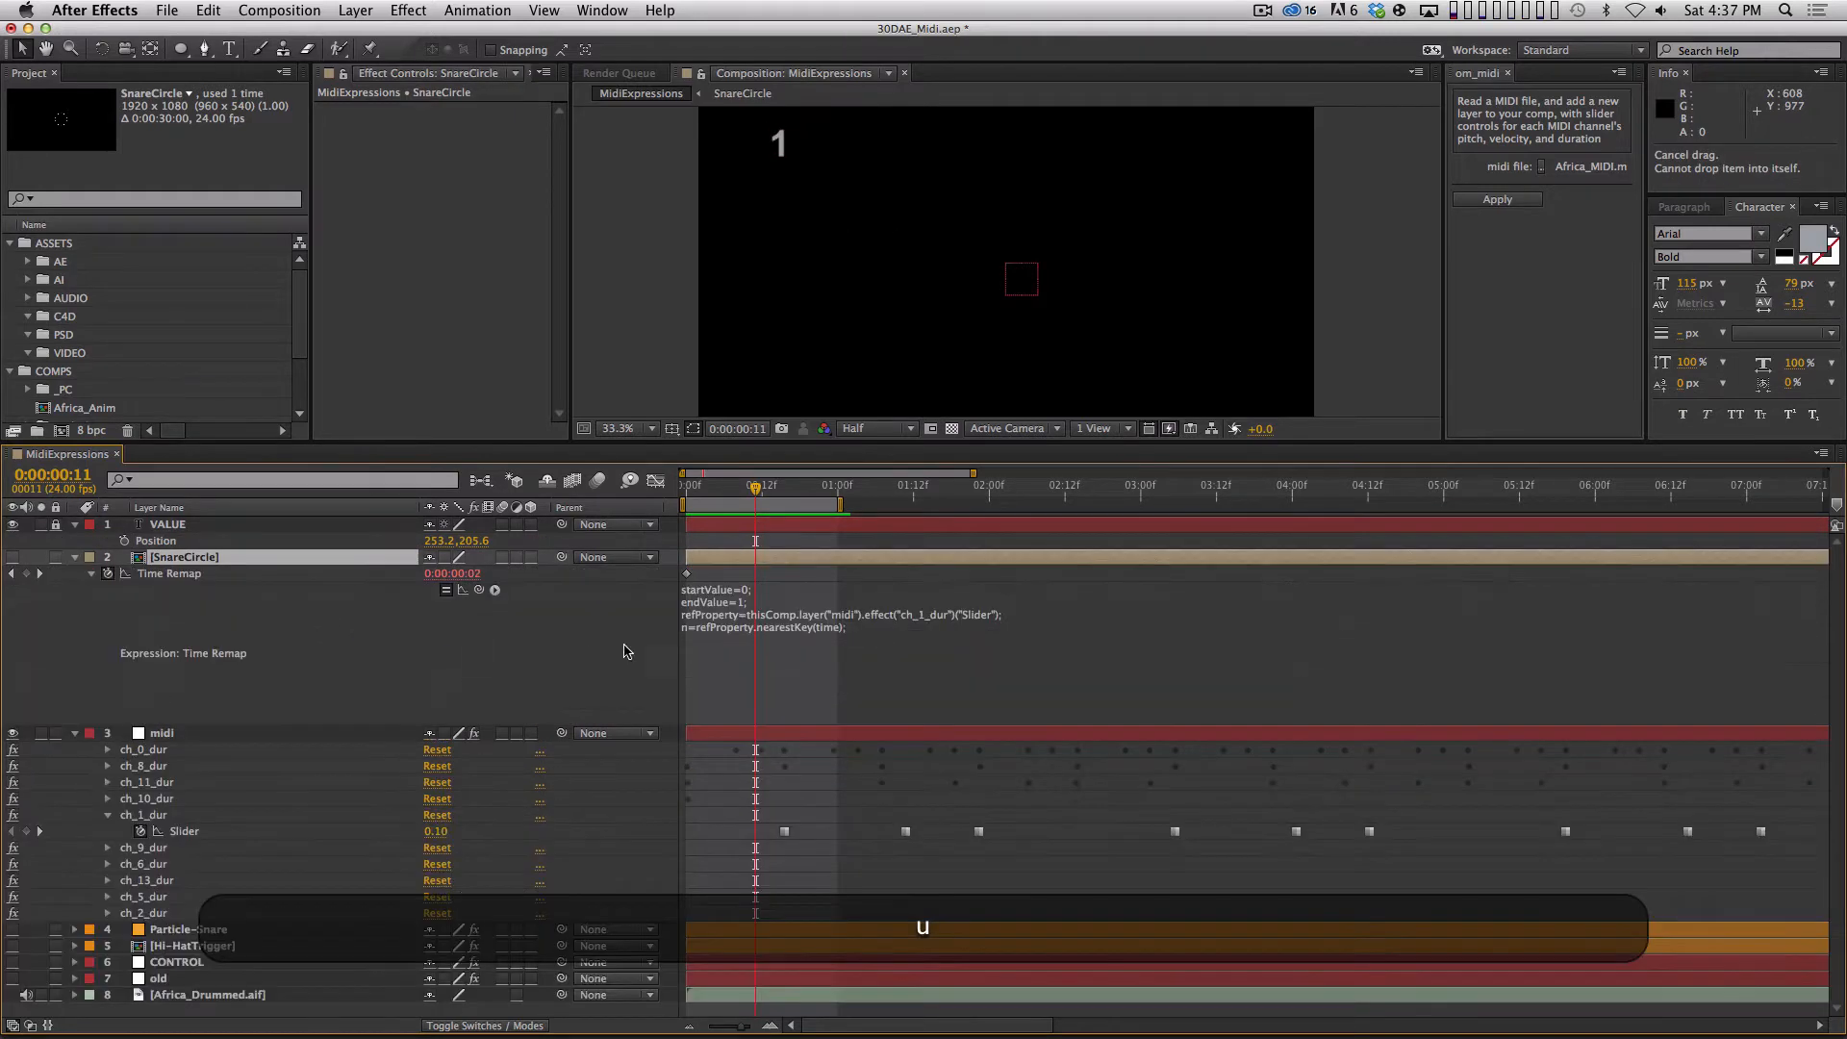
{"action": "left_click", "coordinate": [821, 699]}
{"action": "left_click", "coordinate": [878, 634]}
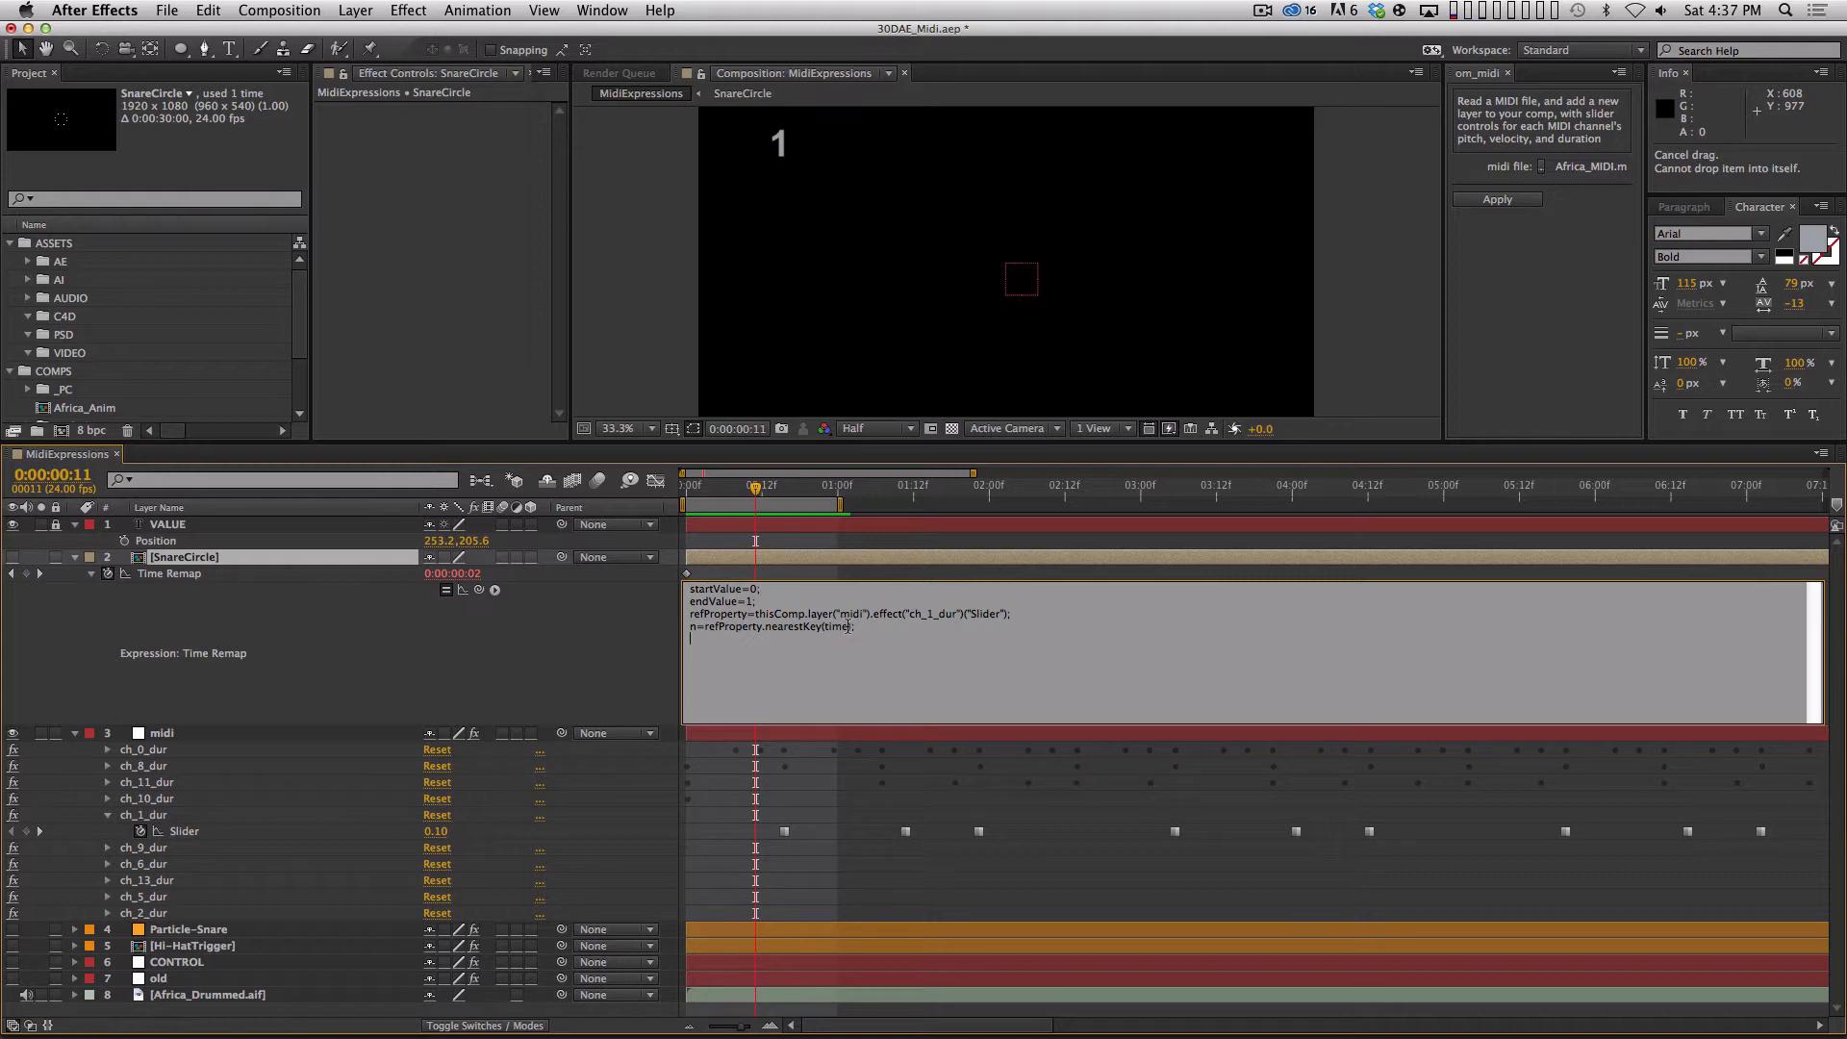
{"action": "key", "text": "BackSpace"}
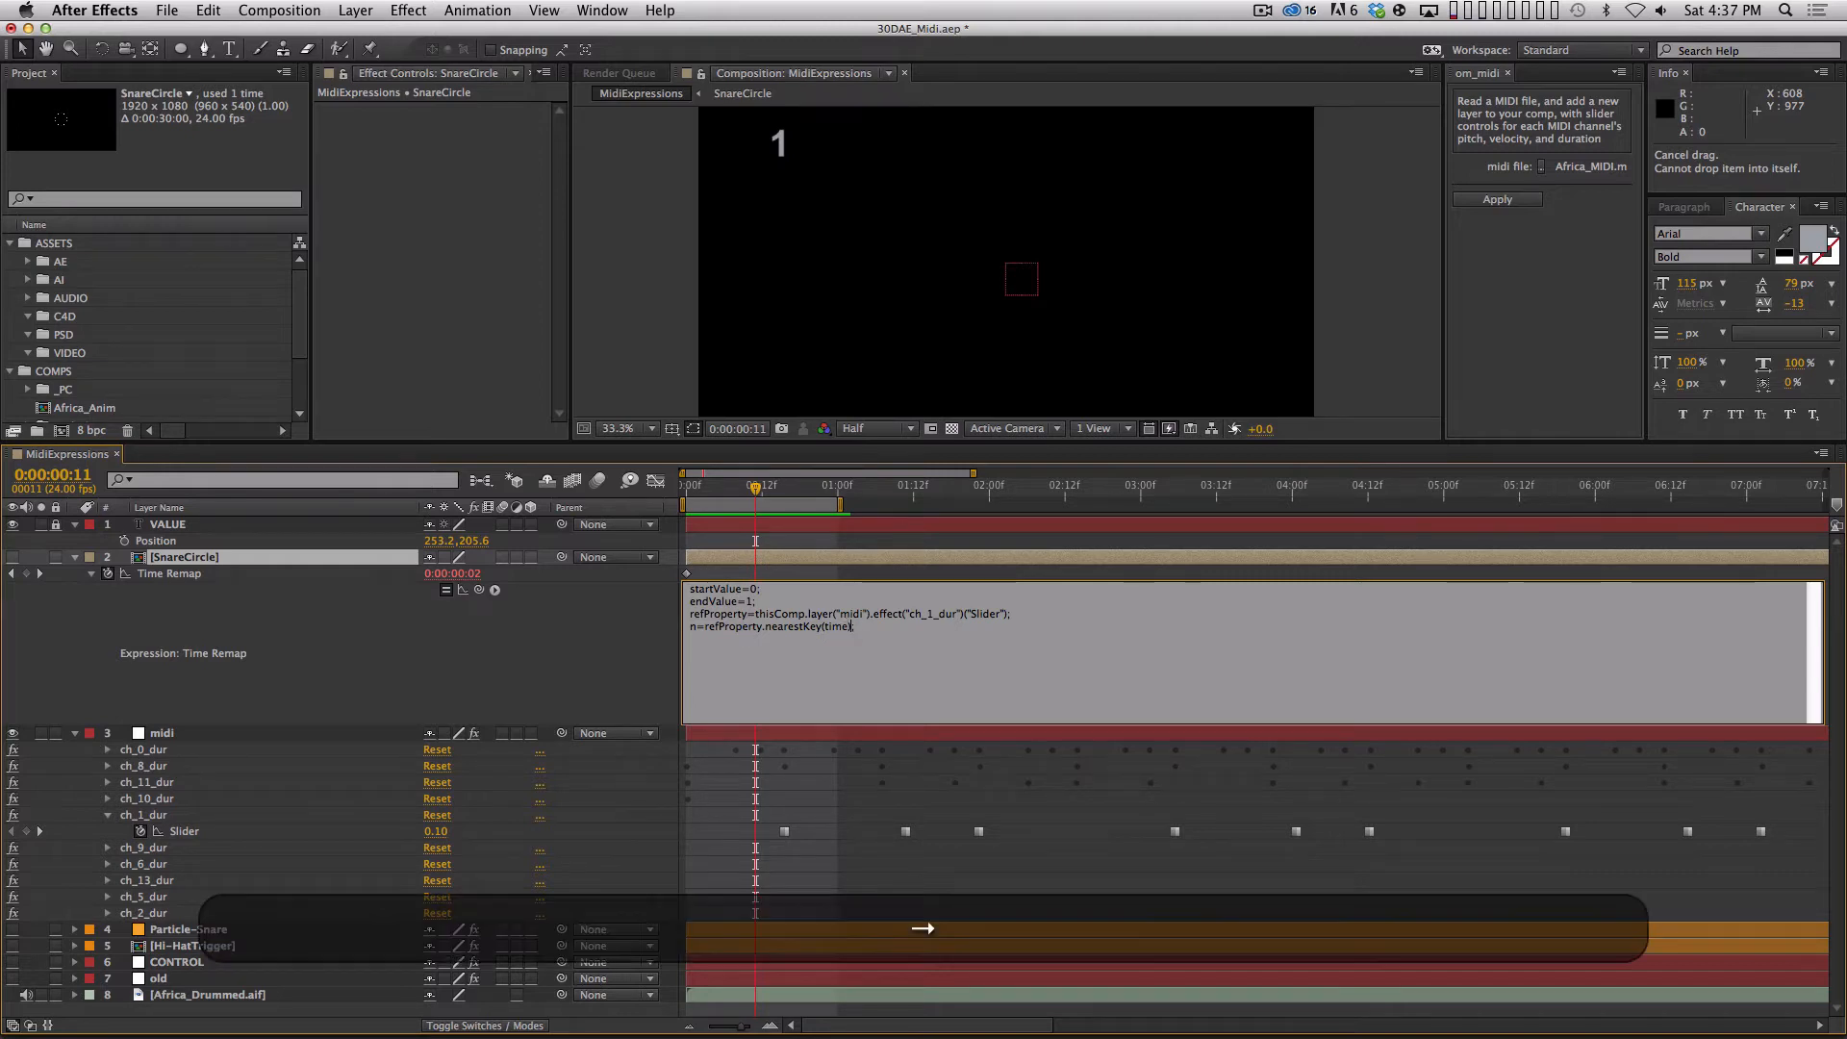
{"action": "type", "text": ".index"}
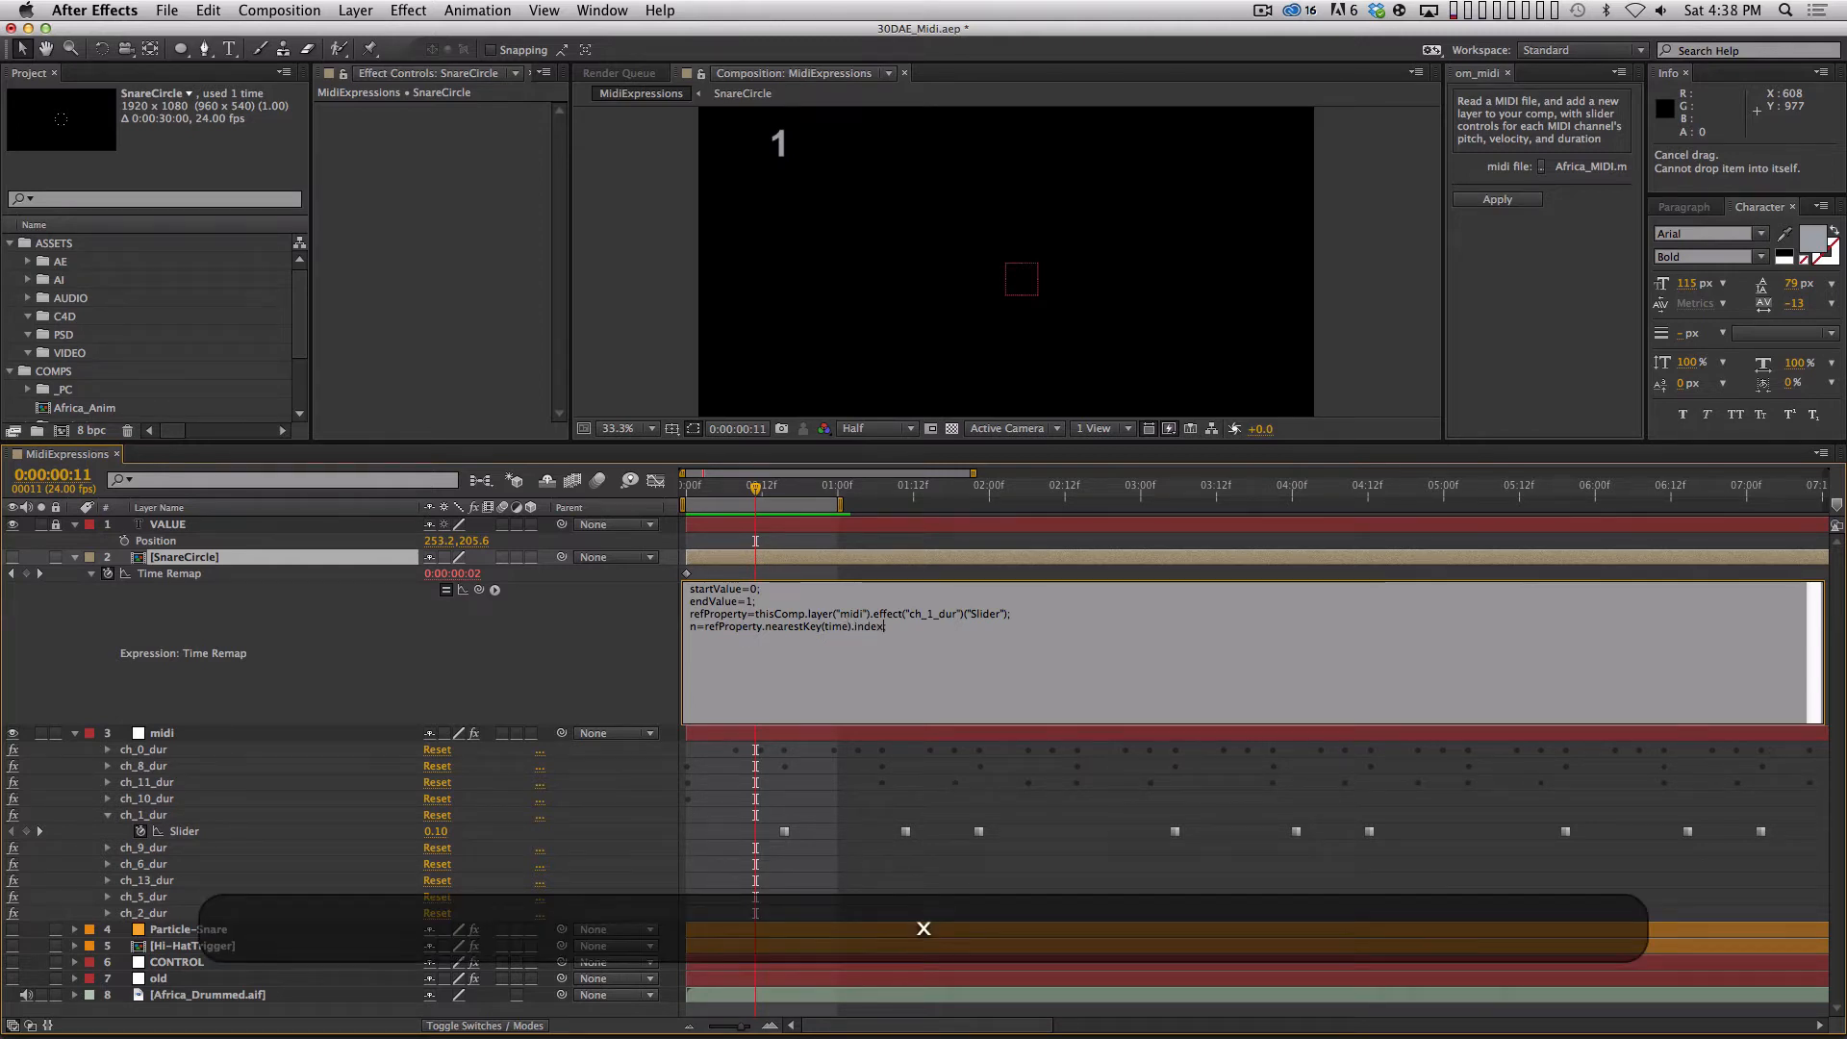
{"action": "type", "text": ";"}
{"action": "key", "text": "KP_Enter"}
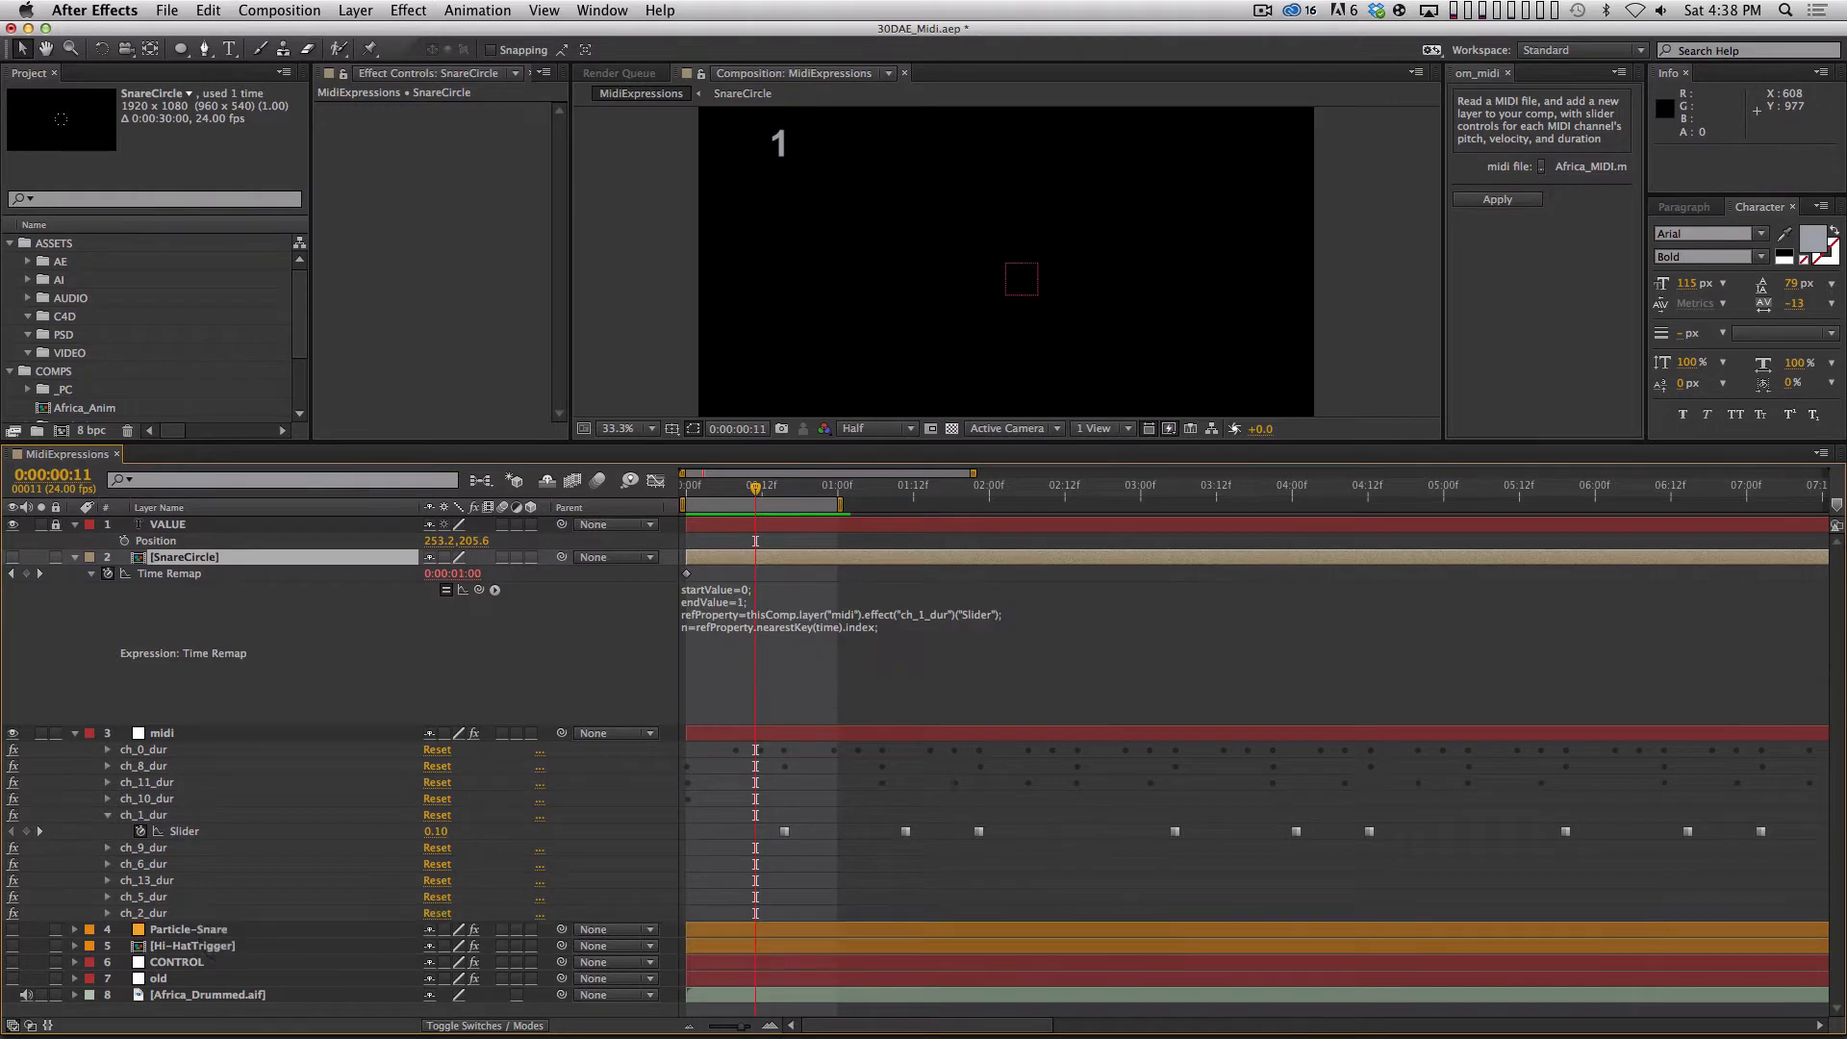
{"action": "left_click", "coordinate": [893, 650]}
{"action": "left_click", "coordinate": [899, 639]}
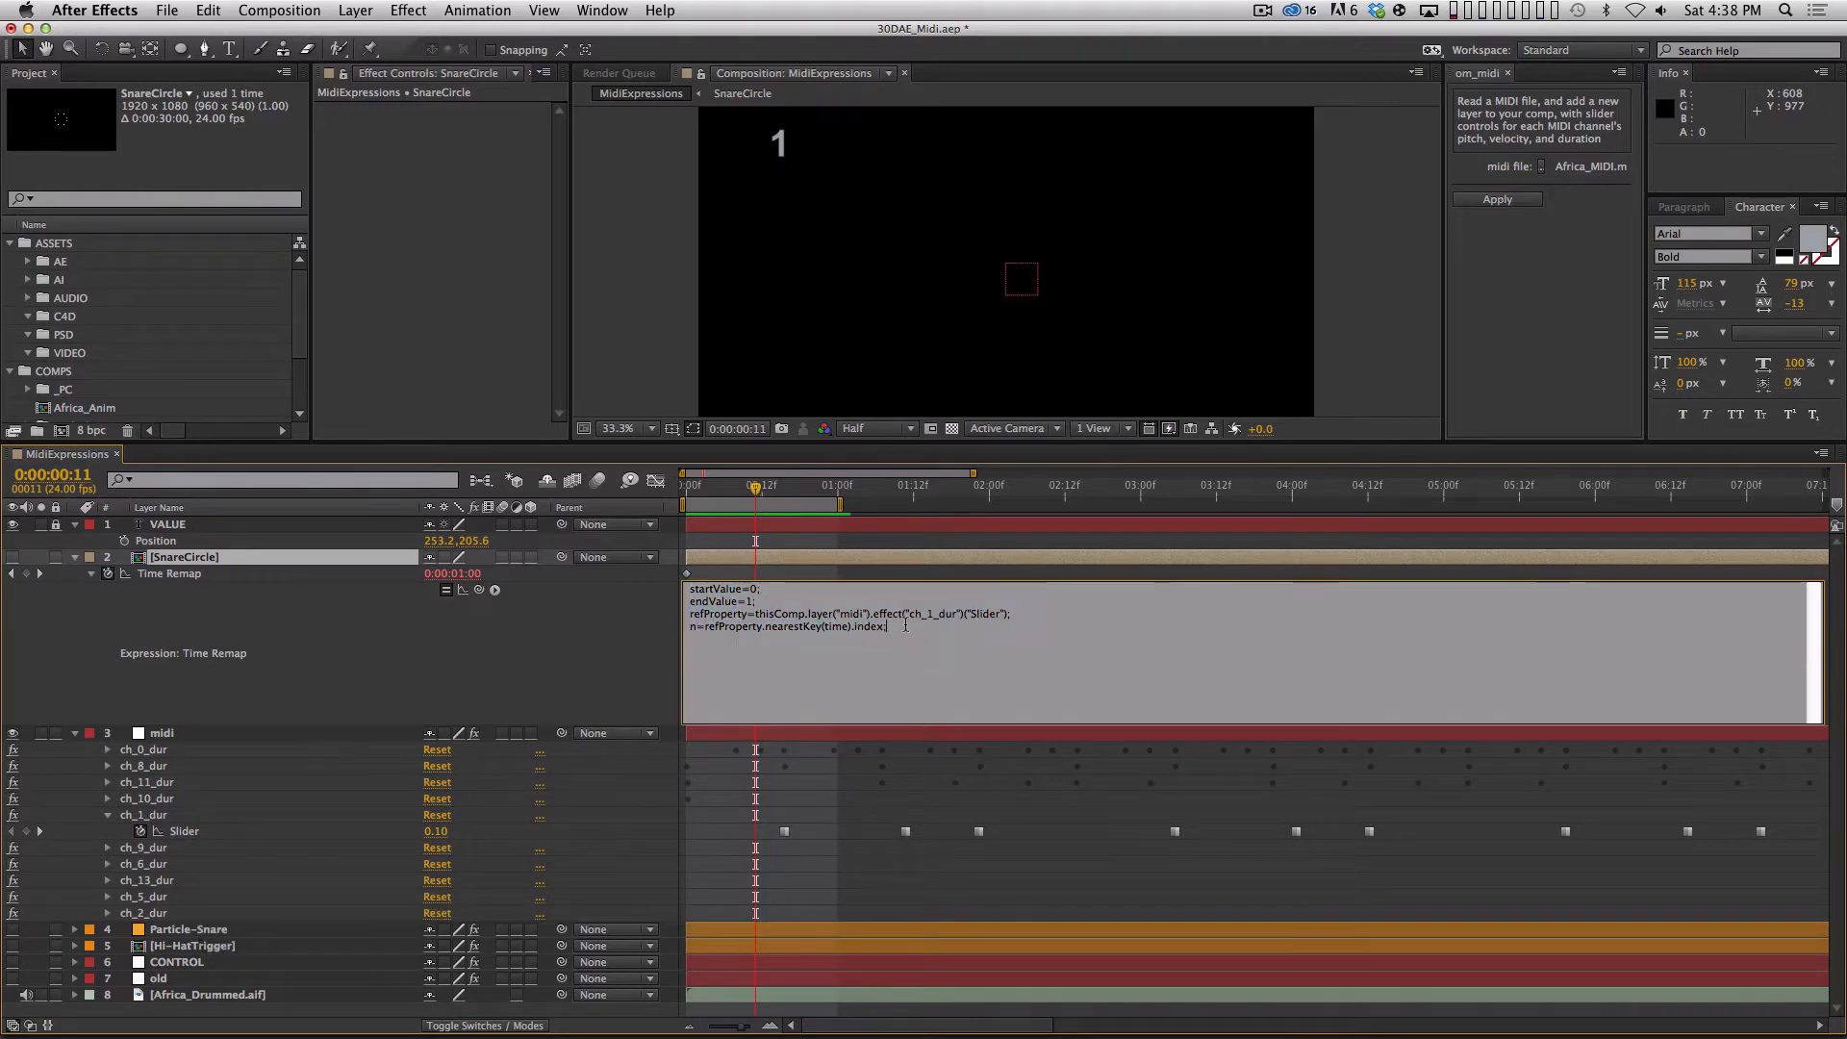
{"action": "key", "text": "Return"}
{"action": "left_click", "coordinate": [589, 703]}
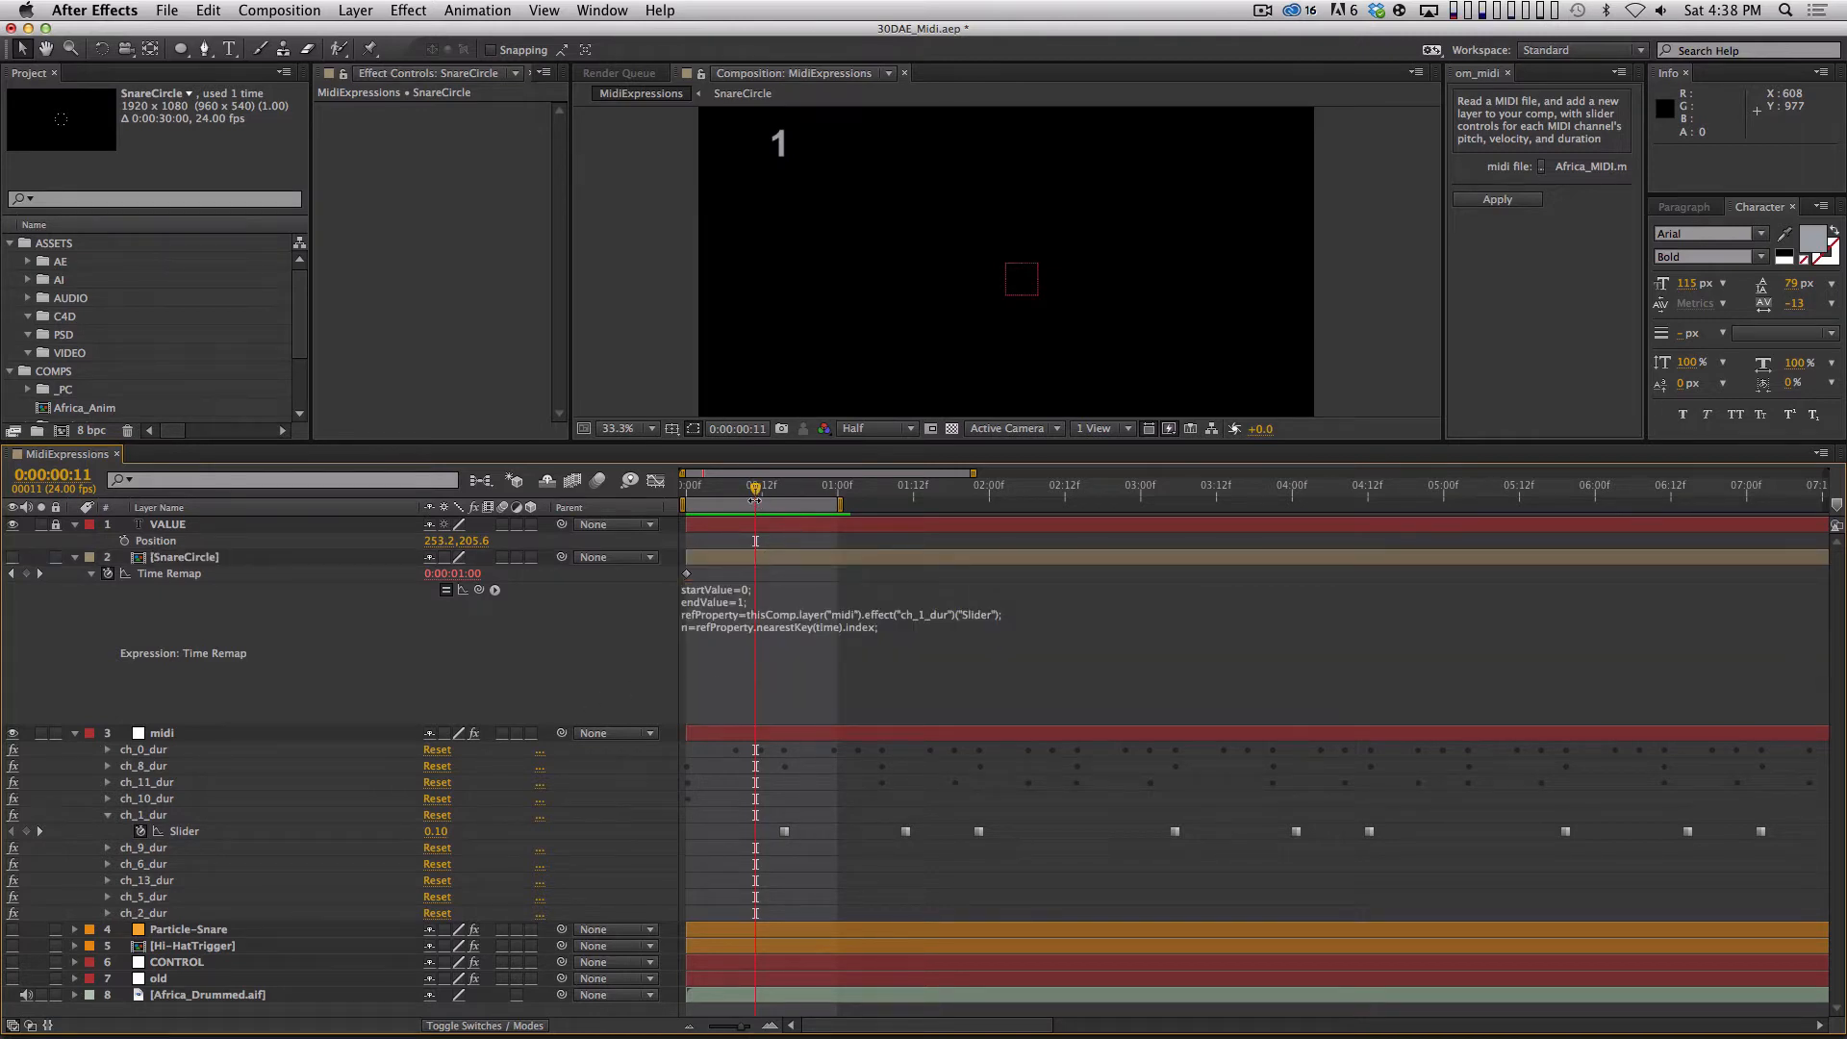
Scrub repeatedly across the first three ch_1_dur keyframes to compare the VALUE text and Time Remap value with the key positions.
{"action": "left_click_drag", "start_coordinate": [756, 487], "coordinate": [787, 514]}
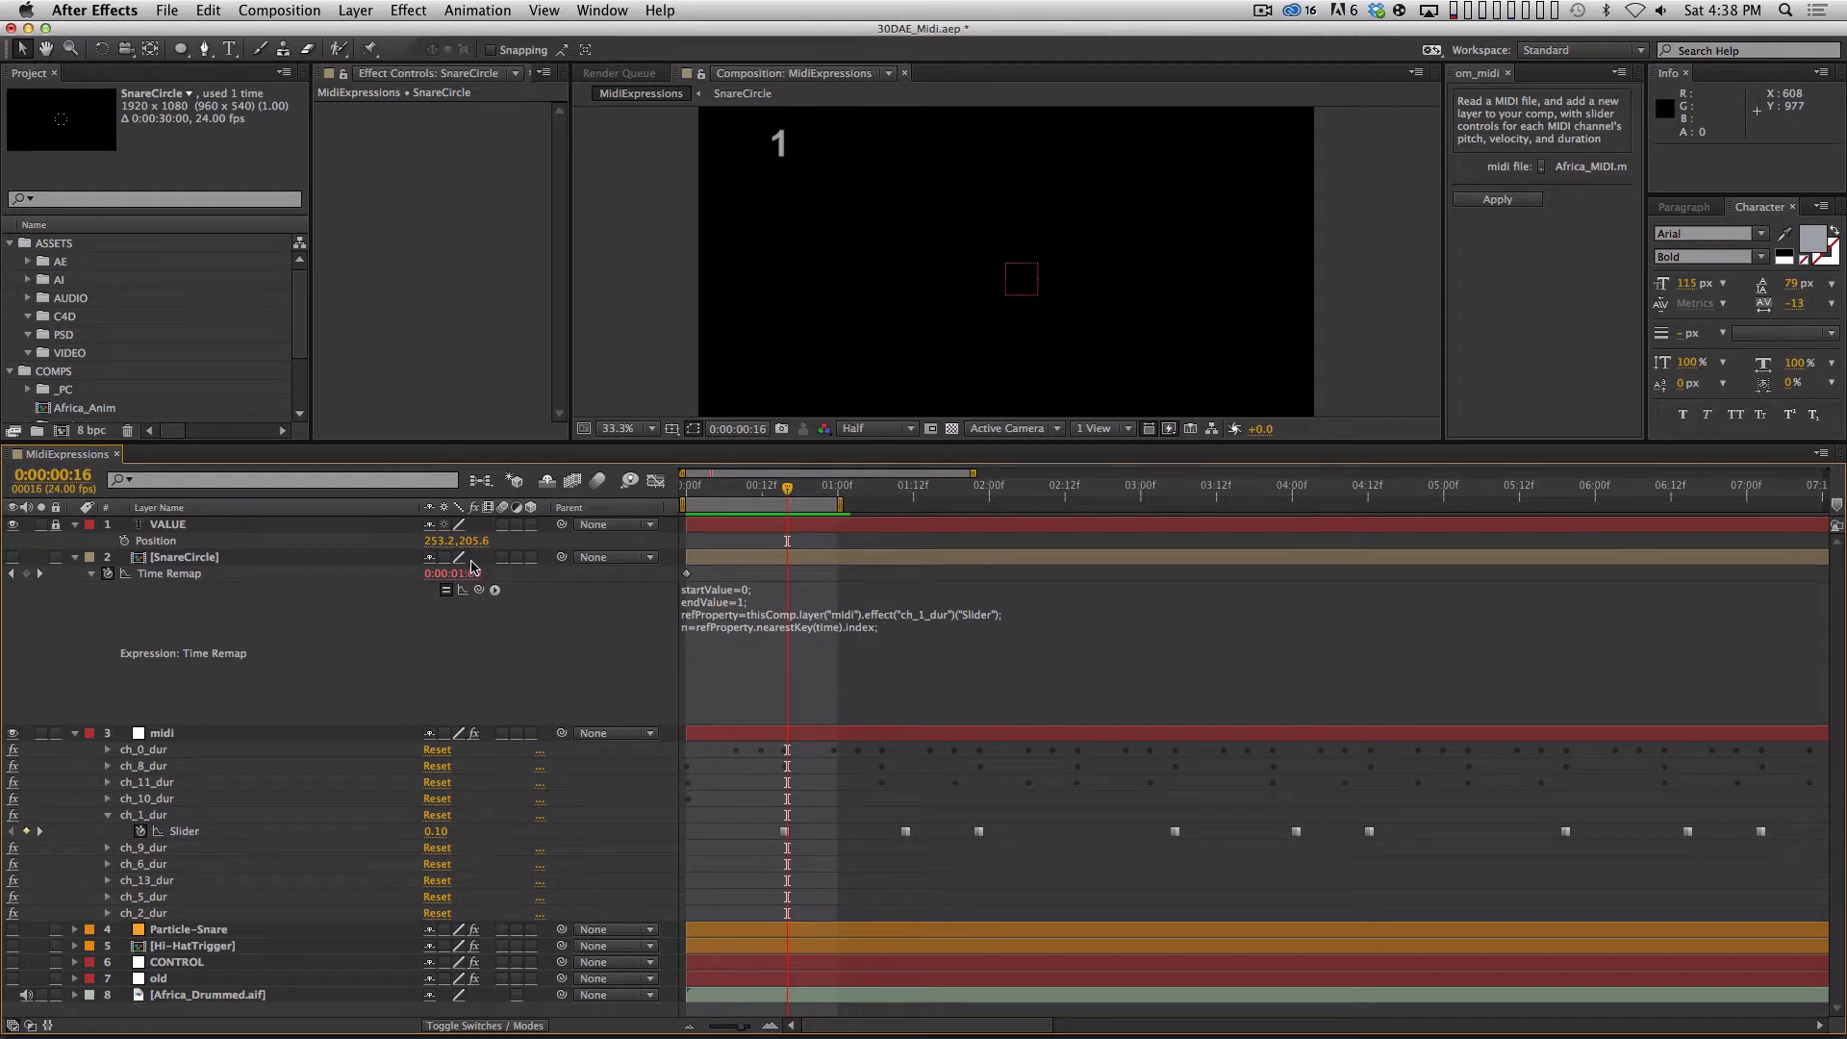
{"action": "left_click_drag", "start_coordinate": [786, 490], "coordinate": [881, 496]}
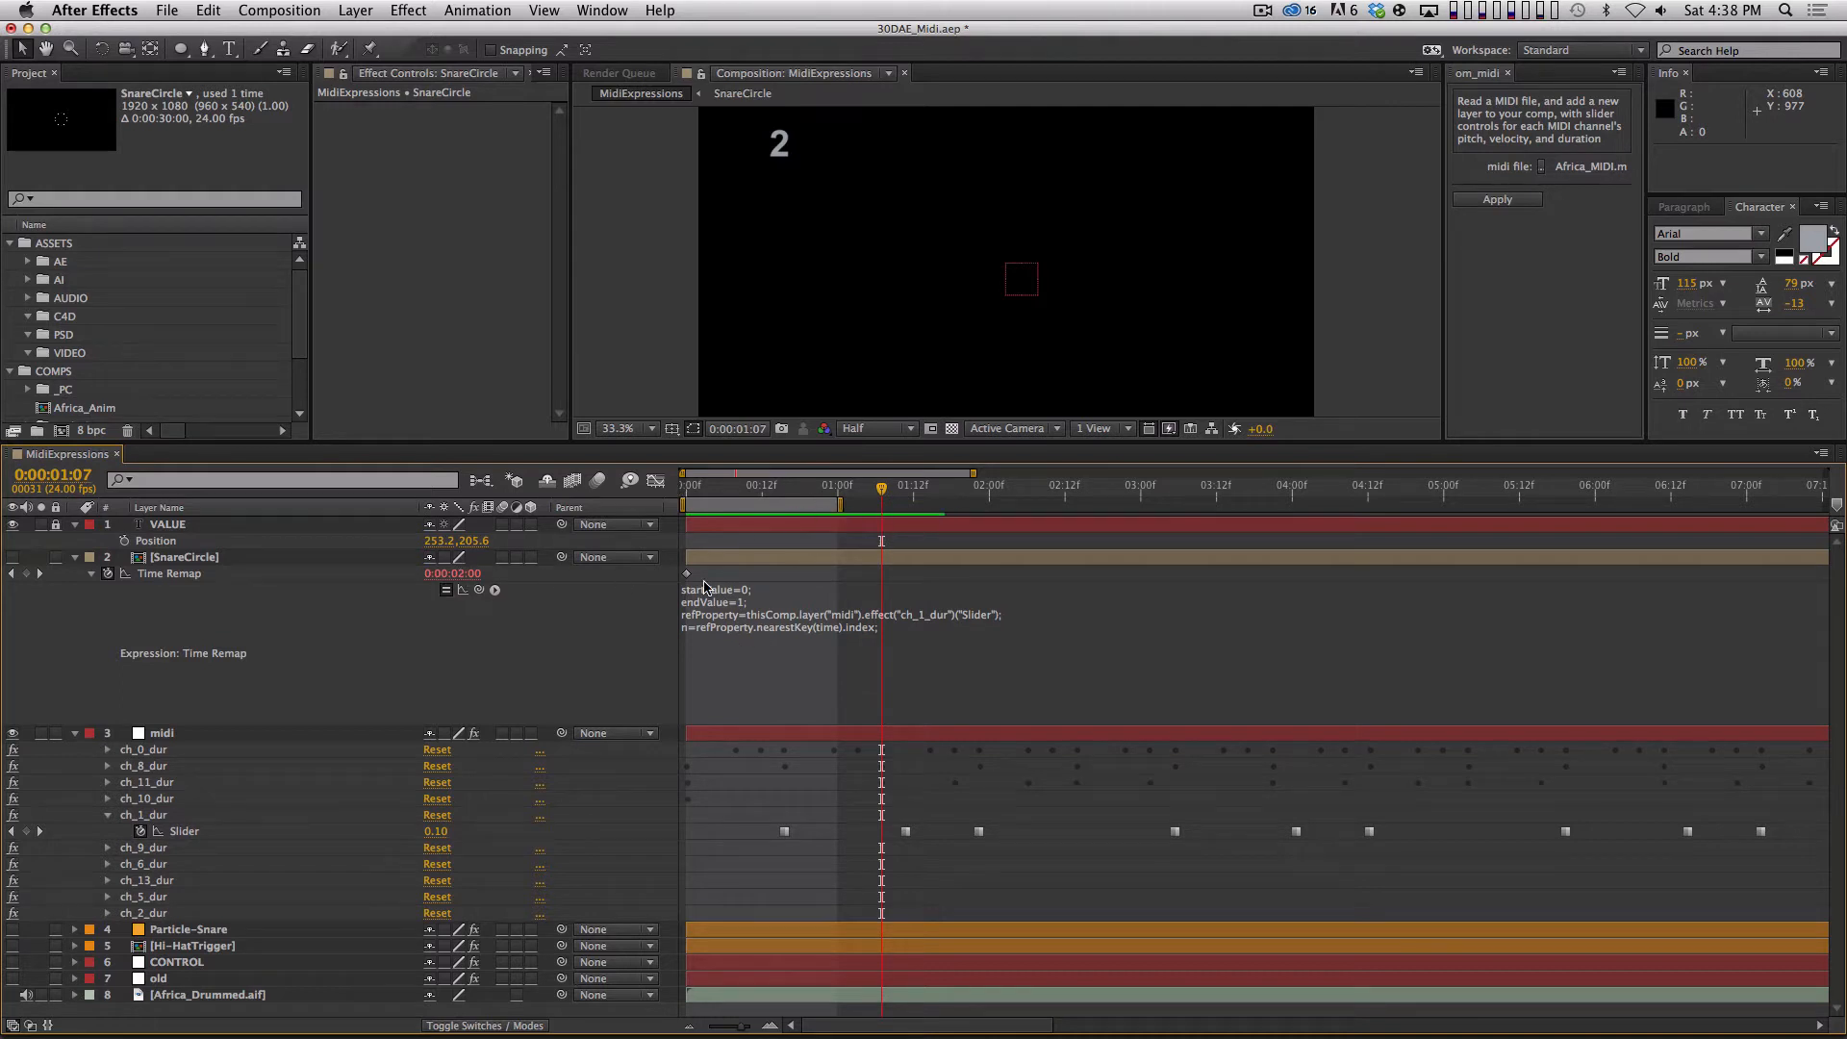
{"action": "left_click_drag", "start_coordinate": [793, 493], "coordinate": [868, 501]}
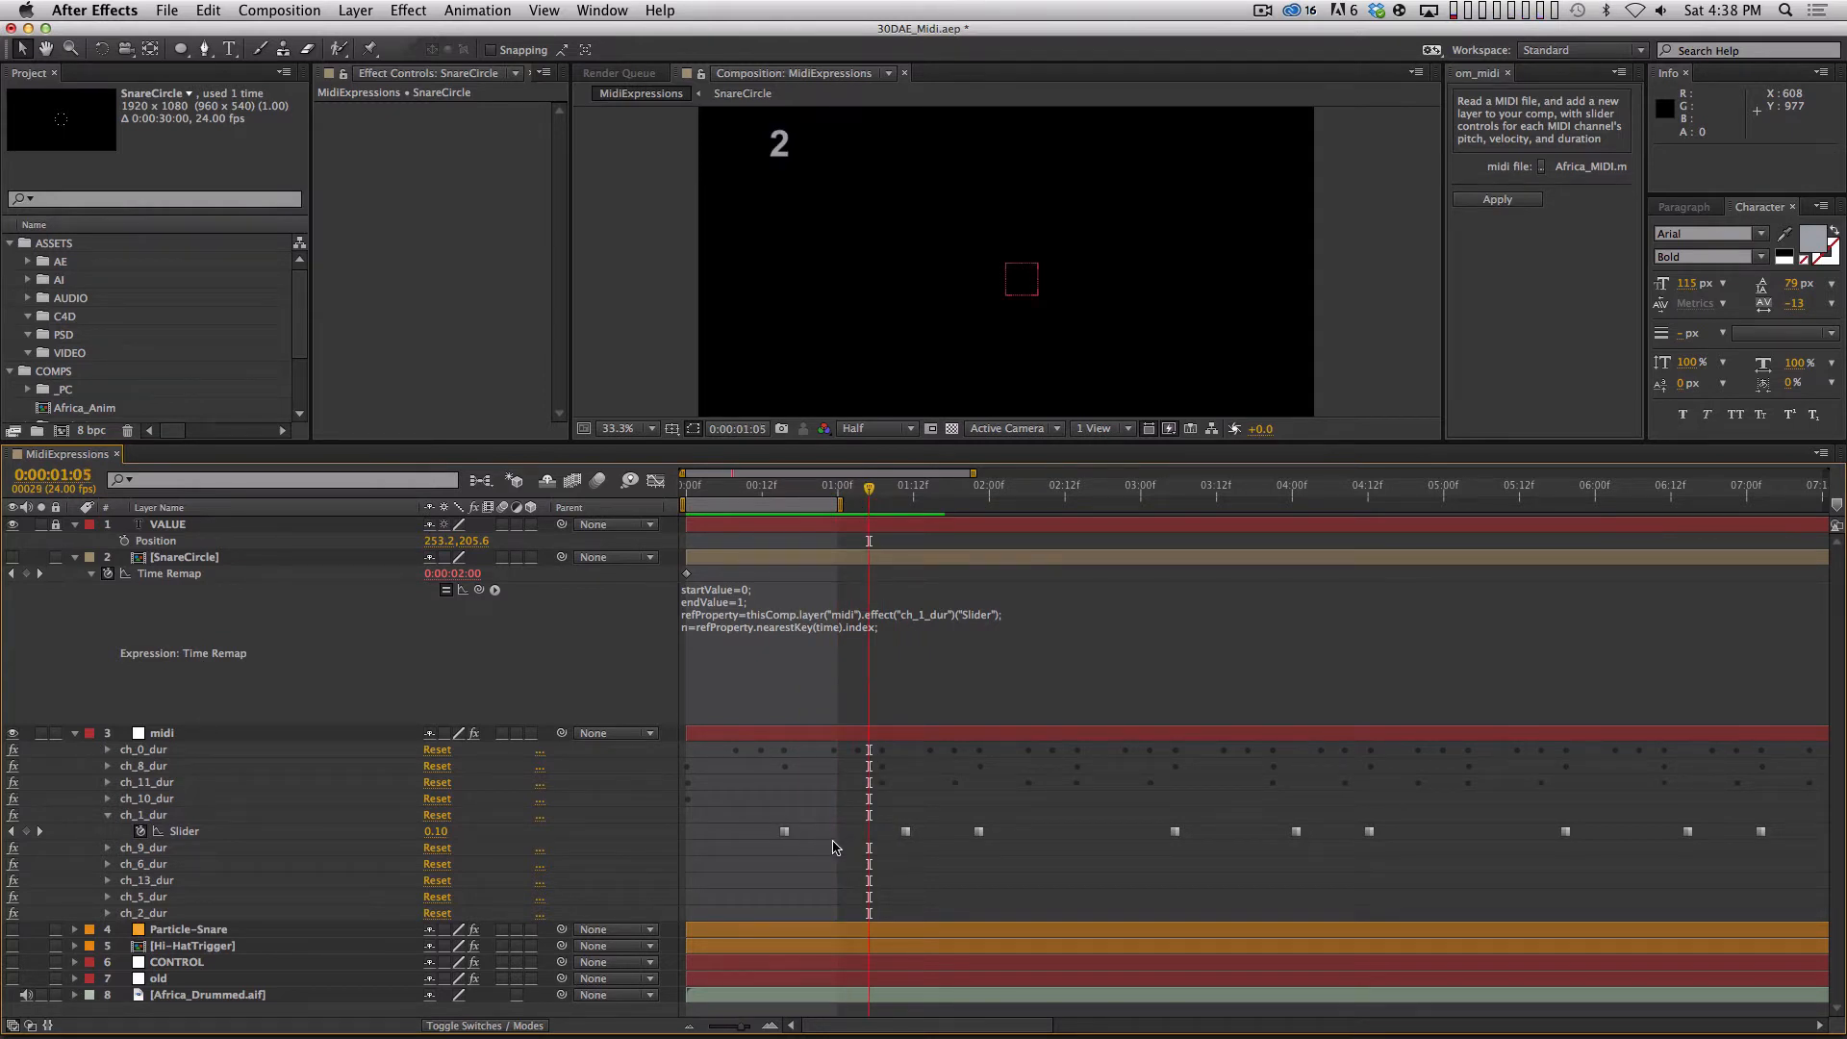
{"action": "left_click_drag", "start_coordinate": [868, 491], "coordinate": [976, 487]}
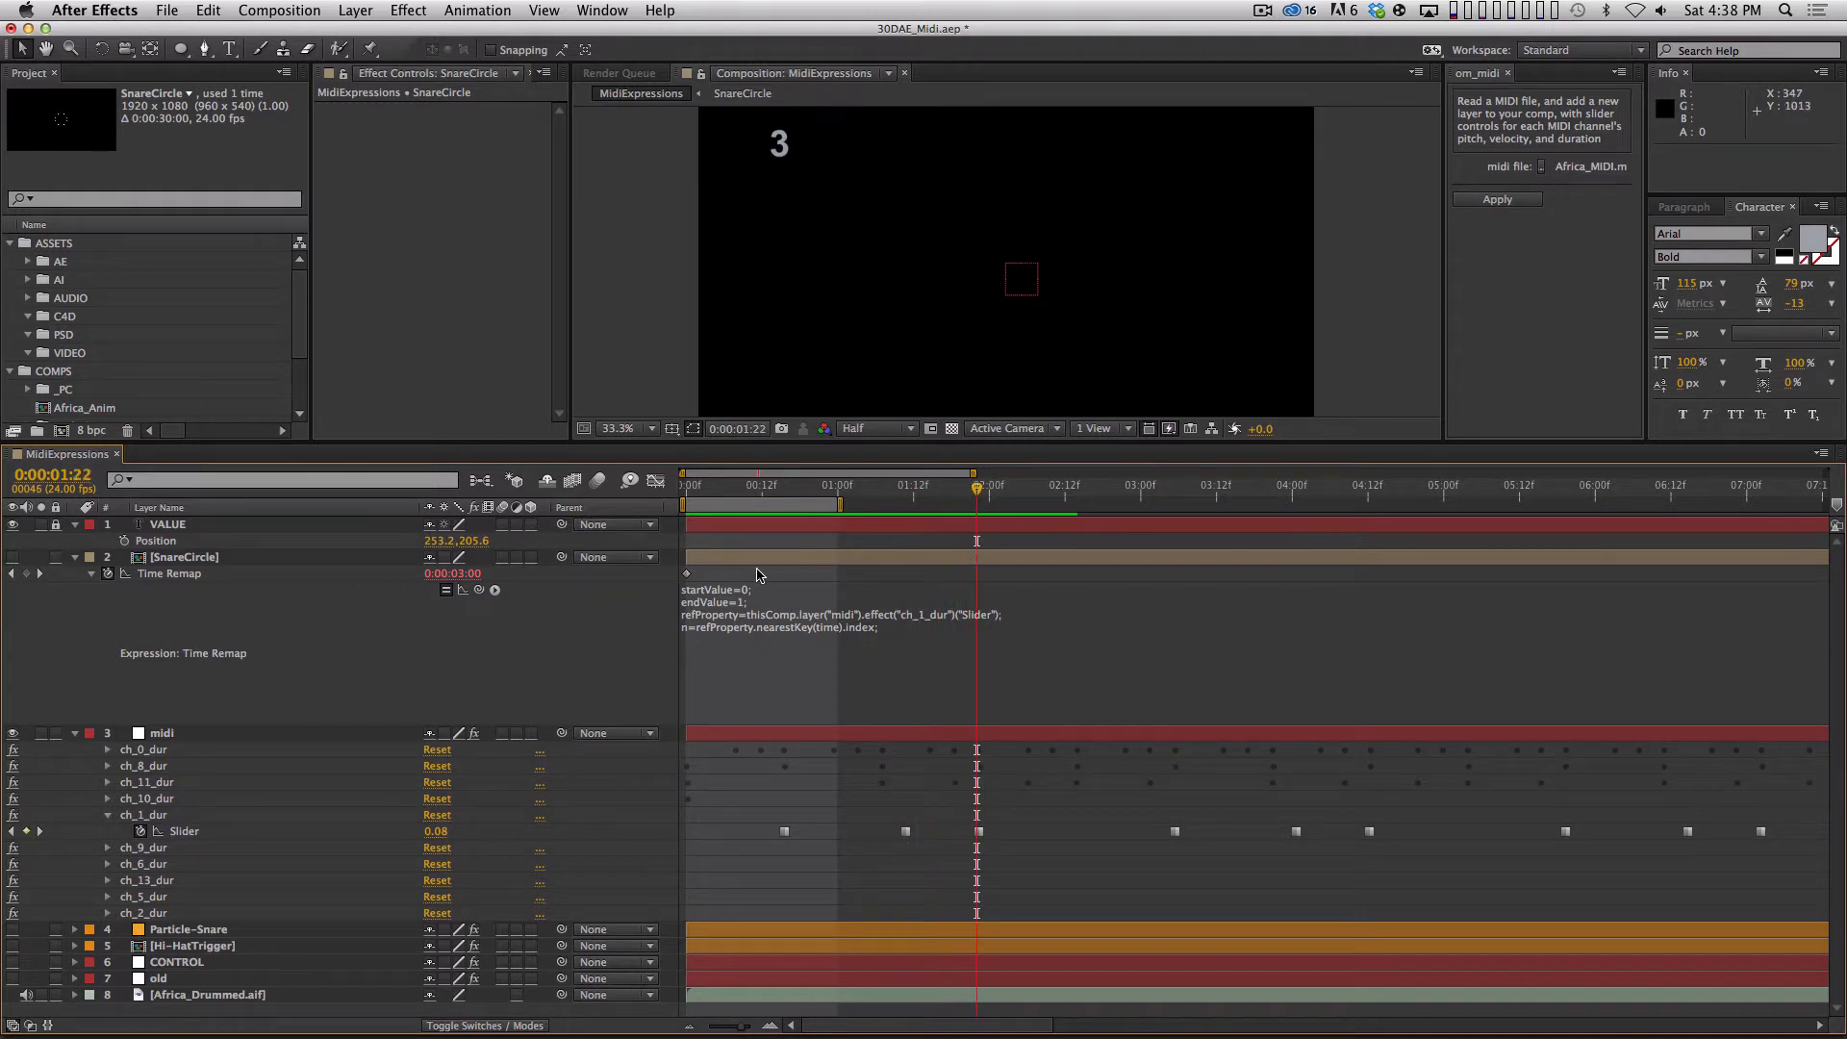
{"action": "left_click_drag", "start_coordinate": [804, 493], "coordinate": [790, 493]}
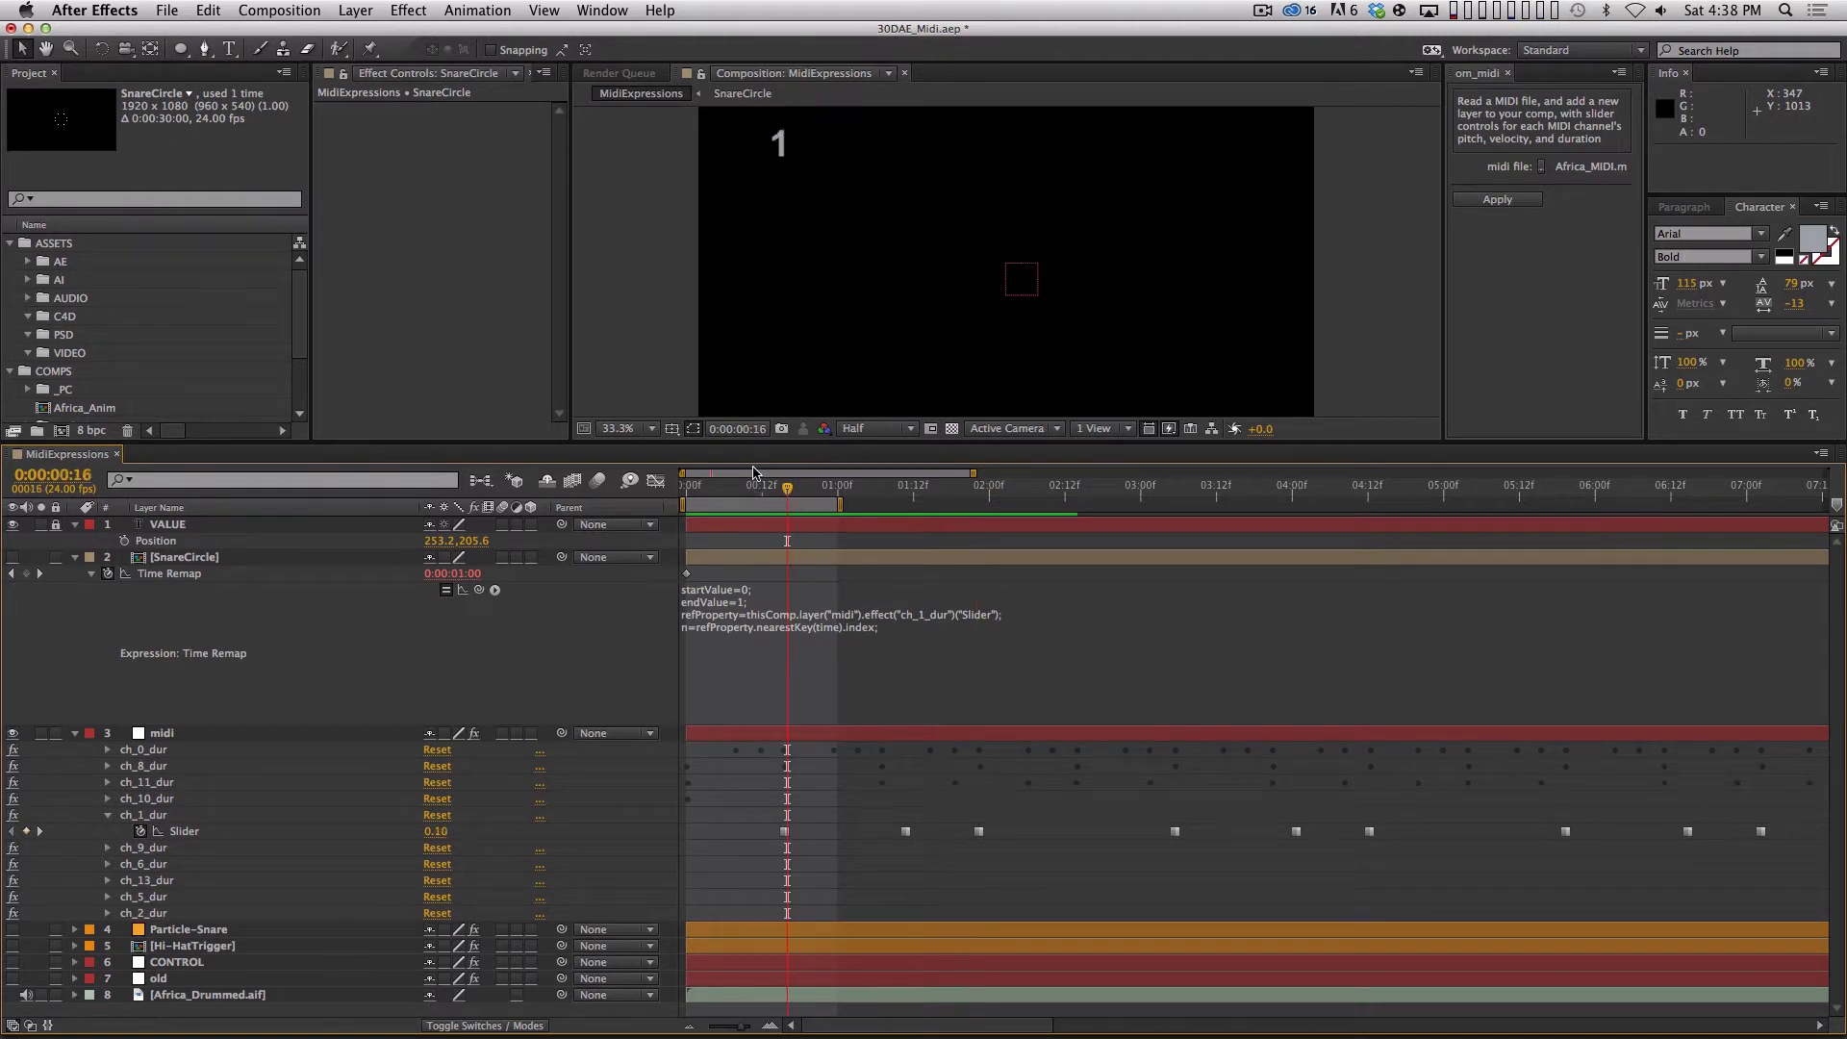
{"action": "left_click_drag", "start_coordinate": [787, 490], "coordinate": [843, 489]}
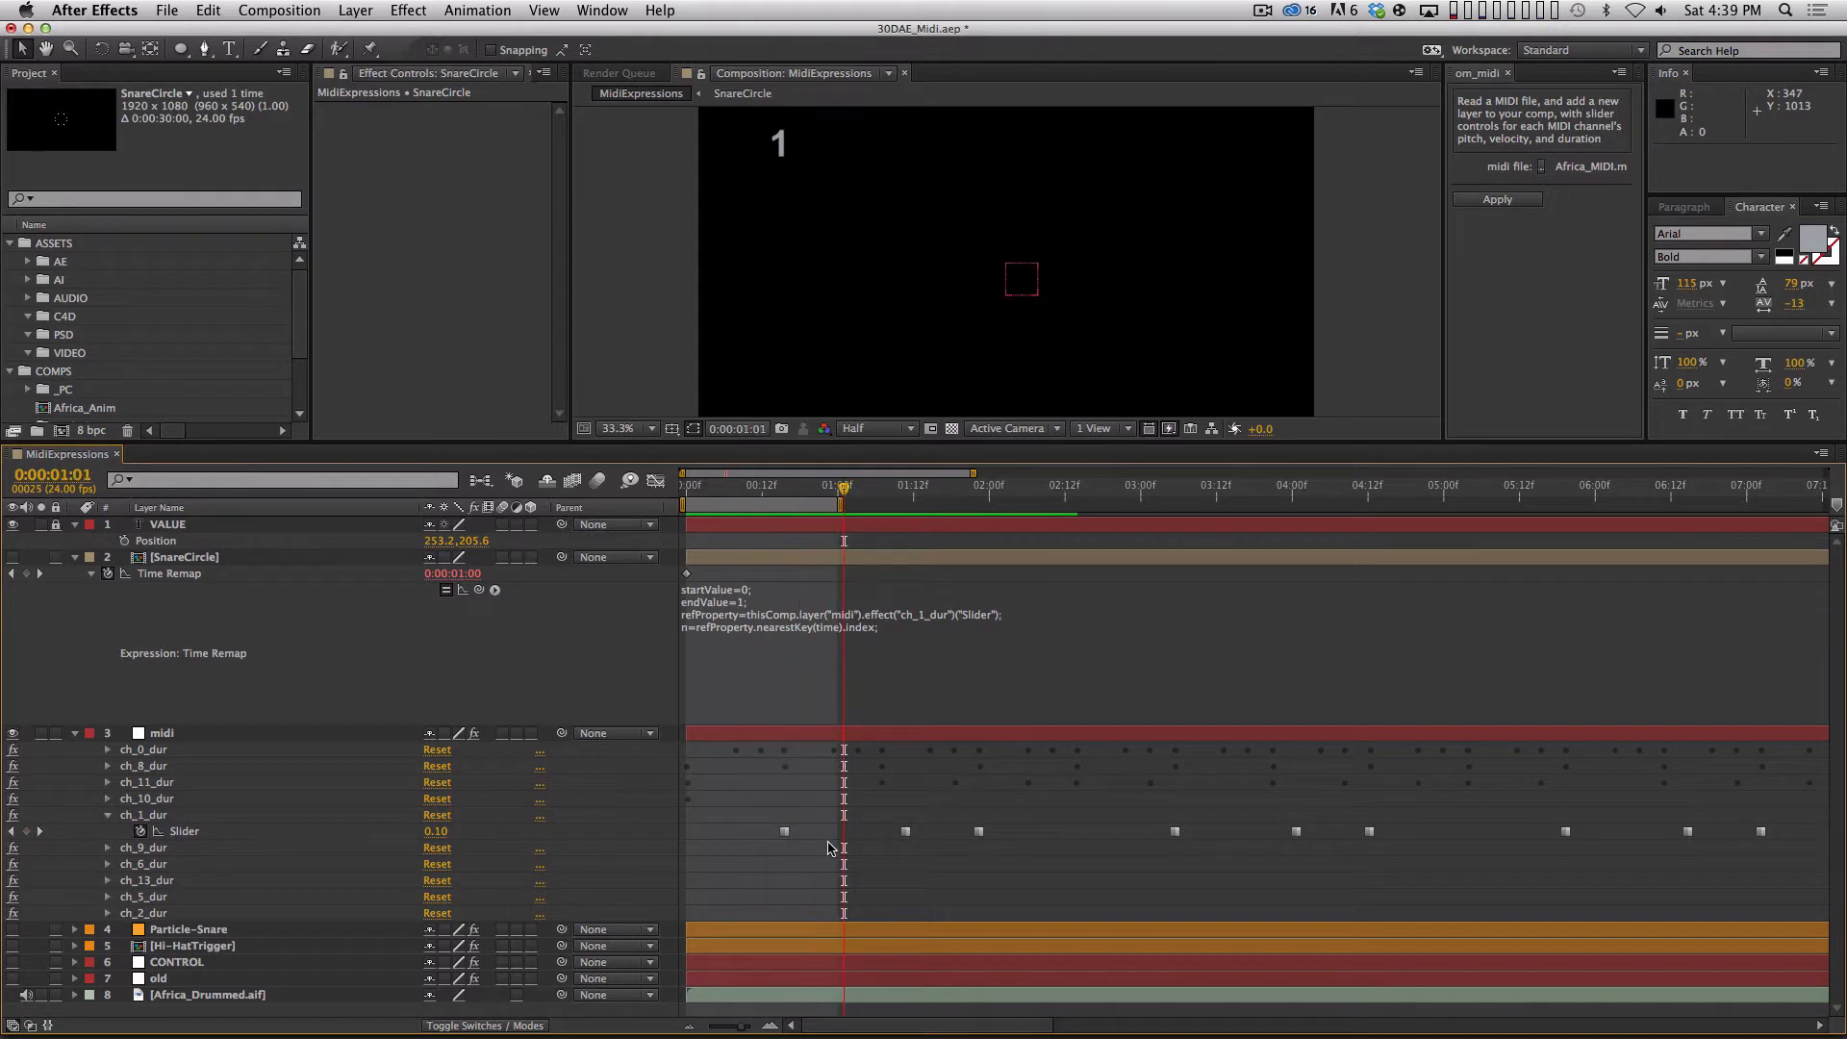
{"action": "left_click", "coordinate": [787, 490]}
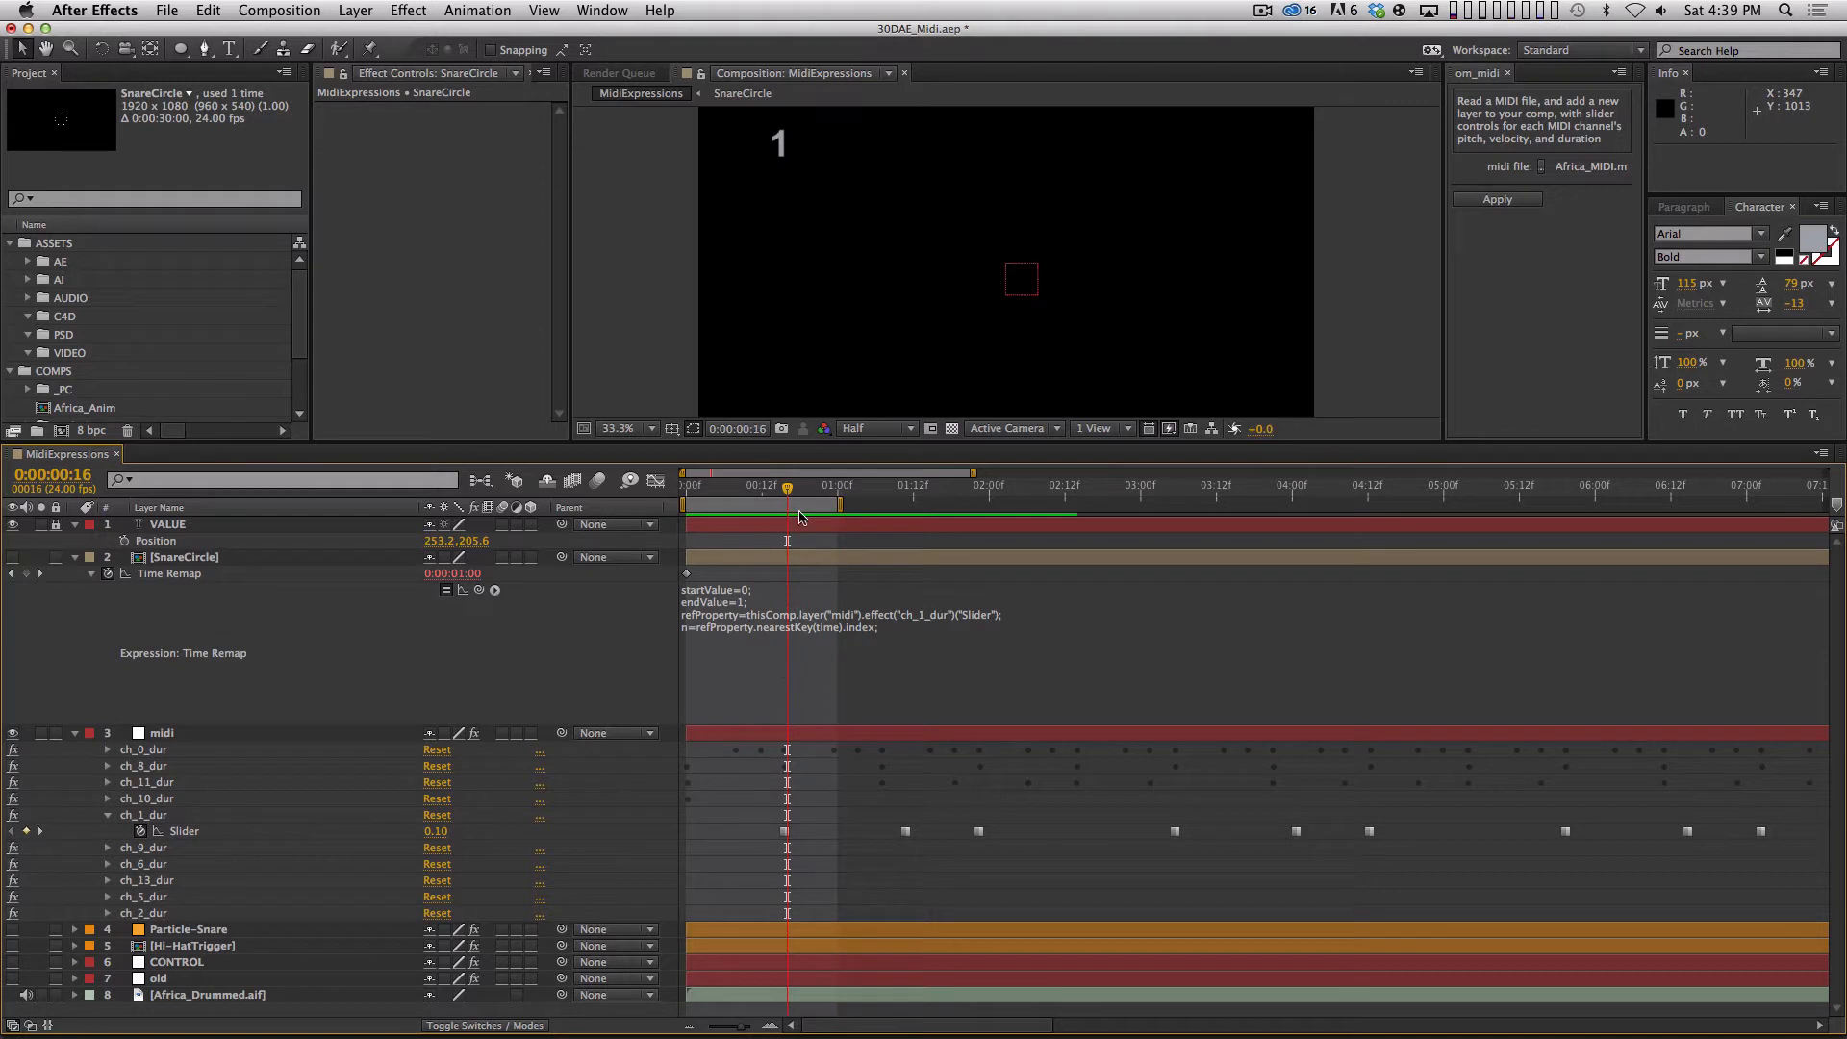
{"action": "left_click_drag", "start_coordinate": [787, 490], "coordinate": [862, 492]}
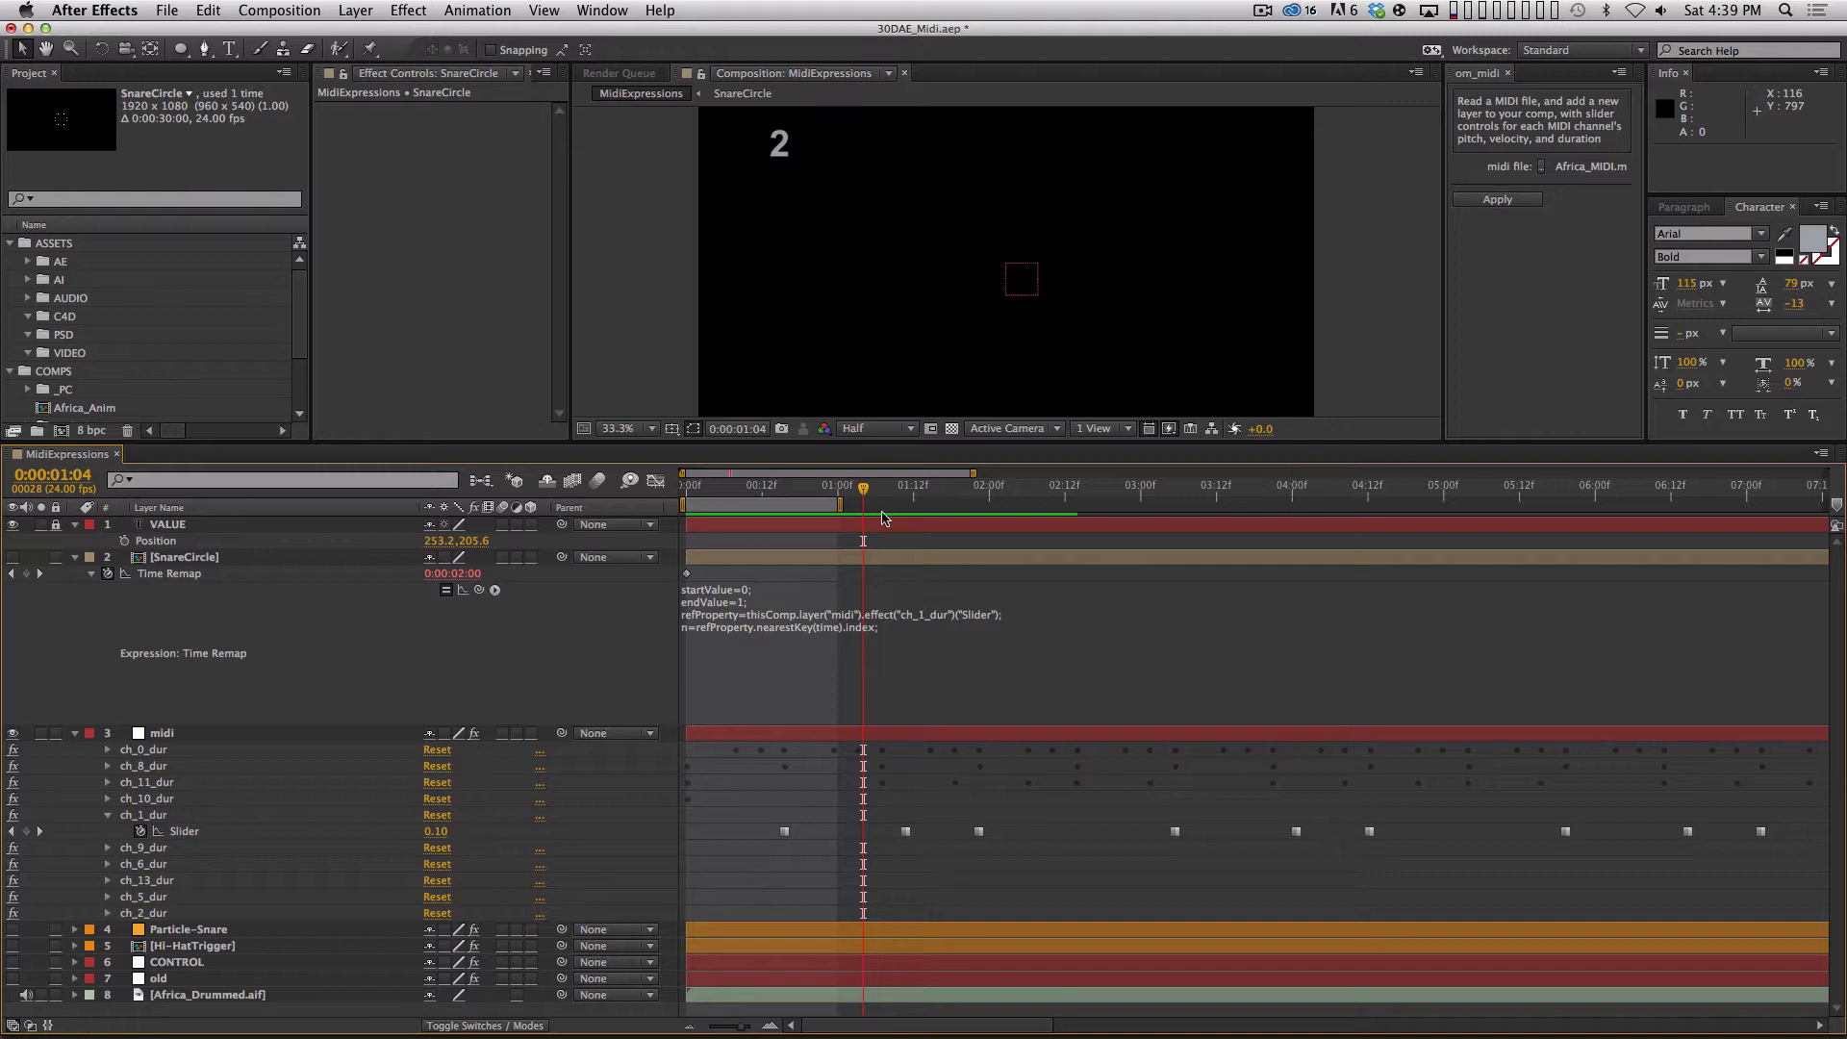
{"action": "left_click", "coordinate": [833, 493]}
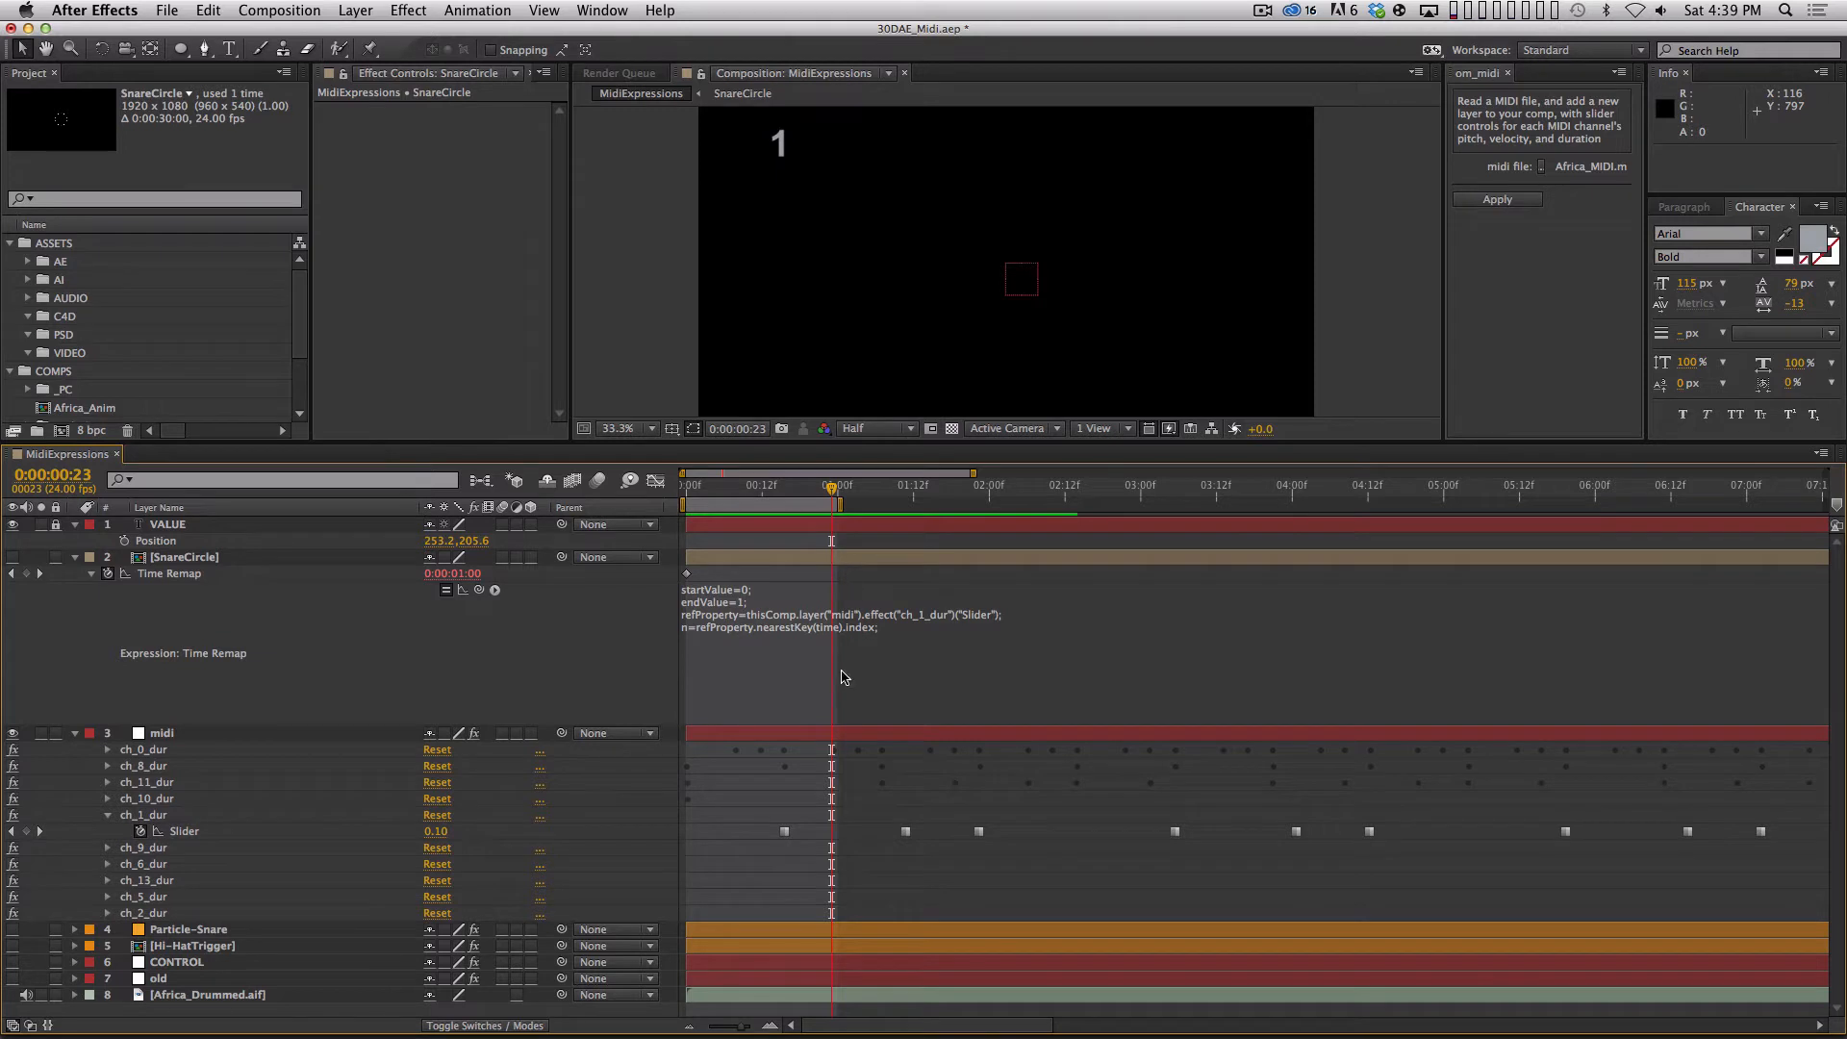
Select the first ch_1_dur Slider keyframe and end SnareCircle's Time Remap expression with an empty line, committing it.
{"action": "left_click_drag", "start_coordinate": [816, 810], "coordinate": [756, 869]}
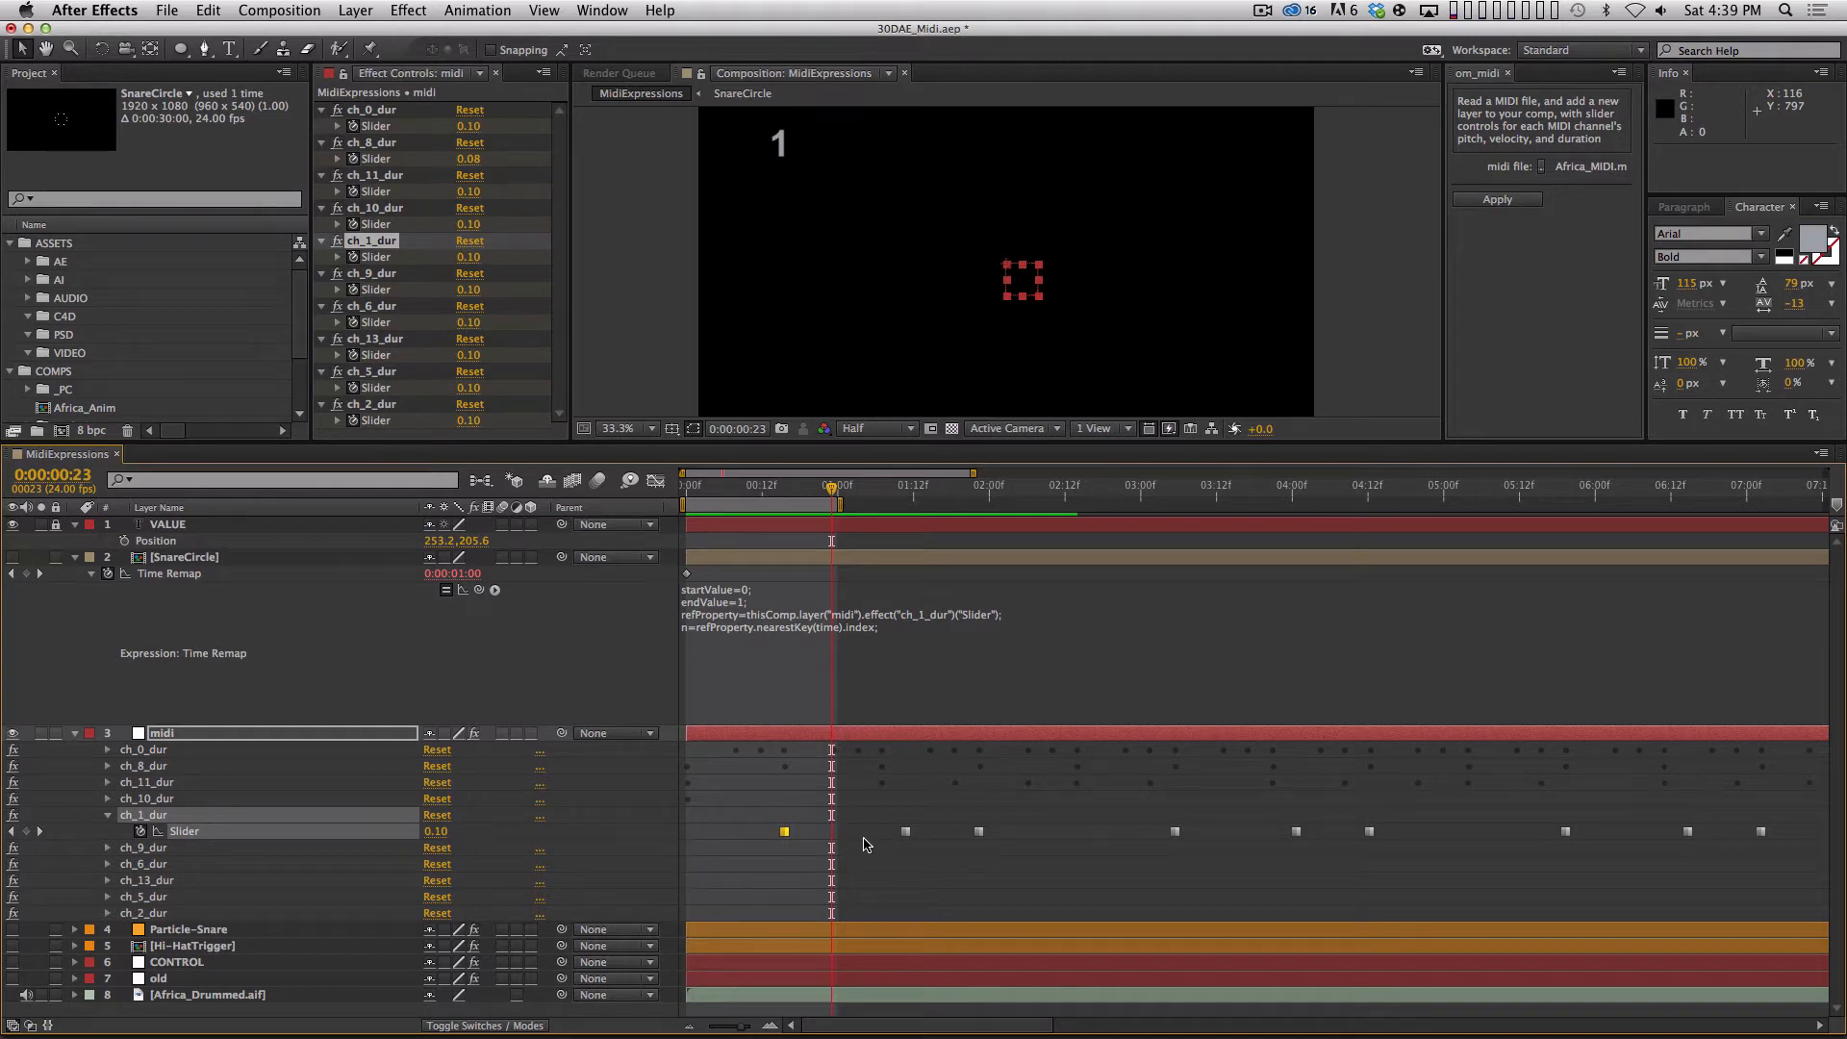
{"action": "key", "text": "k"}
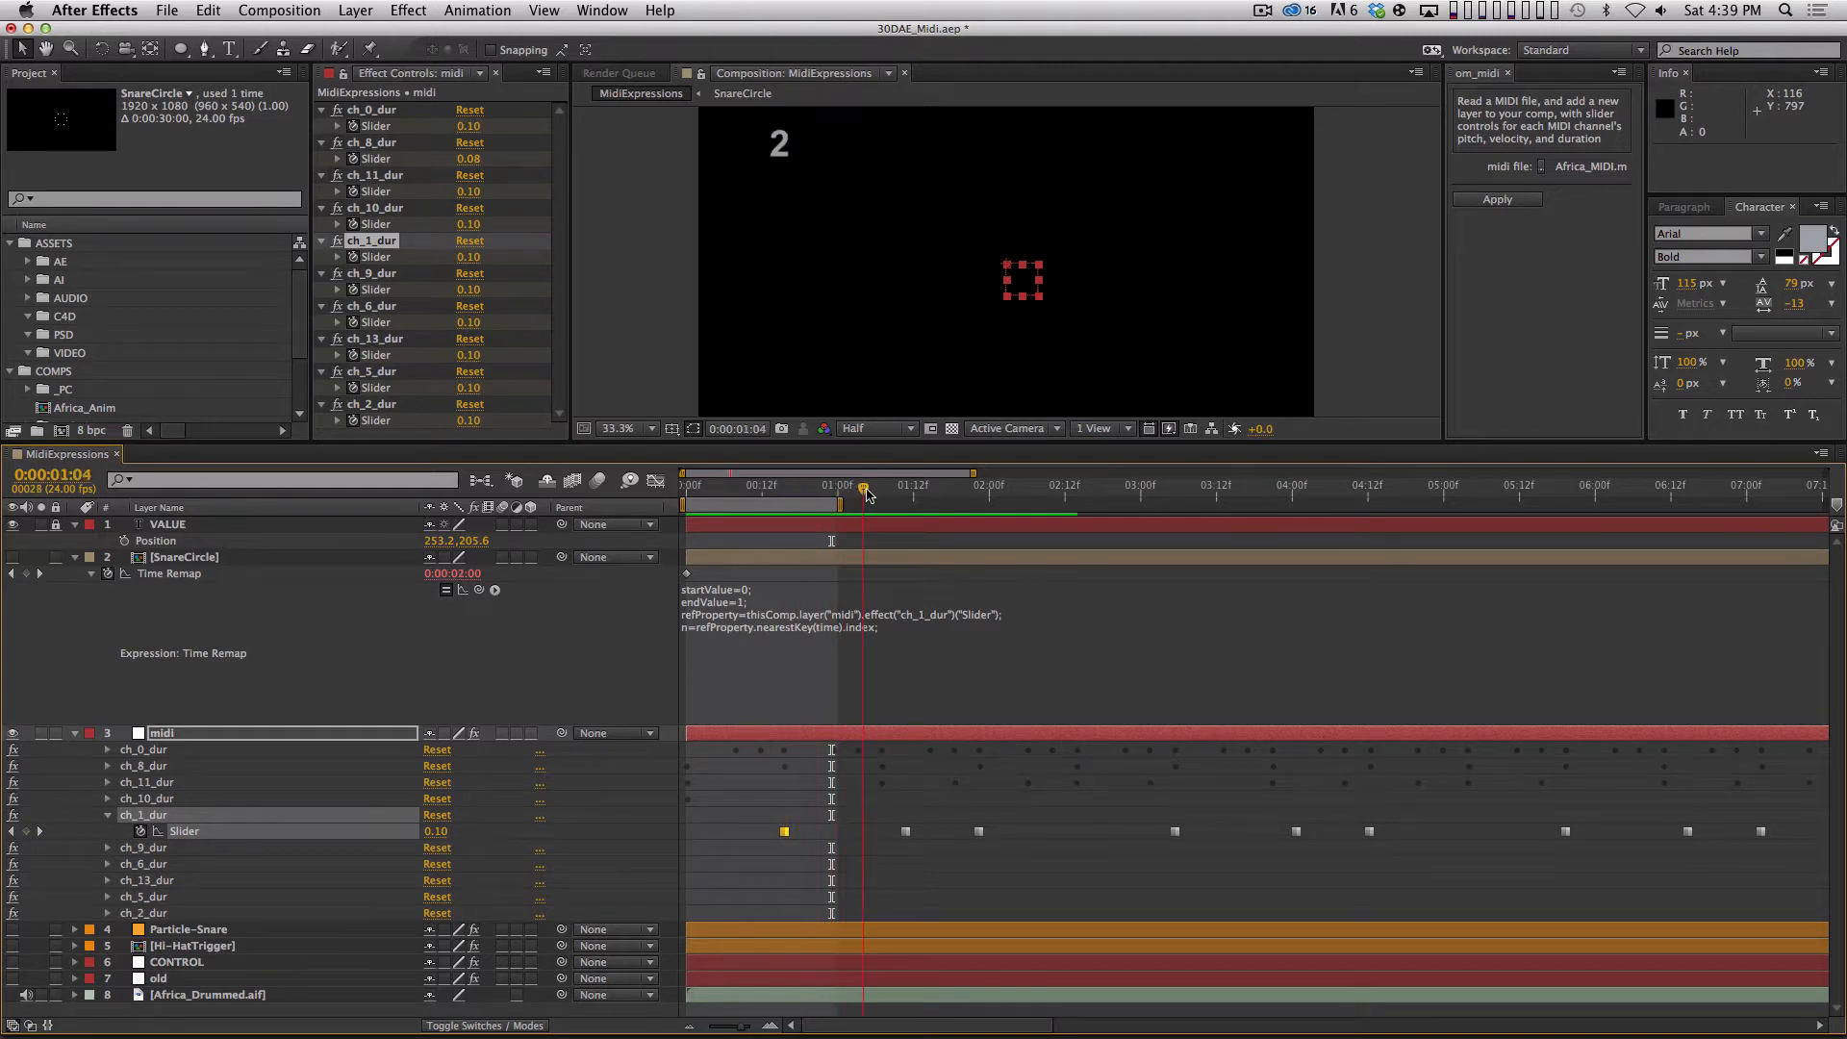
{"action": "left_click", "coordinate": [818, 656]}
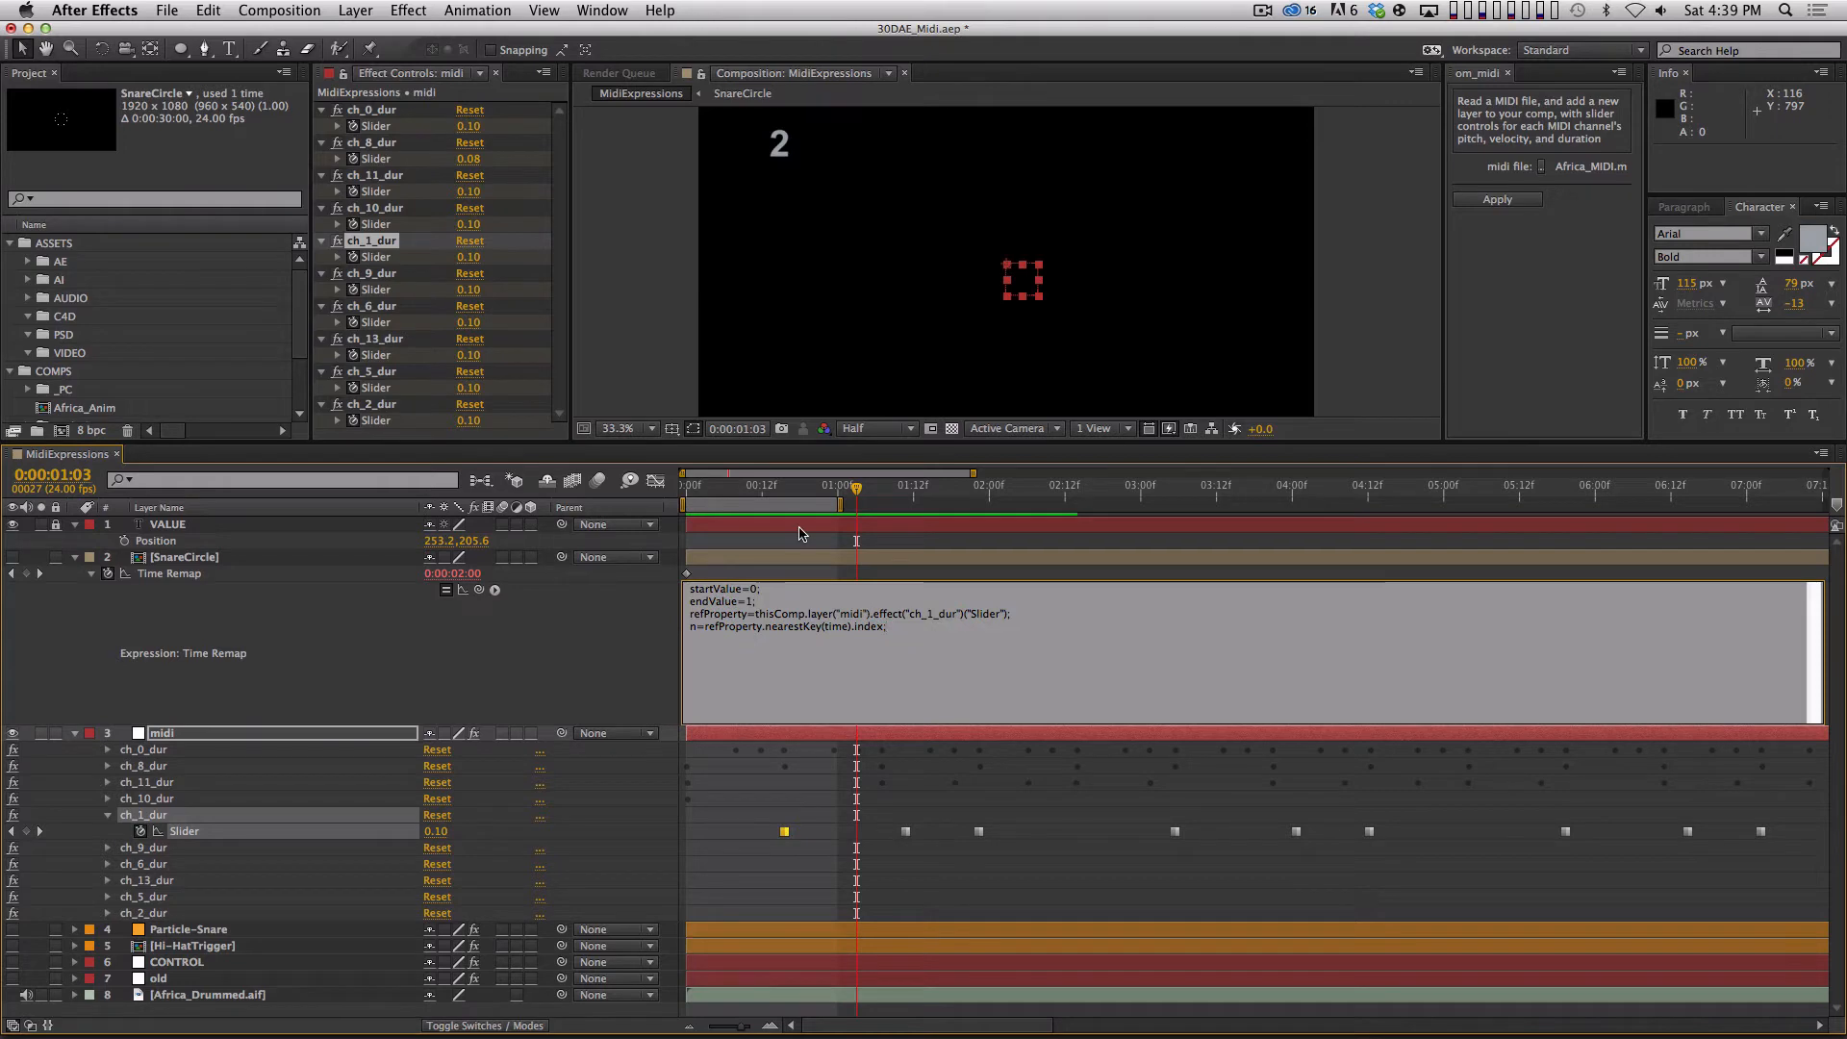
{"action": "key", "text": "Return"}
{"action": "key", "text": "KP_Enter"}
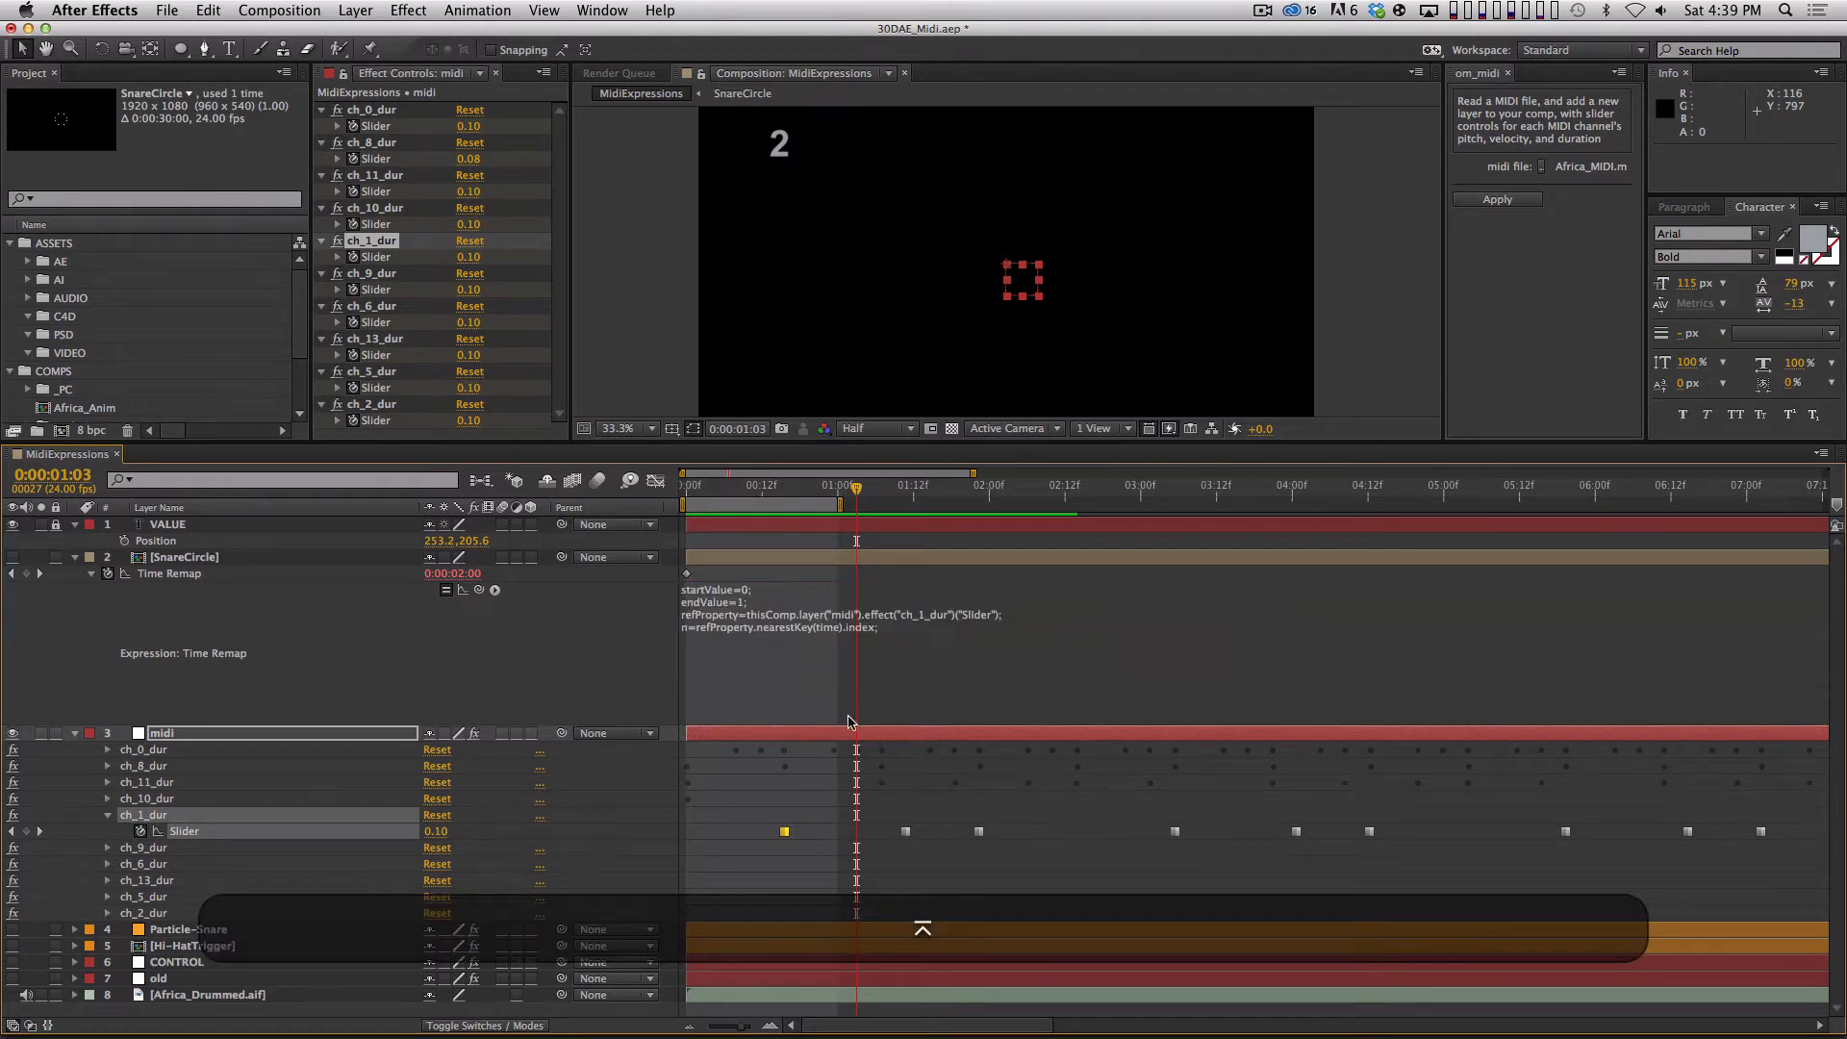
Scrub between the first and second ch_1_dur keyframes to examine where the nearest key index switches.
{"action": "left_click_drag", "start_coordinate": [766, 488], "coordinate": [818, 504]}
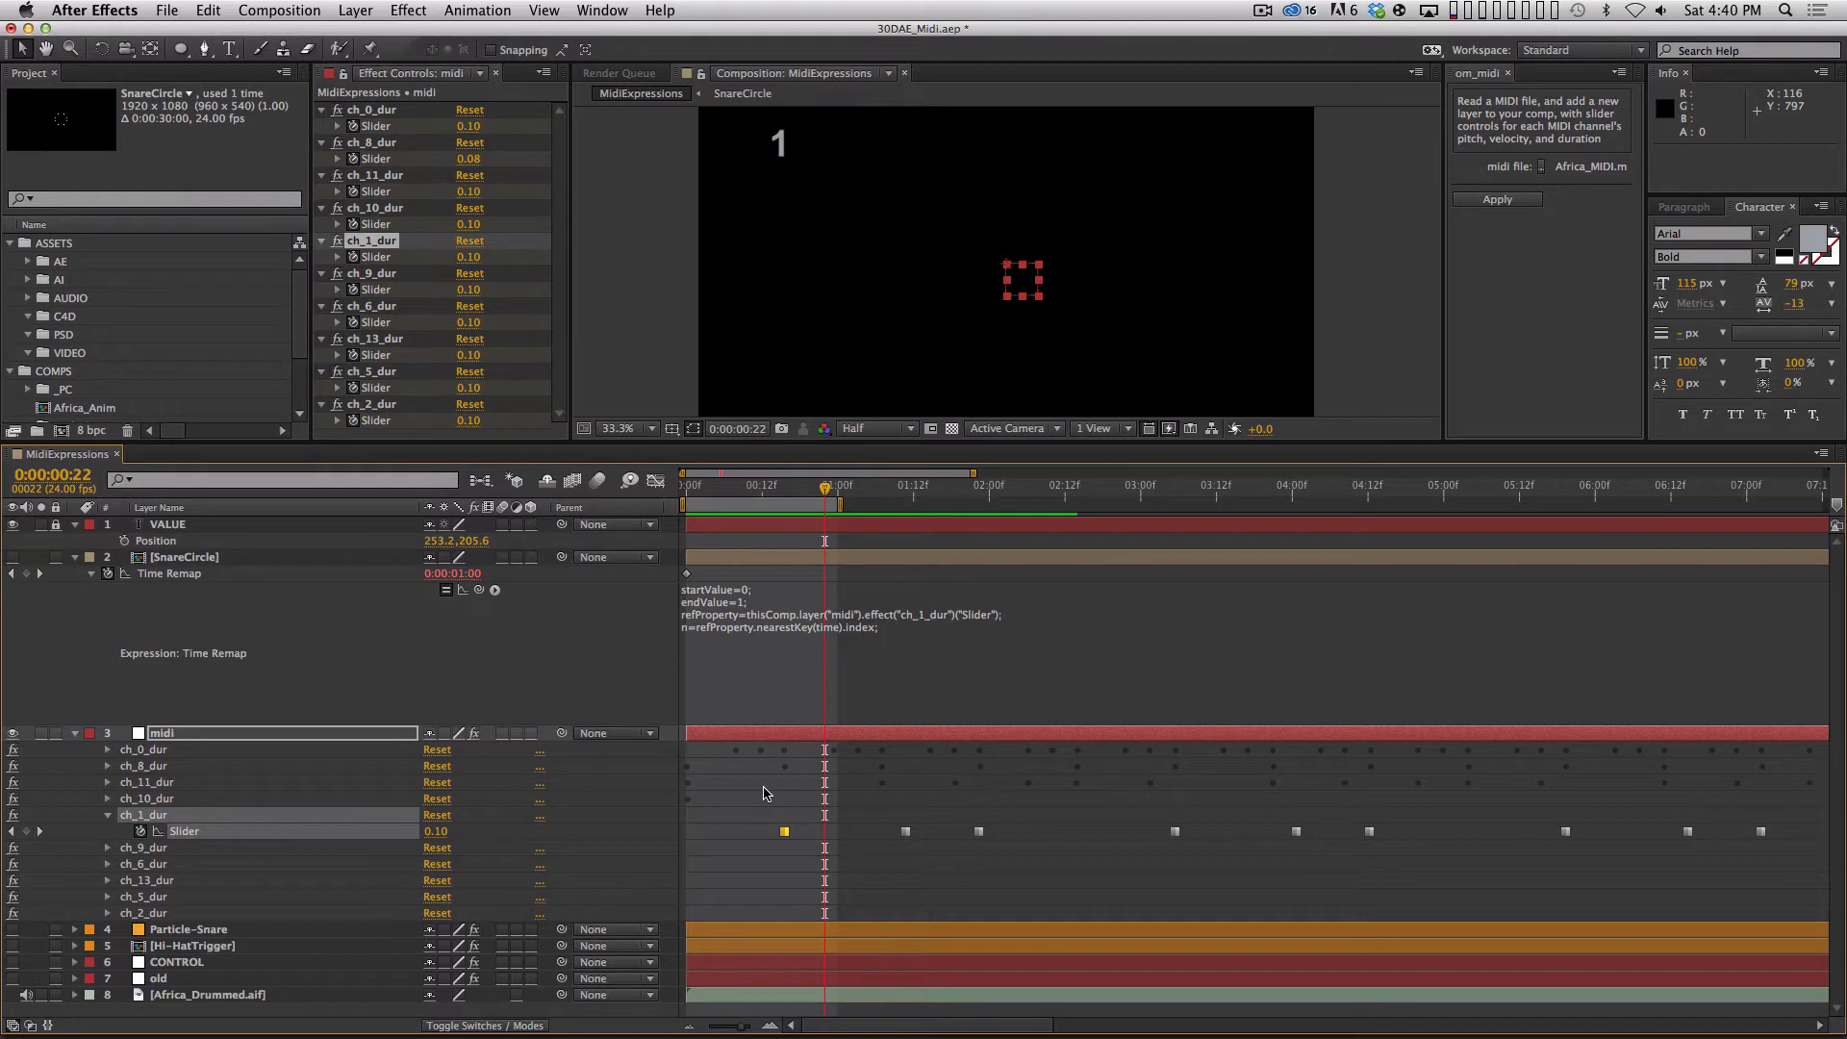
{"action": "left_click_drag", "start_coordinate": [824, 492], "coordinate": [855, 470]}
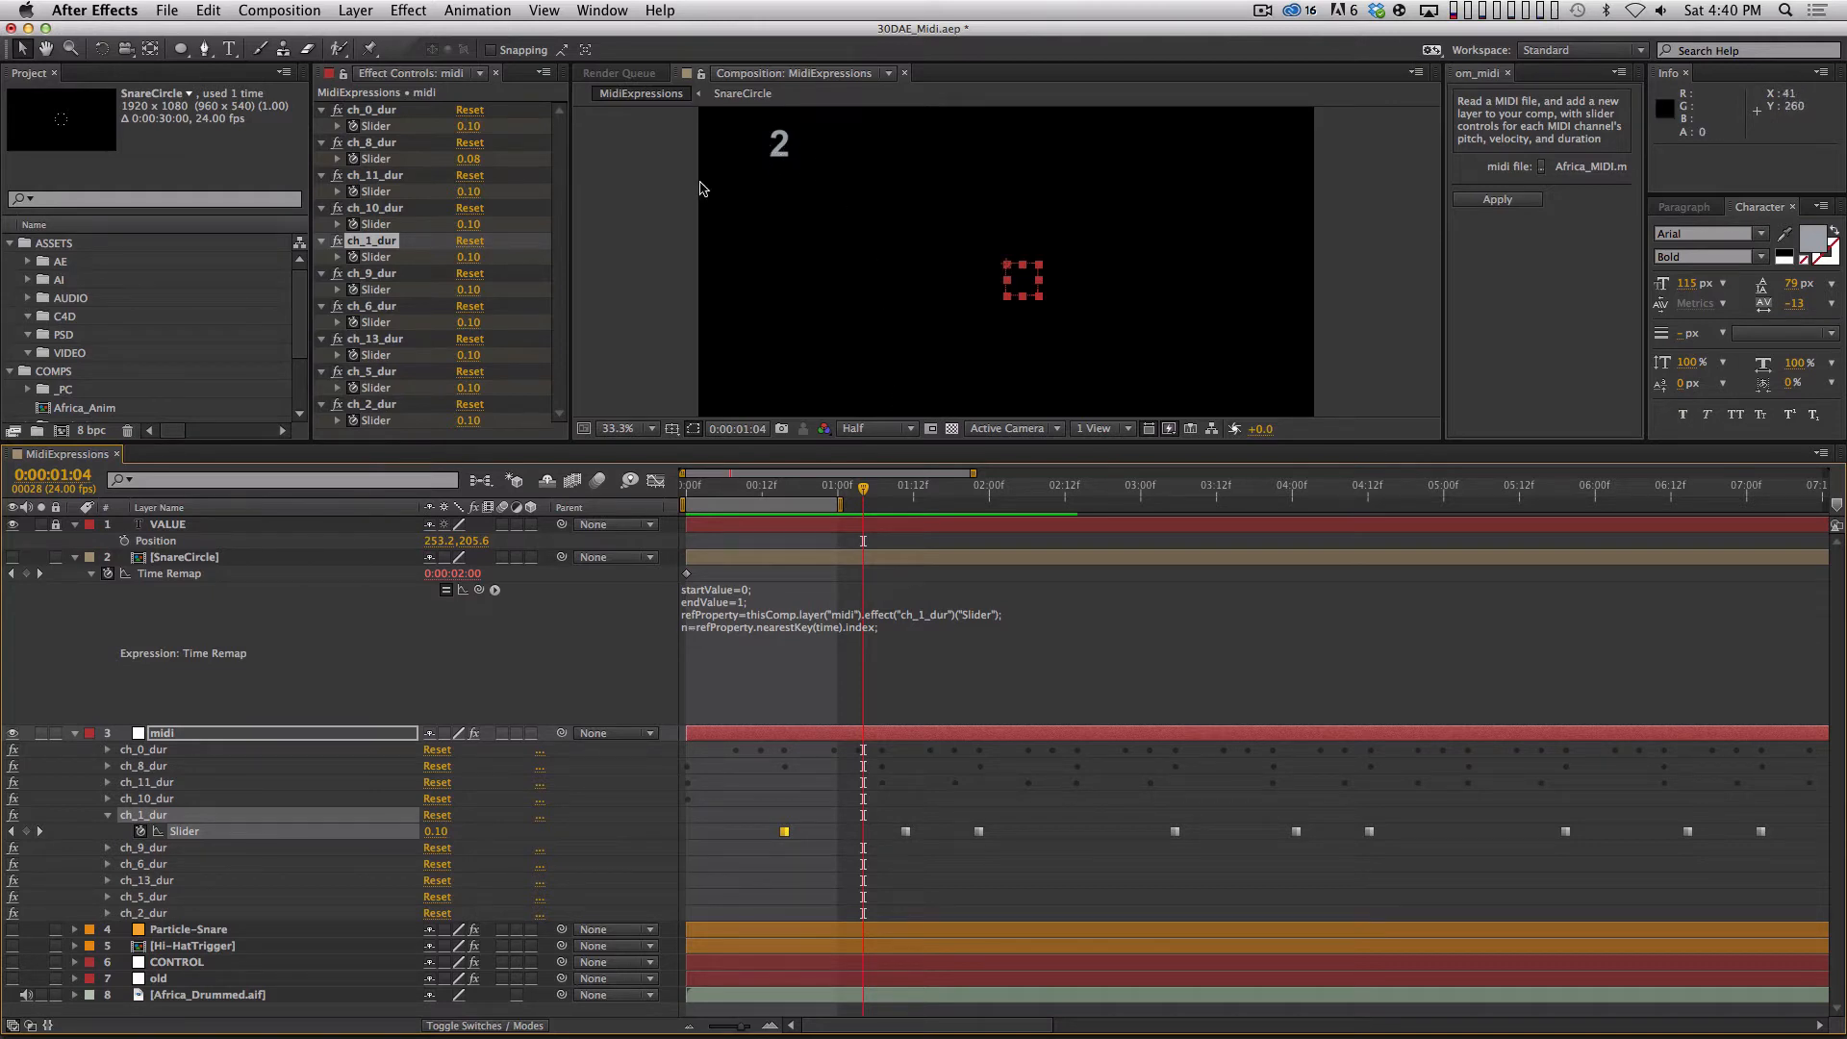
{"action": "left_click_drag", "start_coordinate": [755, 493], "coordinate": [783, 490]}
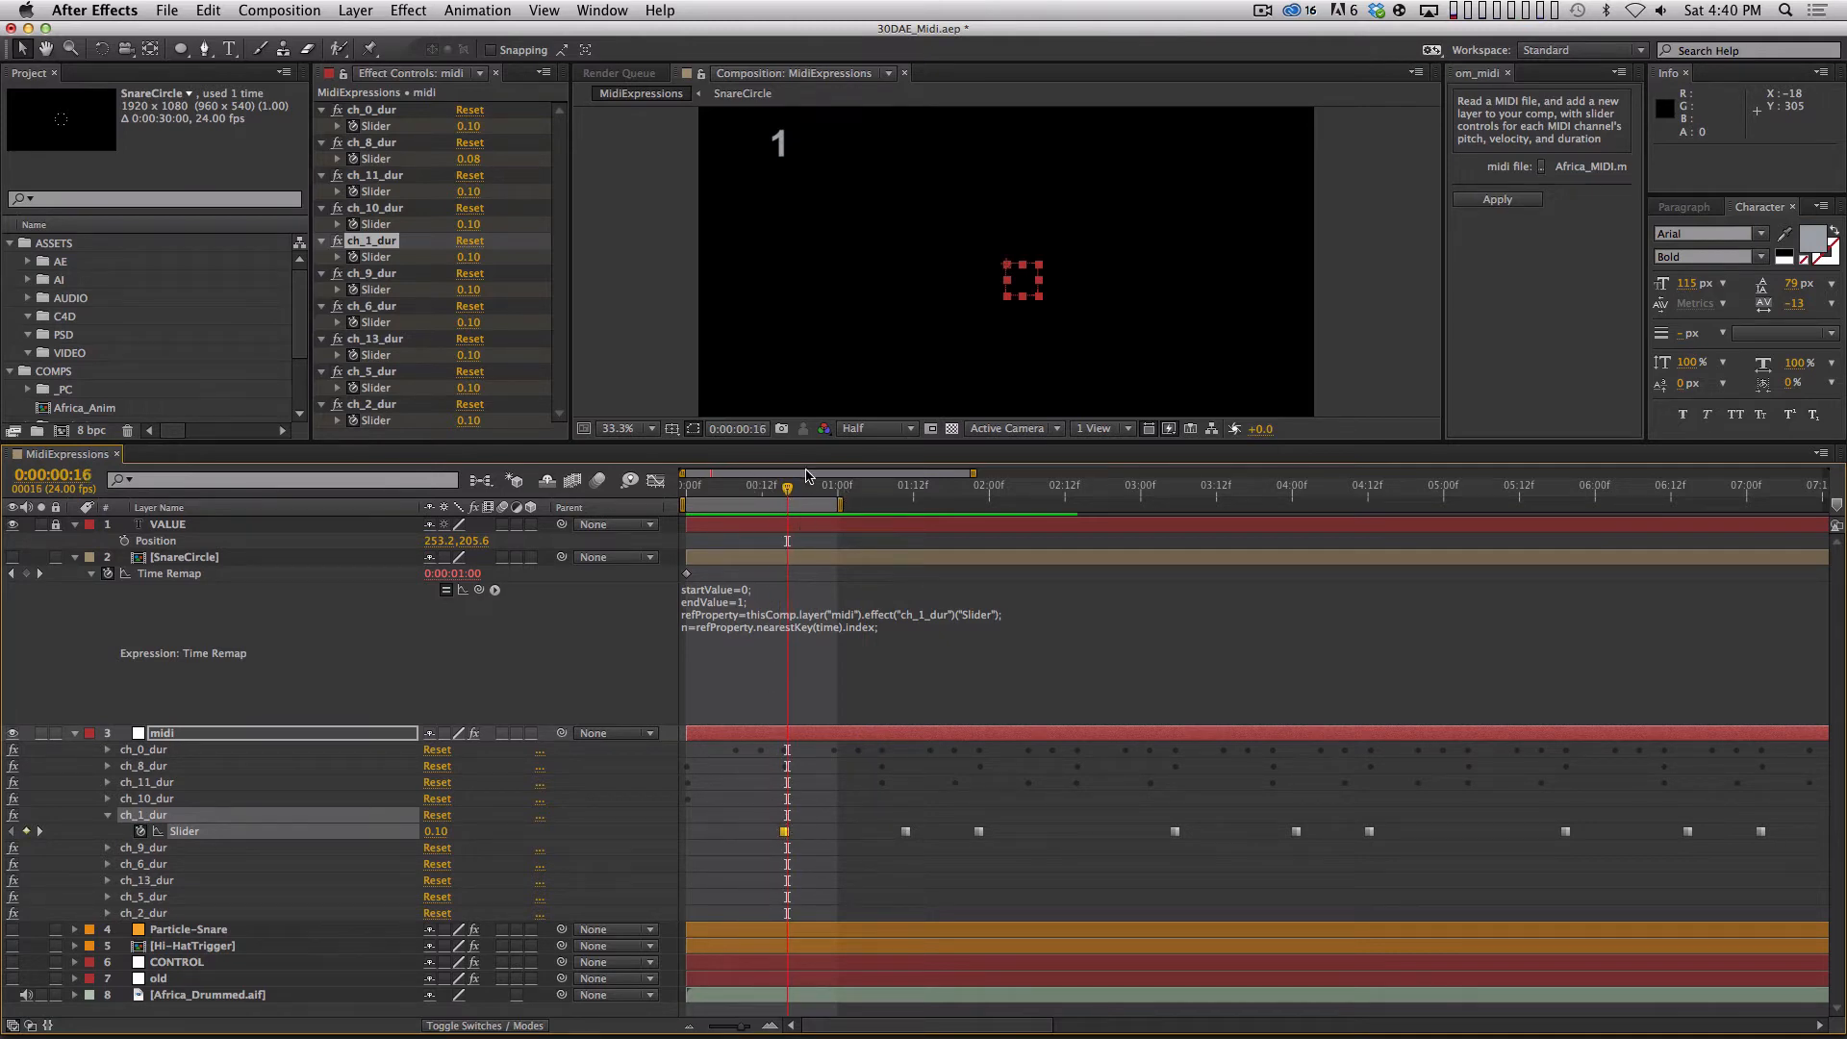
{"action": "left_click_drag", "start_coordinate": [786, 491], "coordinate": [831, 492]}
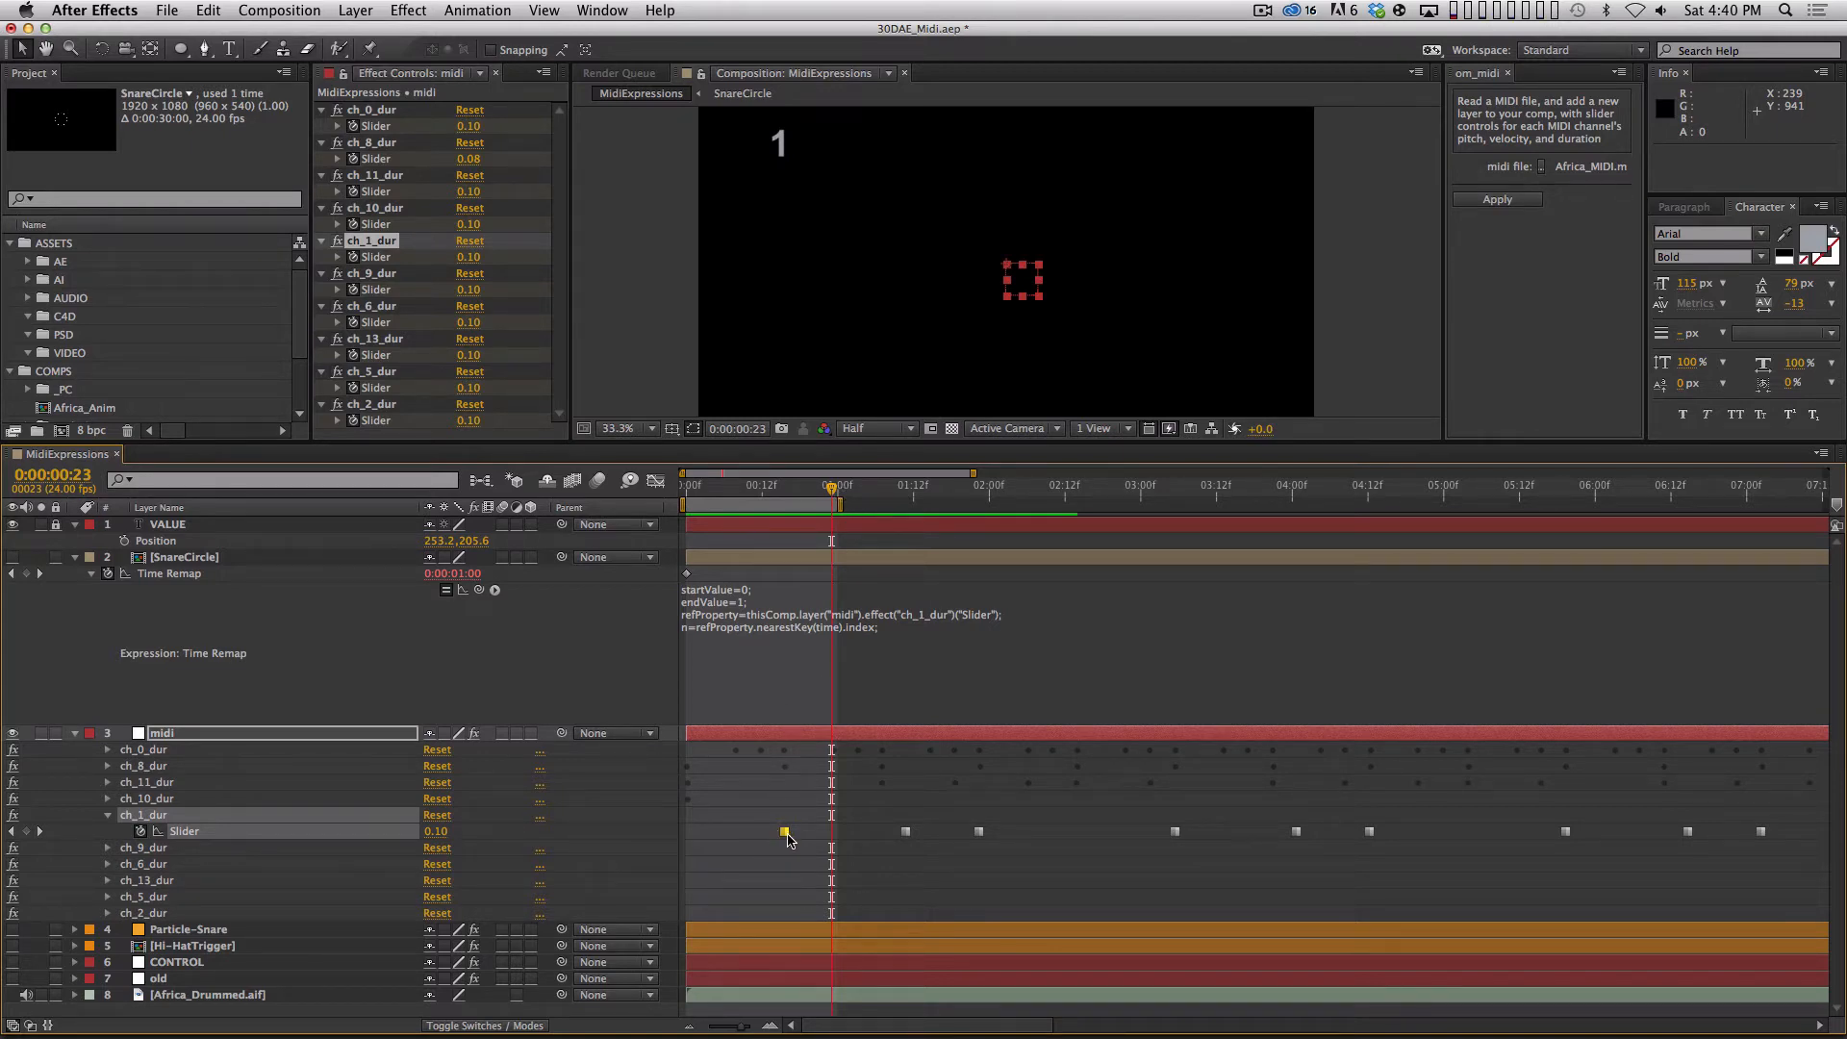
{"action": "left_click_drag", "start_coordinate": [833, 489], "coordinate": [864, 495]}
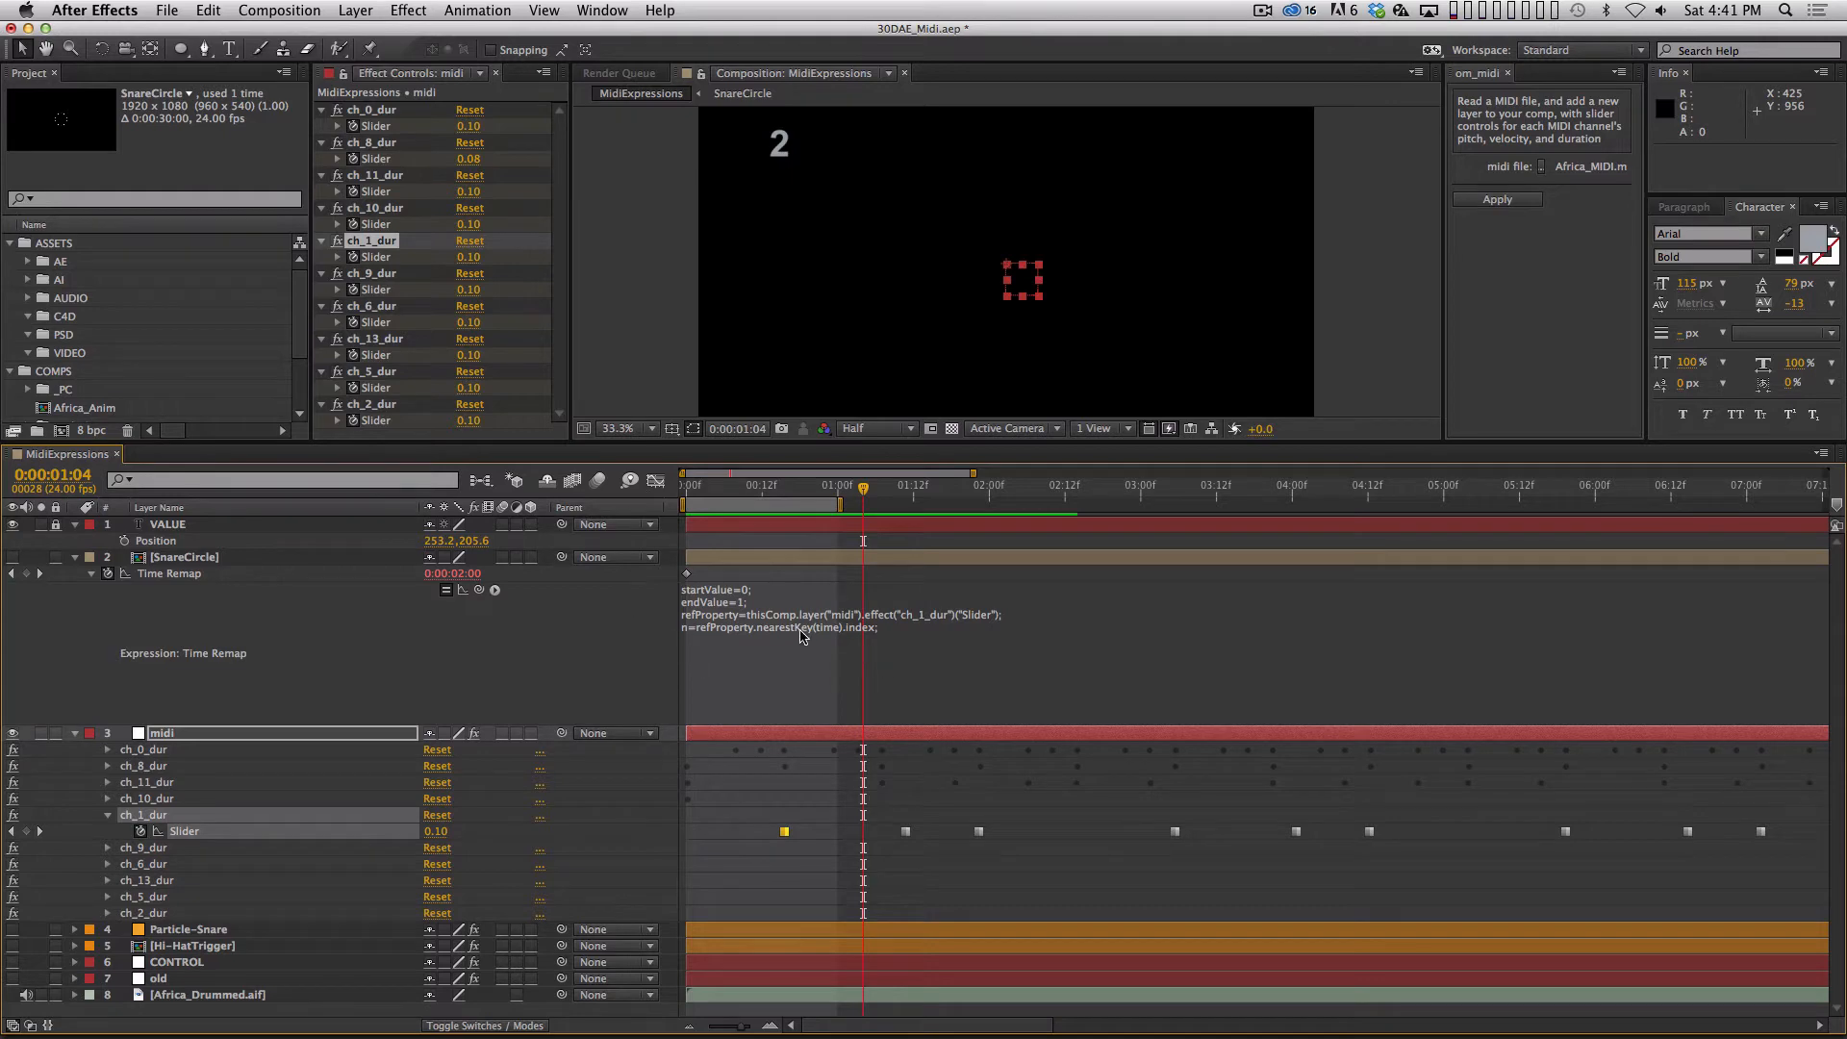
Reopen SnareCircle's Time Remap expression and start an if condition below the empty line: if (time >= ).
{"action": "left_click", "coordinate": [694, 634]}
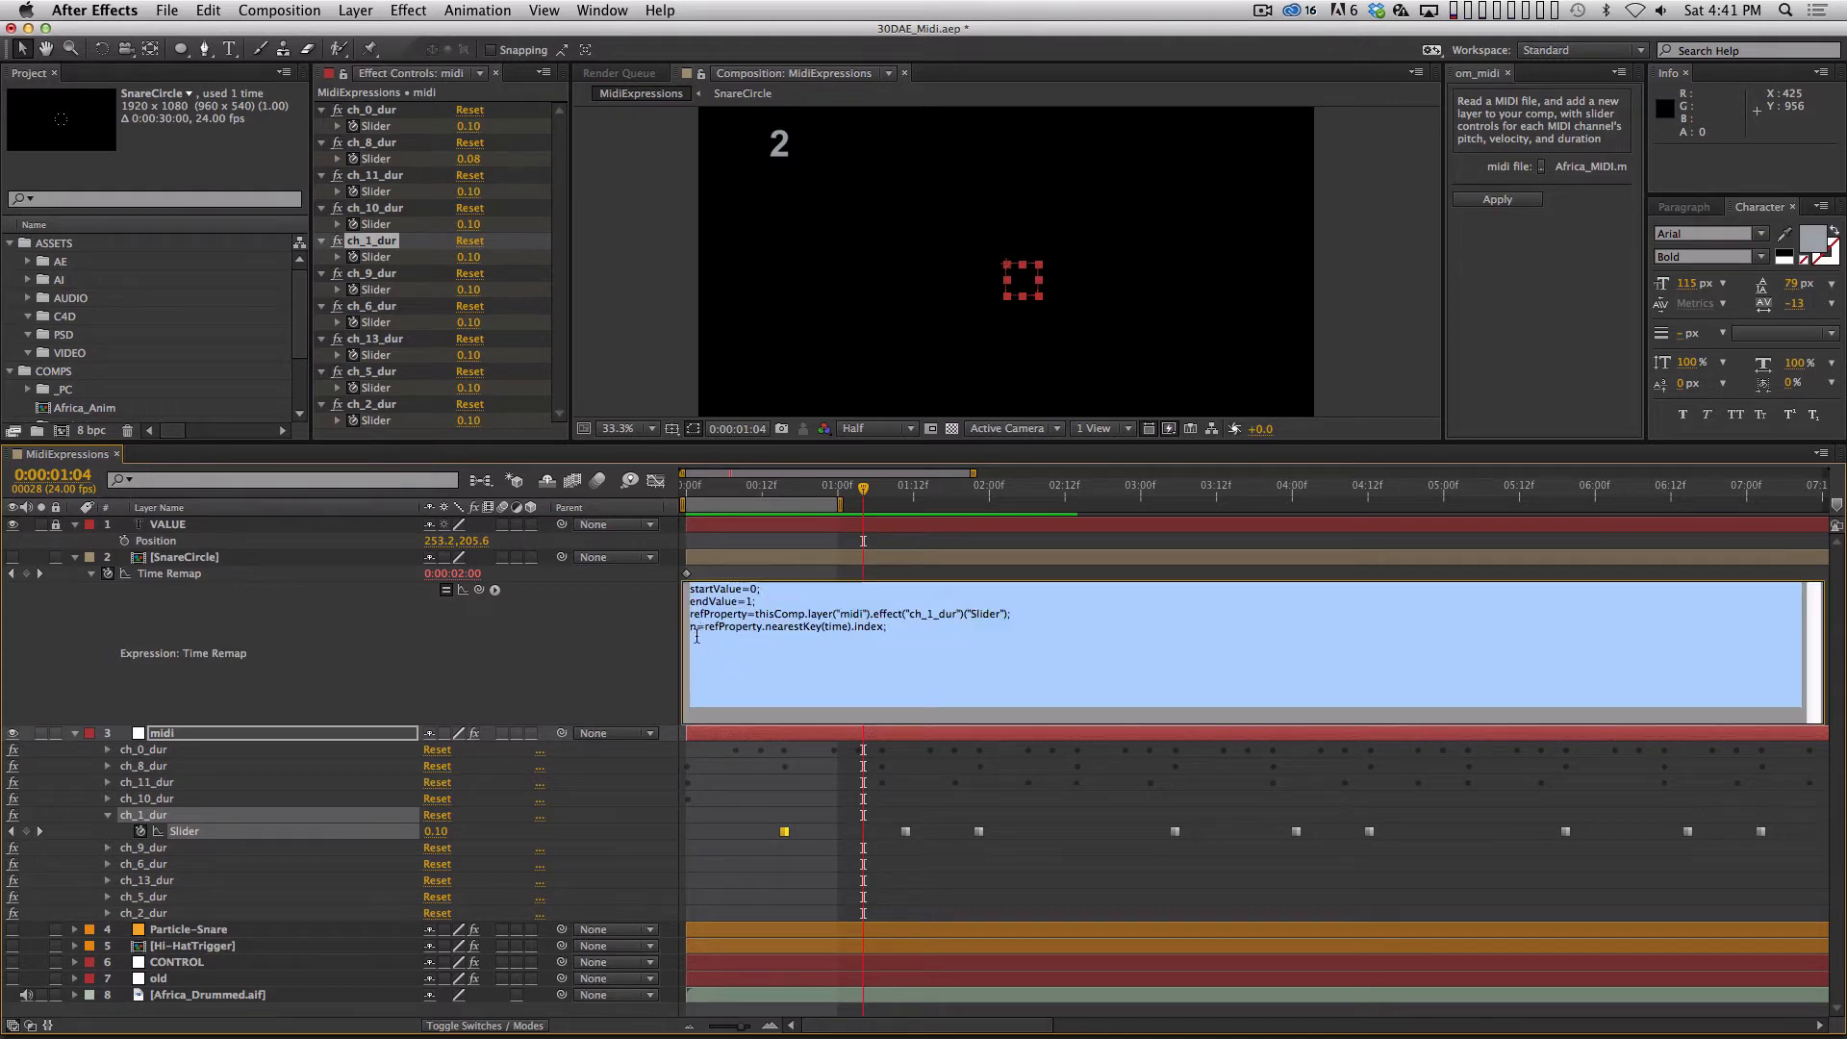
{"action": "left_click", "coordinate": [717, 642]}
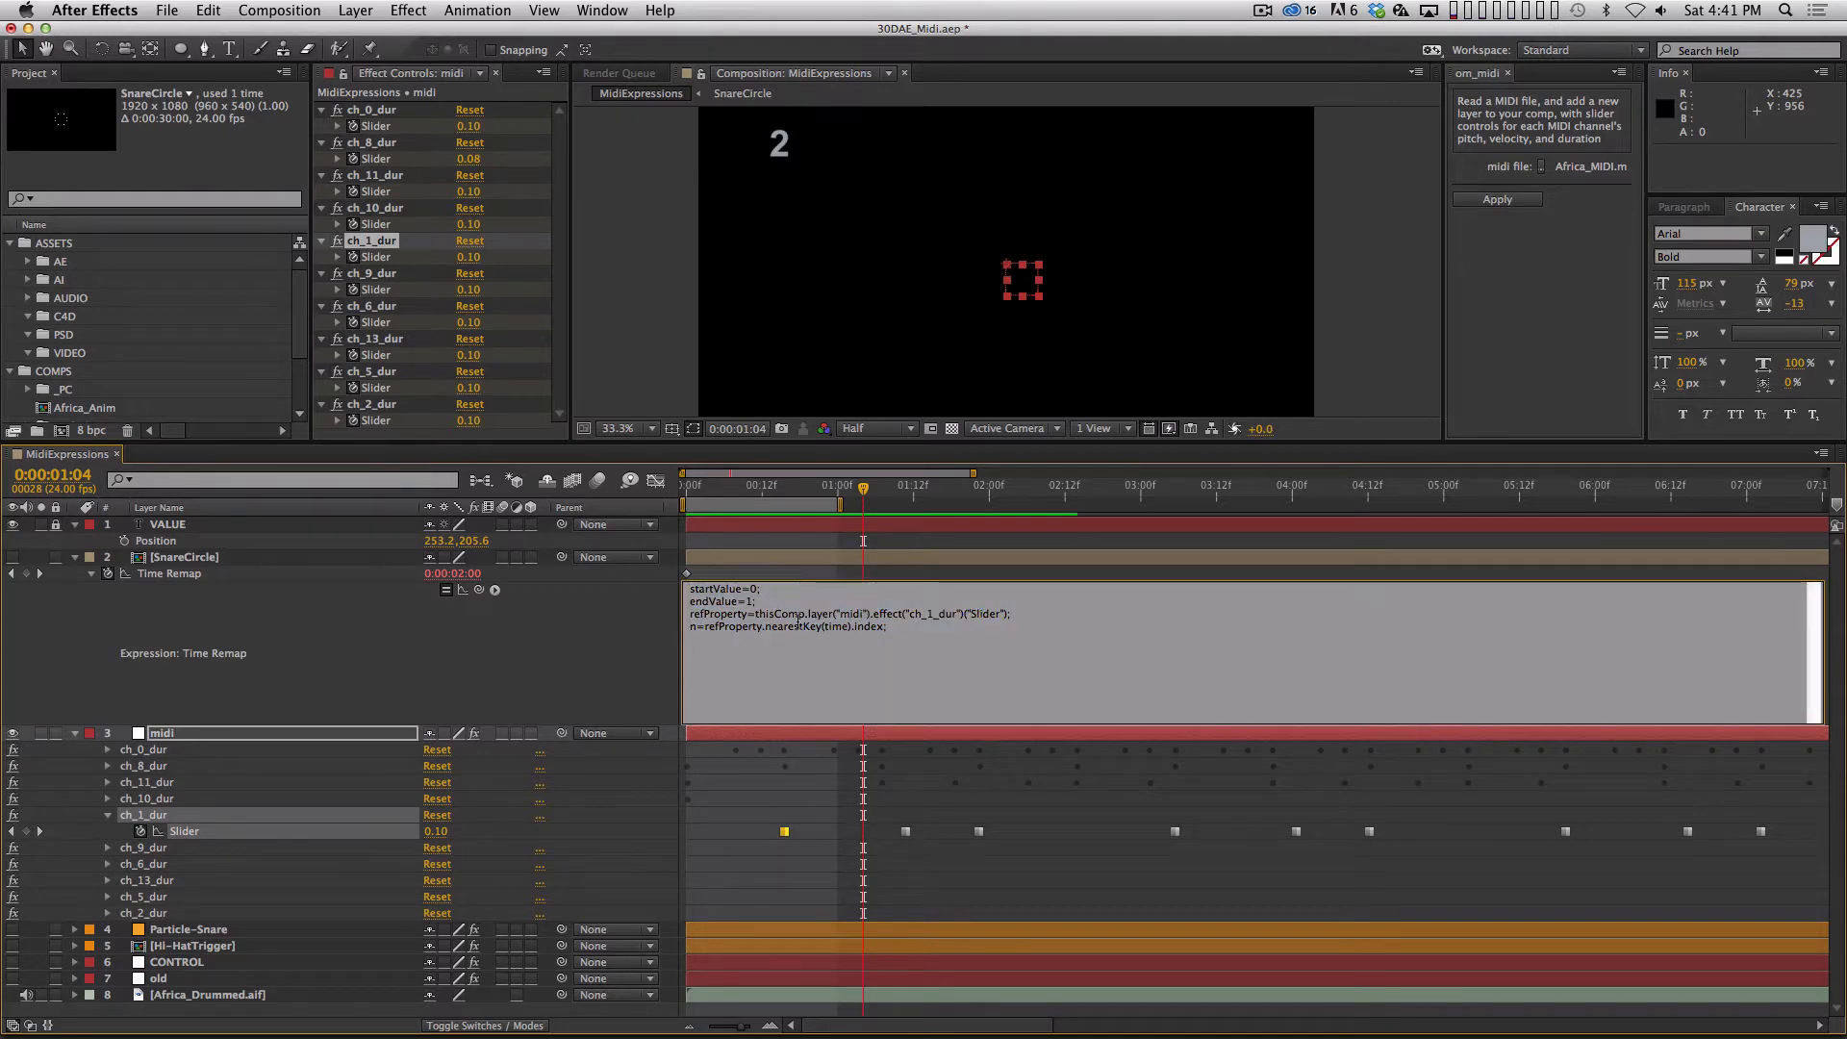
{"action": "type", "text": "if"}
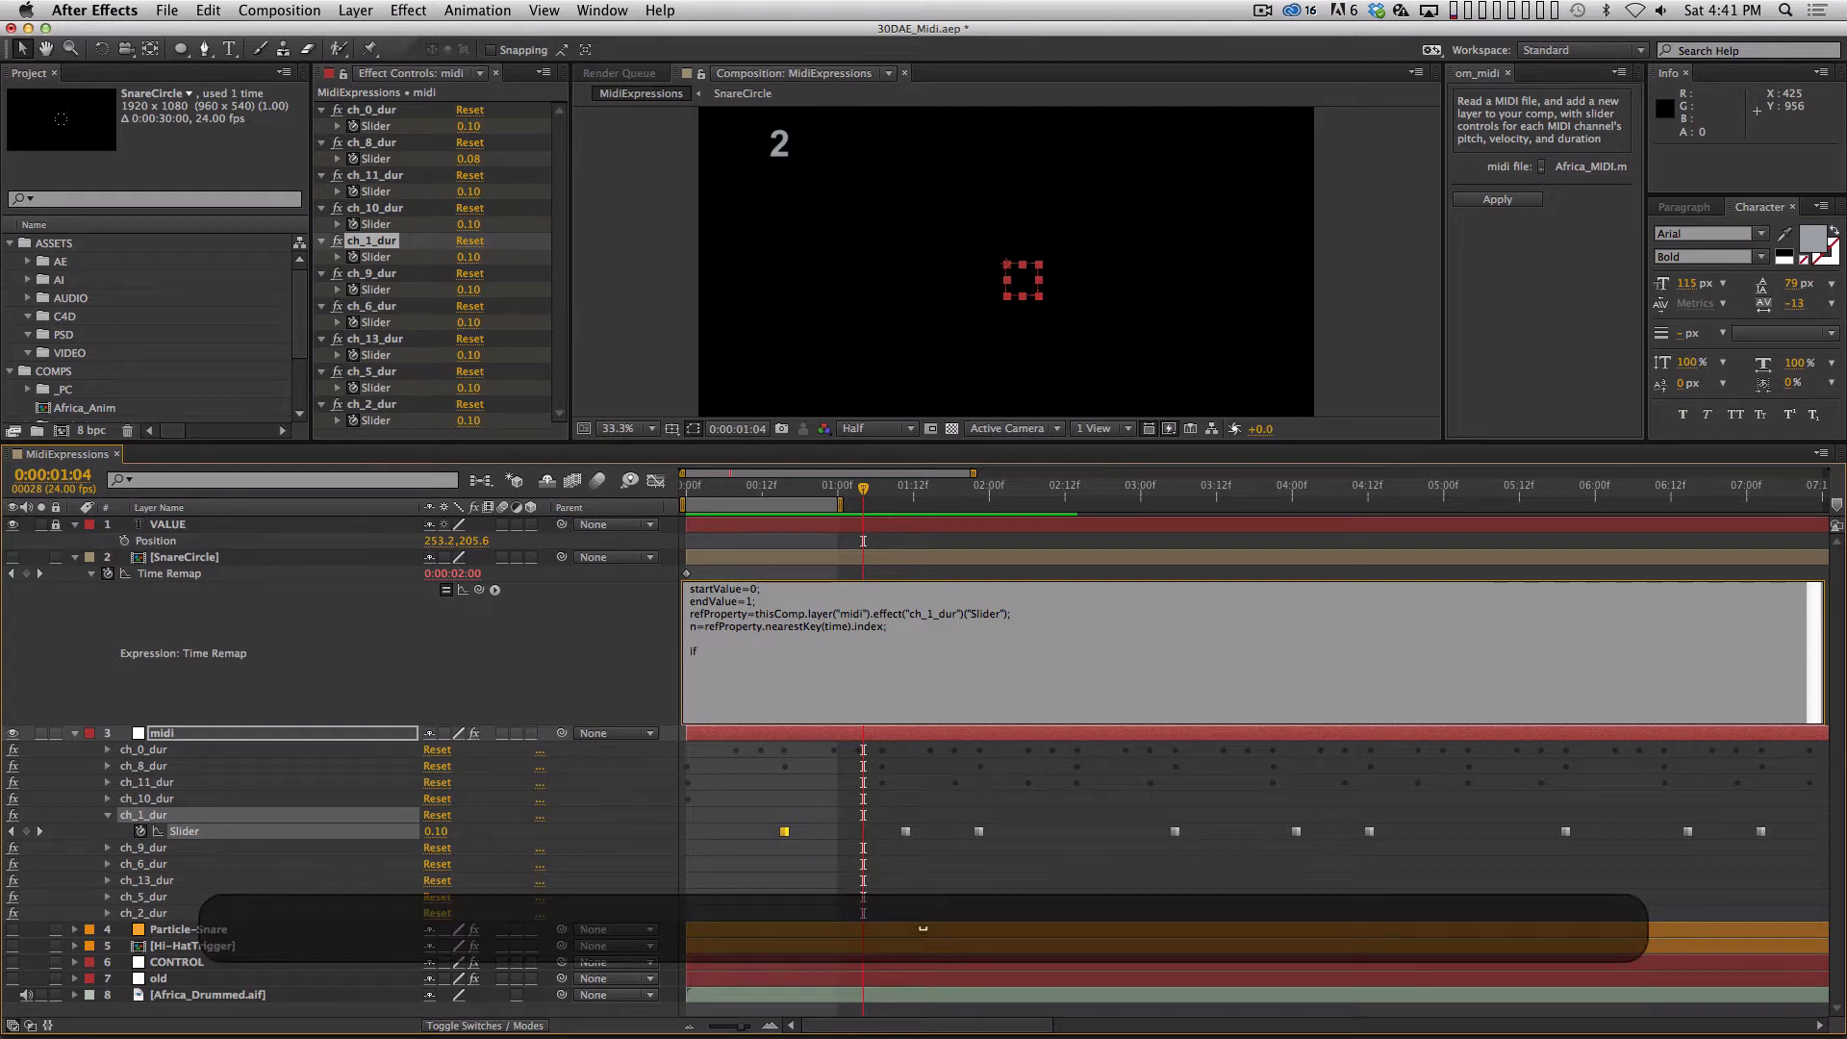
{"action": "key", "text": "shift"}
{"action": "type", "text": "("}
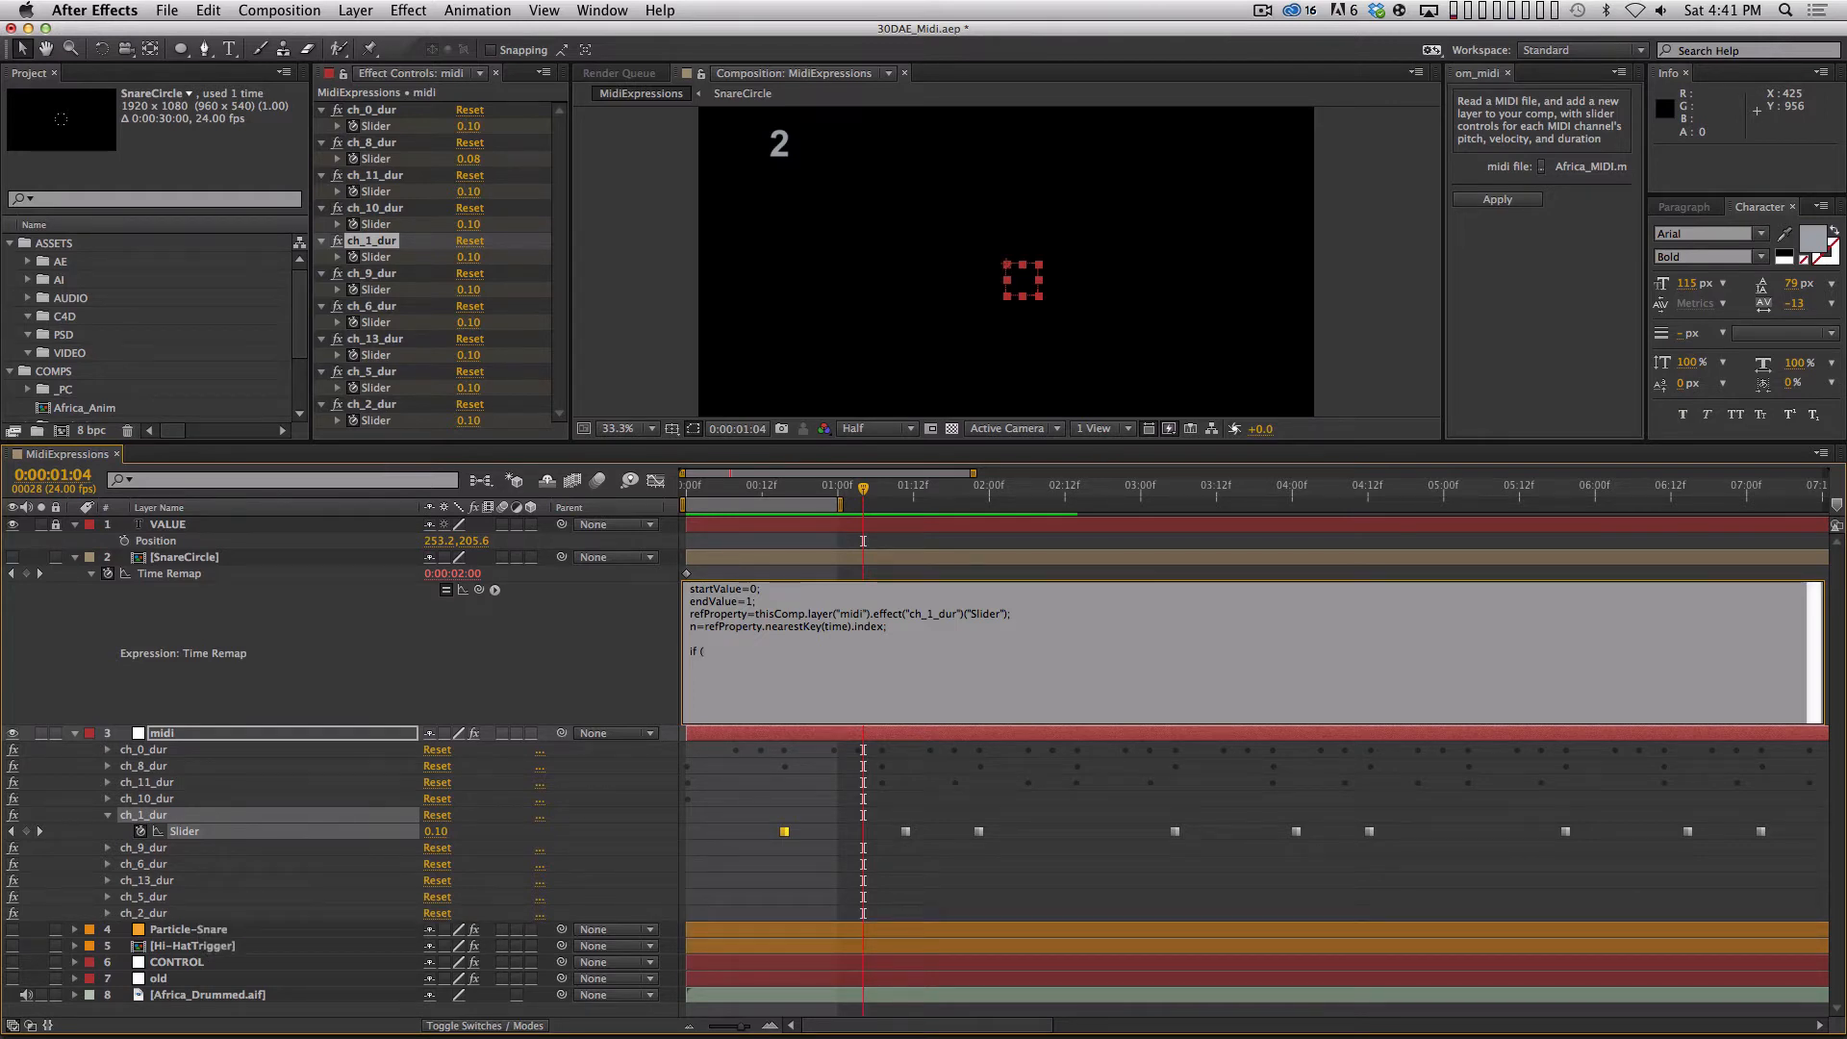
{"action": "type", "text": "time"}
{"action": "key", "text": "shift"}
{"action": "type", "text": ">="}
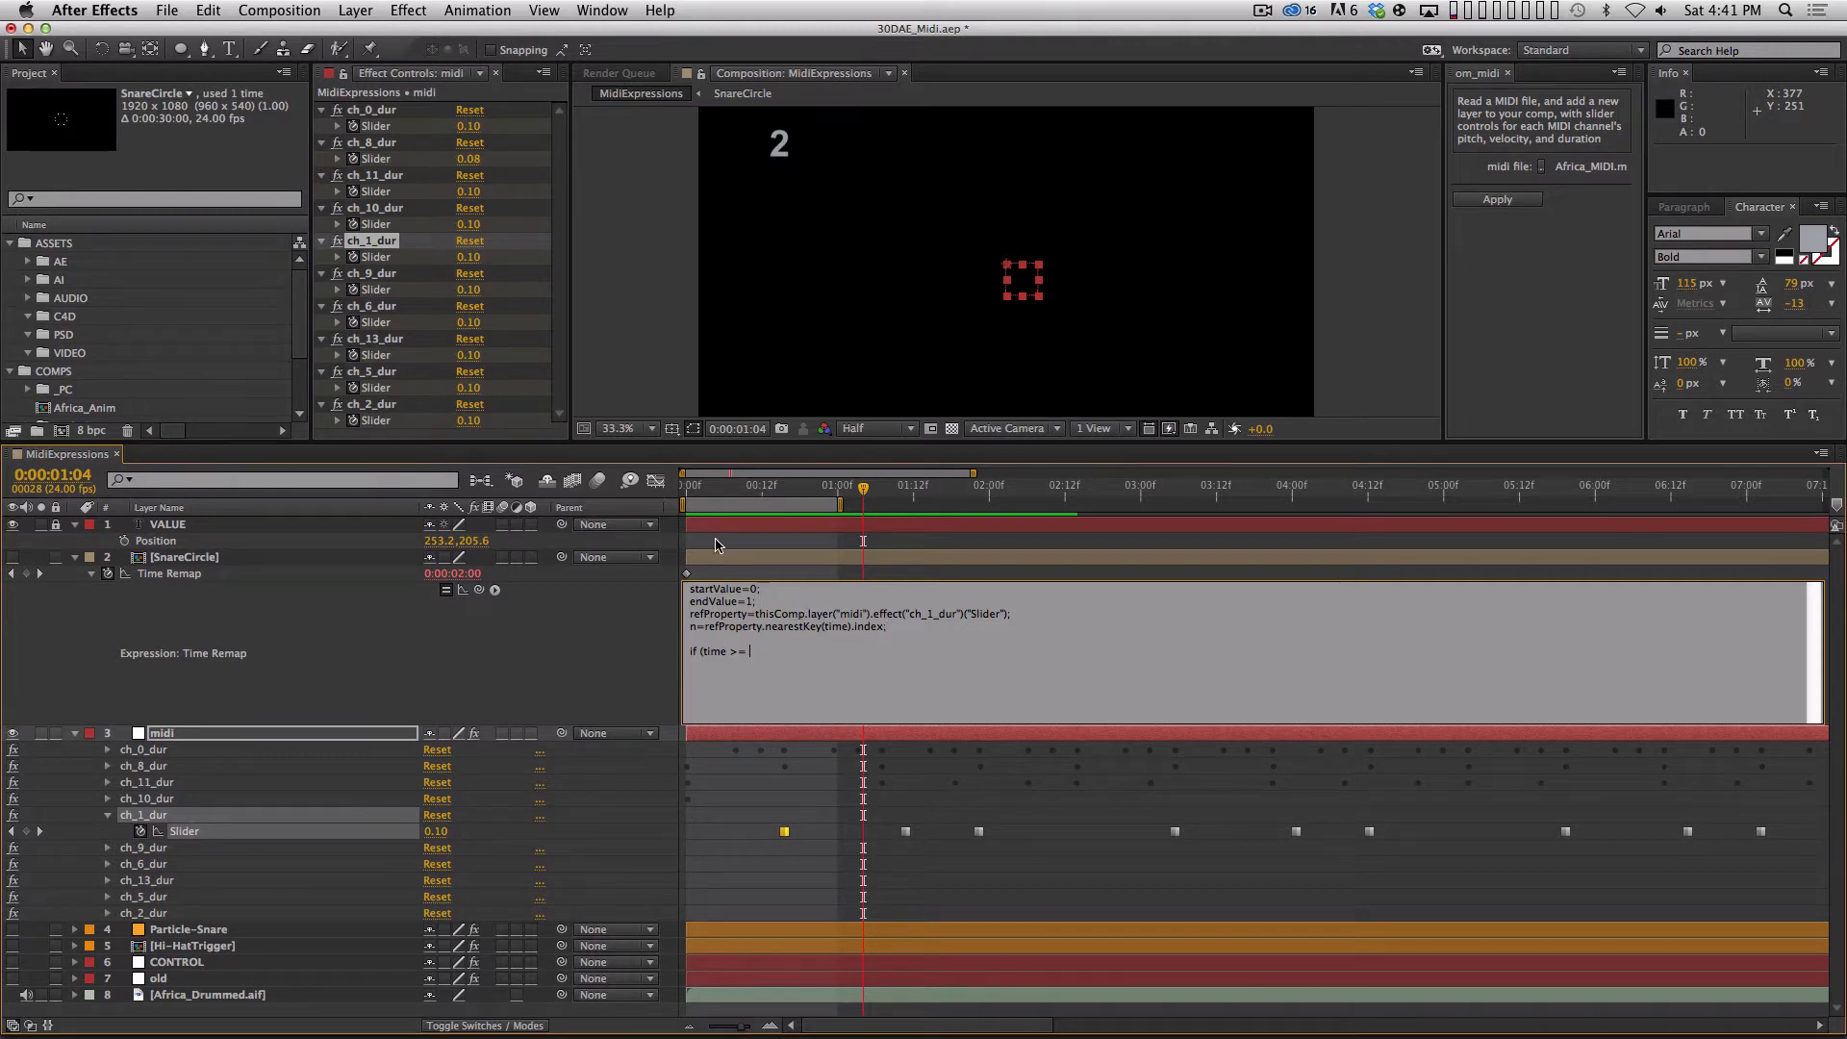
{"action": "type", "text": ")"}
Duplicate the n=refProperty line directly below itself and edit the copy to nTime=refProperty.nearestKey(time).time;.
{"action": "key", "text": "Up"}
{"action": "key", "text": "Up"}
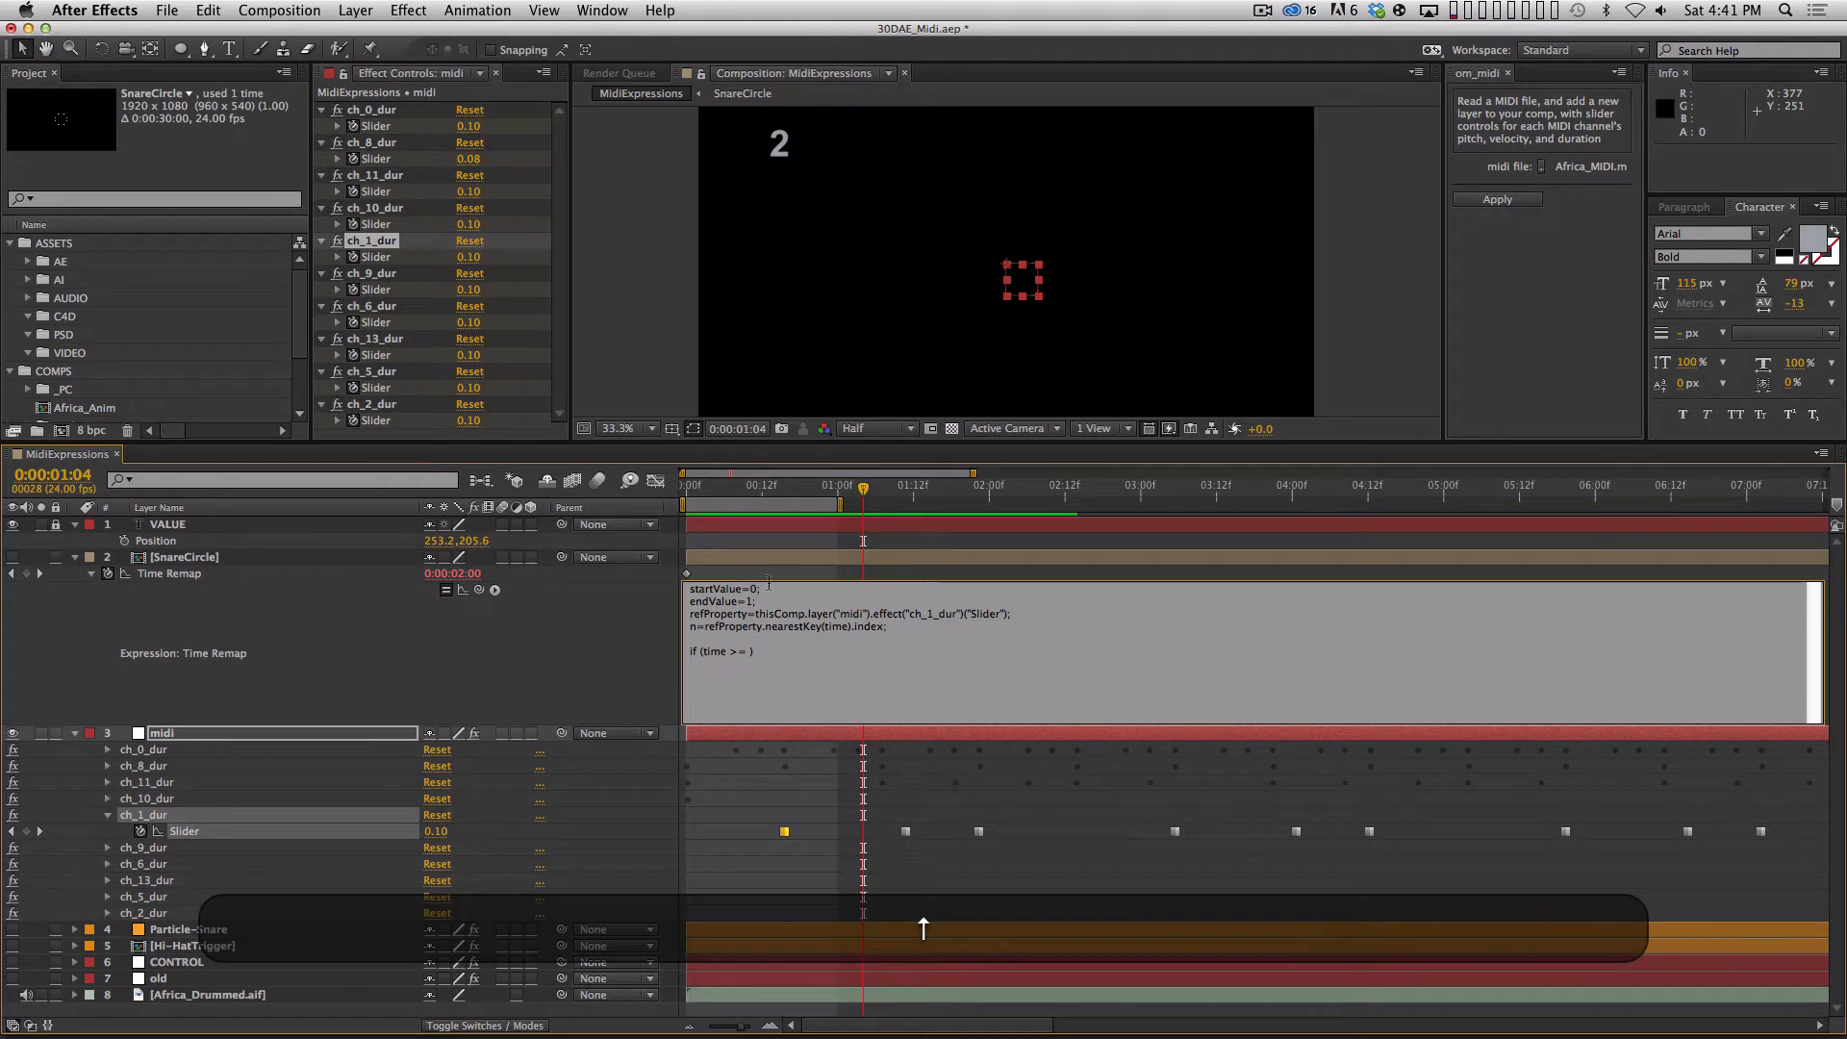
{"action": "left_click_drag", "start_coordinate": [689, 626], "coordinate": [901, 625]}
{"action": "key", "text": "super+c"}
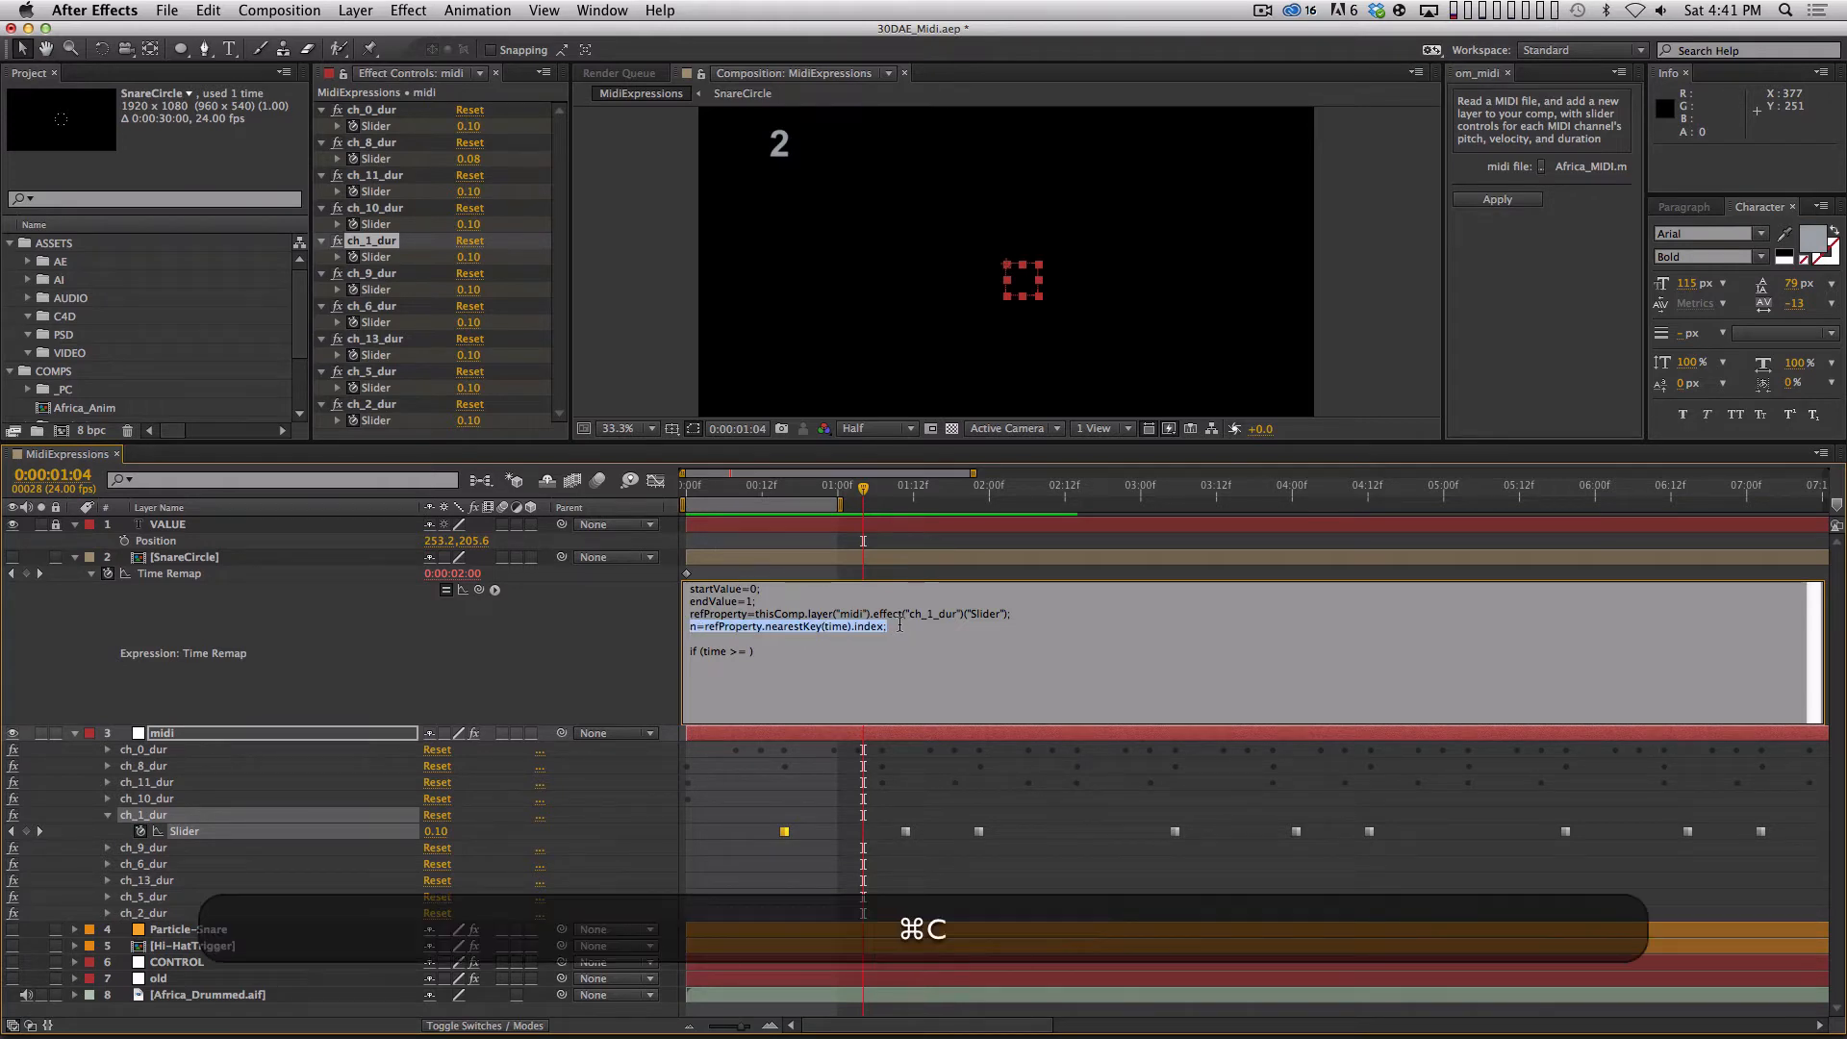
{"action": "left_click", "coordinate": [901, 625]}
{"action": "key", "text": "Return"}
{"action": "key", "text": "super+v"}
{"action": "key", "text": "super+Left"}
{"action": "key", "text": "Right"}
{"action": "type", "text": "Time"}
{"action": "left_click_drag", "start_coordinate": [878, 639], "coordinate": [898, 638]}
{"action": "type", "text": "time"}
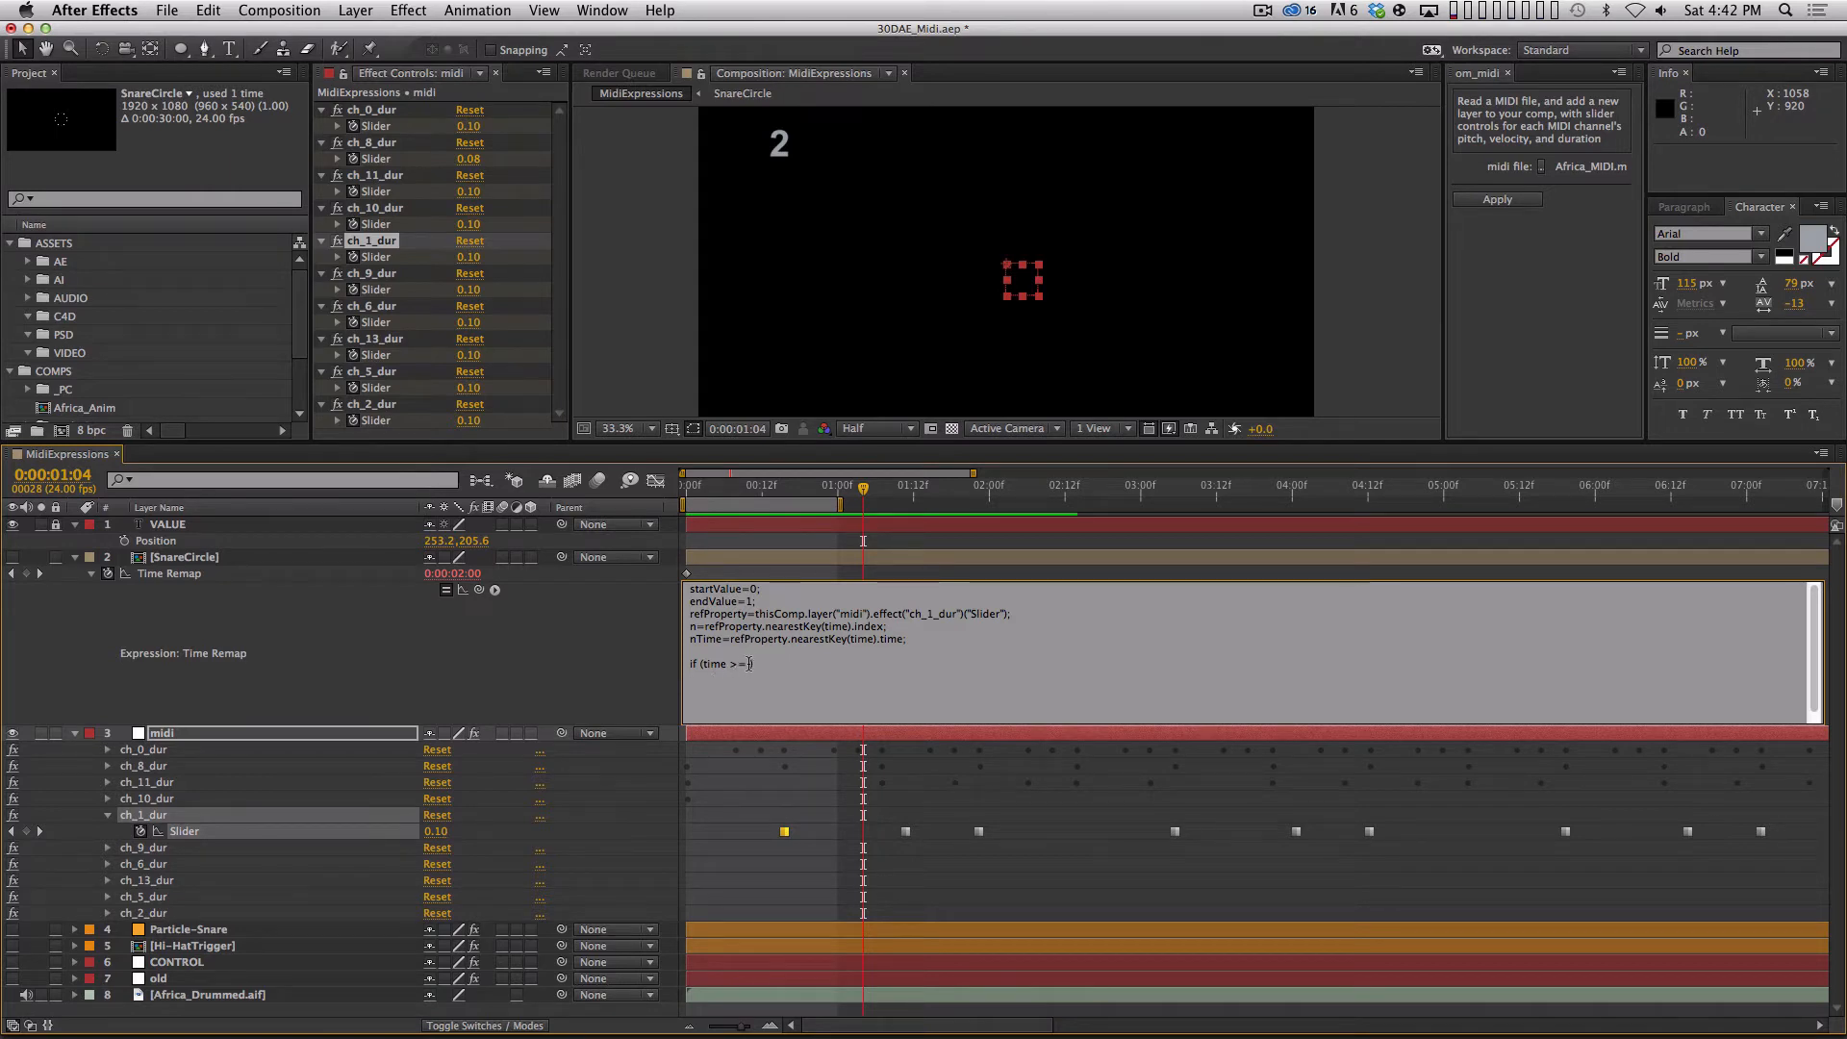
Compare against nTime in the if condition, add an opening brace, and change the operator to <=.
{"action": "type", "text": "nTime"}
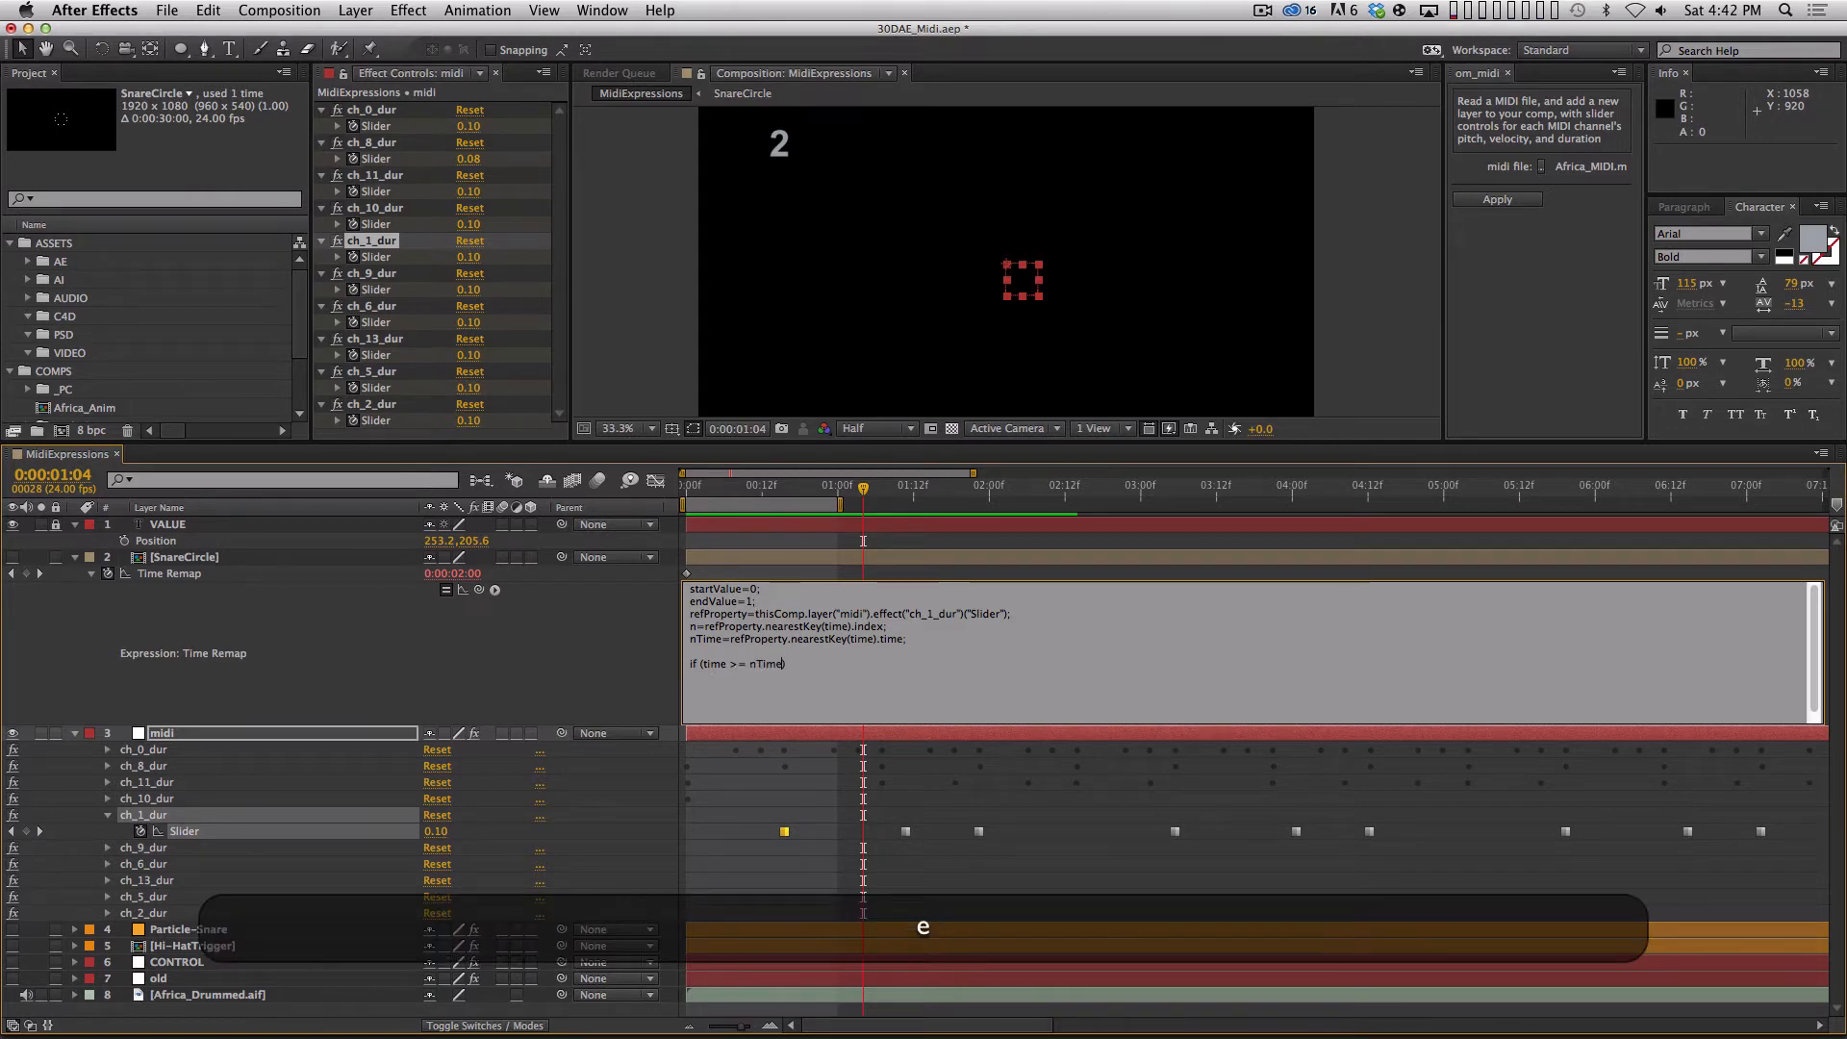
{"action": "key", "text": "Right"}
{"action": "type", "text": "{"}
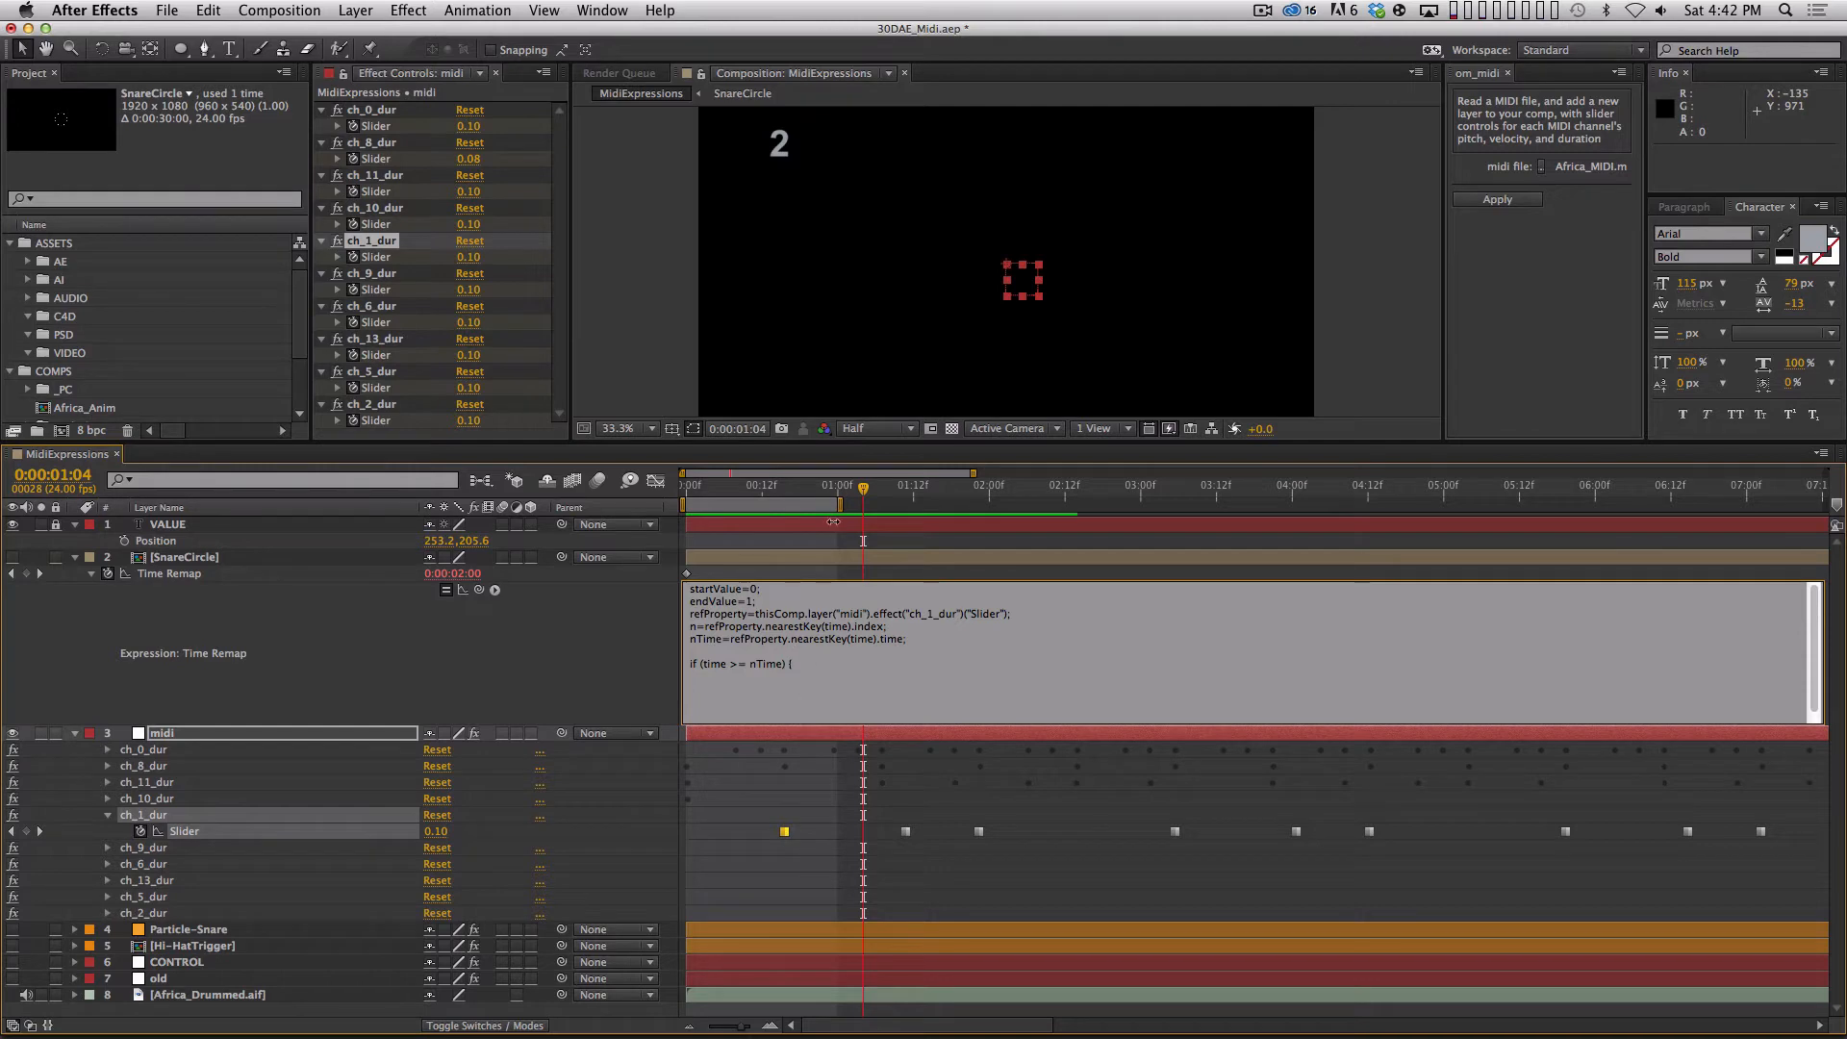
{"action": "left_click", "coordinate": [731, 664]}
{"action": "key", "text": "BackSpace"}
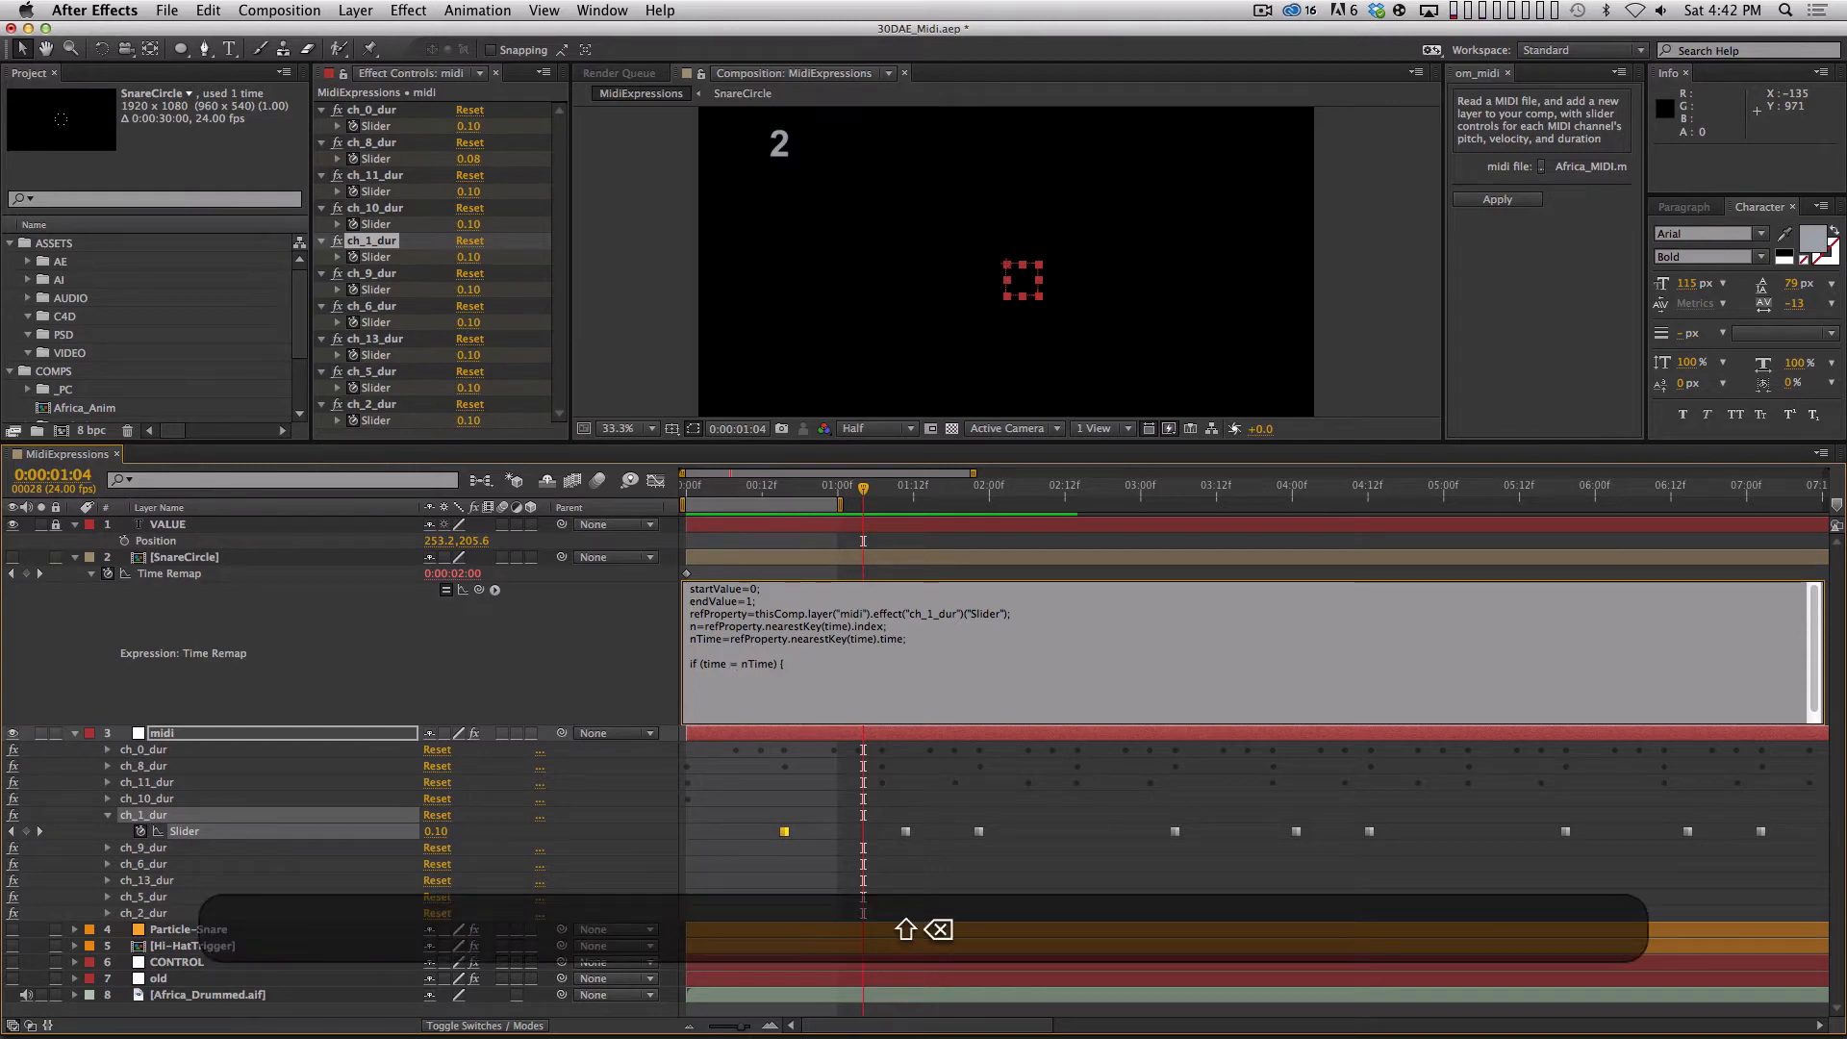
{"action": "type", "text": "<"}
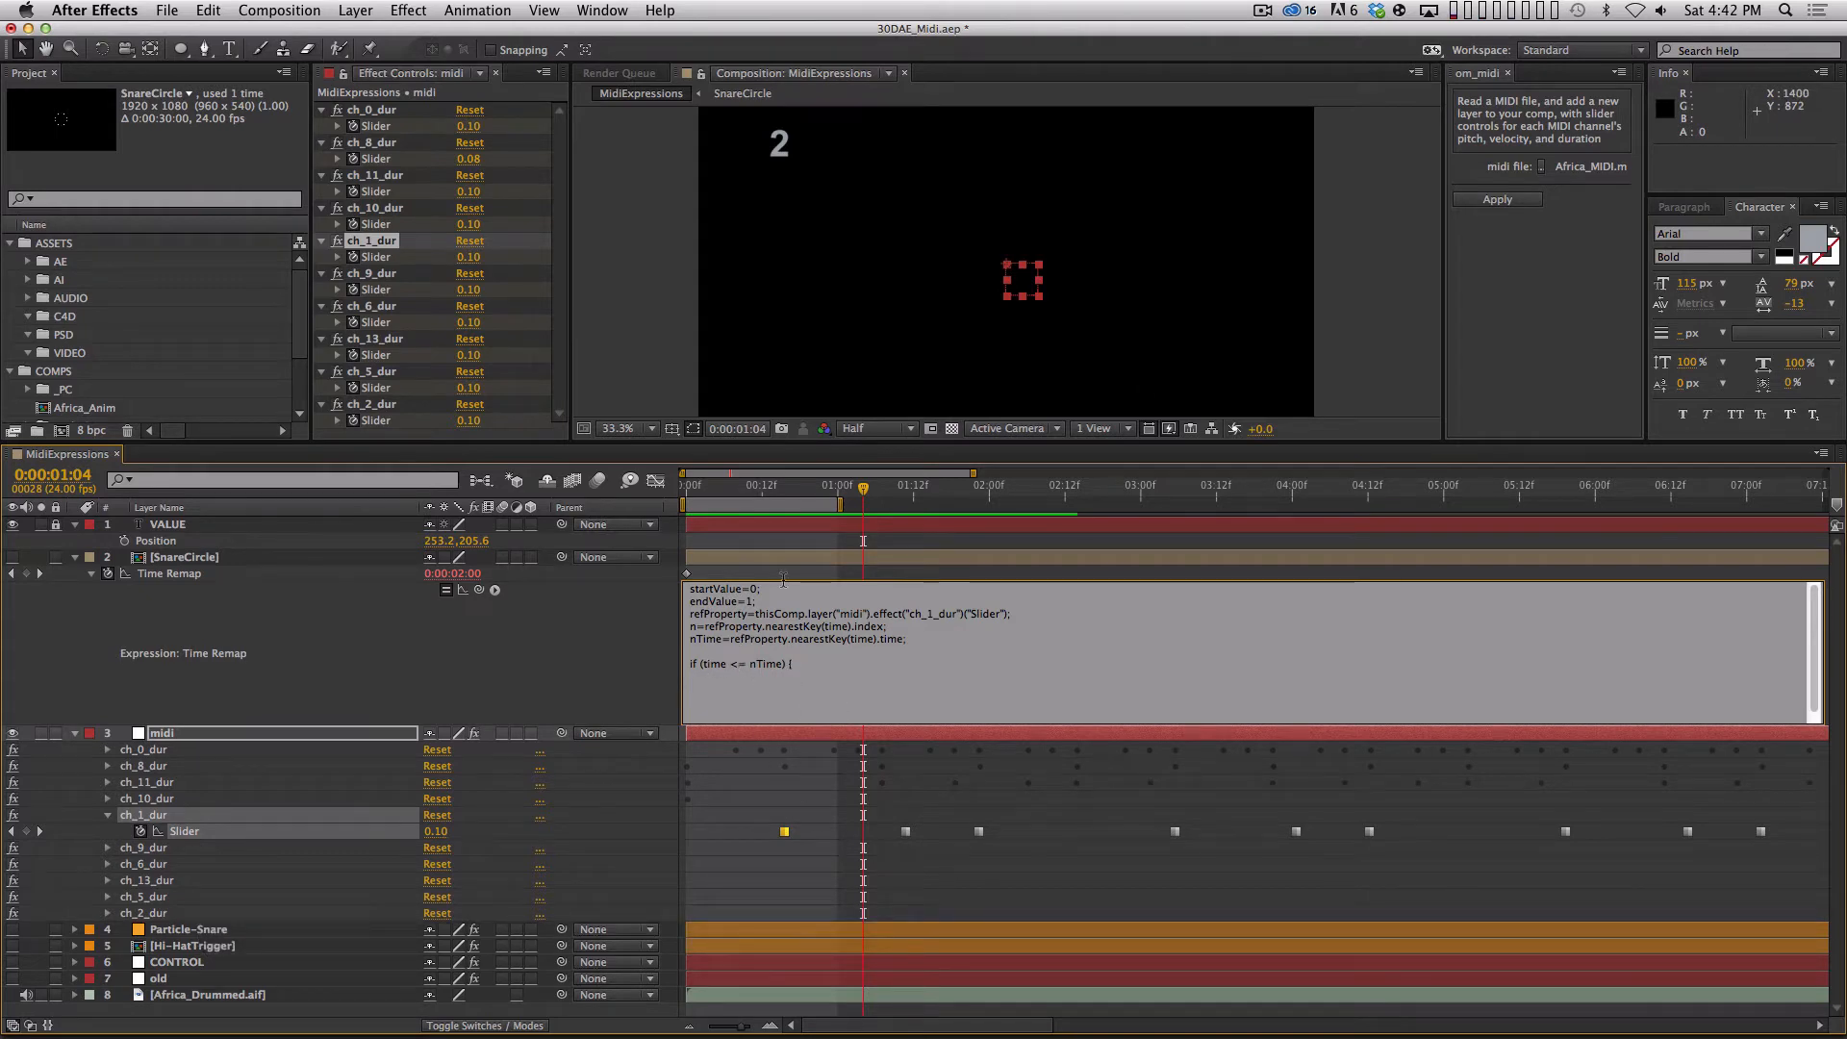
Scrub between the first two ch_1_dur keyframes and mark the second one to examine when time precedes the nearest key.
{"action": "left_click", "coordinate": [814, 493]}
{"action": "left_click", "coordinate": [1157, 578]}
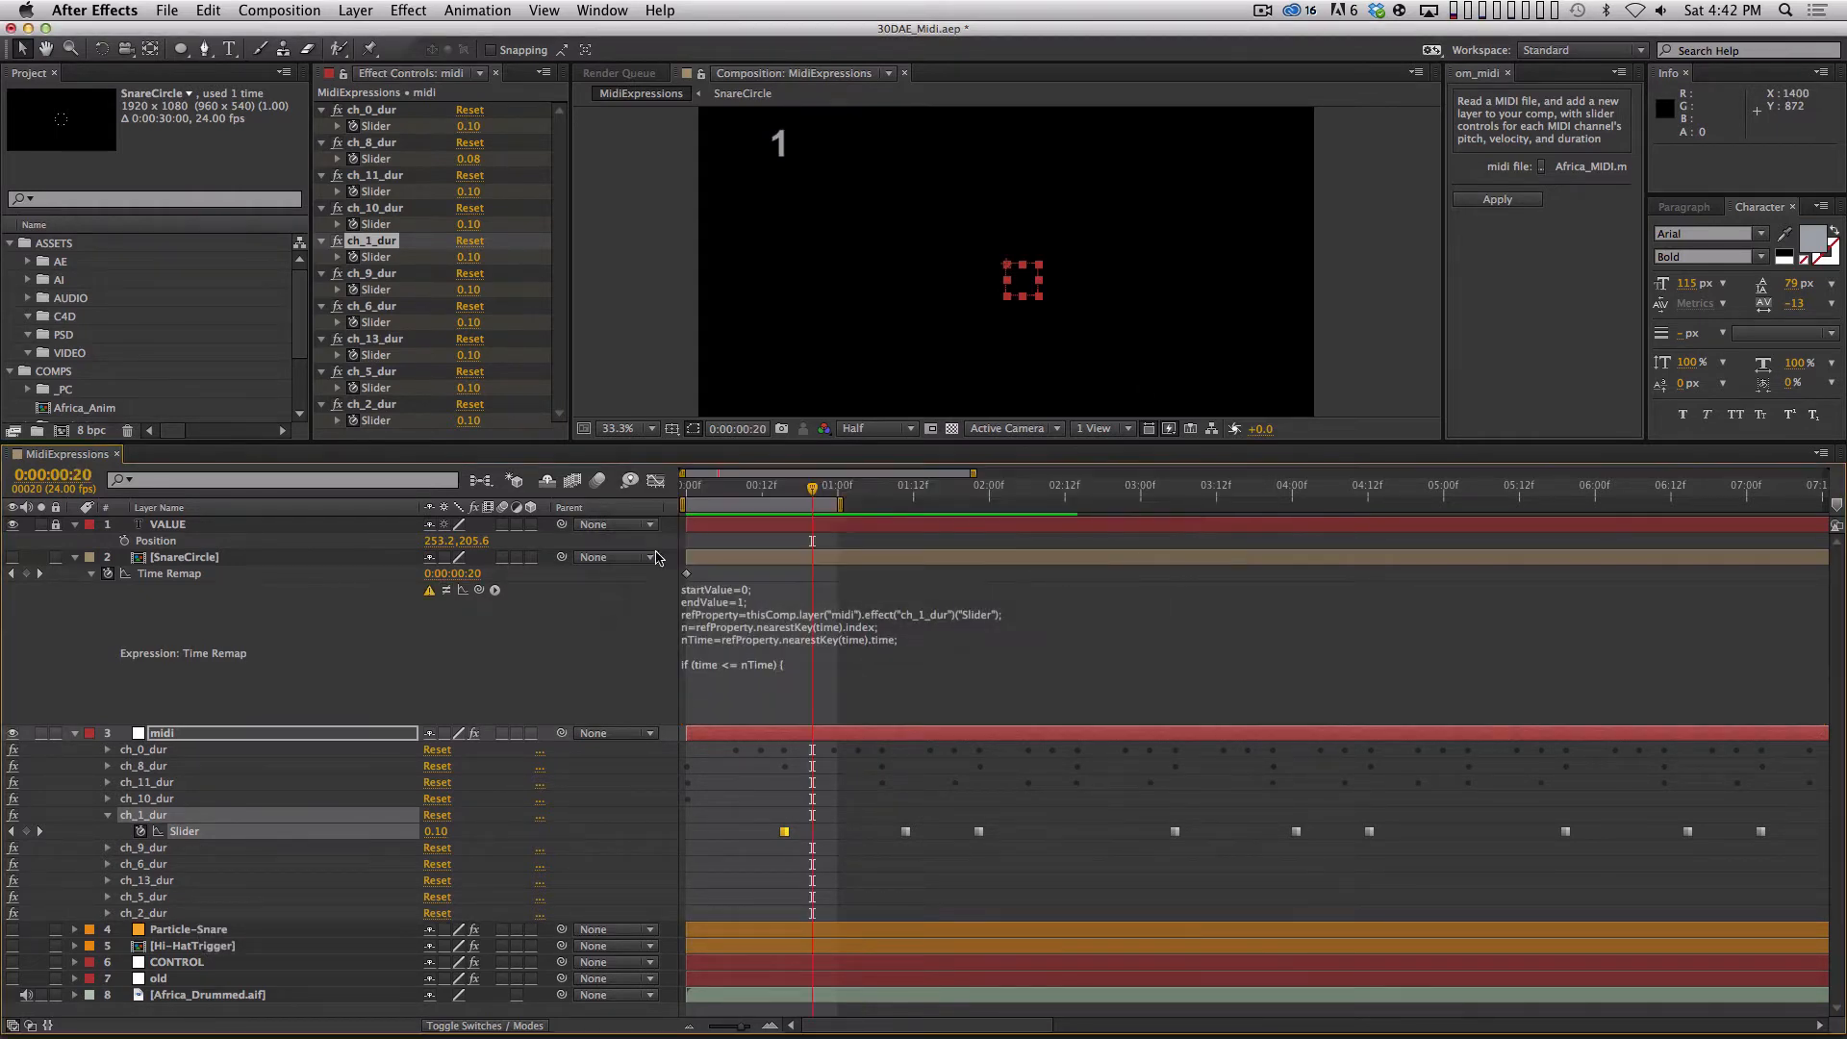
{"action": "left_click", "coordinate": [779, 495]}
{"action": "left_click_drag", "start_coordinate": [779, 495], "coordinate": [837, 496]}
{"action": "left_click_drag", "start_coordinate": [838, 489], "coordinate": [856, 488]}
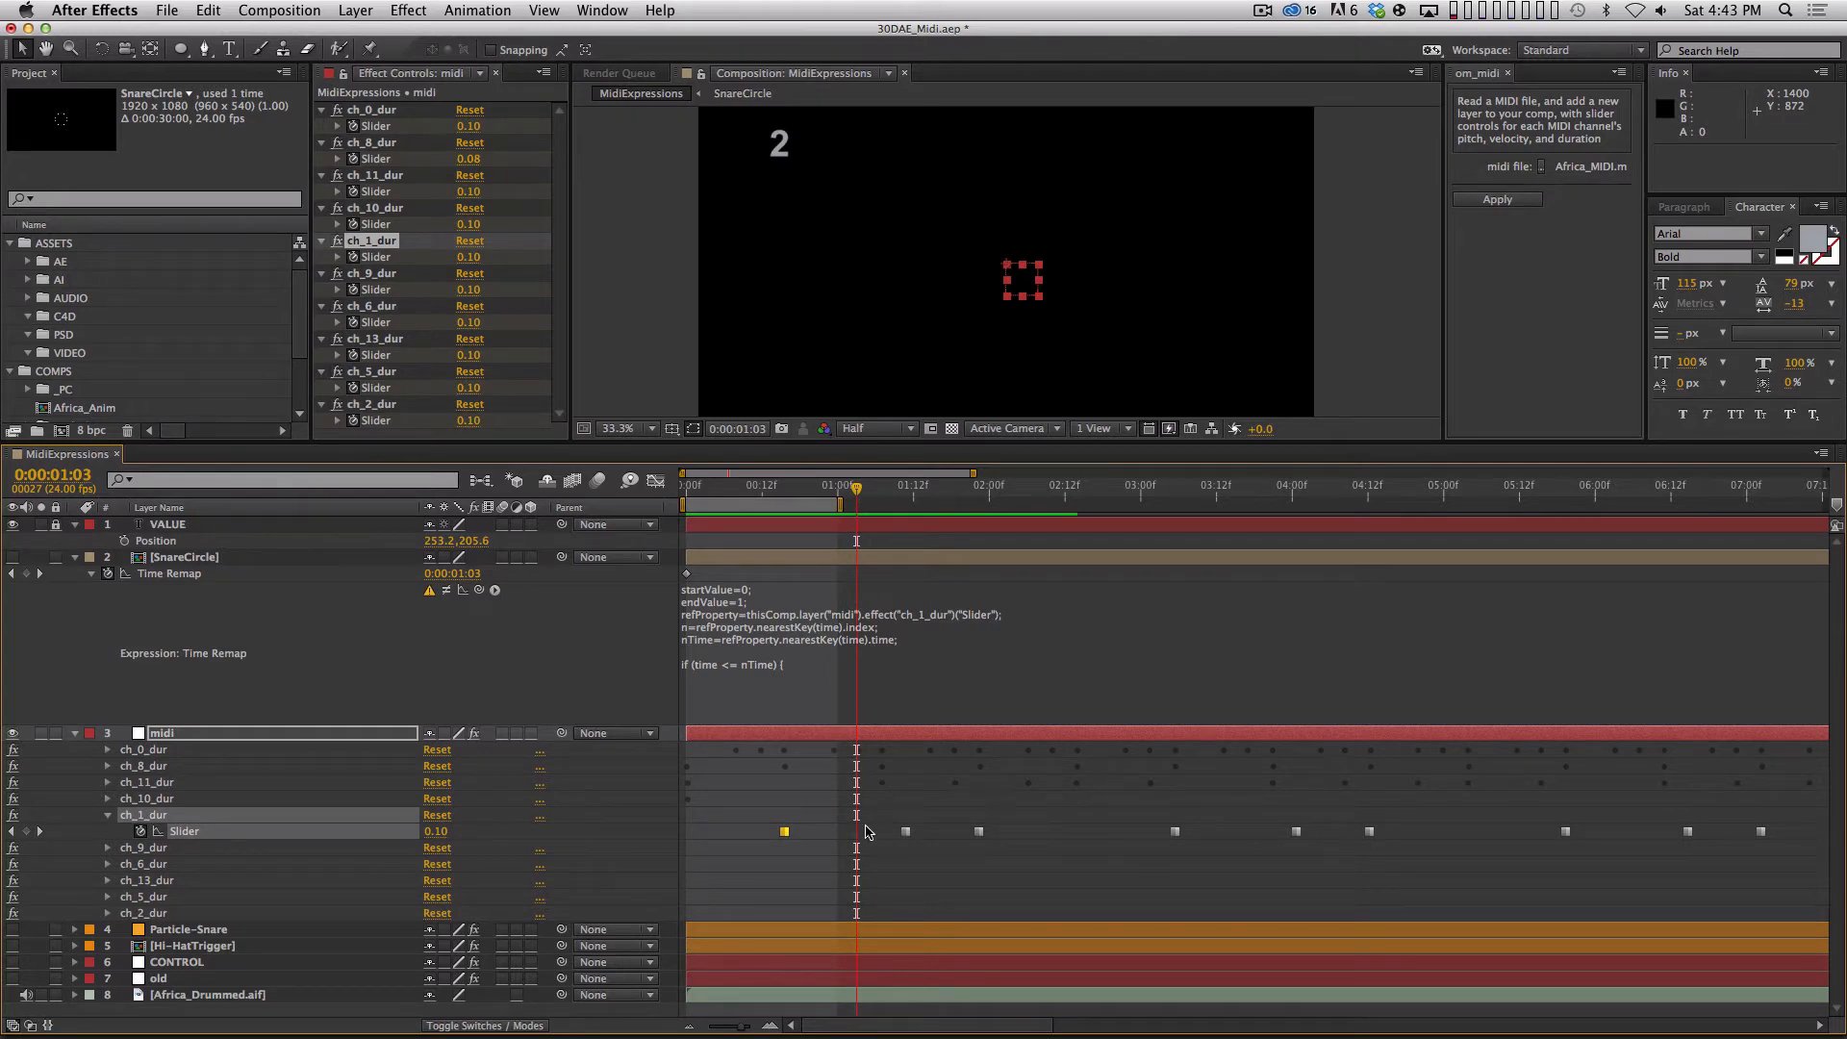
{"action": "left_click_drag", "start_coordinate": [916, 813], "coordinate": [890, 870]}
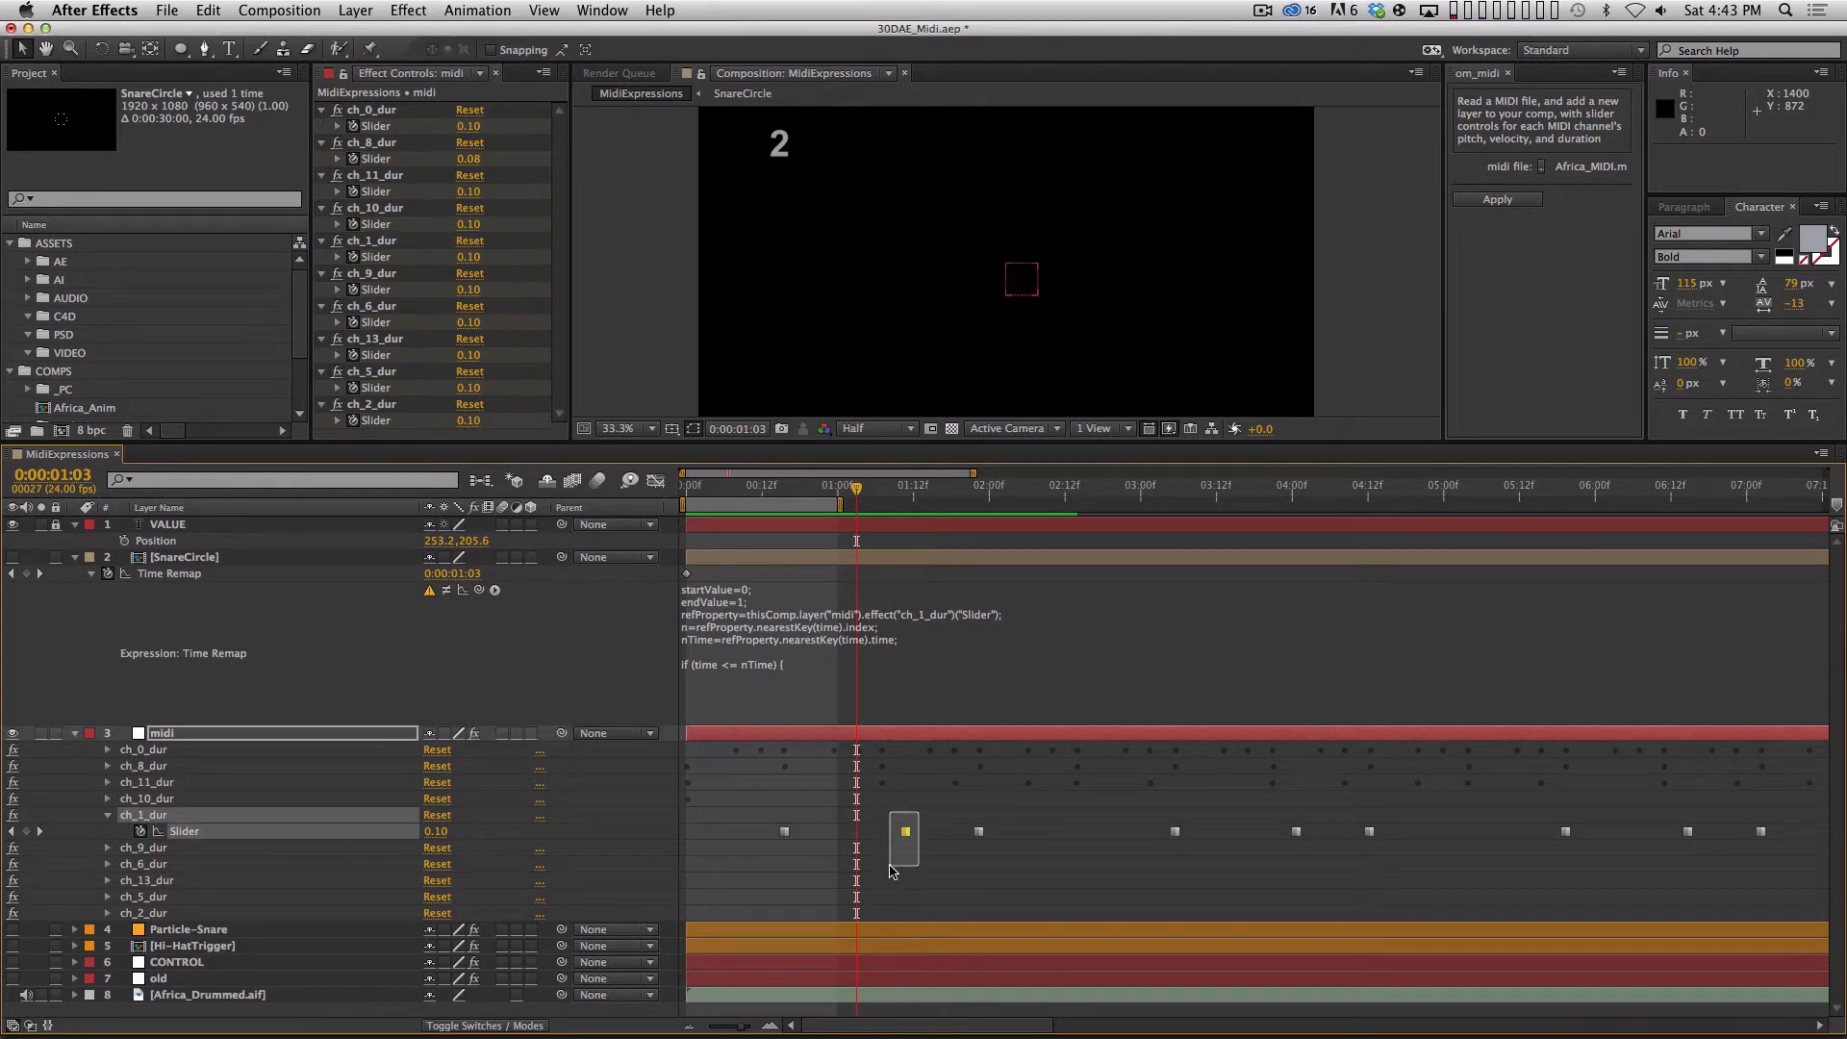
{"action": "left_click", "coordinate": [900, 803]}
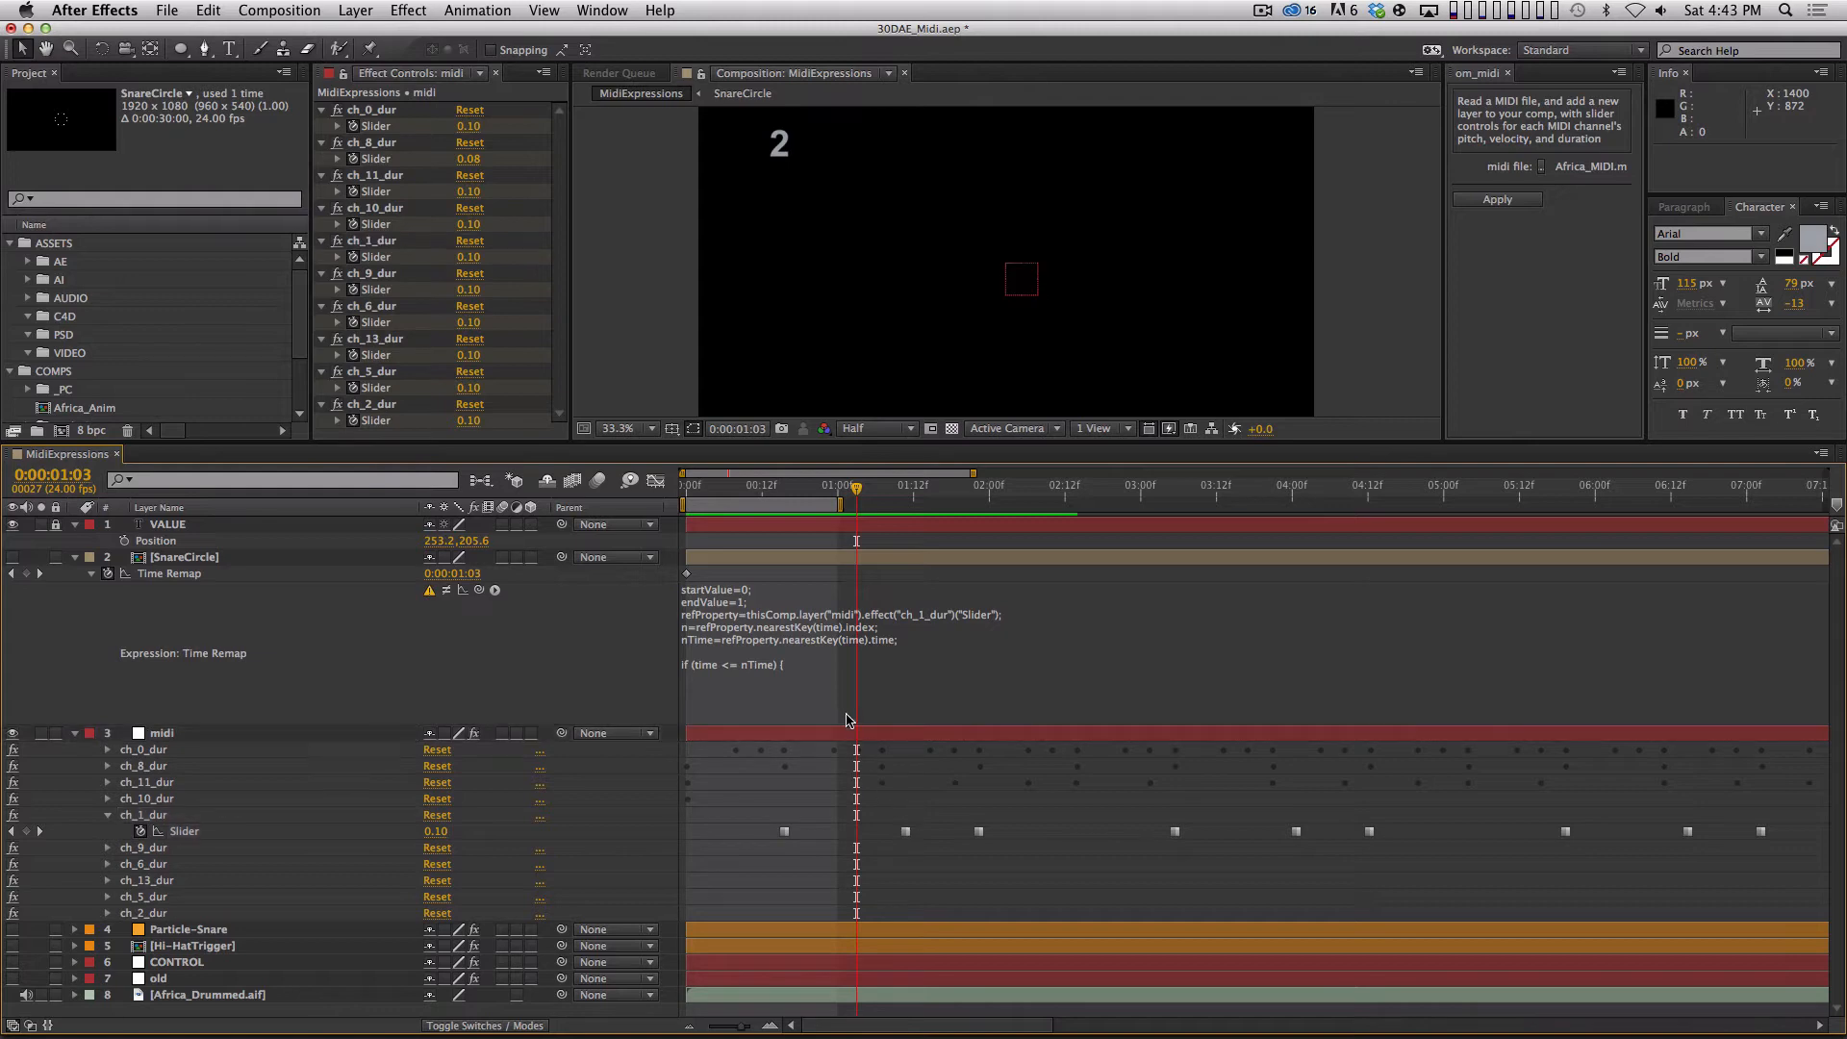
Reopen the Time Remap expression and add an indented n=n-1 line inside the if block.
{"action": "left_click", "coordinate": [810, 668]}
{"action": "left_click", "coordinate": [825, 667]}
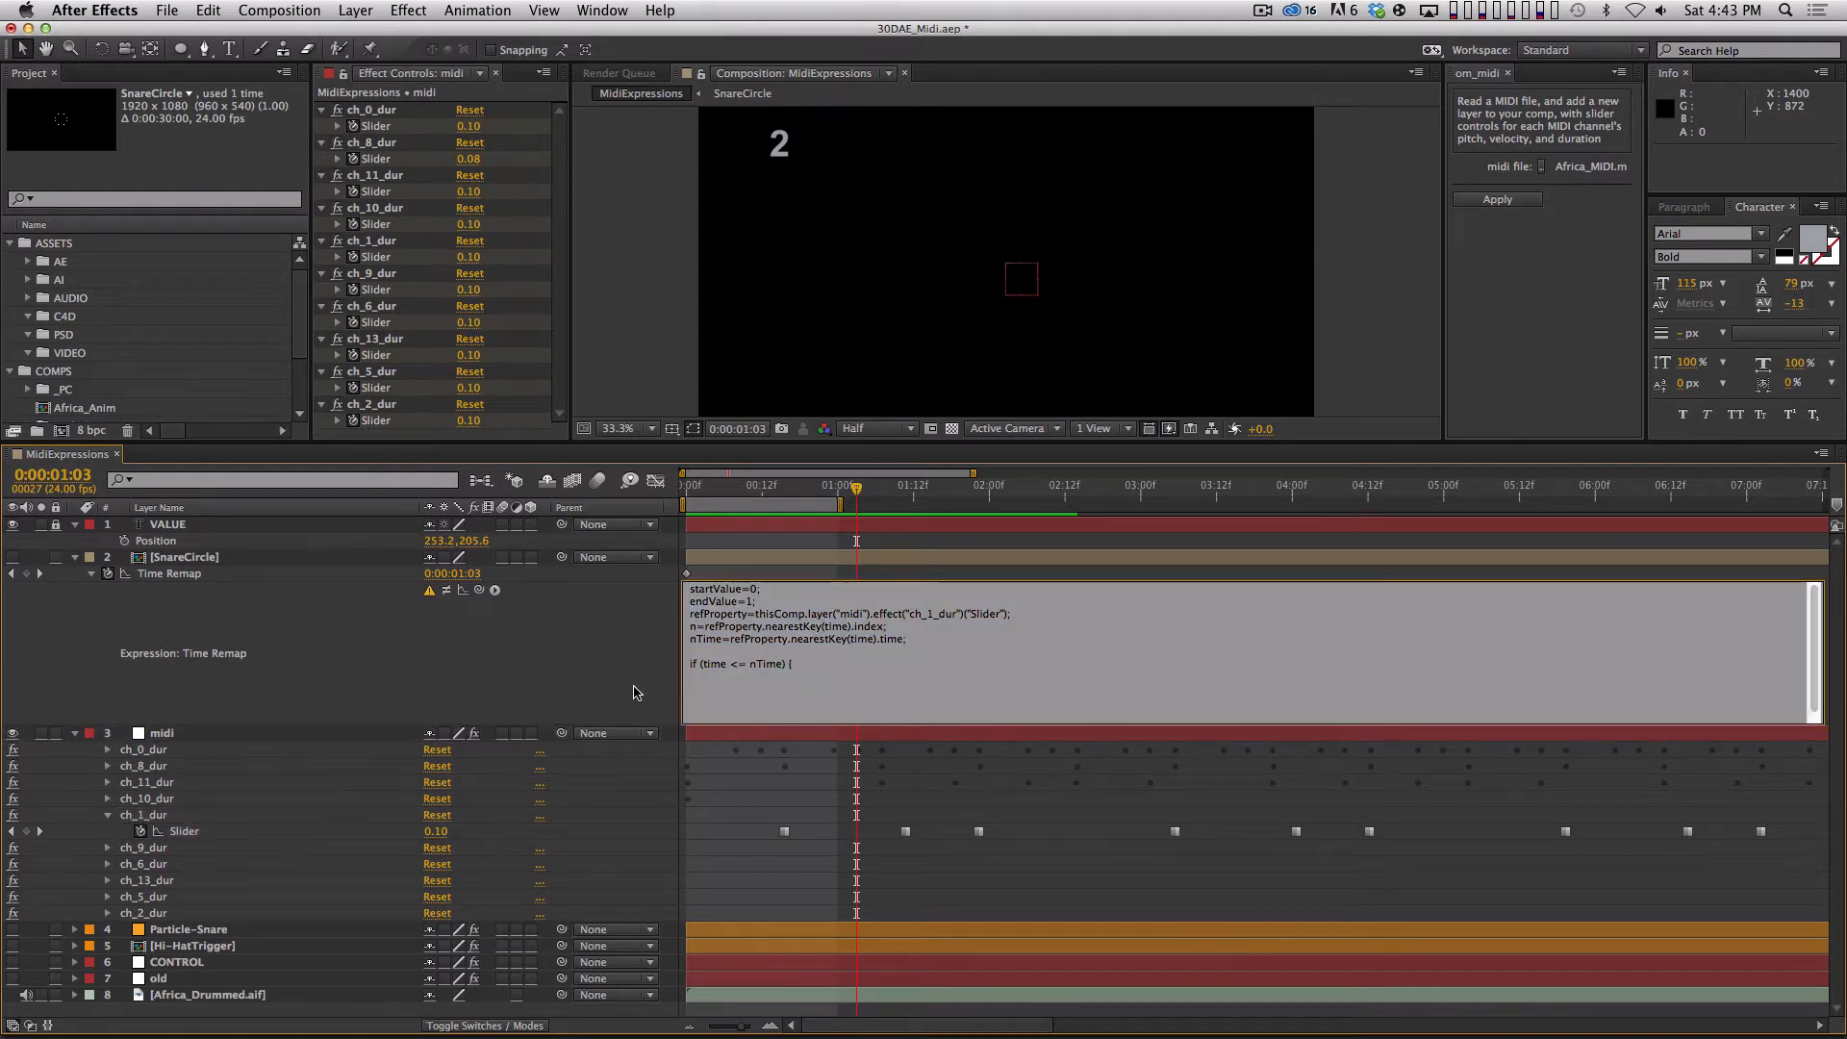
{"action": "key", "text": "Return"}
{"action": "key", "text": "Tab"}
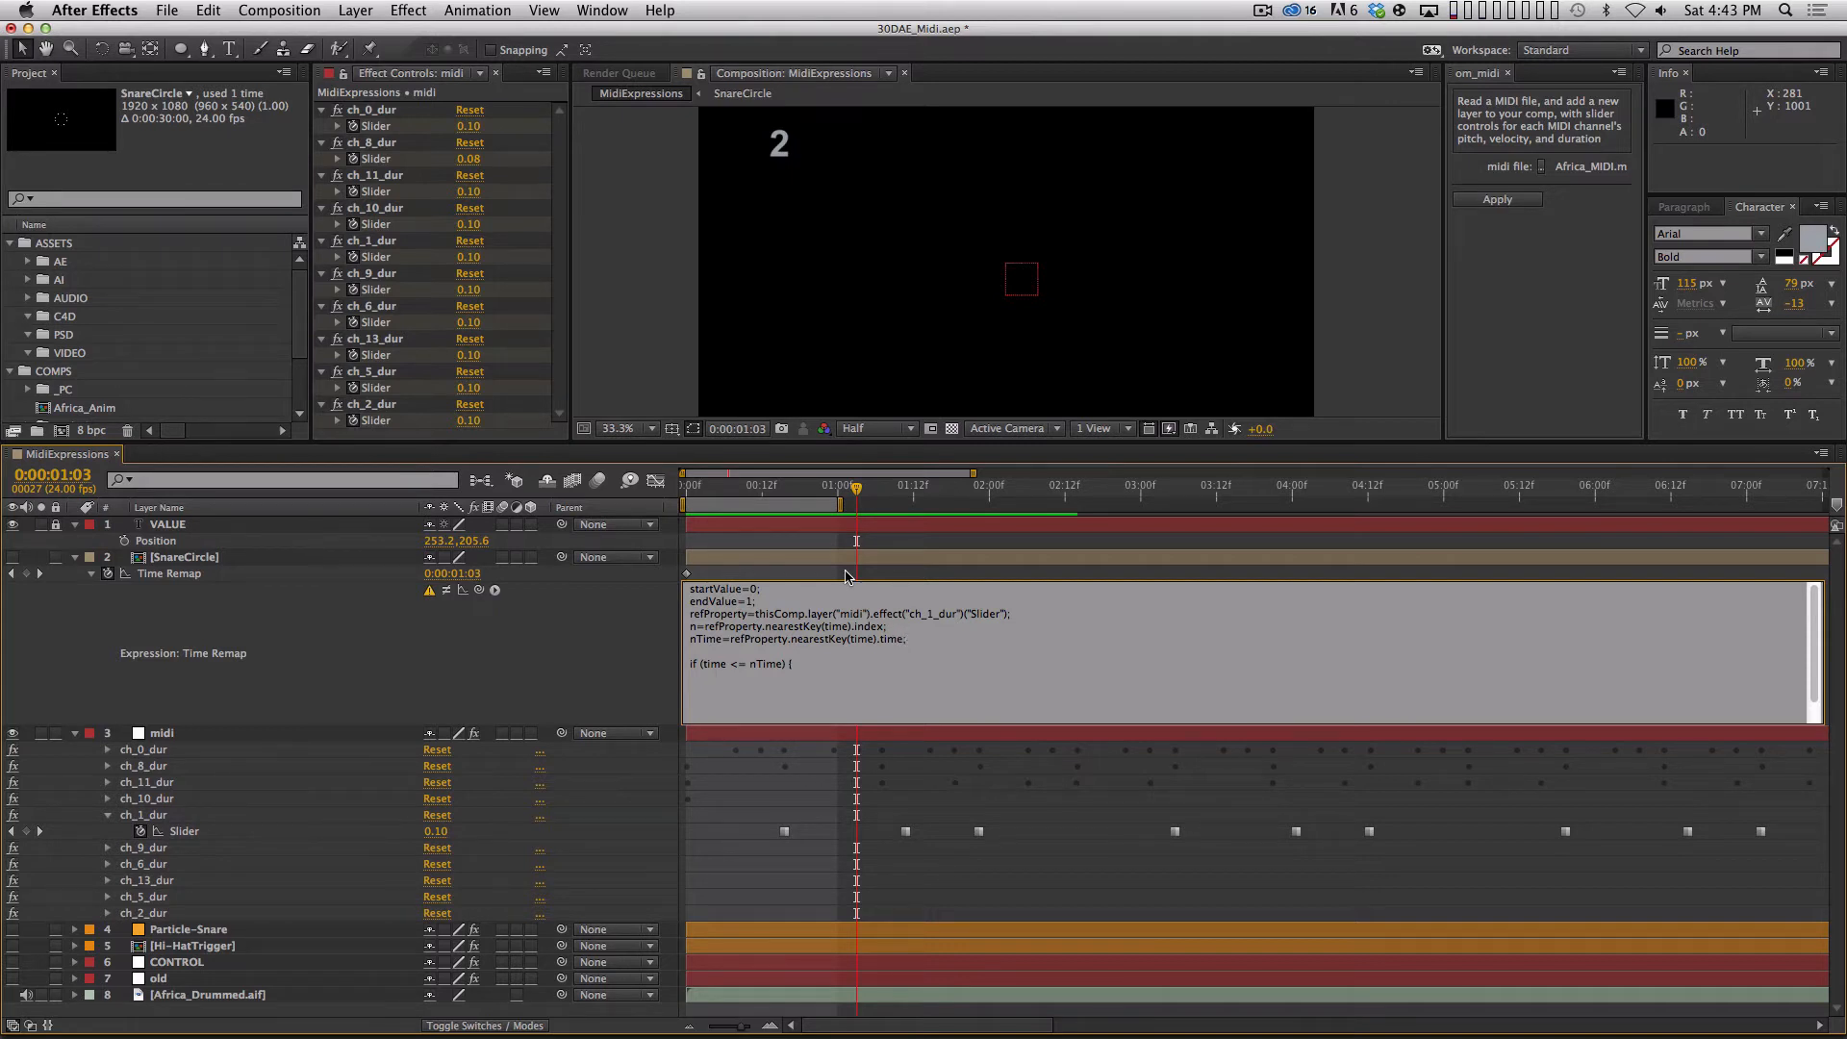
{"action": "type", "text": "n=n-1"}
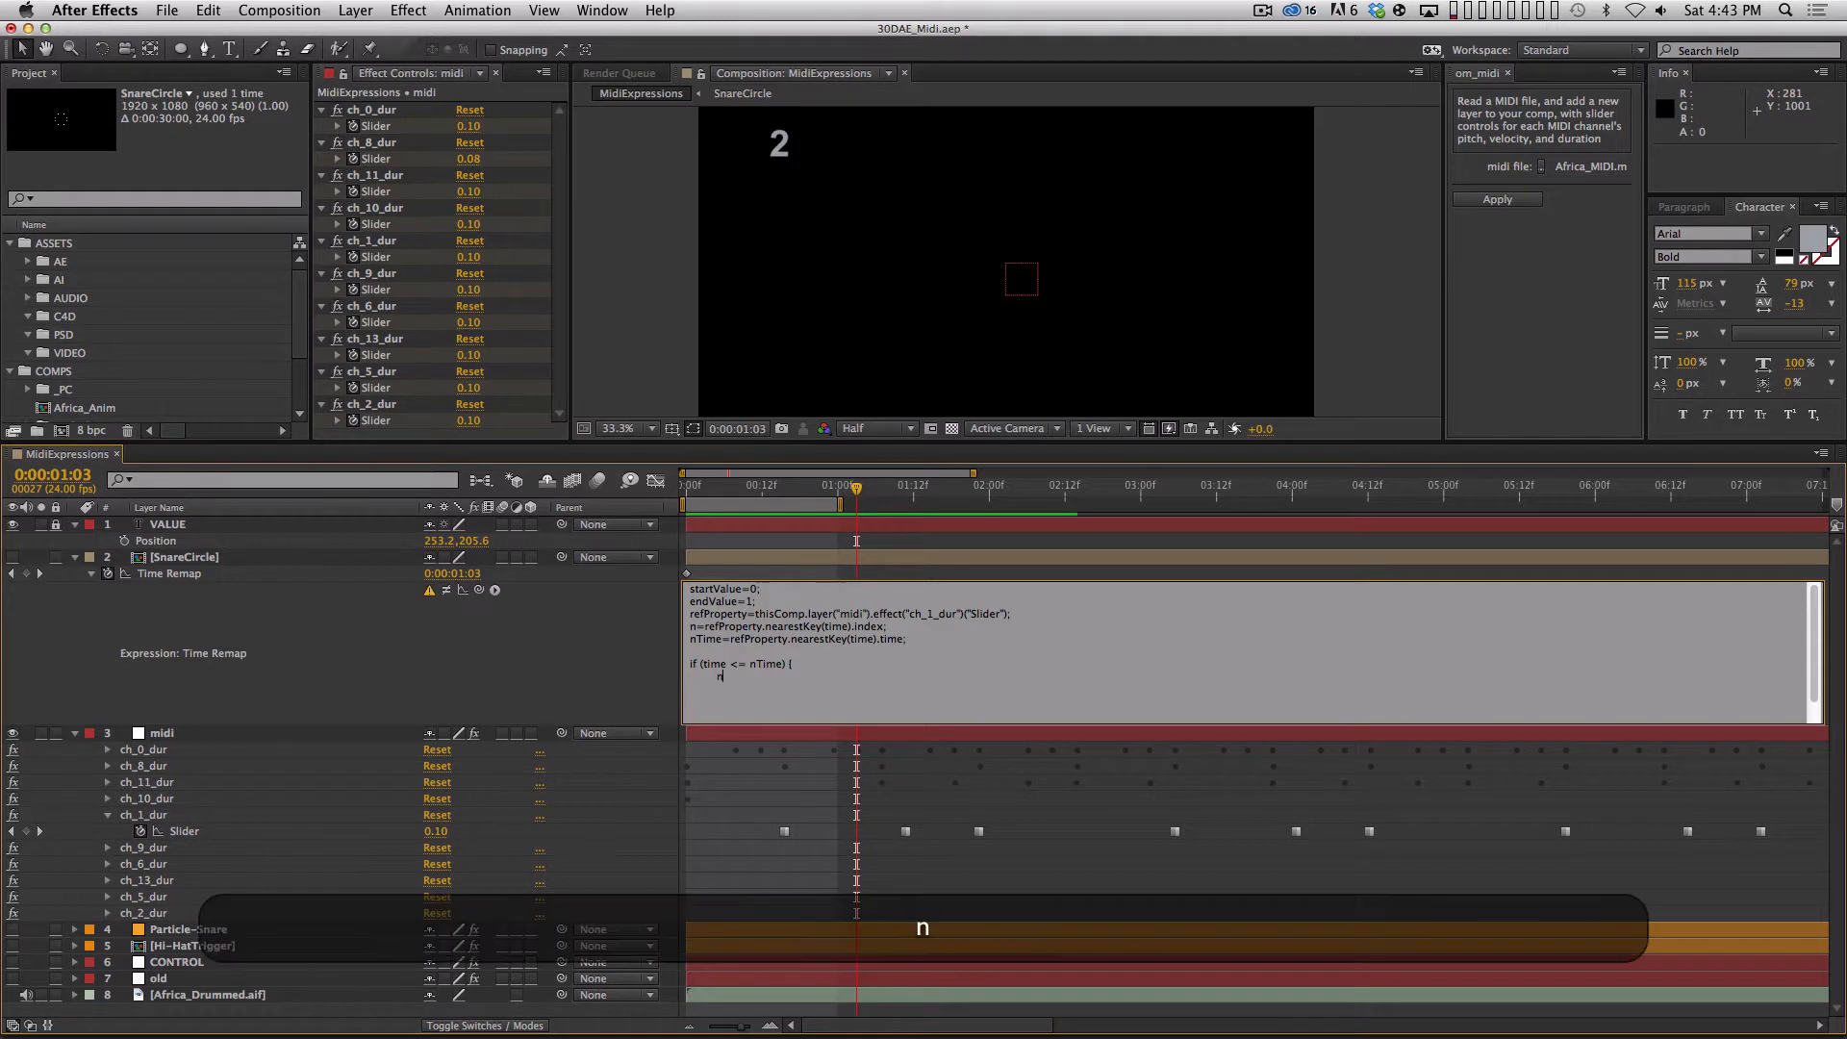
Replace the n=n-1 assignment with the decrement shorthand n--.
{"action": "key", "text": "BackSpace"}
{"action": "key", "text": "BackSpace"}
{"action": "key", "text": "BackSpace"}
{"action": "key", "text": "BackSpace"}
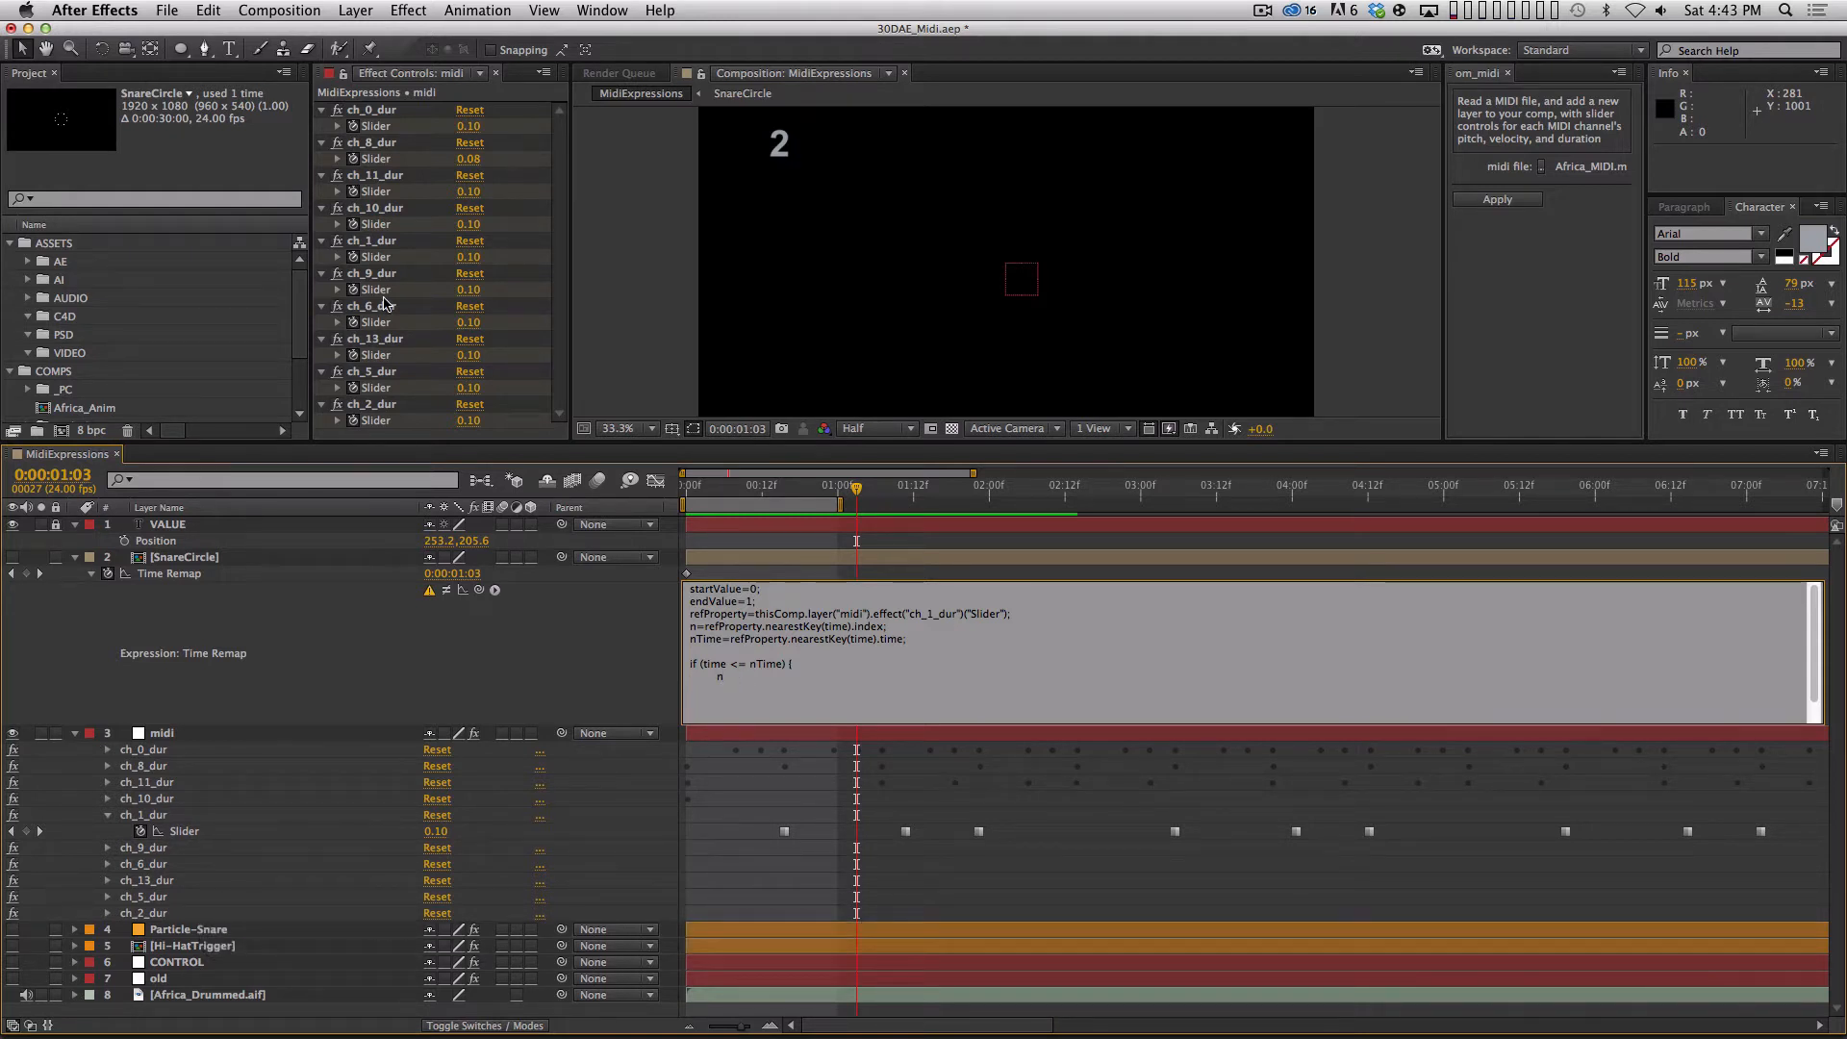
{"action": "type", "text": "-"}
{"action": "key", "text": "BackSpace"}
{"action": "key", "text": "shift+BackSpace"}
{"action": "type", "text": "++"}
{"action": "key", "text": "shift+BackSpace"}
{"action": "key", "text": "BackSpace"}
{"action": "type", "text": "--"}
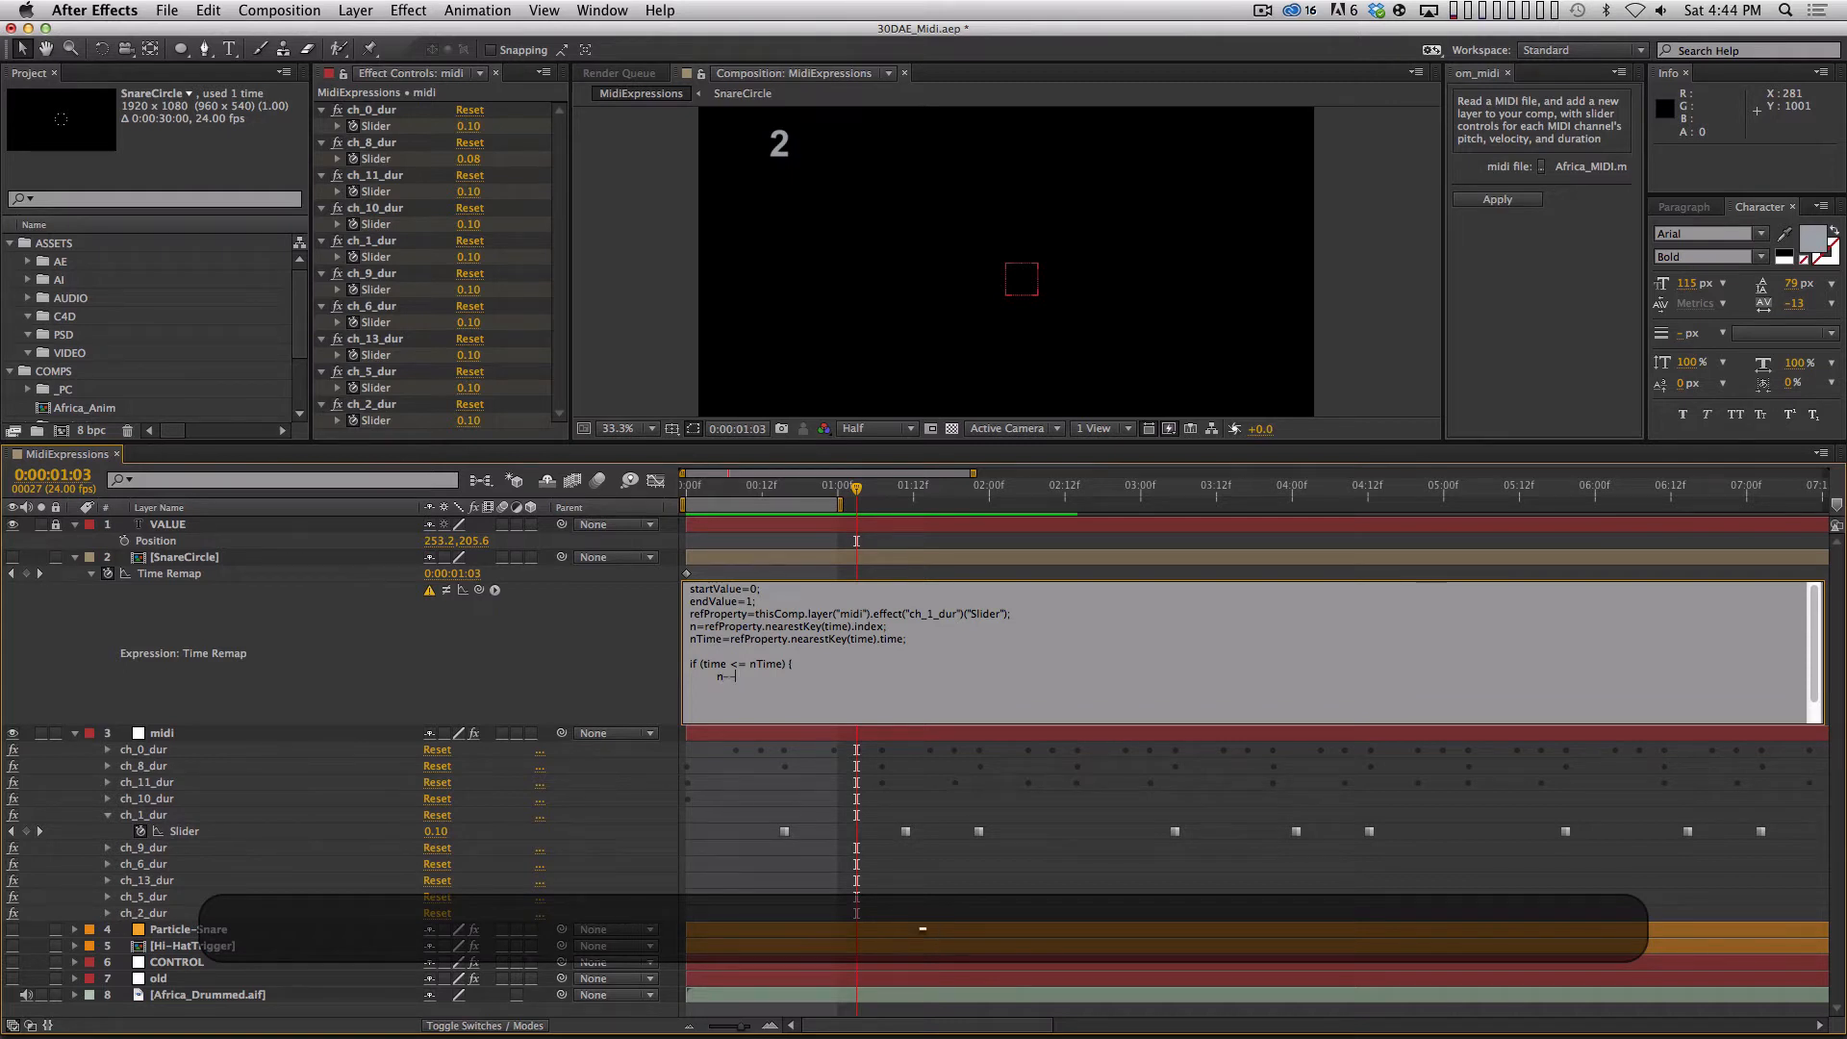
{"action": "type", "text": ";"}
End the n-- line with a semicolon and close the if block with a brace followed by an empty line.
{"action": "key", "text": "Return"}
{"action": "type", "text": "}"}
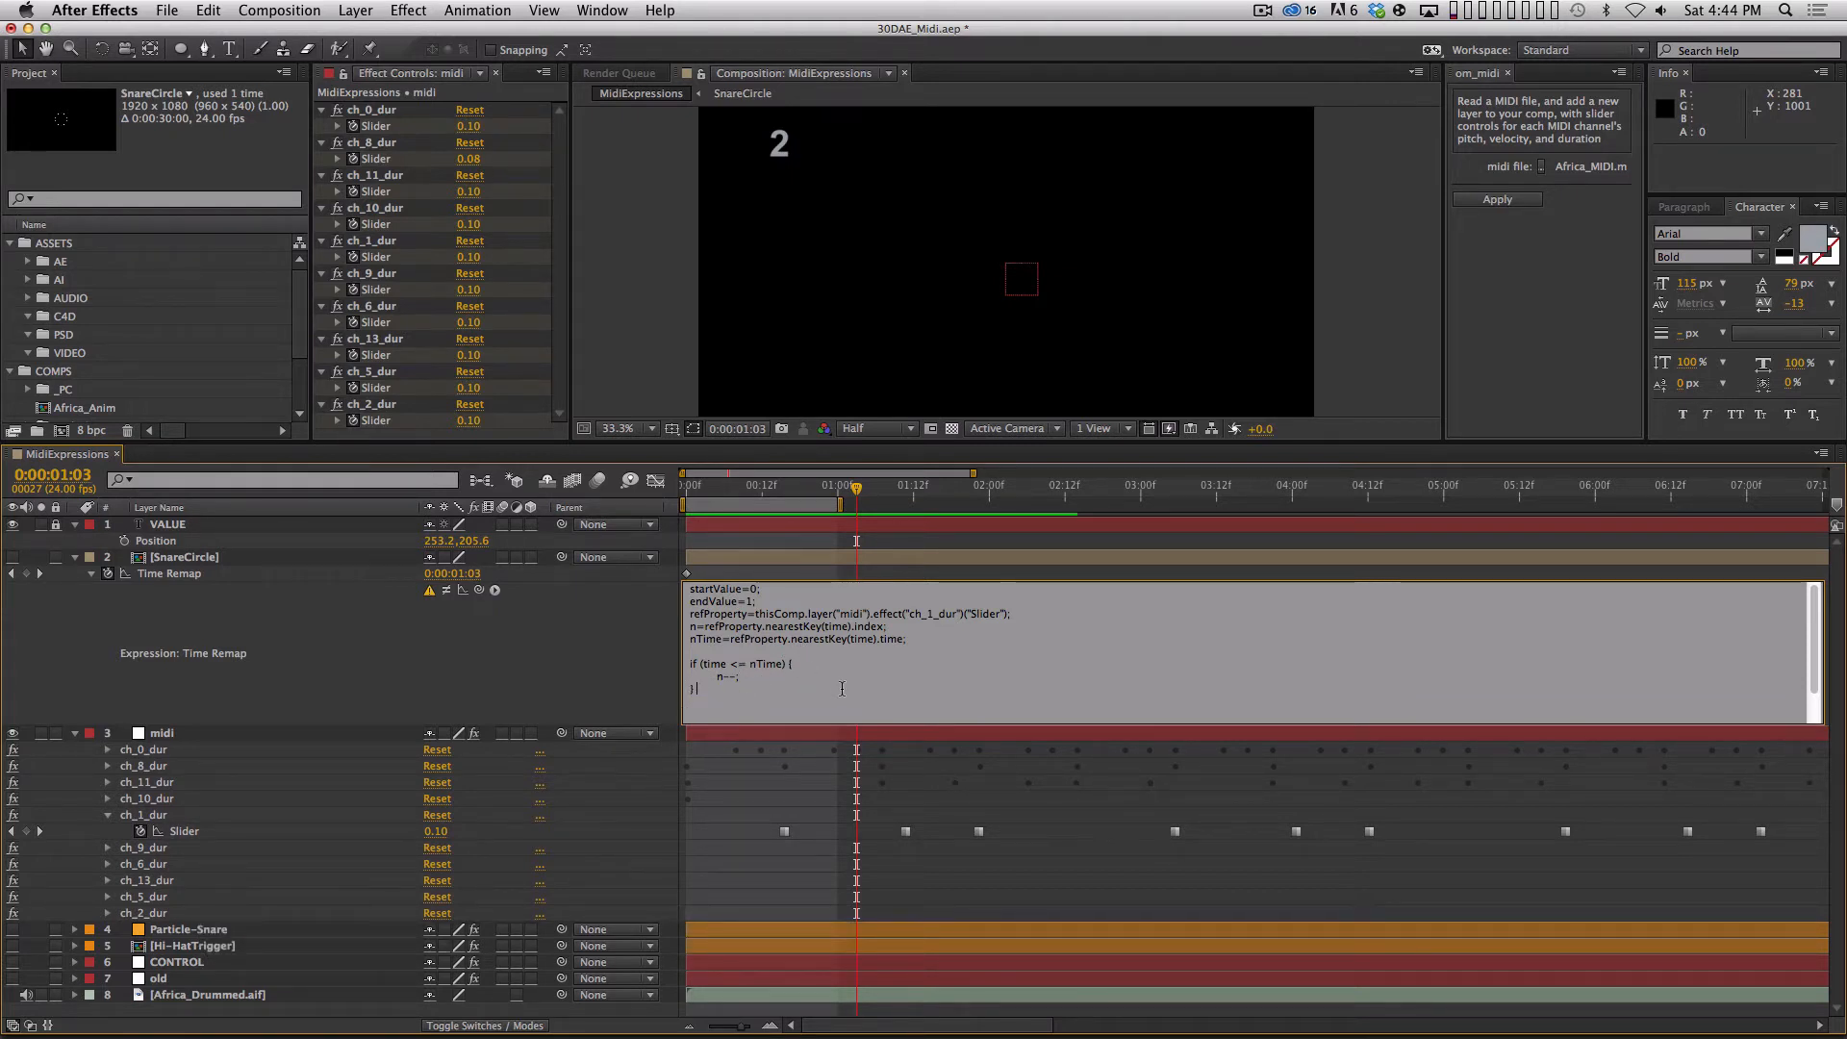
{"action": "key", "text": "BackSpace"}
{"action": "key", "text": "Return"}
Scrub between the first and second ch_1_dur keyframes to compare SnareCircle's Time Remap value with the nearest key index.
{"action": "mouse_move", "coordinate": [905, 833]}
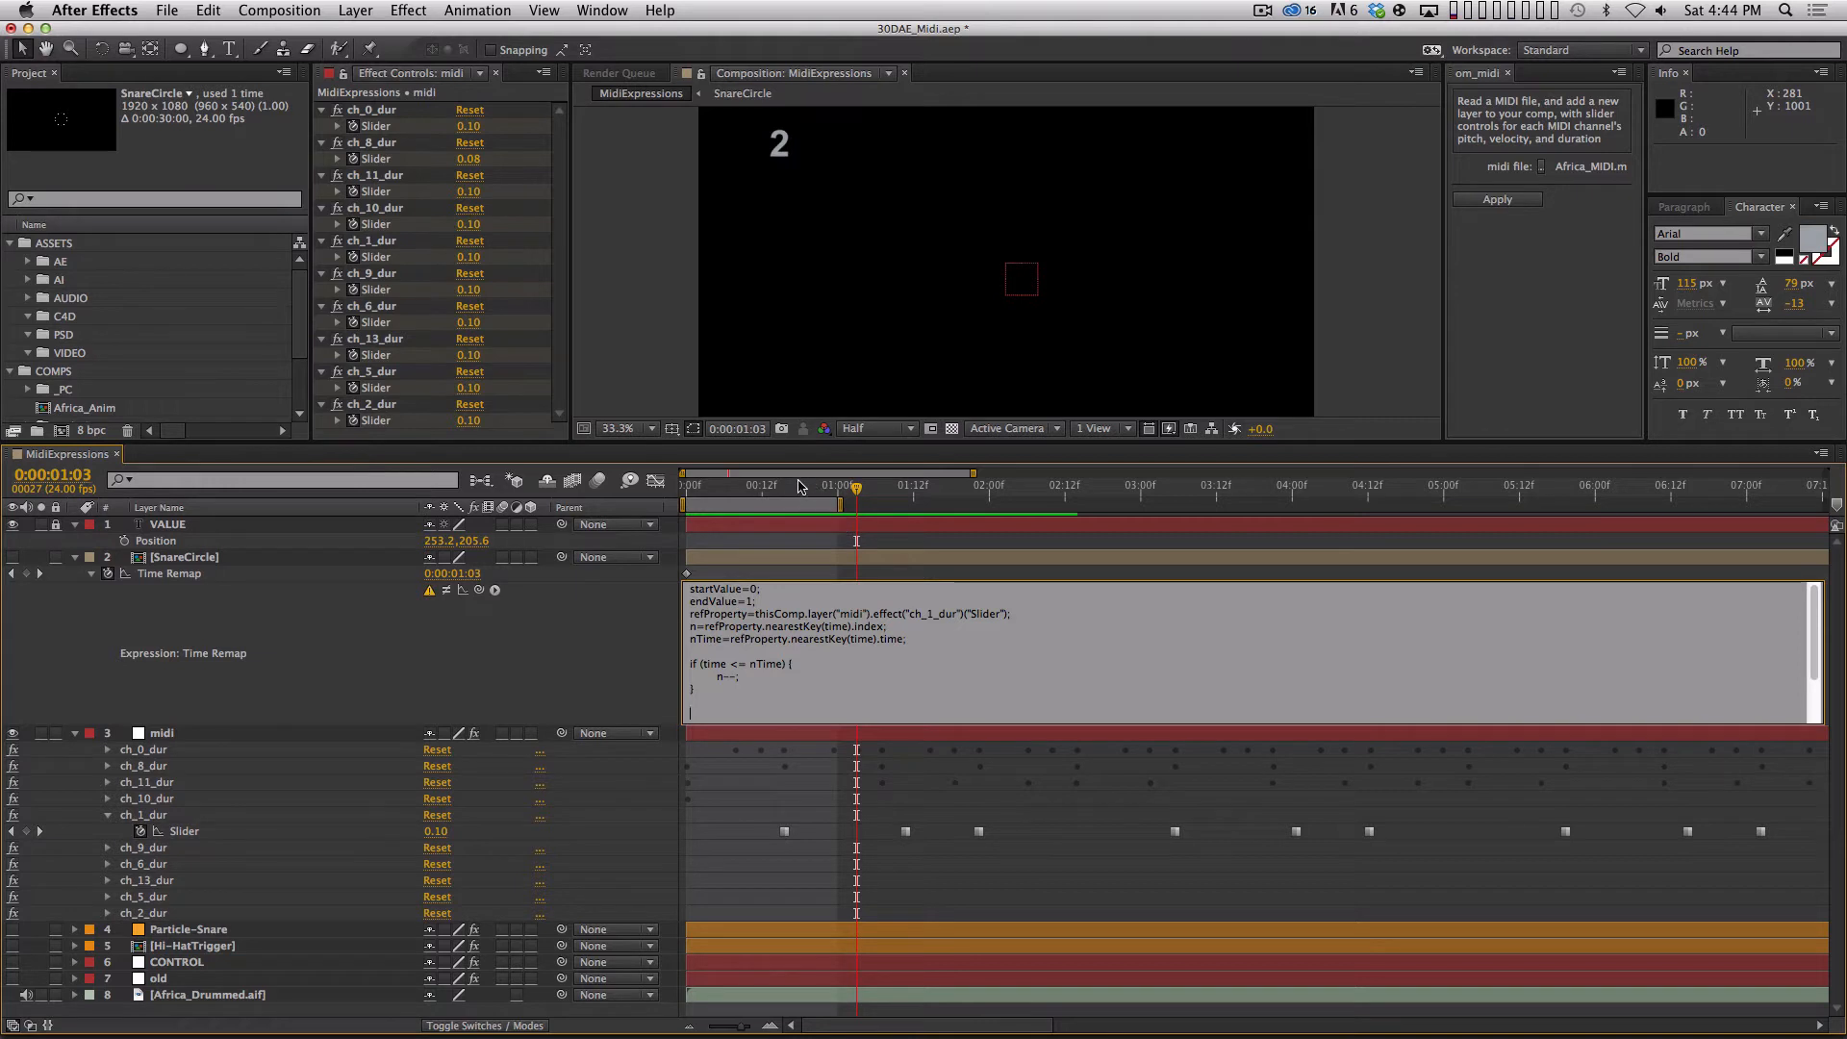
{"action": "left_click", "coordinate": [802, 488]}
{"action": "mouse_move", "coordinate": [806, 489]}
{"action": "left_mouse_down"}
{"action": "mouse_move", "coordinate": [870, 491]}
{"action": "mouse_move", "coordinate": [786, 492]}
{"action": "mouse_move", "coordinate": [866, 499]}
{"action": "mouse_move", "coordinate": [800, 509]}
{"action": "mouse_move", "coordinate": [812, 495]}
{"action": "left_mouse_up"}
{"action": "left_click", "coordinate": [727, 695]}
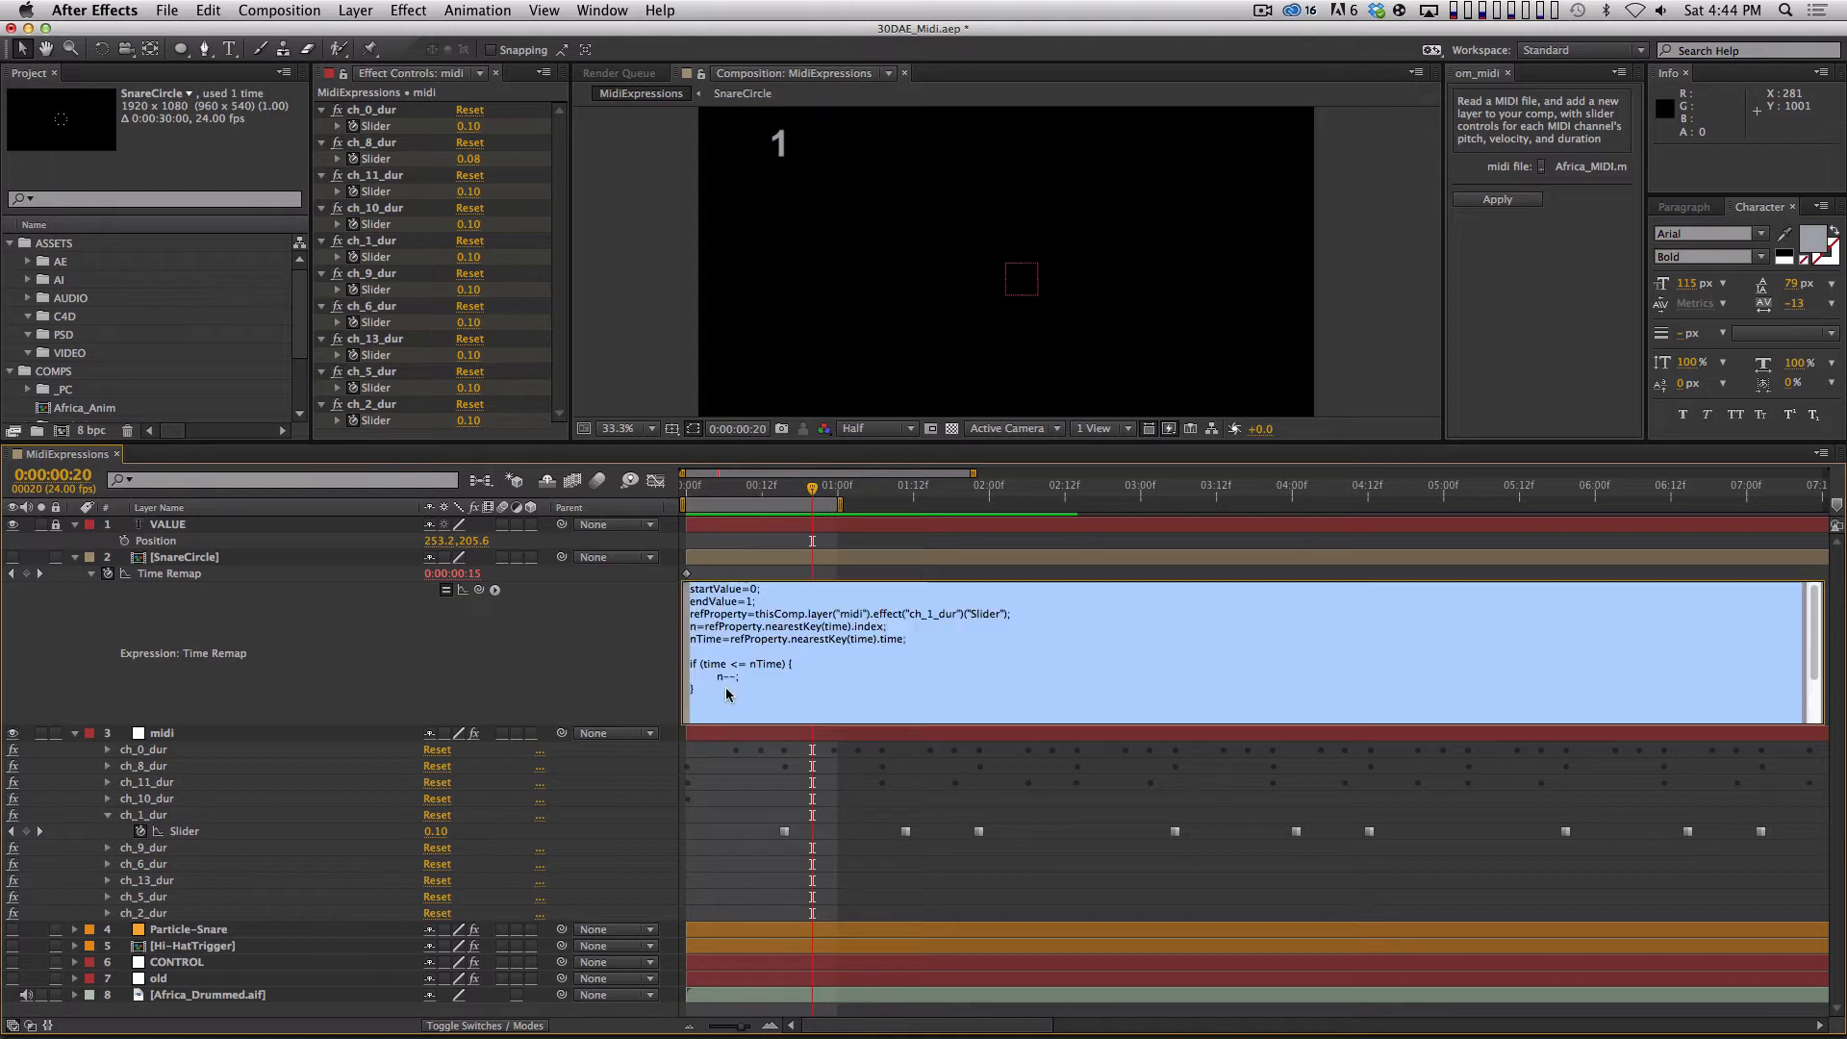
{"action": "key", "text": "Down"}
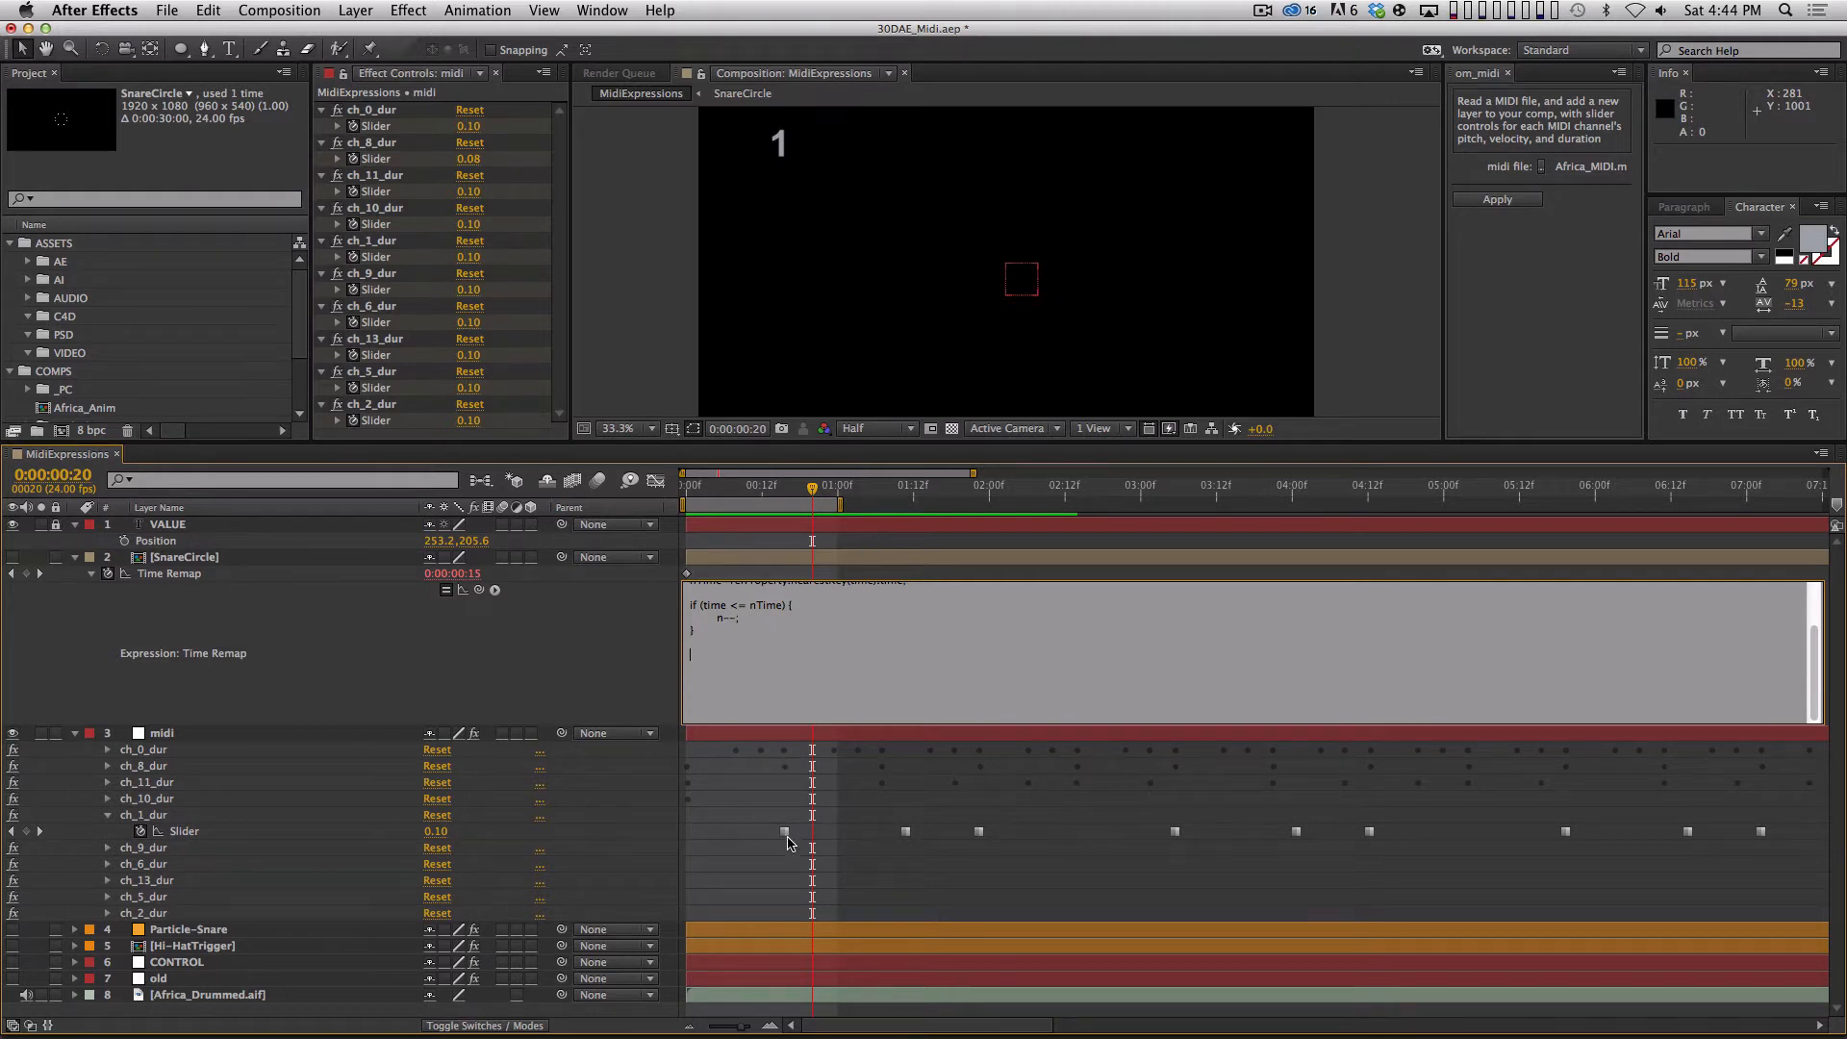
{"action": "left_click", "coordinate": [889, 490]}
{"action": "left_click_drag", "start_coordinate": [890, 489], "coordinate": [881, 491]}
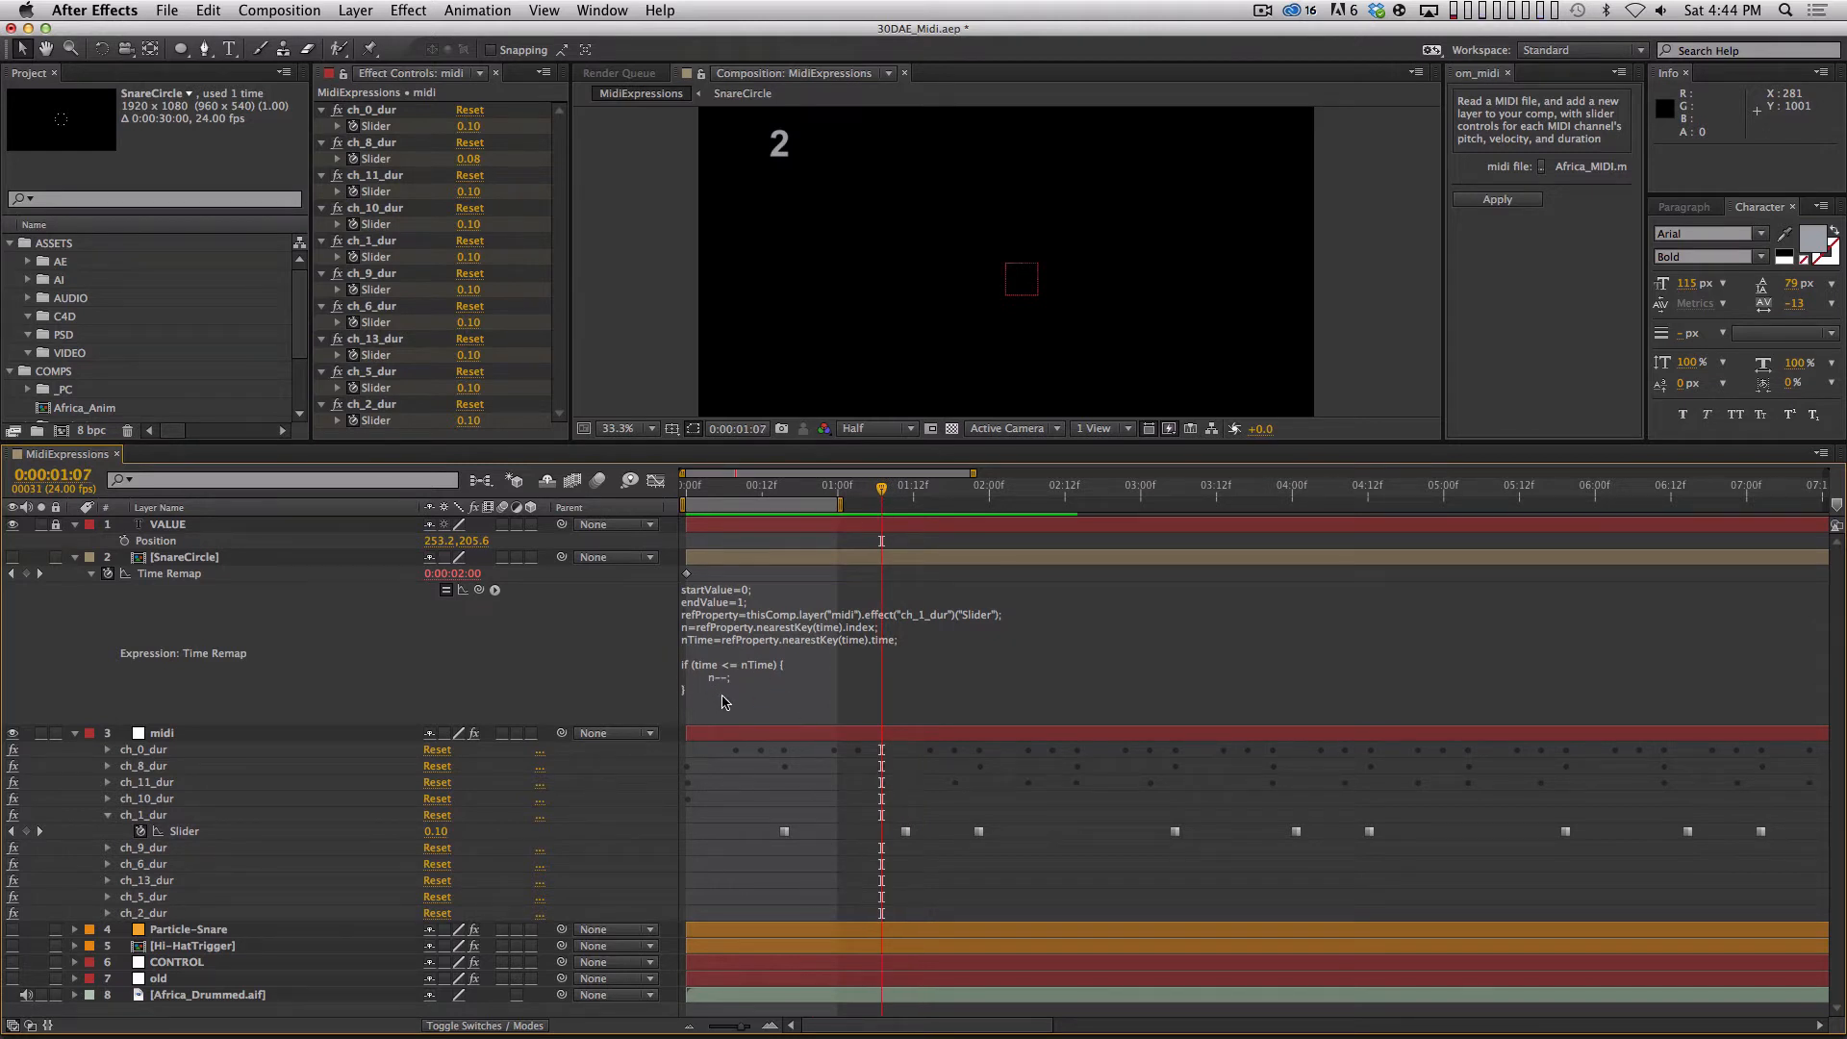
{"action": "left_click_drag", "start_coordinate": [795, 490], "coordinate": [824, 490]}
Reopen the Time Remap expression and begin a new line below the if block: nearKeyTime = refProperty.
{"action": "left_click", "coordinate": [767, 700]}
{"action": "left_click", "coordinate": [767, 708]}
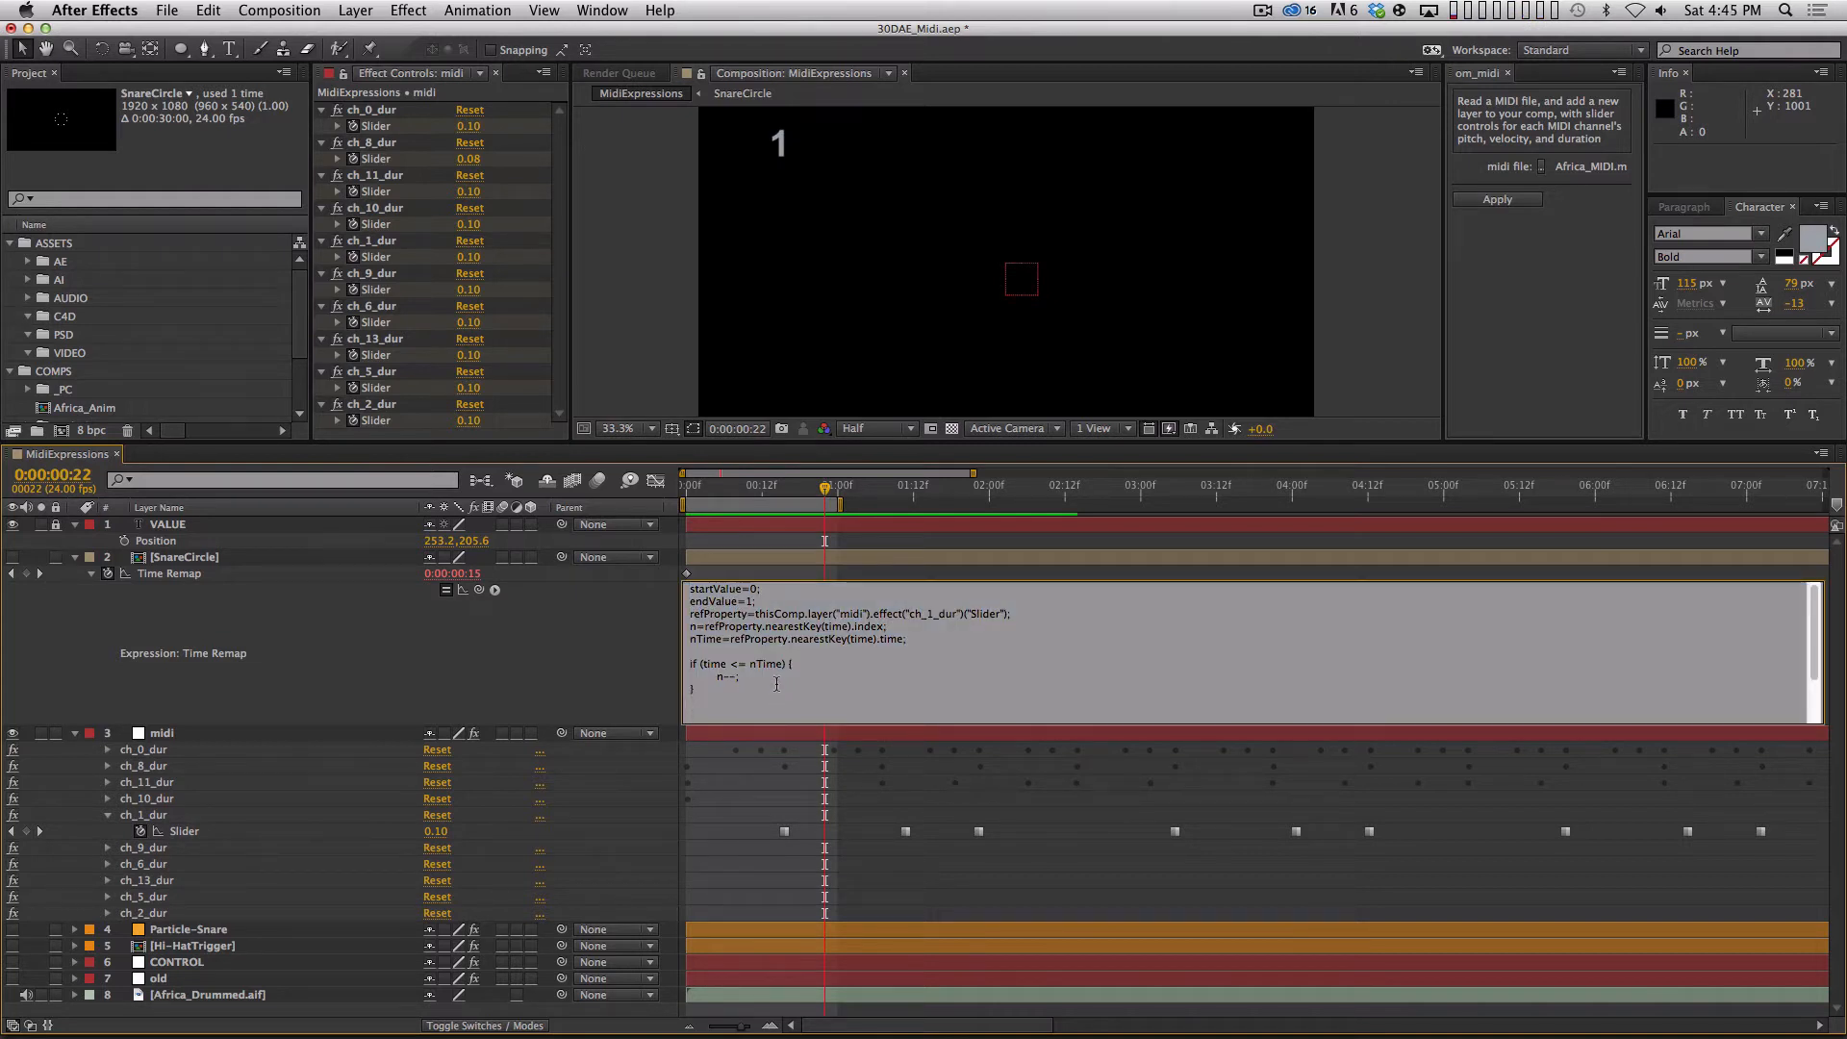
{"action": "key", "text": "Return"}
{"action": "type", "text": "nearKeyTime= "}
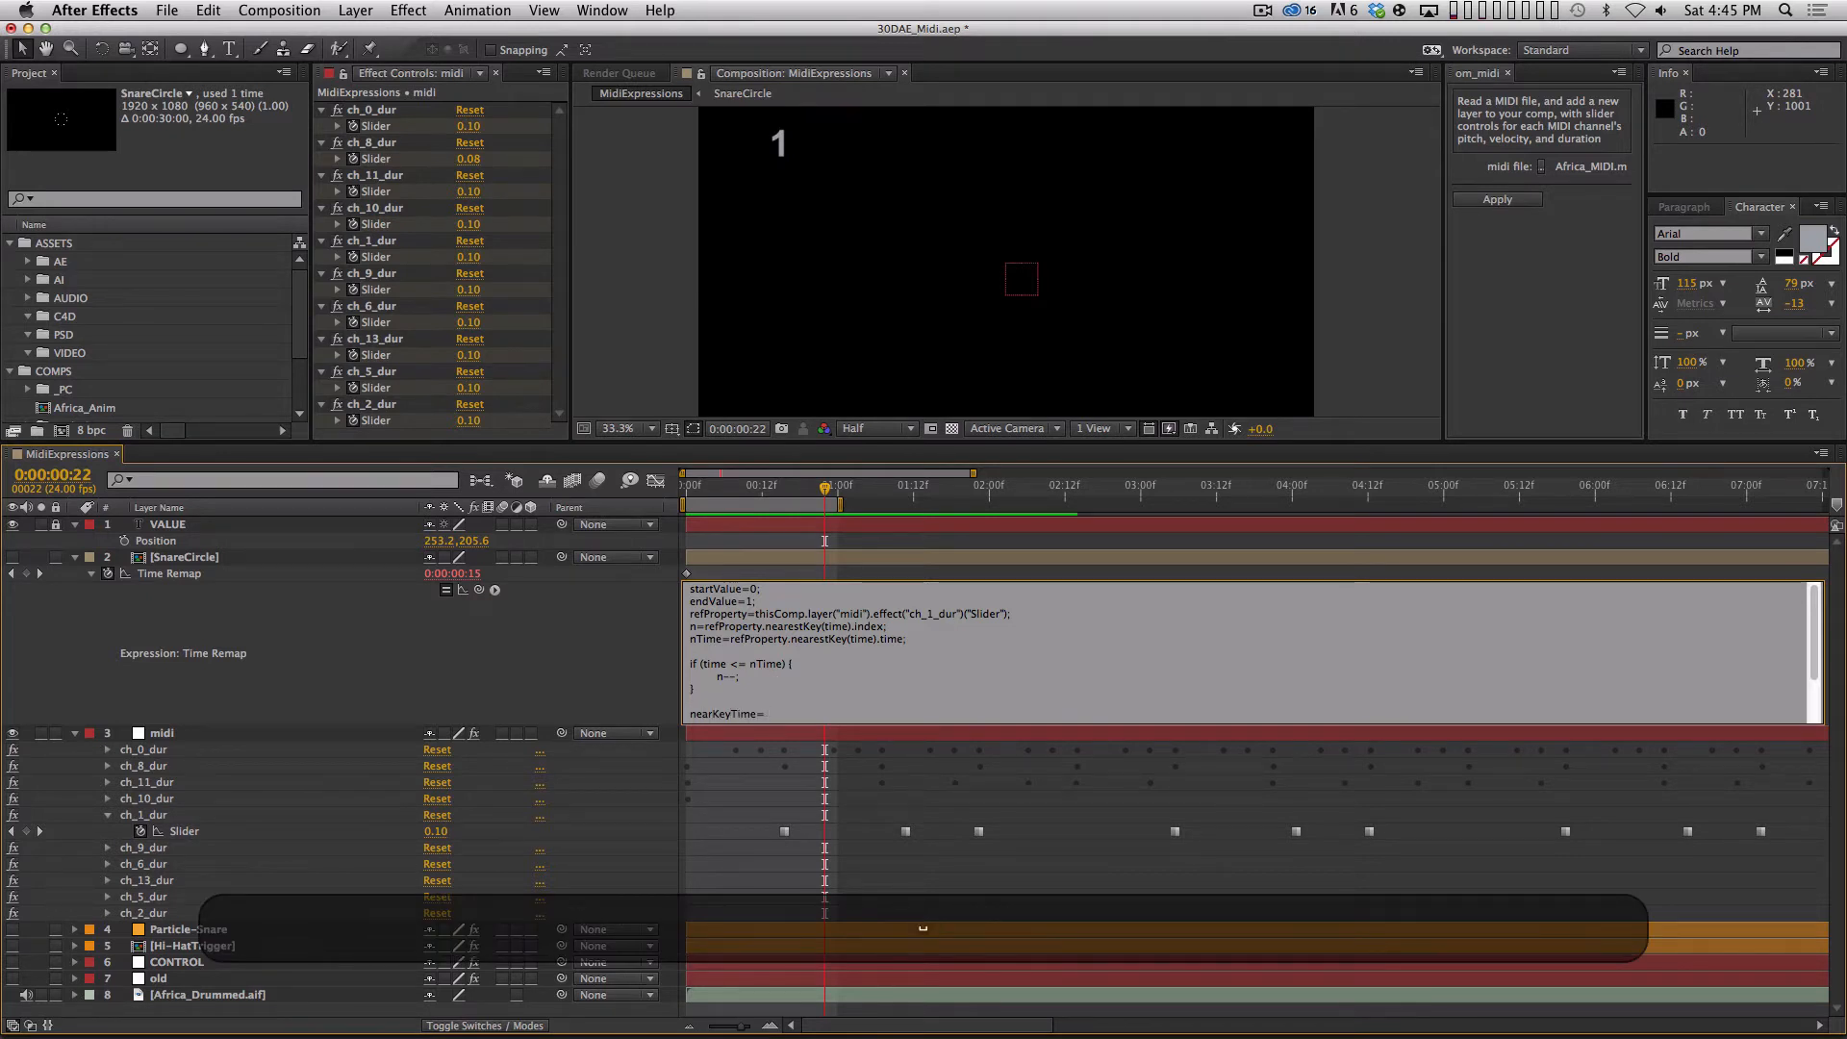
{"action": "type", "text": "n"}
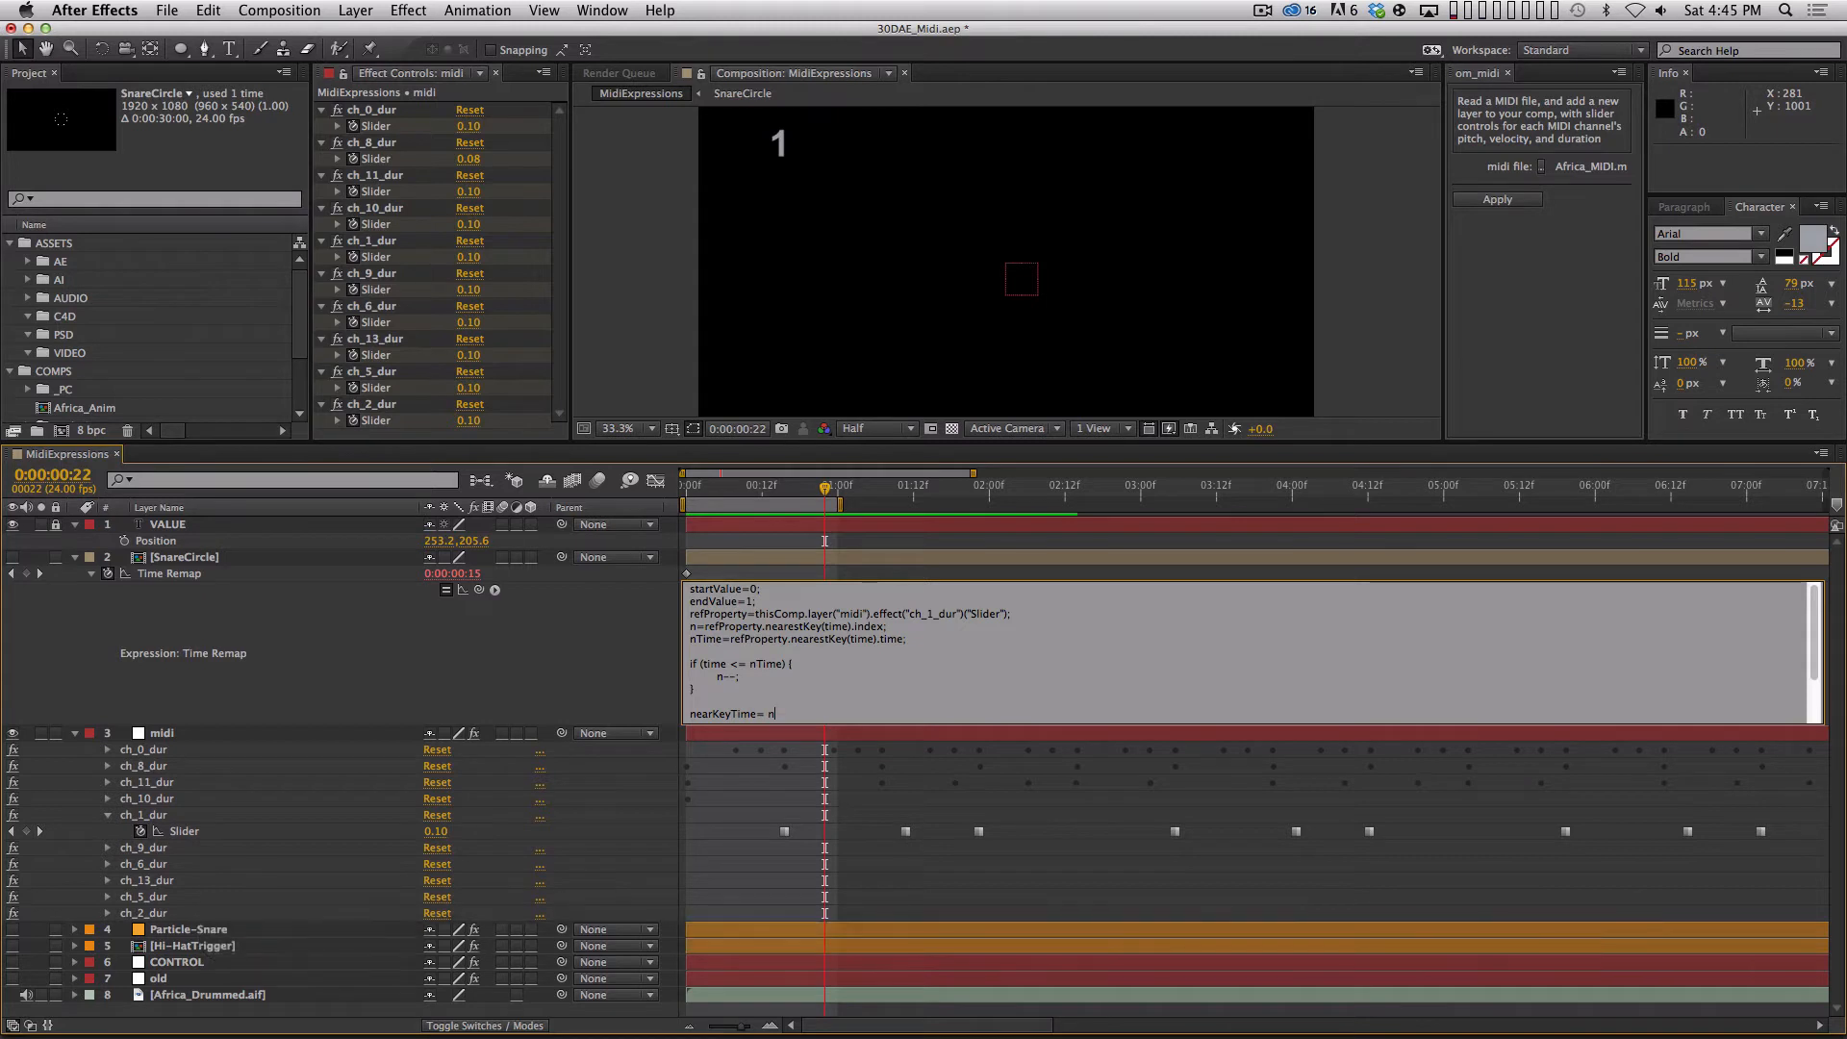
{"action": "key", "text": "BackSpace"}
{"action": "left_click", "coordinate": [759, 717]}
{"action": "left_click", "coordinate": [789, 716]}
{"action": "type", "text": "ref"}
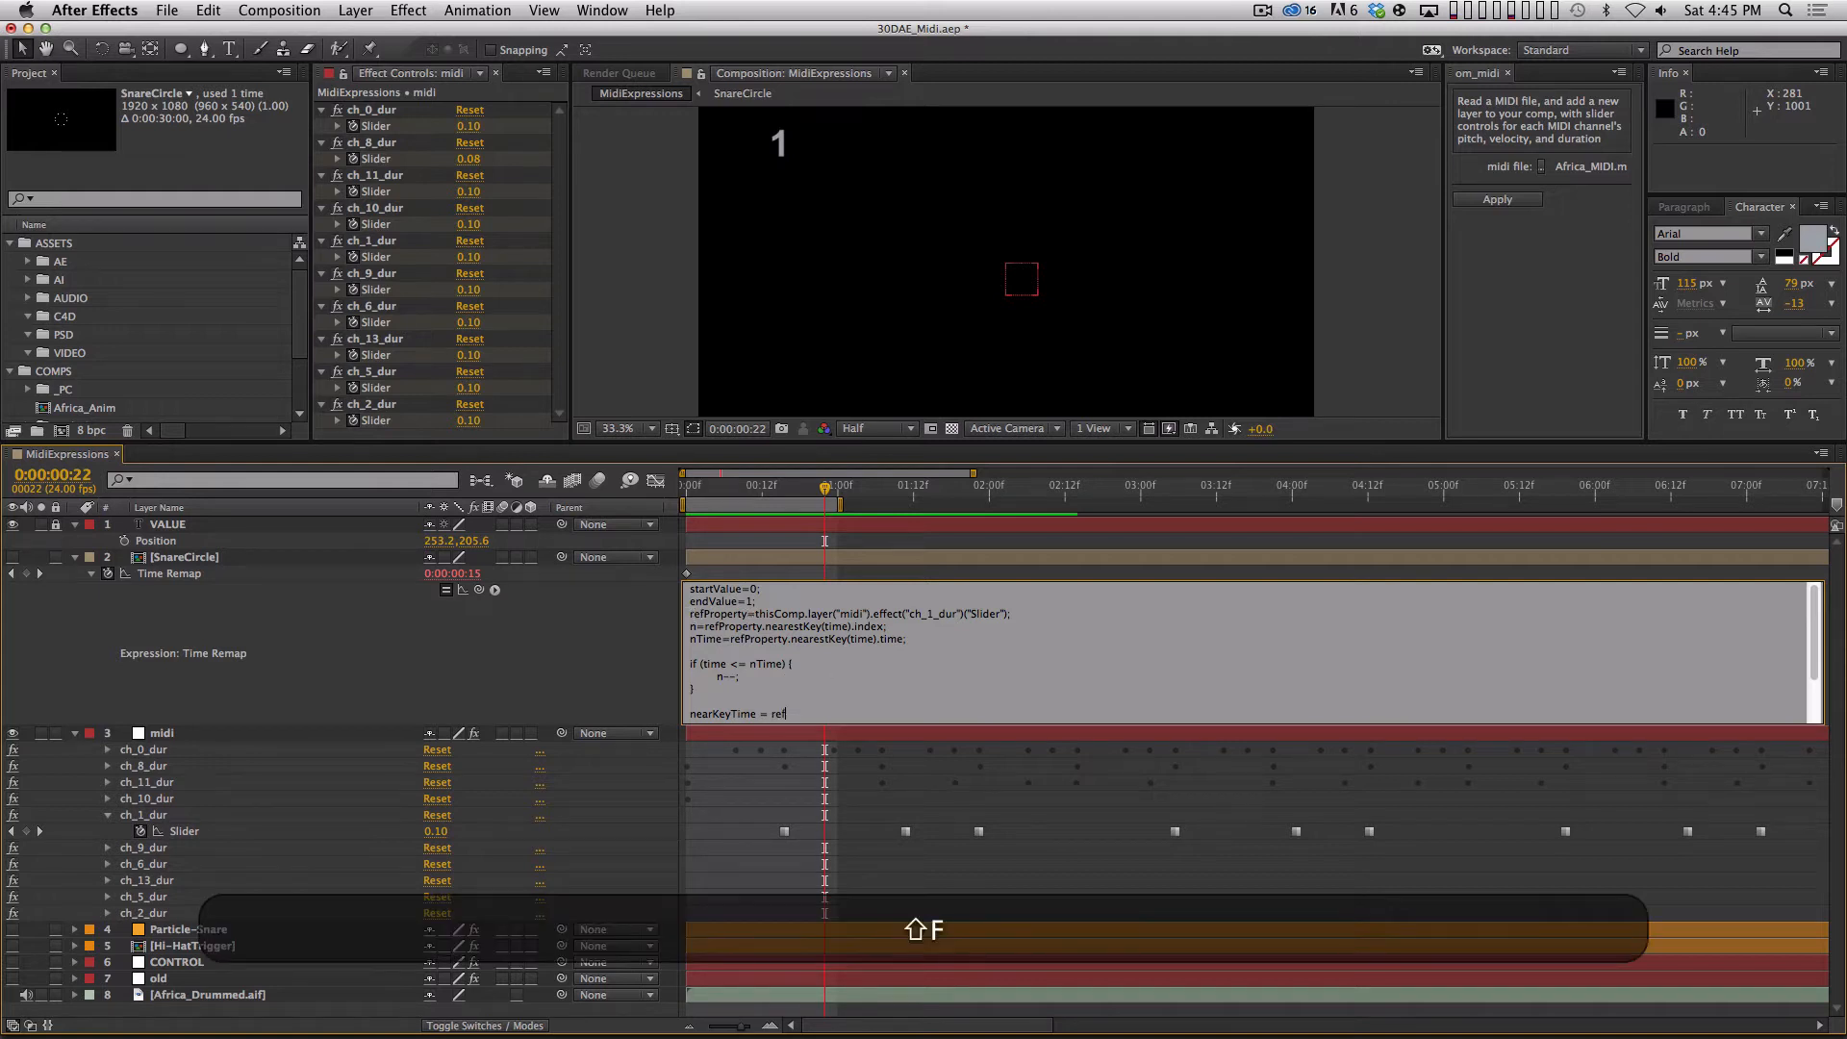
{"action": "type", "text": "Property"}
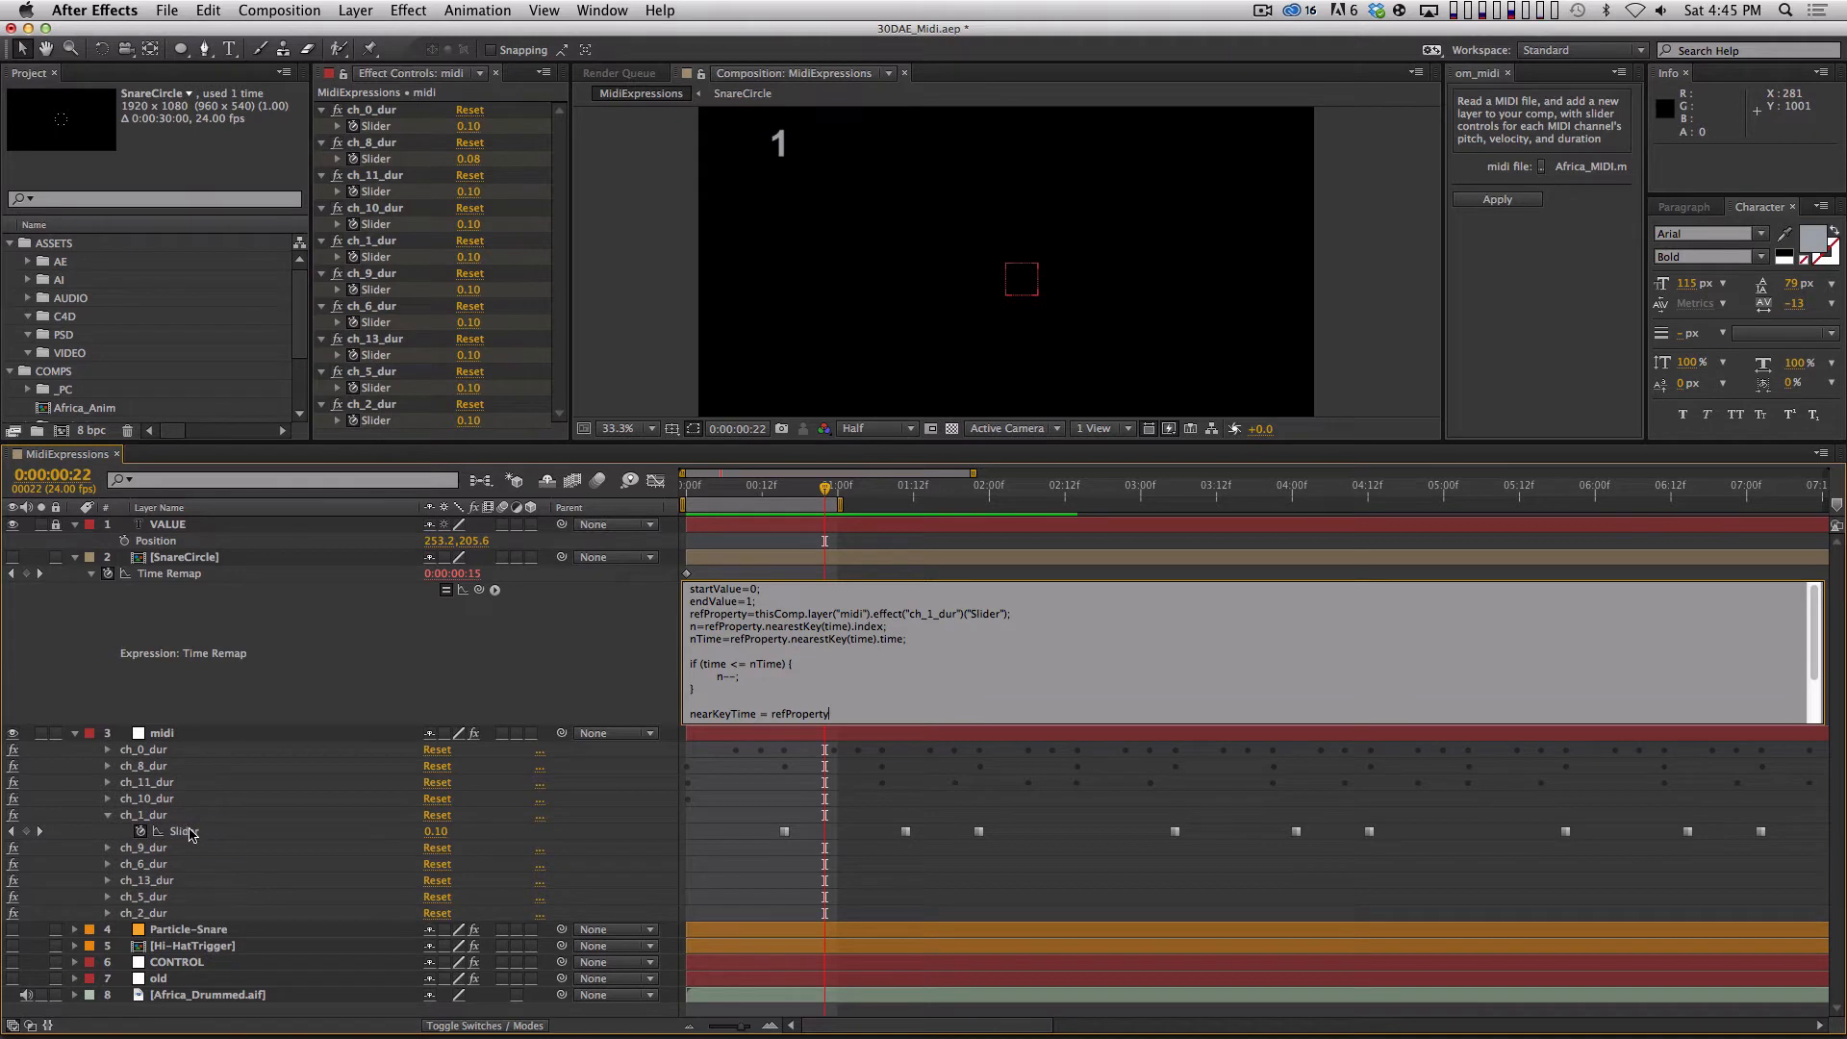
Complete the nearKeyTime line as refProperty.key(n).time and select the first ch_1_dur keyframe.
{"action": "type", "text": "."}
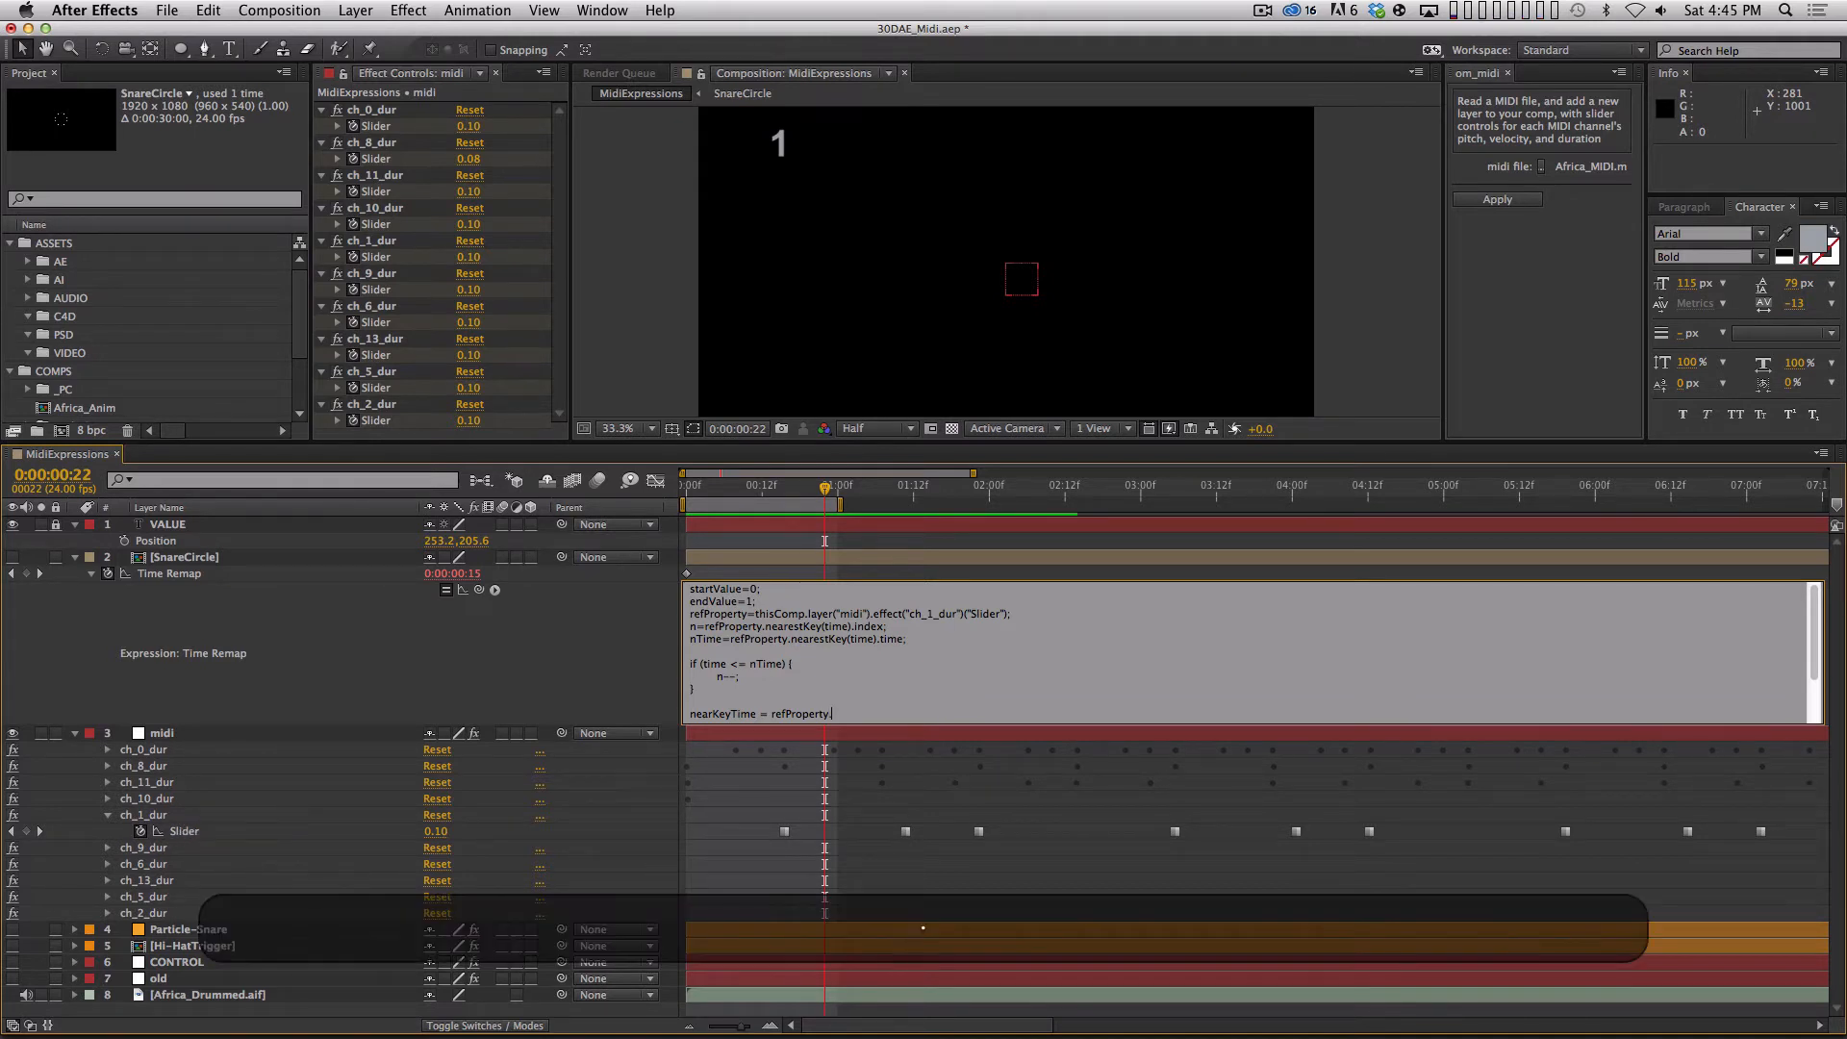
{"action": "type", "text": "key"}
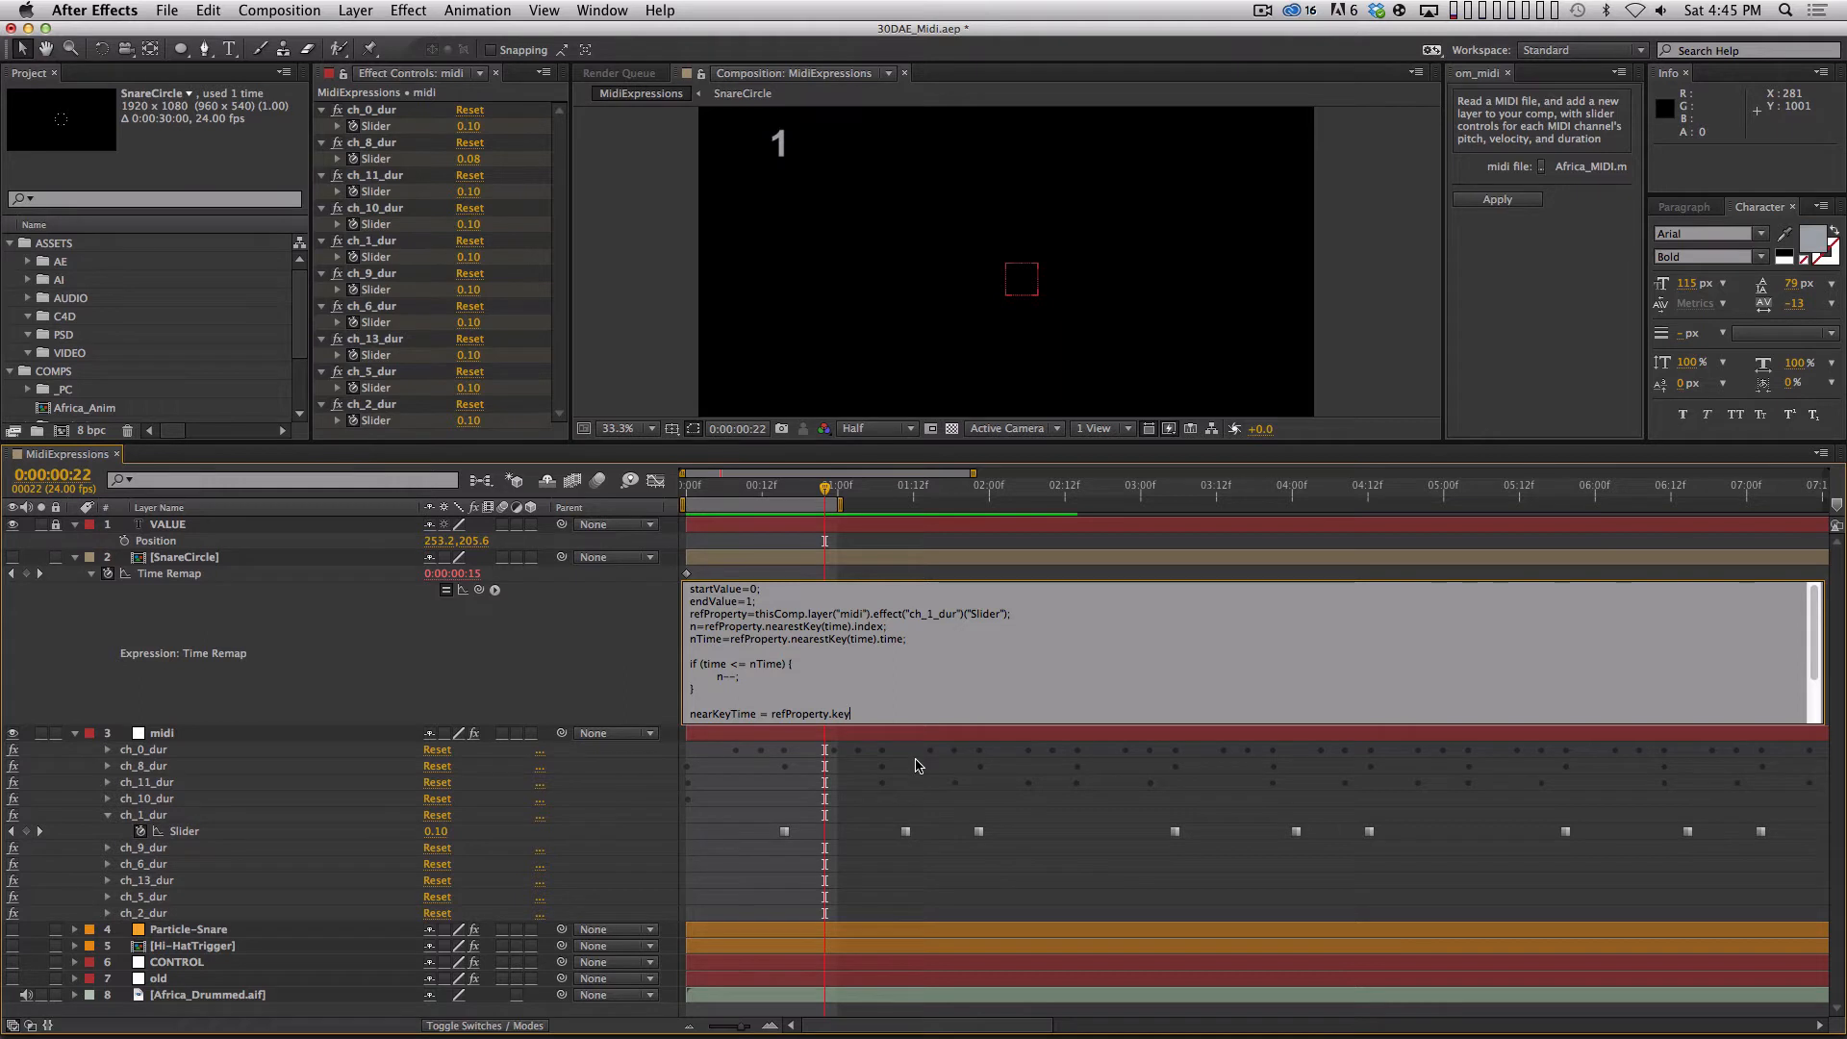
{"action": "type", "text": "("}
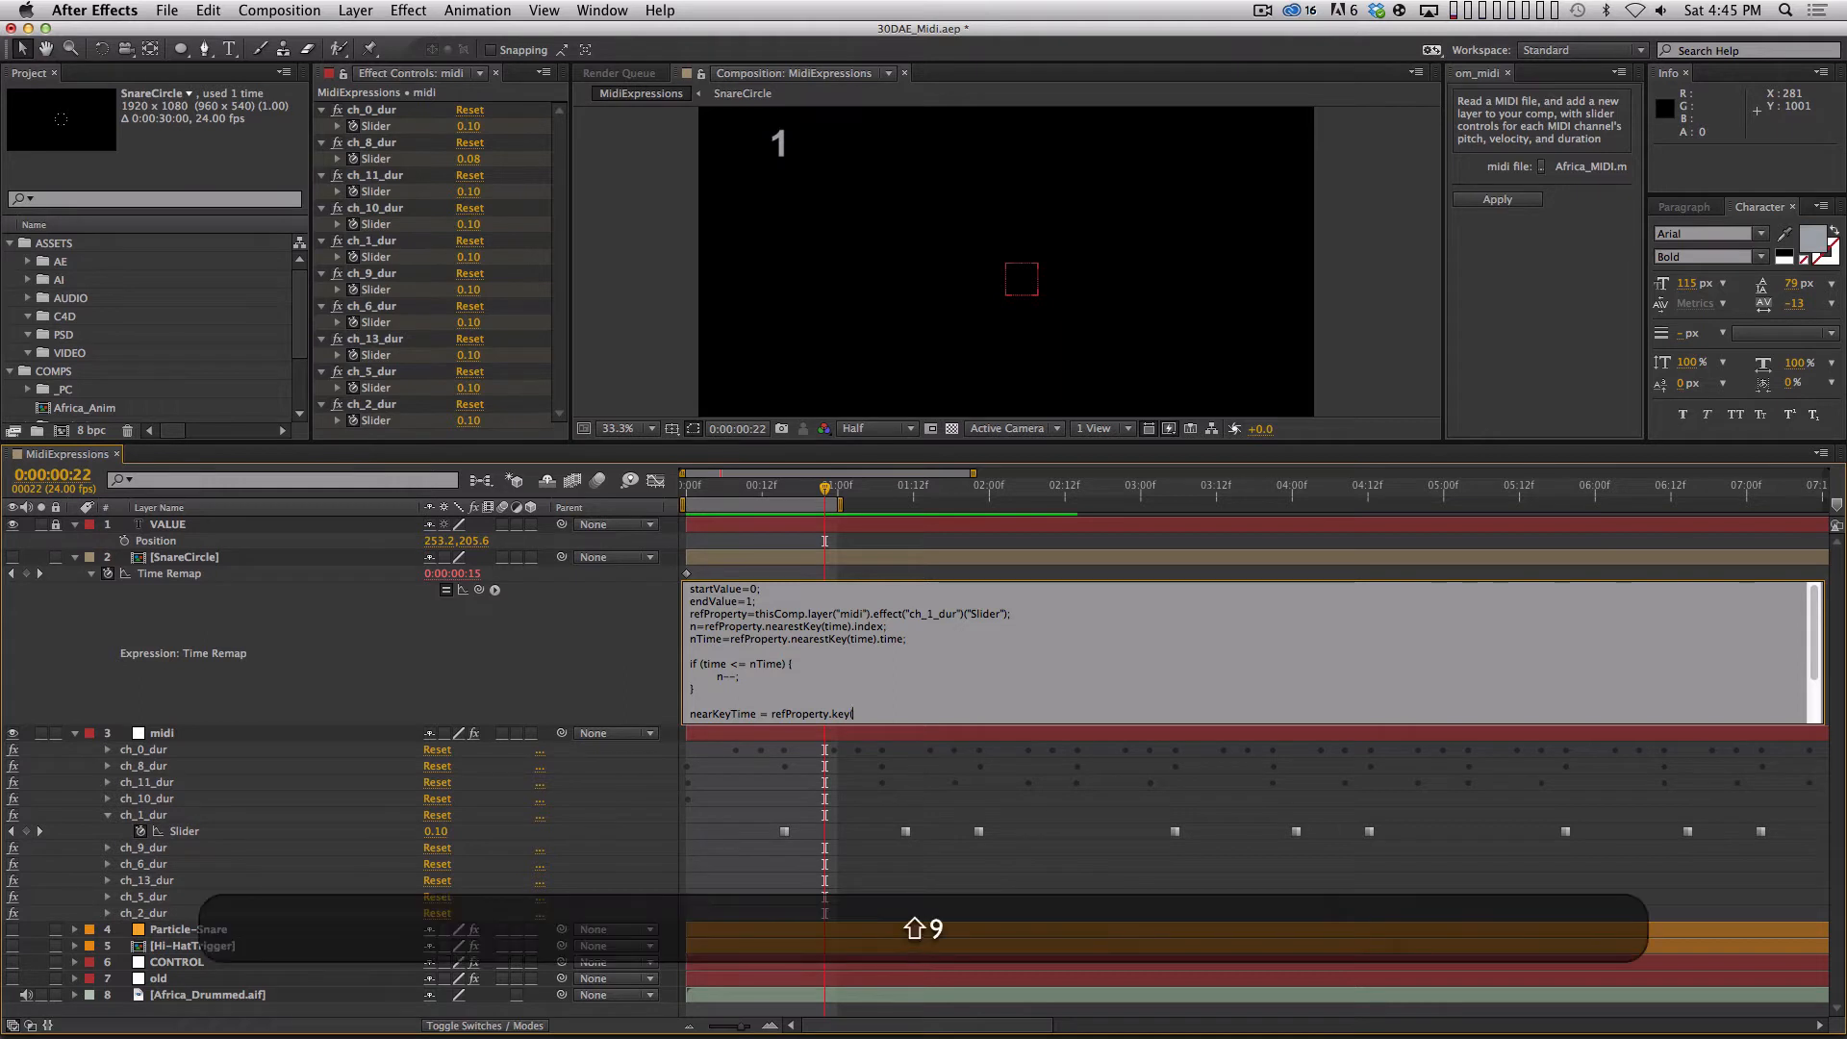
{"action": "type", "text": "1)"}
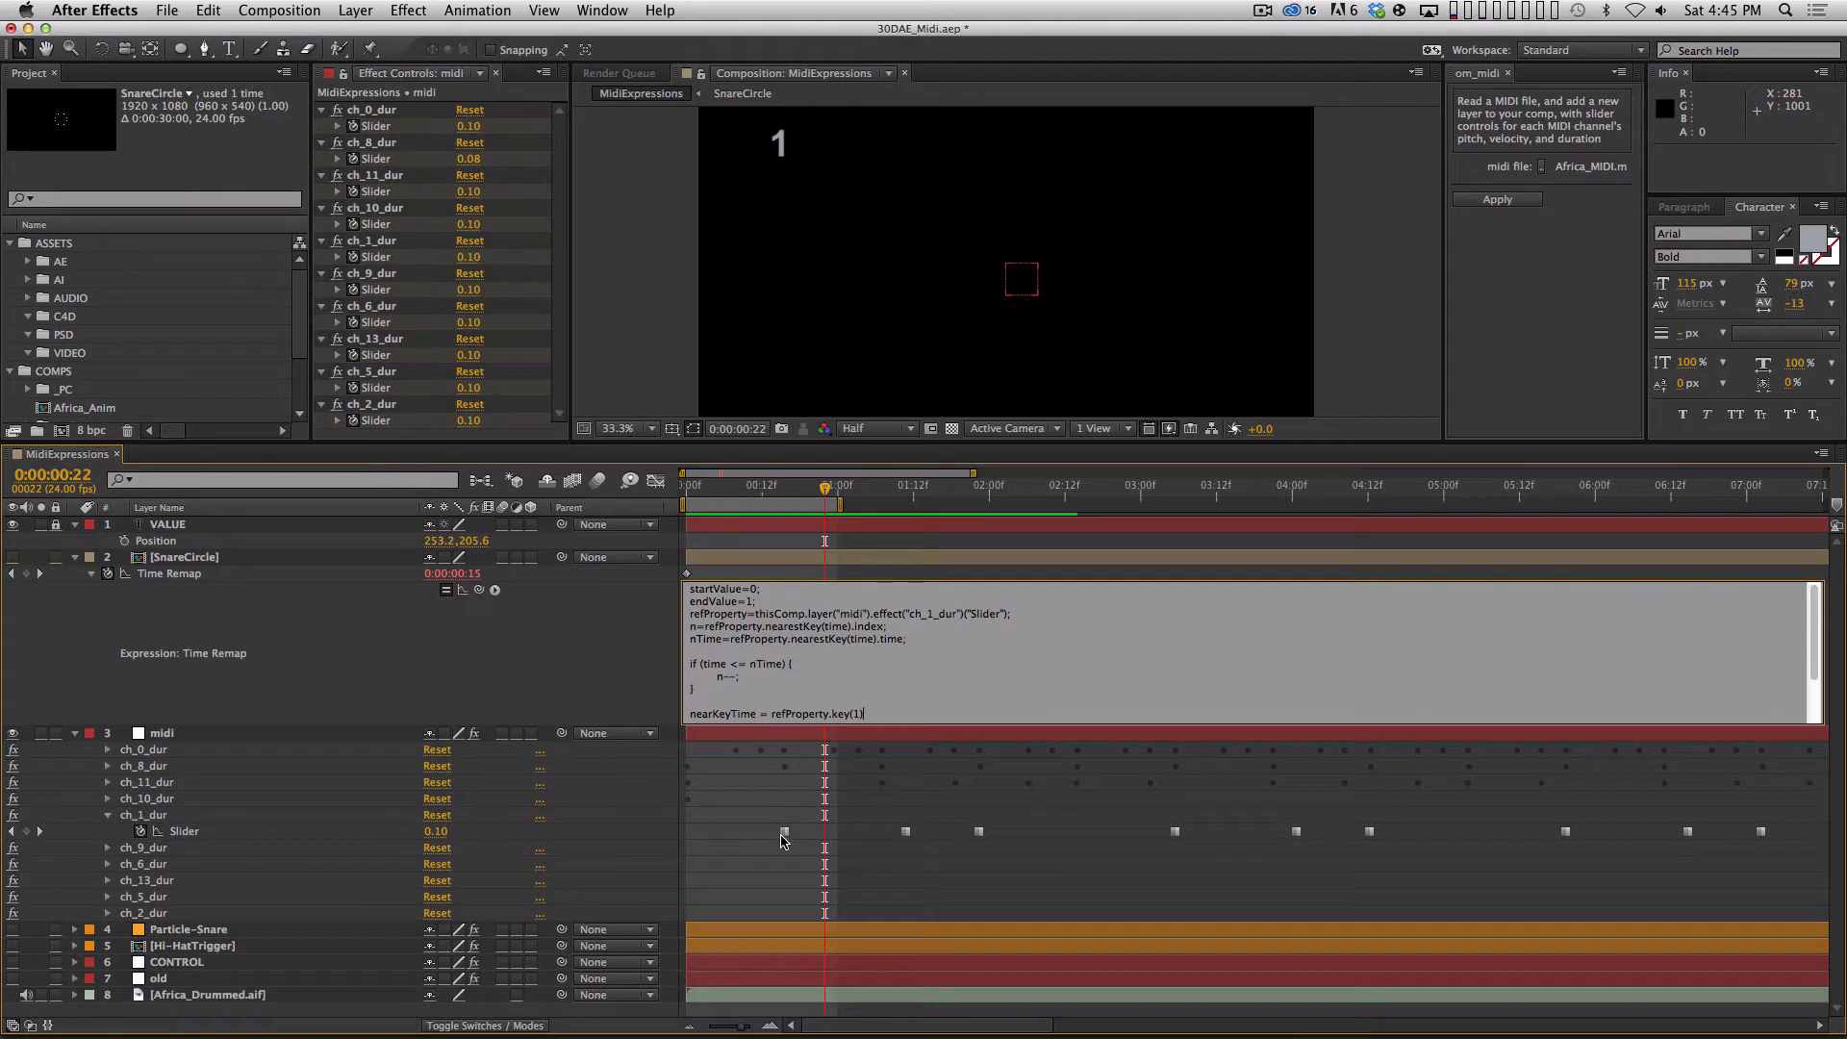
{"action": "type", "text": "2"}
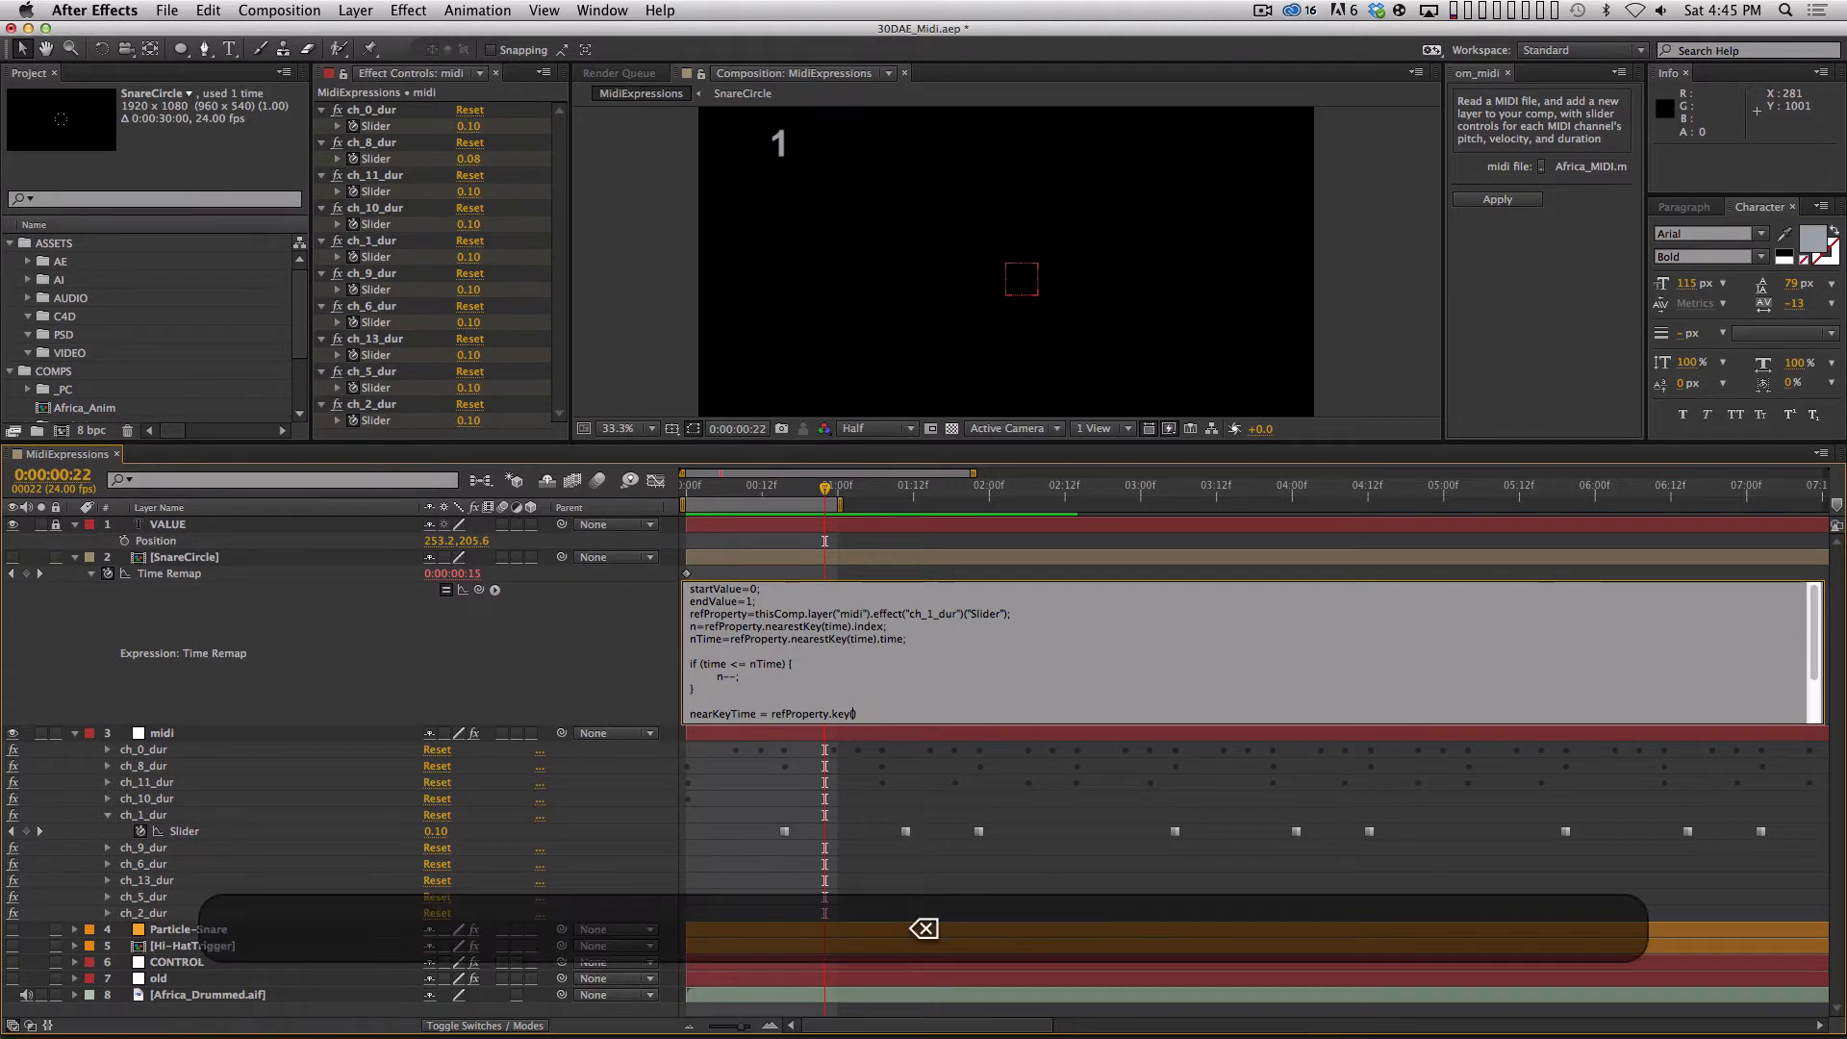
{"action": "type", "text": "n"}
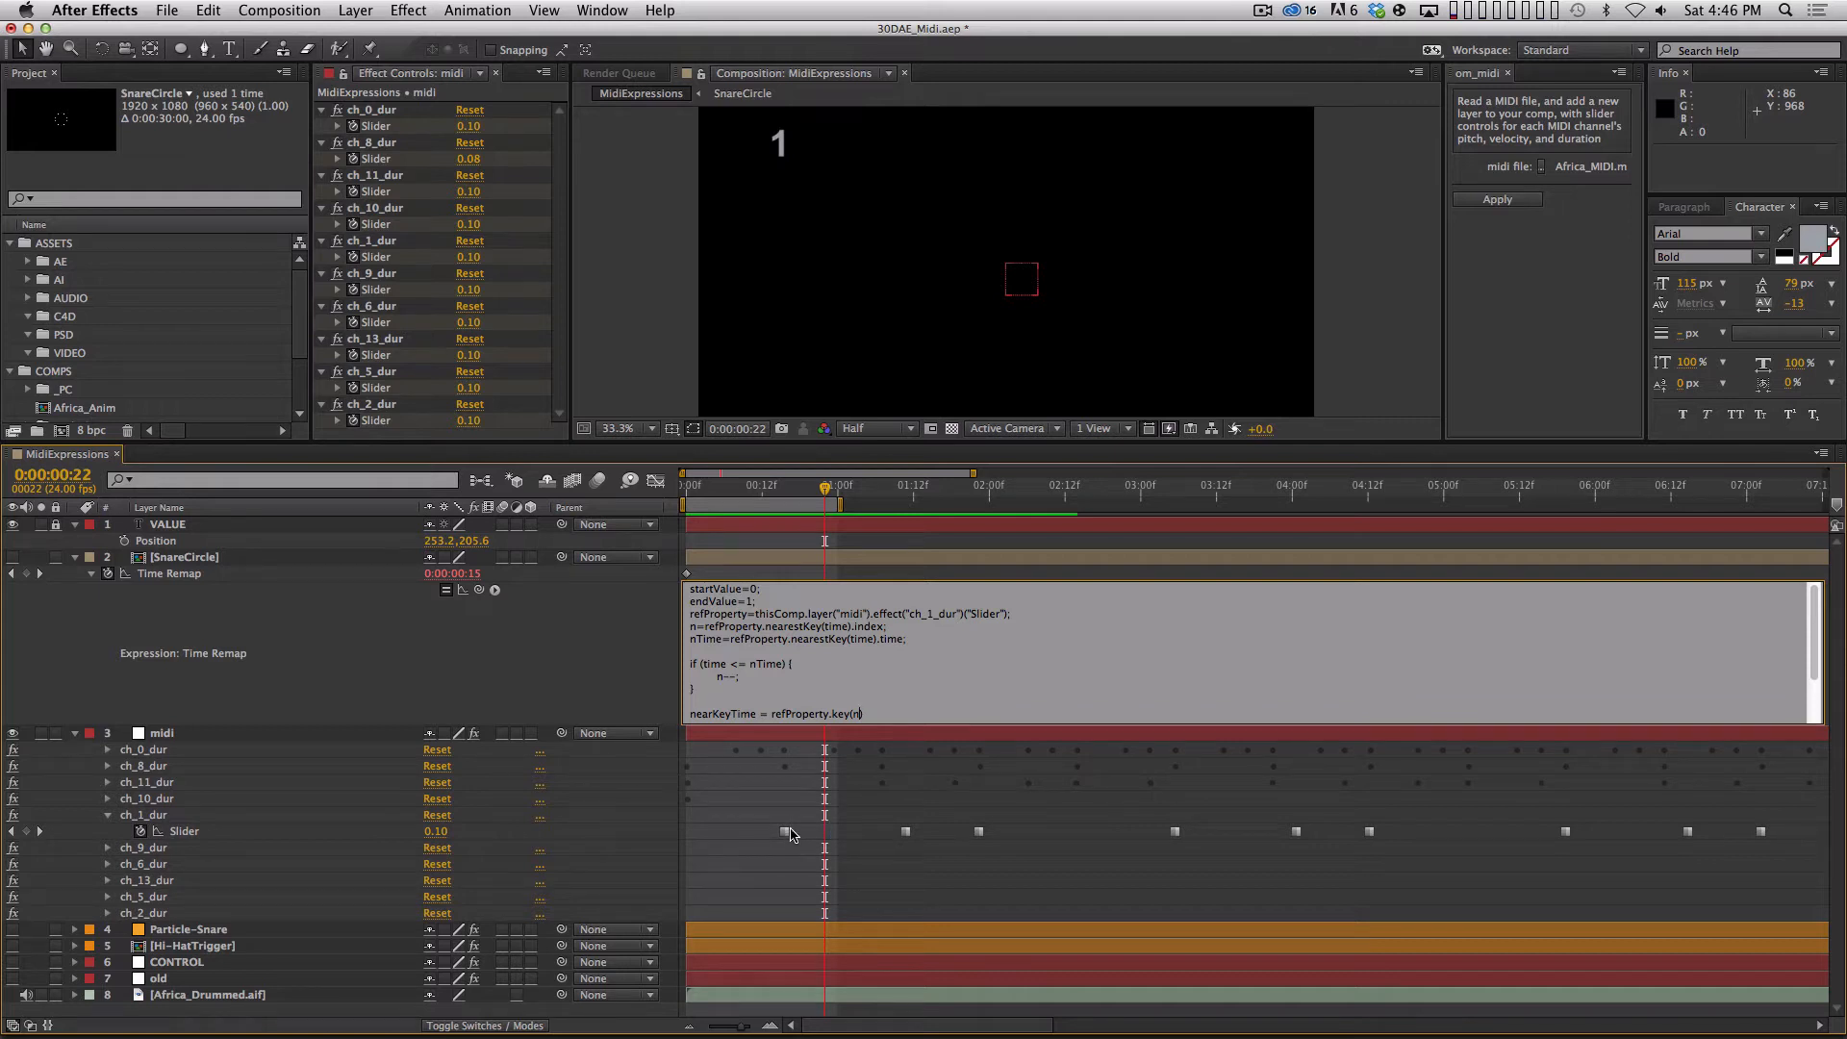
{"action": "key", "text": "Right"}
{"action": "type", "text": ".time"}
{"action": "mouse_move", "coordinate": [787, 836]}
{"action": "left_click", "coordinate": [783, 831]}
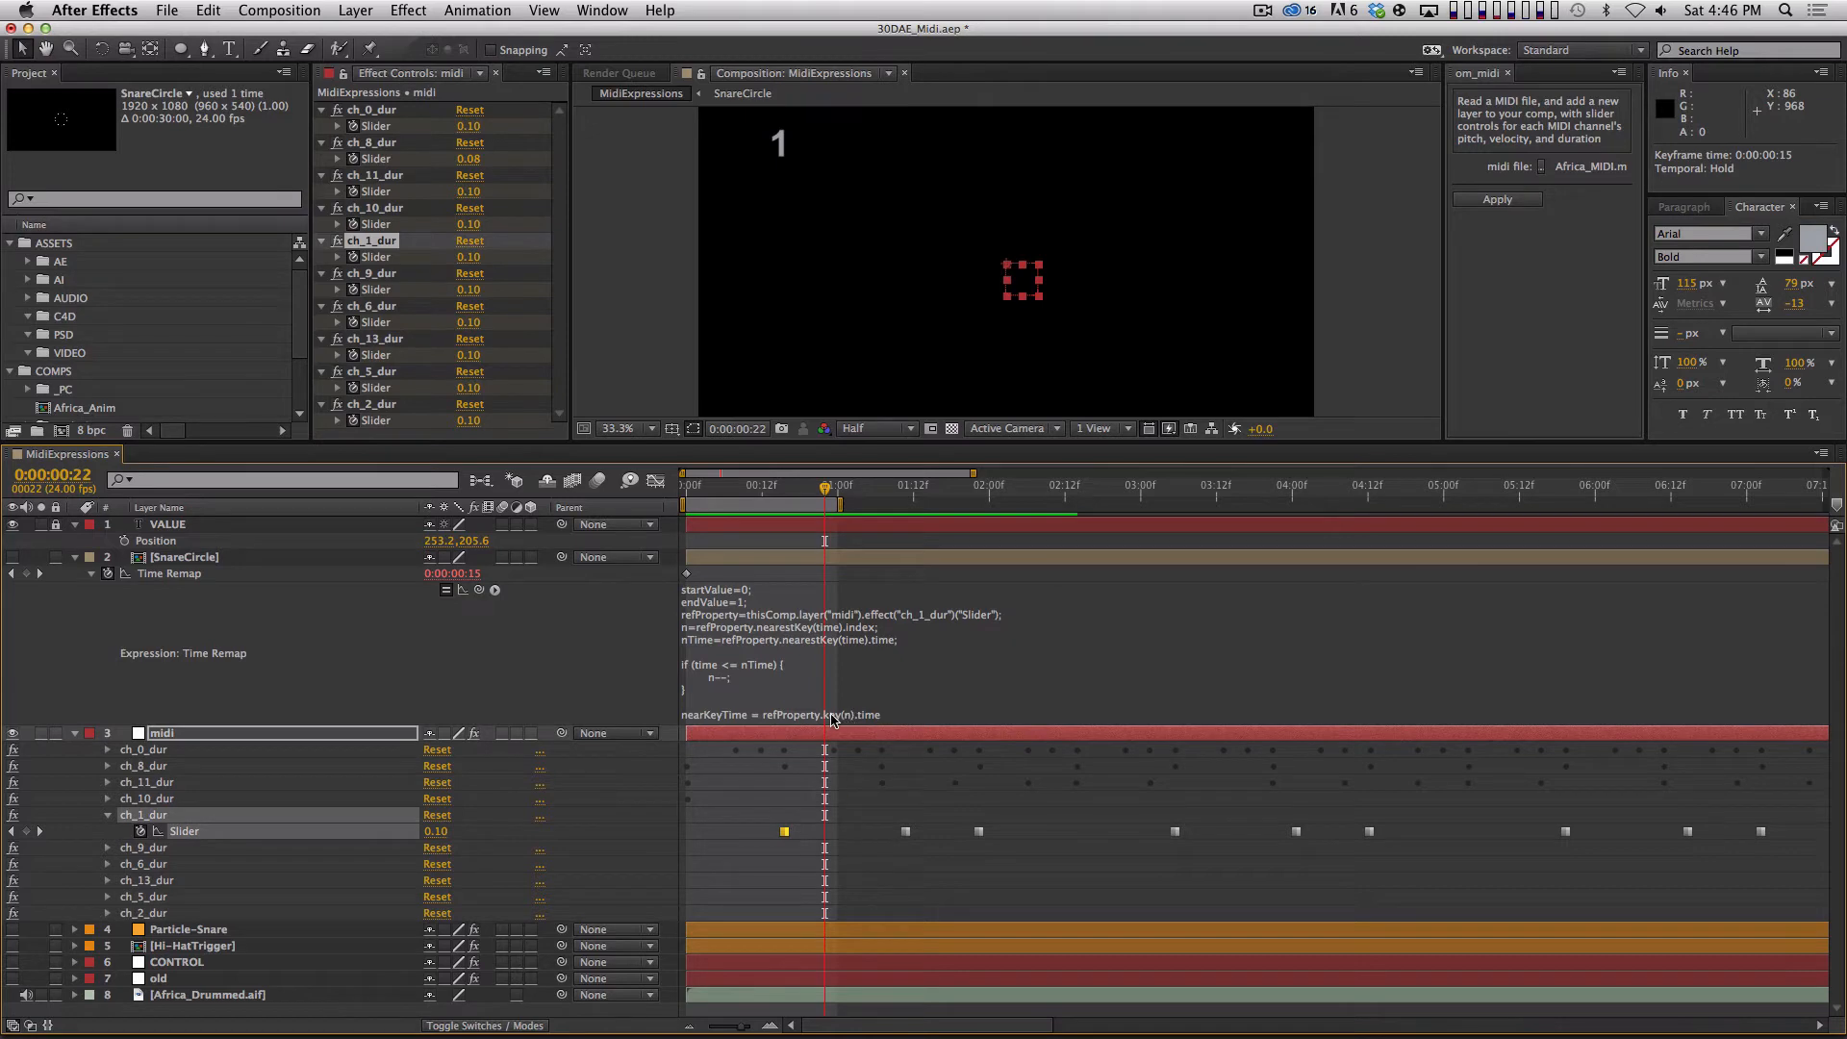
End the nearKeyTime line with a semicolon, begin a new line and enlarge the expression field.
{"action": "left_click", "coordinate": [893, 719]}
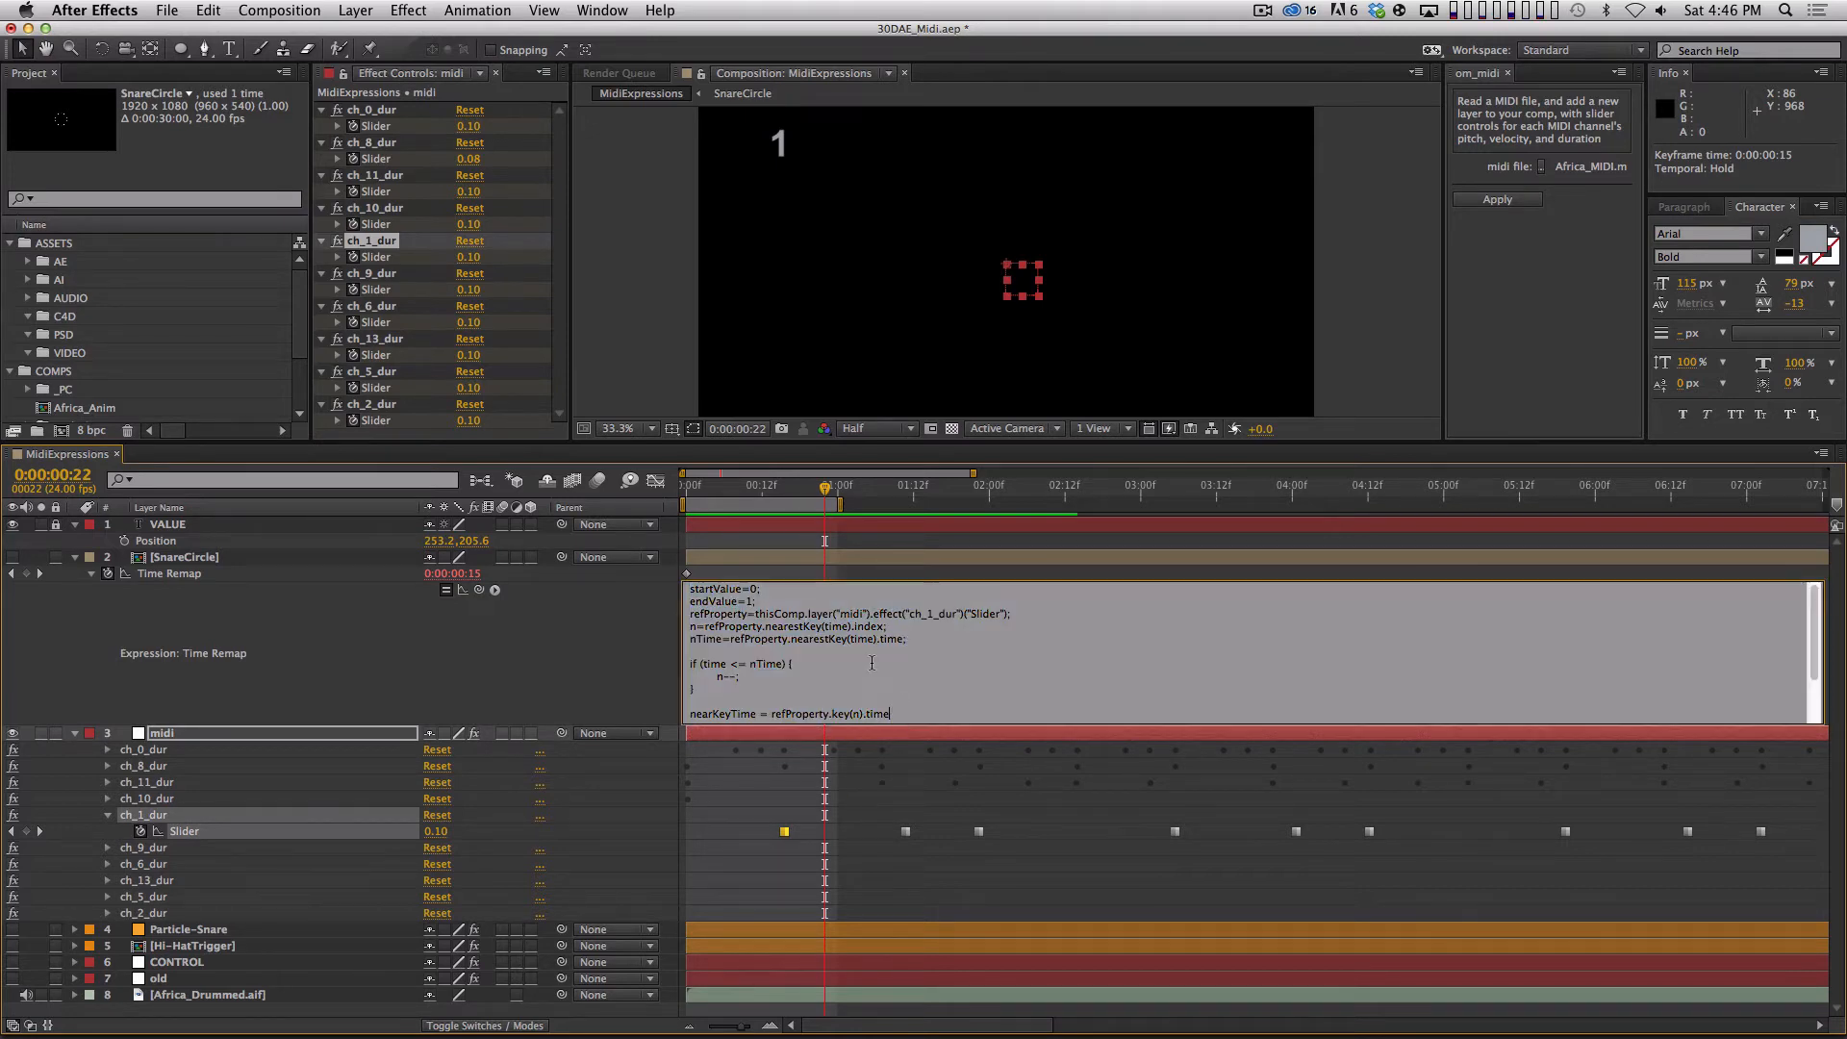
{"action": "key", "text": "Return"}
{"action": "left_click_drag", "start_coordinate": [1040, 726], "coordinate": [1042, 788]}
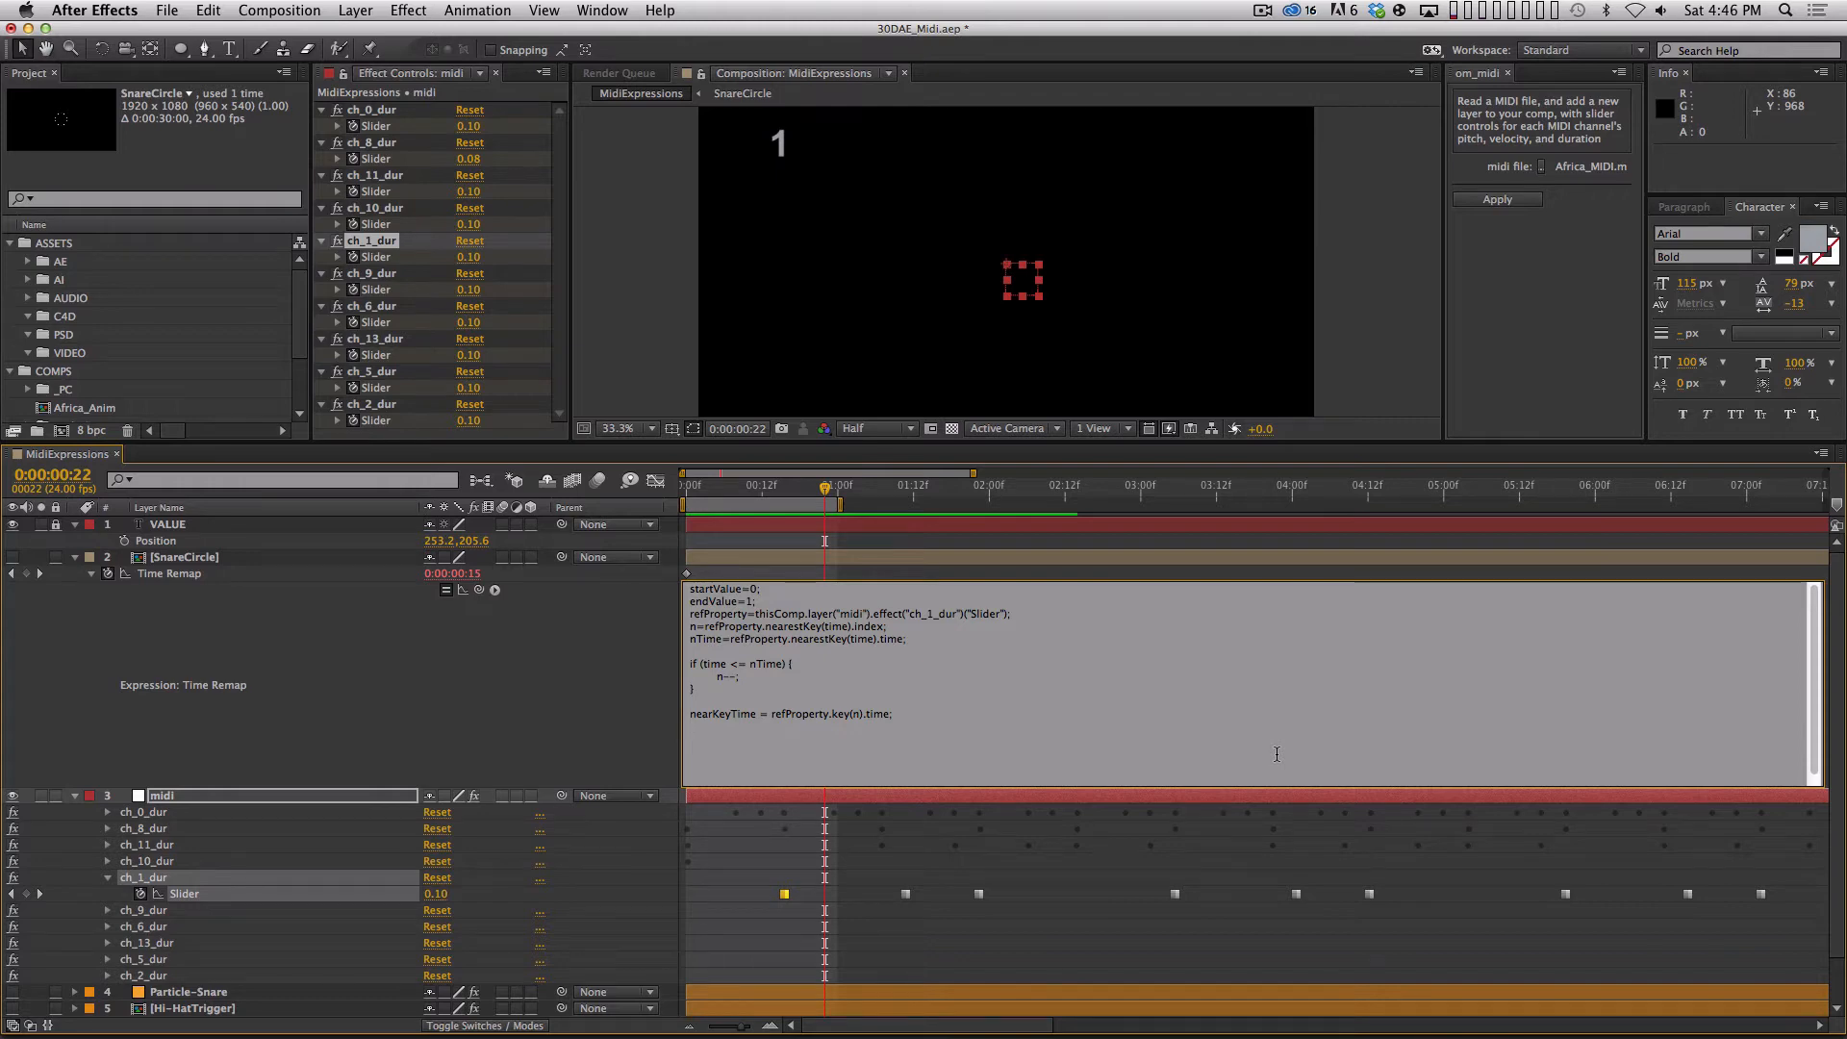
Add the line d=time-nearKeyTime; below nearKeyTime in the Time Remap expression.
{"action": "type", "text": "d="}
{"action": "type", "text": "time-"}
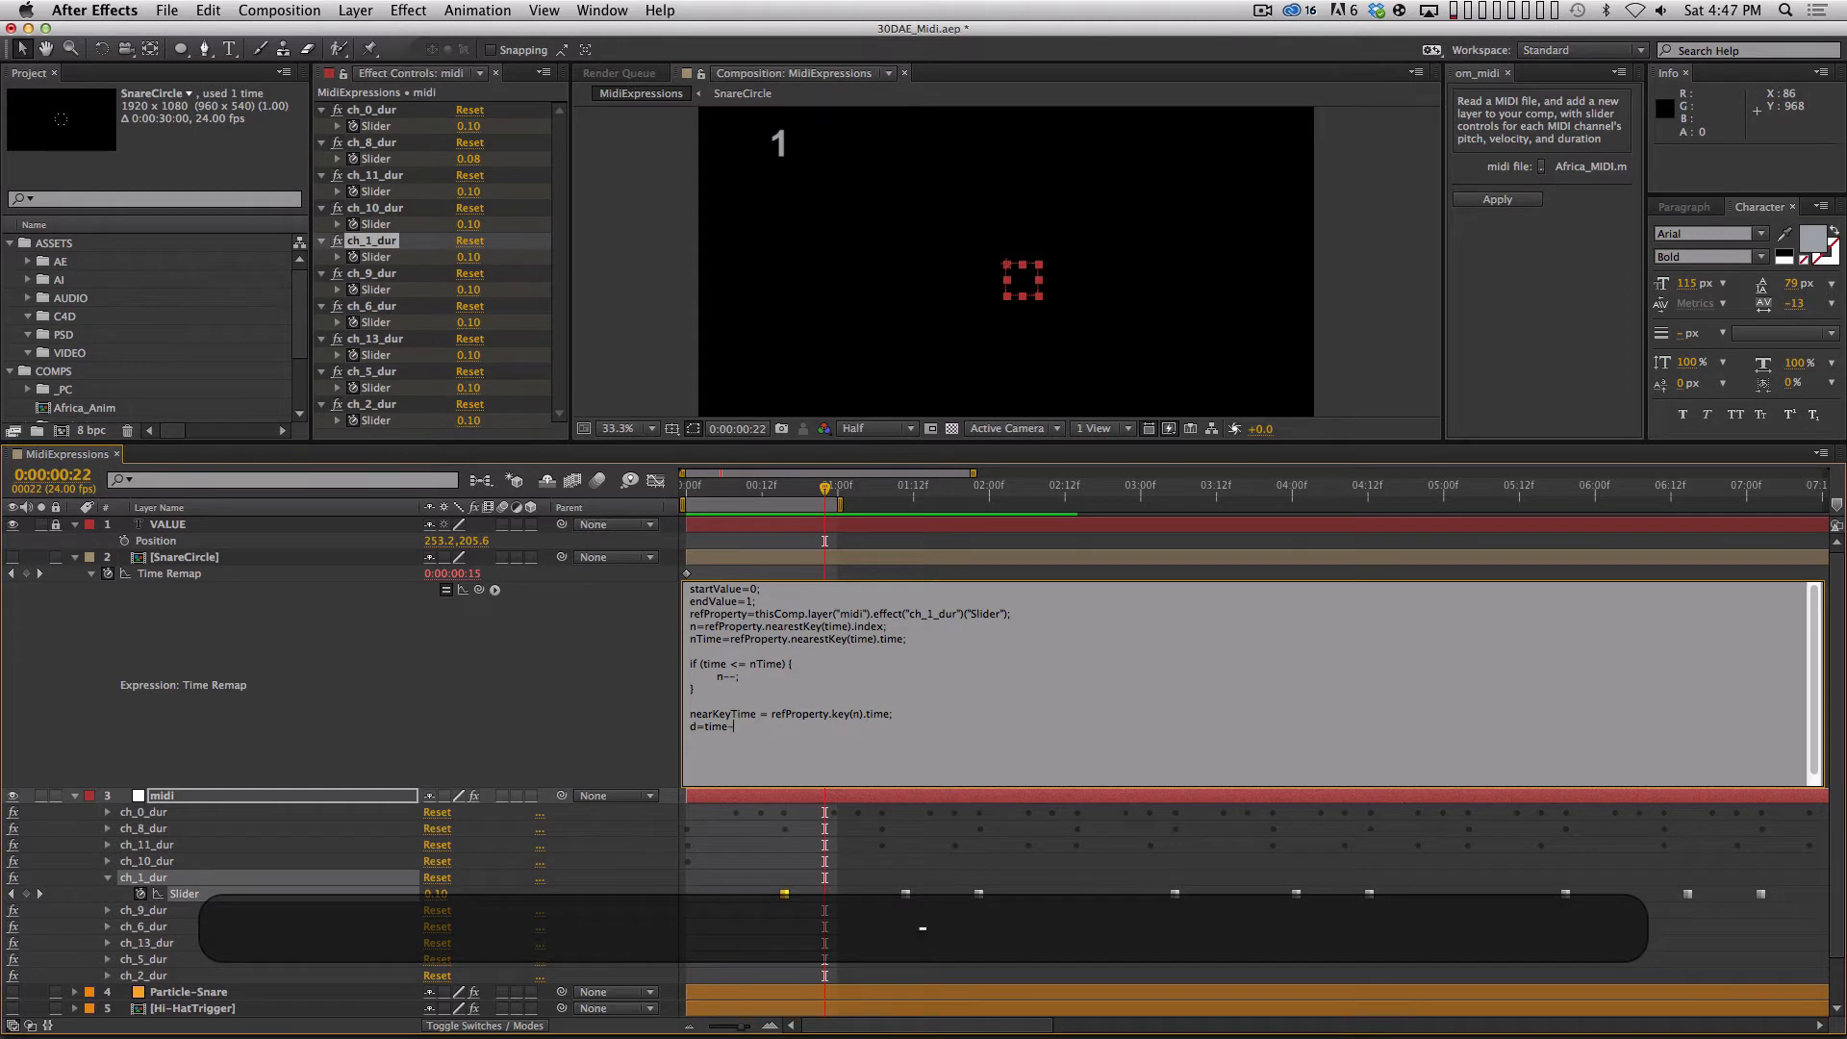
{"action": "type", "text": "nearKeyTime;"}
{"action": "key", "text": "Return"}
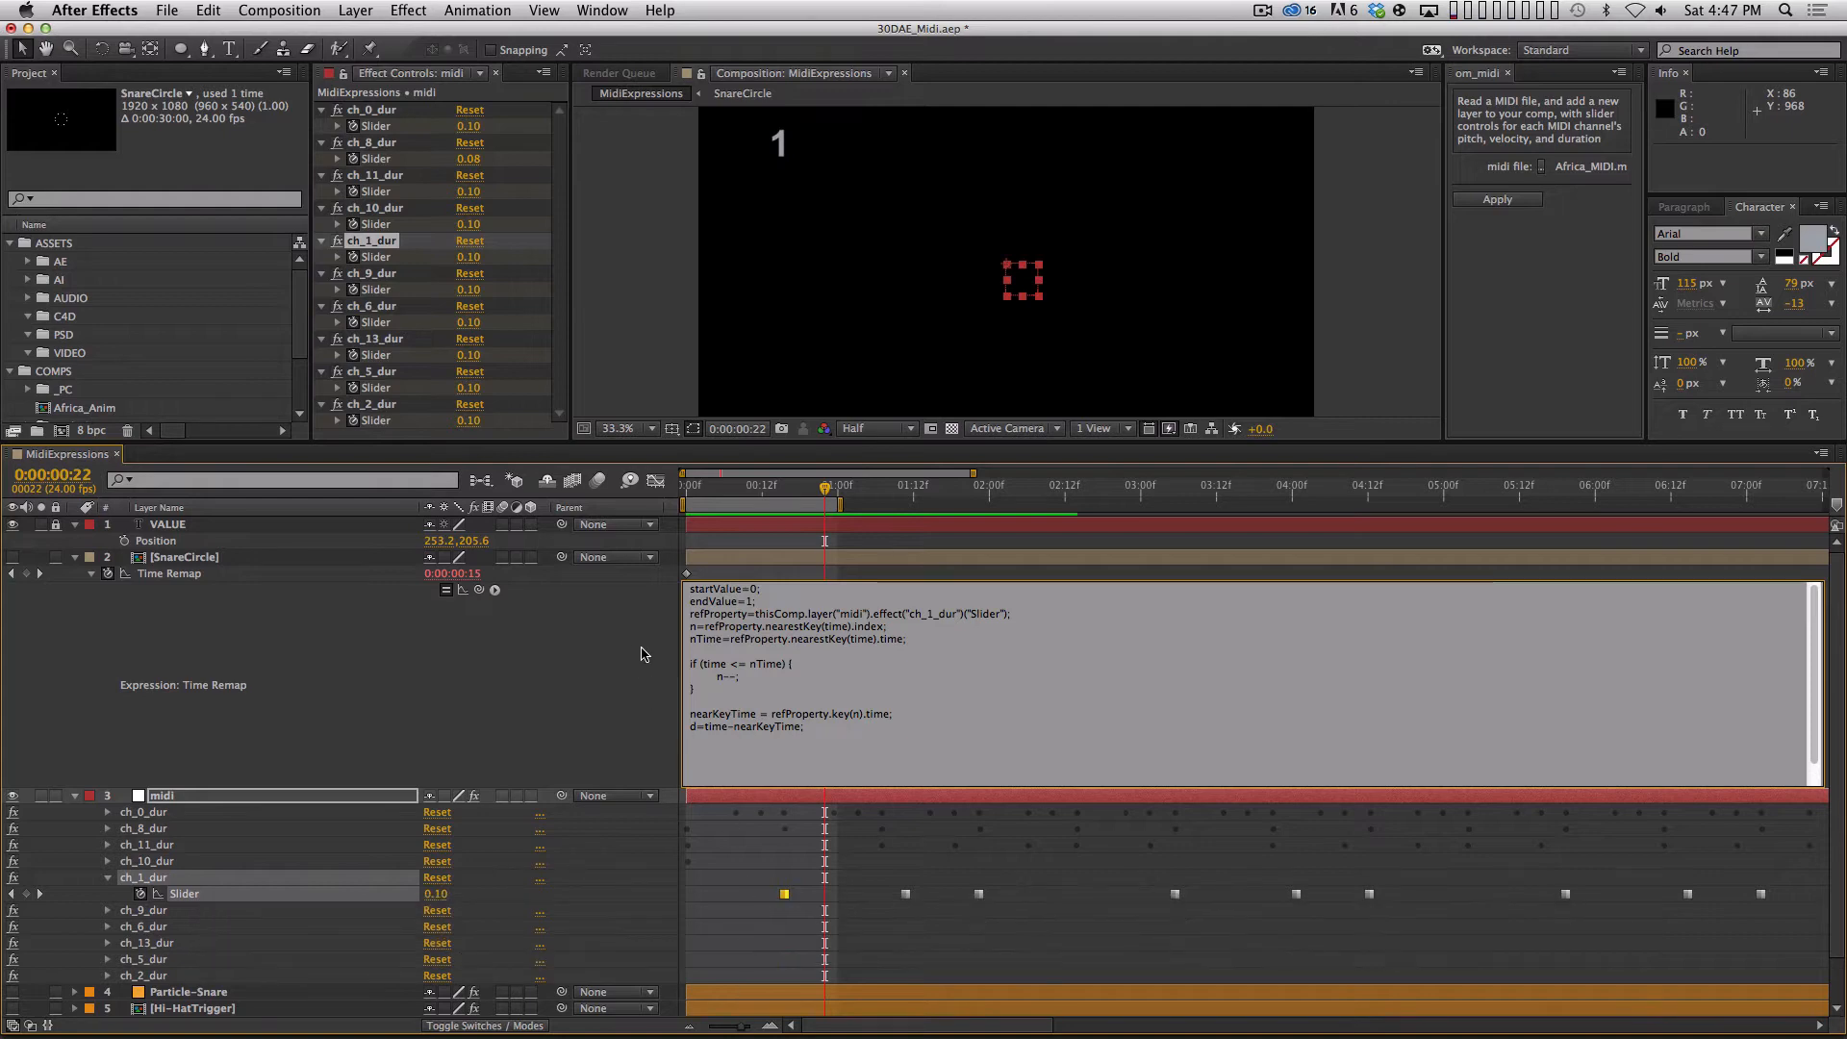
Scrub between the first two ch_1_dur keyframes, ending at 0:00:01:08, to examine the time elapsed since the first key.
{"action": "left_click", "coordinate": [837, 488]}
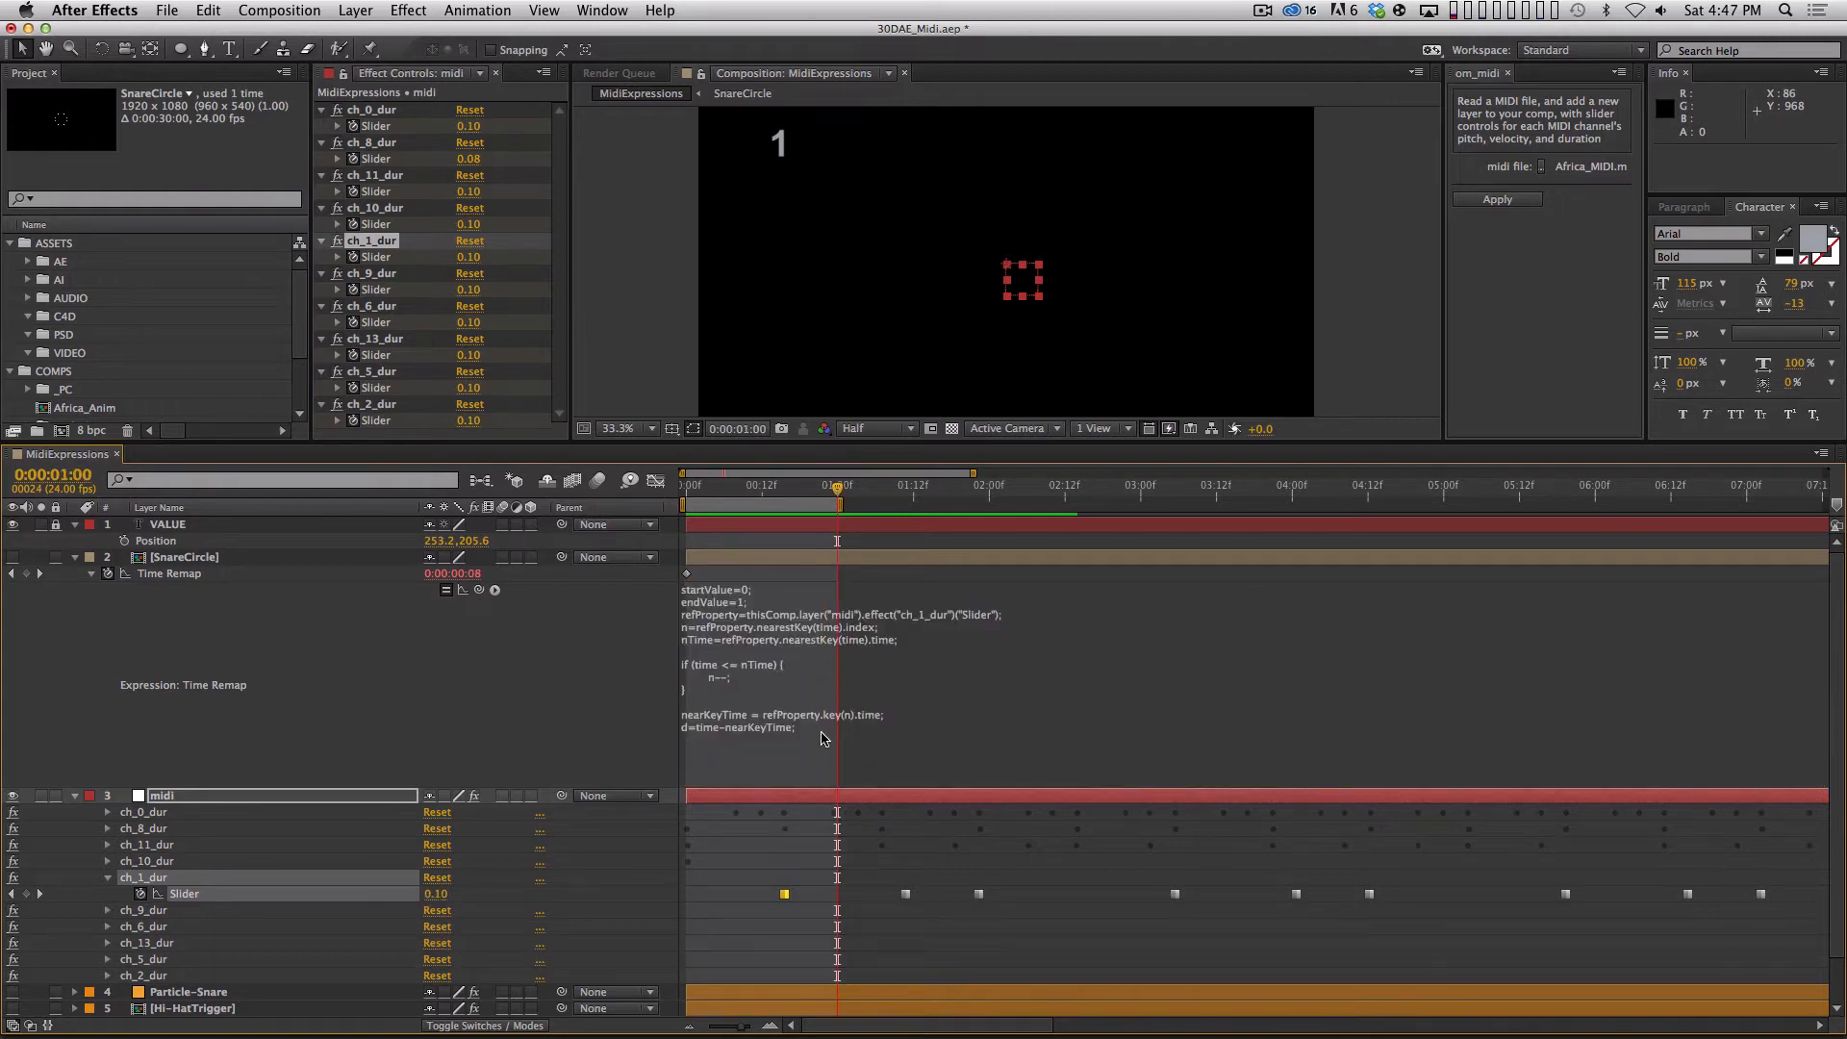
{"action": "left_click", "coordinate": [786, 497], "text": "shift"}
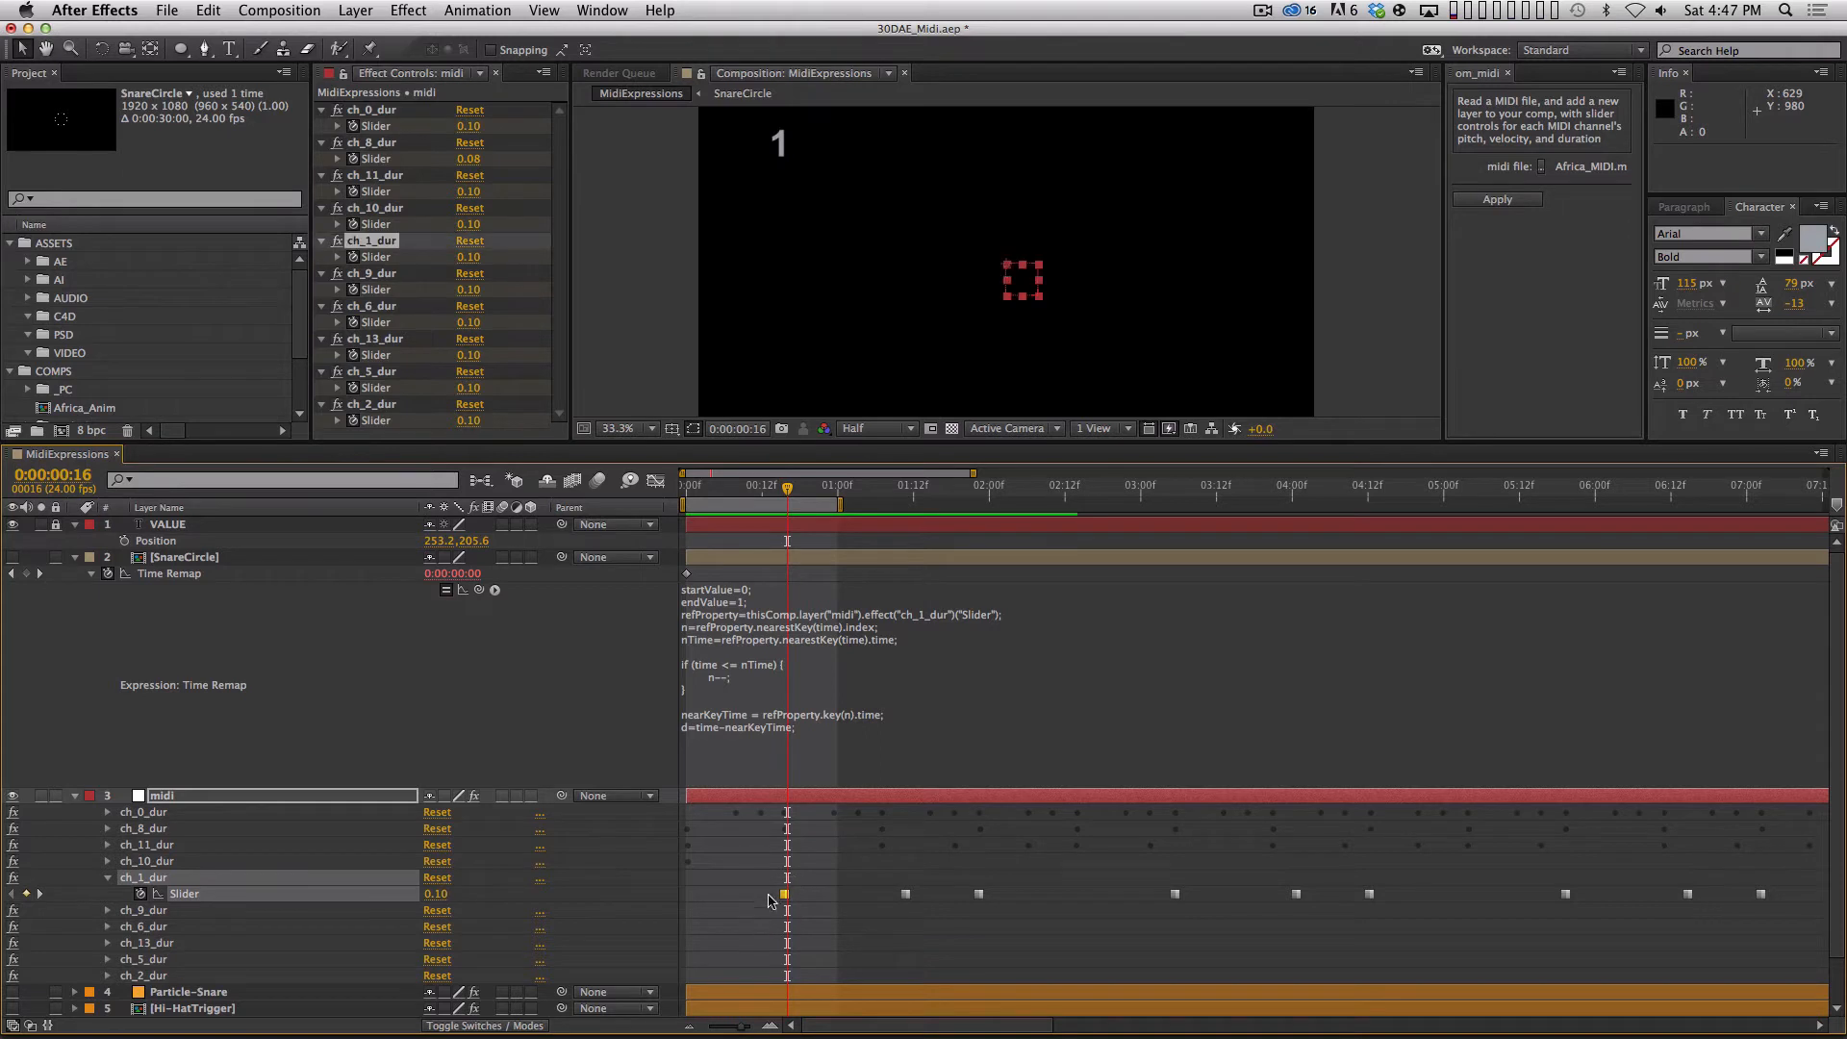
{"action": "left_click_drag", "start_coordinate": [786, 487], "coordinate": [888, 487]}
Reopen the Time Remap expression and begin a new last line with linear(d, 0, 1.
{"action": "left_click", "coordinate": [833, 664]}
{"action": "key", "text": "Right"}
{"action": "key", "text": "Return"}
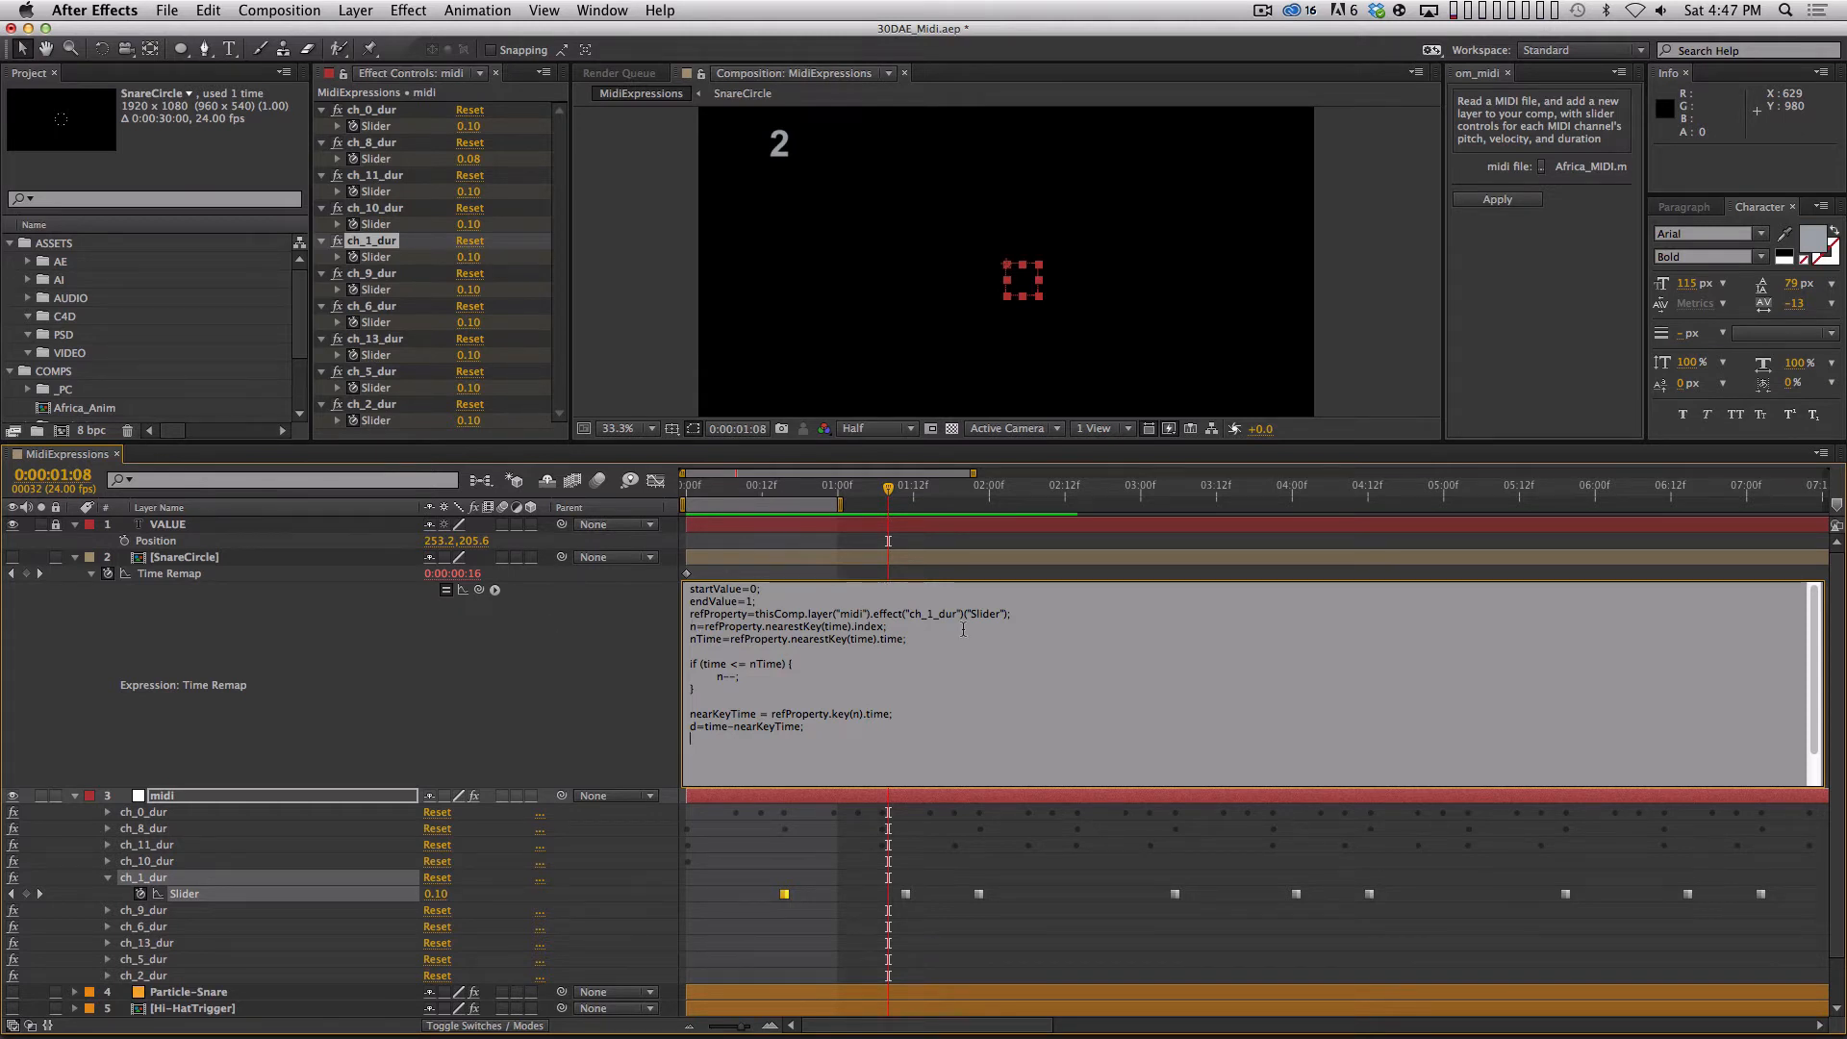
{"action": "type", "text": "linear"}
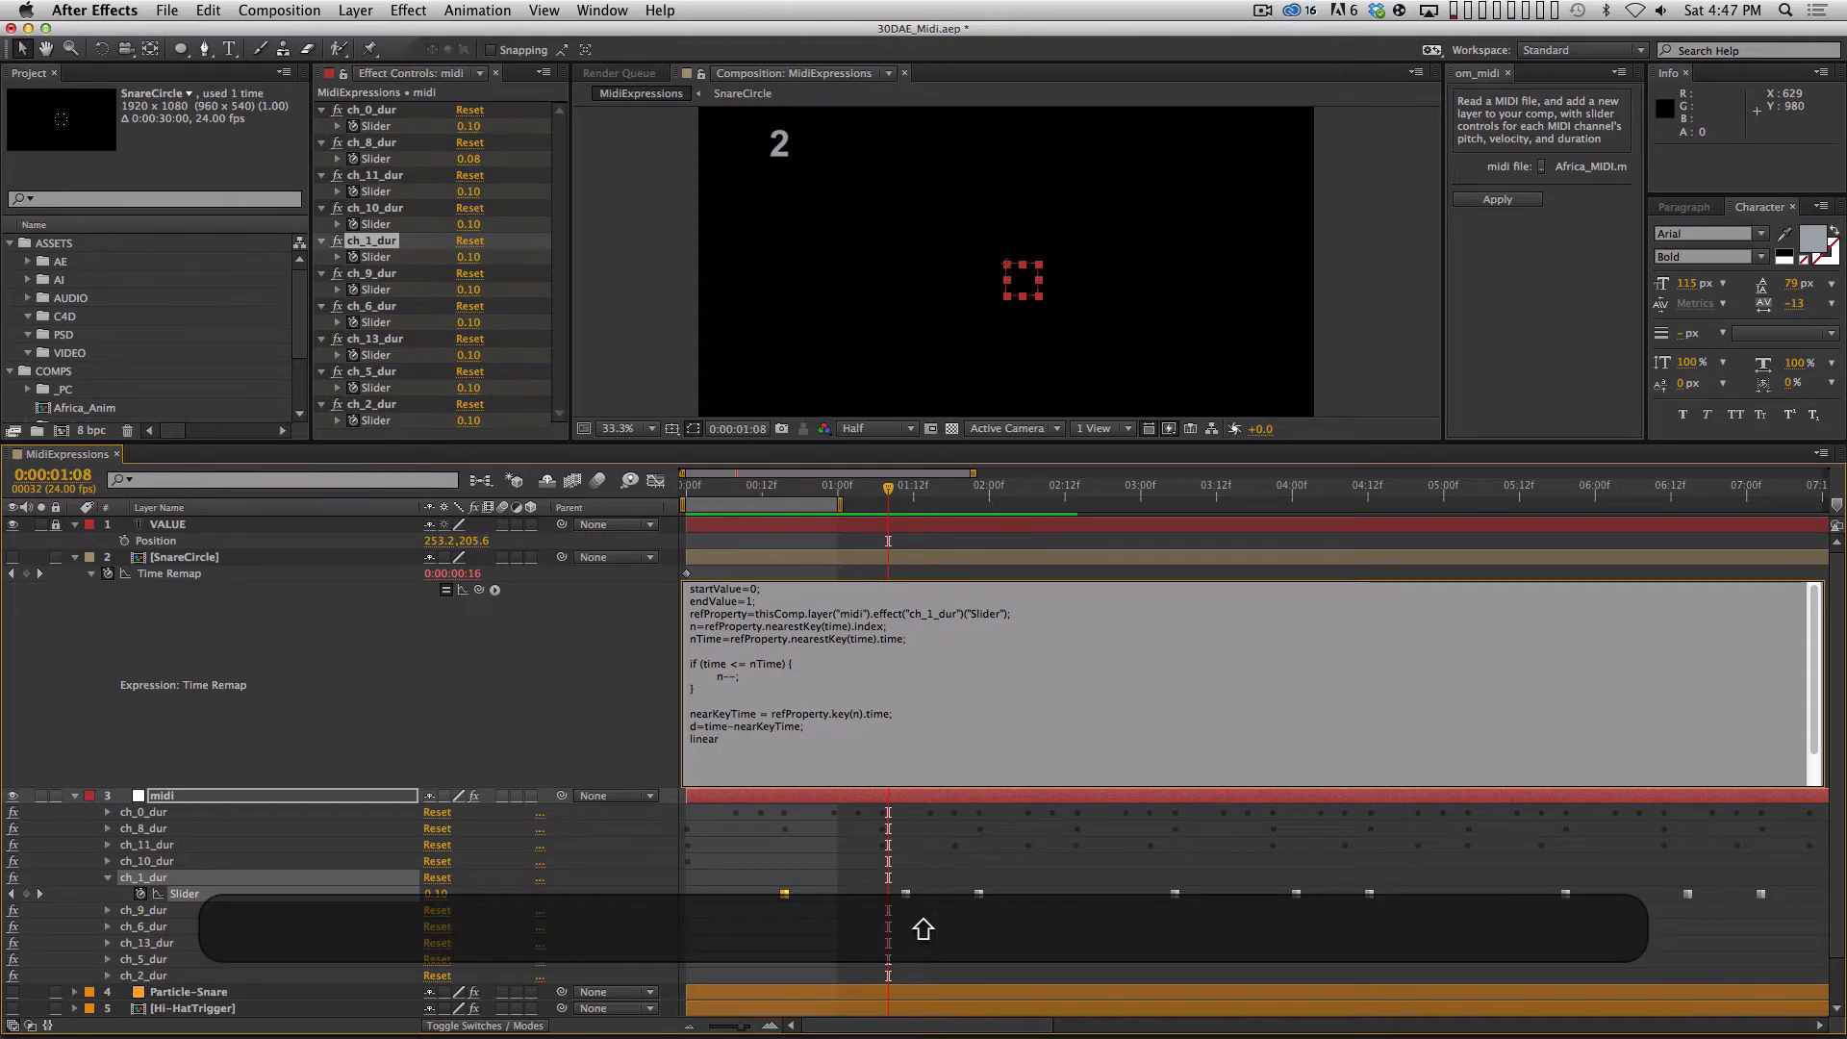
{"action": "type", "text": "(d, "}
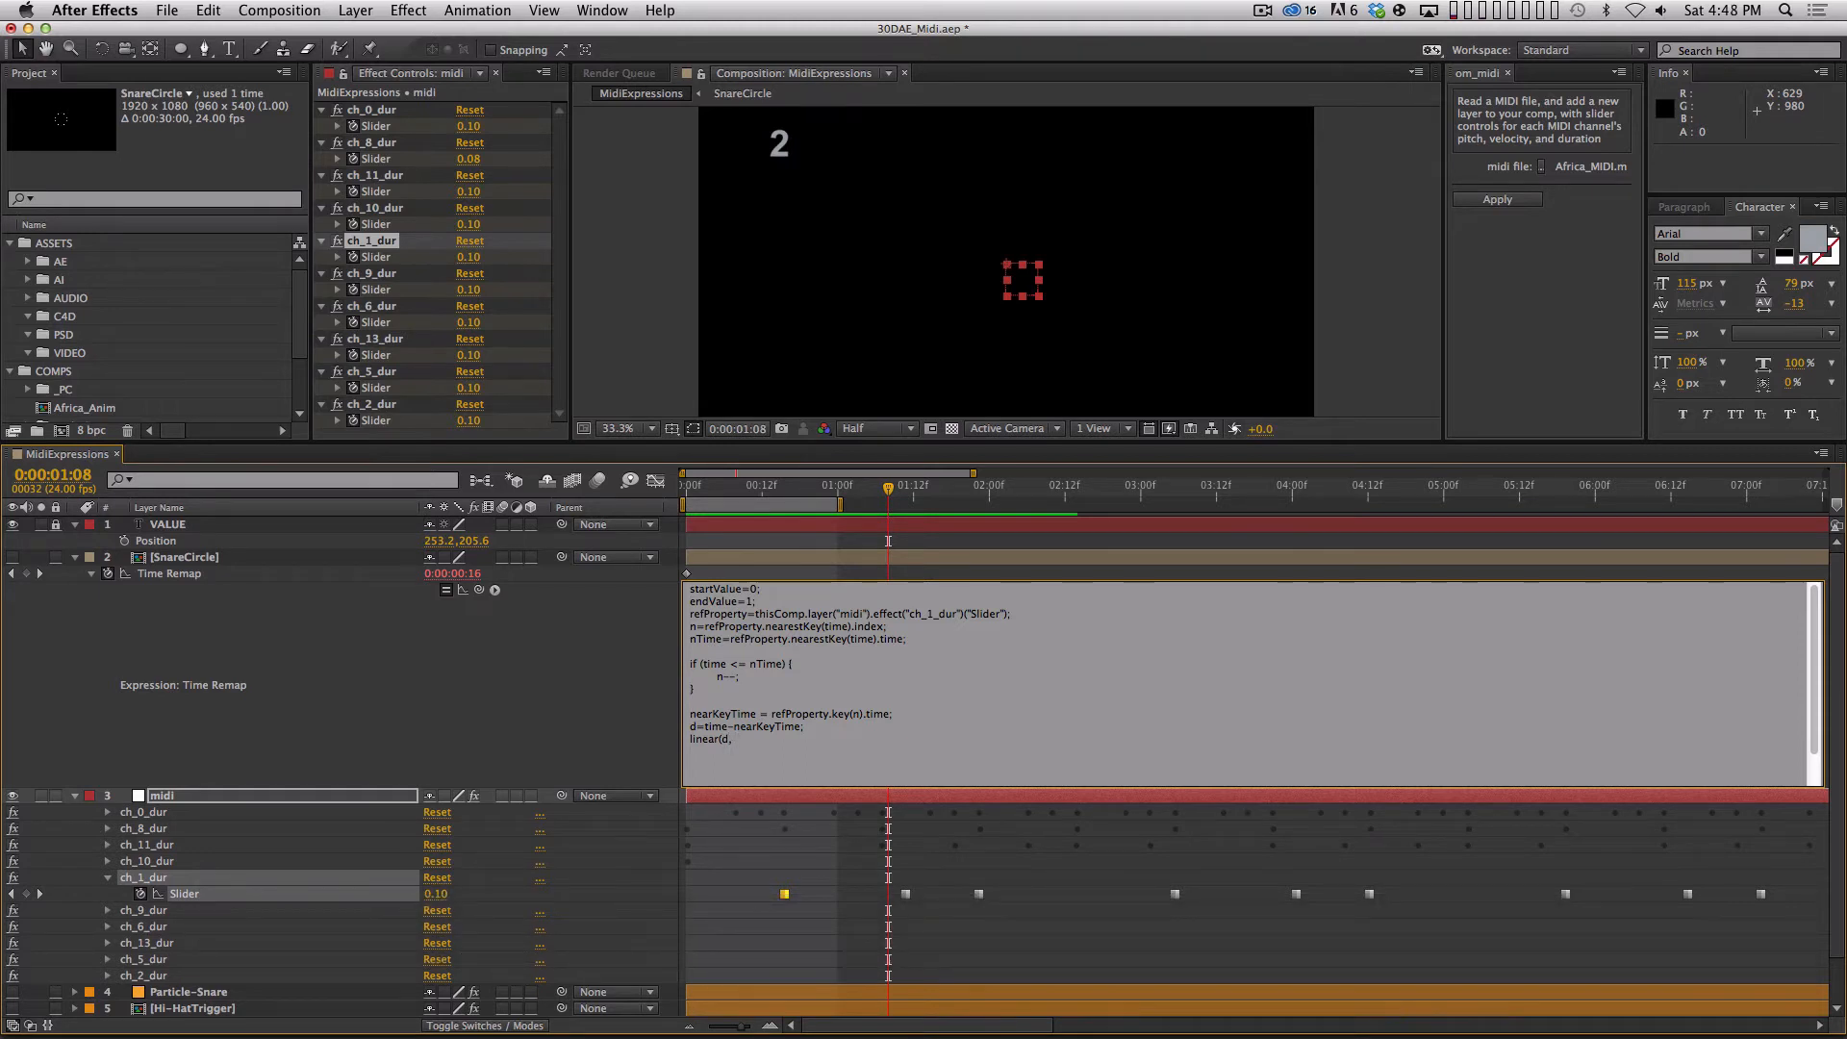
{"action": "type", "text": "0"}
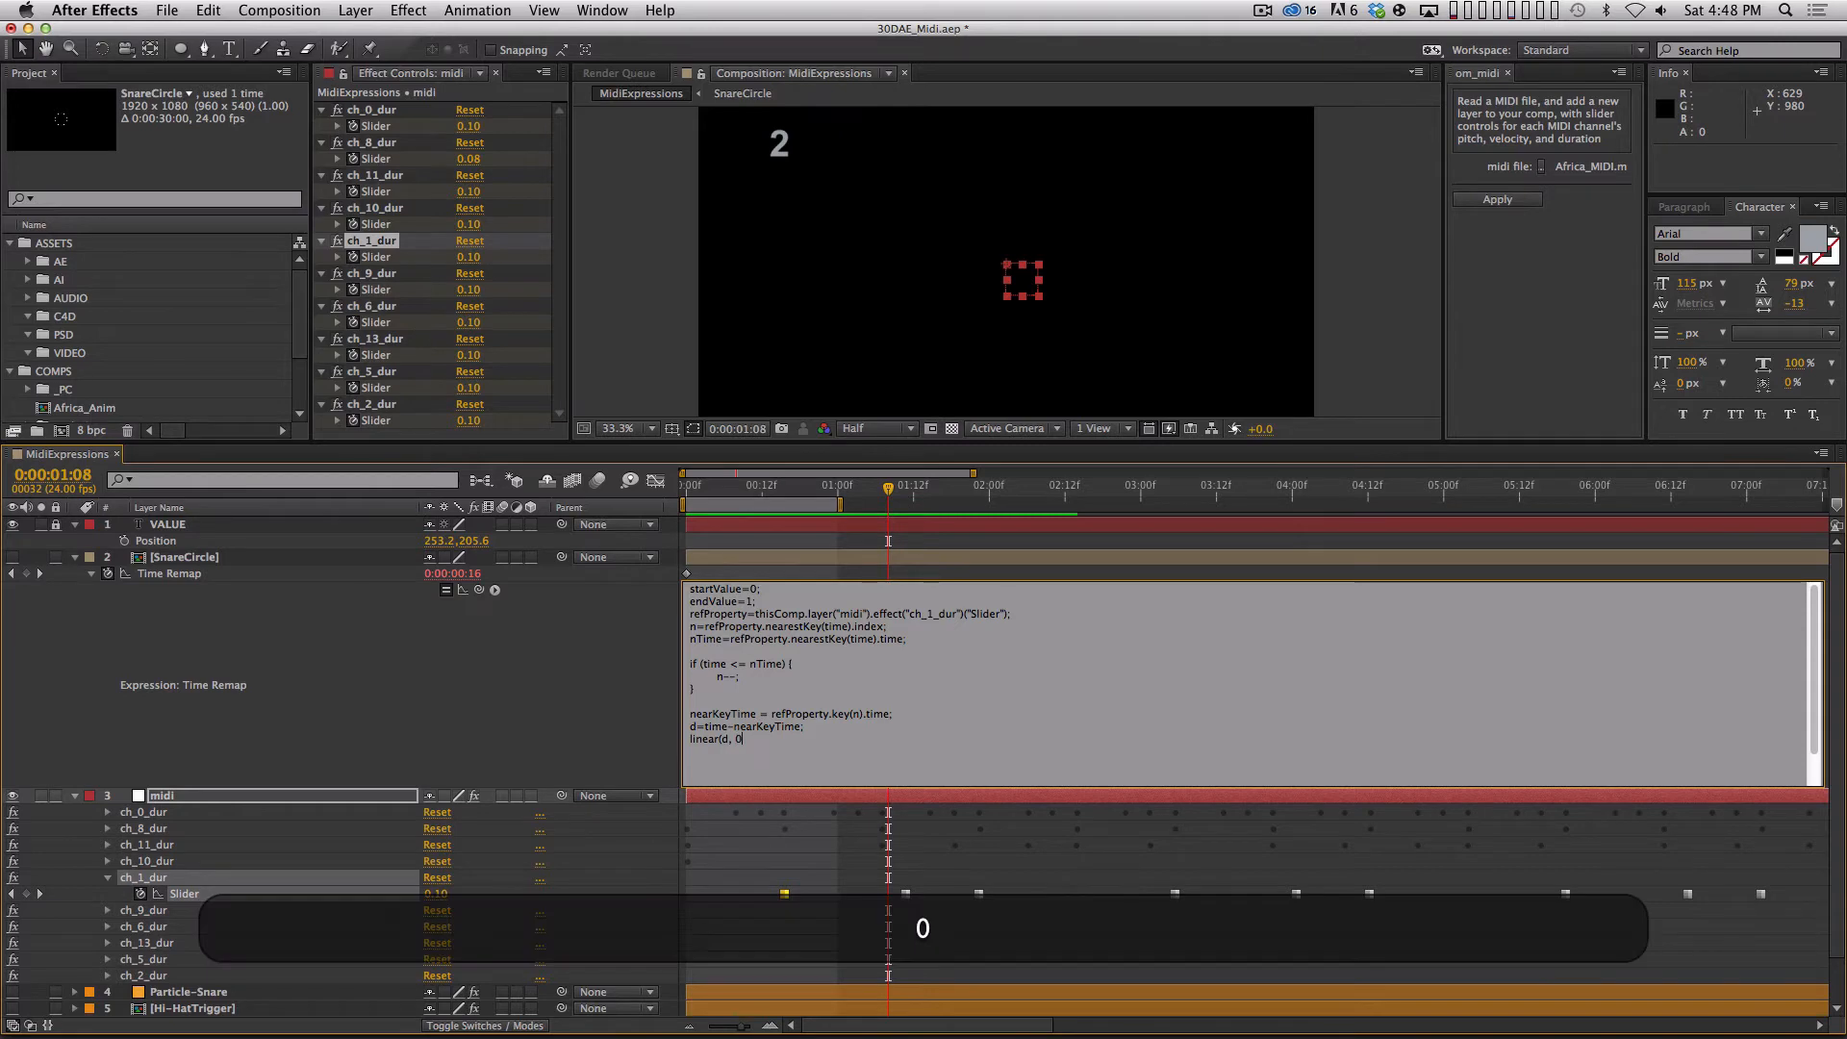
{"action": "type", "text": ","}
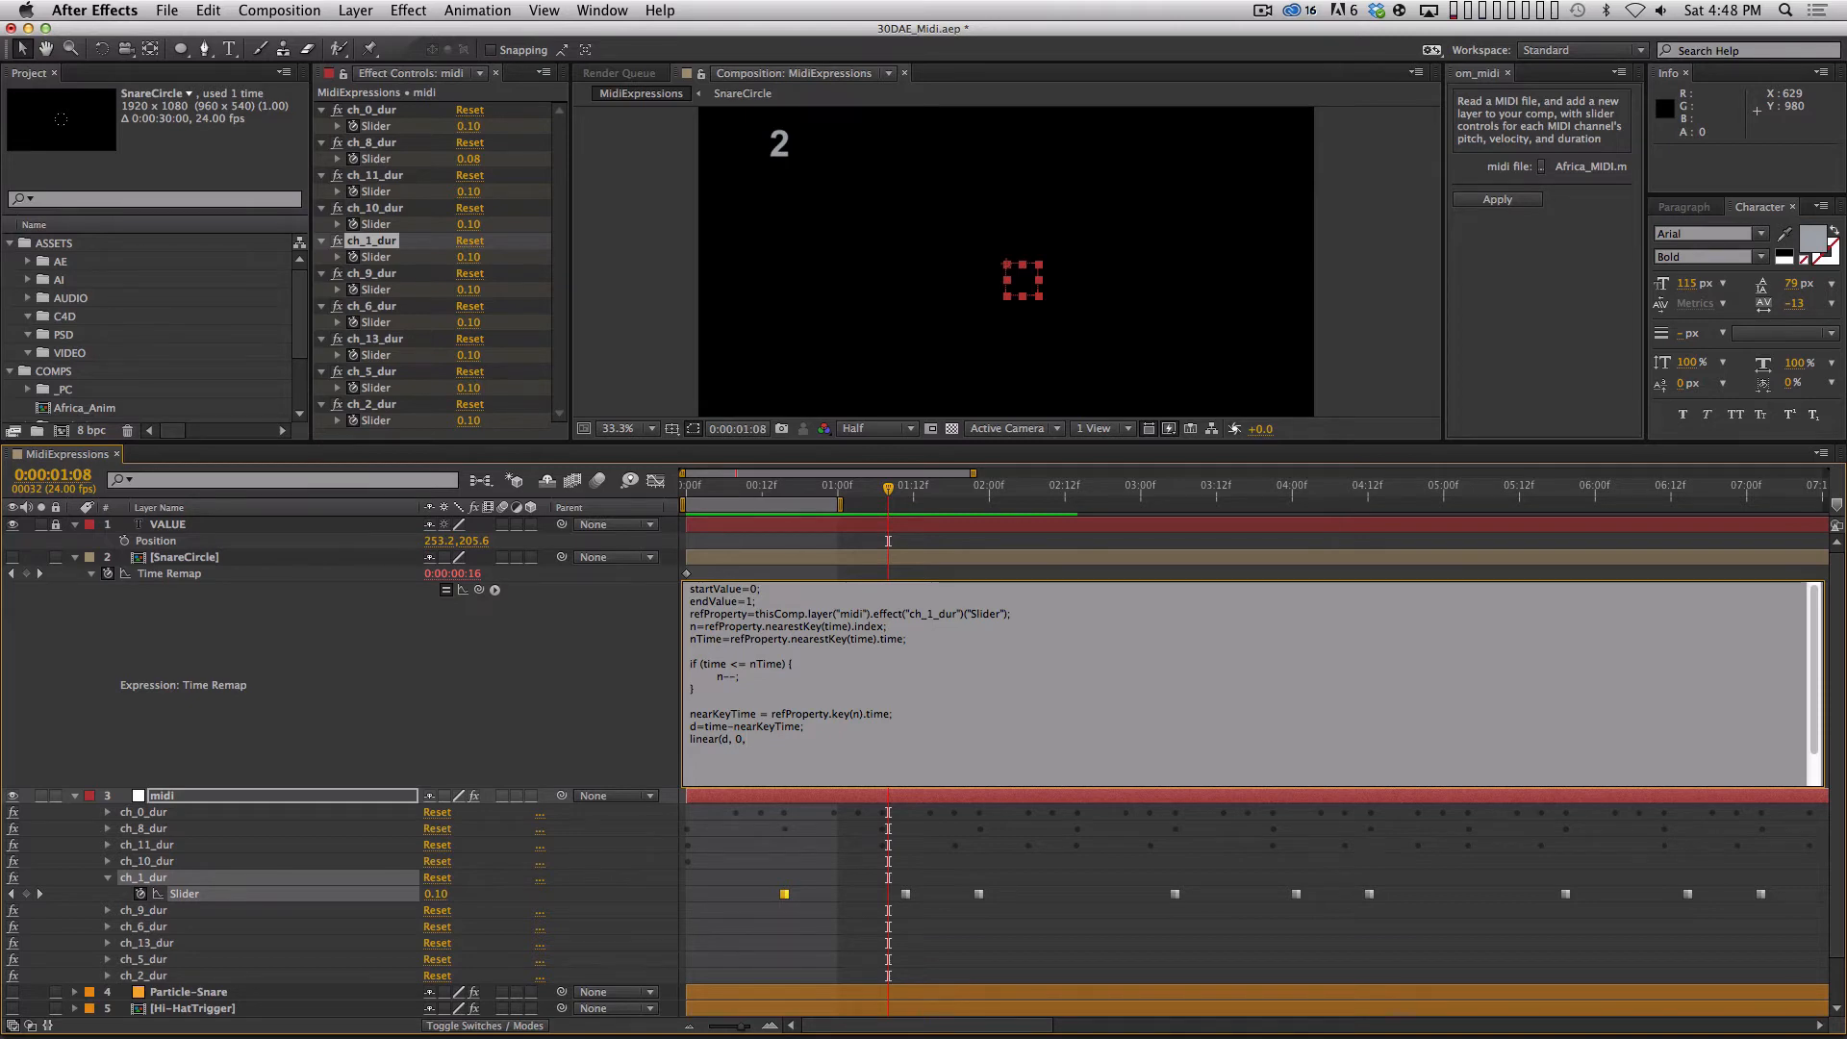
{"action": "type", "text": "1"}
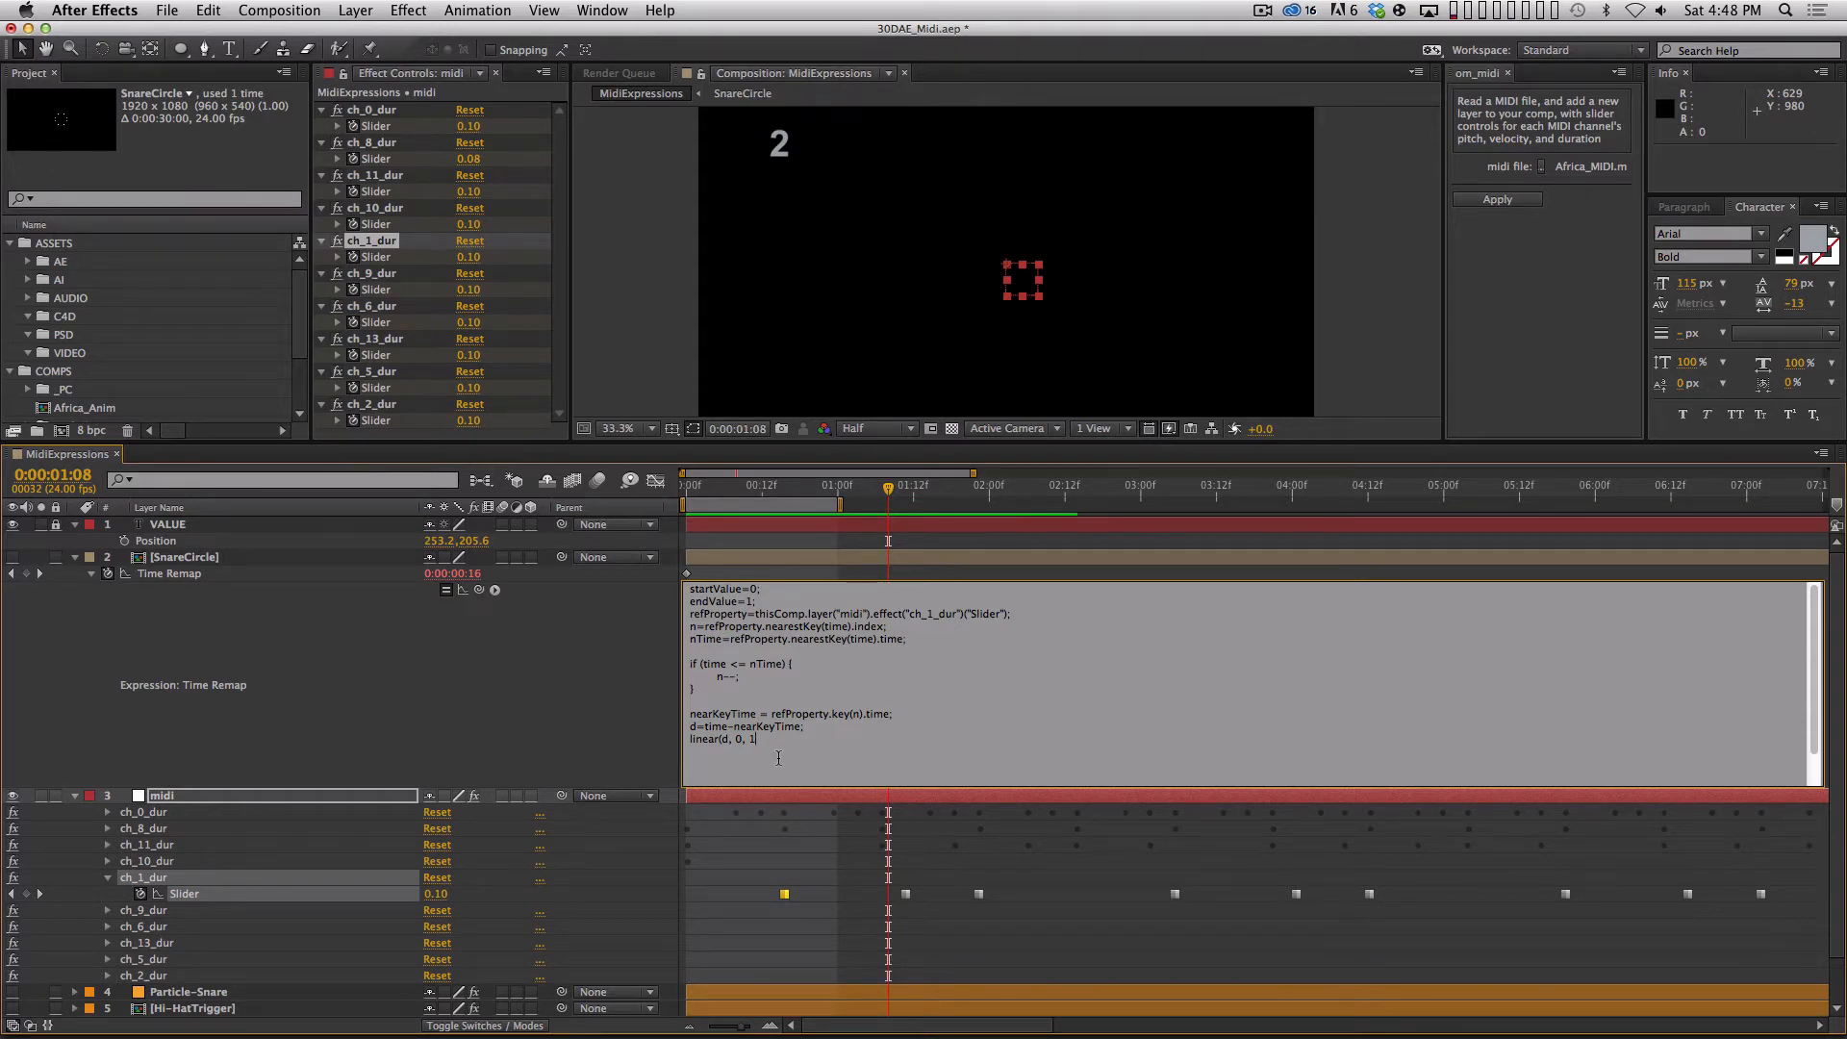
Replace the 0 and 1 arguments of the linear call with startValue, EndValue, followed by a comma.
{"action": "mouse_move", "coordinate": [757, 738]}
{"action": "left_mouse_down"}
{"action": "mouse_move", "coordinate": [738, 739]}
{"action": "mouse_move", "coordinate": [760, 740]}
{"action": "left_mouse_up"}
{"action": "left_click_drag", "start_coordinate": [744, 739], "coordinate": [734, 738]}
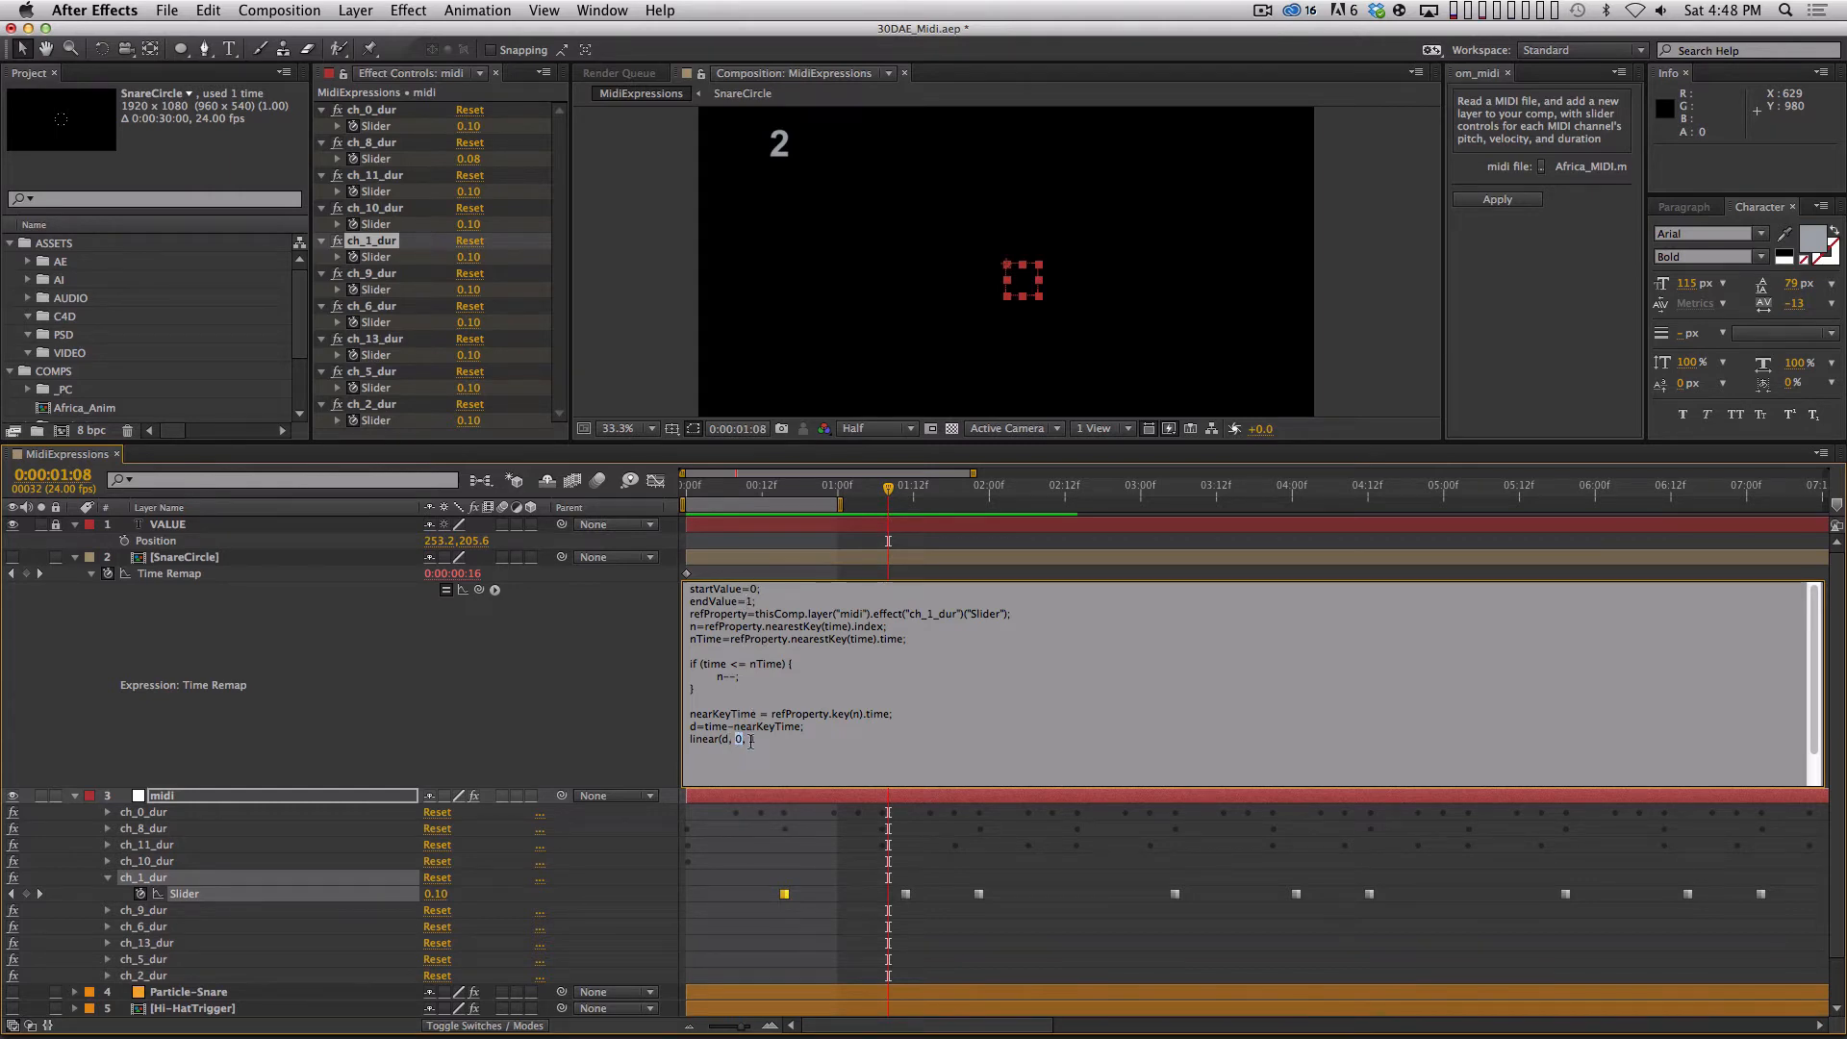
{"action": "left_click", "coordinate": [765, 740]}
{"action": "left_click_drag", "start_coordinate": [735, 739], "coordinate": [758, 749]}
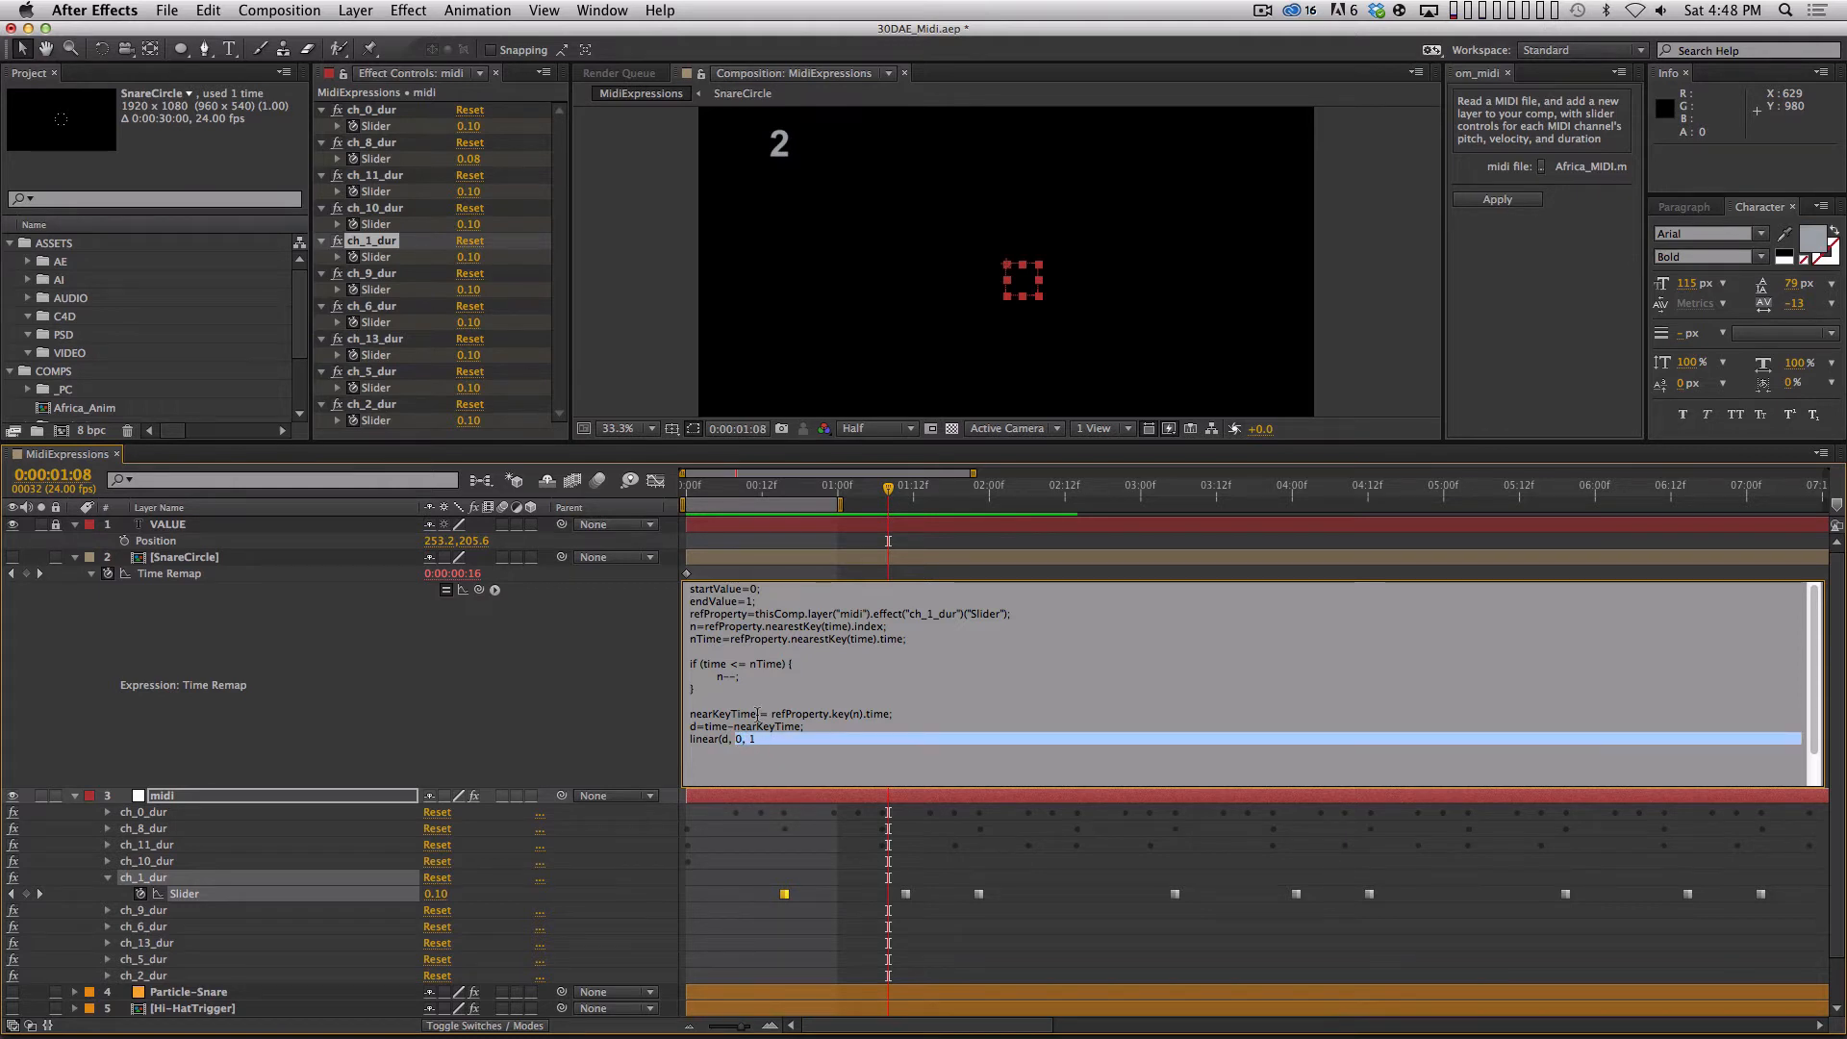
{"action": "key", "text": "Left"}
{"action": "key", "text": "shift+Right"}
{"action": "key", "text": "shift+Right"}
{"action": "key", "text": "shift+Right"}
{"action": "key", "text": "shift+Right"}
{"action": "type", "text": "StartValue, EndValue,"}
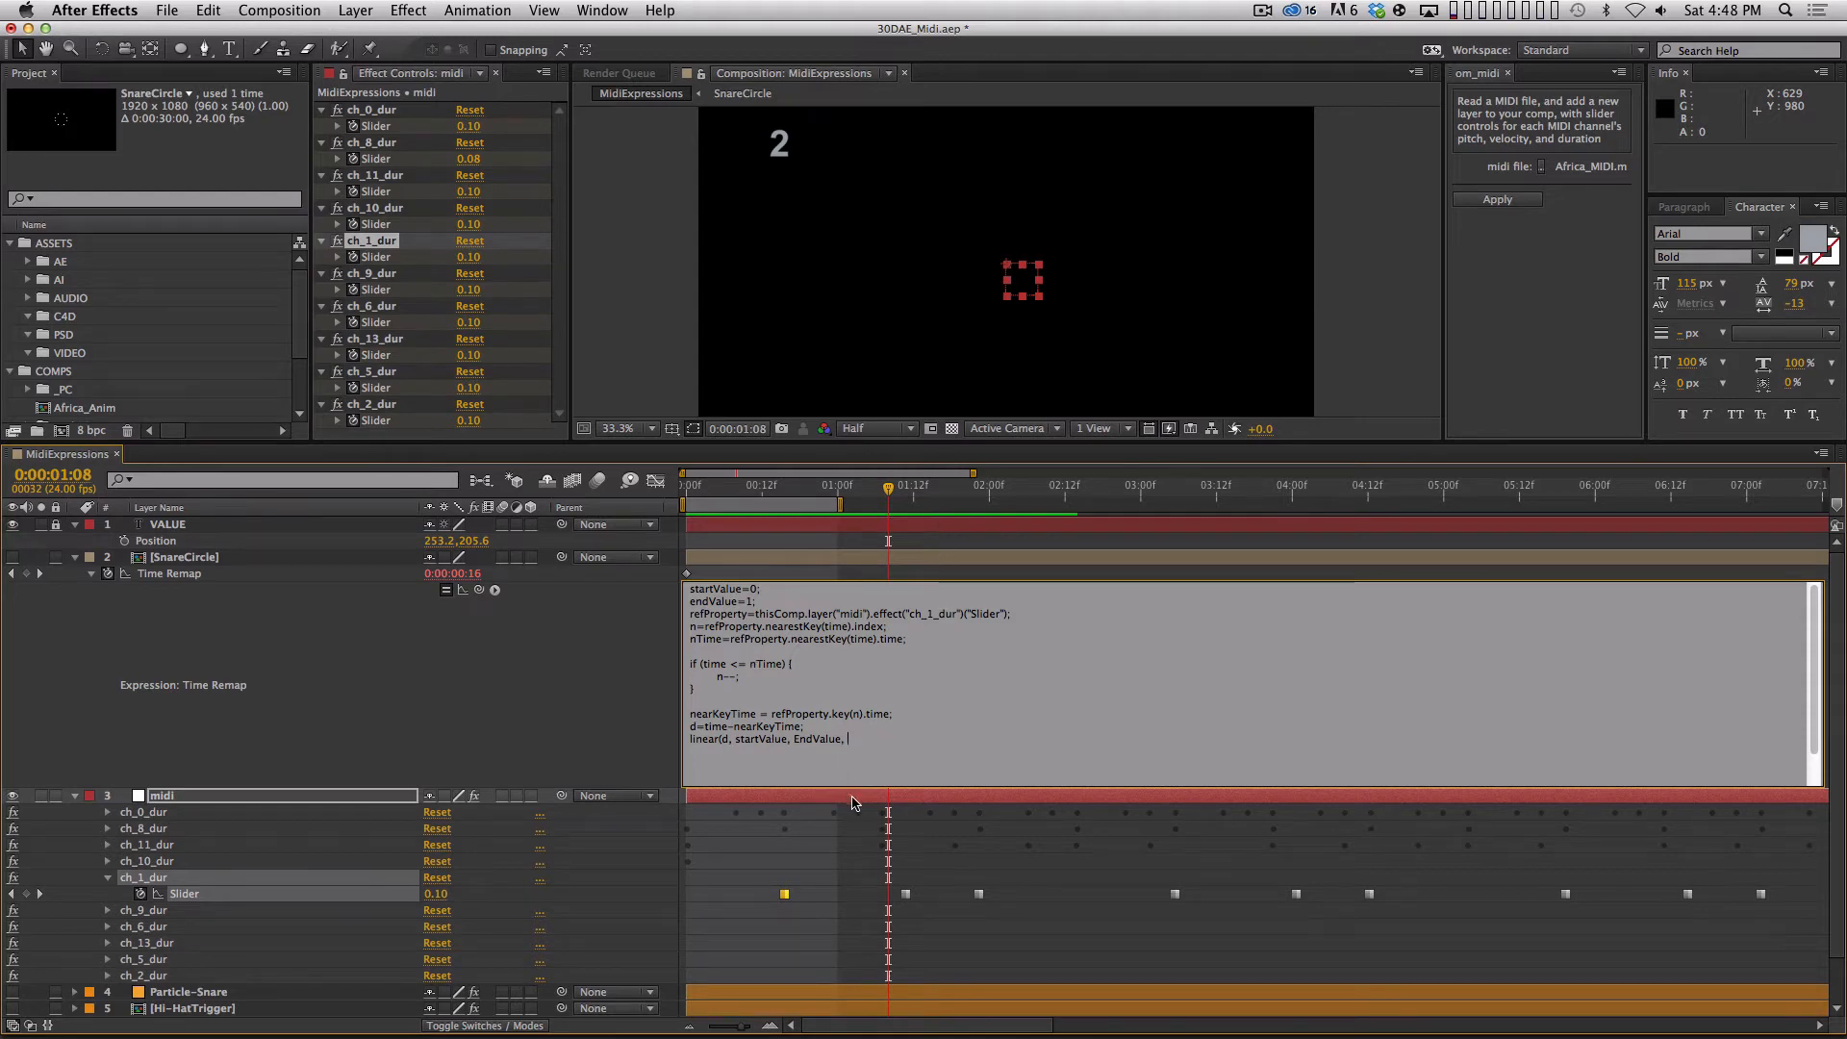
Add startValue and endValue as the last two arguments of the linear call and close the parenthesis.
{"action": "type", "text": "startValue"}
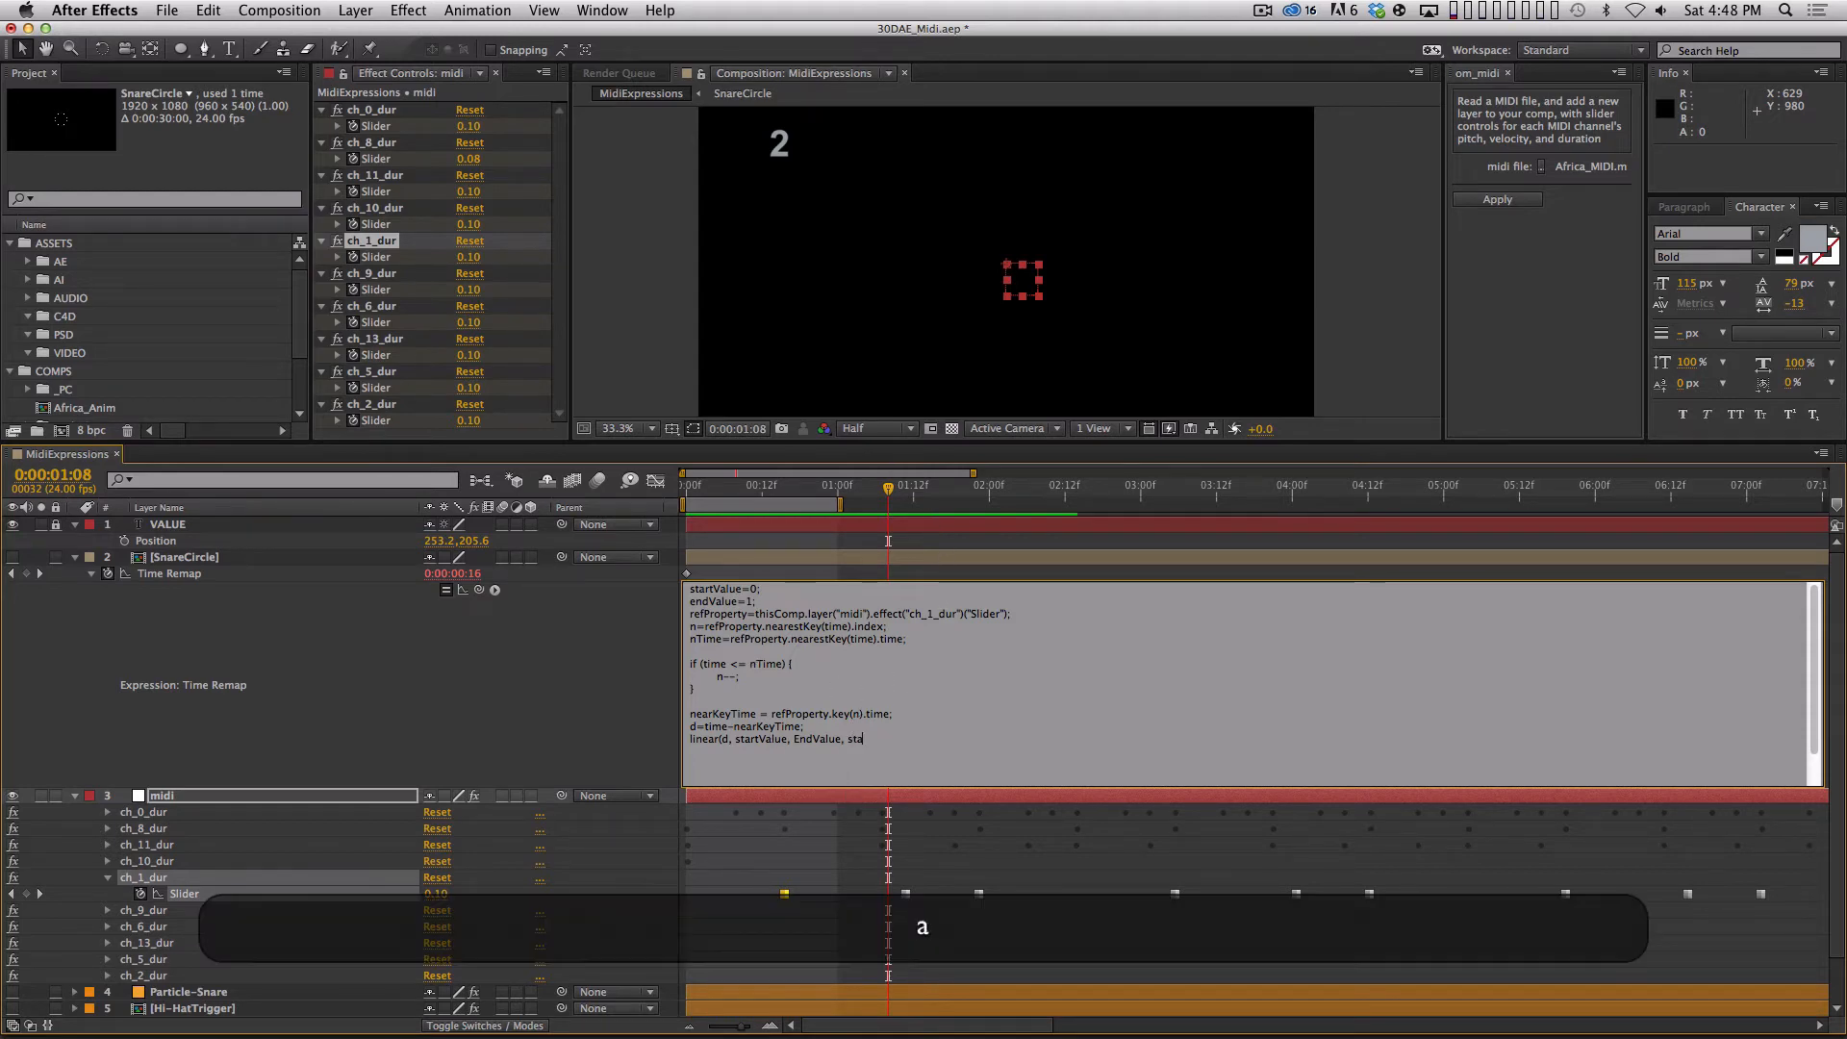
{"action": "type", "text": ", End"}
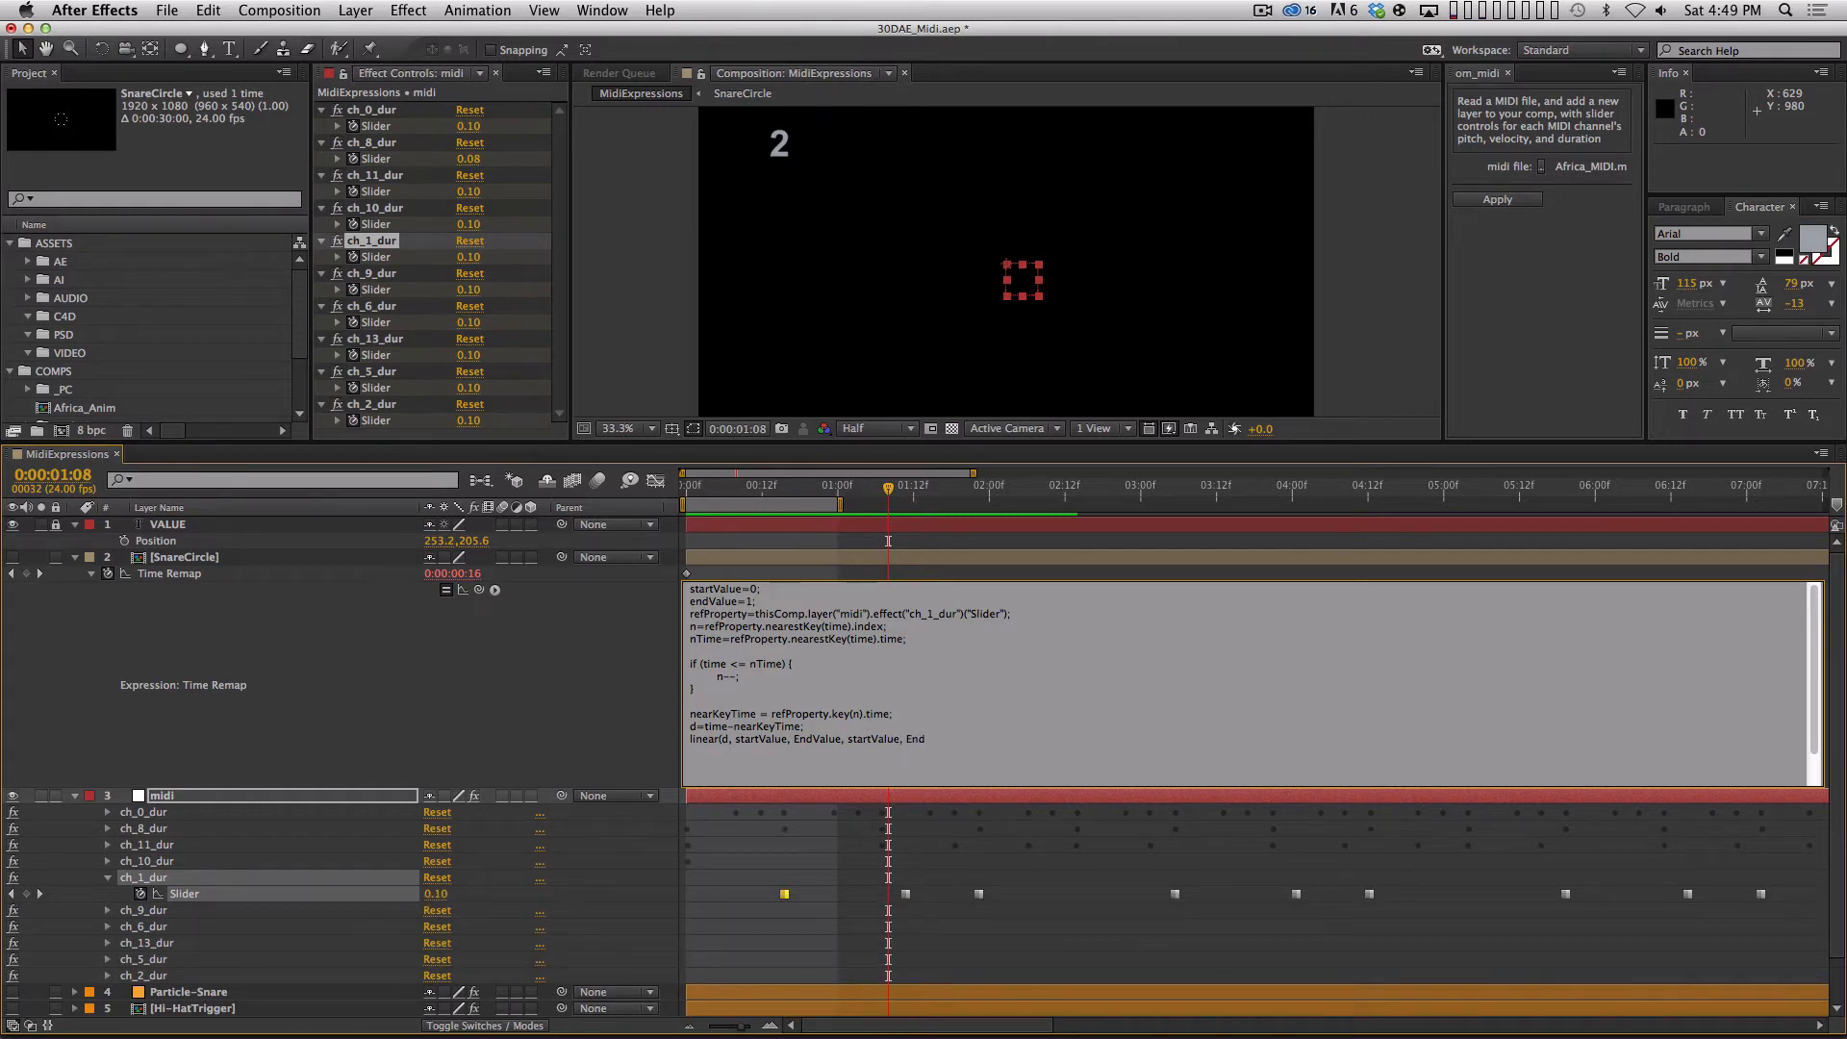
{"action": "key", "text": "BackSpace"}
{"action": "key", "text": "BackSpace"}
{"action": "key", "text": "BackSpace"}
{"action": "type", "text": "endValue"}
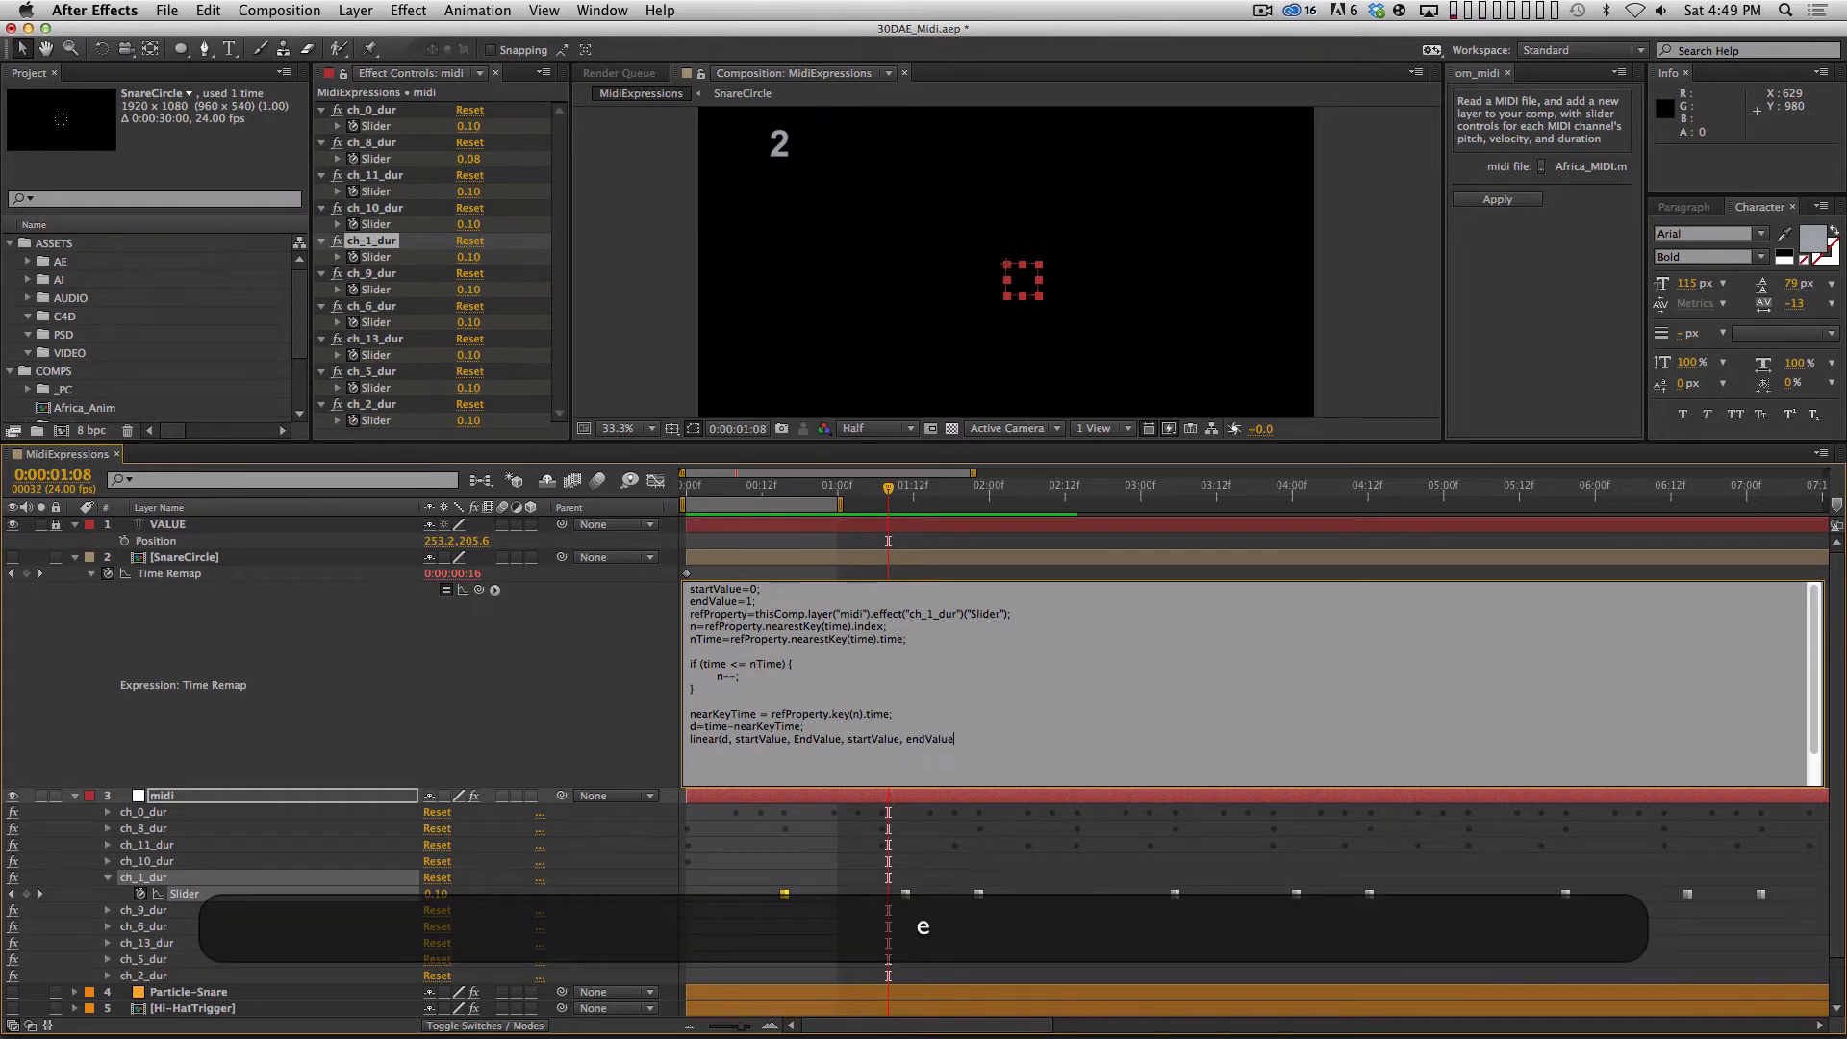
{"action": "type", "text": ")"}
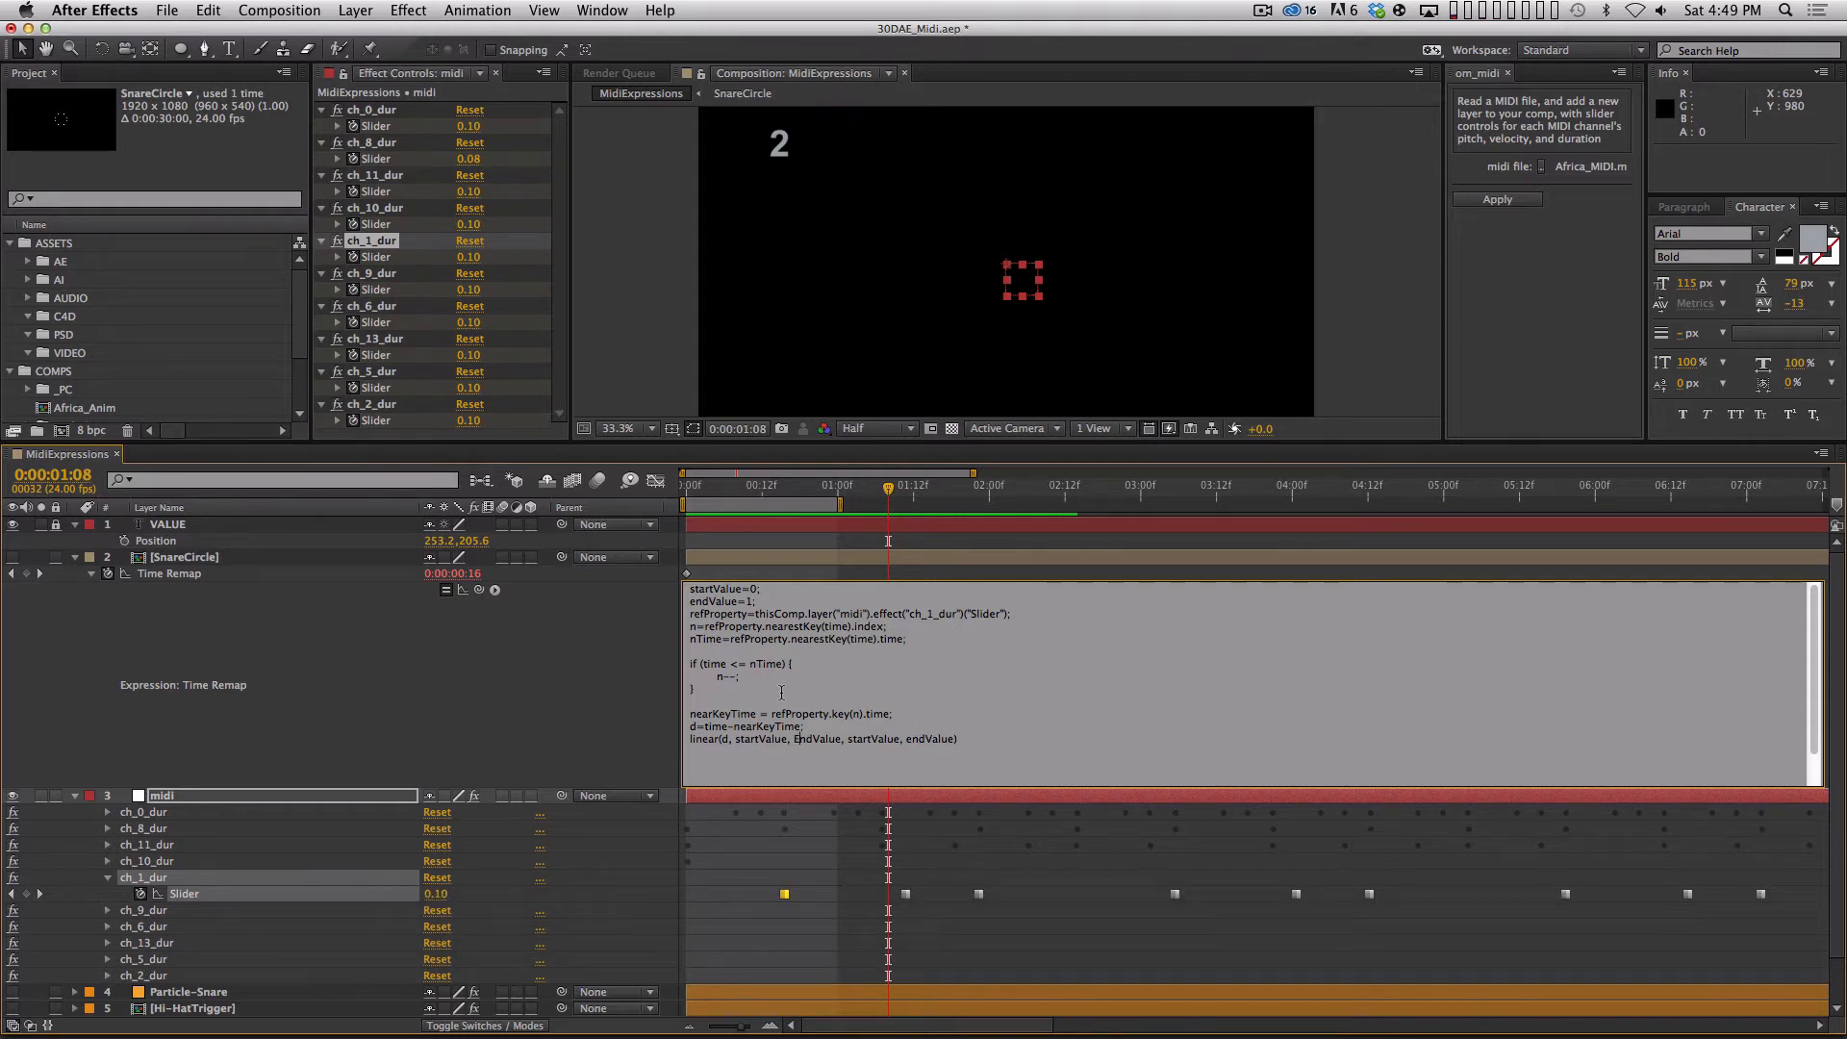
Correct EndValue to endValue in the linear line, end it with a semicolon and commit the expression.
{"action": "key", "text": "BackSpace"}
{"action": "type", "text": "e"}
{"action": "key", "text": "KP_Enter"}
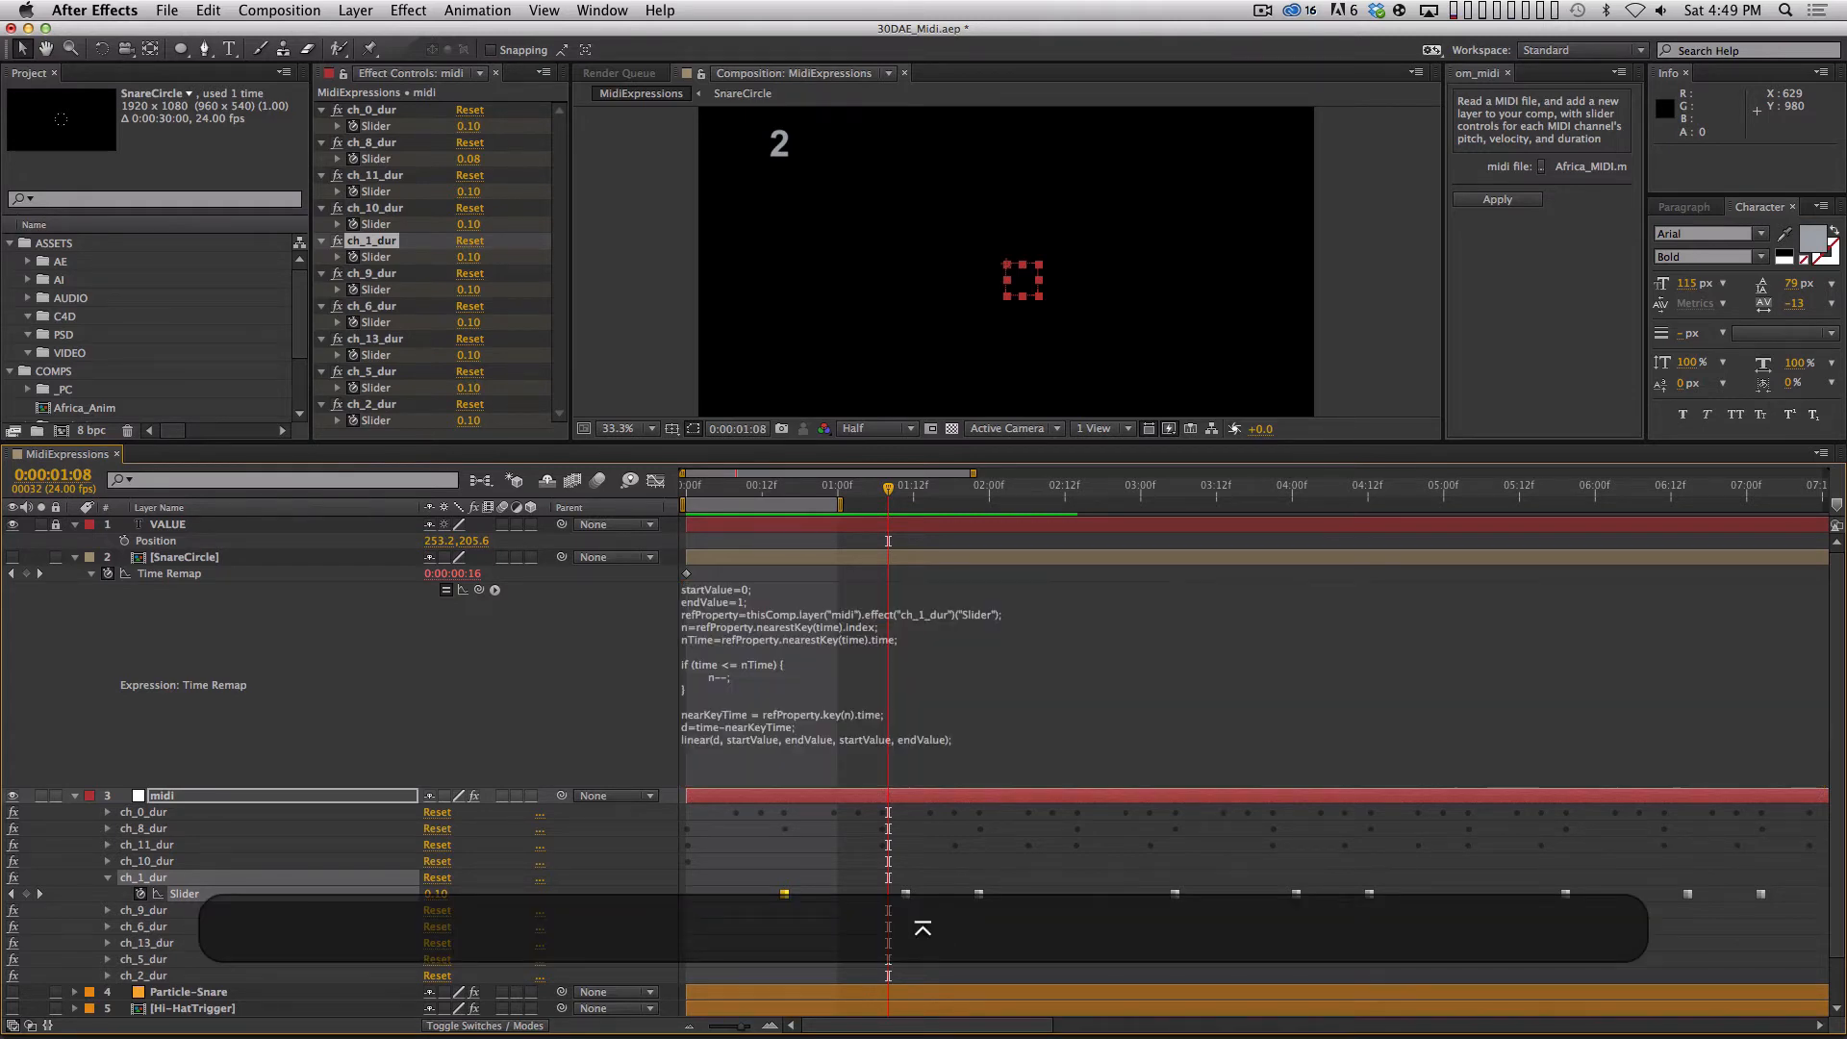
Collapse all layer properties with the playhead at 0:00:01:15 and turn on the SnareCircle layer's visibility.
{"action": "left_click_drag", "start_coordinate": [888, 488], "coordinate": [933, 490]}
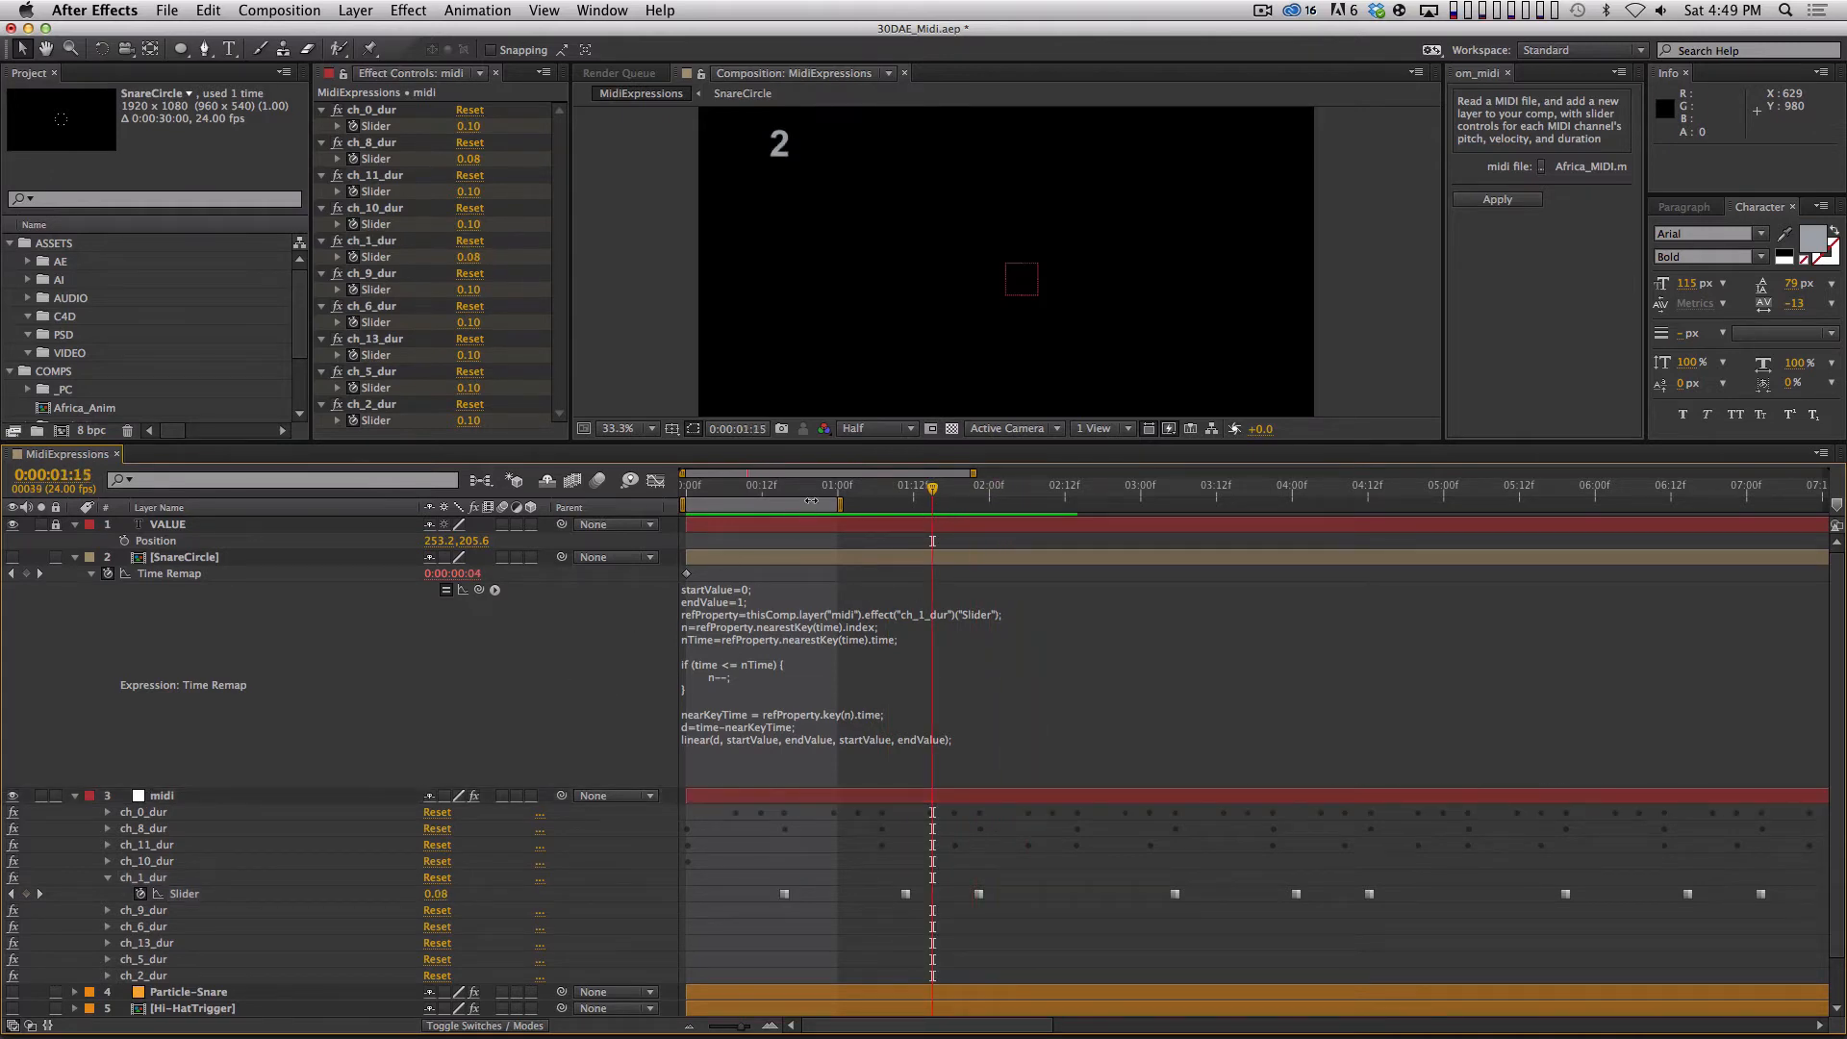
{"action": "key", "text": "super+a"}
{"action": "key", "text": "shift+super+grave"}
{"action": "left_click", "coordinate": [353, 808]}
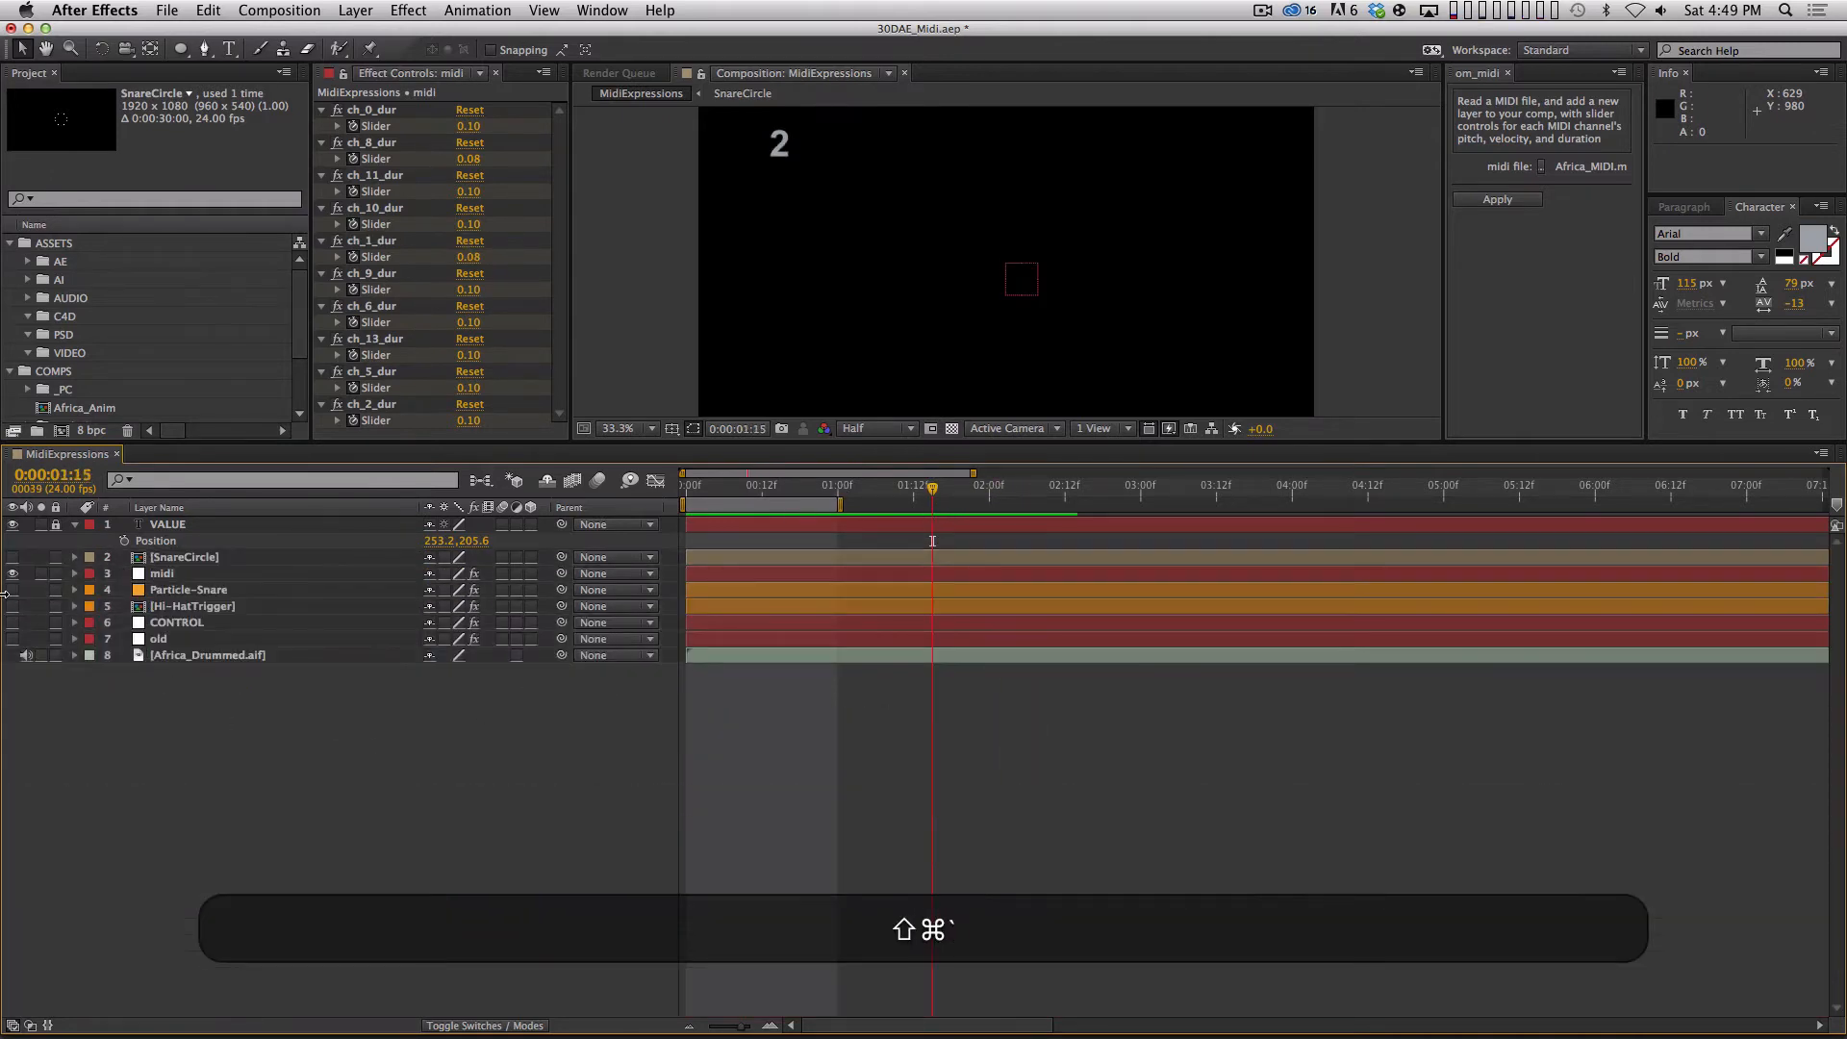
{"action": "left_click", "coordinate": [12, 558]}
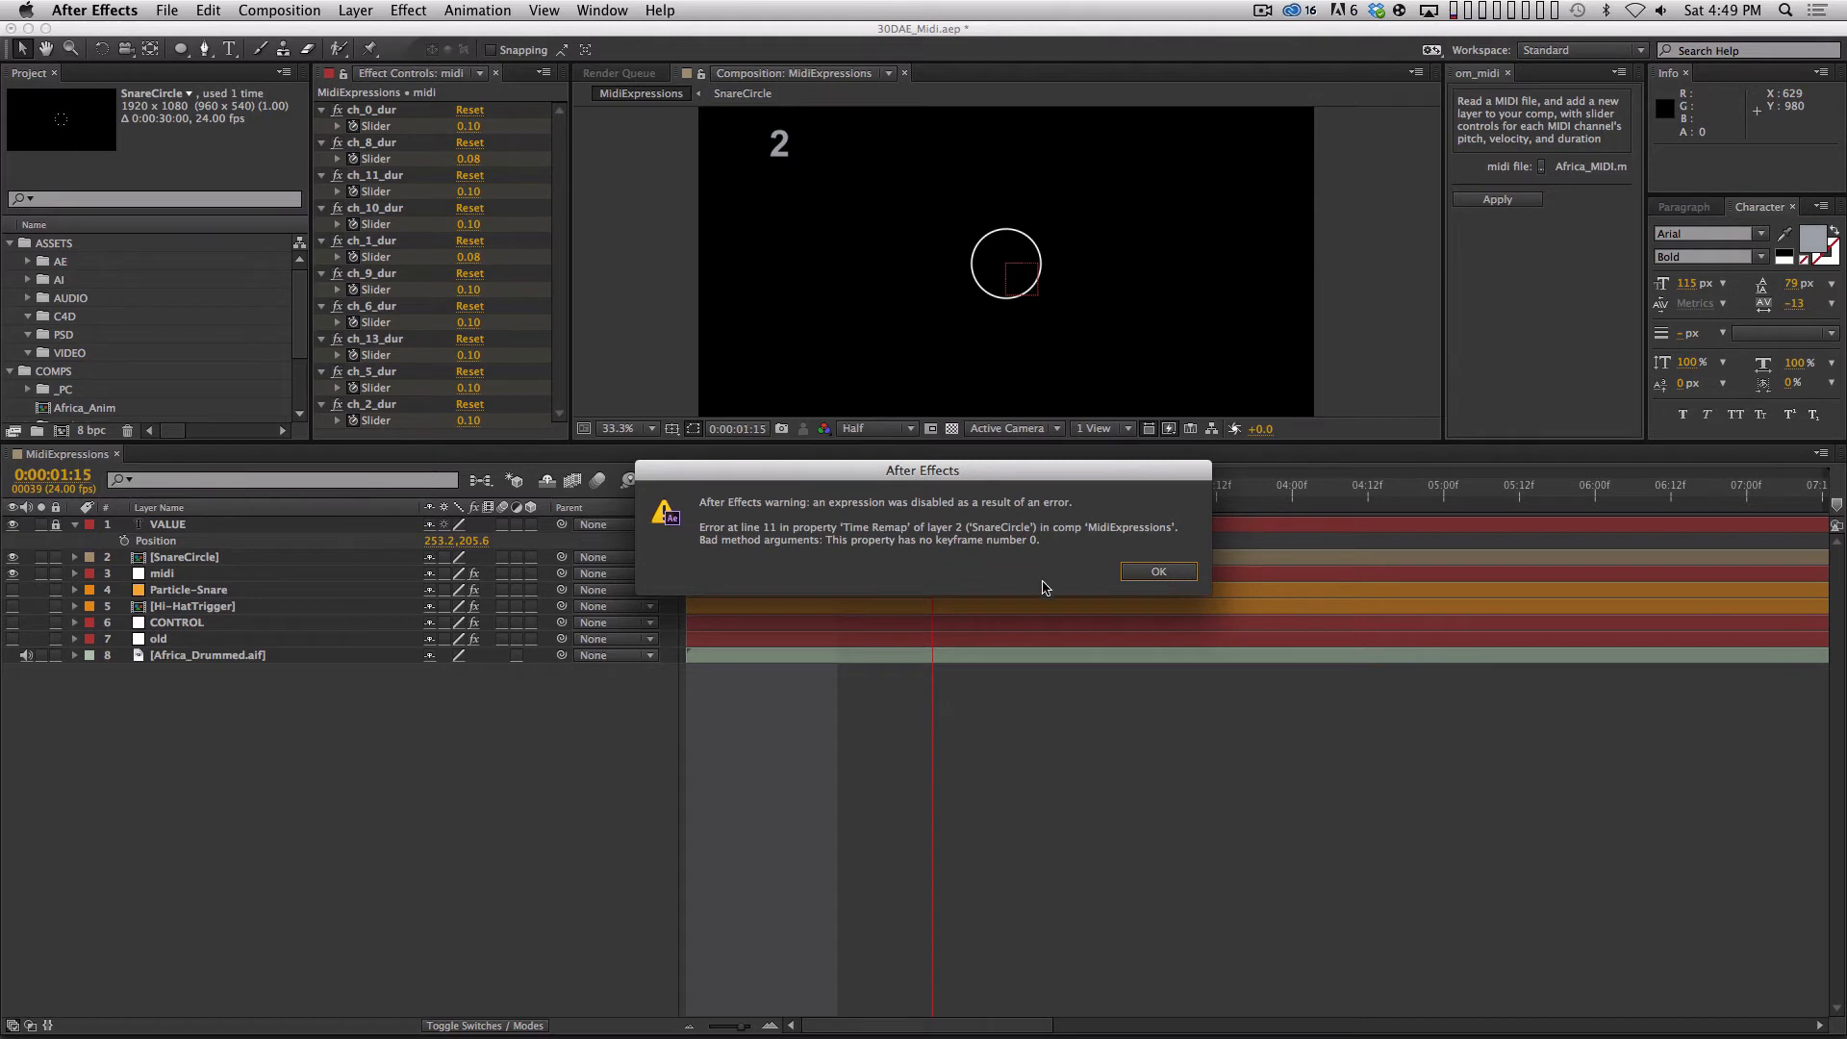
{"action": "left_click", "coordinate": [1168, 572]}
Reveal SnareCircle's Time Remap expression and try to re-apply it without changes.
{"action": "left_click", "coordinate": [247, 555]}
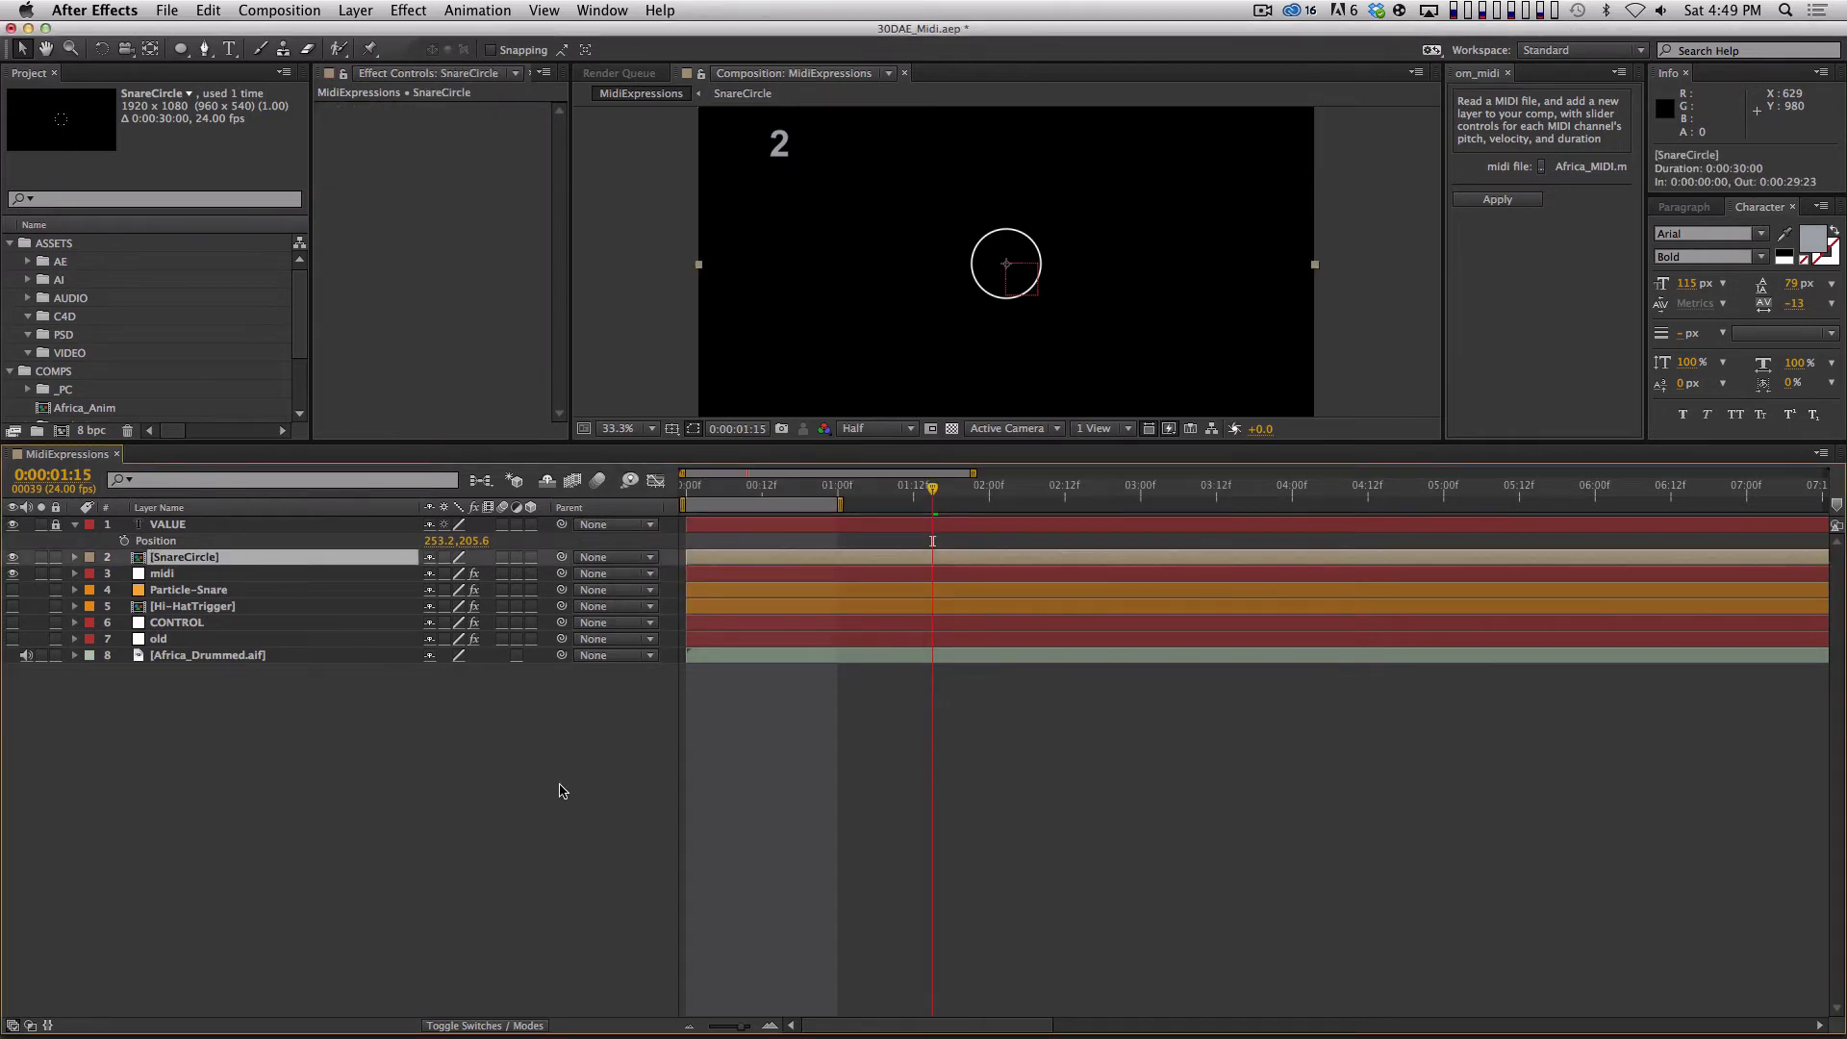
{"action": "key", "text": "u"}
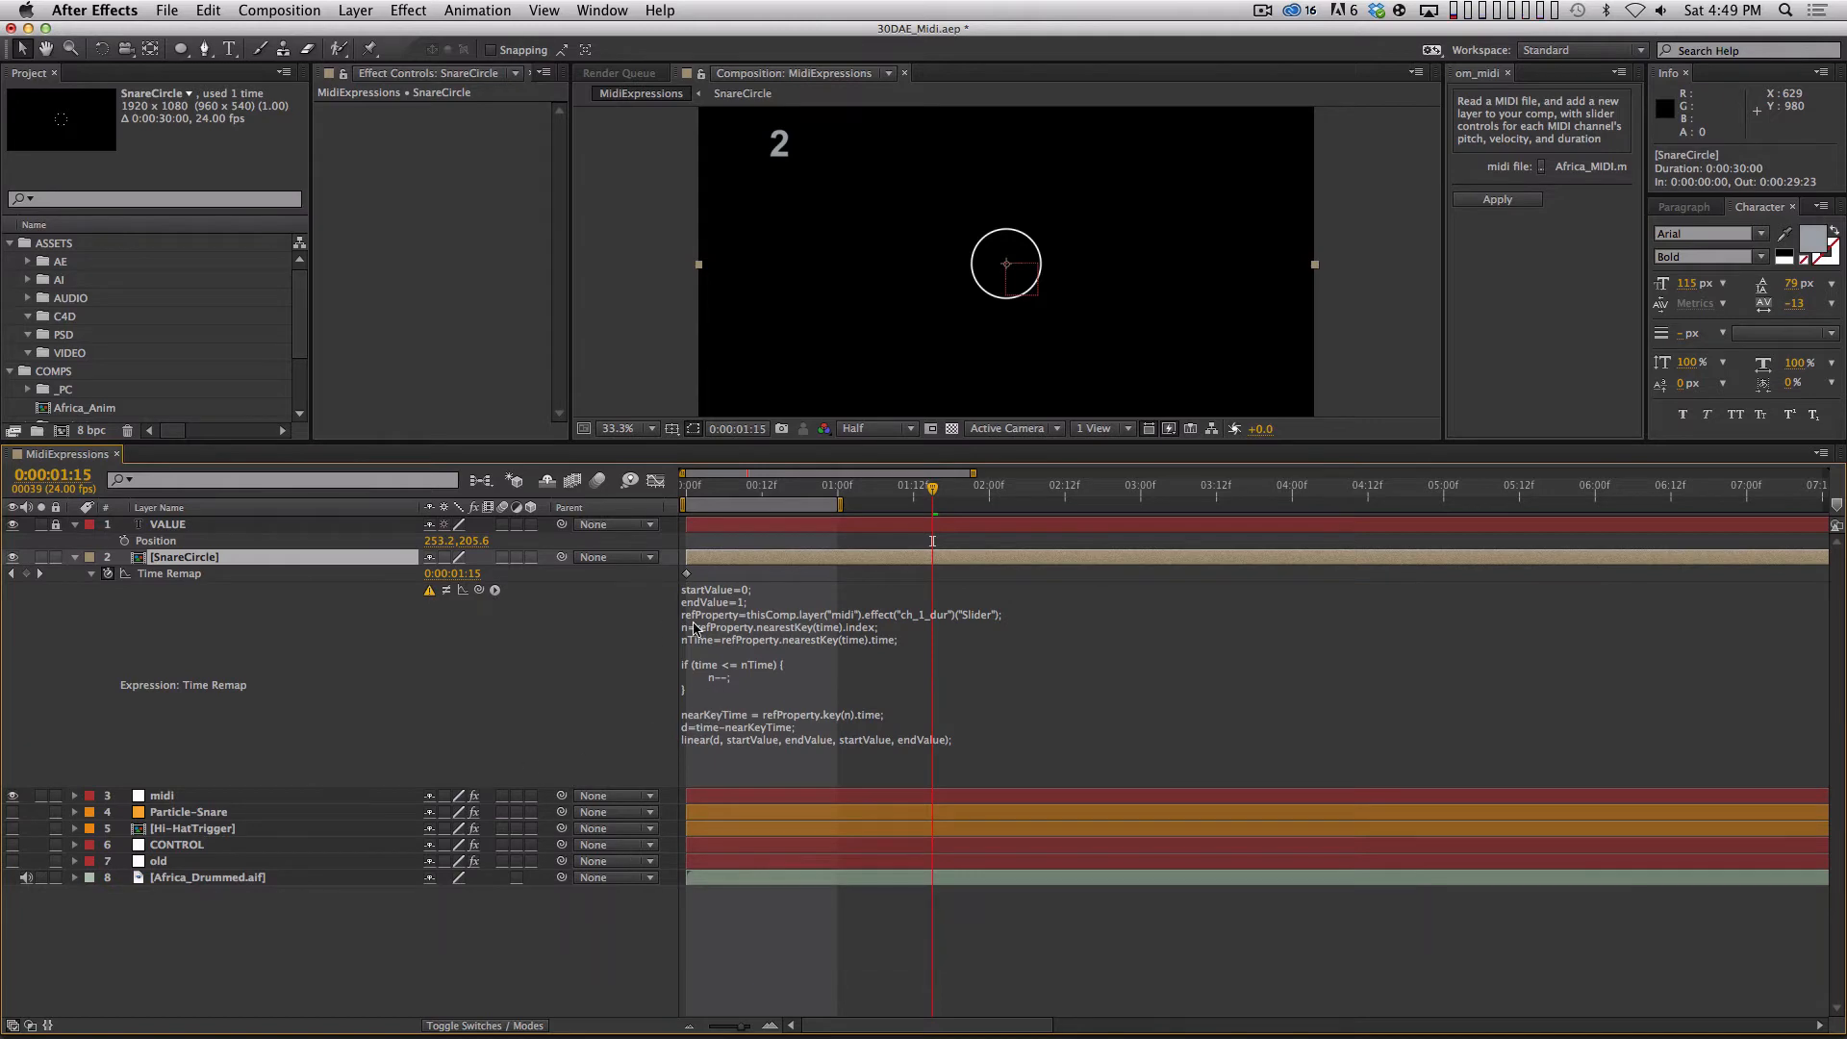
{"action": "left_click", "coordinate": [766, 744]}
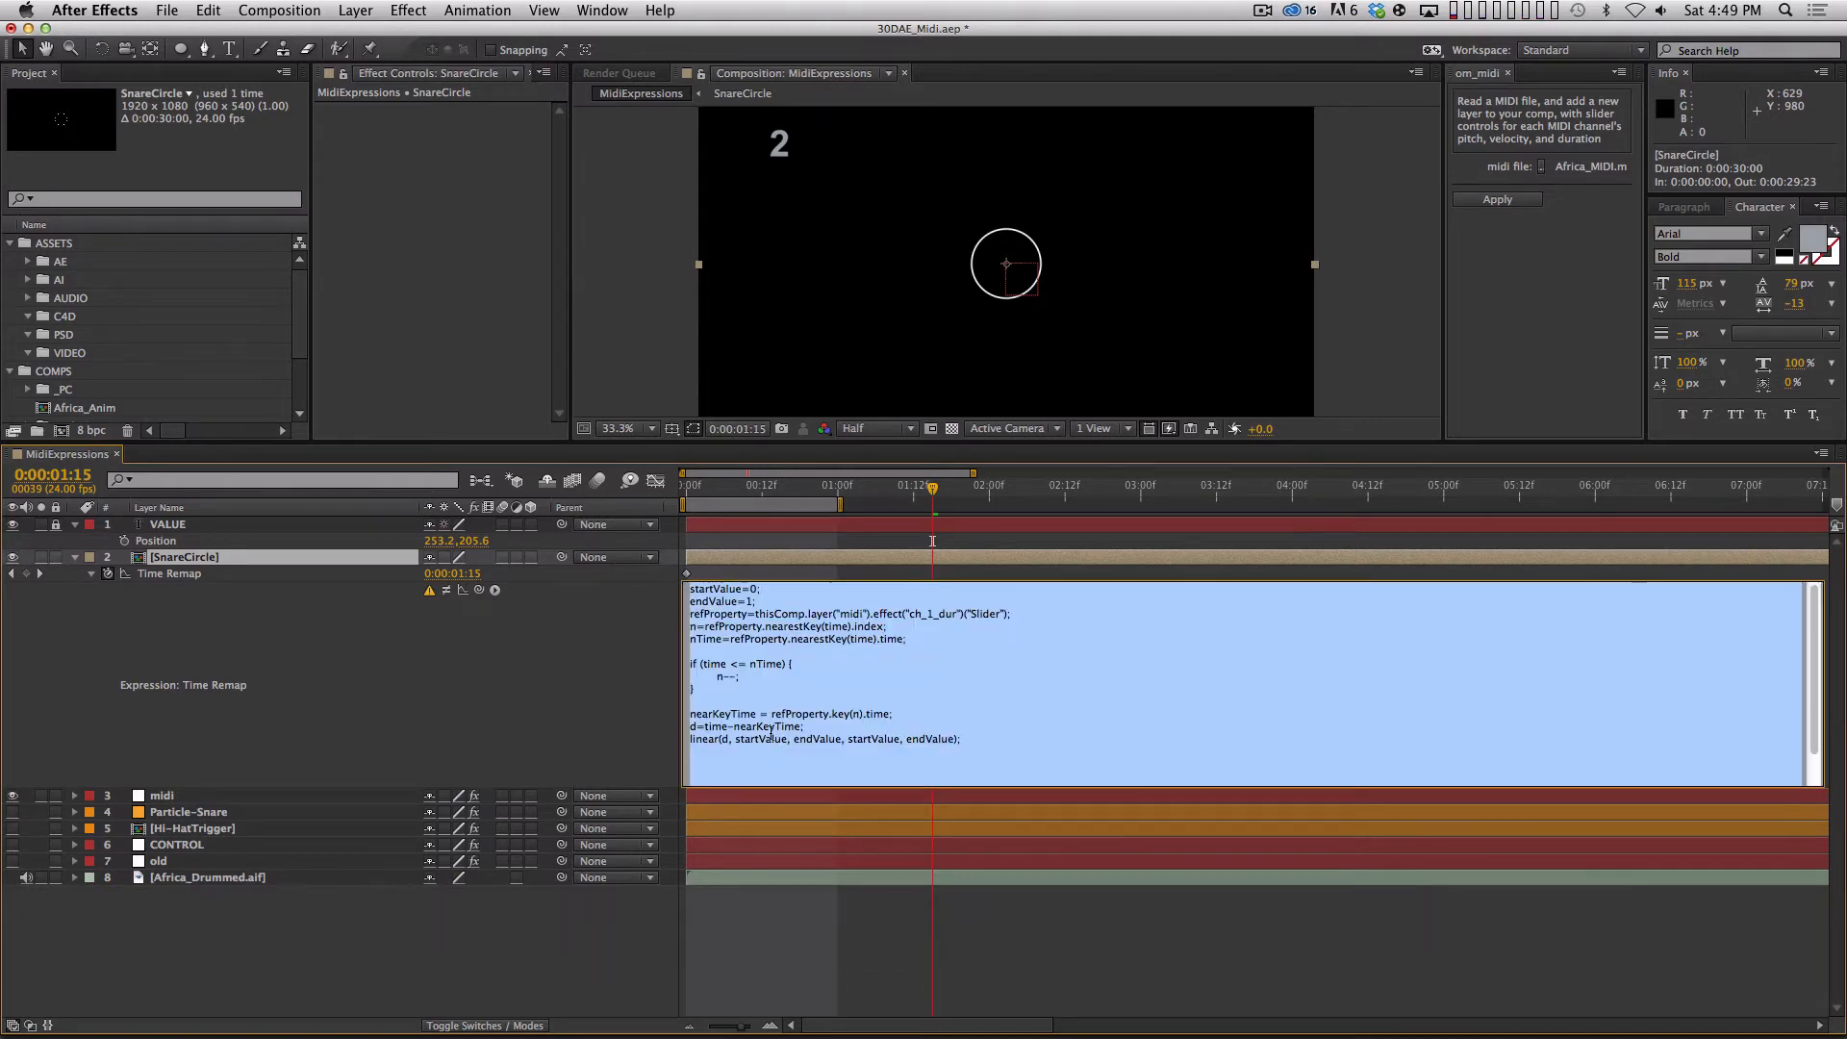
{"action": "left_click", "coordinate": [595, 731]}
{"action": "left_click", "coordinate": [1158, 571]}
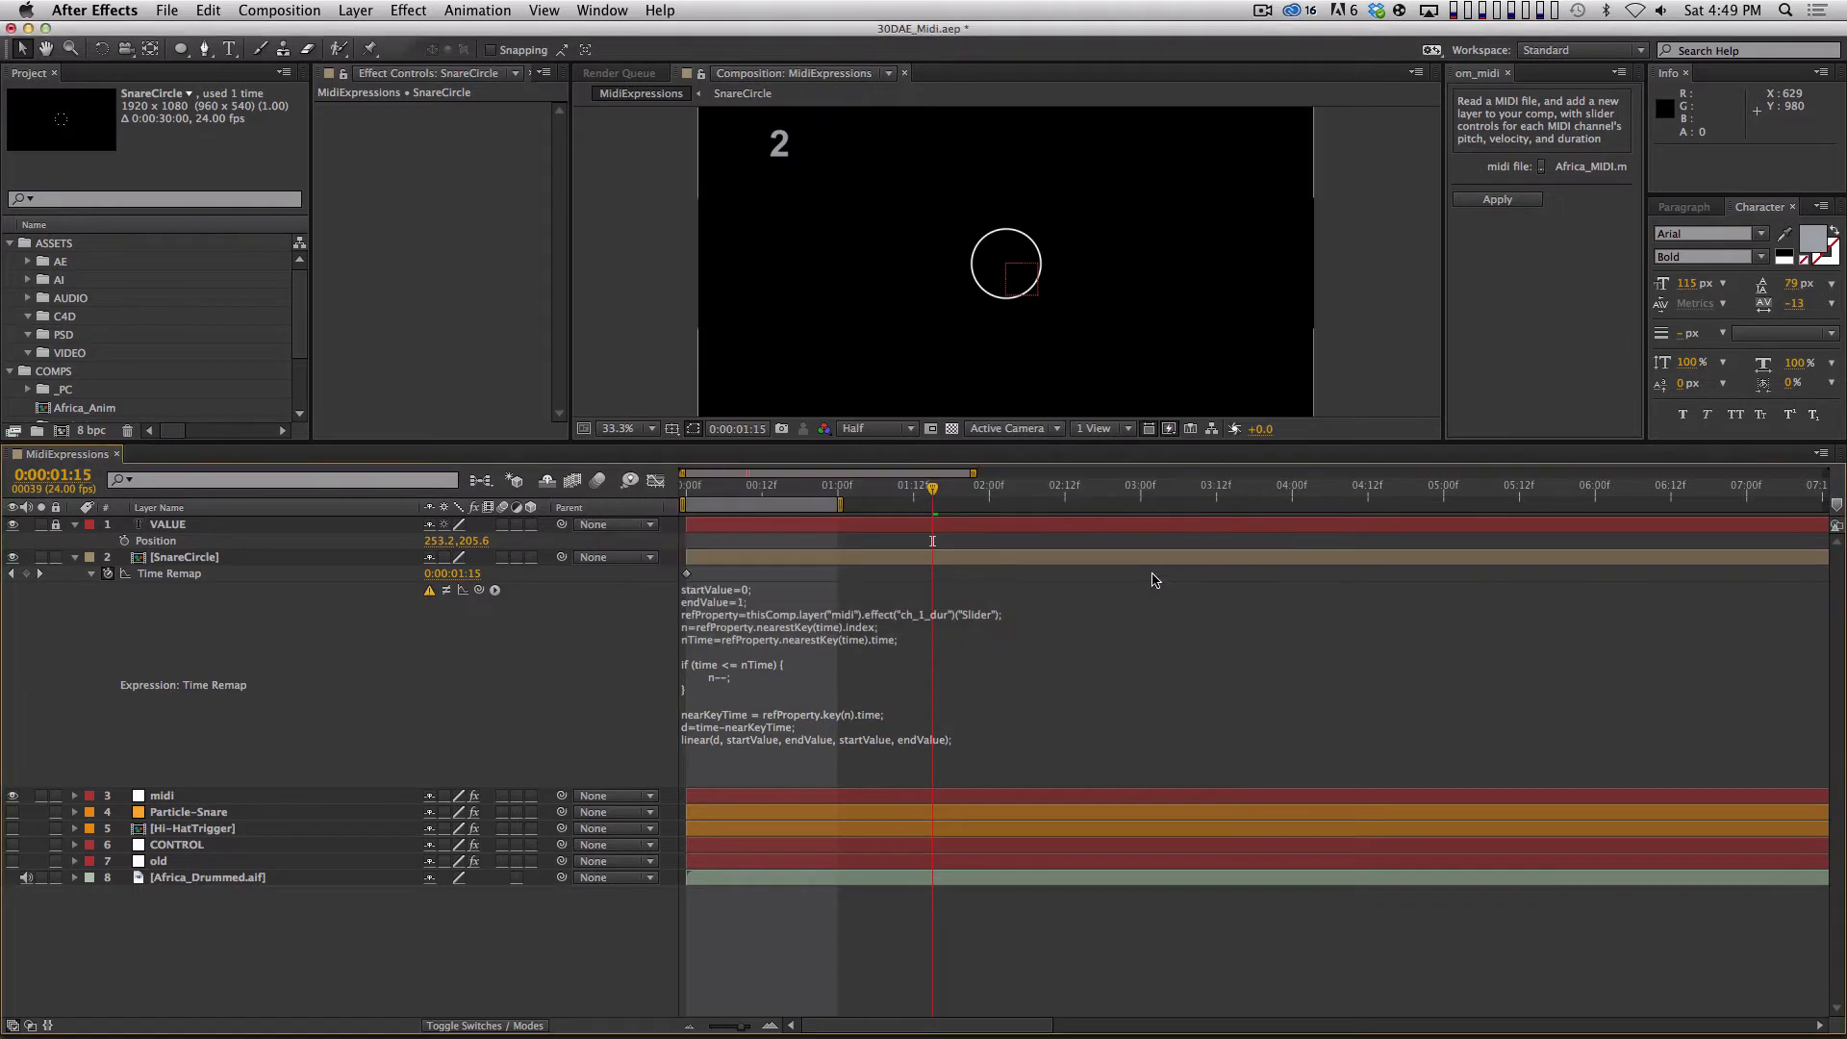
Reveal the midi layer's keyframed sliders, collapse every channel except ch_1_dur, and move the playhead to 0:00:00:04.
{"action": "left_click", "coordinate": [279, 796]}
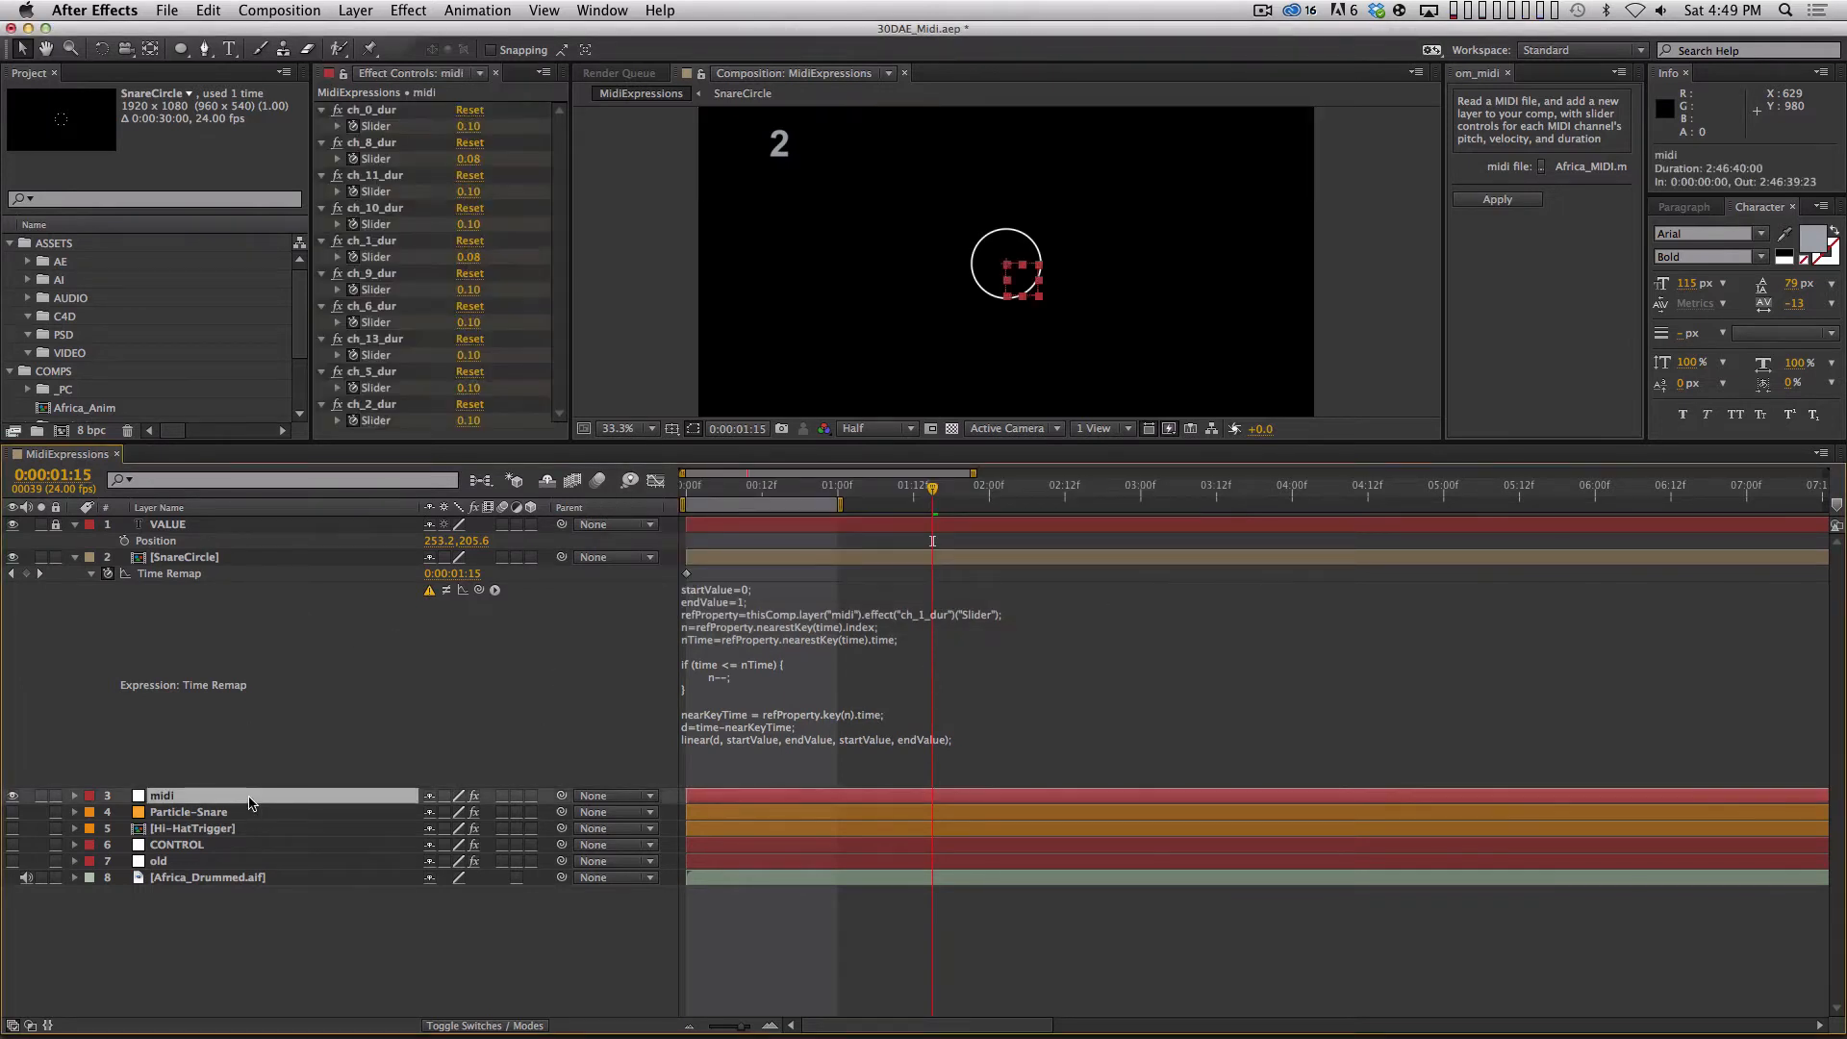
{"action": "key", "text": "u"}
{"action": "left_click", "coordinate": [107, 812]}
{"action": "left_click", "coordinate": [108, 828]}
{"action": "left_click", "coordinate": [108, 844]}
{"action": "left_click", "coordinate": [108, 861]}
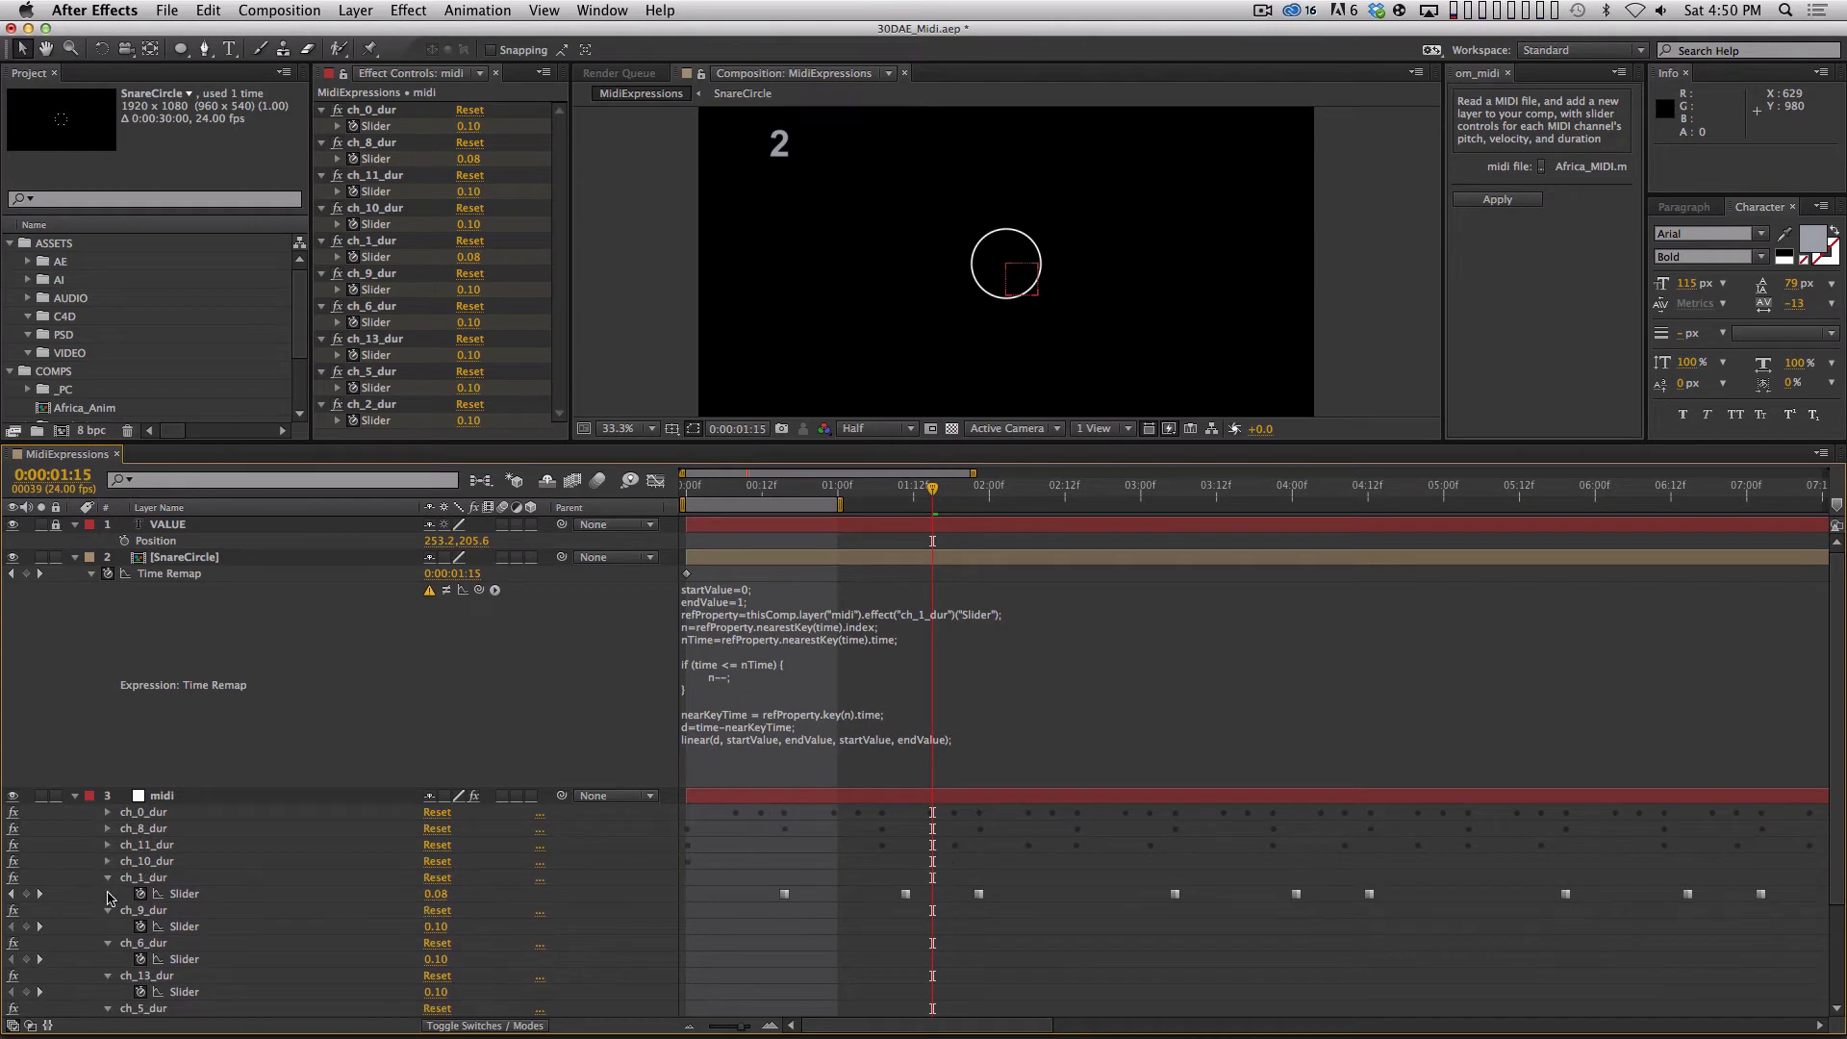
{"action": "left_click", "coordinate": [108, 910]}
{"action": "left_click", "coordinate": [108, 926]}
{"action": "left_click", "coordinate": [108, 942]}
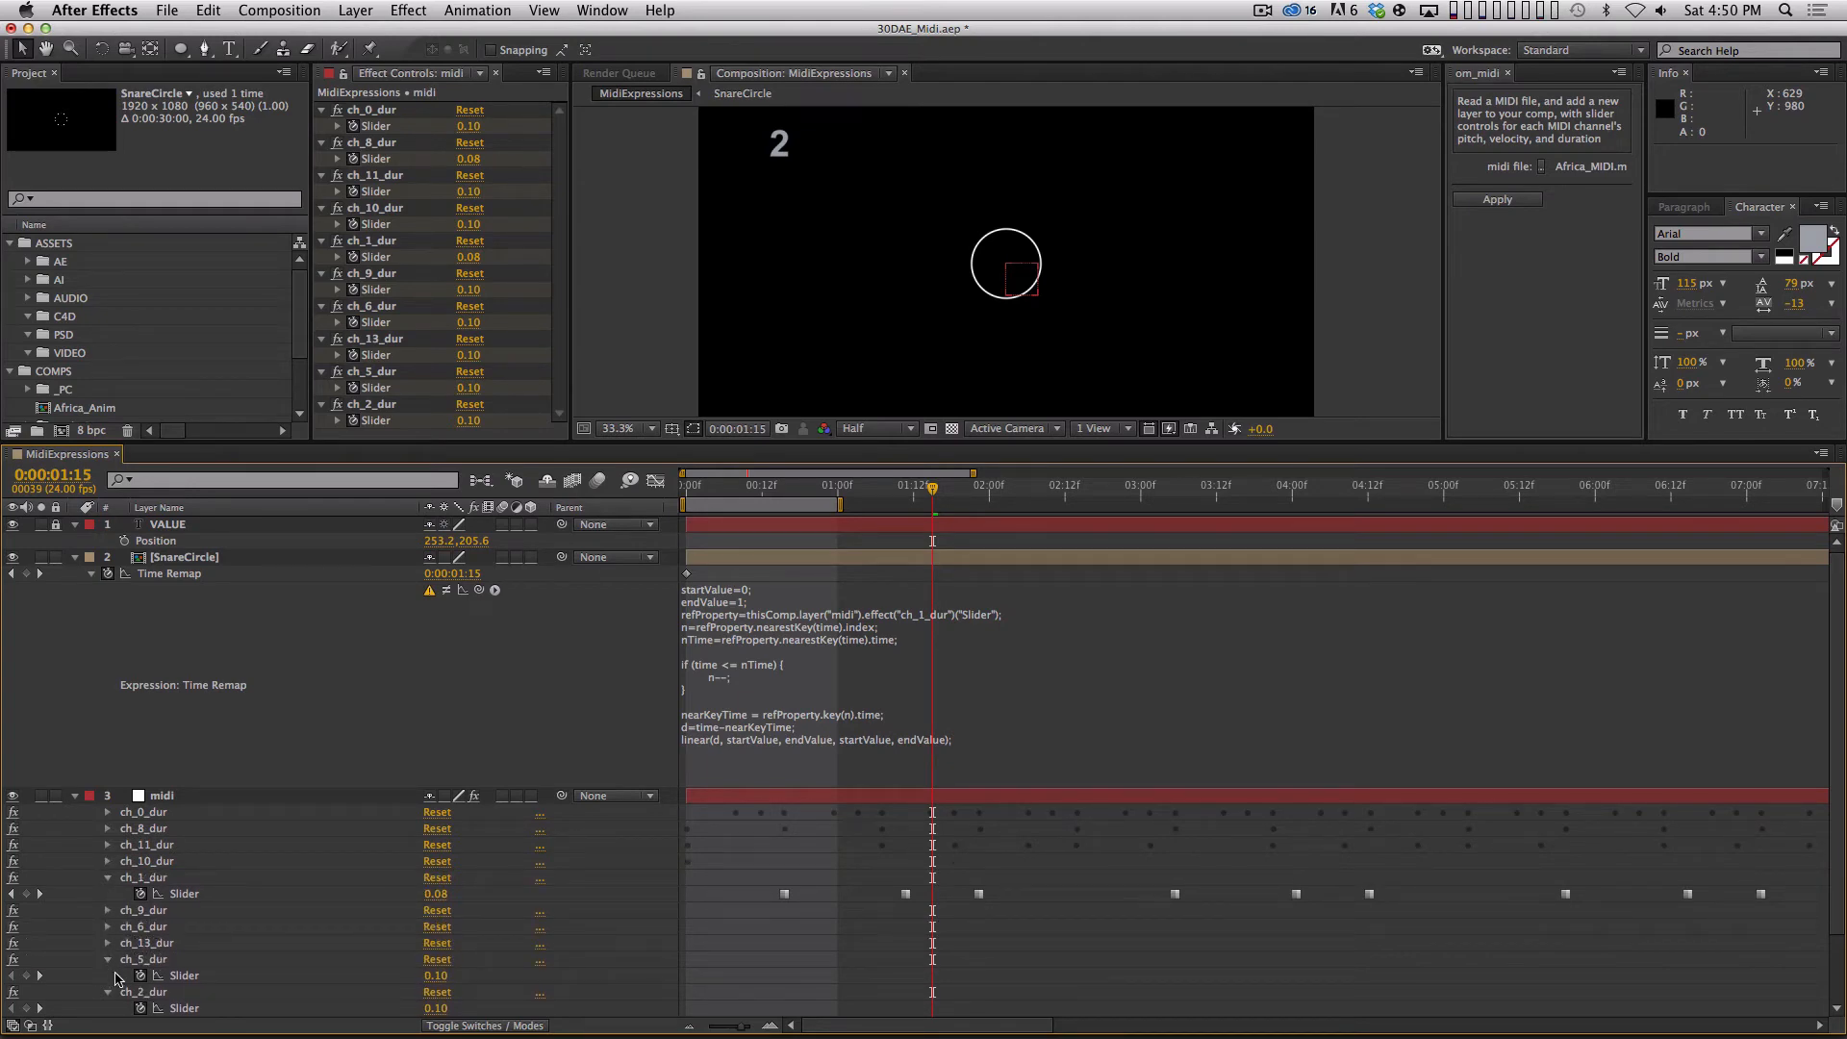
{"action": "left_click", "coordinate": [107, 959]}
{"action": "left_click", "coordinate": [108, 975]}
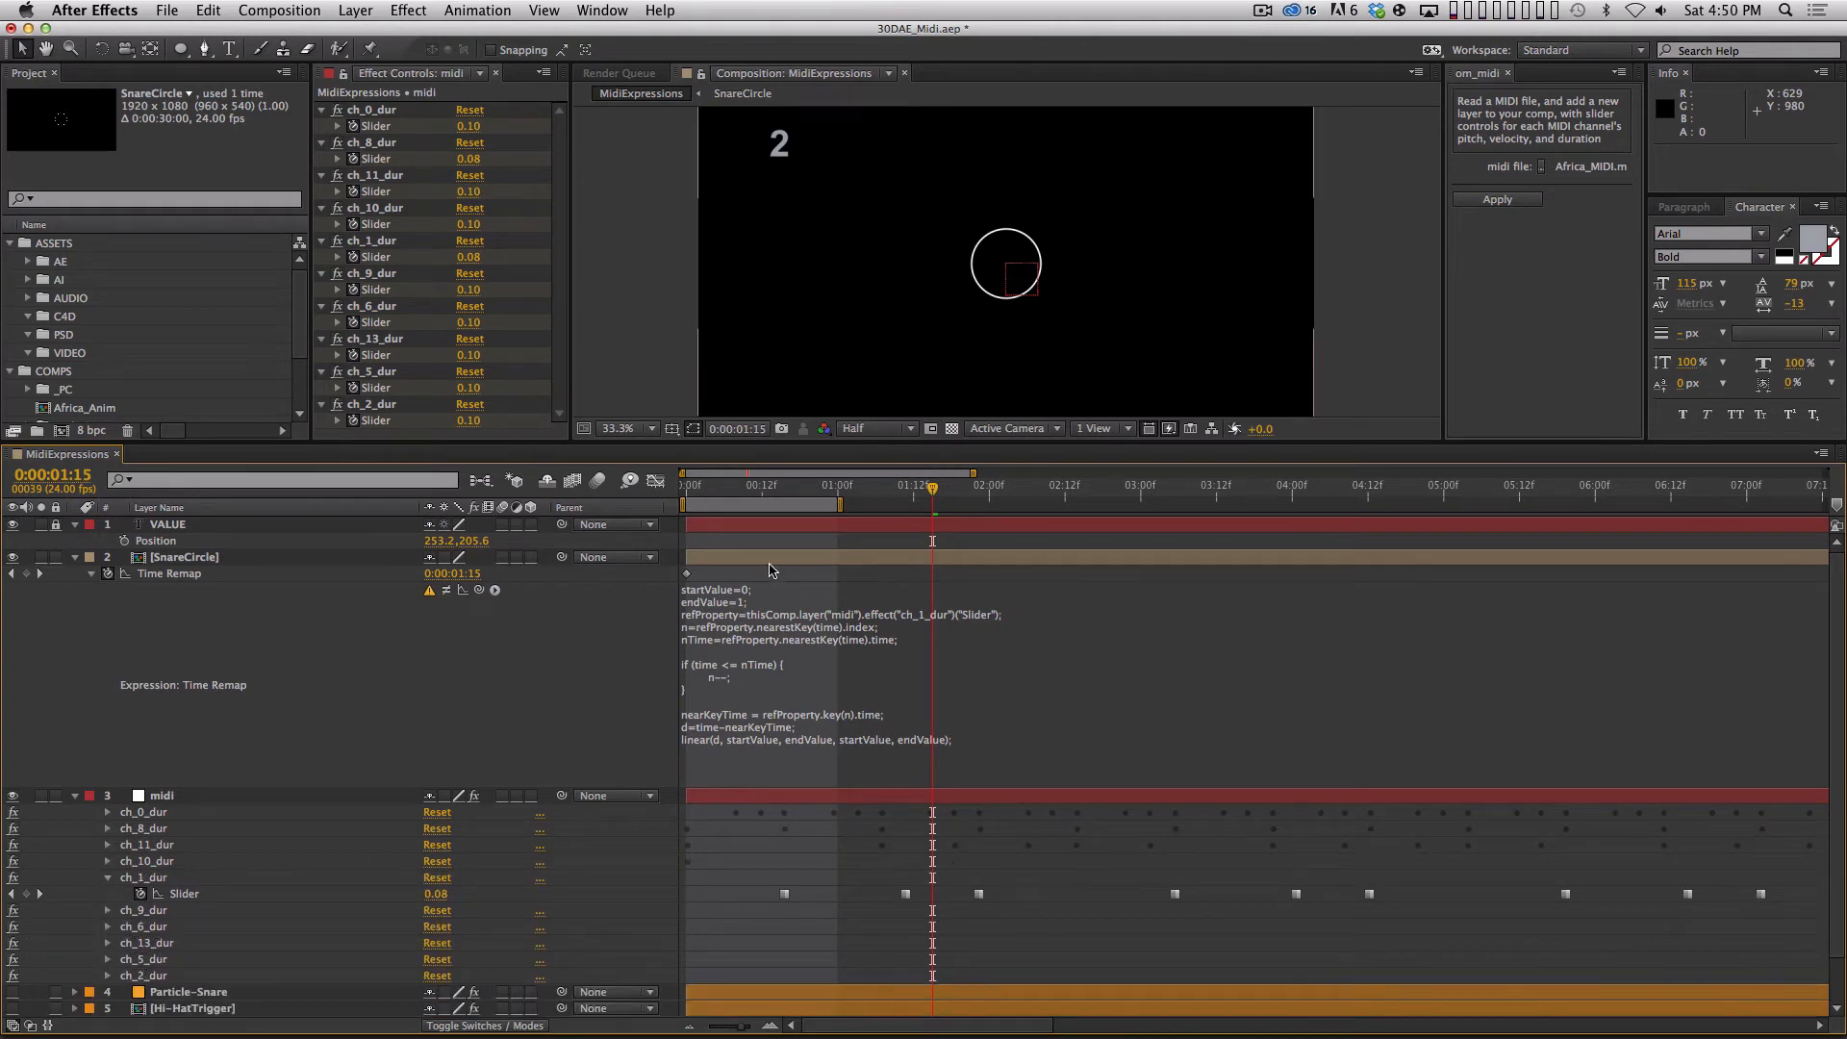
{"action": "left_click", "coordinate": [711, 485]}
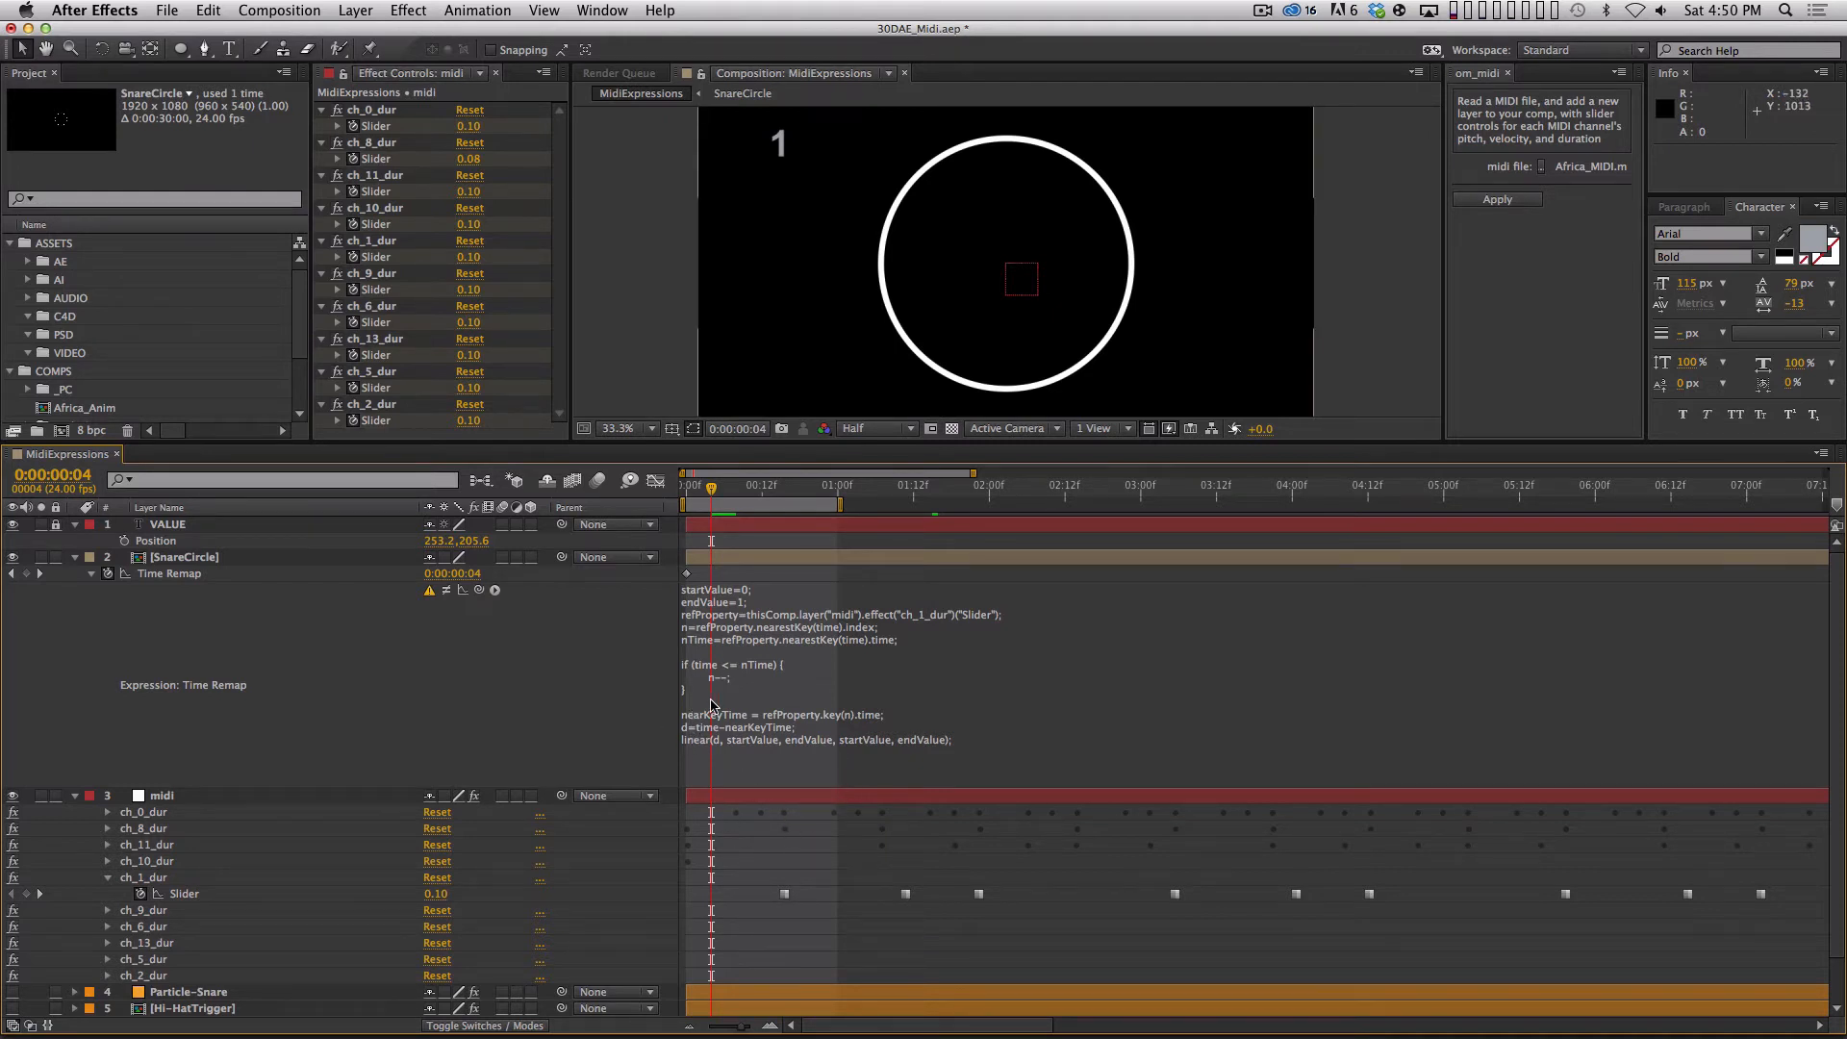
{"action": "left_click", "coordinate": [734, 678]}
{"action": "key", "text": "Down"}
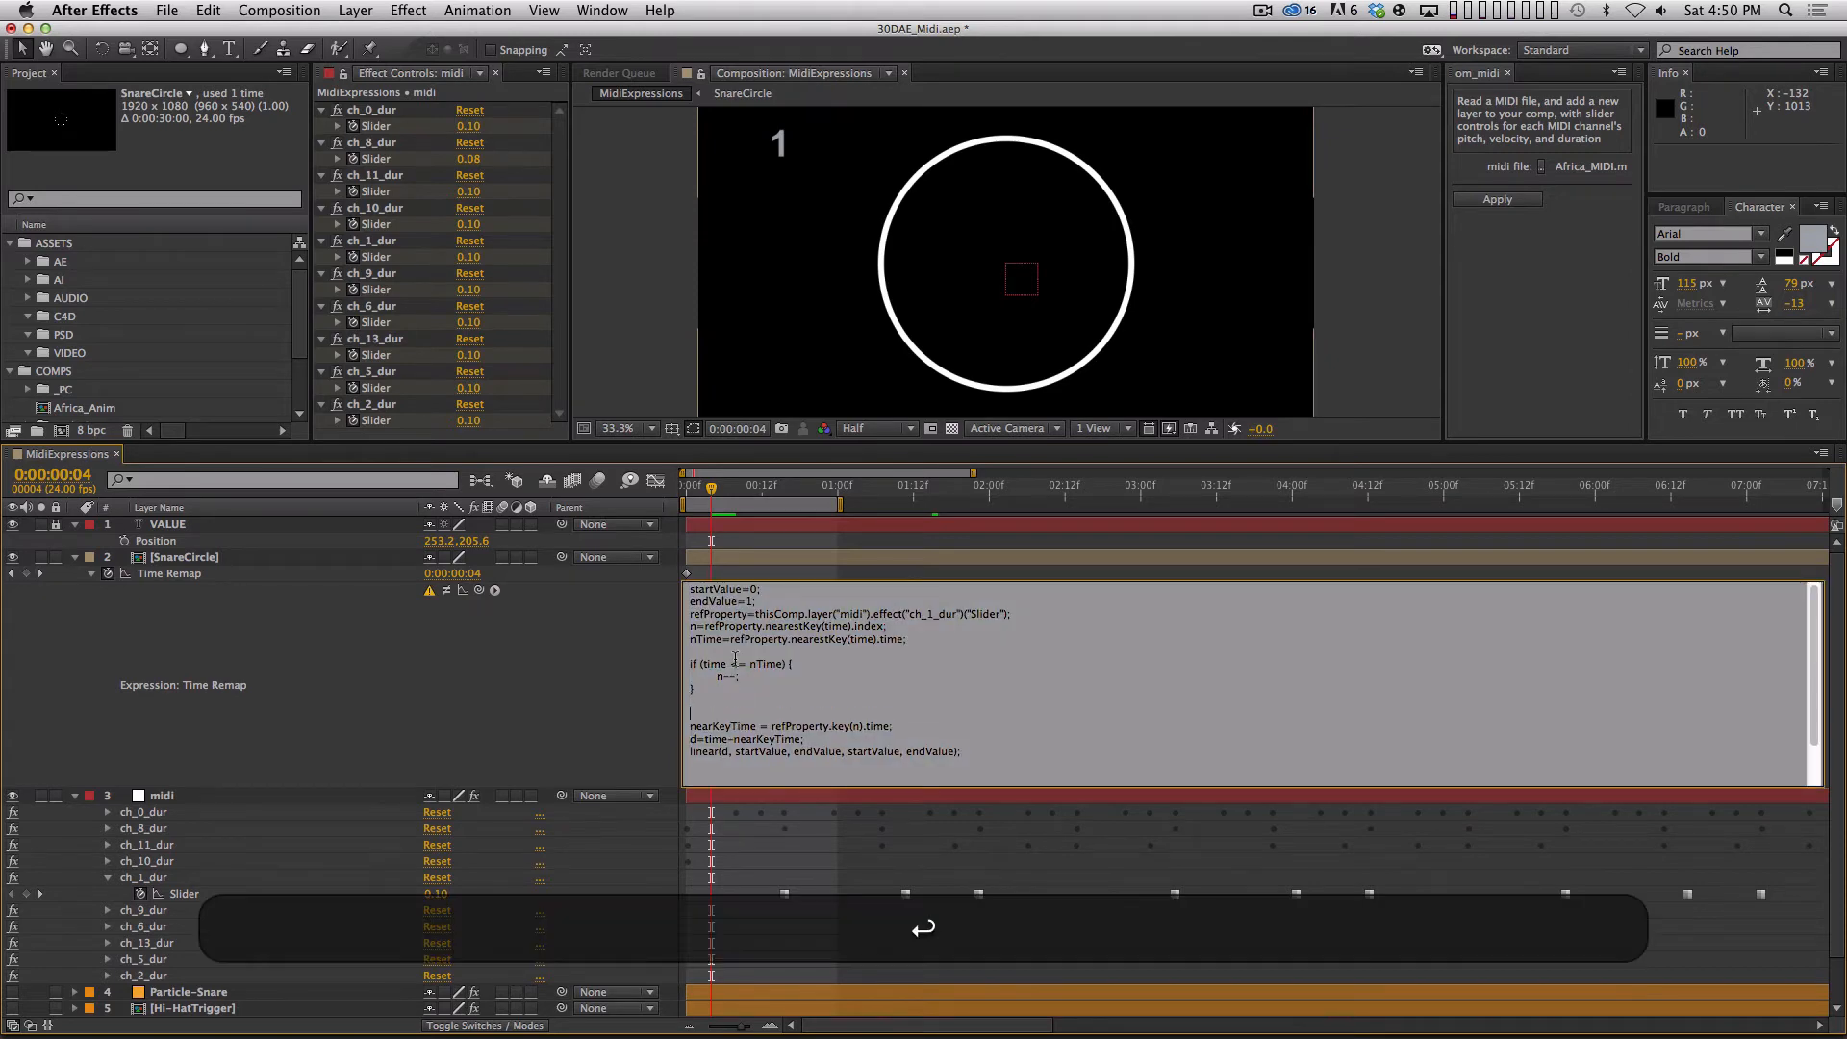
{"action": "key", "text": "Return"}
{"action": "key", "text": "Return"}
{"action": "type", "text": "if ("}
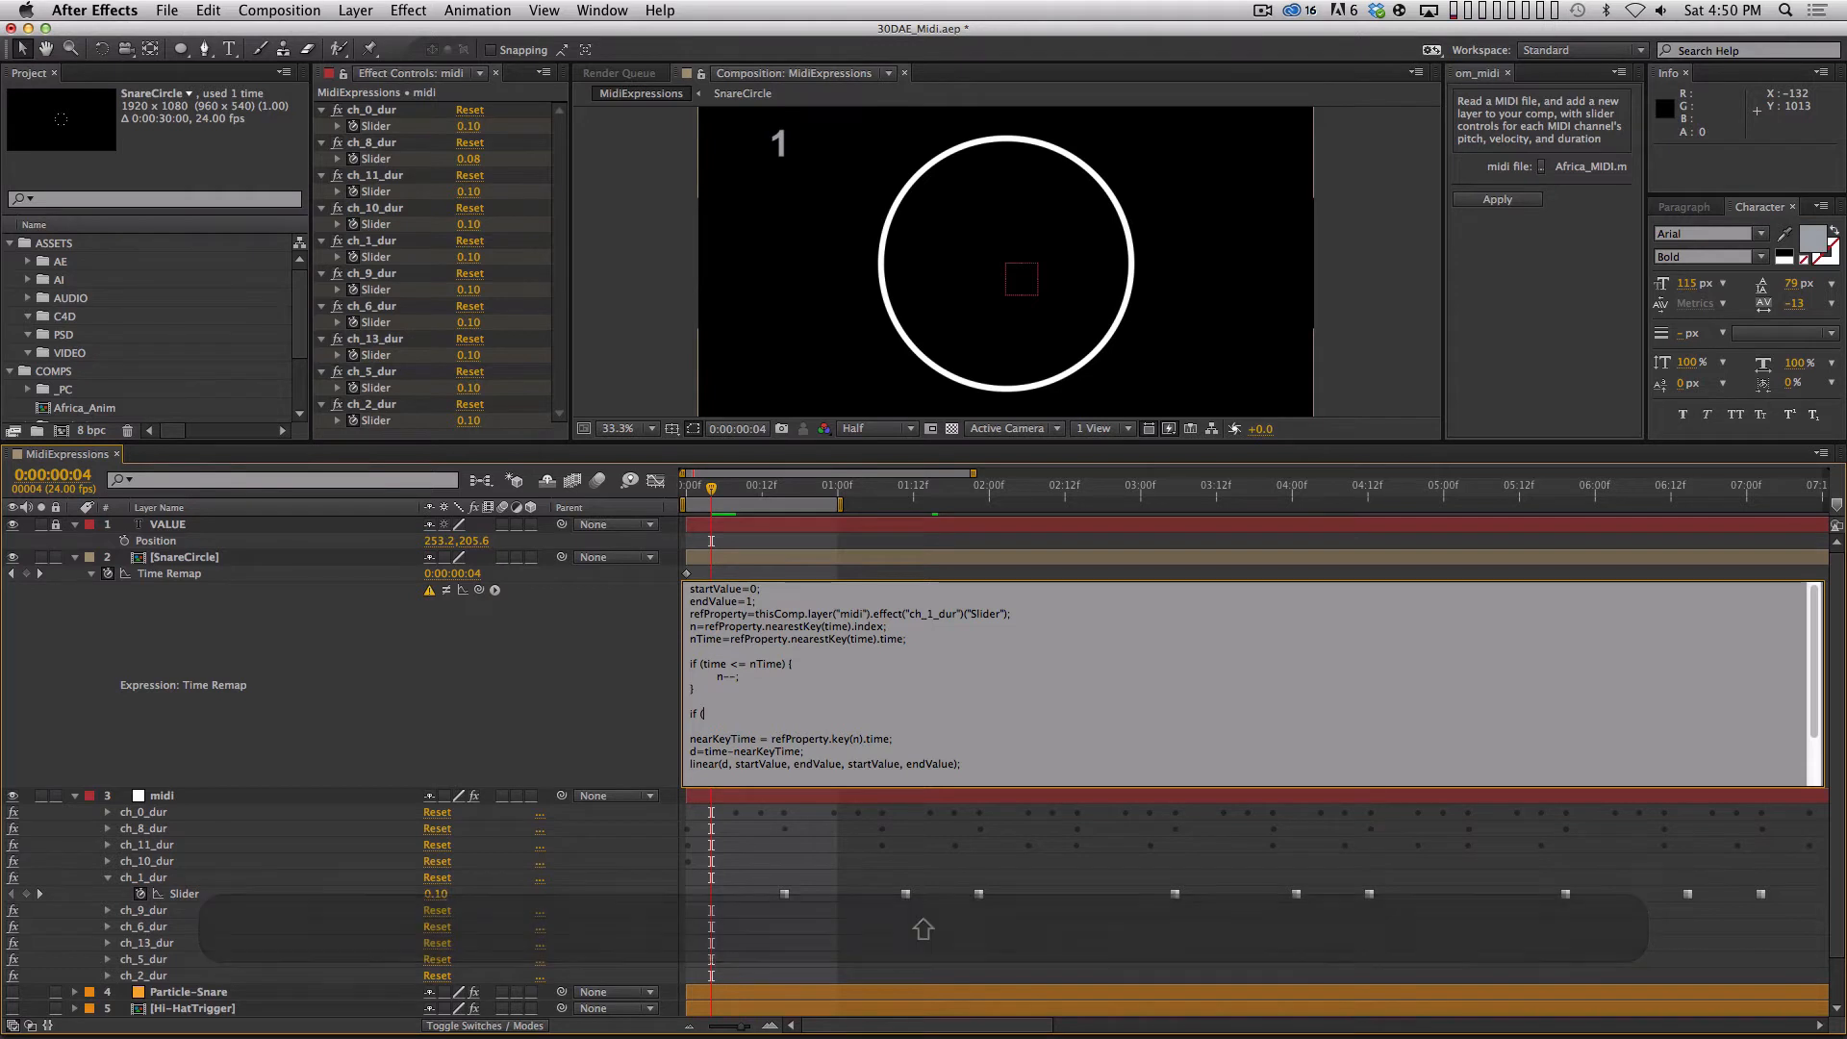
{"action": "key", "text": "BackSpace"}
Insert an empty indented line above n--; inside the time <= nTime block of SnareCircle's Time Remap expression.
{"action": "key", "text": "Up"}
{"action": "key", "text": "Up"}
{"action": "key", "text": "Up"}
{"action": "key", "text": "Up"}
{"action": "key", "text": "Right"}
{"action": "key", "text": "Down"}
{"action": "key", "text": "Right"}
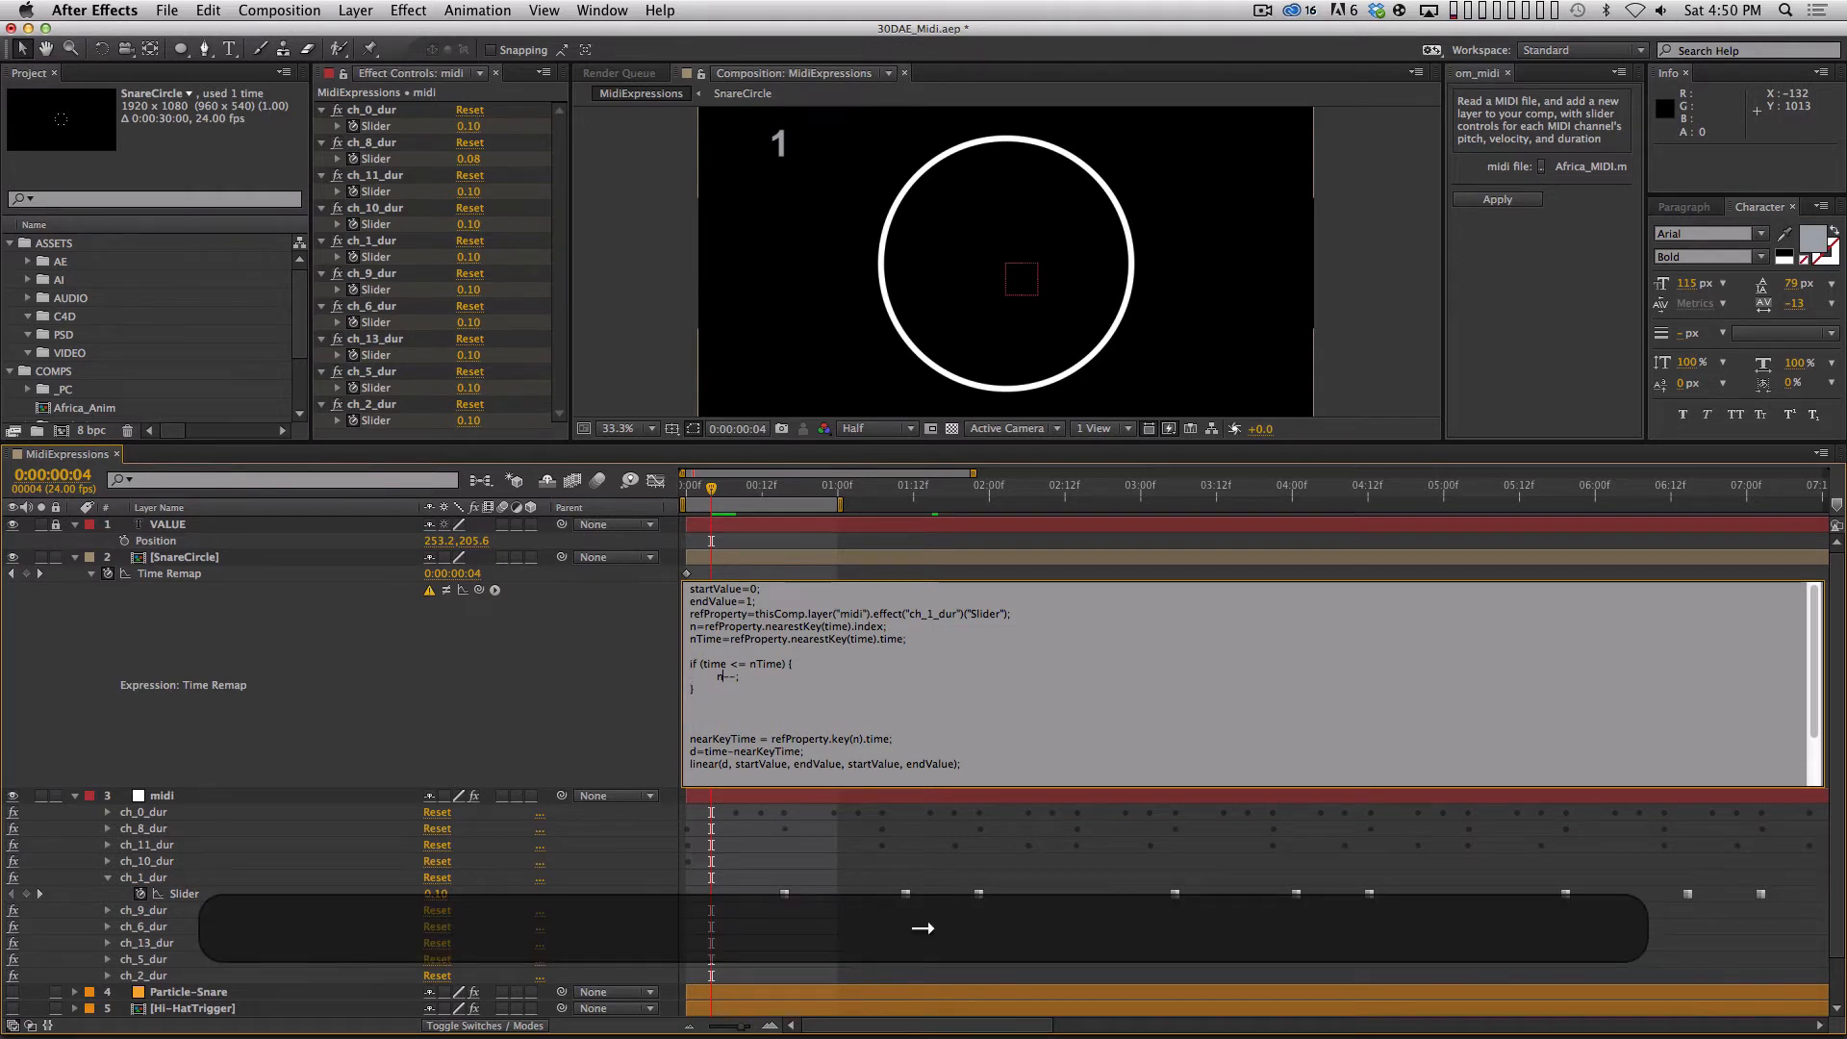
{"action": "key", "text": "Left"}
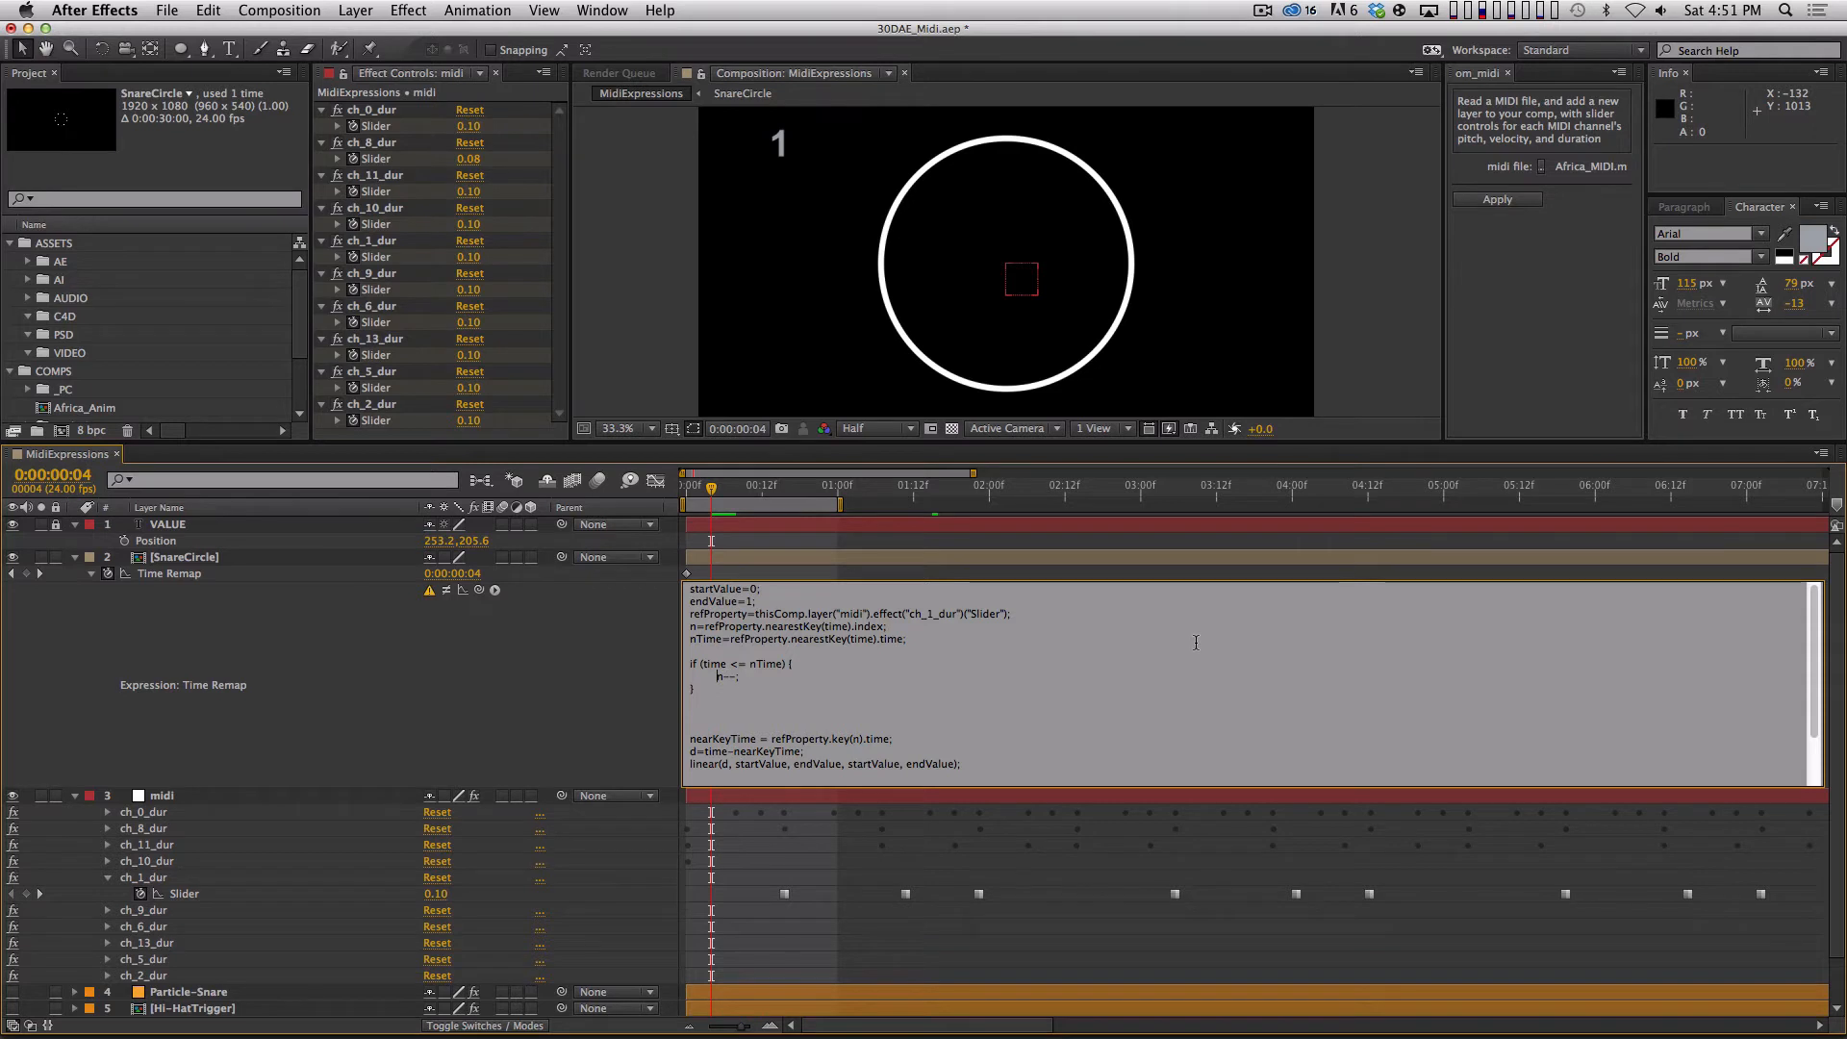
{"action": "key", "text": "Return"}
{"action": "key", "text": "Tab"}
{"action": "key", "text": "Up"}
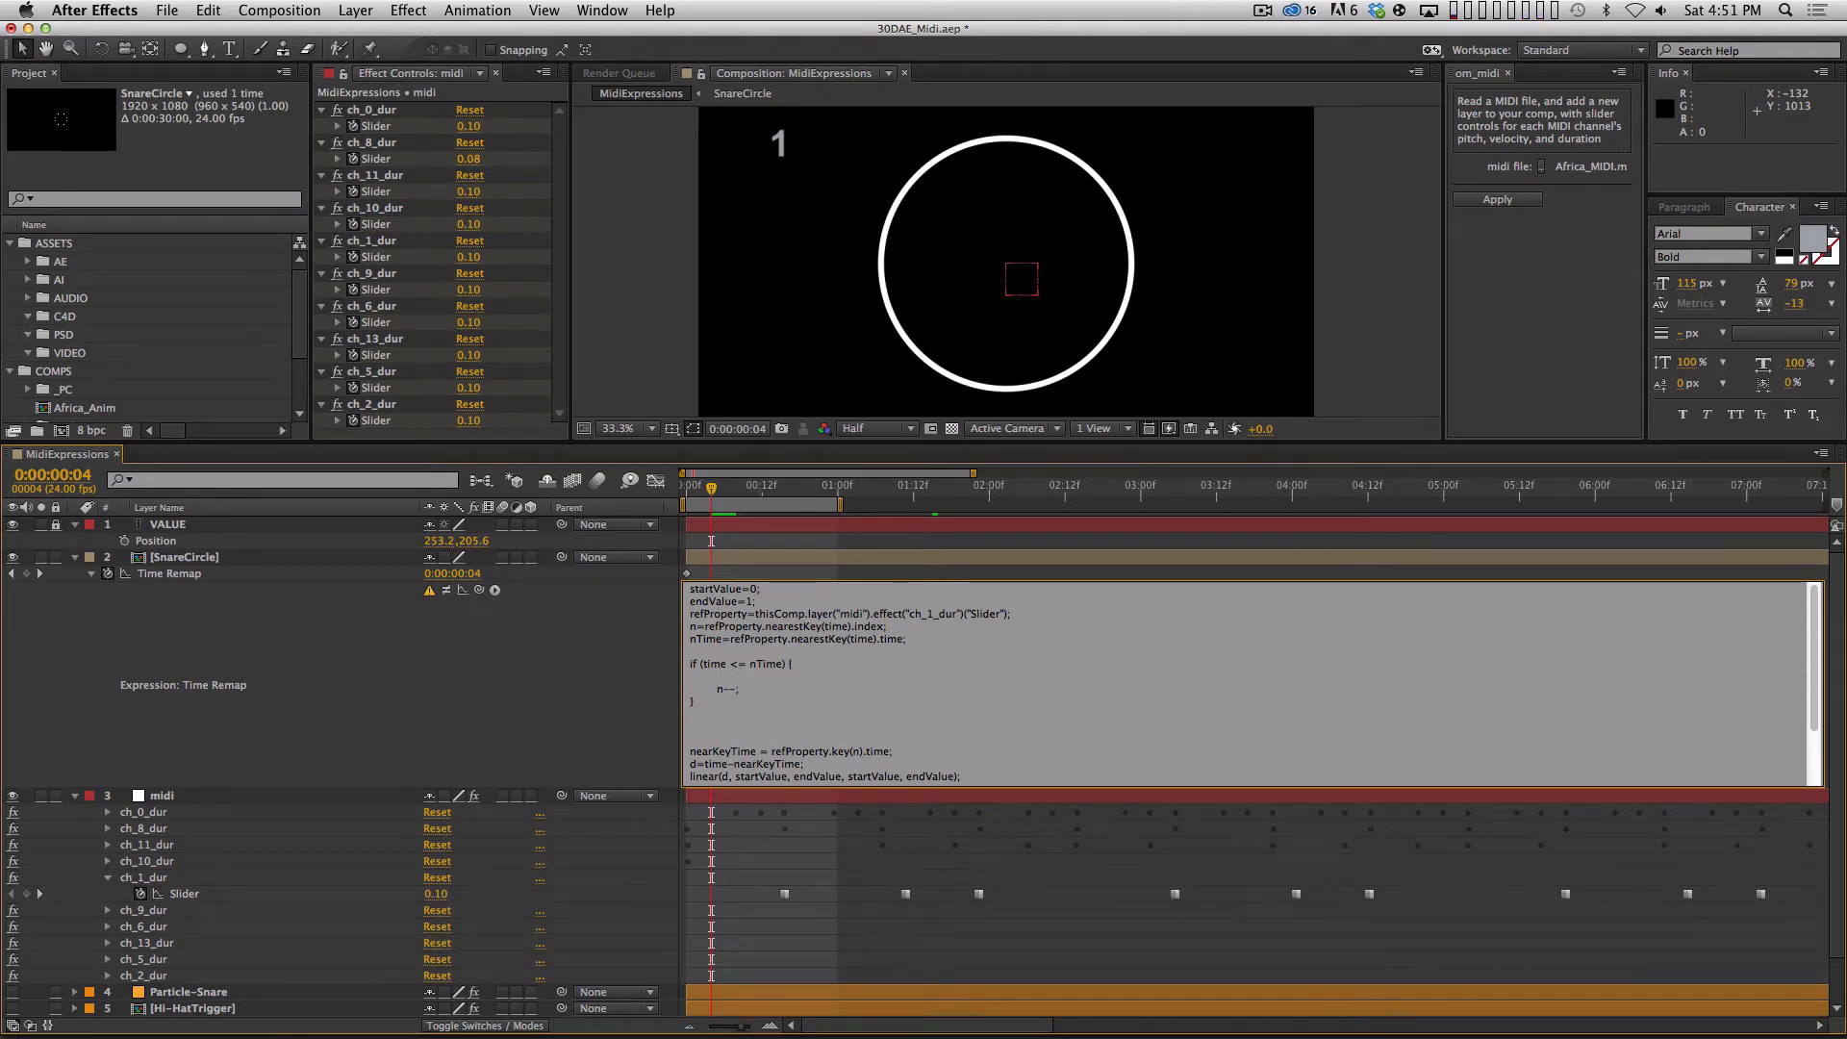
Write the nested condition if (n>1) { on the empty line above n--;.
{"action": "type", "text": "if"}
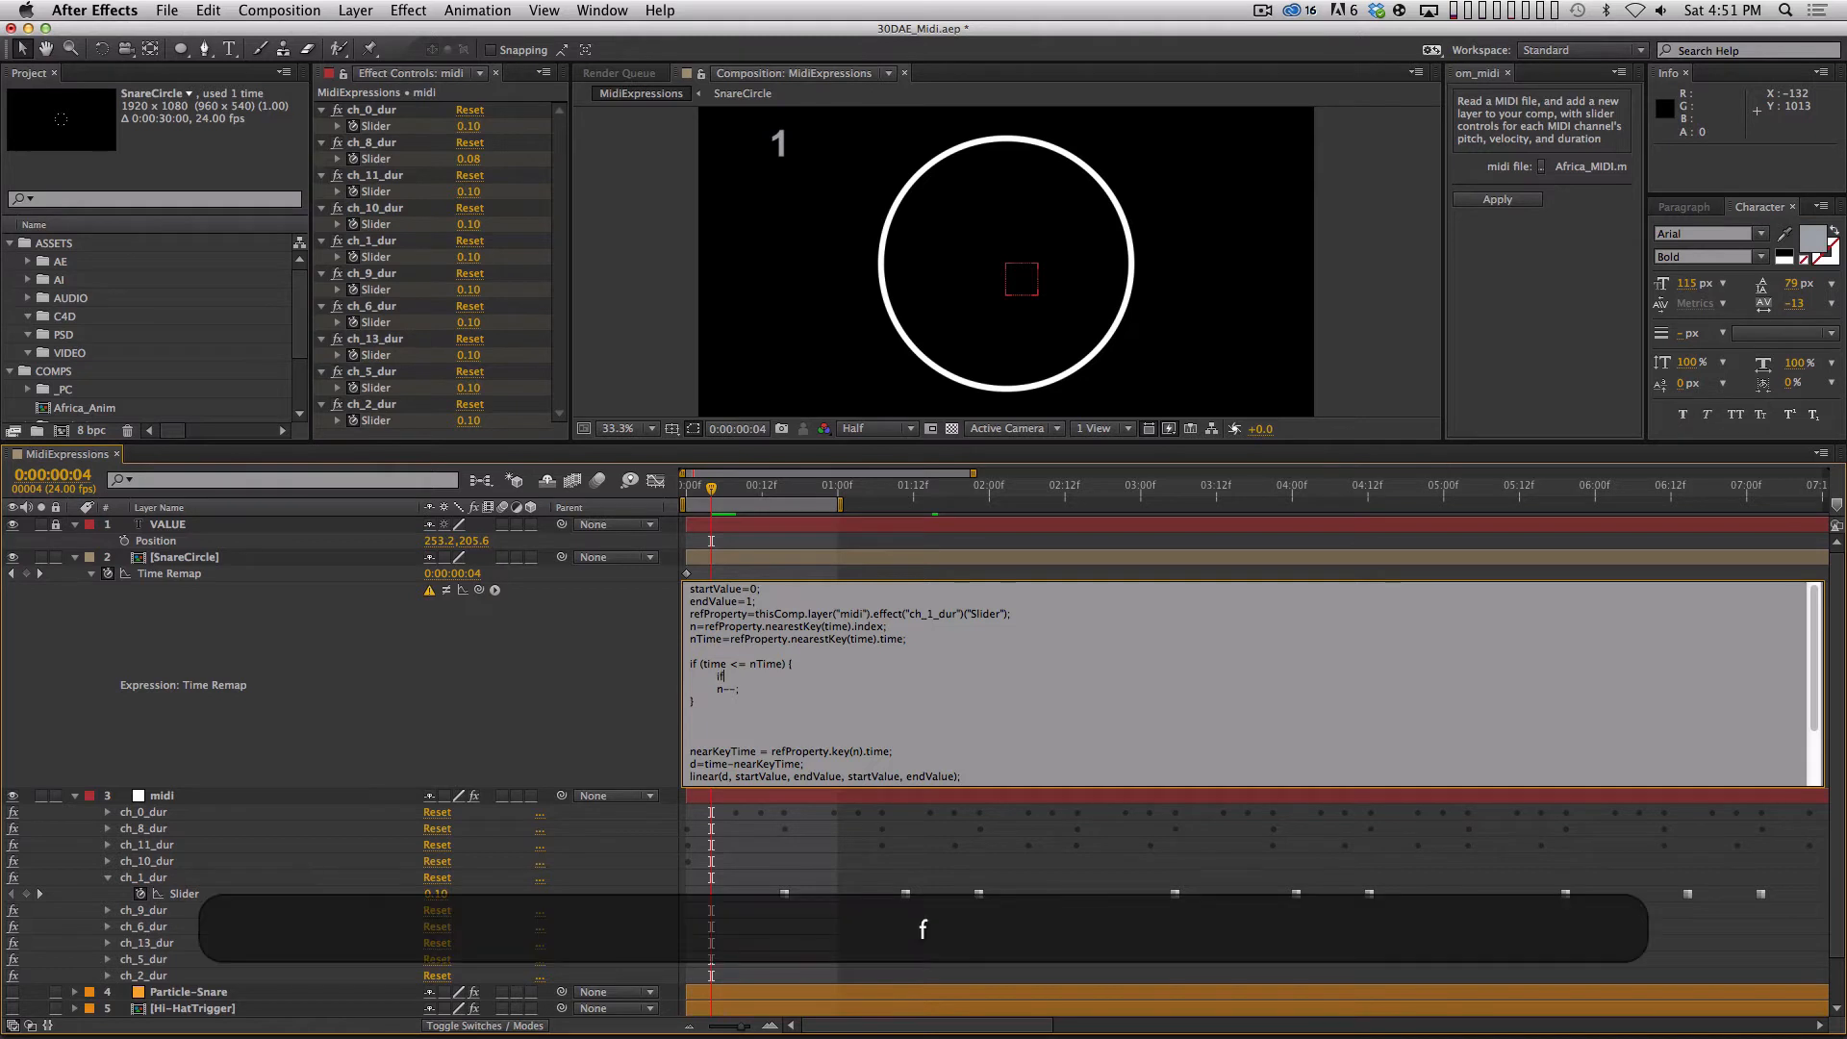
{"action": "type", "text": " (n"}
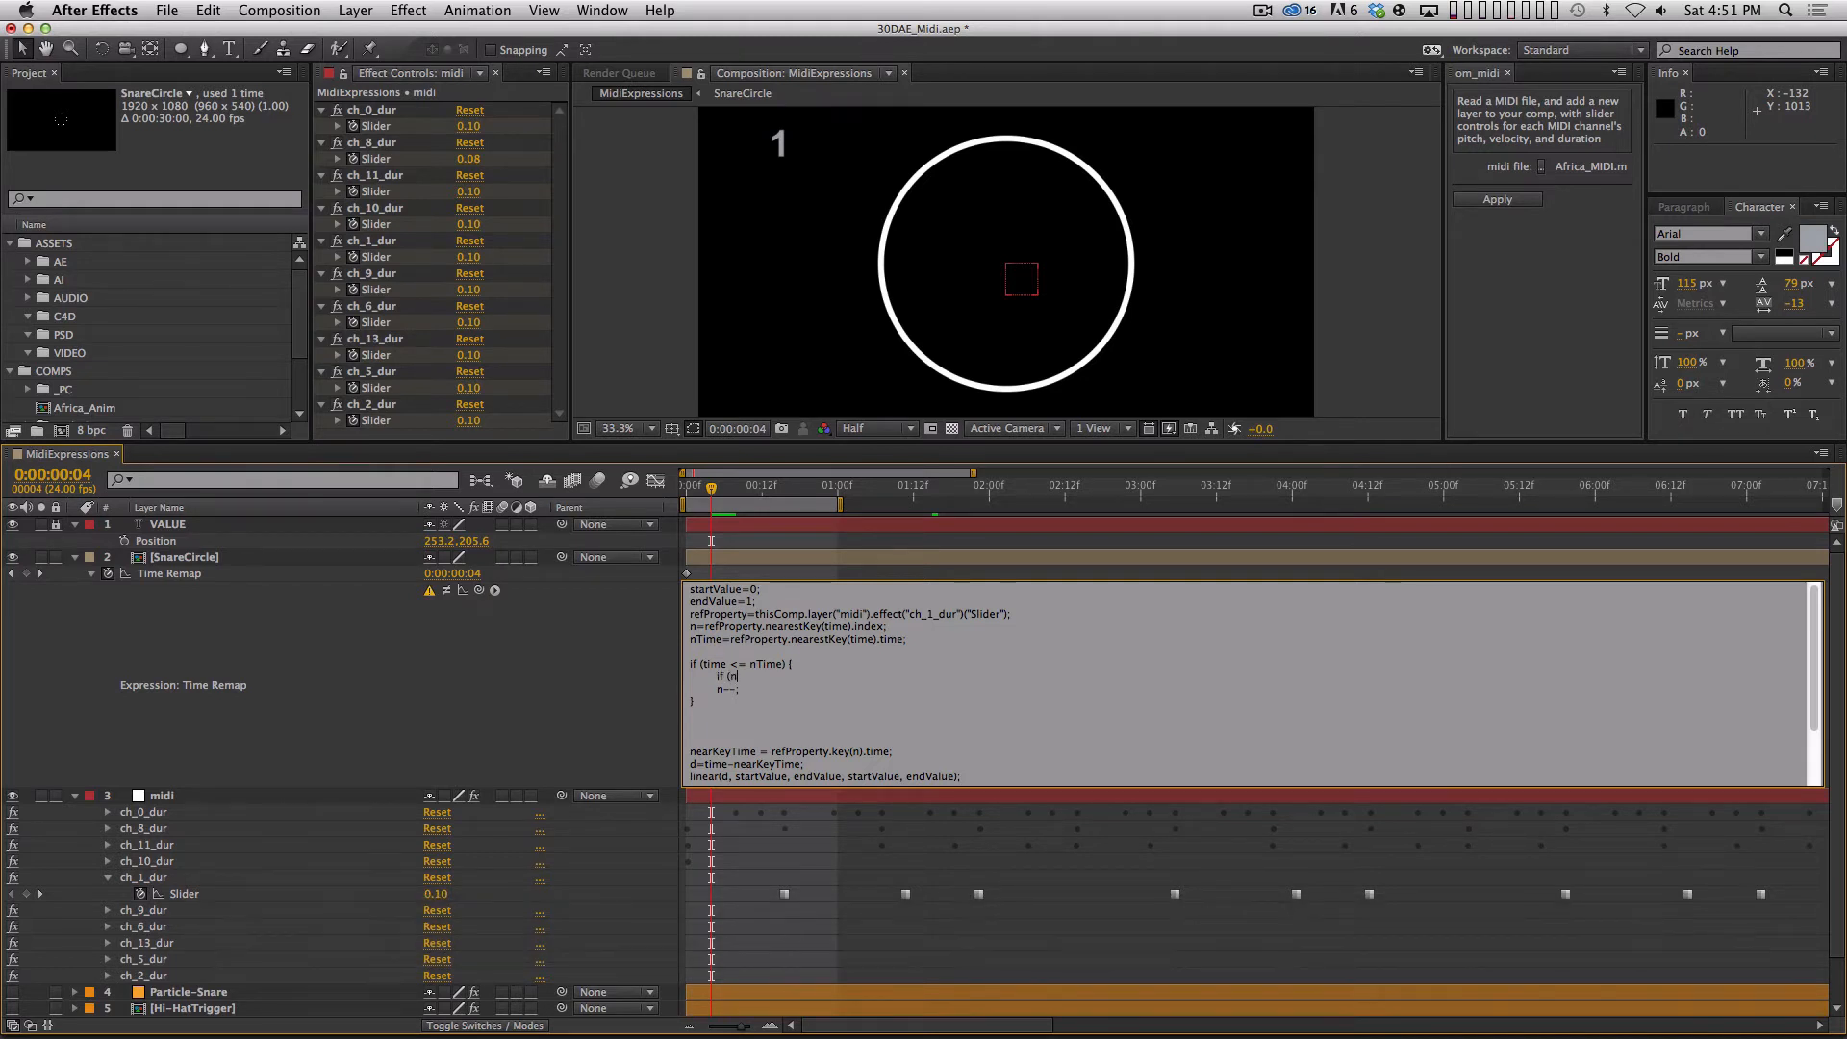
{"action": "type", "text": ">1) {"}
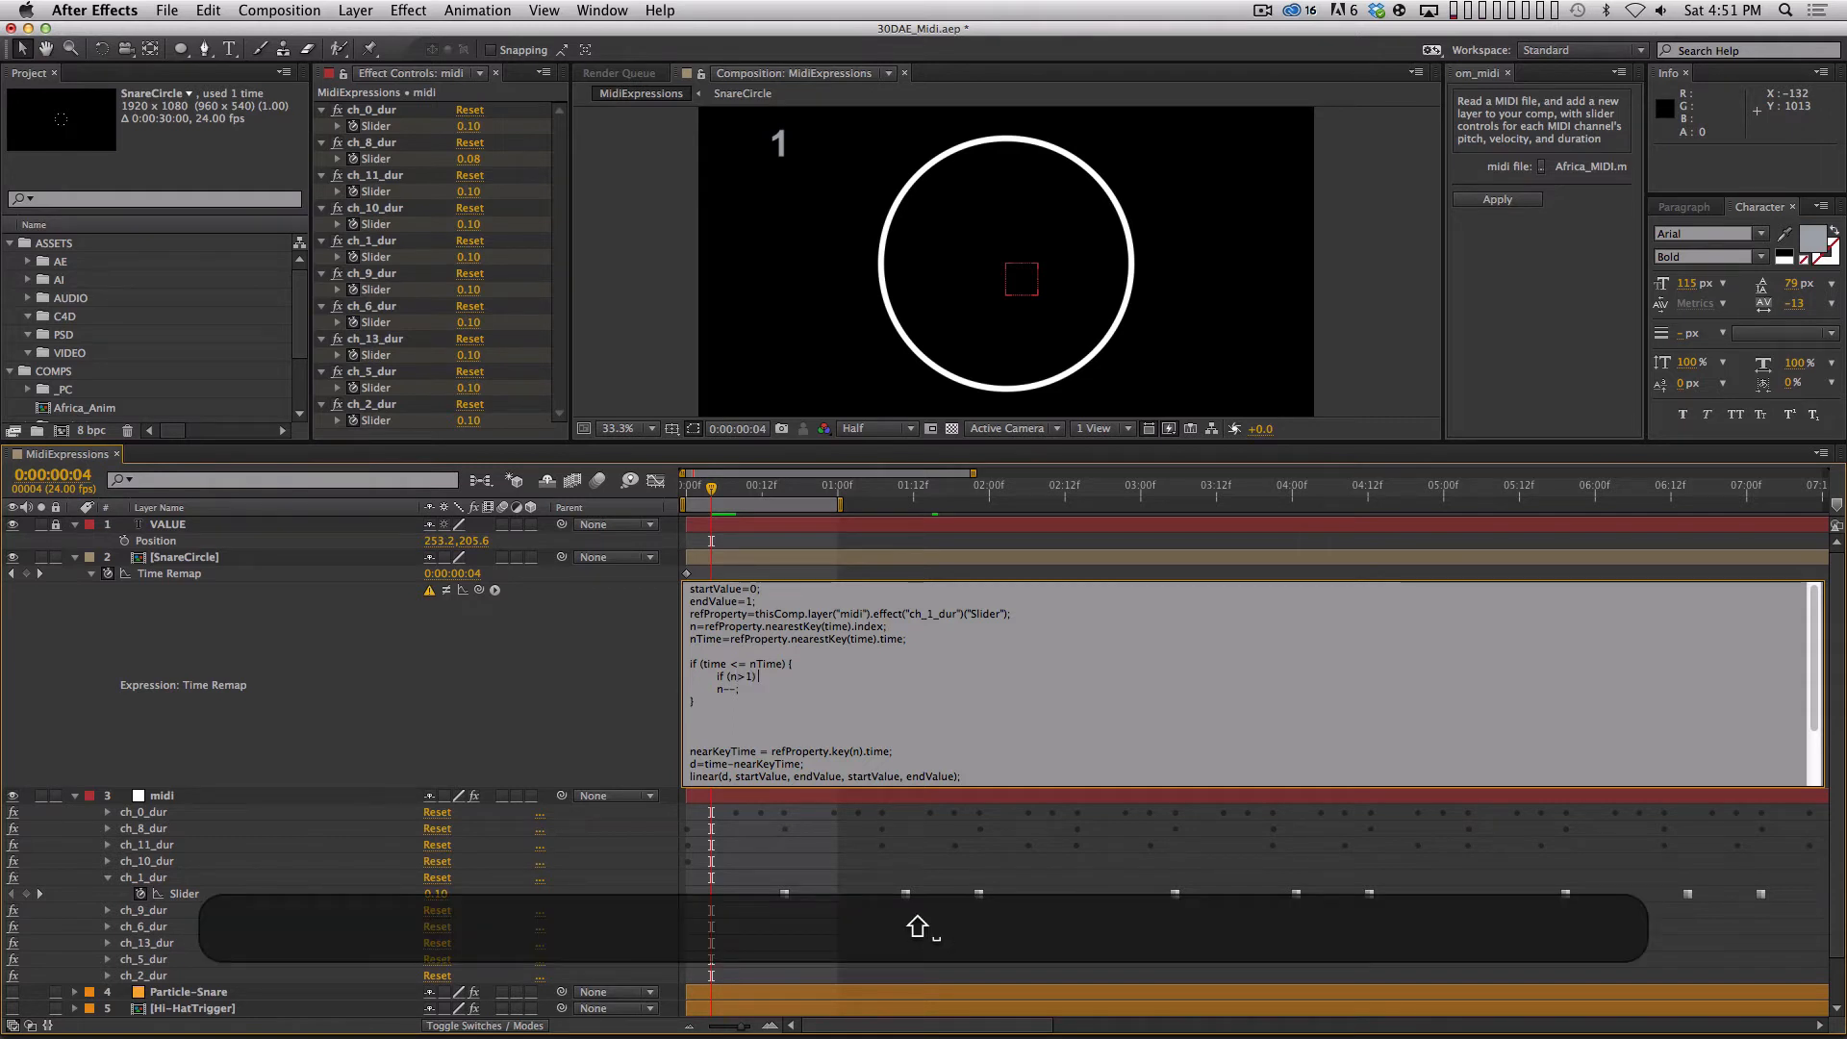
Indent n--; one level deeper, close the nested block with } on a new line below it, and commit the expression.
{"action": "key", "text": "Down"}
{"action": "key", "text": "Left"}
{"action": "key", "text": "Left"}
{"action": "key", "text": "Left"}
{"action": "key", "text": "Left"}
{"action": "key", "text": "Tab"}
{"action": "key", "text": "Down"}
{"action": "key", "text": "Left"}
{"action": "key", "text": "Return"}
{"action": "key", "text": "Tab"}
{"action": "type", "text": "}"}
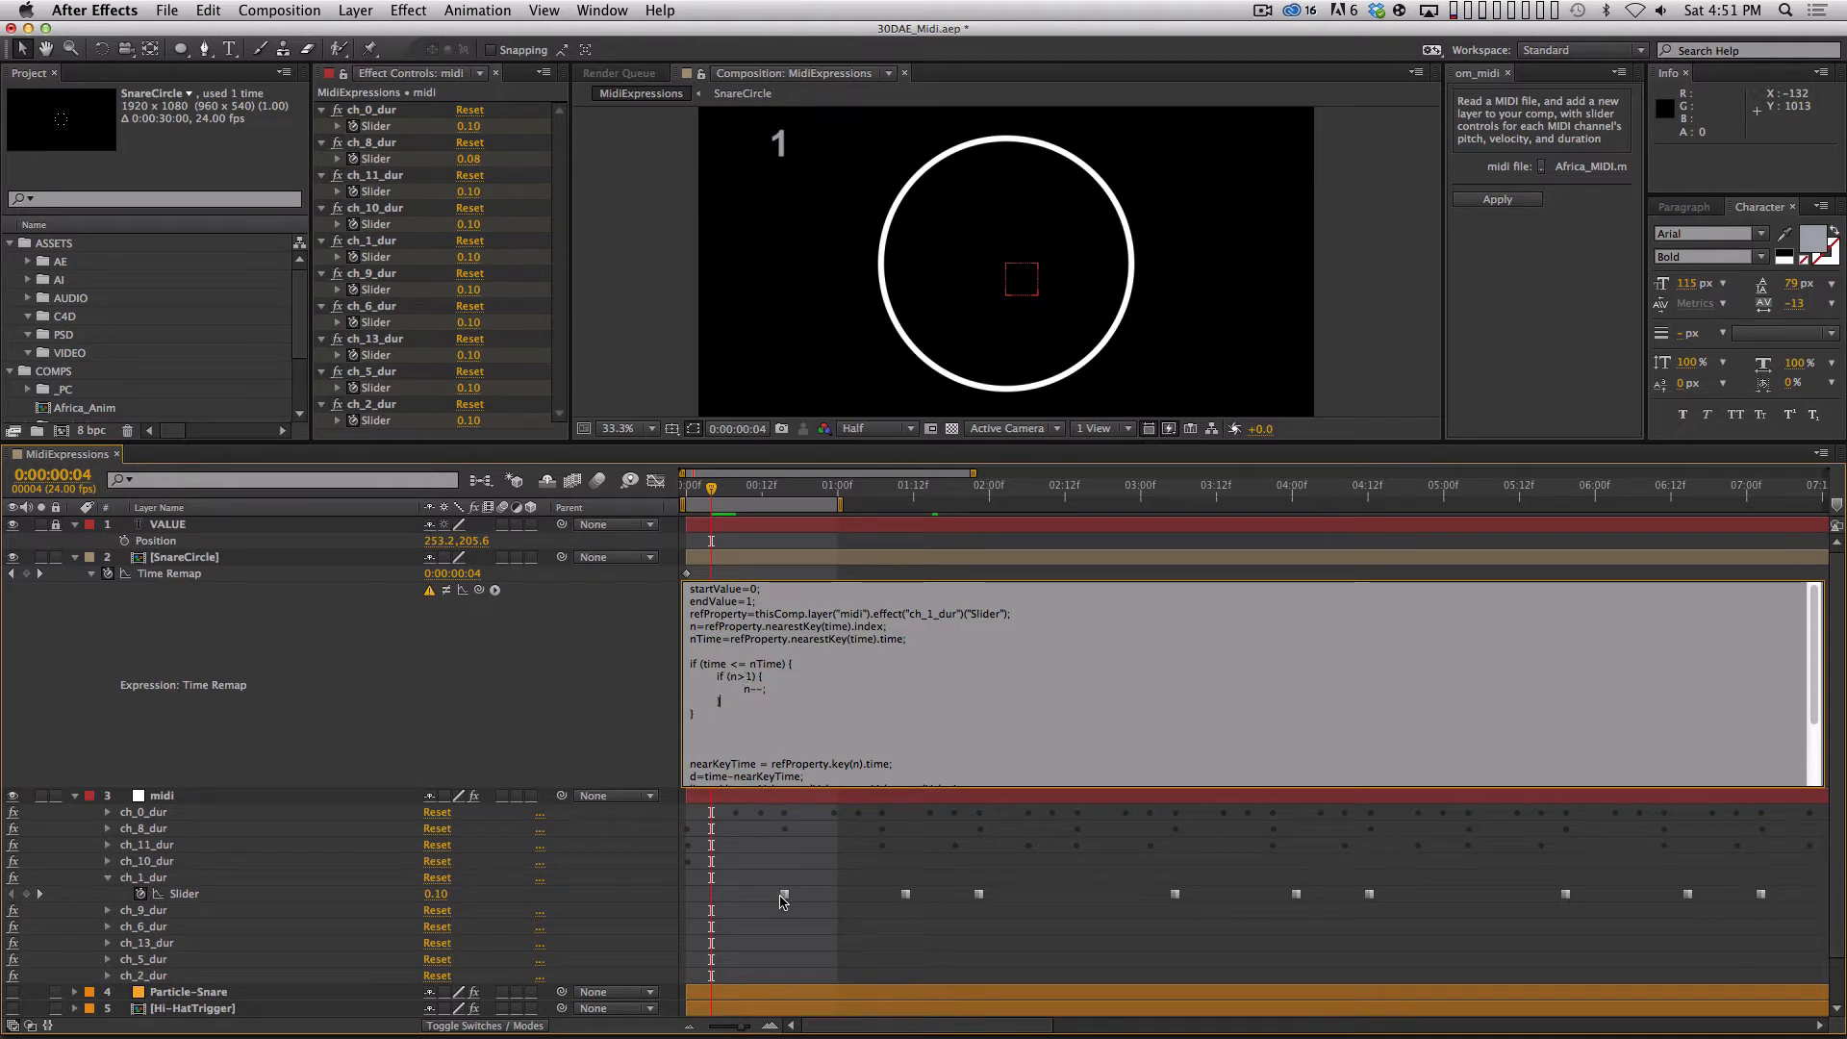
{"action": "mouse_move", "coordinate": [784, 899]}
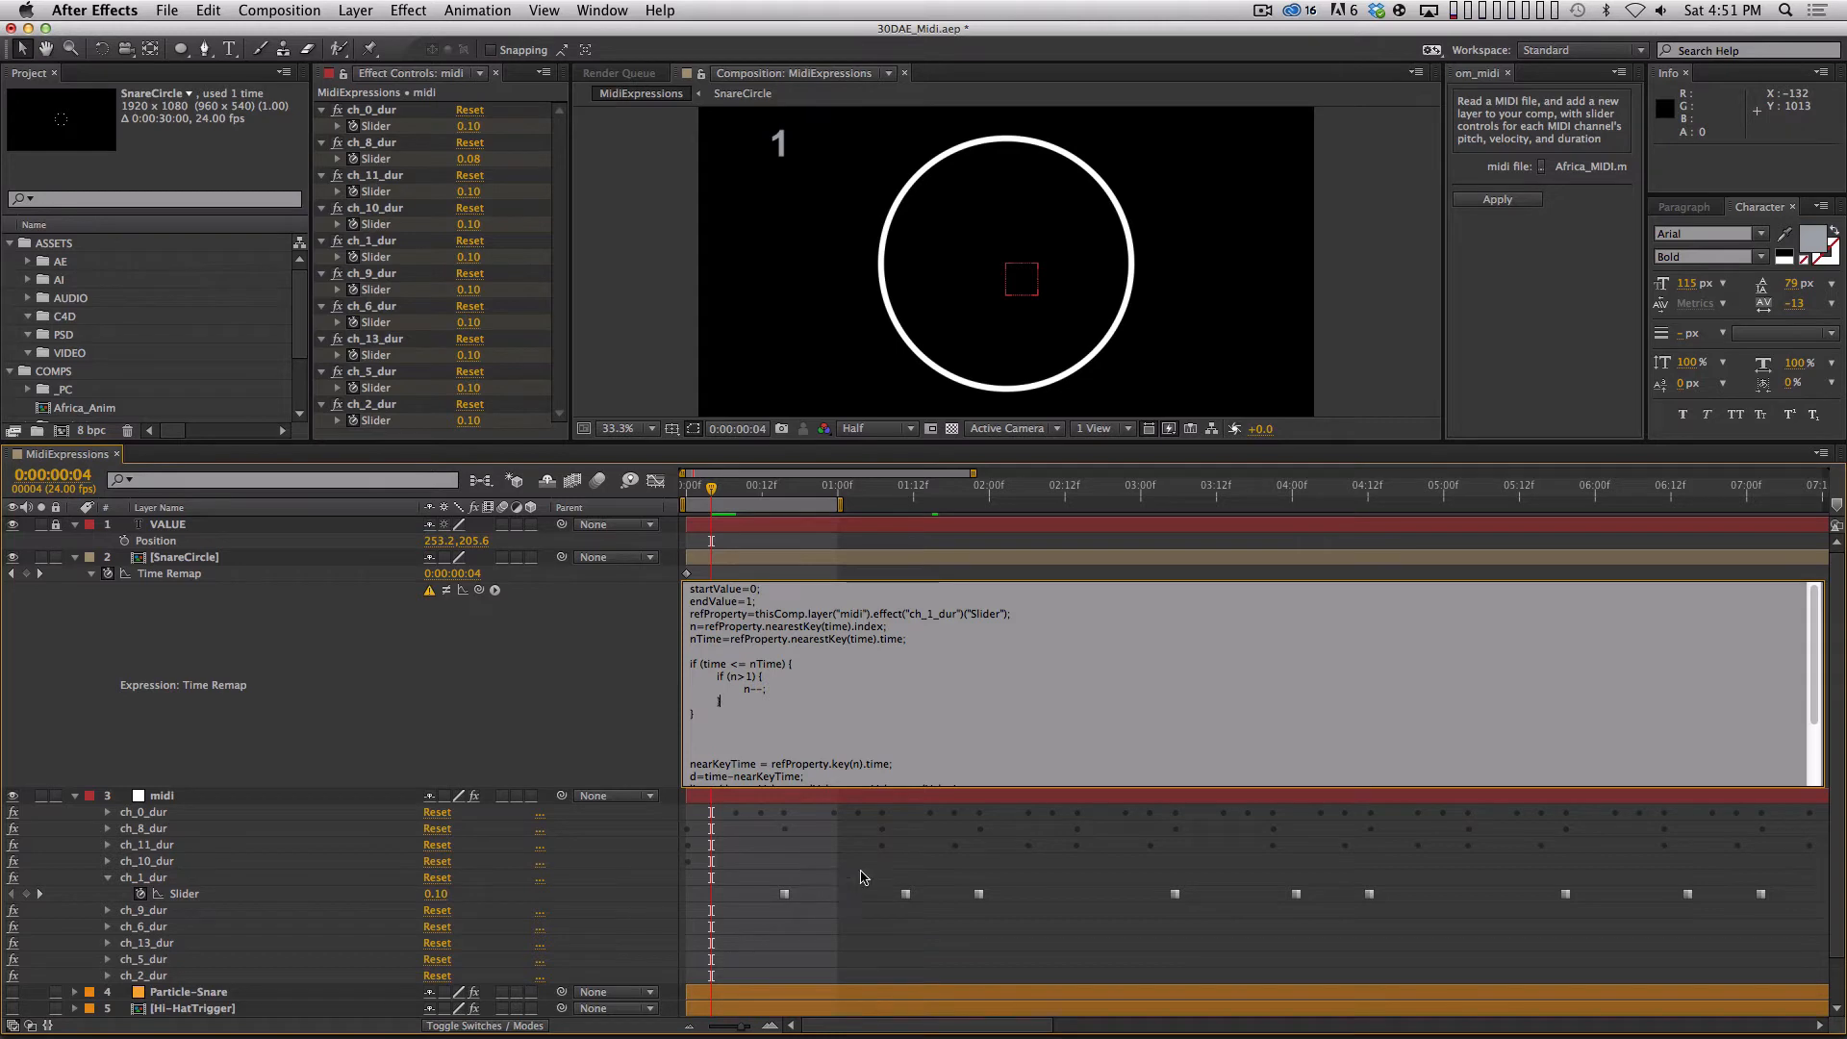
{"action": "key", "text": "KP_Enter"}
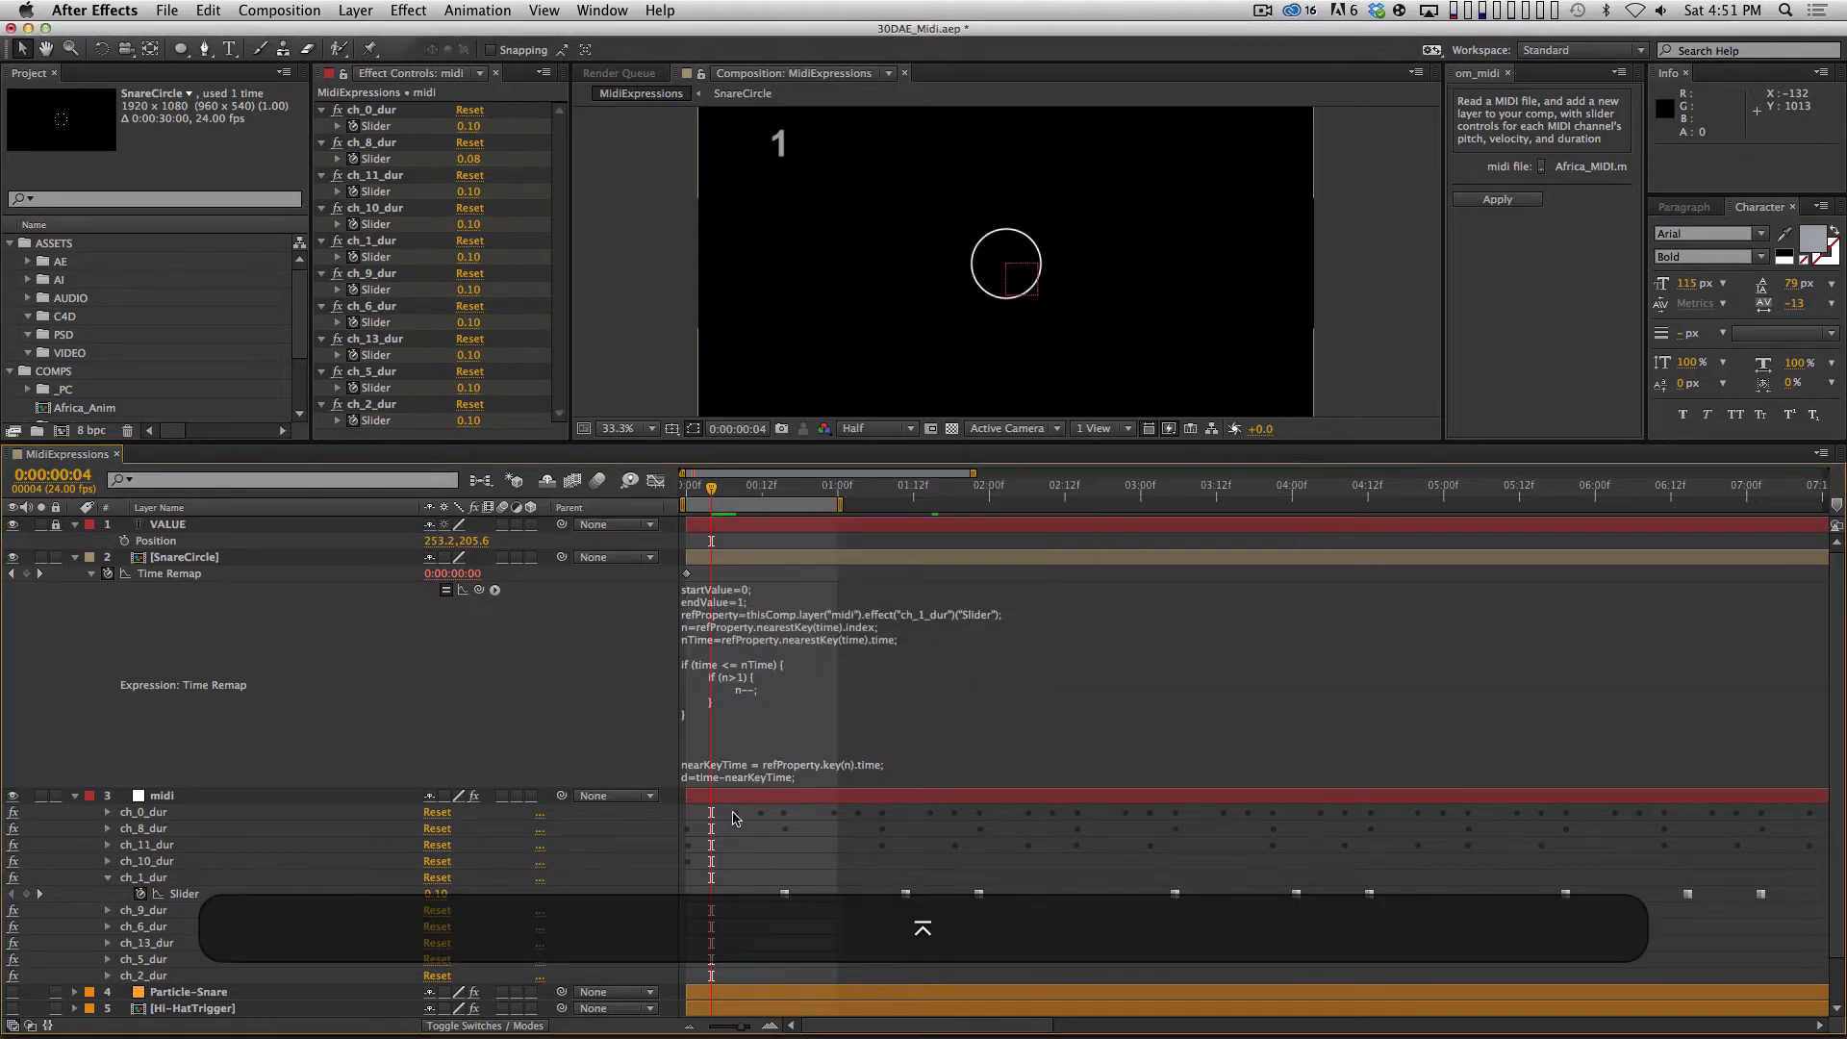
Play the composition, end the work area at 0:00:04:03, and run a RAM preview of the SnareCircle animation.
{"action": "key", "text": "space"}
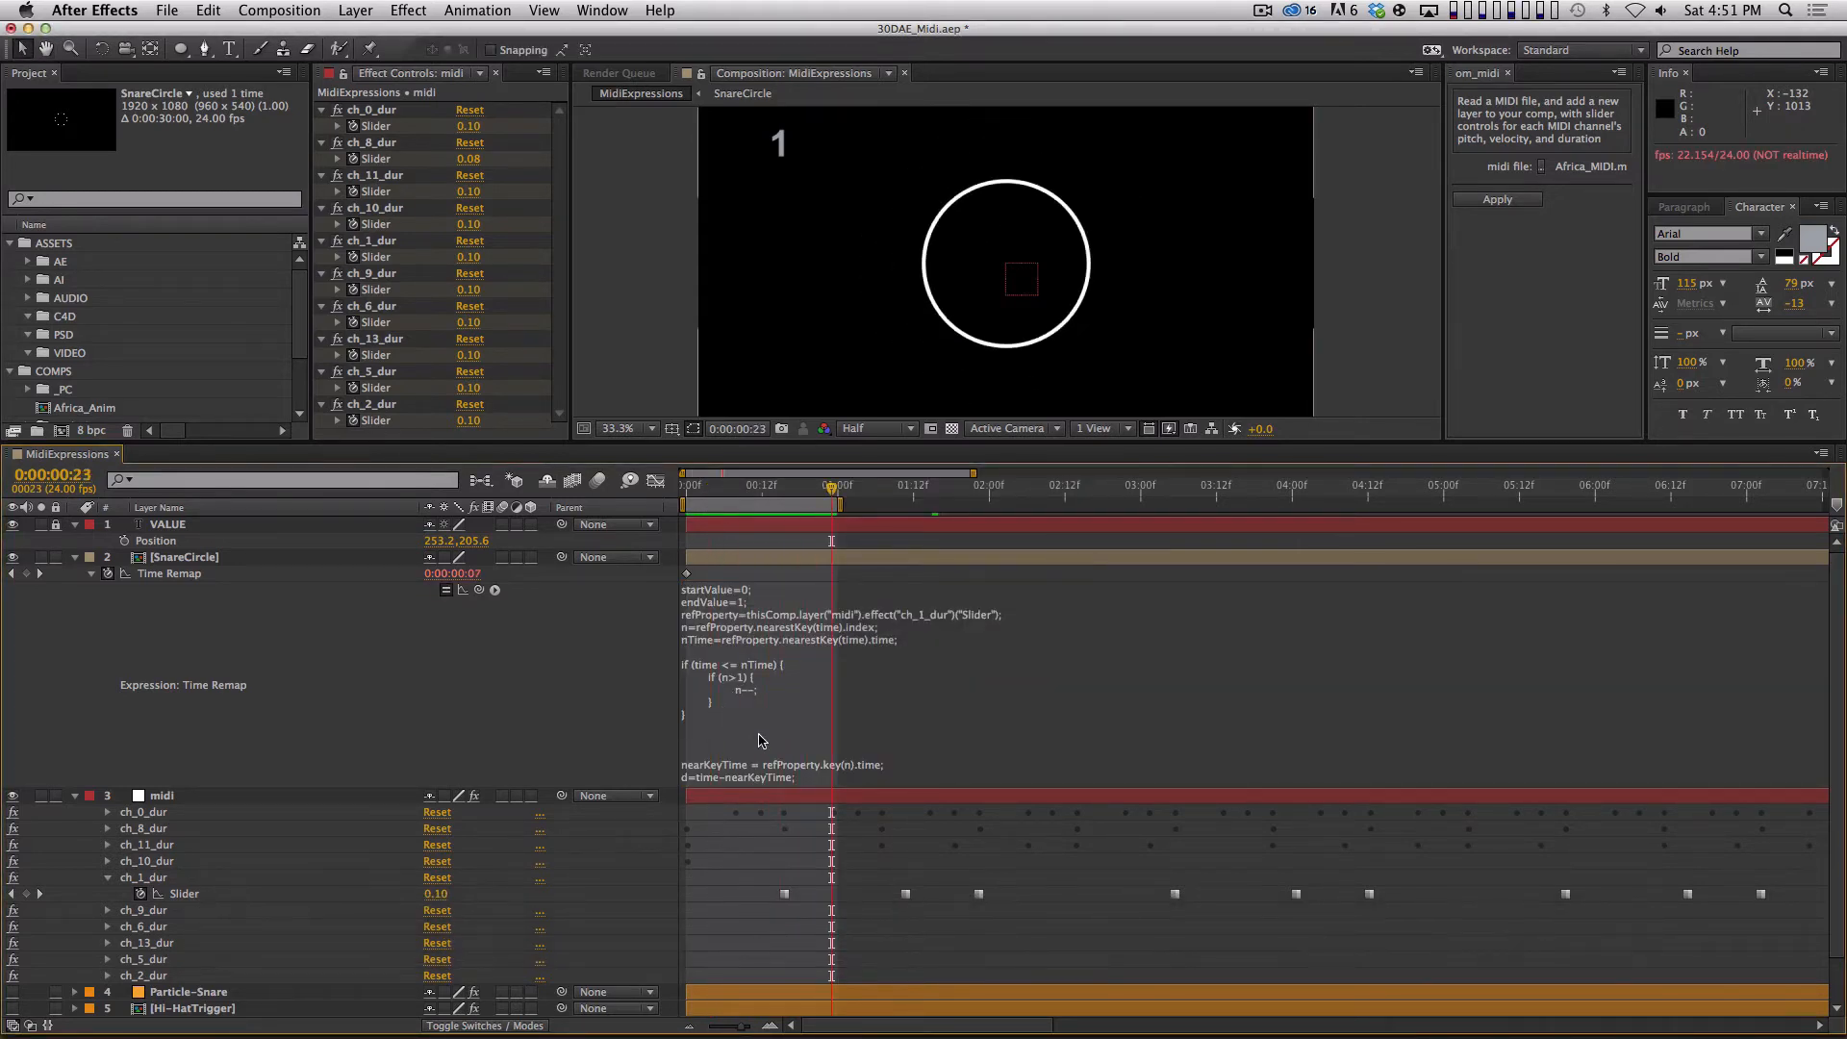
{"action": "left_click_drag", "start_coordinate": [983, 487], "coordinate": [1312, 485]}
{"action": "key", "text": "n"}
{"action": "key", "text": "KP_0"}
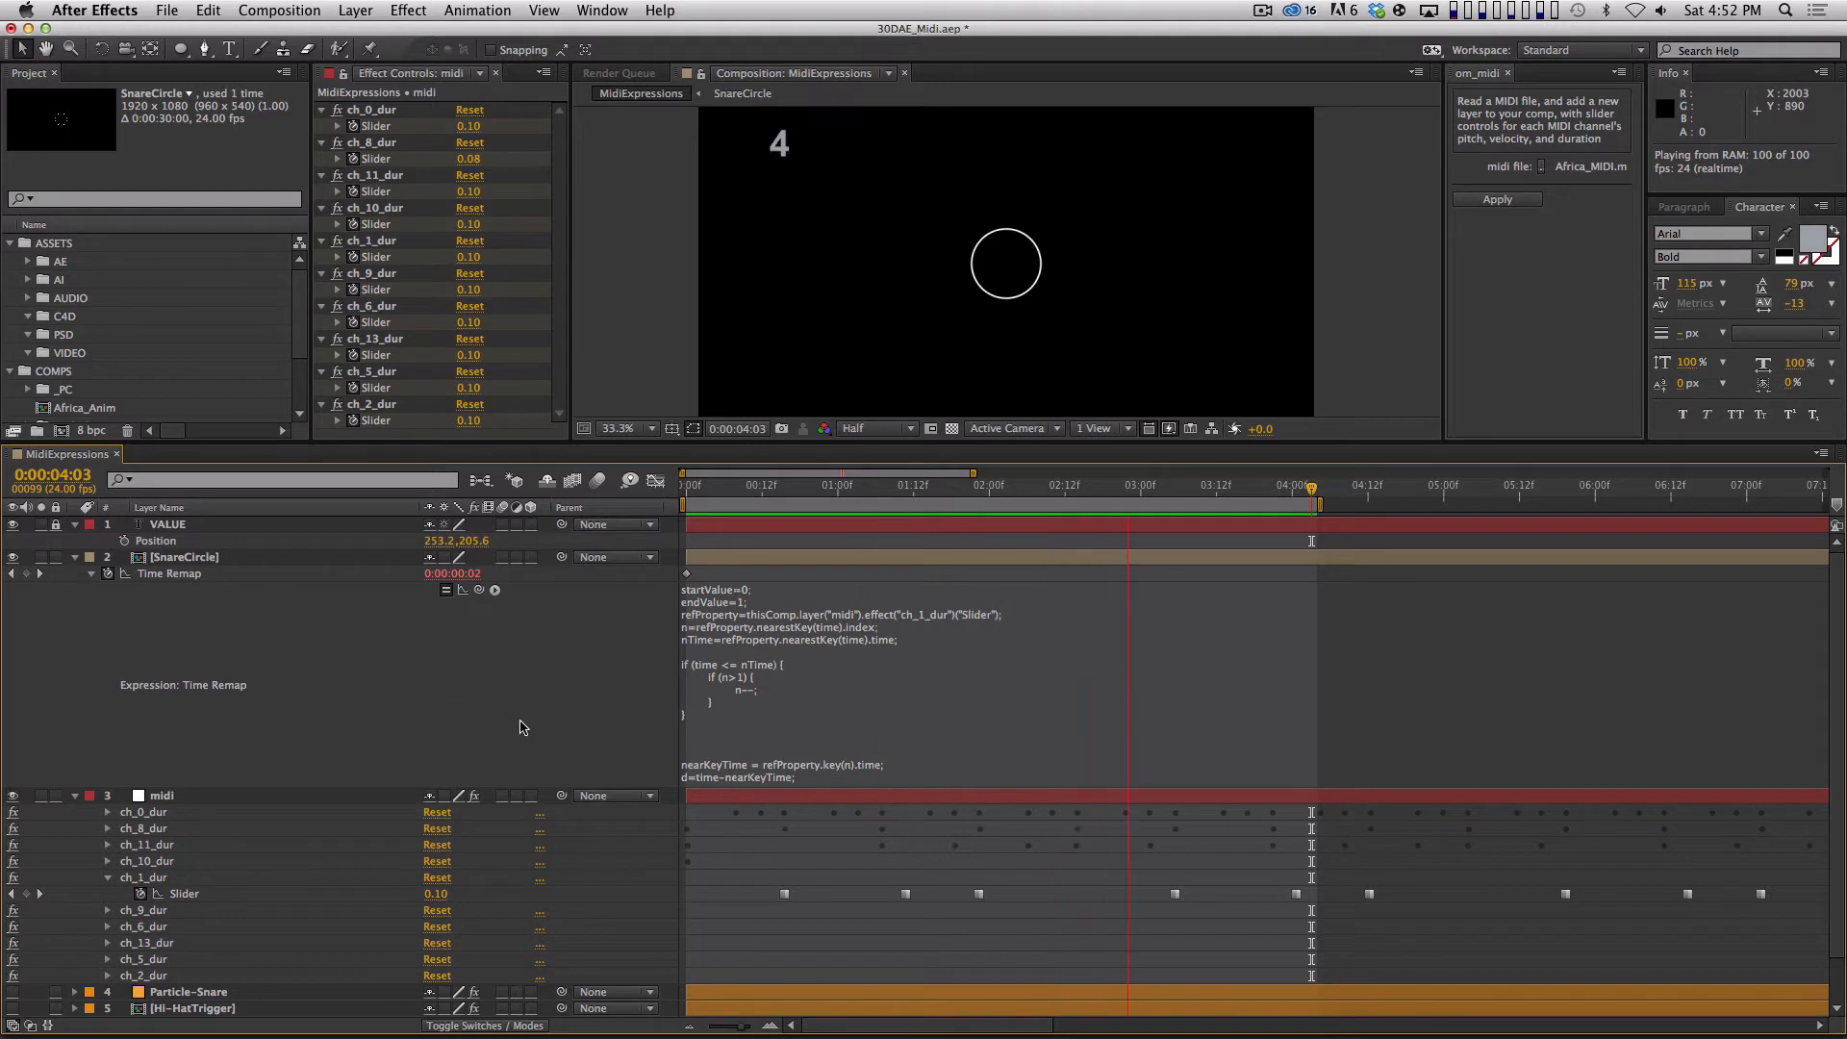
{"action": "key", "text": "space"}
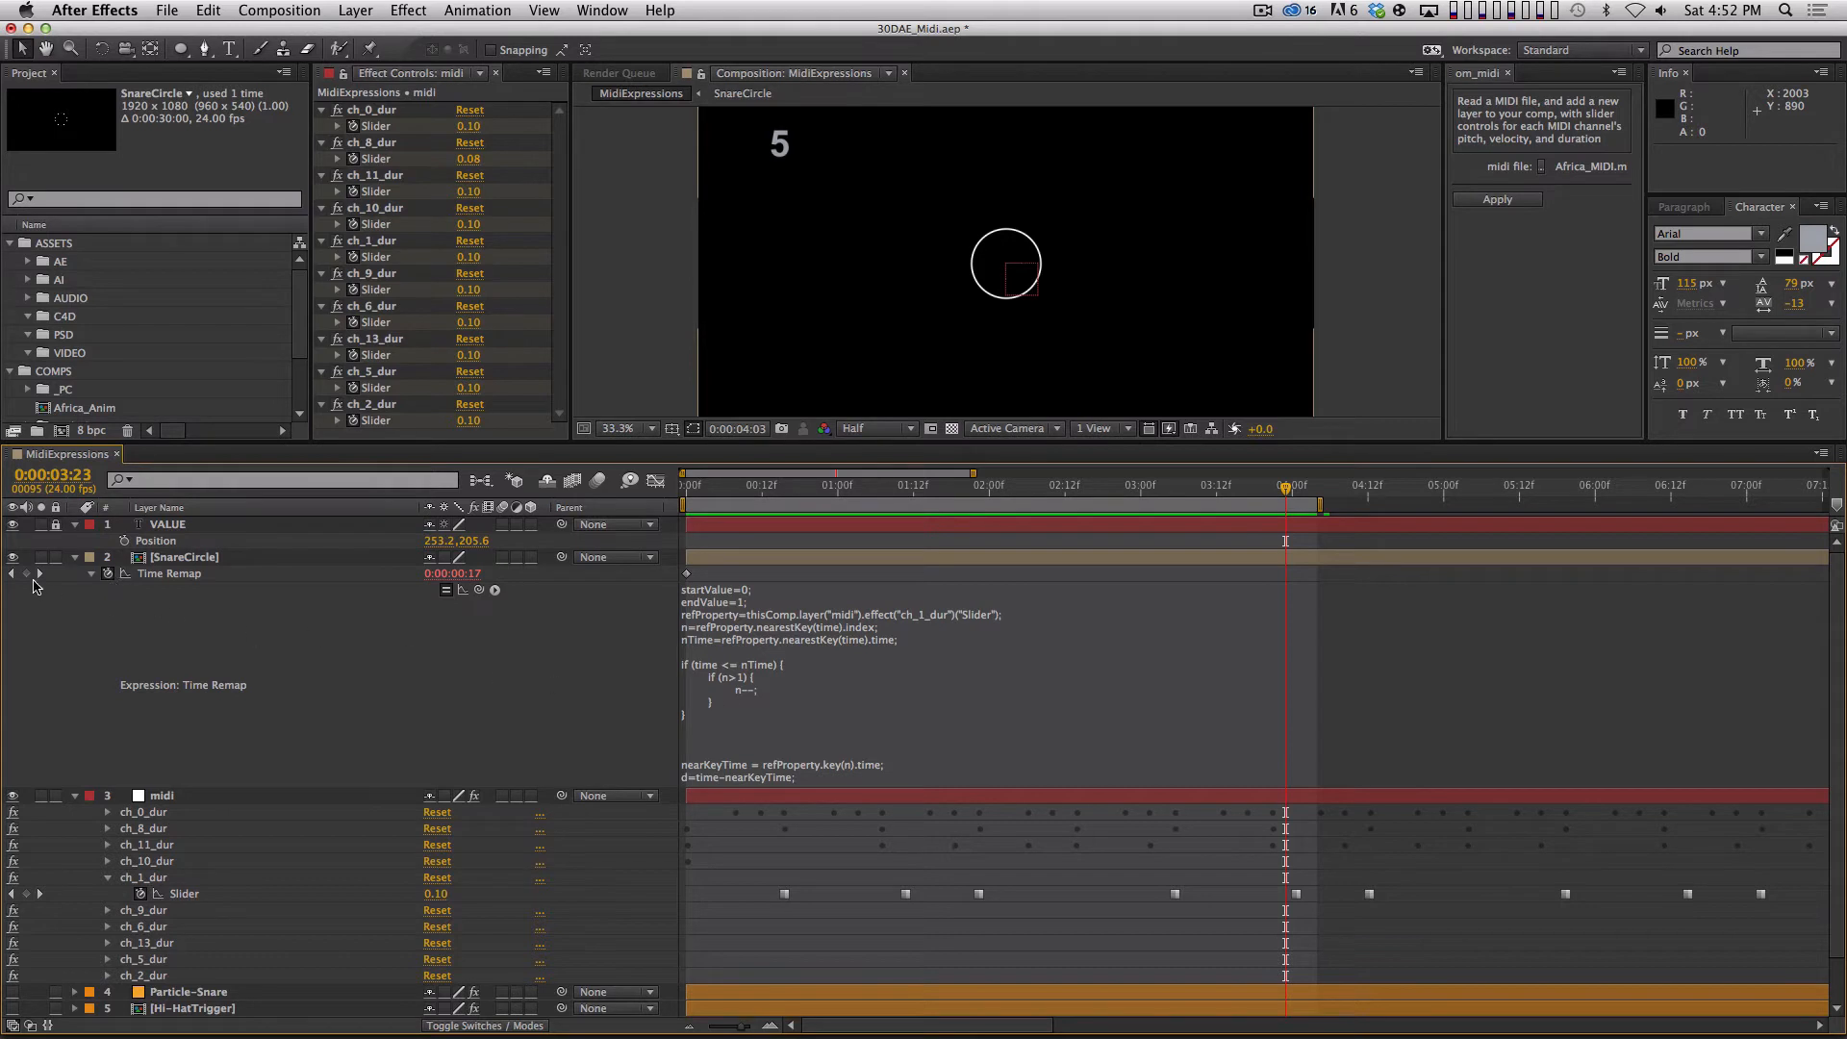
Collapse SnareCircle and examine the modified properties of the Hi-HatTrigger layer, collapsing them again.
{"action": "left_click", "coordinate": [75, 556]}
{"action": "left_click", "coordinate": [240, 771]}
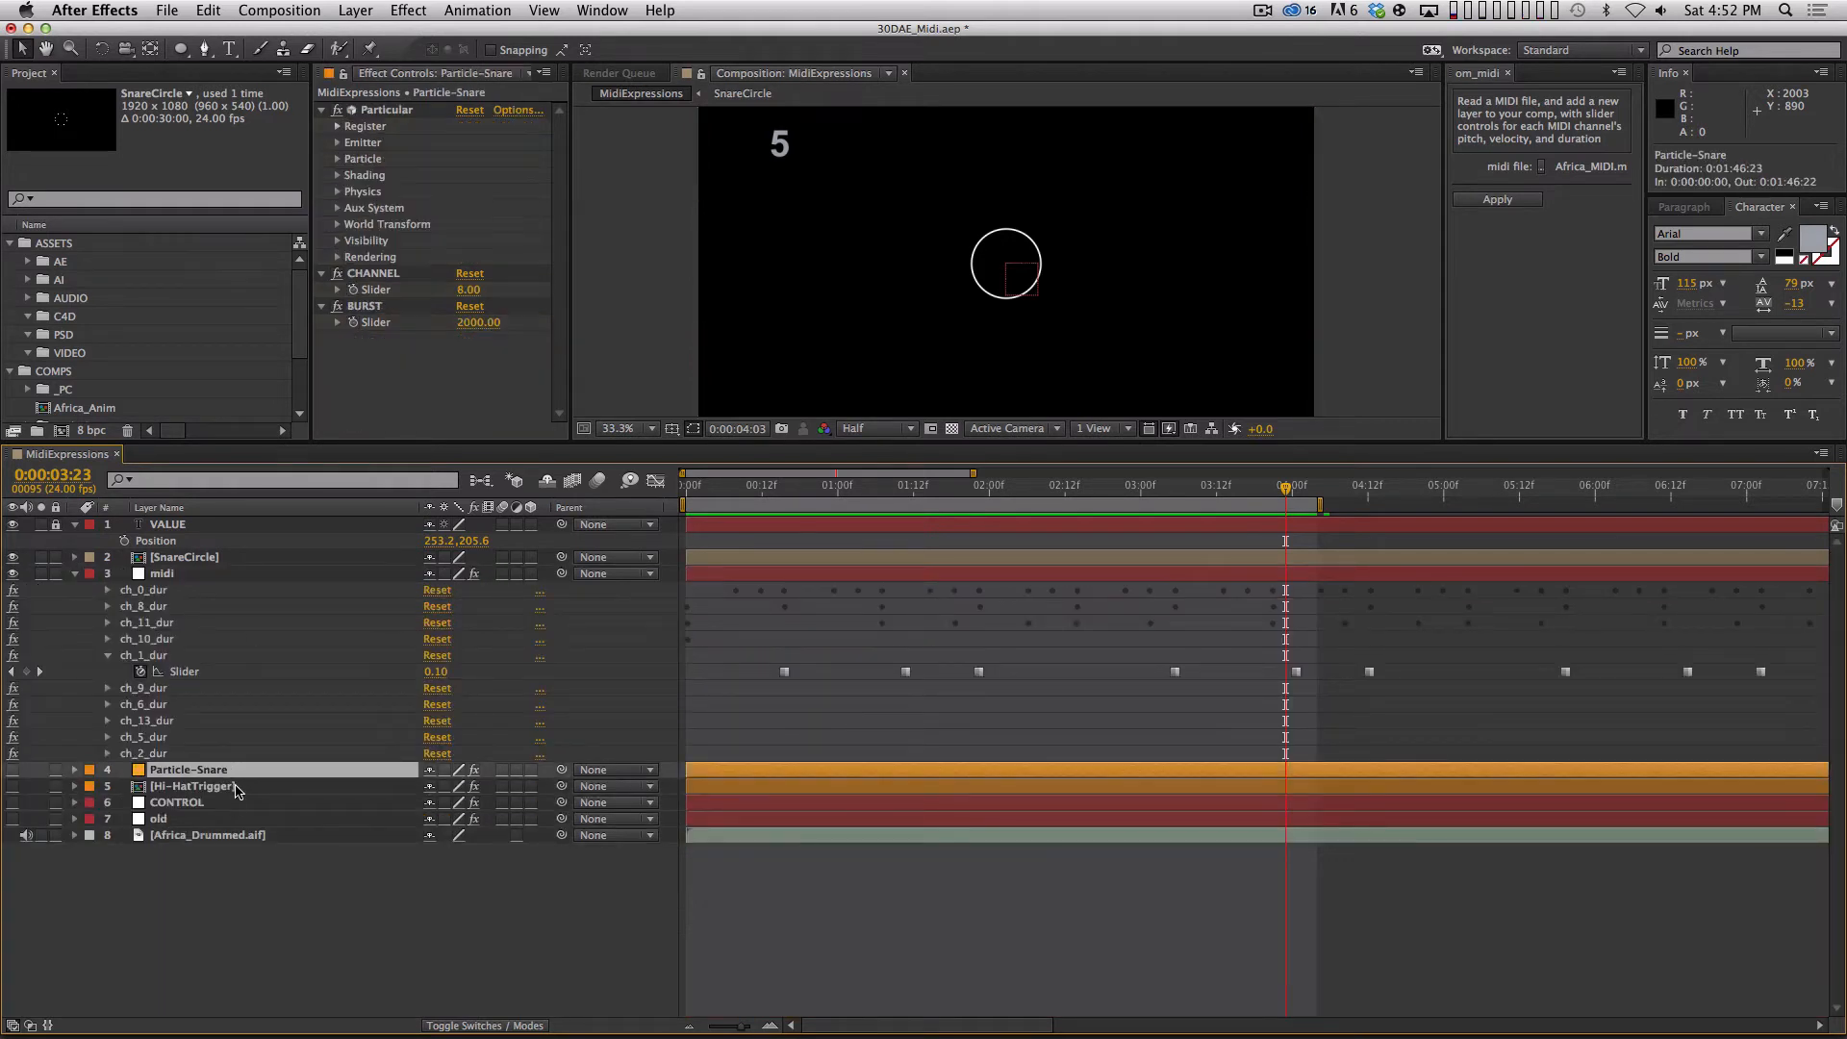
{"action": "left_click", "coordinate": [237, 789]}
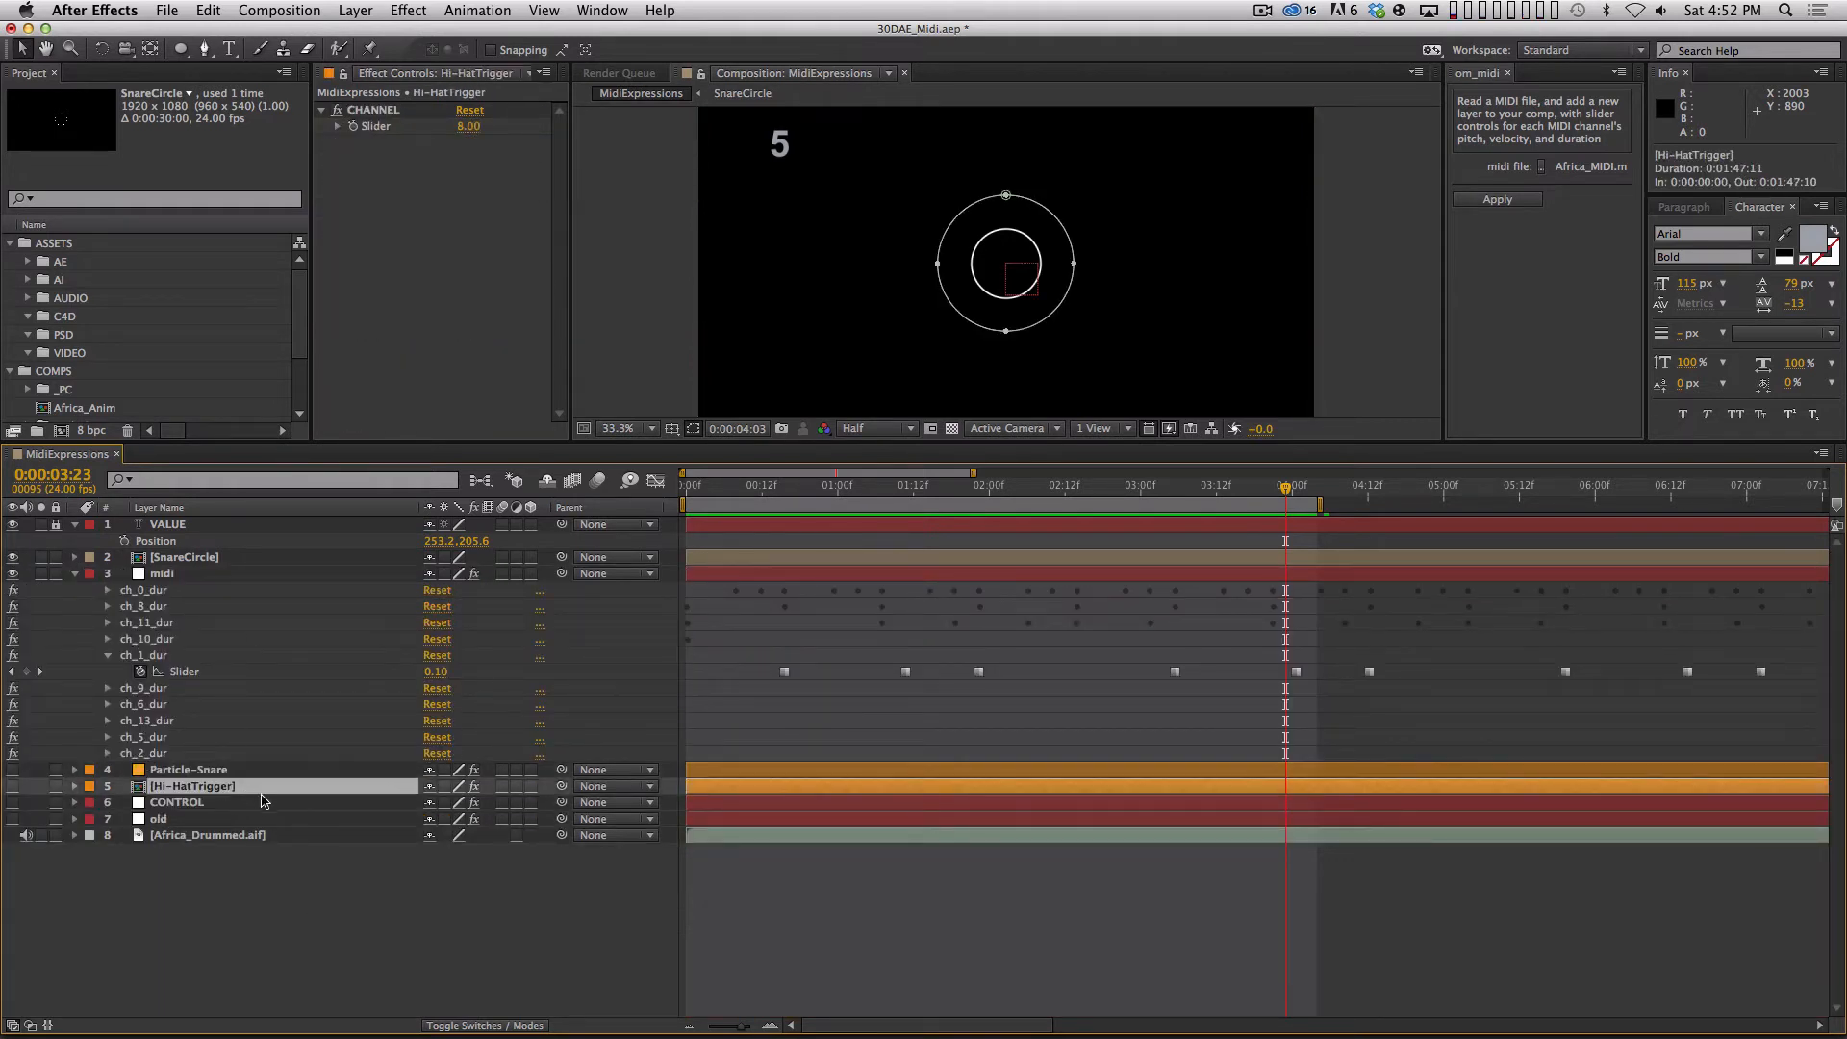
{"action": "key", "text": "u"}
{"action": "key", "text": "u"}
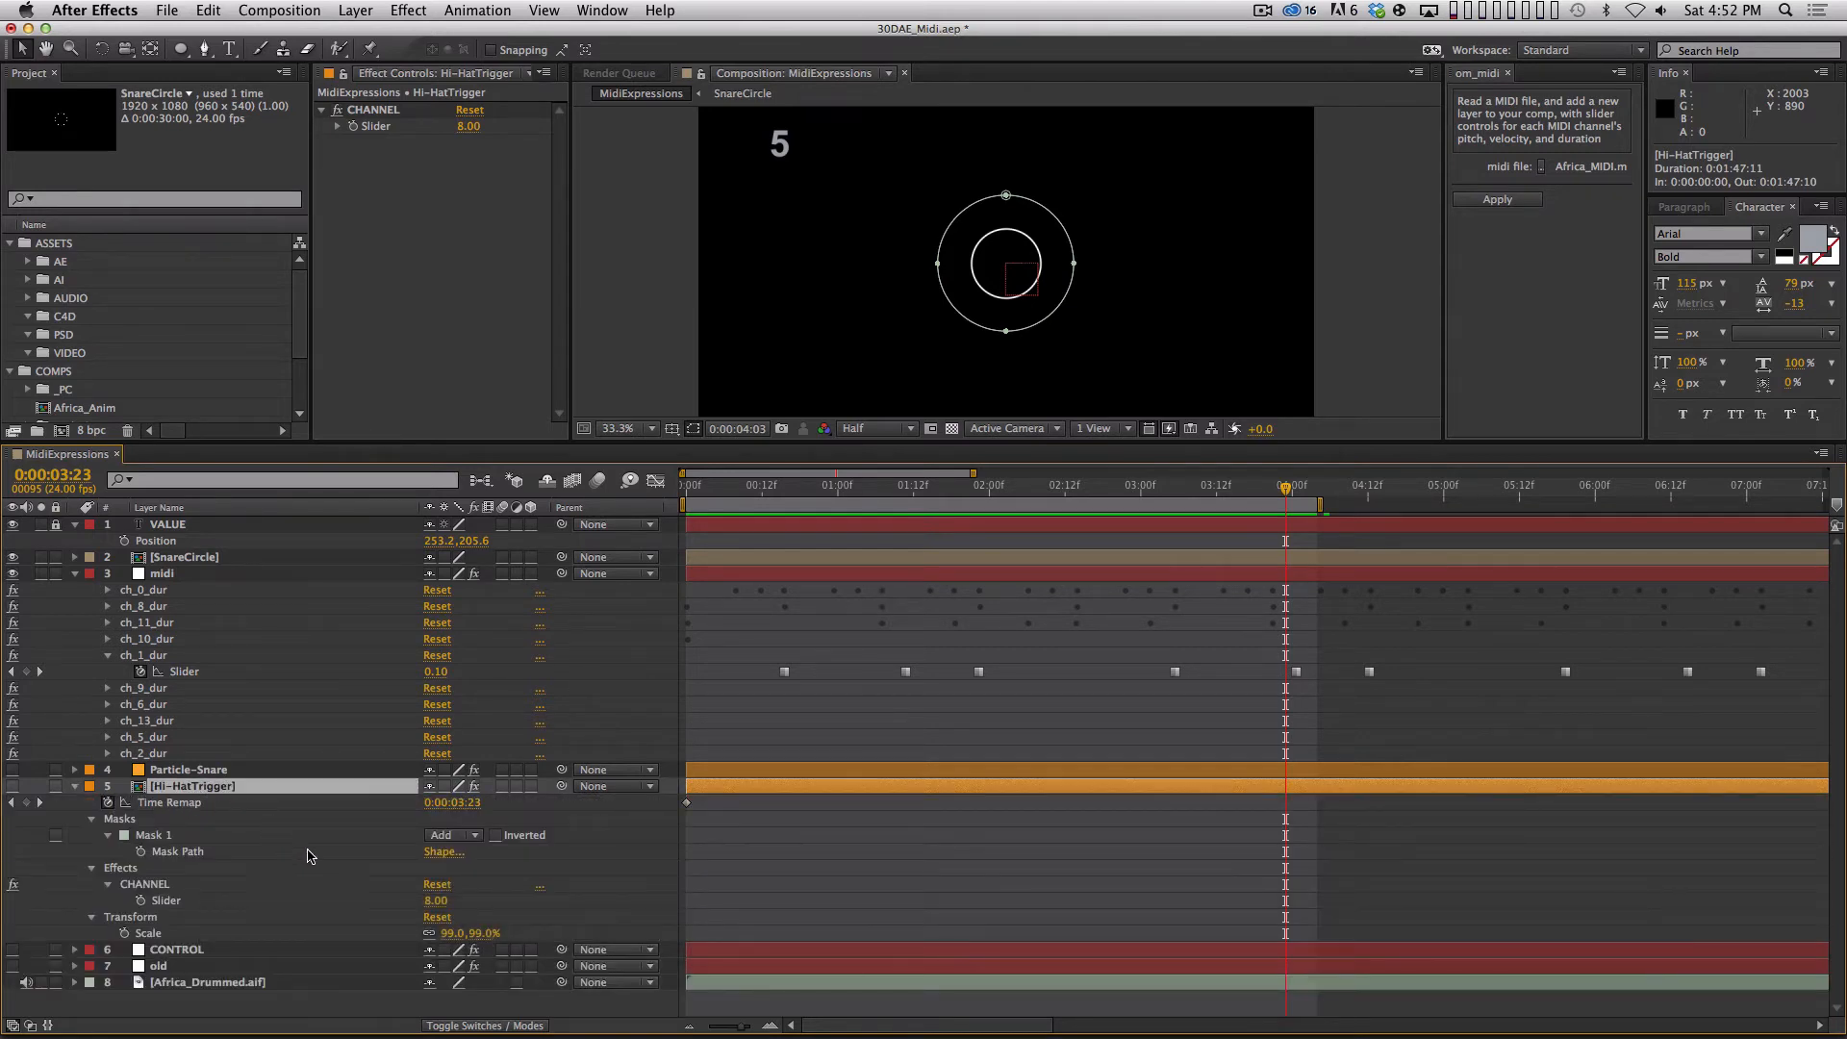
{"action": "key", "text": "u"}
Read the Particles/sec expression on the Particle-Snare layer without editing it, and collapse the layer.
{"action": "key", "text": "u"}
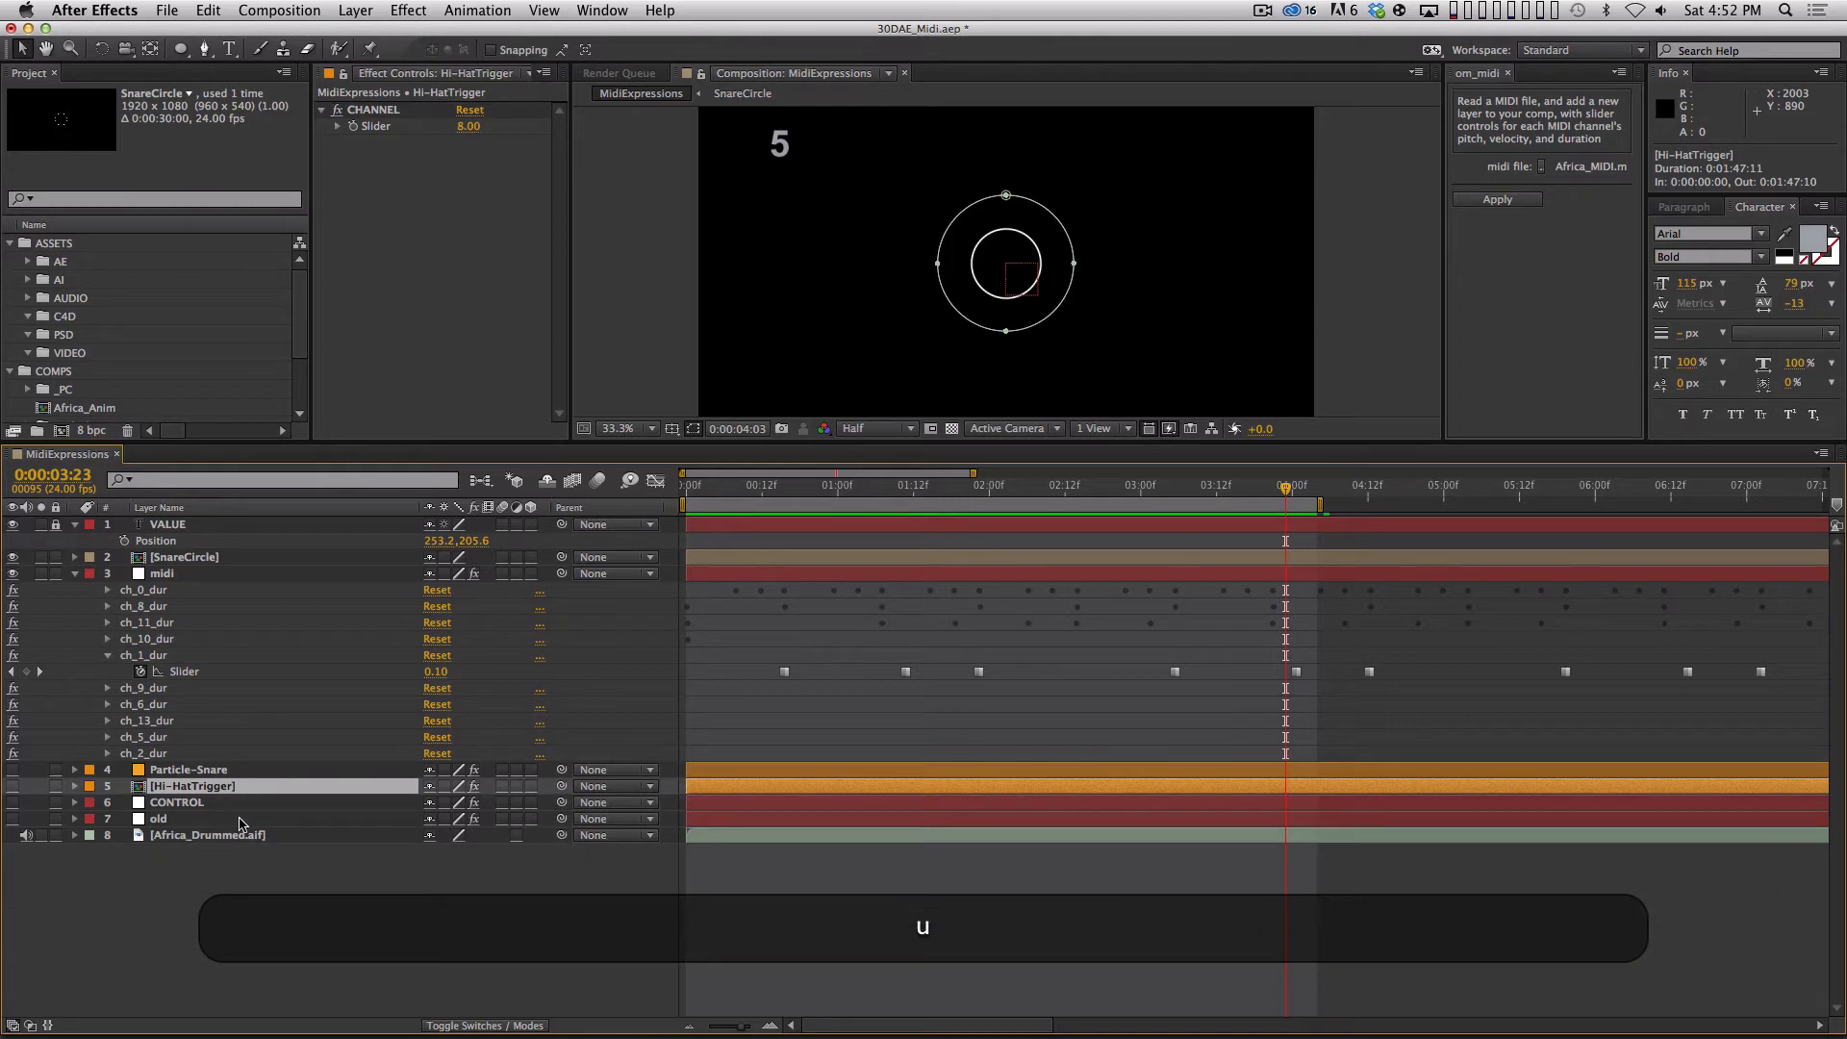
{"action": "left_click", "coordinate": [245, 770]}
{"action": "key", "text": "u"}
{"action": "key", "text": "u"}
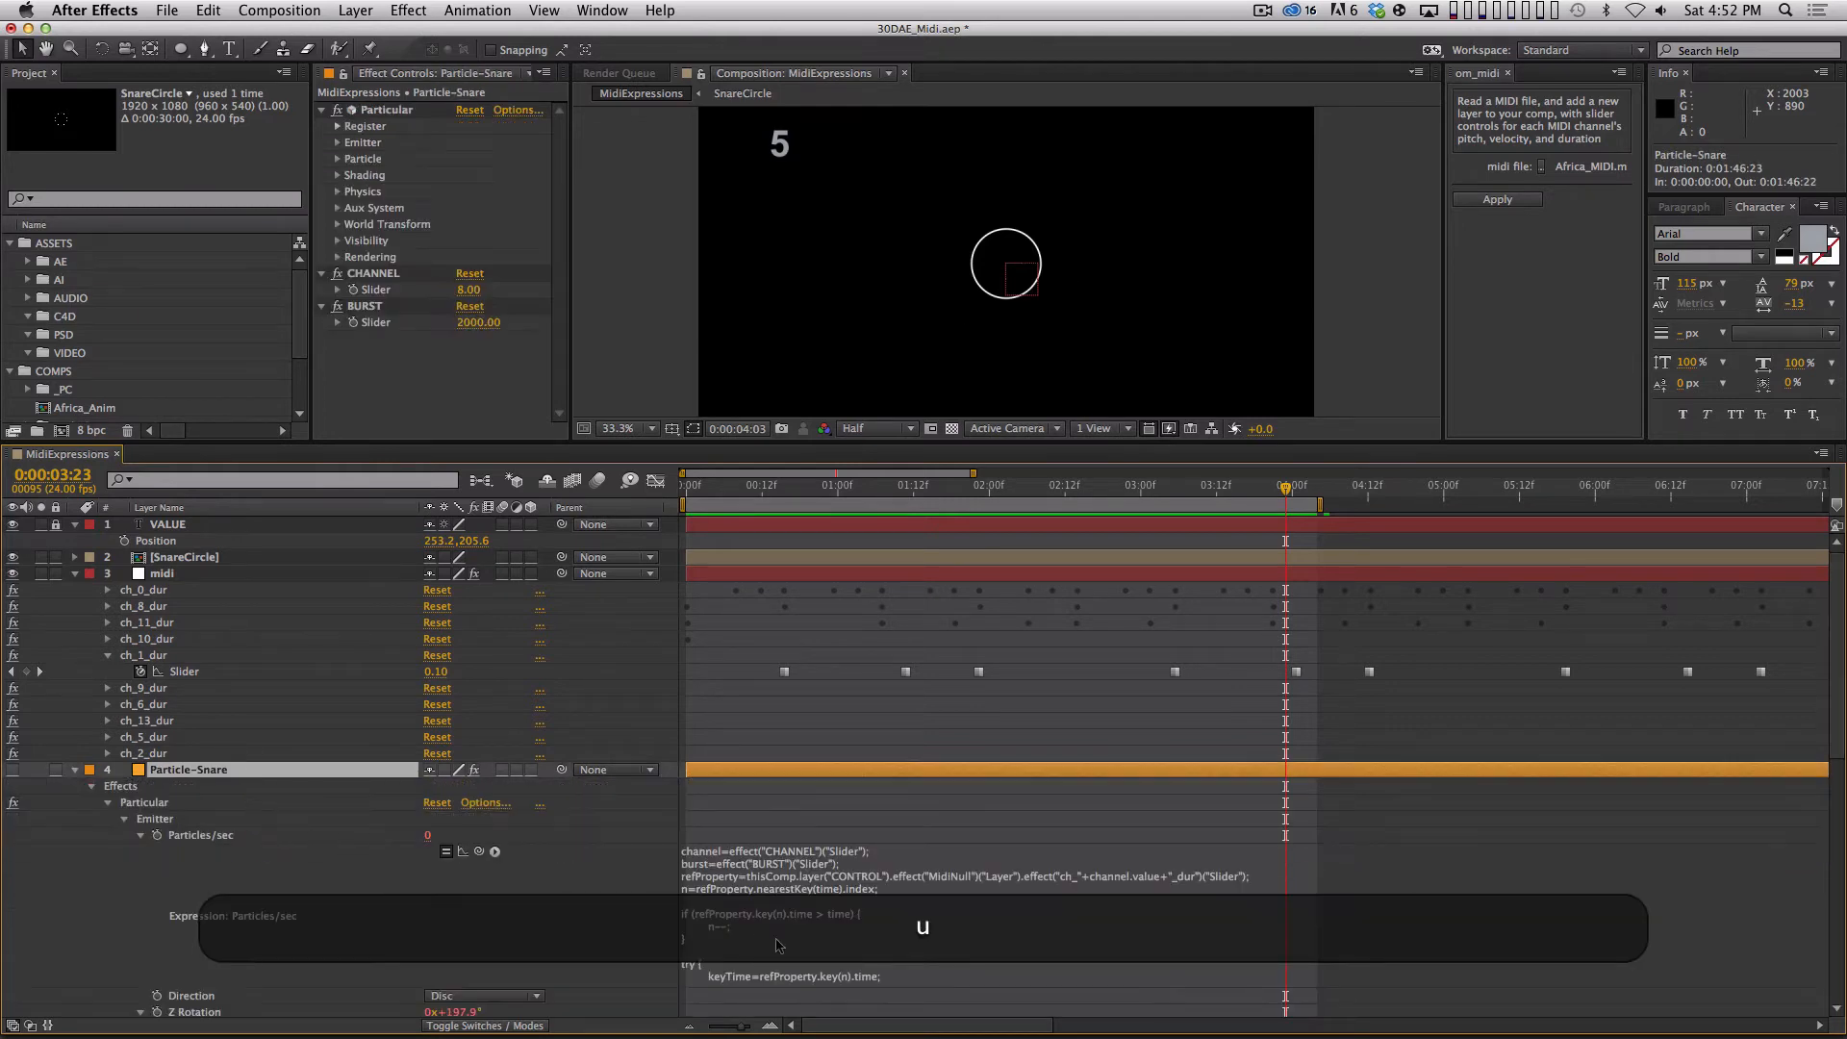
{"action": "left_click", "coordinate": [780, 939]}
{"action": "left_click", "coordinate": [811, 939]}
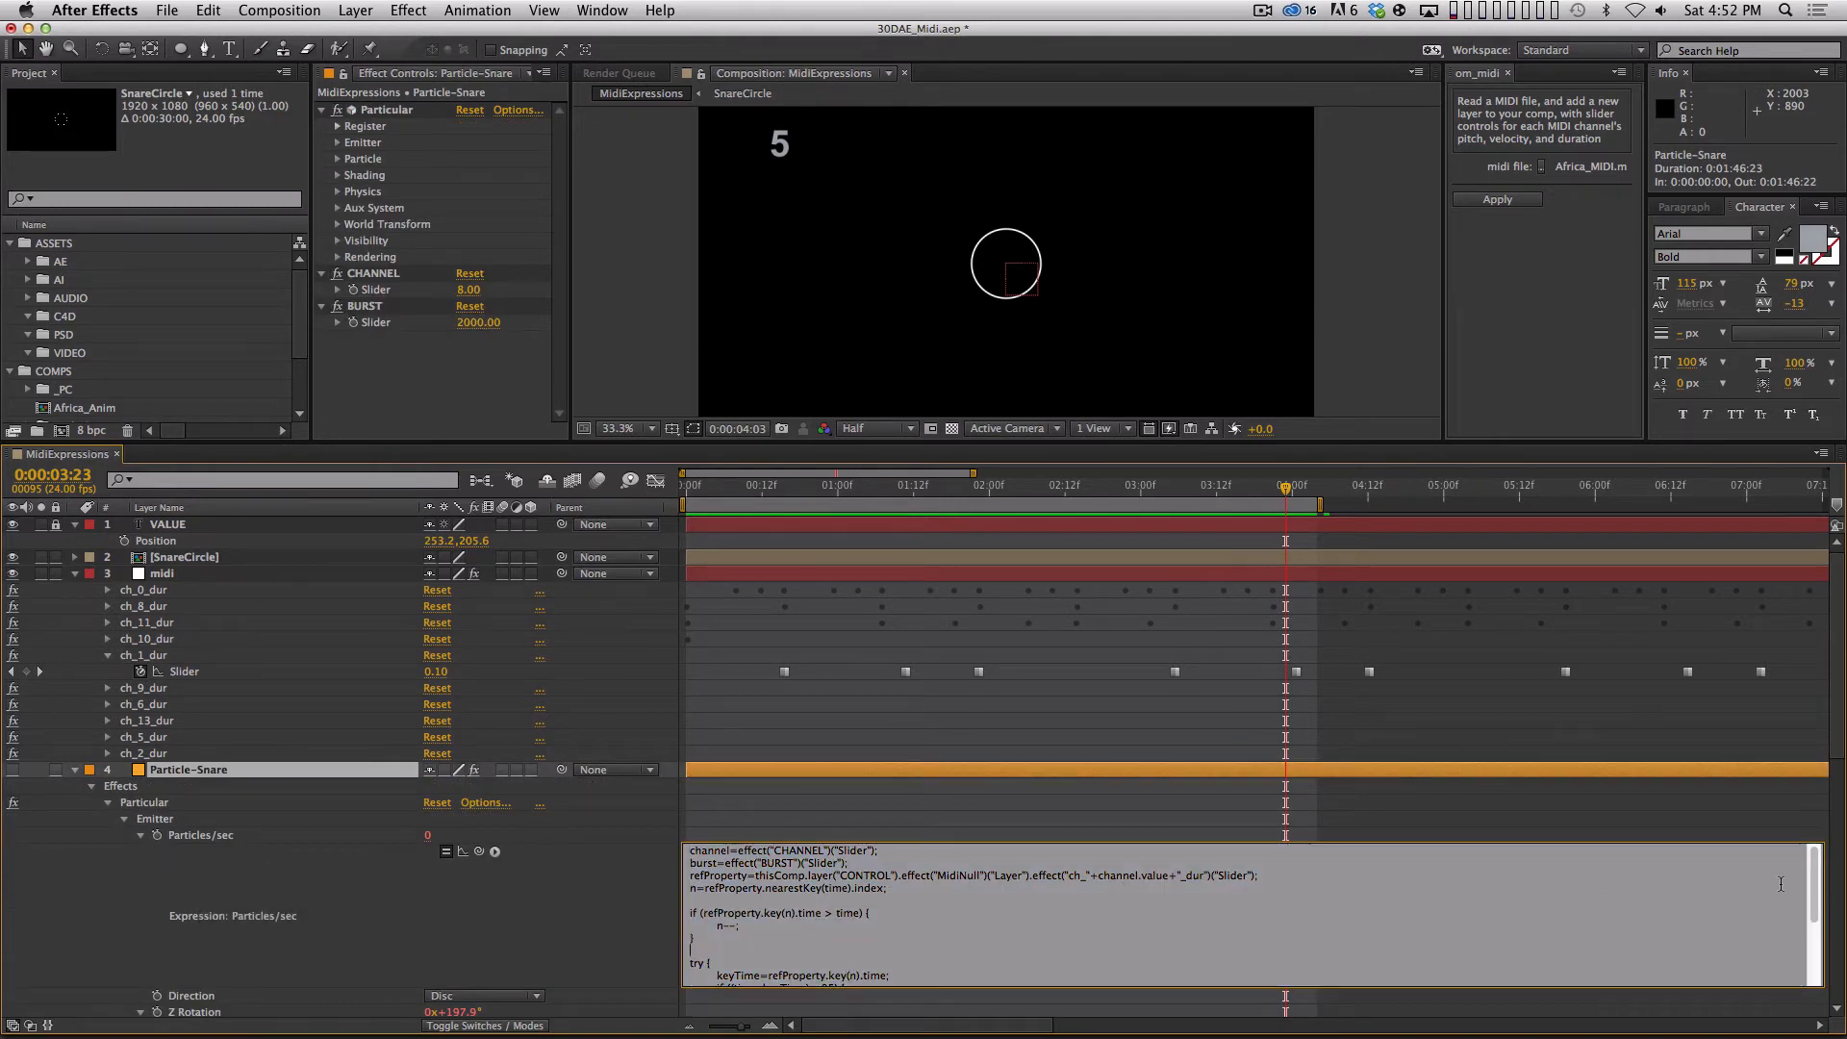
{"action": "scroll", "coordinate": [1267, 901], "scroll_direction": "down", "scroll_amount": 3}
{"action": "key", "text": "Escape"}
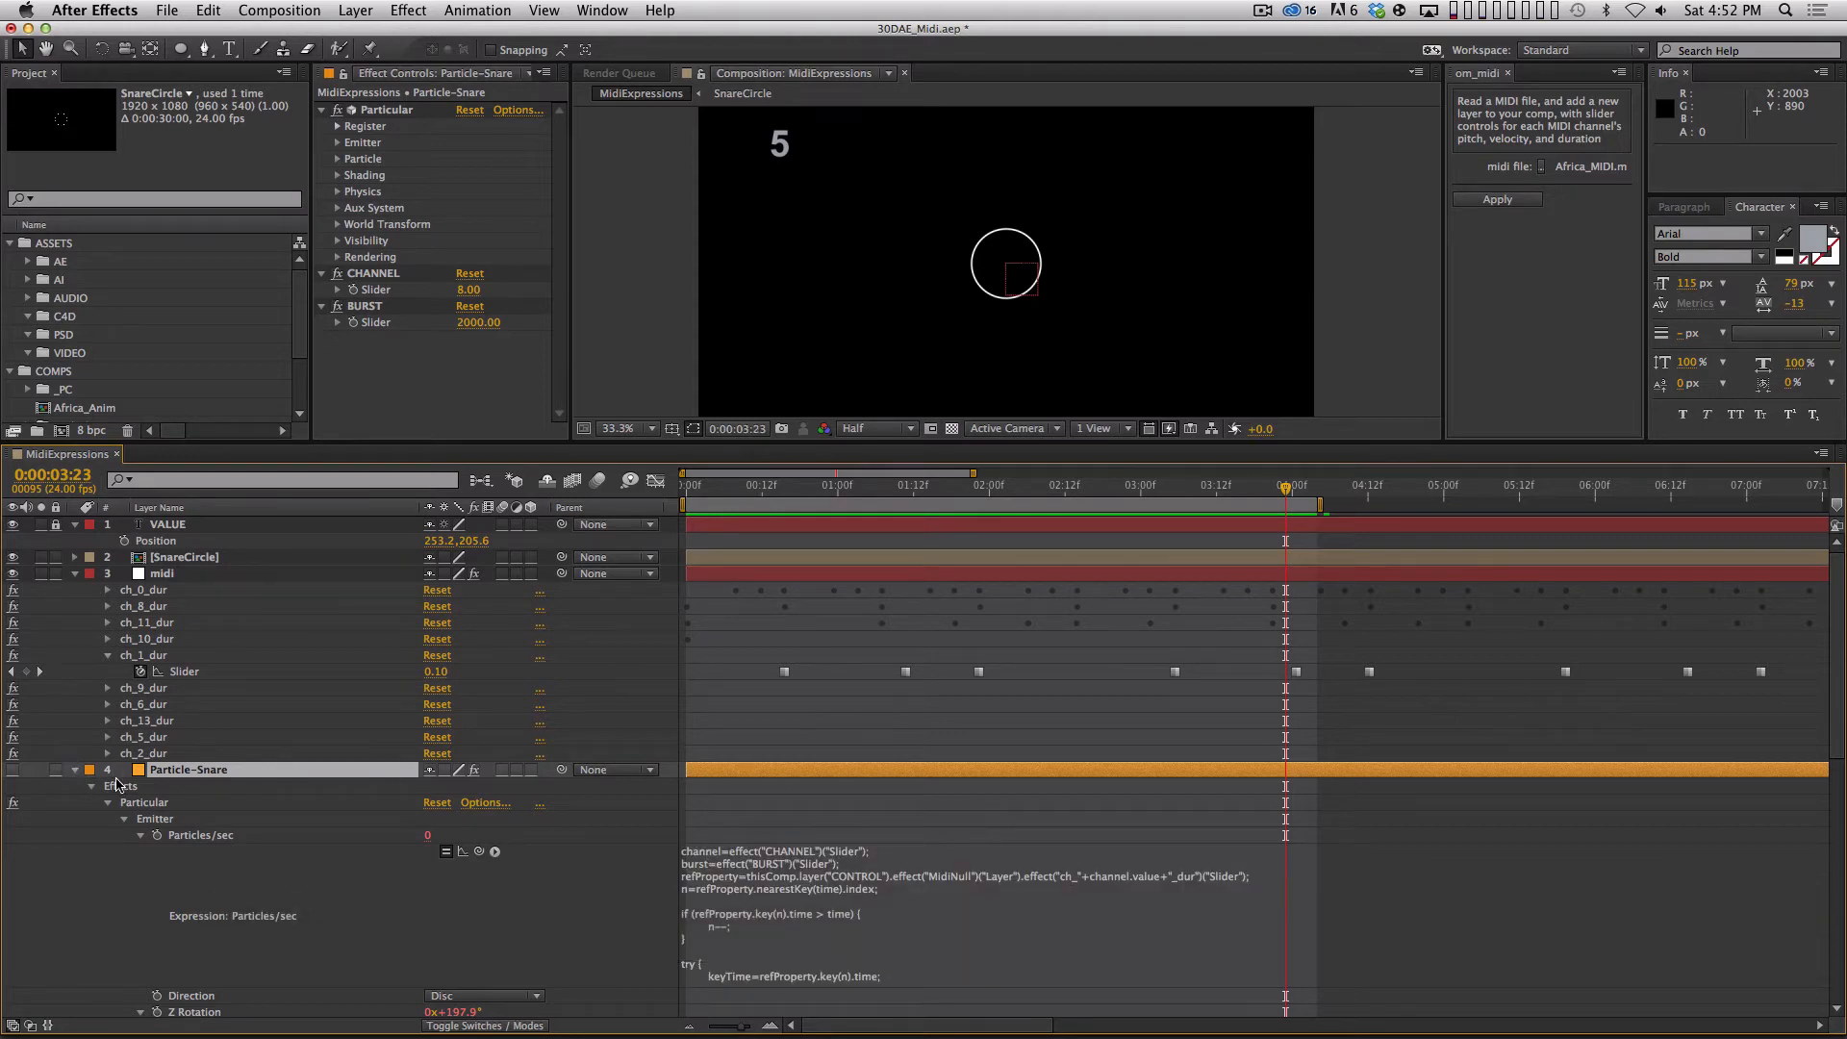
{"action": "left_click", "coordinate": [73, 770]}
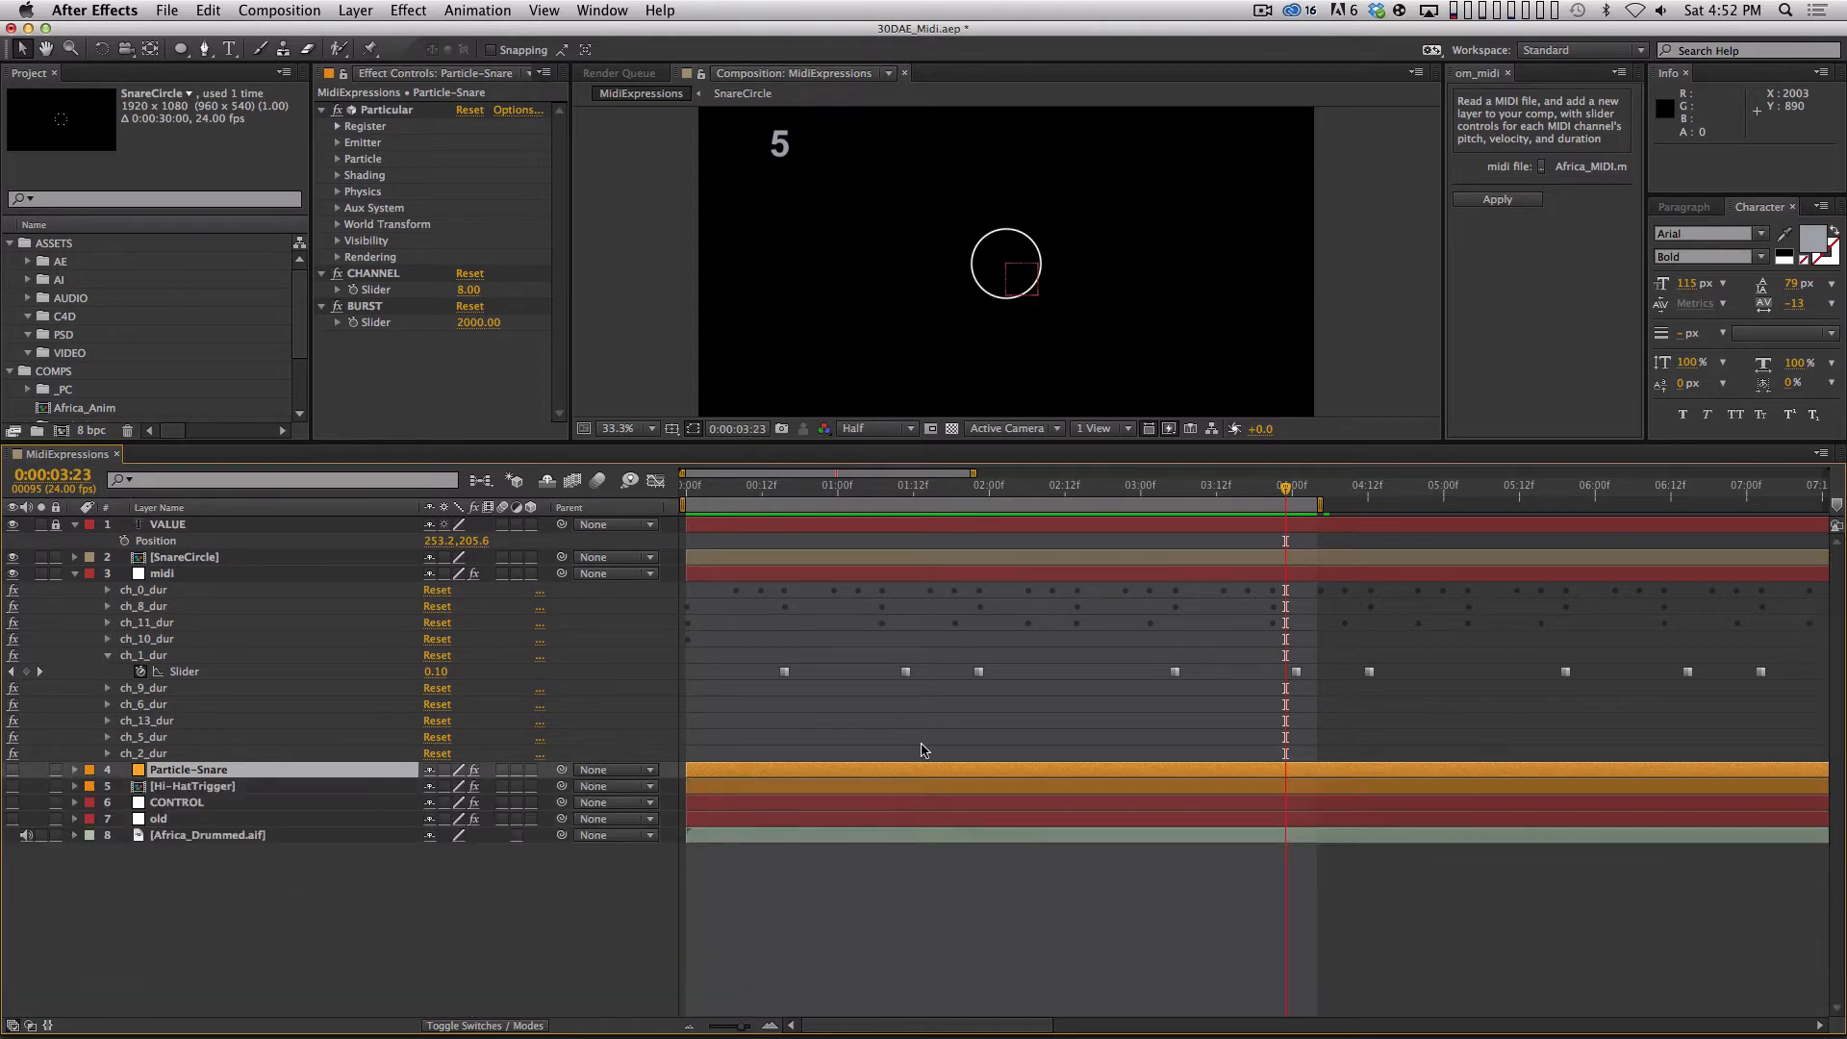
Extend the work area to a duration of 0:00:07:02 and run a RAM preview of it.
{"action": "left_click_drag", "start_coordinate": [1310, 503], "coordinate": [1761, 504]}
{"action": "left_click", "coordinate": [1158, 931]}
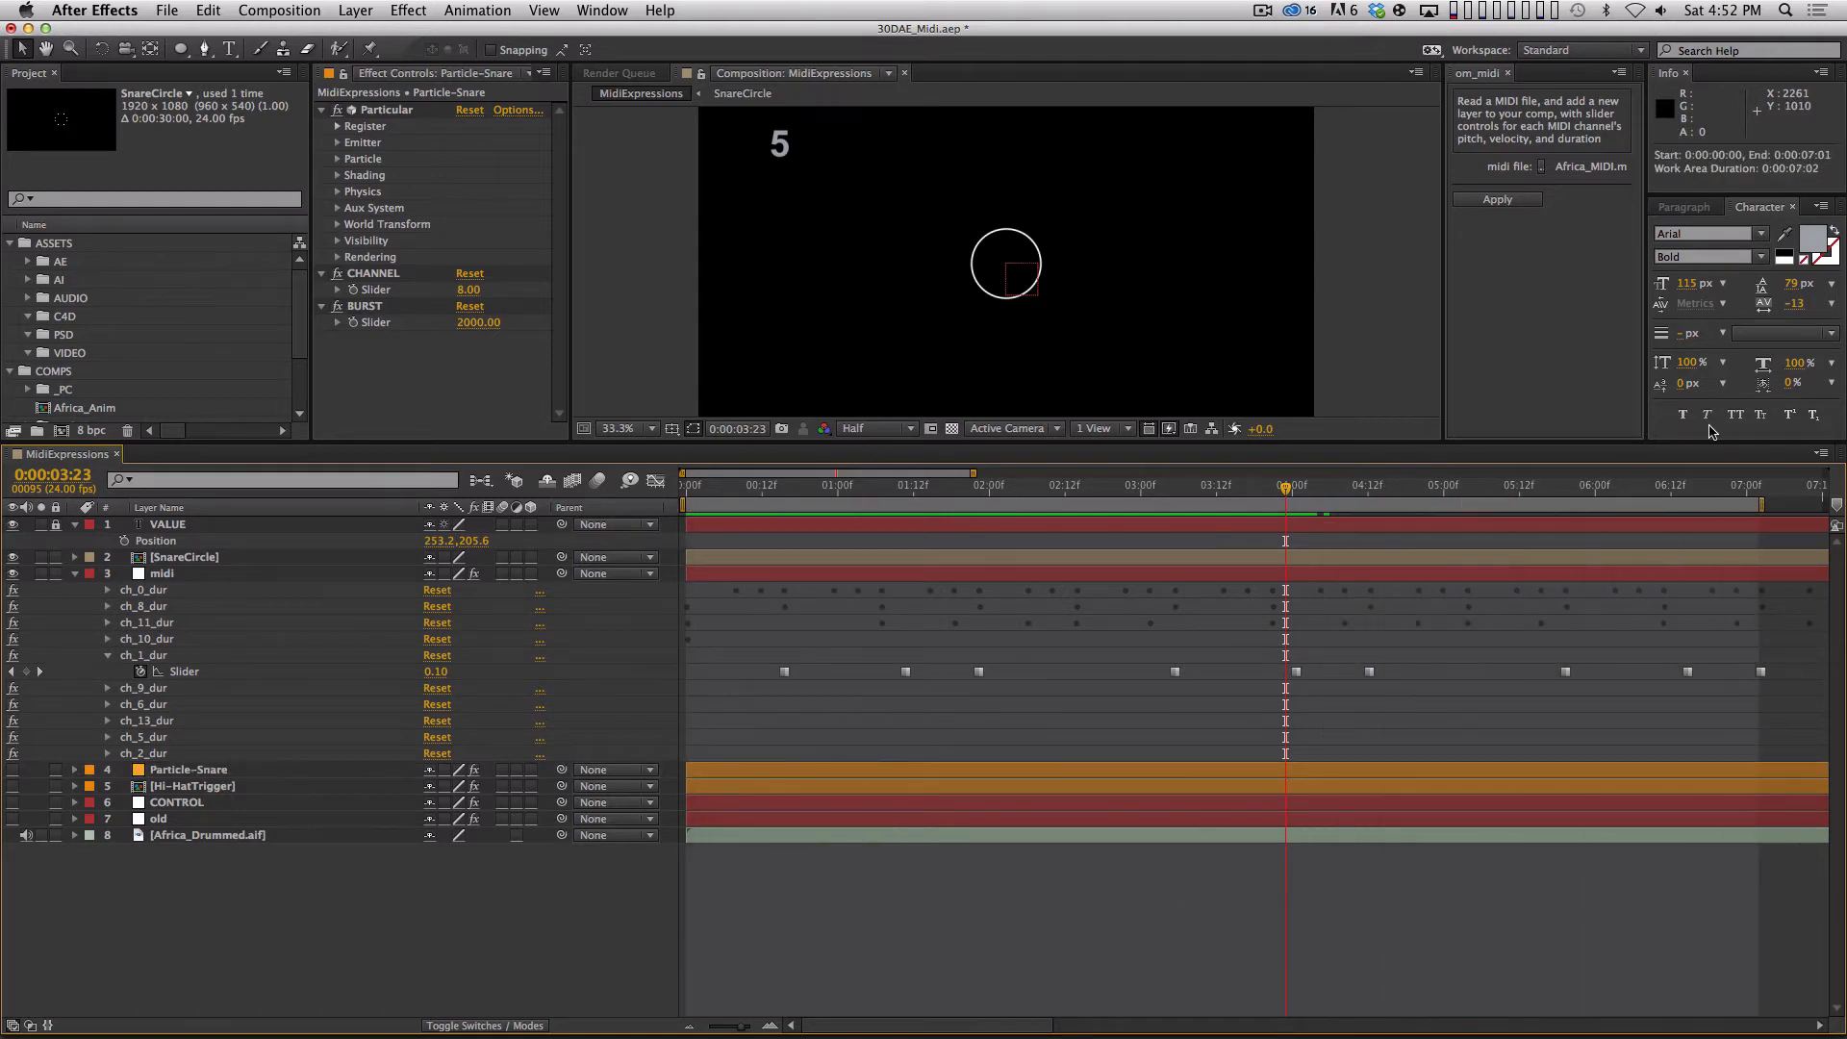
{"action": "key", "text": "minus"}
{"action": "key", "text": "KP_0"}
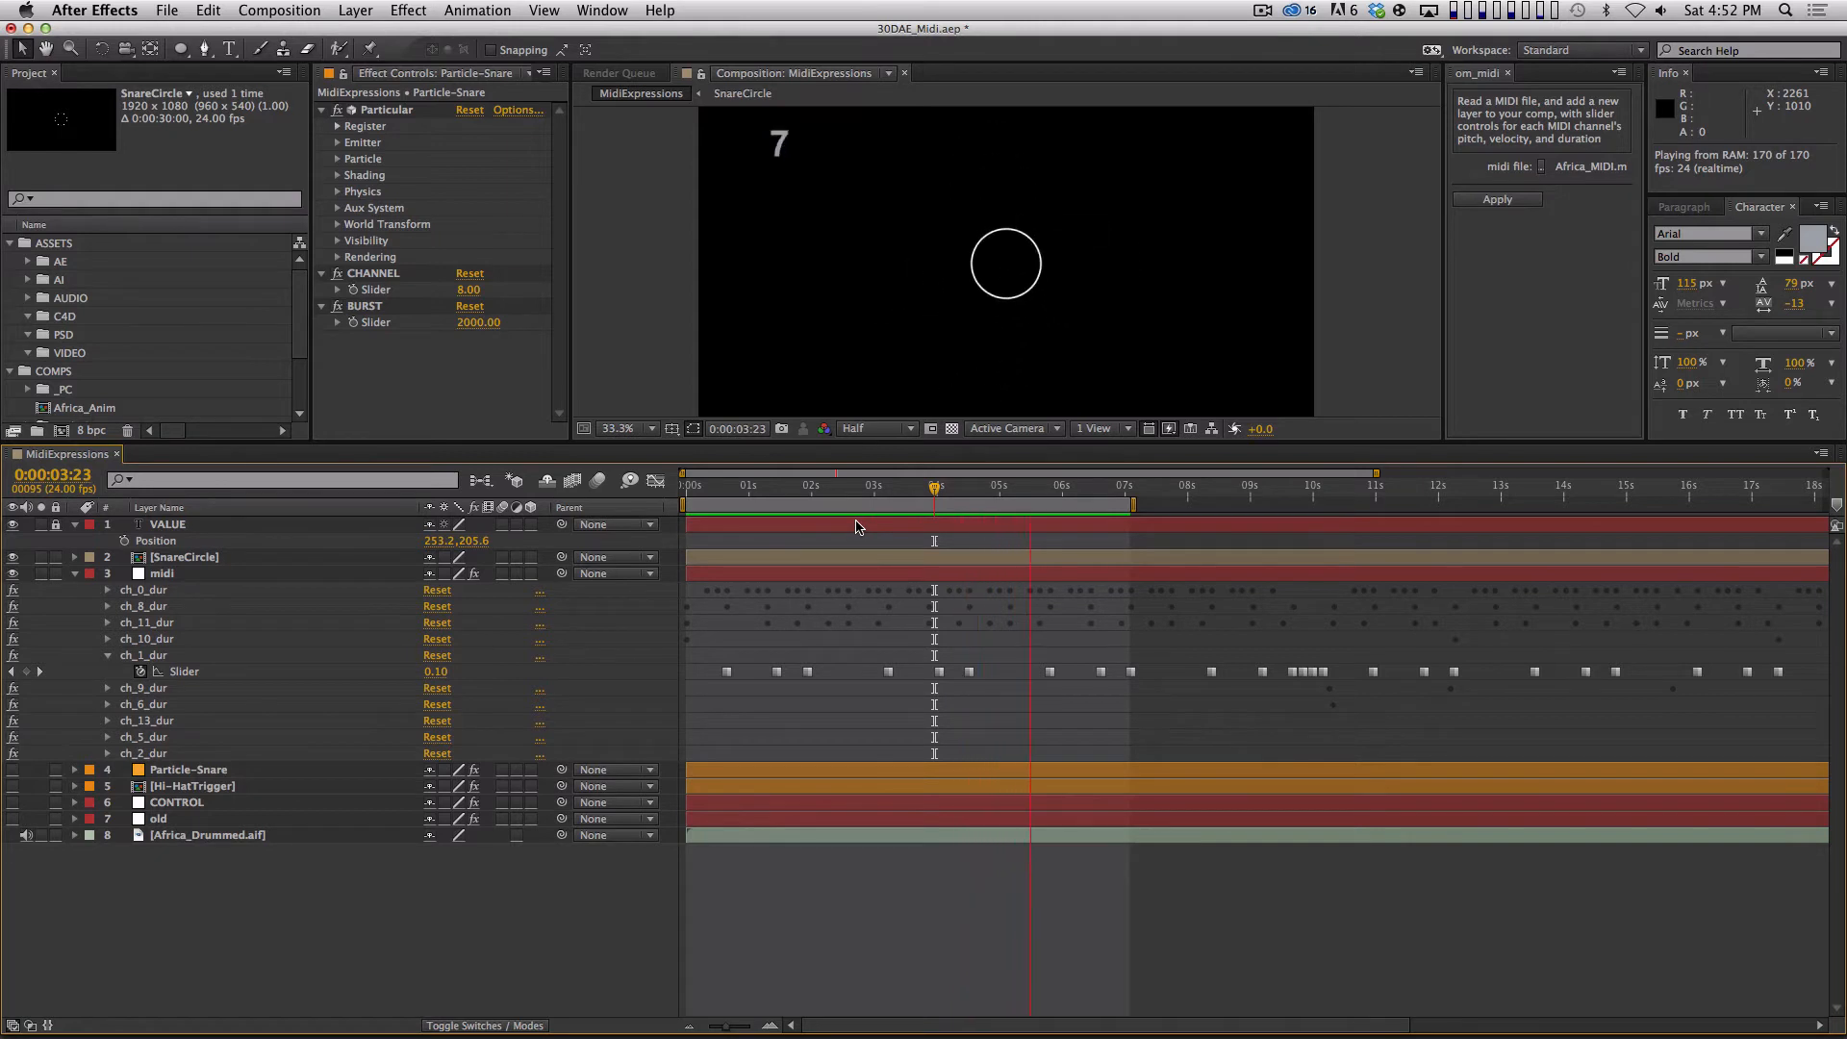
{"action": "key", "text": "space"}
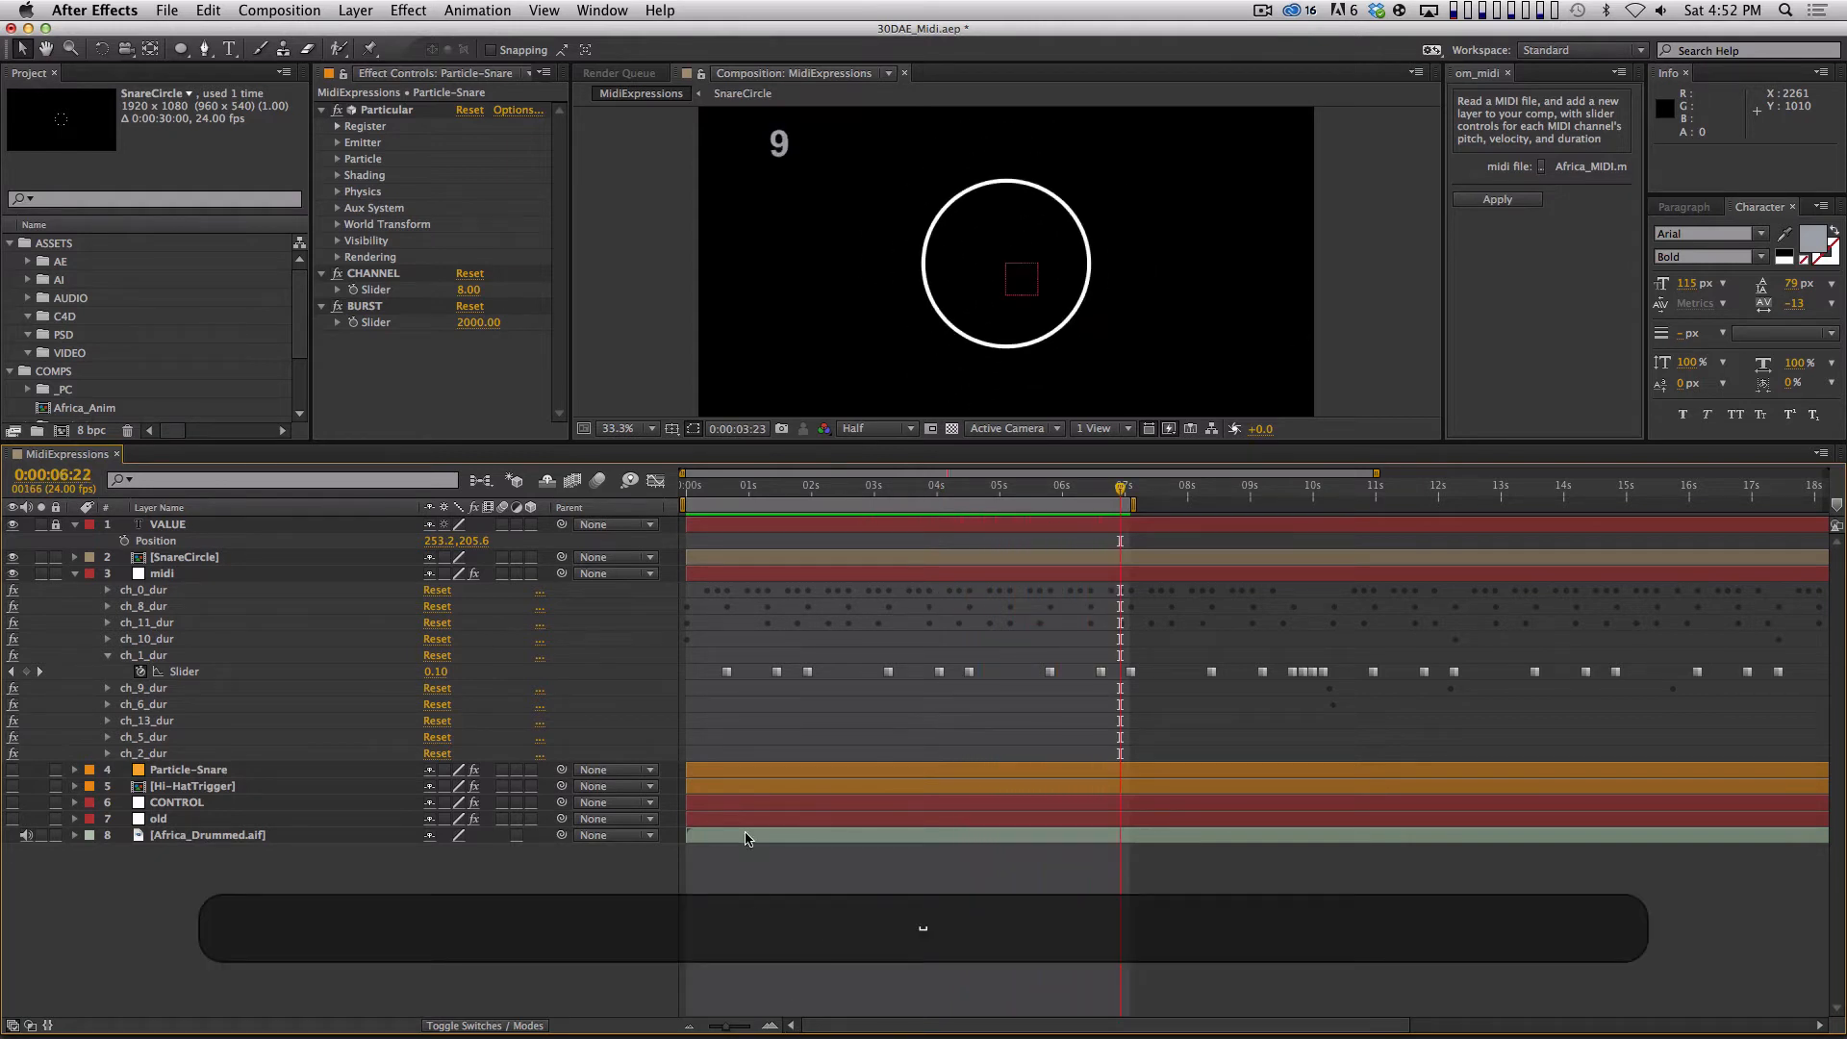
Reveal SnareCircle's Time Remap expression, scrub from 0:00:00:11 to 0:00:01:06 past the first ch_1_dur keyframe, and RAM-preview the work area.
{"action": "left_click", "coordinate": [721, 488]}
{"action": "left_click_drag", "start_coordinate": [720, 488], "coordinate": [715, 488]}
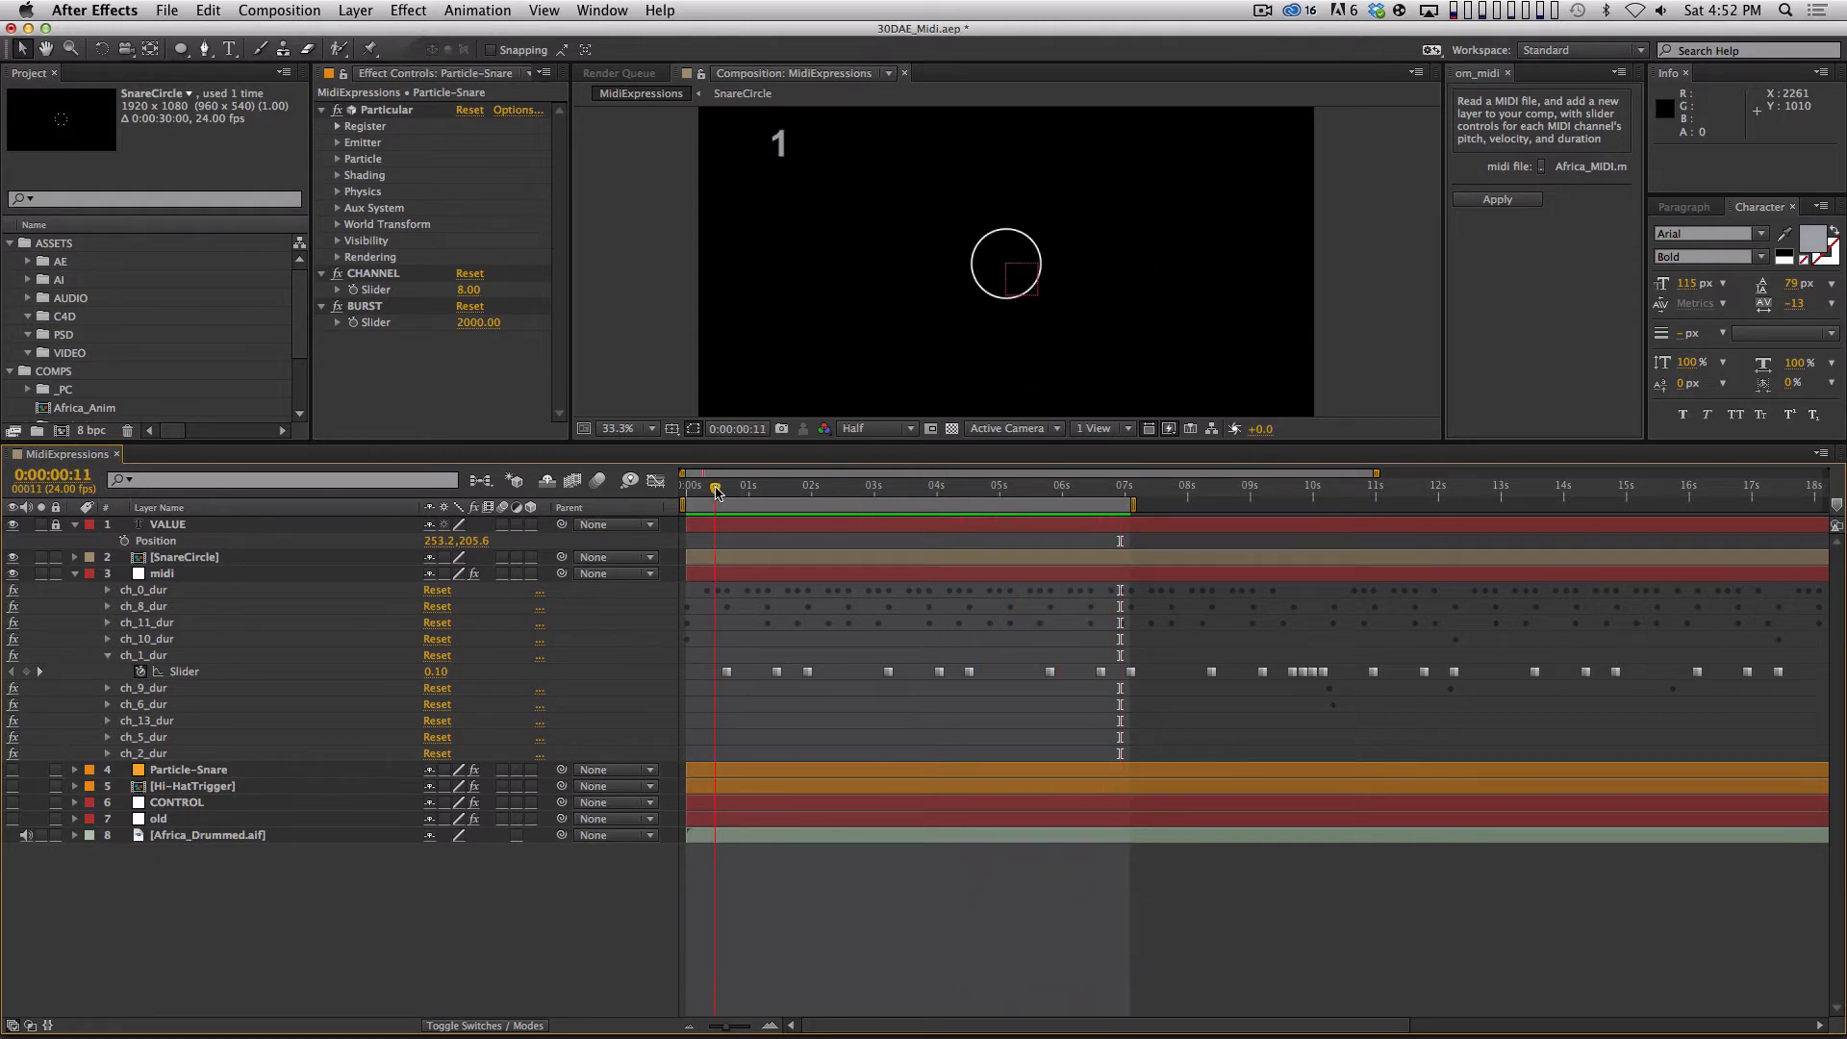
{"action": "left_click", "coordinate": [208, 572]}
{"action": "left_click", "coordinate": [208, 558]}
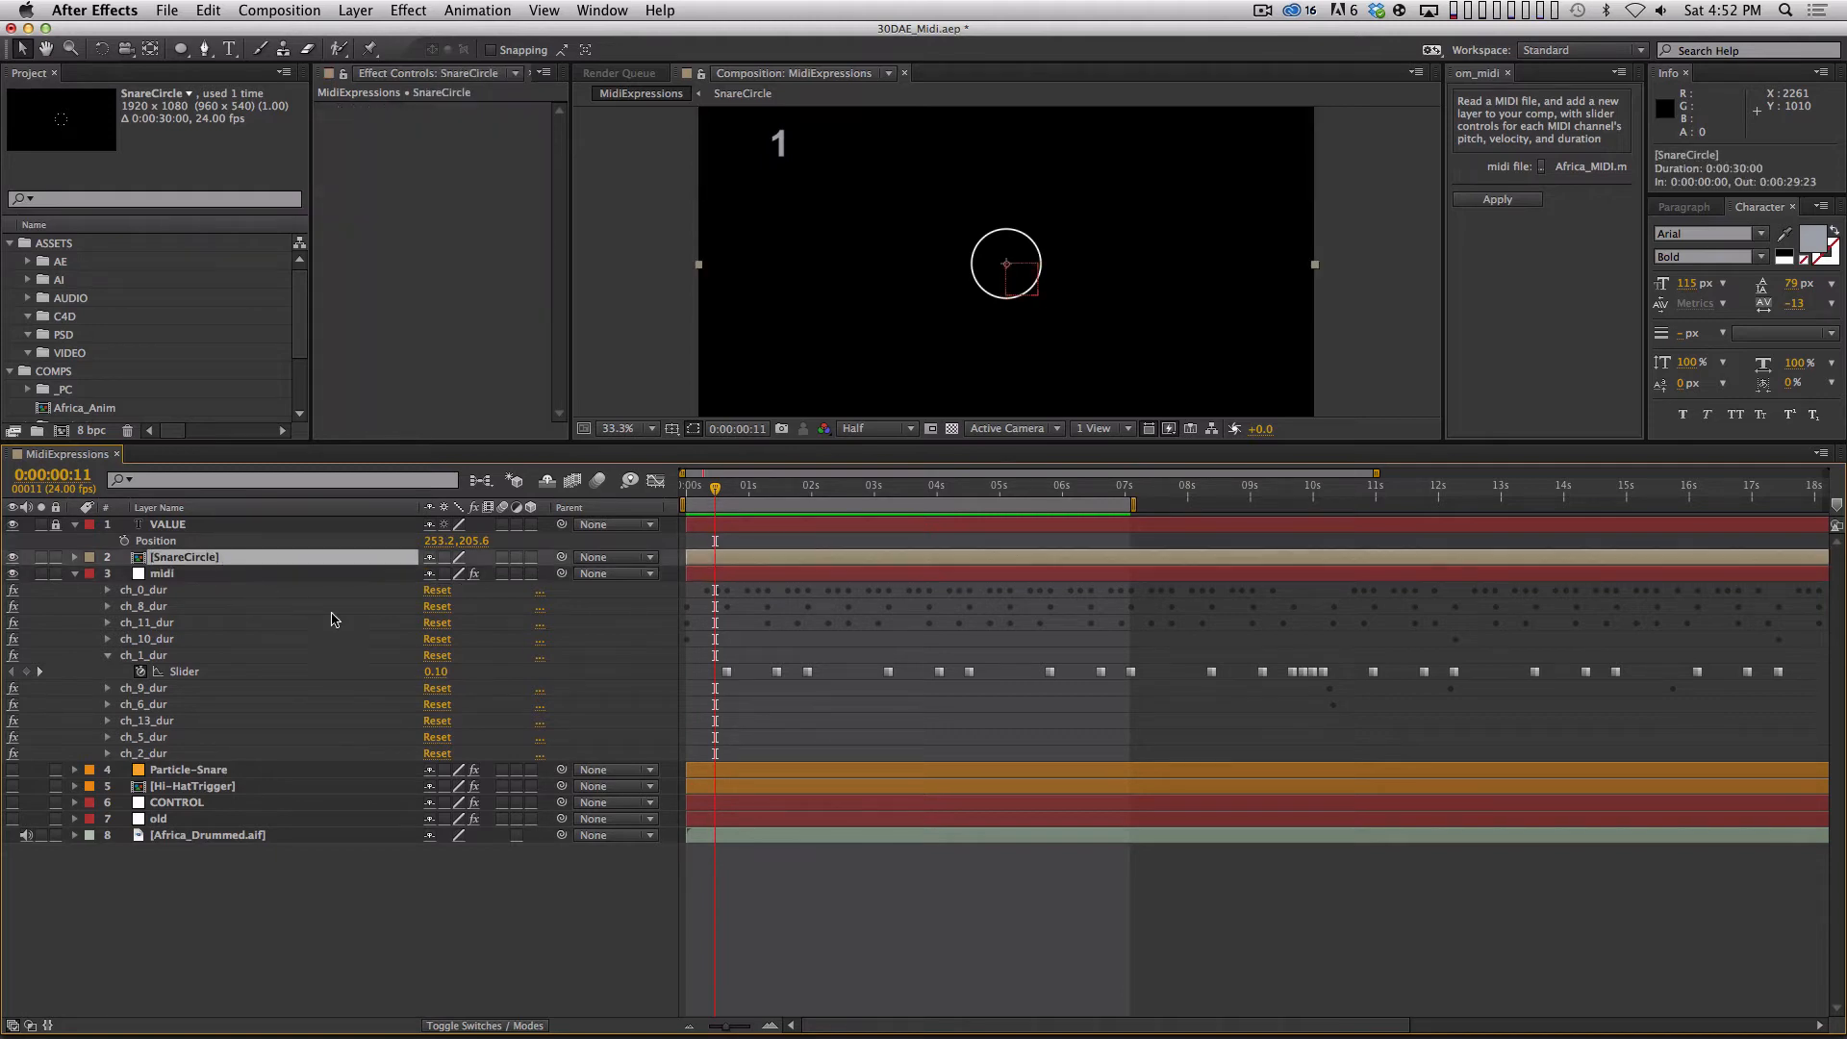
{"action": "key", "text": "u"}
{"action": "left_click_drag", "start_coordinate": [716, 495], "coordinate": [722, 499]}
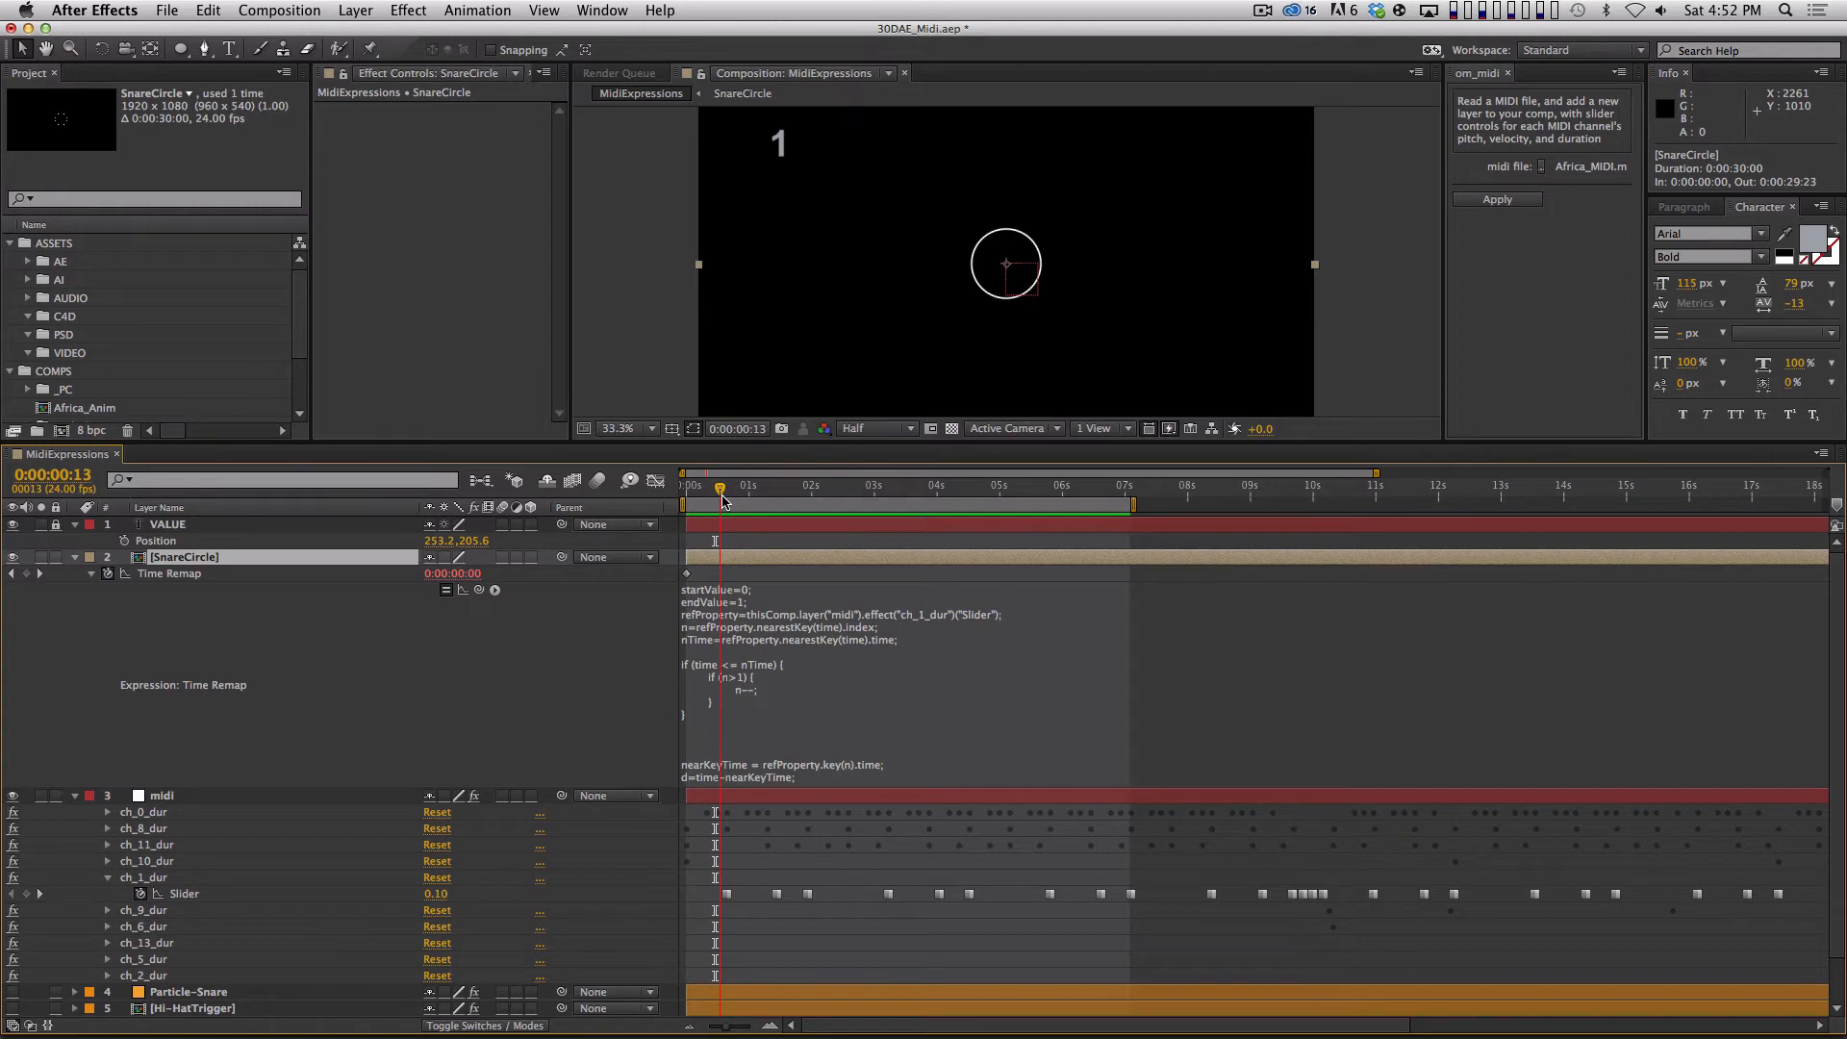
{"action": "left_click_drag", "start_coordinate": [722, 492], "coordinate": [764, 493]}
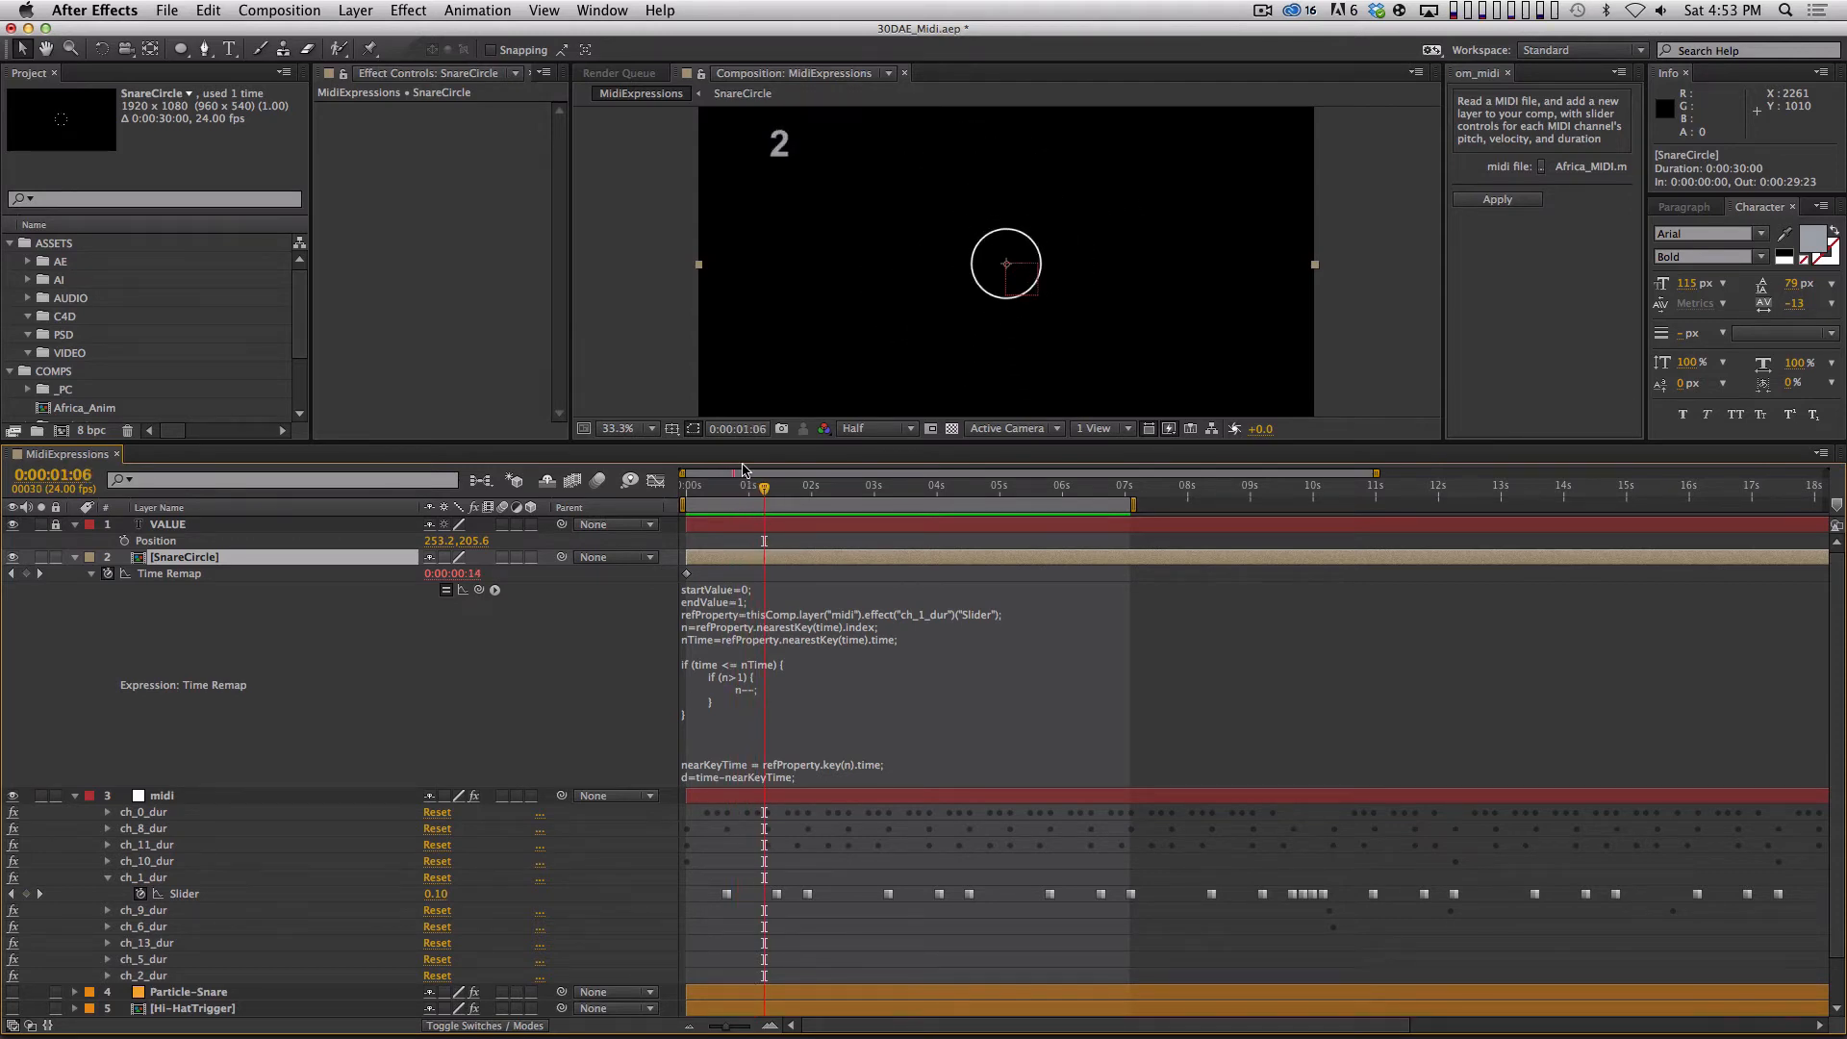
{"action": "key", "text": "KP_0"}
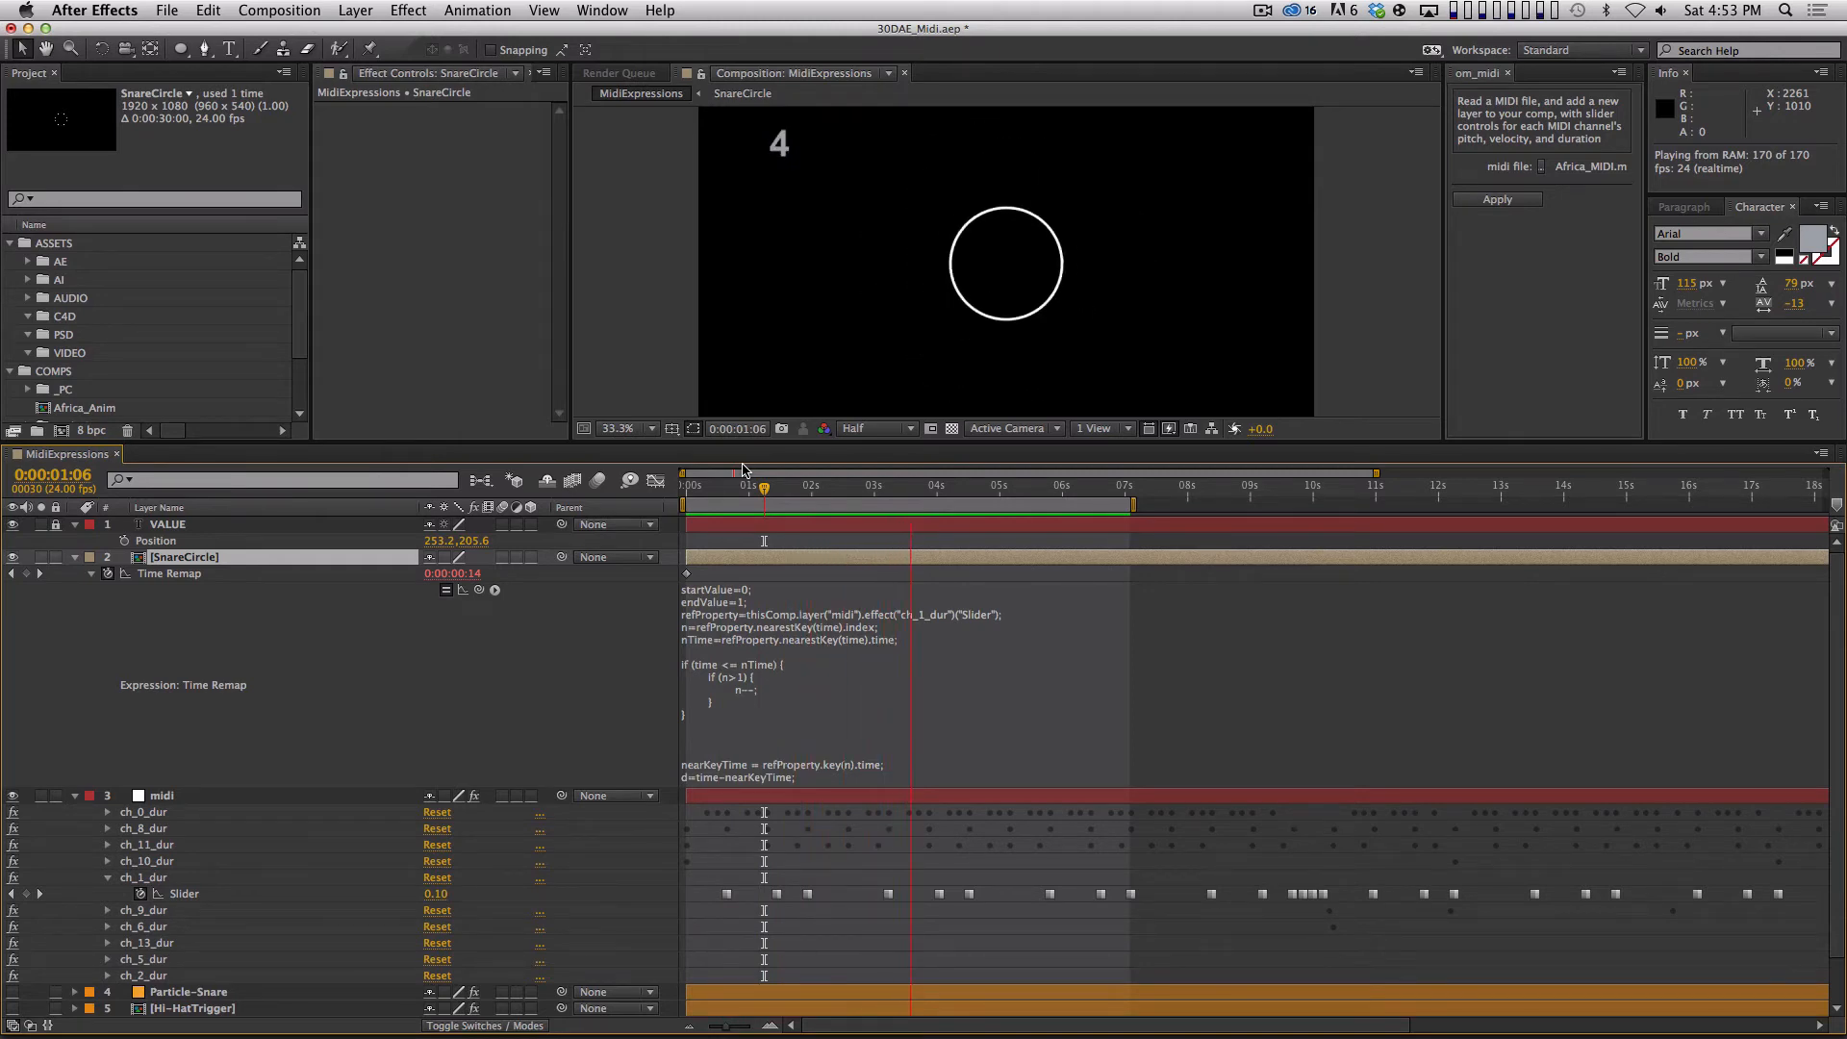
Collapse every layer's properties, extend the work area to about 0:00:09:17, and run a RAM preview of it.
{"action": "key", "text": "space"}
{"action": "left_click", "coordinate": [1004, 488]}
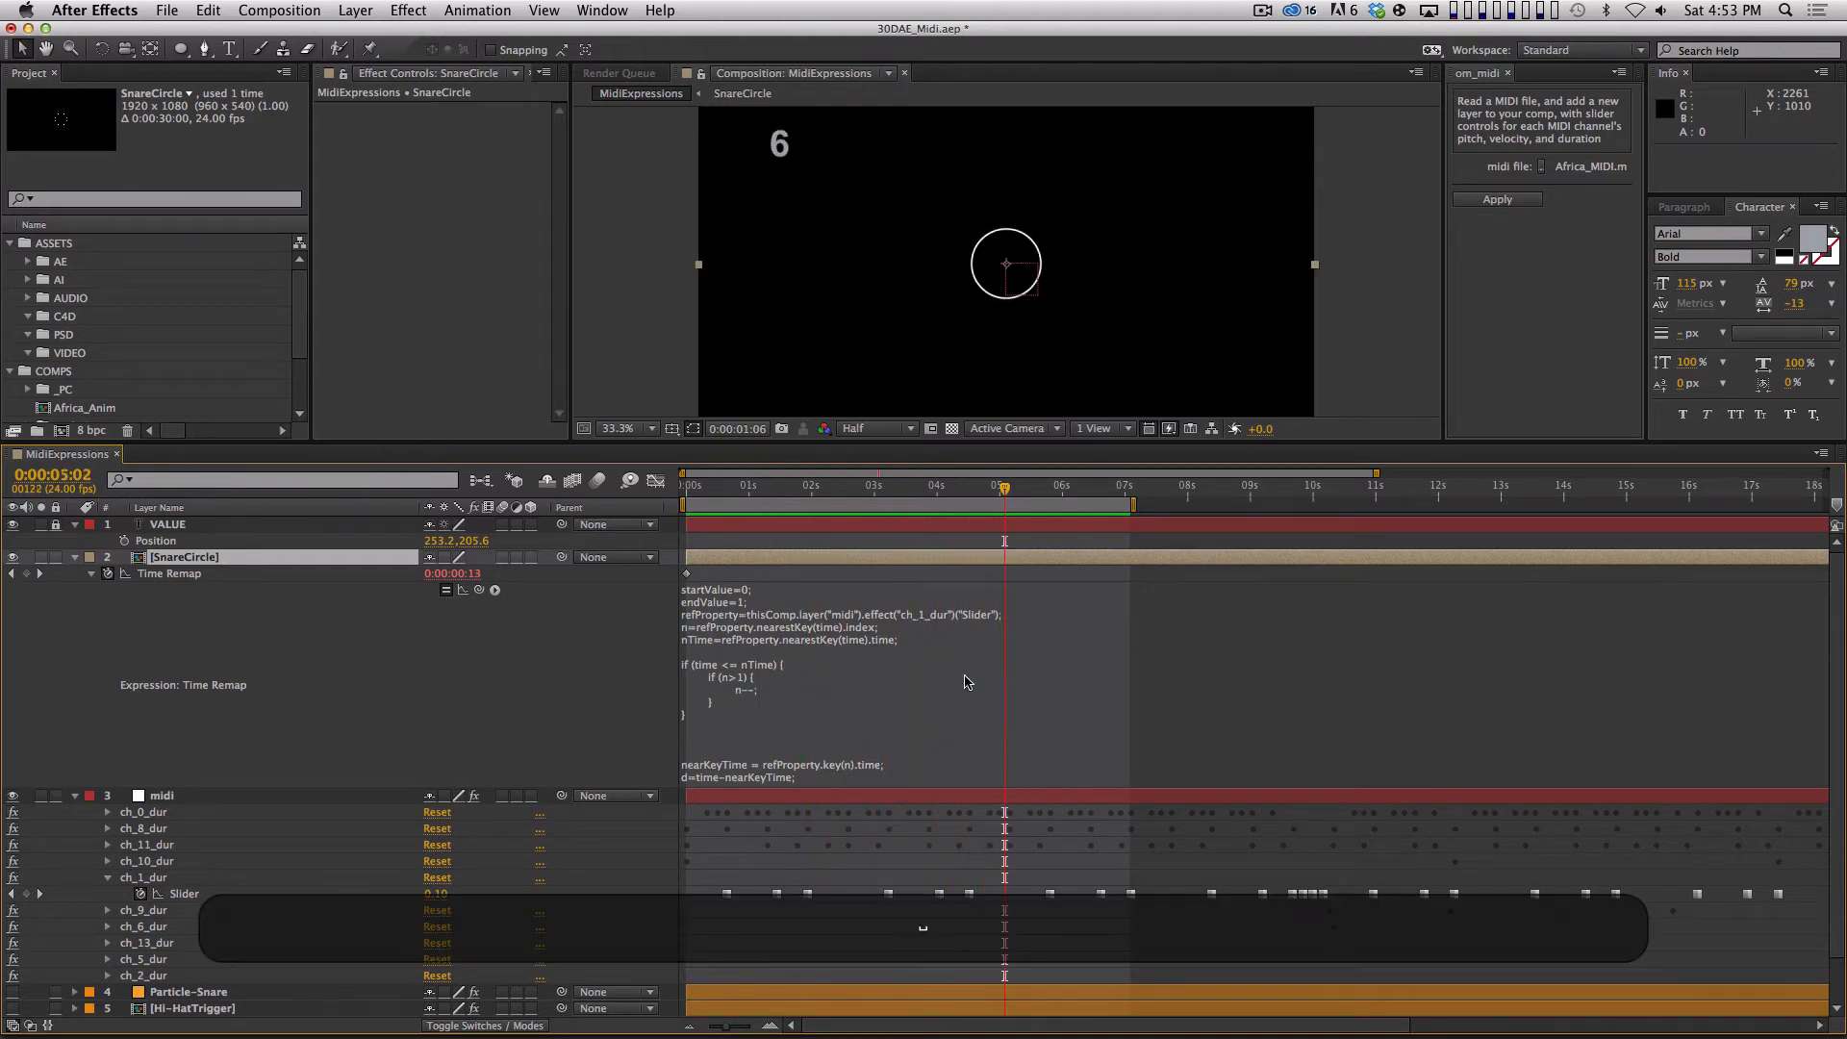
{"action": "key", "text": "super+a"}
{"action": "key", "text": "shift+super+grave"}
{"action": "left_click", "coordinate": [847, 837]}
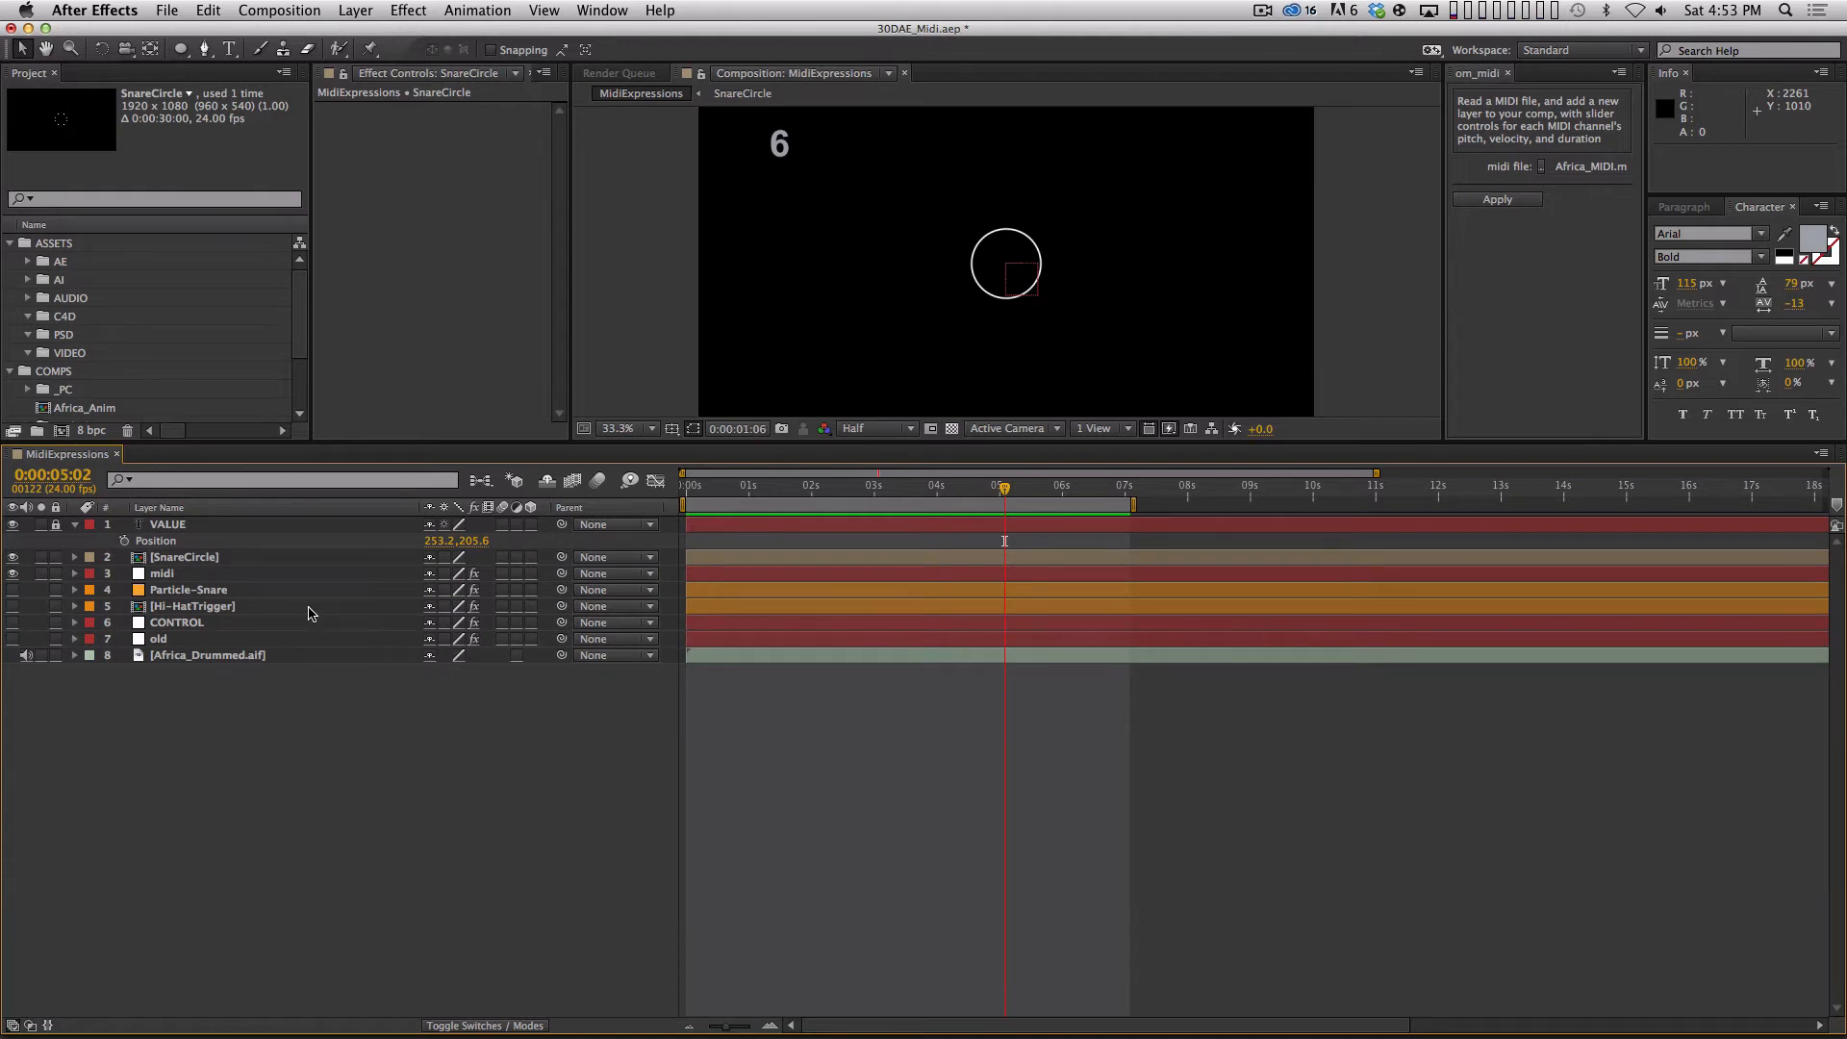
{"action": "key", "text": "KP_0"}
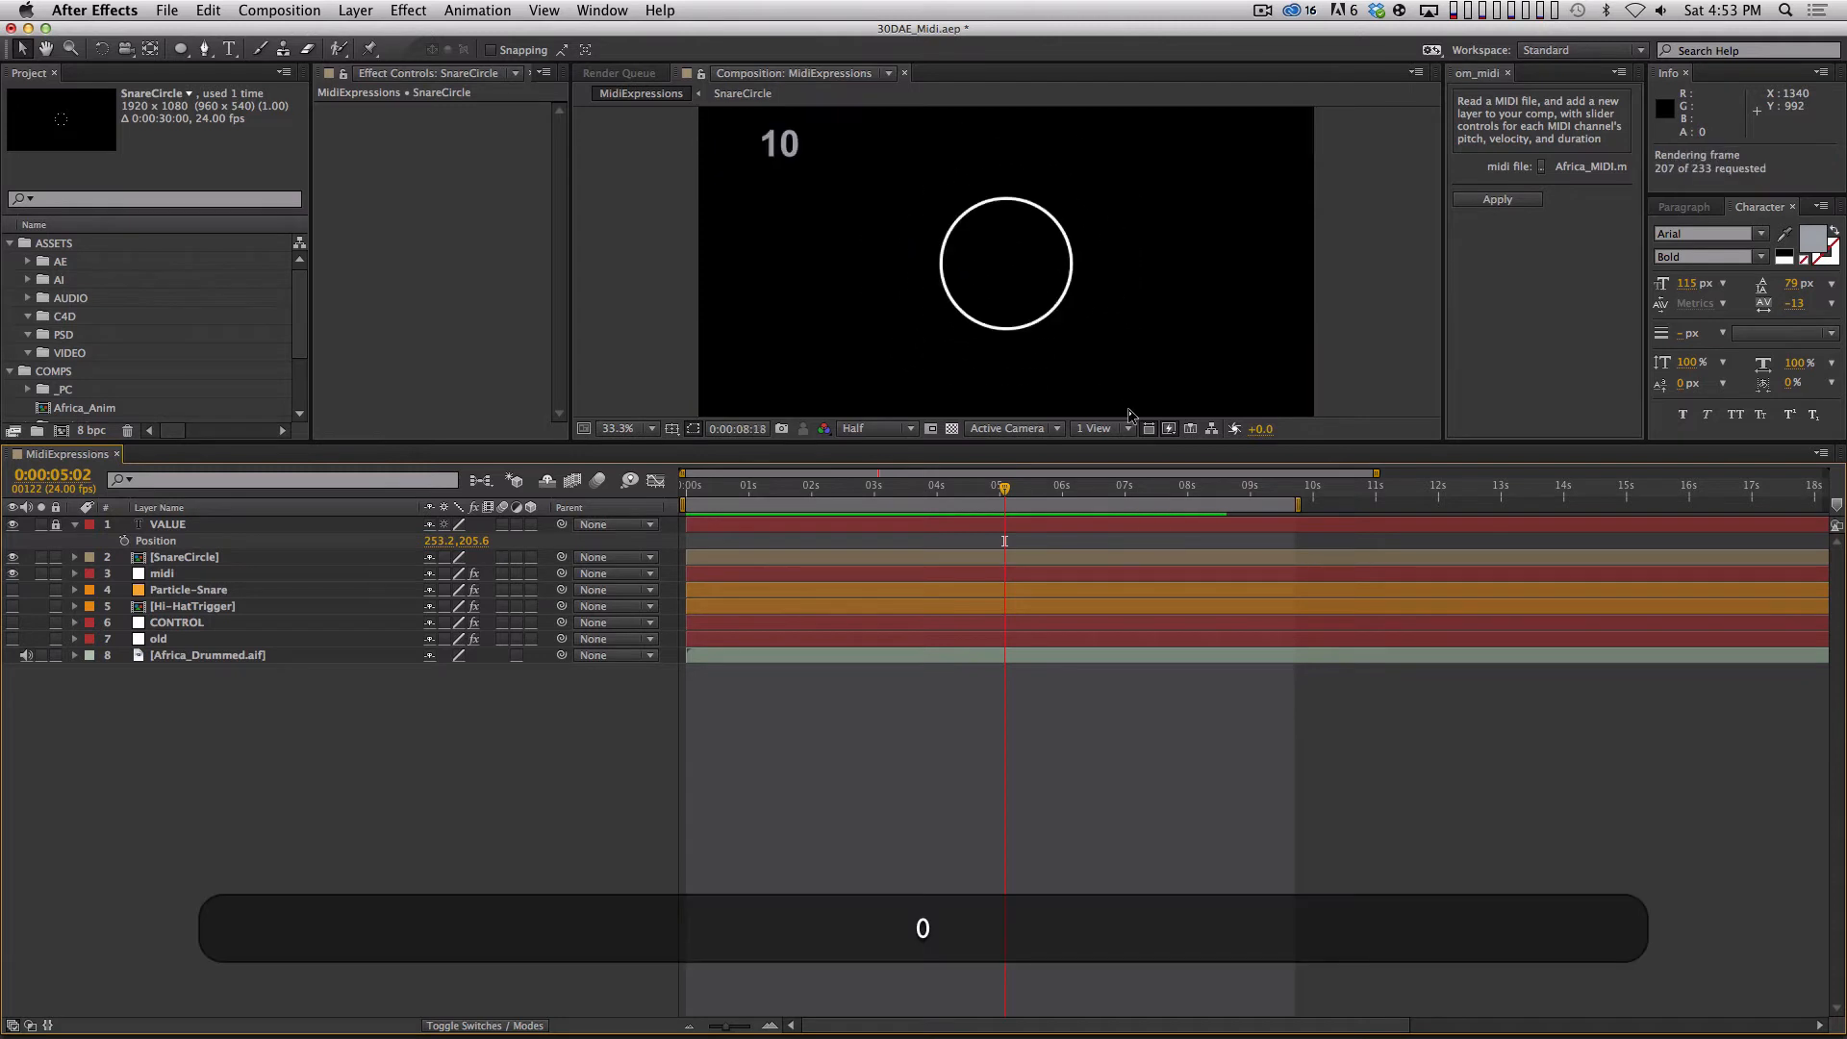
{"action": "key", "text": "space"}
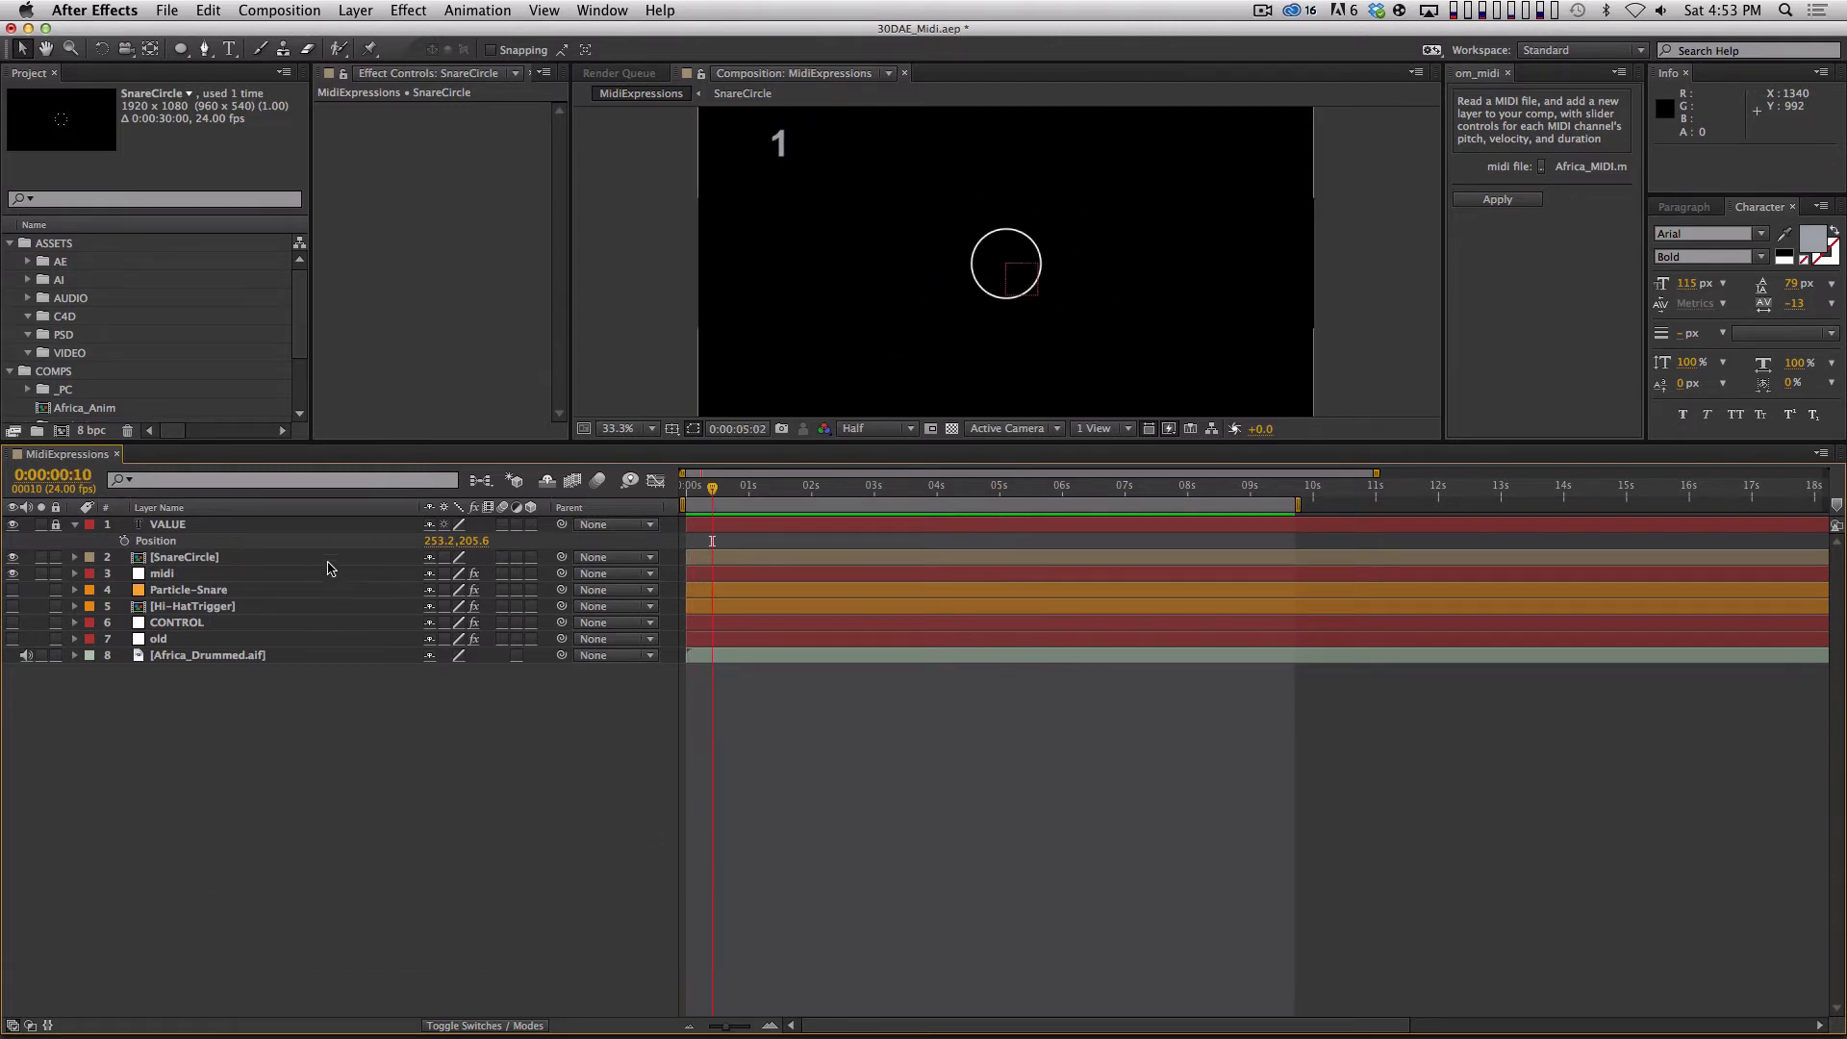
Reveal the midi layer's keyframes and set the work area from 0:00:09:05 to 0:00:12:00 around the closely spaced ch_1_dur keyframes.
{"action": "left_click", "coordinate": [328, 558]}
{"action": "left_click", "coordinate": [301, 574]}
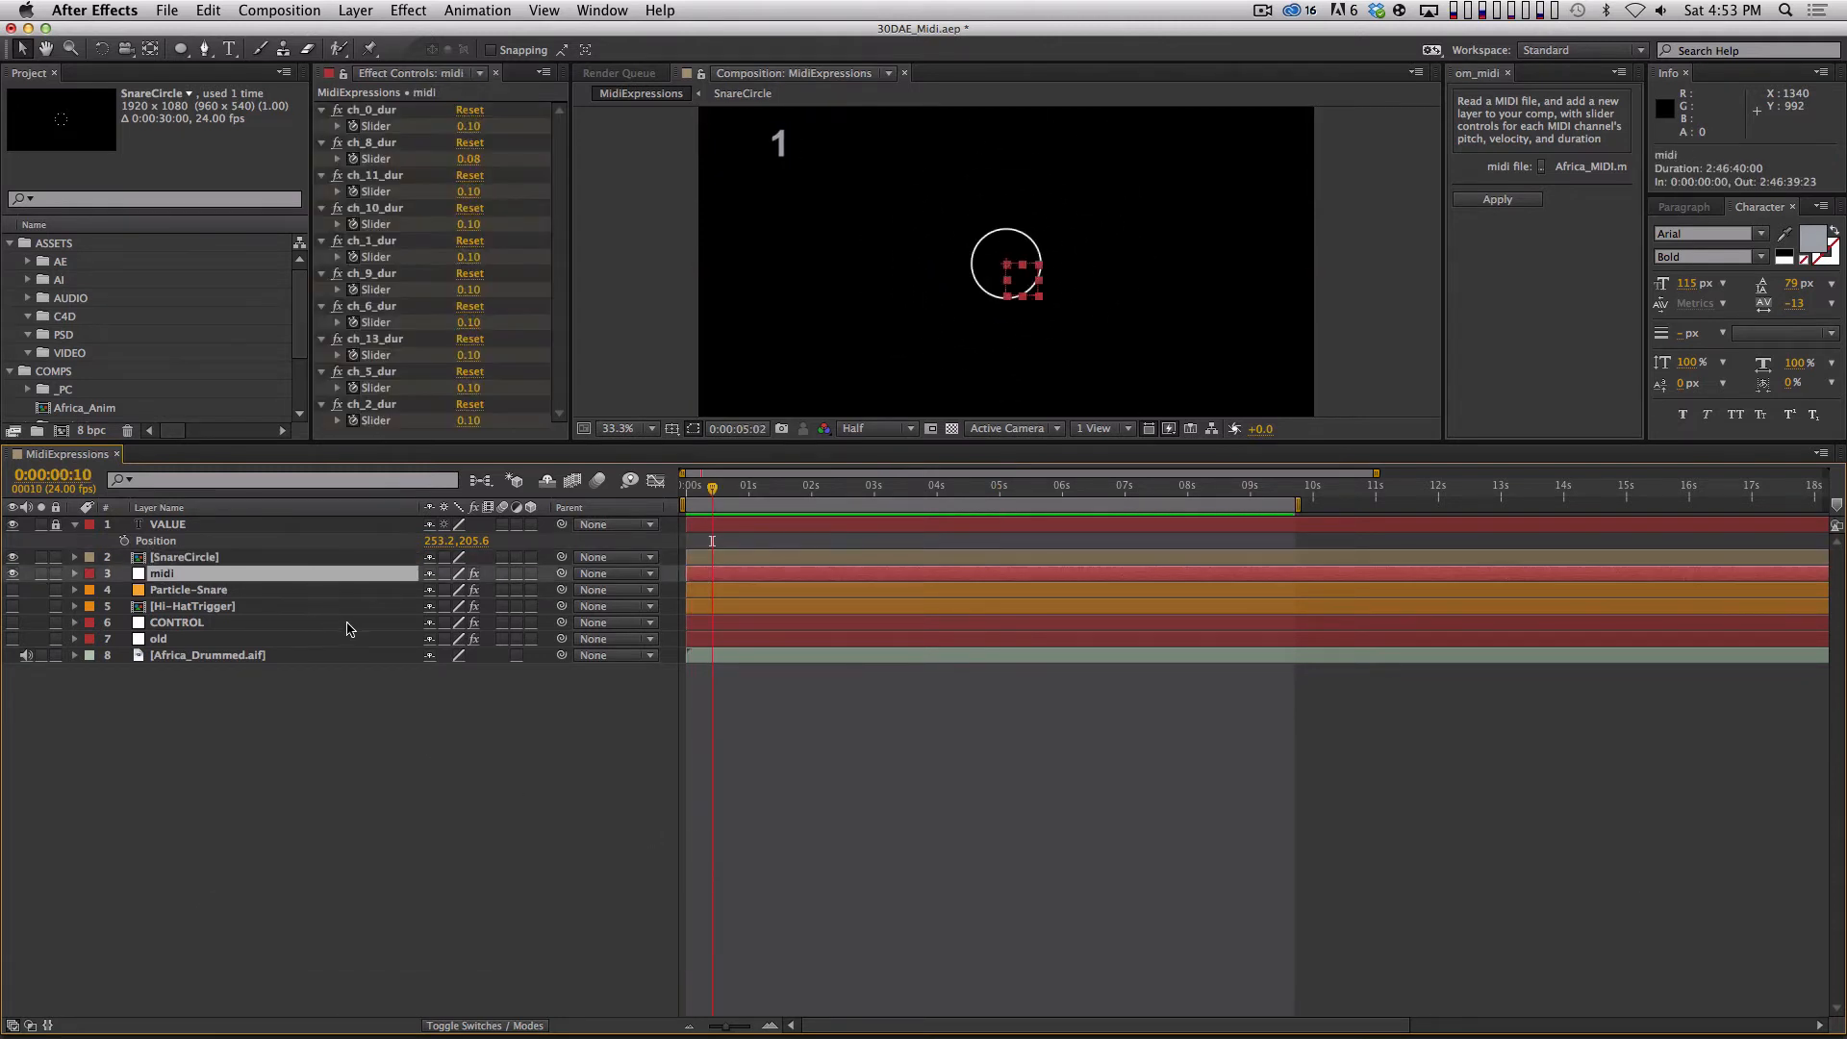
{"action": "key", "text": "u"}
{"action": "left_click_drag", "start_coordinate": [1290, 697], "coordinate": [1349, 755]}
{"action": "left_click", "coordinate": [1263, 492]}
{"action": "key", "text": "b"}
{"action": "left_click", "coordinate": [1438, 490]}
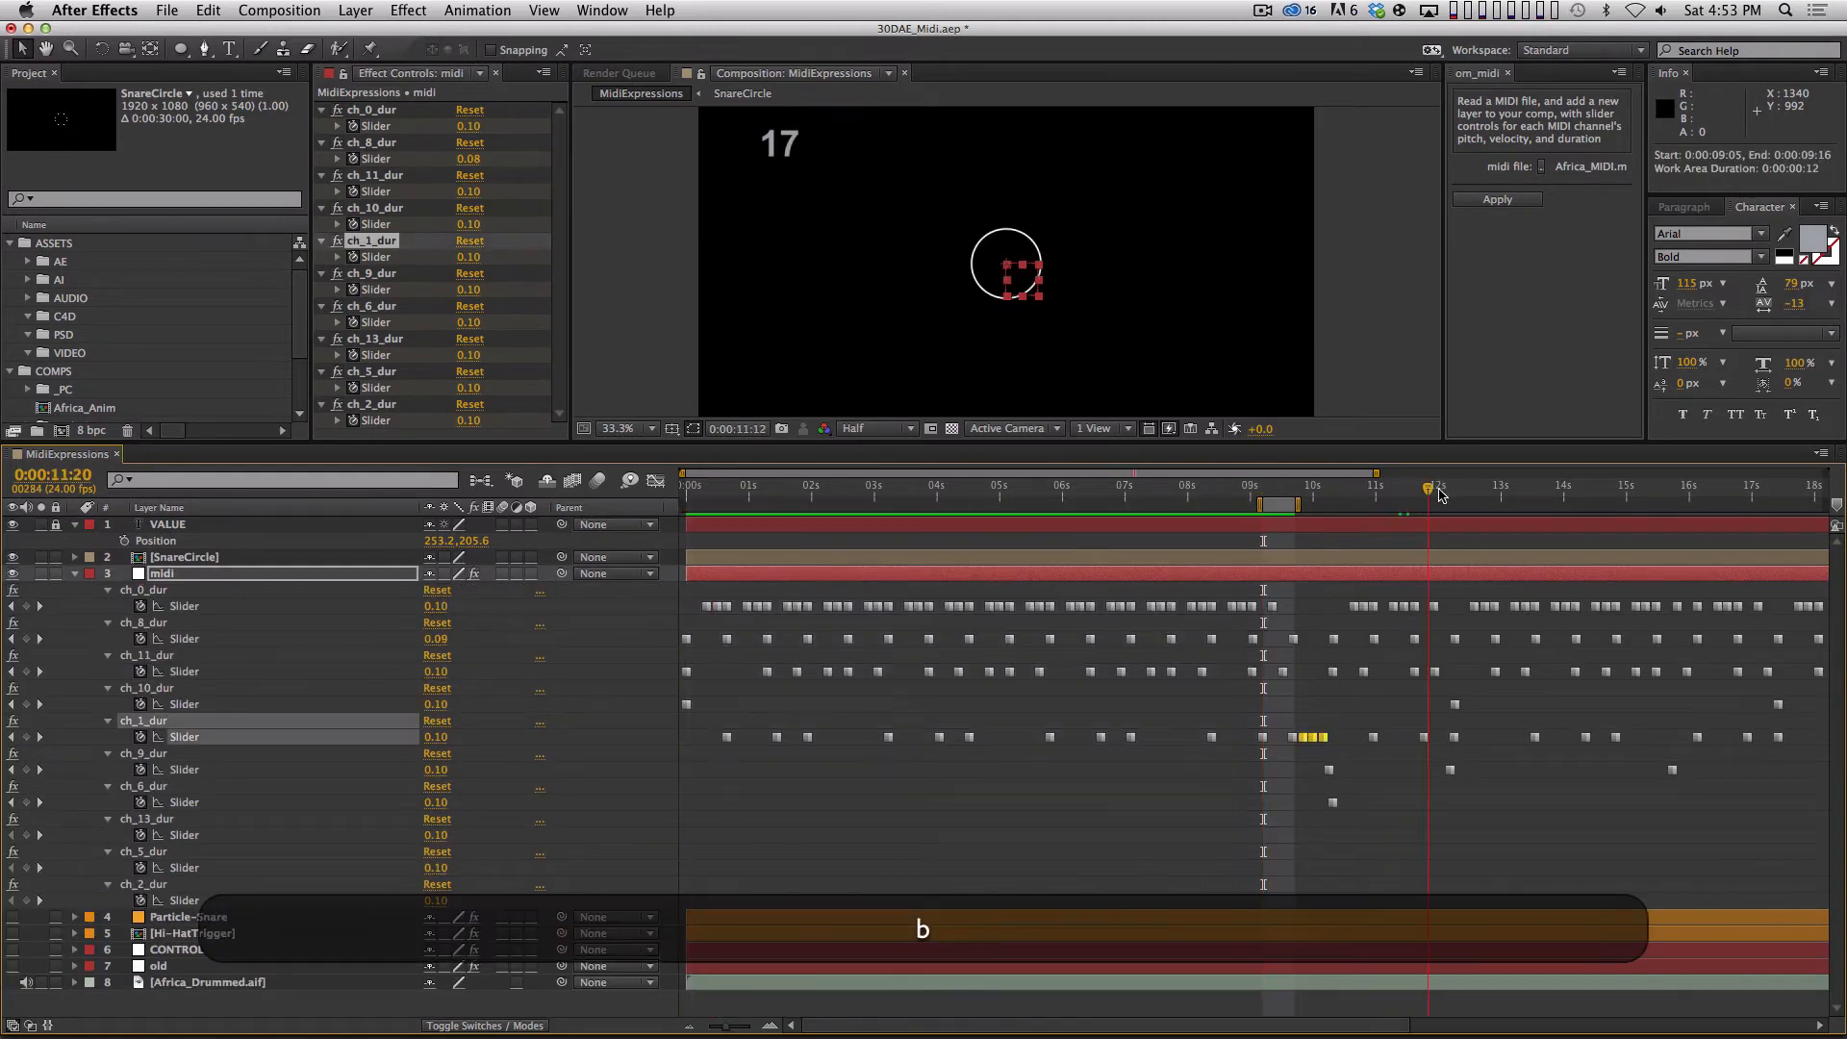
{"action": "key", "text": "n"}
Collapse and deselect all layers, and RAM-preview the range from 0:00:09:05 to 0:00:12:00.
{"action": "key", "text": "super+a"}
{"action": "key", "text": "ctrl+grave"}
{"action": "key", "text": "ctrl+grave"}
{"action": "key", "text": "shift+super+a"}
{"action": "key", "text": "0"}
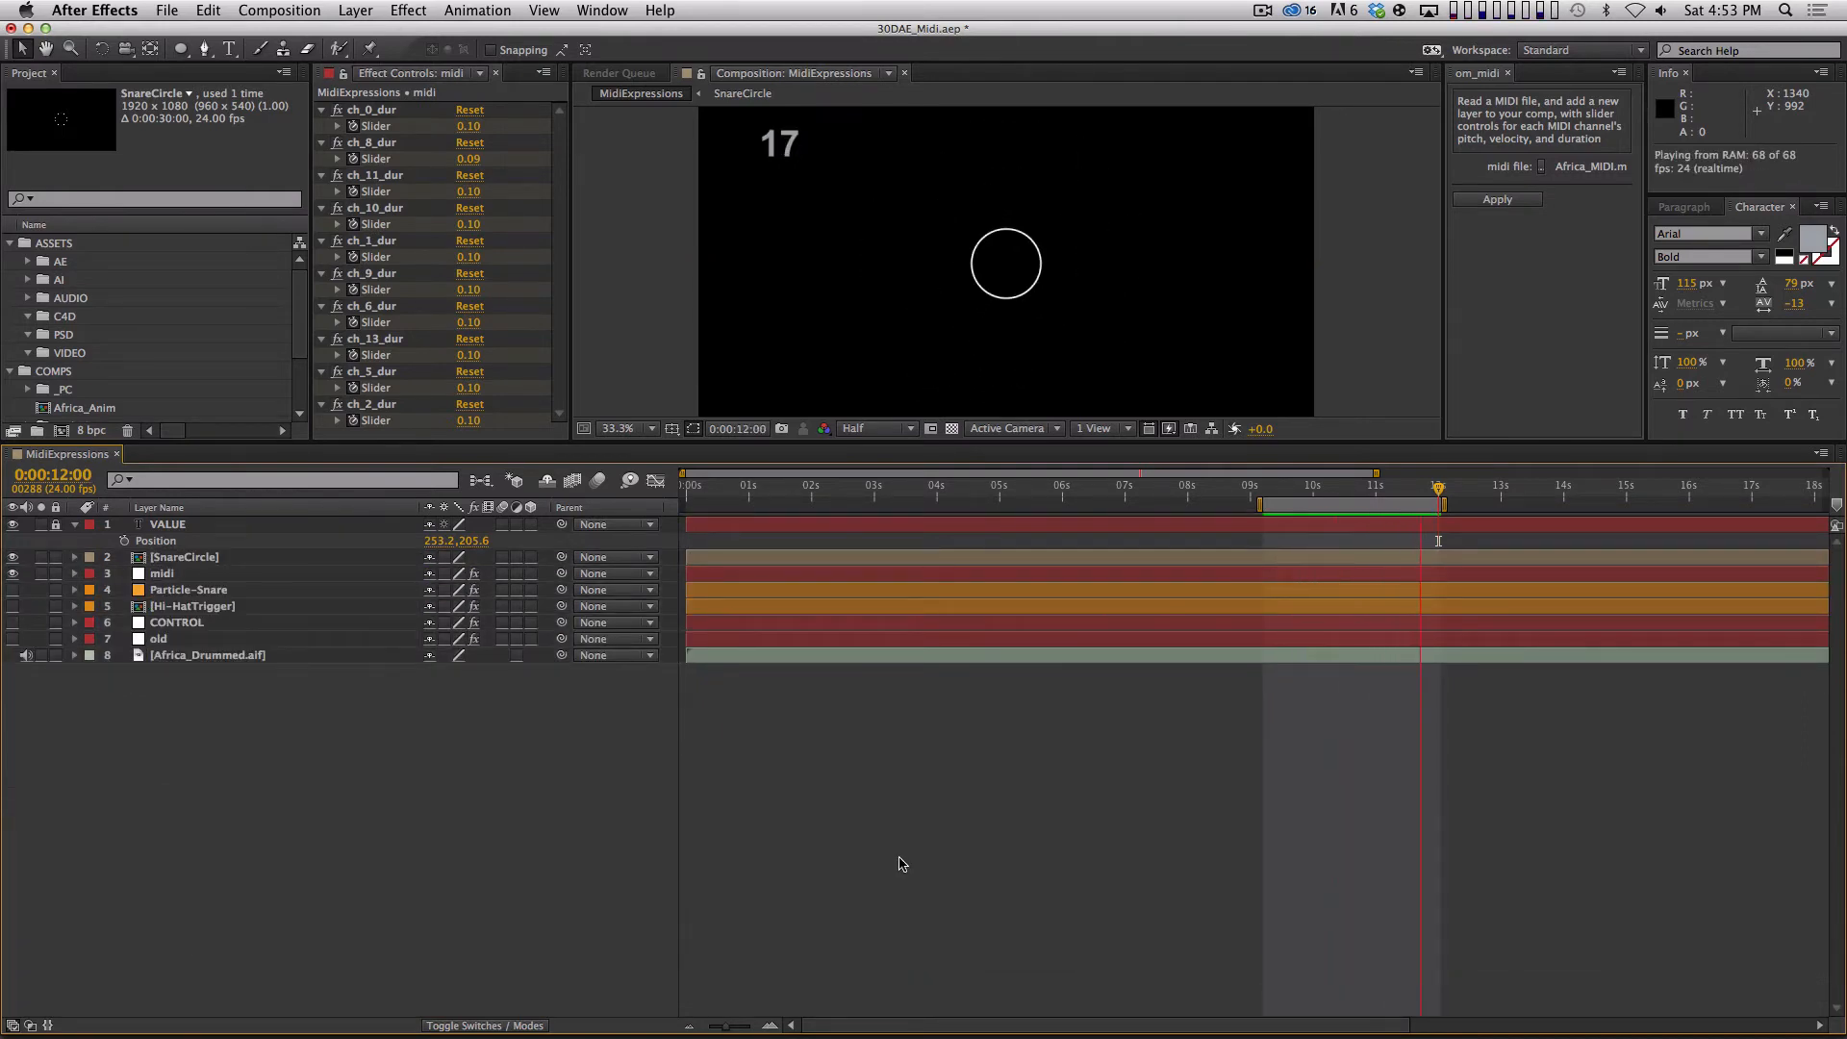
Scrub the closely spaced snare hits back to 0:00:09:22 to examine how the circle restarts.
{"action": "key", "text": "="}
{"action": "key", "text": "="}
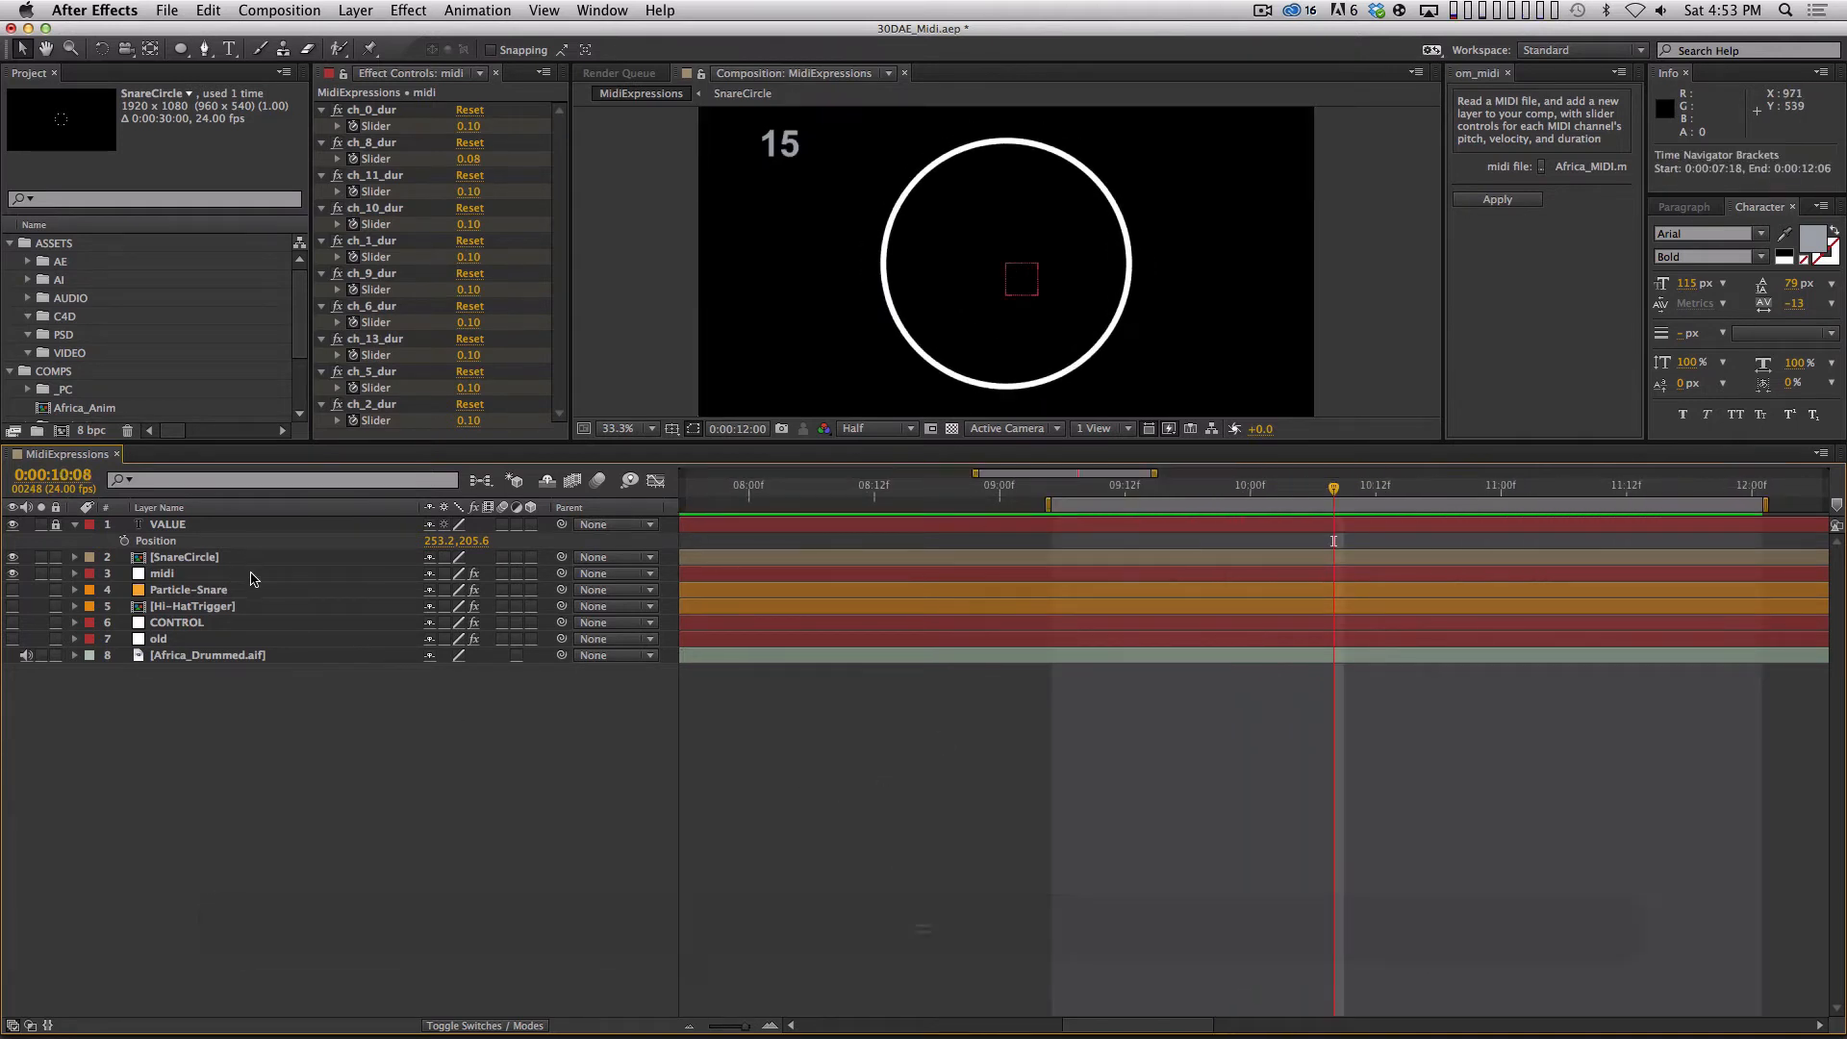
{"action": "mouse_move", "coordinate": [1198, 486]}
{"action": "left_mouse_down"}
{"action": "mouse_move", "coordinate": [1168, 486]}
{"action": "mouse_move", "coordinate": [1313, 485]}
{"action": "mouse_move", "coordinate": [1230, 487]}
{"action": "left_mouse_up"}
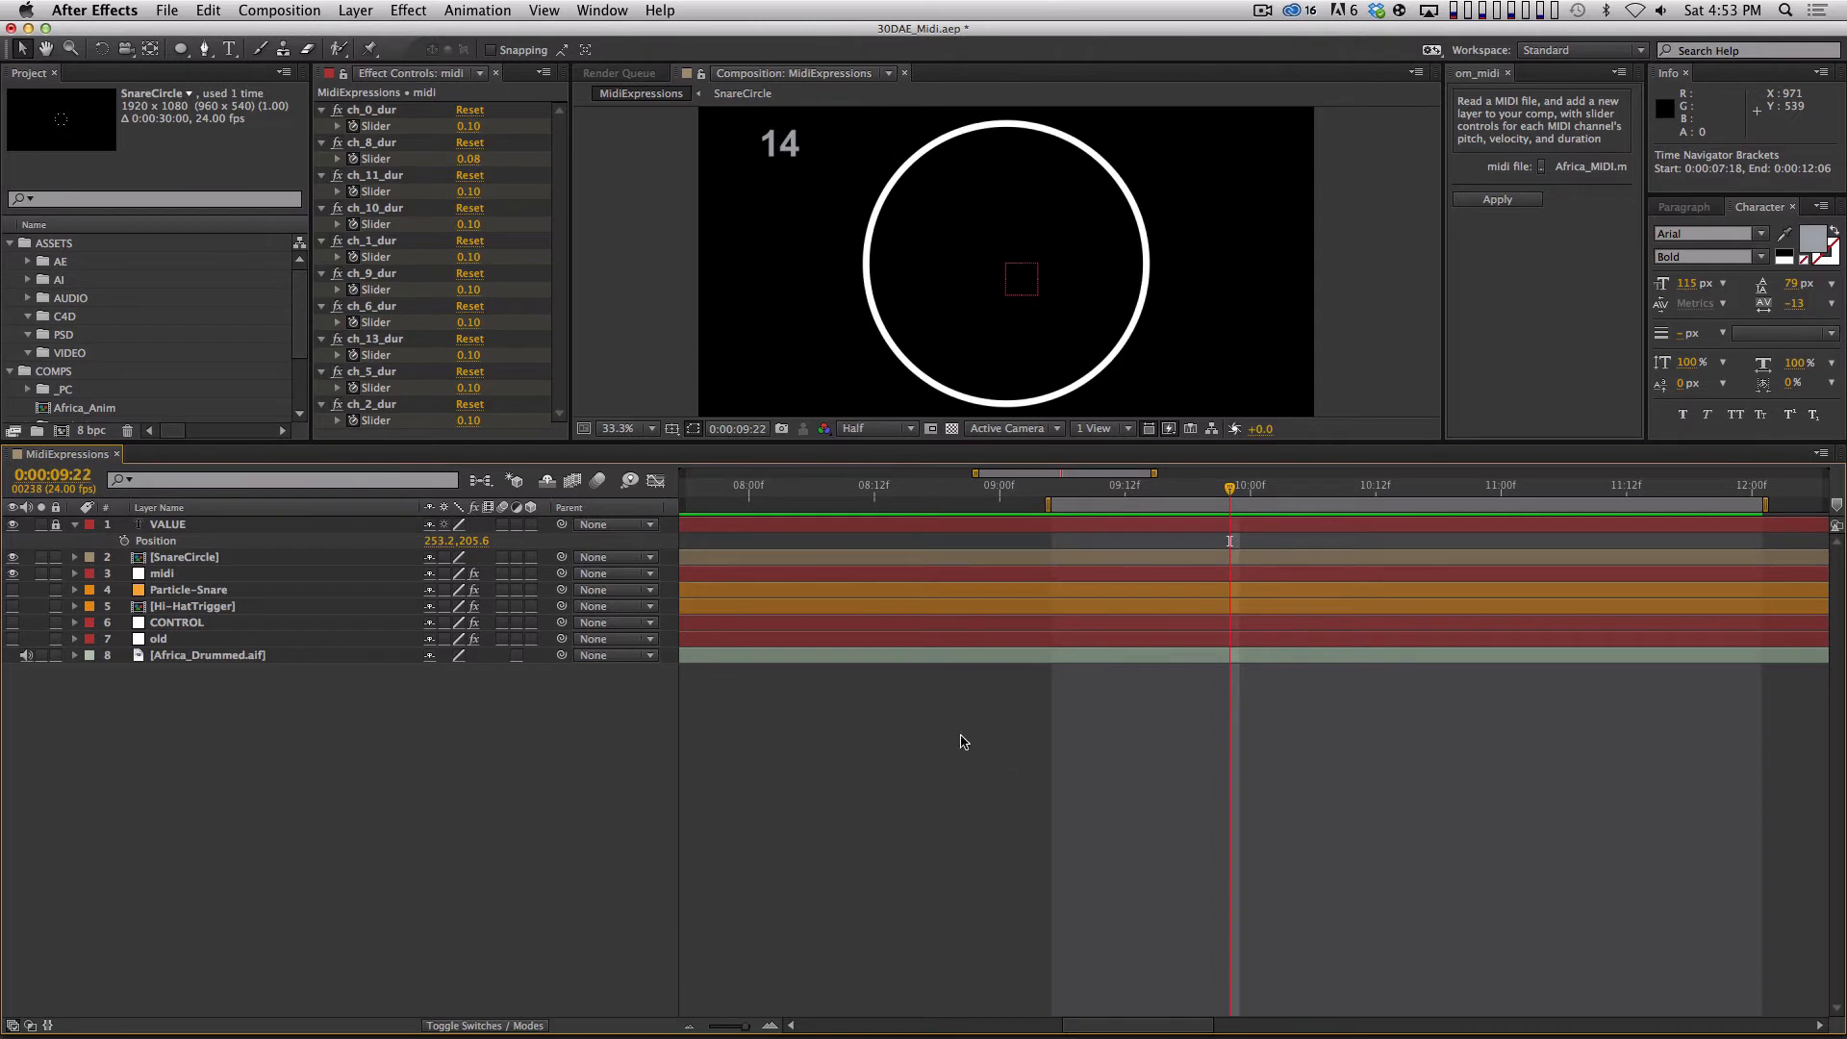
RAM-preview SnareCircle from the start of the composition at 0:00:00:00 with the work area ending at 0:00:12:00.
{"action": "left_click", "coordinate": [284, 557]}
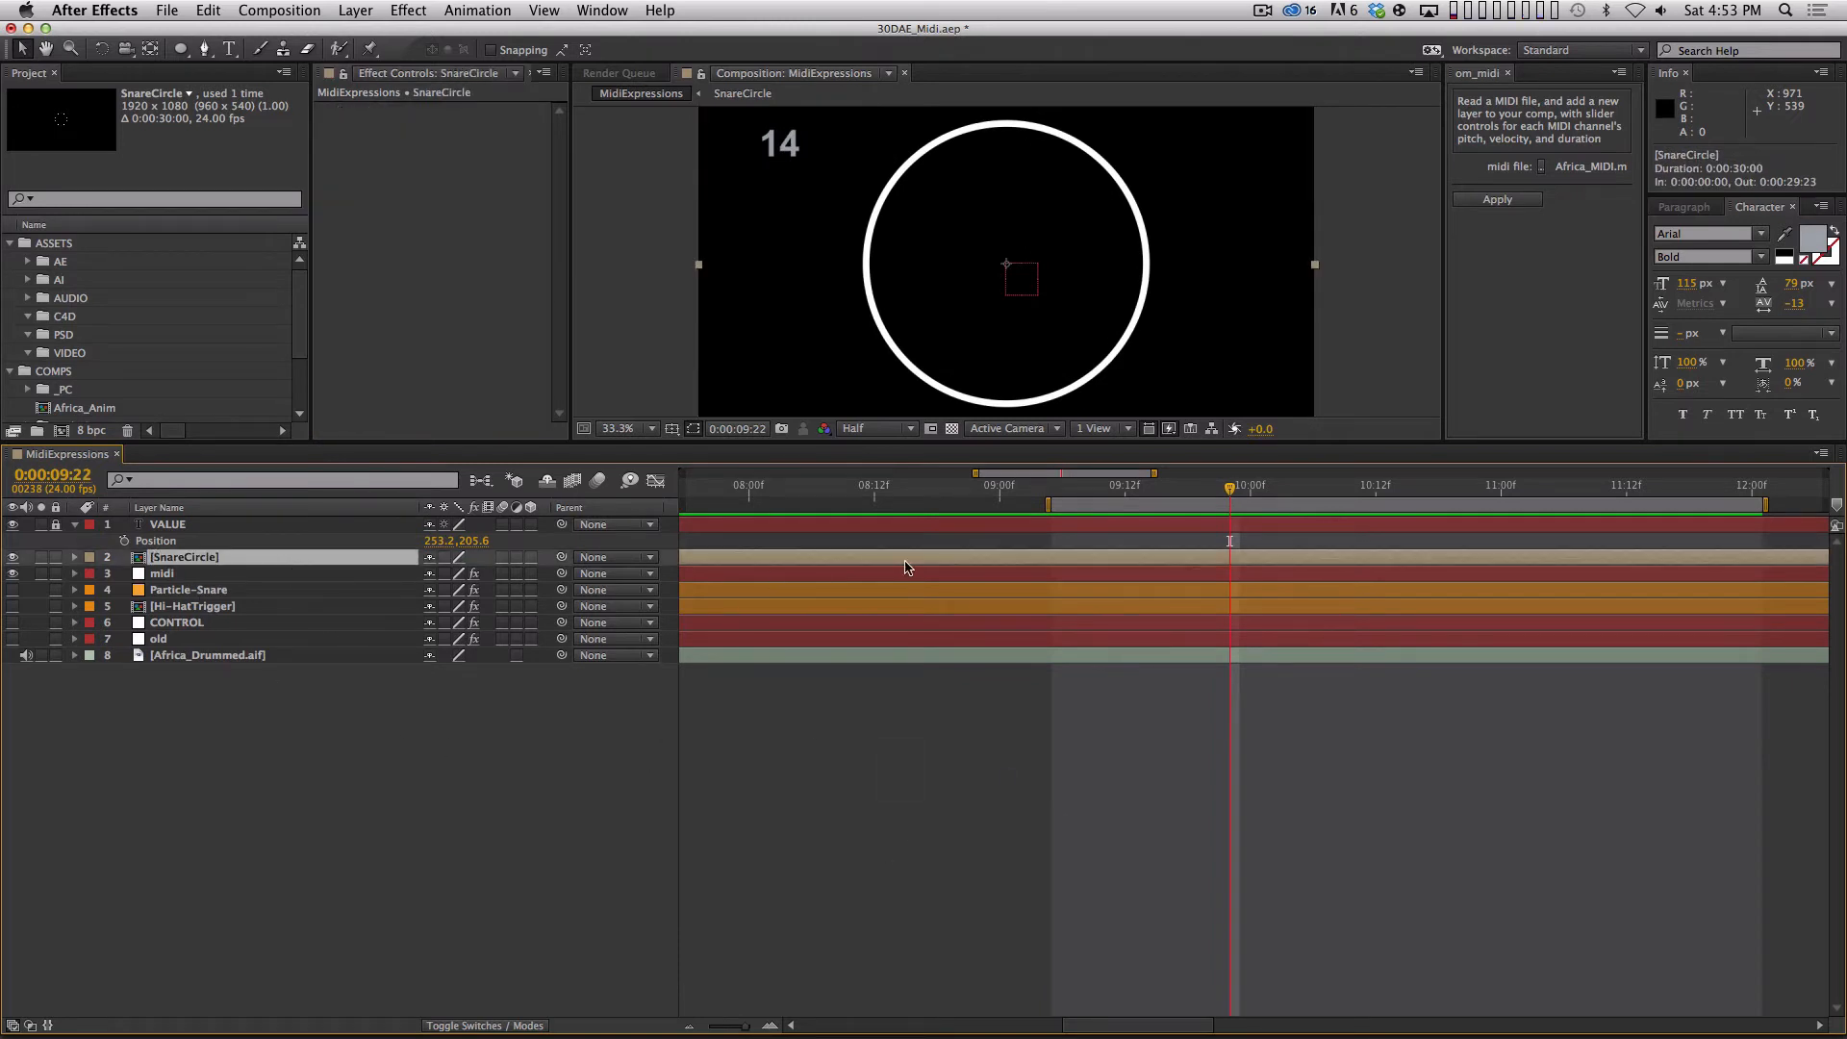
{"action": "key", "text": "shift+Home"}
{"action": "key", "text": "space"}
{"action": "key", "text": "Home"}
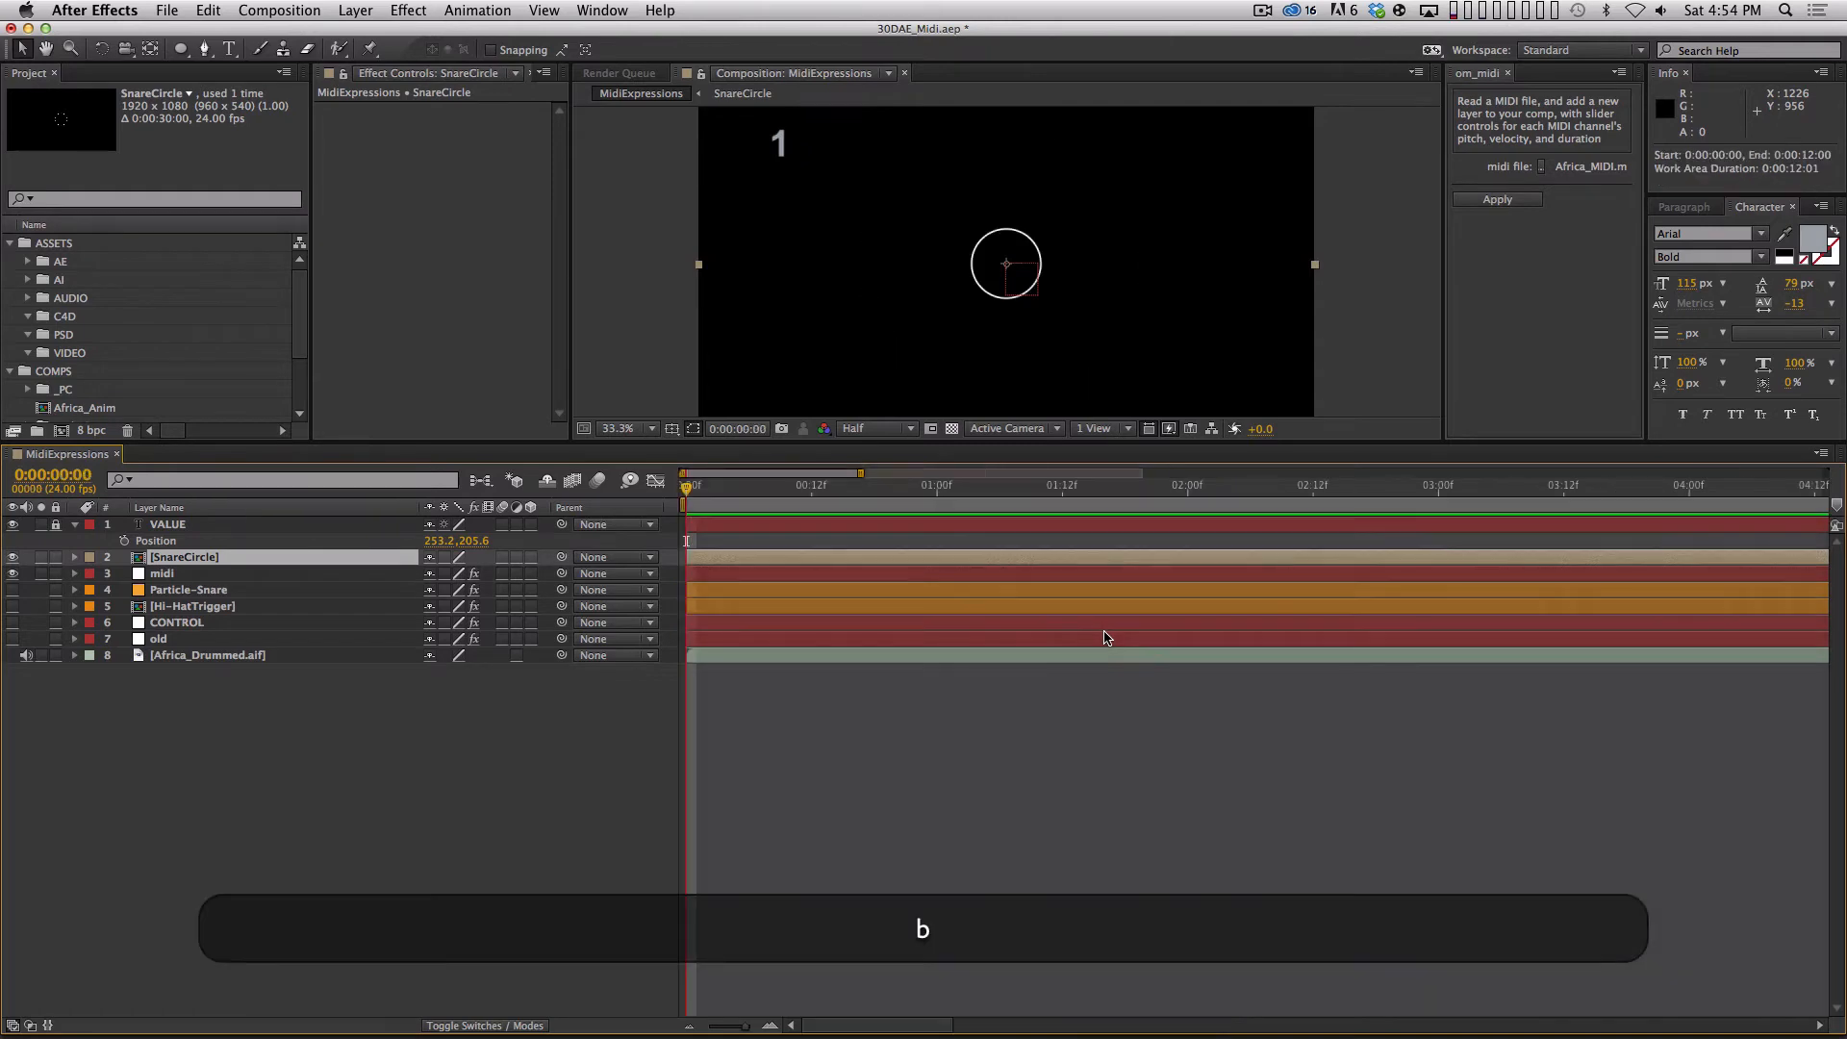
{"action": "key", "text": "minus"}
{"action": "key", "text": "KP_0"}
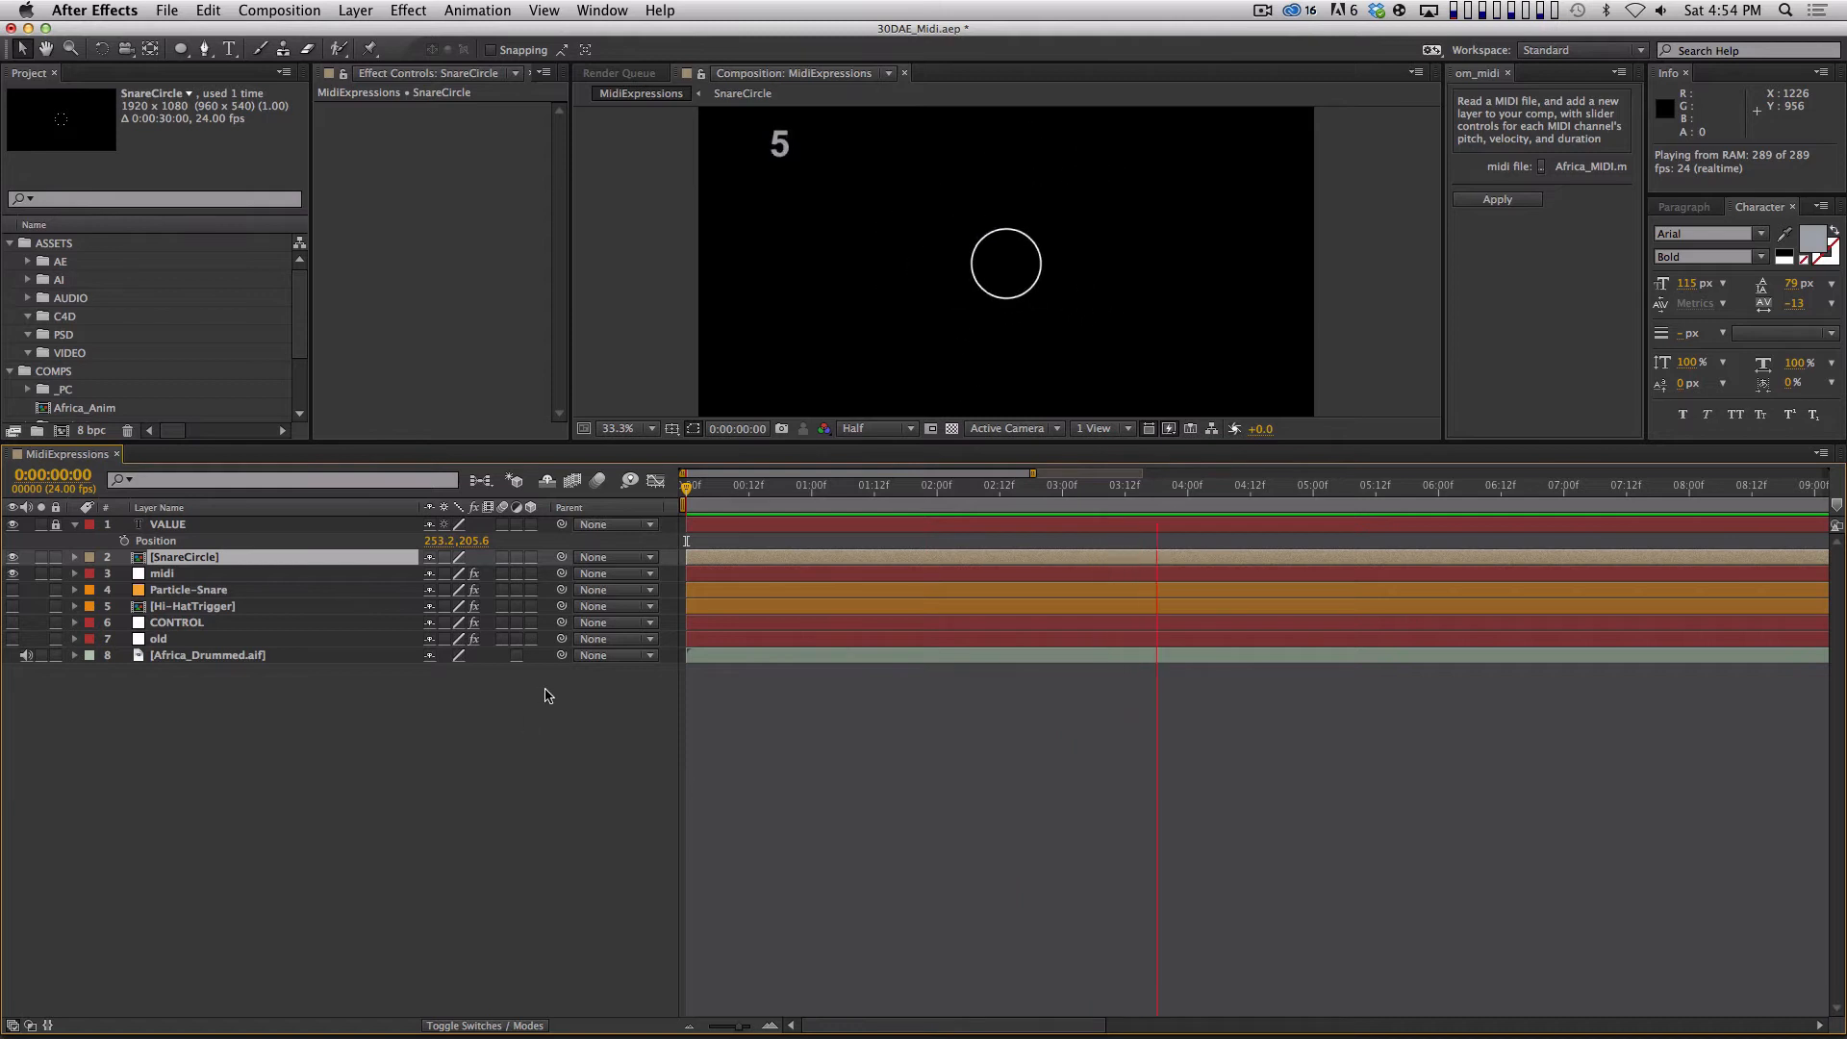
{"action": "key", "text": "space"}
Reduce the SnareCircle layer's scale to 42%.
{"action": "left_click", "coordinate": [320, 561]}
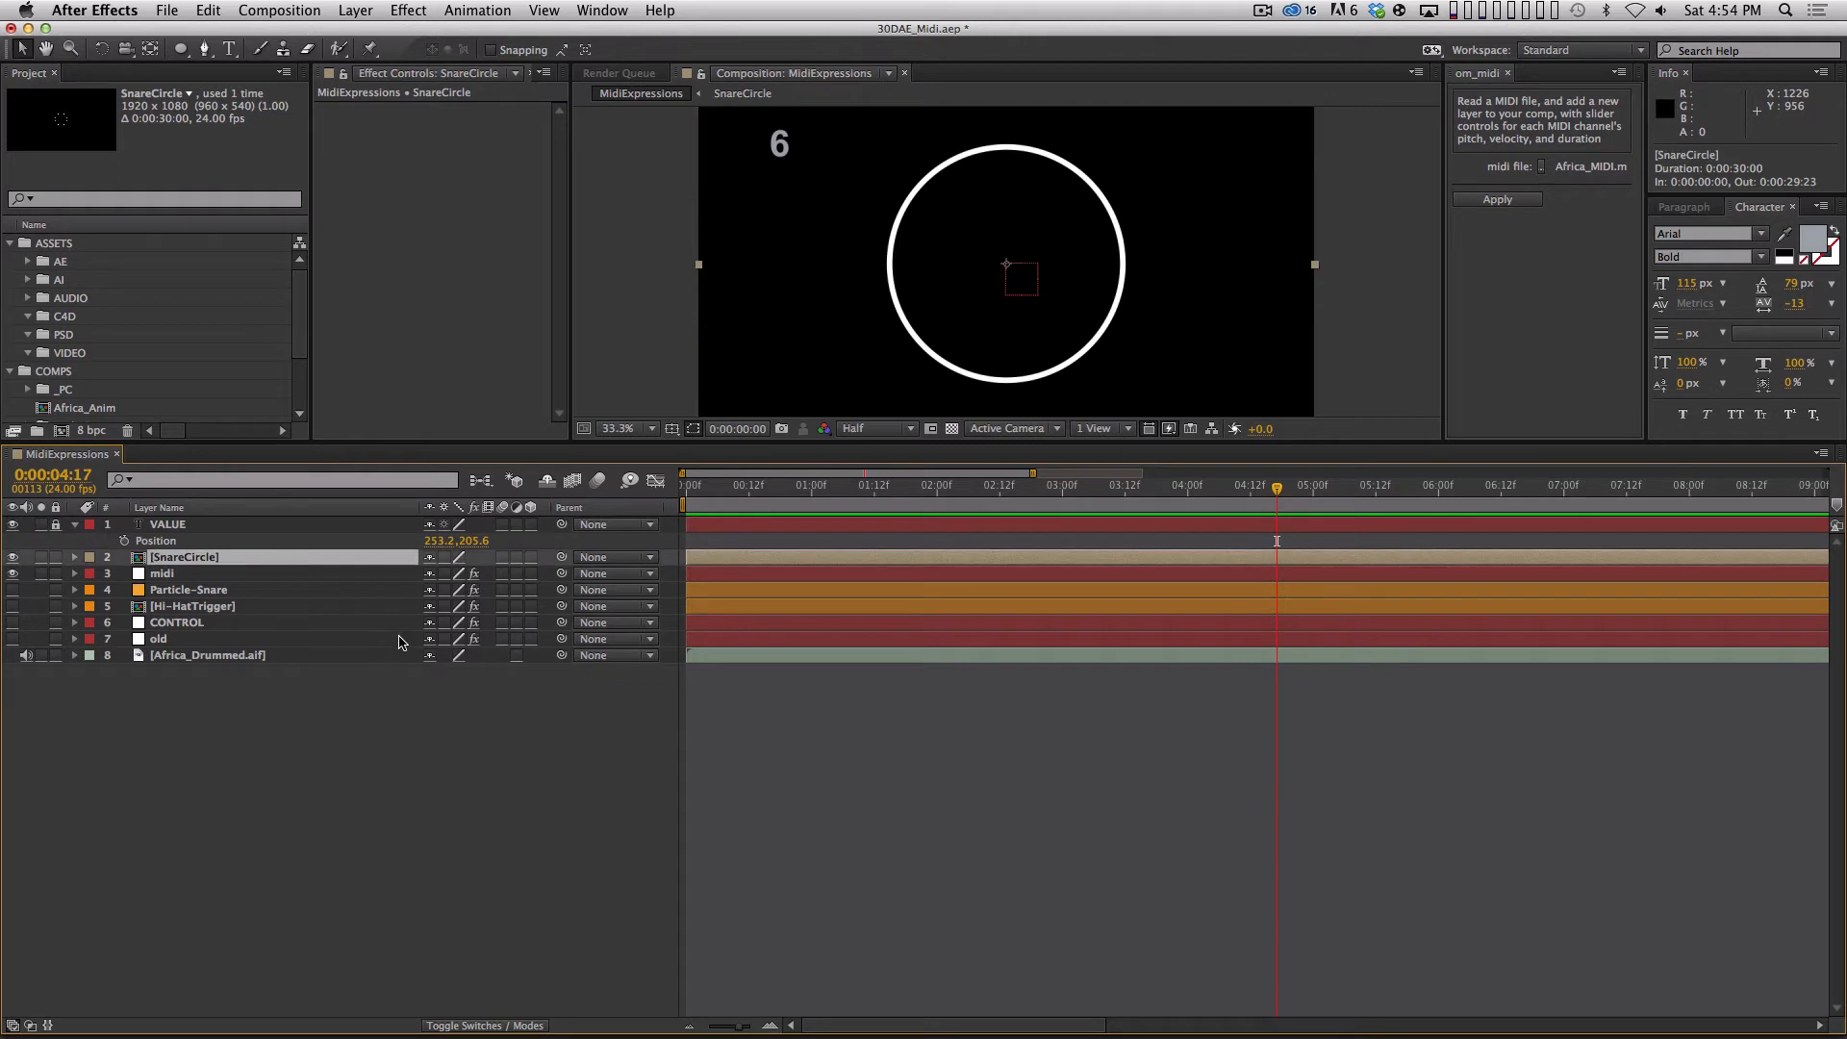
{"action": "key", "text": "s"}
{"action": "left_click_drag", "start_coordinate": [453, 573], "coordinate": [405, 577]}
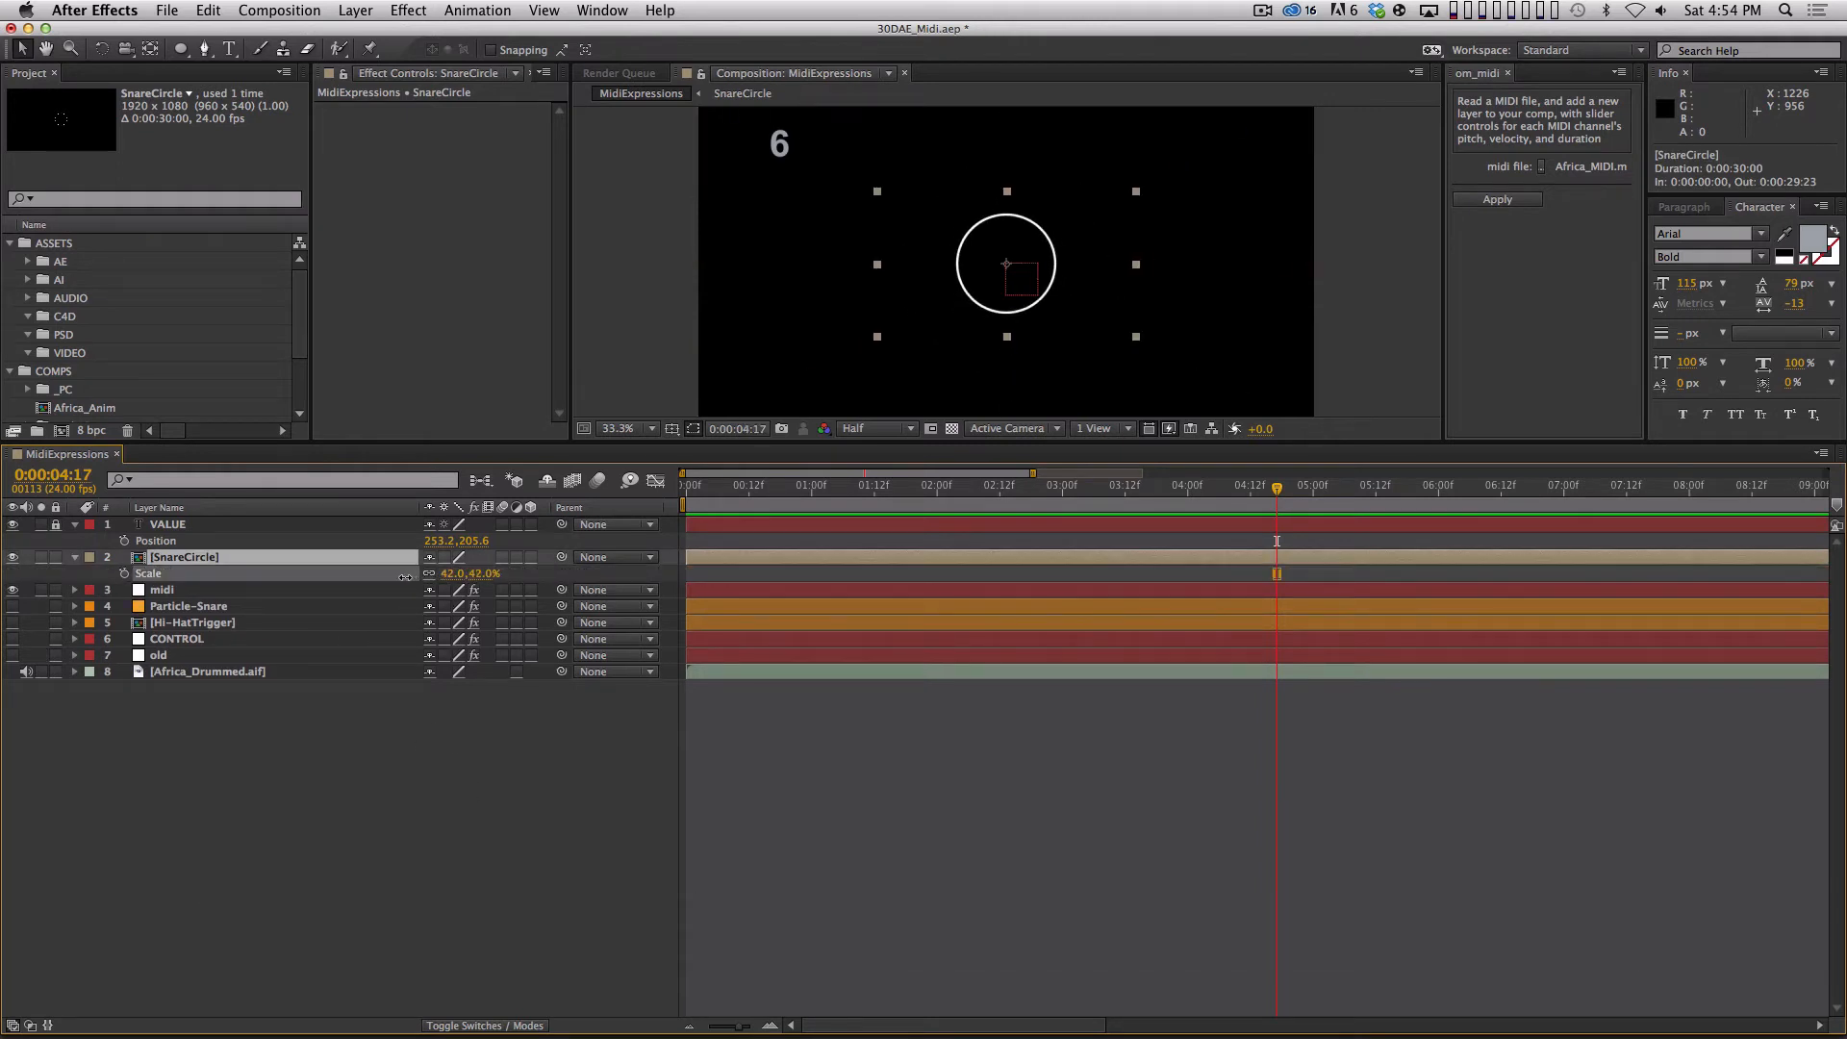
Duplicate the SnareCircle layer and rename the copy KickCircle.
{"action": "key", "text": "super+d"}
{"action": "key", "text": "super+Return"}
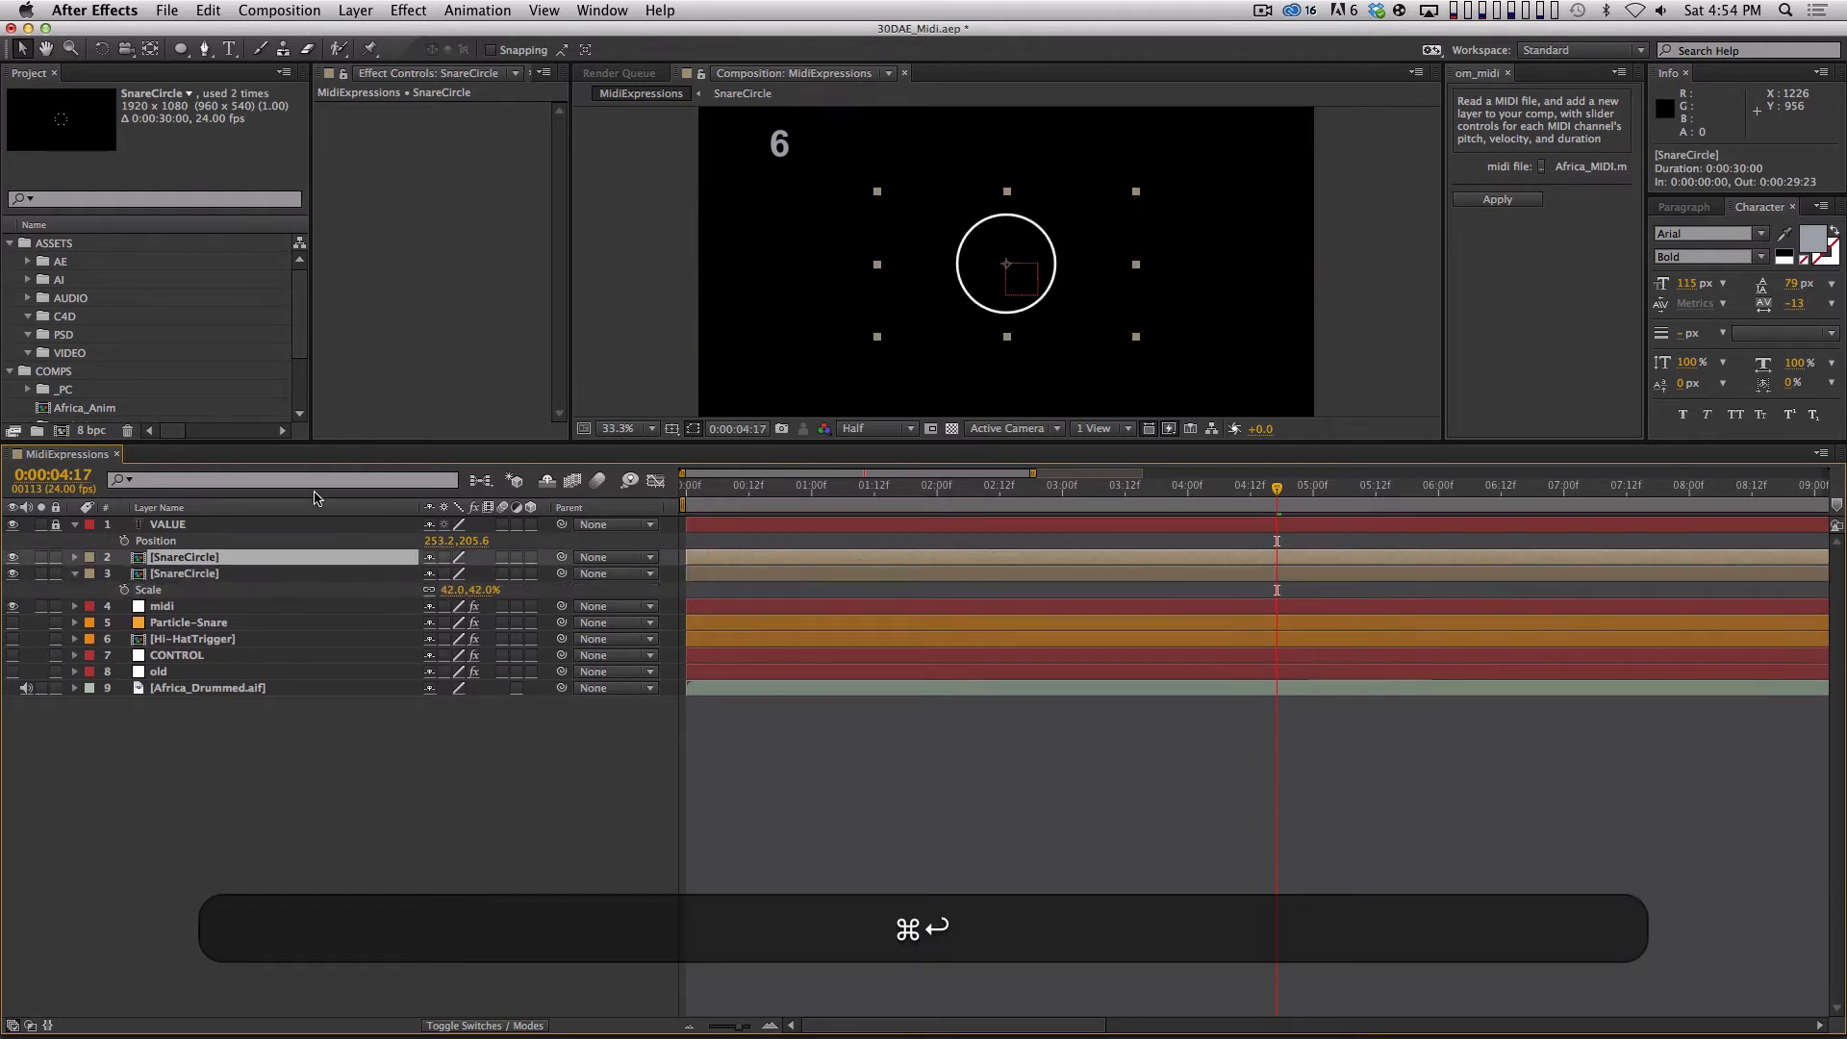
{"action": "type", "text": "KickCircl"}
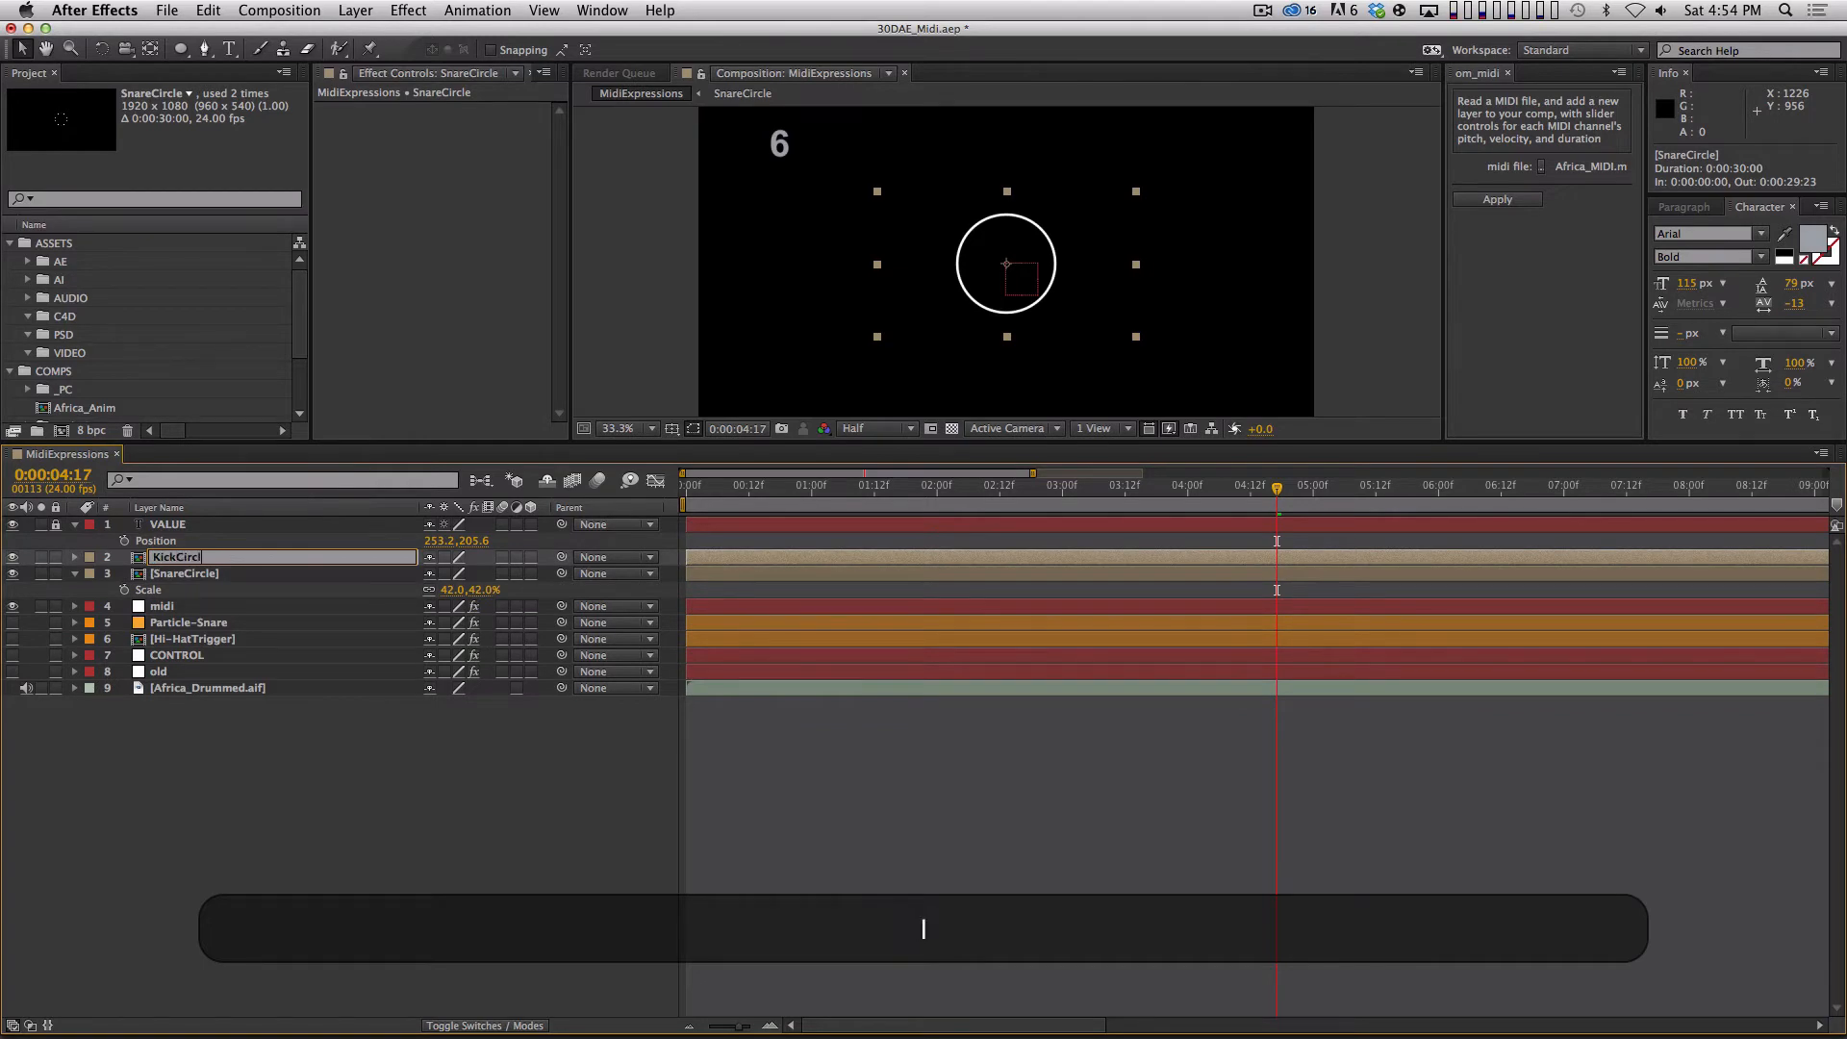
{"action": "type", "text": "e"}
{"action": "key", "text": "Return"}
Set the KickCircle layer's scale to 100%.
{"action": "key", "text": "s"}
{"action": "left_click", "coordinate": [451, 574]}
{"action": "type", "text": "10"}
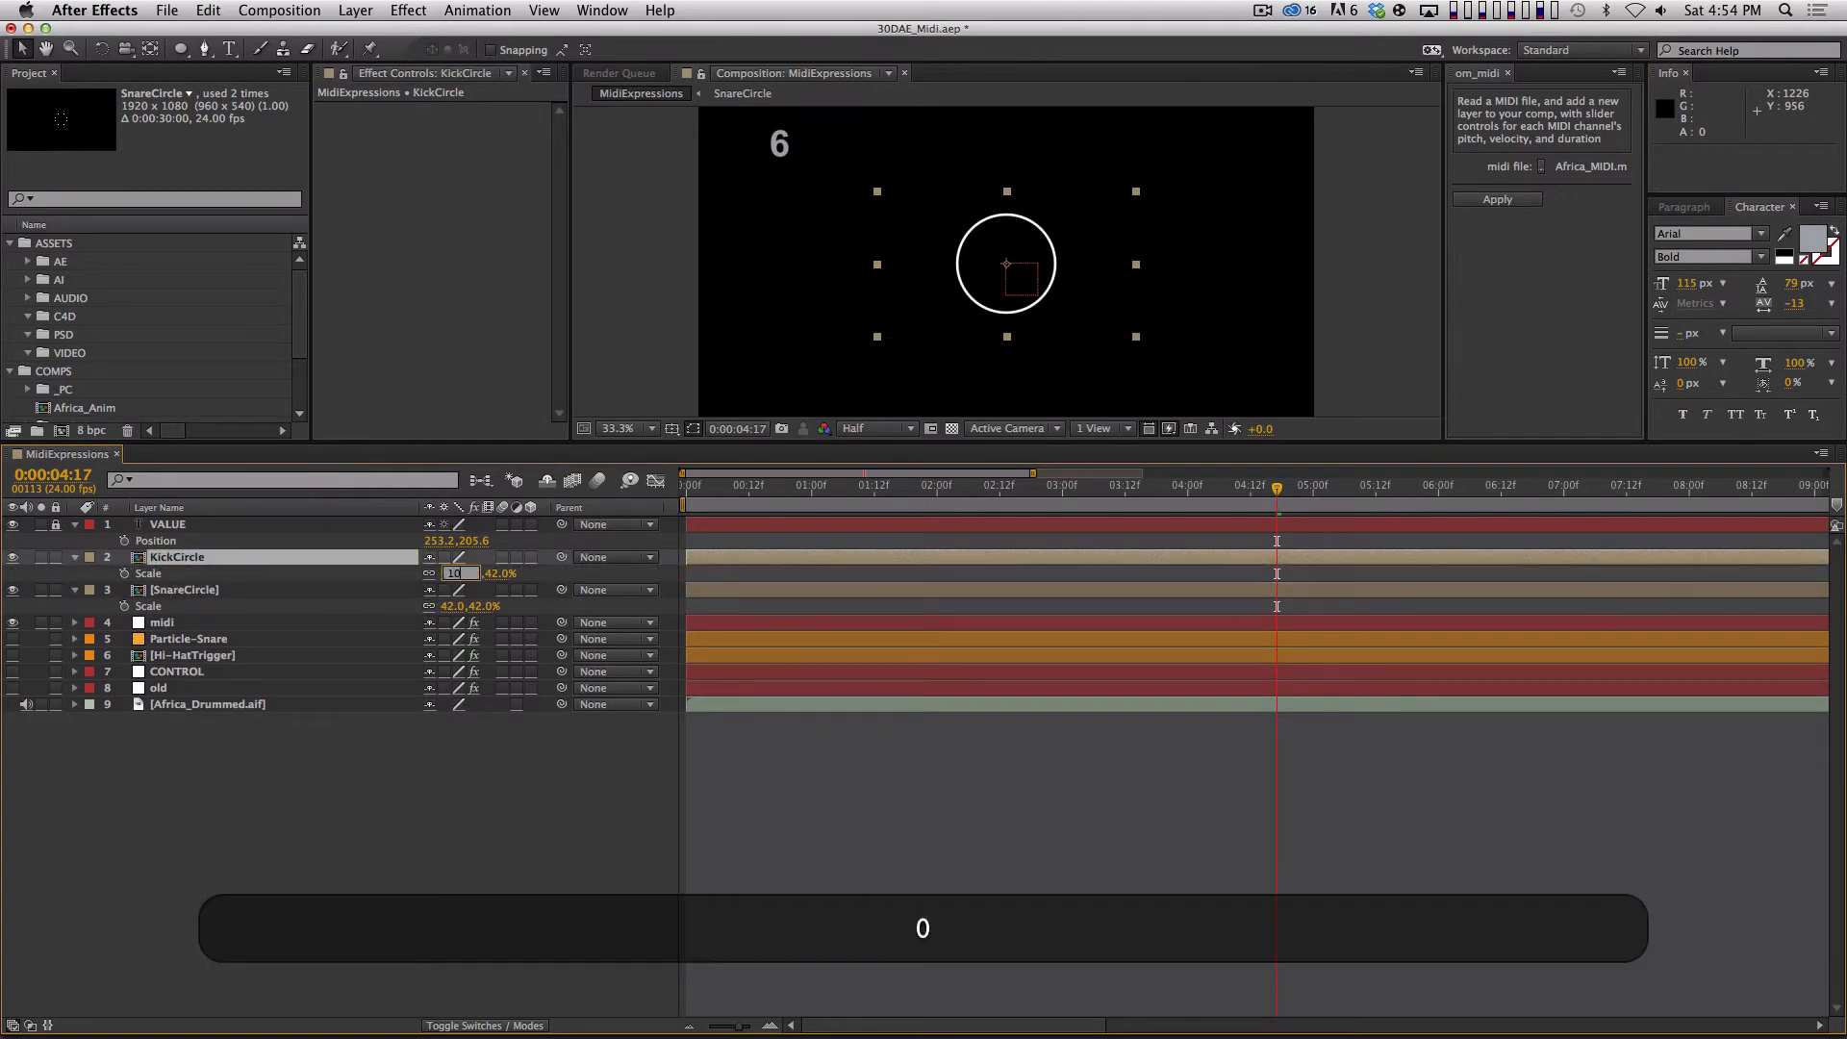
{"action": "type", "text": "0"}
{"action": "key", "text": "Return"}
Apply a Fill effect to KickCircle and set its color to a muted blue-violet with H 240°, S 49% and B 75%.
{"action": "left_click", "coordinate": [408, 10]}
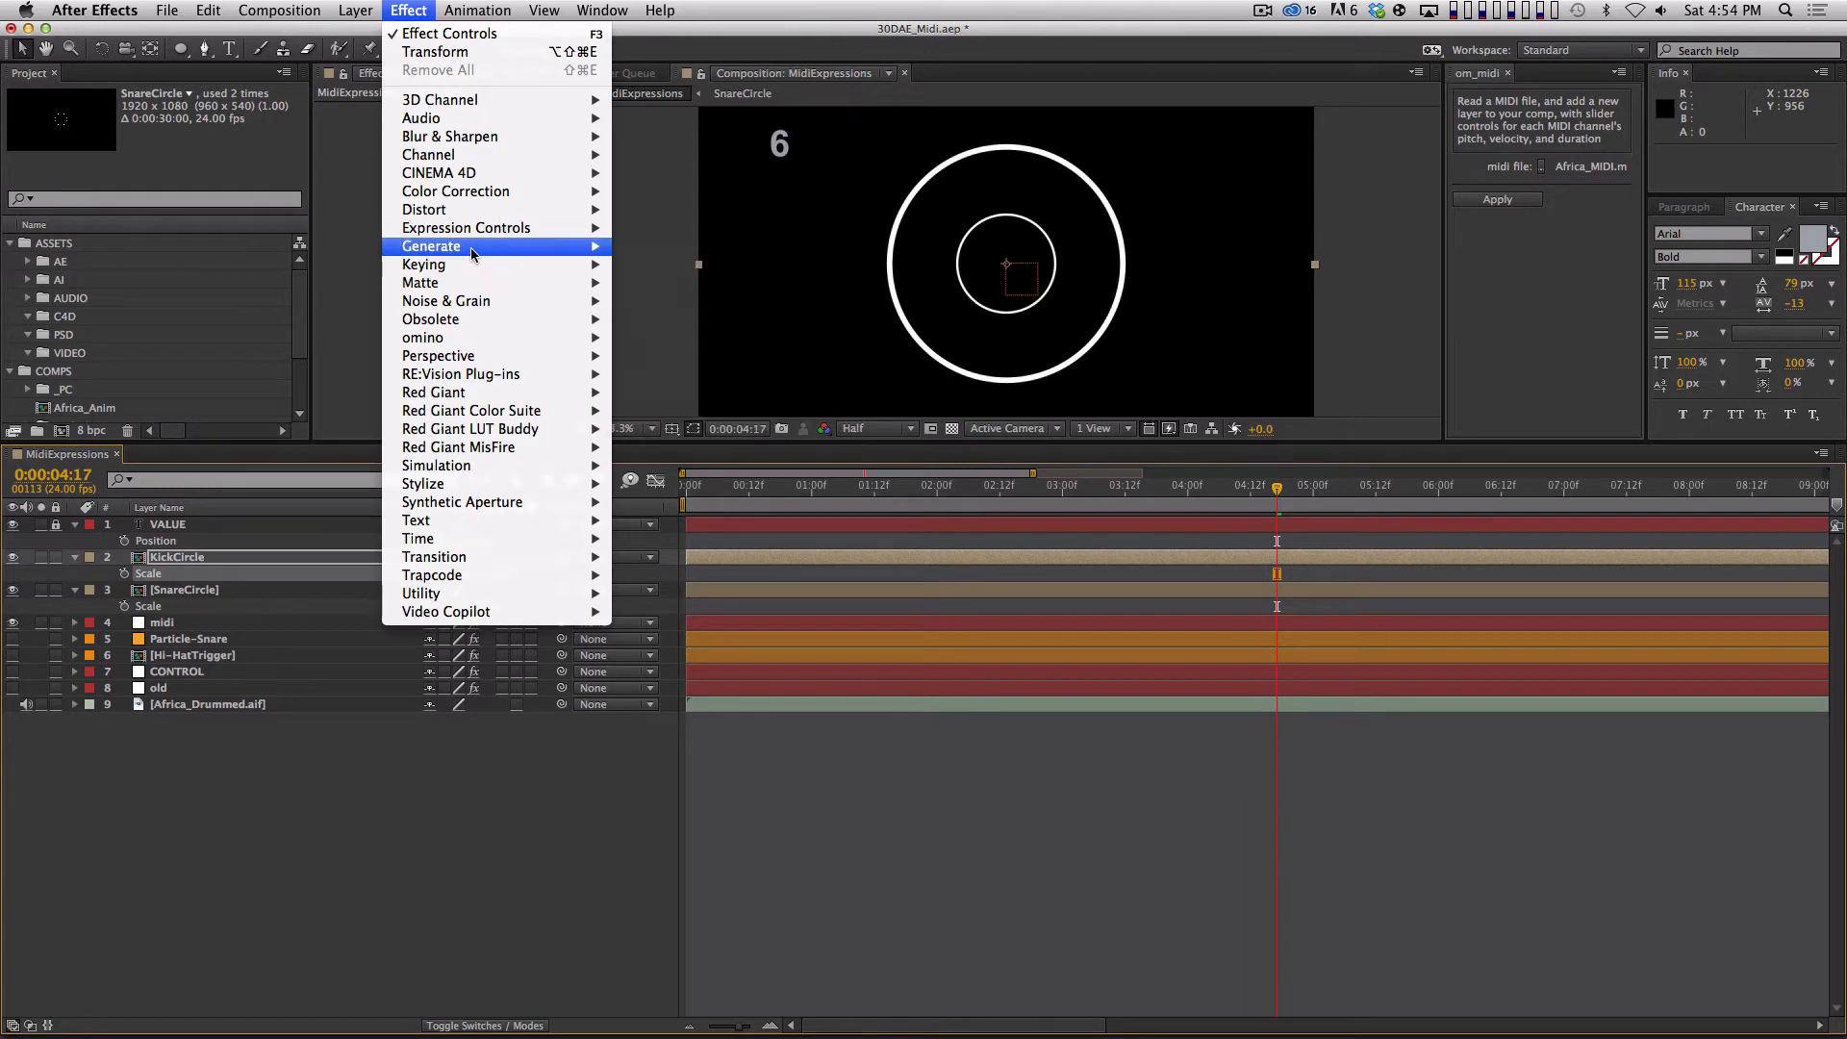
{"action": "left_click", "coordinate": [722, 522]}
{"action": "left_click", "coordinate": [467, 159]}
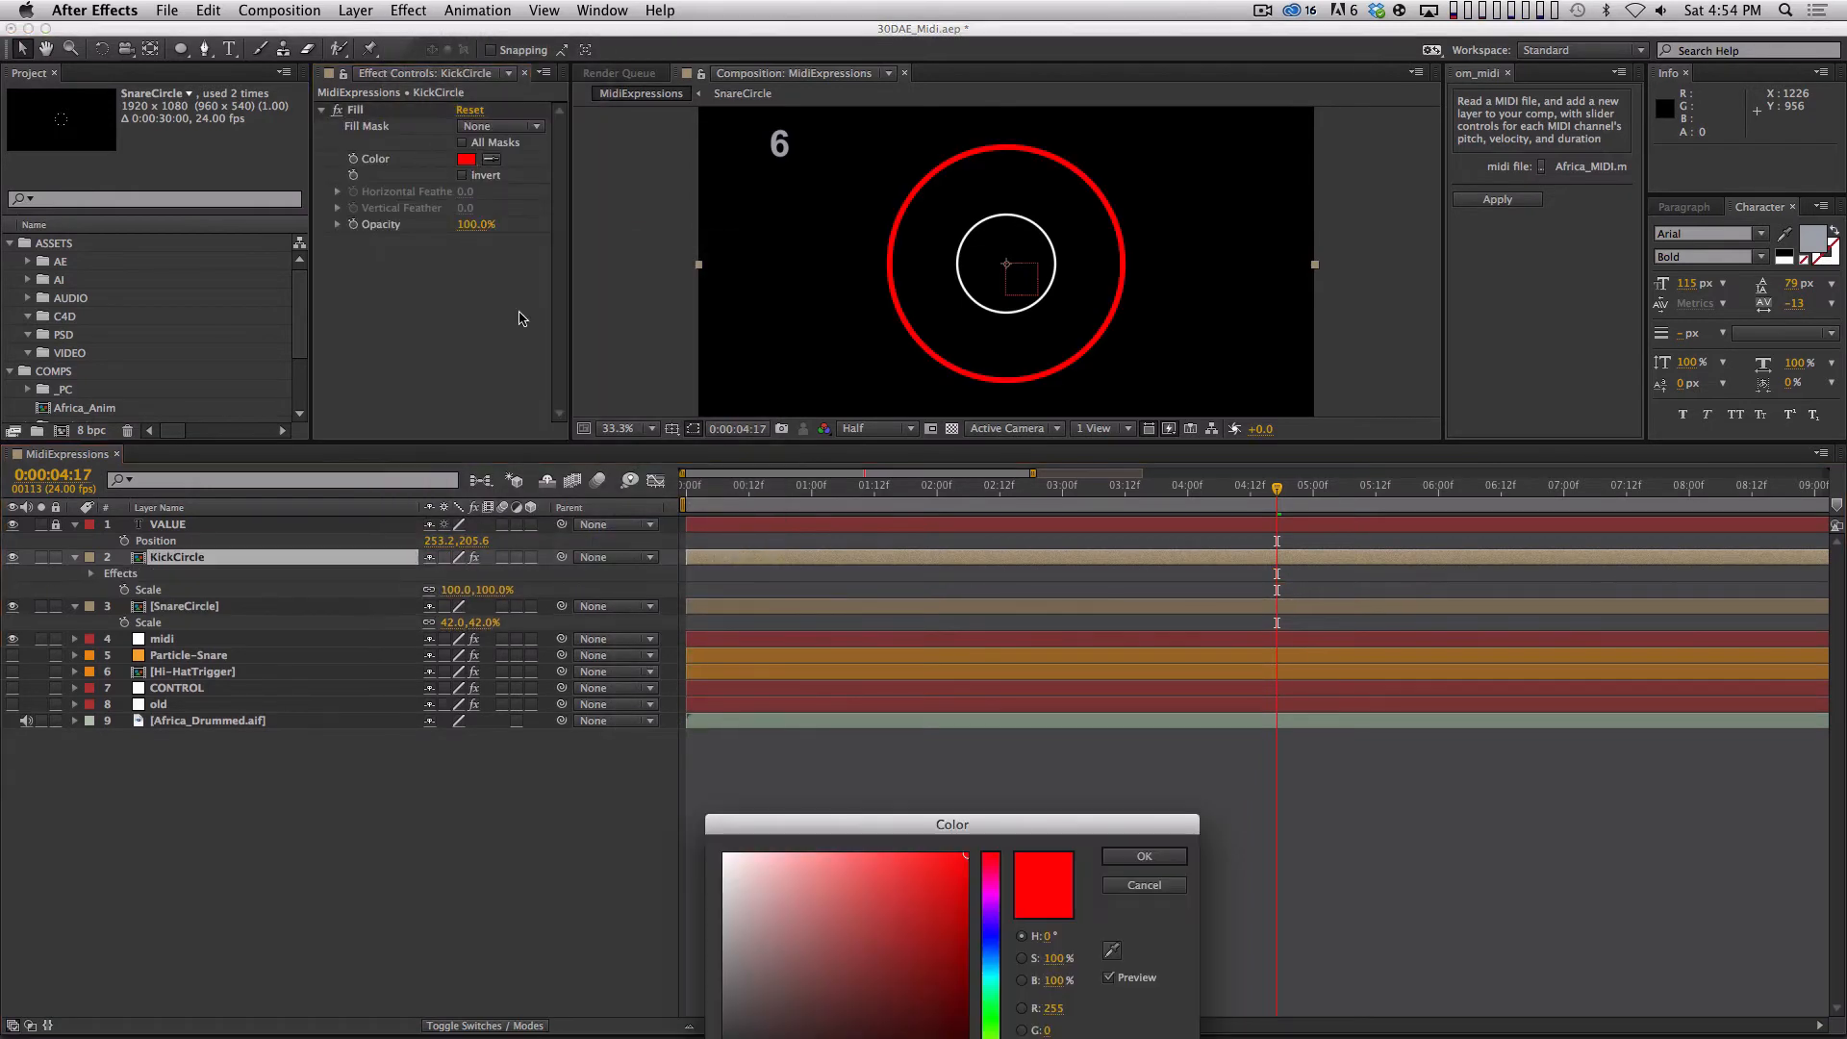
{"action": "left_click", "coordinate": [991, 974]}
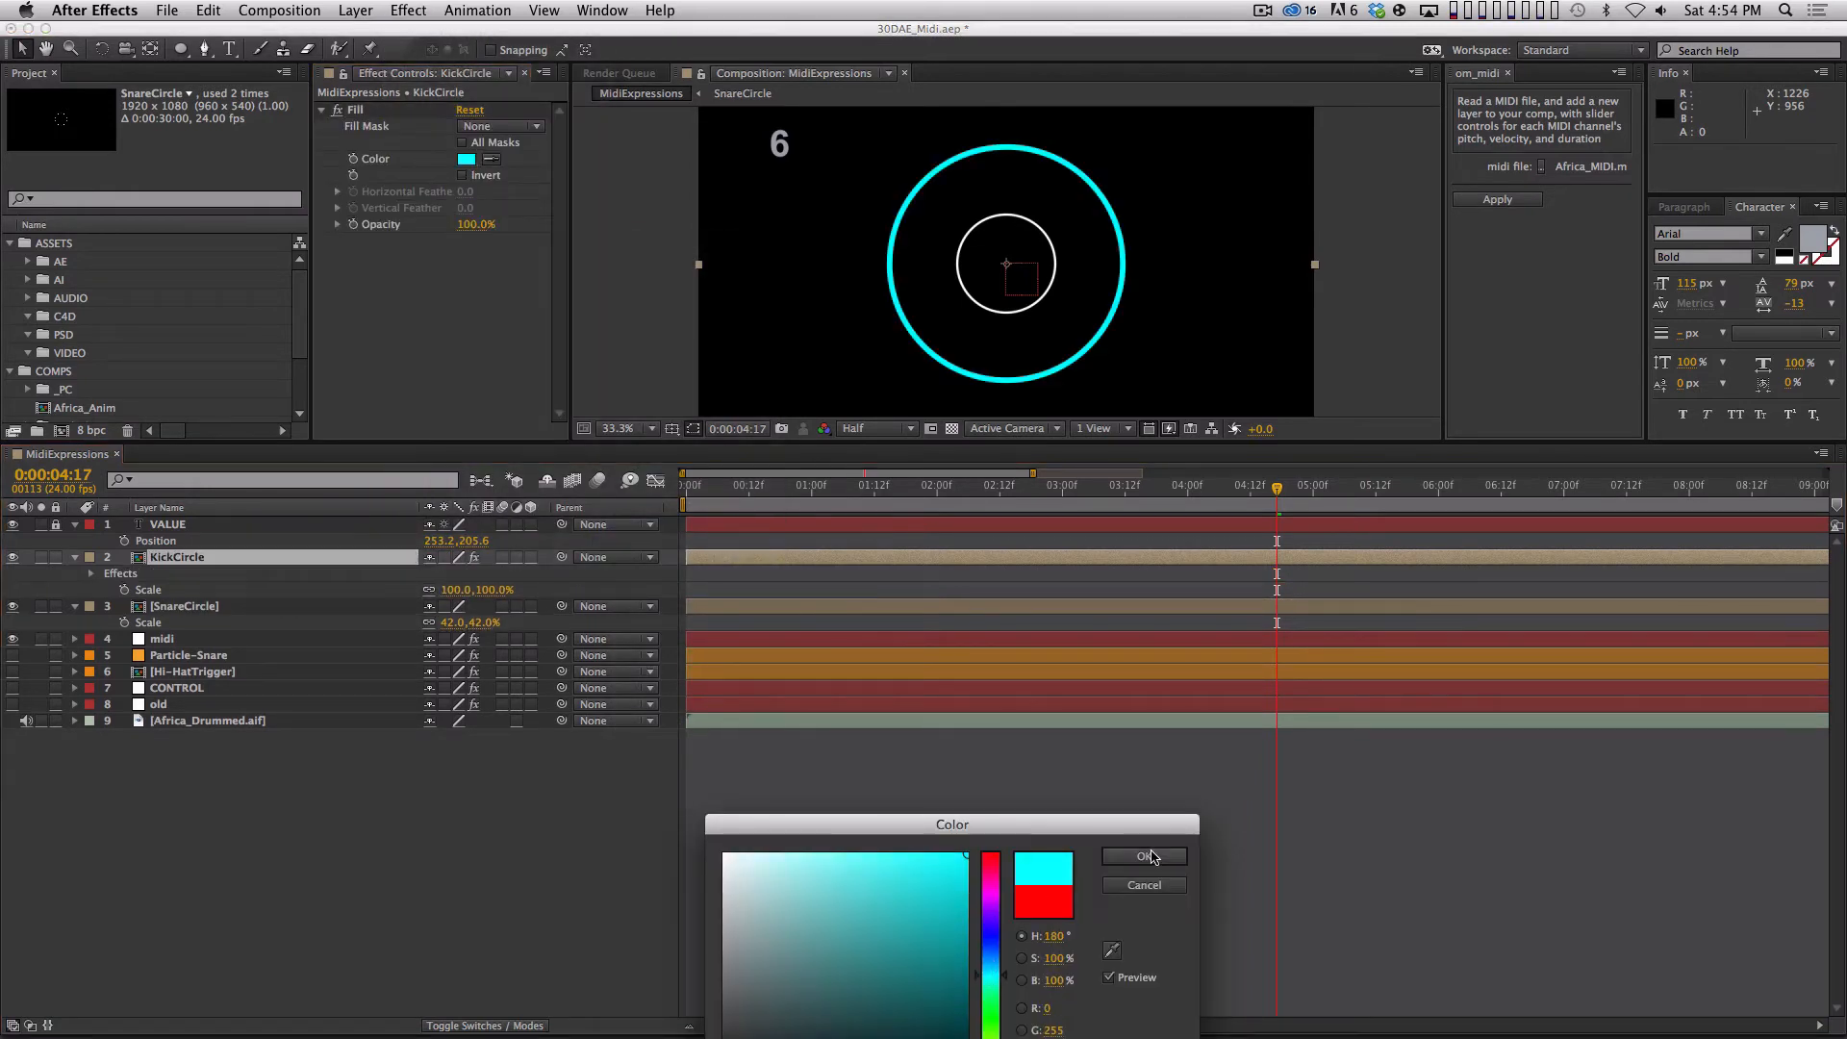
{"action": "left_click", "coordinate": [991, 934]}
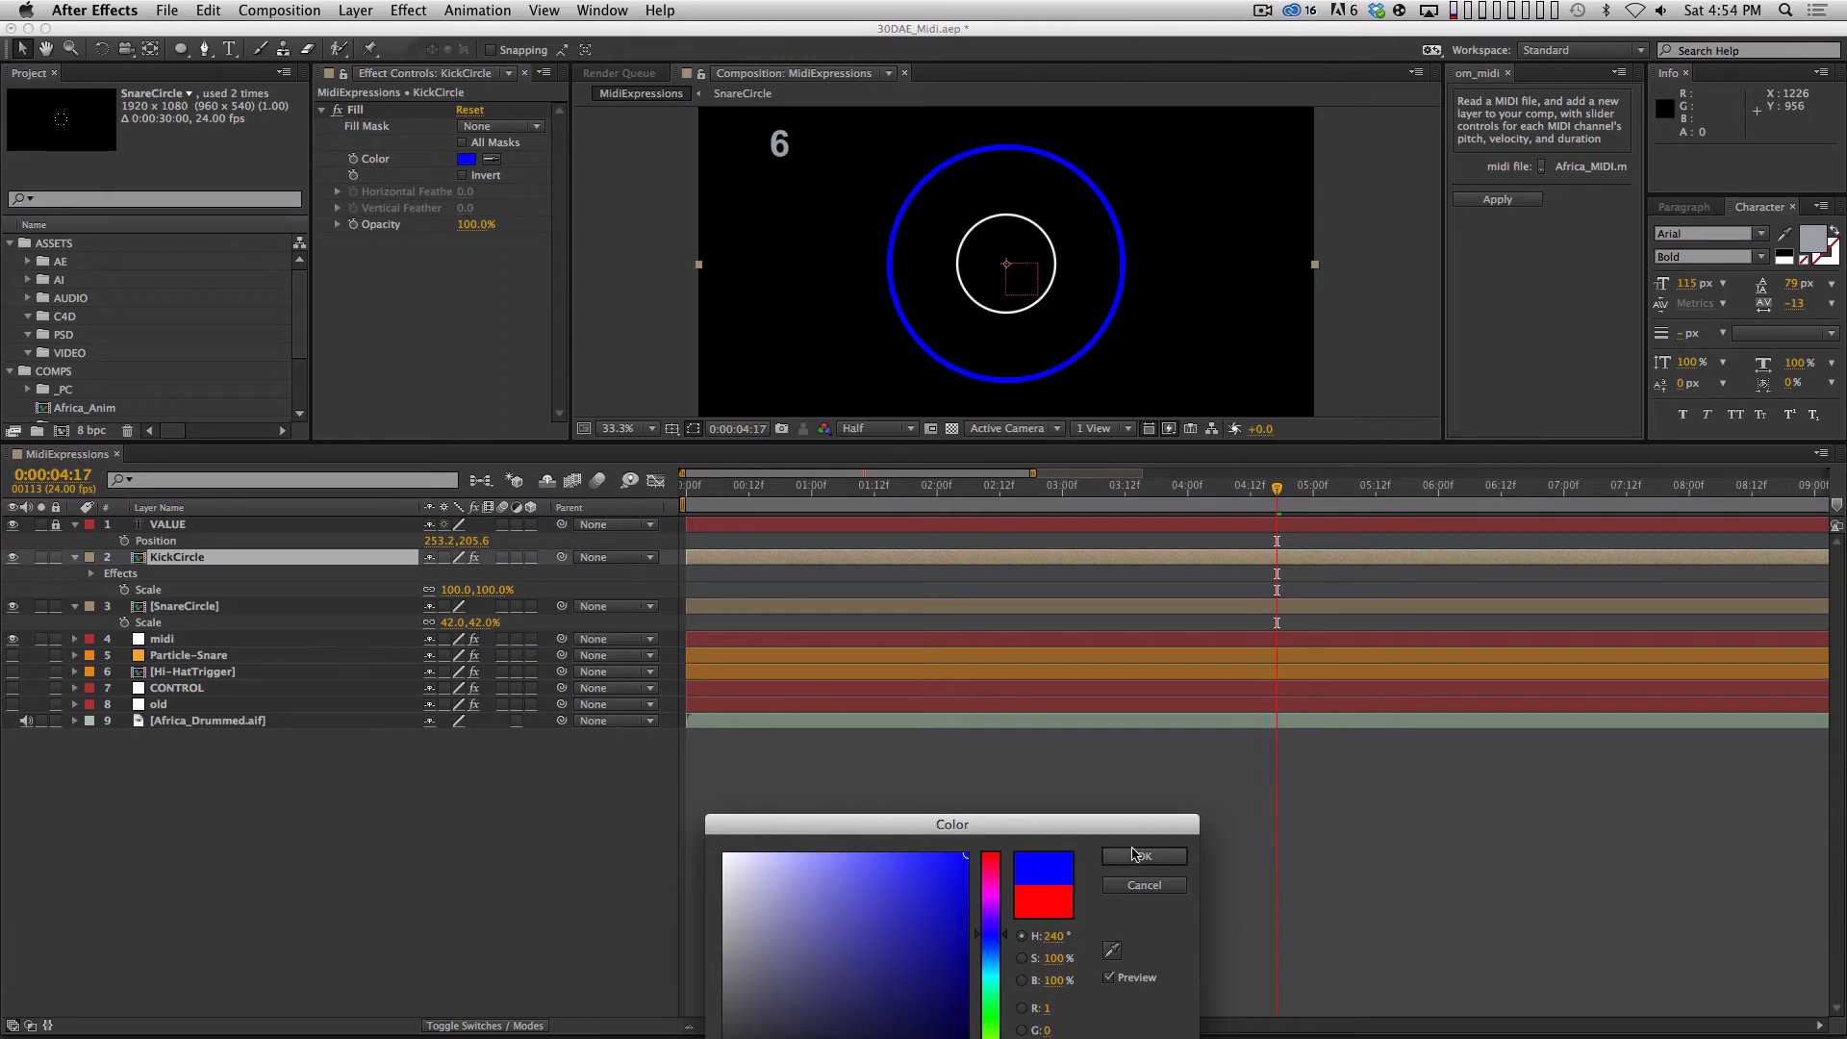
{"action": "left_click", "coordinate": [867, 911]}
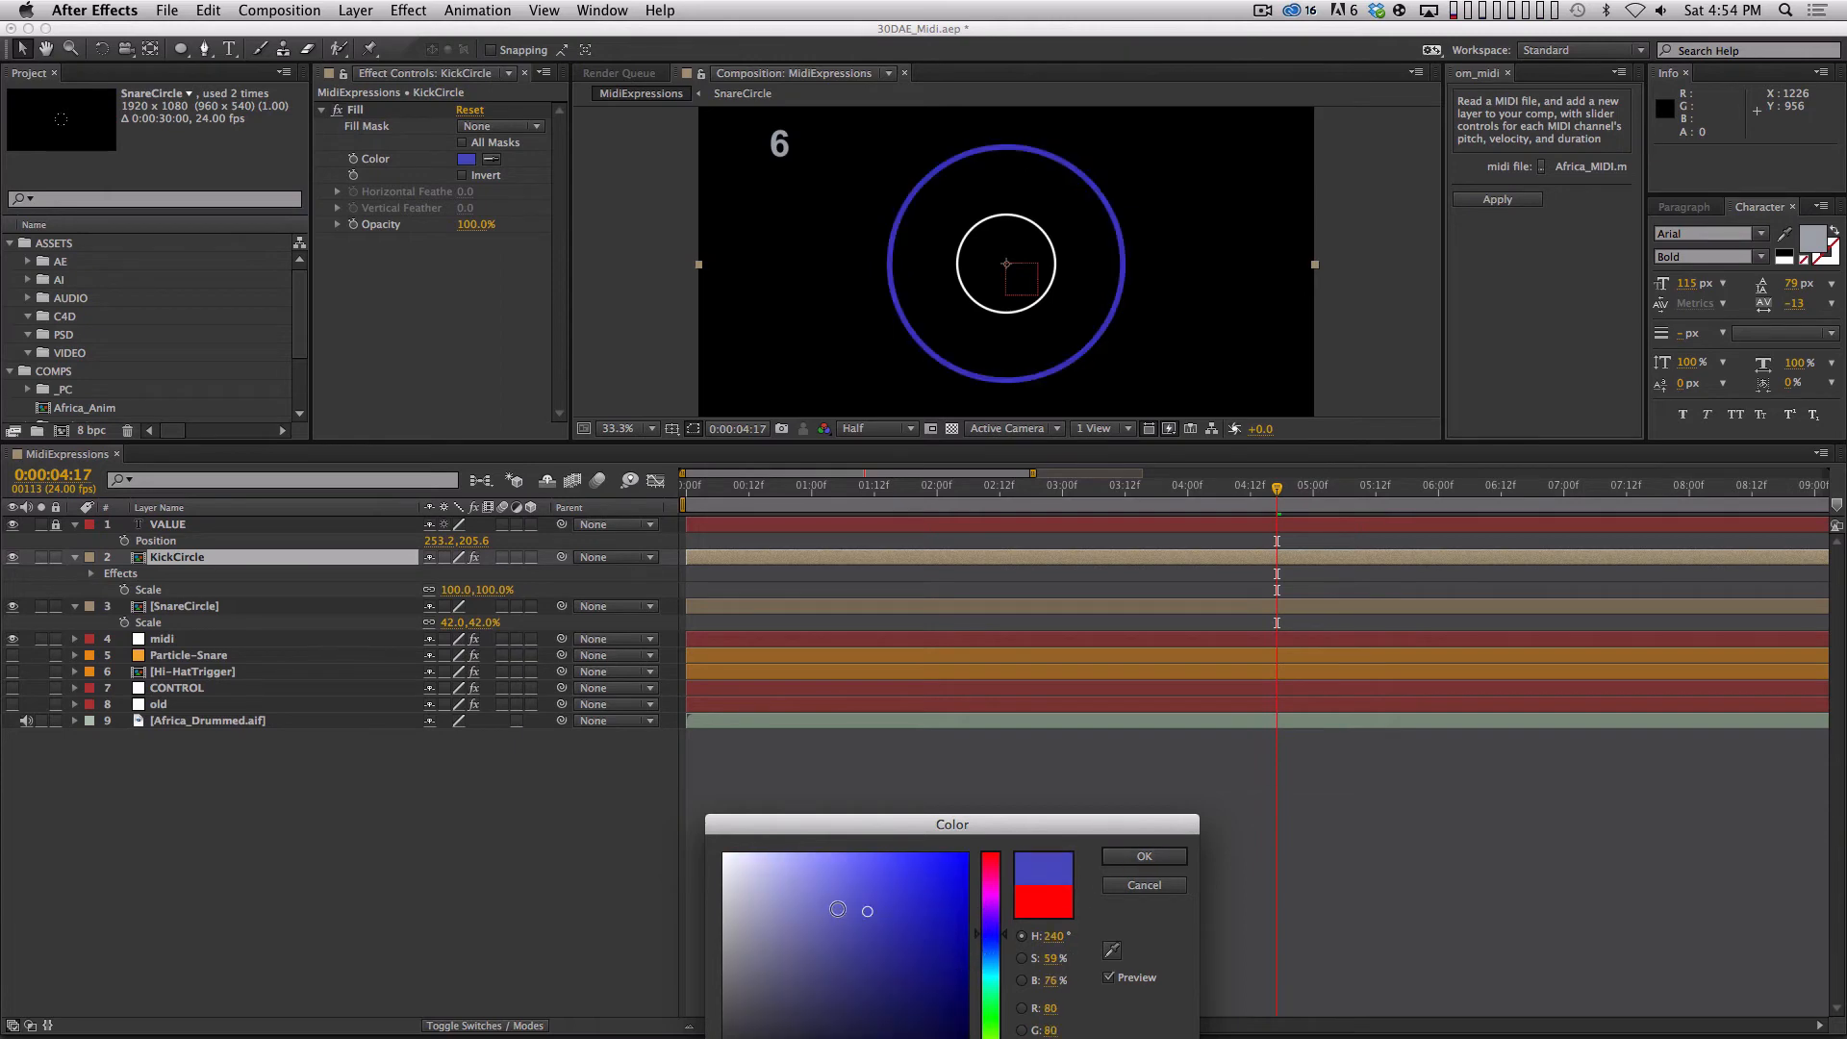
{"action": "left_click", "coordinate": [1144, 855]}
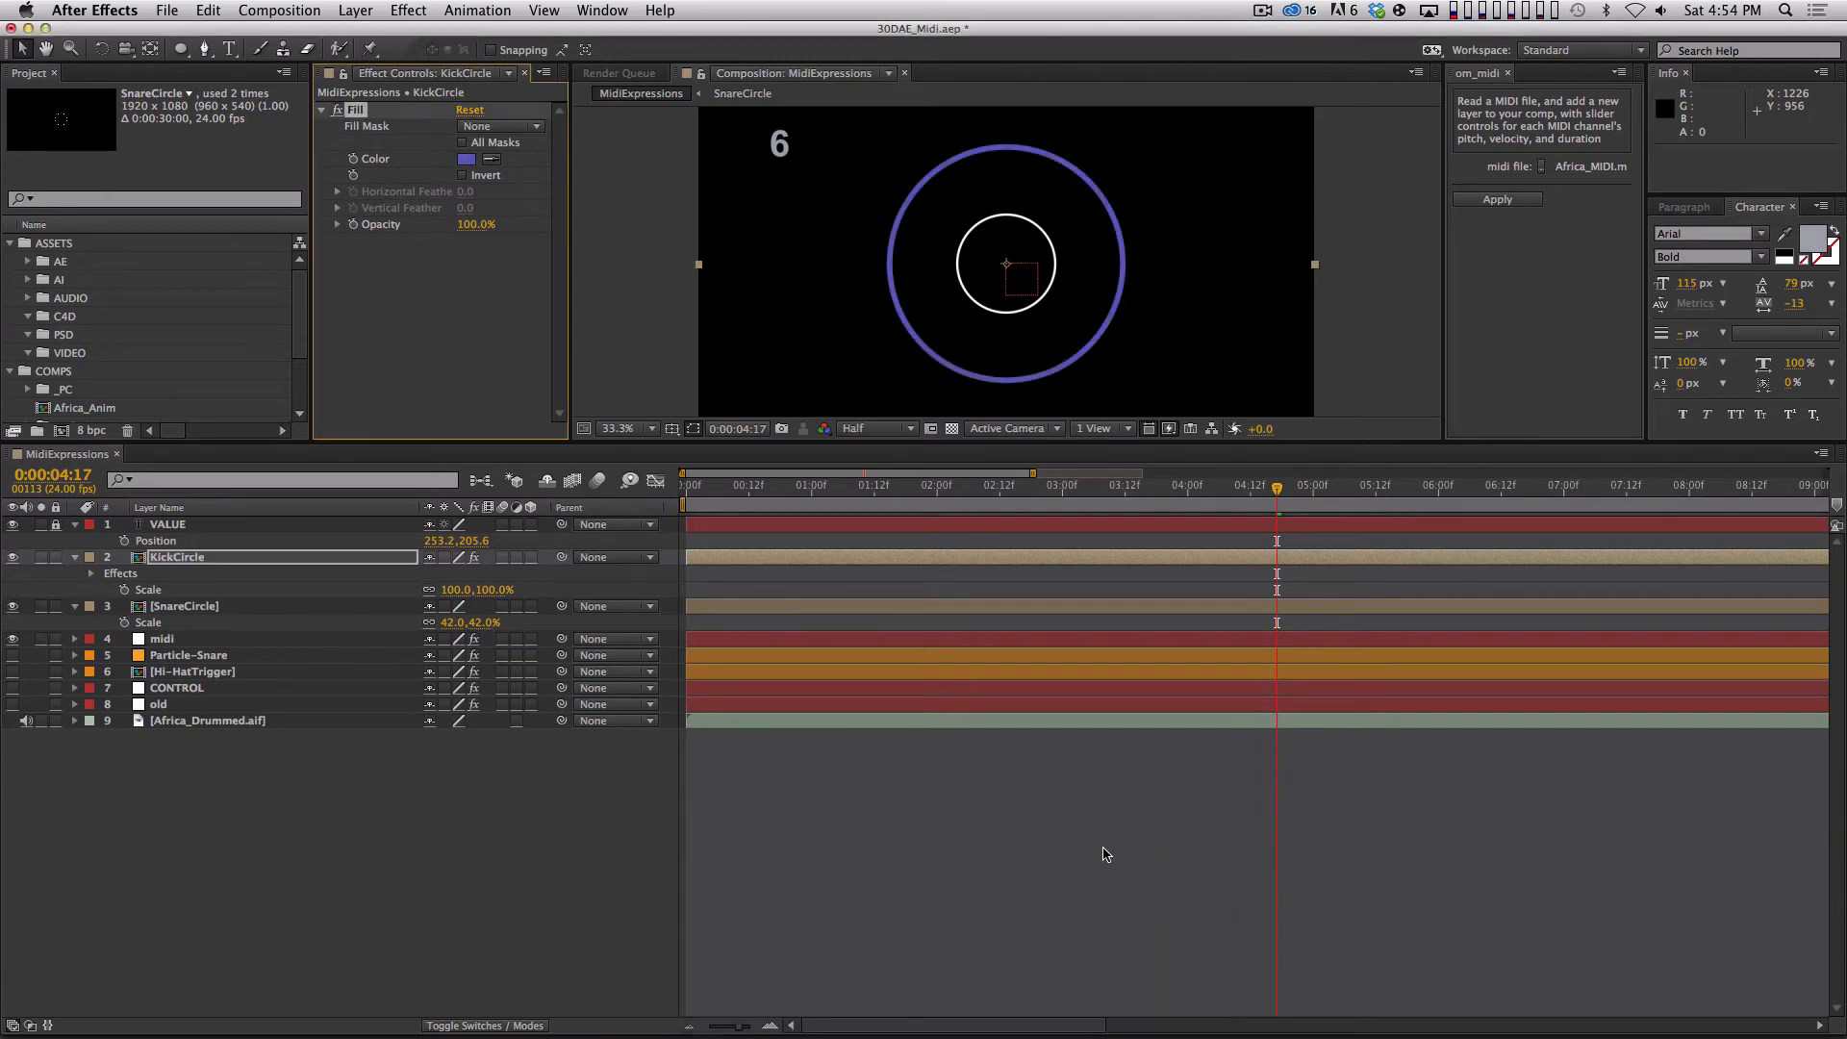
Reveal KickCircle's modified properties, examine its Time Remap expression's ch_1_dur reference without editing it, and collapse the layer.
{"action": "left_click", "coordinate": [336, 560]}
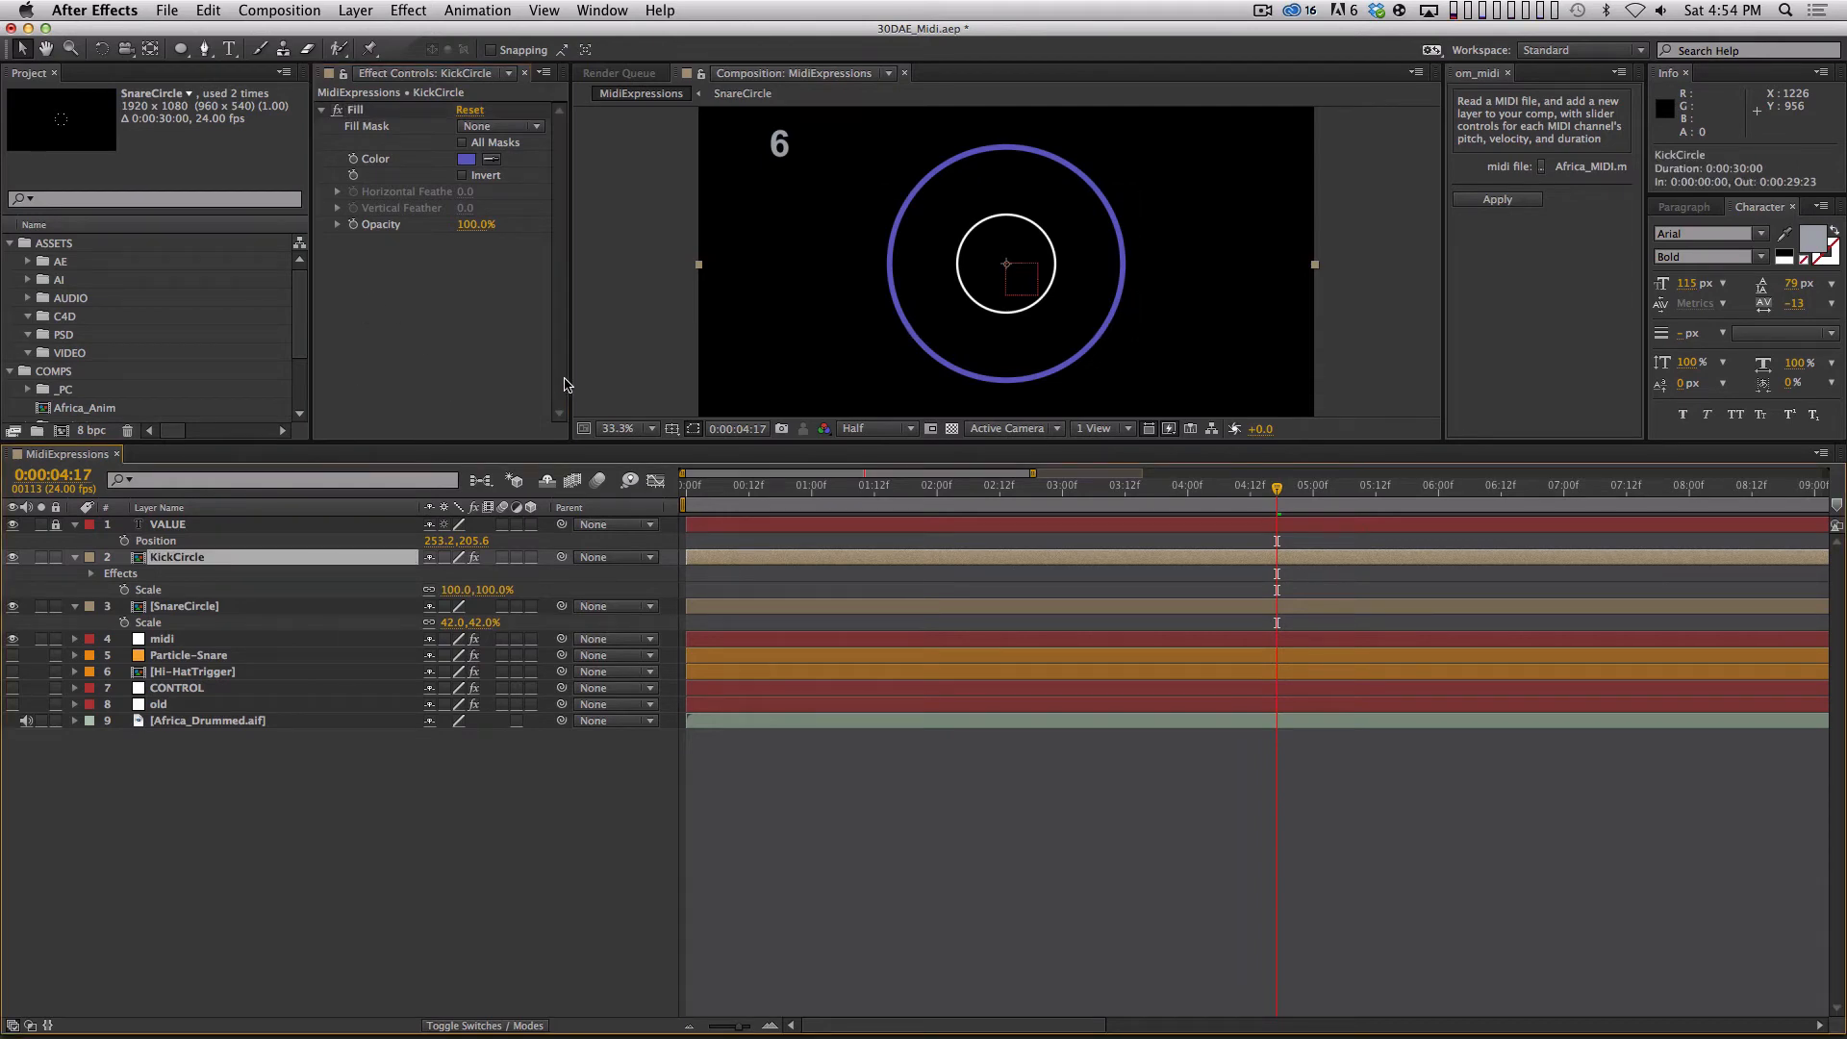
{"action": "left_click_drag", "start_coordinate": [536, 445], "coordinate": [671, 517]}
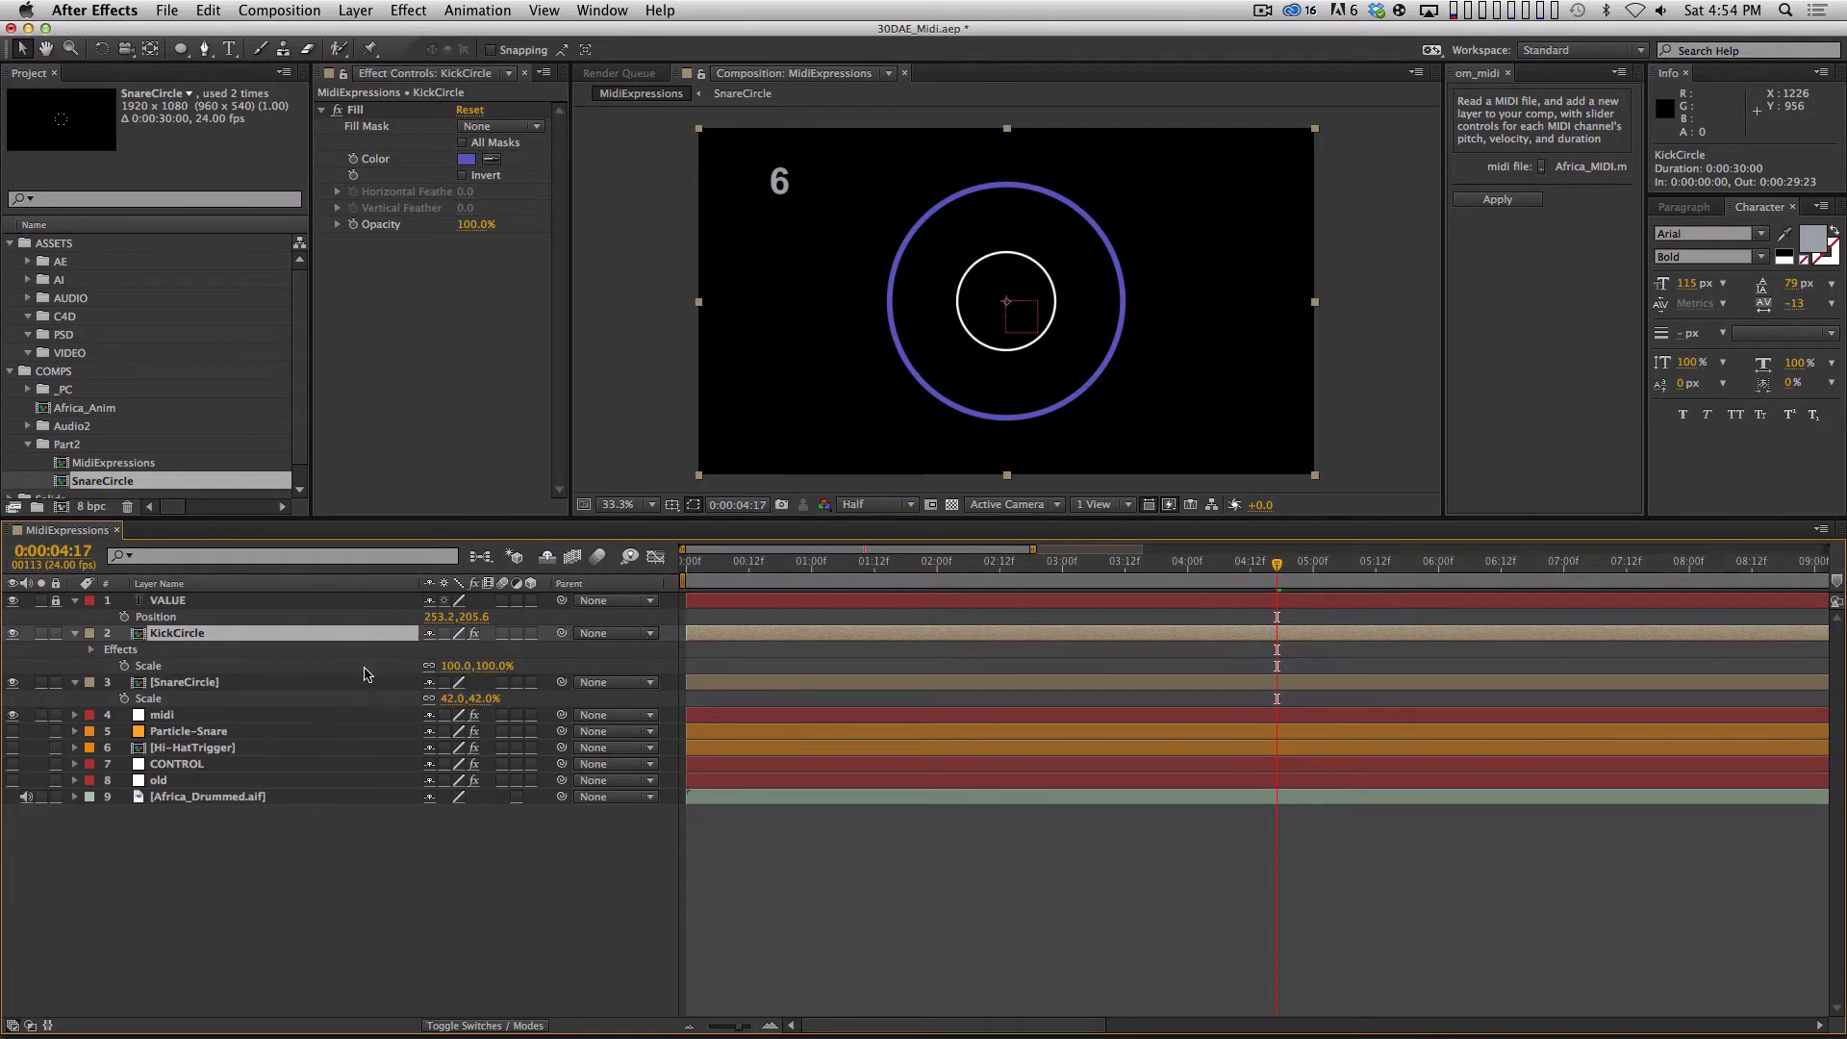
{"action": "left_click", "coordinate": [221, 717]}
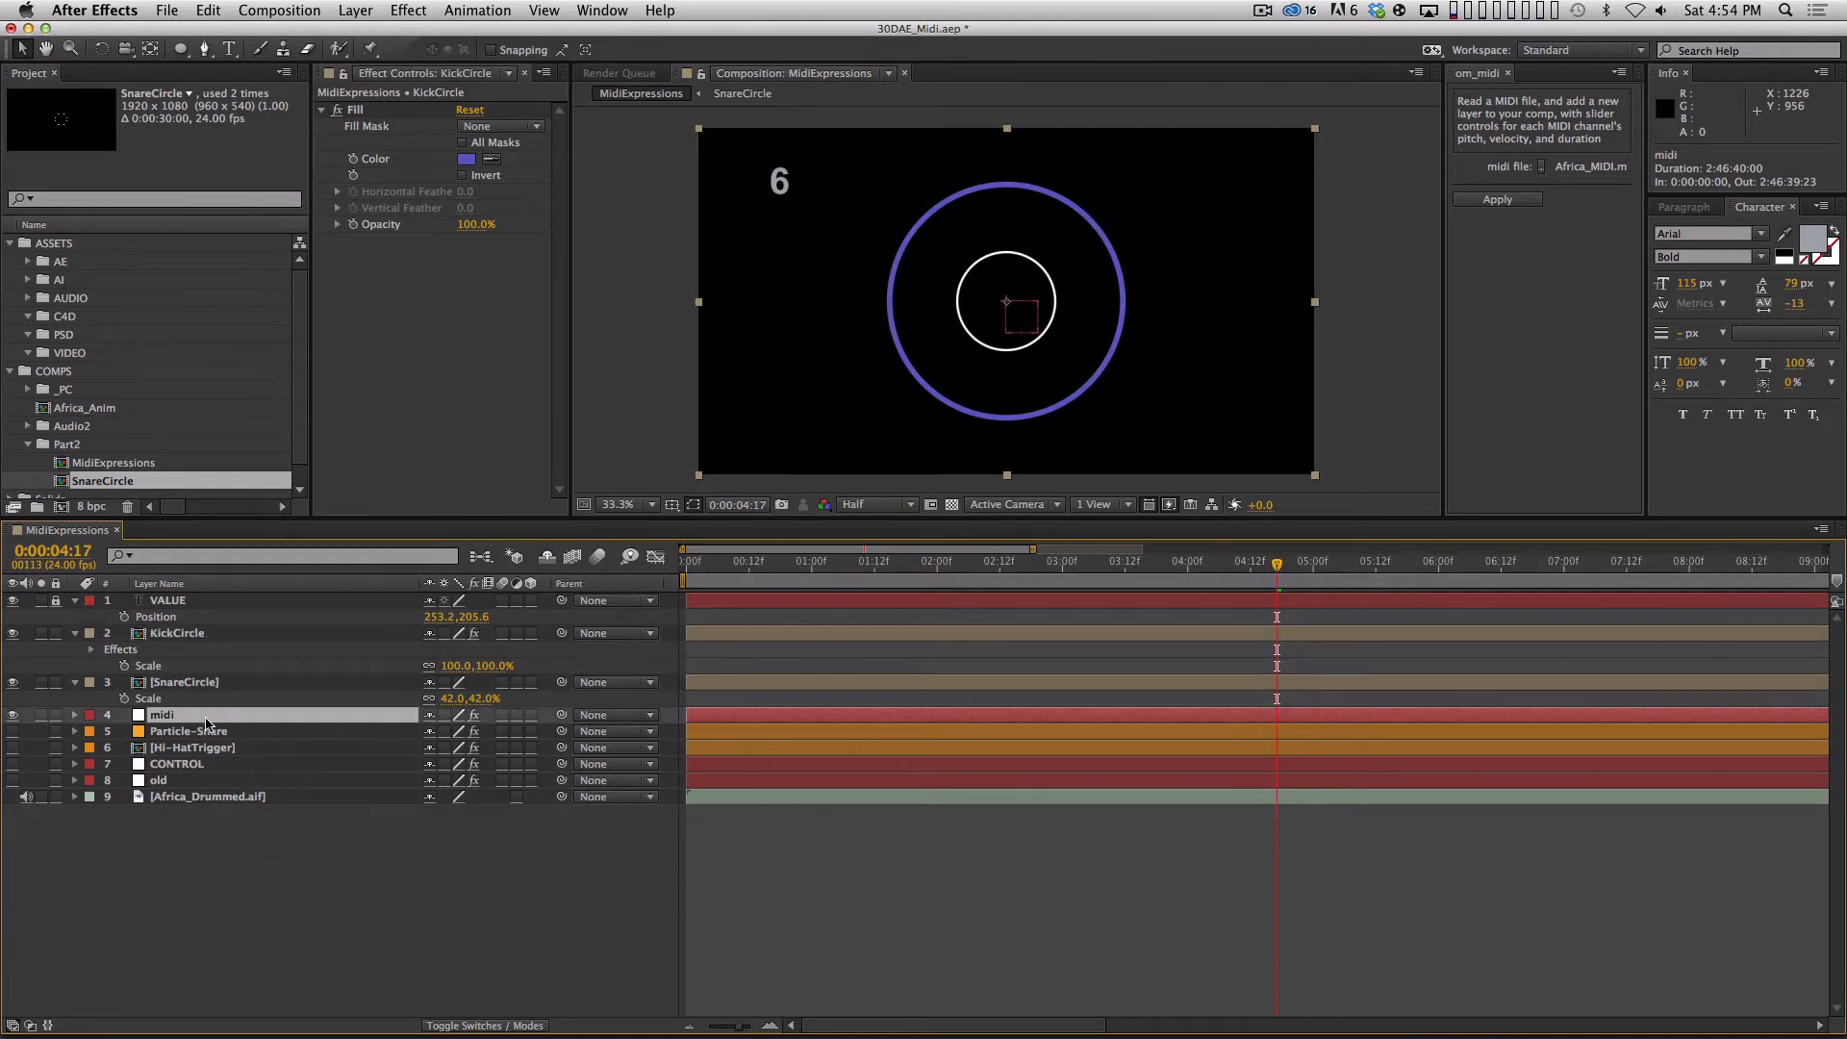
{"action": "left_click", "coordinate": [195, 627]}
{"action": "key", "text": "u"}
{"action": "key", "text": "u"}
{"action": "key", "text": "u"}
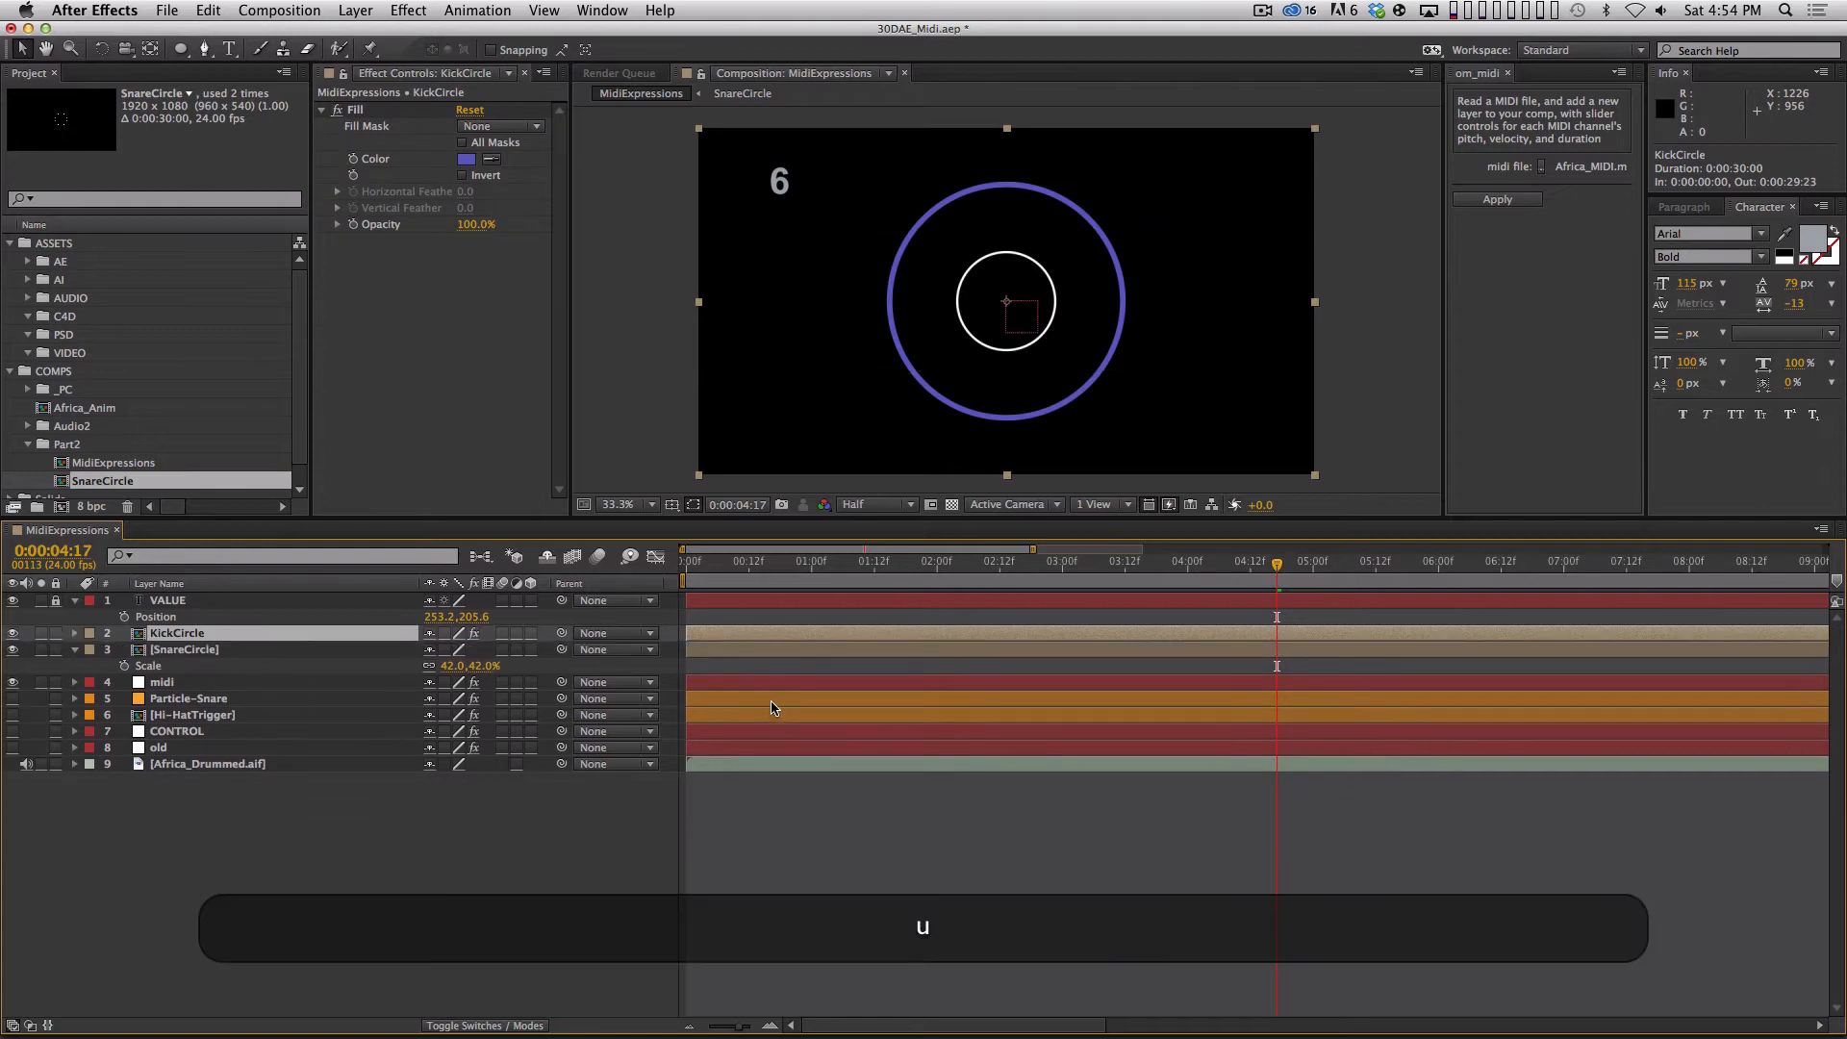
{"action": "left_click", "coordinate": [756, 671]}
{"action": "left_click", "coordinate": [903, 696]}
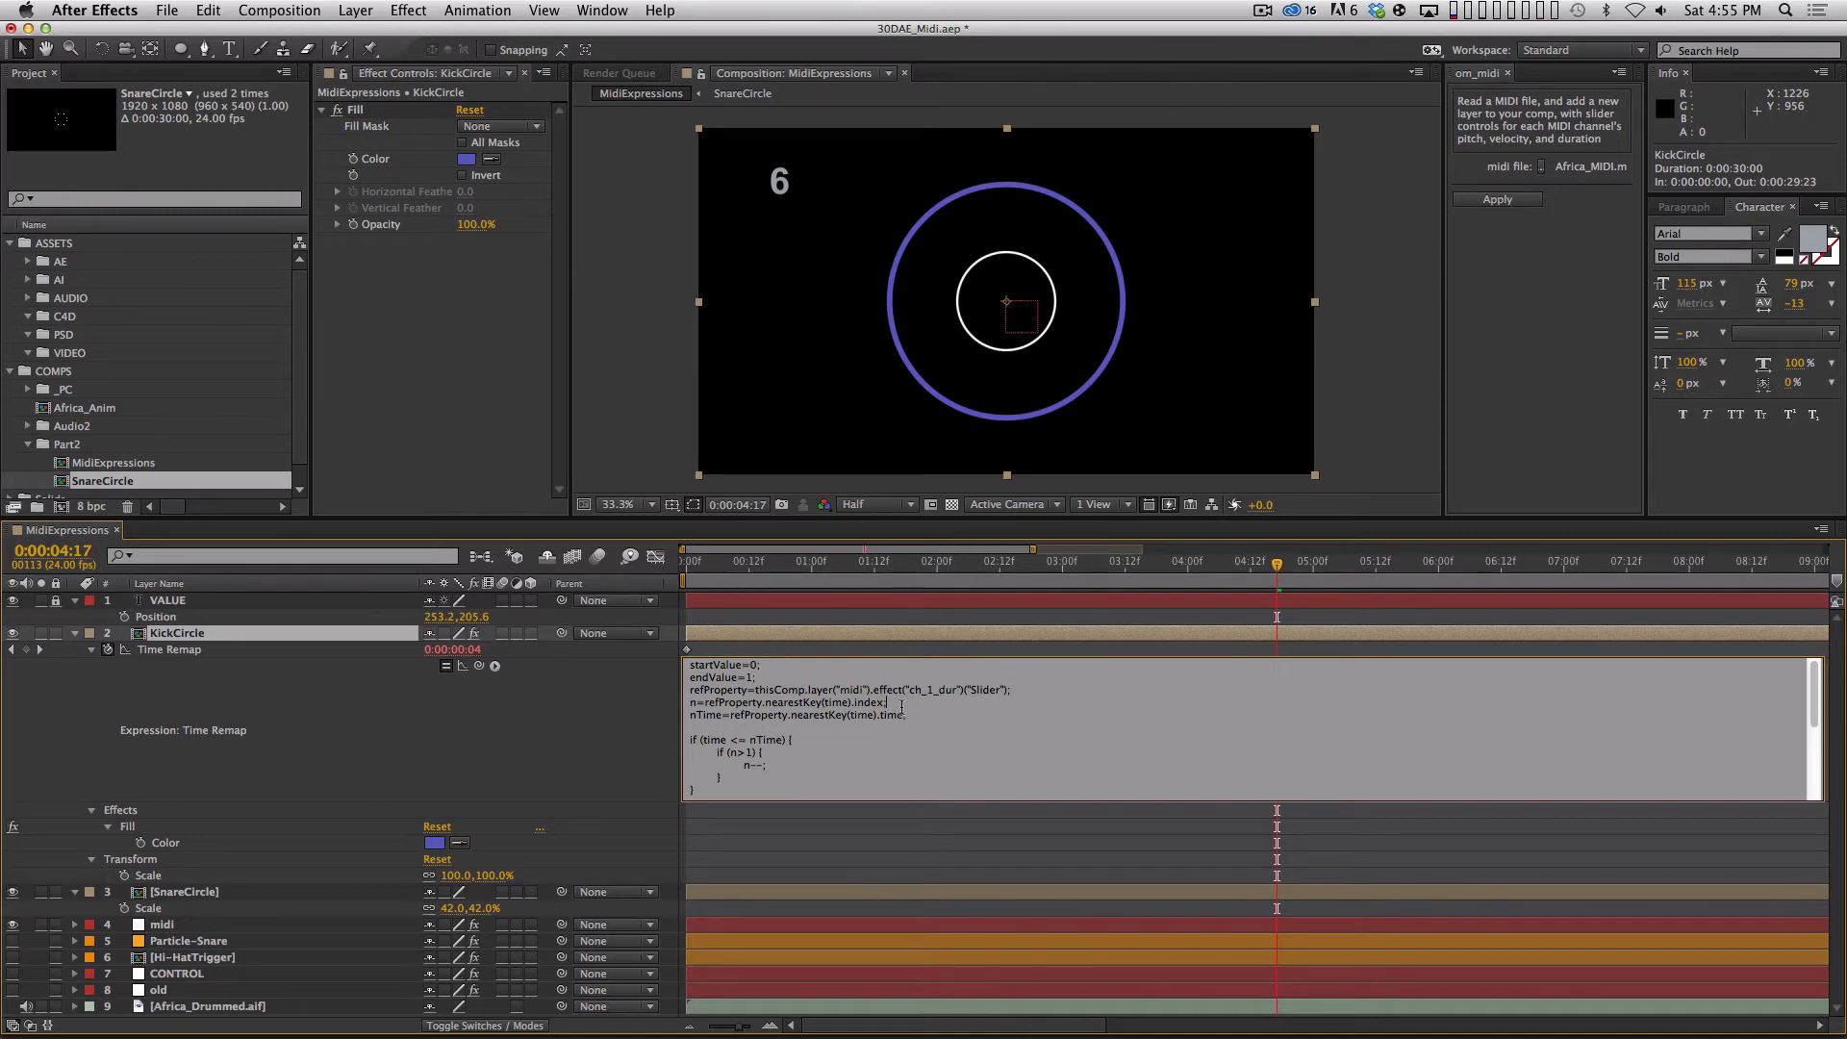
{"action": "left_click", "coordinate": [68, 638]}
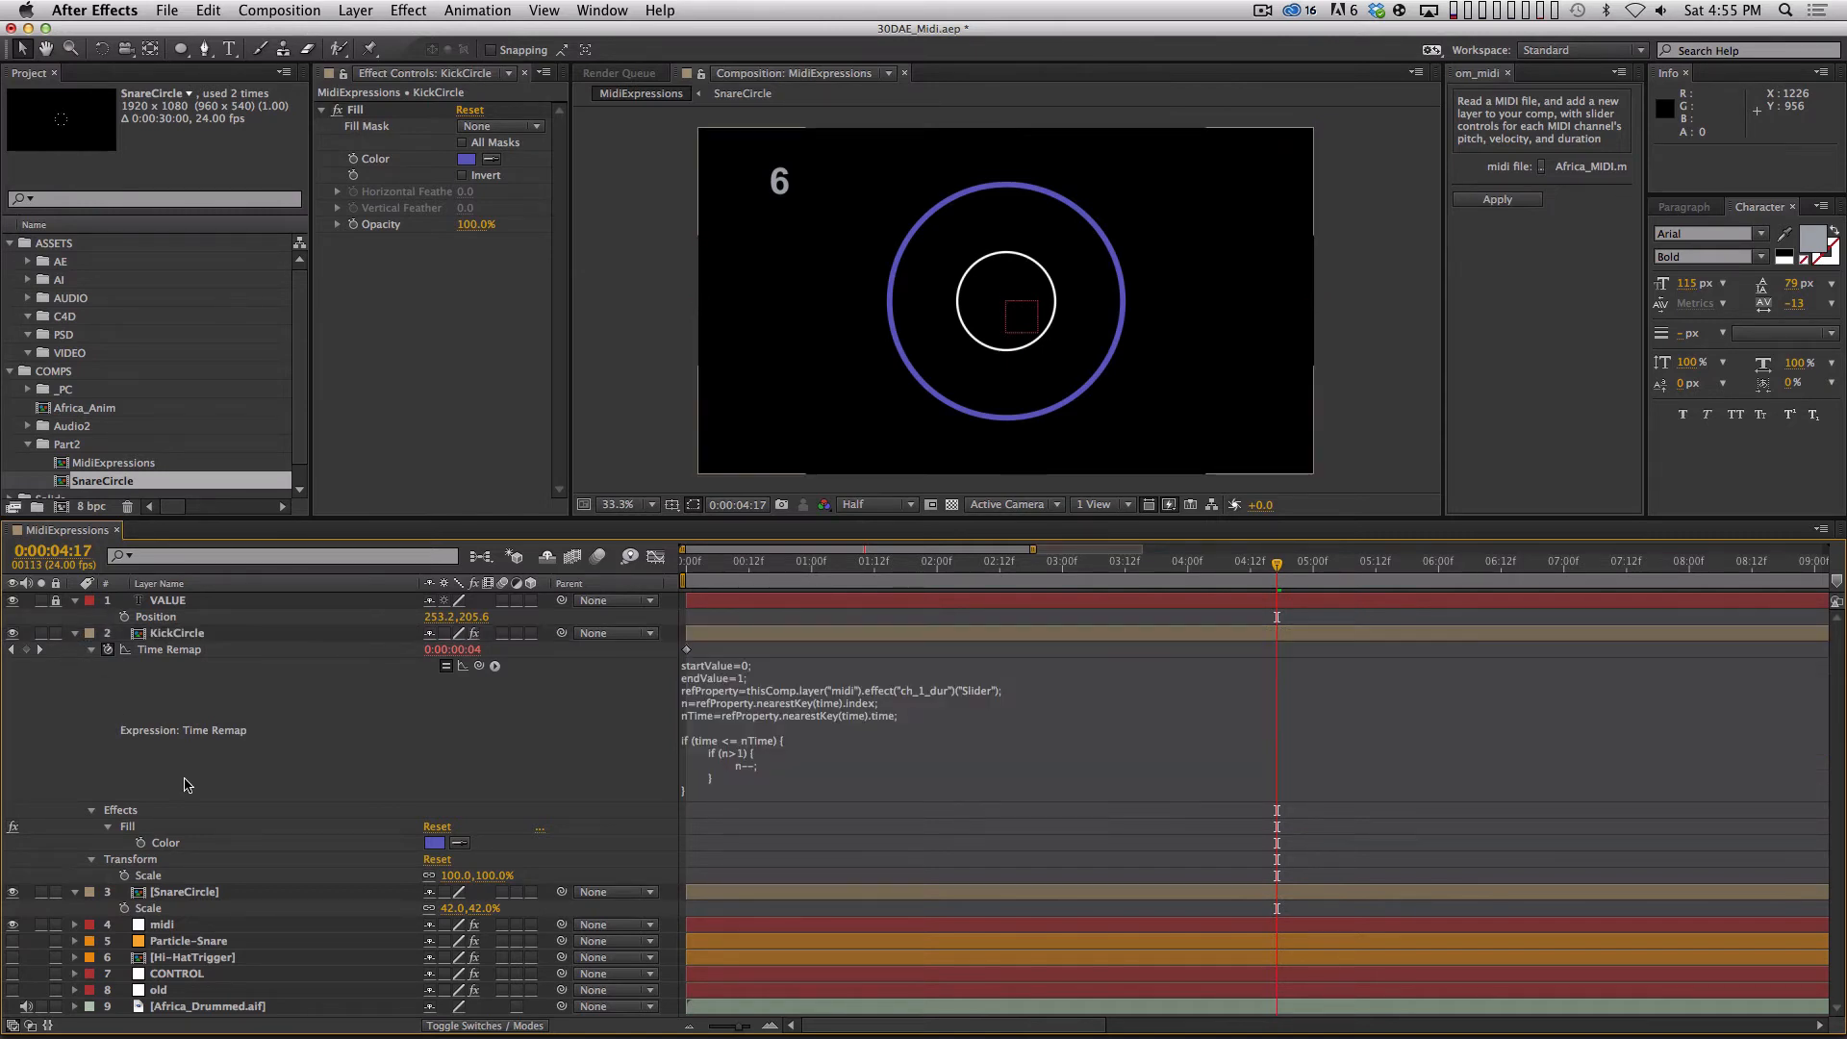
{"action": "left_click", "coordinate": [75, 633]}
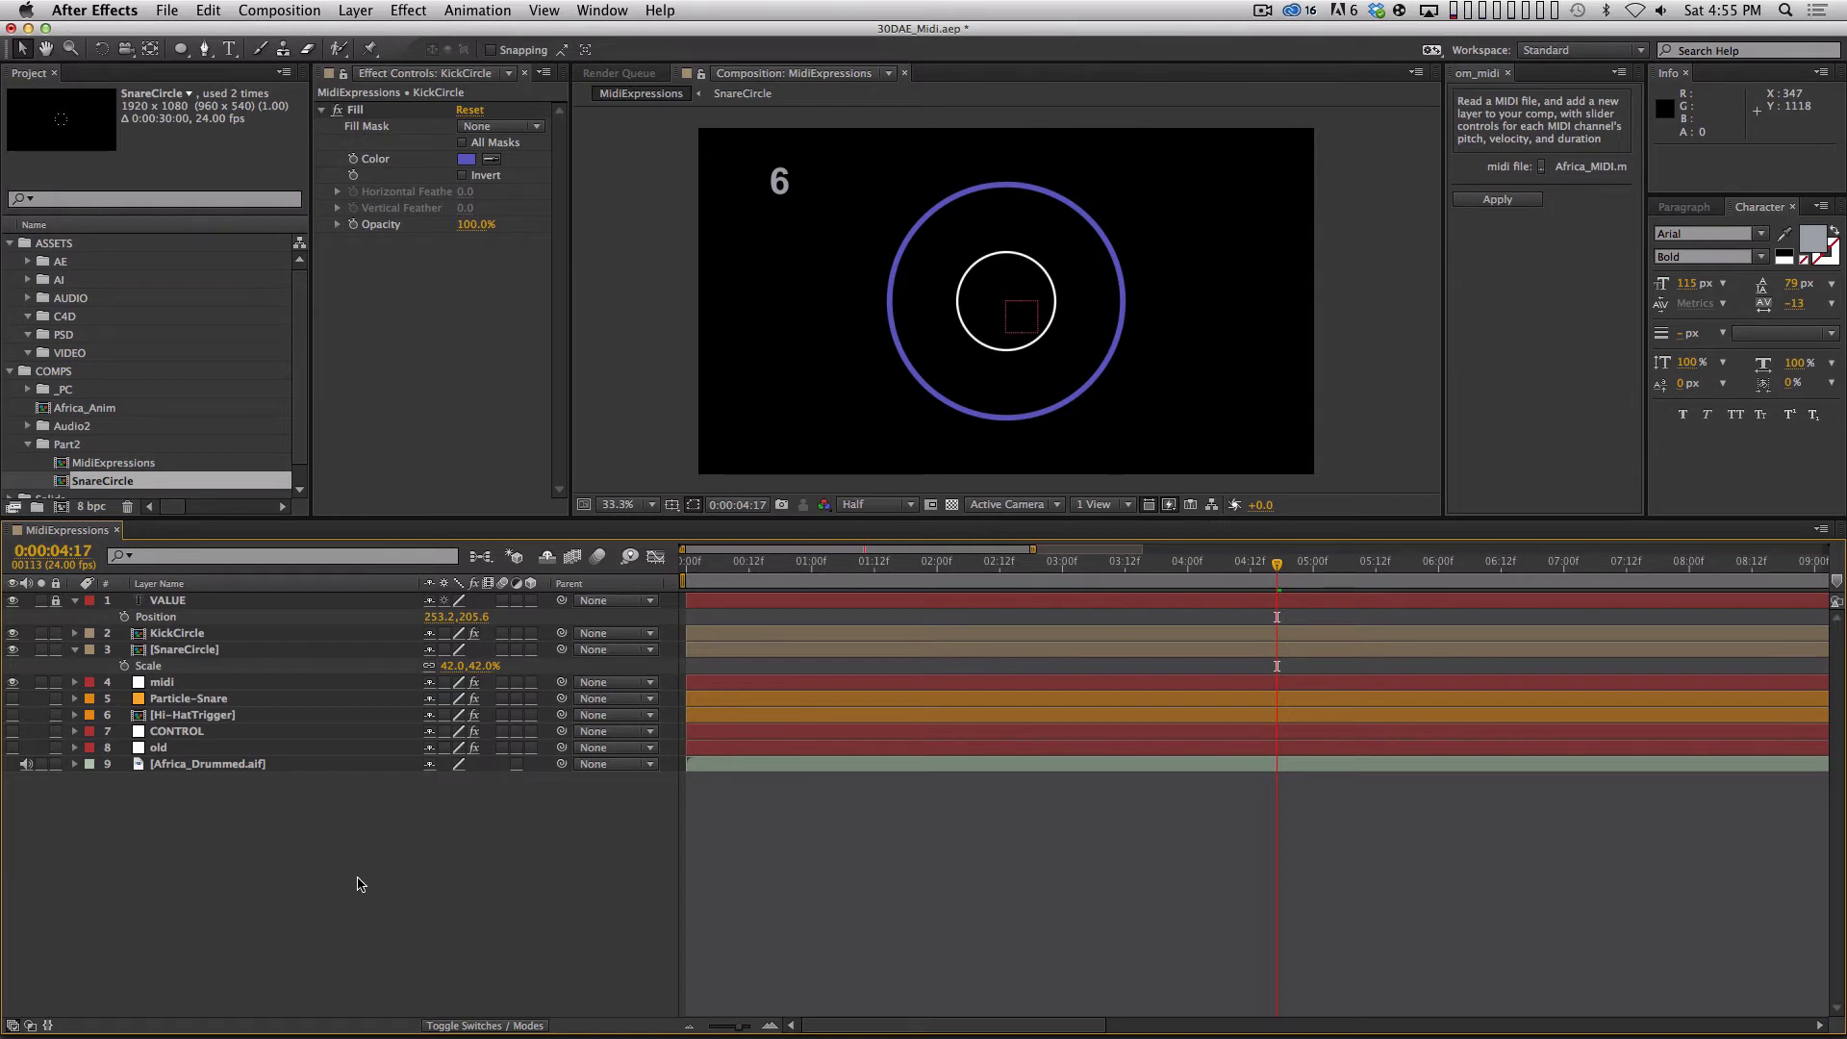
Collapse all layer properties, and hide and delete the KickCircle layer.
{"action": "key", "text": "super+a"}
{"action": "key", "text": "shift+super+grave"}
{"action": "key", "text": "shift+grave"}
{"action": "key", "text": "shift+grave"}
{"action": "key", "text": "shift+grave"}
{"action": "left_click", "coordinate": [398, 863]}
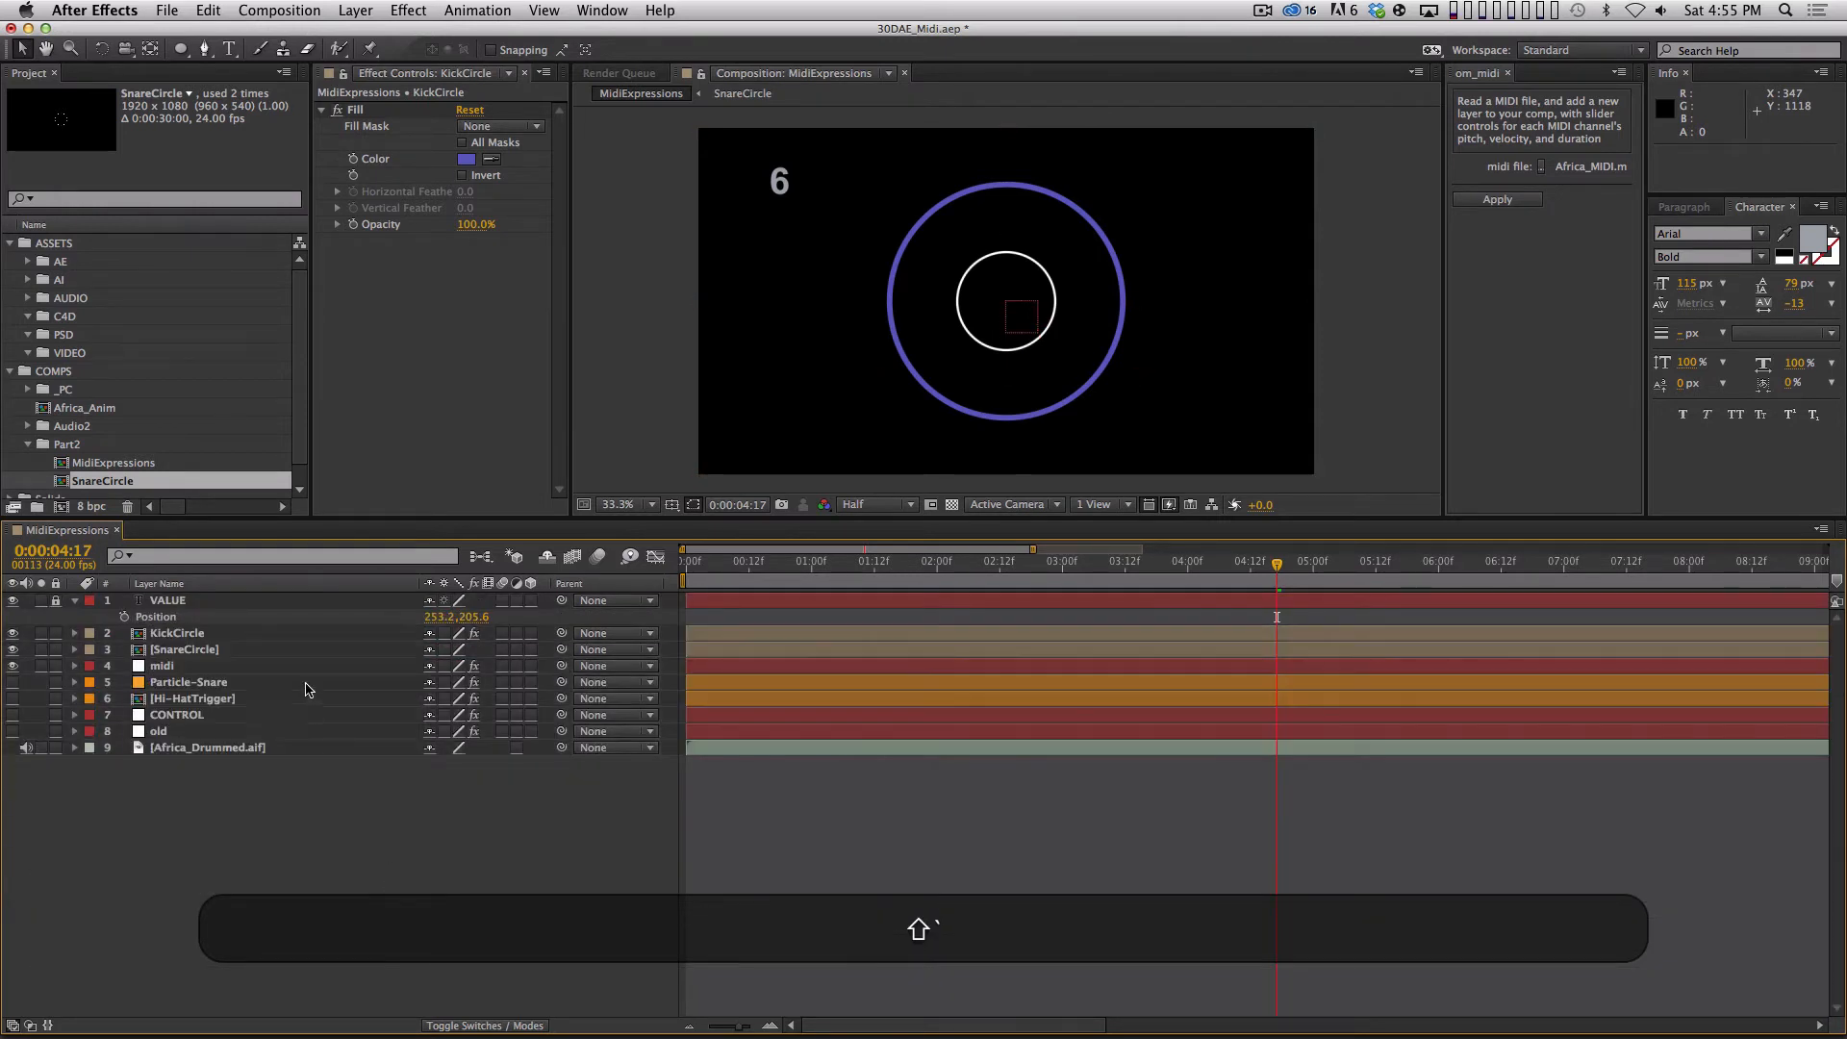
{"action": "left_click", "coordinate": [12, 632]}
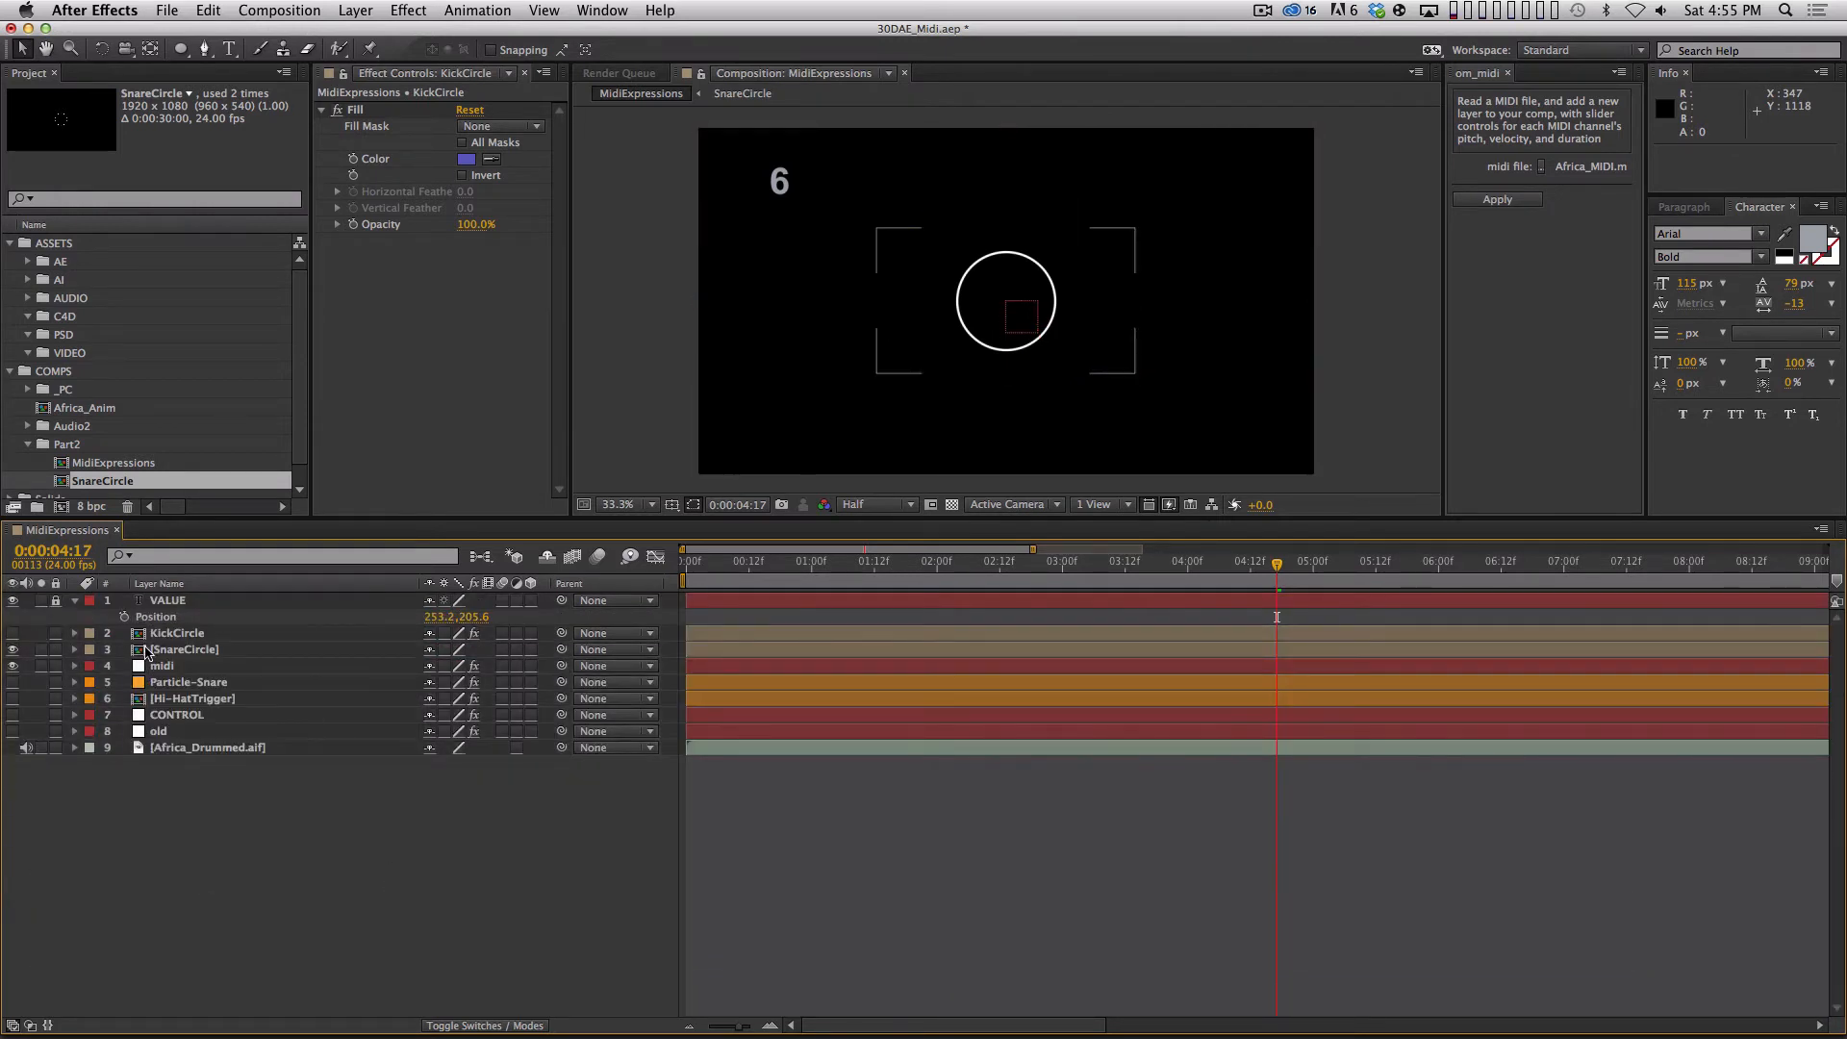
{"action": "left_click", "coordinate": [177, 633]}
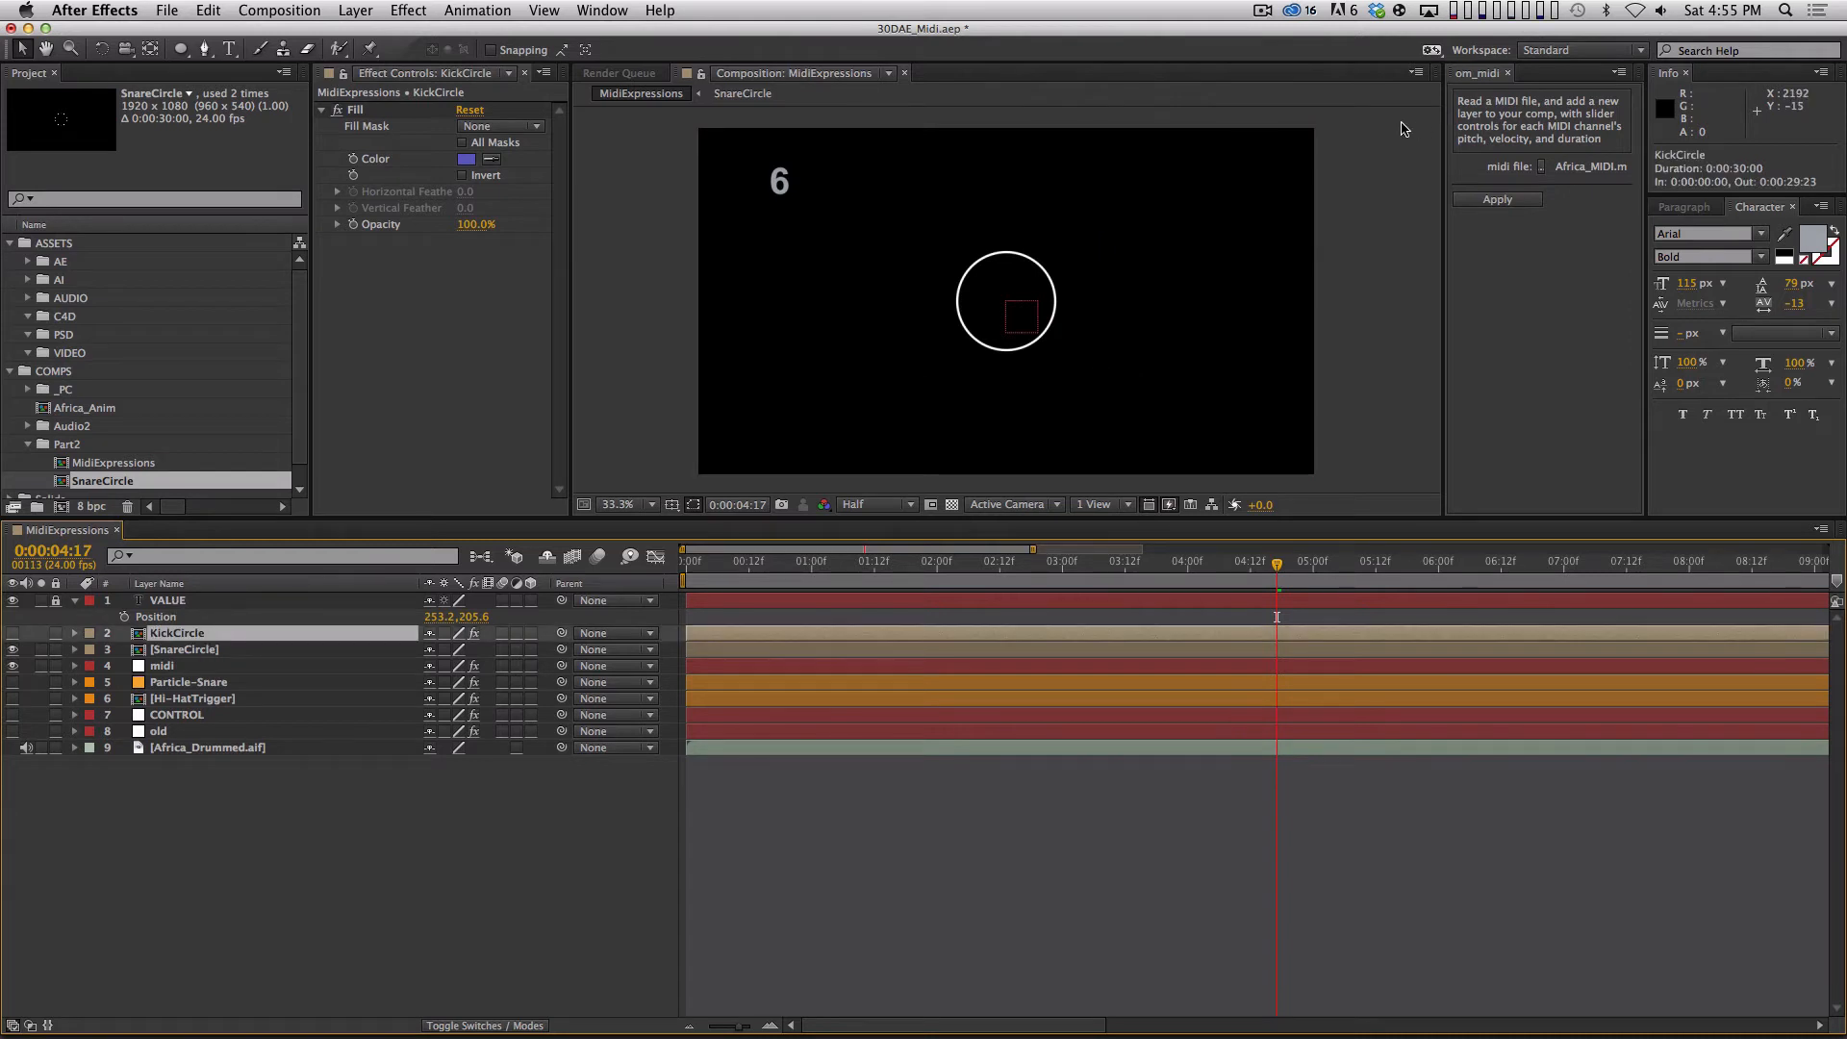
{"action": "key", "text": "BackSpace"}
Reveal SnareCircle's Time Remap property and add a new null object above the SnareCircle layer.
{"action": "left_click", "coordinate": [336, 635]}
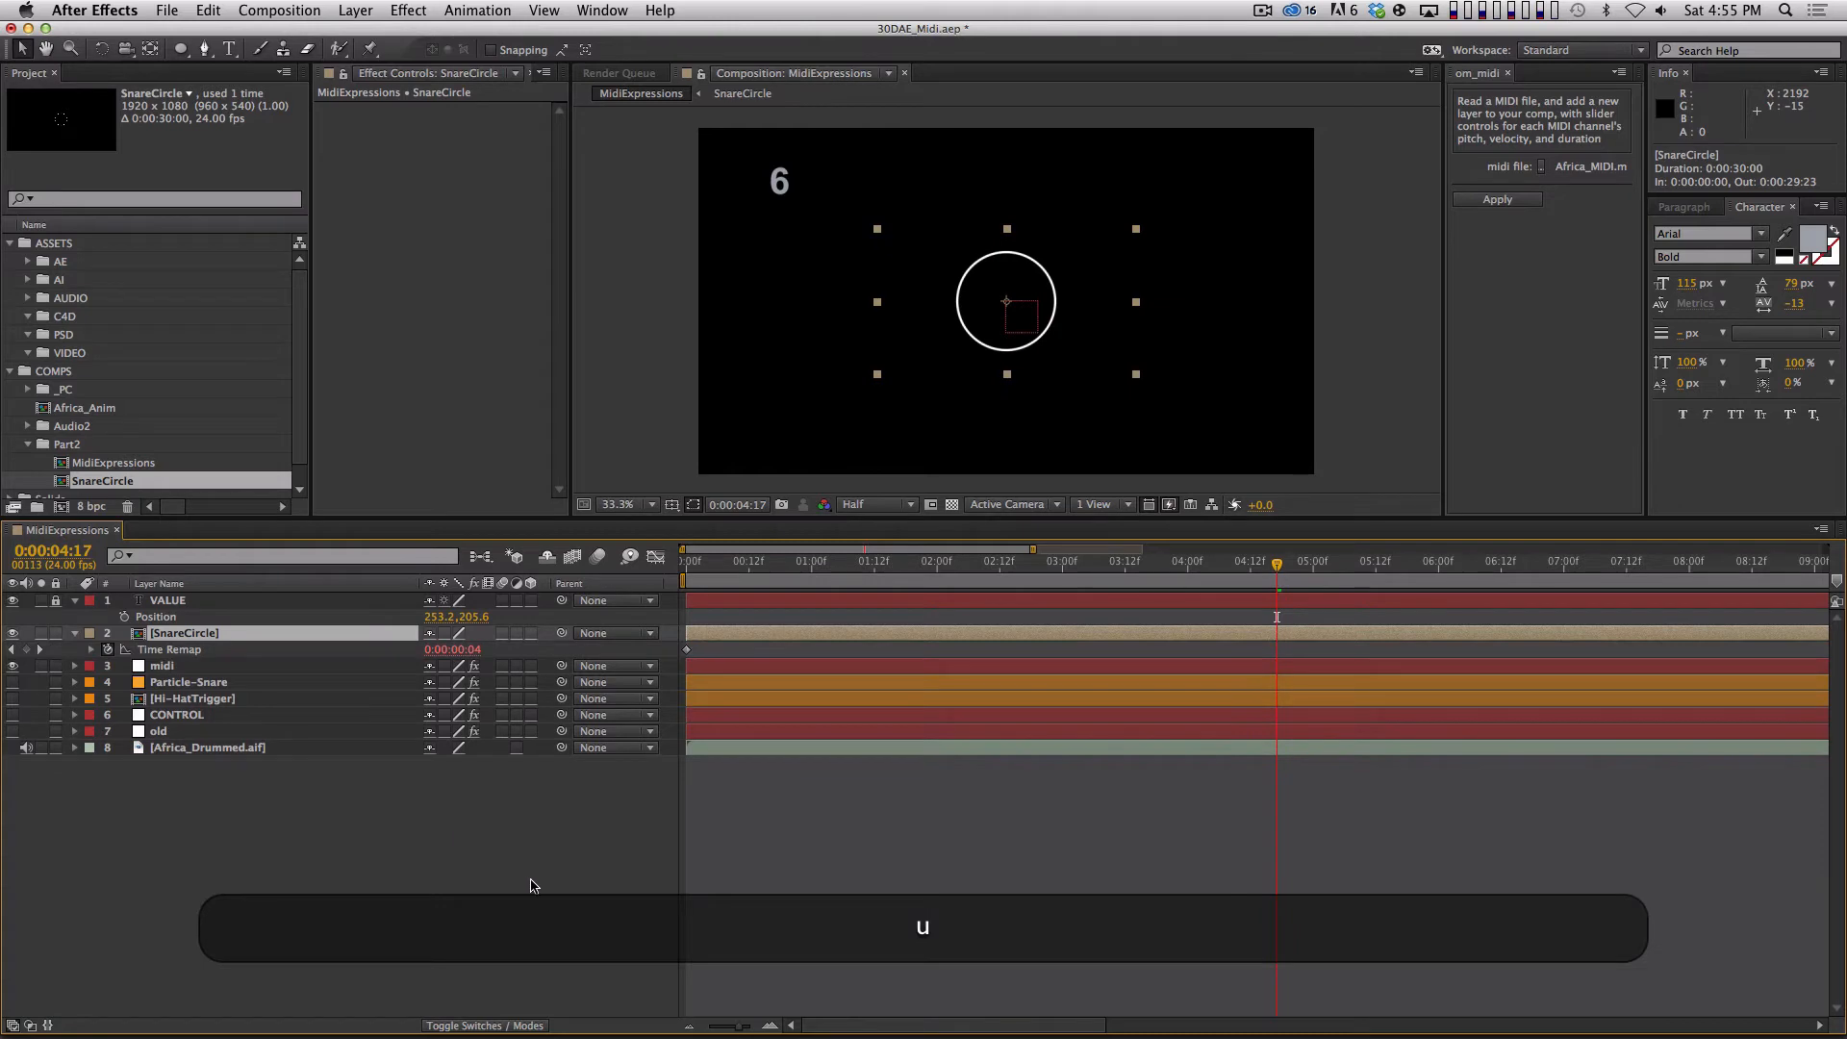
{"action": "left_click", "coordinate": [355, 11]}
{"action": "mouse_move", "coordinate": [387, 35]}
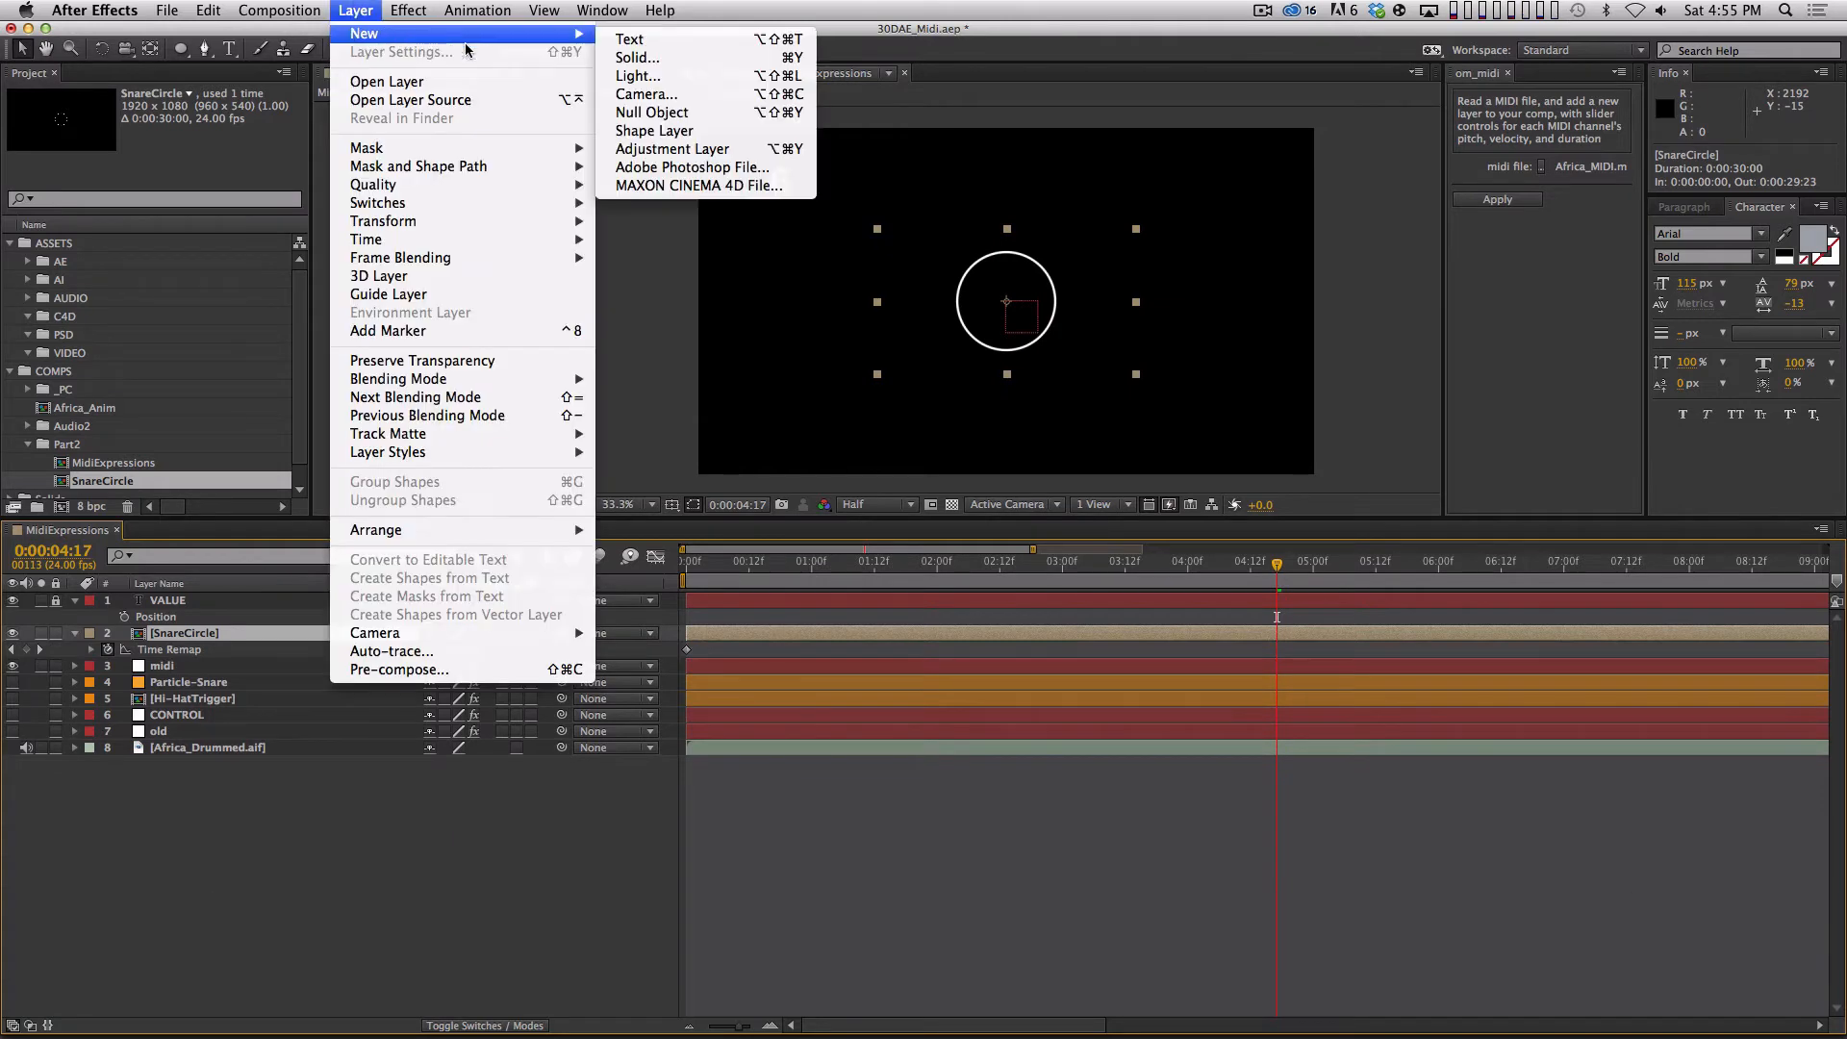
{"action": "left_click", "coordinate": [626, 113]}
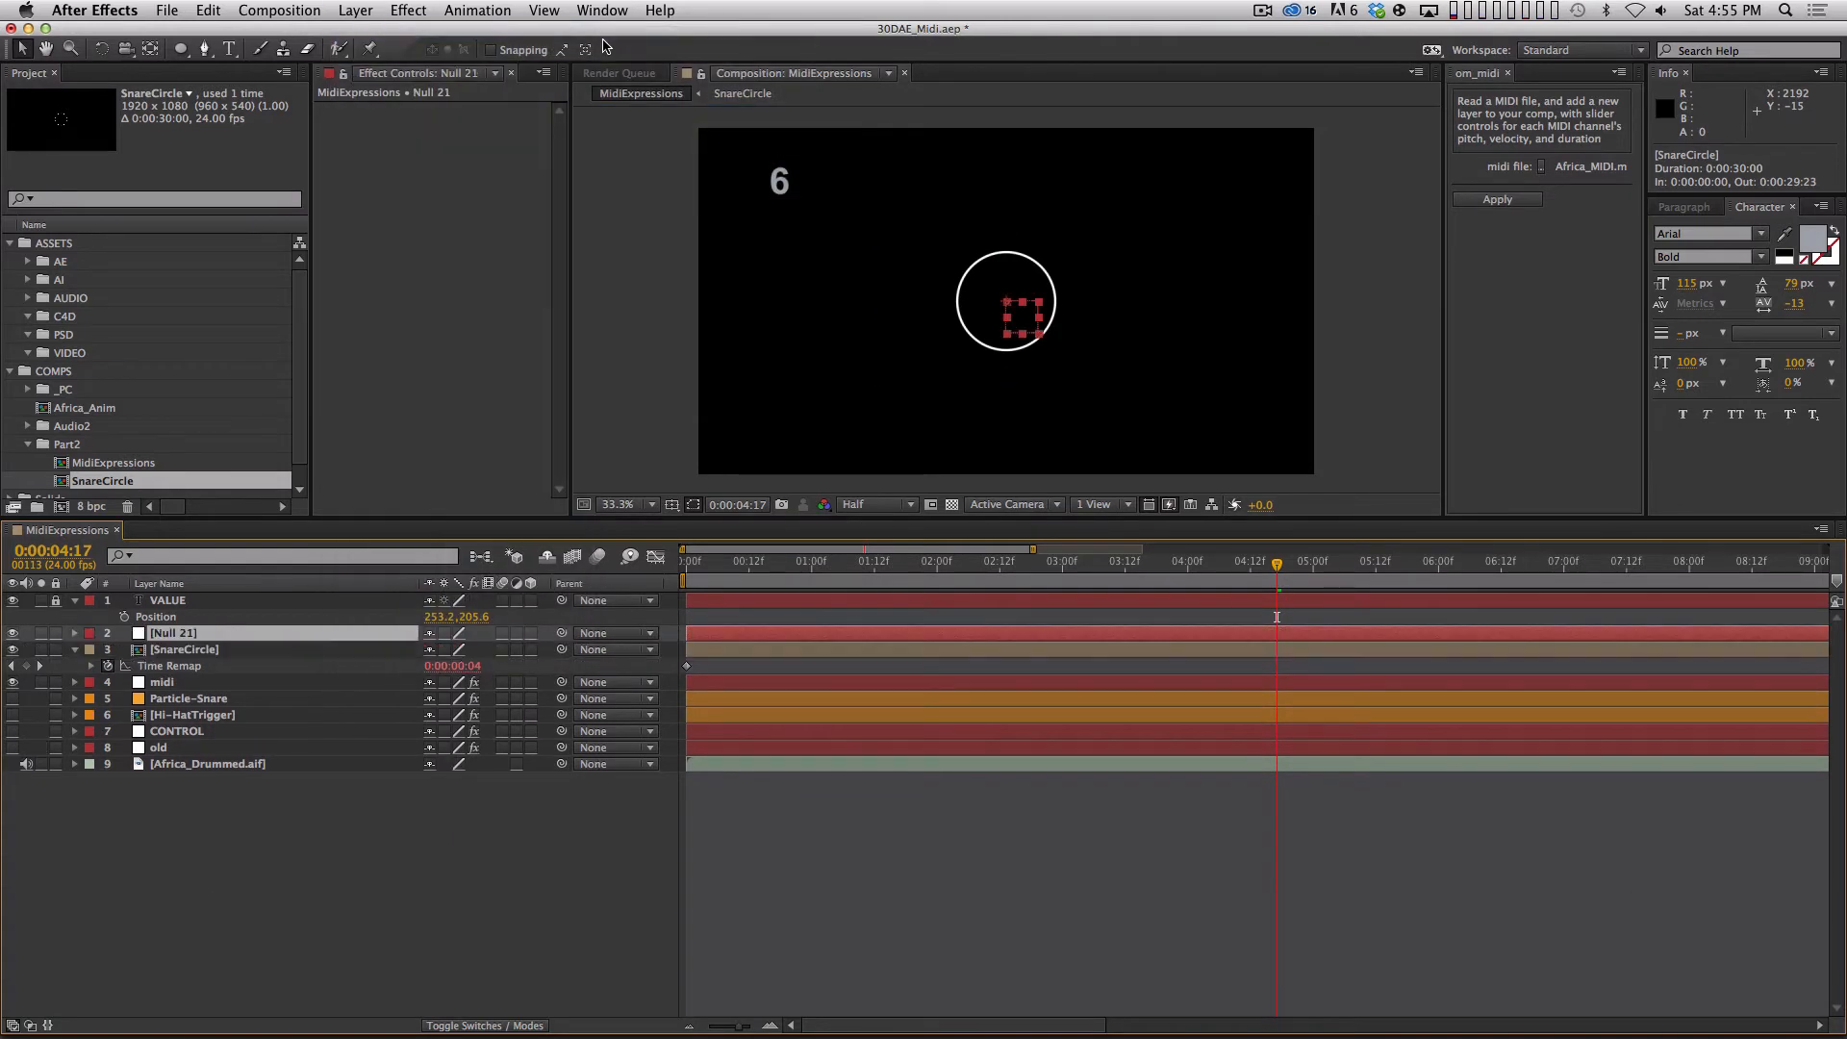
Rename the new null object SONG-CONTROL and move it above VALUE in the layer stack.
{"action": "key", "text": "Return"}
{"action": "type", "text": "SON"}
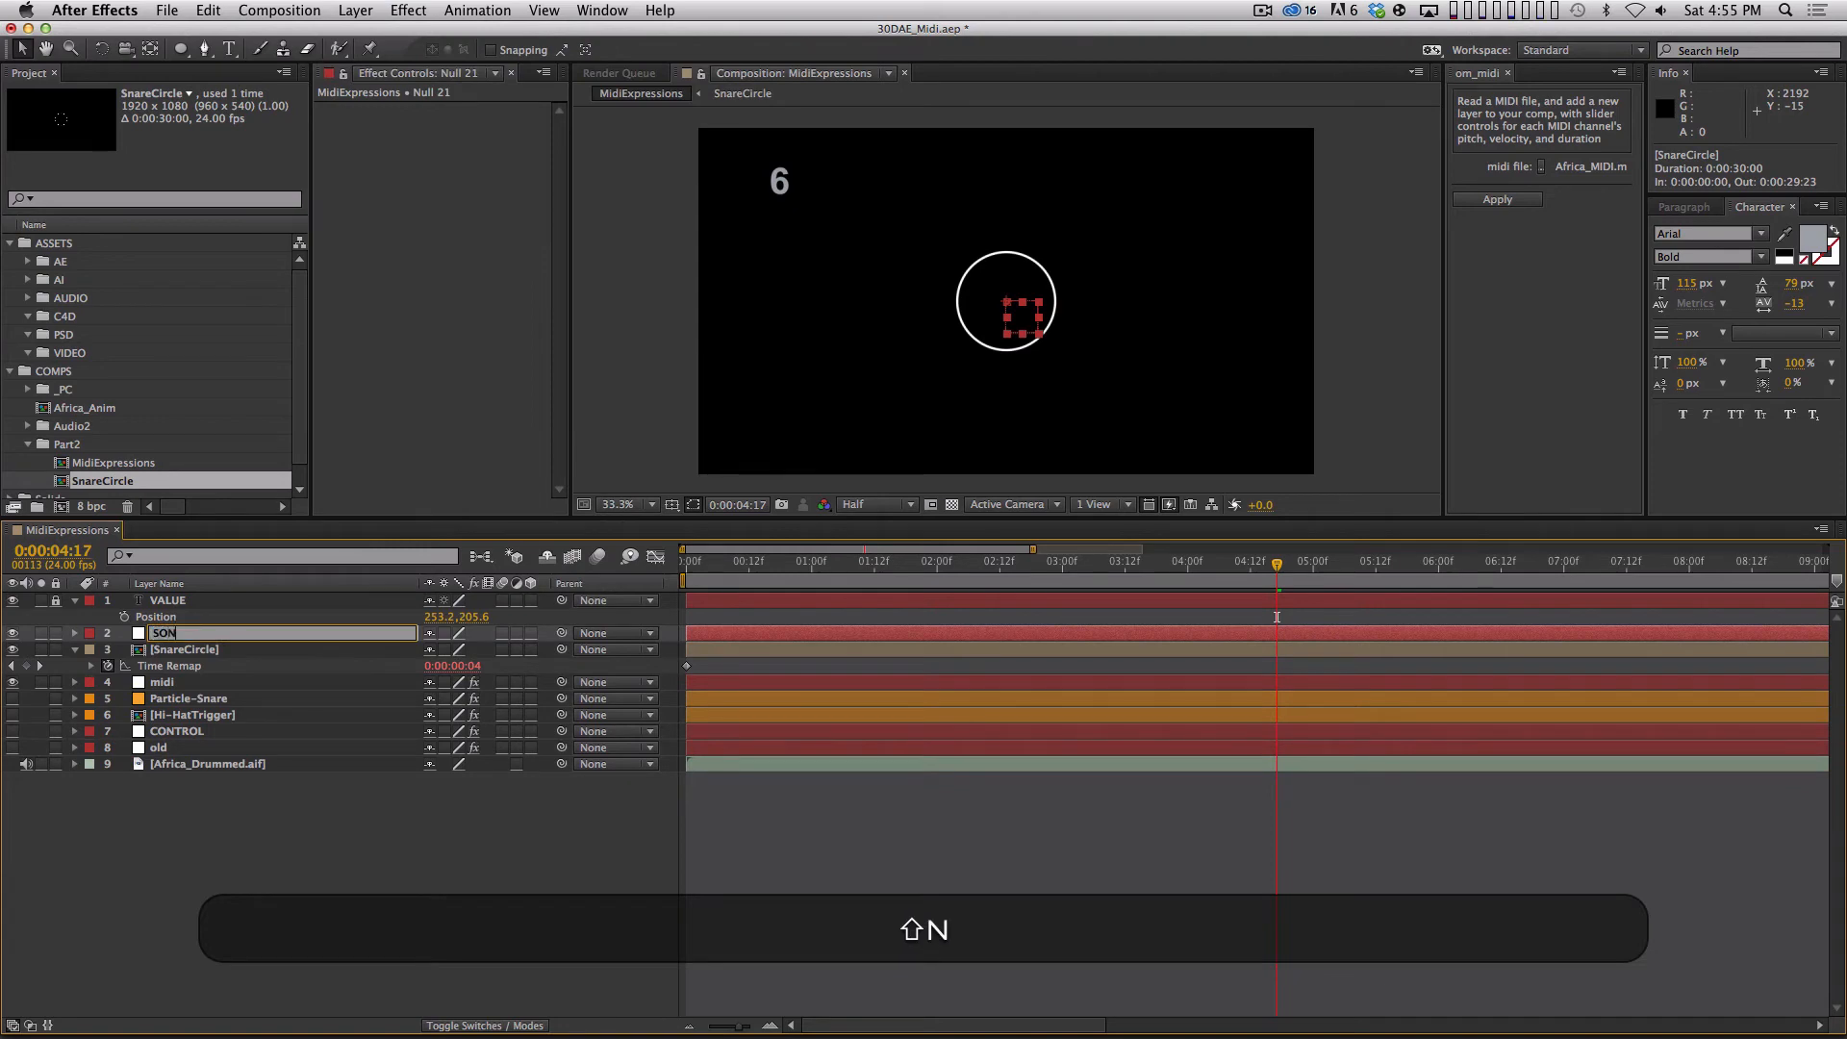
{"action": "type", "text": "G-CONTROl"}
{"action": "key", "text": "Return"}
{"action": "key", "text": "Return"}
{"action": "key", "text": "Right"}
{"action": "key", "text": "BackSpace"}
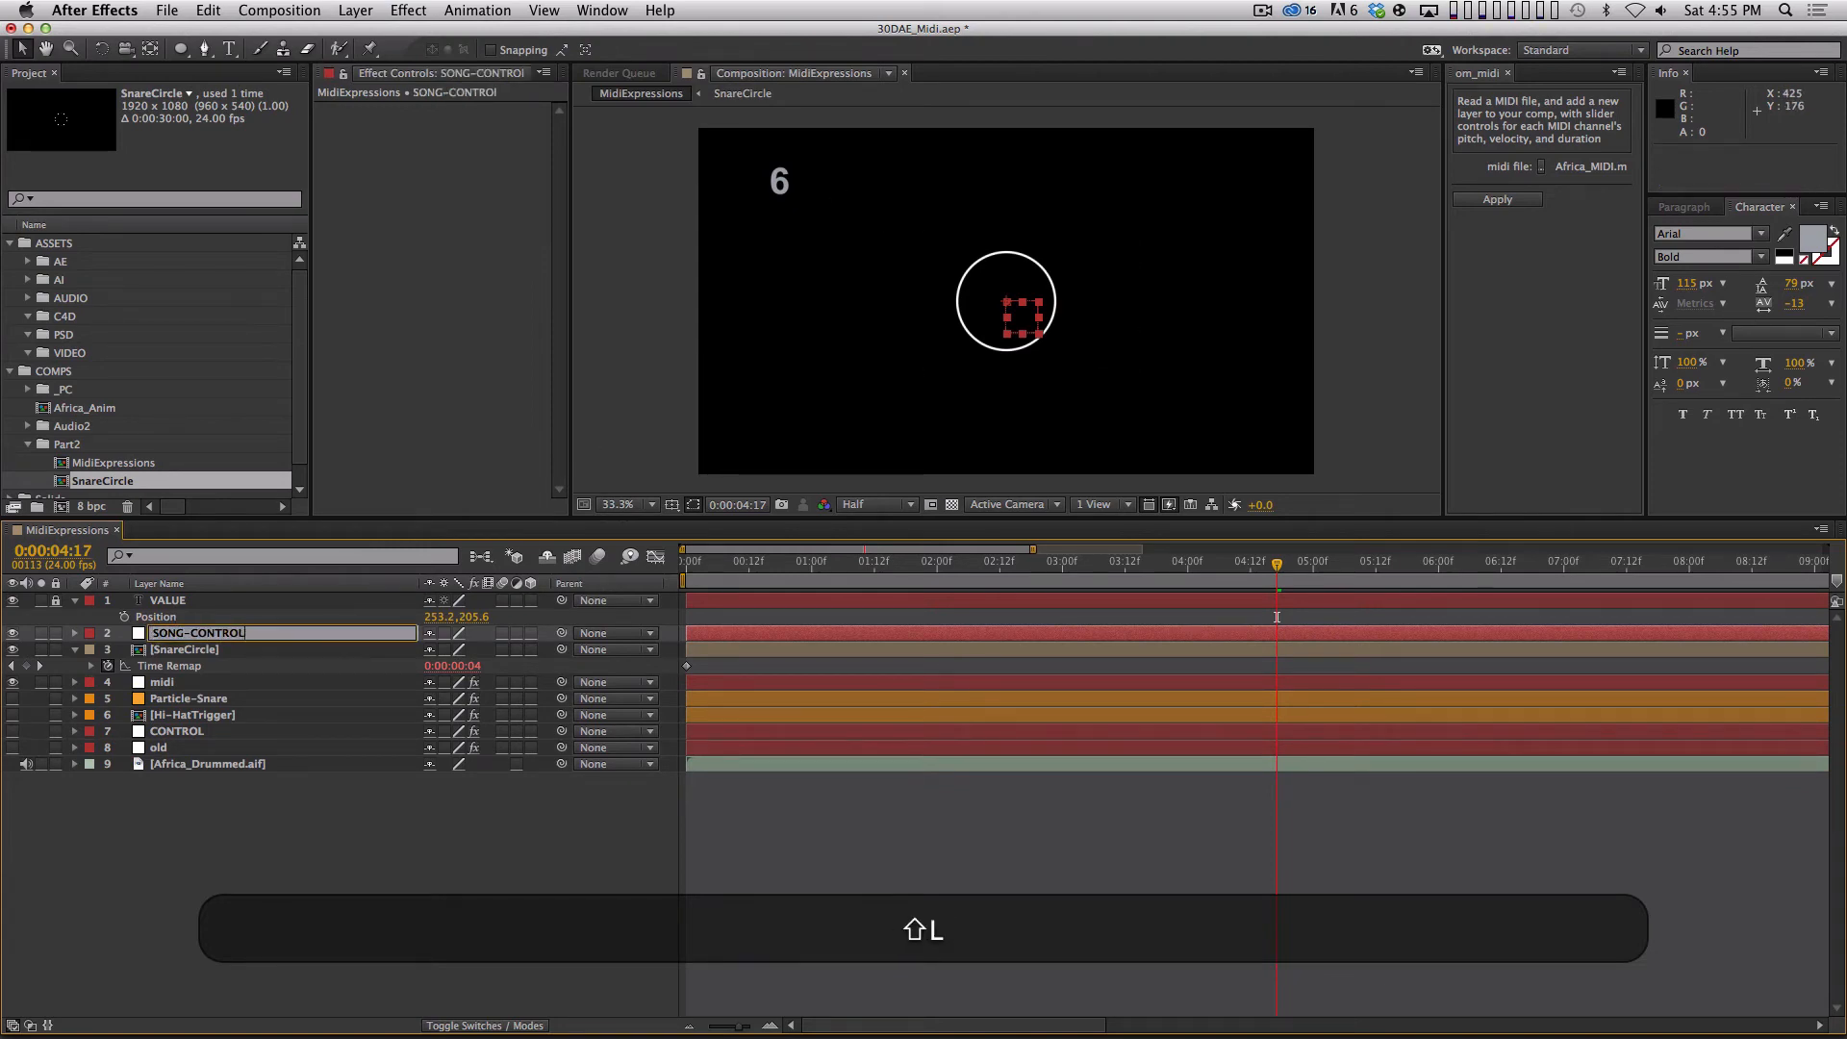
{"action": "type", "text": "L"}
{"action": "key", "text": "Return"}
{"action": "left_click_drag", "start_coordinate": [231, 633], "coordinate": [237, 594]}
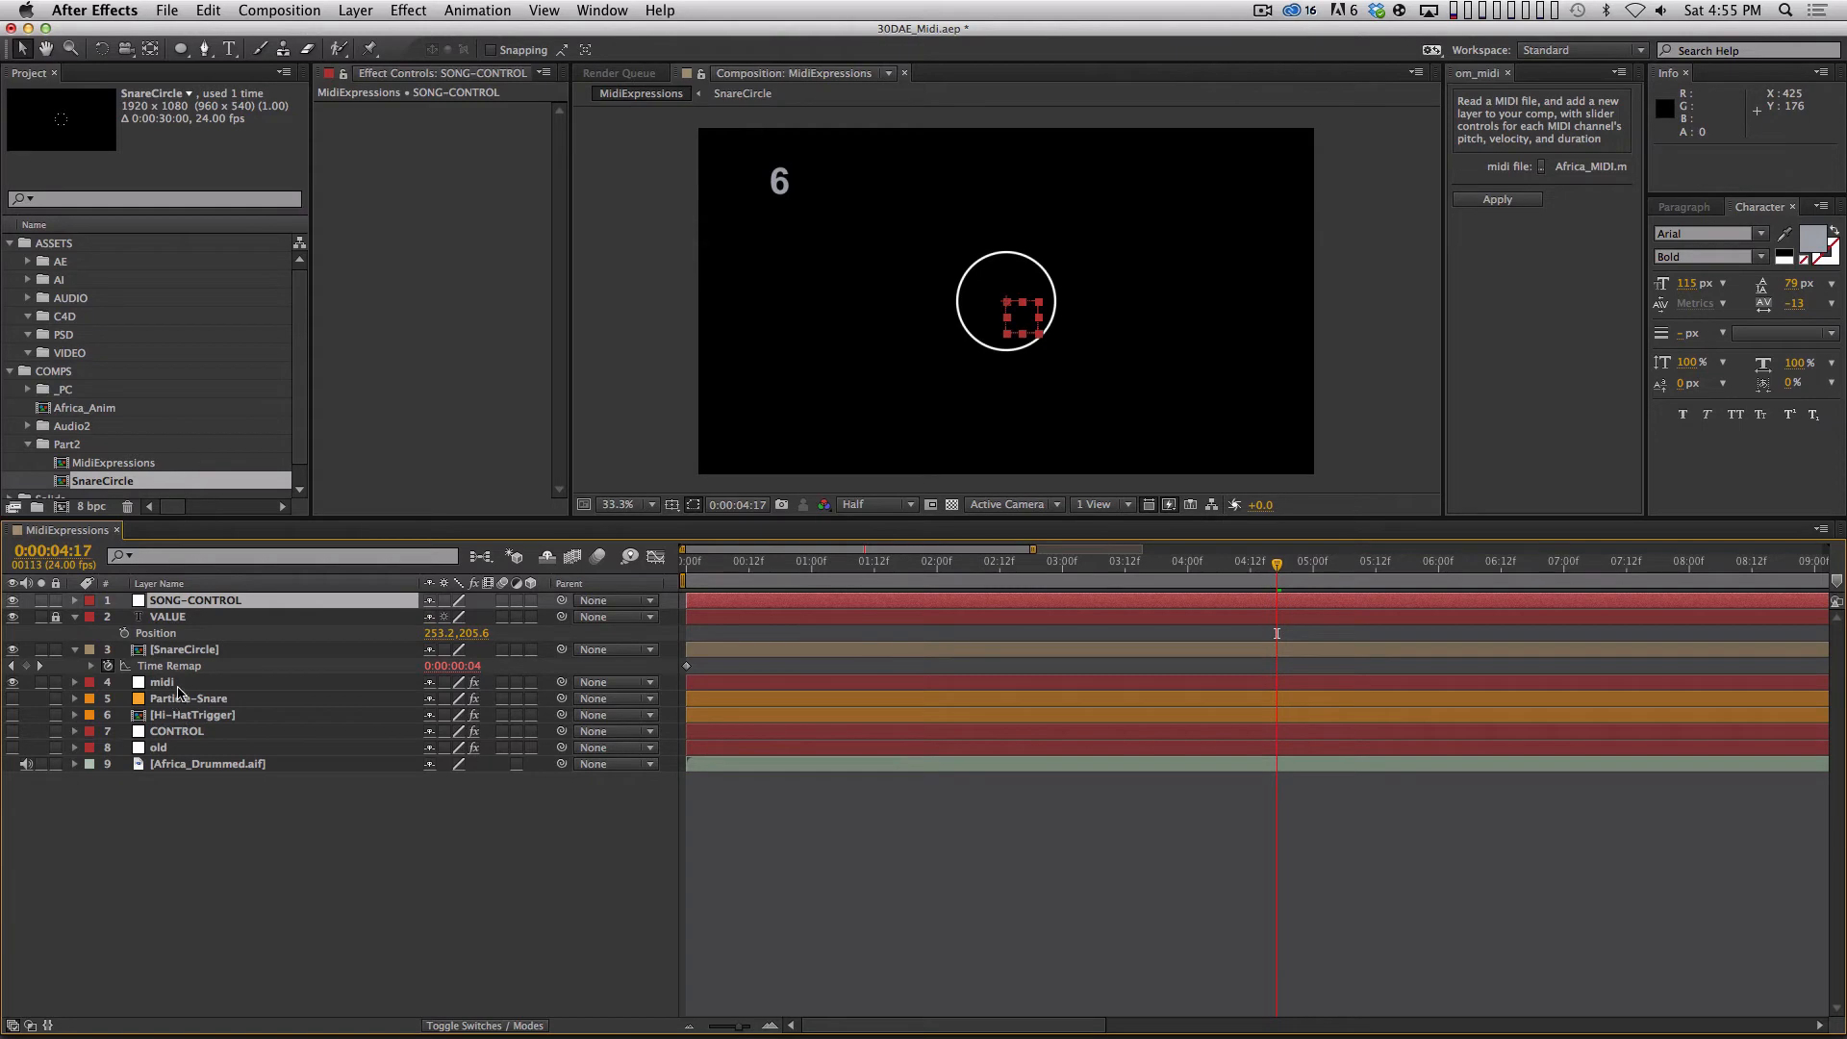
Add a Layer Control expression effect to SONG-CONTROL and rename the effect MIDI Layer.
{"action": "left_click", "coordinate": [418, 10]}
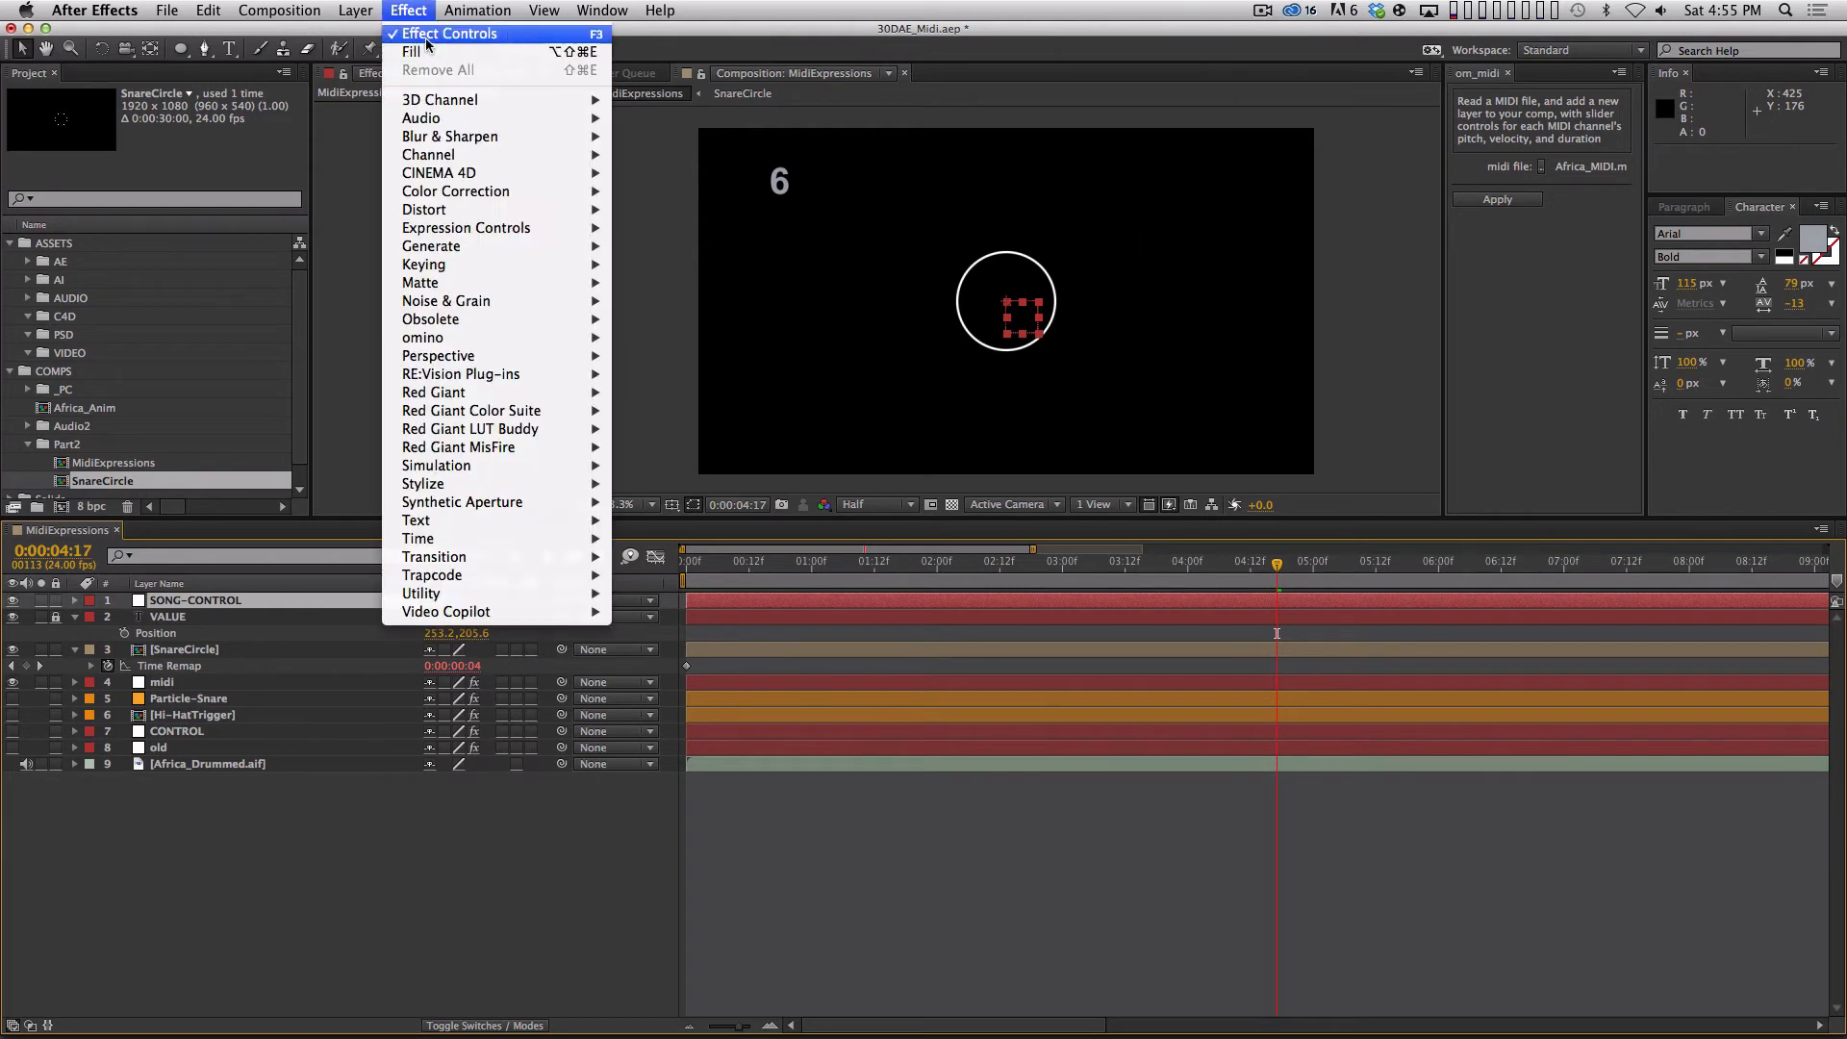
{"action": "mouse_move", "coordinate": [500, 228]}
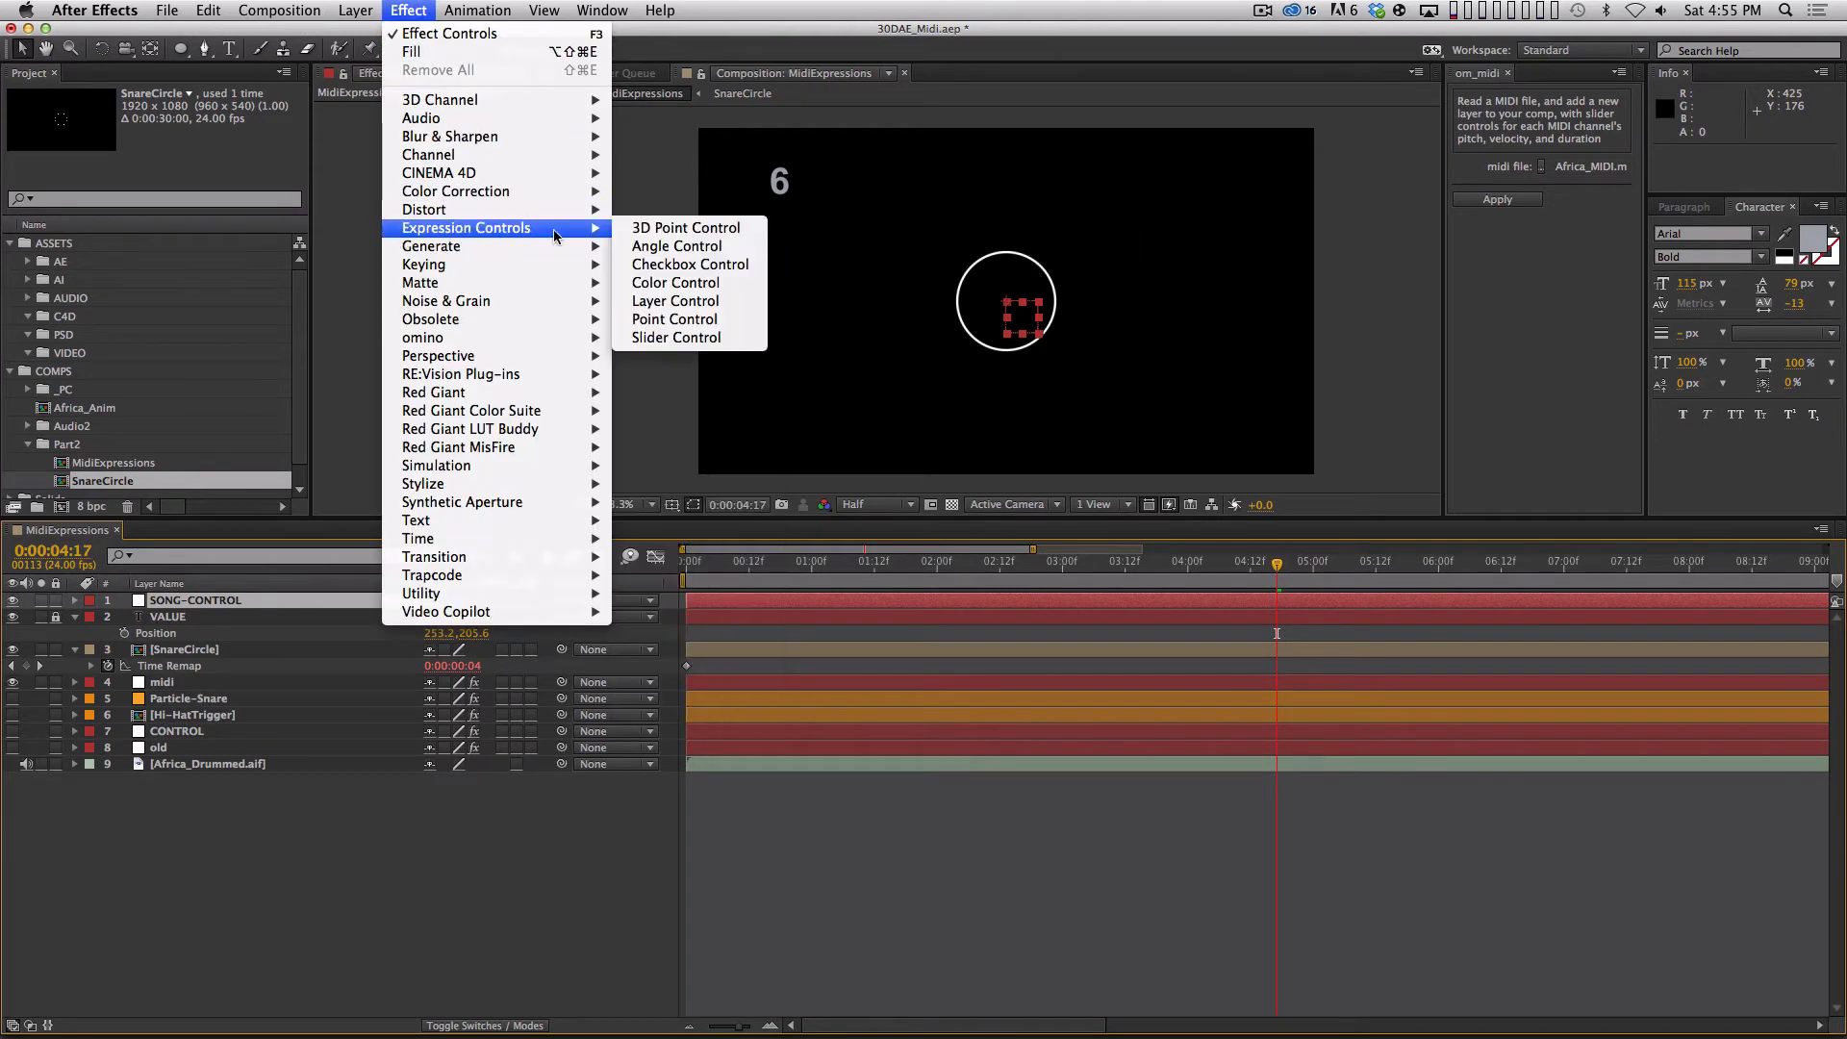
{"action": "left_click", "coordinate": [664, 304]}
{"action": "key", "text": "Return"}
{"action": "type", "text": "M"}
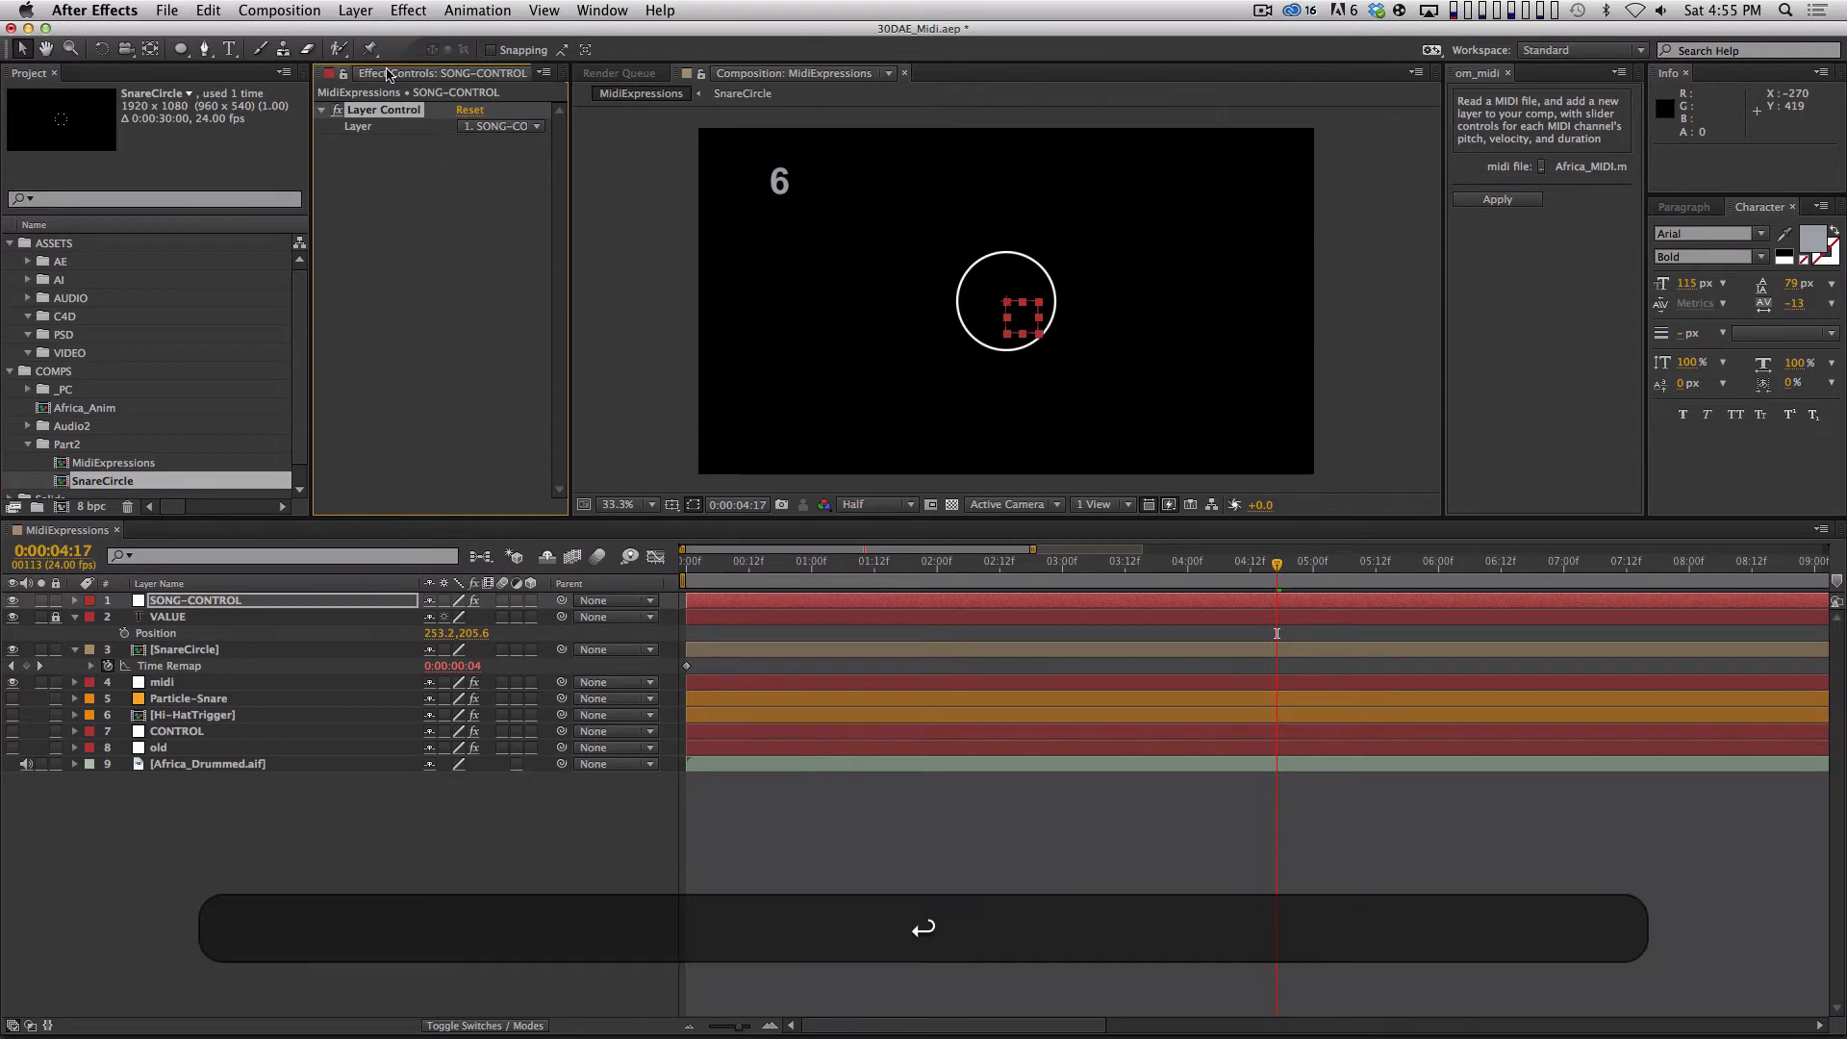
{"action": "type", "text": "IDI L"}
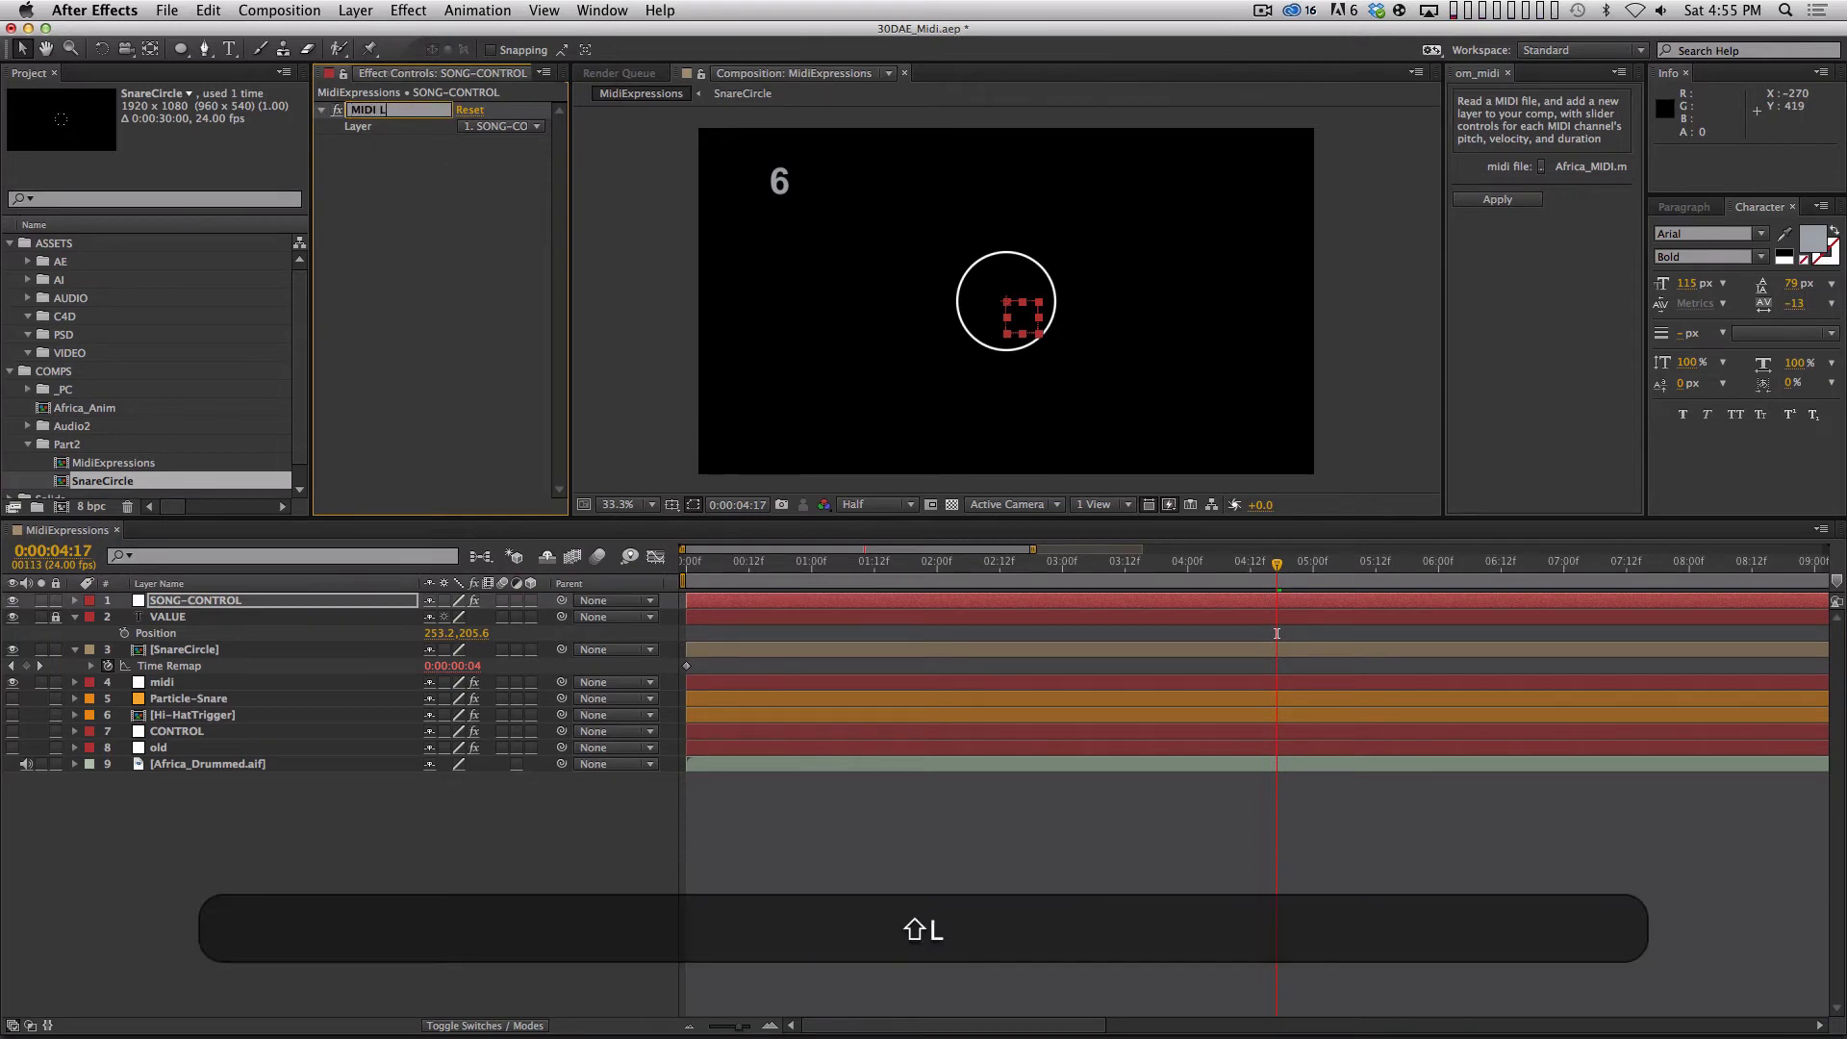
{"action": "type", "text": "ayer"}
{"action": "key", "text": "Return"}
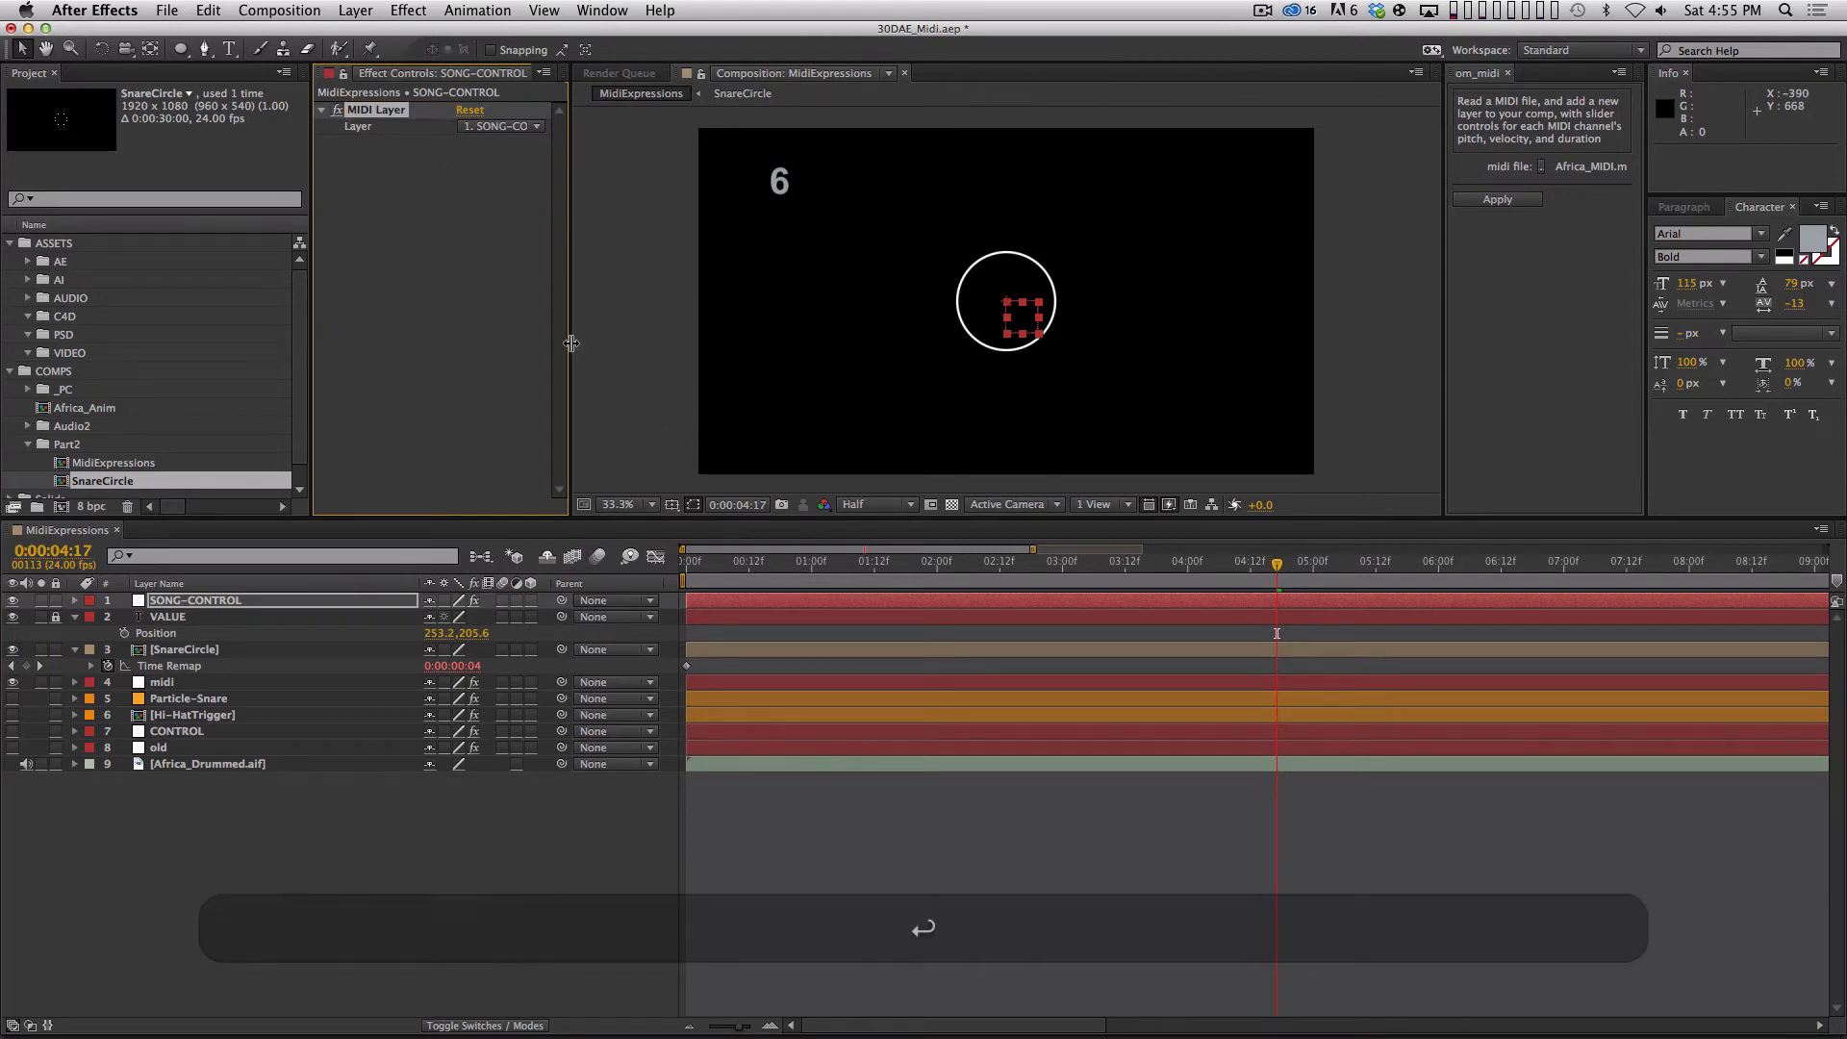
Set SONG-CONTROL's MIDI Layer effect to reference the midi layer.
{"action": "left_click_drag", "start_coordinate": [574, 345], "coordinate": [616, 344]}
{"action": "left_click", "coordinate": [563, 126]}
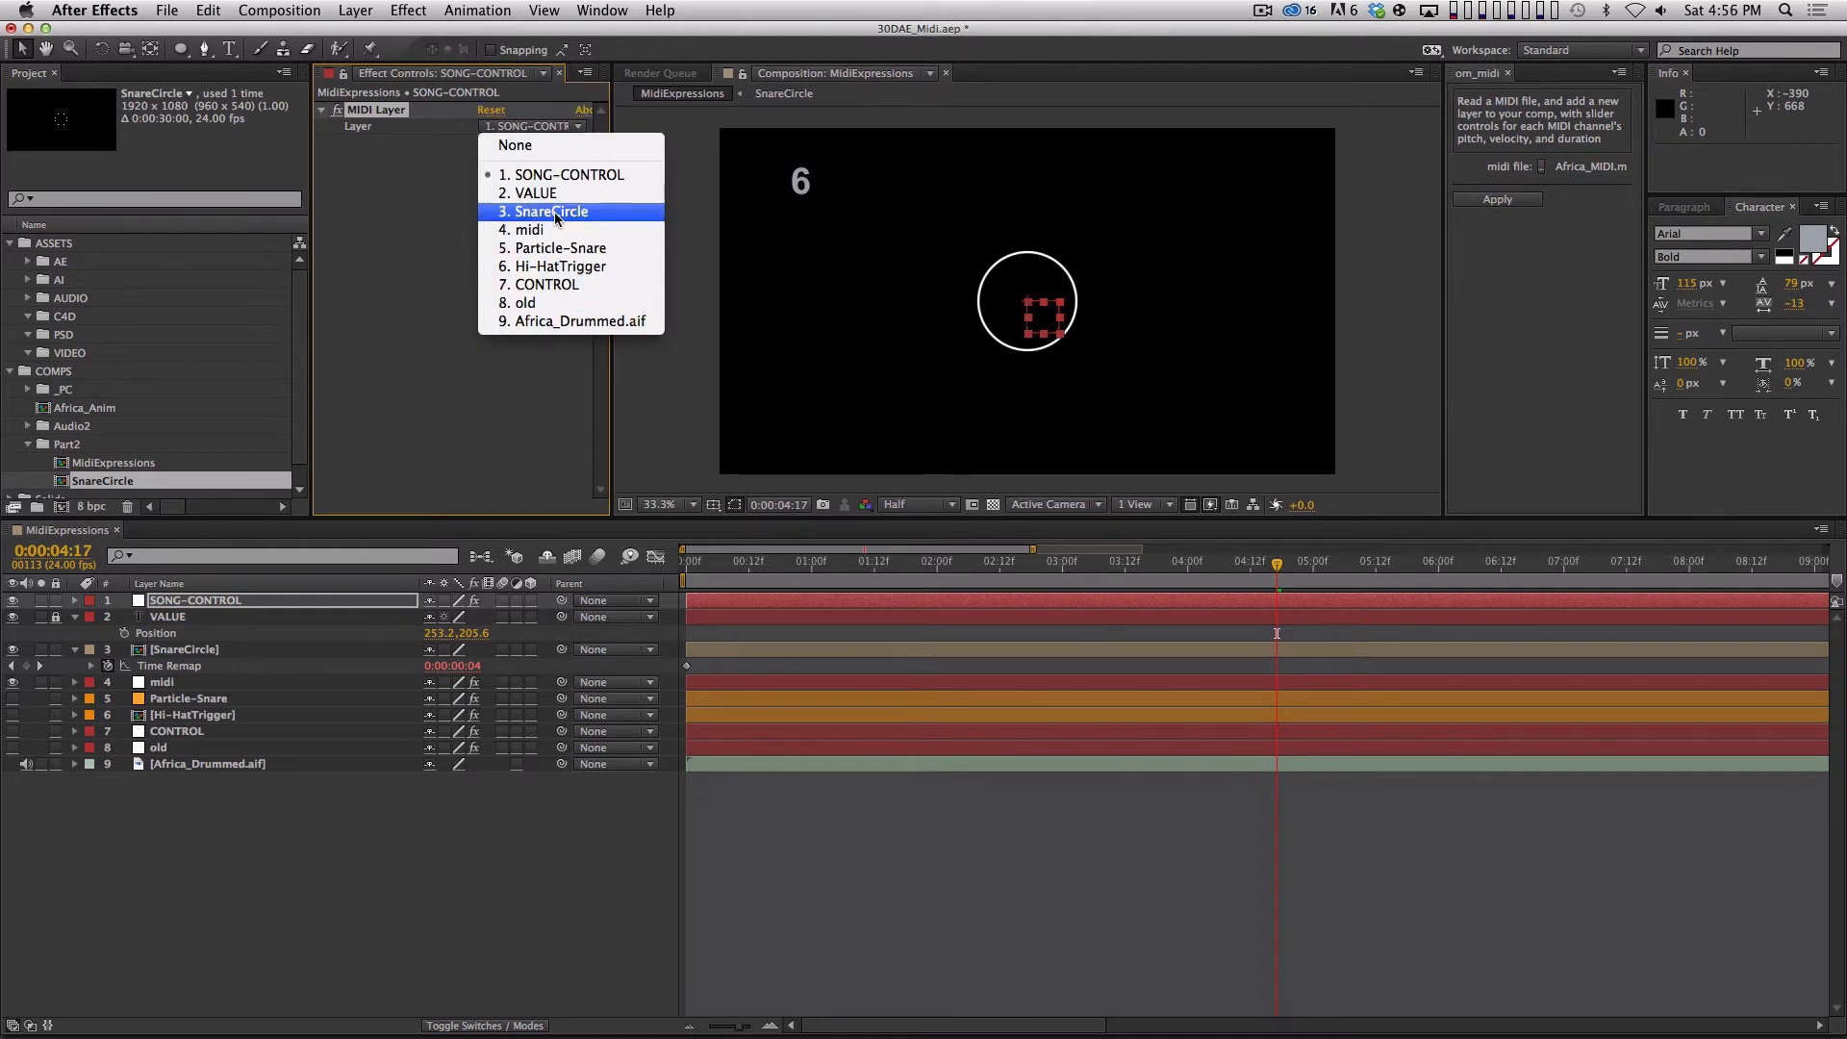
{"action": "left_click", "coordinate": [443, 222]}
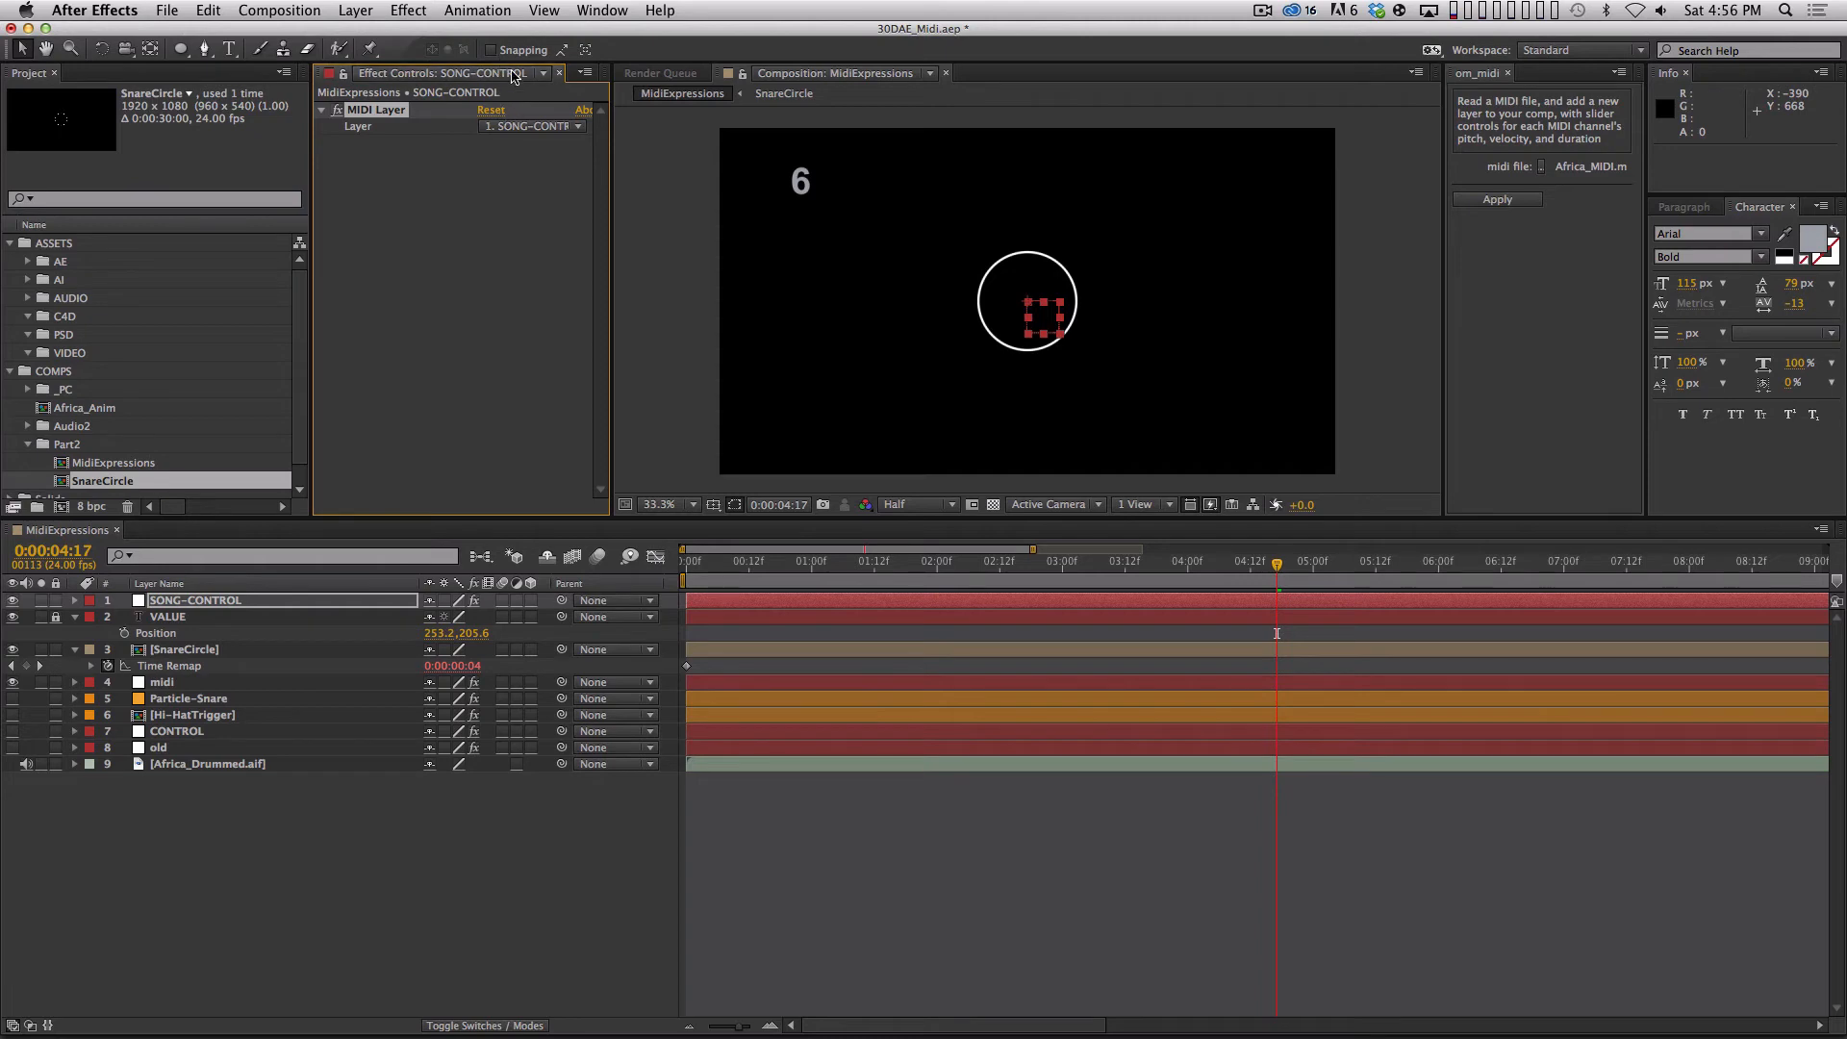
{"action": "left_click", "coordinate": [528, 127]}
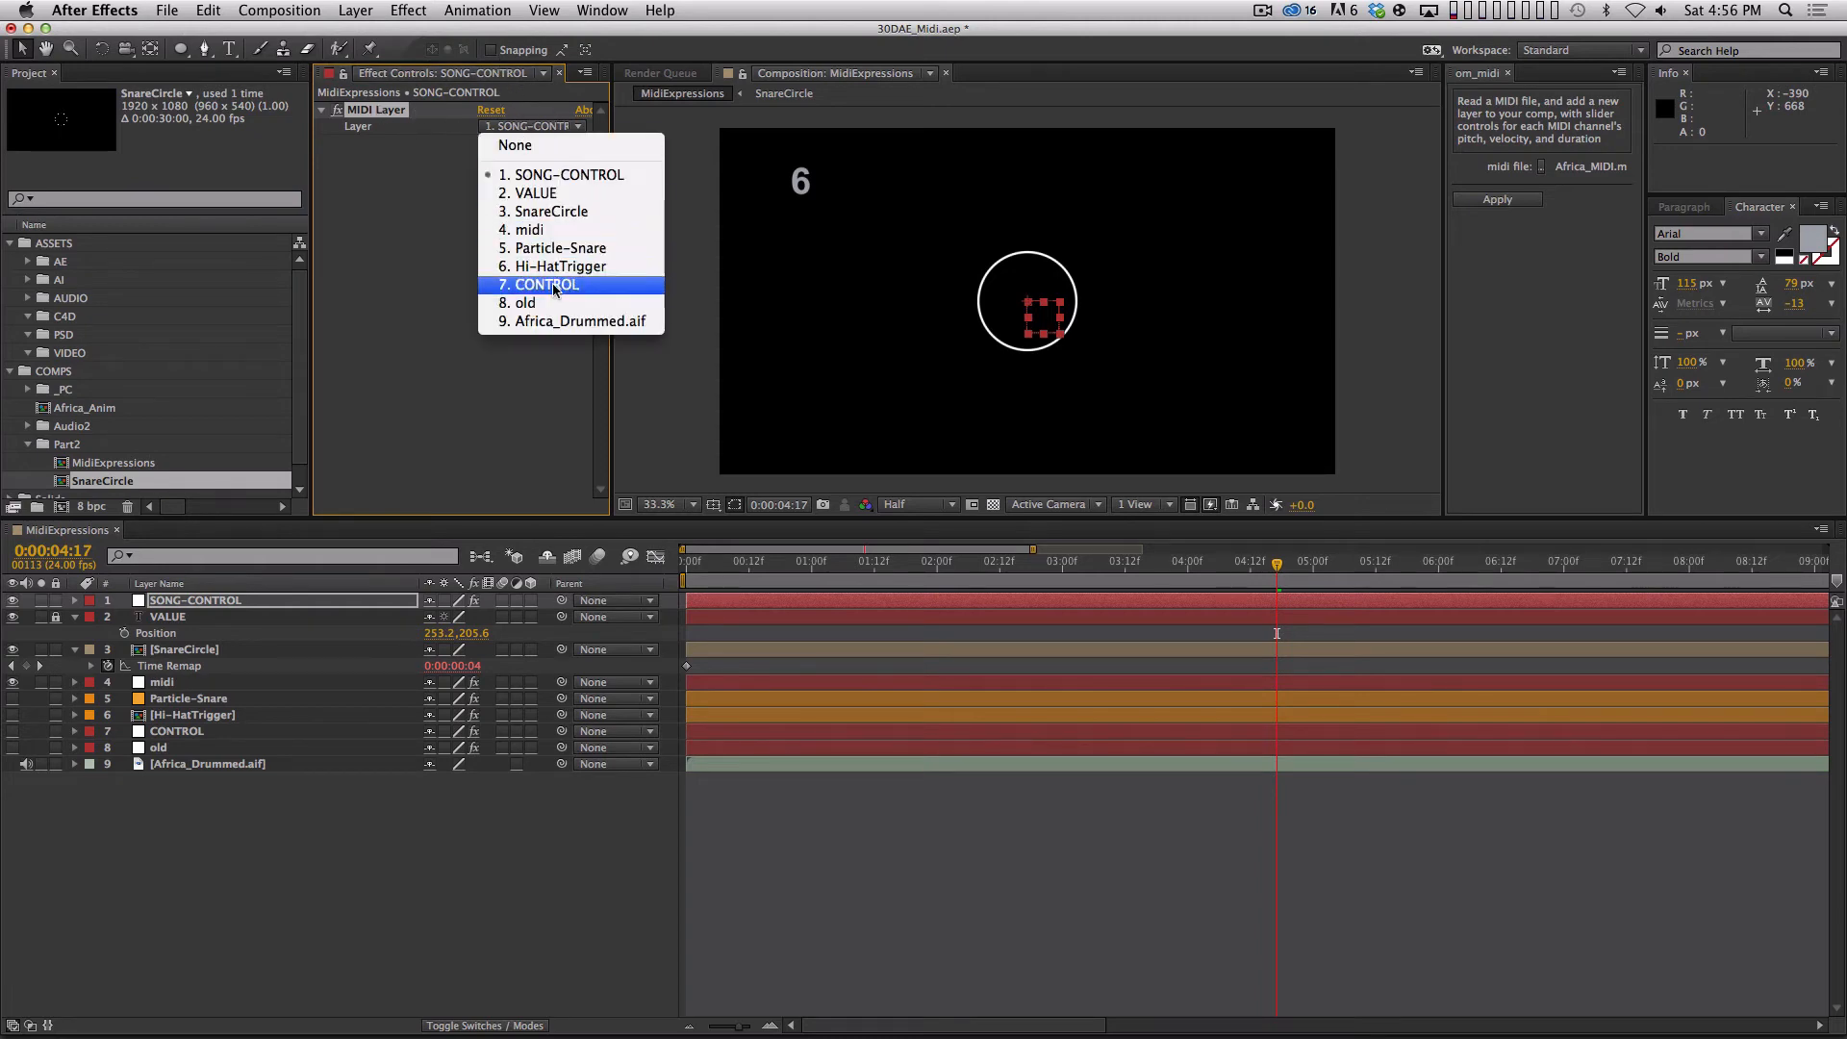
{"action": "left_click", "coordinate": [570, 231]}
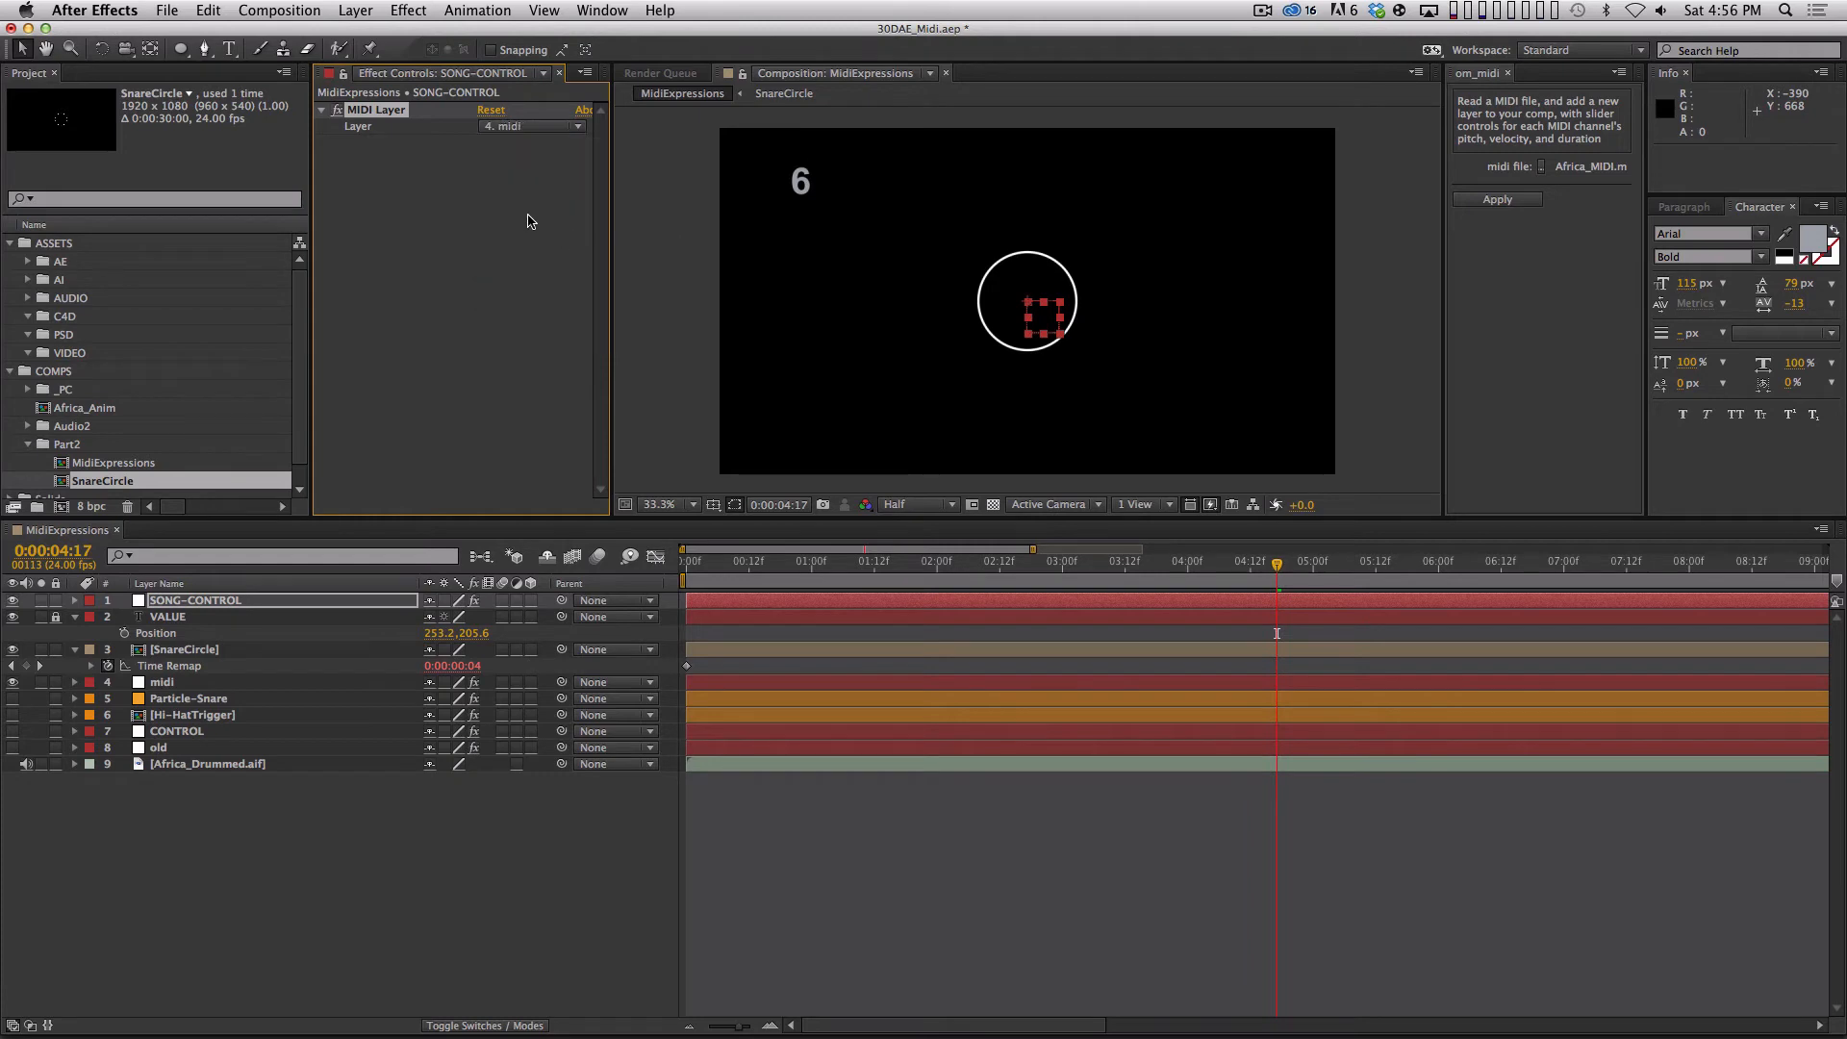
In SnareCircle's Time Remap expression, replace thisComp.layer("midi") with a pick-whipped reference to SONG-CONTROL's MIDI Layer control.
{"action": "left_click", "coordinate": [325, 649]}
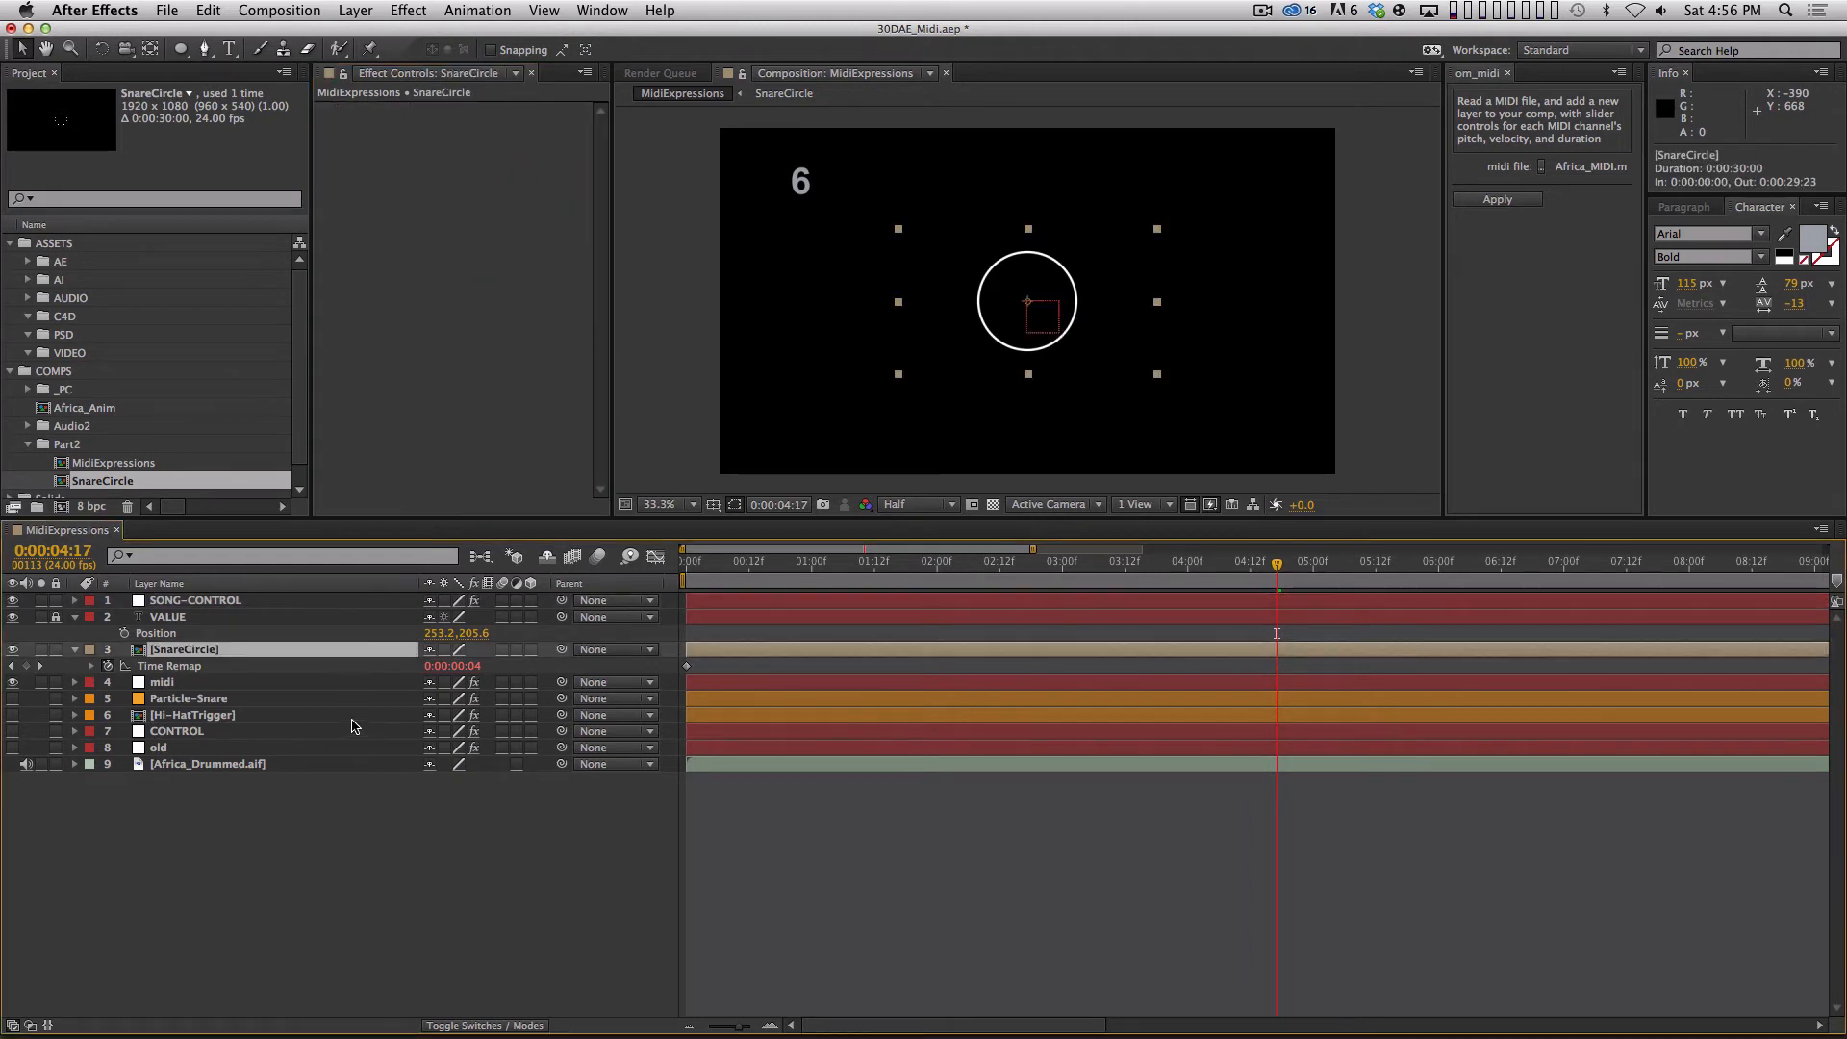
{"action": "key", "text": "u"}
{"action": "key", "text": "u"}
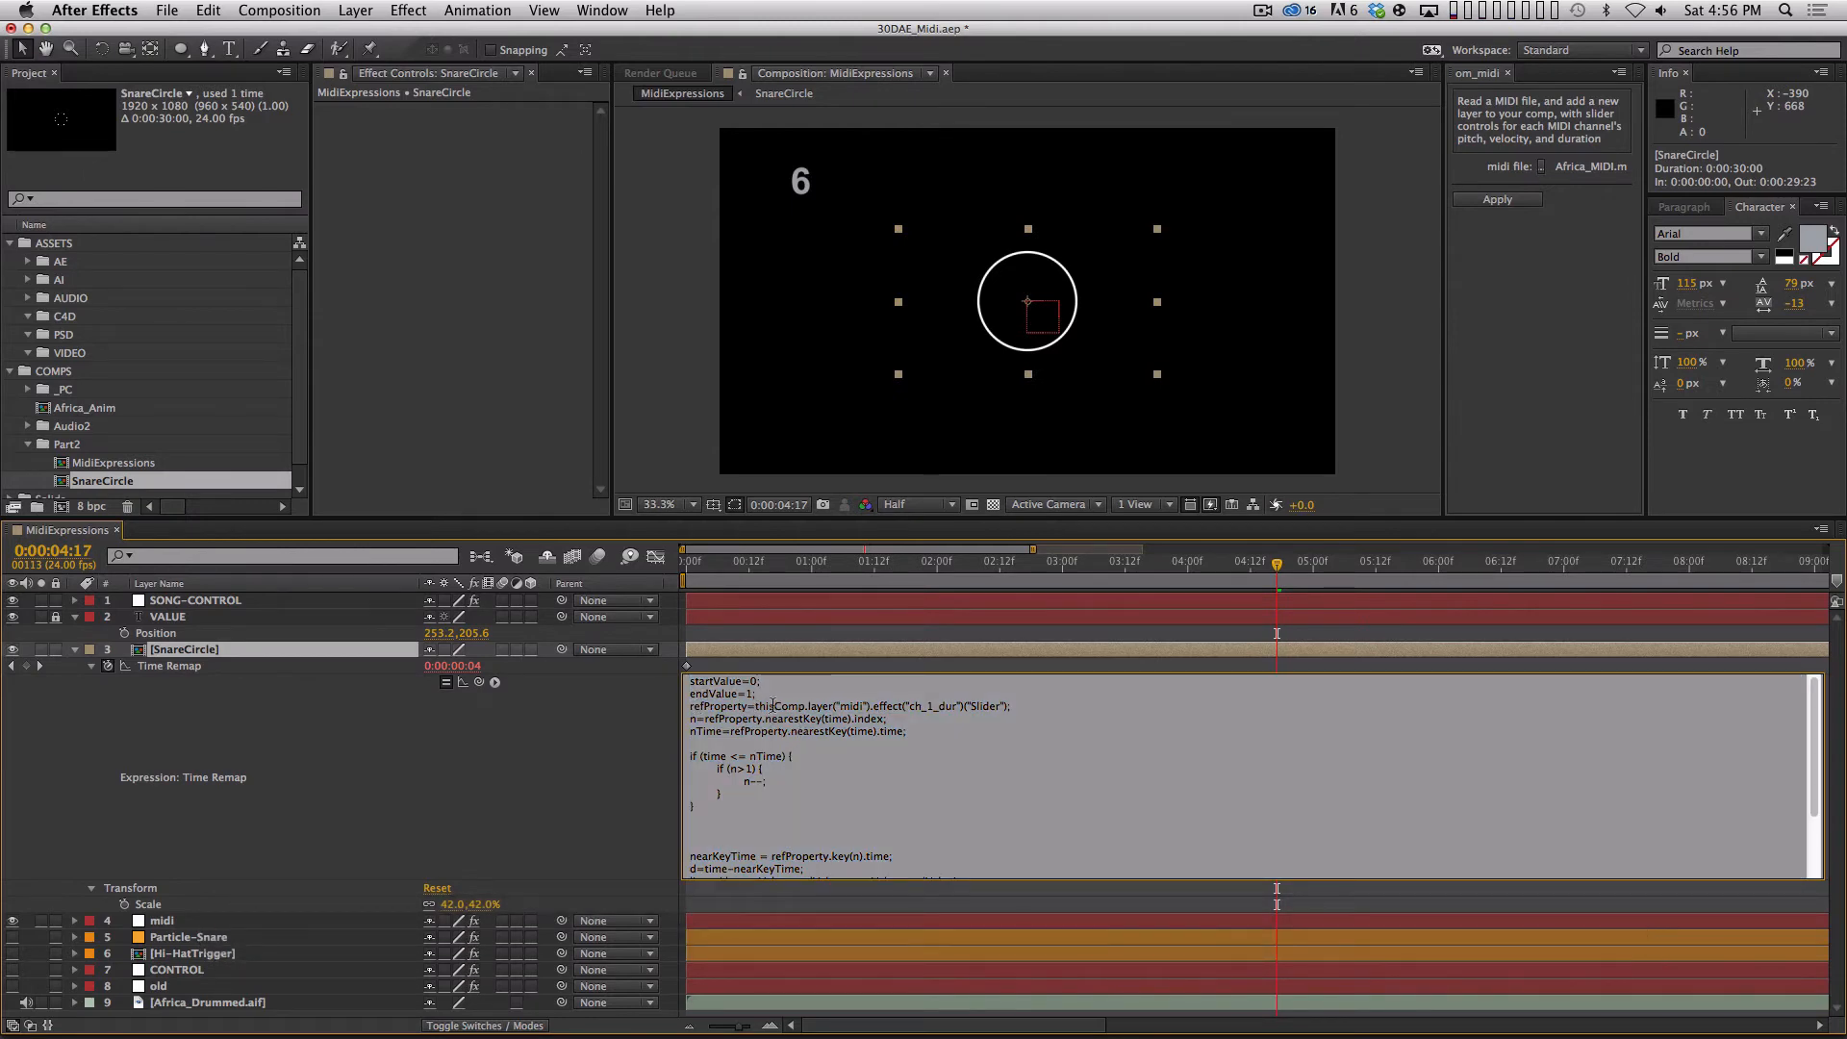
{"action": "left_click_drag", "start_coordinate": [756, 706], "coordinate": [870, 706]}
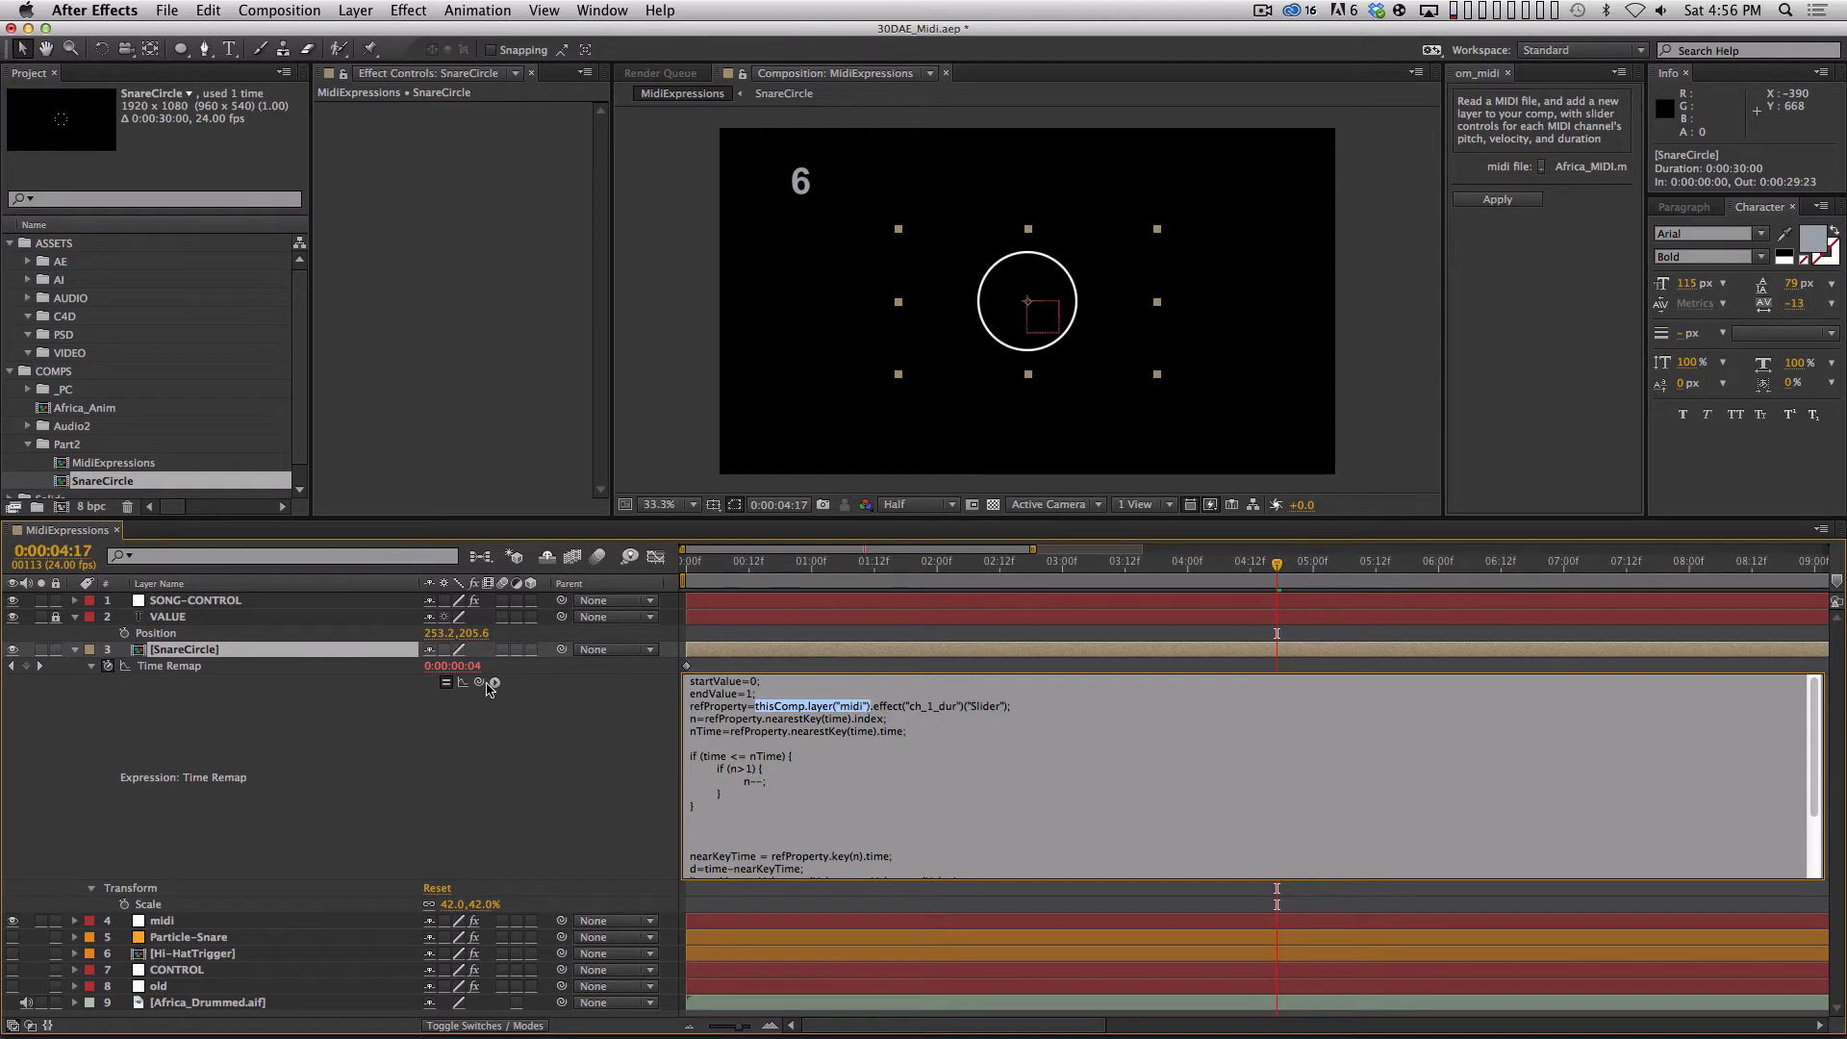
{"action": "left_click", "coordinate": [261, 603]}
{"action": "key", "text": "e"}
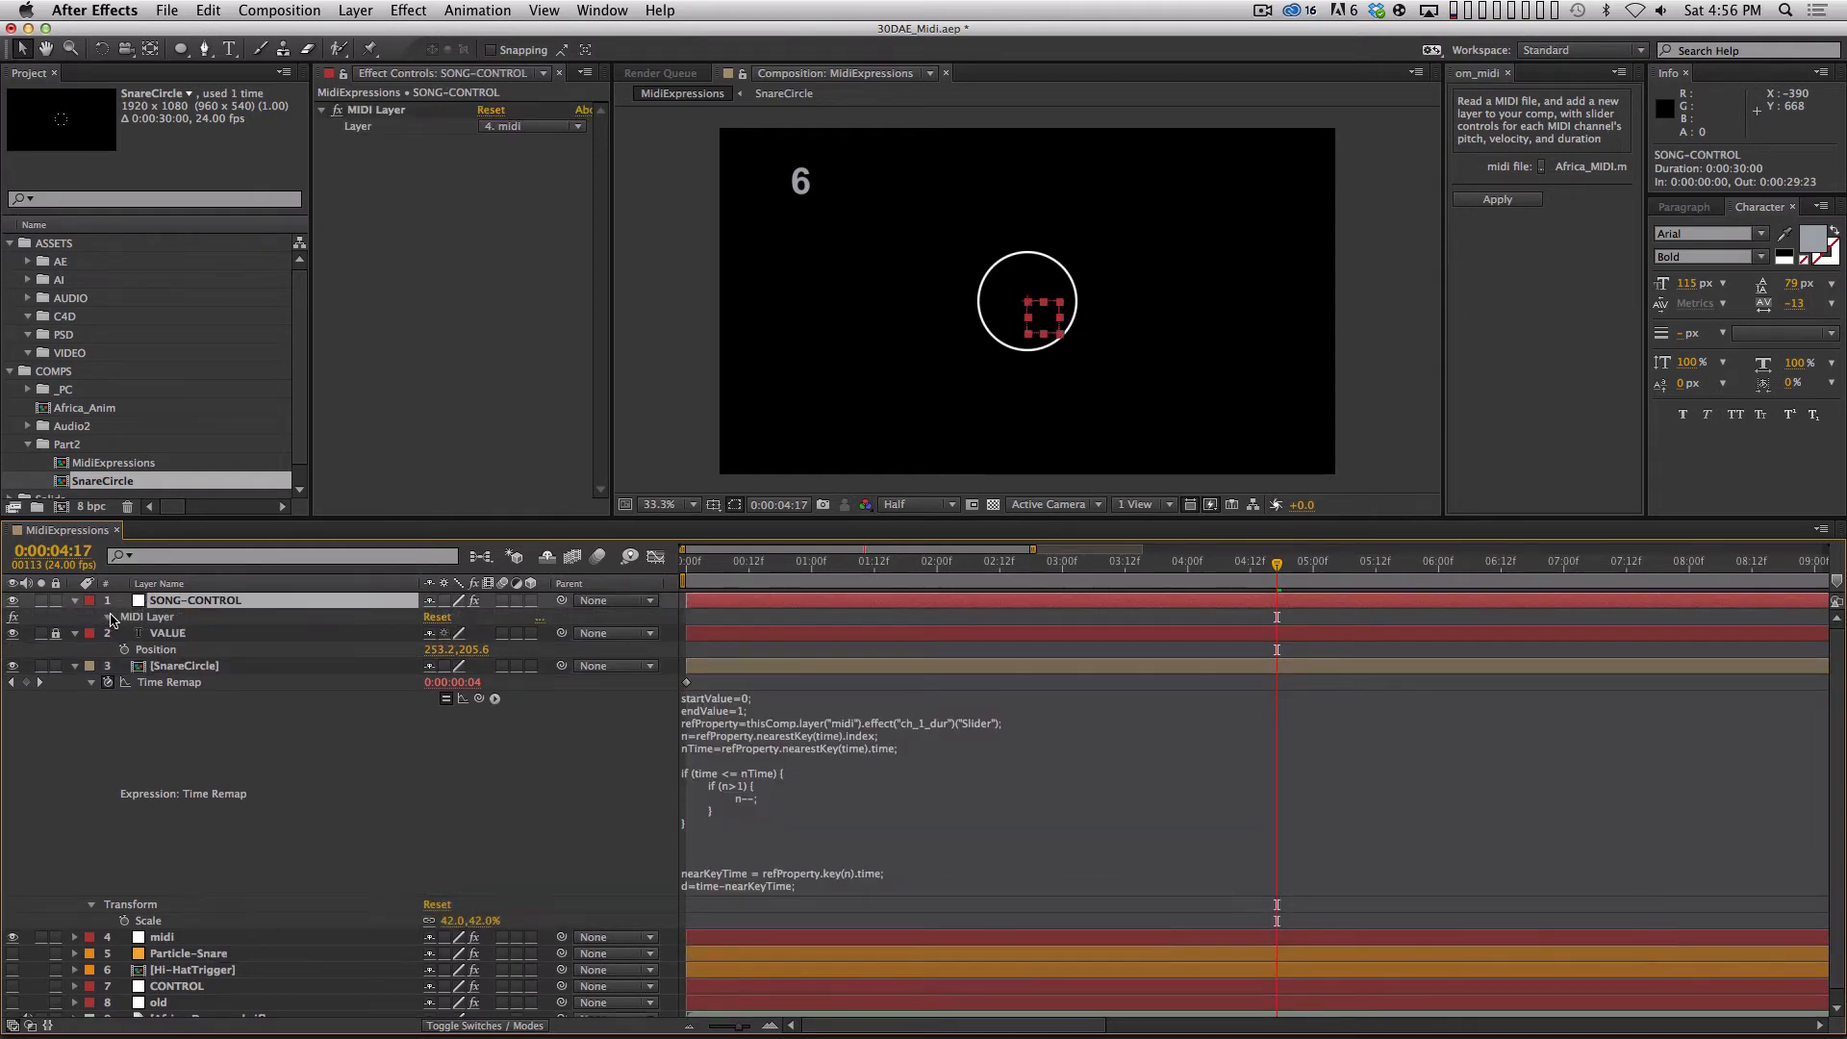
{"action": "left_click", "coordinate": [109, 617]}
{"action": "left_click", "coordinate": [760, 739]}
{"action": "left_click_drag", "start_coordinate": [756, 739], "coordinate": [868, 739]}
{"action": "left_click_drag", "start_coordinate": [495, 715], "coordinate": [251, 623]}
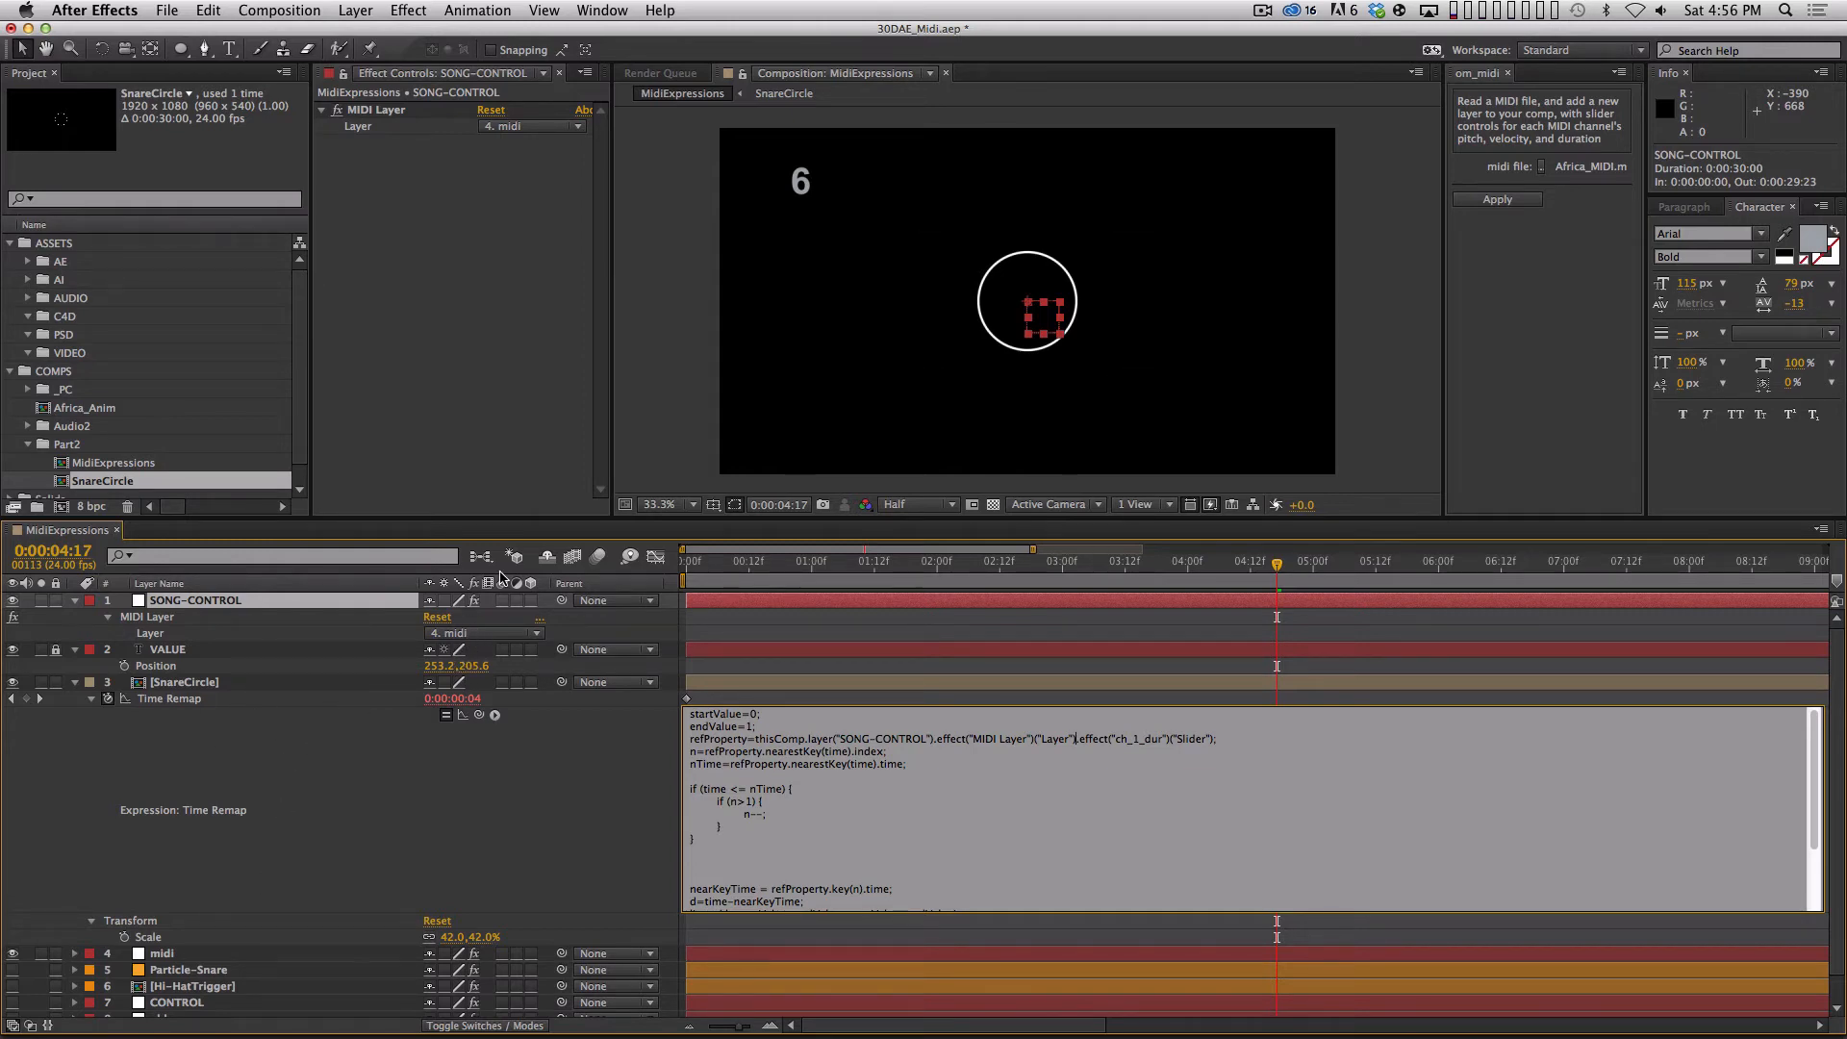
{"action": "key", "text": "KP_Enter"}
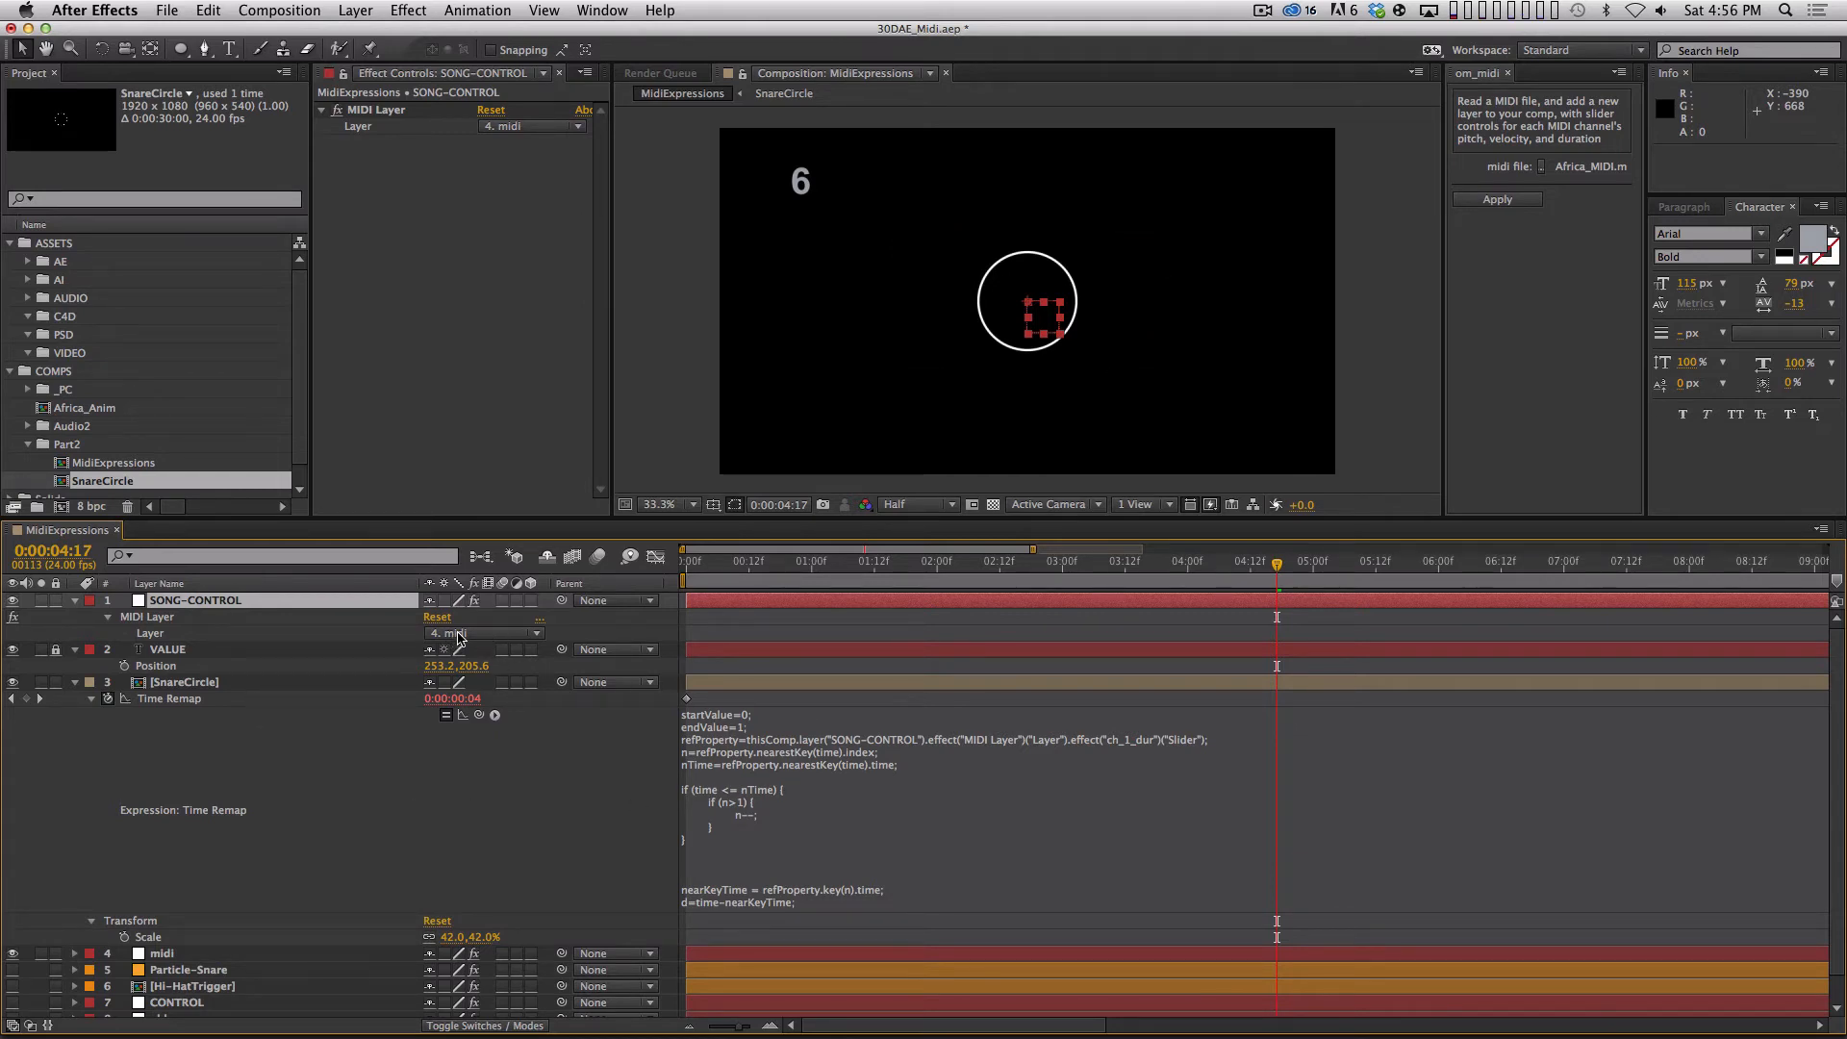
Collapse SnareCircle's properties, then examine the midi layer's keyframed channel duration sliders and collapse them.
{"action": "left_click", "coordinate": [491, 634]}
{"action": "left_click", "coordinate": [353, 646]}
{"action": "left_click", "coordinate": [276, 687]}
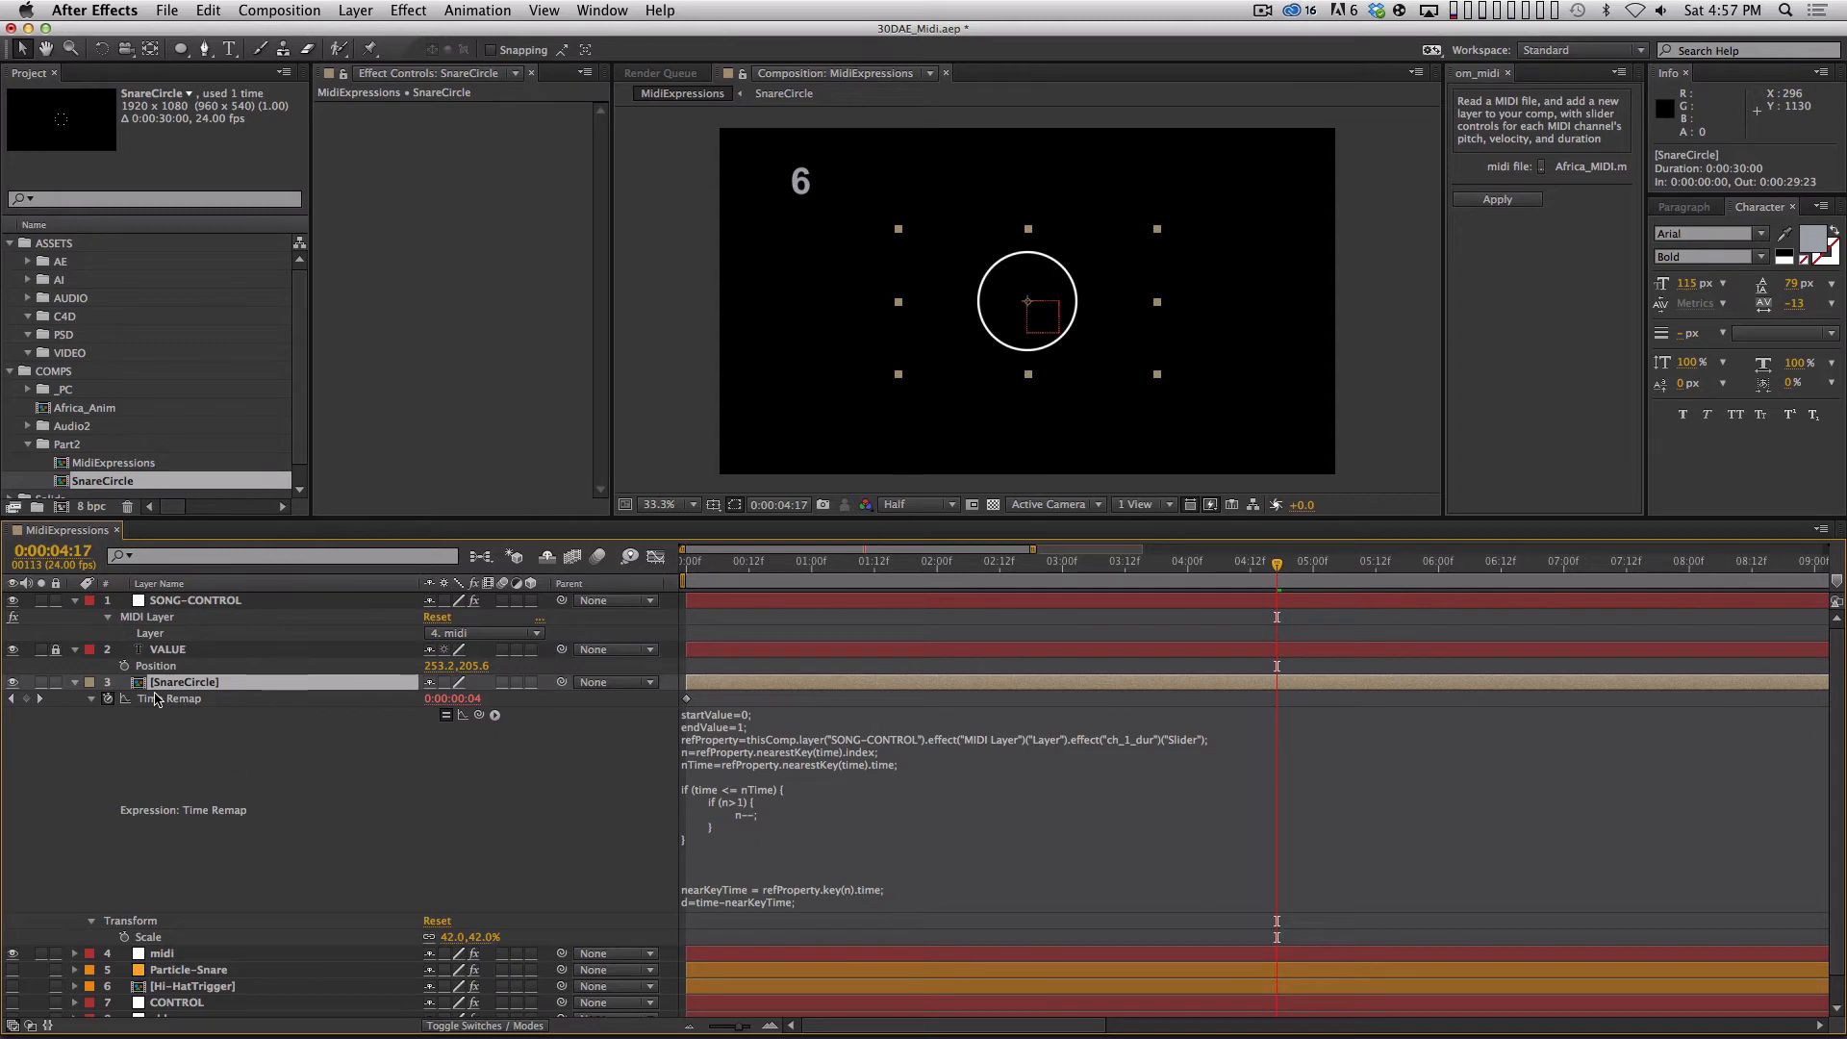
{"action": "left_click", "coordinate": [74, 682]}
{"action": "left_click", "coordinate": [183, 698]}
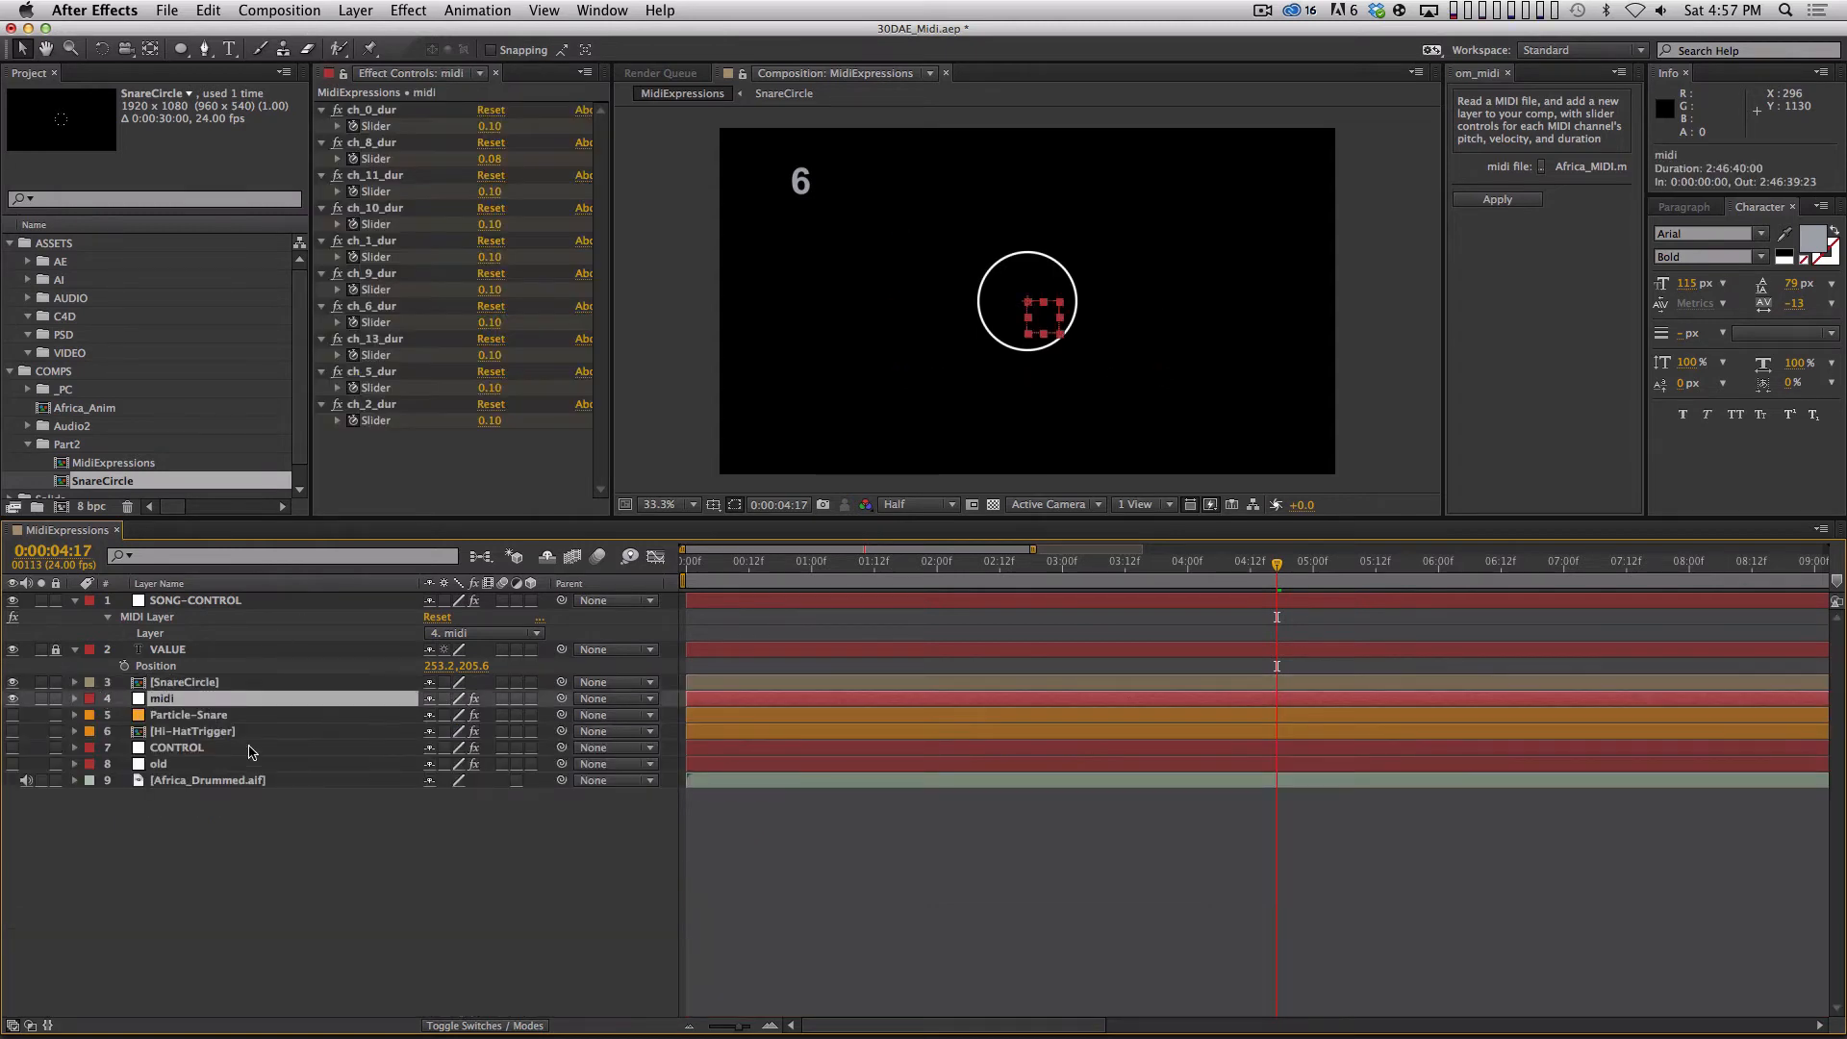
{"action": "key", "text": "u"}
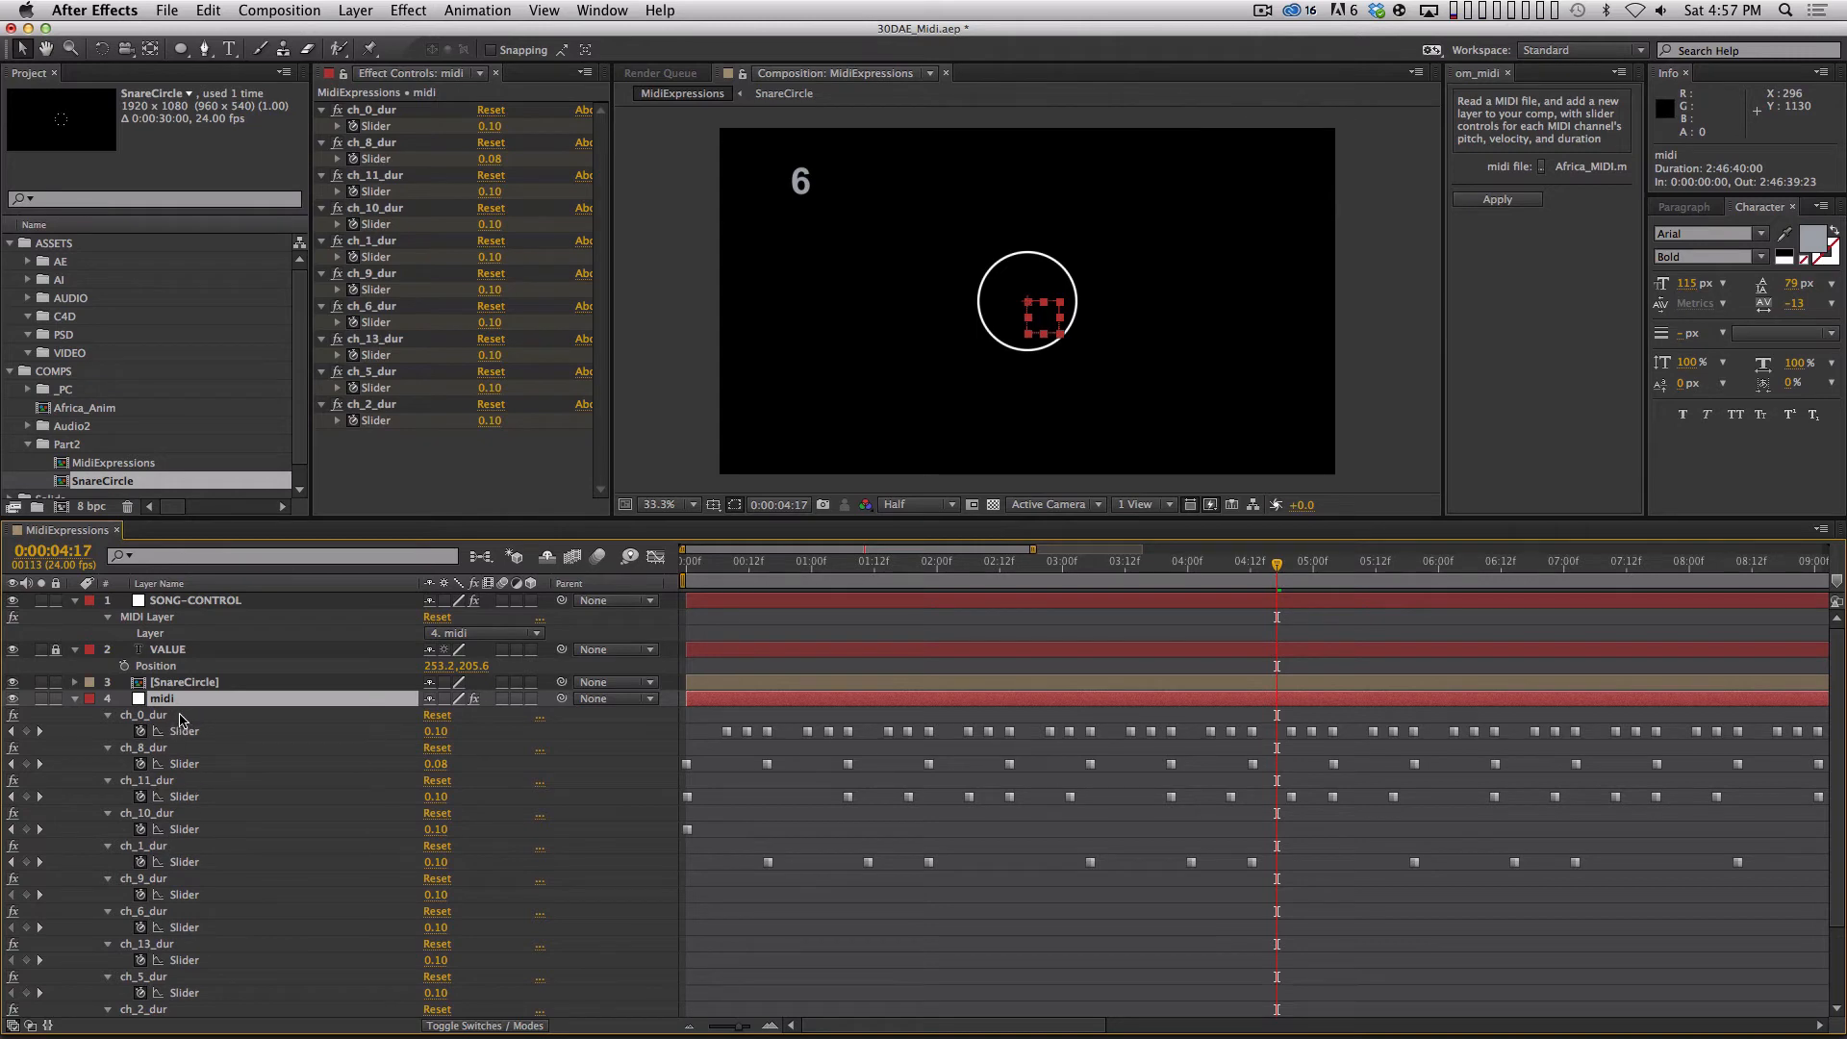
{"action": "key", "text": "u"}
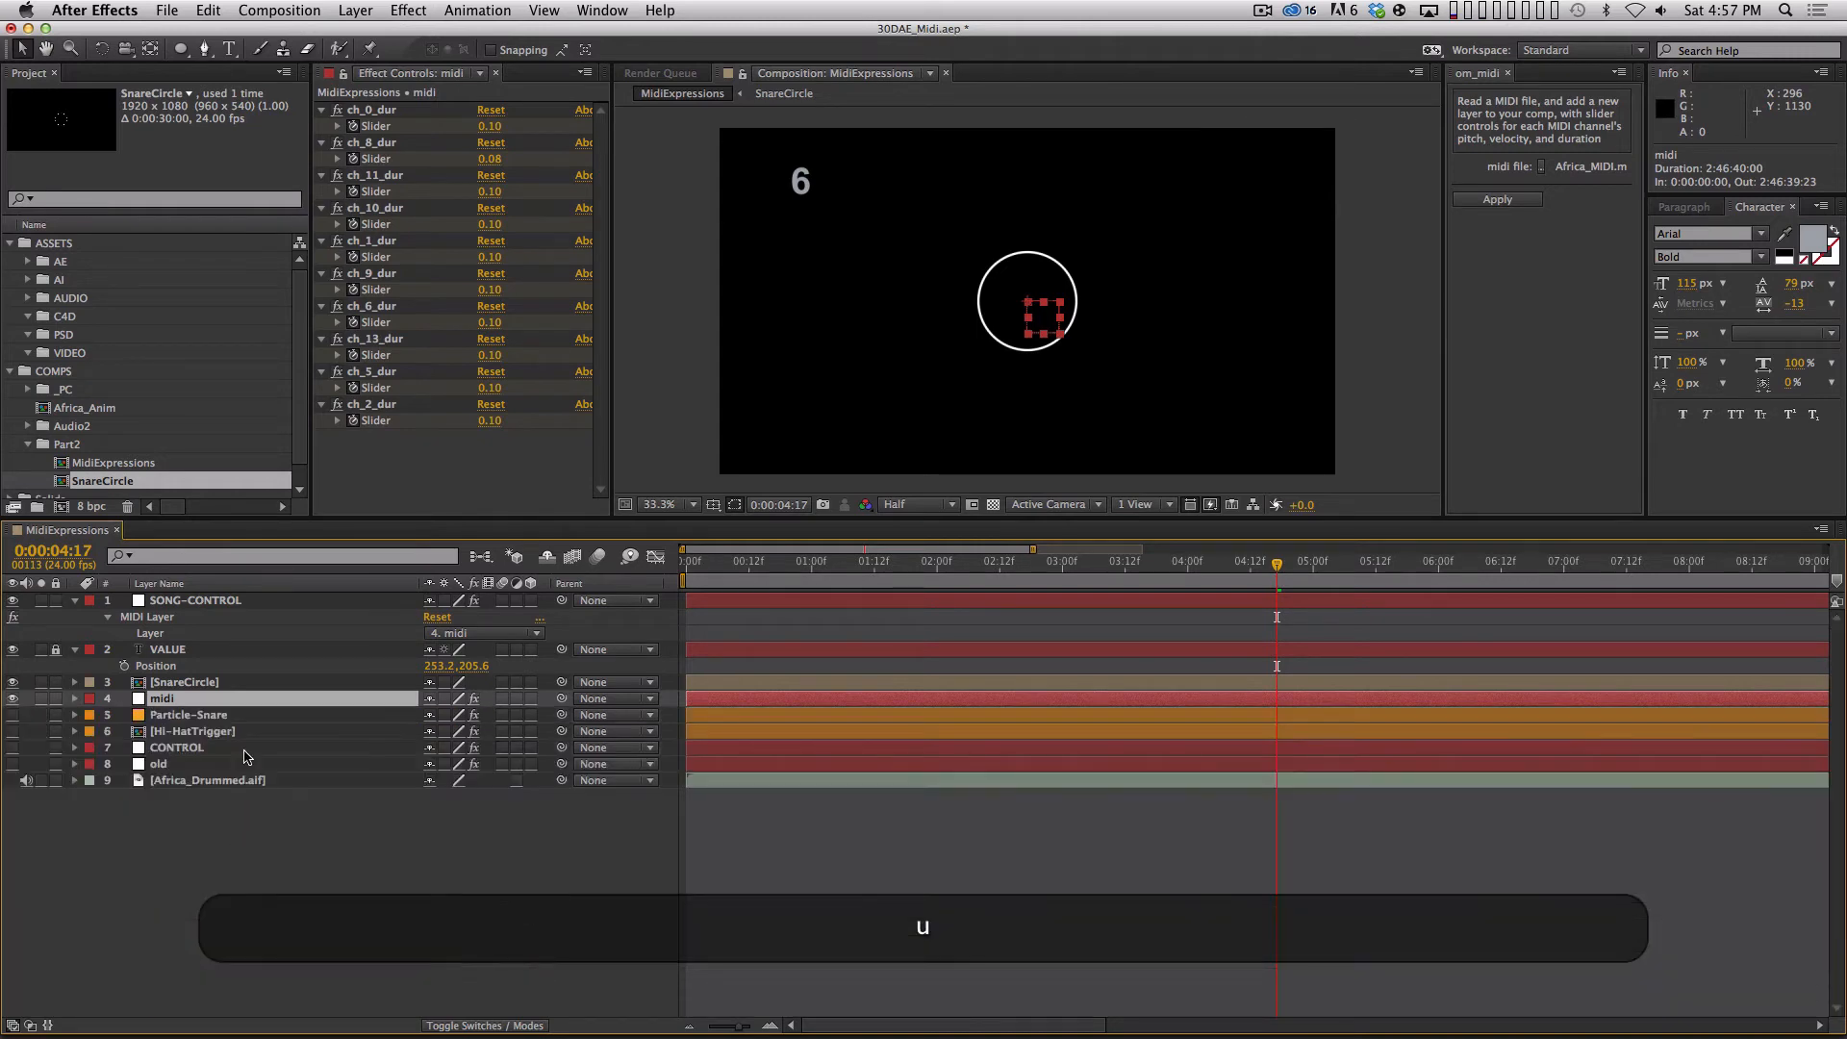
Add a Slider Control expression effect to SnareCircle and rename the effect CHANNEL.
{"action": "left_click", "coordinate": [185, 682]}
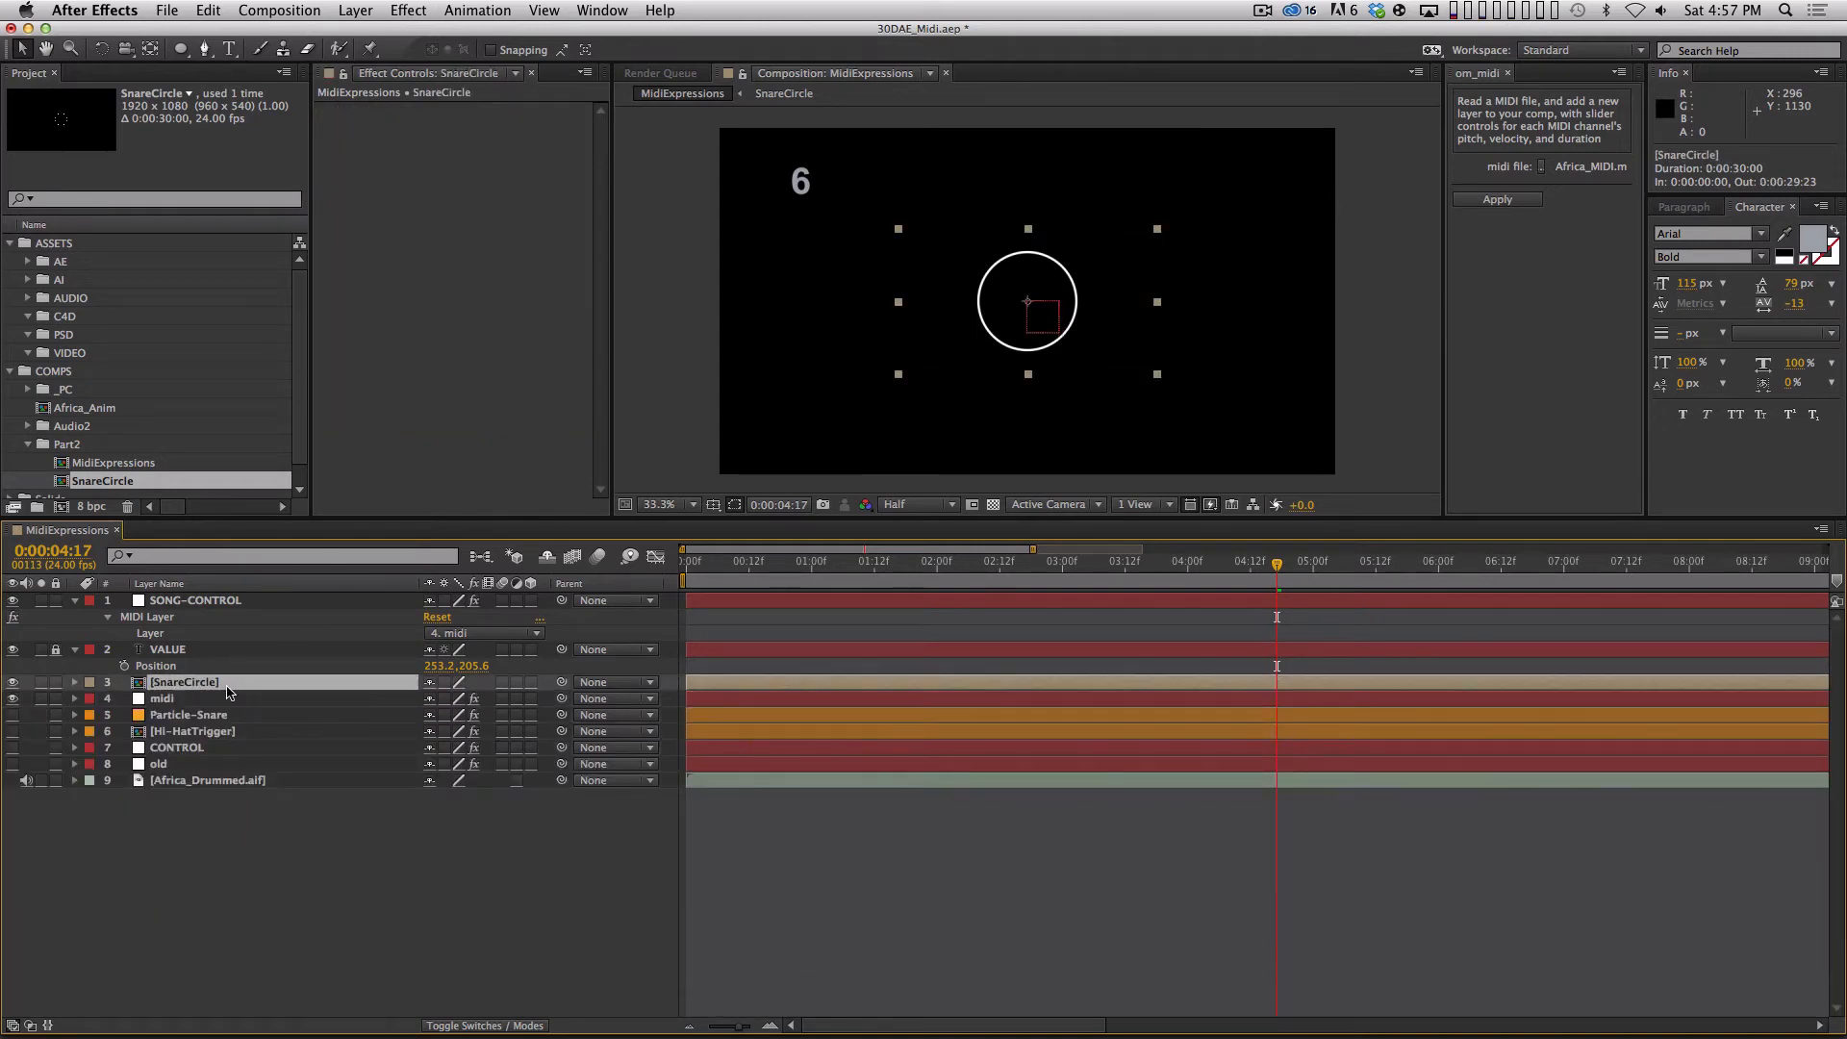
{"action": "left_click", "coordinate": [408, 10]}
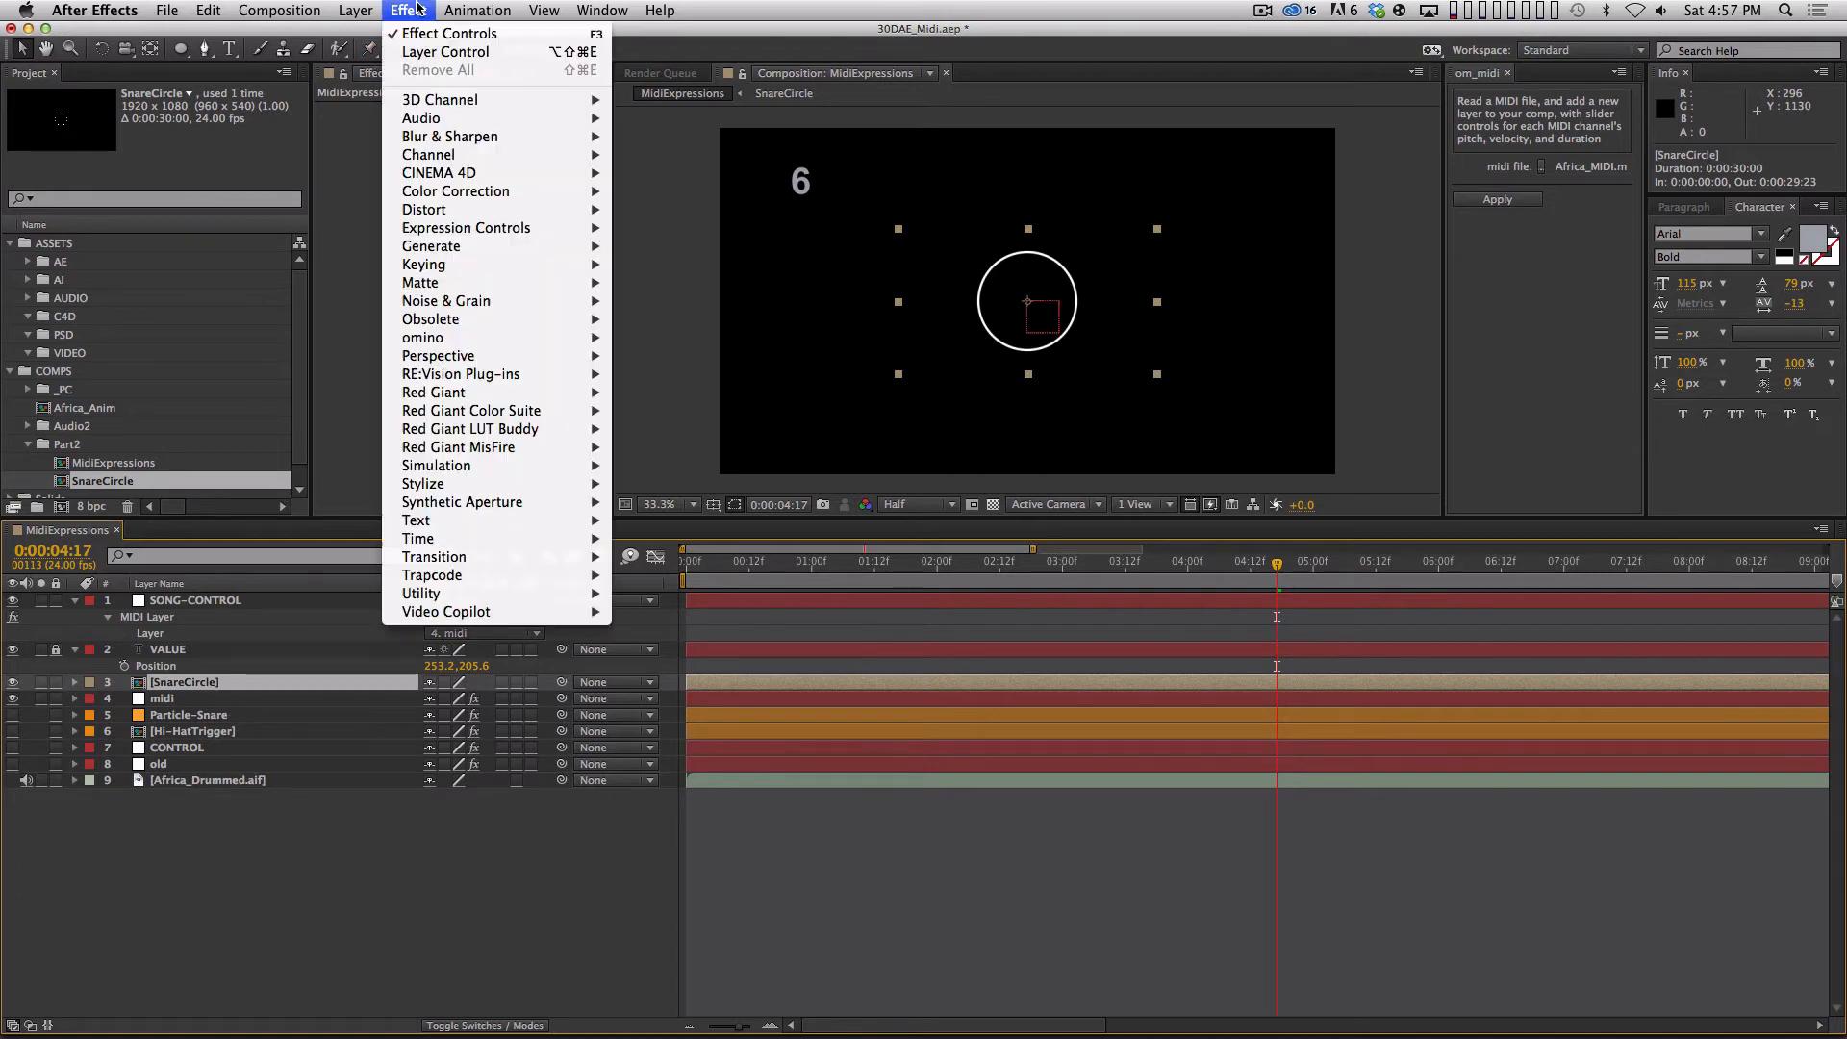
{"action": "mouse_move", "coordinate": [539, 228]}
{"action": "left_click", "coordinate": [673, 337]}
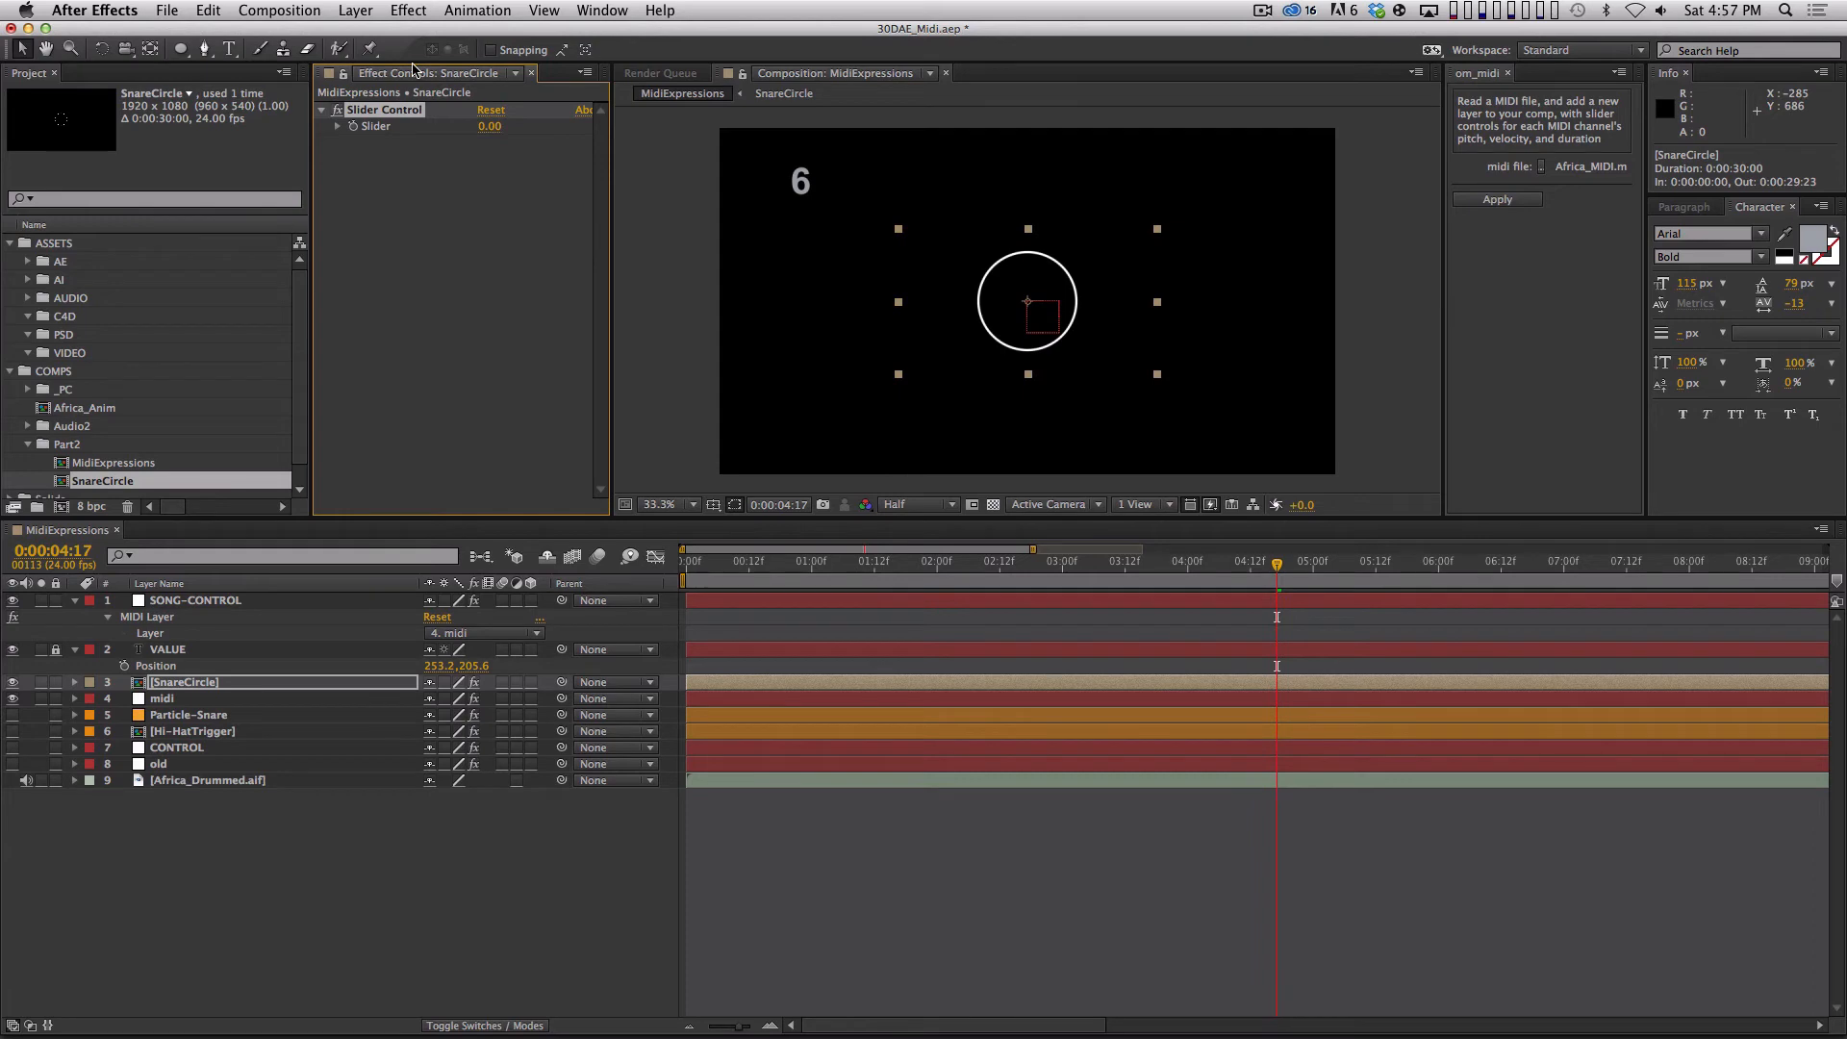
{"action": "key", "text": "Return"}
{"action": "type", "text": "CHANNEL"}
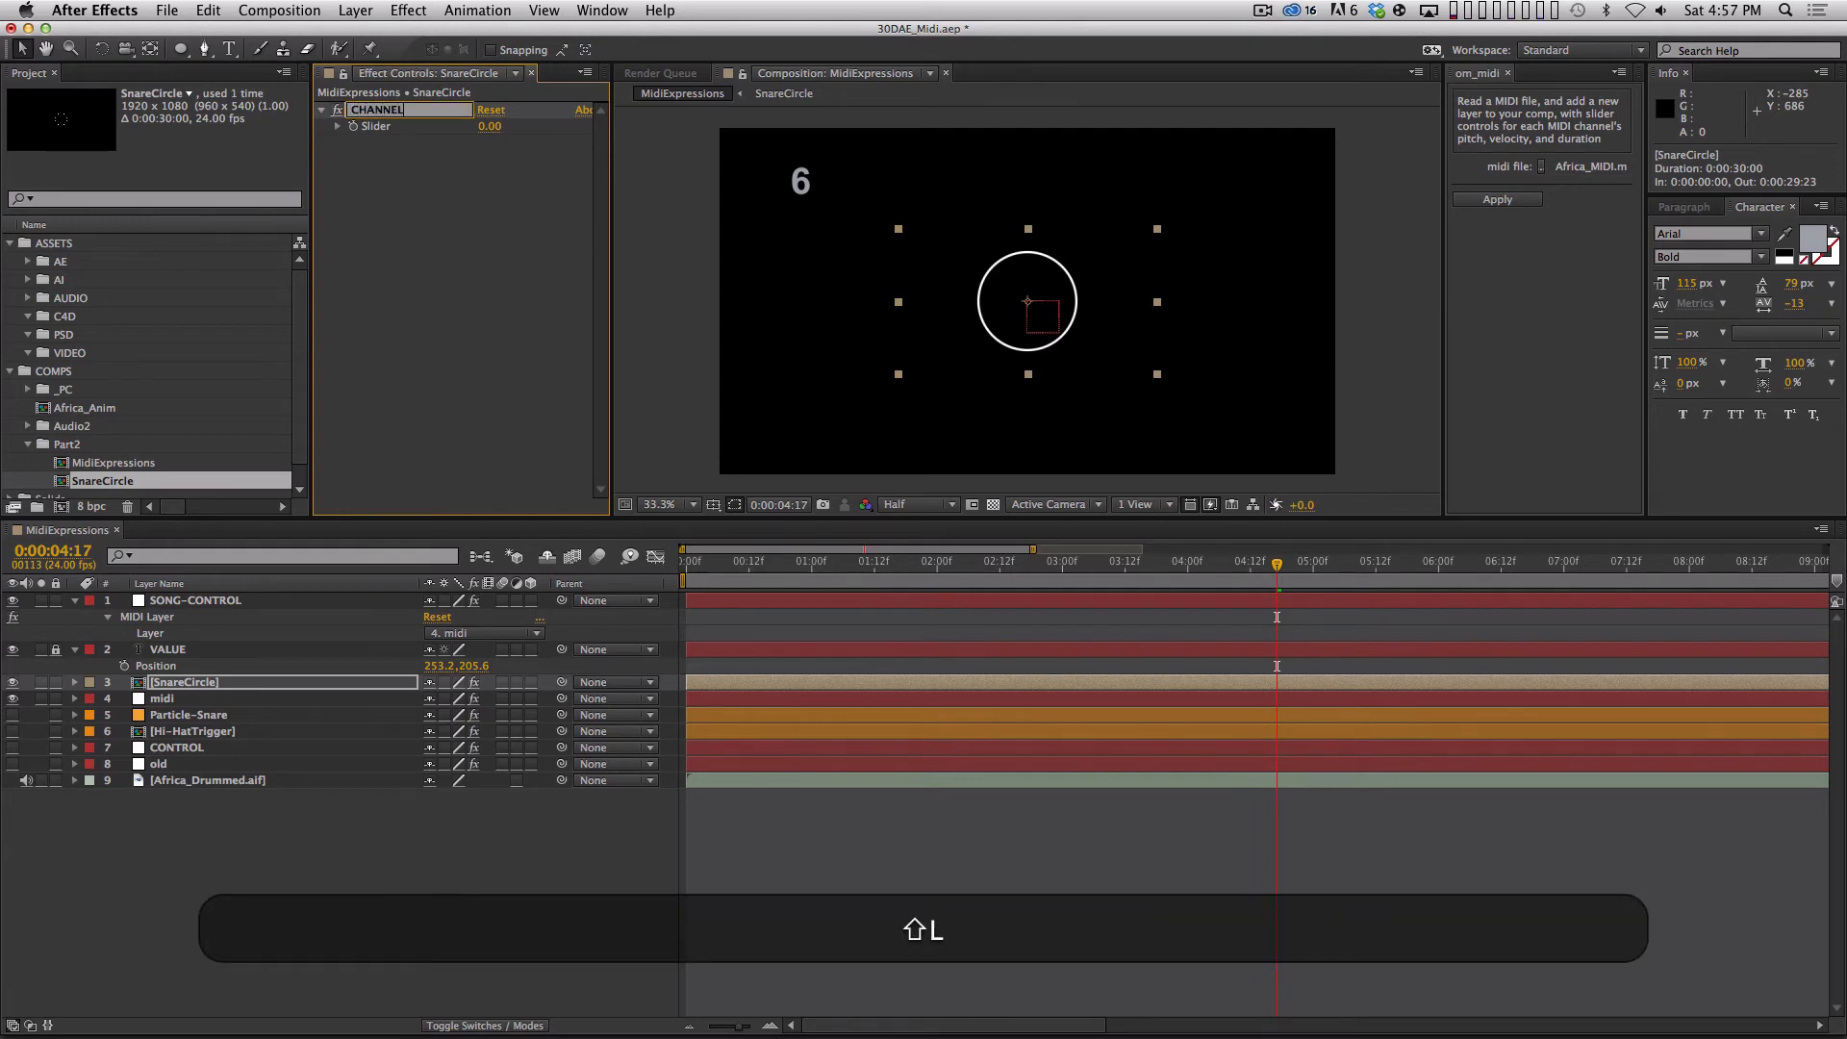
{"action": "key", "text": "Return"}
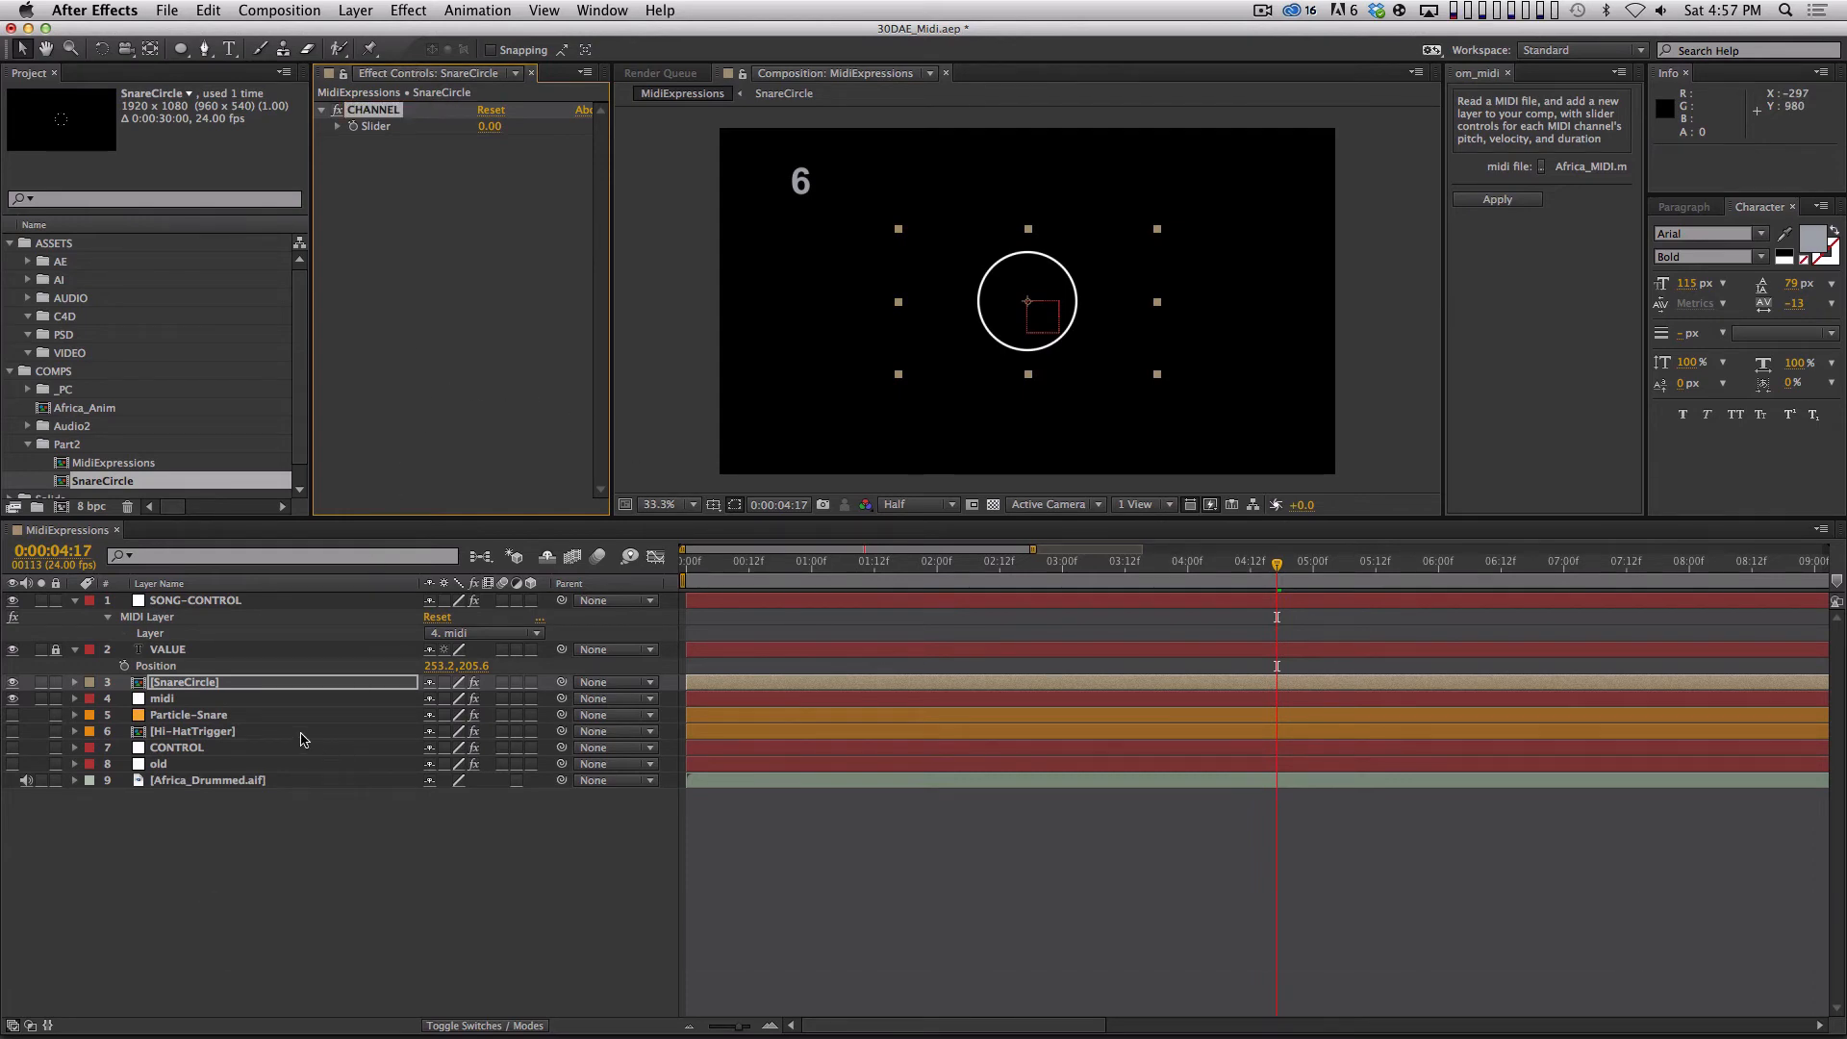
Reveal the midi layer's keyframed channels to check how they are named, and collapse the layer.
{"action": "left_click", "coordinate": [270, 700]}
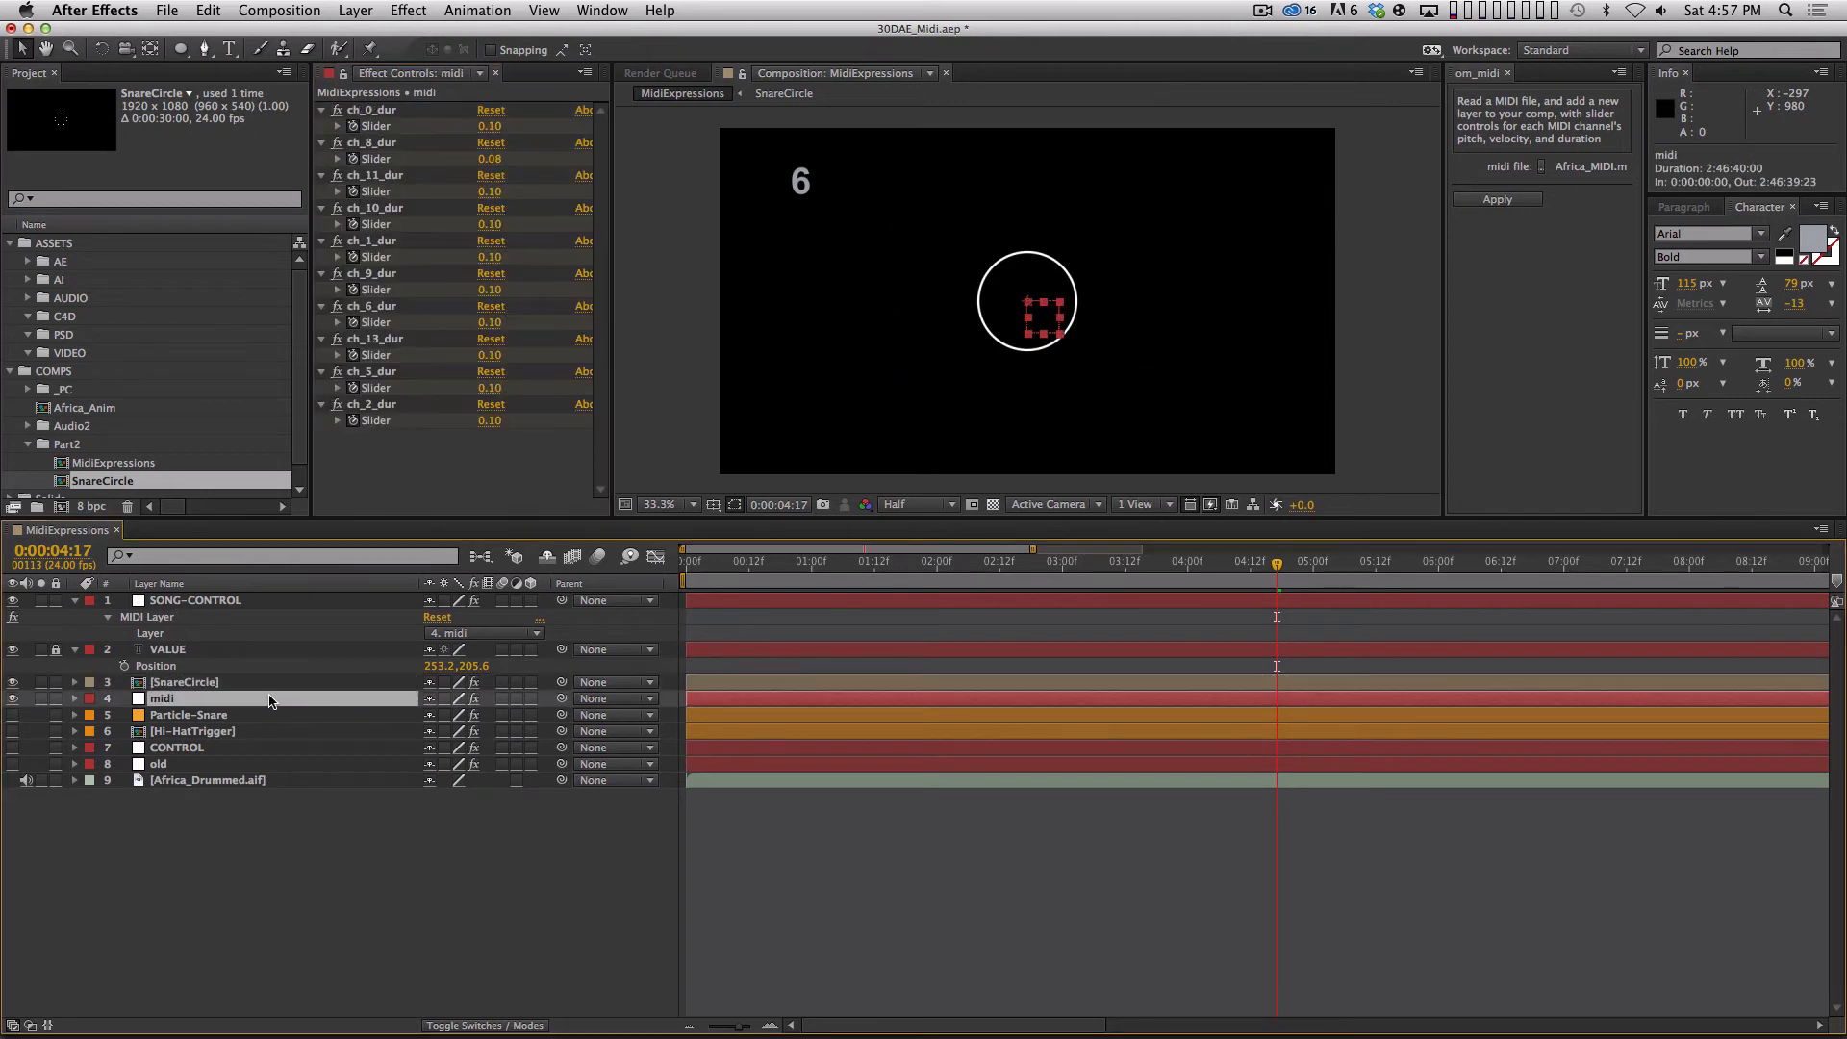
{"action": "key", "text": "u"}
Reveal SnareCircle's Time Remap expression and set its CHANNEL slider to 1.
{"action": "key", "text": "u"}
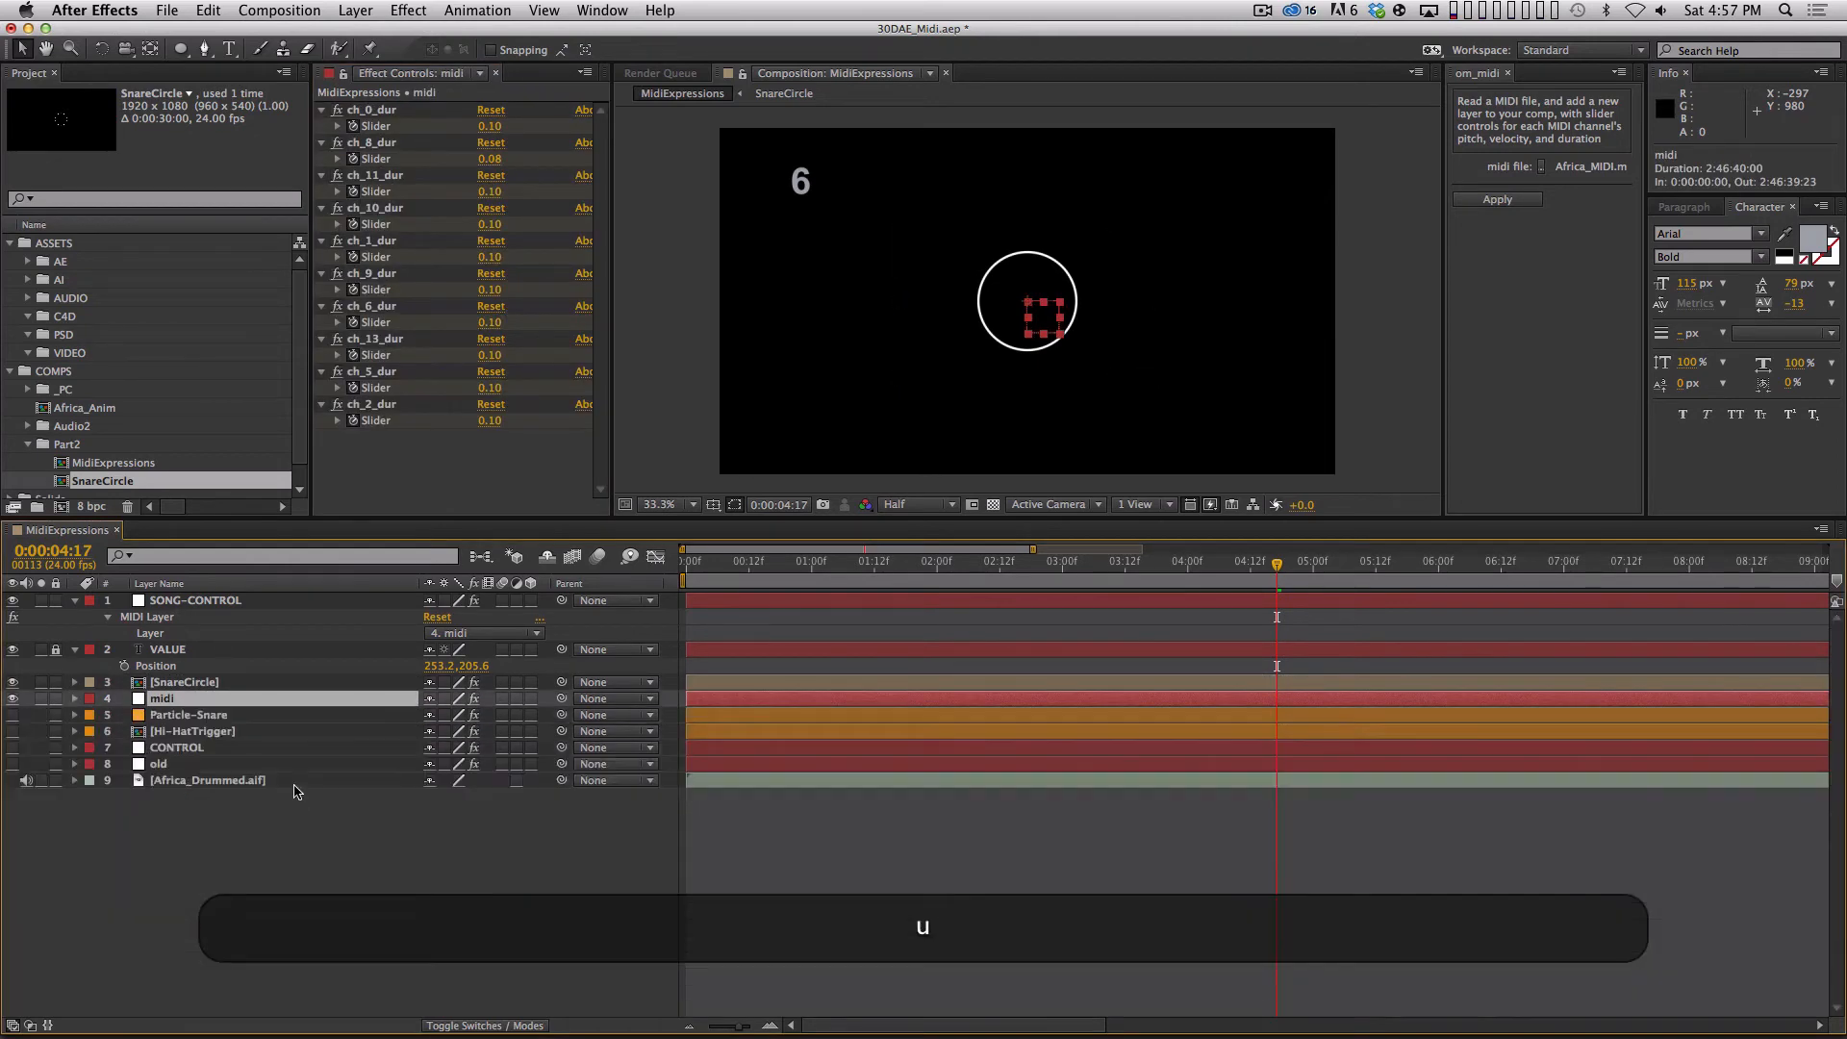
{"action": "left_click", "coordinate": [265, 681]}
{"action": "key", "text": "u"}
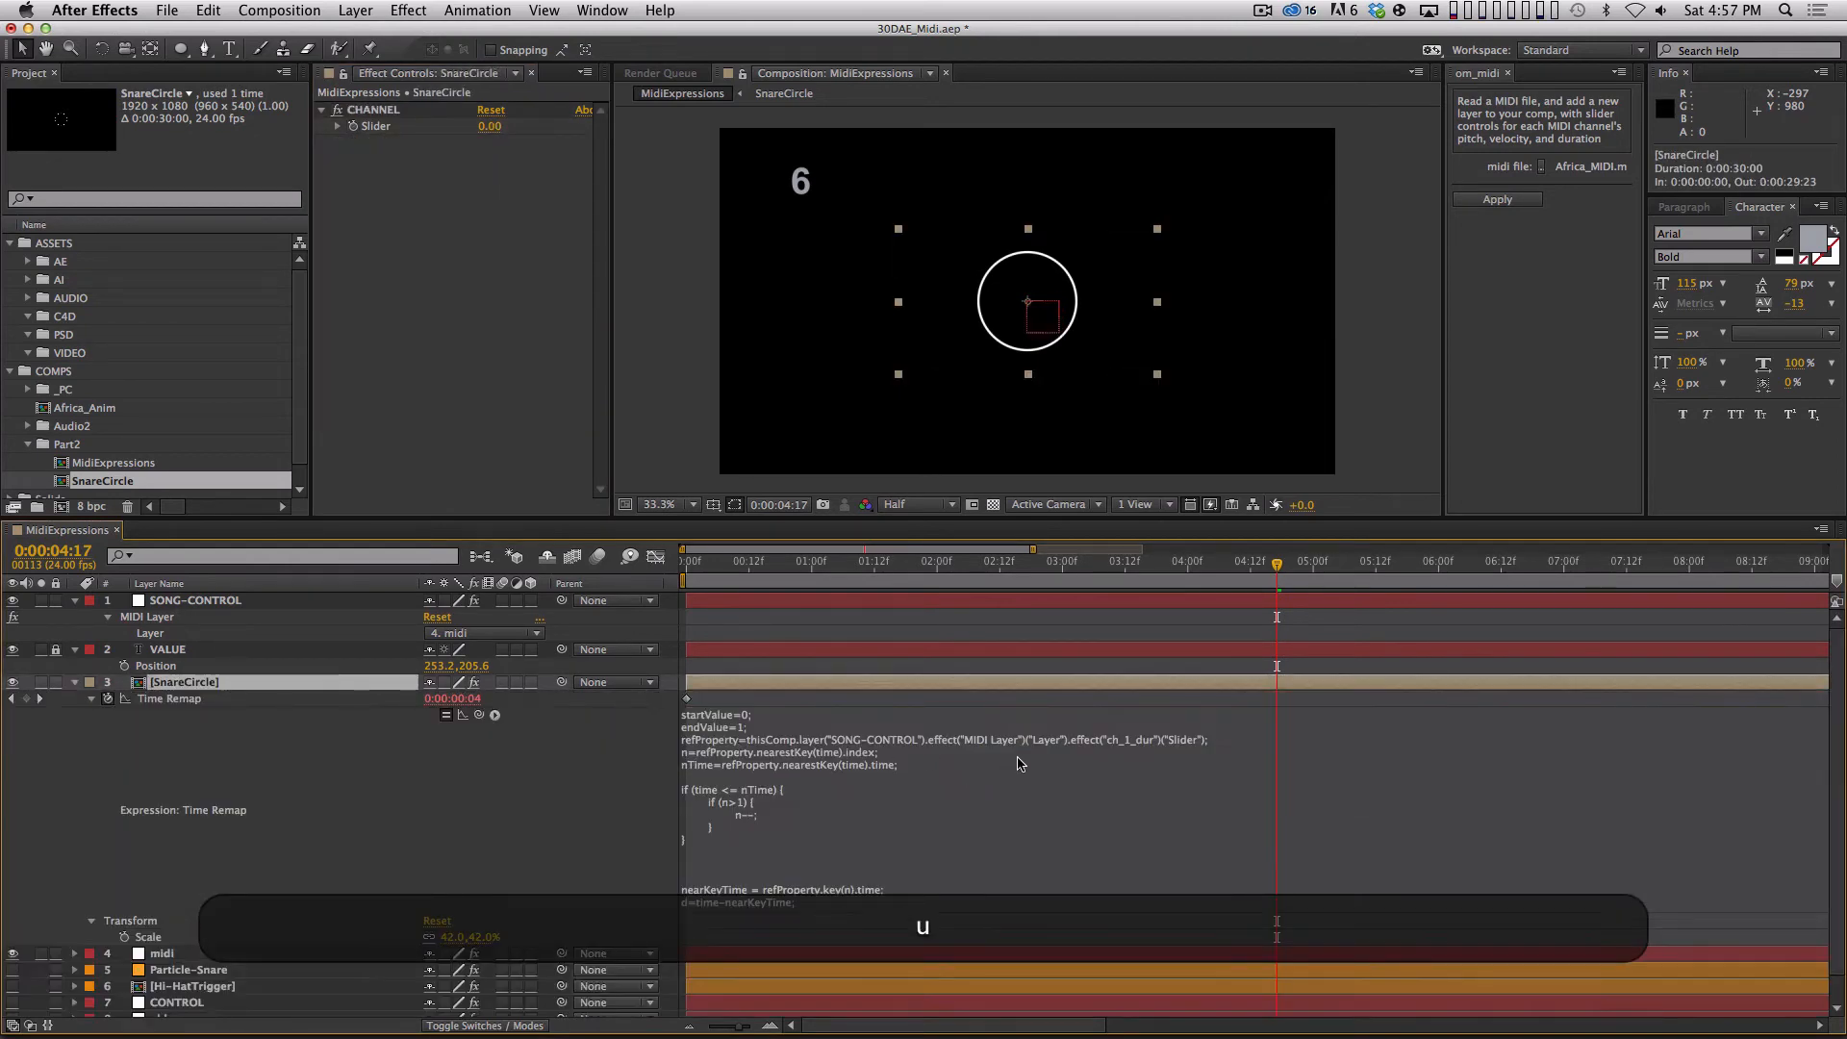
{"action": "left_click", "coordinate": [1135, 736]}
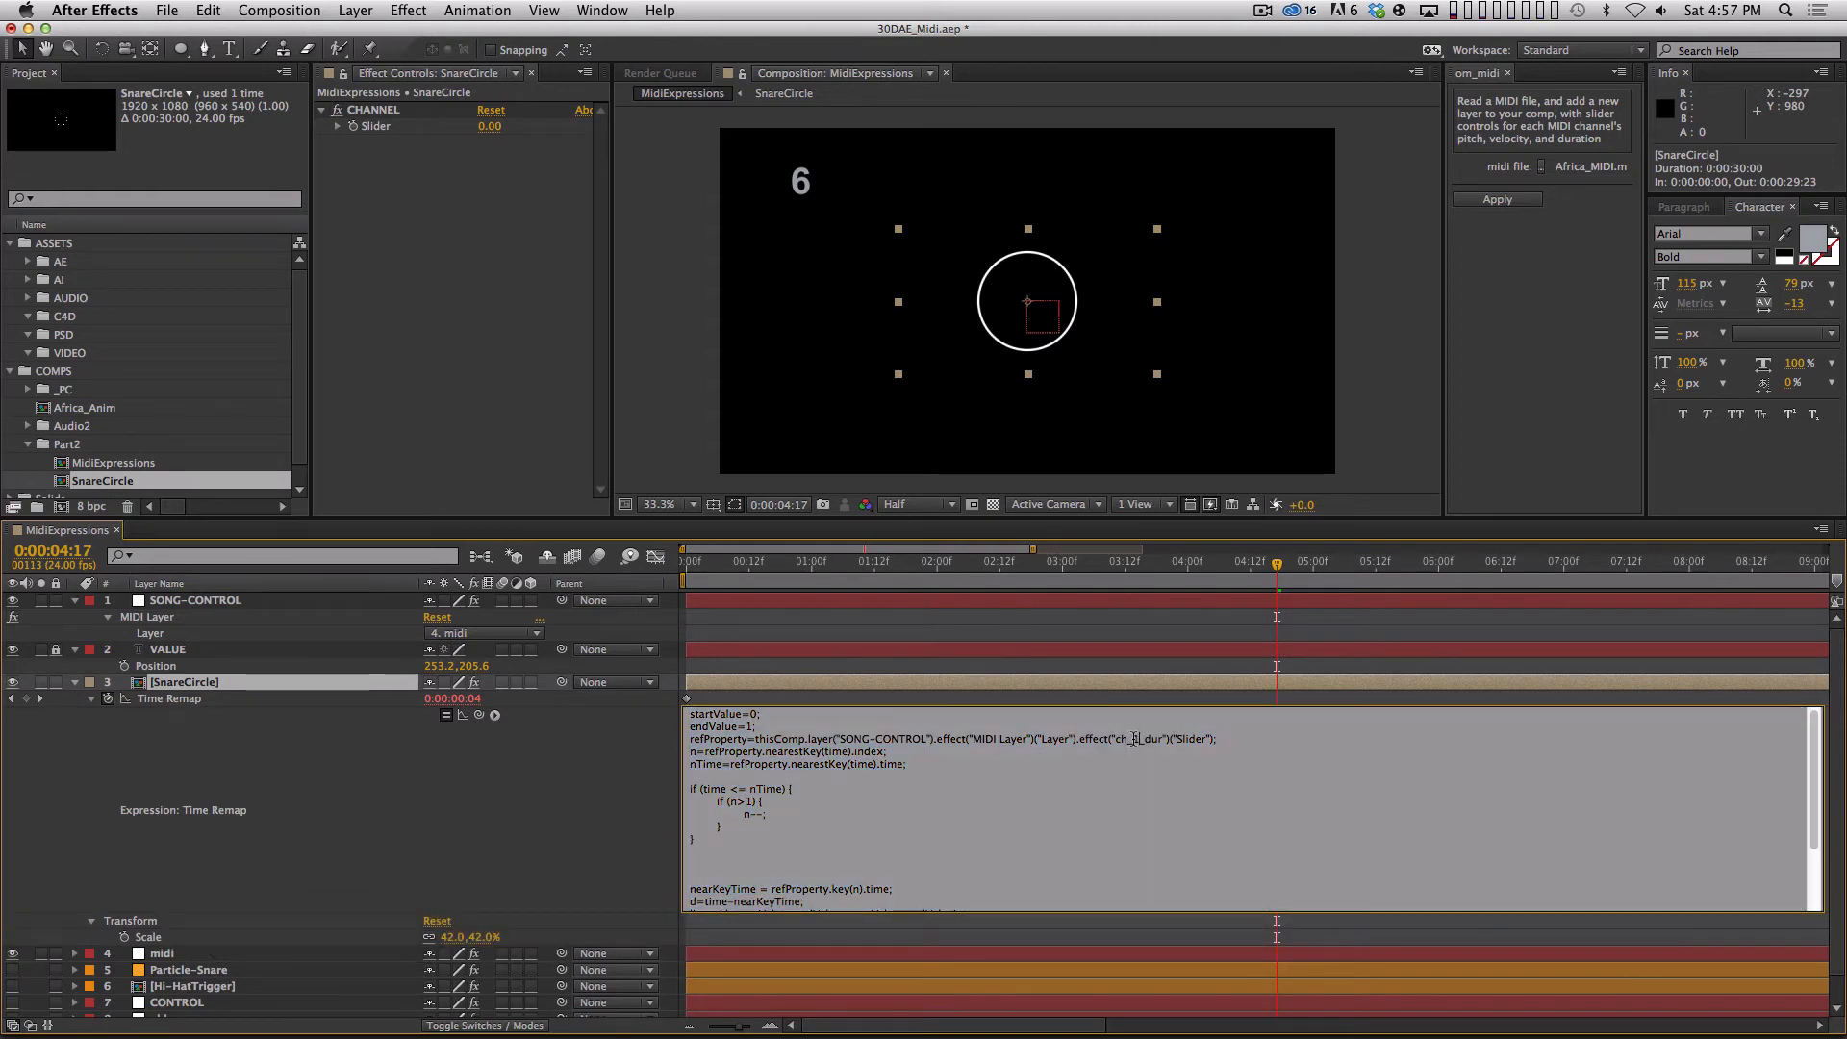
{"action": "left_click", "coordinate": [490, 126]}
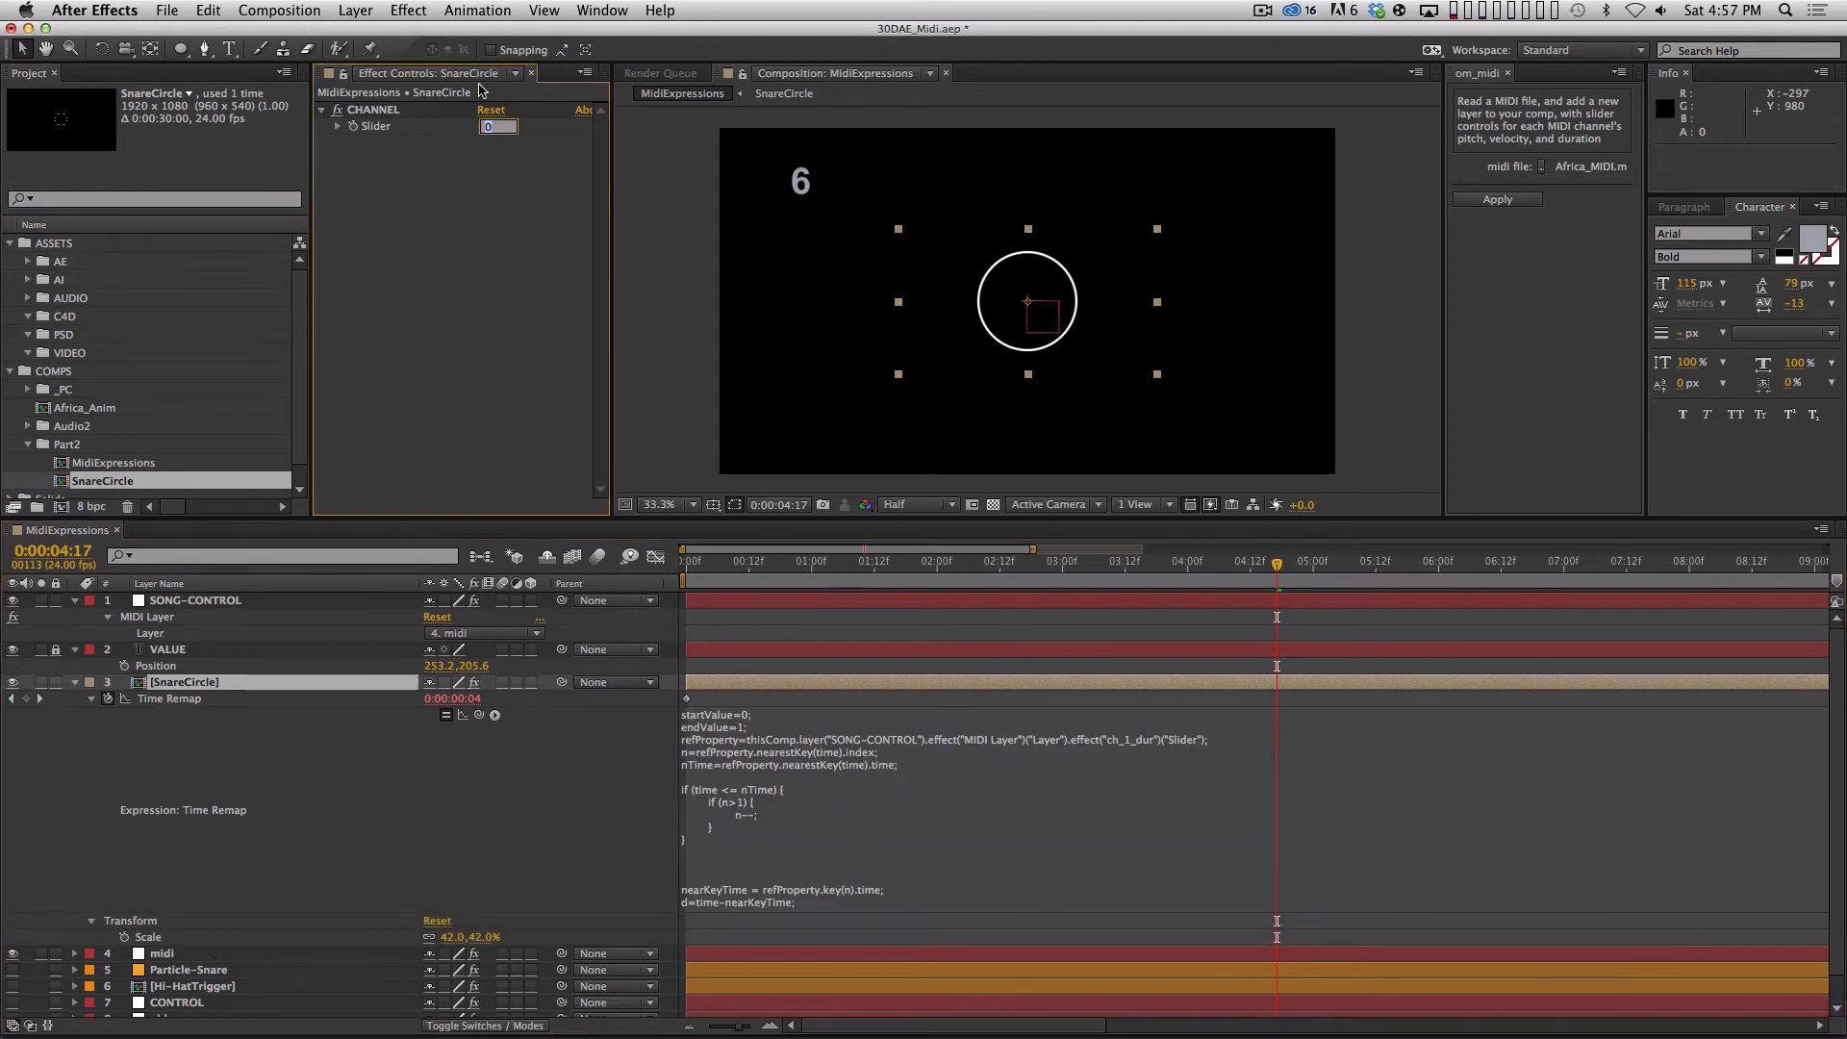
{"action": "type", "text": "1"}
{"action": "key", "text": "Return"}
Add the line channel=effect("CHANNEL")("Slider"); below endValue in SnareCircle's Time Remap expression, linking it to the CHANNEL slider.
{"action": "left_click", "coordinate": [756, 727]}
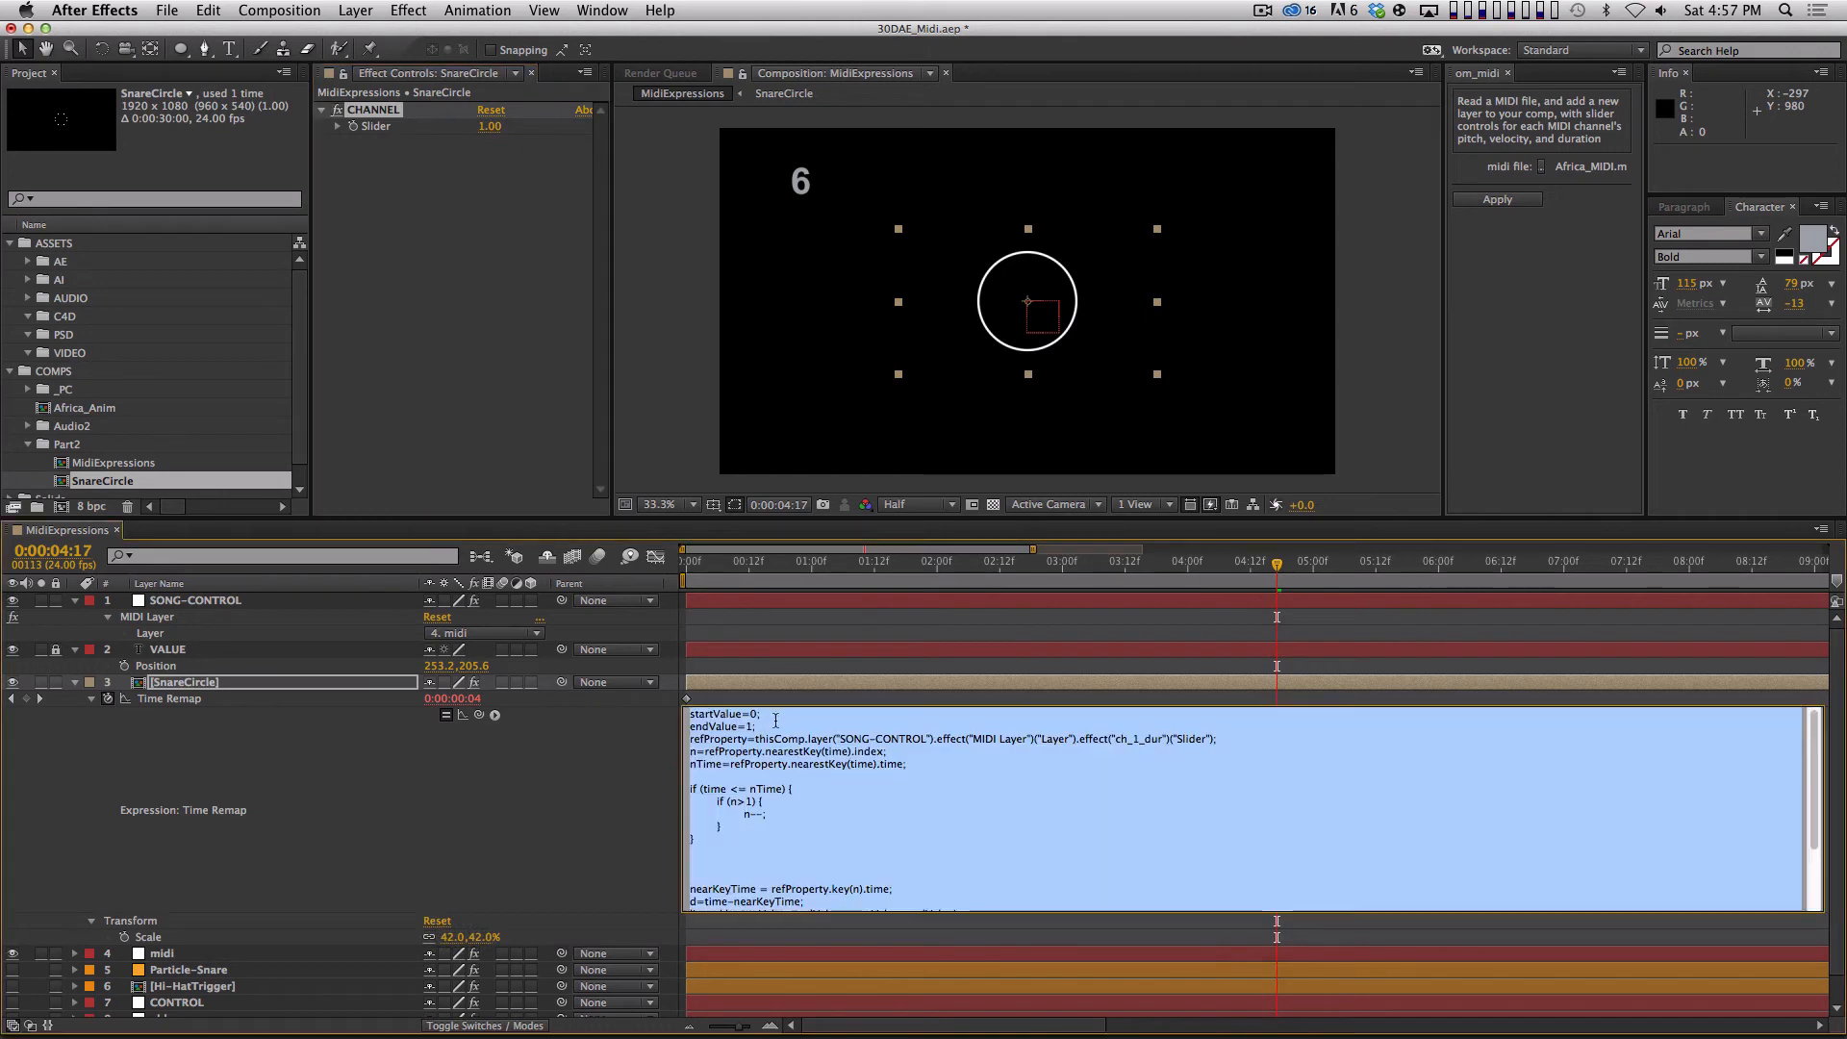
{"action": "key", "text": "Return"}
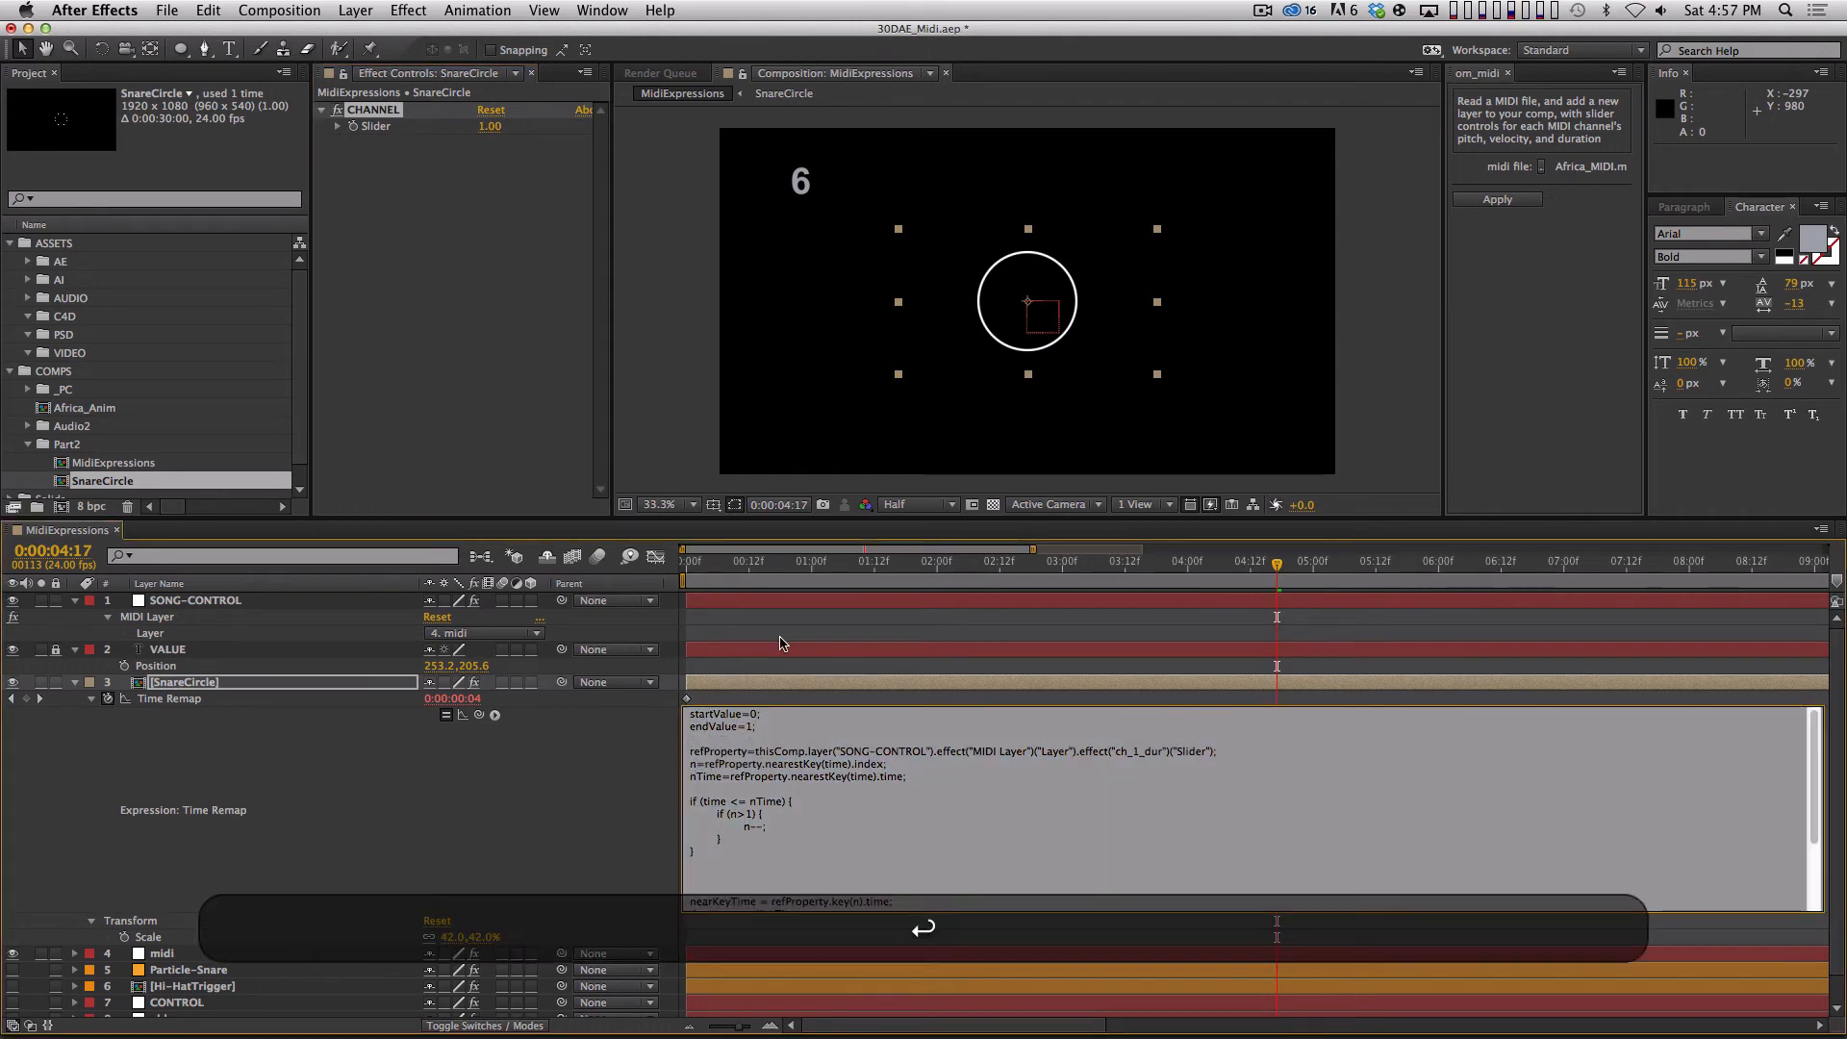
{"action": "type", "text": "channel="}
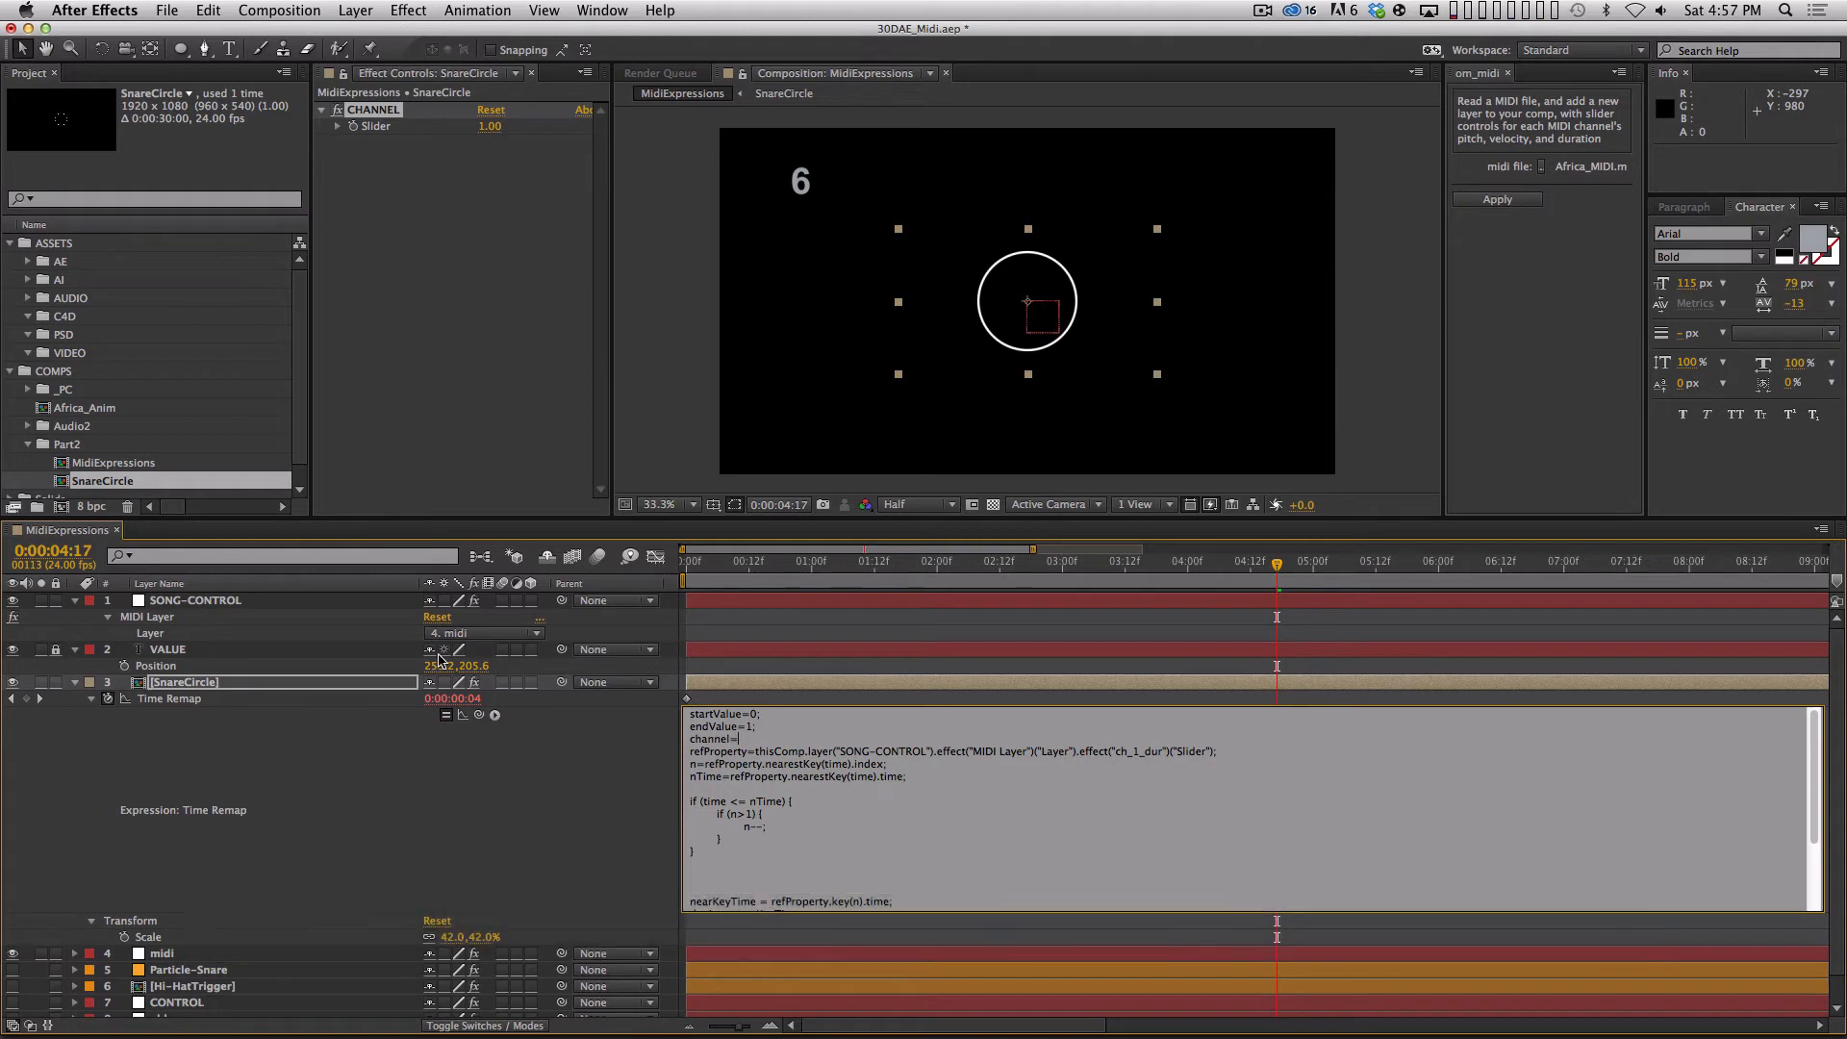
{"action": "left_click_drag", "start_coordinate": [479, 714], "coordinate": [375, 126]}
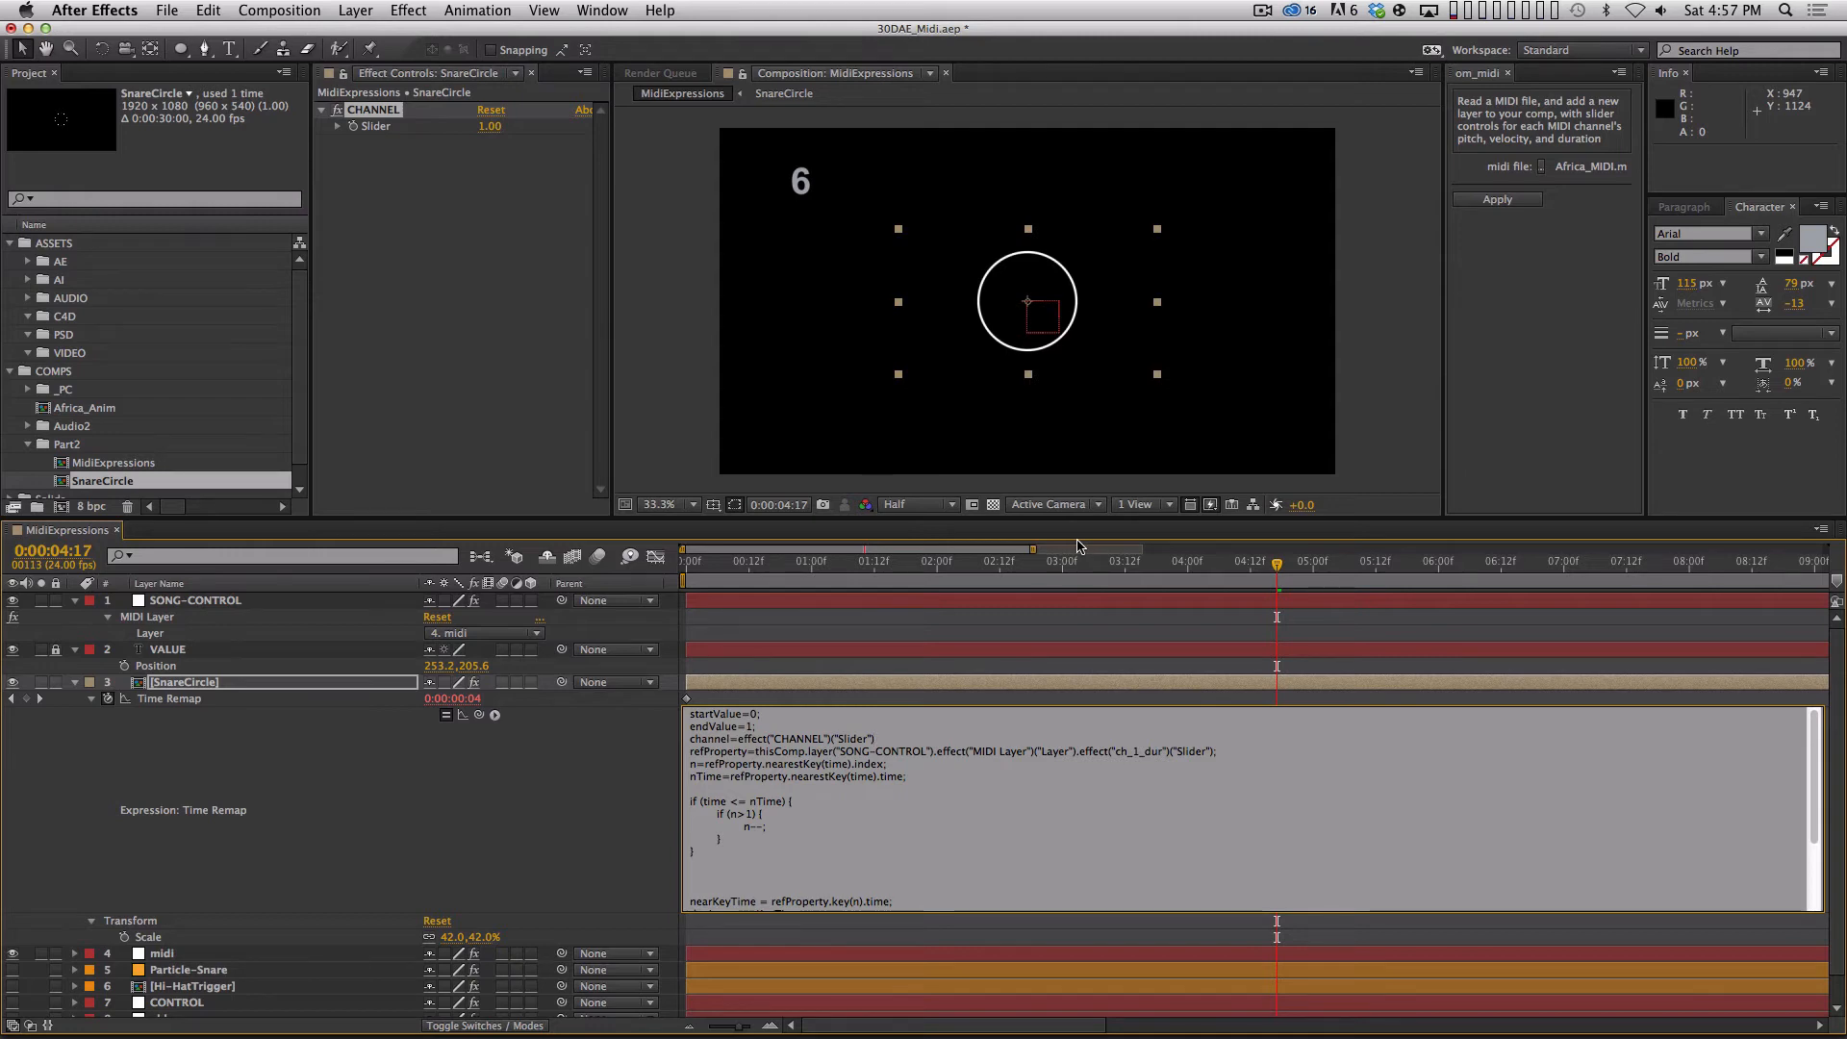
{"action": "type", "text": ";"}
Place the text cursor in the ch_1_dur effect name in the expression's refProperty line for editing.
{"action": "left_click", "coordinate": [1131, 751]}
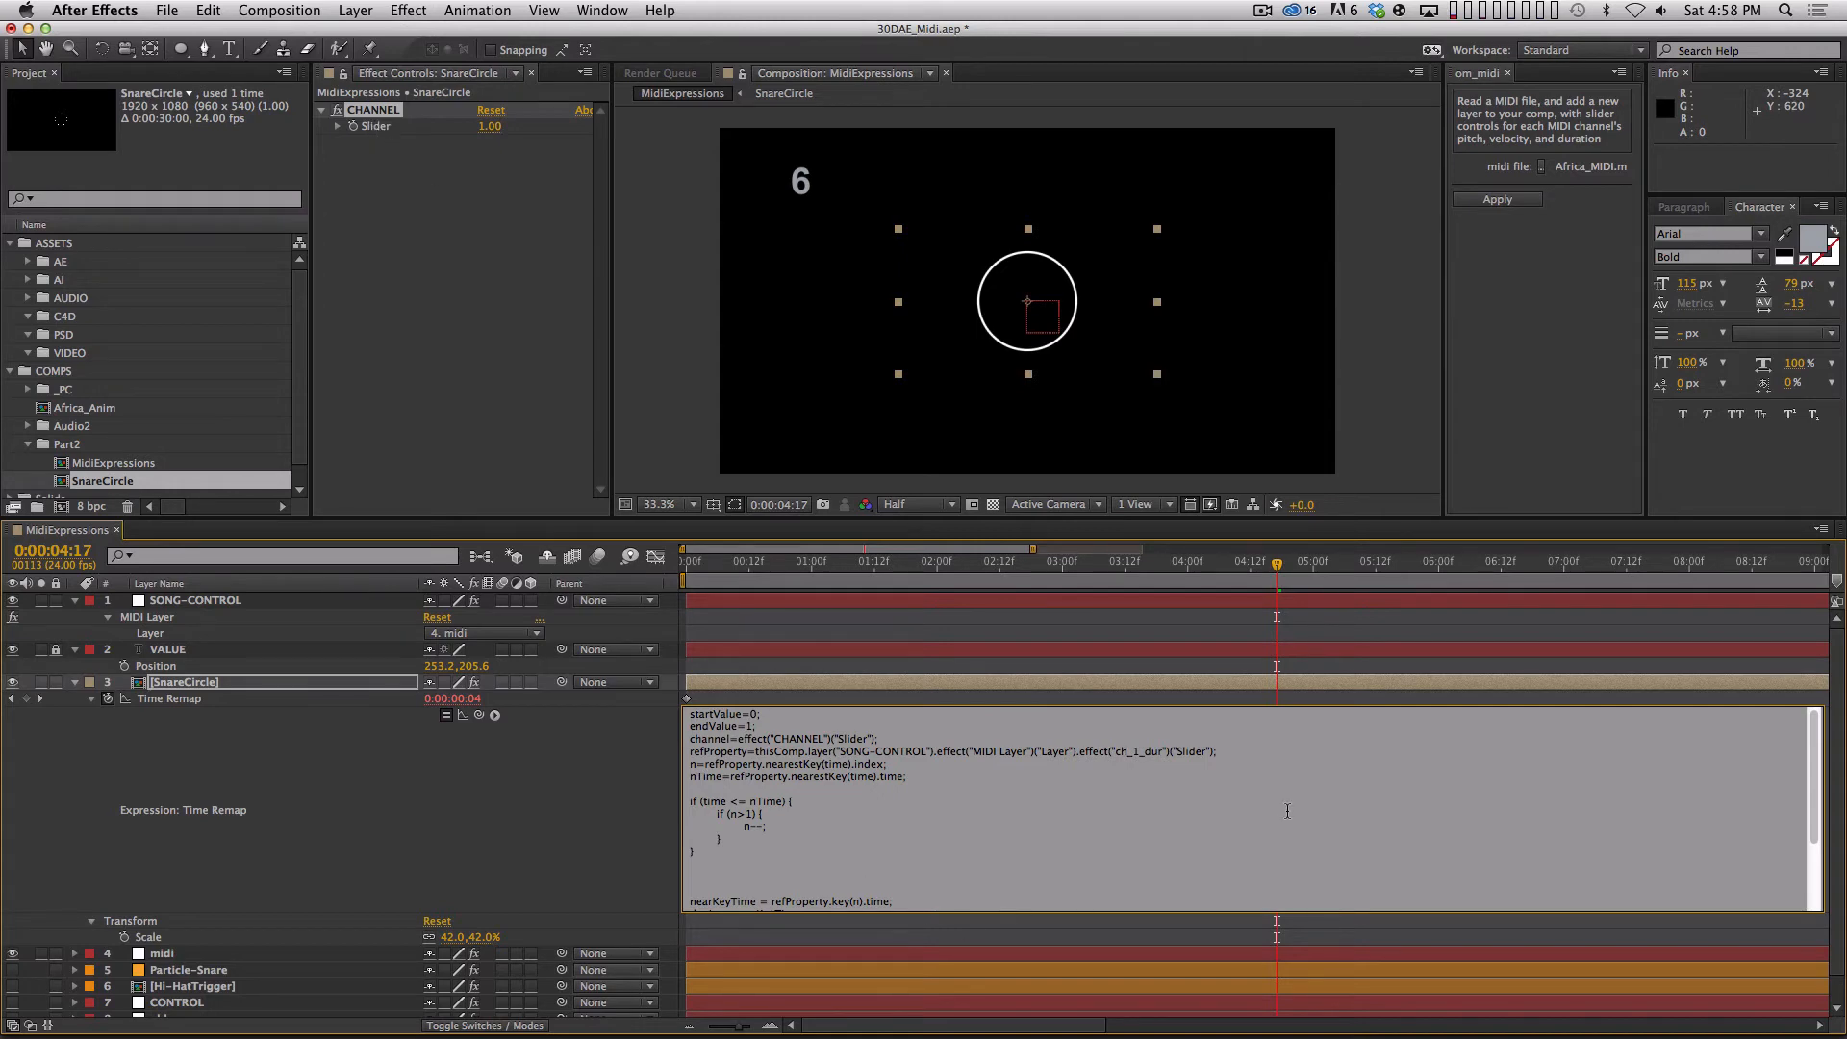
Split the ch_1_dur effect name in the refProperty line into the separate strings "ch_" and "_dur", removing the 1.
{"action": "key", "text": "Right"}
{"action": "type", "text": "\""}
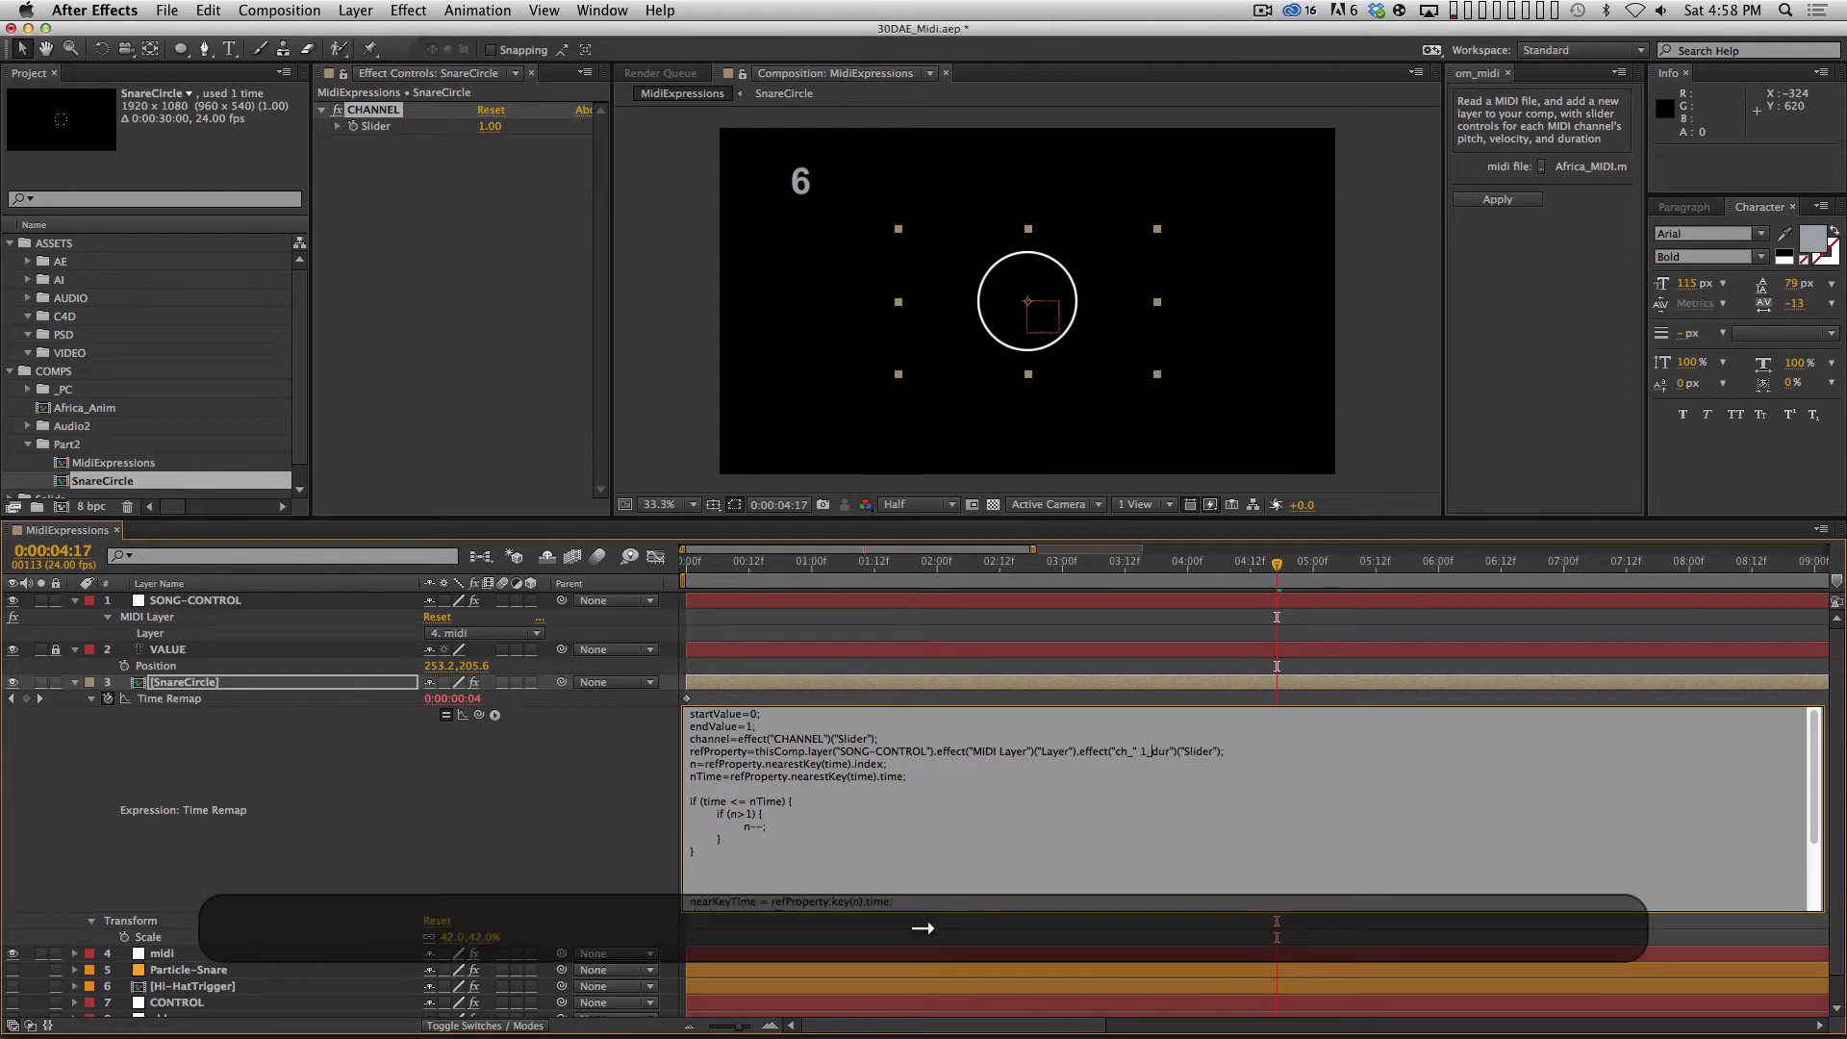
{"action": "key", "text": "shift"}
{"action": "type", "text": "\""}
{"action": "key", "text": "Left"}
{"action": "key", "text": "Delete"}
{"action": "key", "text": "Right"}
{"action": "key", "text": "Left"}
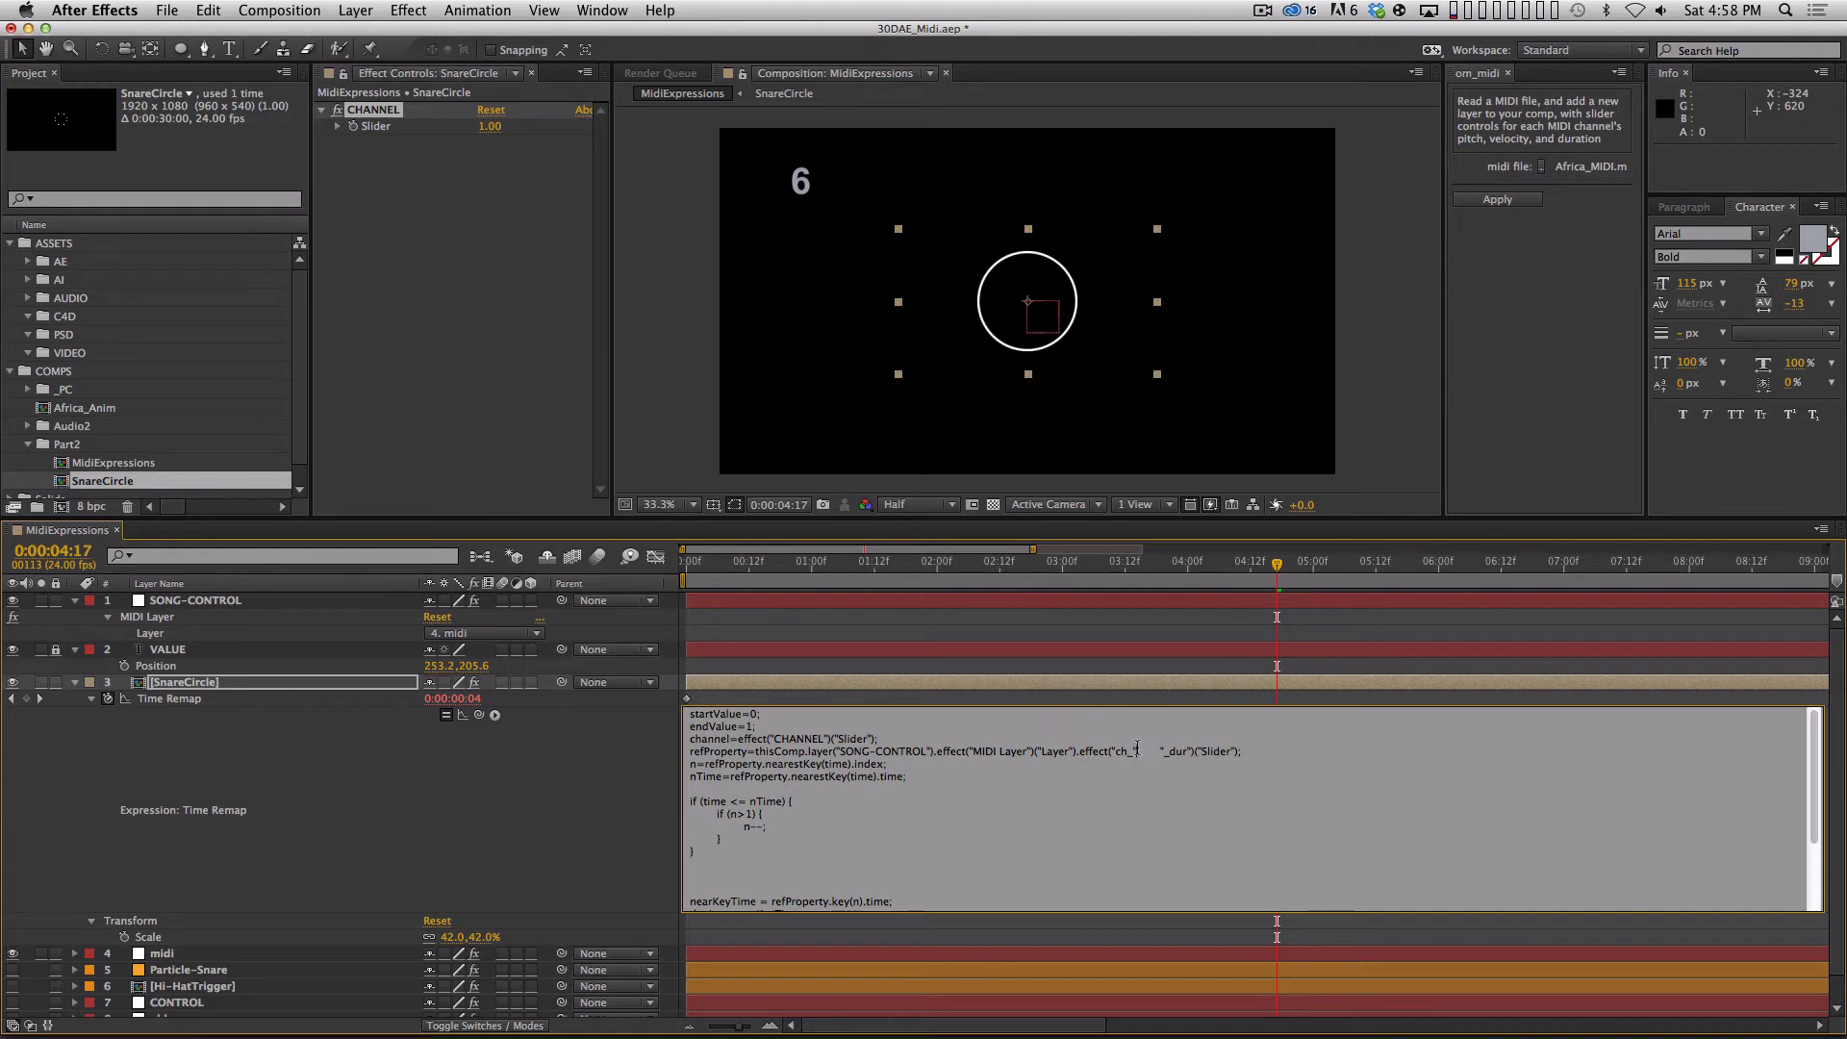
Insert +channel+ between "ch_" and "_dur" in the refProperty line and apply the Time Remap expression.
{"action": "key", "text": "Left"}
{"action": "type", "text": "+"}
{"action": "type", "text": "channel+"}
{"action": "key", "text": "Delete"}
{"action": "key", "text": "Delete"}
{"action": "key", "text": "Delete"}
{"action": "key", "text": "Delete"}
{"action": "key", "text": "Delete"}
{"action": "key", "text": "Delete"}
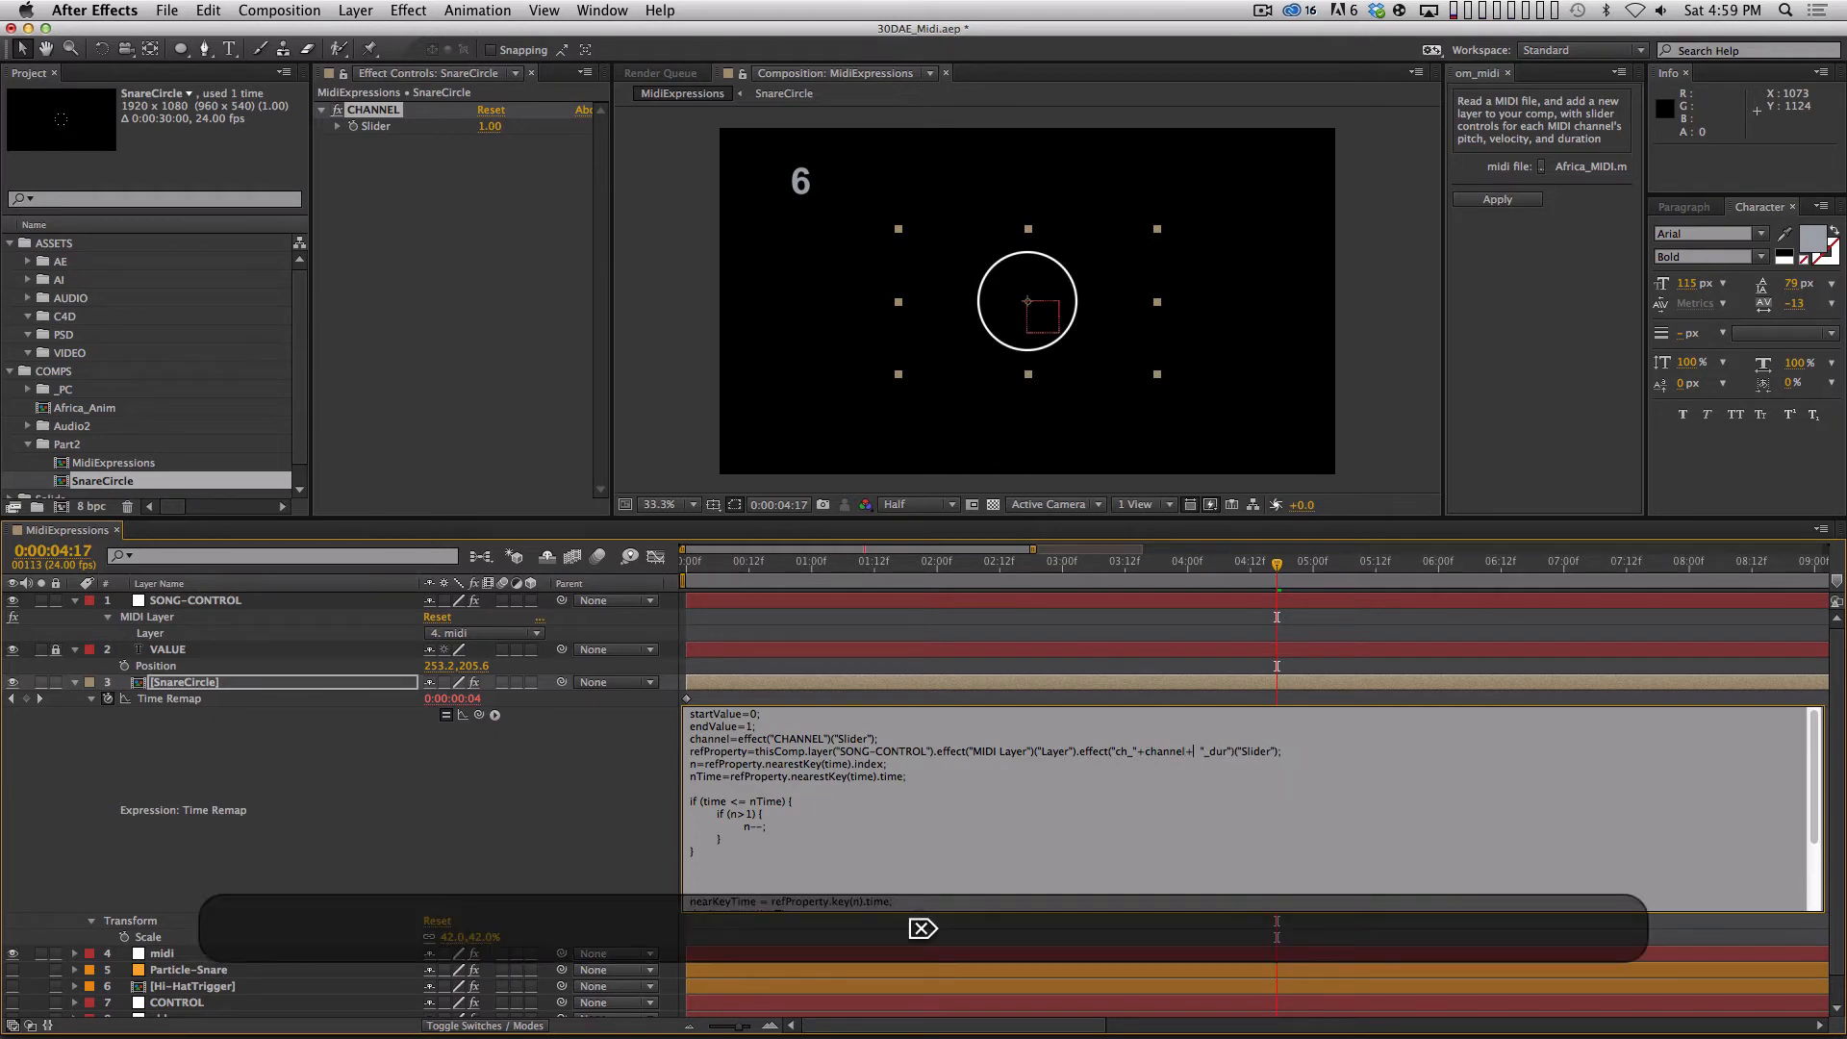
{"action": "key", "text": "KP_Enter"}
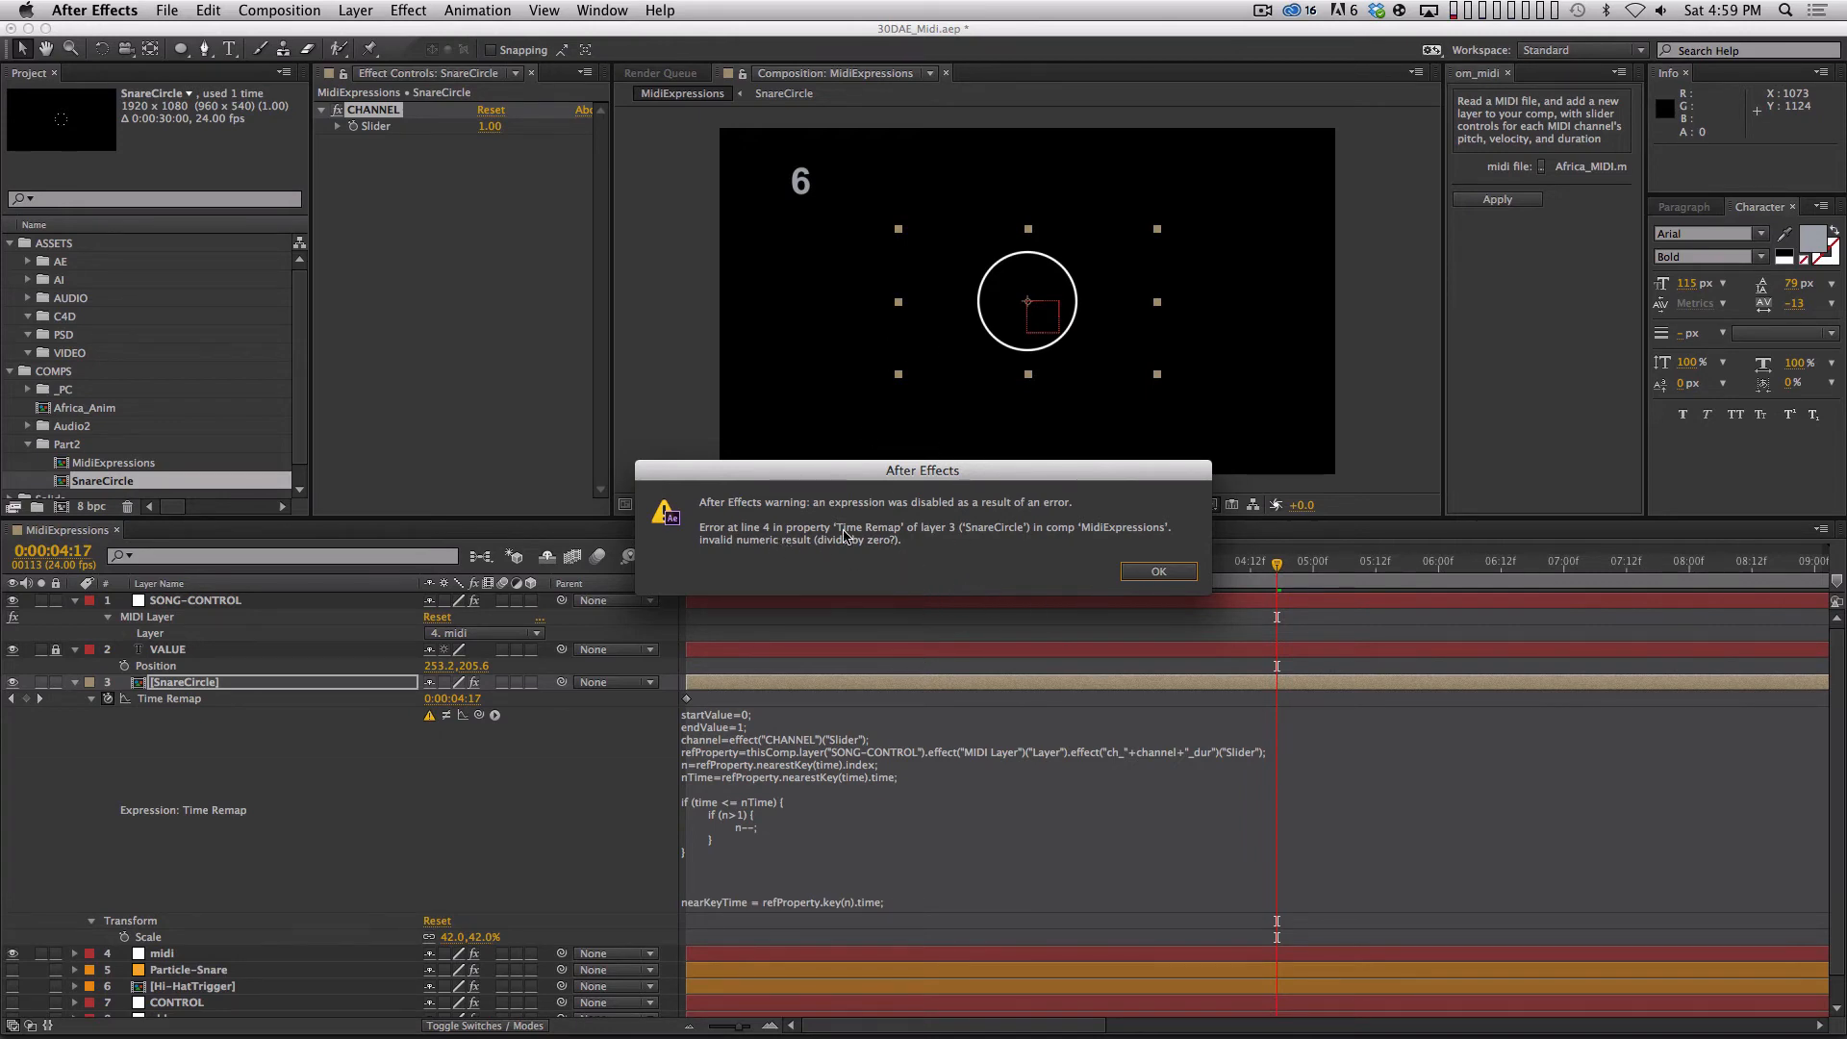
{"action": "left_click", "coordinate": [1191, 570]}
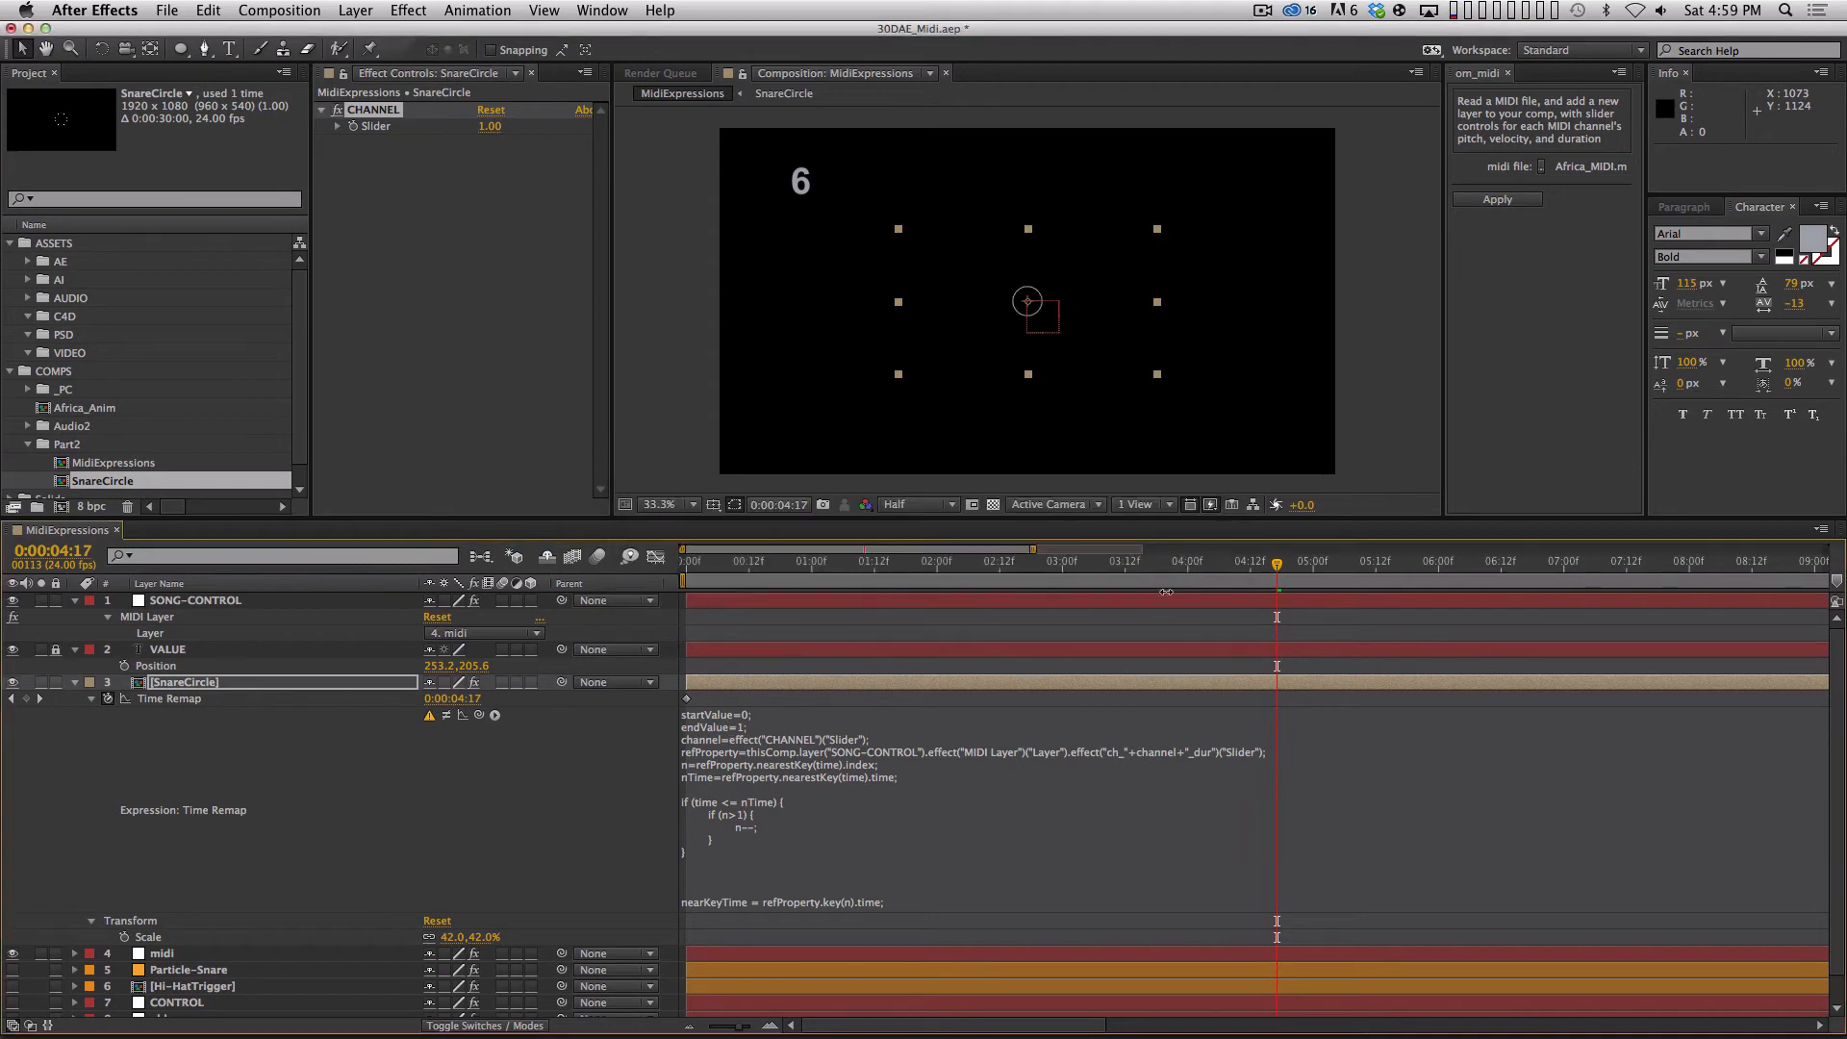
Append .value to the channel line so it reads channel=effect("CHANNEL")("Slider").value; and apply the expression.
{"action": "left_click", "coordinate": [1149, 756]}
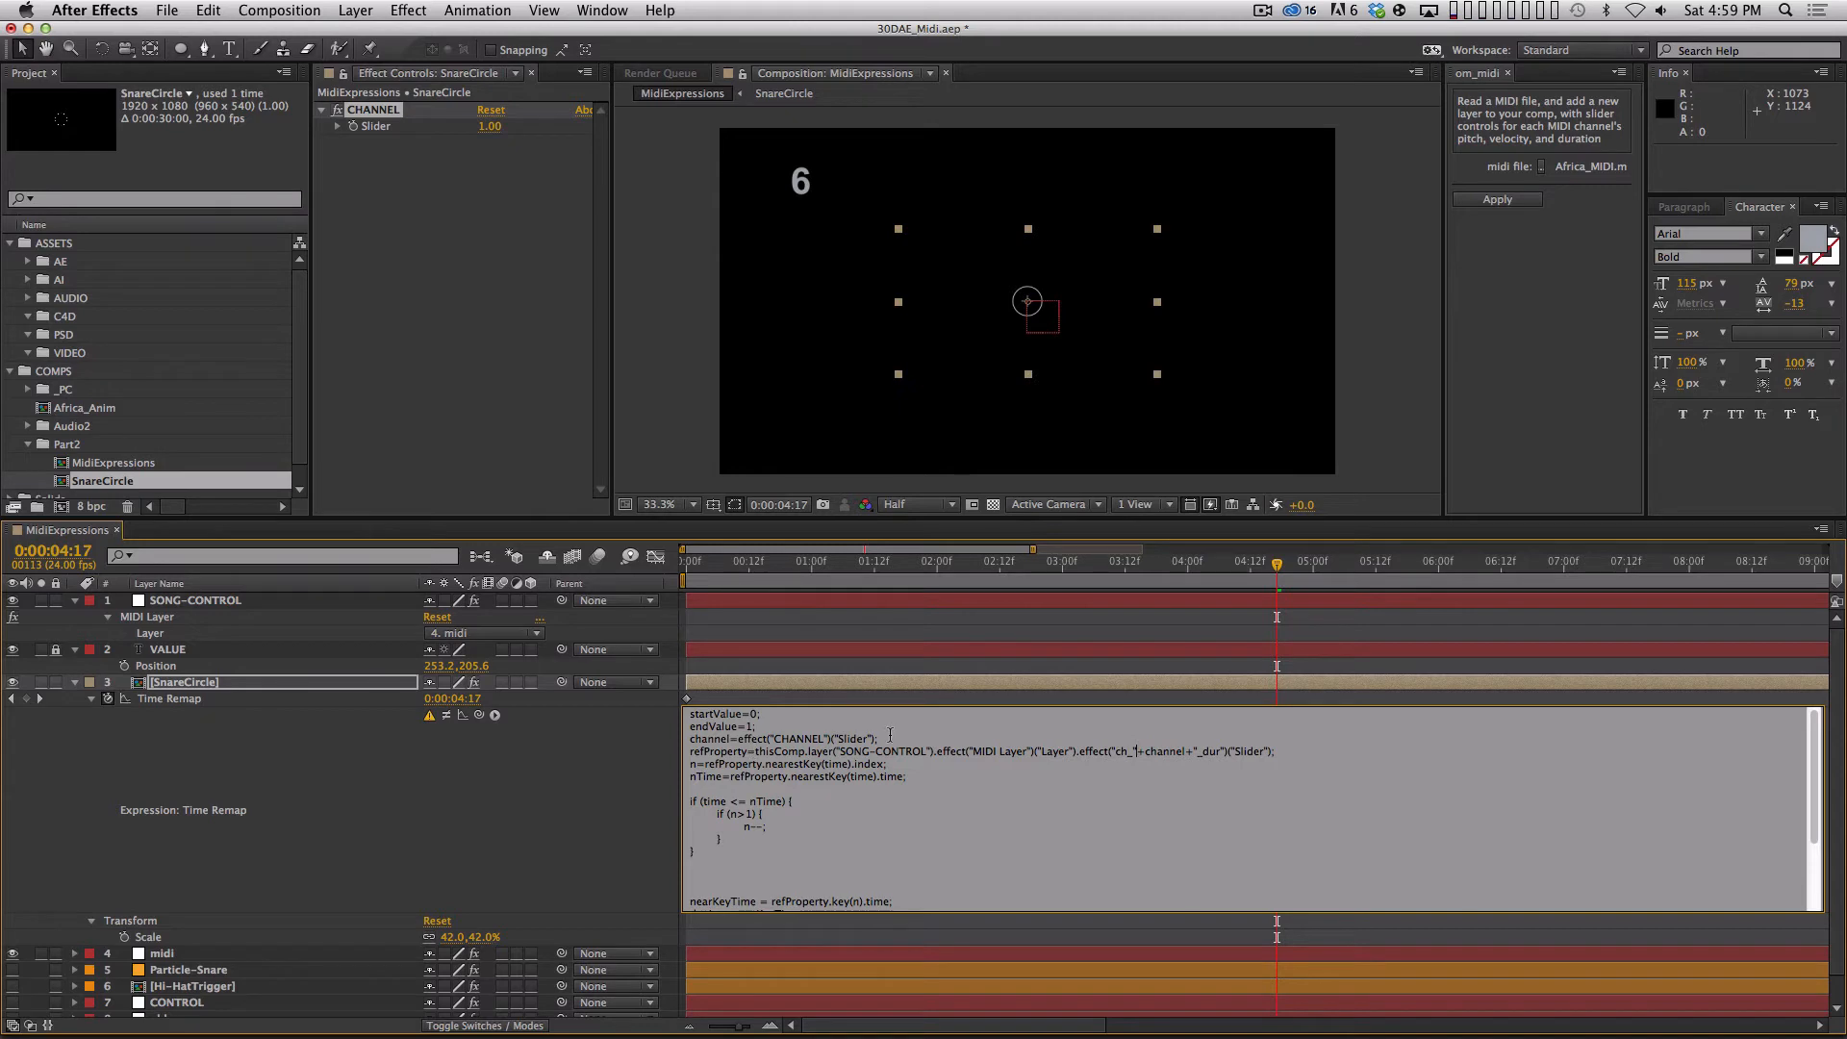
{"action": "key", "text": "Left"}
{"action": "type", "text": ".value;"}
{"action": "key", "text": "KP_Enter"}
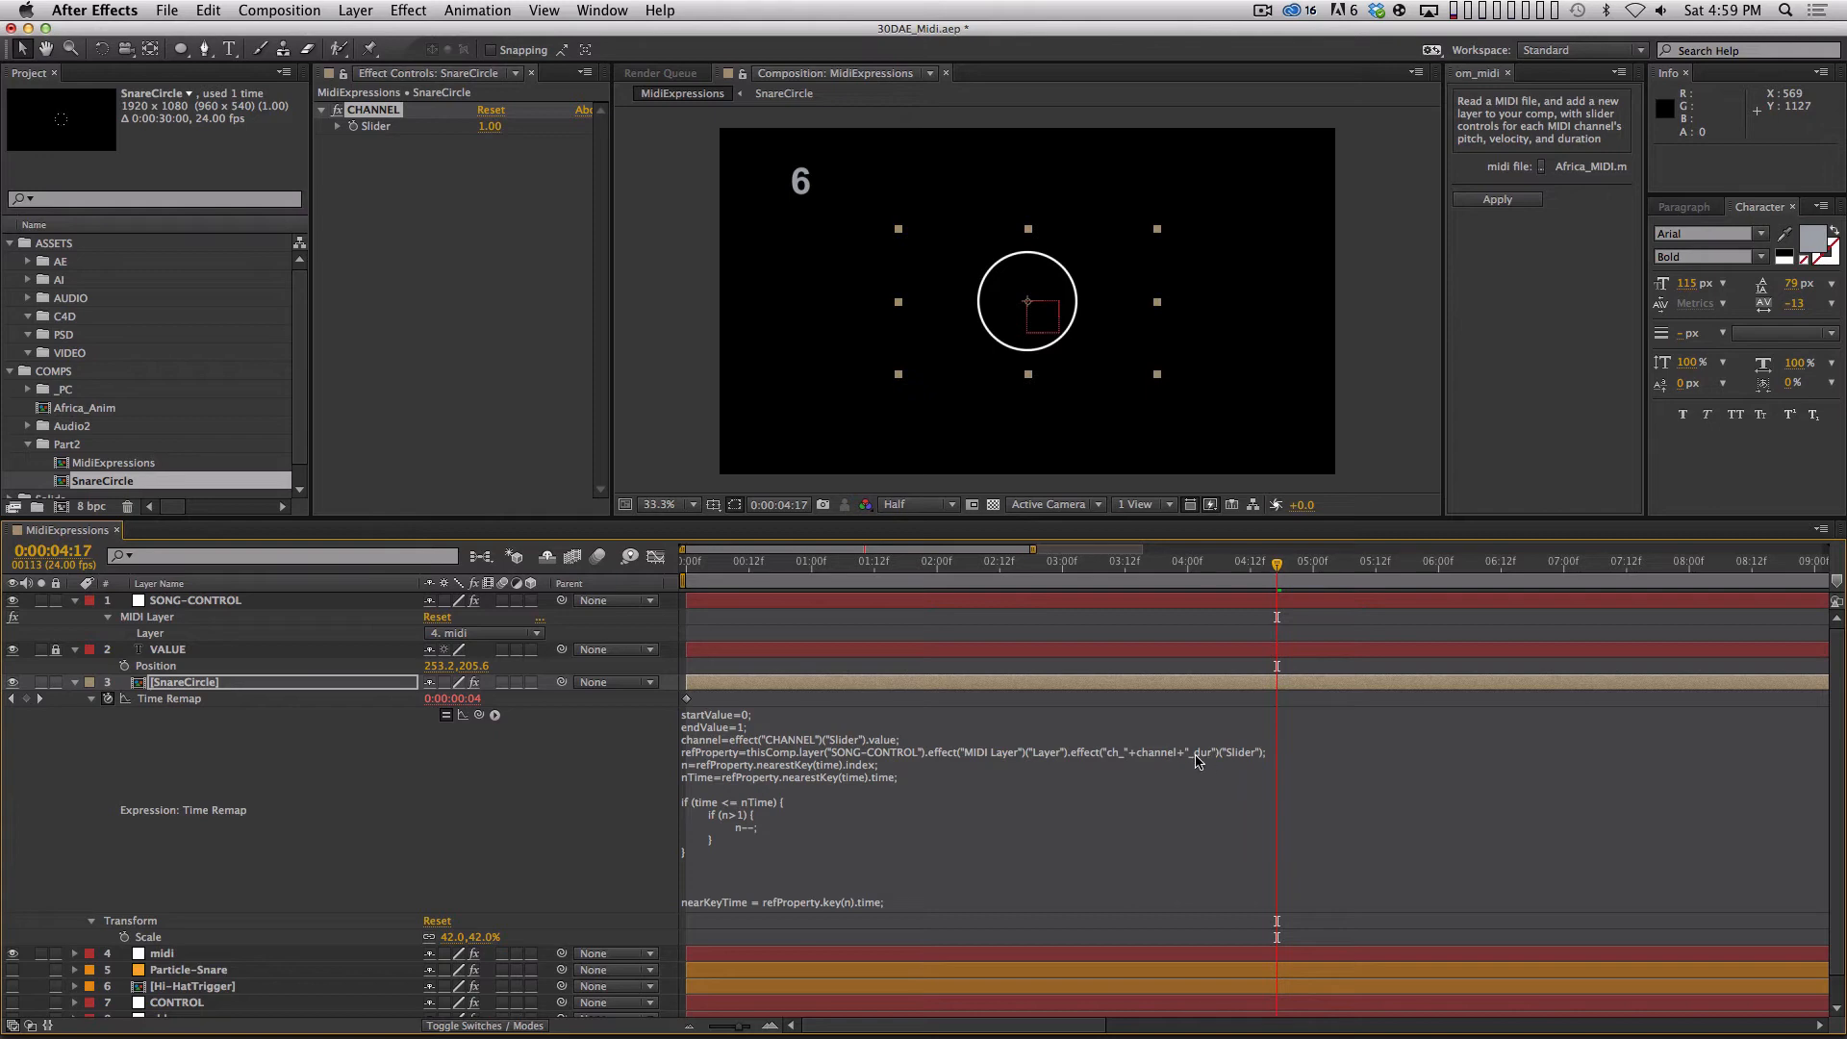
Duplicate the SnareCircle layer and rename the copy KickCircle.
{"action": "left_click", "coordinate": [202, 685]}
{"action": "key", "text": "super+d"}
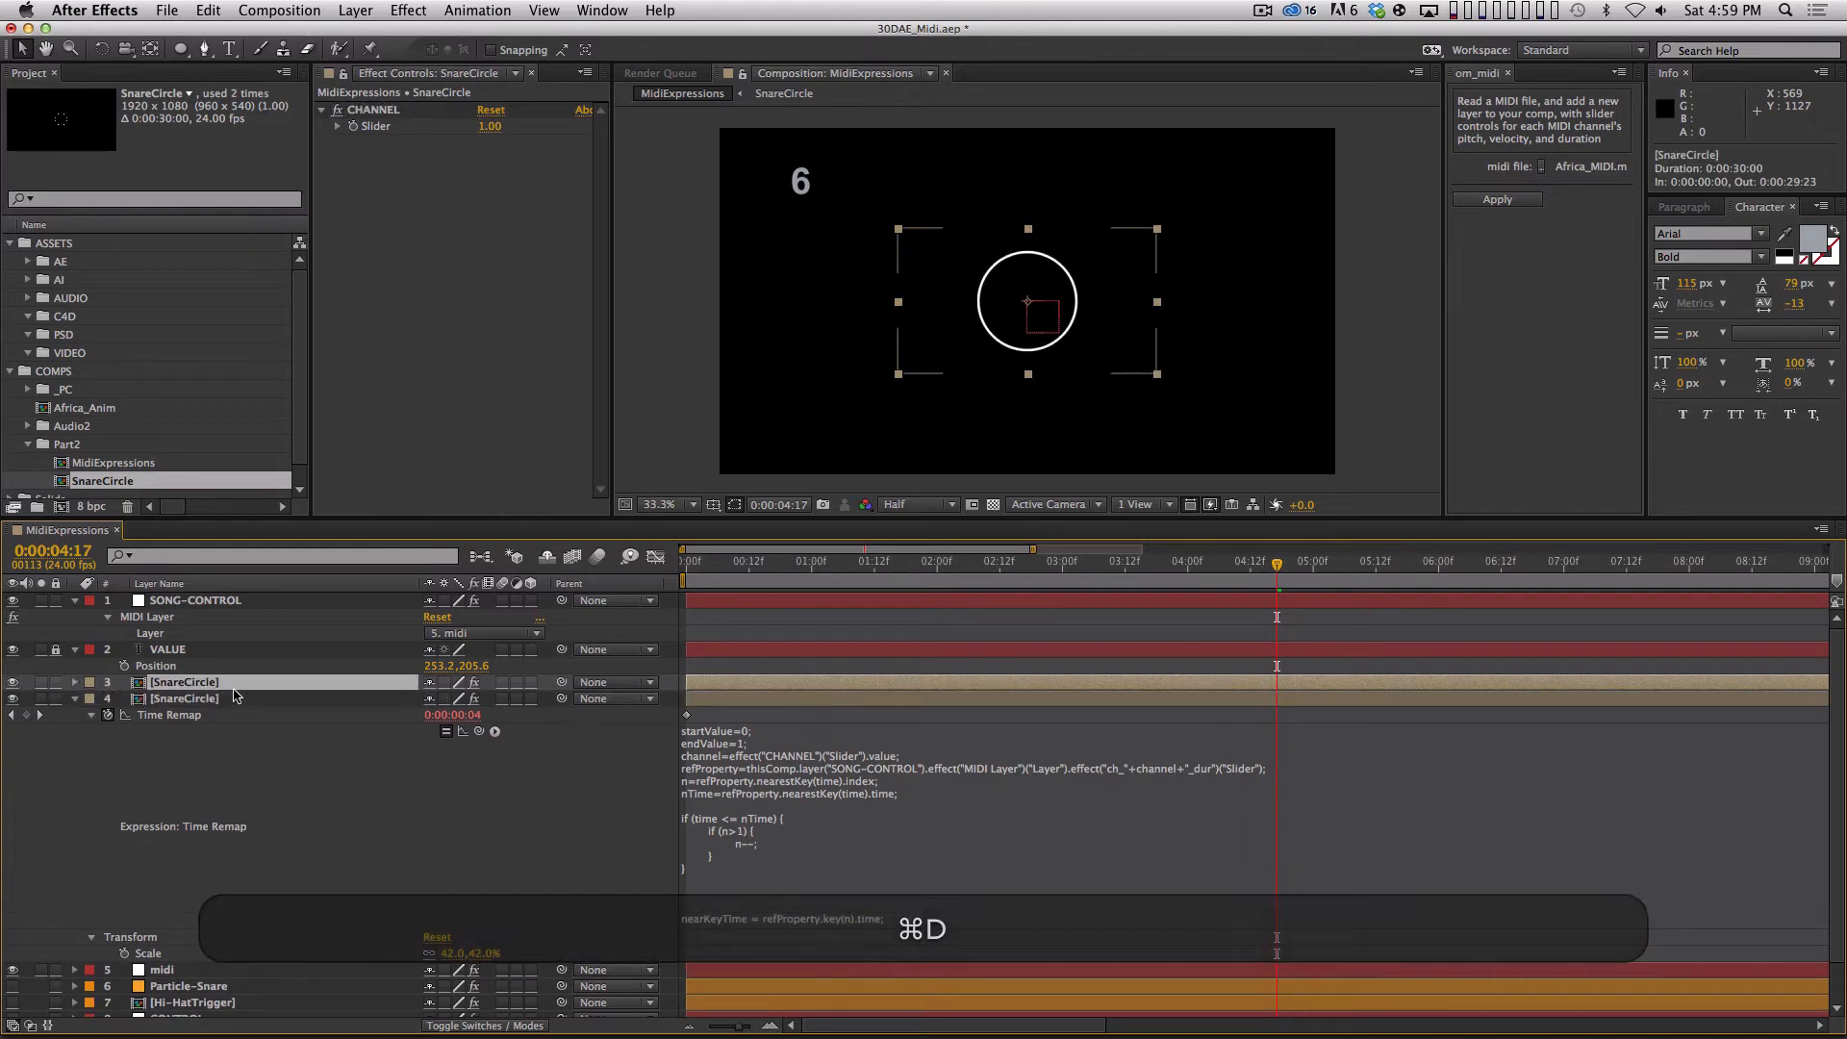
{"action": "key", "text": "Return"}
{"action": "type", "text": "KickCir"}
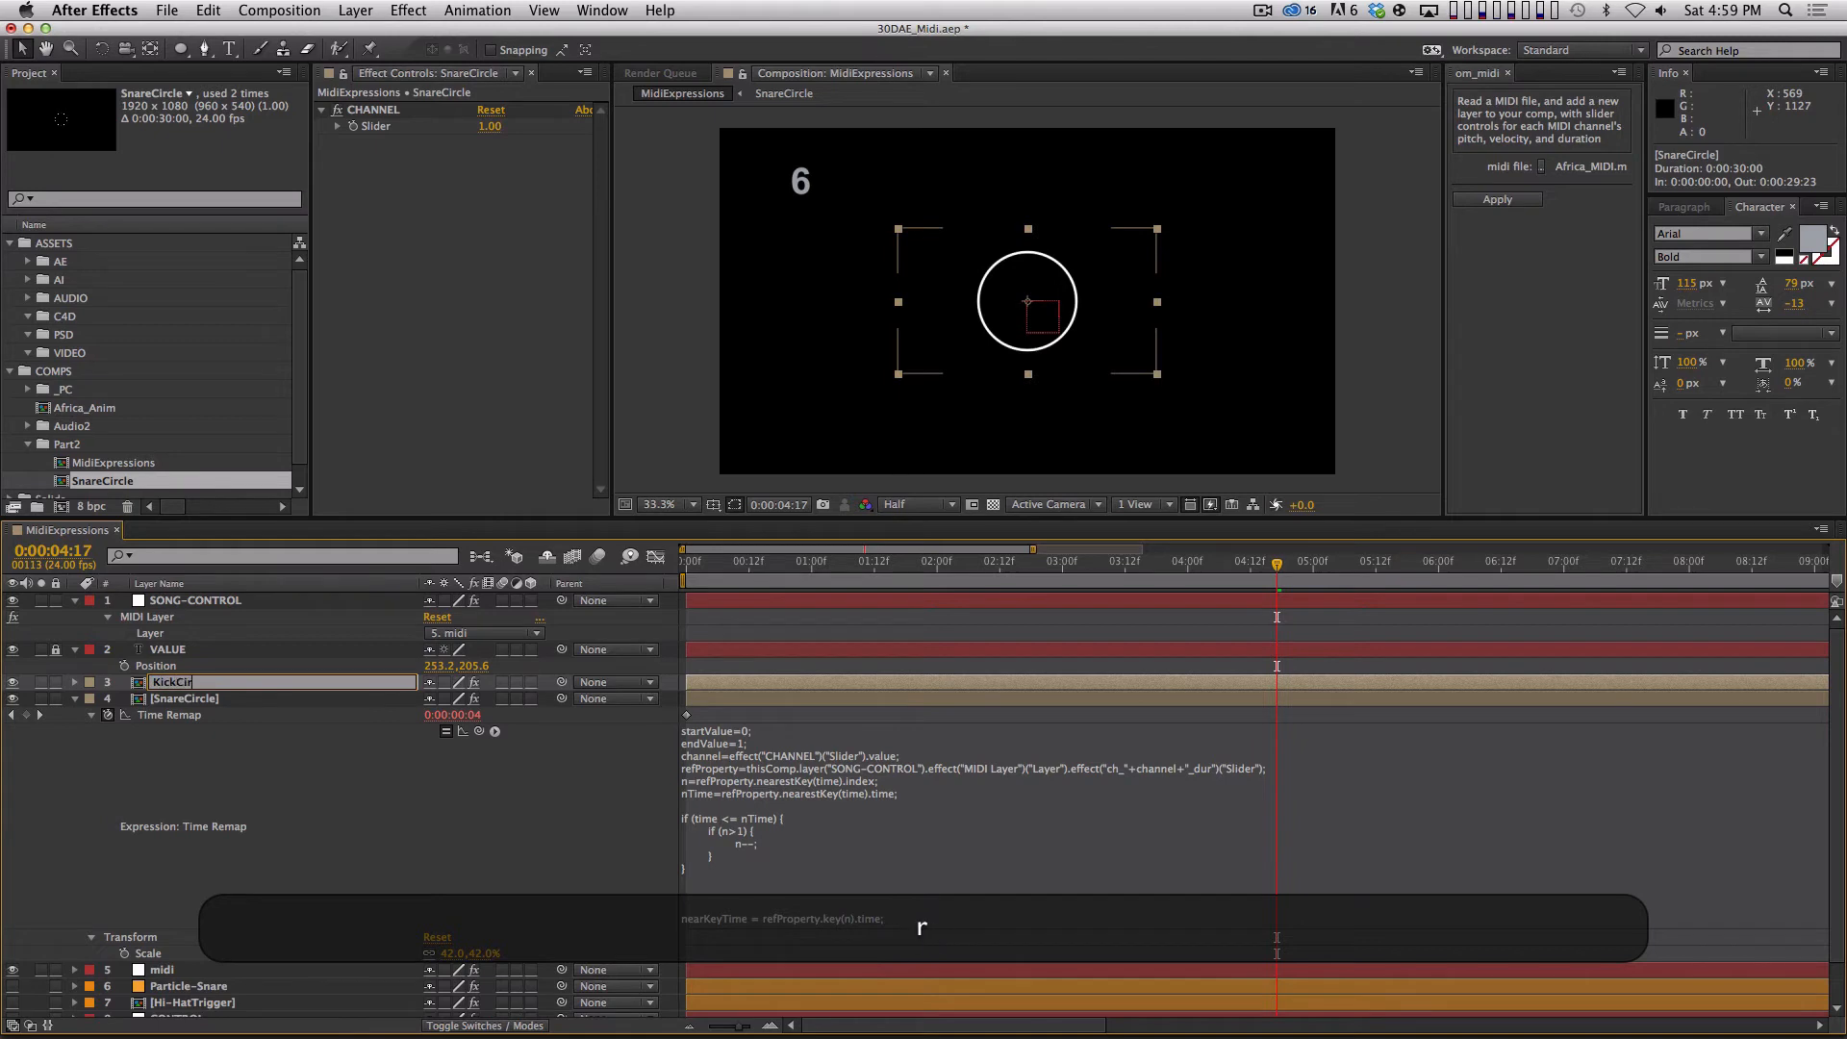
{"action": "type", "text": "cle"}
{"action": "key", "text": "Return"}
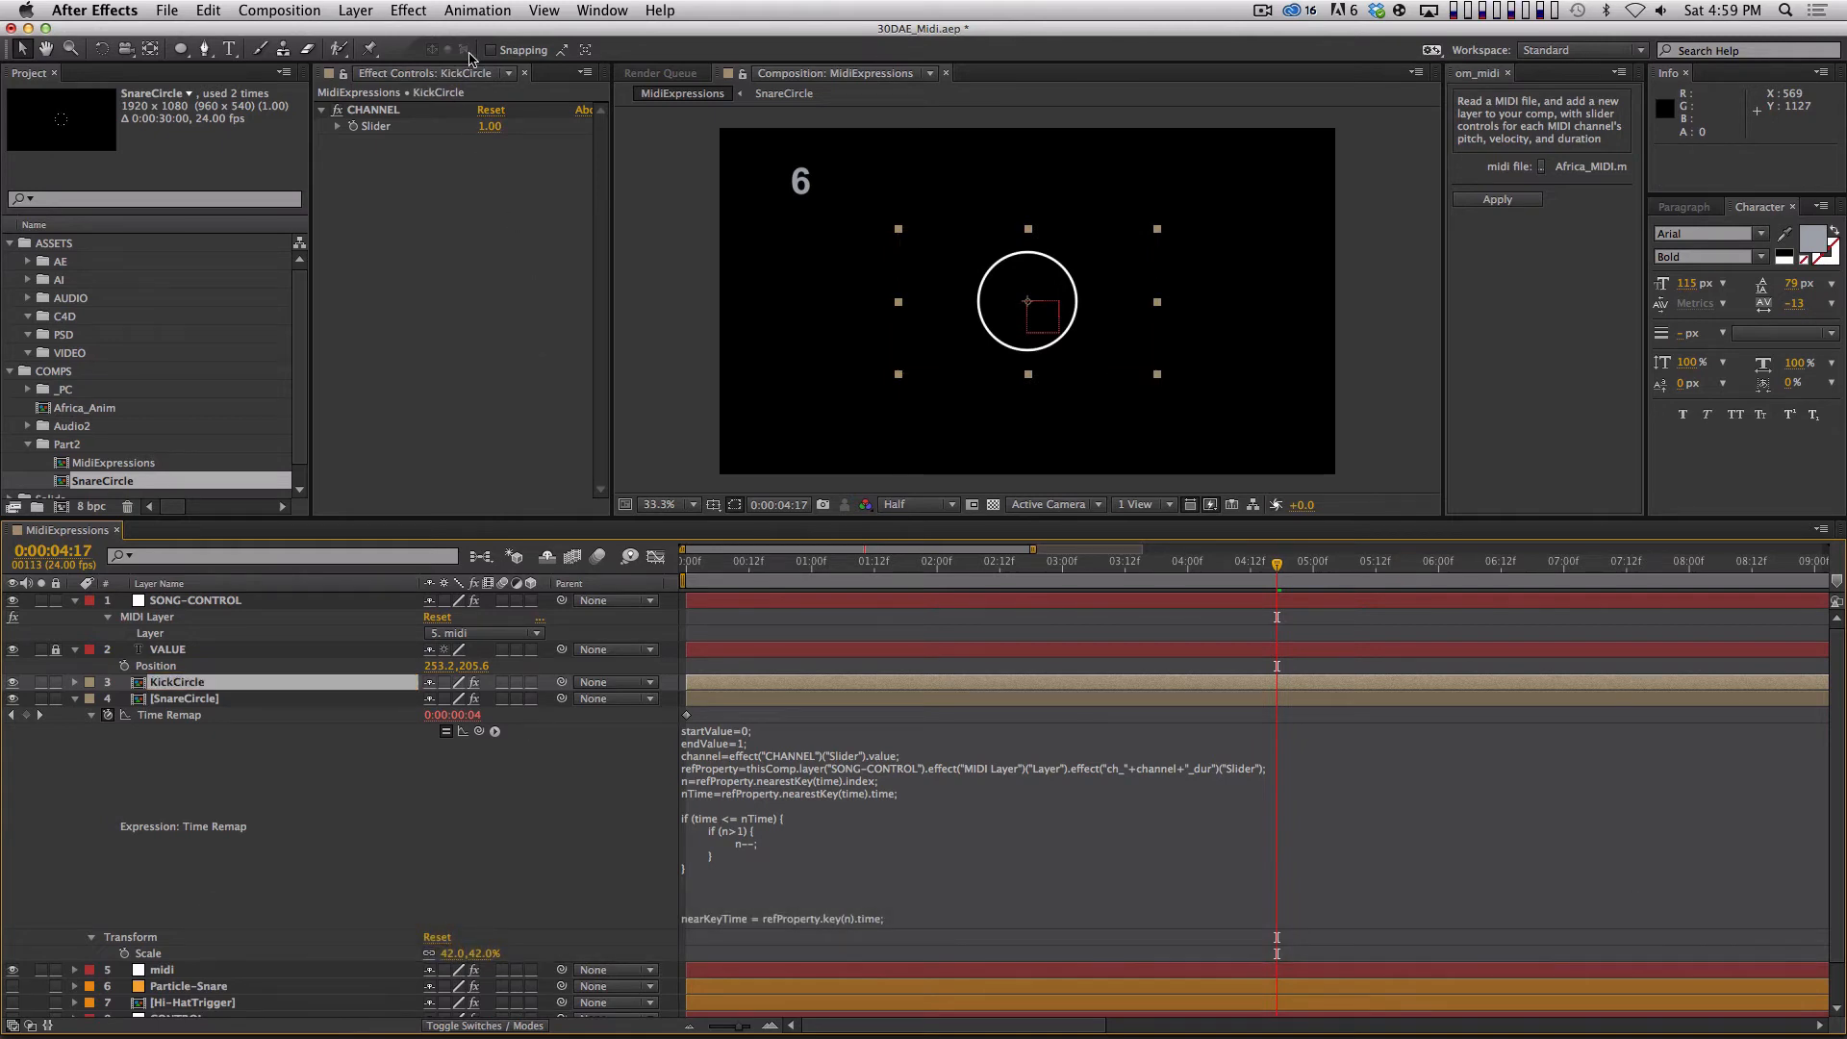
Add a Fill effect to KickCircle and set its color to a violet-blue.
{"action": "left_click", "coordinate": [414, 10]}
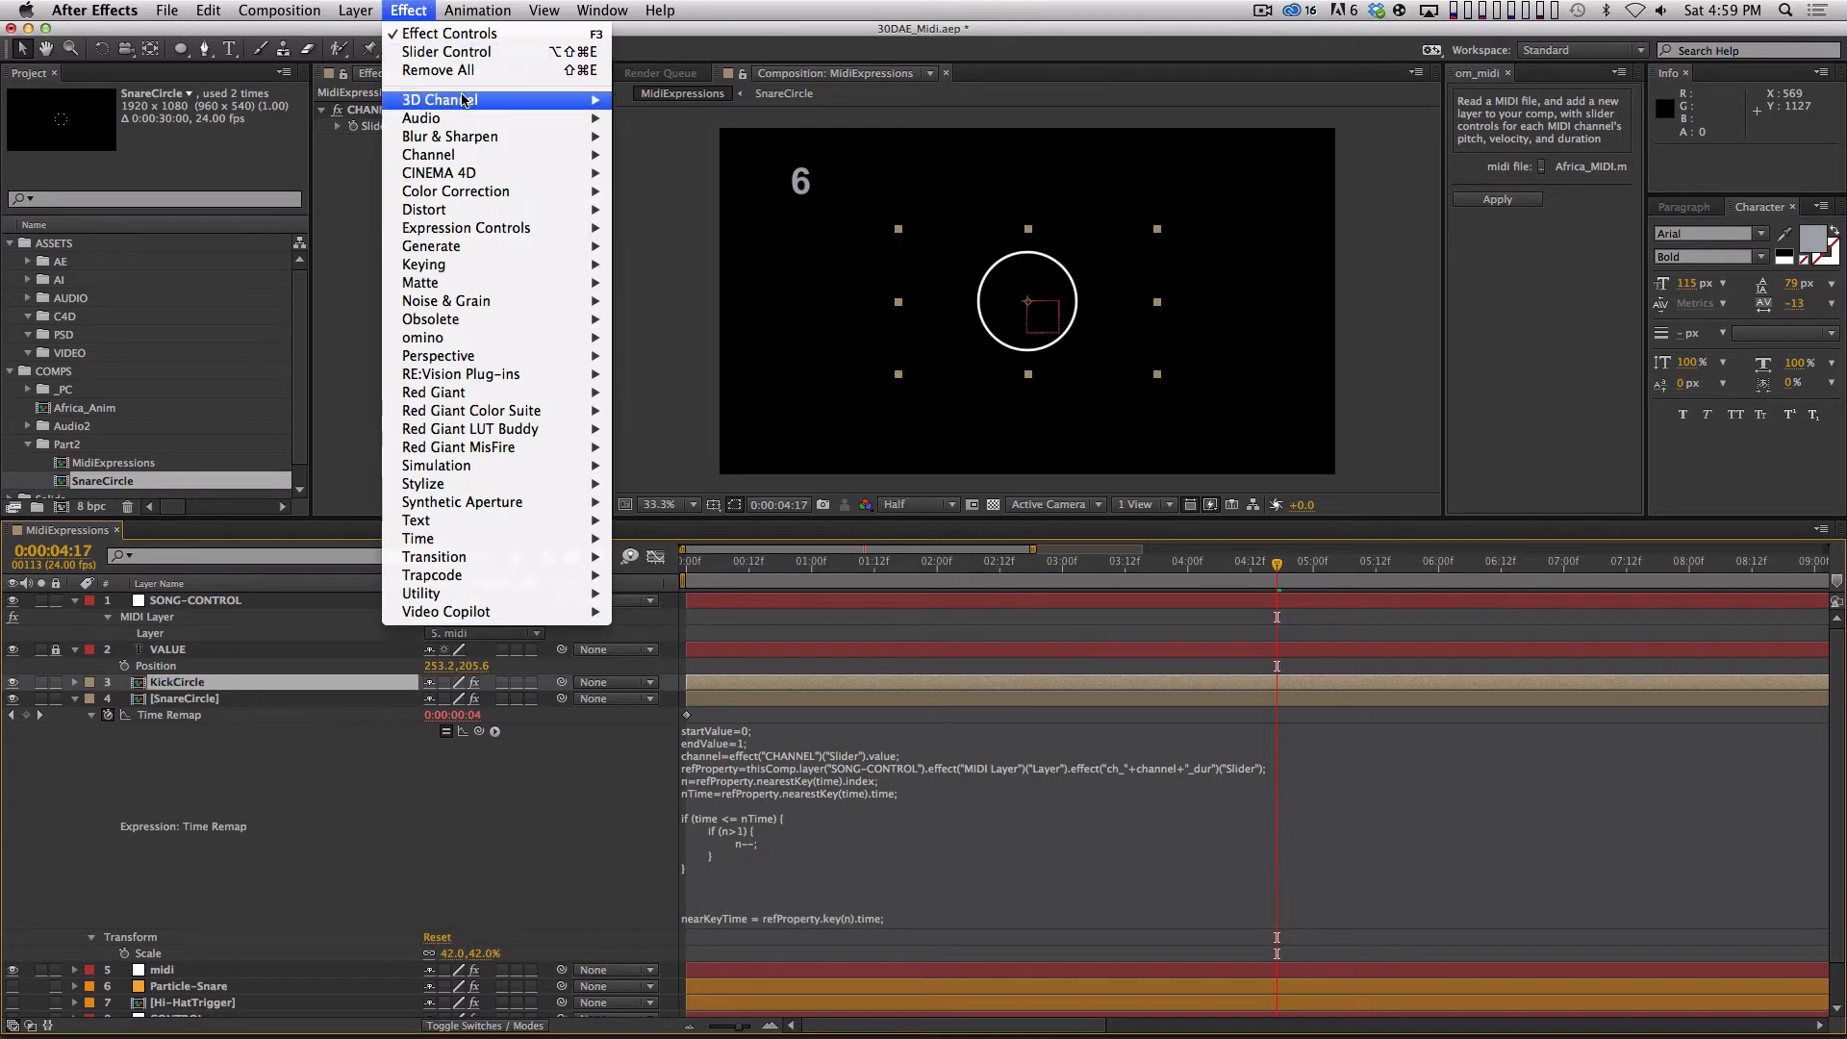
{"action": "mouse_move", "coordinate": [507, 247]}
{"action": "left_click", "coordinate": [699, 524]}
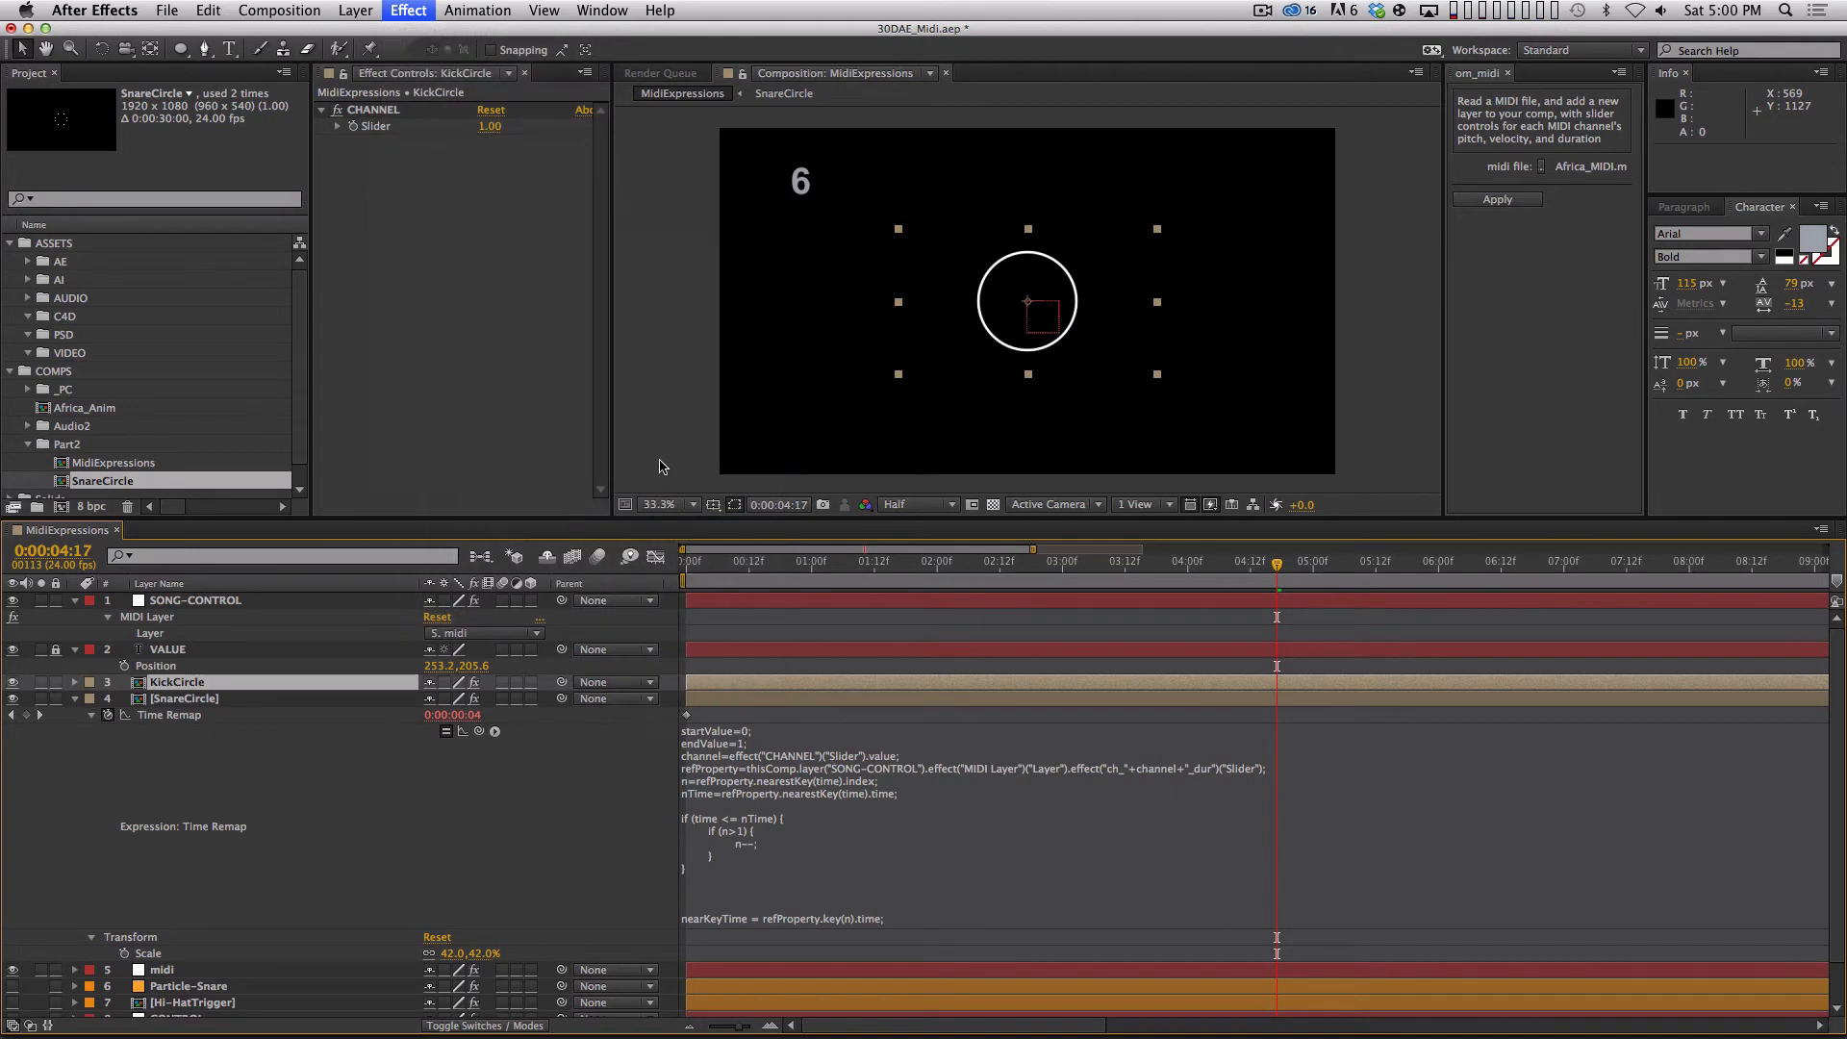
{"action": "left_click", "coordinate": [488, 192]}
{"action": "left_click", "coordinate": [991, 935]}
{"action": "left_click", "coordinate": [838, 888]}
{"action": "left_click", "coordinate": [1127, 853]}
Set KickCircle's scale to 100% and RAM preview the two circles.
{"action": "key", "text": "s"}
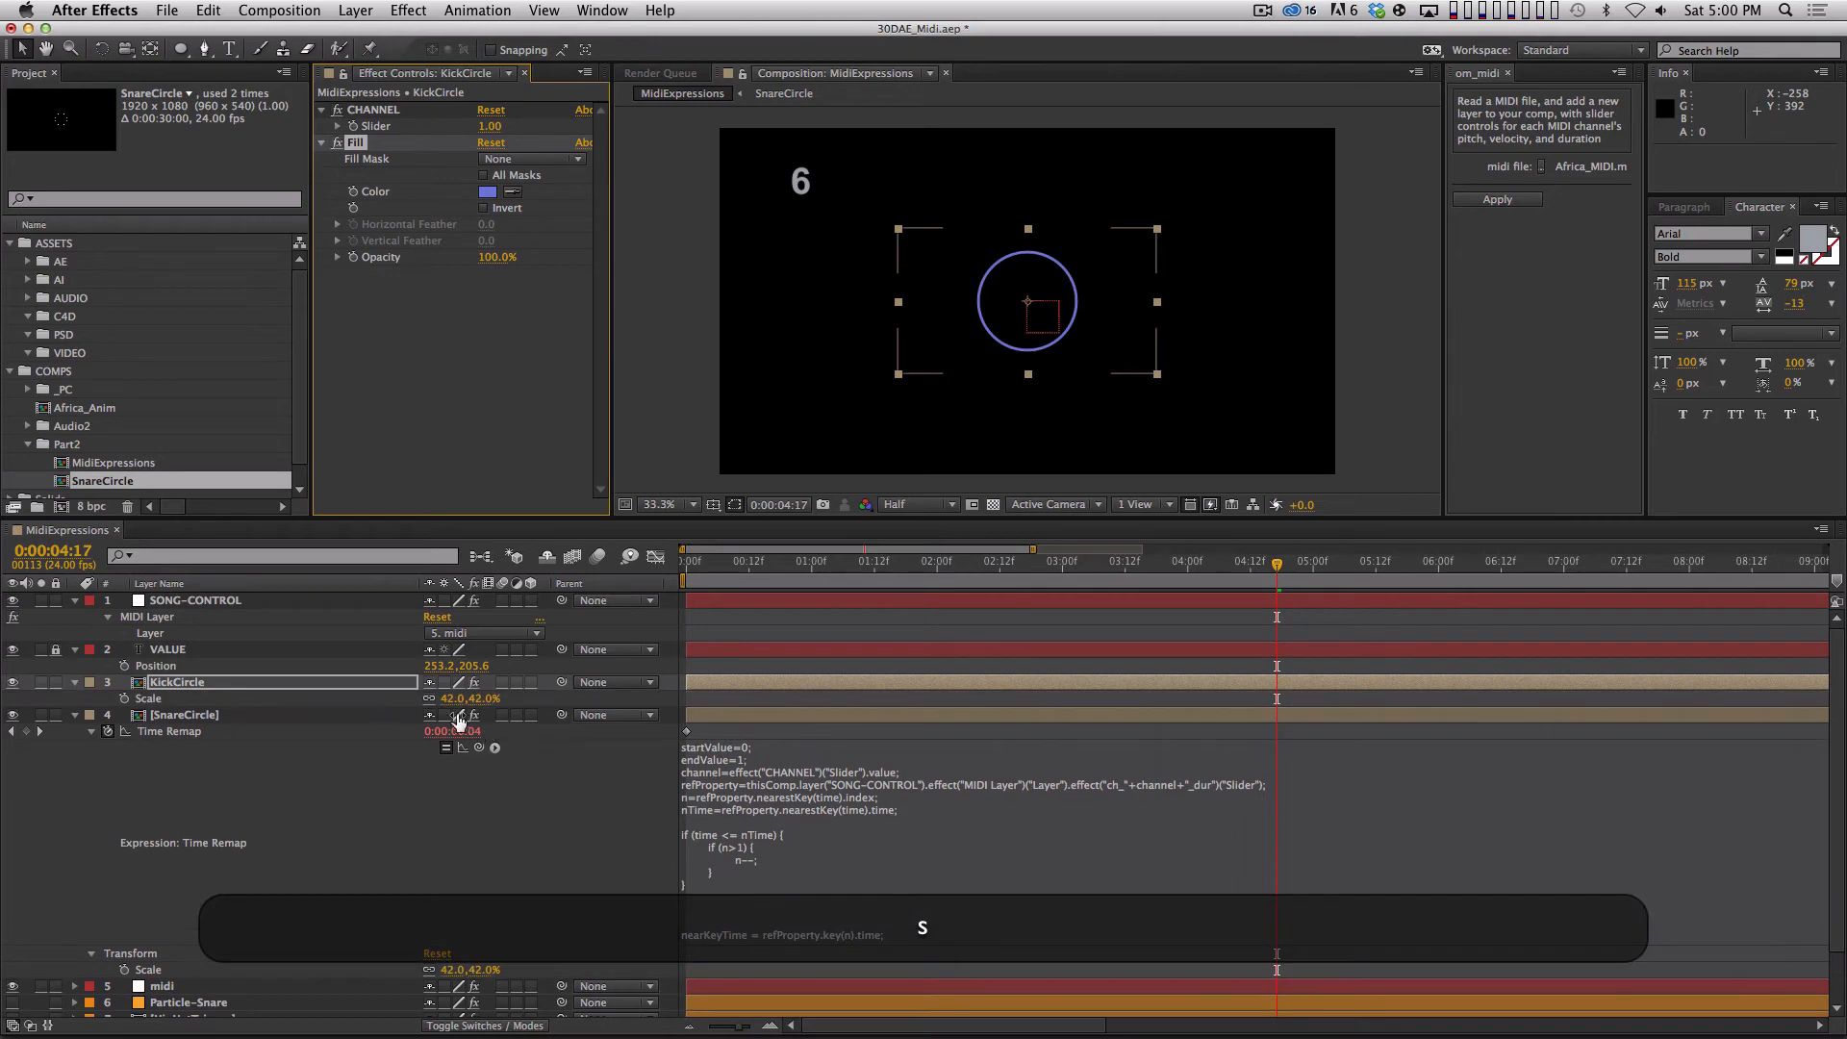
{"action": "left_click", "coordinate": [481, 698]}
{"action": "type", "text": "100"}
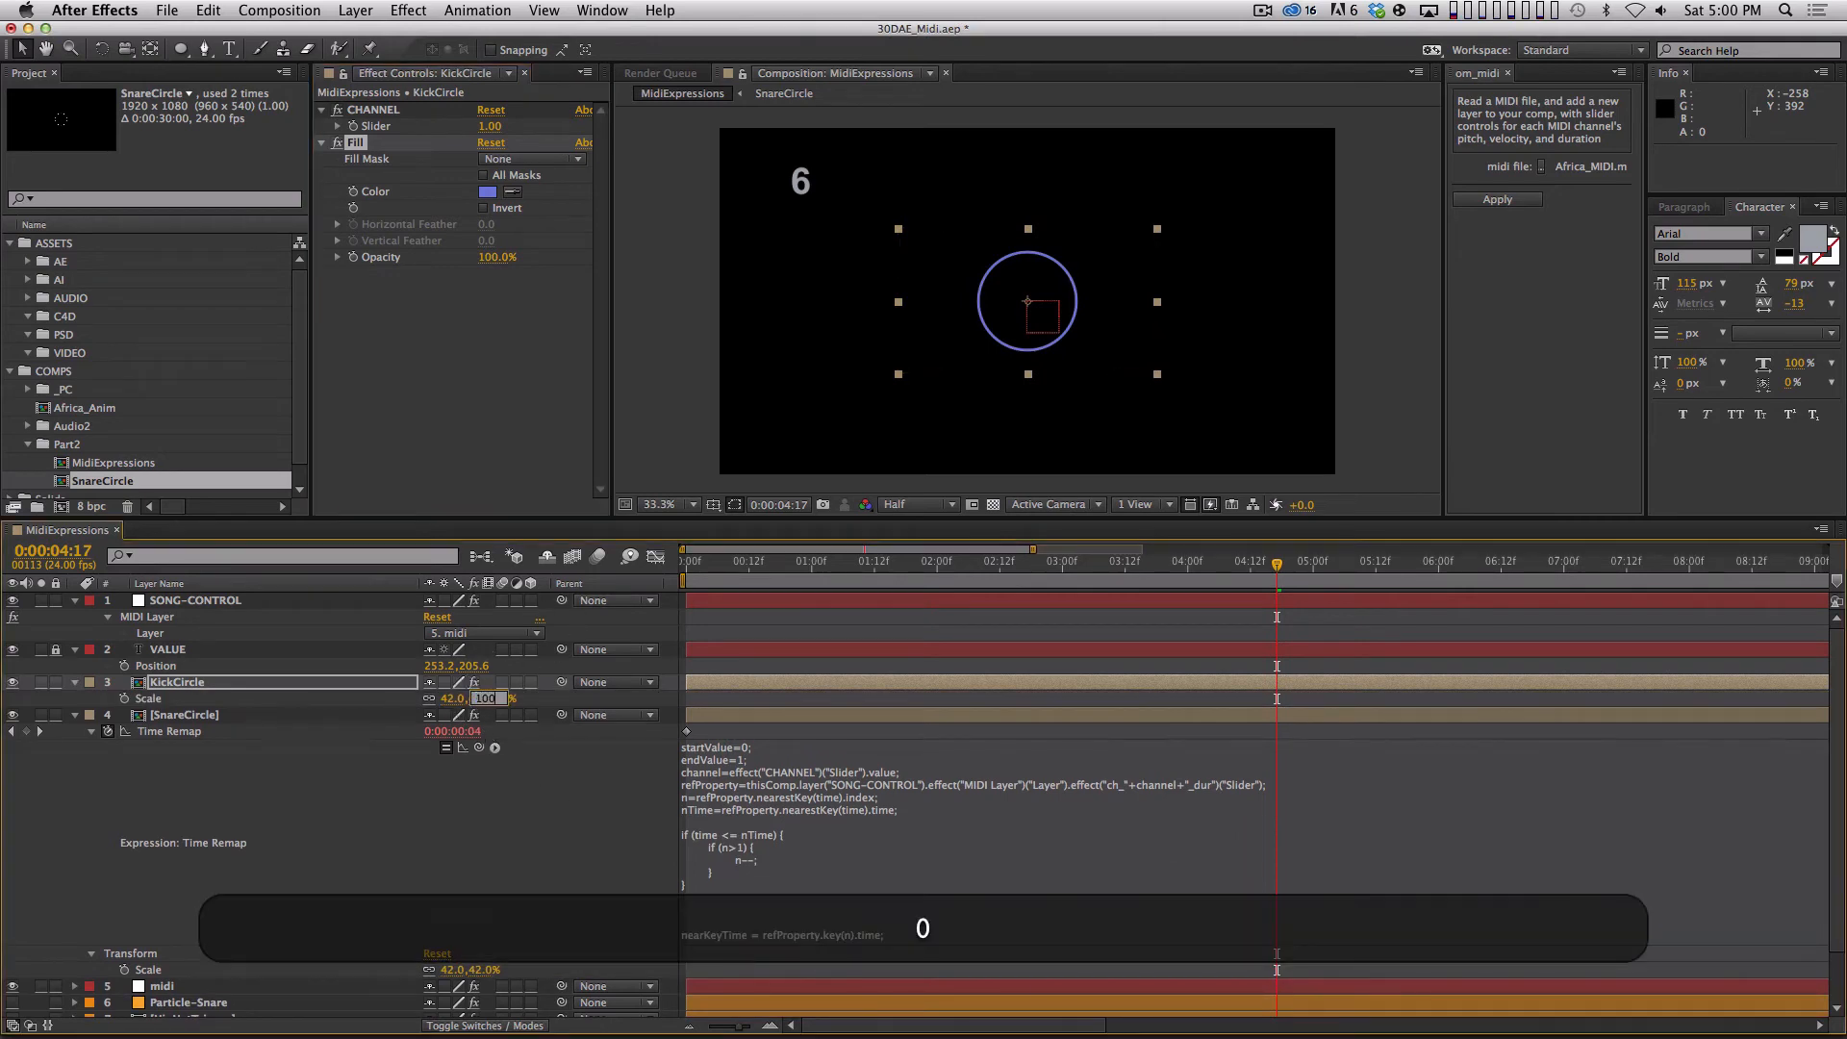
{"action": "key", "text": "KP_0"}
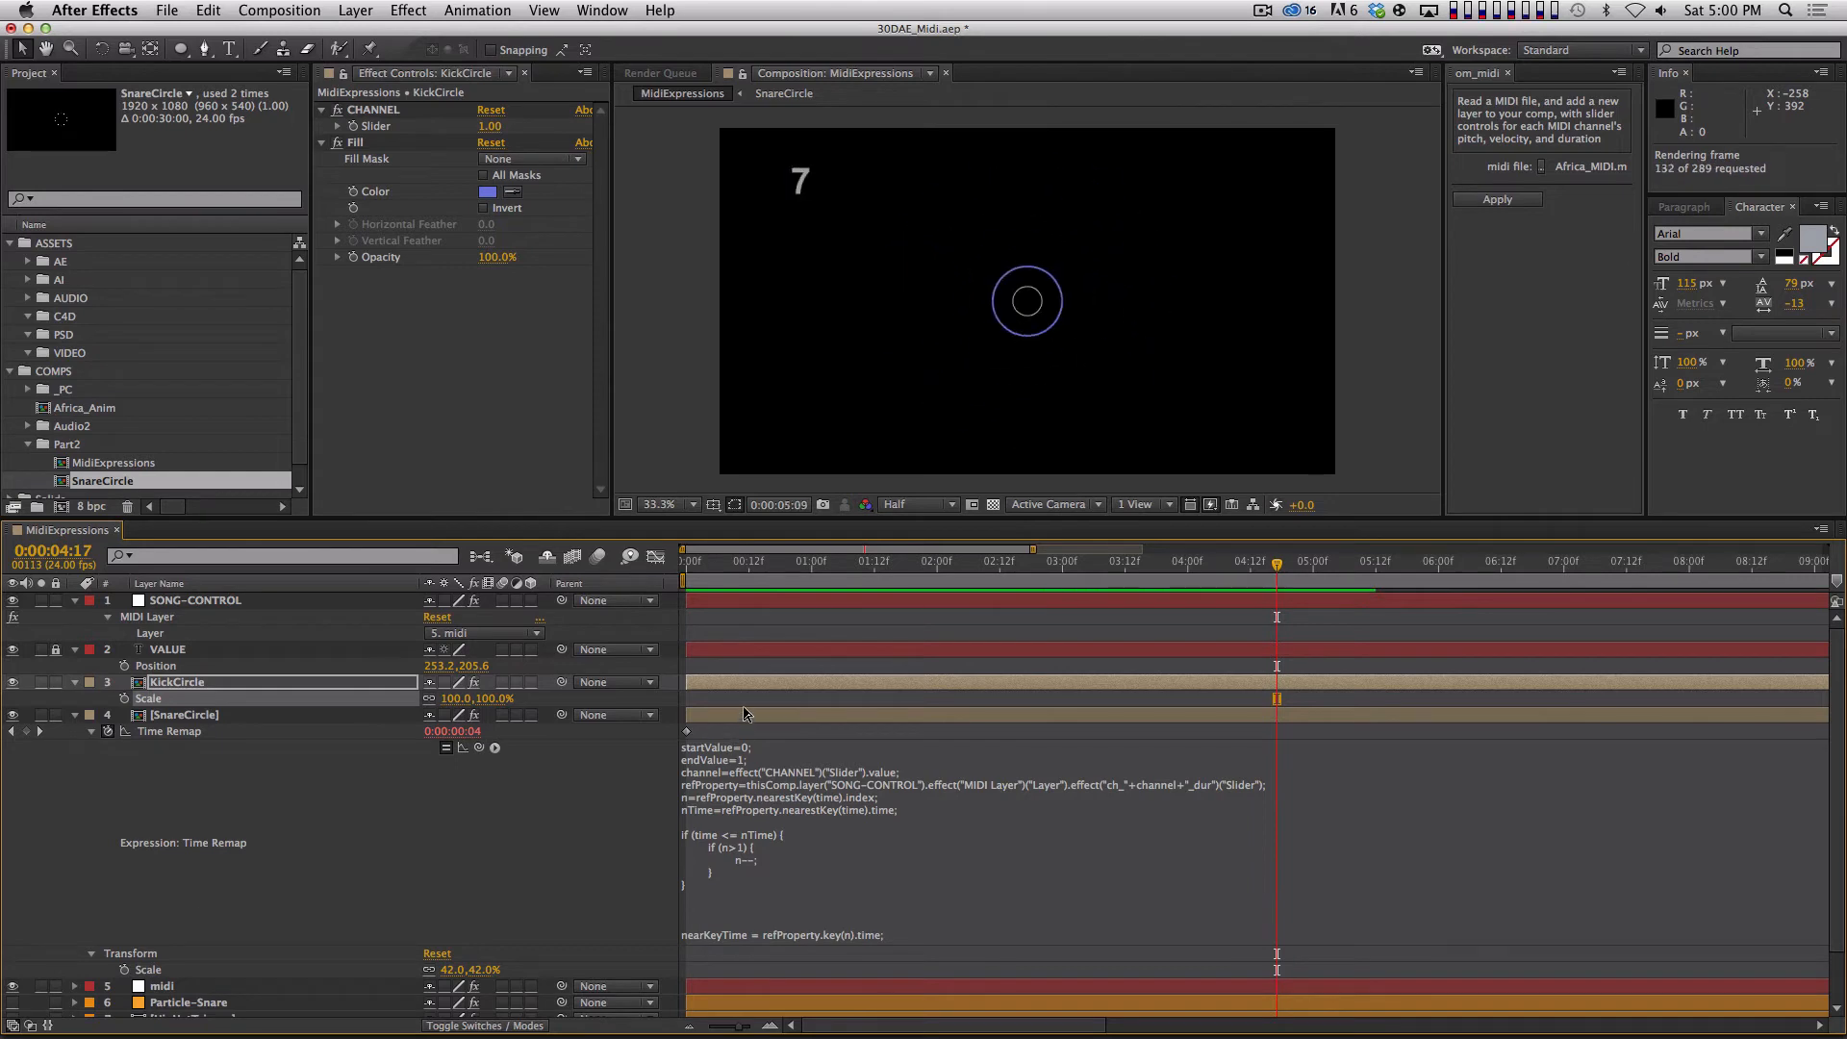
{"action": "key", "text": "space"}
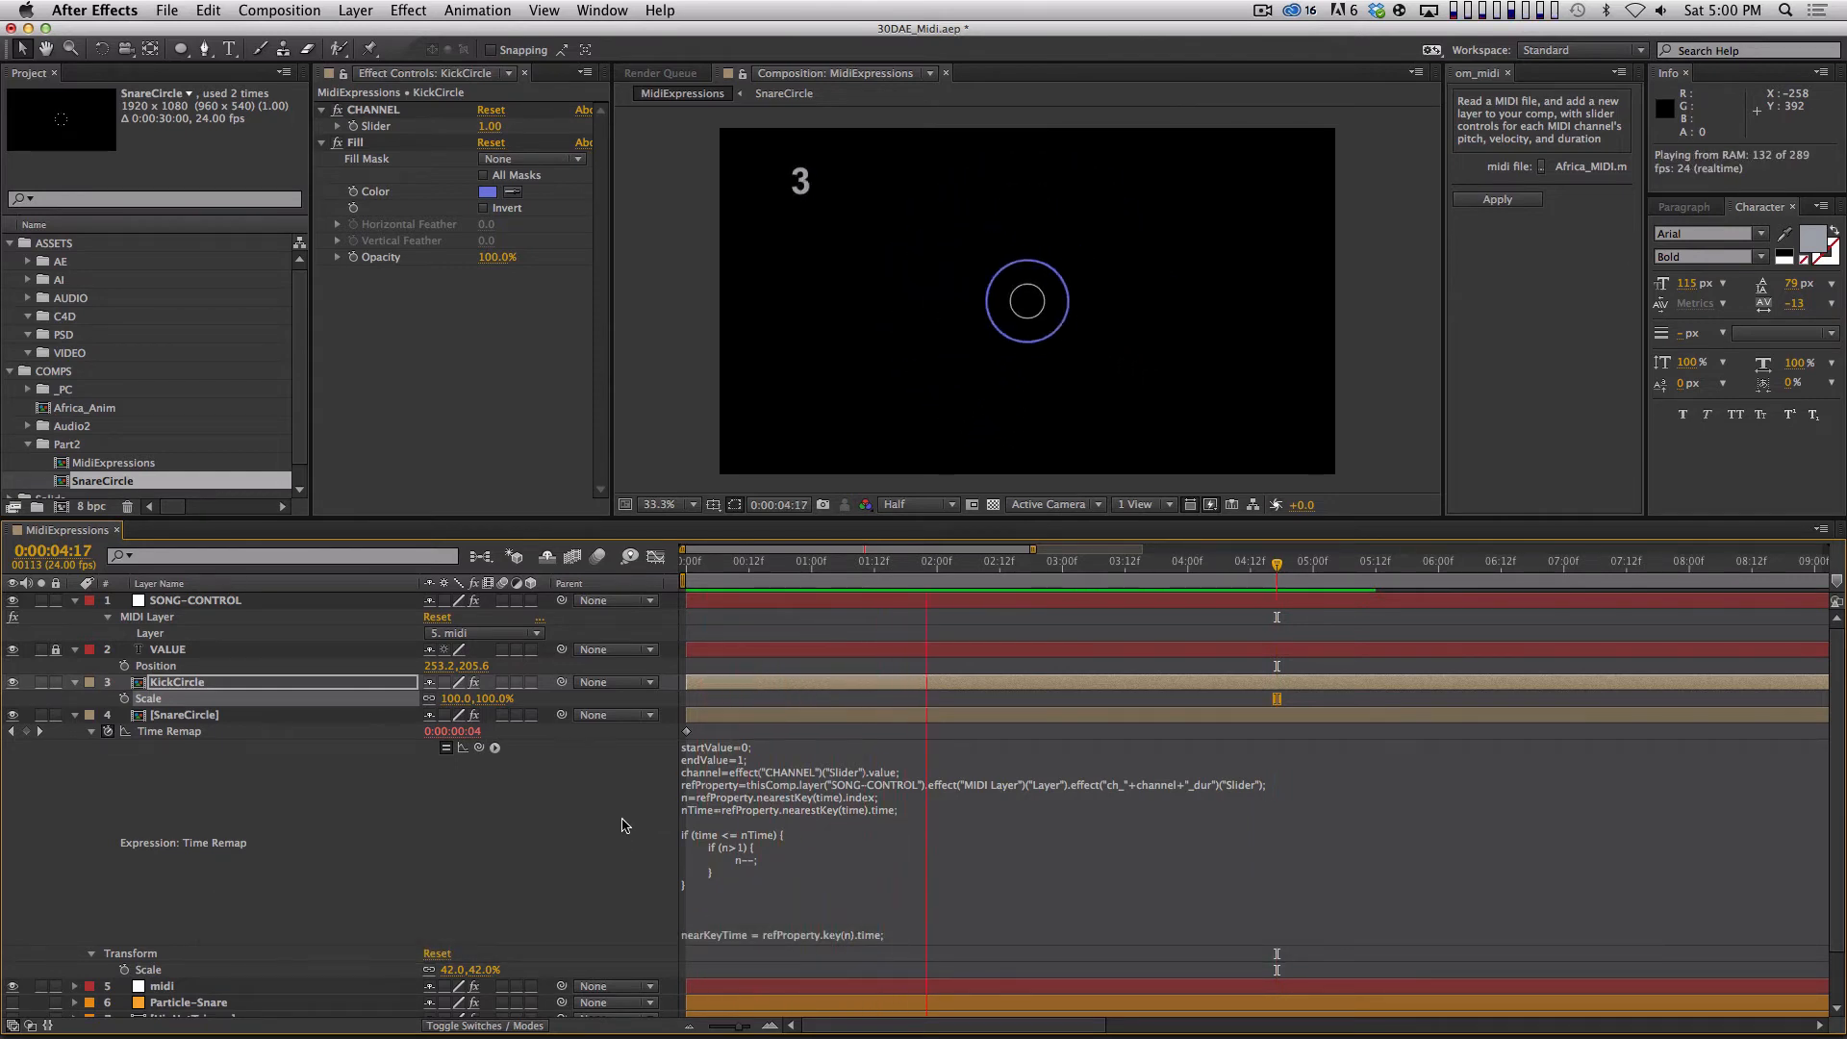
{"action": "key", "text": "space"}
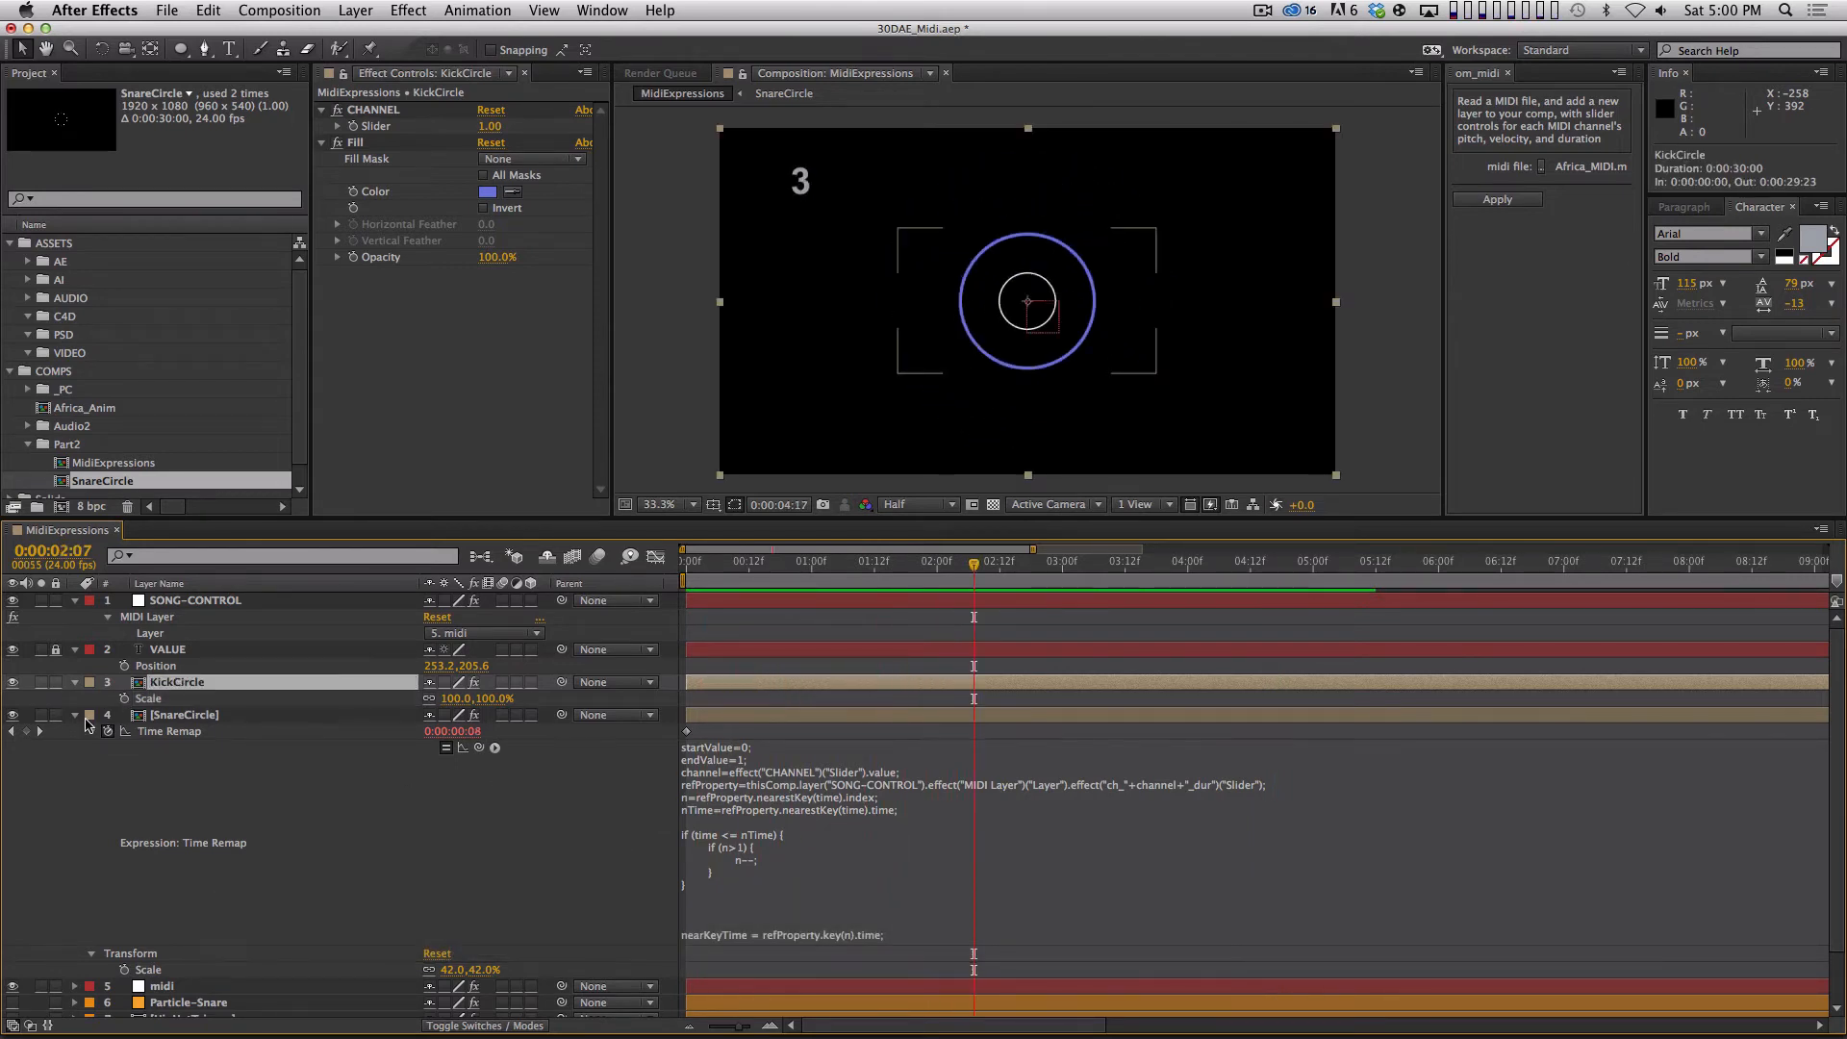
Reveal the midi layer's keyframes and listen to the audio from the start to identify the kick channel, with SnareCircle and midi collapsed.
{"action": "left_click", "coordinate": [75, 715]}
{"action": "left_click", "coordinate": [234, 734]}
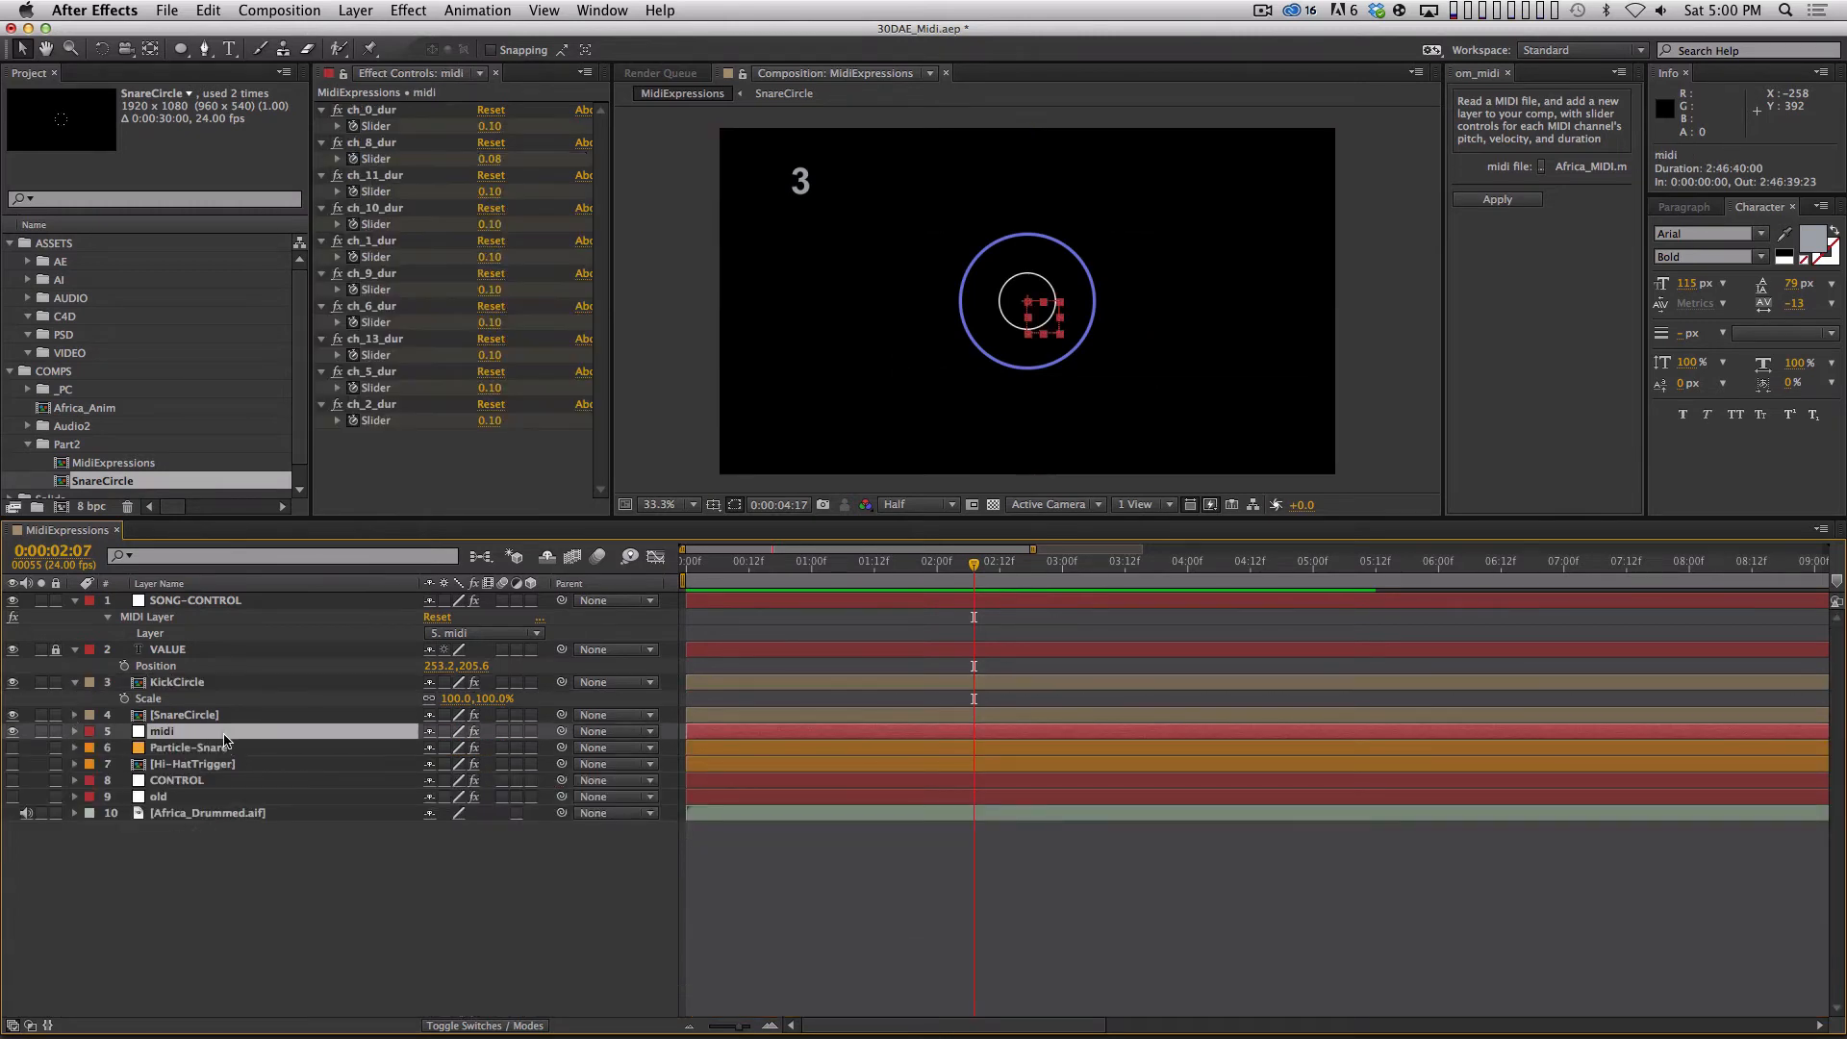
{"action": "key", "text": "u"}
{"action": "key", "text": "Home"}
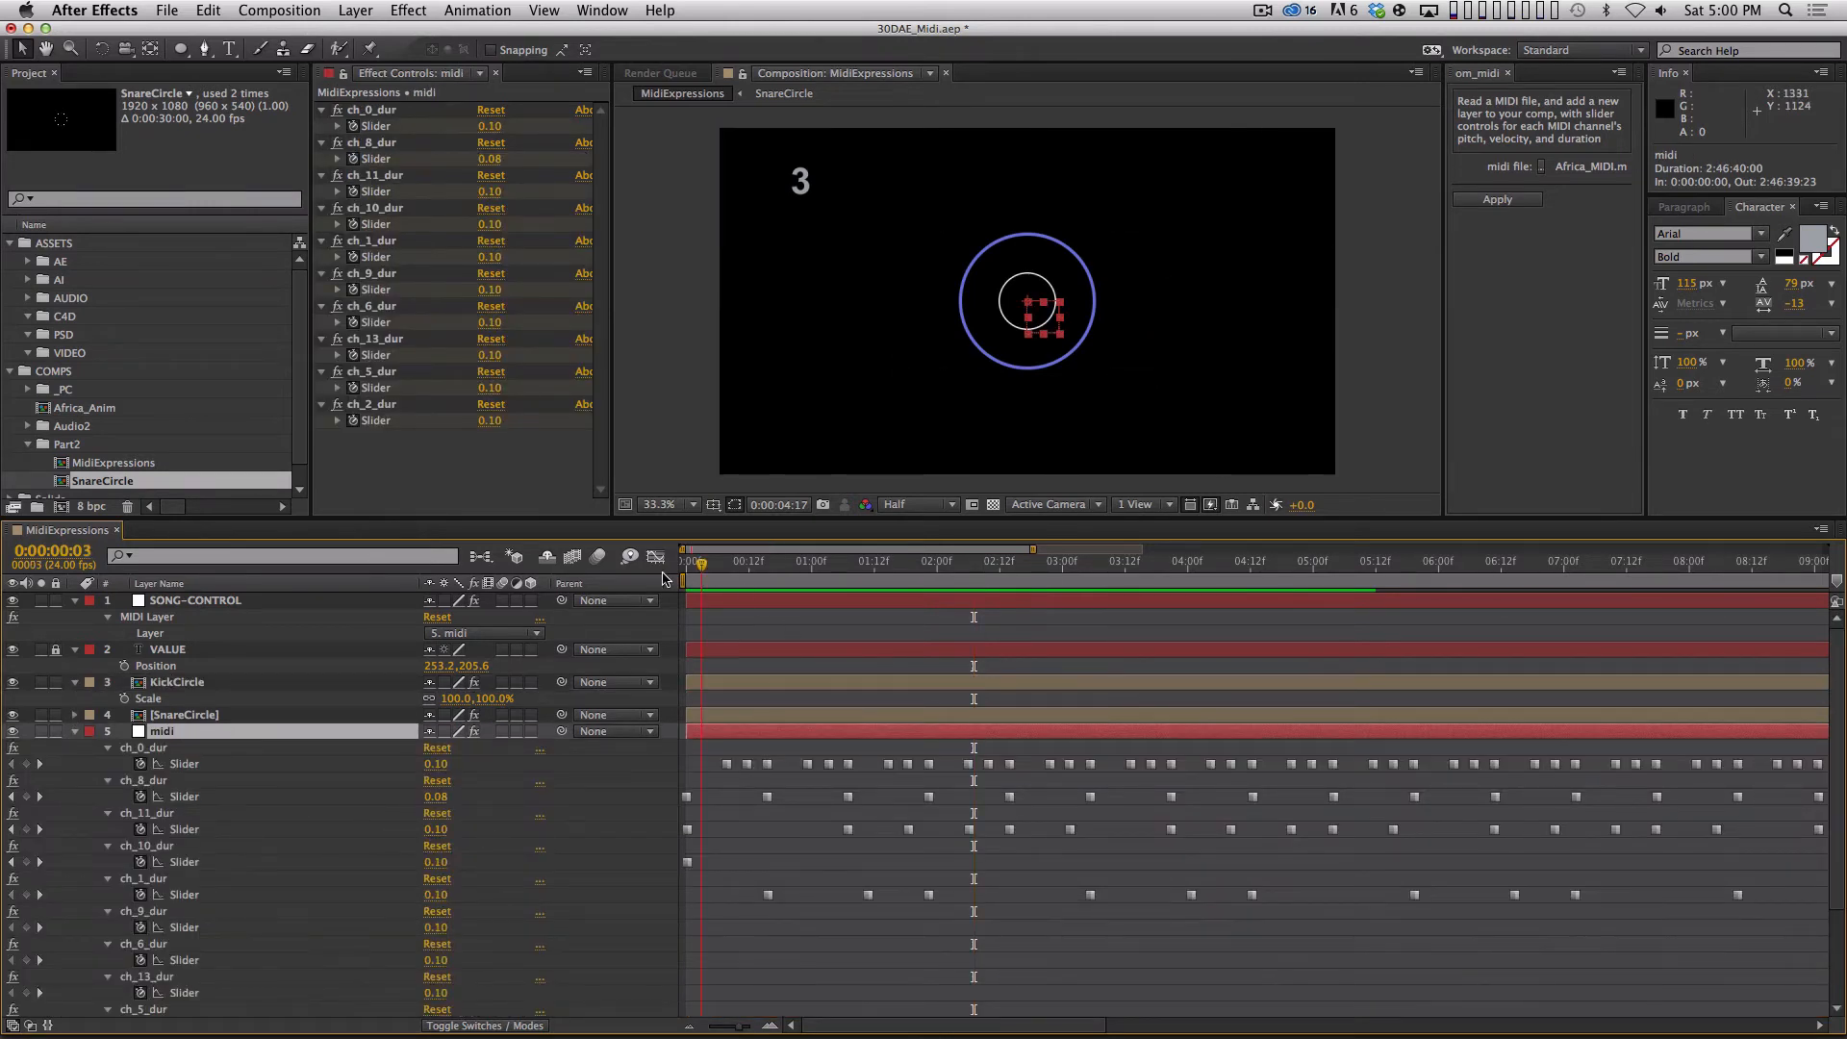
{"action": "key", "text": "period"}
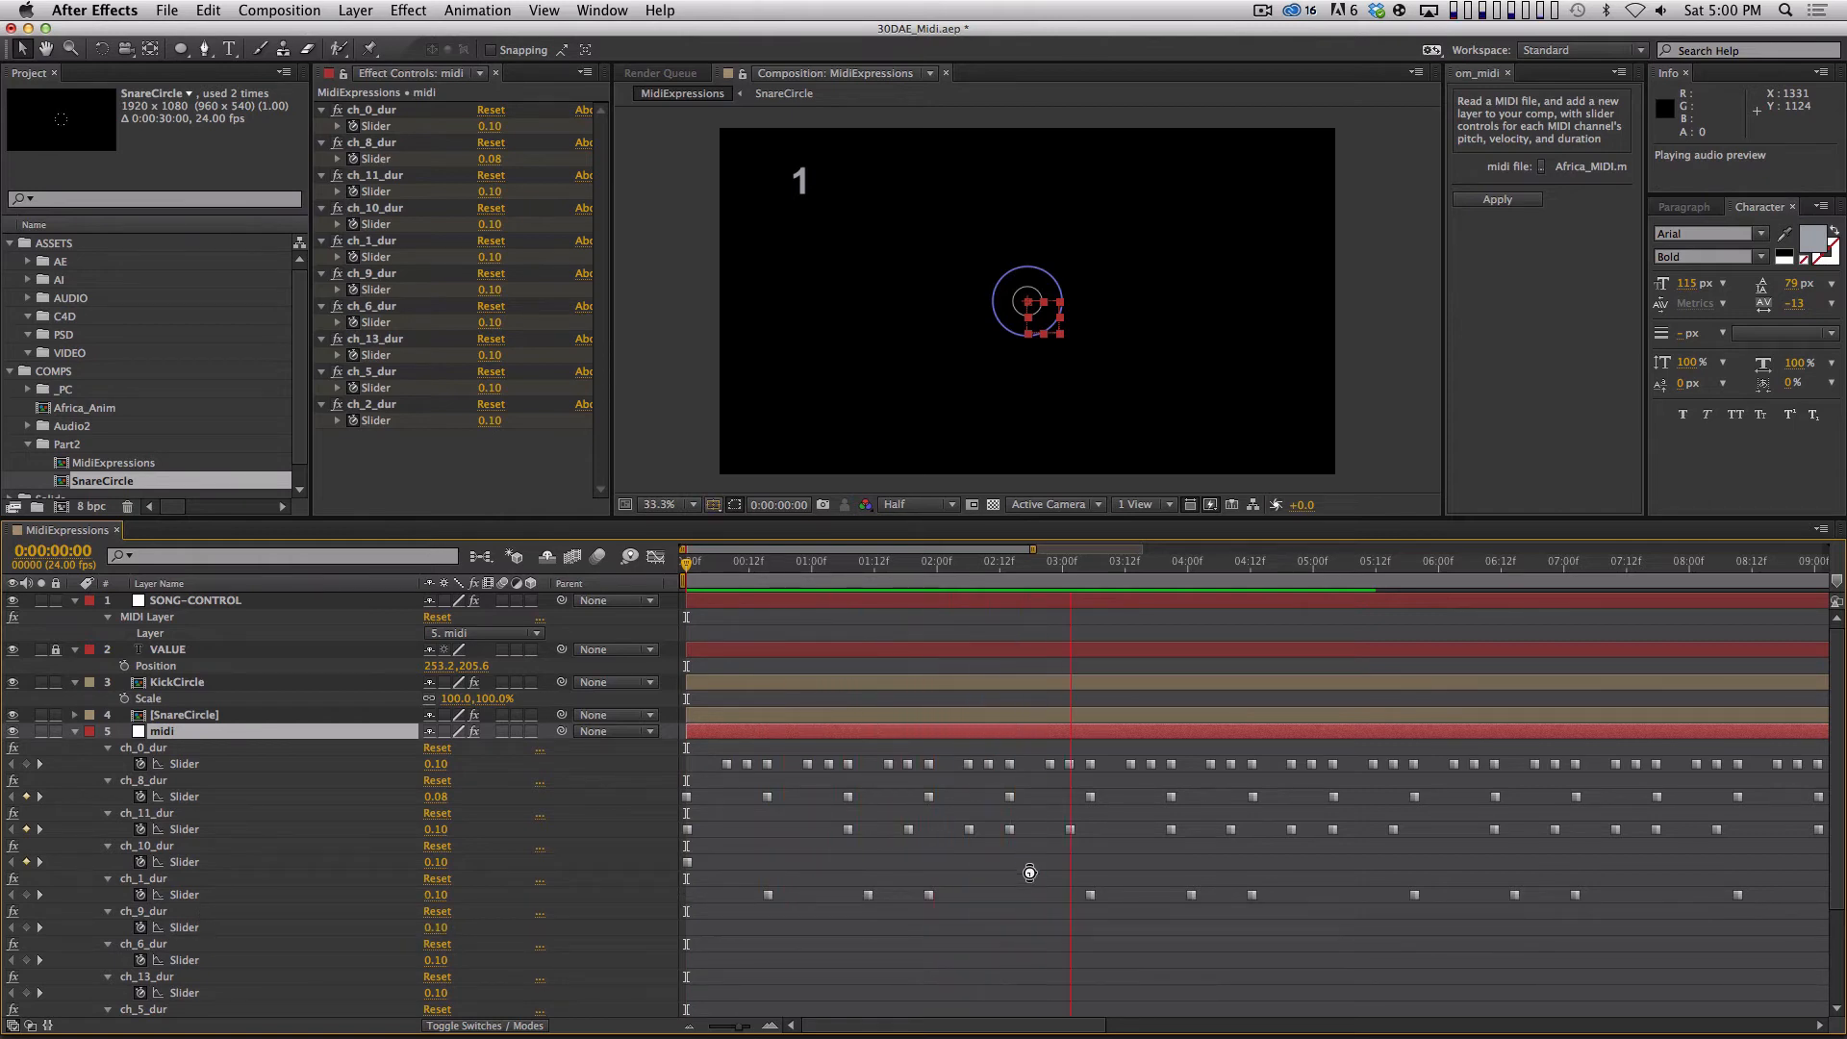
{"action": "left_click", "coordinate": [1009, 830]}
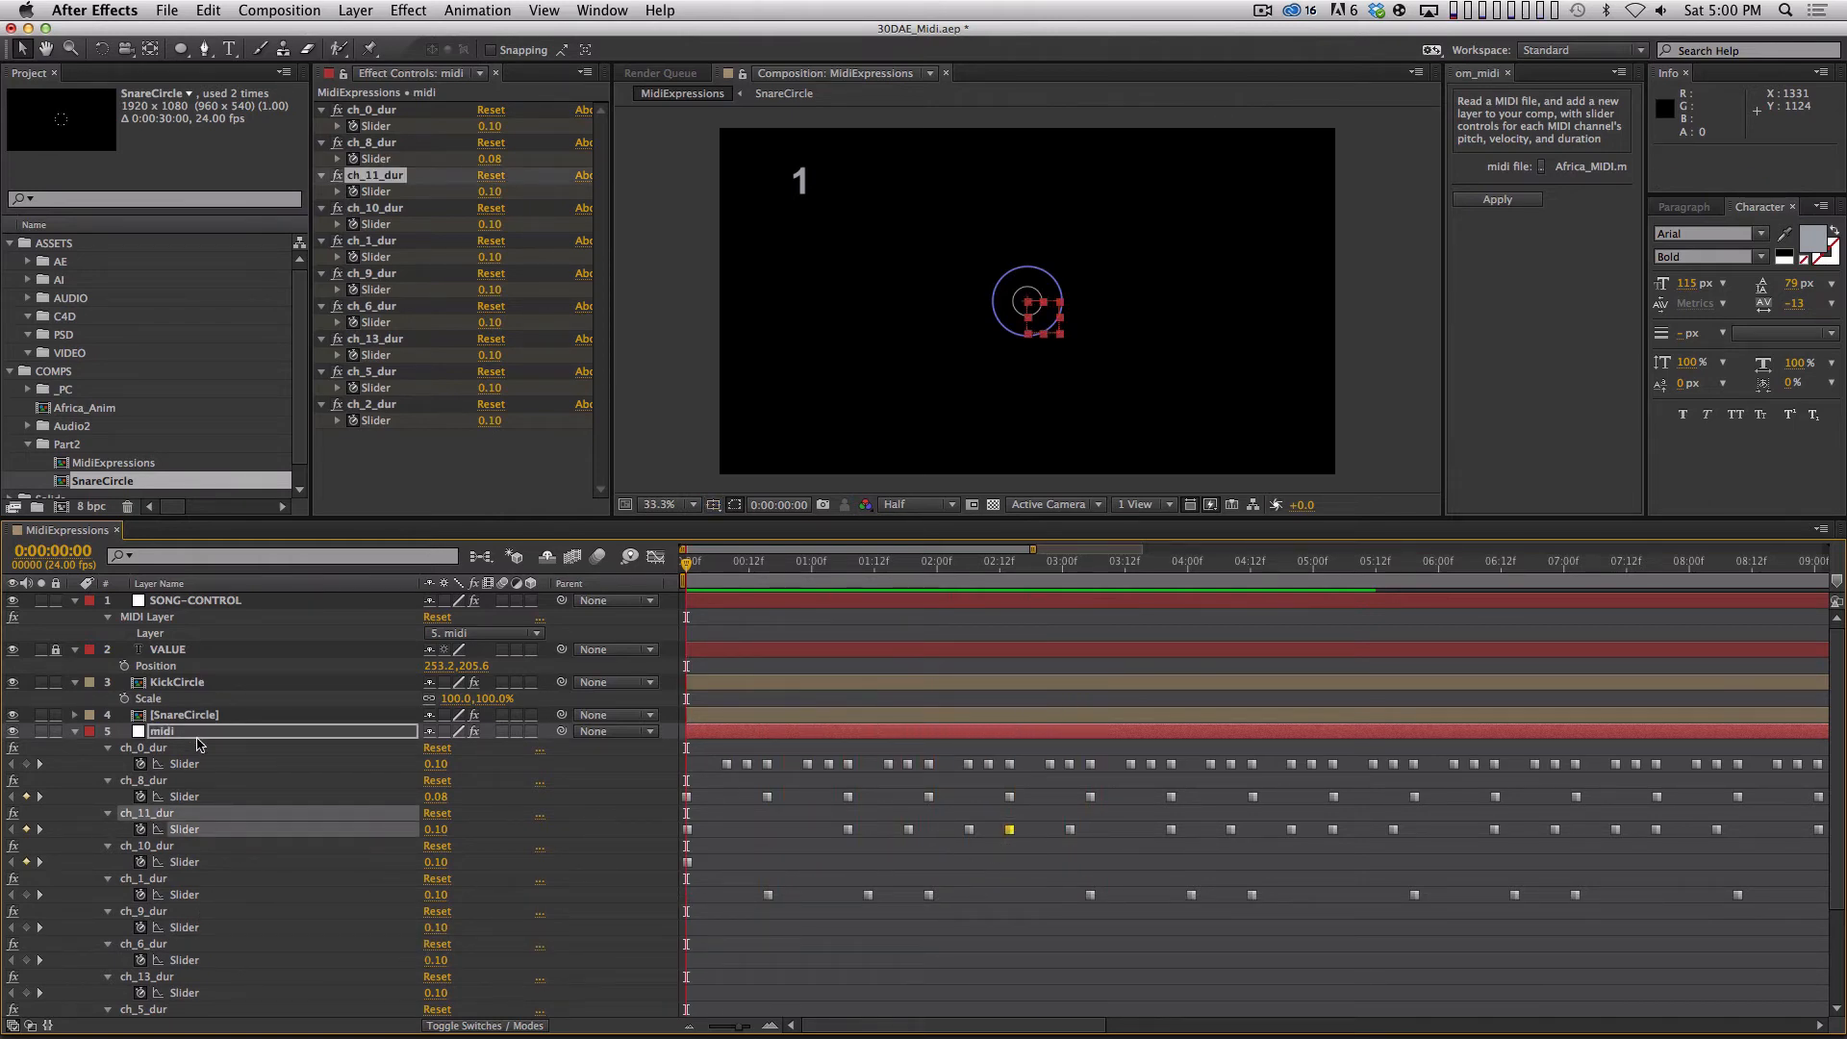
{"action": "left_click", "coordinate": [76, 733]}
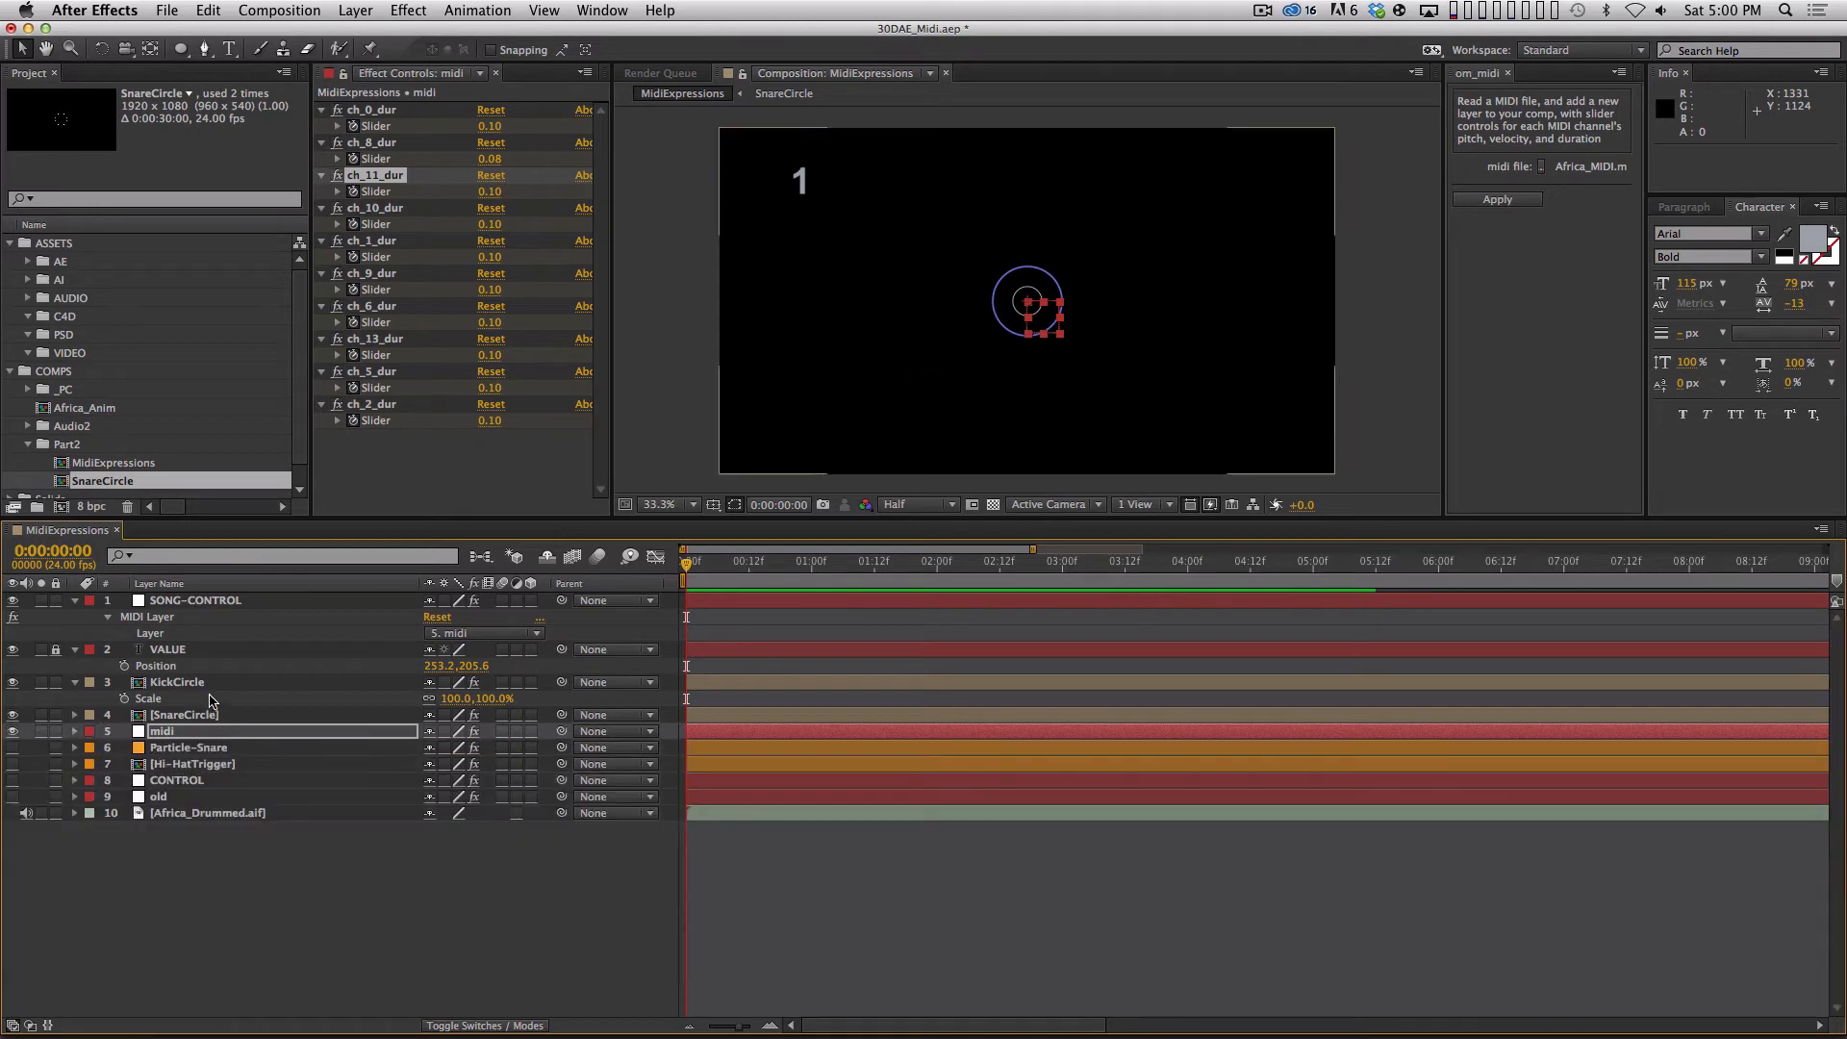
Set KickCircle's CHANNEL slider to 11 and RAM preview the animation.
{"action": "left_click", "coordinate": [177, 682]}
{"action": "left_click", "coordinate": [493, 126]}
{"action": "type", "text": "11"}
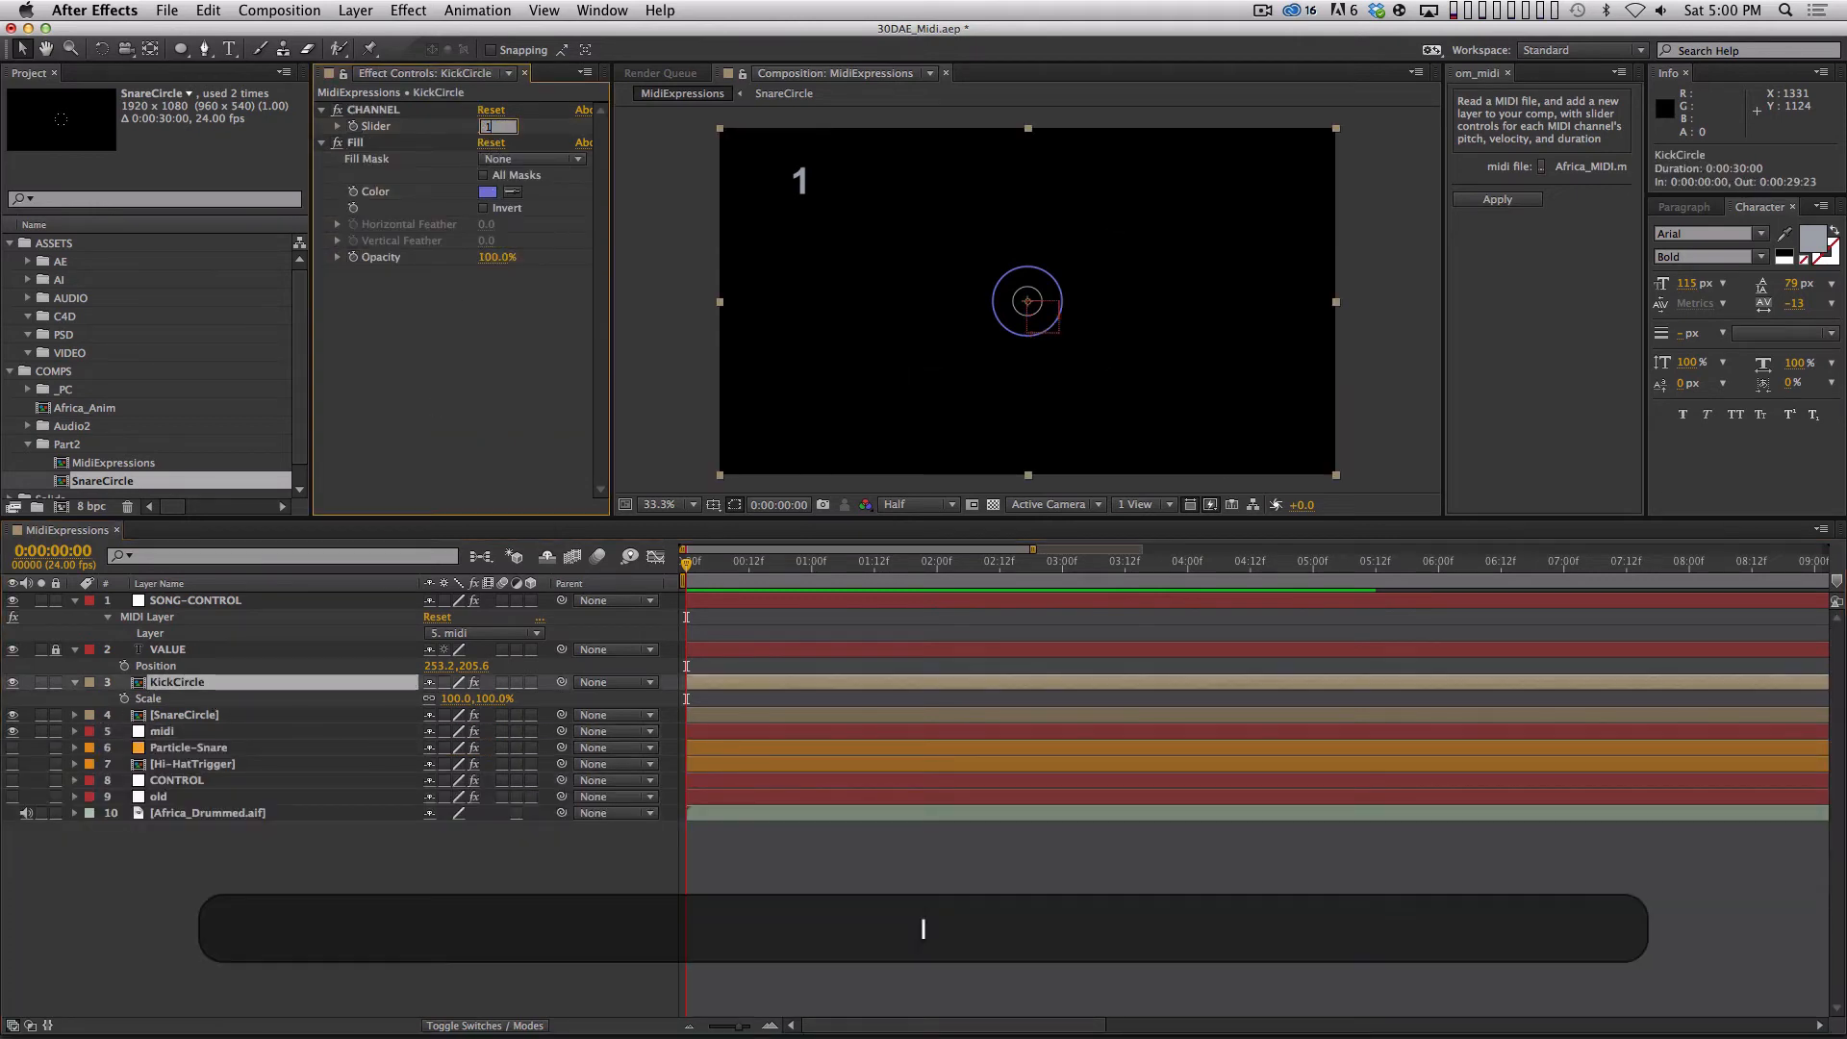
{"action": "key", "text": "Return"}
{"action": "key", "text": "KP_0"}
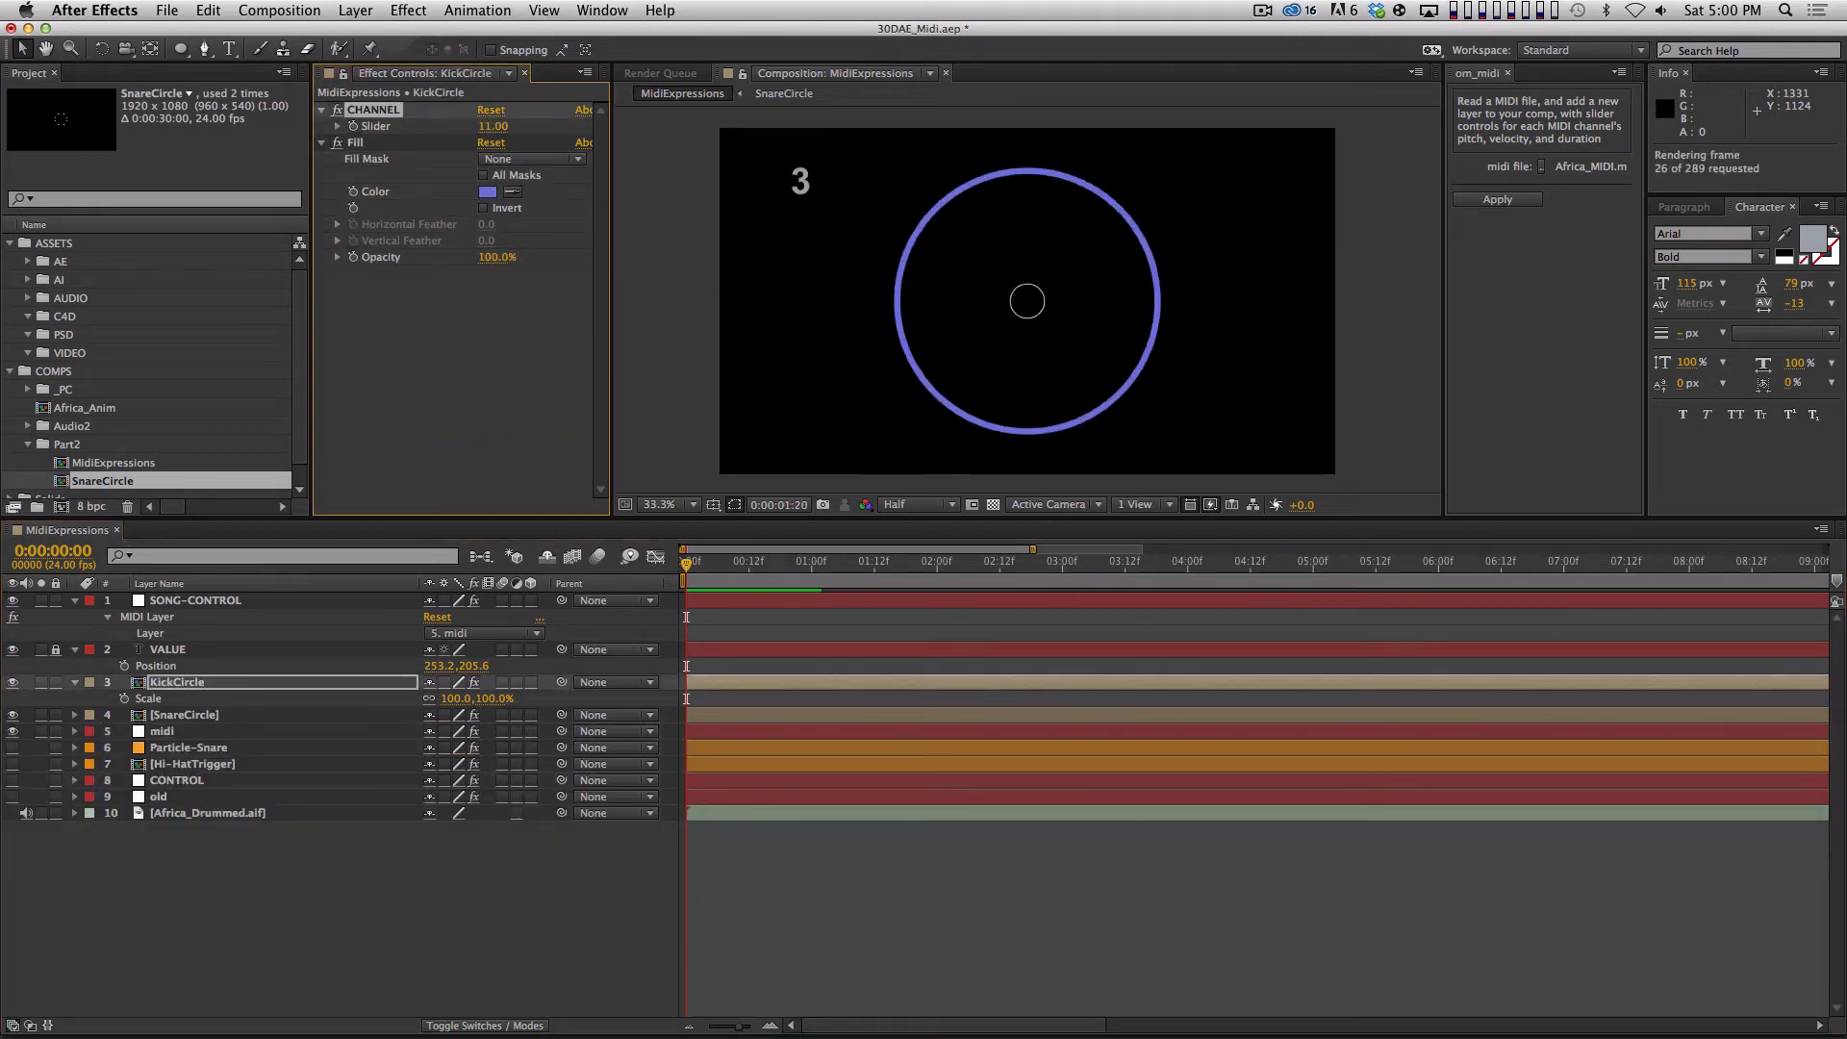
{"action": "key", "text": "space"}
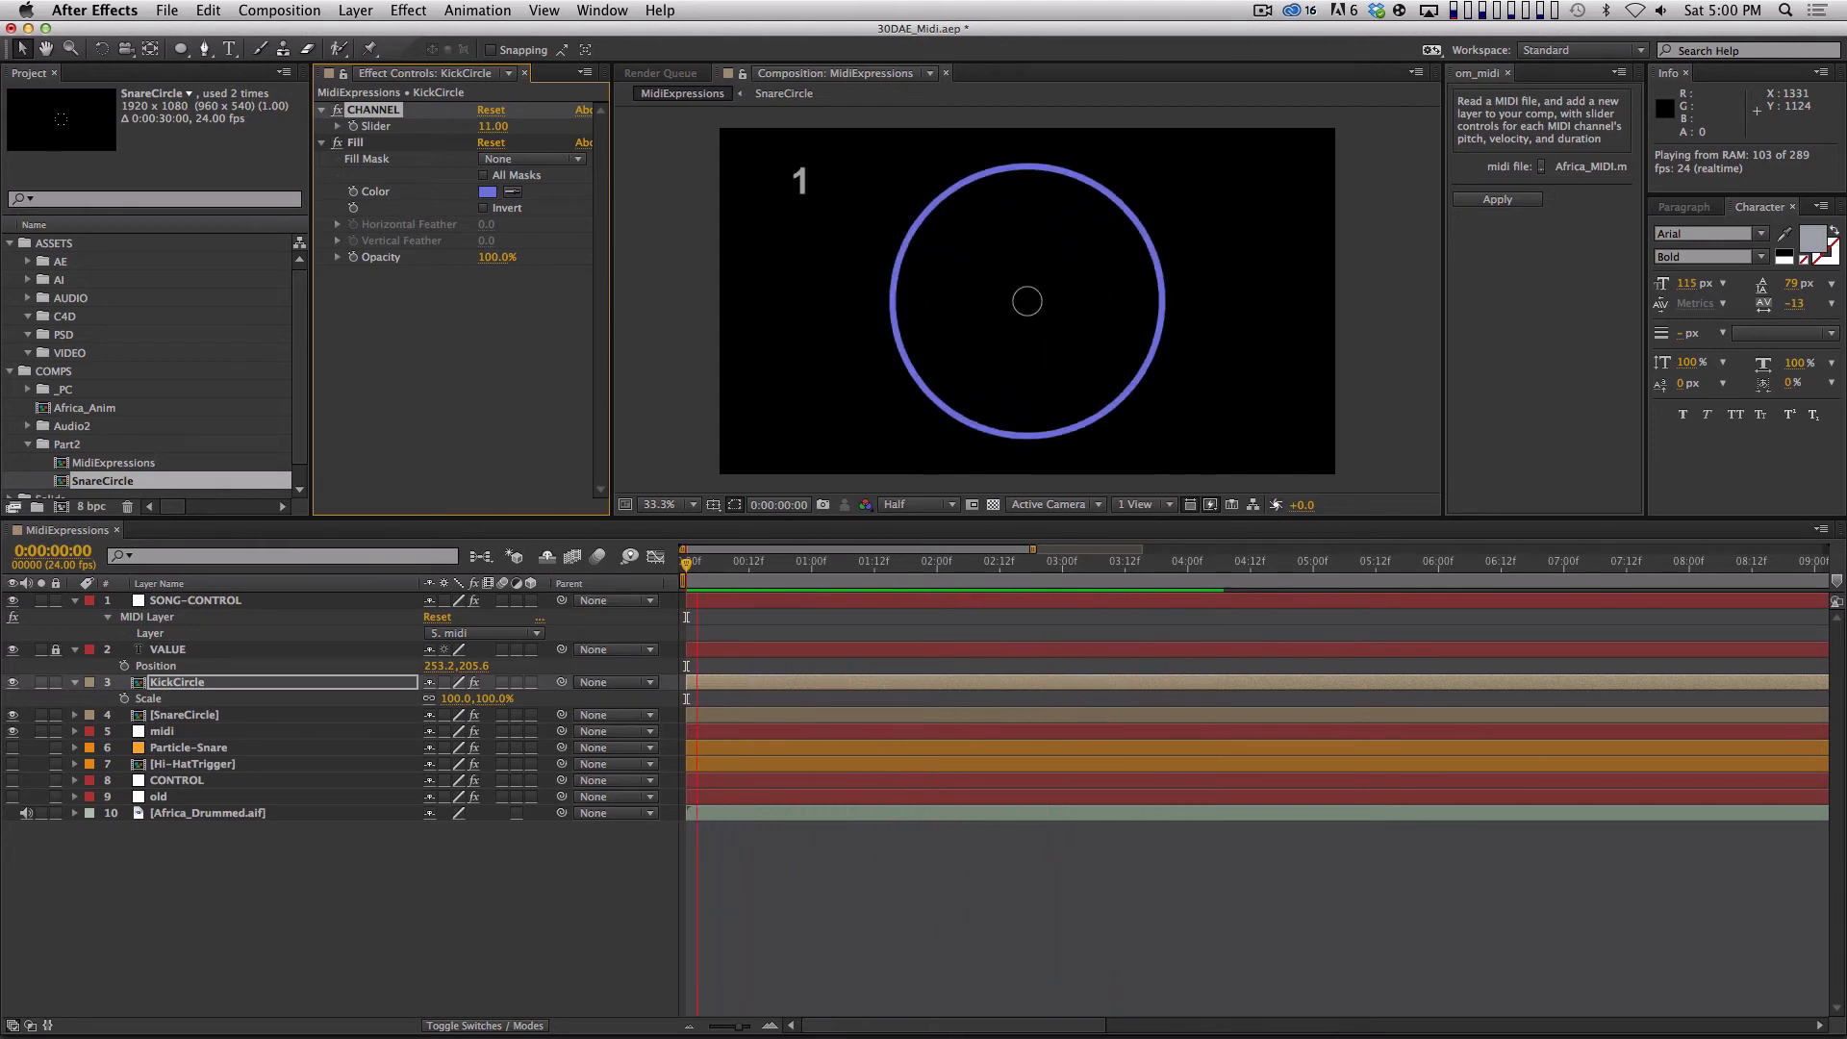
{"action": "key", "text": "space"}
{"action": "left_click", "coordinate": [952, 878]}
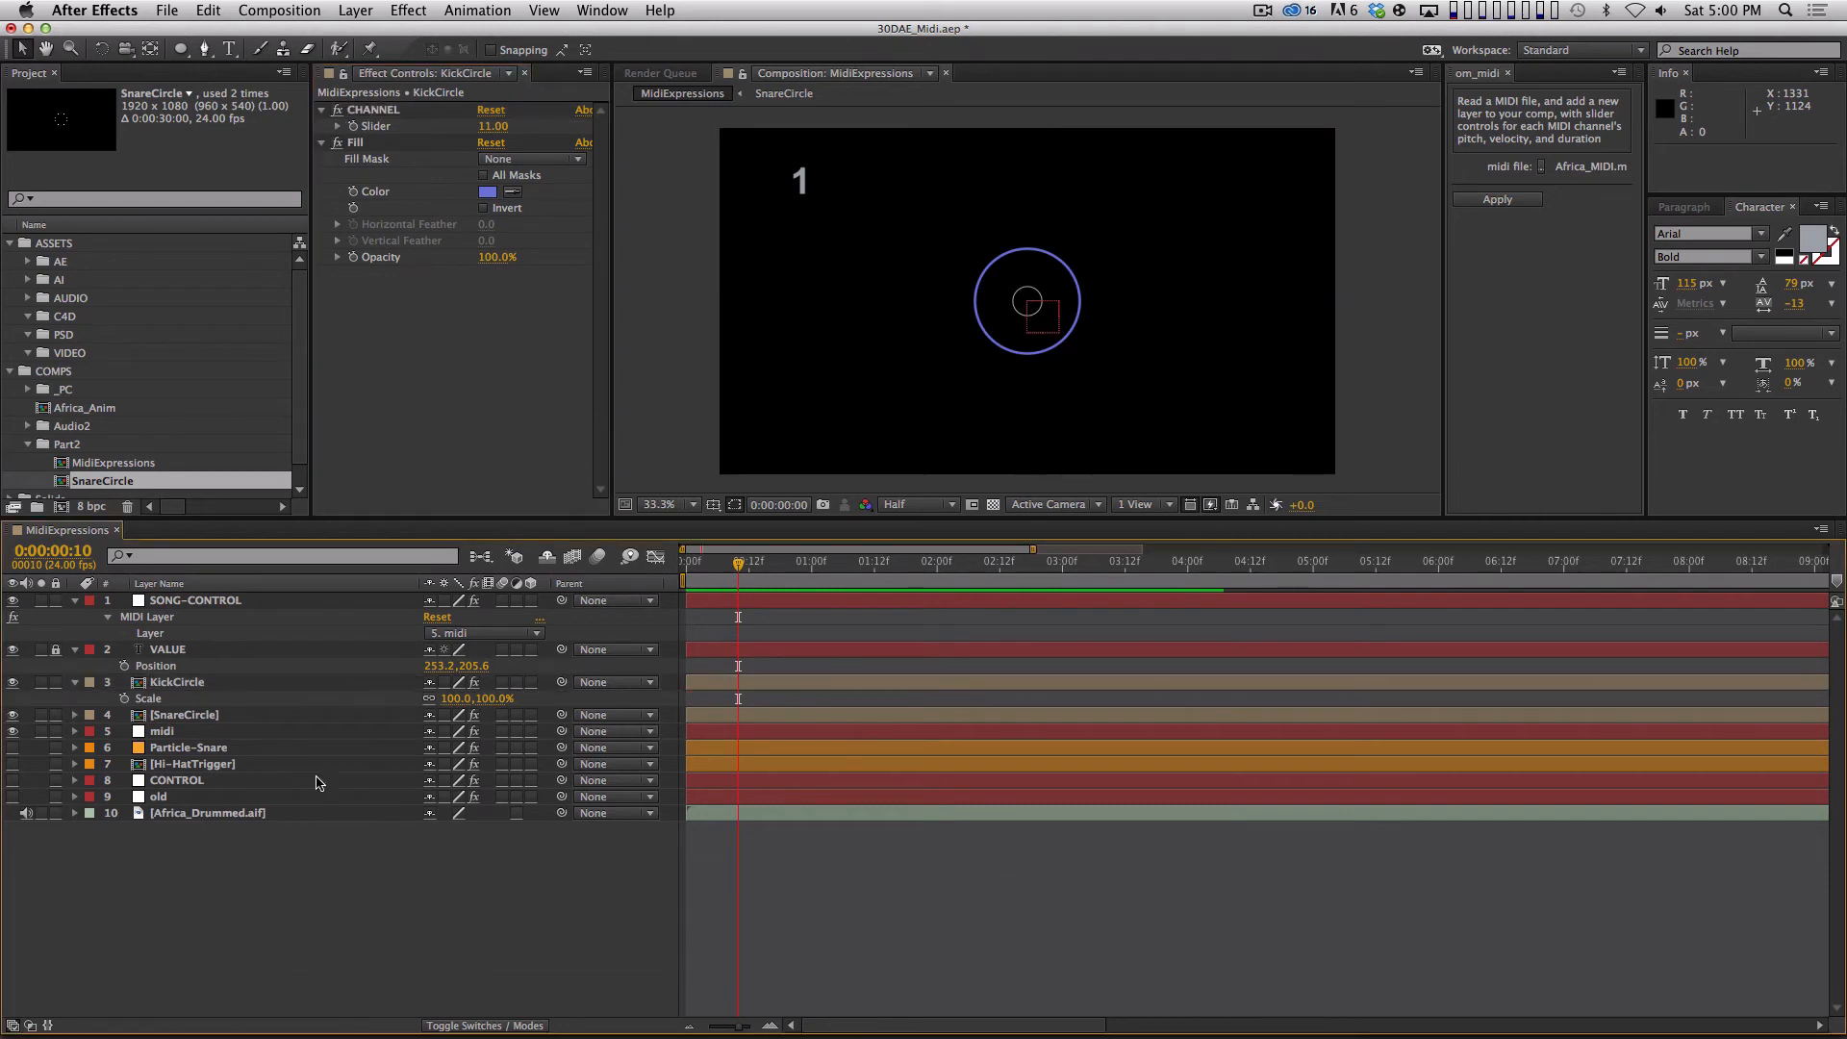
Duplicate KickCircle, rename the copy Hi-Hat, and move its circle to the left of the kick circle.
{"action": "left_click", "coordinate": [330, 716]}
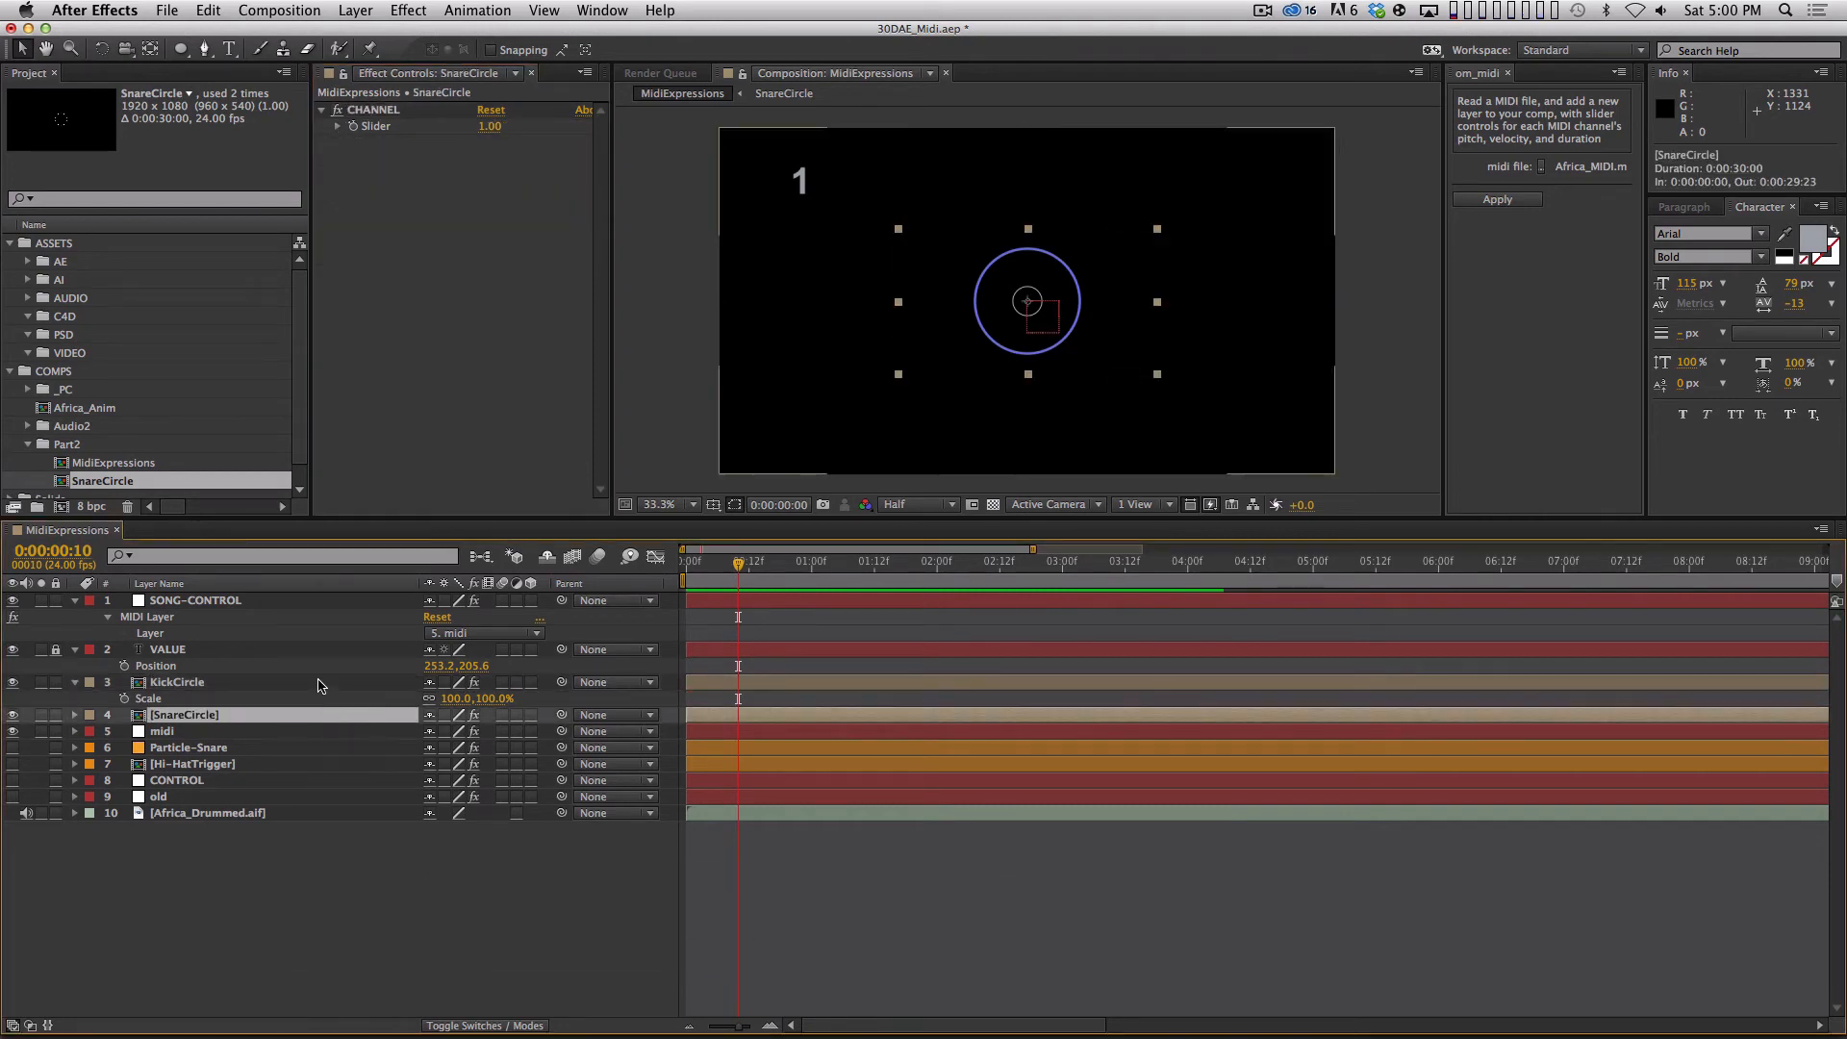
{"action": "left_click", "coordinate": [330, 683]}
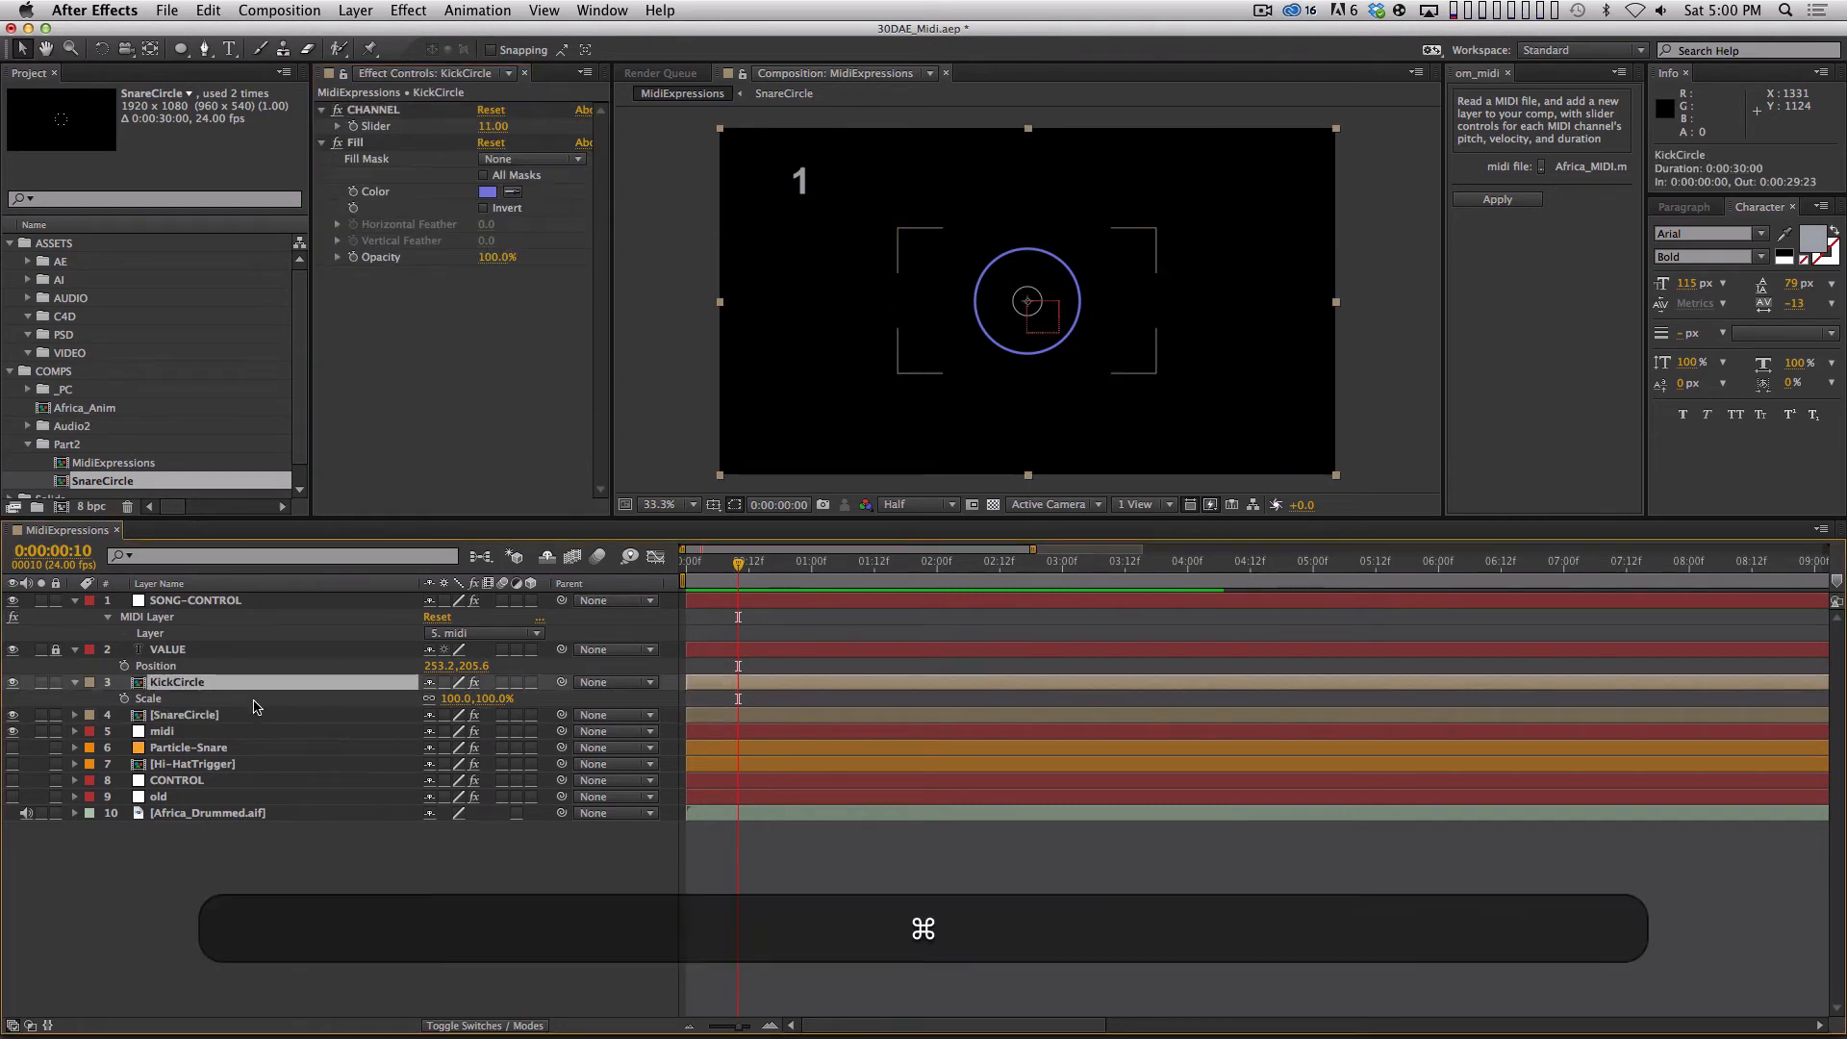
{"action": "key", "text": "cmd+d"}
{"action": "key", "text": "Return"}
{"action": "type", "text": "Hi-Hat"}
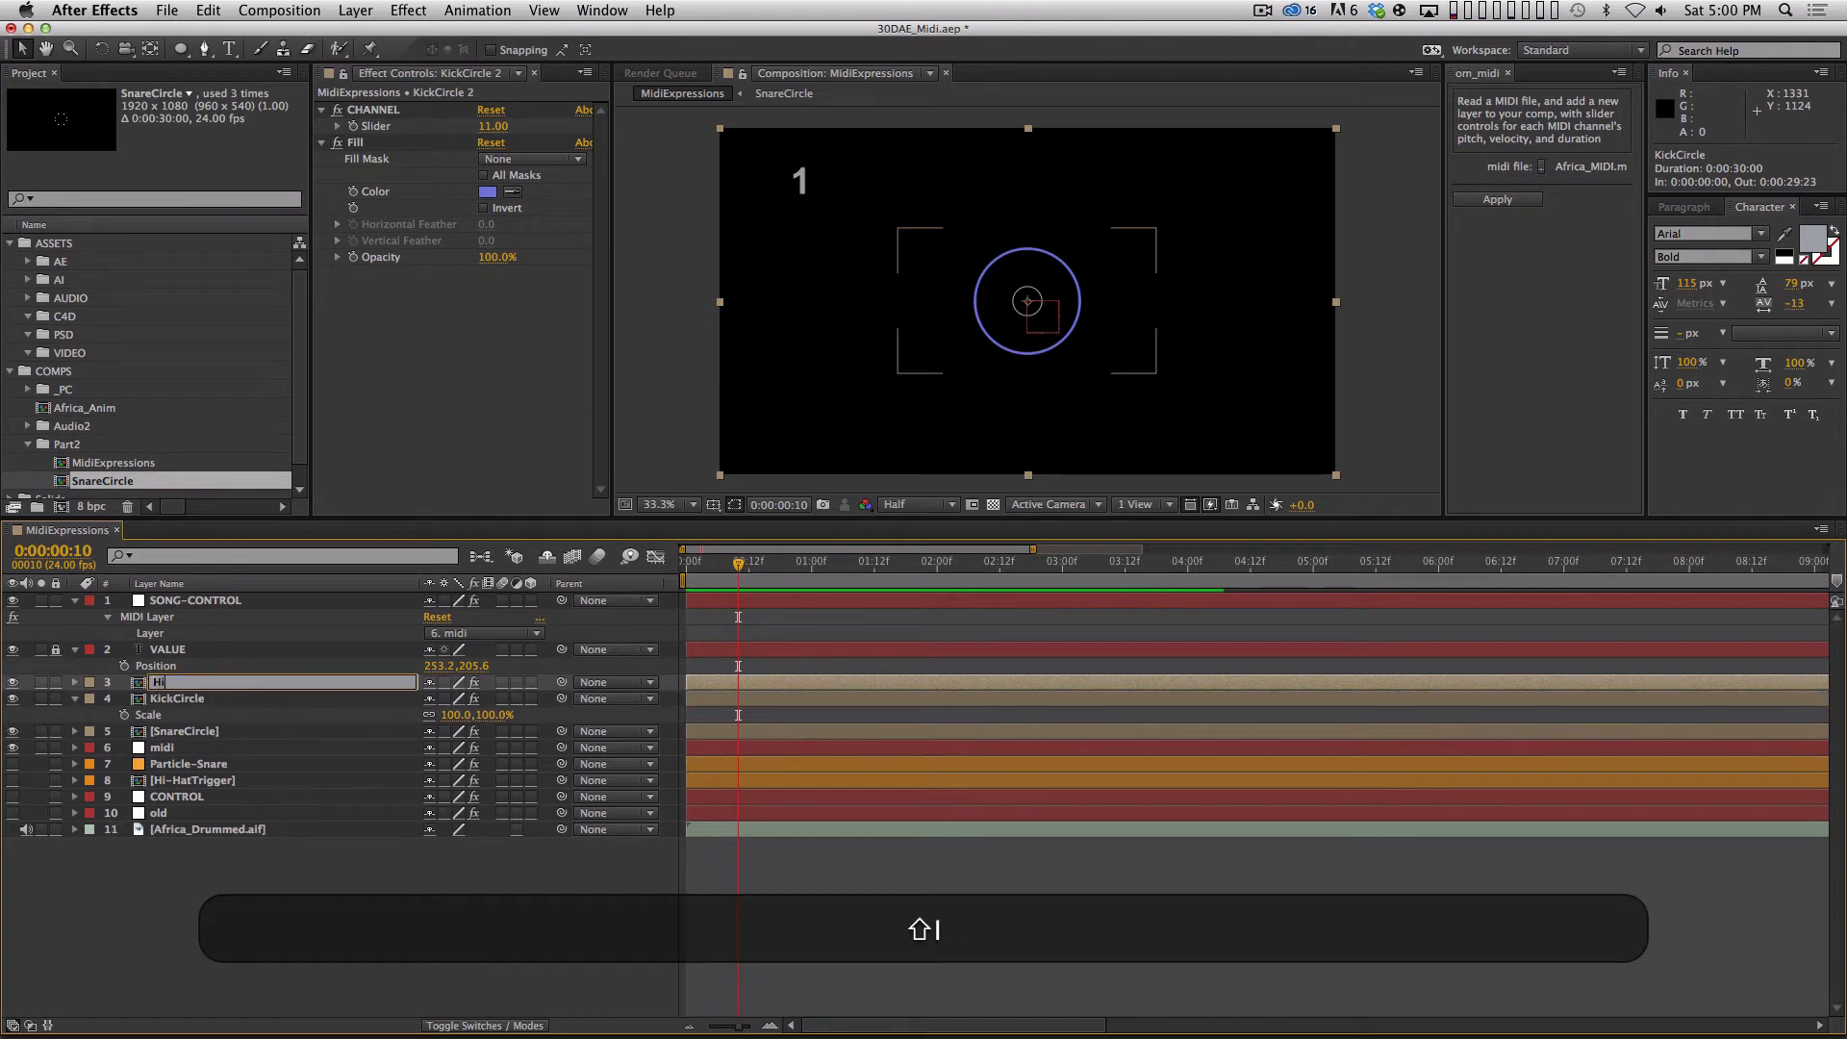
{"action": "key", "text": "Return"}
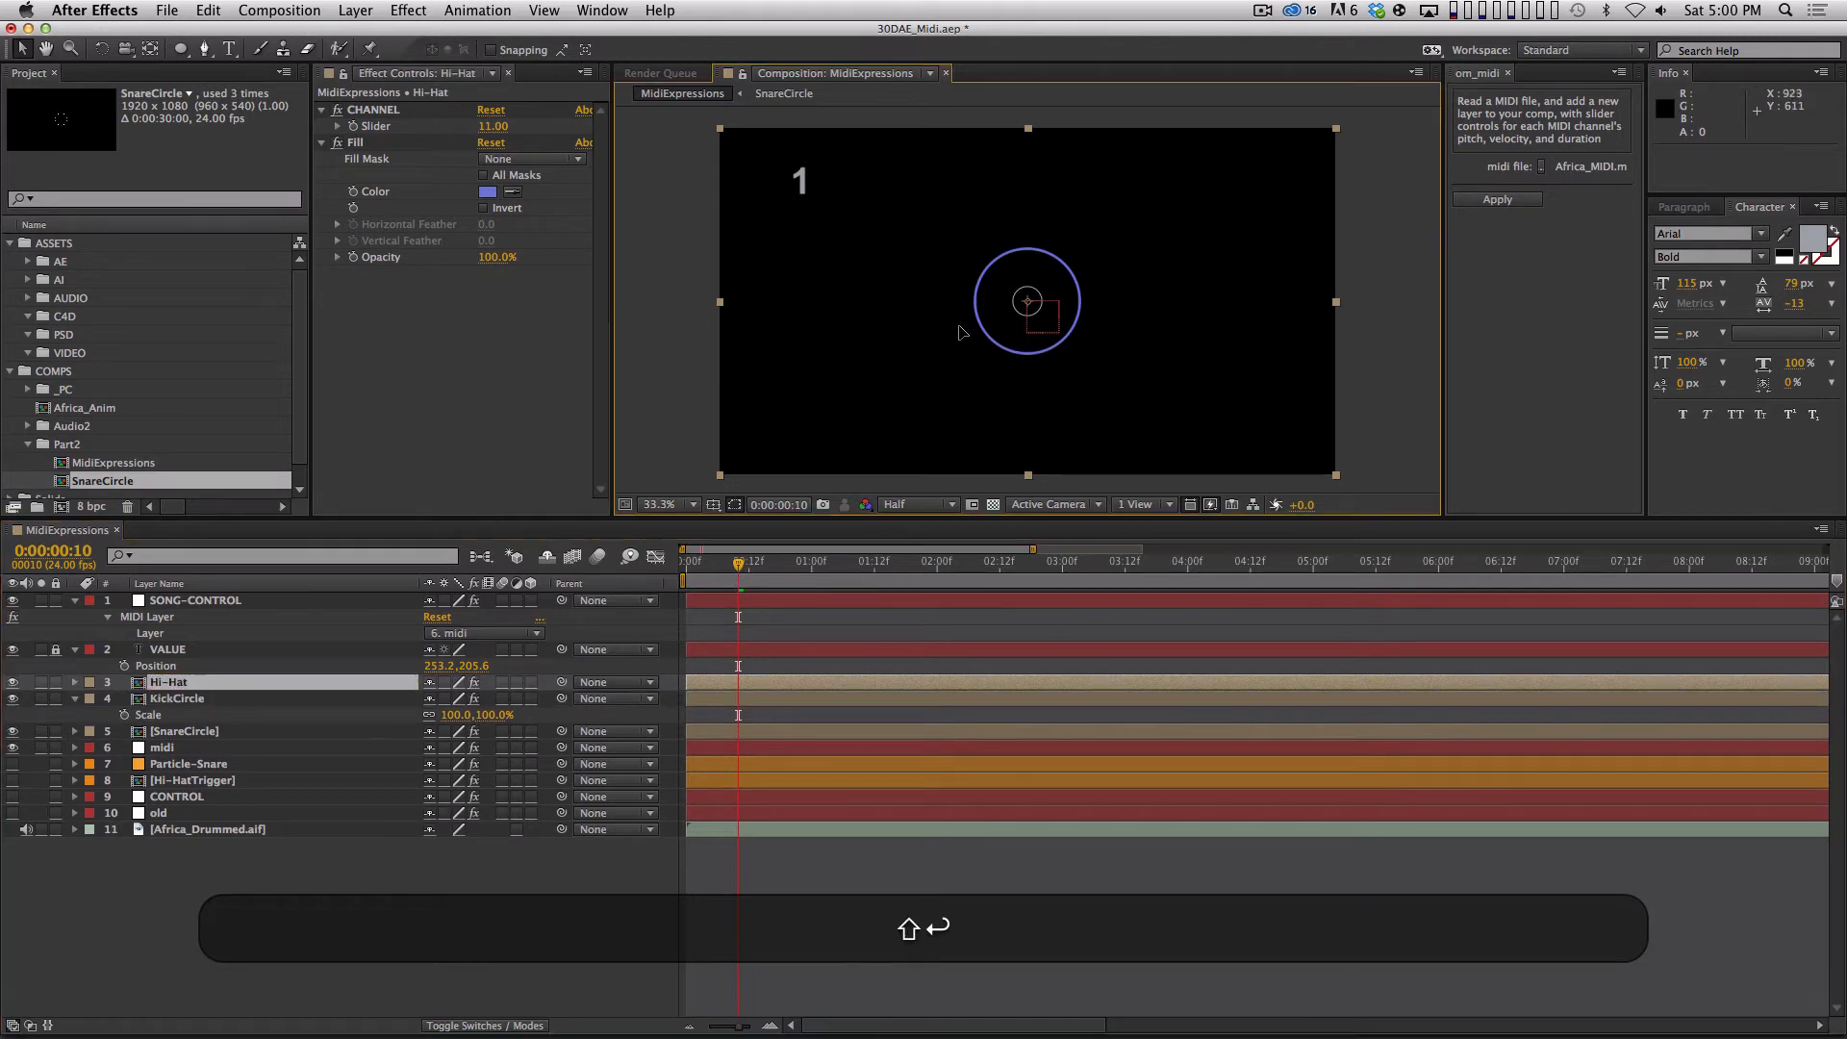
{"action": "left_click_drag", "start_coordinate": [996, 330], "coordinate": [824, 335]}
Reveal the midi layer's keyframes to identify the hi-hat channel, and collapse the layer.
{"action": "left_click", "coordinate": [217, 751]}
{"action": "key", "text": "u"}
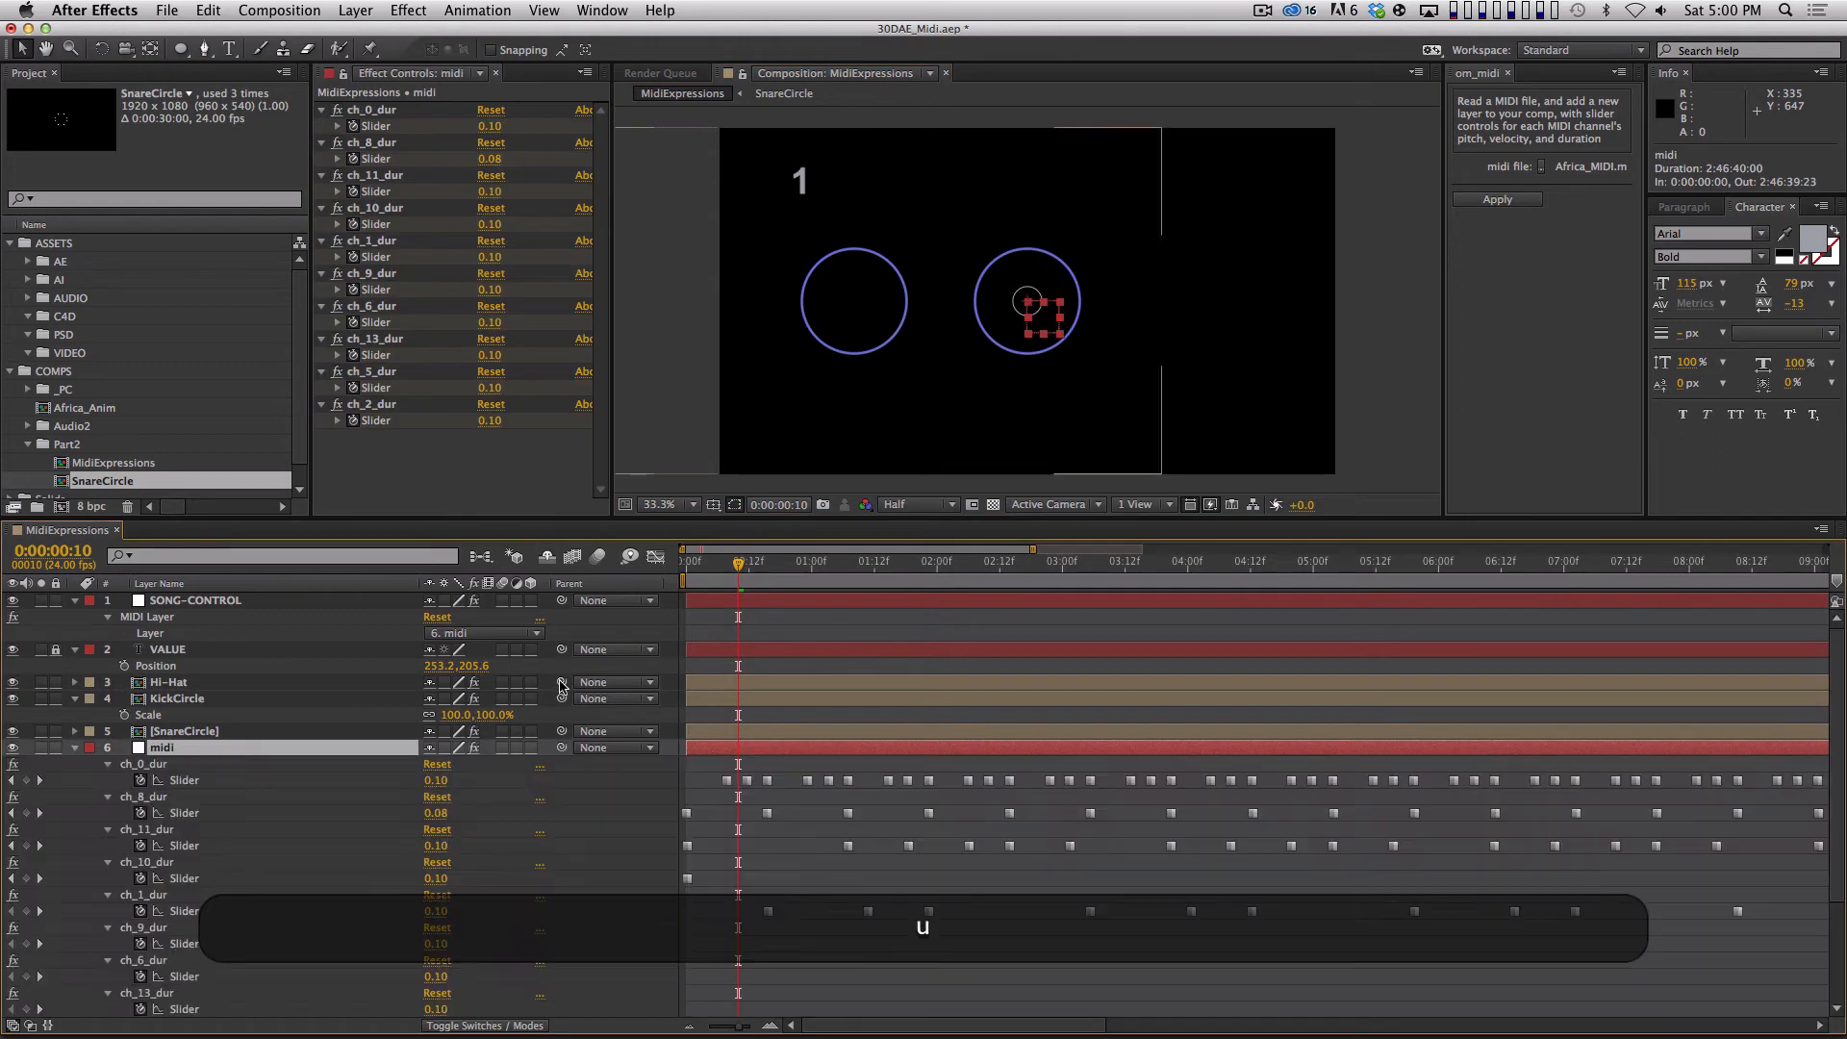
{"action": "left_click", "coordinate": [728, 780]}
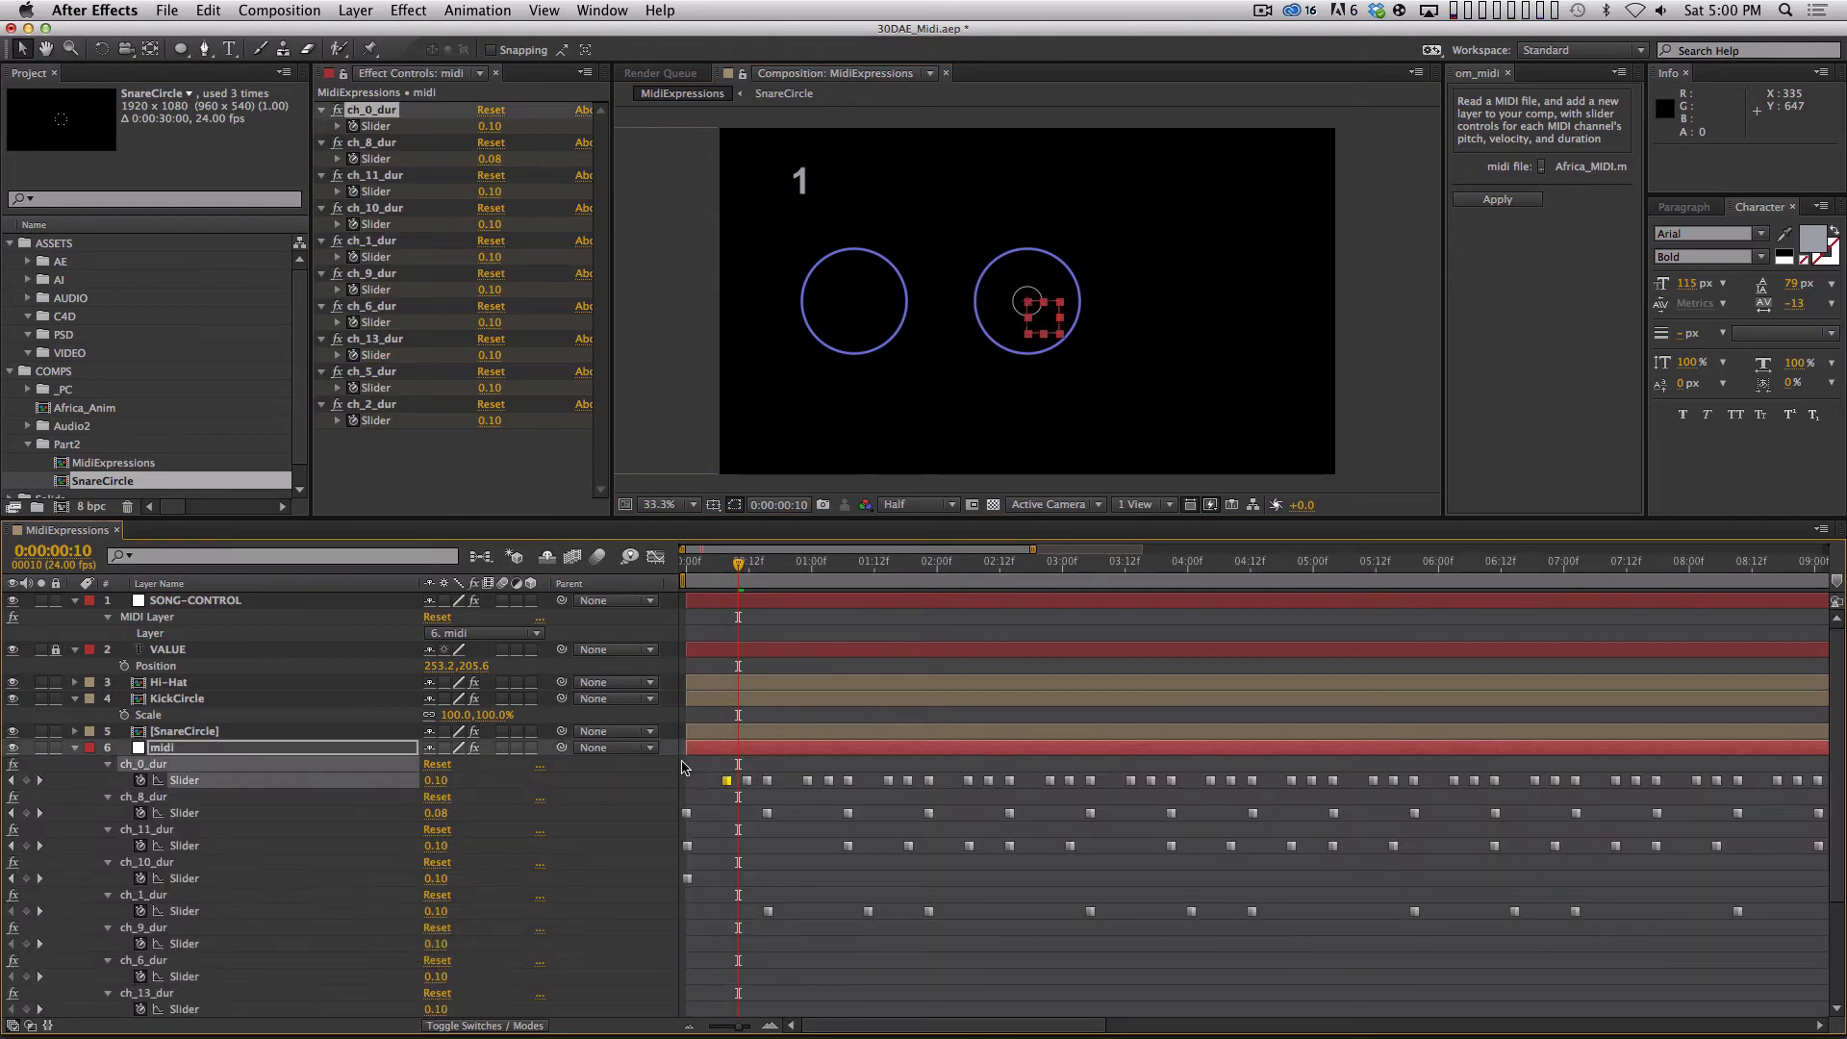
{"action": "key", "text": "u"}
Set Hi-Hat's CHANNEL slider to 0 and preview the animation.
{"action": "left_click", "coordinate": [252, 683]}
{"action": "left_click", "coordinate": [495, 127]}
{"action": "type", "text": "0"}
{"action": "key", "text": "Return"}
{"action": "key", "text": "space"}
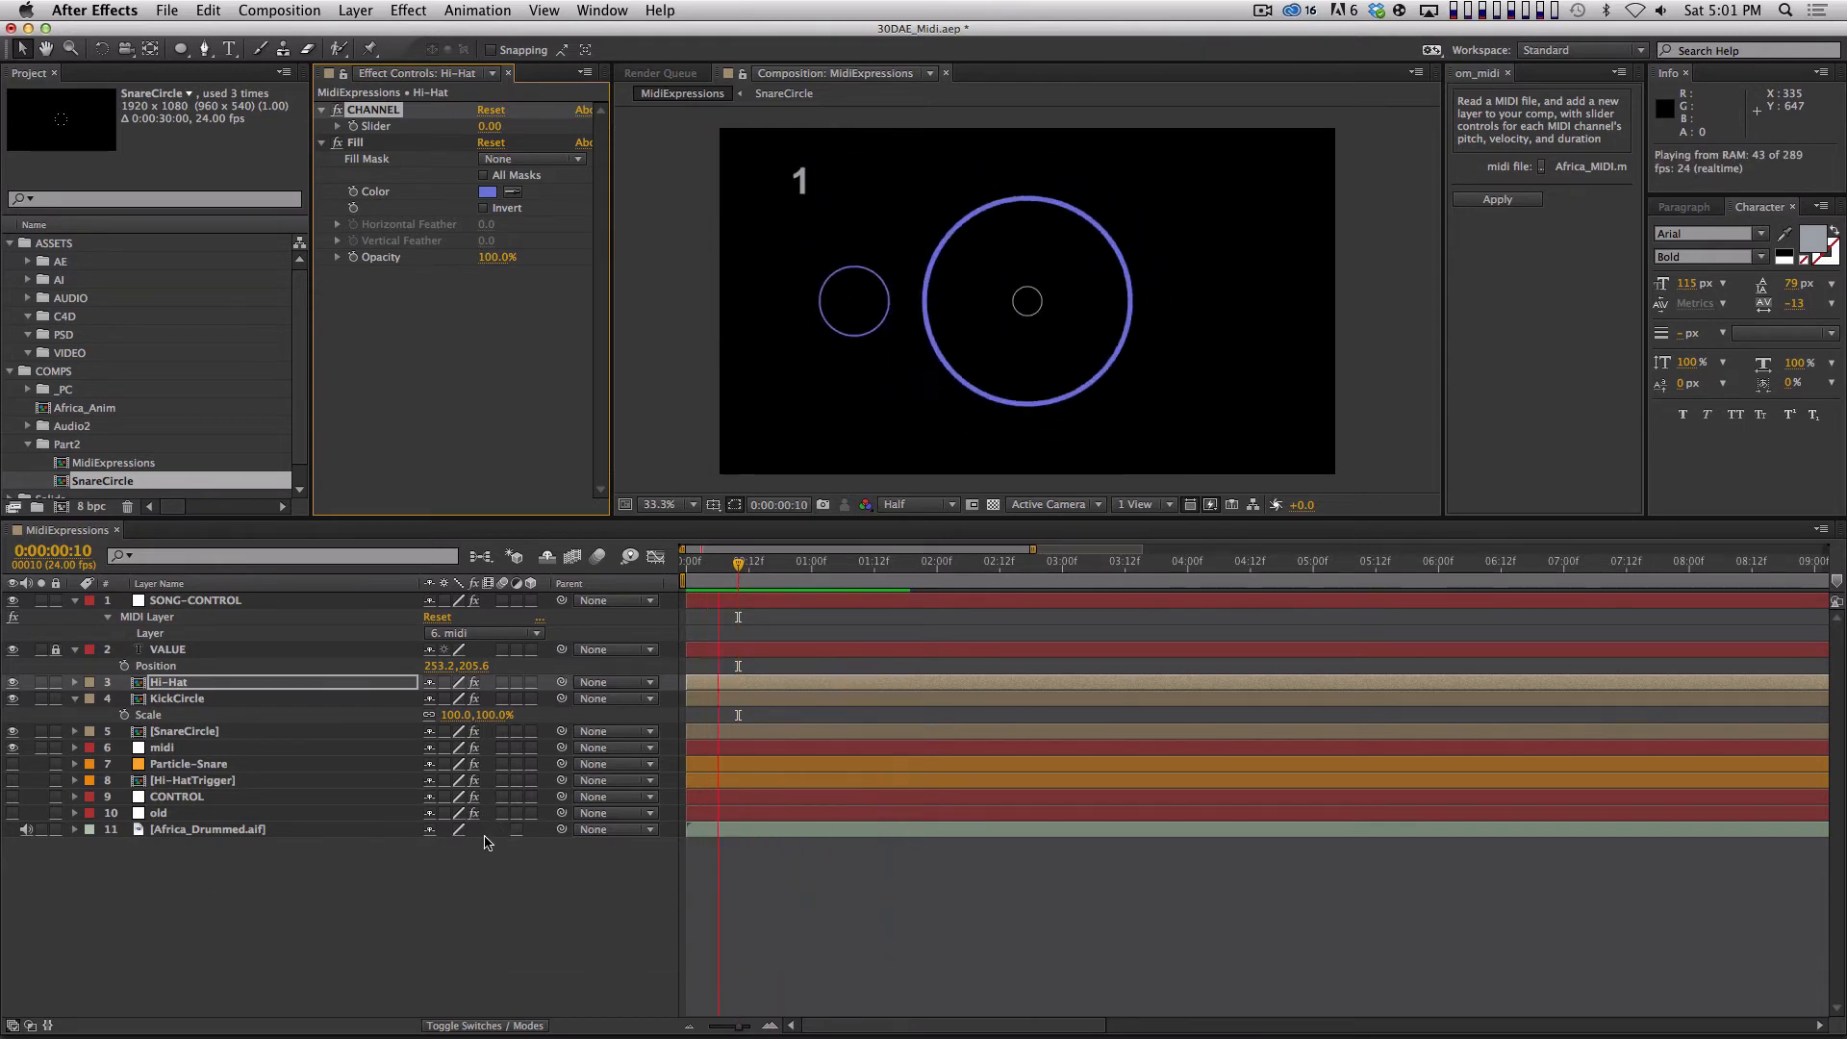
Set Hi-Hat's scale to 20% and RAM preview the three circles.
{"action": "key", "text": "s"}
{"action": "left_click", "coordinate": [454, 698]}
{"action": "type", "text": "20"}
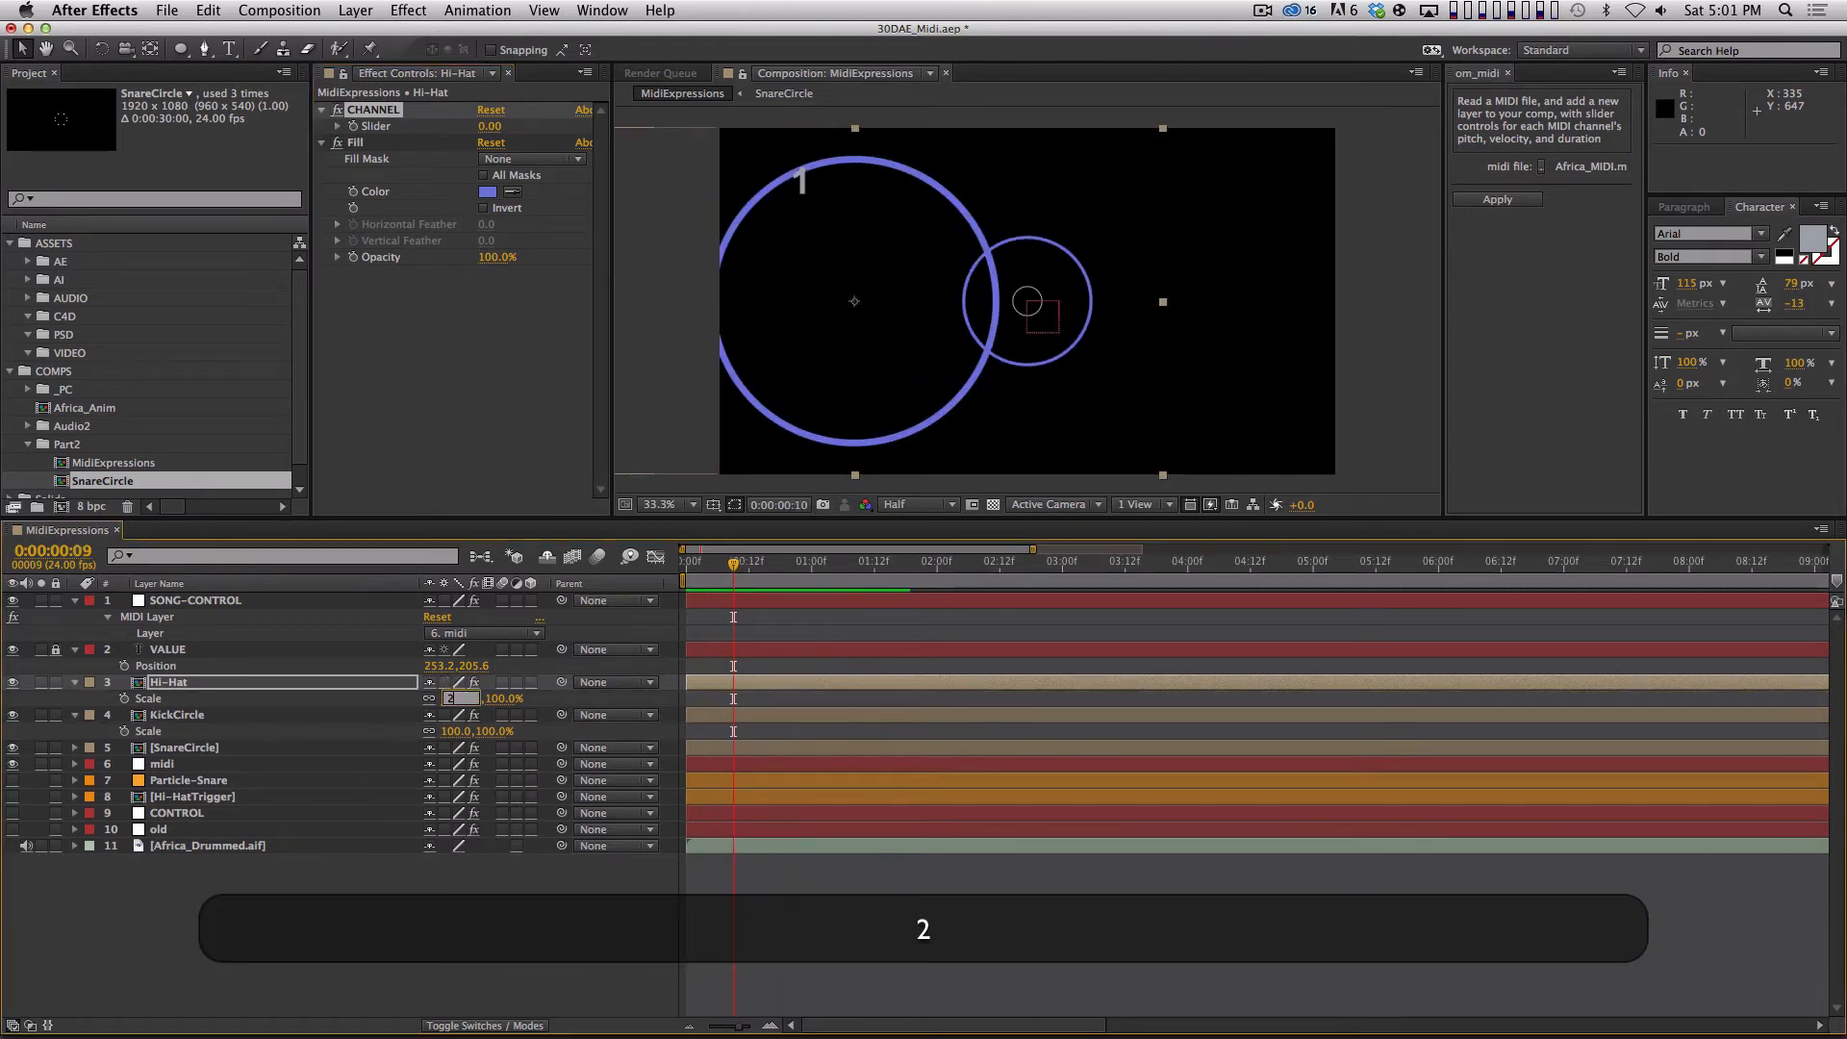
{"action": "key", "text": "Return"}
{"action": "key", "text": "KP_0"}
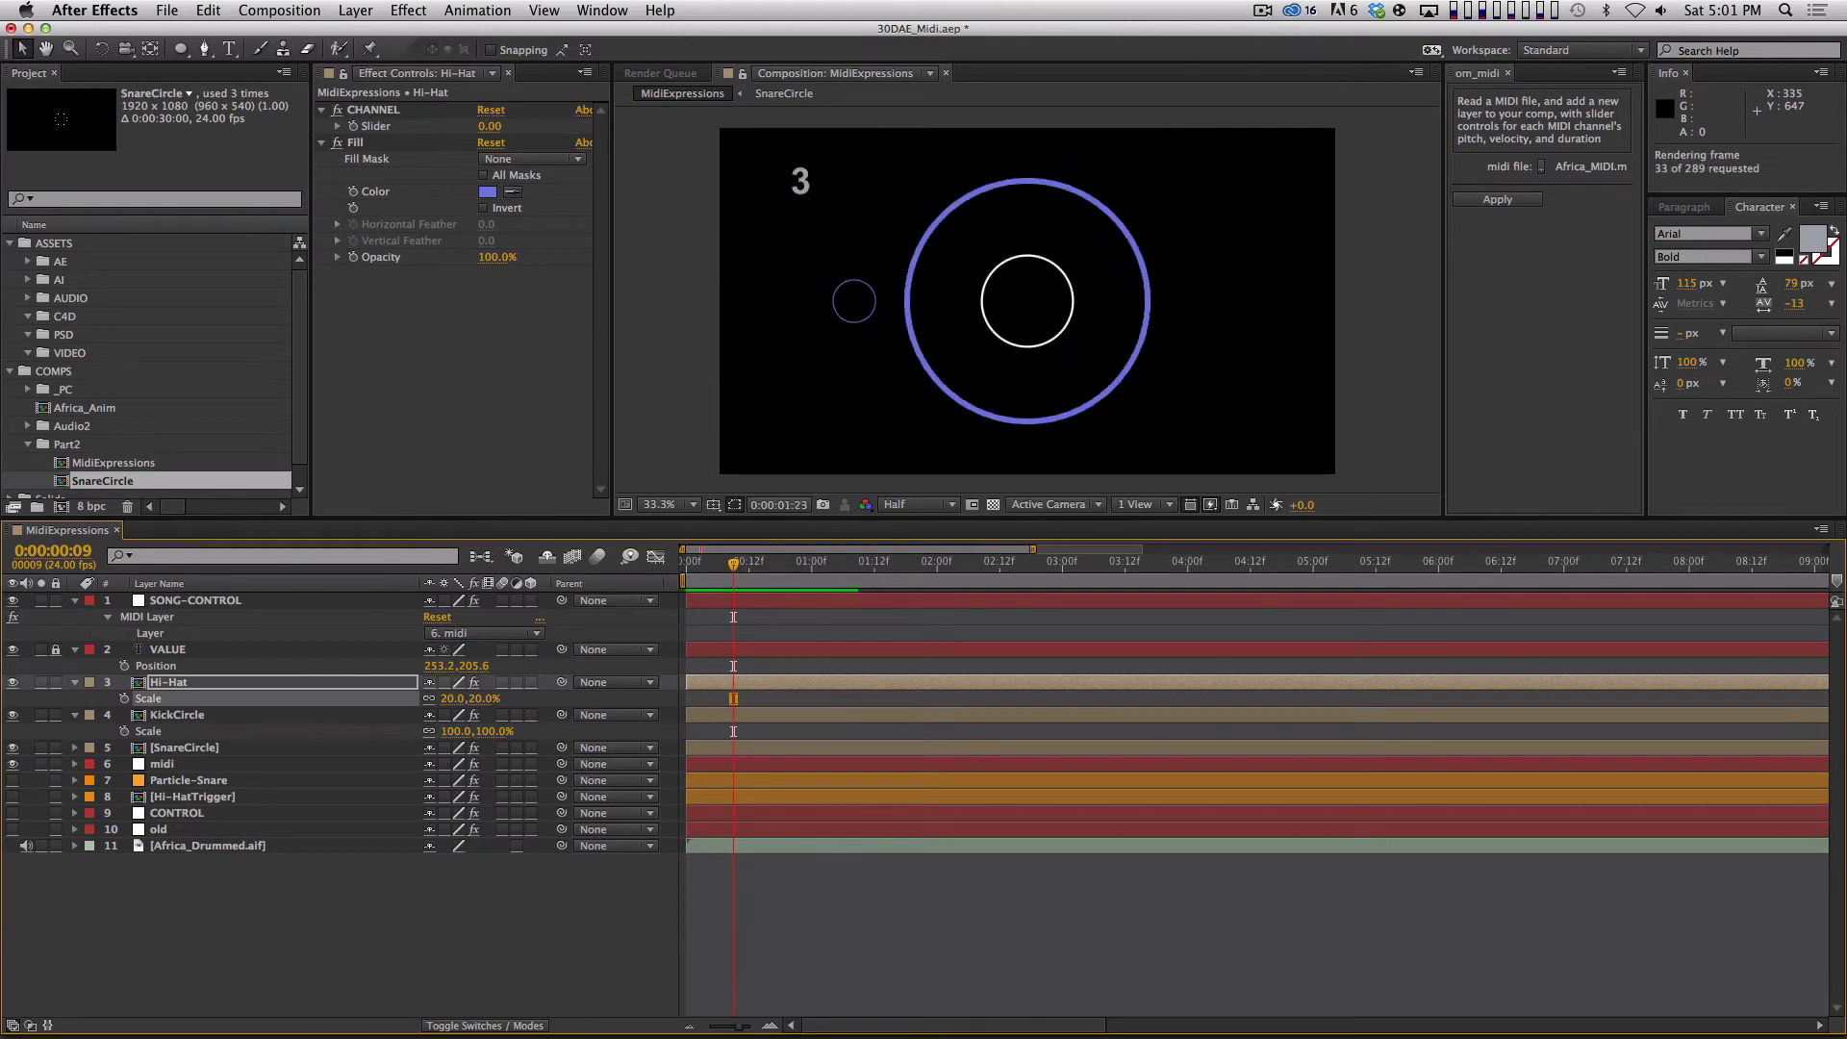
Preview the three circles, and collapse the open properties of all unlocked layers.
{"action": "key", "text": "space"}
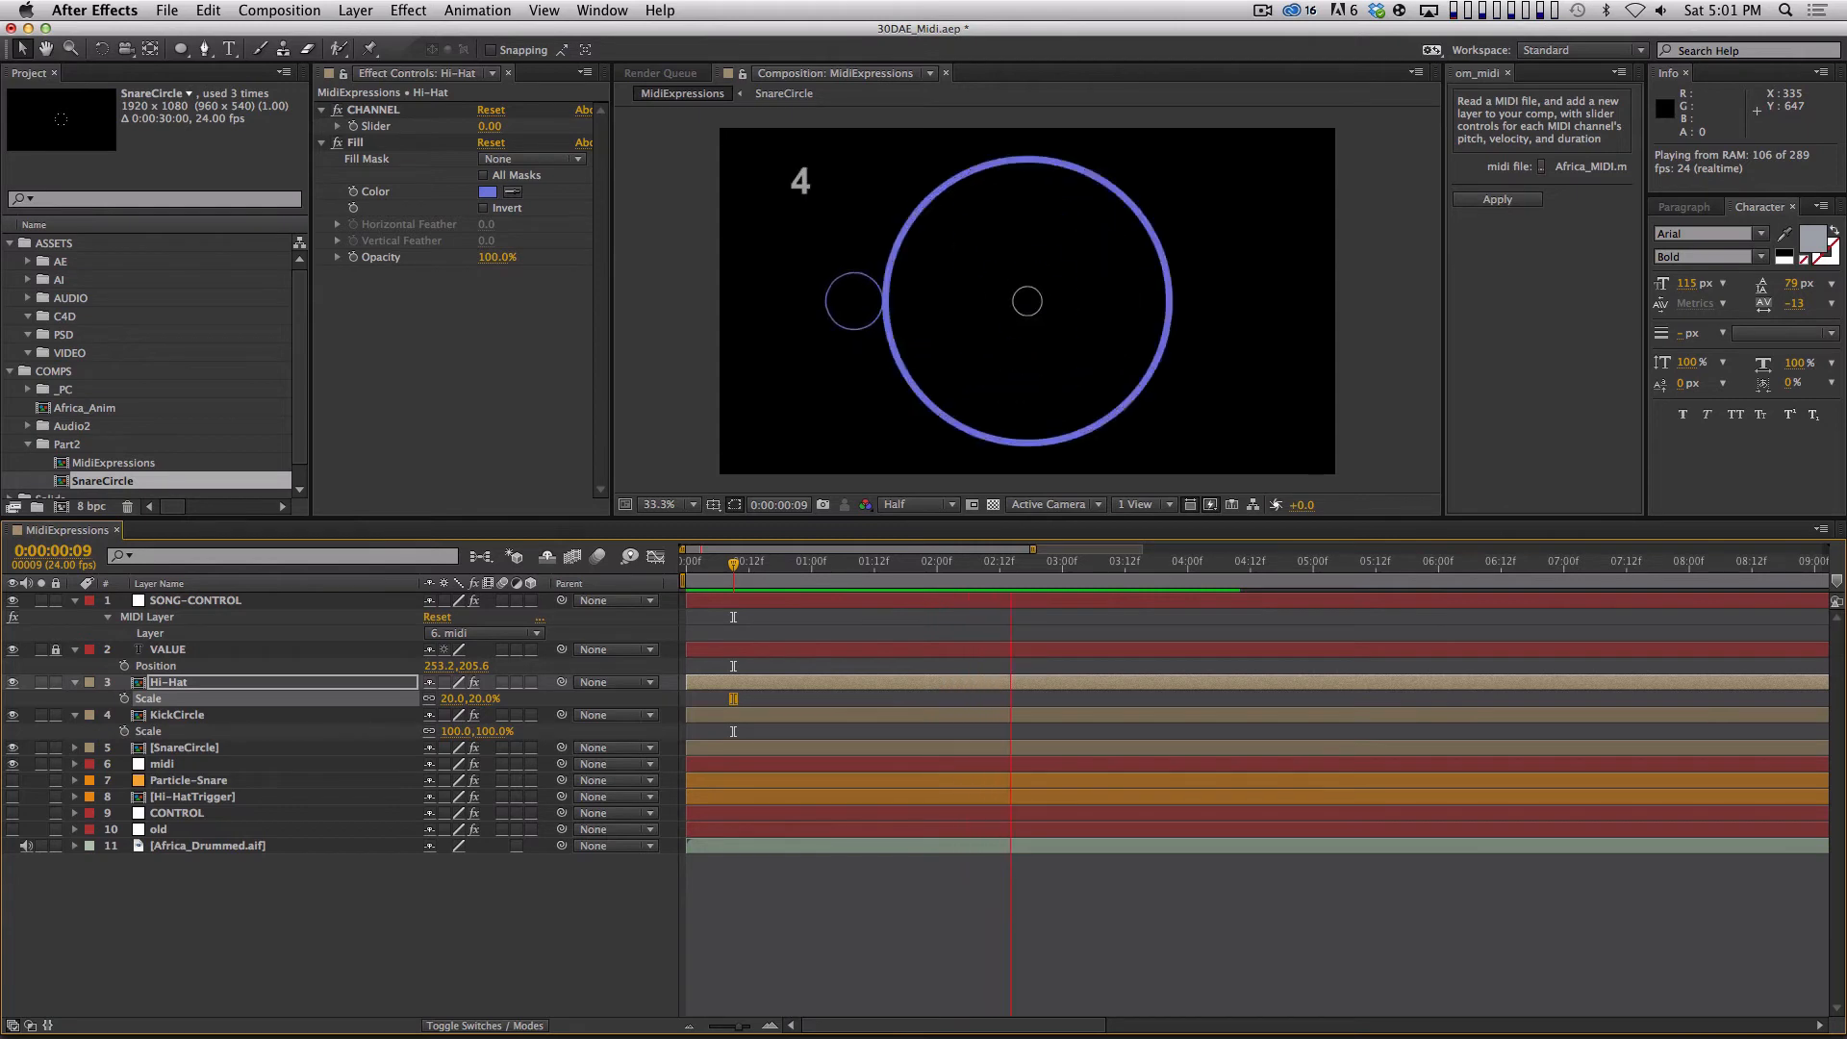
{"action": "key", "text": "space"}
{"action": "key", "text": "super+a"}
{"action": "key", "text": "shift+super+grave"}
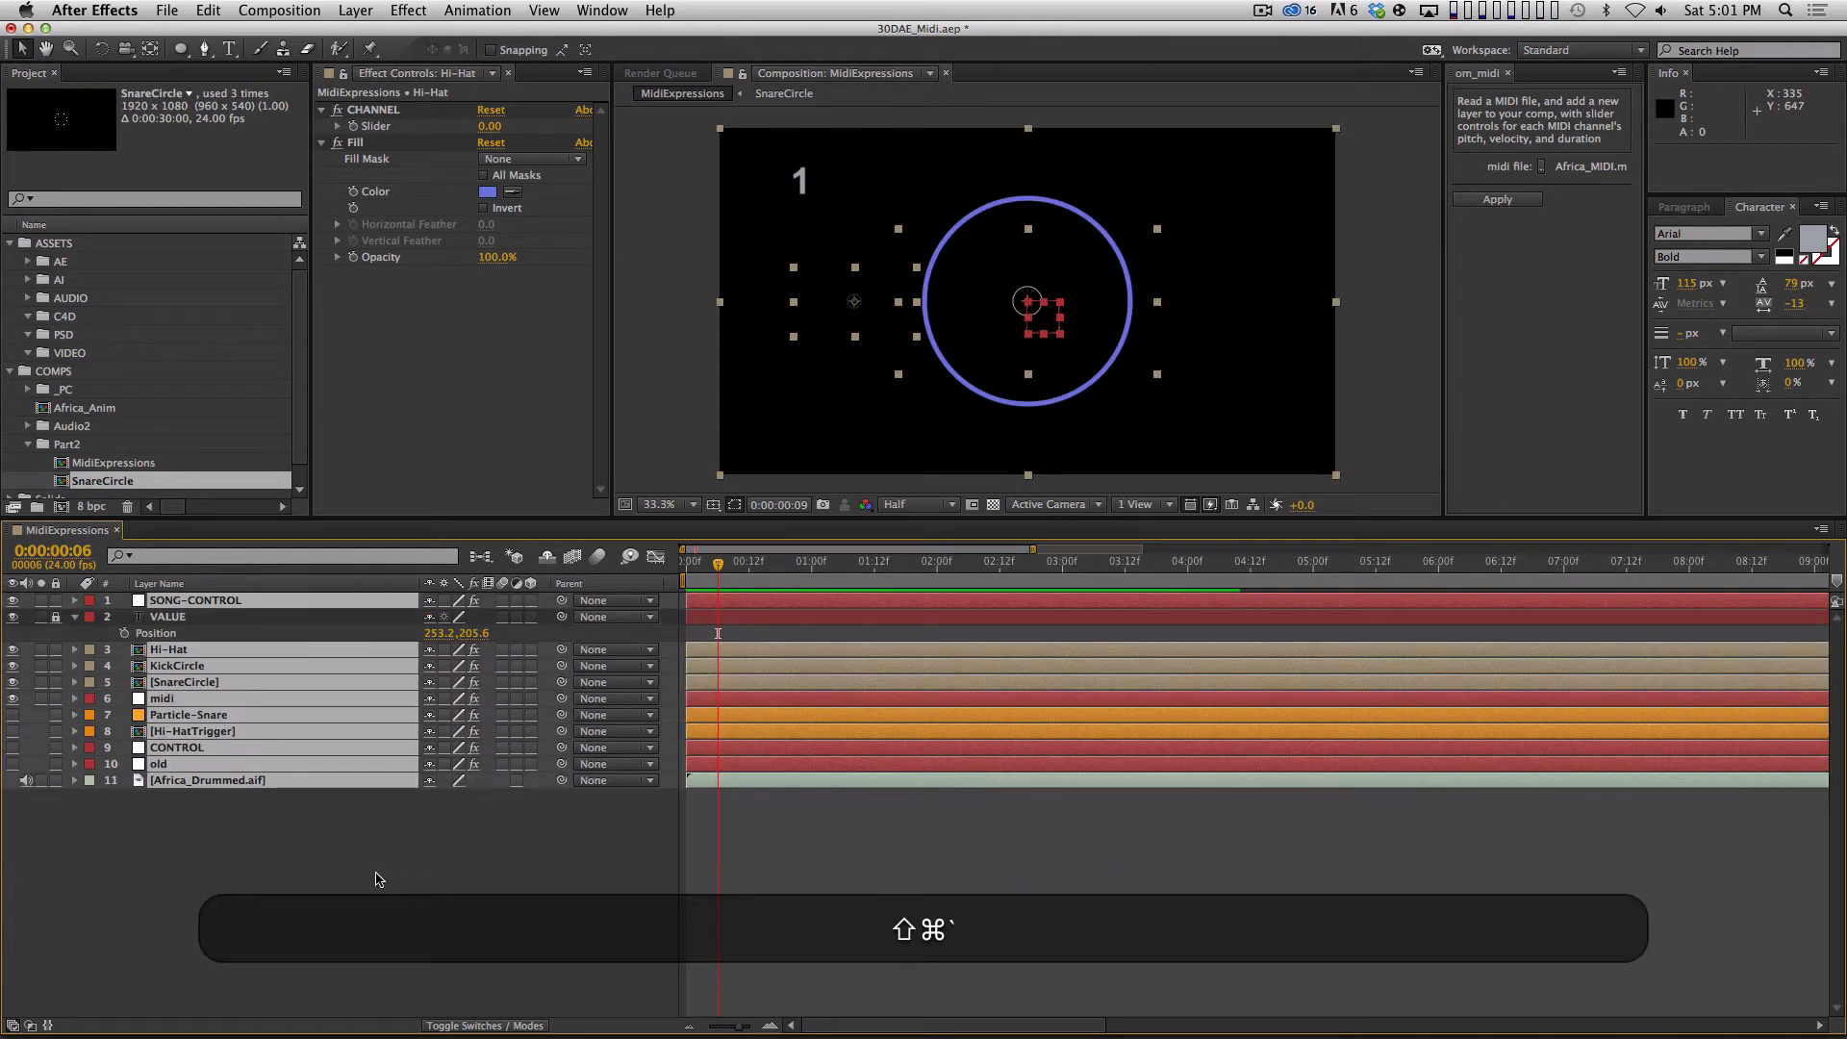
{"action": "left_click", "coordinate": [414, 866]}
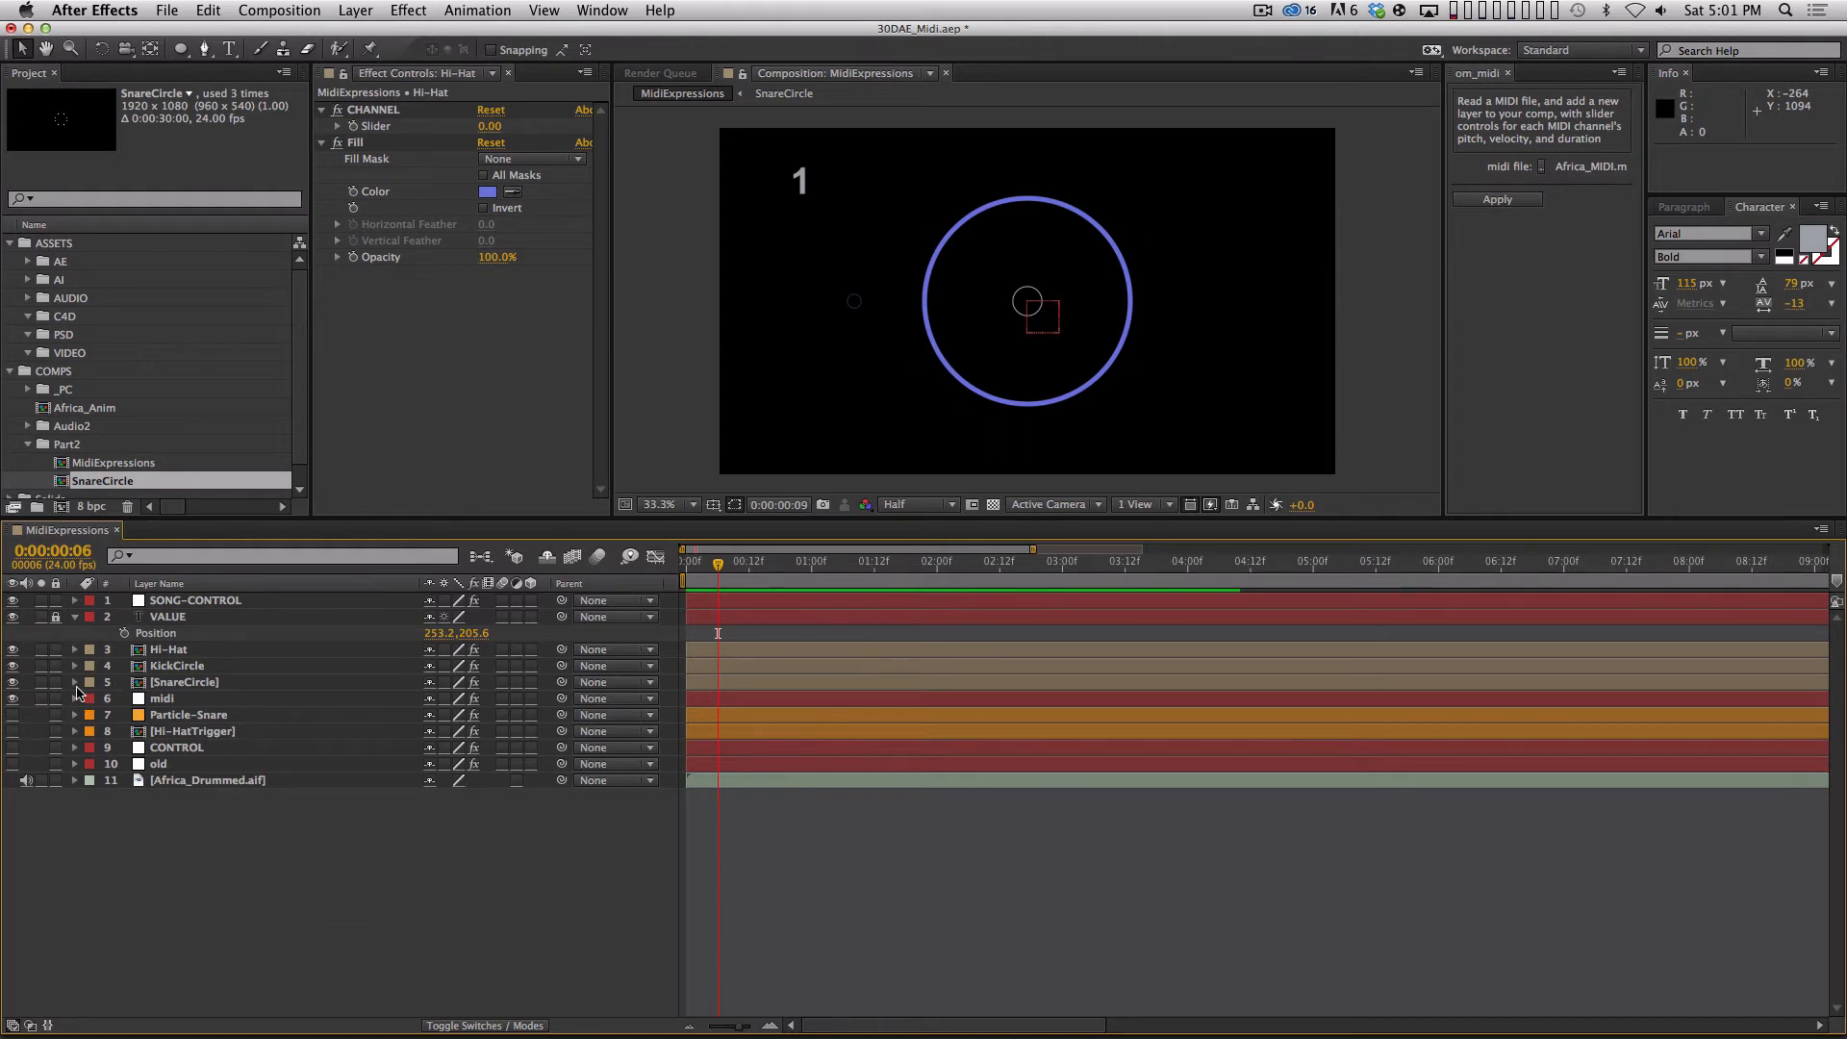
Hide the Hi-Hat, KickCircle and SnareCircle layers and move them to the end of the layer stack.
{"action": "left_click_drag", "start_coordinate": [12, 650], "coordinate": [12, 682]}
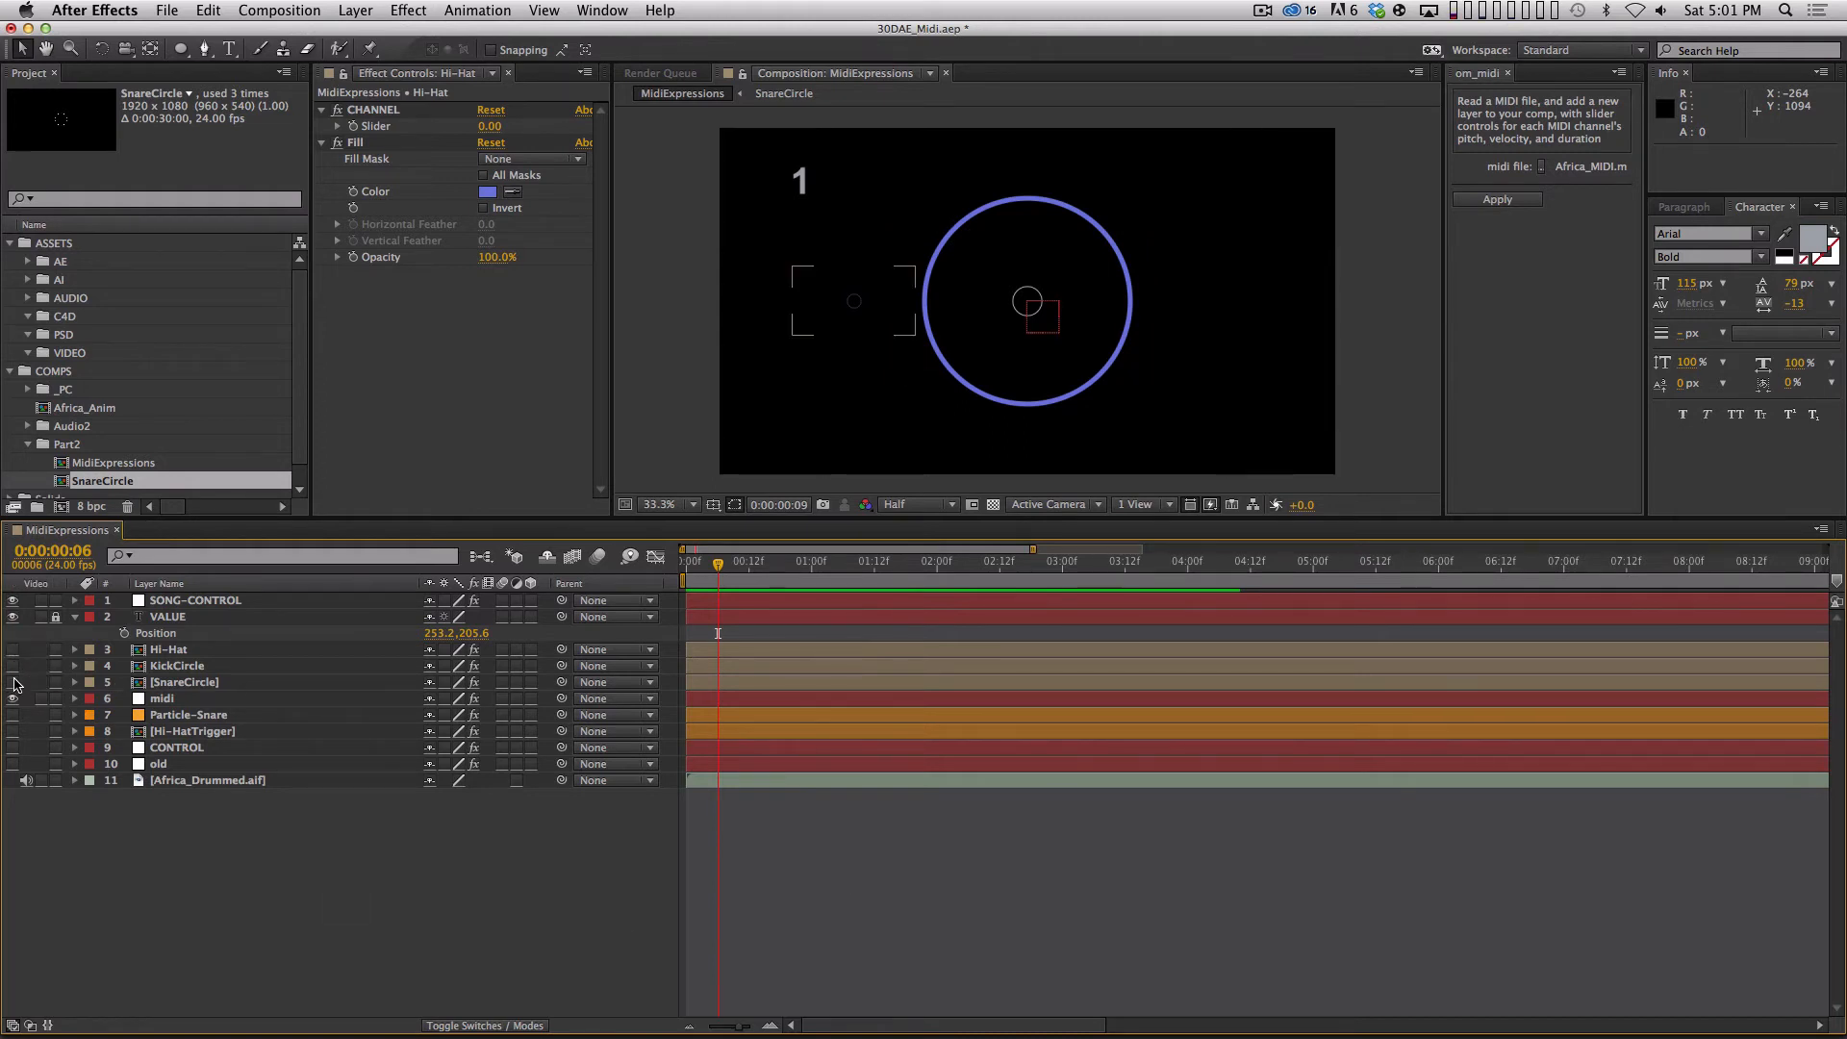
{"action": "left_click", "coordinate": [208, 651]}
{"action": "left_click", "coordinate": [203, 682], "text": "shift"}
{"action": "left_click_drag", "start_coordinate": [203, 682], "coordinate": [289, 870]}
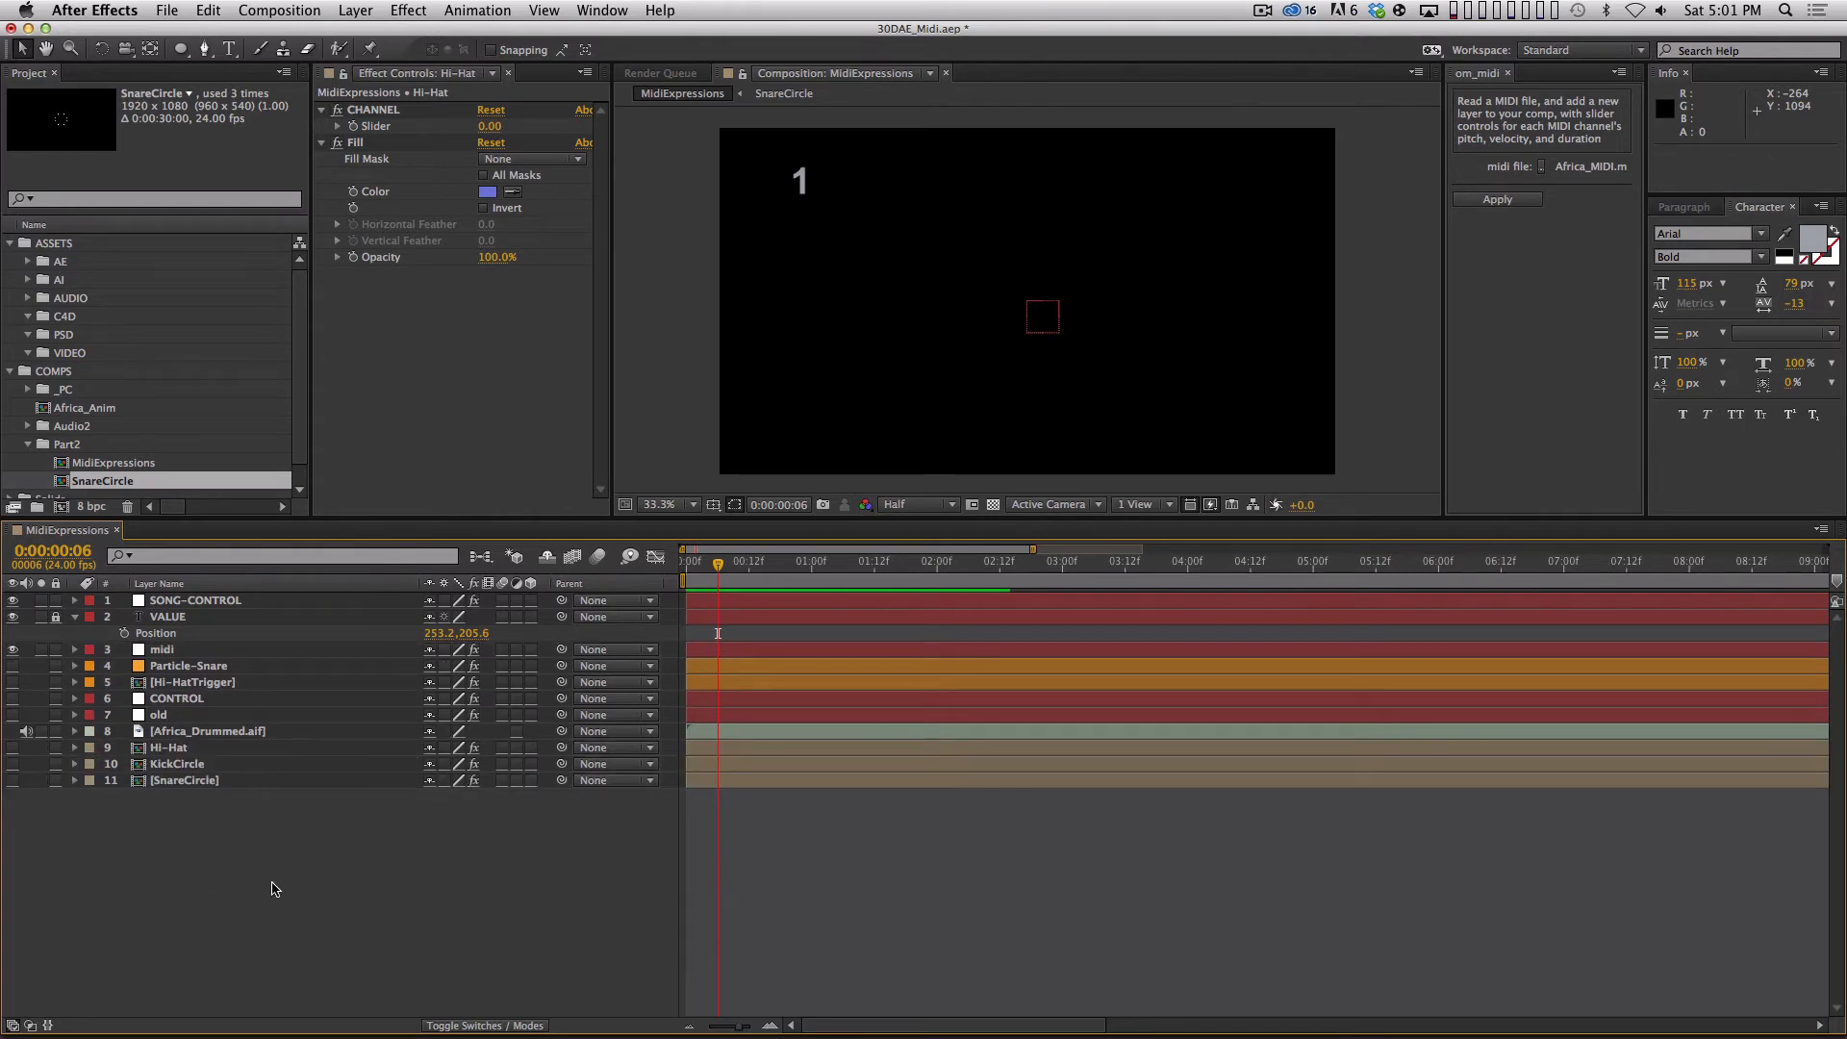
{"action": "left_click", "coordinate": [219, 749]}
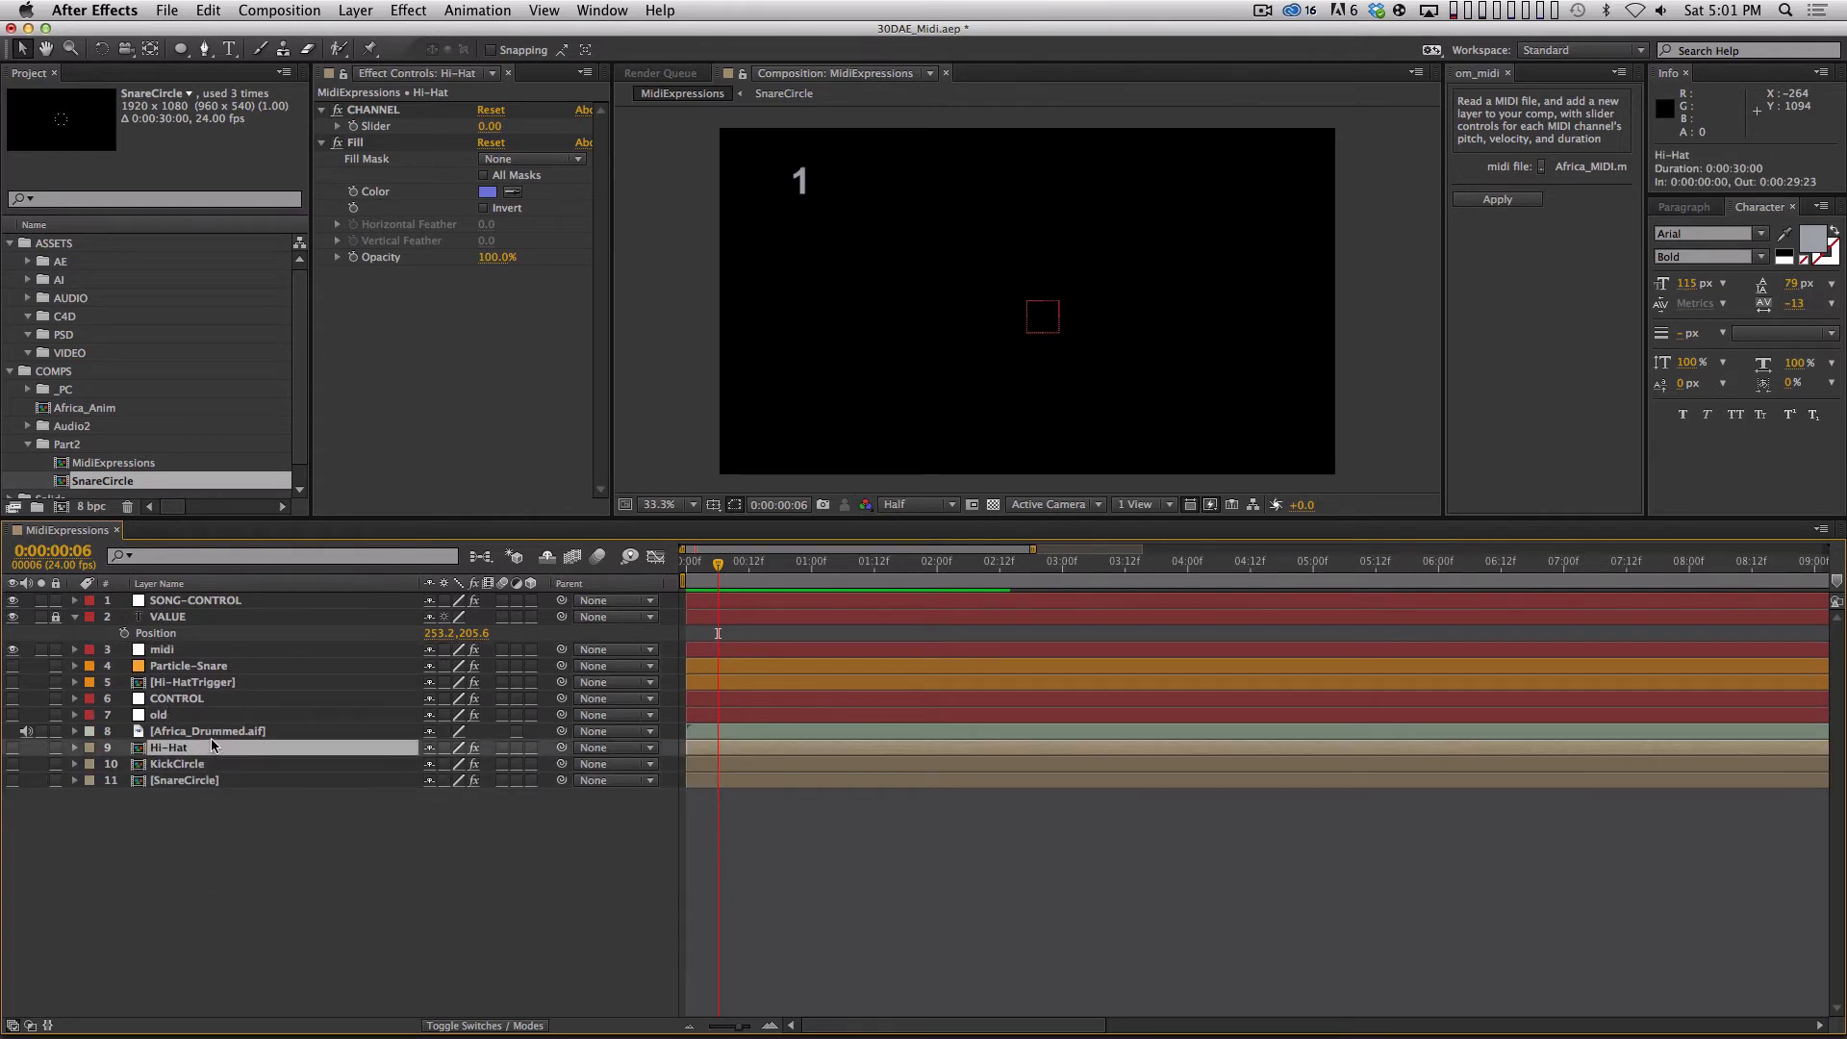
{"action": "left_click_drag", "start_coordinate": [300, 446], "coordinate": [300, 466]}
{"action": "right_click", "coordinate": [189, 749]}
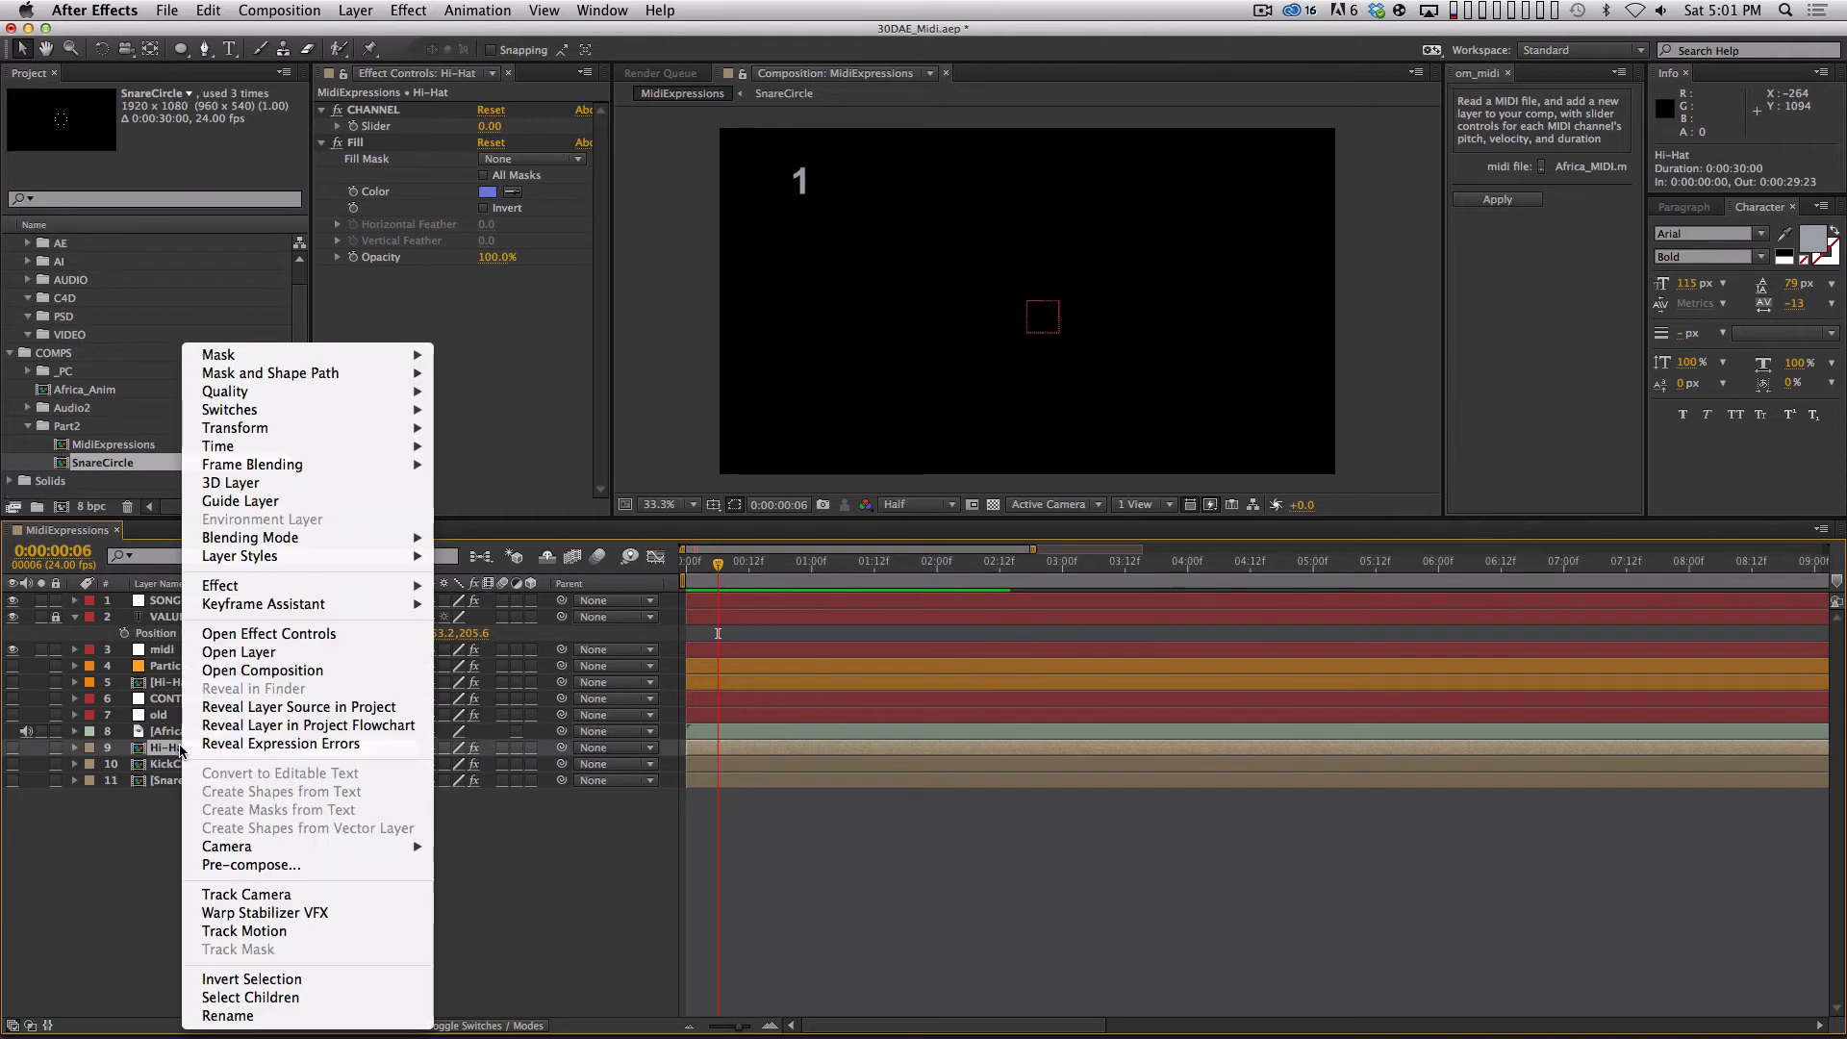
{"action": "mouse_move", "coordinate": [298, 557]}
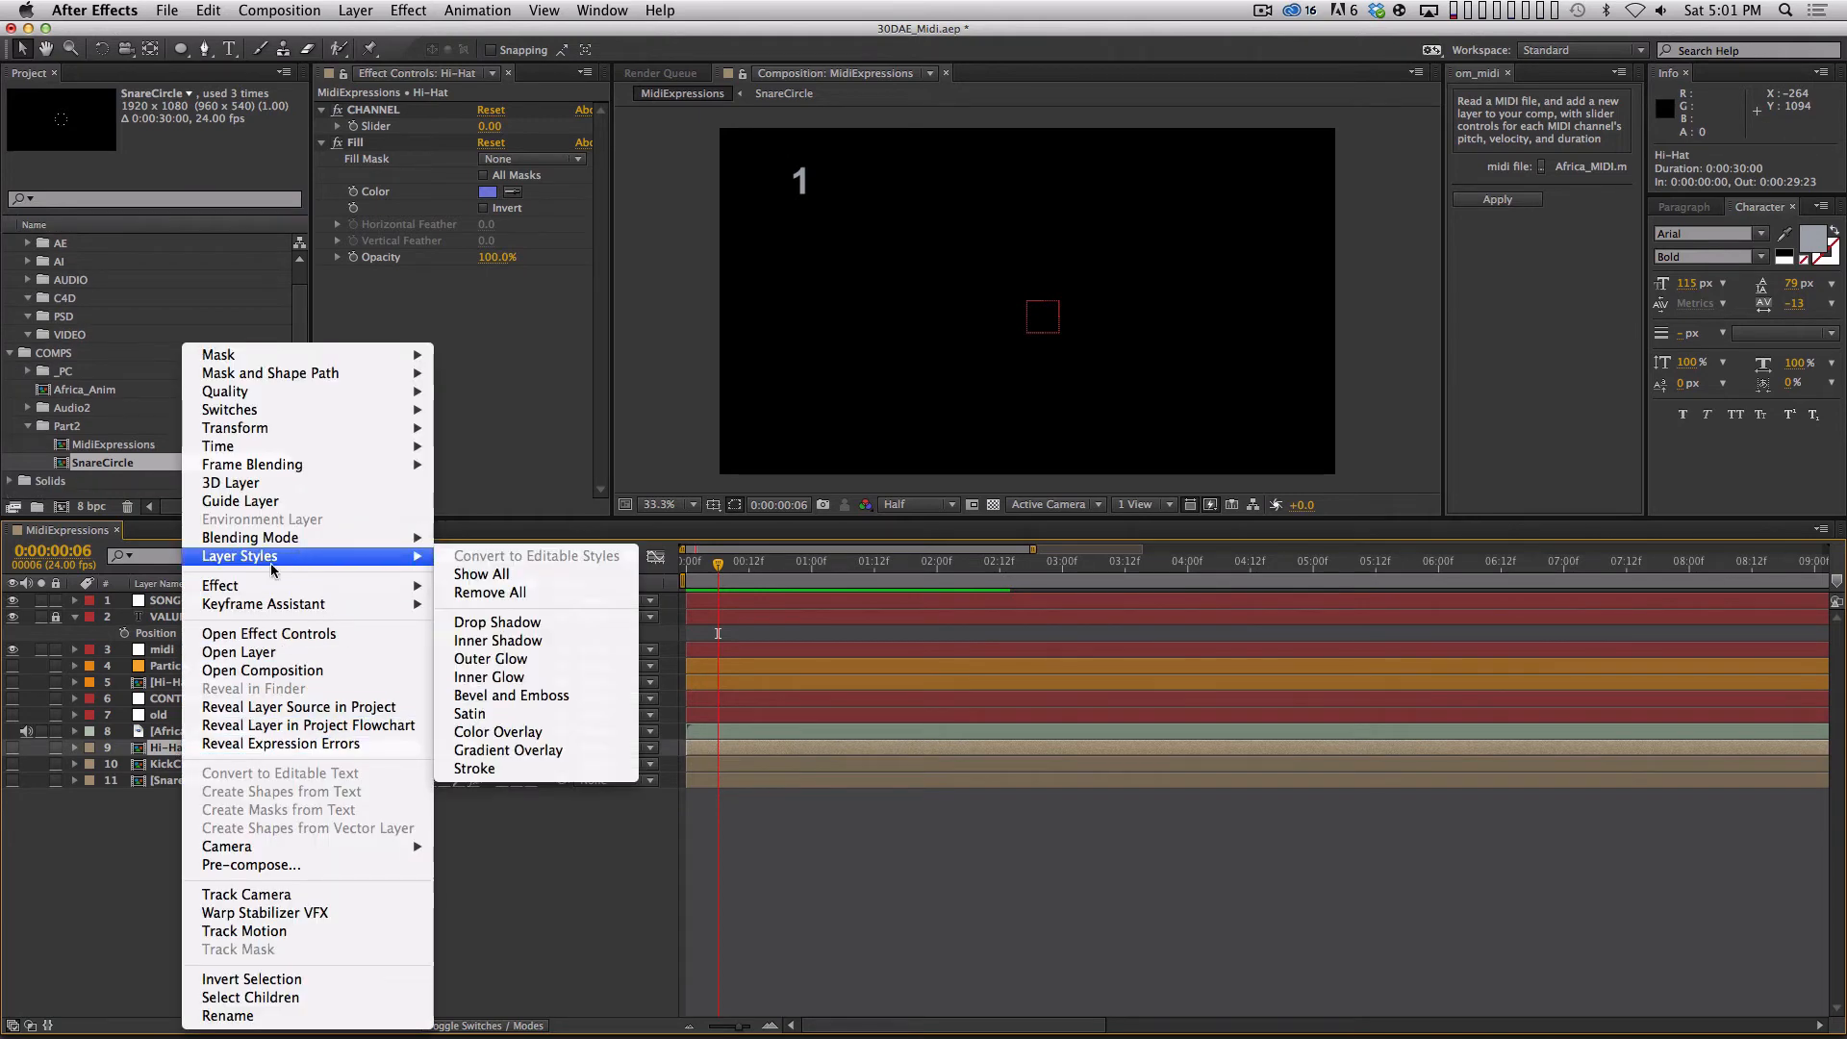
{"action": "left_click", "coordinate": [137, 863]}
Duplicate the SnareCircle composition under the name SnarePart and open the copy.
{"action": "left_click", "coordinate": [101, 468]}
{"action": "key", "text": "super+d"}
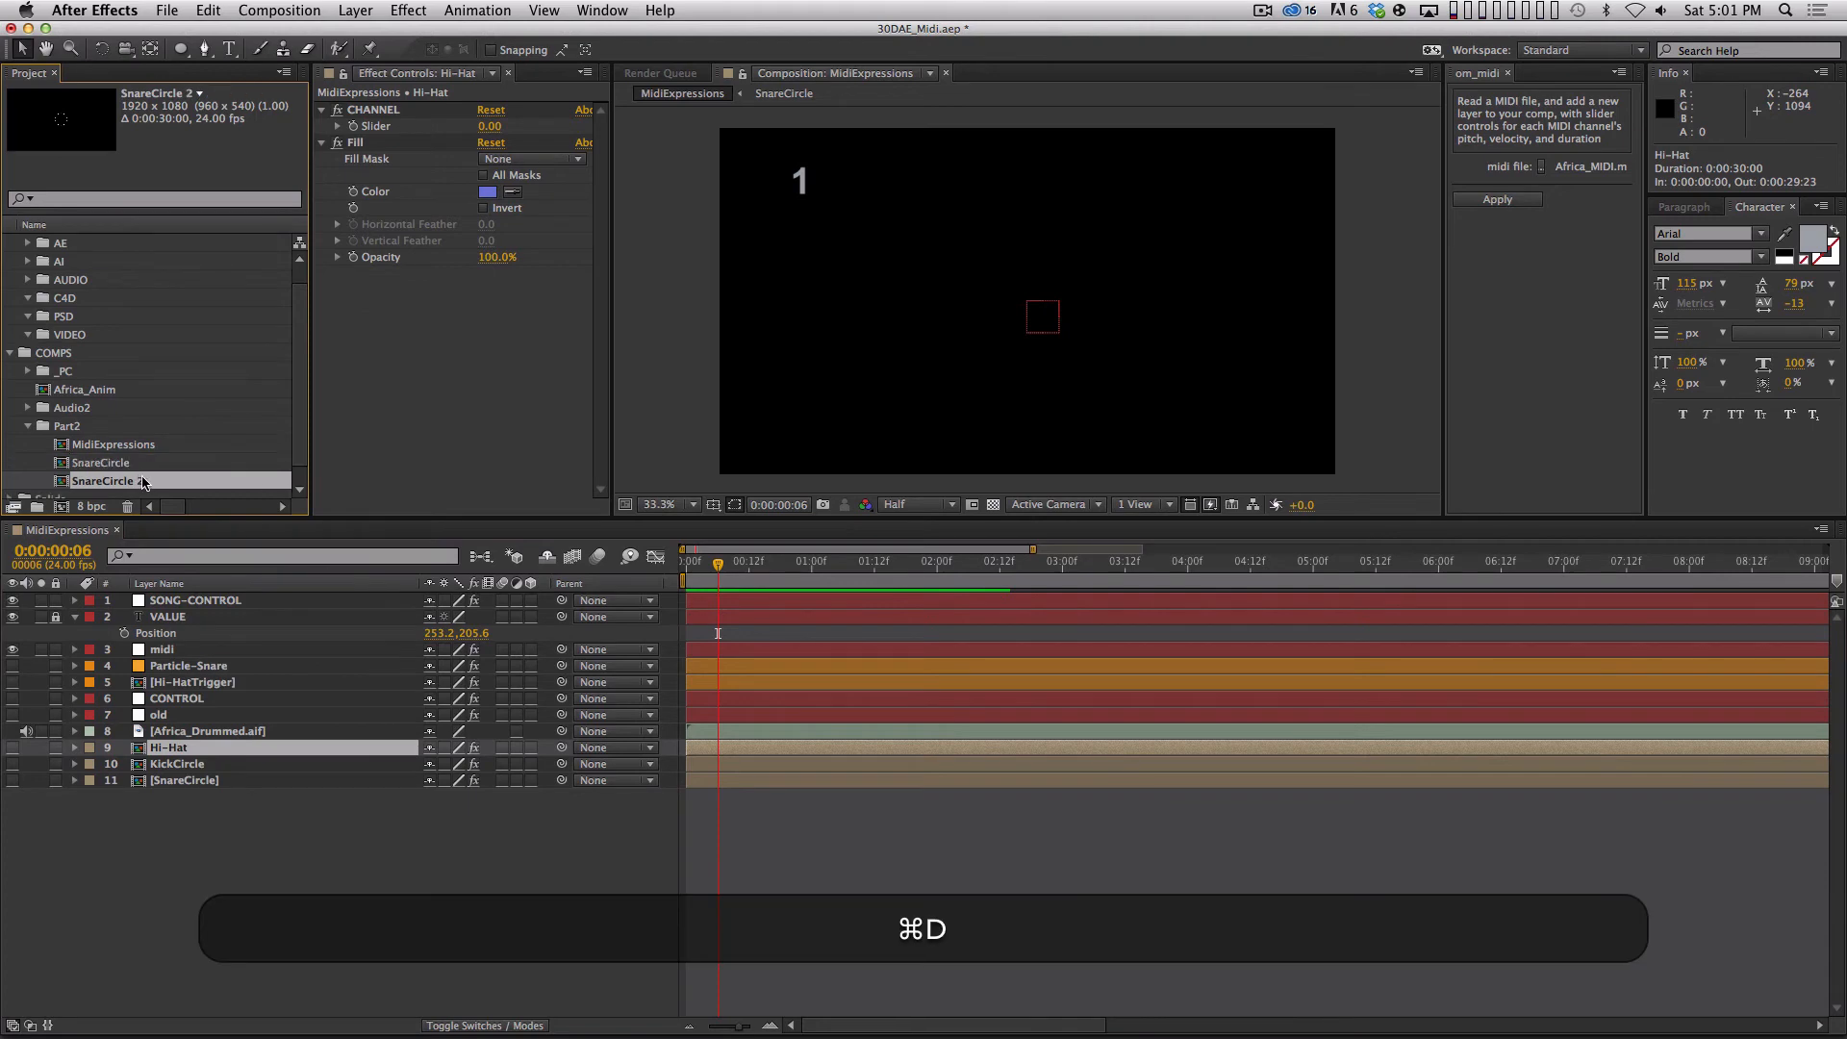
{"action": "key", "text": "Return"}
{"action": "type", "text": "SnarePart"}
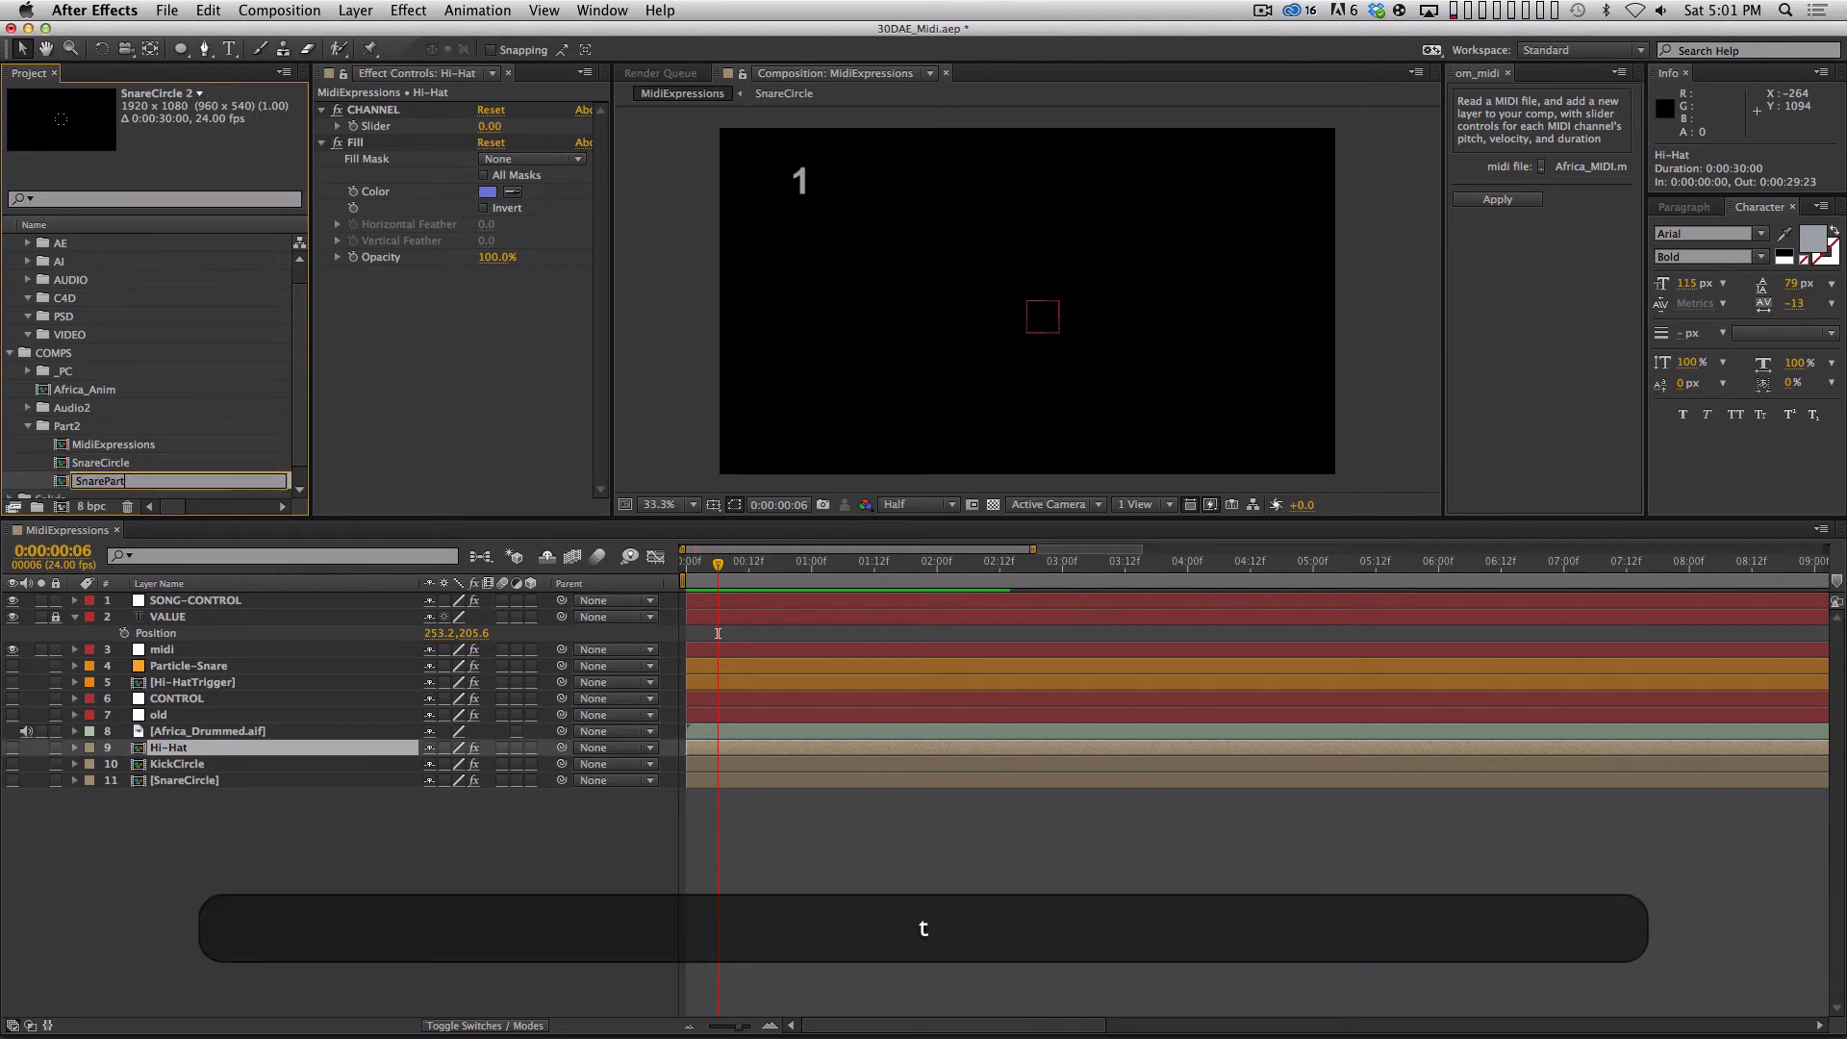
{"action": "key", "text": "Return"}
{"action": "double_click", "coordinate": [103, 476]}
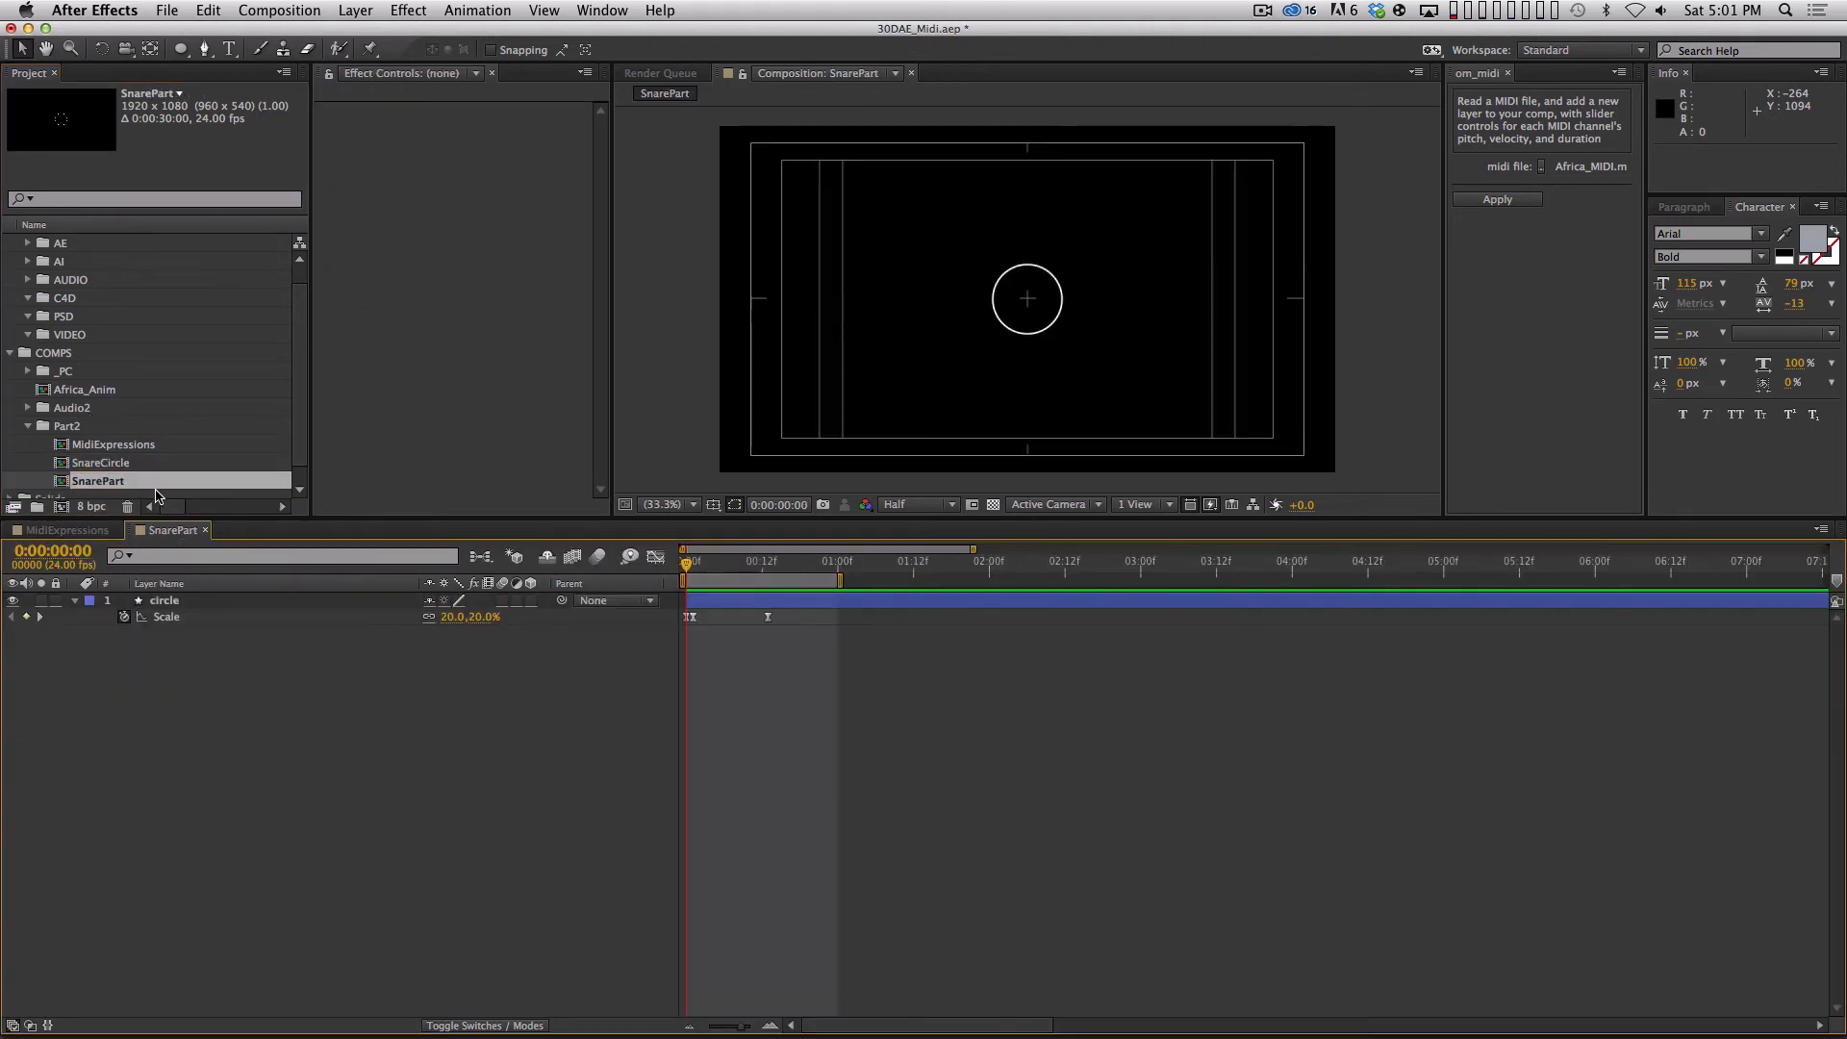
Preview the circle's scale animation in the SnarePart composition from the first frame.
{"action": "left_click", "coordinate": [748, 552]}
{"action": "left_click_drag", "start_coordinate": [707, 561], "coordinate": [663, 566]}
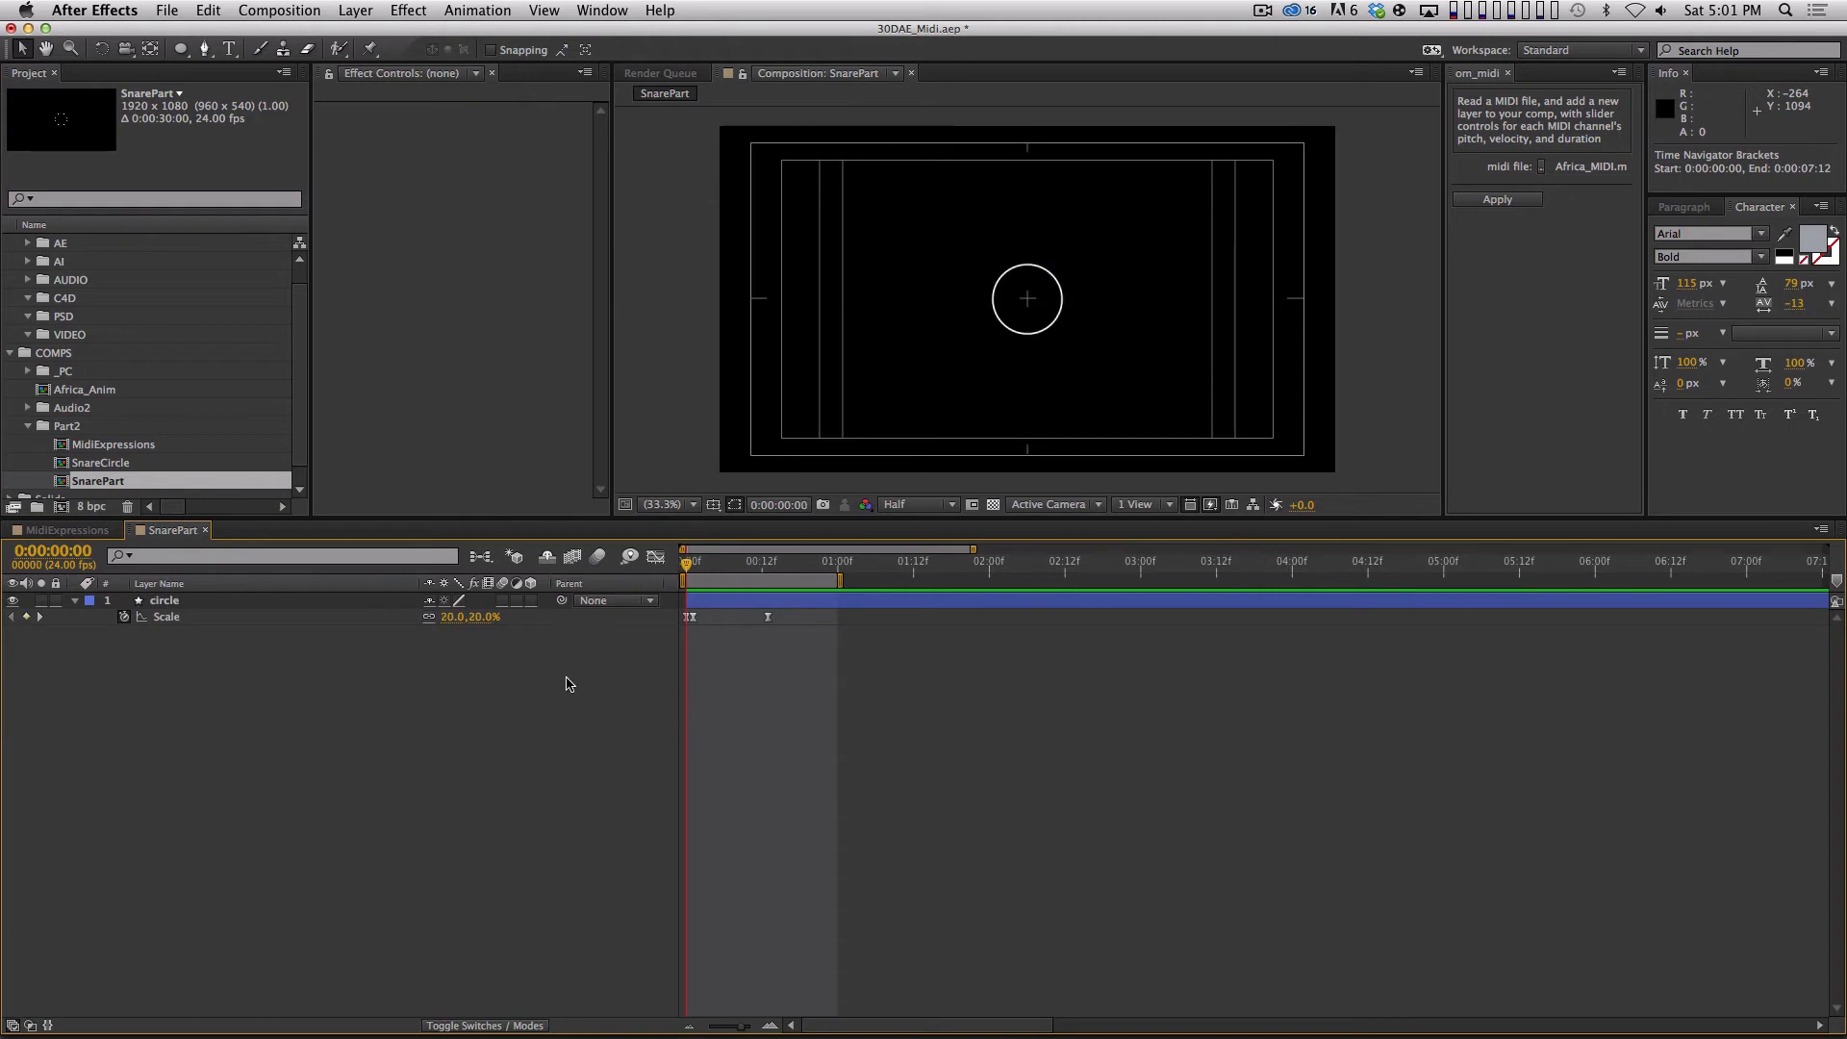
{"action": "key", "text": "space"}
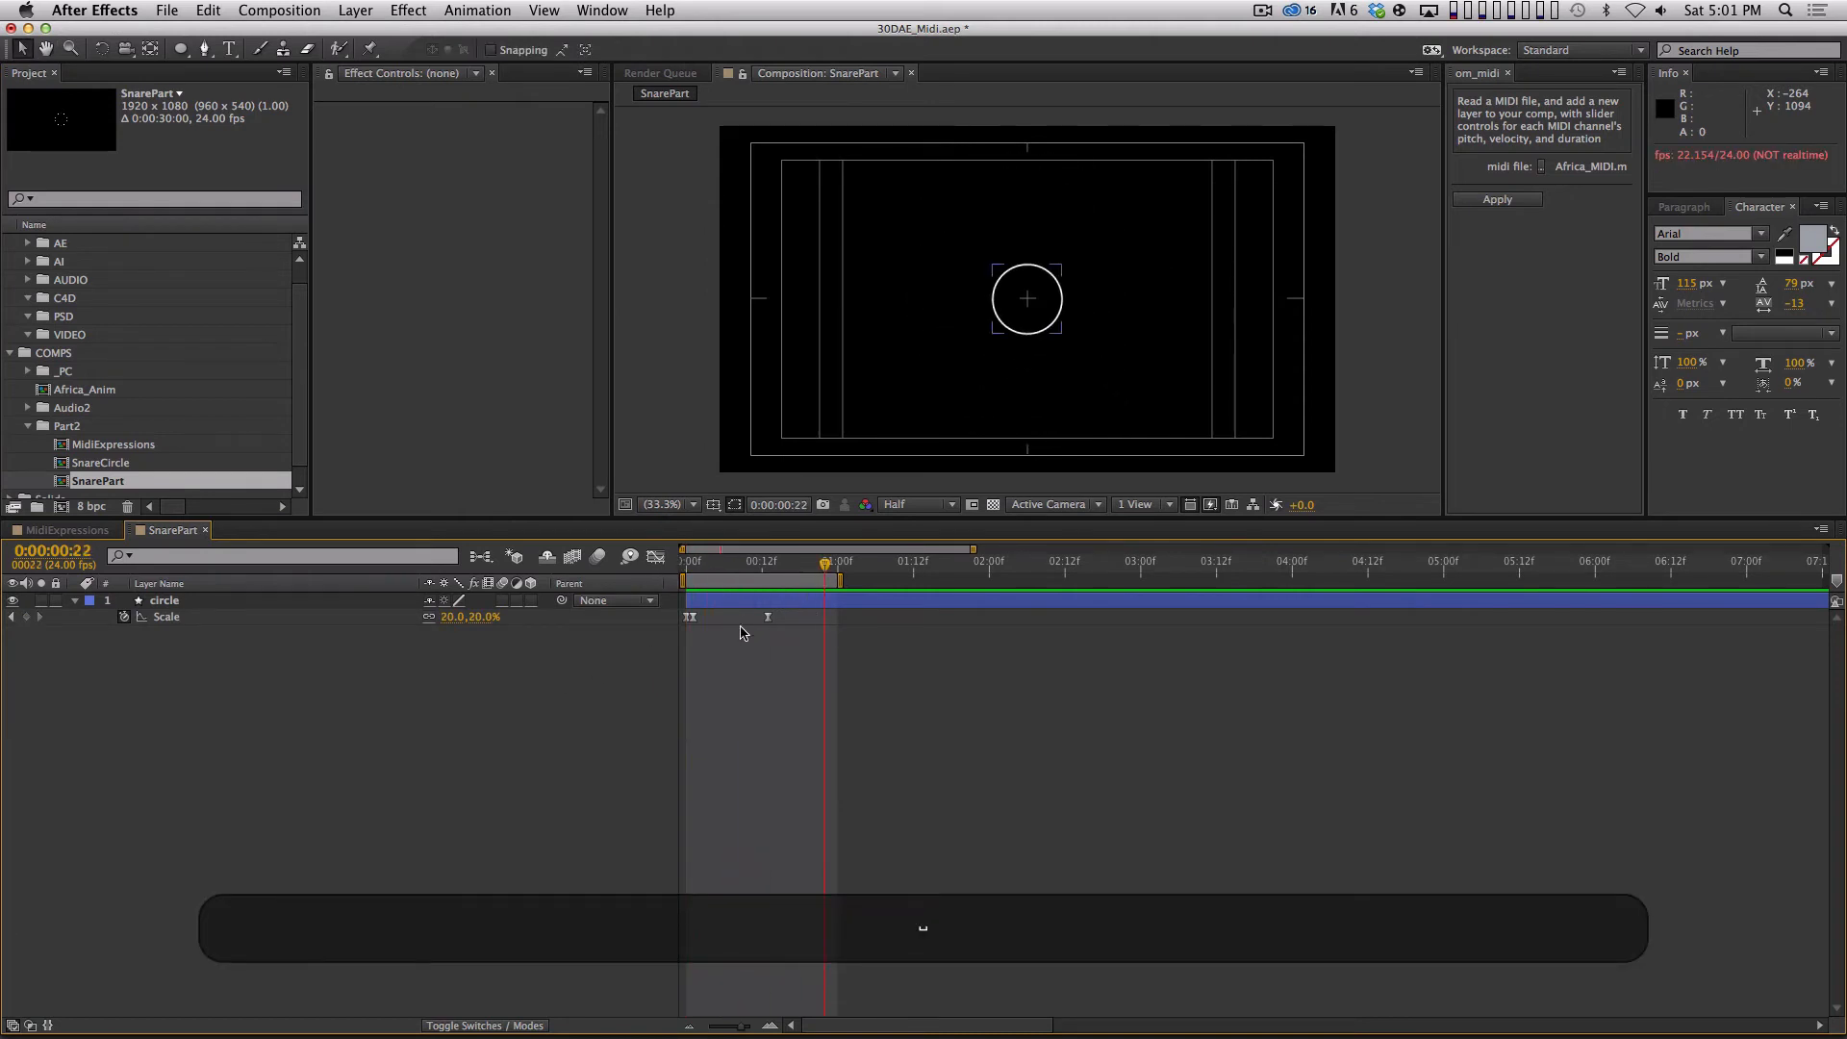
{"action": "left_click_drag", "start_coordinate": [713, 561], "coordinate": [639, 569]}
{"action": "key", "text": "space"}
{"action": "key", "text": "space"}
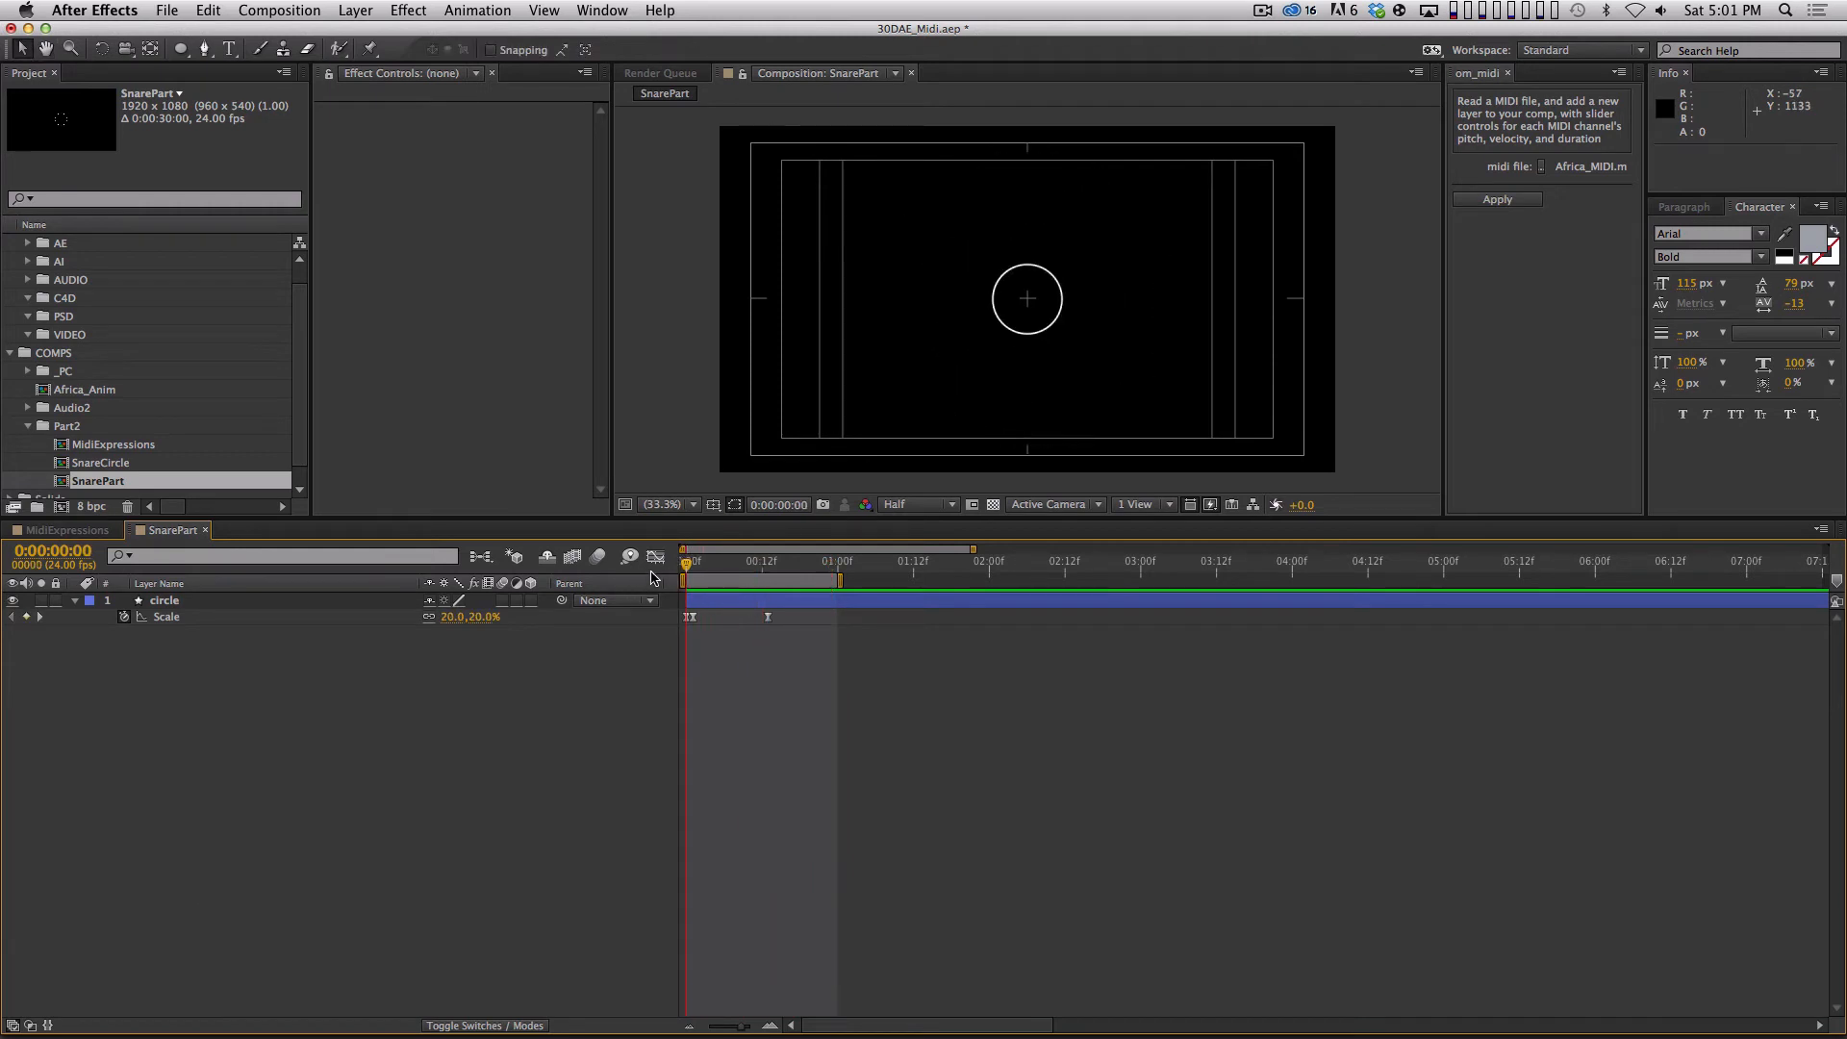
{"action": "key", "text": "space"}
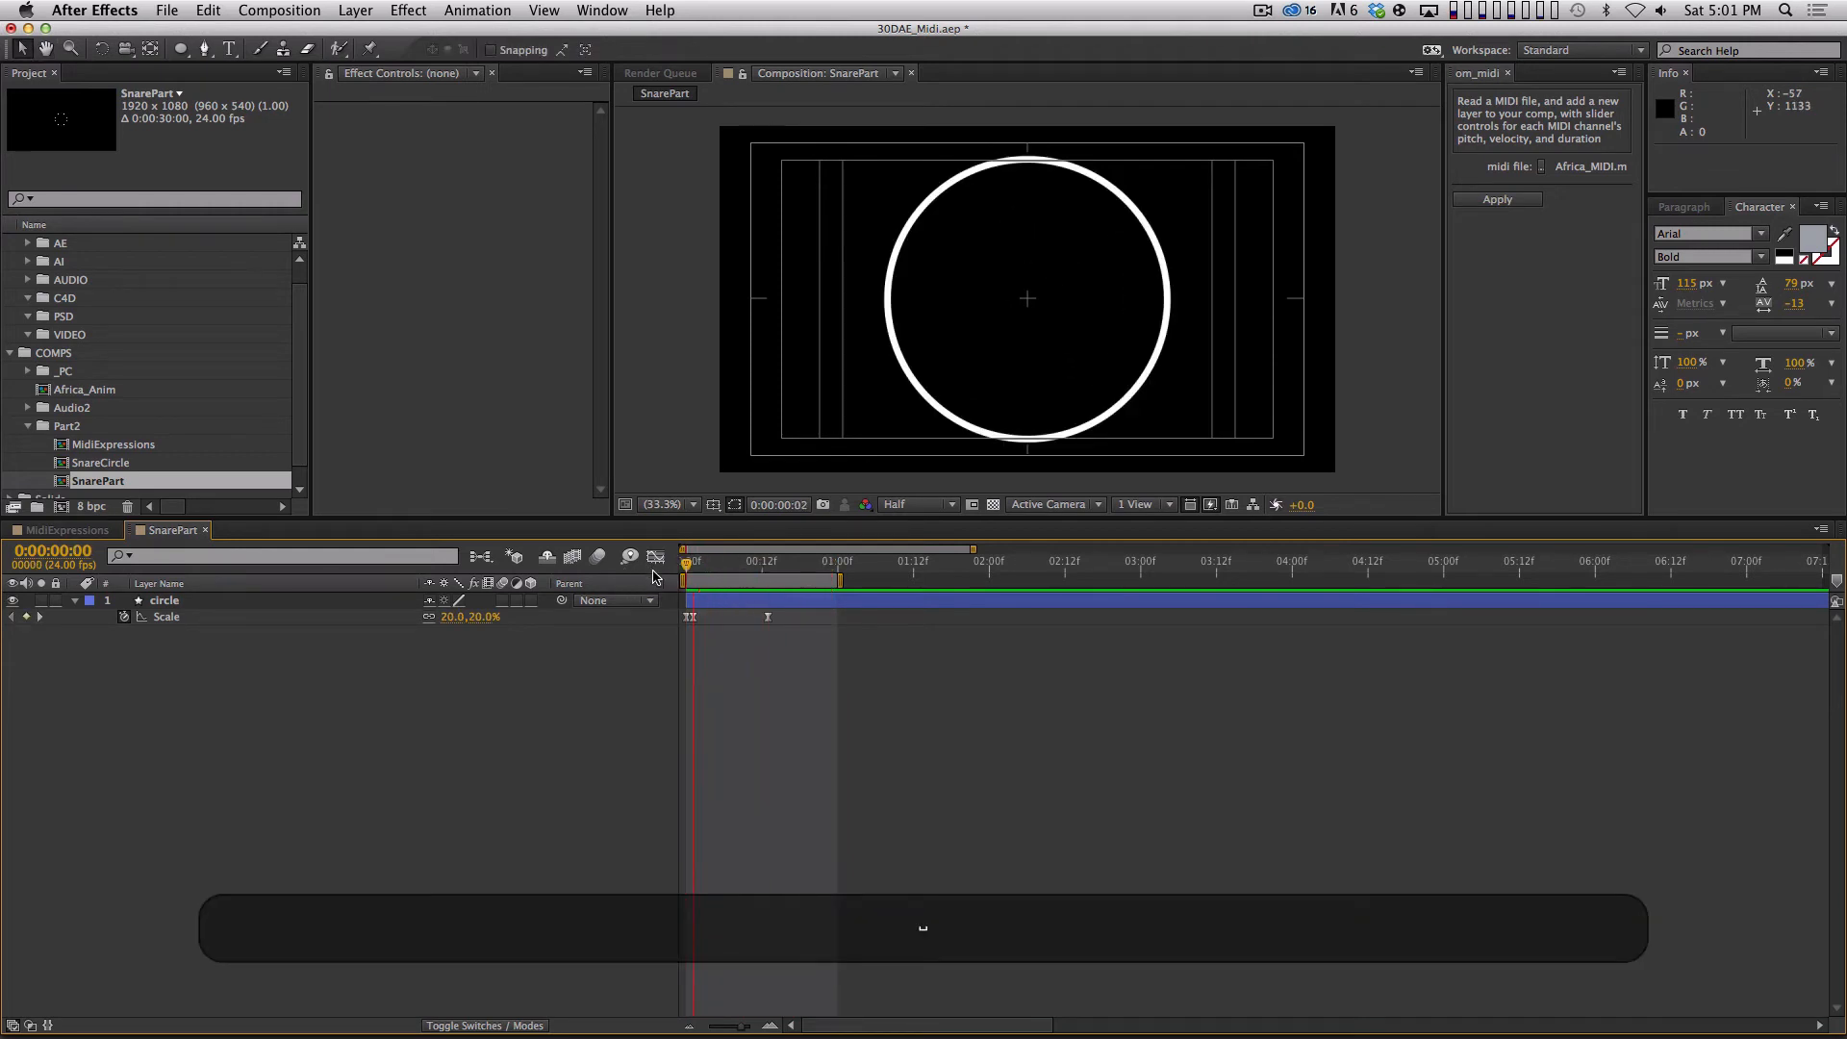
{"action": "left_click_drag", "start_coordinate": [746, 572], "coordinate": [685, 569]}
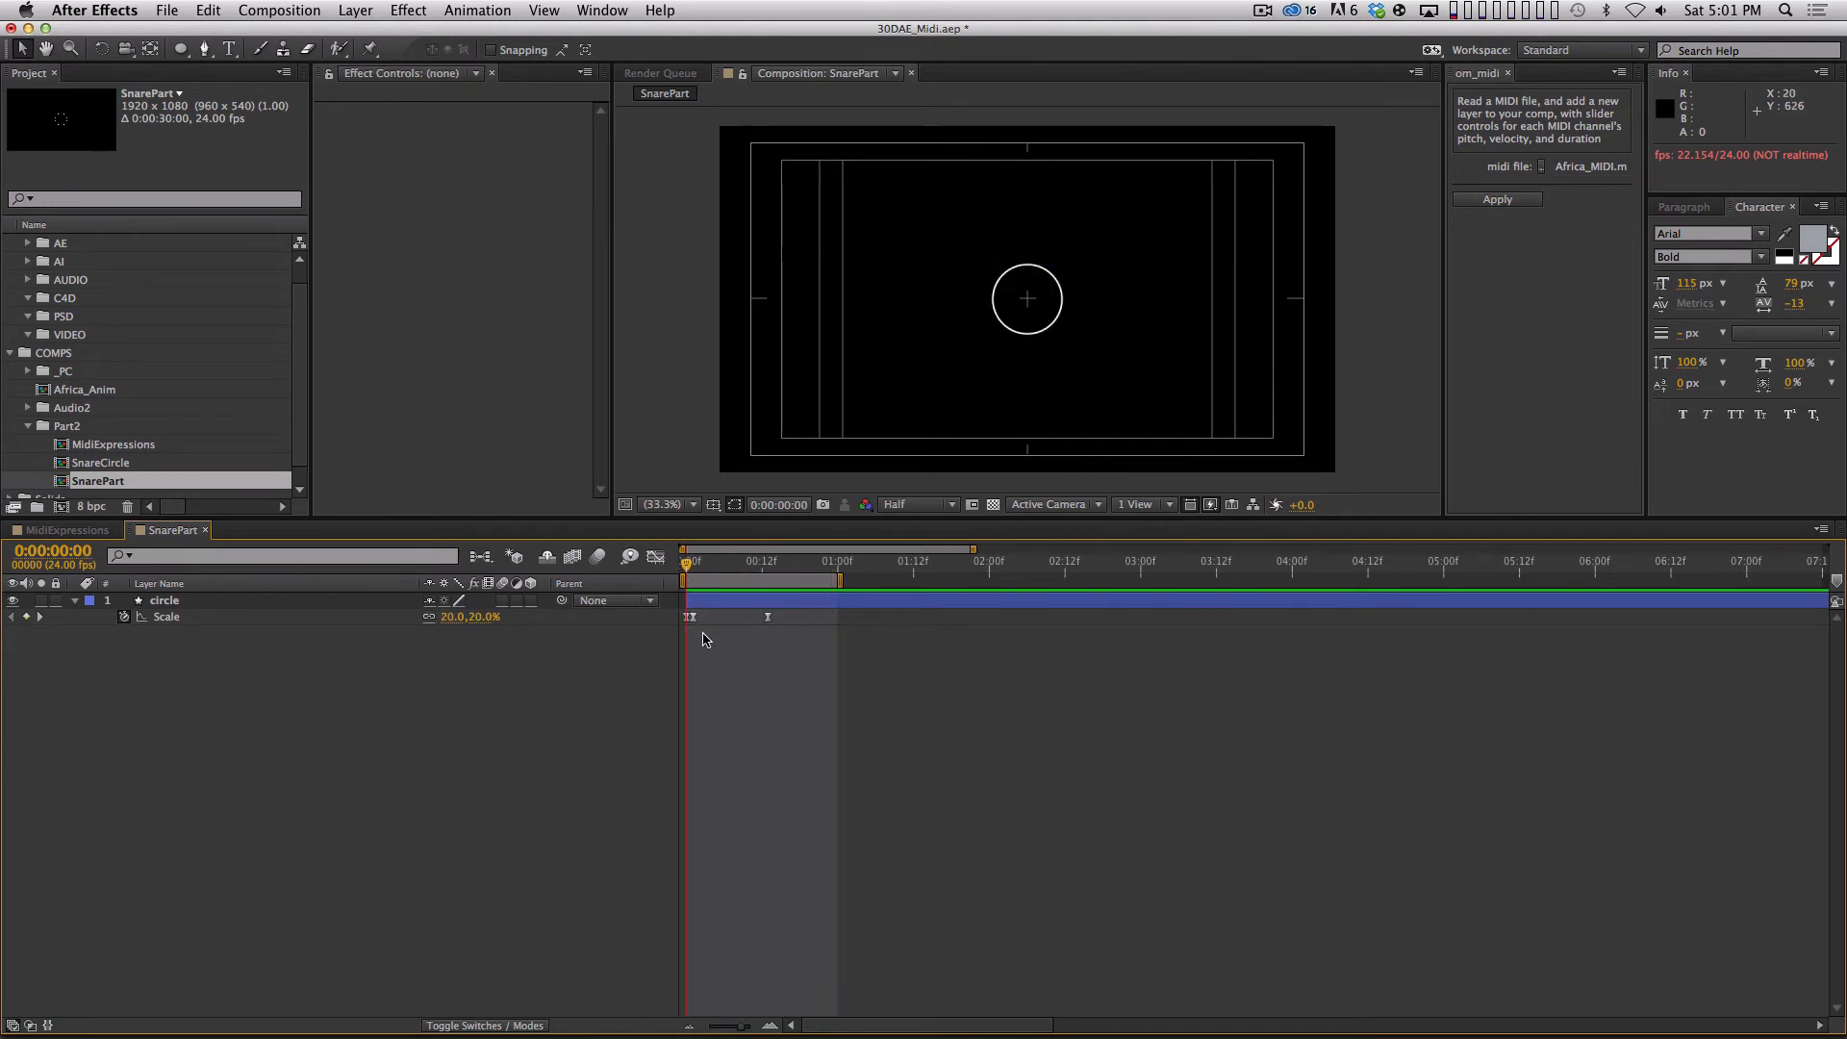
Move the circle's second scale keyframe onto frame 0, replacing the first one, and set its scale to 0%.
{"action": "left_click_drag", "start_coordinate": [694, 618], "coordinate": [686, 619]}
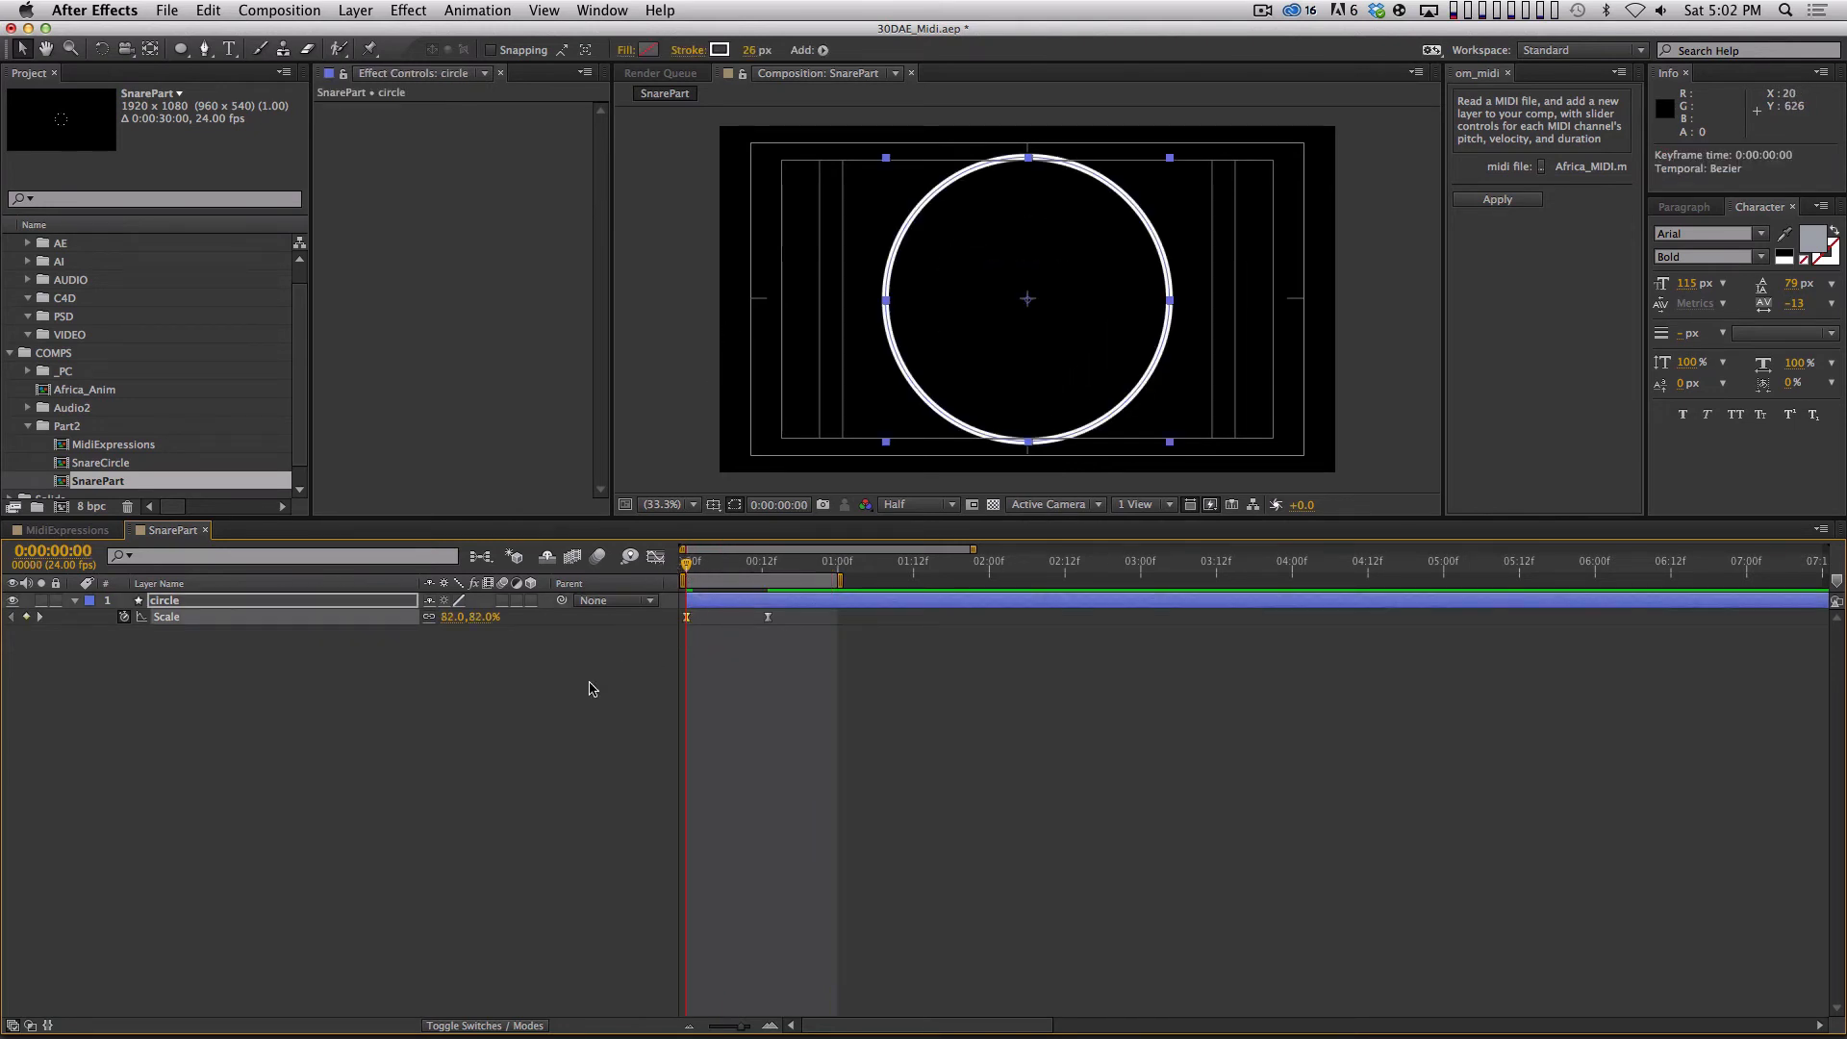
{"action": "left_click", "coordinate": [451, 617]}
{"action": "type", "text": "0"}
{"action": "key", "text": "Return"}
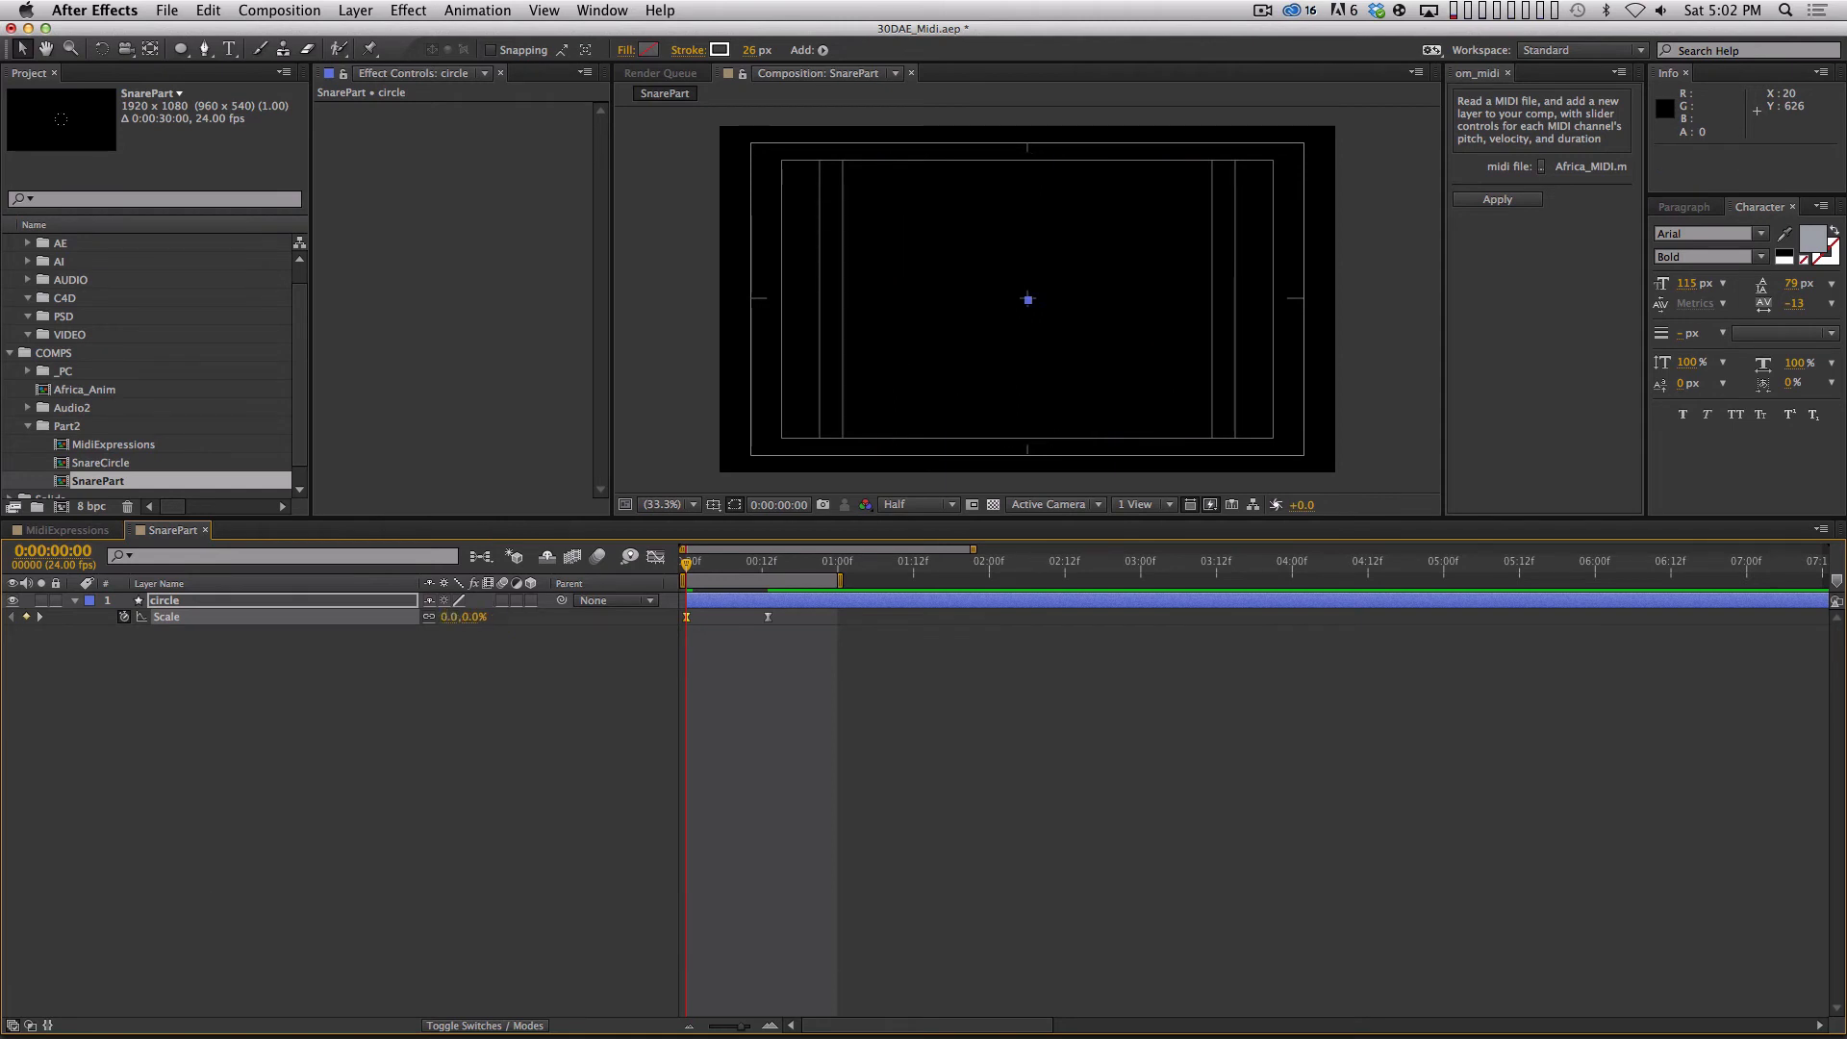
Add a scale keyframe of about 64% to the circle at frame 2.
{"action": "key", "text": "Page_Down"}
{"action": "key", "text": "Page_Down"}
{"action": "left_click", "coordinate": [484, 617]}
{"action": "key", "text": "Escape"}
{"action": "left_click_drag", "start_coordinate": [472, 618], "coordinate": [524, 610]}
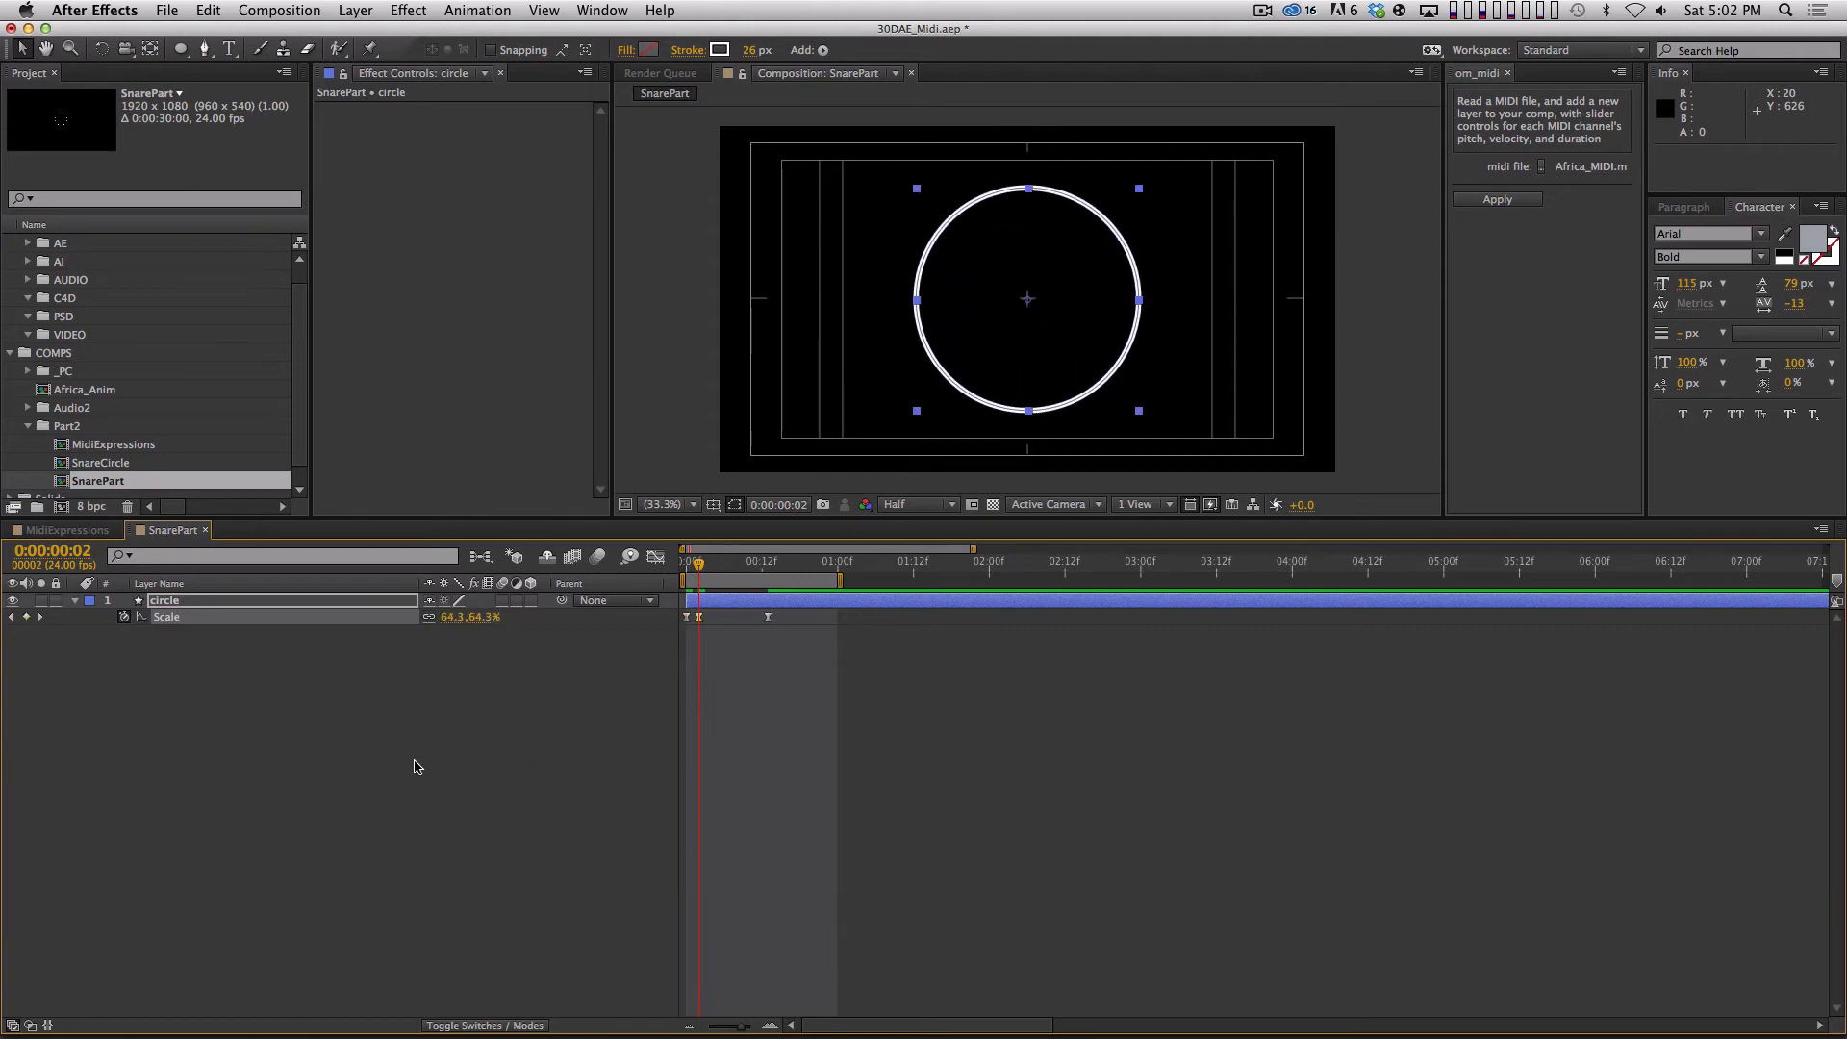
Move the circle's last scale keyframe to frame 21 with a scale of 0%, and preview the animation.
{"action": "key", "text": "k"}
{"action": "left_click_drag", "start_coordinate": [786, 618], "coordinate": [825, 619]}
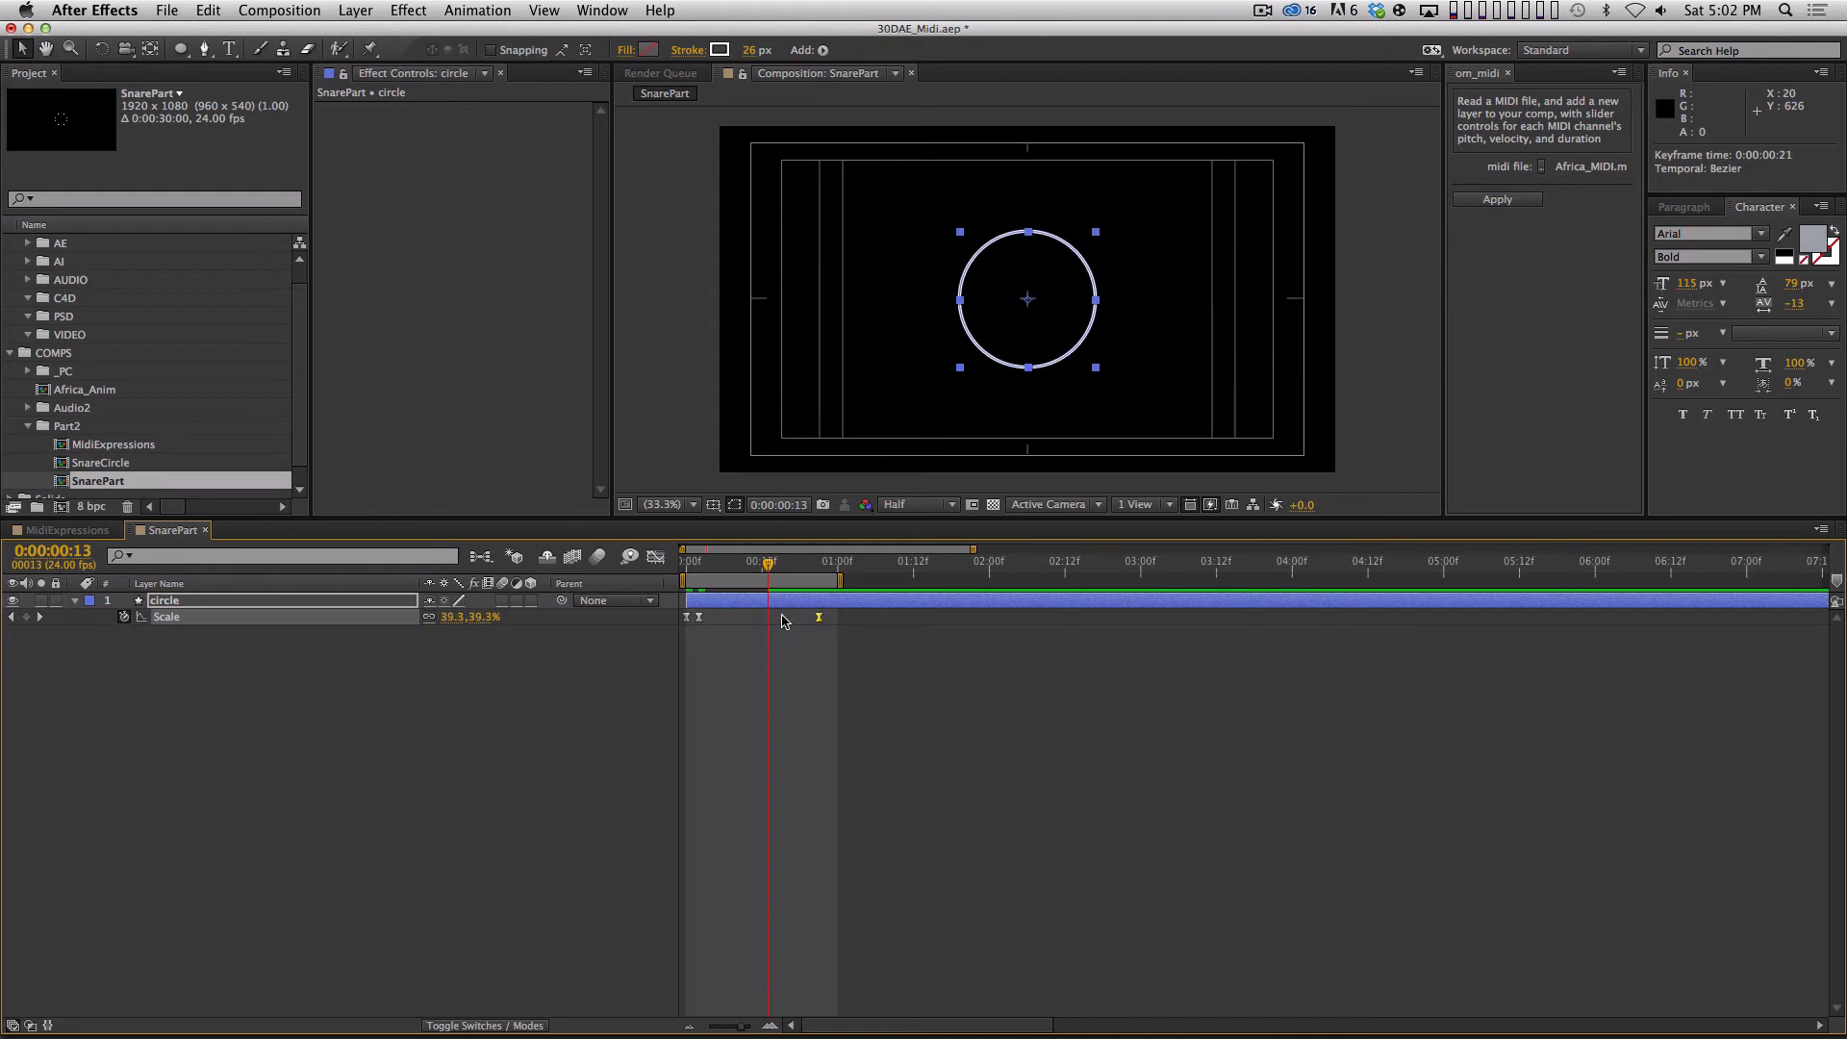
{"action": "key", "text": "k"}
{"action": "key", "text": "KP_0"}
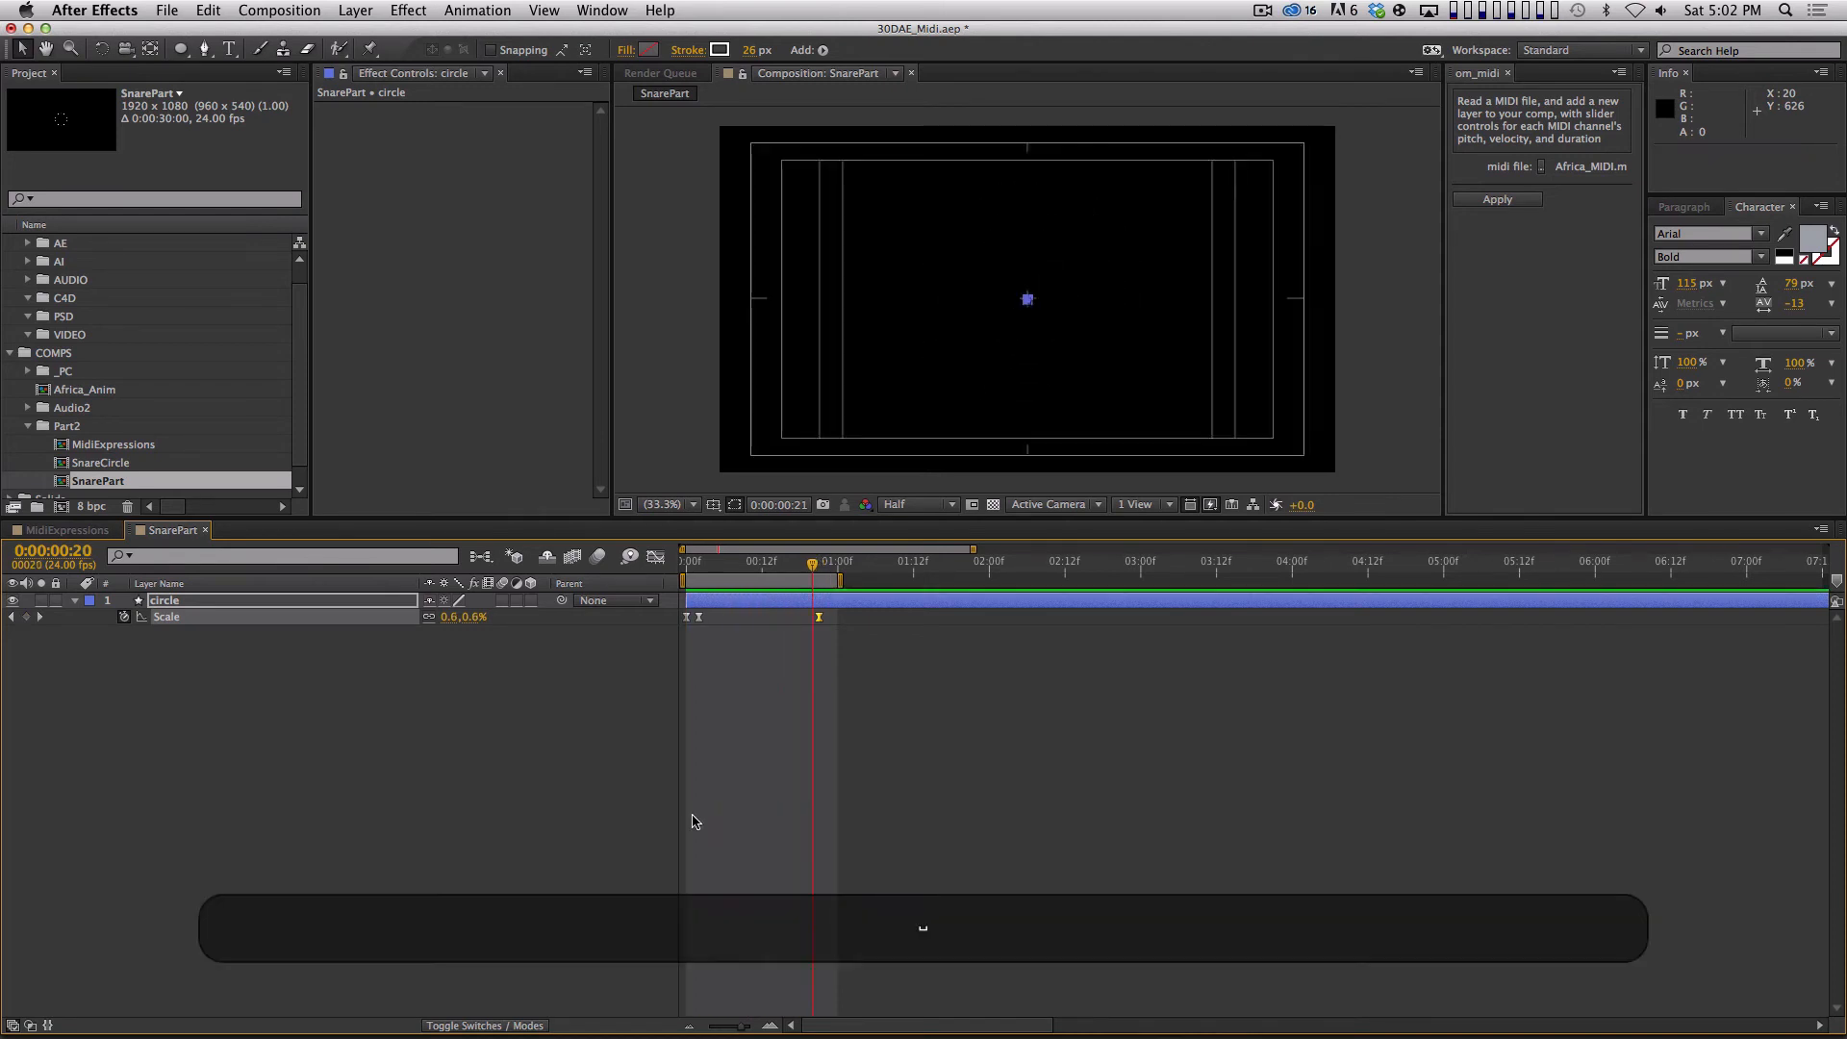
{"action": "key", "text": "space"}
Trim the SnarePart composition to its one-second work area and hide the title/action safe guides.
{"action": "left_click", "coordinate": [248, 686]}
{"action": "left_click_drag", "start_coordinate": [730, 567], "coordinate": [795, 568]}
{"action": "left_click", "coordinate": [806, 580], "text": "ctrl"}
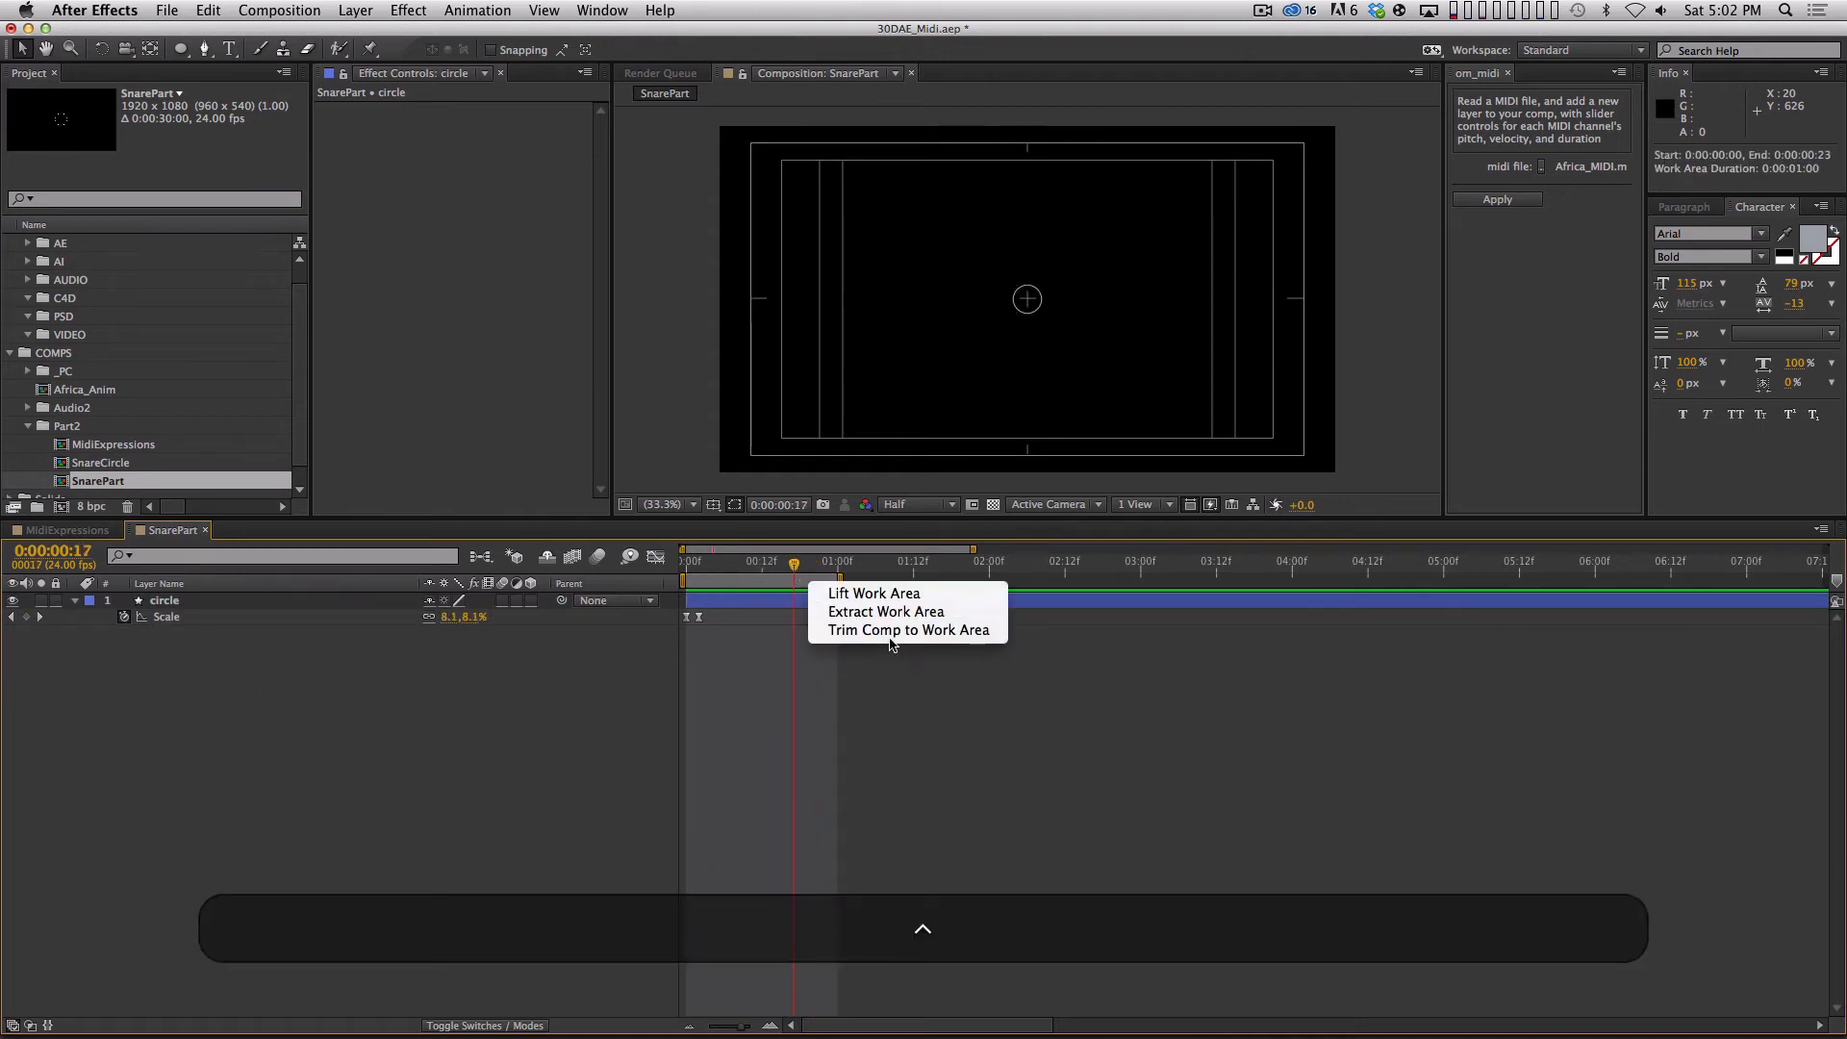
{"action": "left_click", "coordinate": [897, 640]}
{"action": "left_click_drag", "start_coordinate": [1229, 551], "coordinate": [969, 561]}
{"action": "key", "text": "apostrophe"}
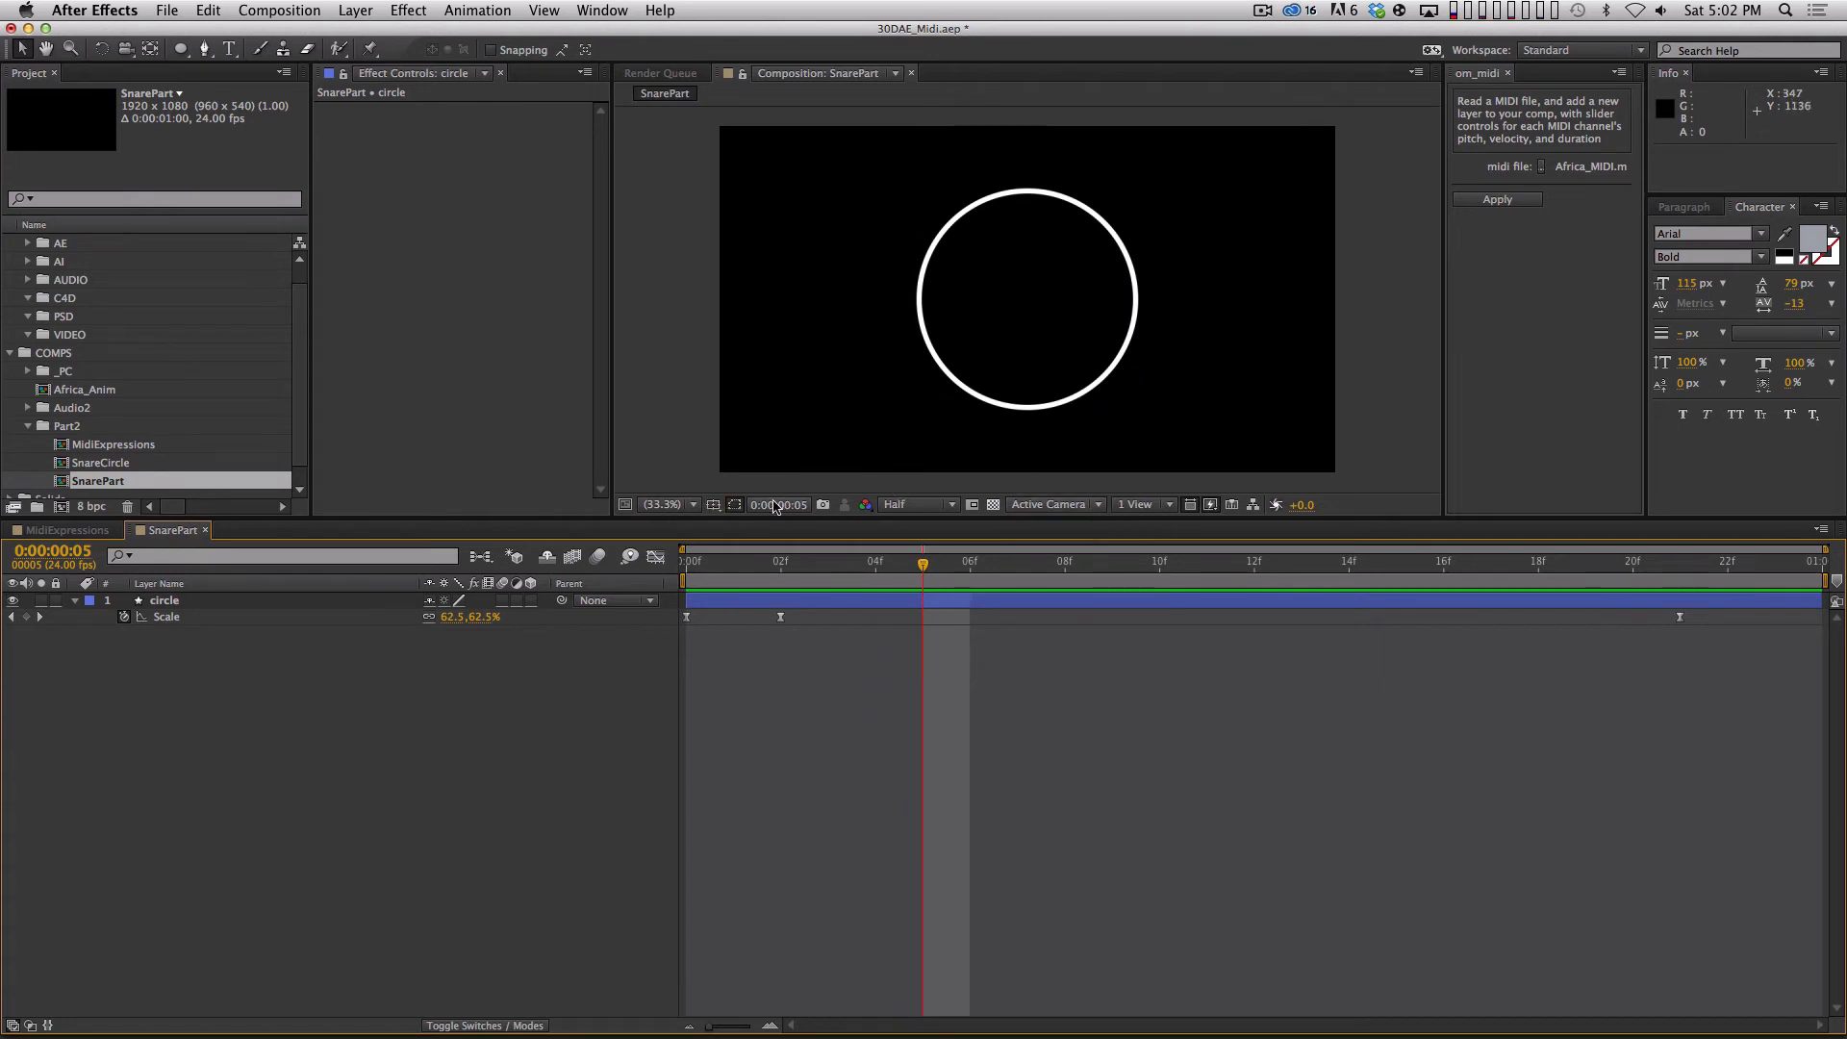
Draw a region of interest around the circle and tighten its edges to the circle's largest size at frame 2.
{"action": "left_click", "coordinate": [972, 507]}
{"action": "left_click_drag", "start_coordinate": [873, 159], "coordinate": [1162, 420]}
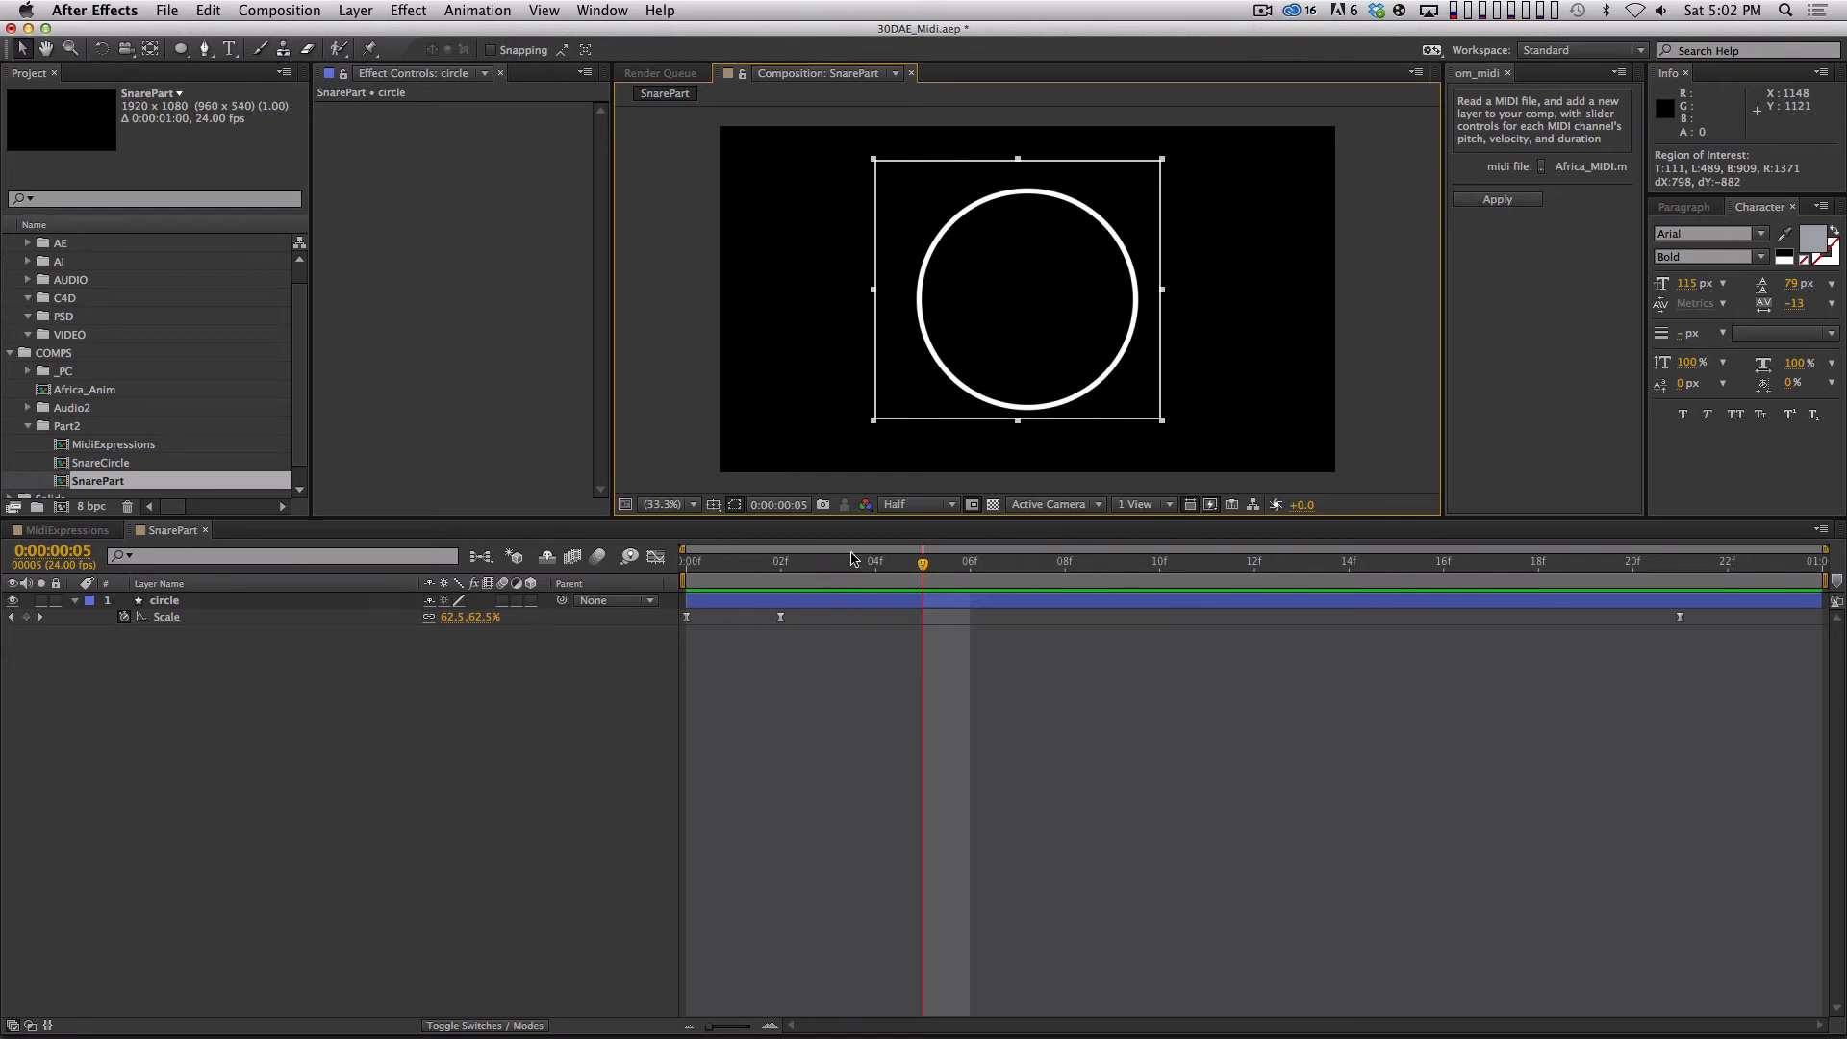
{"action": "left_click", "coordinate": [793, 559], "text": "shift"}
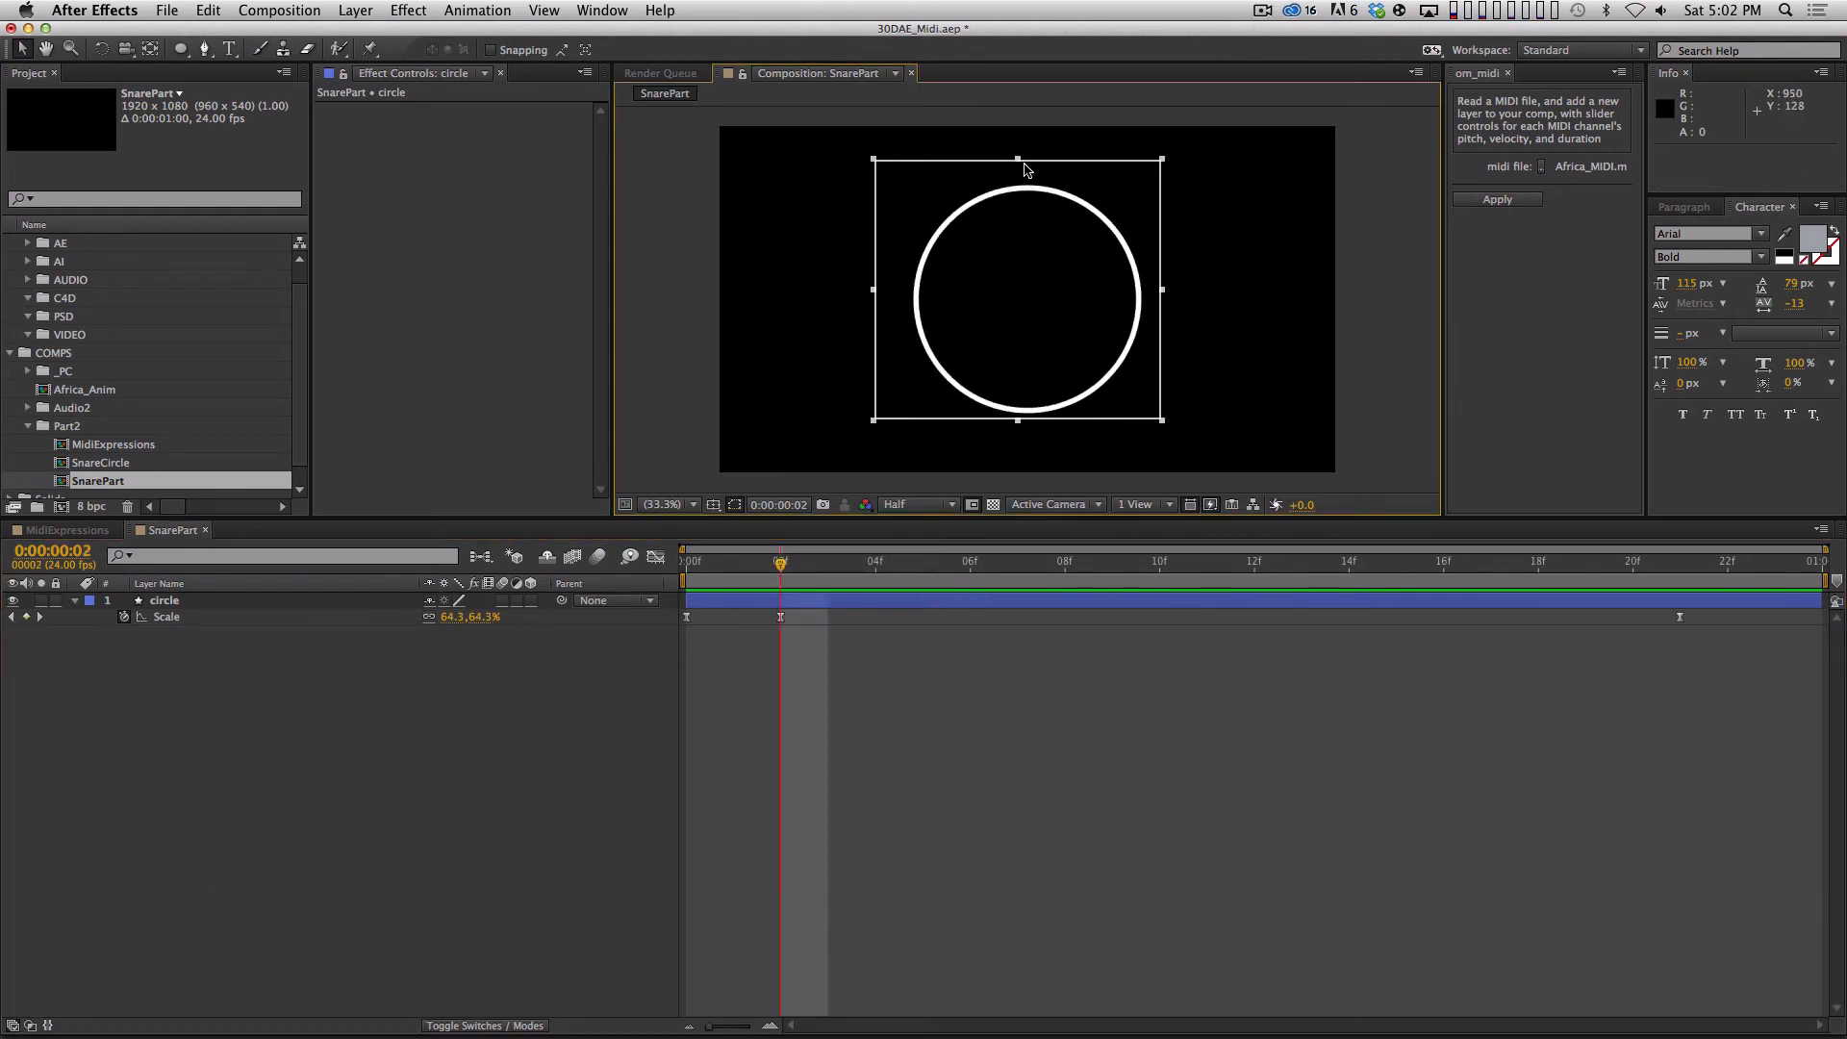
{"action": "left_click_drag", "start_coordinate": [1026, 170], "coordinate": [1027, 189]}
{"action": "left_click_drag", "start_coordinate": [1017, 421], "coordinate": [1017, 426]}
{"action": "left_click_drag", "start_coordinate": [1160, 300], "coordinate": [1151, 301]}
{"action": "left_click_drag", "start_coordinate": [873, 301], "coordinate": [900, 304]}
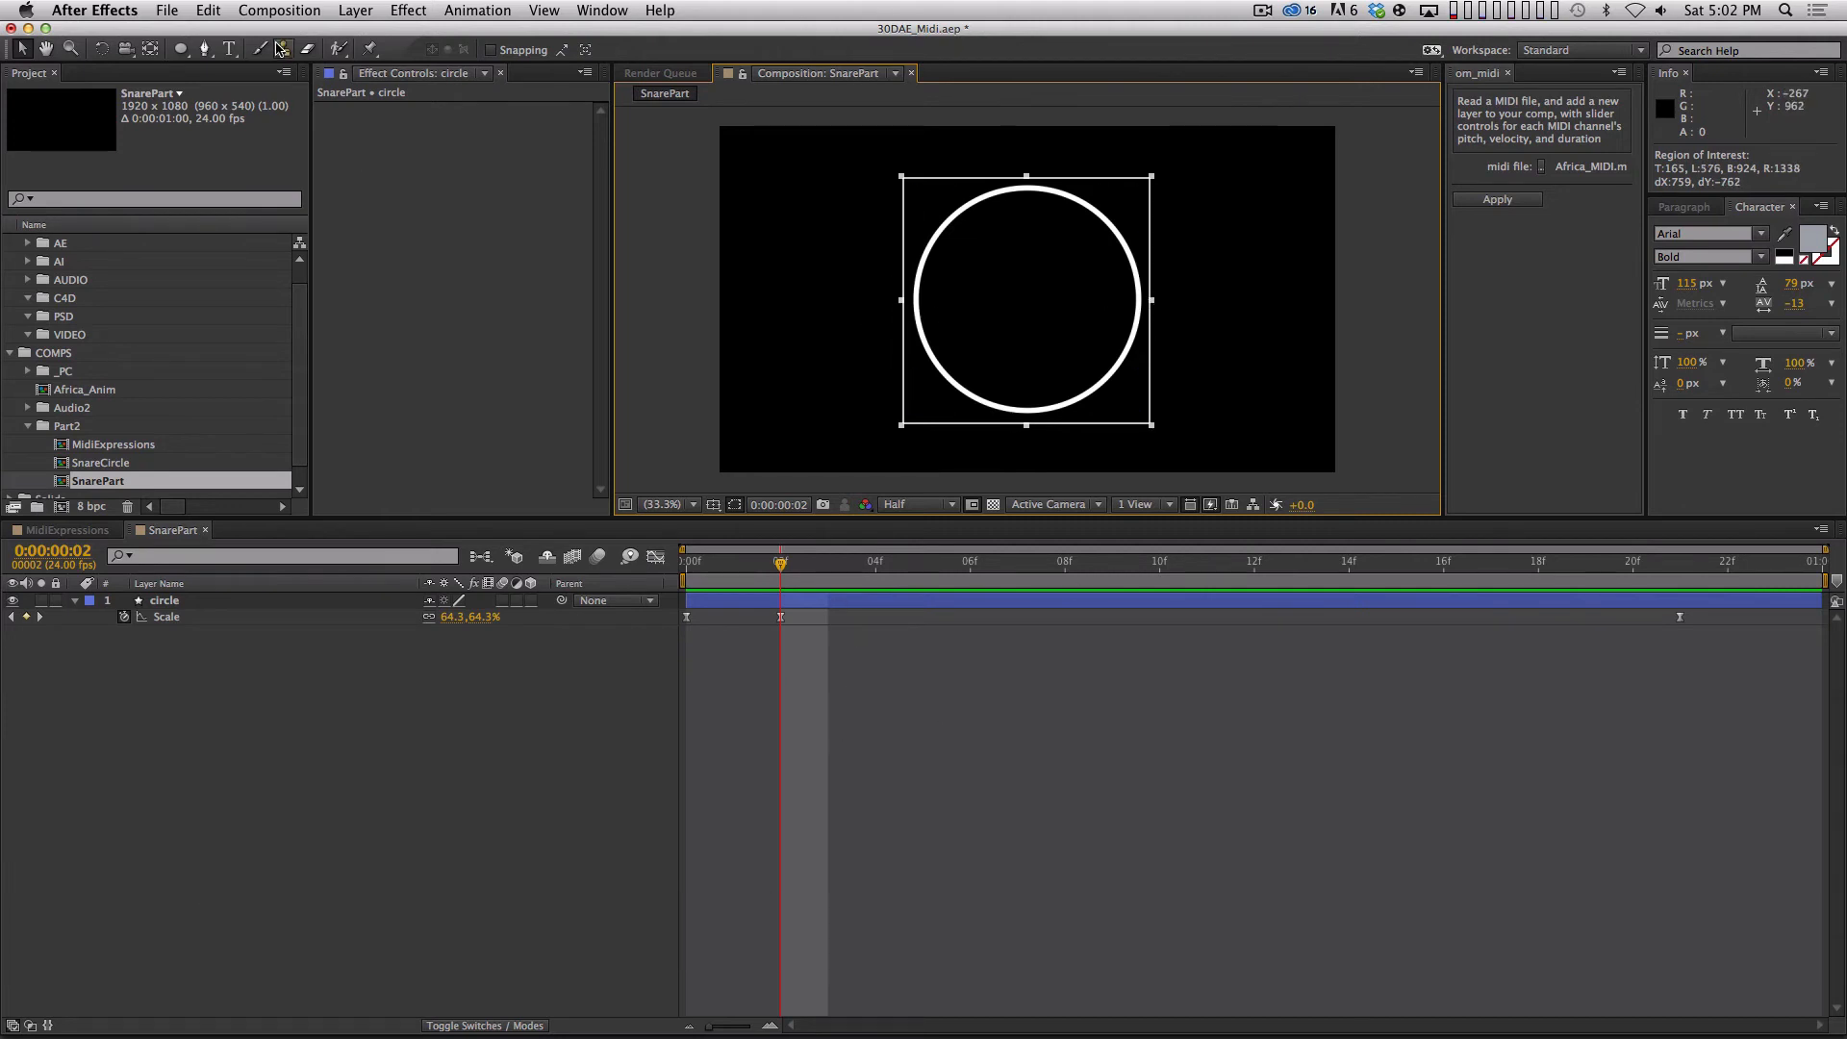
Crop the SnarePart composition to the region of interest and preview the animation.
{"action": "left_click", "coordinate": [274, 8]}
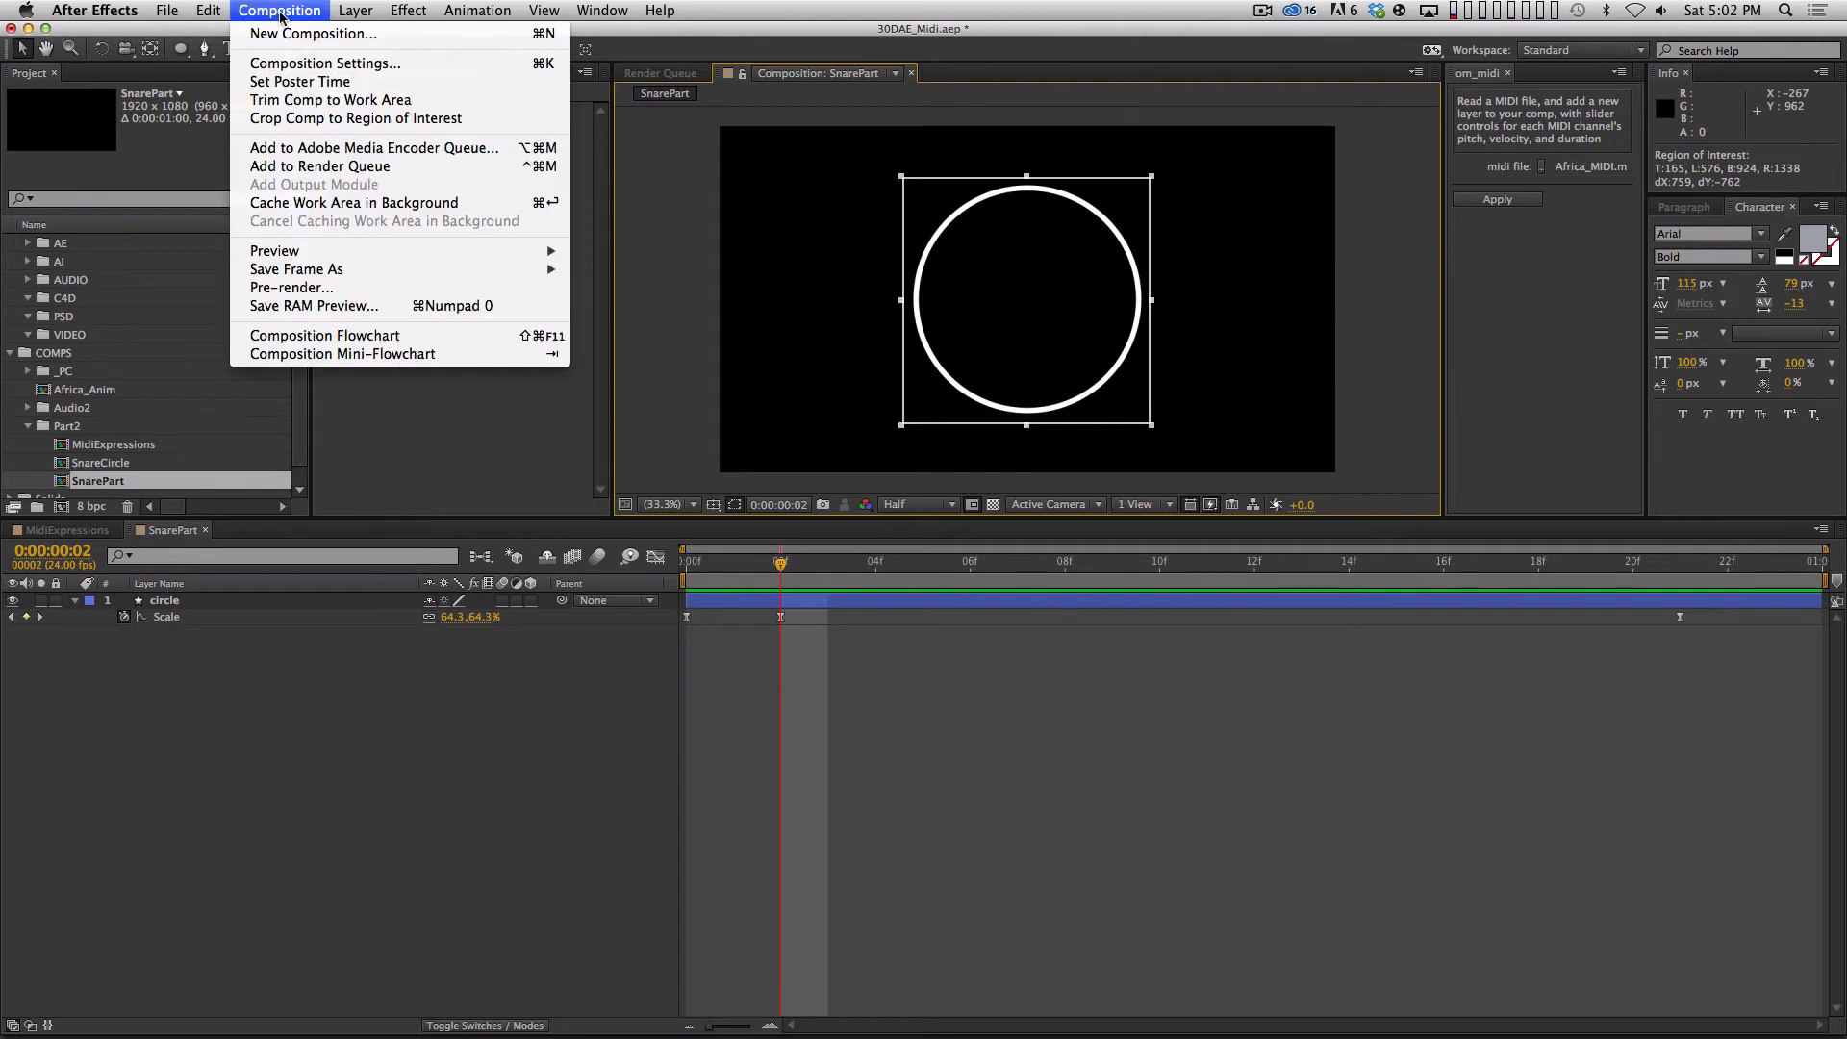
{"action": "left_click", "coordinate": [320, 118]}
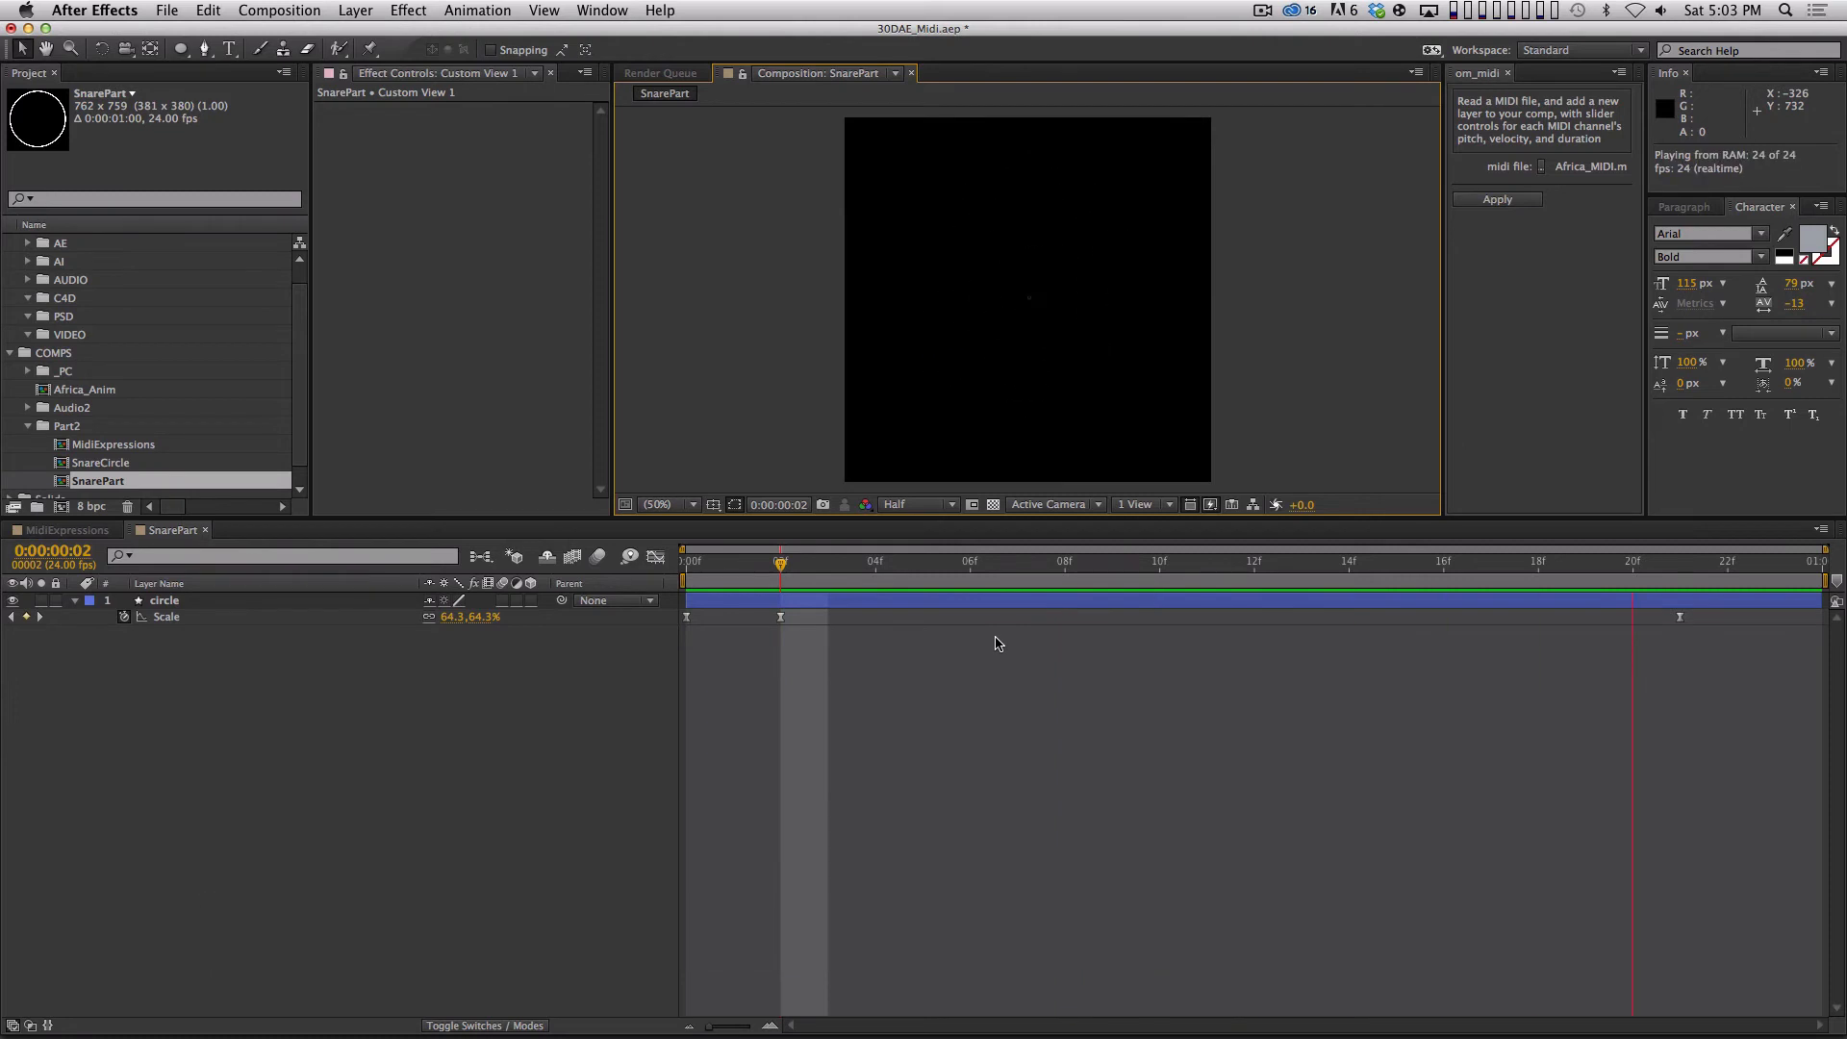
{"action": "key", "text": "space"}
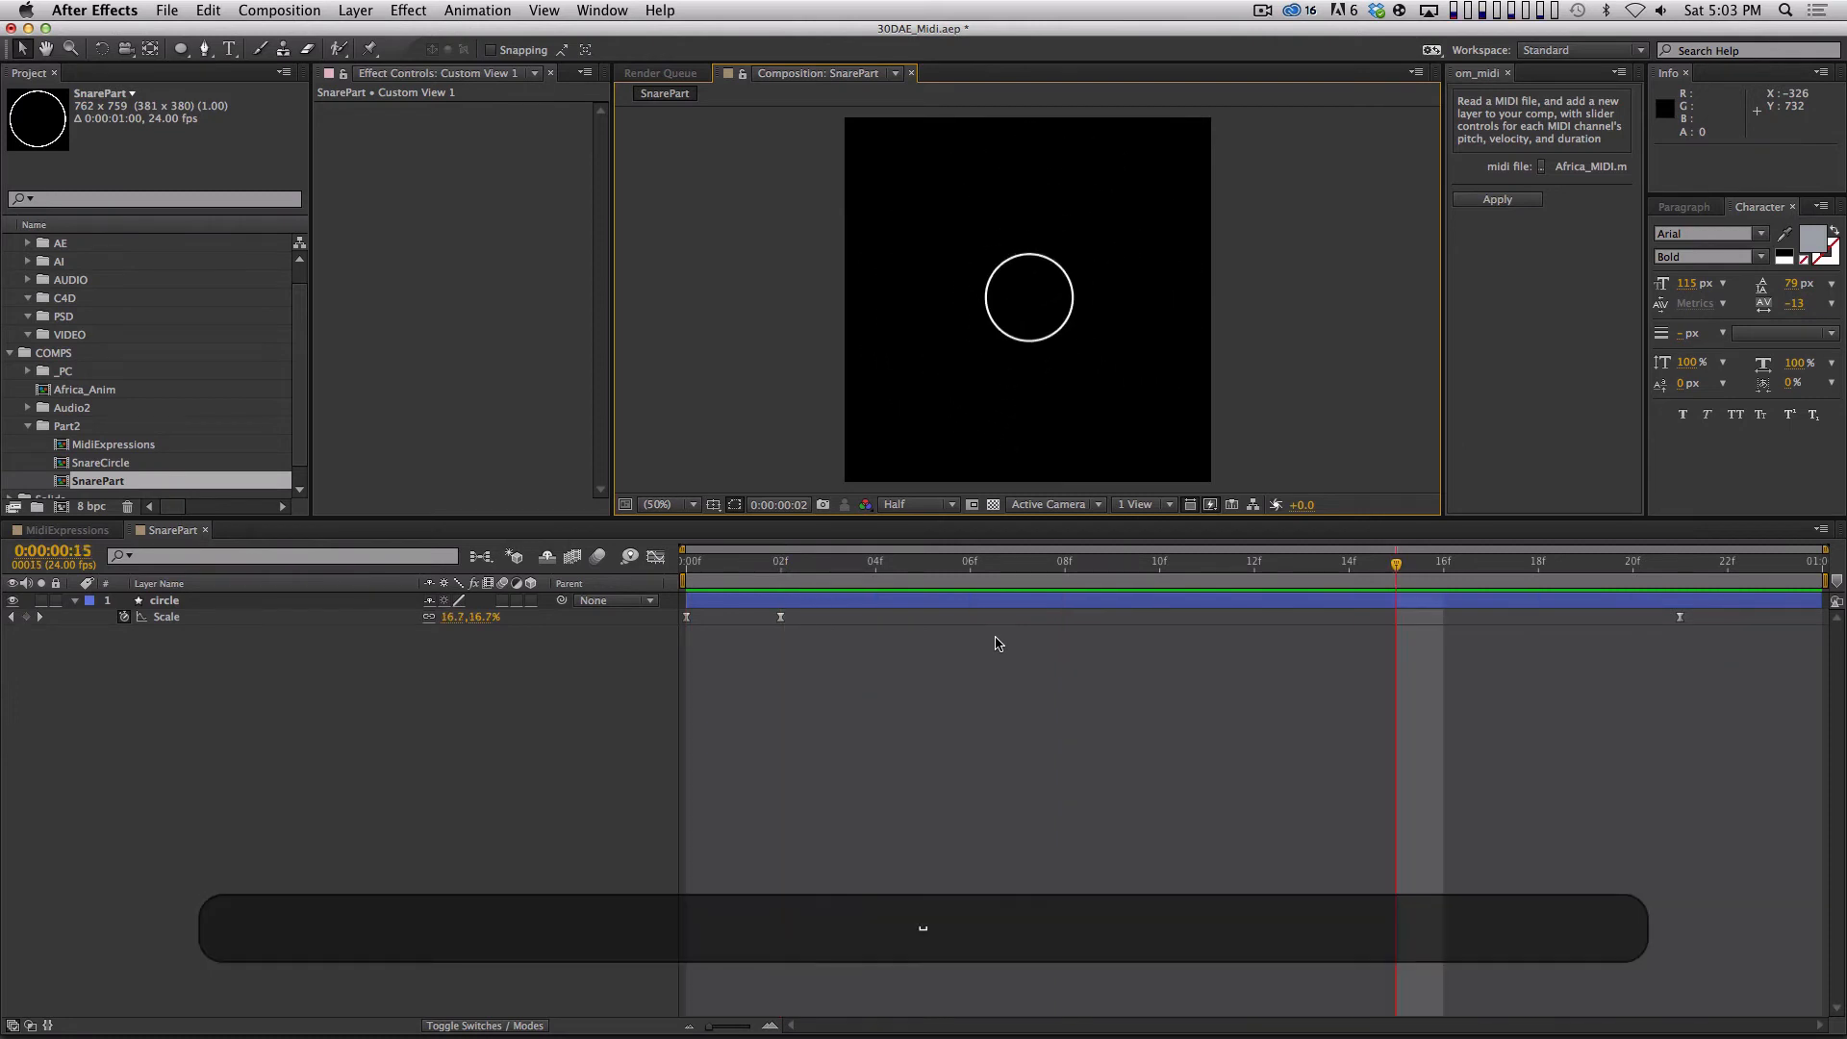
{"action": "key", "text": "k"}
{"action": "key", "text": "Home"}
{"action": "key", "text": "space"}
{"action": "key", "text": "space"}
Lock the SnarePart composition's aspect ratio and set its width to 400 px.
{"action": "key", "text": "super+comma"}
{"action": "key", "text": "super+k"}
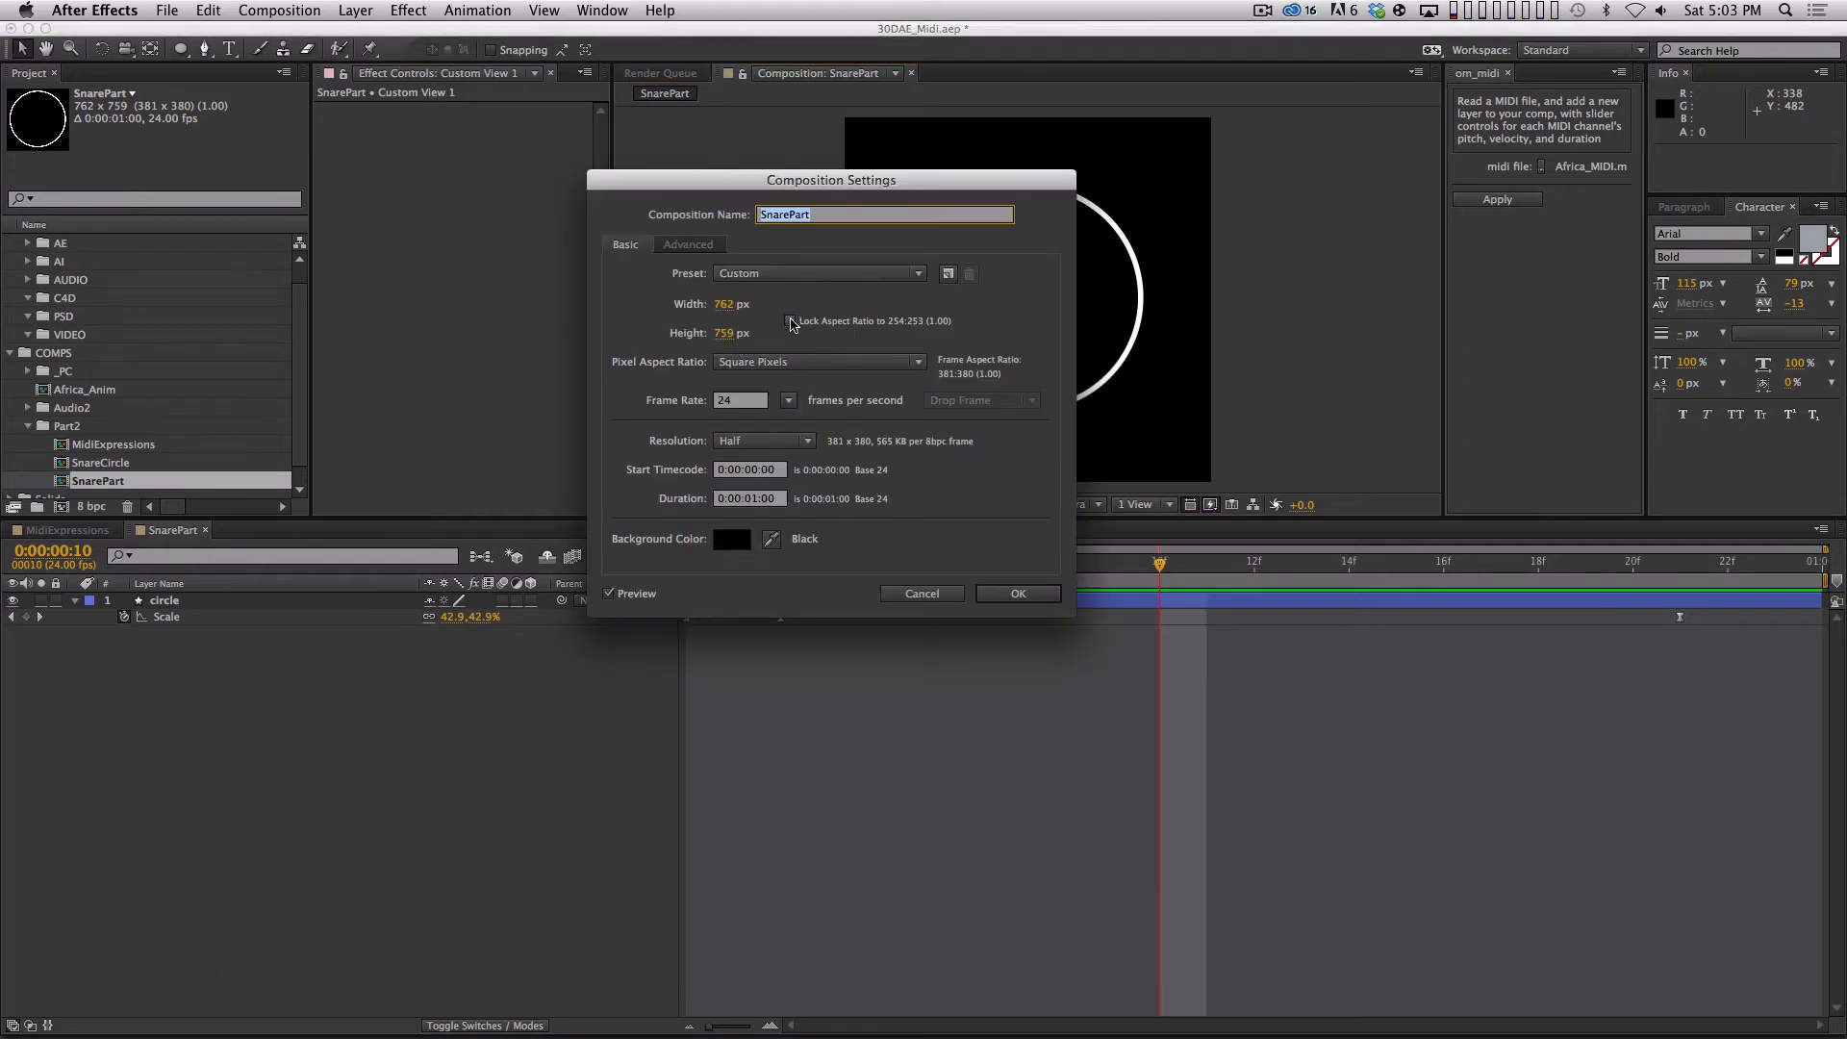
{"action": "left_click", "coordinate": [791, 321]}
{"action": "left_click", "coordinate": [724, 302]}
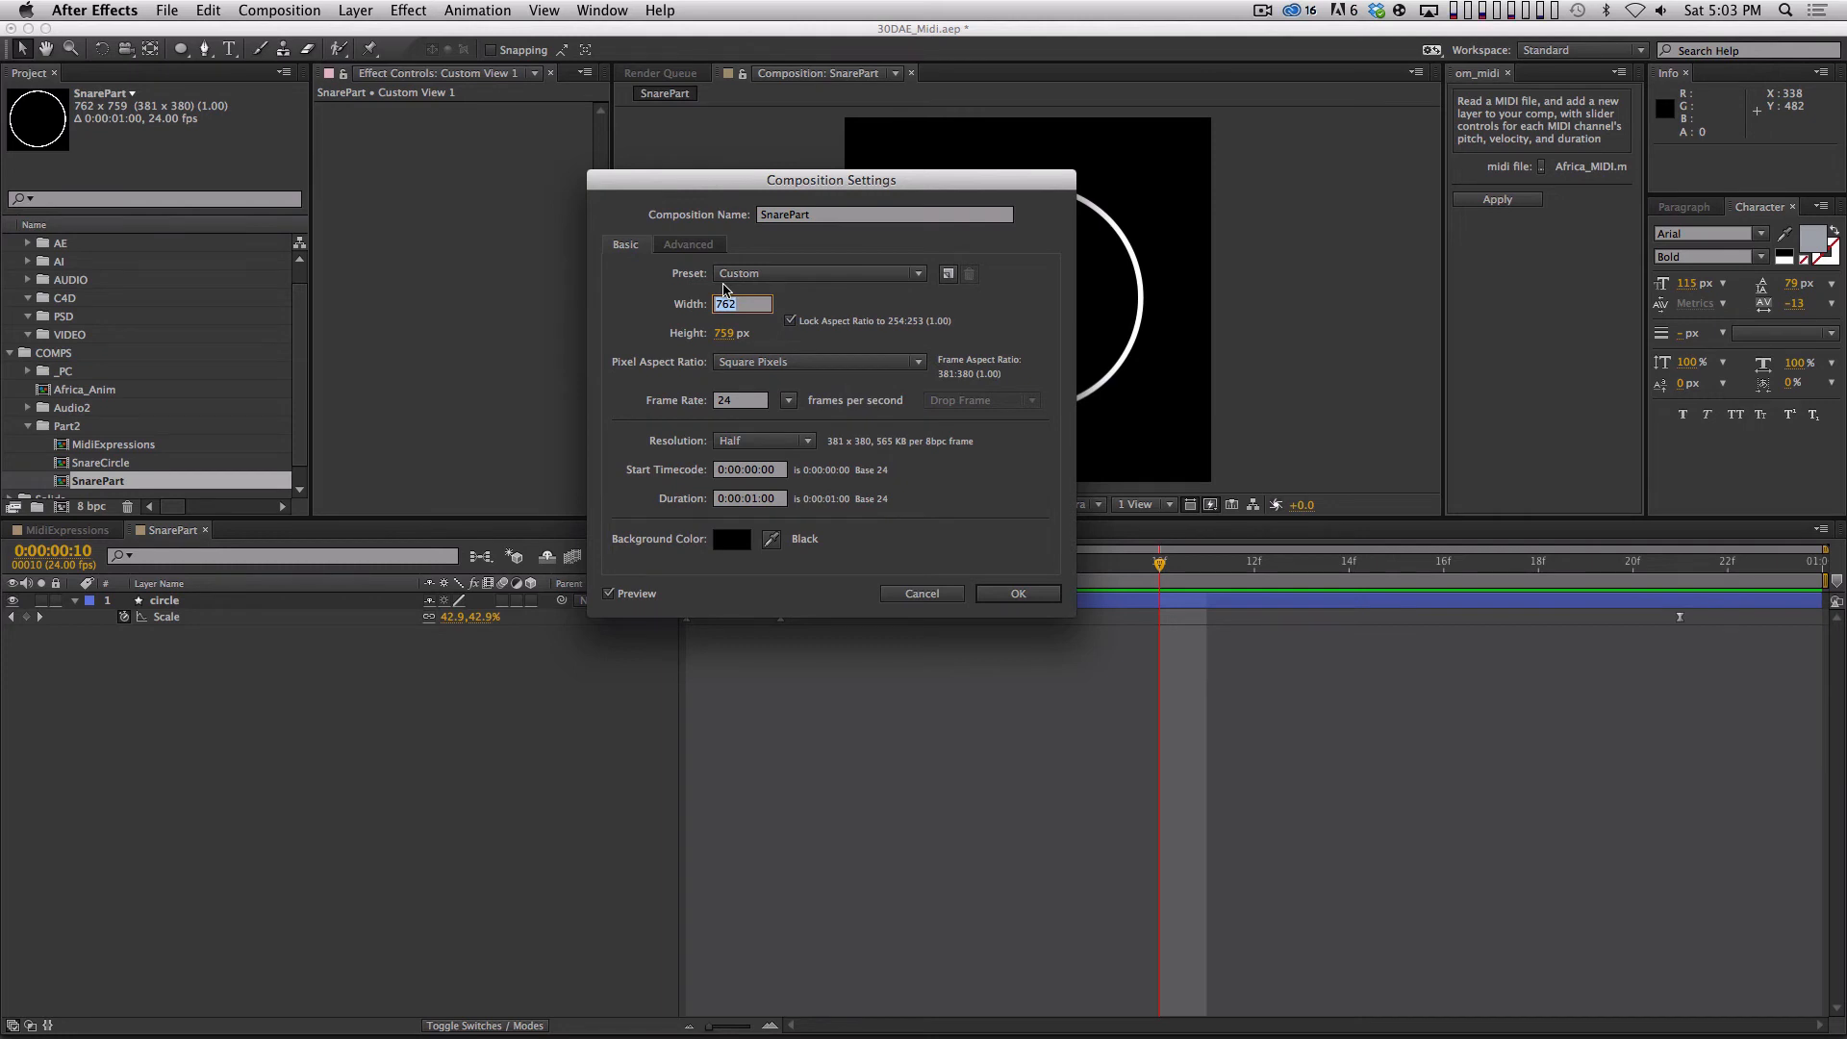
{"action": "type", "text": "400"}
{"action": "key", "text": "Return"}
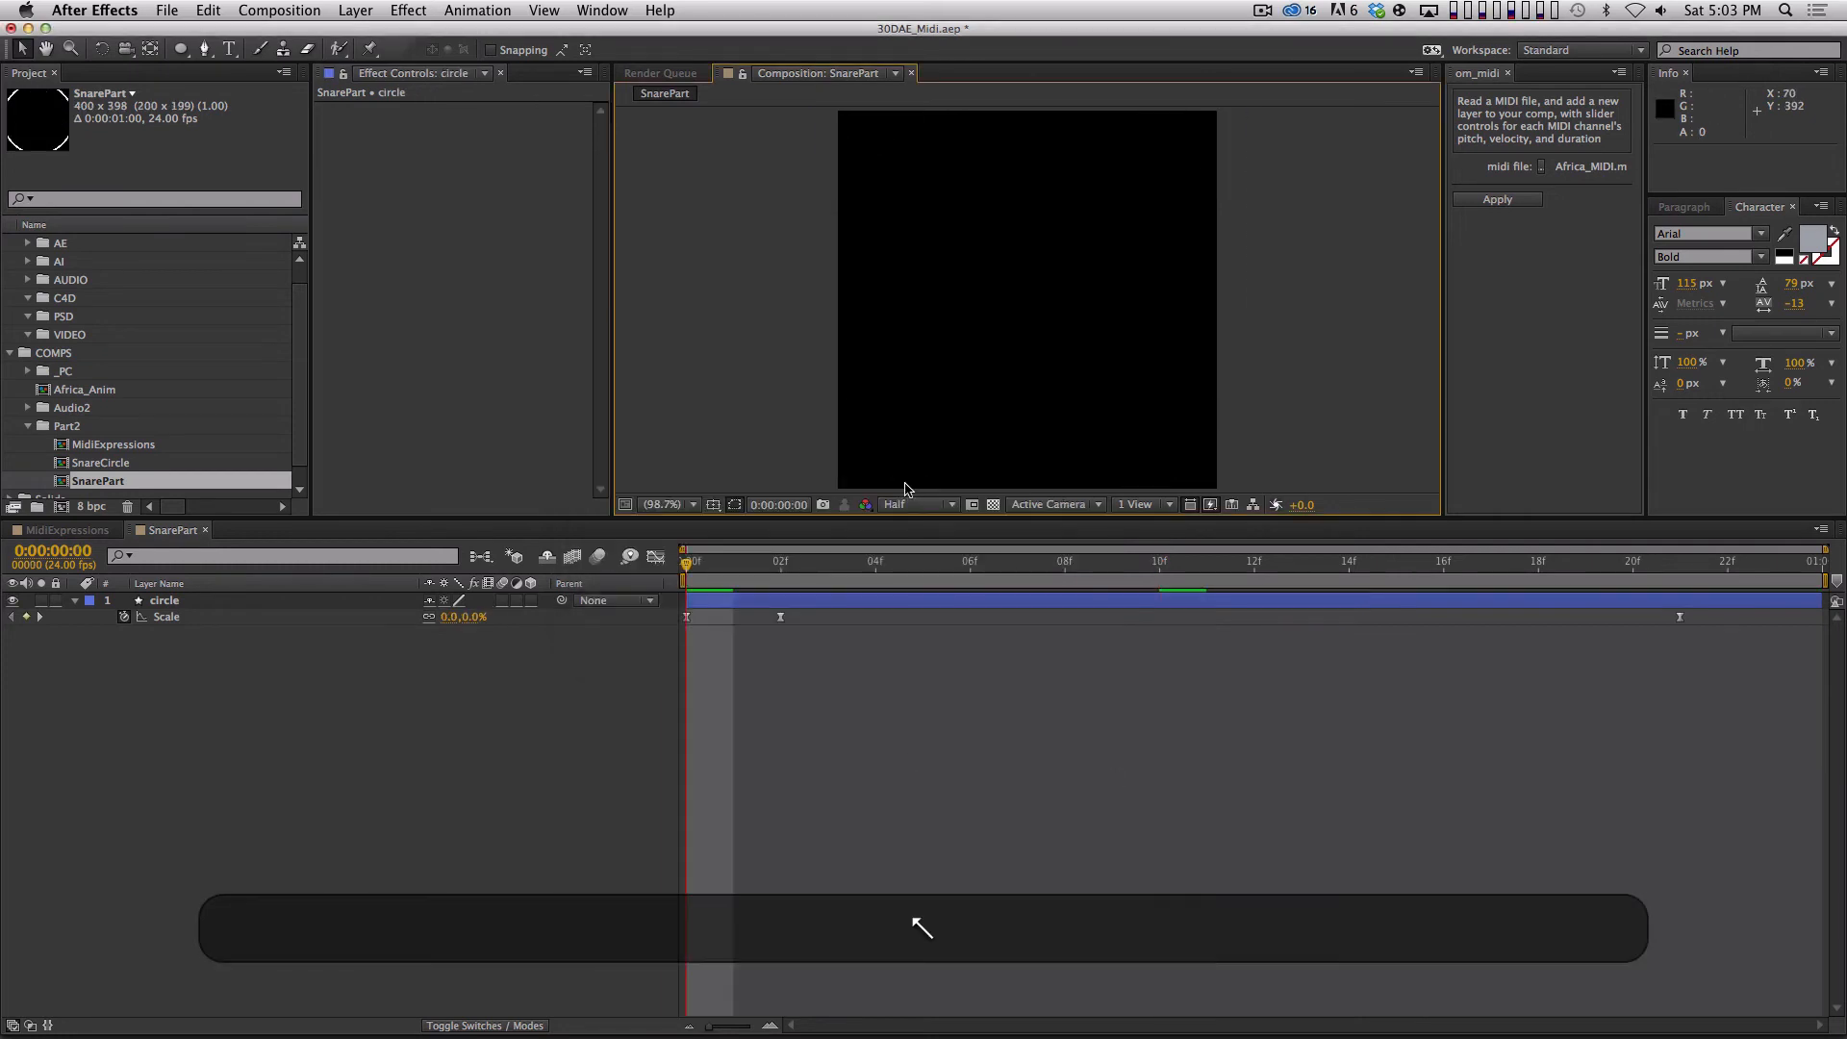
Select all of the circle's scale keyframes and reduce their scale together to about 33% at frame 2.
{"action": "key", "text": "k"}
{"action": "left_click", "coordinate": [310, 616]}
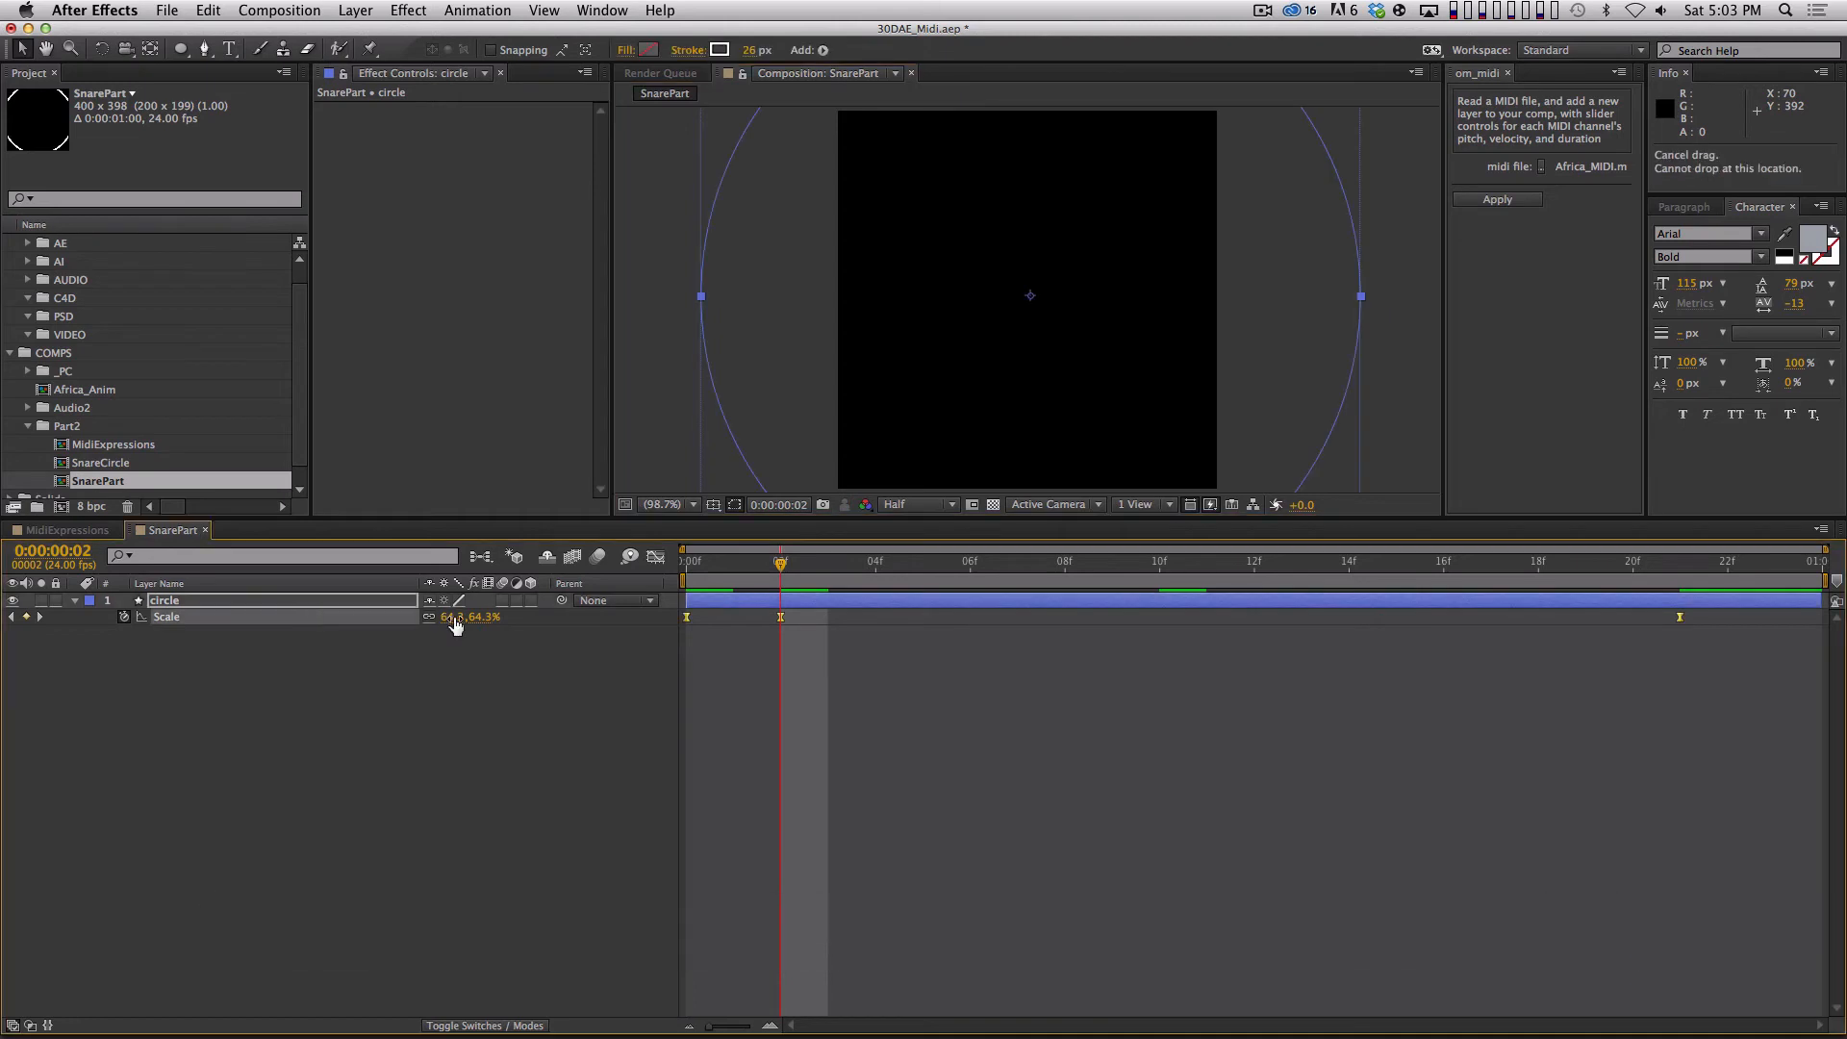
{"action": "left_click_drag", "start_coordinate": [479, 617], "coordinate": [449, 615]}
{"action": "left_click", "coordinate": [445, 711]}
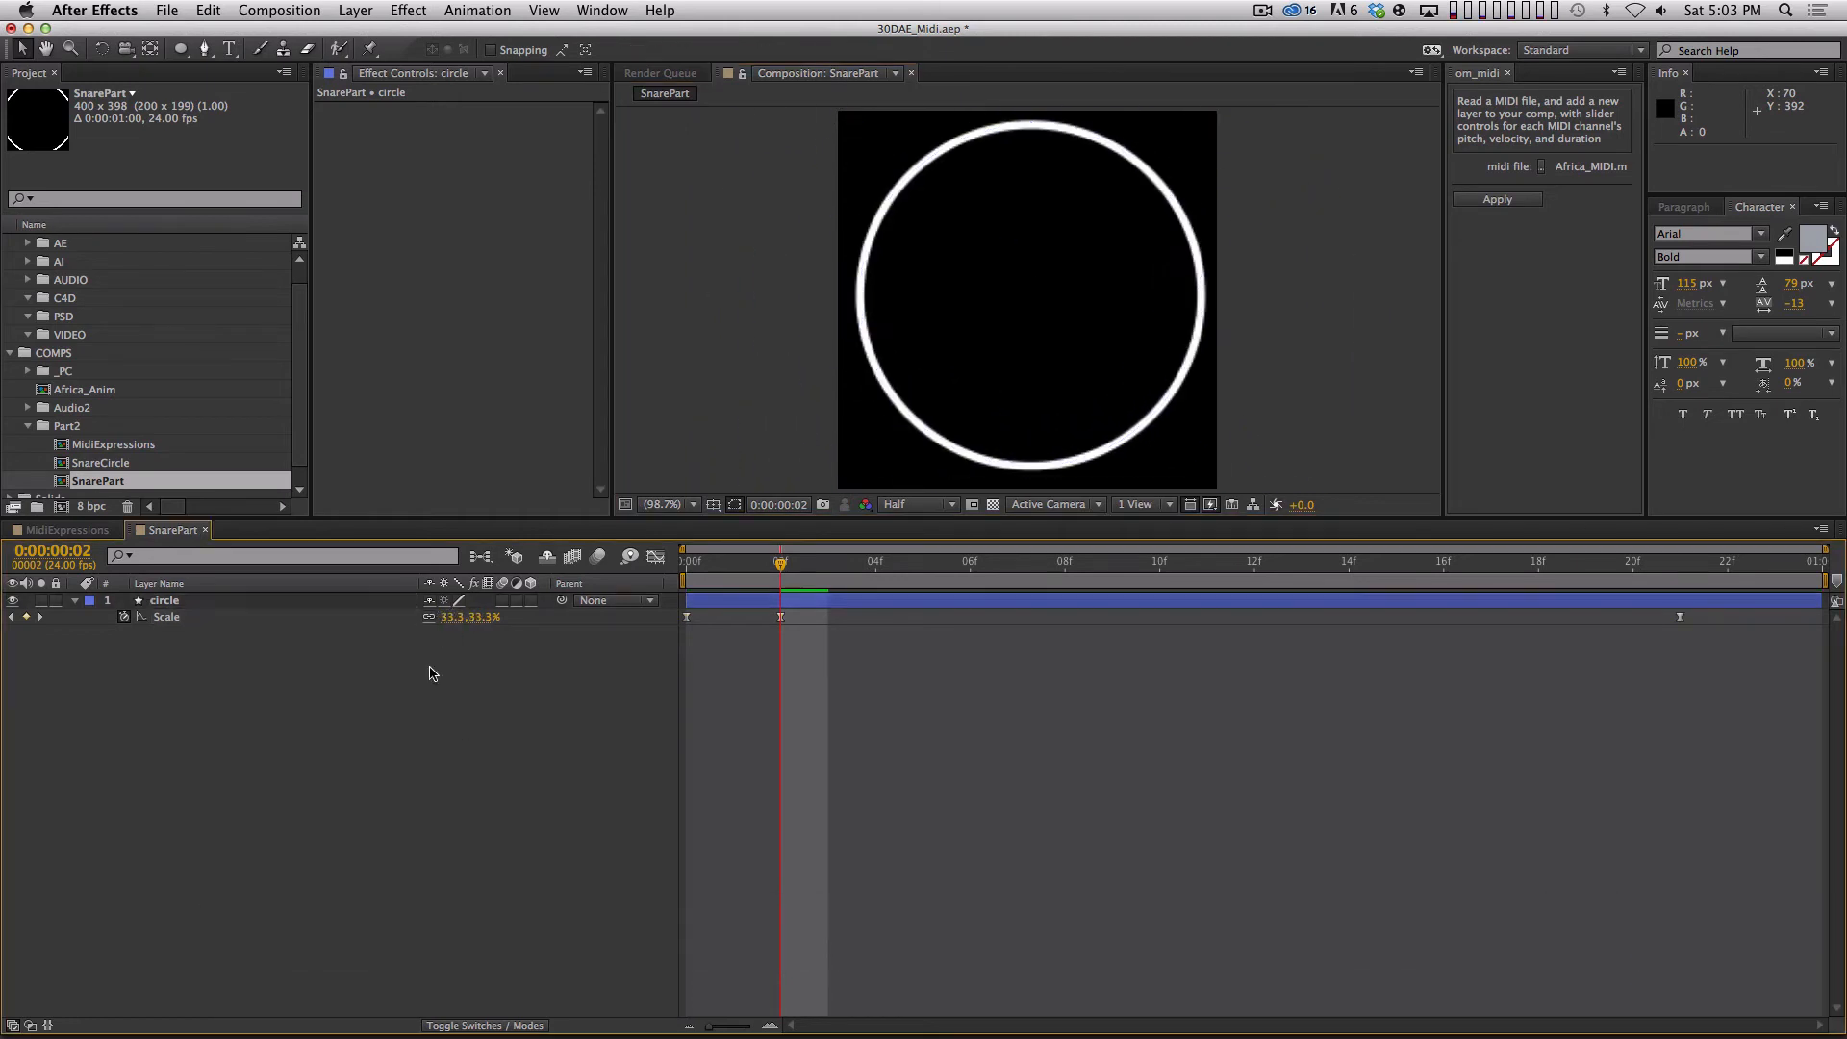
Set the circle's scale to 0% on its first keyframe and on its last keyframe at frame 21, and preview the animation.
{"action": "key", "text": "Home"}
{"action": "double_click", "coordinate": [686, 616]}
{"action": "type", "text": "0"}
{"action": "key", "text": "Return"}
{"action": "key", "text": "End"}
{"action": "key", "text": "j"}
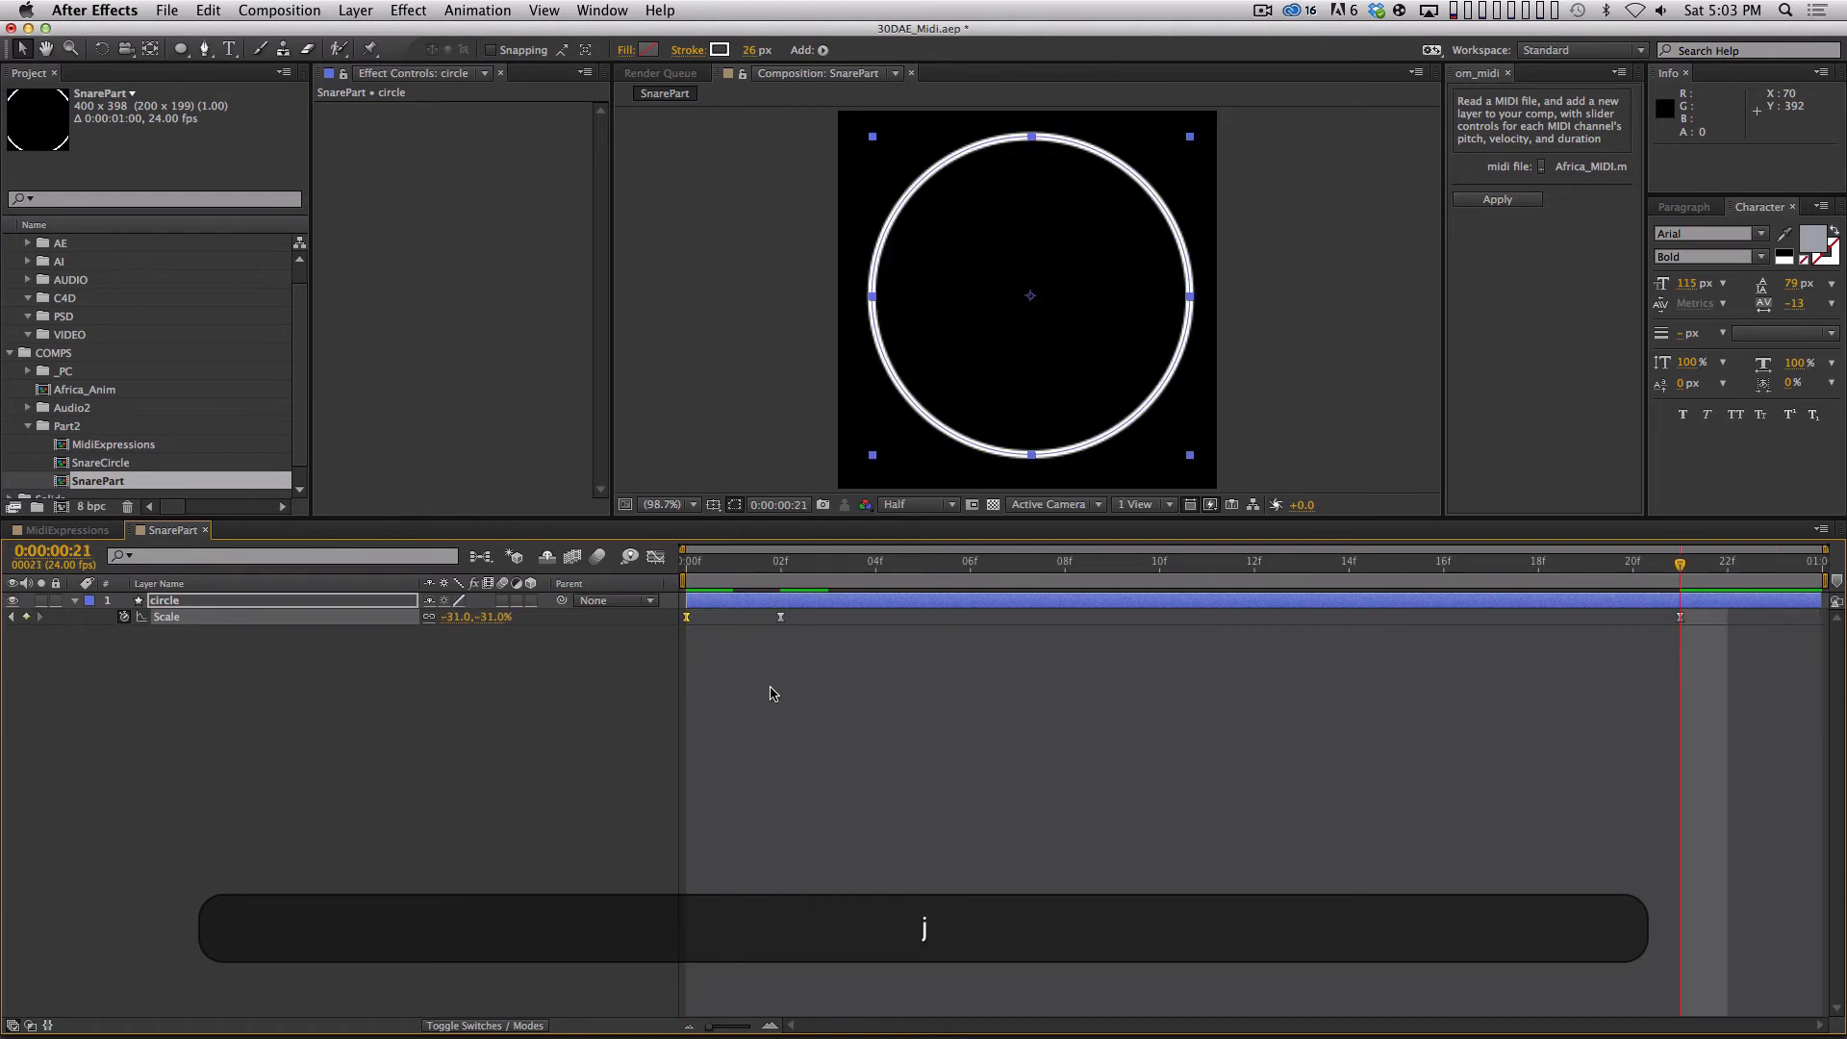
{"action": "double_click", "coordinate": [1679, 617]}
{"action": "type", "text": "0"}
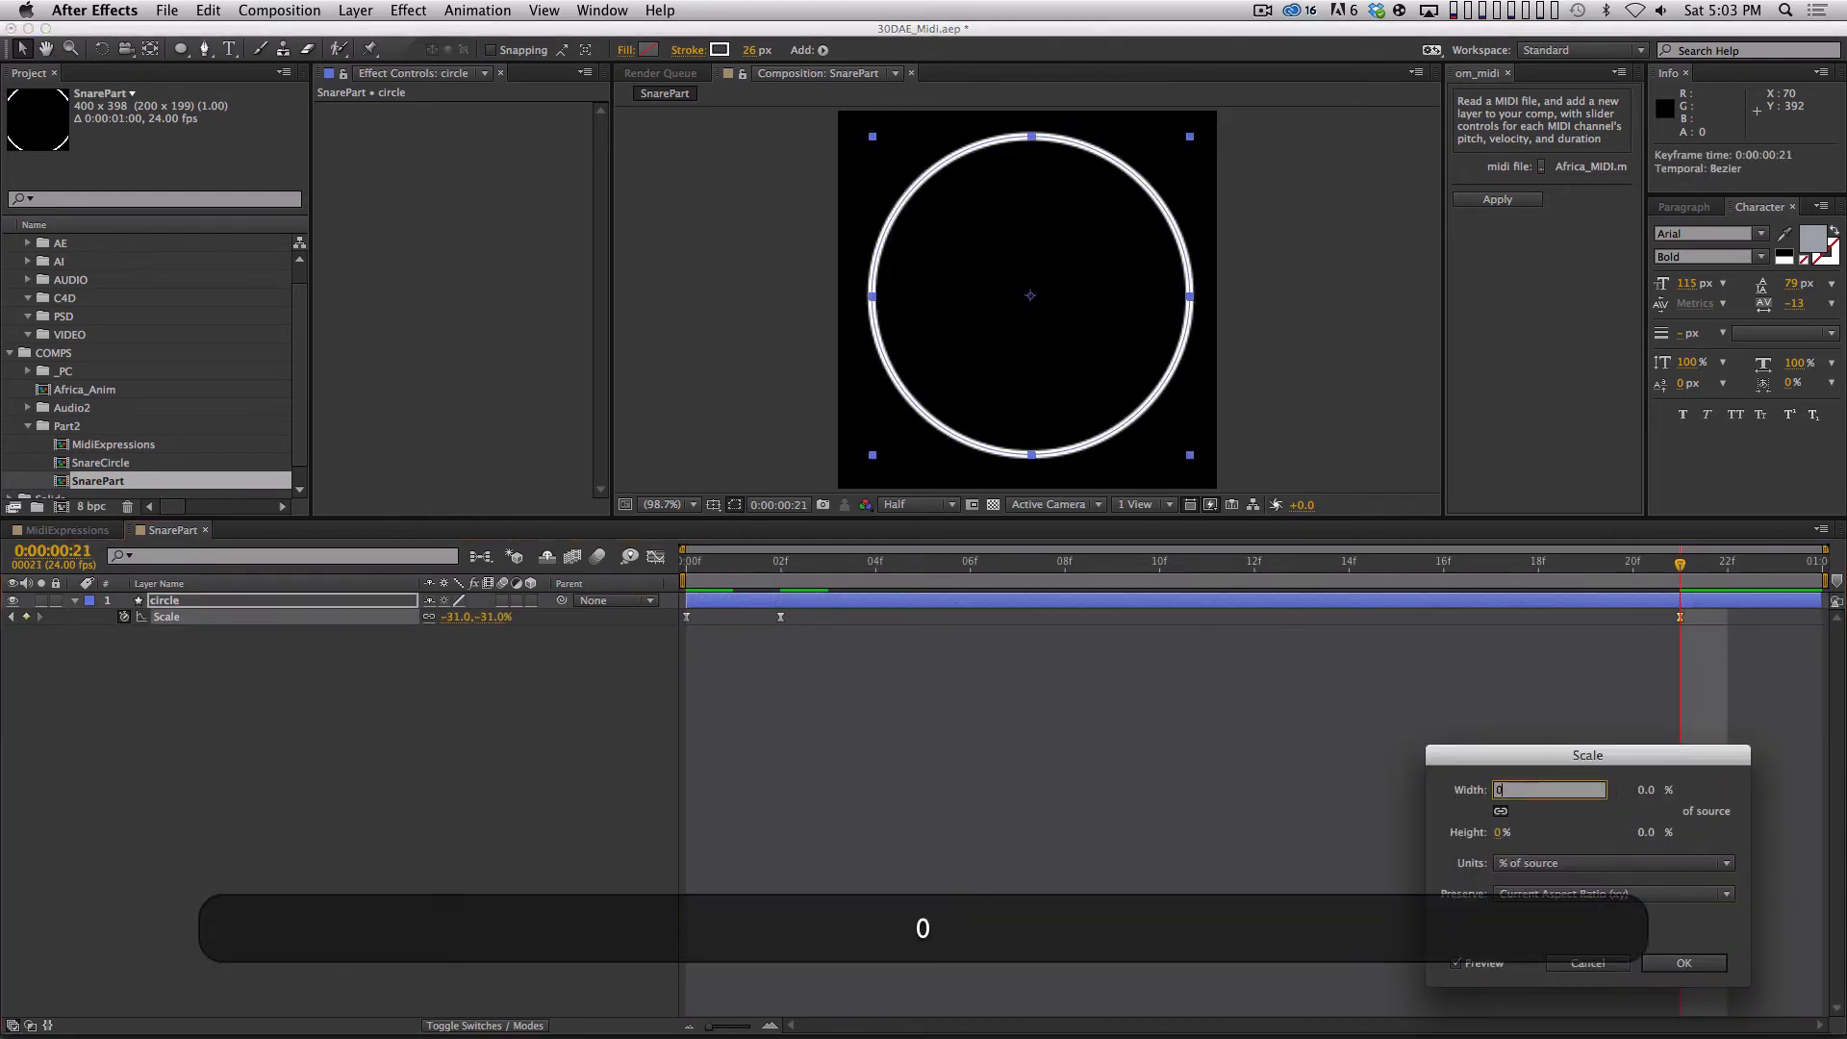
{"action": "key", "text": "Return"}
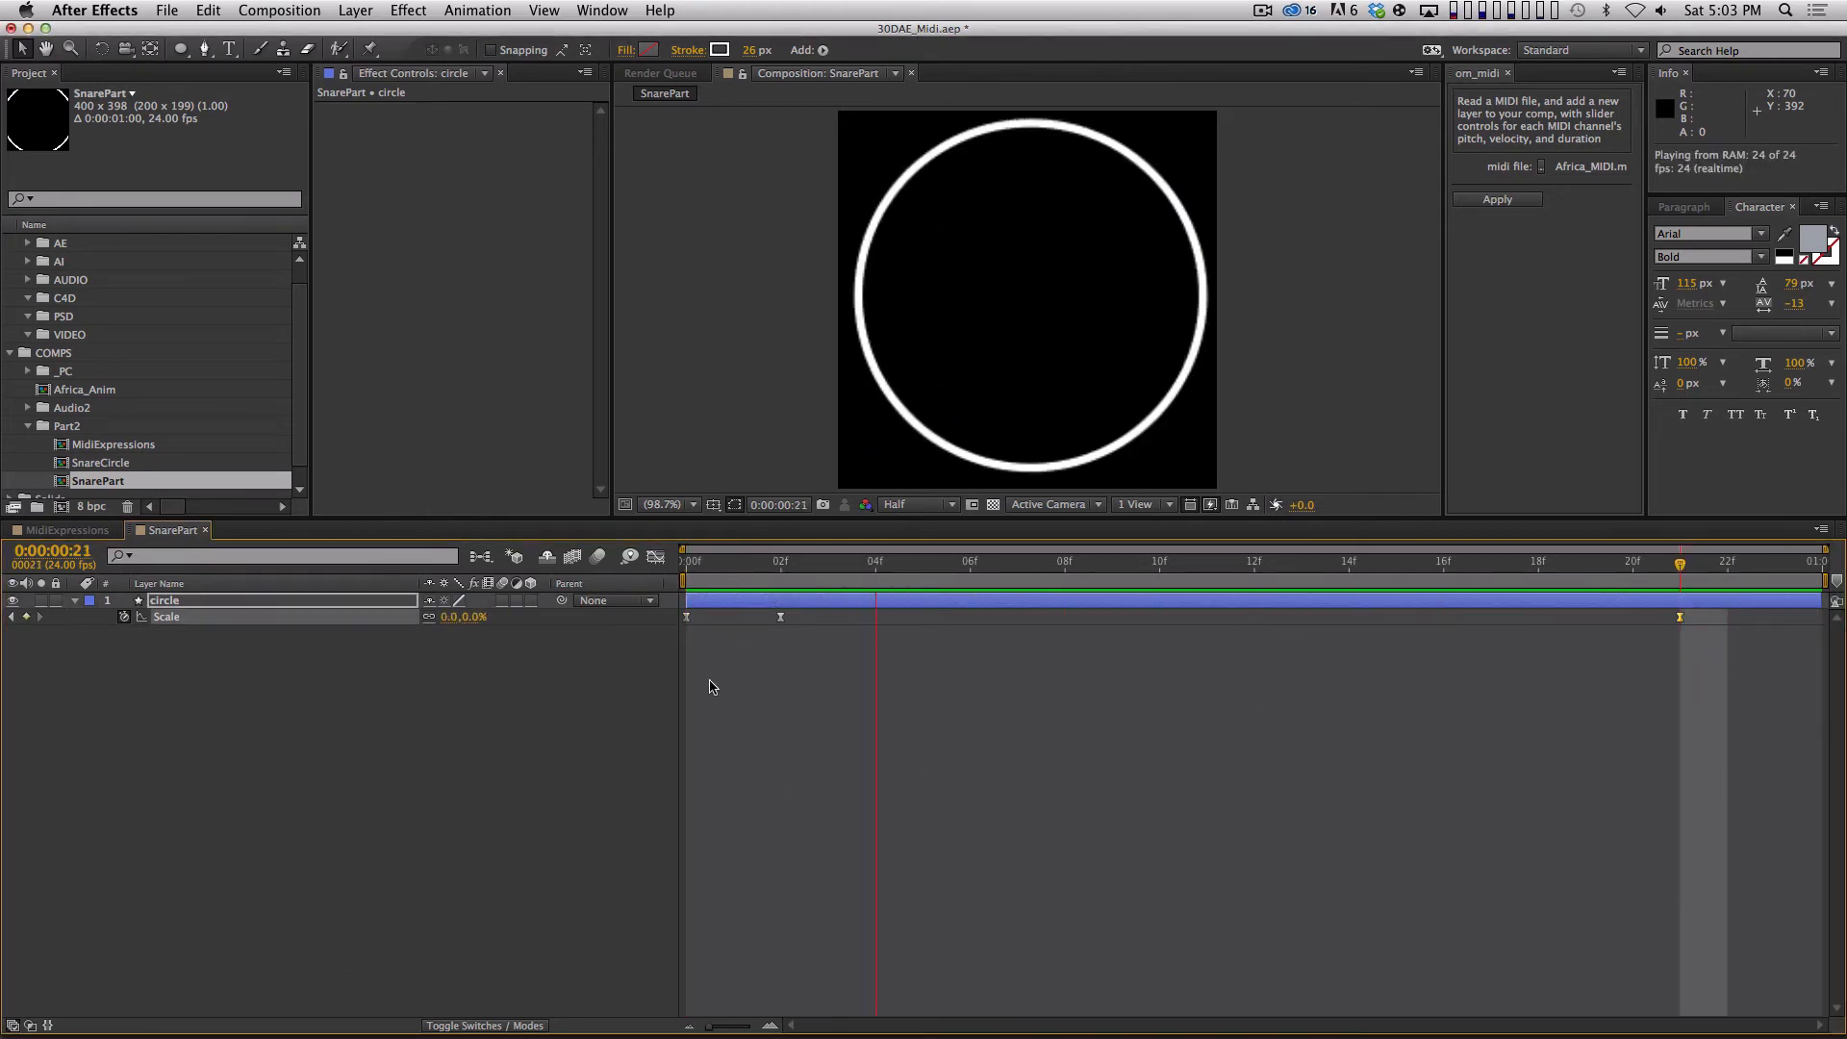
{"action": "key", "text": "space"}
Close the SnarePart composition and add it to MidiExpressions as the lowest layer with its visibility off.
{"action": "key", "text": "cmd+w"}
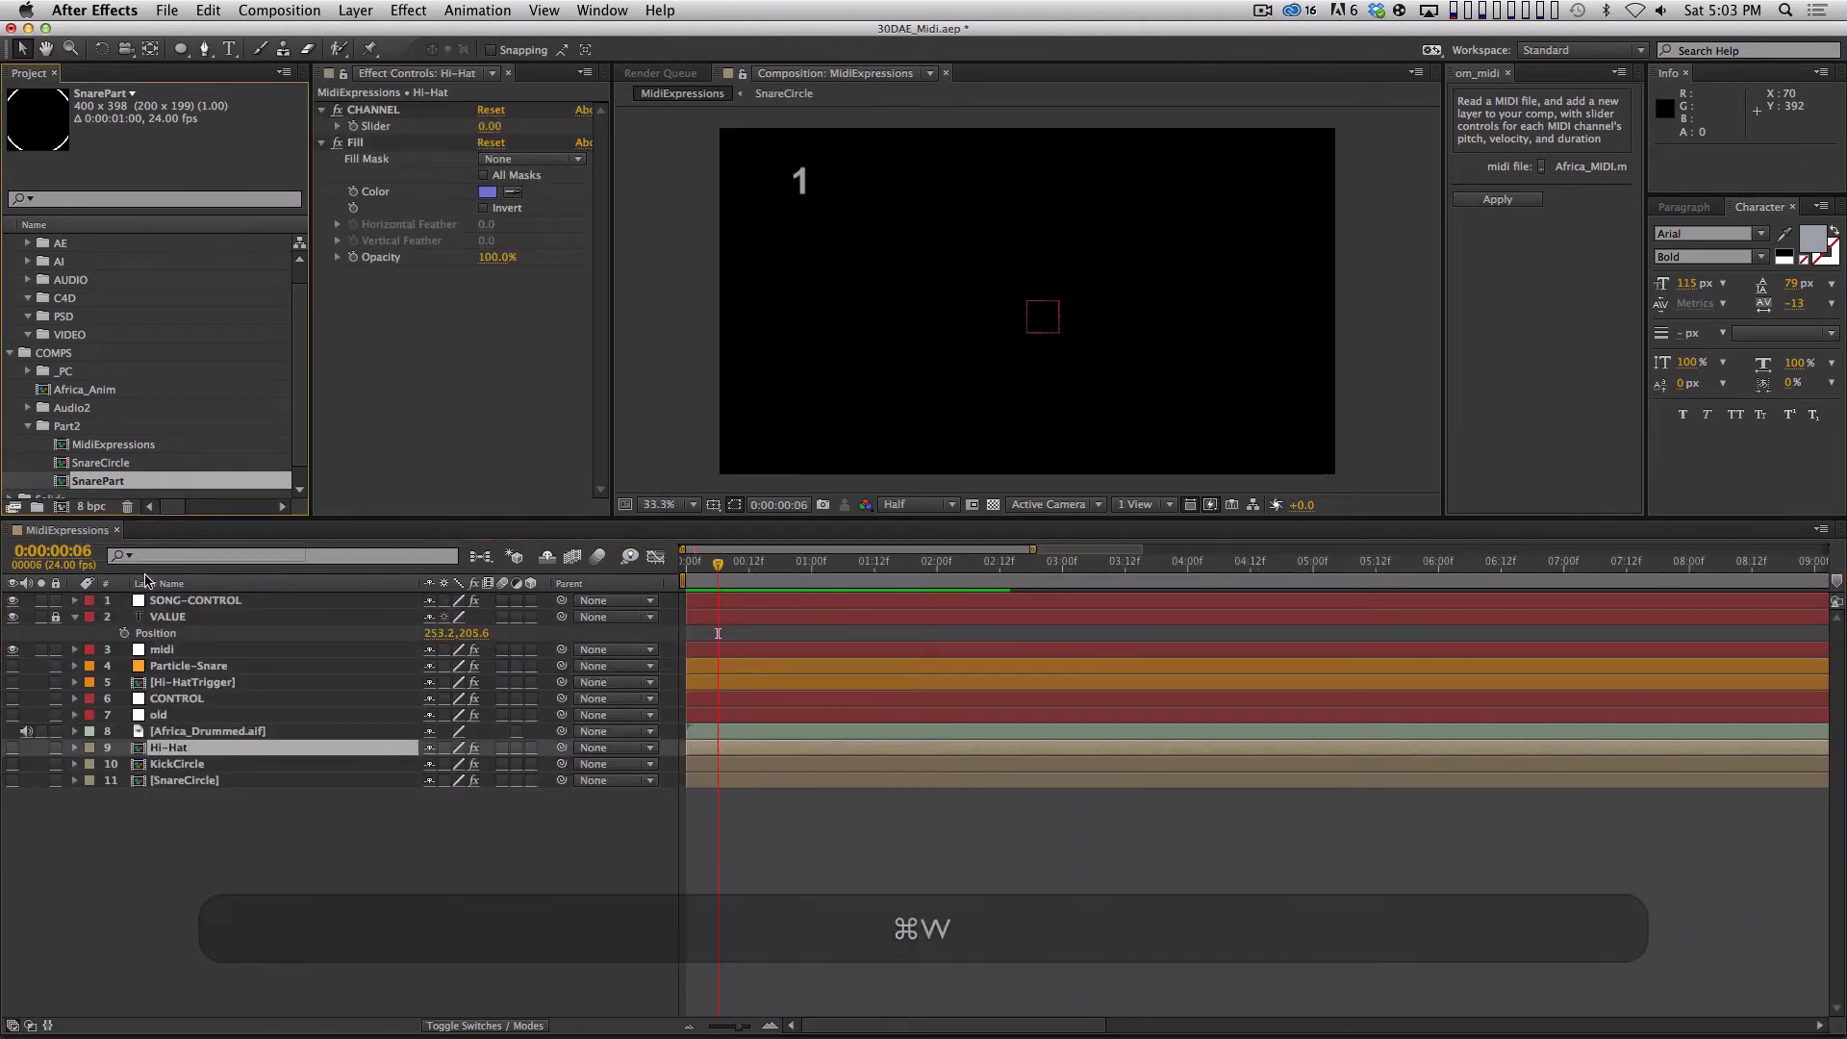
{"action": "left_click_drag", "start_coordinate": [214, 851], "coordinate": [212, 850]}
{"action": "left_click", "coordinate": [13, 796]}
{"action": "left_click", "coordinate": [212, 883]}
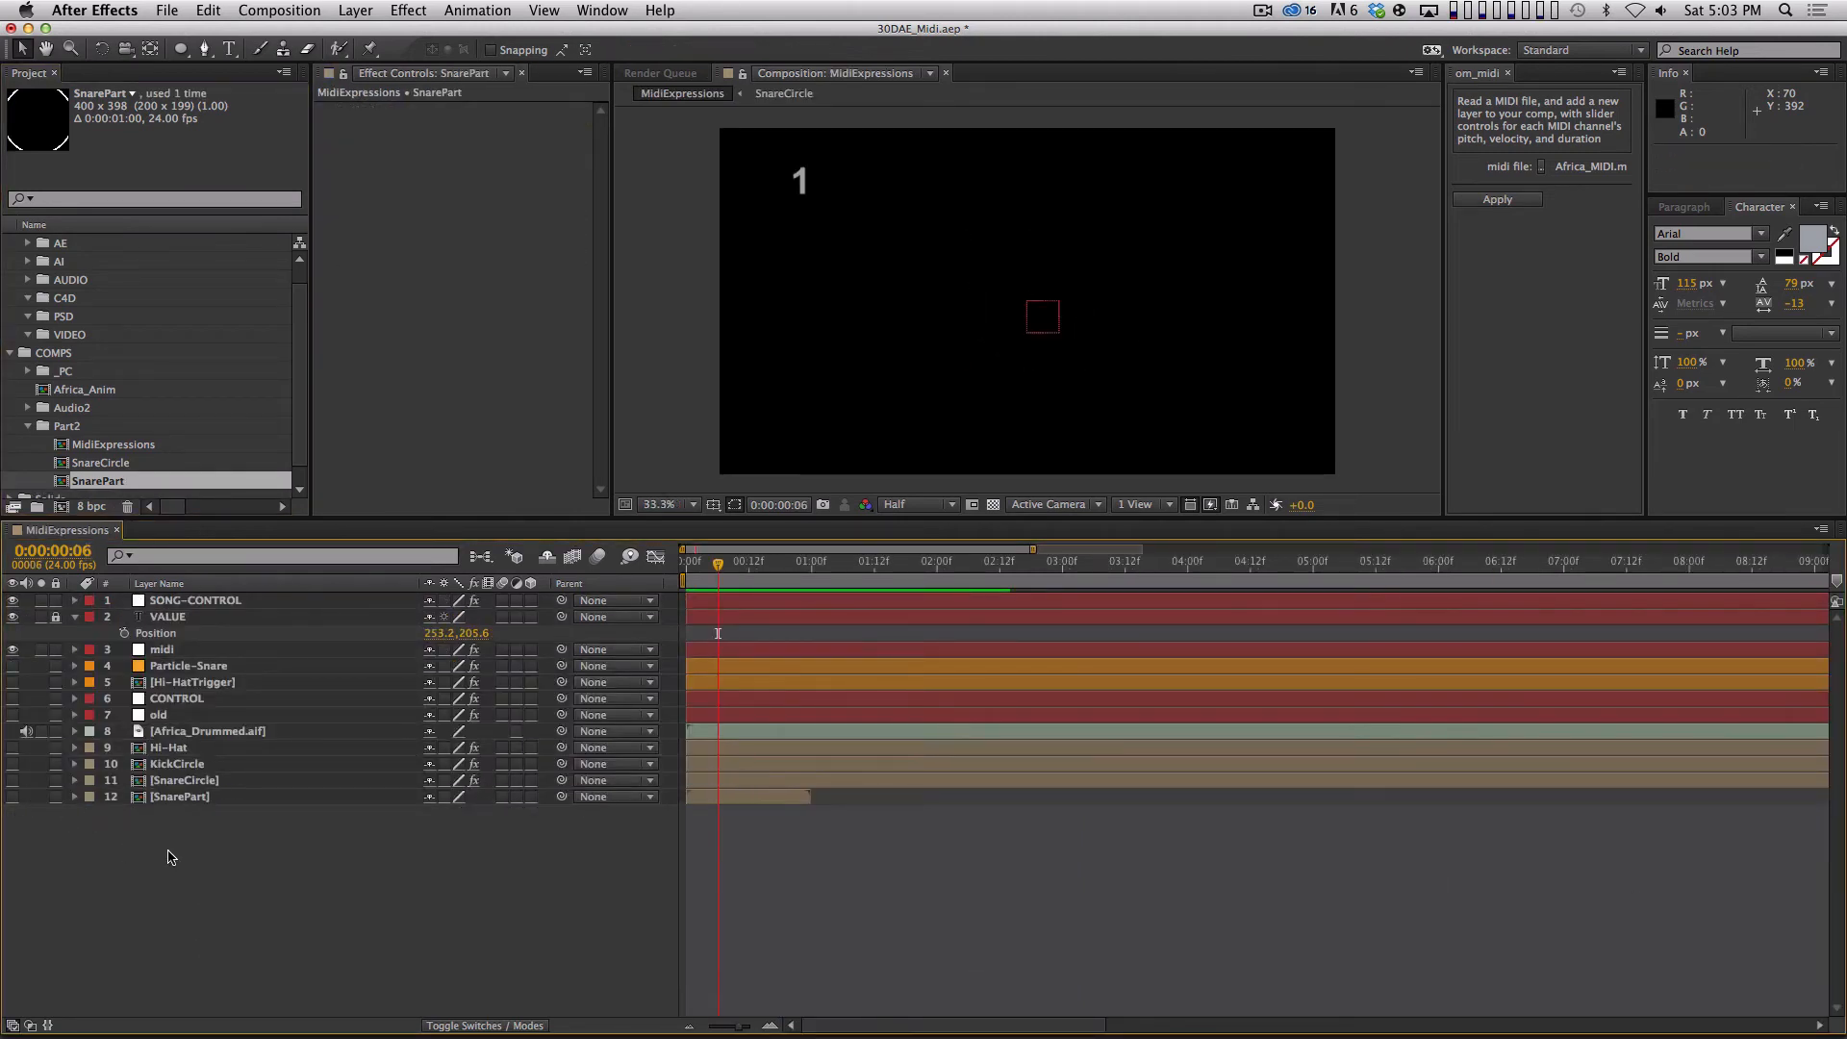
Create a dark gray solid layer in MidiExpressions and apply Trapcode Particular to it.
{"action": "key", "text": "super+y"}
{"action": "key", "text": "super+Return"}
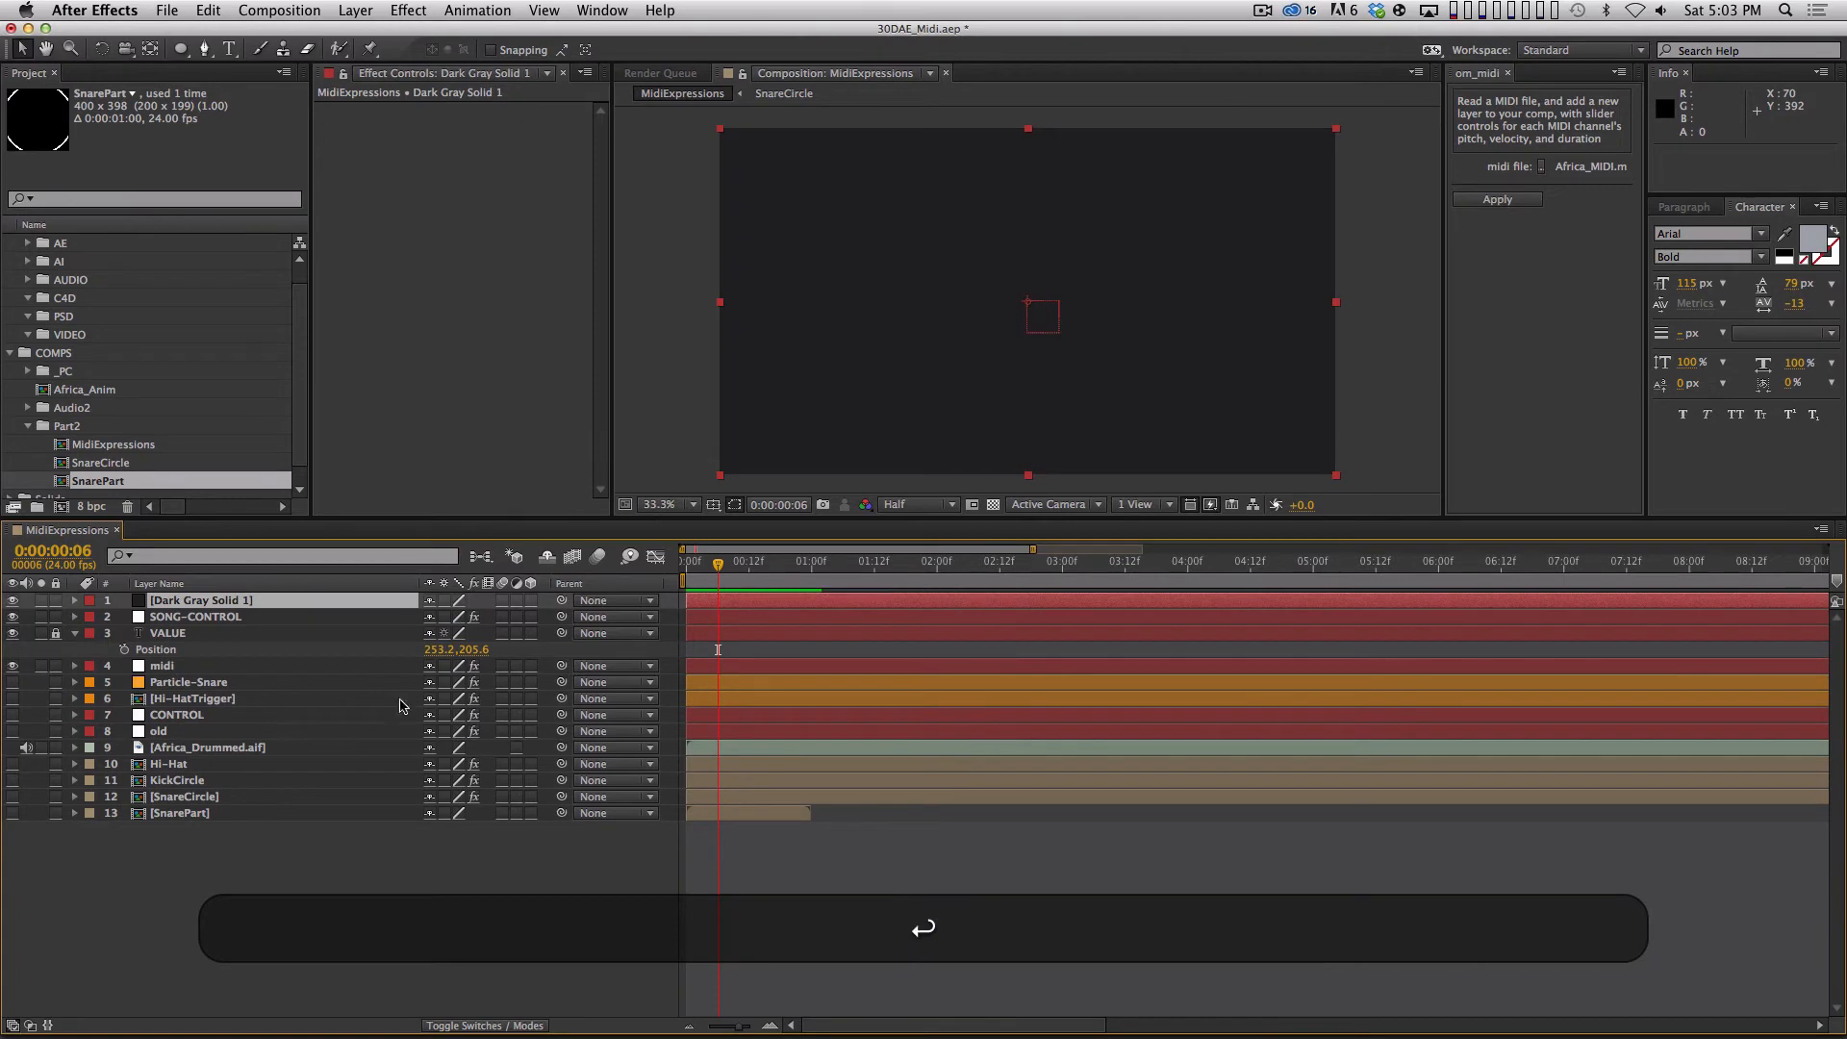
{"action": "left_click", "coordinate": [408, 10]}
{"action": "mouse_move", "coordinate": [510, 558]}
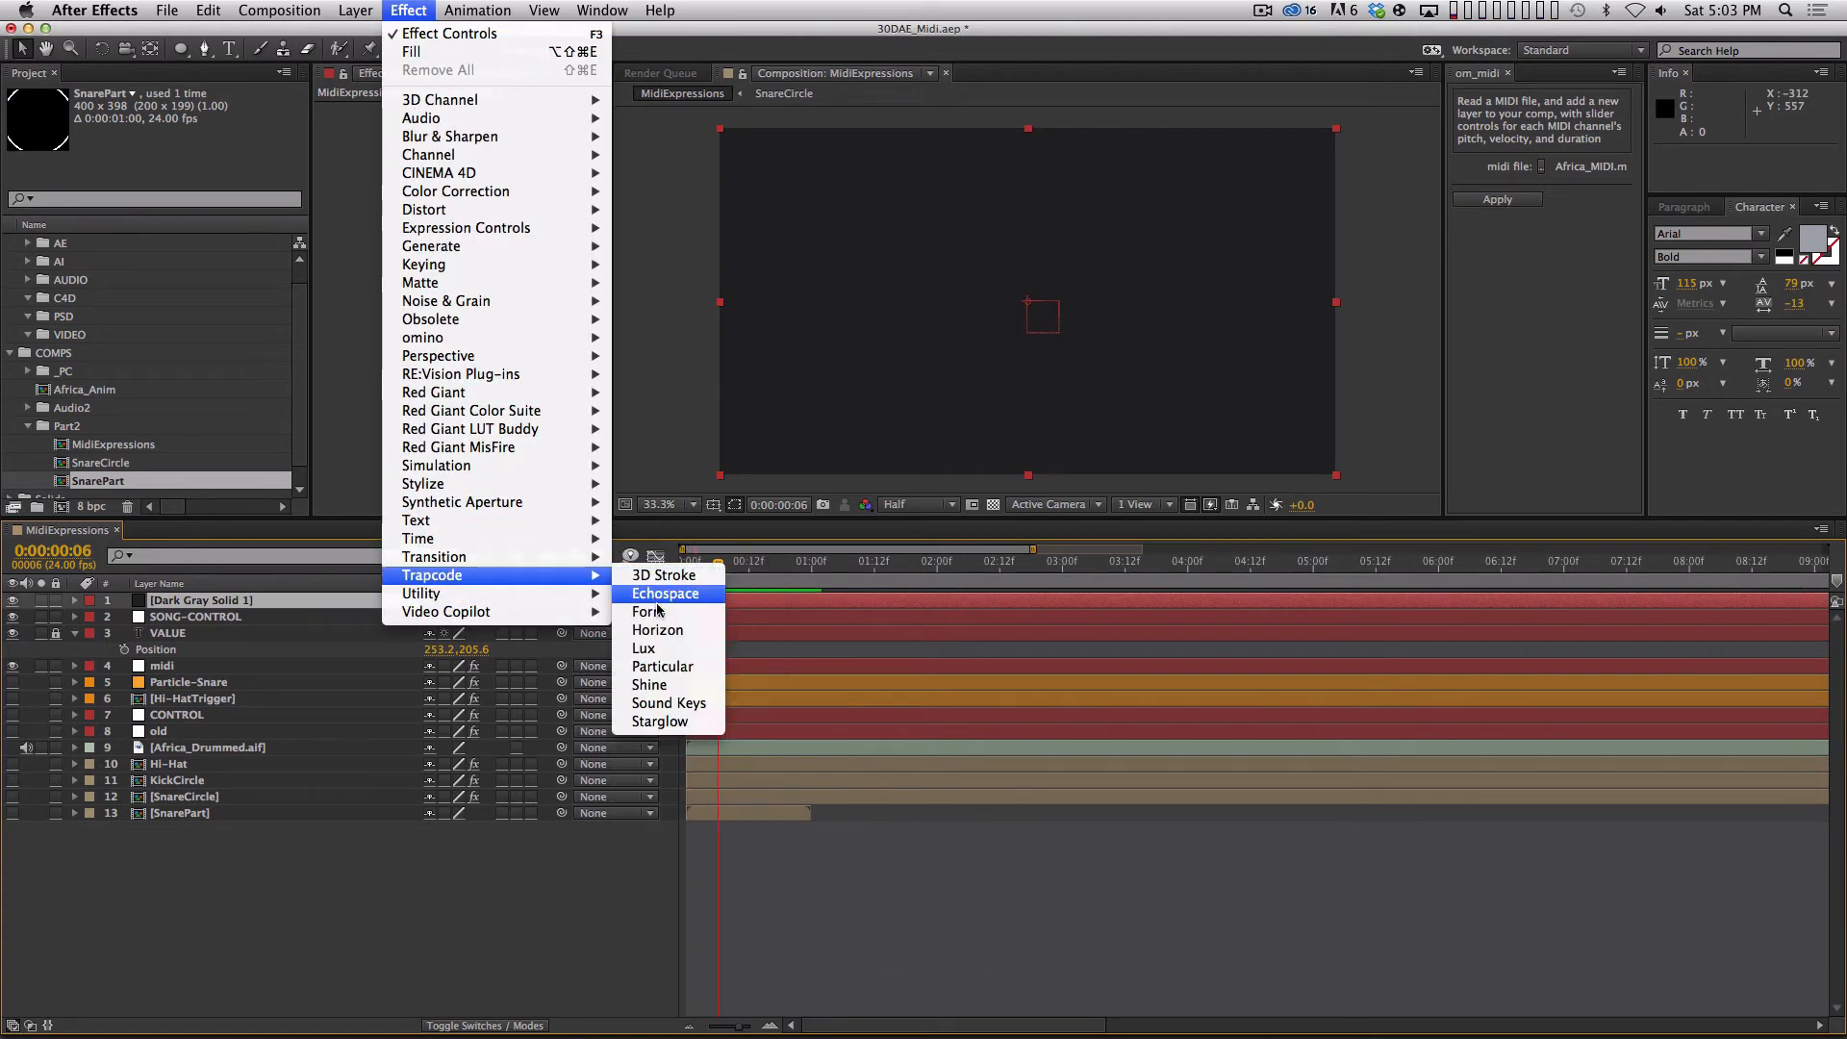
{"action": "left_click", "coordinate": [666, 666]}
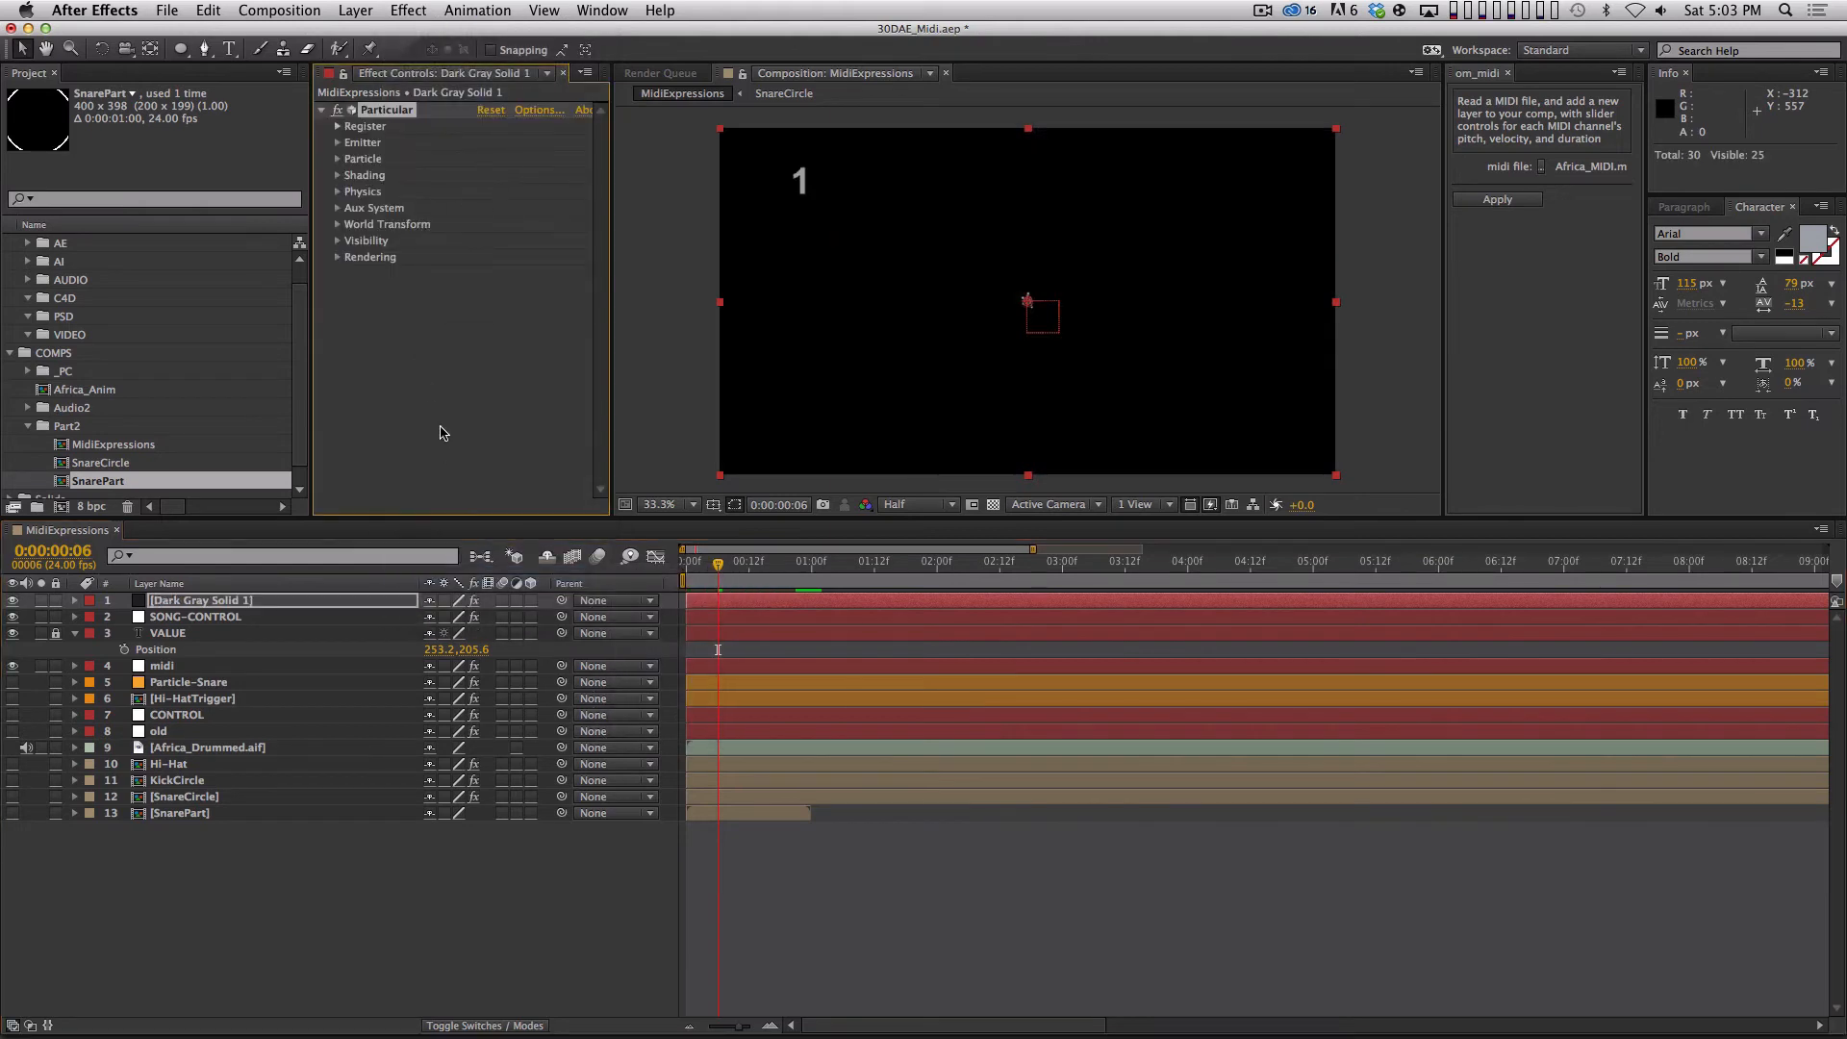
Preview the default Particular emission in the MidiExpressions composition up to about two seconds.
{"action": "key", "text": "KP_0"}
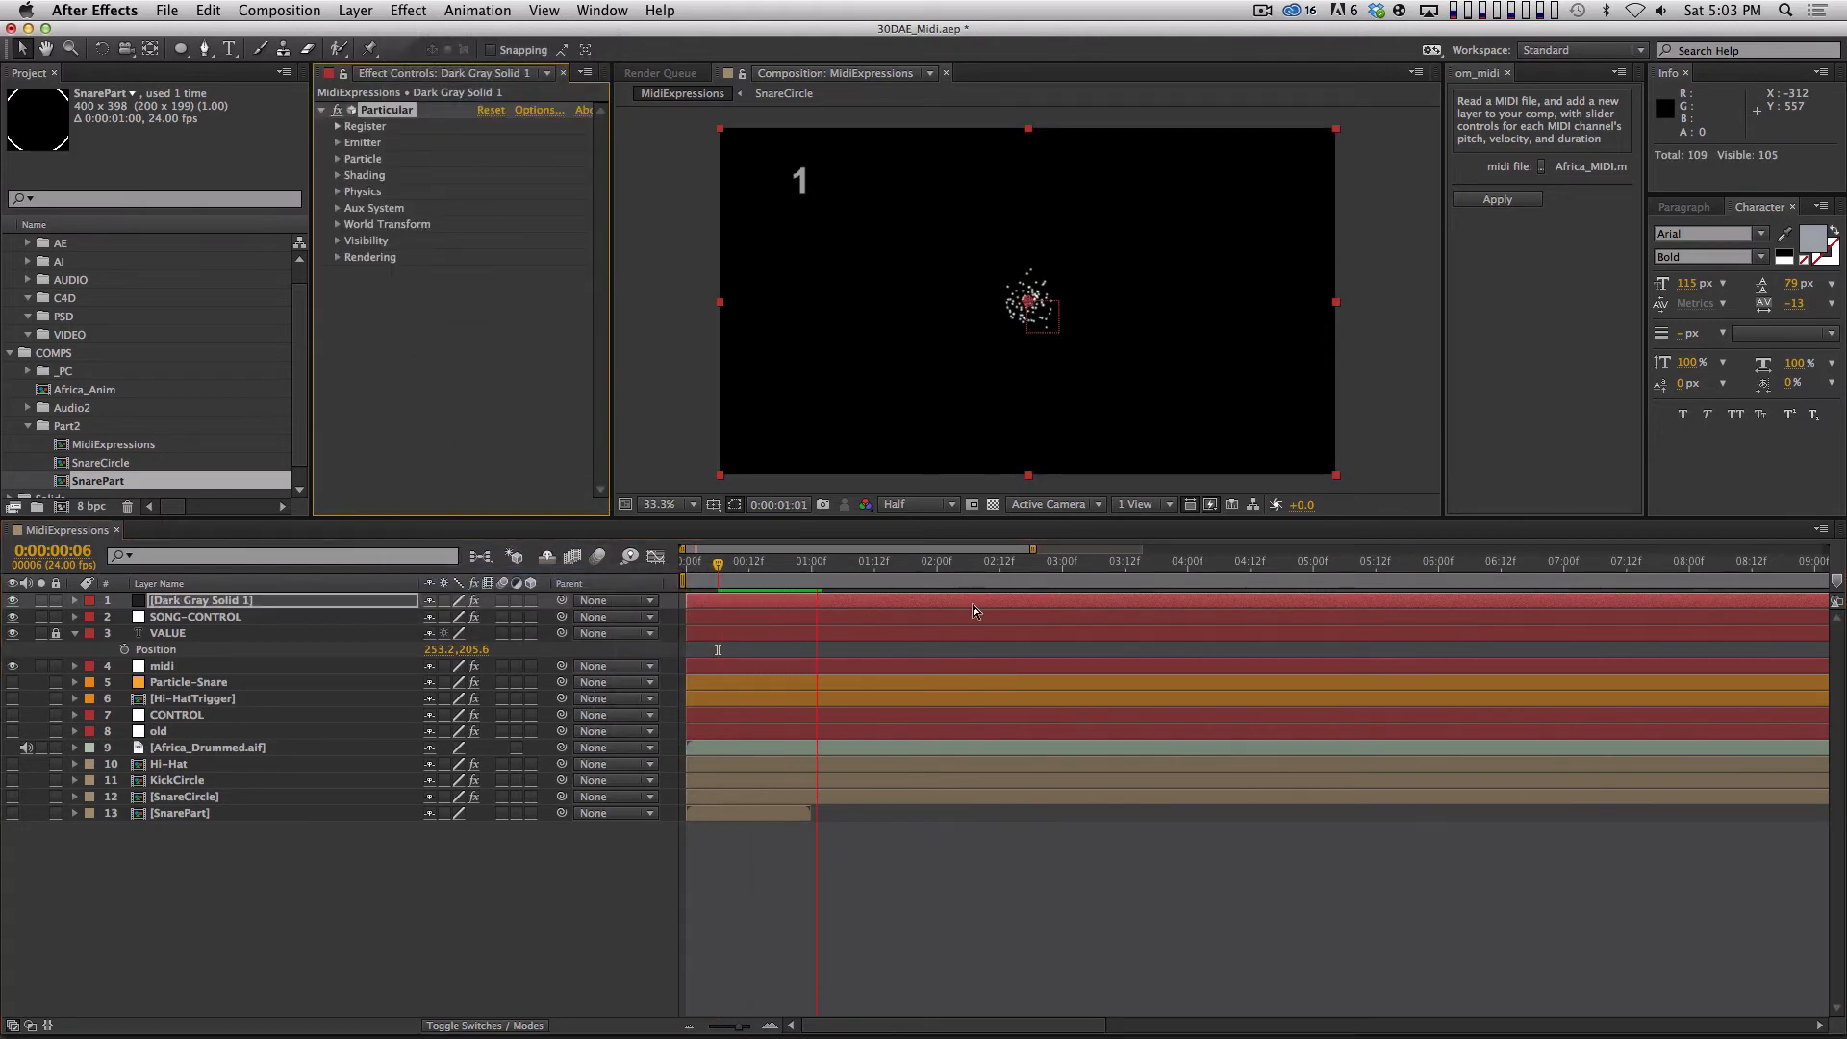
{"action": "key", "text": "space"}
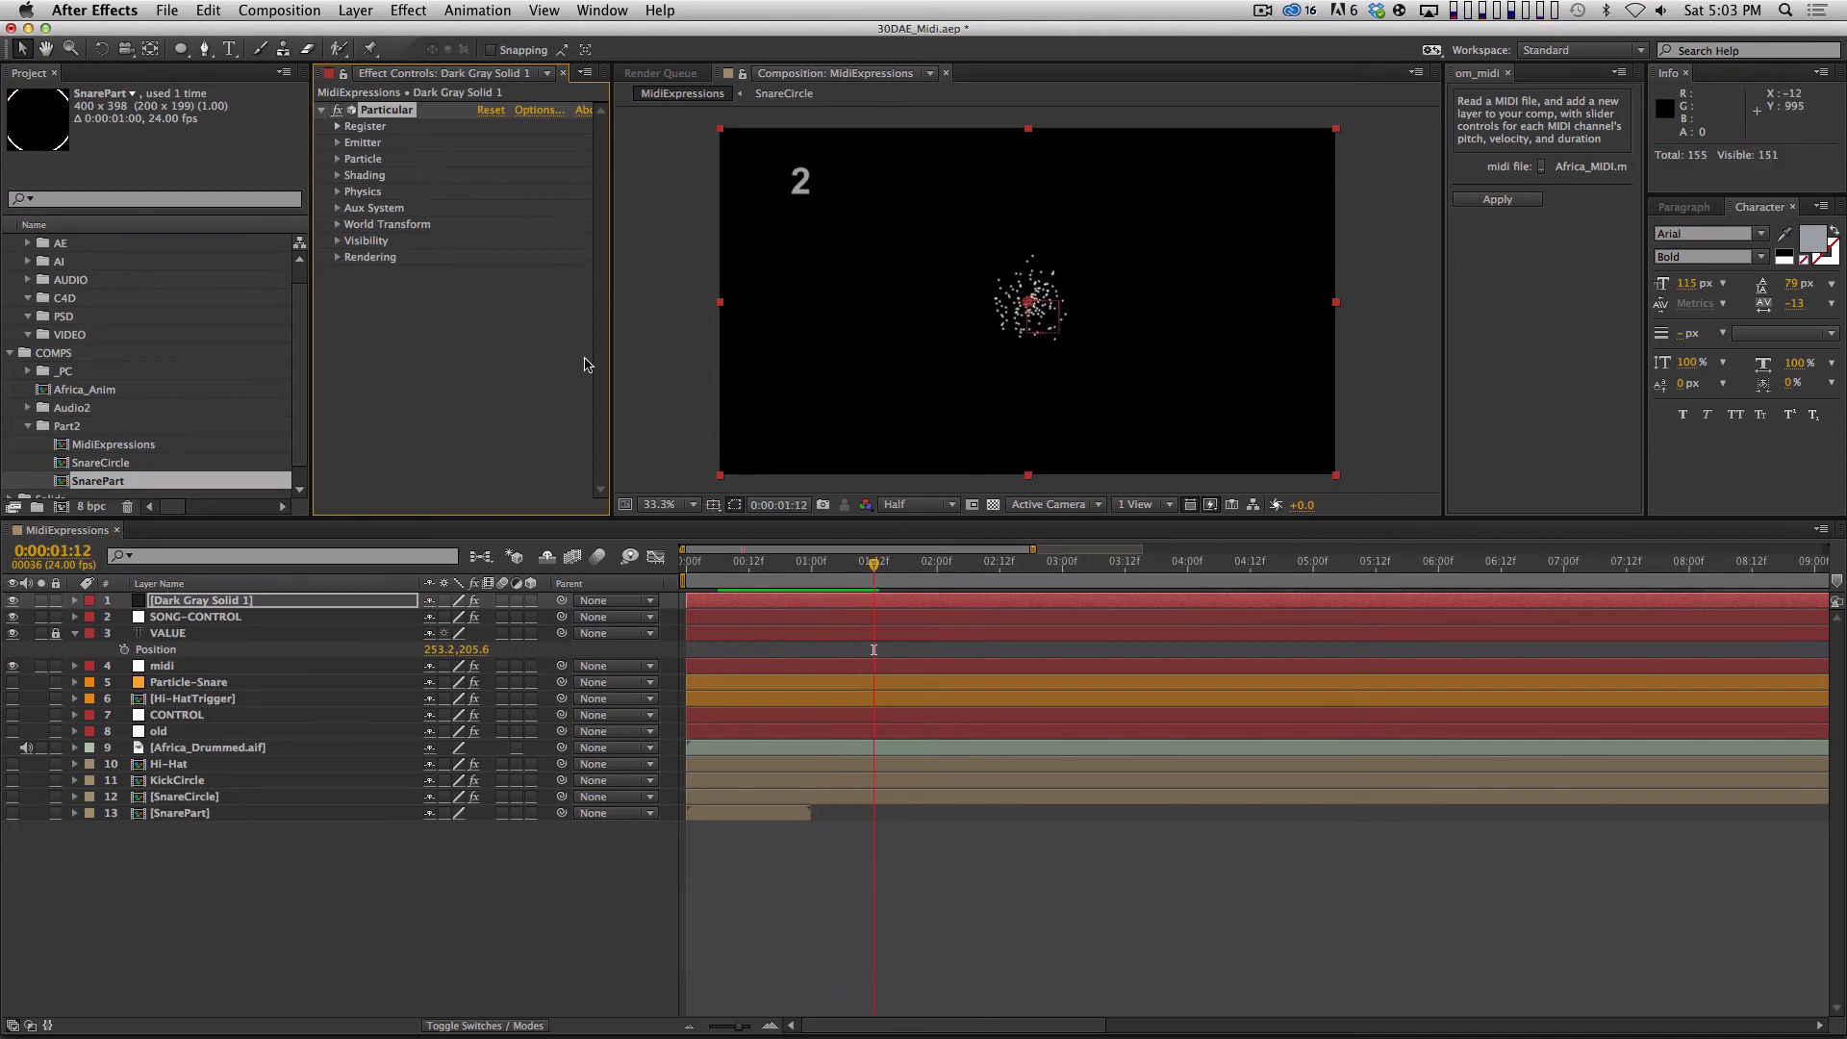
{"action": "key", "text": "space"}
{"action": "key", "text": "space"}
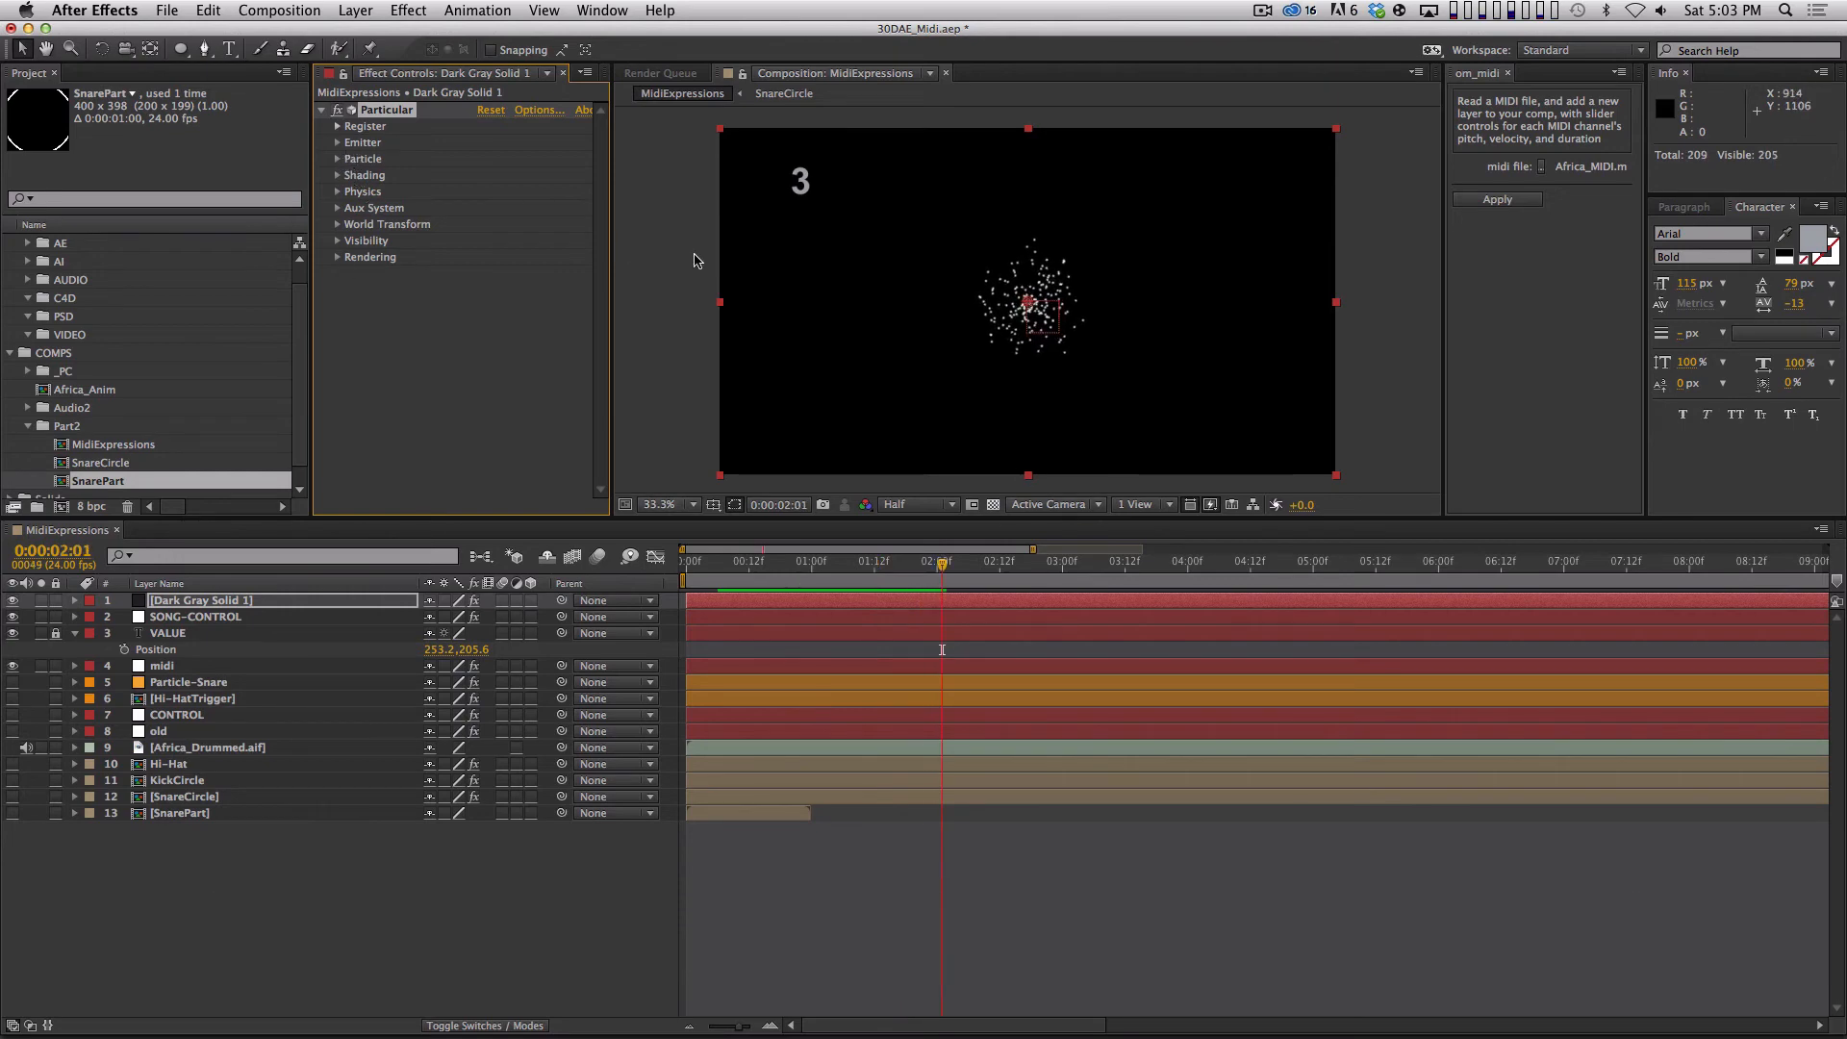
Set the particle type of the Particle-Snare layer's Particular effect to Sprite.
{"action": "left_click", "coordinate": [202, 814]}
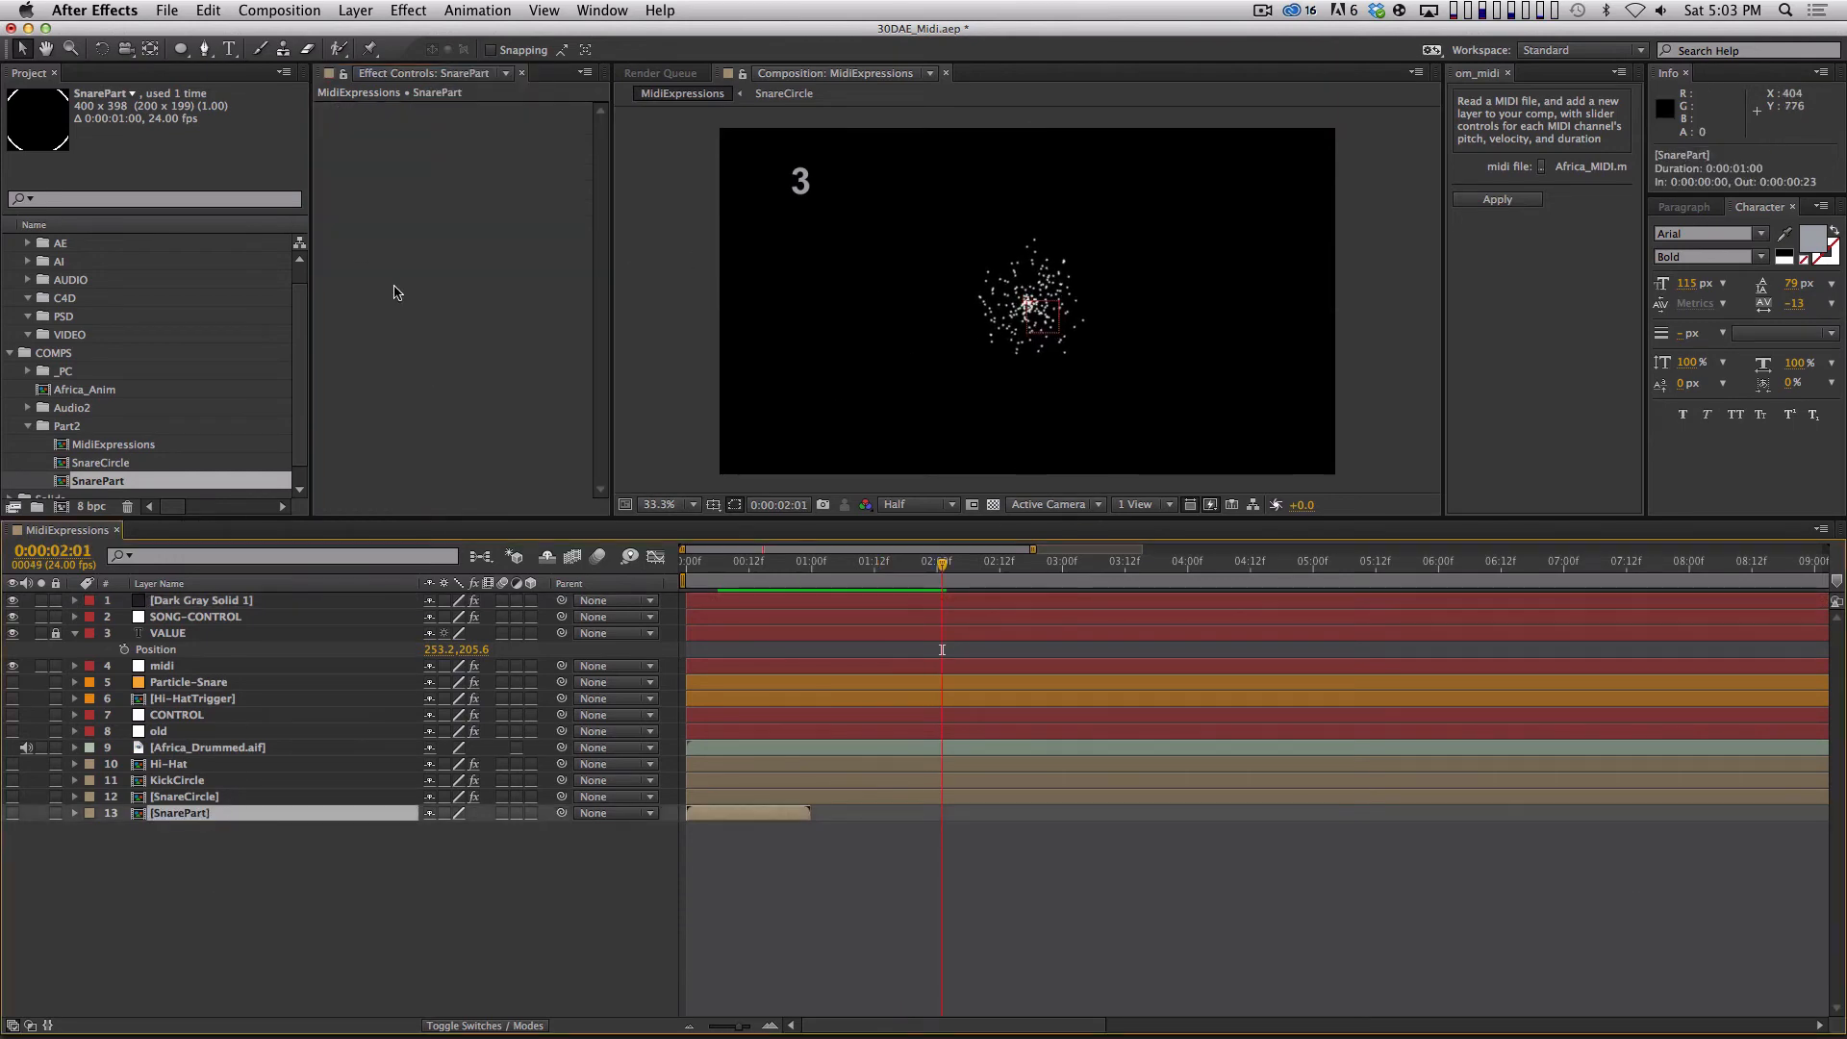
{"action": "left_click", "coordinate": [227, 683]}
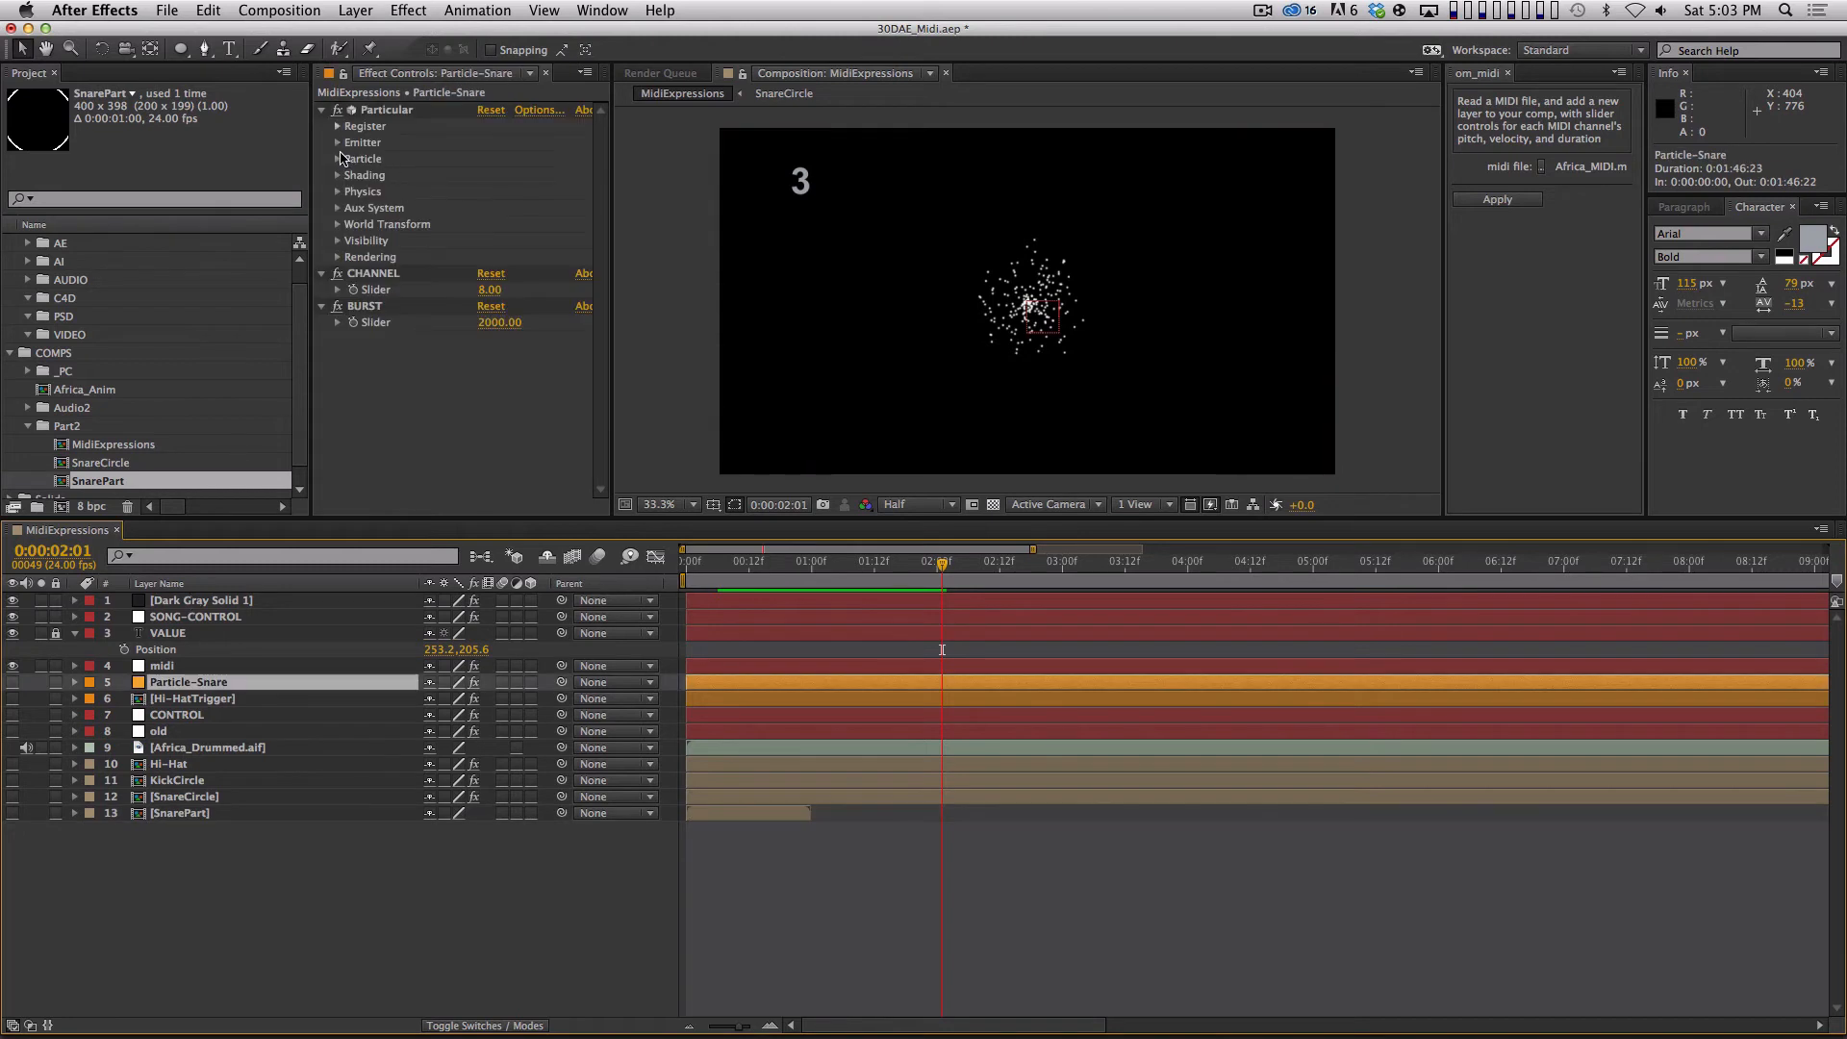
{"action": "left_click", "coordinate": [338, 160]}
{"action": "left_click_drag", "start_coordinate": [600, 361], "coordinate": [600, 273]}
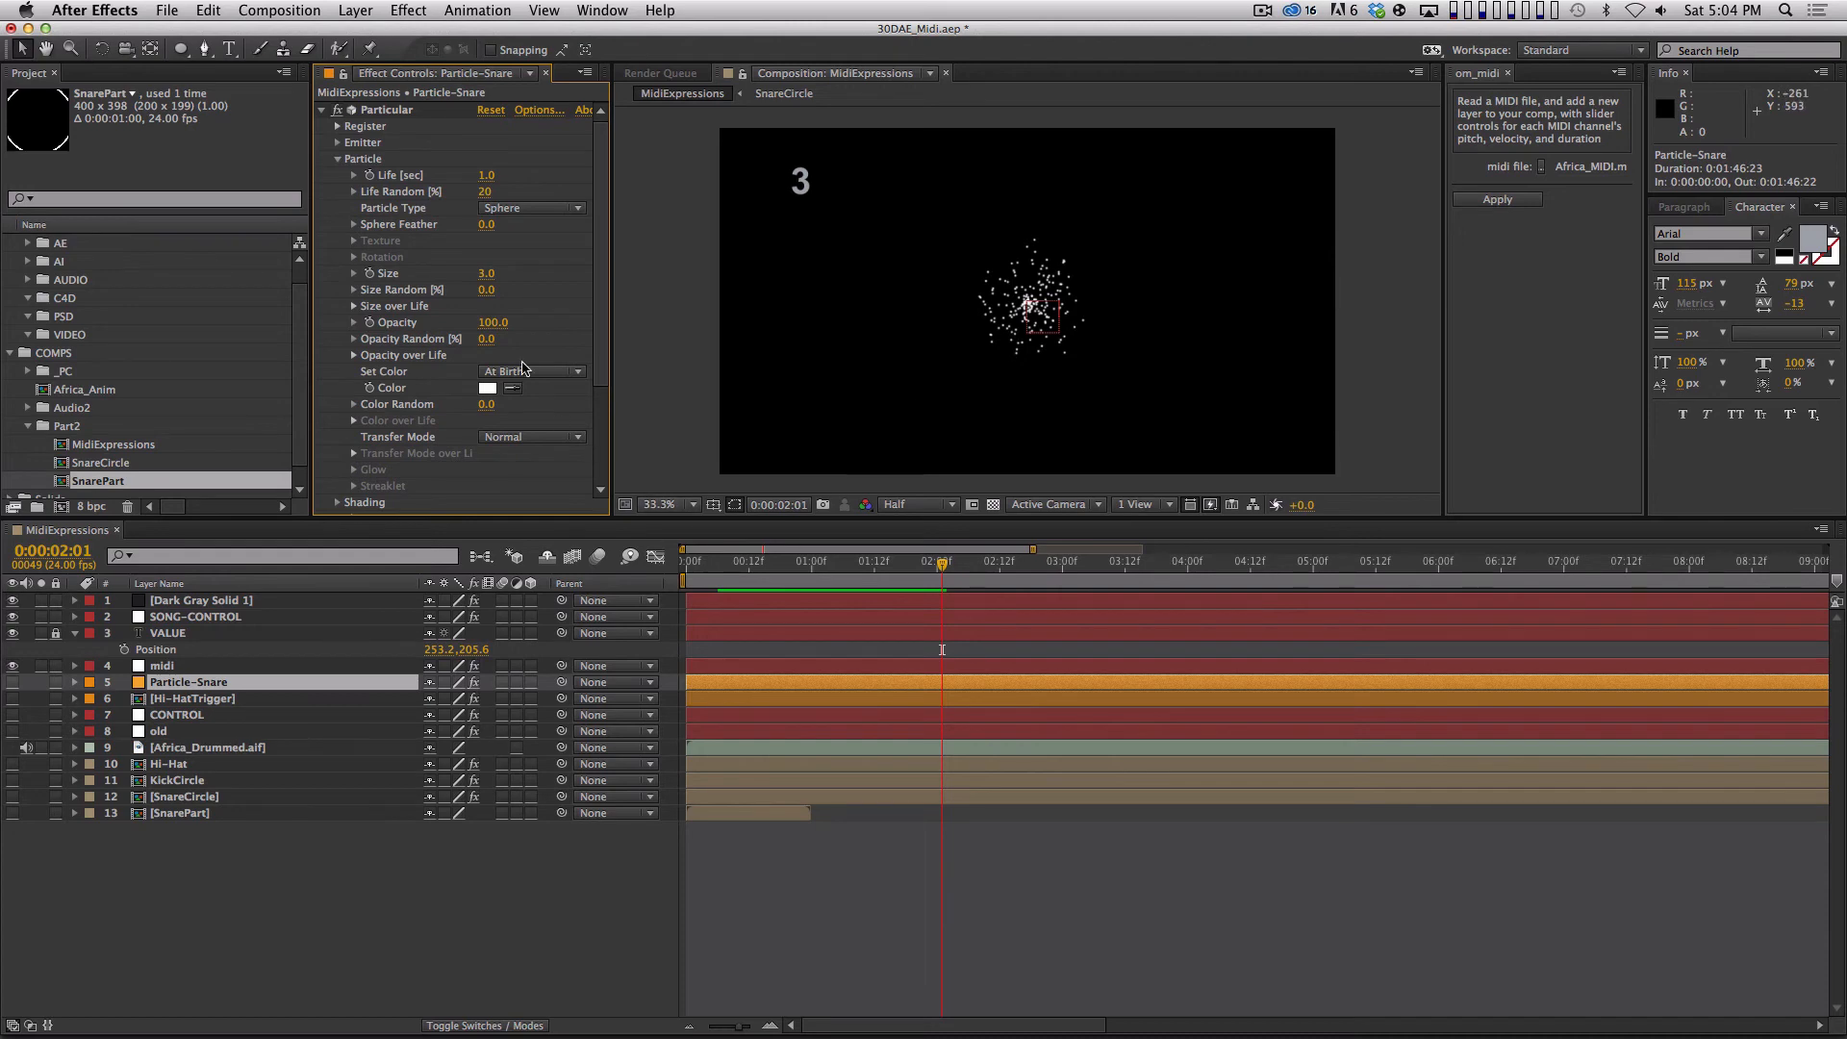
{"action": "left_click", "coordinate": [535, 210]}
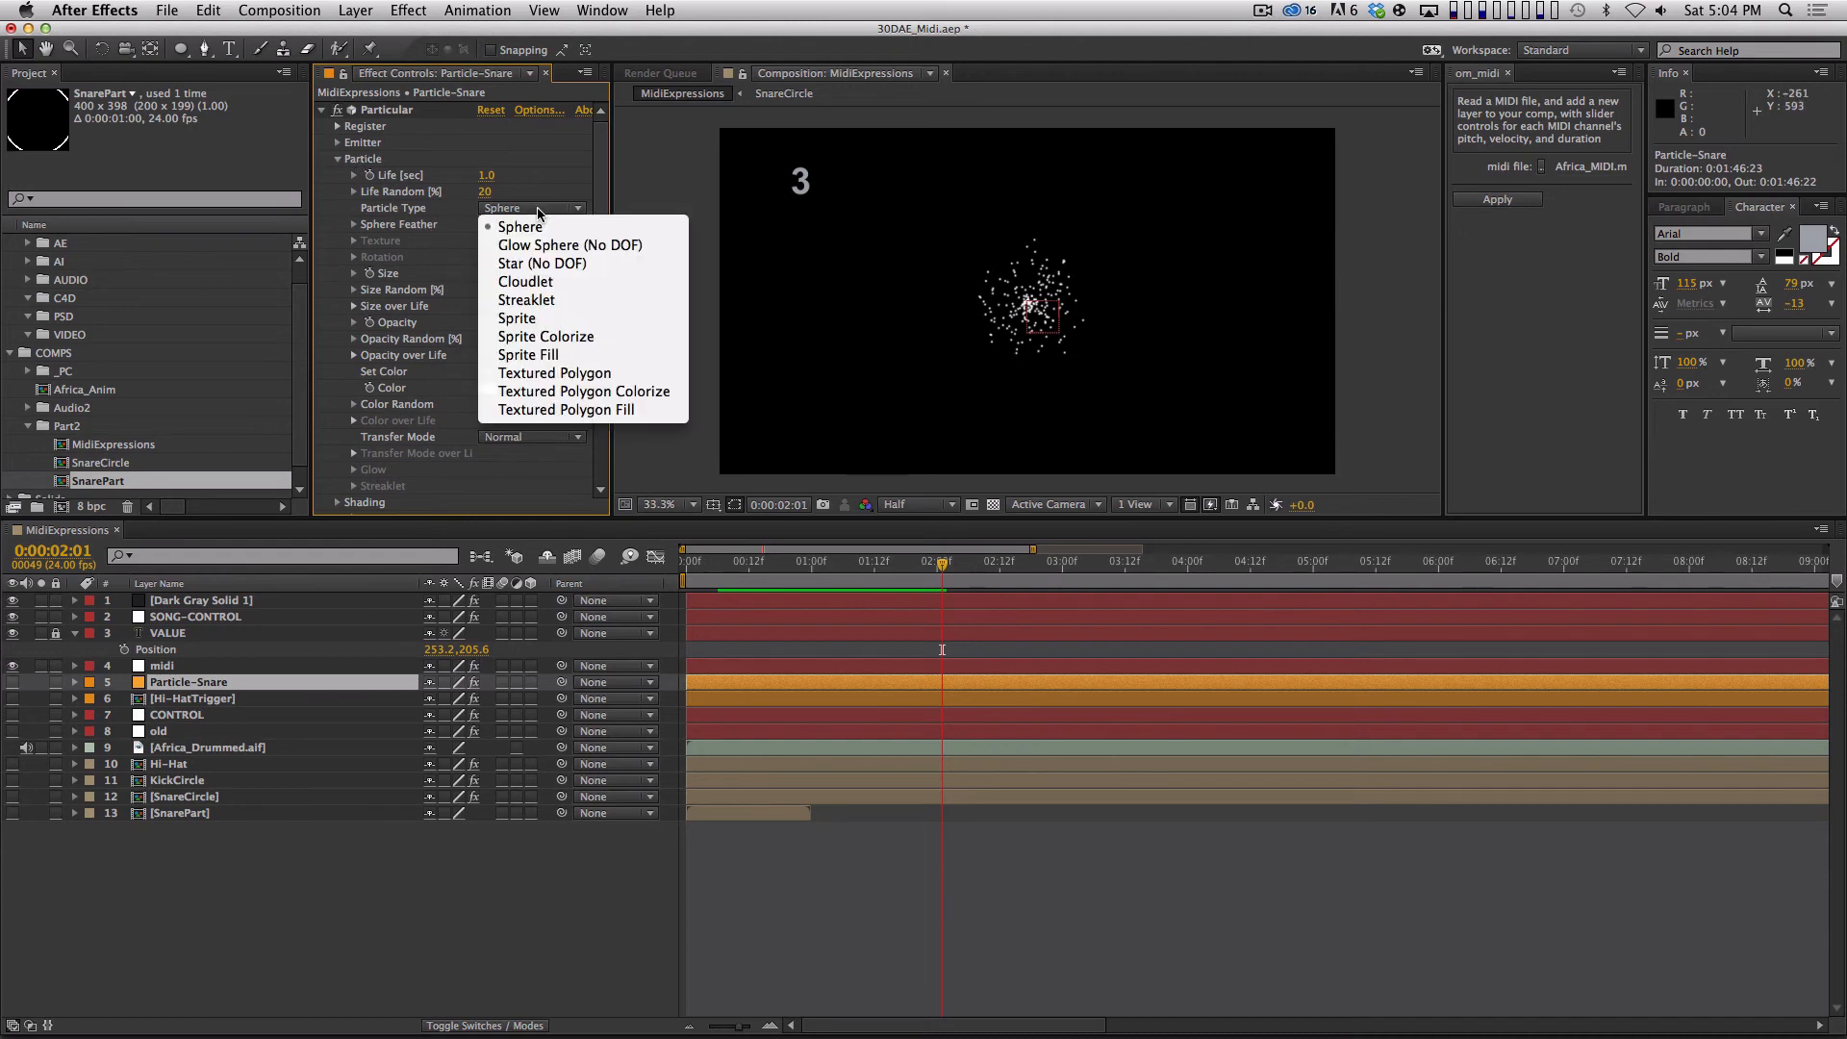
{"action": "left_click", "coordinate": [556, 320]}
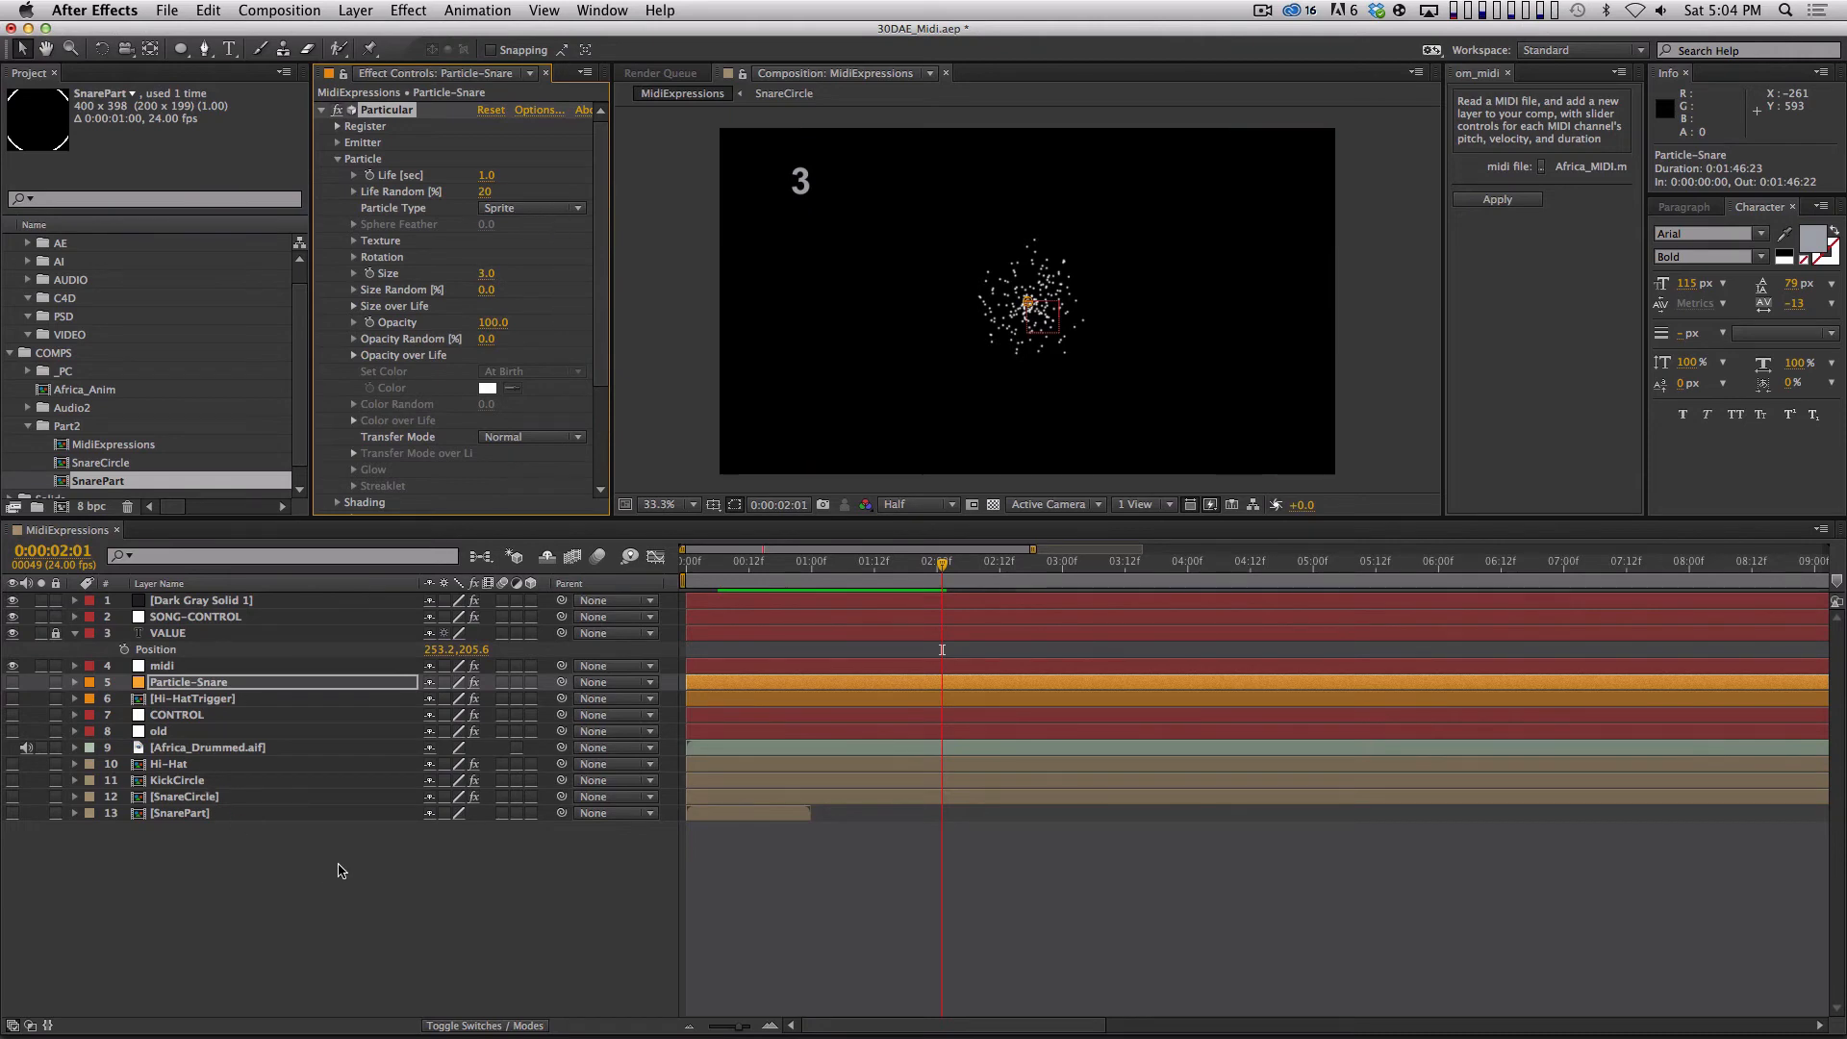
Use the SnarePart layer as Particle-Snare's sprite texture with time sampling at Start at Birth - Play Once.
{"action": "left_click", "coordinate": [354, 241]}
{"action": "left_click", "coordinate": [528, 257]}
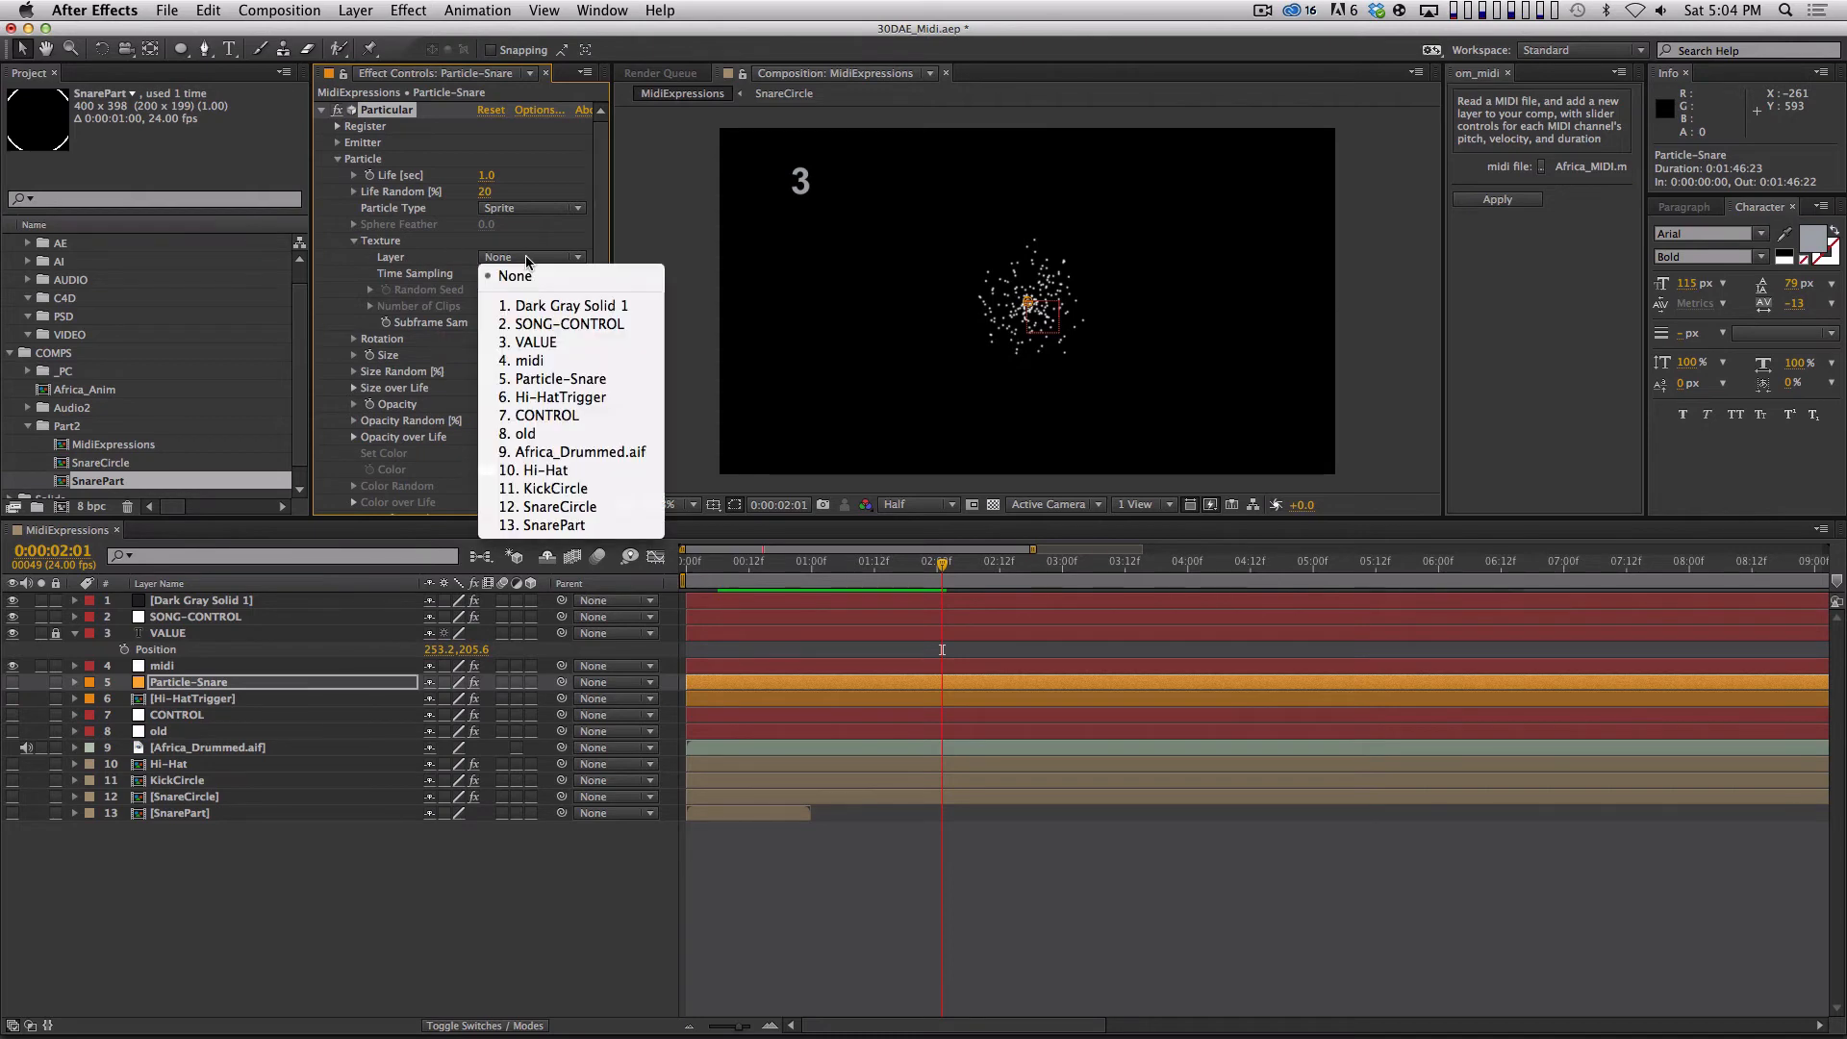
{"action": "left_click", "coordinate": [554, 525]}
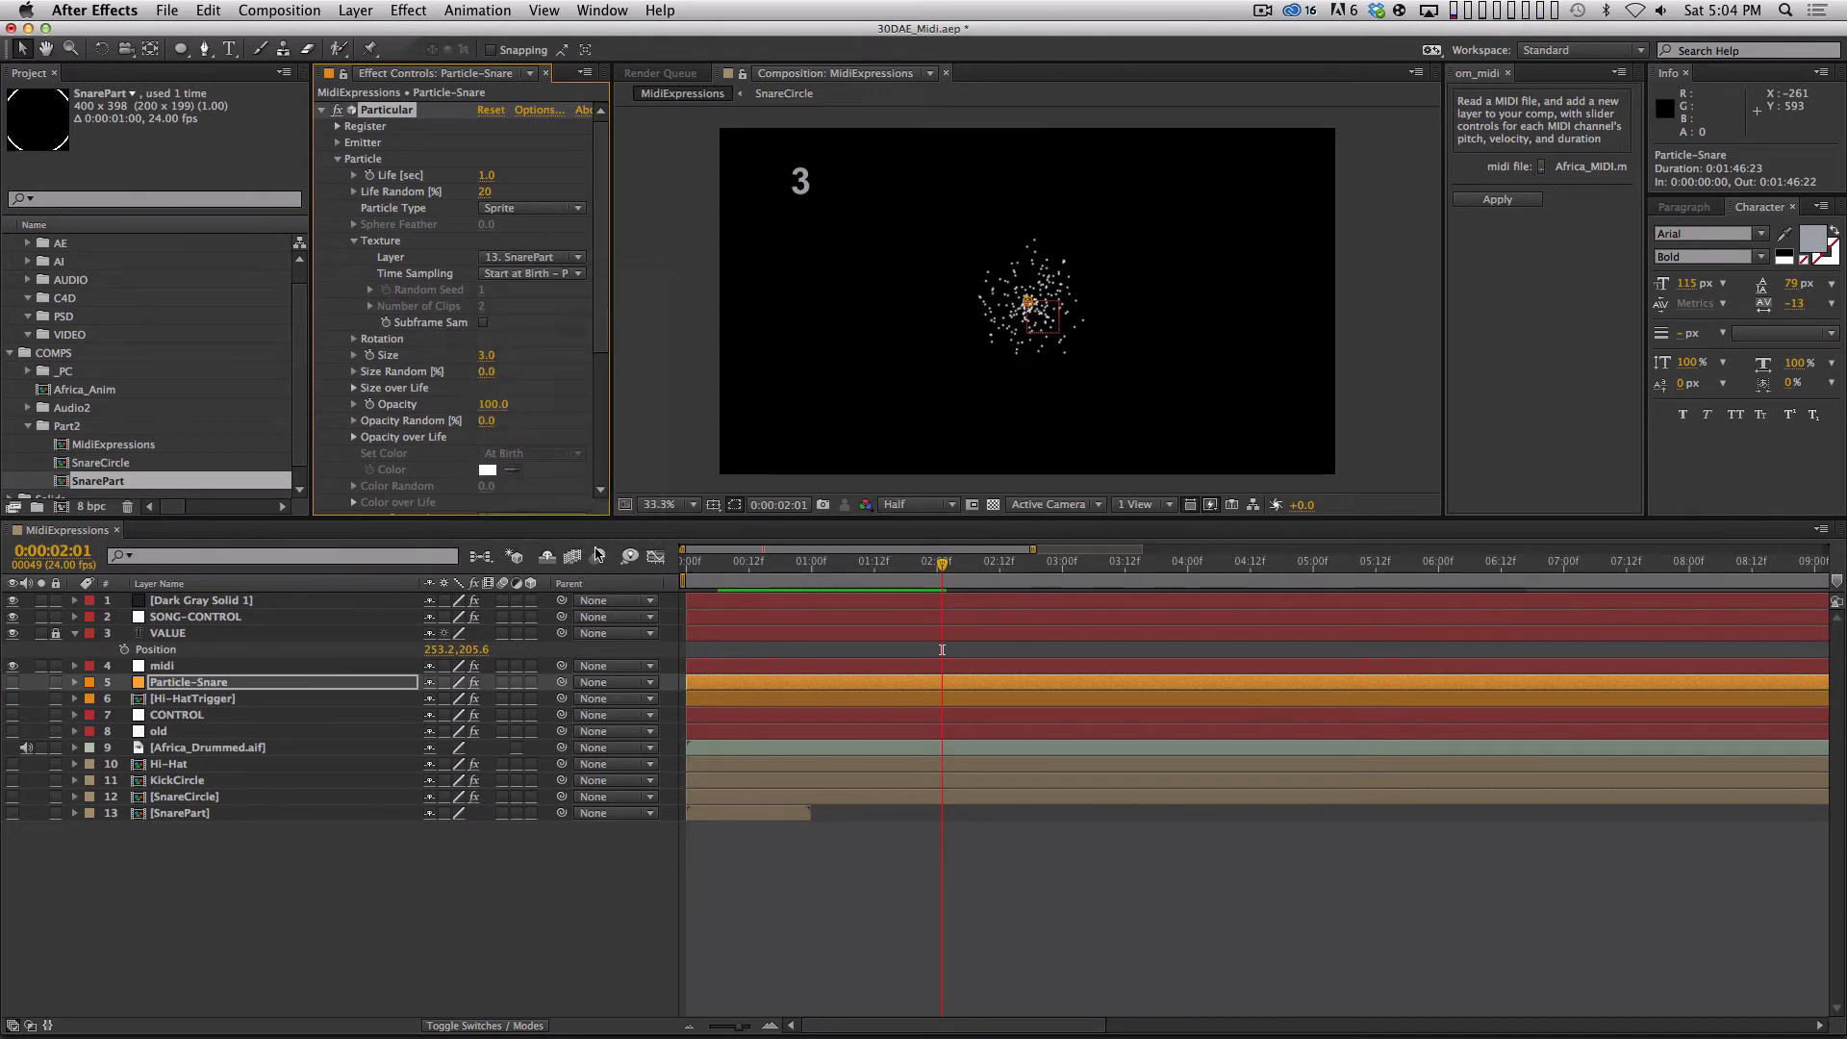
{"action": "left_click", "coordinate": [553, 274]}
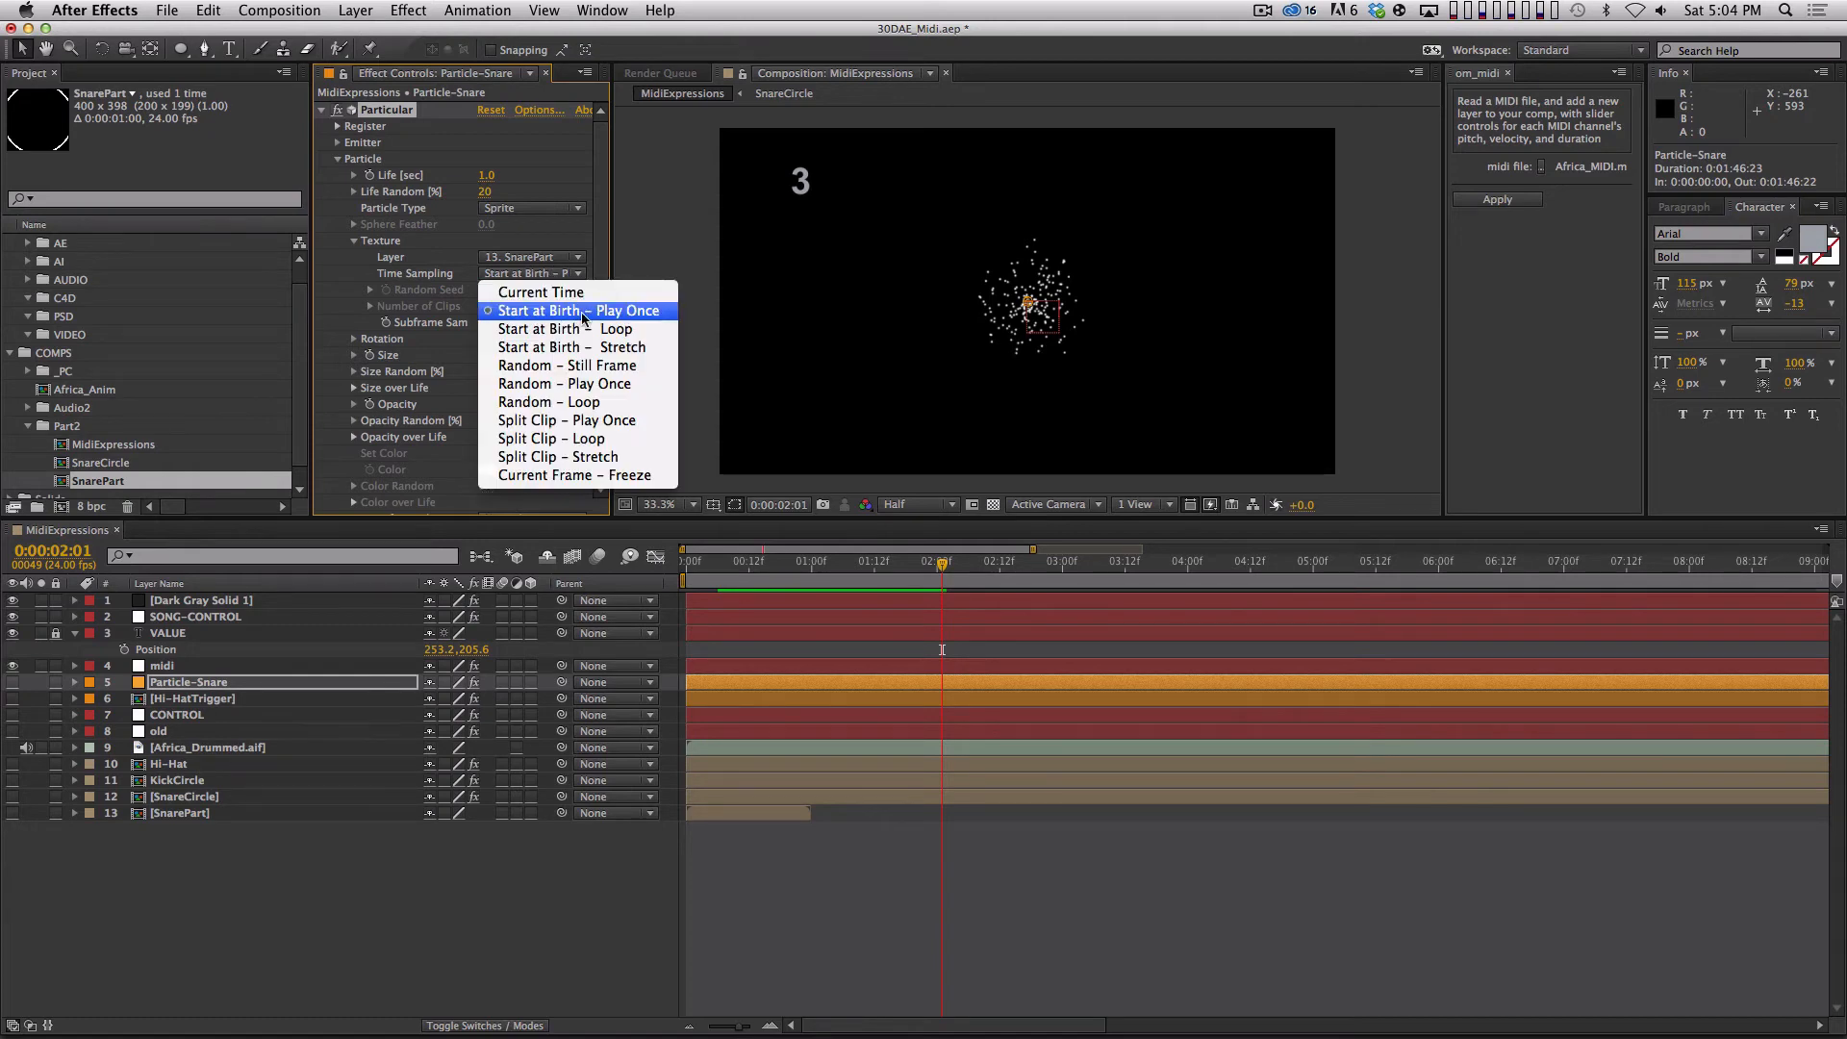
{"action": "left_click", "coordinate": [624, 313]}
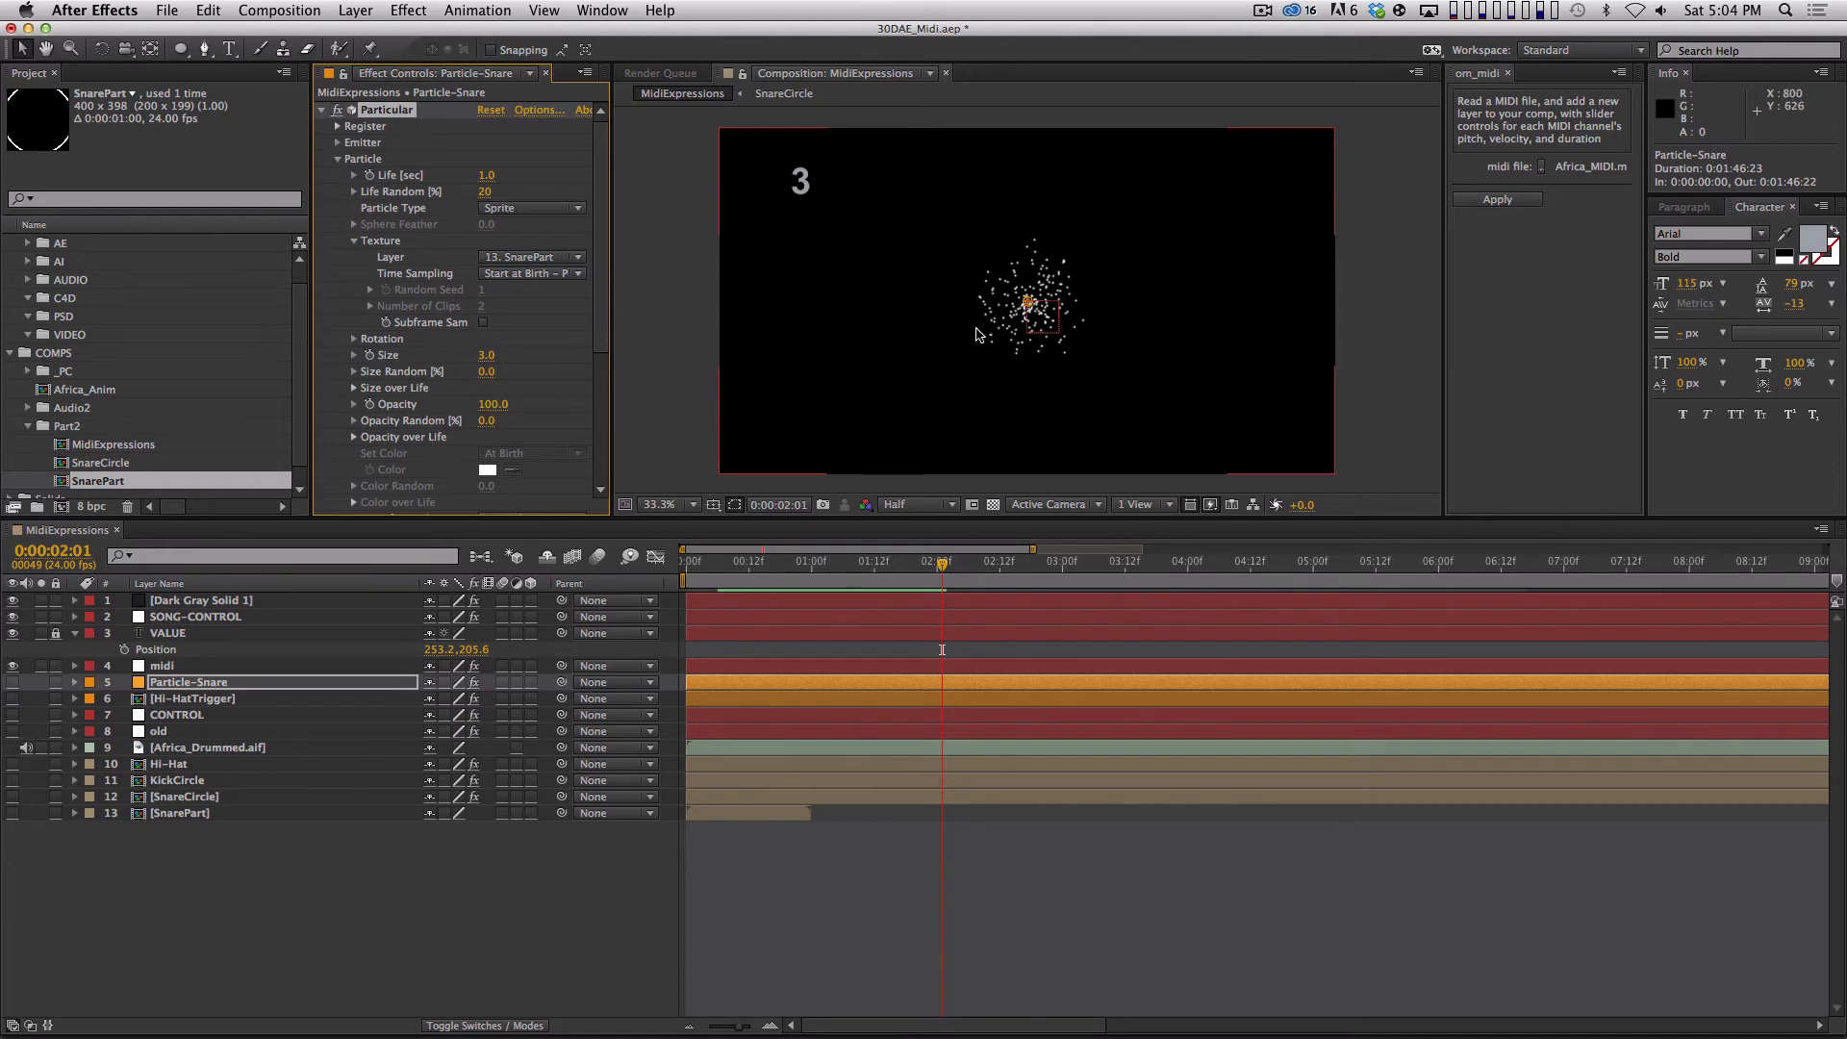
Open SnarePart to play its circle animation, close it, and move the MidiExpressions time to frame 23.
{"action": "double_click", "coordinate": [179, 813]}
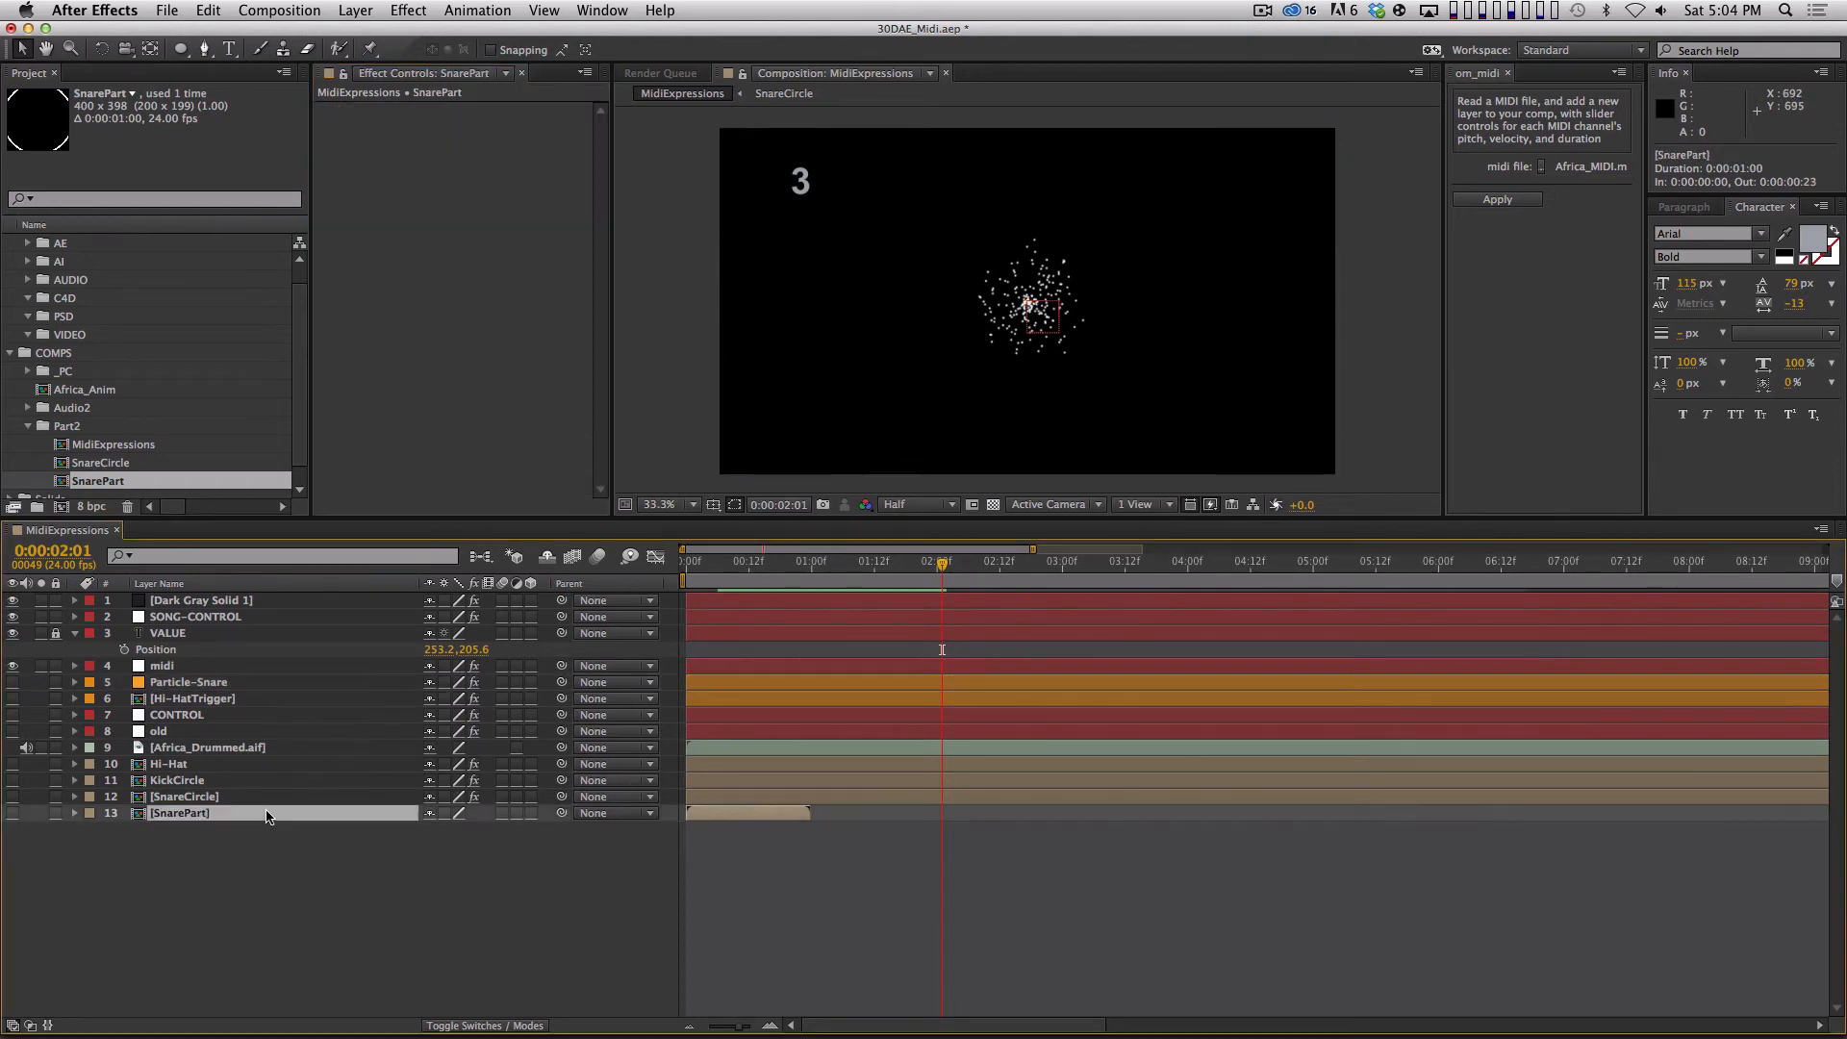
{"action": "key", "text": "space"}
{"action": "key", "text": "space"}
{"action": "key", "text": "super+w"}
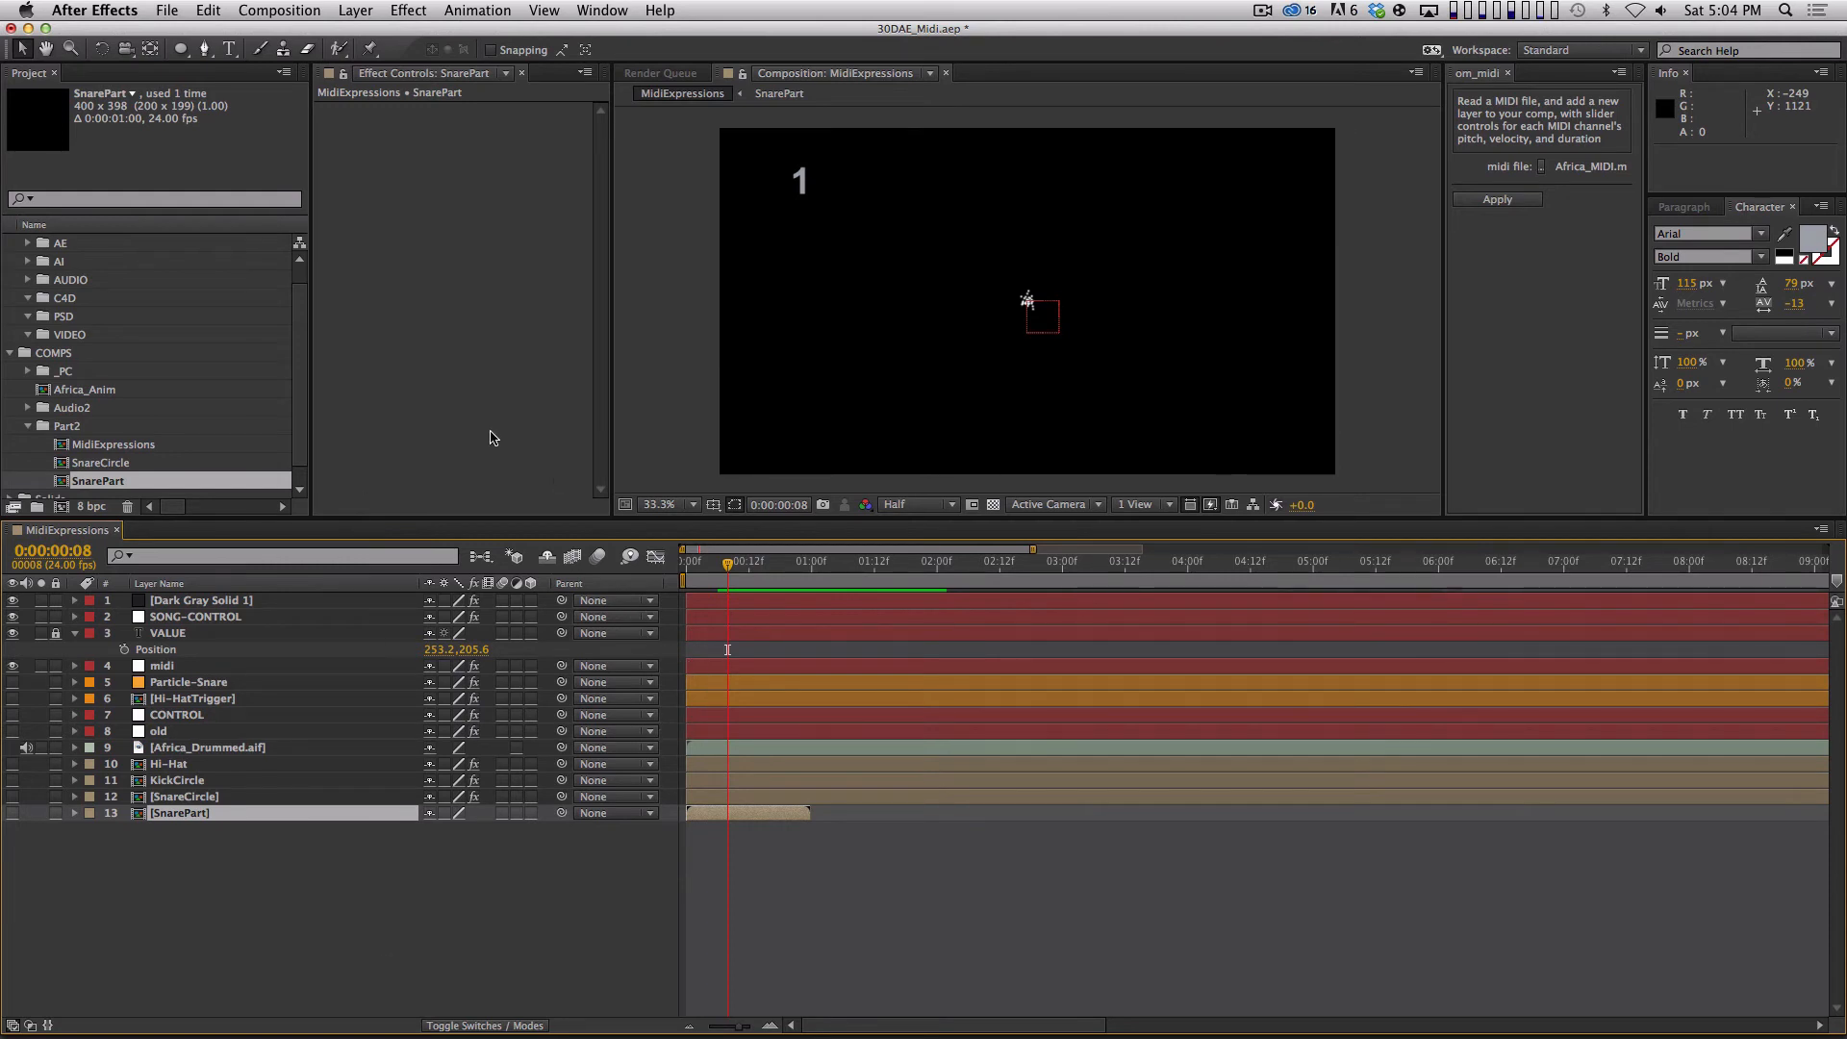
{"action": "left_click_drag", "start_coordinate": [743, 566], "coordinate": [808, 565]}
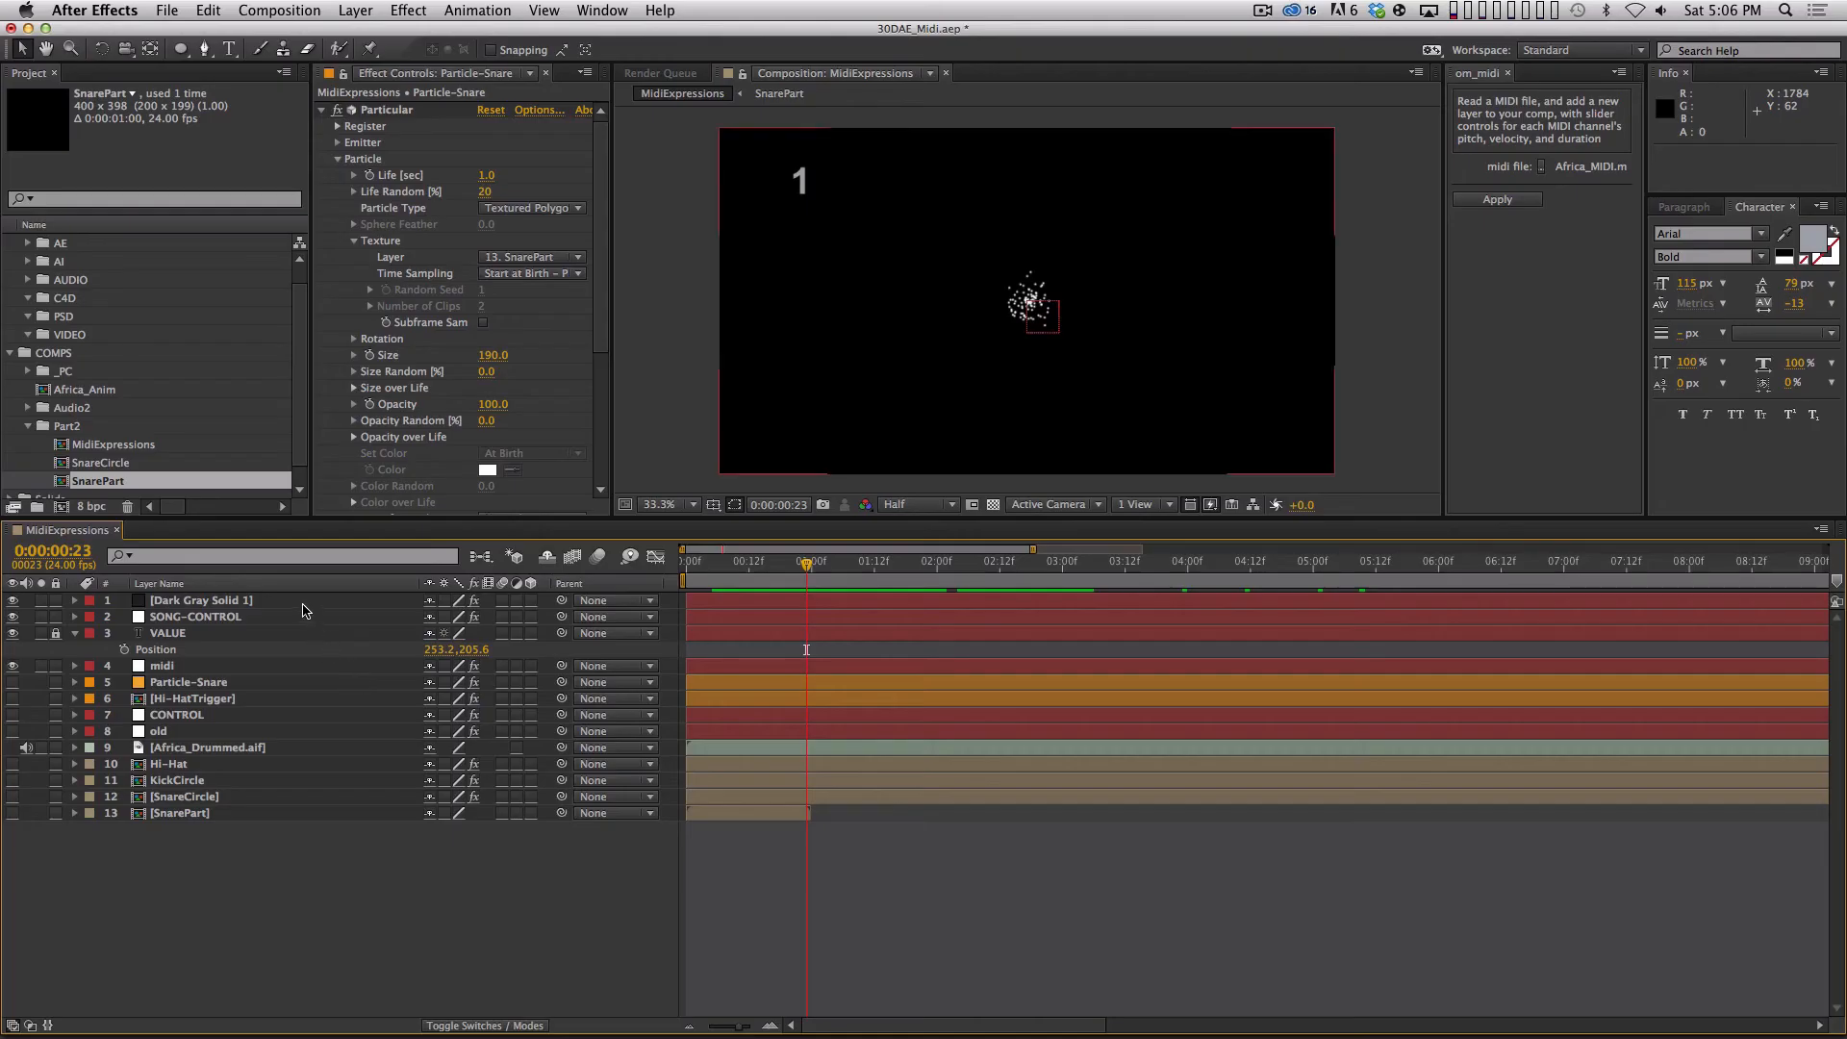
Rename the dark gray solid layer as NewSnarePArticle.
{"action": "left_click", "coordinate": [277, 596]}
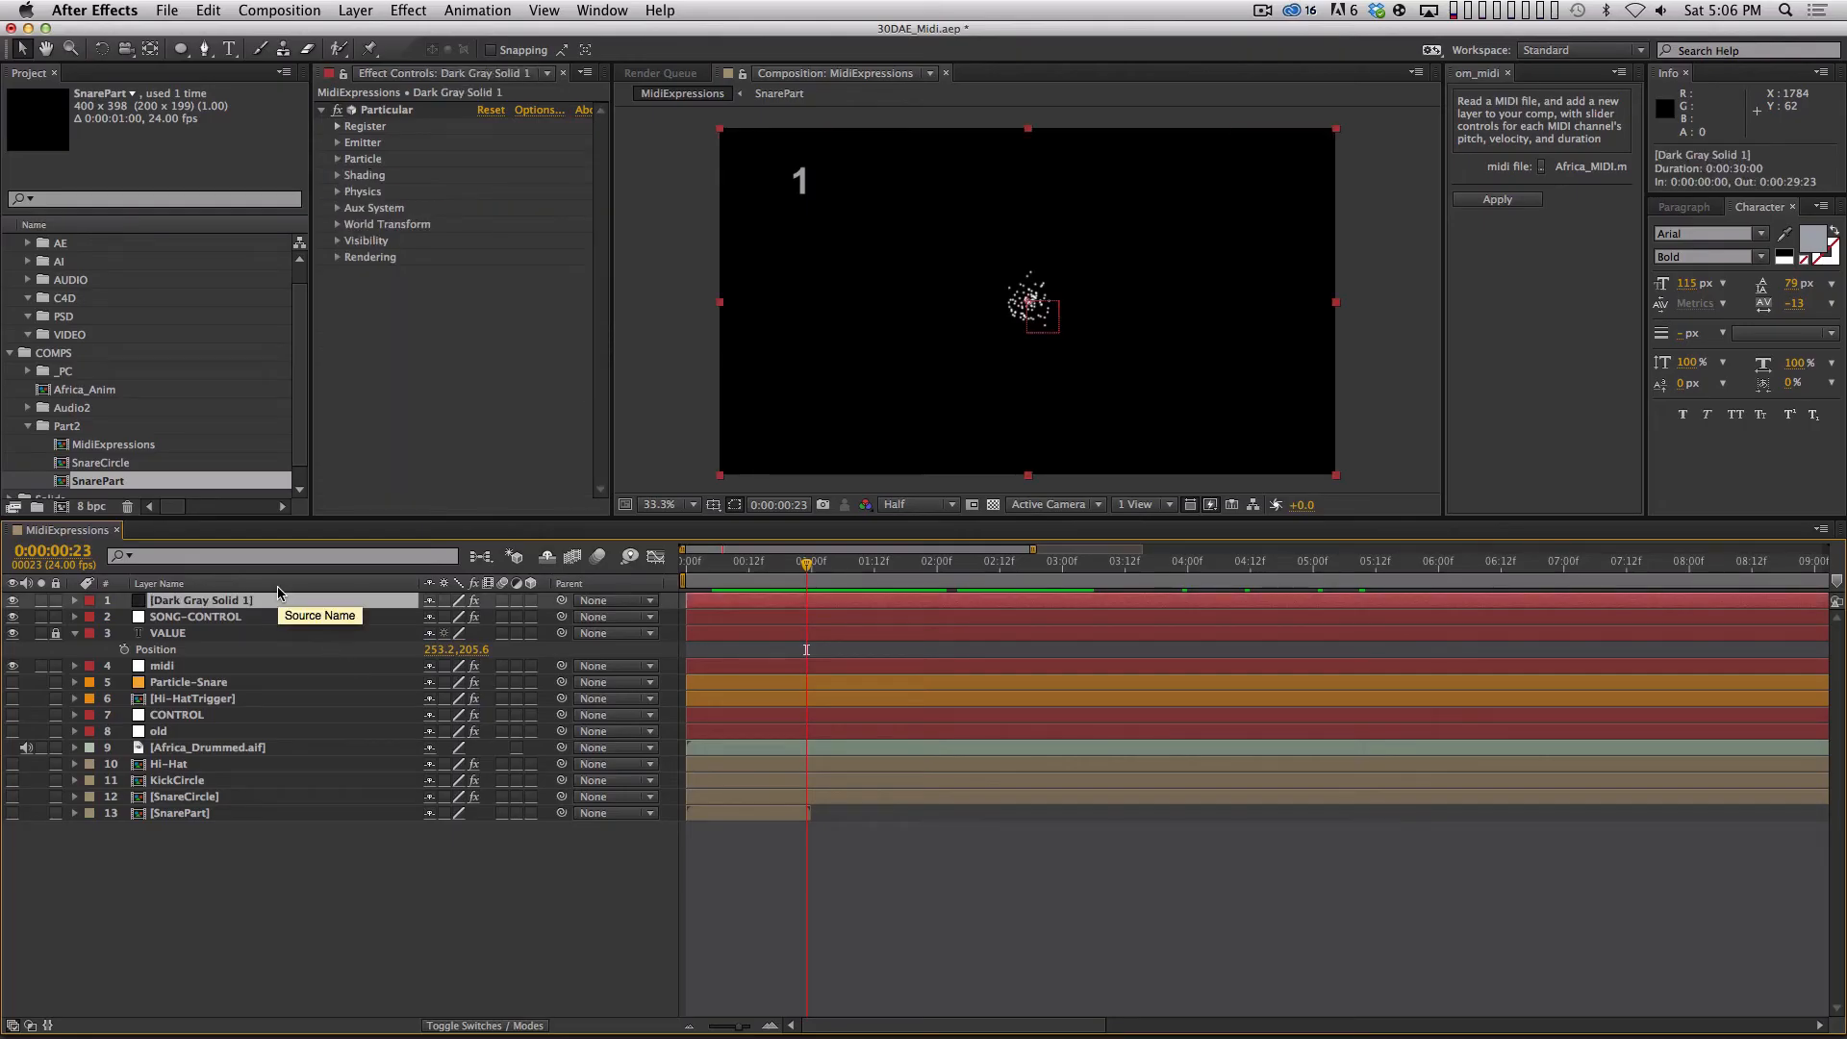
{"action": "key", "text": "Return"}
{"action": "type", "text": "NEWNs"}
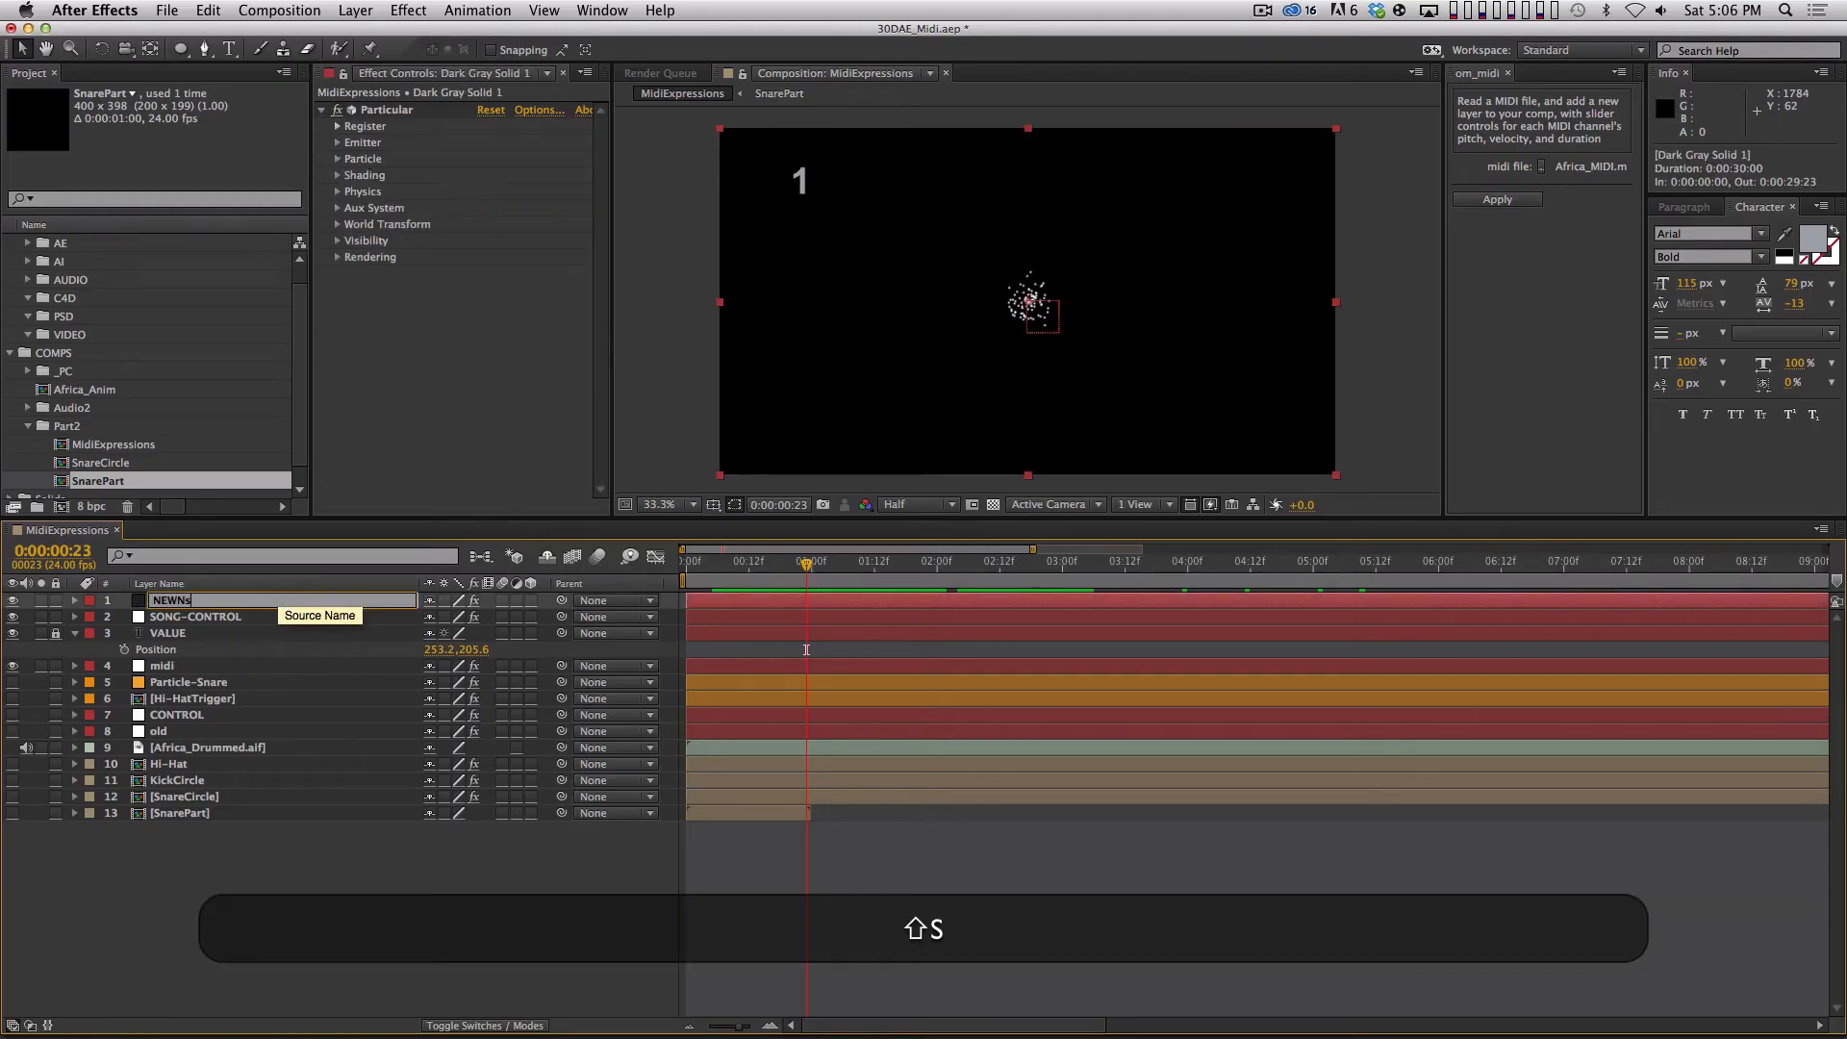
{"action": "key", "text": "BackSpace"}
{"action": "key", "text": "BackSpace"}
{"action": "type", "text": "ewSnarePArticle"}
{"action": "key", "text": "Return"}
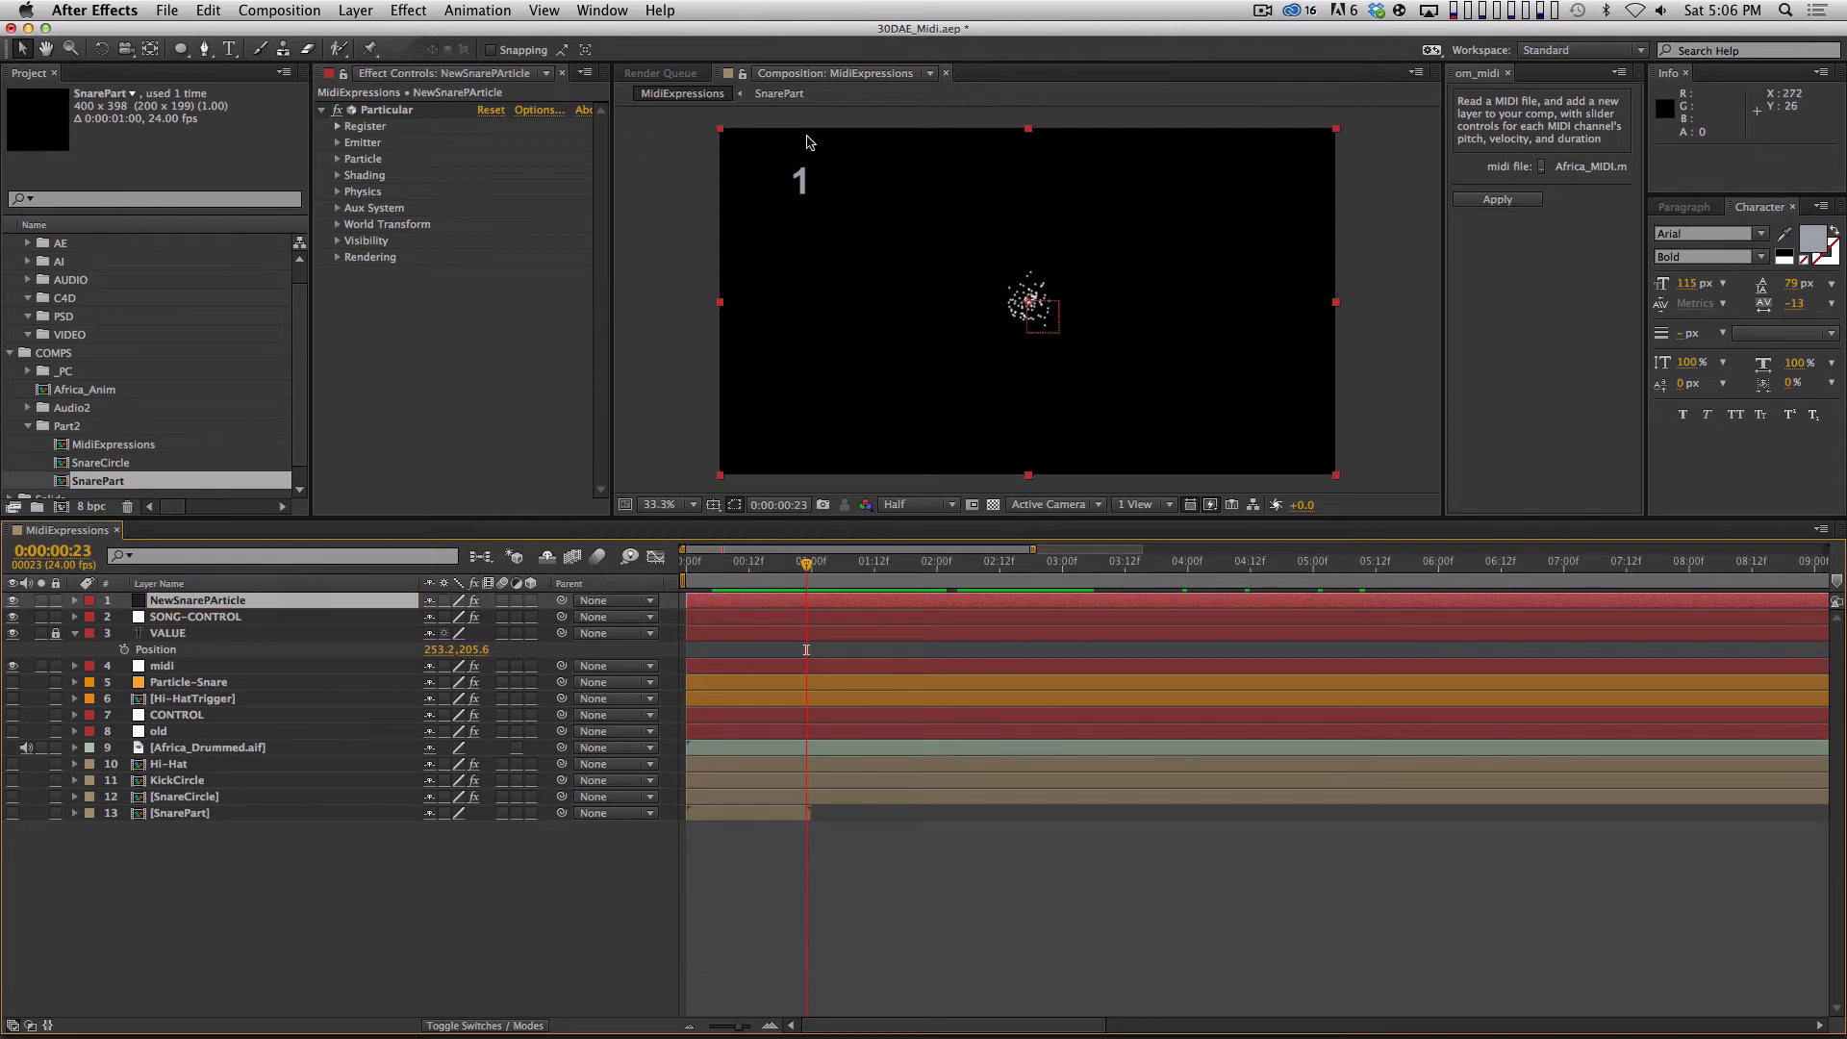
Compare NewSnarePArticle's particle settings with Particle-Snare's and set NewSnarePArticle's particle type to Sprite.
{"action": "left_click", "coordinate": [340, 159]}
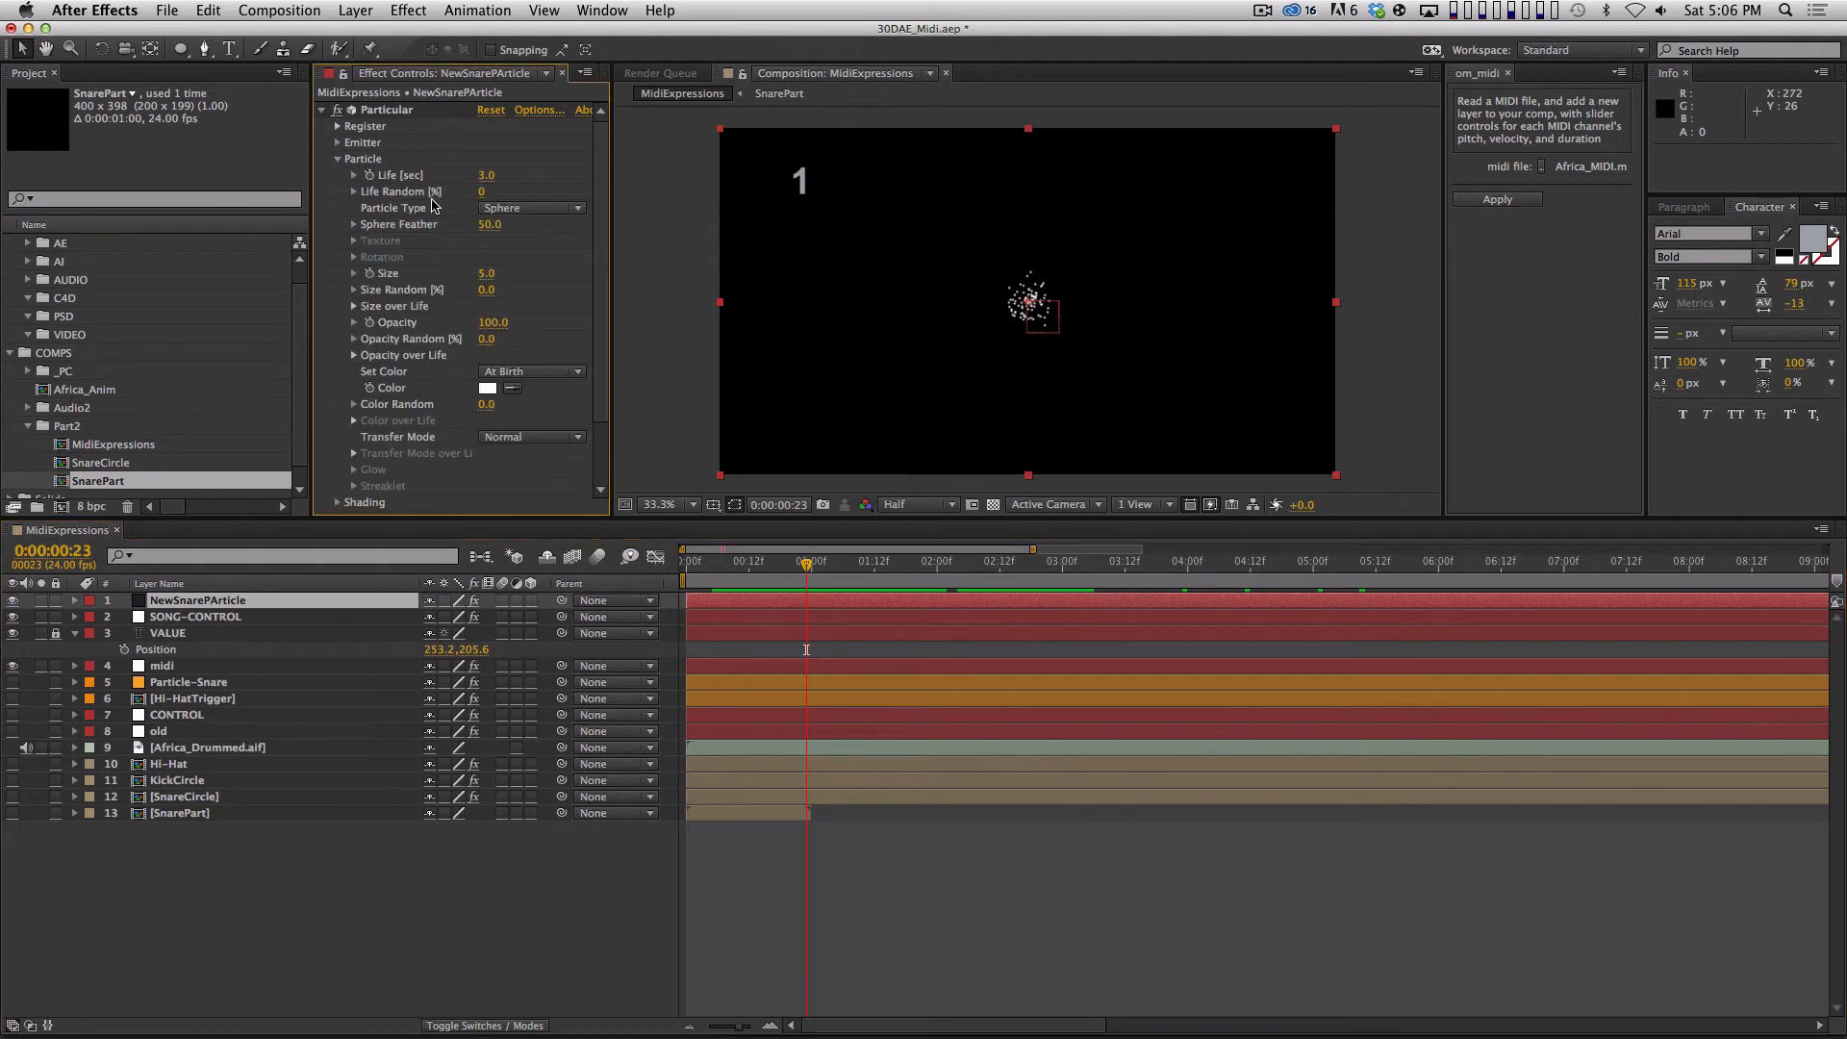
{"action": "left_click", "coordinate": [338, 159]}
{"action": "left_click", "coordinate": [338, 159]}
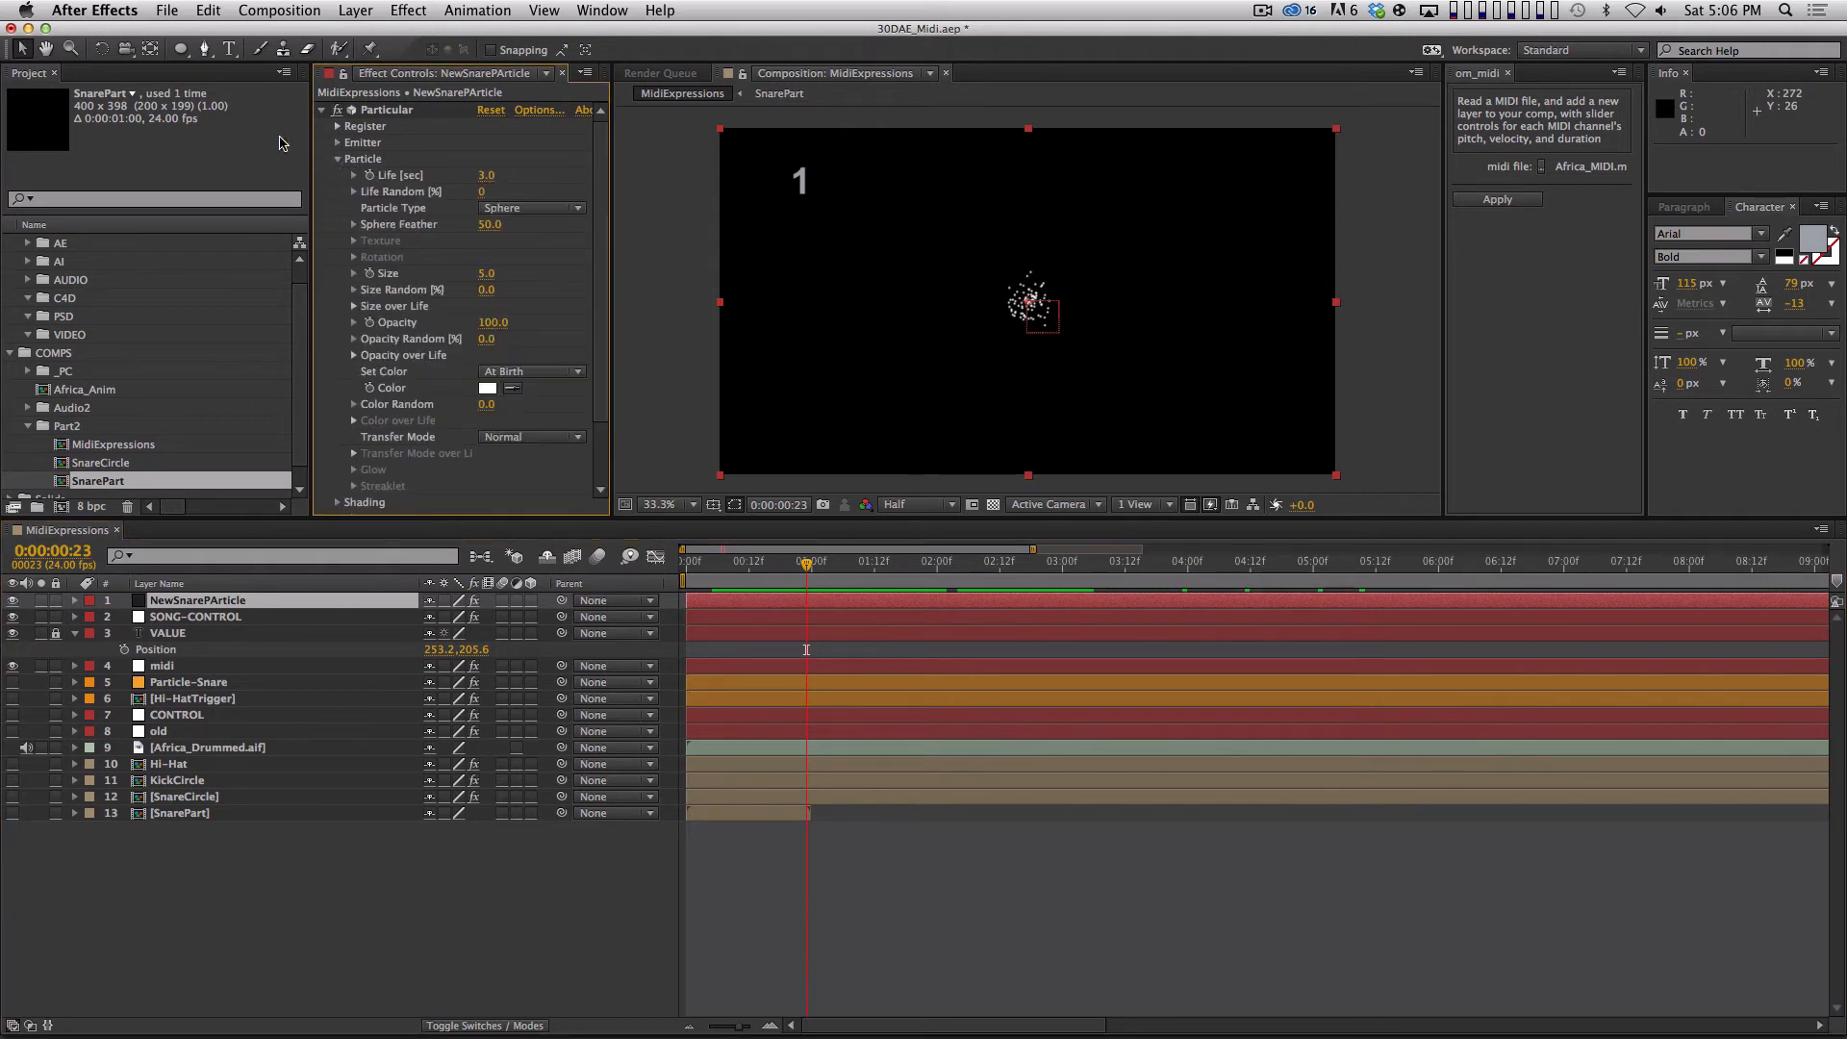
{"action": "left_click", "coordinate": [217, 683]}
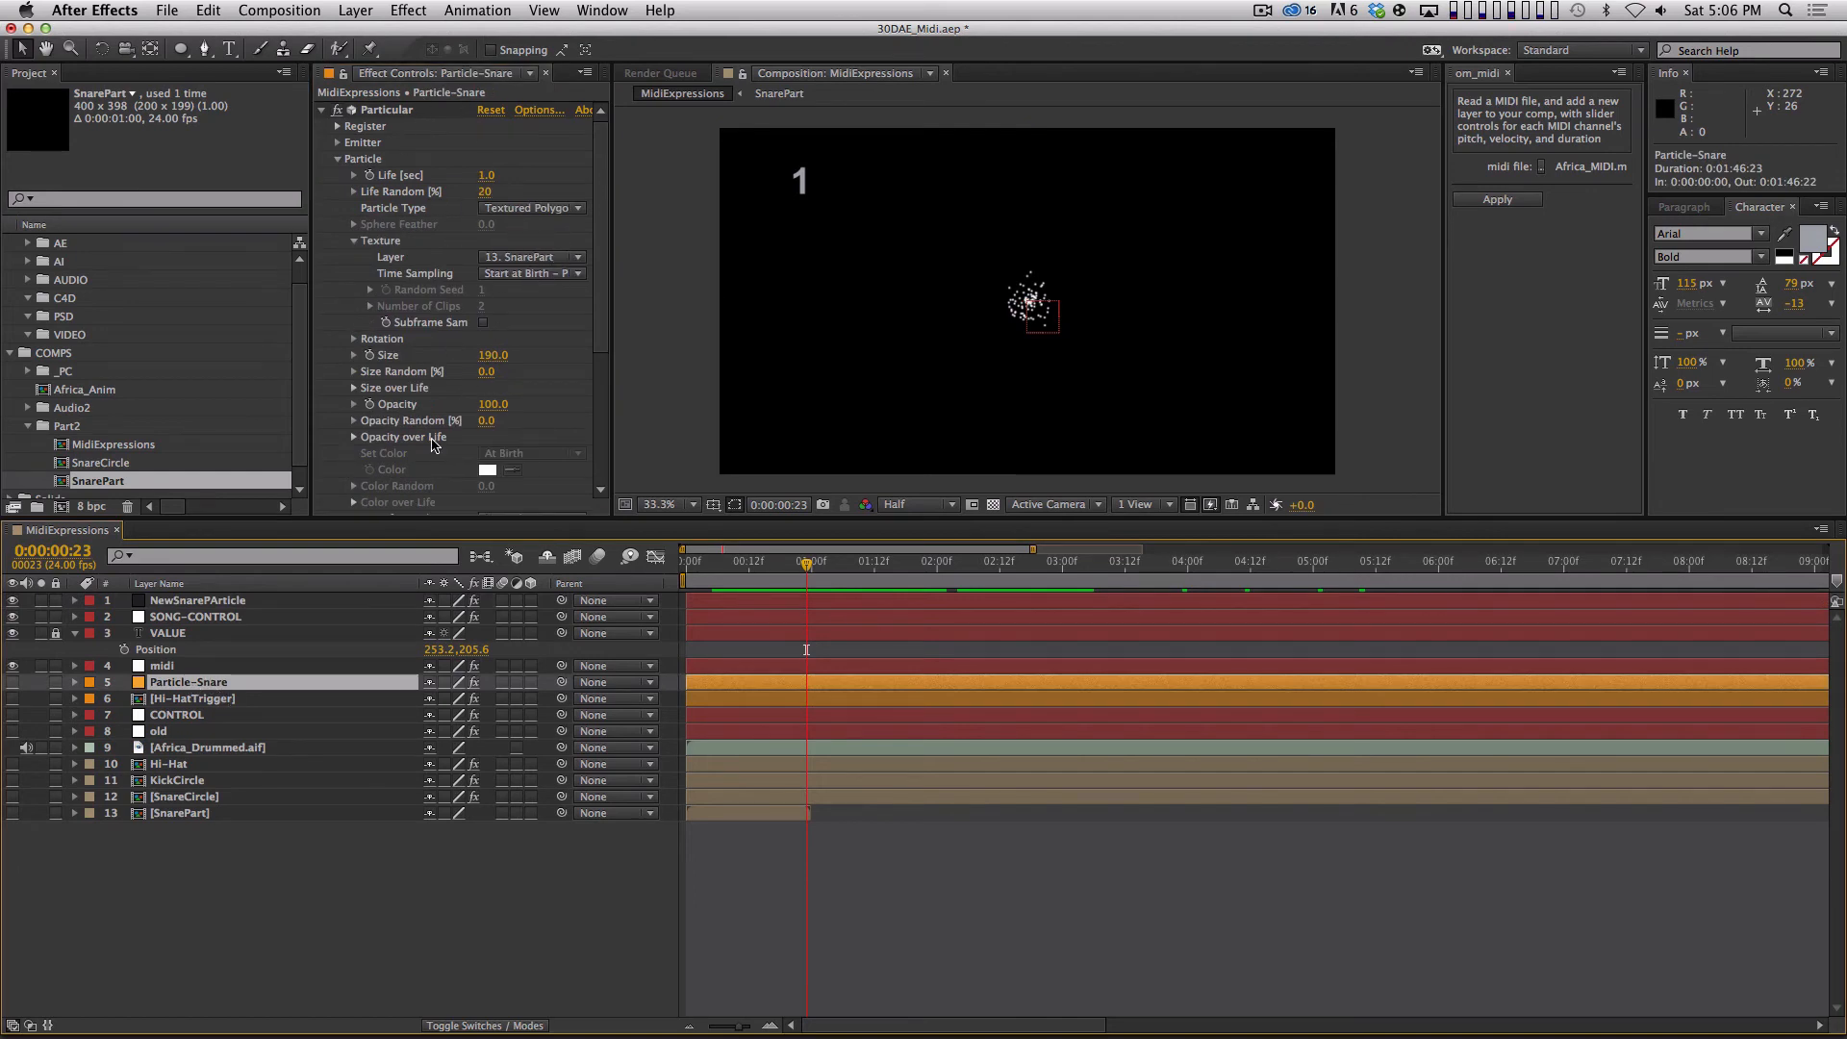
{"action": "left_click", "coordinate": [262, 602]}
{"action": "left_click", "coordinate": [544, 209]}
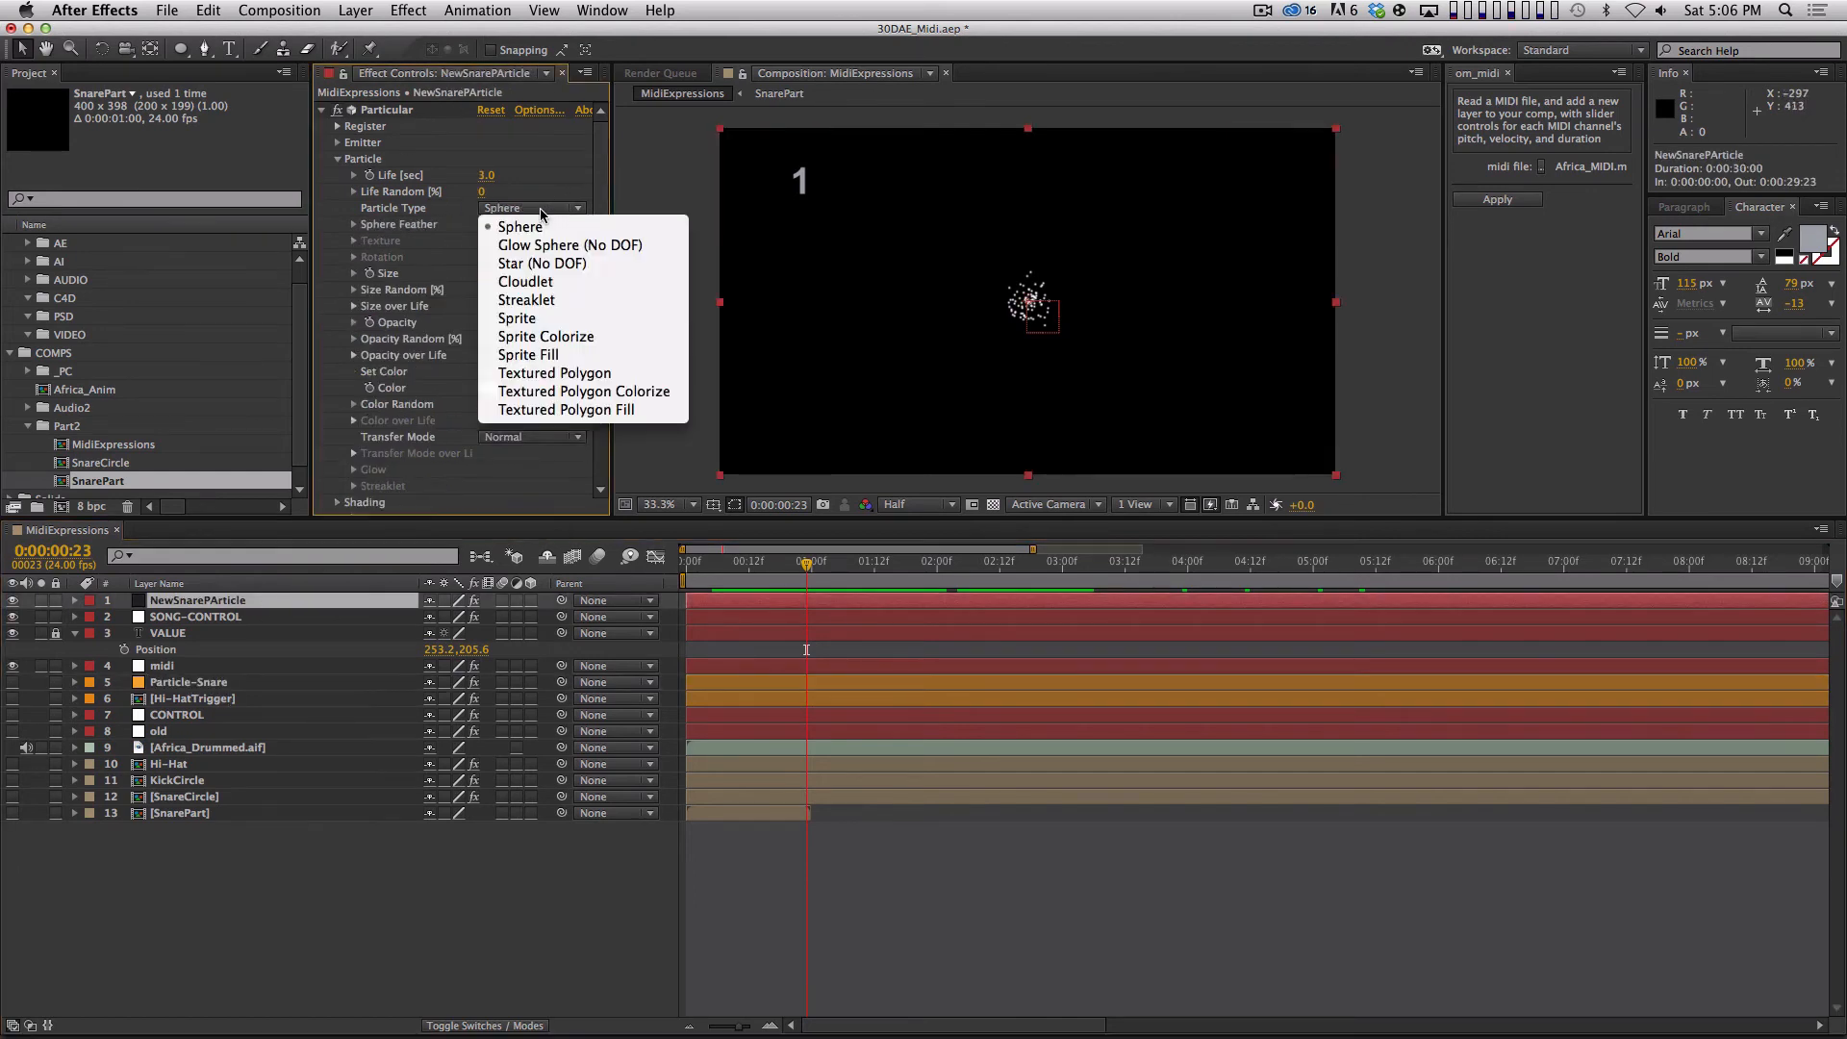
{"action": "left_click", "coordinate": [589, 318]}
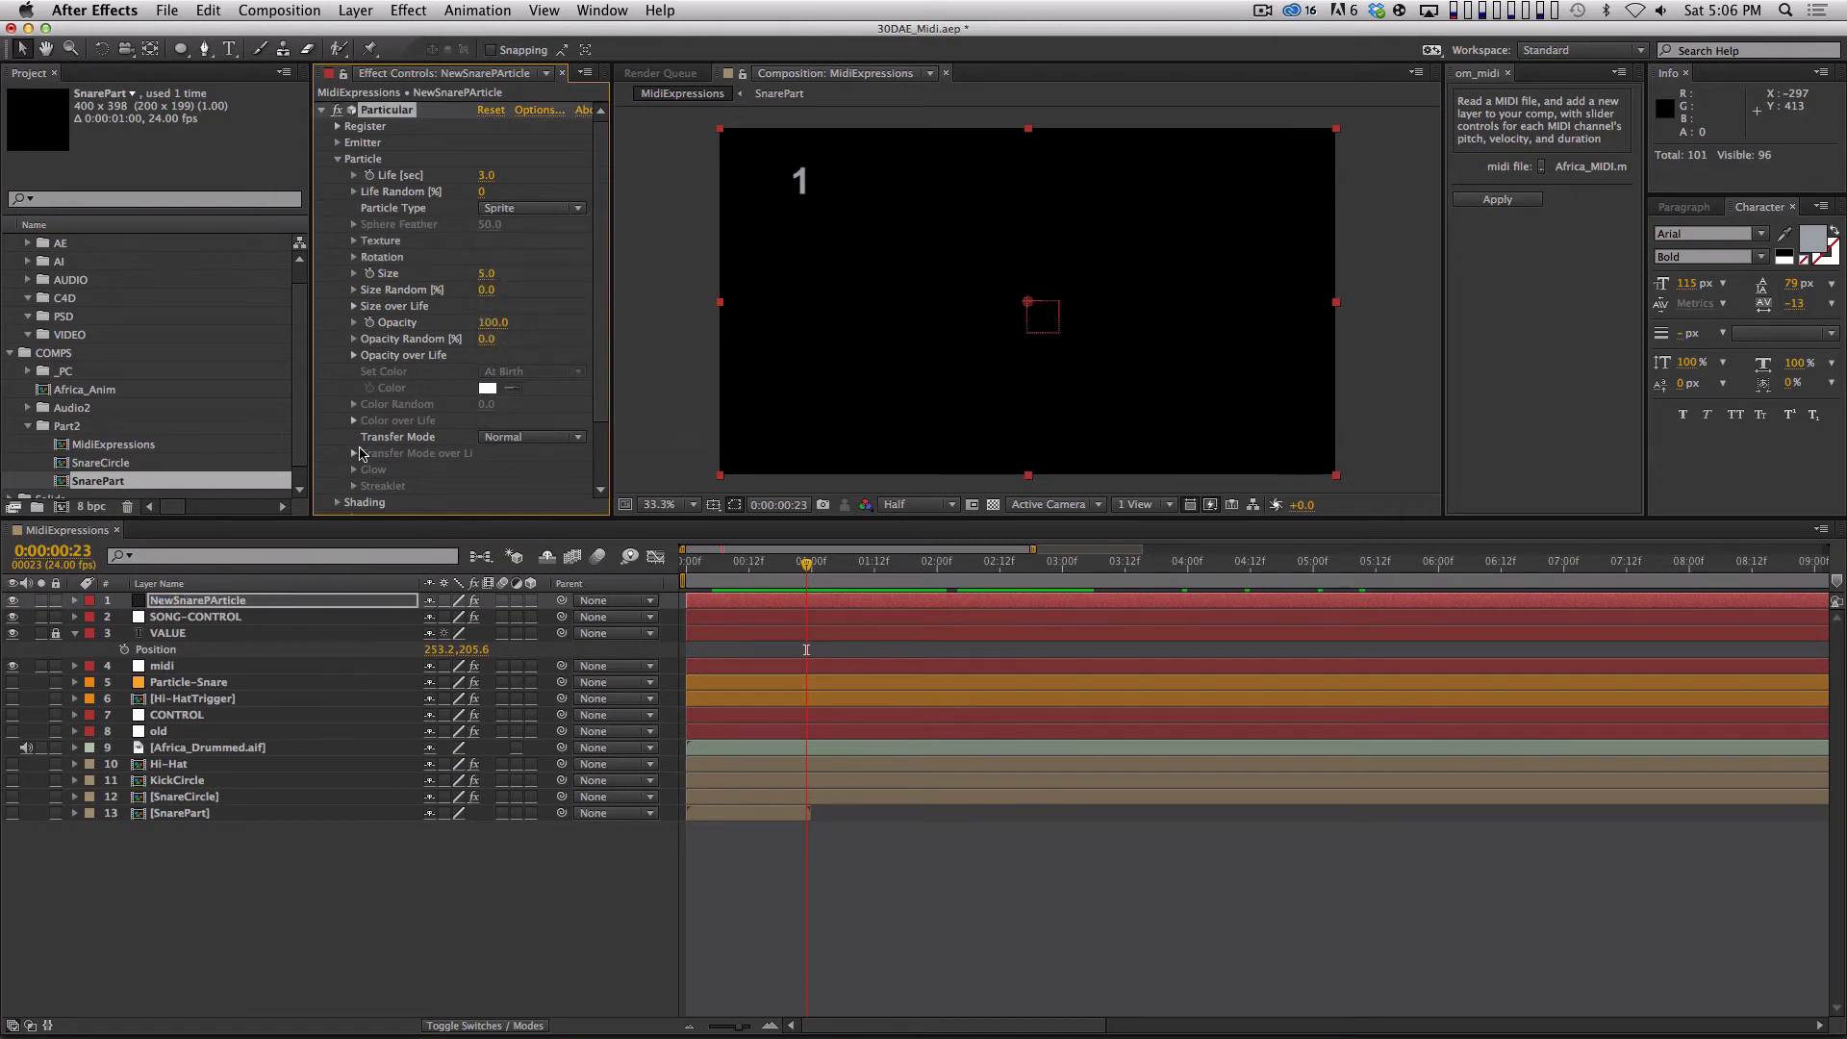
Assign the SnarePart layer as NewSnarePArticle's sprite texture and increase the particle size to 107.
{"action": "left_click", "coordinate": [354, 241]}
{"action": "left_click", "coordinate": [539, 257]}
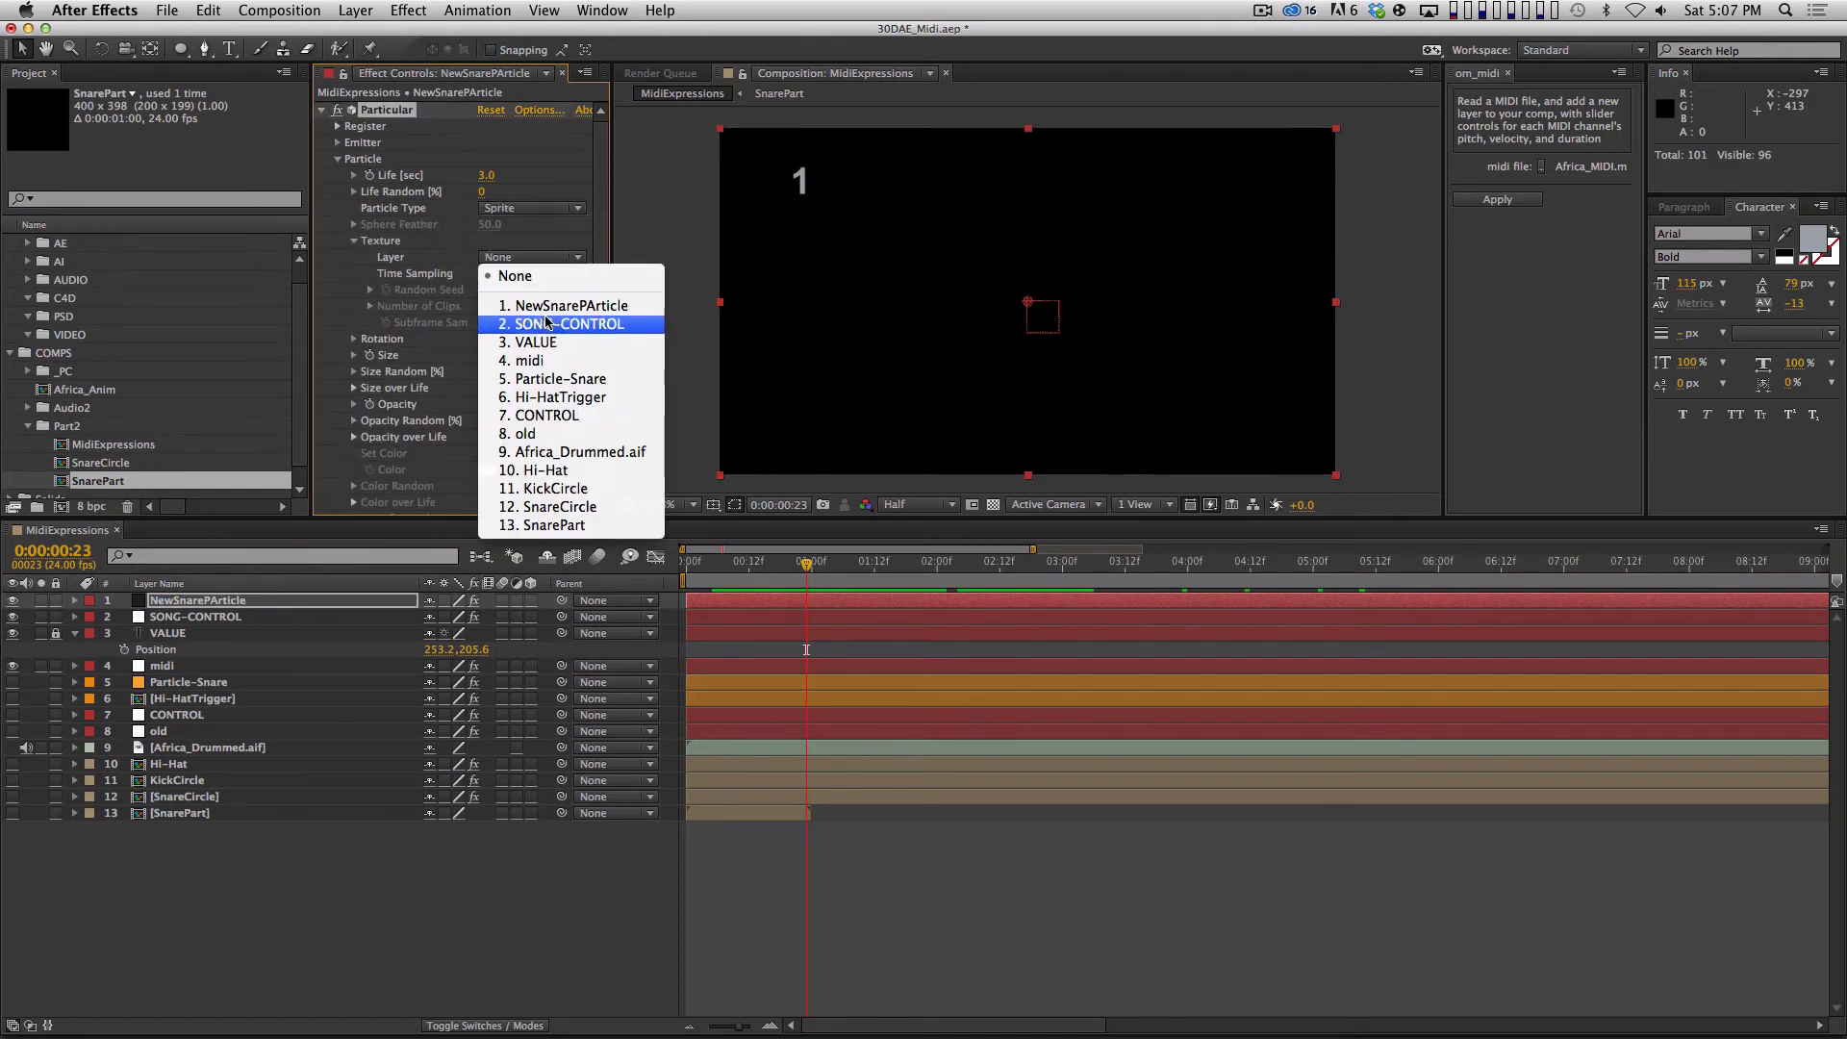
{"action": "left_click", "coordinate": [566, 525]}
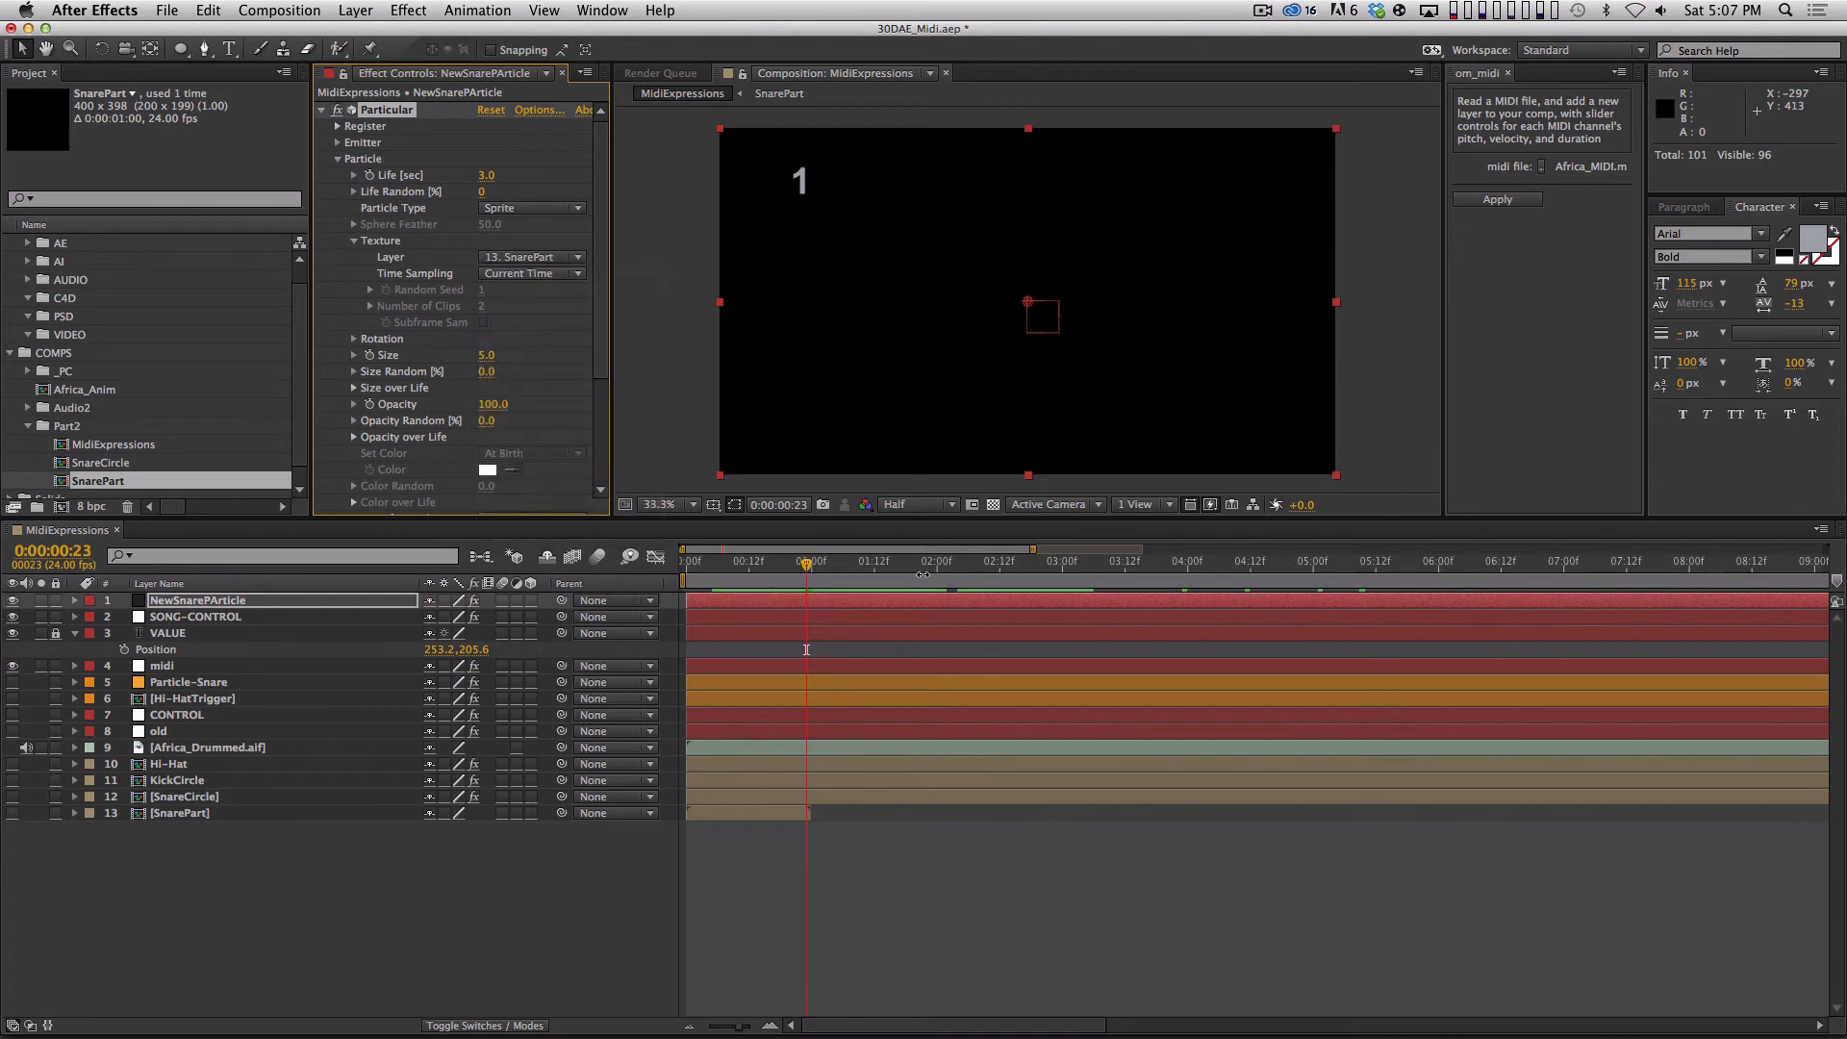
{"action": "left_click", "coordinate": [1062, 561]}
{"action": "left_click_drag", "start_coordinate": [486, 356], "coordinate": [504, 354]}
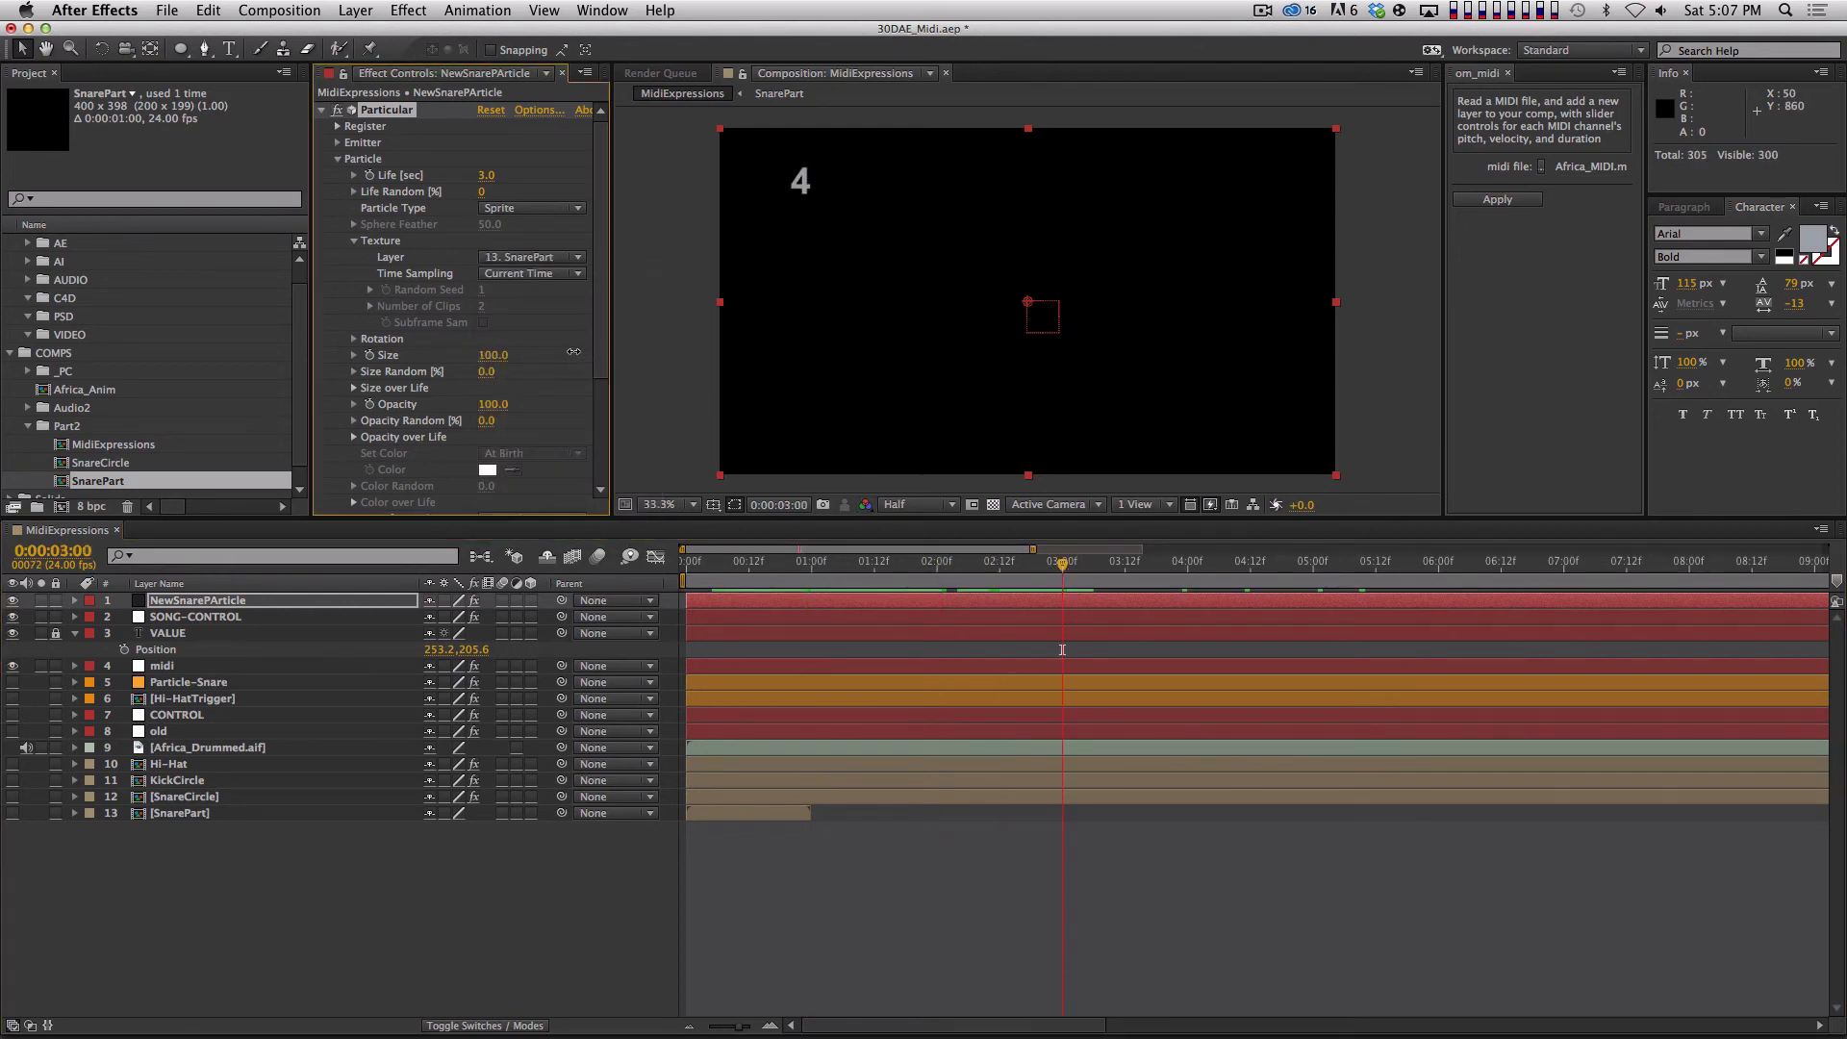
Preview the NewSnarePArticle sprite particles from the start of the composition.
{"action": "left_click", "coordinate": [292, 598]}
{"action": "left_click_drag", "start_coordinate": [766, 564], "coordinate": [665, 564]}
{"action": "key", "text": "space"}
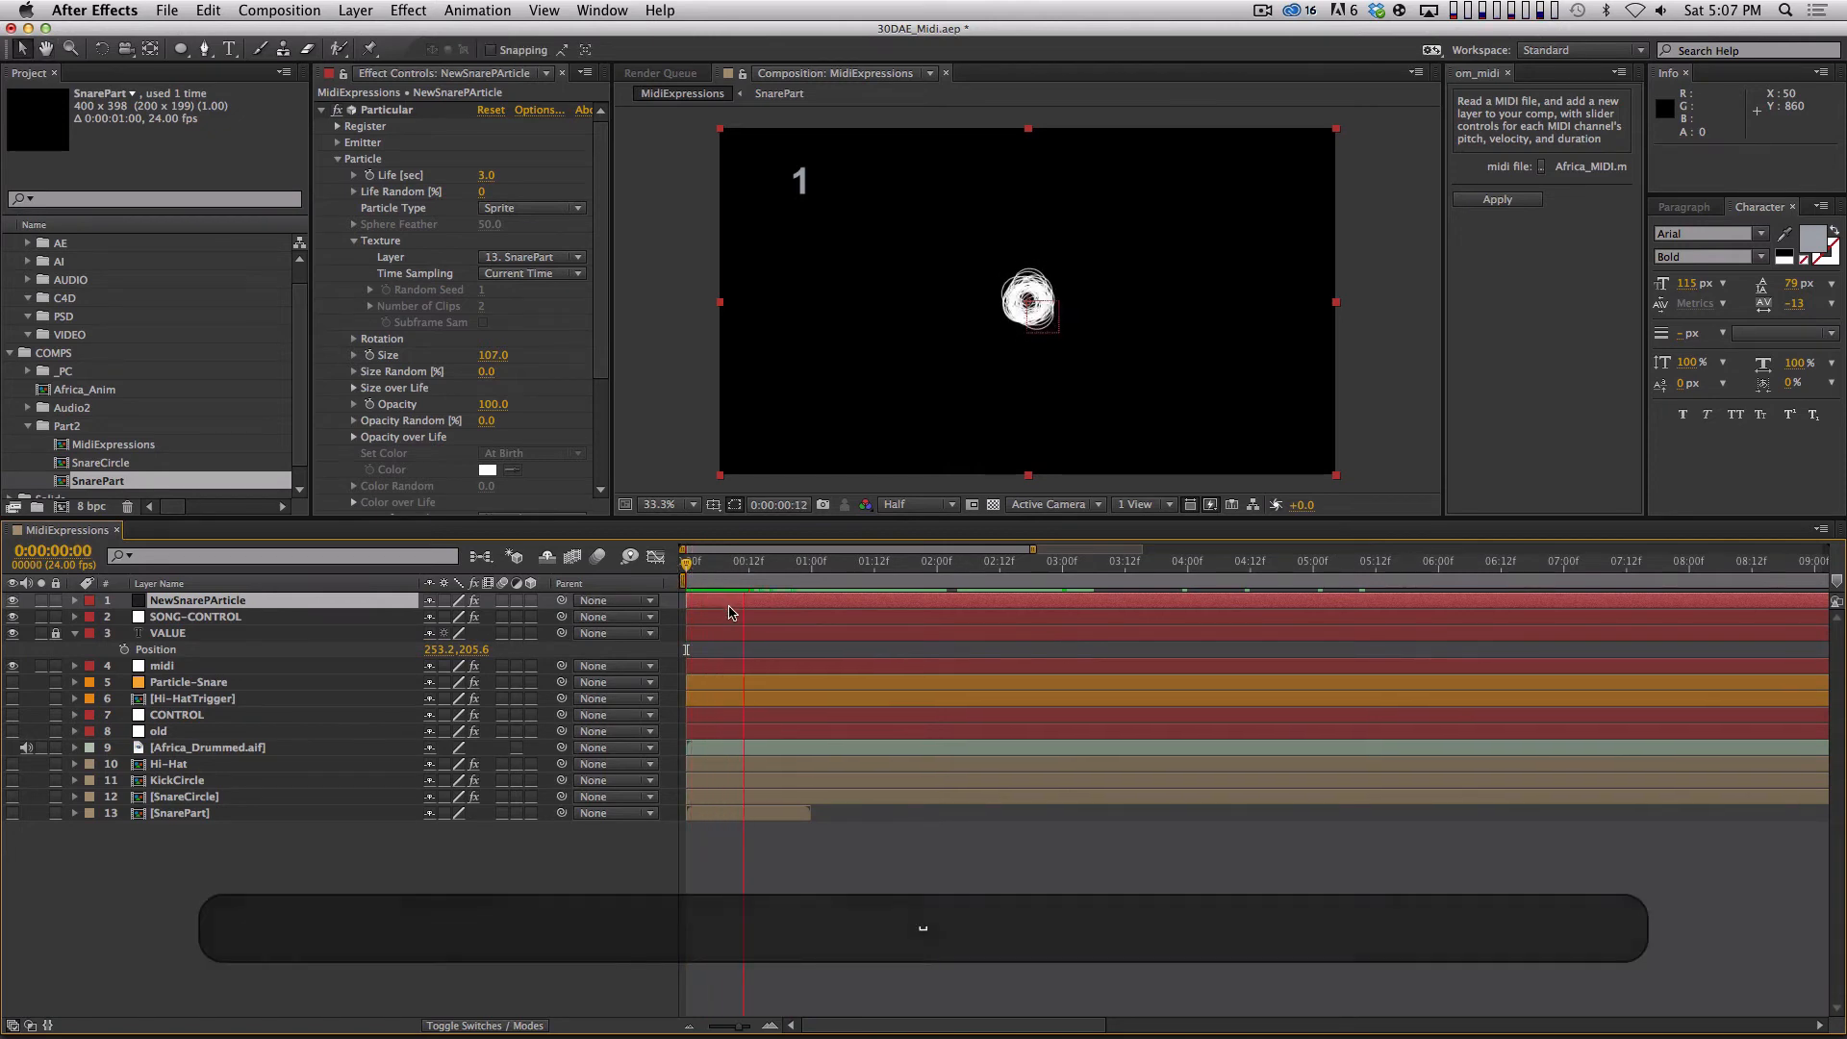
{"action": "key", "text": "space"}
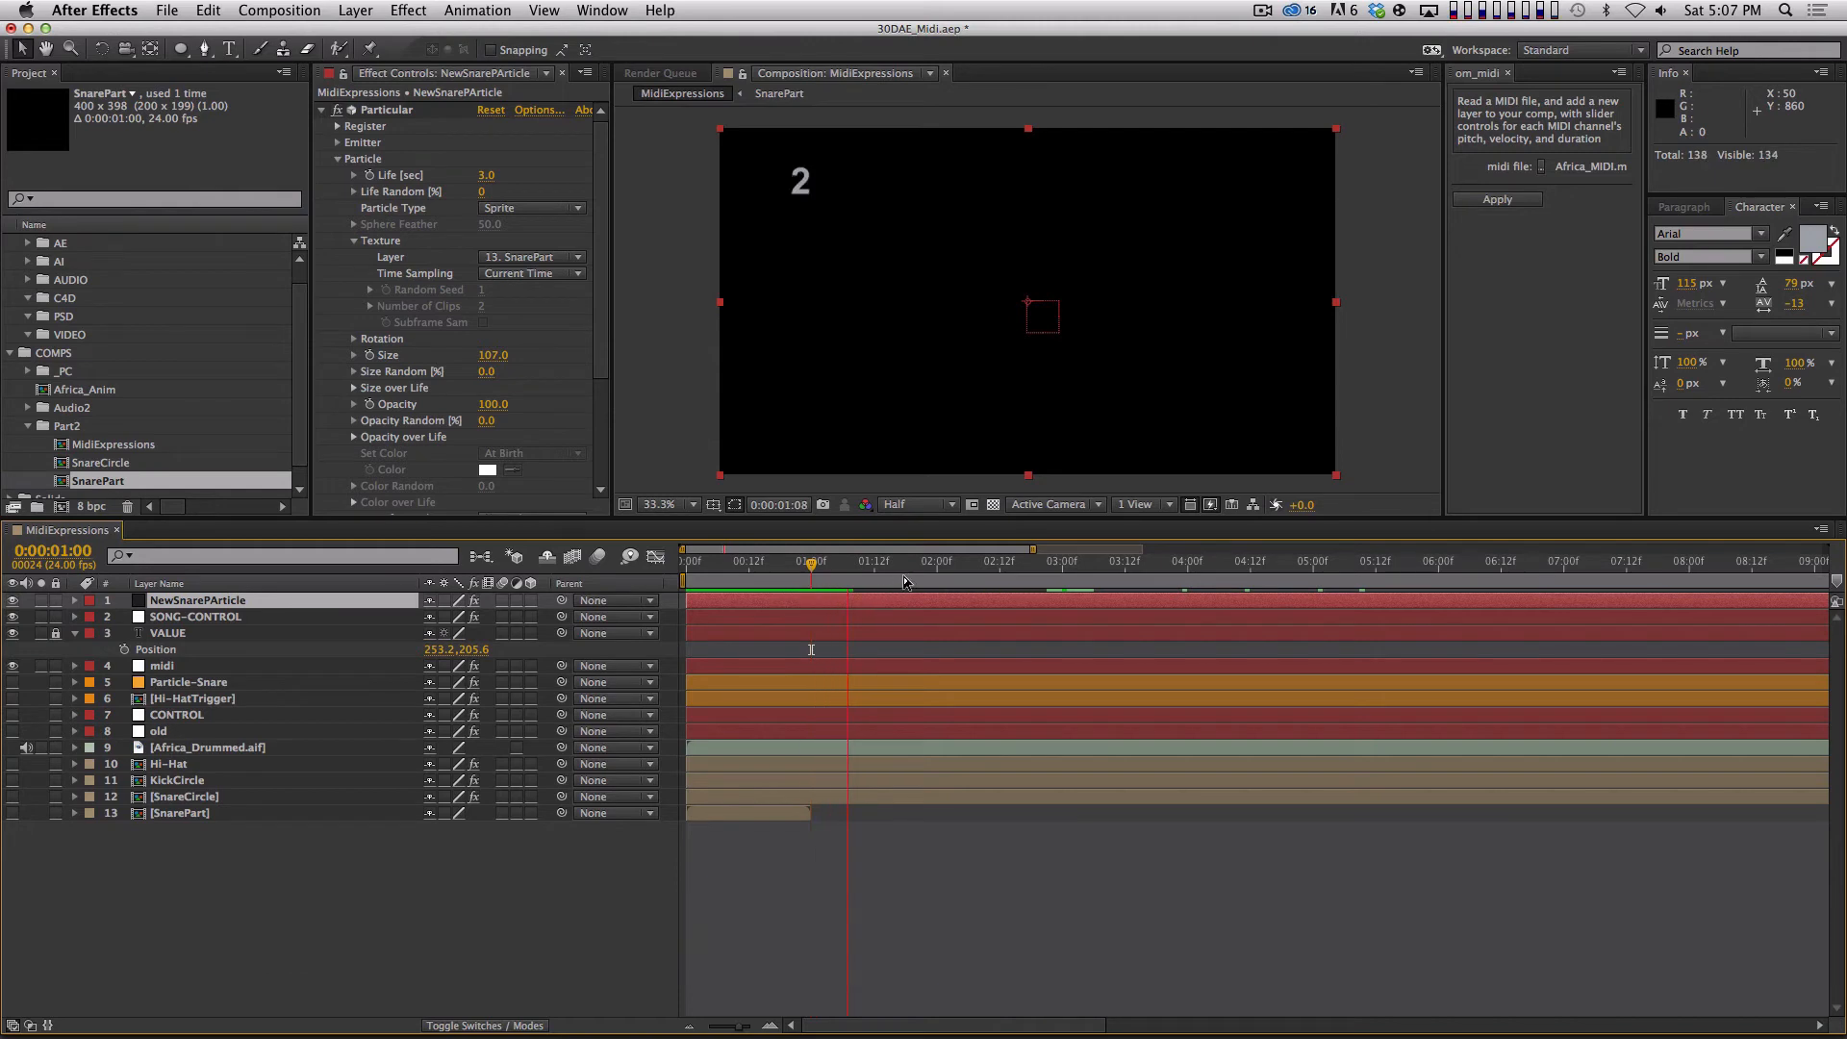
{"action": "key", "text": "space"}
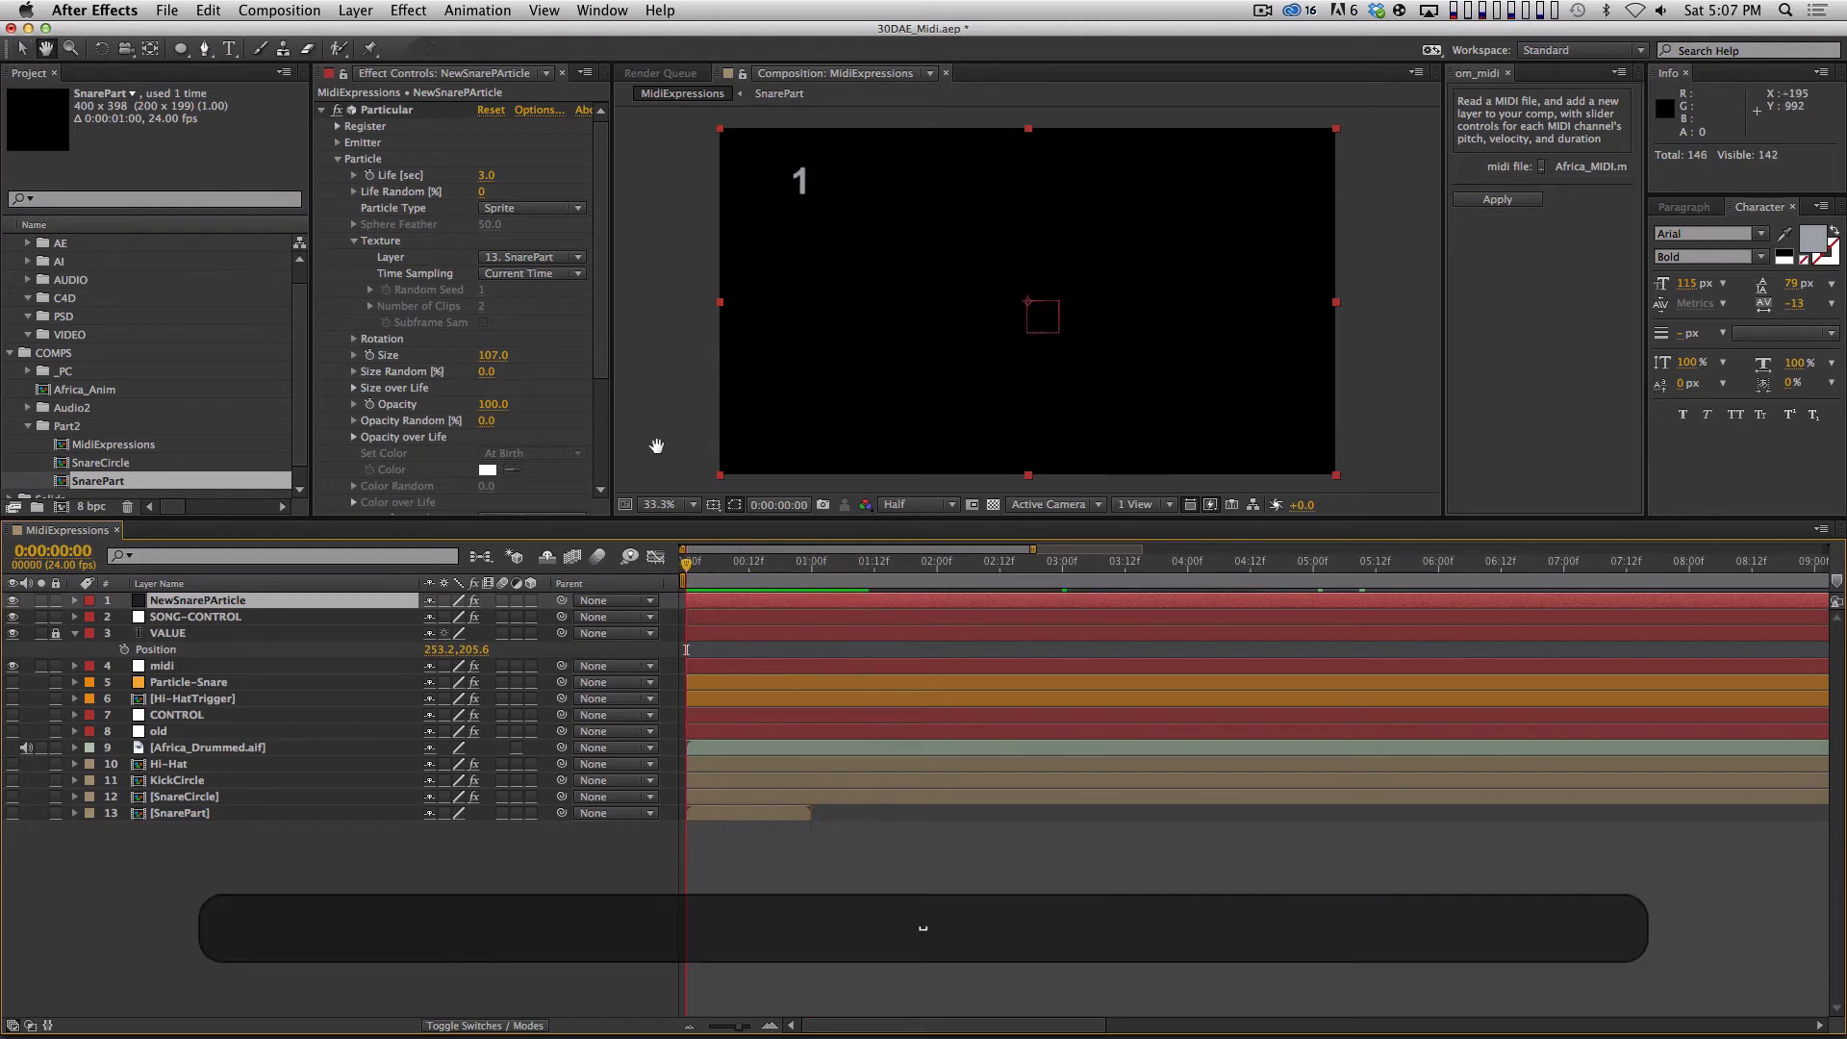
Unlock the VALUE layer and hide it so its number no longer shows in the composition.
{"action": "key", "text": "space"}
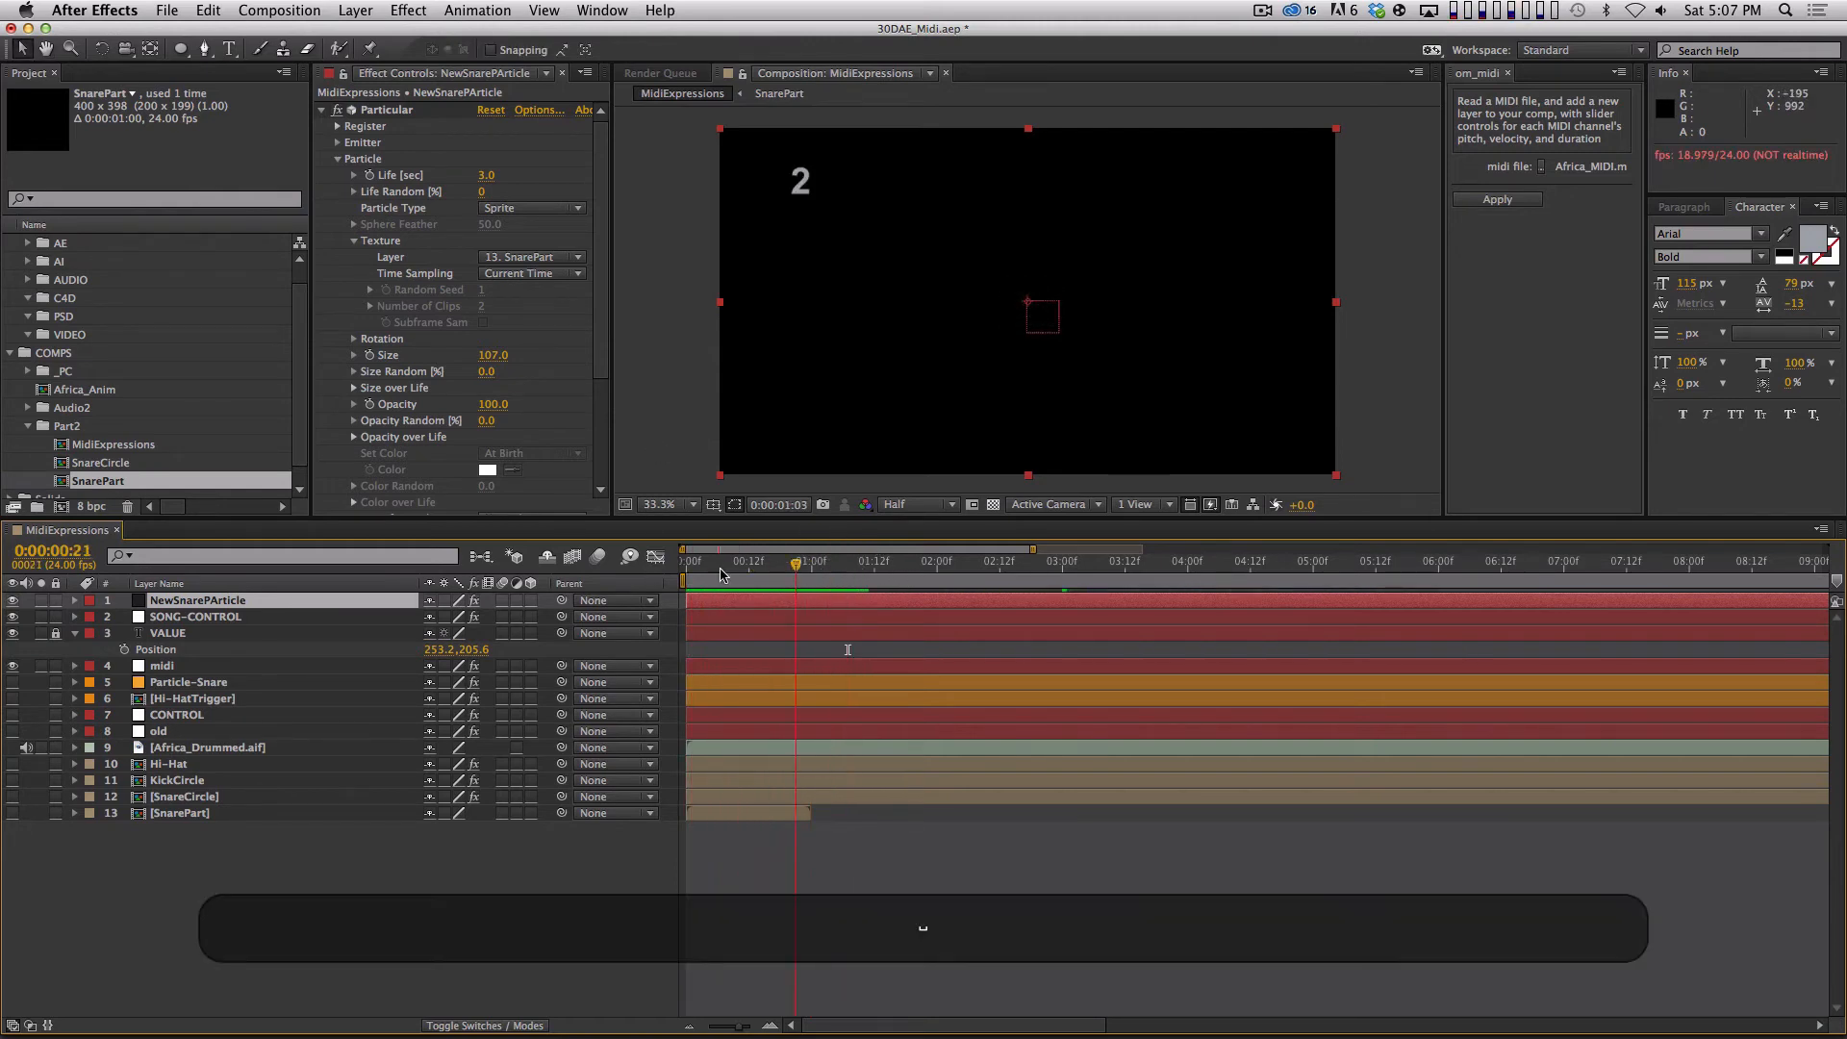
{"action": "left_click_drag", "start_coordinate": [1262, 586], "coordinate": [550, 644]}
{"action": "left_click", "coordinate": [13, 633]}
{"action": "left_click", "coordinate": [55, 632]}
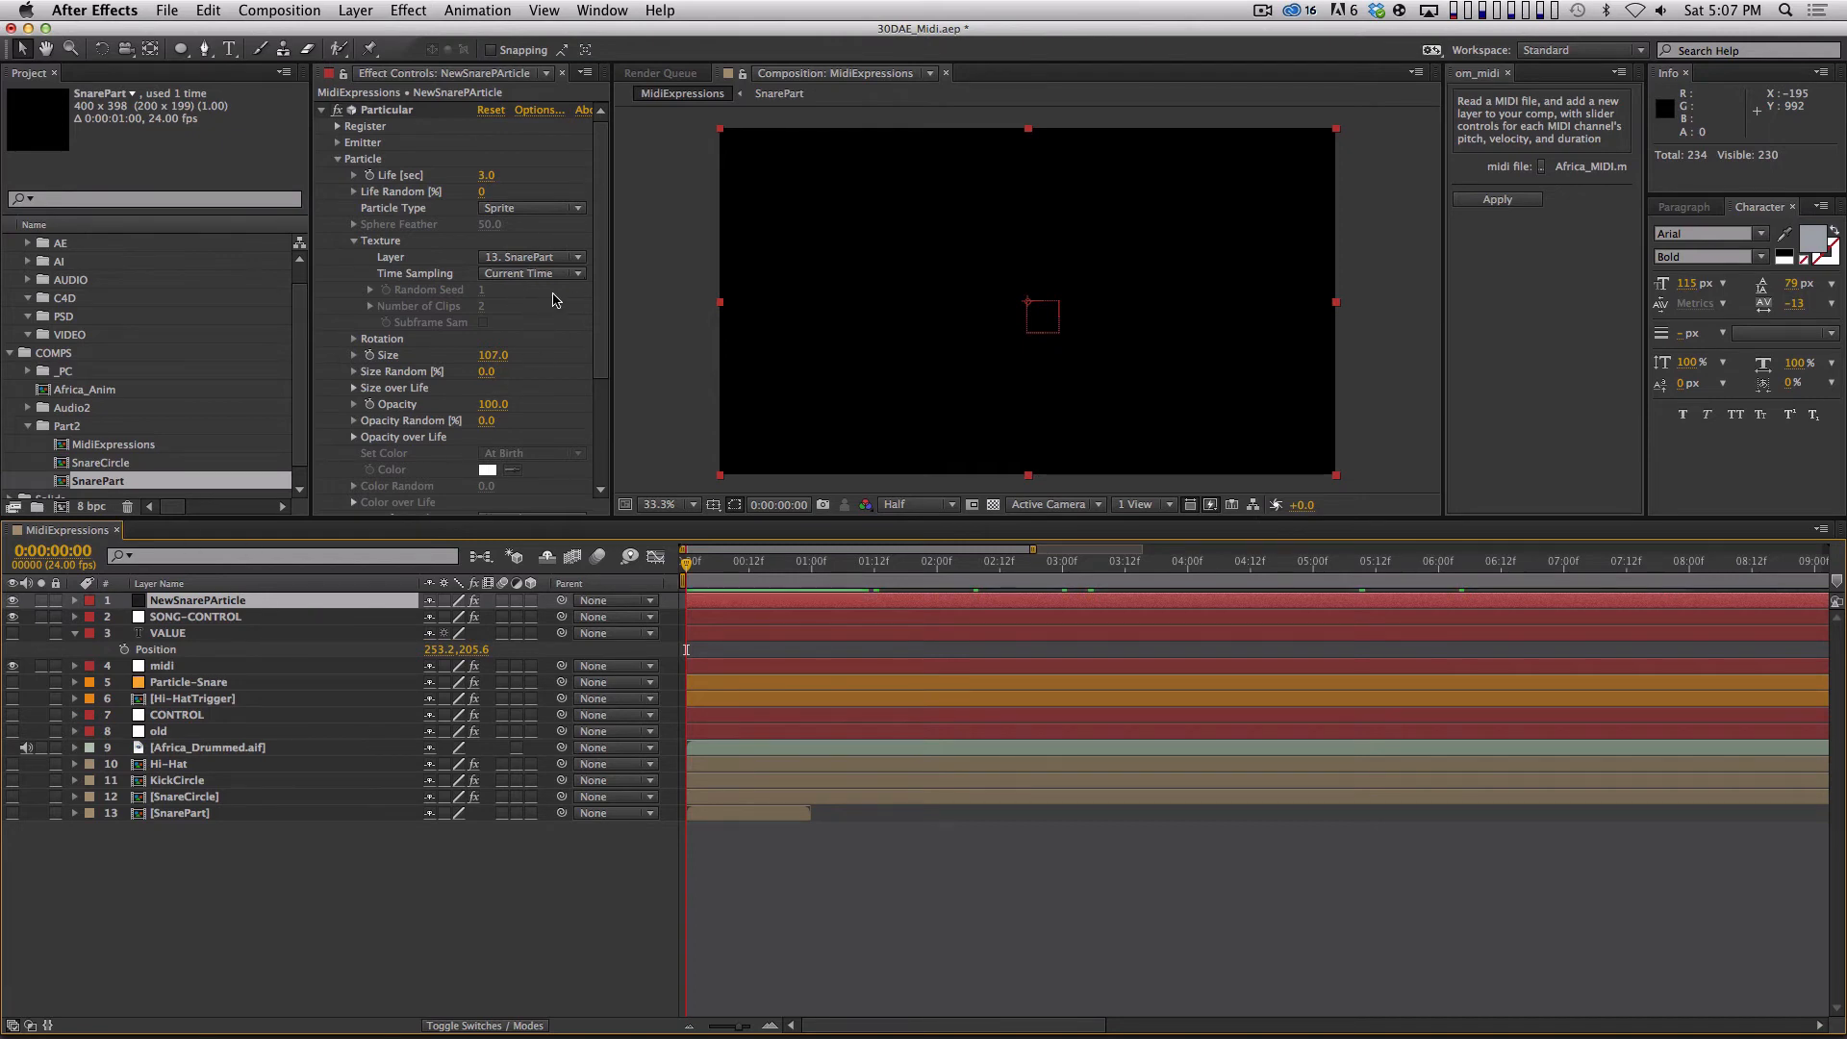
Set NewSnarePArticle's sprite texture time sampling to Start at Birth - Play Once and preview the particles from the start.
{"action": "left_click_drag", "start_coordinate": [687, 565], "coordinate": [741, 570]}
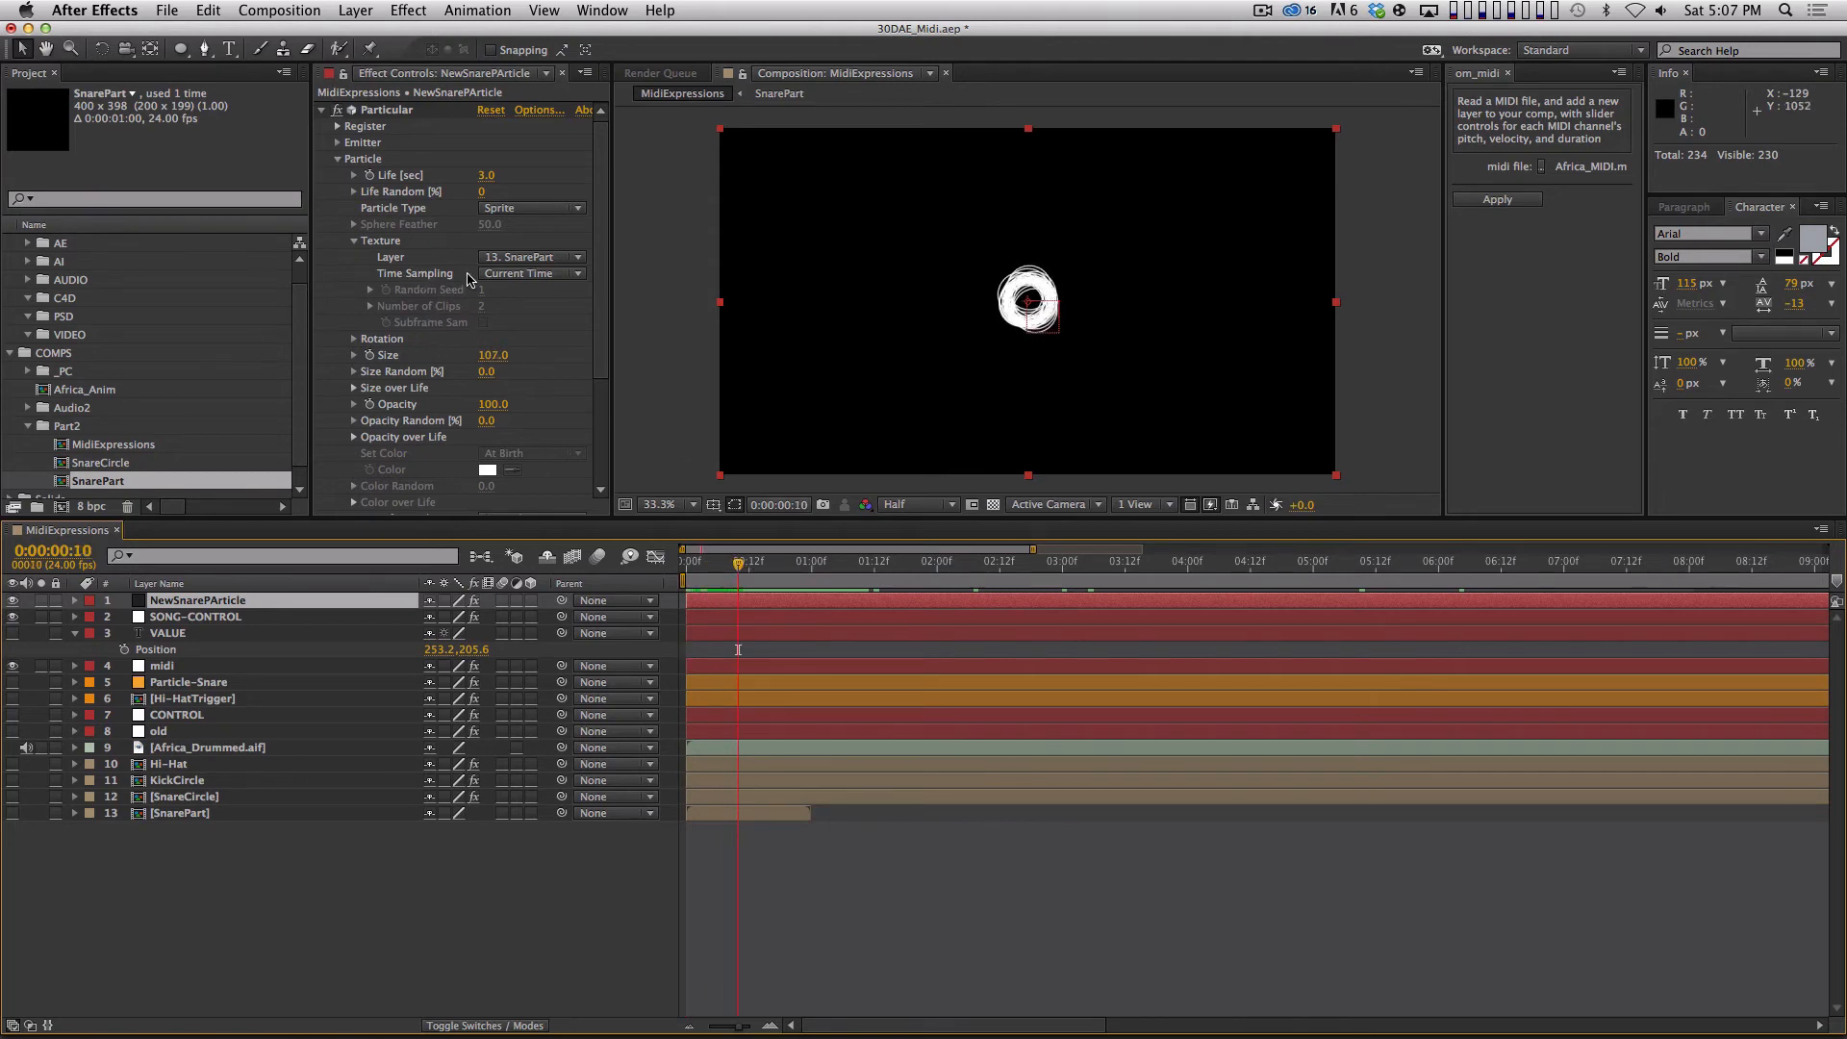
{"action": "left_click", "coordinate": [525, 274]}
{"action": "left_click", "coordinate": [557, 314]}
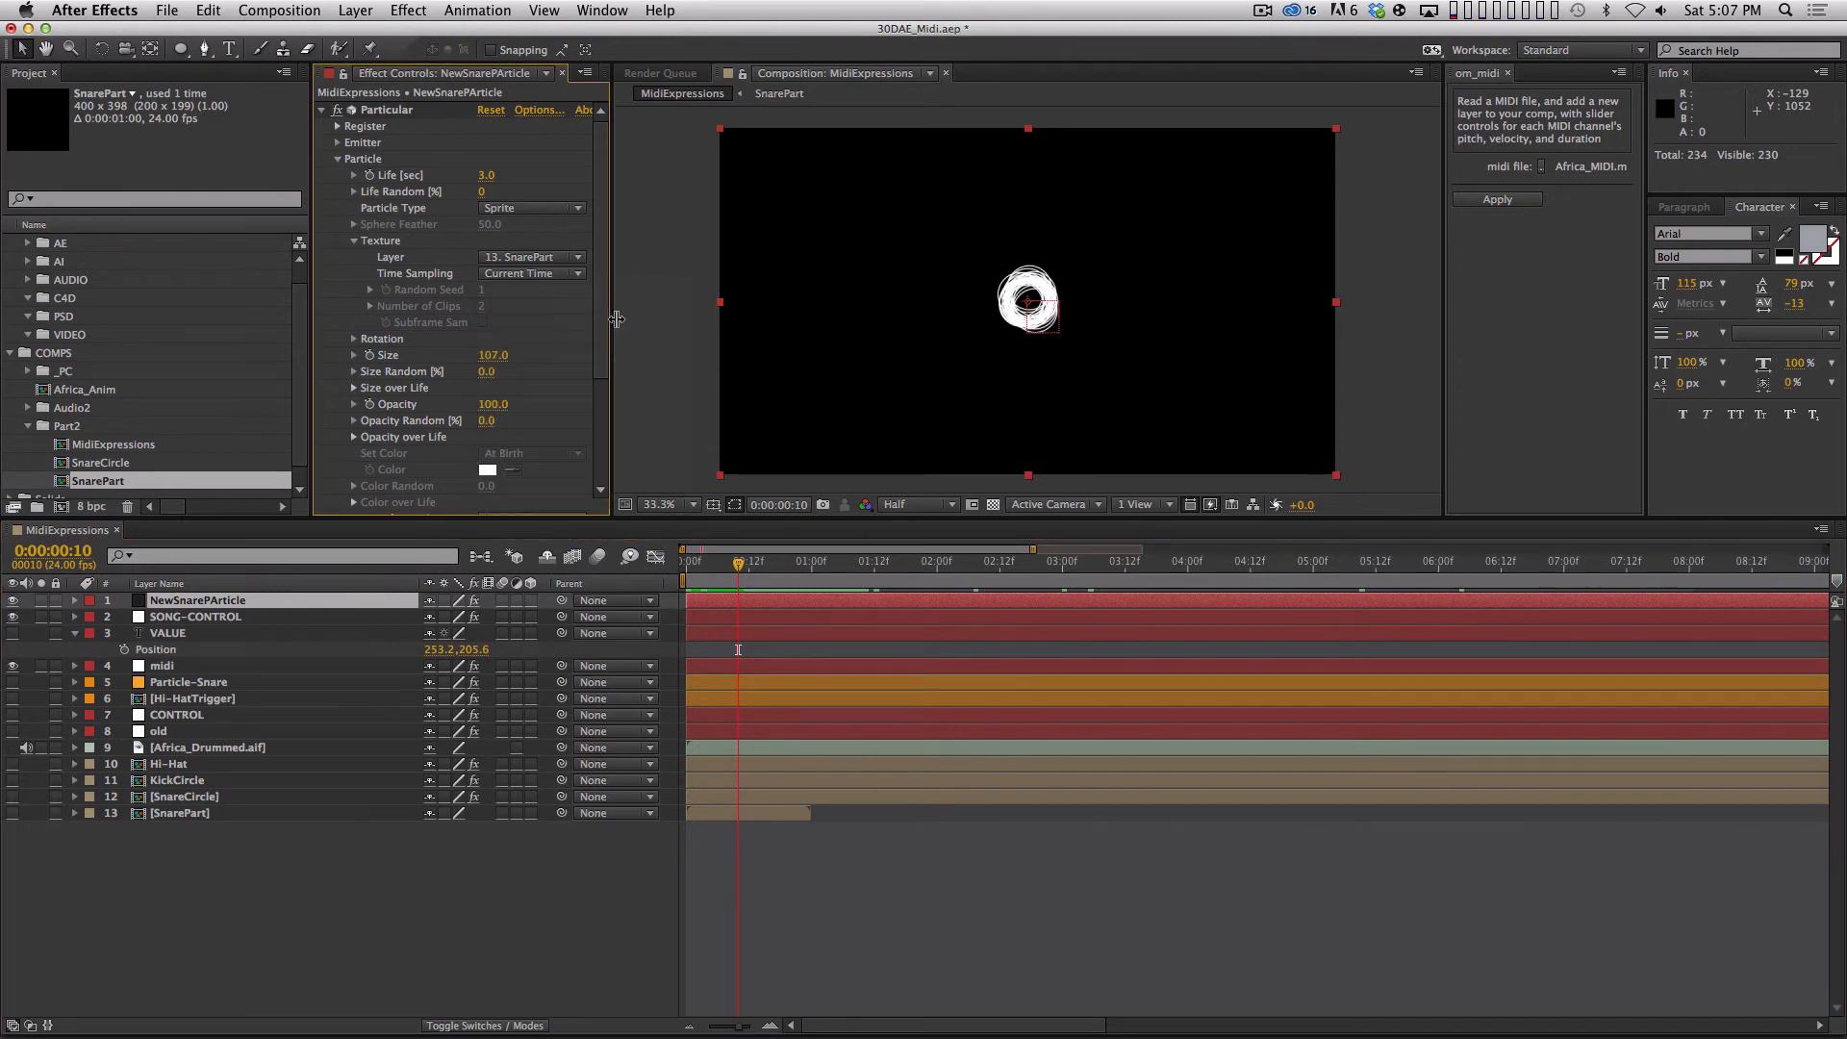
{"action": "key", "text": "Home"}
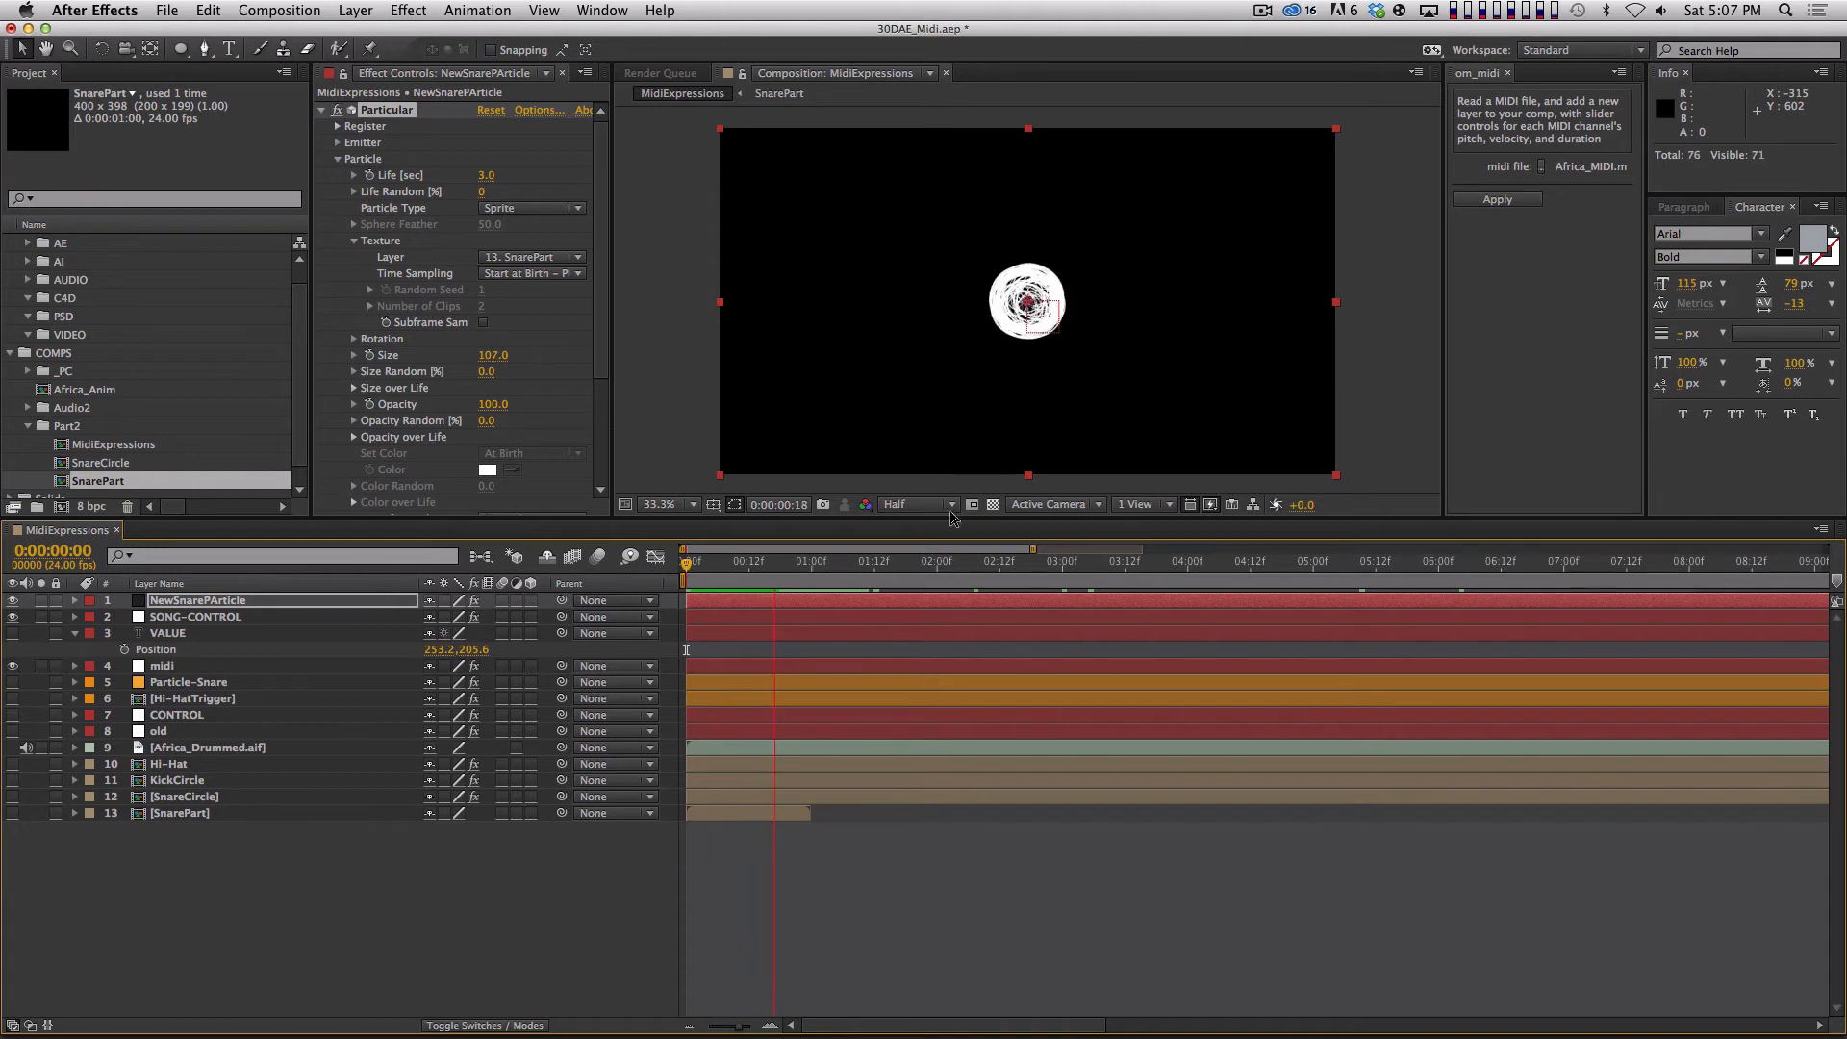
{"action": "key", "text": "space"}
{"action": "left_click_drag", "start_coordinate": [816, 566], "coordinate": [619, 561]}
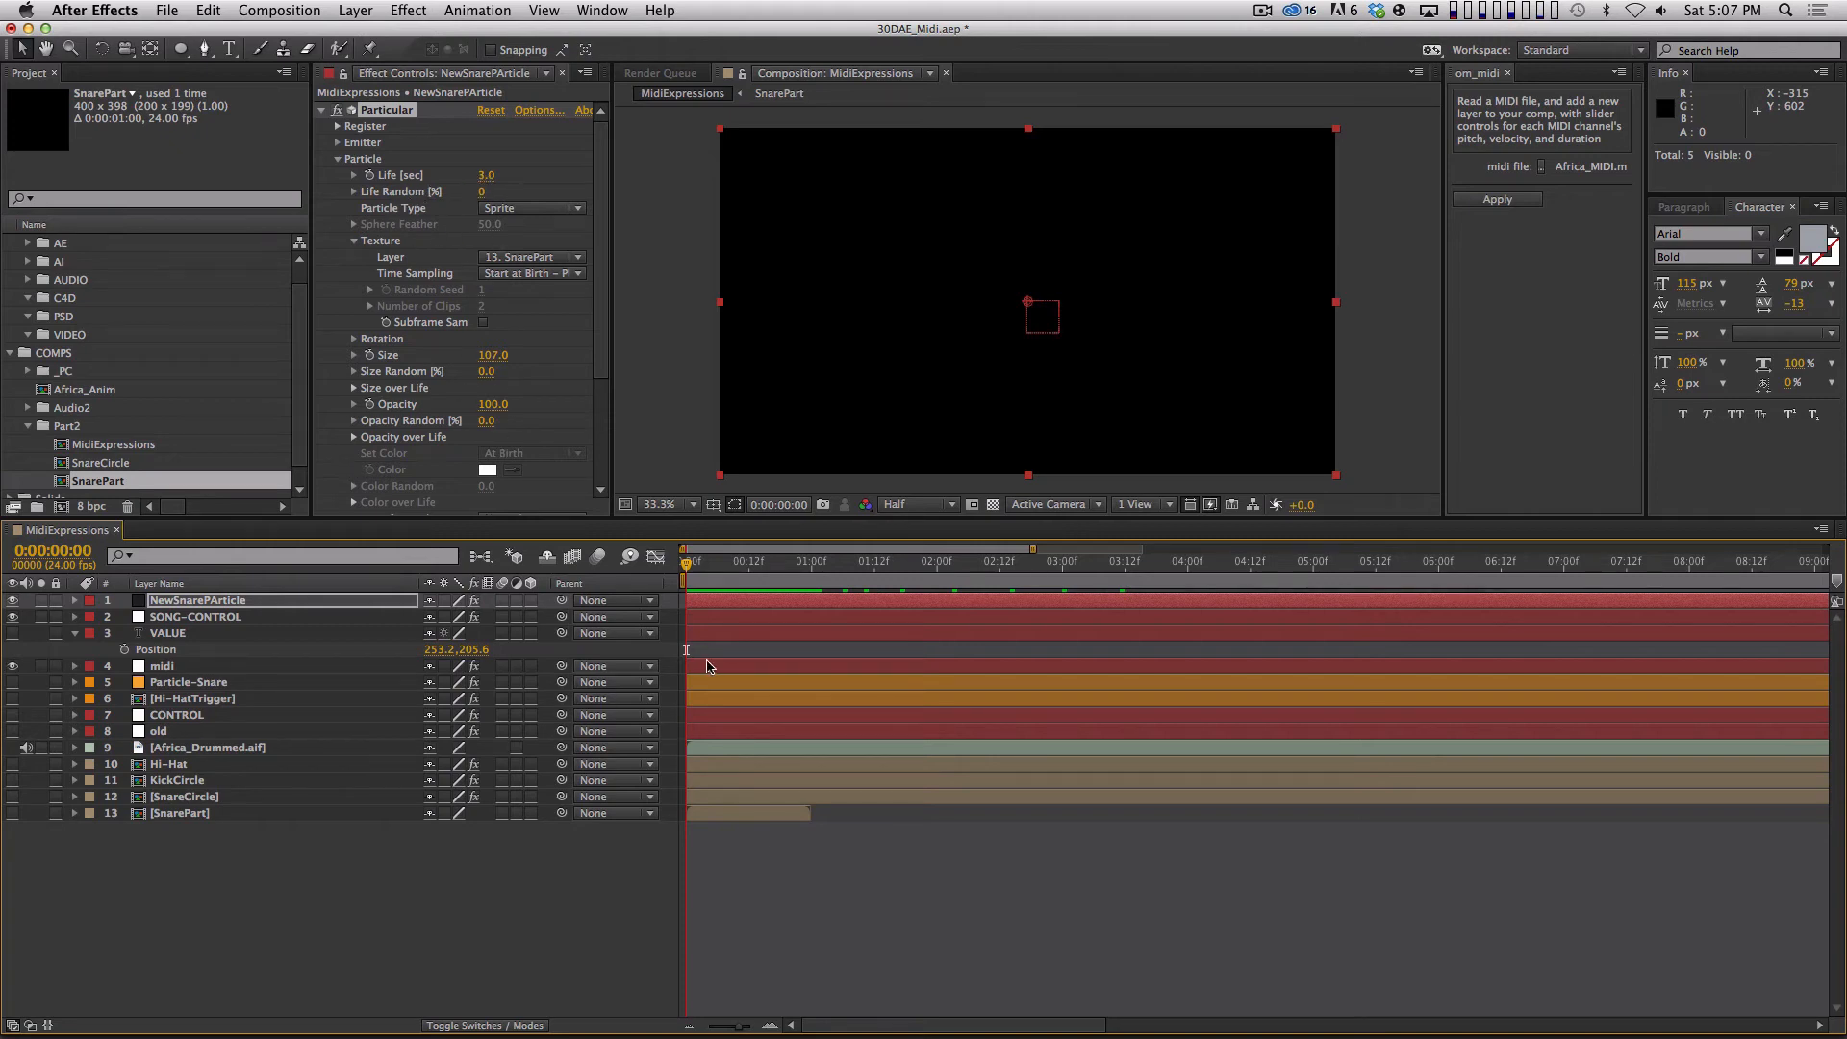
Keyframe NewSnarePArticle's emitter Particles/sec at 100 on frame 0 and reveal the keyframe in the timeline.
{"action": "left_click", "coordinate": [248, 601]}
{"action": "left_click", "coordinate": [334, 163]}
{"action": "left_click", "coordinate": [336, 159]}
{"action": "left_click", "coordinate": [337, 142]}
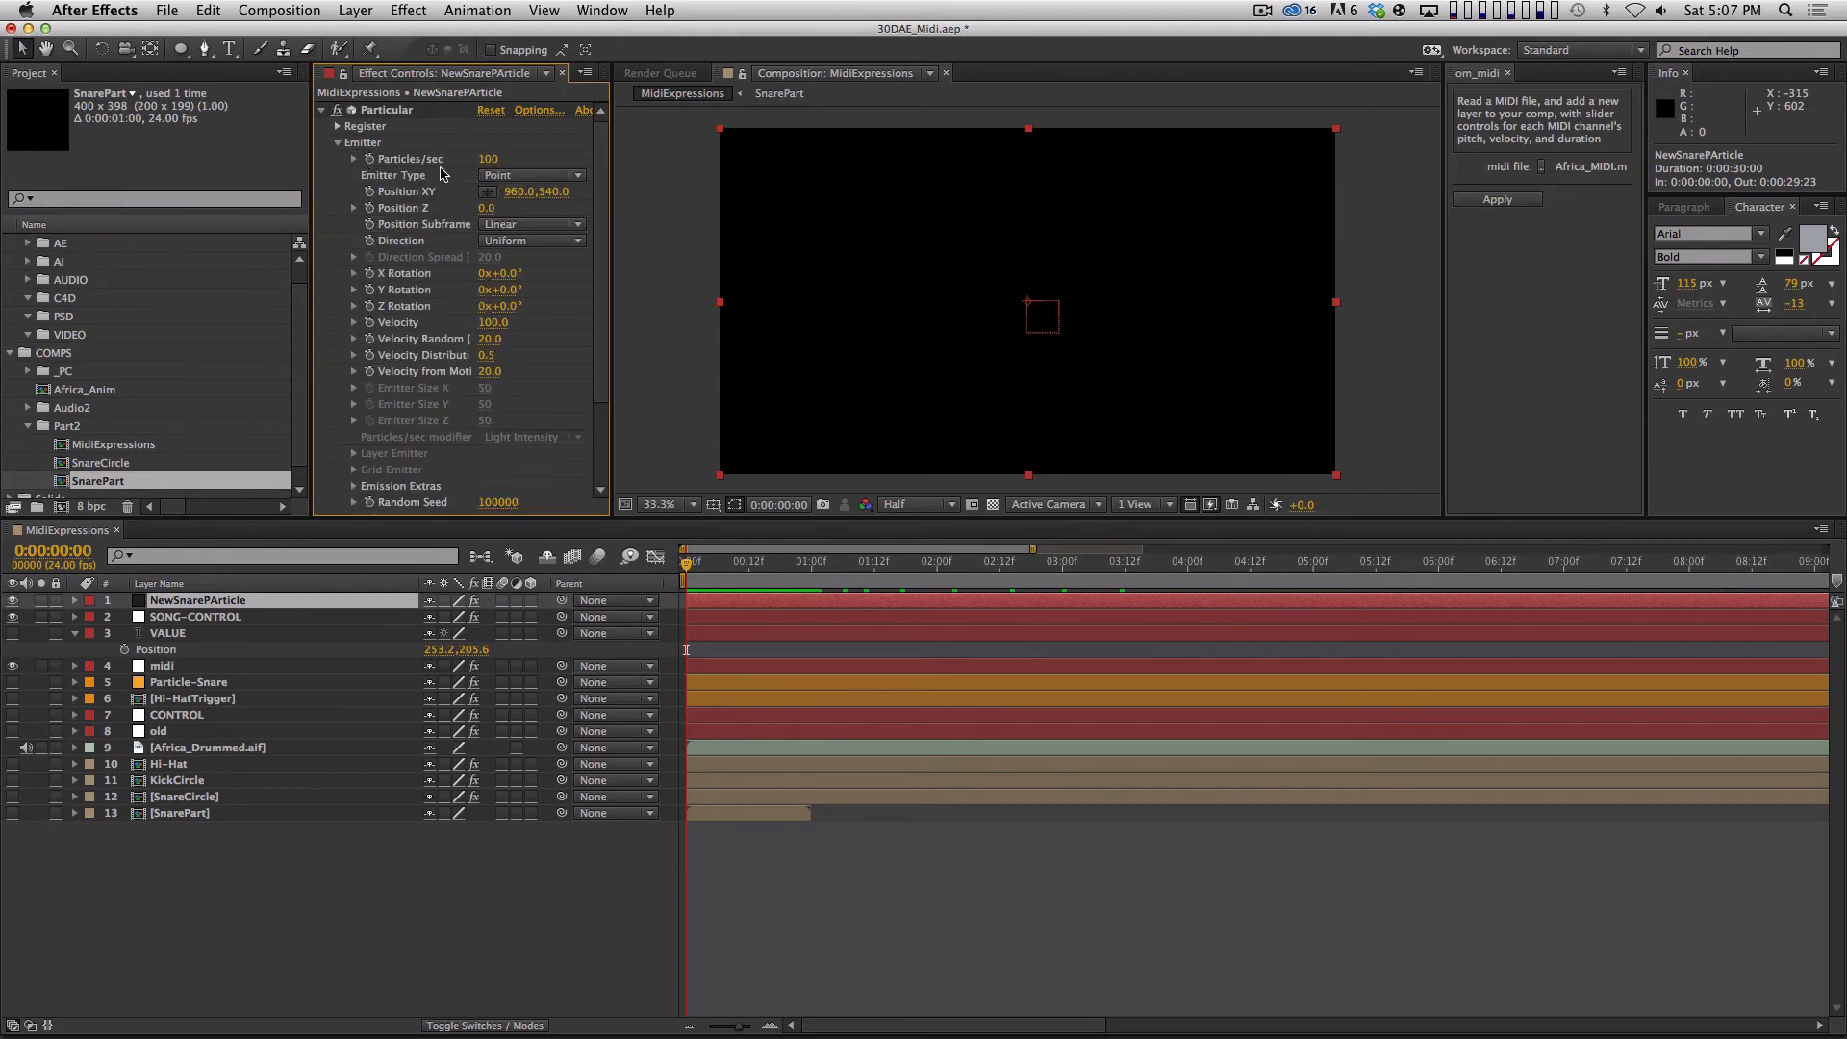
{"action": "key", "text": "space"}
{"action": "key", "text": "space"}
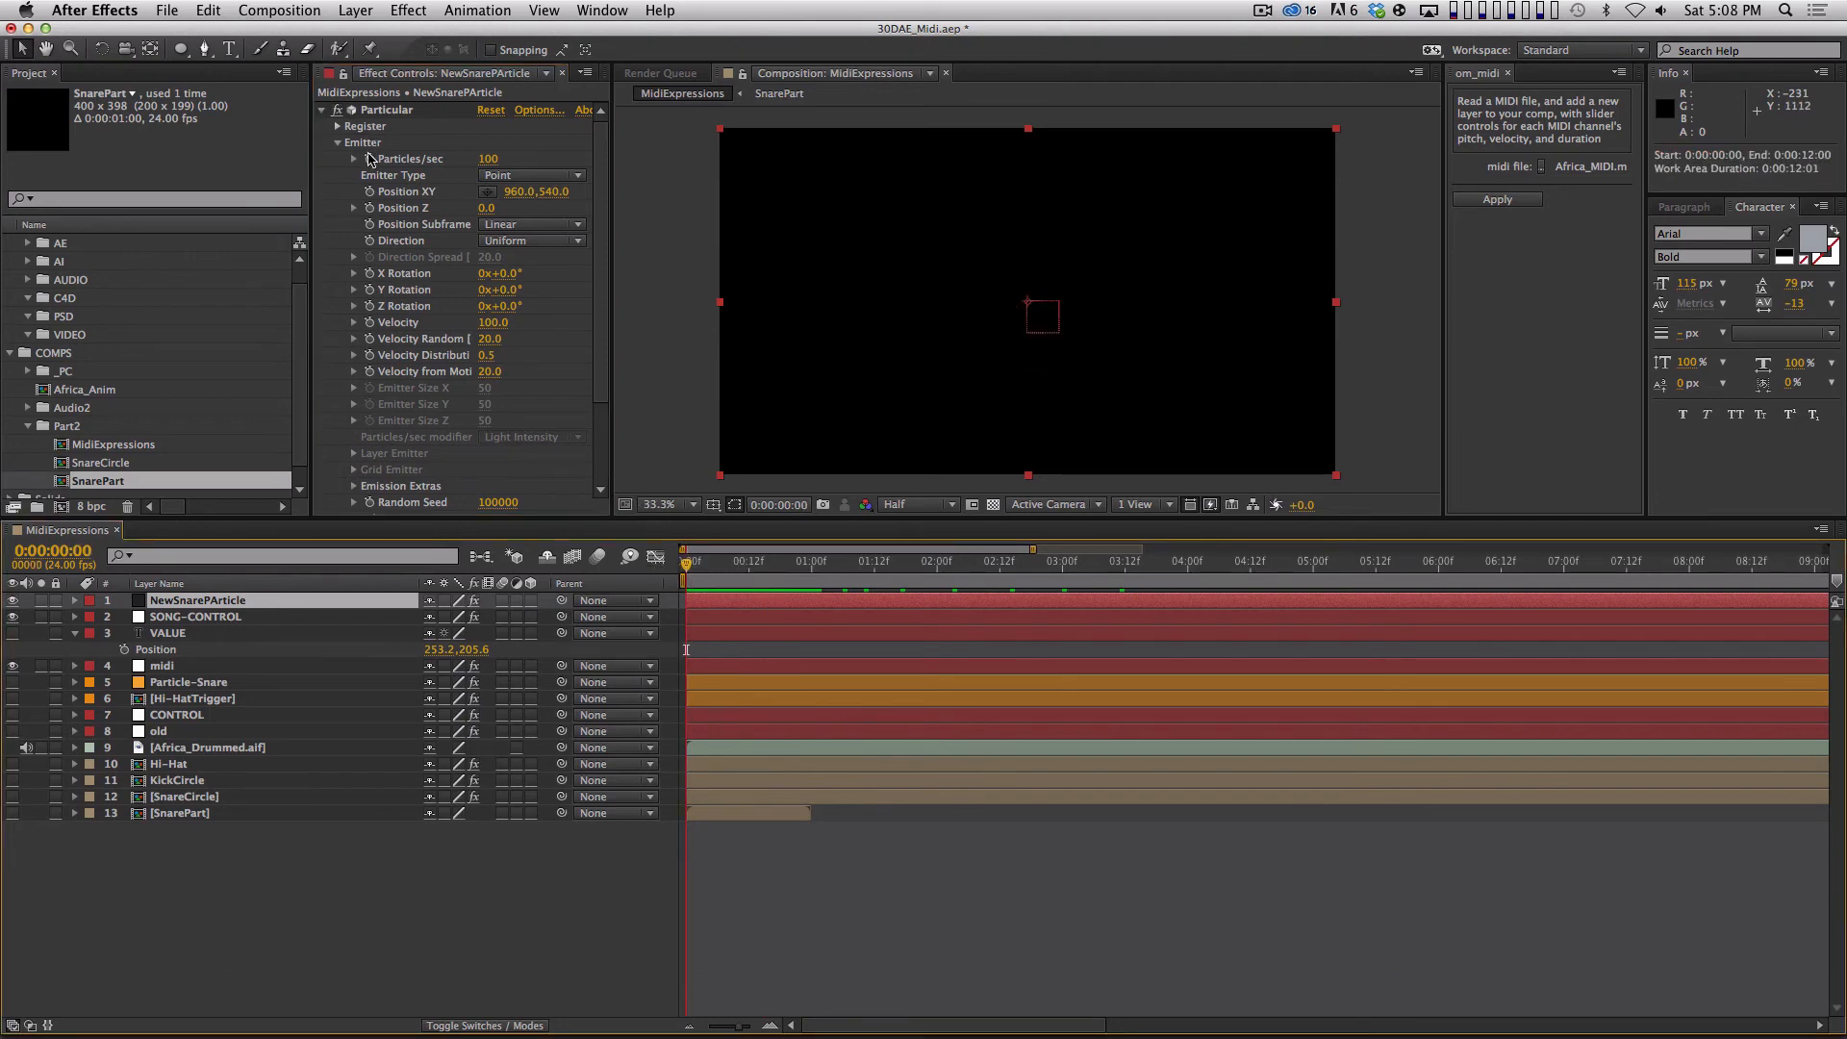
{"action": "left_click", "coordinate": [371, 178]}
{"action": "key", "text": "u"}
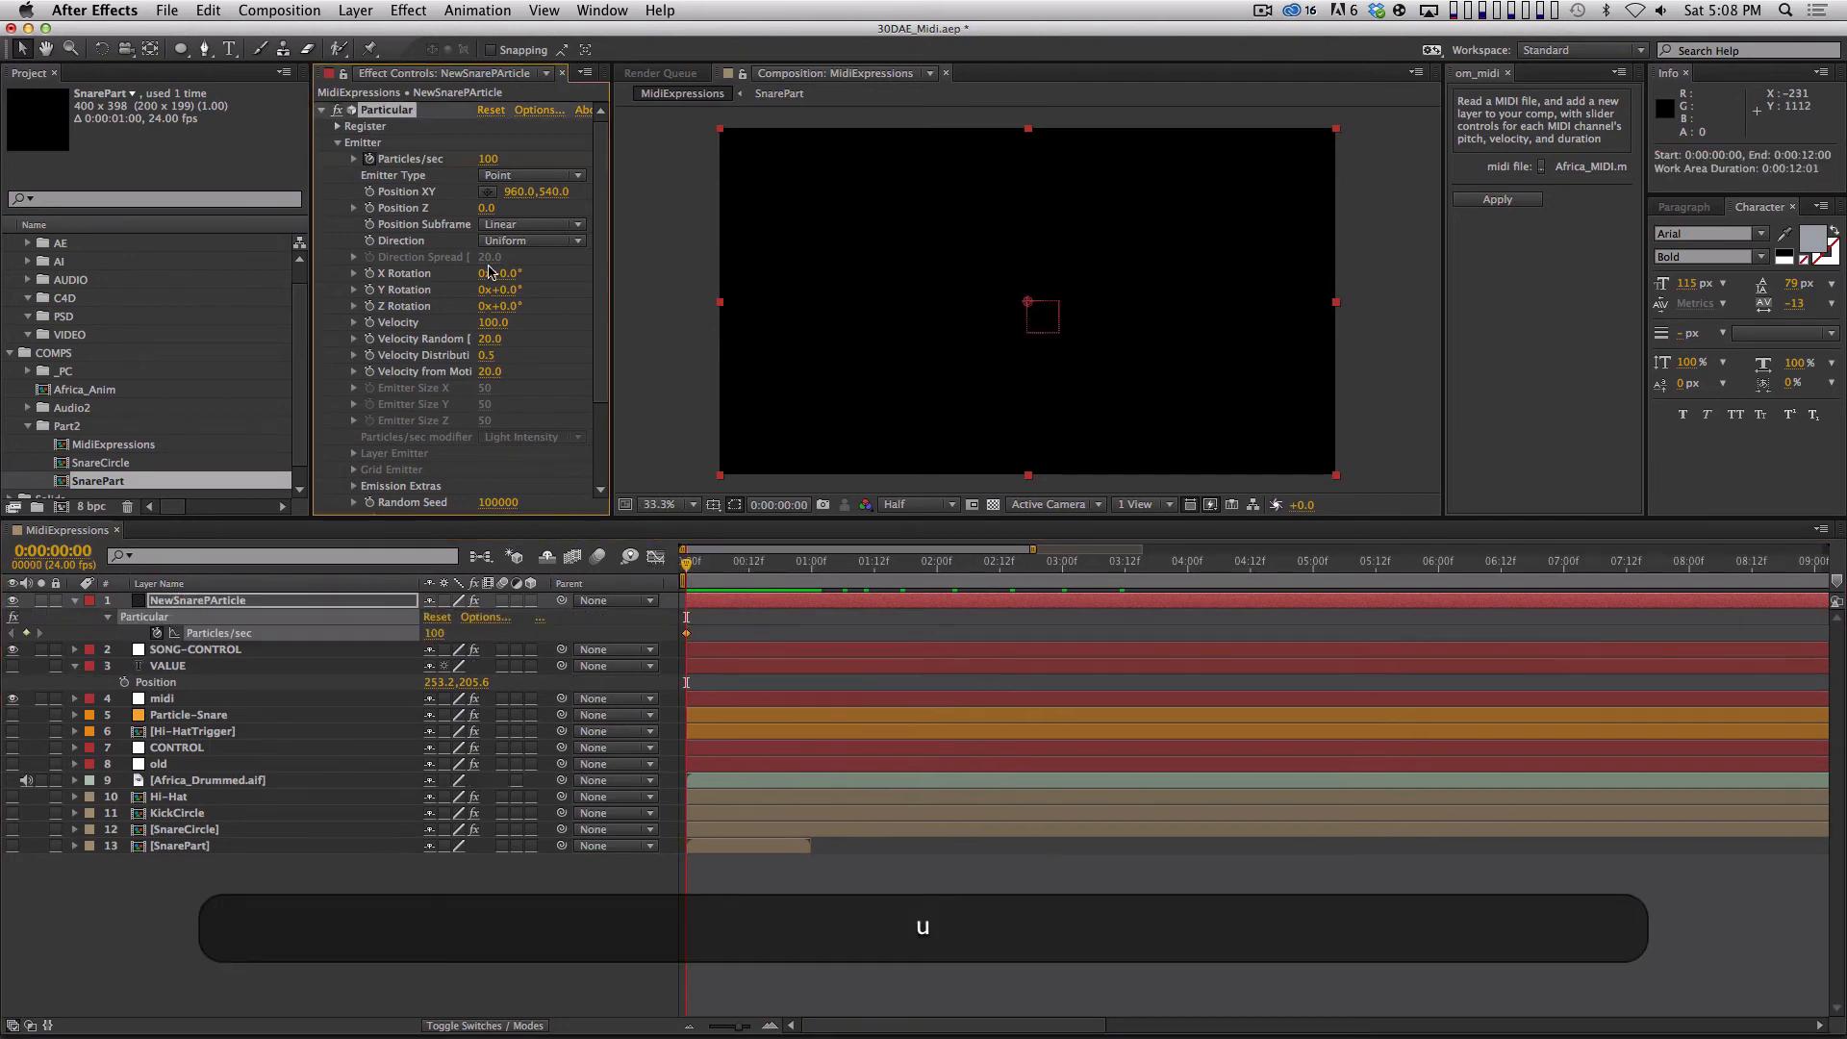
Make the first Particles/sec keyframe a hold, set the value to 0 on frame 1, and preview the burst.
{"action": "left_click", "coordinate": [687, 634], "text": "alt+super"}
{"action": "key", "text": "Page_Down"}
{"action": "left_click", "coordinate": [435, 635]}
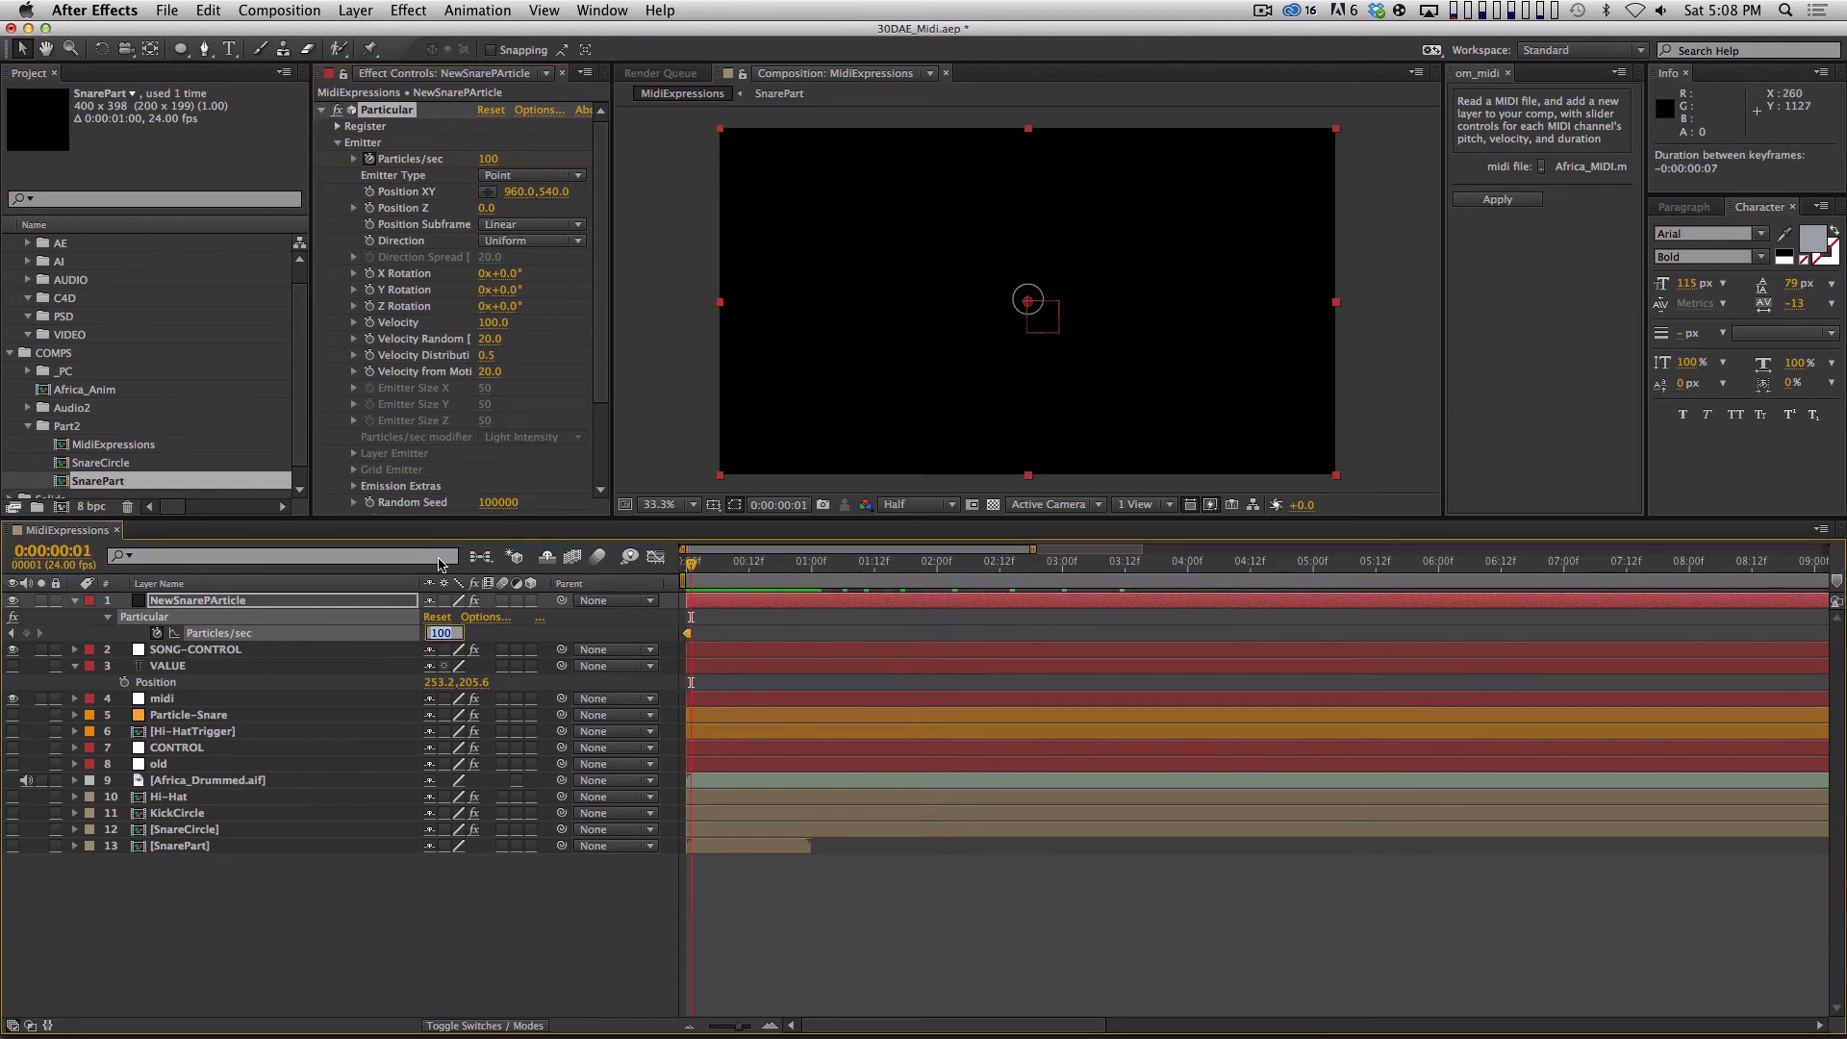
{"action": "type", "text": "0"}
{"action": "key", "text": "Return"}
{"action": "key", "text": "space"}
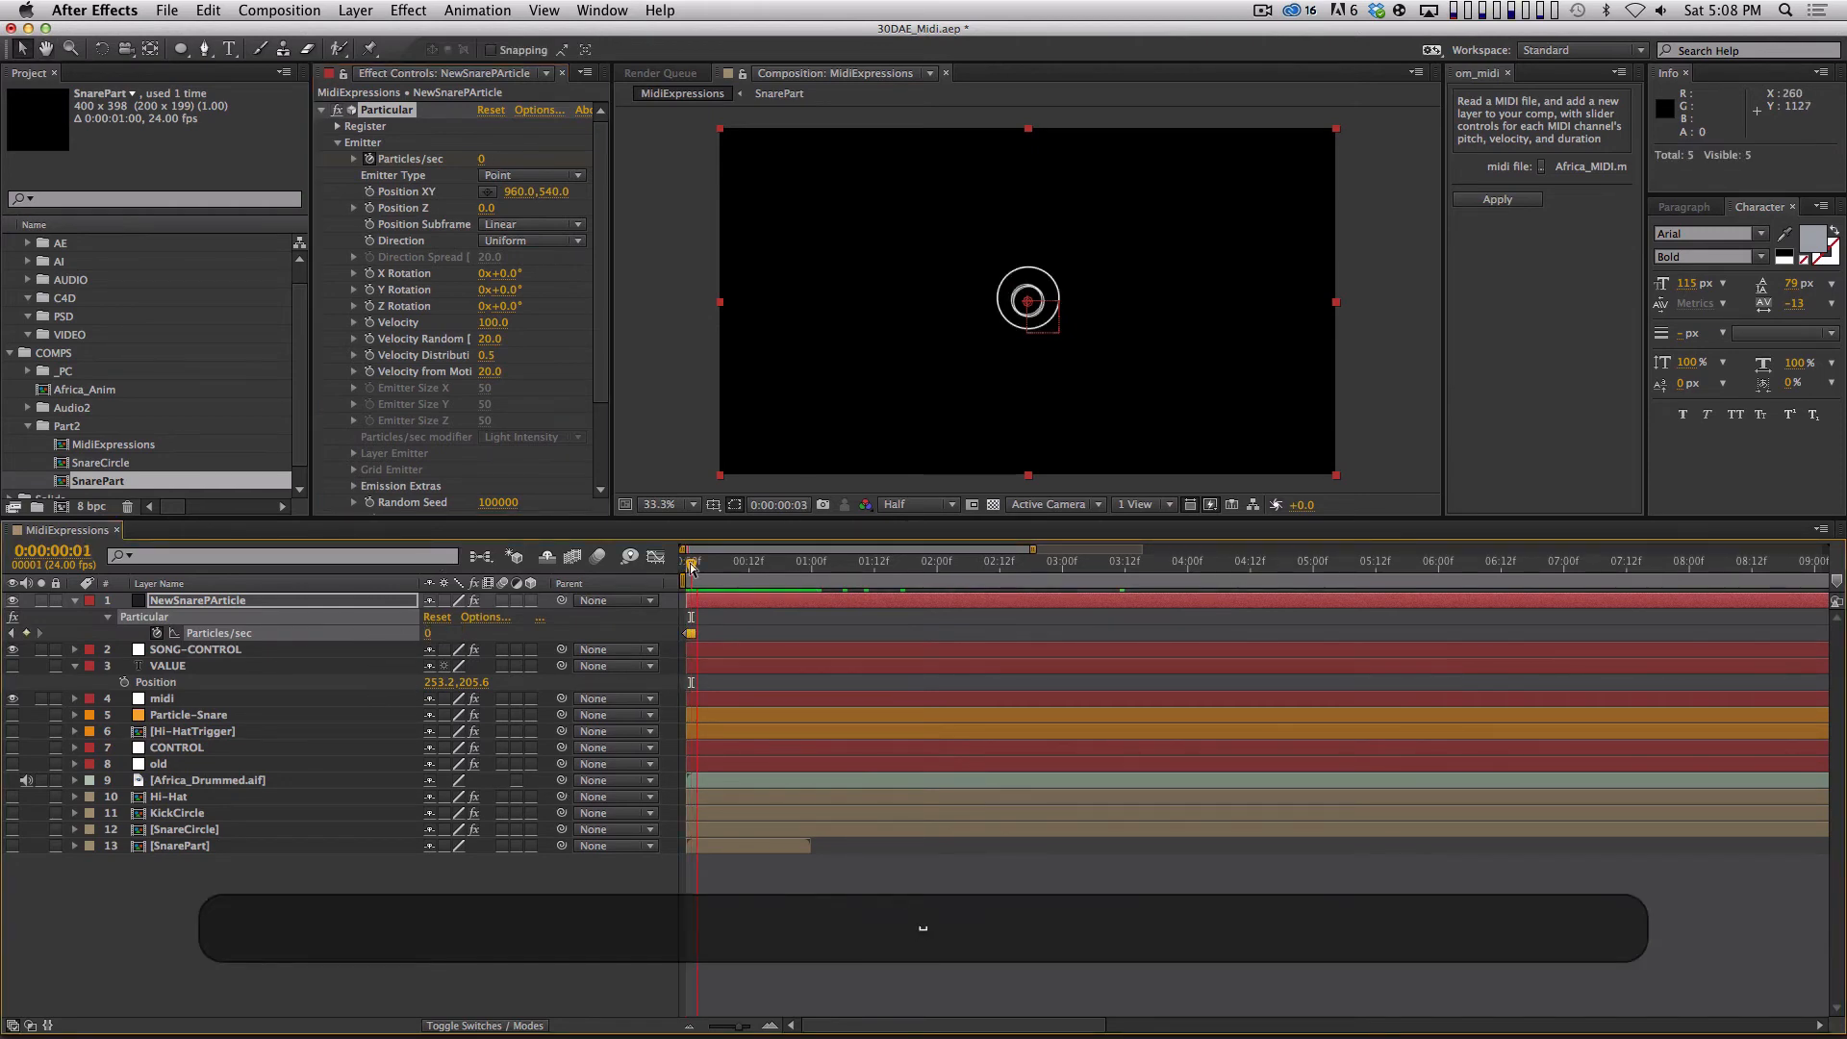
{"action": "key", "text": "space"}
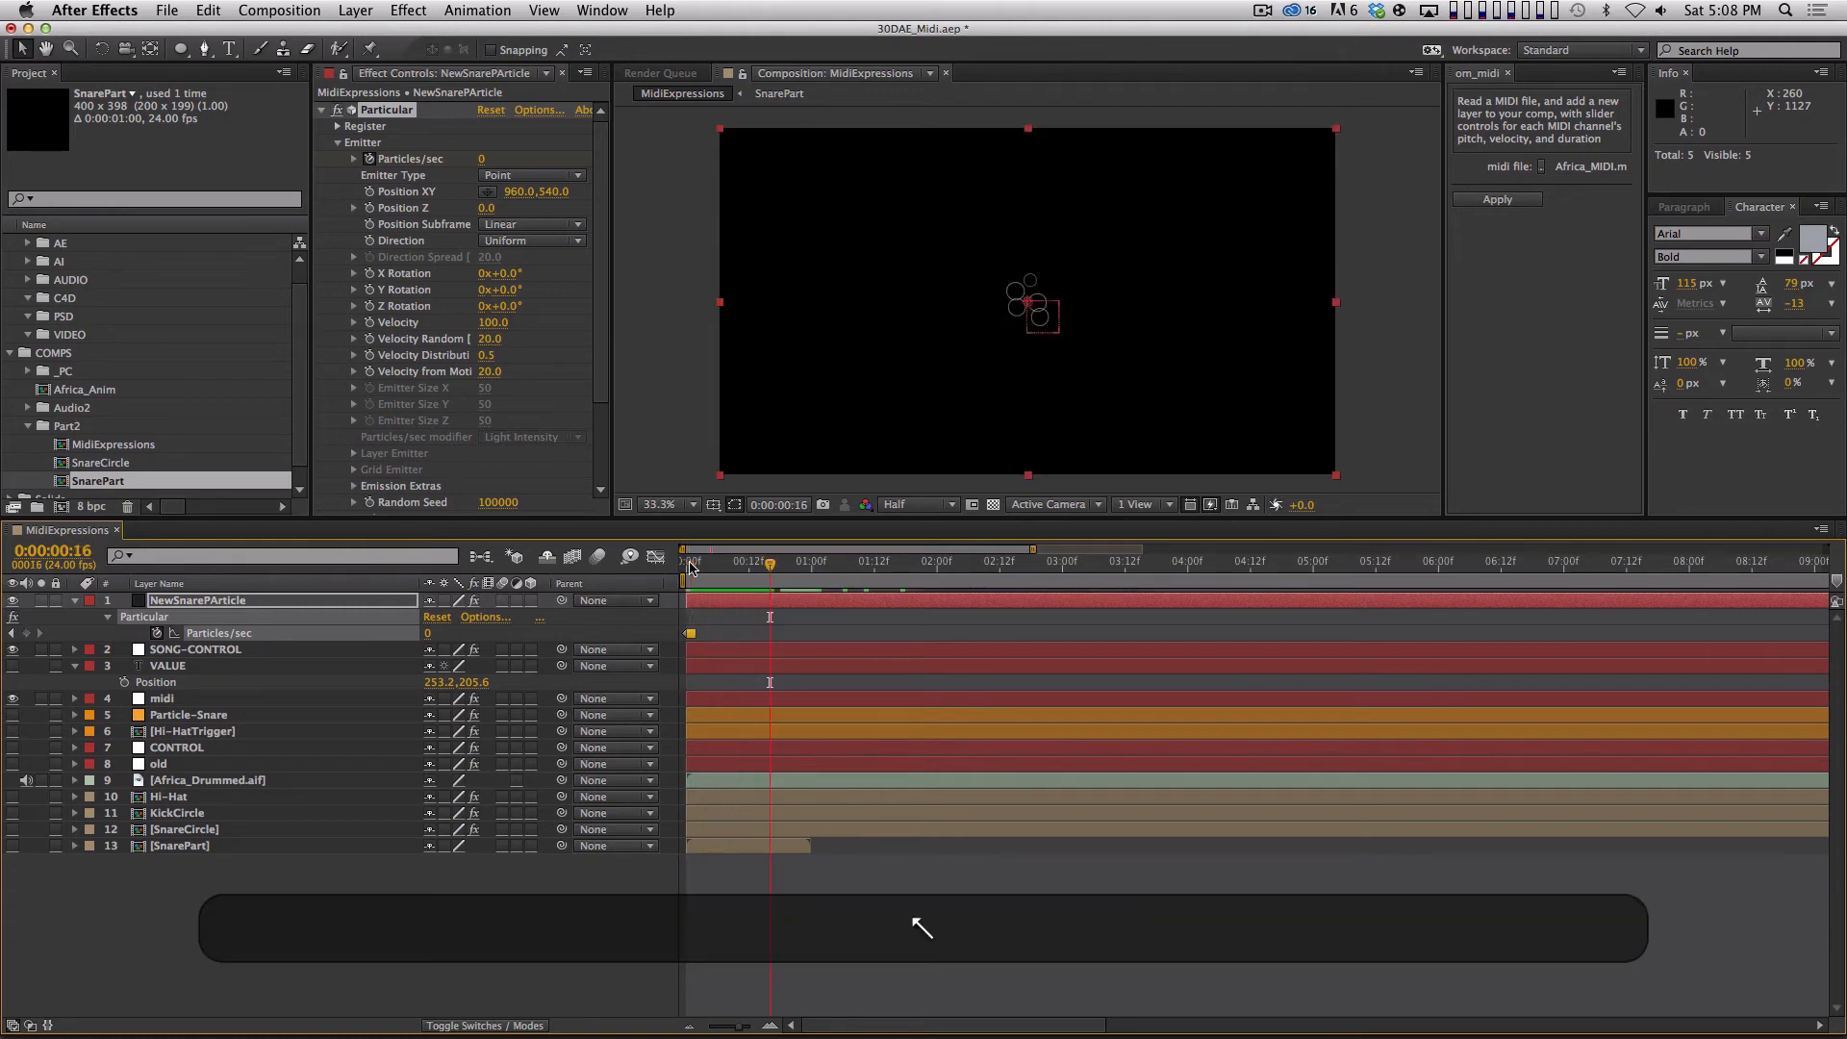
{"action": "key", "text": "space"}
Add a second one-frame burst by keyframing Particles/sec to 100 on frame 21 and 0 on the following frame.
{"action": "left_click", "coordinate": [428, 632]}
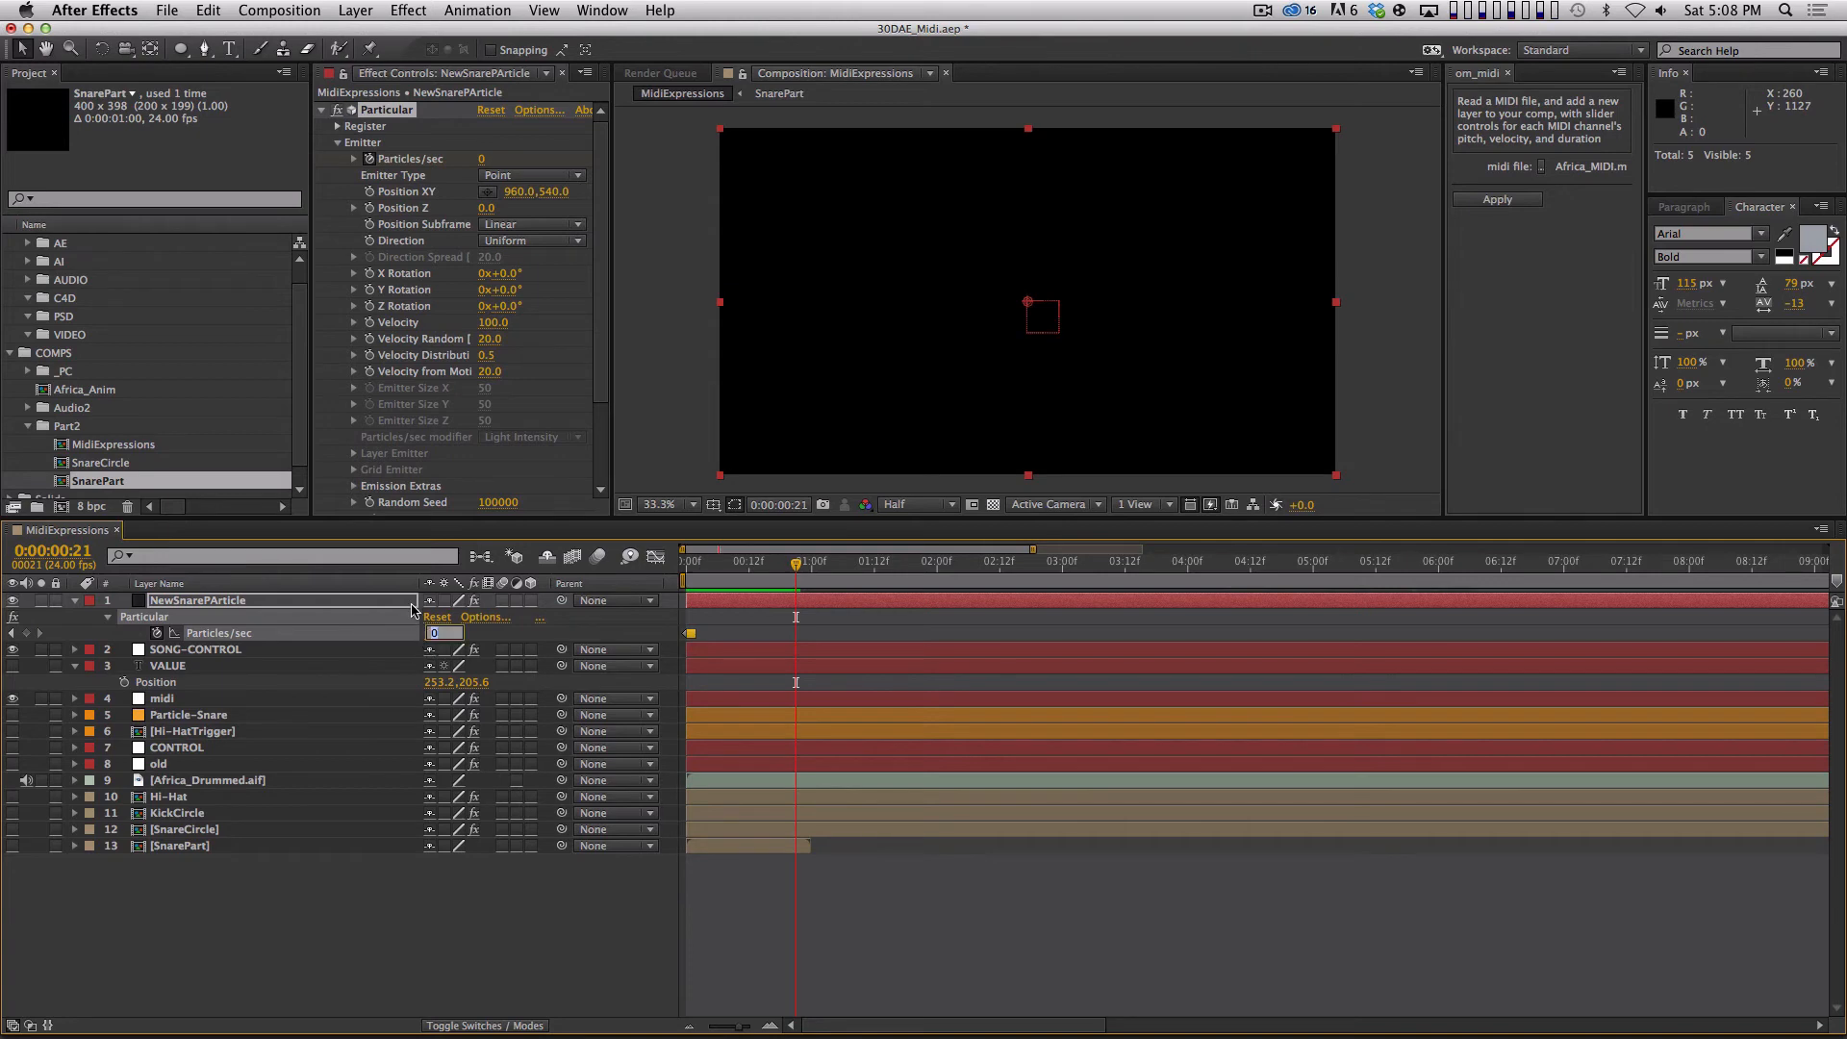
{"action": "type", "text": "100"}
{"action": "key", "text": "Return"}
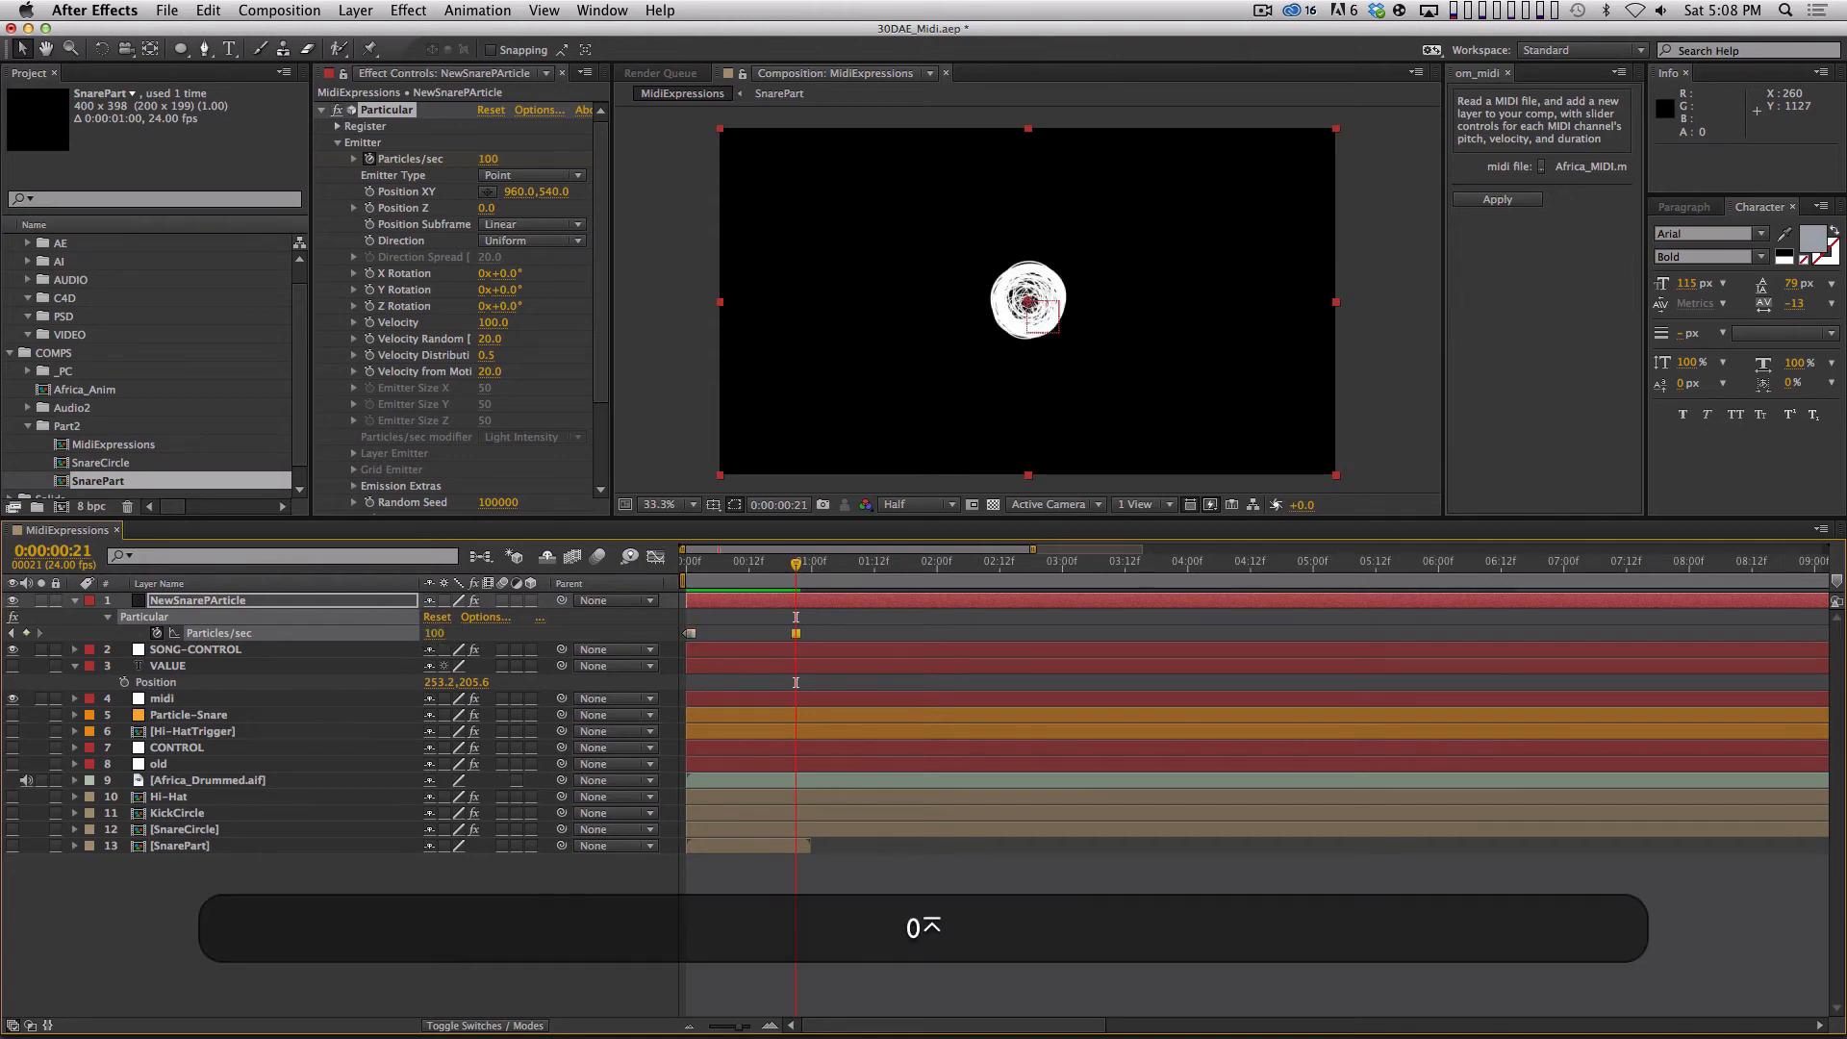
{"action": "key", "text": "Page_Down"}
{"action": "left_click", "coordinate": [435, 633]}
{"action": "type", "text": "0"}
{"action": "key", "text": "Return"}
Preview both particle bursts from the start and examine the second burst's keyframes up close in the timeline.
{"action": "key", "text": "Home"}
{"action": "key", "text": "space"}
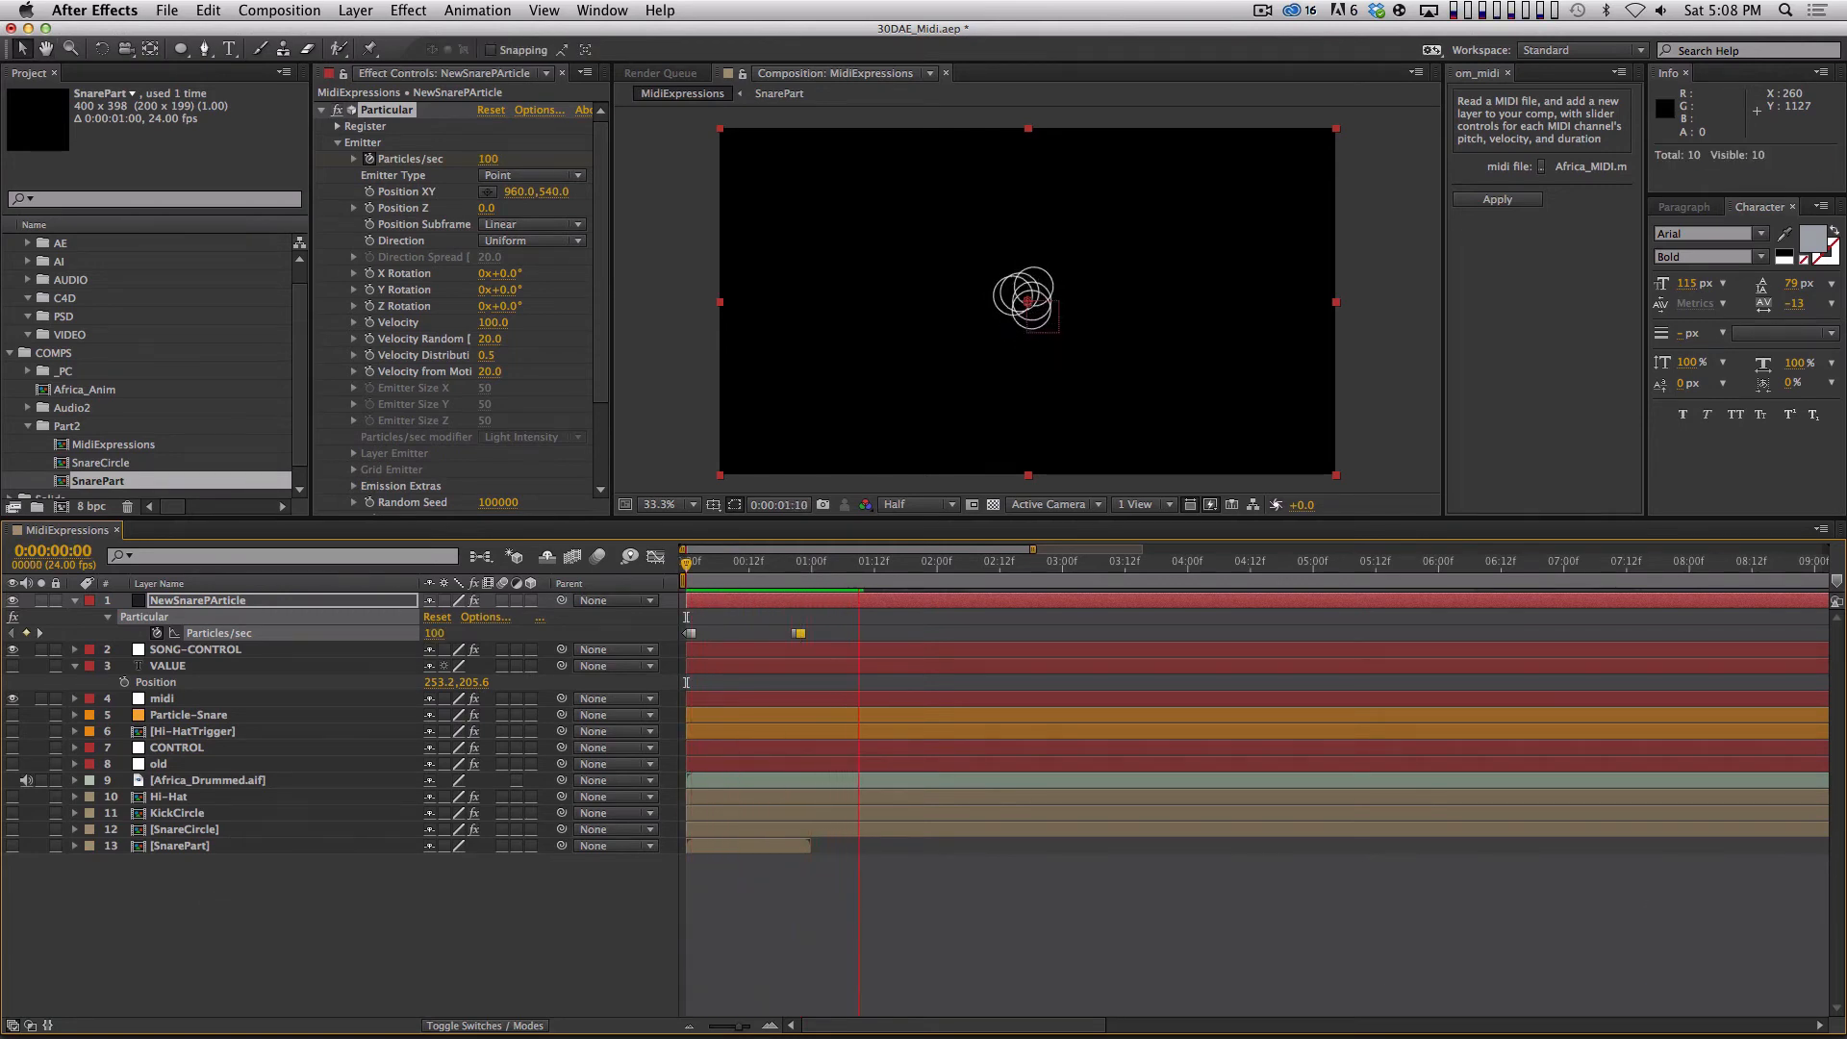
{"action": "key", "text": "space"}
{"action": "left_click_drag", "start_coordinate": [788, 566], "coordinate": [795, 568]}
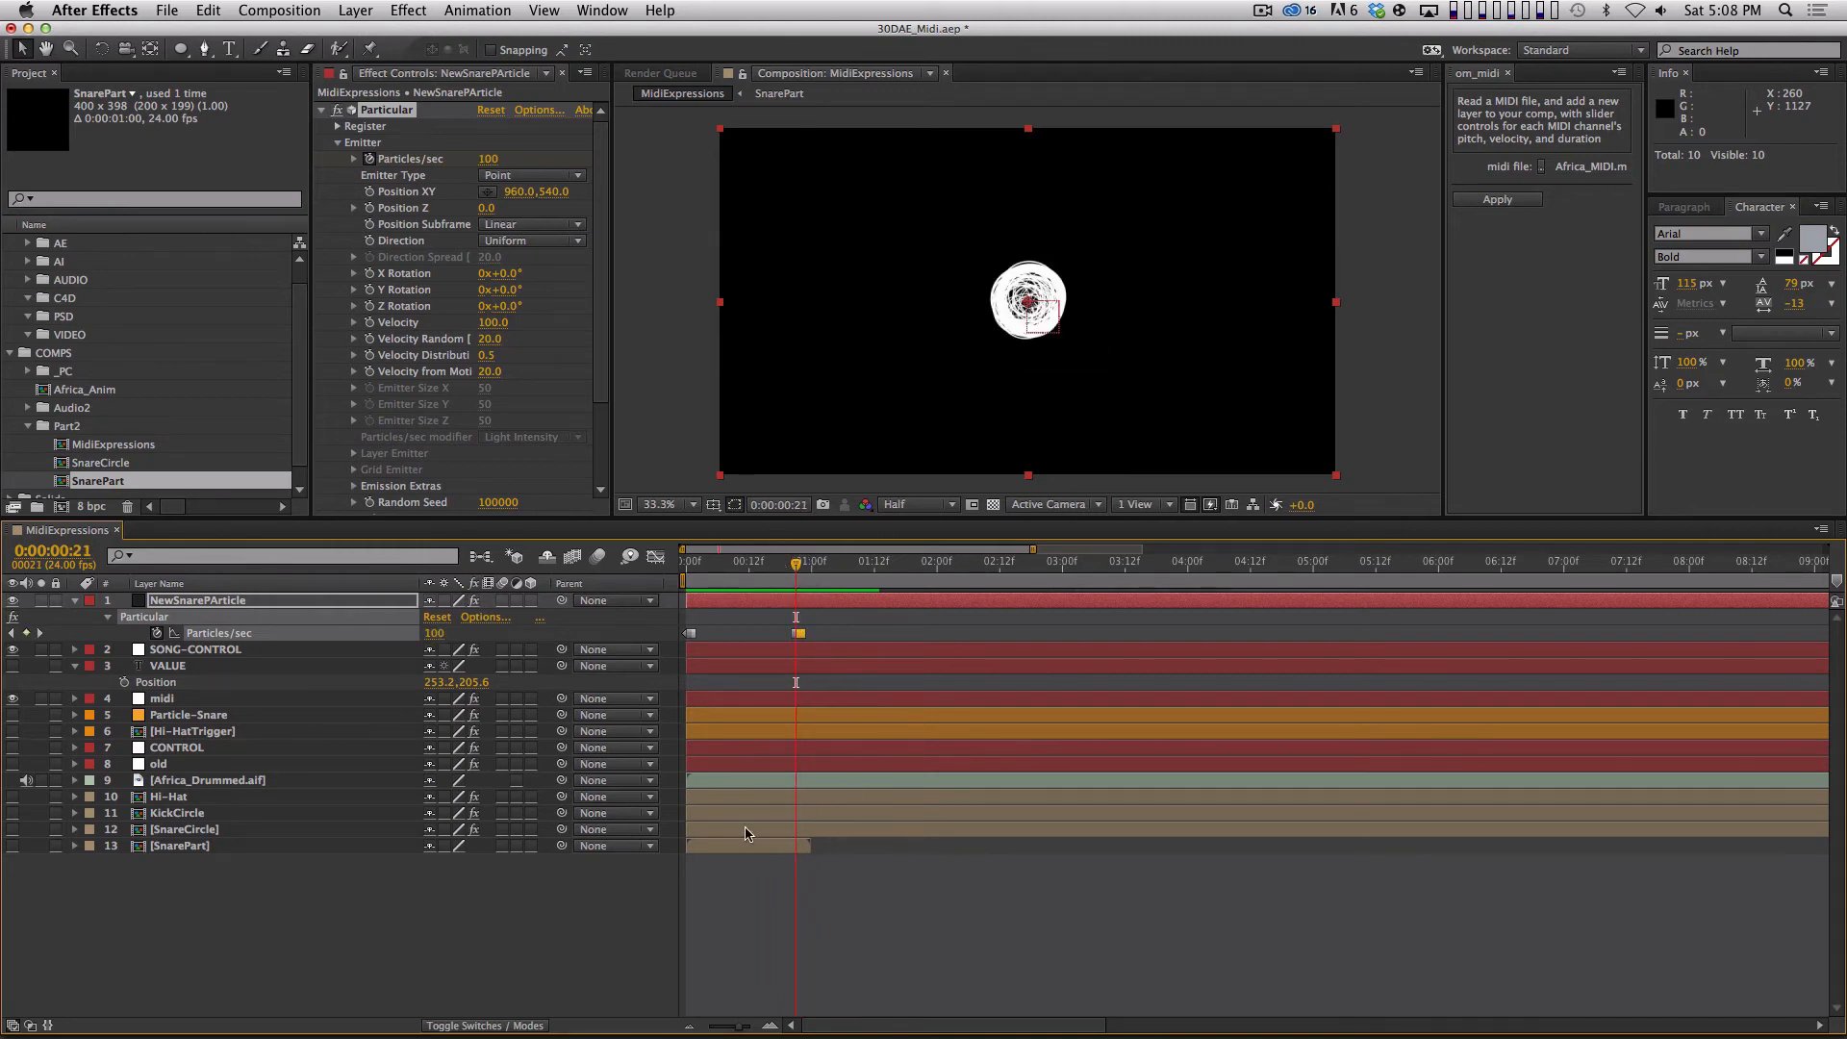
{"action": "key", "text": "equal"}
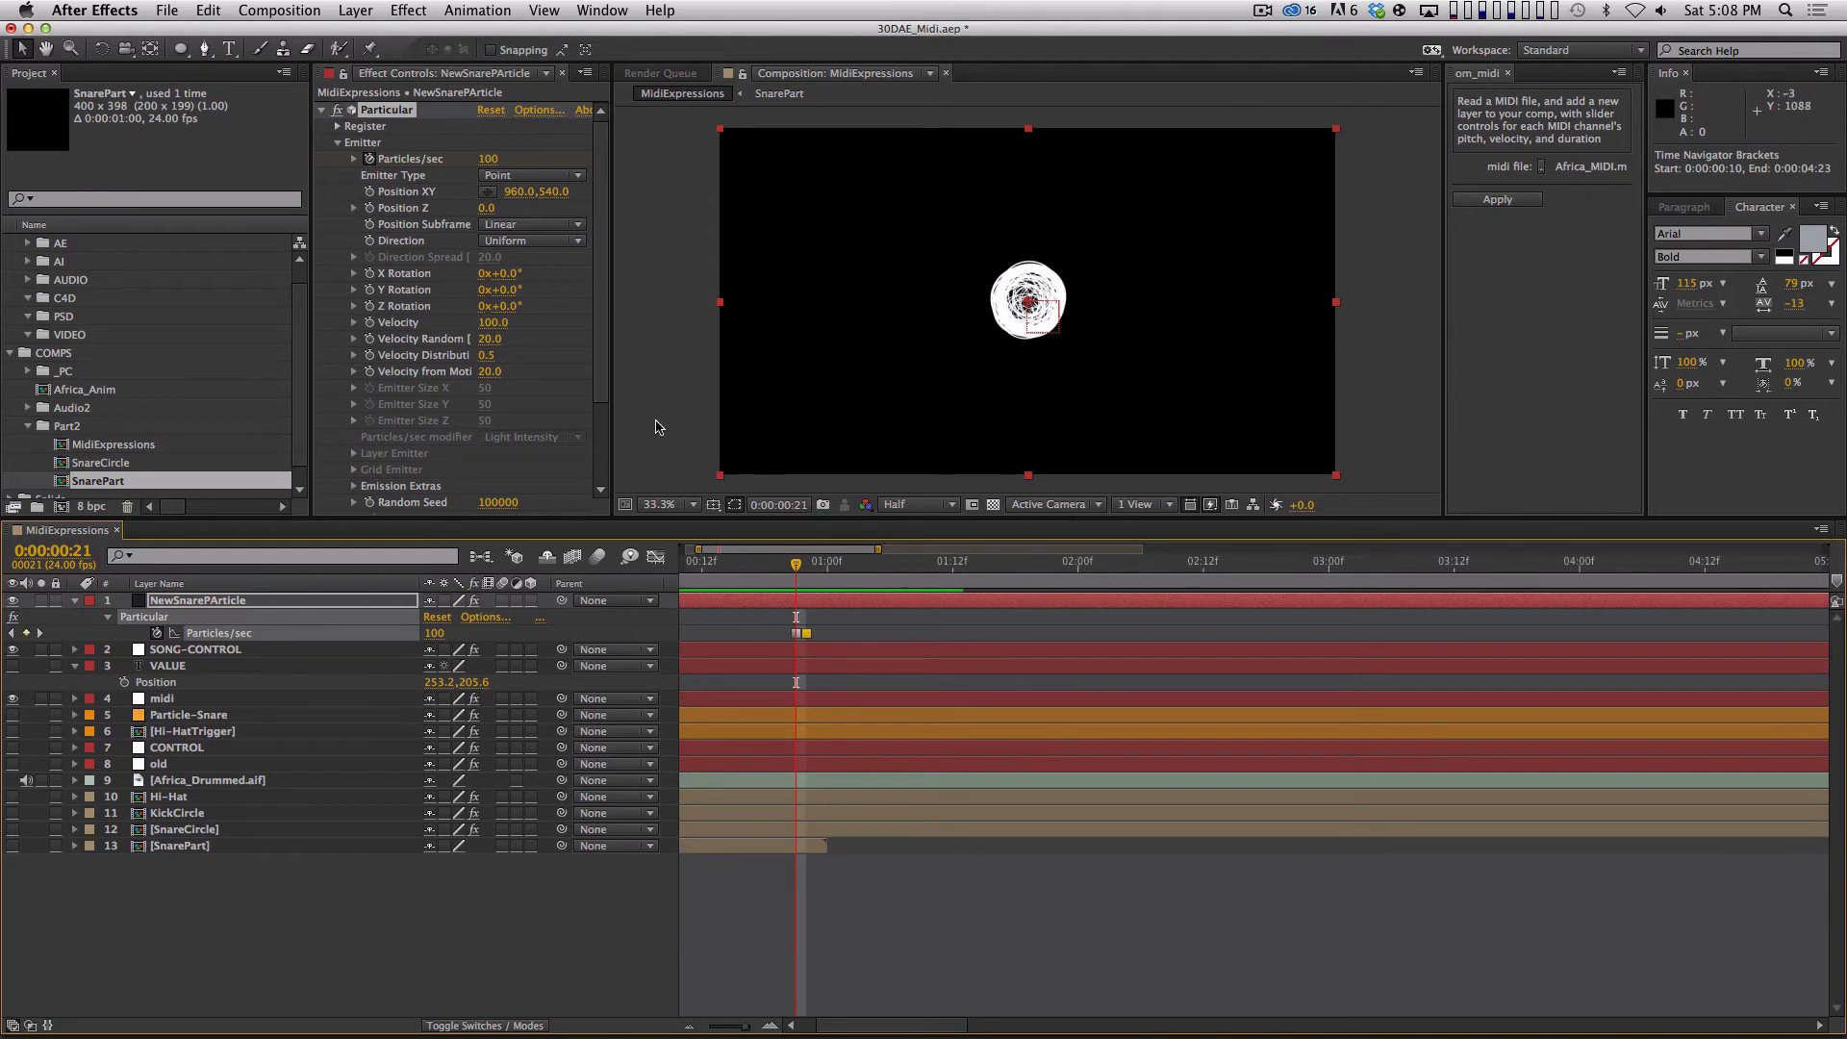
{"action": "left_click", "coordinate": [804, 571]}
{"action": "left_click_drag", "start_coordinate": [805, 569], "coordinate": [808, 633]}
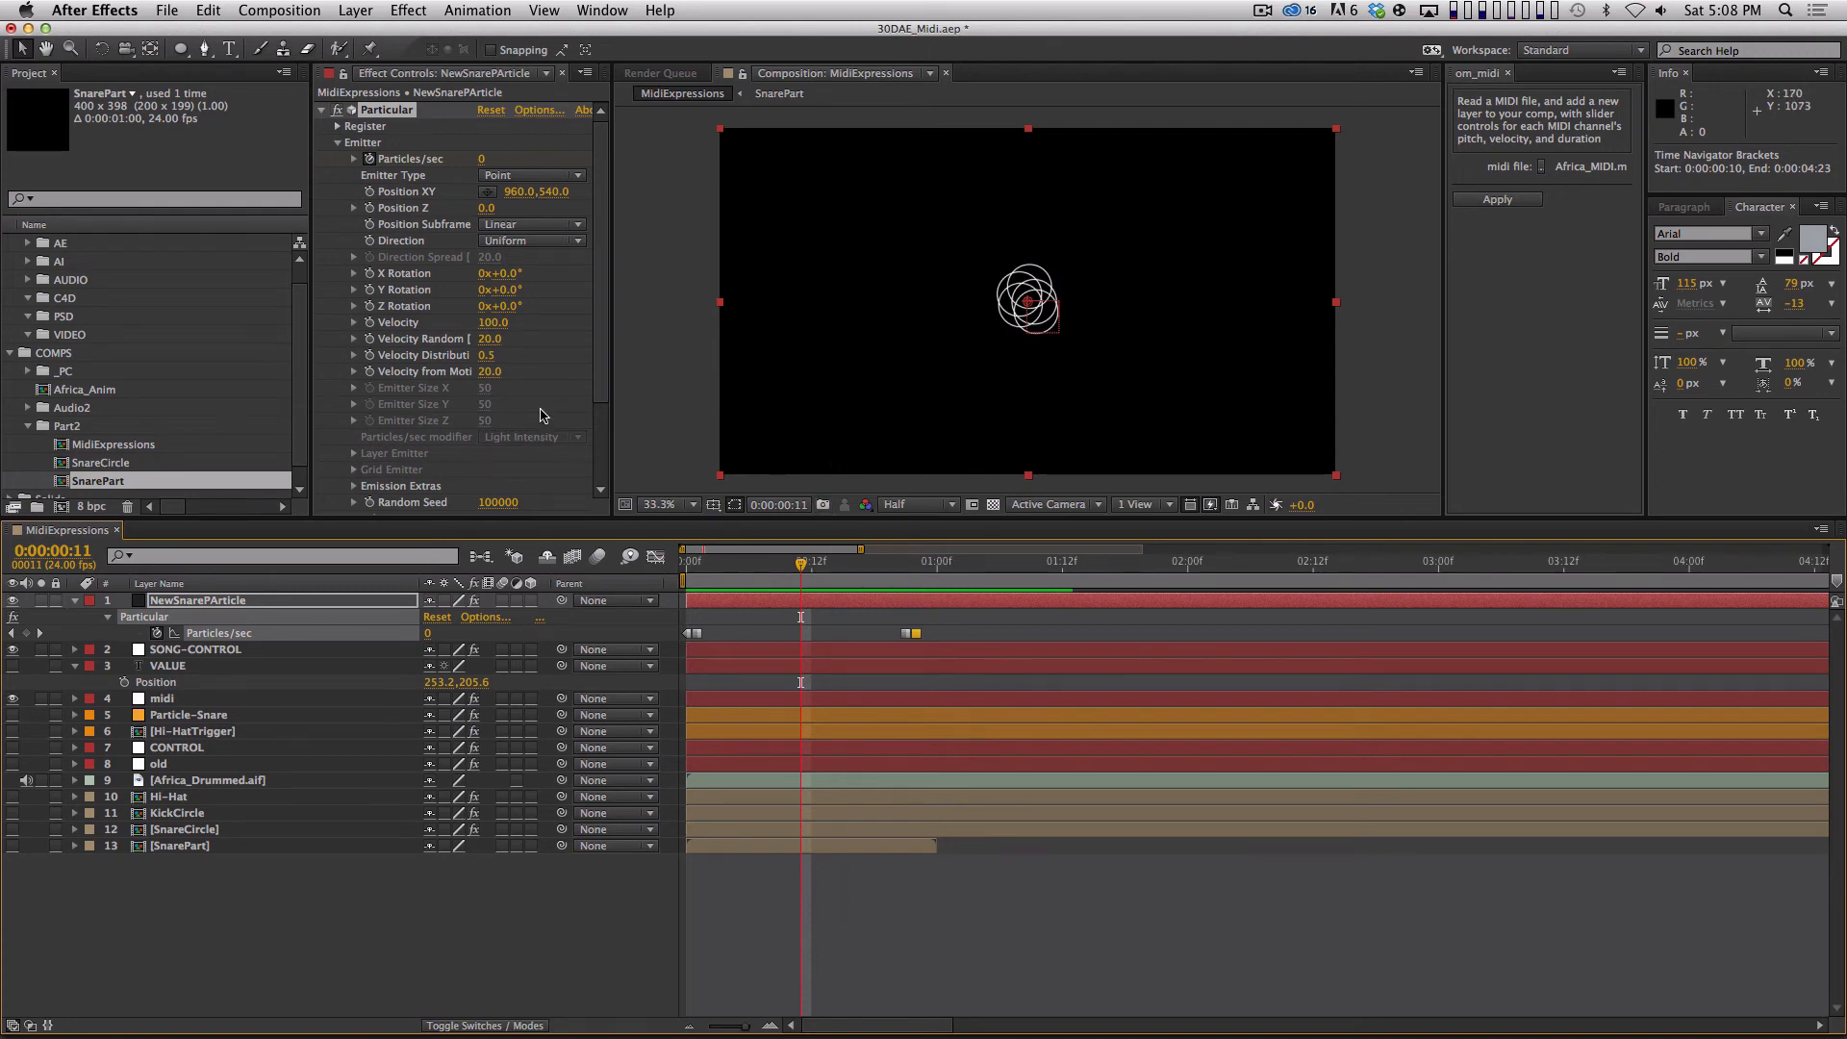
Set the emitter's Random Seed to 99990 and preview the particle bursts from the start.
{"action": "left_click", "coordinate": [488, 468]}
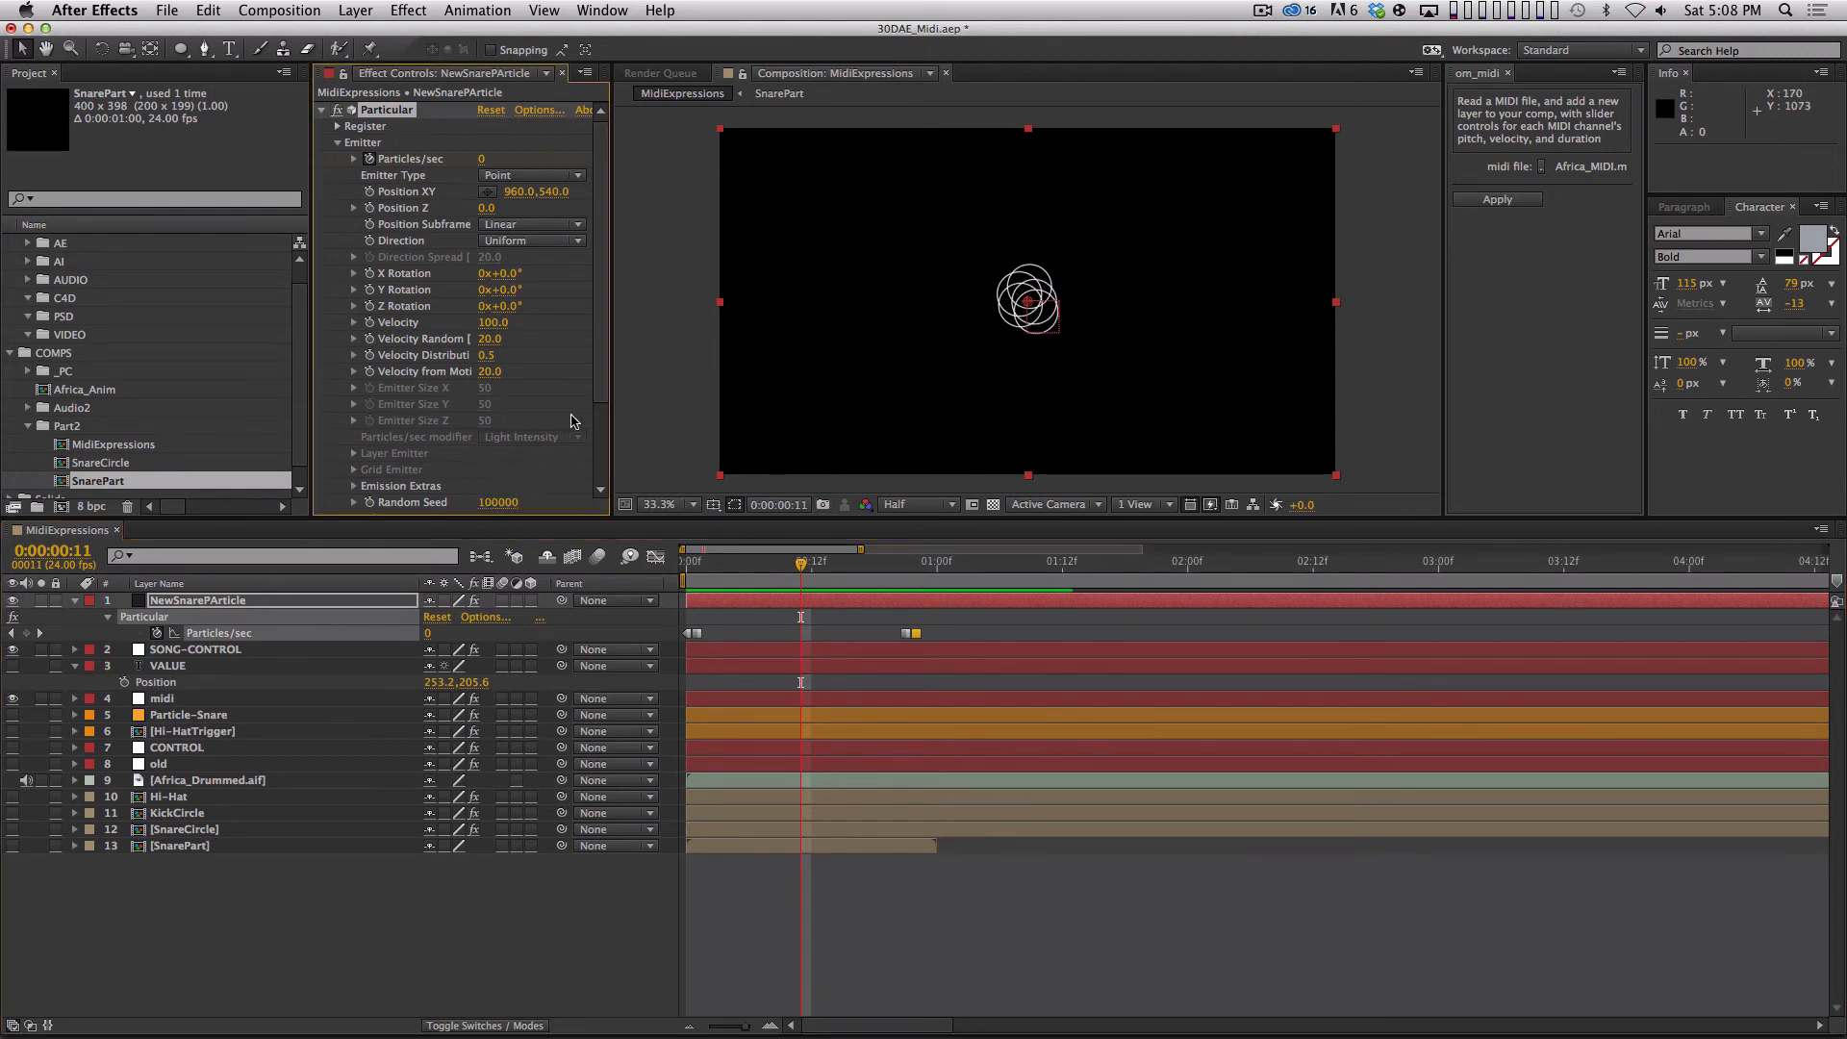
{"action": "left_click_drag", "start_coordinate": [600, 389], "coordinate": [599, 401]}
{"action": "left_click", "coordinate": [506, 486]}
{"action": "key", "text": "Down"}
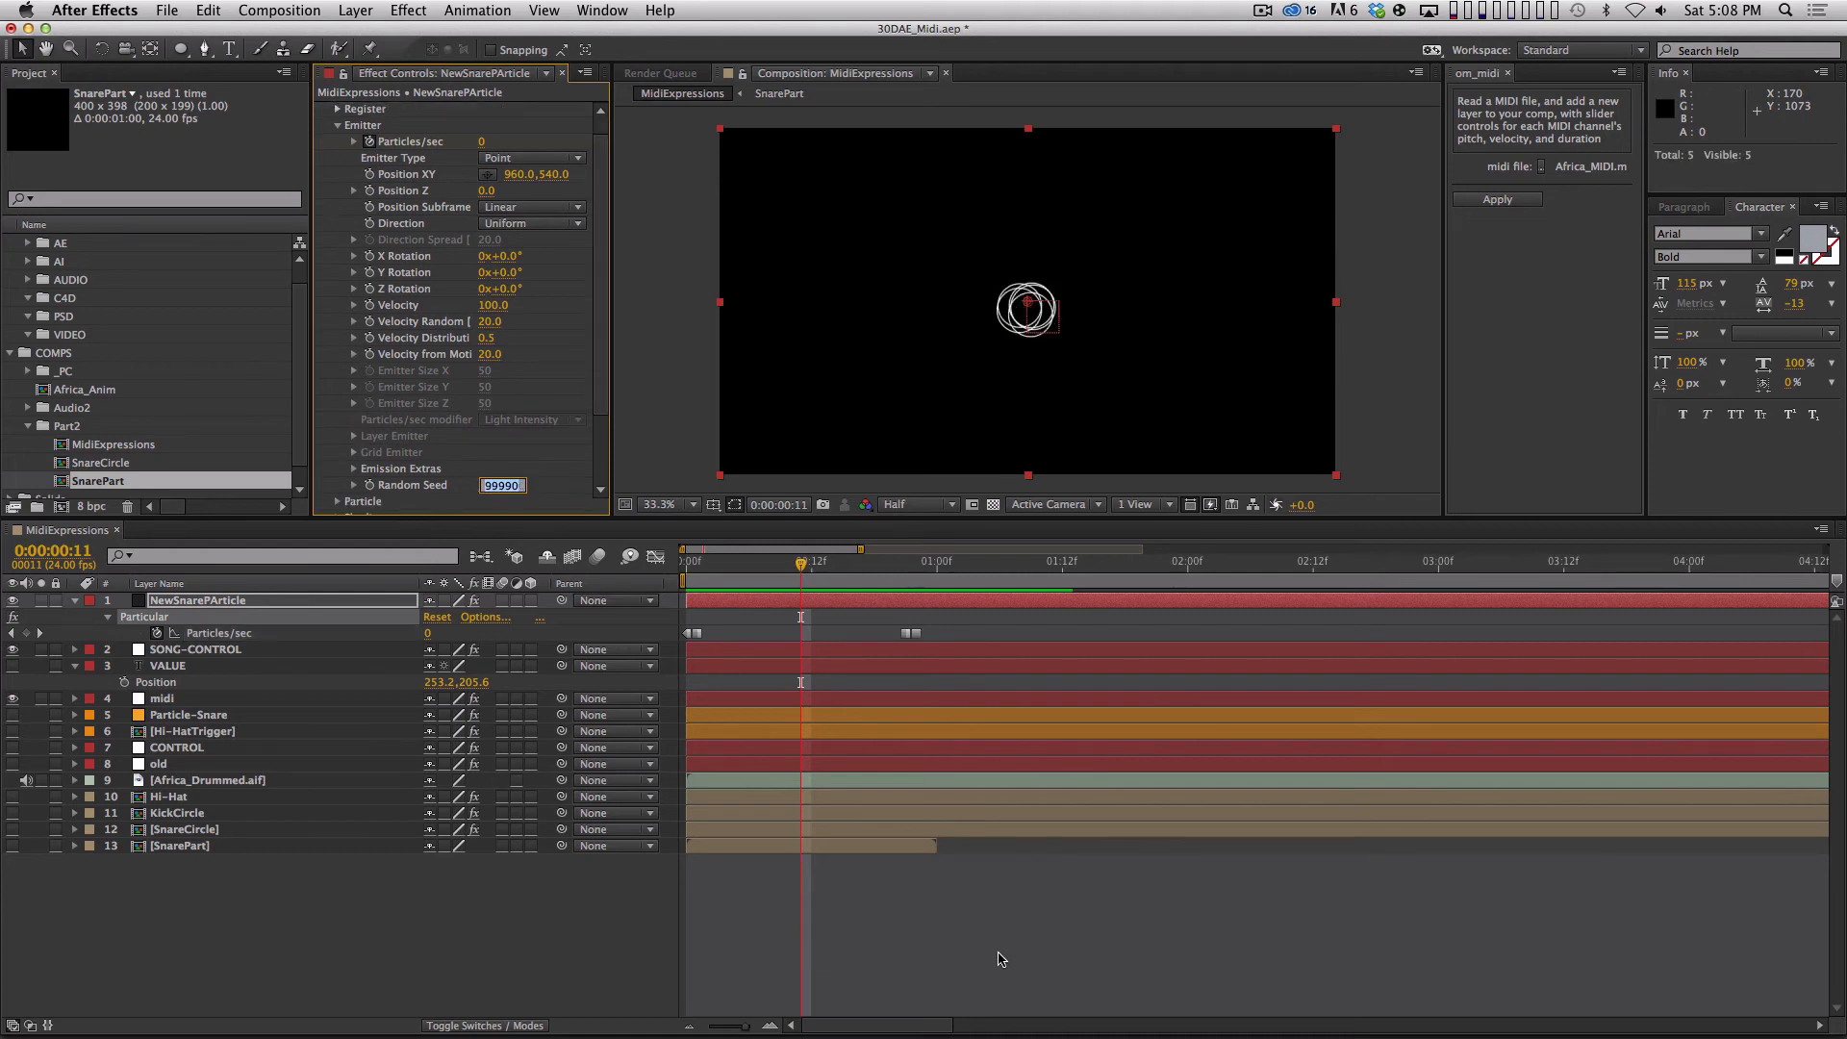
{"action": "left_click", "coordinate": [997, 956]}
{"action": "left_click", "coordinate": [678, 567]}
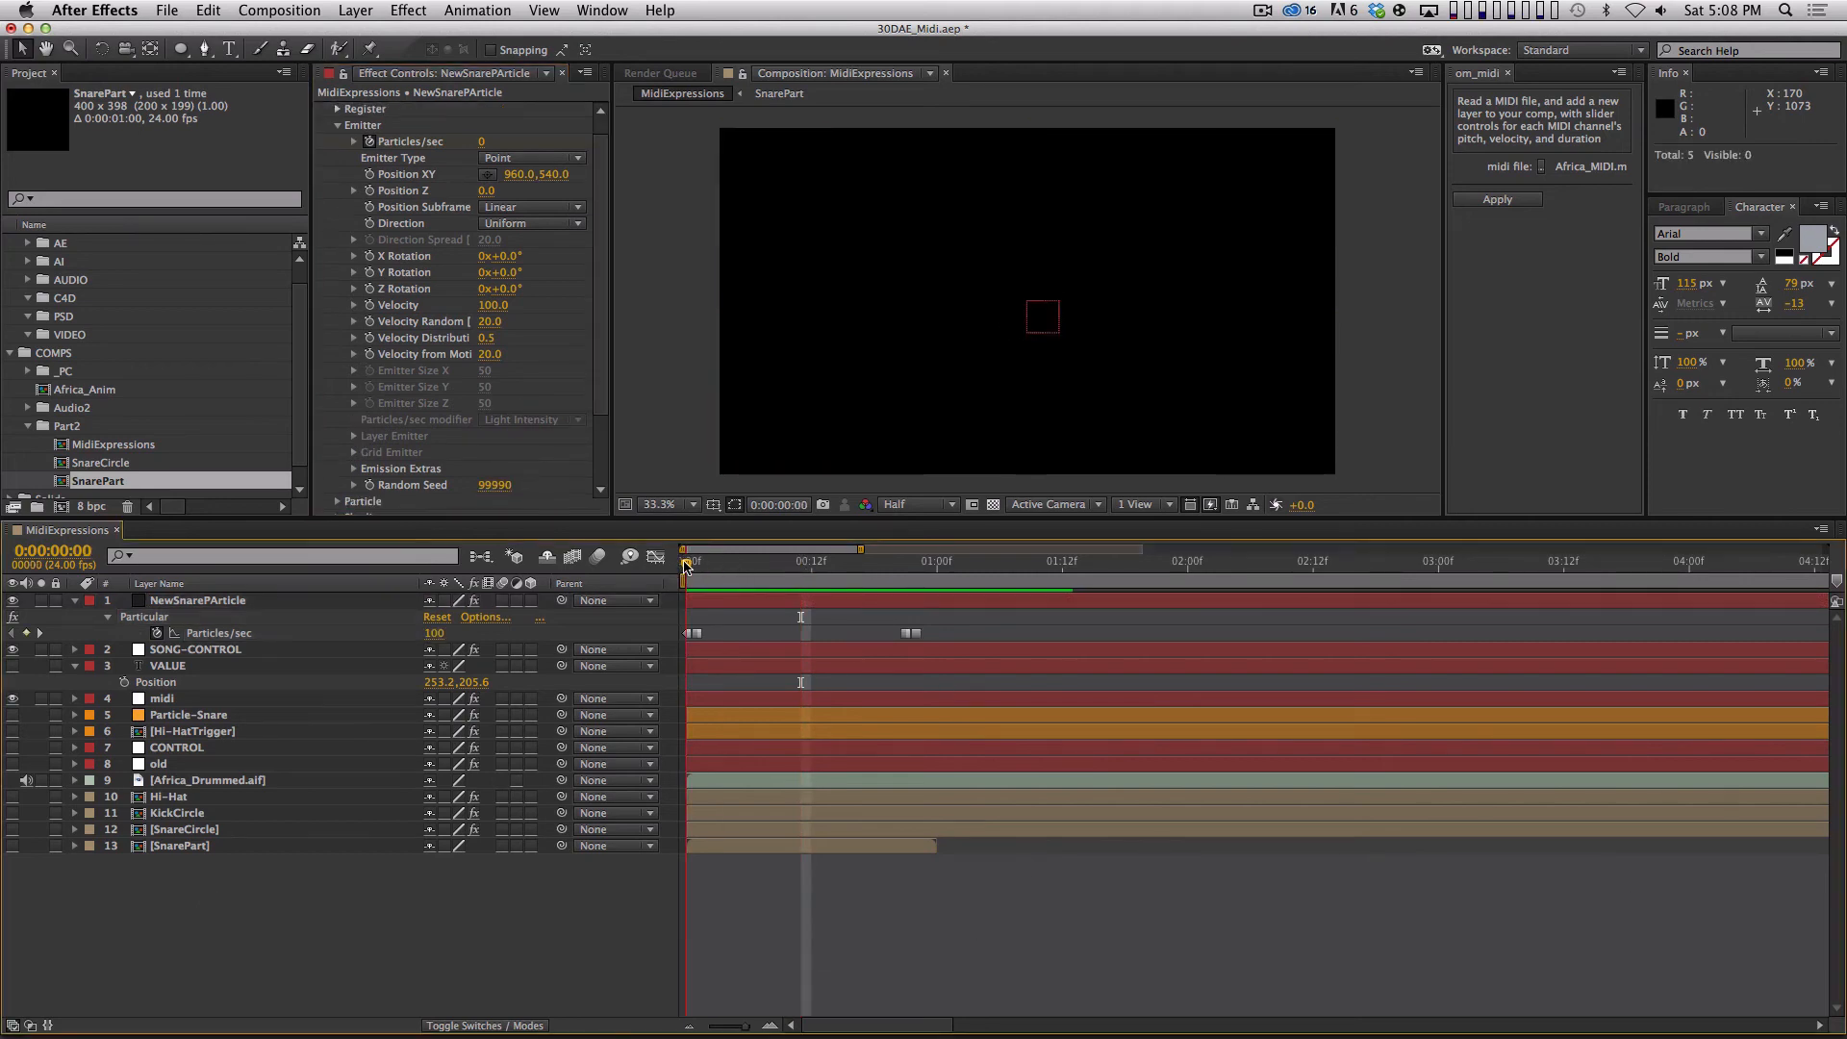
{"action": "key", "text": "space"}
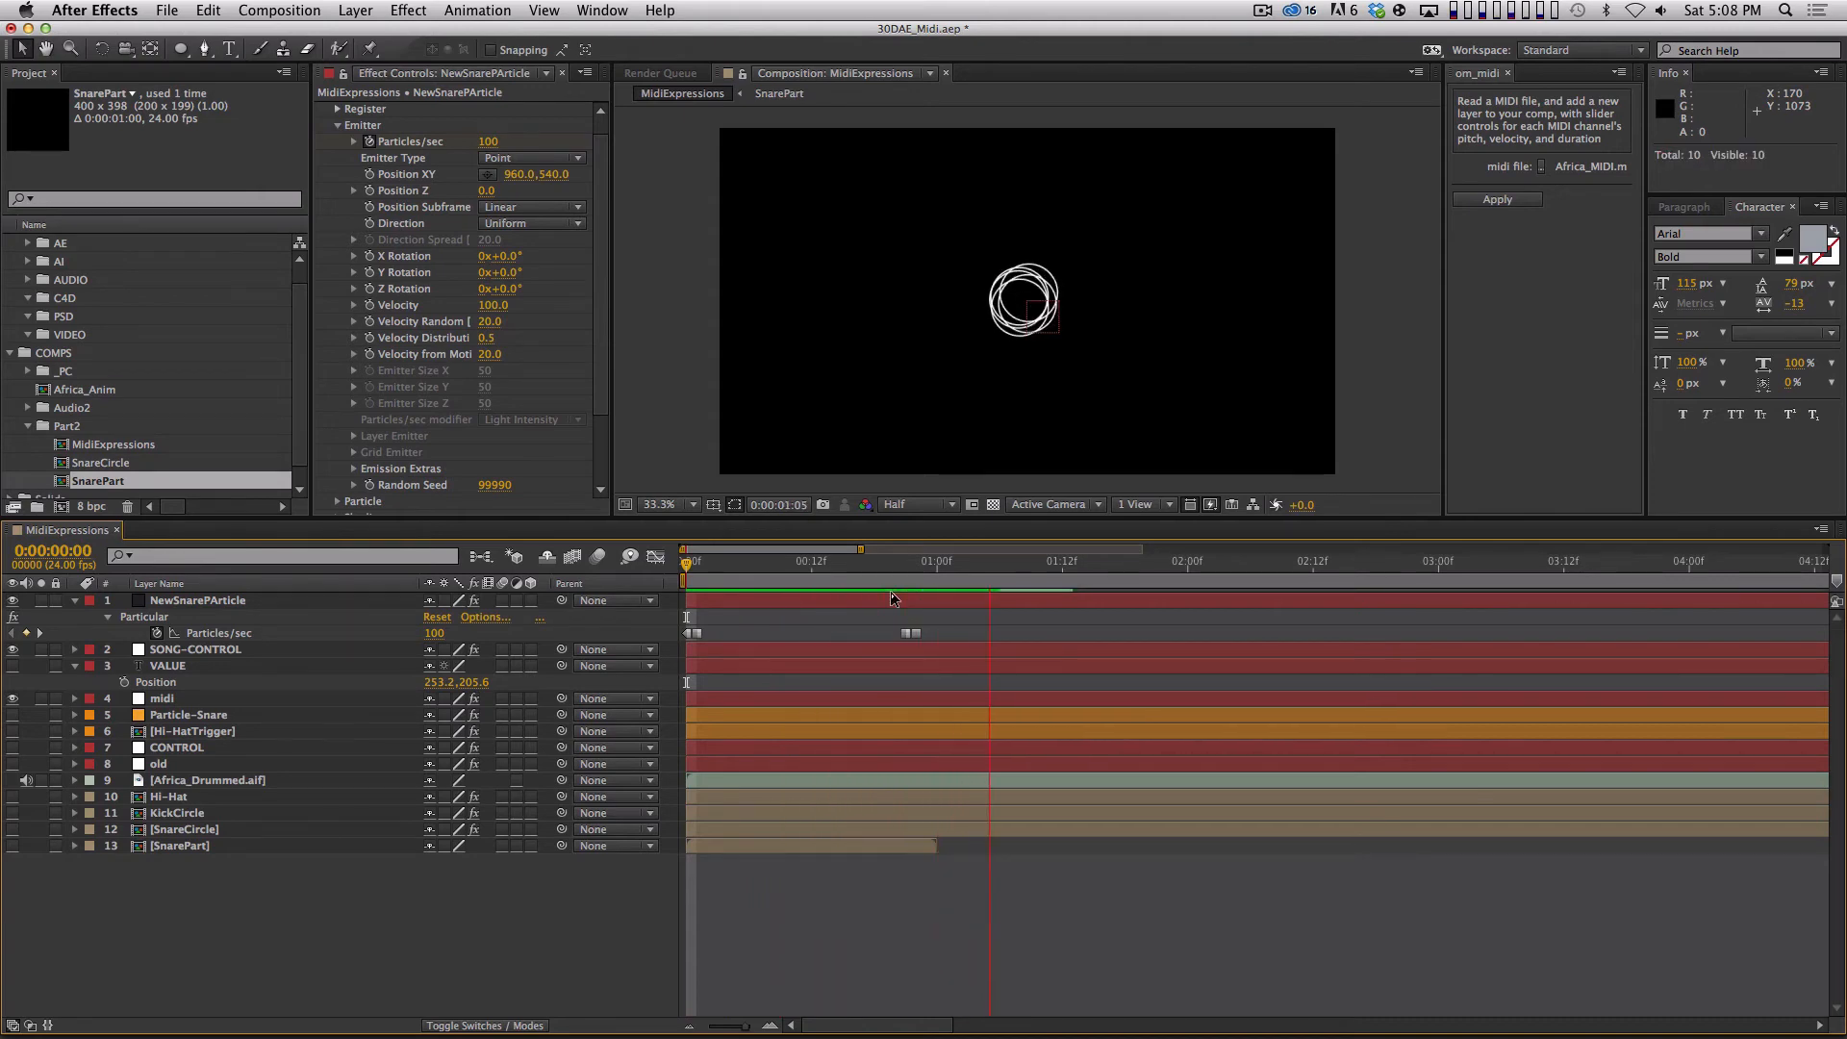
{"action": "key", "text": "space"}
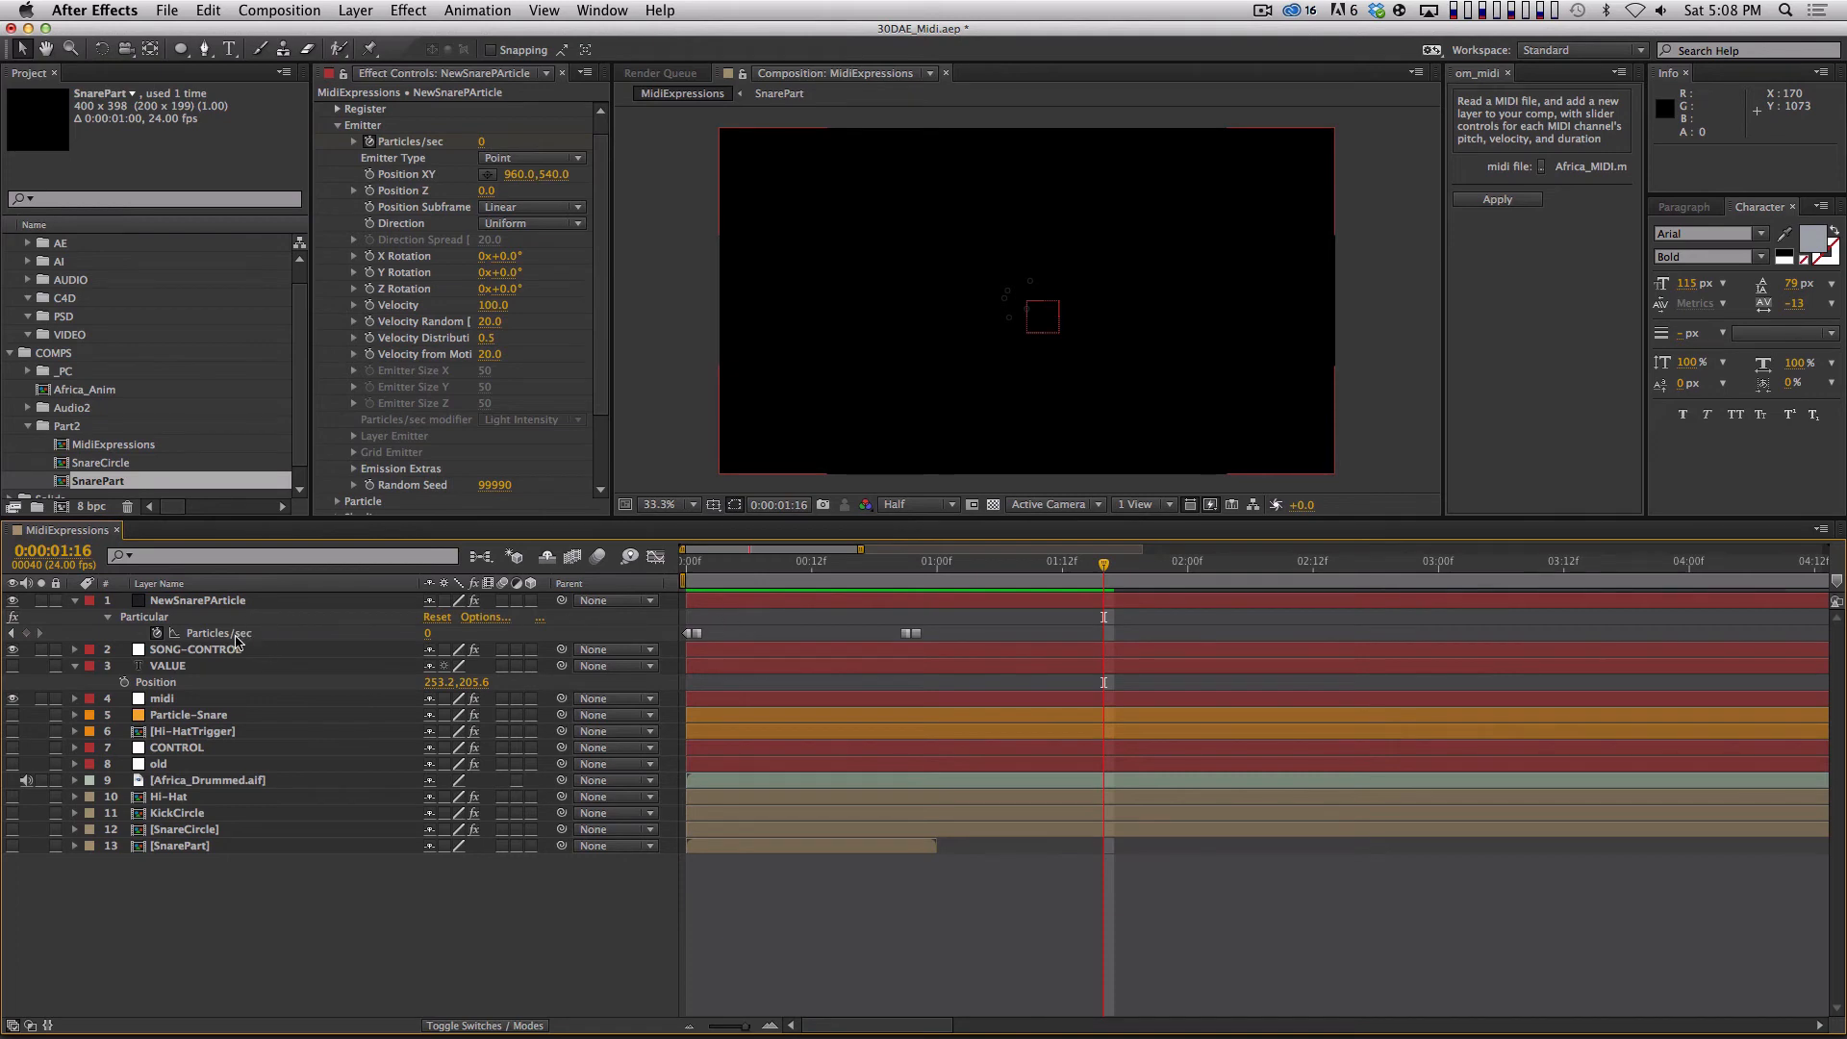
Move the KickCircle and SnareCircle layers directly below NewSnarePArticle and reveal SnareCircle's Time Remap expression.
{"action": "key", "text": "Home"}
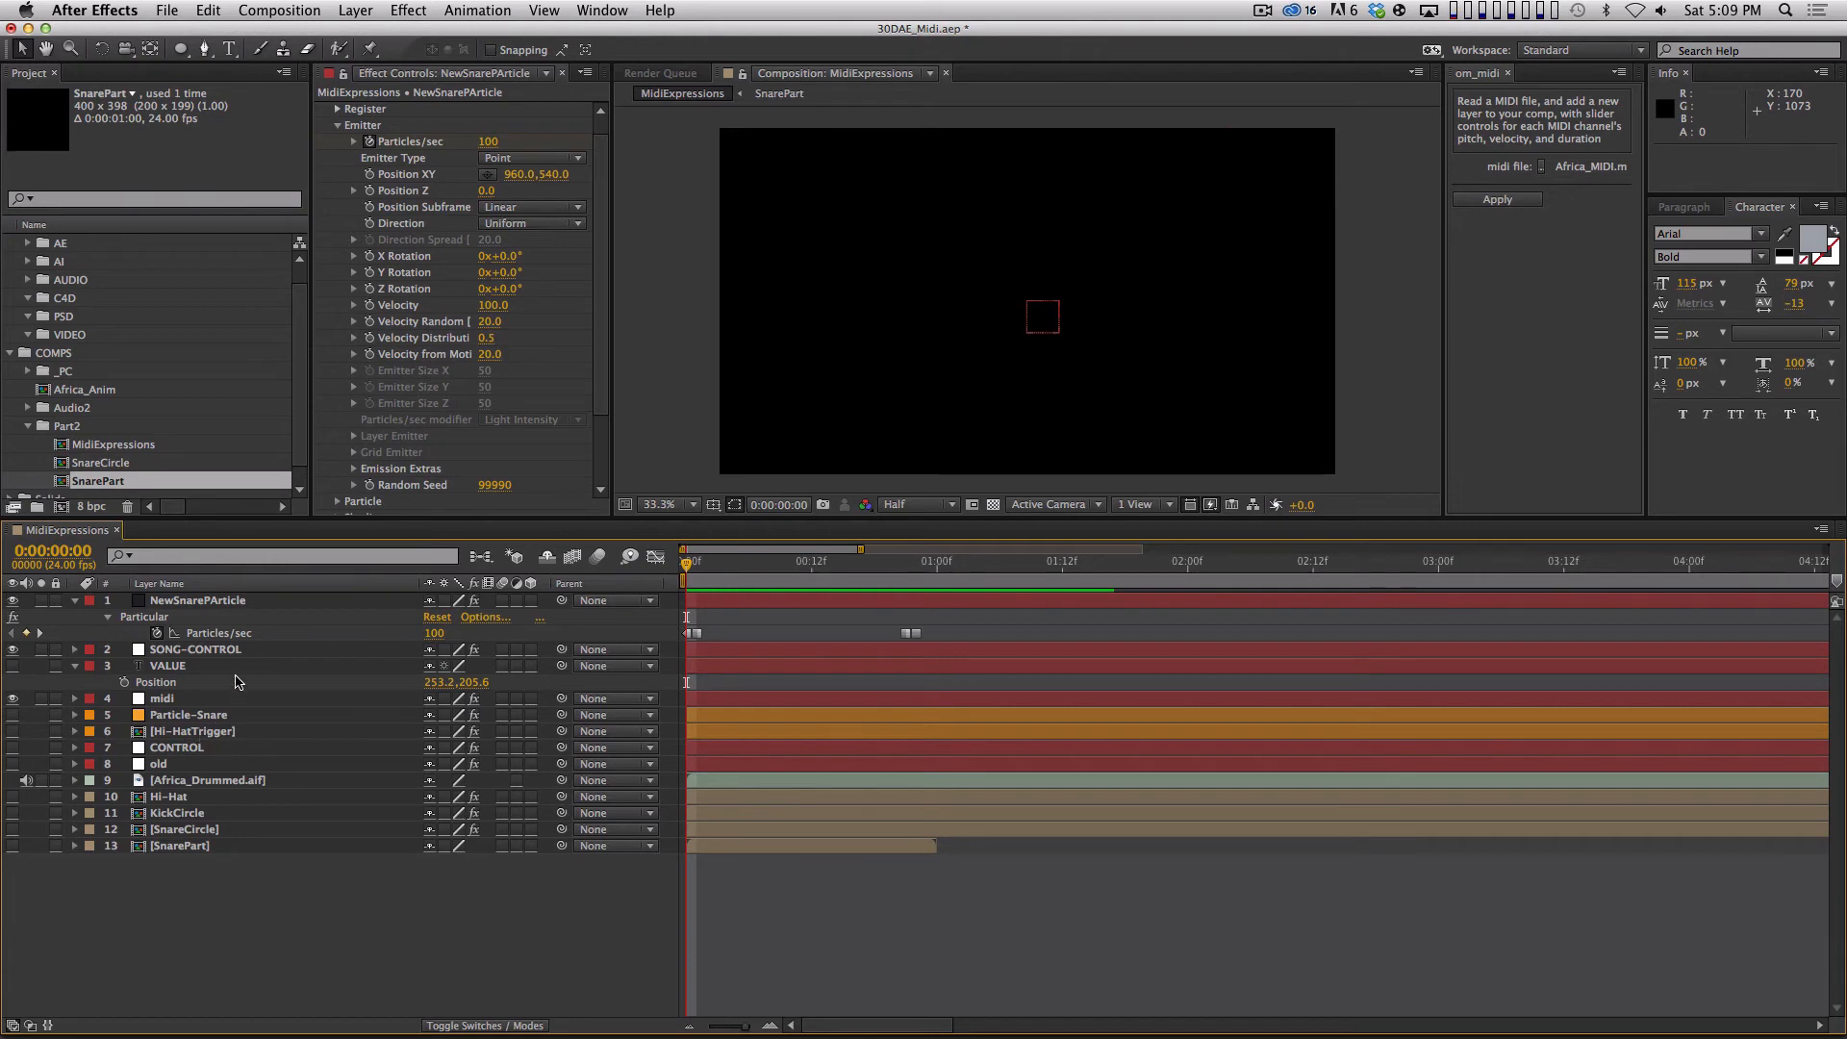
{"action": "left_click", "coordinate": [212, 814]}
{"action": "left_click", "coordinate": [192, 829], "text": "shift"}
{"action": "left_click_drag", "start_coordinate": [192, 829], "coordinate": [227, 662]}
{"action": "key", "text": "F2"}
{"action": "left_click", "coordinate": [231, 666]}
{"action": "key", "text": "u"}
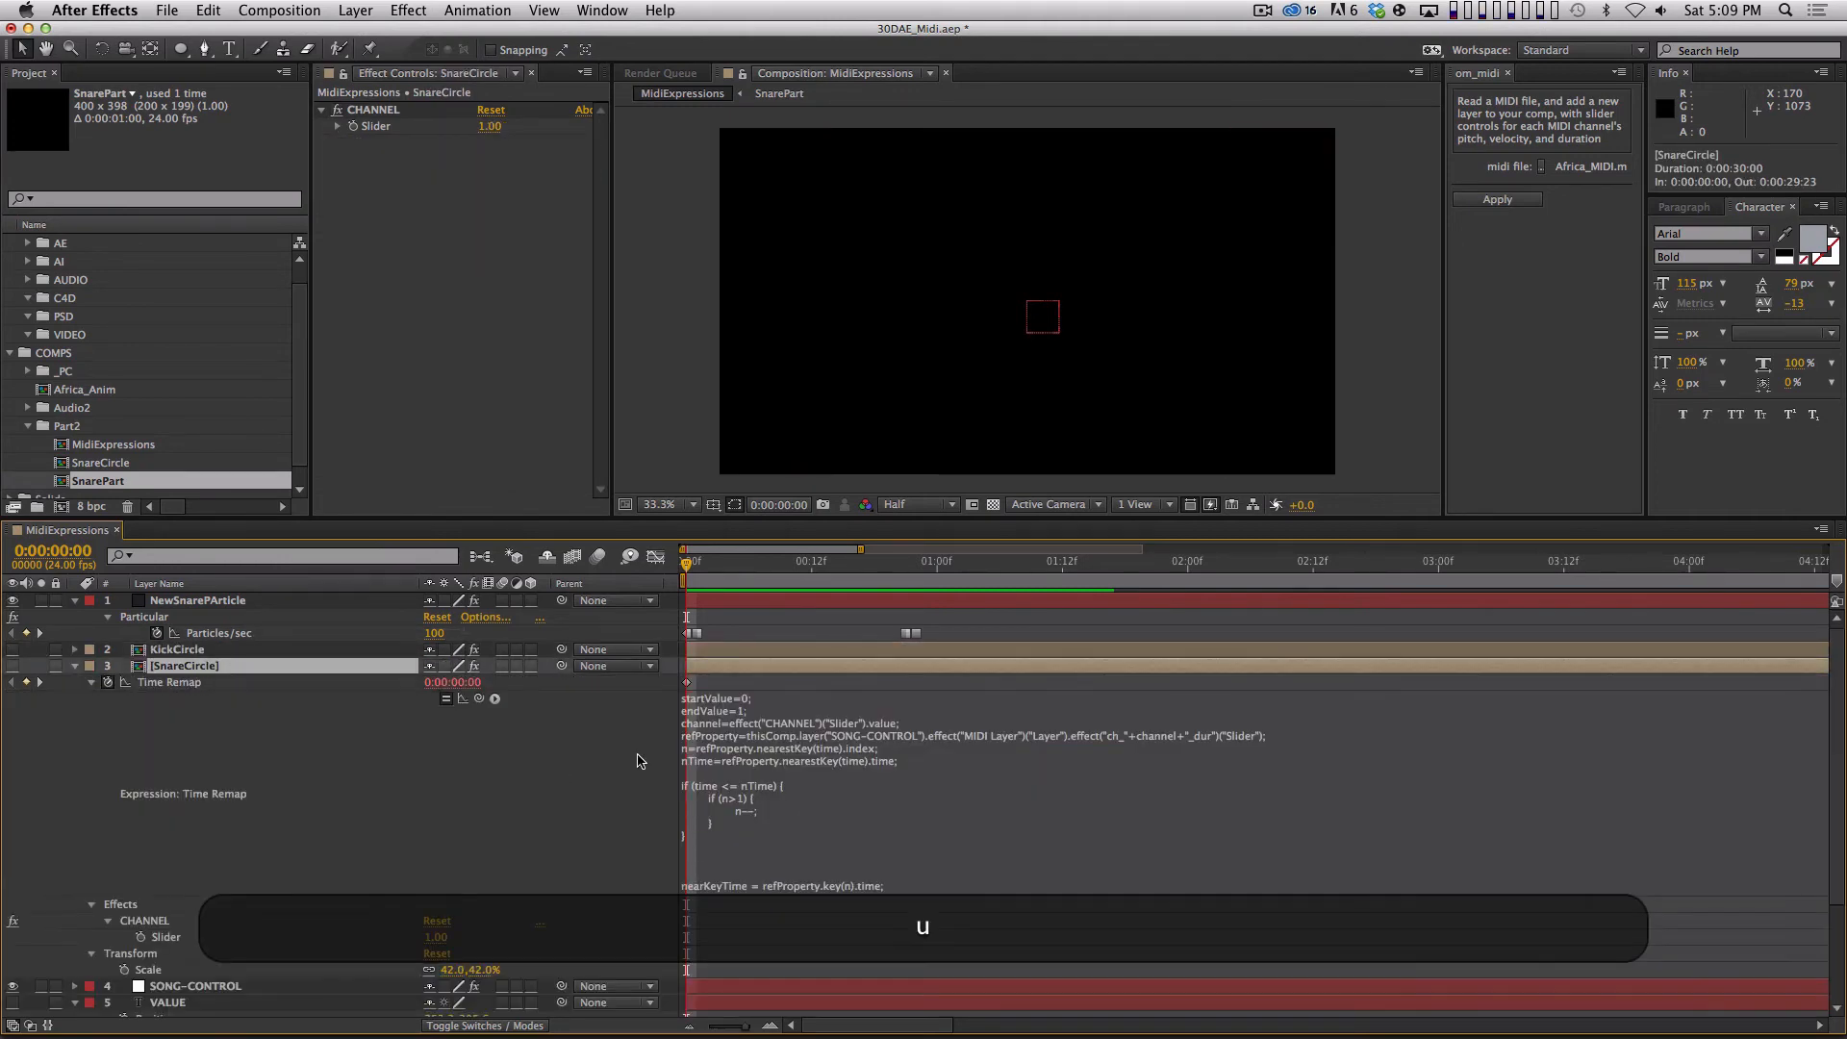
Copy SnareCircle's Time Remap expression and paste it as the expression for NewSnarePArticle's Particles/sec, enlarging the expression field to show it all.
{"action": "left_click", "coordinate": [763, 740]}
{"action": "key", "text": "super+c"}
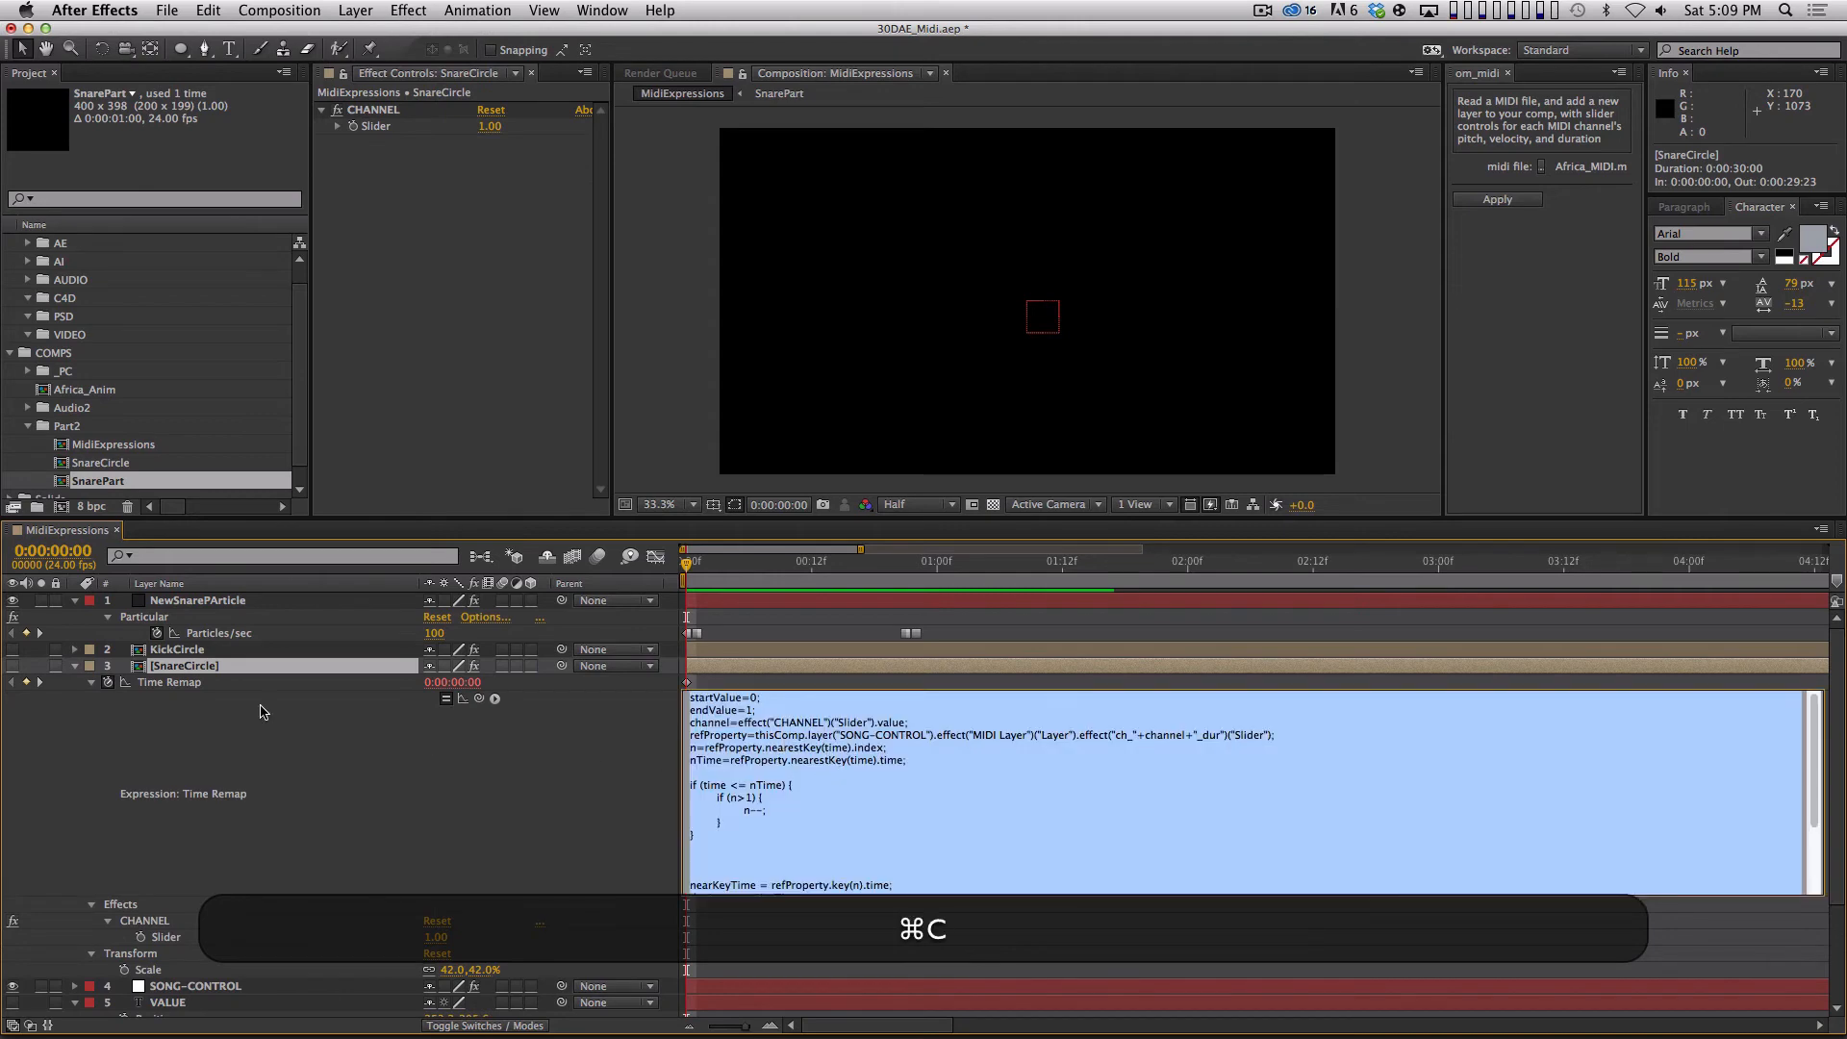
{"action": "left_click", "coordinate": [76, 665]}
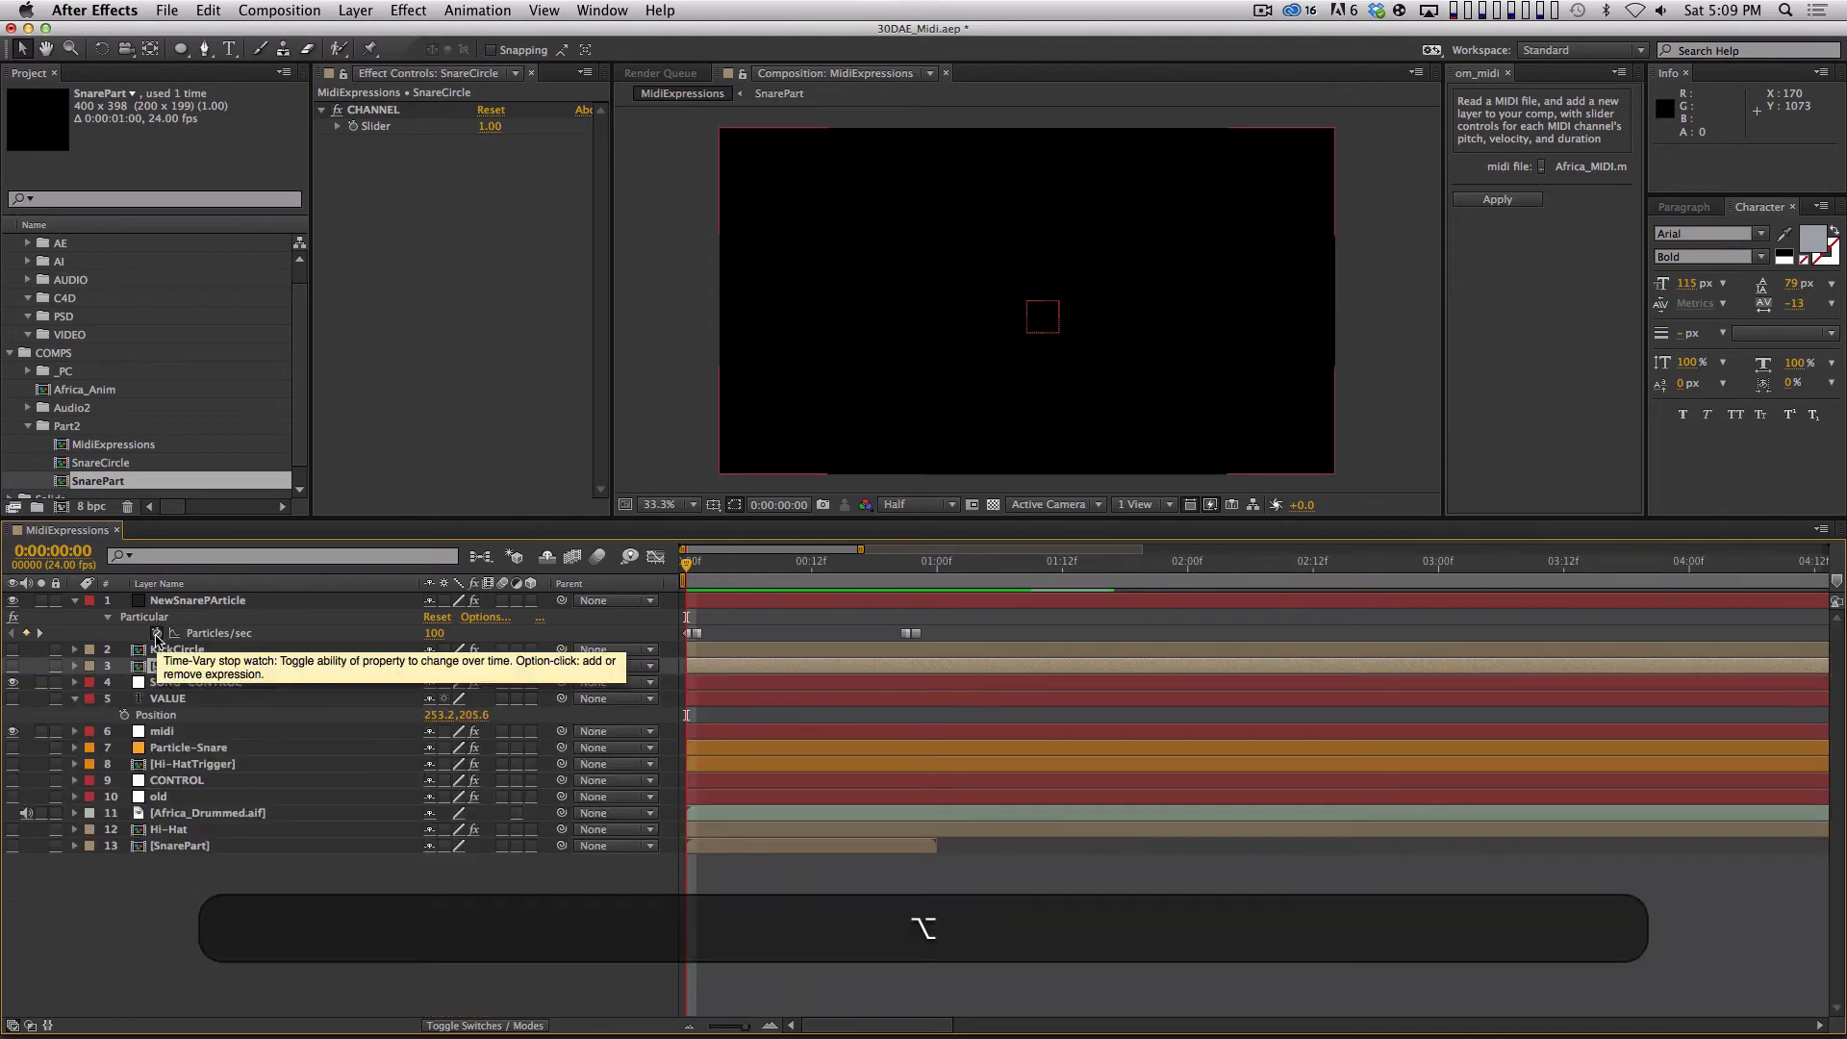
{"action": "left_click", "coordinate": [156, 632], "text": "alt"}
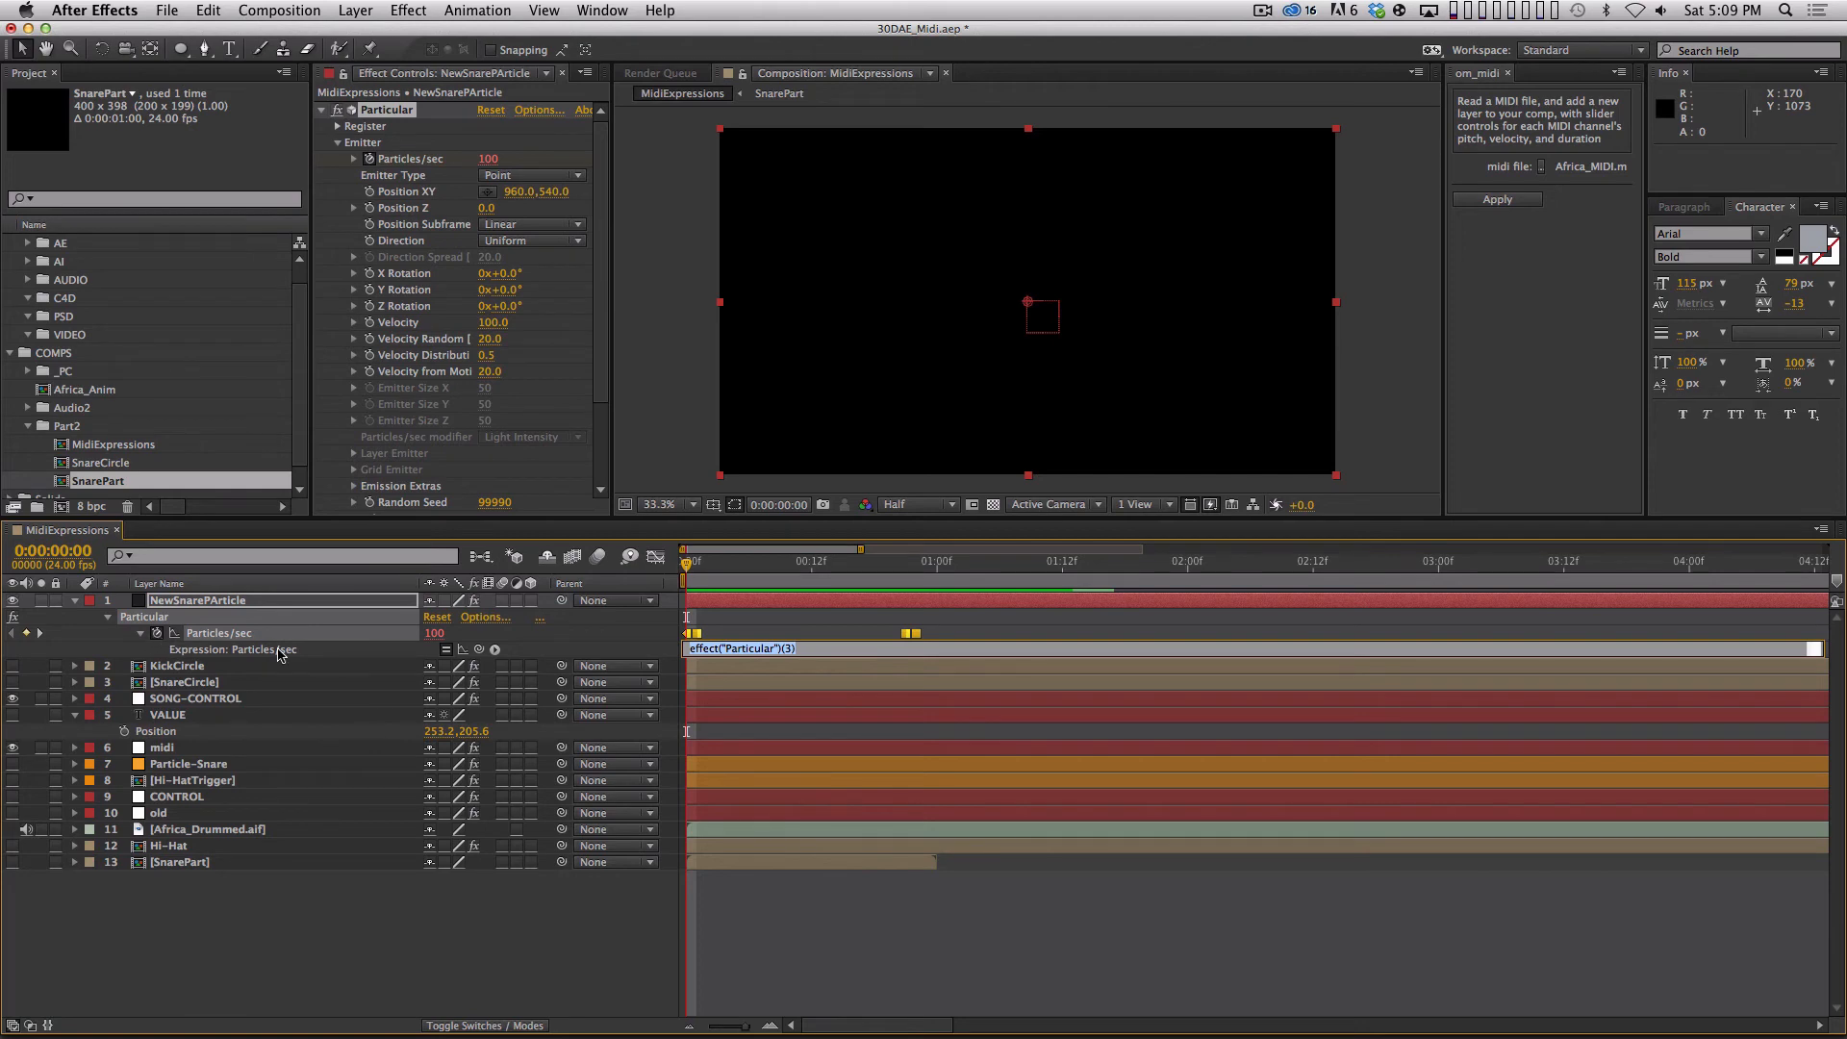
{"action": "key", "text": "super+v"}
{"action": "left_click_drag", "start_coordinate": [936, 657], "coordinate": [910, 920]}
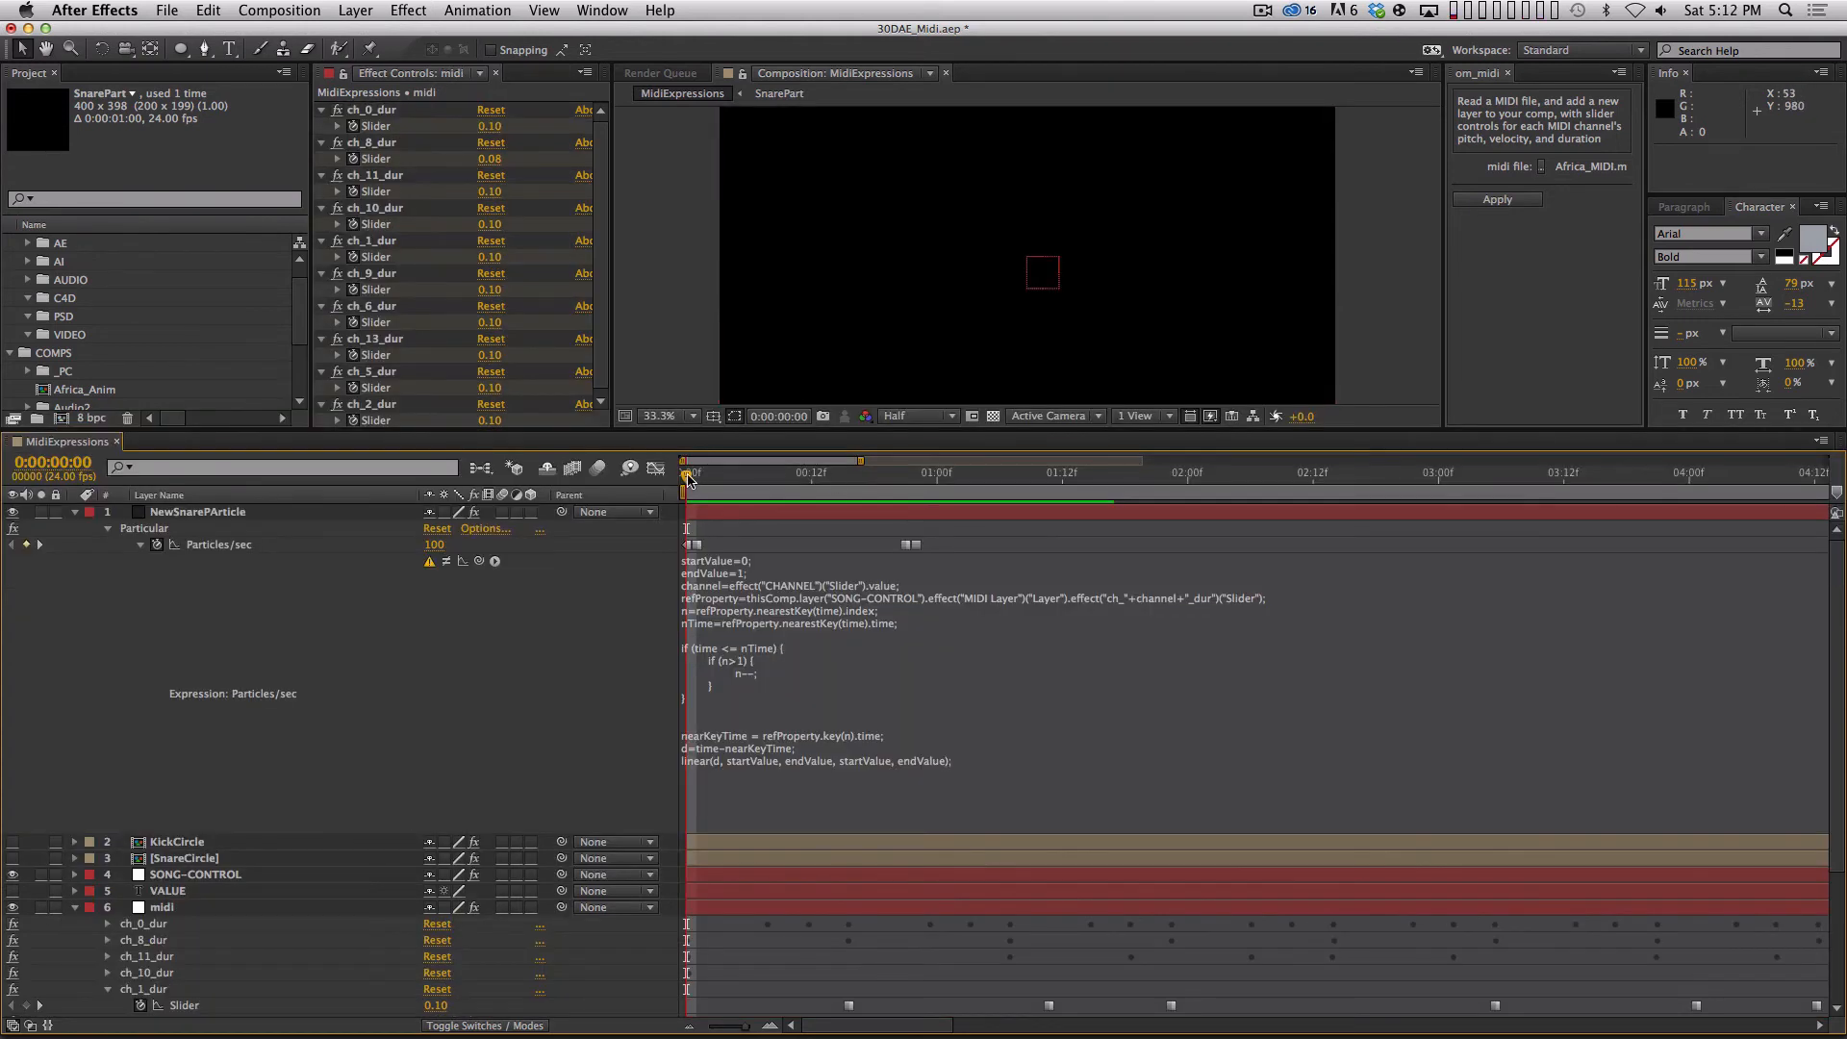
Delete the if (time <= nTime) block from the Particles/sec expression.
{"action": "left_click_drag", "start_coordinate": [689, 478], "coordinate": [811, 510]}
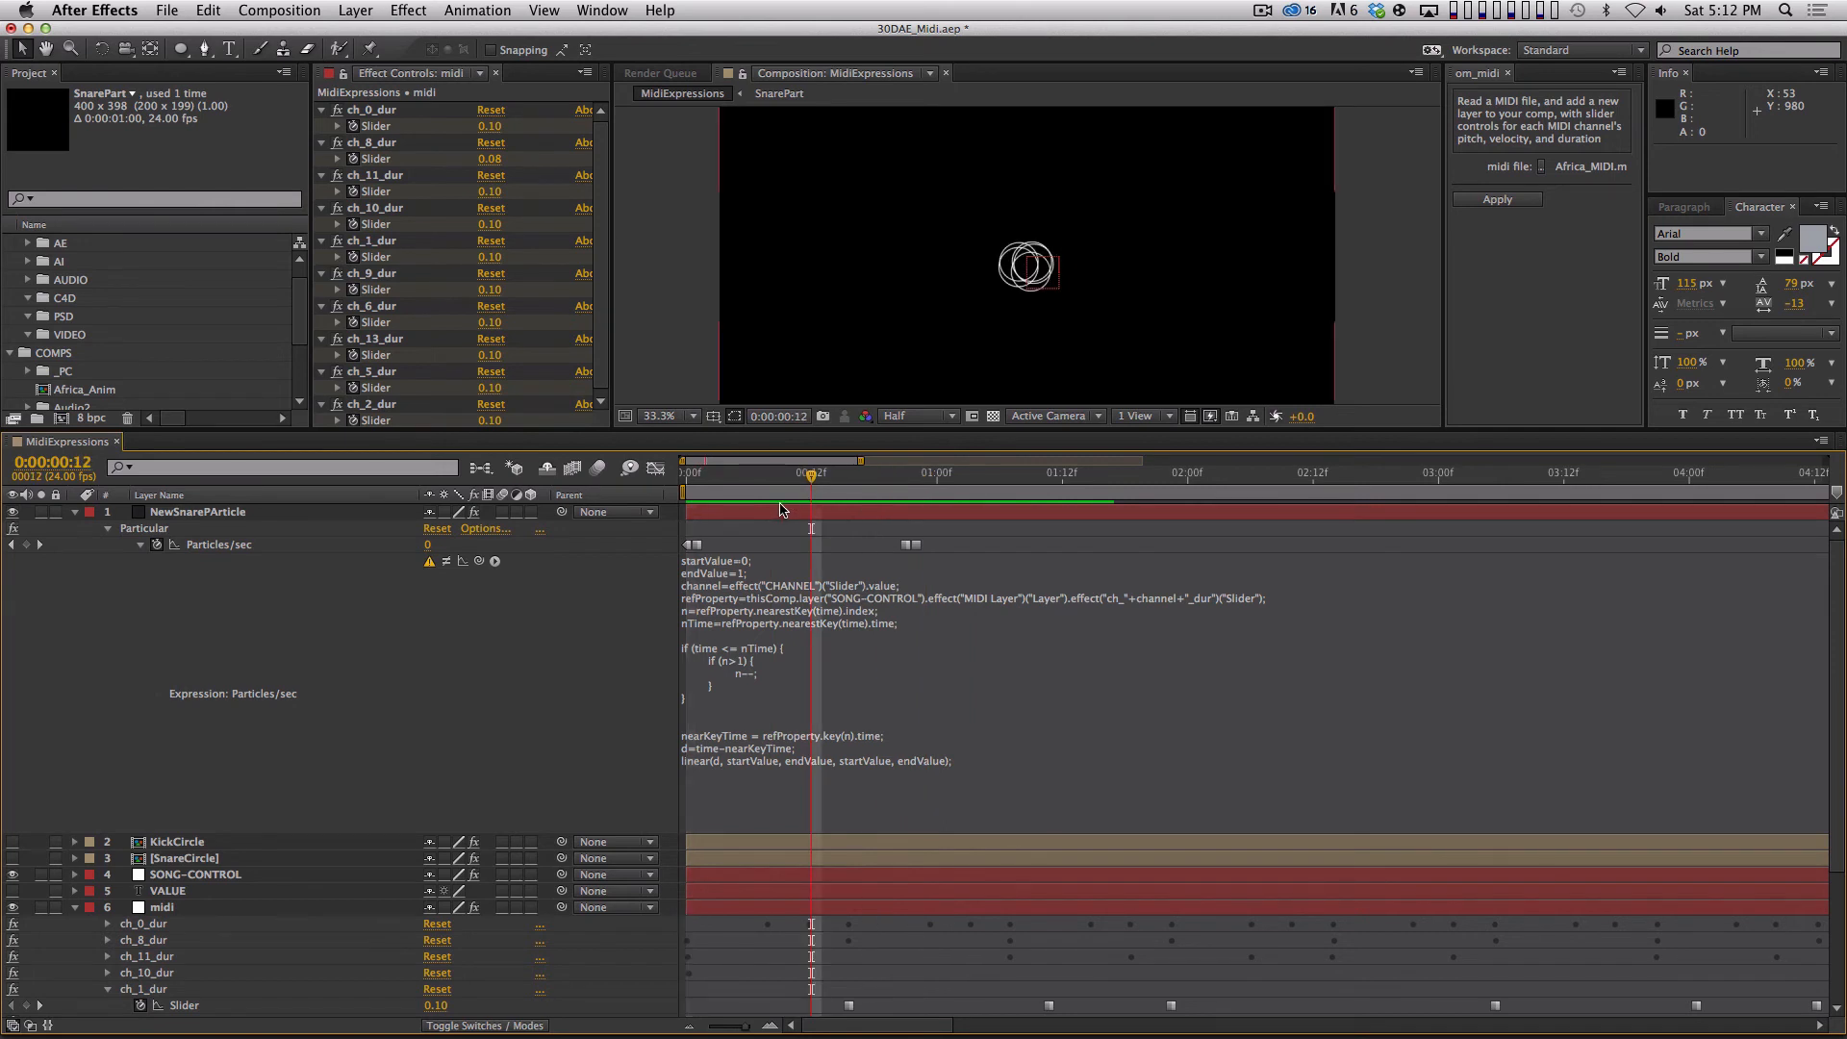
{"action": "left_click", "coordinate": [714, 654]}
{"action": "left_click_drag", "start_coordinate": [692, 647], "coordinate": [829, 721]}
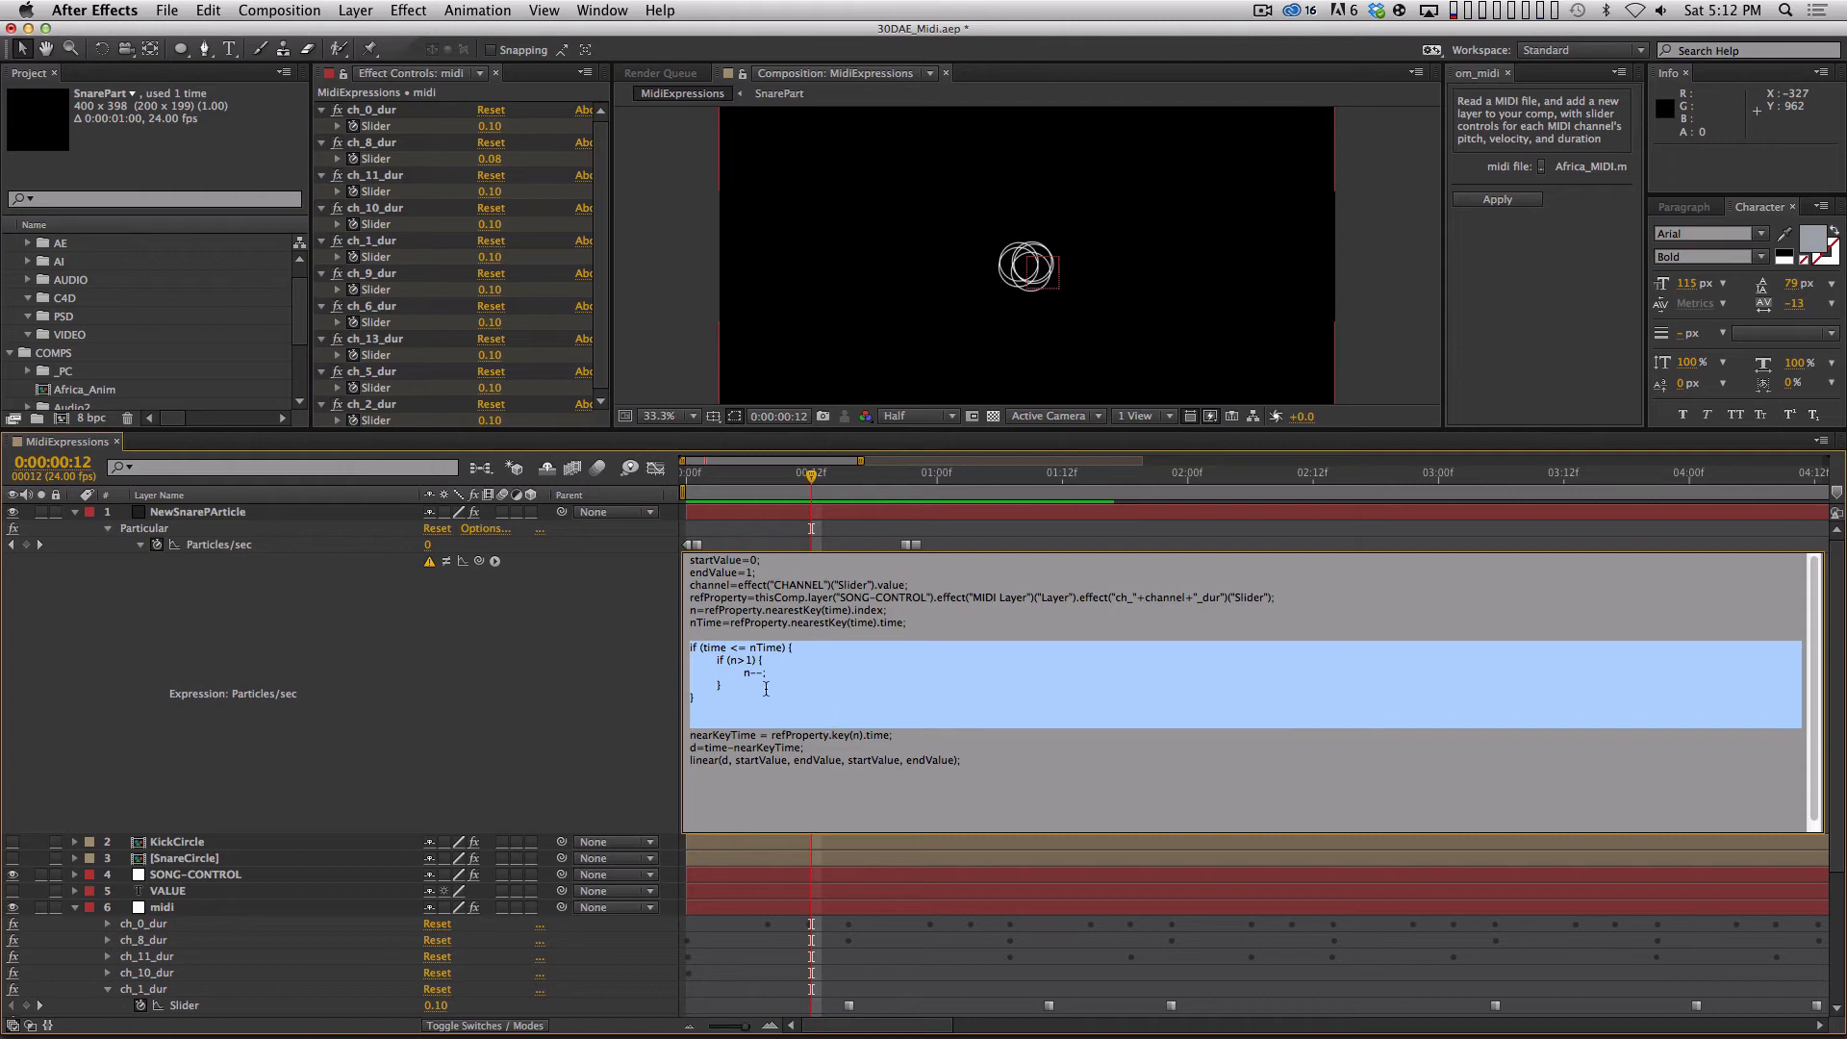
{"action": "key", "text": "BackSpace"}
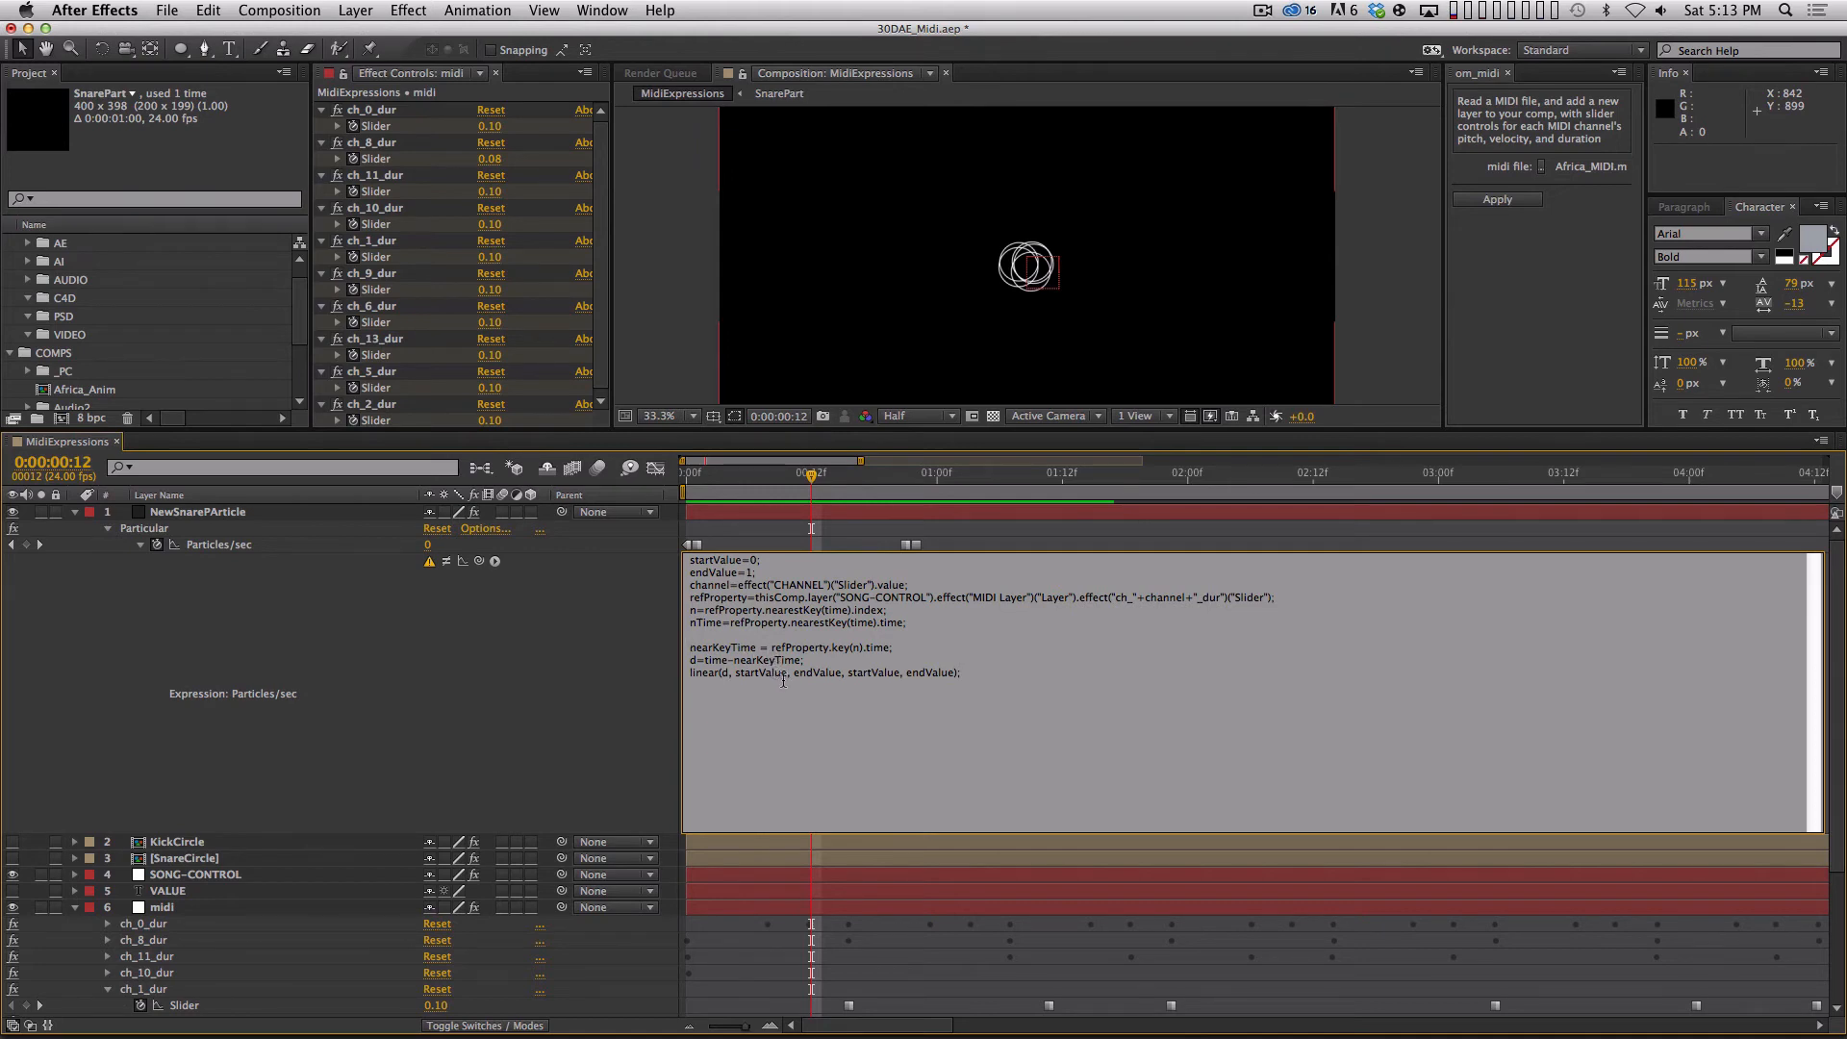
Delete the closing linear(d, startValue, endValue, startValue, endValue) line from the Particles/sec expression, commit it, and scrub back to frame 4.
{"action": "key", "text": "Up"}
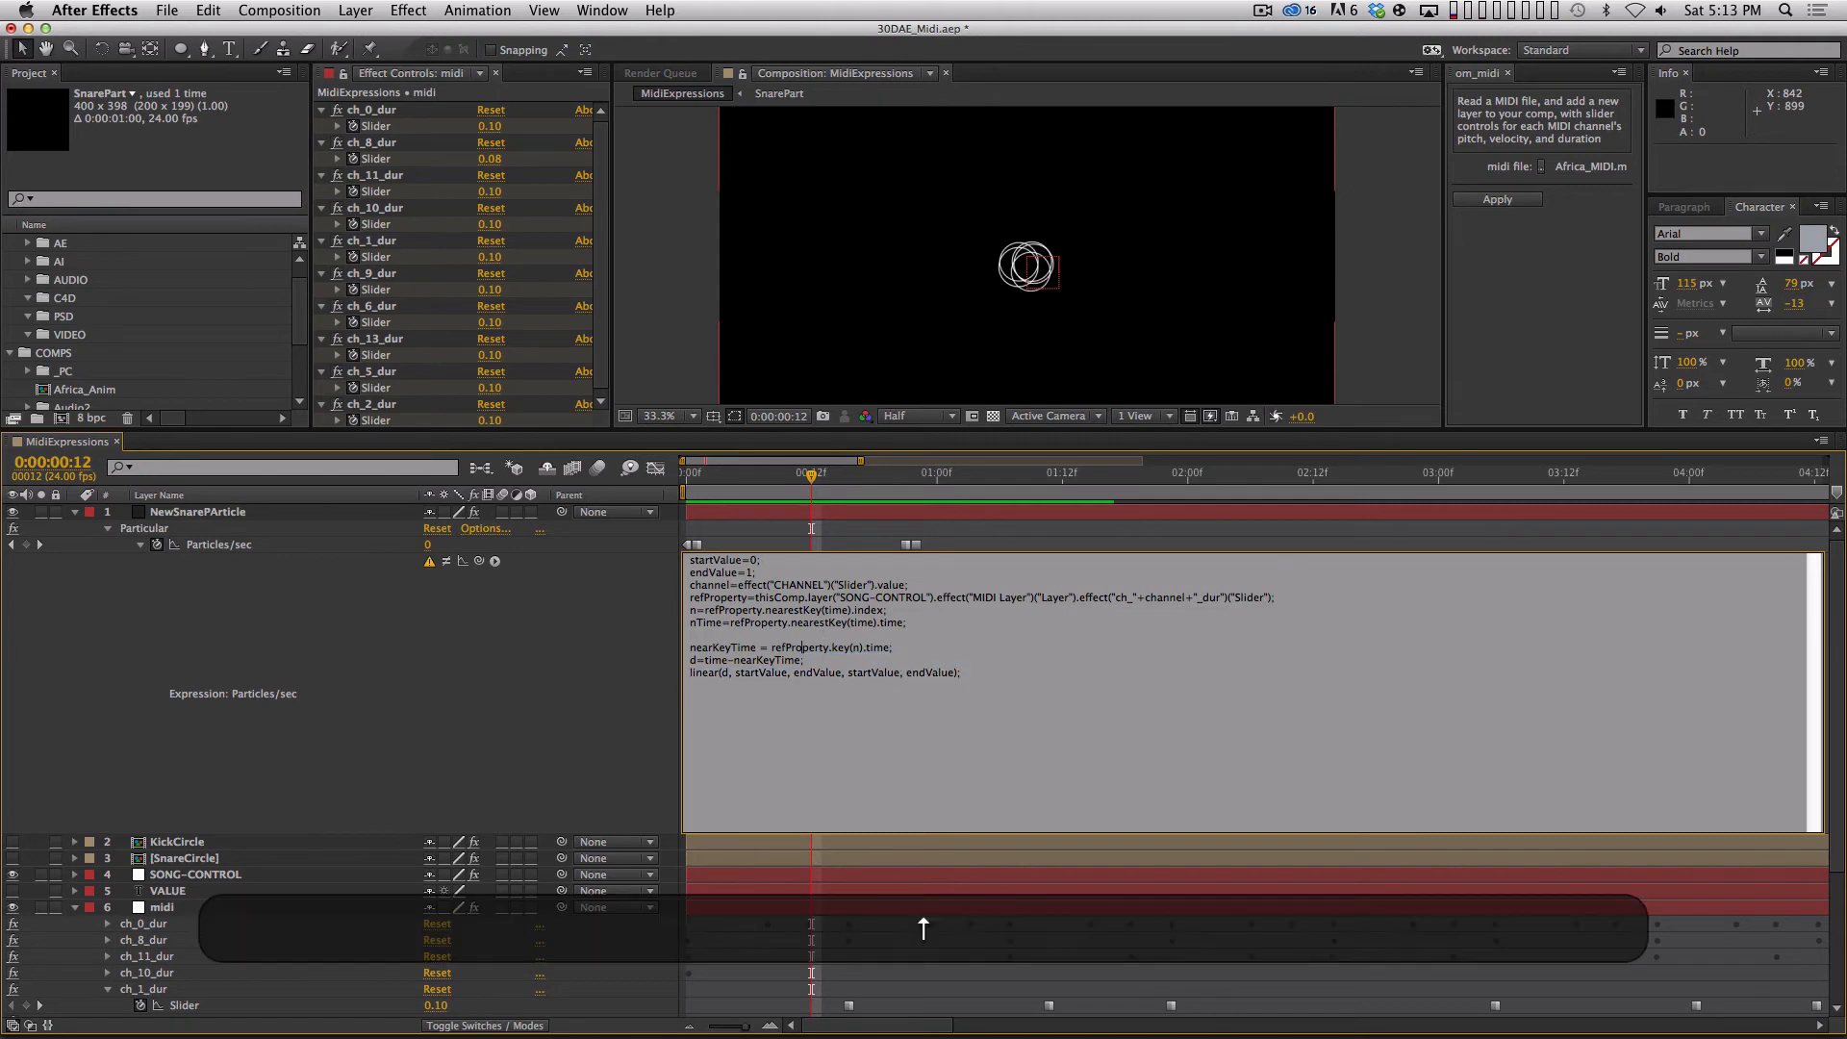
{"action": "key", "text": "shift+Down"}
{"action": "key", "text": "shift+BackSpace"}
{"action": "key", "text": "shift+BackSpace"}
{"action": "key", "text": "Return"}
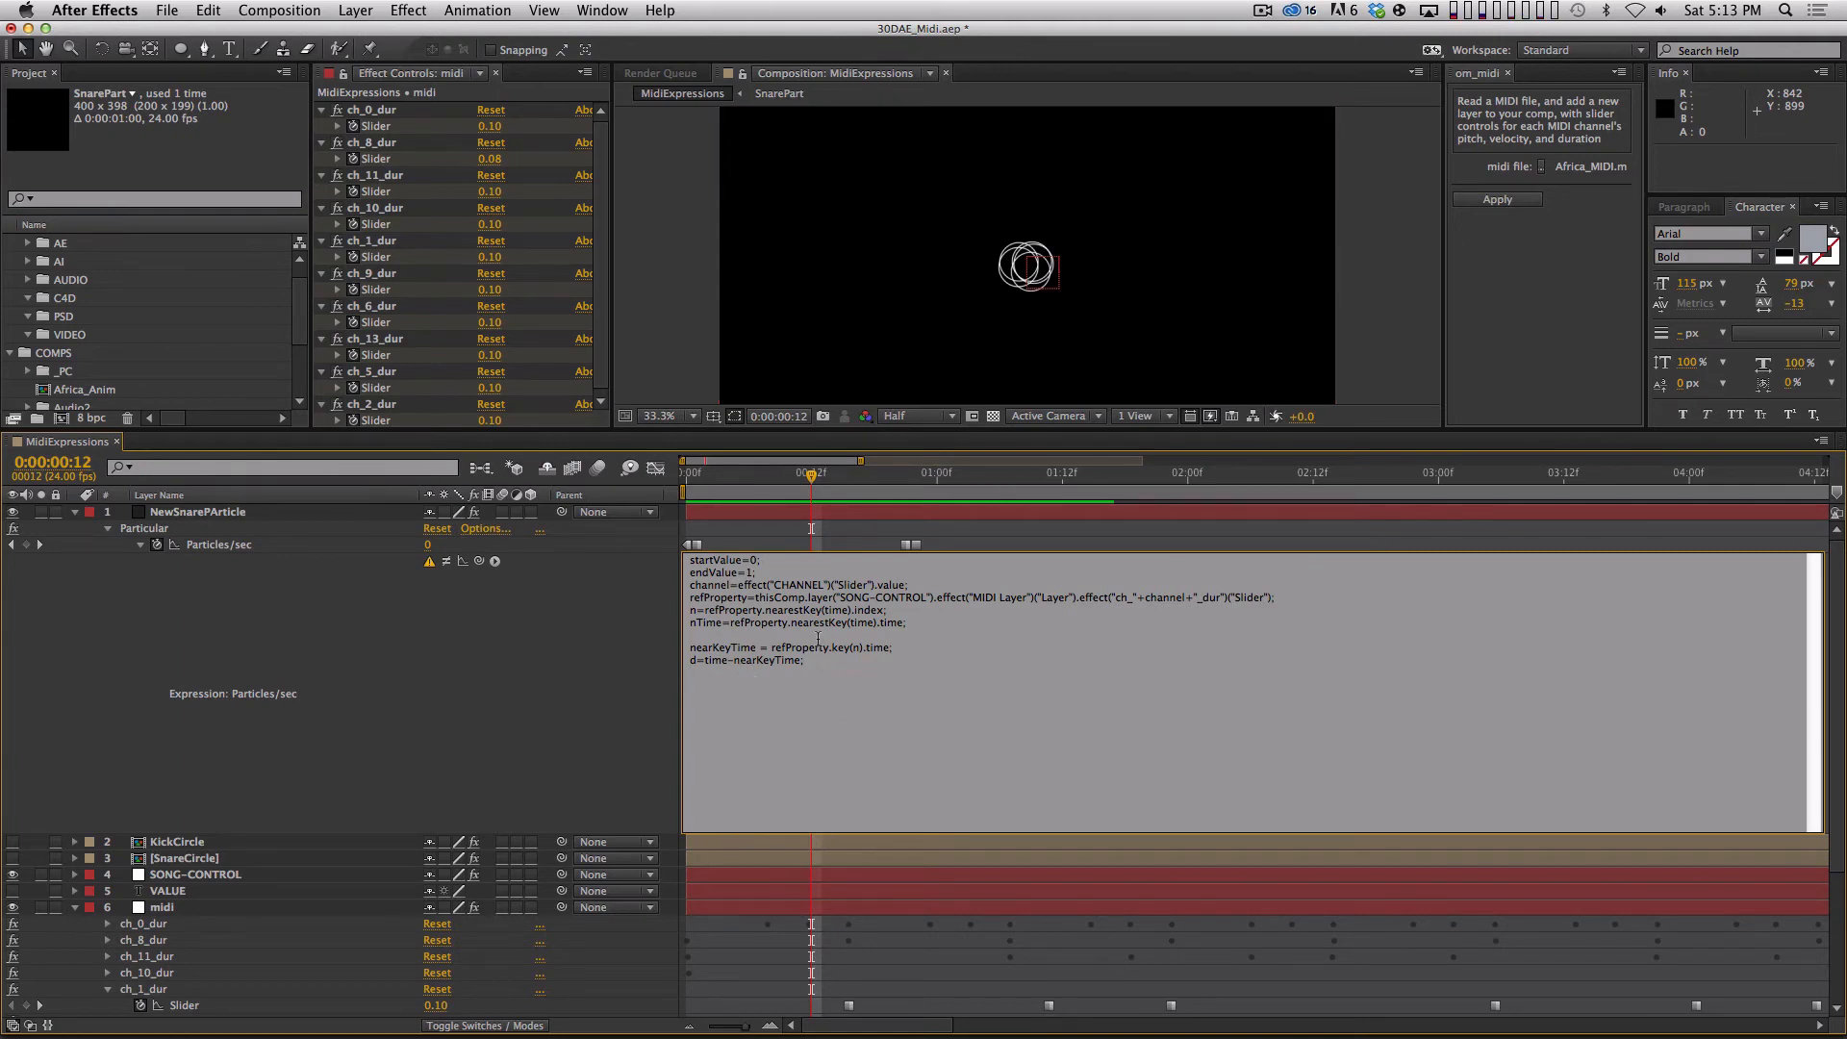
{"action": "key", "text": "KP_Enter"}
{"action": "left_click_drag", "start_coordinate": [813, 476], "coordinate": [729, 500]}
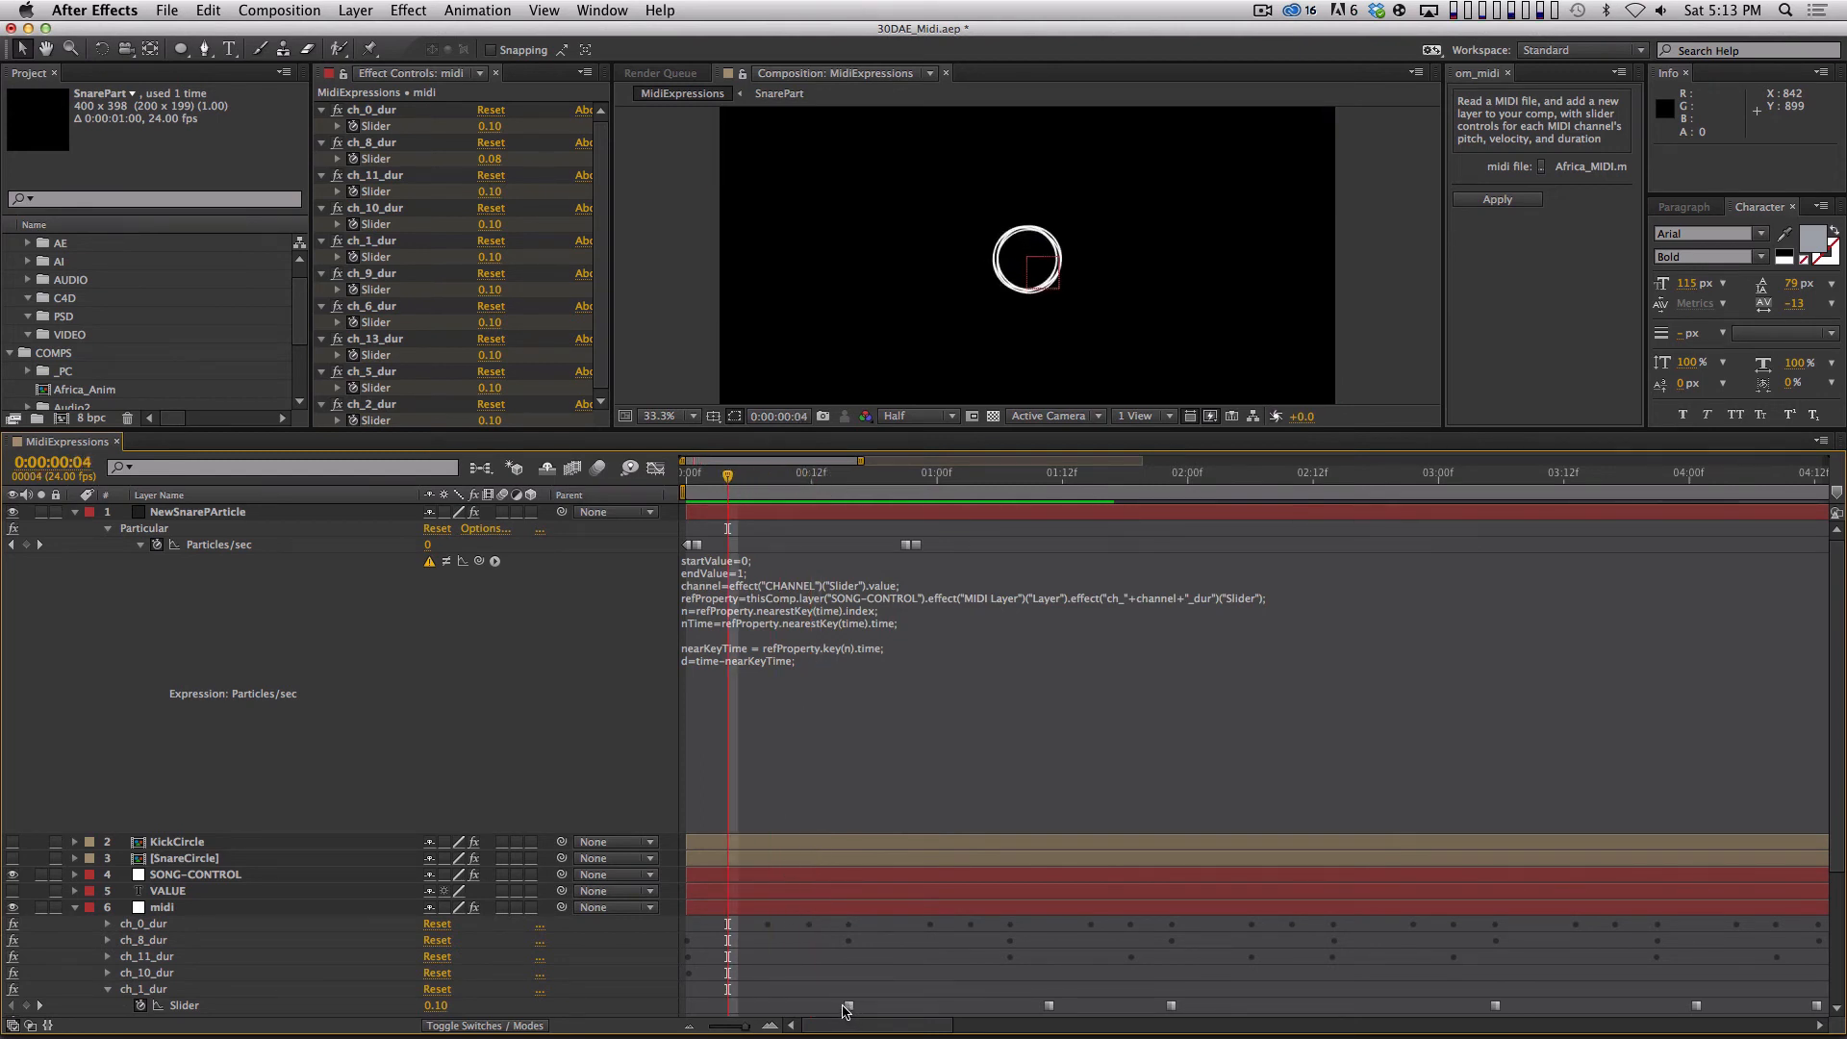
Examine frames 15 and 16 around the first ch_1_dur Slider keyframe to compare the note's timing with whole frames.
{"action": "left_click_drag", "start_coordinate": [729, 481], "coordinate": [877, 528]}
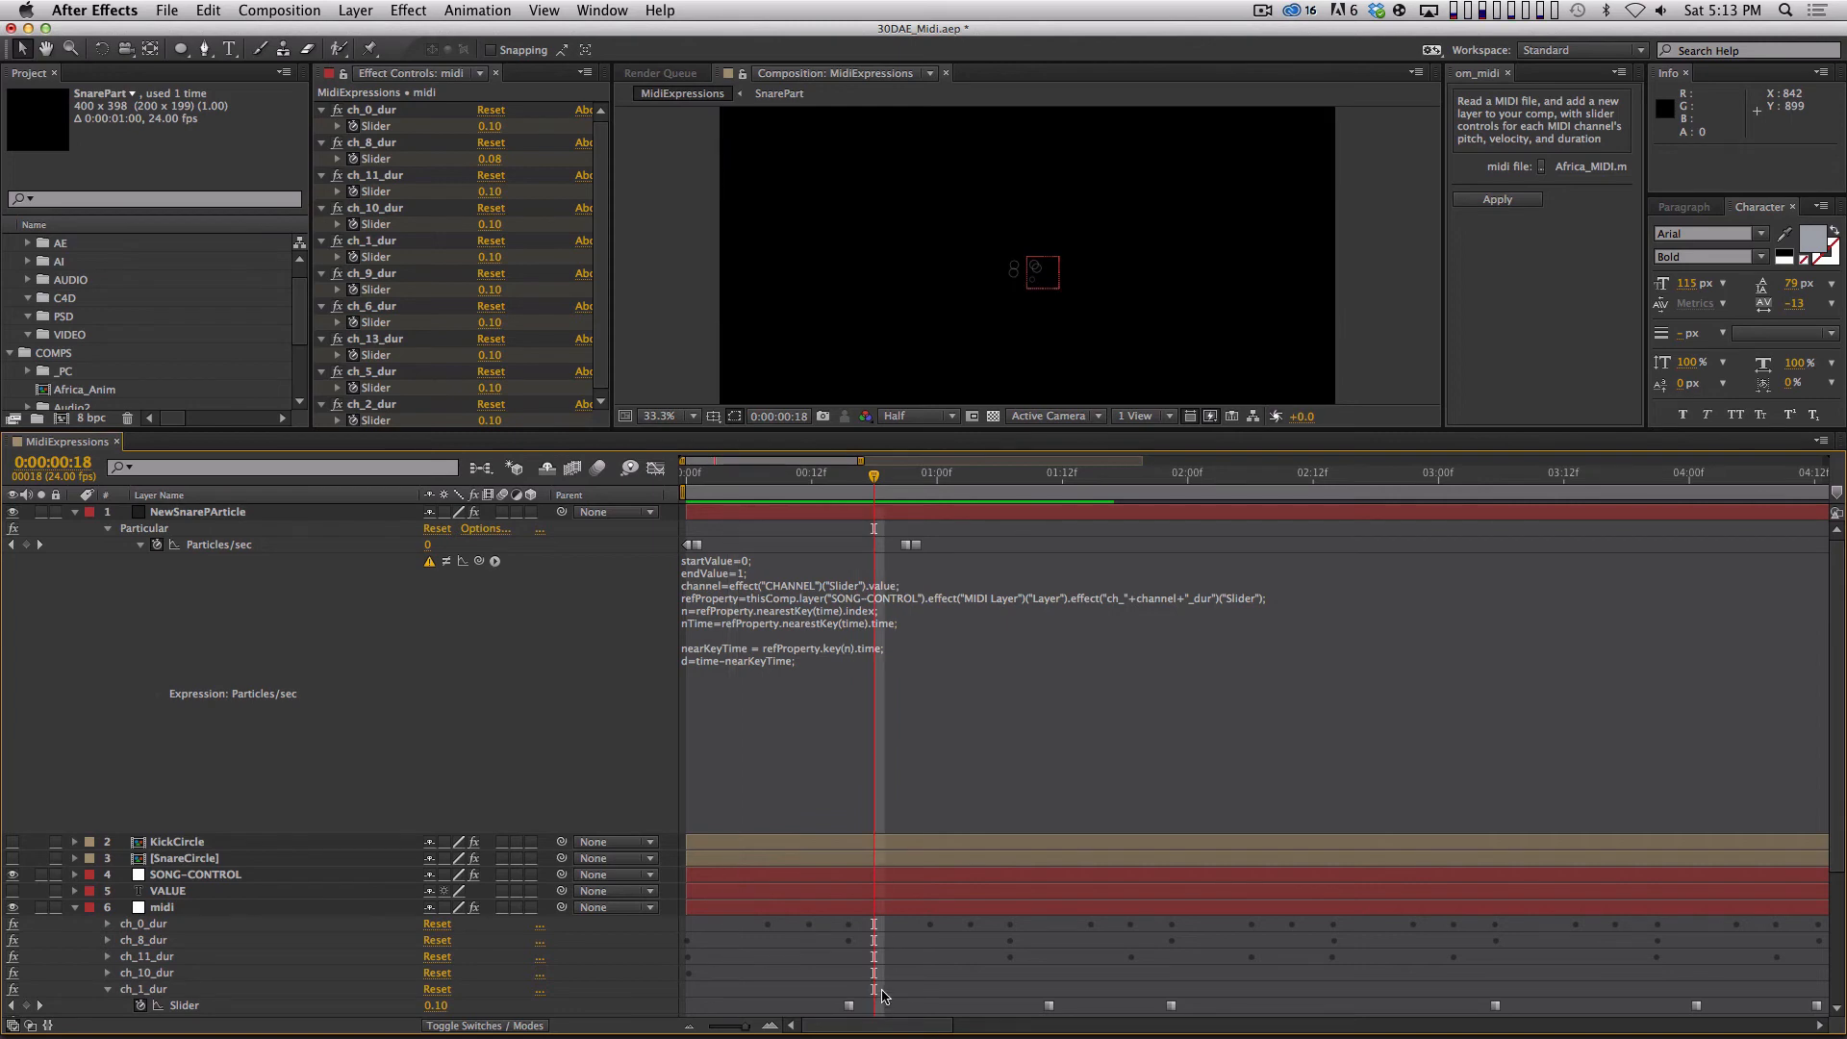
{"action": "key", "text": "="}
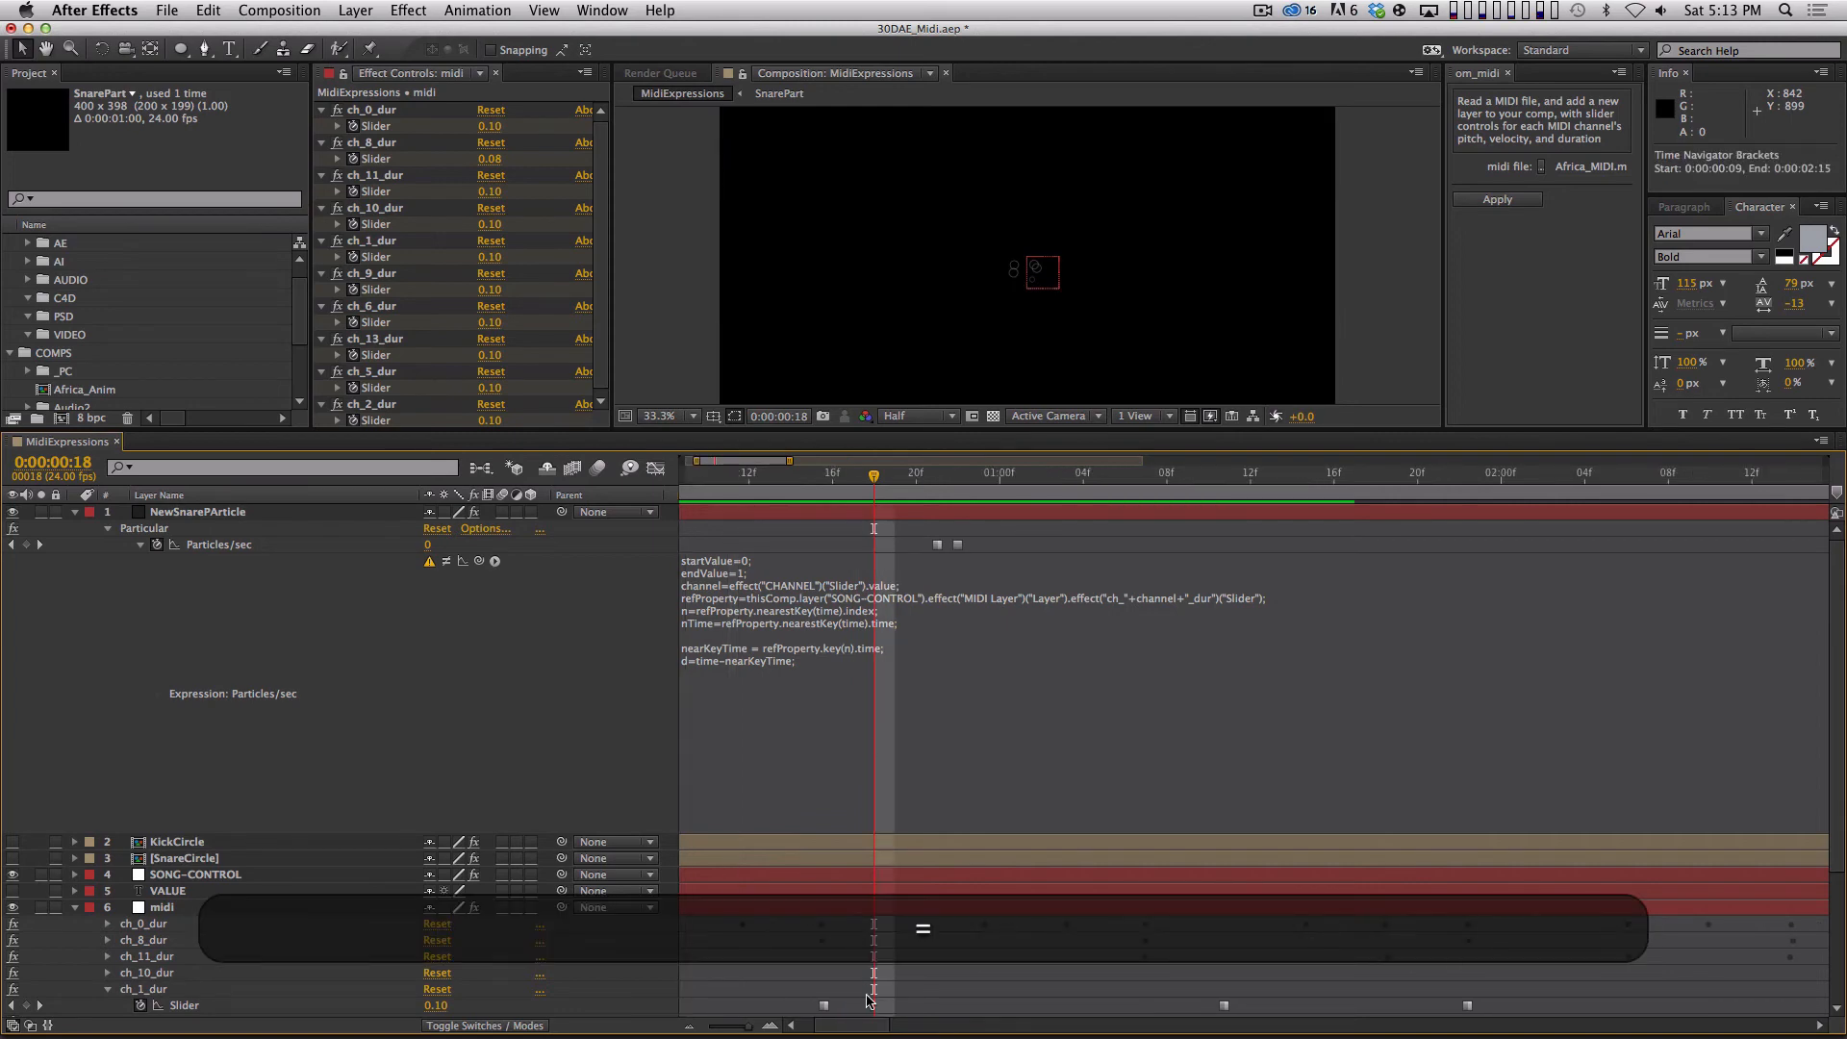
{"action": "left_click_drag", "start_coordinate": [866, 880], "coordinate": [978, 604]}
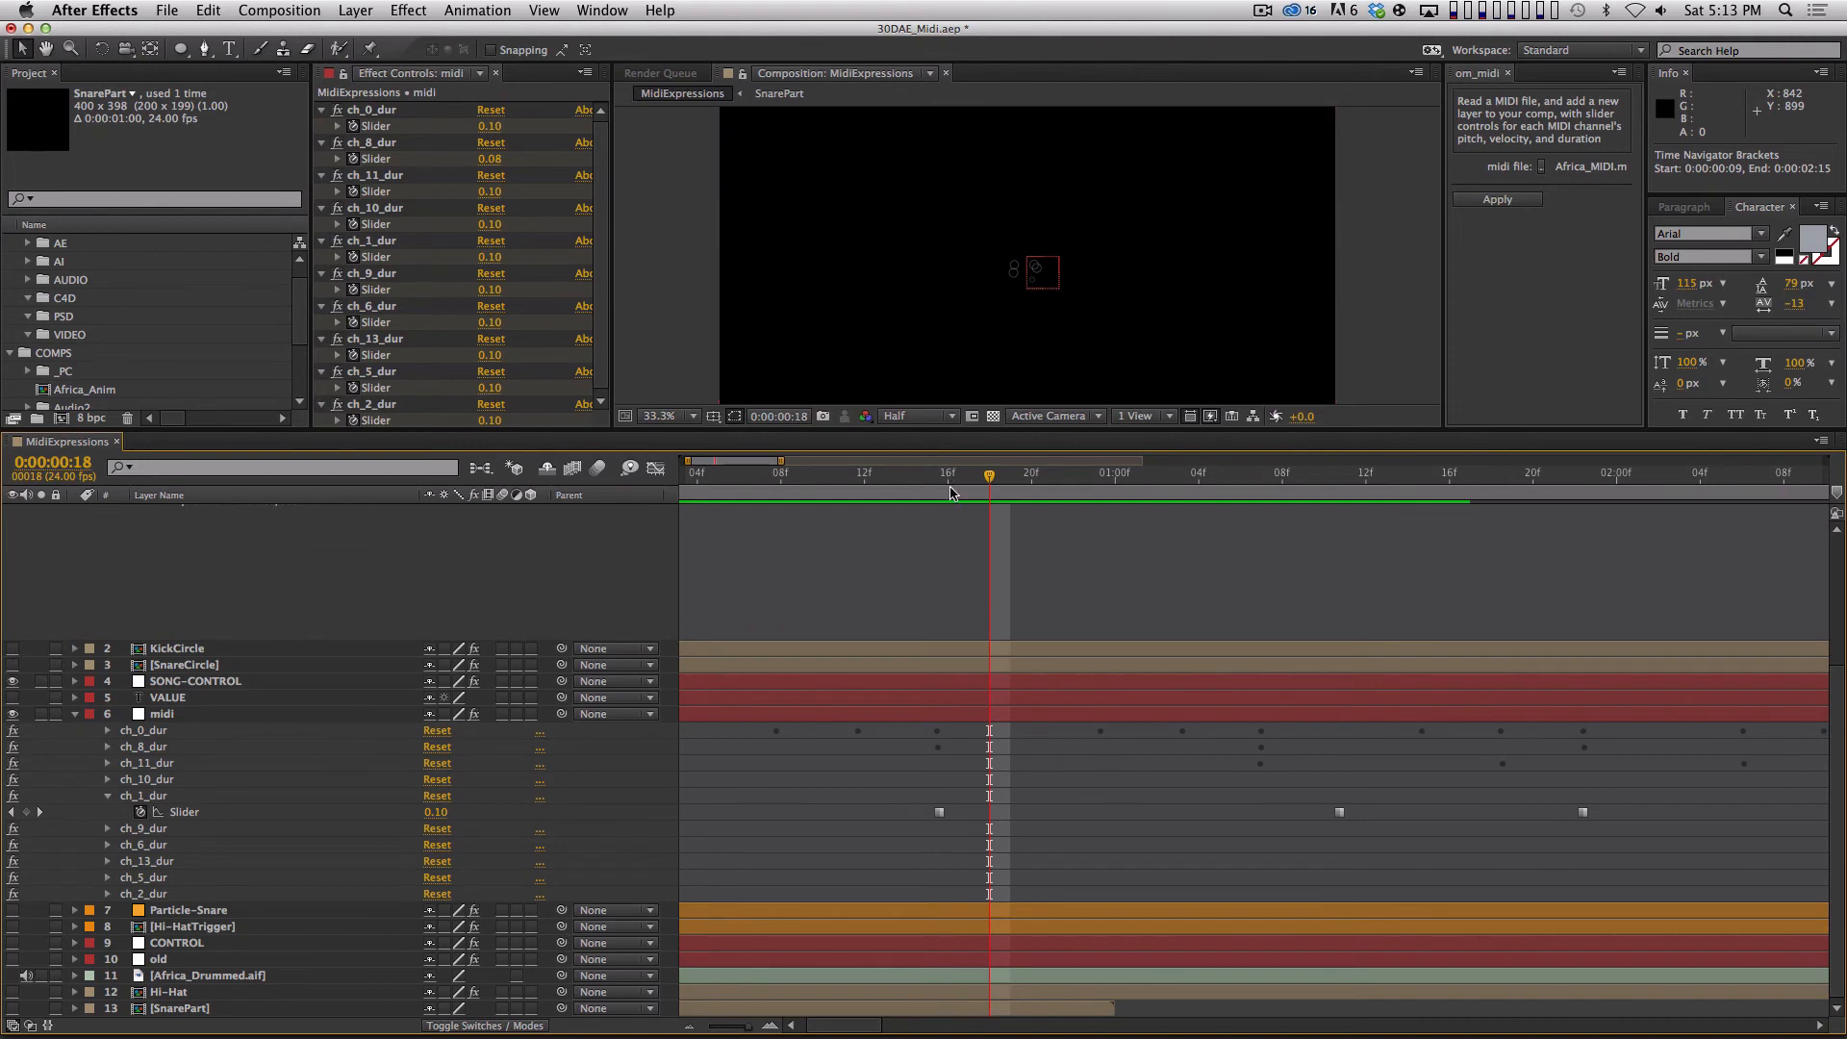
{"action": "left_click_drag", "start_coordinate": [950, 481], "coordinate": [926, 482]}
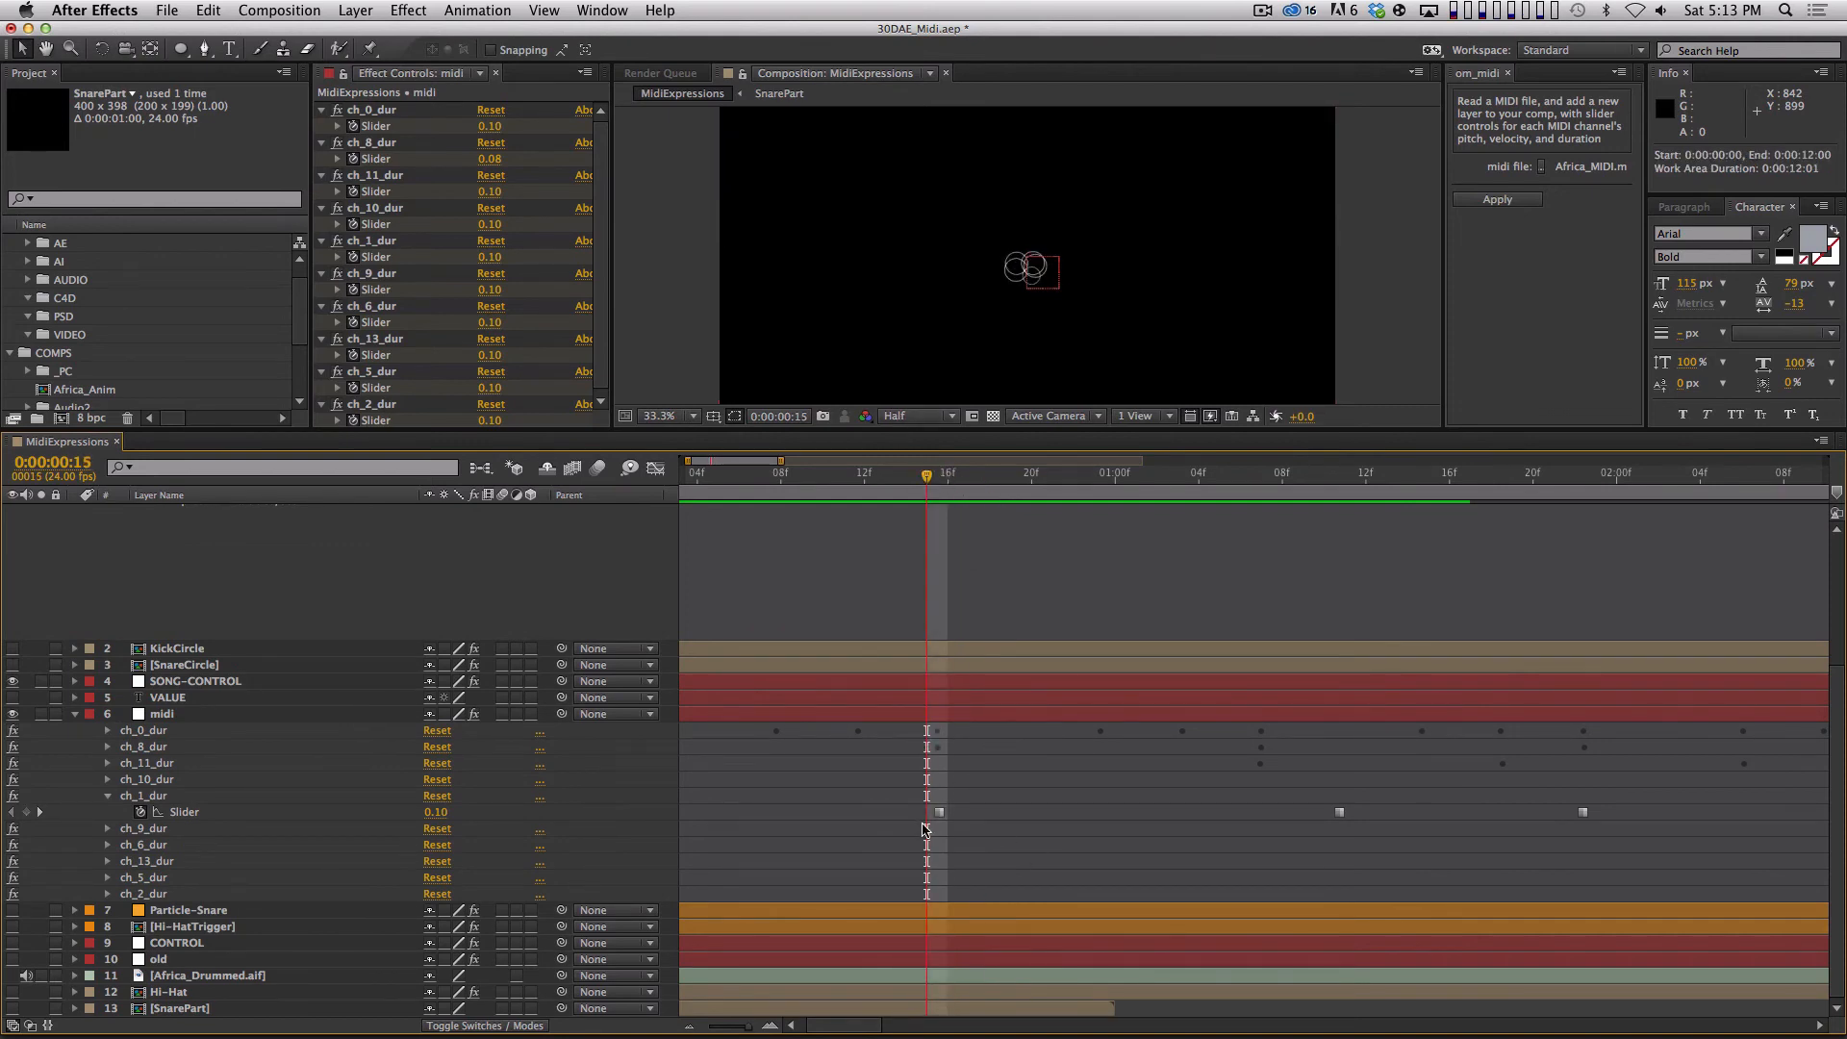
{"action": "key", "text": "Page_Down"}
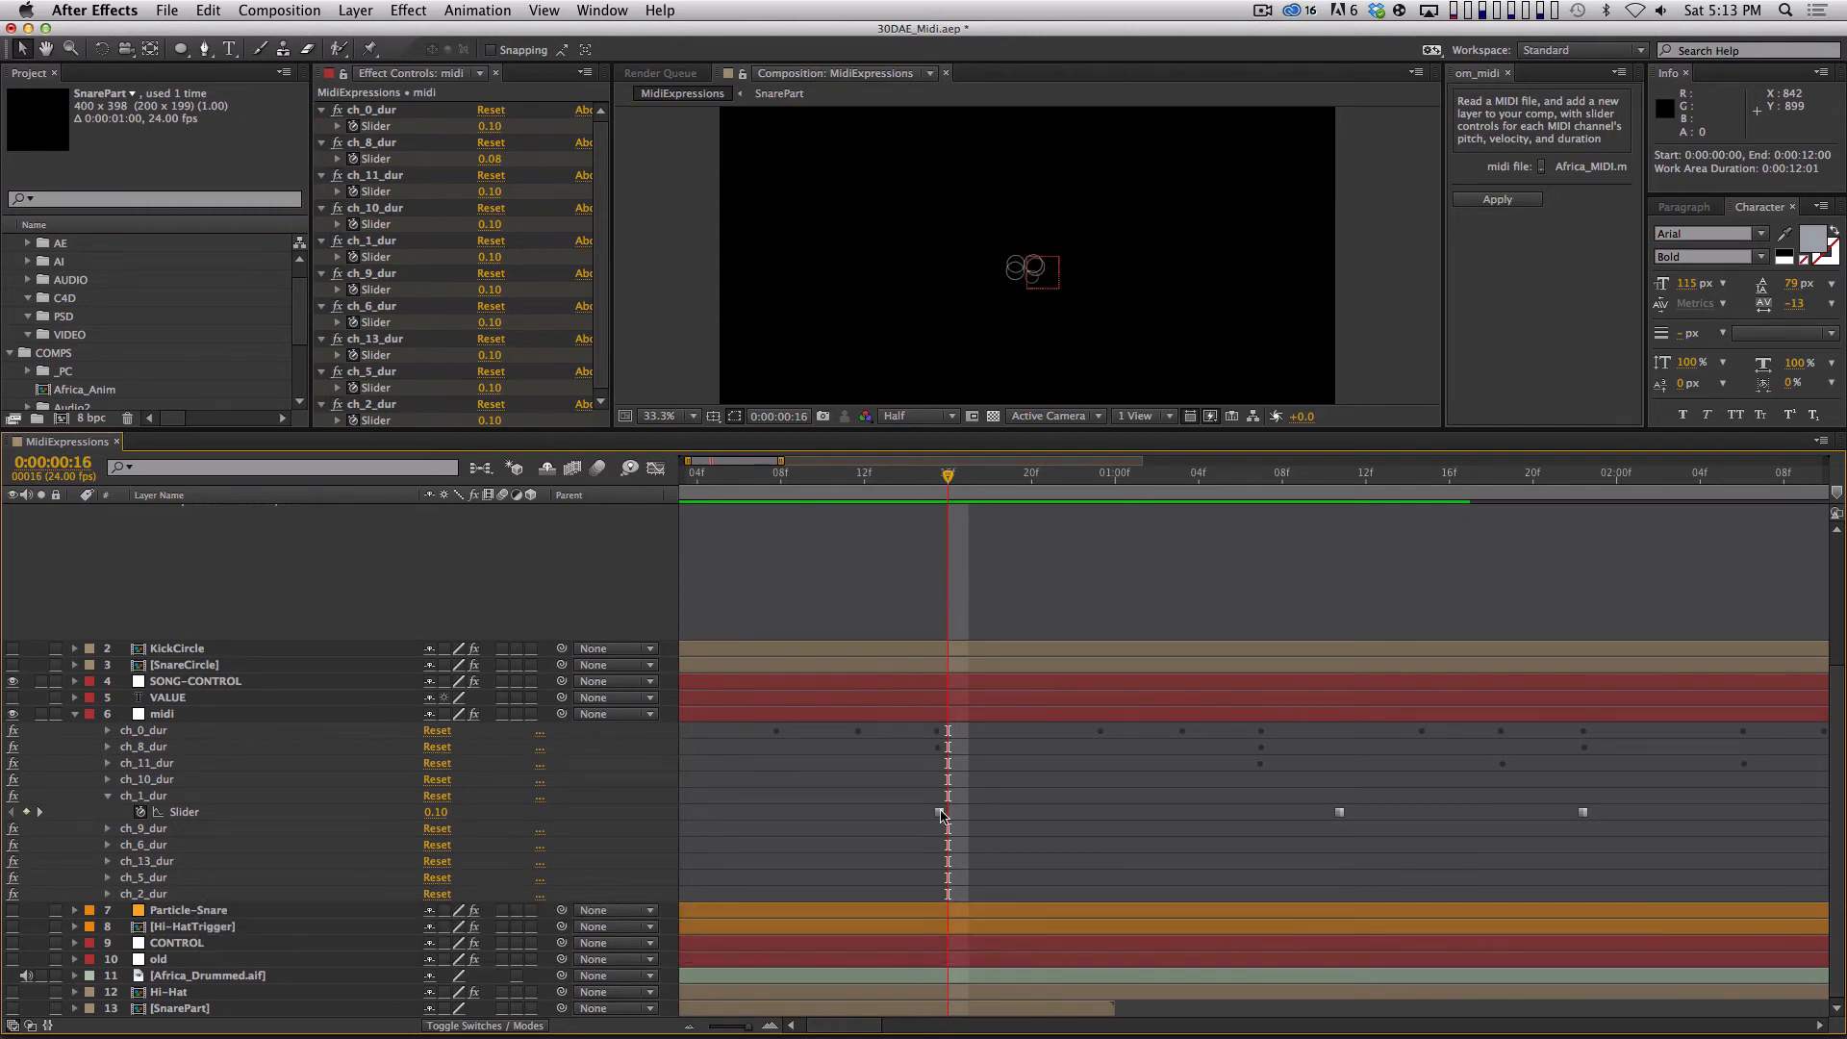
{"action": "key", "text": "equal"}
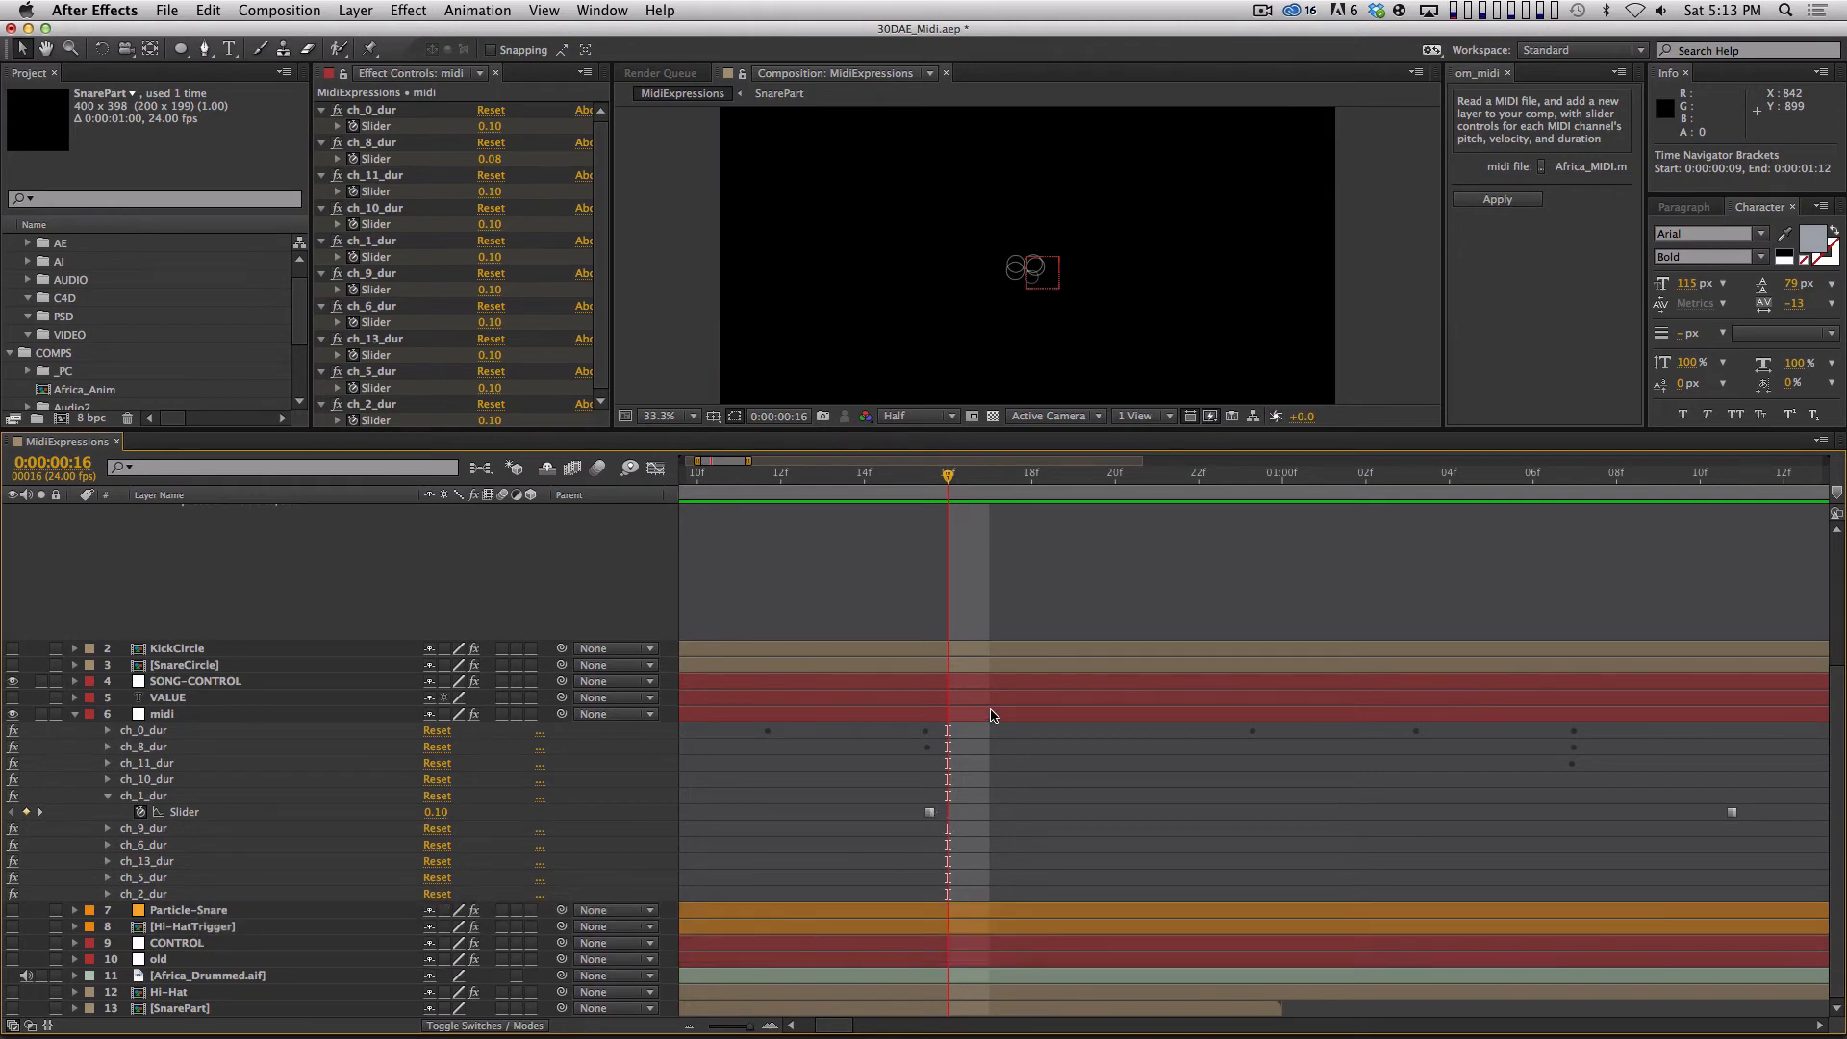
{"action": "key", "text": "Page_Up"}
{"action": "key", "text": "Page_Down"}
{"action": "key", "text": "Page_Up"}
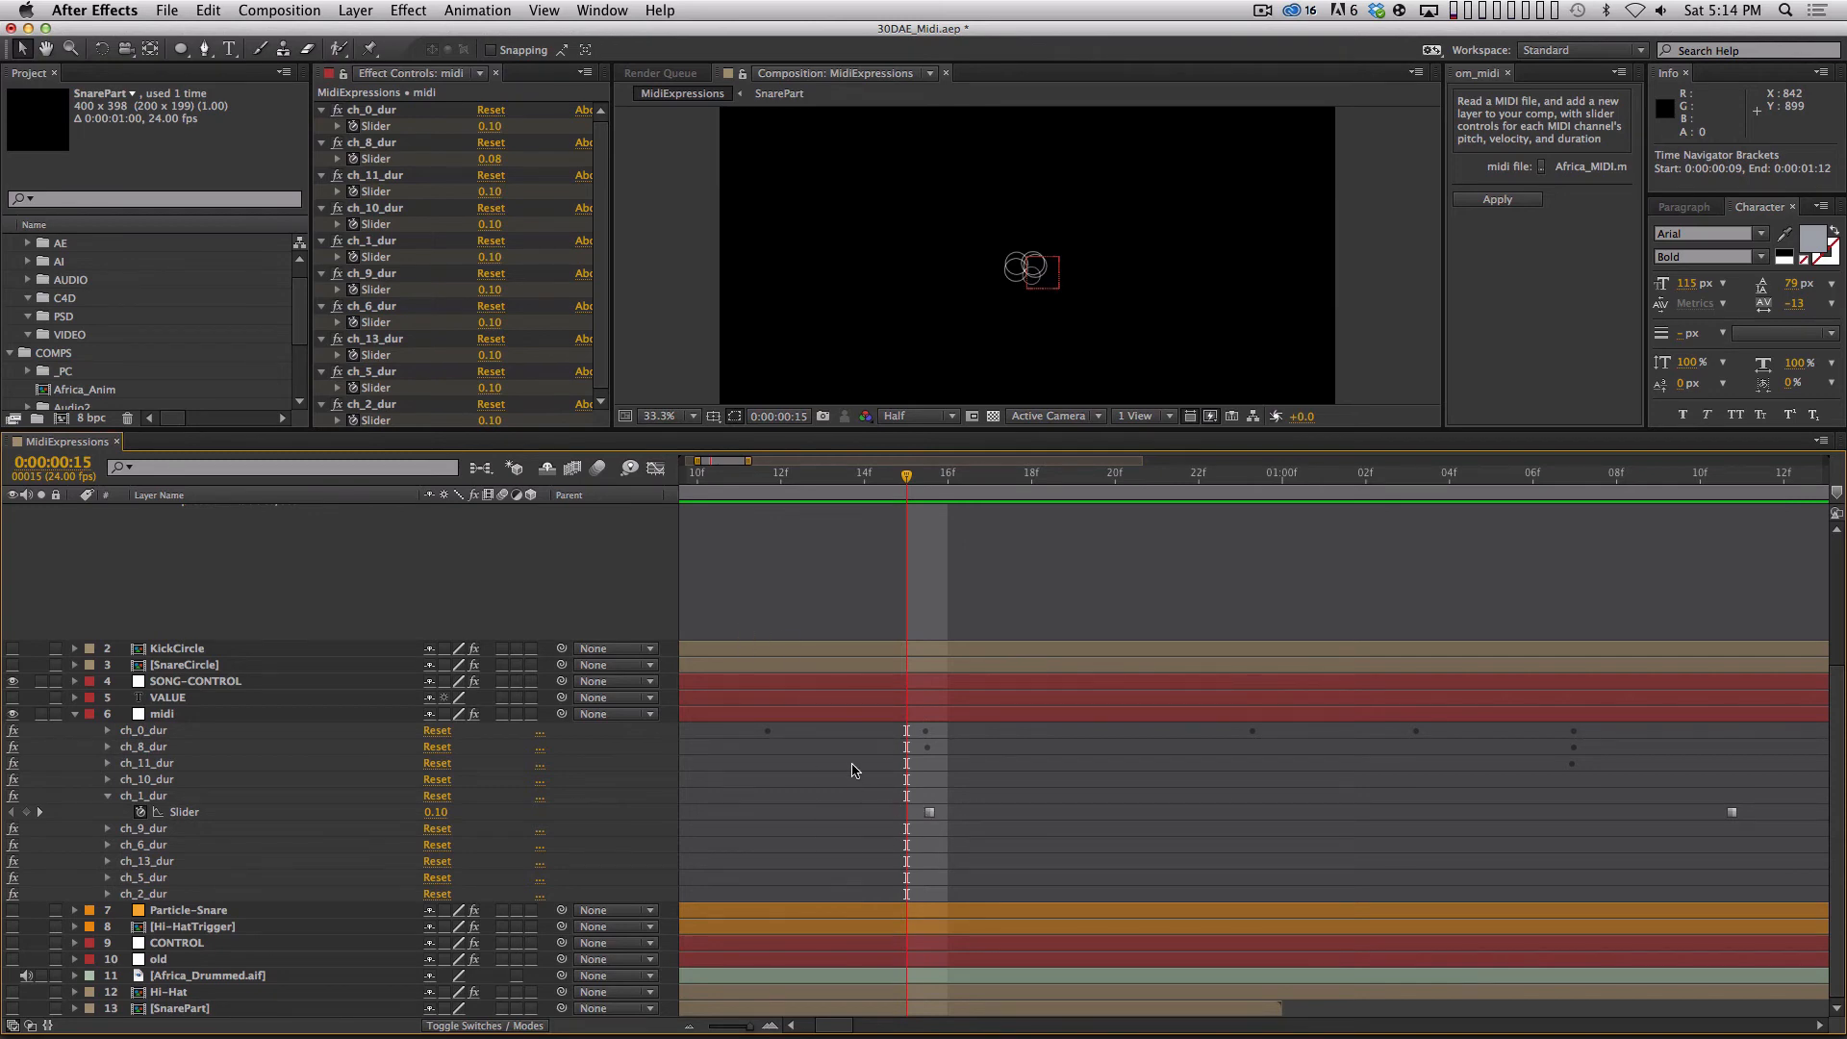
{"action": "left_click", "coordinate": [869, 592]}
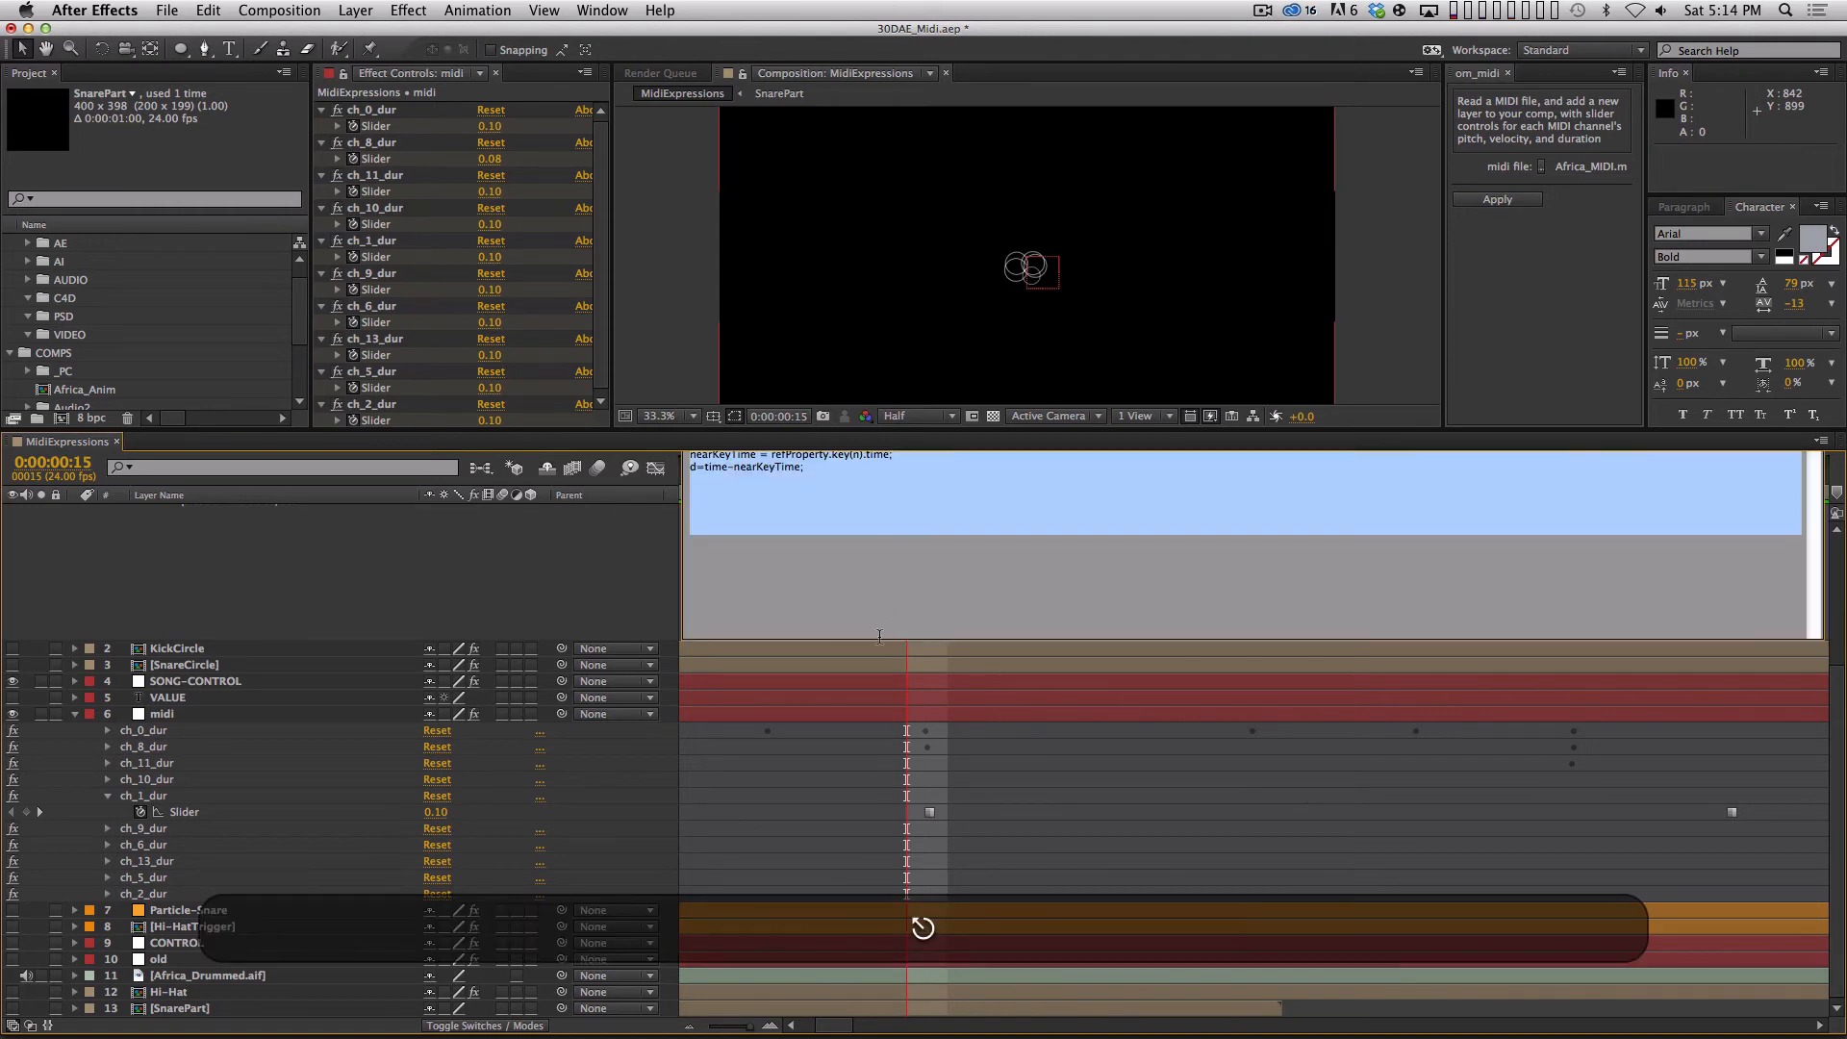
{"action": "left_click", "coordinate": [913, 546]}
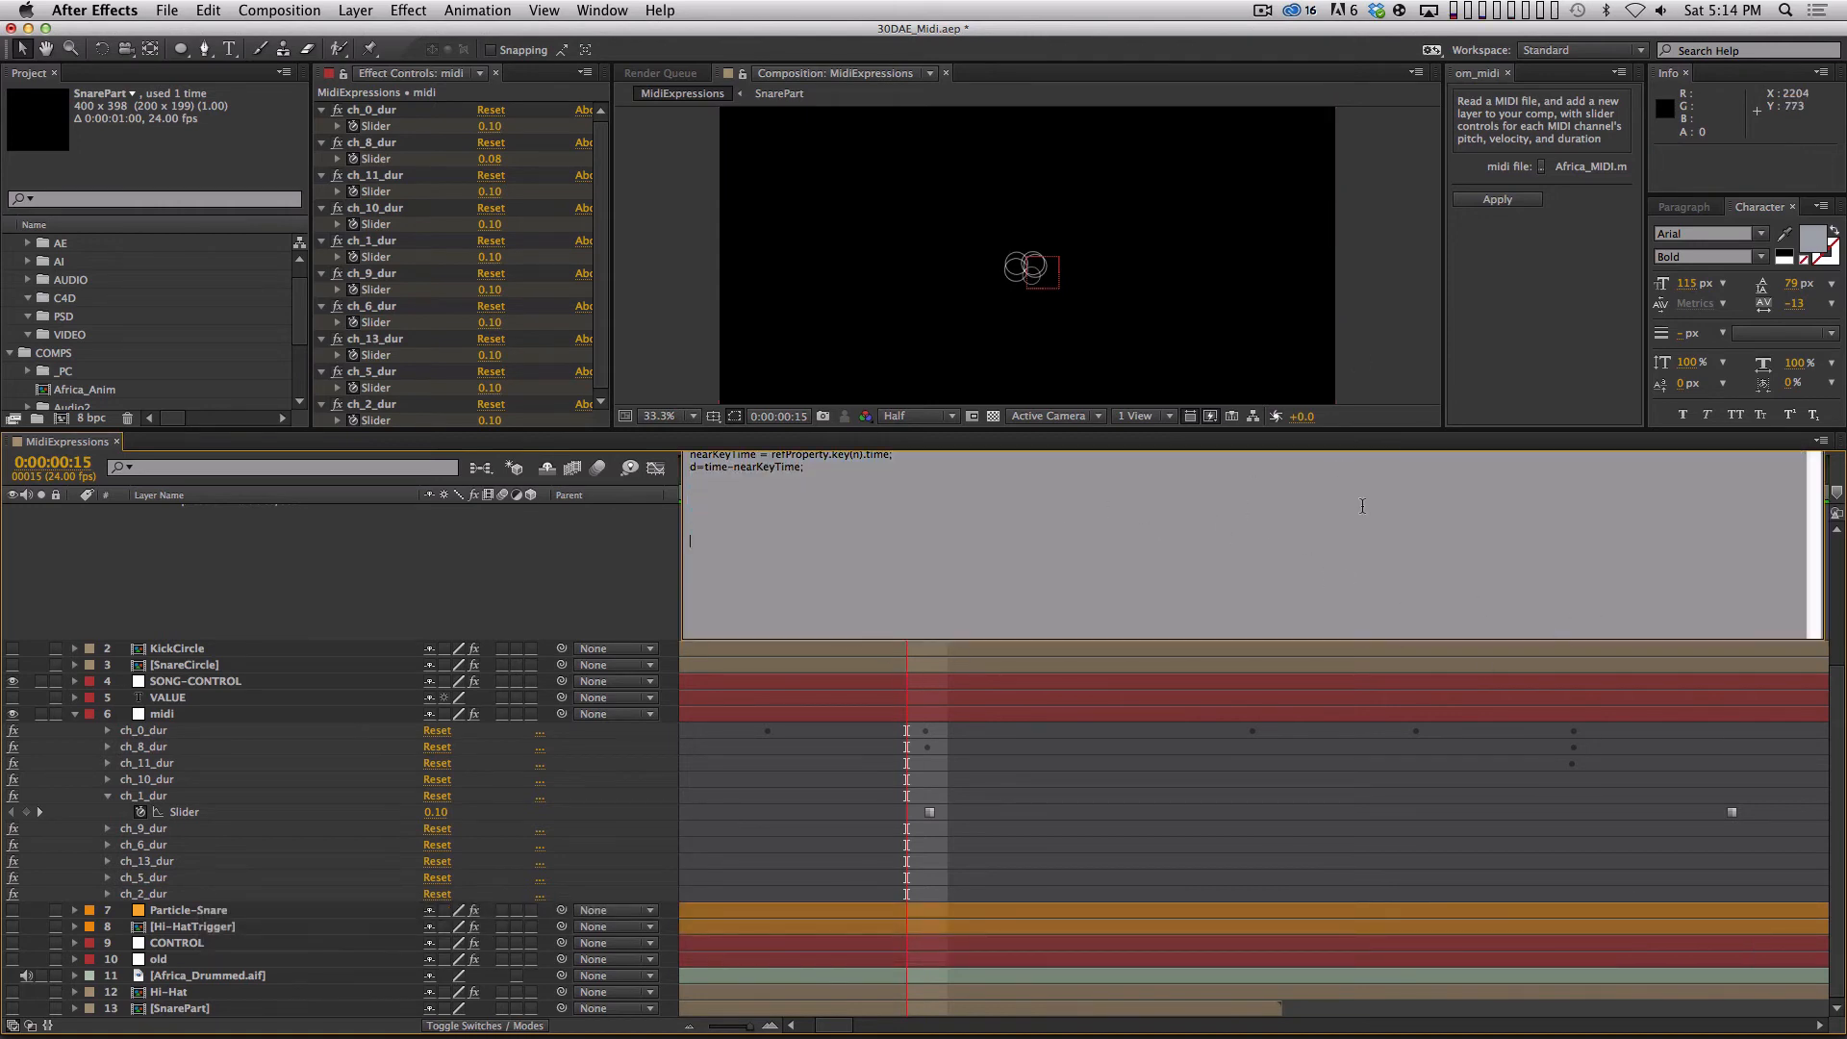
{"action": "left_click_drag", "start_coordinate": [1770, 514], "coordinate": [670, 530]}
{"action": "left_click", "coordinate": [654, 543]}
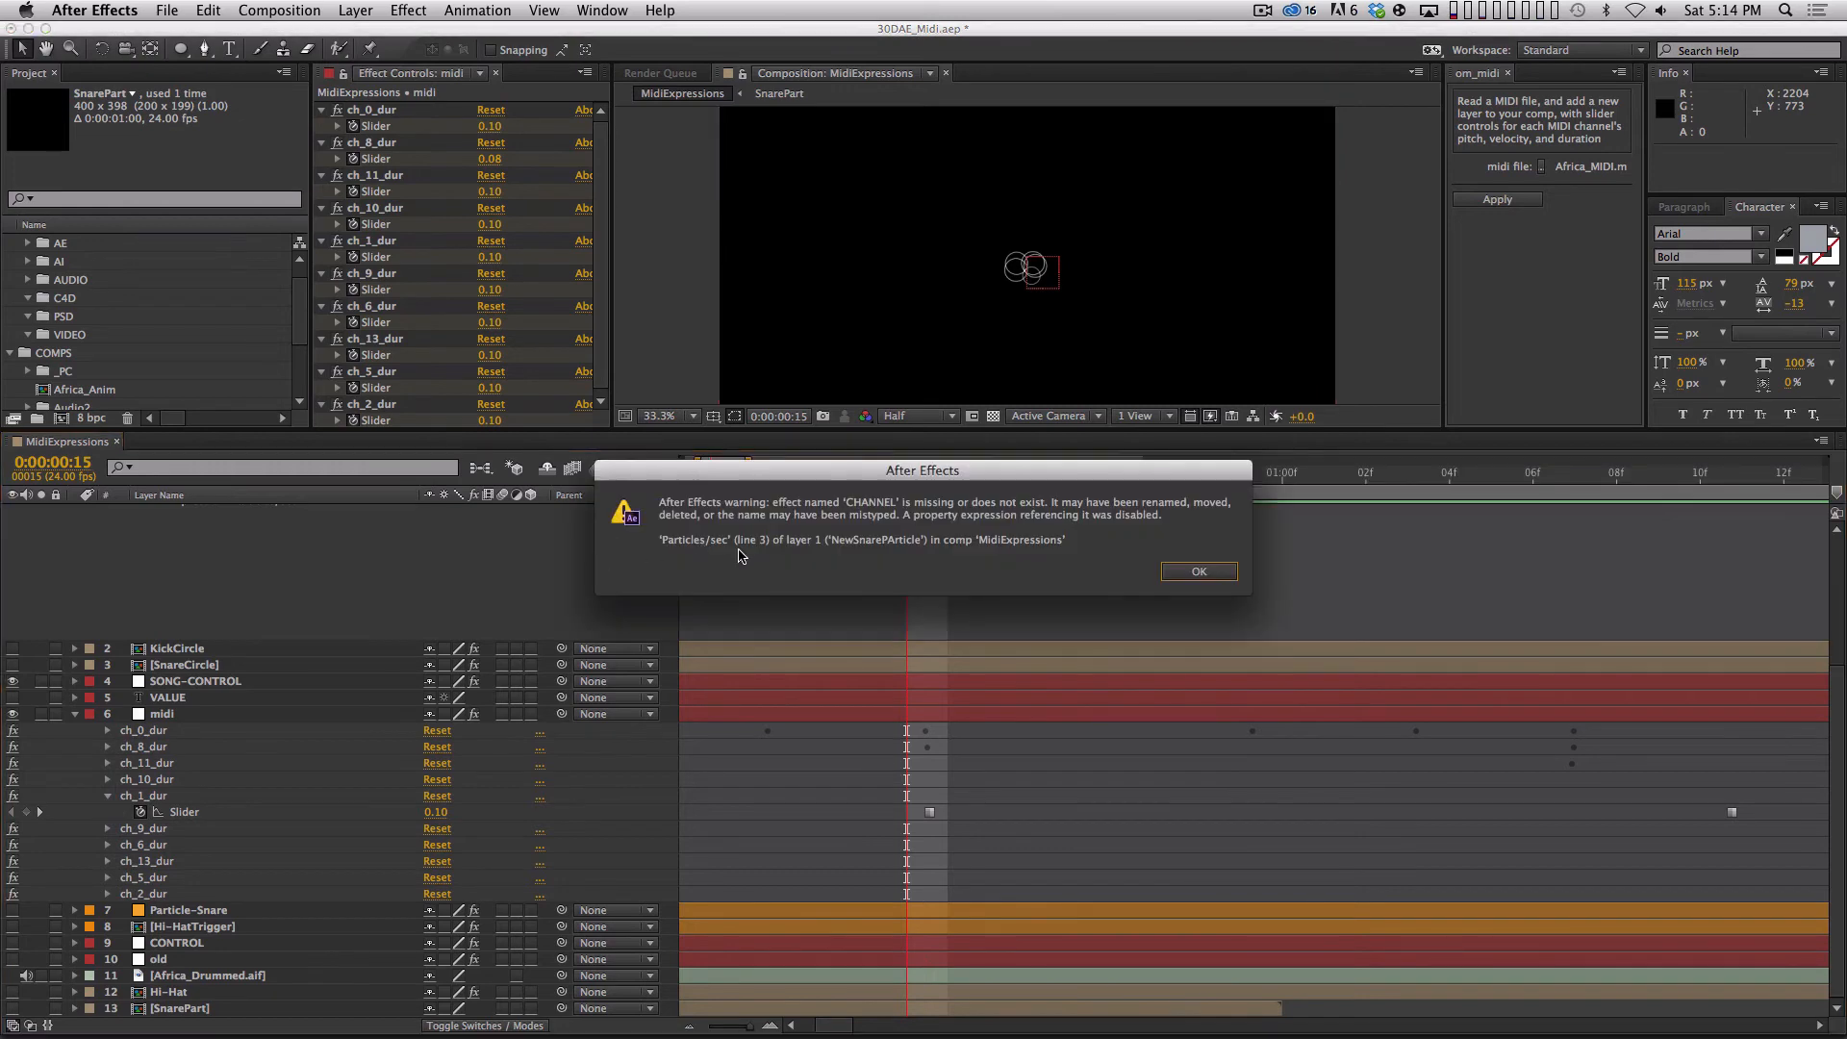
{"action": "left_click", "coordinate": [1219, 574]}
Add an if (time == nearKeyTime) { condition below the d=time-nearKeyTime; line of NewSnarePArticle's Particles/sec expression.
{"action": "left_click_drag", "start_coordinate": [1835, 707], "coordinate": [1835, 575]}
{"action": "left_click", "coordinate": [1072, 639]}
{"action": "left_click_drag", "start_coordinate": [839, 676], "coordinate": [829, 664]}
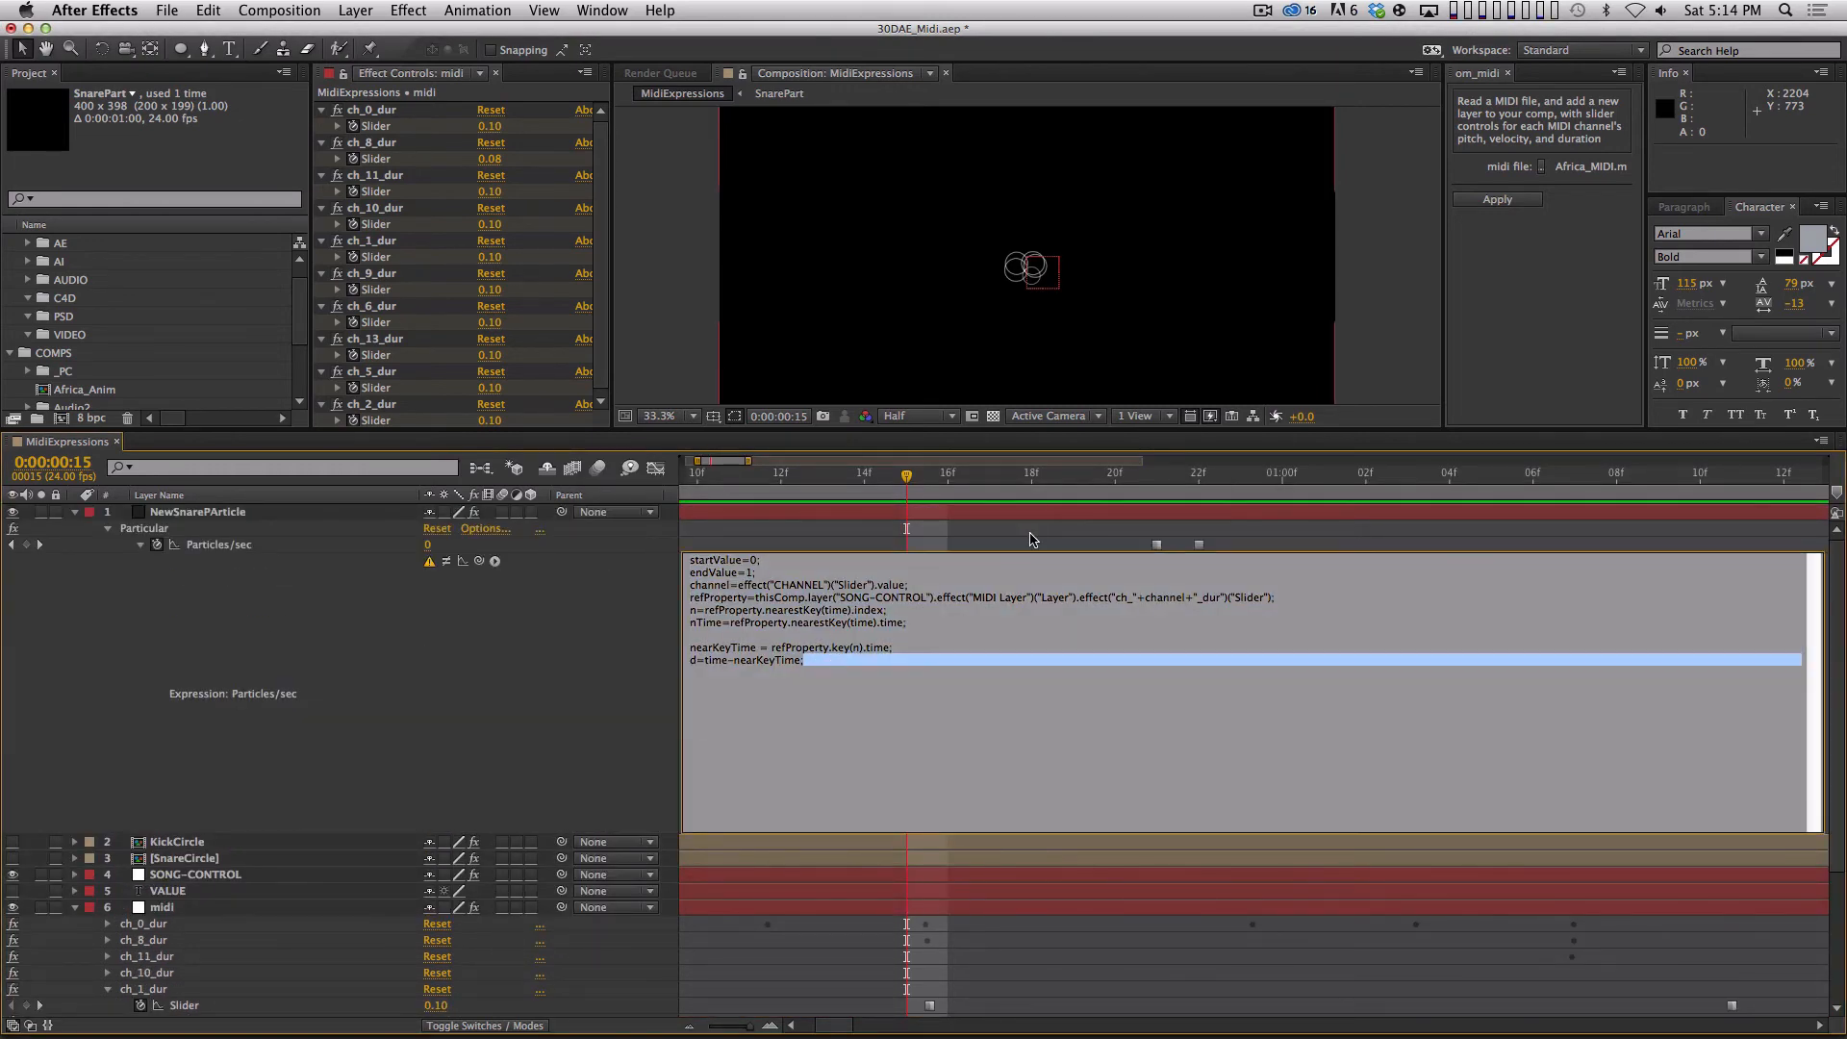
{"action": "key", "text": "Return"}
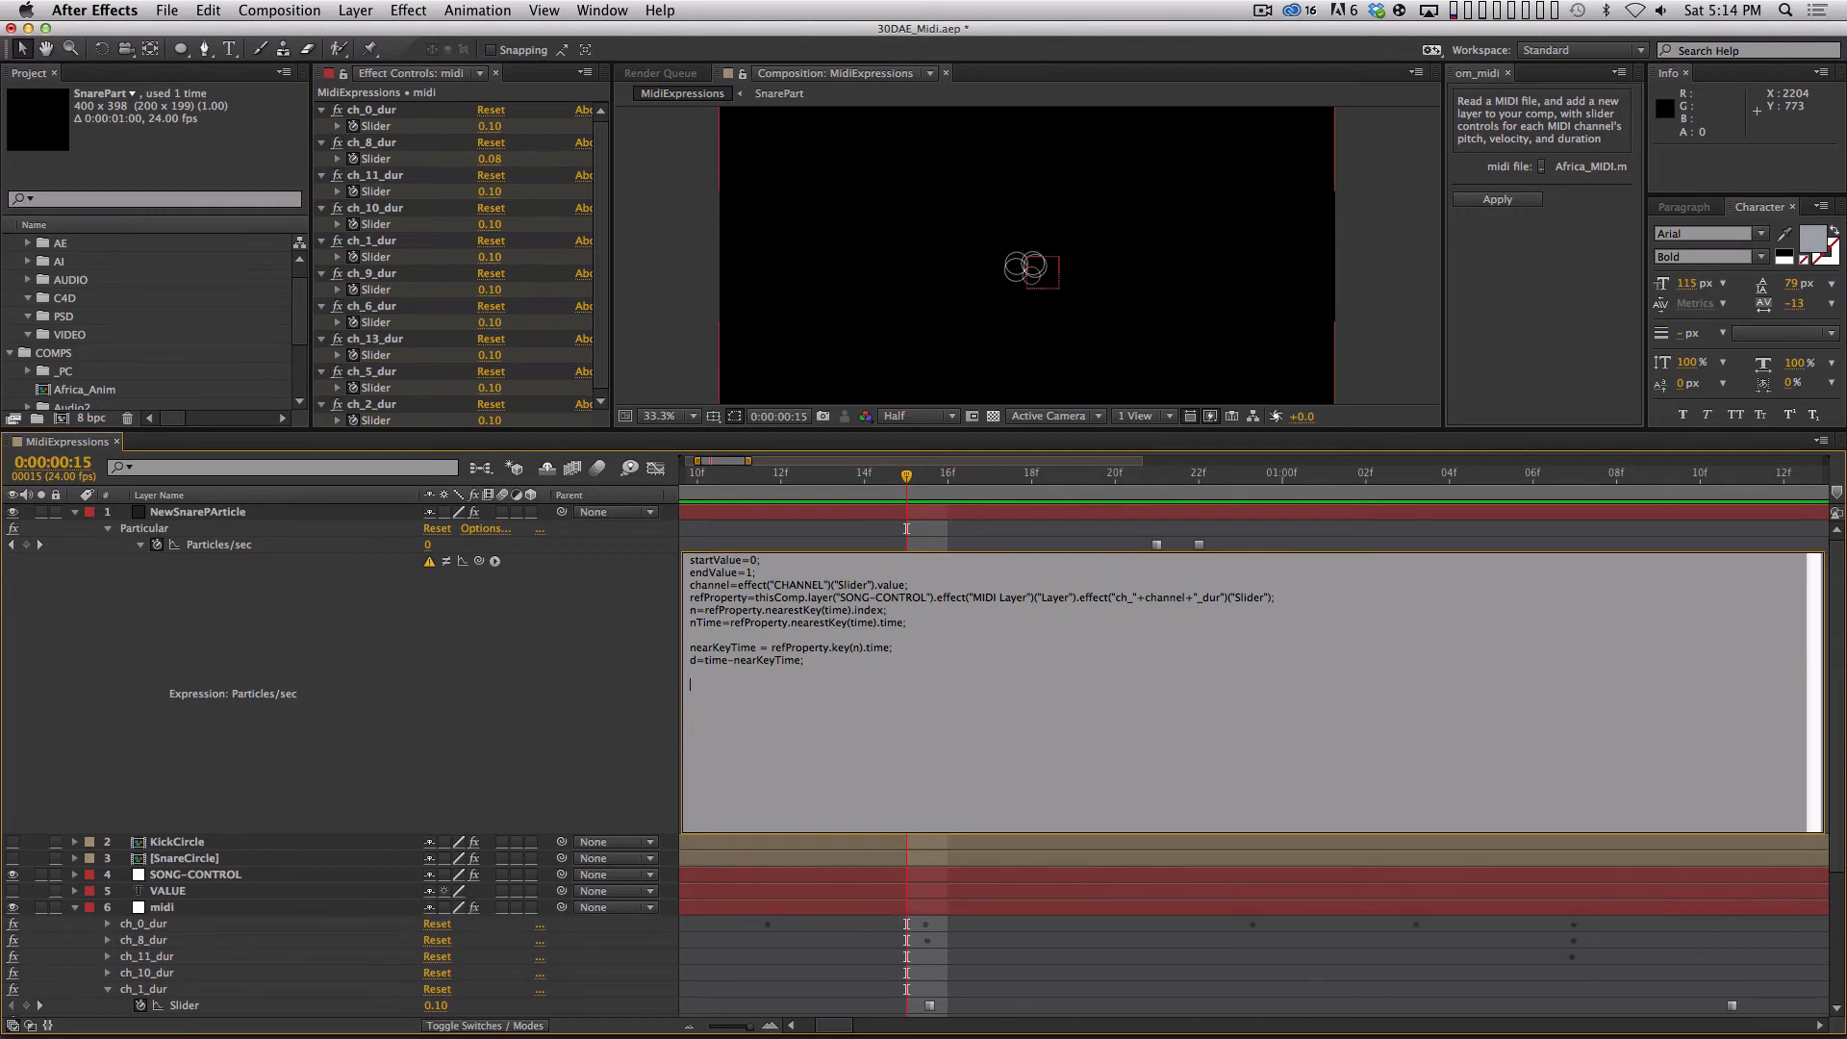
{"action": "type", "text": "if (time"}
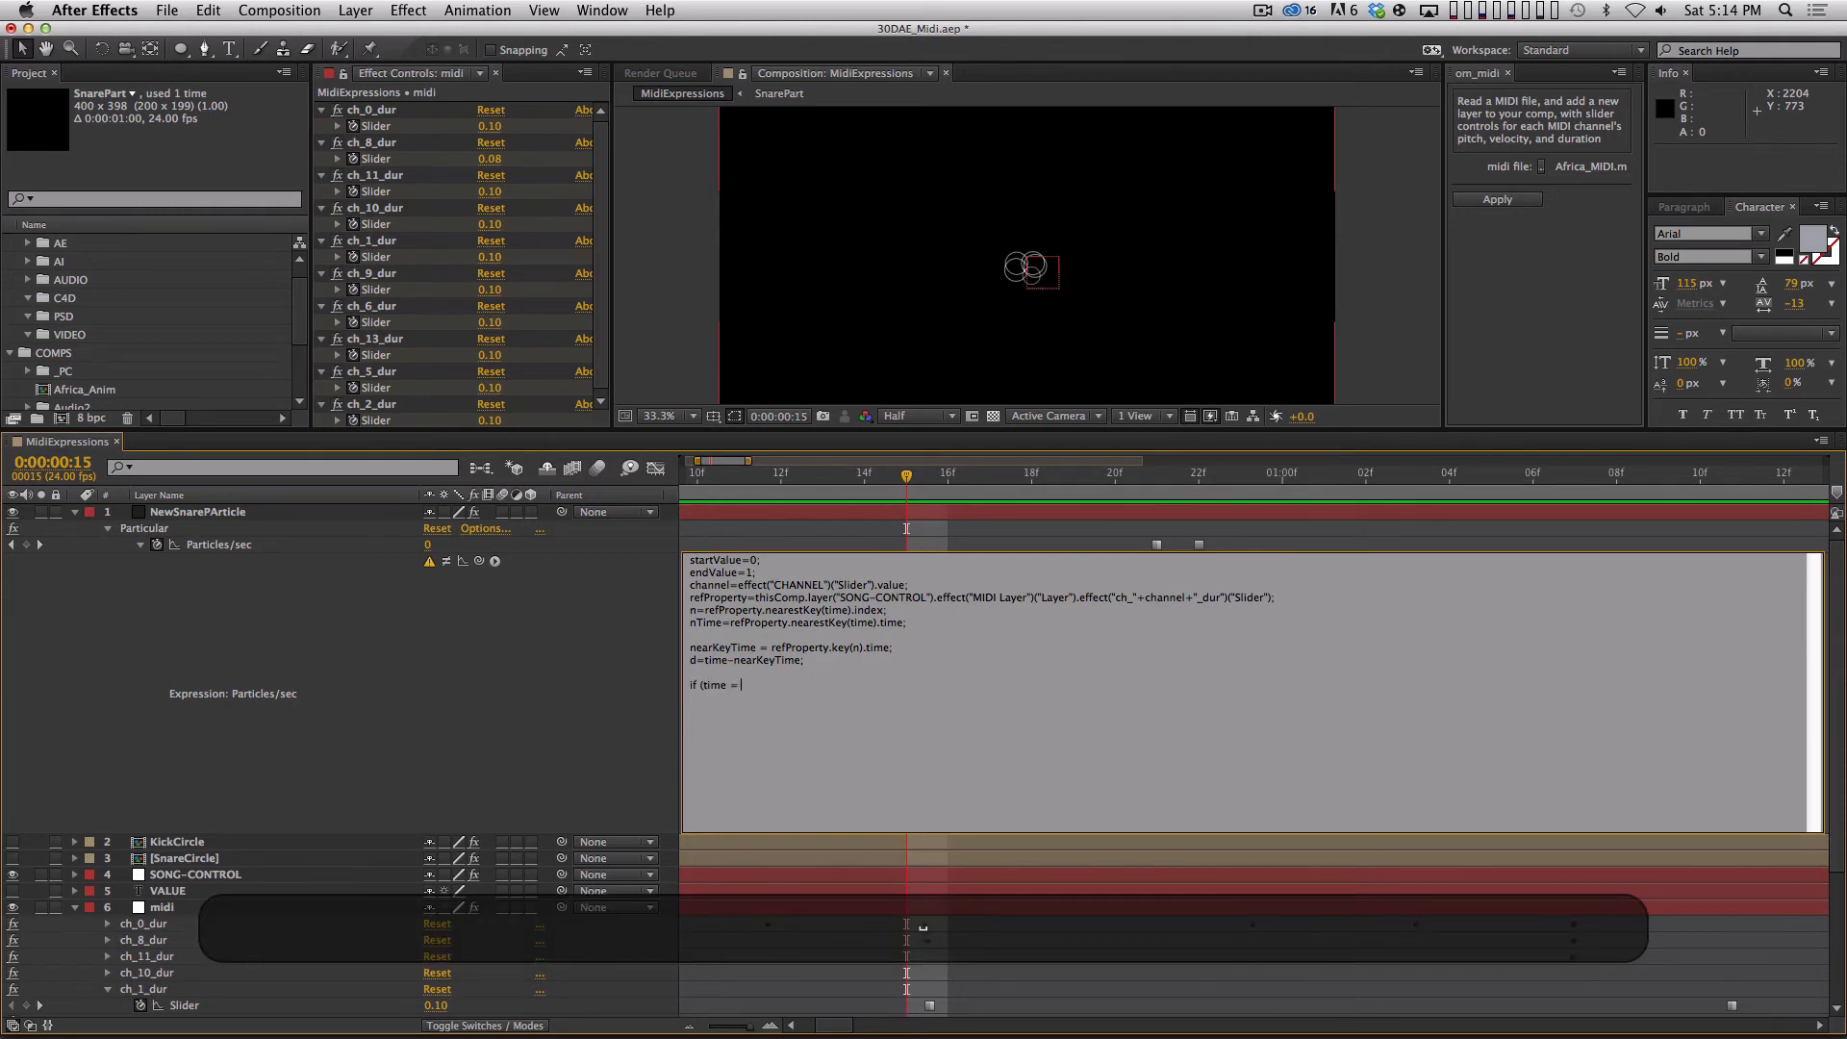
{"action": "type", "text": " == "}
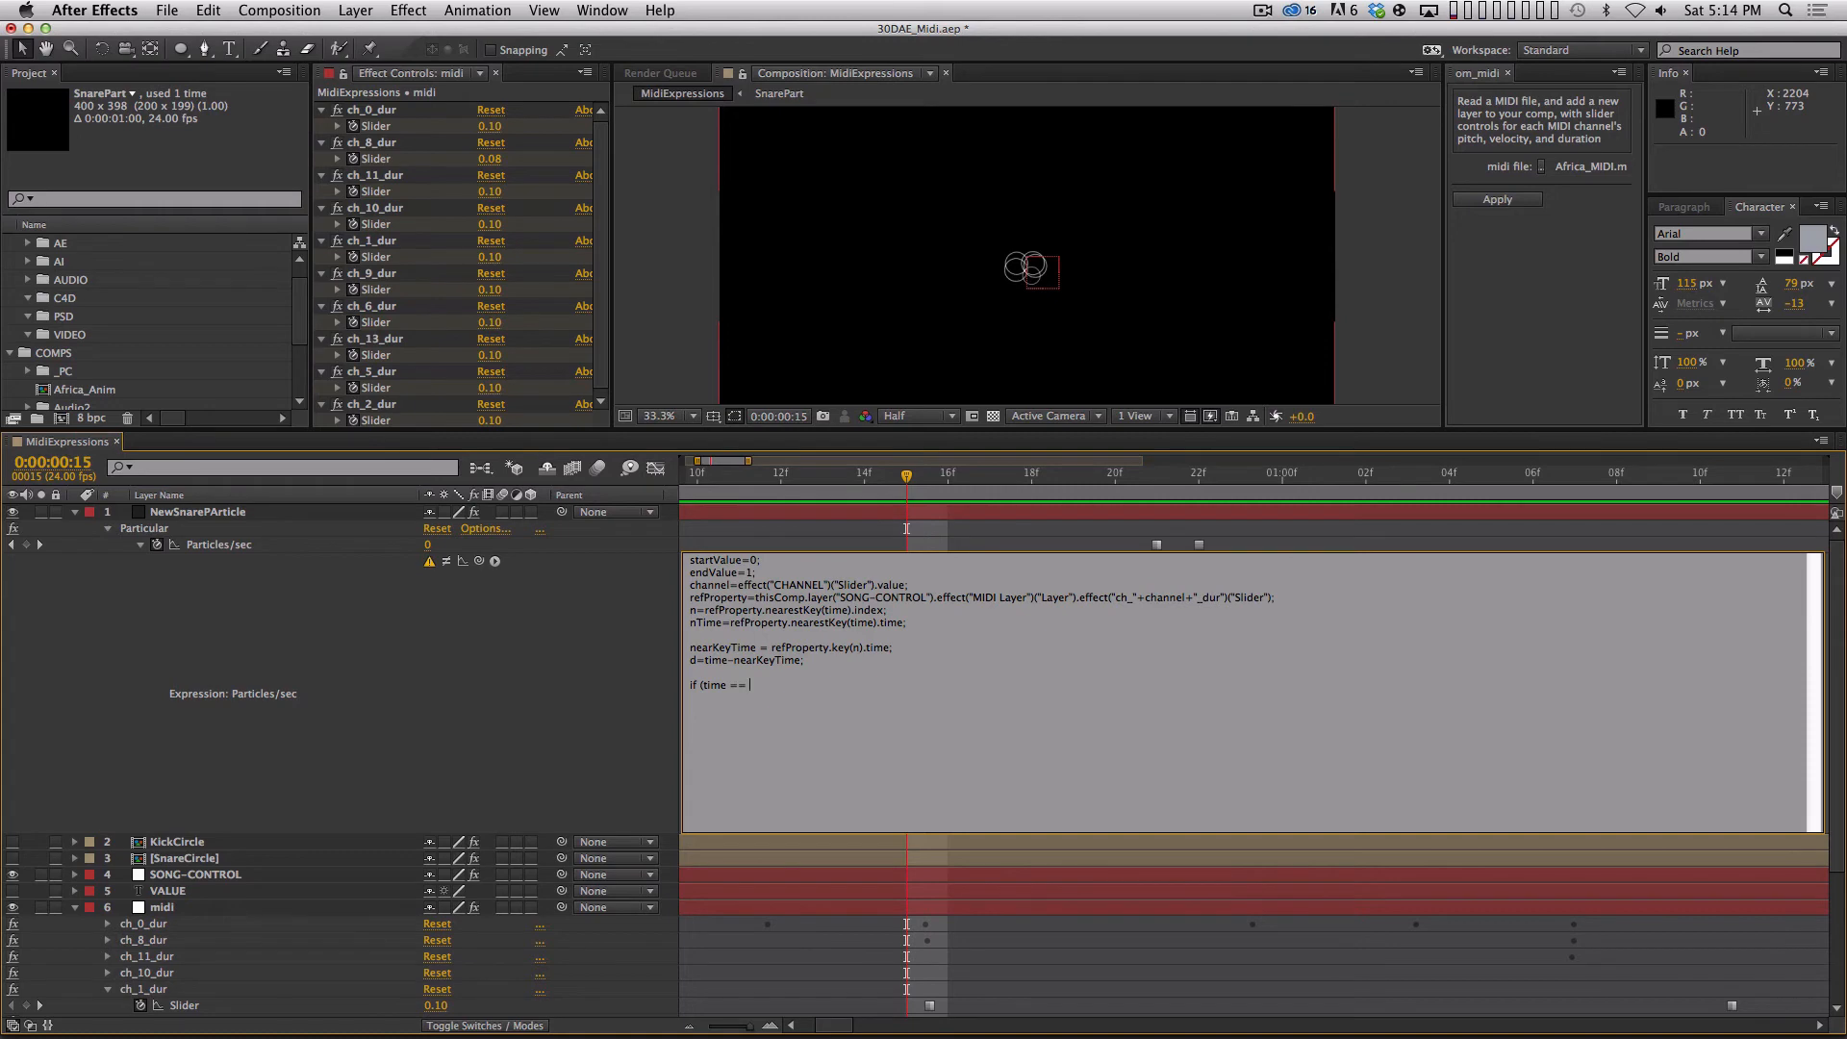
{"action": "type", "text": "nearKeyT"}
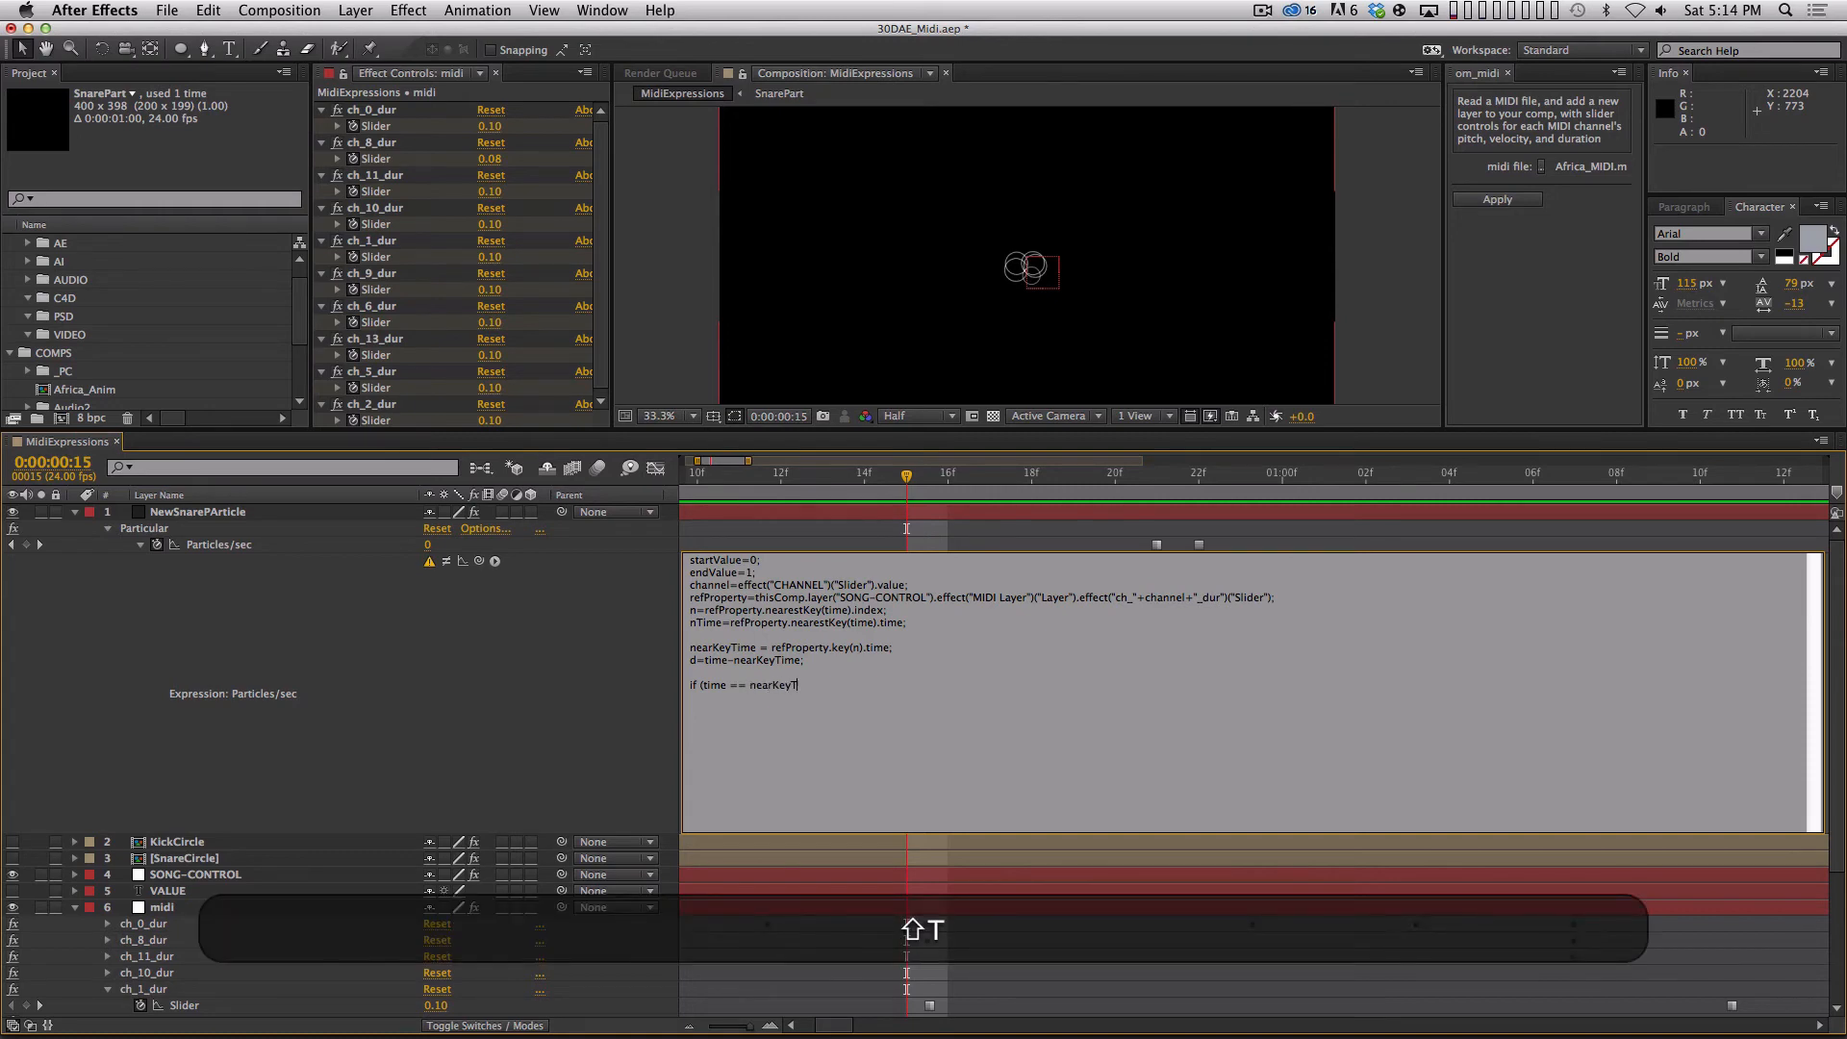
{"action": "type", "text": "ime) {"}
{"action": "key", "text": "Return"}
{"action": "key", "text": "Tab"}
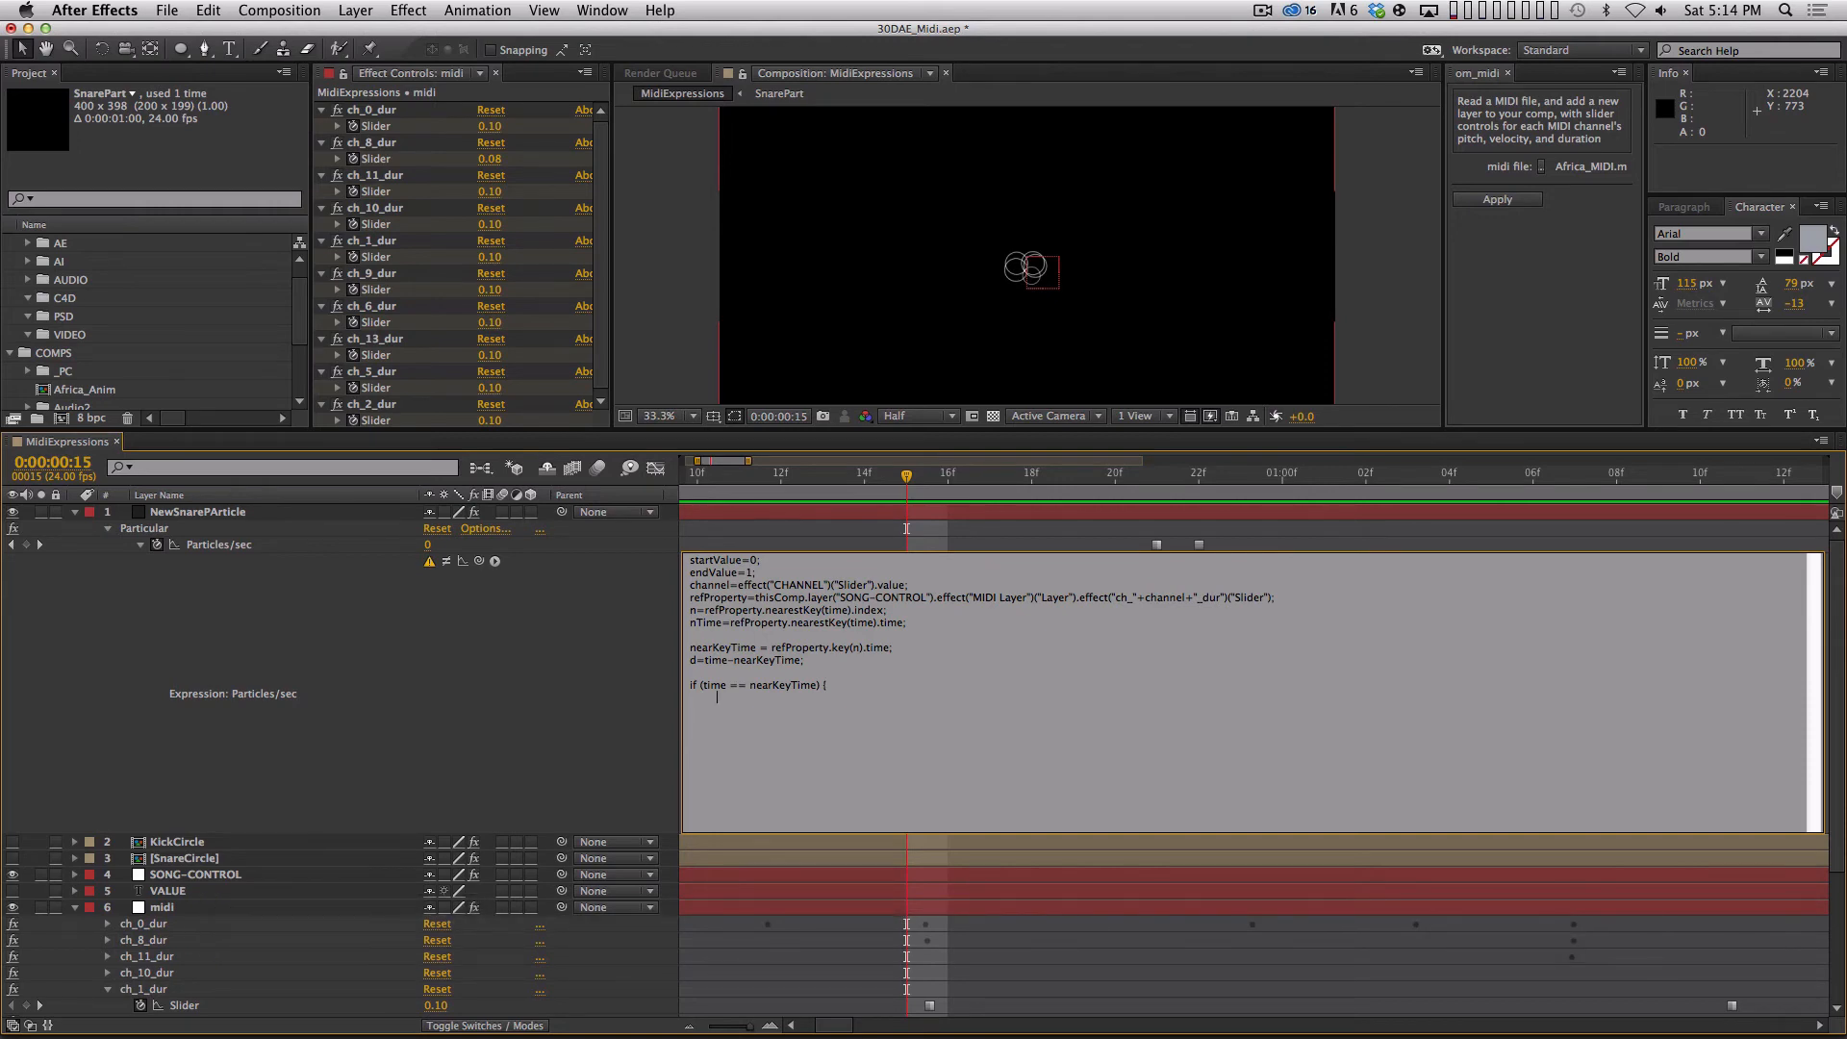
Complete the Particles/sec condition with 100; and an else branch of 0;, commit the expression and dismiss the warning.
{"action": "type", "text": "100"}
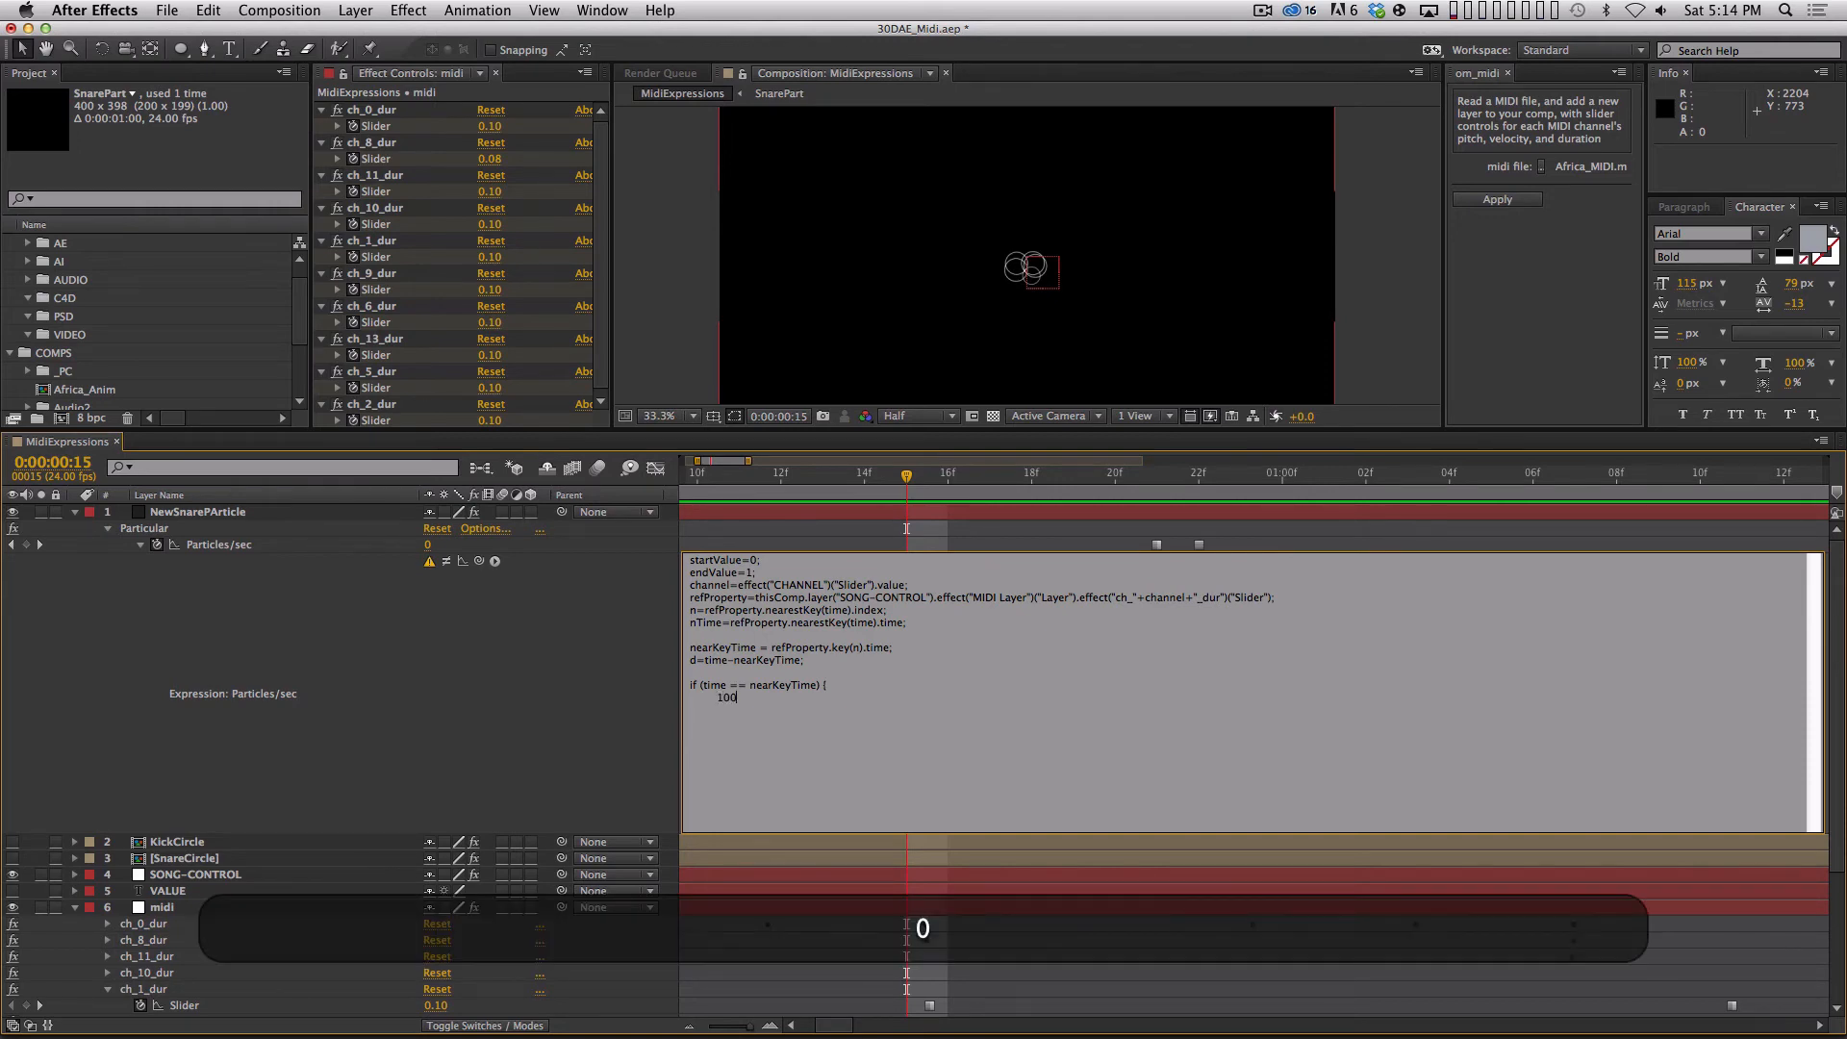
{"action": "type", "text": ";"}
{"action": "key", "text": "Return"}
{"action": "type", "text": "} else {"}
{"action": "key", "text": "shift+Left"}
{"action": "key", "text": "Left"}
{"action": "key", "text": "Left"}
{"action": "key", "text": "Left"}
{"action": "key", "text": "Left"}
{"action": "key", "text": "Left"}
{"action": "key", "text": "Left"}
{"action": "key", "text": "Left"}
{"action": "key", "text": "Right"}
{"action": "key", "text": "Return"}
{"action": "key", "text": "Tab"}
{"action": "type", "text": "0;"}
{"action": "key", "text": "Return"}
{"action": "type", "text": "}"}
{"action": "key", "text": "KP_Enter"}
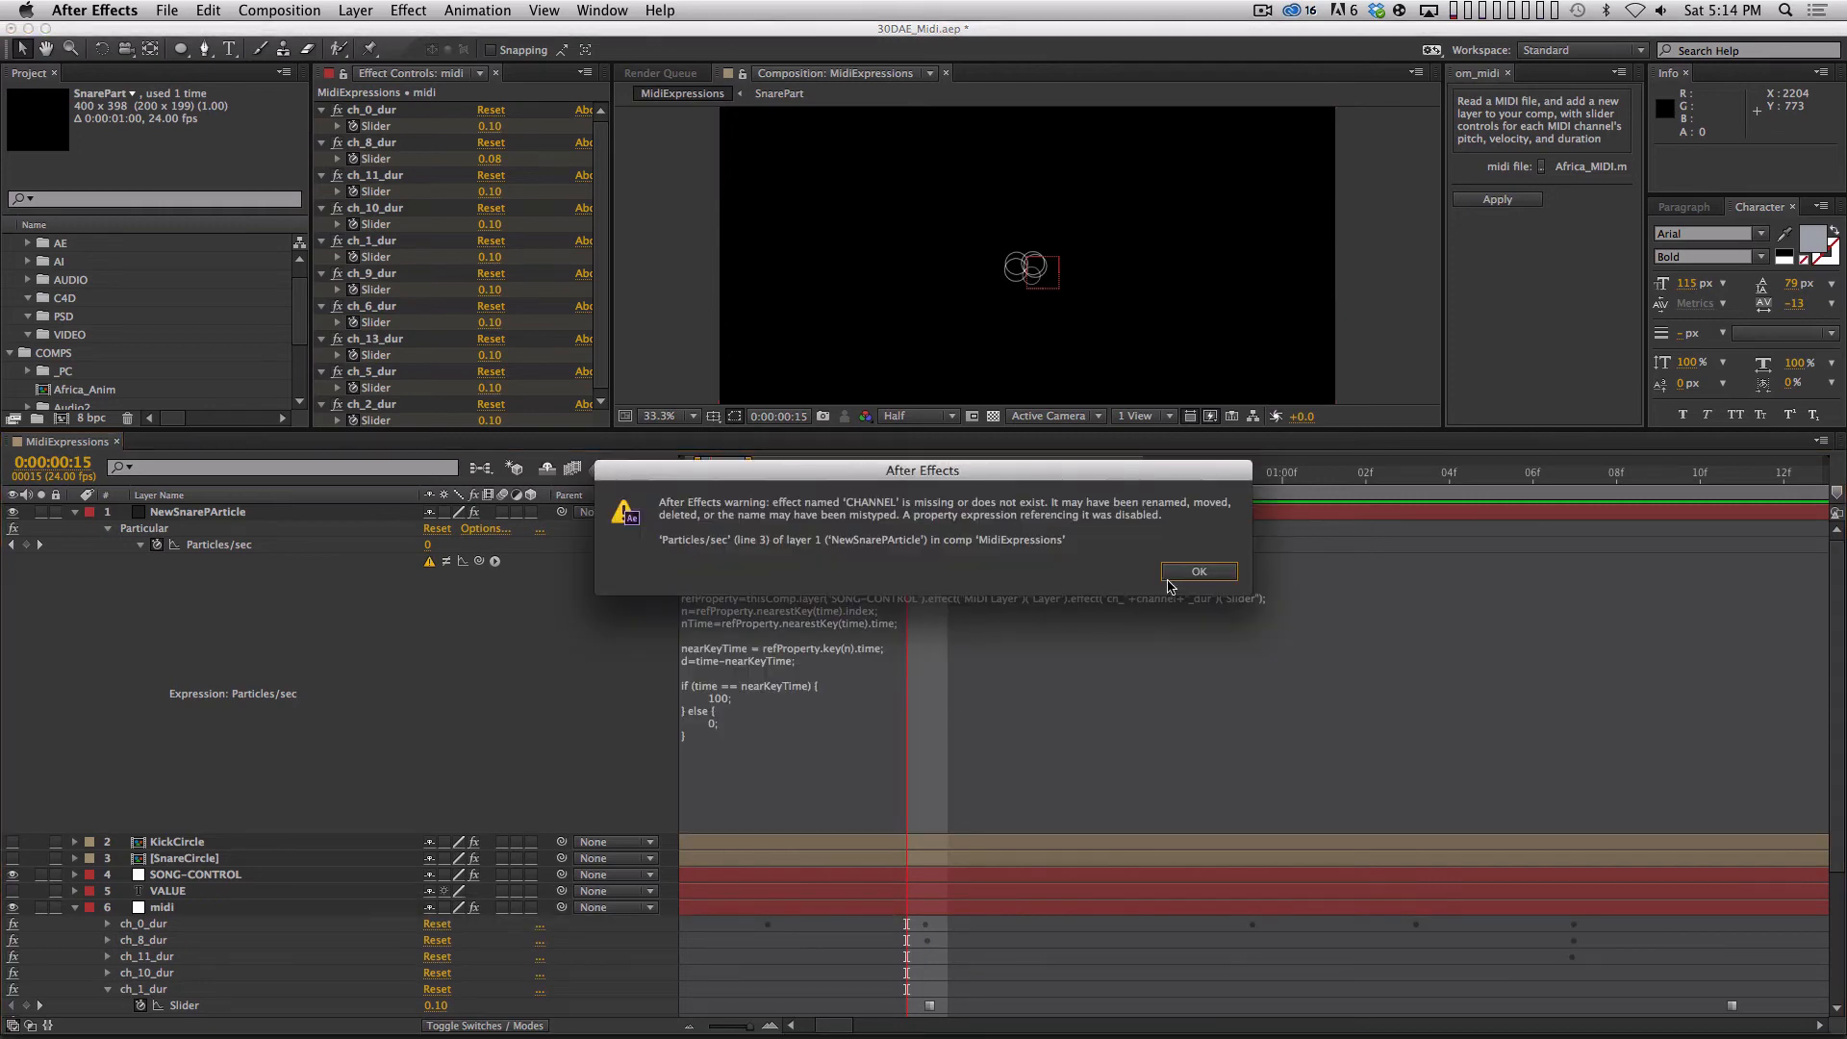
{"action": "left_click", "coordinate": [1209, 575]}
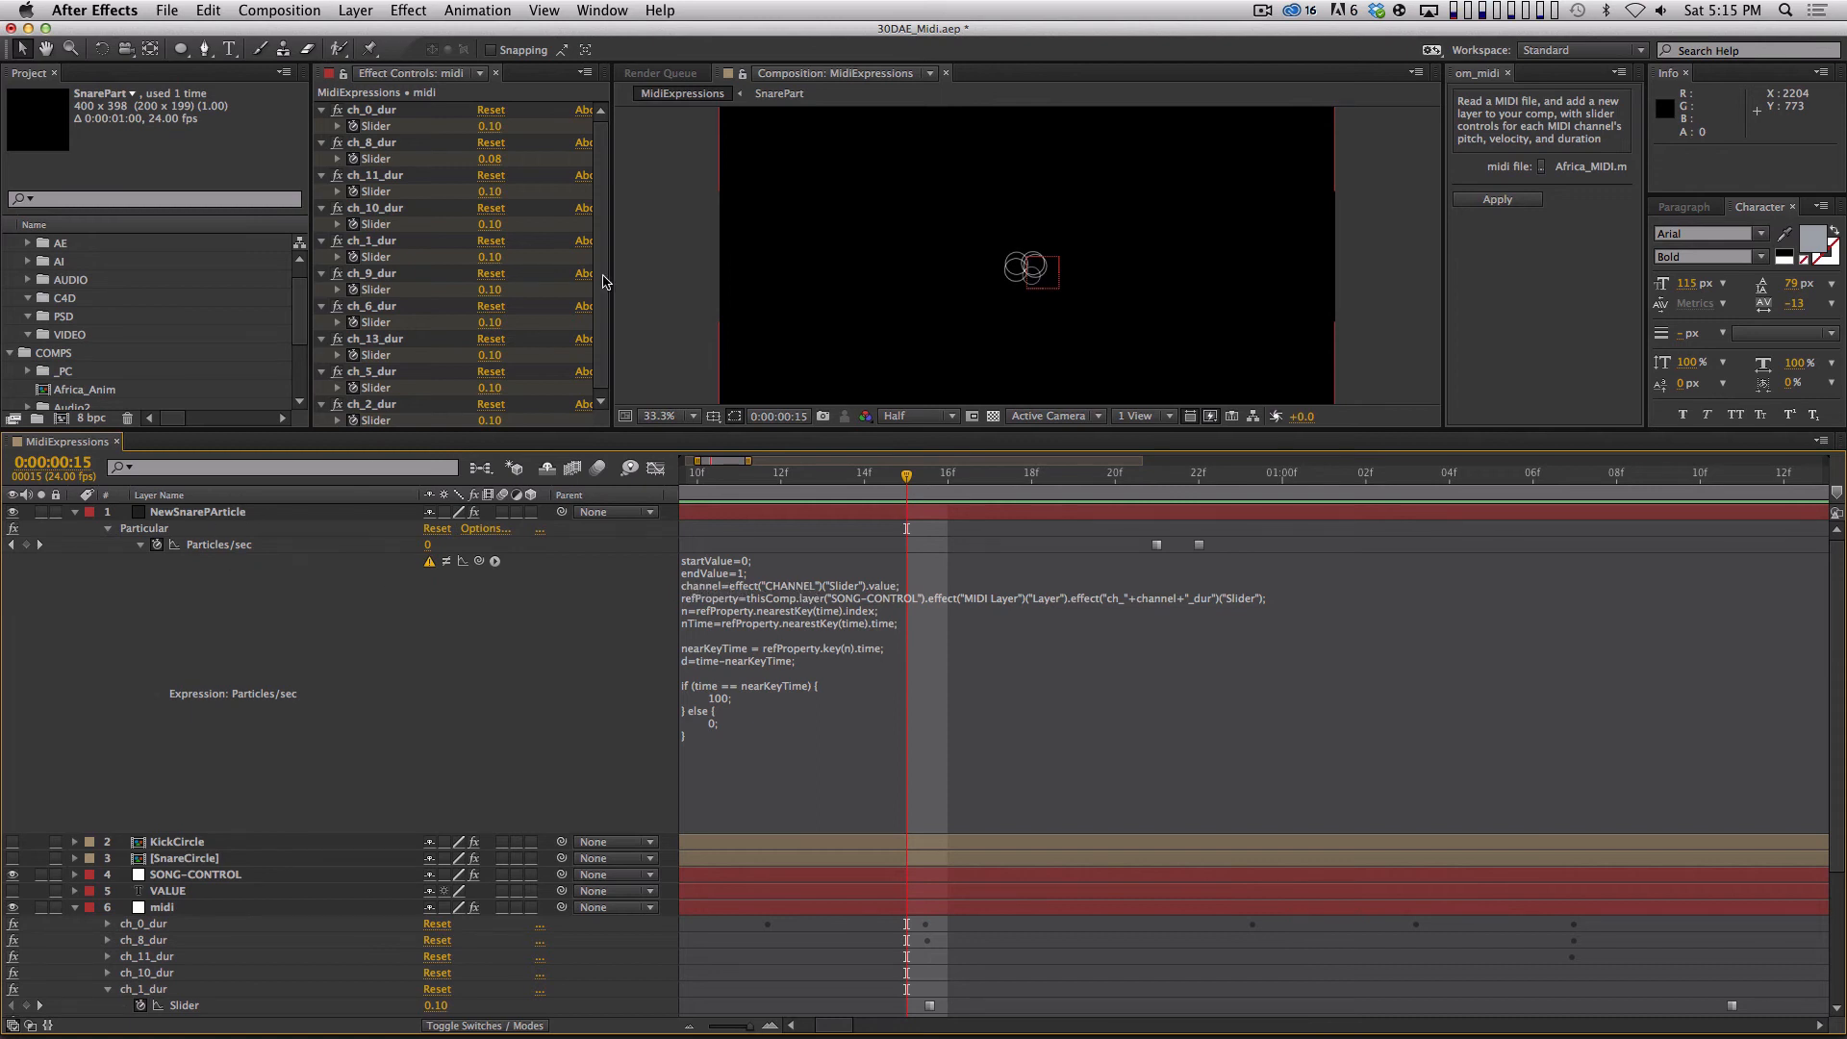
Copy the CHANNEL slider effect from SnareCircle and paste it onto NewSnarePArticle.
{"action": "left_click", "coordinate": [197, 512]}
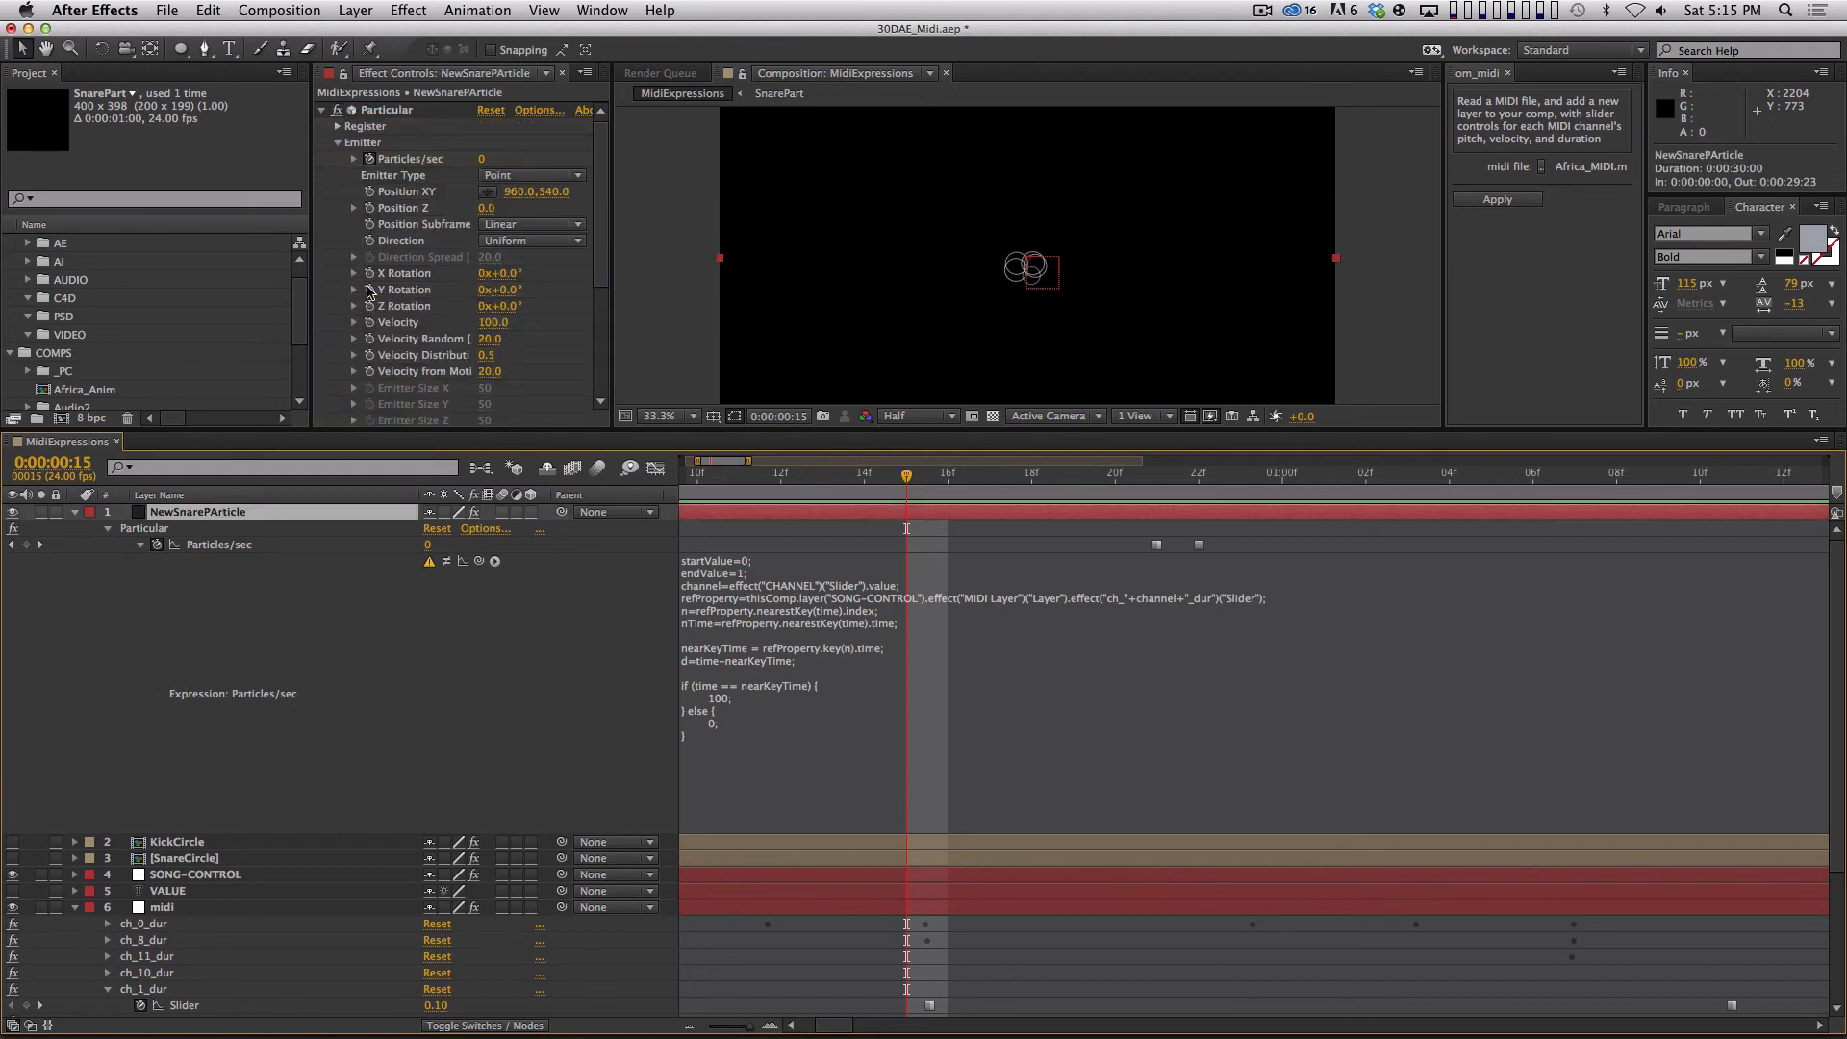
{"action": "key", "text": "F3"}
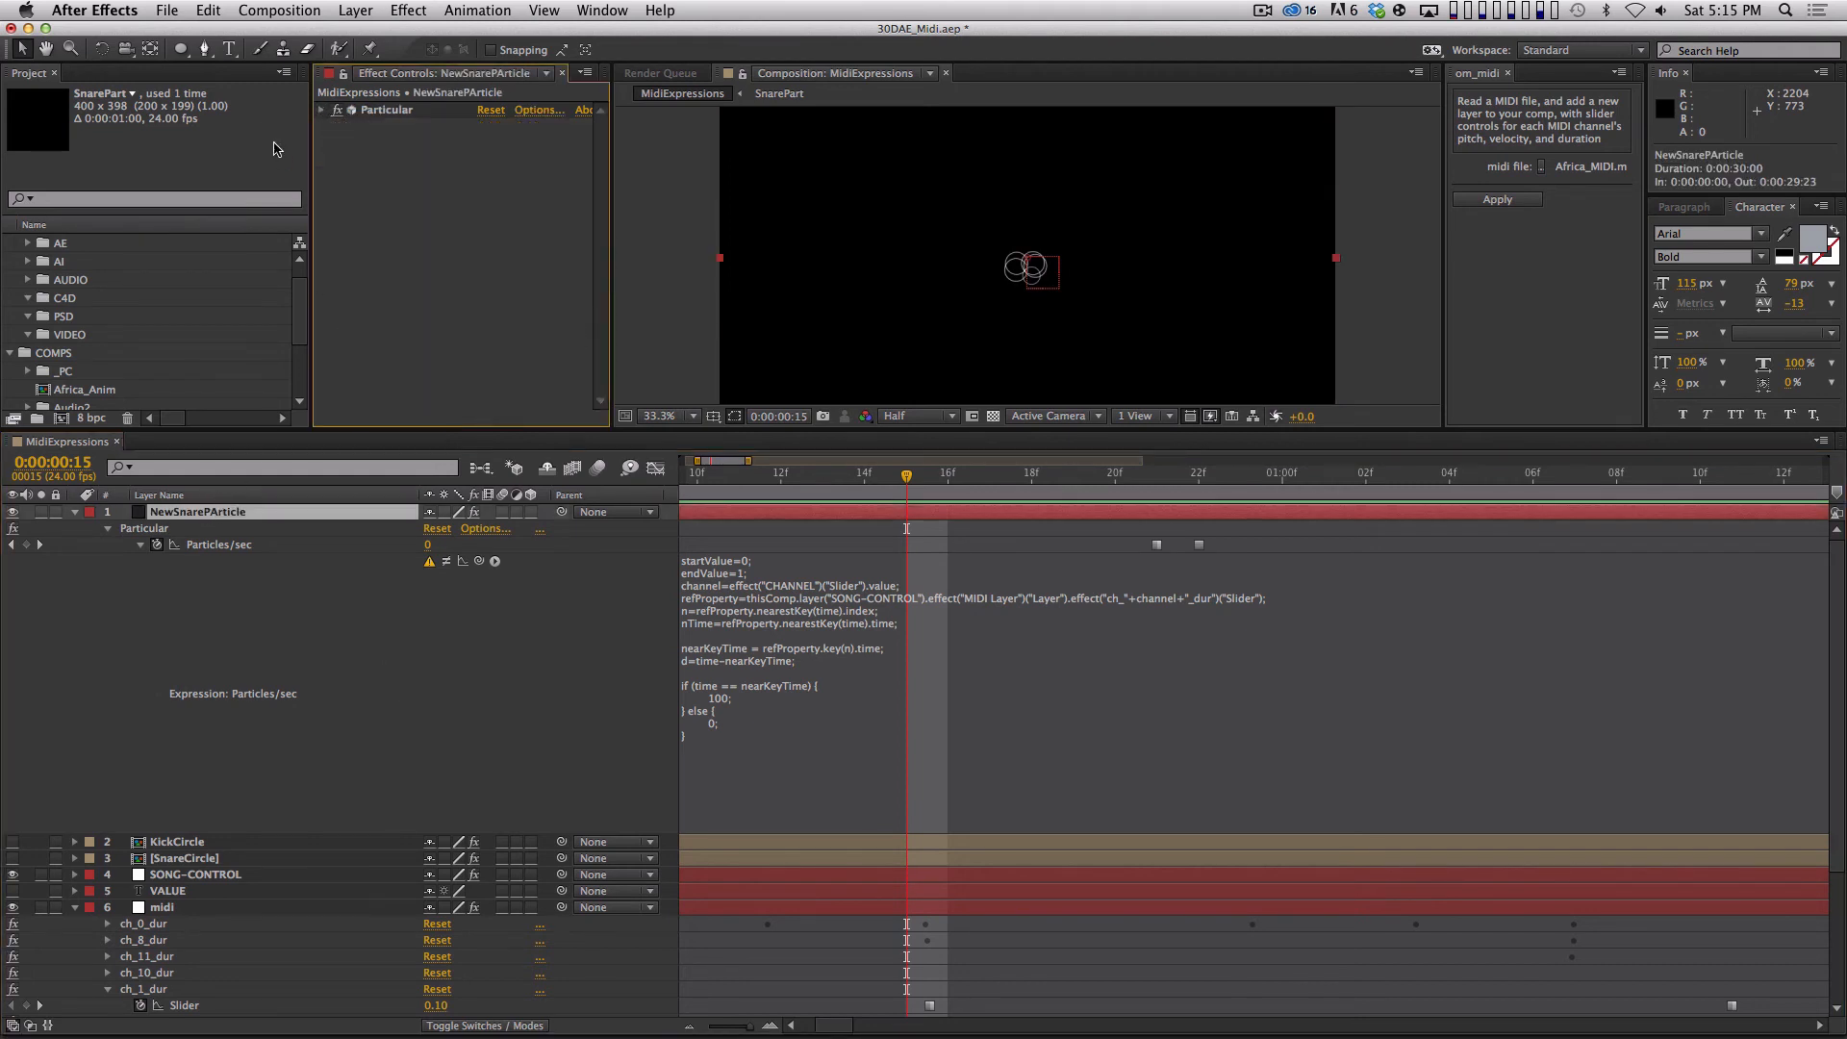
{"action": "left_click", "coordinate": [206, 858]}
{"action": "left_click", "coordinate": [370, 111]}
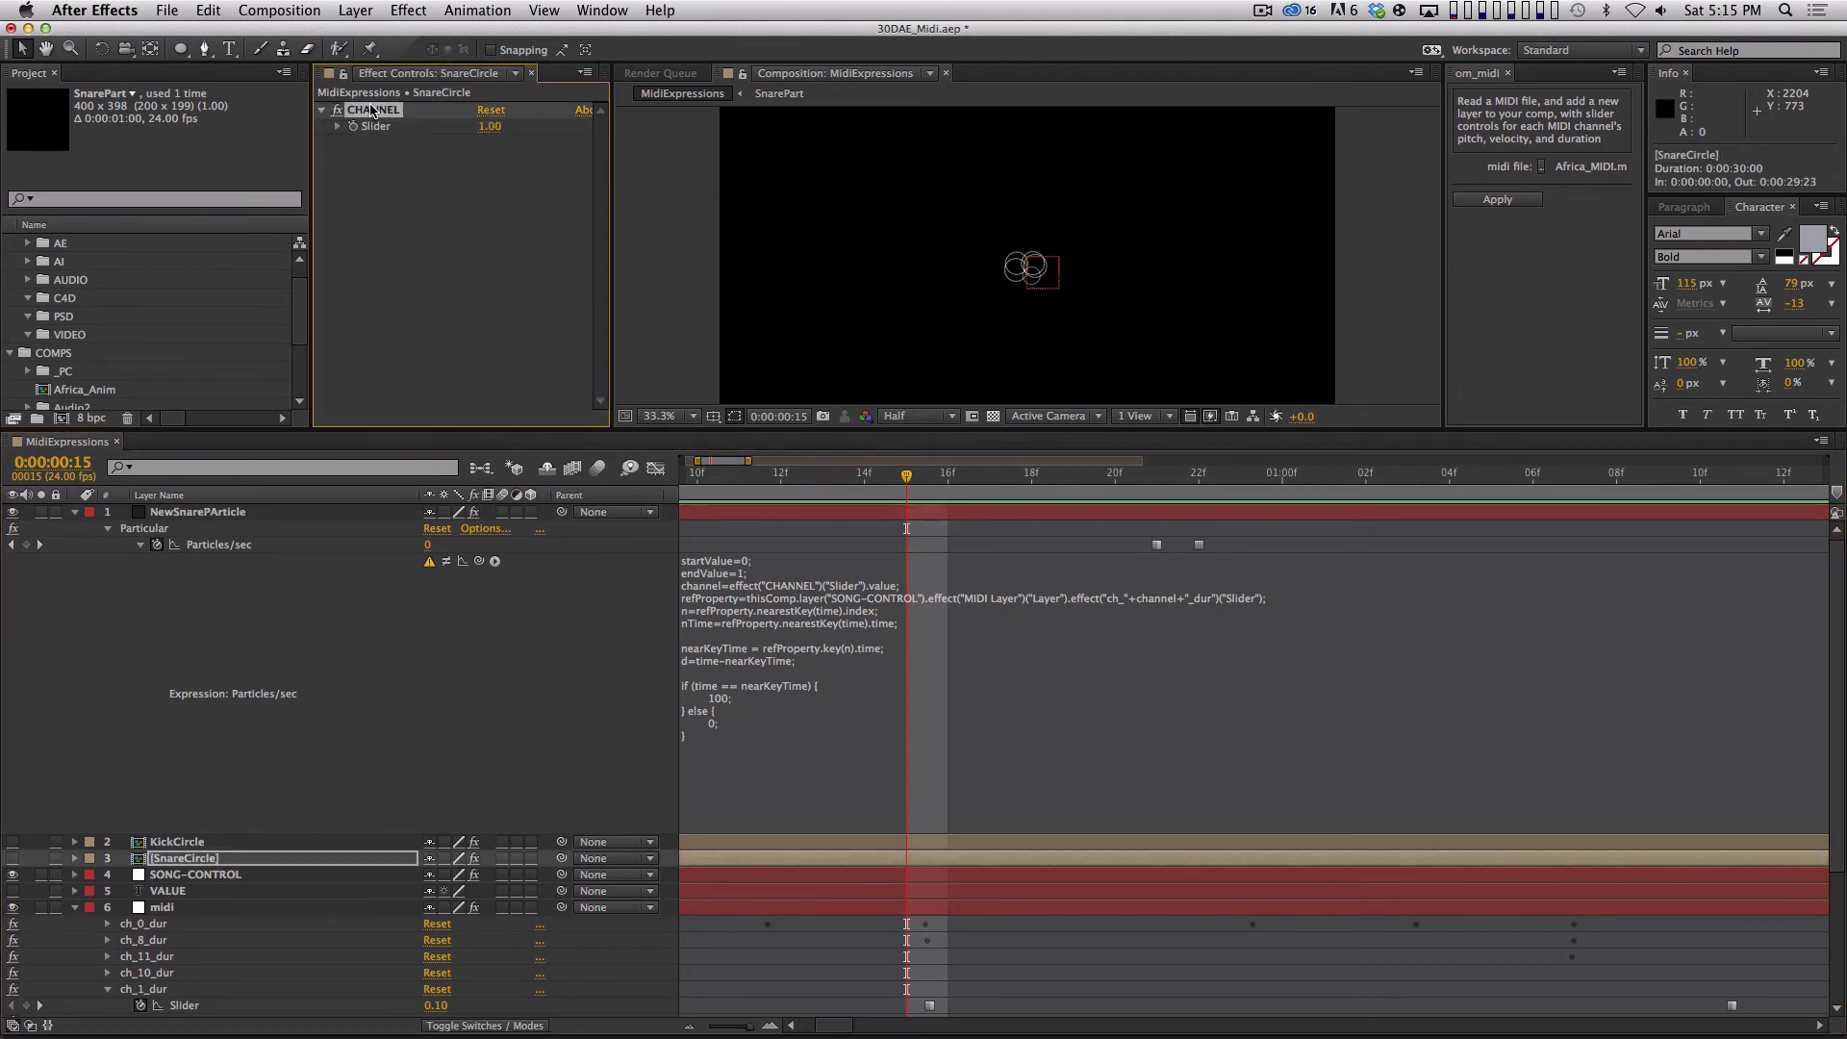
{"action": "key", "text": "super+c"}
{"action": "left_click", "coordinate": [225, 510]}
{"action": "key", "text": "super+v"}
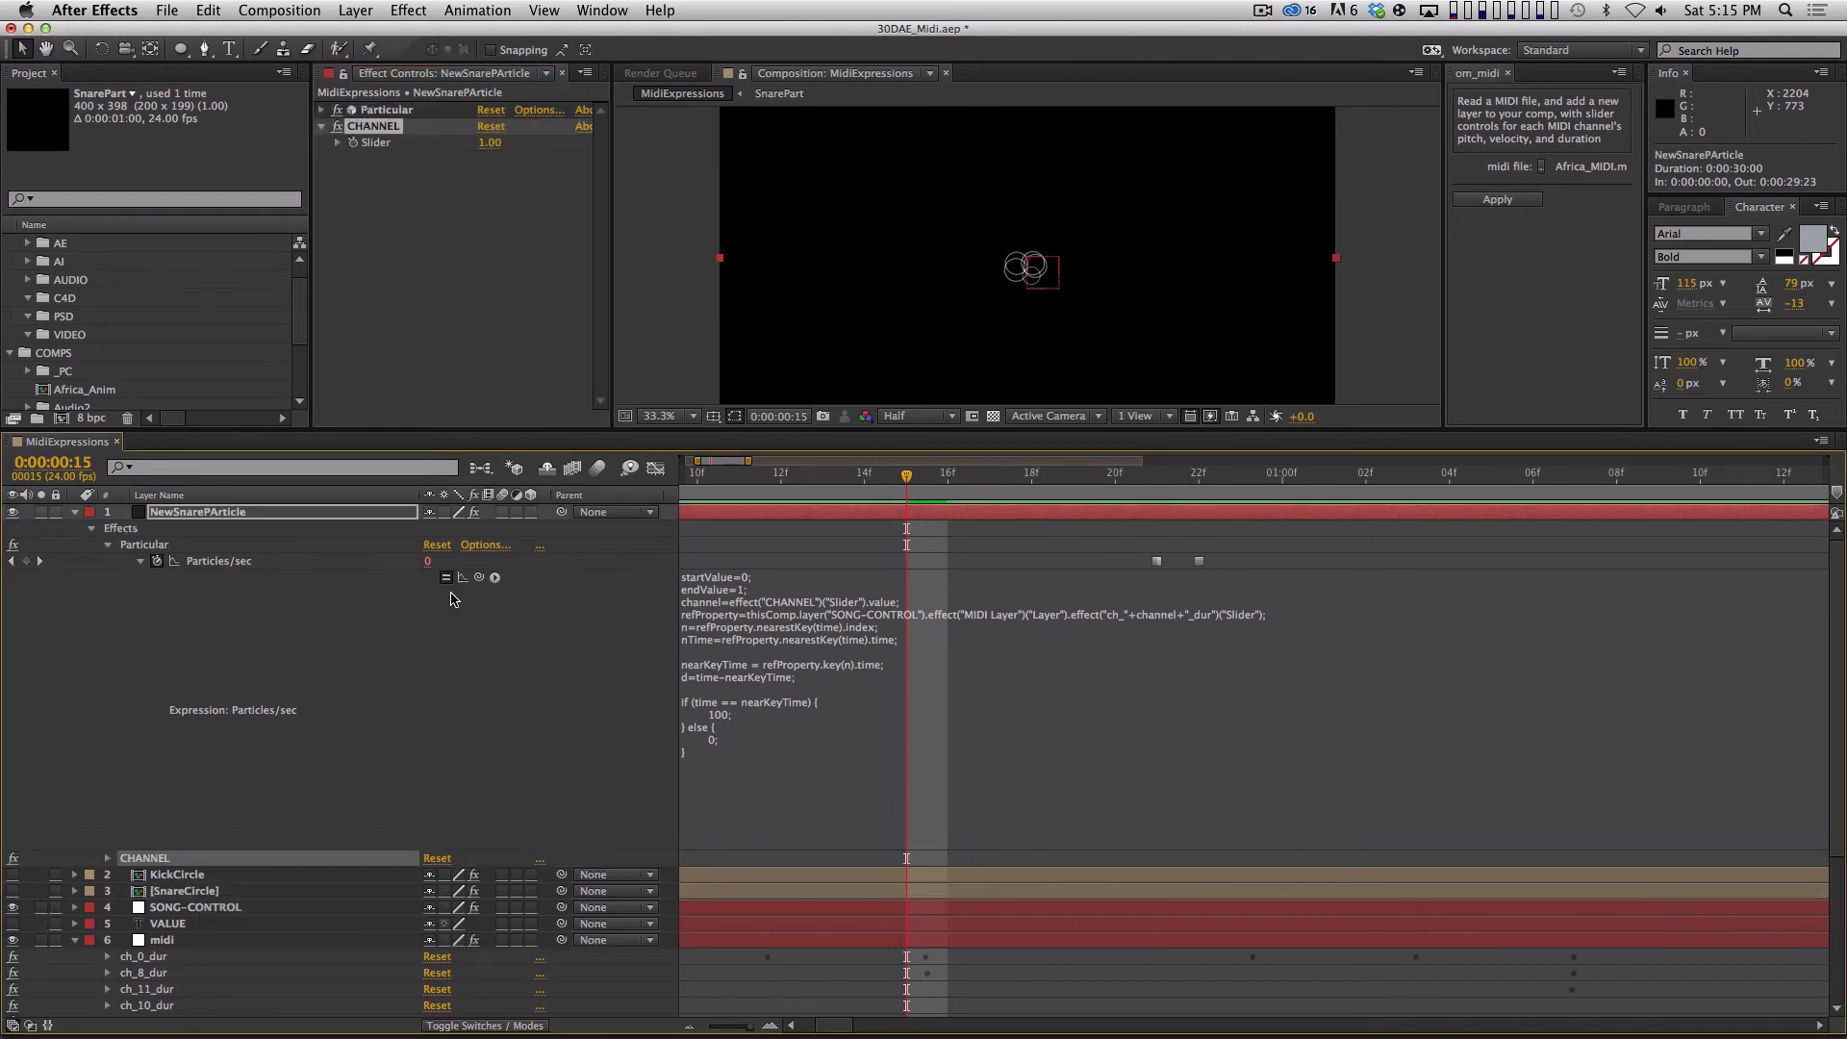
Play the composition to check the snare particle emission.
{"action": "left_click", "coordinate": [737, 484]}
{"action": "key", "text": "space"}
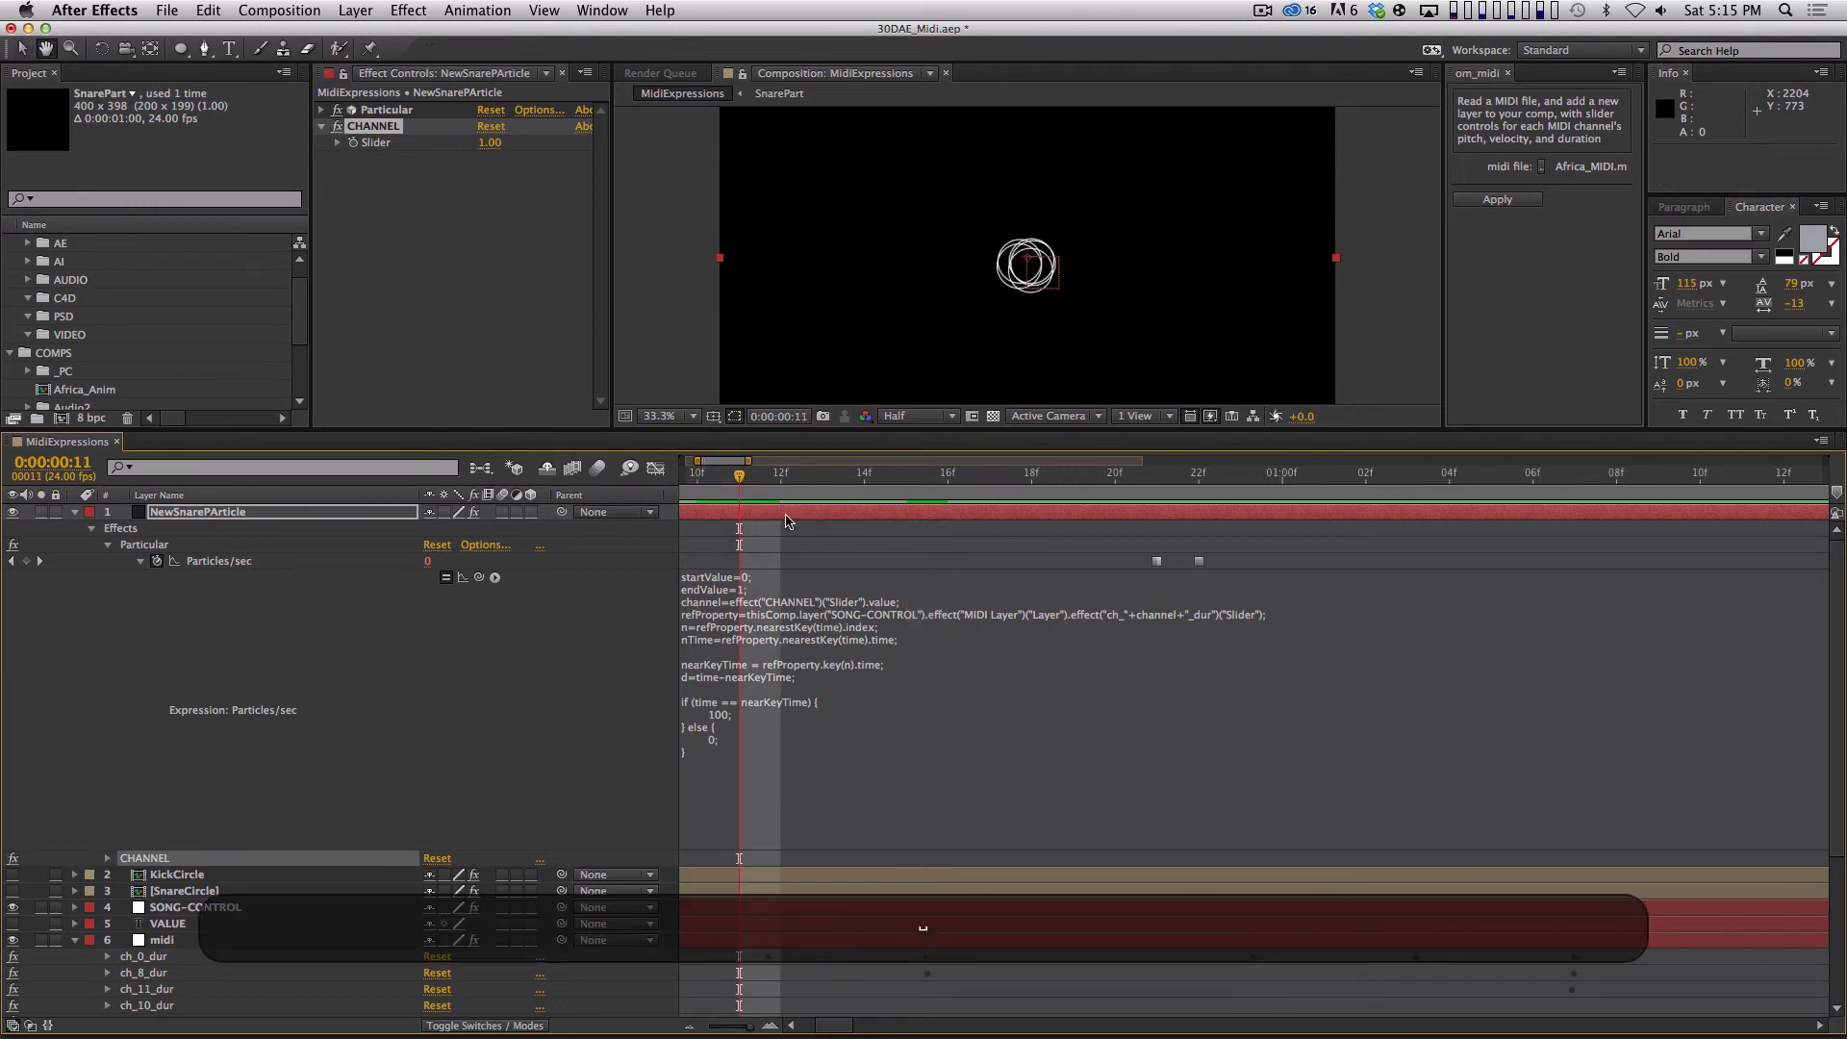
{"action": "key", "text": "space"}
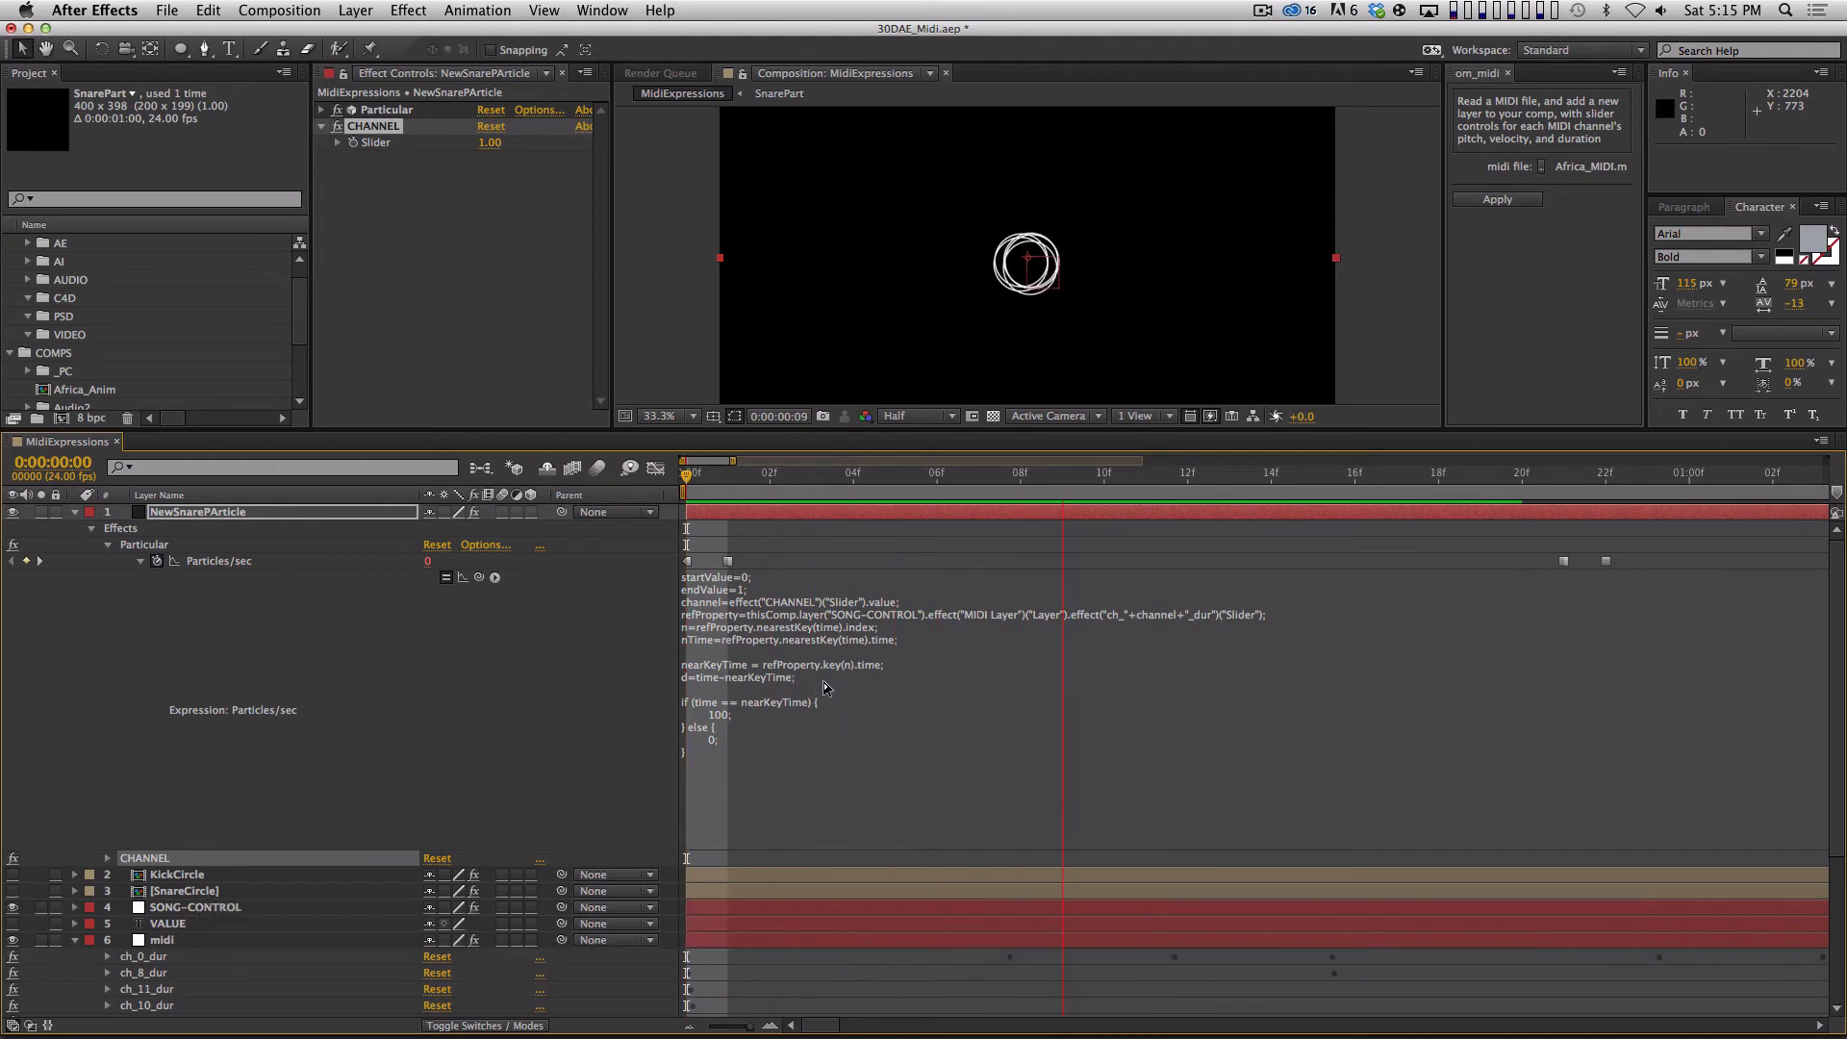
{"action": "key", "text": "space"}
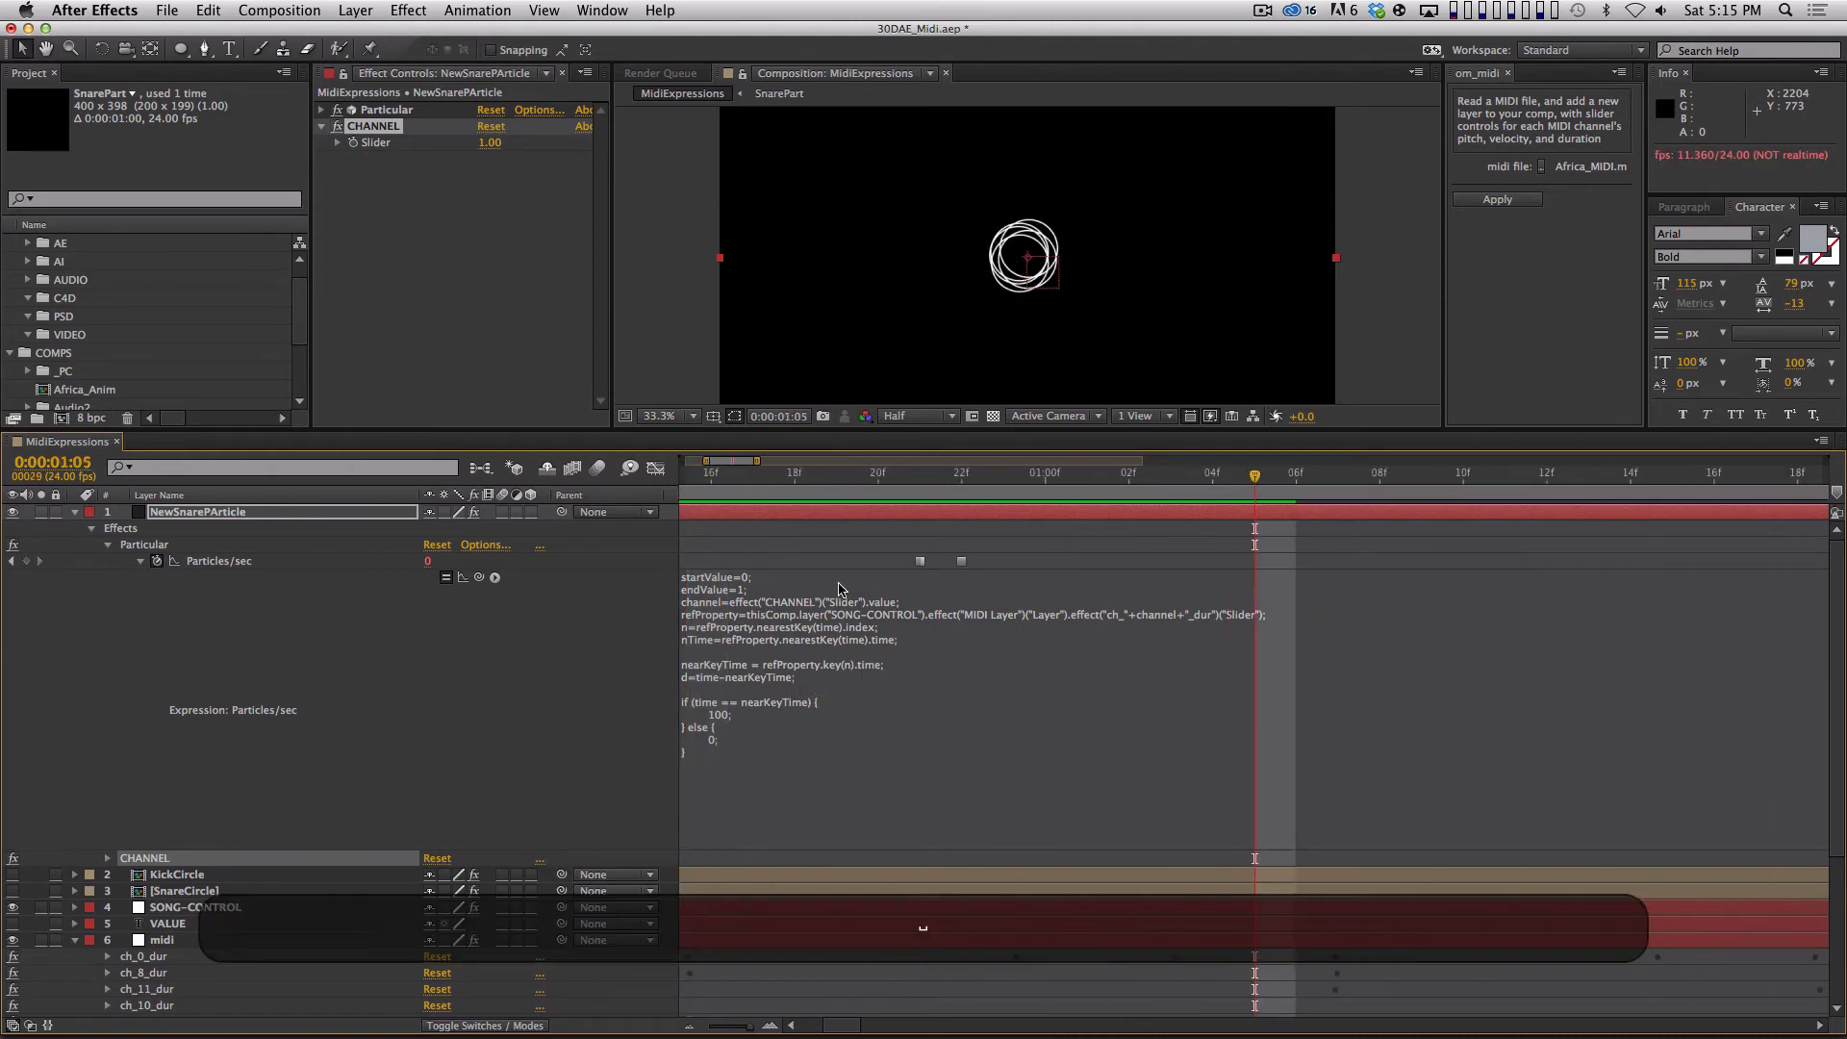
End the work area at 0:00:03:03 and run a RAM preview of the snare particles.
{"action": "key", "text": "minus"}
{"action": "key", "text": "minus"}
{"action": "key", "text": "minus"}
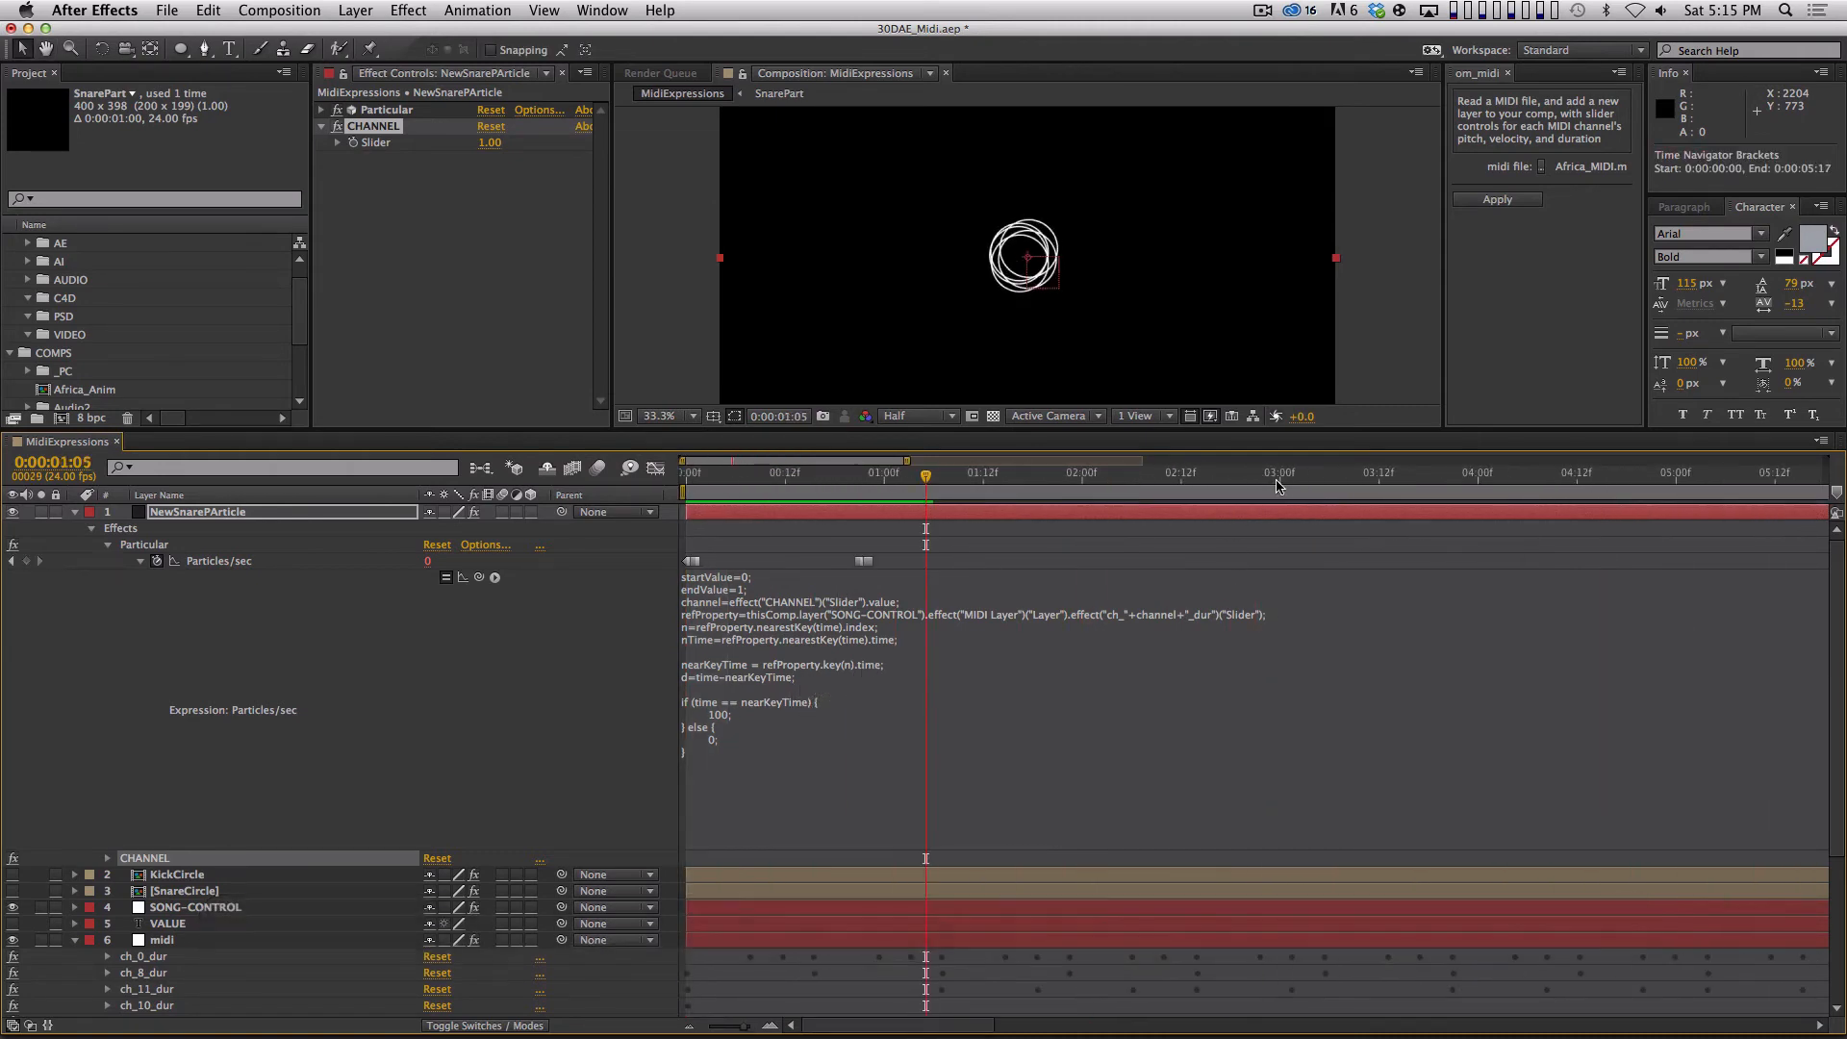
{"action": "left_click", "coordinate": [1304, 473]}
{"action": "key", "text": "n"}
{"action": "key", "text": "KP_0"}
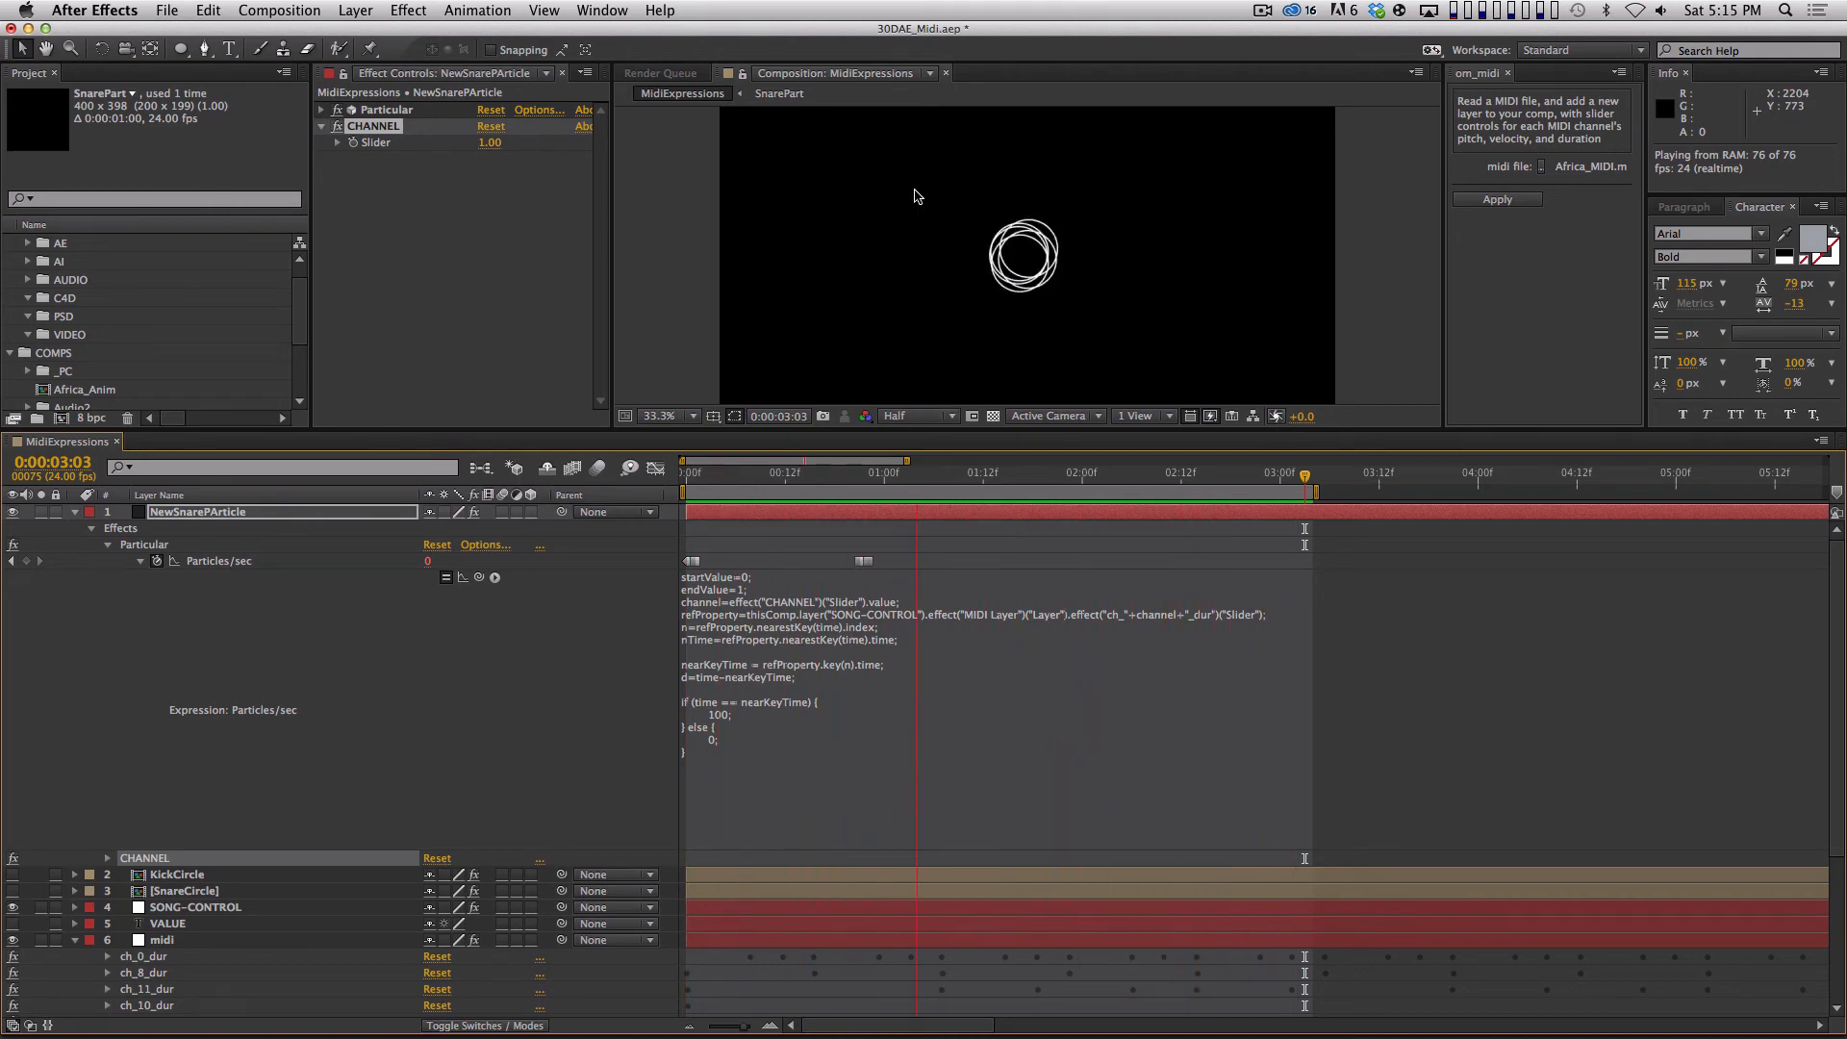
{"action": "key", "text": "space"}
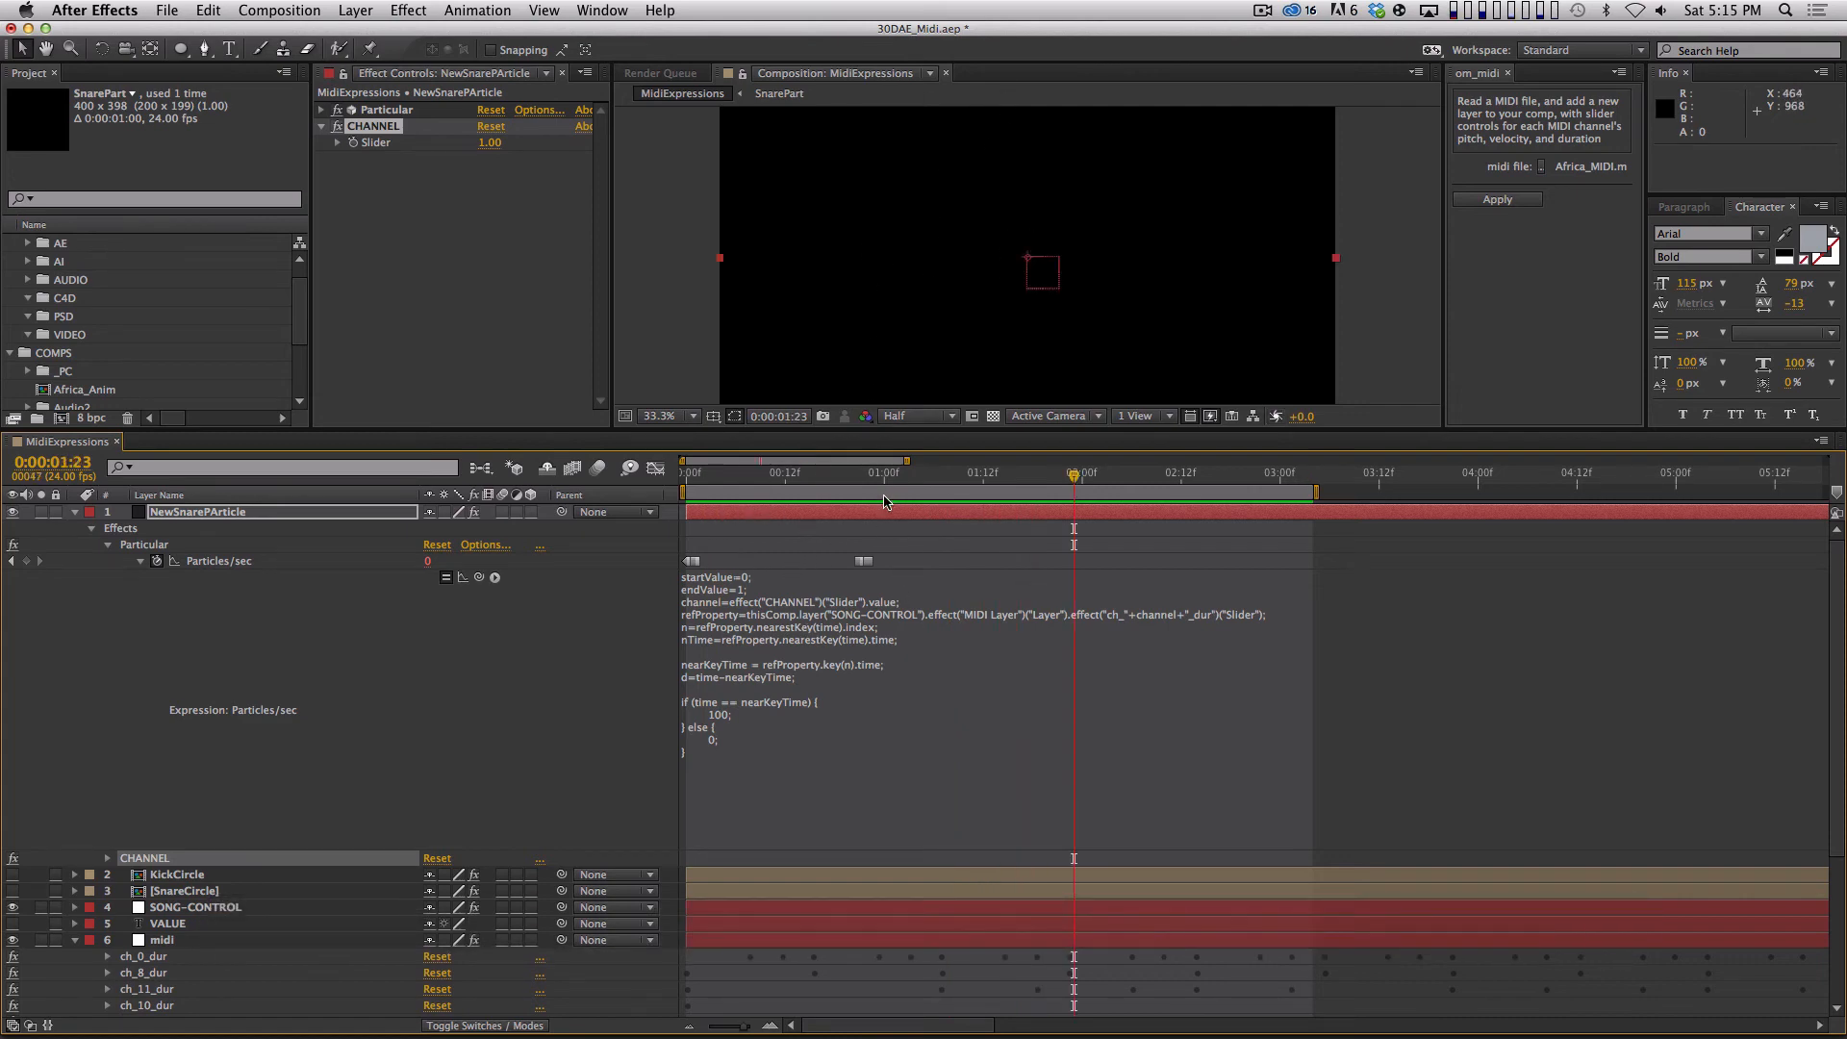
Step through the frames around the first ch_1_dur Slider keyframe to check whether particles are emitted there.
{"action": "left_click", "coordinate": [861, 476], "text": "shift"}
{"action": "scroll", "coordinate": [928, 674], "scroll_direction": "down", "scroll_amount": 4}
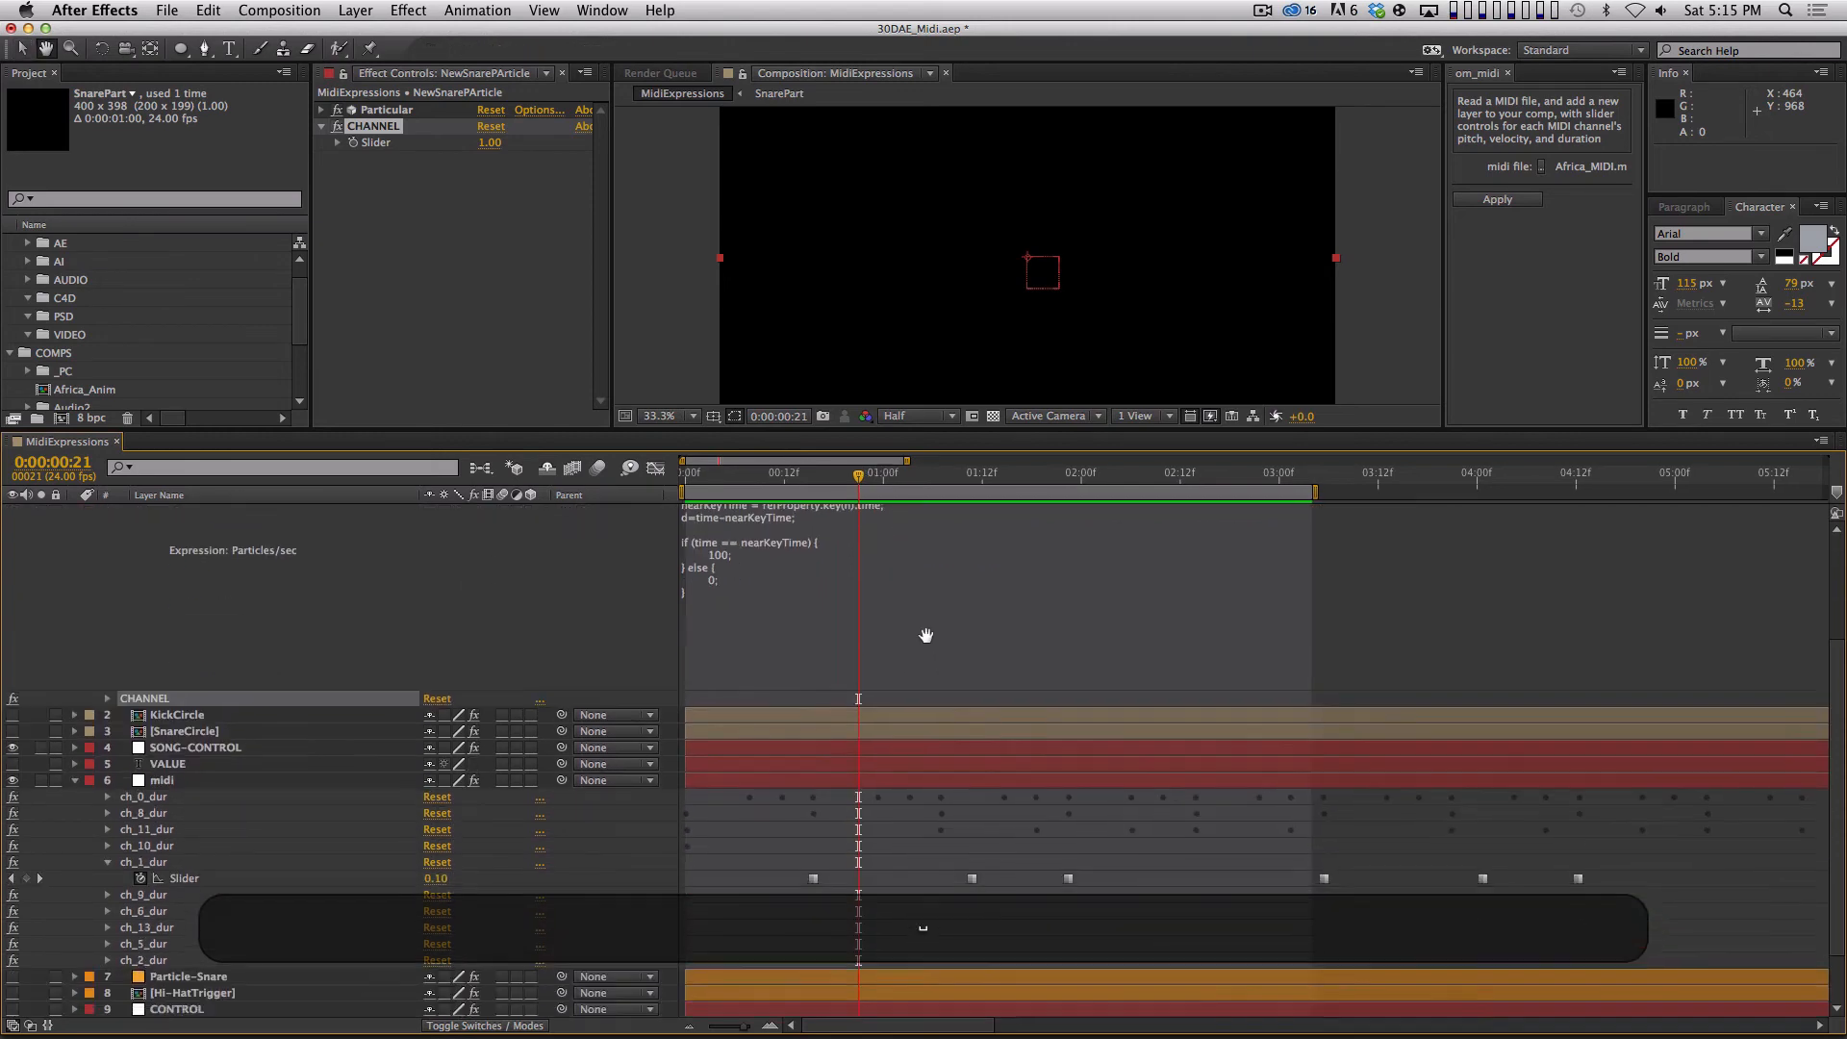
{"action": "left_click", "coordinate": [808, 475], "text": "shift"}
{"action": "key", "text": "equal"}
{"action": "key", "text": "equal"}
{"action": "key", "text": "Page_Up"}
{"action": "key", "text": "Page_Up"}
{"action": "key", "text": "Page_Down"}
{"action": "key", "text": "Page_Down"}
{"action": "key", "text": "Page_Up"}
{"action": "key", "text": "Page_Down"}
{"action": "key", "text": "Page_Up"}
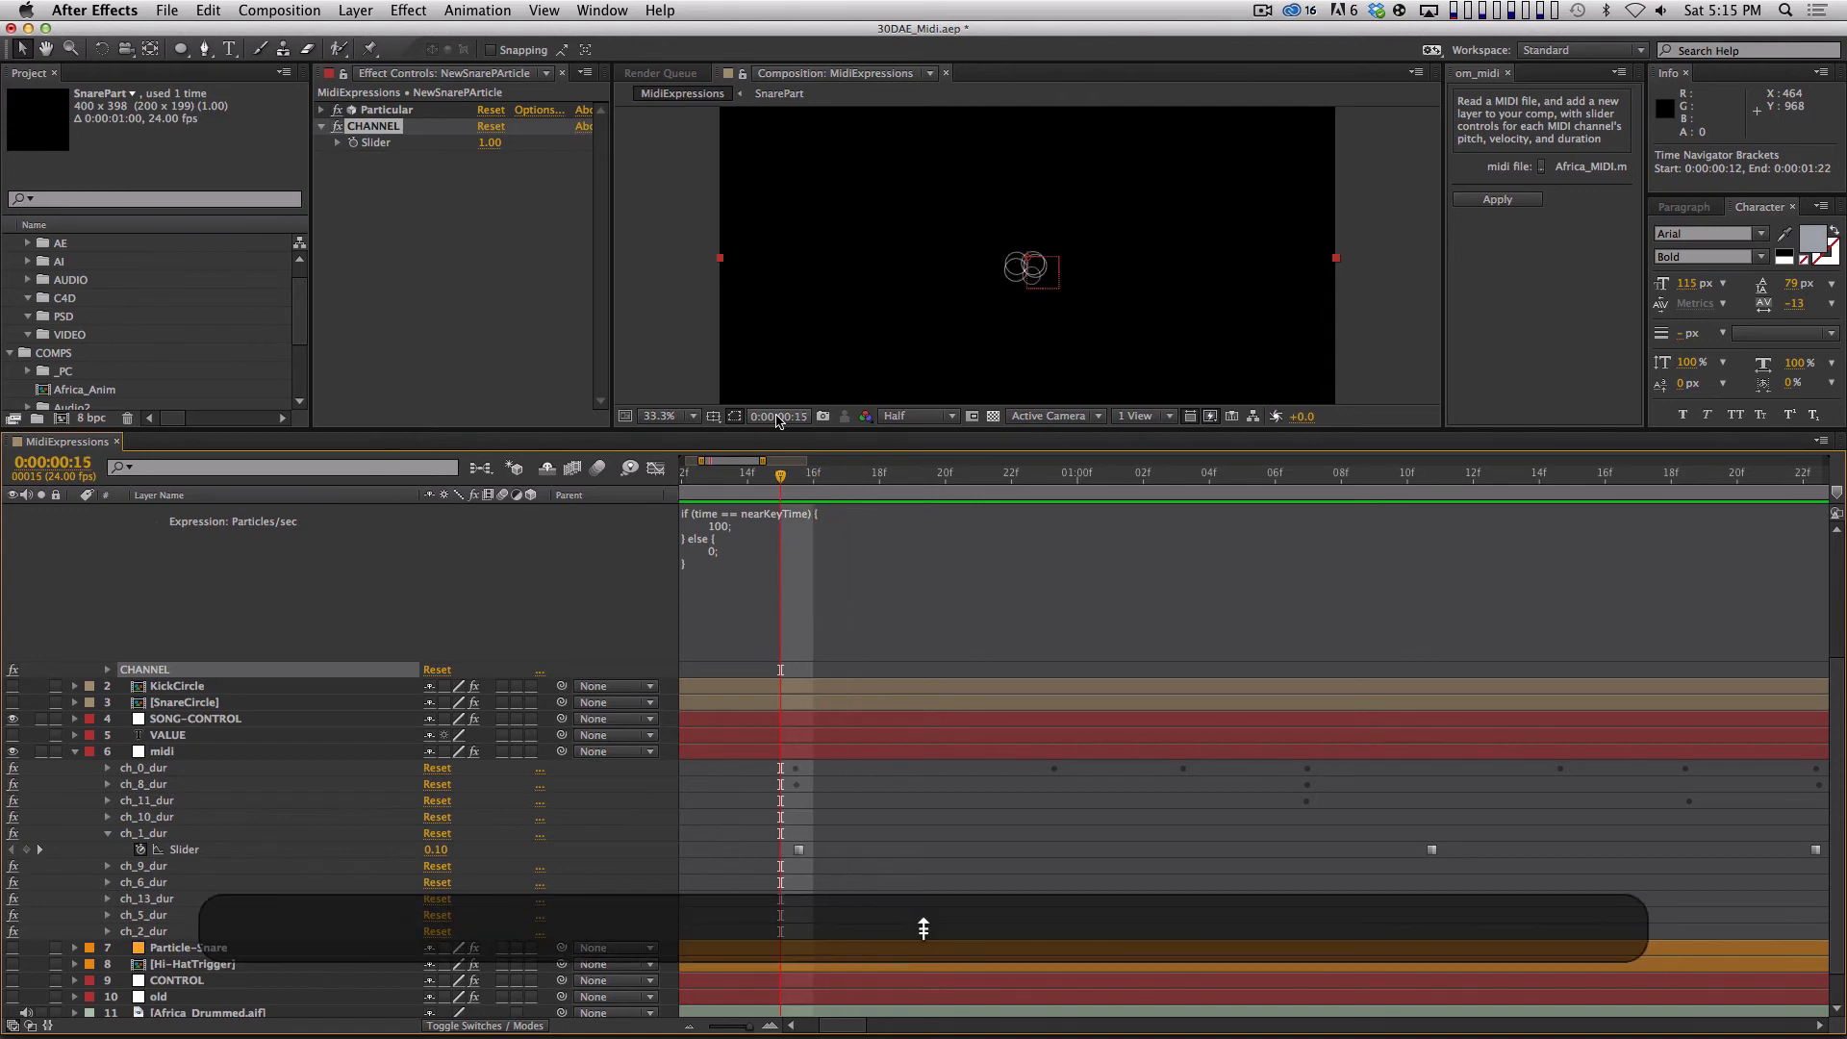
Replace the if/else block of the NewSnarePArticle Particles/sec expression with the start of a new condition, "if (Math.abs".
{"action": "key", "text": "minus"}
{"action": "key", "text": "space"}
{"action": "left_click_drag", "start_coordinate": [831, 579], "coordinate": [989, 898]}
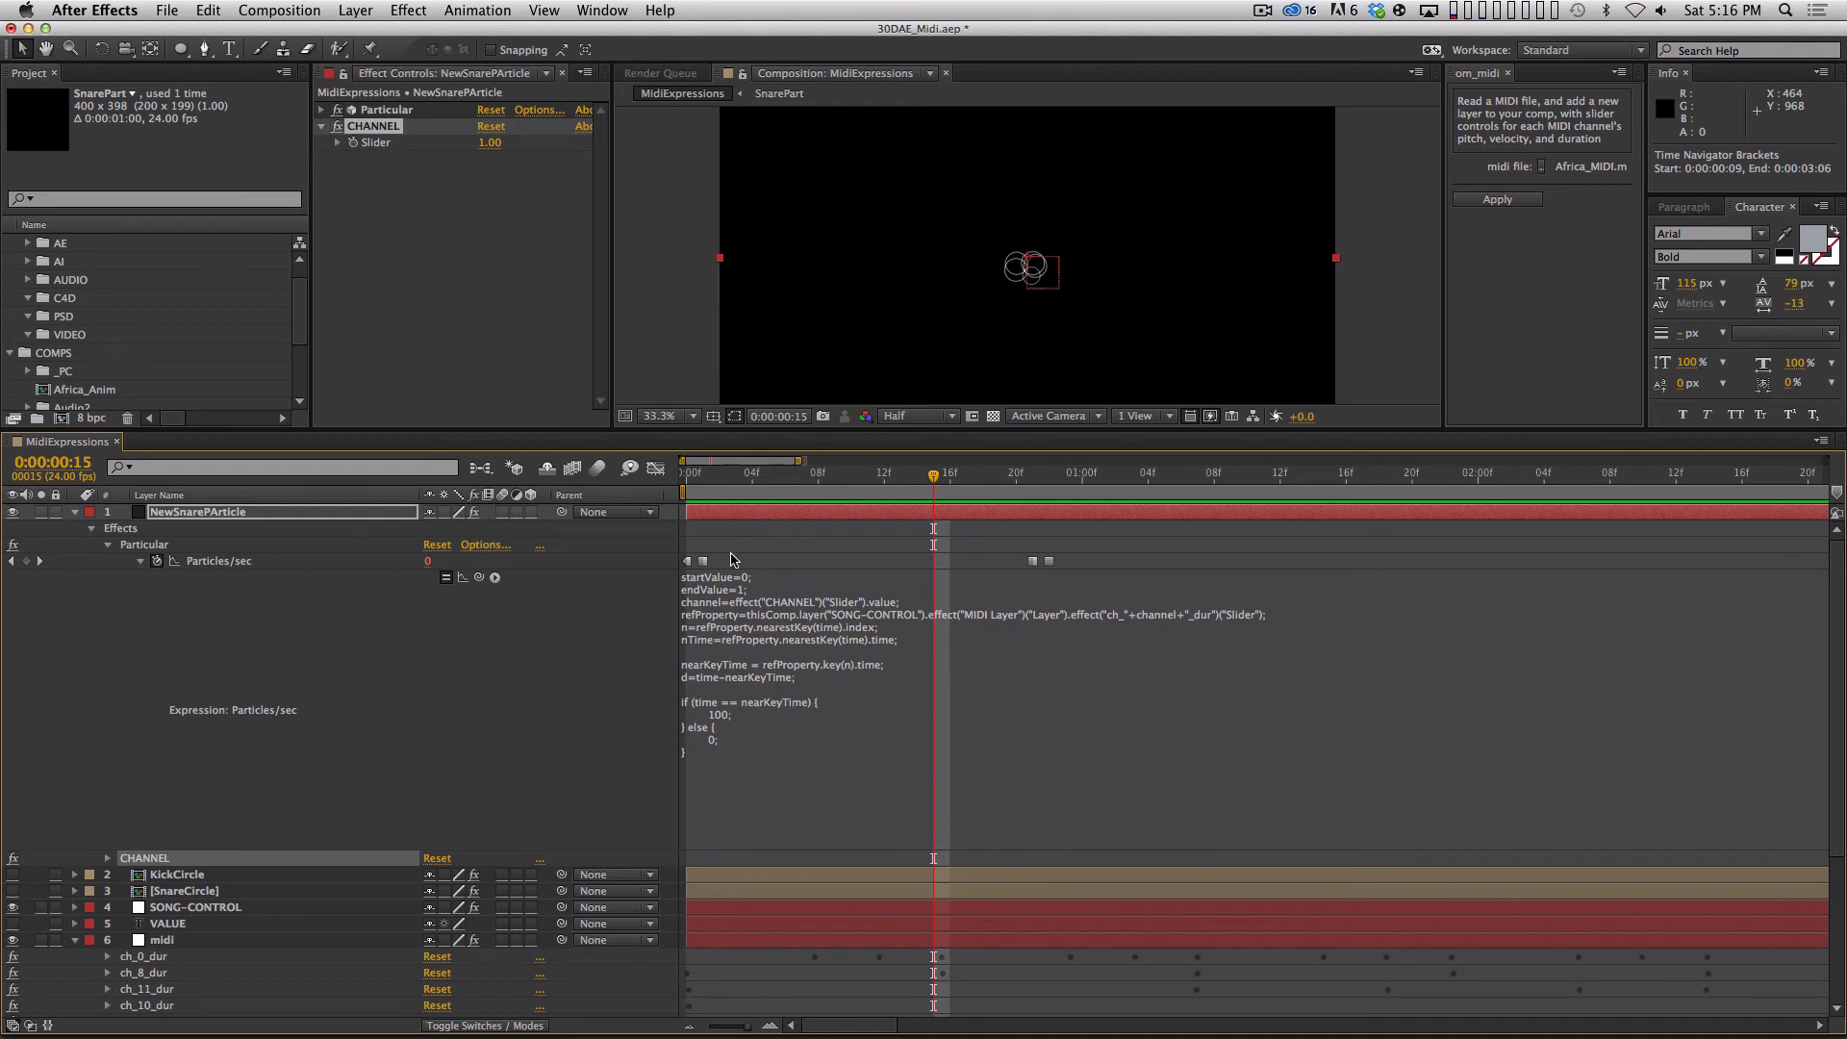
{"action": "left_click", "coordinate": [773, 703]}
{"action": "left_click_drag", "start_coordinate": [689, 702], "coordinate": [749, 749]}
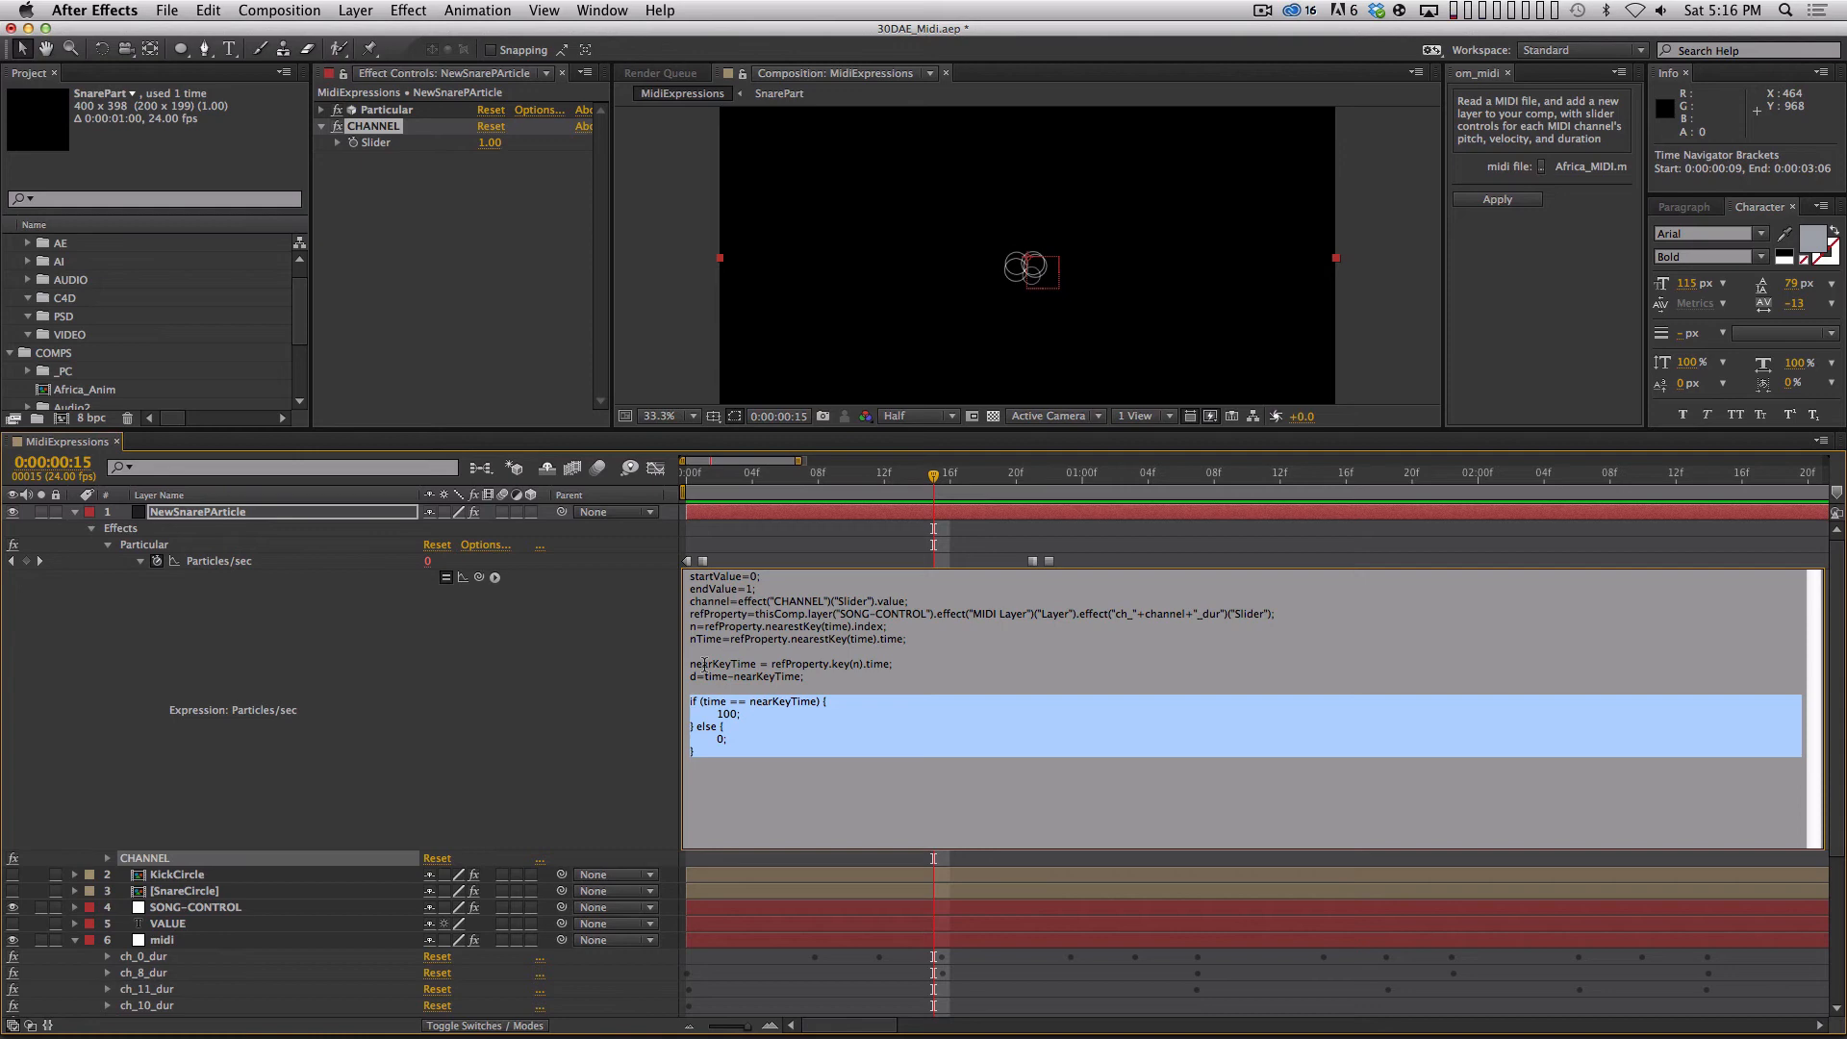
{"action": "type", "text": "if ("}
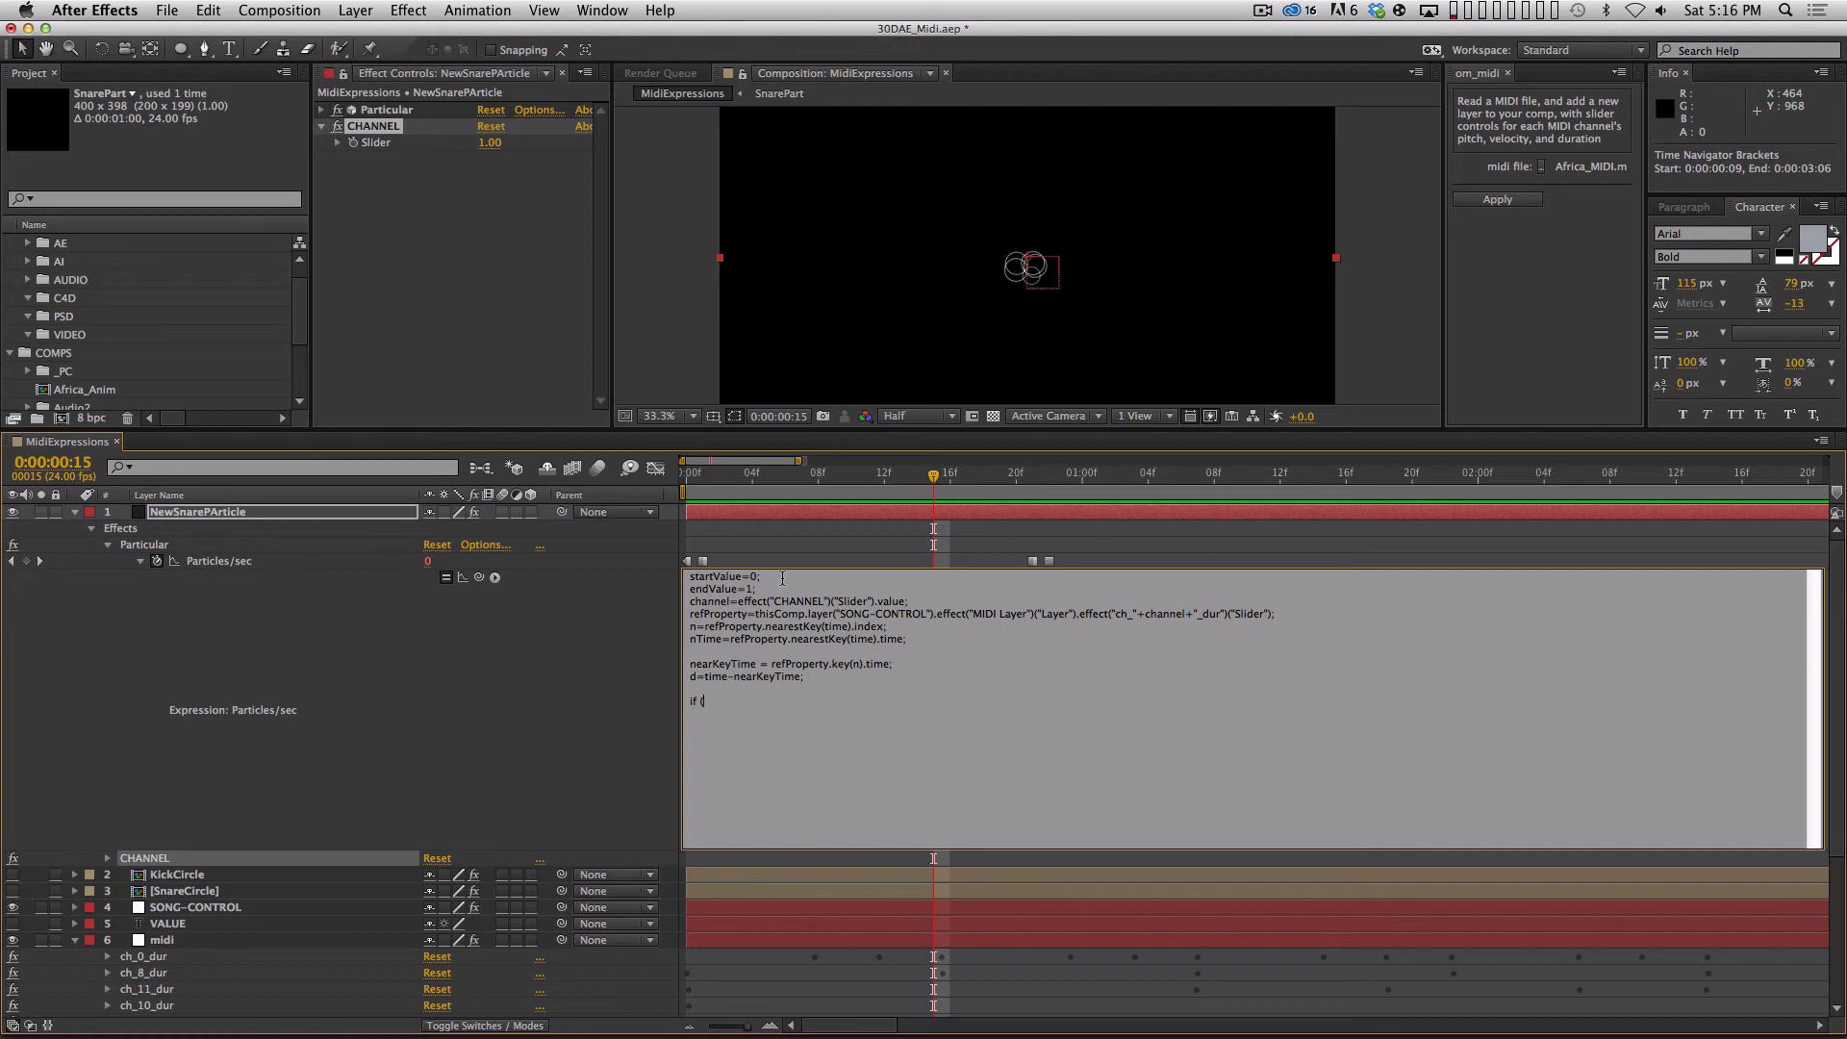
{"action": "type", "text": "Math.abs"}
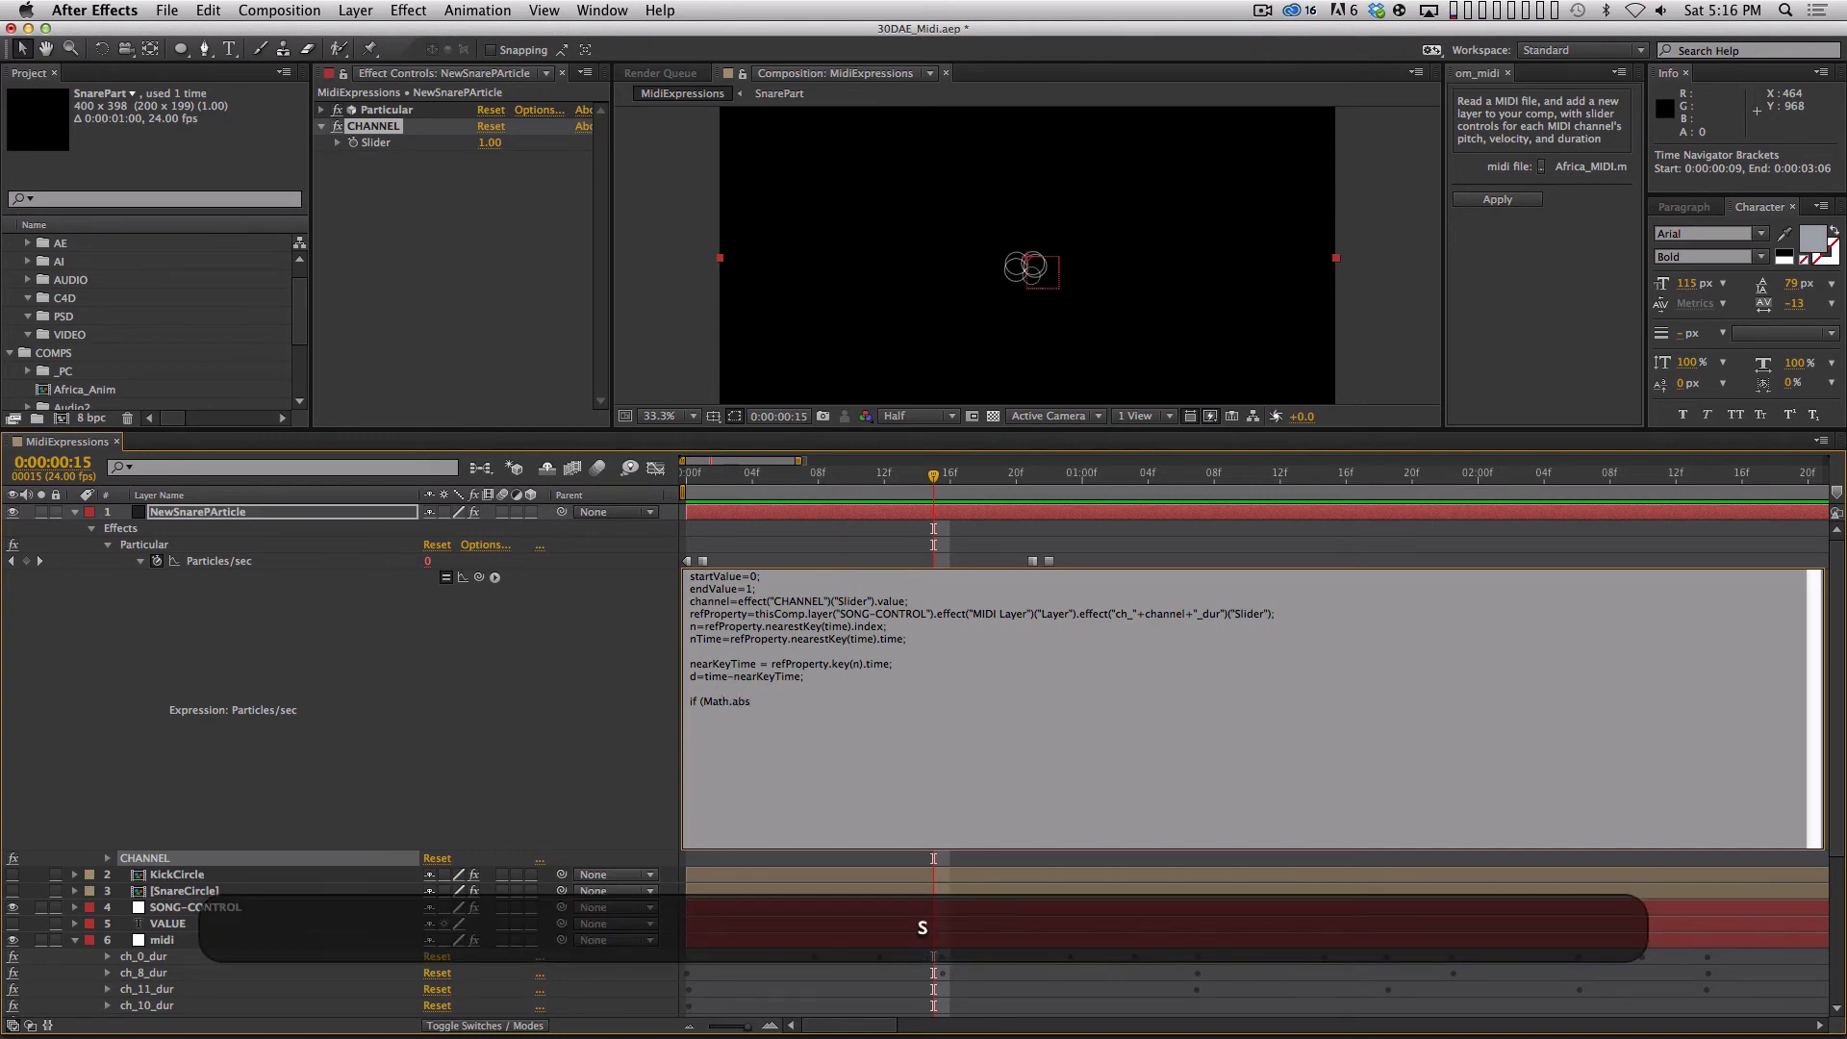
{"action": "left_click", "coordinate": [494, 577]}
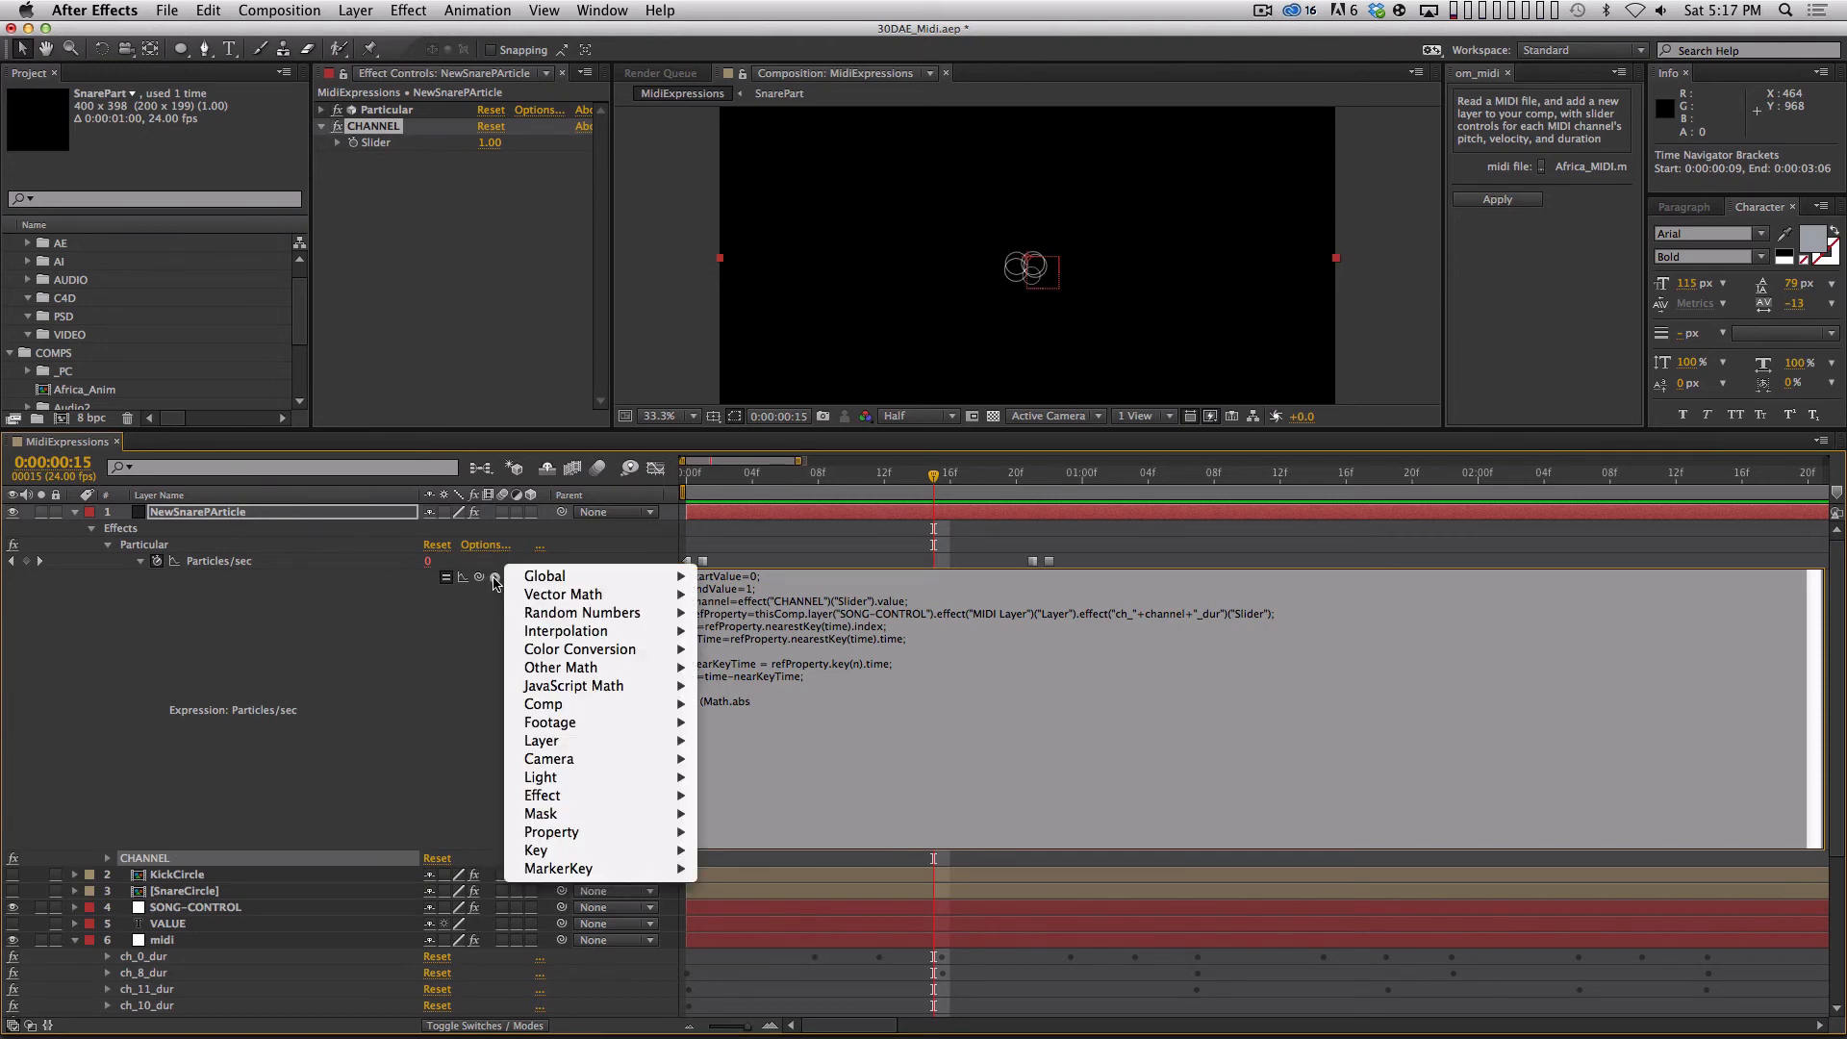
{"action": "mouse_move", "coordinate": [520, 581]}
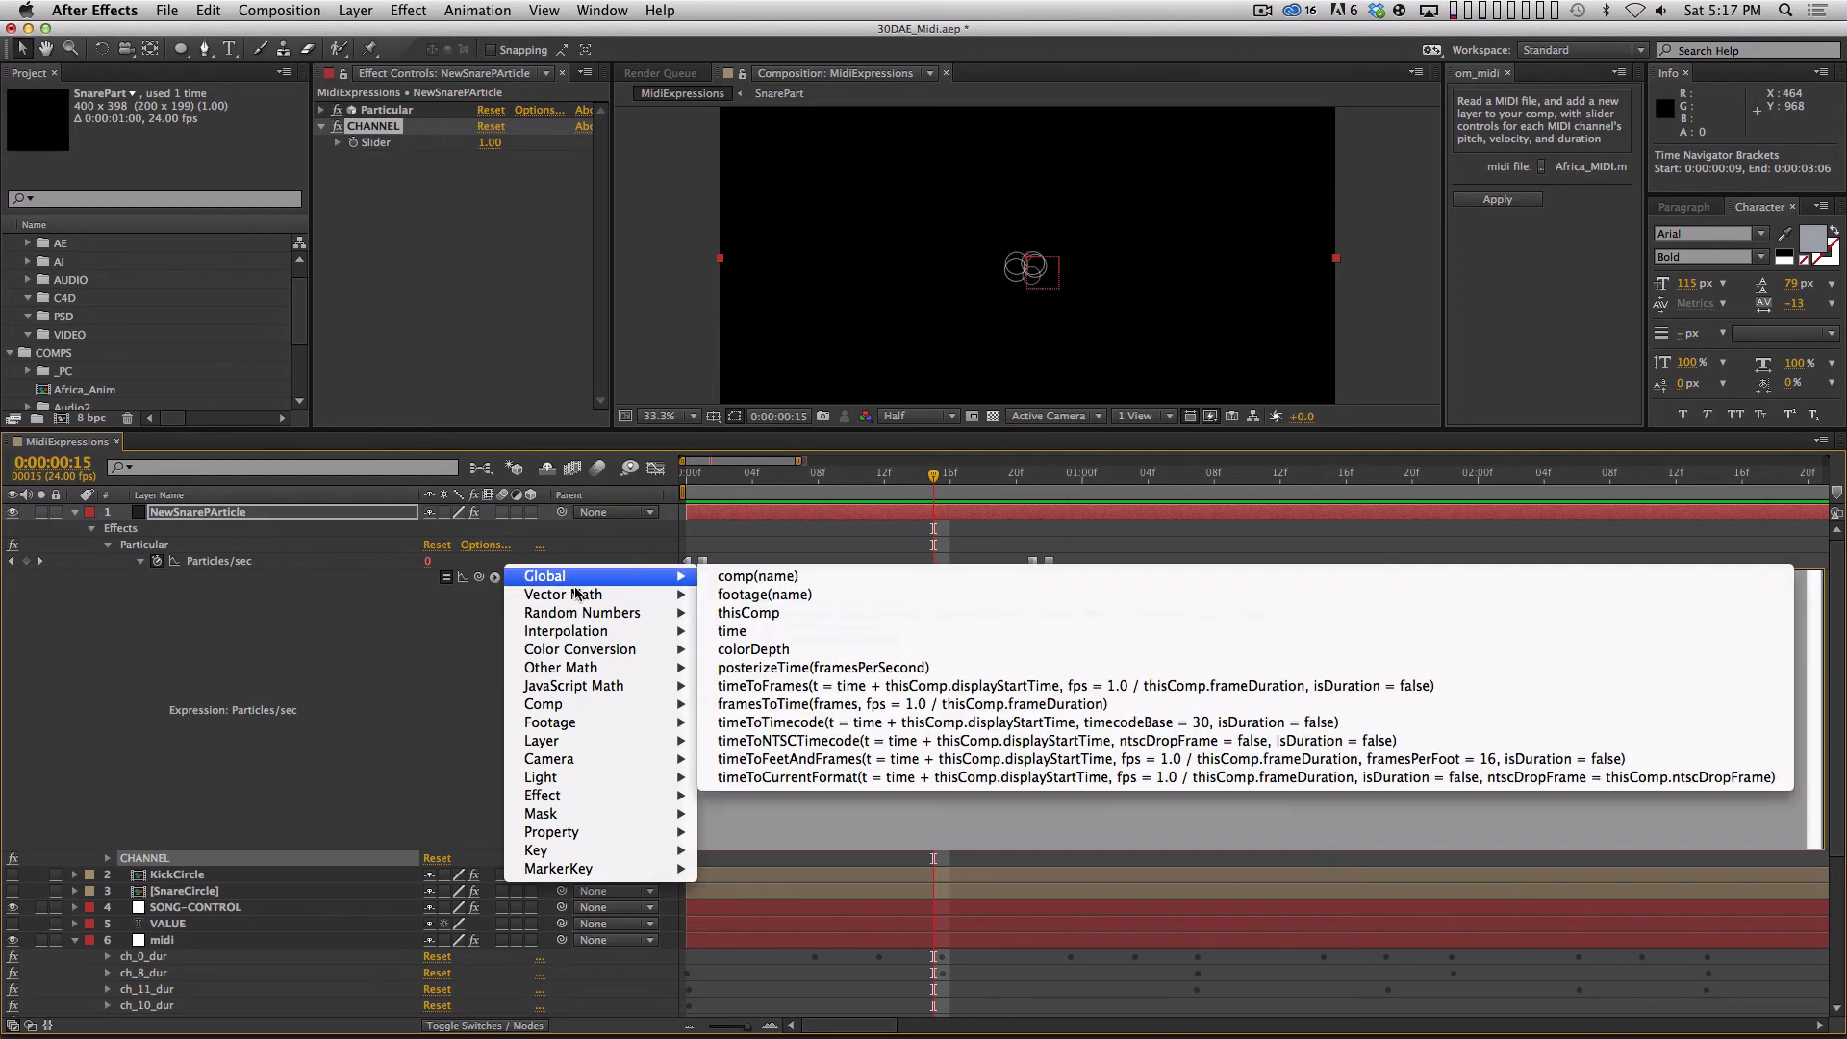
{"action": "mouse_move", "coordinate": [592, 690]}
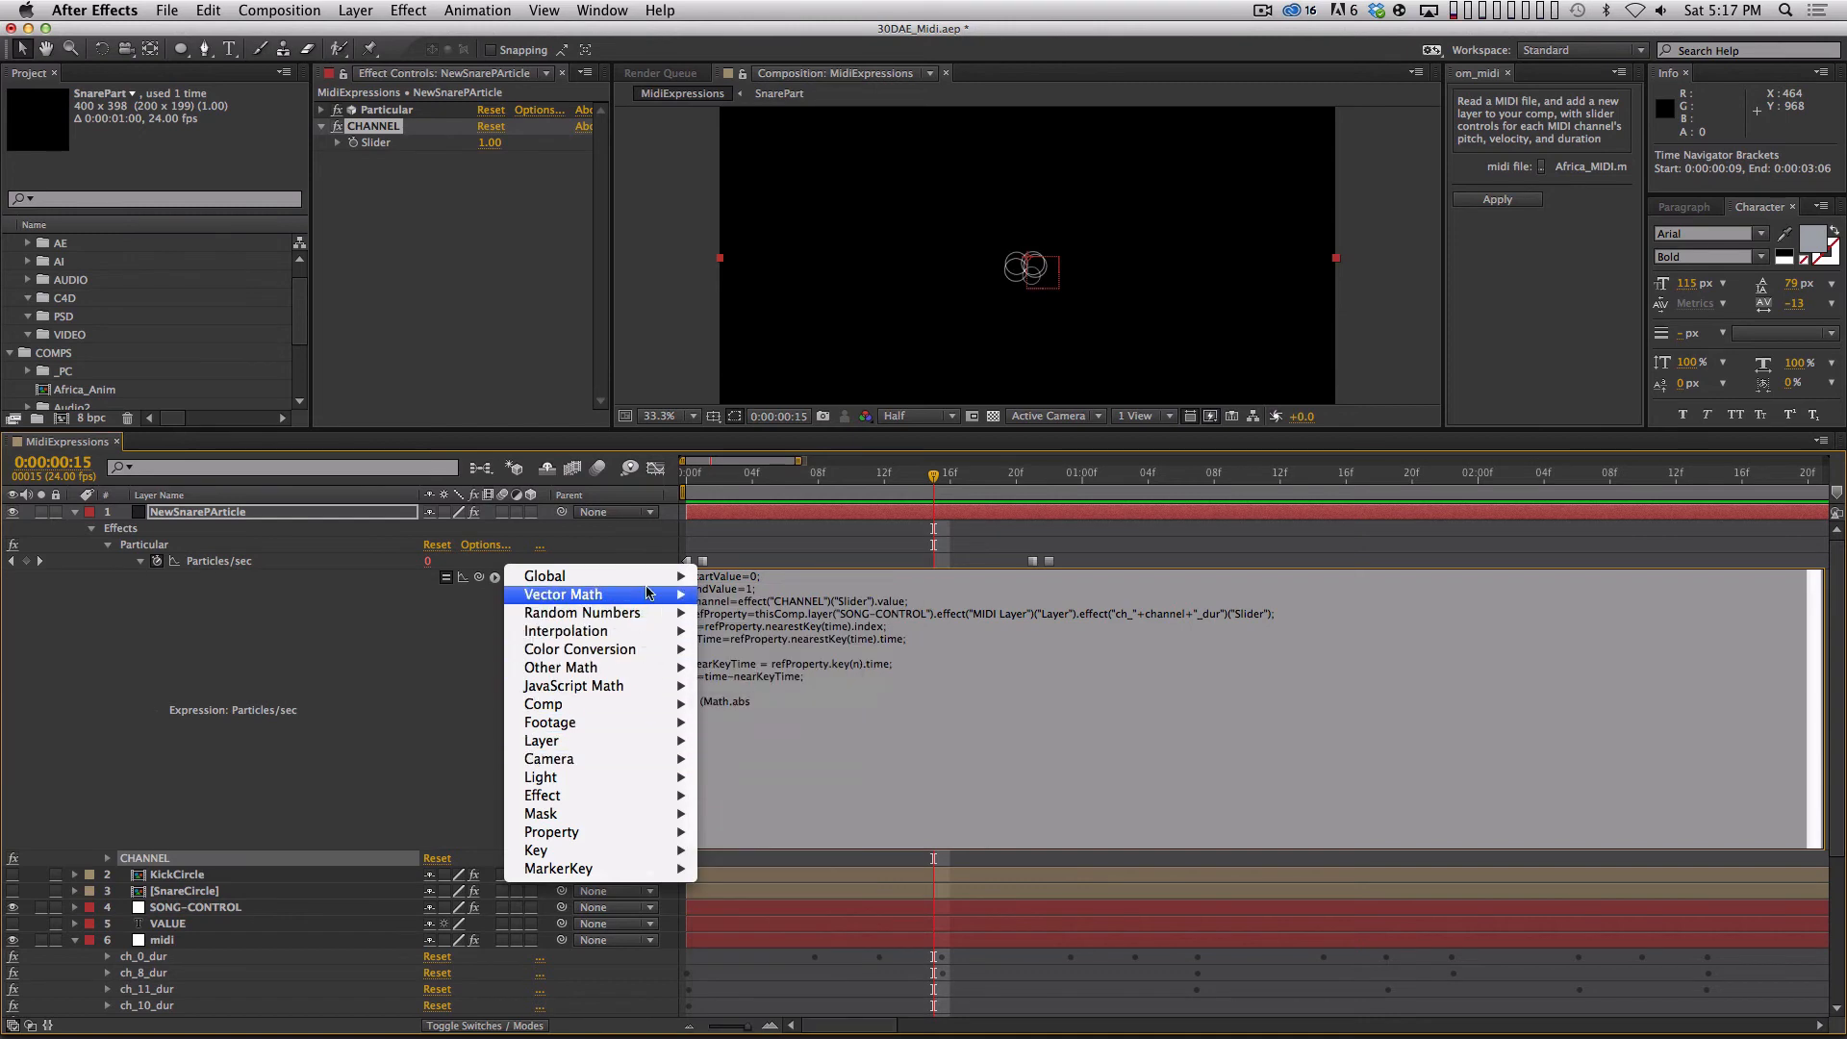
{"action": "left_click", "coordinate": [766, 702]}
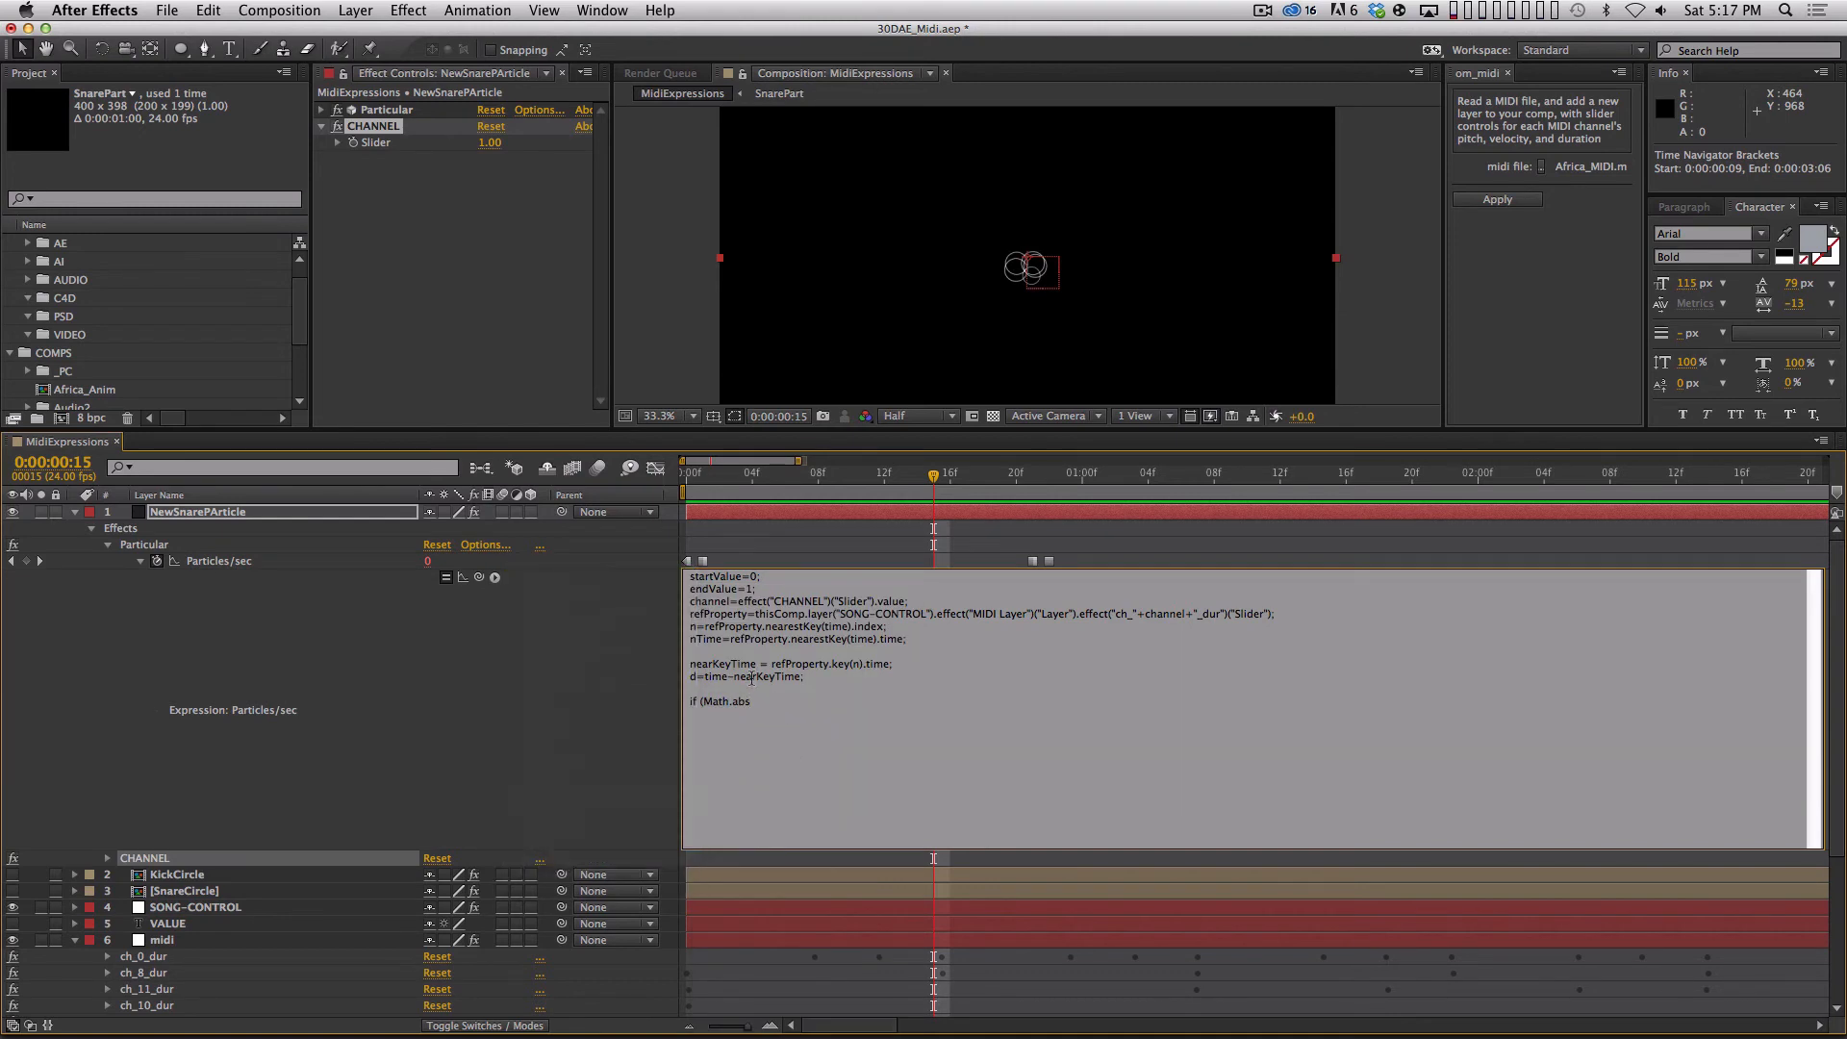
Complete the condition as "if (Math.abs(d)<(1/24)) {" and add 100; as its indented result on the following line.
{"action": "type", "text": "(d)<"}
{"action": "type", "text": "(1/24))O"}
{"action": "key", "text": "BackSpace"}
{"action": "type", "text": "{"}
{"action": "key", "text": "shift+Return"}
{"action": "key", "text": "Tab"}
{"action": "type", "text": "100; "}
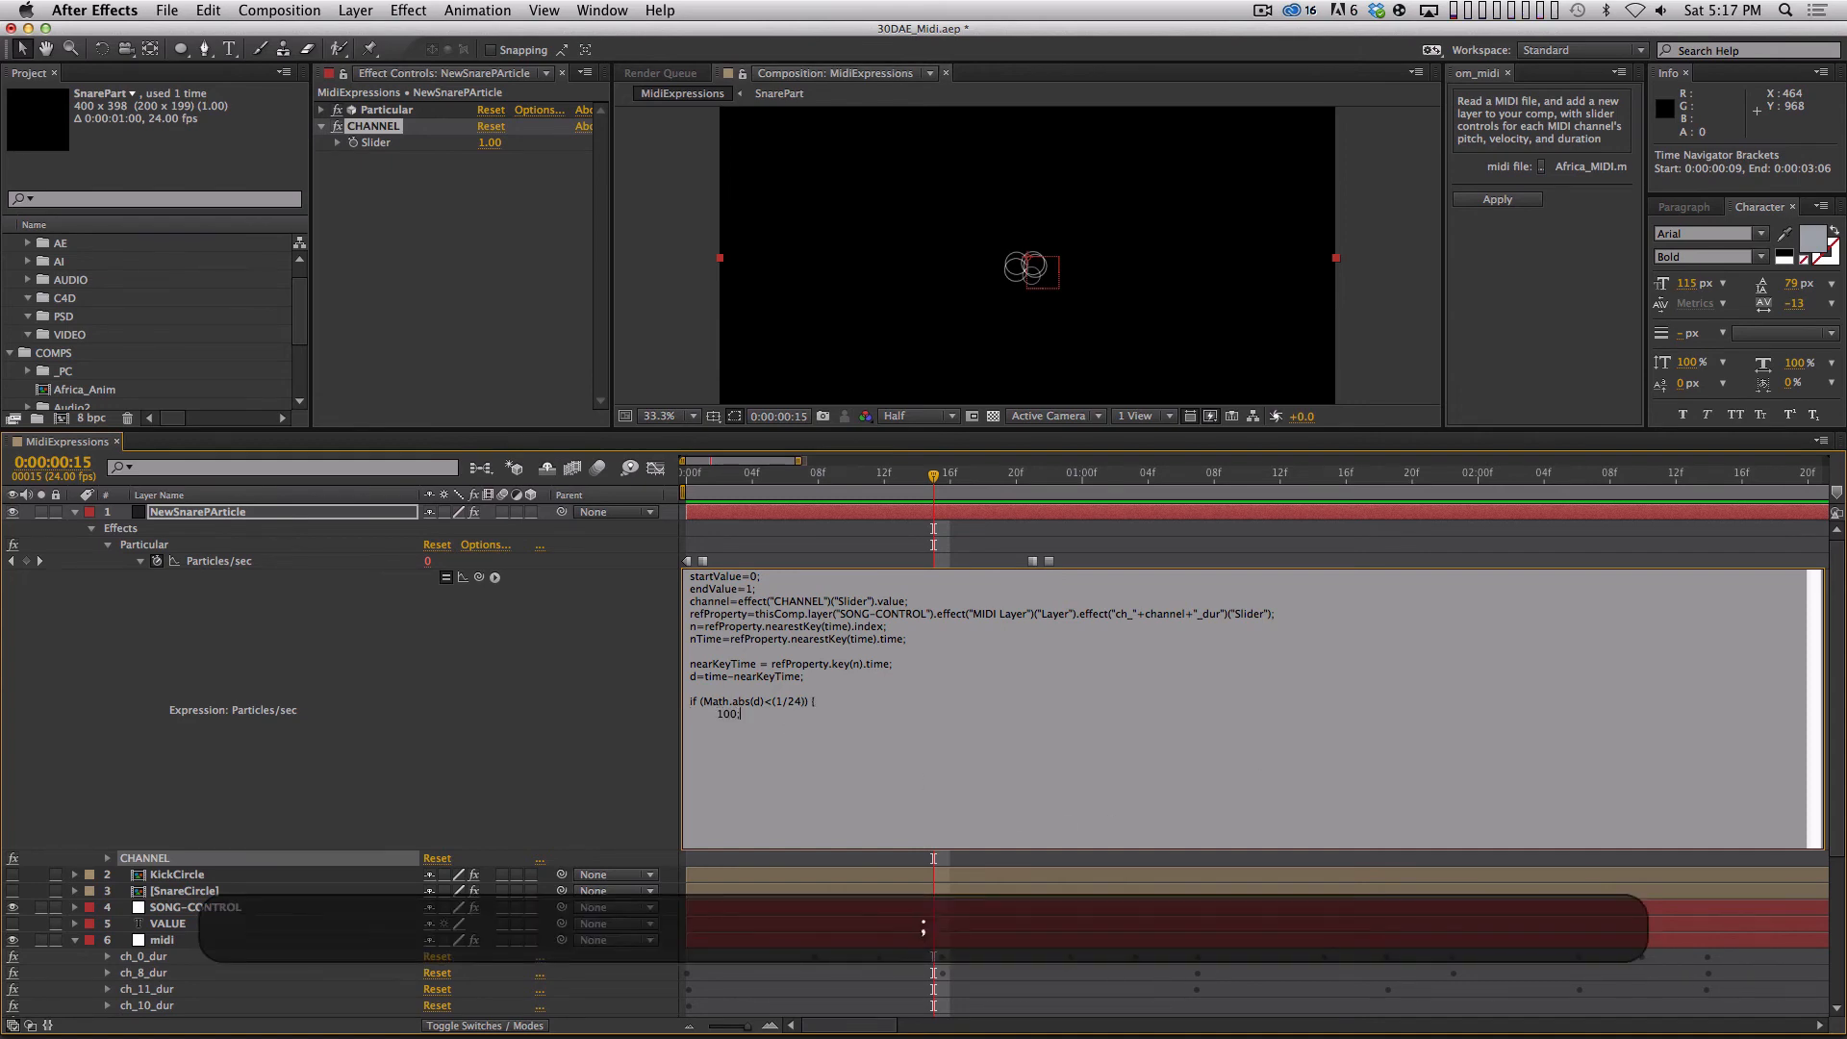
{"action": "type", "text": "} else {"}
Finish the Particles/sec expression with an else branch that returns 0 and commit it.
{"action": "key", "text": "Return"}
{"action": "key", "text": "Tab"}
{"action": "type", "text": "0;"}
{"action": "key", "text": "shift+Return"}
{"action": "type", "text": "}"}
{"action": "key", "text": "KP_Enter"}
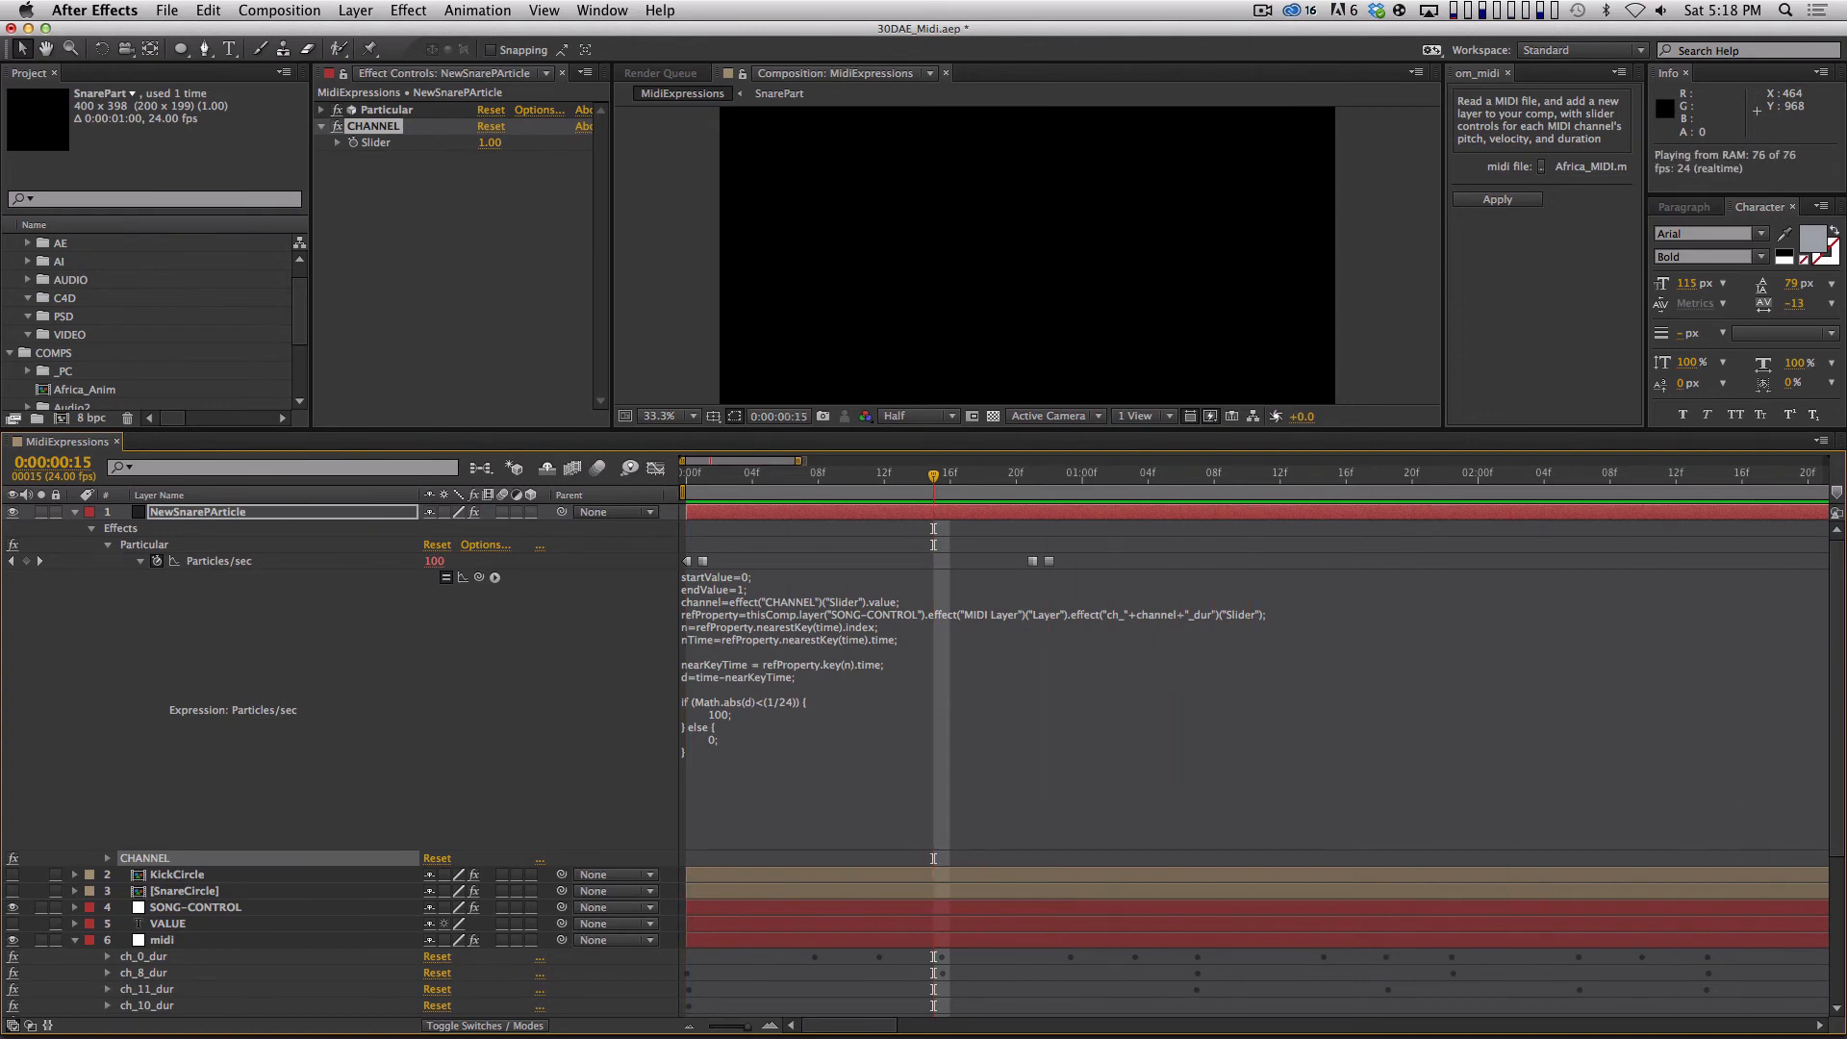
Set the Particular emitter's Random Seed to 99980 on NewSnarePArticle and run a RAM preview of the bursts.
{"action": "key", "text": "space"}
{"action": "left_click_drag", "start_coordinate": [890, 475], "coordinate": [818, 476]}
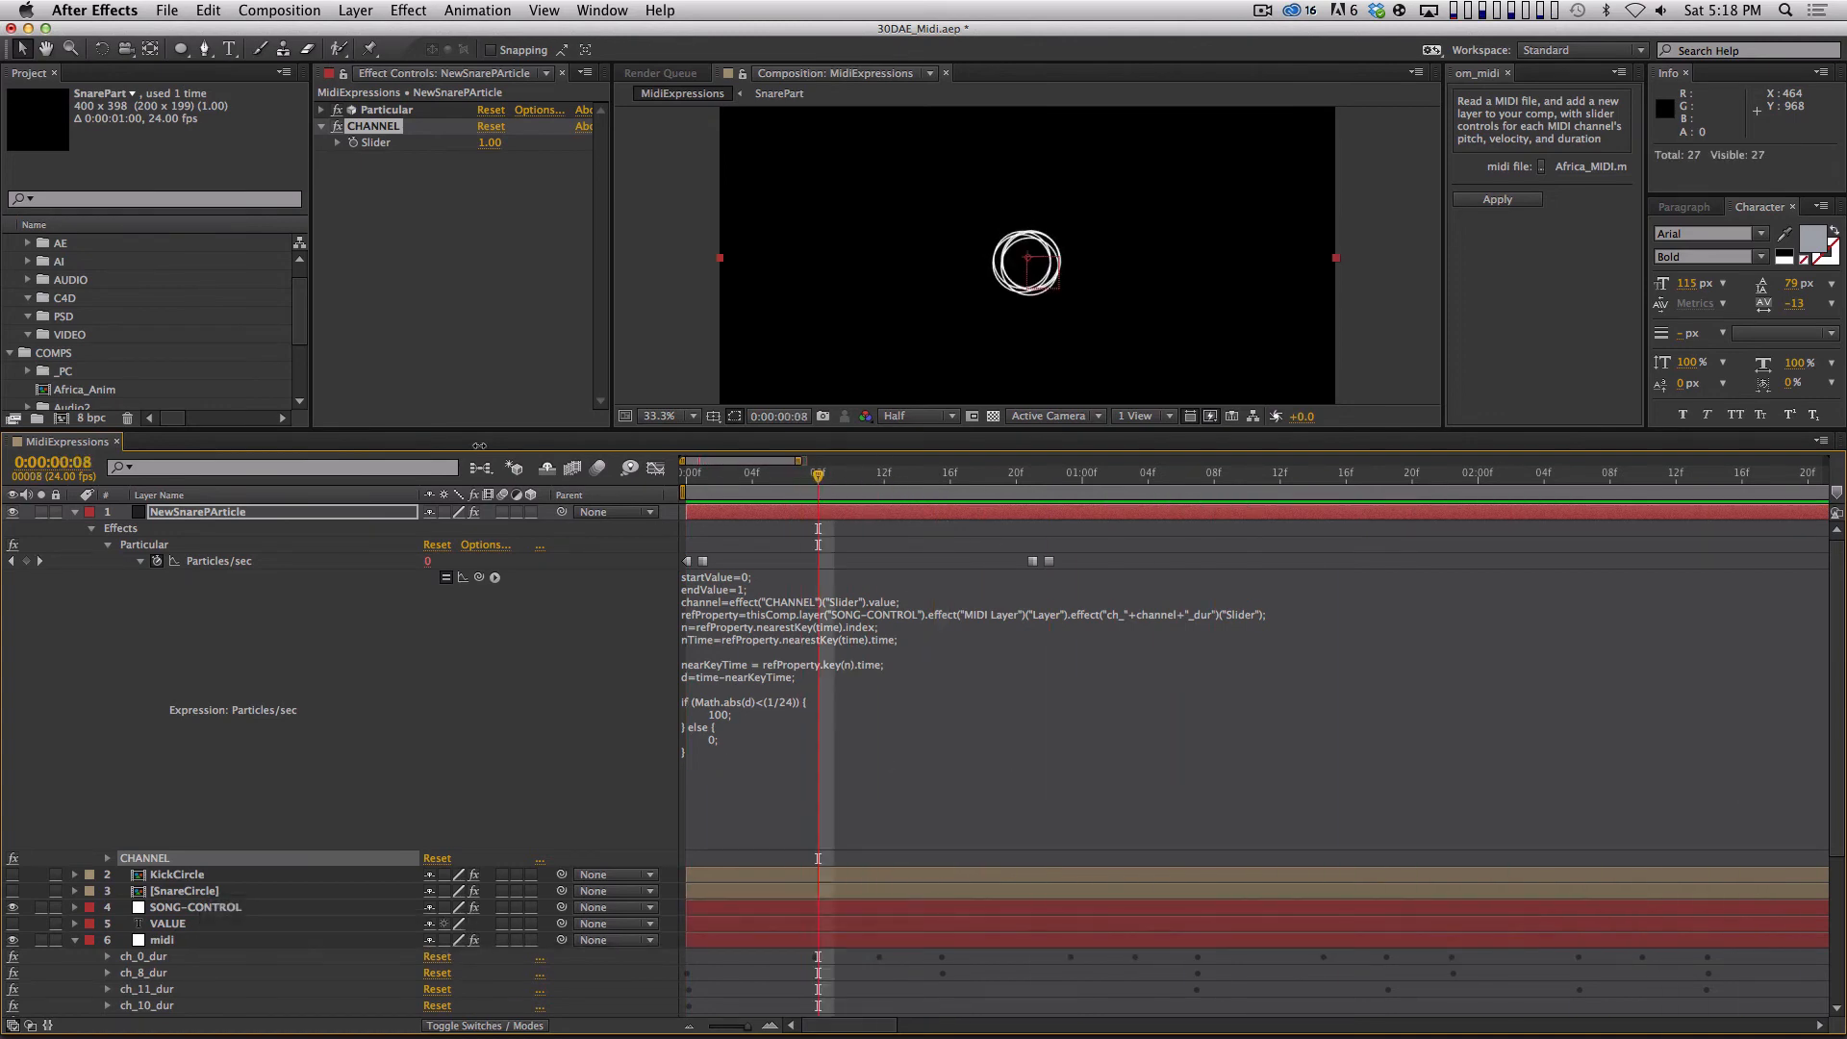
{"action": "left_click", "coordinate": [322, 110]}
{"action": "left_click", "coordinate": [338, 142]}
{"action": "scroll", "coordinate": [596, 248], "scroll_direction": "down", "scroll_amount": 5}
{"action": "left_click", "coordinate": [499, 310]}
{"action": "type", "text": "99980"}
{"action": "key", "text": "Return"}
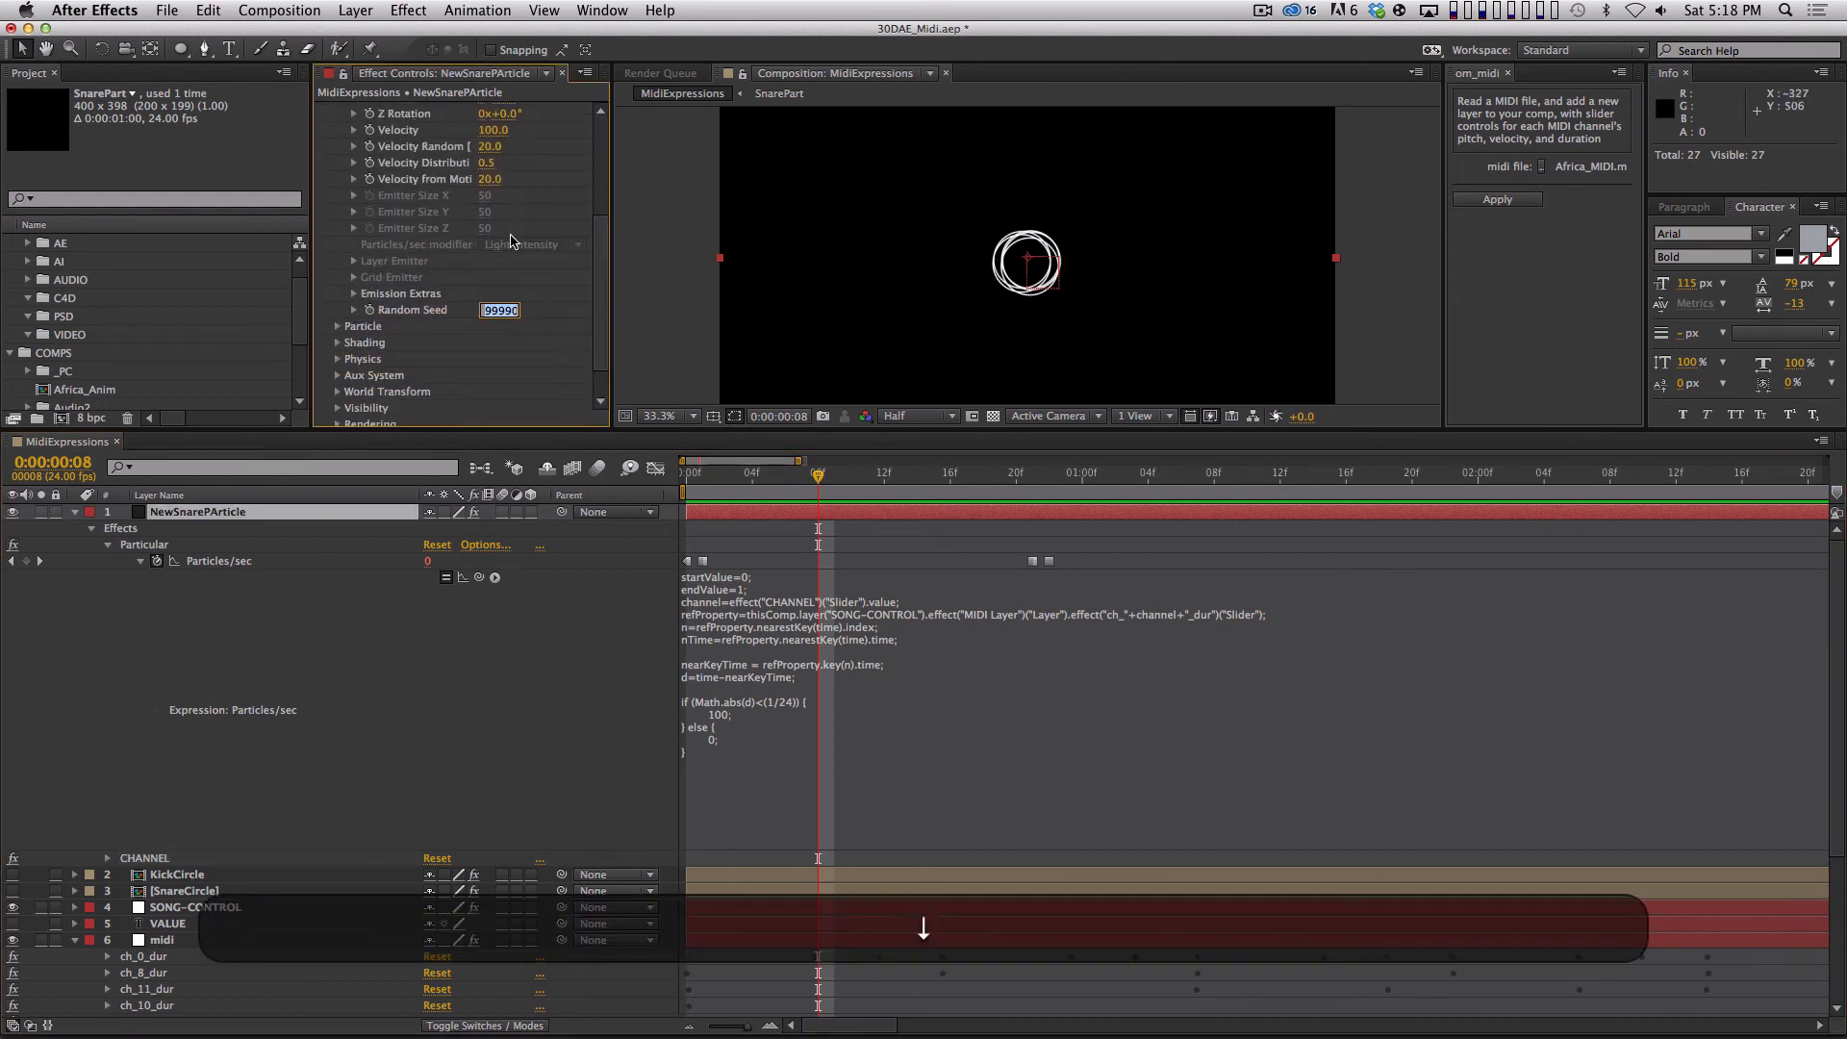
{"action": "key", "text": "KP_0"}
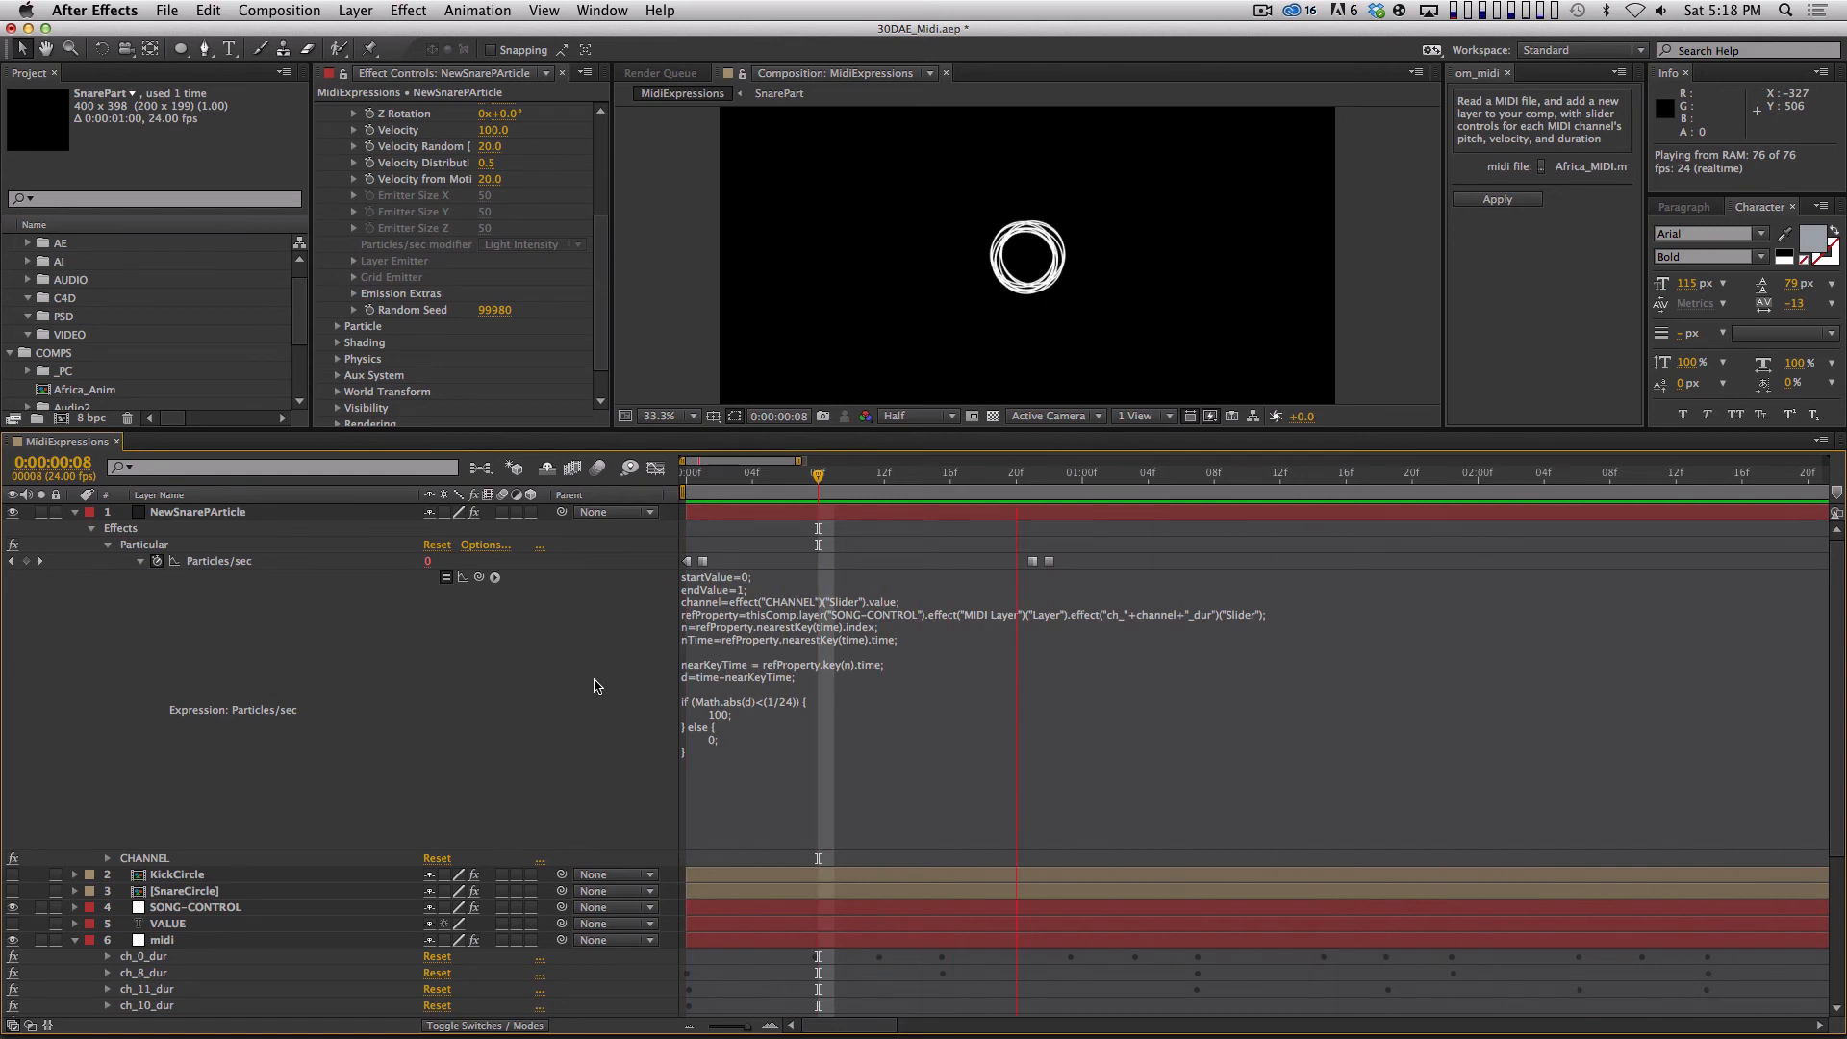
{"action": "key", "text": "space"}
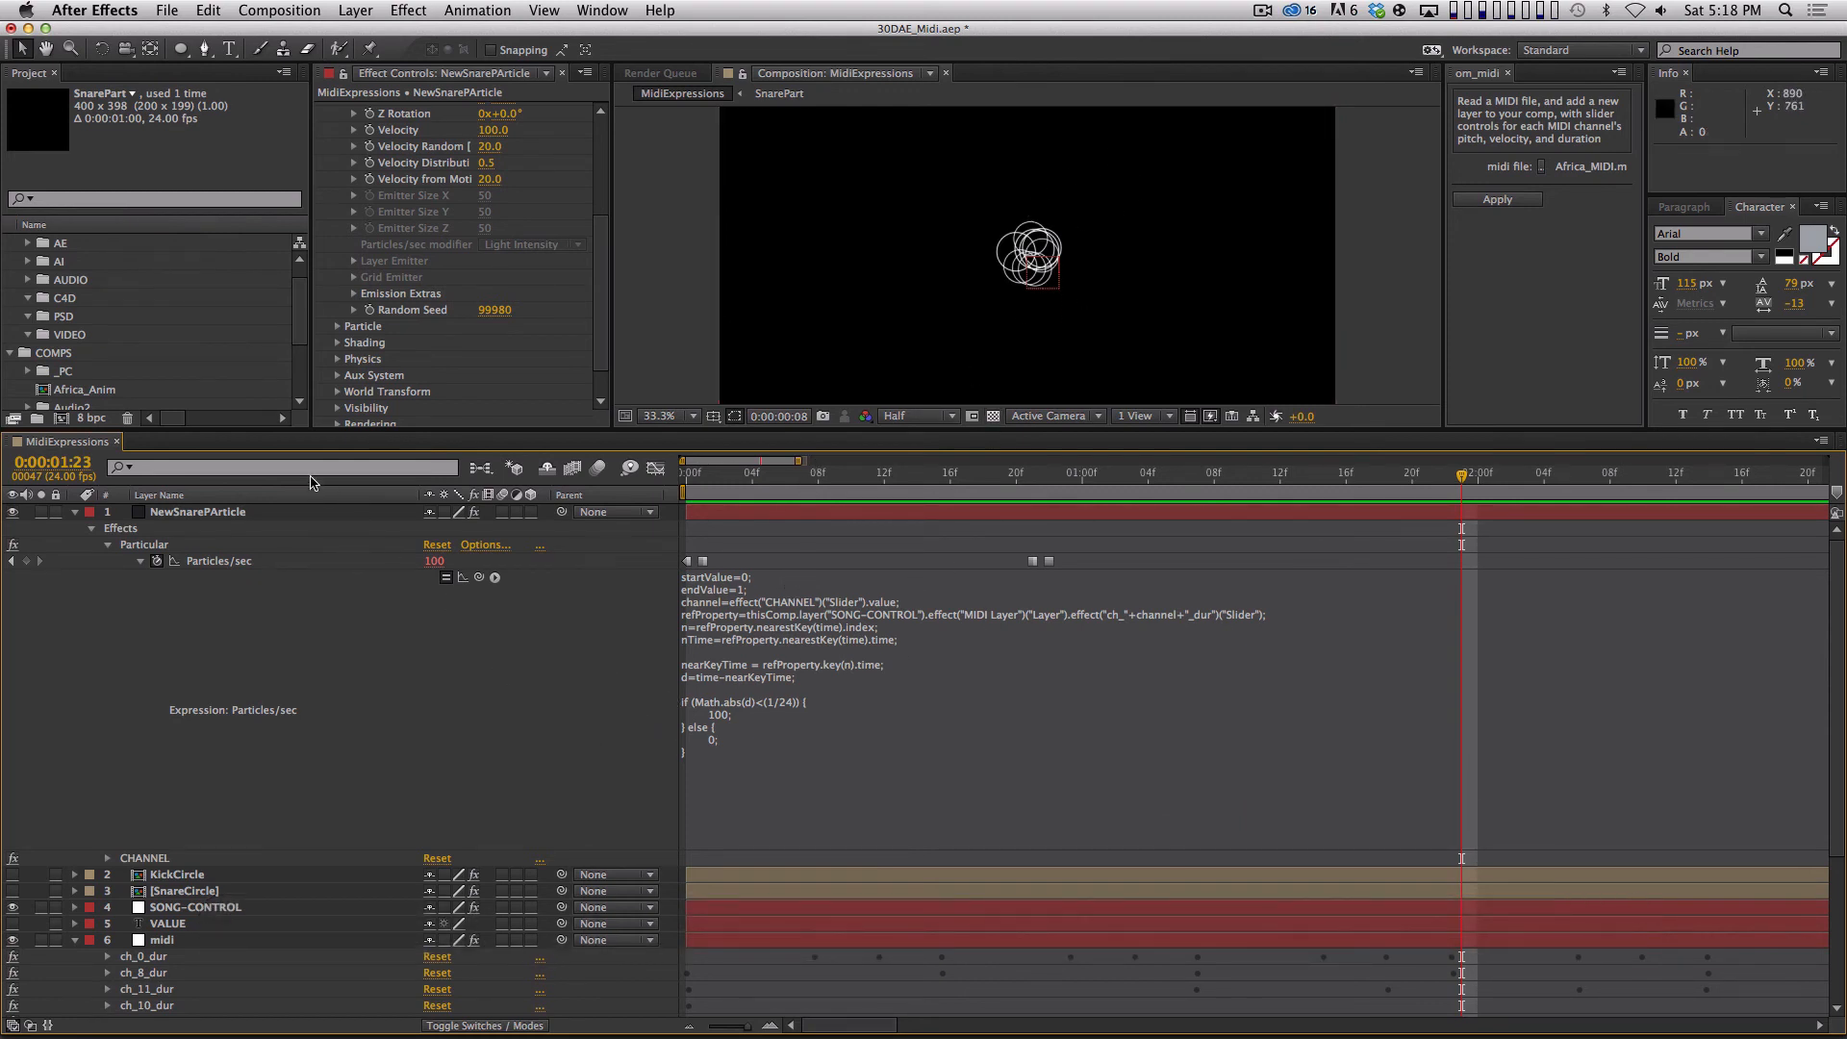
Change the if-branch value in NewSnarePArticle's Particles/sec expression to 1.
{"action": "left_click", "coordinate": [323, 511]}
{"action": "scroll", "coordinate": [527, 332], "scroll_direction": "up", "scroll_amount": 5}
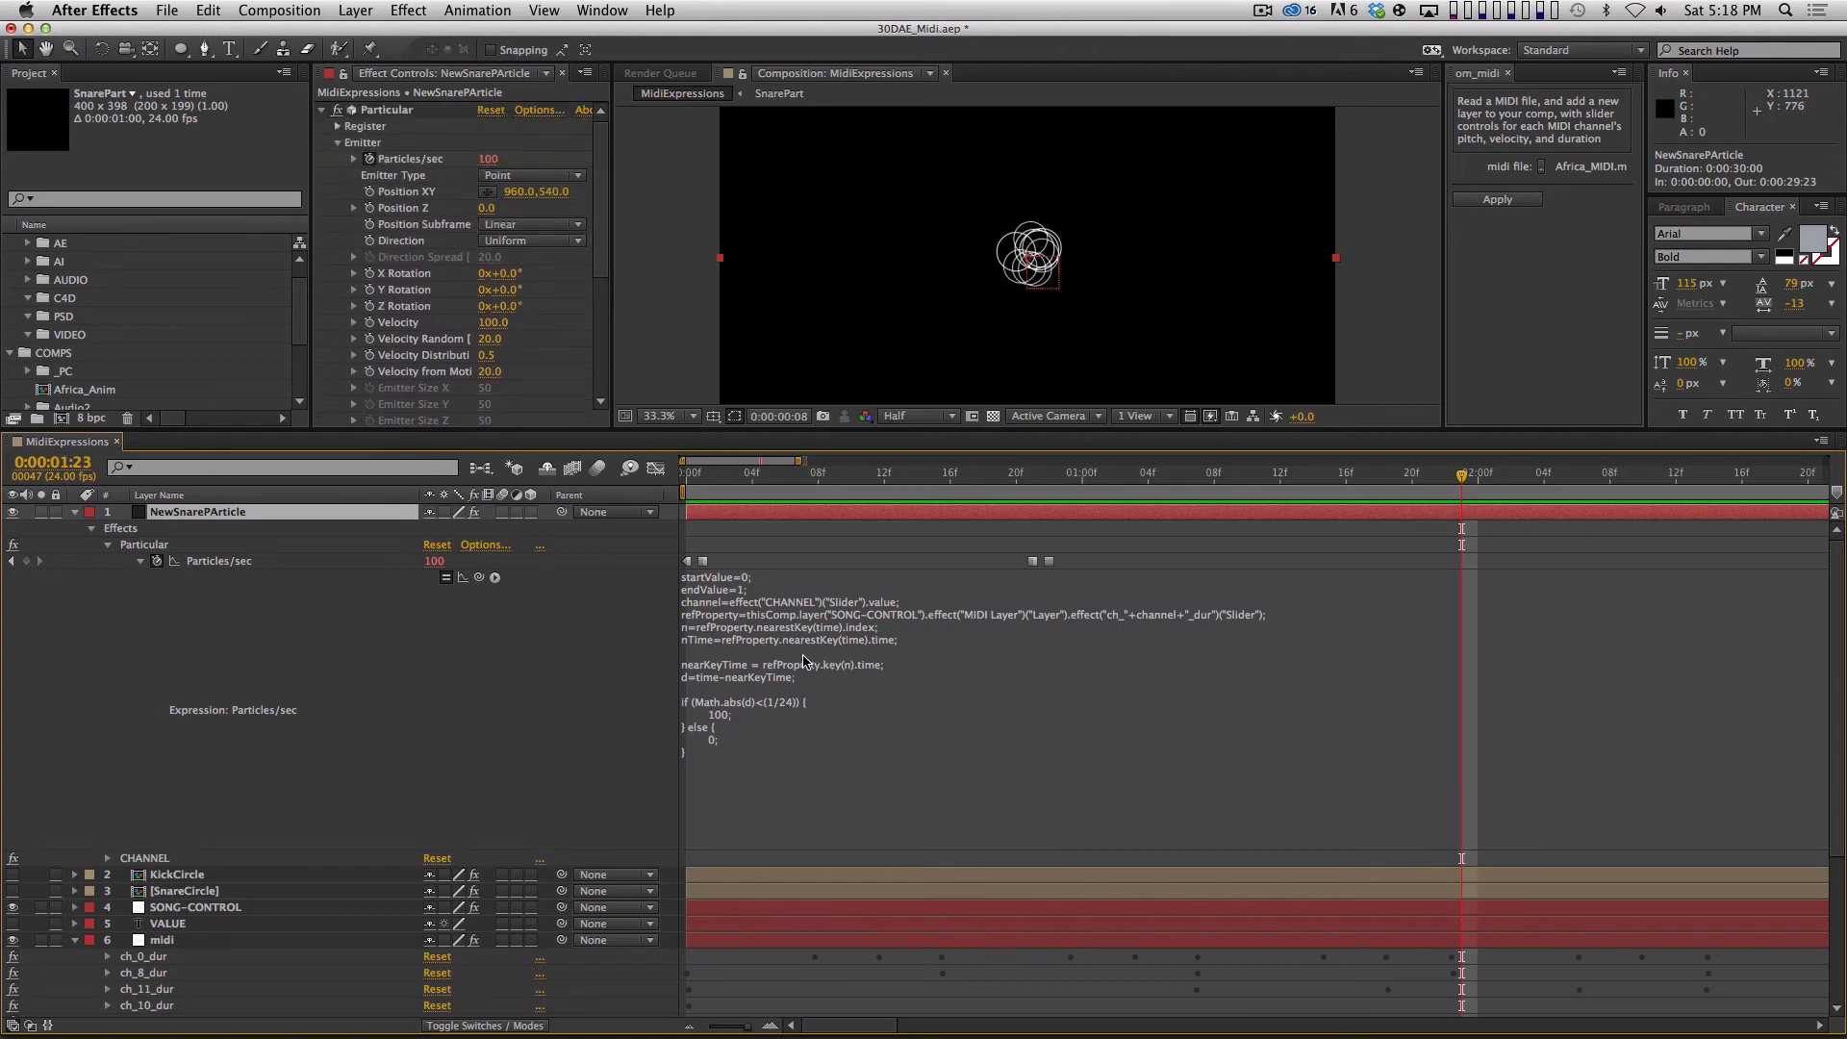
{"action": "left_click", "coordinate": [728, 724]}
{"action": "left_click", "coordinate": [727, 714]}
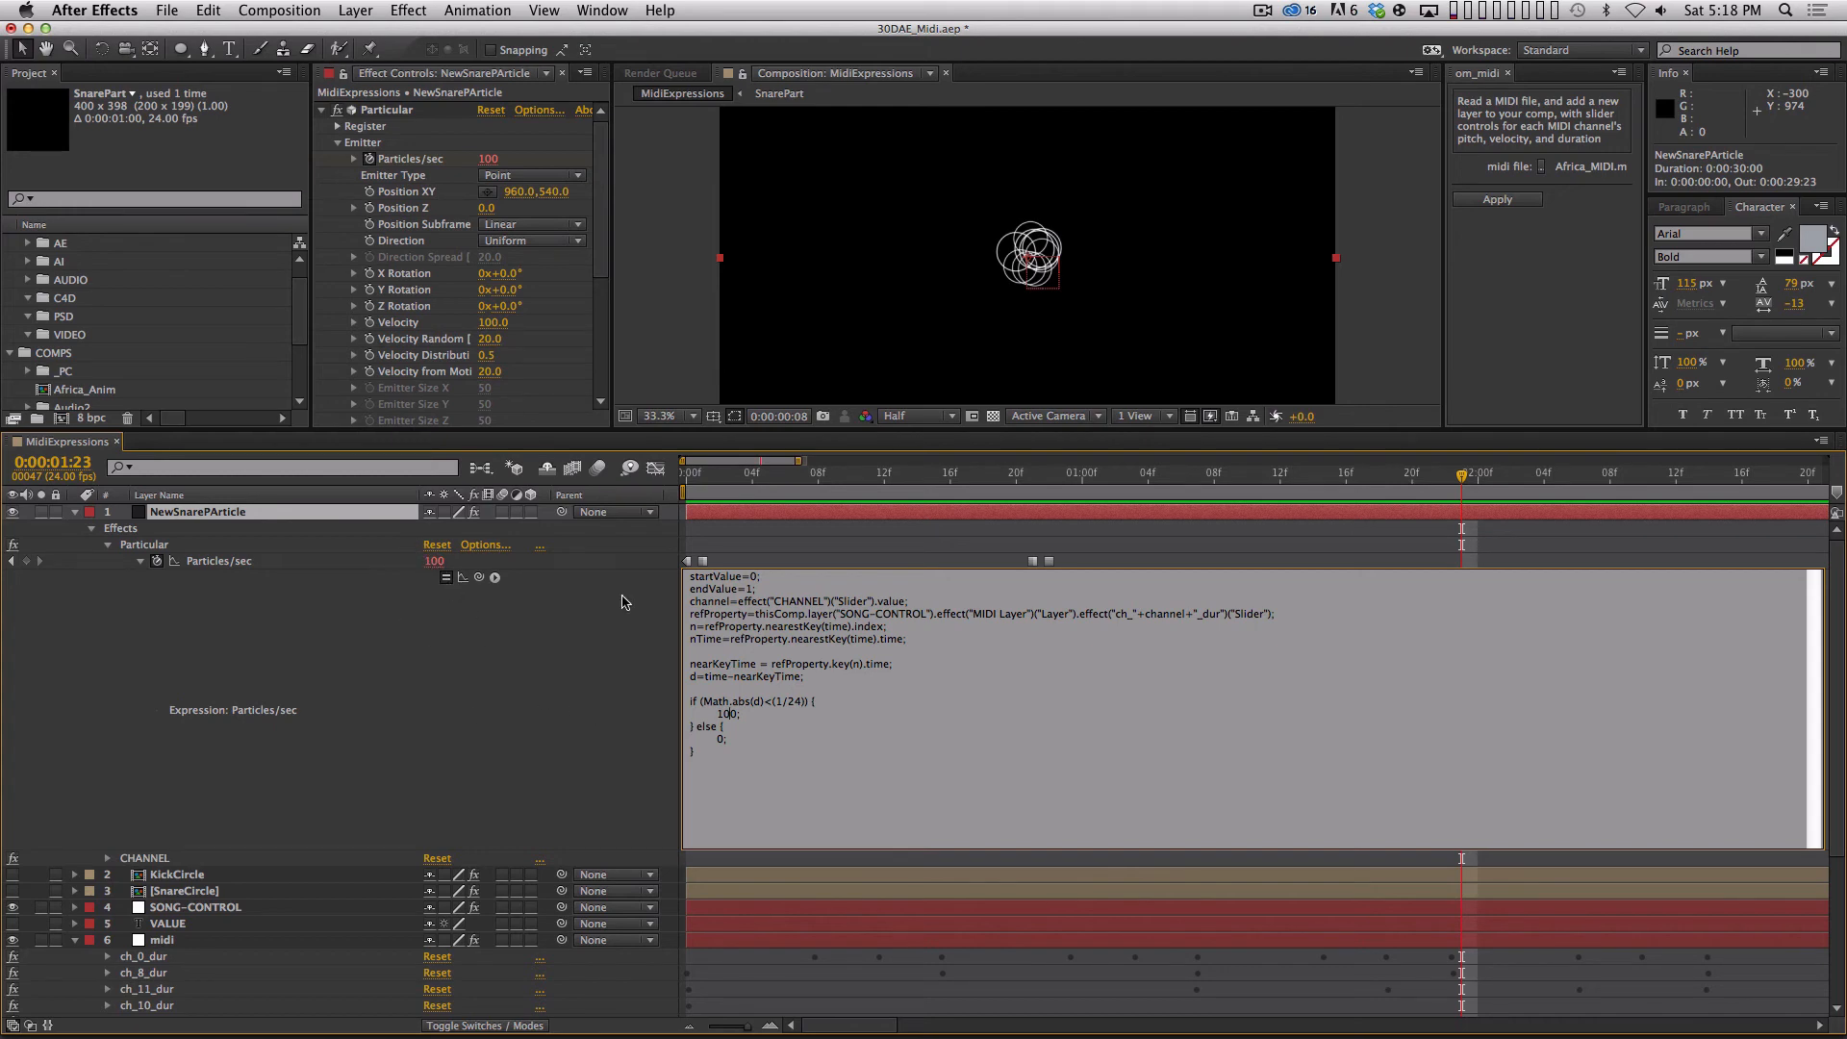
{"action": "key", "text": "BackSpace"}
{"action": "key", "text": "Delete"}
{"action": "key", "text": "KP_Enter"}
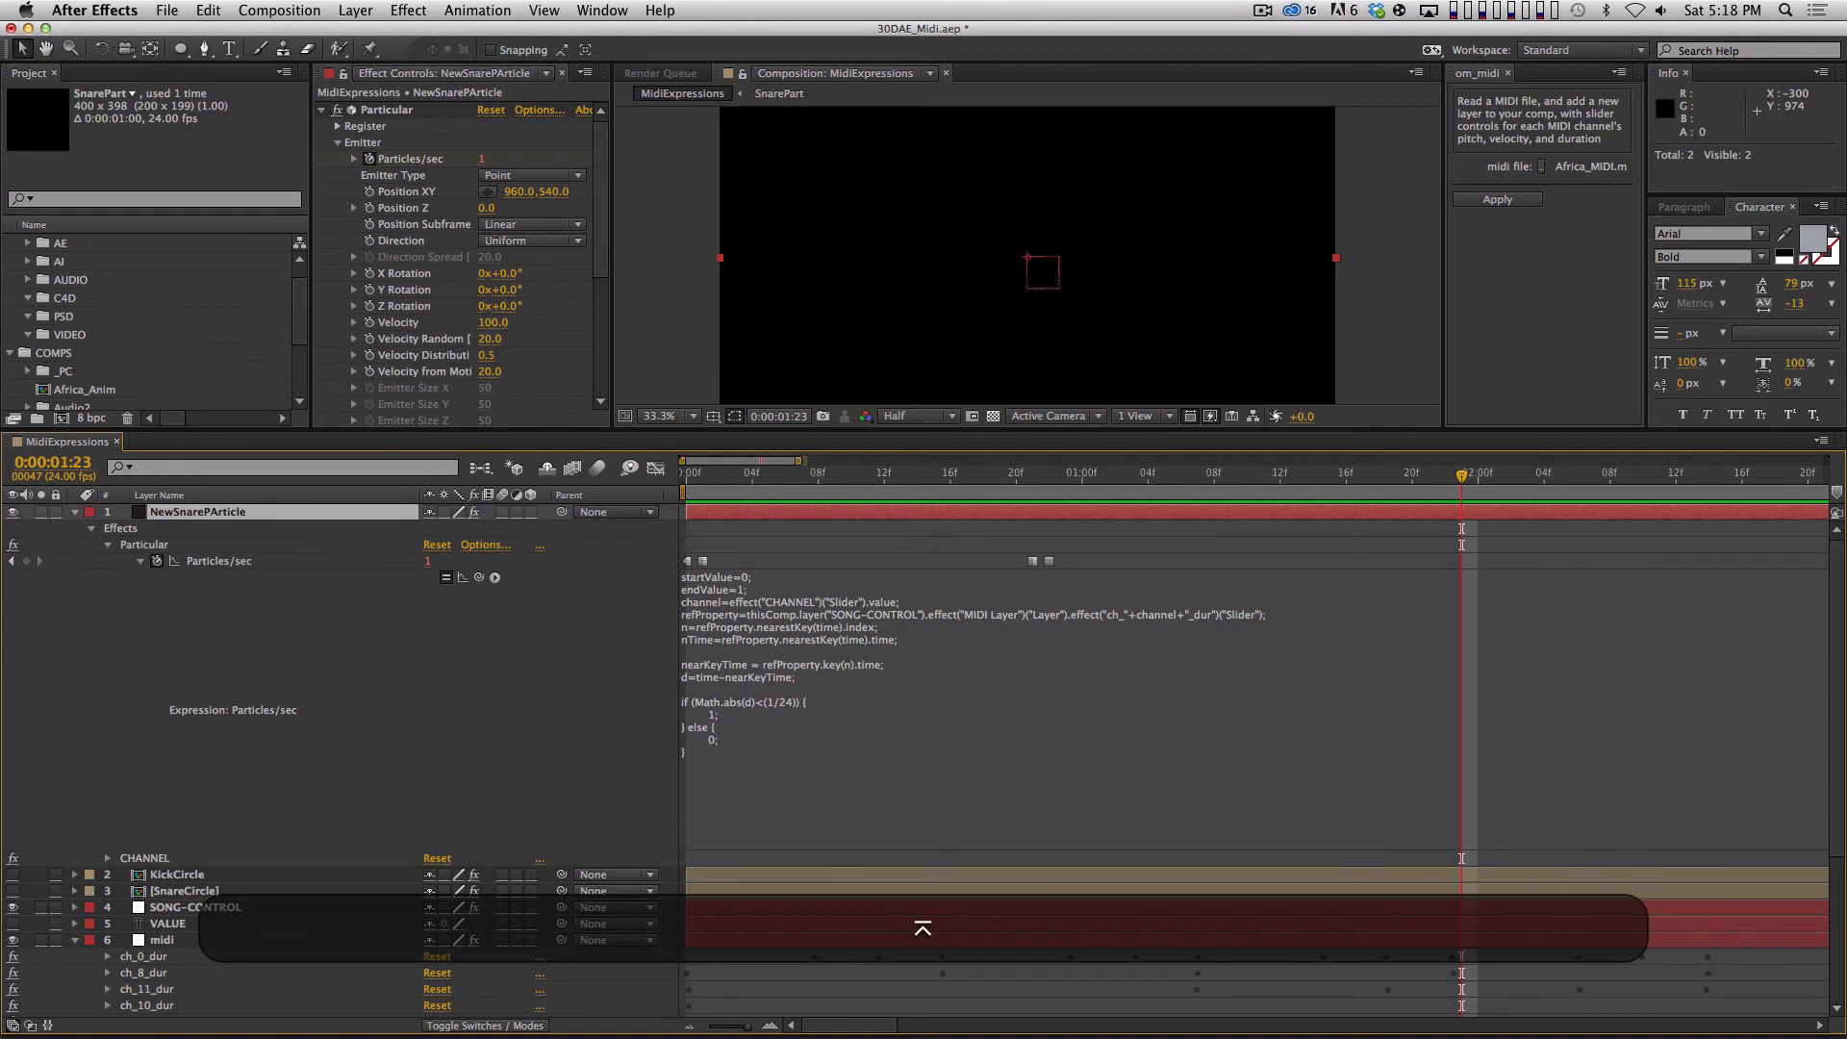
Play the composition from its first frame to check the reduced snare emission.
{"action": "key", "text": "Home"}
{"action": "key", "text": "space"}
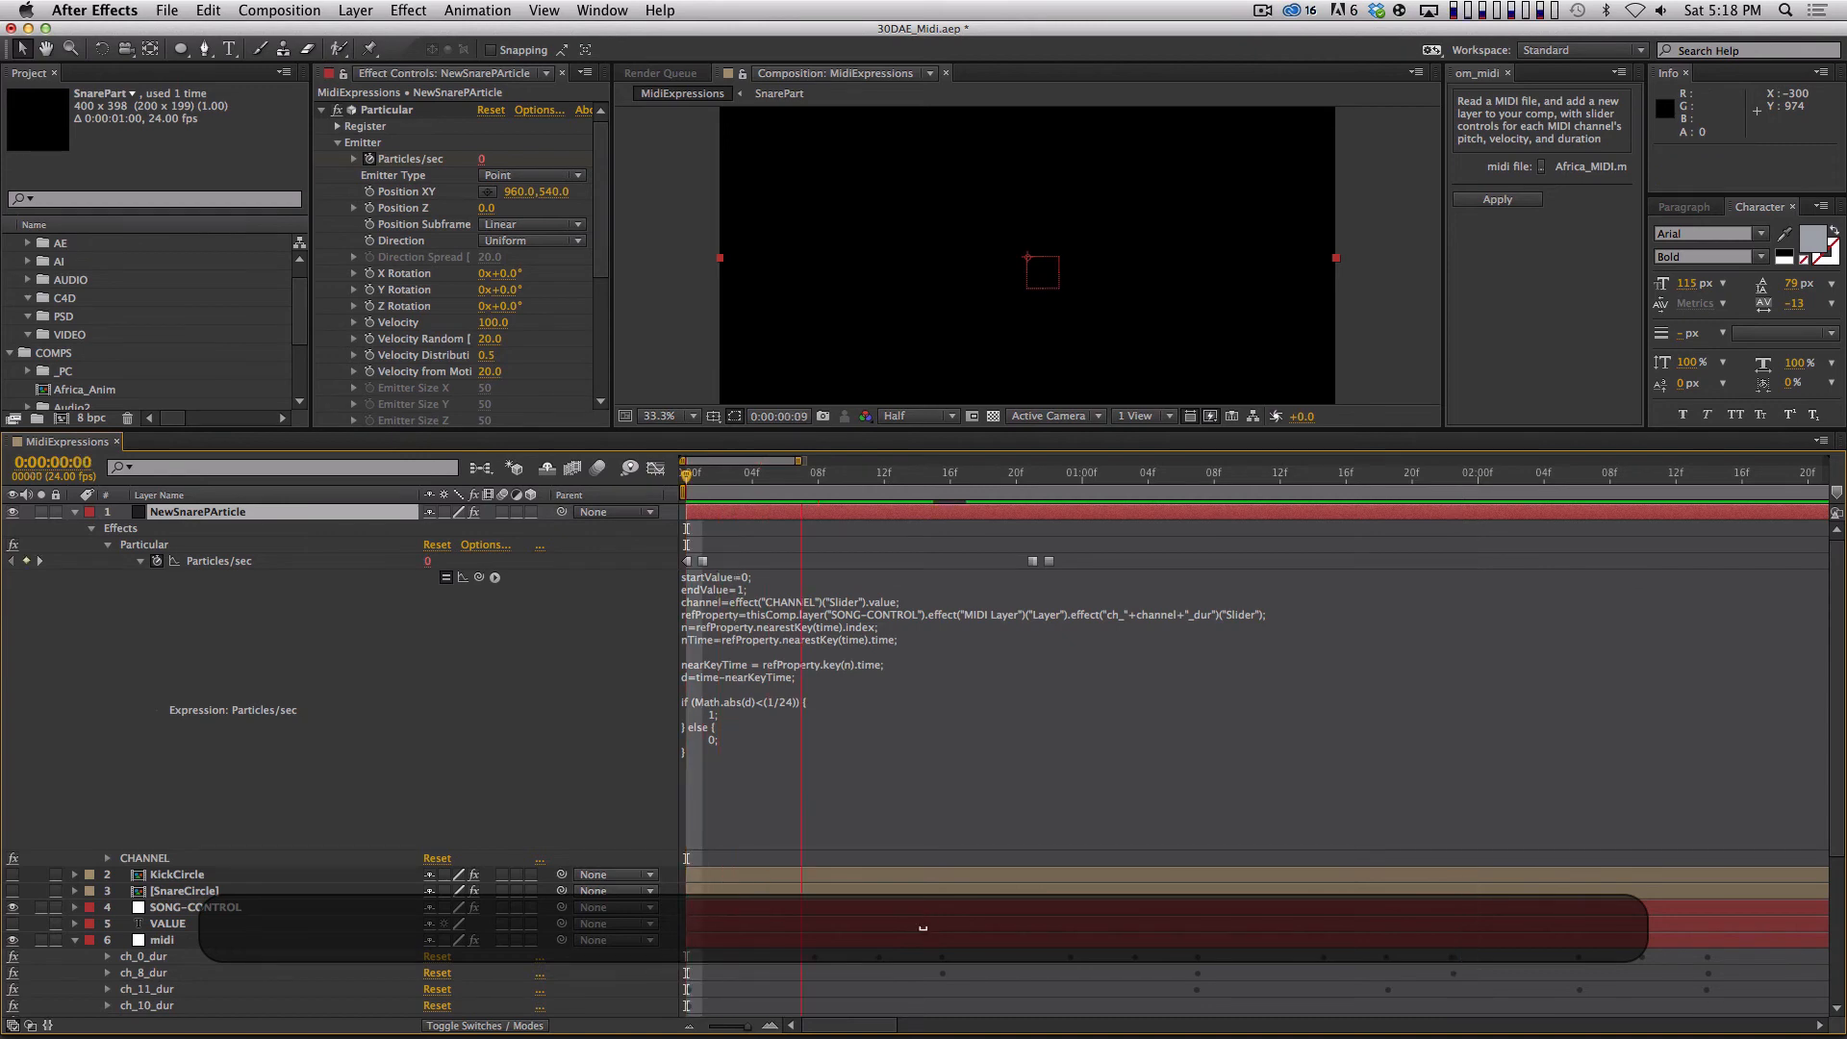
{"action": "key", "text": "space"}
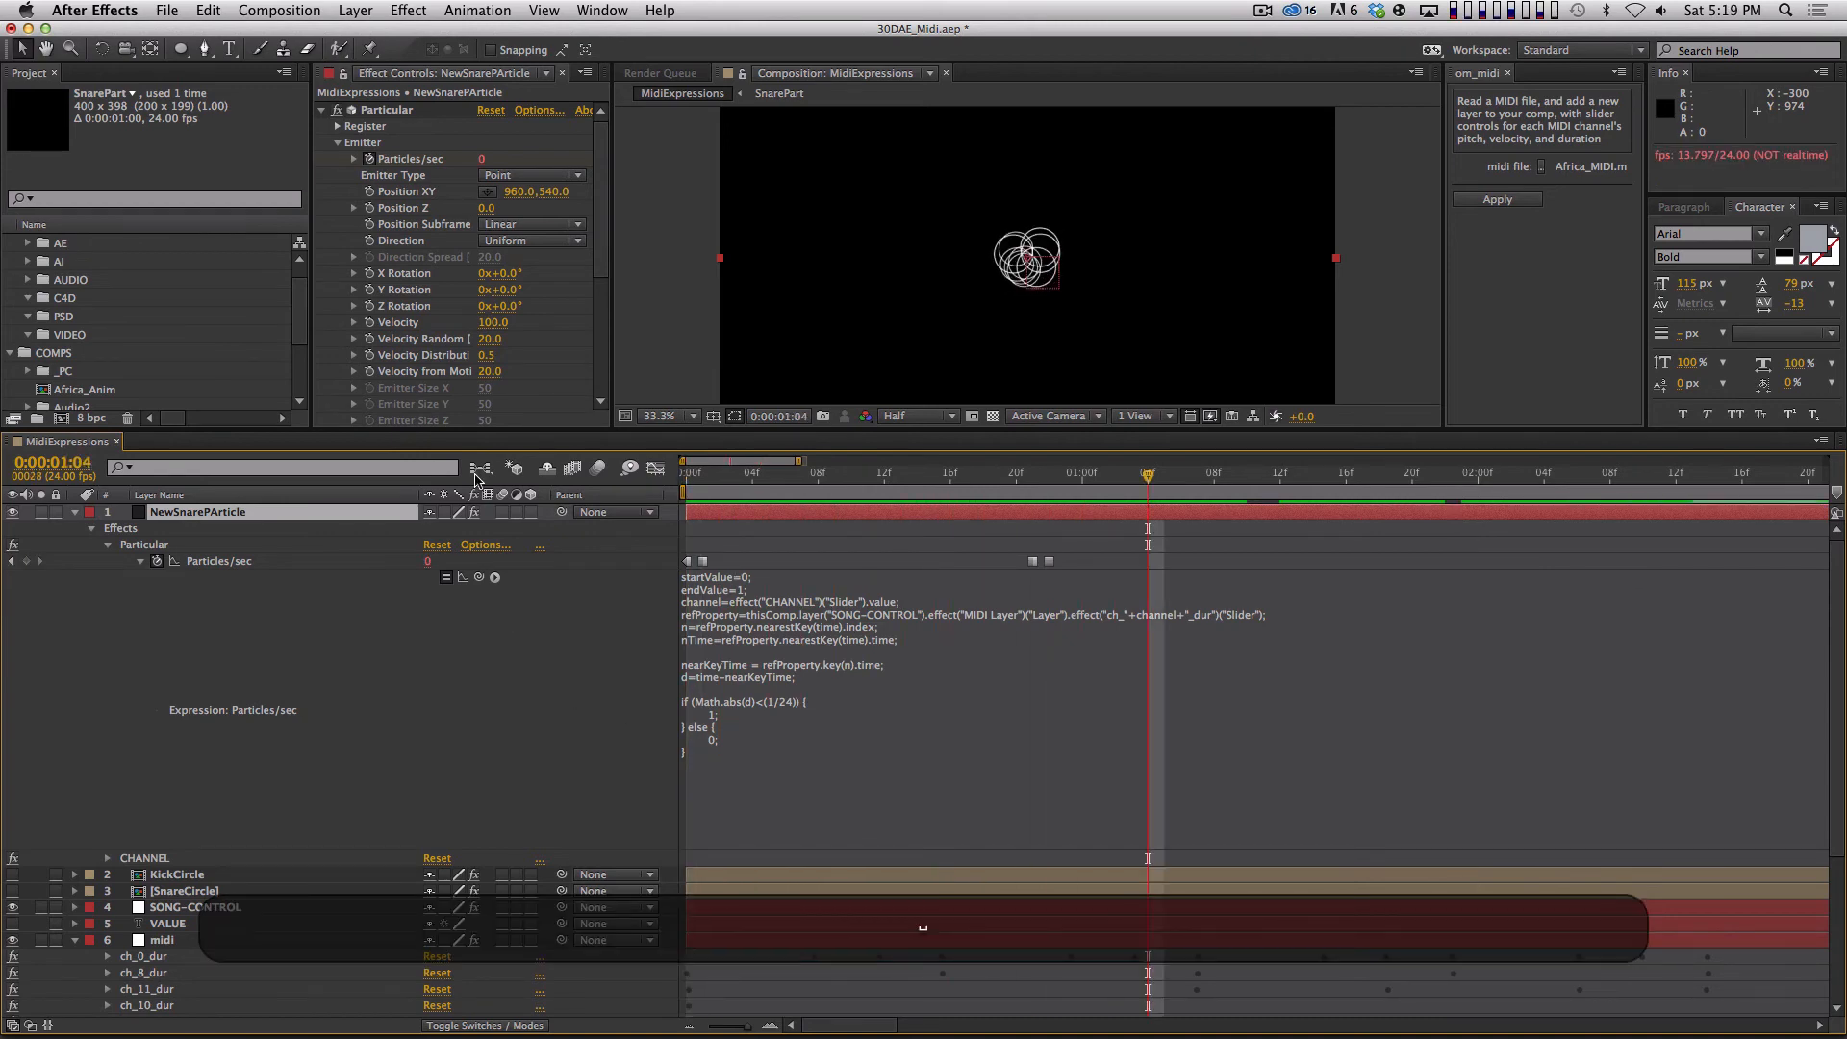
Set the emitter's Random Seed to 99970 and RAM preview the snare particles.
{"action": "scroll", "coordinate": [503, 305], "scroll_direction": "down", "scroll_amount": 5}
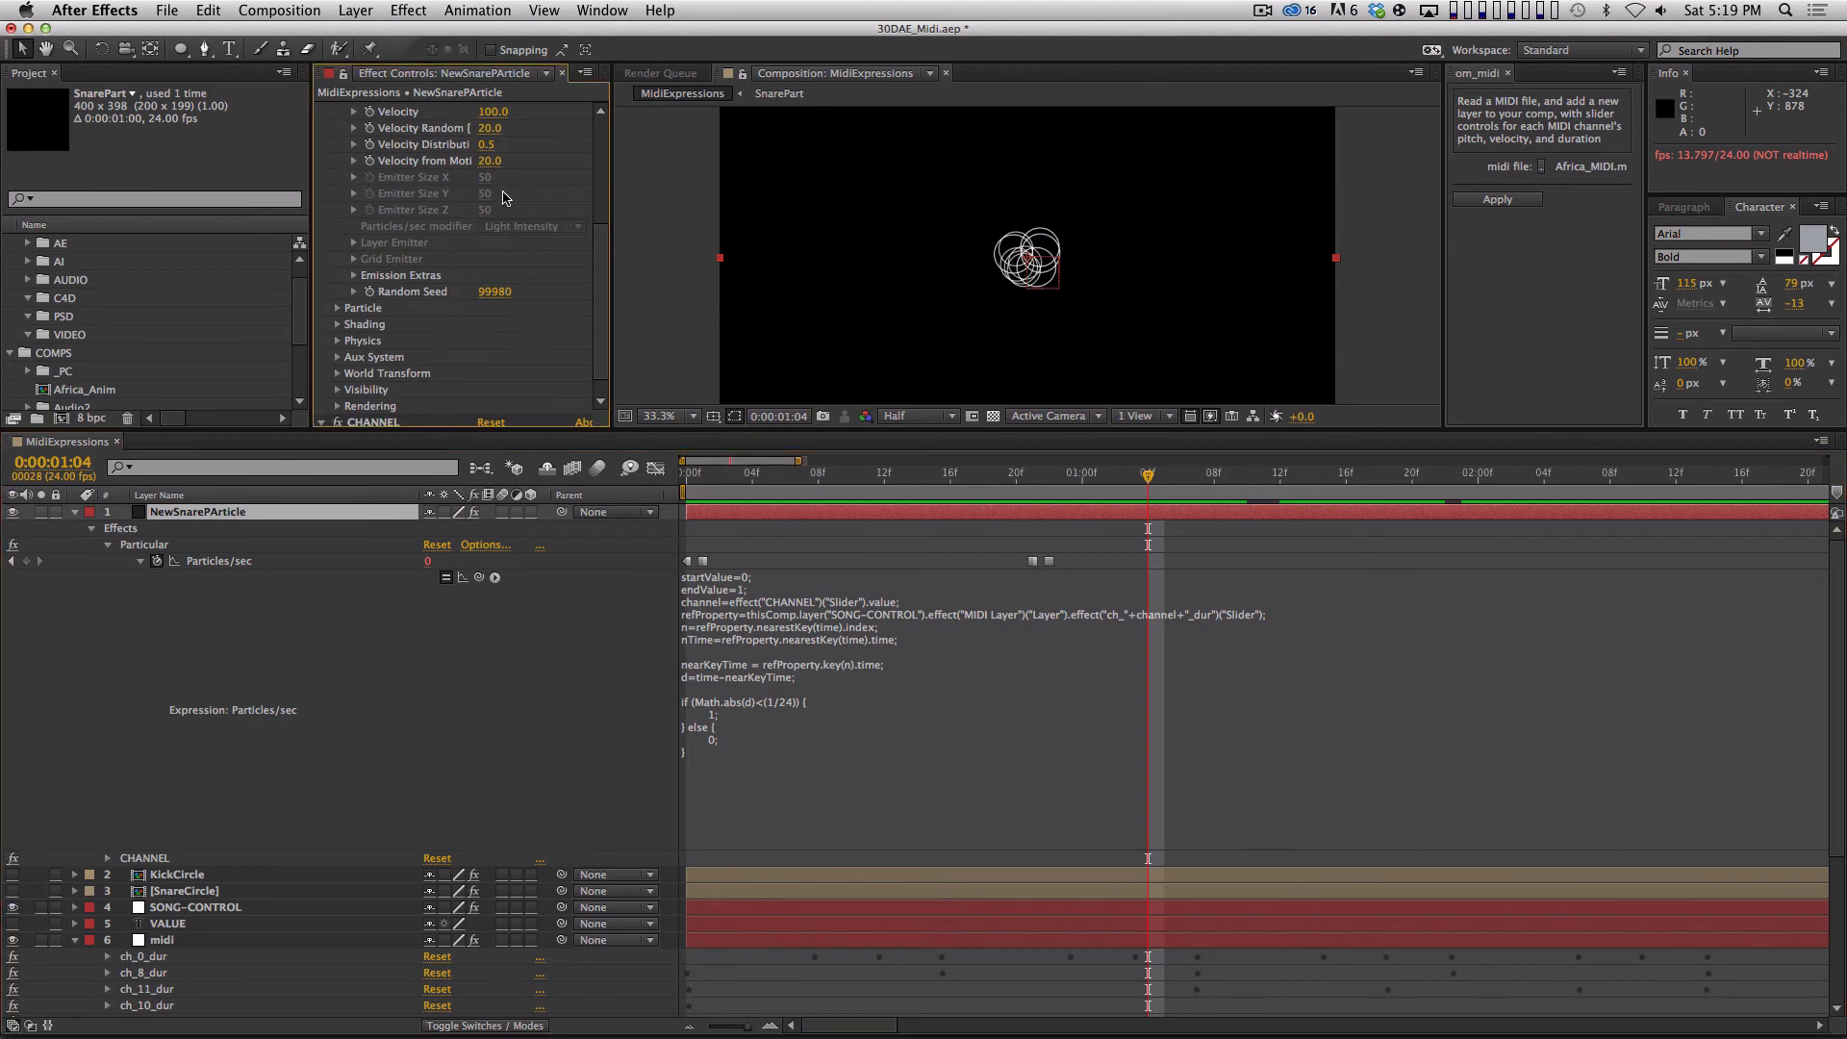
{"action": "left_click", "coordinate": [496, 292]}
{"action": "key", "text": "Down"}
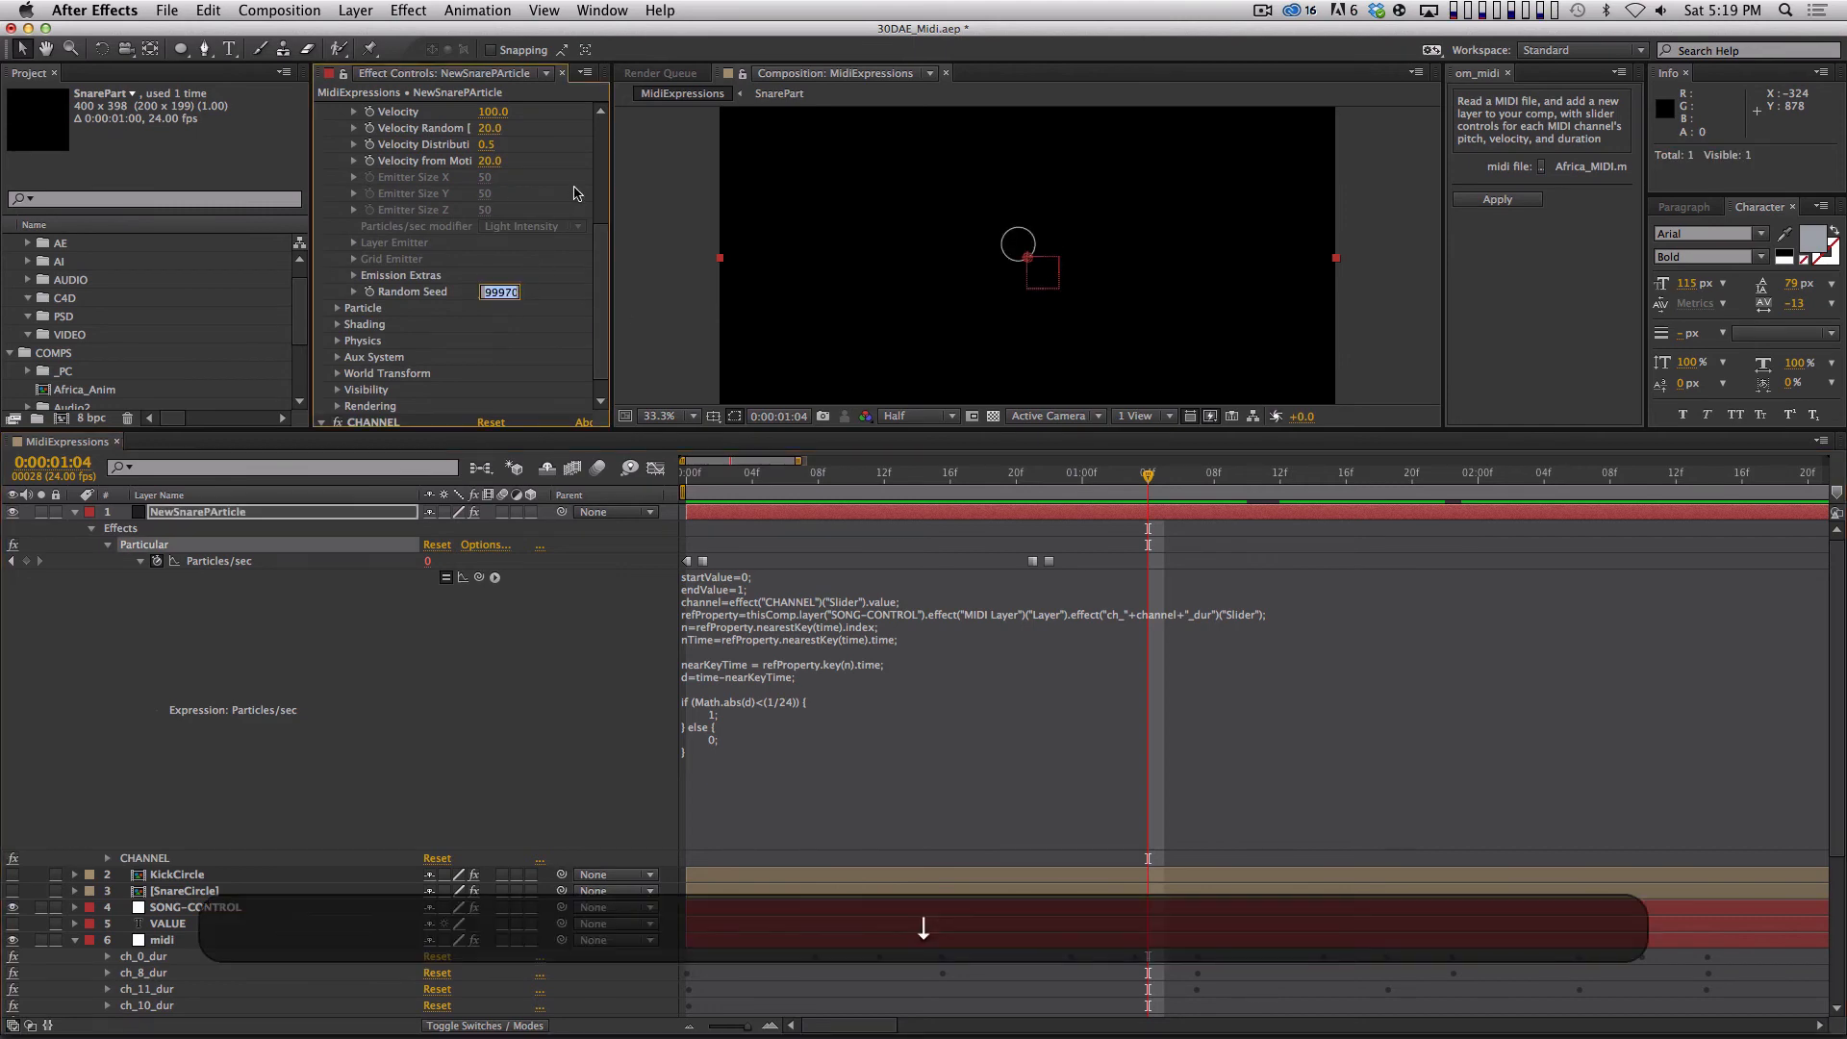
{"action": "left_click", "coordinate": [536, 630]}
{"action": "key", "text": "KP_0"}
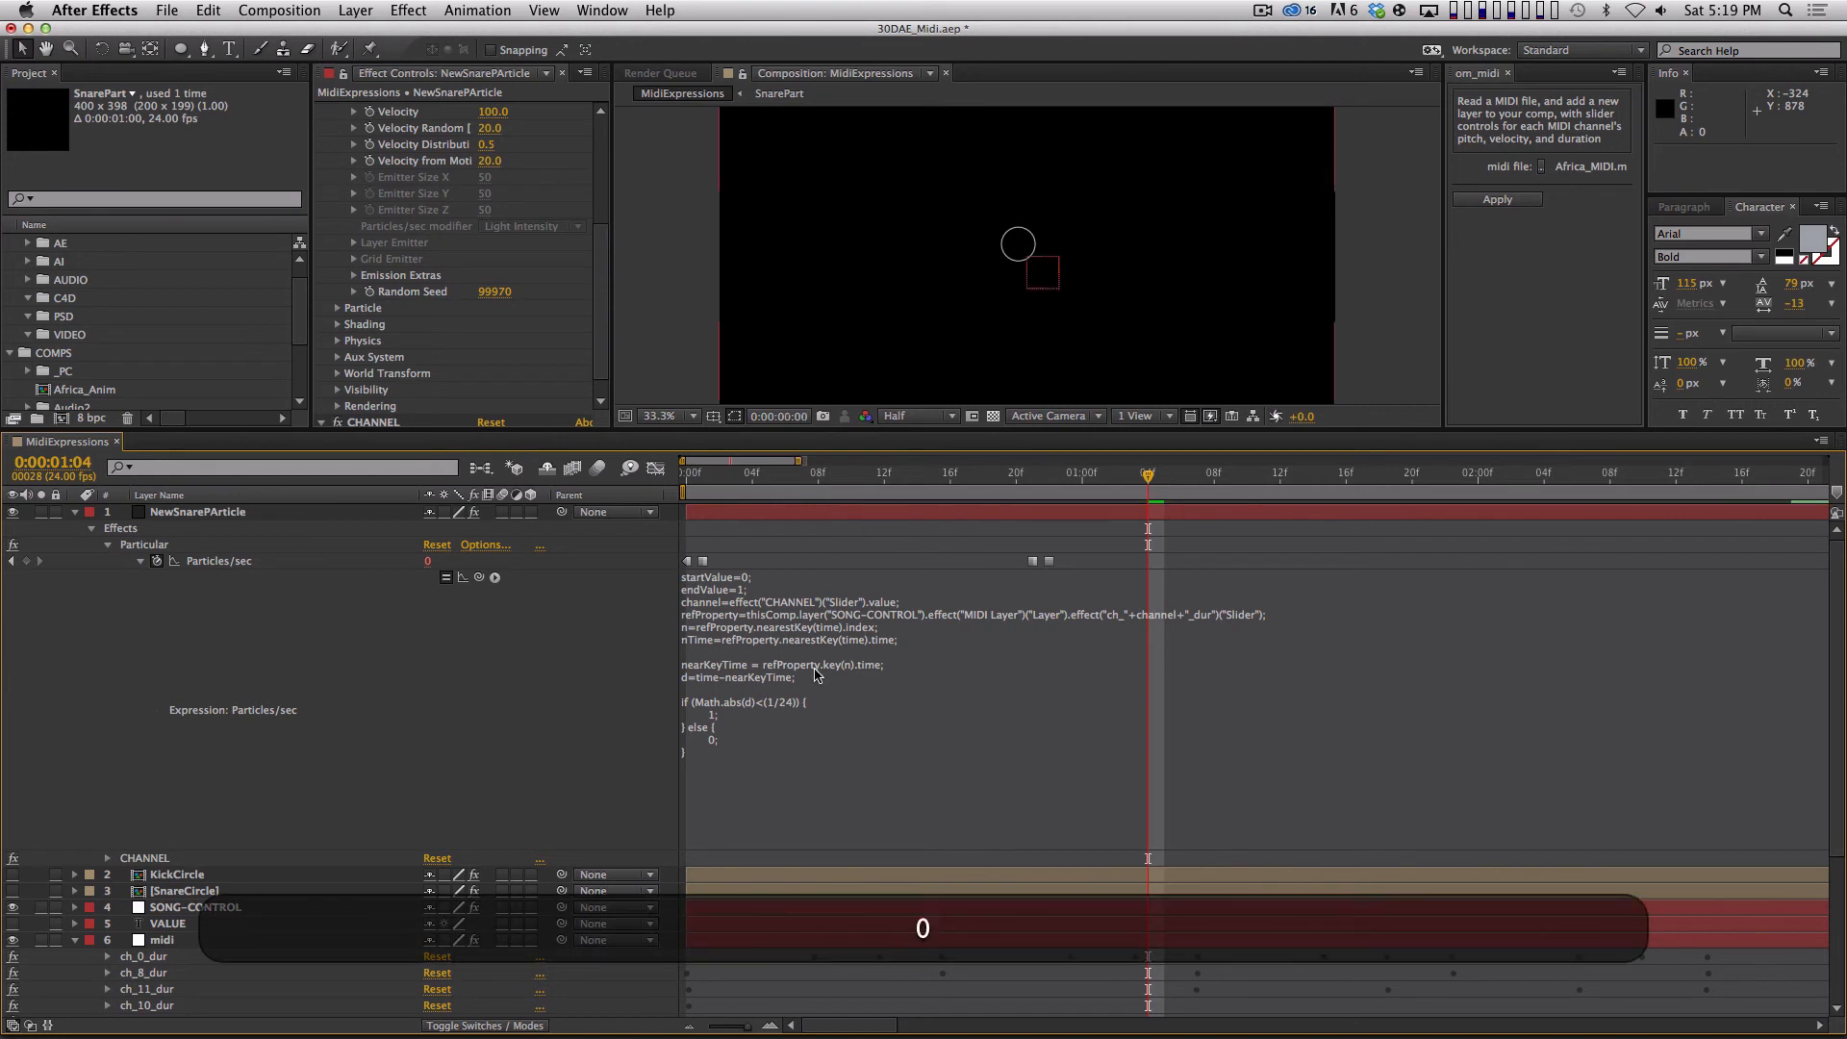
{"action": "key", "text": "KP_0"}
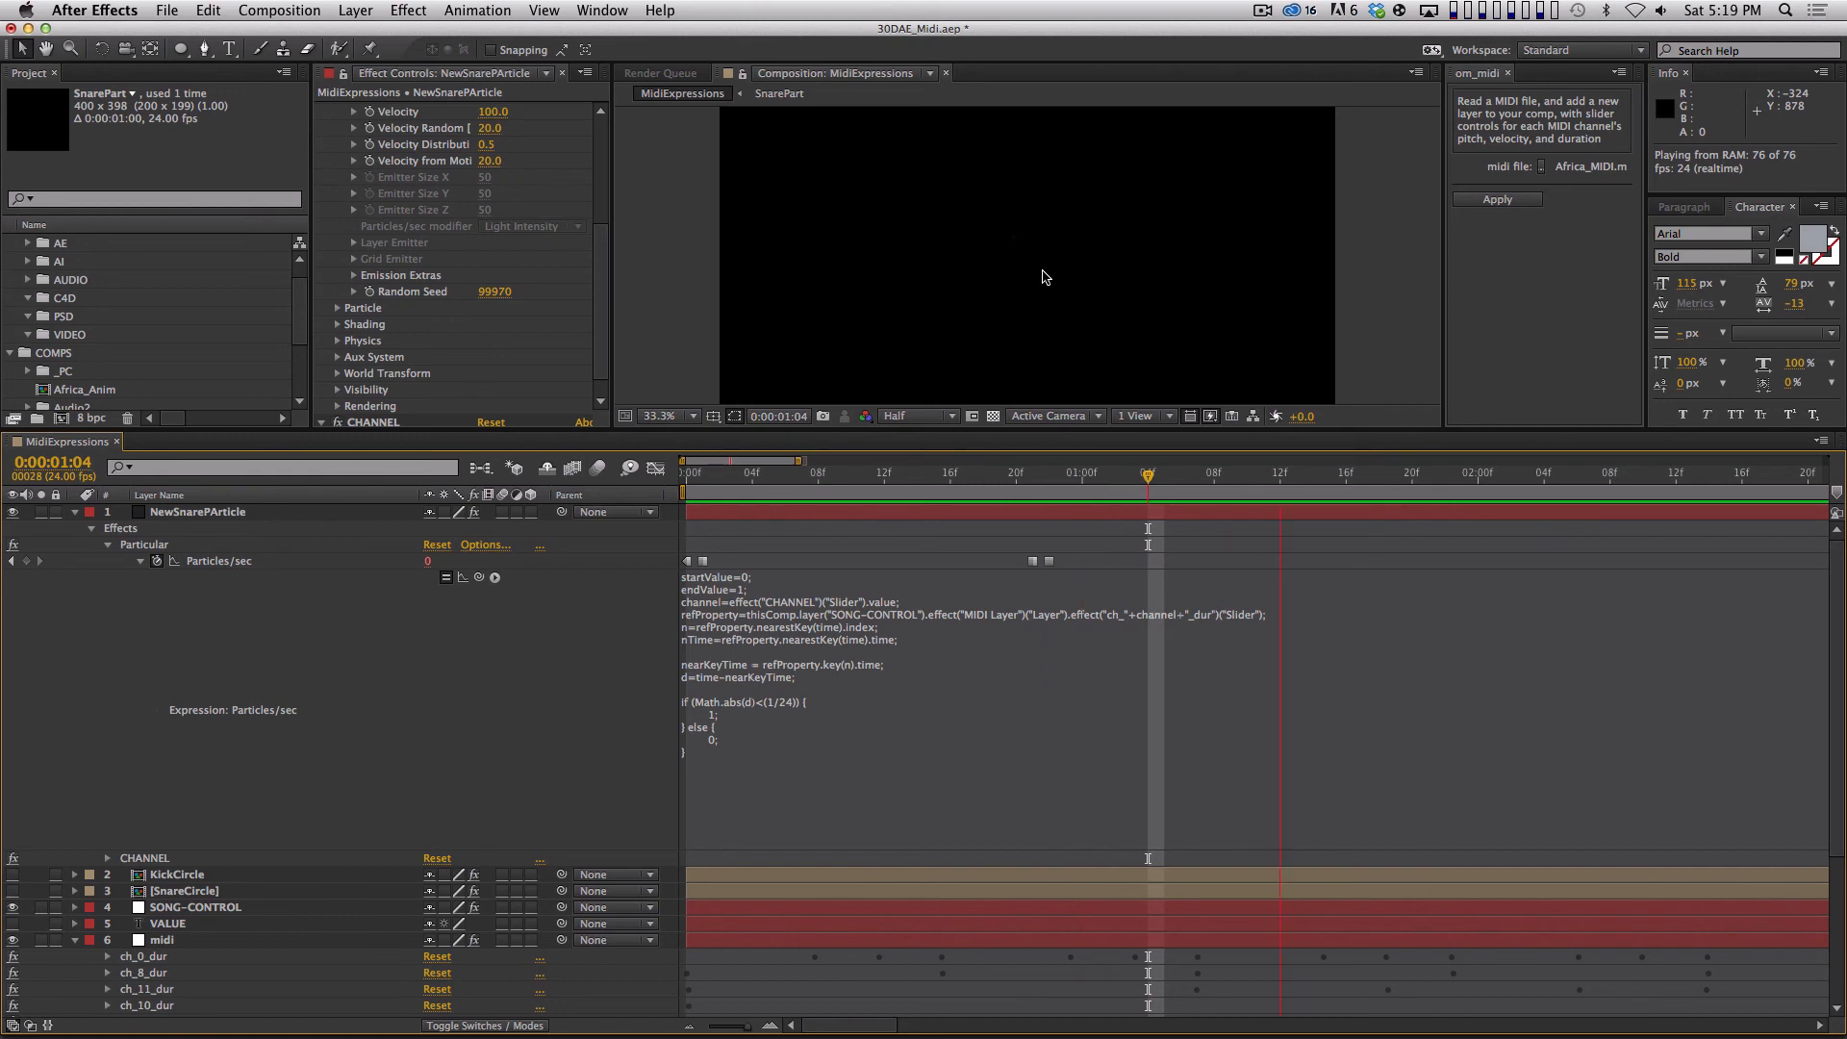
{"action": "key", "text": "space"}
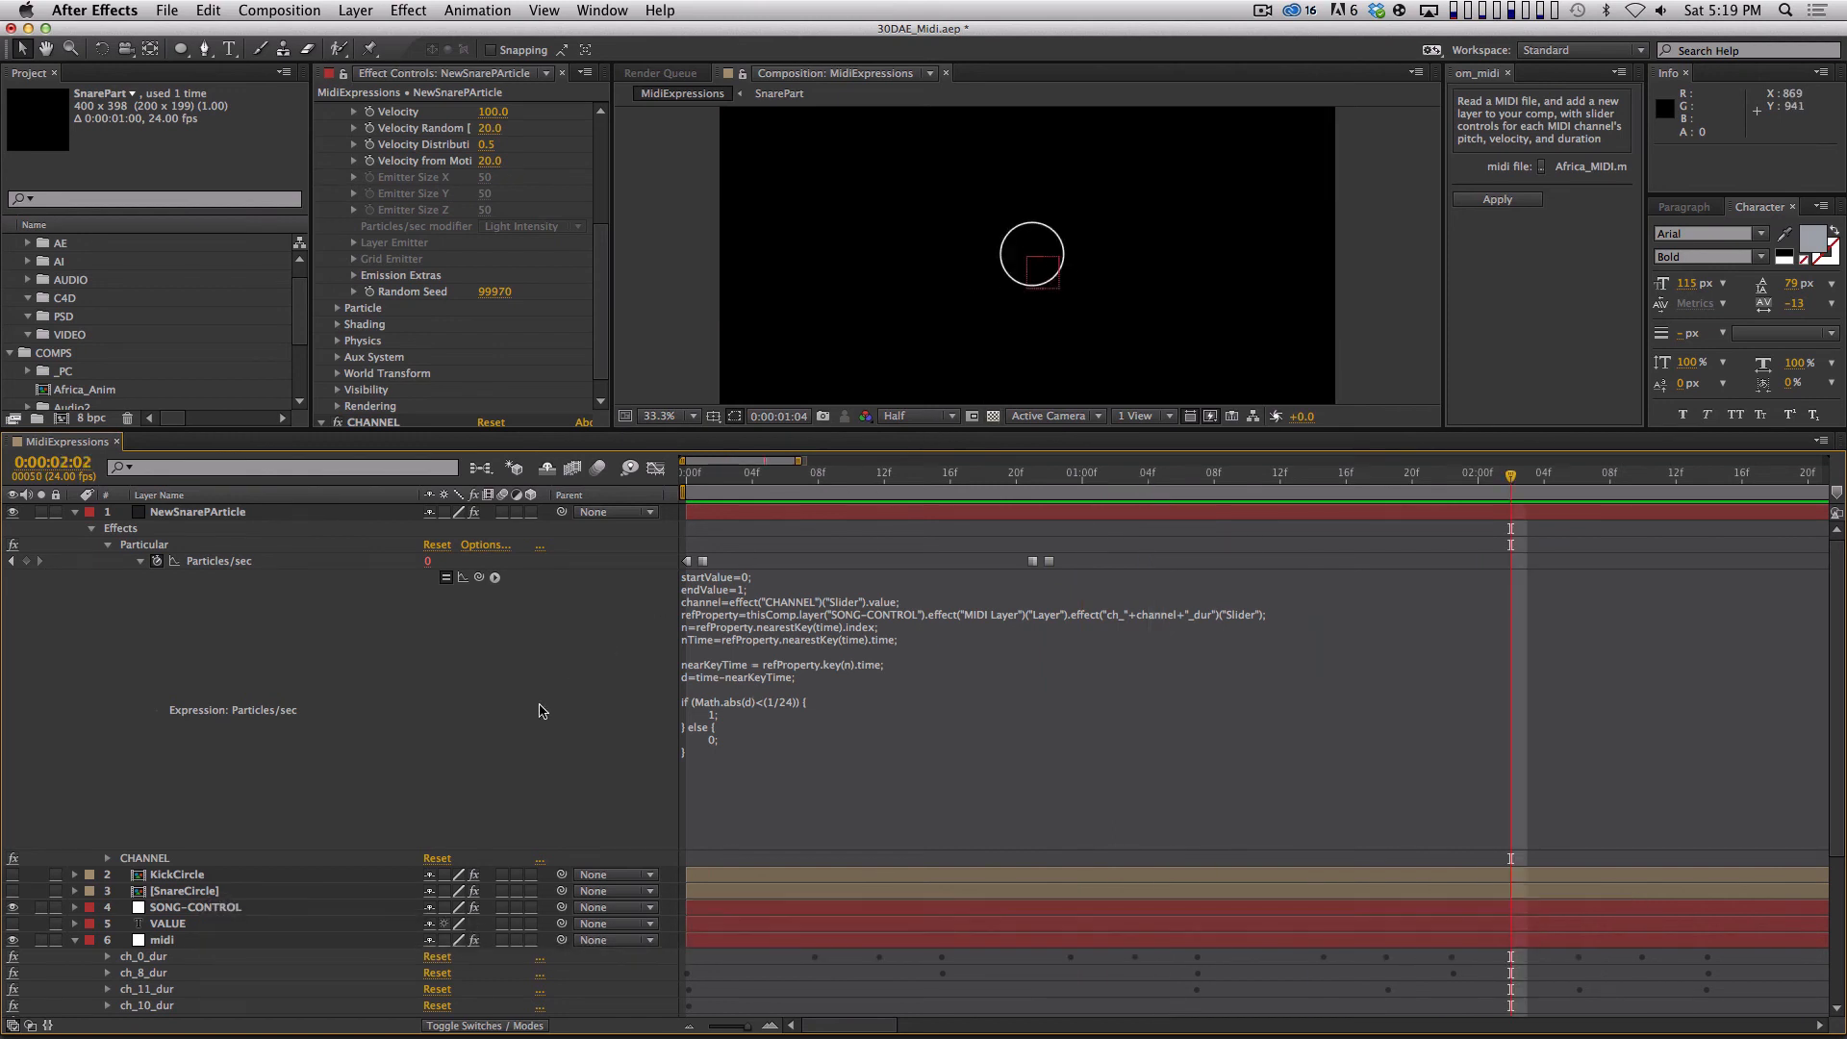
Set the if-branch value of the Particles/sec expression to 8 and preview the emission.
{"action": "left_click", "coordinate": [728, 719]}
{"action": "left_click", "coordinate": [717, 714]}
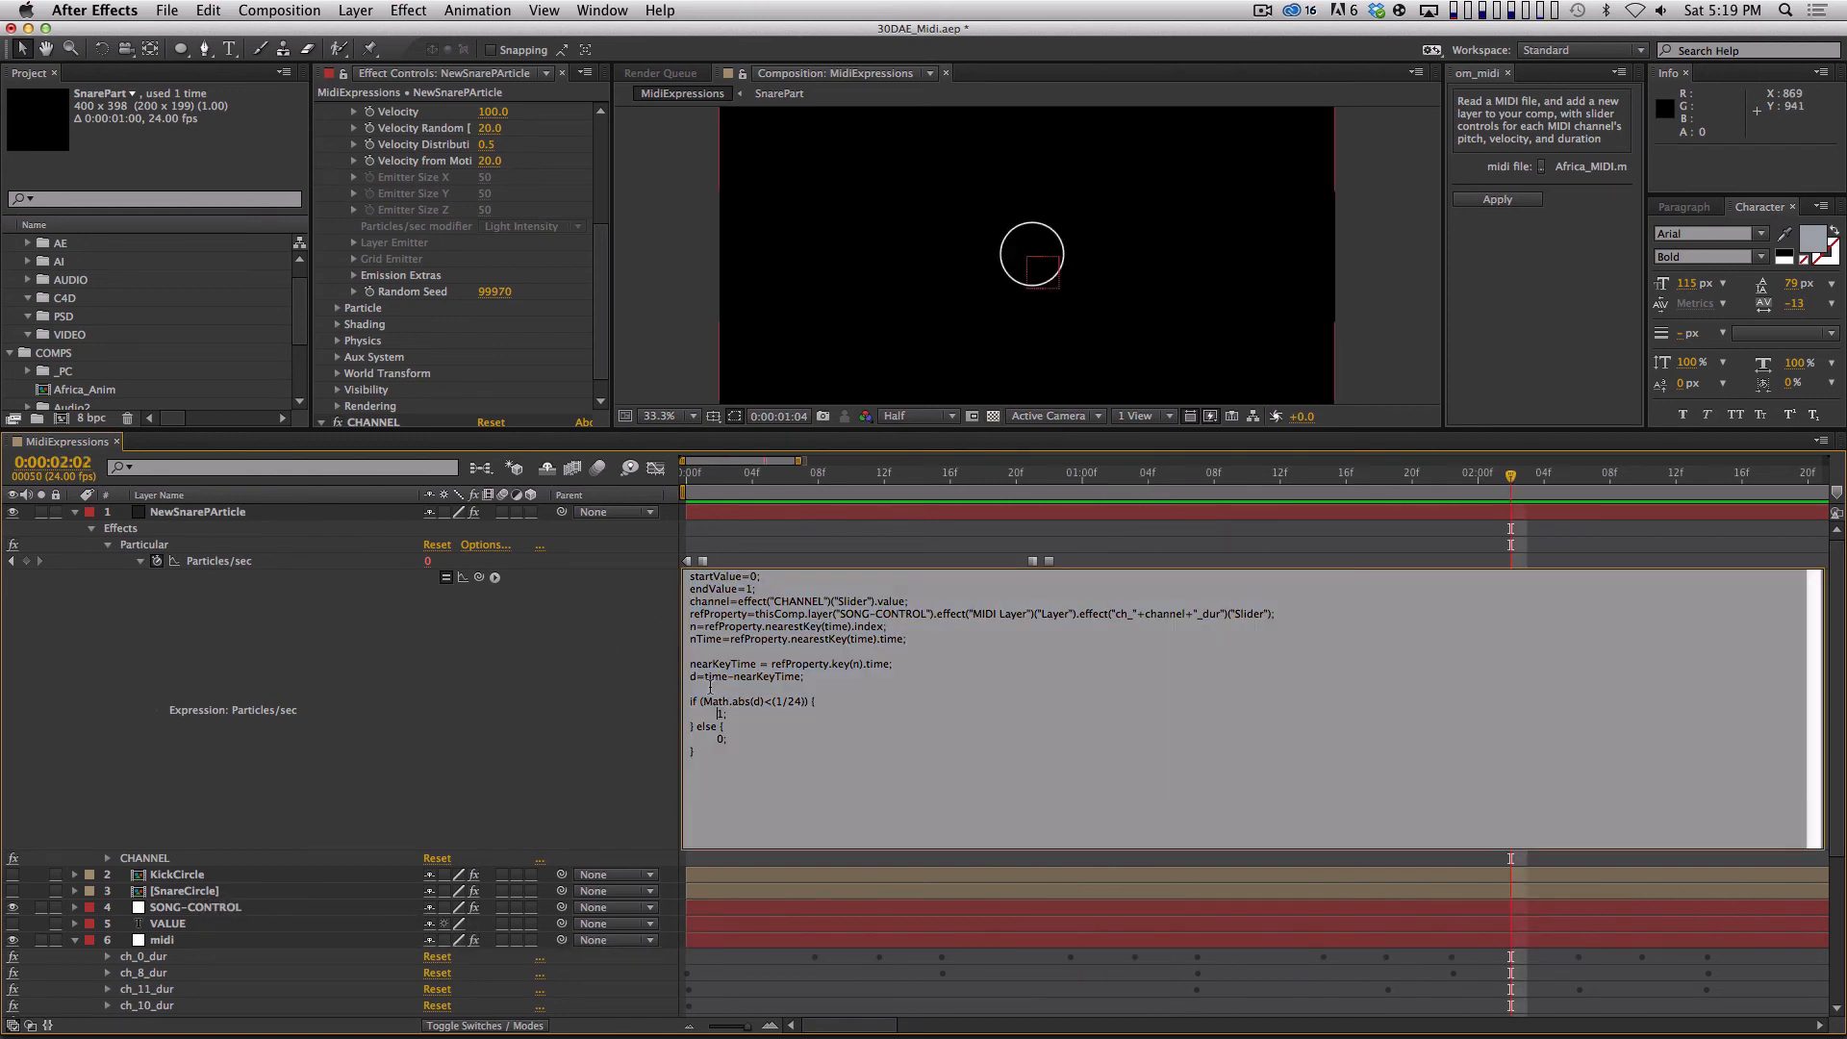
{"action": "key", "text": "Delete"}
{"action": "type", "text": "8"}
{"action": "key", "text": "KP_Enter"}
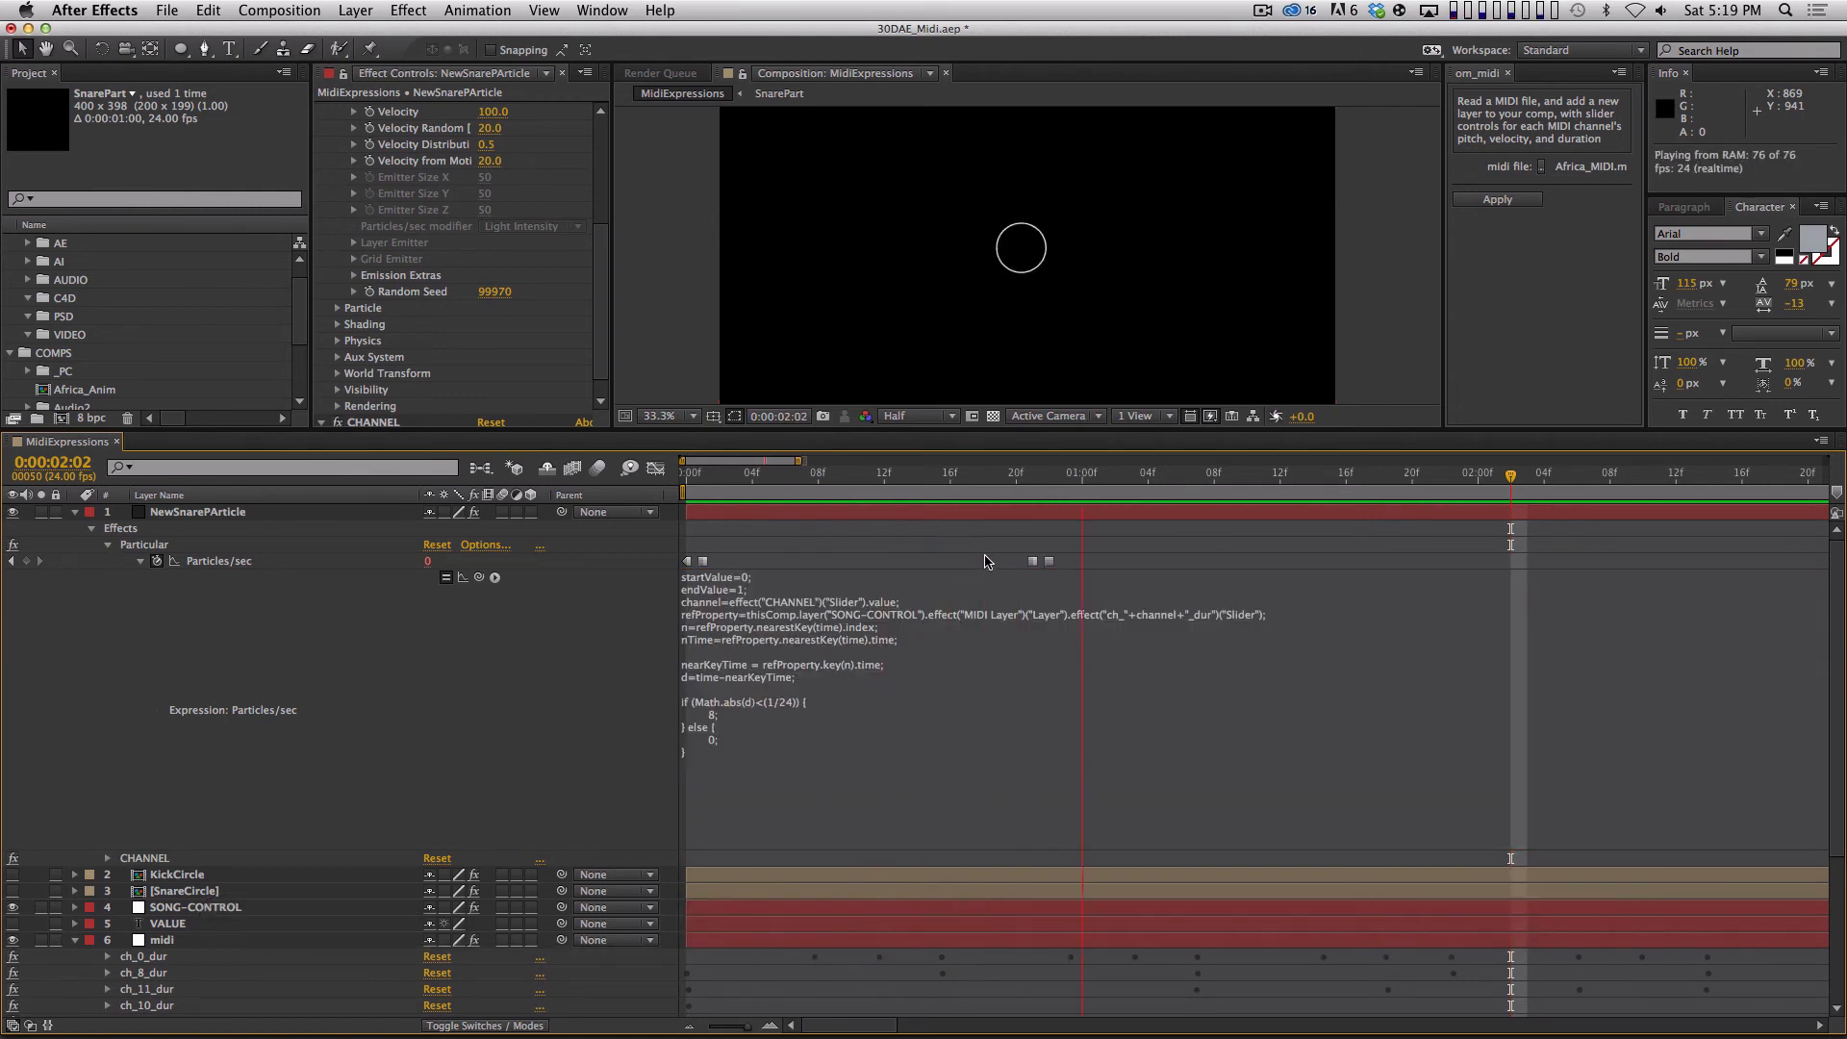
{"action": "key", "text": "space"}
Set the emitter's Random Seed to 99820 and RAM preview the result.
{"action": "left_click_drag", "start_coordinate": [510, 299], "coordinate": [483, 300]}
{"action": "key", "text": "0"}
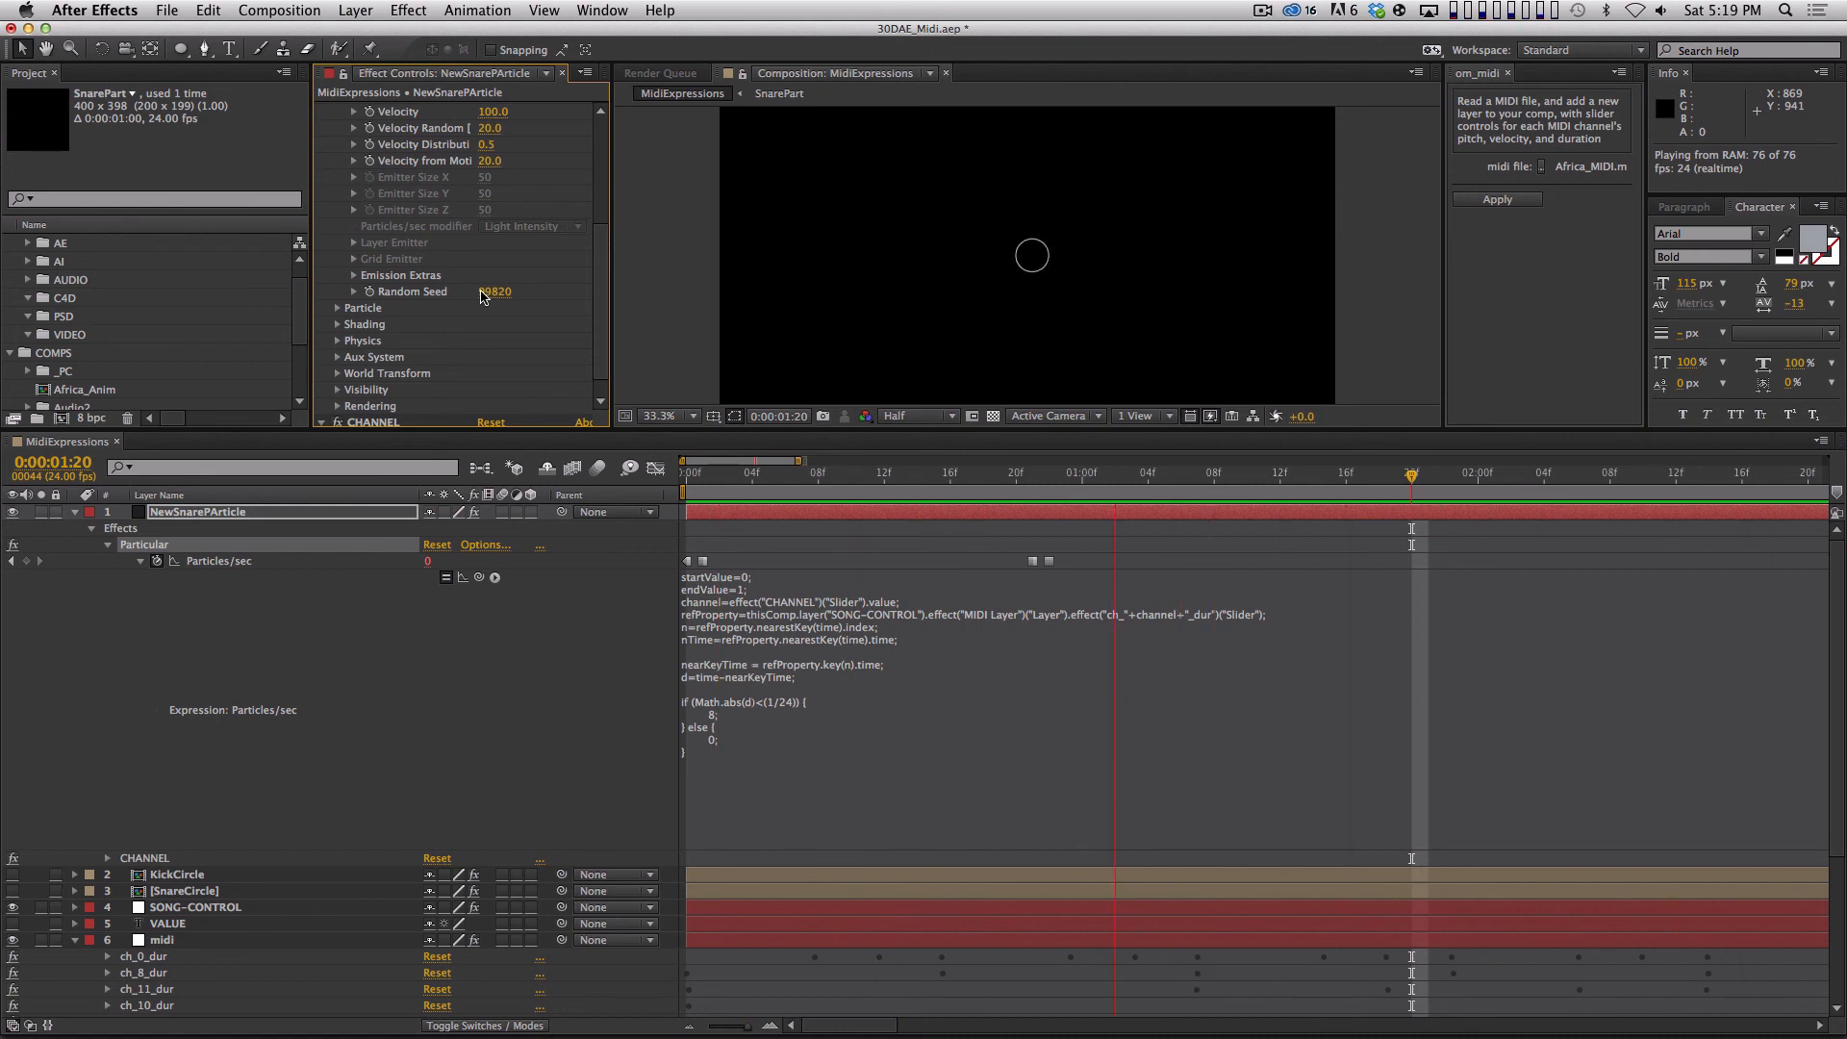
{"action": "key", "text": "space"}
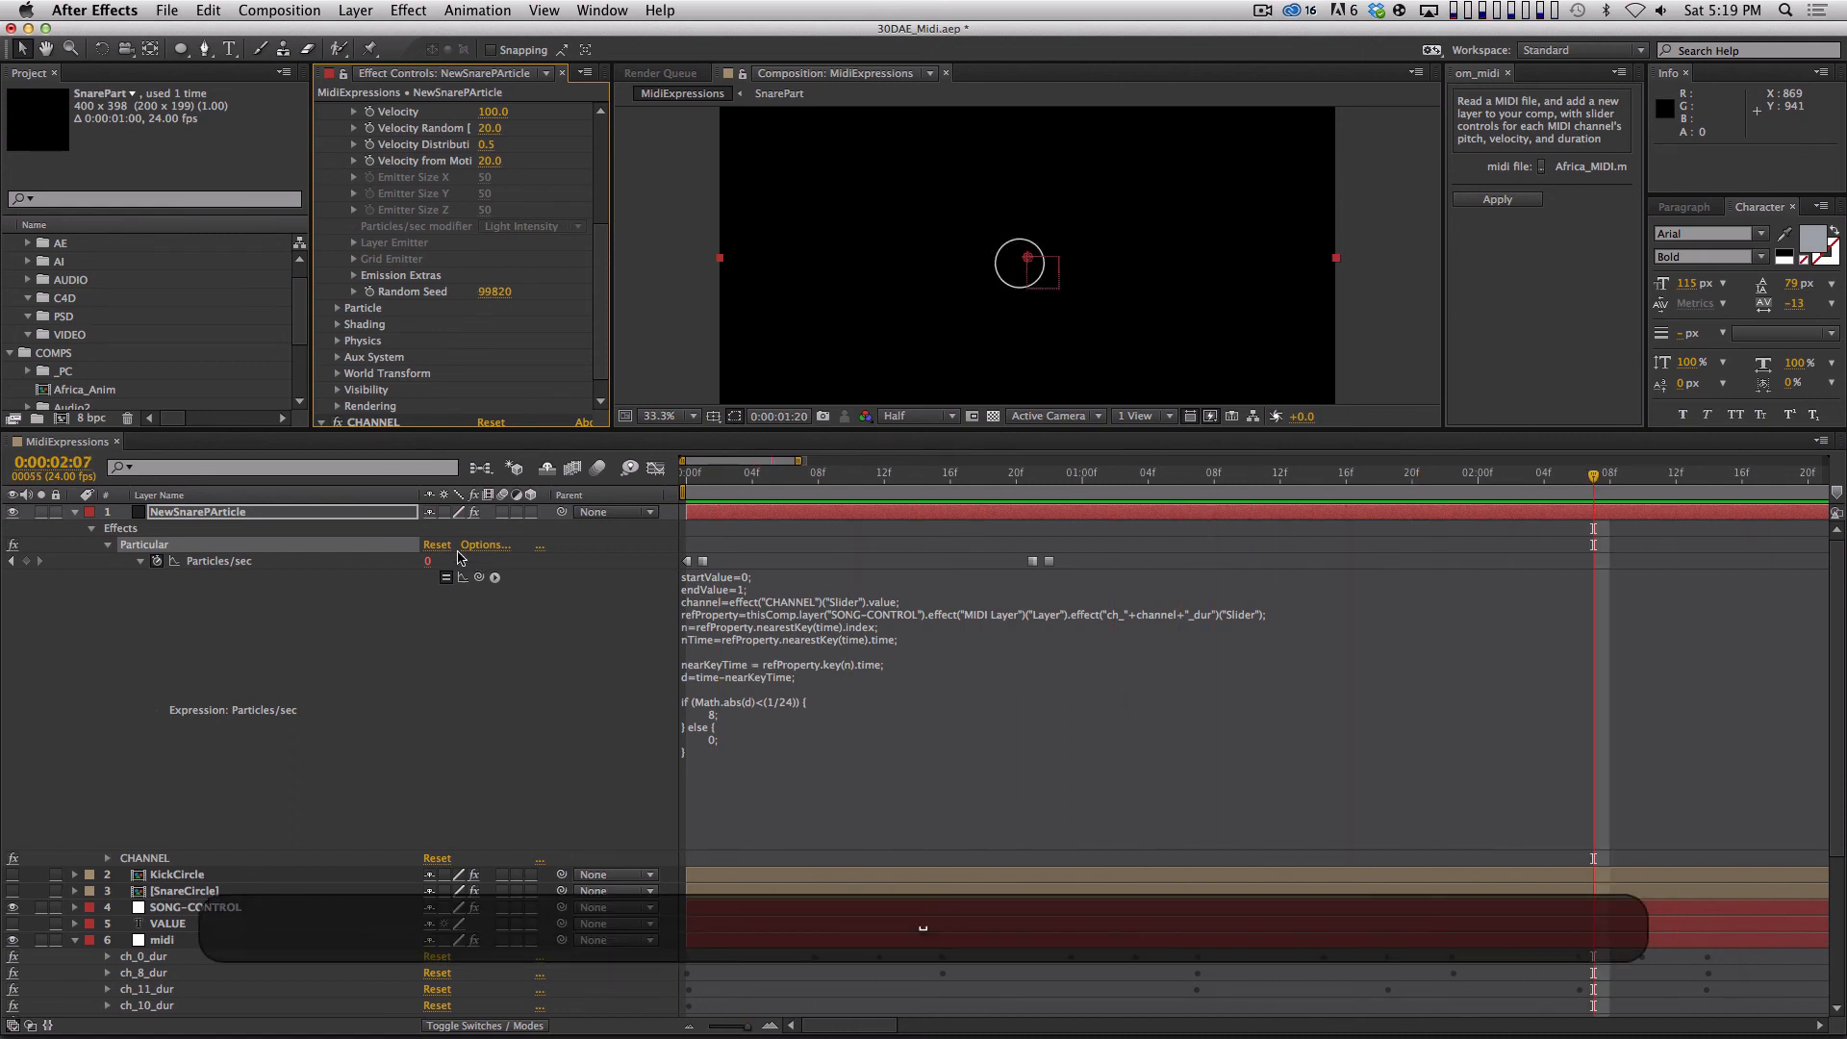
Set the Particular emitter's Velocity and Velocity Random to 0.
{"action": "left_click", "coordinate": [537, 703]}
{"action": "scroll", "coordinate": [597, 215], "scroll_direction": "up", "scroll_amount": 4}
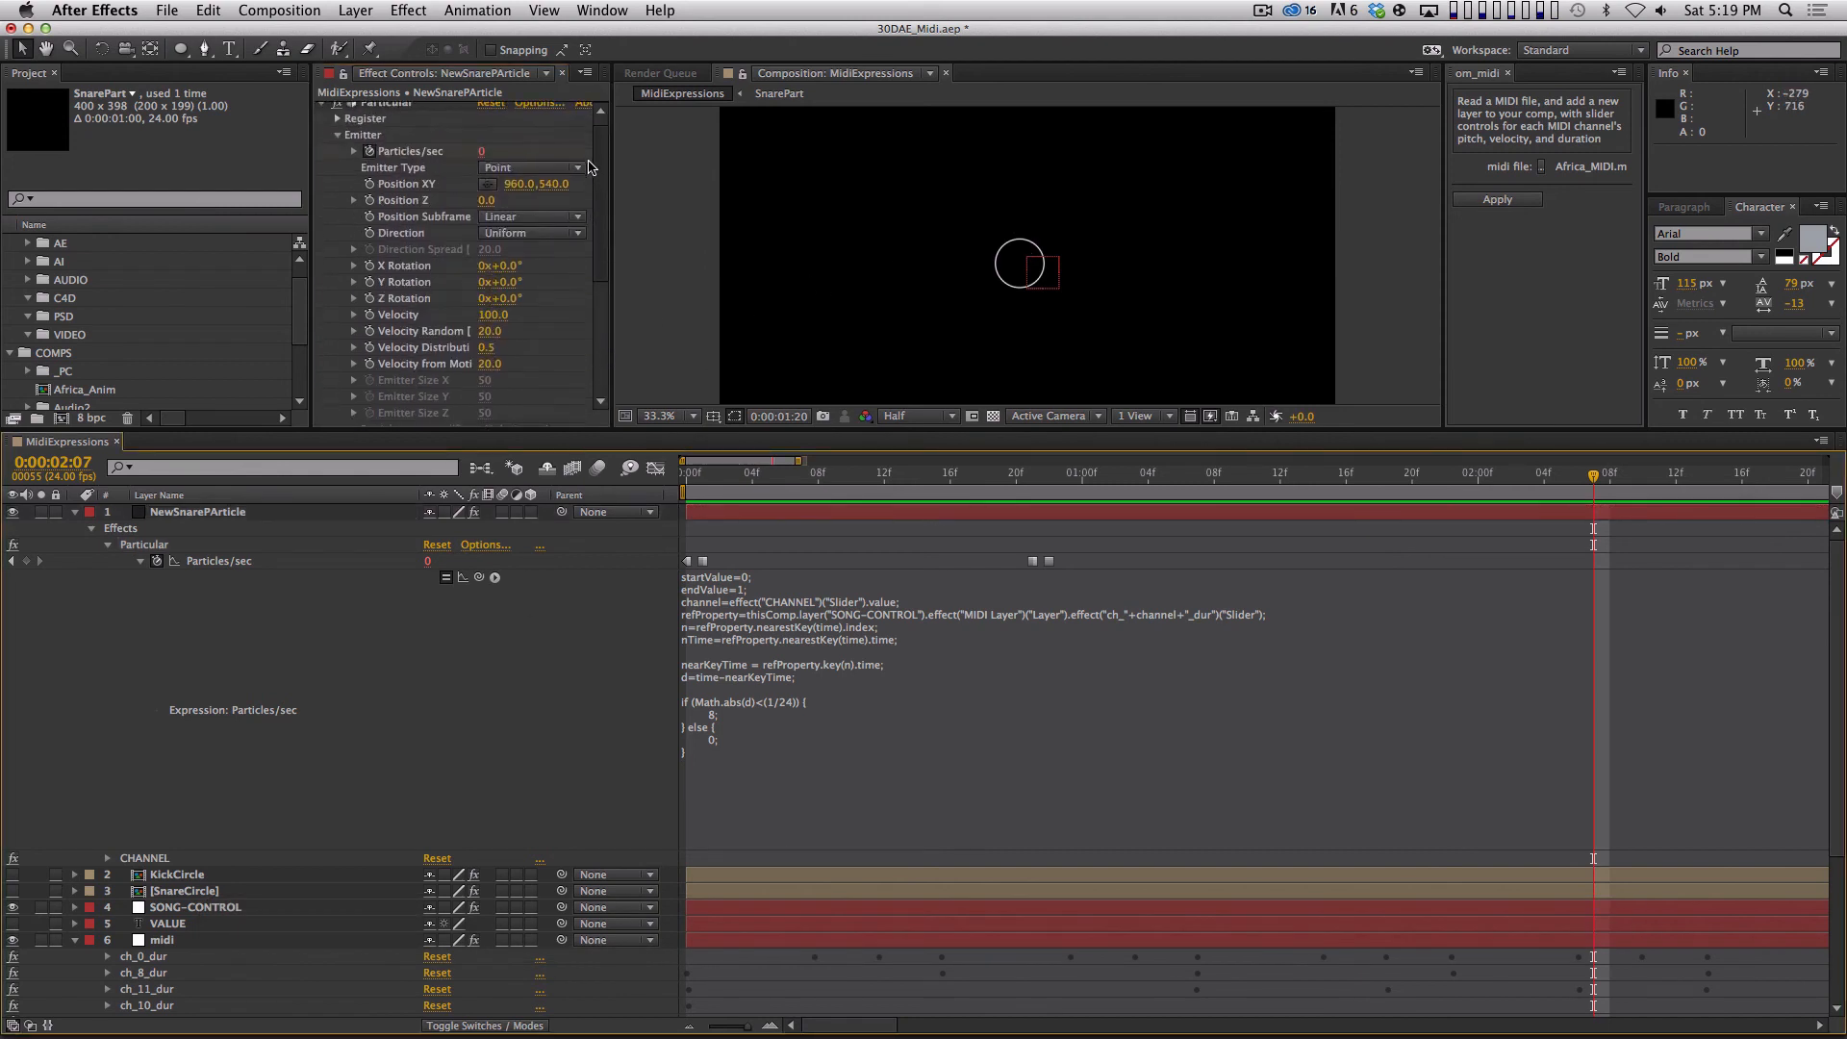
{"action": "left_click", "coordinate": [507, 245]}
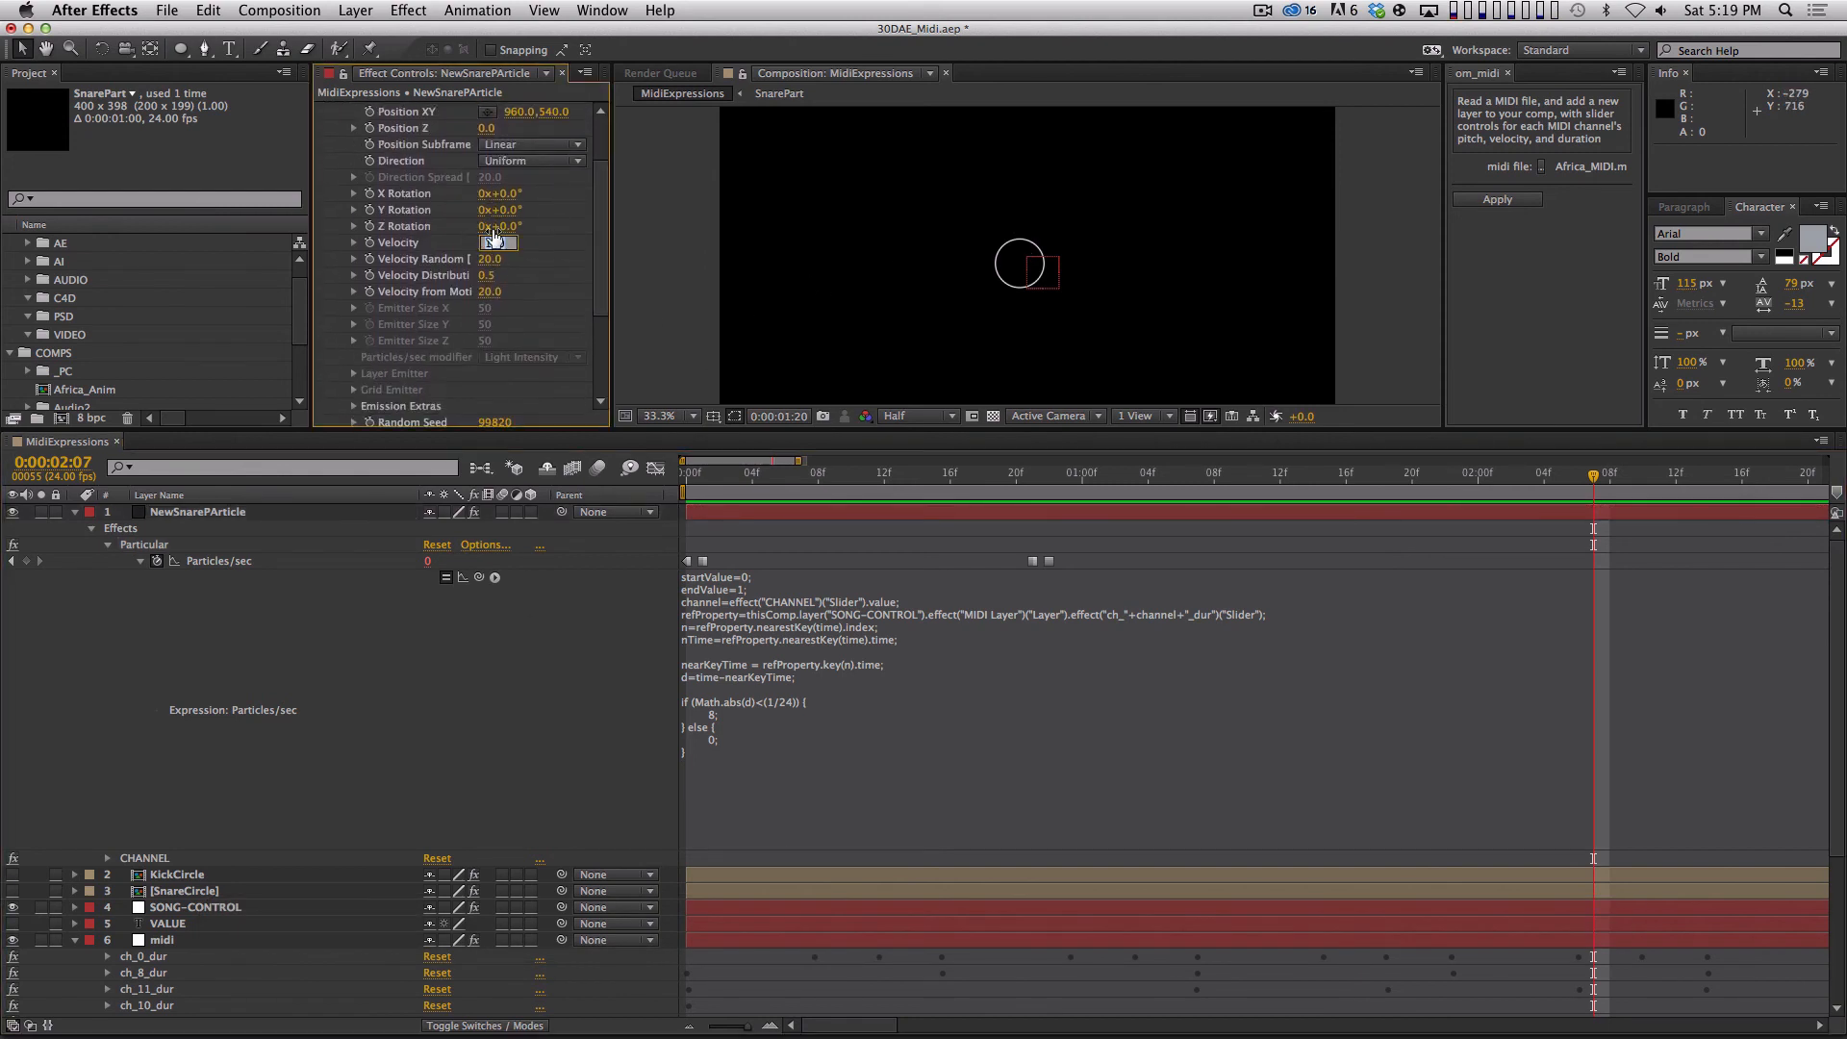
{"action": "type", "text": "0"}
{"action": "key", "text": "Tab"}
{"action": "type", "text": "0"}
{"action": "key", "text": "Return"}
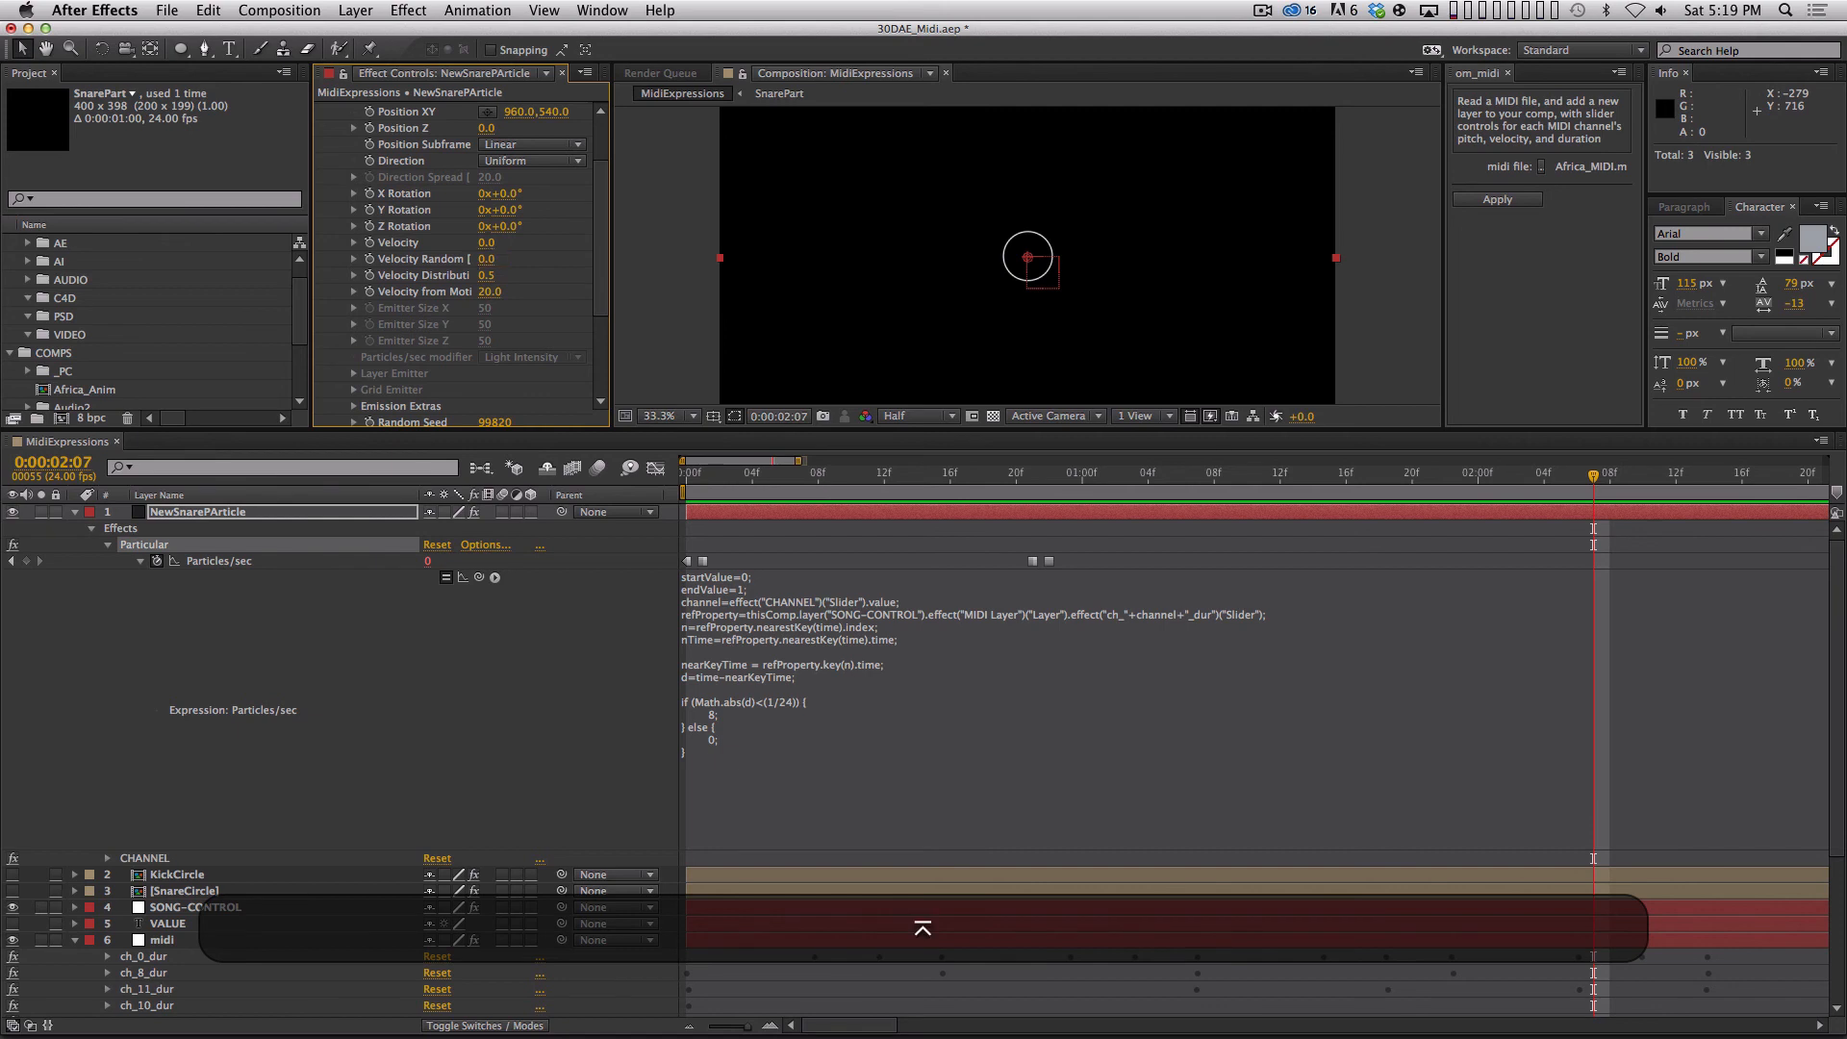
Increase the Particular particle Size to 292.
{"action": "scroll", "coordinate": [344, 317], "scroll_direction": "down", "scroll_amount": 5}
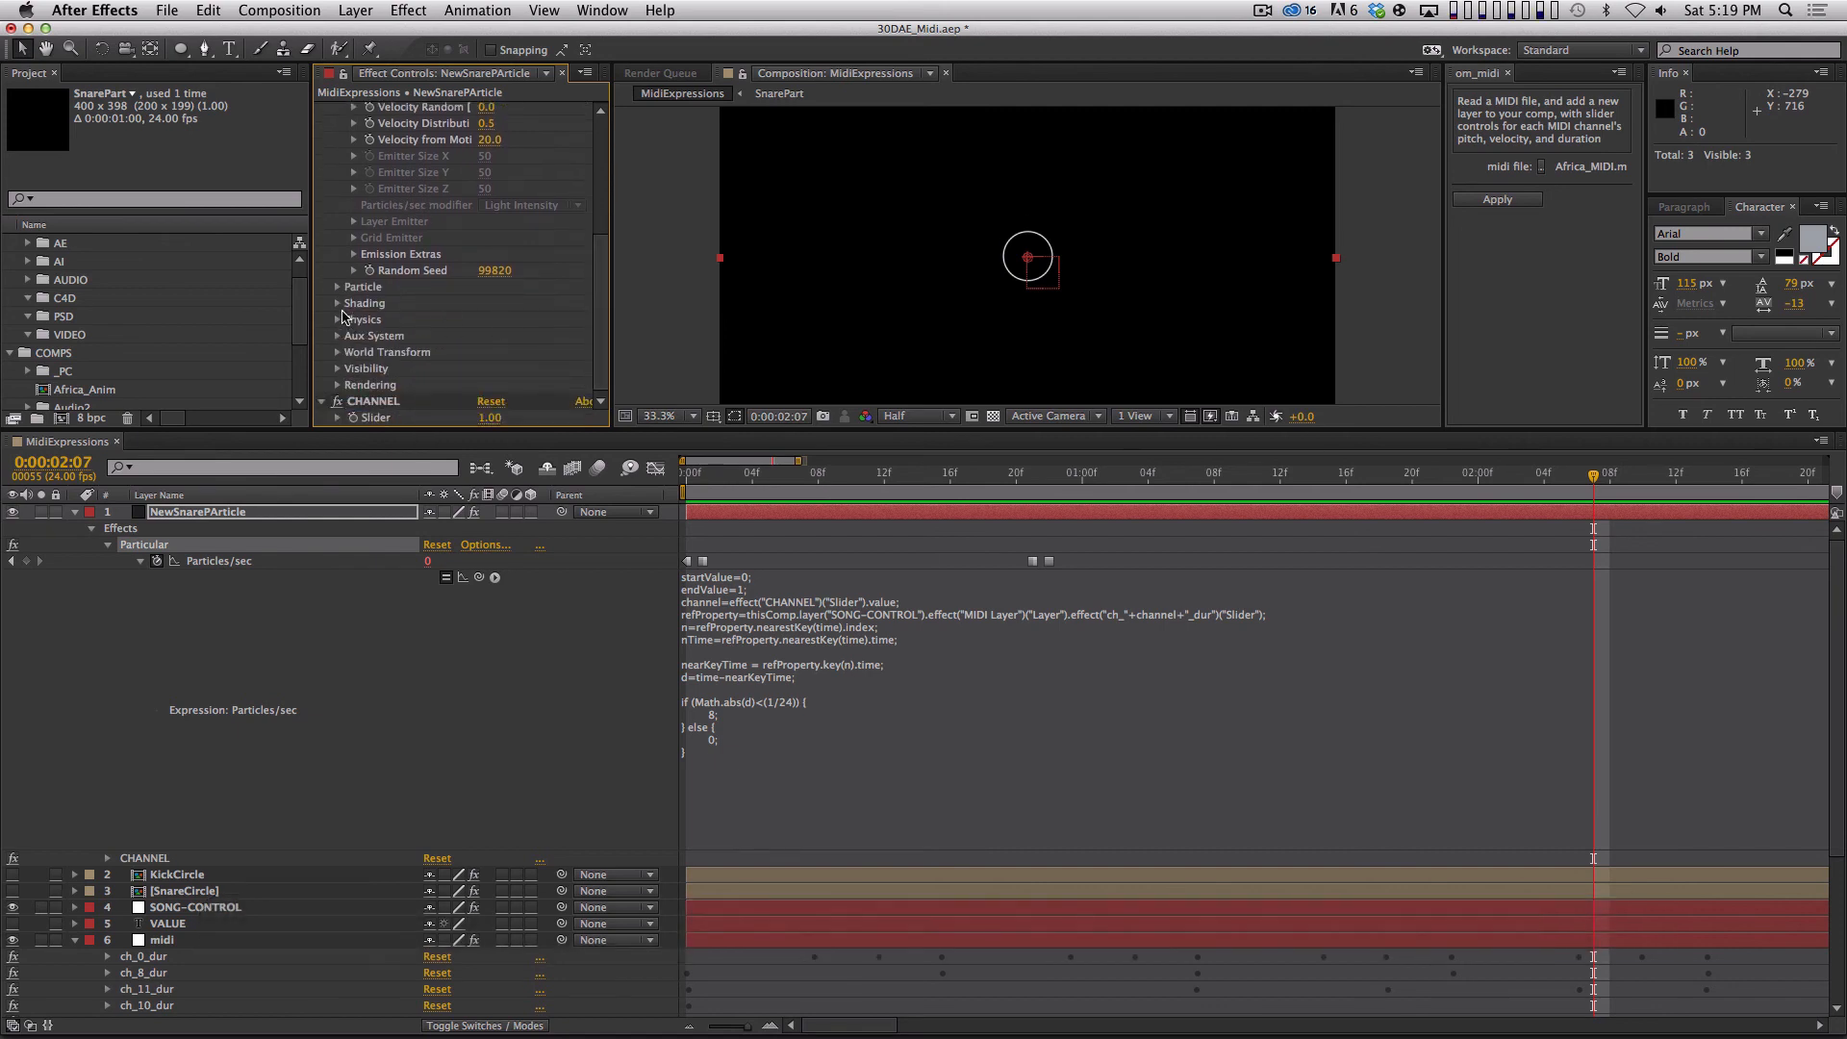
{"action": "scroll", "coordinate": [605, 210], "scroll_direction": "up", "scroll_amount": 3}
{"action": "scroll", "coordinate": [502, 264], "scroll_direction": "down", "scroll_amount": 3}
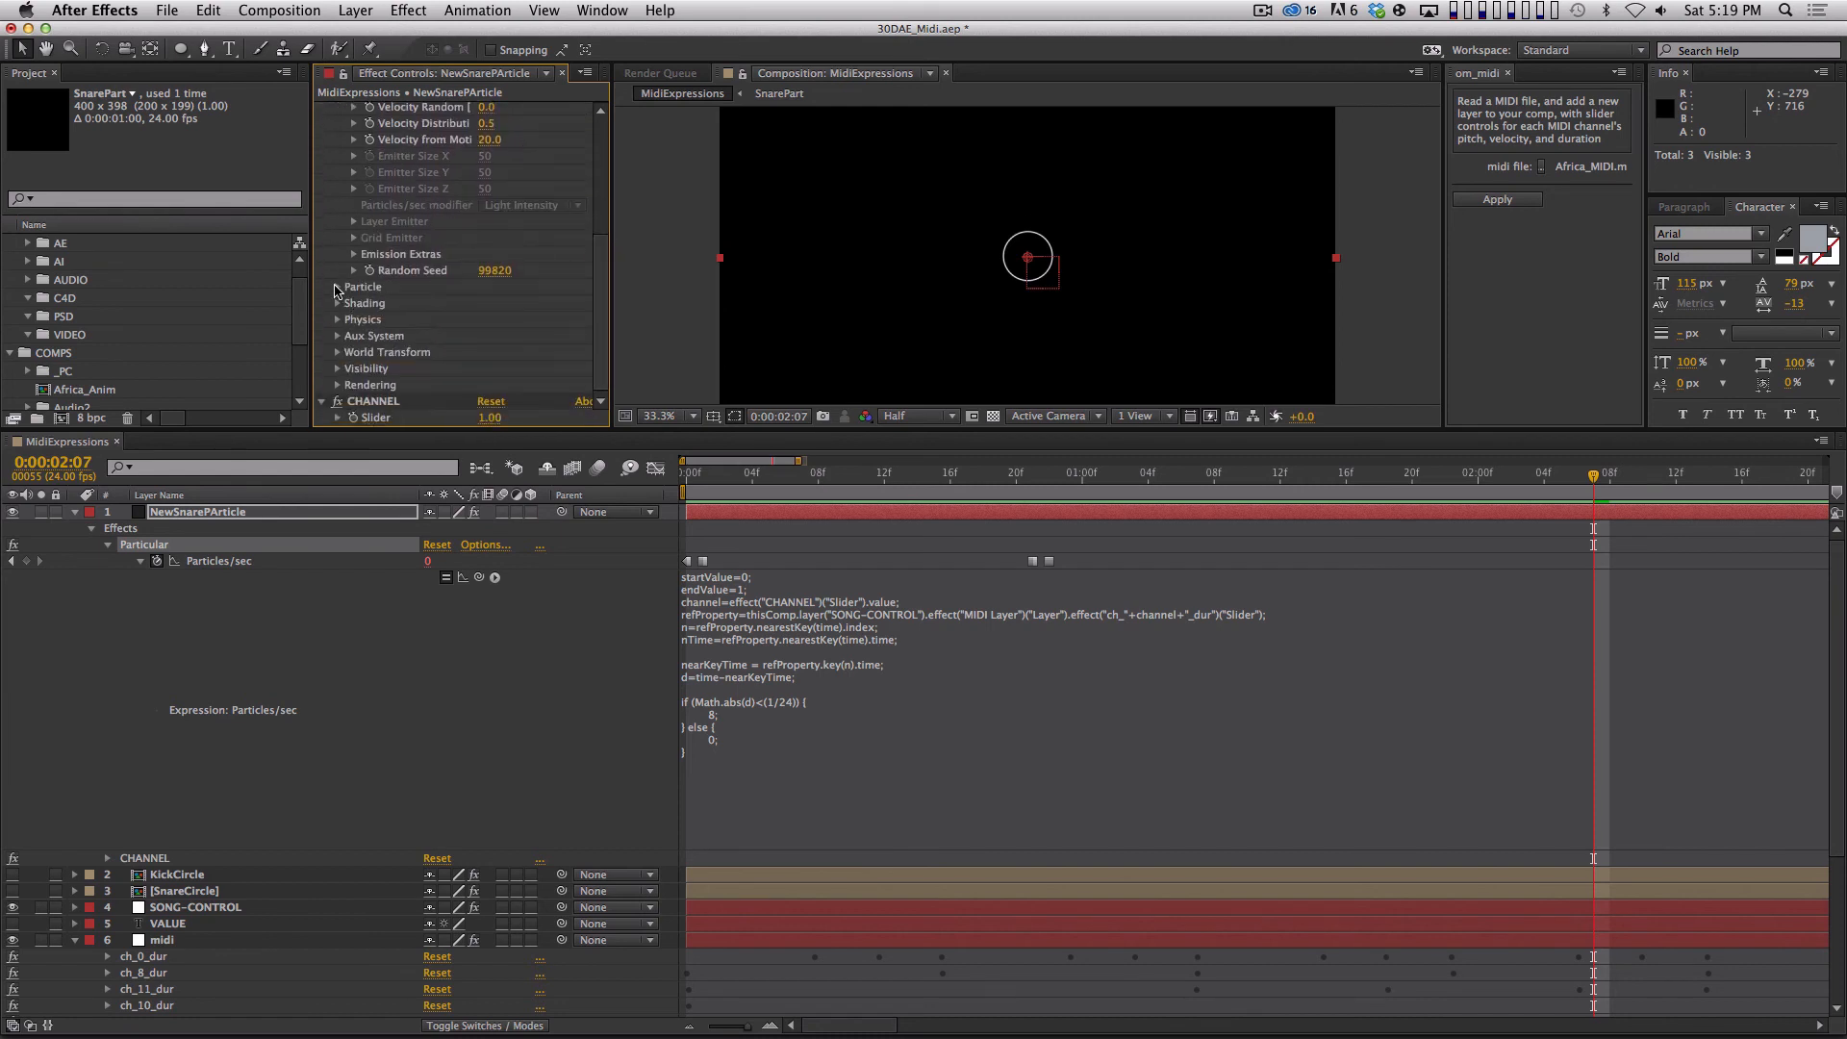
{"action": "left_click", "coordinate": [336, 287]}
{"action": "left_click_drag", "start_coordinate": [492, 306], "coordinate": [676, 304]}
Collapse all layer properties in MidiExpressions, deselect everything and run a RAM preview of the snare circles.
{"action": "key", "text": "shift+super+a"}
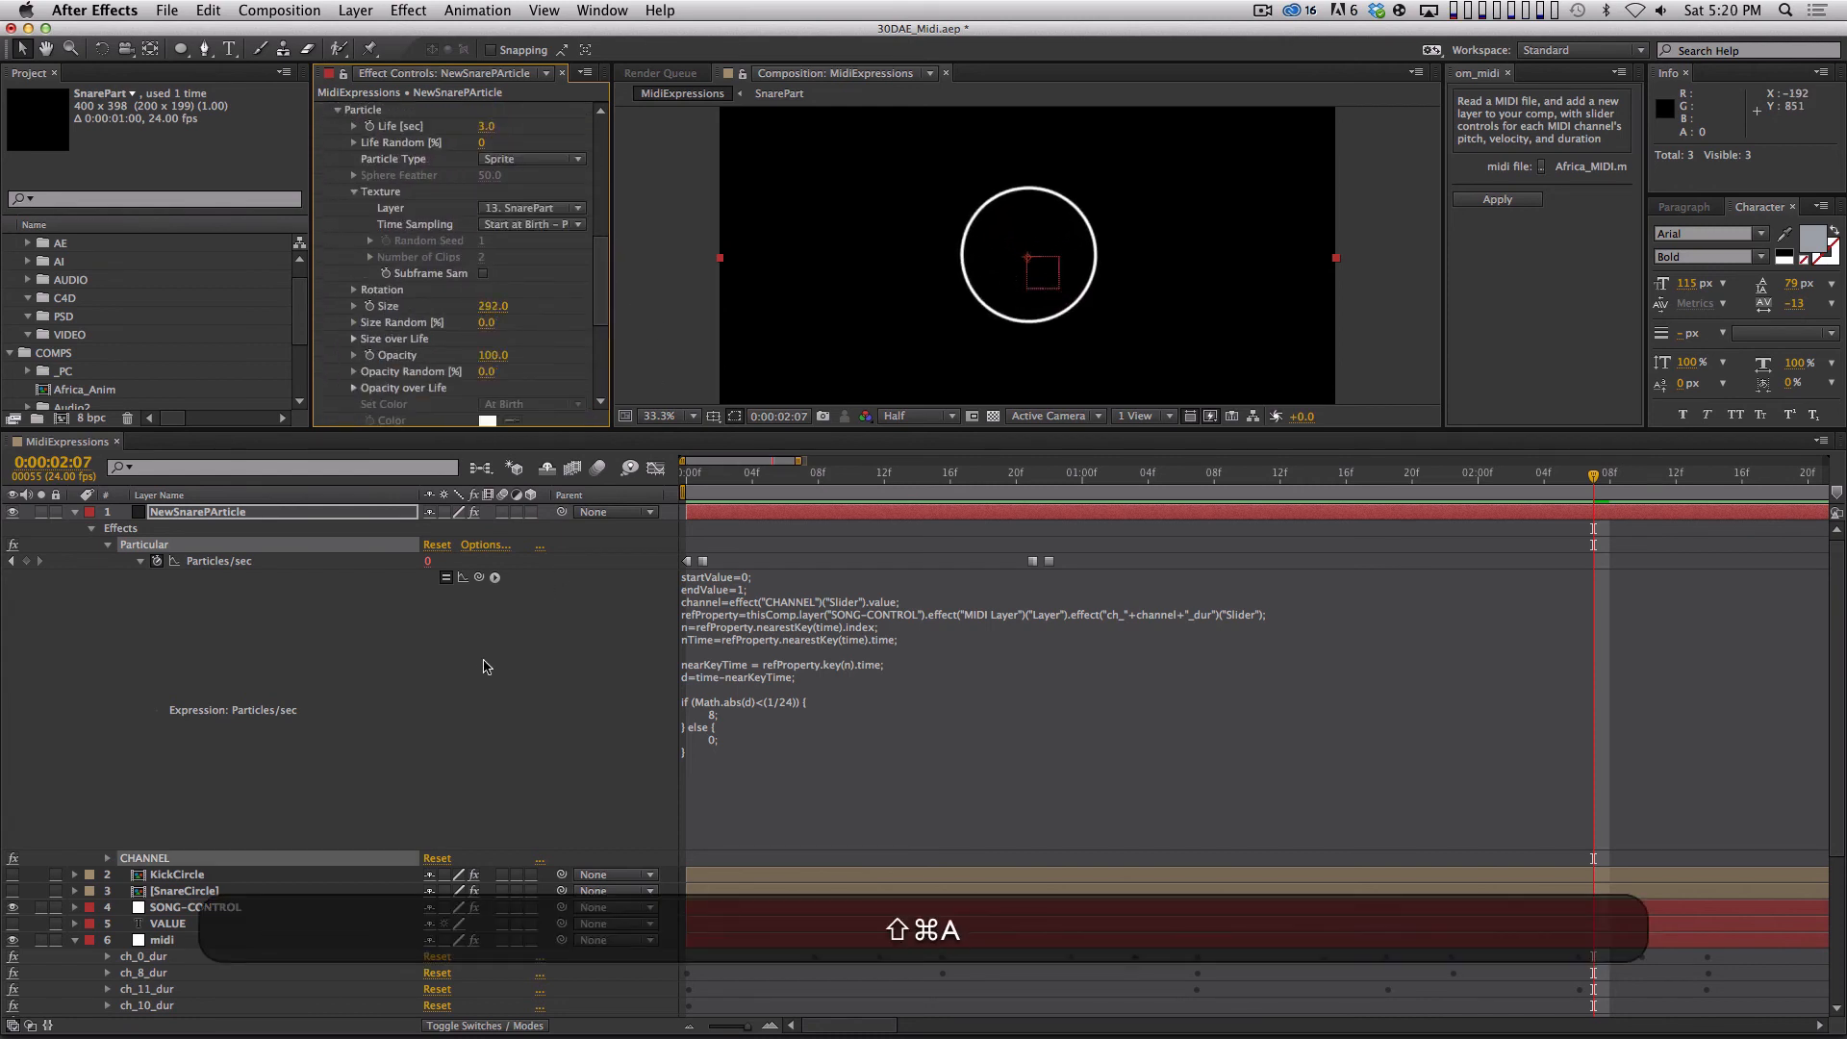
{"action": "key", "text": "shift+super+grave"}
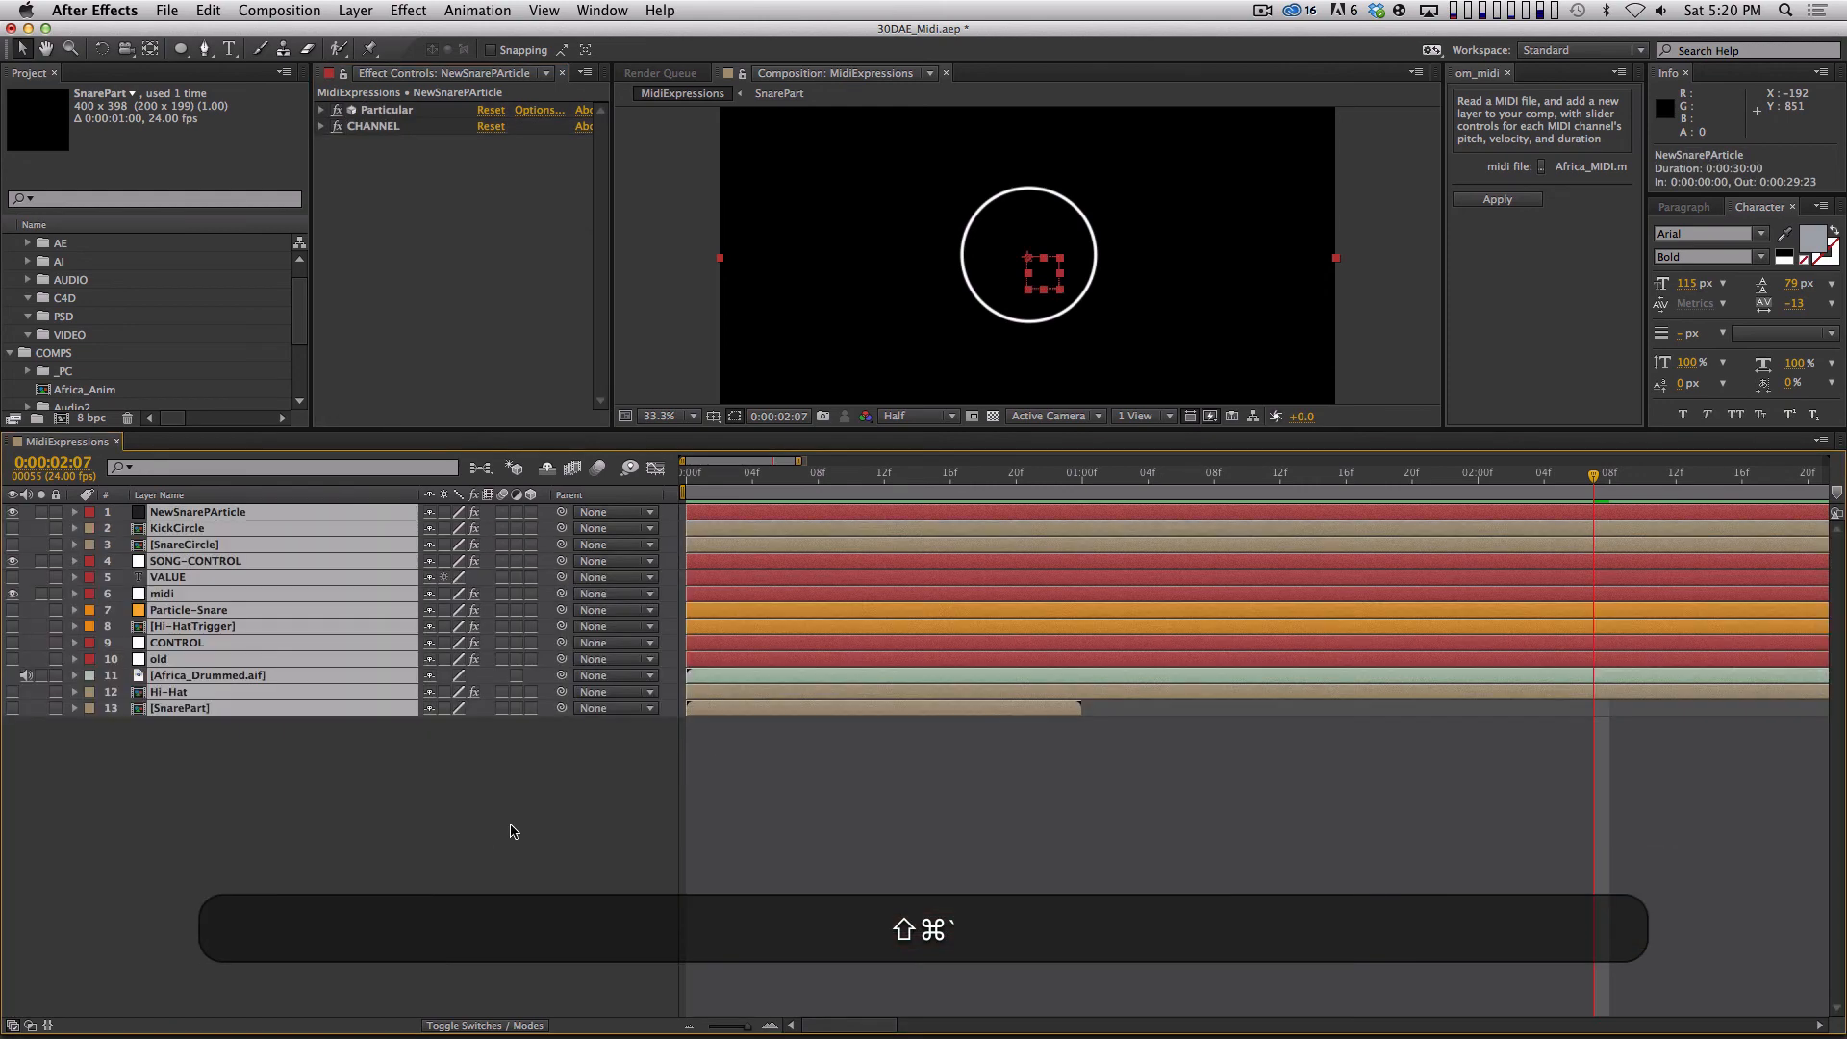
{"action": "key", "text": "shift+super+a"}
{"action": "key", "text": "0"}
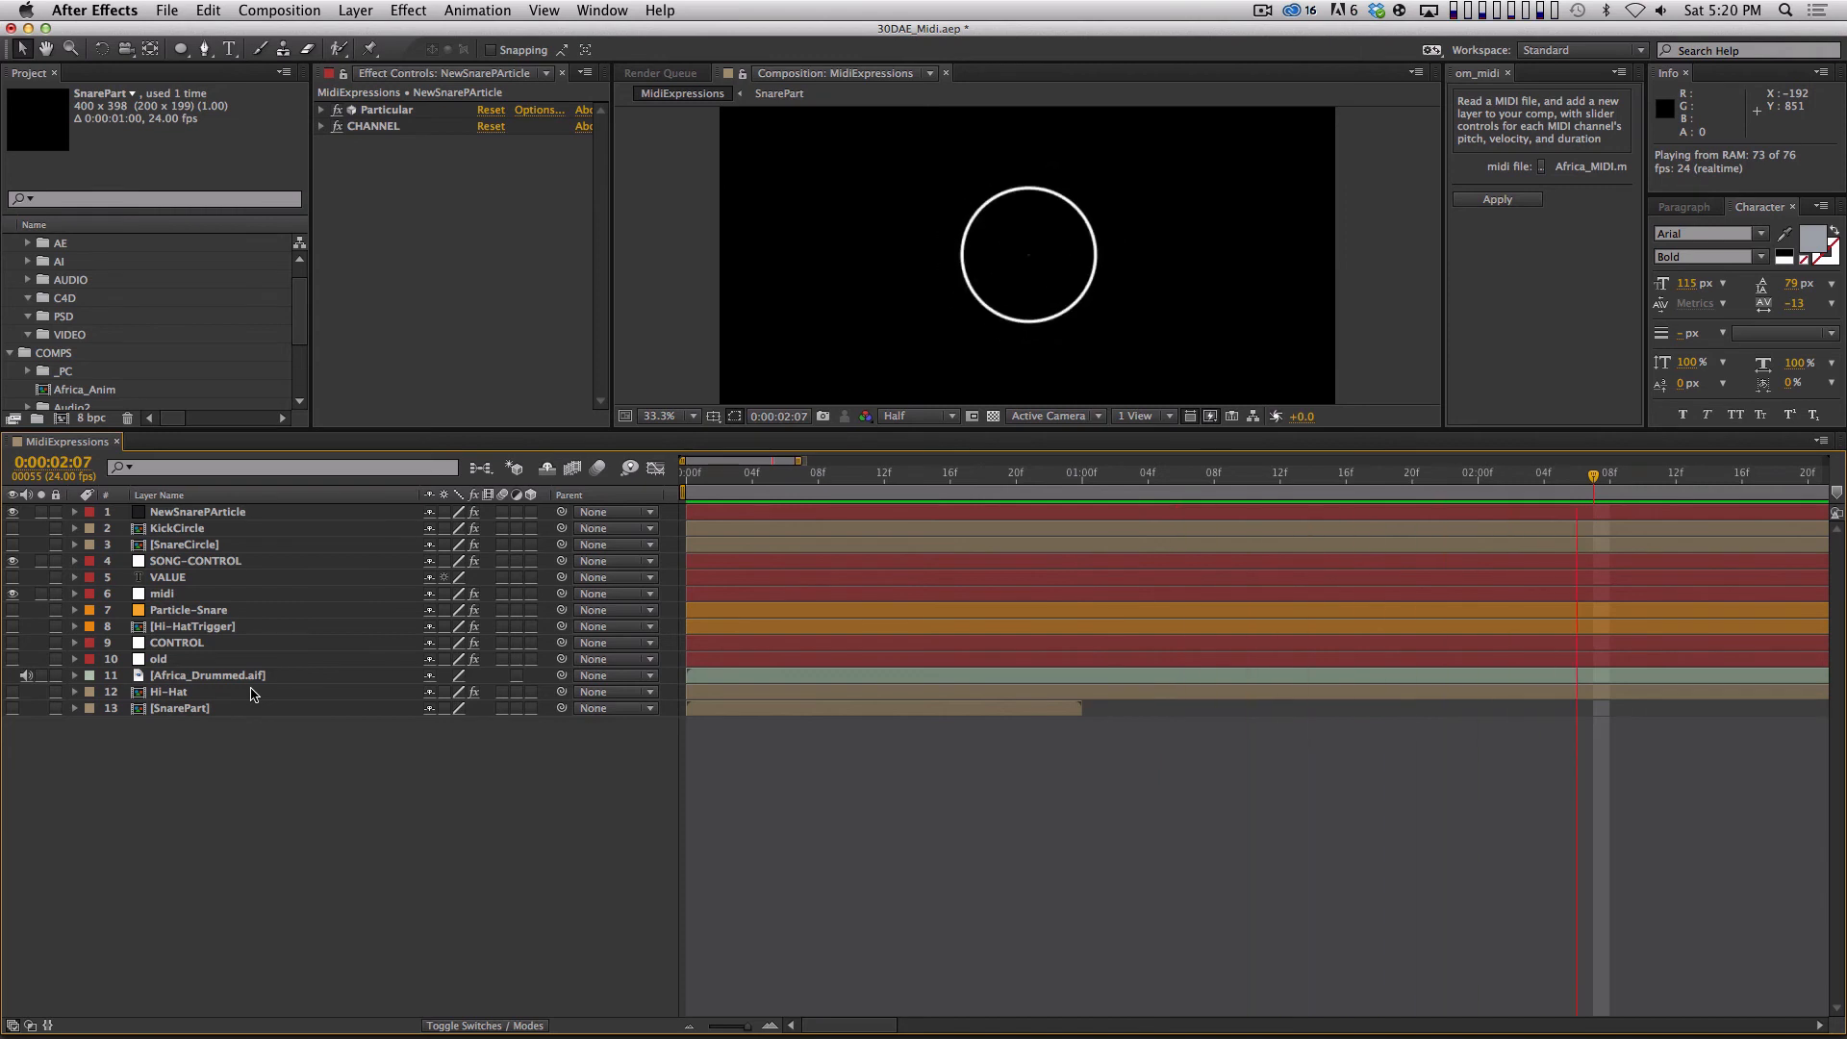
Duplicate the NewSnarePArticle layer from the start of the timeline and rename the copy NewKickParticle.
{"action": "key", "text": "Home"}
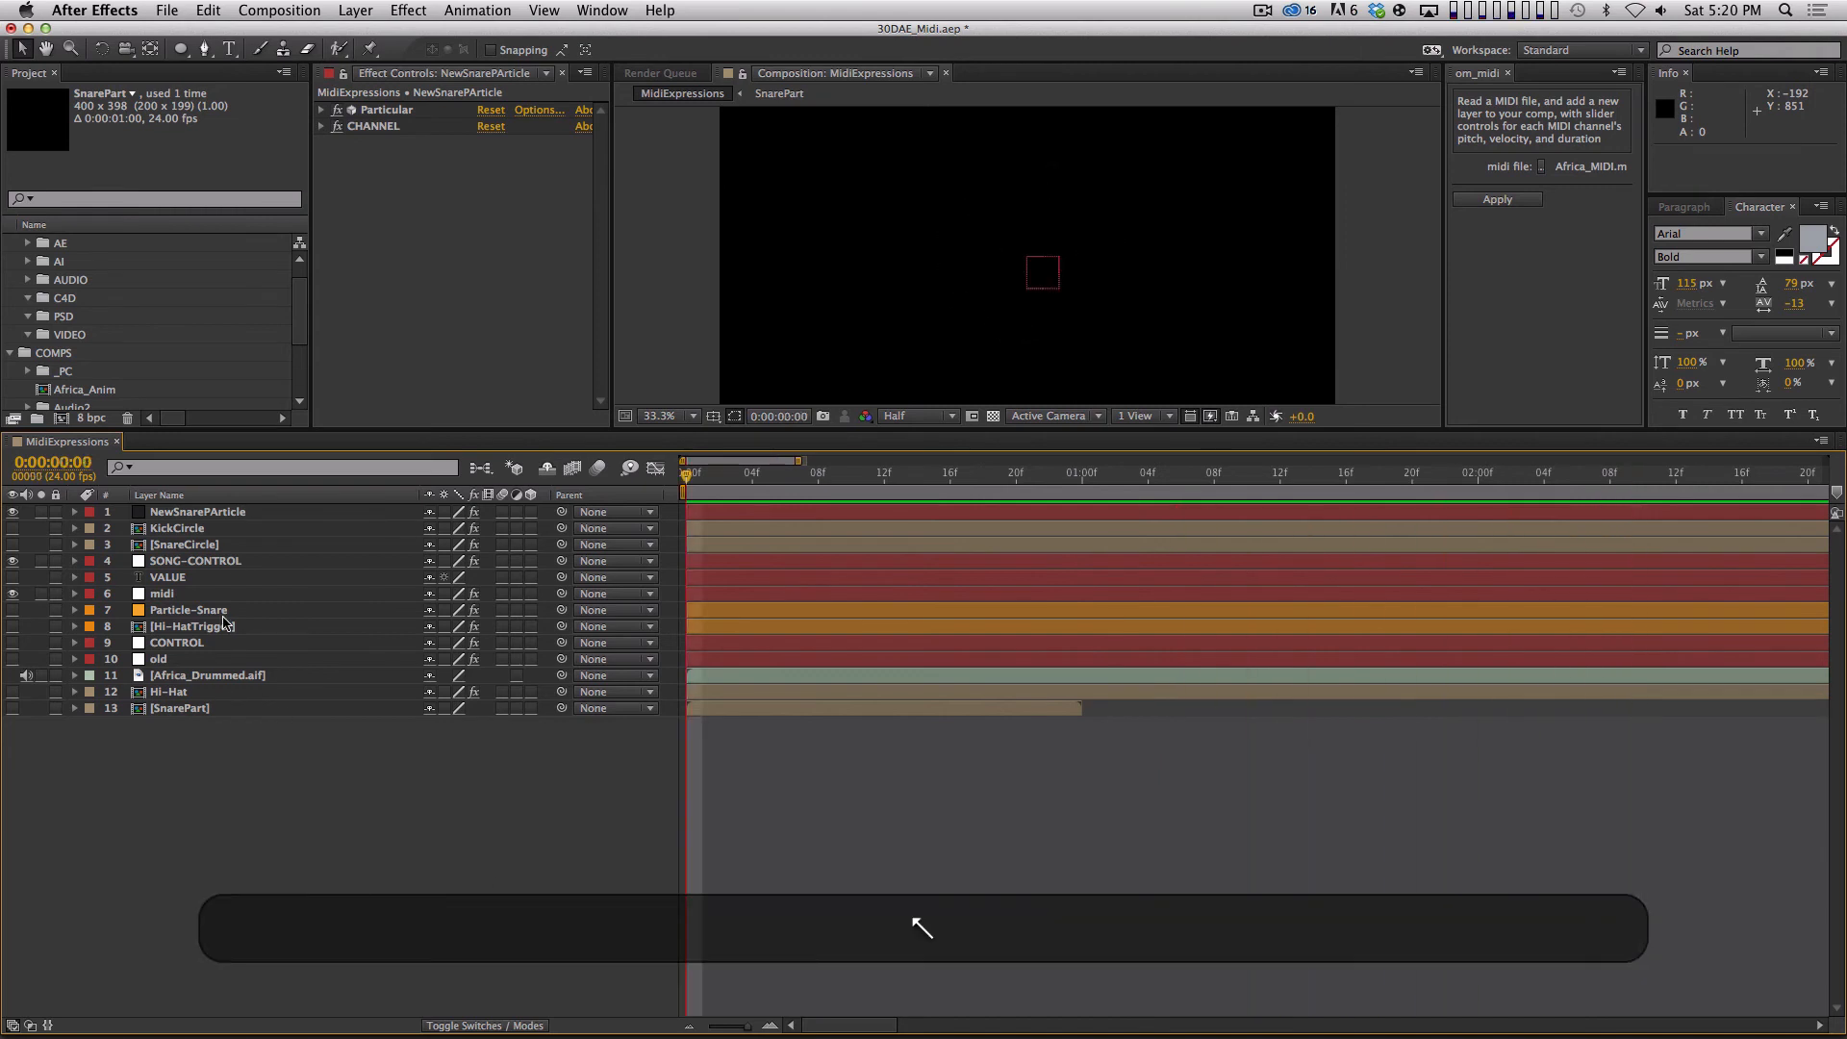
{"action": "left_click", "coordinate": [264, 516]}
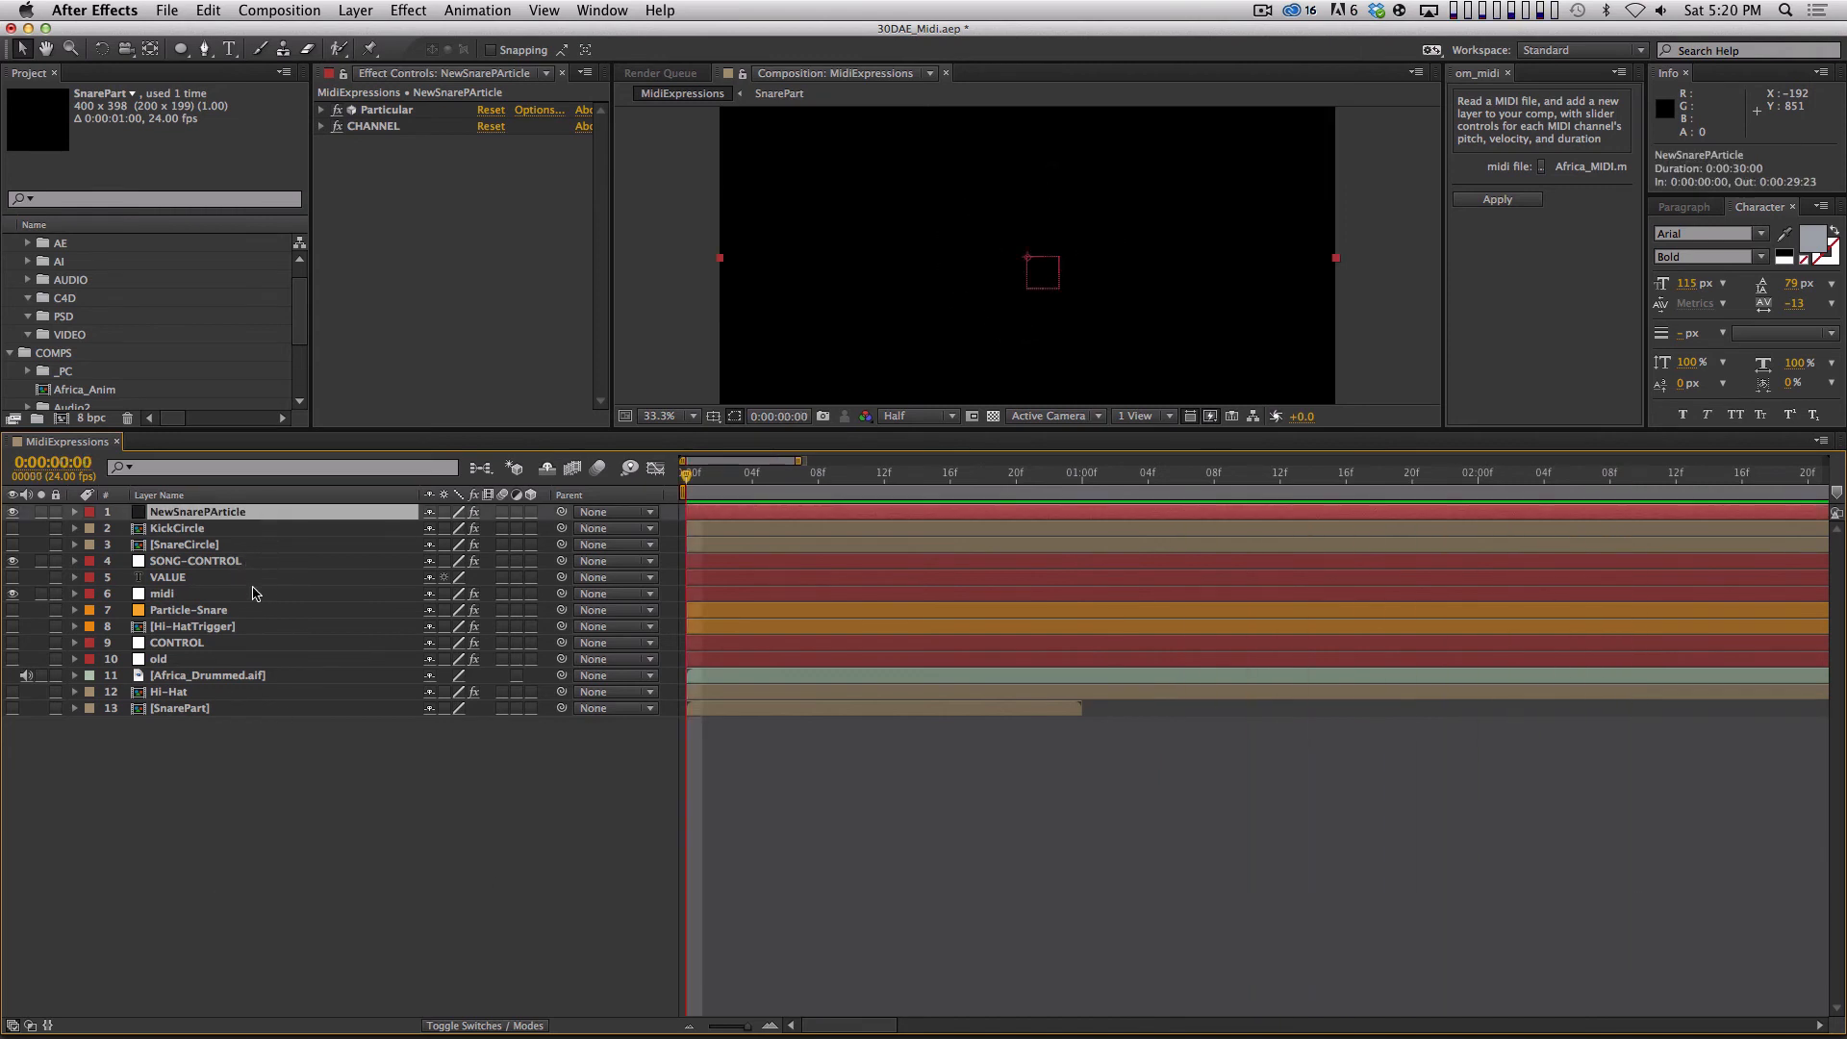
{"action": "key", "text": "super+d"}
{"action": "key", "text": "super+Return"}
{"action": "type", "text": "NewKickPart"}
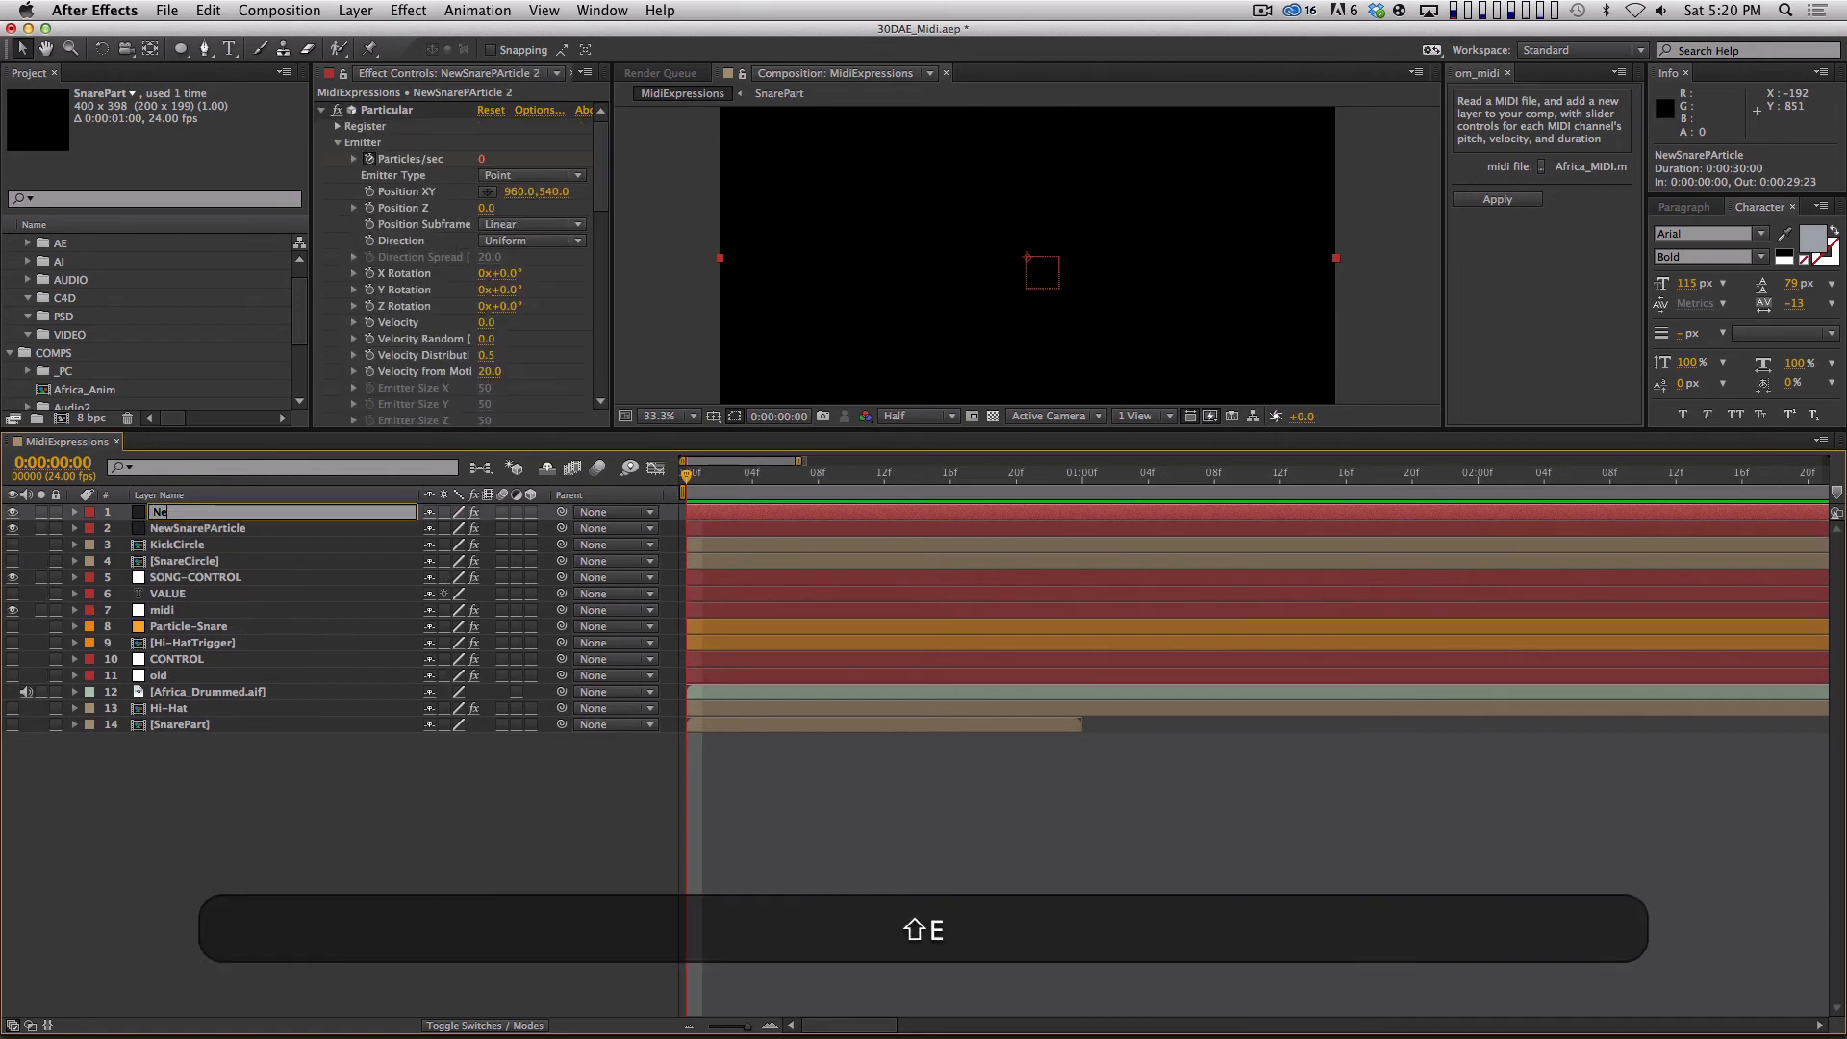
{"action": "type", "text": "icle"}
{"action": "key", "text": "Return"}
Check the CHANNEL number on KickCircle and set NewKickParticle's CHANNEL slider to 11.
{"action": "left_click", "coordinate": [322, 110]}
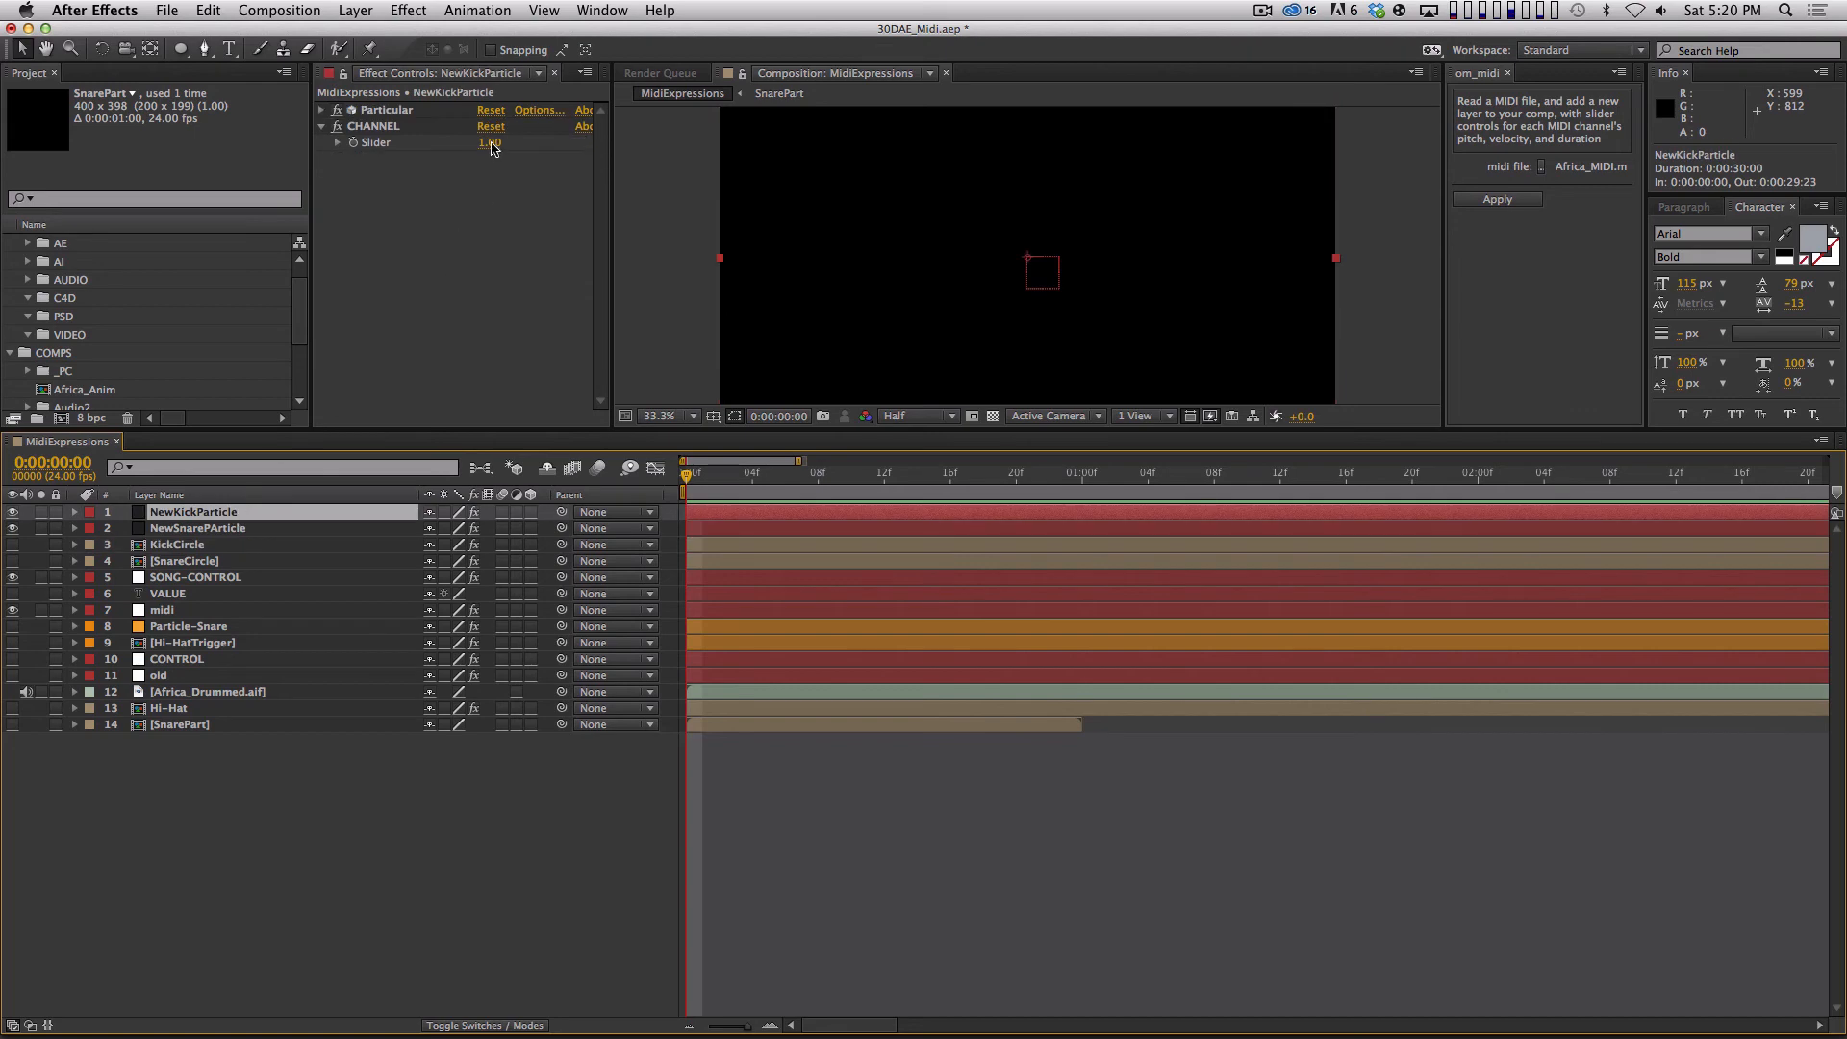
{"action": "left_click", "coordinate": [492, 144]}
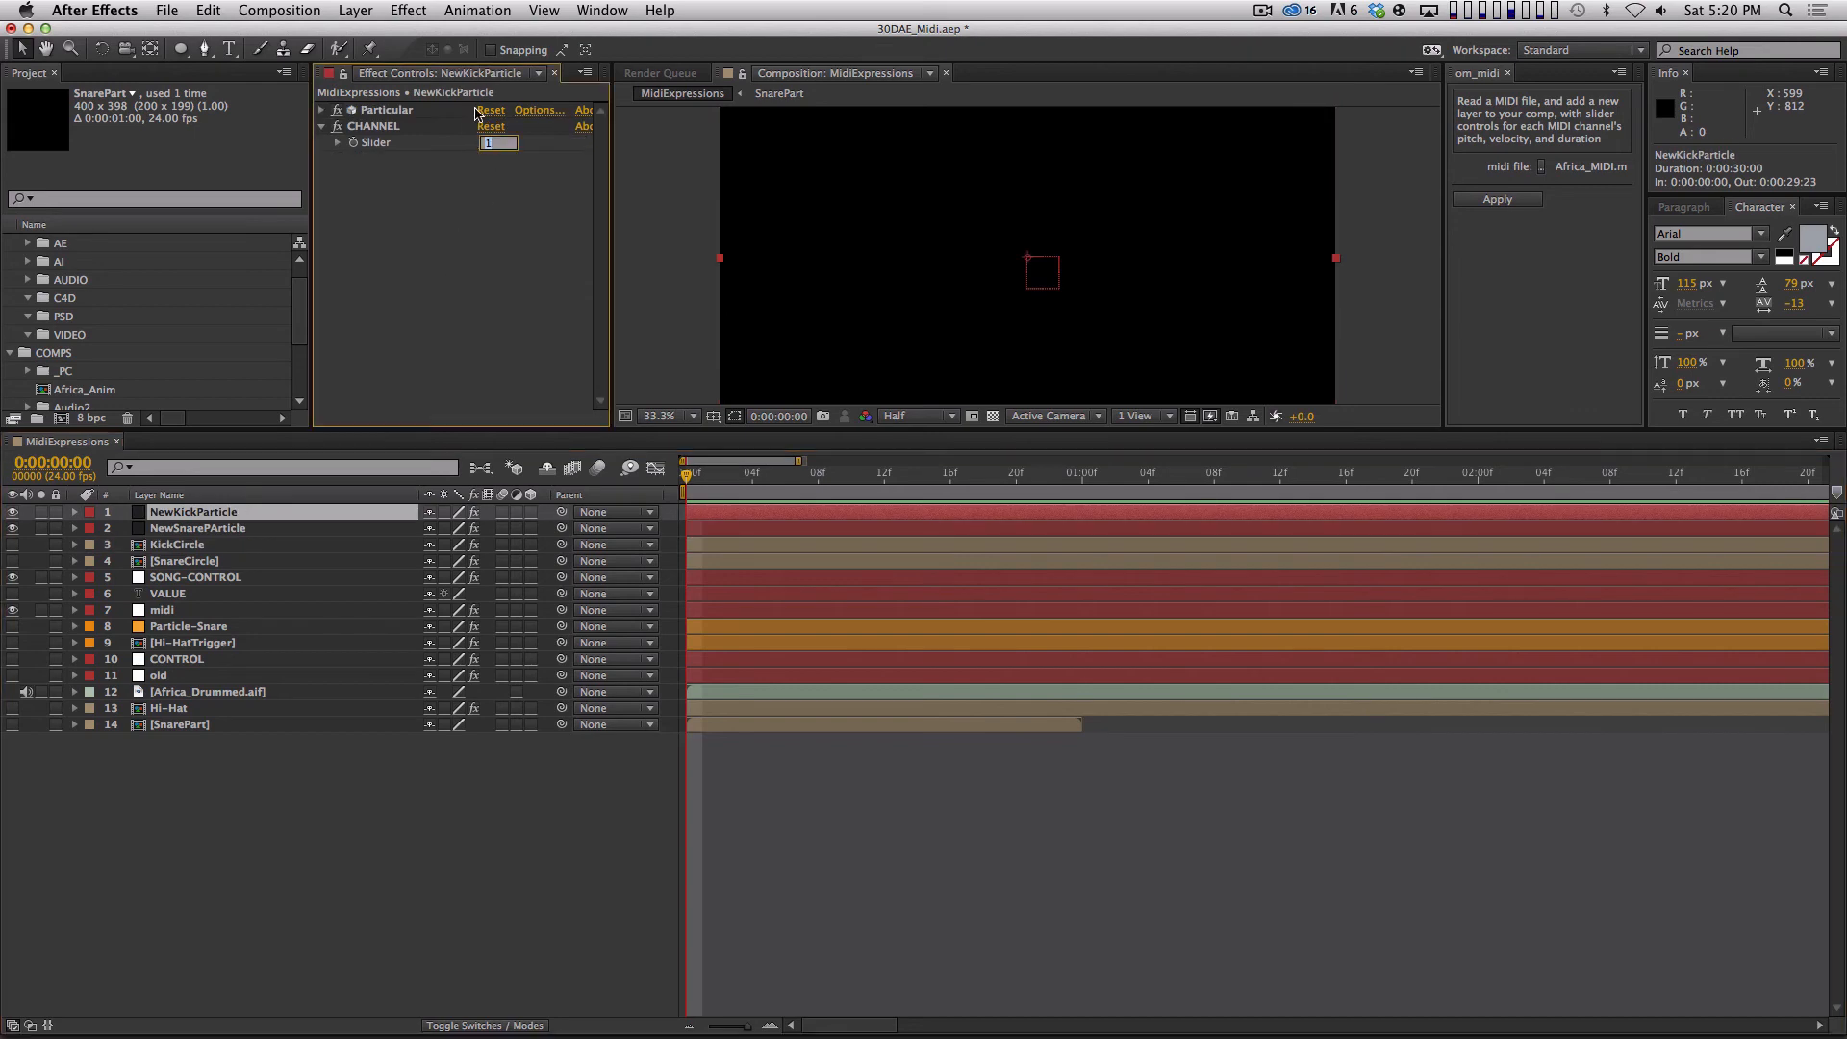
{"action": "type", "text": "11"}
{"action": "key", "text": "Return"}
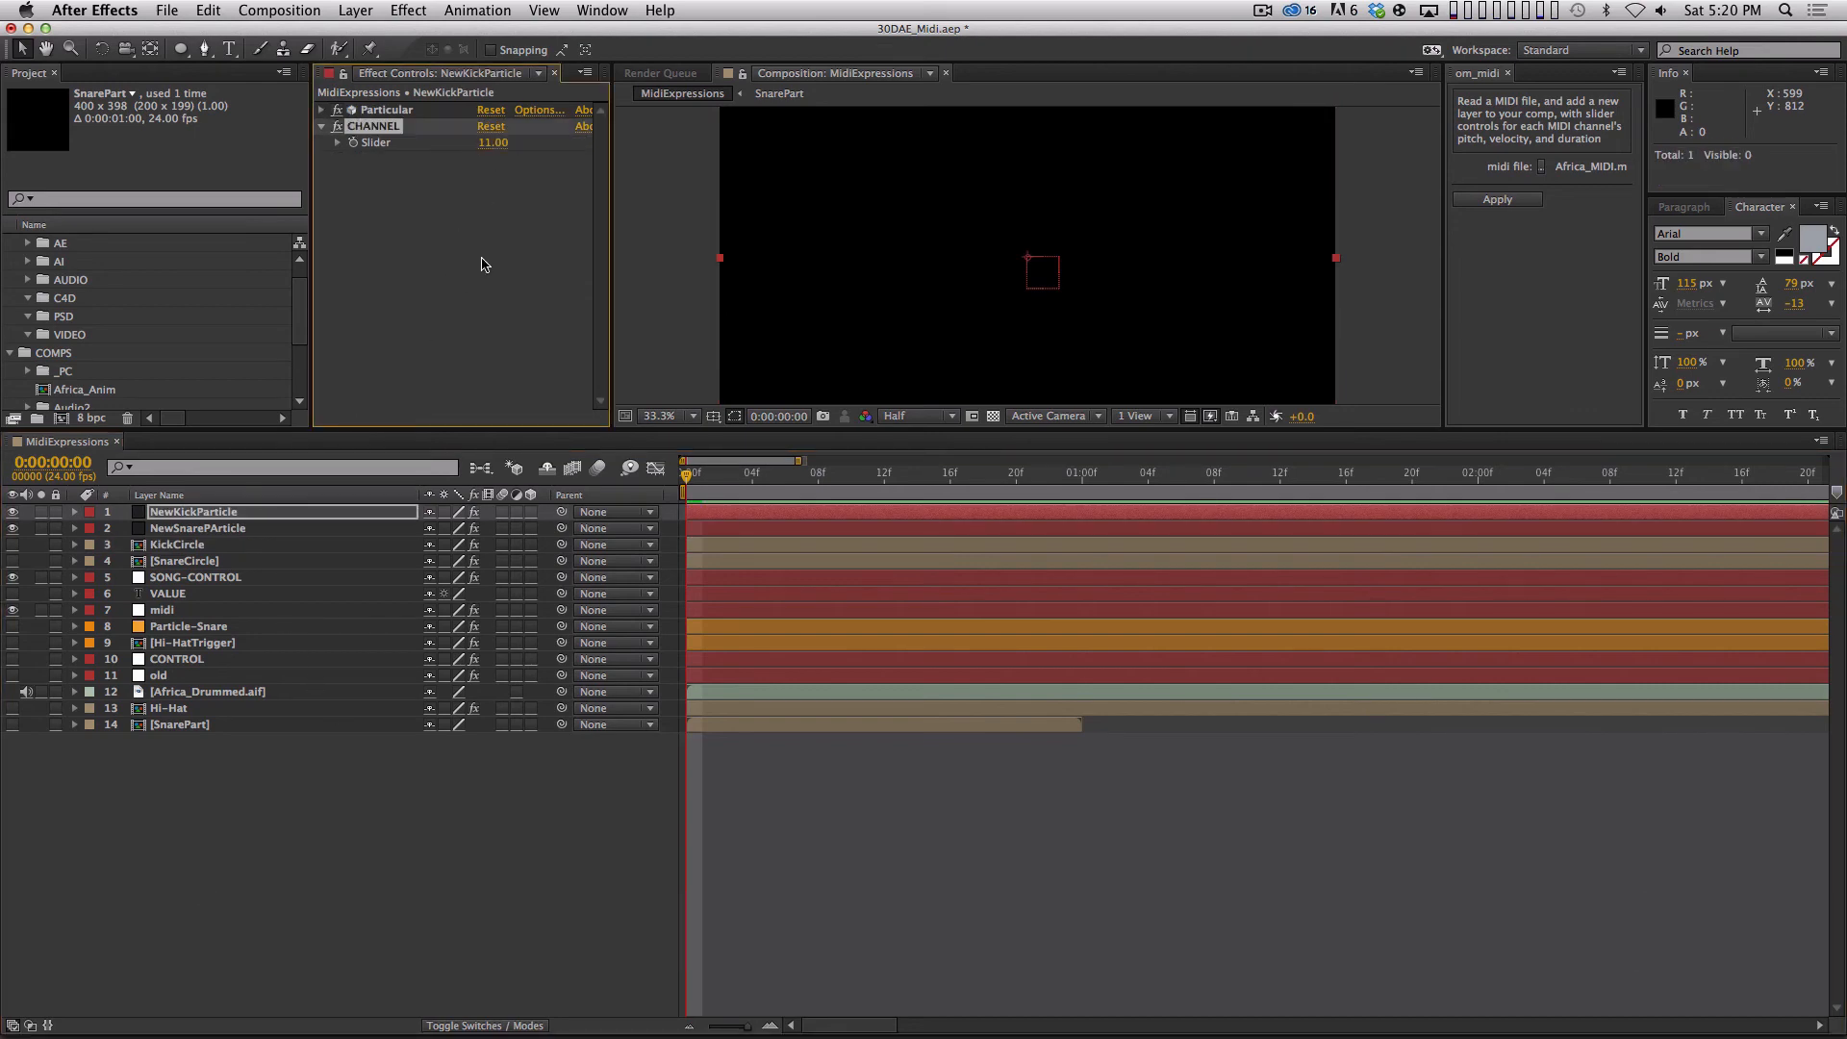
Apply a Generate Fill effect to NewKickParticle, colour it light green and scrub the first frames to check the kick circle.
{"action": "left_click", "coordinate": [417, 8]}
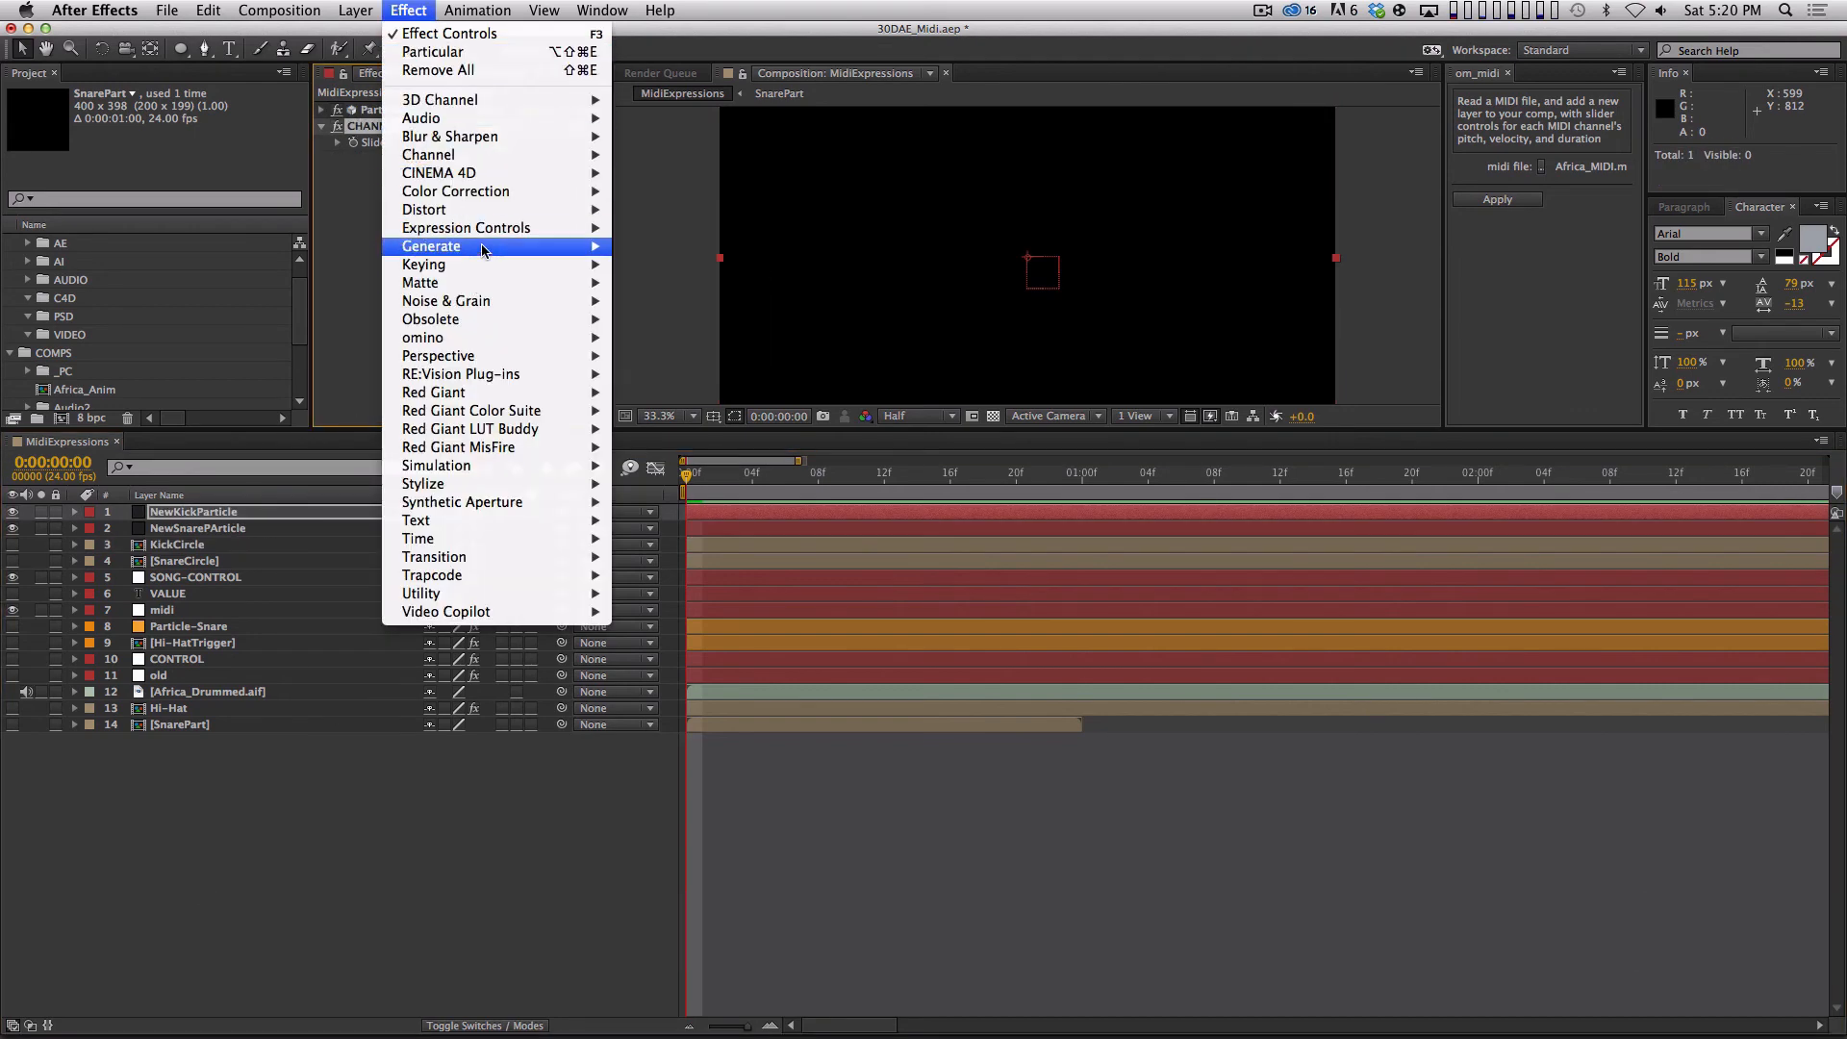
{"action": "mouse_move", "coordinate": [538, 246]}
{"action": "left_click", "coordinate": [641, 520]}
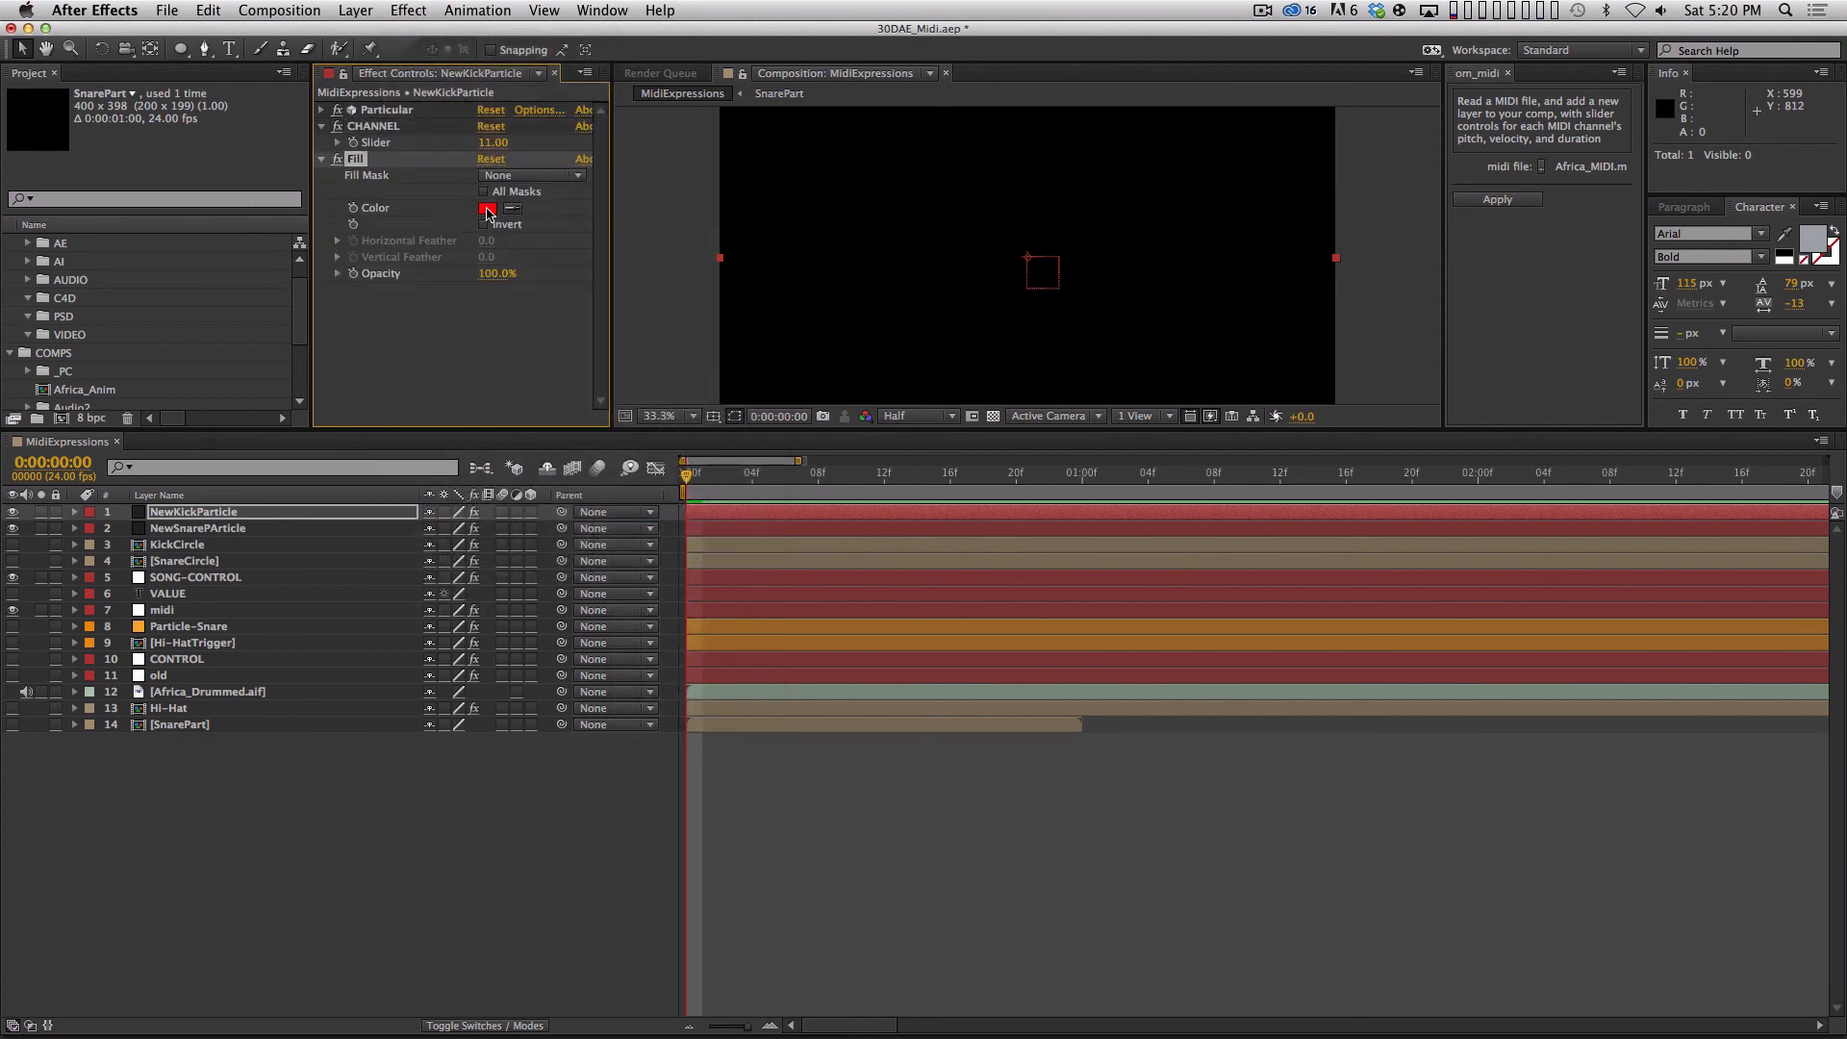
{"action": "left_click", "coordinate": [488, 208]}
{"action": "left_click_drag", "start_coordinate": [925, 822], "coordinate": [931, 587]}
{"action": "left_click", "coordinate": [995, 785]}
{"action": "left_click_drag", "start_coordinate": [856, 673], "coordinate": [848, 633]}
{"action": "left_click", "coordinate": [1154, 623]}
{"action": "left_click", "coordinate": [753, 474]}
{"action": "mouse_move", "coordinate": [786, 484]}
{"action": "left_mouse_down"}
{"action": "mouse_move", "coordinate": [835, 487]}
{"action": "mouse_move", "coordinate": [712, 491]}
{"action": "mouse_move", "coordinate": [770, 494]}
{"action": "left_mouse_up"}
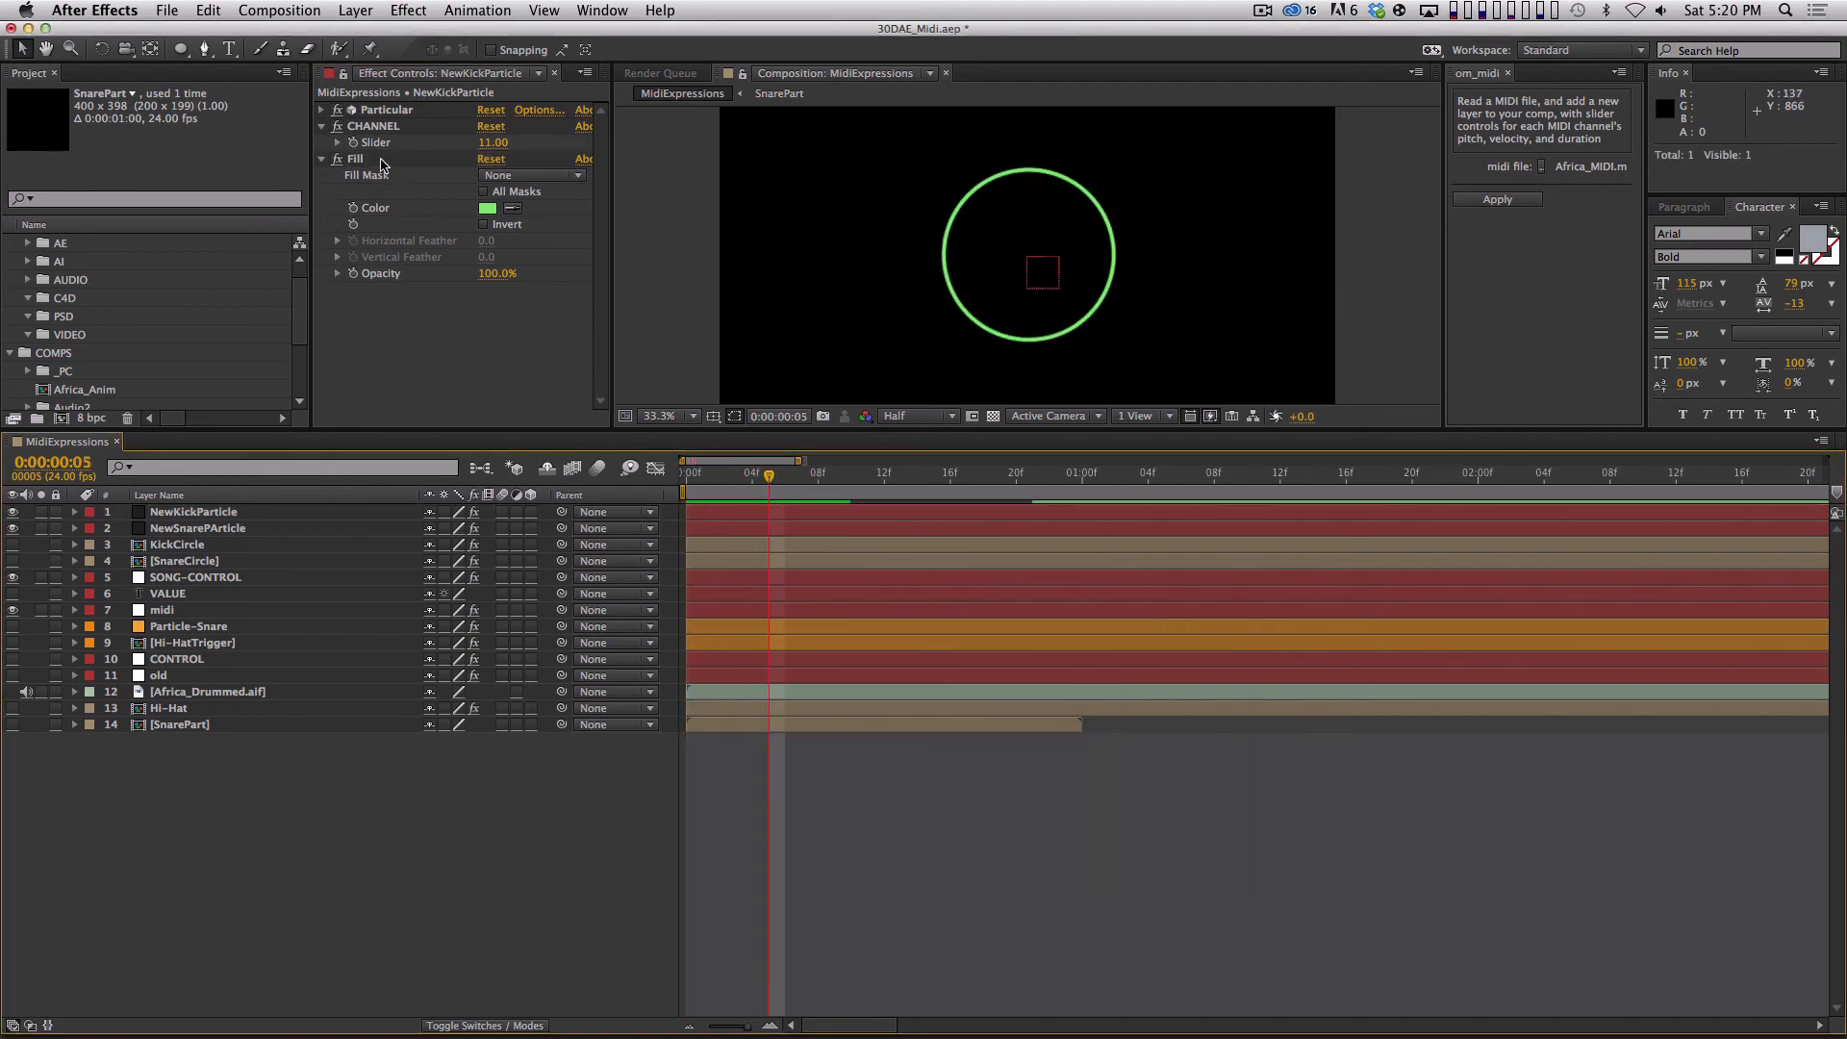
Reduce the Particular particle Size on the NewSnarePArticle layer to 140.
{"action": "left_click", "coordinate": [322, 110]}
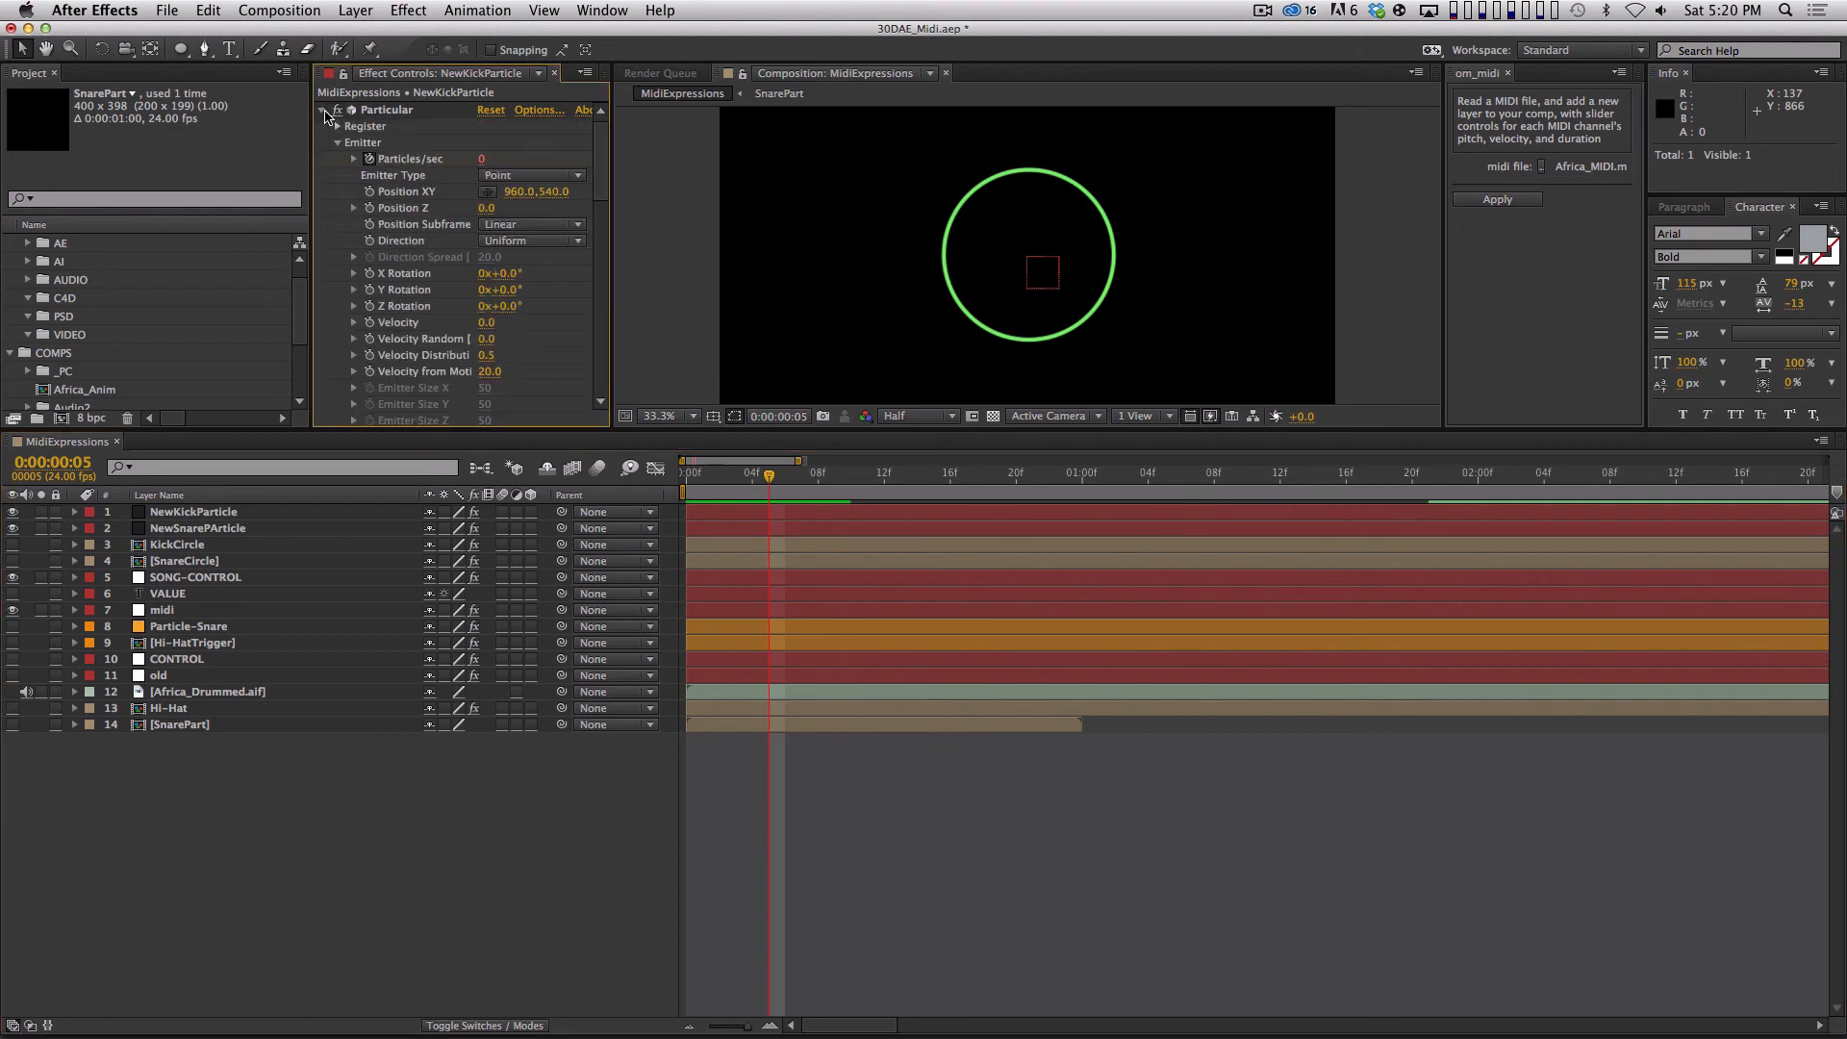
{"action": "left_click", "coordinate": [192, 528]}
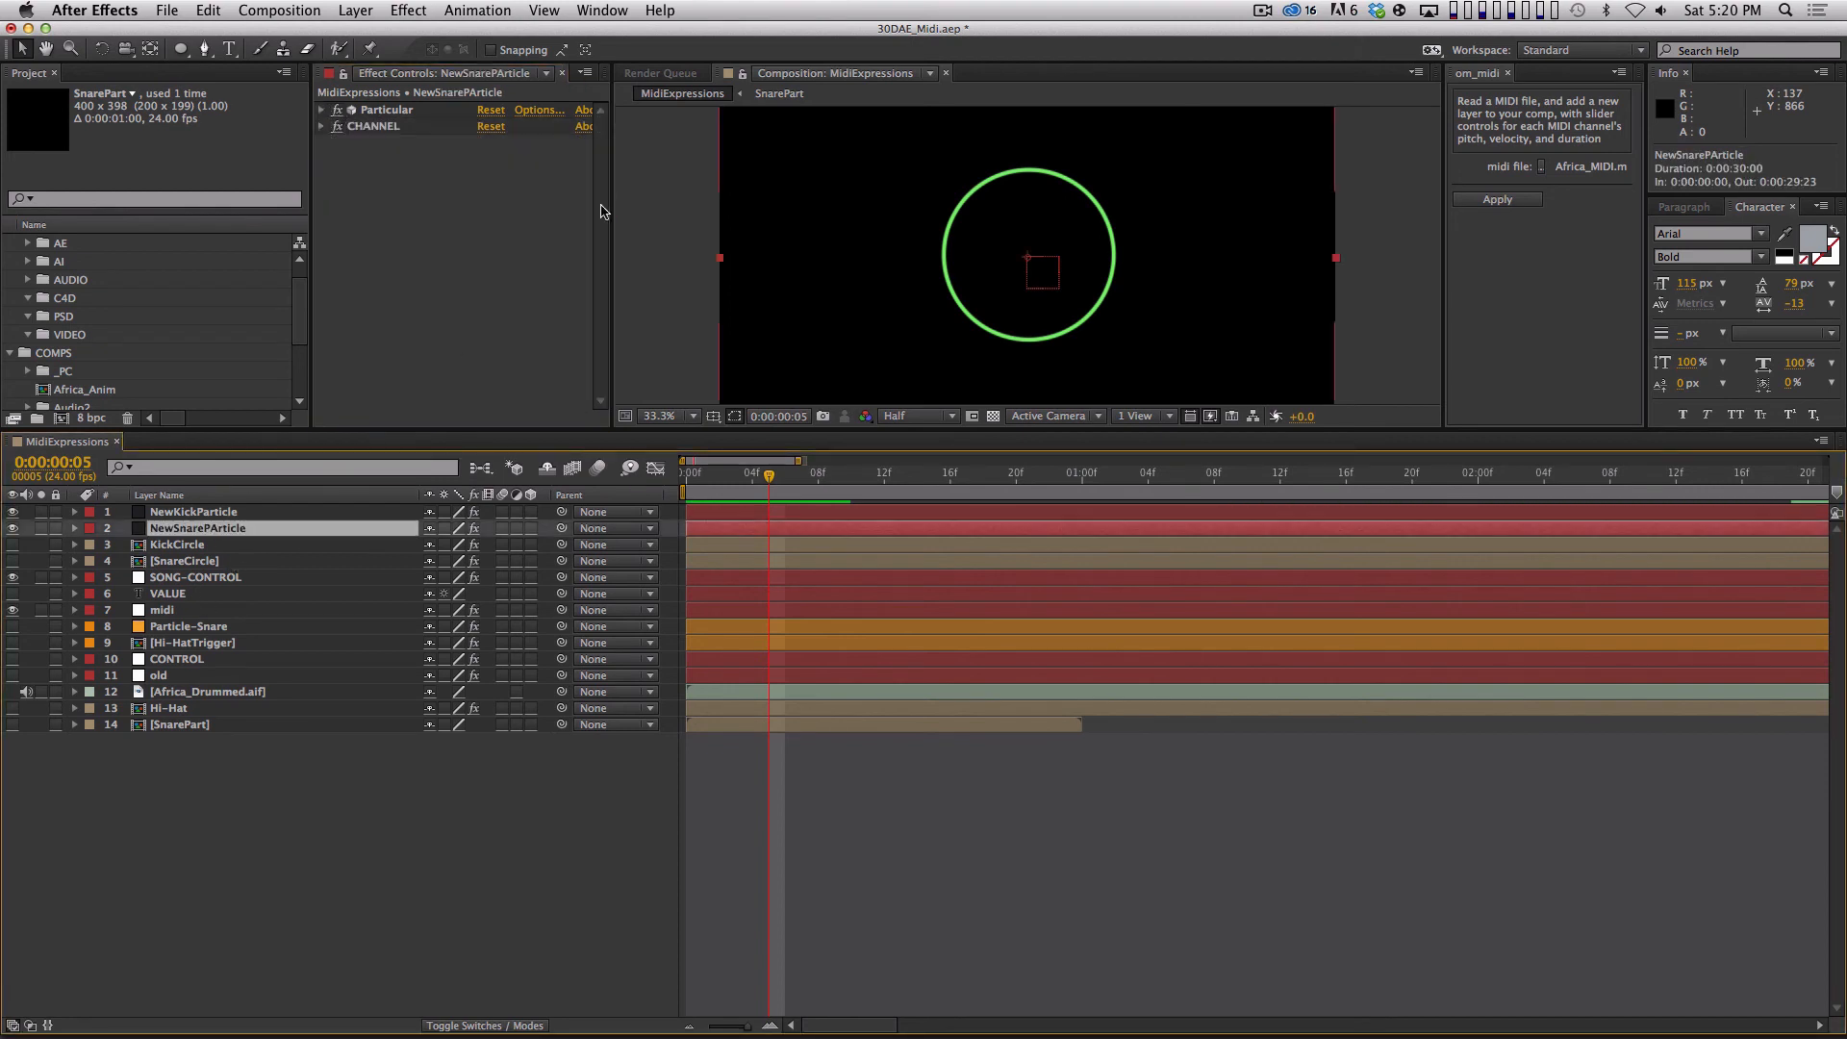
{"action": "left_click", "coordinate": [322, 109]}
{"action": "left_click_drag", "start_coordinate": [606, 197], "coordinate": [612, 263]}
{"action": "scroll", "coordinate": [462, 241], "scroll_direction": "down", "scroll_amount": 4}
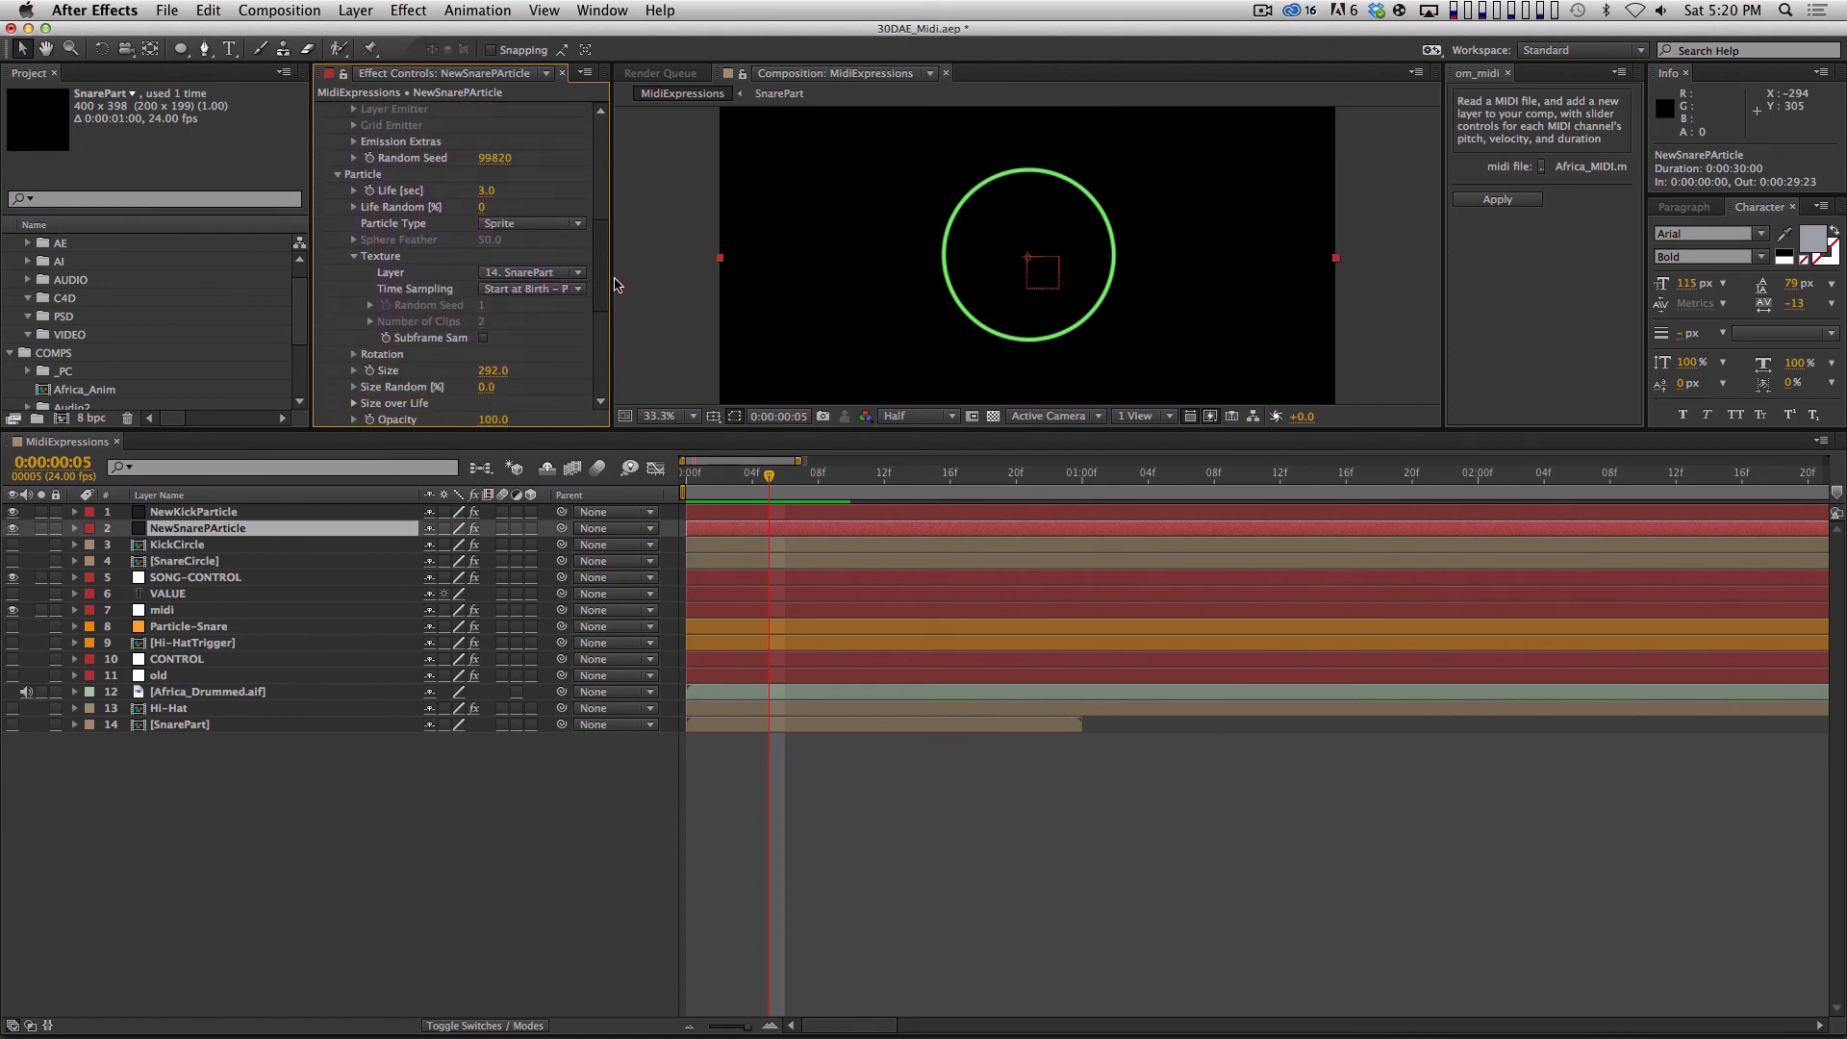
{"action": "left_click_drag", "start_coordinate": [491, 377], "coordinate": [455, 383]}
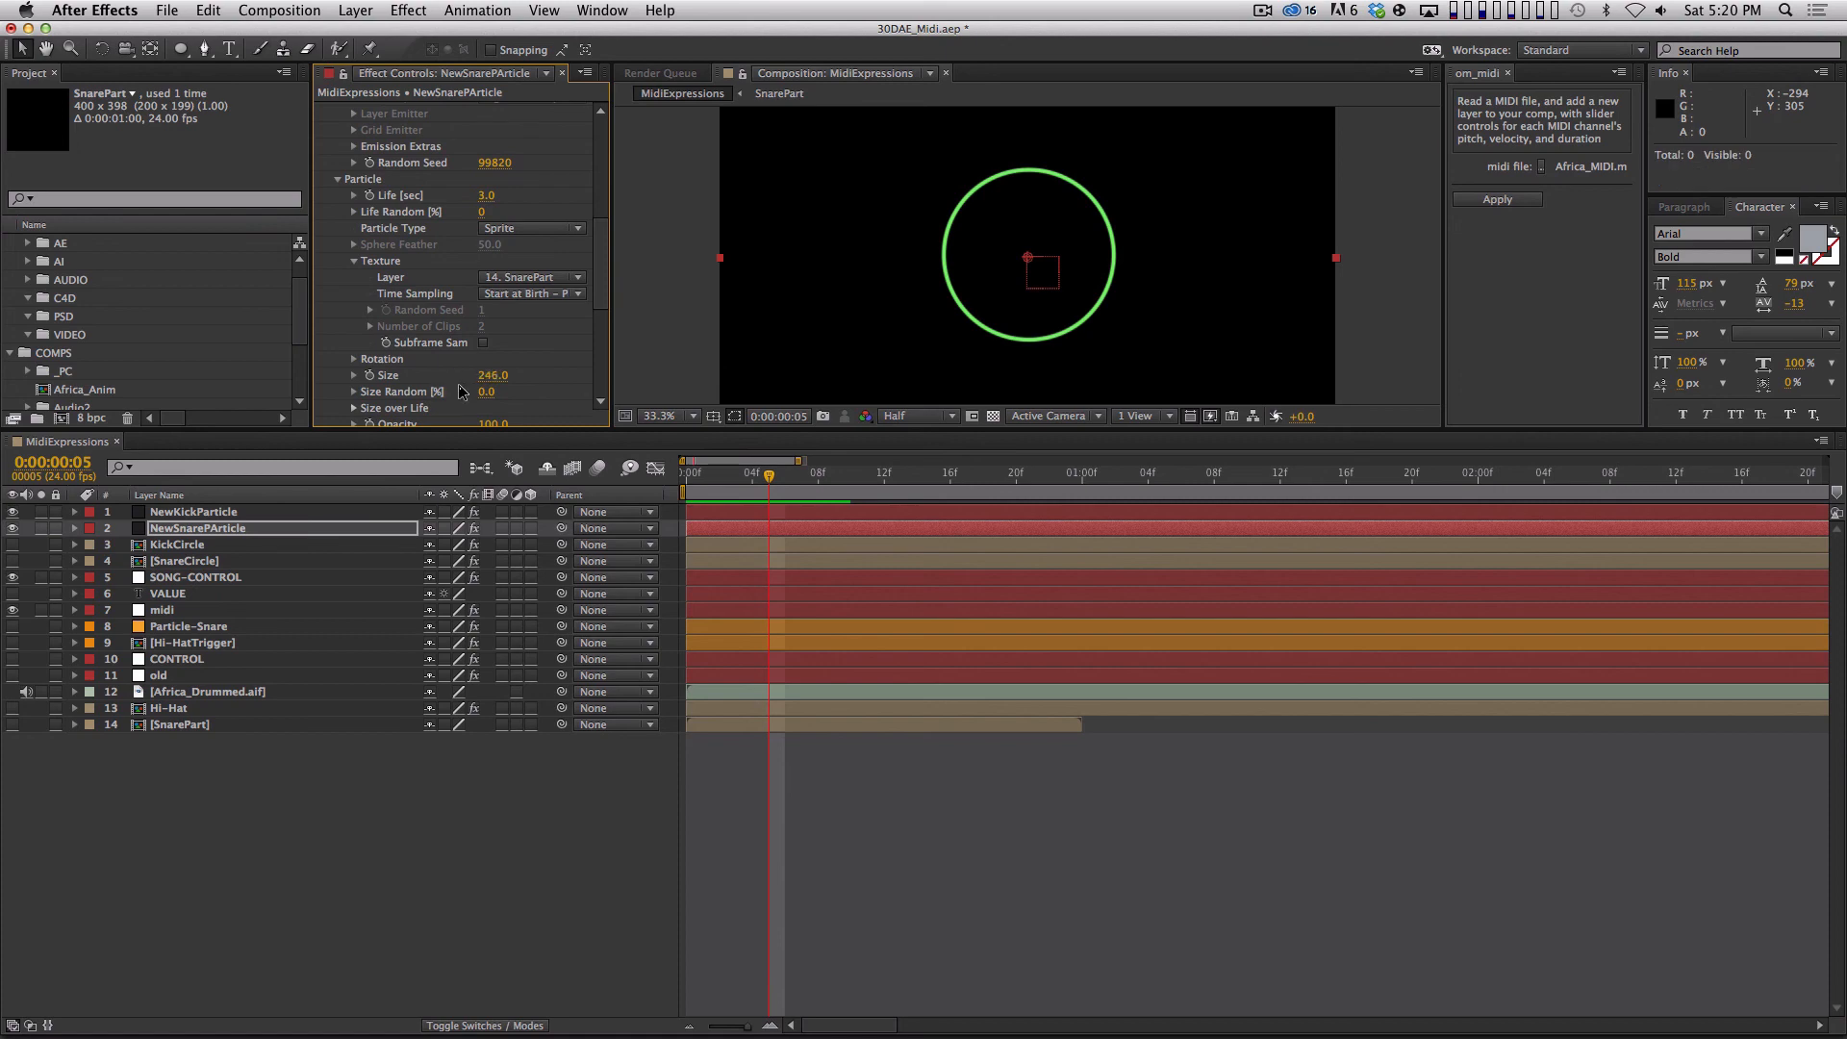
{"action": "left_click_drag", "start_coordinate": [757, 470], "coordinate": [982, 477]}
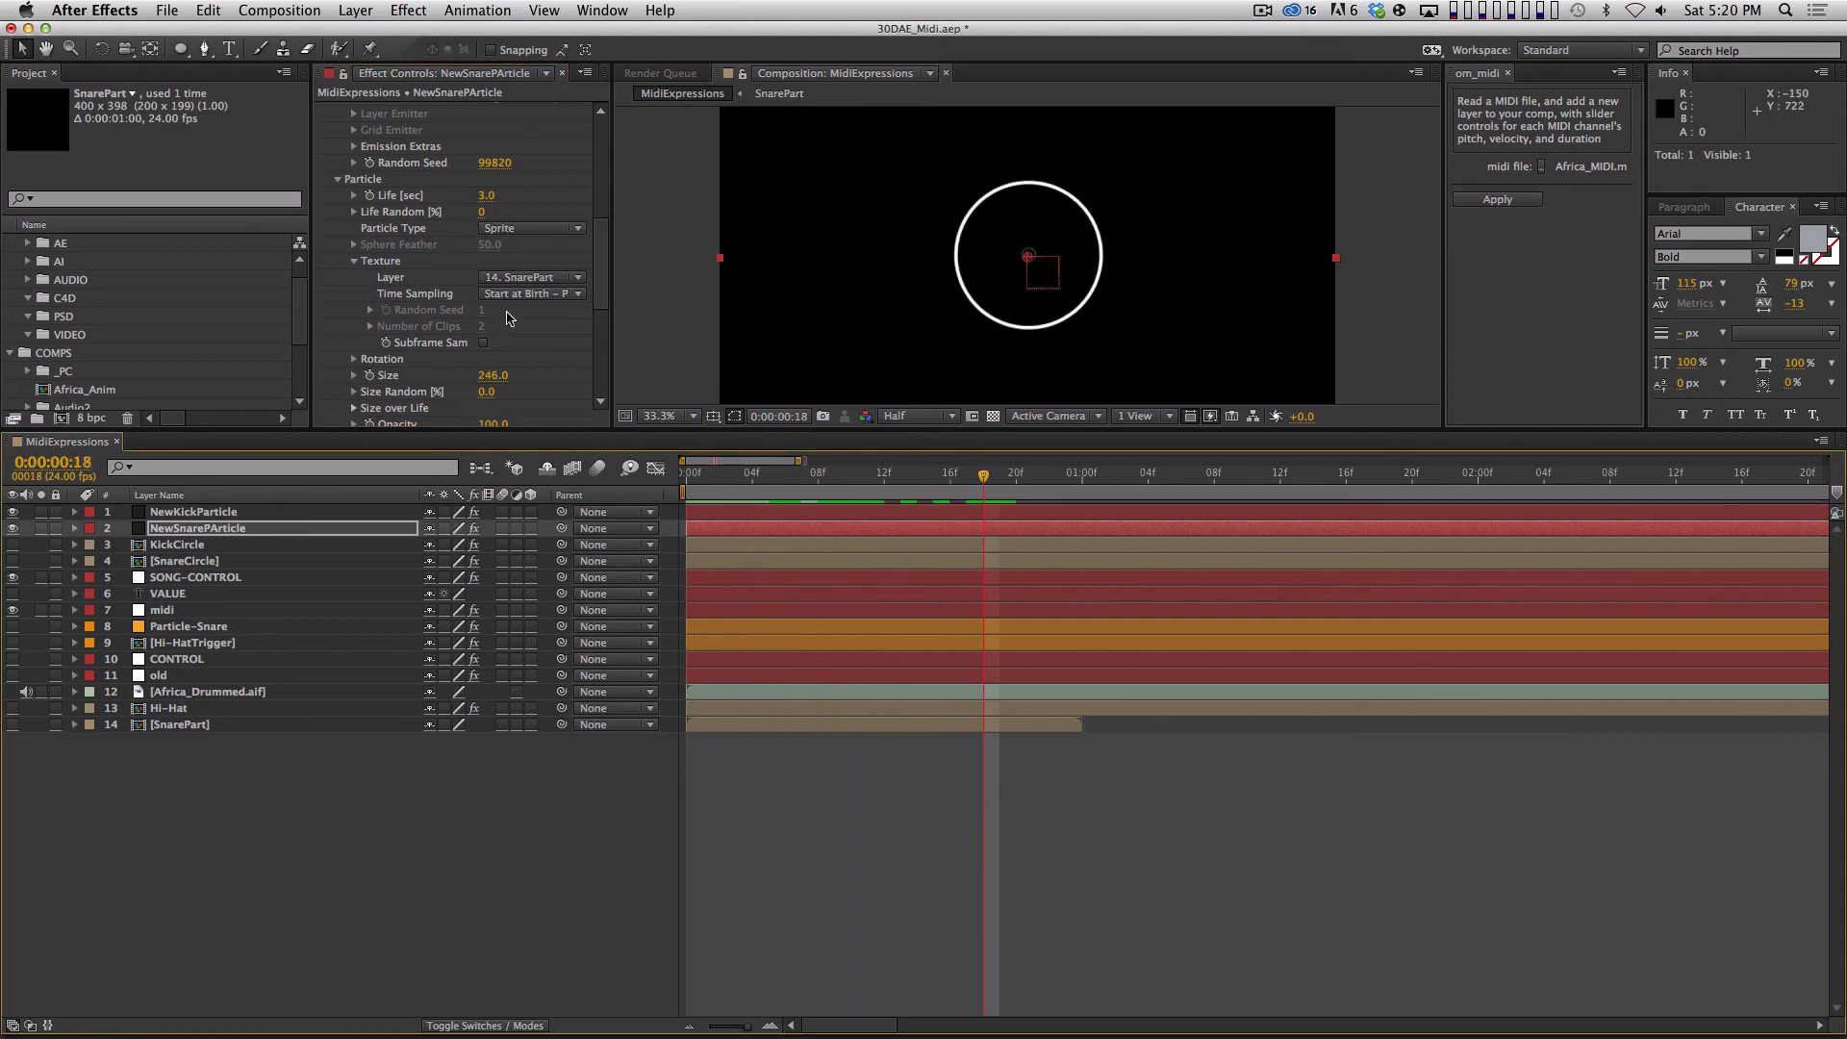
{"action": "left_click_drag", "start_coordinate": [491, 376], "coordinate": [364, 344]}
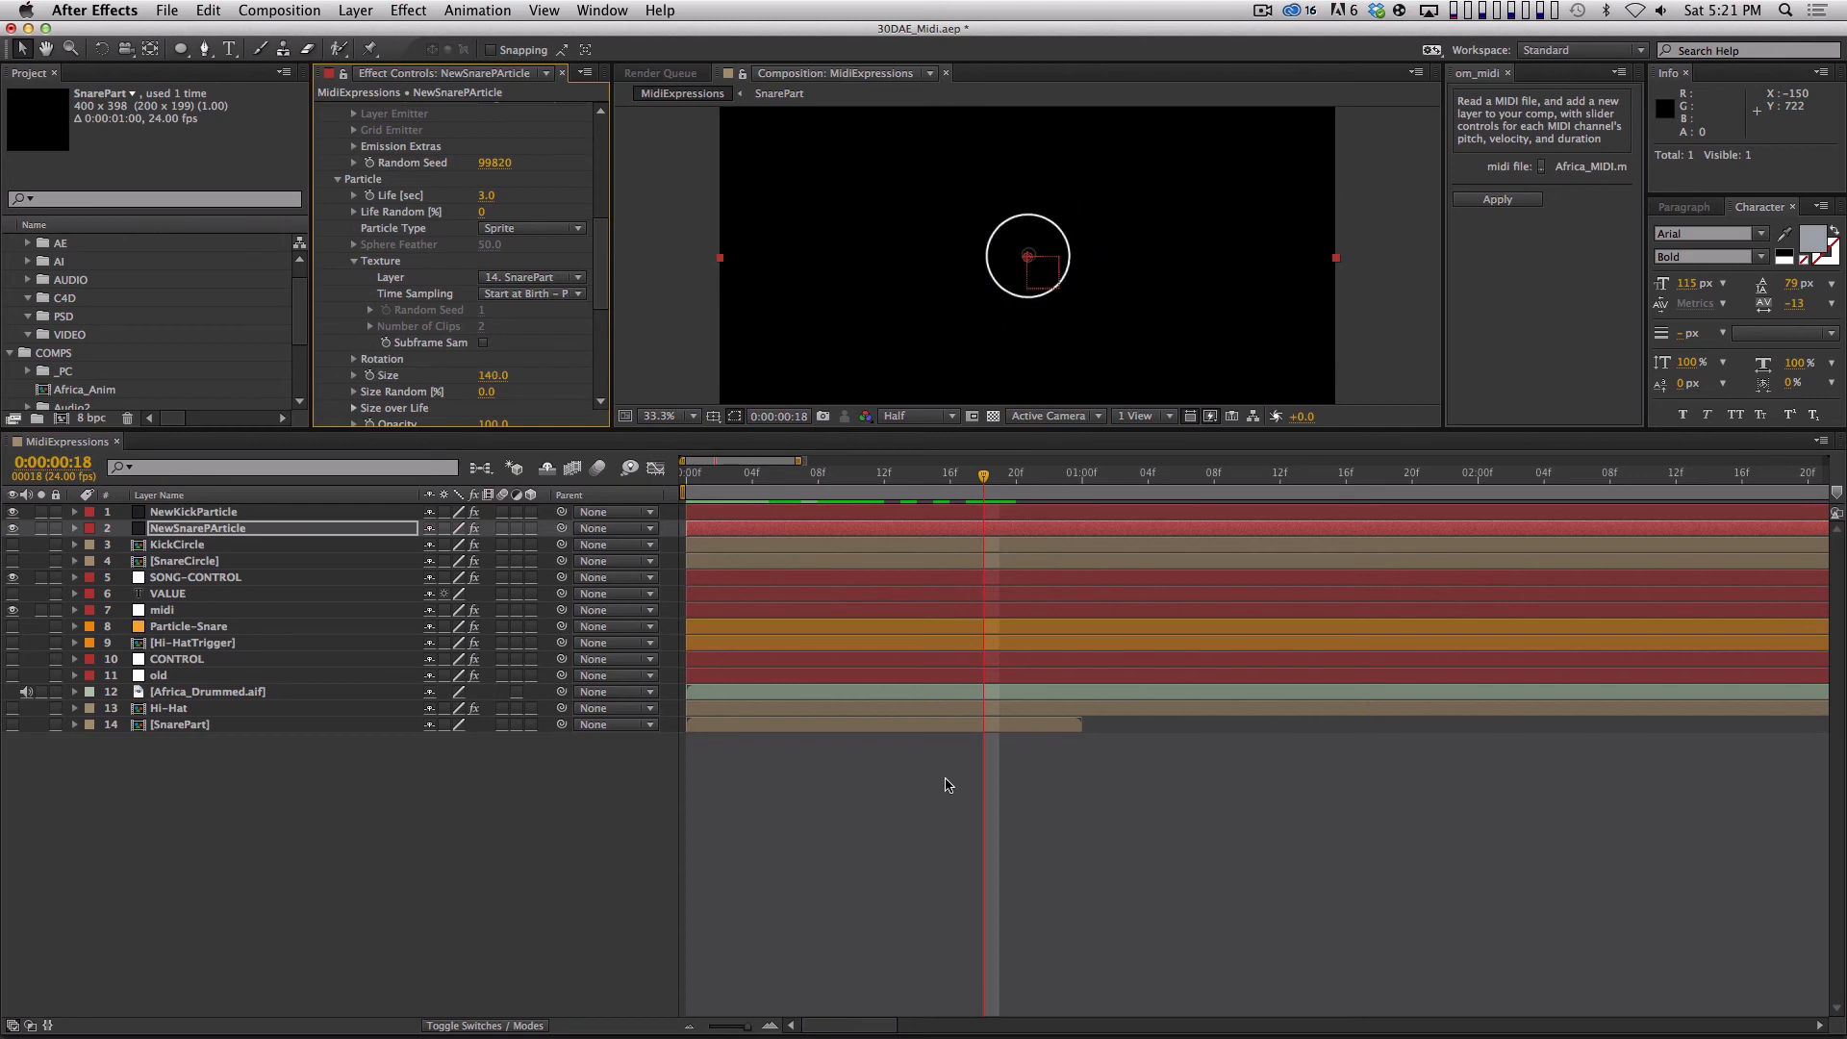
Deselect the layers and RAM preview the kick and snare circles together.
{"action": "left_click", "coordinate": [930, 782]}
{"action": "key", "text": "KP_0"}
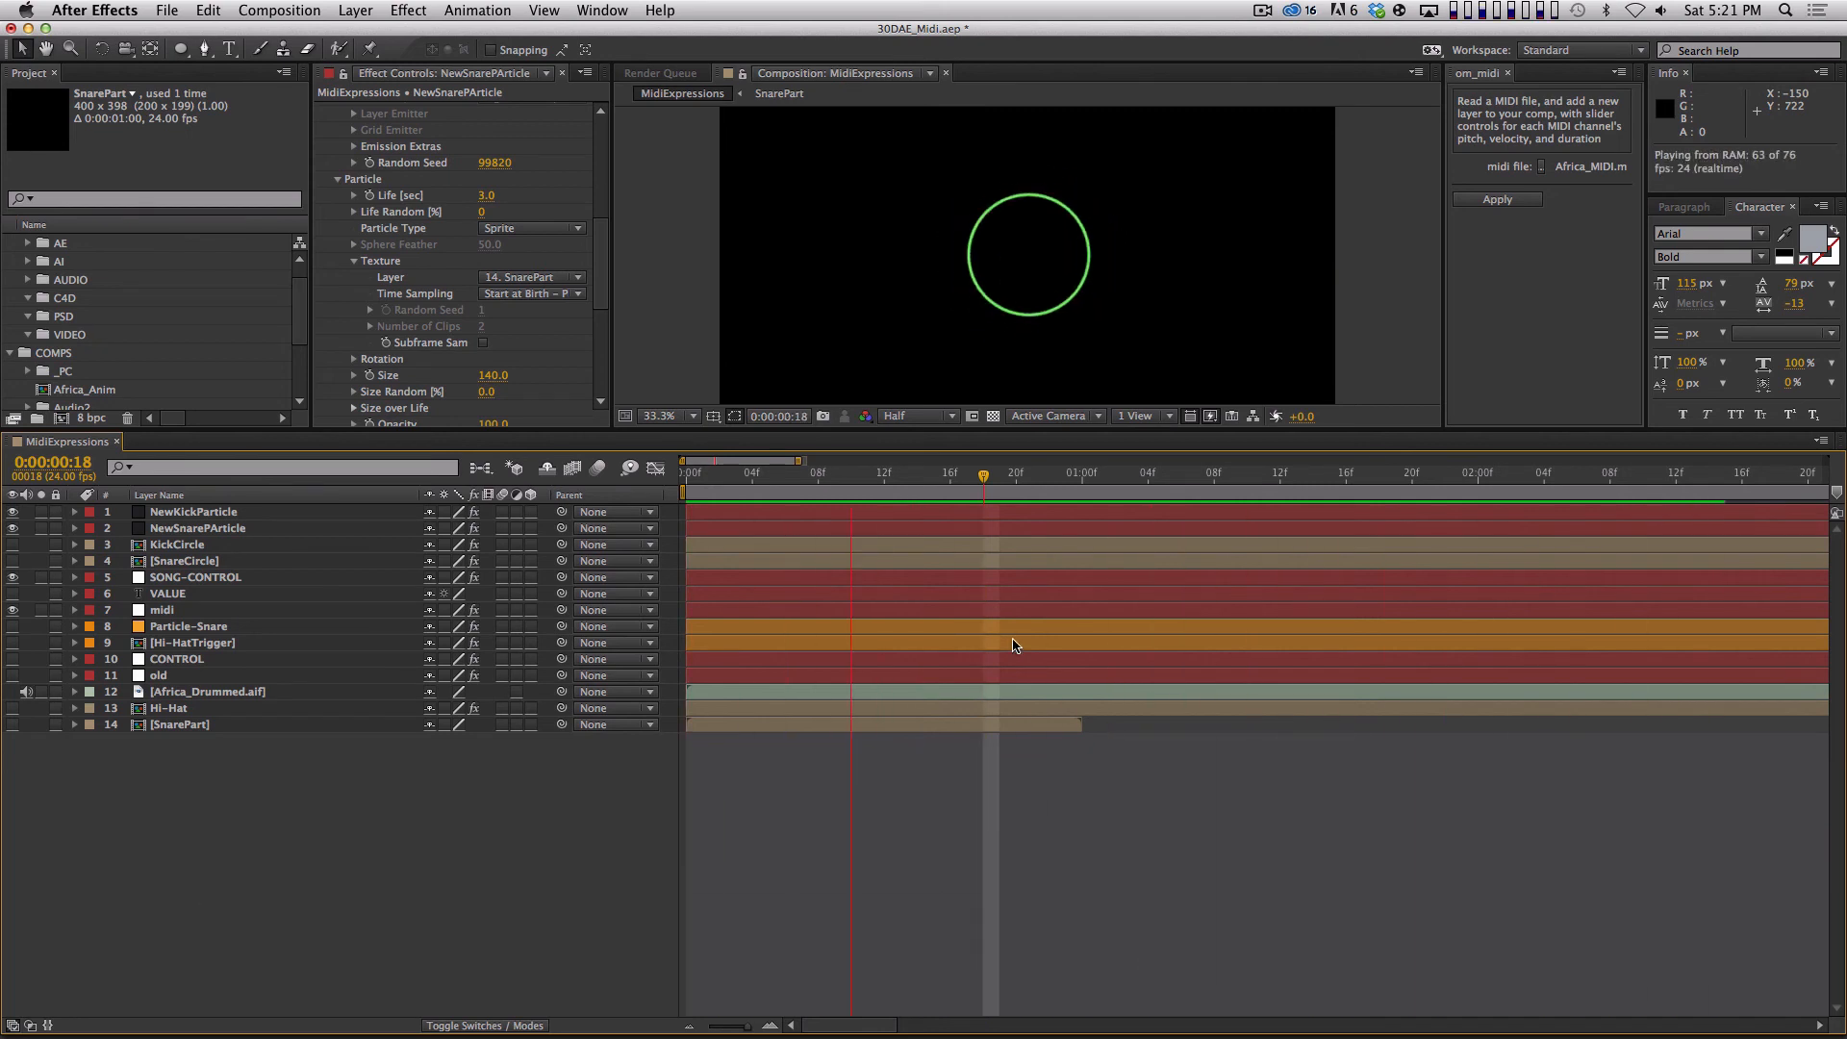
{"action": "key", "text": "space"}
{"action": "key", "text": "KP_0"}
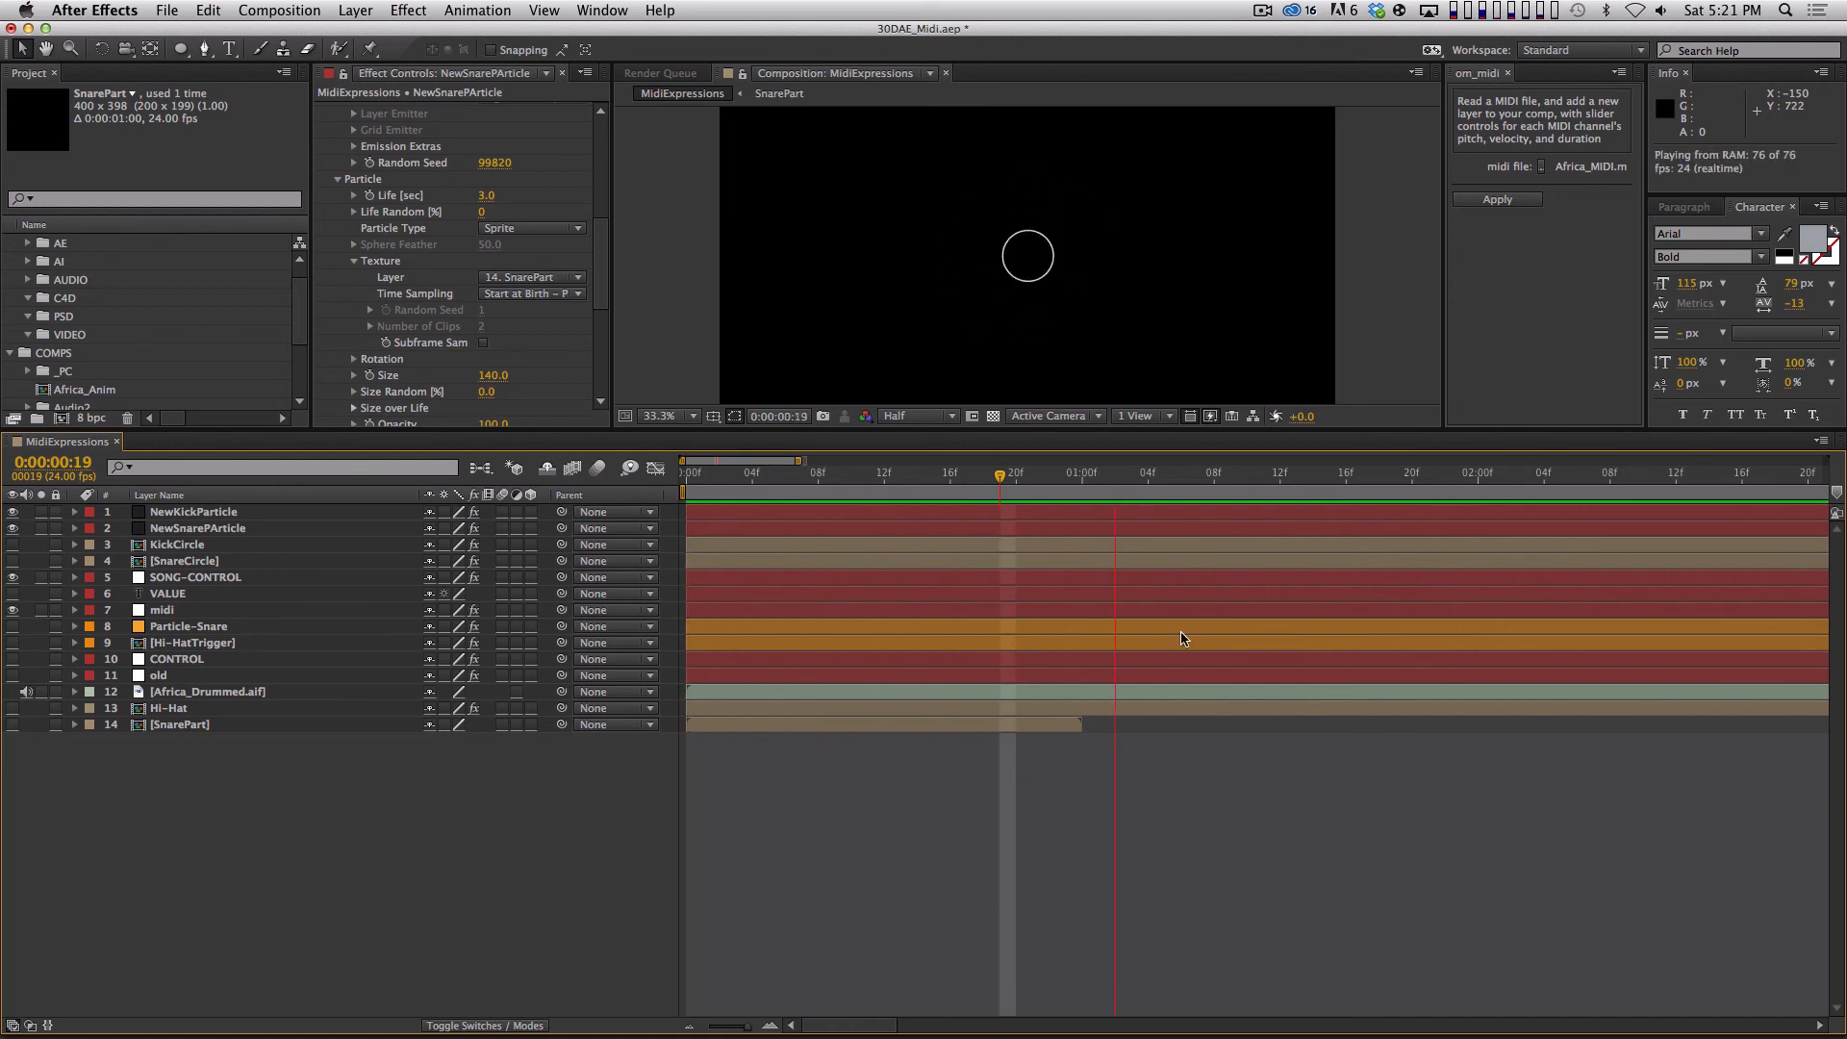
Extend the end of the MidiExpressions work area to 0:00:05:00 and start a RAM preview of the longer range.
{"action": "key", "text": "minus"}
{"action": "key", "text": "shift+Page_Down"}
{"action": "key", "text": "shift+Page_Down"}
{"action": "key", "text": "shift+Page_Down"}
{"action": "key", "text": "shift+Page_Down"}
{"action": "key", "text": "shift+Page_Down"}
{"action": "key", "text": "shift+Page_Down"}
{"action": "key", "text": "shift+Page_Down"}
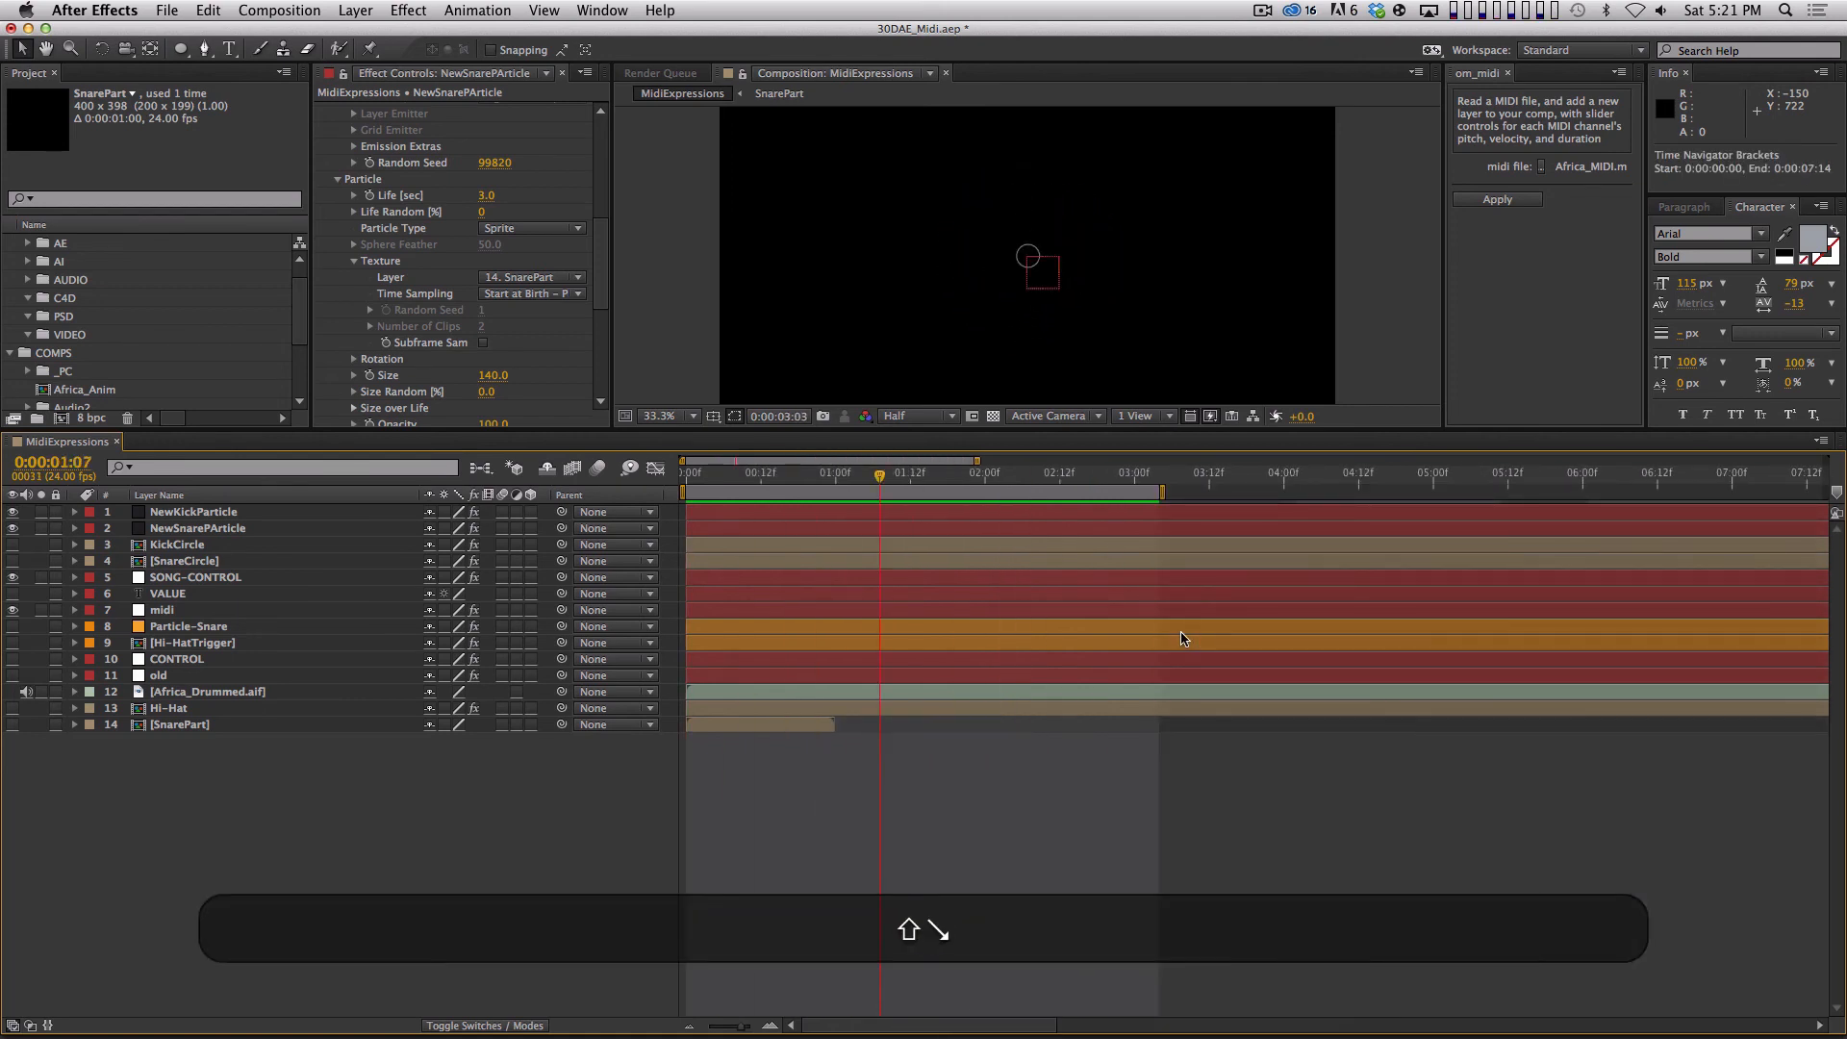
{"action": "key", "text": "shift+n"}
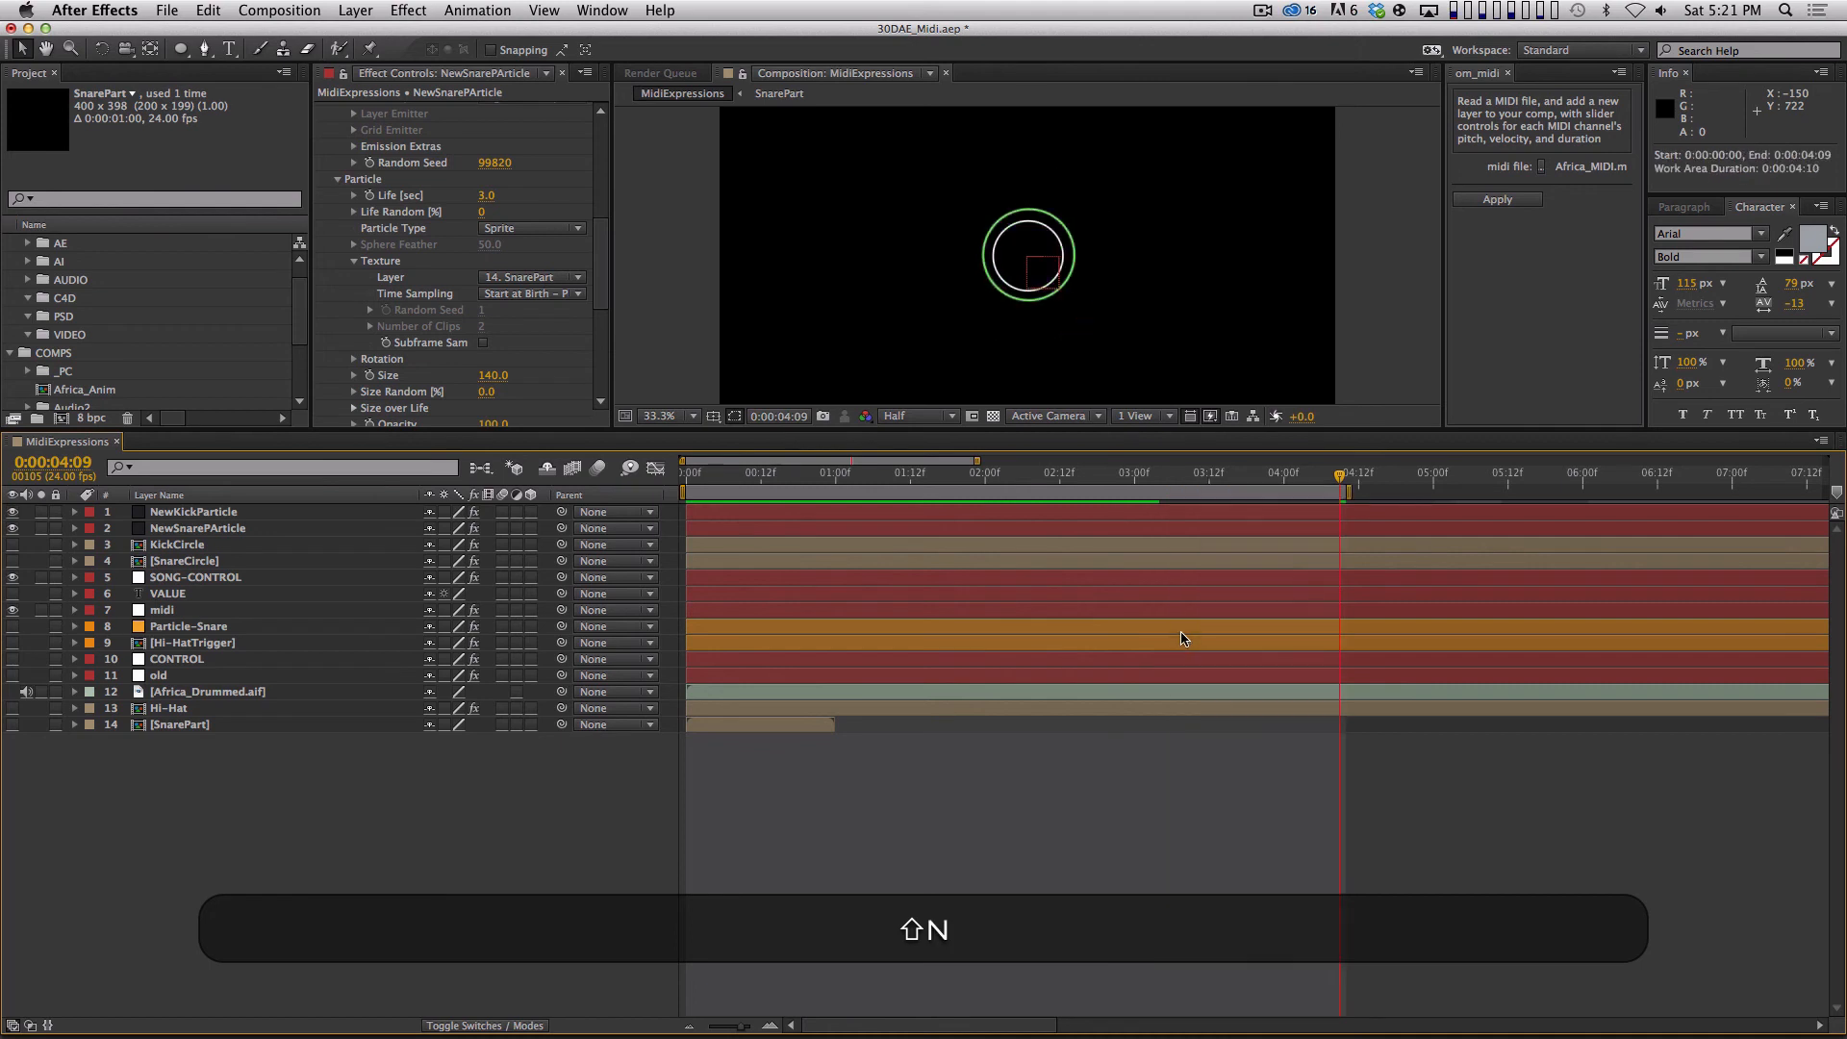
{"action": "key", "text": "shift+Page_Down"}
{"action": "key", "text": "shift+Page_Down"}
{"action": "key", "text": "Page_Up"}
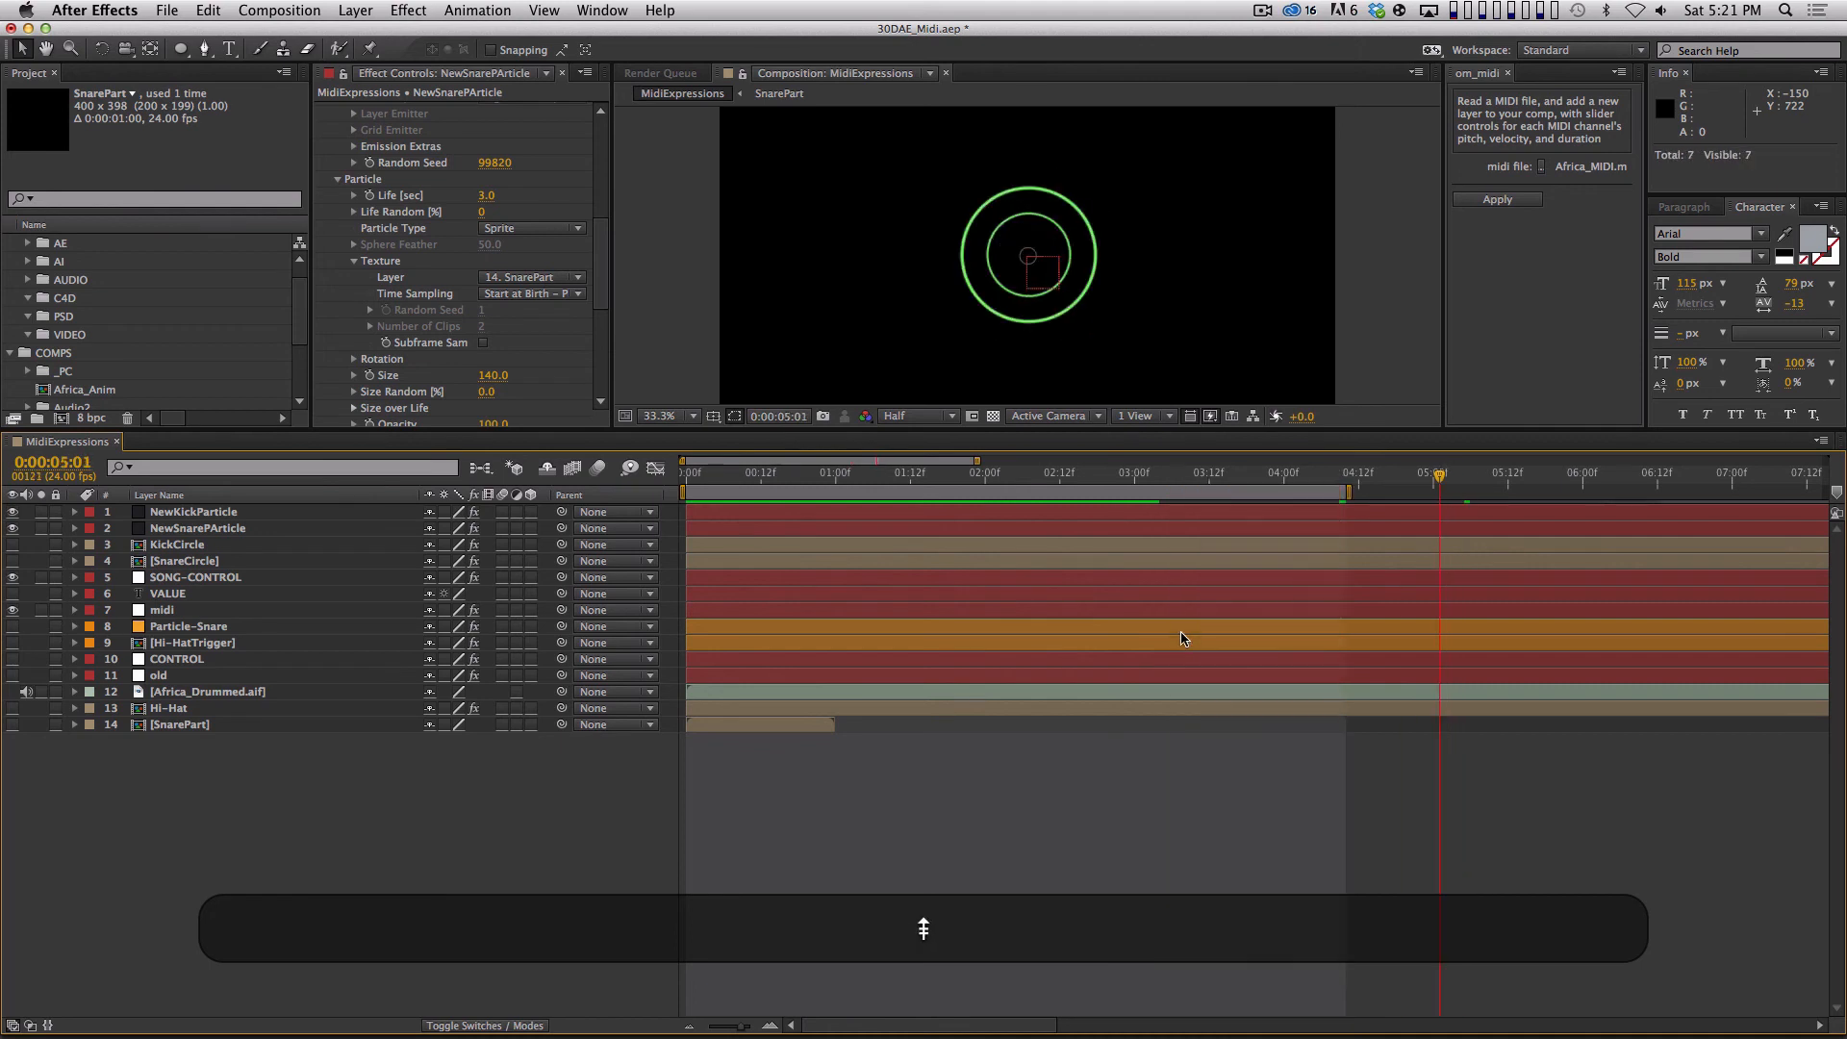
{"action": "key", "text": "0"}
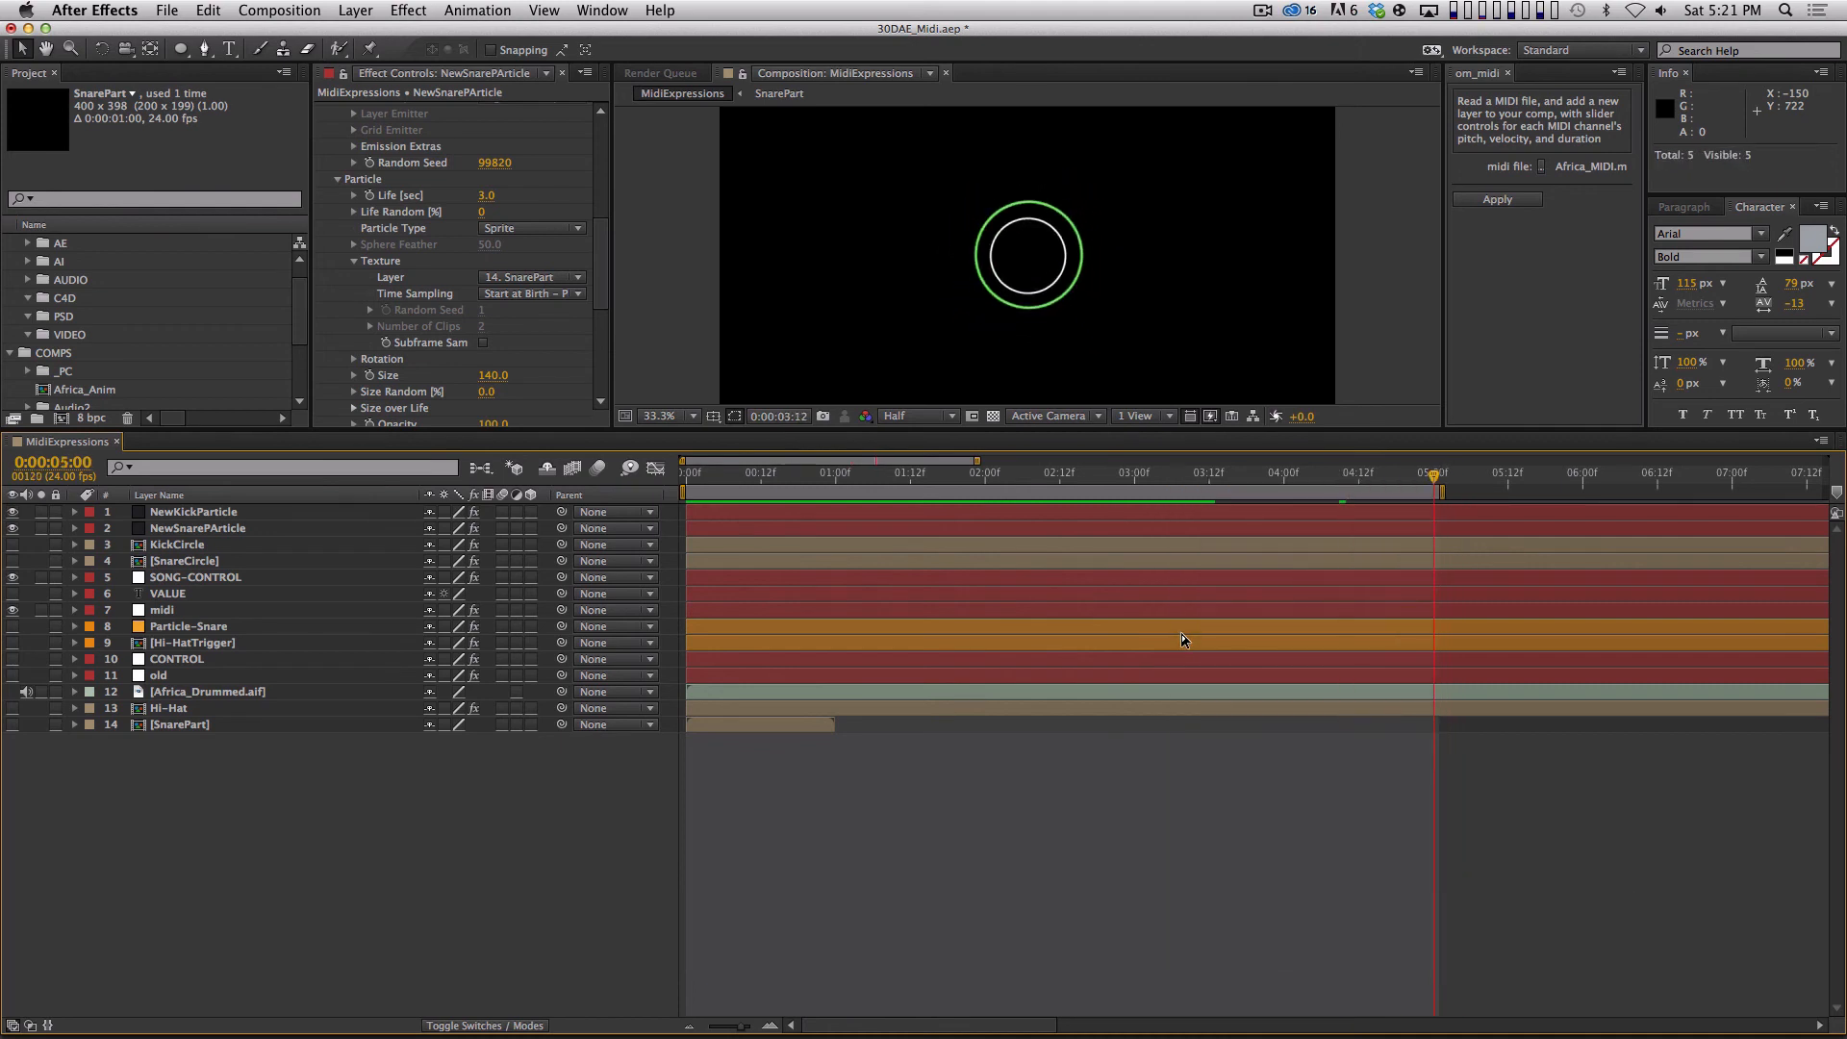
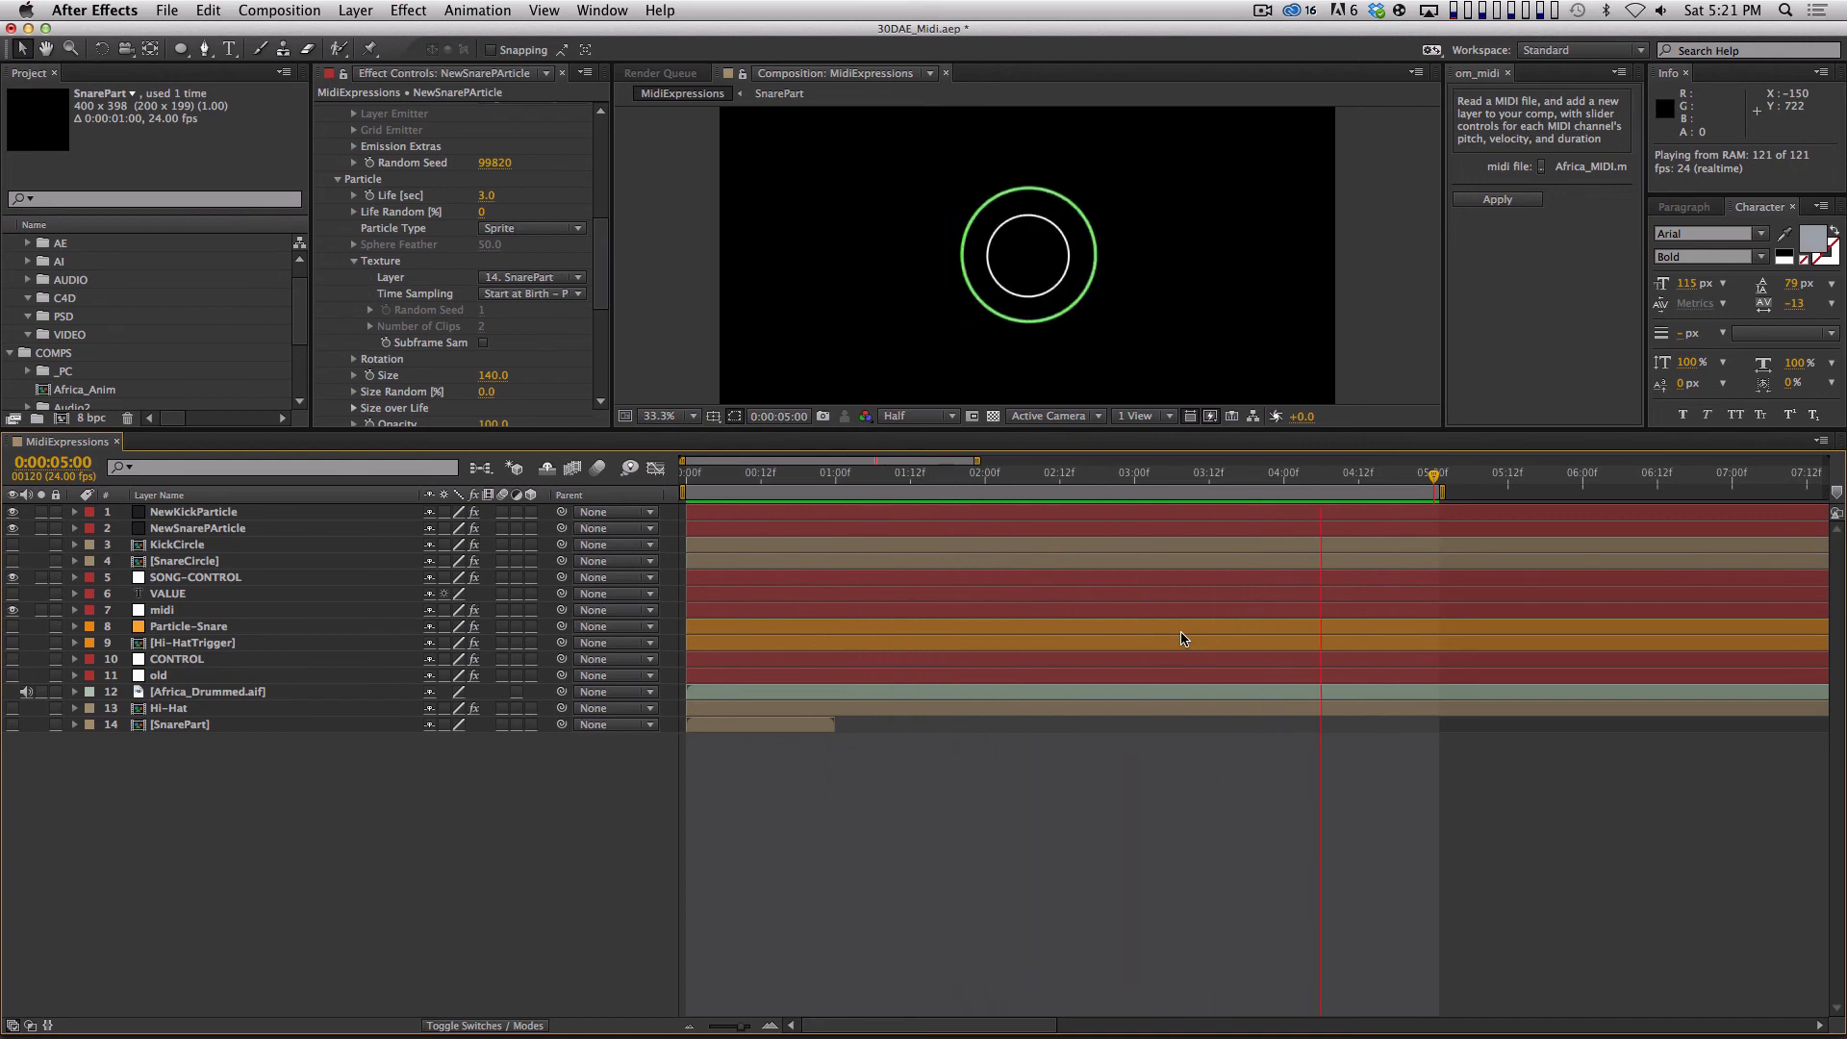
Scrub to 0:00:02:05 to check the kick and snare circles together, and replay the RAM preview.
{"action": "key", "text": "space"}
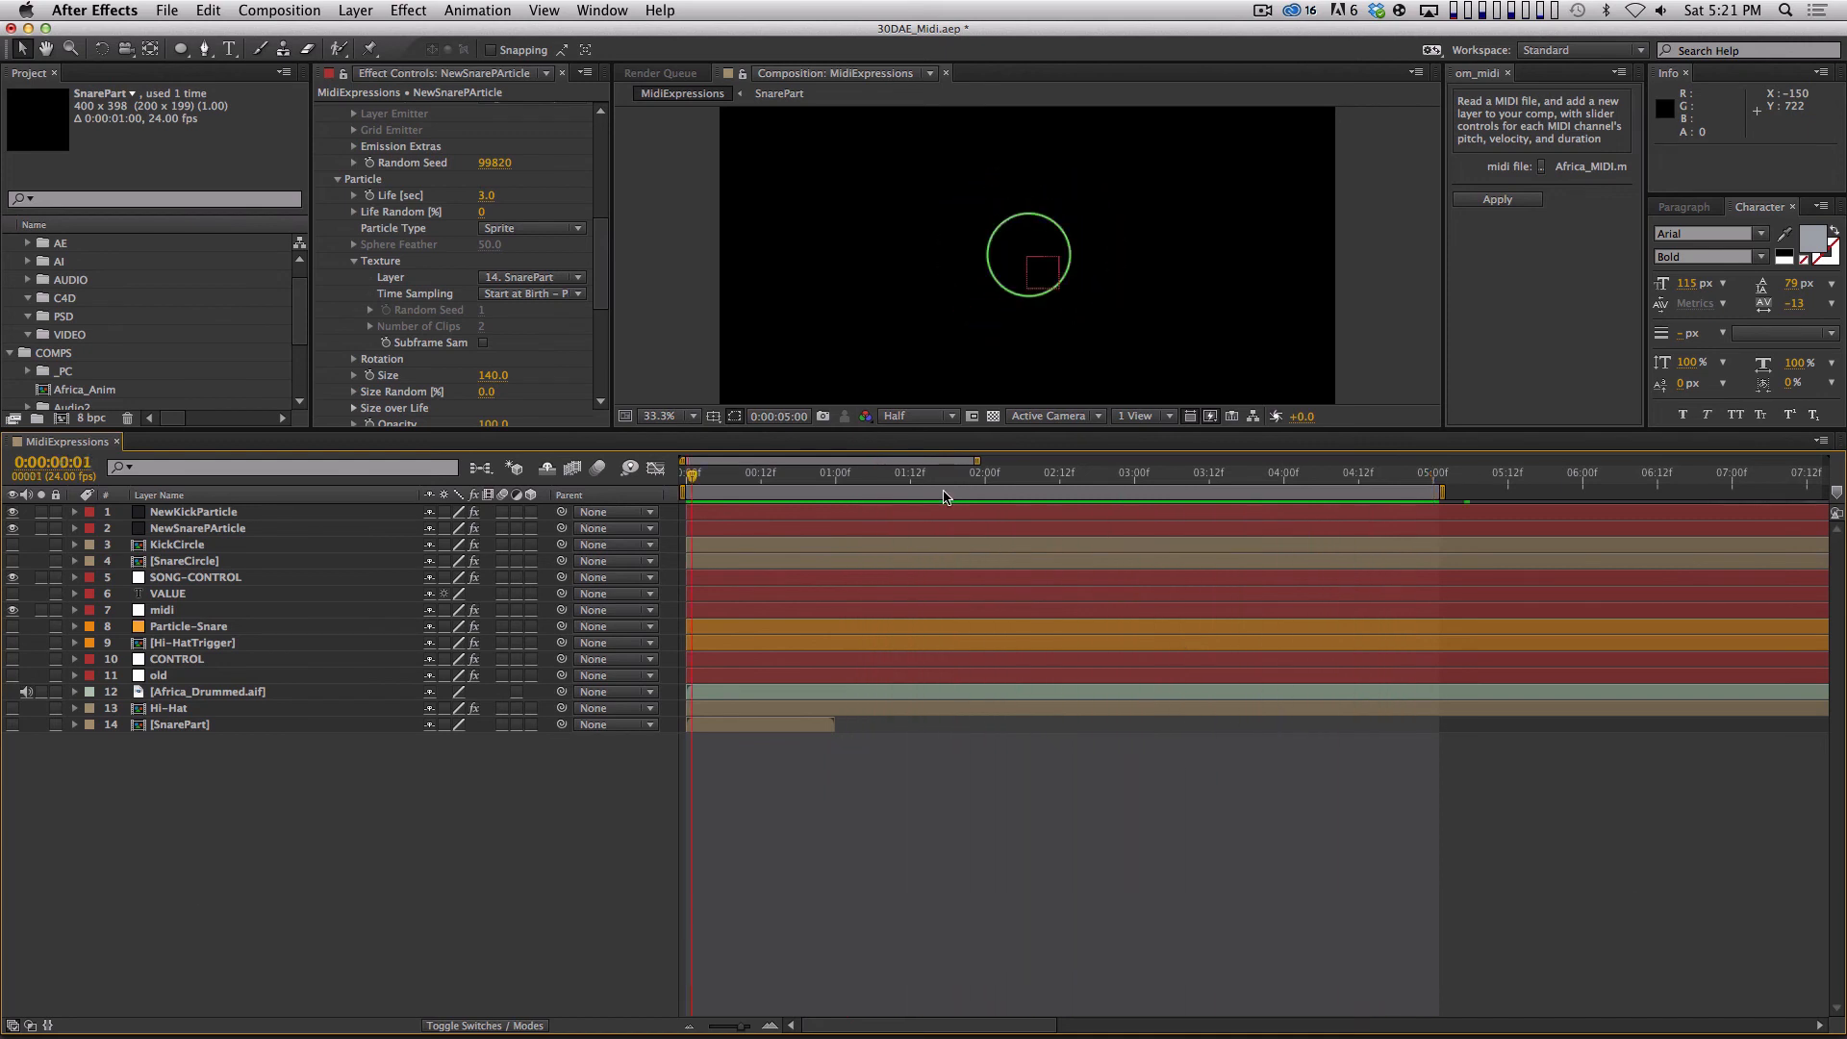
{"action": "left_click_drag", "start_coordinate": [808, 476], "coordinate": [1017, 478]}
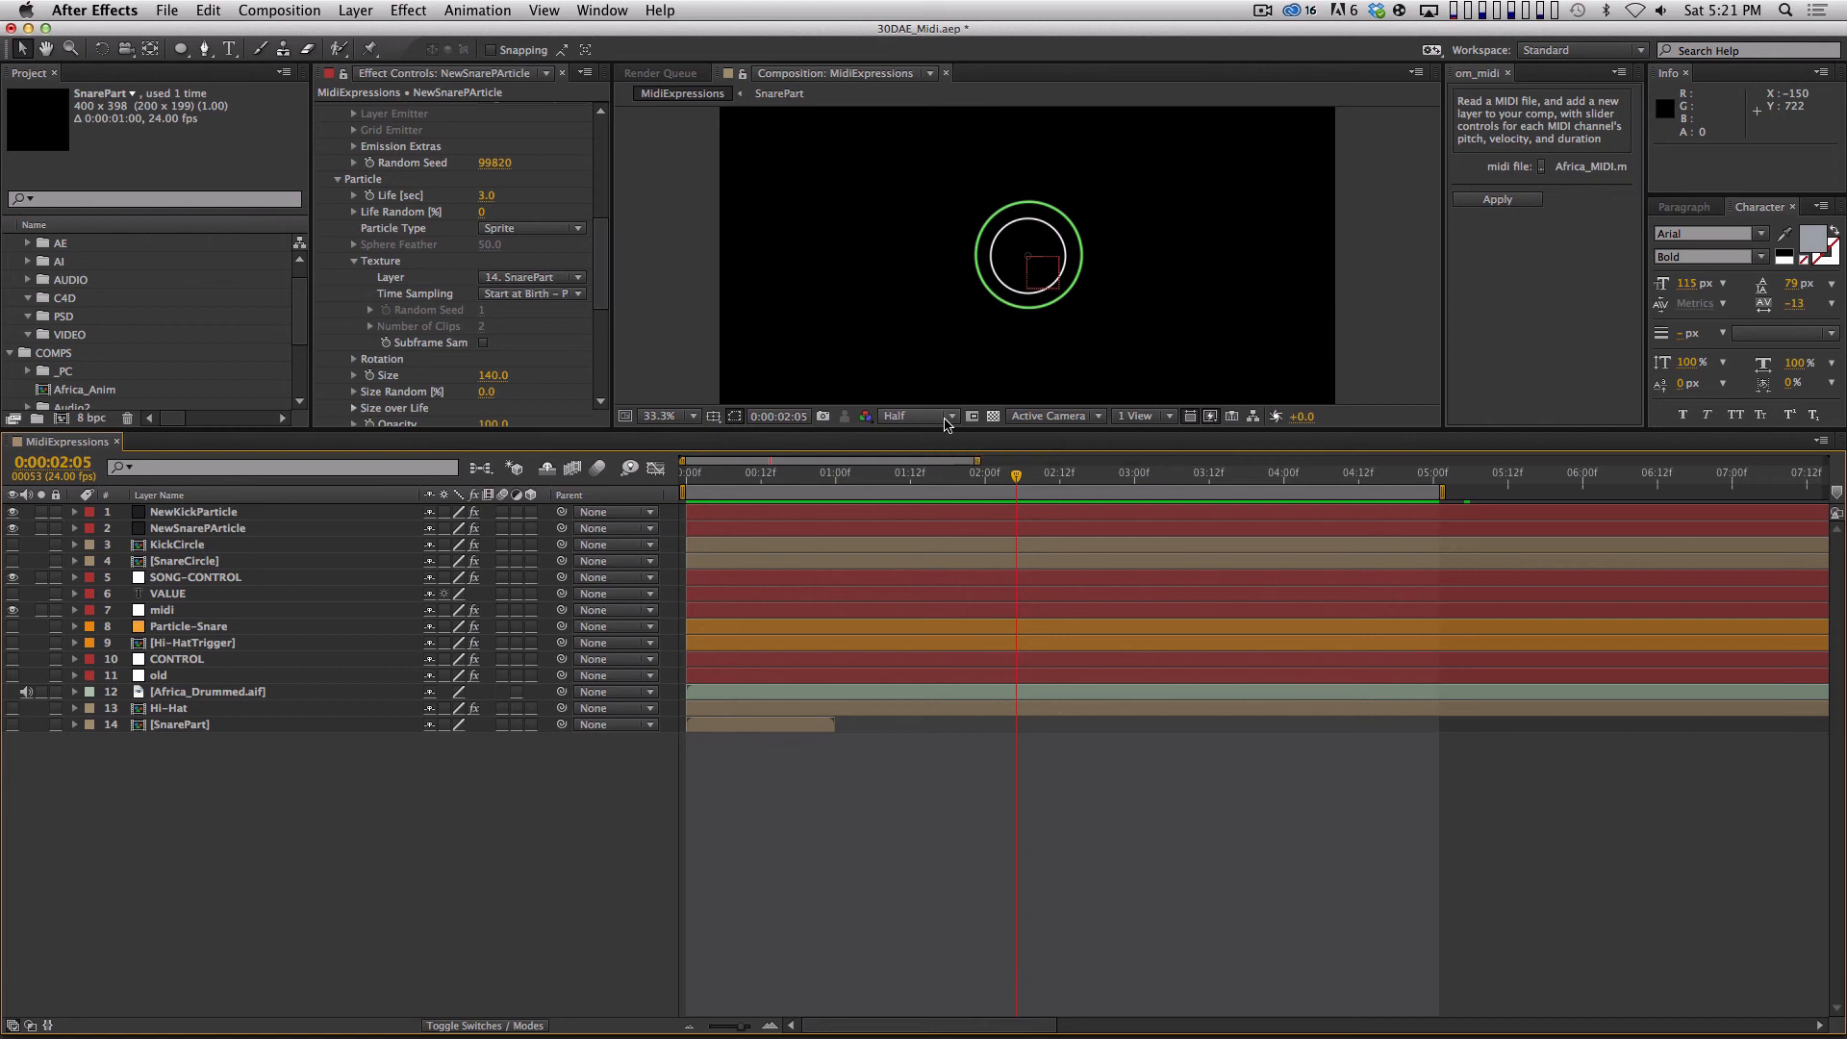
{"action": "key", "text": "KP_0"}
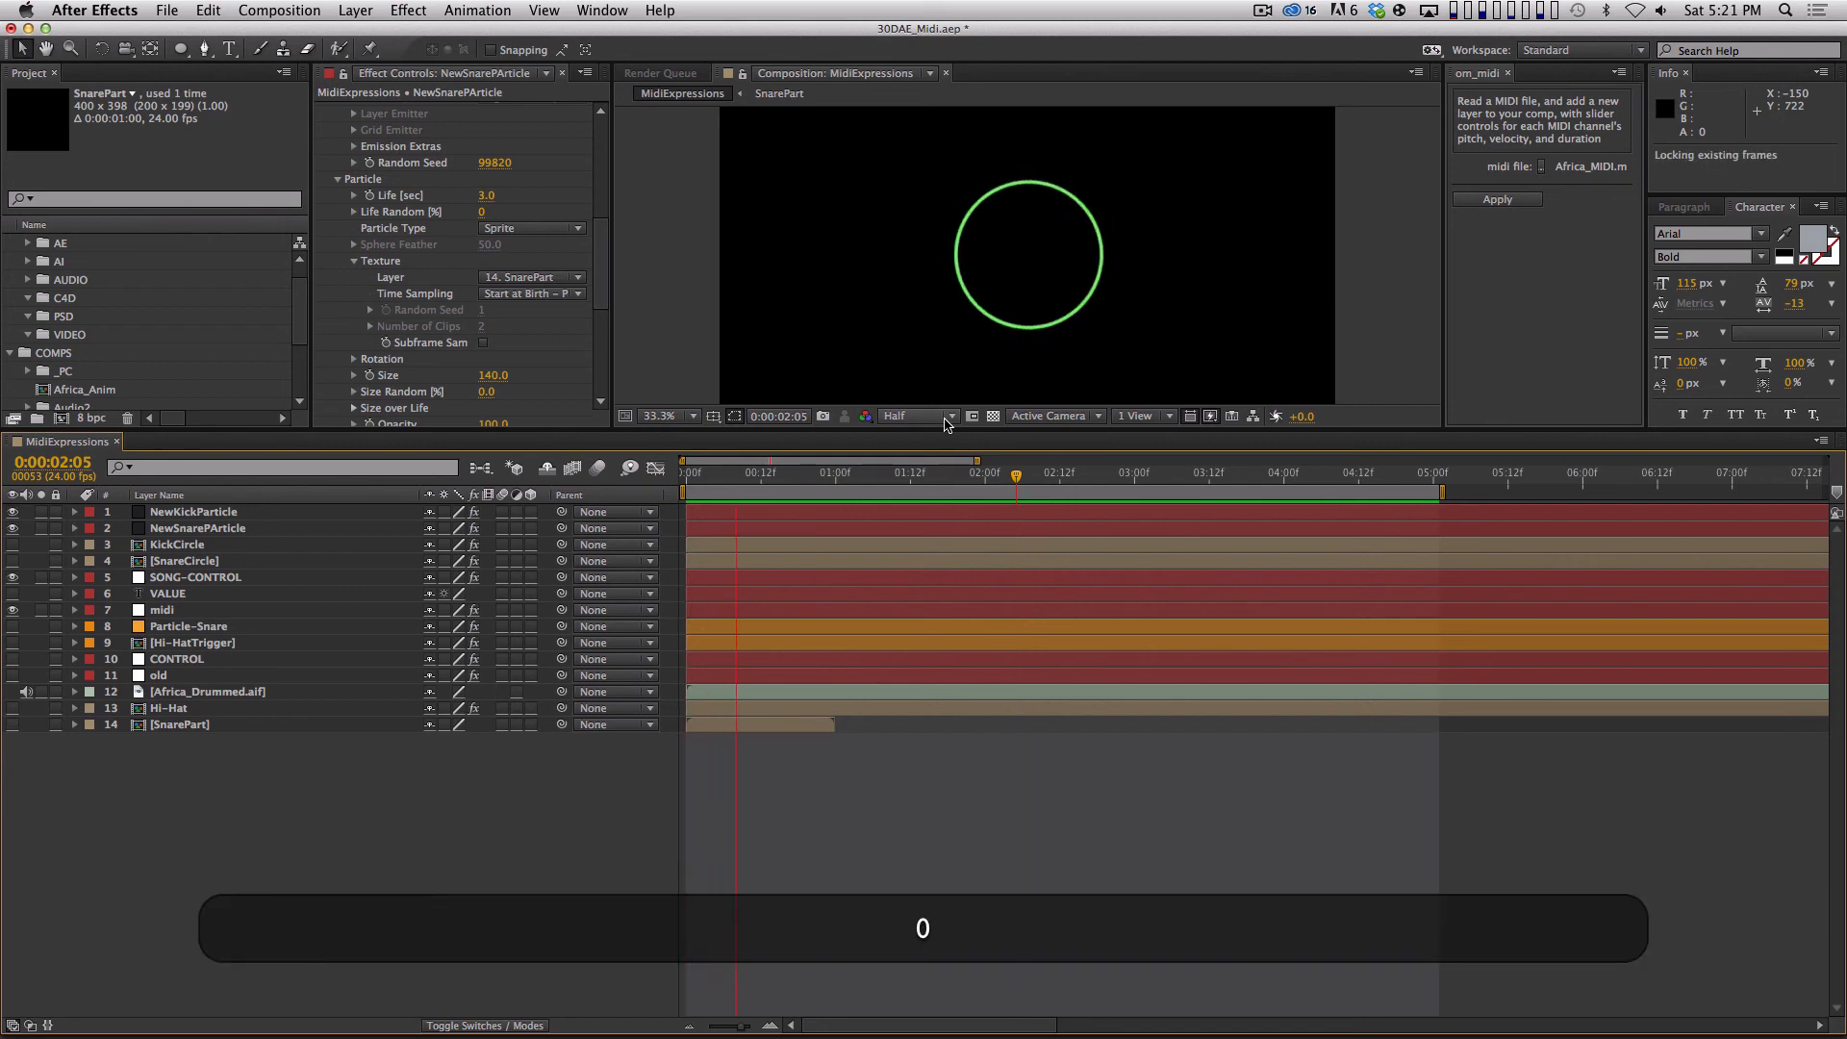
{"action": "key", "text": "space"}
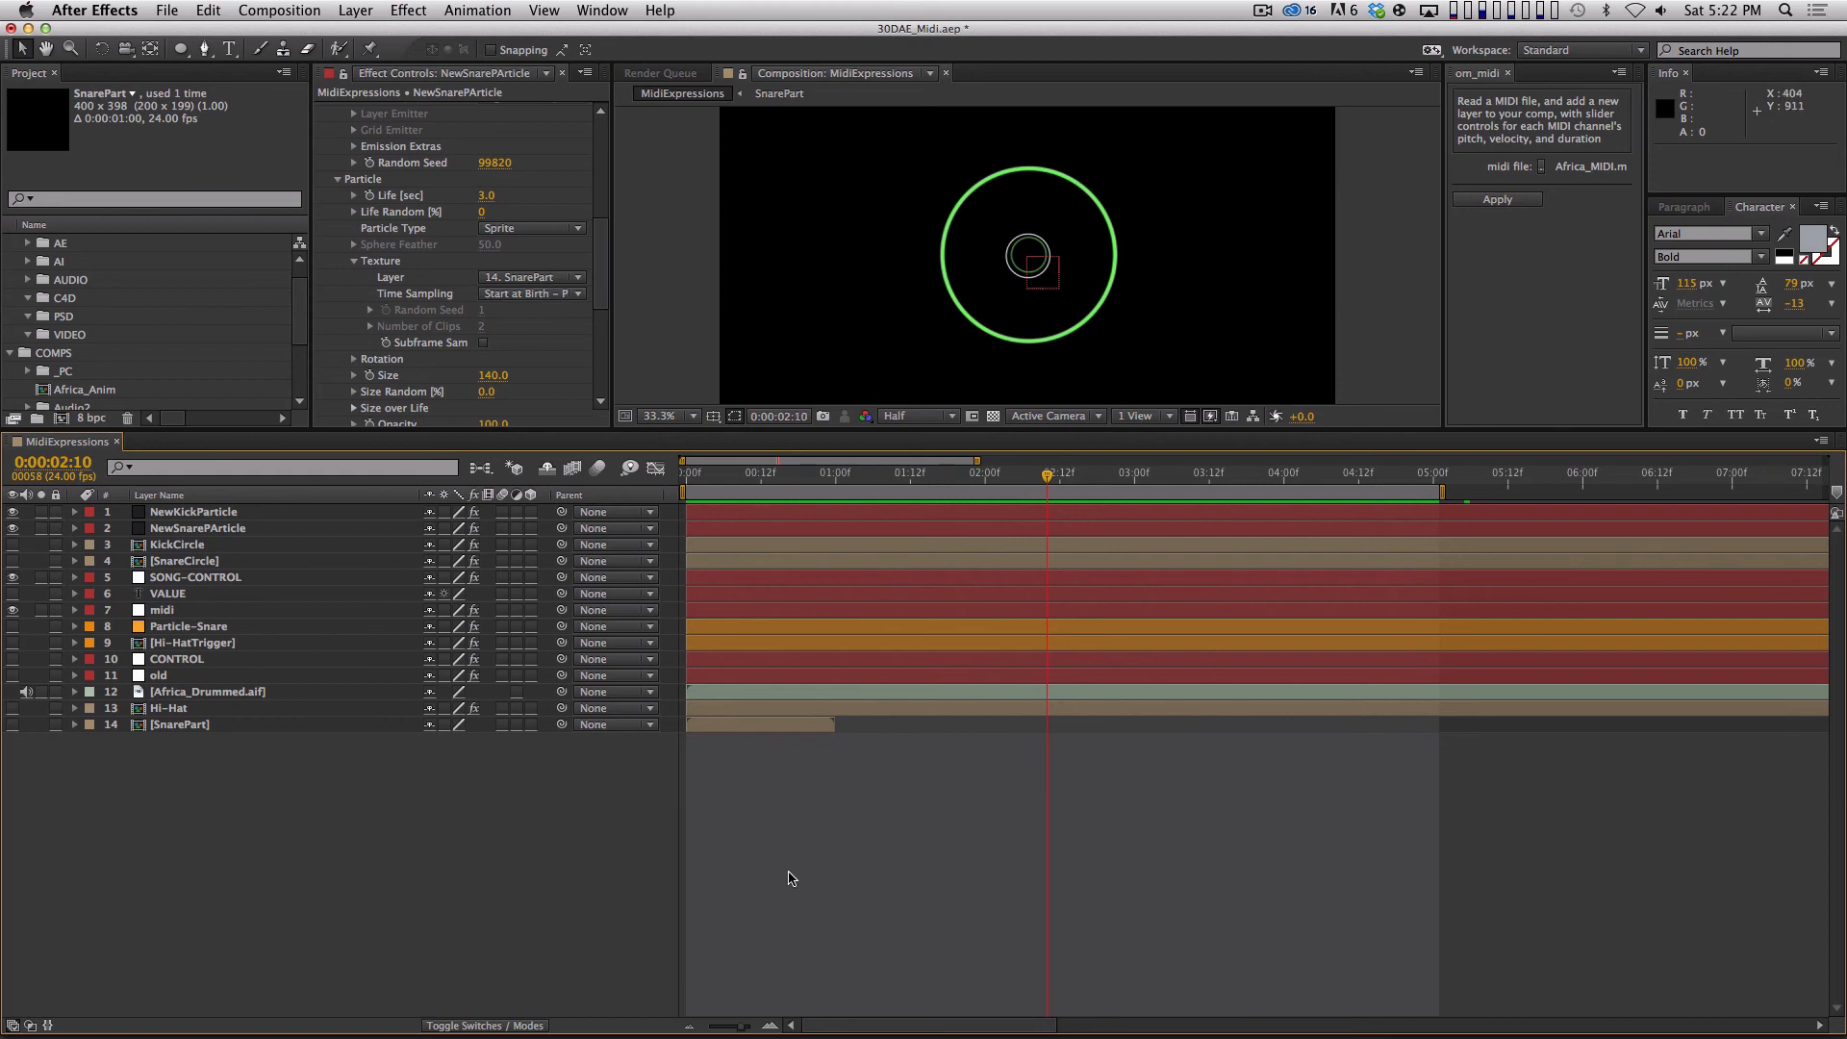
{"action": "left_click", "coordinate": [358, 529]}
{"action": "left_click", "coordinate": [370, 515]}
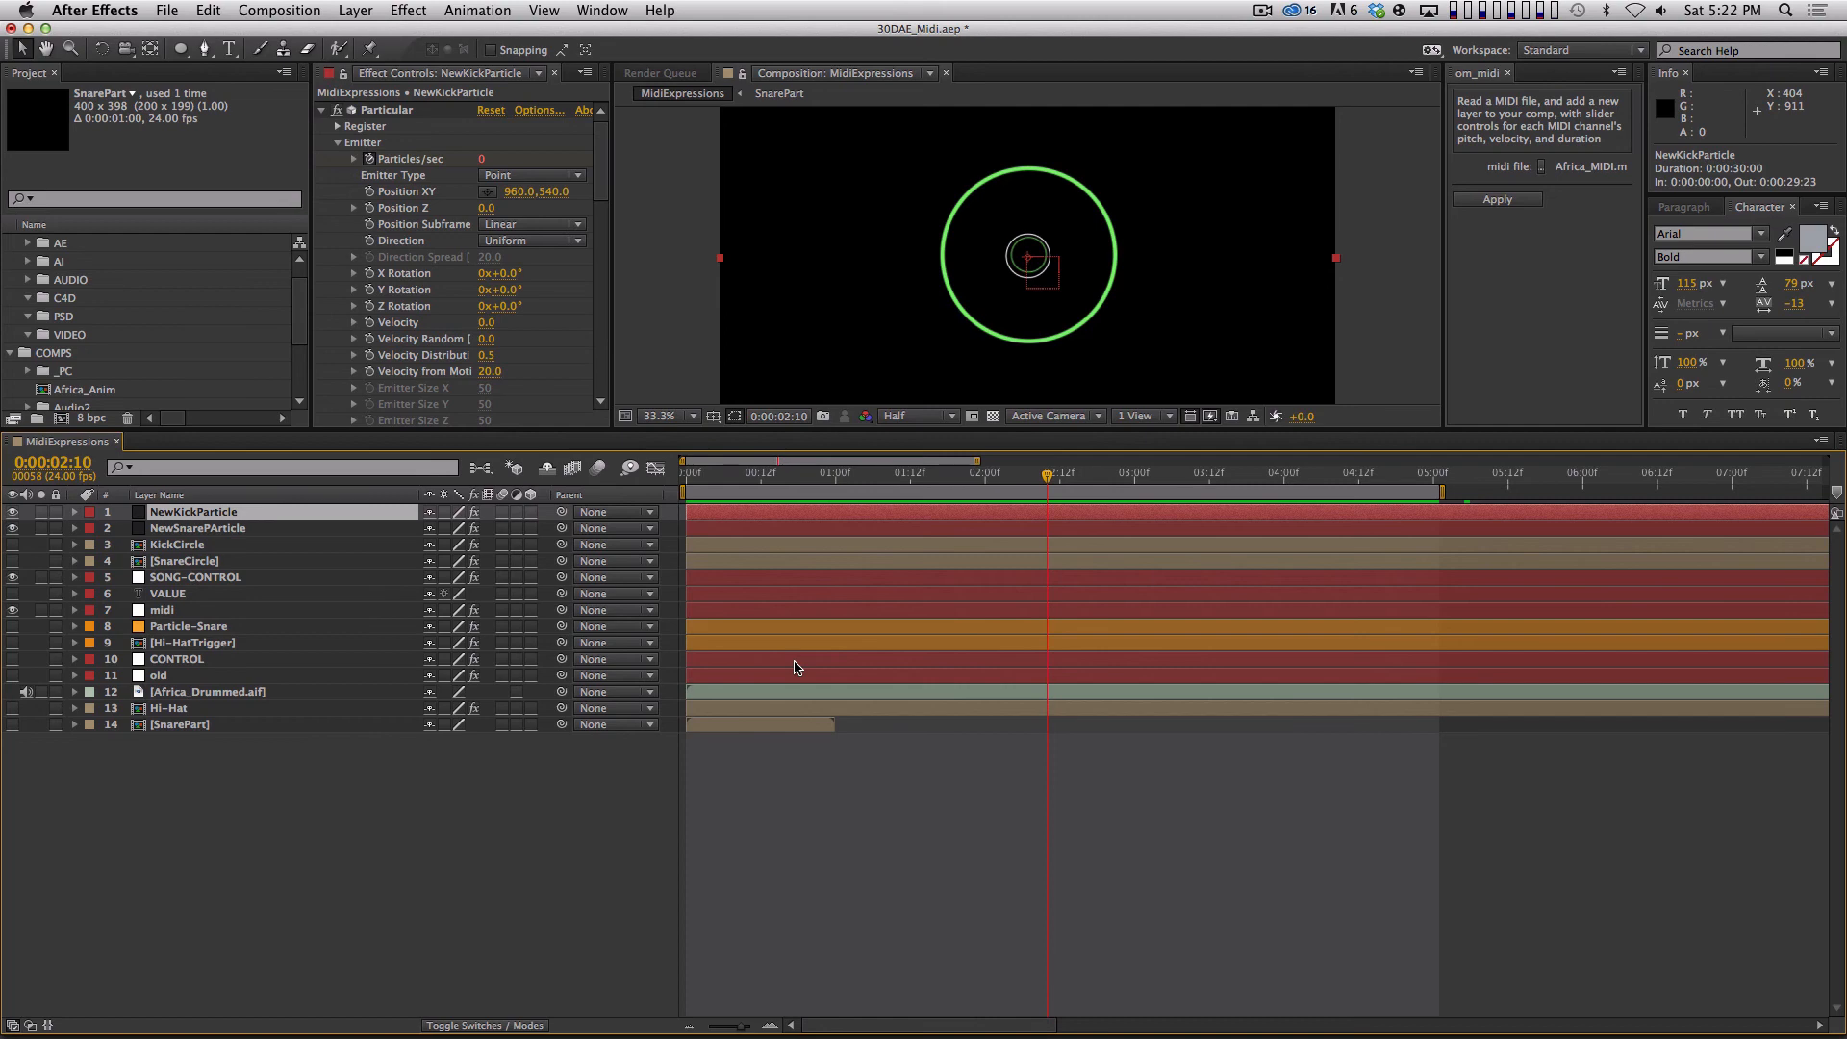
{"action": "left_click", "coordinate": [499, 931]}
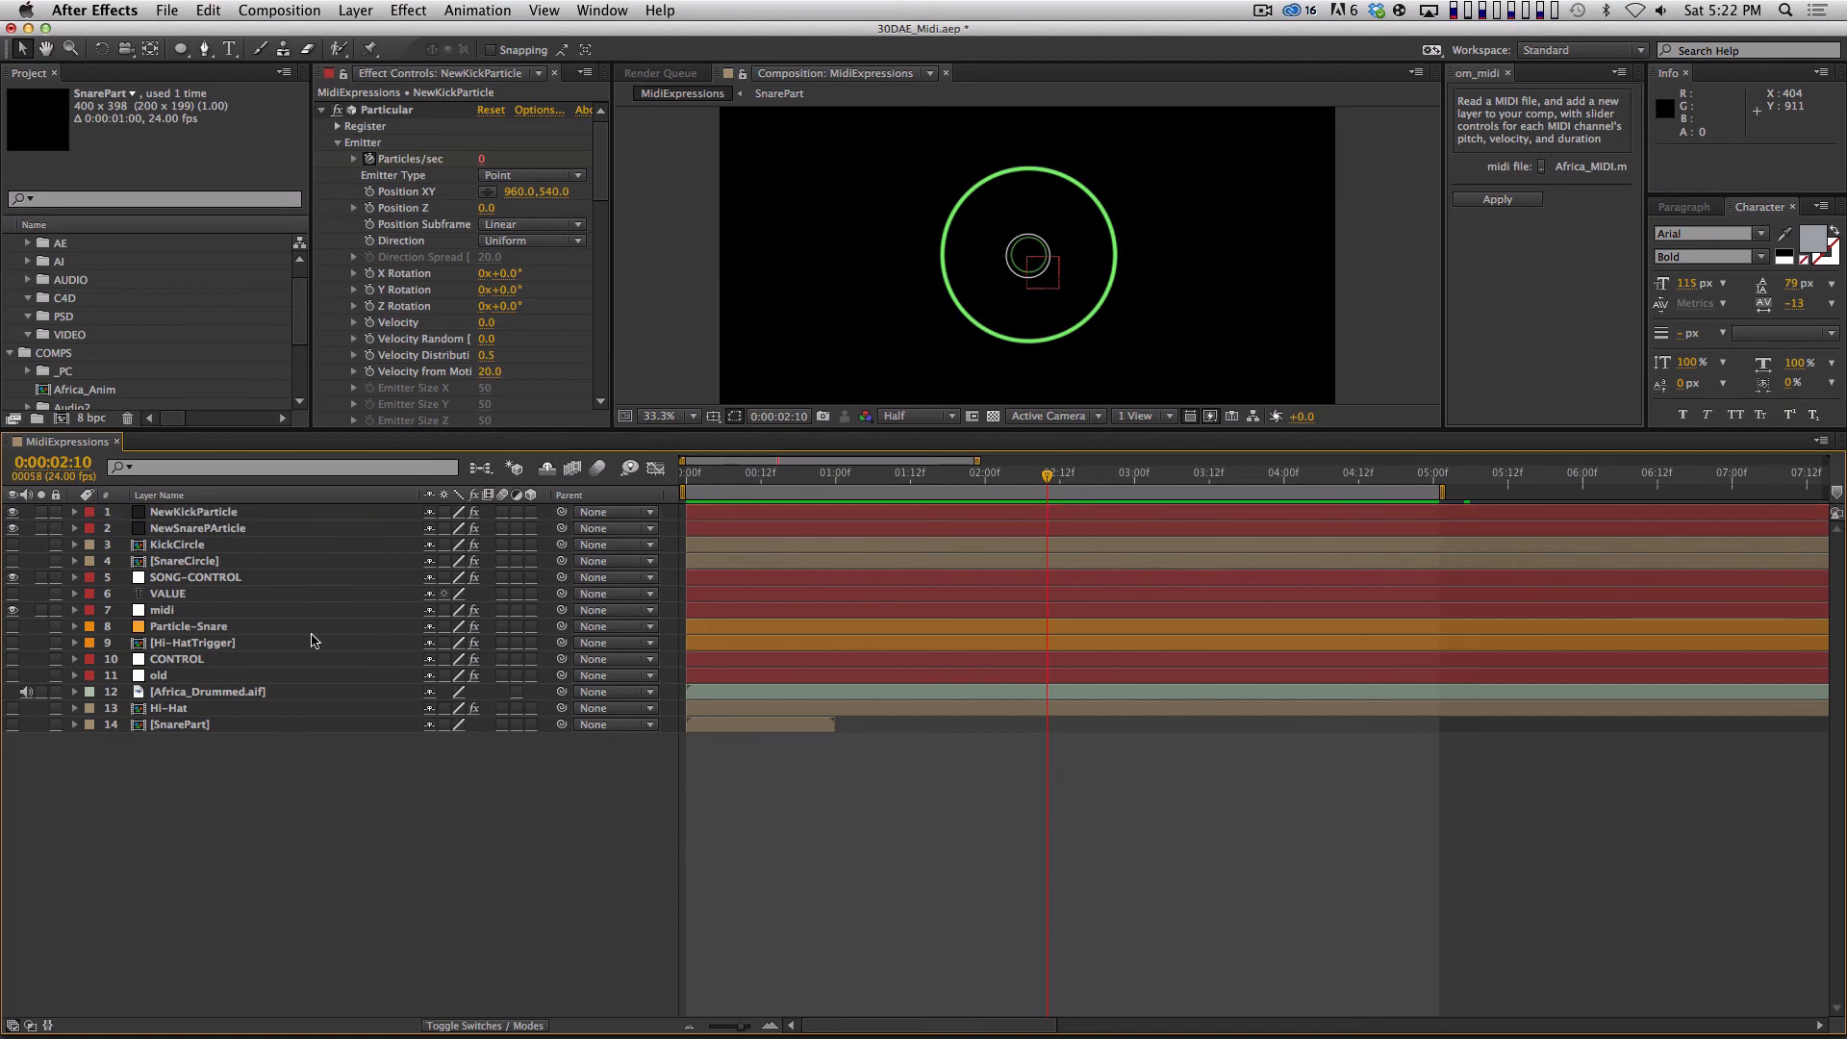
{"action": "left_click", "coordinate": [288, 580]}
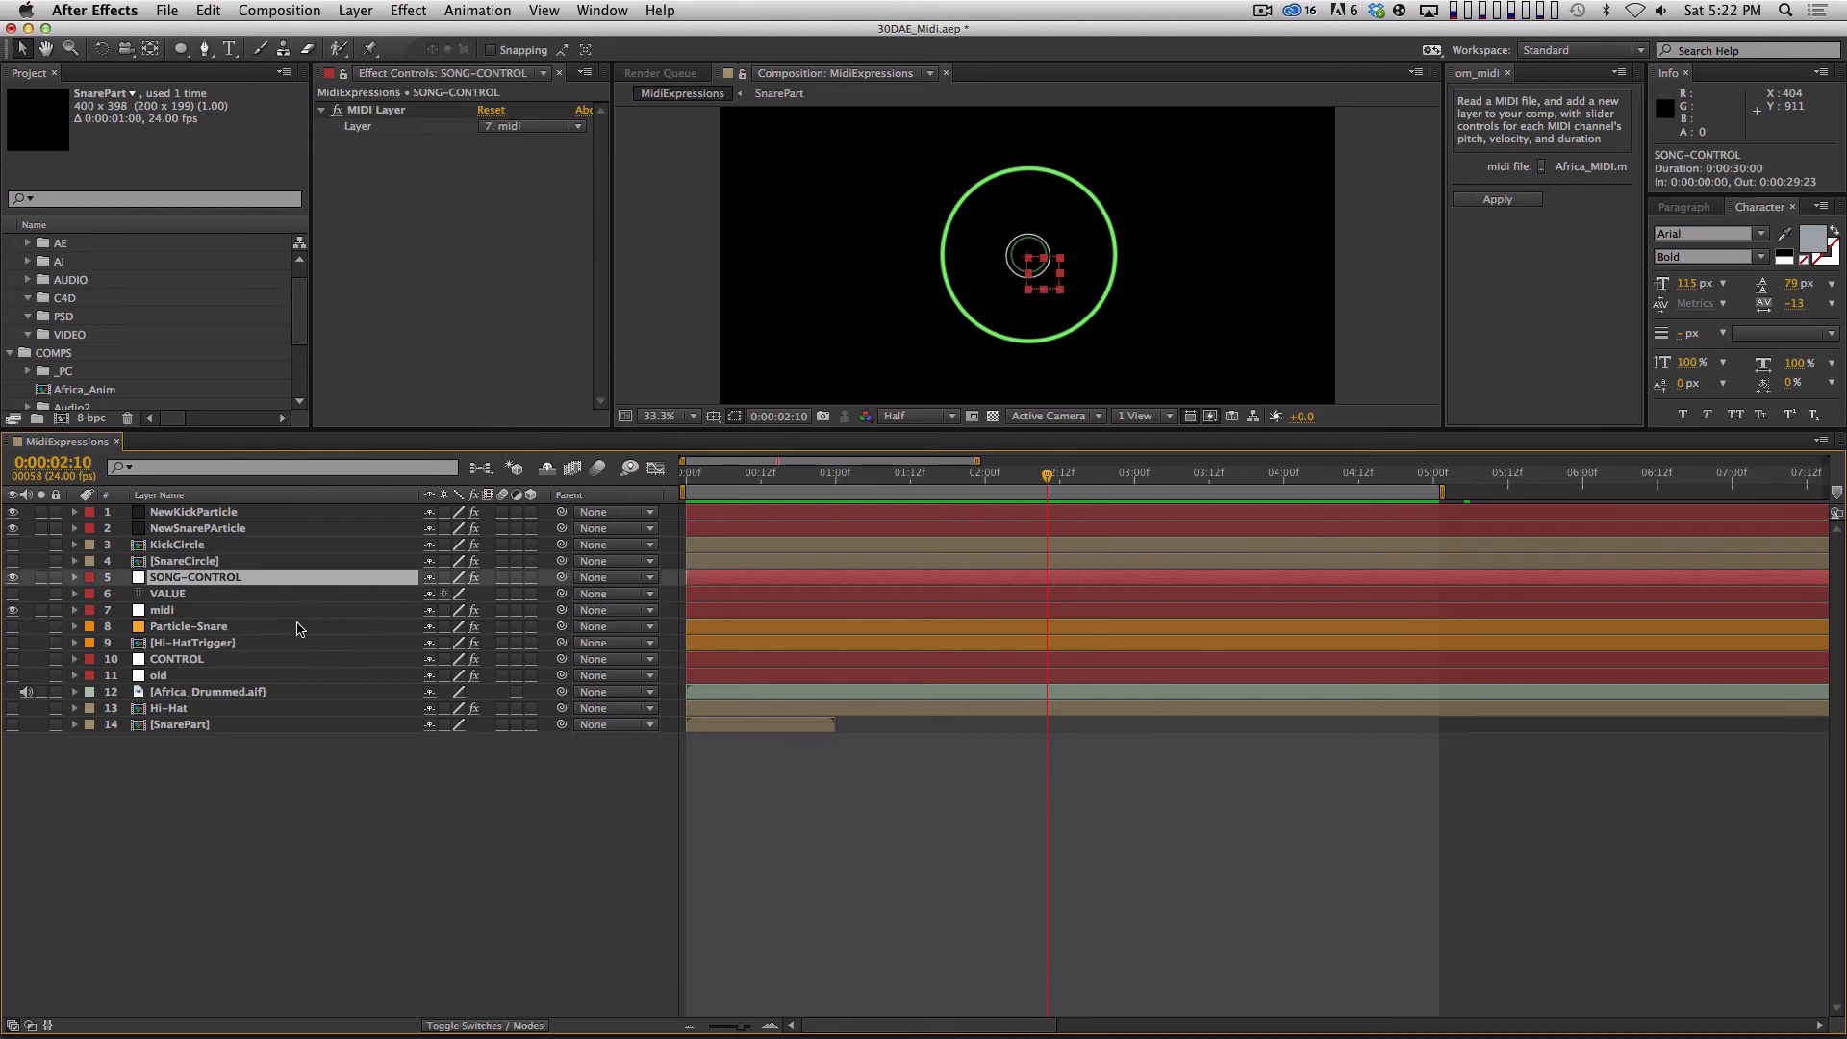
{"action": "key", "text": "space"}
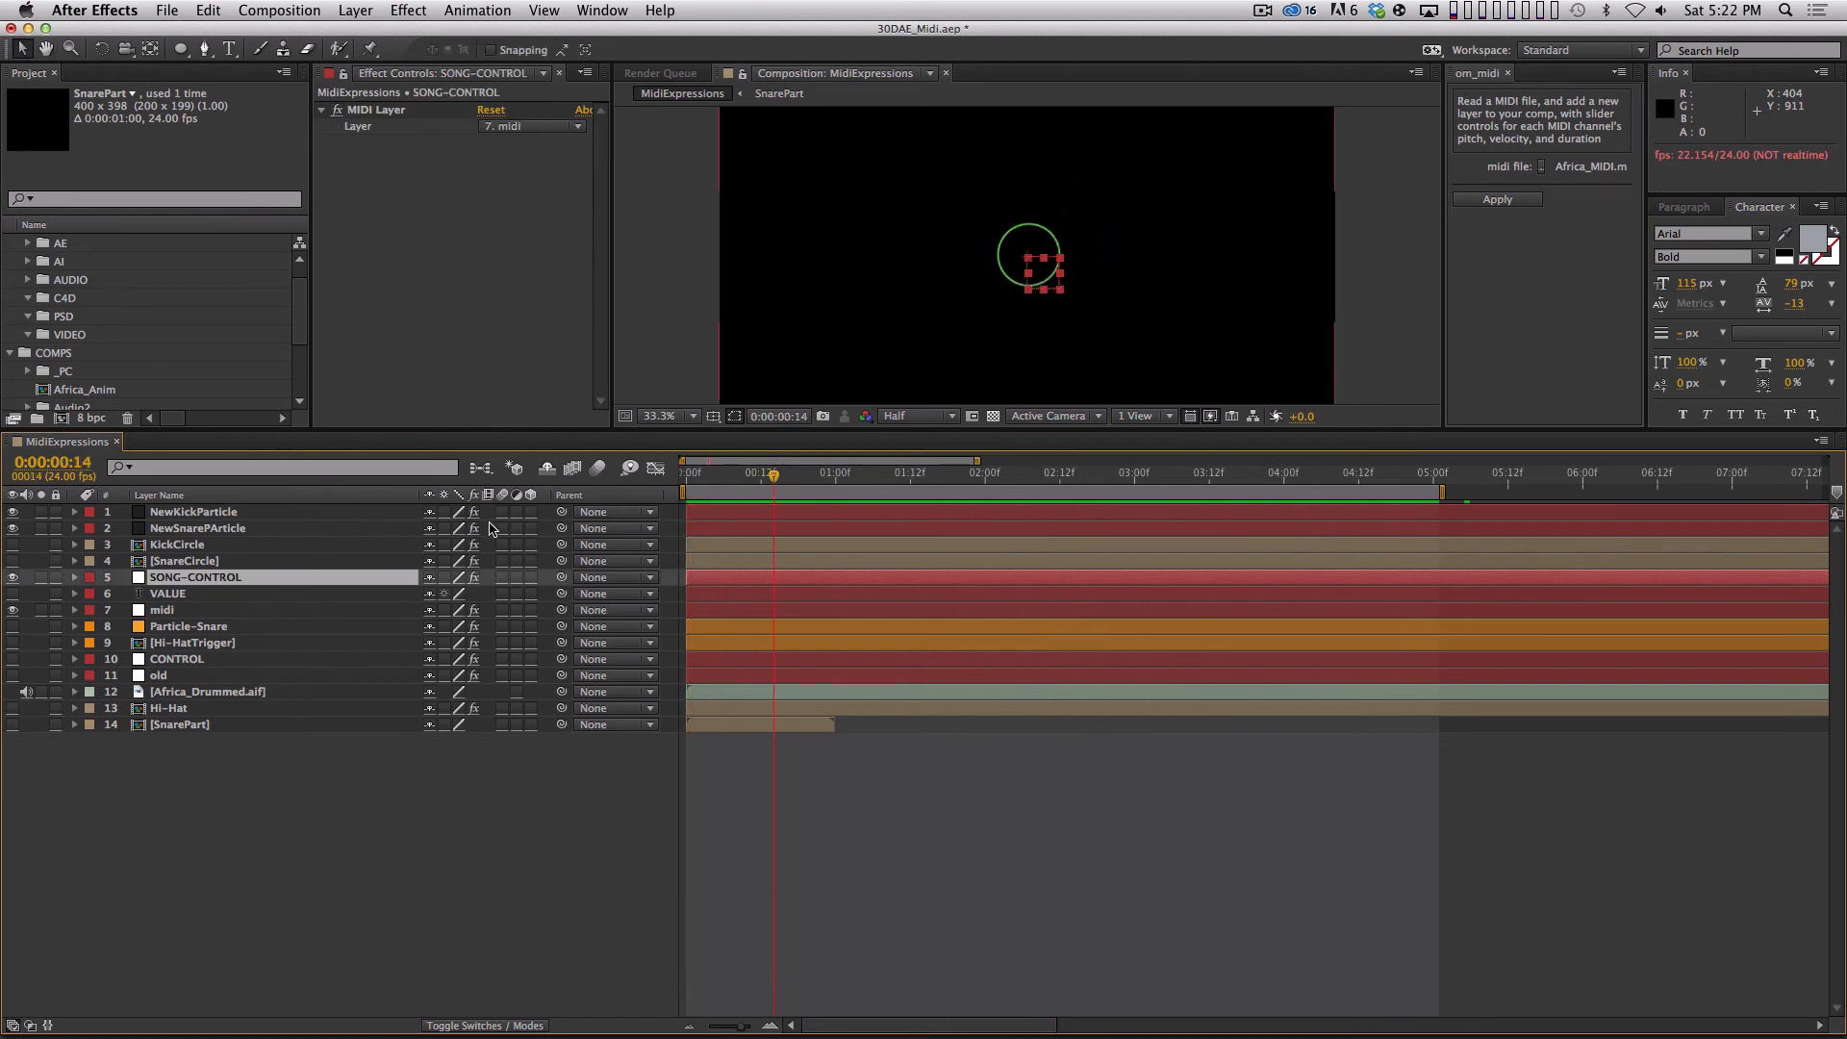
Make the Hi-Hat layer visible and move it up the stack to just below NewSnarePArticle.
{"action": "left_click", "coordinate": [206, 634]}
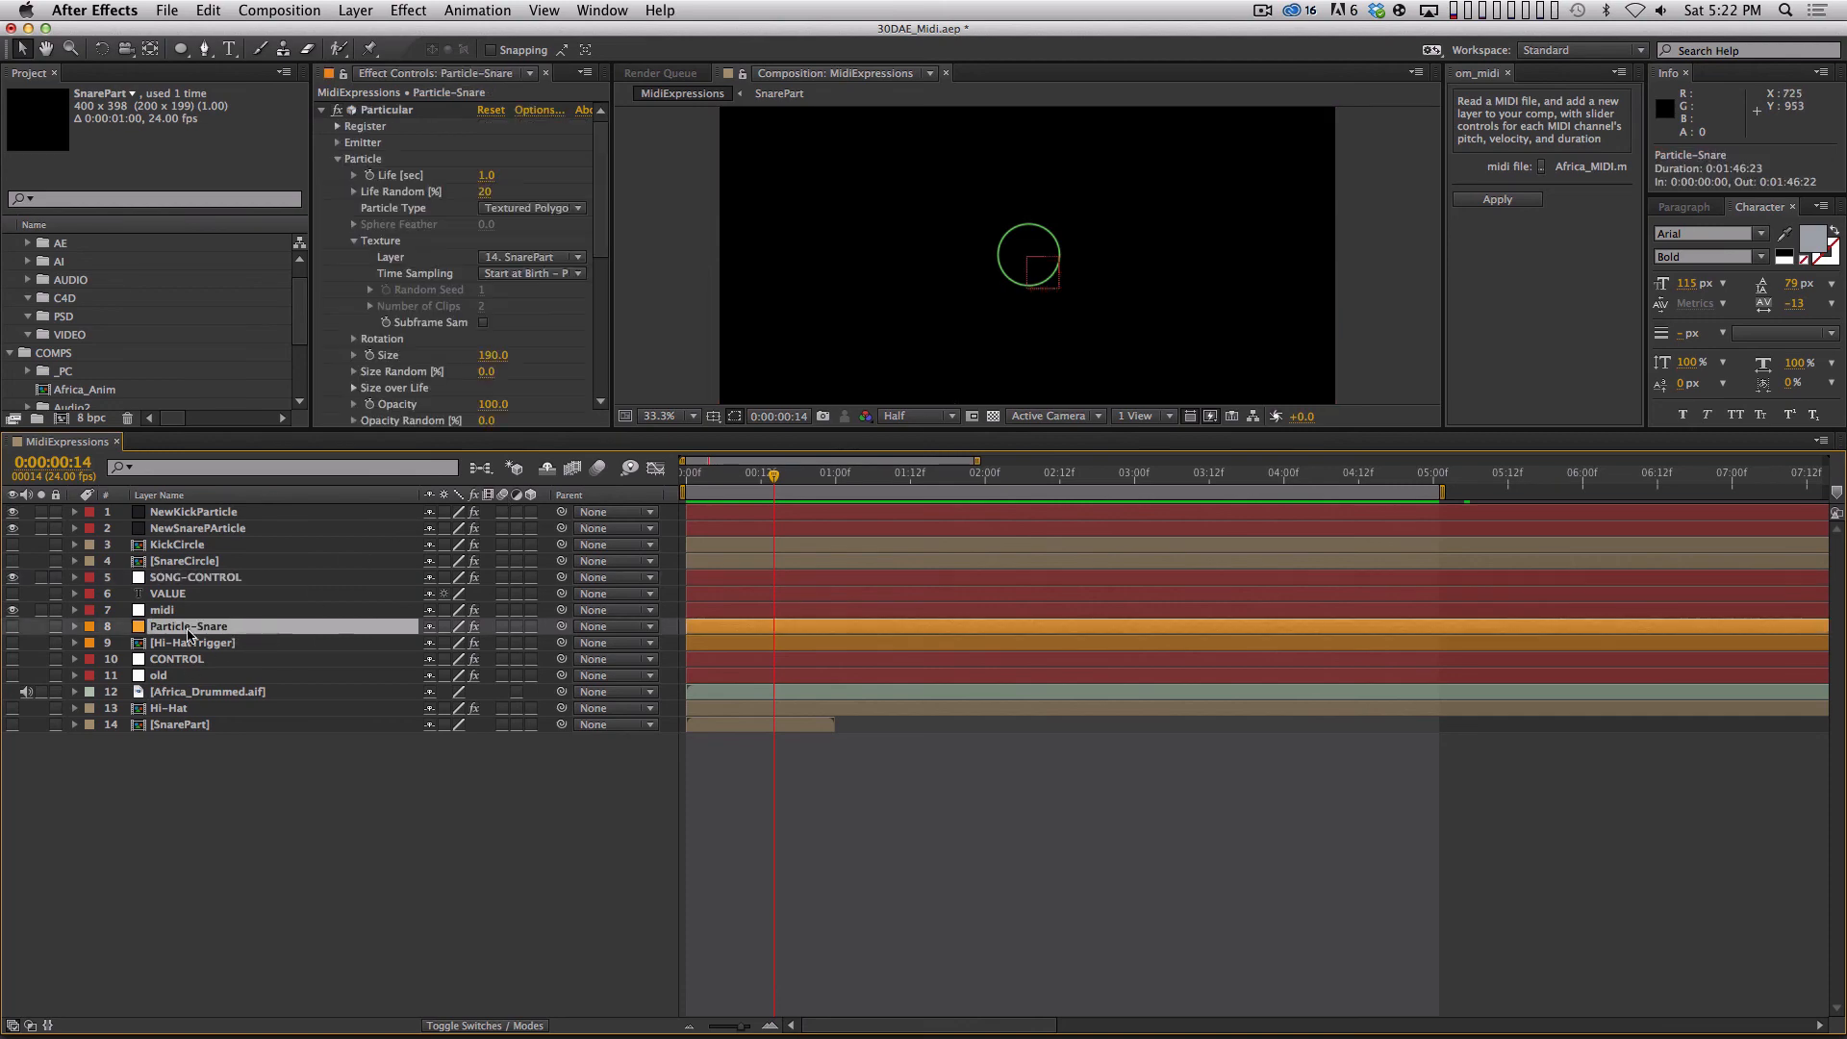
{"action": "left_click", "coordinate": [219, 712]}
{"action": "left_click", "coordinate": [12, 708]}
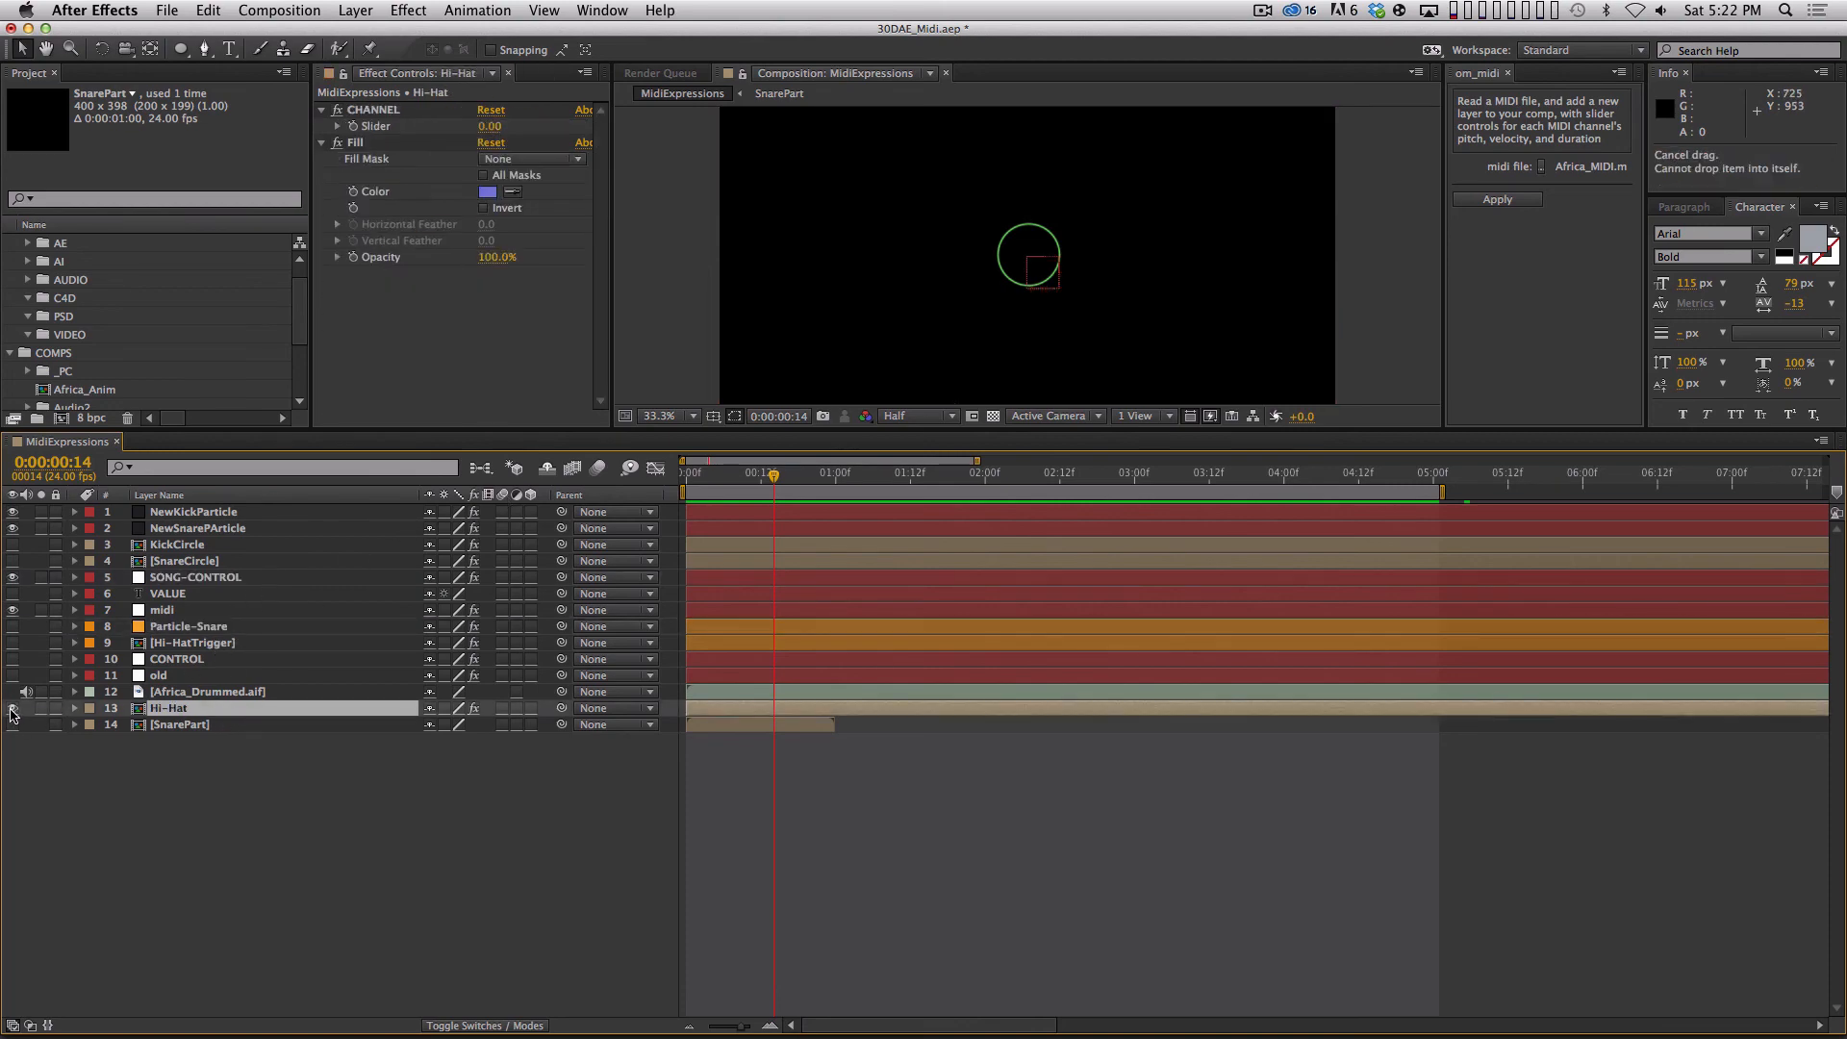
{"action": "left_click_drag", "start_coordinate": [191, 712], "coordinate": [202, 536]}
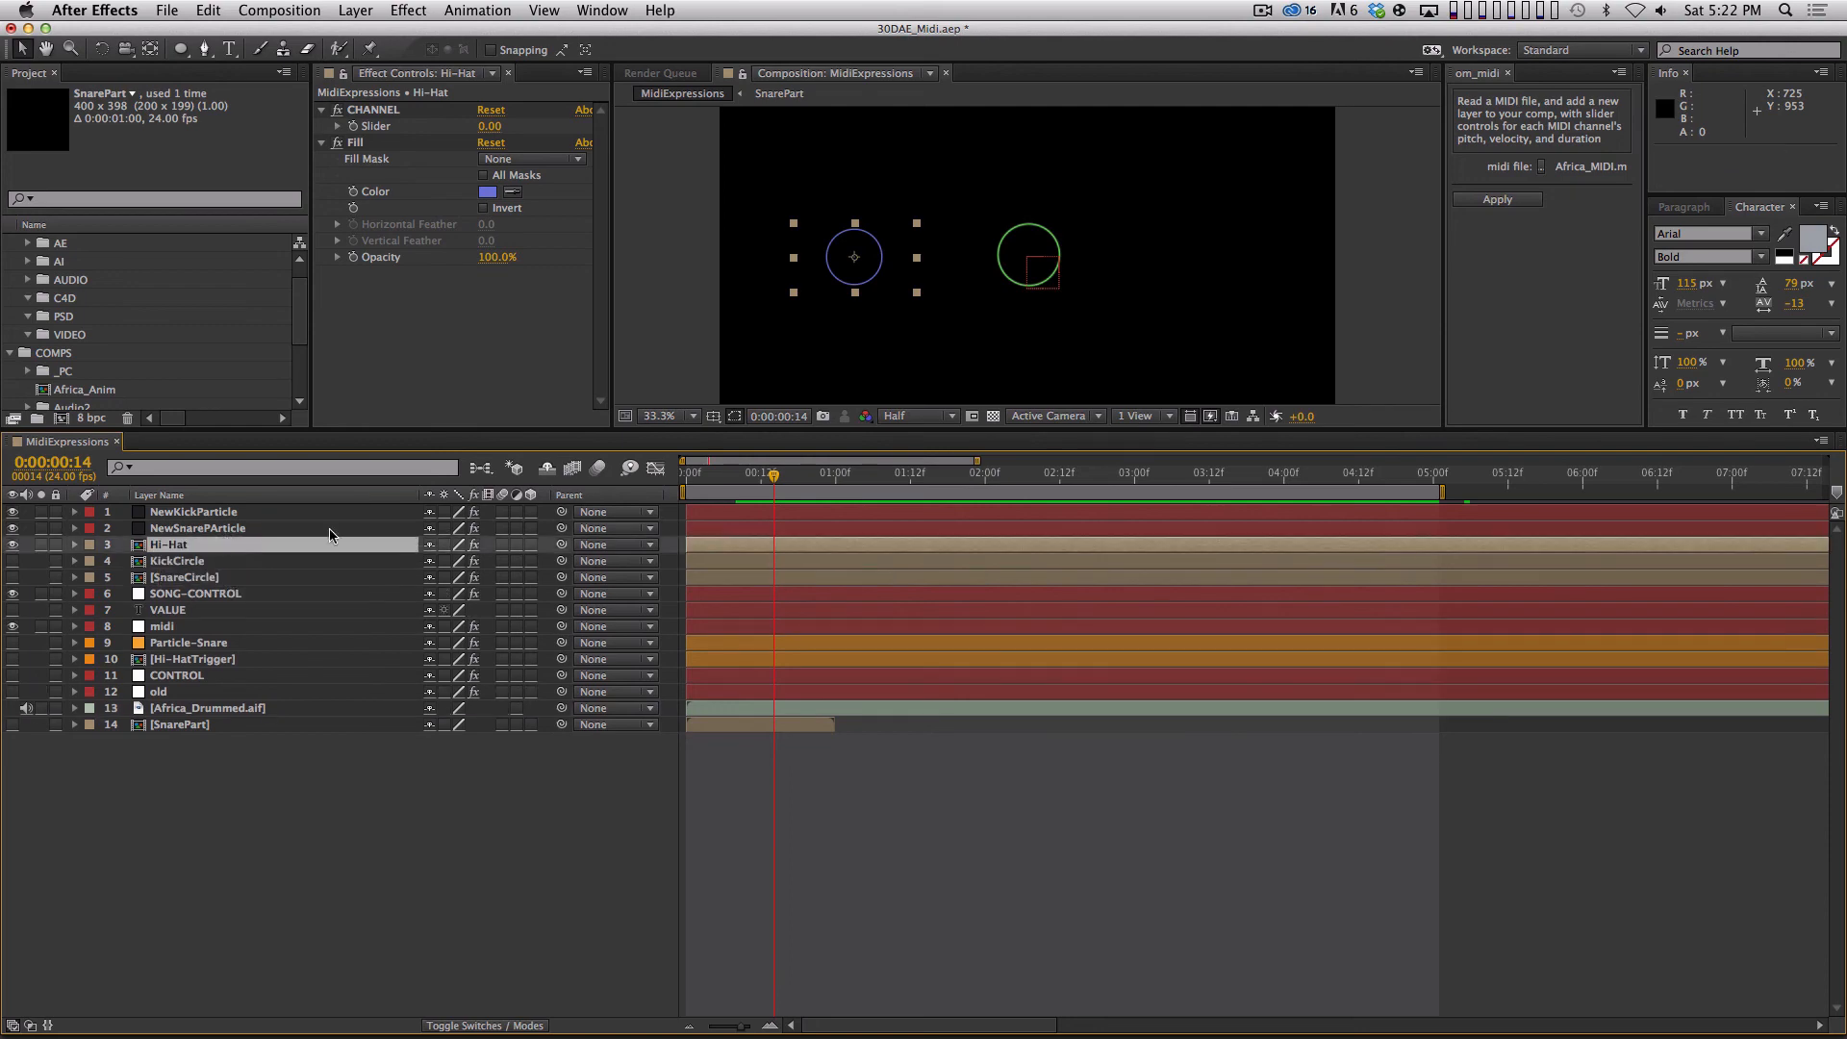
Open the Hi-Hat layer's SnareCircle precomp and draw a thin vertical white ellipse centred on the circle at the first frame.
{"action": "double_click", "coordinate": [176, 545]}
{"action": "left_click_drag", "start_coordinate": [717, 473], "coordinate": [681, 473]}
{"action": "key", "text": "period"}
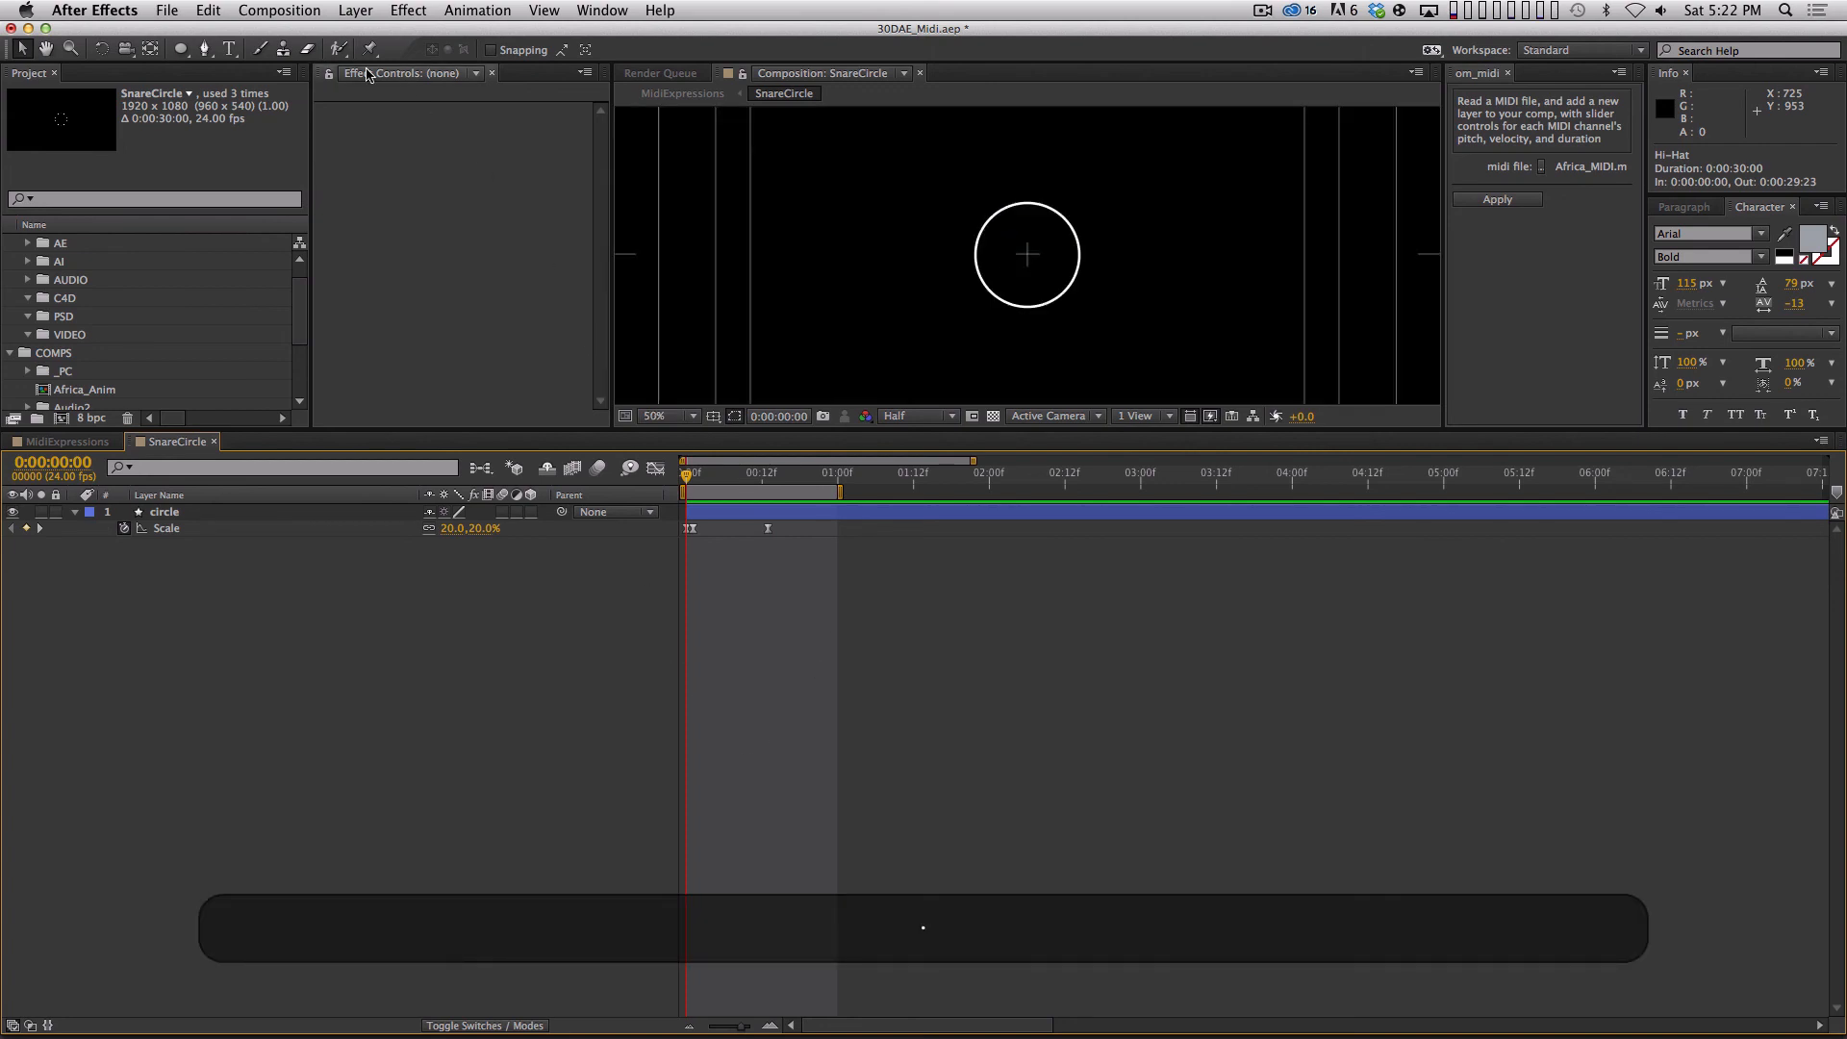
{"action": "left_click_drag", "start_coordinate": [180, 50], "coordinate": [240, 88]}
{"action": "mouse_move", "coordinate": [1027, 253]}
{"action": "left_mouse_down"}
{"action": "mouse_move", "coordinate": [1102, 329]}
{"action": "mouse_move", "coordinate": [1018, 330]}
{"action": "left_mouse_up"}
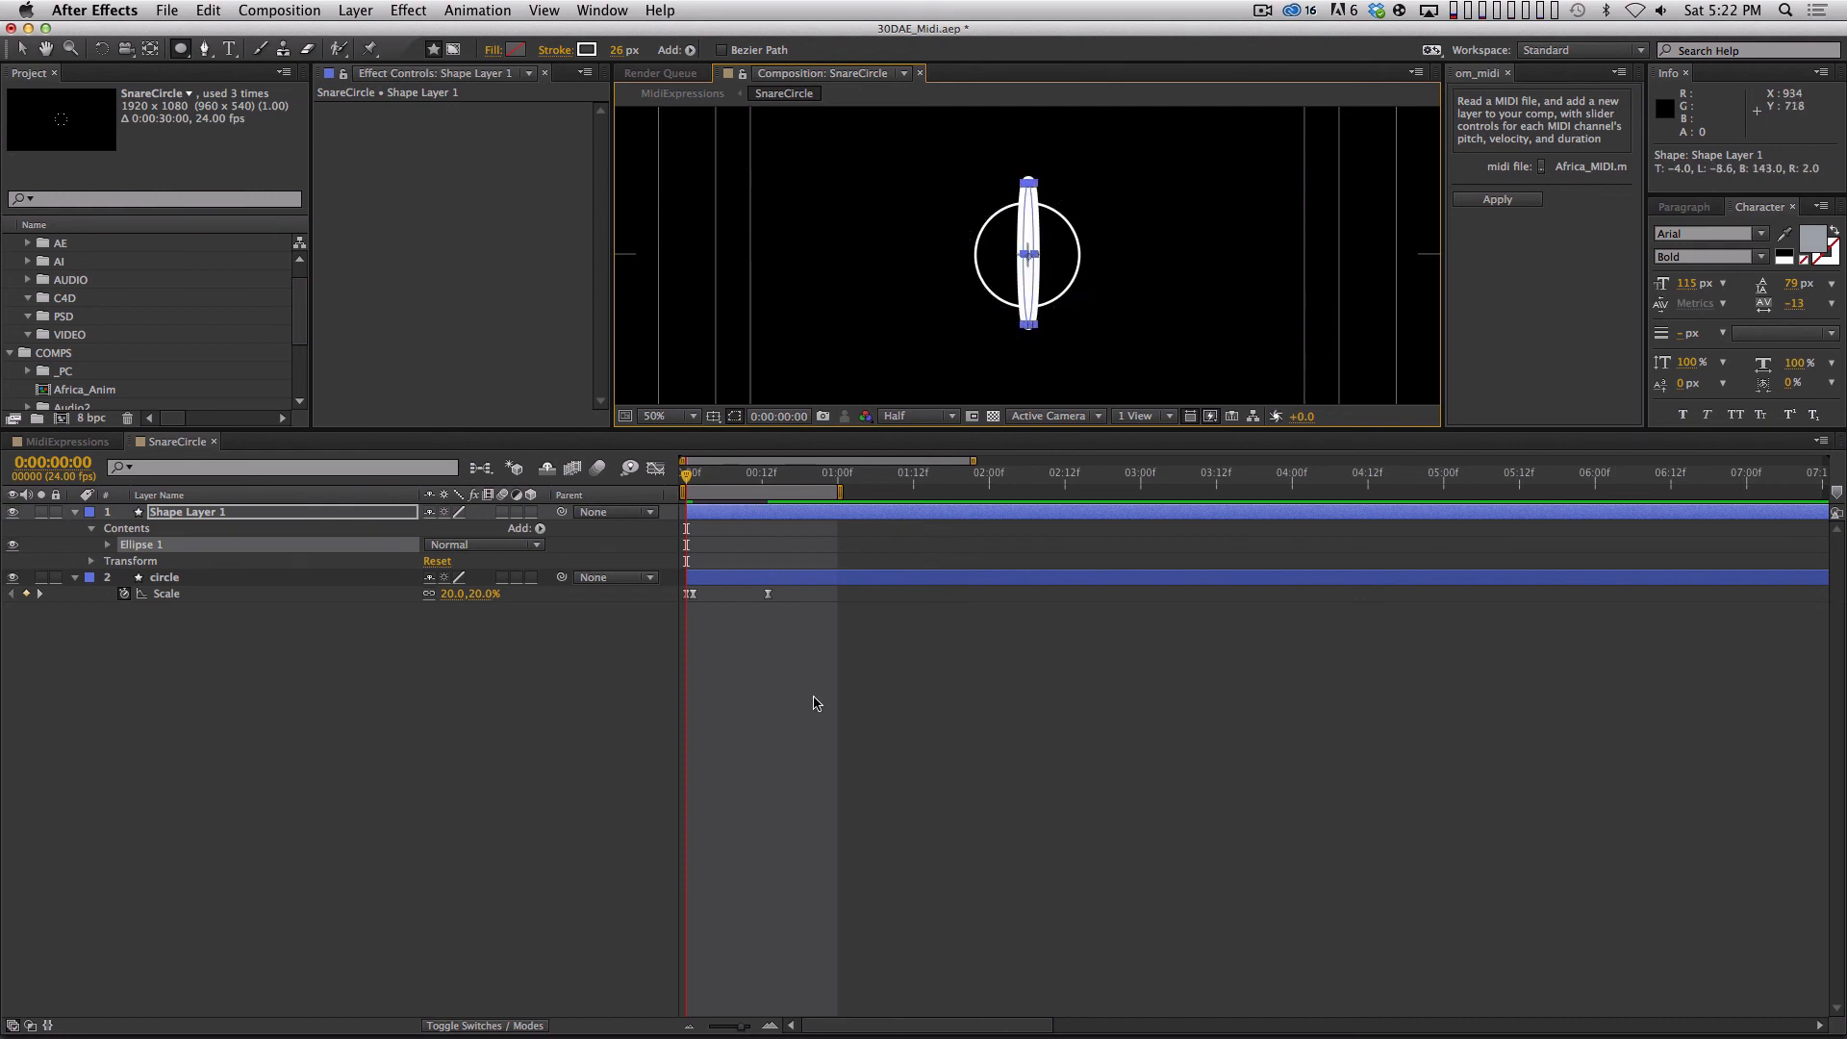
Keyframe the new ellipse layer's Rotation at 0° on the first frame and 90° at 0:00:00:01.
{"action": "key", "text": "alt+r"}
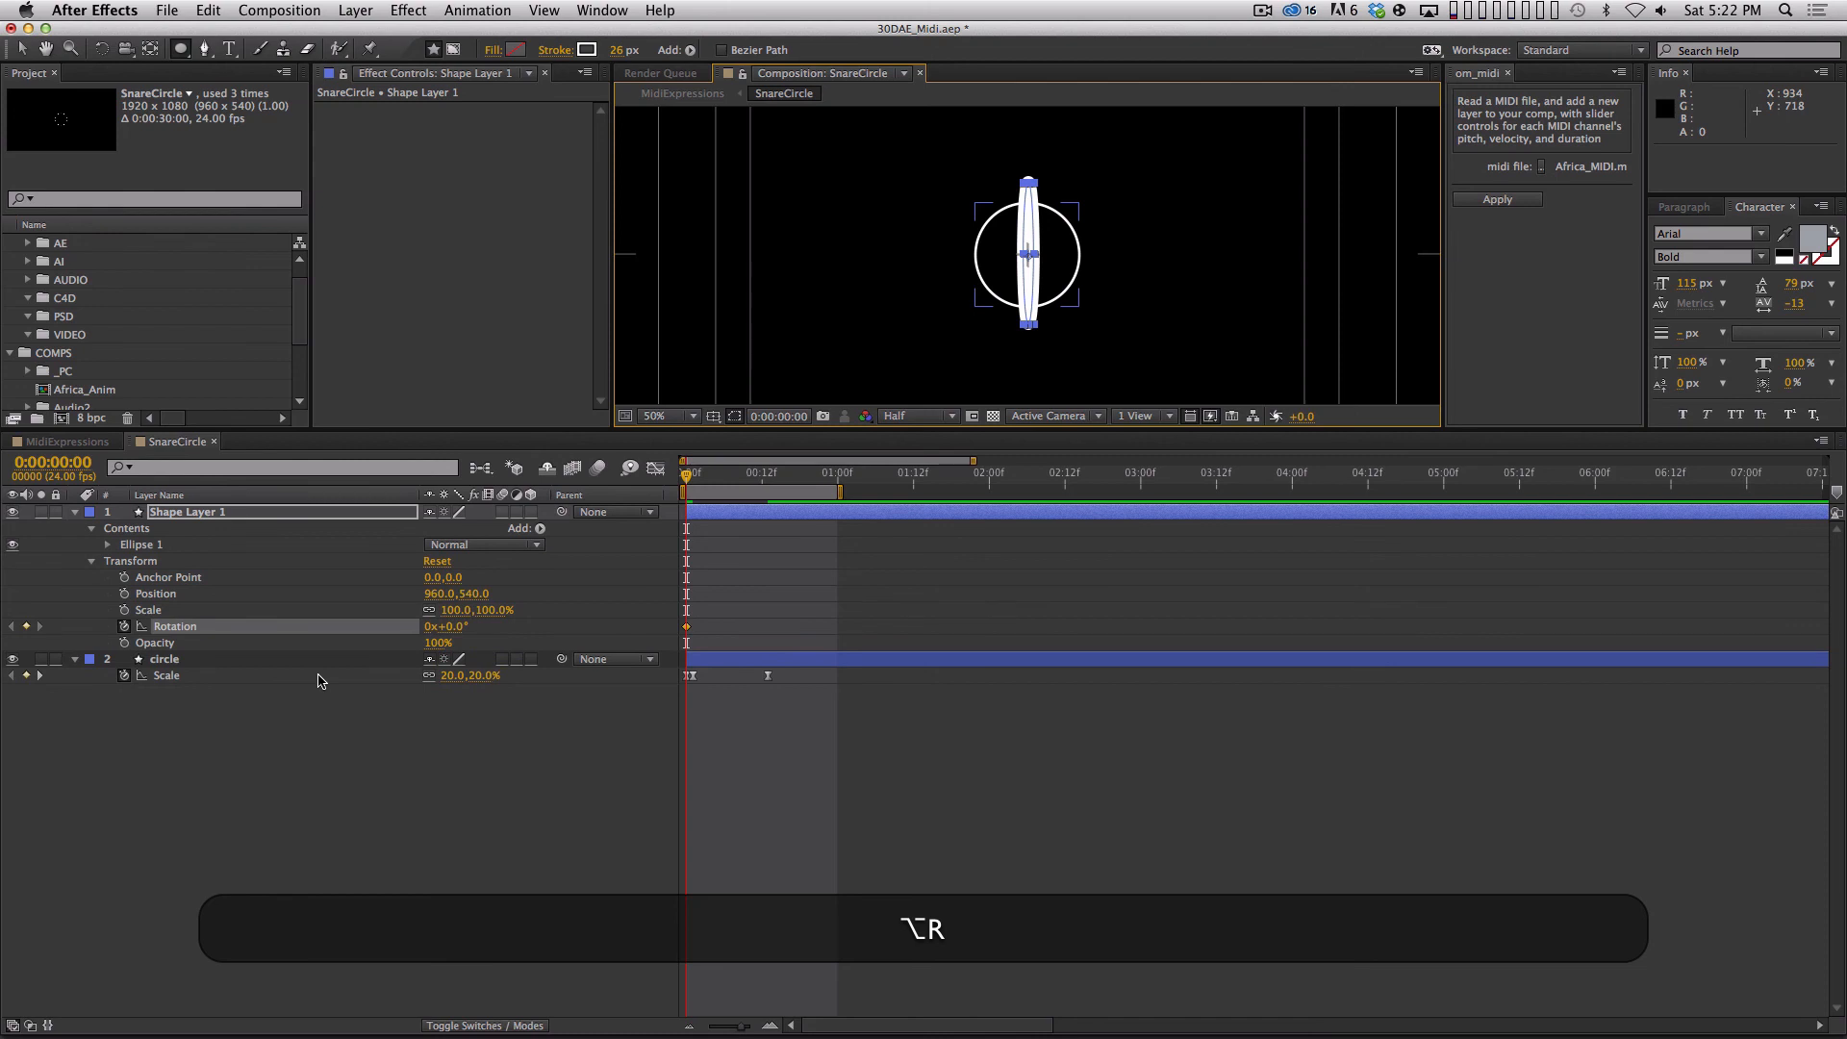
{"action": "key", "text": "Page_Down"}
{"action": "key", "text": "Page_Down"}
{"action": "key", "text": "Page_Down"}
{"action": "key", "text": "Page_Down"}
{"action": "key", "text": "Page_Down"}
{"action": "key", "text": "Page_Down"}
{"action": "key", "text": "Page_Down"}
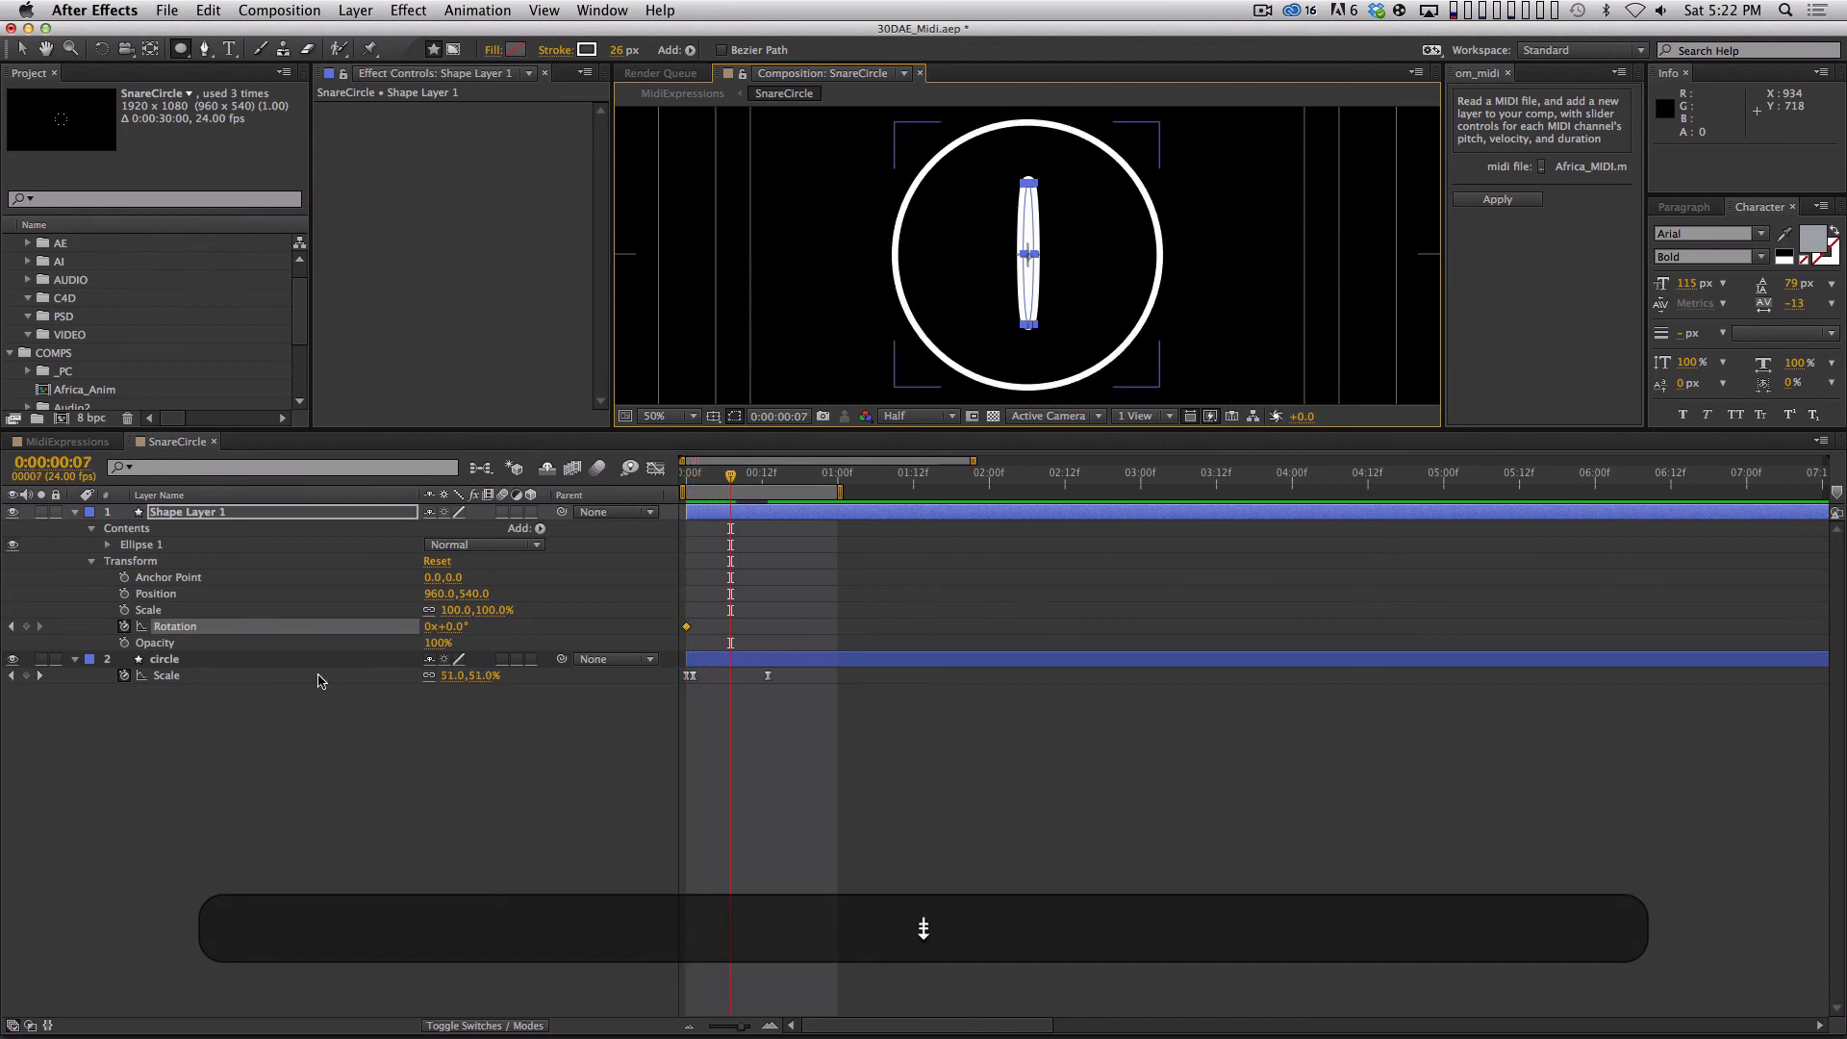
{"action": "key", "text": "Home"}
{"action": "key", "text": "Page_Down"}
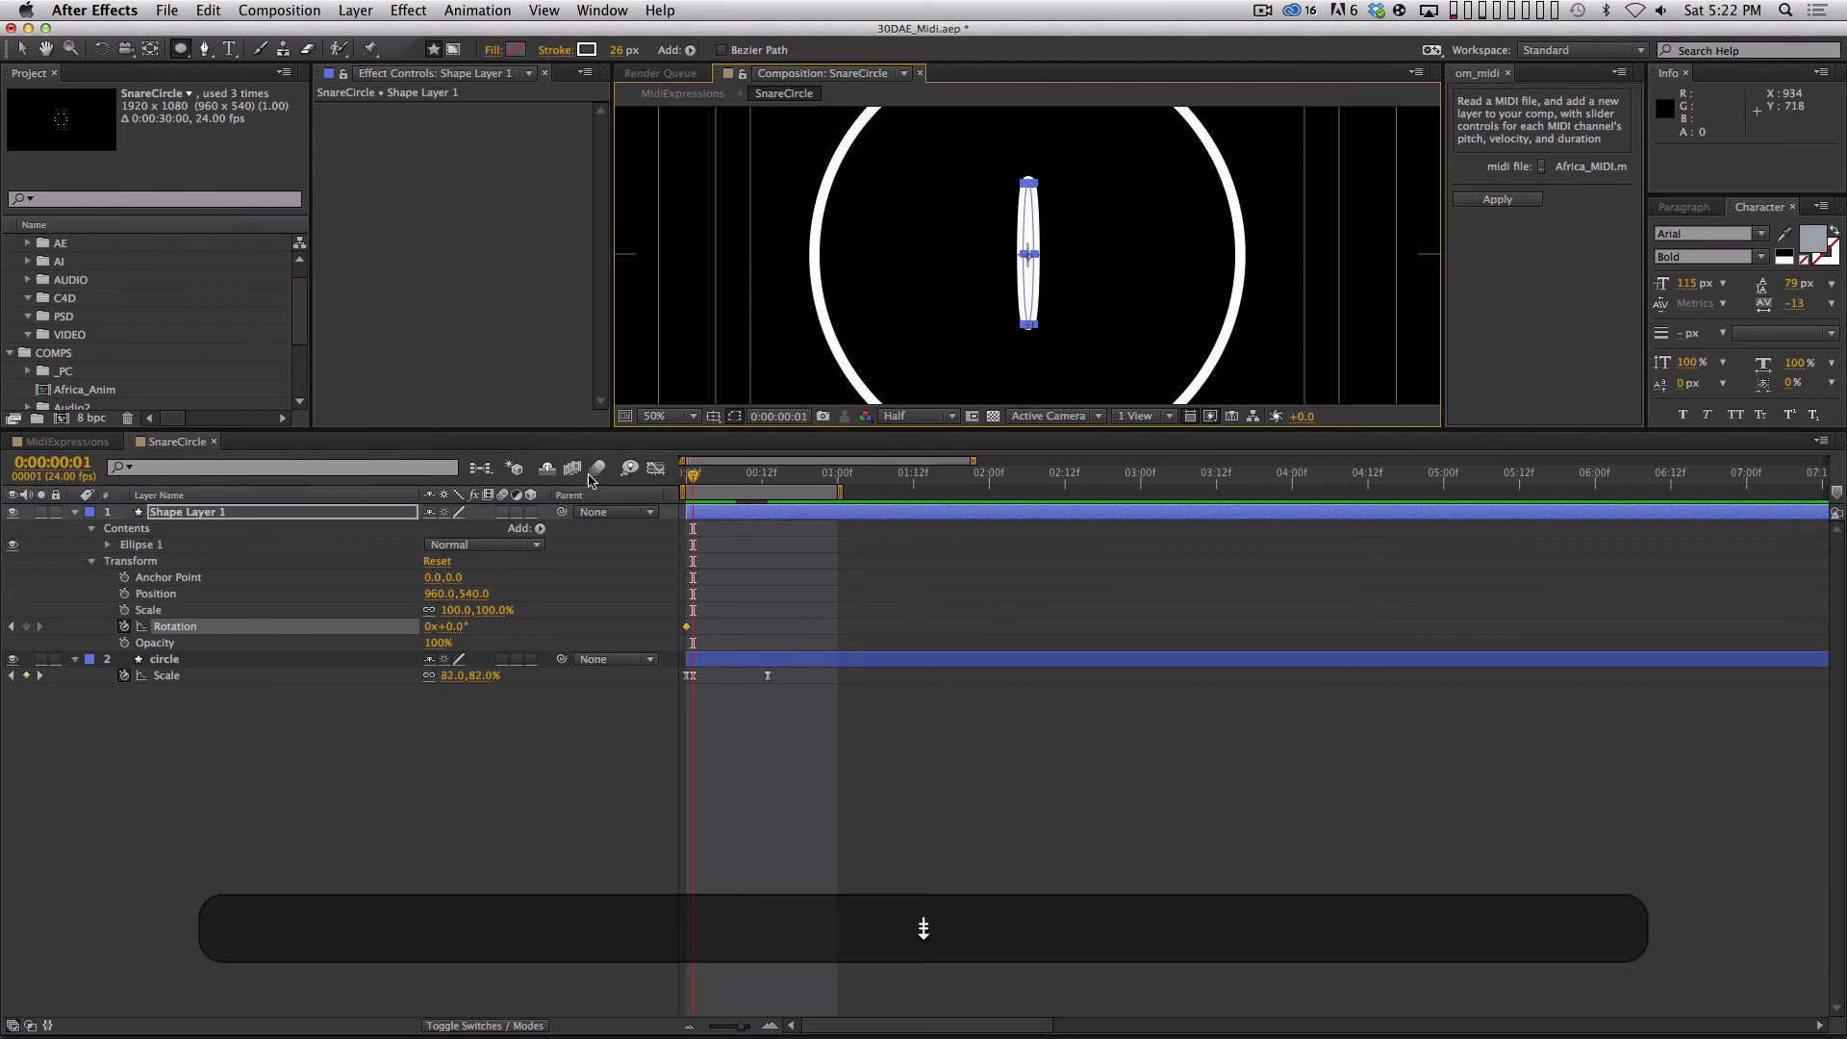
{"action": "left_click", "coordinate": [454, 626]}
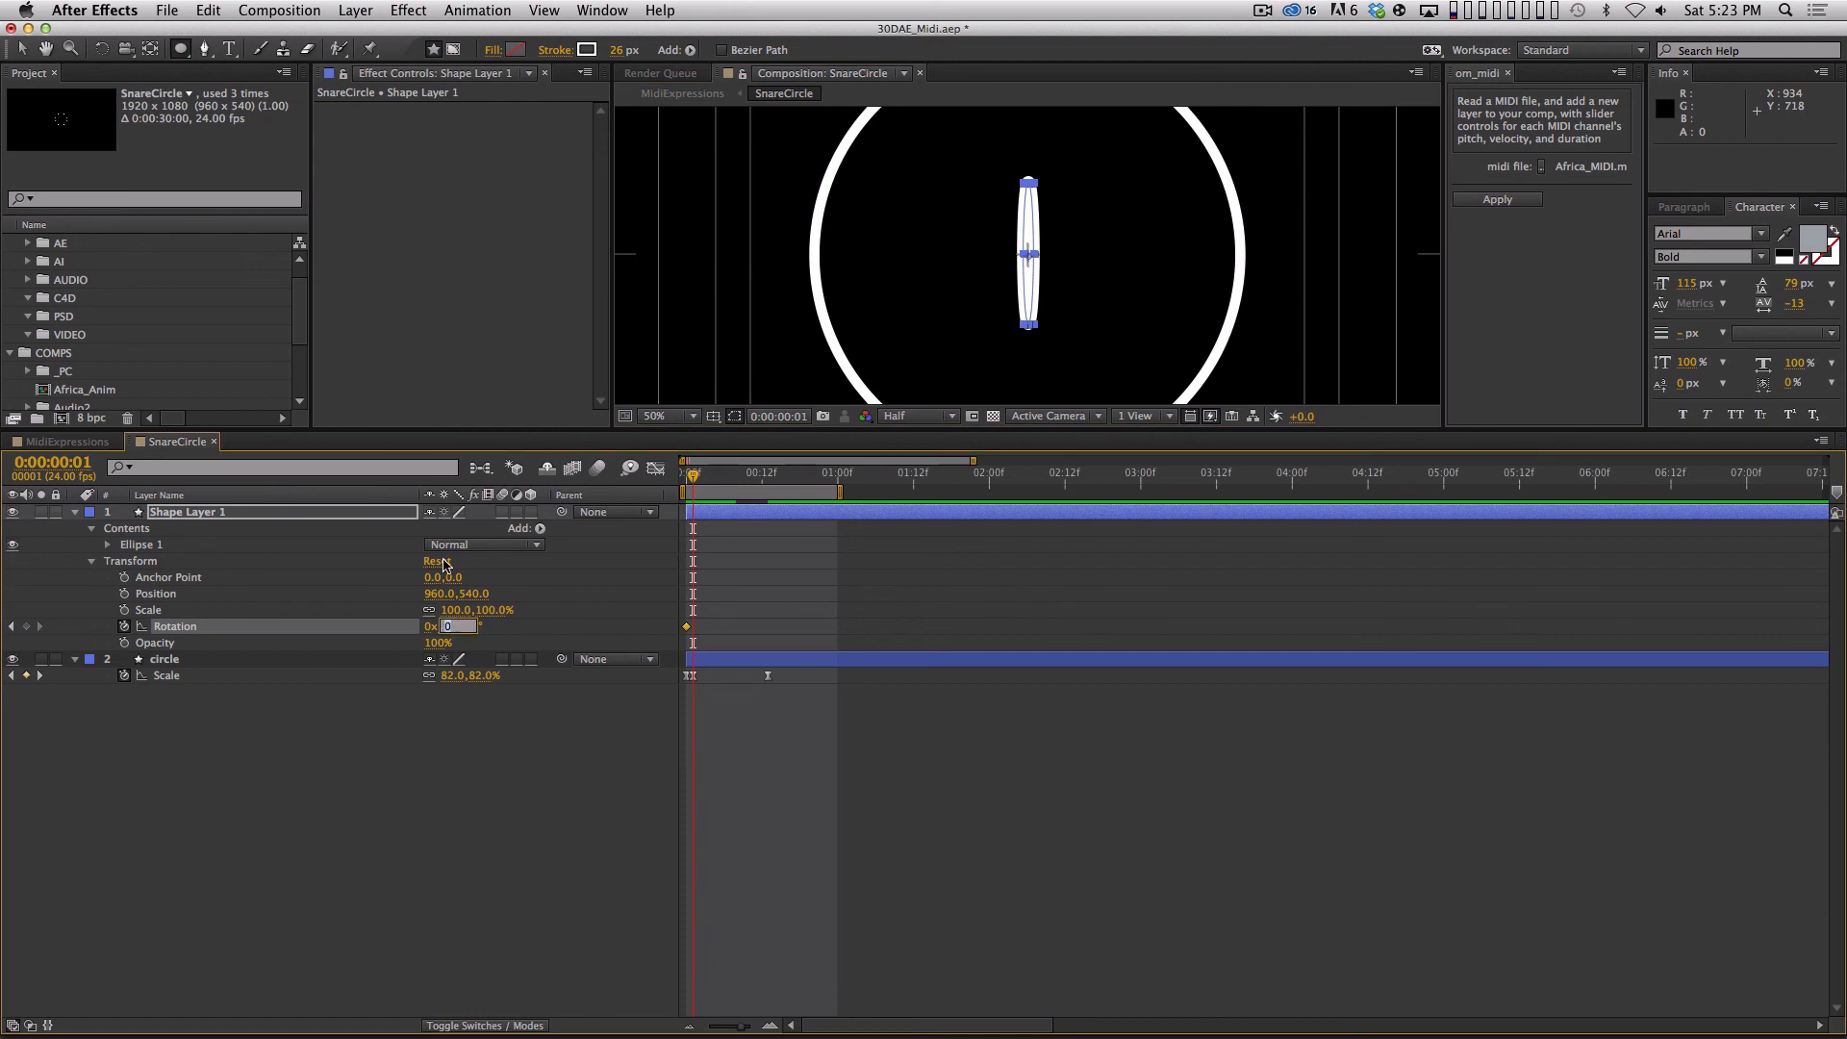
{"action": "type", "text": "90"}
{"action": "key", "text": "Return"}
Set the ellipse layer's Rotation to 0° at the circle's last Scale keyframe, 0:00:00:13.
{"action": "key", "text": "k"}
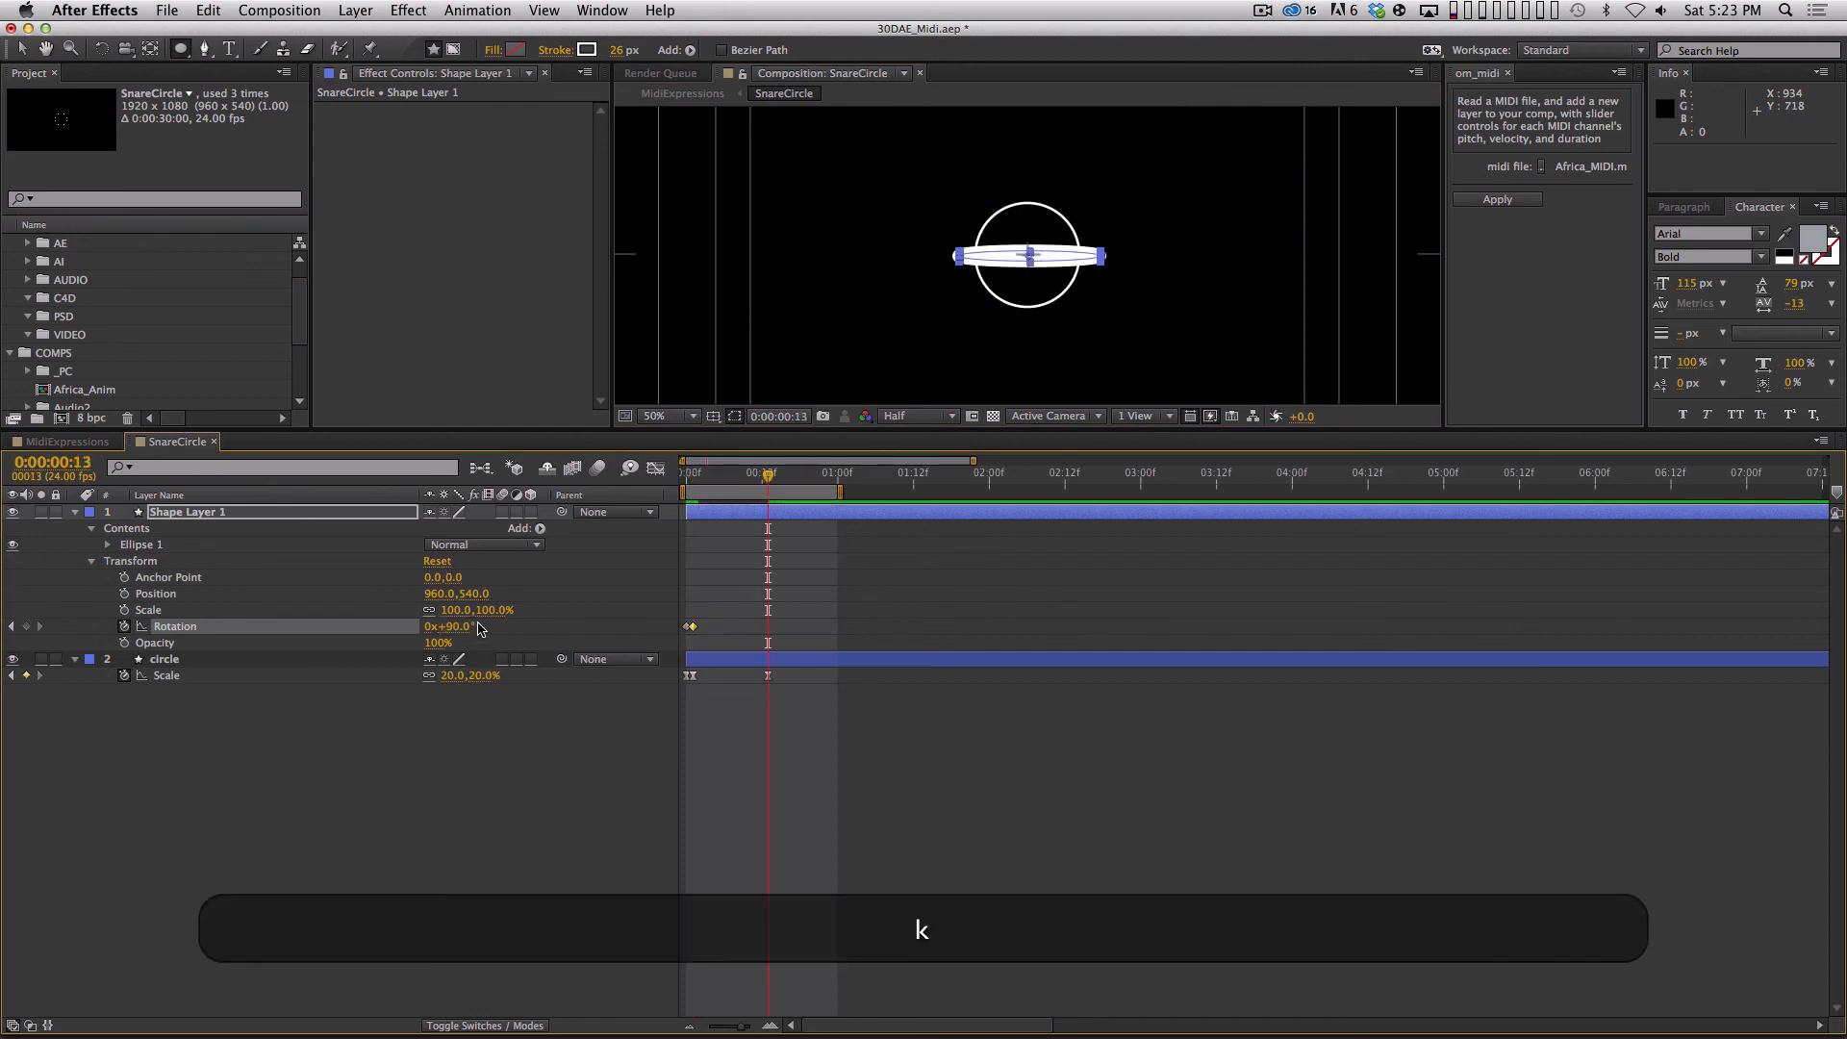
{"action": "left_click", "coordinate": [477, 626]}
{"action": "type", "text": "0"}
{"action": "key", "text": "Return"}
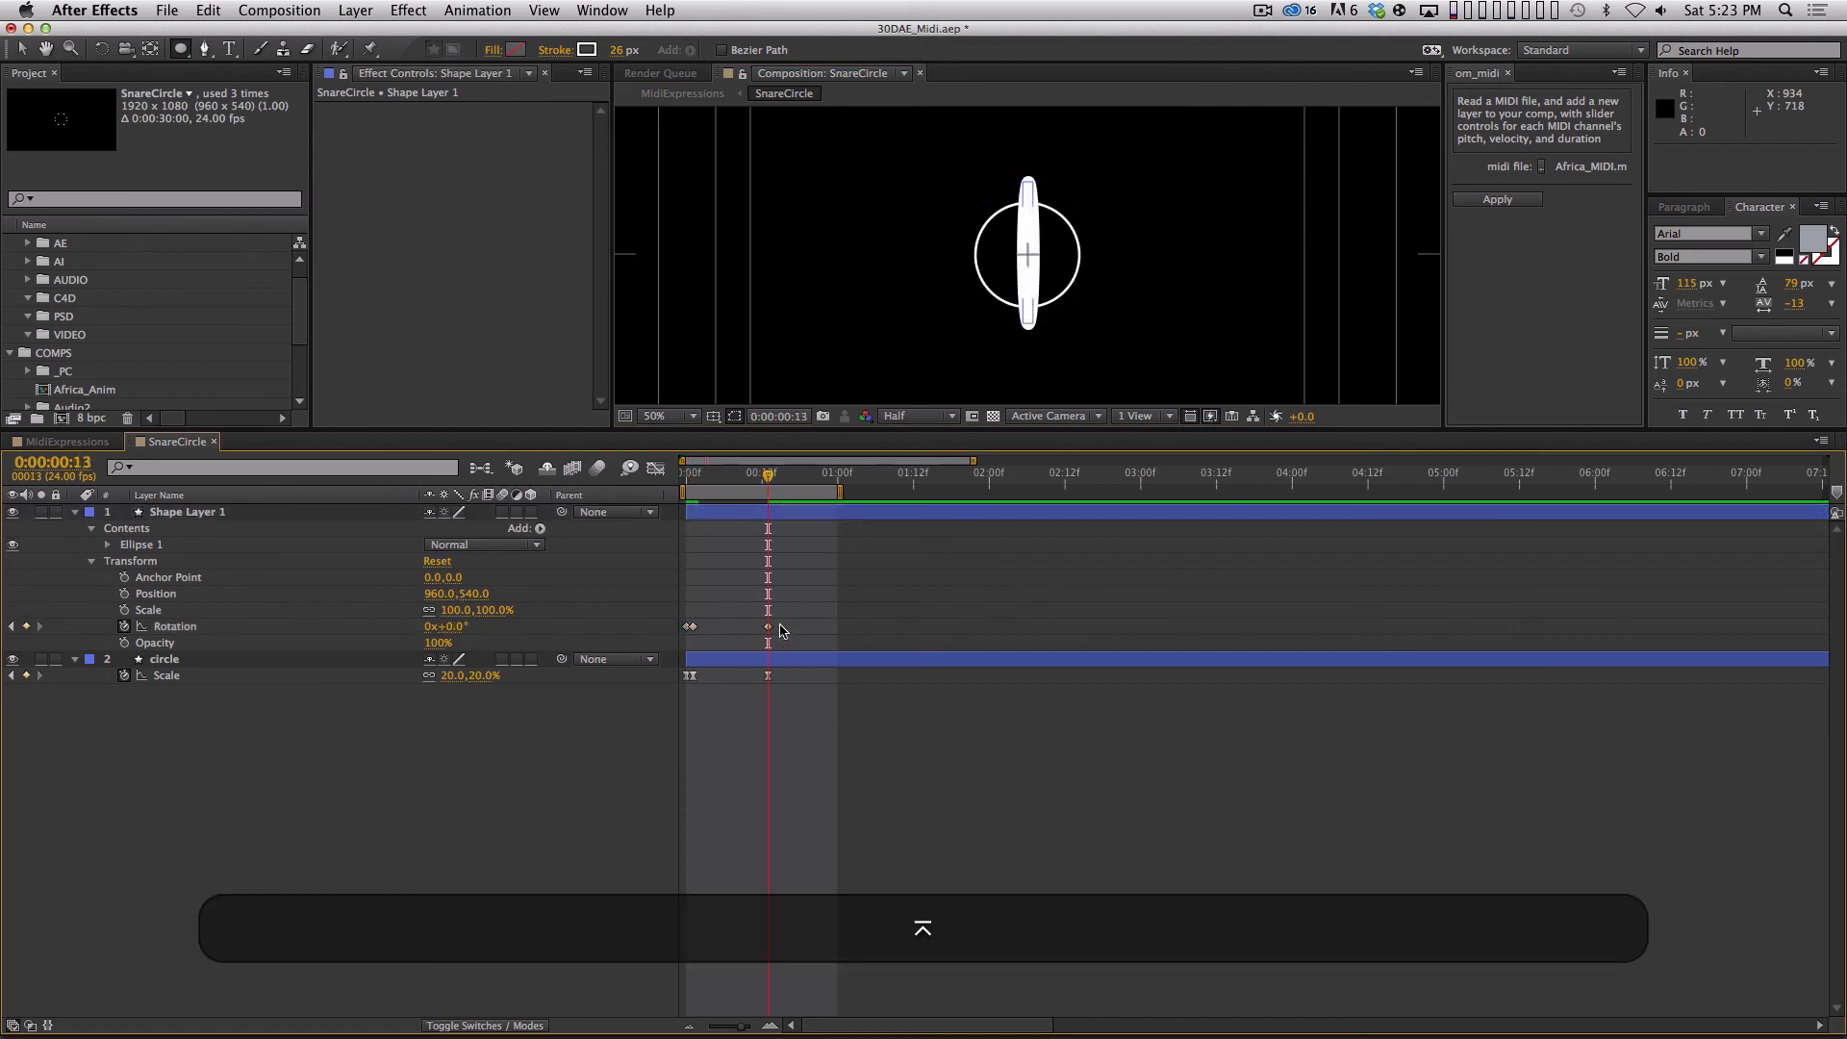
Apply Easy Ease to all the ellipse's Rotation keyframes and RAM preview the spin.
{"action": "left_click_drag", "start_coordinate": [783, 634], "coordinate": [651, 573]}
{"action": "key", "text": "F9"}
{"action": "key", "text": "KP_0"}
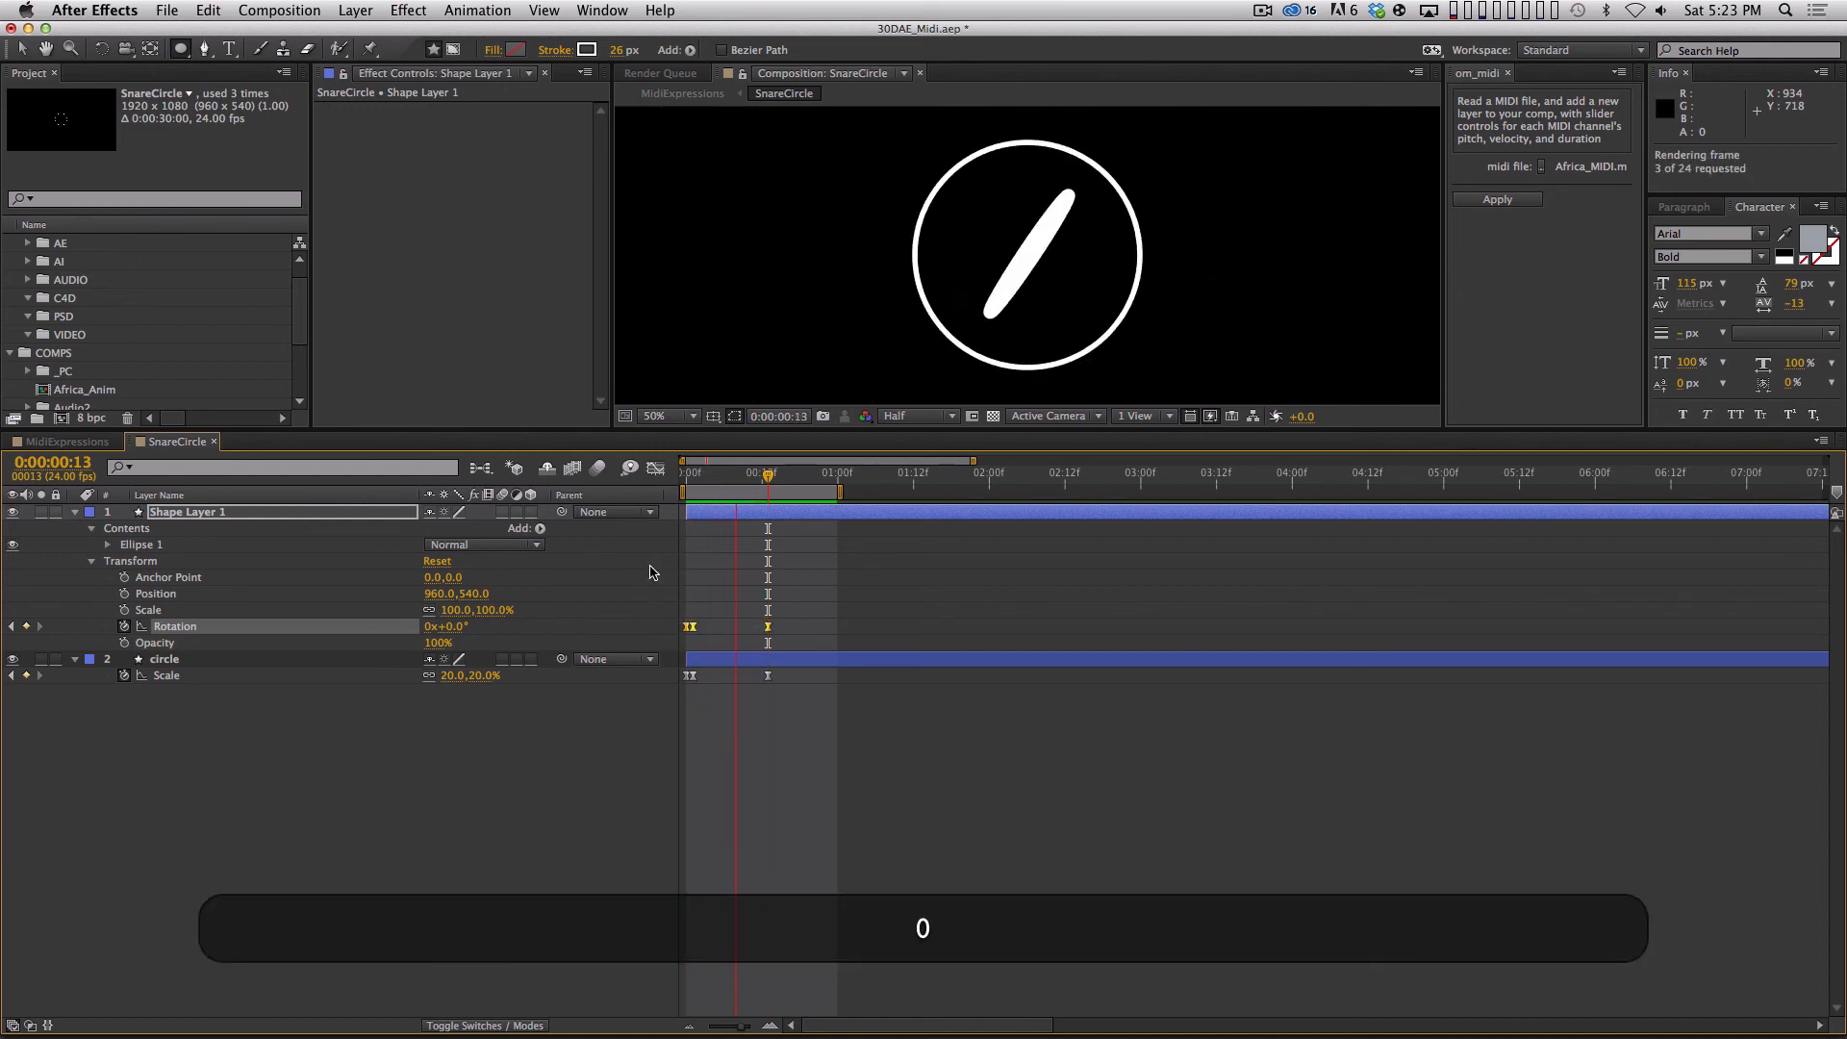
{"action": "key", "text": "space"}
Close the SnareCircle comp and scale the Hi-Hat layer in MidiExpressions up to 46.7%.
{"action": "key", "text": "super+w"}
{"action": "key", "text": "KP_0"}
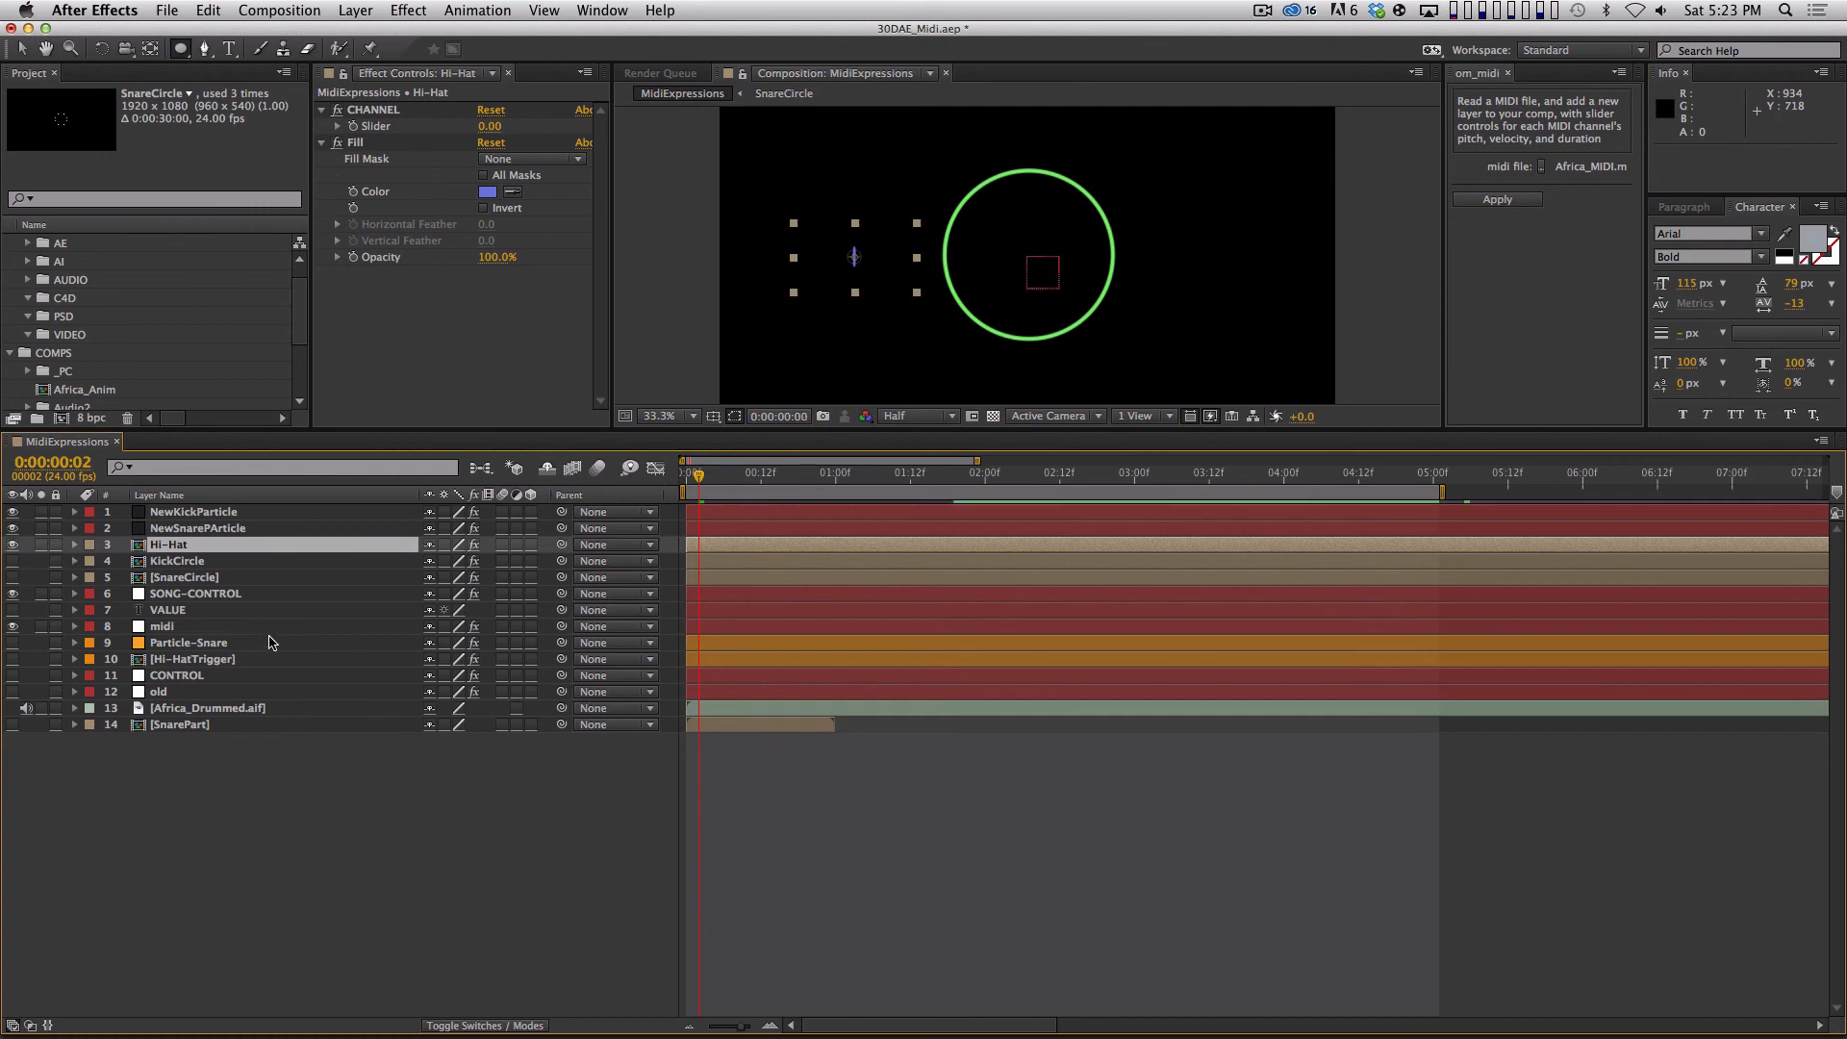
{"action": "key", "text": "s"}
{"action": "left_click_drag", "start_coordinate": [452, 562], "coordinate": [709, 562]}
{"action": "key", "text": "v"}
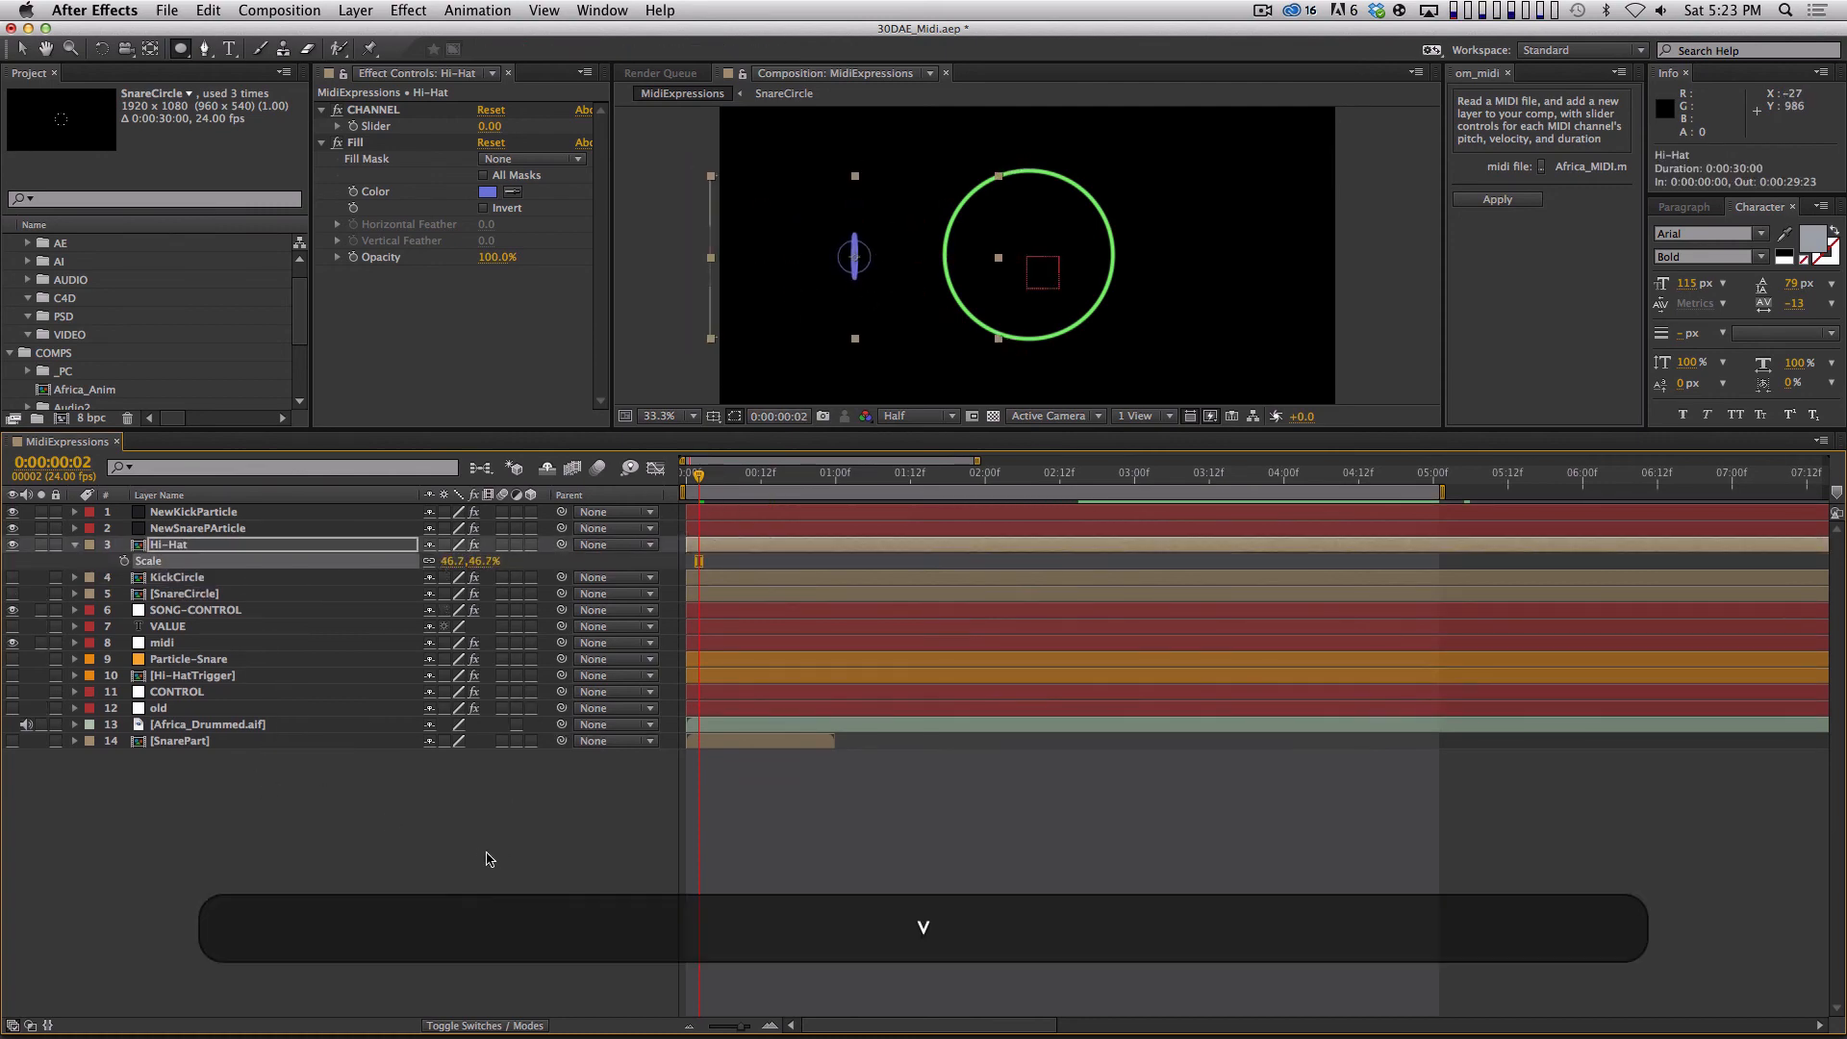
Deselect the layers and RAM preview the hi-hat circle alongside the kick and snare circles.
{"action": "left_click", "coordinate": [488, 861]}
{"action": "key", "text": "0"}
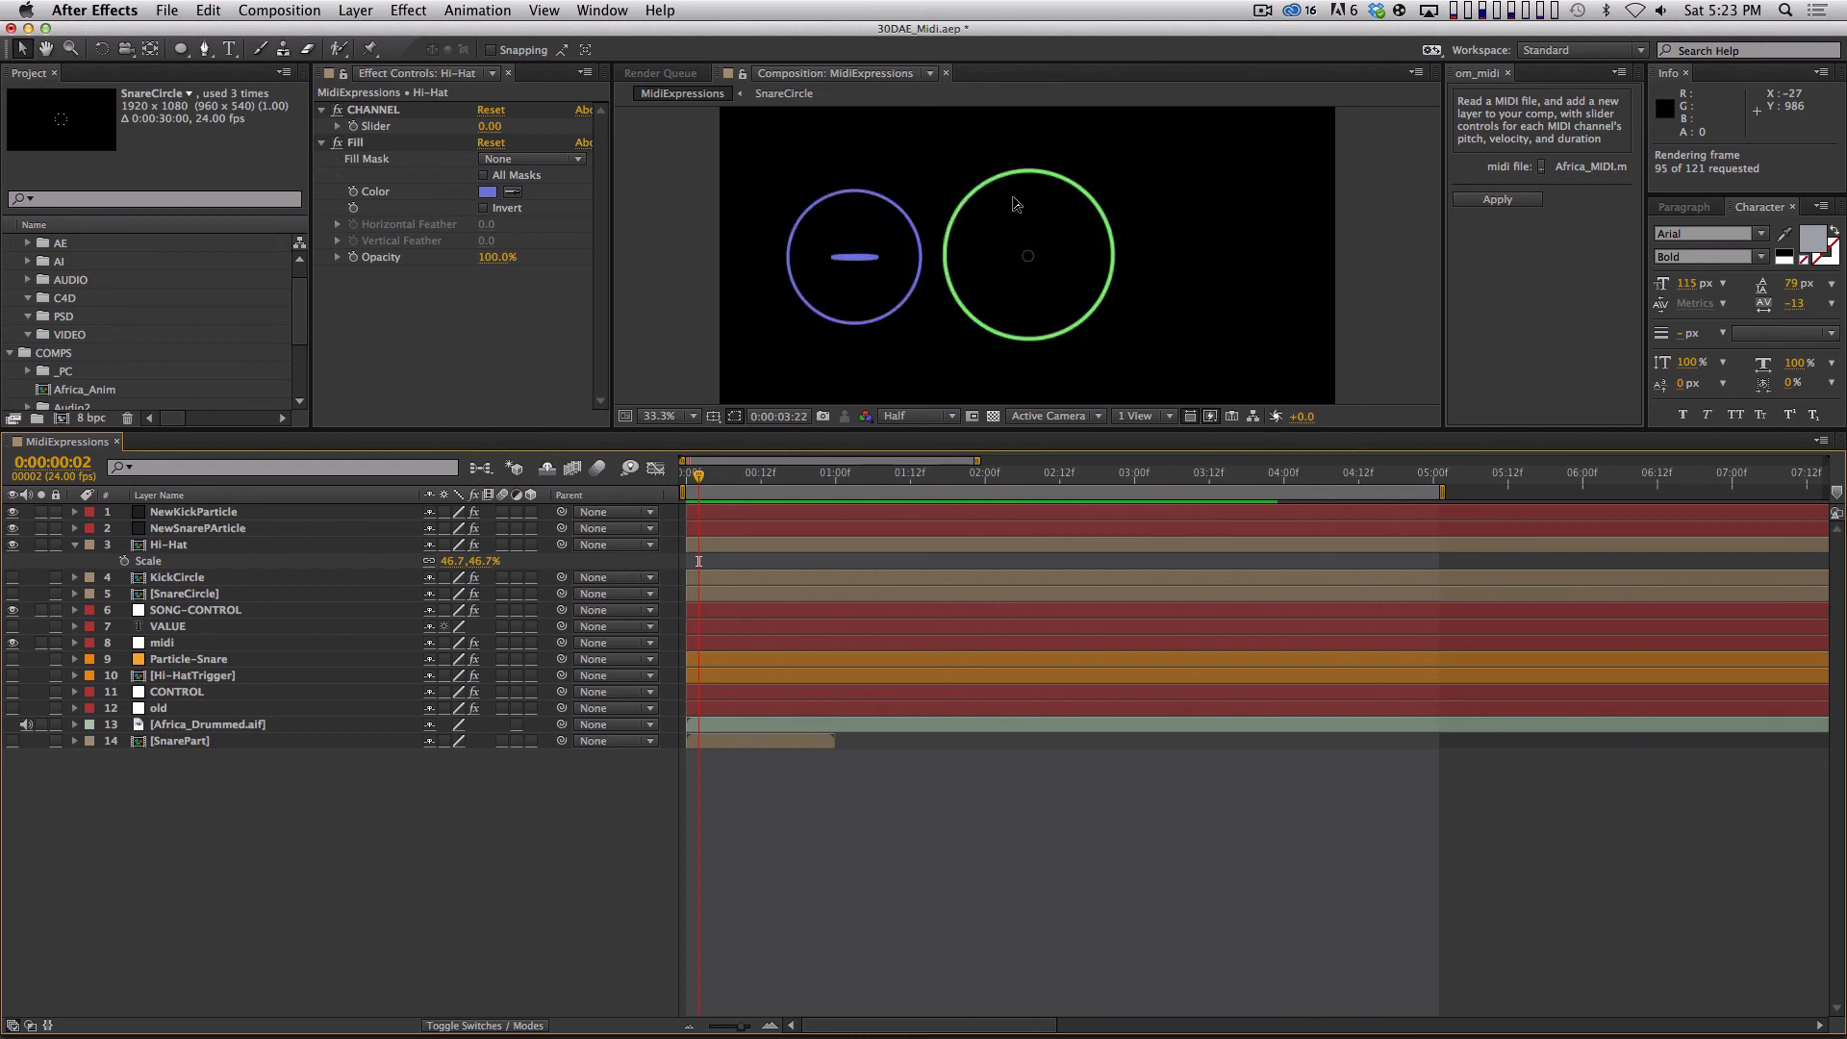
{"action": "key", "text": "space"}
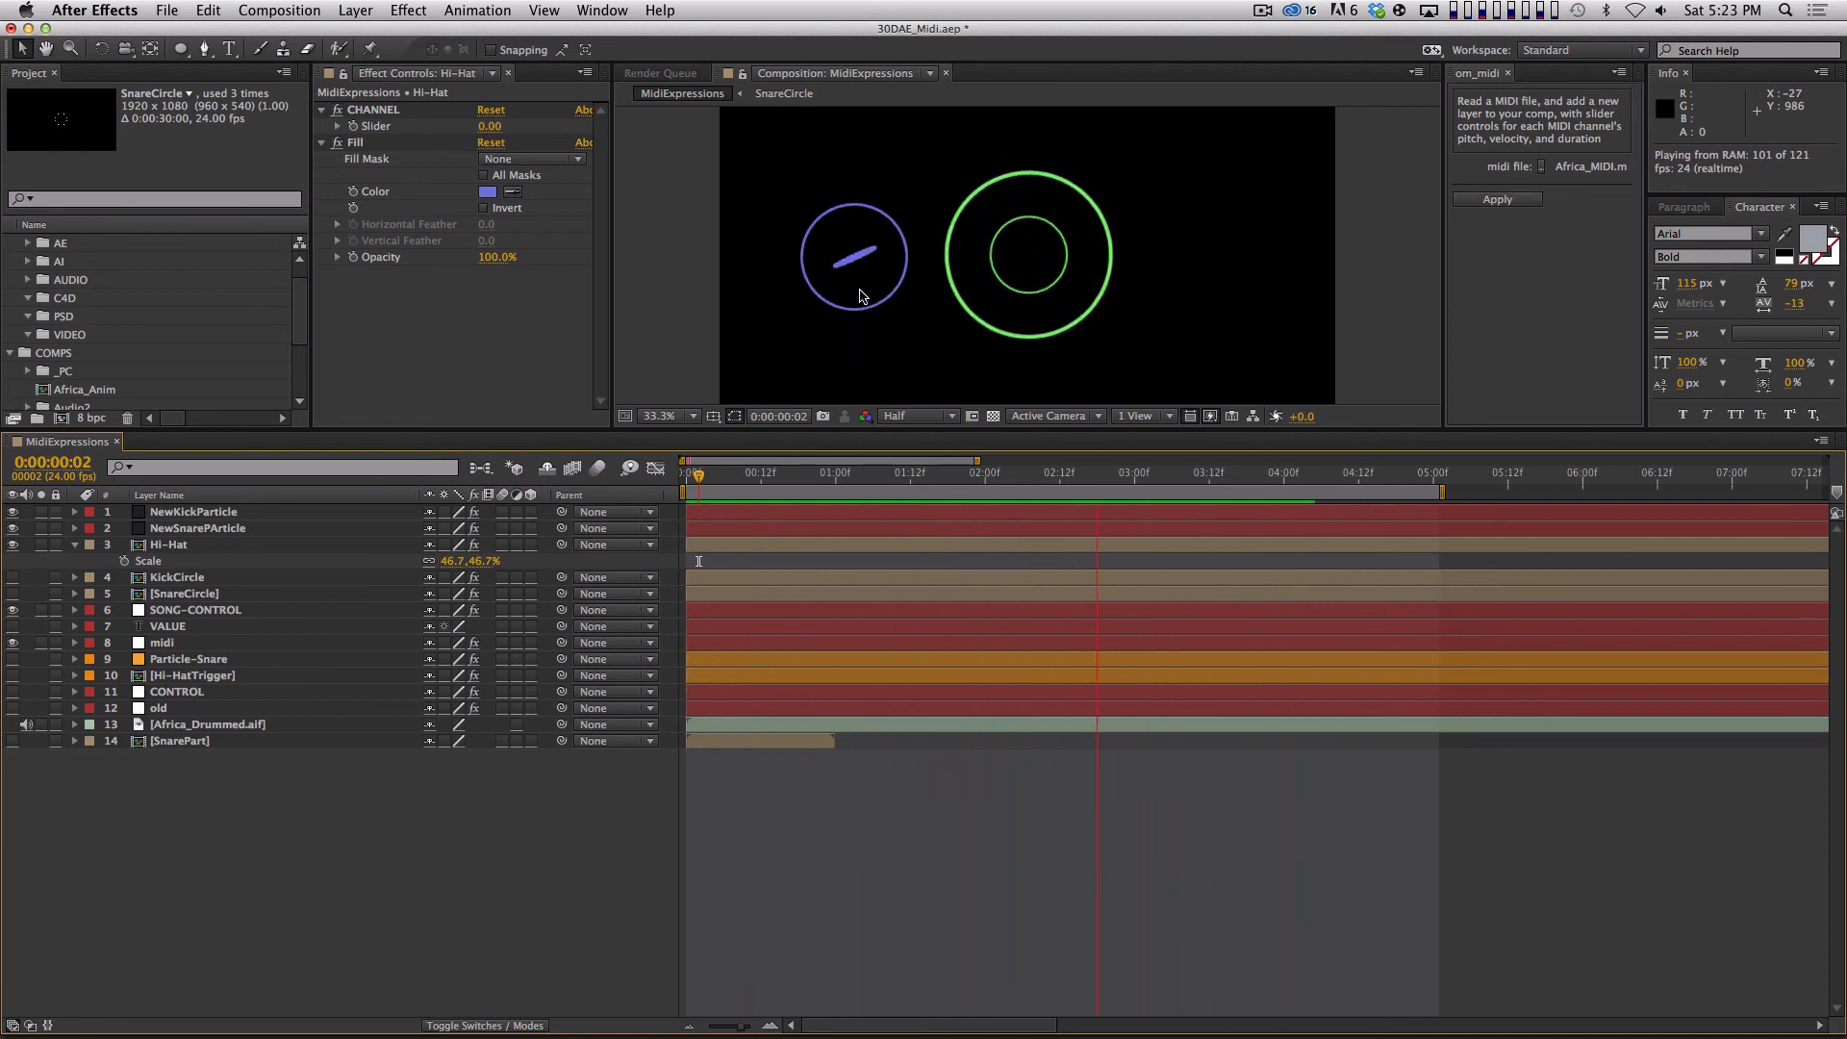
{"action": "key", "text": "space"}
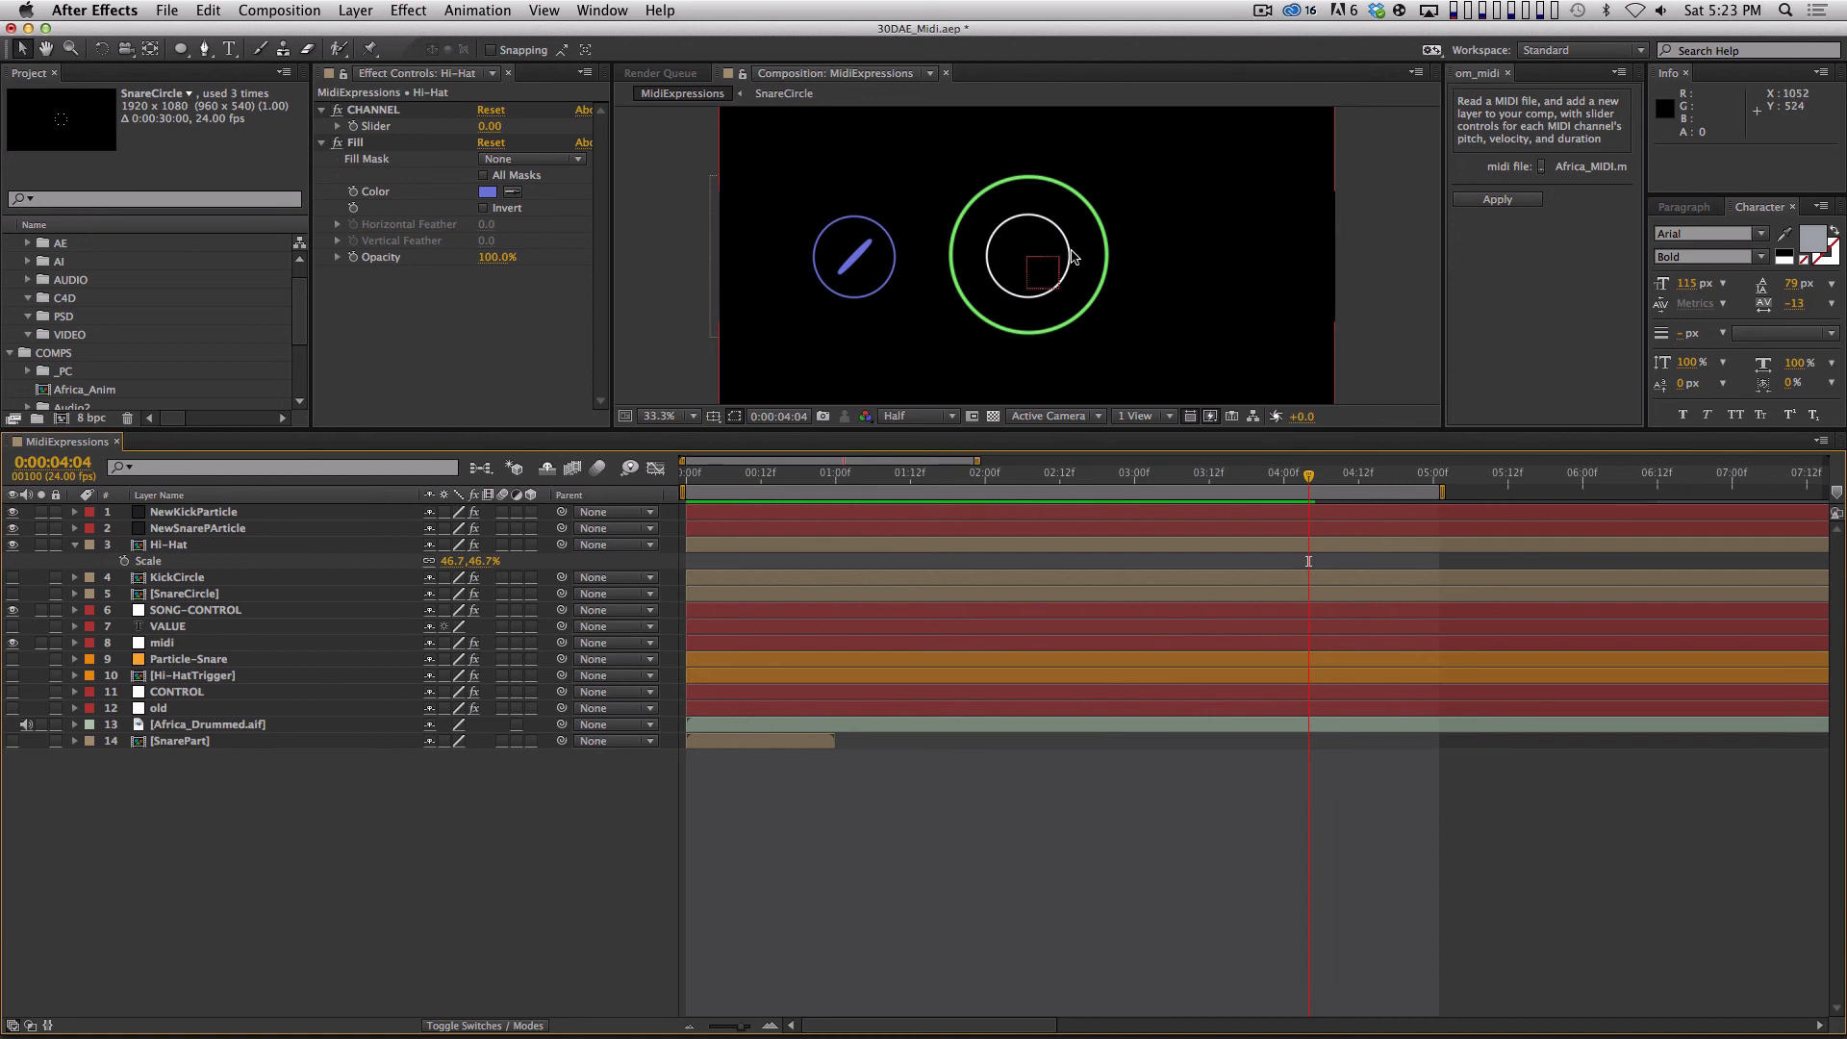
{"action": "key", "text": "space"}
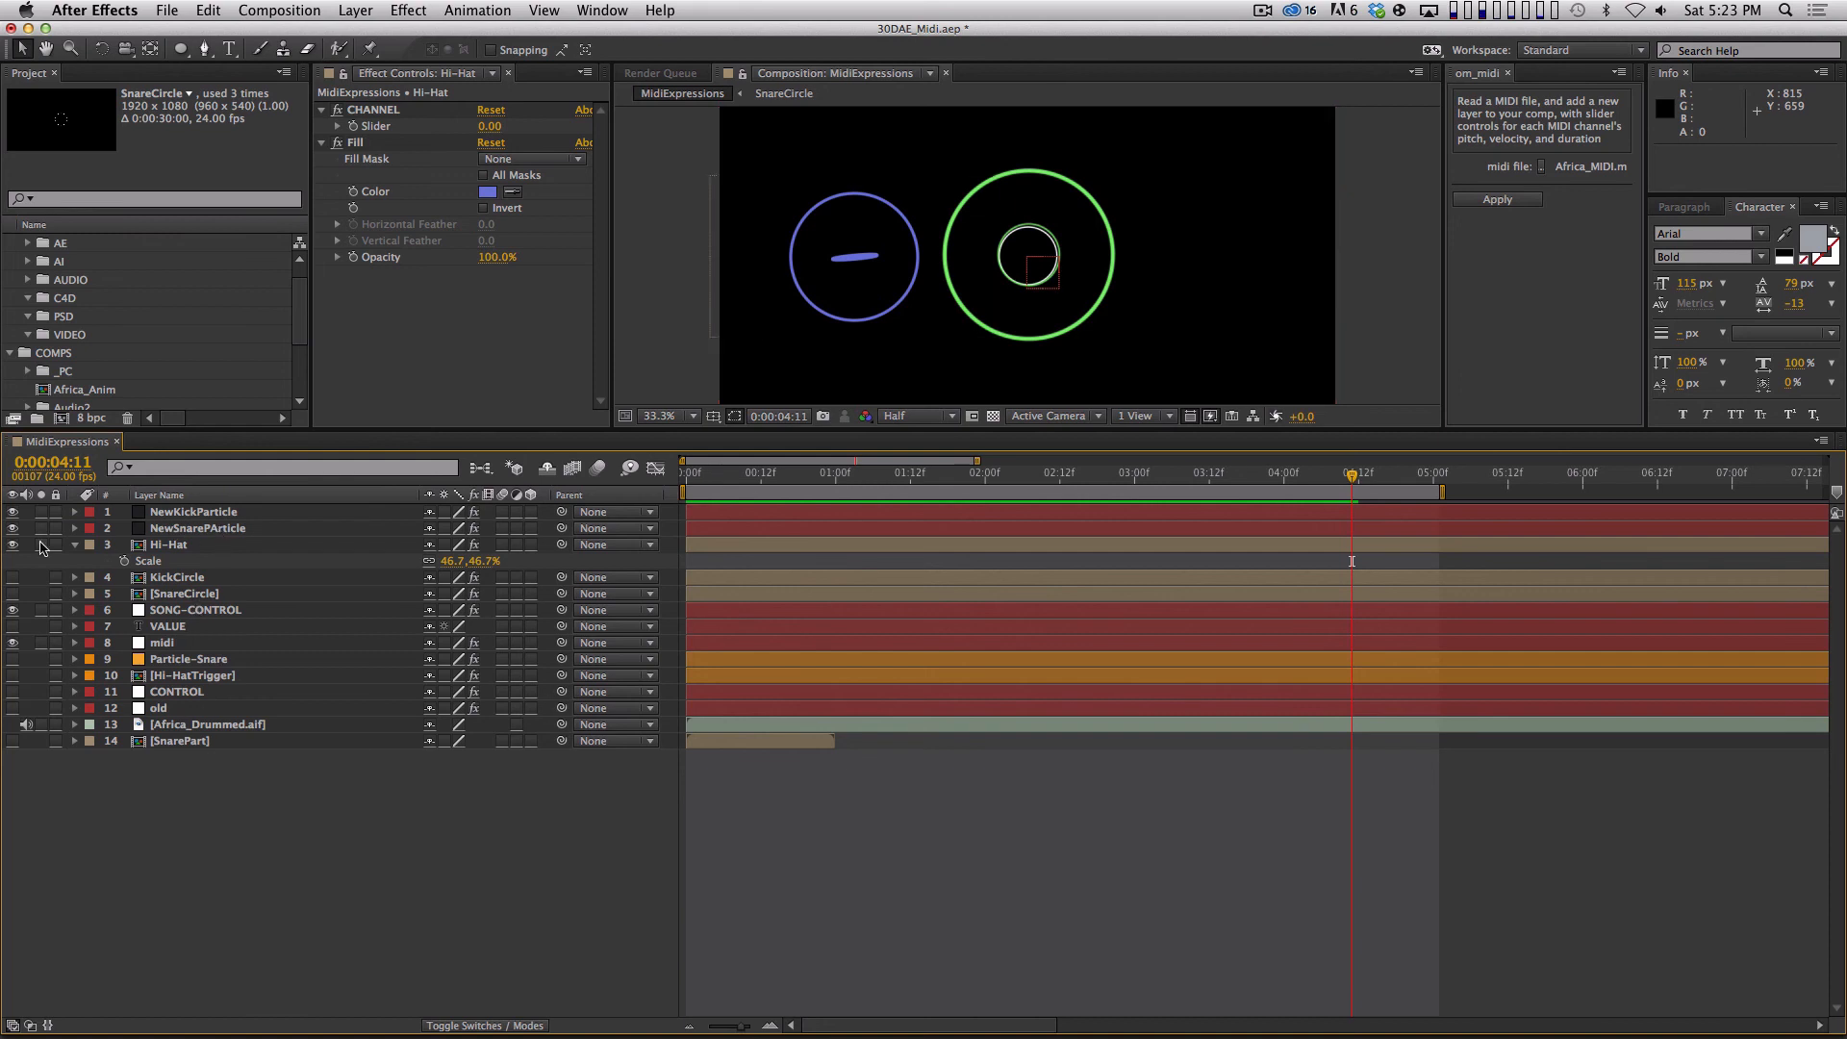
Reveal the keyframes of all channel durations on the midi layer and go to the first frame.
{"action": "left_click", "coordinate": [230, 607]}
{"action": "left_click", "coordinate": [240, 644]}
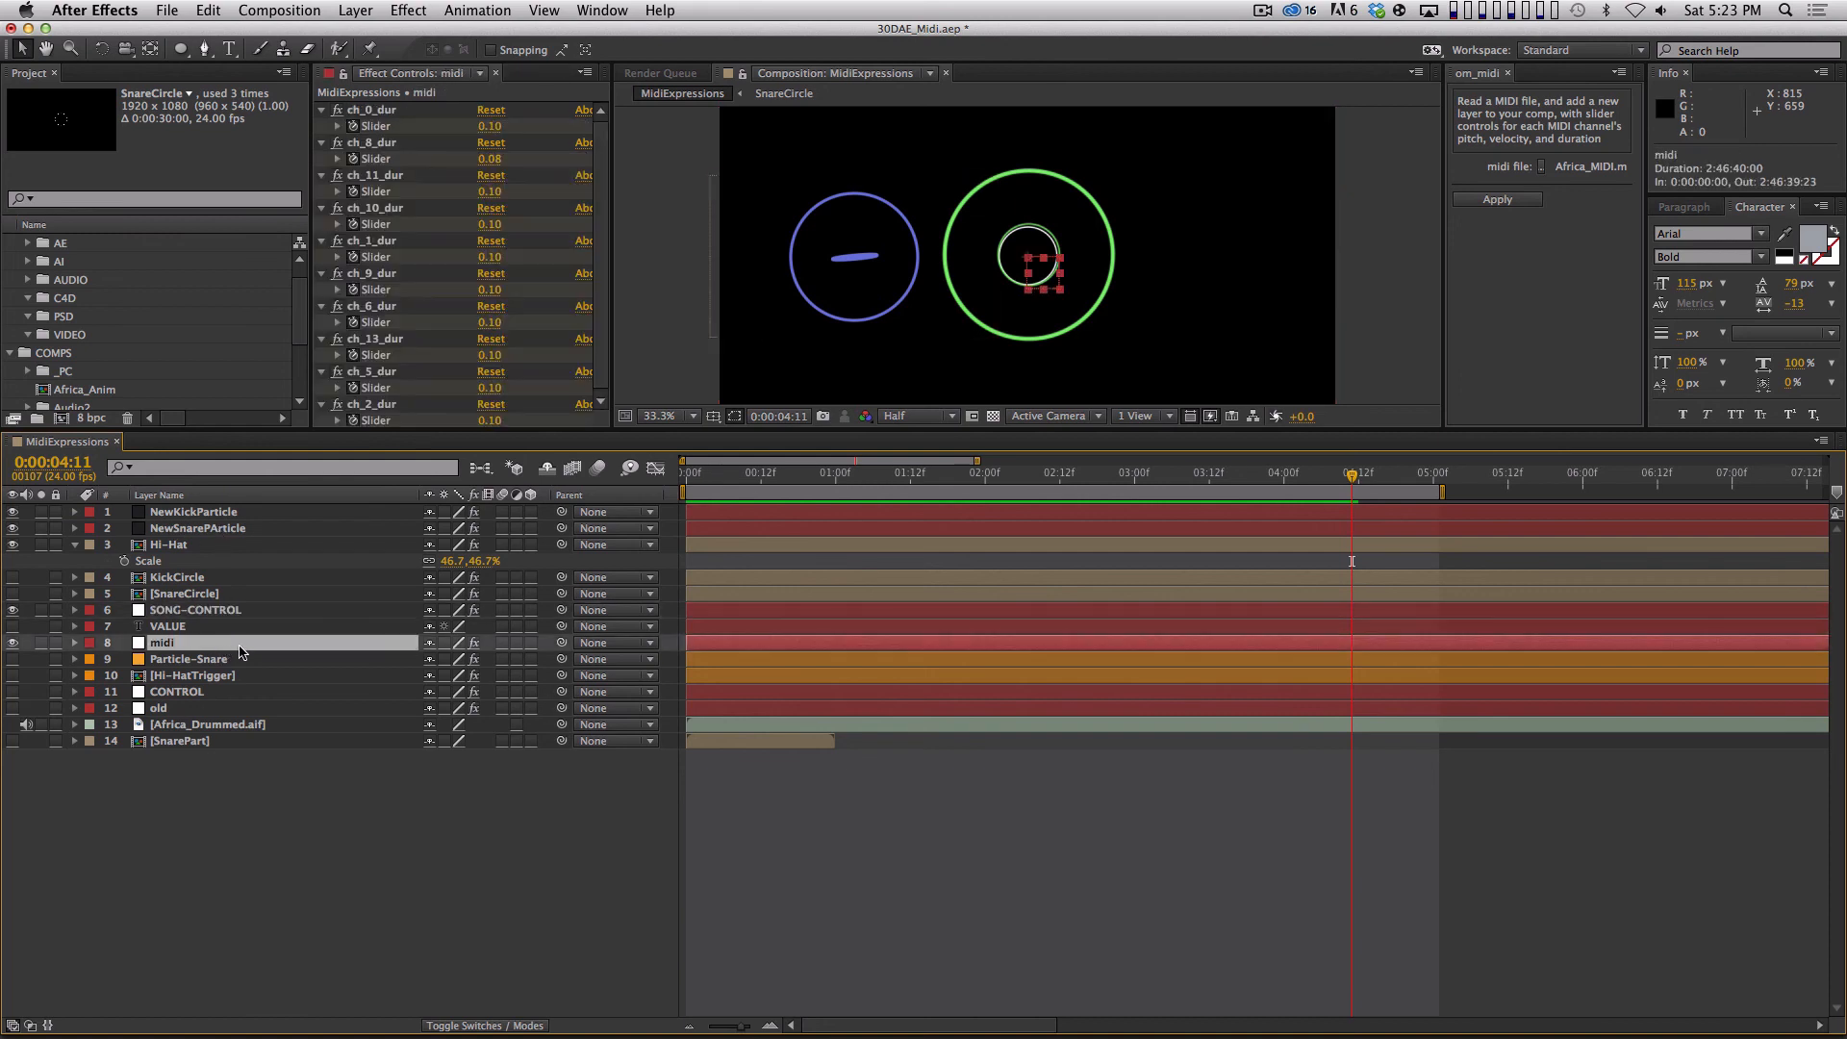
{"action": "key", "text": "u"}
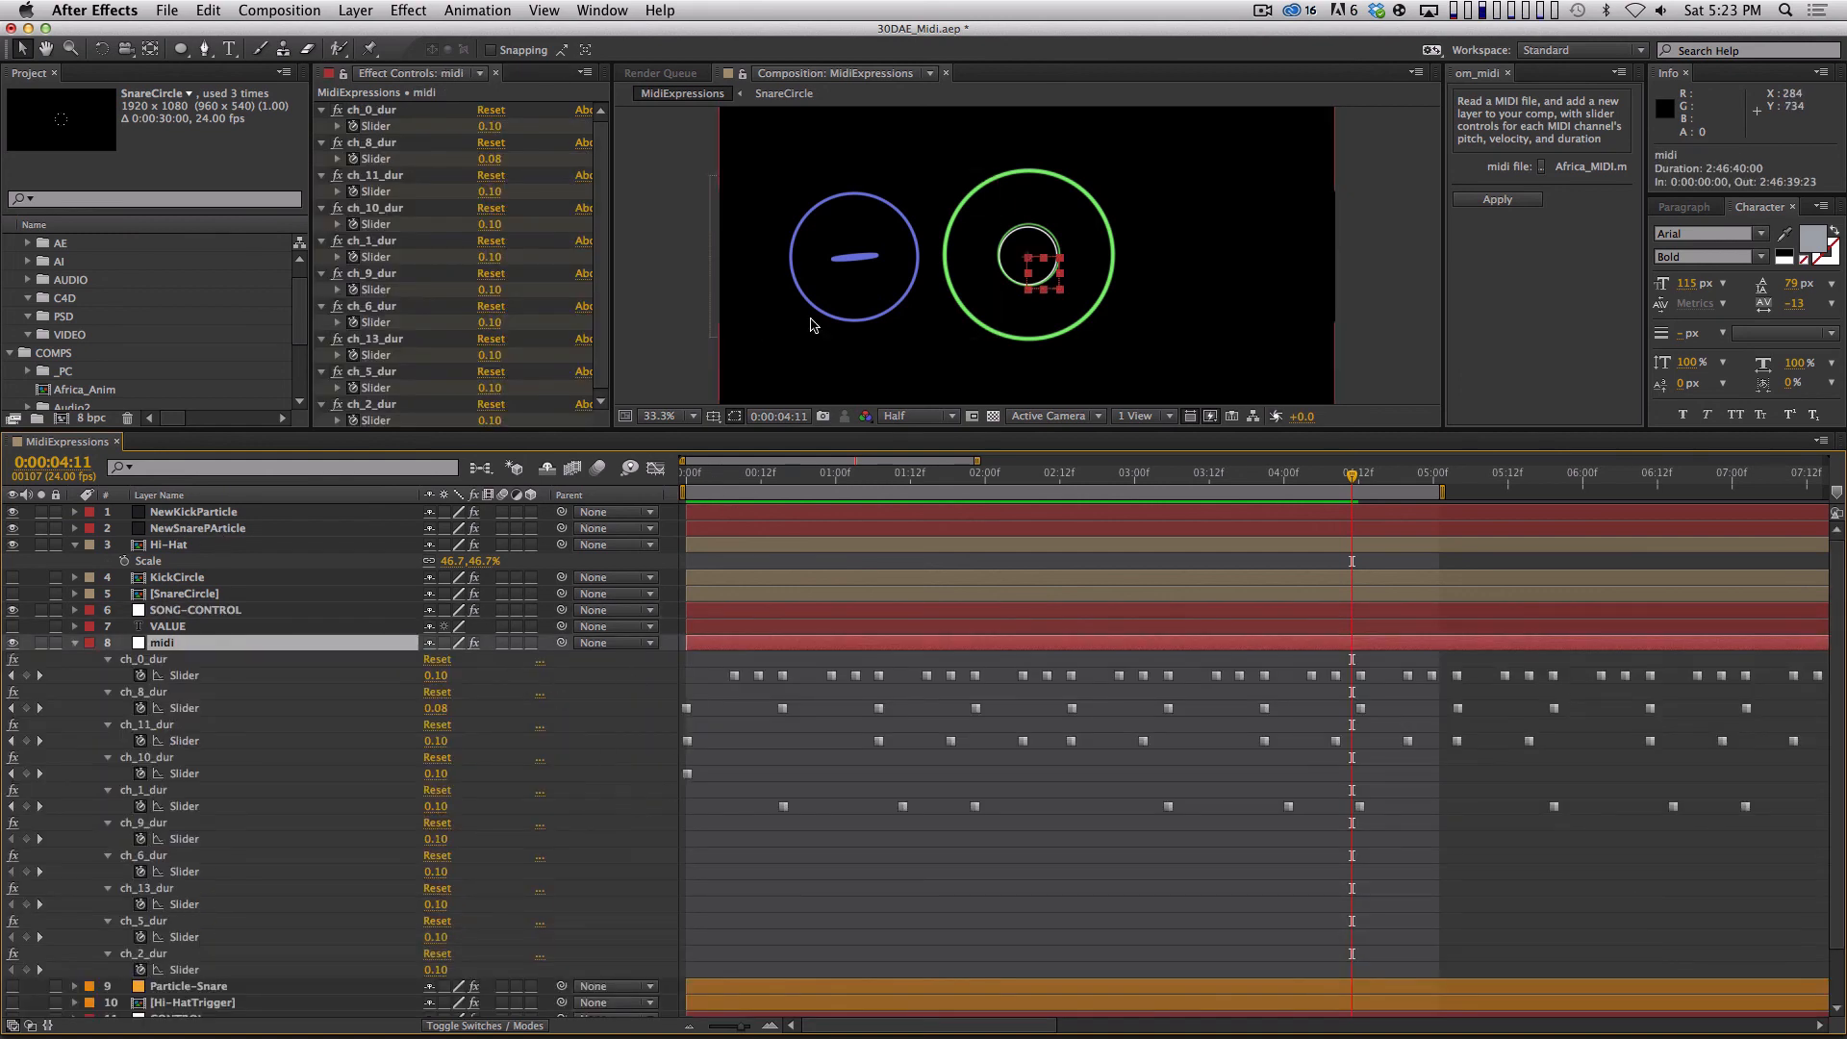
{"action": "key", "text": "Home"}
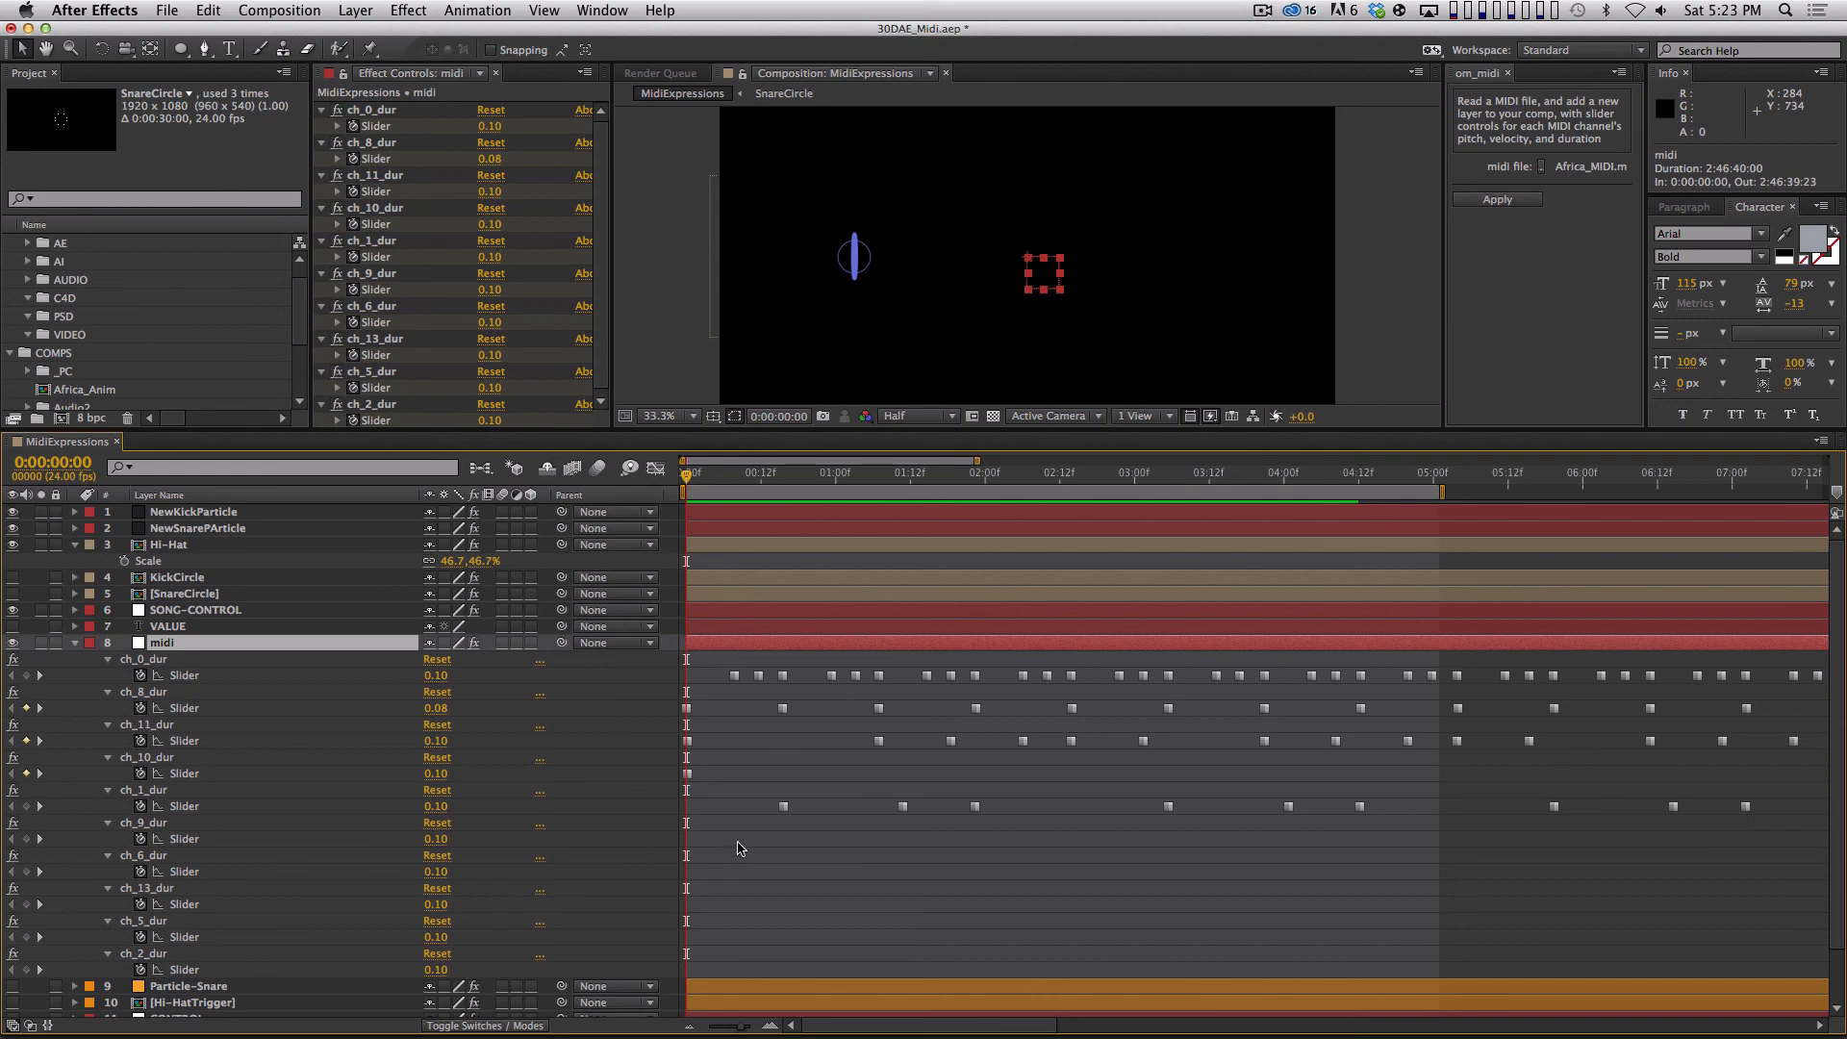
Pick the first keyframes of ch_8_dur, ch_11_dur and ch_10_dur in turn and play the audio to match each channel with its drum.
{"action": "left_click_drag", "start_coordinate": [712, 699], "coordinate": [679, 720]}
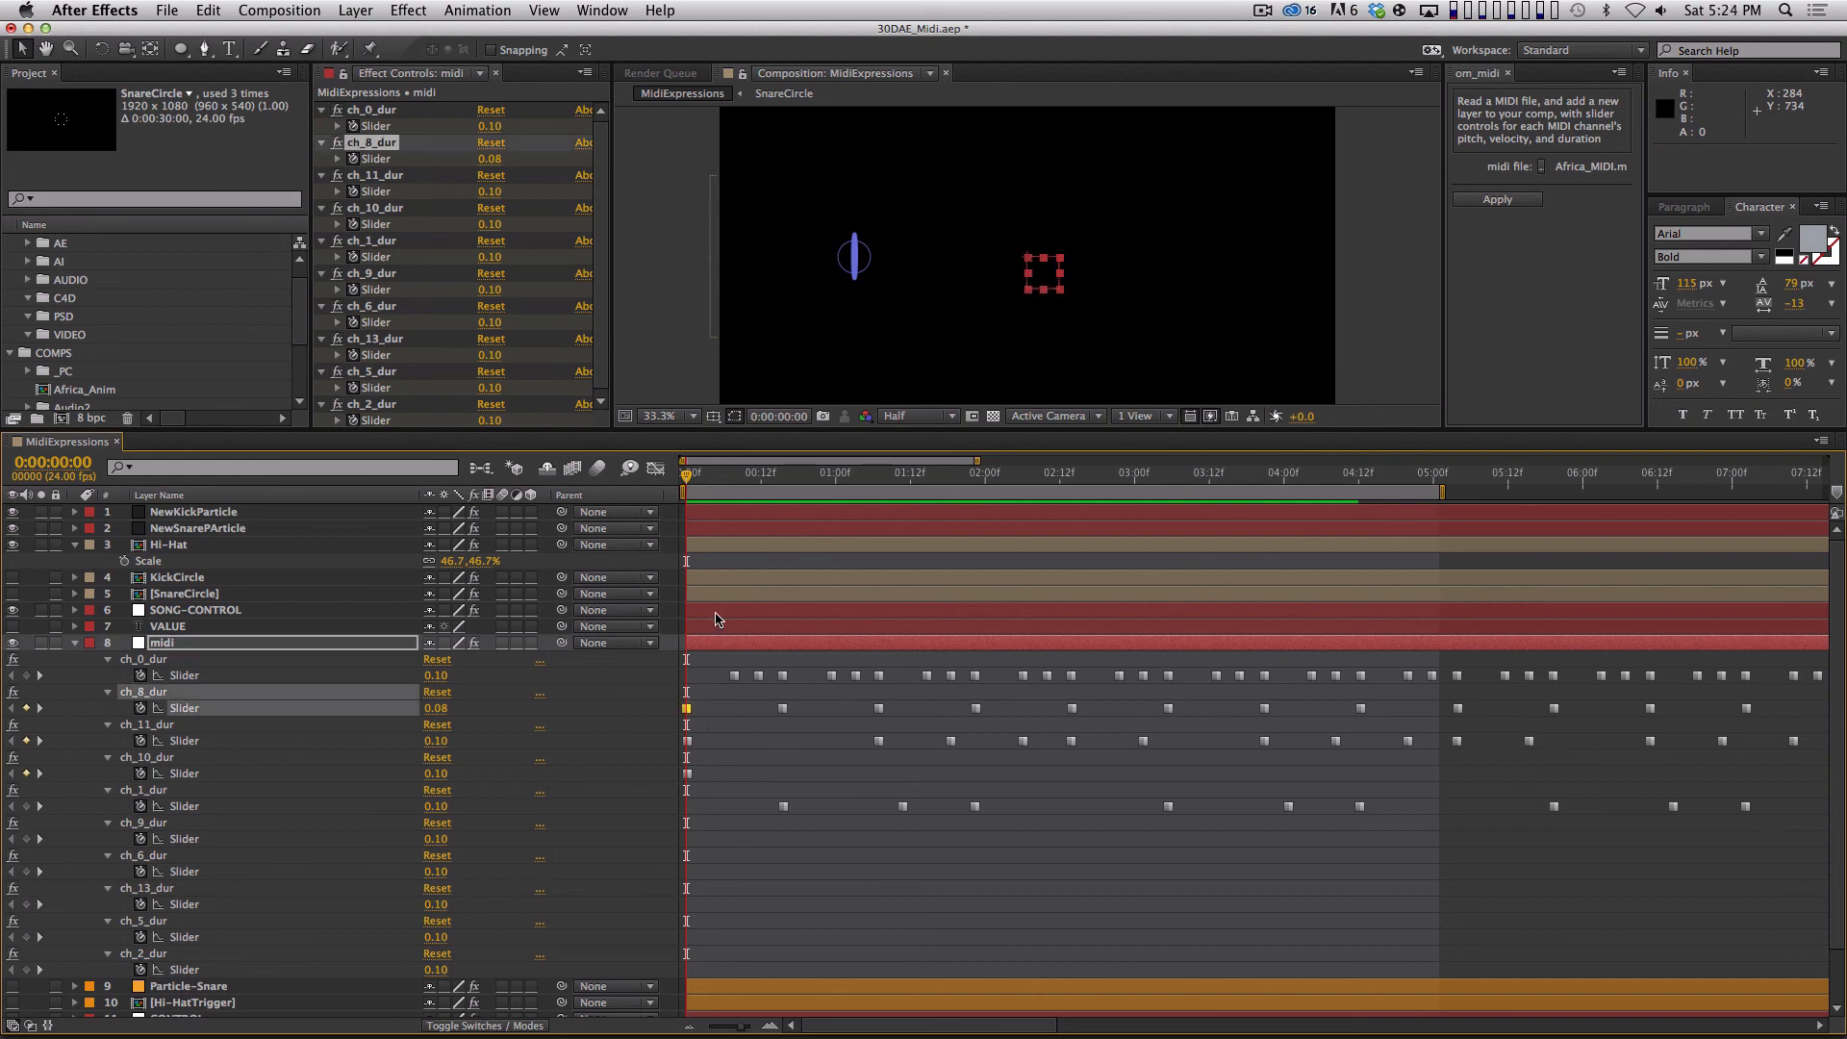
{"action": "key", "text": "KP_Decimal"}
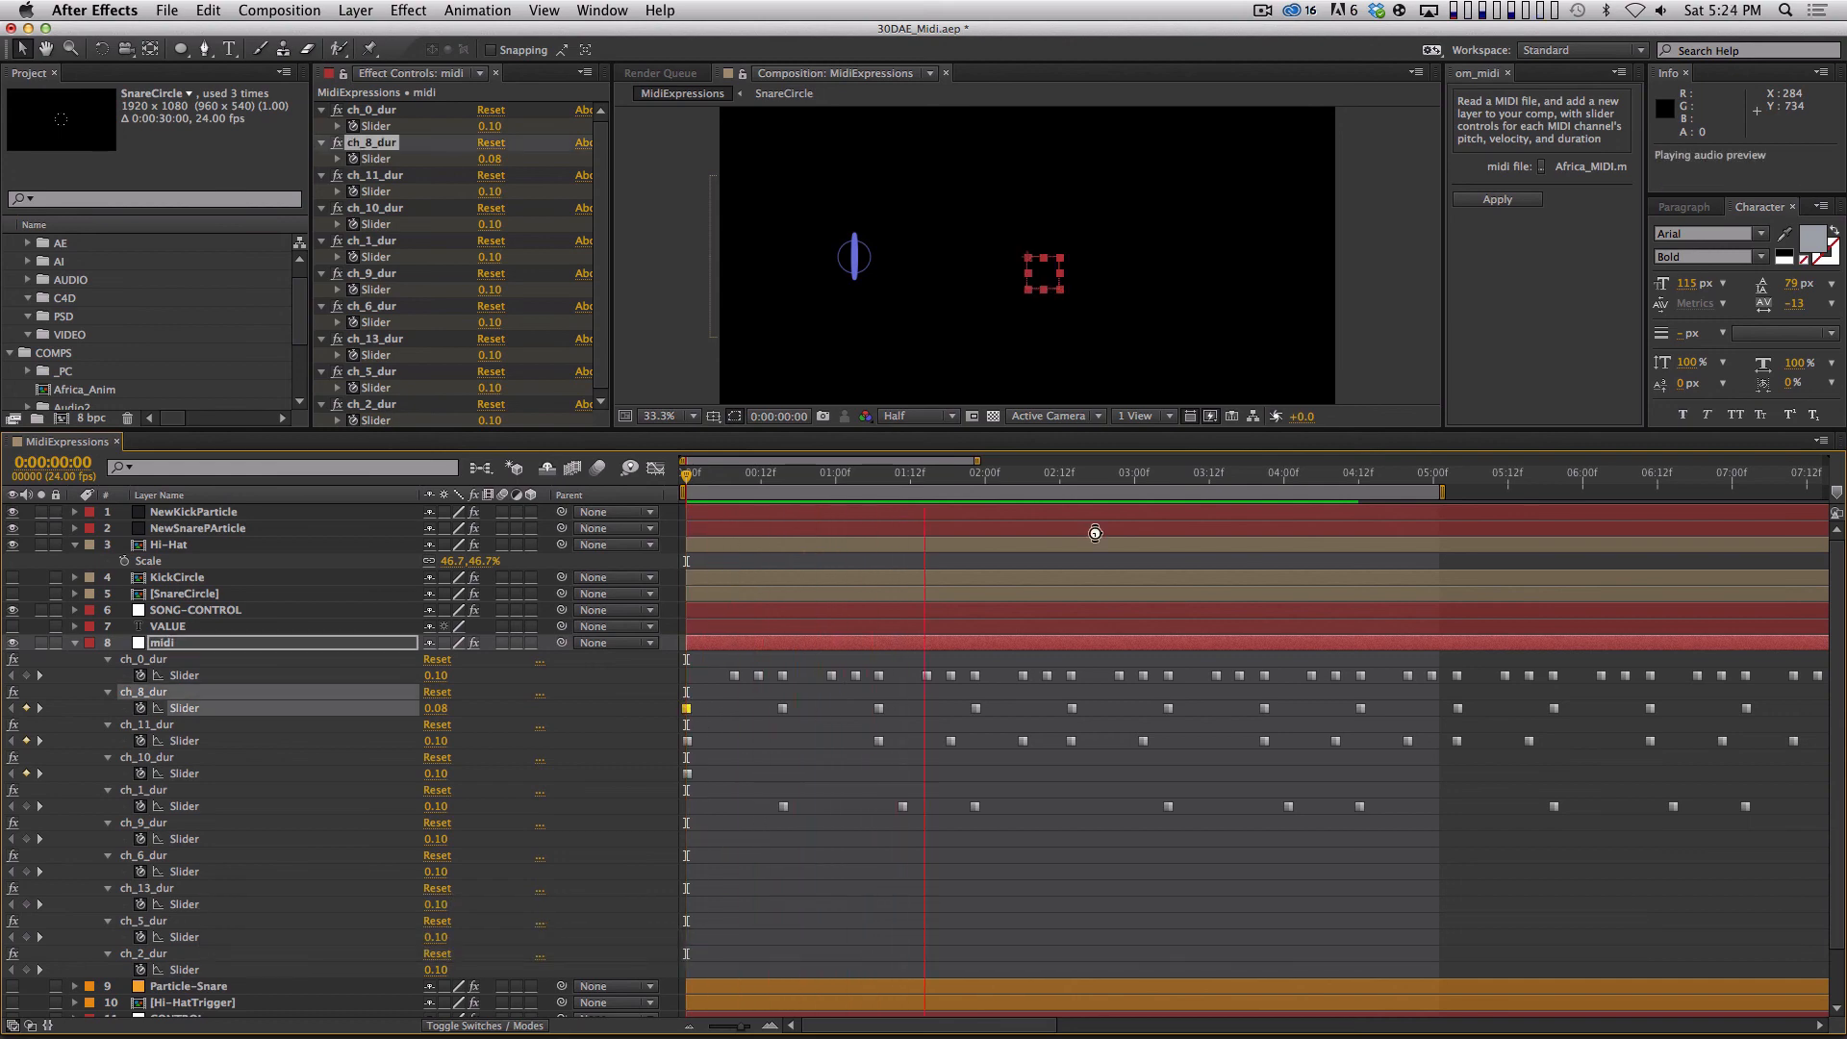
{"action": "key", "text": "space"}
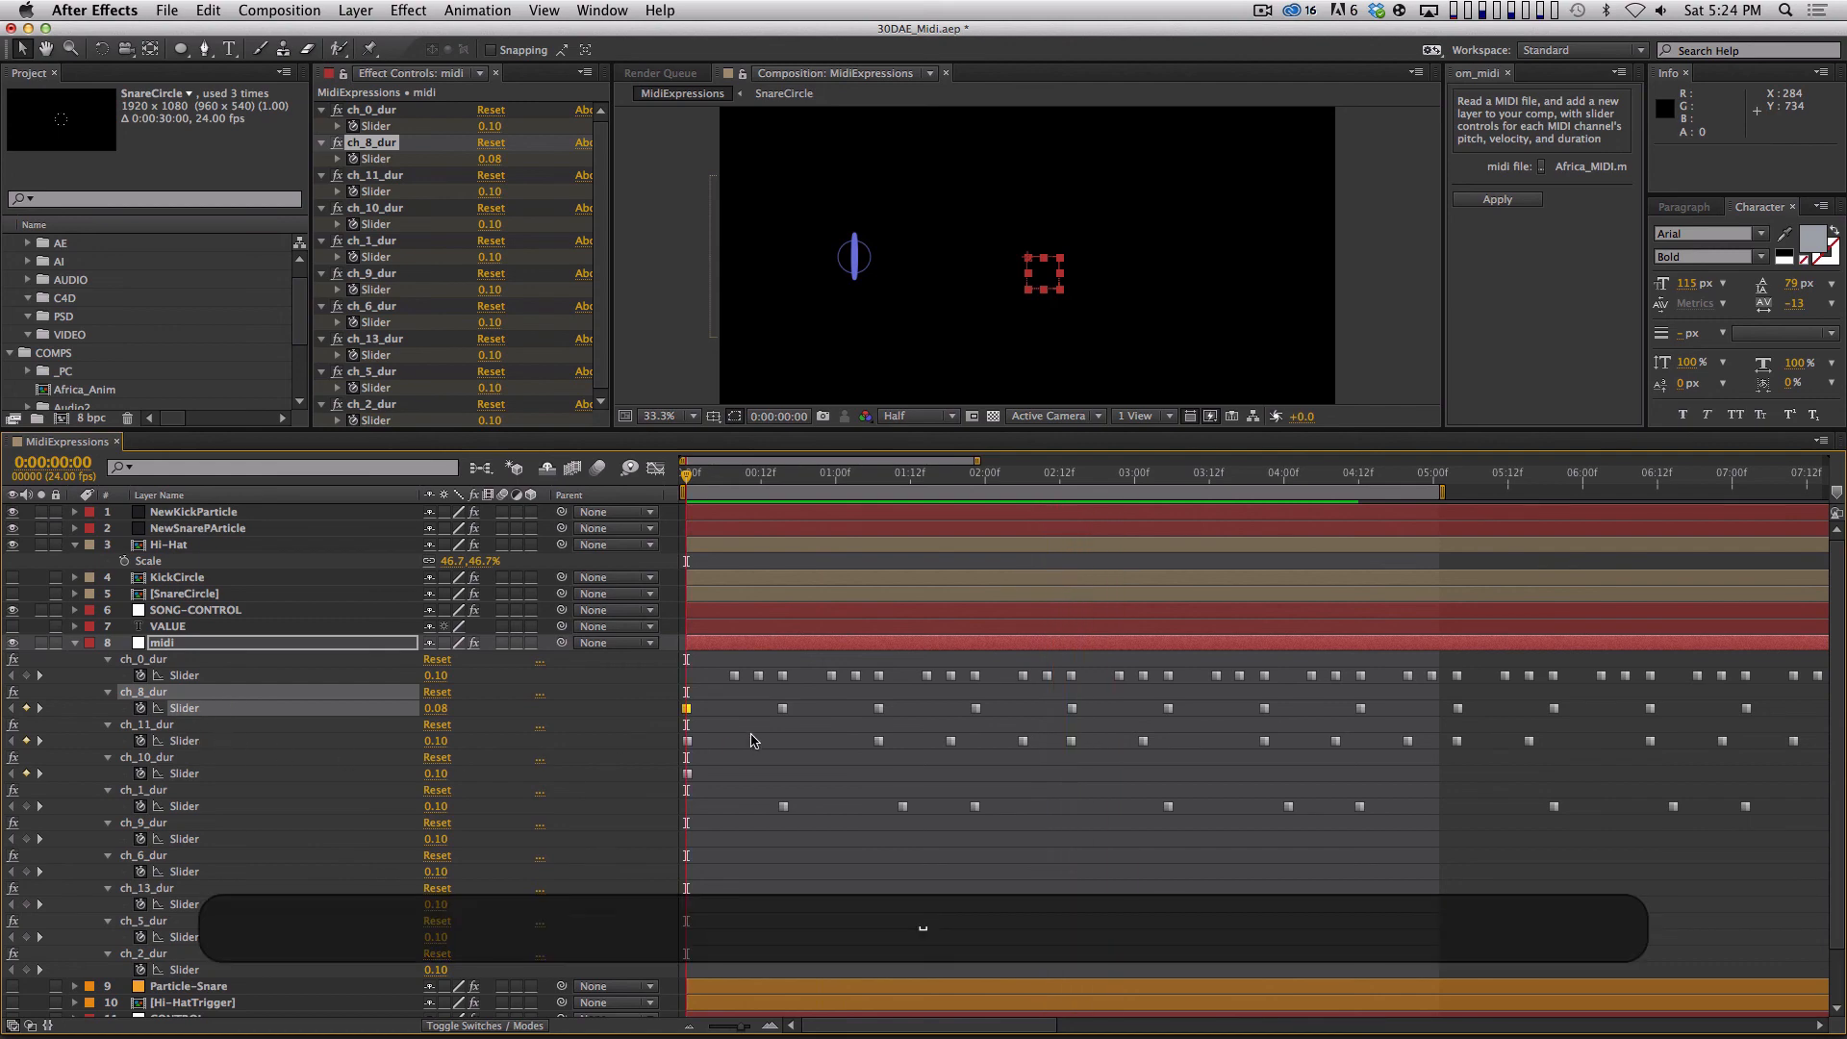
{"action": "left_click", "coordinate": [687, 741]}
{"action": "key", "text": "KP_Decimal"}
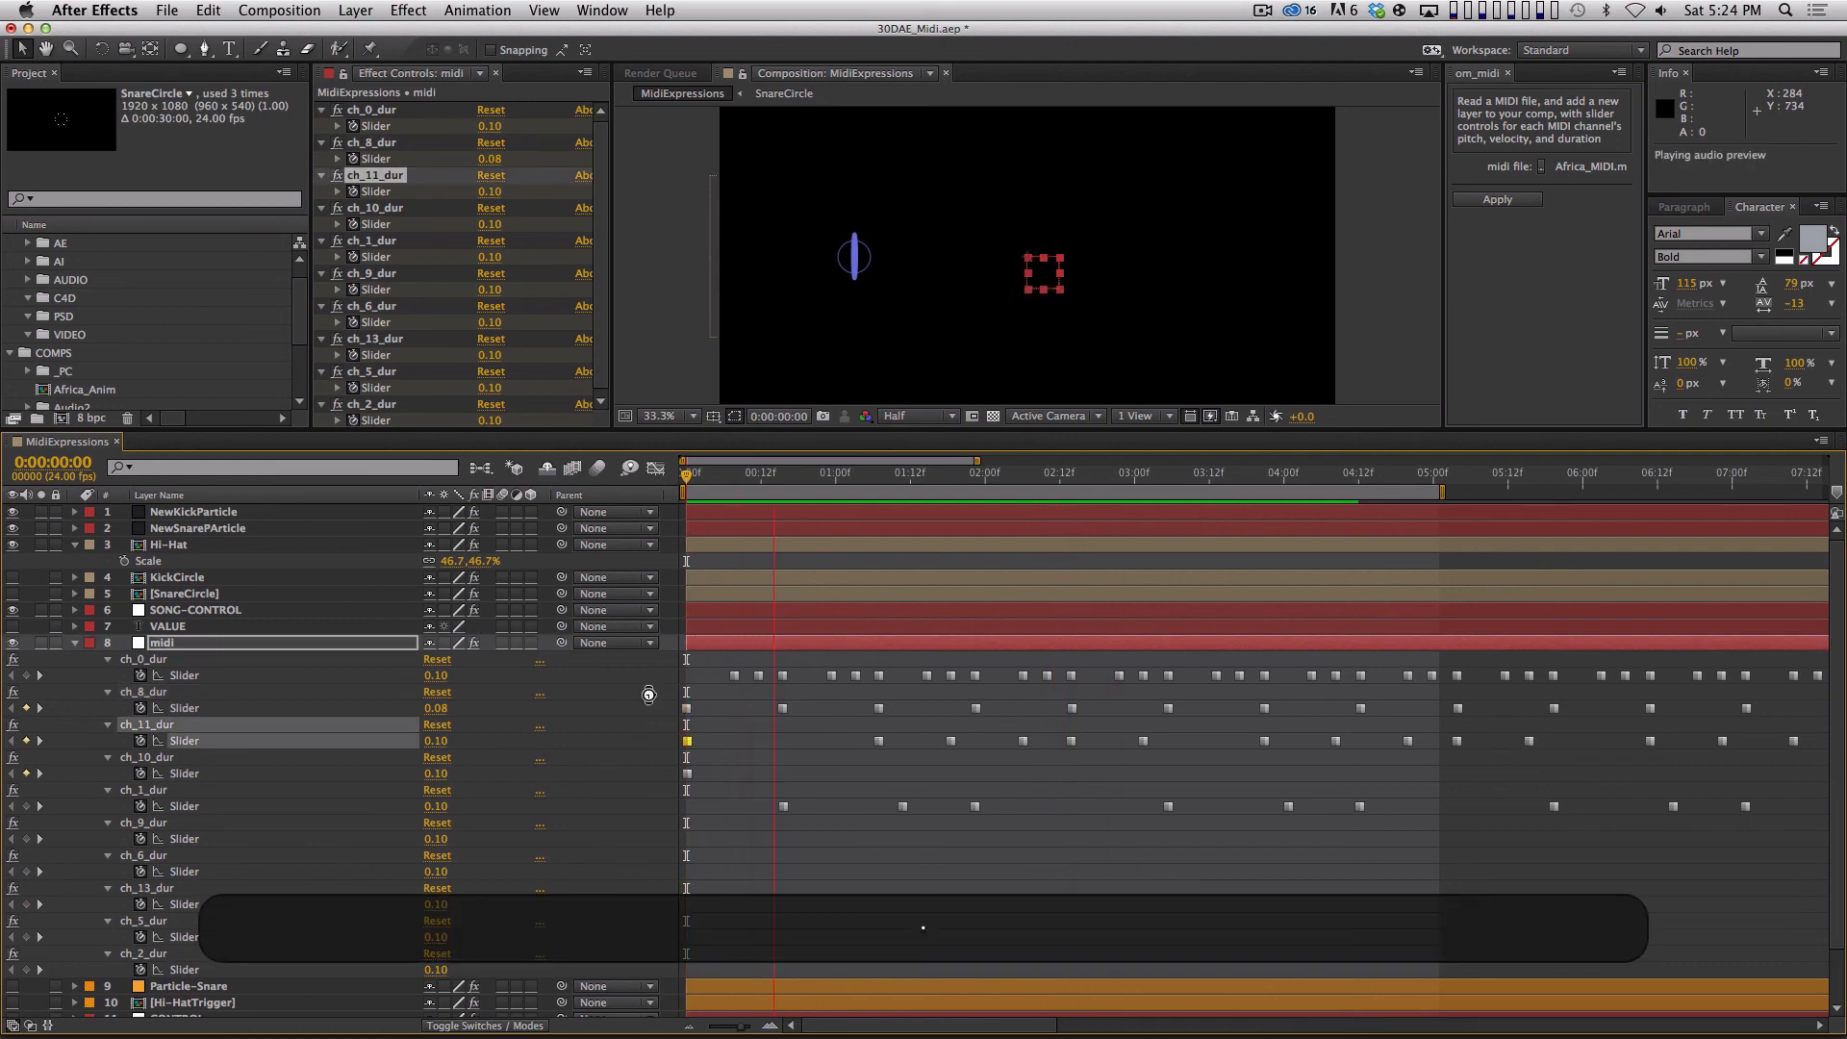
{"action": "key", "text": "space"}
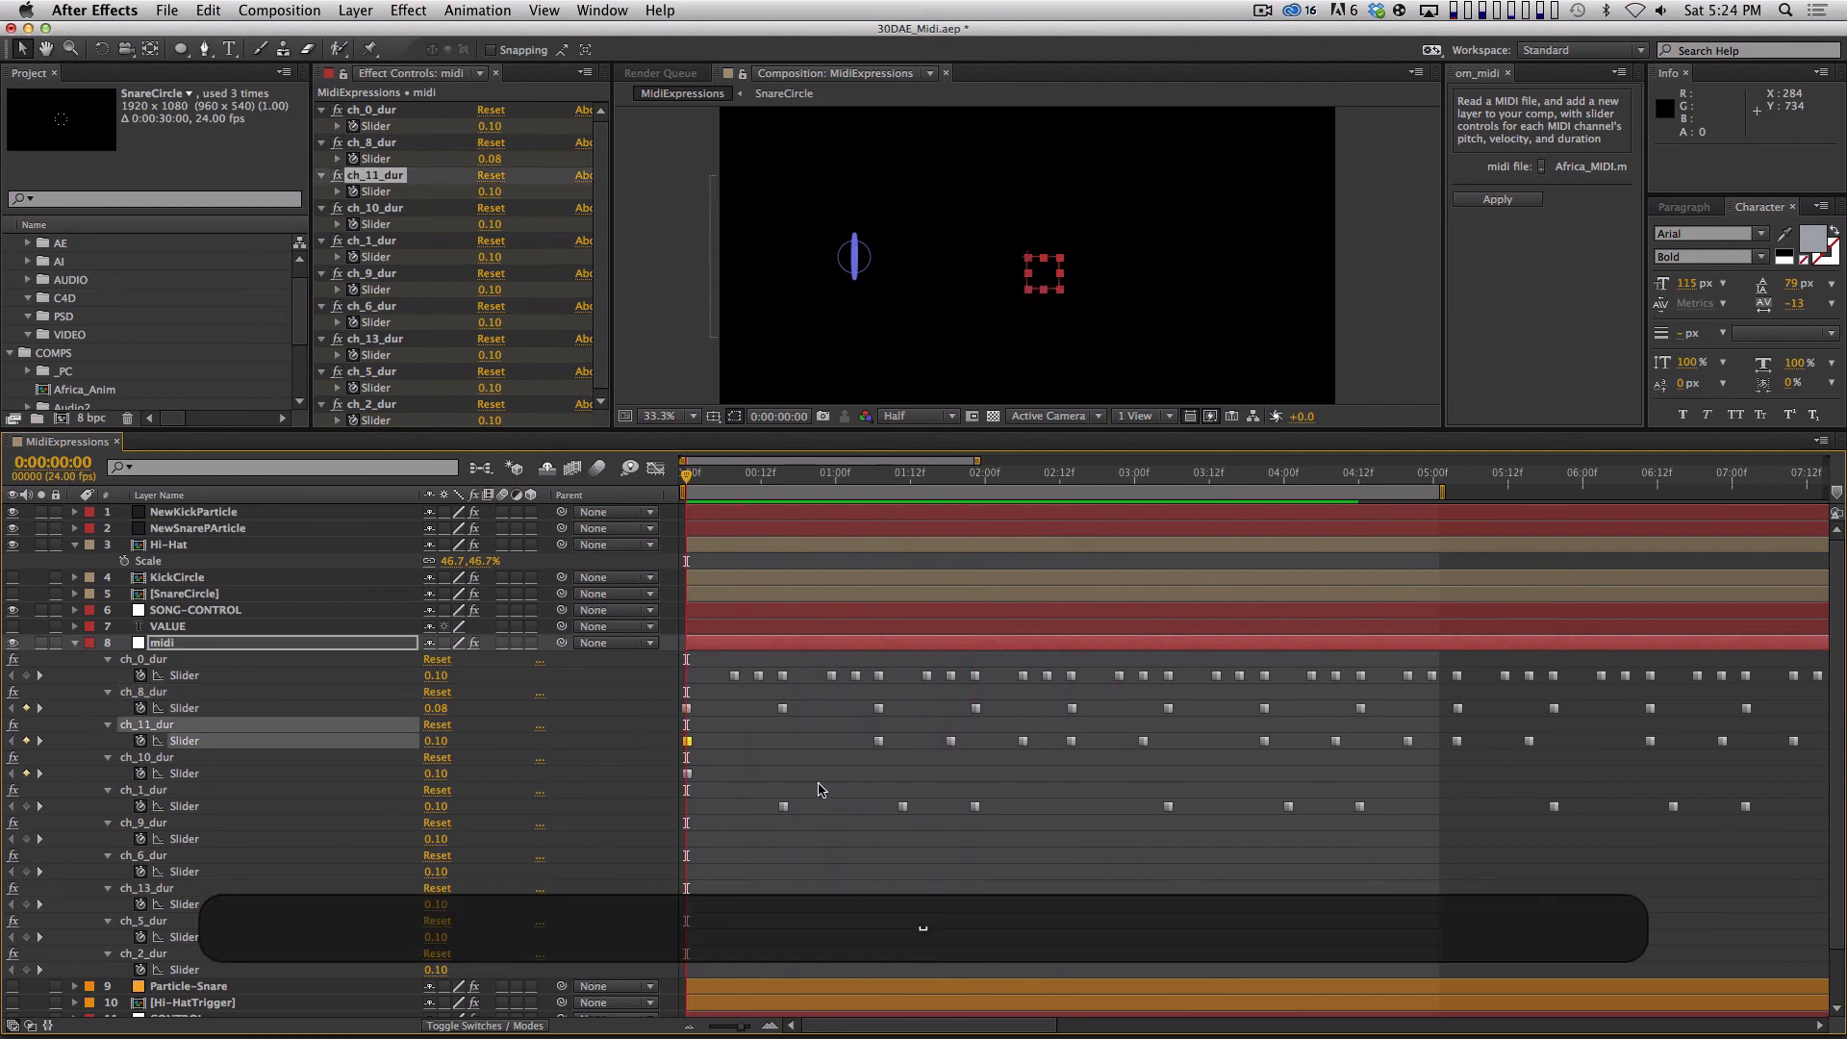
{"action": "left_click", "coordinate": [687, 708]}
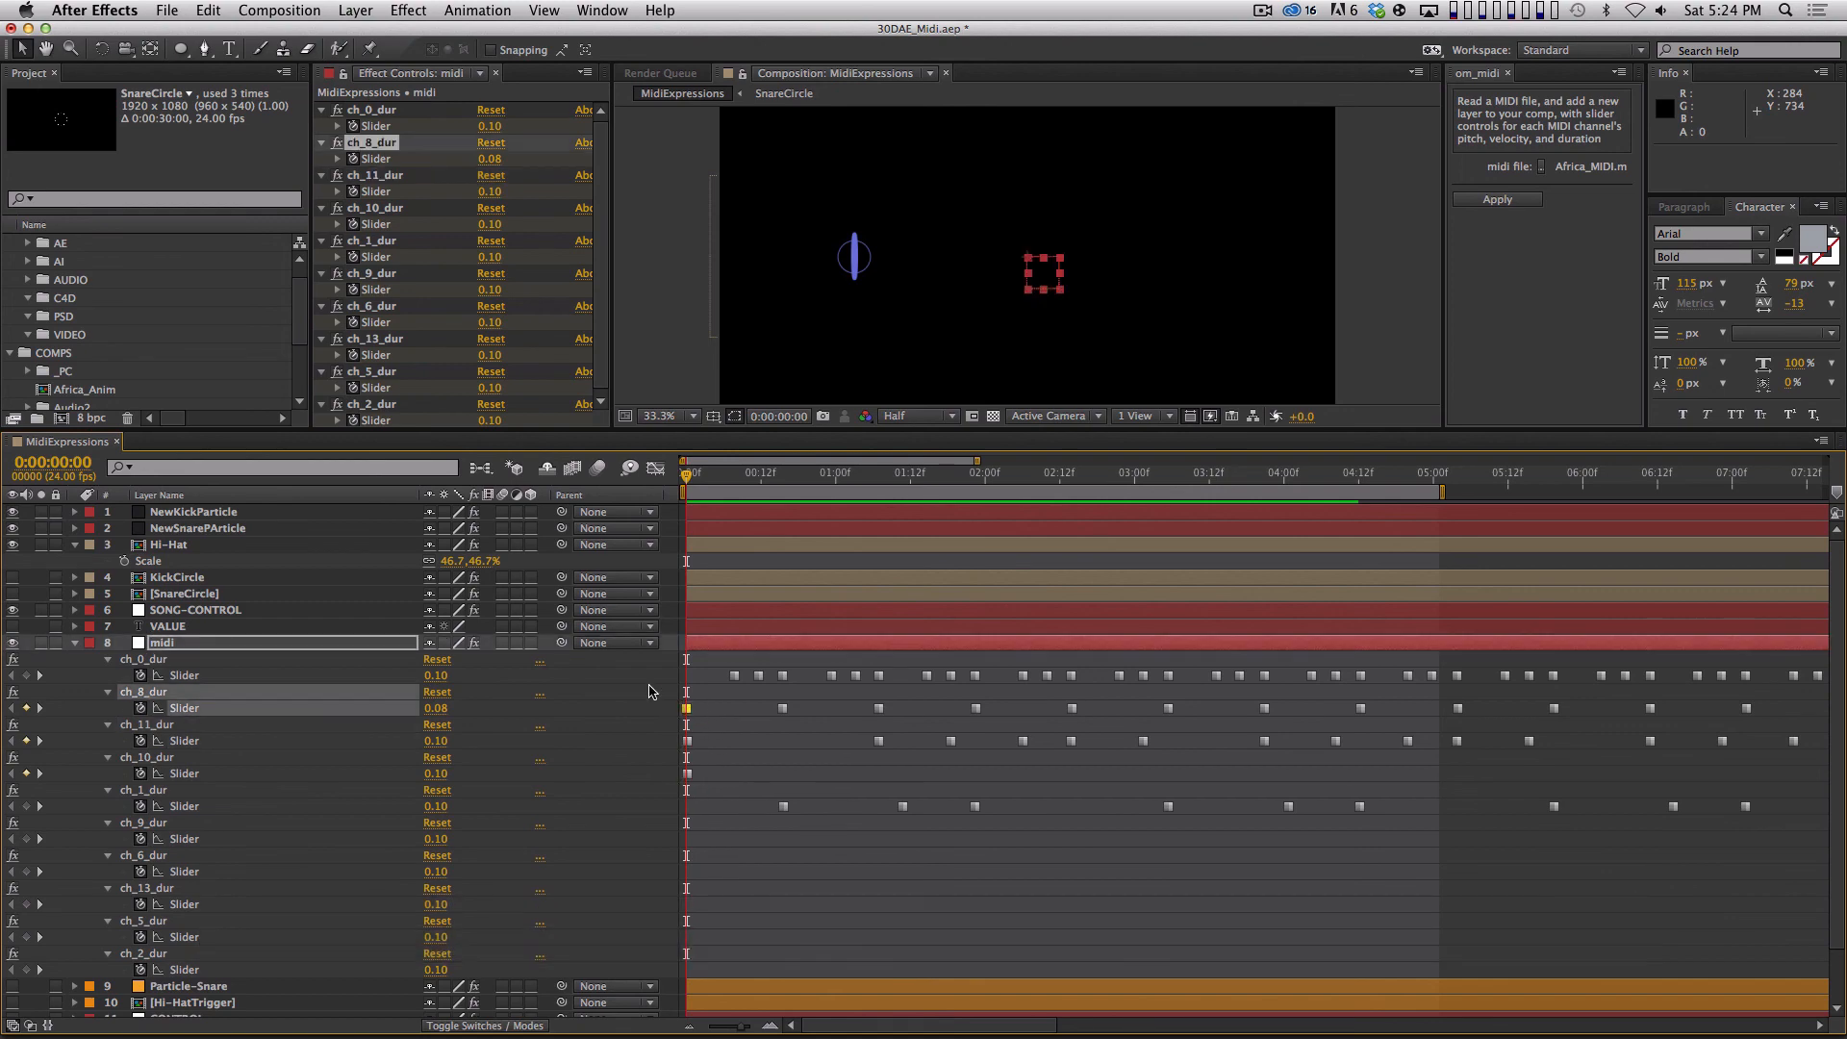
{"action": "key", "text": "KP_Decimal"}
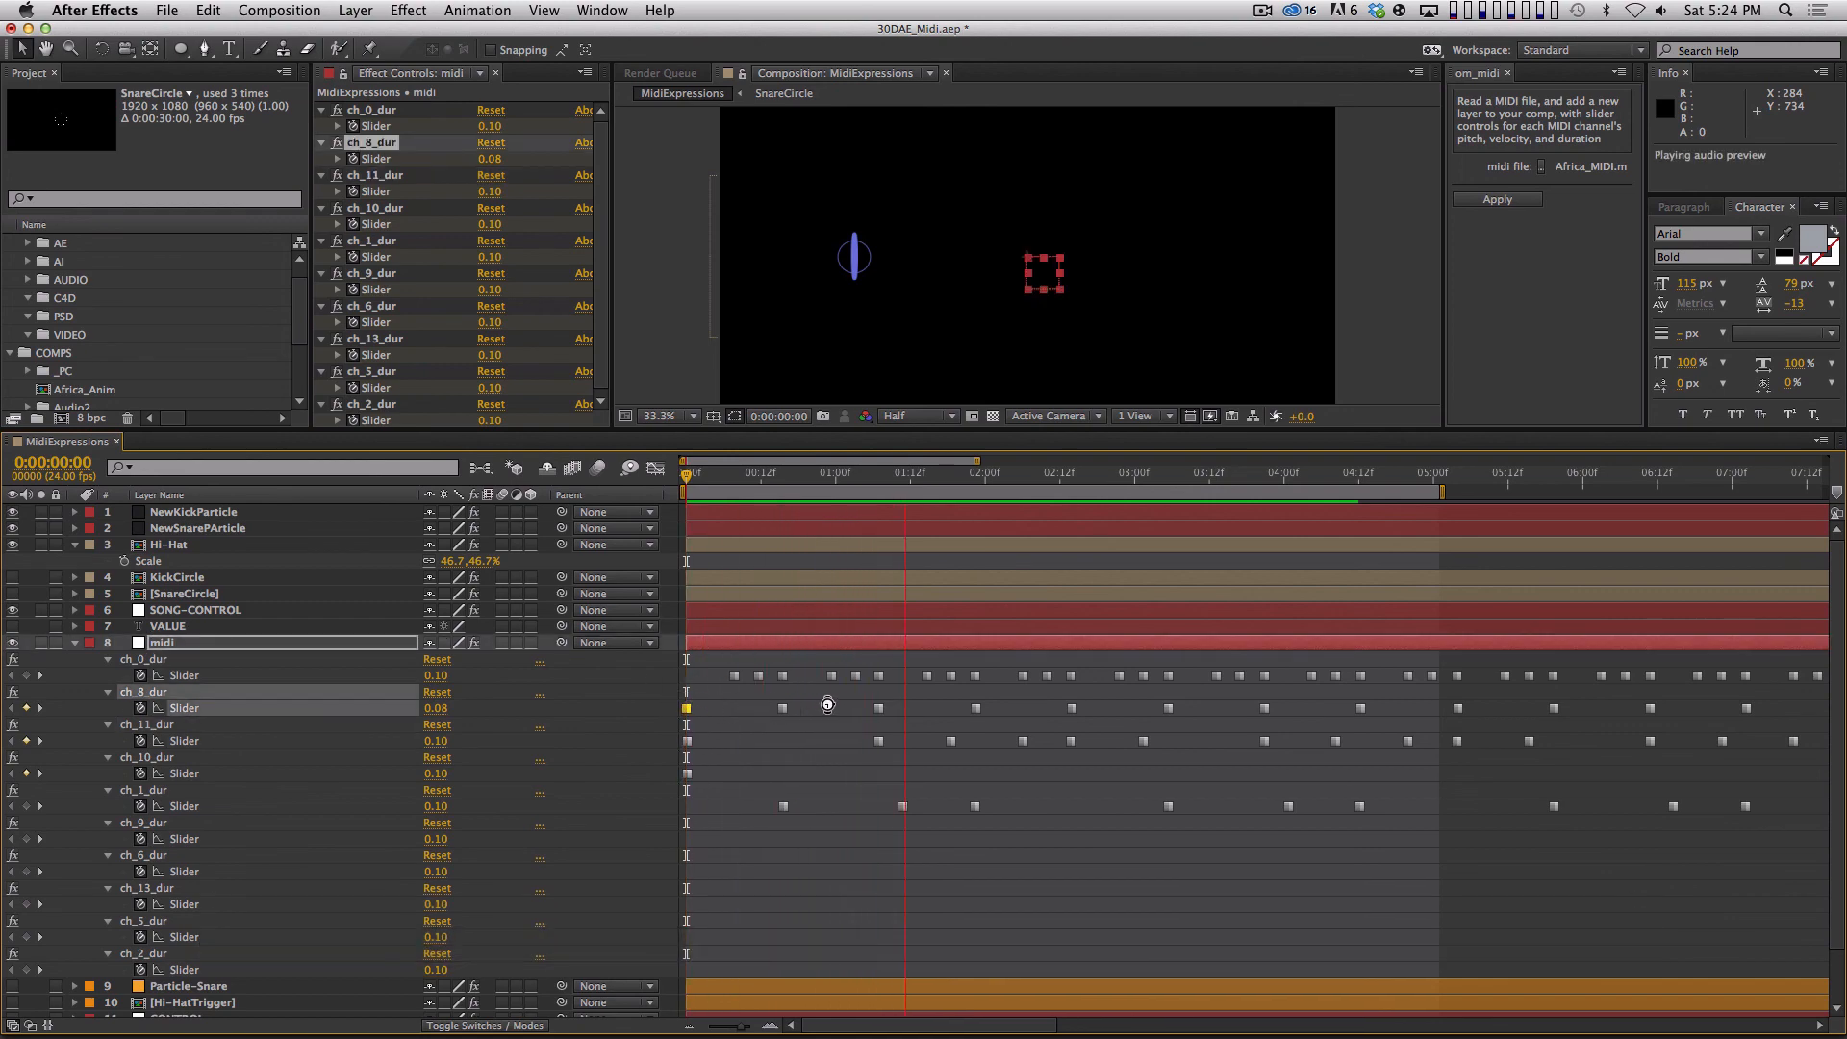
{"action": "key", "text": "space"}
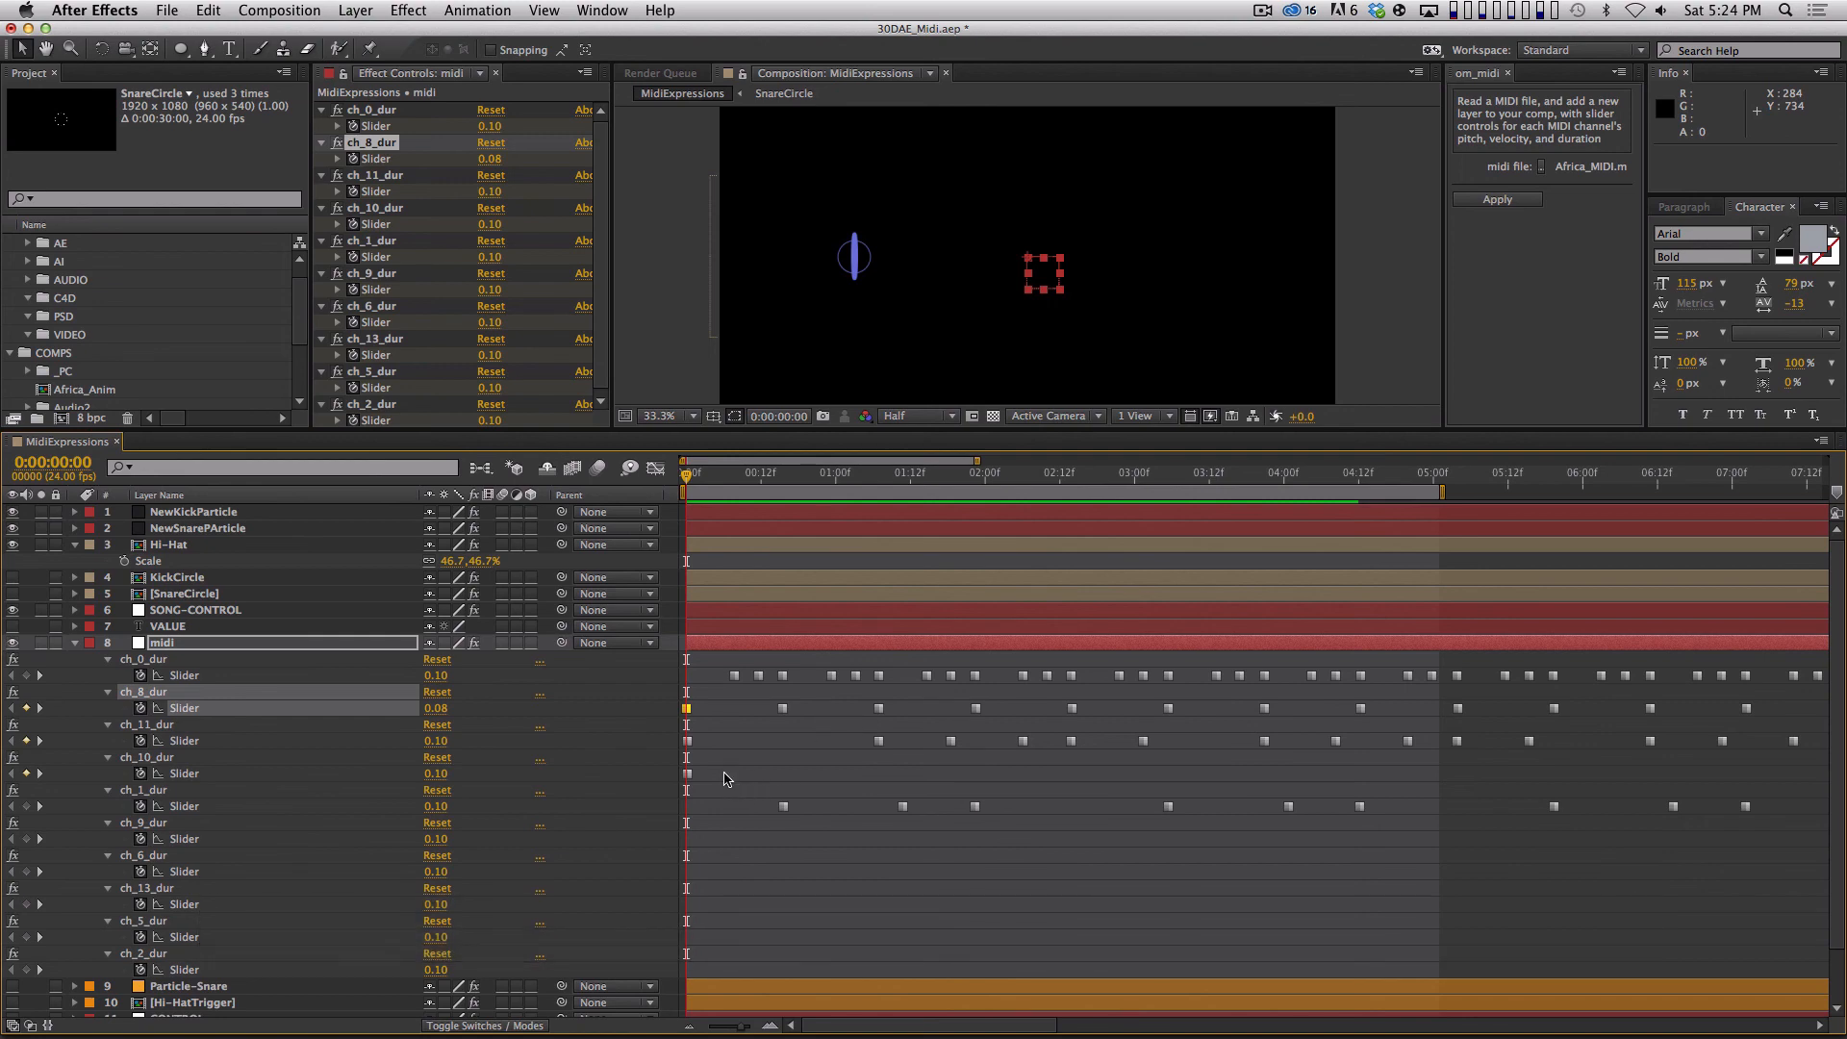
{"action": "left_click", "coordinate": [687, 774]}
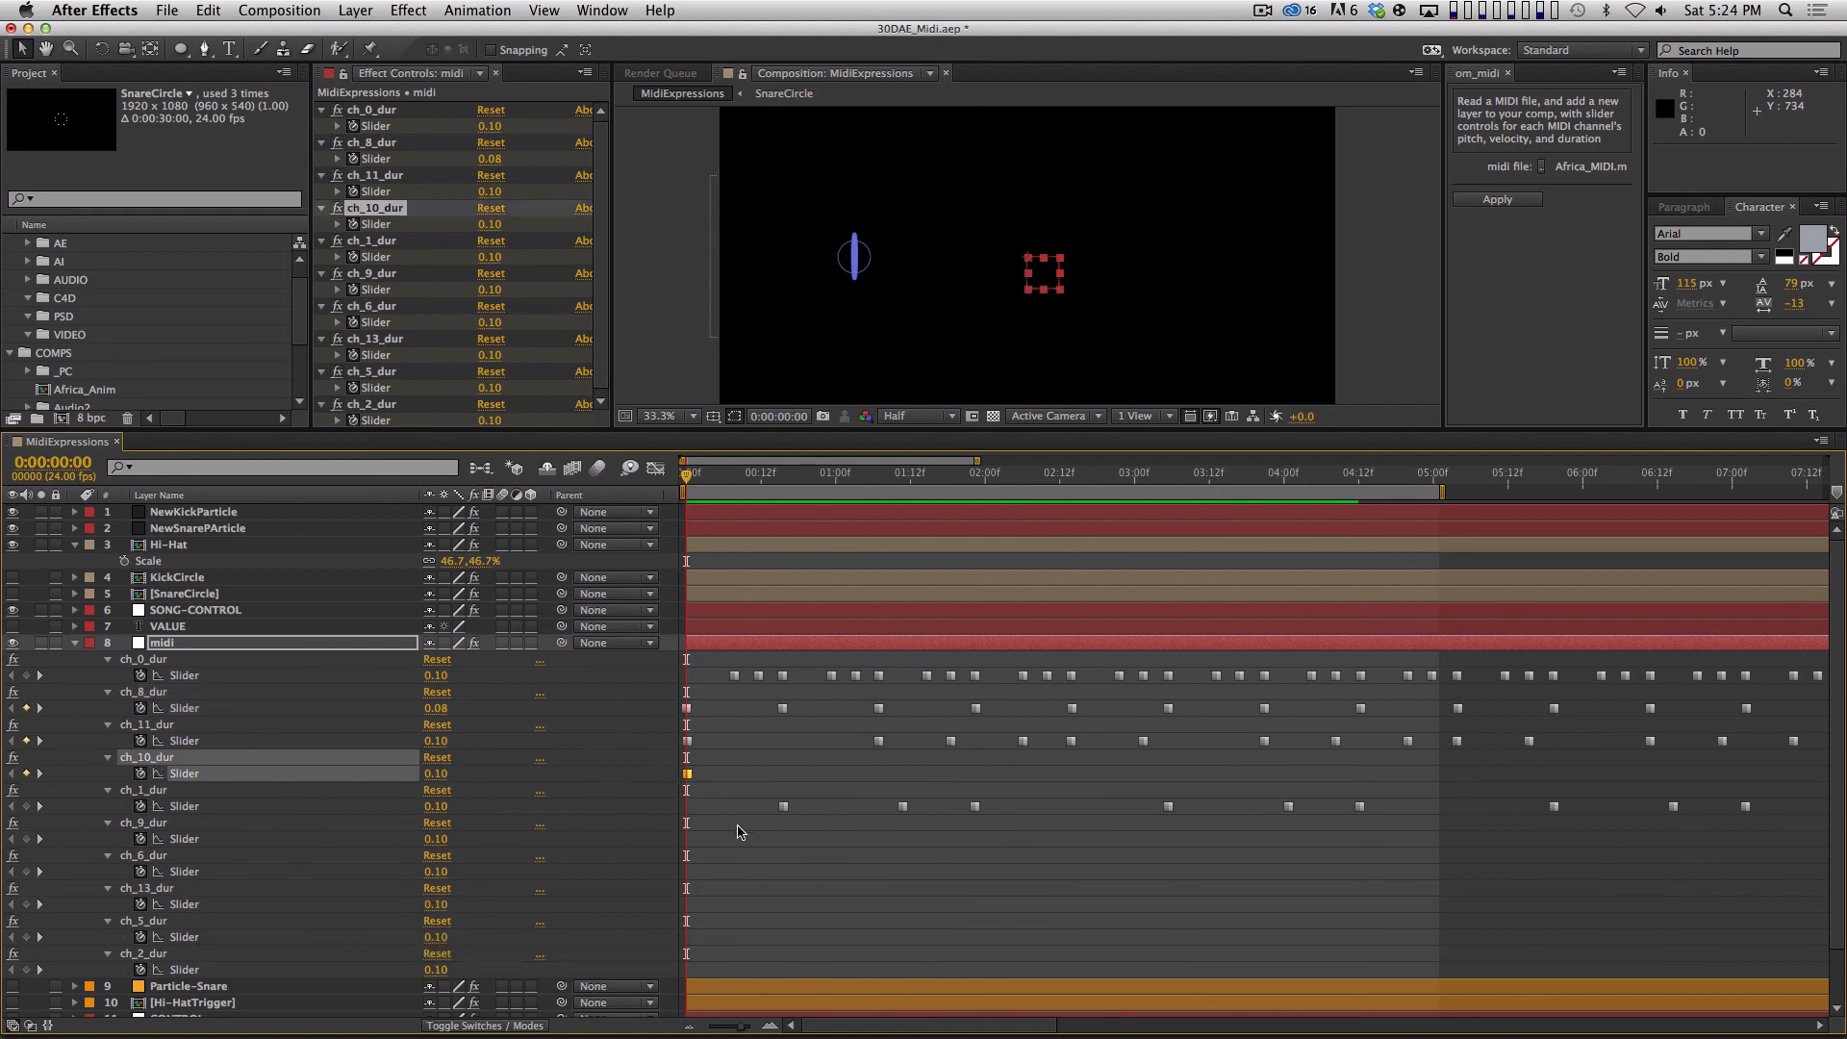
{"action": "key", "text": "space"}
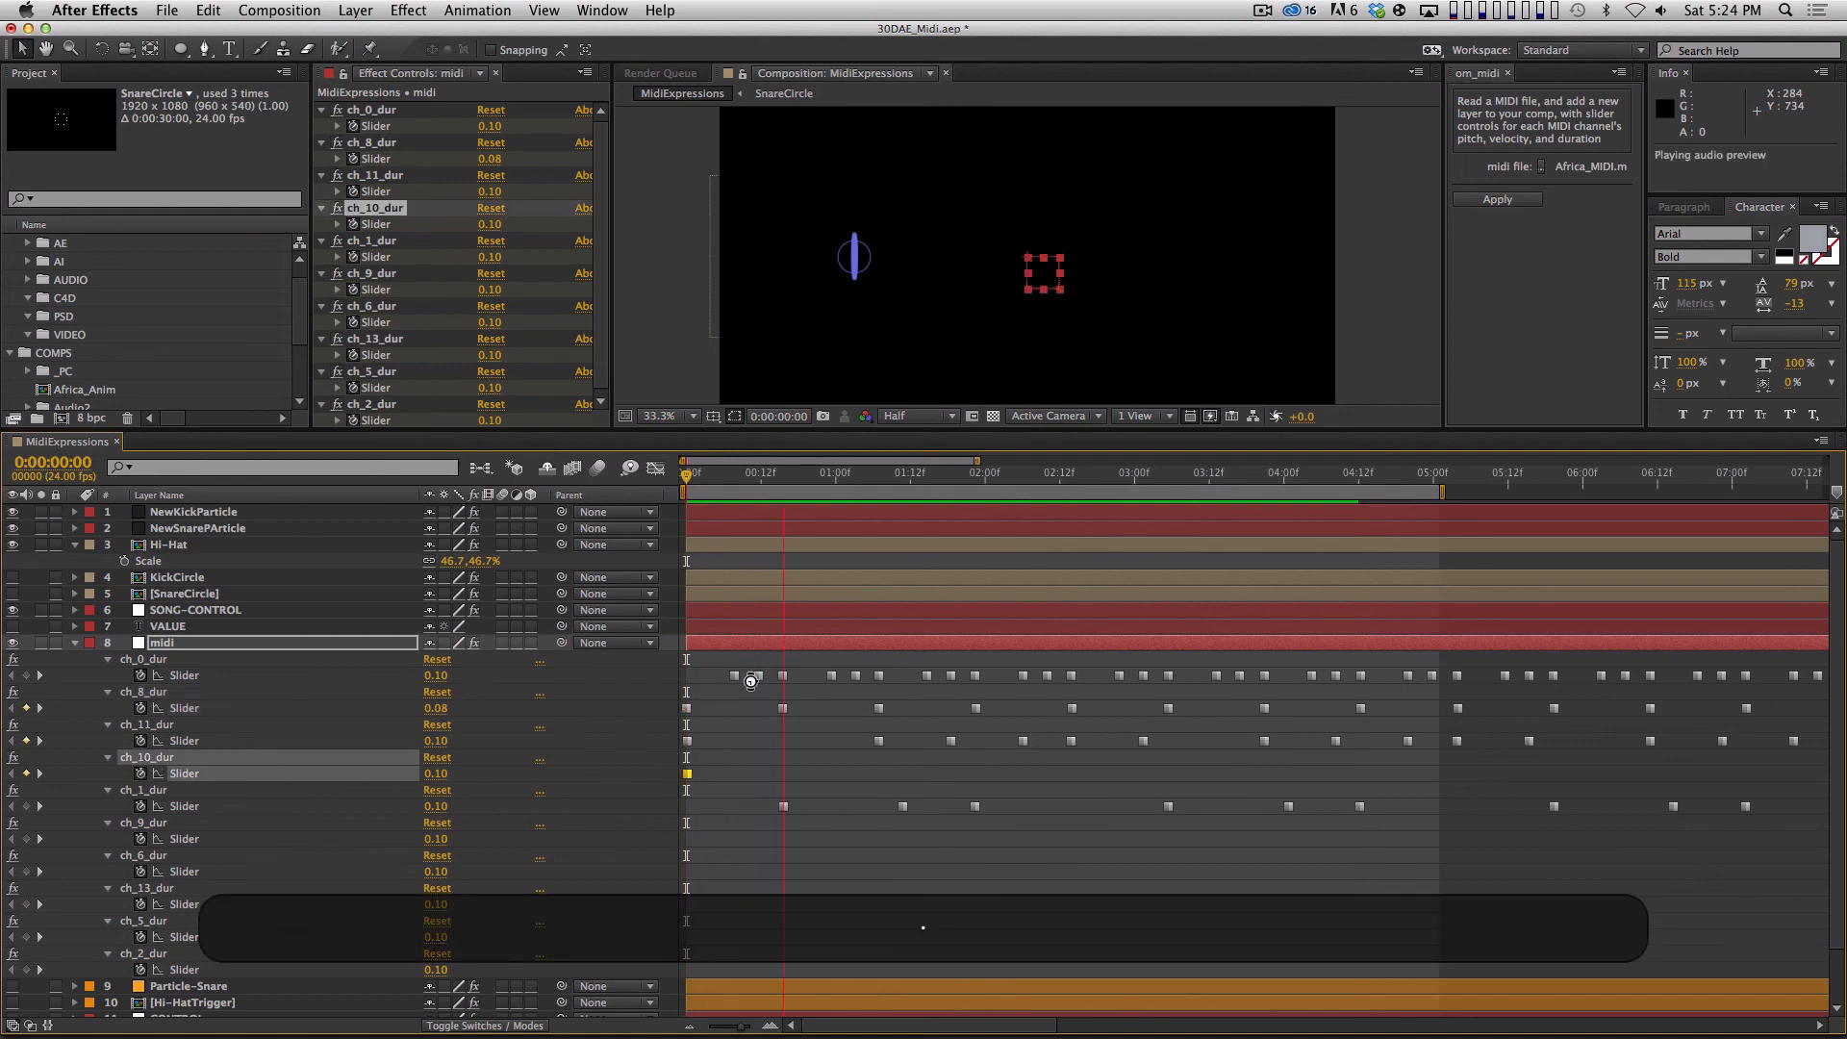
Collapse the midi and Hi-Hat layers in the MidiExpressions timeline and deselect everything.
{"action": "left_click", "coordinate": [74, 643]}
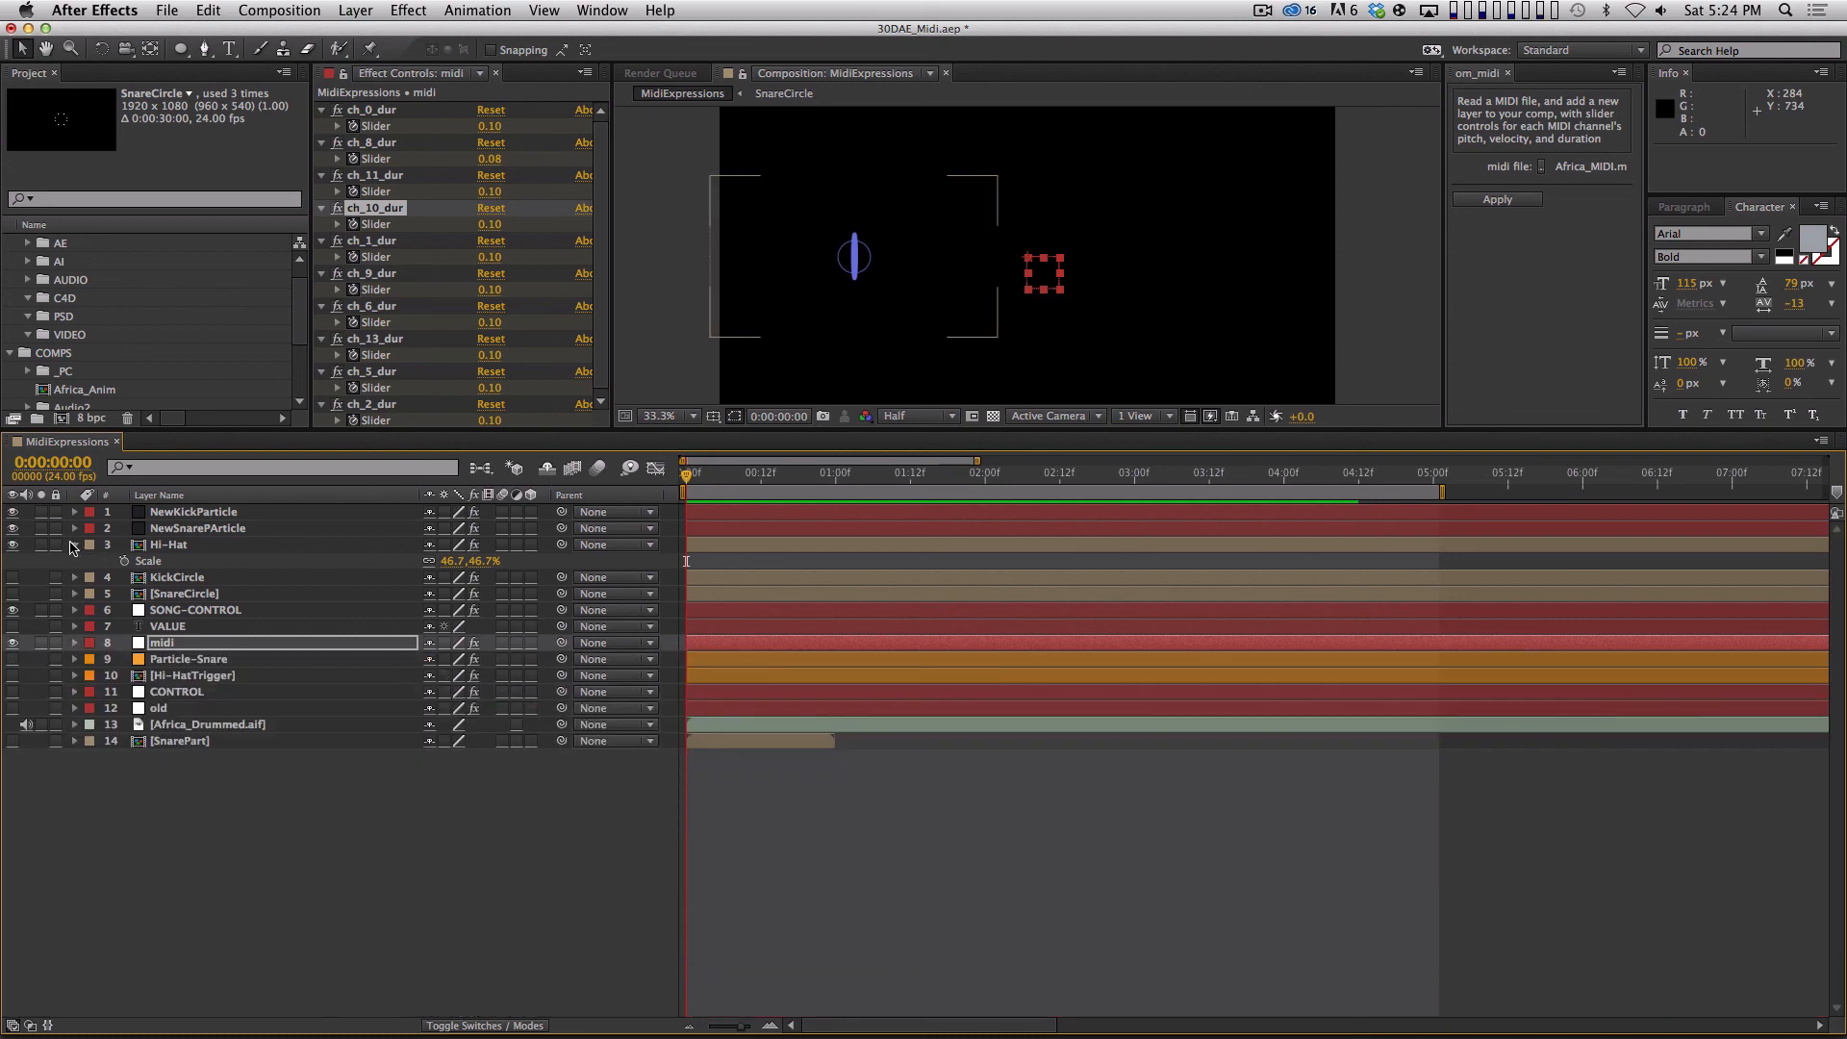
{"action": "left_click", "coordinate": [74, 544]}
{"action": "left_click", "coordinate": [199, 829]}
Duplicate the NewKickParticle layer and name the copy NewCymbal01Part.
{"action": "left_click", "coordinate": [193, 511]}
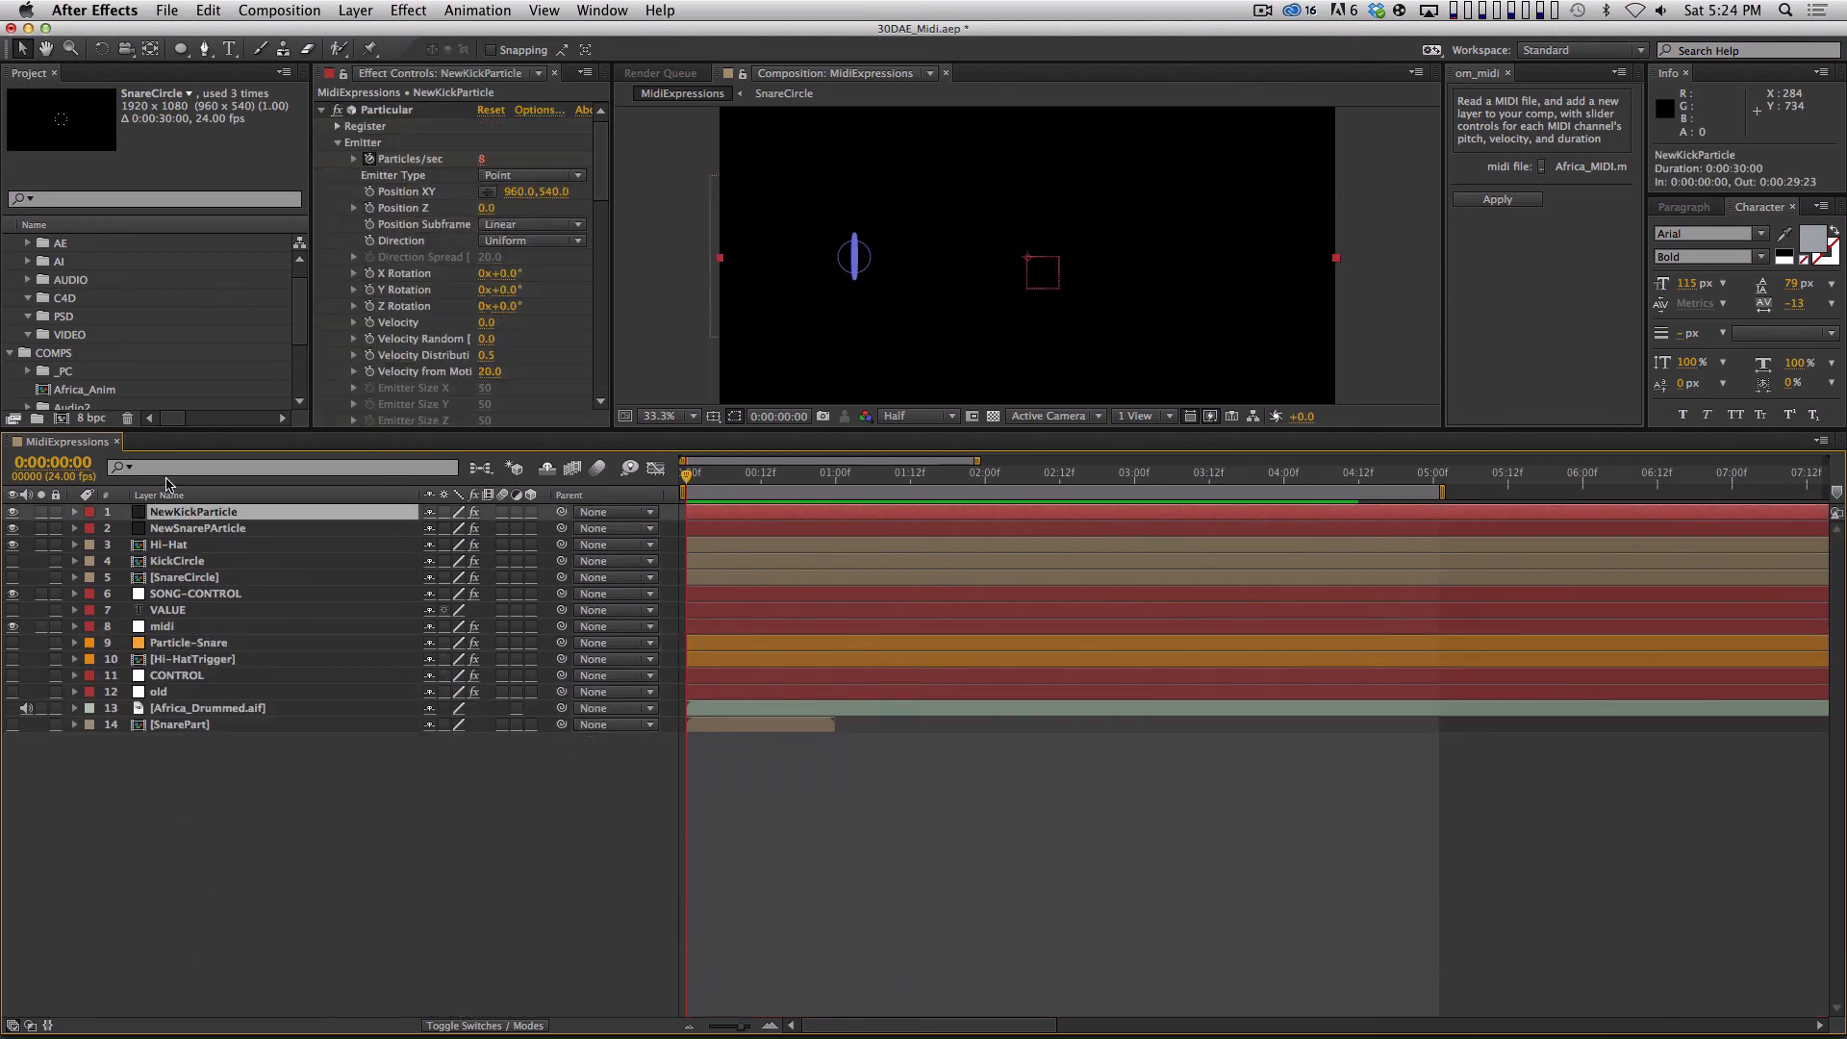
{"action": "key", "text": "super+d"}
{"action": "key", "text": "Return"}
{"action": "type", "text": "NewCymbal01Part"}
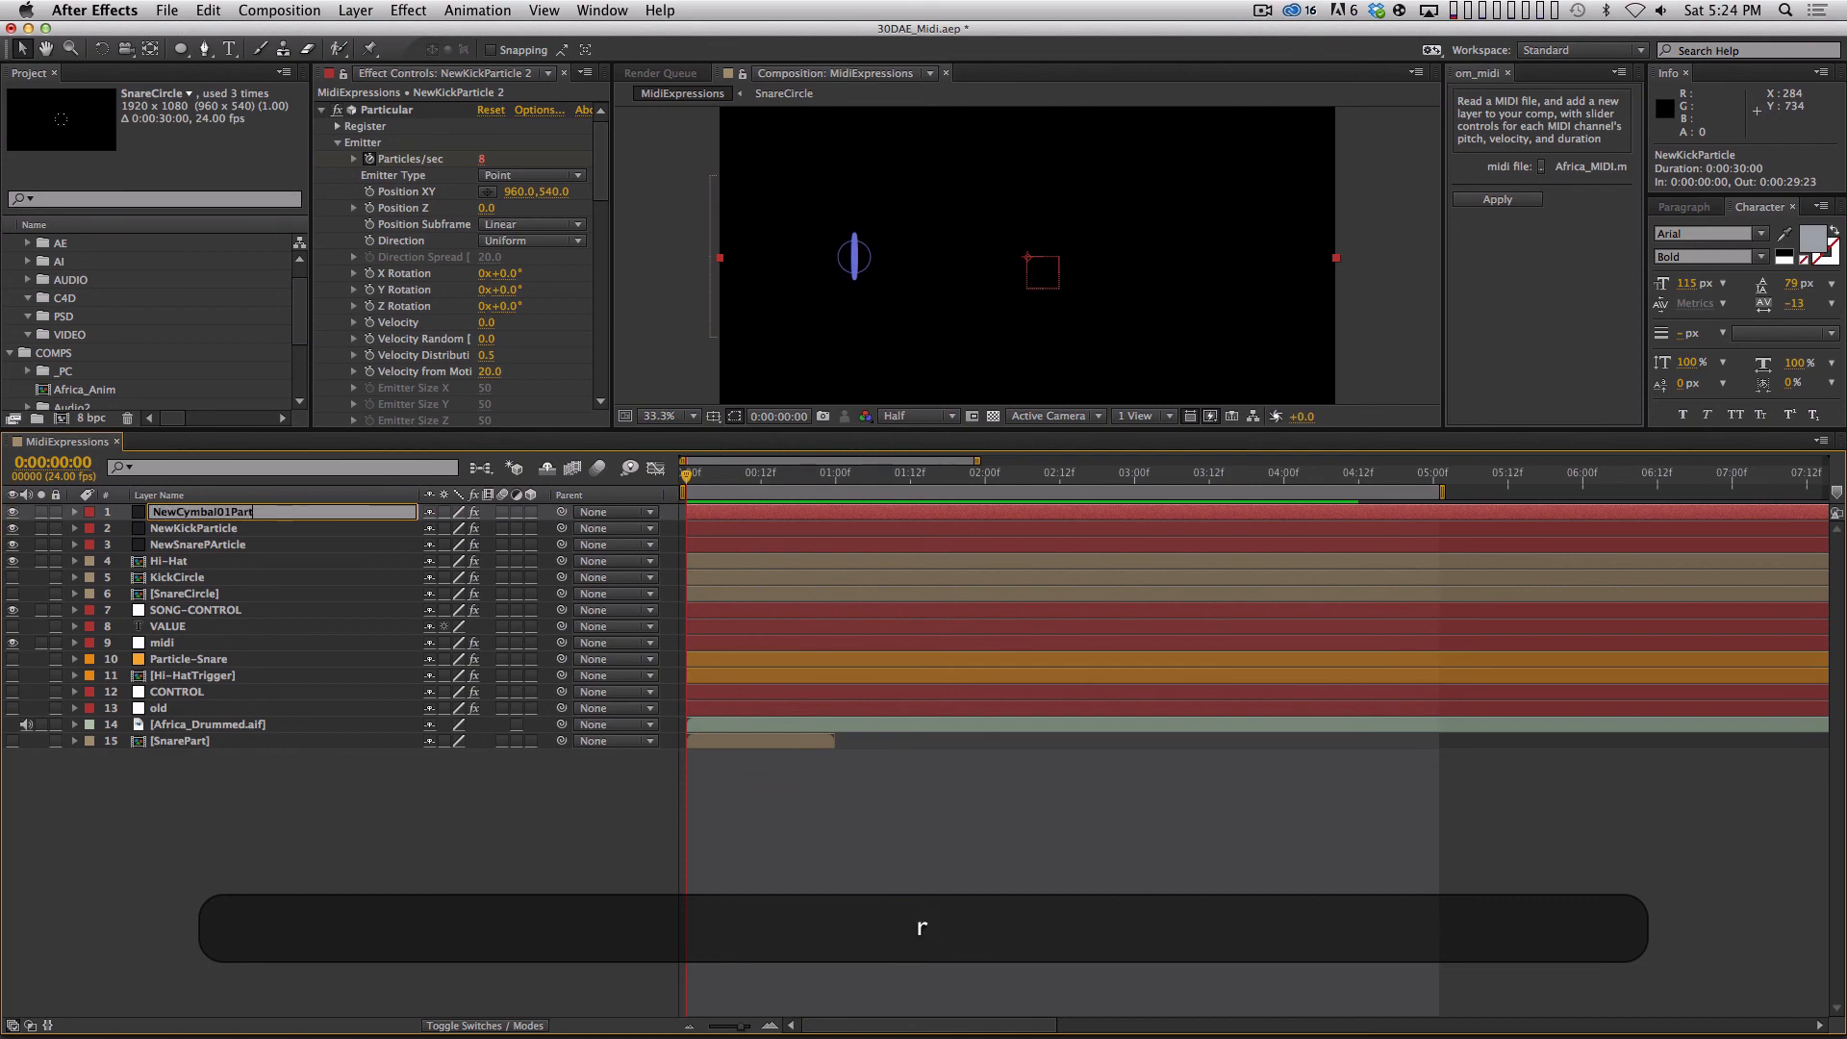
{"action": "key", "text": "Return"}
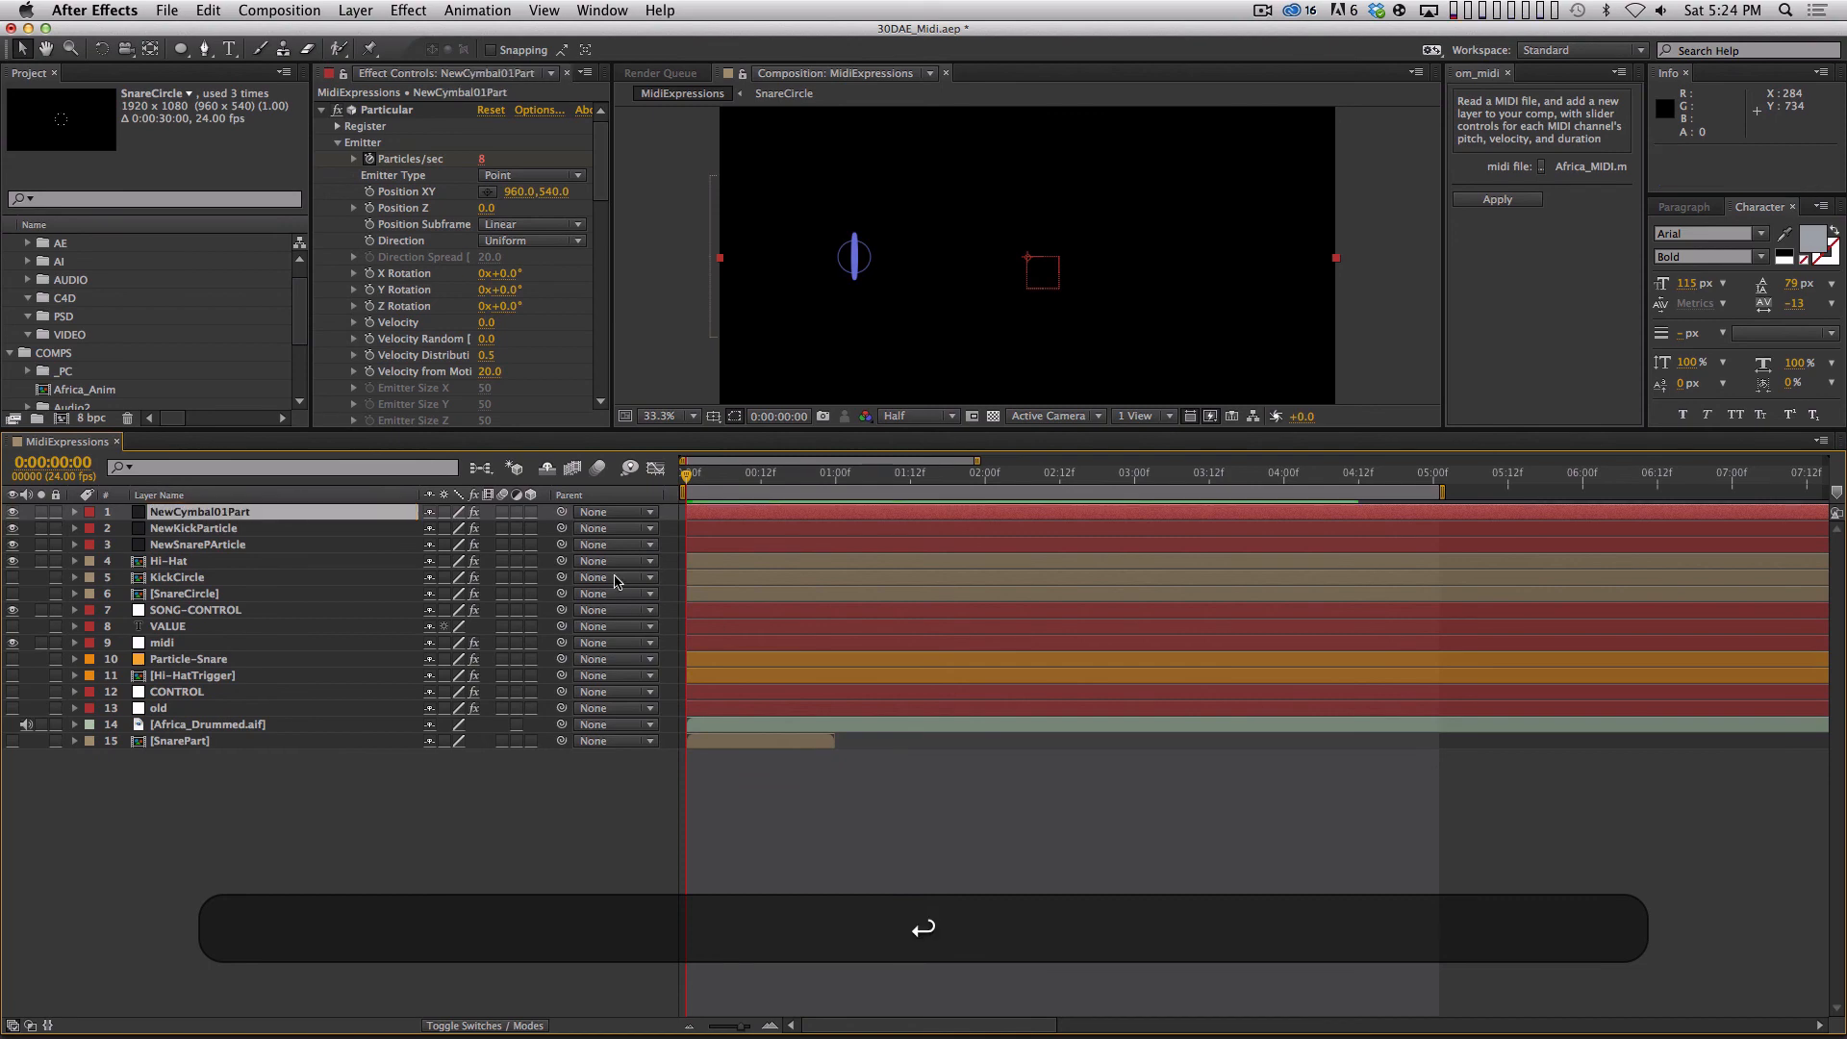
Collapse the Particular effect on NewCymbal01Part and set its CHANNEL slider to 10.
{"action": "left_click", "coordinate": [321, 111]}
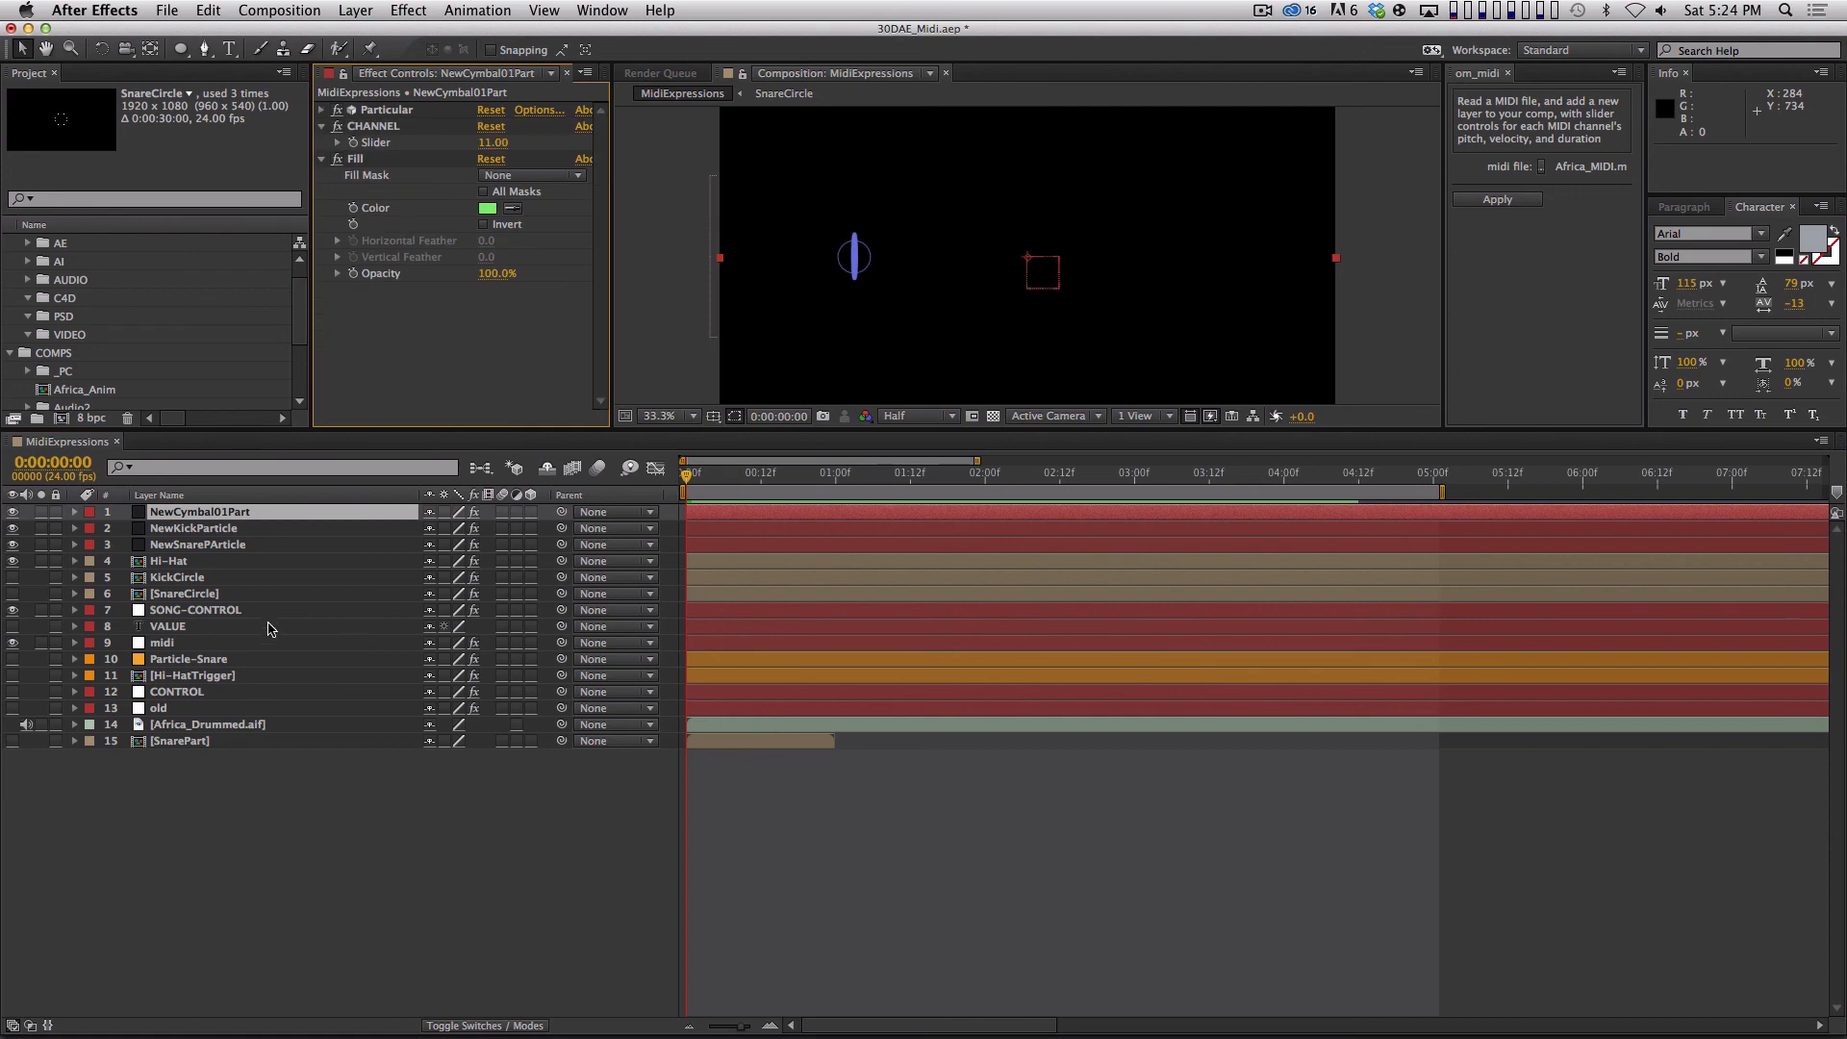
{"action": "left_click", "coordinate": [493, 142]}
{"action": "type", "text": "10"}
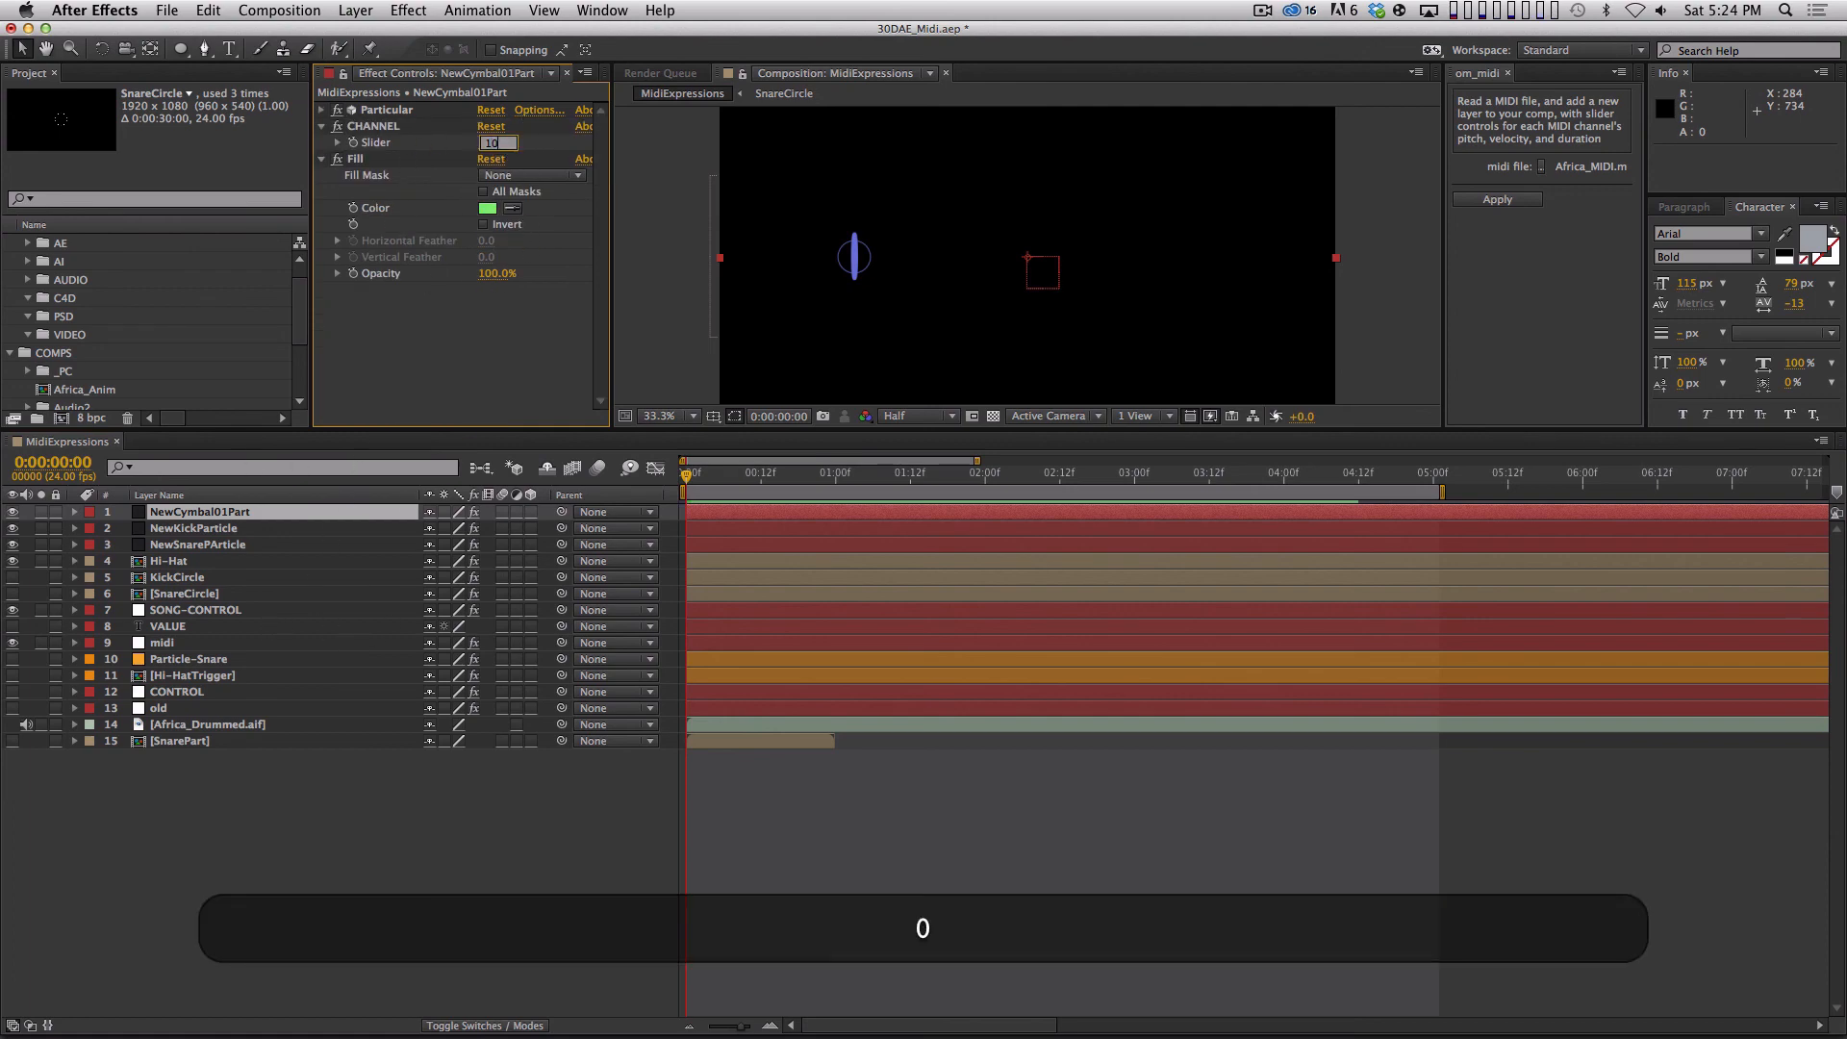
{"action": "key", "text": "Return"}
Check the ch_10_dur keyframe on the midi layer, then collapse the layer again.
{"action": "left_click", "coordinate": [303, 644]}
{"action": "key", "text": "u"}
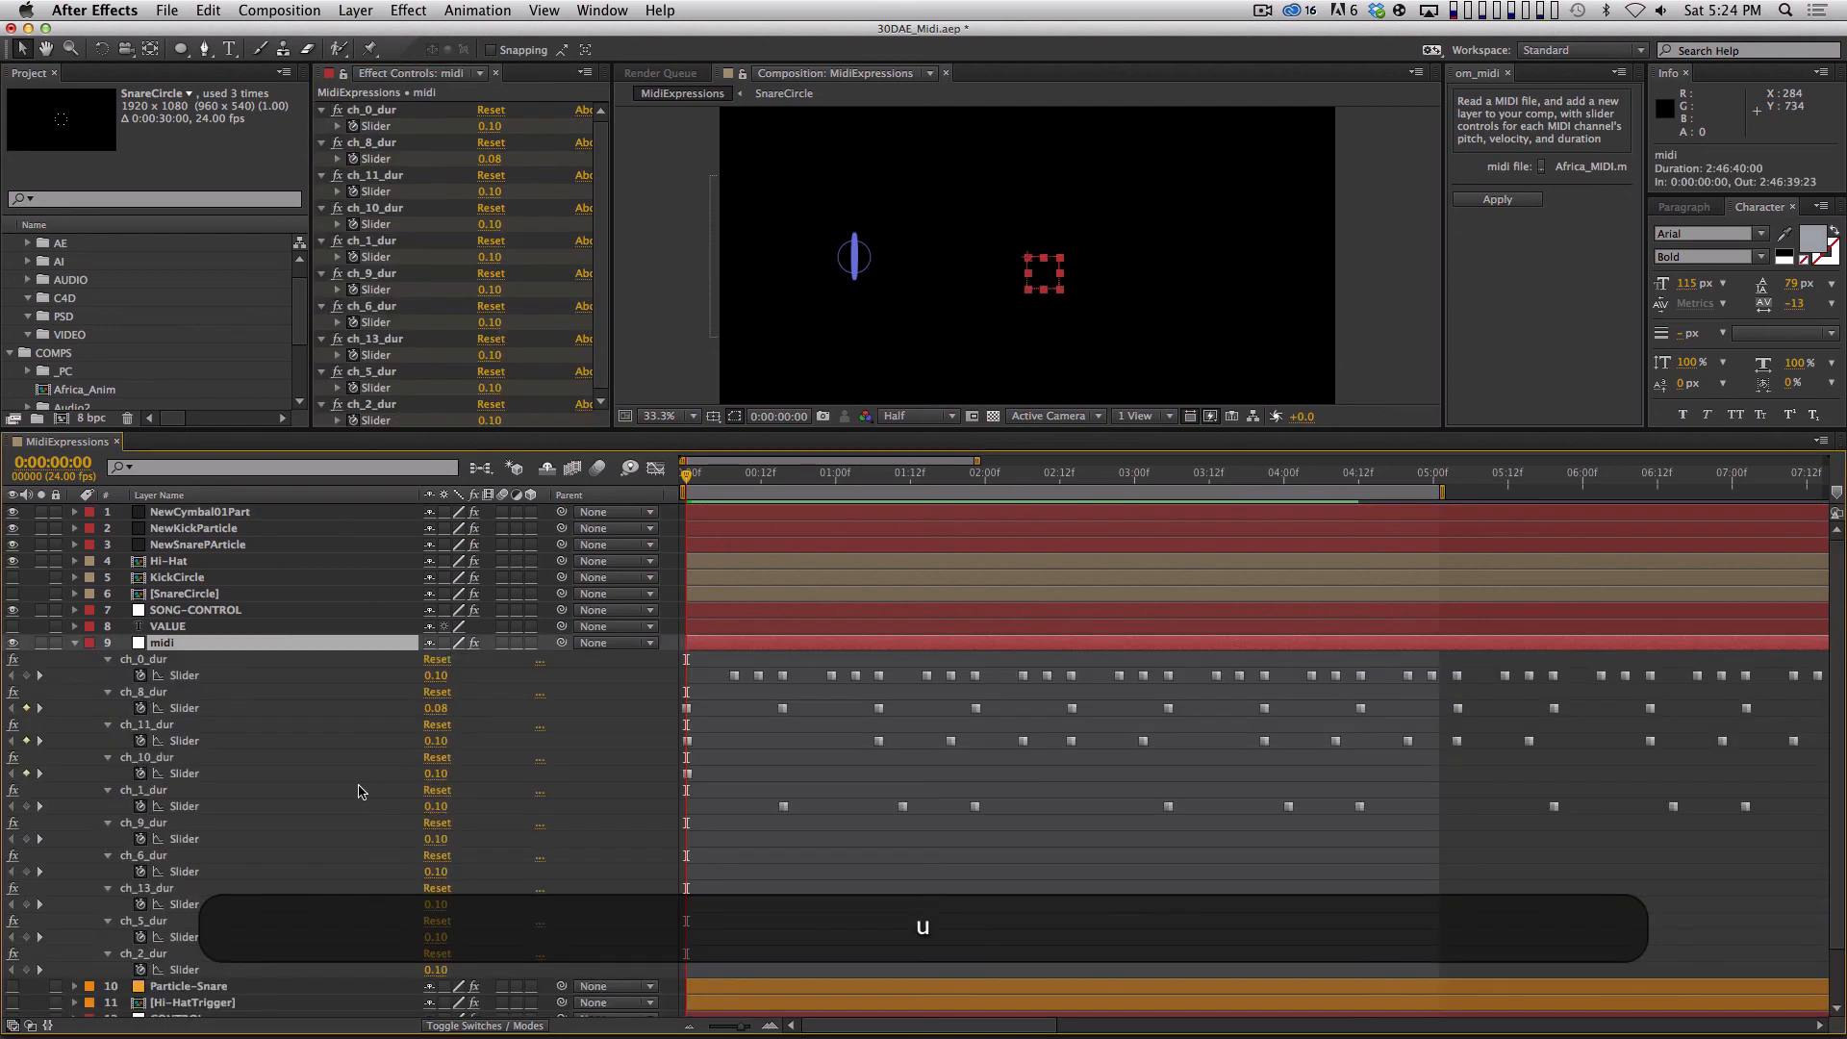
{"action": "left_click", "coordinate": [687, 774]}
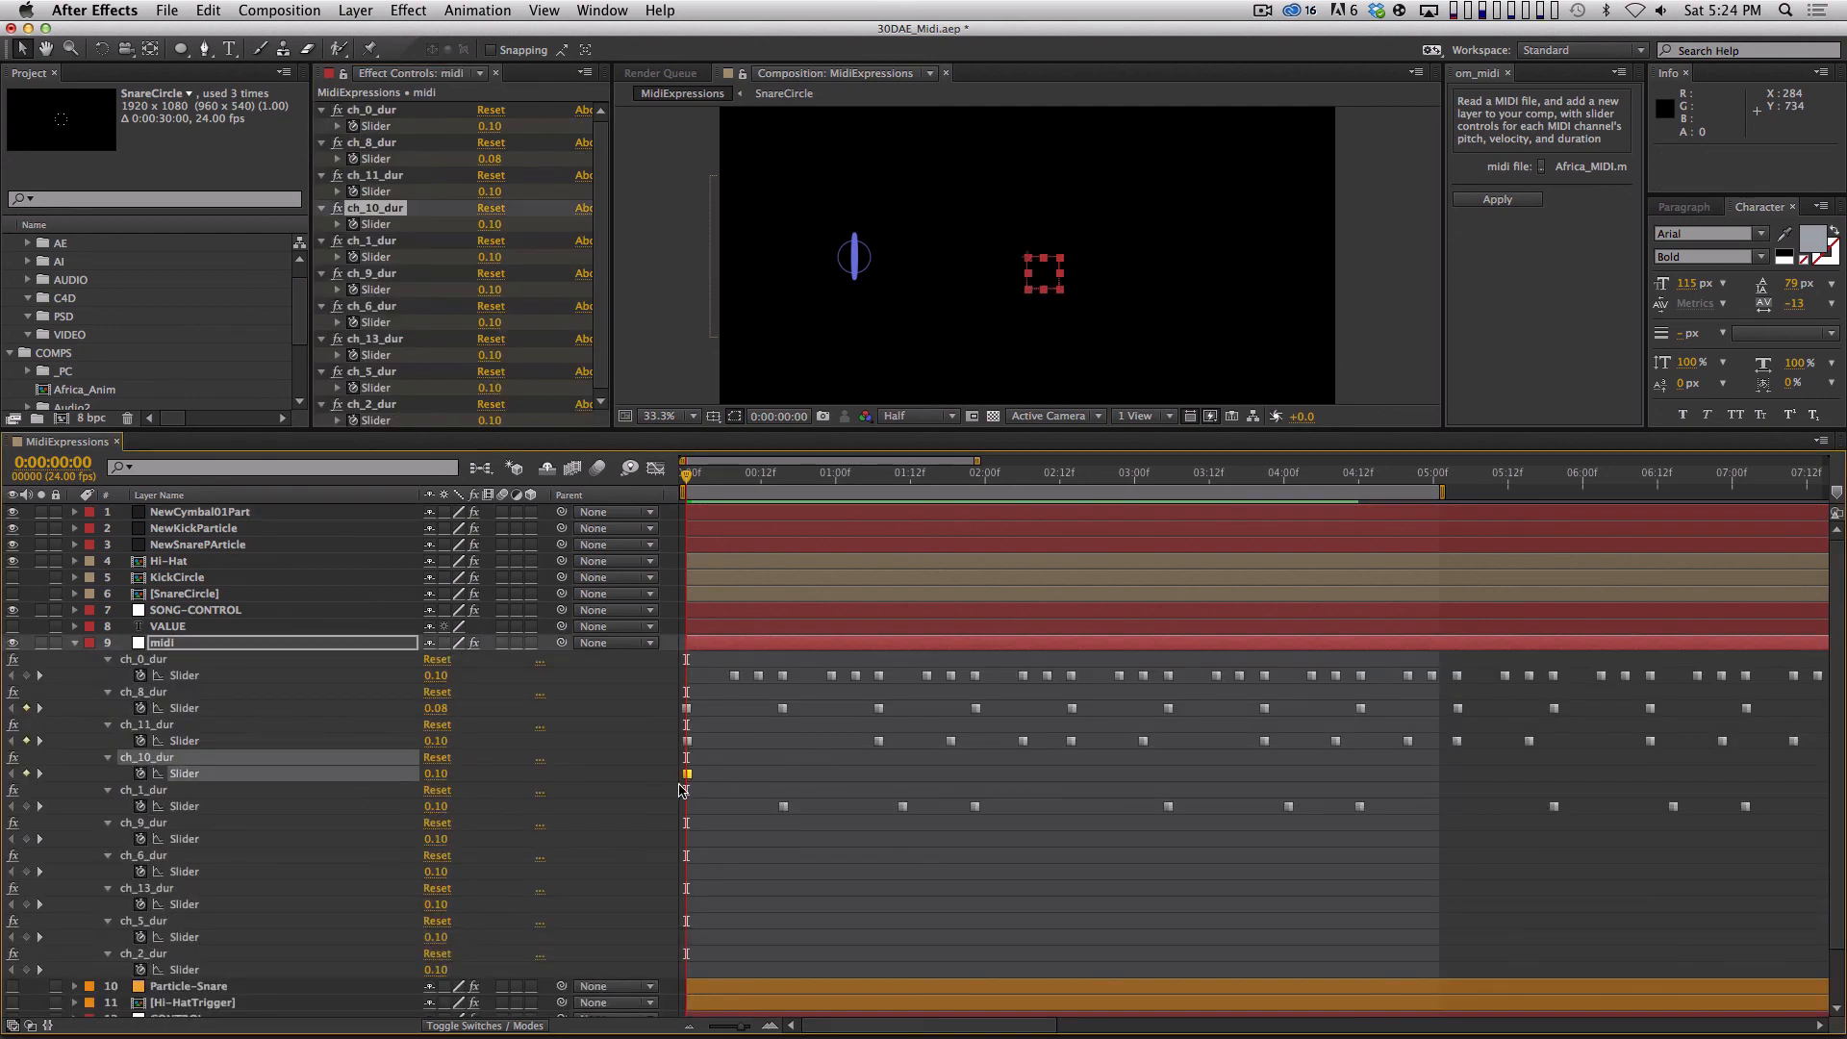
{"action": "left_click", "coordinate": [75, 644]}
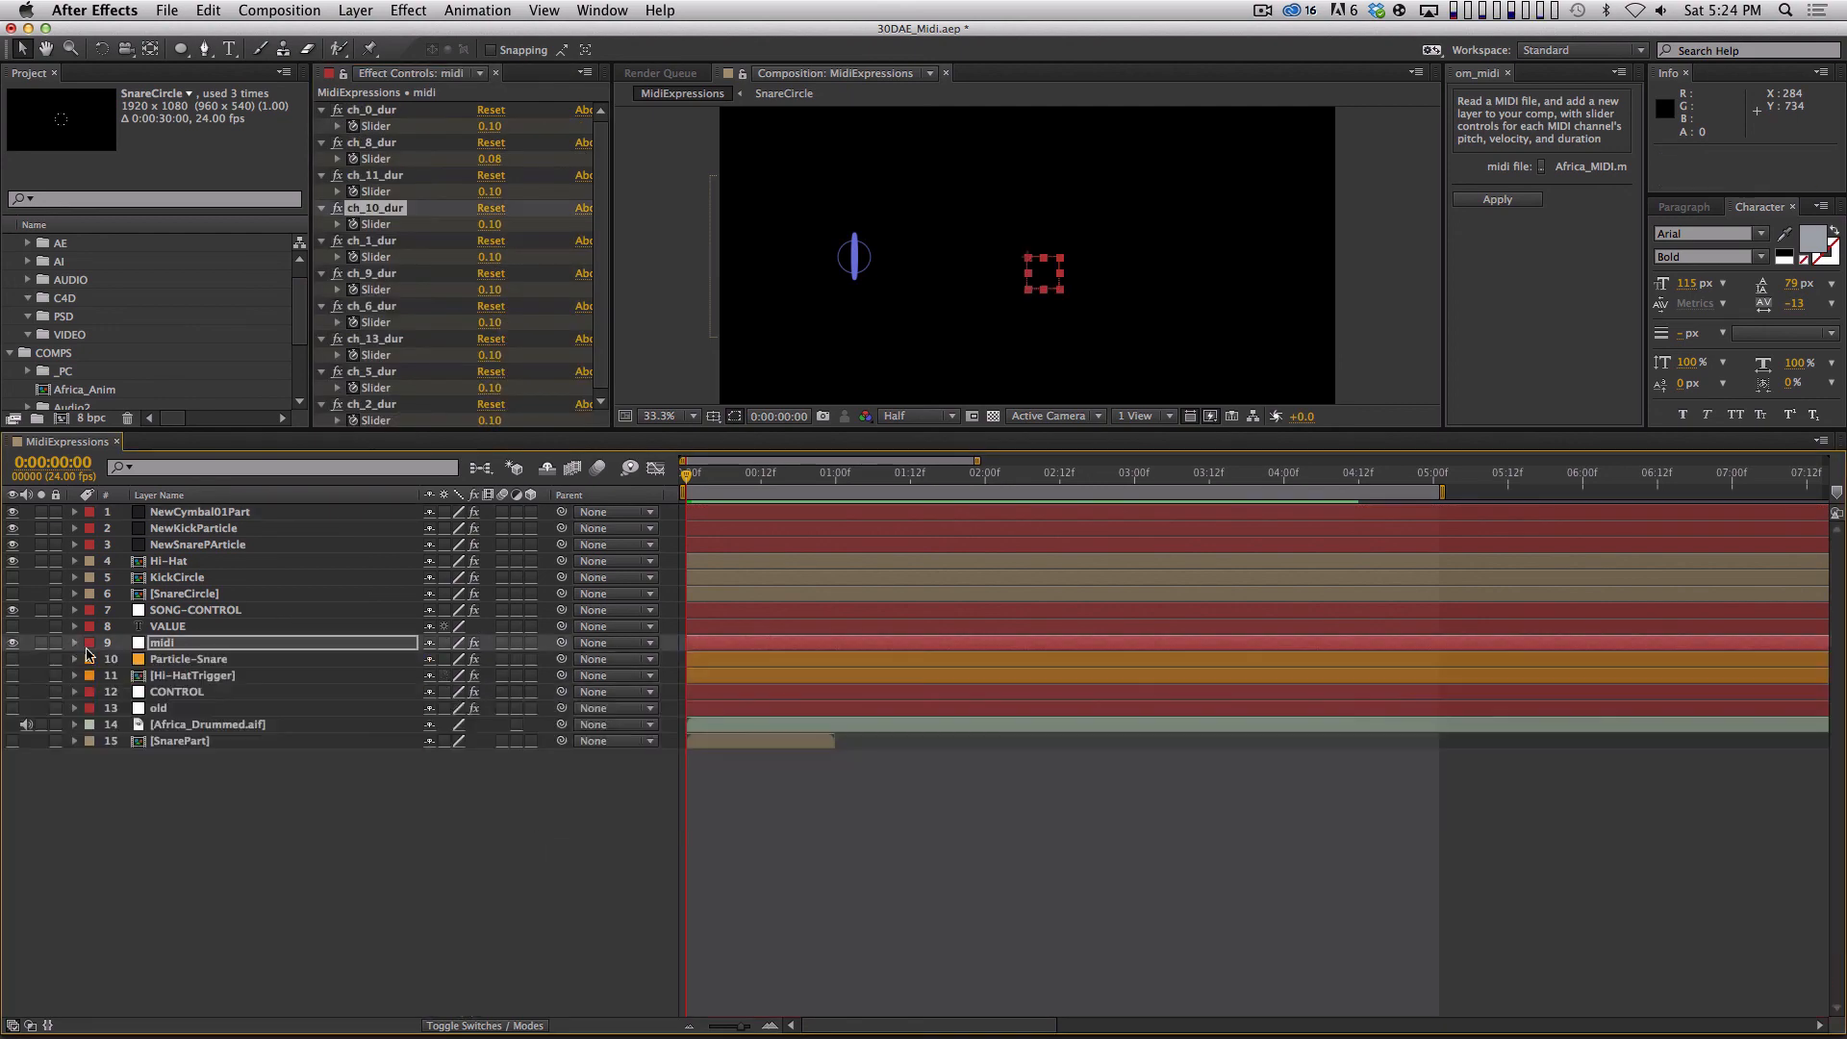
{"action": "left_click", "coordinate": [428, 968]}
Set NewCymbal01Part's Particular particle type to Sphere with a size of 5 and preview it.
{"action": "left_click", "coordinate": [237, 510]}
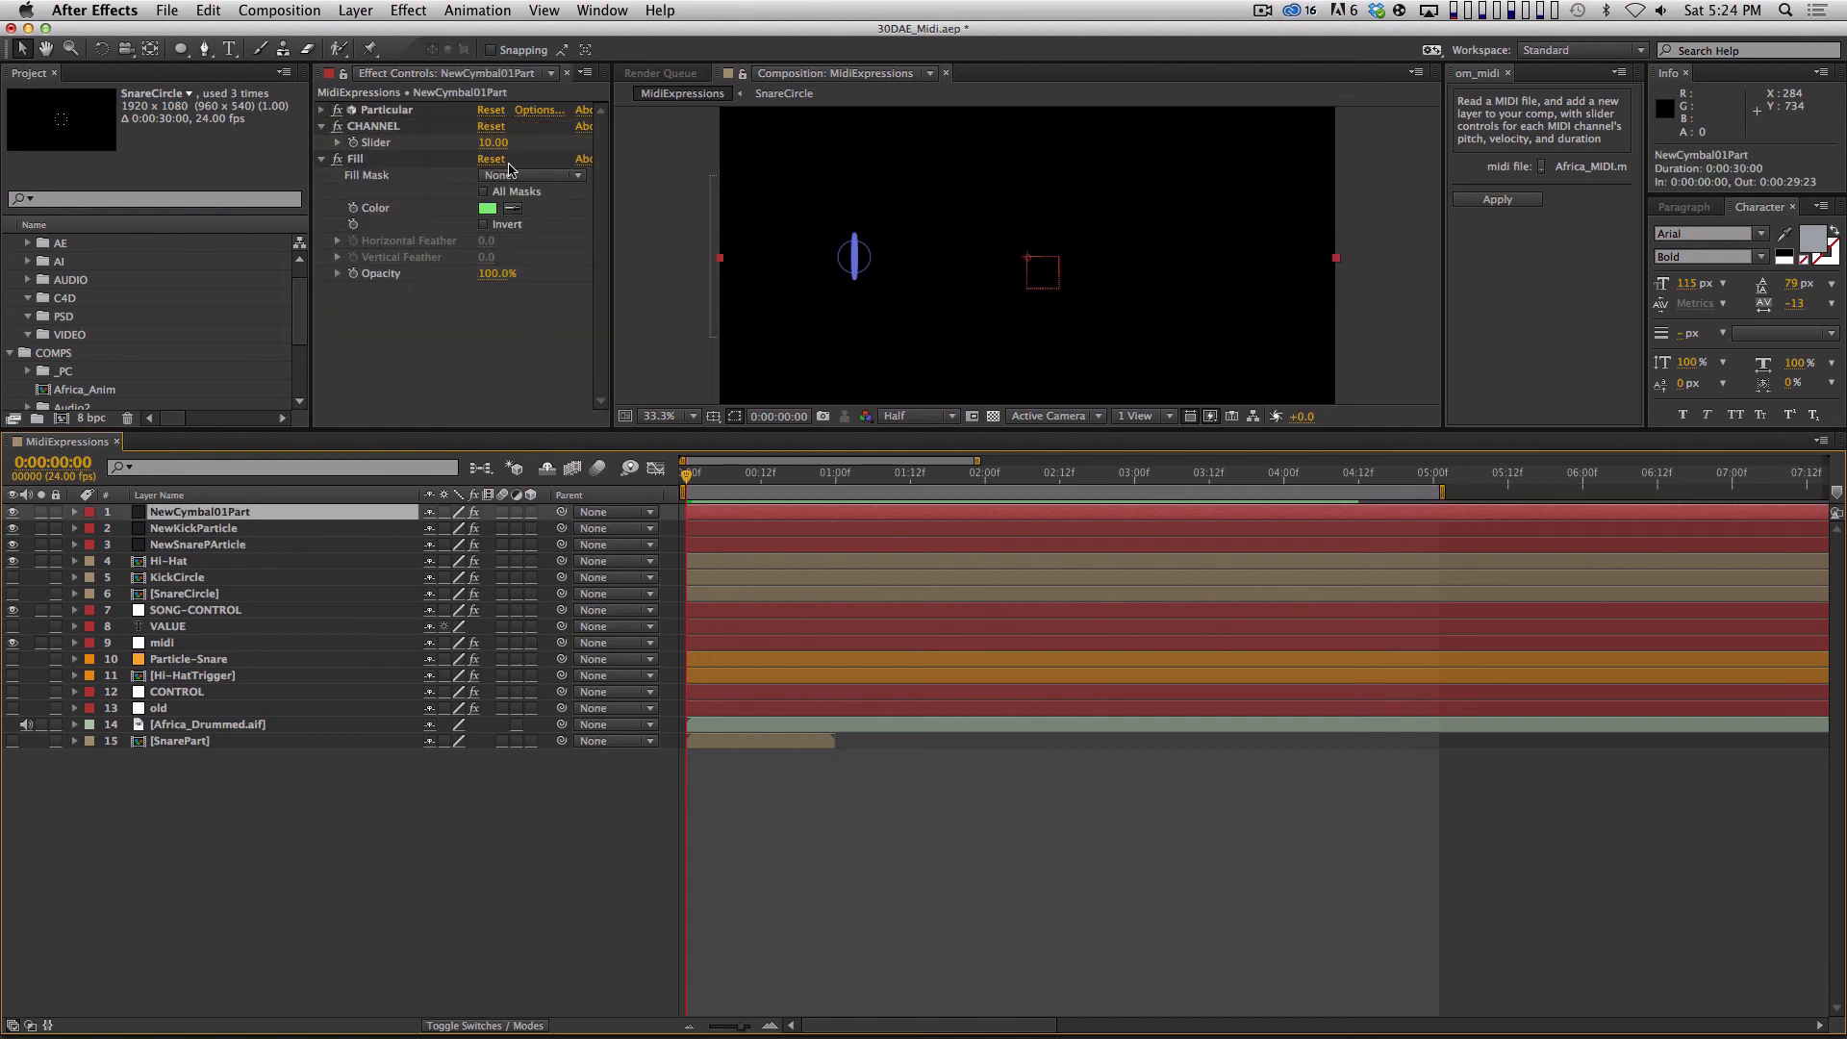
{"action": "left_click", "coordinate": [322, 110]}
{"action": "left_click_drag", "start_coordinate": [598, 202], "coordinate": [597, 288]}
{"action": "left_click", "coordinate": [539, 214]}
{"action": "left_click", "coordinate": [560, 234]}
{"action": "left_click", "coordinate": [502, 361]}
{"action": "type", "text": "5"}
{"action": "key", "text": "Return"}
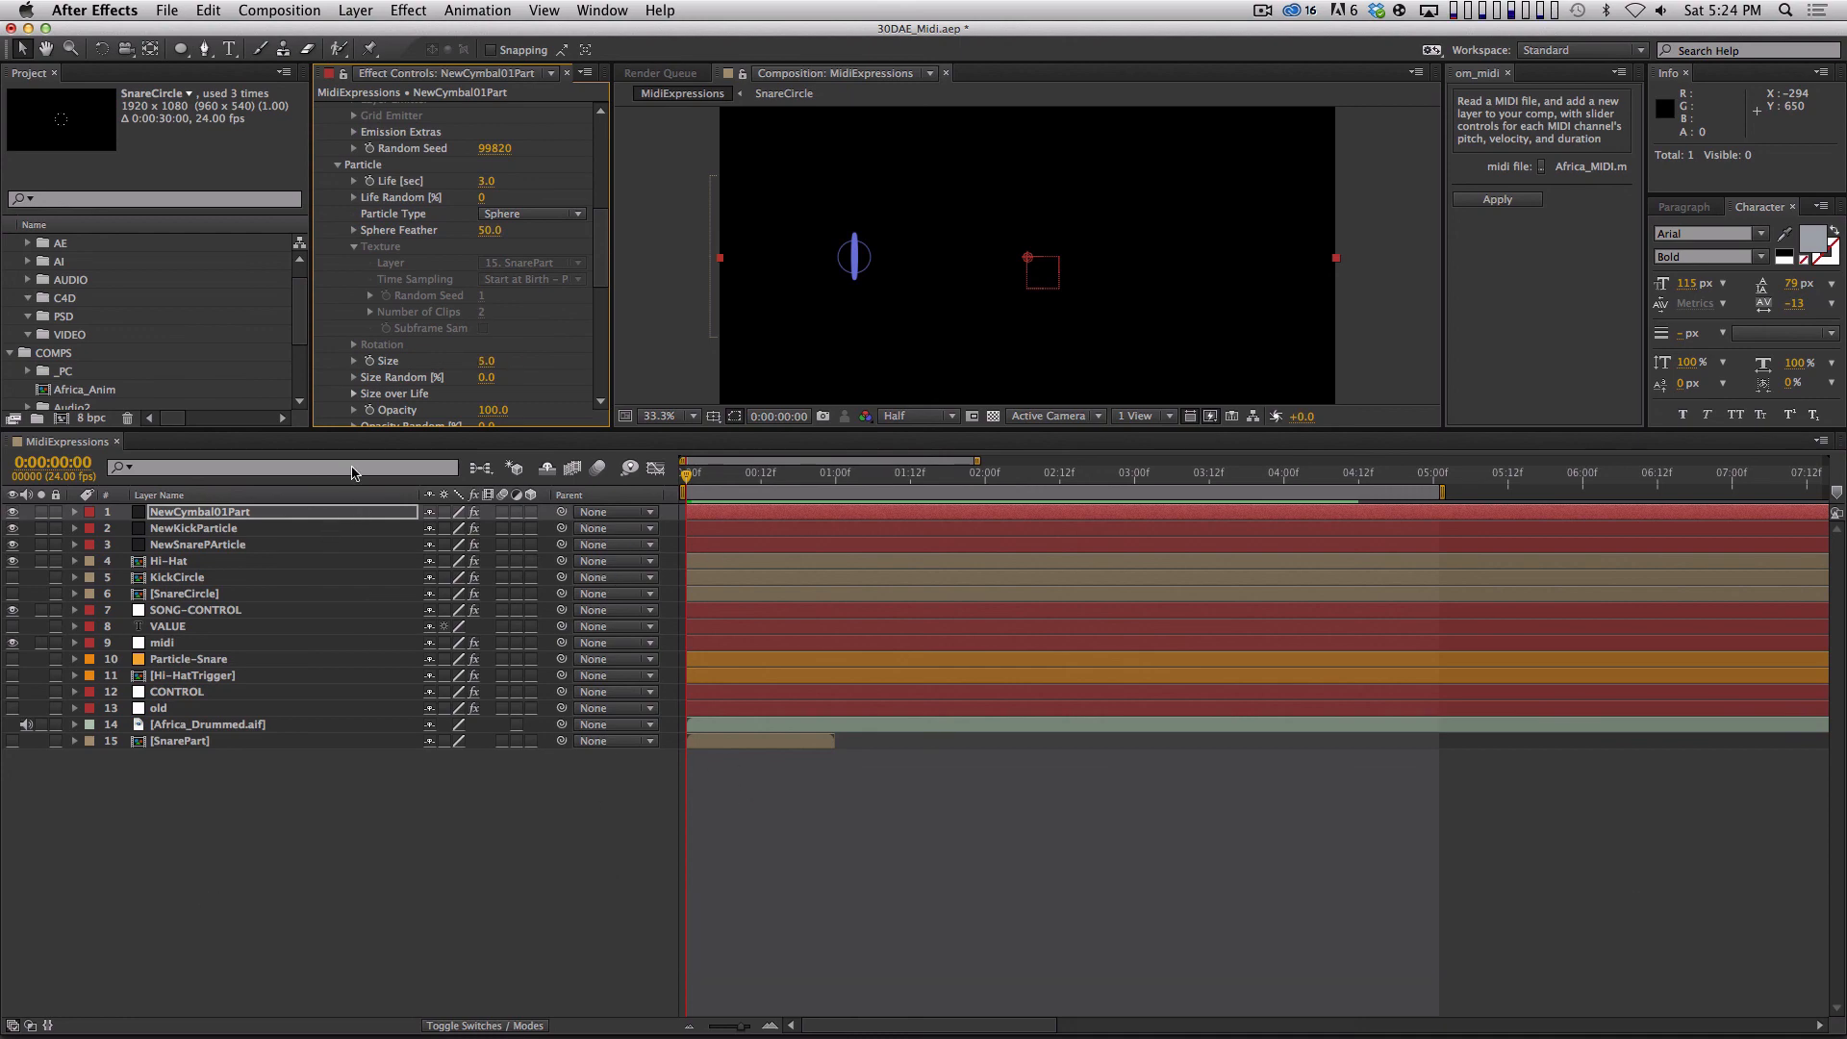
{"action": "key", "text": "KP_0"}
{"action": "key", "text": "space"}
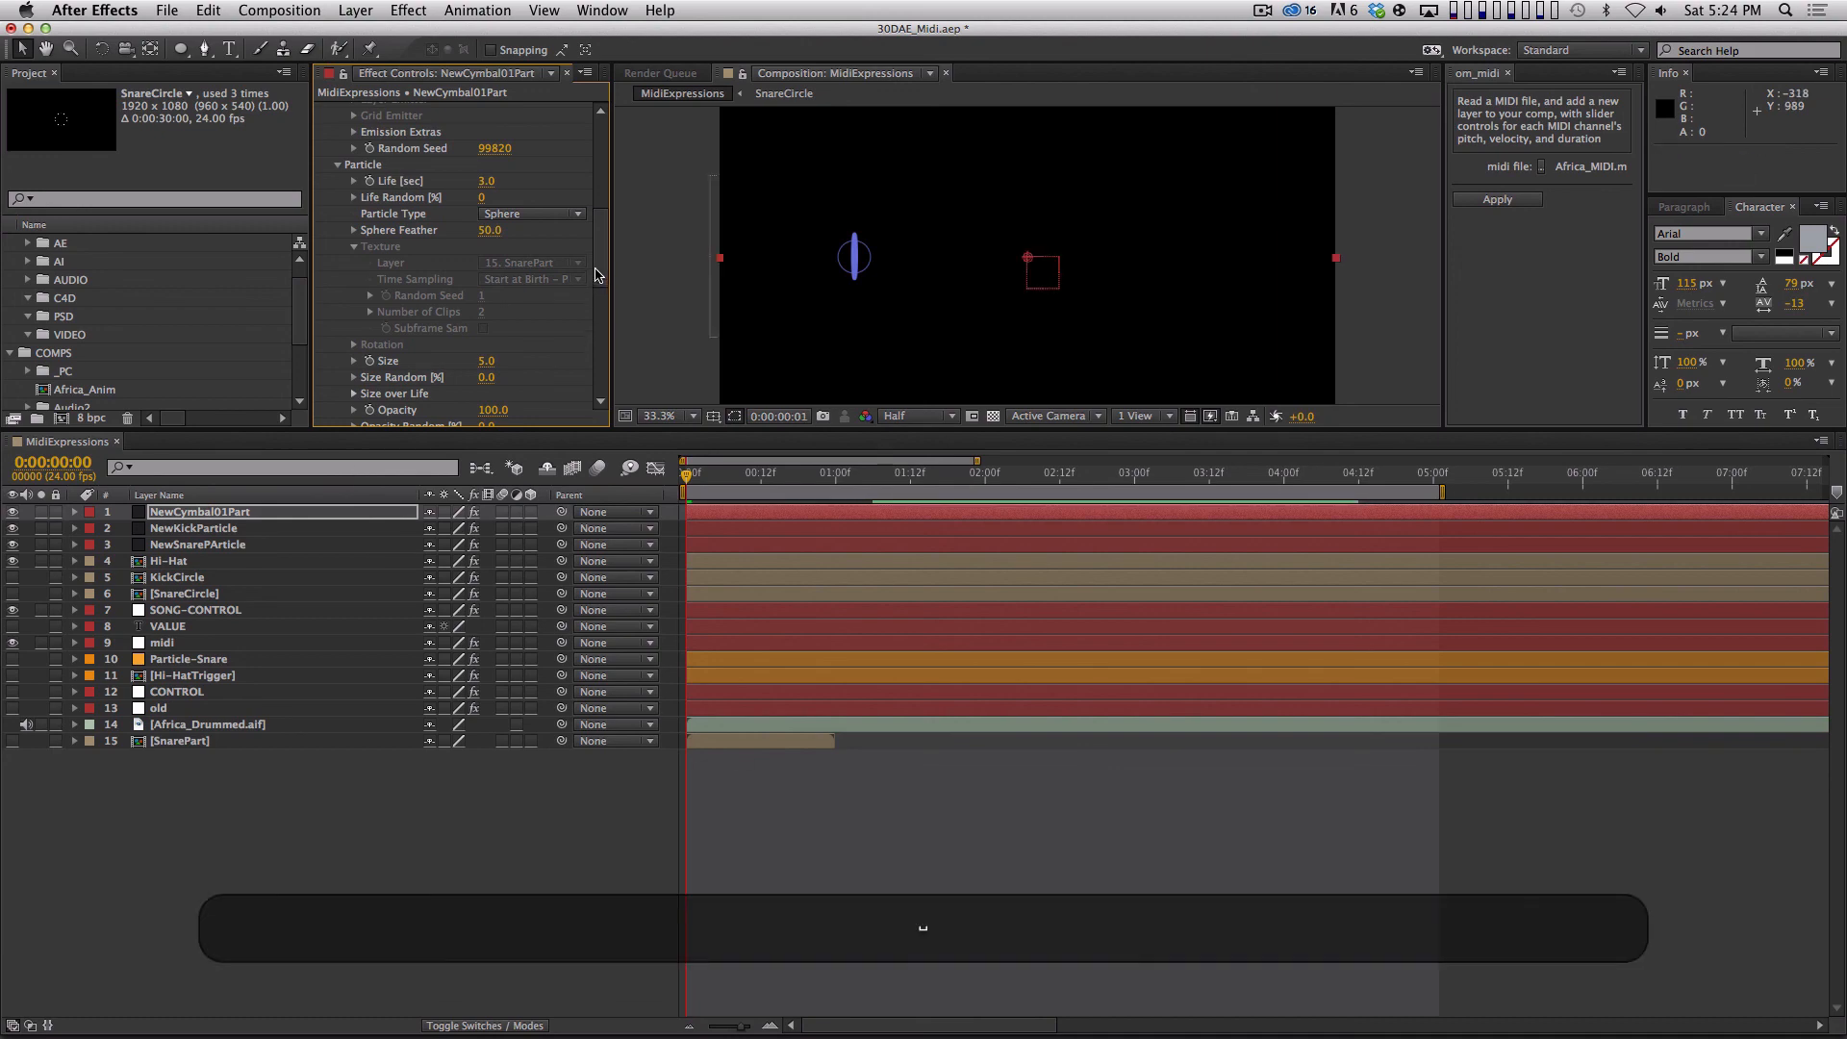
Change the Particular Random Seed of NewCymbal01Part to 99590 and preview from the first frame.
{"action": "scroll", "coordinate": [595, 260], "scroll_direction": "down", "scroll_amount": 5}
{"action": "scroll", "coordinate": [486, 336], "scroll_direction": "up", "scroll_amount": 12}
{"action": "left_click_drag", "start_coordinate": [467, 321], "coordinate": [486, 384]}
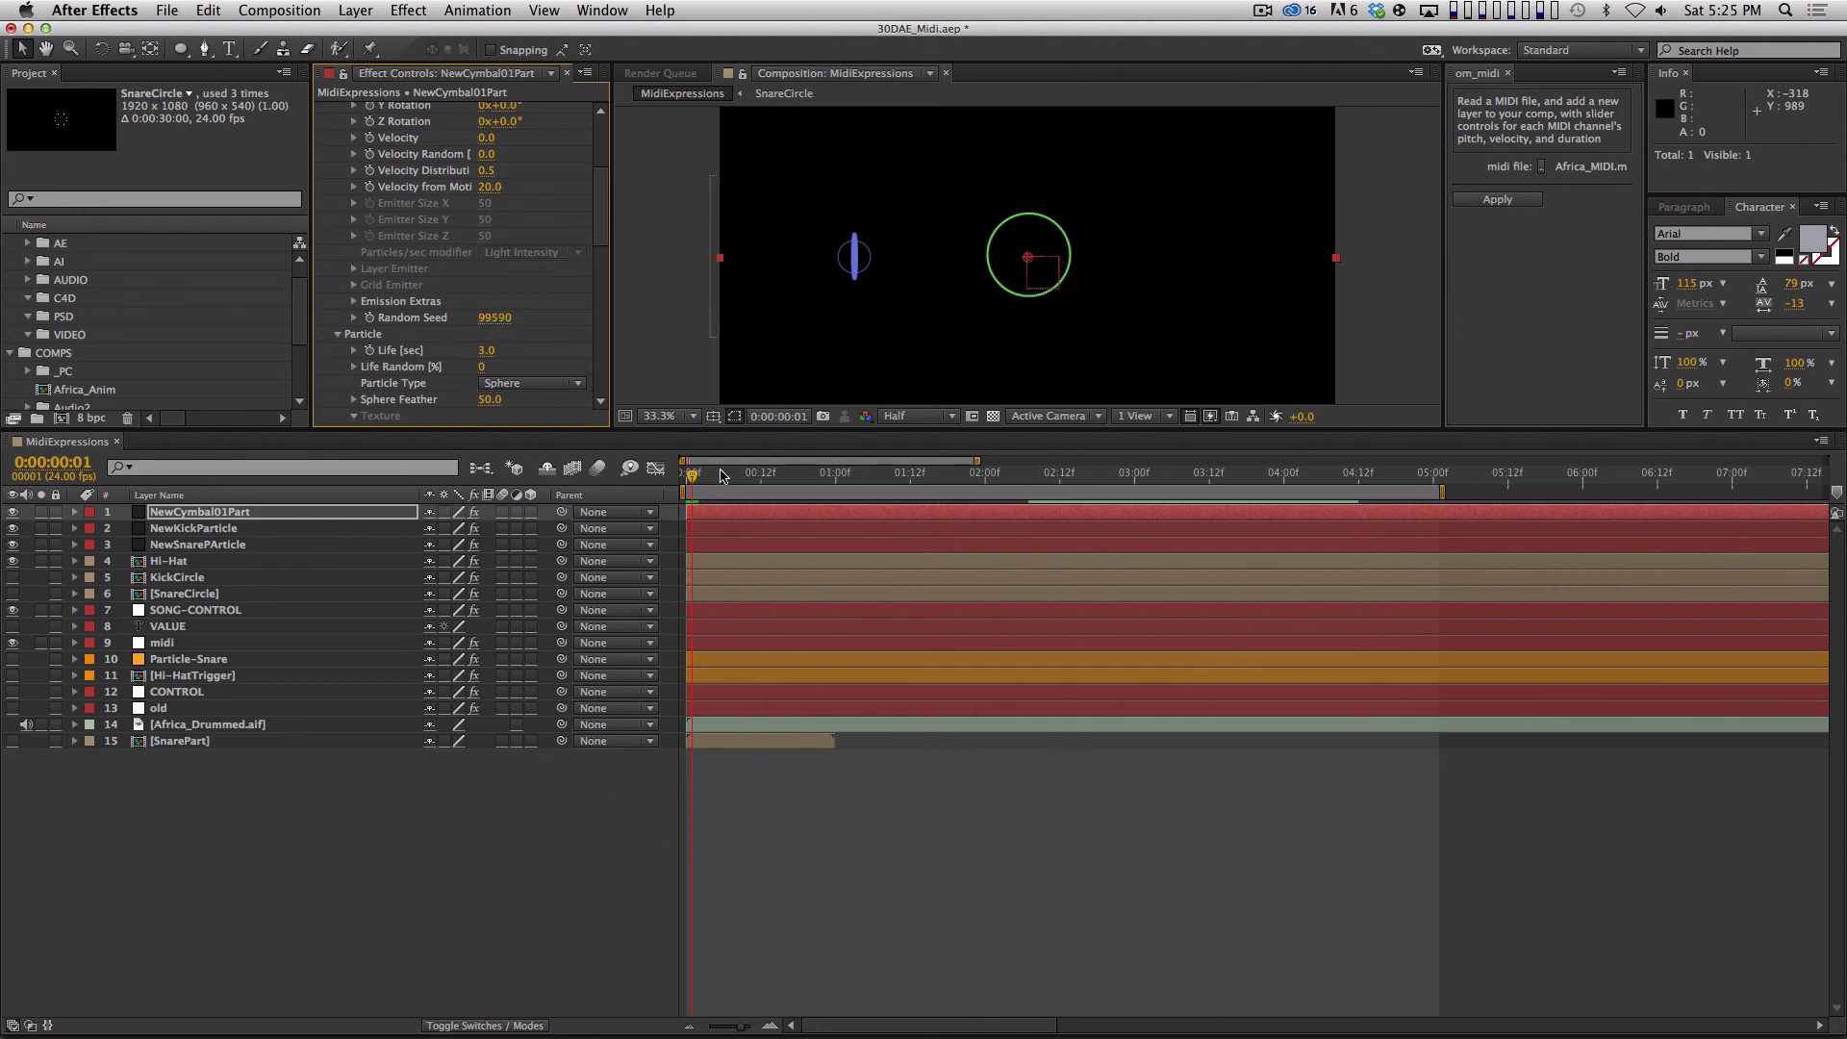
{"action": "key", "text": "Home"}
{"action": "key", "text": "space"}
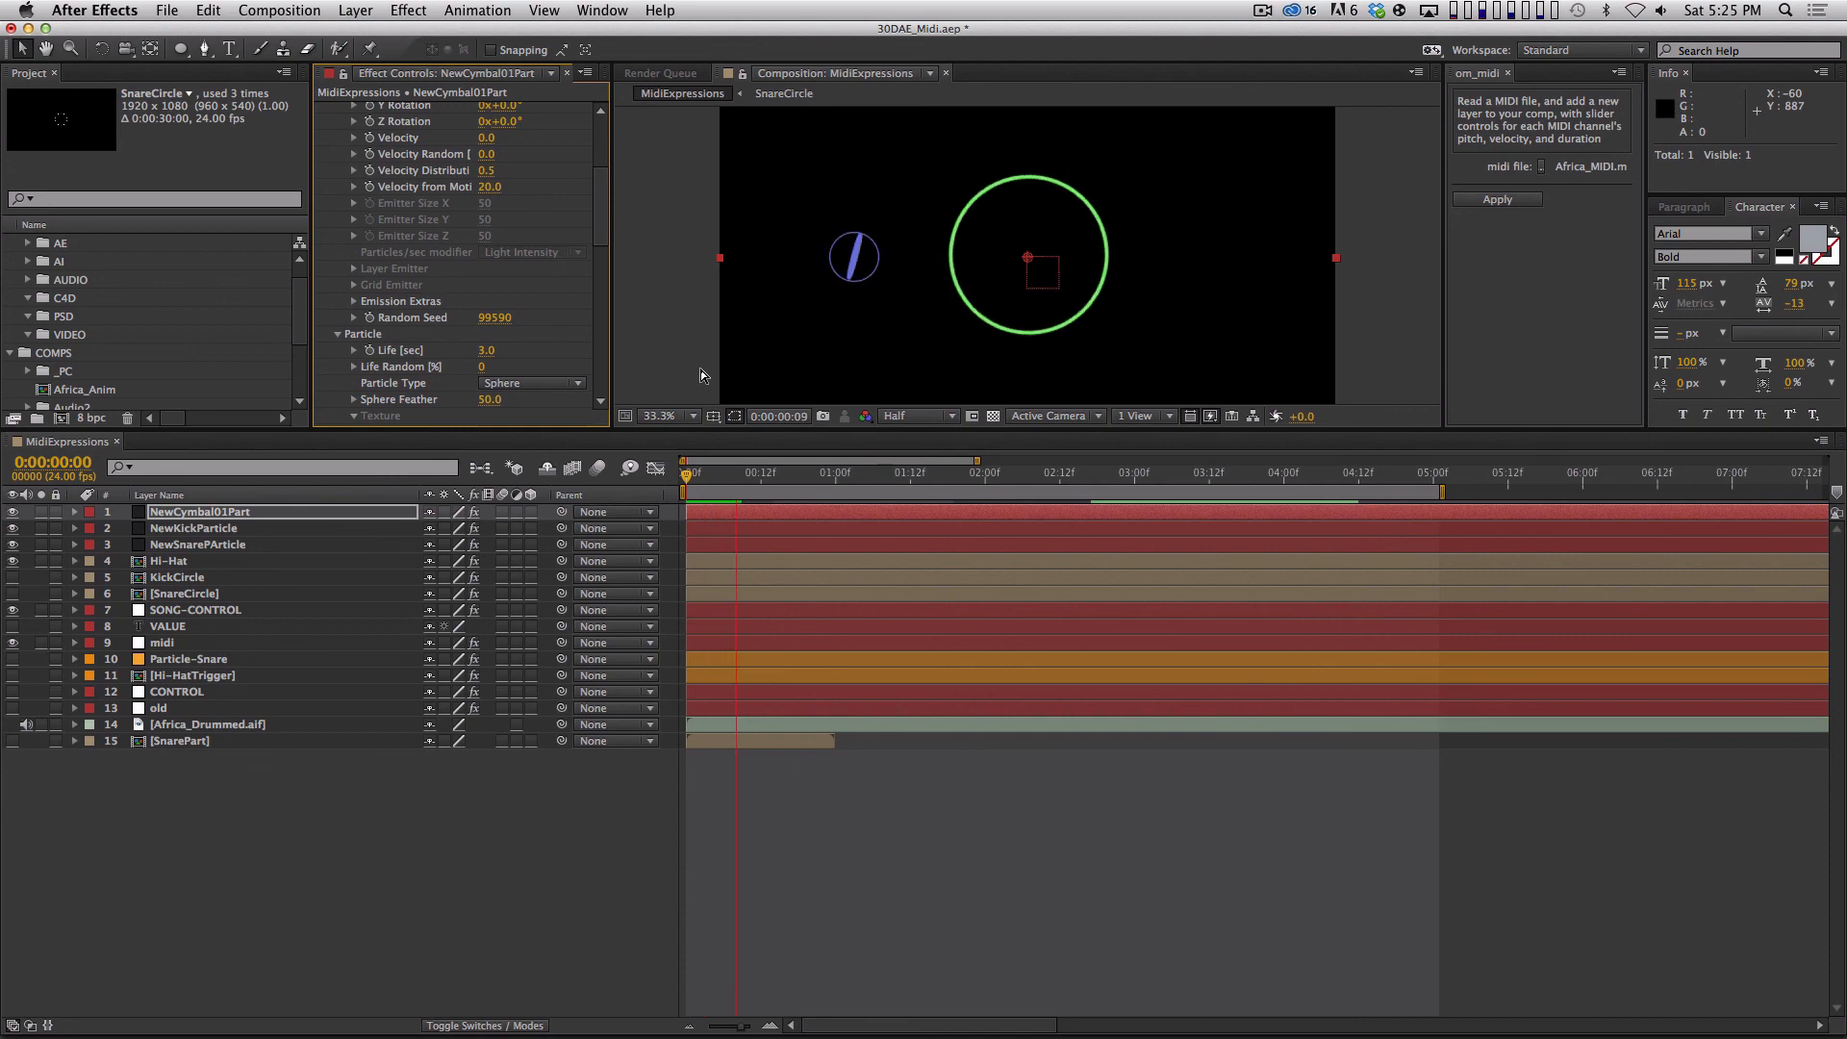
{"action": "key", "text": "space"}
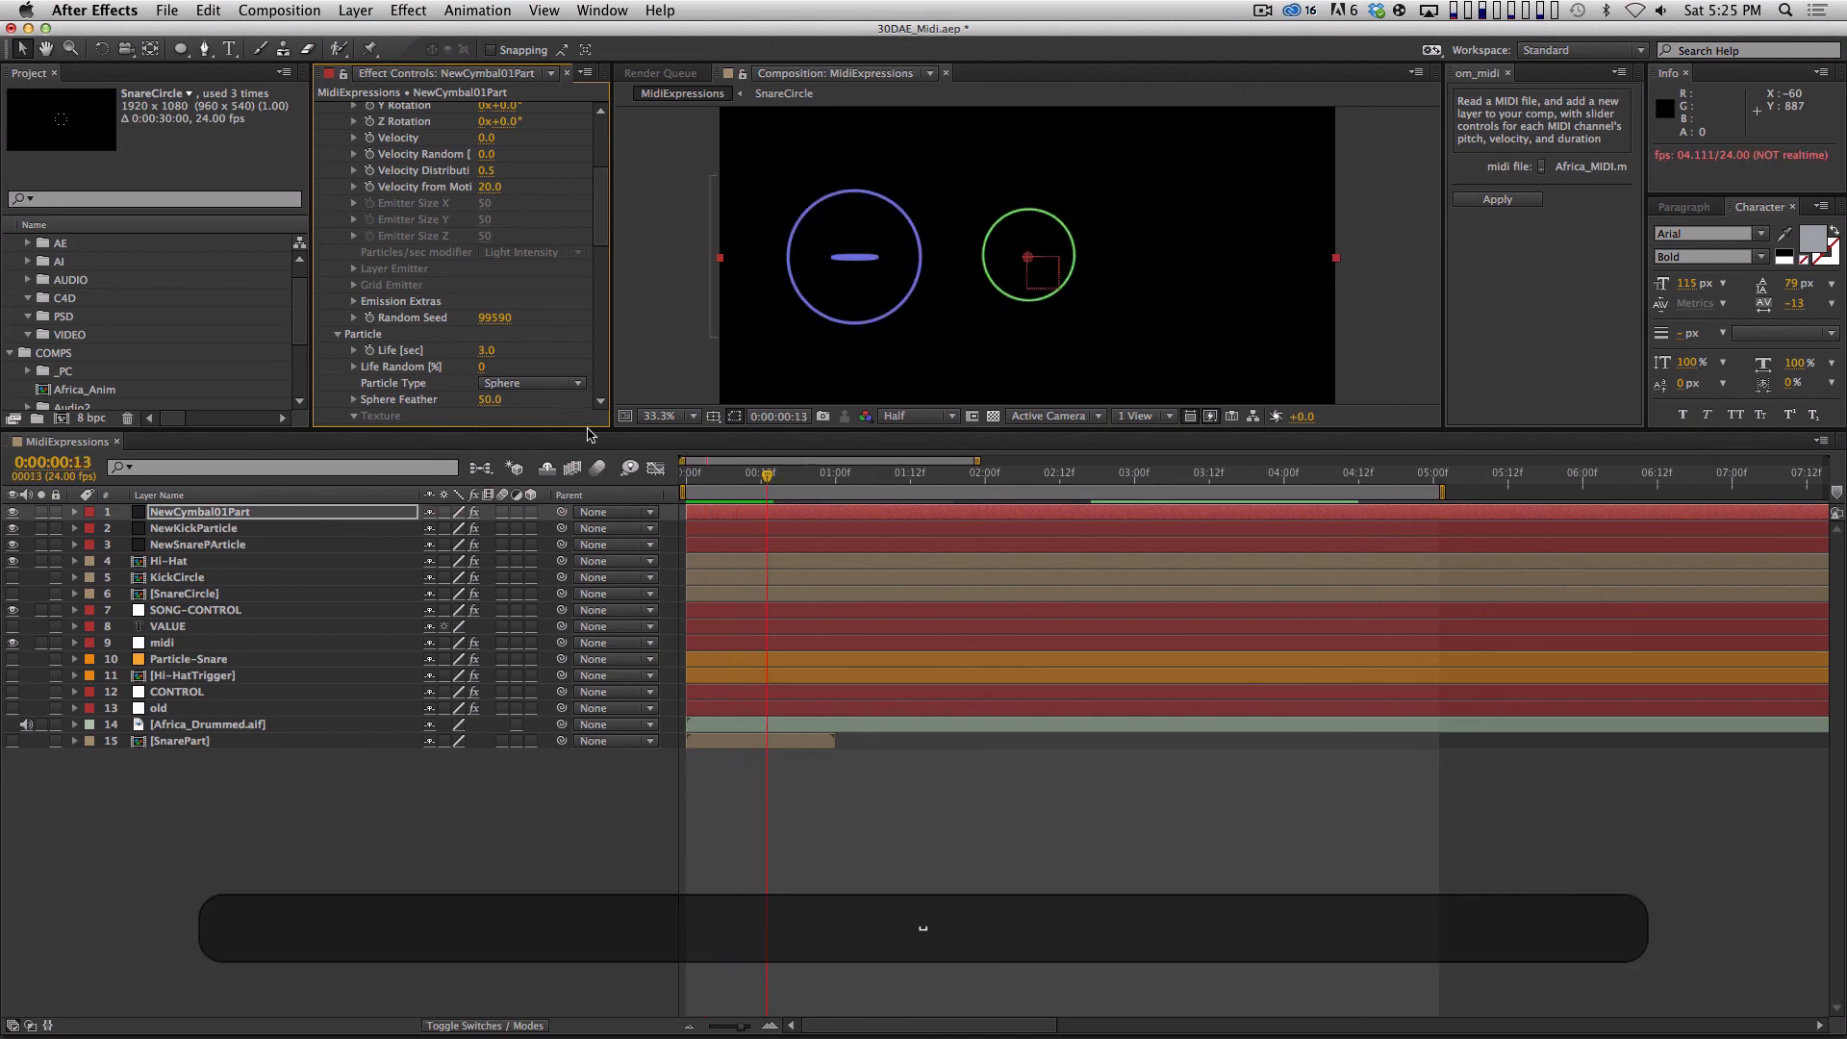
Set the Particular emitter's Velocity on NewCymbal01Part to 500 and preview from the first frame.
{"action": "left_click_drag", "start_coordinate": [596, 238], "coordinate": [596, 187]}
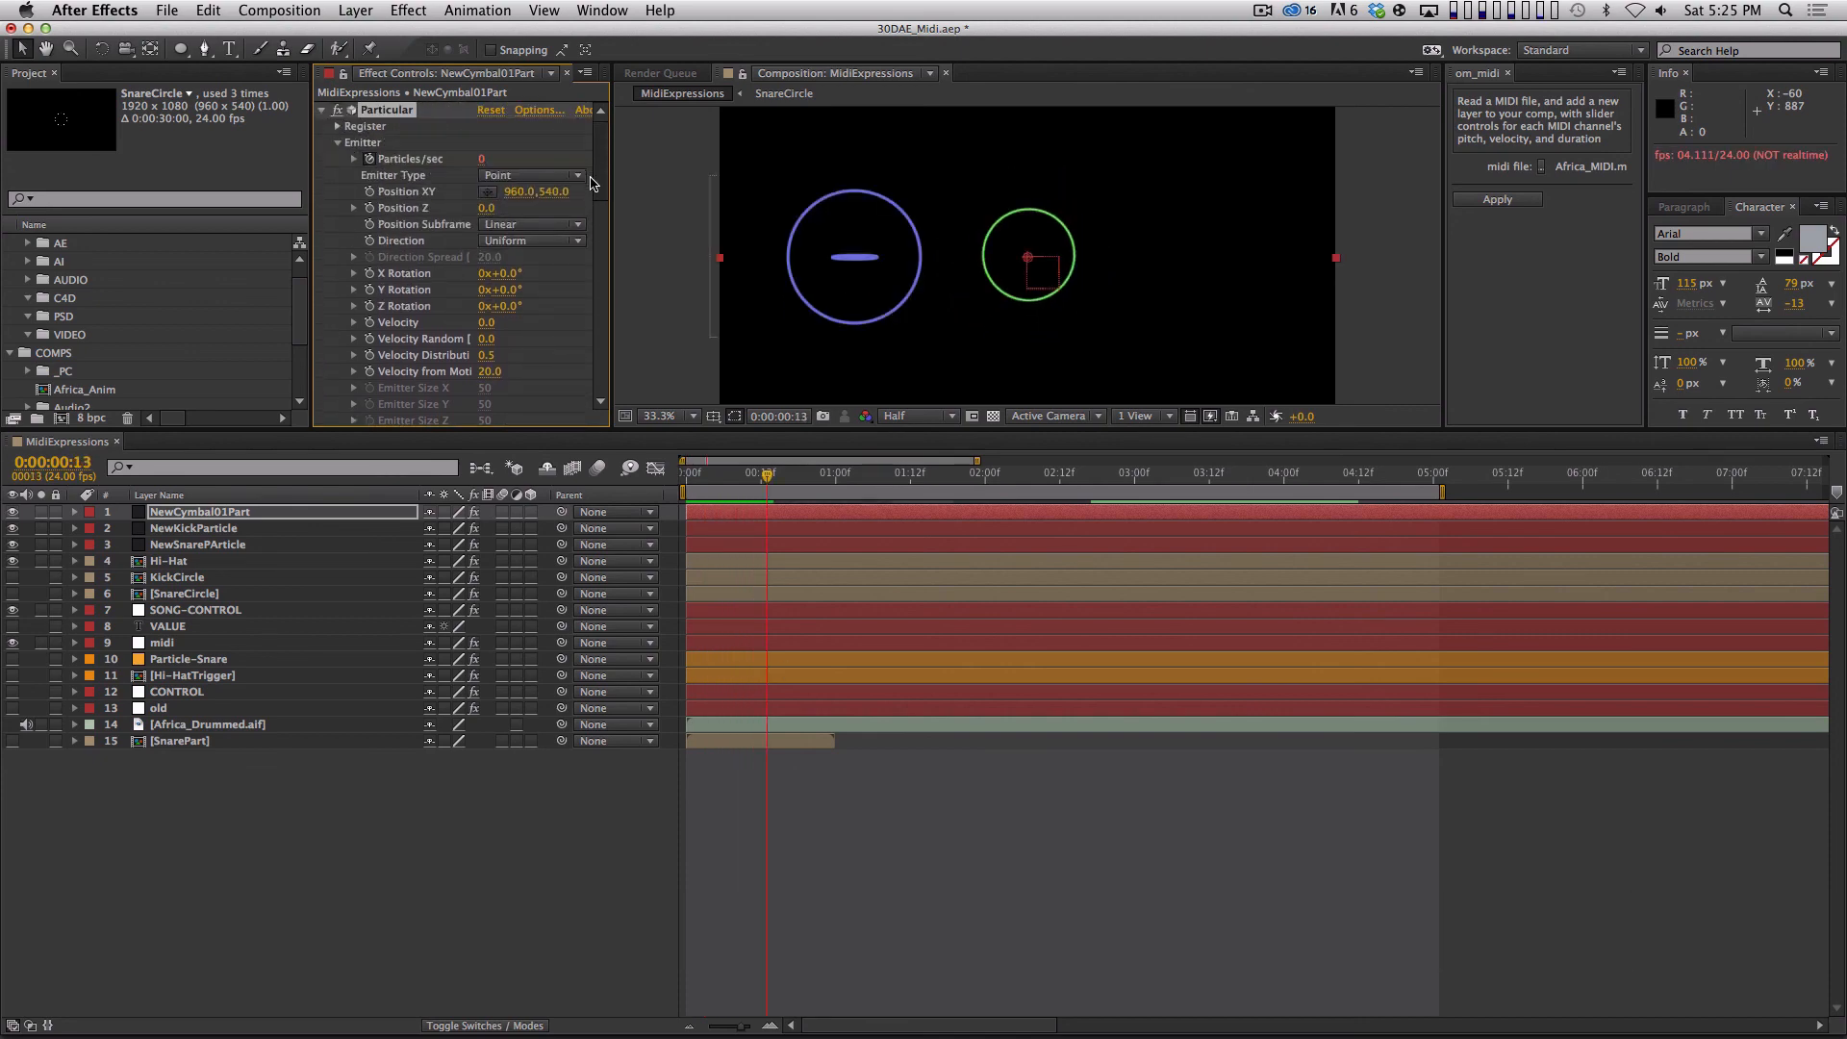
{"action": "left_click", "coordinate": [486, 323]}
{"action": "type", "text": "500"}
{"action": "key", "text": "Return"}
{"action": "key", "text": "Home"}
{"action": "key", "text": "space"}
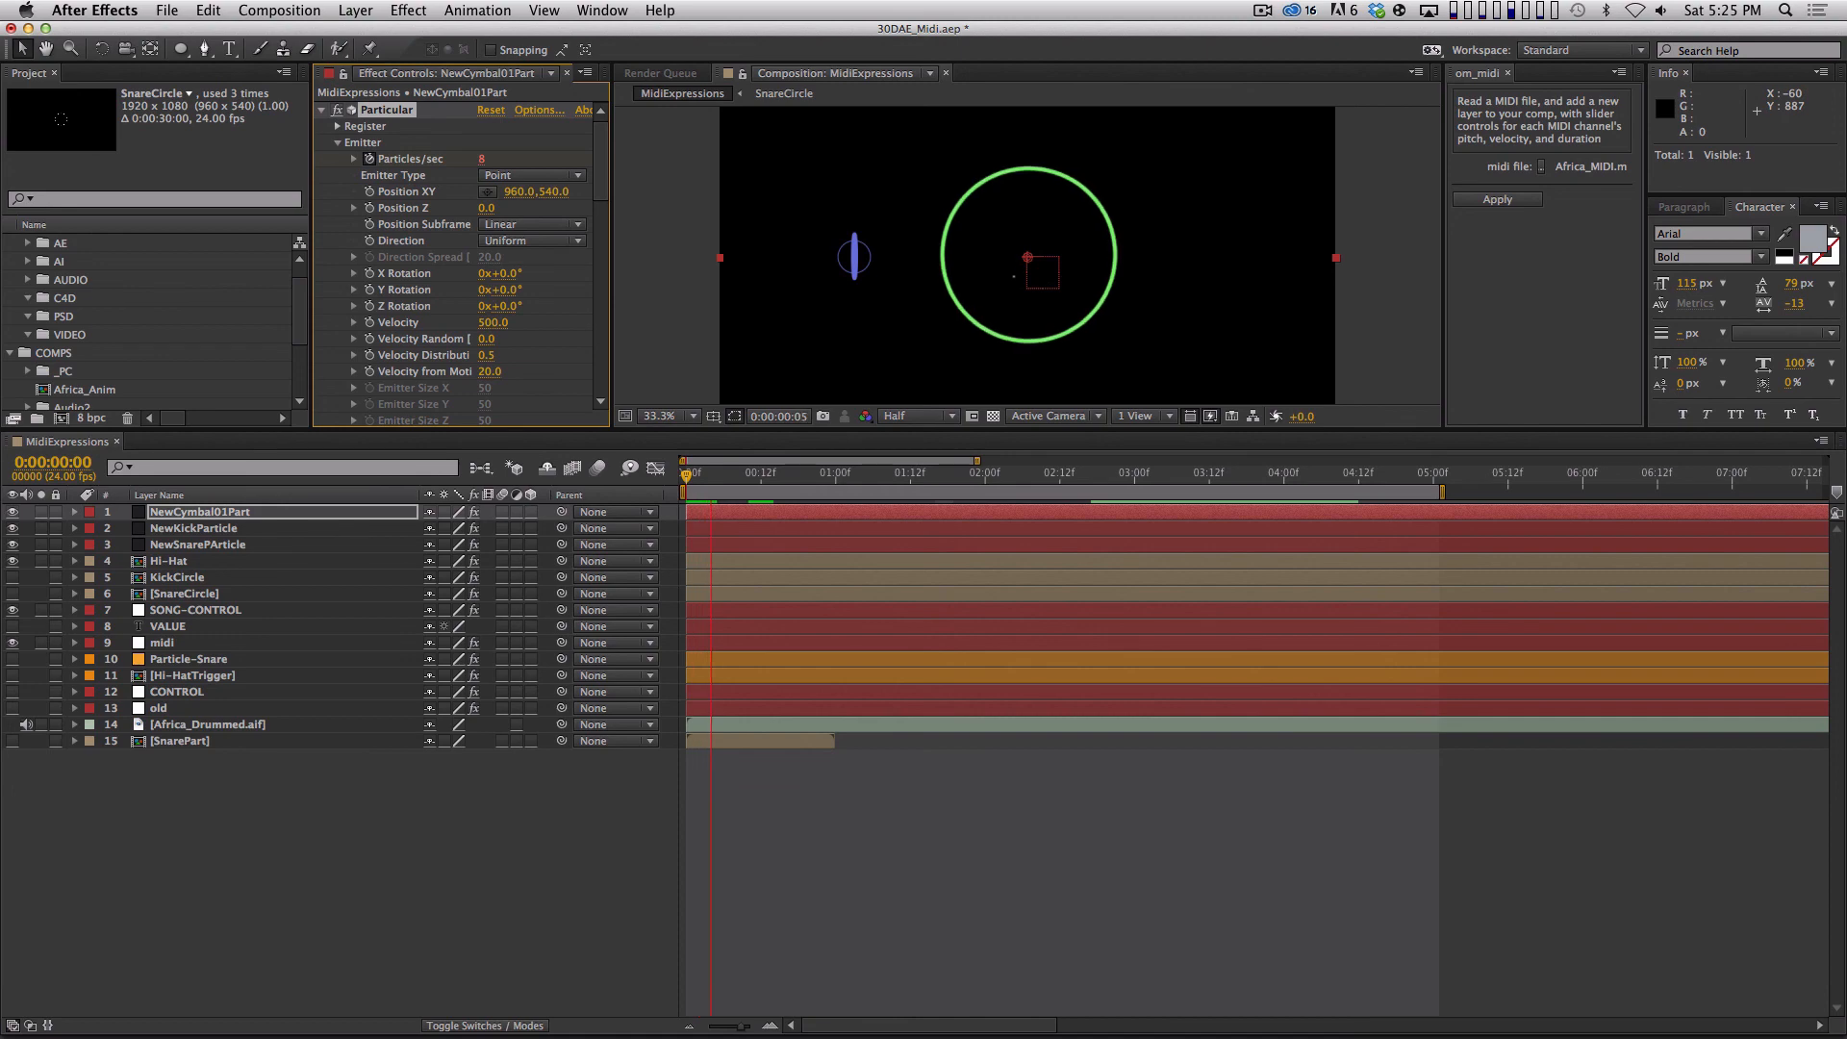
{"action": "key", "text": "space"}
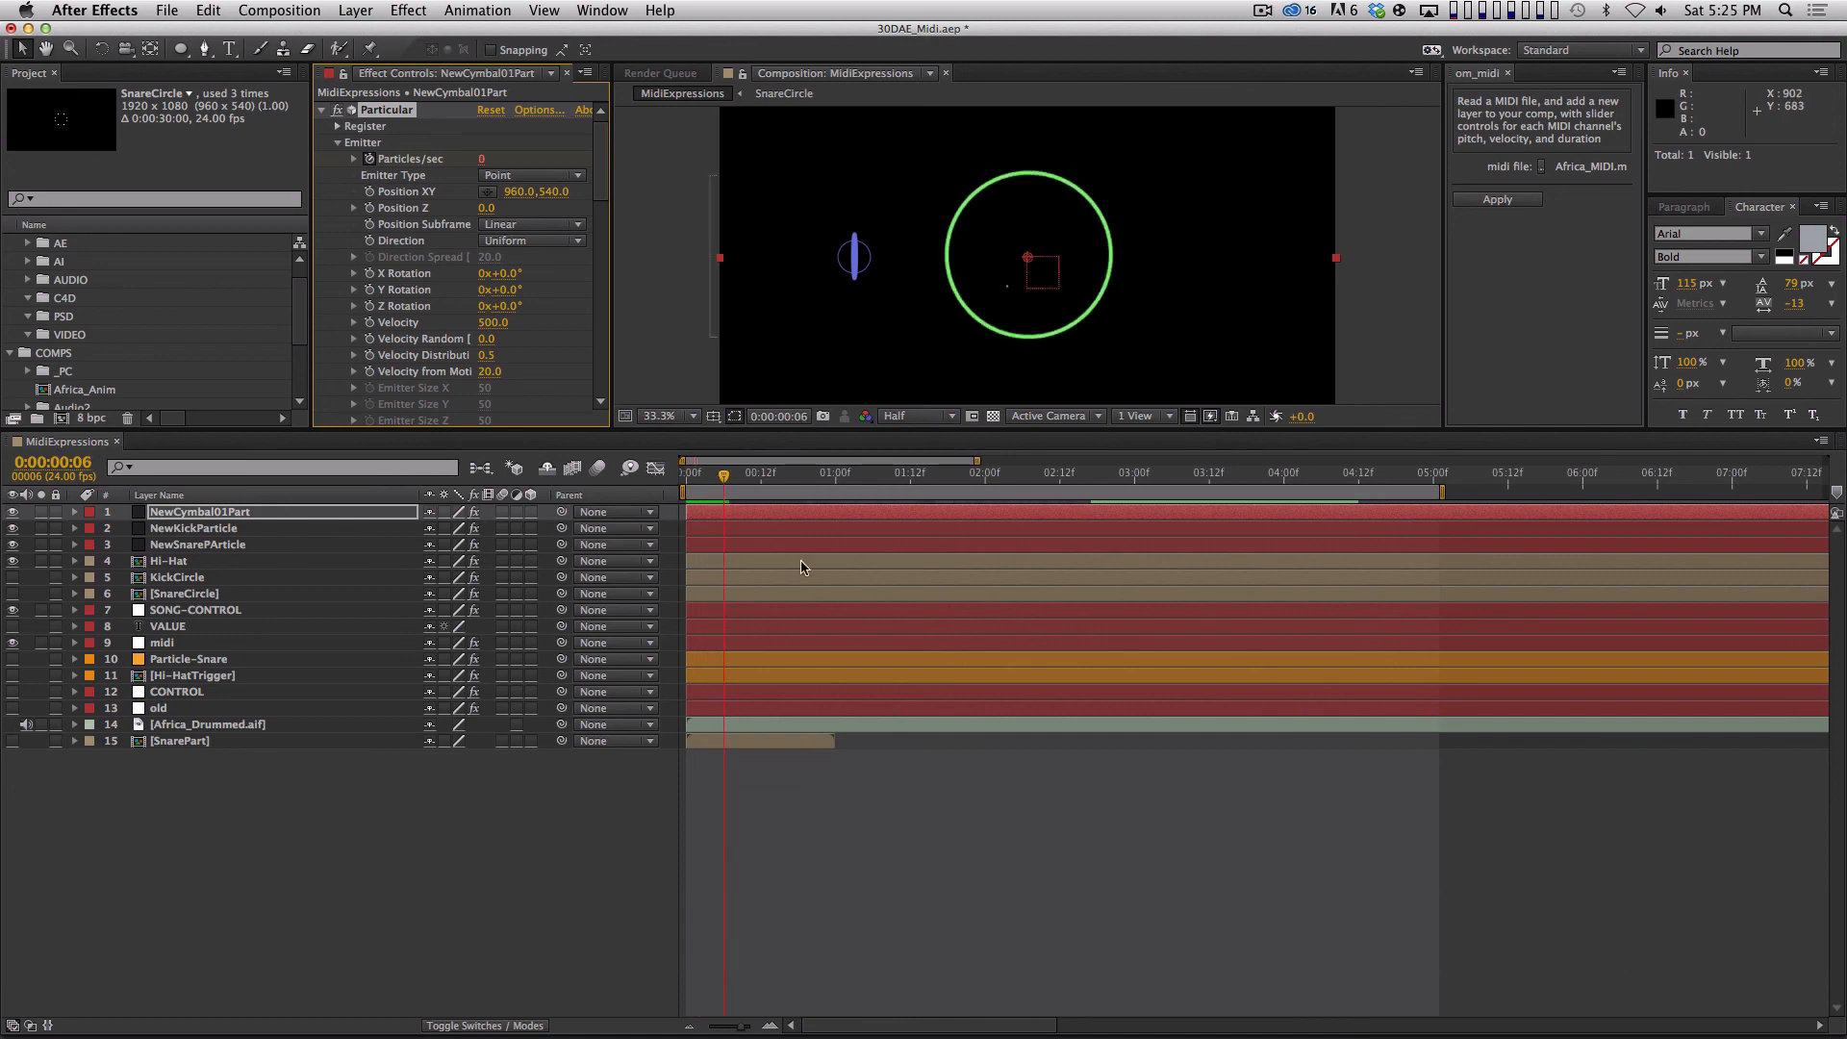
Reveal NewCymbal01Part's Particles/sec keyframes and step through the opening frames to check the emission.
{"action": "left_click", "coordinate": [352, 513]}
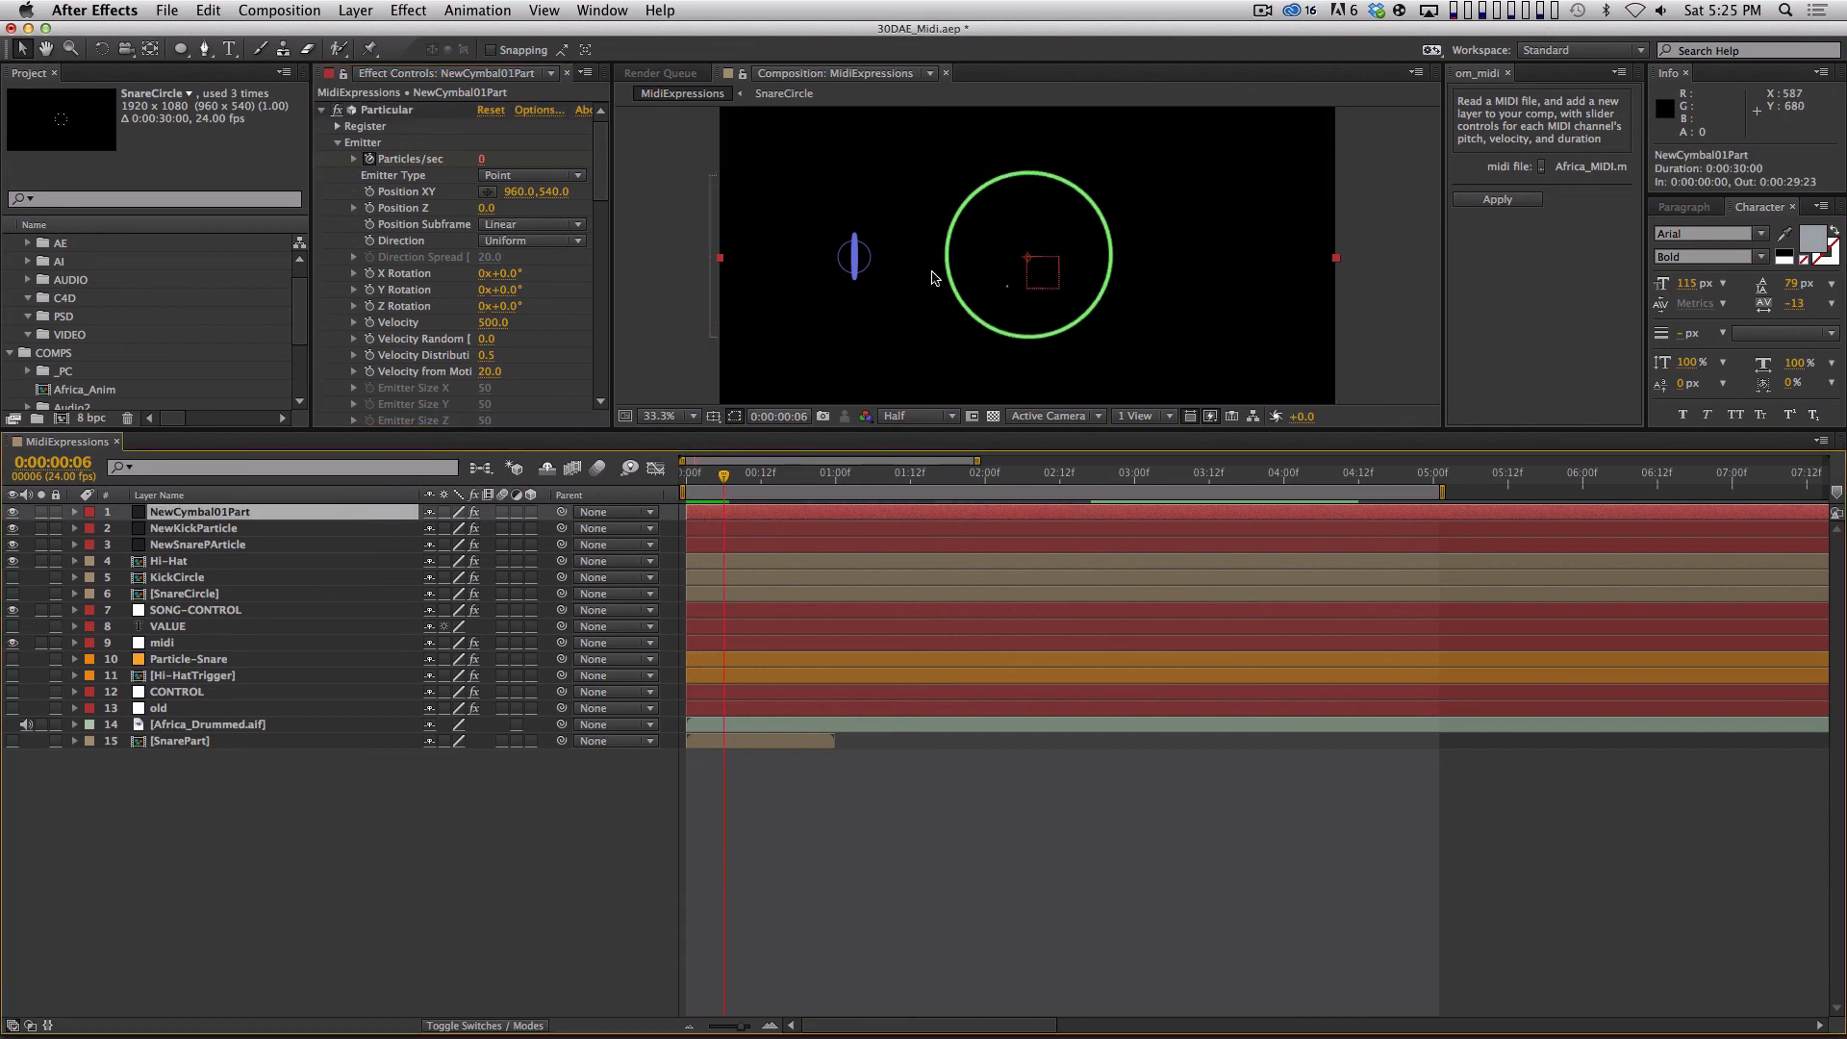
{"action": "key", "text": "u"}
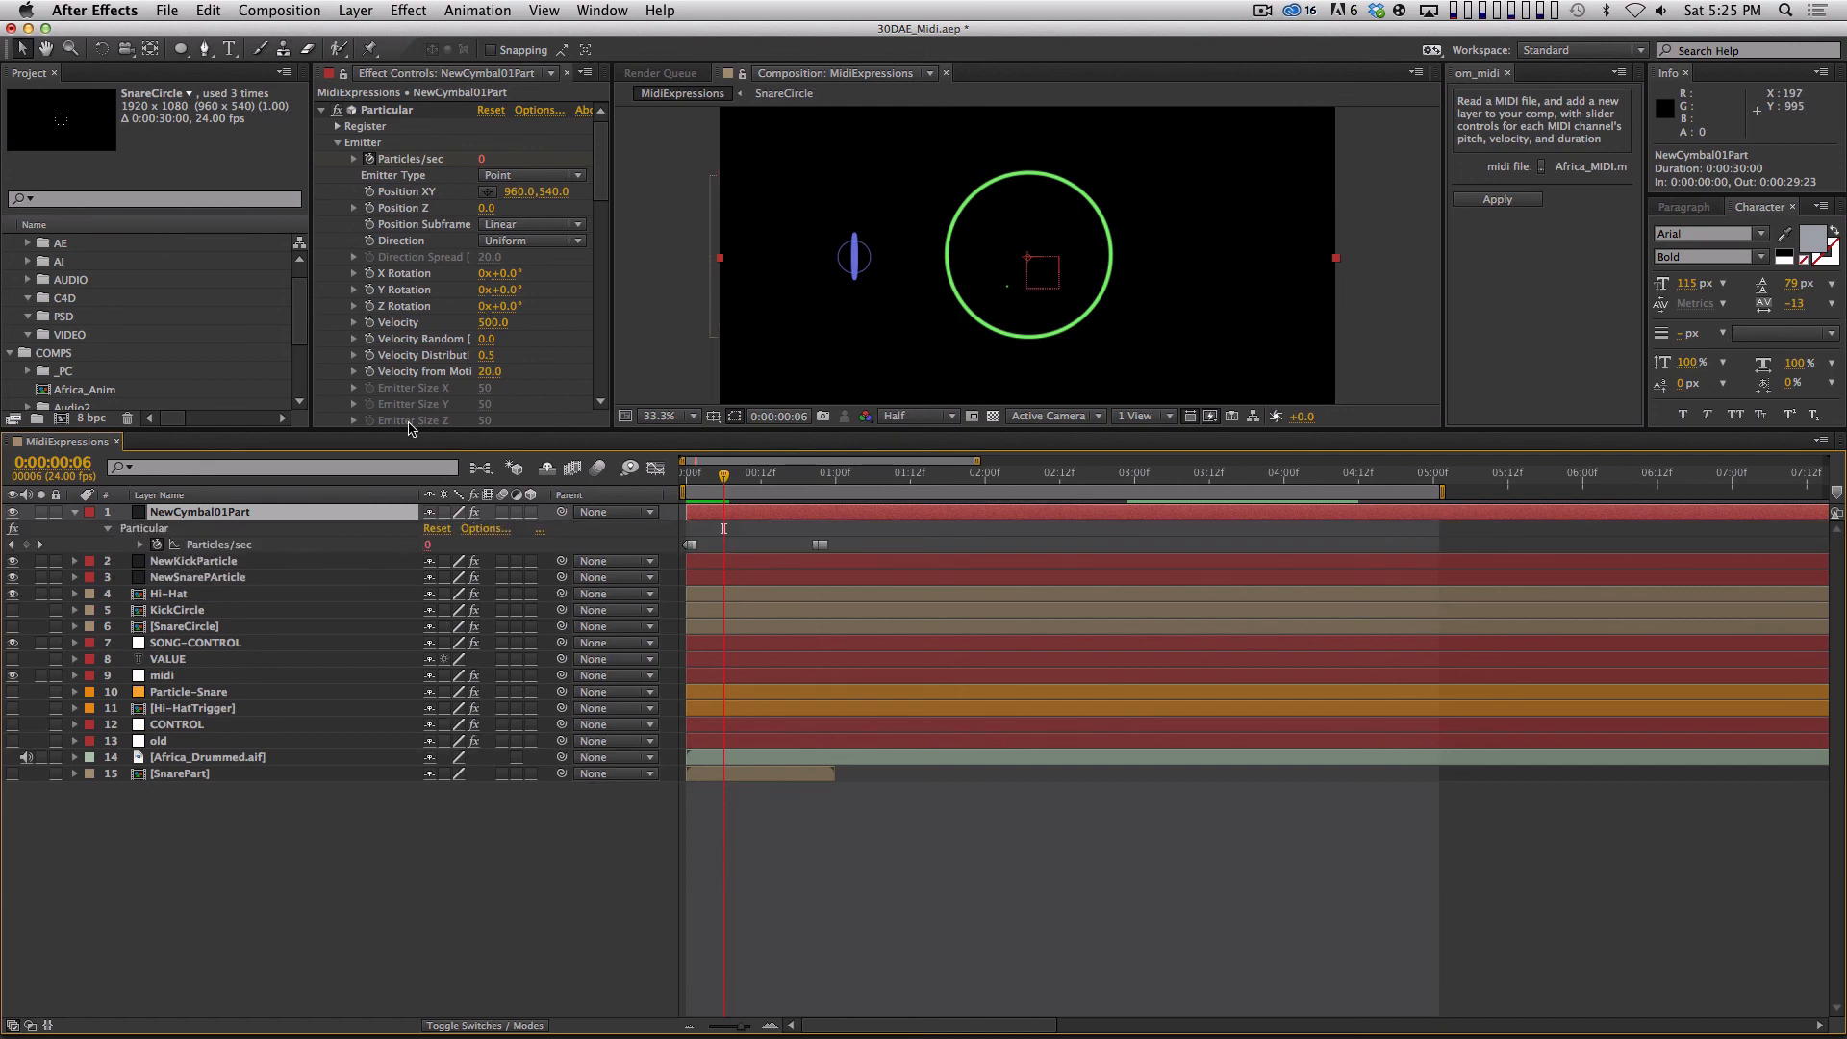
{"action": "key", "text": "Home"}
{"action": "key", "text": "Page_Down"}
{"action": "key", "text": "Page_Up"}
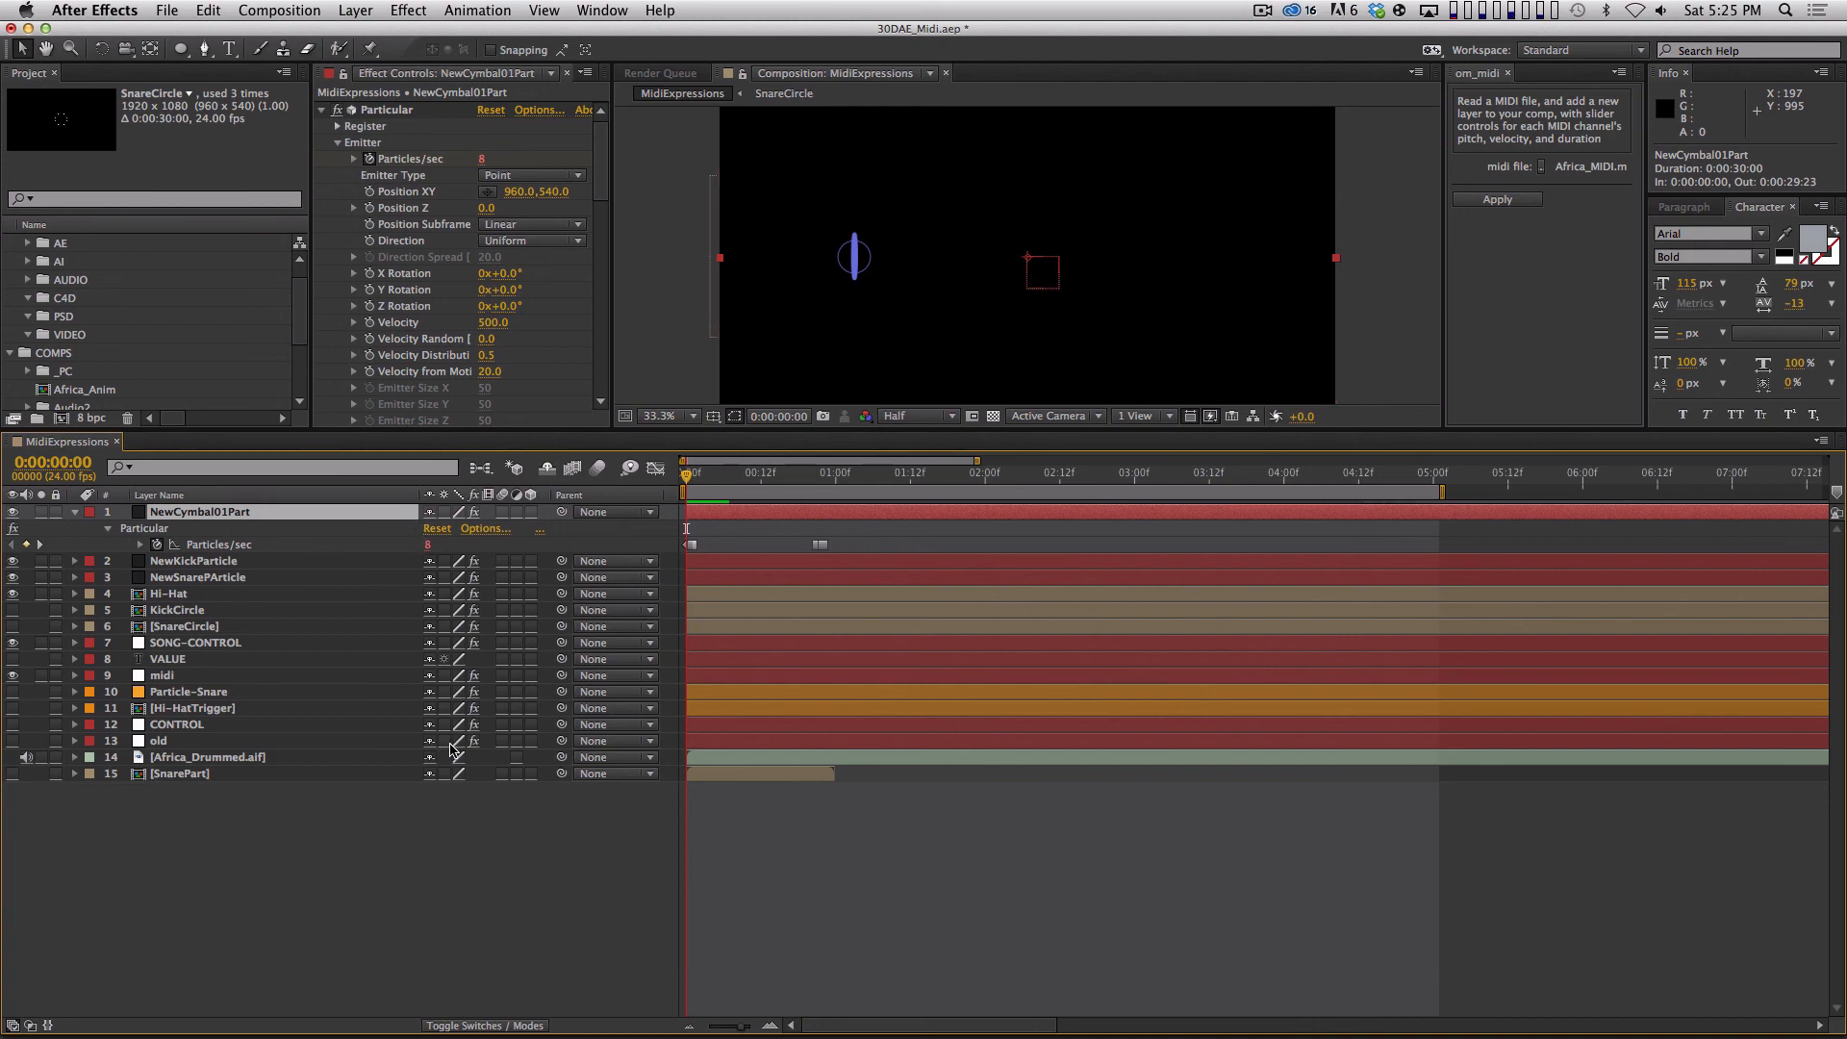
Collapse the Particular, CHANNEL and Fill effects of NewCymbal01Part.
{"action": "left_click", "coordinate": [323, 109]}
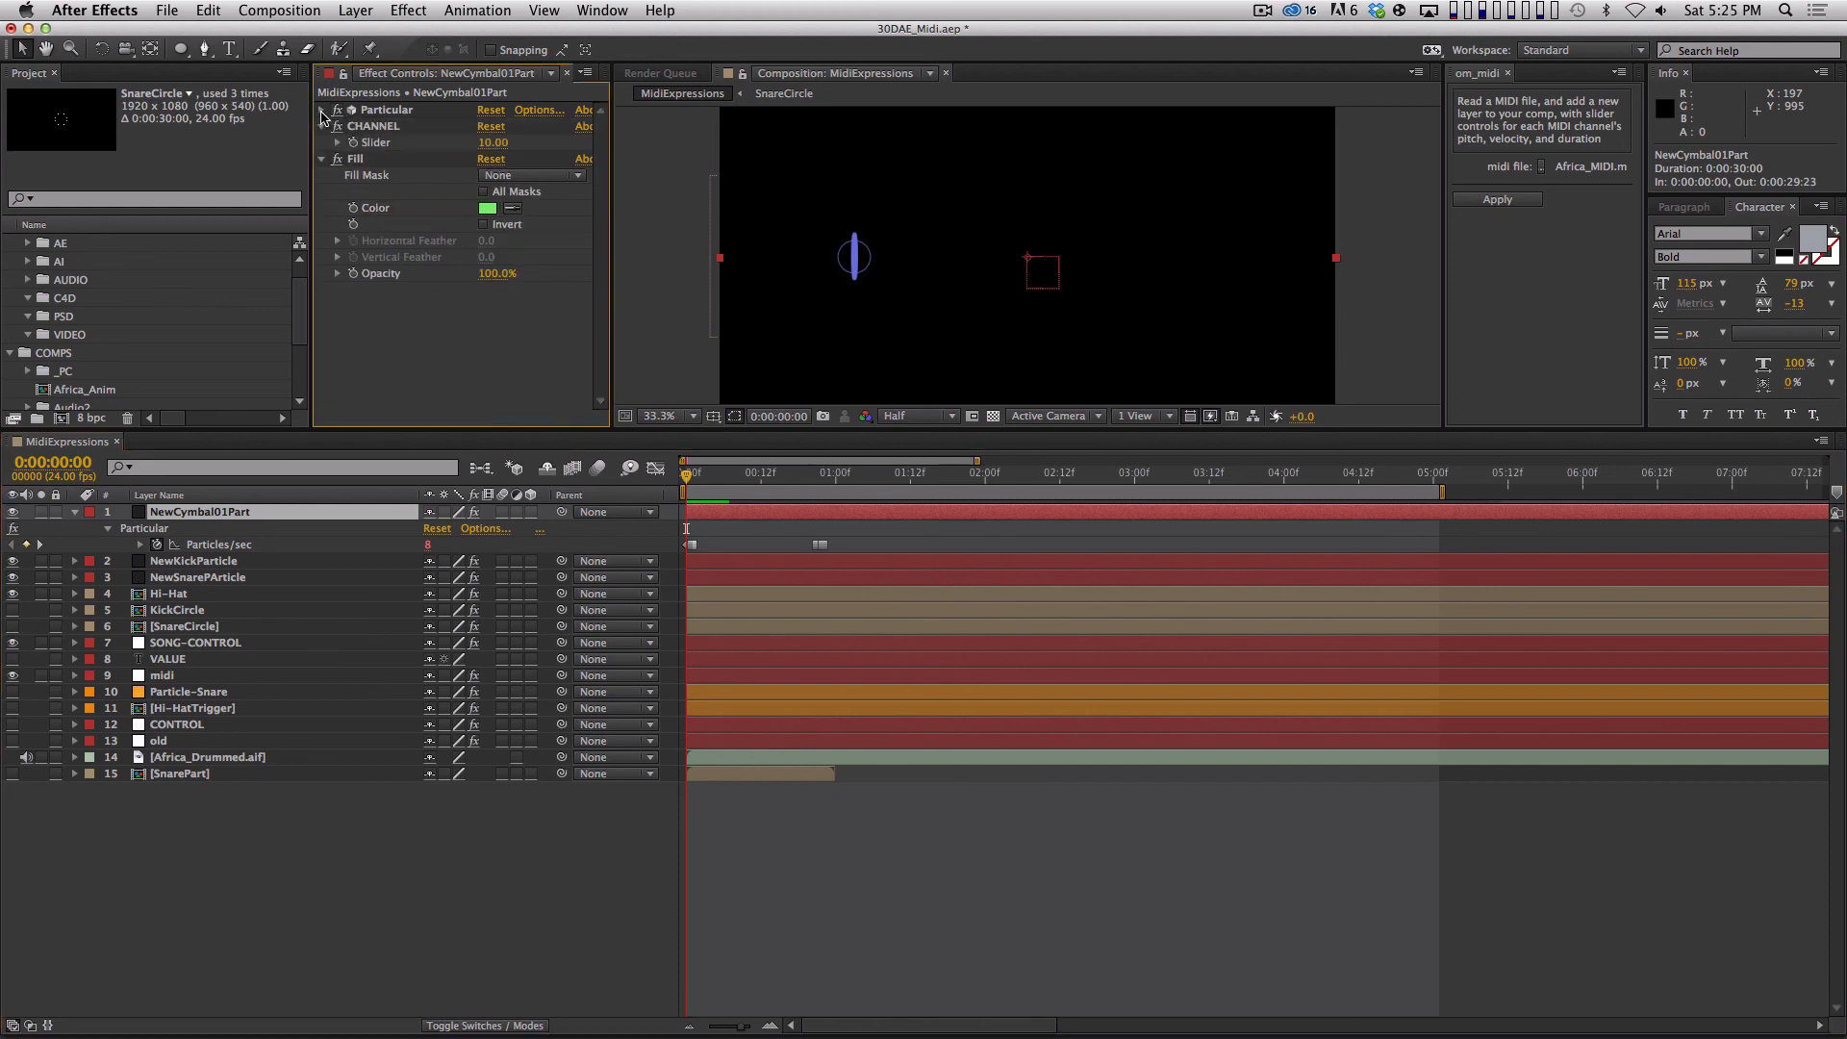
{"action": "left_click", "coordinate": [321, 126]}
{"action": "left_click", "coordinate": [321, 143]}
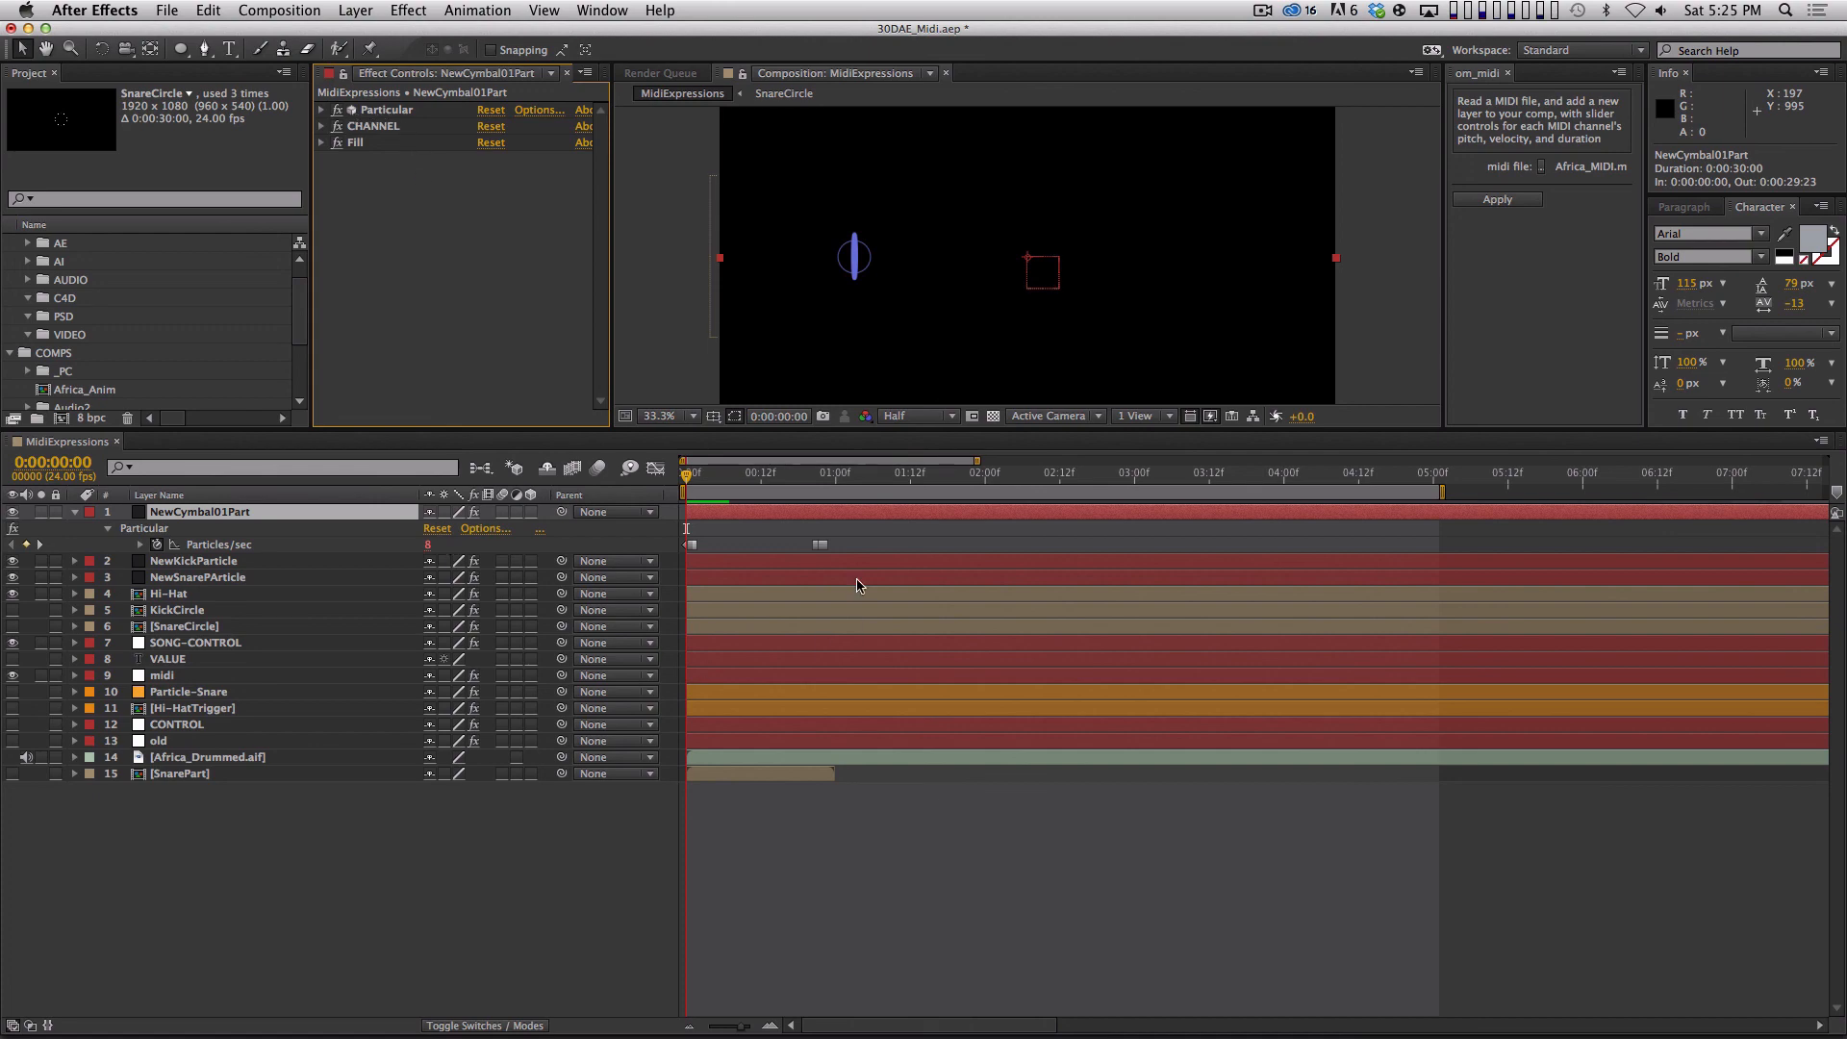
Reveal NewCymbal01Part's modified properties and read through the Particles/sec expression to its end.
{"action": "key", "text": "u"}
{"action": "key", "text": "u"}
{"action": "left_click", "coordinate": [742, 596]}
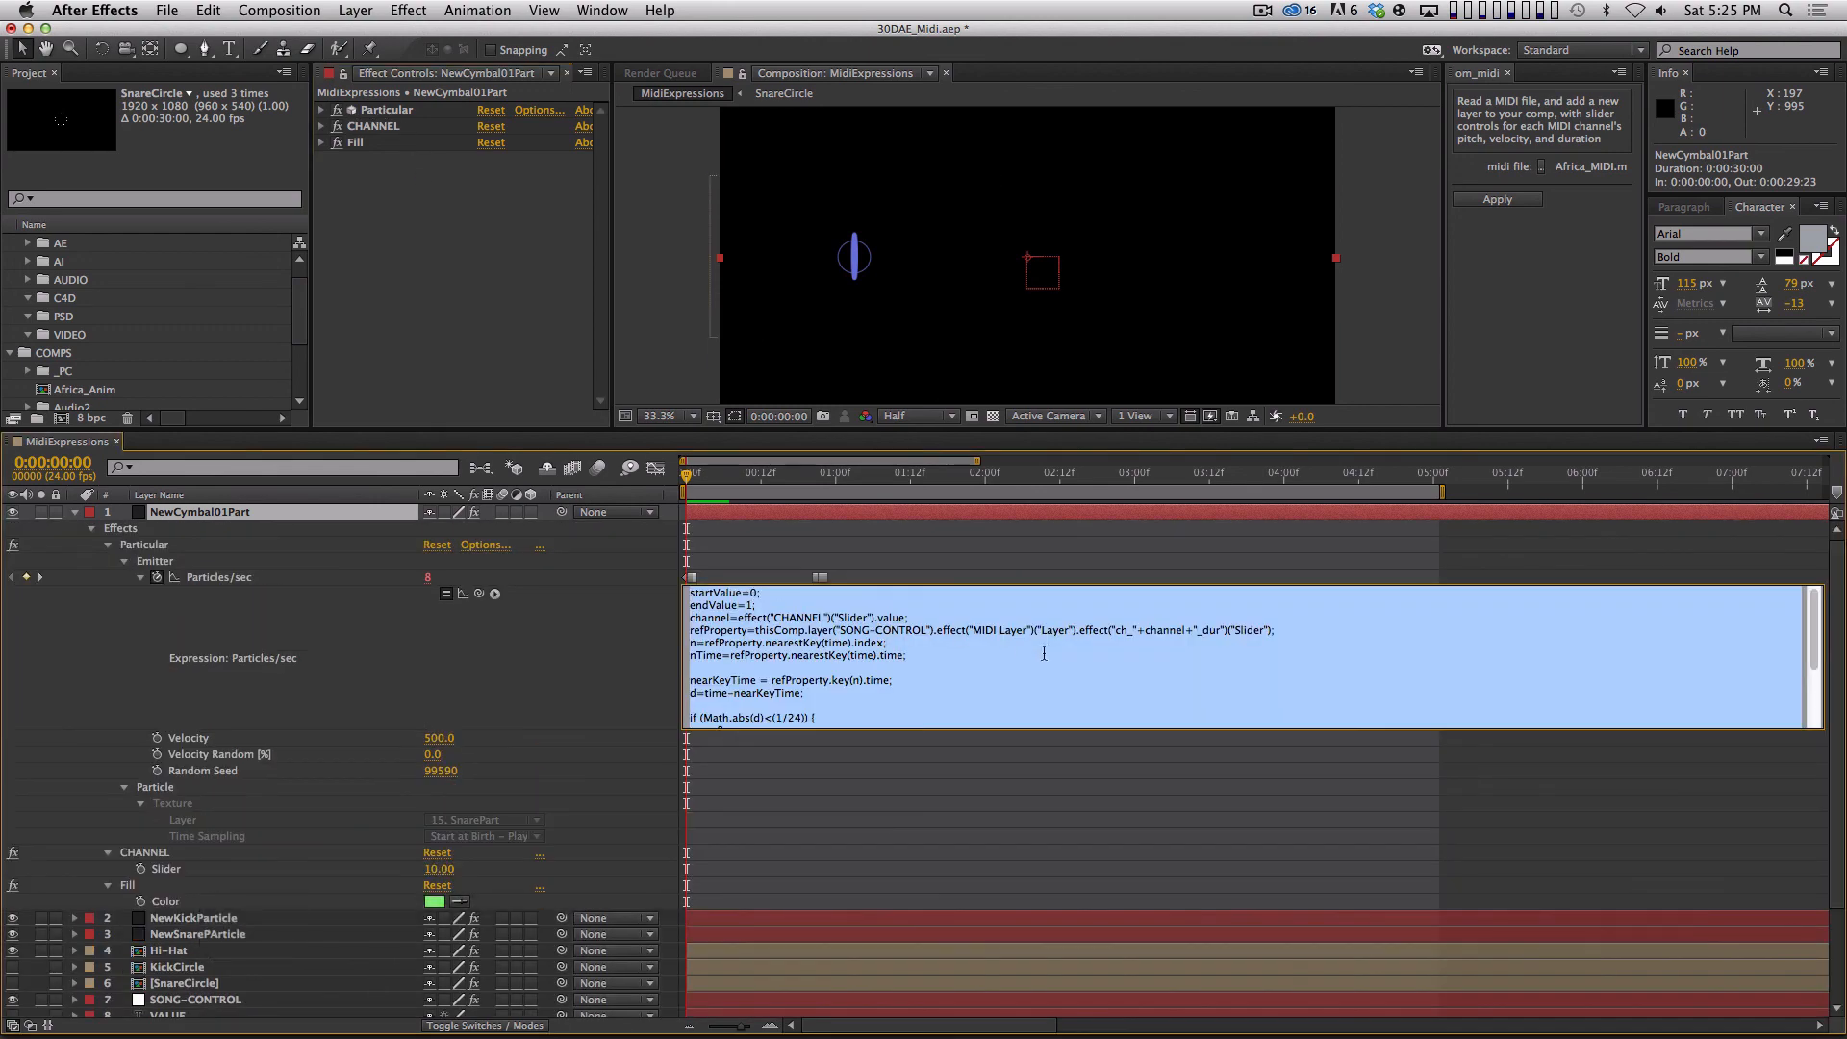
{"action": "left_click", "coordinate": [807, 704]}
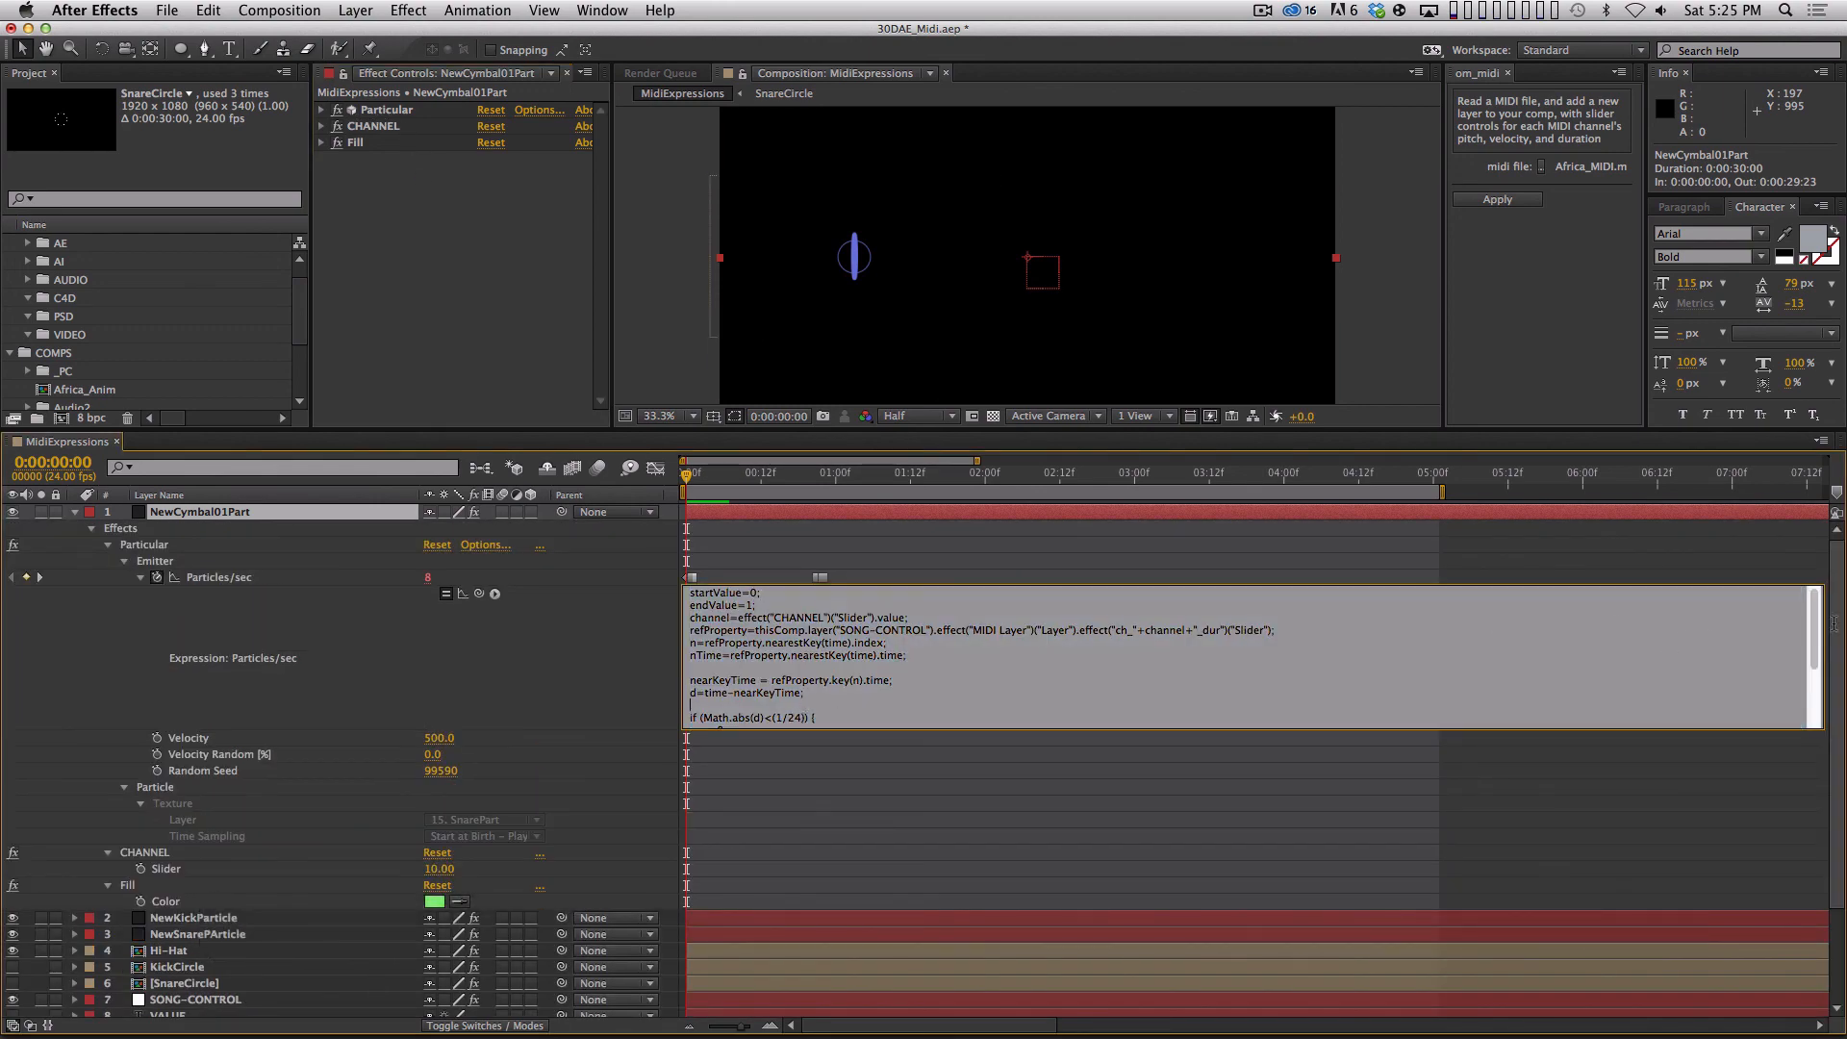
{"action": "scroll", "coordinate": [1347, 643], "scroll_direction": "down", "scroll_amount": 3}
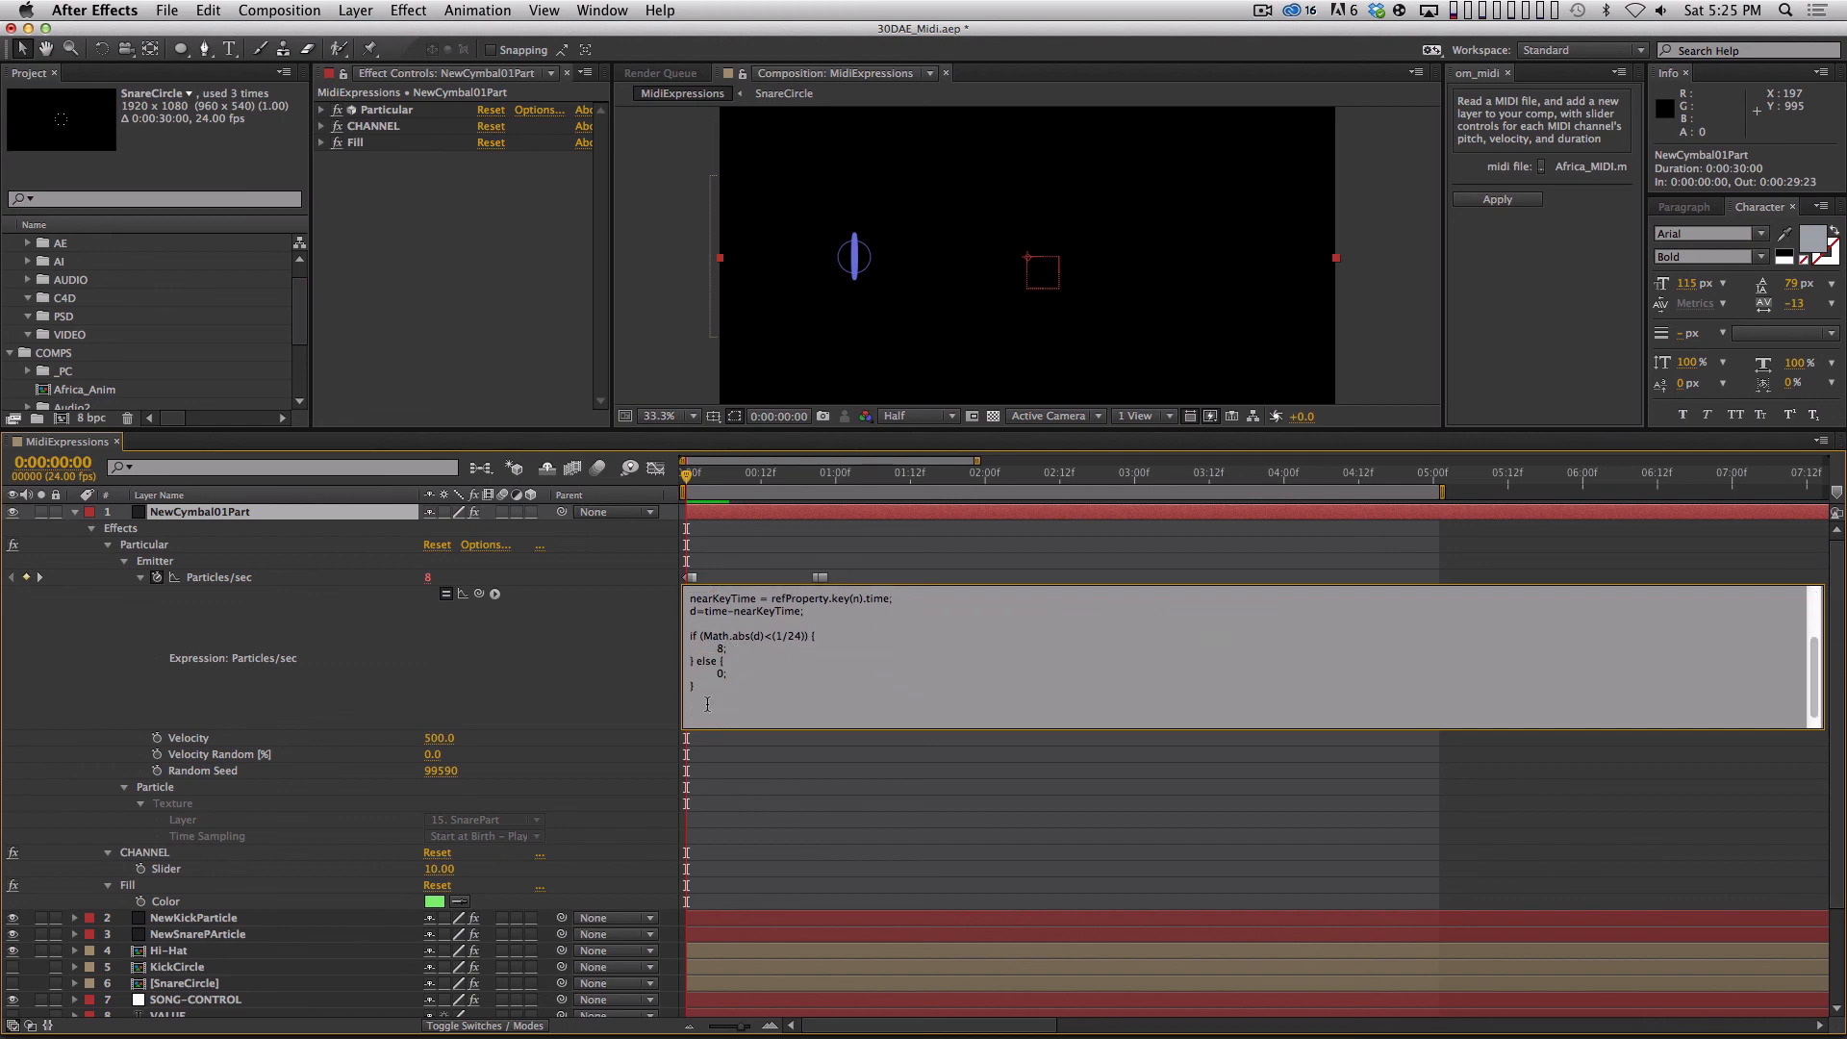
{"action": "left_click", "coordinate": [502, 262]}
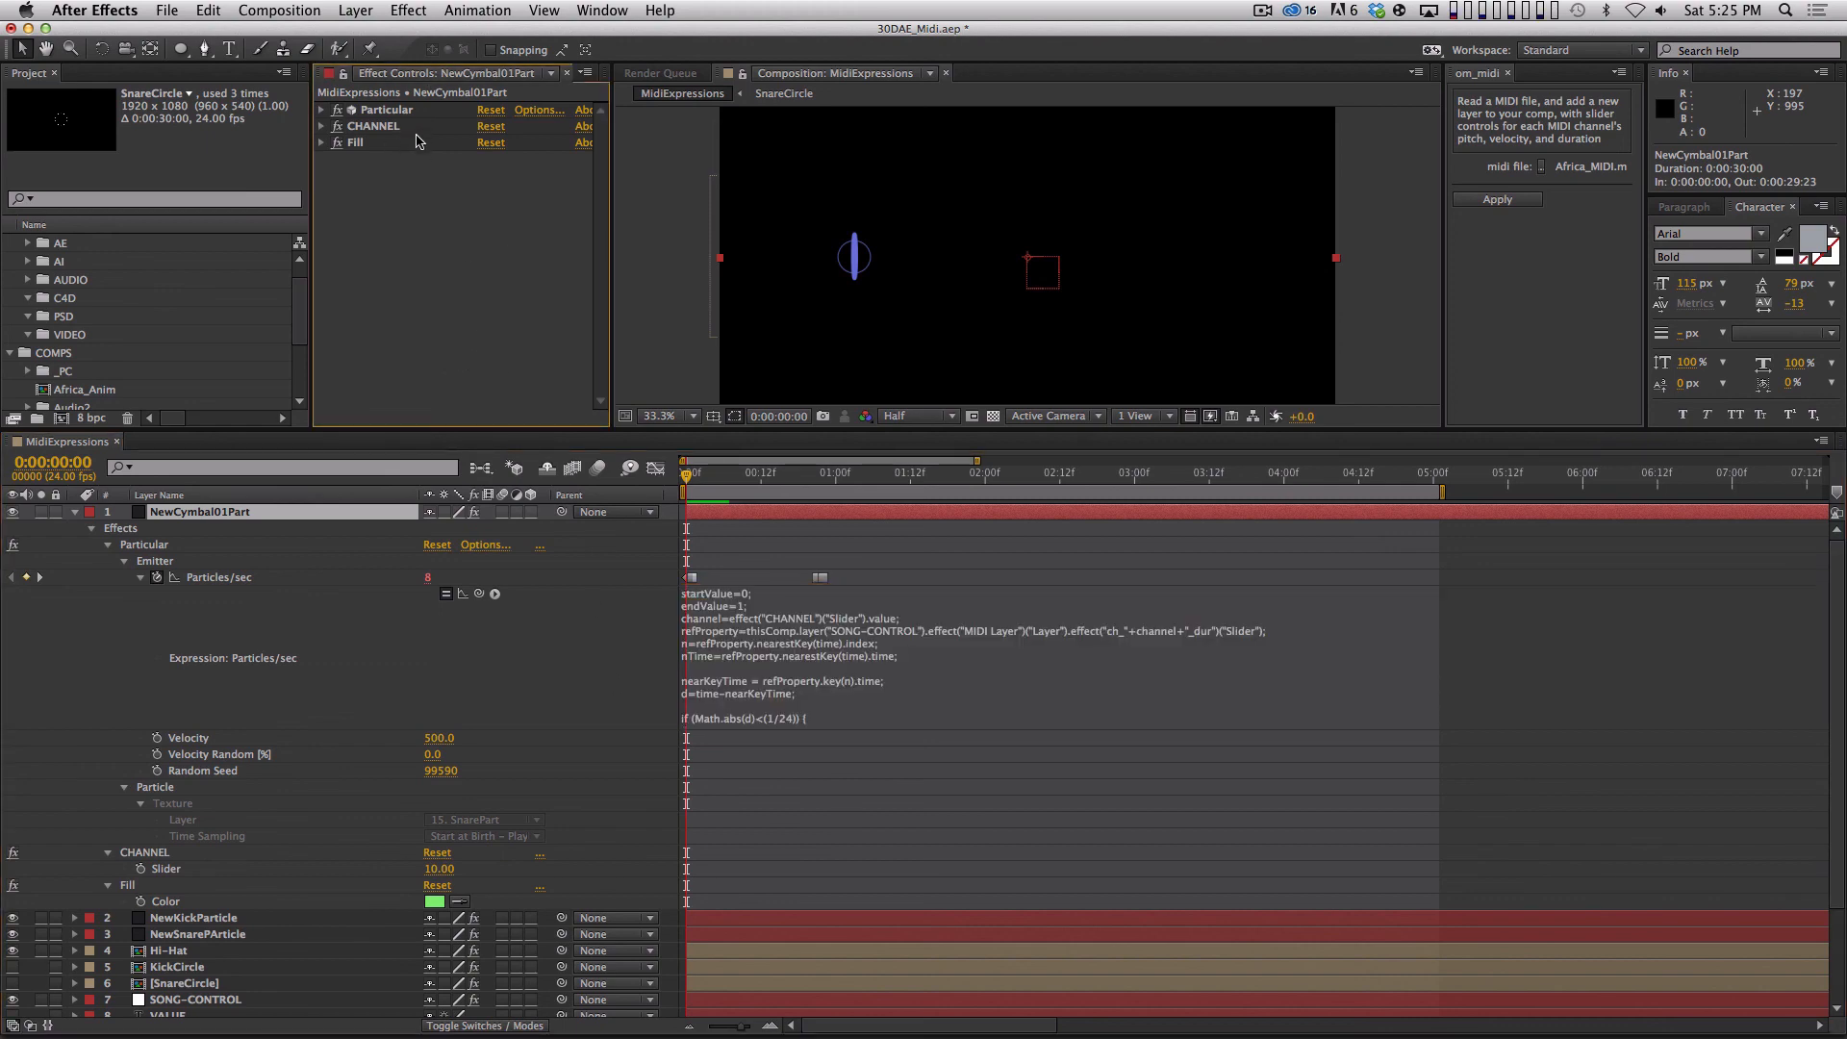
Add a Slider Control effect to NewCymbal01Part and name it BurstAmount.
{"action": "left_click", "coordinate": [409, 12]}
{"action": "mouse_move", "coordinate": [539, 227]}
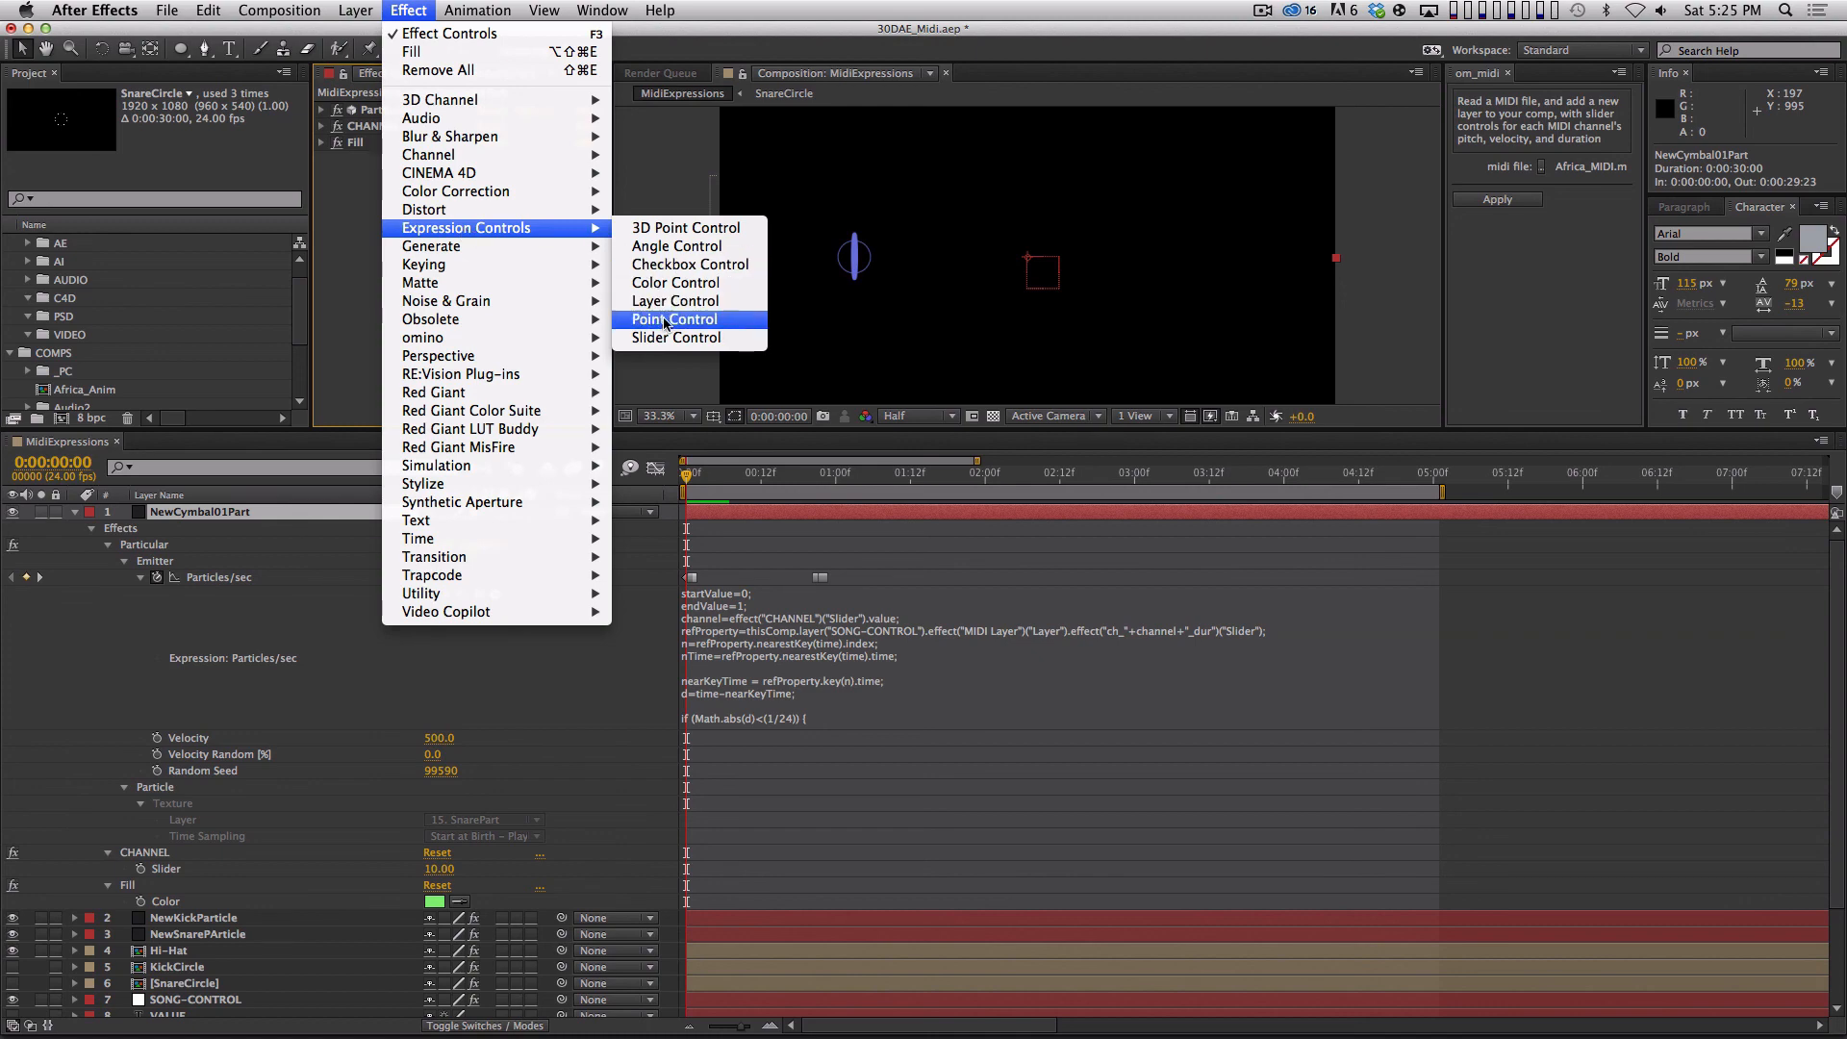
{"action": "left_click", "coordinate": [664, 342]}
{"action": "key", "text": "Return"}
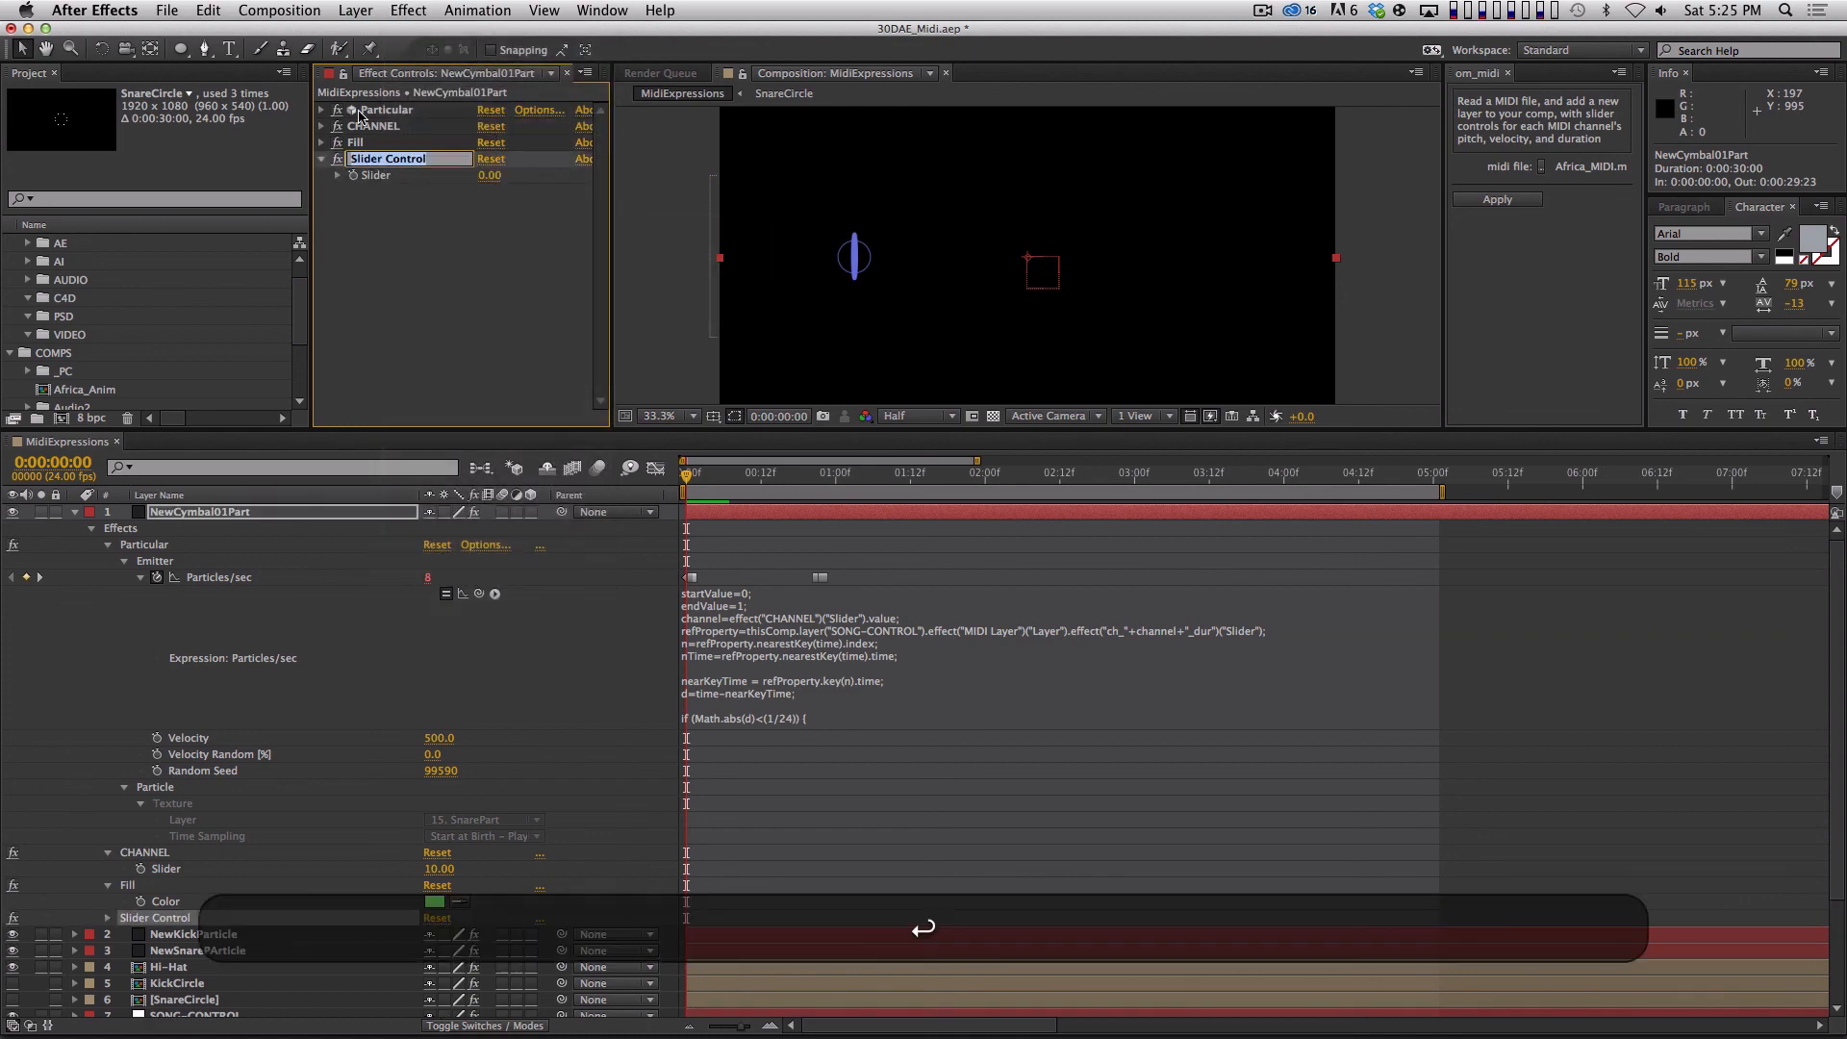
{"action": "type", "text": "BurstAmount"}
{"action": "key", "text": "Return"}
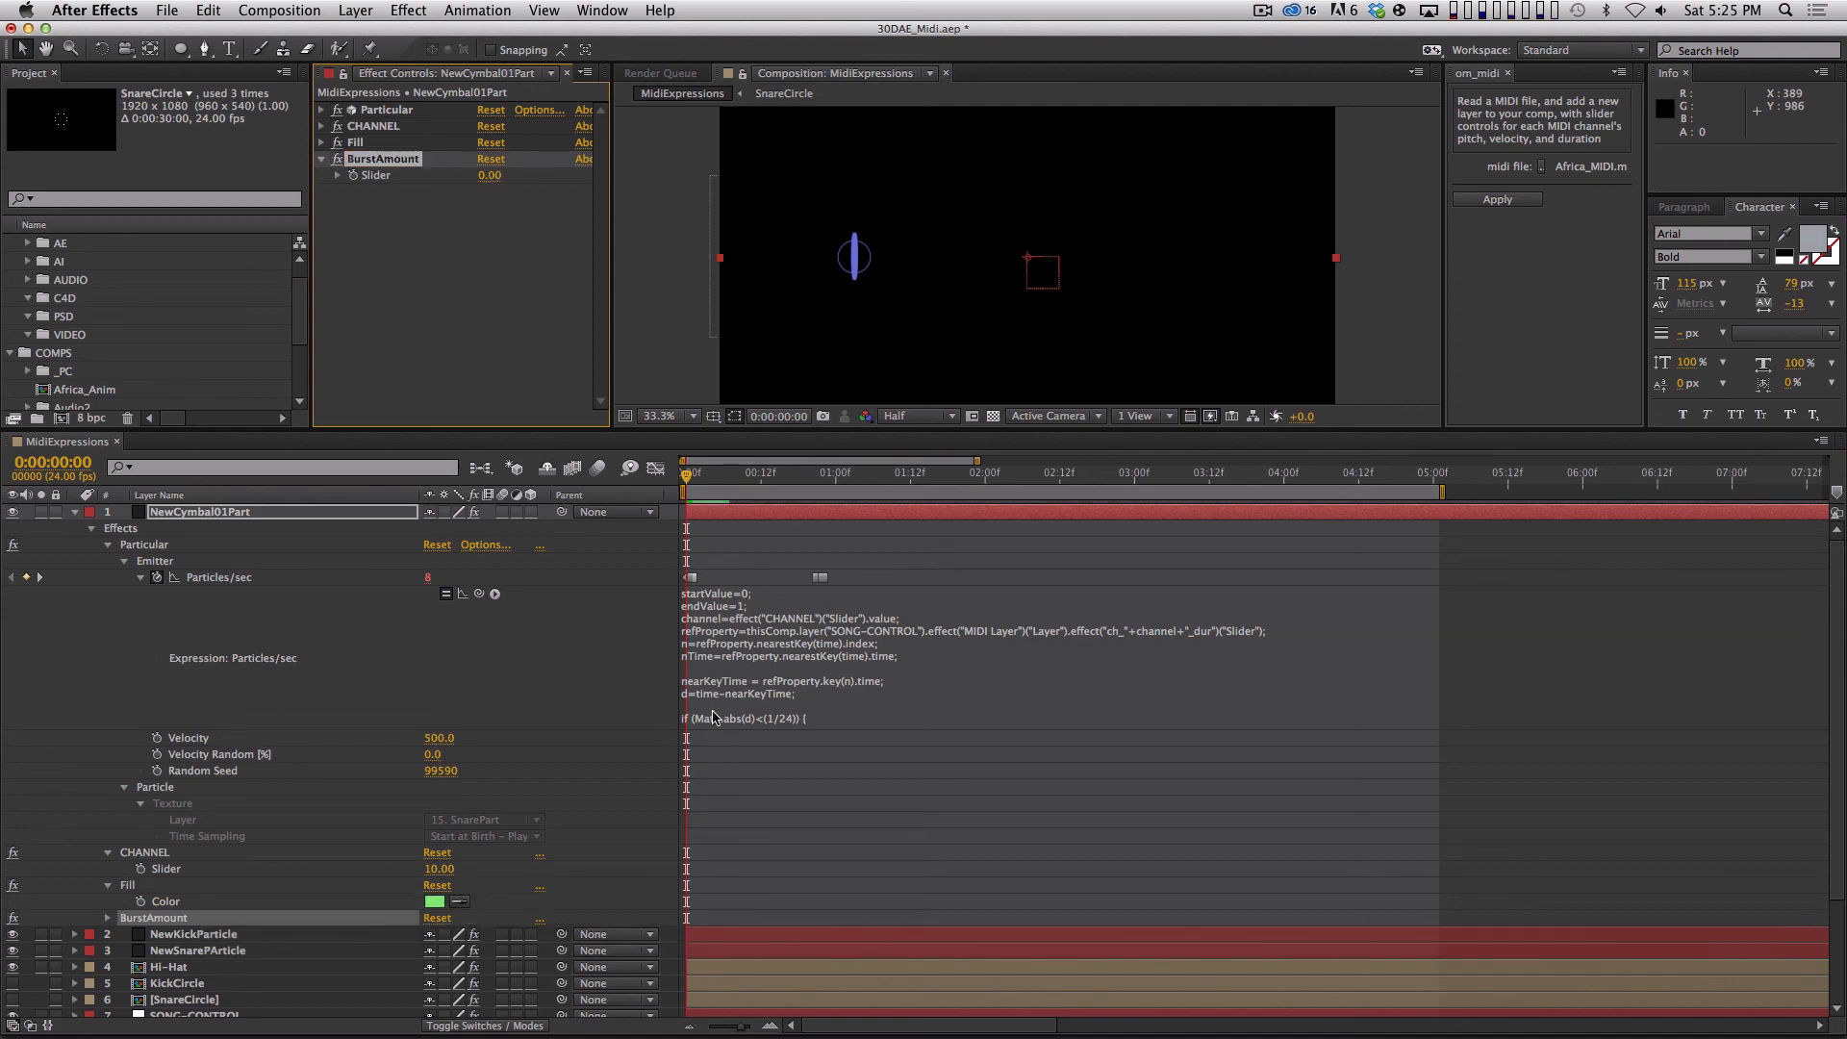
Replace the value 8 in the Particles/sec expression with a link to the BurstAmount slider.
{"action": "left_click", "coordinate": [1079, 707]}
{"action": "scroll", "coordinate": [1805, 625], "scroll_direction": "down", "scroll_amount": 5}
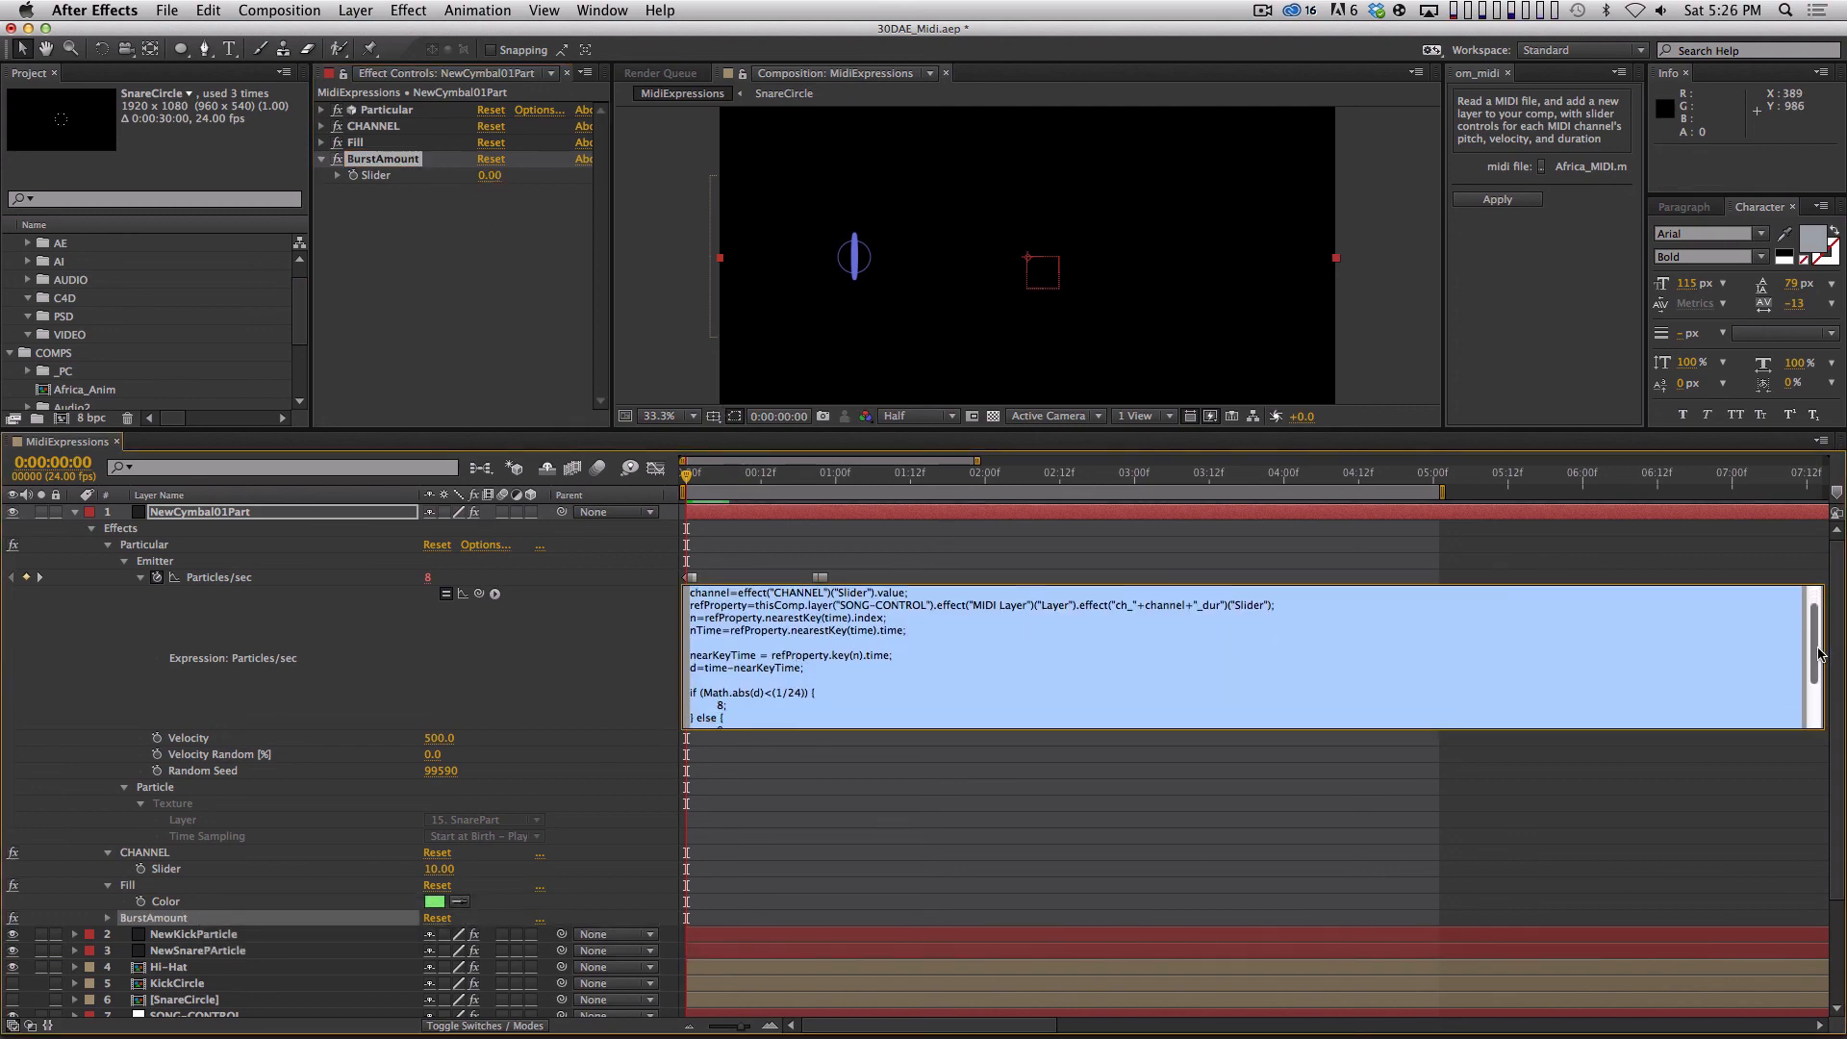
{"action": "left_click", "coordinate": [723, 636]}
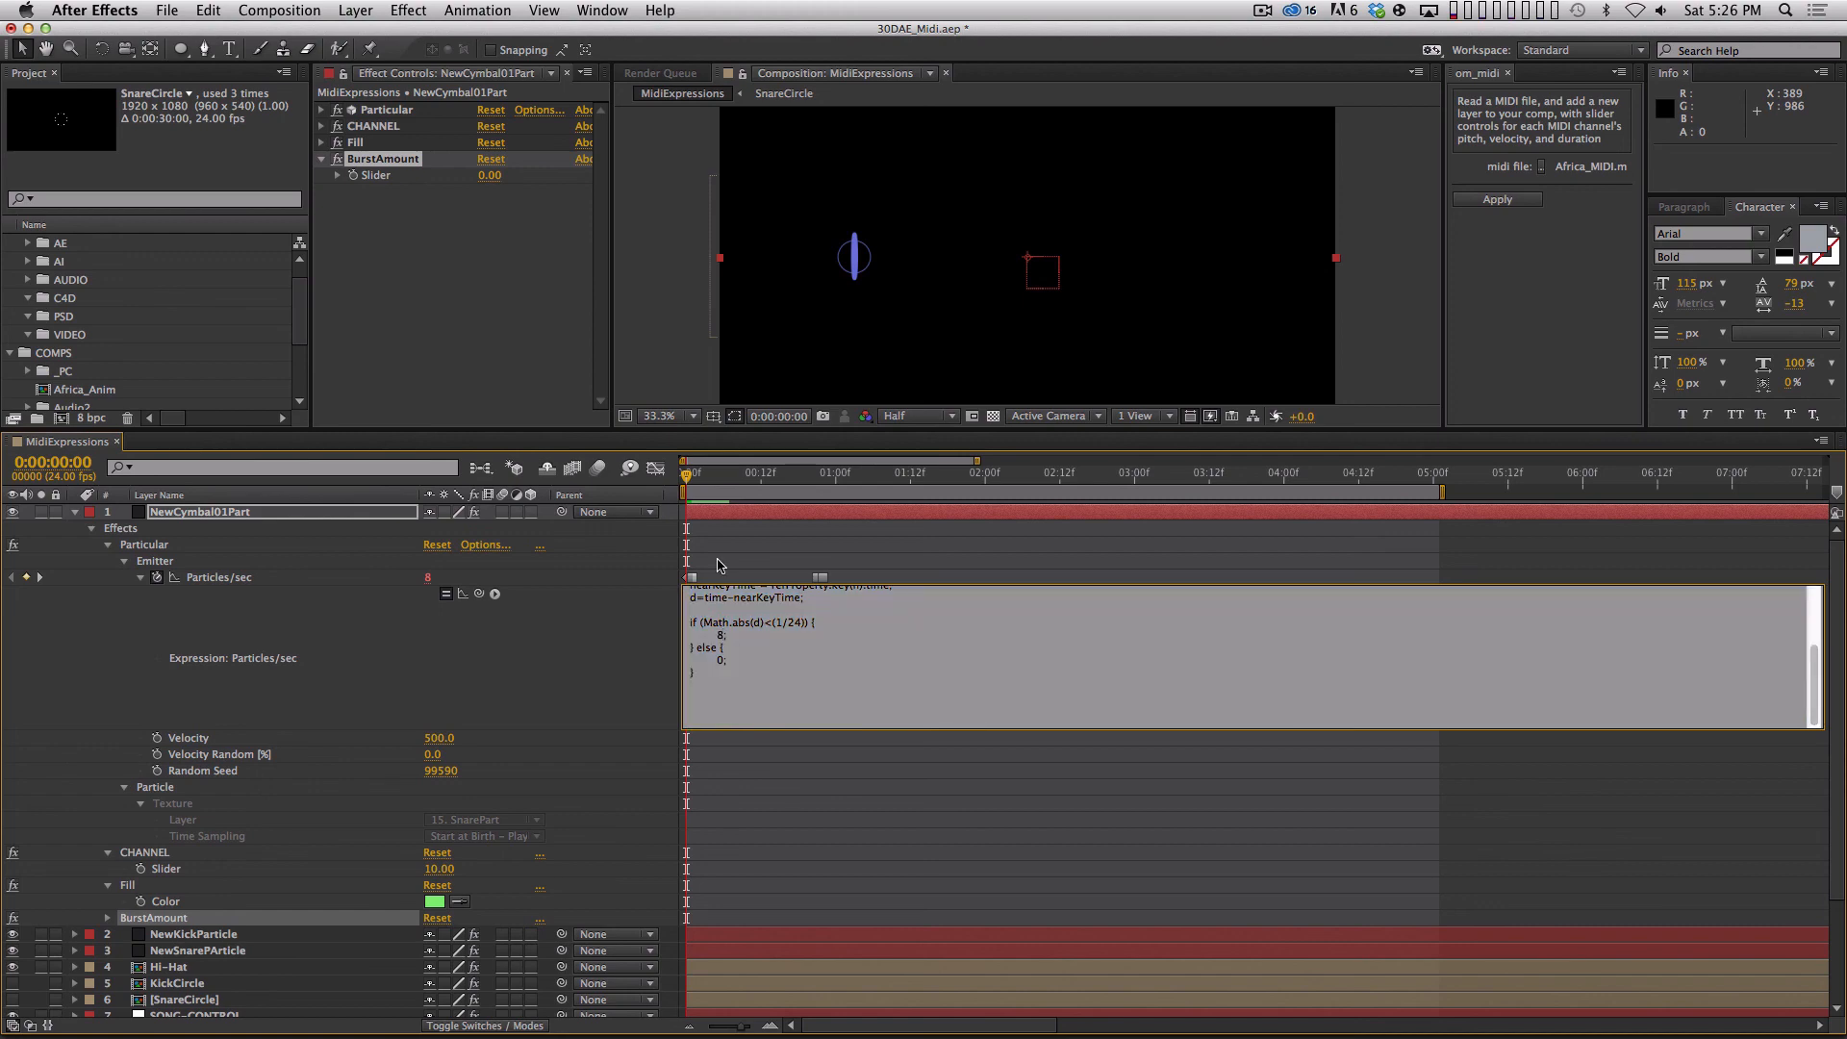
{"action": "key", "text": "BackSpace"}
{"action": "left_click_drag", "start_coordinate": [494, 593], "coordinate": [375, 175]}
{"action": "key", "text": "KP_Enter"}
Set the BurstAmount slider to 100 and preview the cymbal particles.
{"action": "left_click", "coordinate": [489, 175]}
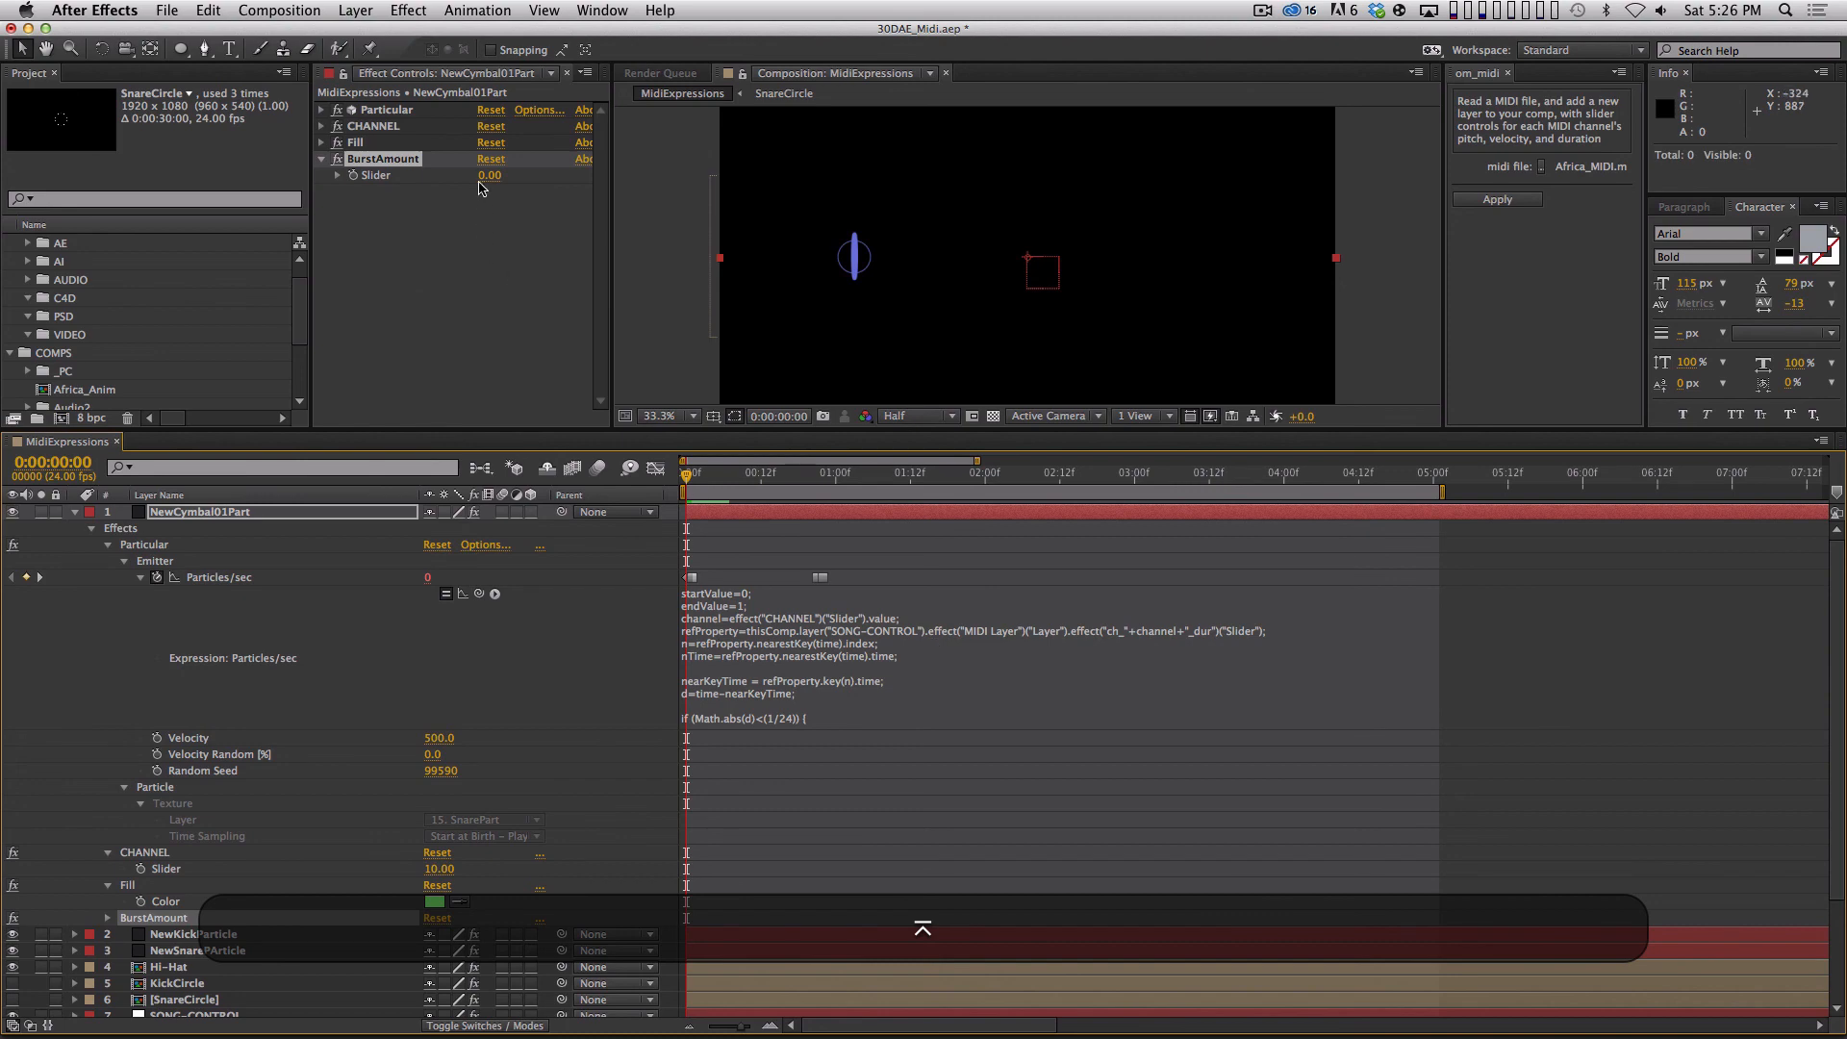
{"action": "type", "text": "100"}
{"action": "key", "text": "KP_Enter"}
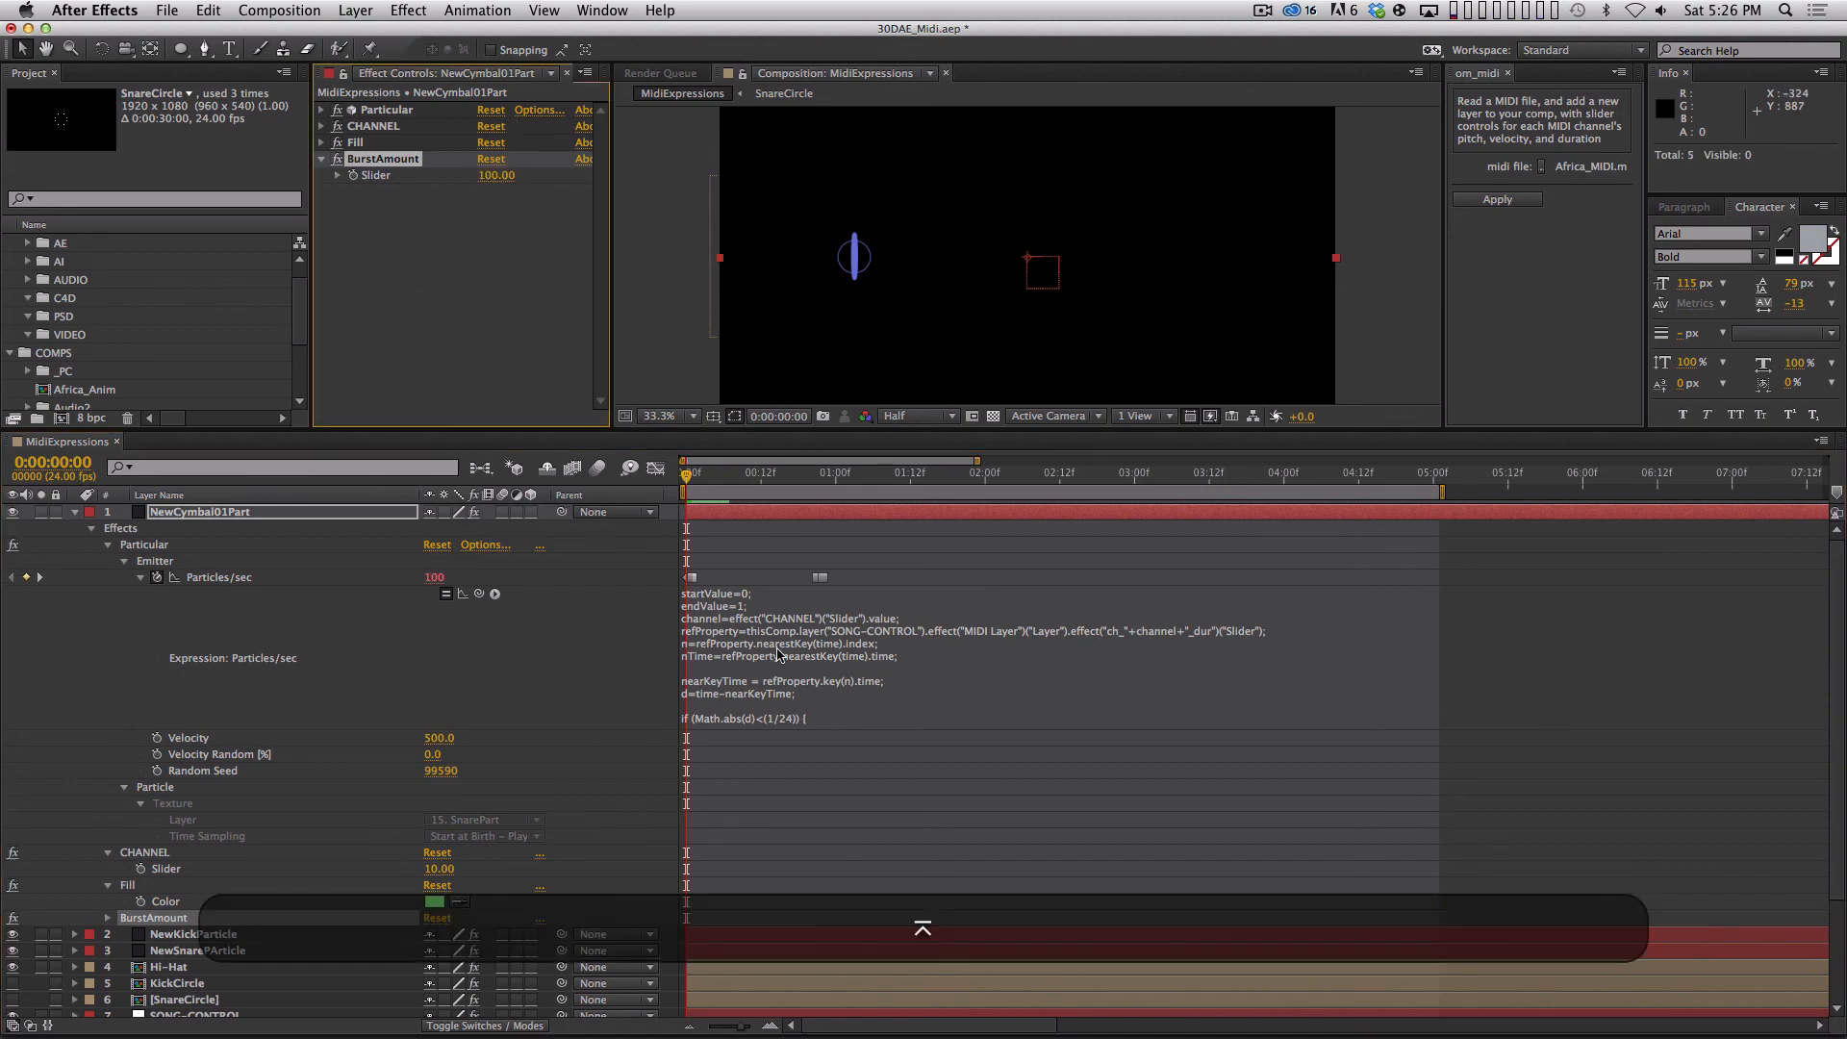
{"action": "key", "text": "space"}
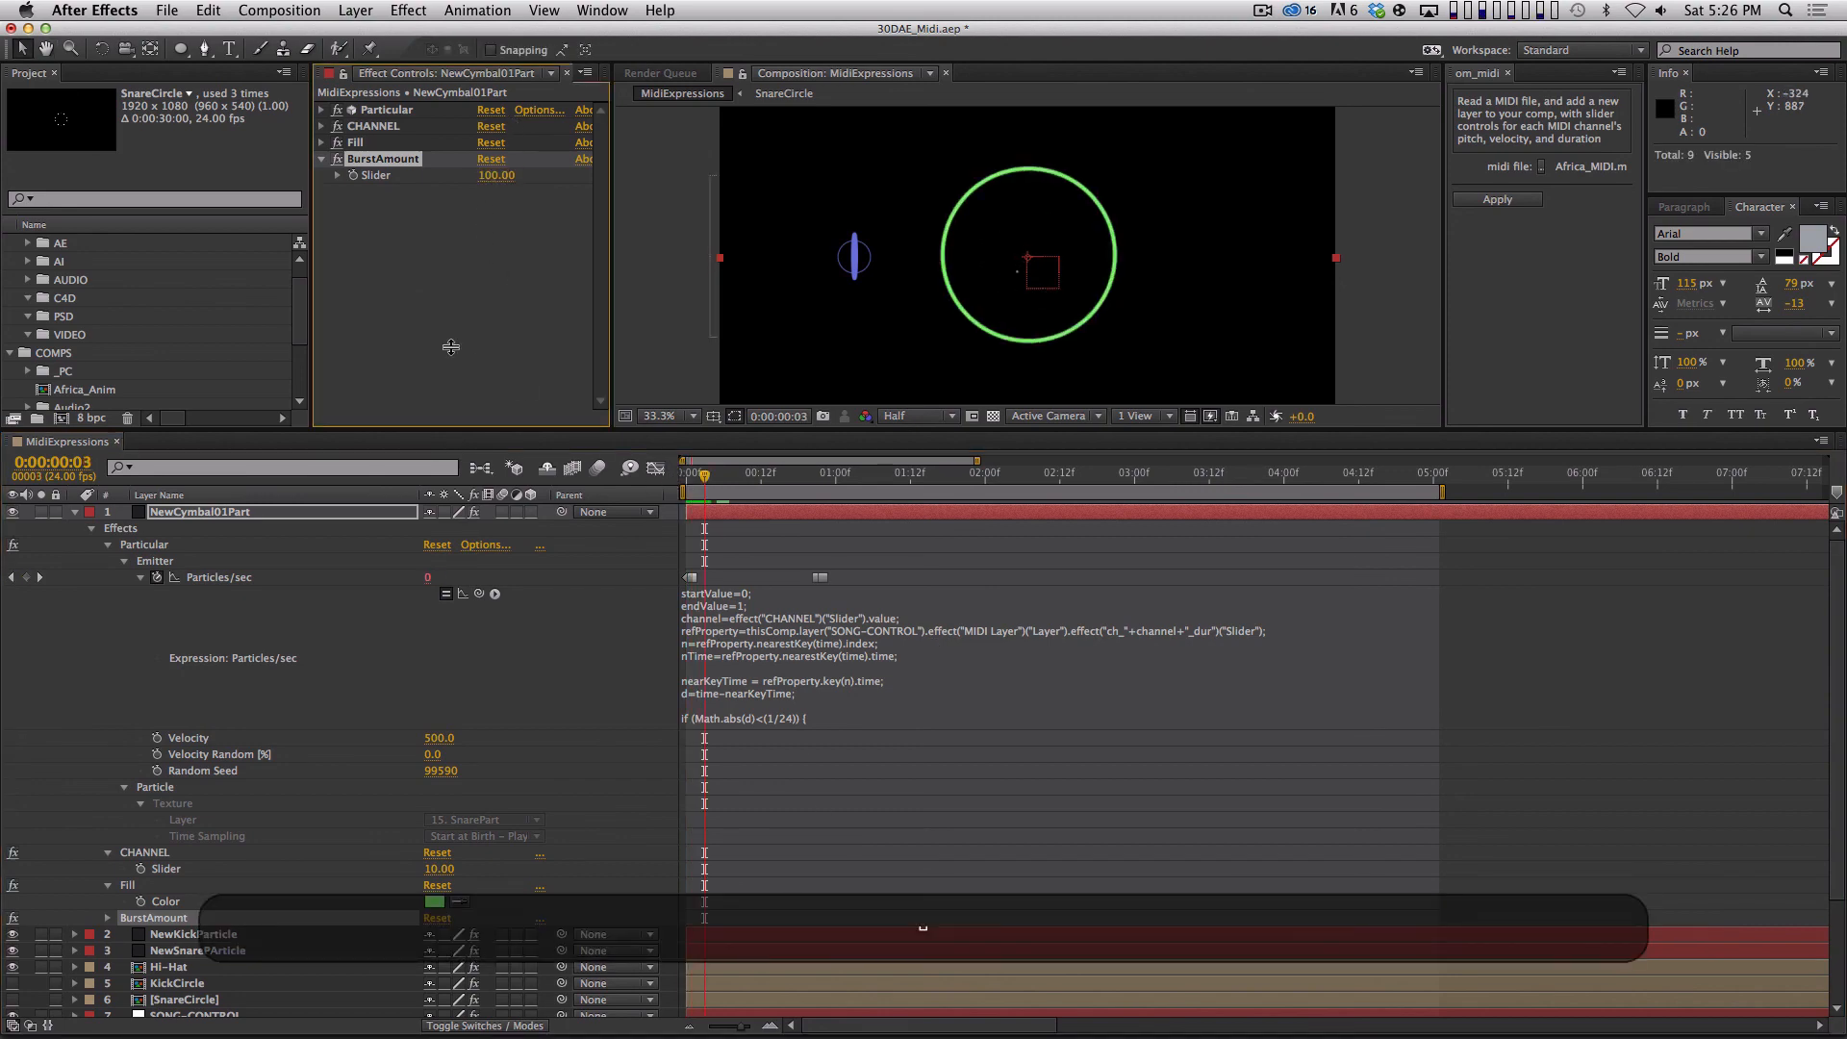
Duplicate the BurstAmount slider effect on NewCymbal01Part and rename the copy RandomSeed.
{"action": "left_click", "coordinate": [463, 354]}
{"action": "left_click", "coordinate": [323, 110]}
{"action": "left_click", "coordinate": [323, 110]}
{"action": "left_click", "coordinate": [392, 160]}
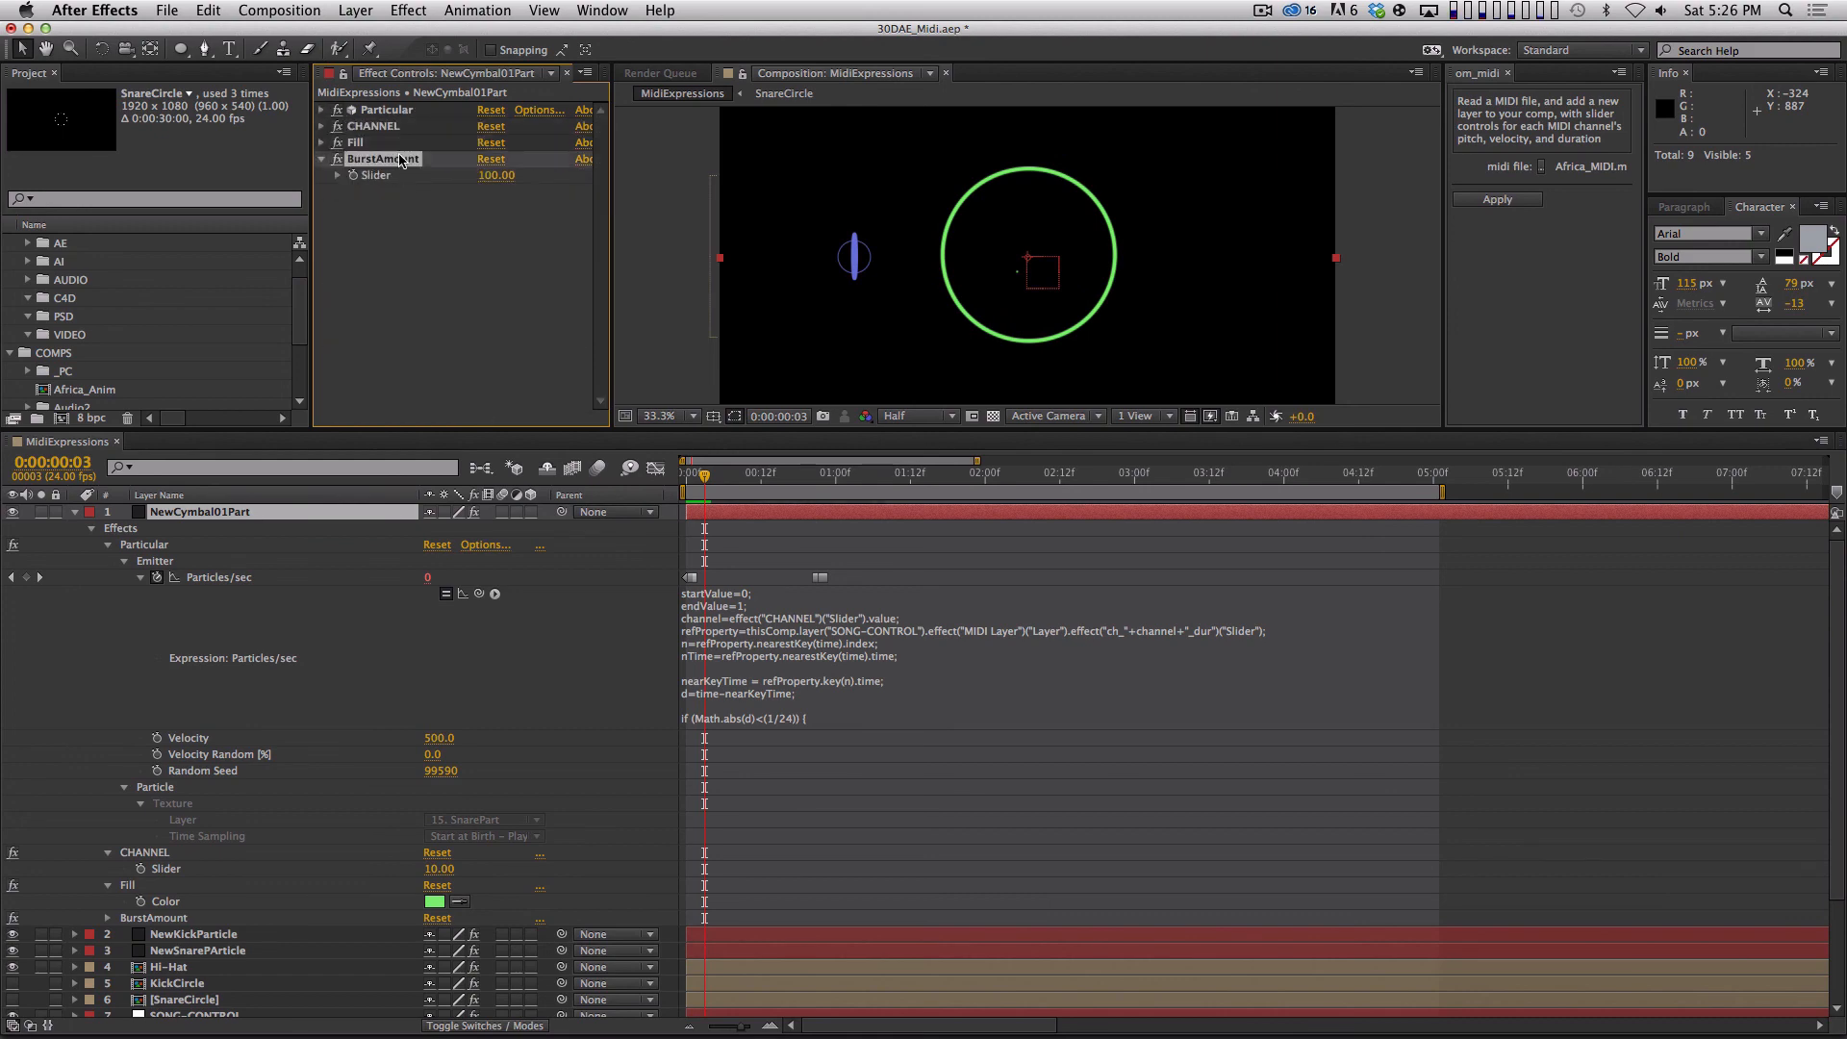
{"action": "key", "text": "super+d"}
{"action": "key", "text": "Return"}
{"action": "type", "text": "RandomSeed"}
{"action": "key", "text": "Return"}
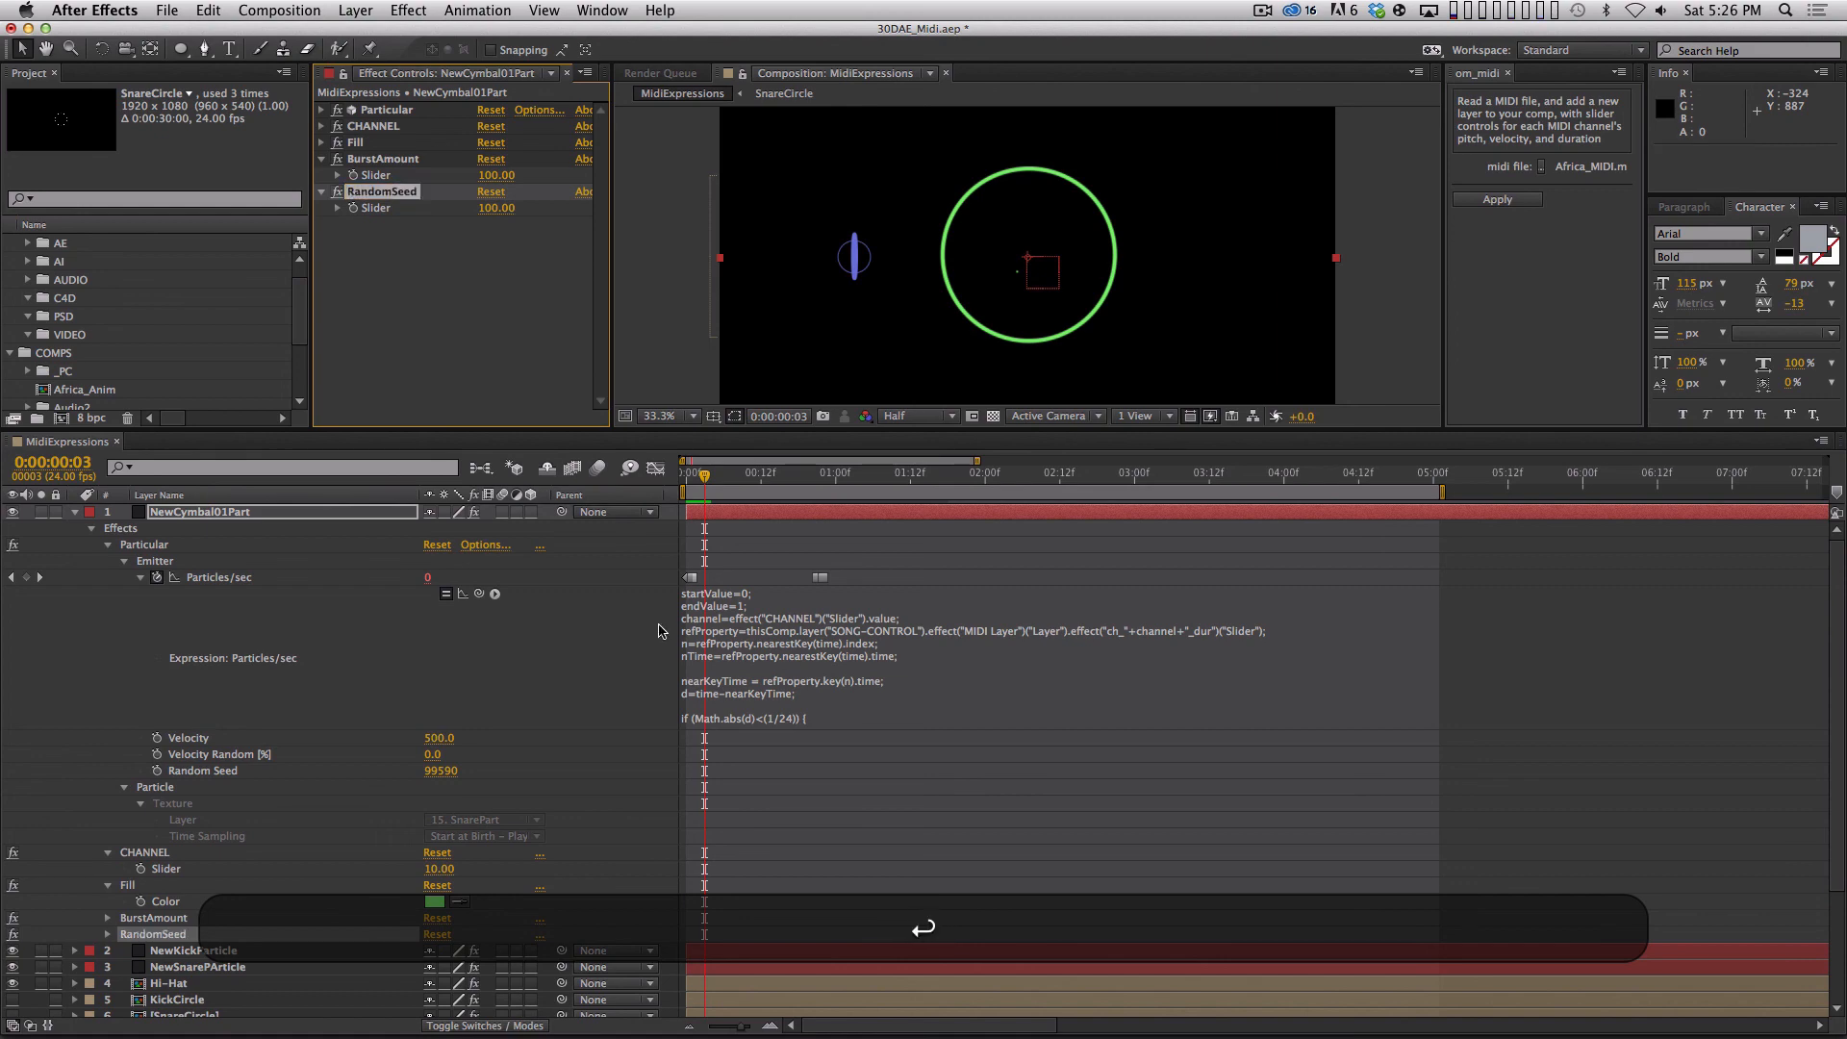
Add an expression to Particular's emitter Random Seed that links it to the RandomSeed slider.
{"action": "left_click", "coordinate": [322, 109]}
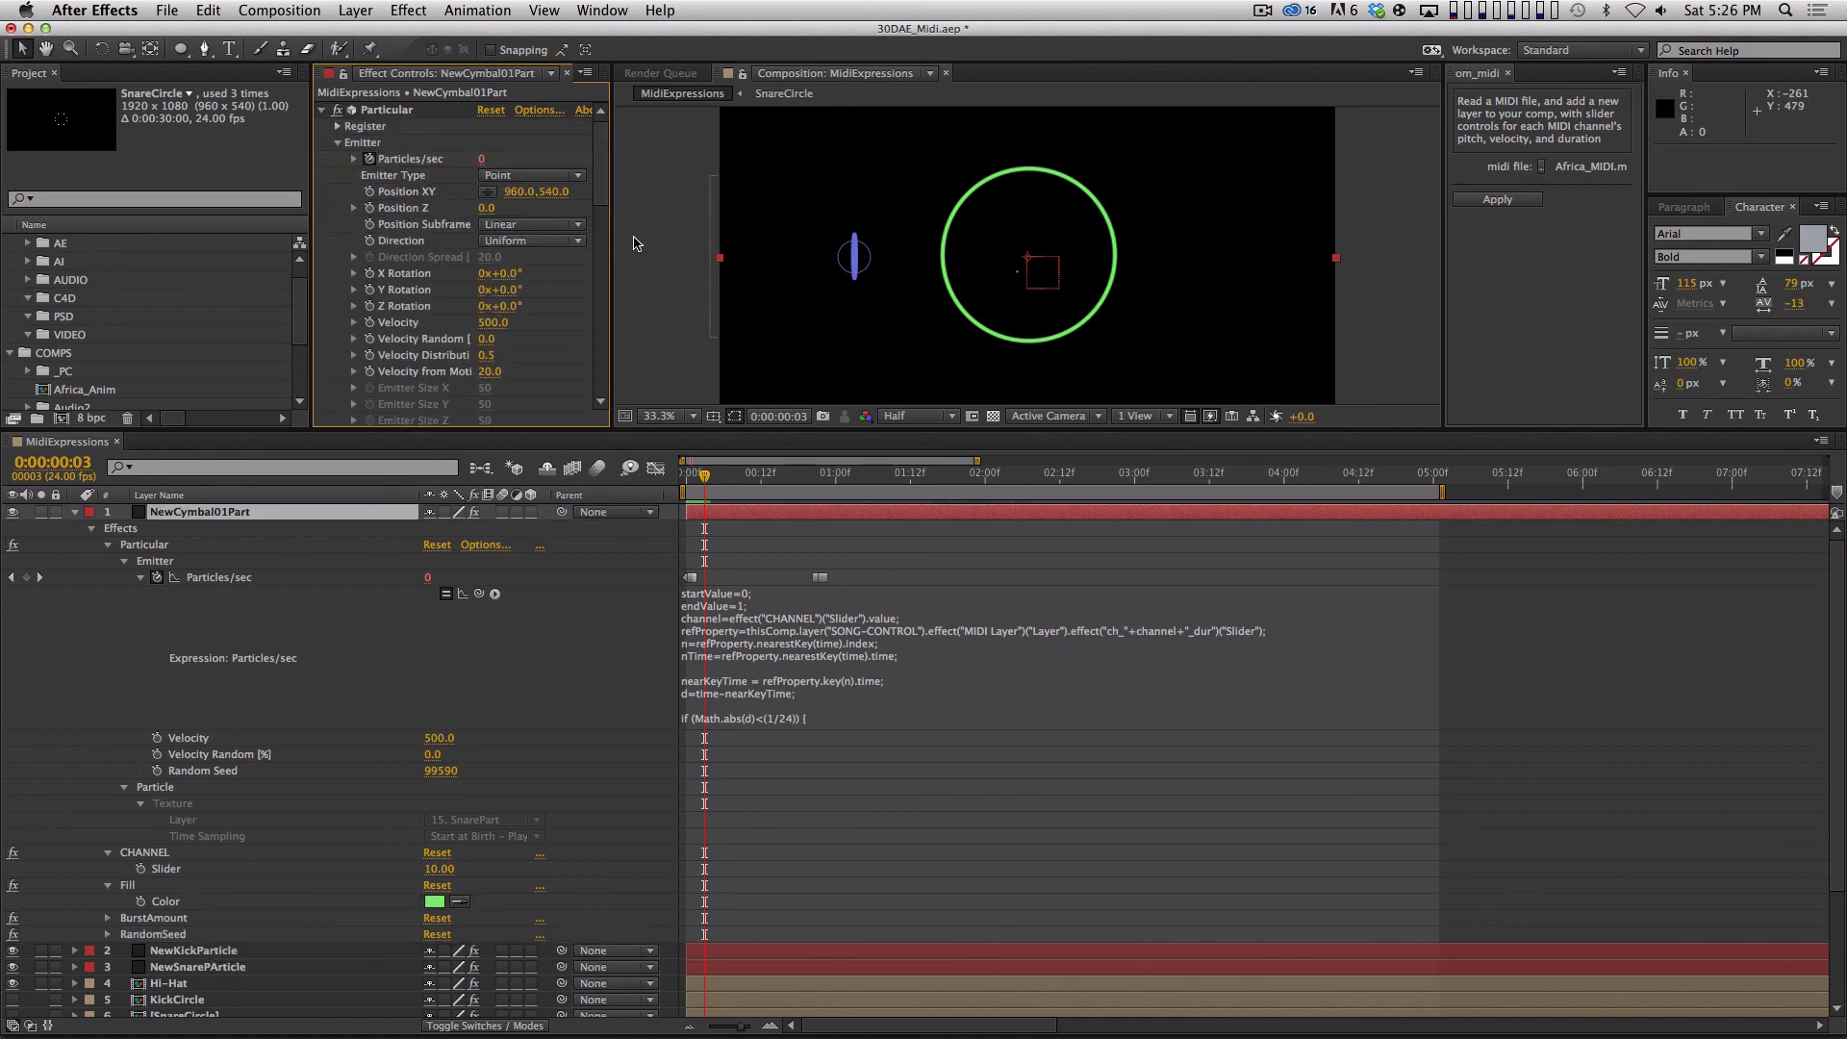
{"action": "scroll", "coordinate": [606, 212], "scroll_direction": "down", "scroll_amount": 5}
{"action": "left_click", "coordinate": [349, 276], "text": "alt"}
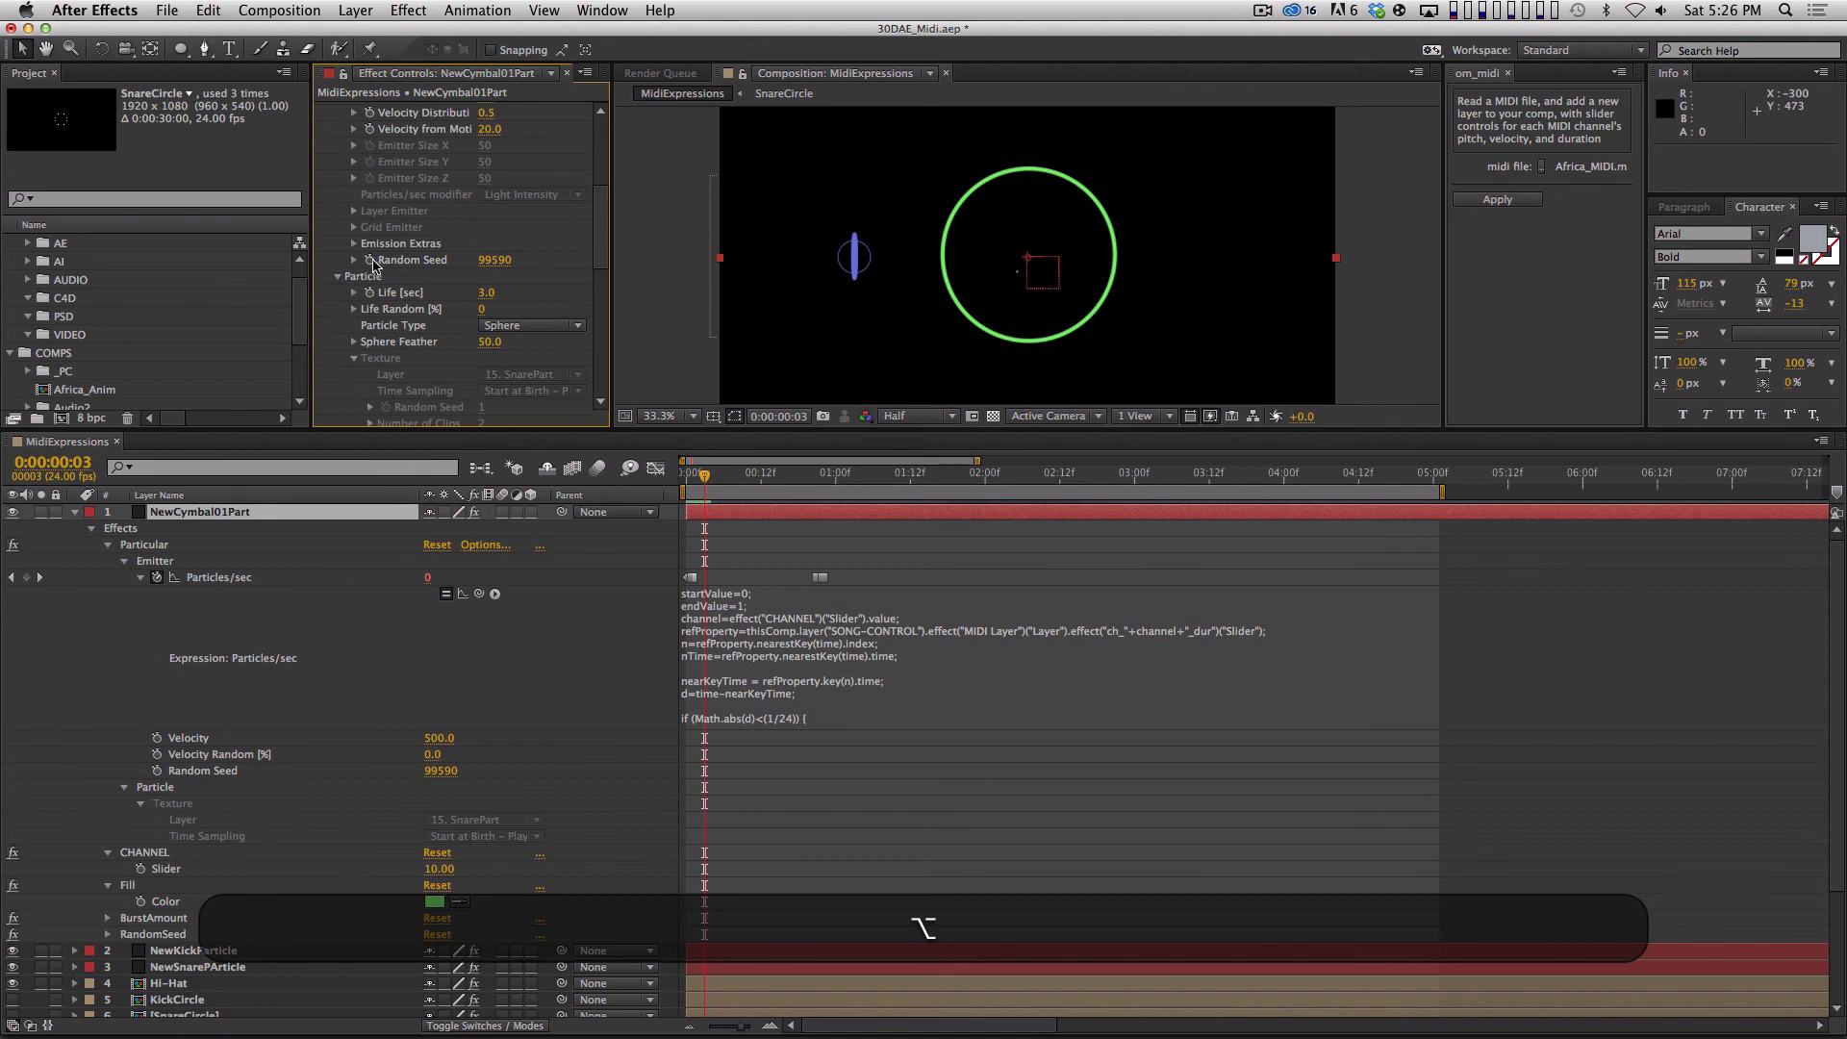
{"action": "left_click", "coordinate": [371, 259], "text": "alt"}
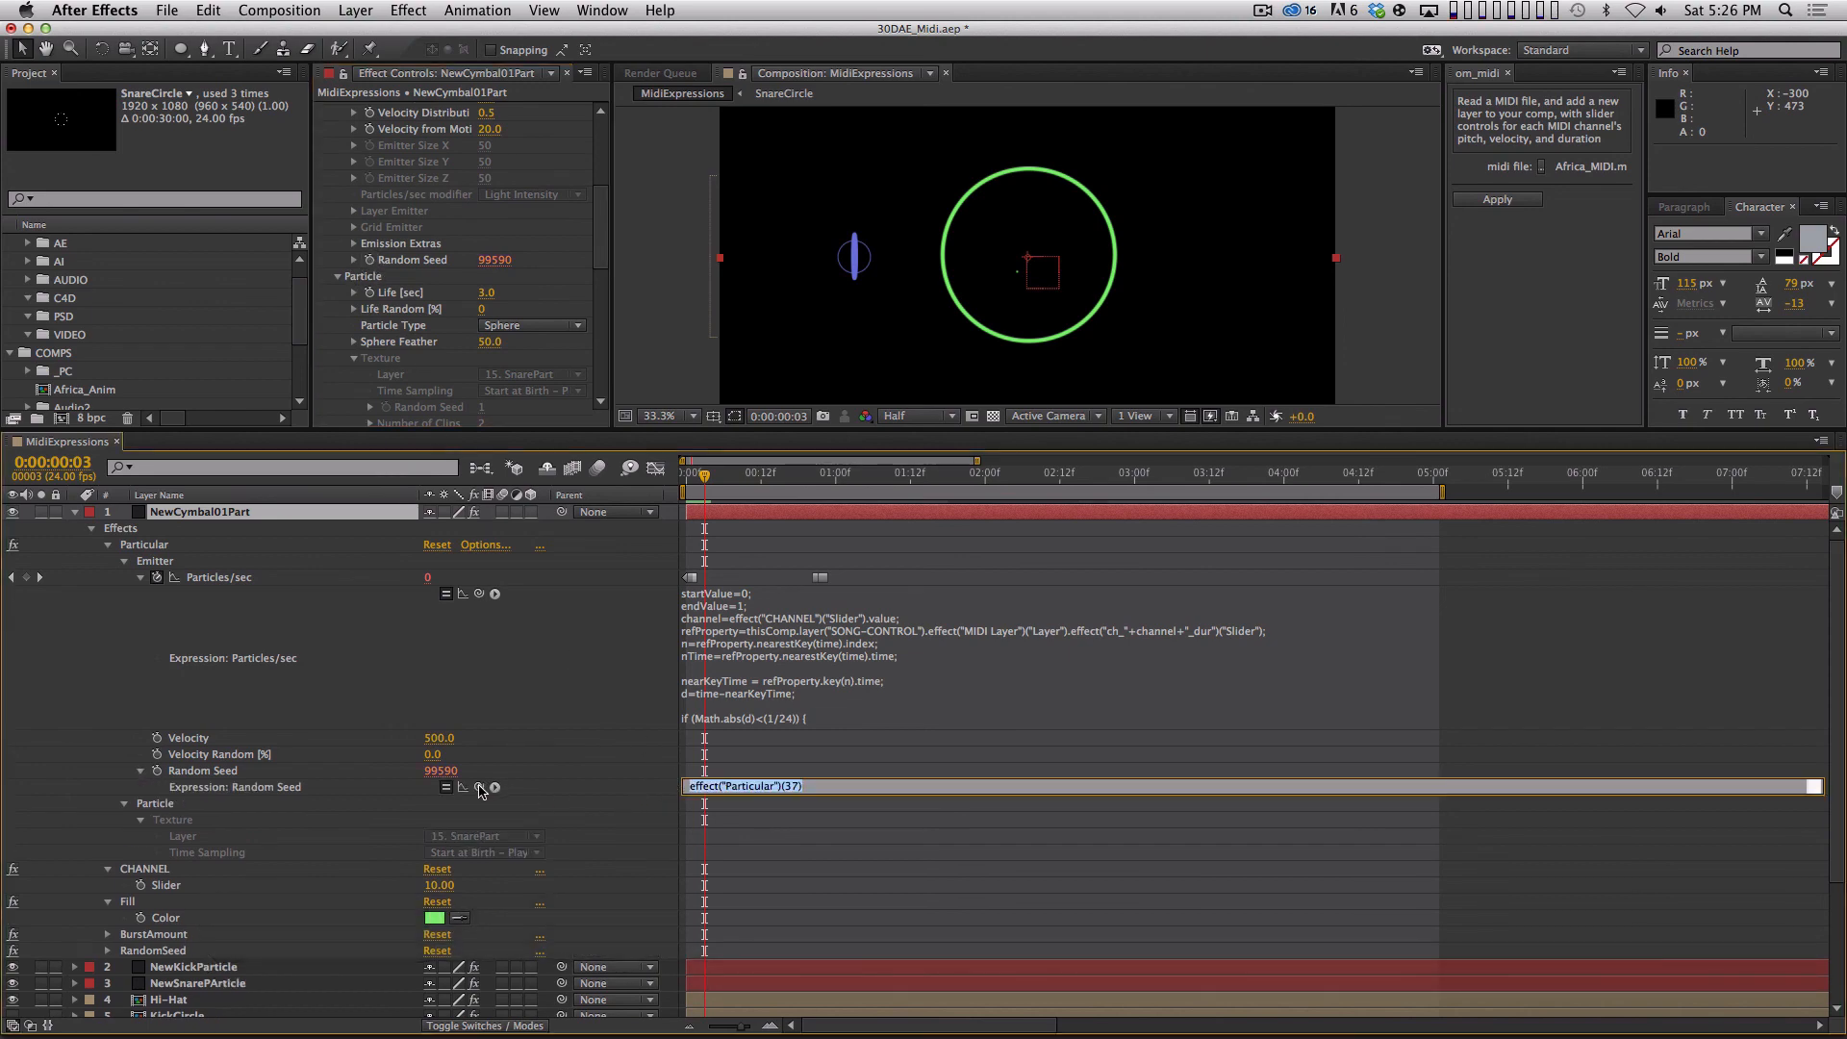
{"action": "left_click_drag", "start_coordinate": [479, 787], "coordinate": [428, 420]}
{"action": "key", "text": "Return"}
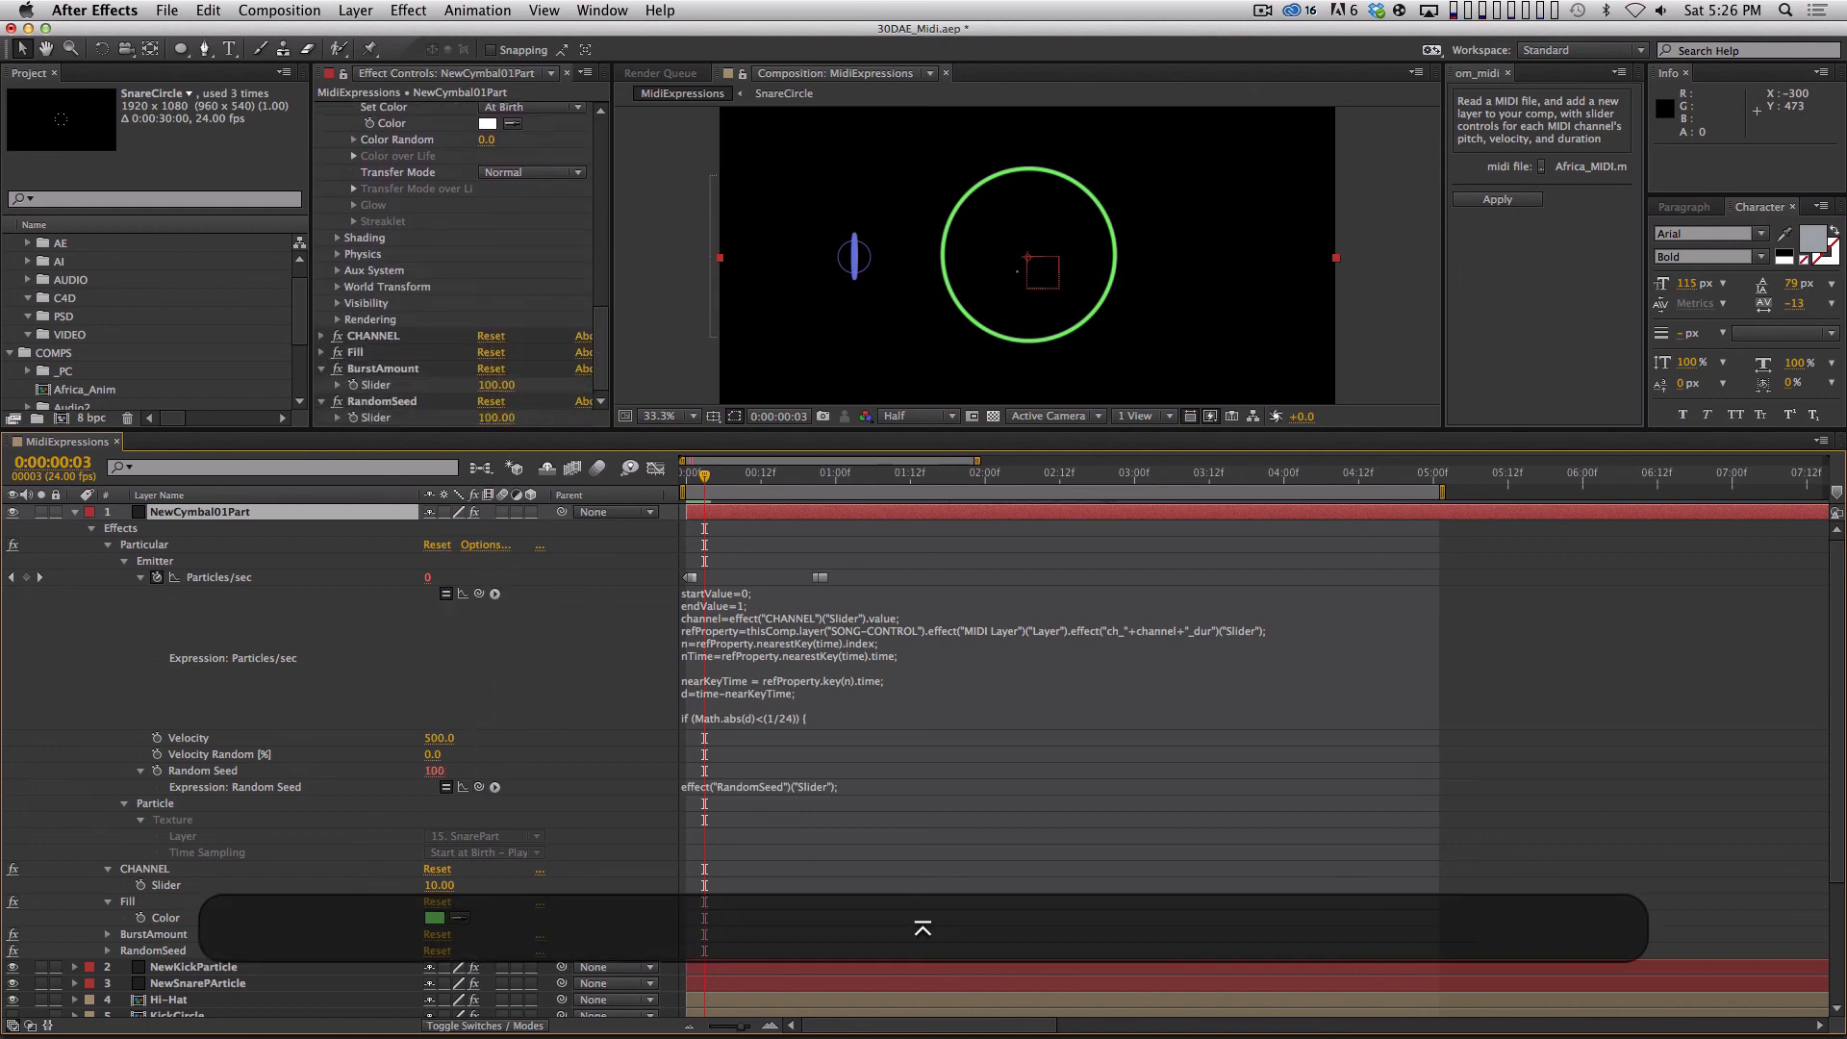
Set the RandomSeed slider to 121 and preview the cymbal particles.
{"action": "left_click_drag", "start_coordinate": [496, 418], "coordinate": [517, 418]}
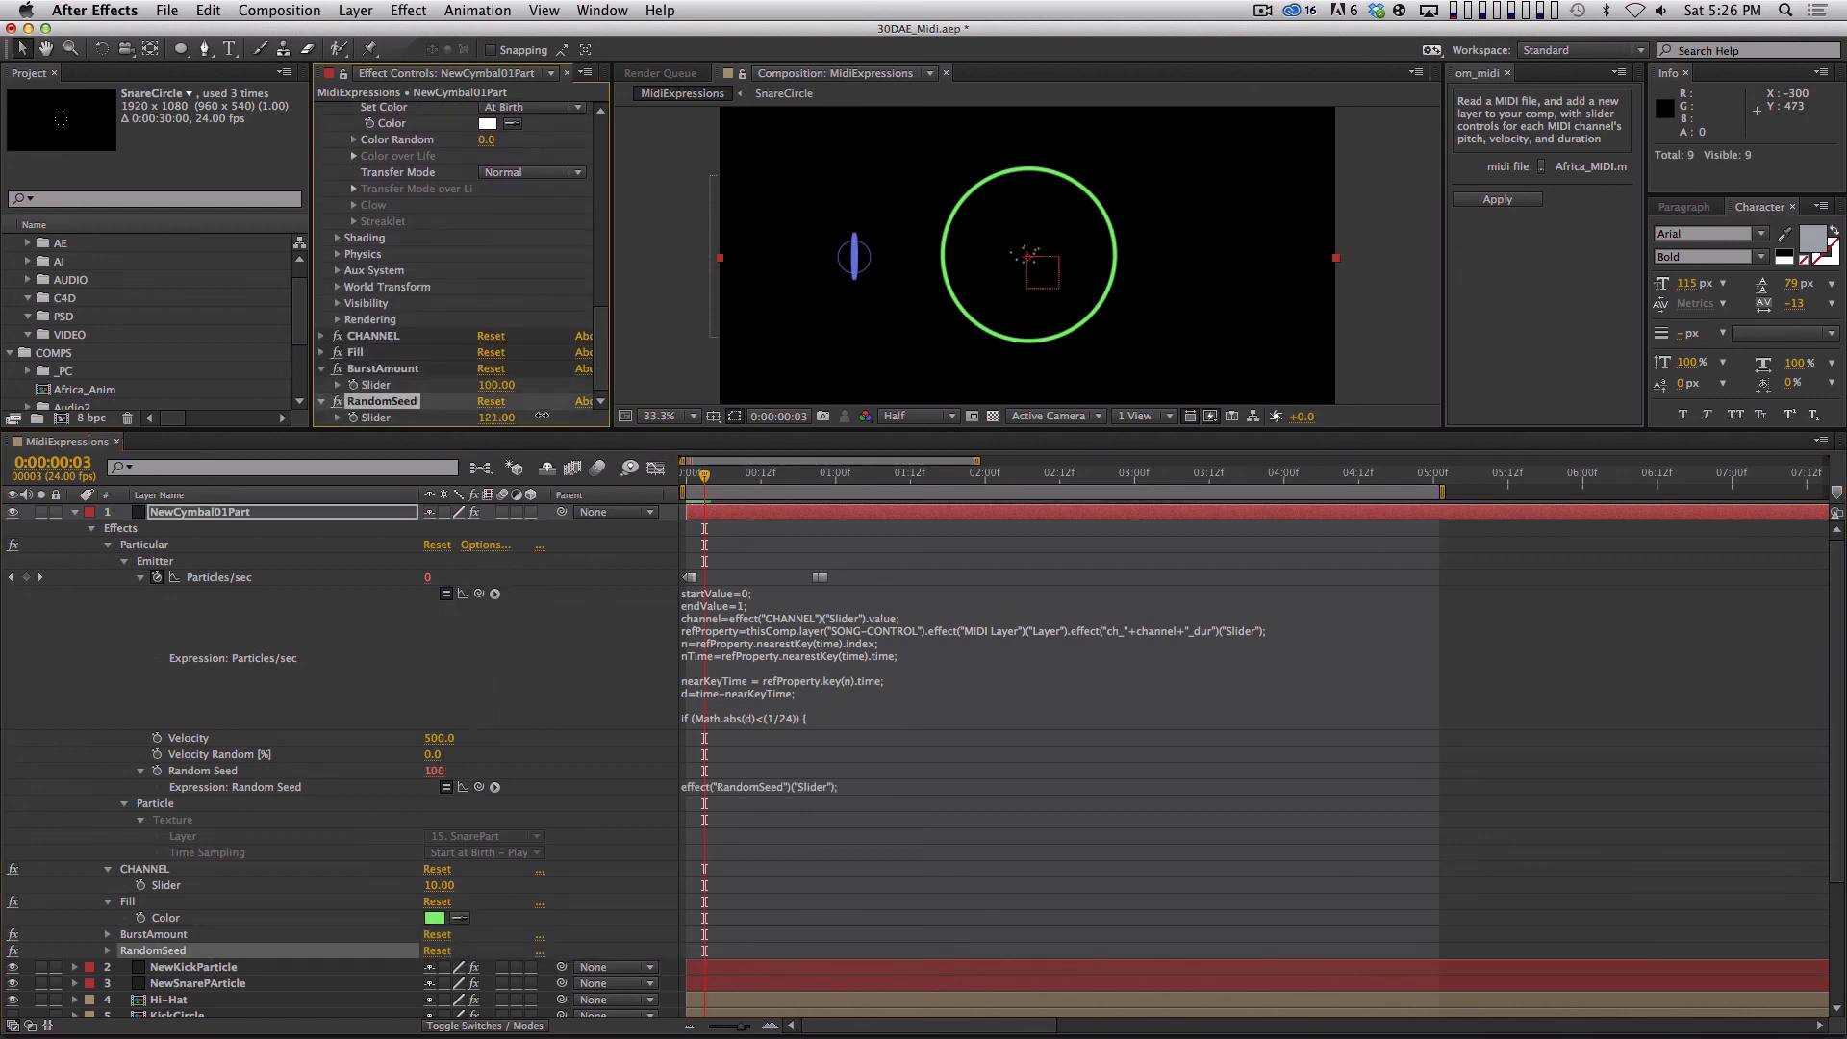
{"action": "key", "text": "KP_0"}
{"action": "key", "text": "KP_0"}
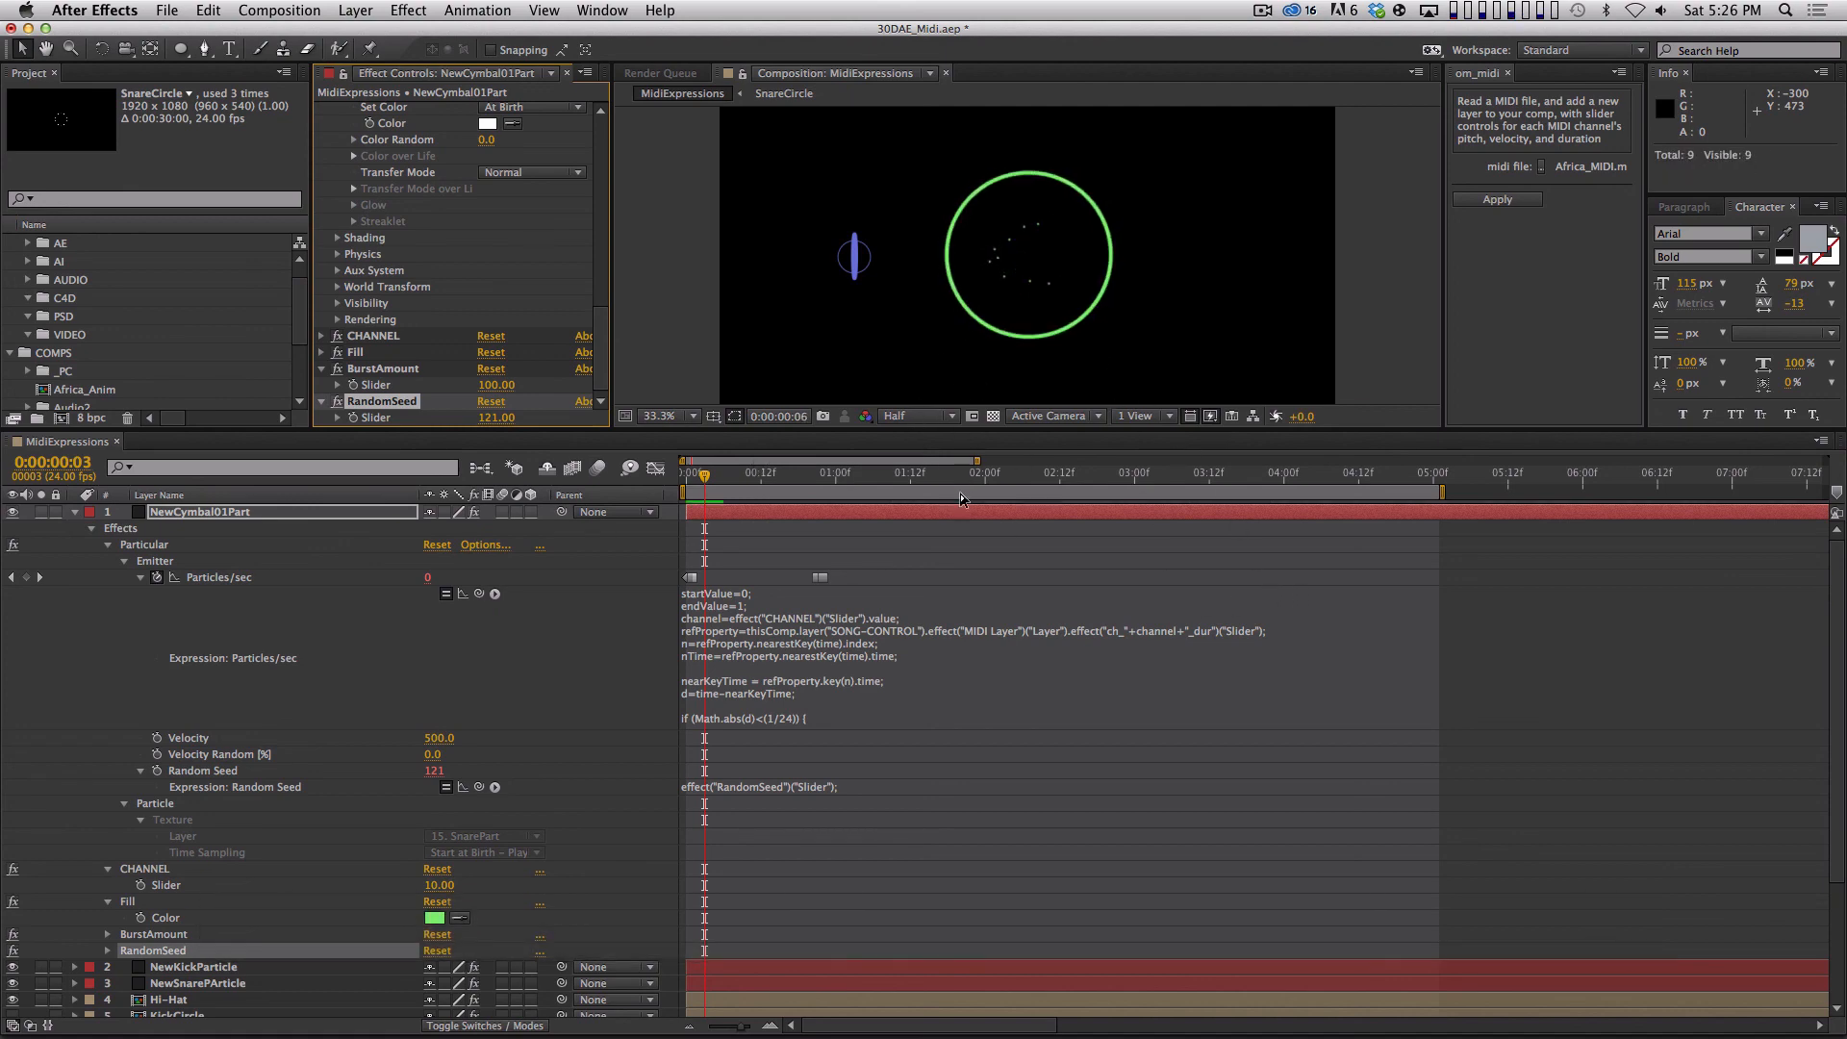
{"action": "key", "text": "space"}
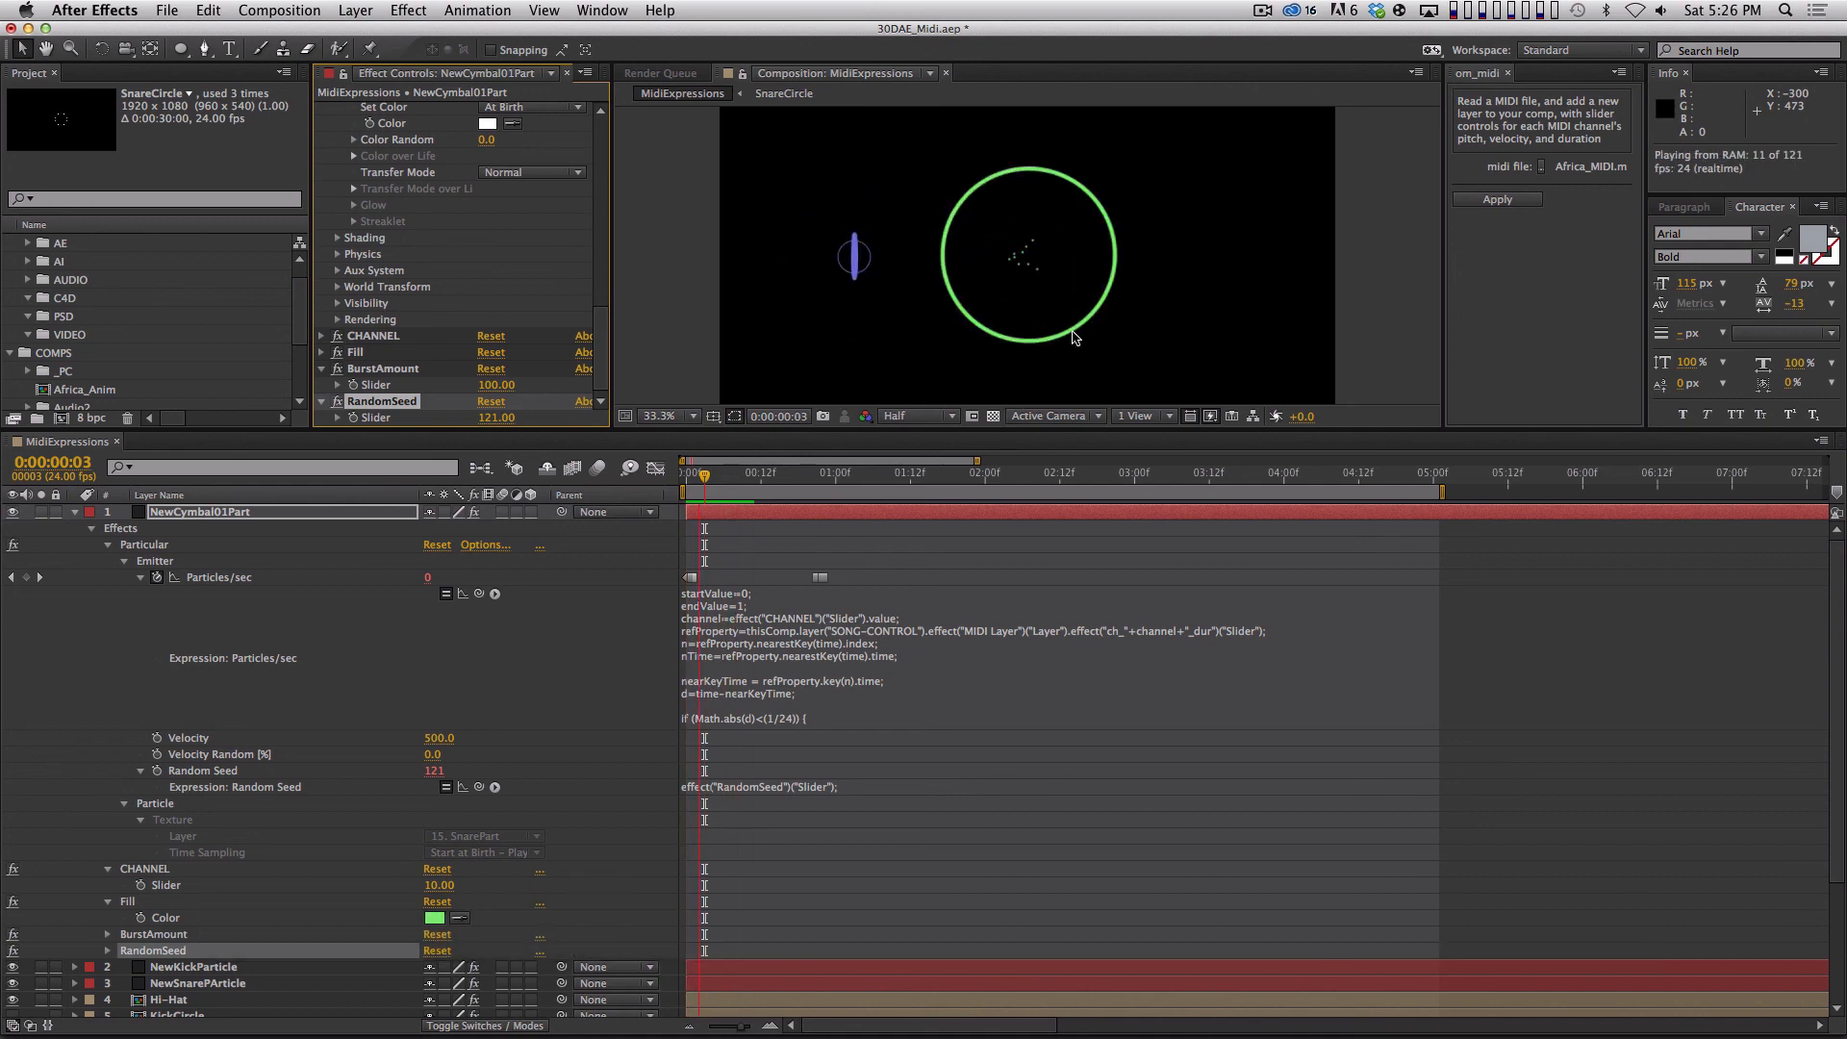
{"action": "key", "text": "space"}
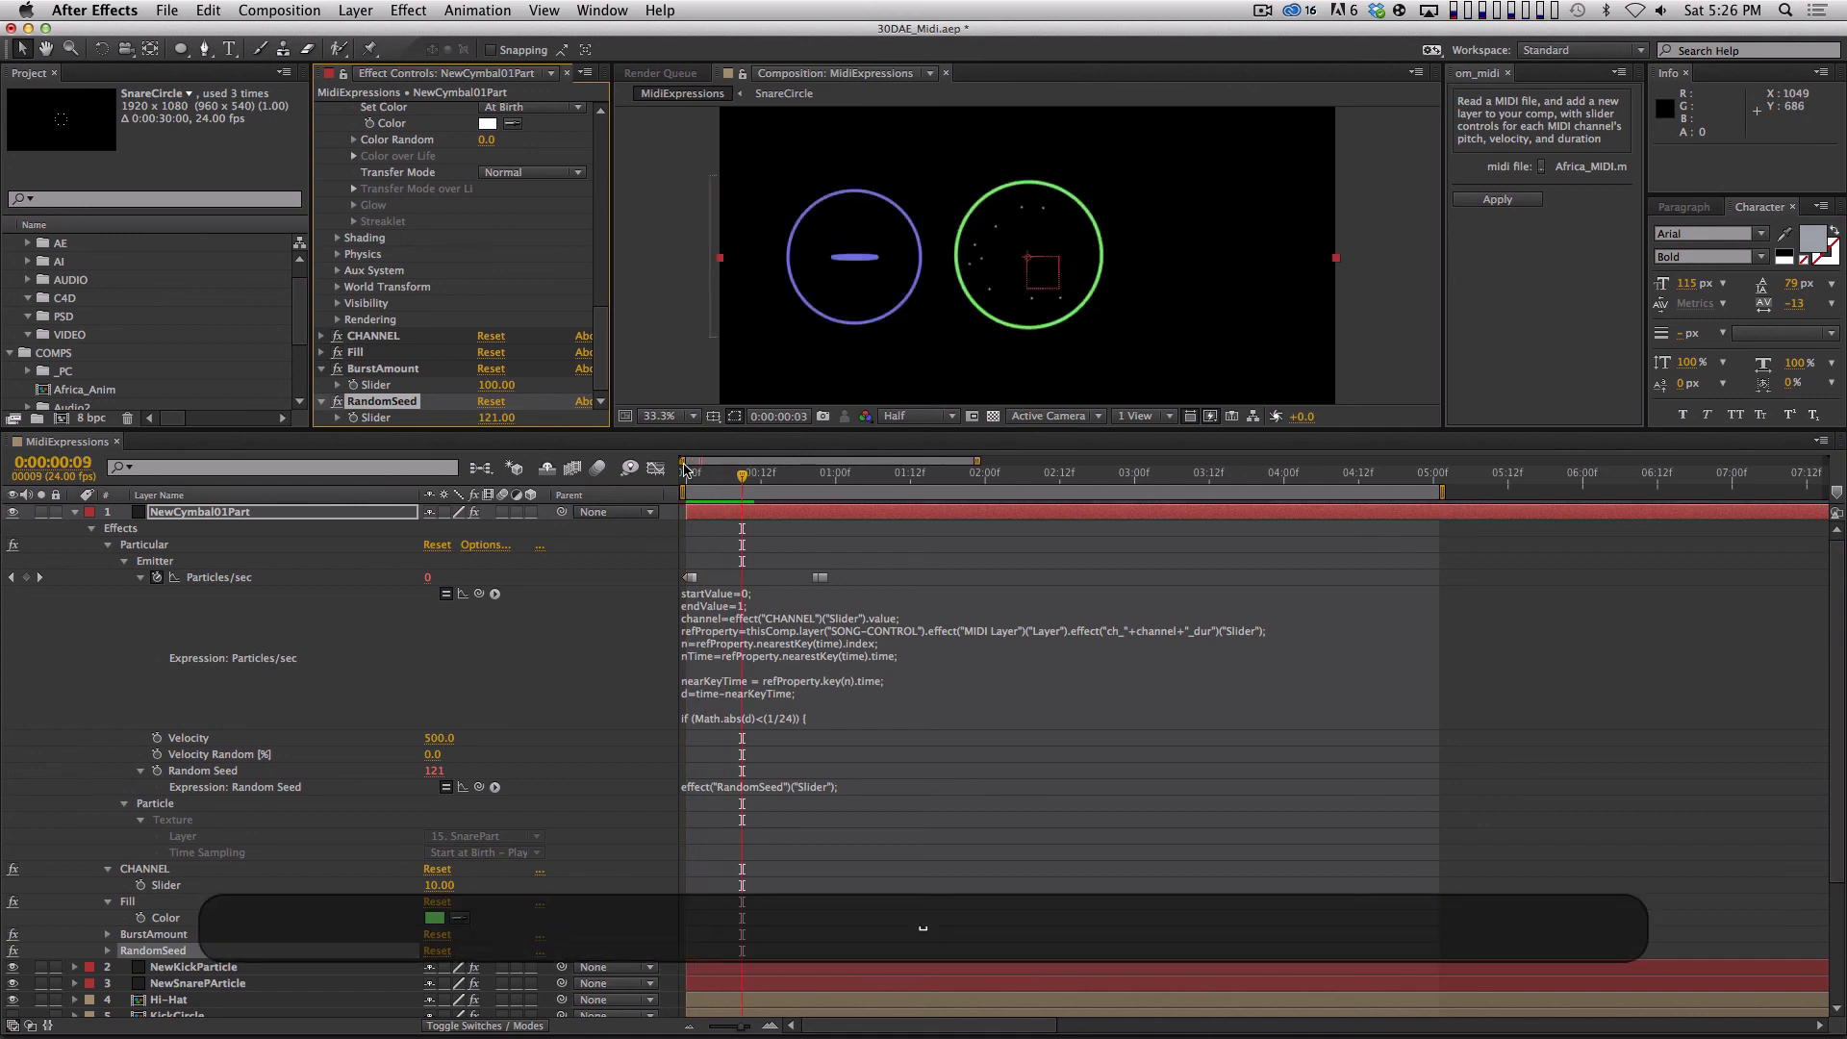
Set the BurstAmount slider to 2000 and preview the denser cymbal burst.
{"action": "left_click", "coordinate": [496, 385]}
{"action": "key", "text": "super+a"}
{"action": "type", "text": "20"}
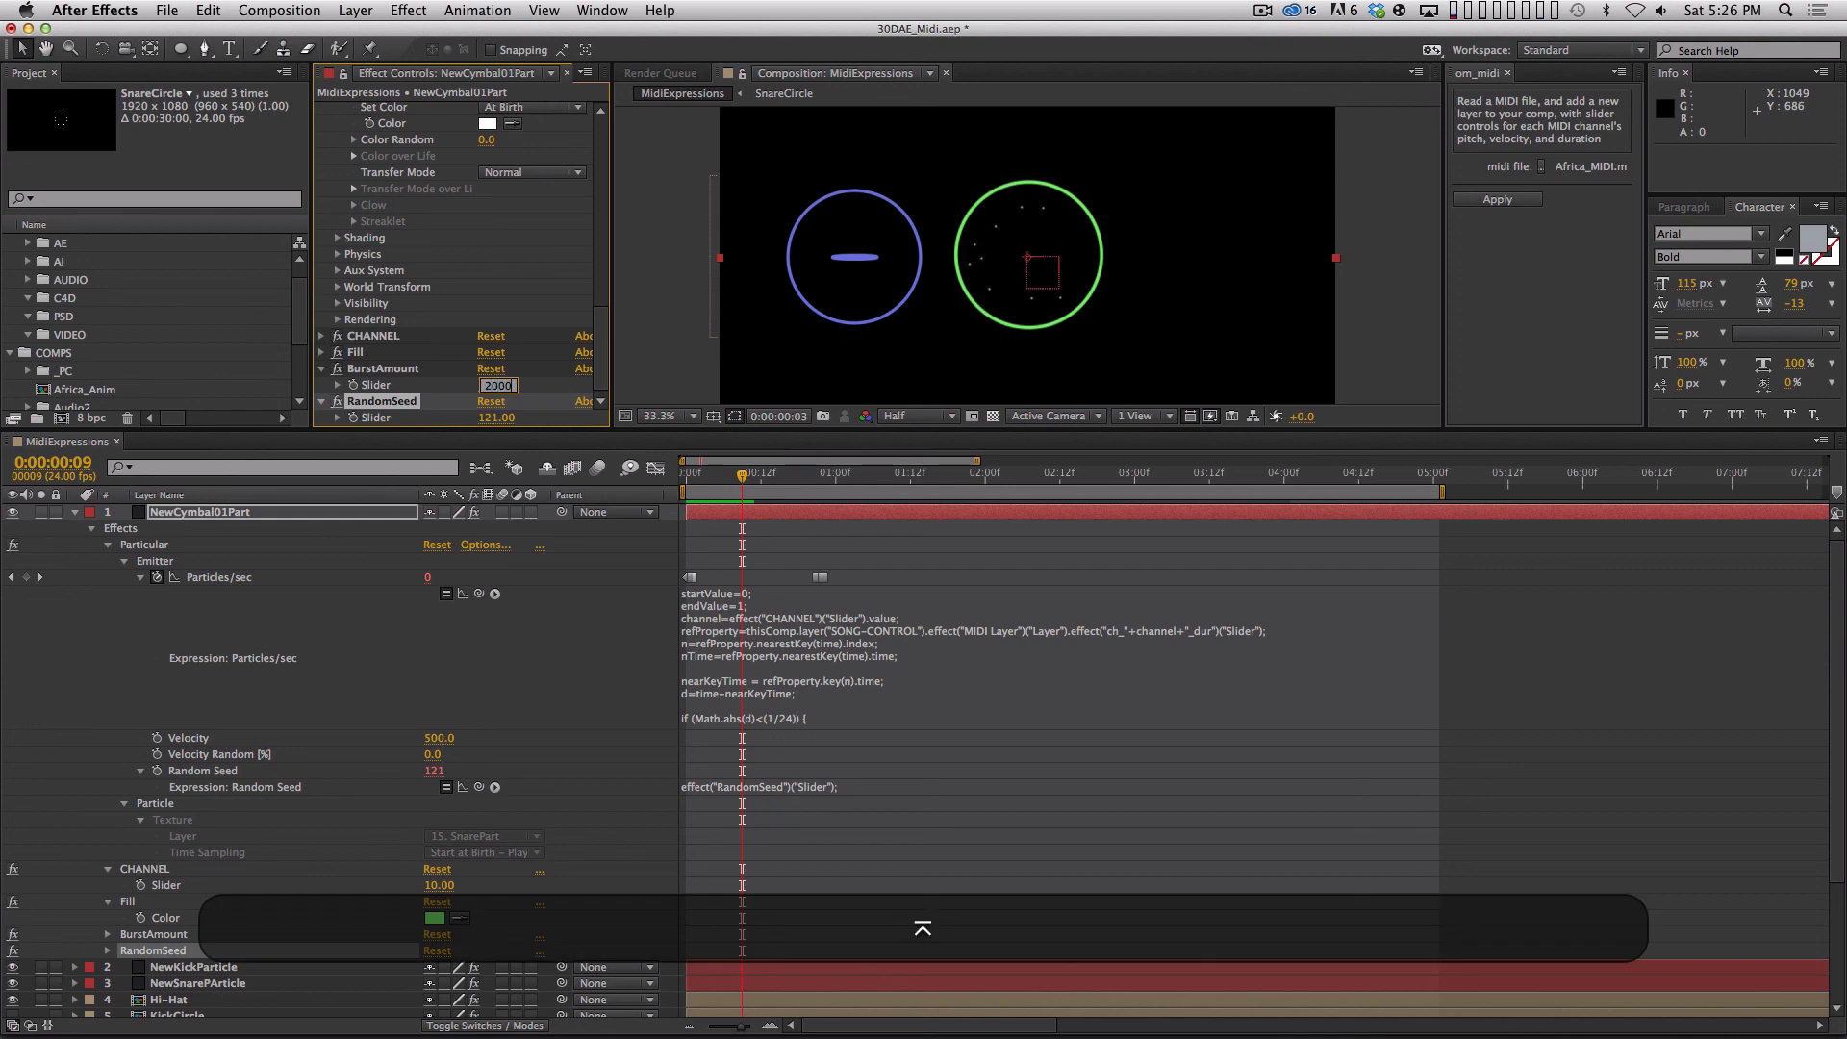
{"action": "key", "text": "Return"}
{"action": "key", "text": "0"}
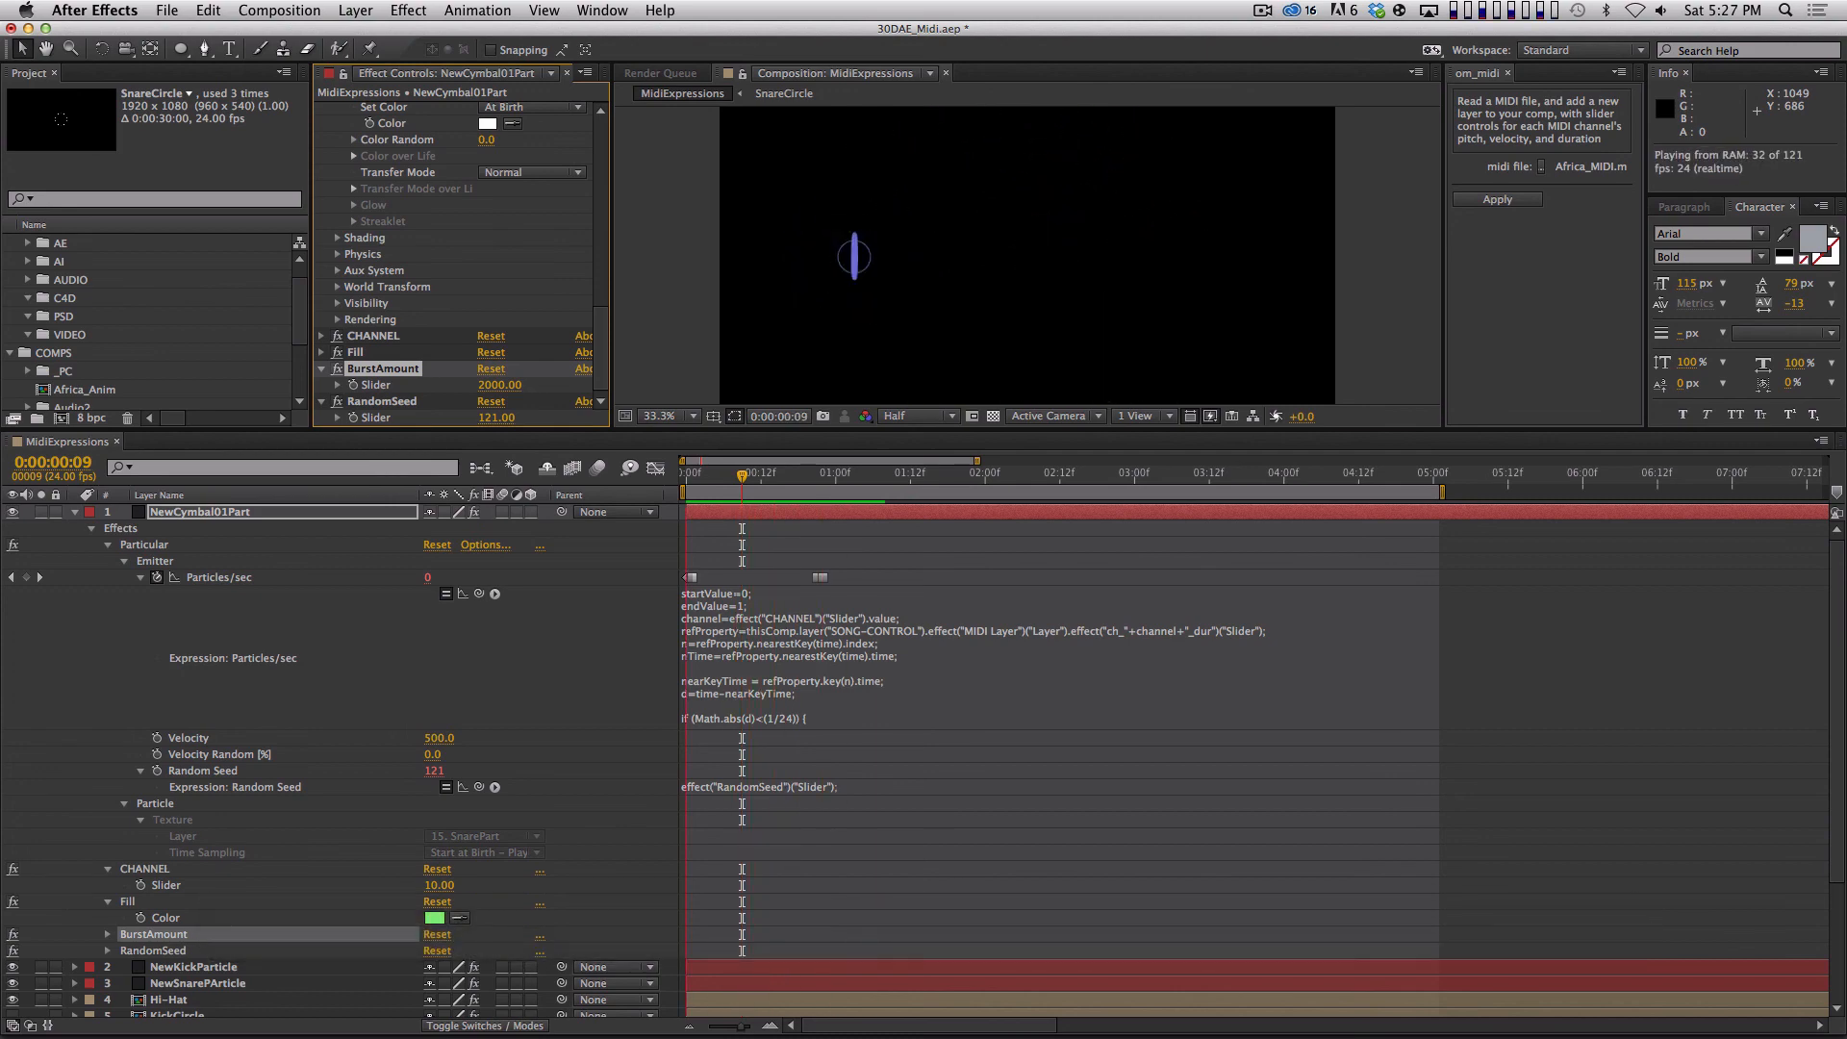
Solo the NewCymbal01Part layer, set its emitter Velocity to 2500 and preview the burst.
{"action": "left_click", "coordinate": [74, 512]}
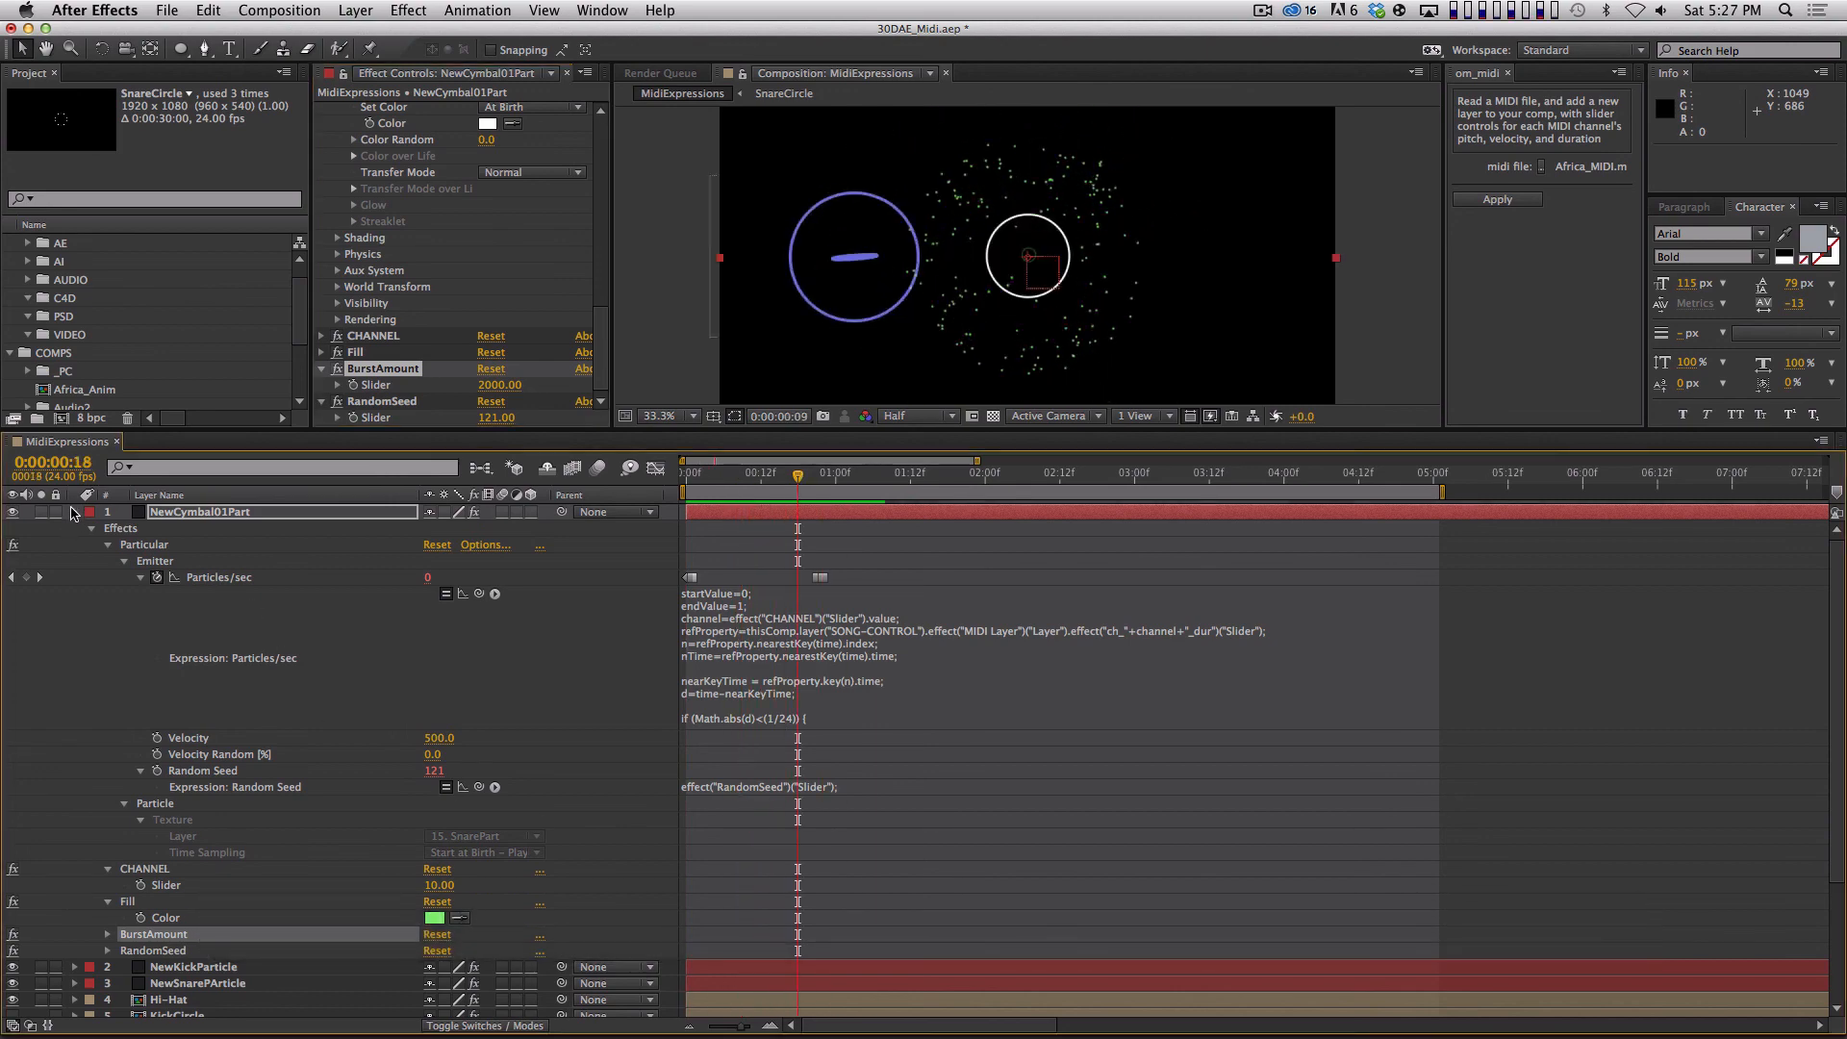
{"action": "left_click", "coordinate": [41, 511]}
{"action": "left_click_drag", "start_coordinate": [606, 358], "coordinate": [588, 157]}
{"action": "left_click", "coordinate": [494, 322]}
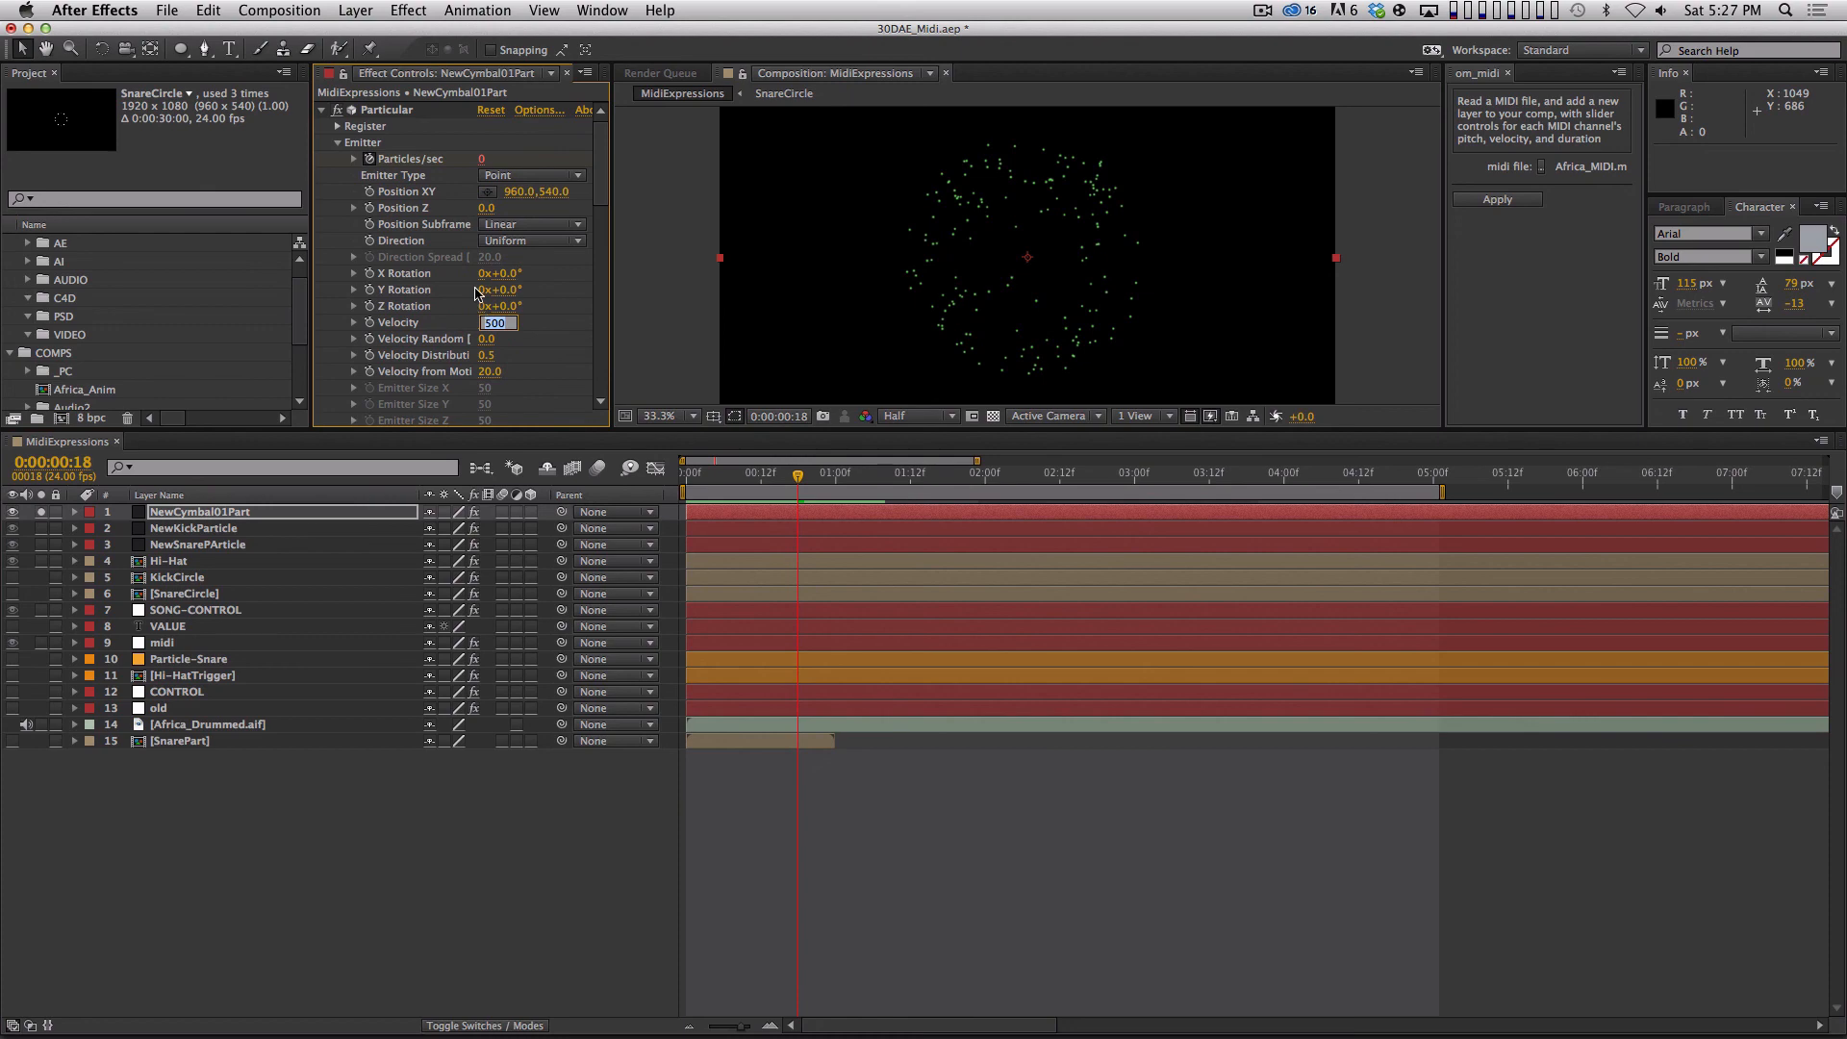
{"action": "type", "text": "2500"}
{"action": "key", "text": "Return"}
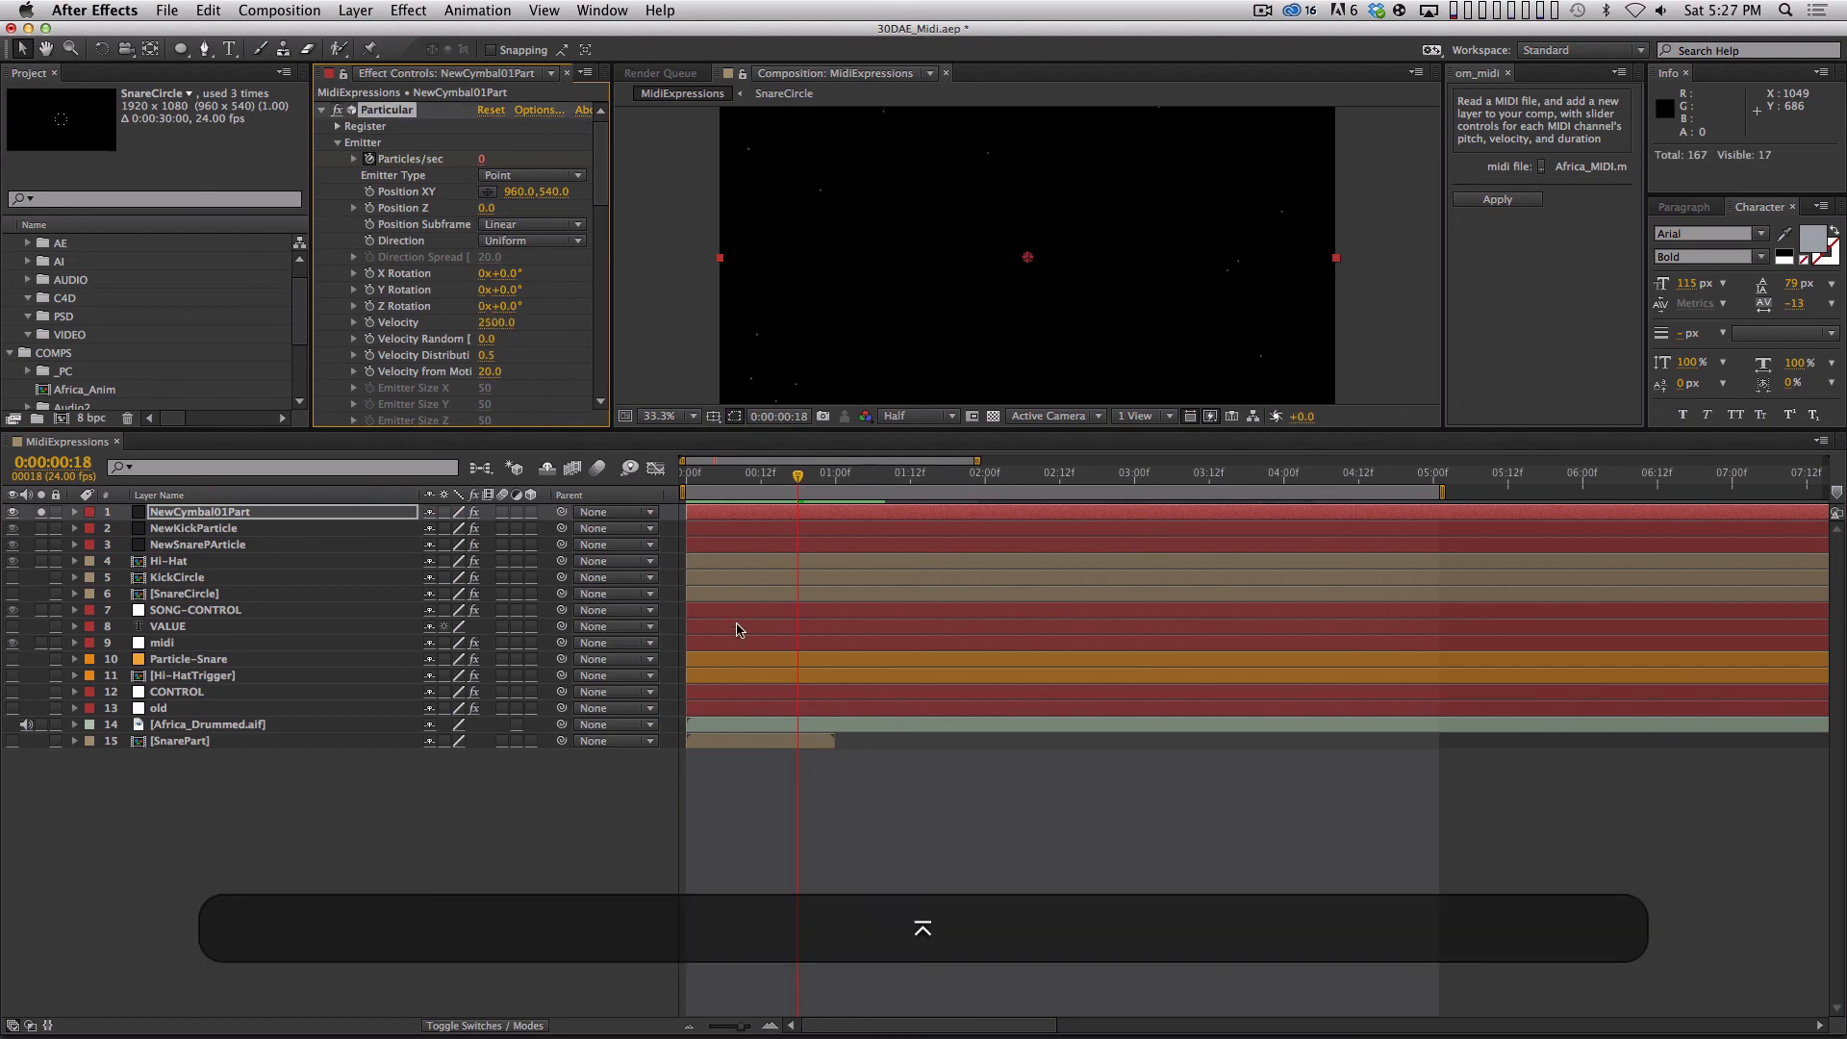
{"action": "left_click", "coordinate": [717, 476]}
{"action": "key", "text": "space"}
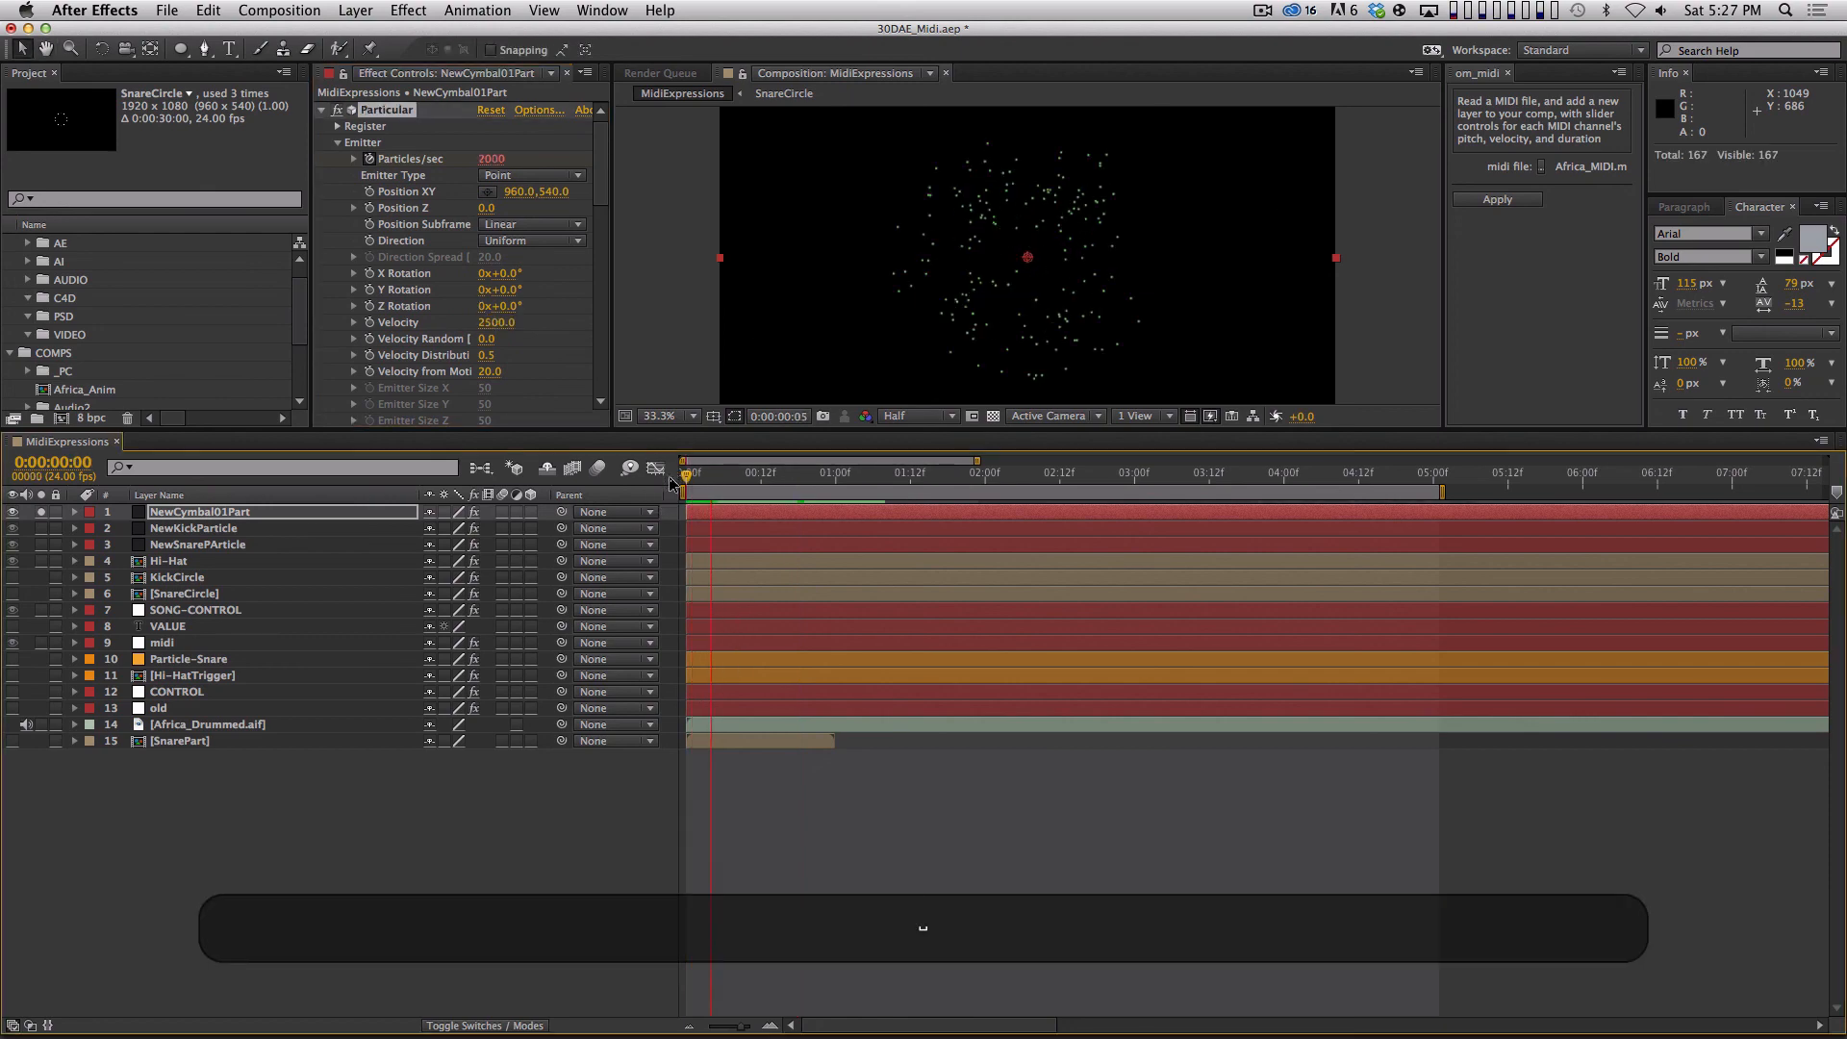
Set Air Resistance to 5 in the Air physics settings of NewCymbal01Part's Particular effect.
{"action": "left_click_drag", "start_coordinate": [599, 196], "coordinate": [643, 393]}
{"action": "left_click", "coordinate": [337, 254]}
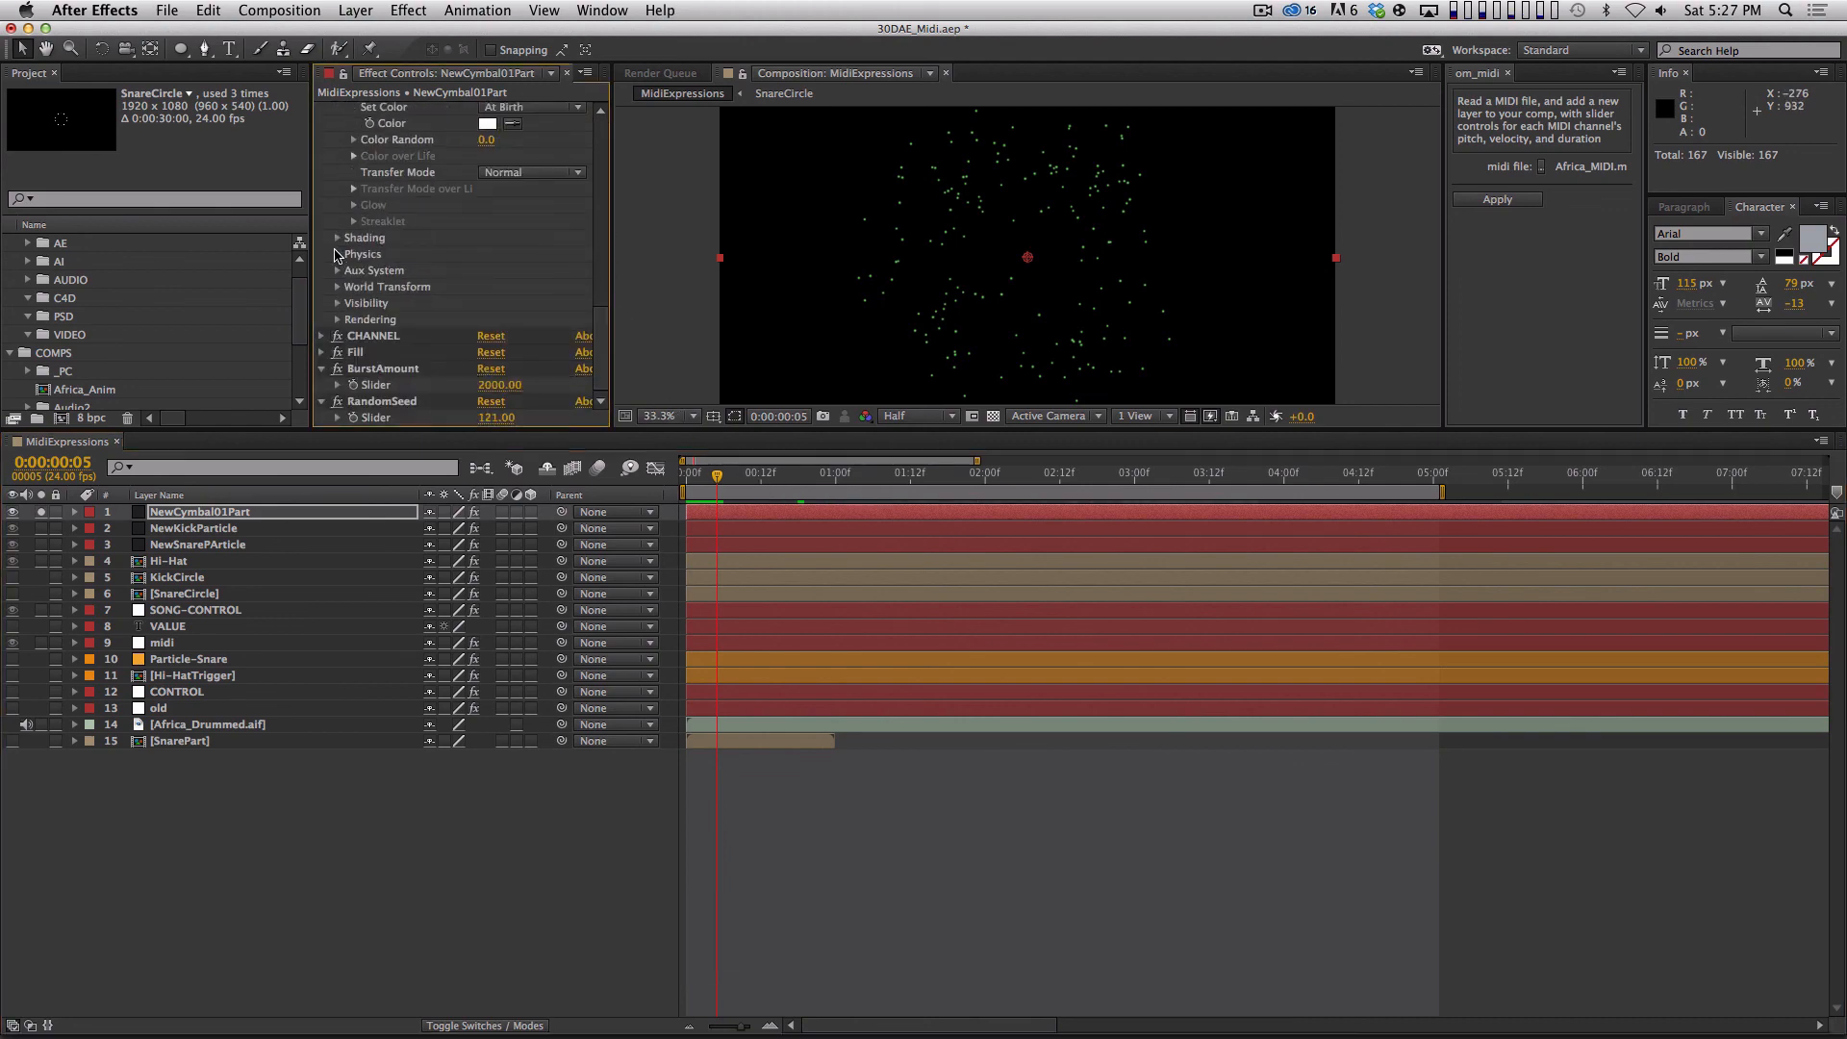
{"action": "left_click", "coordinate": [354, 319]}
{"action": "scroll", "coordinate": [356, 327], "scroll_direction": "down", "scroll_amount": 3}
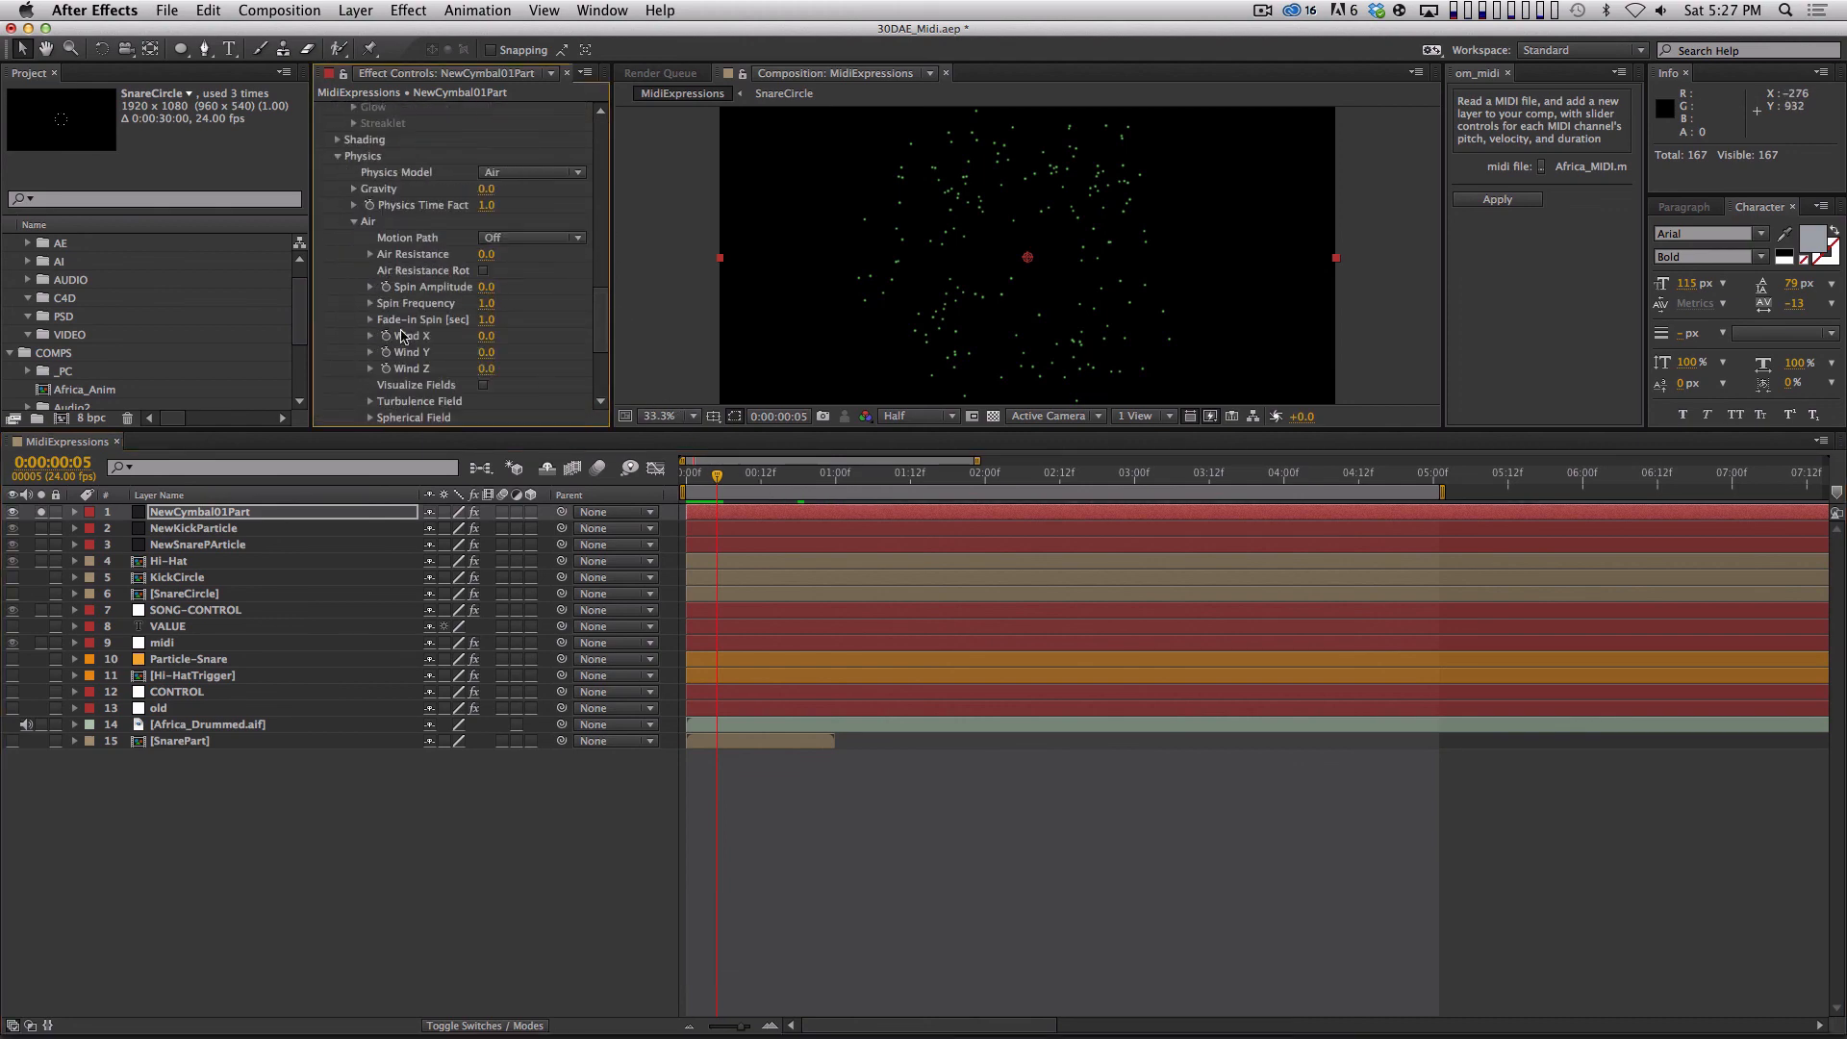
{"action": "left_click", "coordinate": [485, 254]}
{"action": "key", "text": "shift+Up"}
{"action": "key", "text": "shift+Up"}
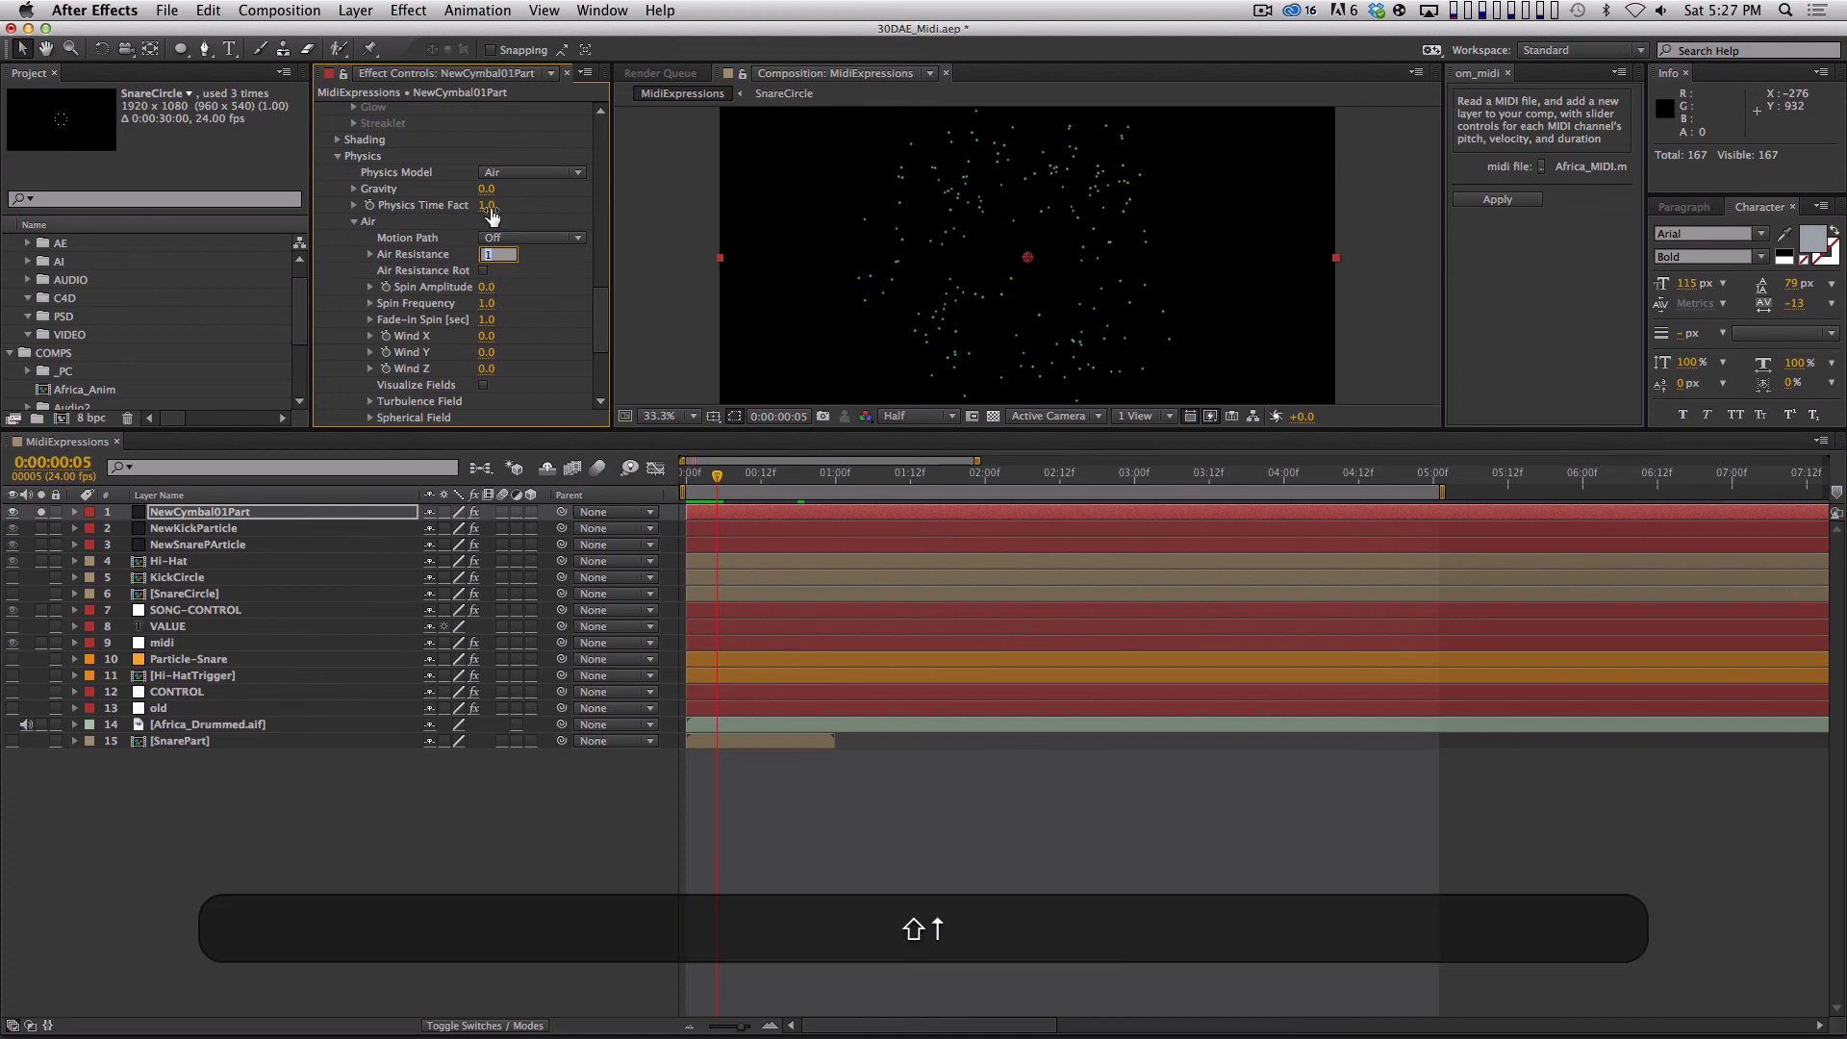
{"action": "key", "text": "shift+Up"}
{"action": "key", "text": "shift+Up"}
{"action": "key", "text": "shift+Up"}
{"action": "left_click", "coordinate": [1166, 781]}
Preview the soloed cymbal burst with air resistance applied.
{"action": "key", "text": "KP_0"}
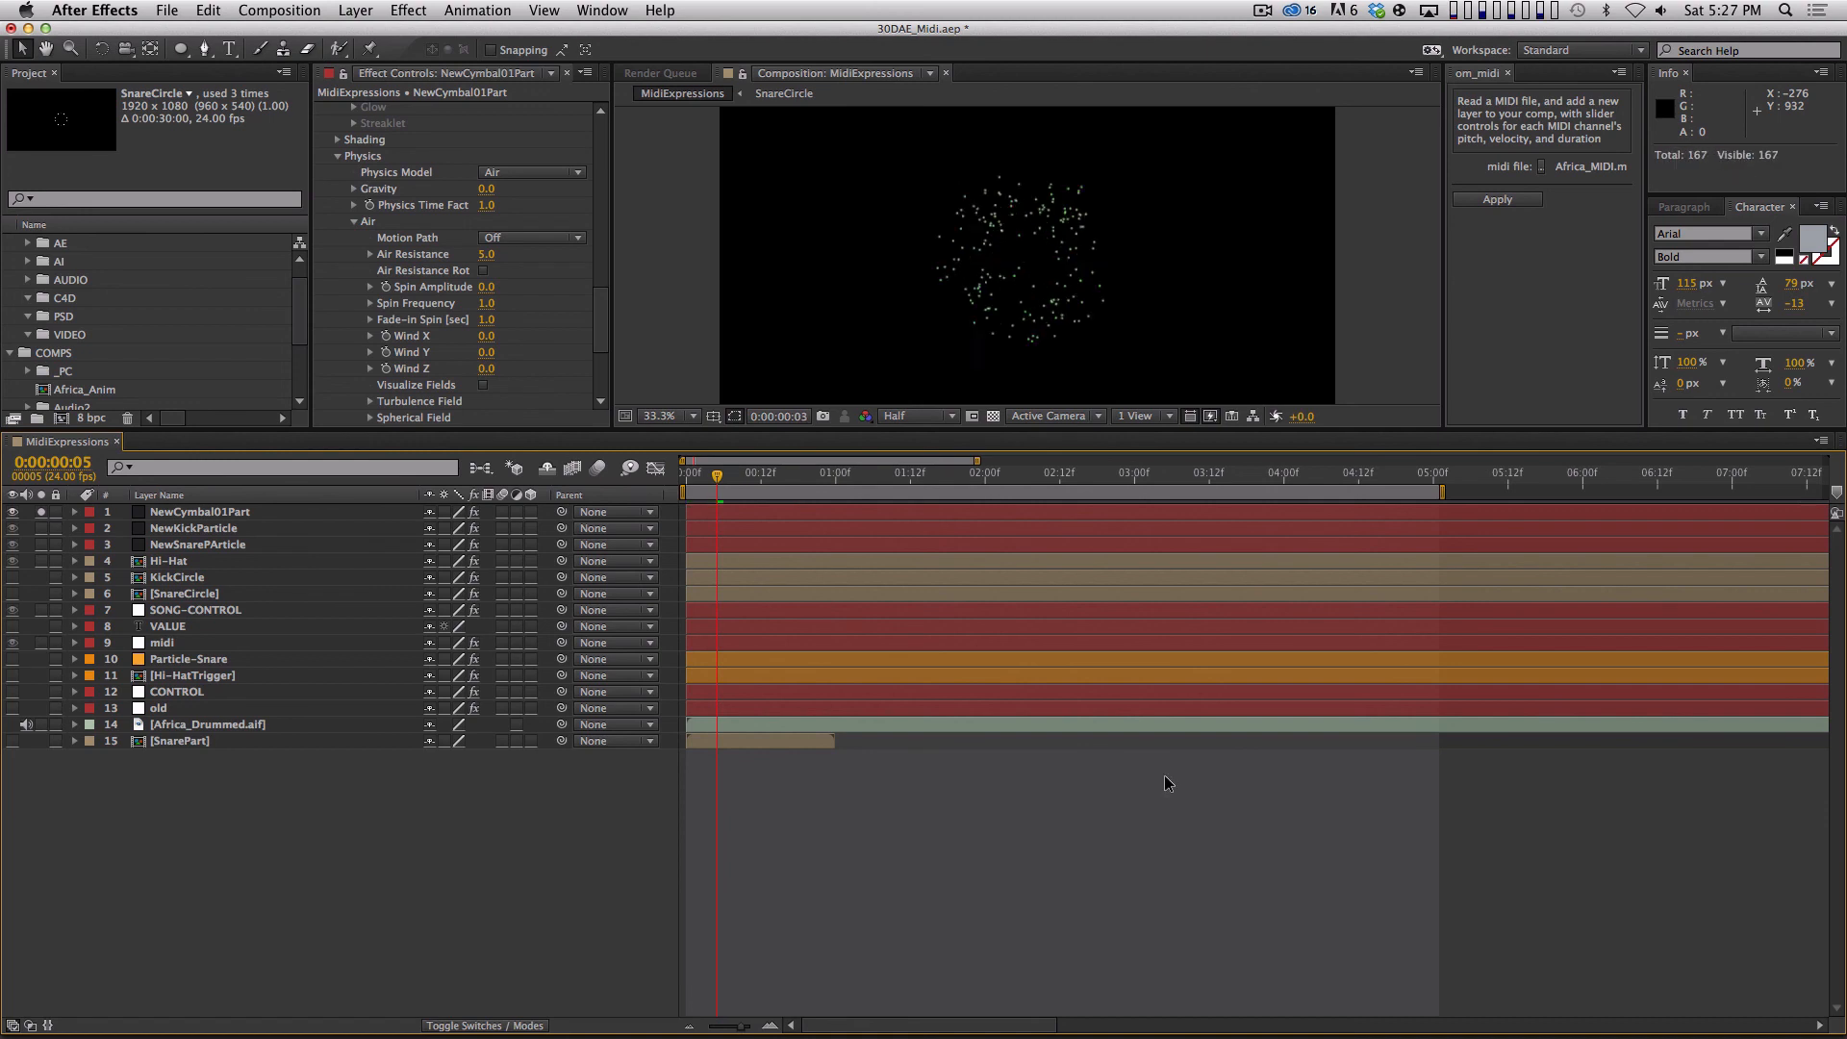
{"action": "key", "text": "space"}
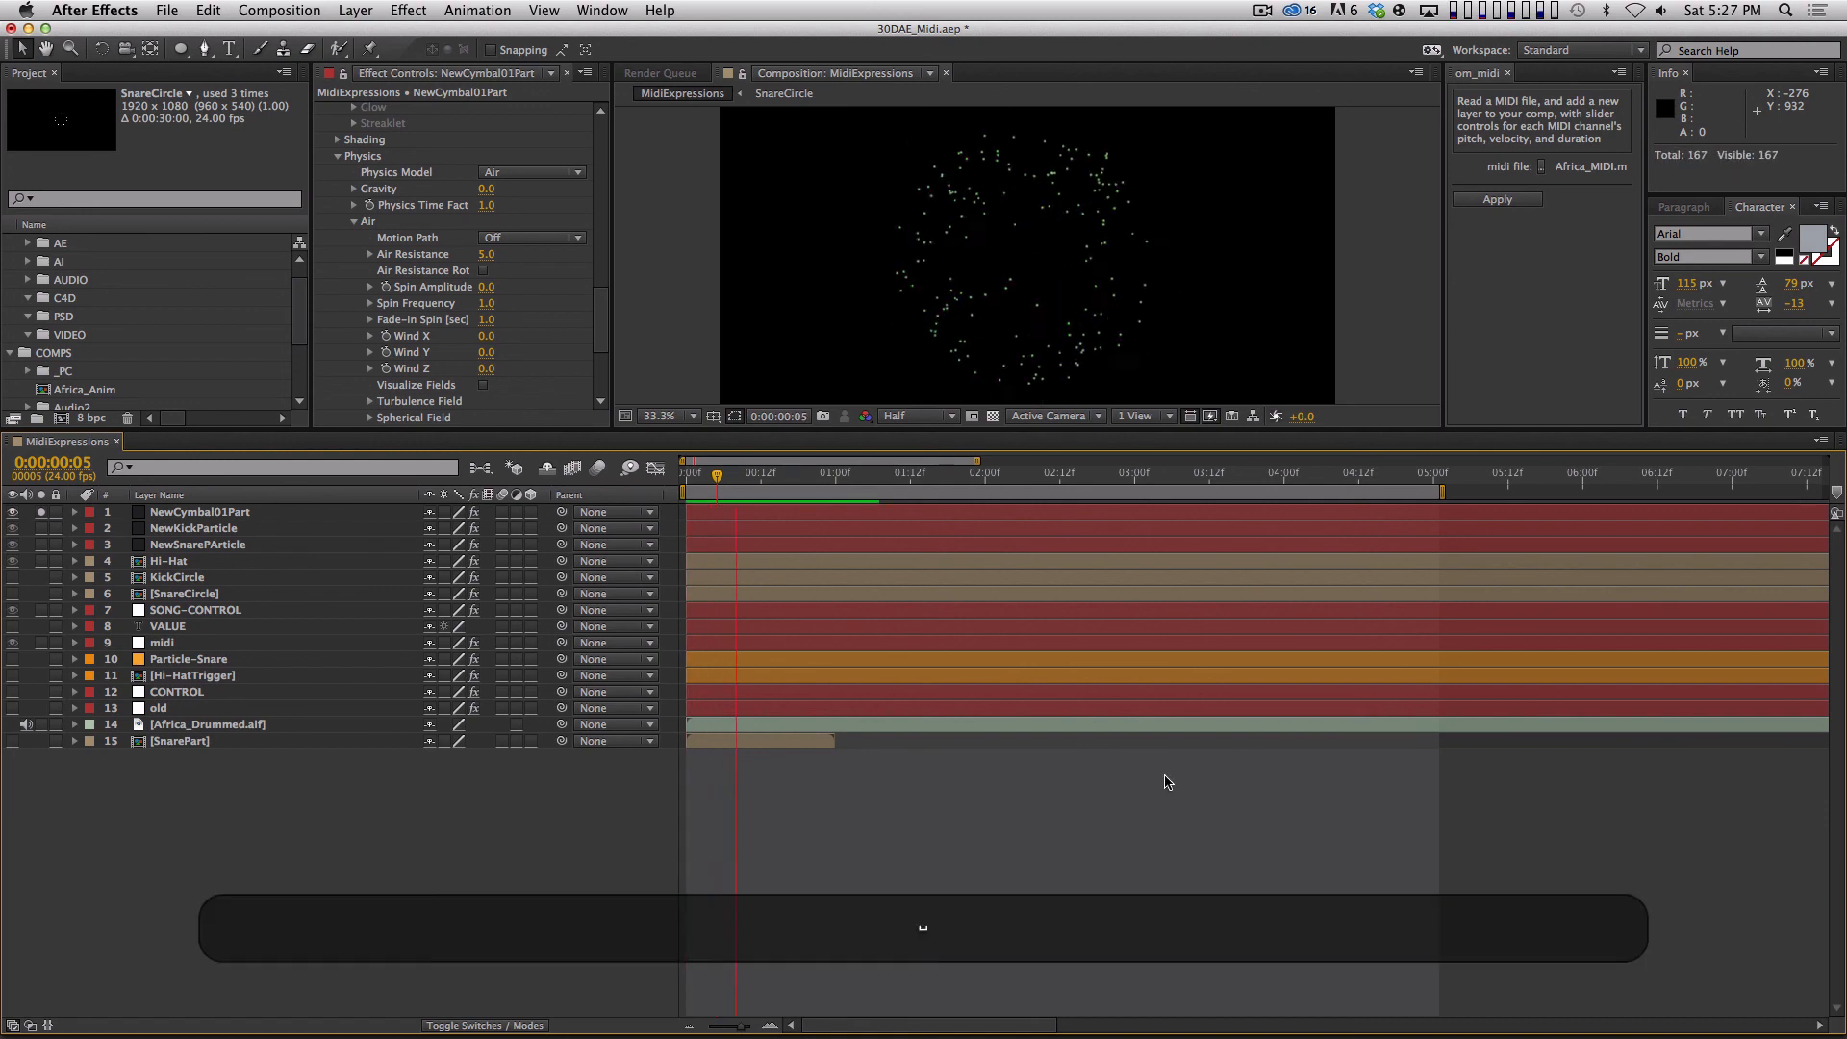
{"action": "key", "text": "space"}
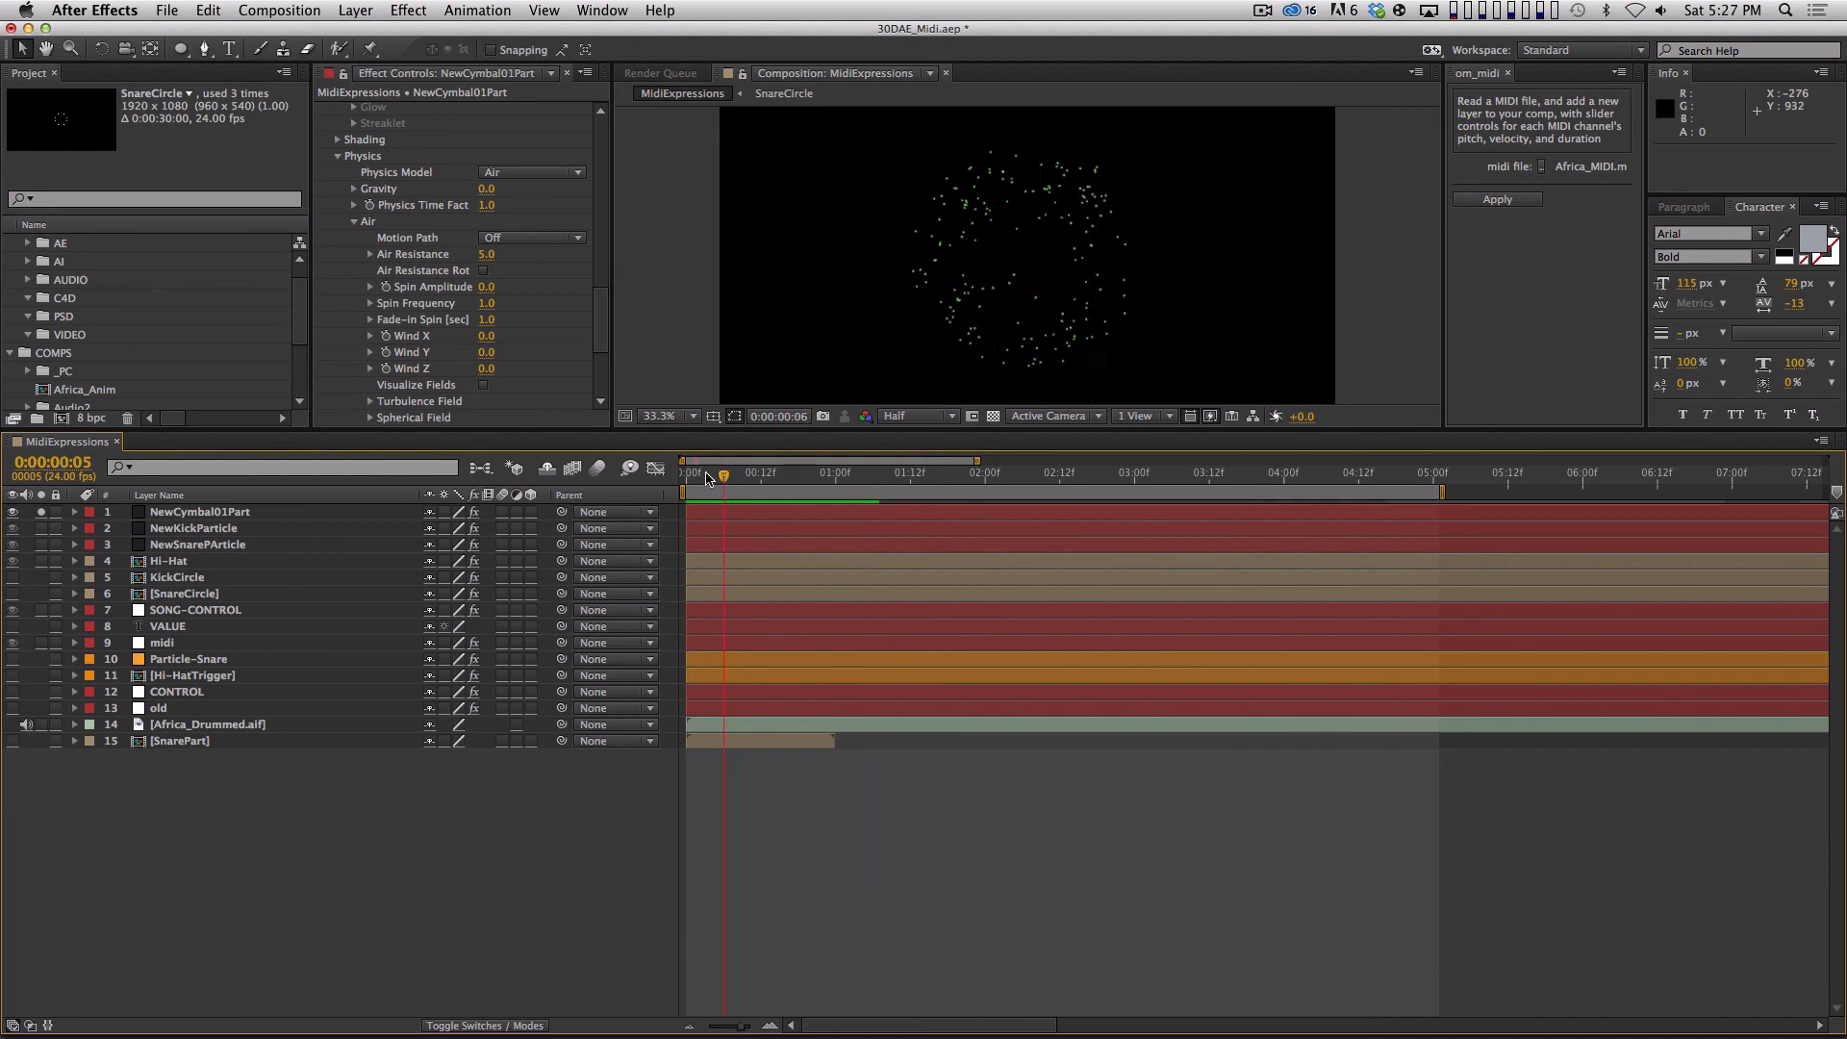
Set the cymbal particles' Life to 1 second and Life Random to 50%.
{"action": "left_click_drag", "start_coordinate": [823, 476], "coordinate": [835, 476]}
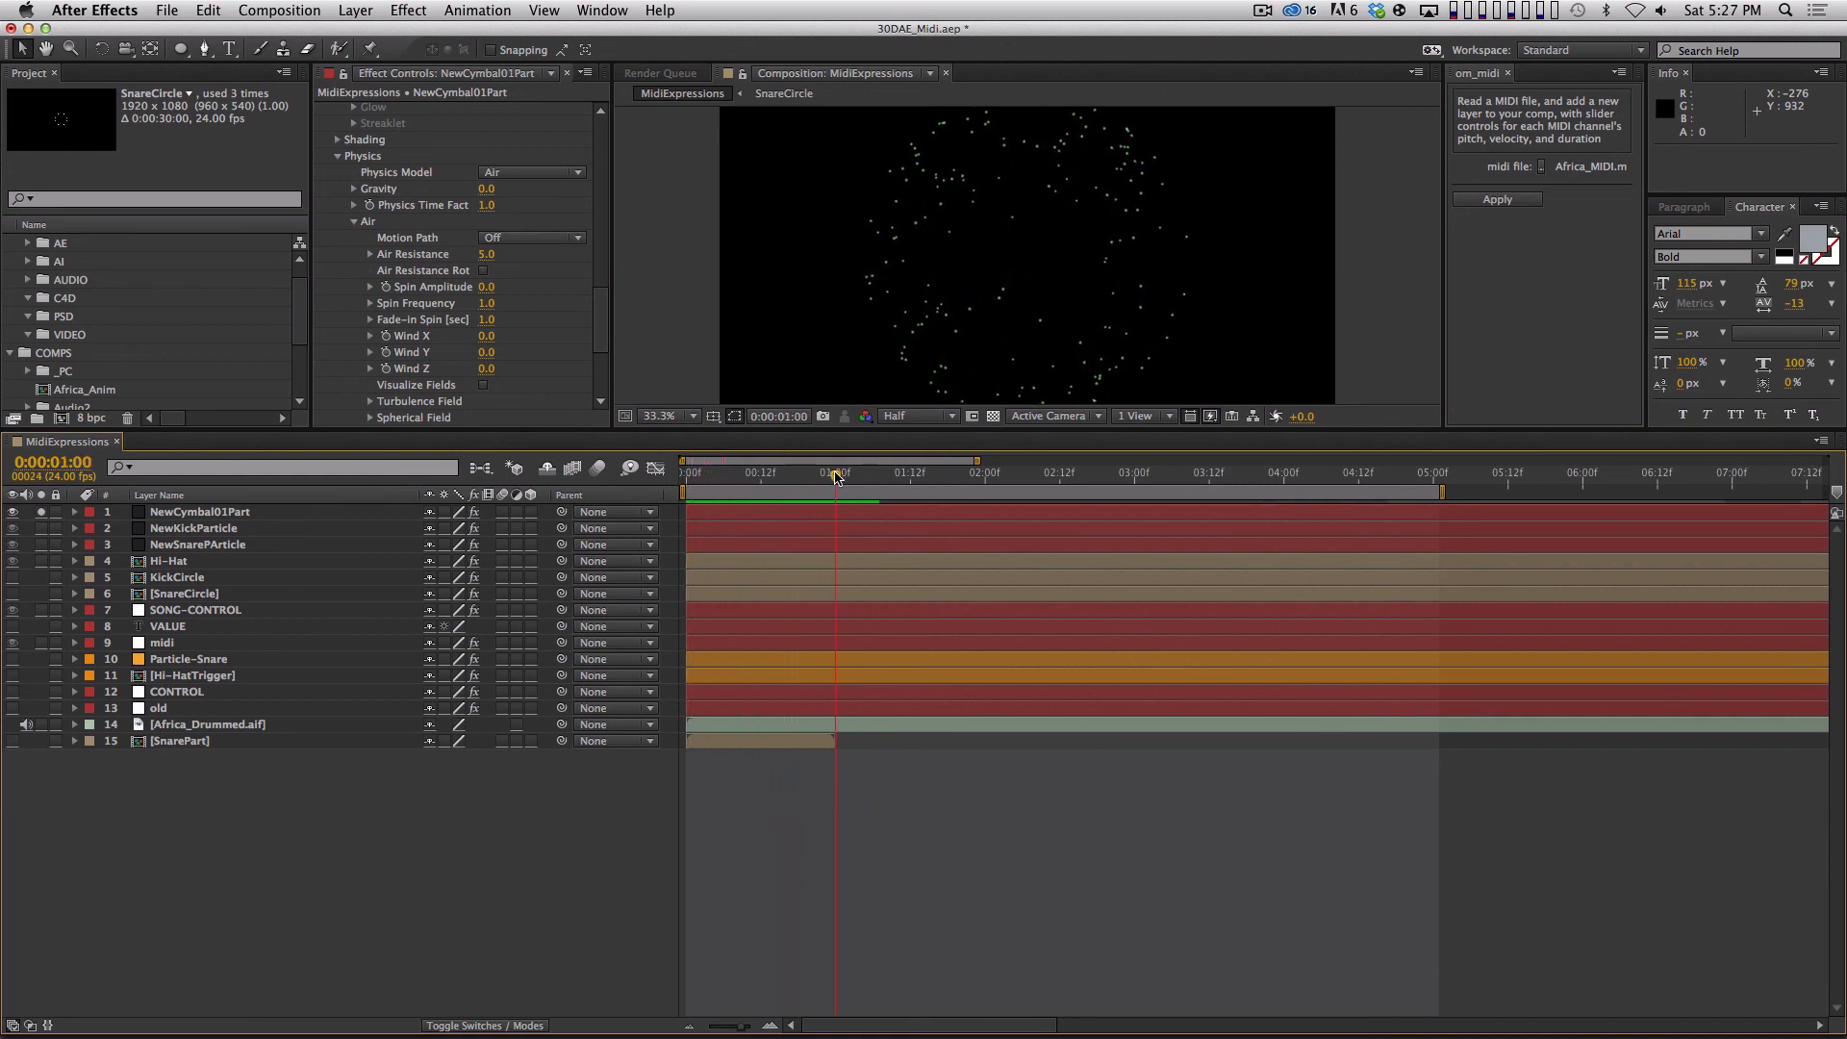
{"action": "left_click_drag", "start_coordinate": [597, 332], "coordinate": [586, 192]}
{"action": "scroll", "coordinate": [586, 196], "scroll_direction": "up", "scroll_amount": 3}
{"action": "scroll", "coordinate": [577, 221], "scroll_direction": "down", "scroll_amount": 8}
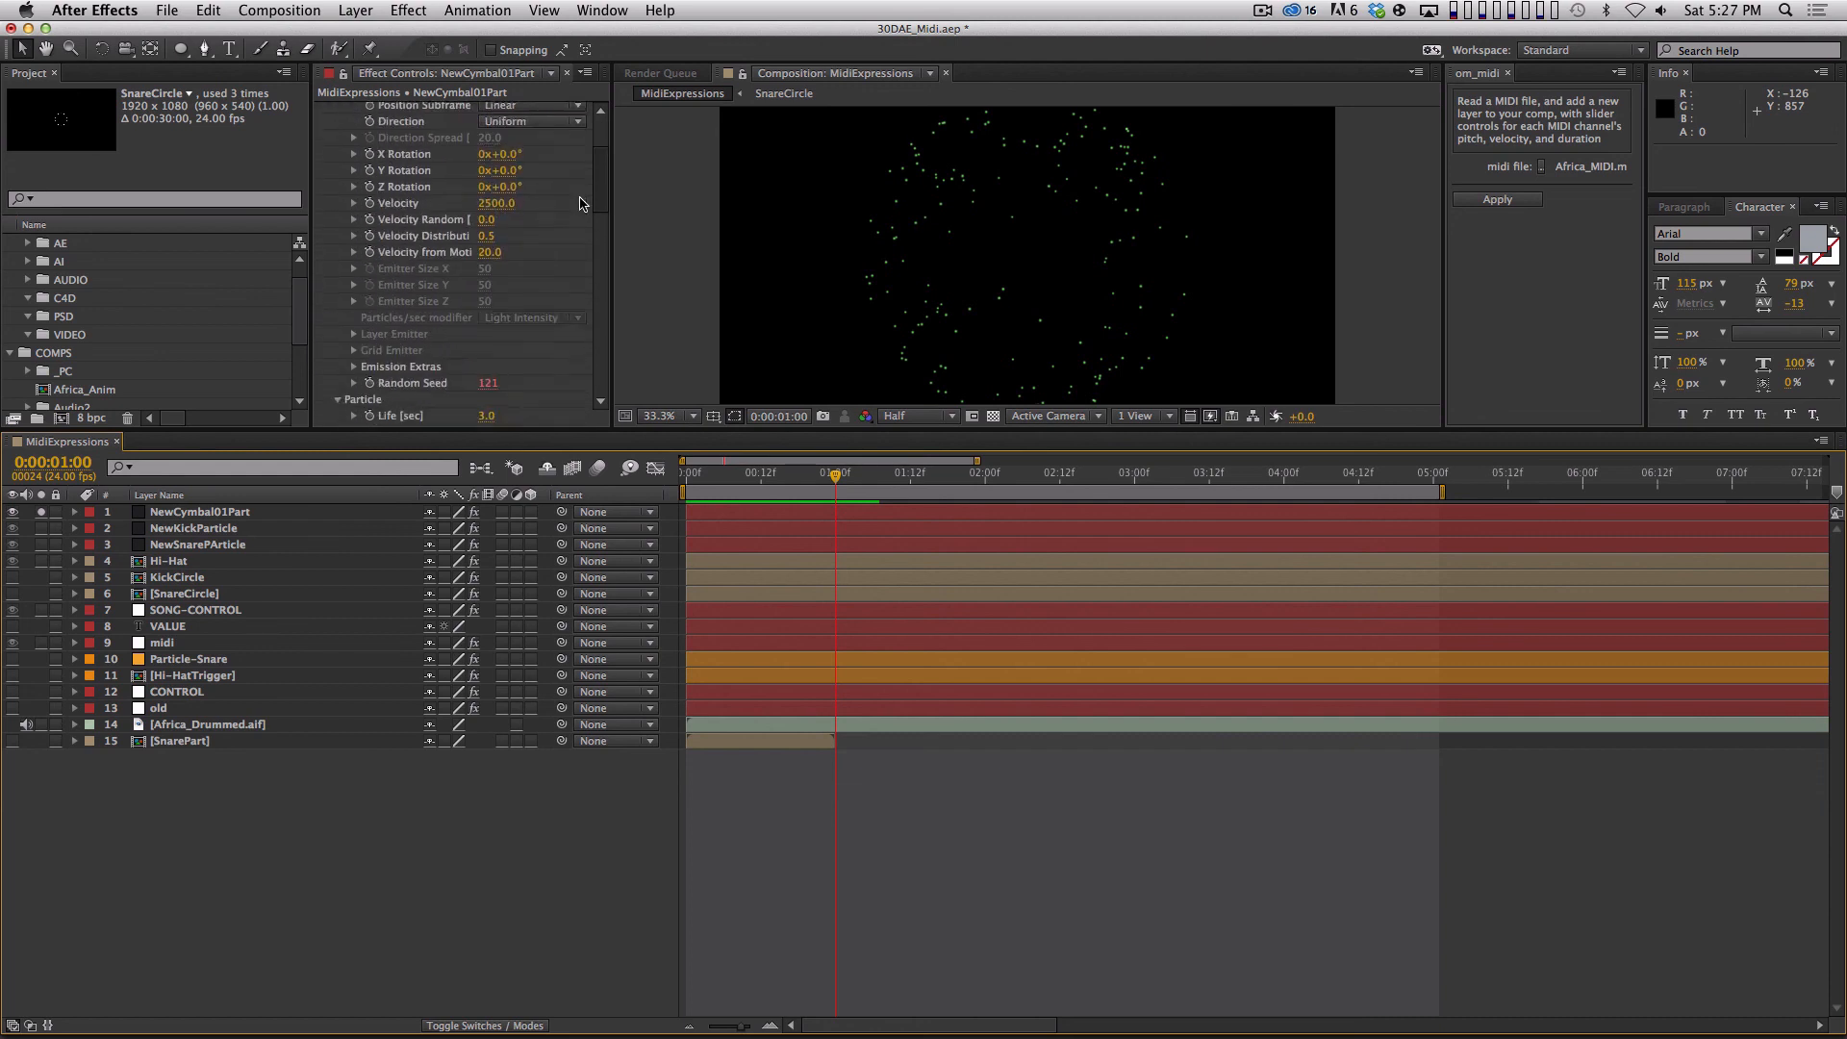
{"action": "left_click", "coordinate": [471, 168]}
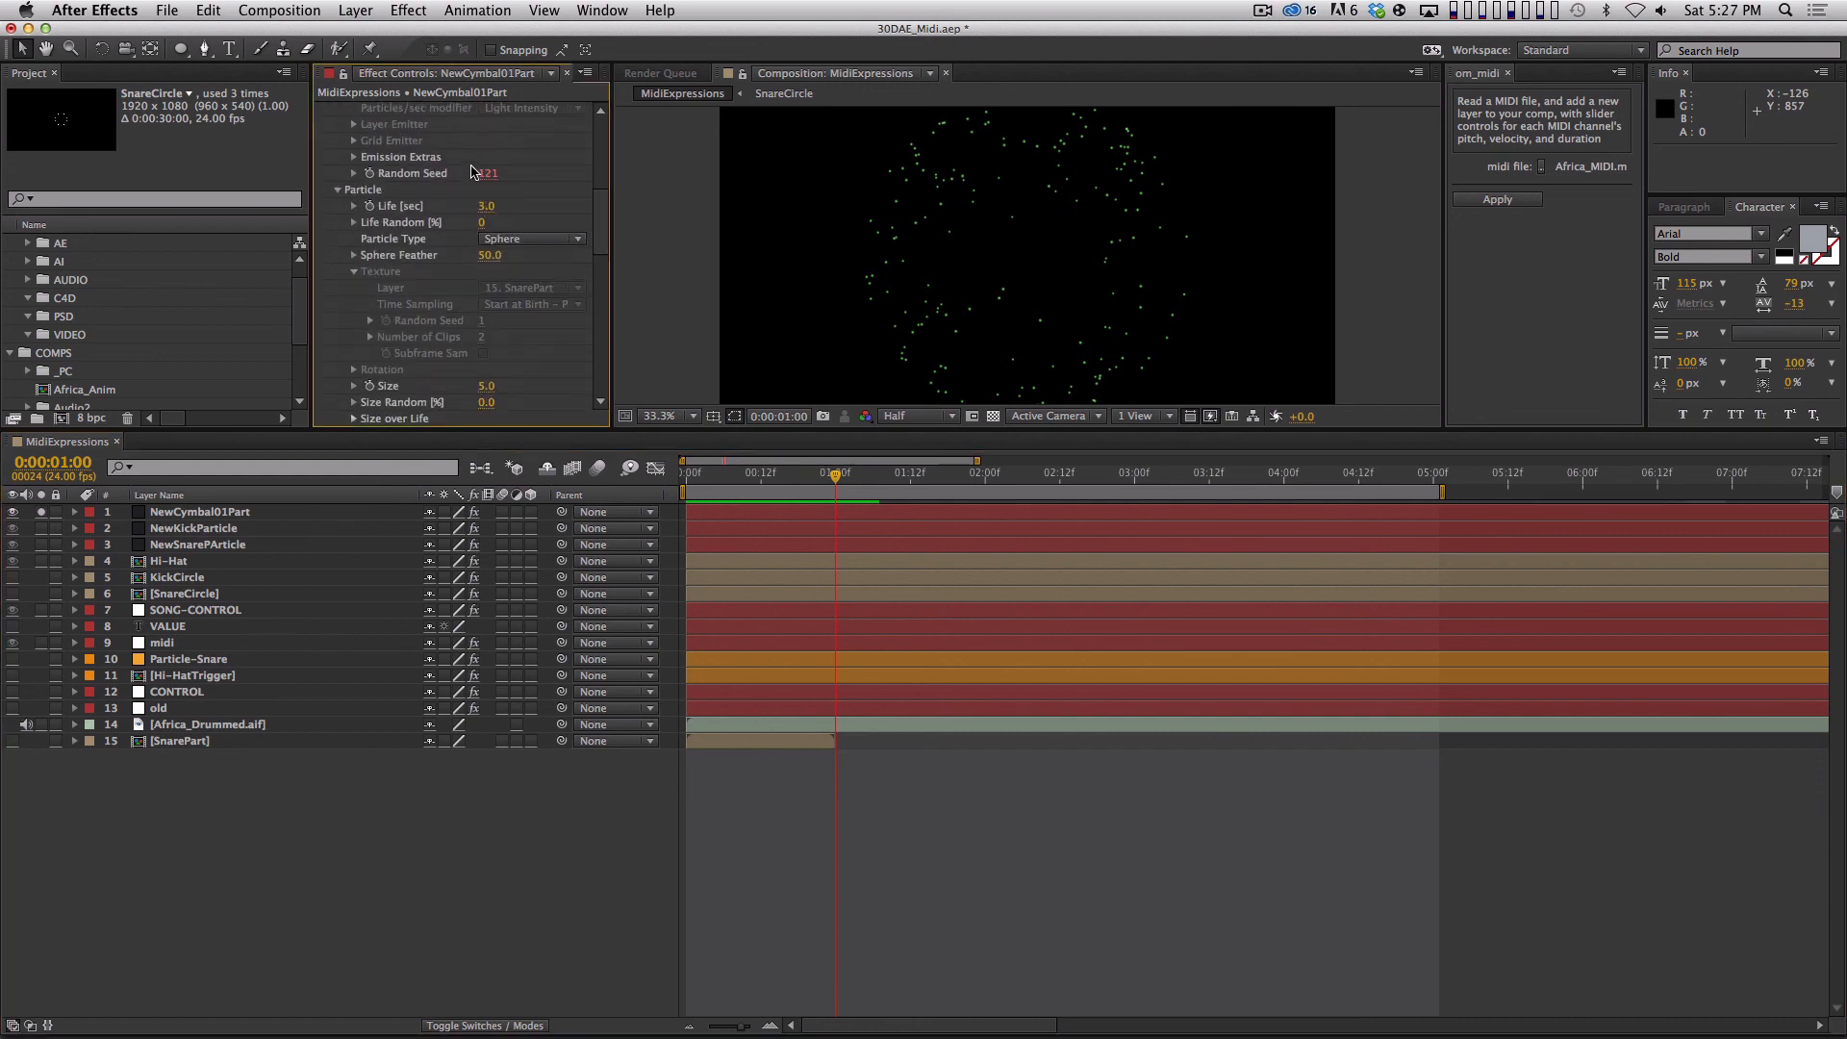
{"action": "left_click", "coordinate": [483, 208]}
{"action": "type", "text": "1"}
{"action": "key", "text": "Tab"}
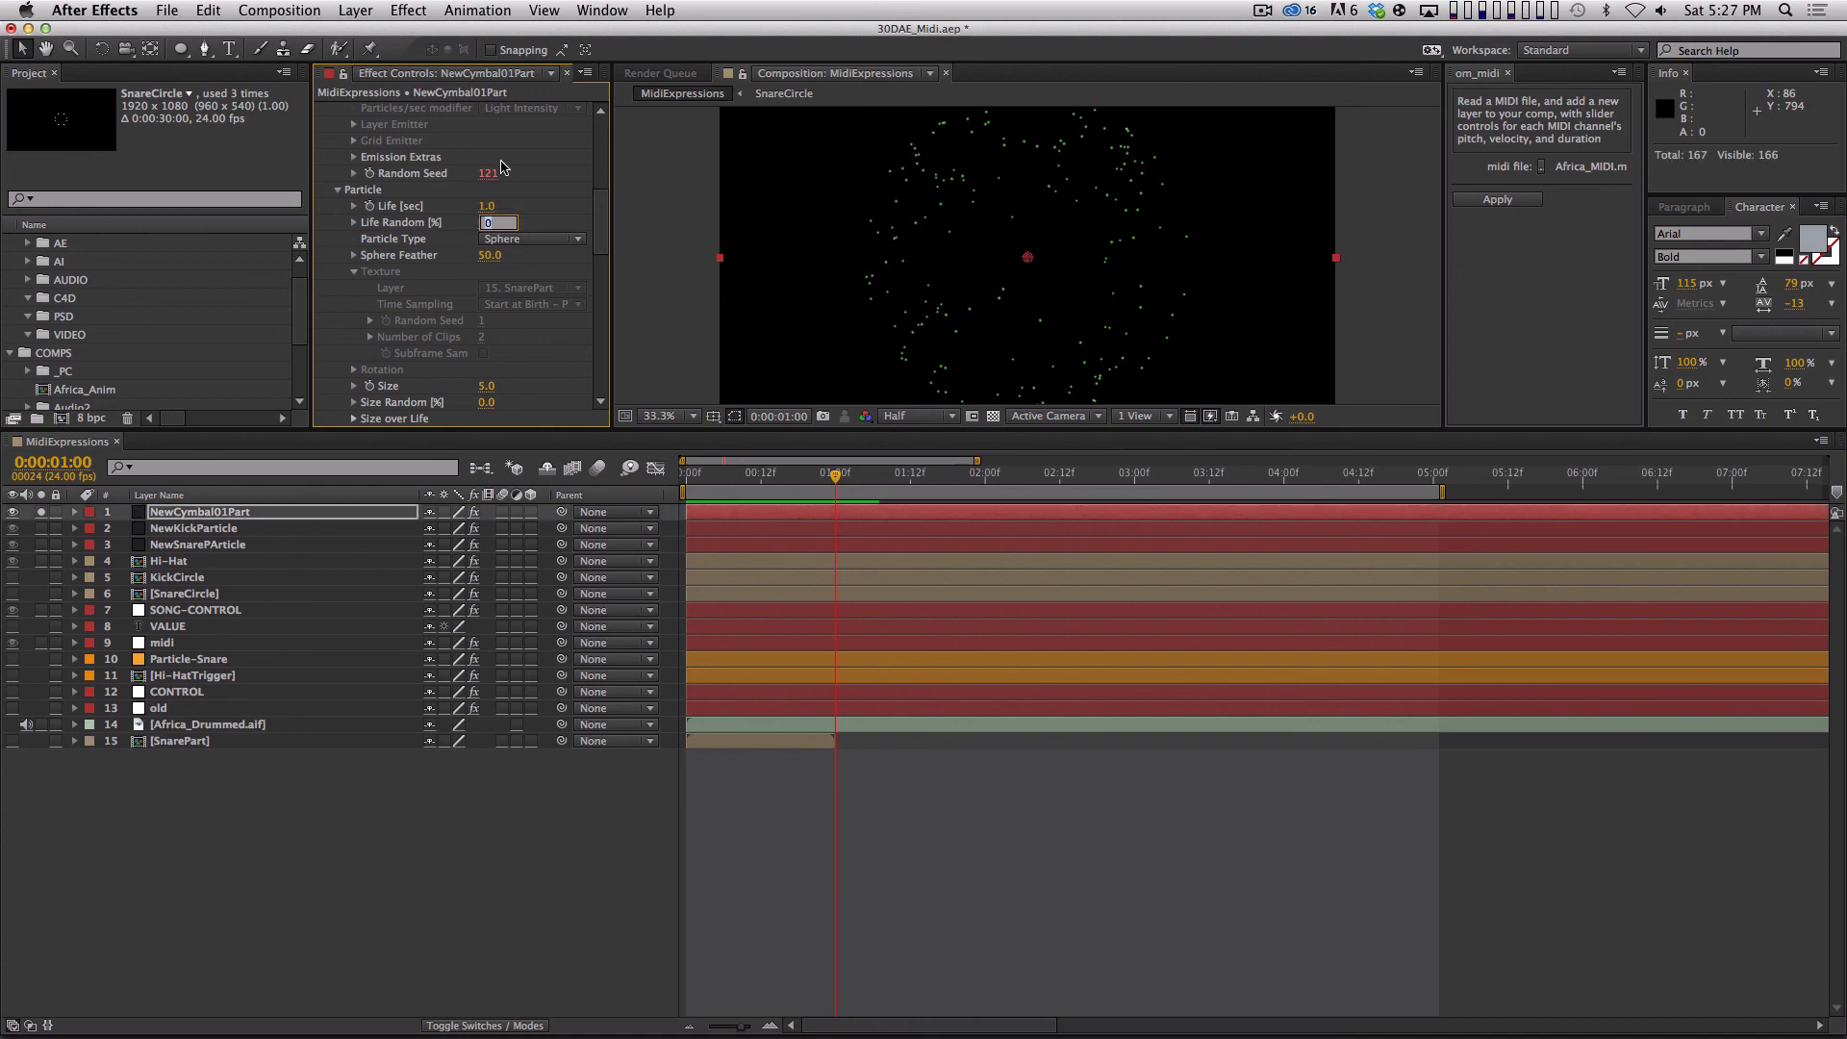
{"action": "type", "text": "5"}
{"action": "key", "text": "Return"}
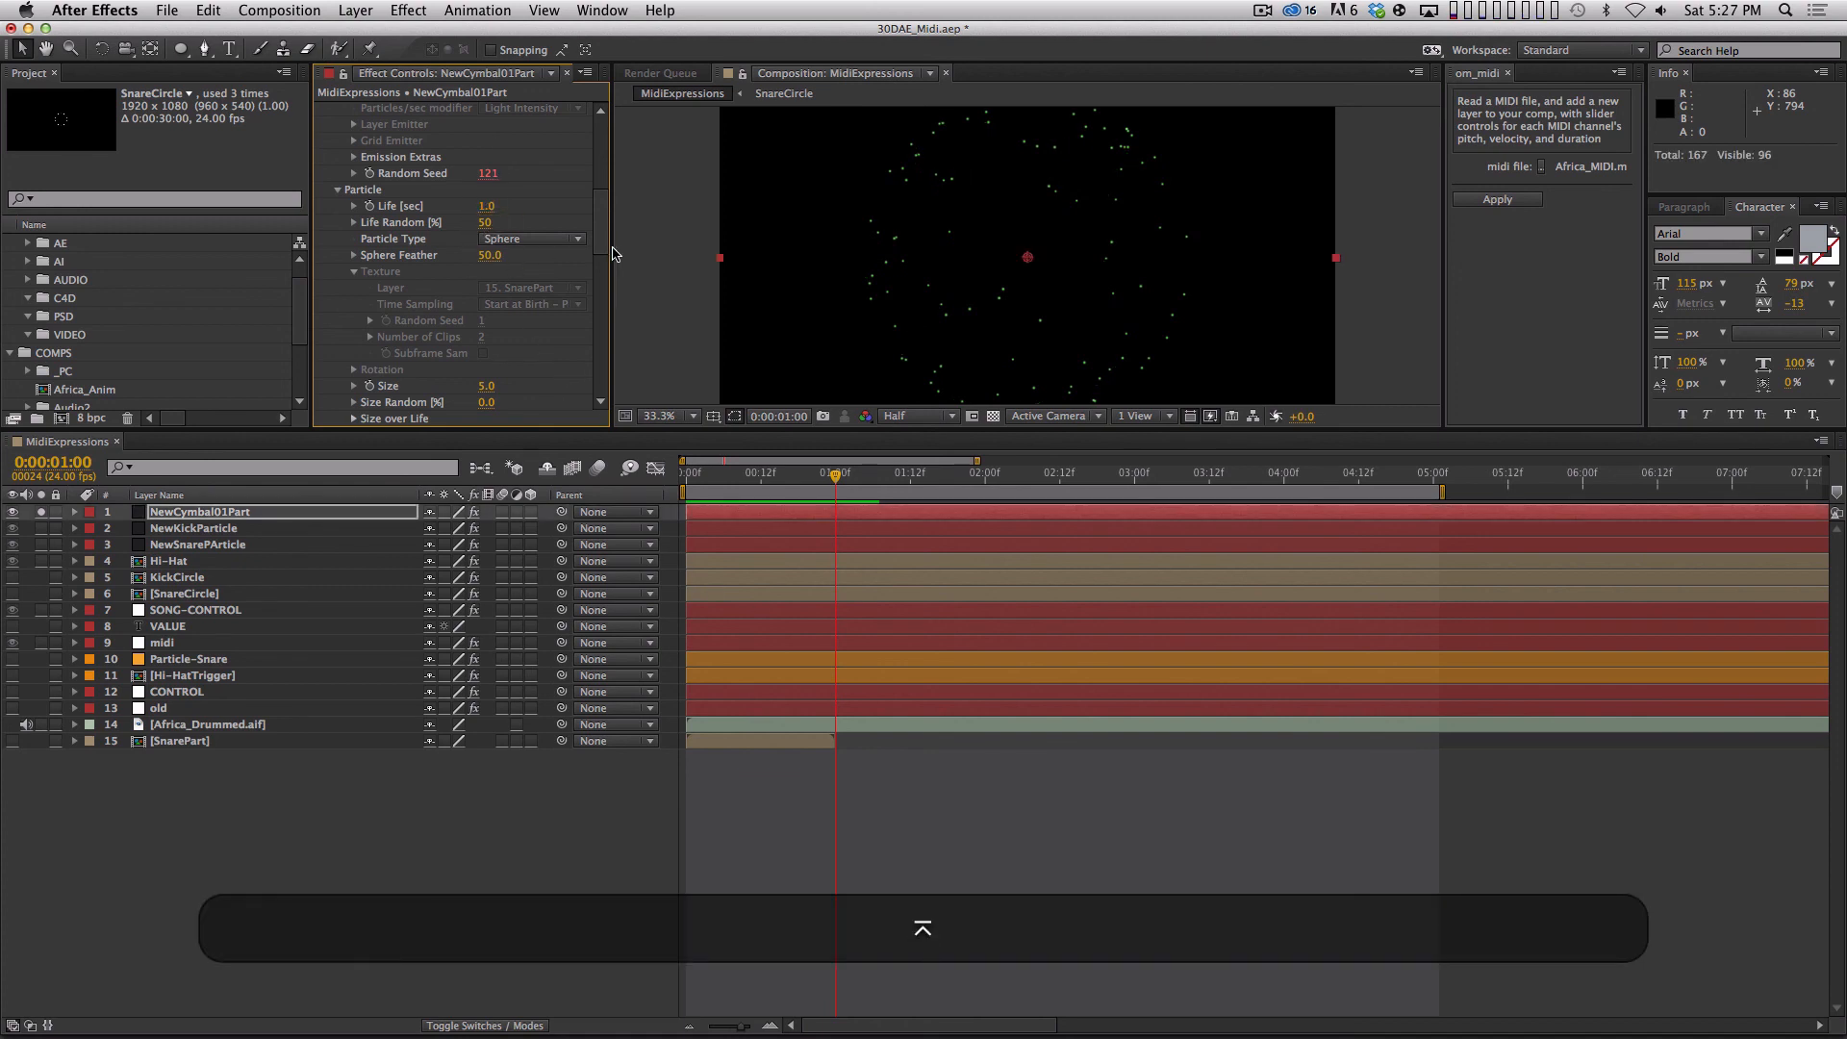
Shape the Opacity over Life curve so the cymbal particles fade out toward the end of their life, and preview the fade.
{"action": "scroll", "coordinate": [607, 278], "scroll_direction": "down", "scroll_amount": 5}
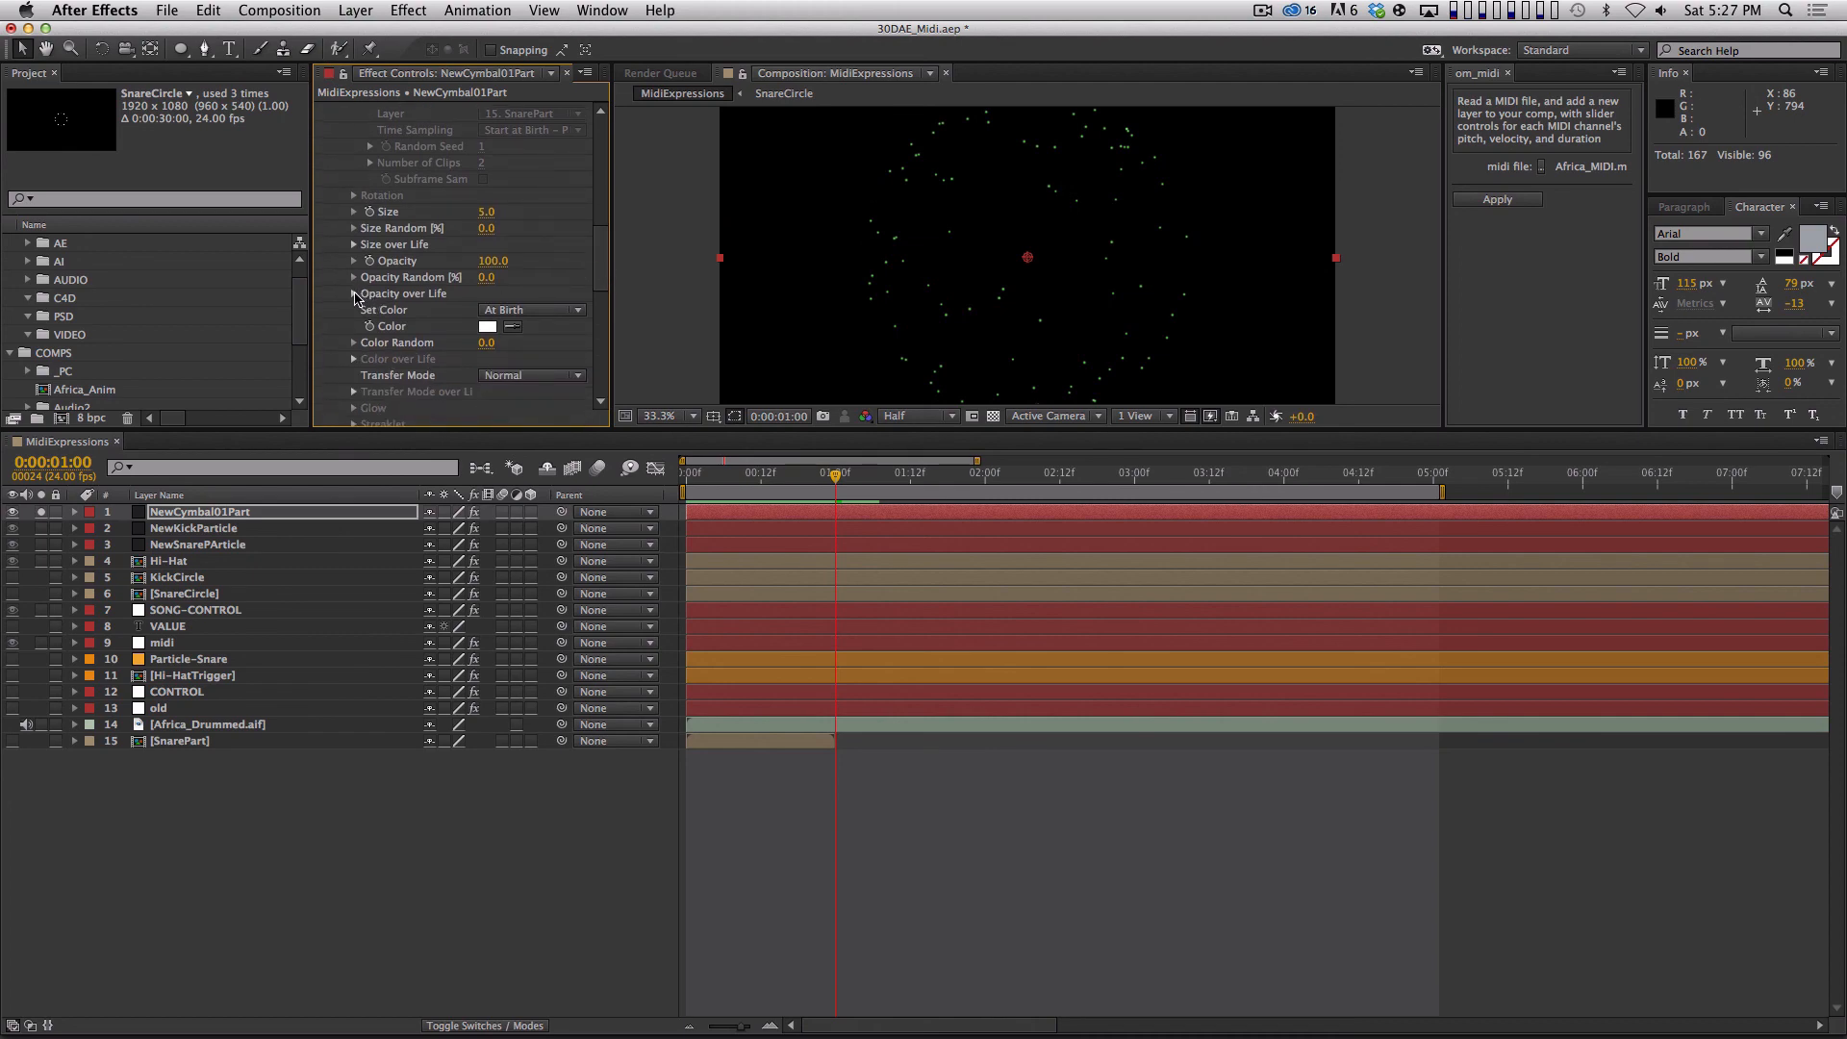
{"action": "left_click", "coordinate": [355, 293]}
{"action": "mouse_move", "coordinate": [613, 366]}
{"action": "left_mouse_down"}
{"action": "mouse_move", "coordinate": [523, 319]}
{"action": "mouse_move", "coordinate": [414, 312]}
{"action": "left_mouse_up"}
{"action": "key", "text": "KP_0"}
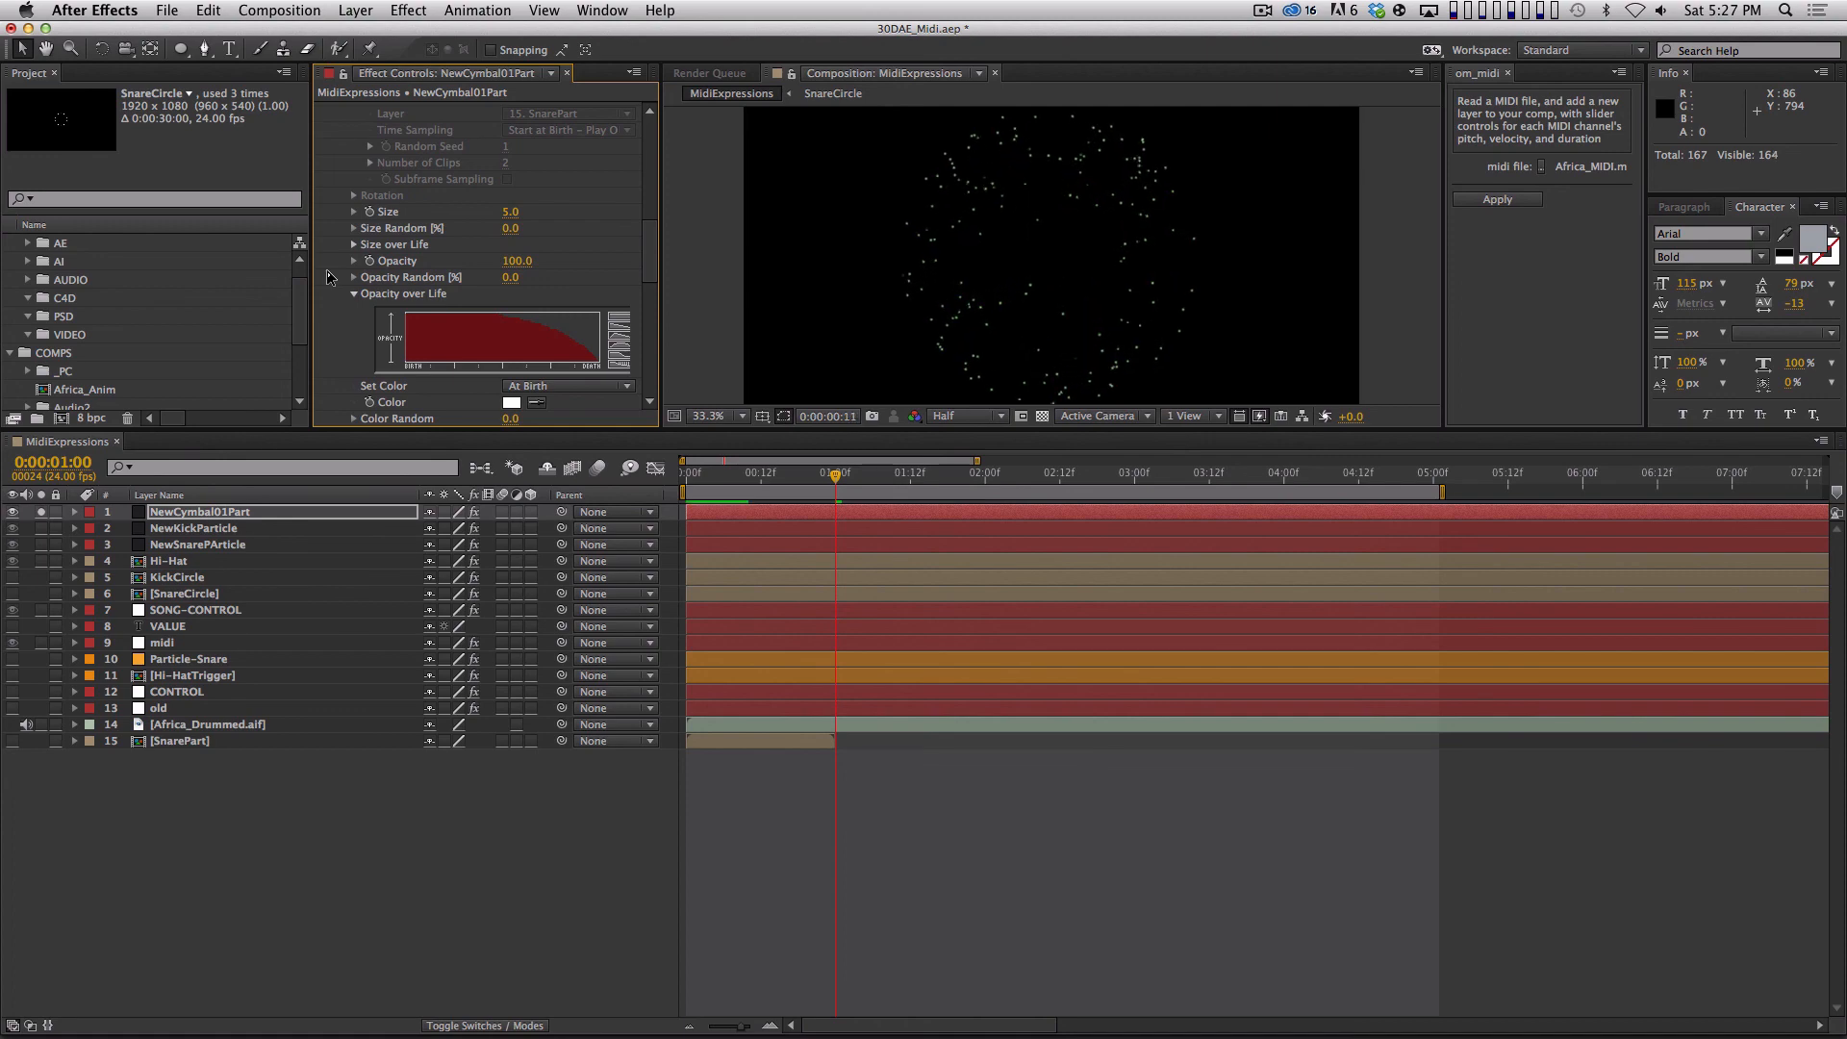
{"action": "key", "text": "space"}
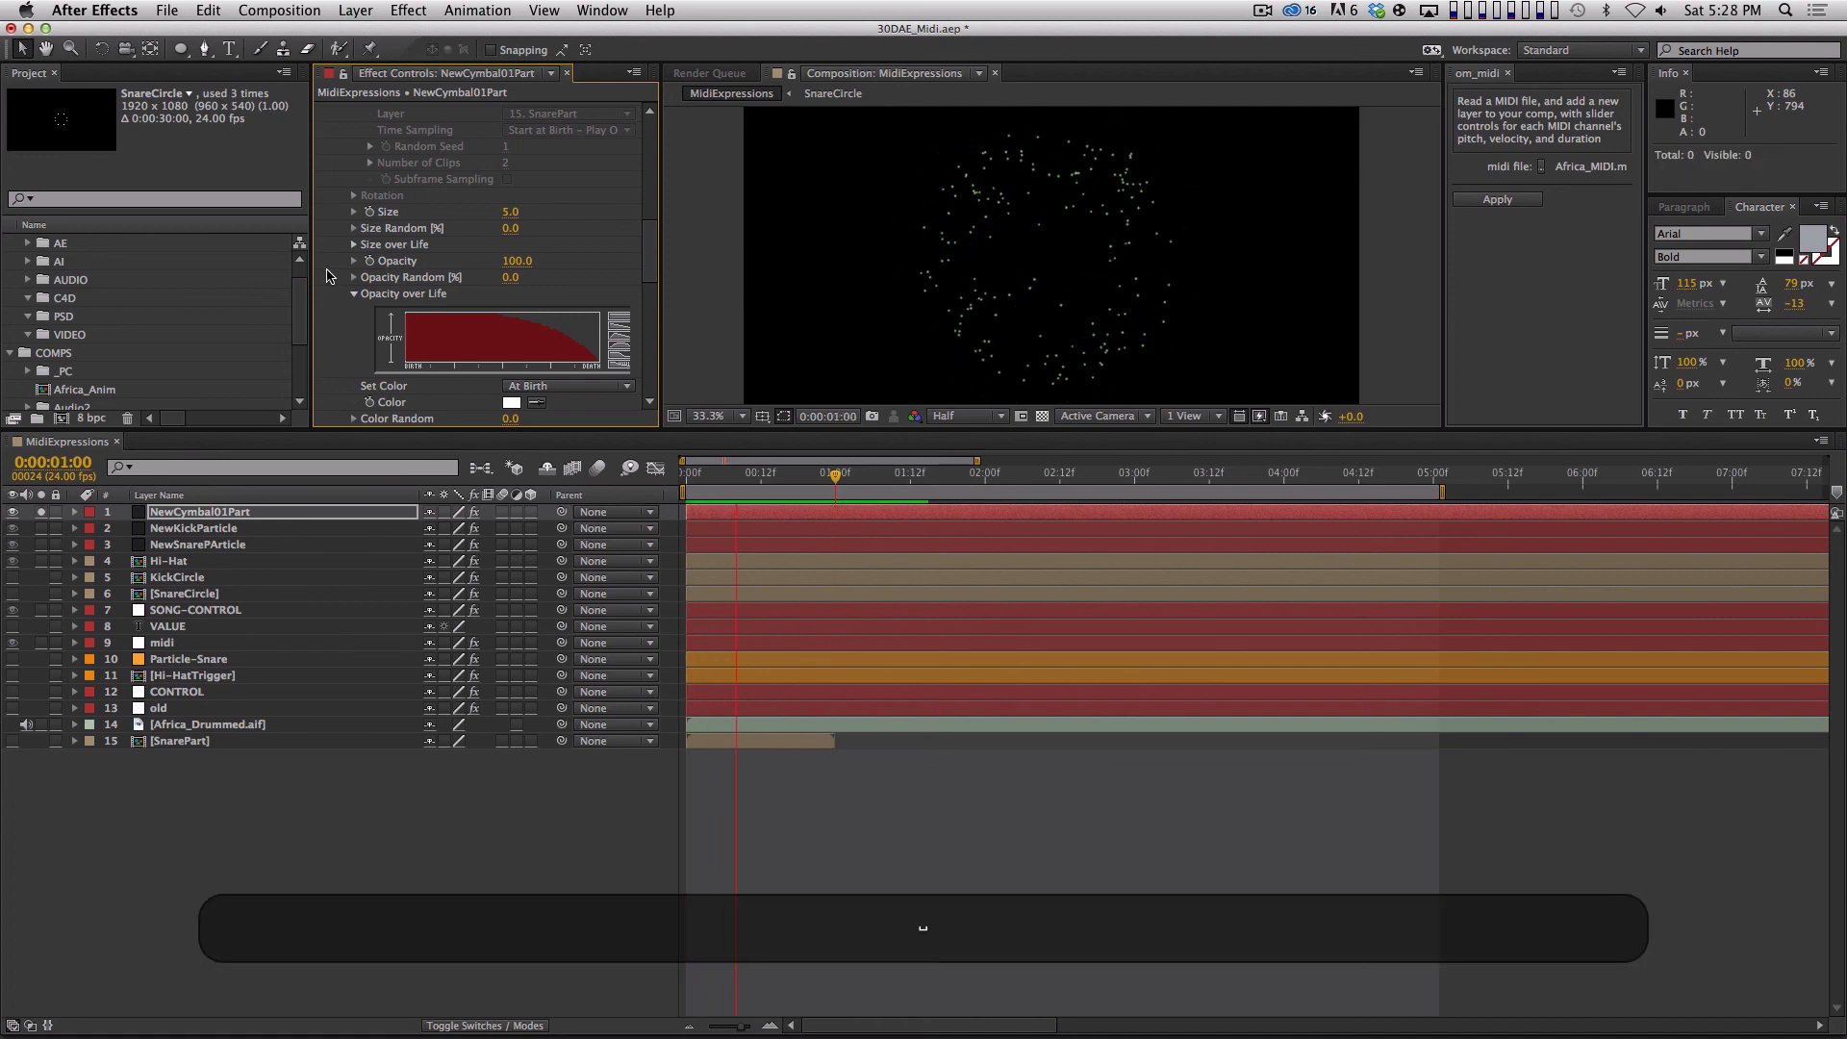
{"action": "key", "text": "space"}
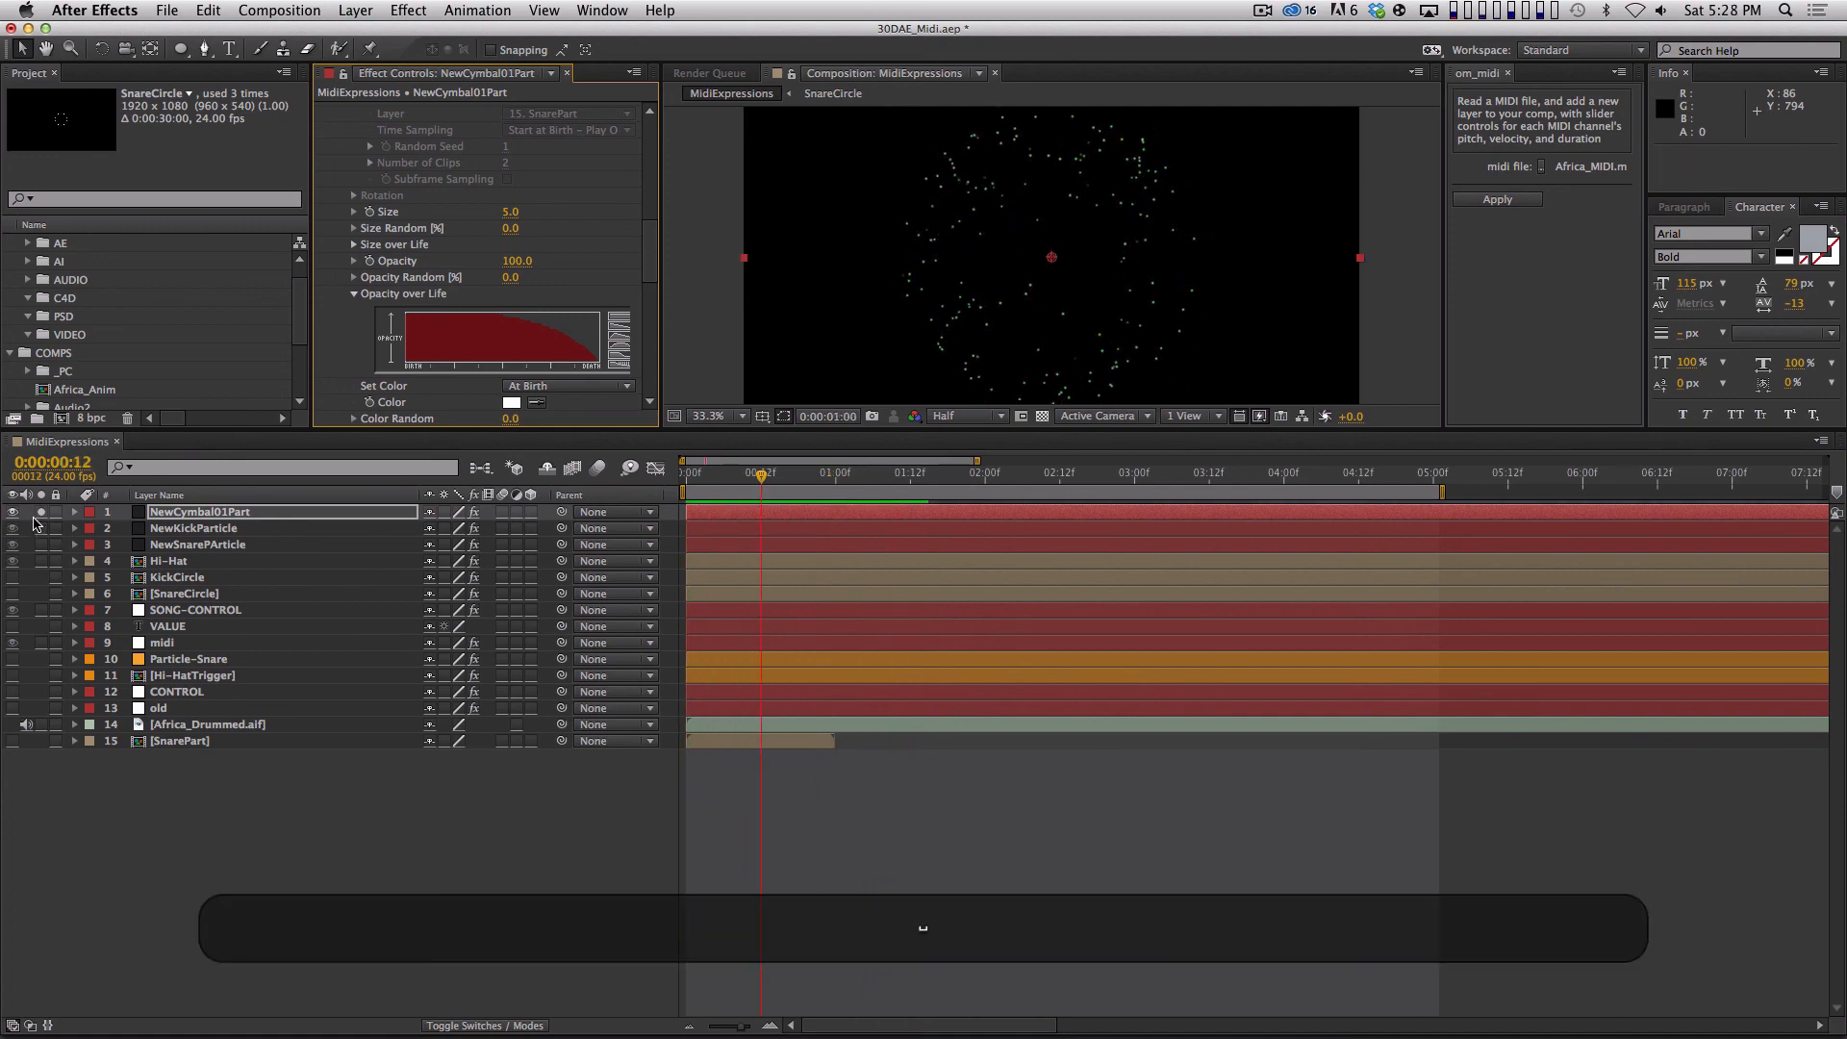
Duplicate the Hi-Hat layer and place the copy level with the original on the opposite side of the central circles.
{"action": "left_click", "coordinate": [182, 560]}
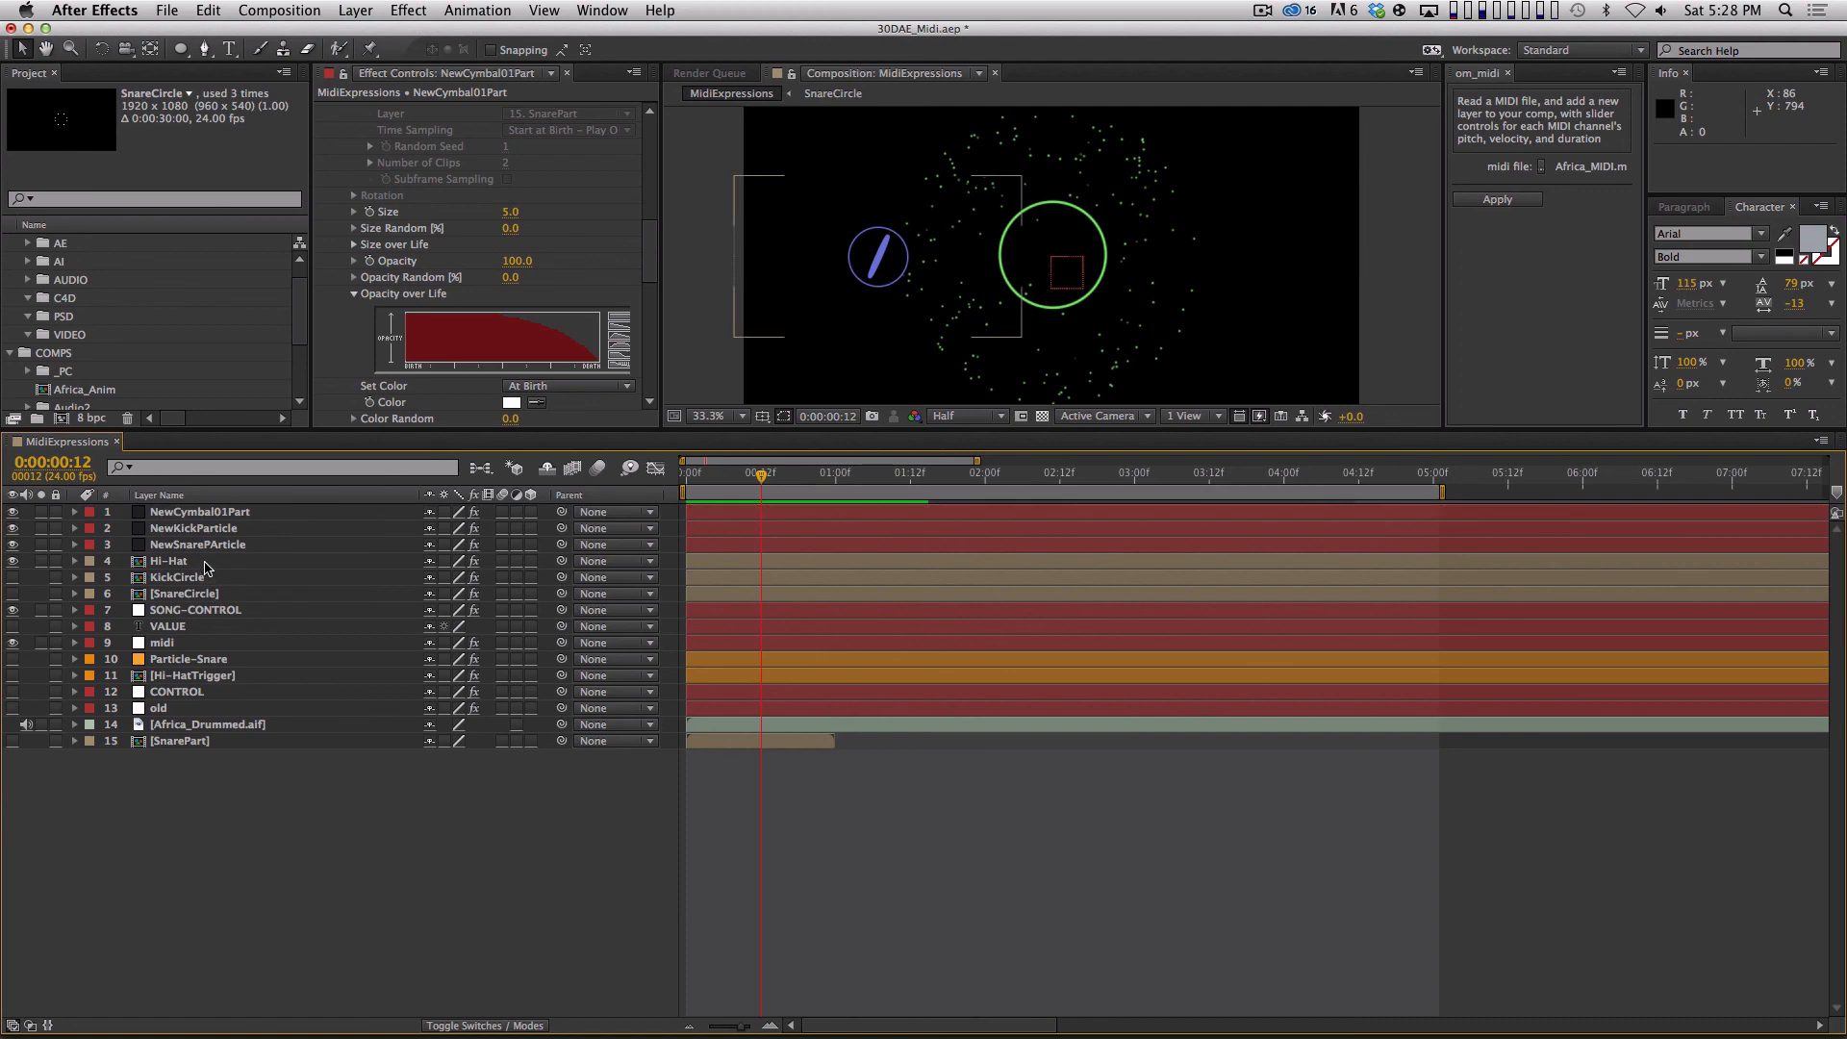
{"action": "key", "text": "super+d"}
{"action": "left_click_drag", "start_coordinate": [903, 276], "coordinate": [1243, 276]}
Preview the full drum animation with both hi-hats, enlarging the composition view to show the whole frame.
{"action": "left_click", "coordinate": [1009, 854]}
{"action": "key", "text": "KP_0"}
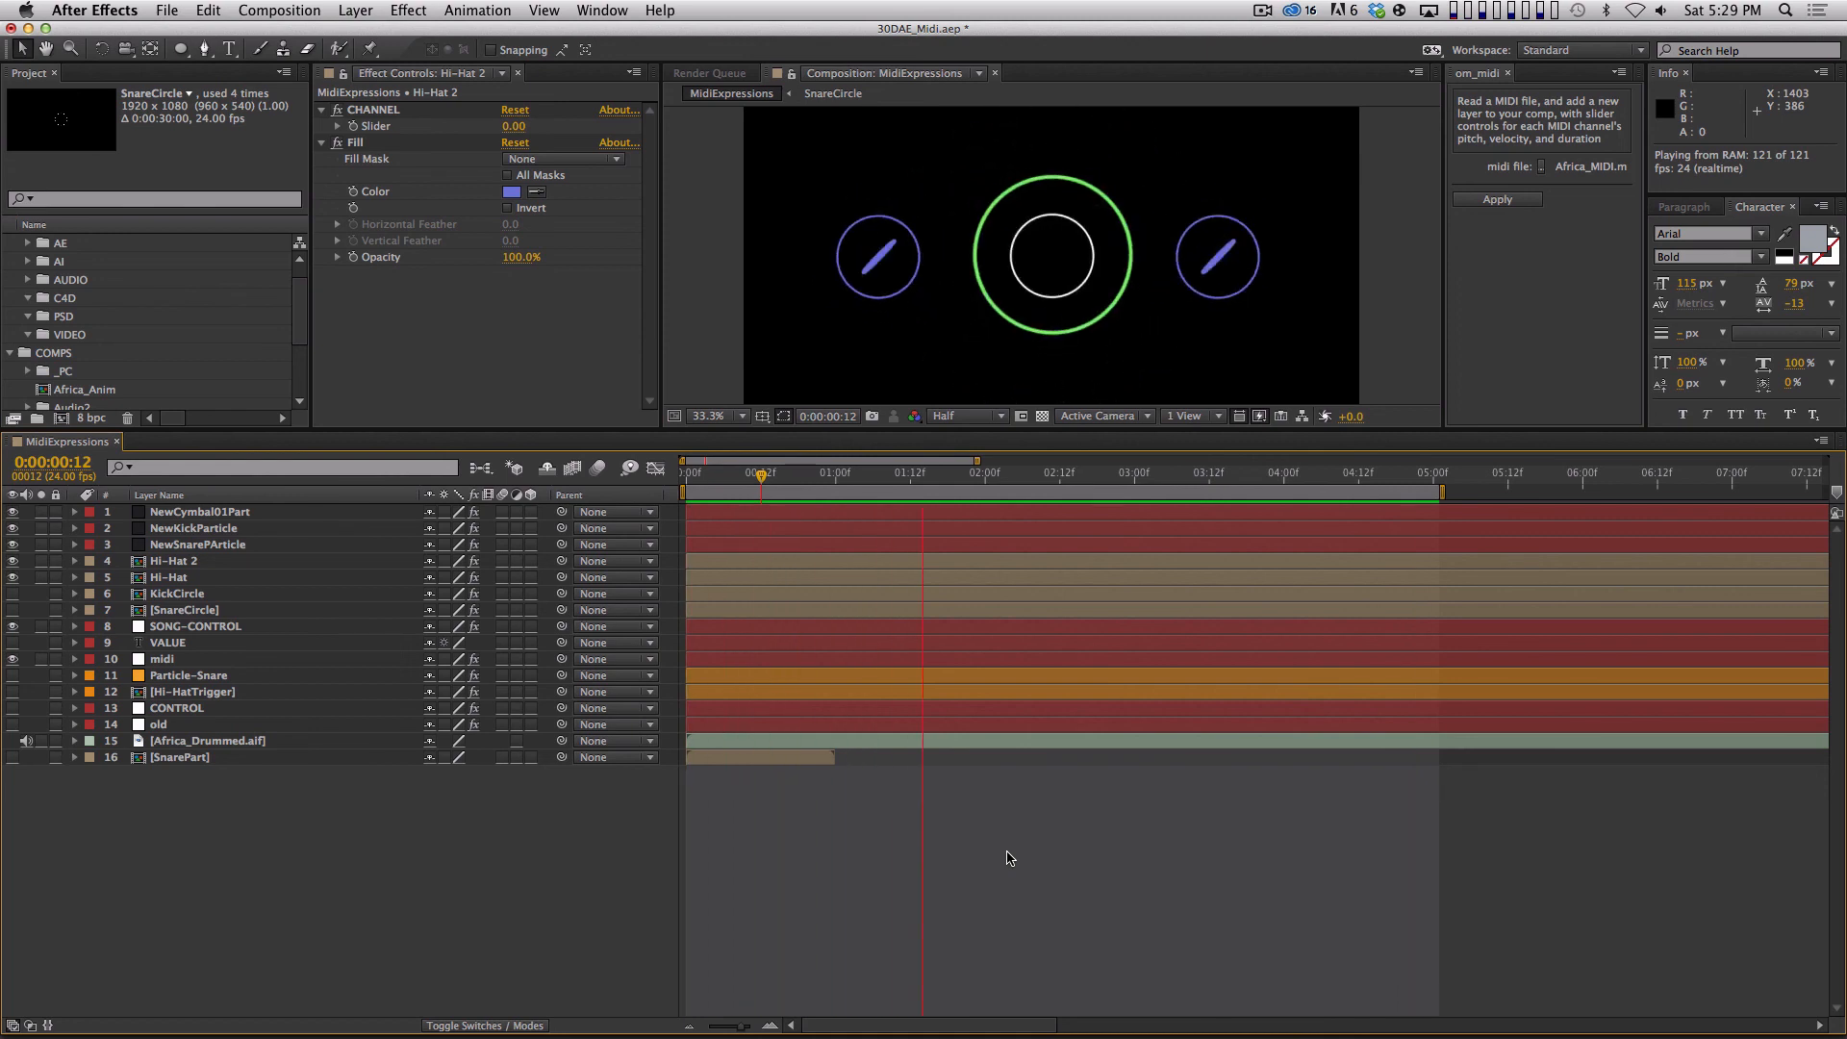
{"action": "key", "text": "space"}
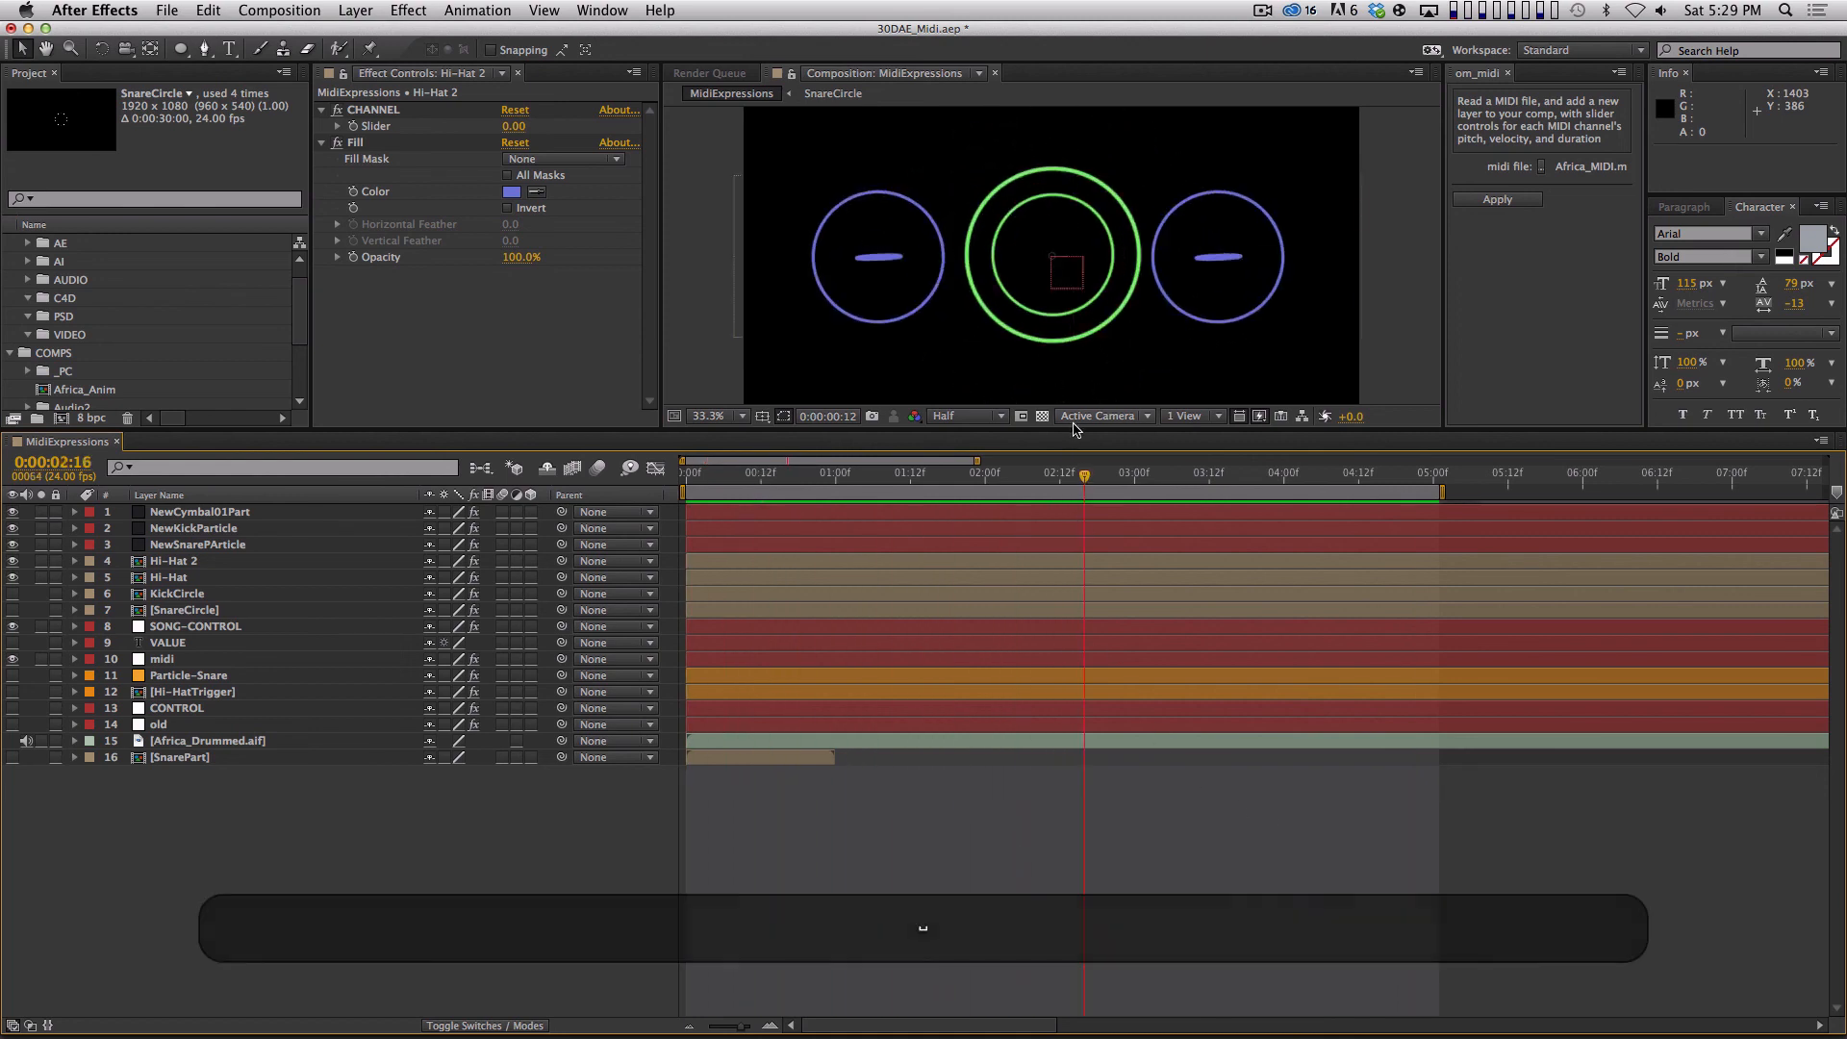
{"action": "left_click_drag", "start_coordinate": [1070, 429], "coordinate": [1058, 537]}
{"action": "key", "text": "KP_0"}
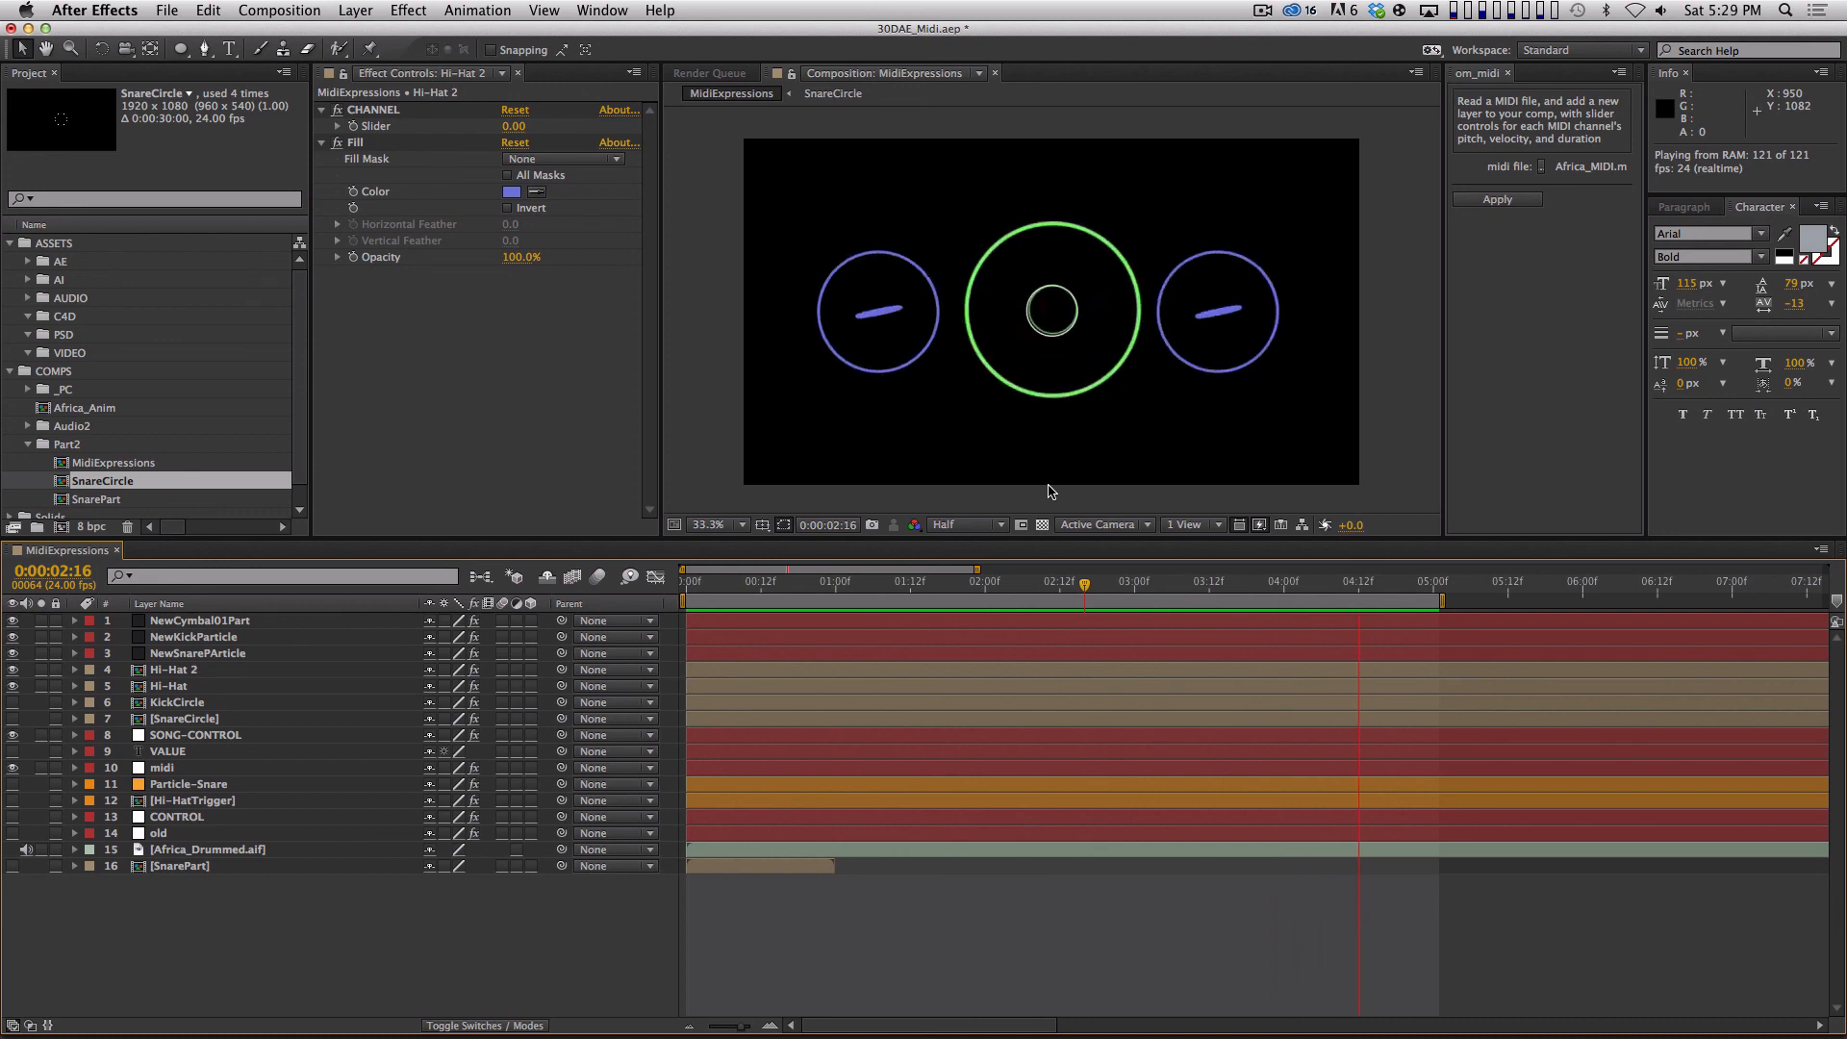
{"action": "key", "text": "space"}
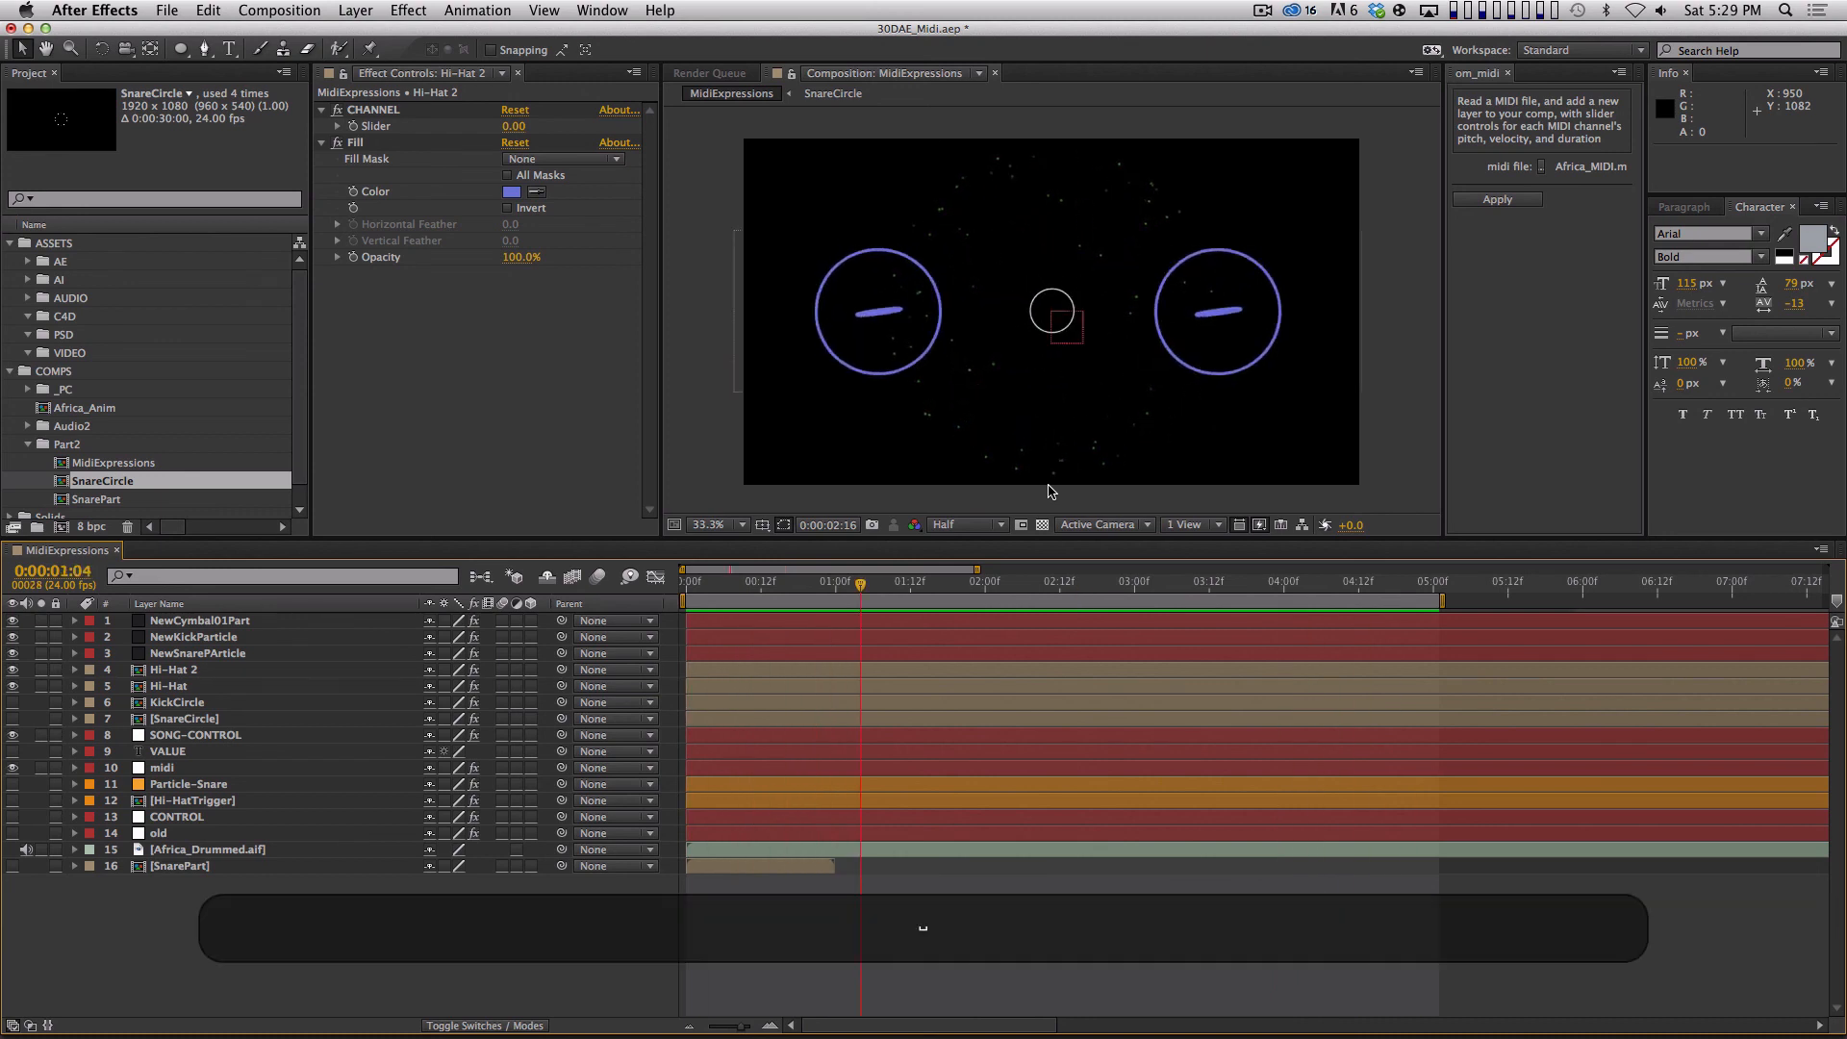